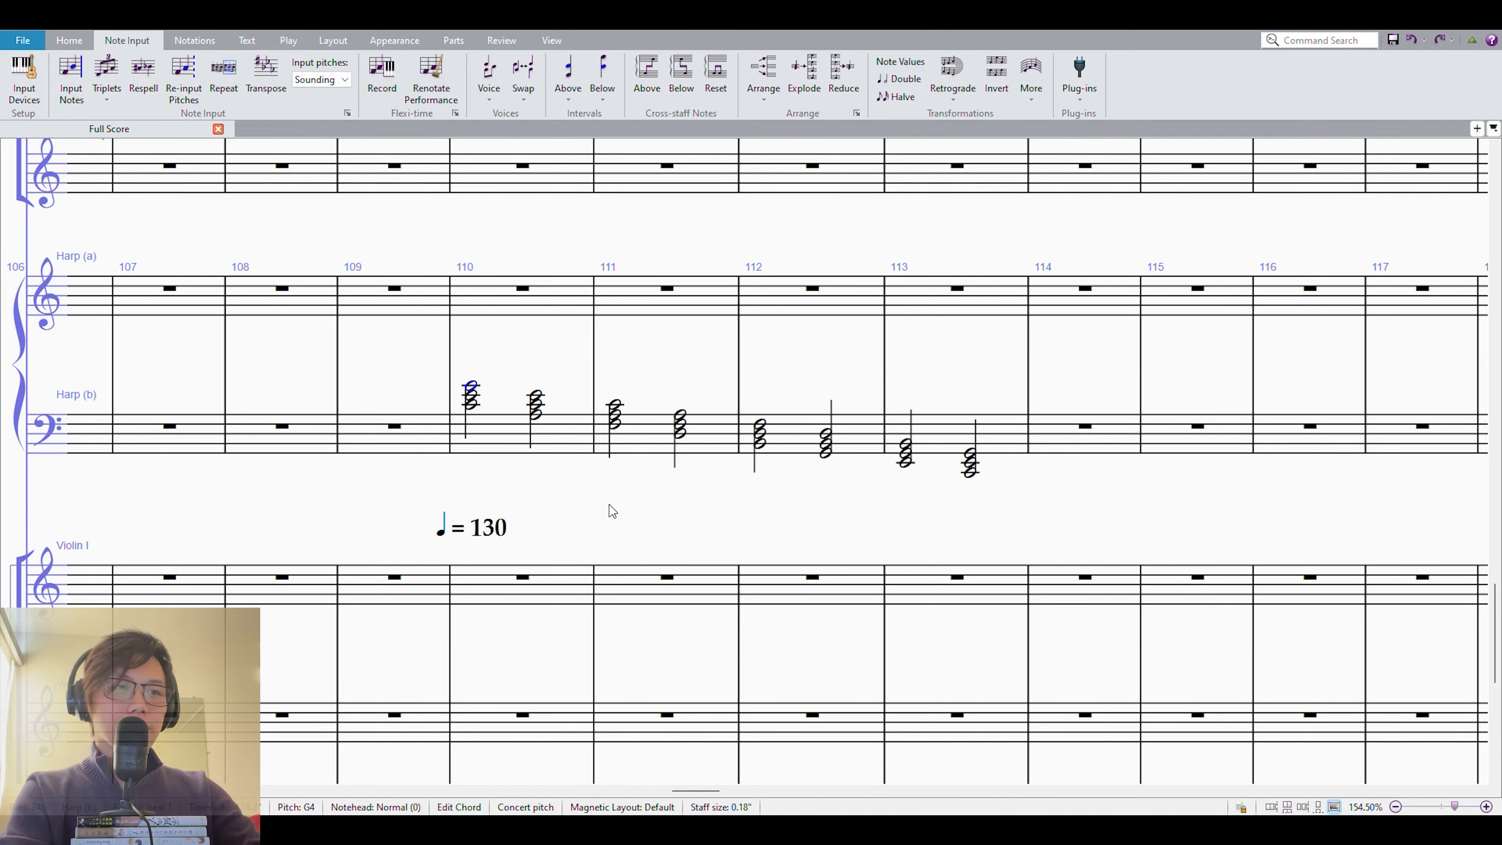
# Examine the descending half-note triads in measures 110 to 113 of the Harp (b) staff, chord by chord and as a whole passage.
pyautogui.press('Right')
pyautogui.press('Right')
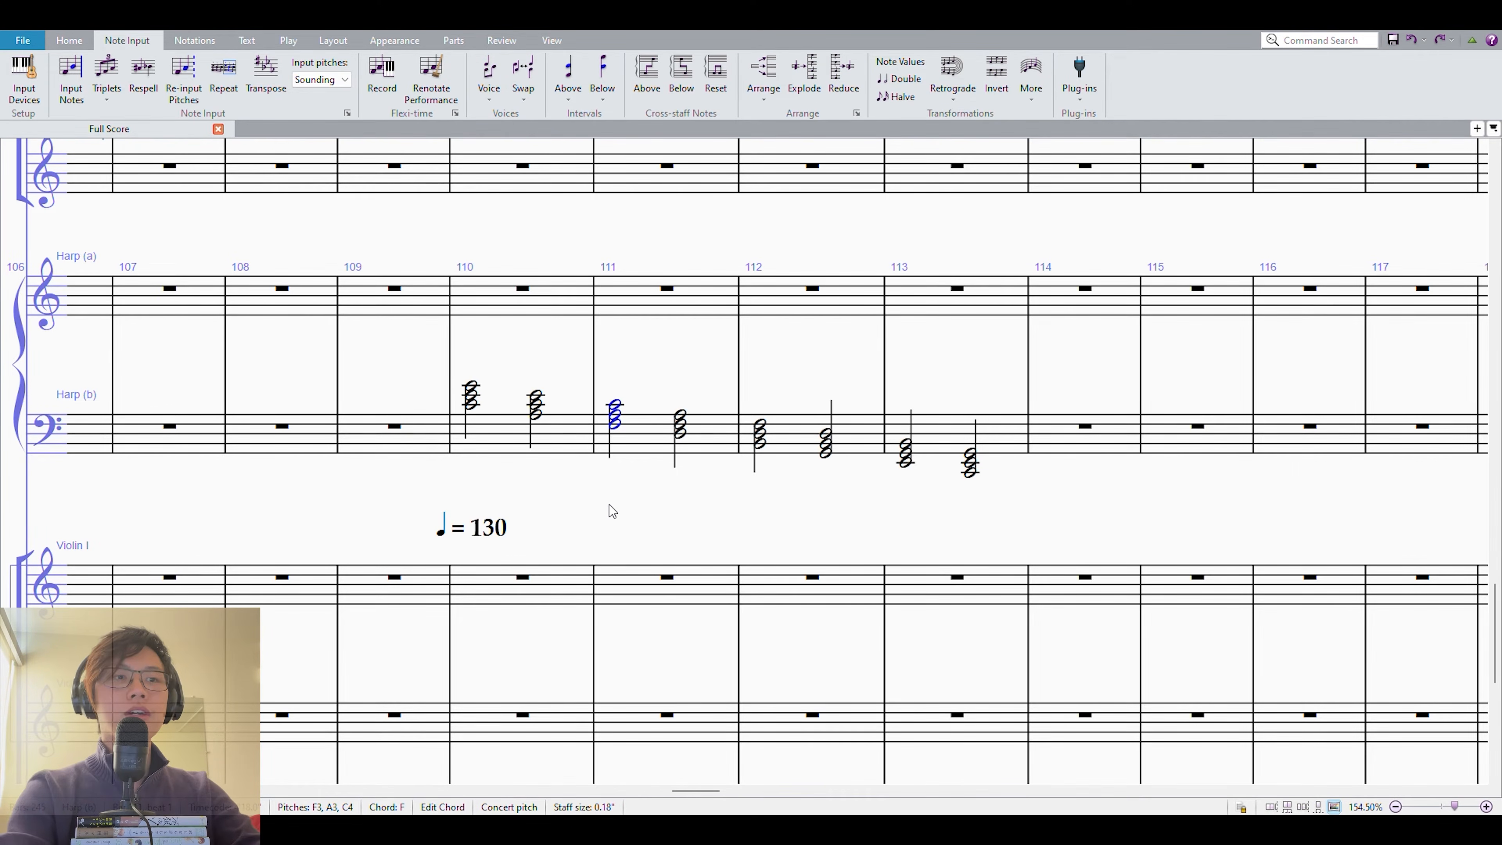
pyautogui.press('Right')
pyautogui.press('Right')
pyautogui.press('Right')
pyautogui.press('Down')
pyautogui.press('Down')
pyautogui.press('r')
pyautogui.press('Down')
pyautogui.press('Down')
pyautogui.press('r')
pyautogui.press('Down')
pyautogui.press('Down')
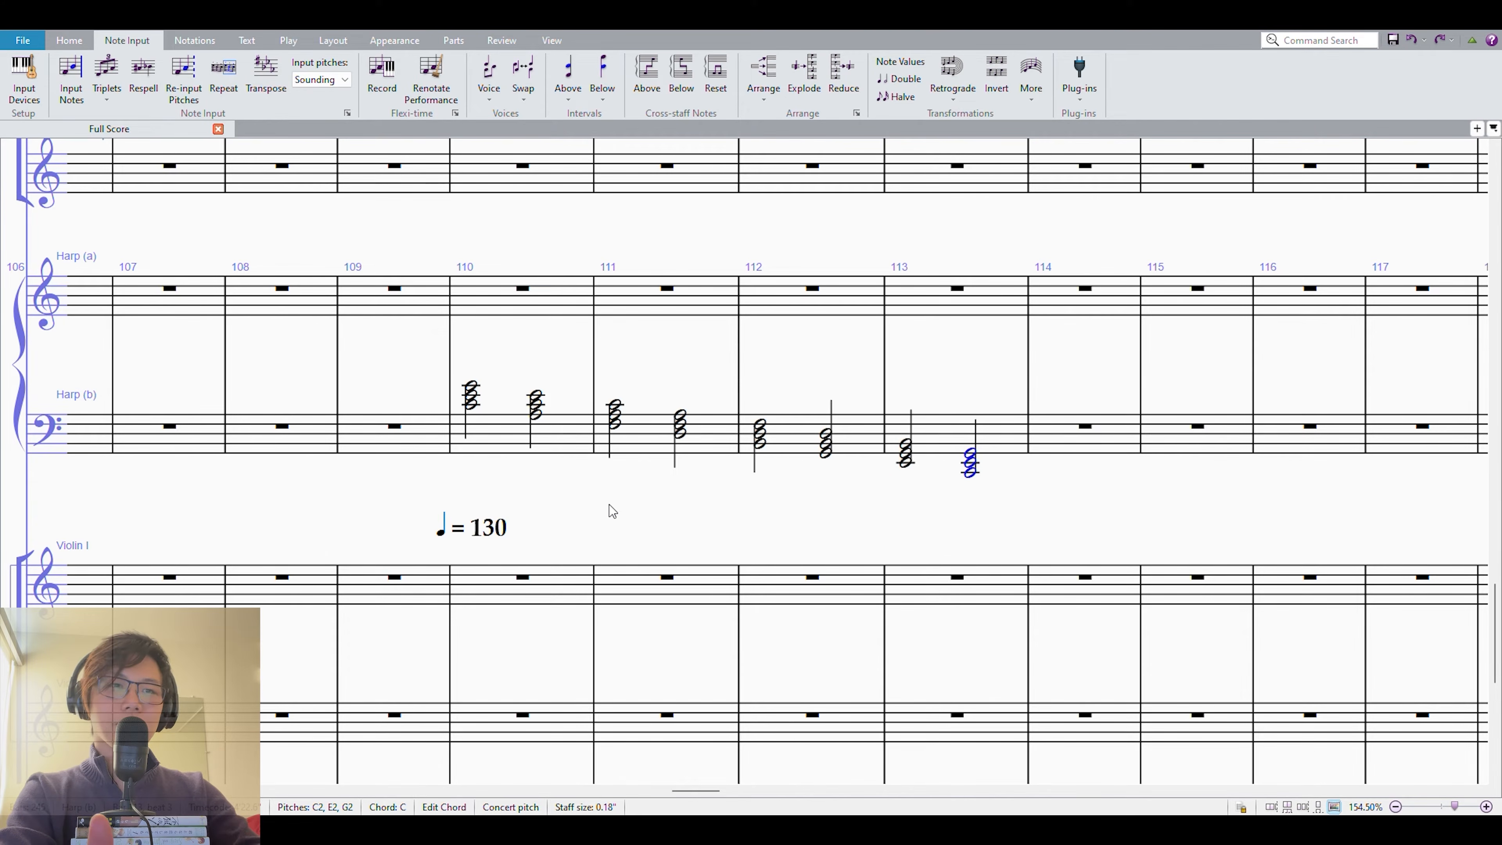
pyautogui.hotkey('ctrl', 'shift', 'Left')
pyautogui.hotkey('ctrl', 'shift', 'Left')
pyautogui.hotkey('ctrl', 'shift', 'Left')
pyautogui.hotkey('ctrl', 'shift', 'Left')
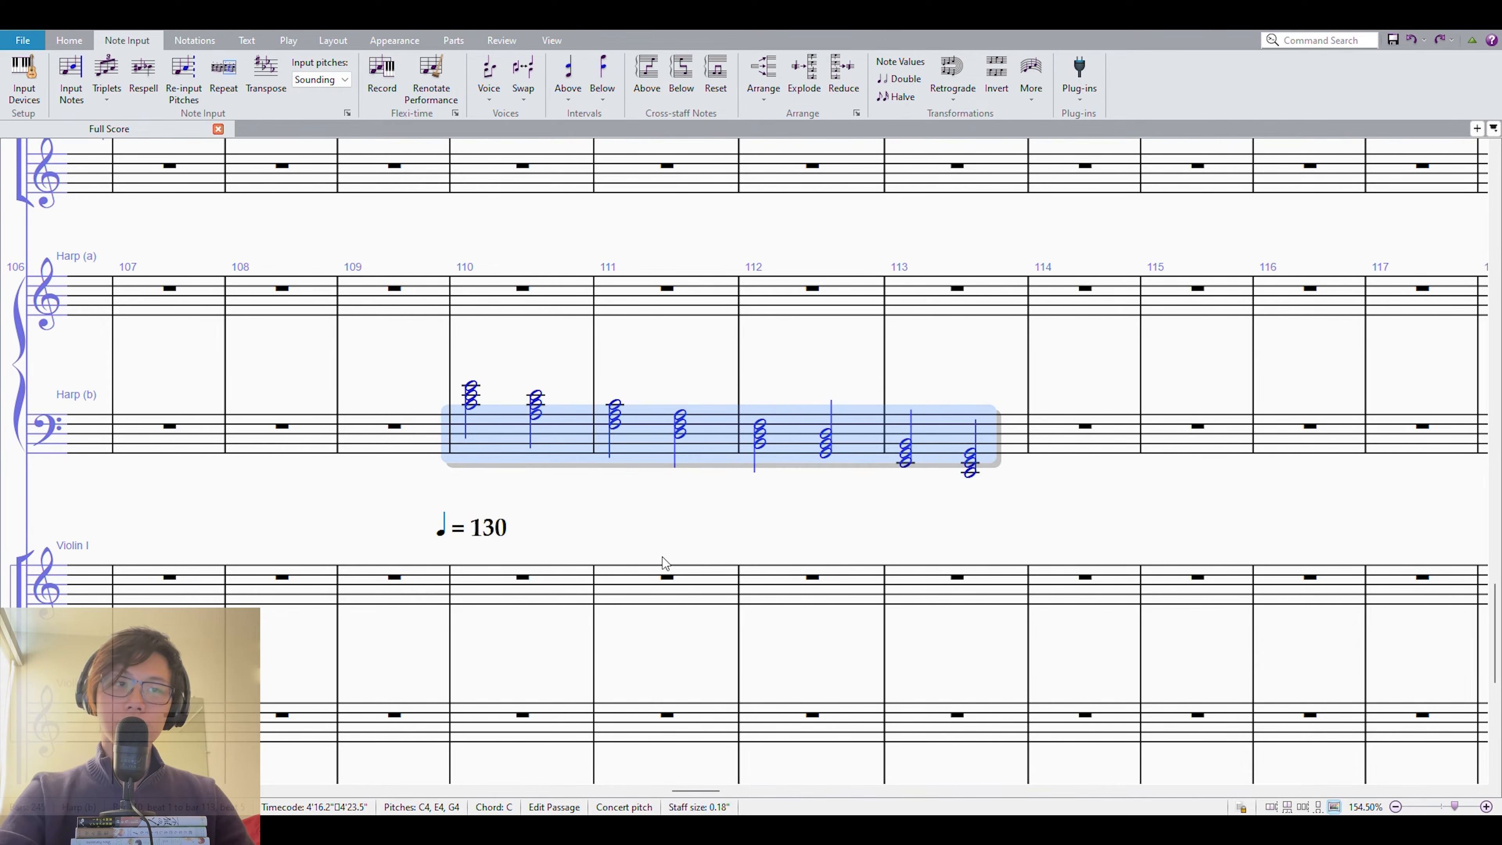
pyautogui.click(798, 515)
pyautogui.click(945, 441)
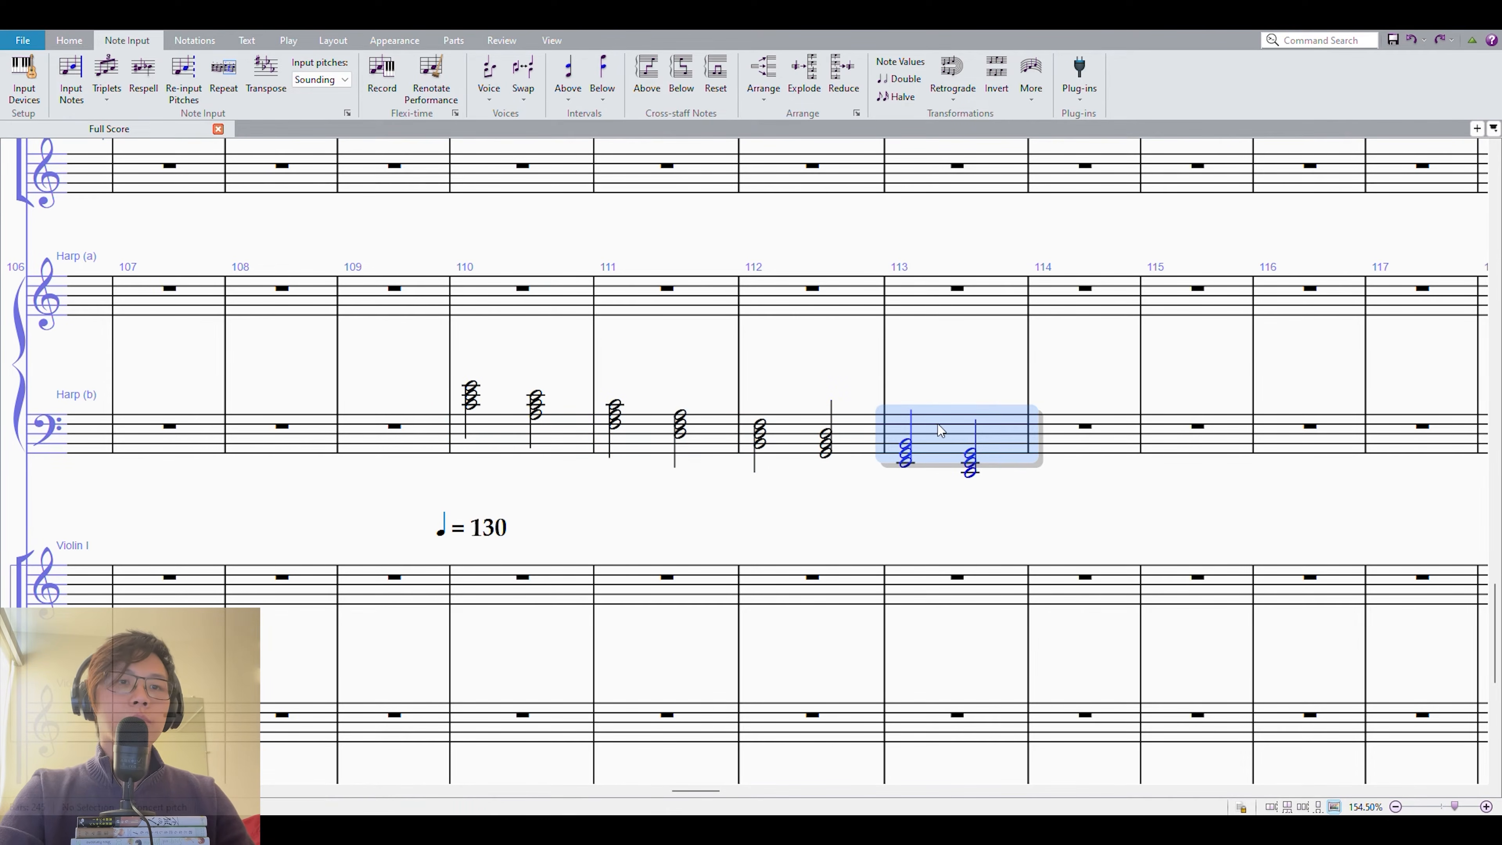
pyautogui.keyDown('shift'); pyautogui.click(486, 436); pyautogui.keyUp('shift')
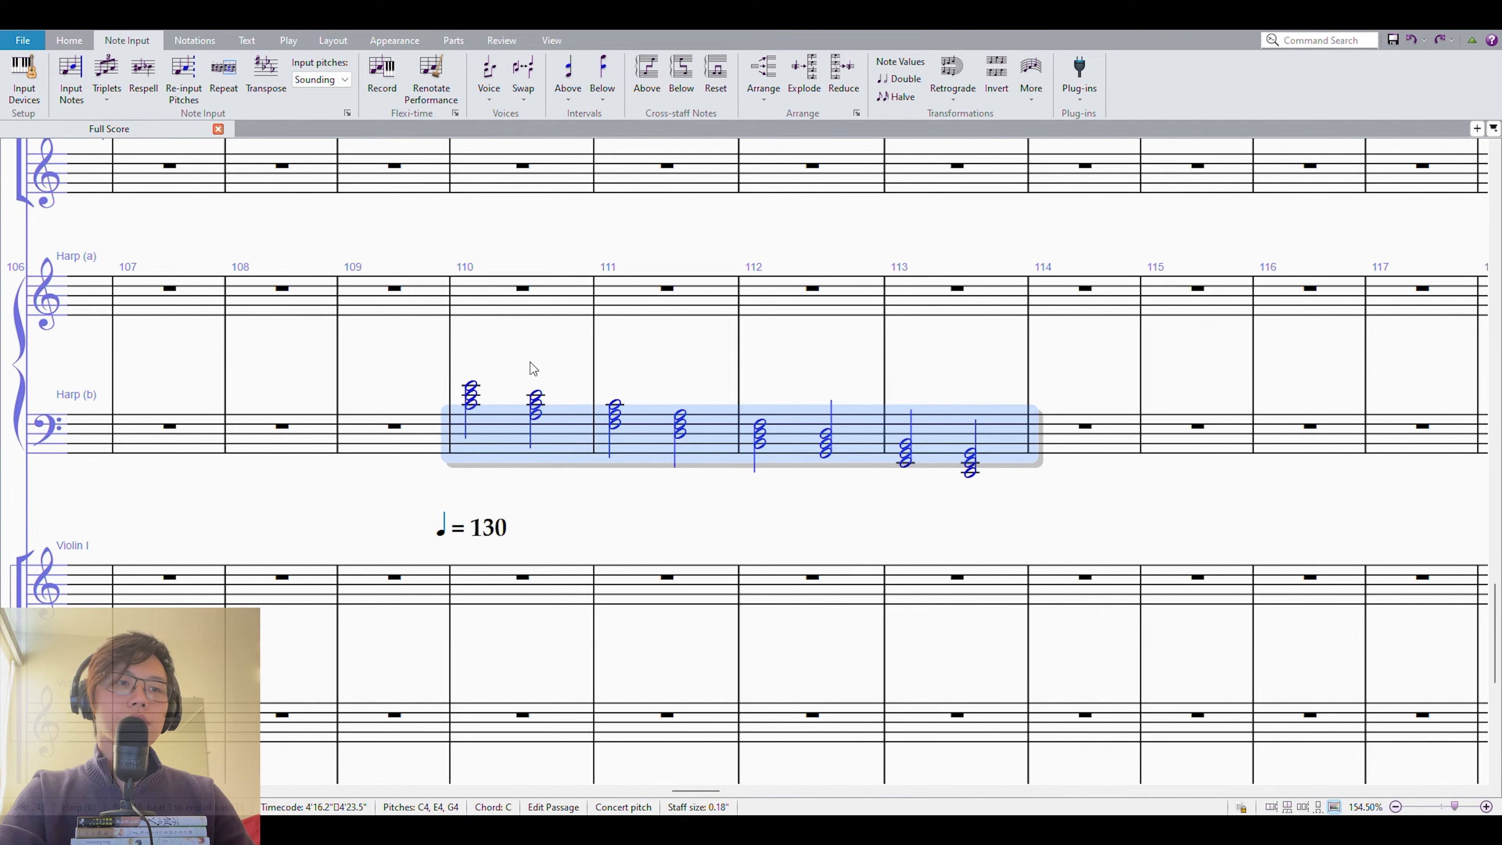
pyautogui.press('Escape')
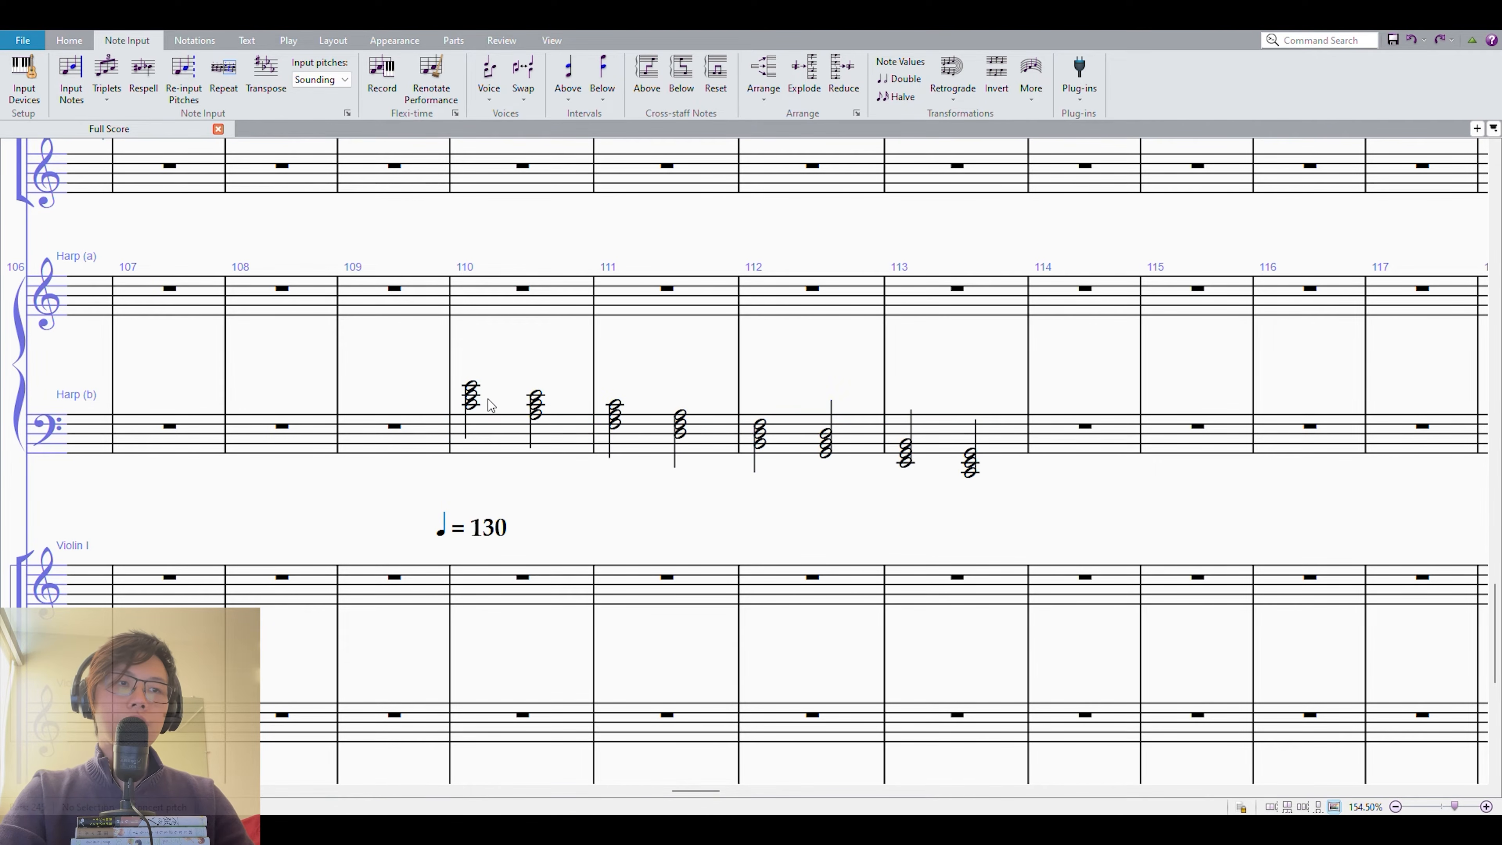
# Shorten all the half-note triads in measures 110 to 113 of the Harp (b) staff to quarter notes.
pyautogui.click(472, 403)
pyautogui.press('4')
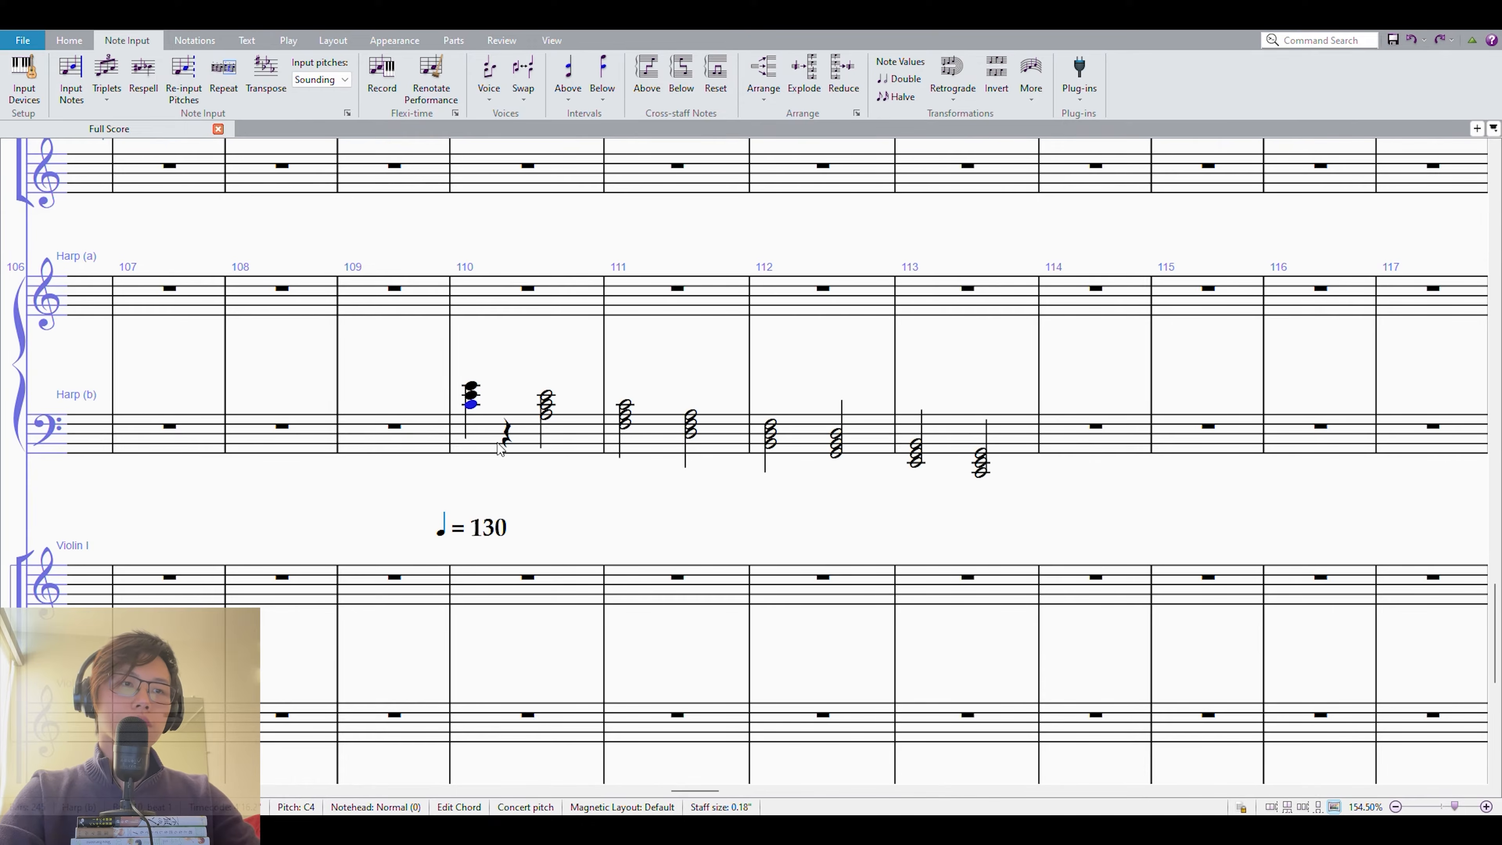
pyautogui.click(546, 404)
pyautogui.press('4')
pyautogui.click(634, 415)
pyautogui.click(678, 435)
pyautogui.press('4')
pyautogui.click(832, 425)
pyautogui.press('4')
pyautogui.click(924, 438)
pyautogui.press('4')
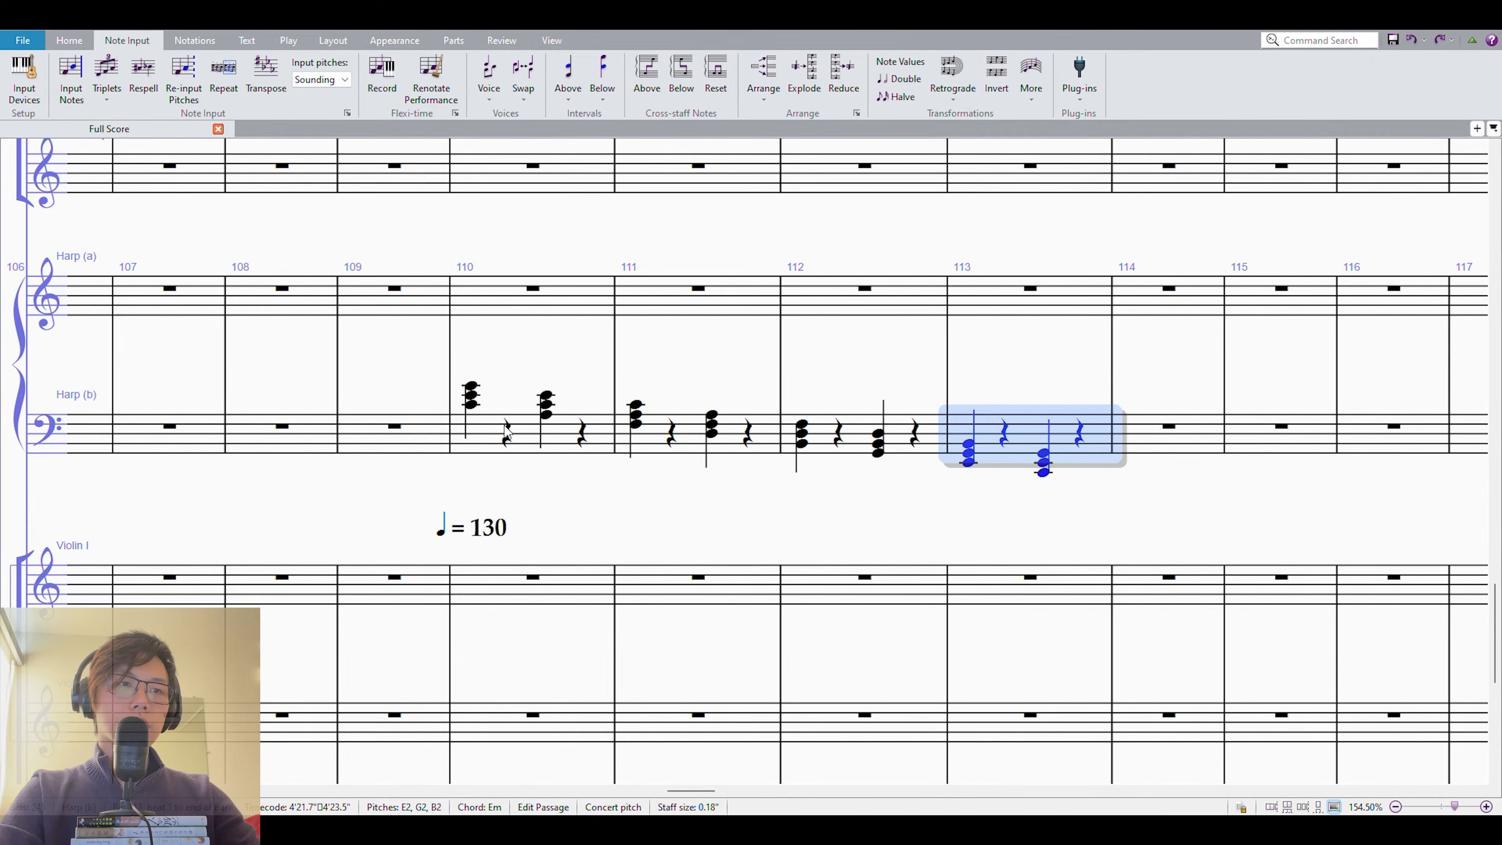
# Enter a quarter-note chord of B3, D4 and F4 on beat 2 of measure 110 in Harp (b).
pyautogui.click(475, 404)
pyautogui.click(507, 433)
pyautogui.press('b')
pyautogui.press('Escape')
pyautogui.press('n')
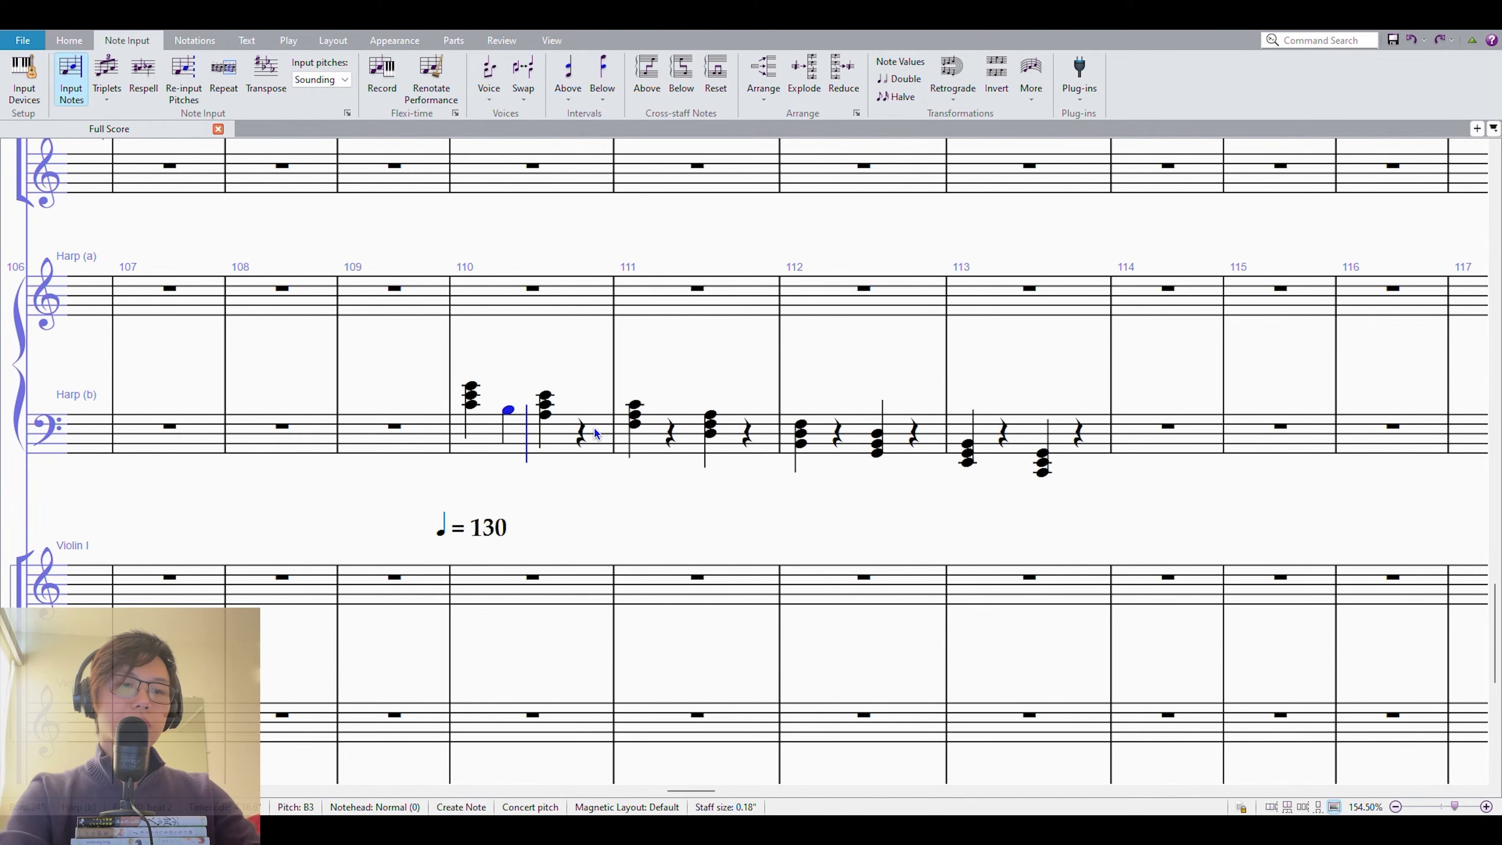
pyautogui.press('3')
pyautogui.press('5')
pyautogui.press('Escape')
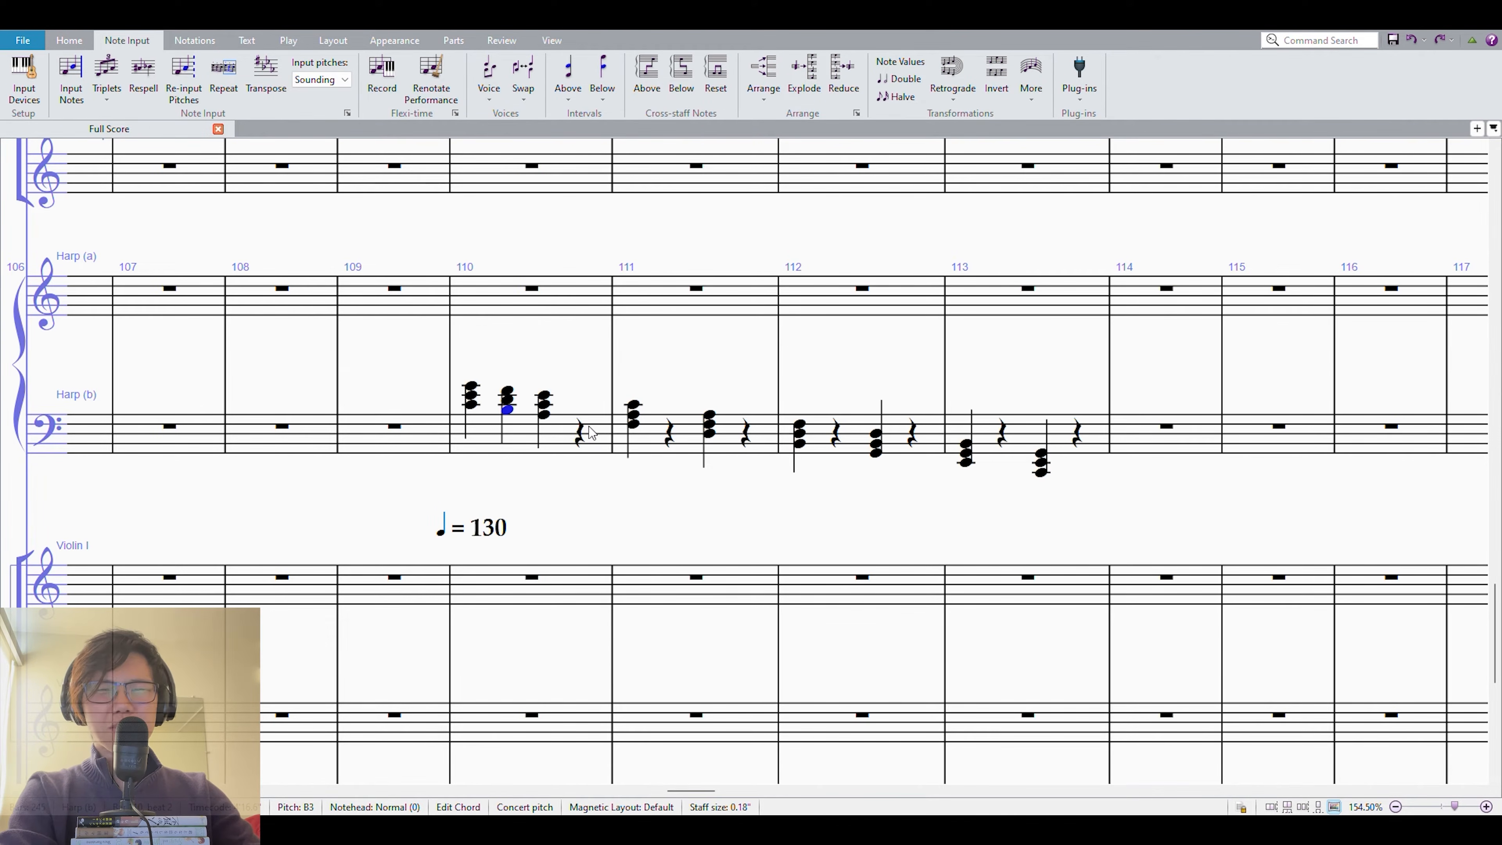
# Change the top note of the beat 2 chord in measure 110 to G4.
pyautogui.press('n')
pyautogui.press('b')
pyautogui.press('3')
pyautogui.press('5')
pyautogui.press('Escape')
pyautogui.hotkey('alt', 'Up')
pyautogui.hotkey('alt', 'Up')
pyautogui.press('g')
pyautogui.hotkey('ctrl', 'Up')
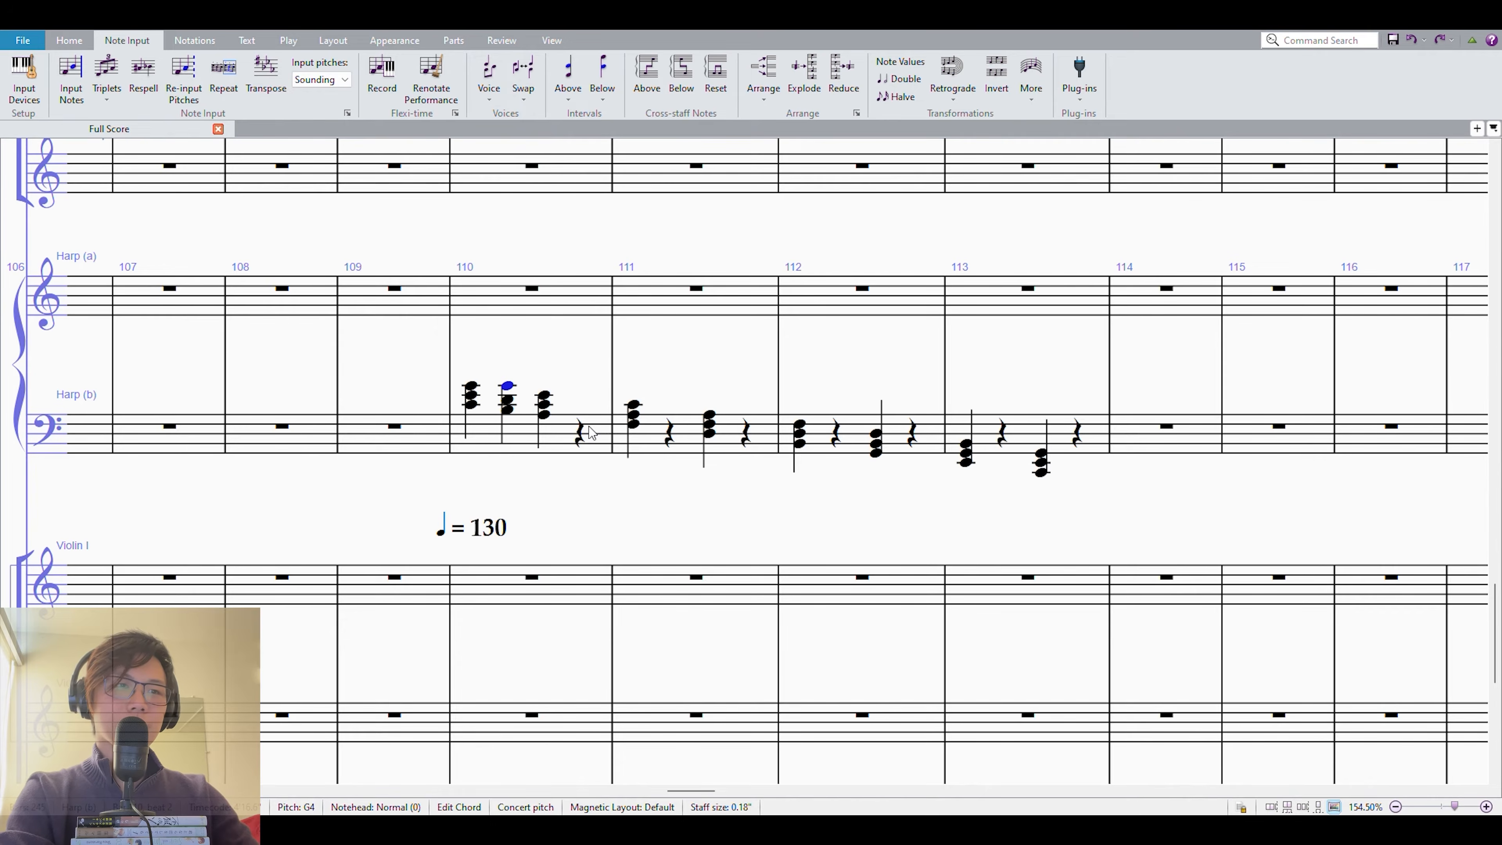
# Fill the rest on beat 4 of measure 110 with a quarter-note chord of G3, B3 and E4.
pyautogui.click(586, 429)
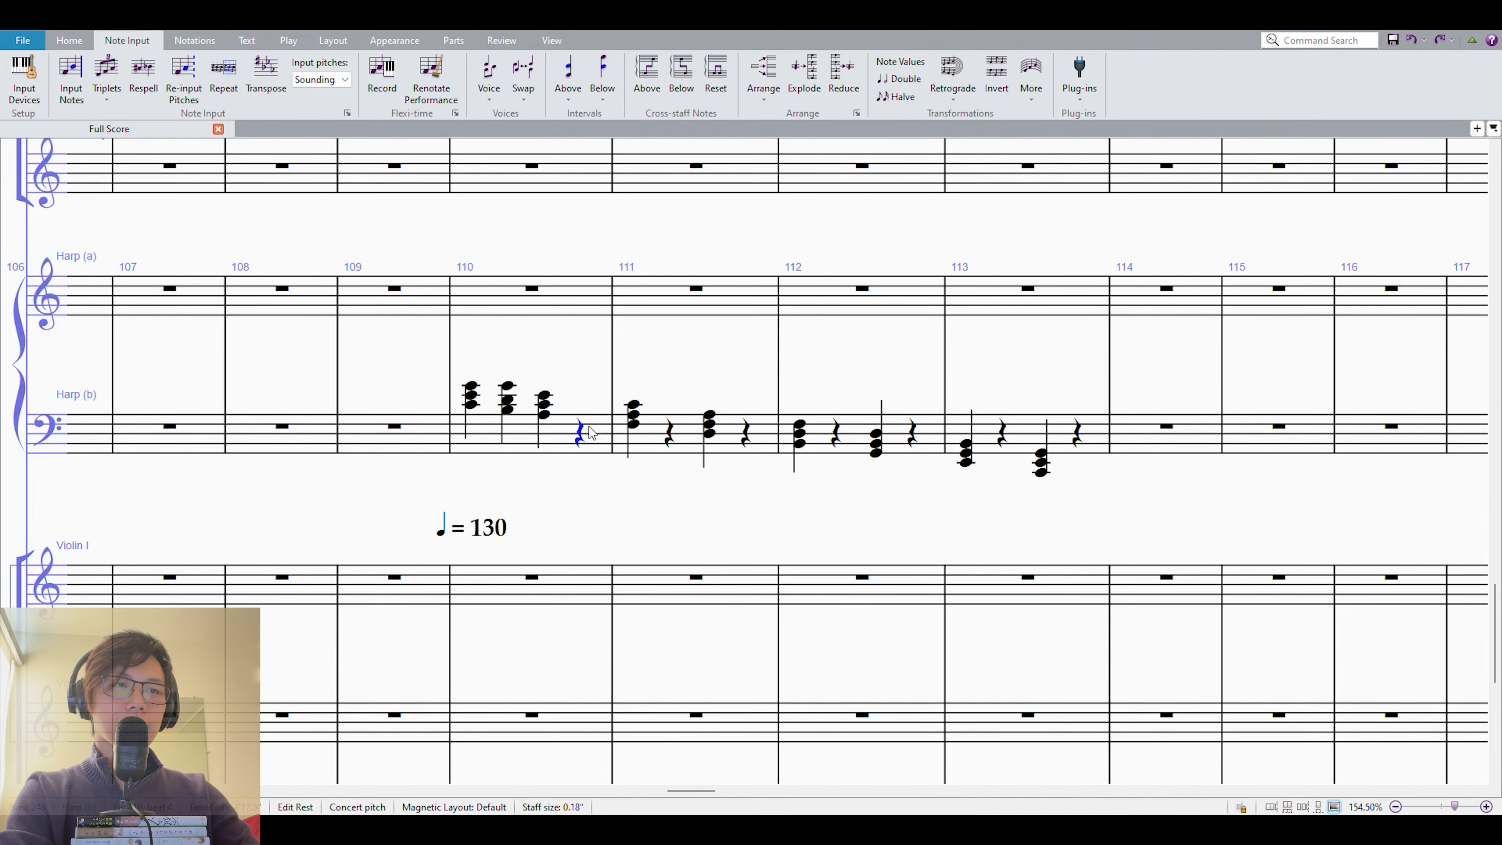
pyautogui.press('n')
pyautogui.press('g')
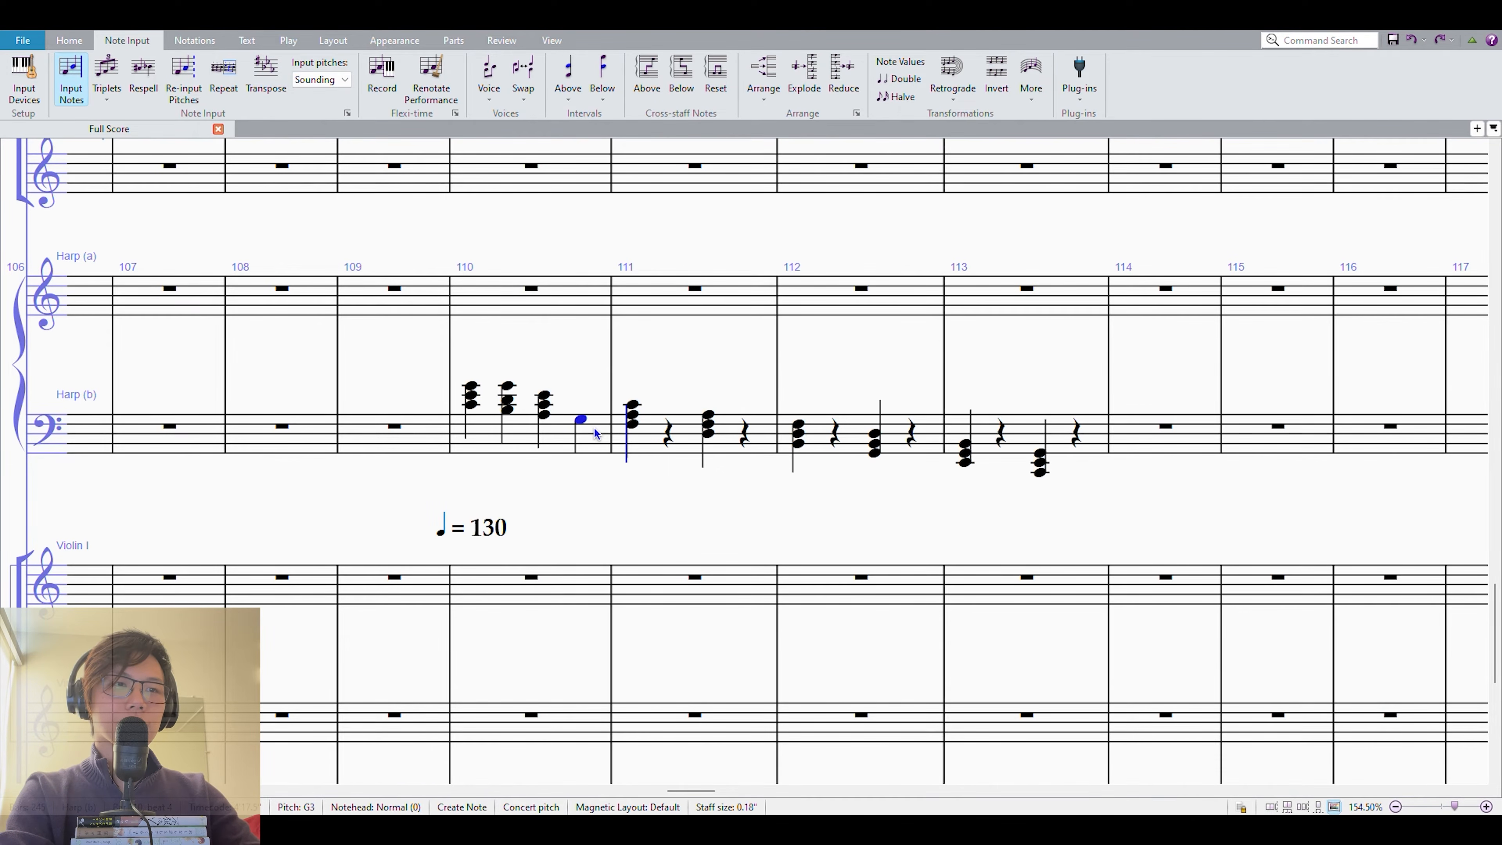
pyautogui.press('3')
pyautogui.press('6')
pyautogui.press('Escape')
# Fill the rest on beat 2 of measure 111 with a quarter-note chord of E3, G3 and C4.
pyautogui.press('Right')
# Fill the rest on beat 4 of measure 111 with a quarter-note chord of C3, E3 and A3.
pyautogui.press('Right')
pyautogui.press('n')
pyautogui.press('e')
pyautogui.press('6')
pyautogui.press('Escape')
# Fill the rest on beat 2 of measure 112 with a quarter-note chord of A2, C3 and F3.
pyautogui.press('Right')
# Fill the rest on beat 4 of measure 112 with a quarter-note chord of F2, A2 and D3.
pyautogui.press('Right')
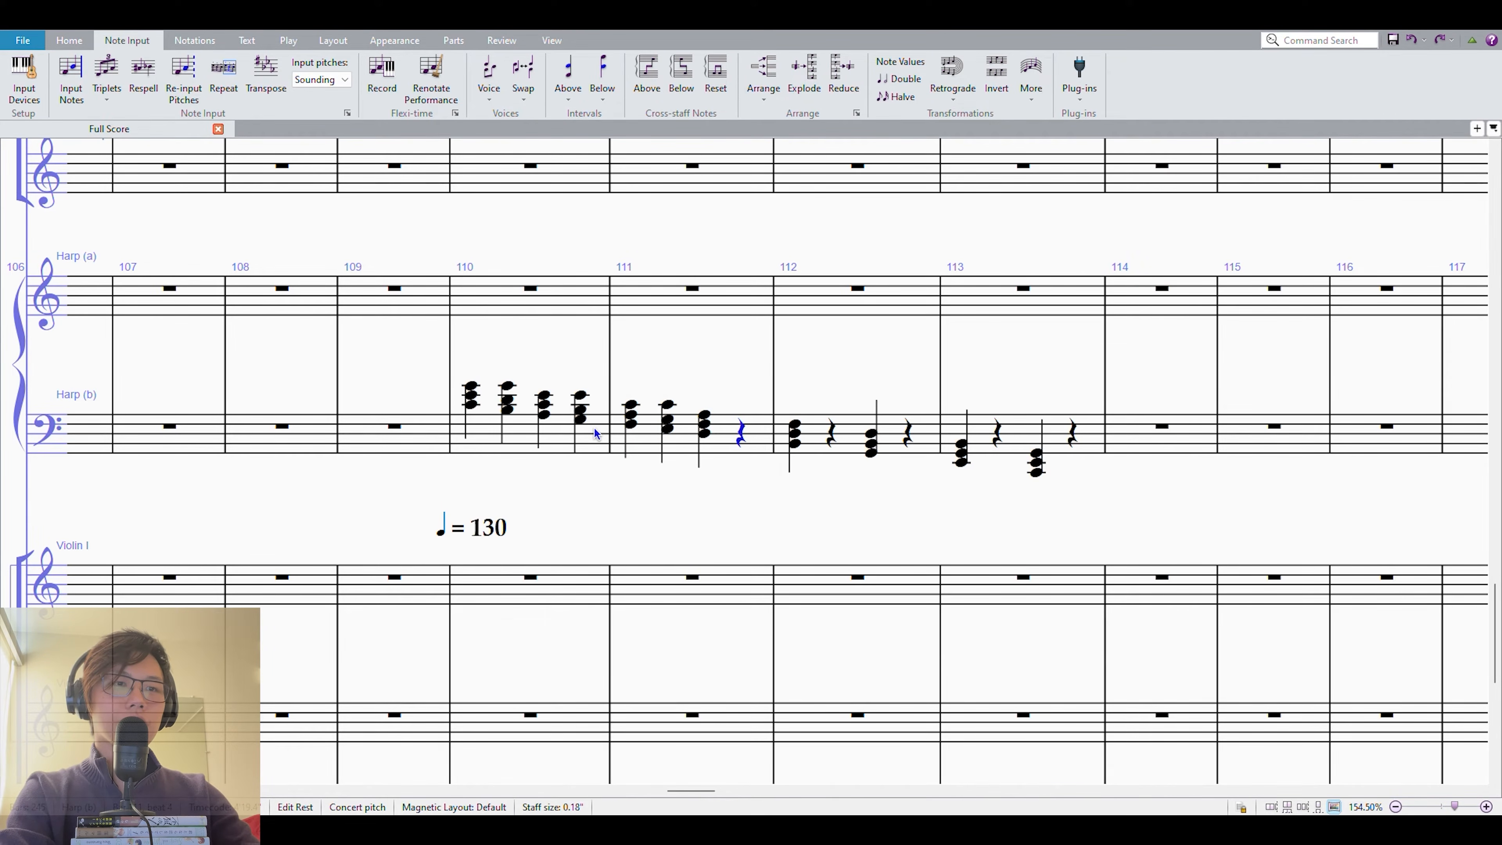
pyautogui.press('n')
pyautogui.press('c')
pyautogui.press('3')
pyautogui.press('6')
pyautogui.press('Escape')
# Add a quarter-note chord of D2, F2 and B2 on beat 2 of measure 113 and make the final C chord a half note.
pyautogui.press('Right')
pyautogui.press('Right')
pyautogui.press('n')
pyautogui.press('a')
pyautogui.press('3')
pyautogui.press('6')
pyautogui.press('Escape')
pyautogui.press('Right')
pyautogui.press('Right')
pyautogui.press('n')
pyautogui.press('f')
pyautogui.press('3')
pyautogui.press('6')
pyautogui.press('Escape')
pyautogui.press('Right')
pyautogui.press('Right')
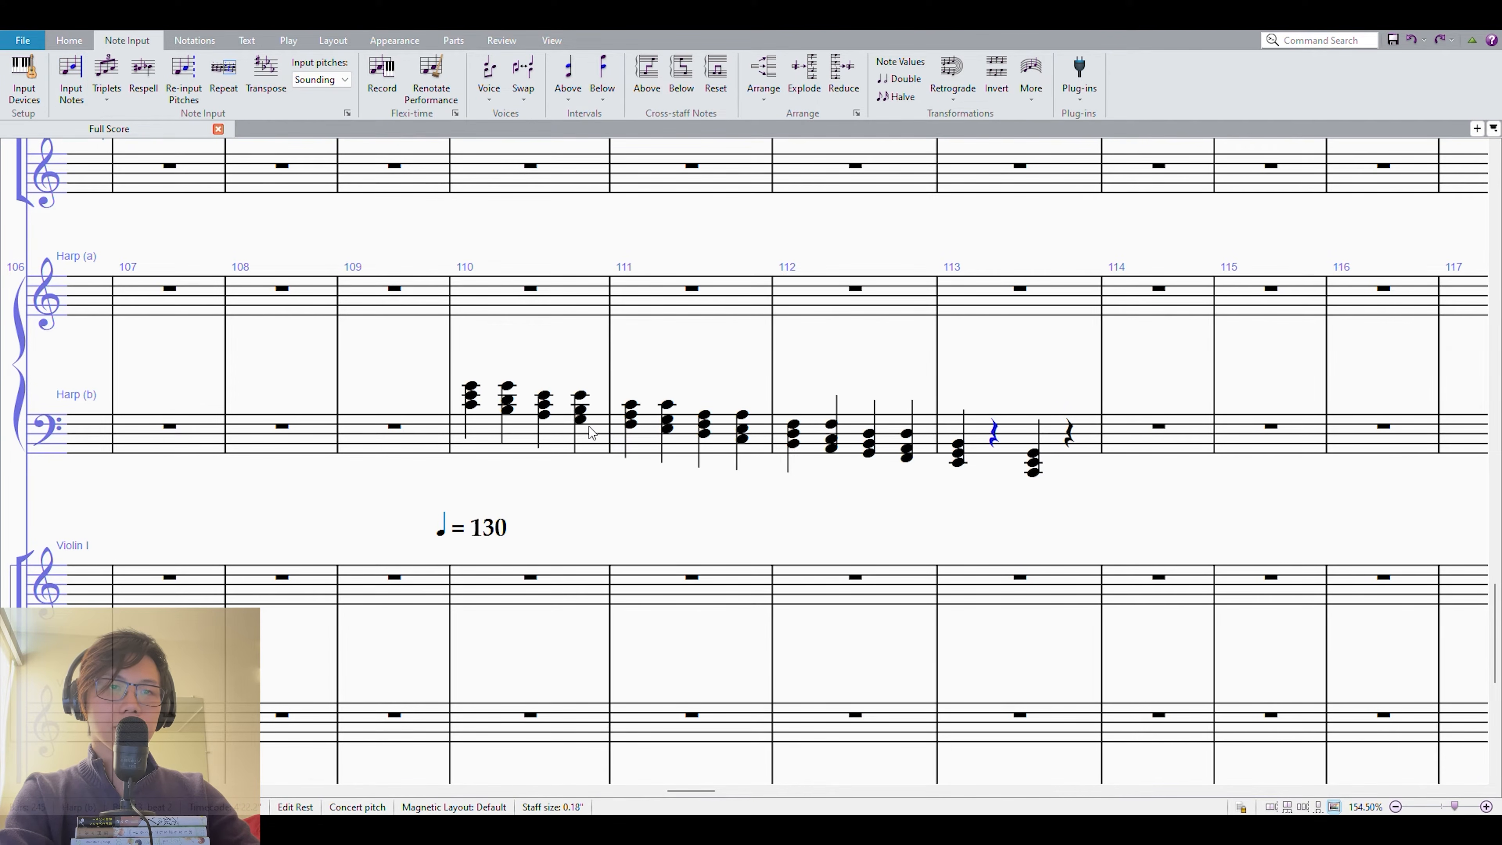
pyautogui.press('n')
pyautogui.press('d')
pyautogui.press('3')
pyautogui.press('6')
pyautogui.press('Escape')
pyautogui.press('Right')
pyautogui.press('6')
# Play back the Harp (b) passage in measures 110 to 113 and repeat it into measures 114 to 117.
pyautogui.keyDown('shift'); pyautogui.click(513, 441); pyautogui.keyUp('shift')
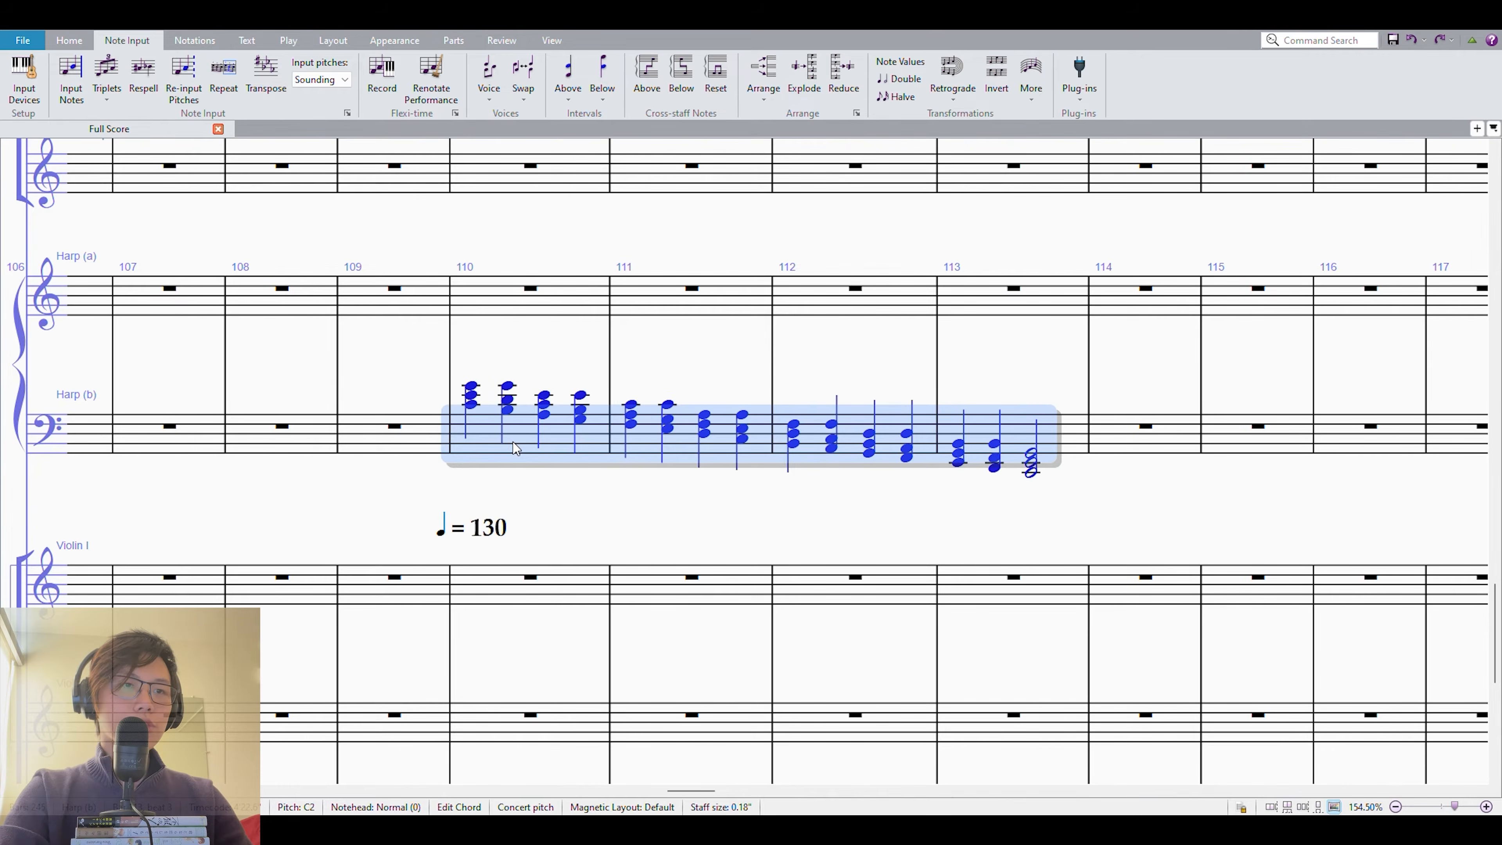
pyautogui.press('p')
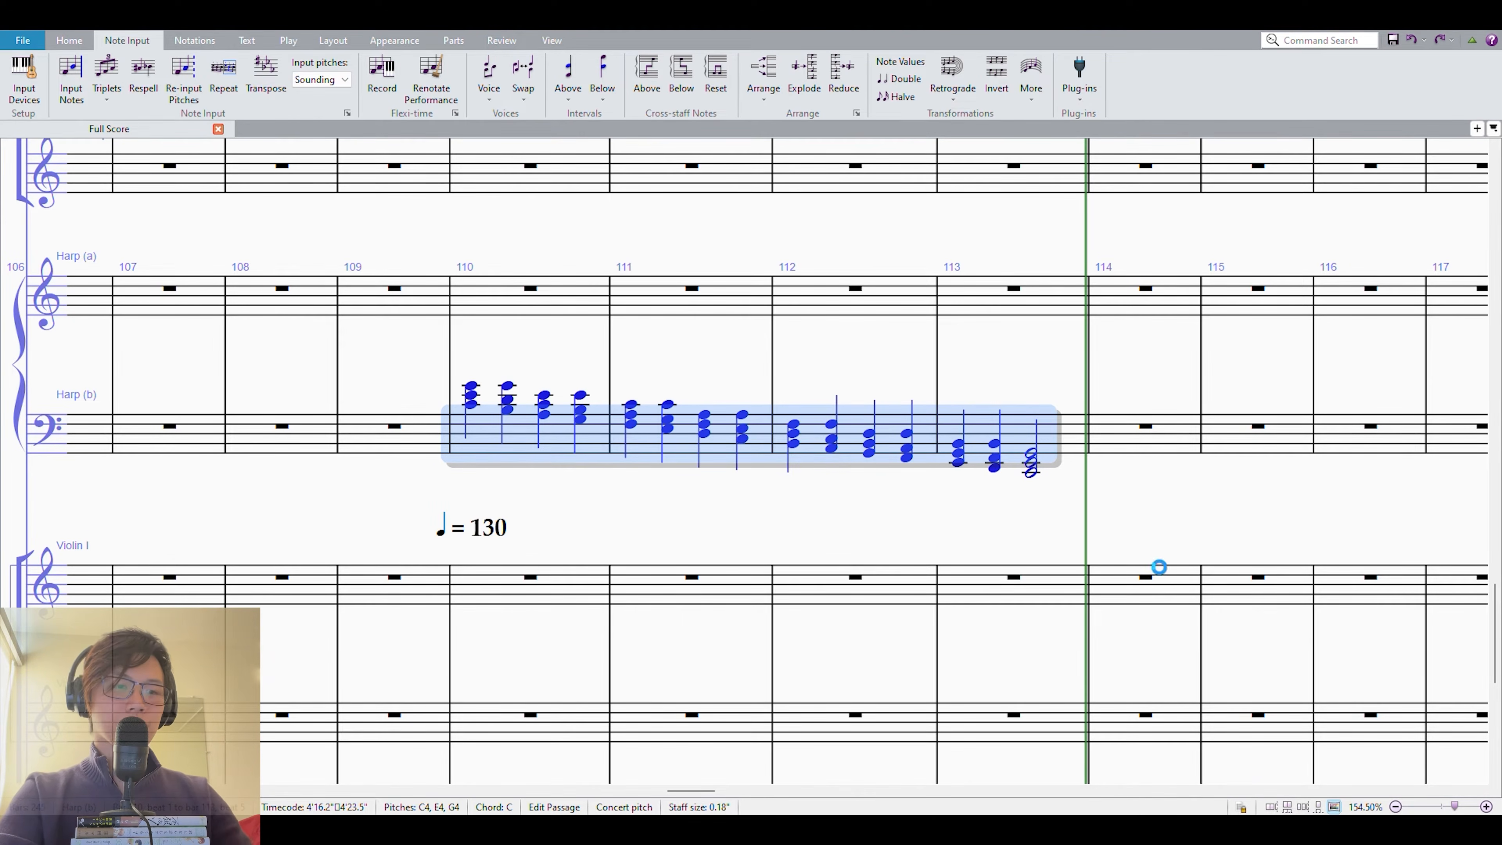
pyautogui.press('r')
# Lower the top note of each inserted inversion chord in measures 114 to 117 by one octave.
pyautogui.click(825, 387)
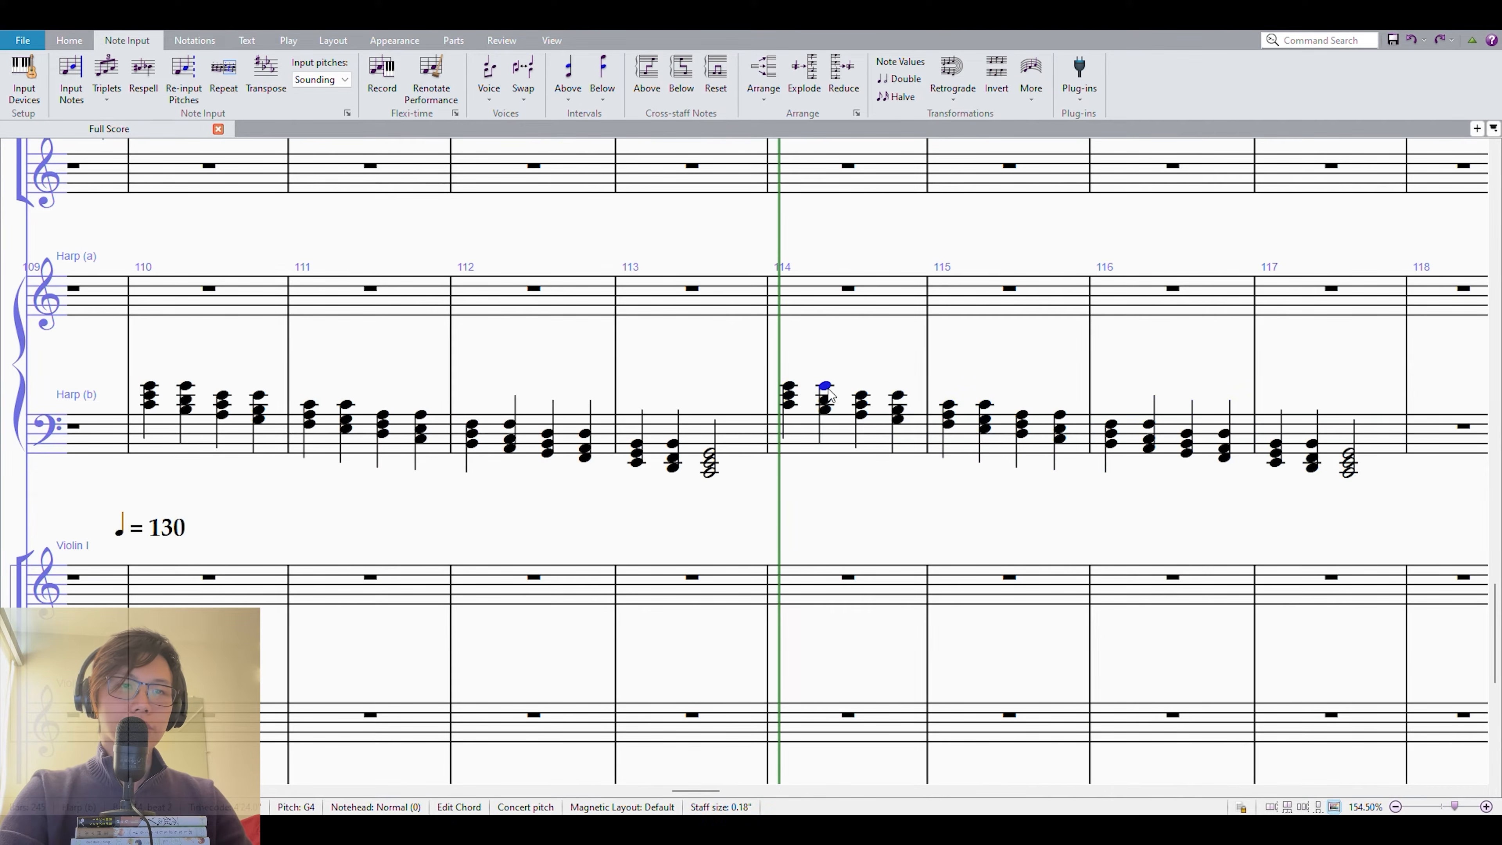
pyautogui.keyDown('ctrl'); pyautogui.click(898, 394); pyautogui.keyUp('ctrl')
pyautogui.keyDown('ctrl'); pyautogui.click(990, 405); pyautogui.keyUp('ctrl')
pyautogui.keyDown('ctrl'); pyautogui.click(1065, 415); pyautogui.keyUp('ctrl')
pyautogui.keyDown('ctrl'); pyautogui.click(1146, 419); pyautogui.keyUp('ctrl')
pyautogui.keyDown('ctrl'); pyautogui.click(1148, 423); pyautogui.keyUp('ctrl')
pyautogui.keyDown('ctrl'); pyautogui.click(1223, 434); pyautogui.keyUp('ctrl')
pyautogui.keyDown('ctrl'); pyautogui.click(1312, 445); pyautogui.keyUp('ctrl')
pyautogui.hotkey('ctrl', 'alt', 'Down')
# Play back the revised Harp (b) chord progression from measure 114 through measure 117.
pyautogui.click(805, 439)
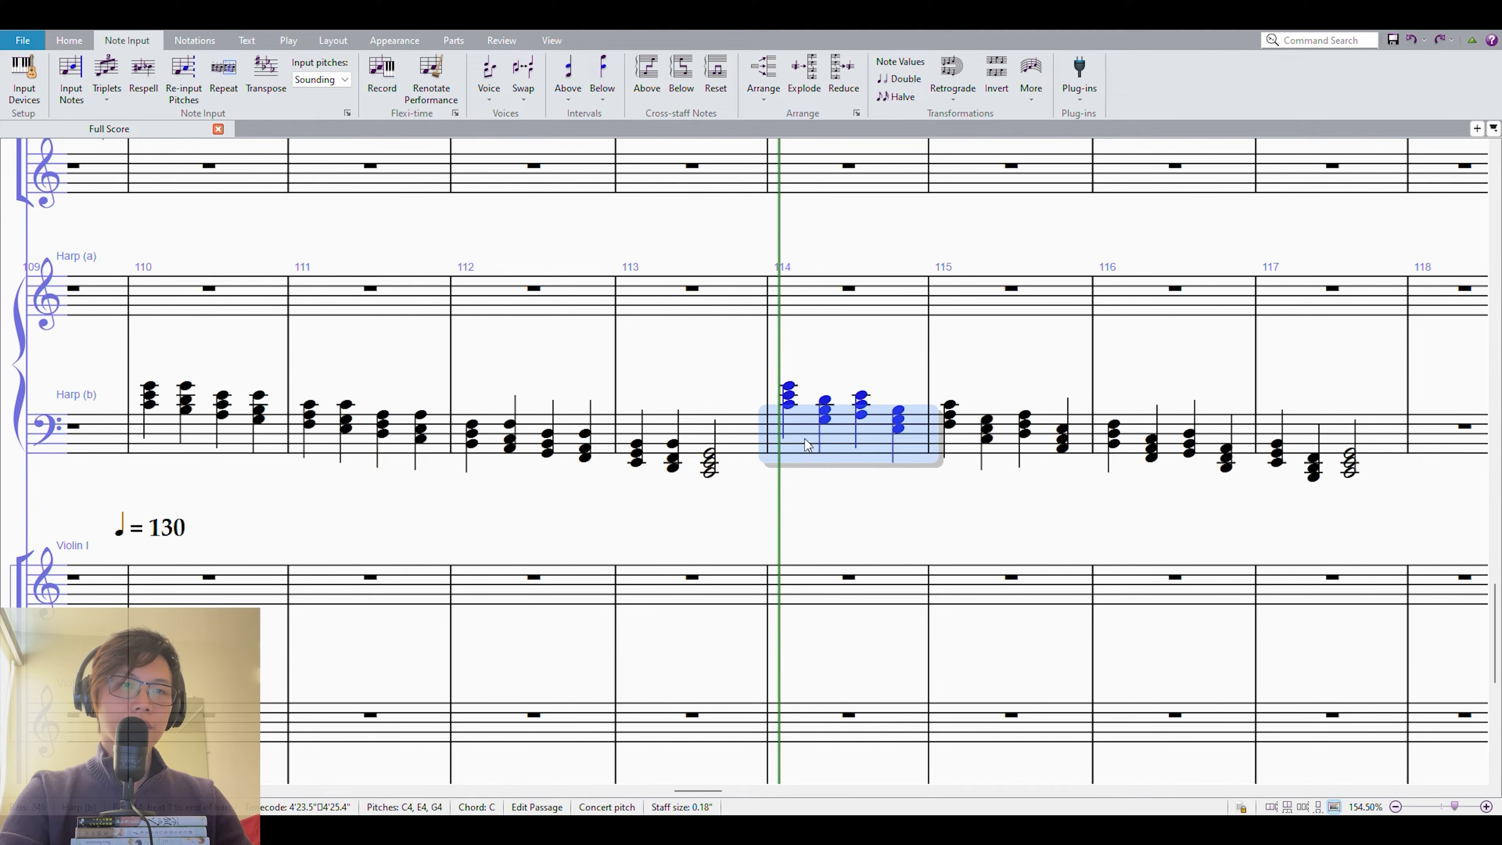
pyautogui.moveTo(904, 524); pyautogui.dragTo(827, 512)
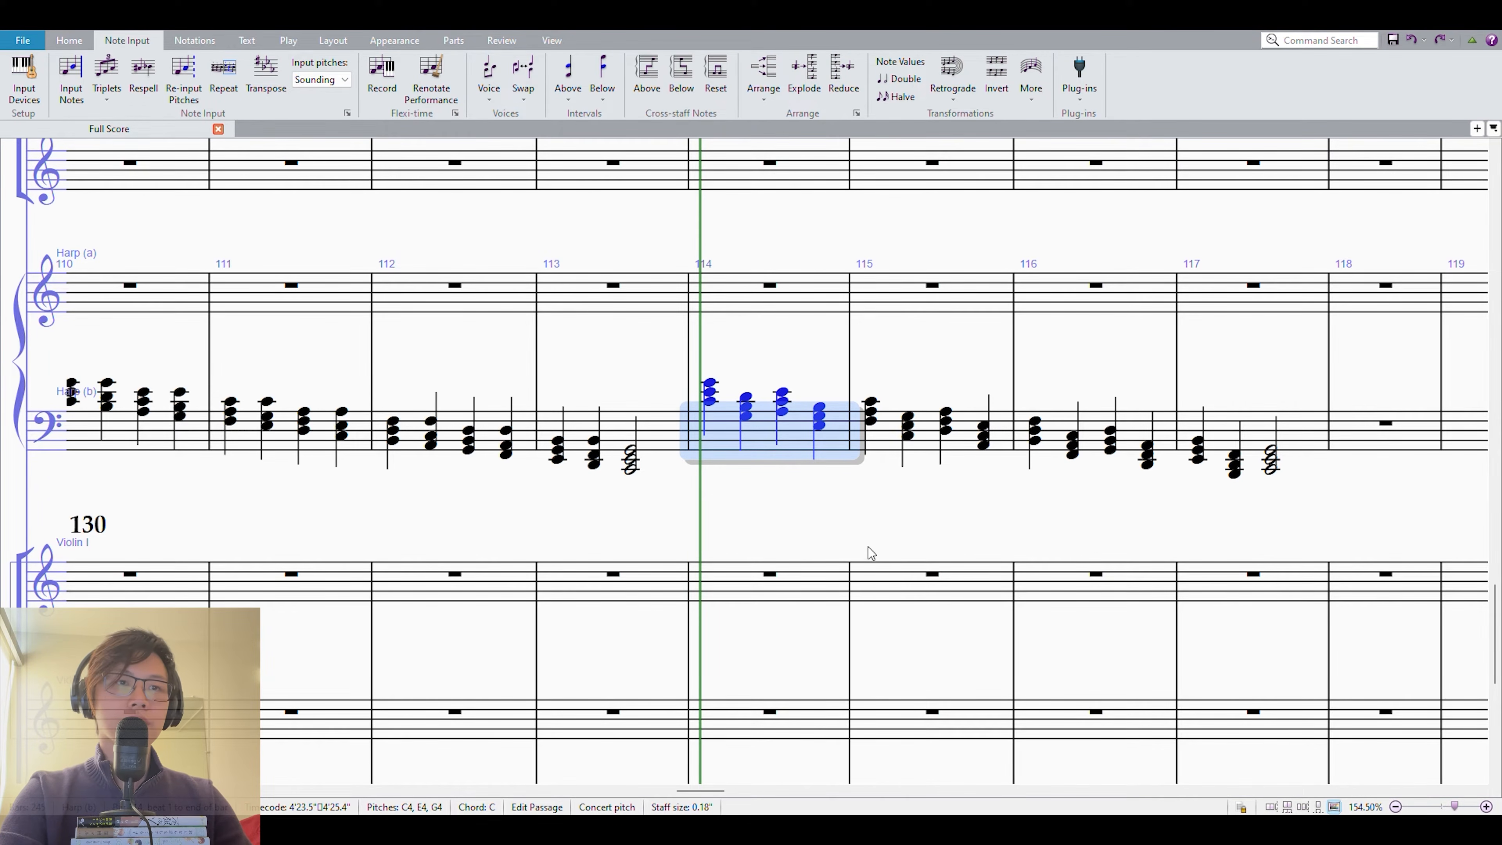
pyautogui.press('p')
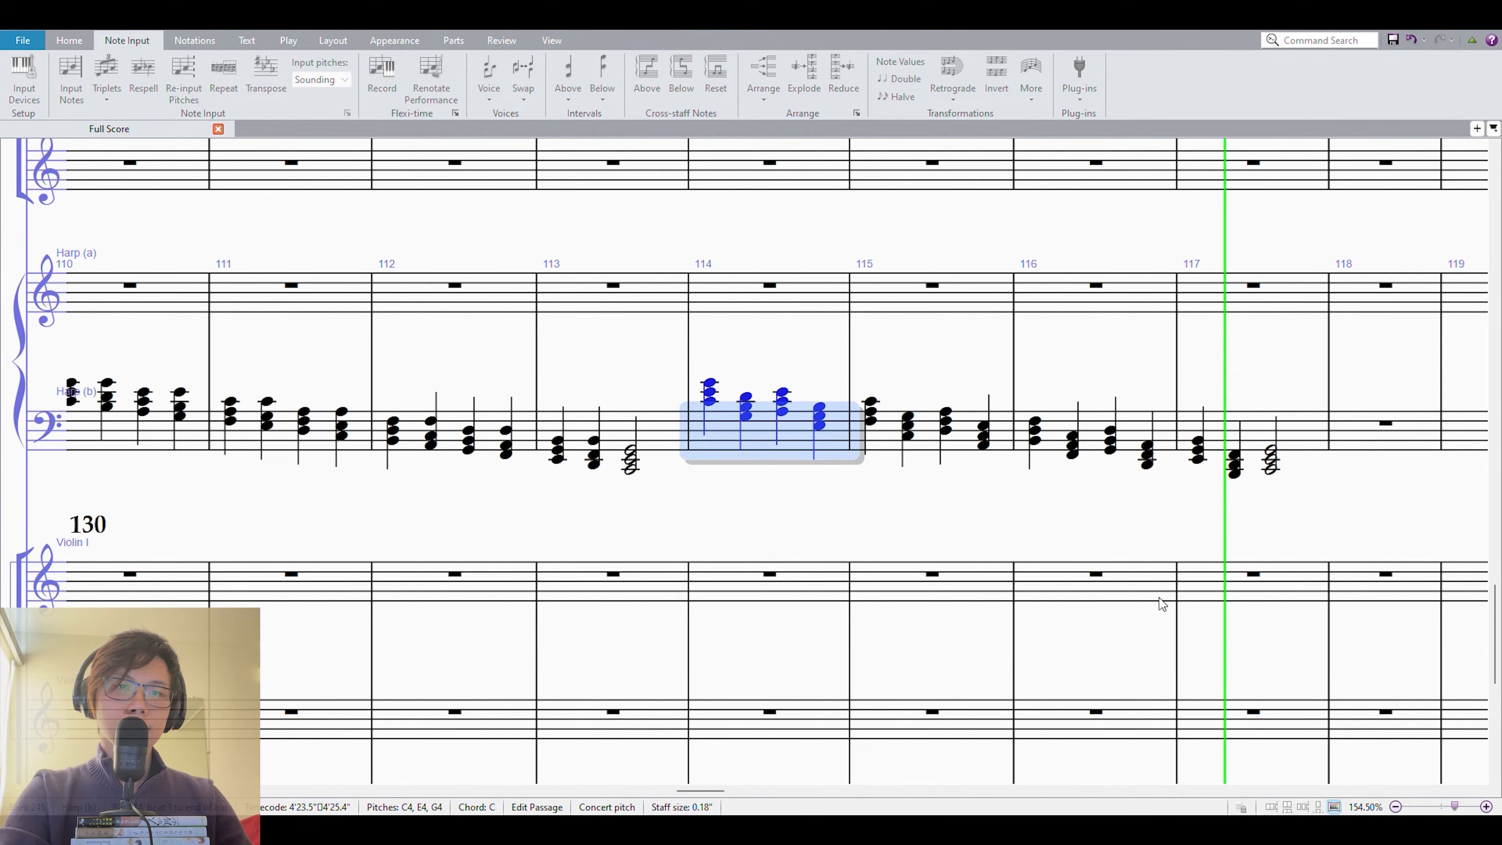
pyautogui.press('space')
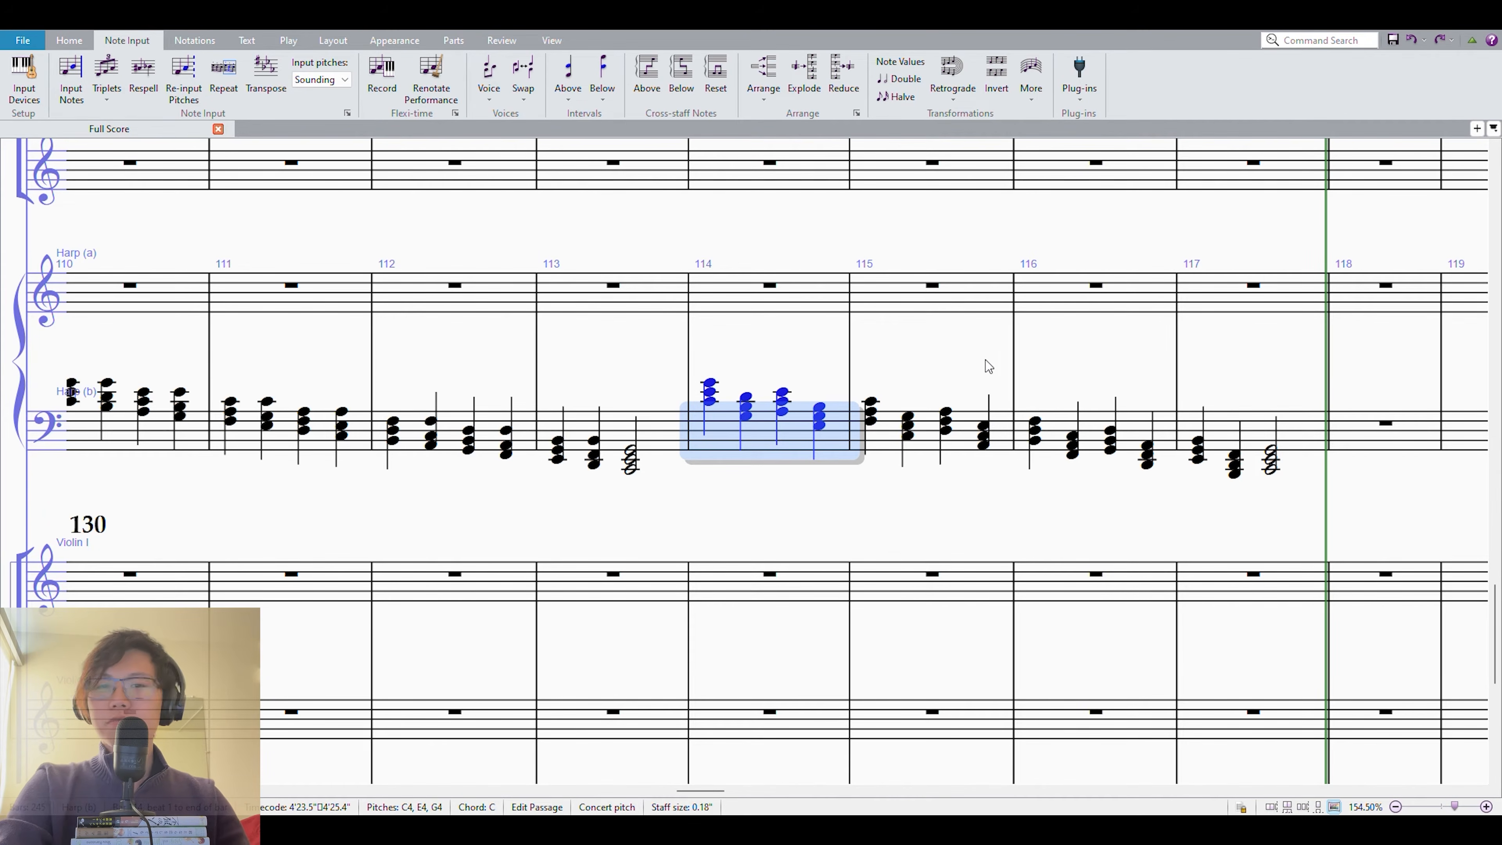
# Select the six chords from measure 114 to beat 2 of measure 115, play them back and clear the selection.
pyautogui.keyDown('shift'); pyautogui.click(910, 423); pyautogui.keyUp('shift')
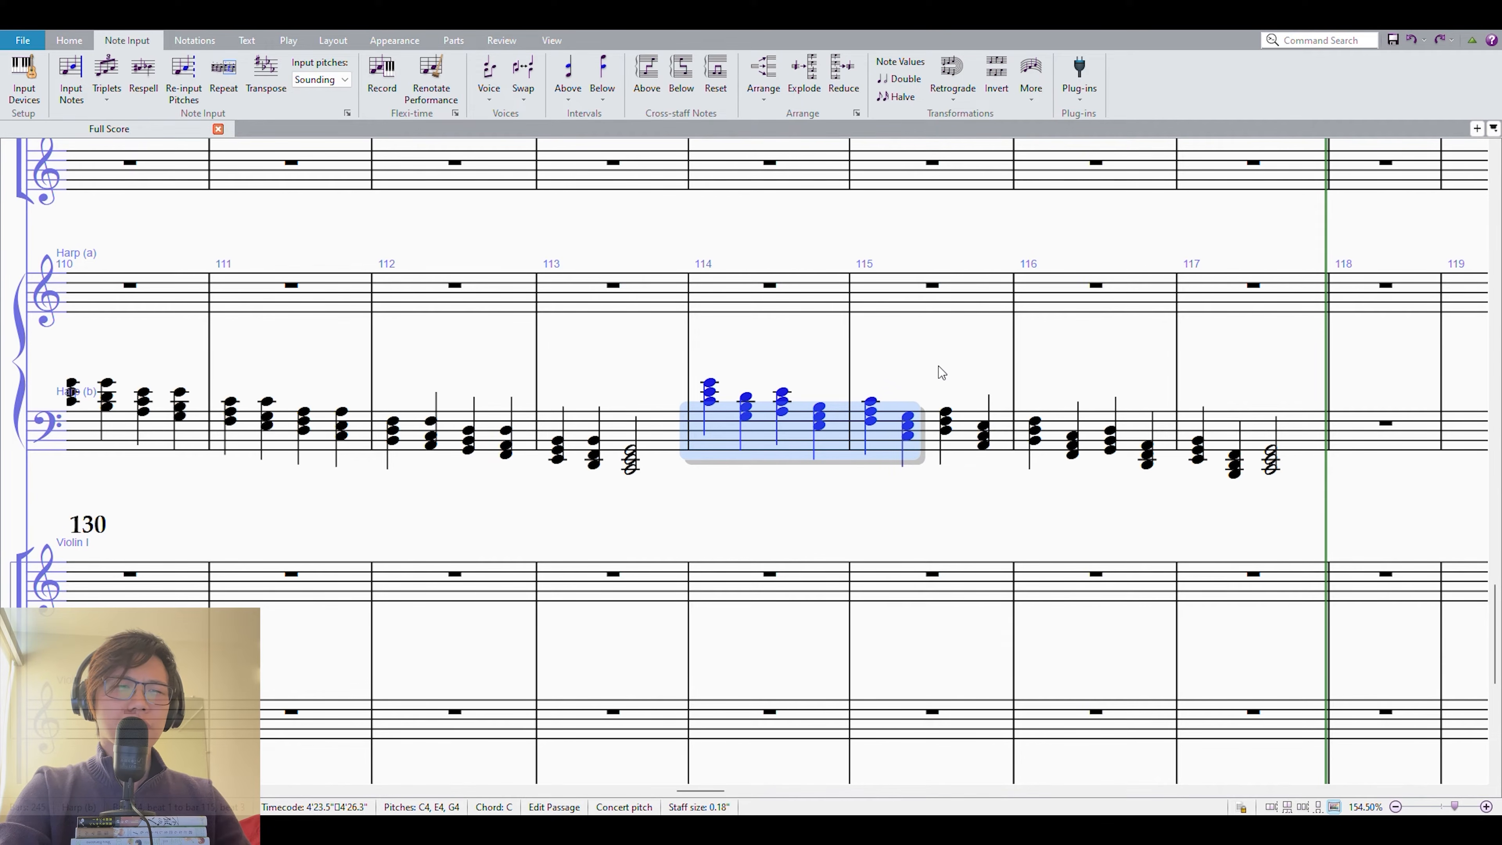
pyautogui.press('p')
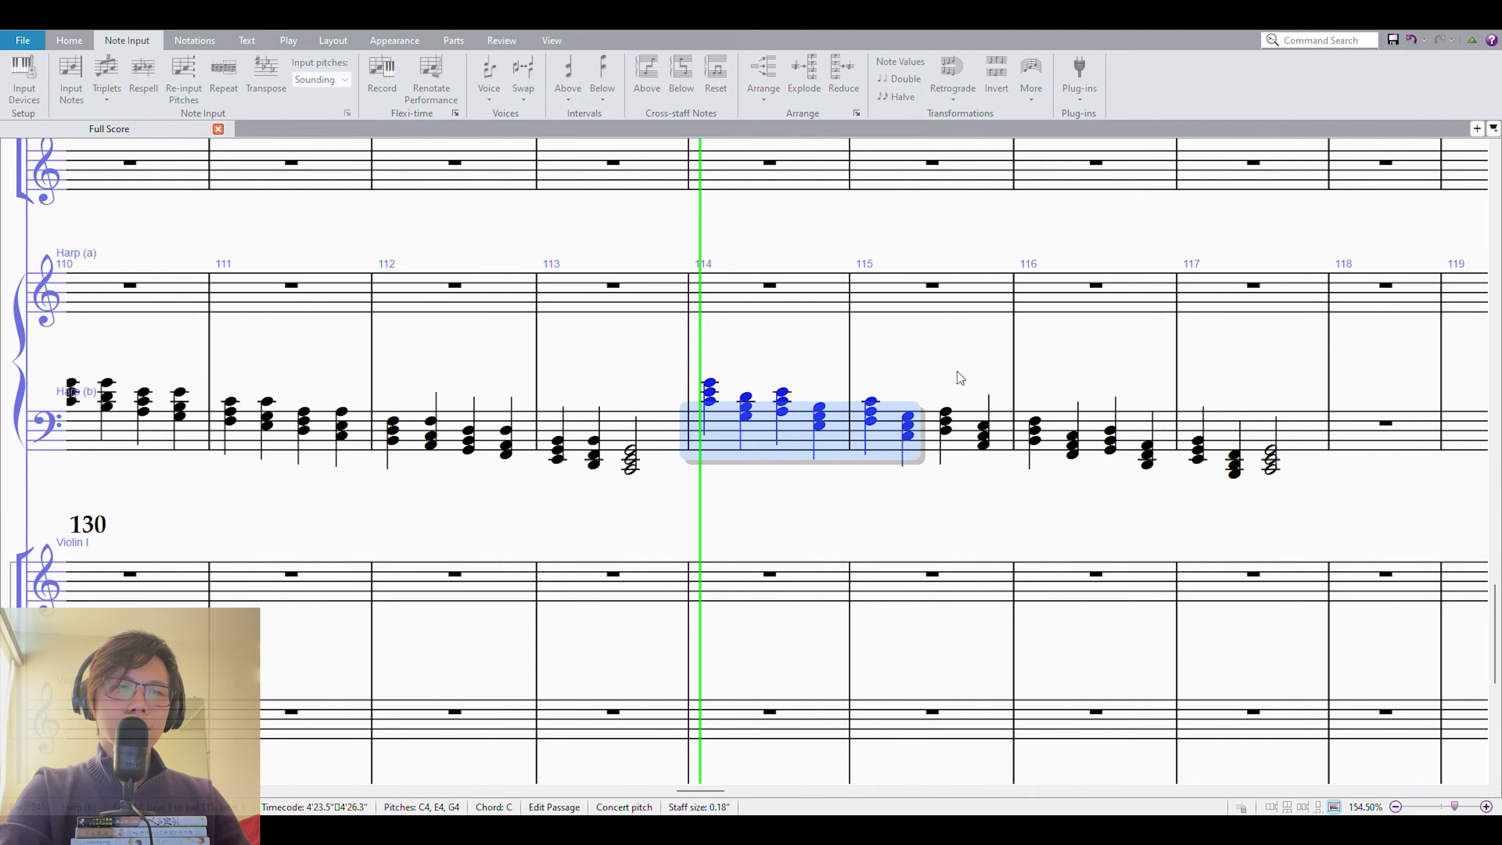
pyautogui.press('space')
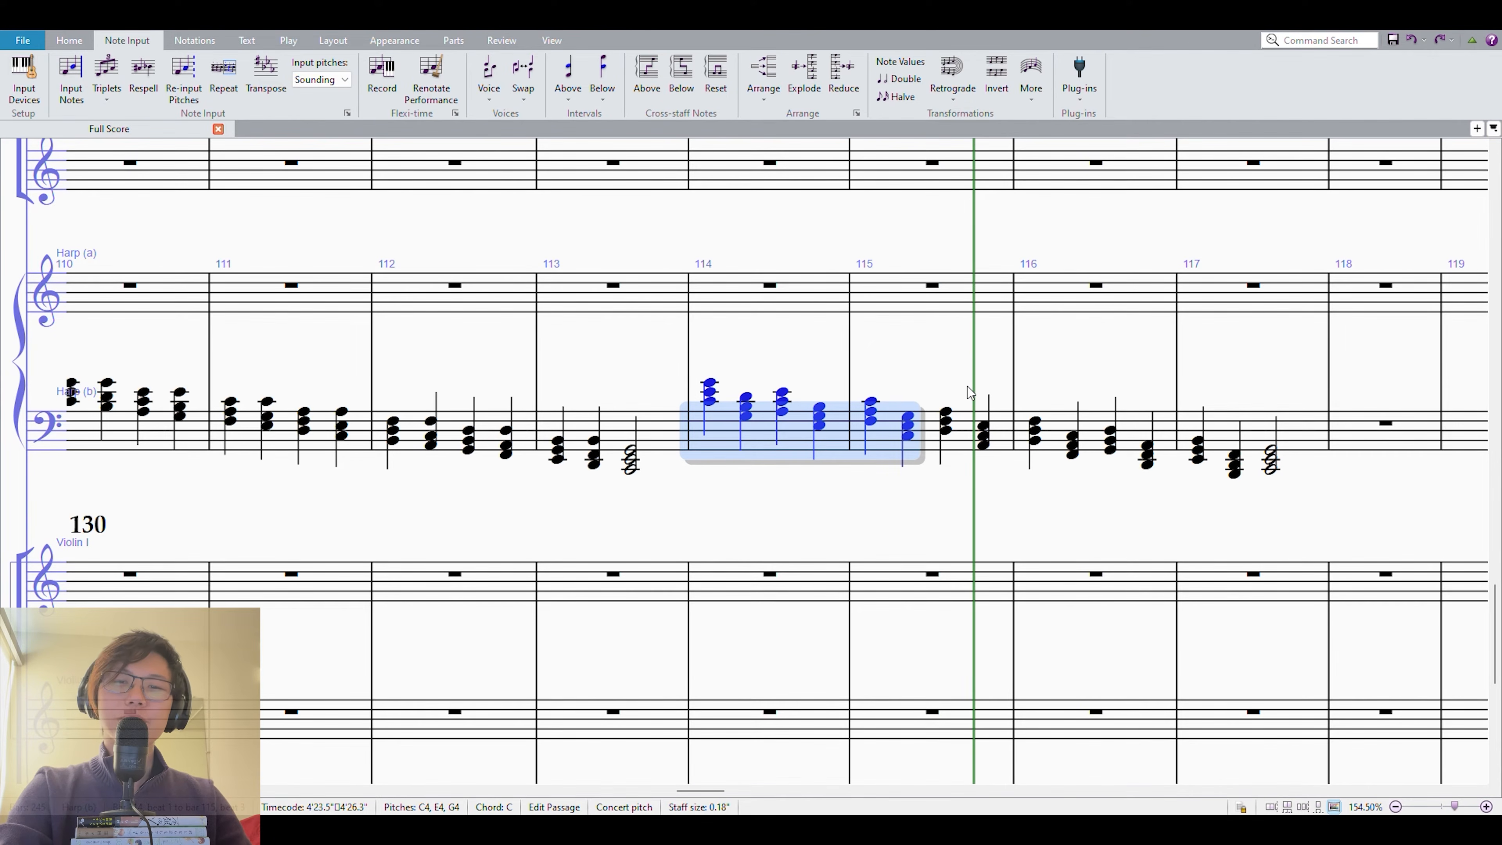
pyautogui.click(947, 376)
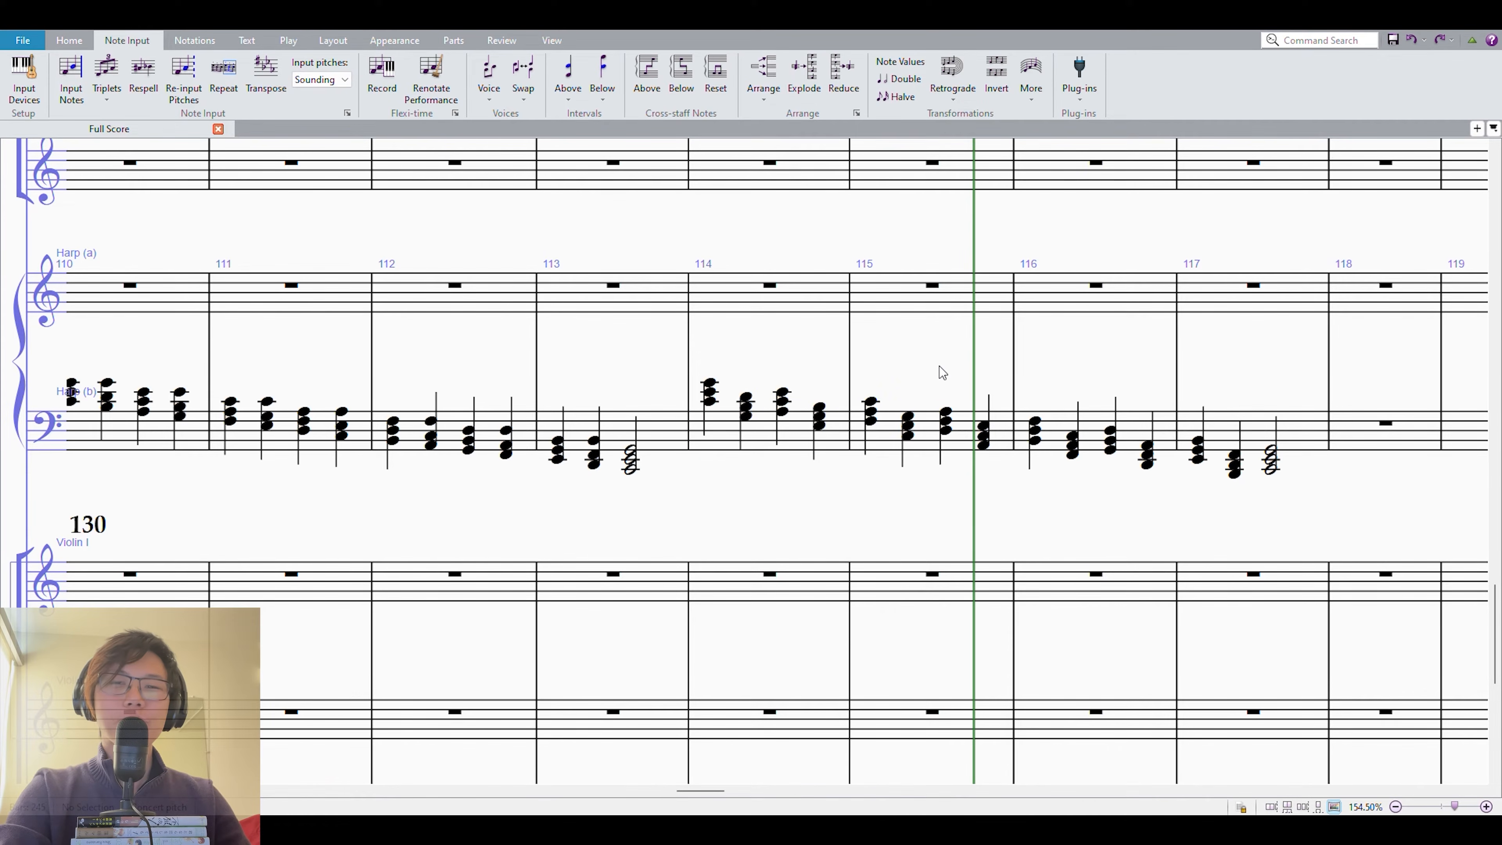
# Enter the quarter-note melody E5, D5, C5, B4, A4, G4 in the Harp (a) staff starting at measure 114.
pyautogui.click(743, 292)
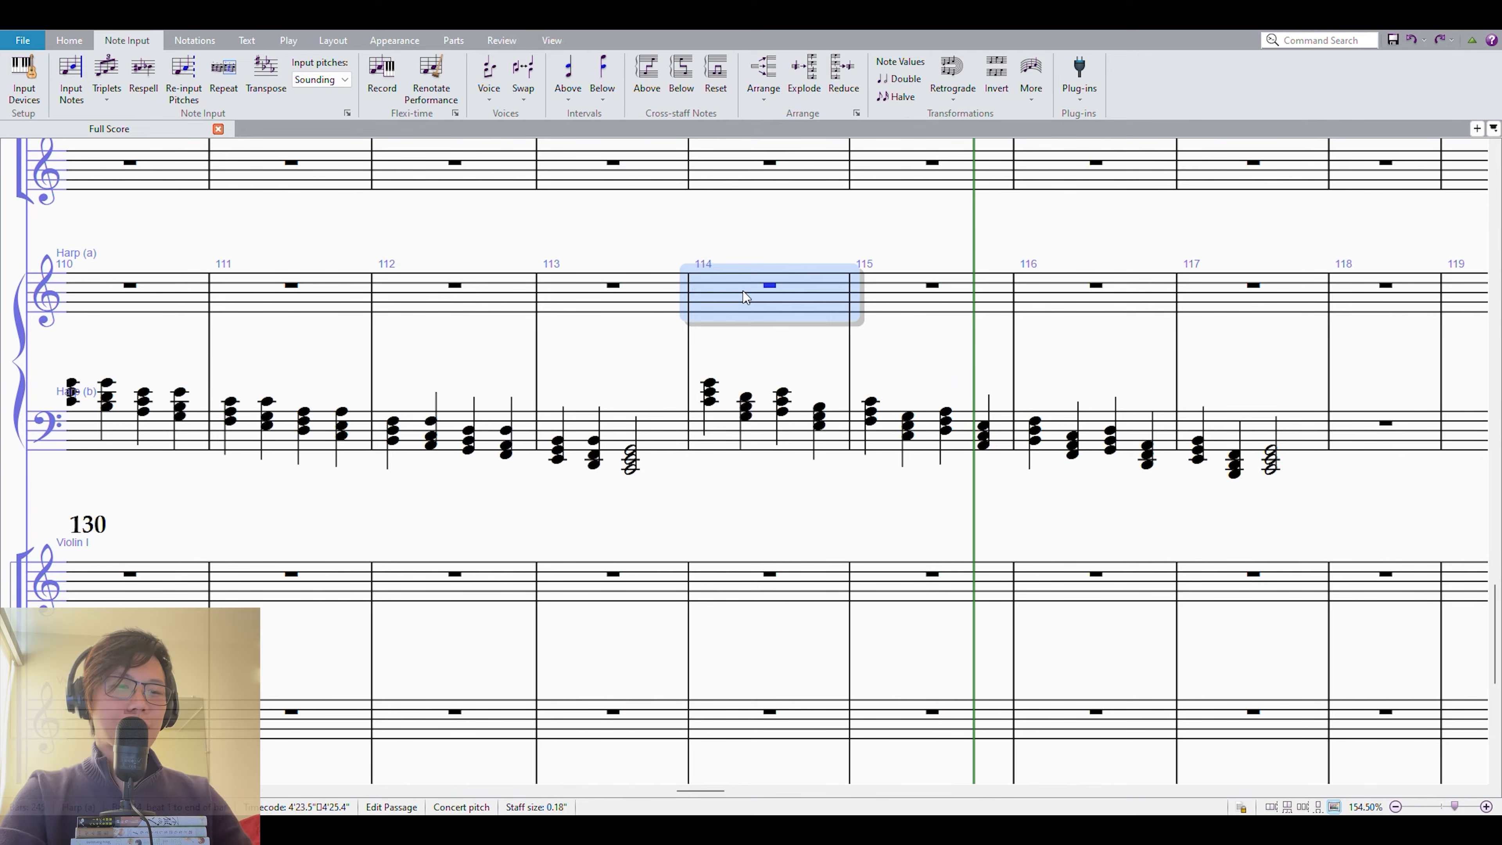
pyautogui.press('e')
pyautogui.press('d')
pyautogui.press('c')
pyautogui.press('b')
pyautogui.press('a')
pyautogui.press('g')
pyautogui.press('Escape')
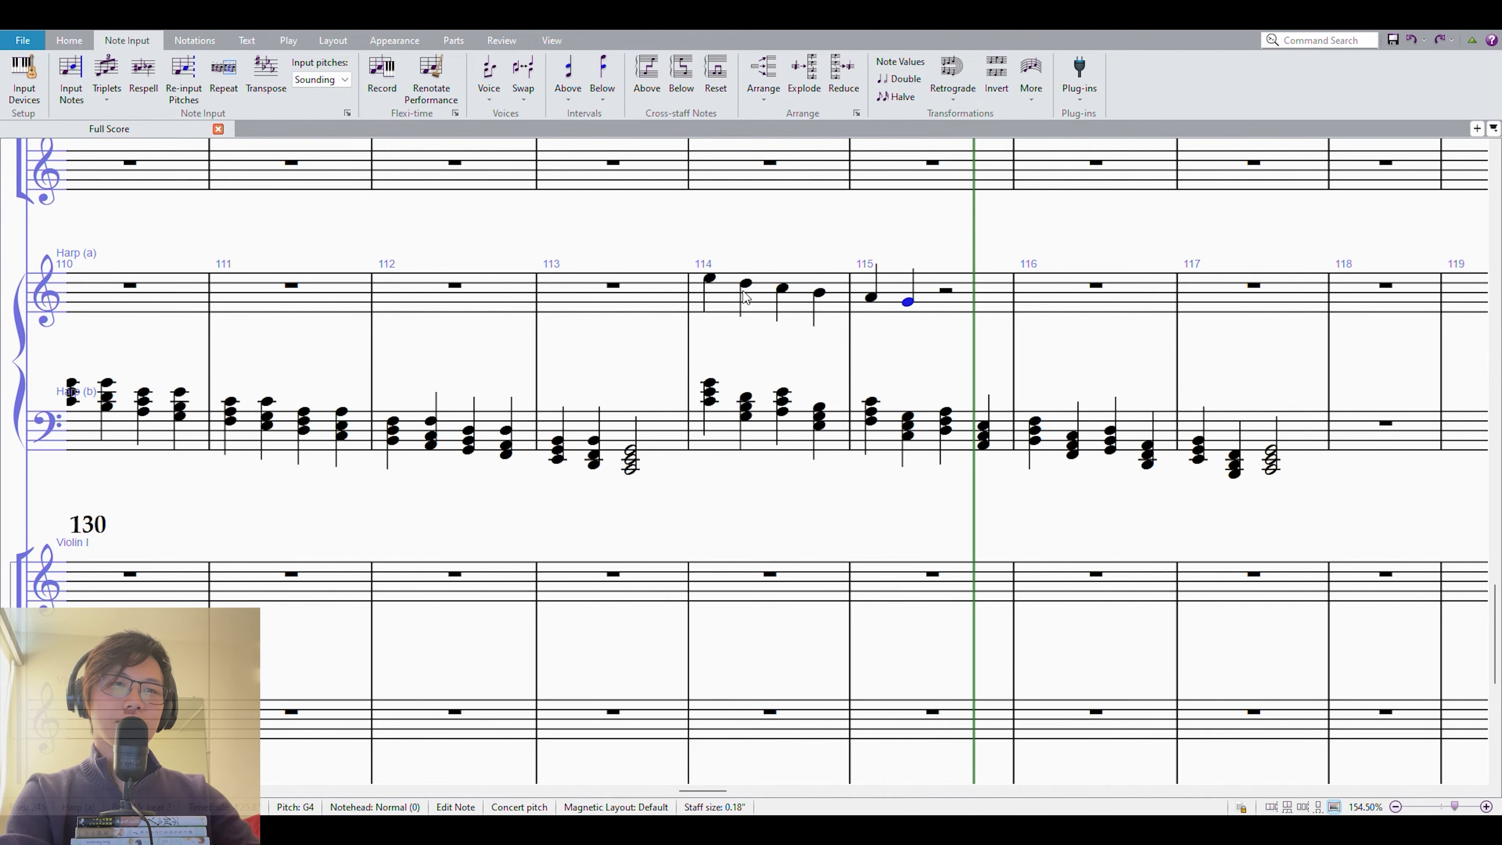
# Play back the melody together with the chords on both harp staves from measure 114 to beat 2 of measure 115.
pyautogui.keyDown('shift'); pyautogui.click(710, 394); pyautogui.keyUp('shift')
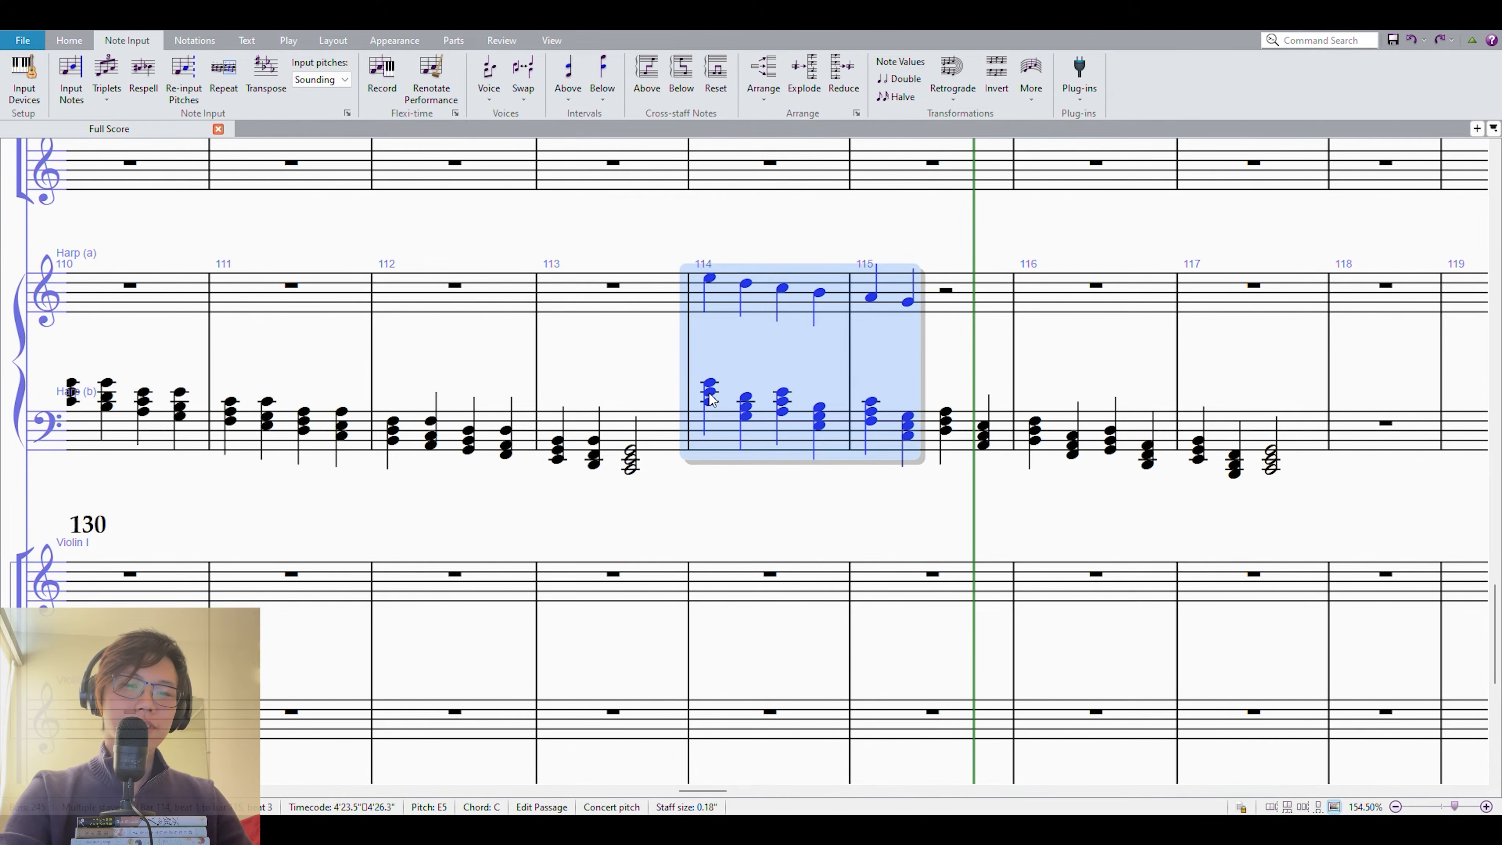
pyautogui.press('p')
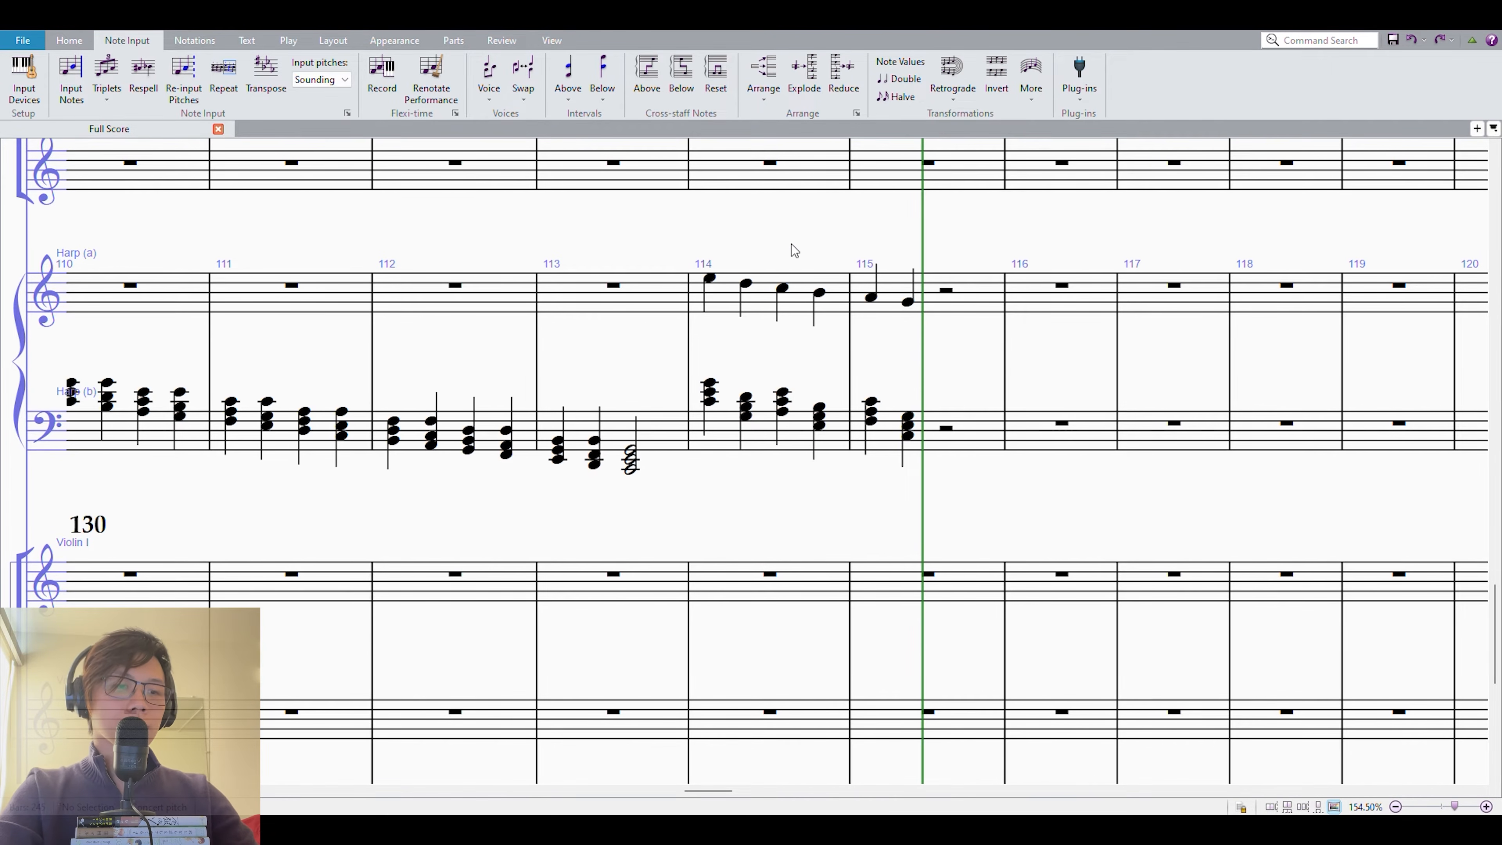
pyautogui.moveTo(790, 245); pyautogui.dragTo(787, 251)
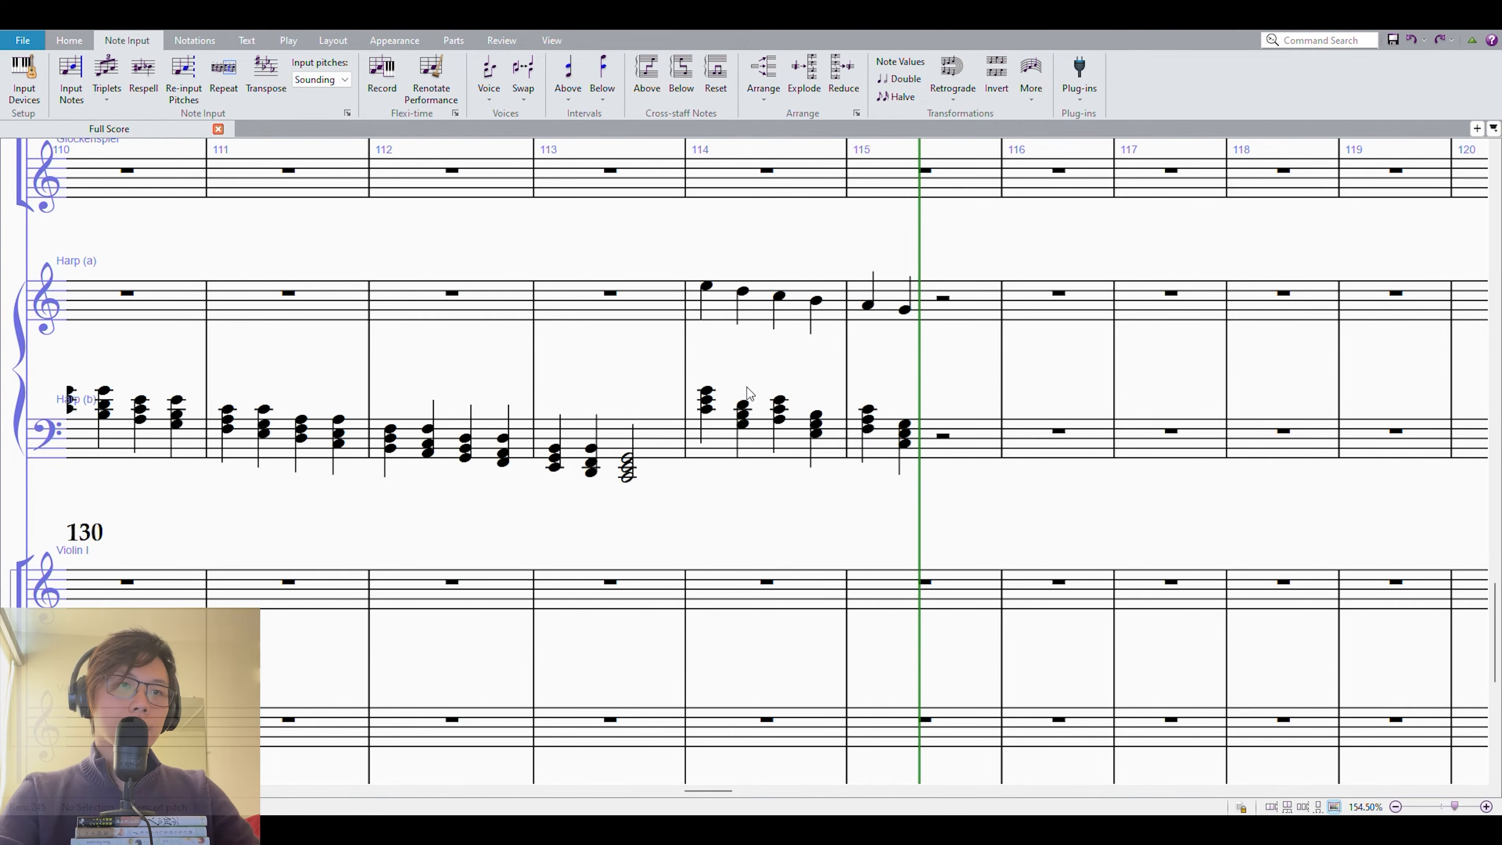
# Slur the first two notes of the melody and the first two chords in measure 114 on both harp staves.
pyautogui.click(759, 297)
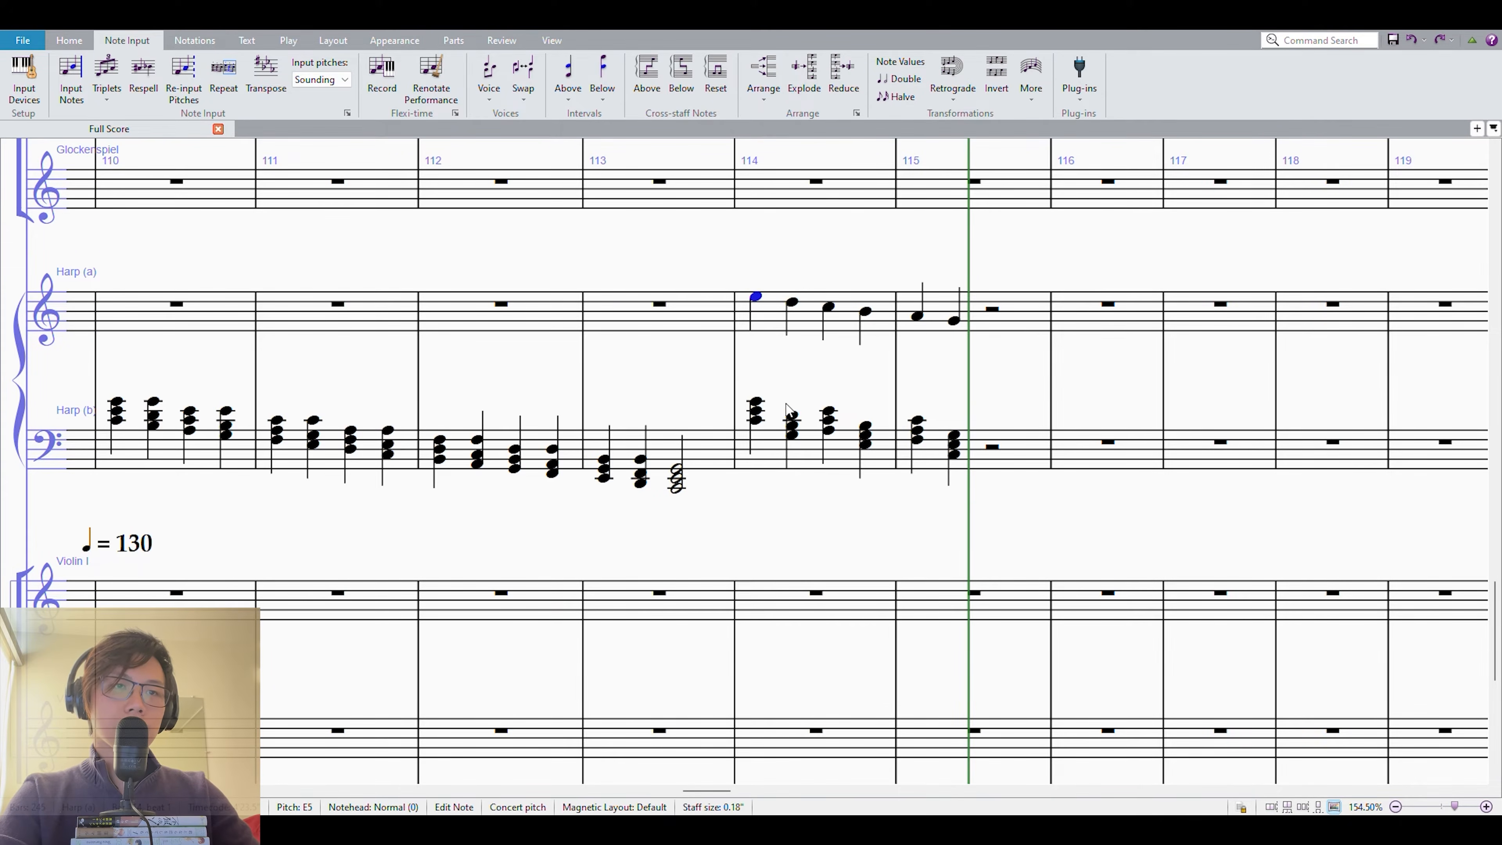
pyautogui.keyDown('shift'); pyautogui.click(792, 431); pyautogui.keyUp('shift')
pyautogui.press('s')
pyautogui.press('Escape')
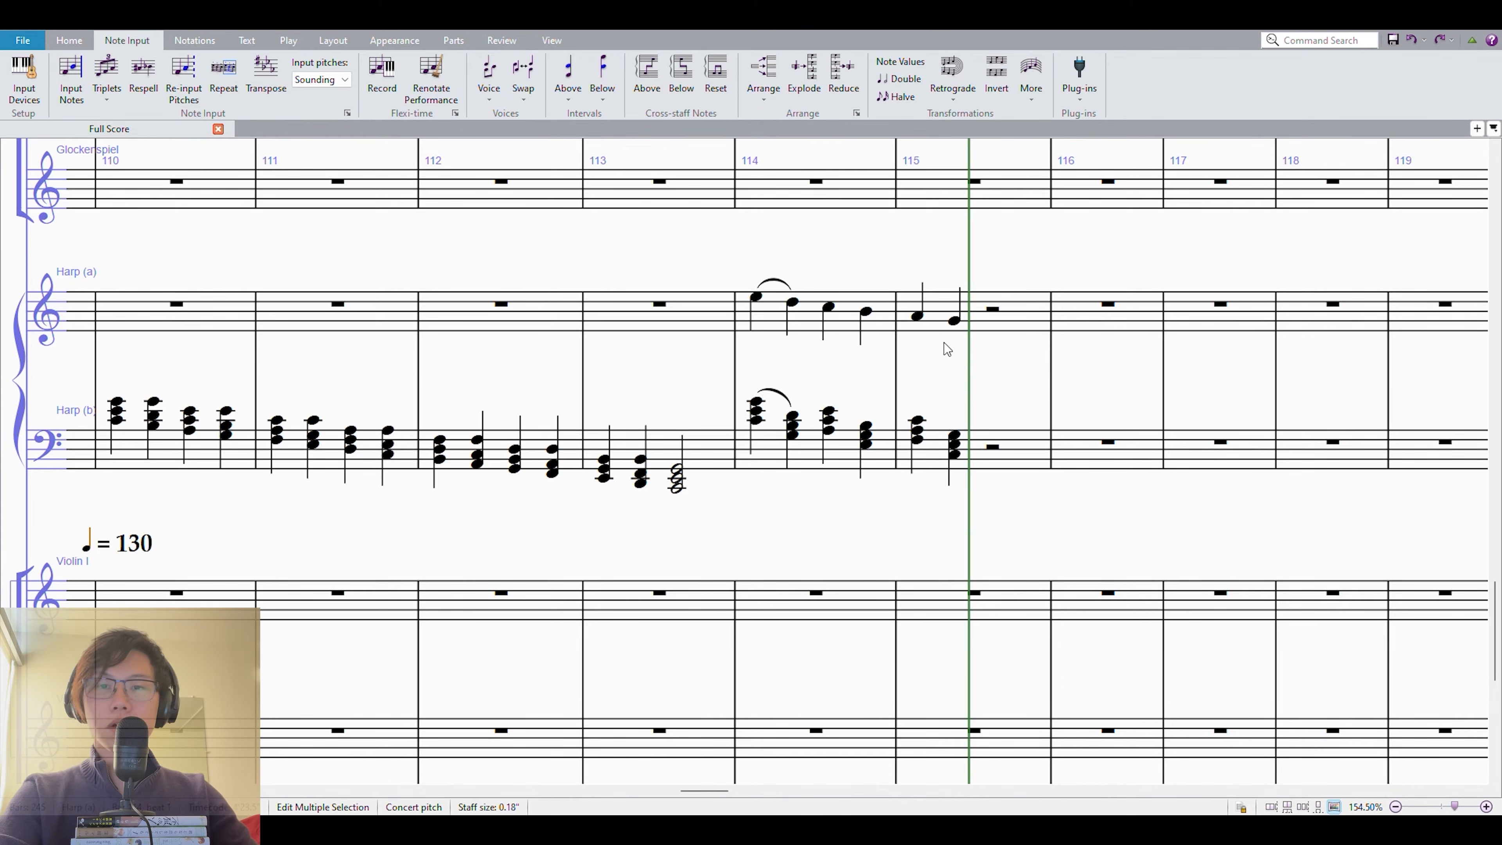
# Copy the first slurred pair of measure 114 on both harp staves to measure 116, repeating it two steps lower on beats 3 and 4.
pyautogui.click(759, 299)
pyautogui.keyDown('shift'); pyautogui.click(788, 420); pyautogui.keyUp('shift')
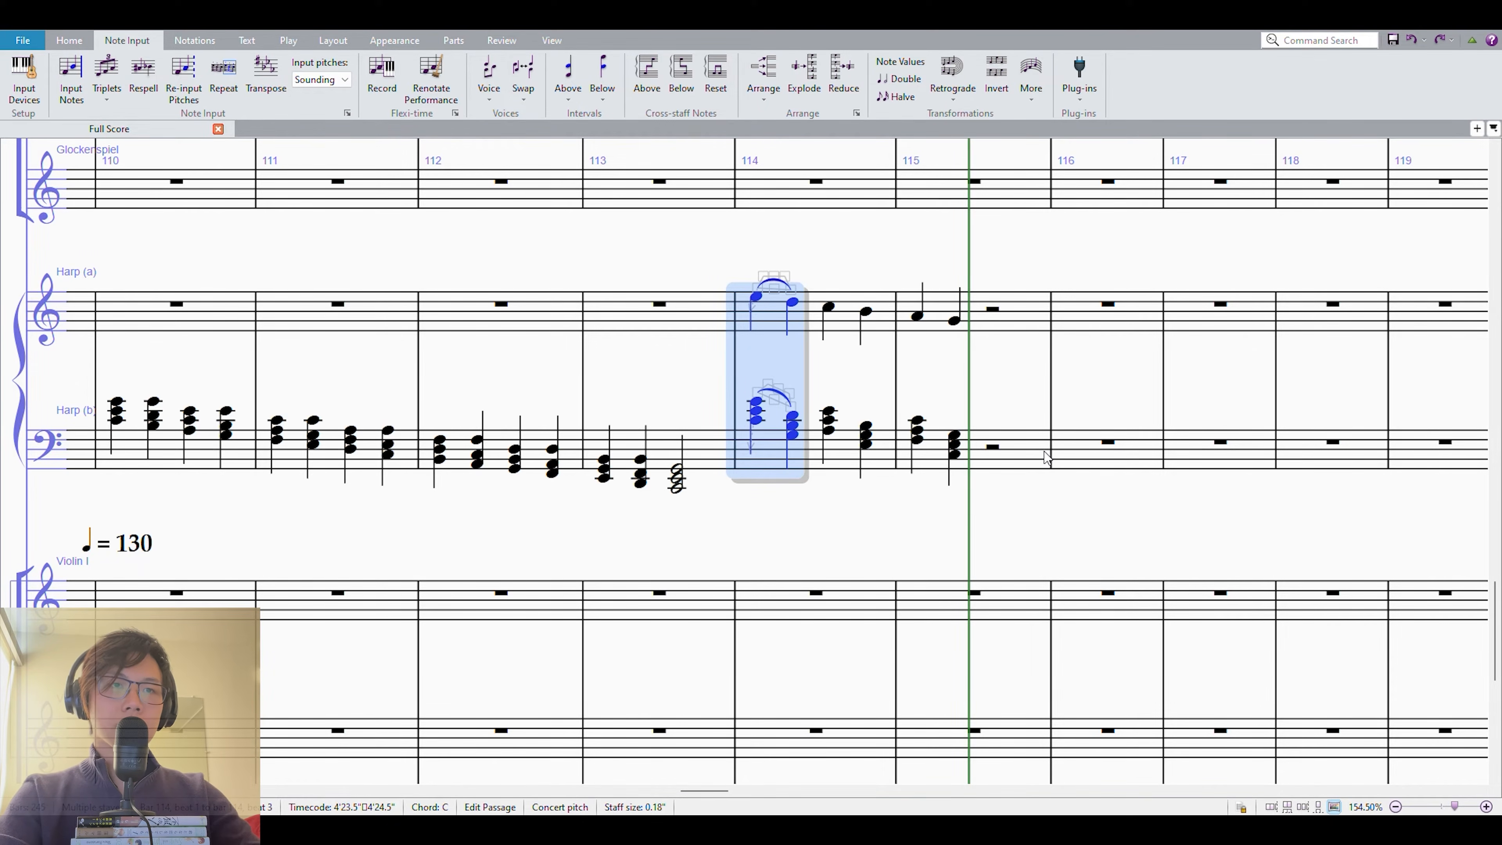
pyautogui.keyDown('shift'); pyautogui.click(958, 442); pyautogui.keyUp('shift')
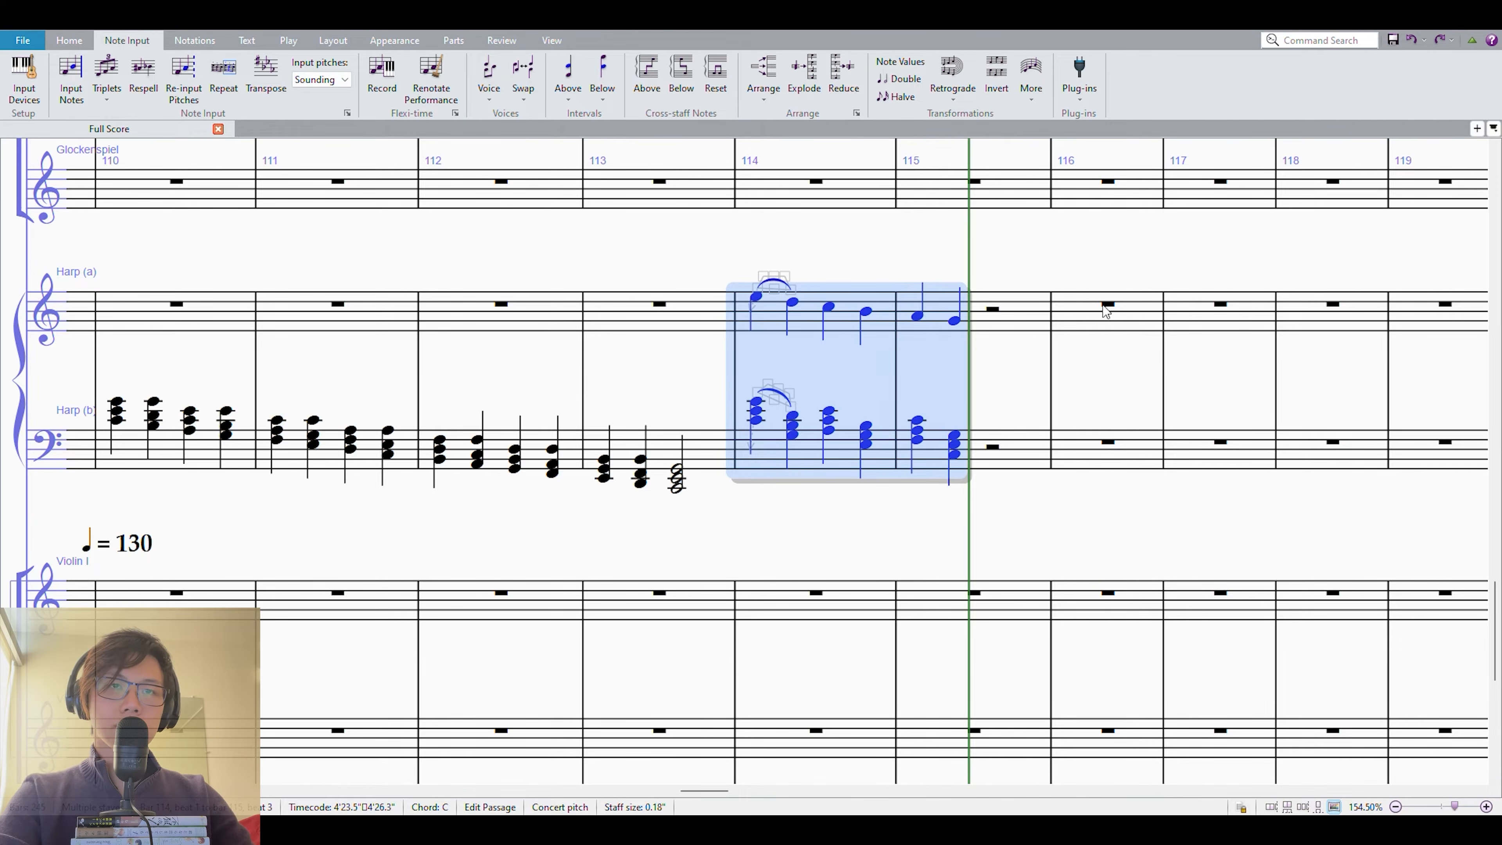
pyautogui.click(757, 297)
pyautogui.hotkey('ctrl', 'c')
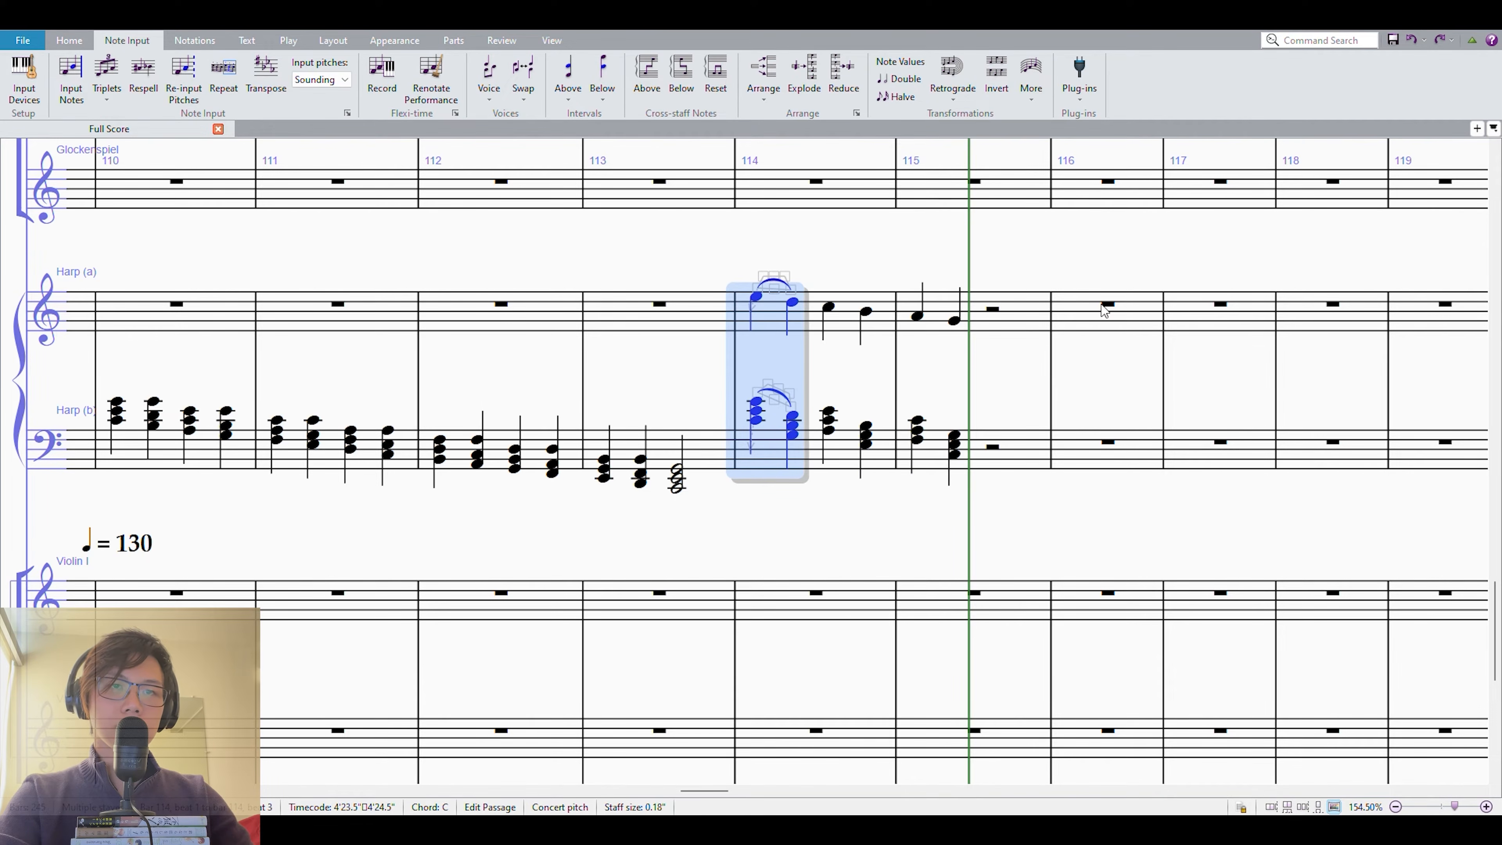
pyautogui.click(1107, 305)
pyautogui.hotkey('ctrl', 'v')
pyautogui.press('r')
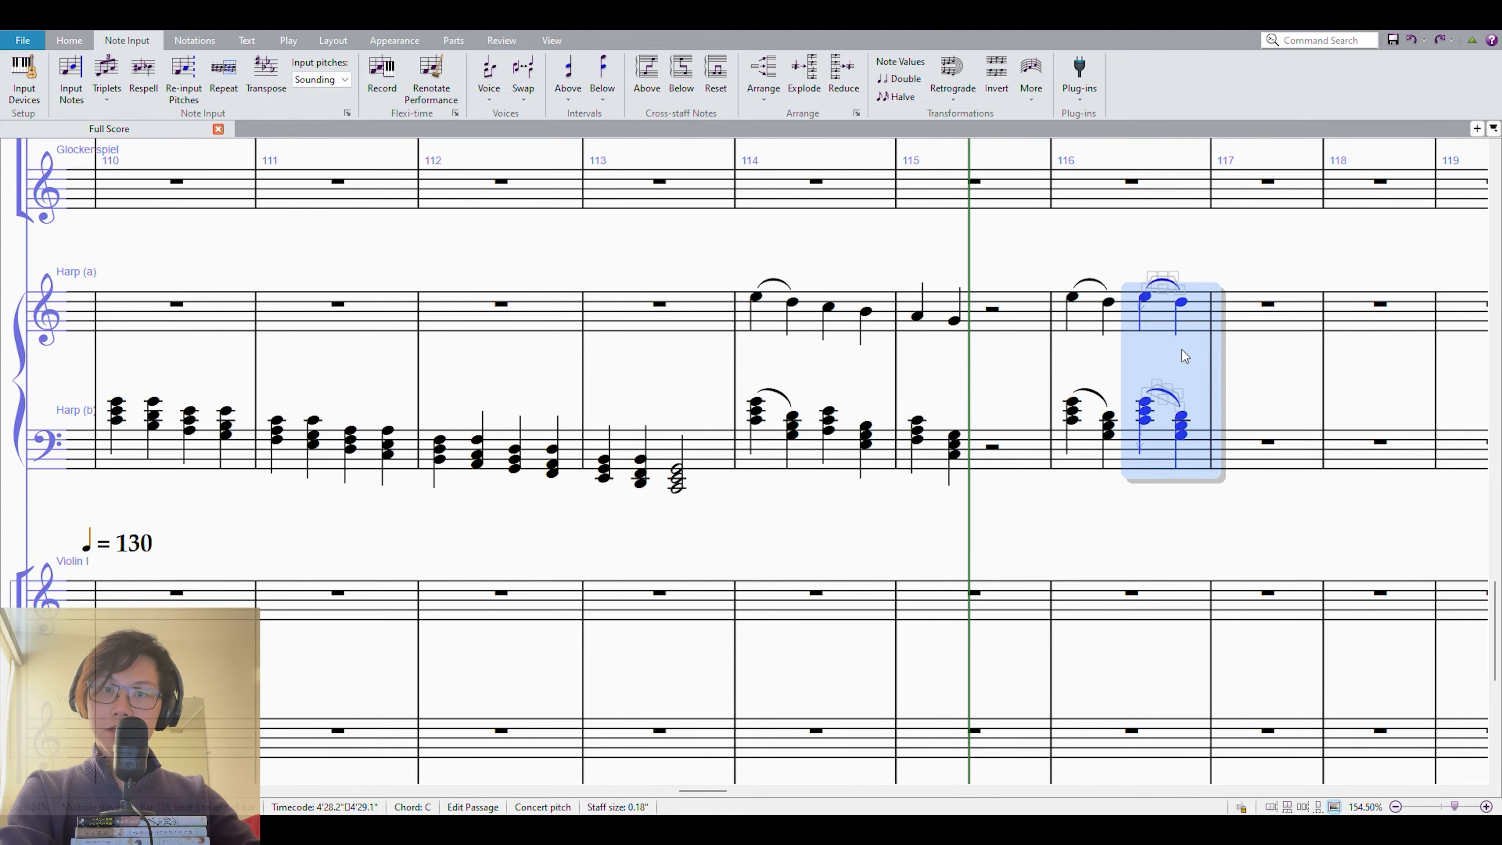
pyautogui.press('Down')
pyautogui.press('Down')
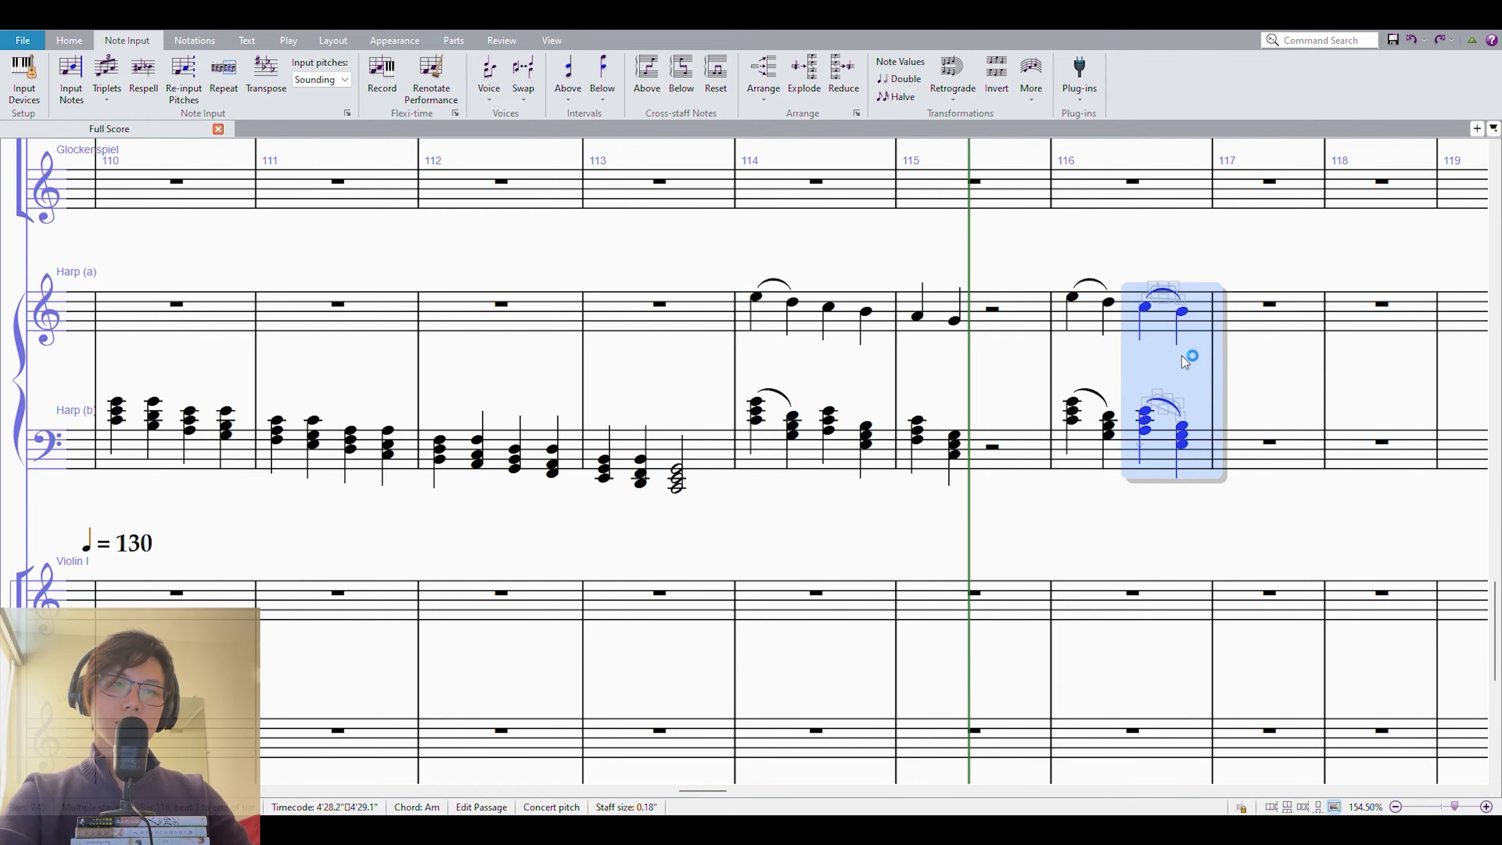
# Slur the melody notes C5 and B4 and their two chords on beats 3 and 4 of measure 114.
pyautogui.click(828, 307)
pyautogui.hotkey('ctrl', 'v')
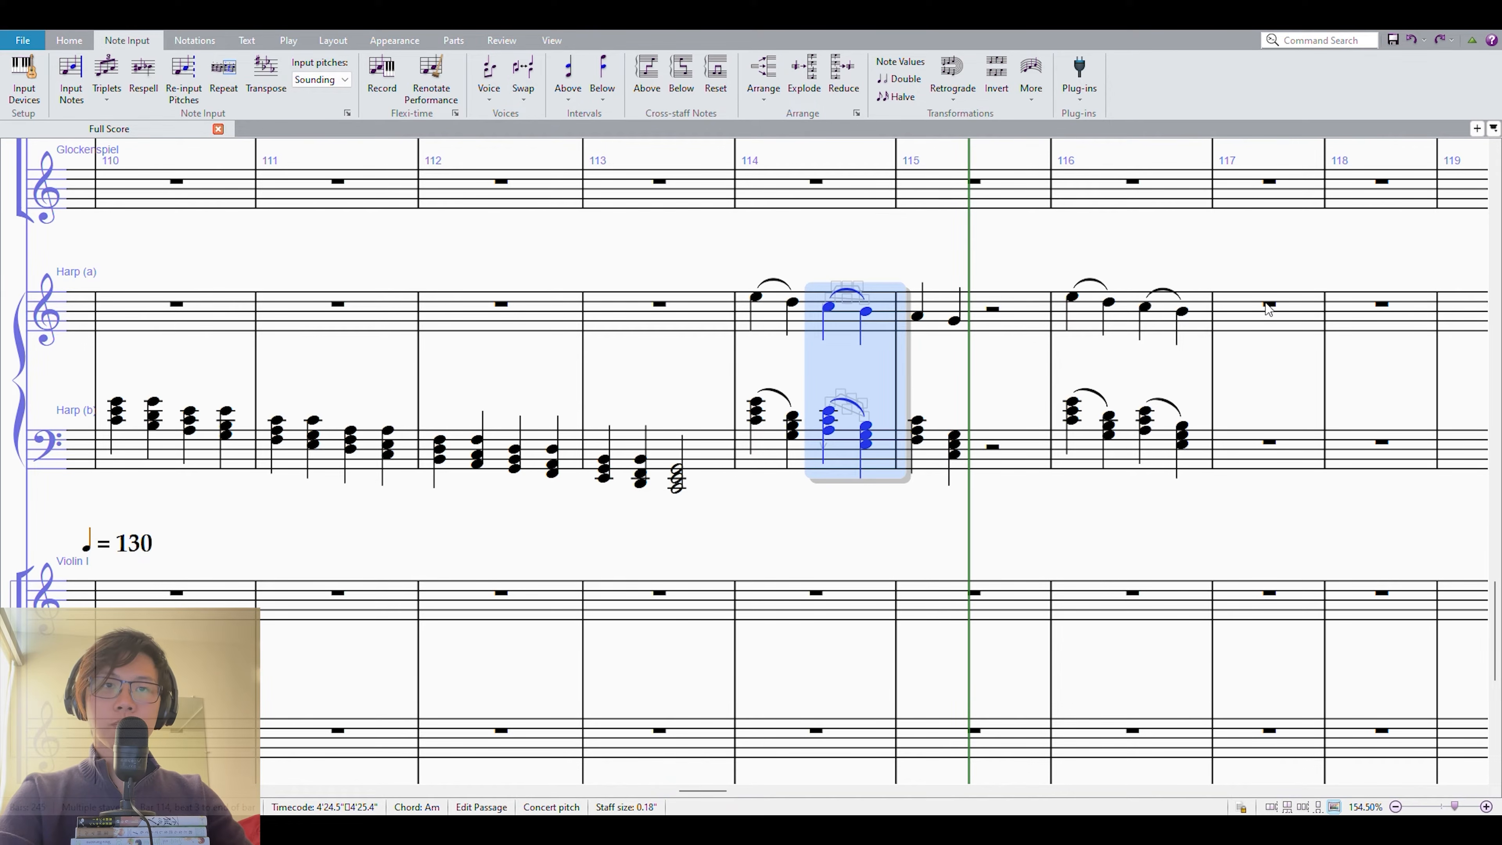
pyautogui.press('Escape')
# Repeat the second slurred pair of measure 116 into measure 117 on both harp staves, lowered two steps to melody notes A4 and G4.
pyautogui.click(1145, 306)
pyautogui.keyDown('shift'); pyautogui.click(1183, 441); pyautogui.keyUp('shift')
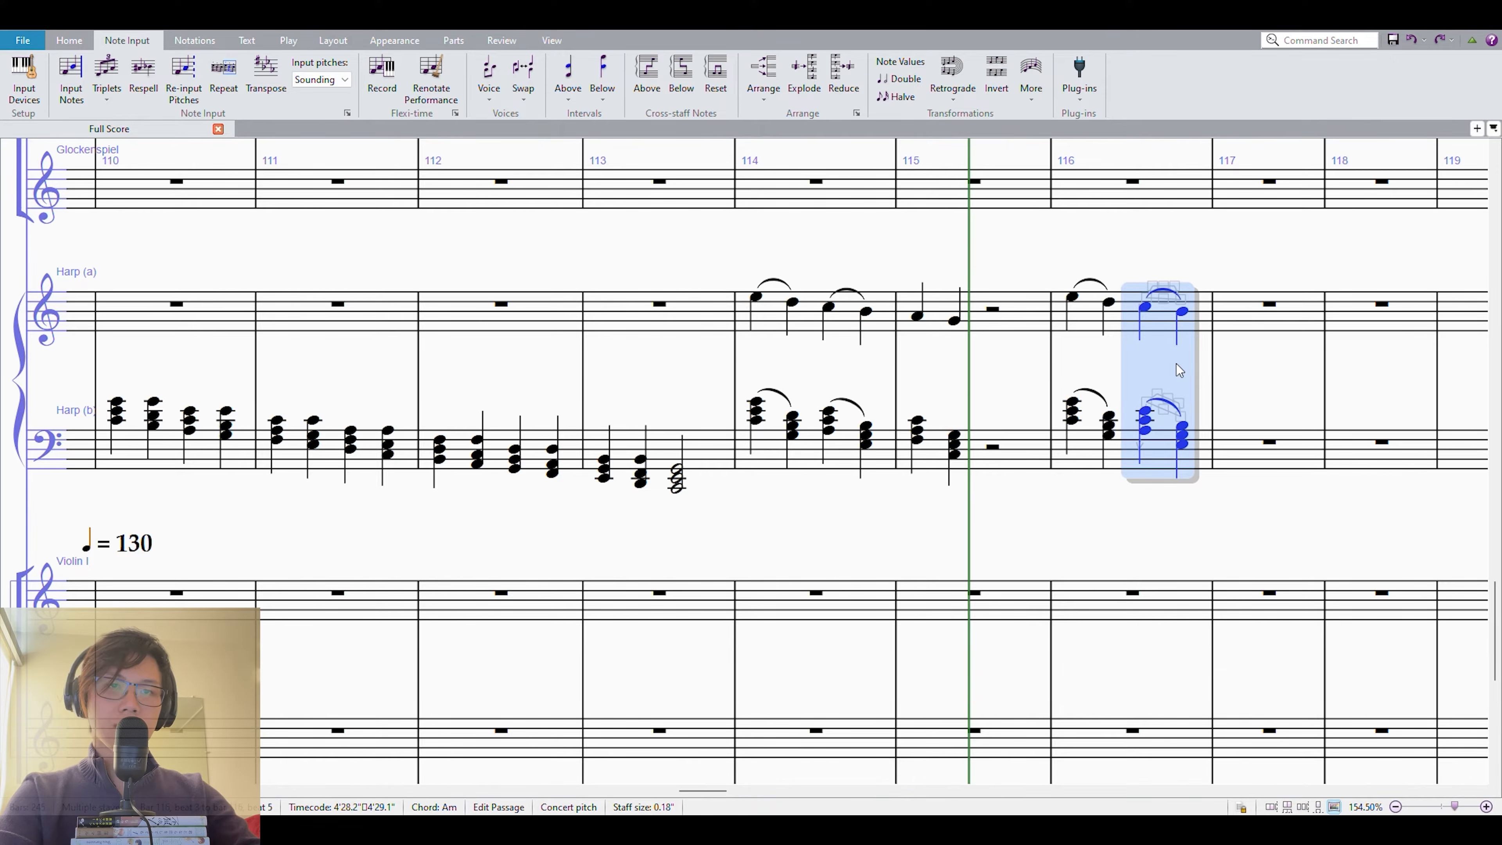
pyautogui.press('r')
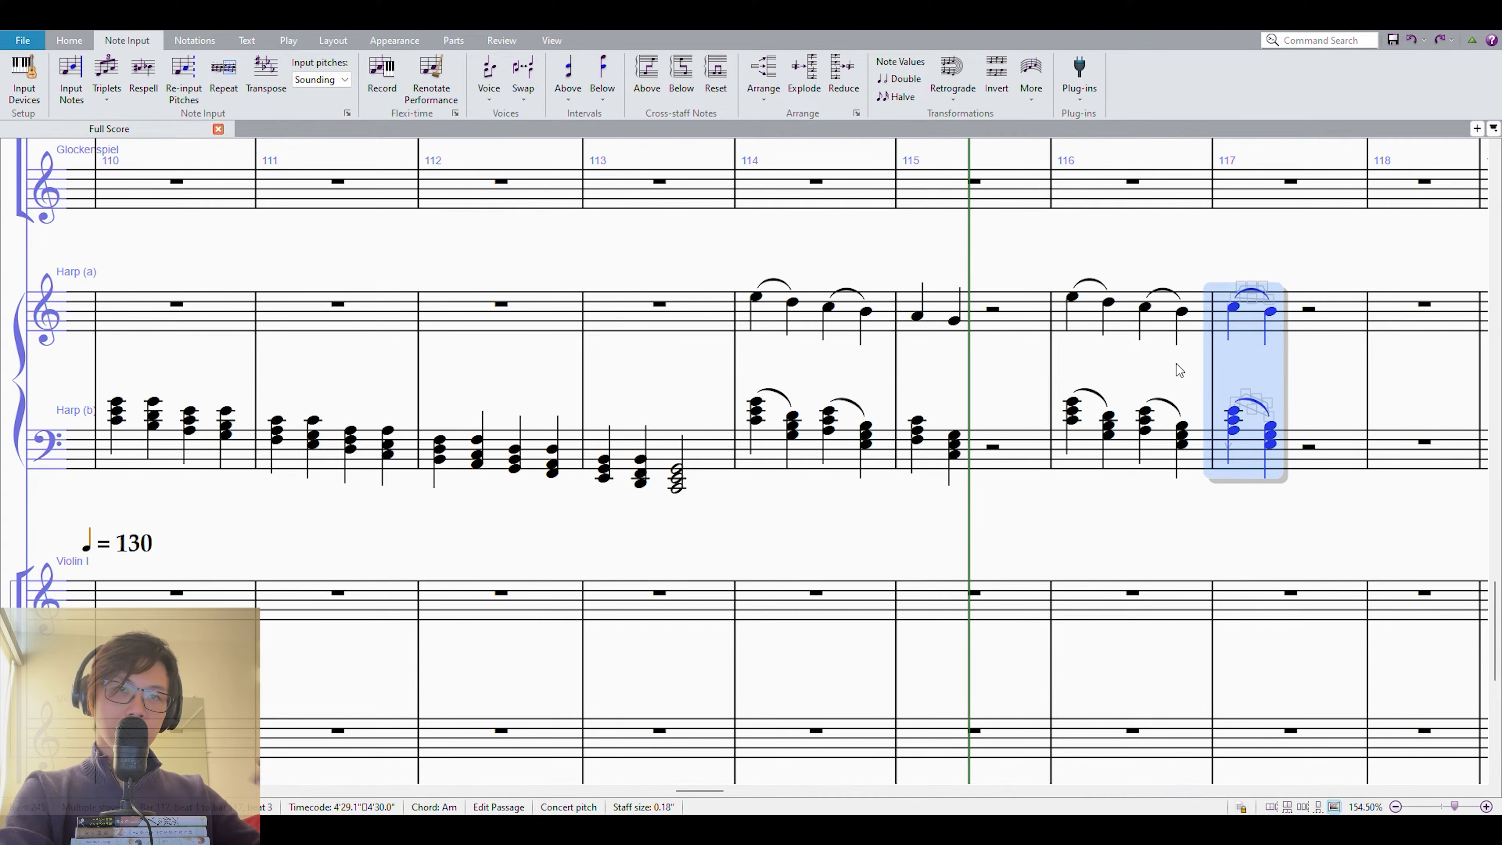
pyautogui.hotkey('alt', 'Down')
pyautogui.hotkey('alt', 'Down')
# Slur the two melody notes and the two chords at the start of measure 115 on both harp staves.
pyautogui.click(904, 323)
pyautogui.press('Escape')
pyautogui.click(917, 316)
pyautogui.keyDown('shift'); pyautogui.click(954, 444); pyautogui.keyUp('shift')
pyautogui.press('s')
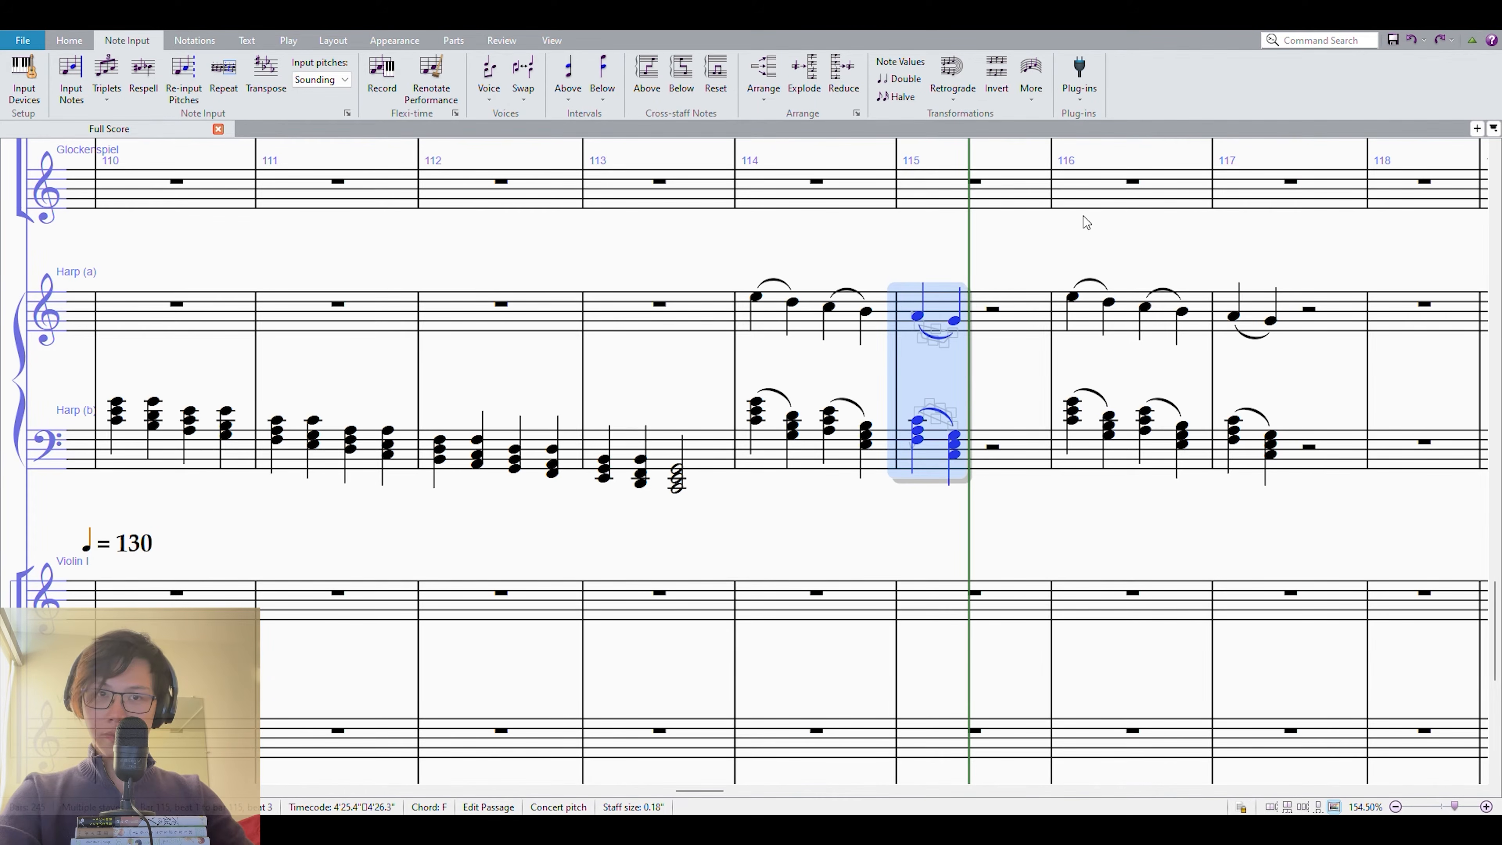
pyautogui.press('Escape')
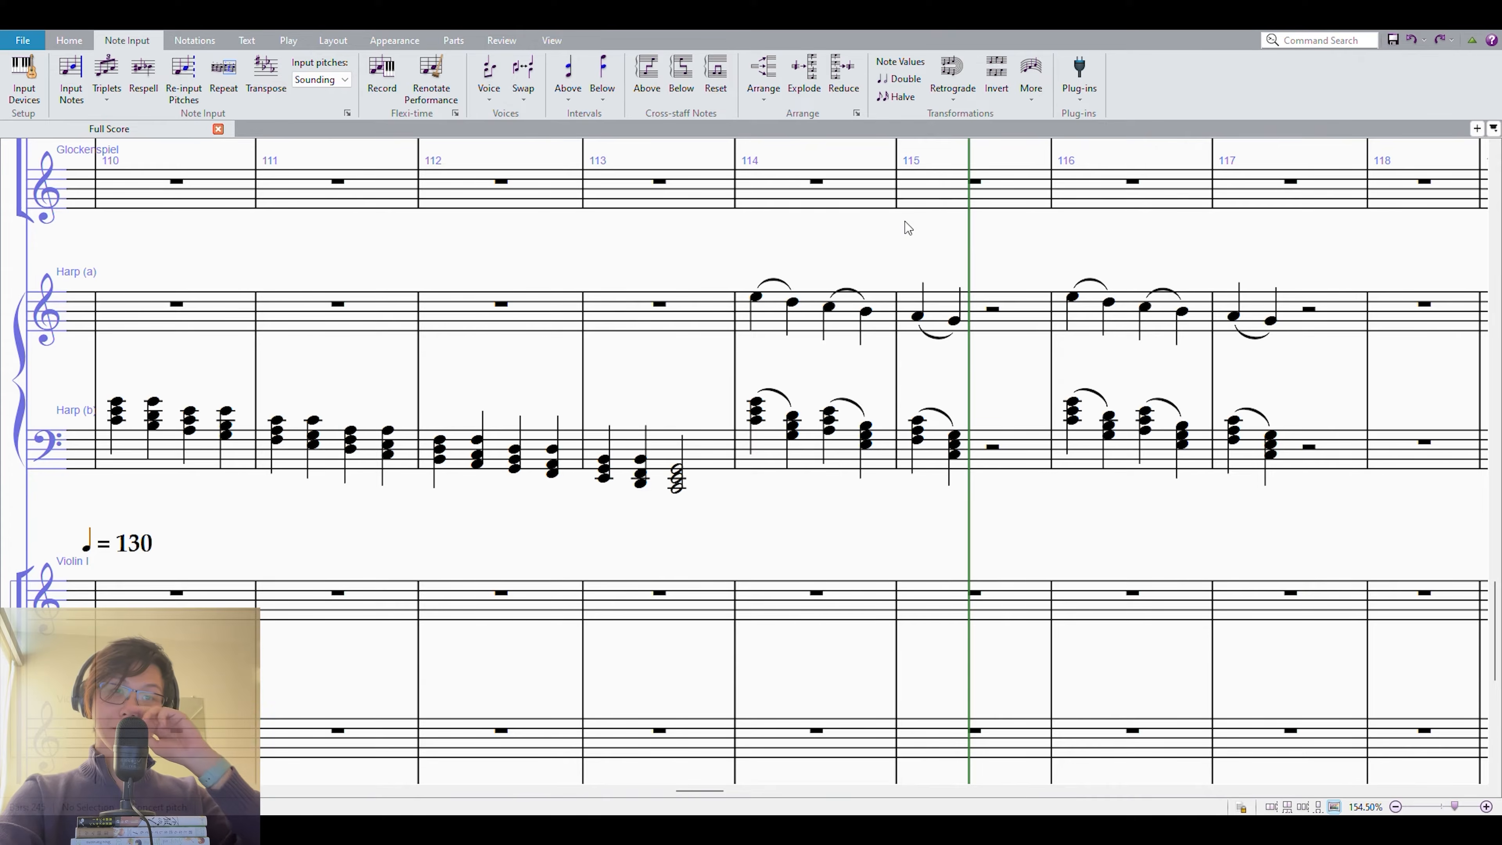
pyautogui.click(754, 308)
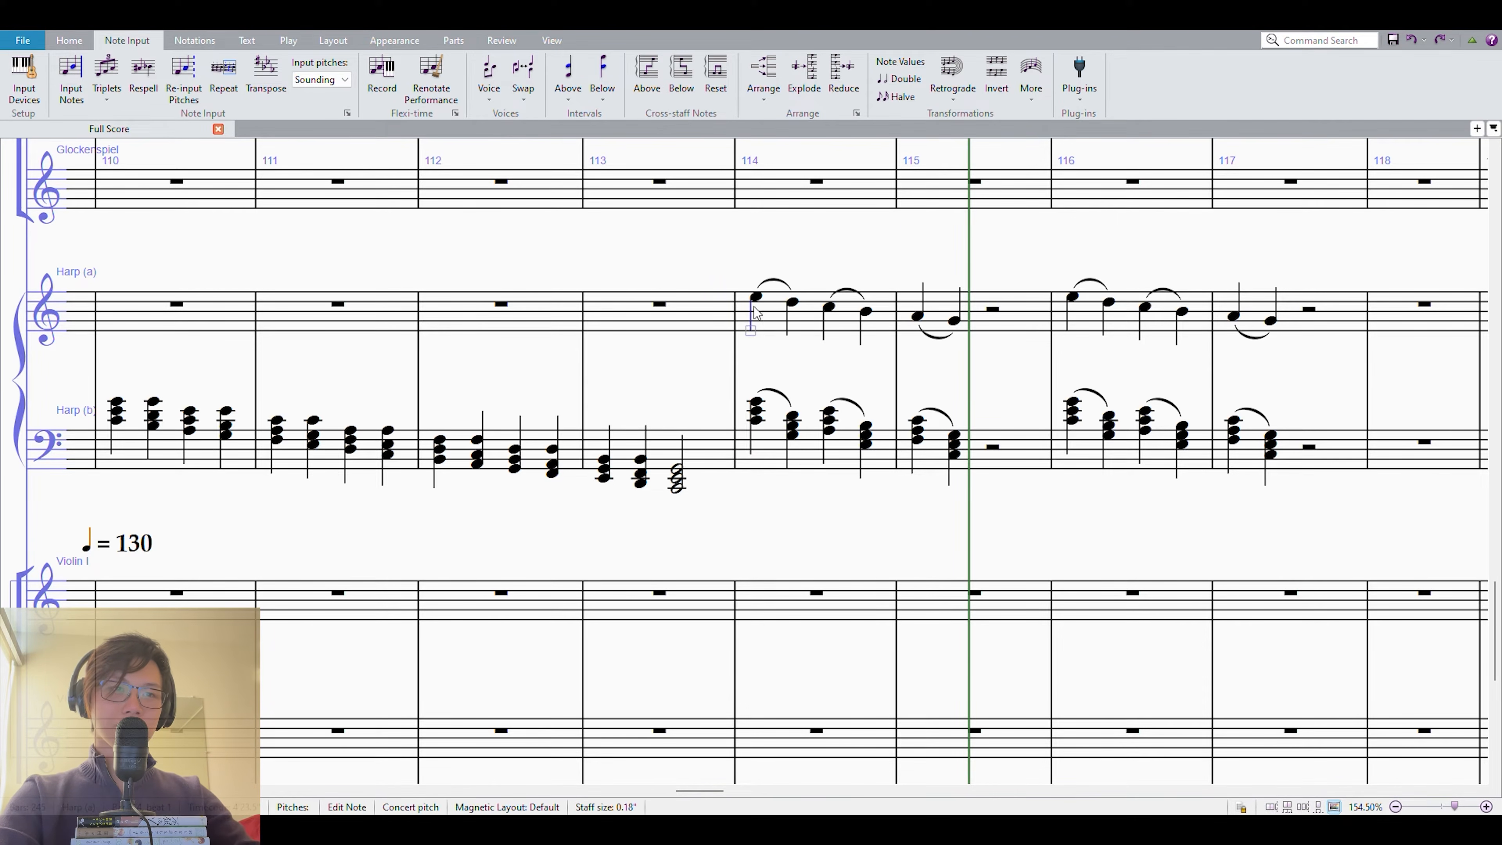
pyautogui.keyDown('shift'); pyautogui.click(792, 426); pyautogui.keyUp('shift')
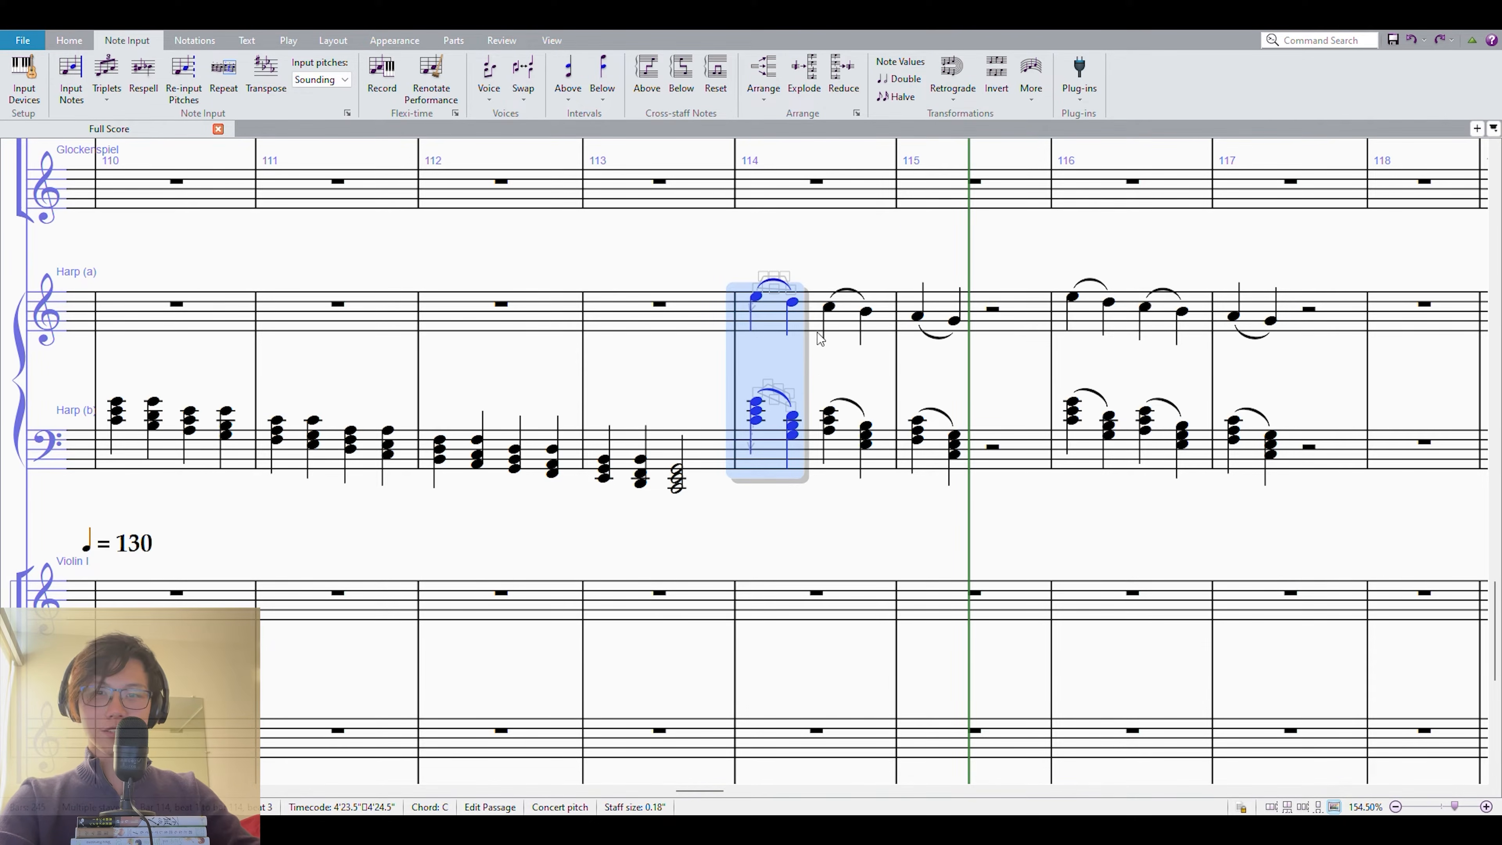
pyautogui.press('Escape')
pyautogui.click(746, 298)
pyautogui.keyDown('shift'); pyautogui.click(784, 302); pyautogui.keyUp('shift')
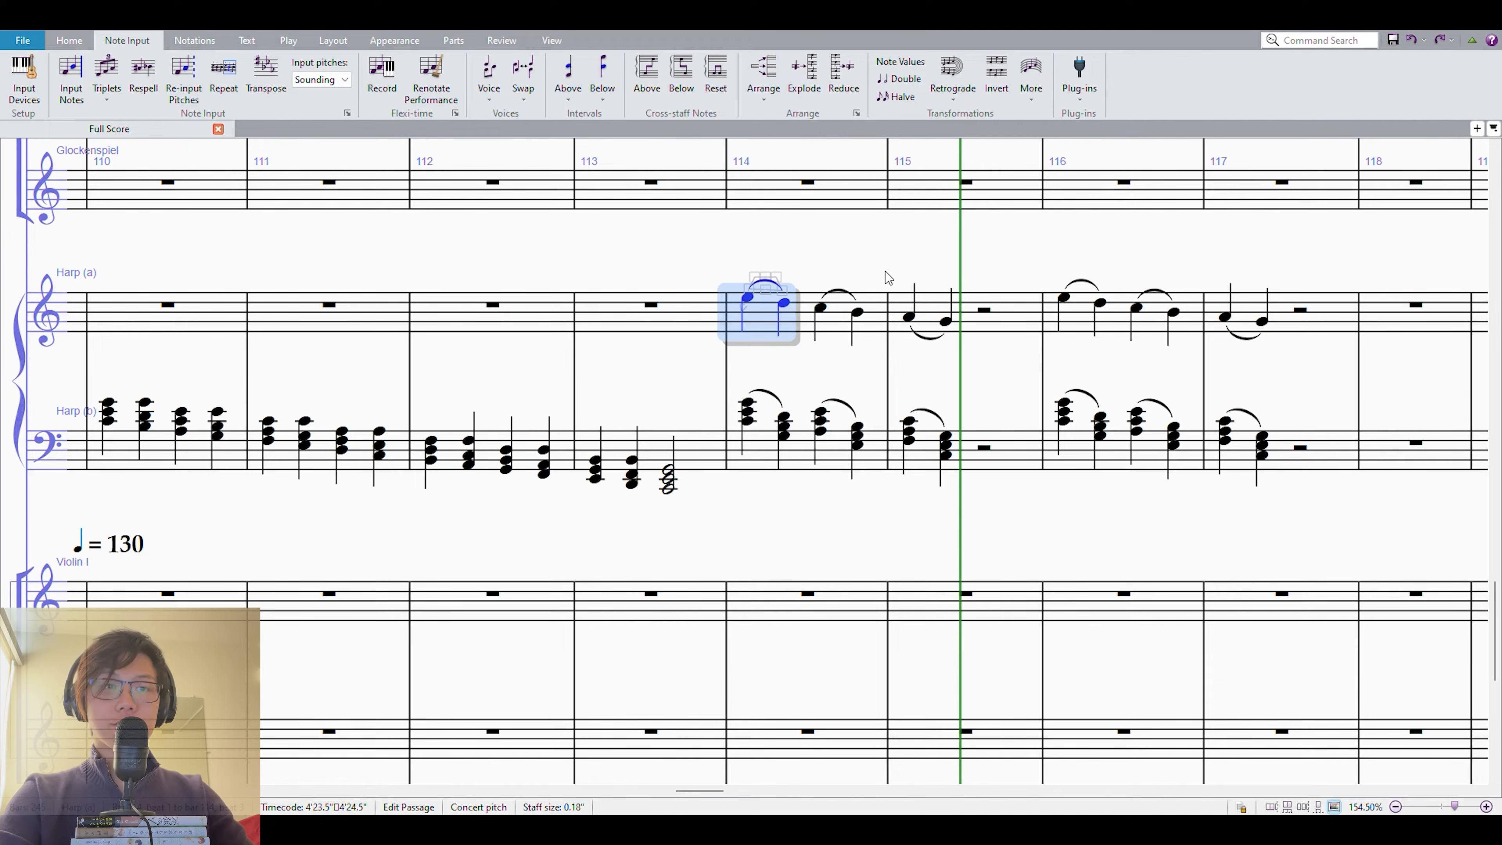
pyautogui.press('Escape')
# Ornament the first melody note of measure 114 as sixteenth notes E5, F5, G5, E5 leading to D5.
pyautogui.click(747, 298)
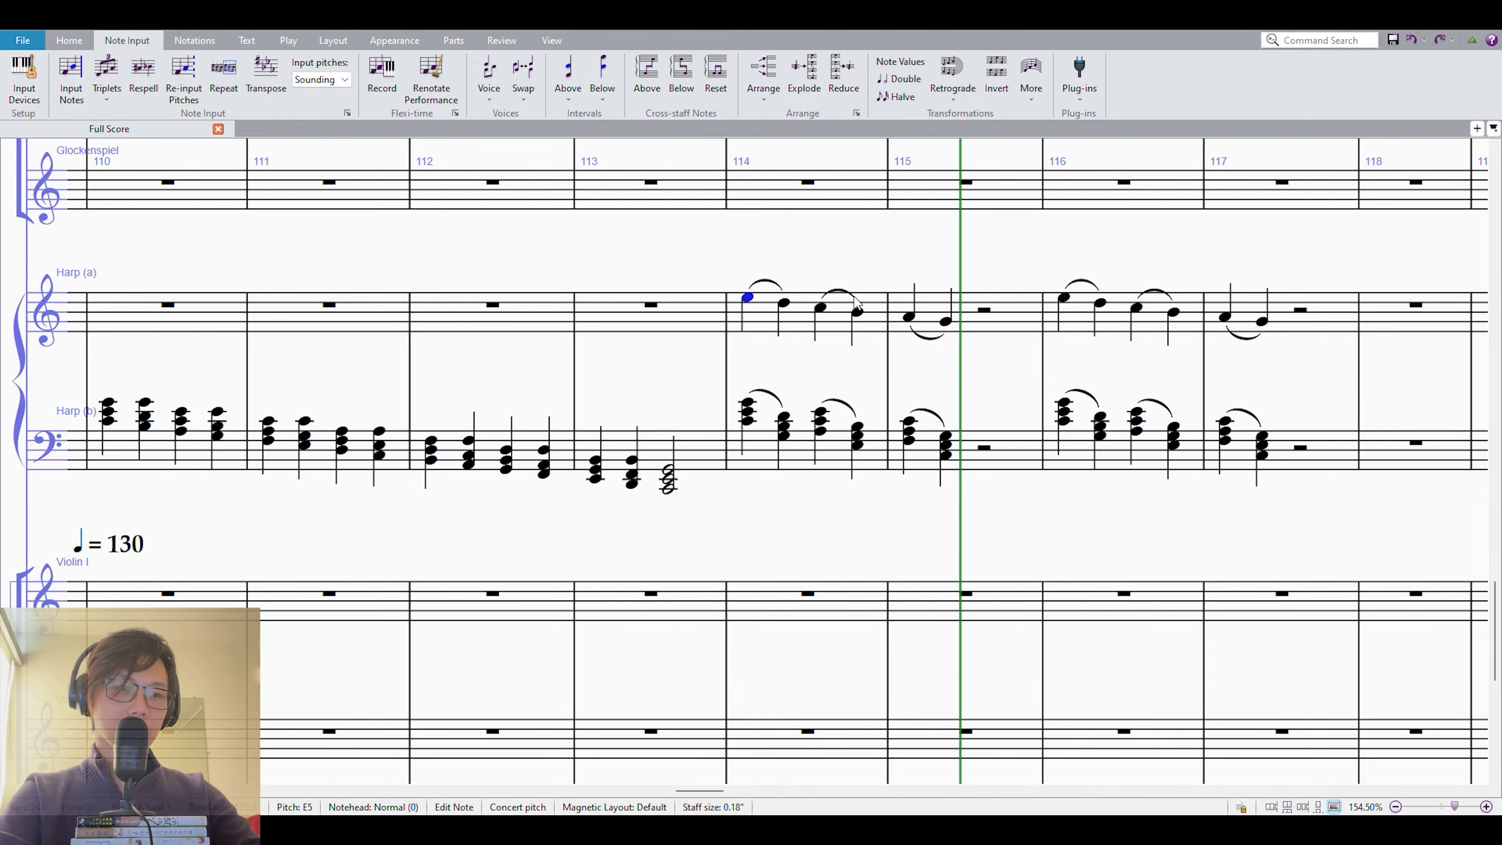
pyautogui.press('KP_2')
pyautogui.press('n')
pyautogui.press('f')
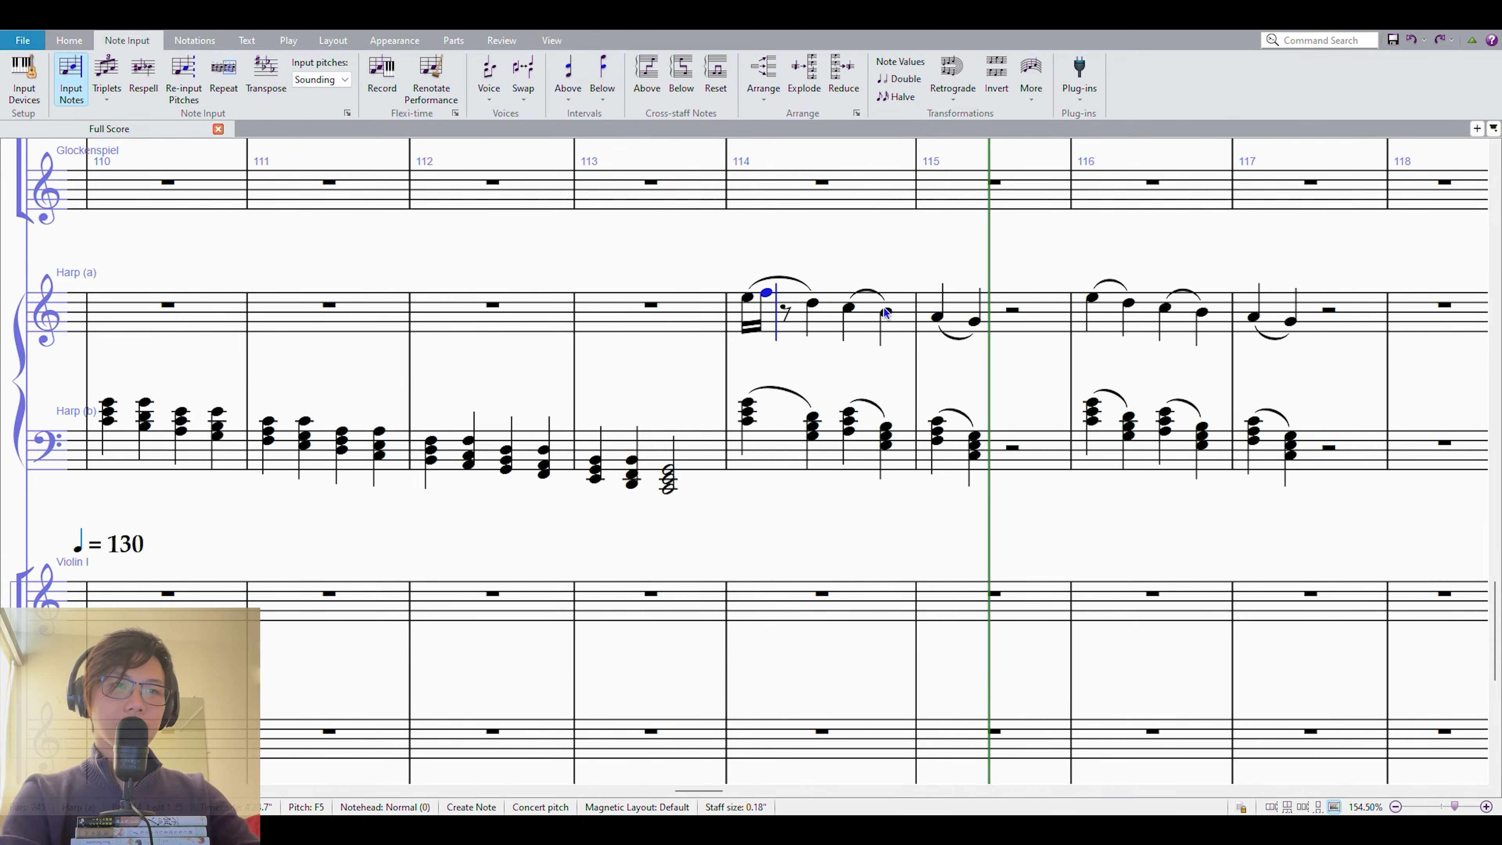
pyautogui.press('g')
pyautogui.press('e')
pyautogui.press('Escape')
# Repeat the ornamented melody figure two steps lower each time, starting on C5 at beat 3 of measure 114 and A4 in measure 115.
pyautogui.press('Right')
pyautogui.hotkey('ctrl', 'shift', 'Left')
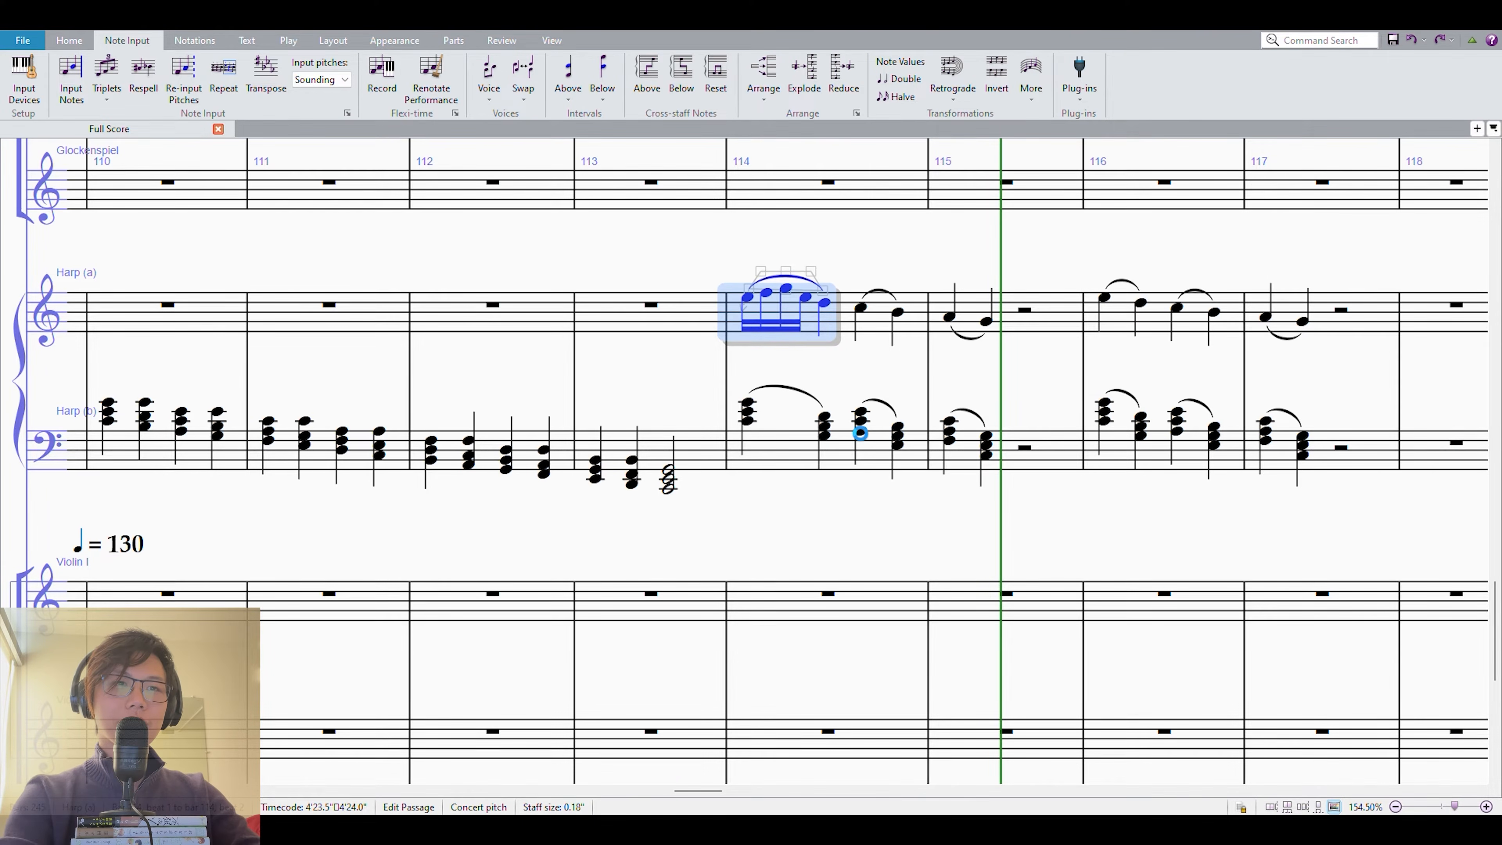
pyautogui.press('r')
pyautogui.press('Down')
pyautogui.press('Down')
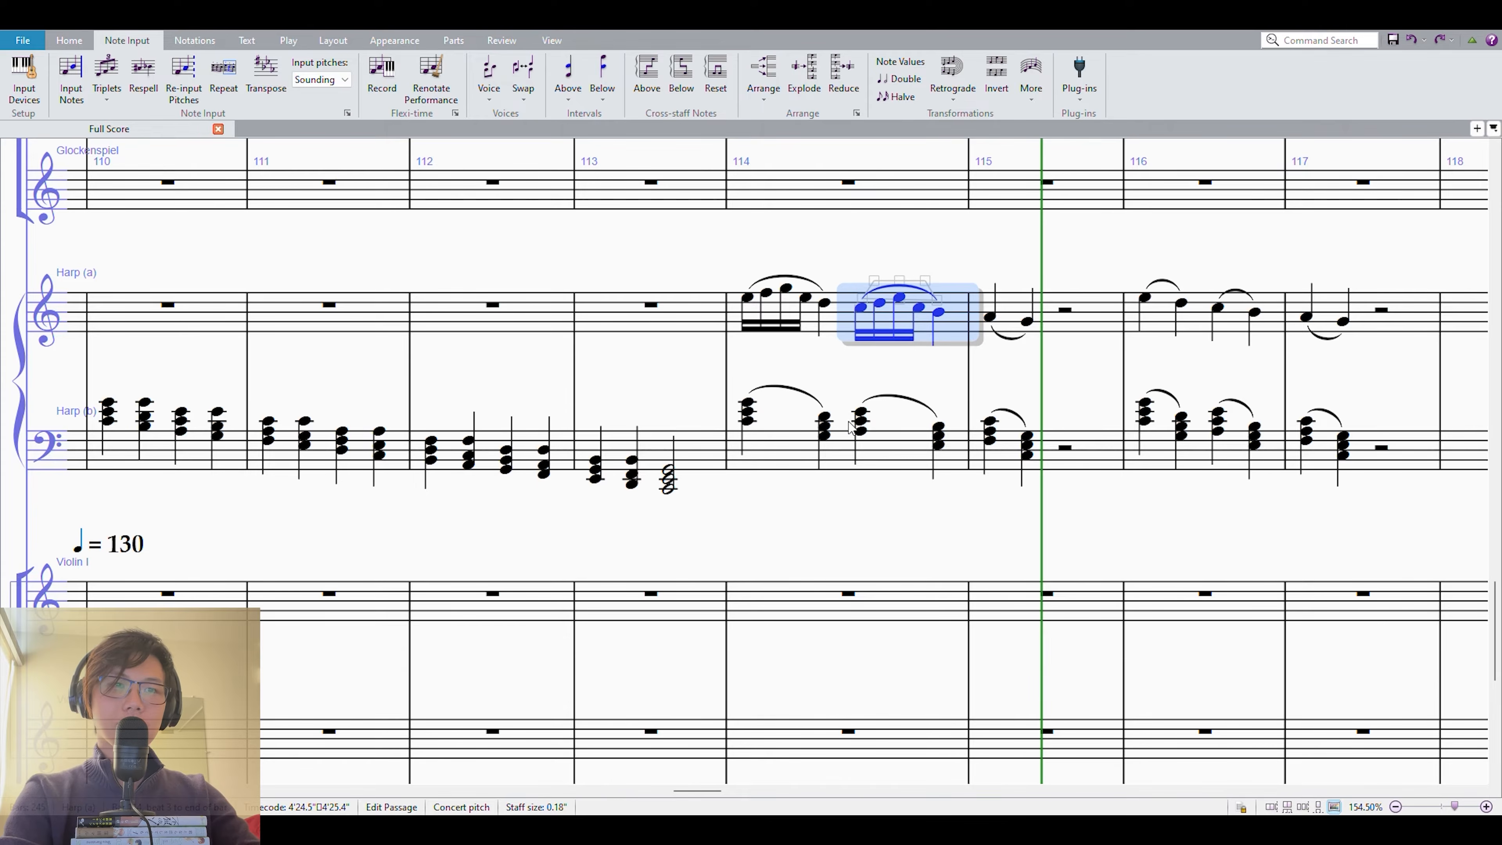
pyautogui.press('r')
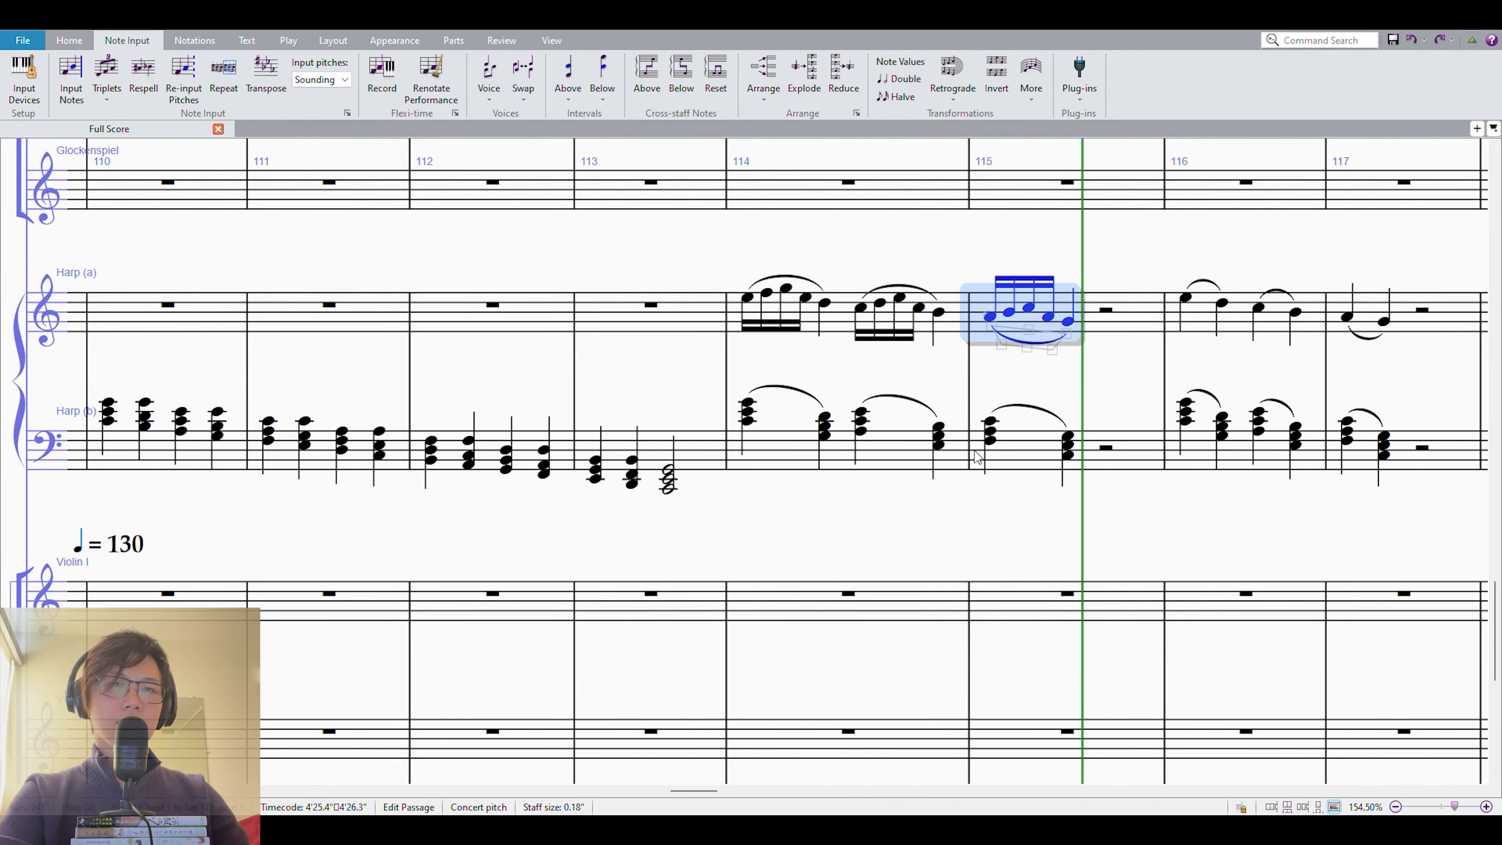
# Play back the plain slurred version in measures 116 and 117 on both harp staves.
pyautogui.keyDown('shift'); pyautogui.click(792, 447); pyautogui.keyUp('shift')
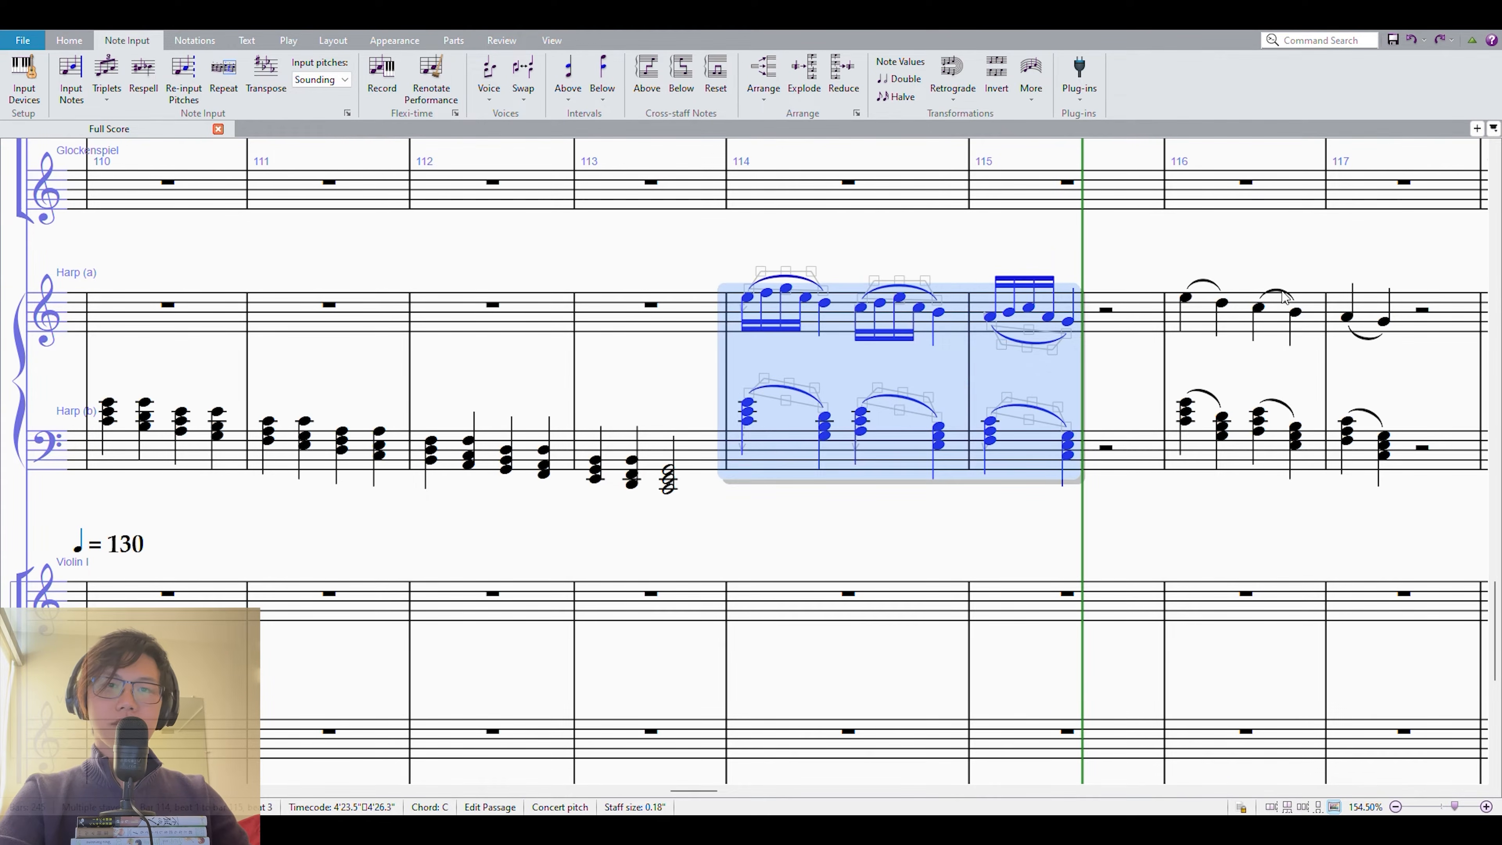
pyautogui.click(1371, 318)
pyautogui.keyDown('shift'); pyautogui.click(1204, 436); pyautogui.keyUp('shift')
pyautogui.press('p')
pyautogui.moveTo(1309, 239); pyautogui.dragTo(1206, 267)
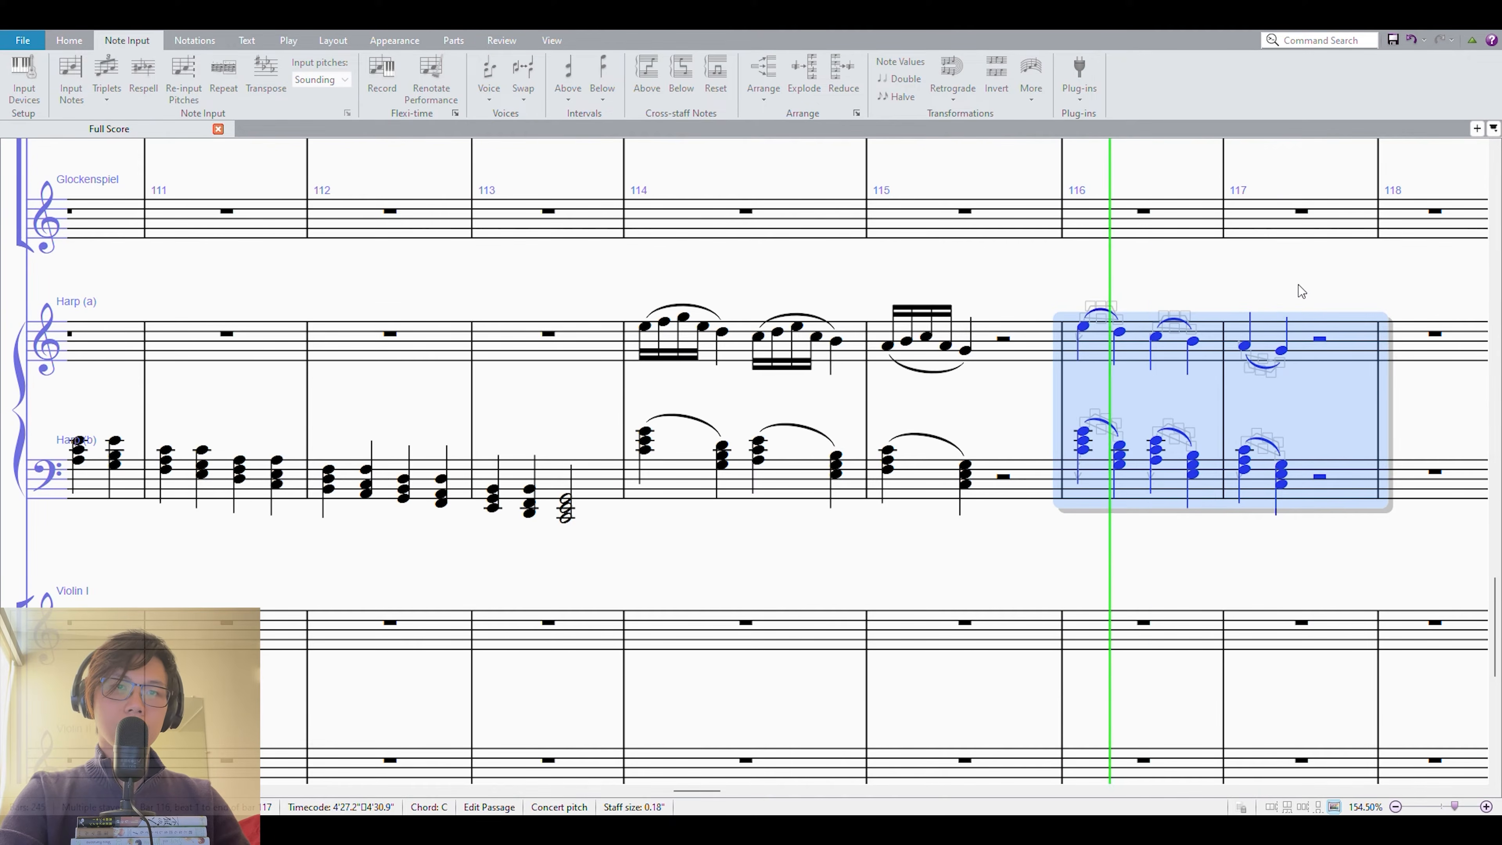
pyautogui.press('space')
# Play back the ornamented version from measure 114 on both harp staves for comparison with the plain one.
pyautogui.click(734, 340)
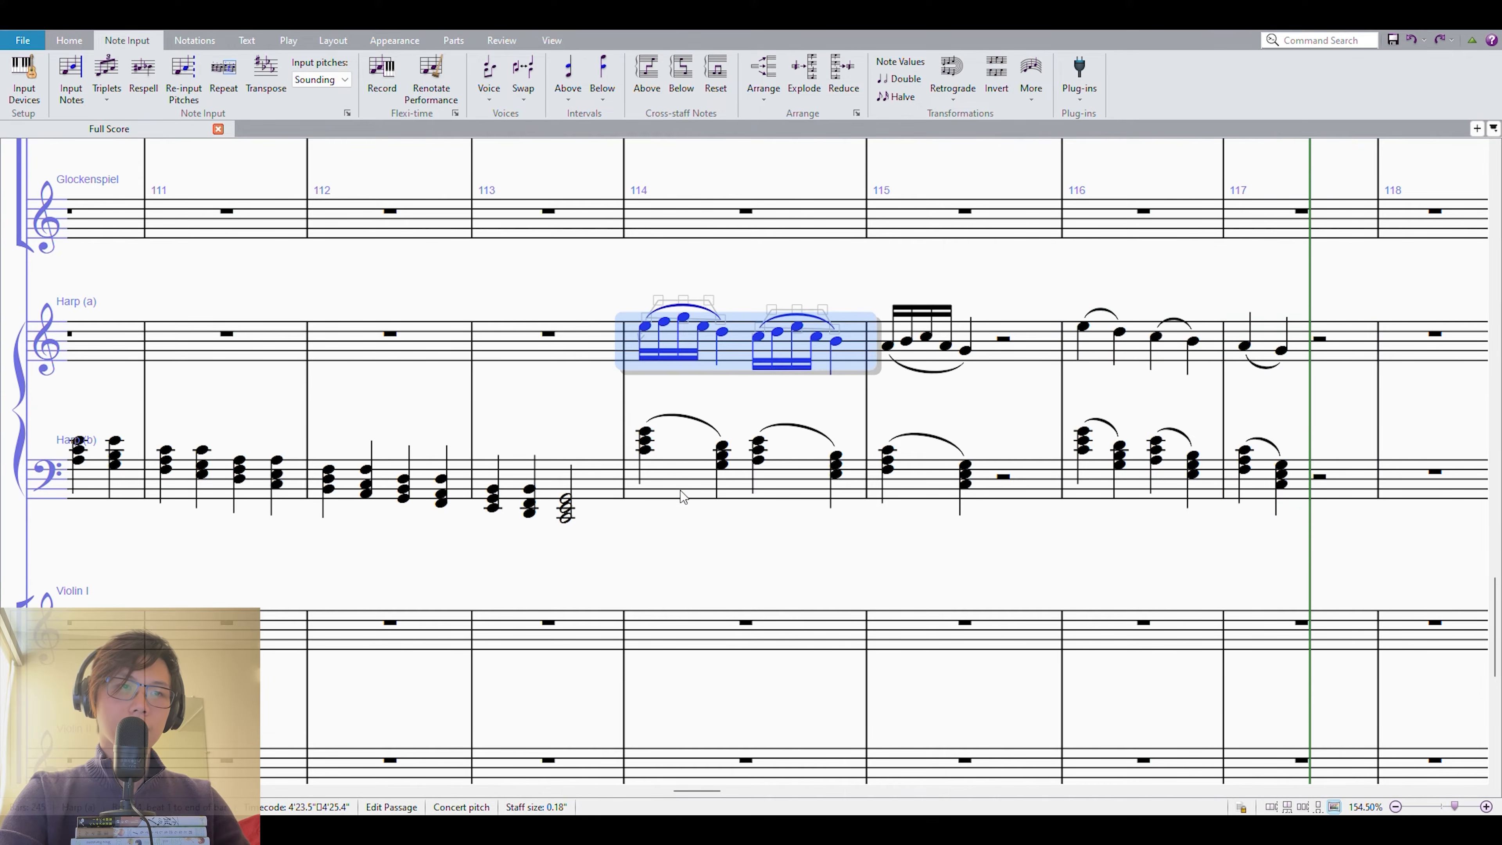
pyautogui.keyDown('shift'); pyautogui.click(683, 491); pyautogui.keyUp('shift')
pyautogui.press('p')
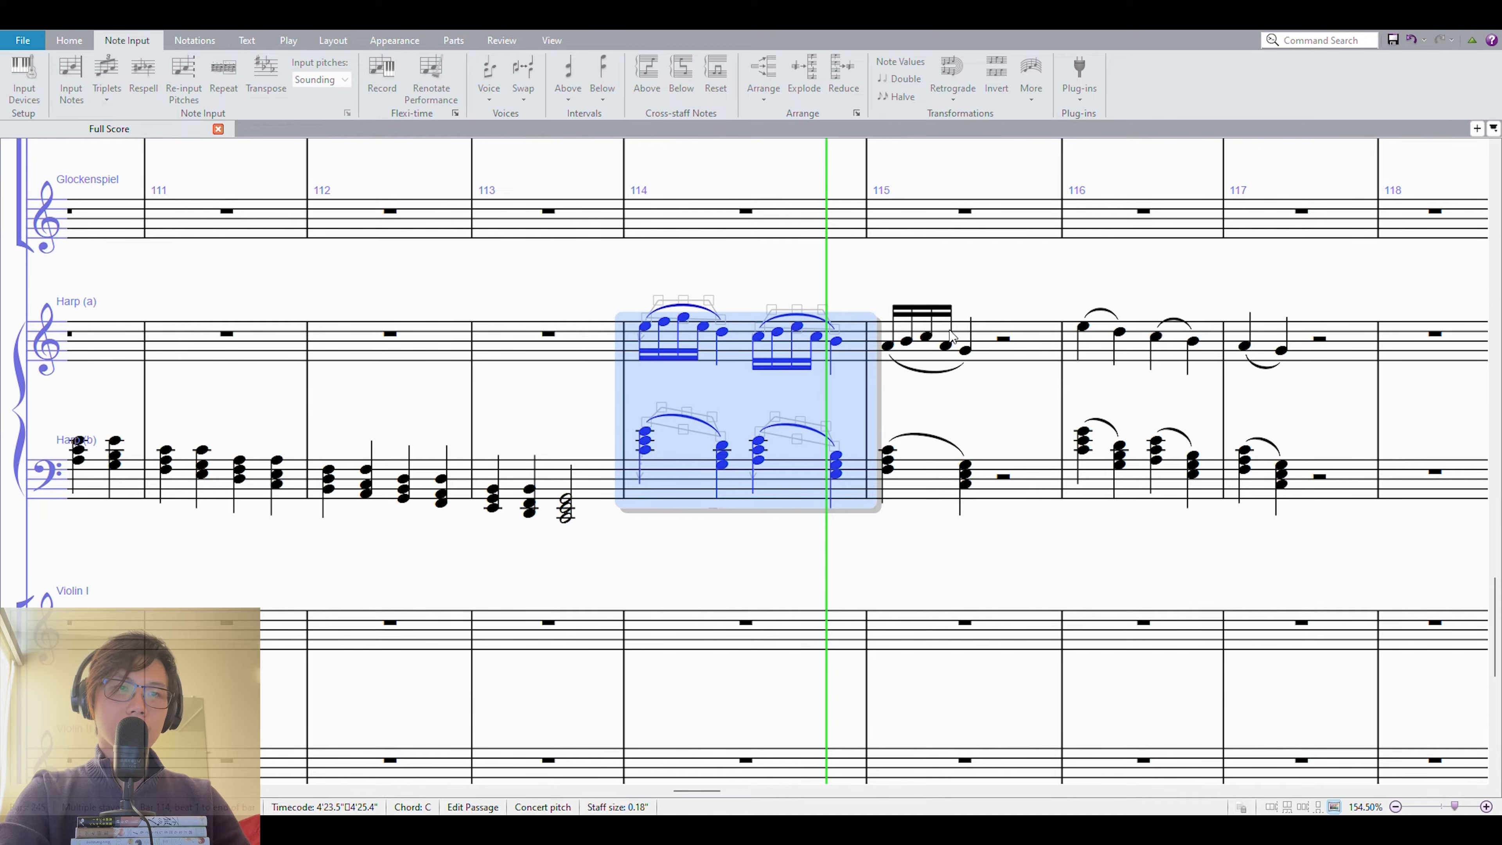
pyautogui.click(998, 292)
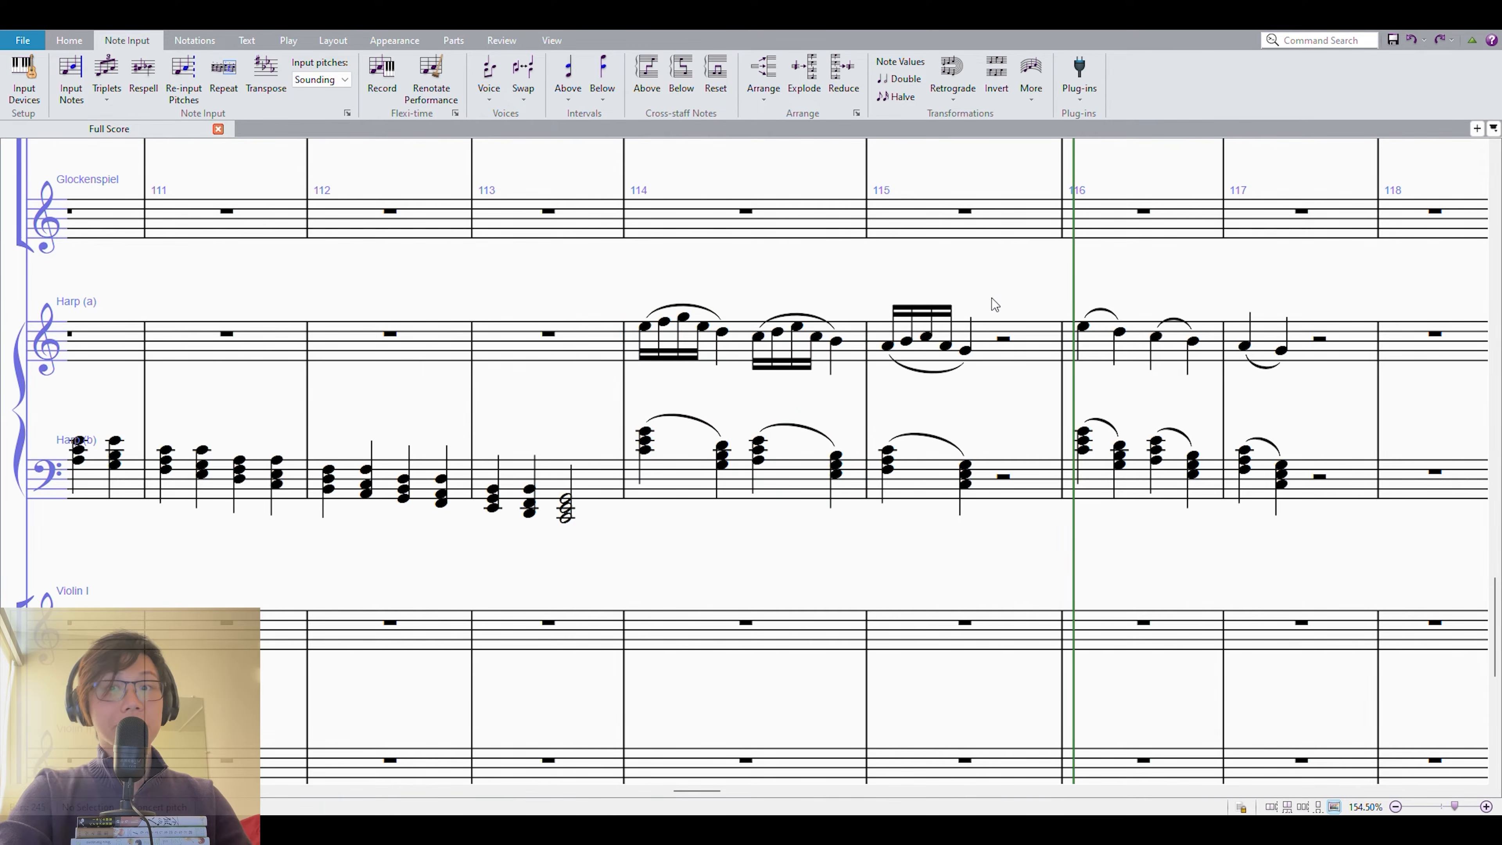
pyautogui.click(1130, 341)
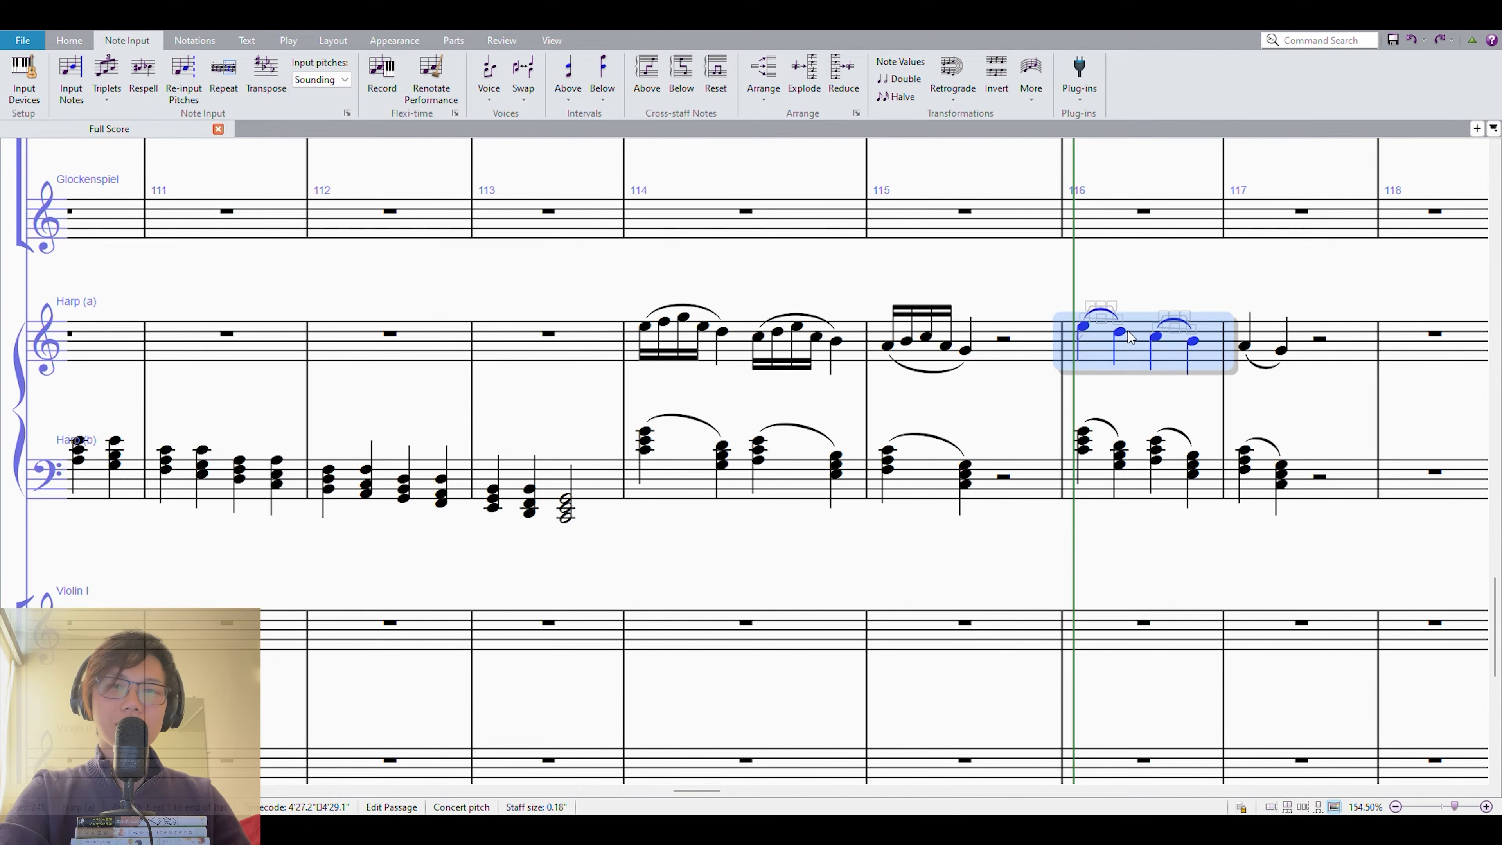
pyautogui.click(1086, 283)
# Continue the ornamented figure with its chords on beats 3 and 4 of measure 115, with melody F4, G4, A4, F4, E4.
pyautogui.click(645, 325)
pyautogui.keyDown('shift'); pyautogui.click(721, 331); pyautogui.keyUp('shift')
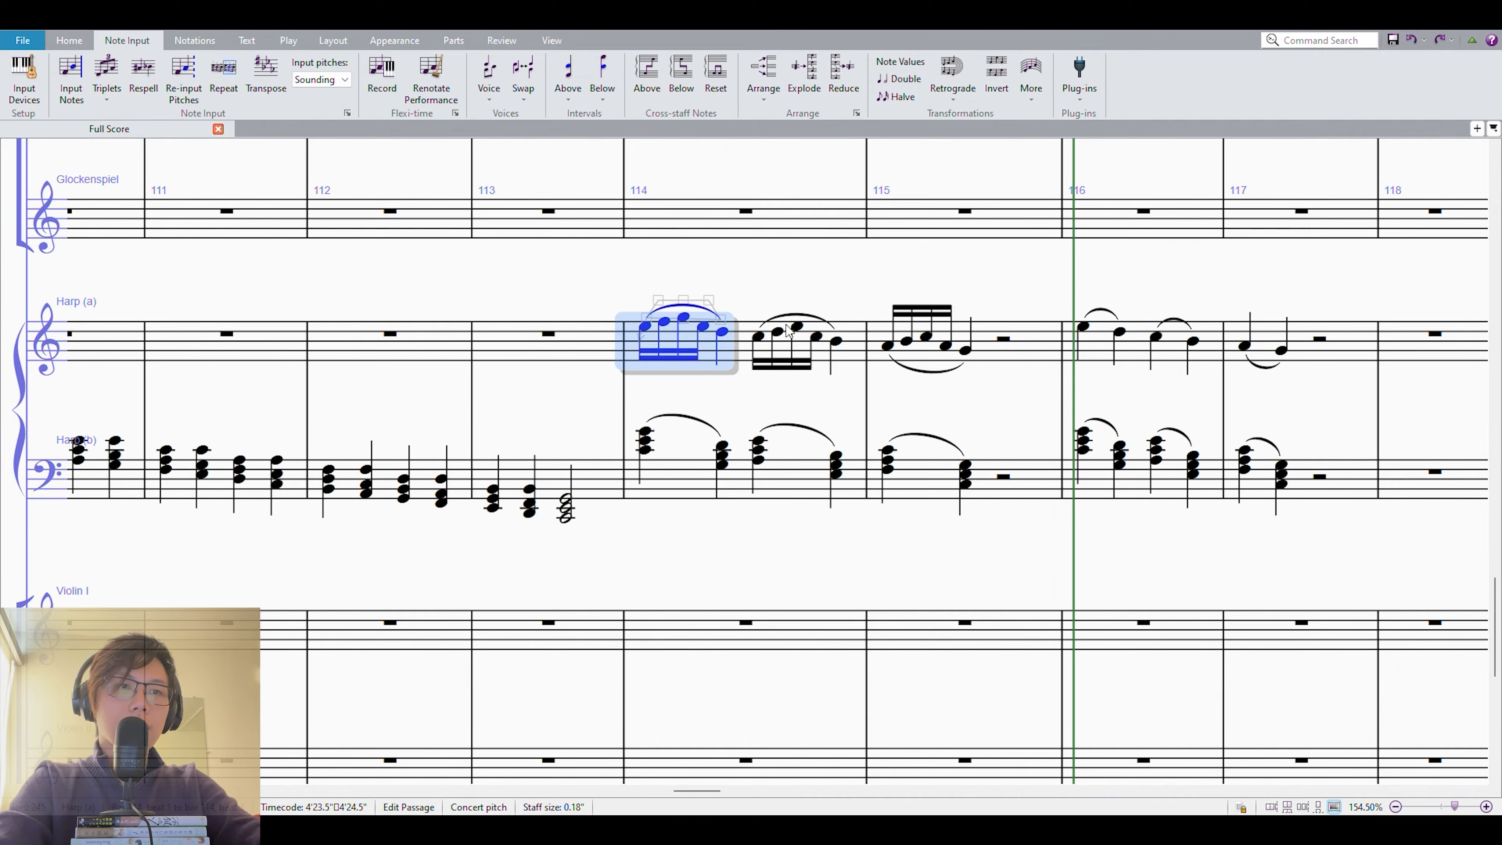
pyautogui.keyDown('shift'); pyautogui.click(725, 465); pyautogui.keyUp('shift')
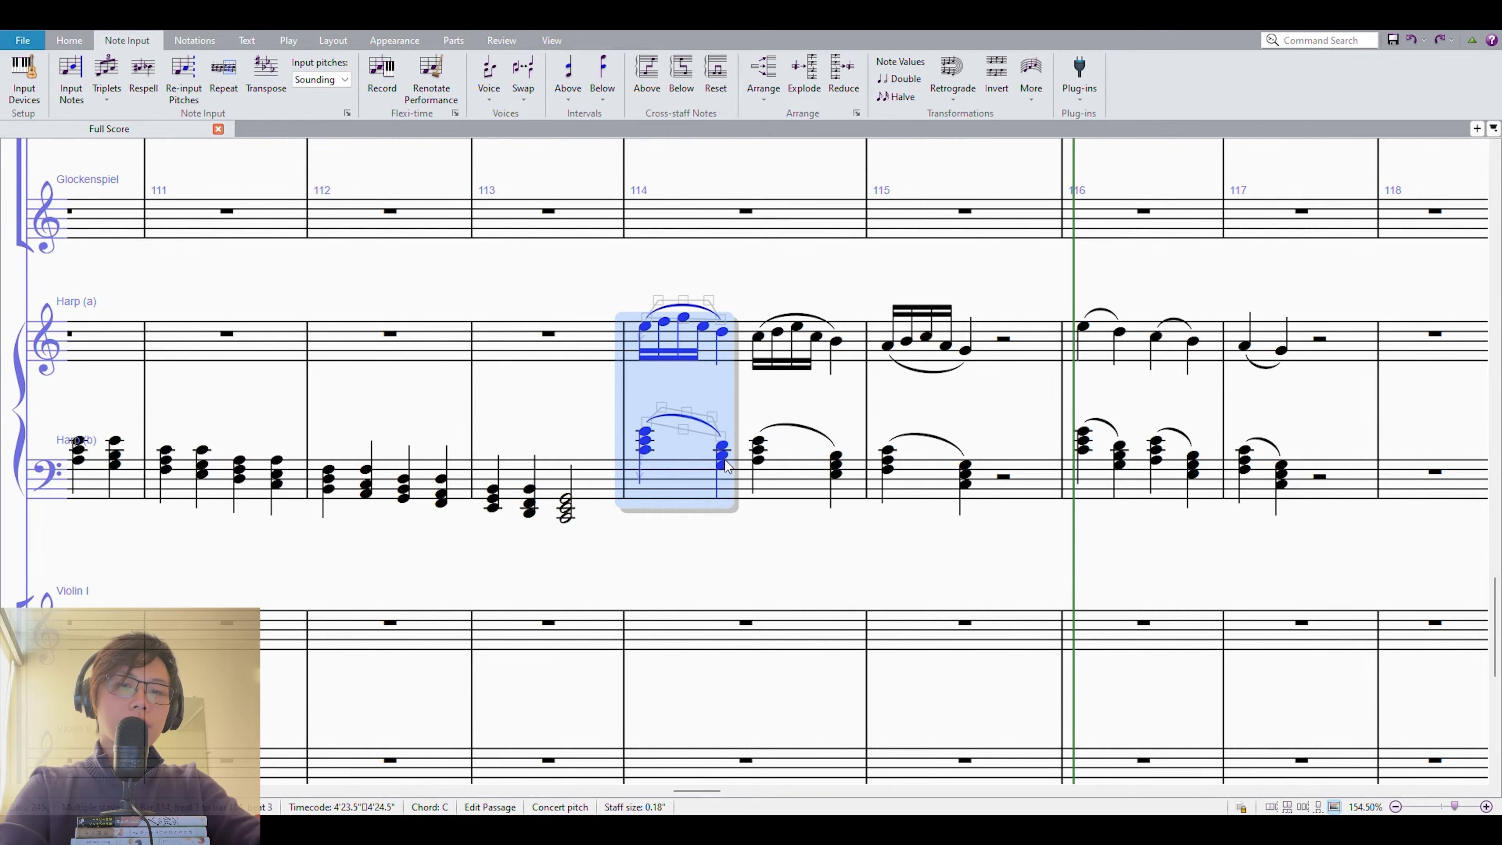
pyautogui.press('Right')
pyautogui.press('Right')
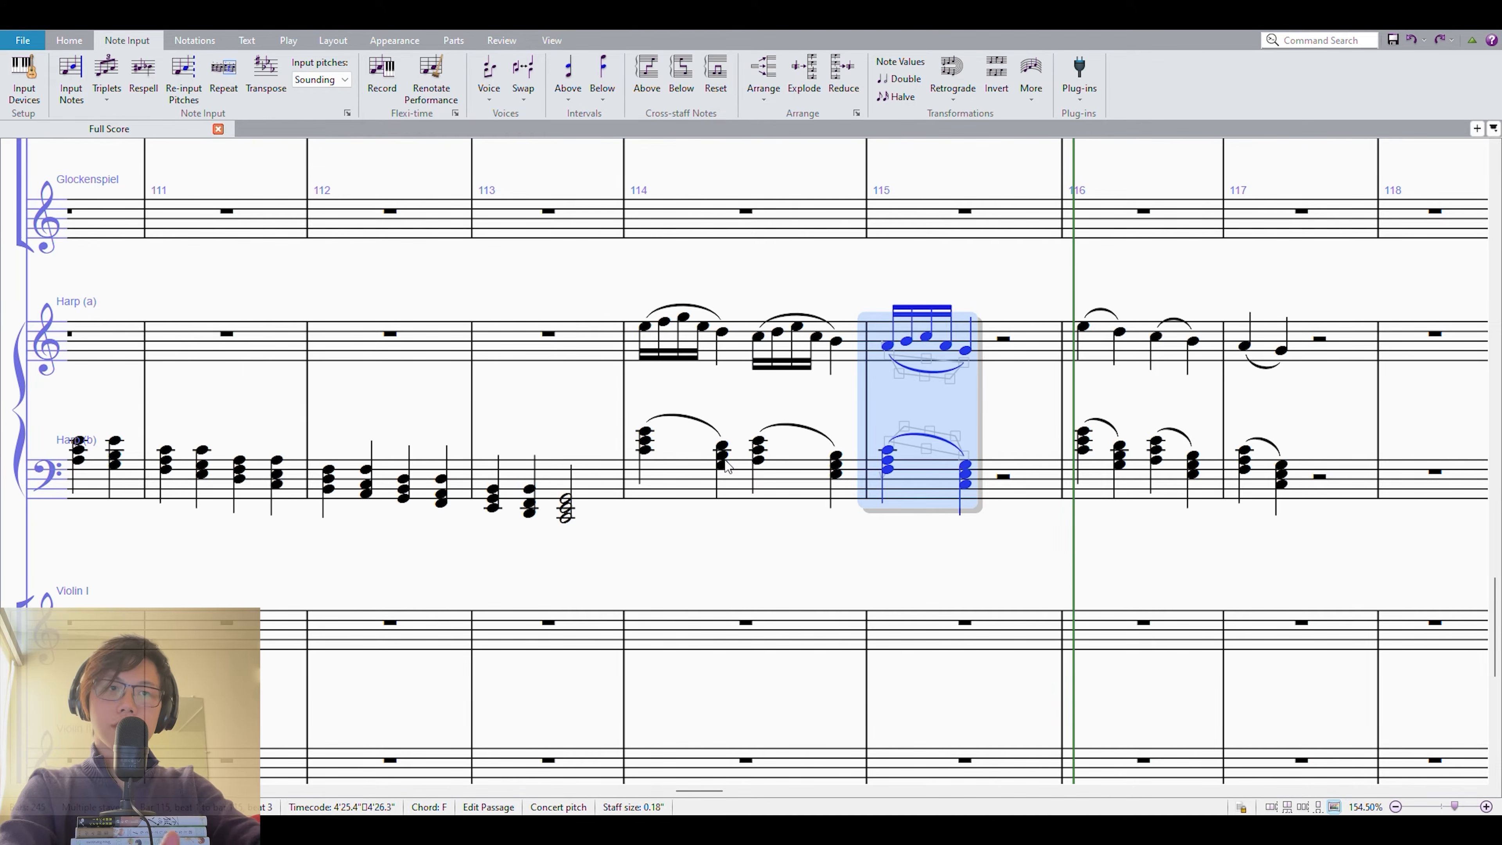
pyautogui.press('Right')
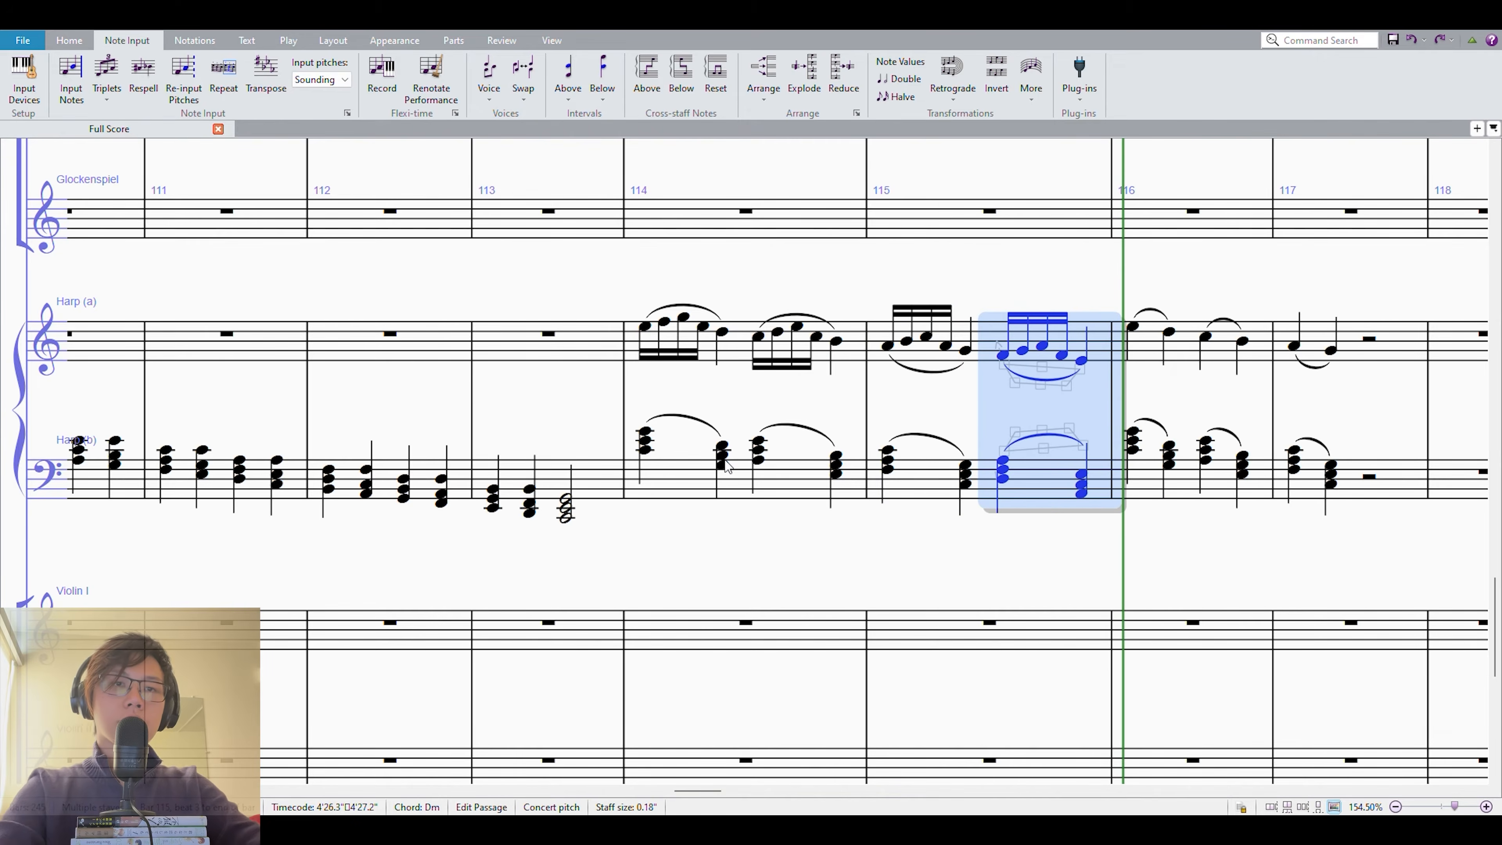
# Delete the plain slurred version from measures 116 and 117 on both harp staves.
pyautogui.click(1170, 486)
pyautogui.keyDown('shift'); pyautogui.click(1314, 340); pyautogui.keyUp('shift')
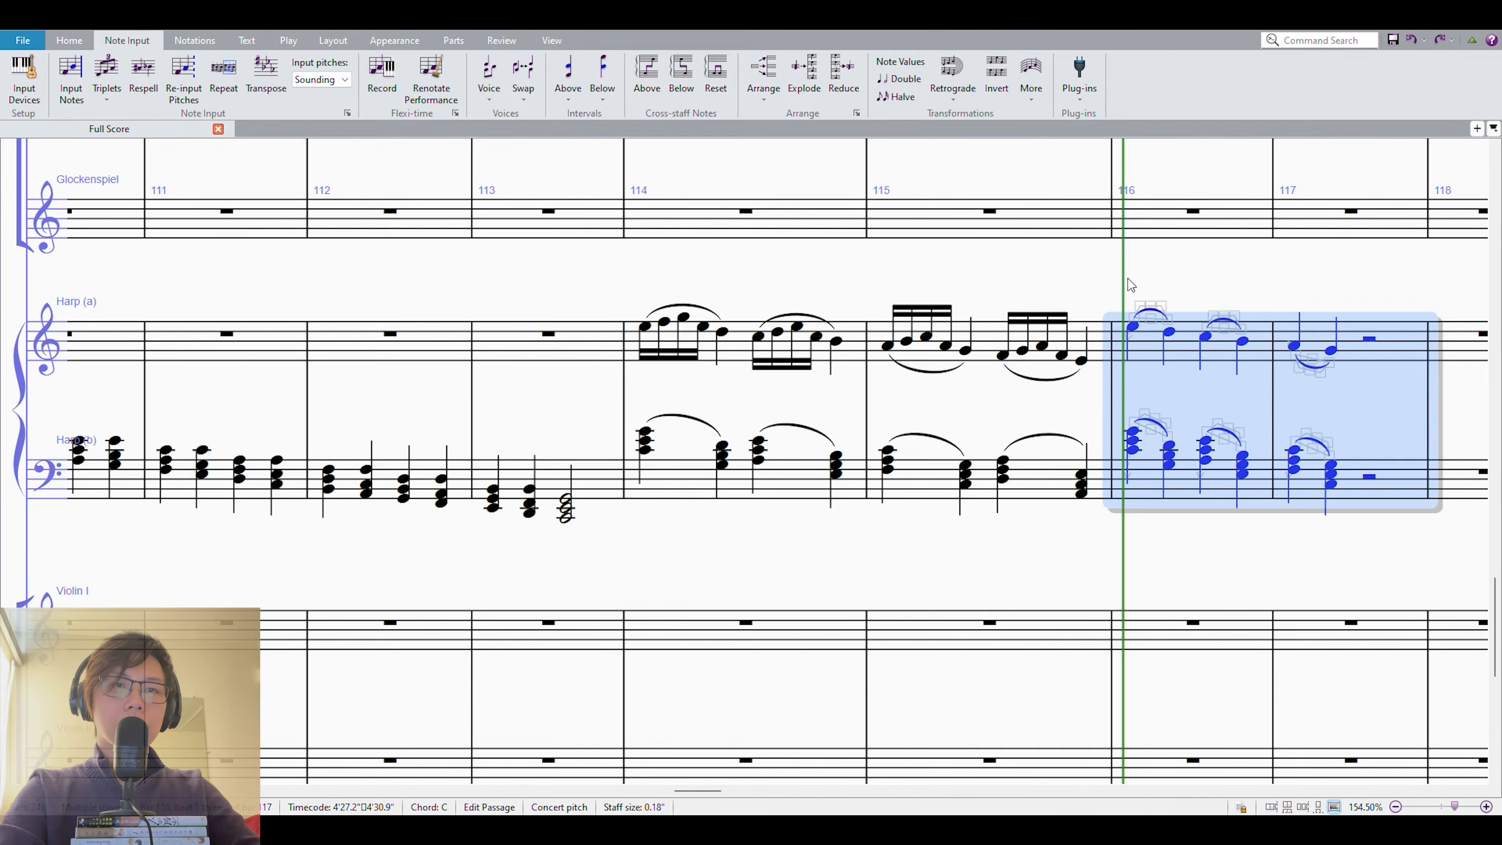
pyautogui.press('Delete')
# Extend the descending figure and chords through measure 116, starting the melody on D4 at beat 1 and B3 at beat 3.
pyautogui.click(1002, 354)
pyautogui.keyDown('shift'); pyautogui.click(1076, 474); pyautogui.keyUp('shift')
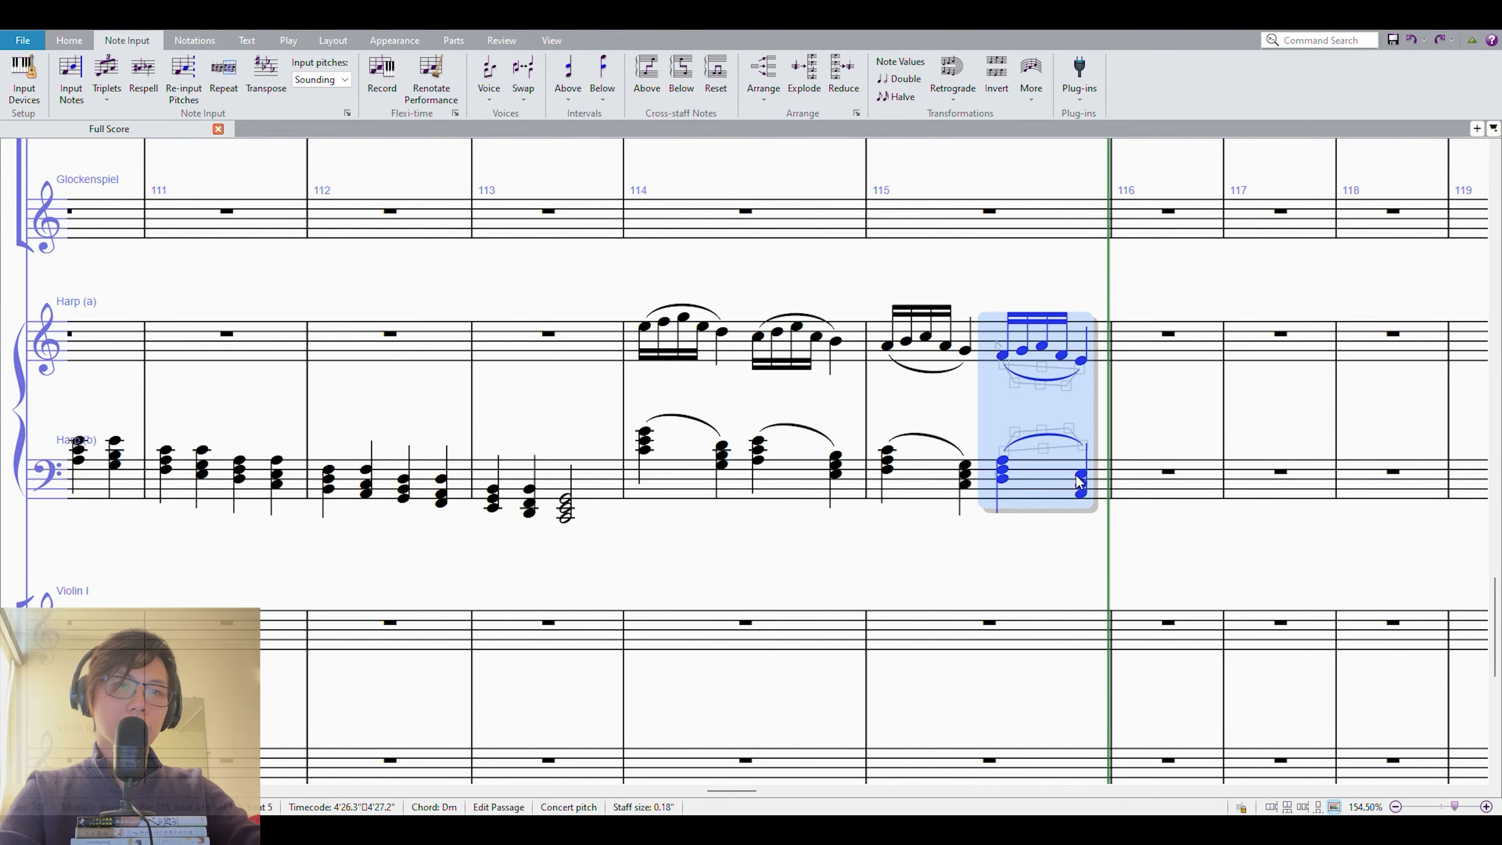
pyautogui.press('r')
pyautogui.press('r')
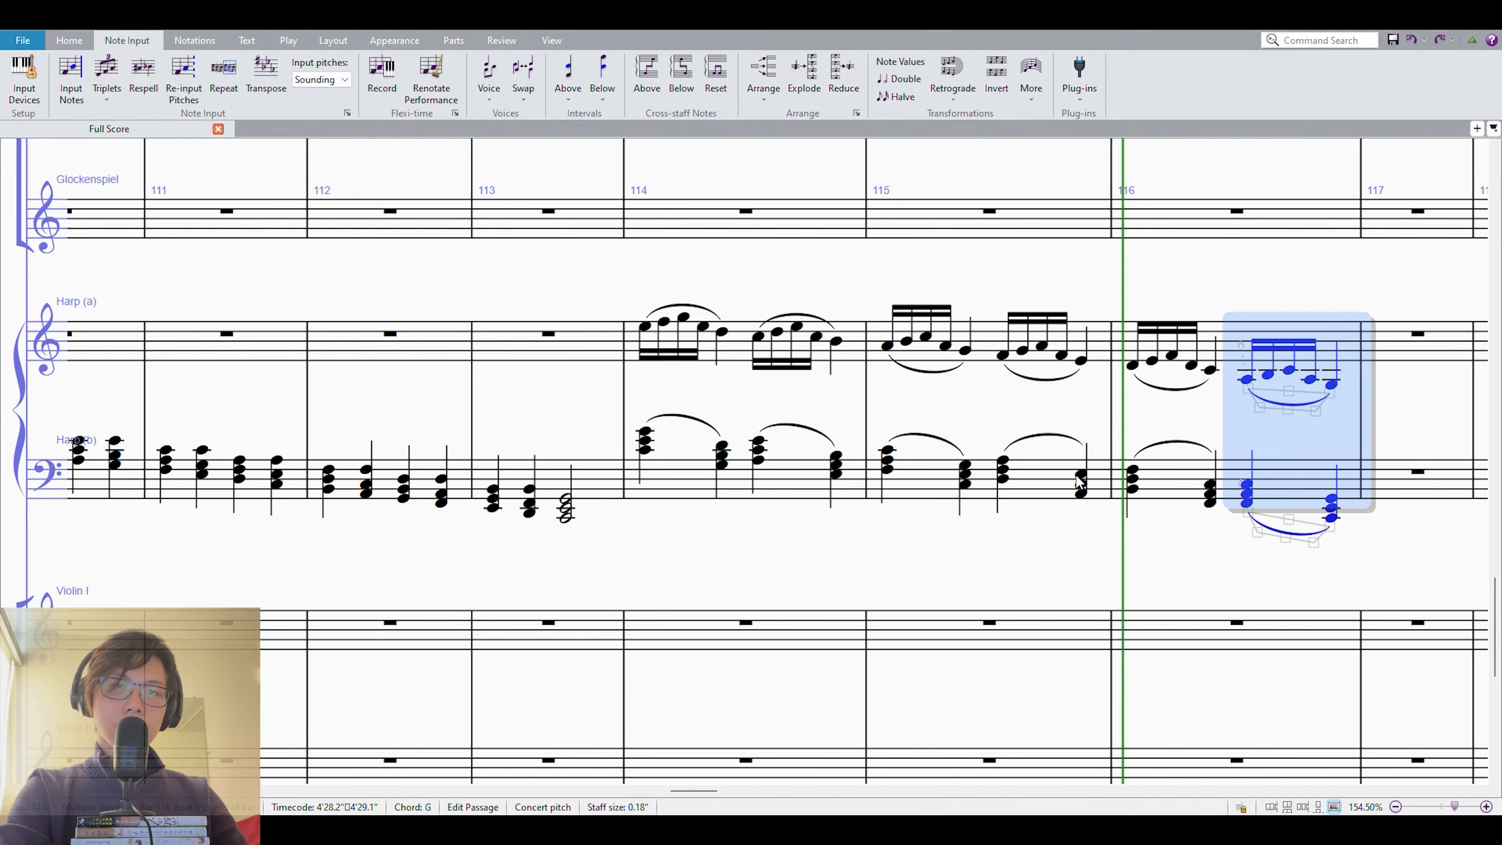
pyautogui.hotkey('alt', 'Up')
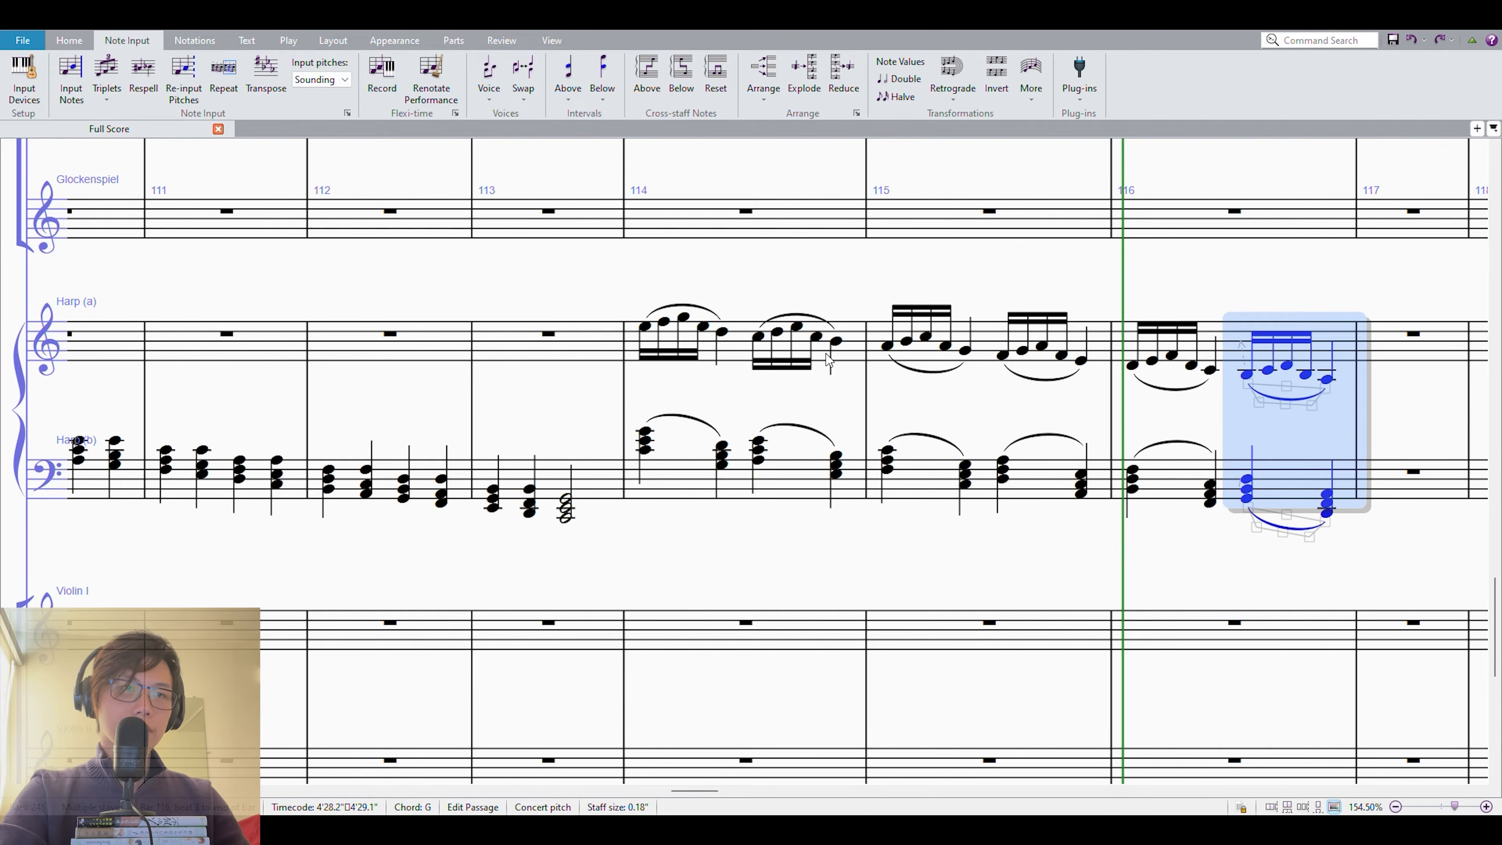
# Play back the complete ornamented sequence in measures 114 to 116 on both harp staves.
pyautogui.keyDown('shift'); pyautogui.click(742, 327); pyautogui.keyUp('shift')
pyautogui.hscroll(2, 1005, 307)
pyautogui.press('space')
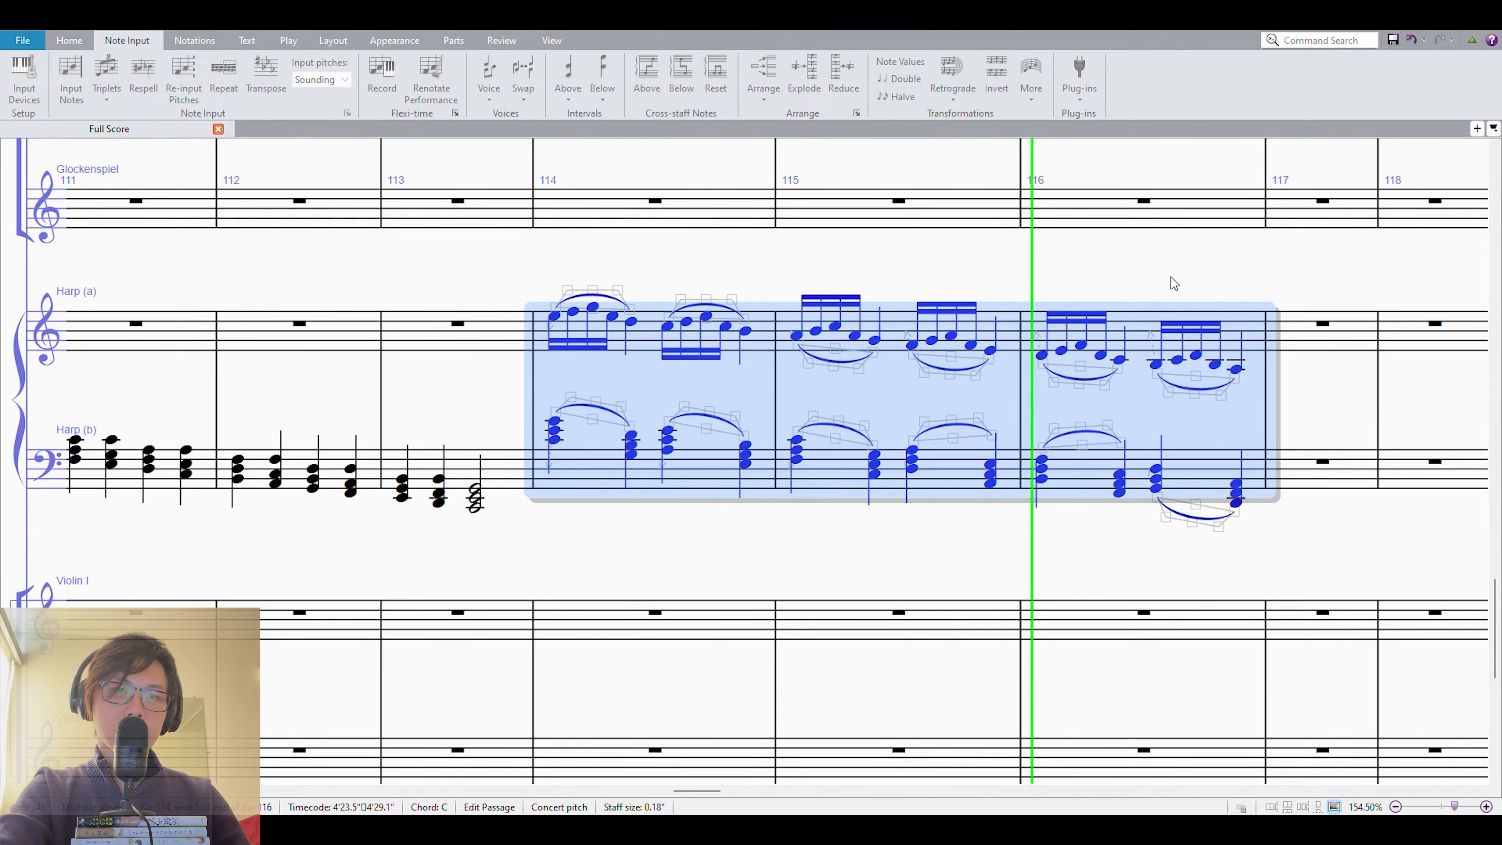
pyautogui.click(1280, 292)
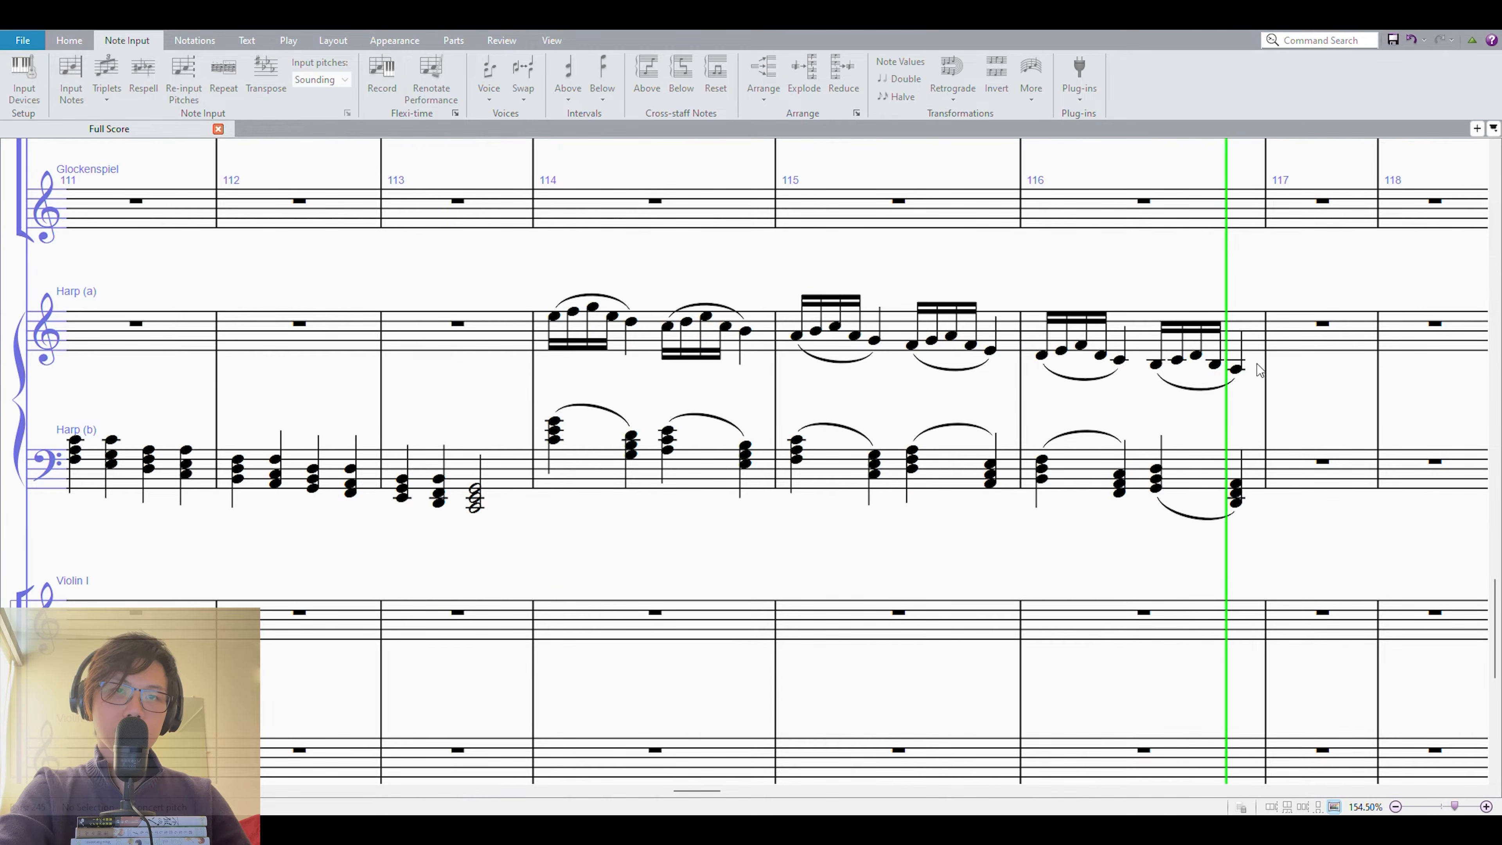
pyautogui.press('space')
# Stop the playback and add more empty measures to the score after measure 116.
pyautogui.click(1238, 369)
pyautogui.keyDown('shift'); pyautogui.click(1082, 491); pyautogui.keyUp('shift')
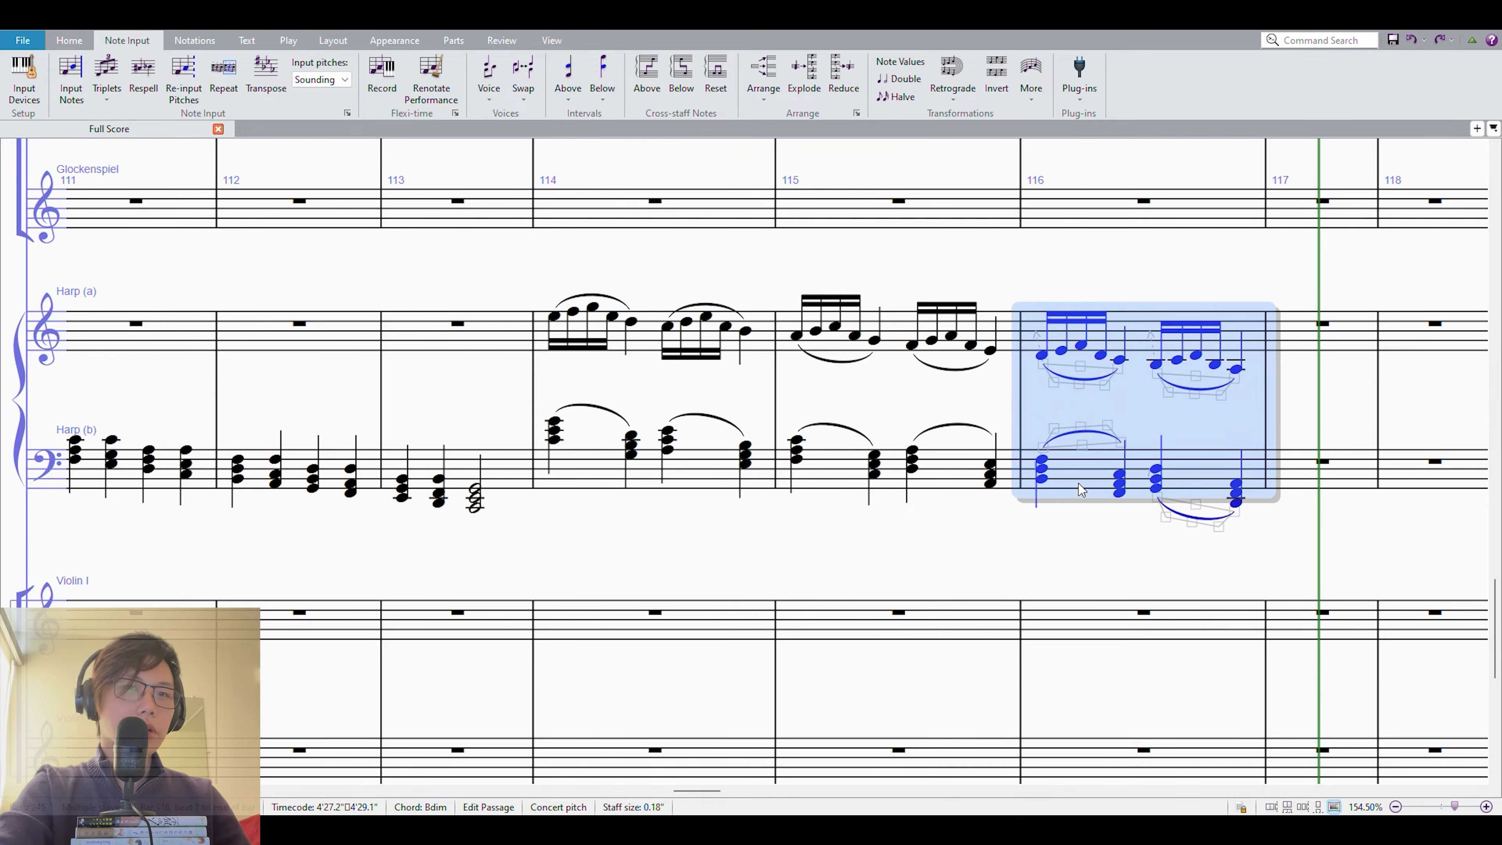
pyautogui.click(1301, 332)
pyautogui.moveTo(1397, 288); pyautogui.dragTo(1015, 280)
pyautogui.hotkey('ctrl', 'shift', 'b')
pyautogui.hotkey('ctrl', 'shift', 'b')
pyautogui.hotkey('ctrl', 'shift', 'b')
pyautogui.hotkey('ctrl', 'shift', 'b')
pyautogui.hotkey('ctrl', 'shift', 'b')
pyautogui.moveTo(1075, 255); pyautogui.dragTo(921, 266)
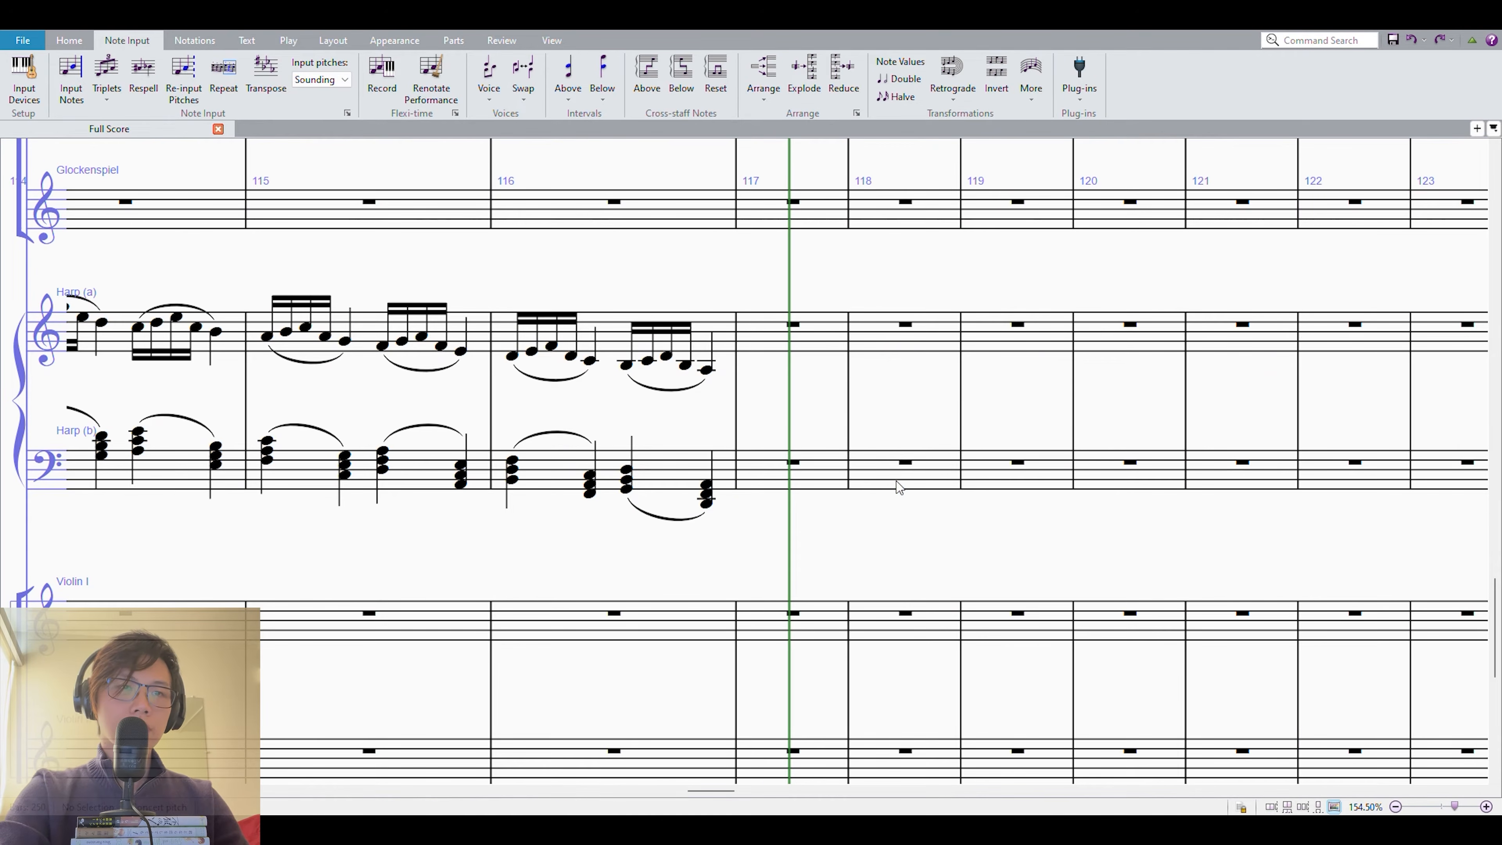
# Enter dotted quarter G4, eighth A4, dotted quarter B4 and eighth C5 in measure 118 of Harp (a).
pyautogui.click(891, 451)
pyautogui.click(928, 347)
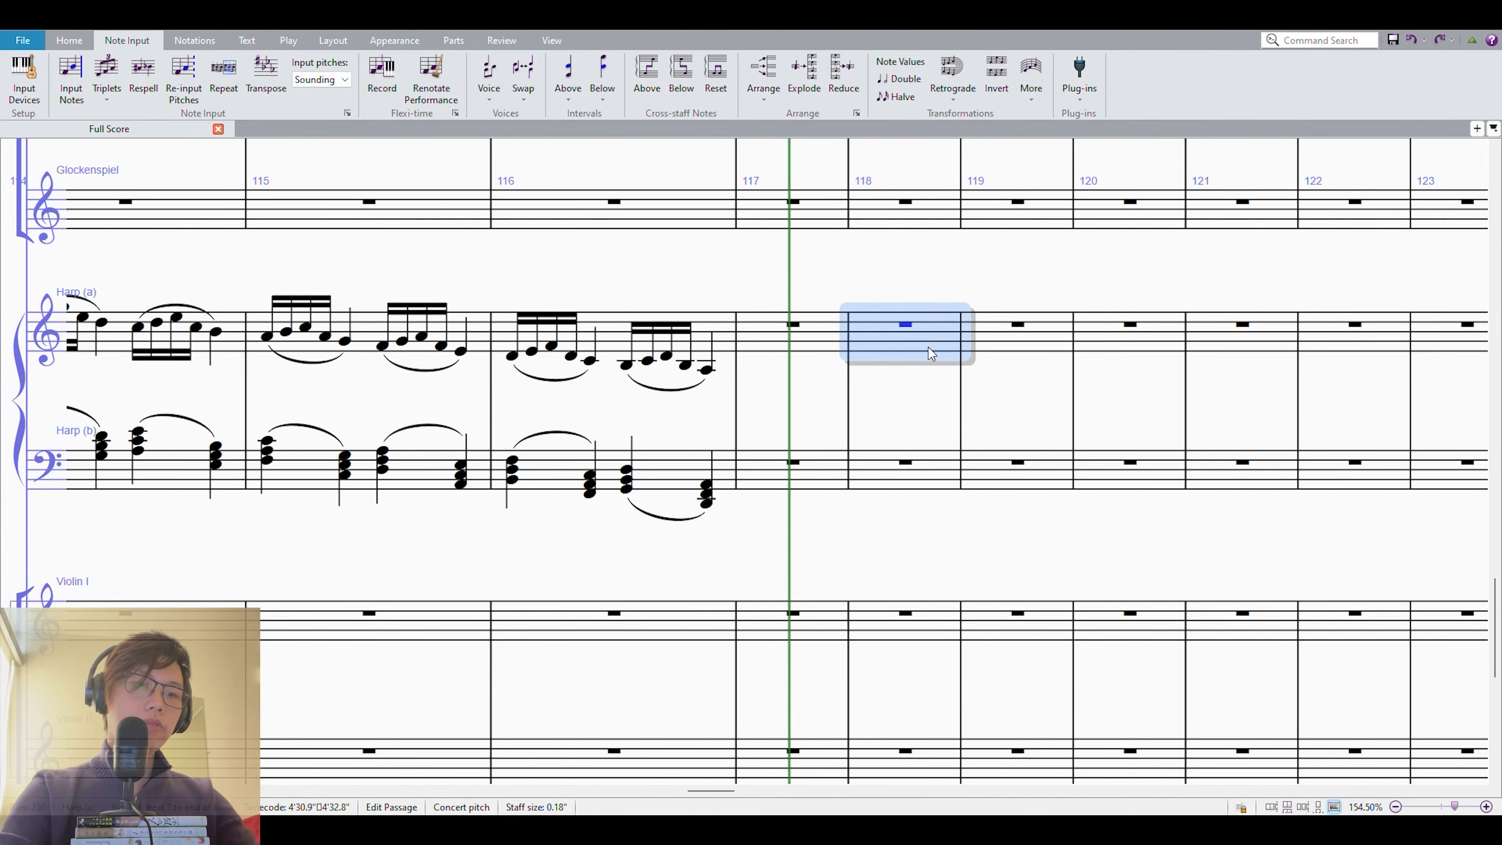
pyautogui.hotkey('shift', 'n')
pyautogui.press('g')
pyautogui.press('.')
pyautogui.hotkey('ctrl', 'Up')
pyautogui.press('3')
pyautogui.press('a')
pyautogui.press('4')
pyautogui.press('.')
pyautogui.press('b')
pyautogui.press('3')
pyautogui.press('c')
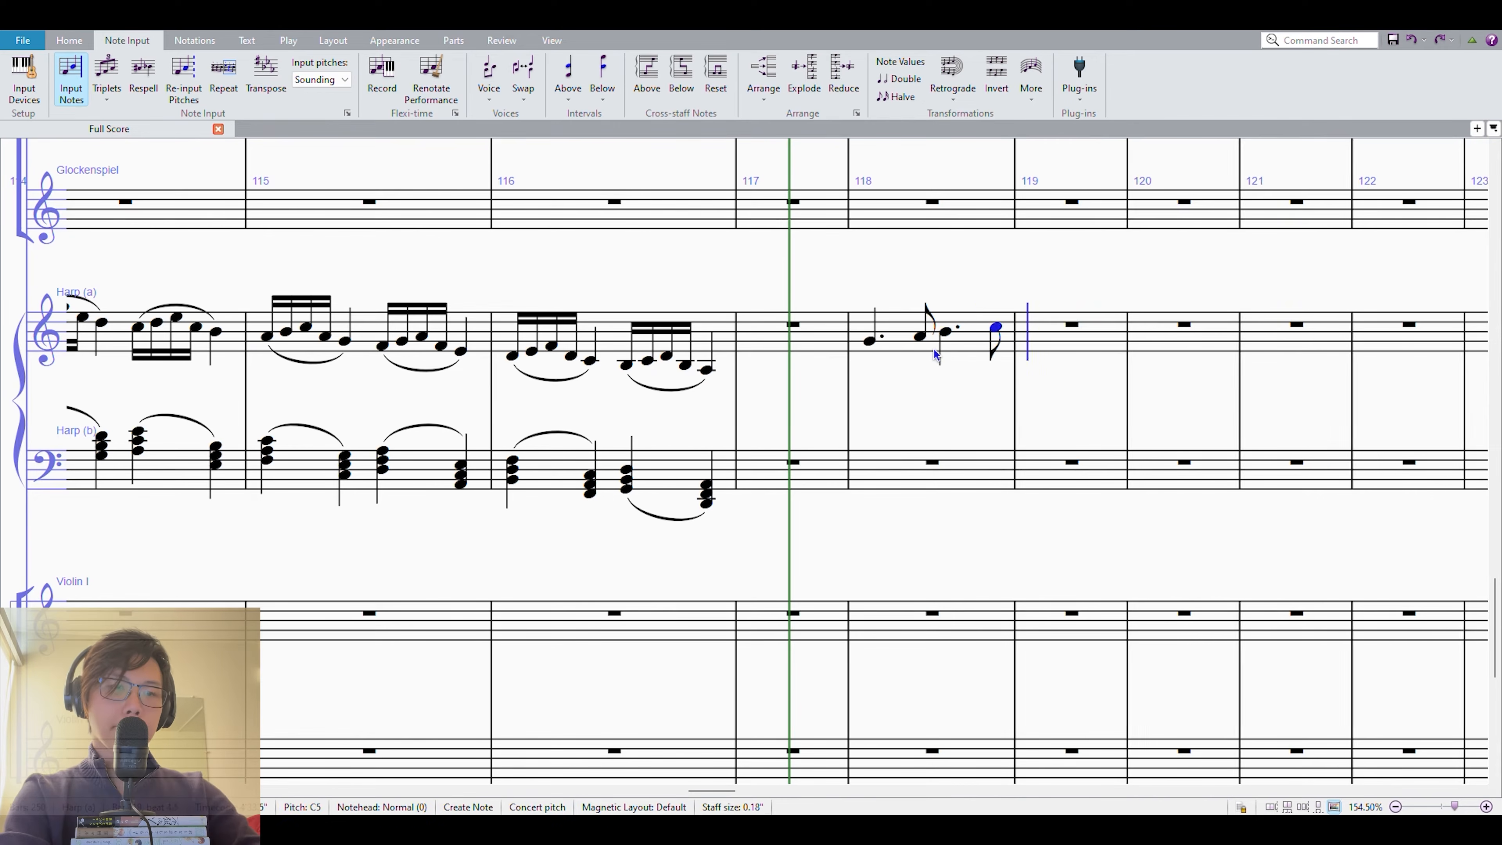
# Fill measure 119 of Harp (a) with quarter notes D5, G4, D5, G5 and slur the melody across measures 118 and 119.
pyautogui.press('4')
pyautogui.press('d')
pyautogui.press('g')
pyautogui.hotkey('ctrl', 'Down')
pyautogui.press('d')
pyautogui.hotkey('ctrl', 'Up')
pyautogui.press('g')
pyautogui.keyDown('shift'); pyautogui.click(870, 341); pyautogui.keyUp('shift')
pyautogui.press('s')
pyautogui.moveTo(1220, 271); pyautogui.dragTo(1173, 285)
pyautogui.click(773, 332)
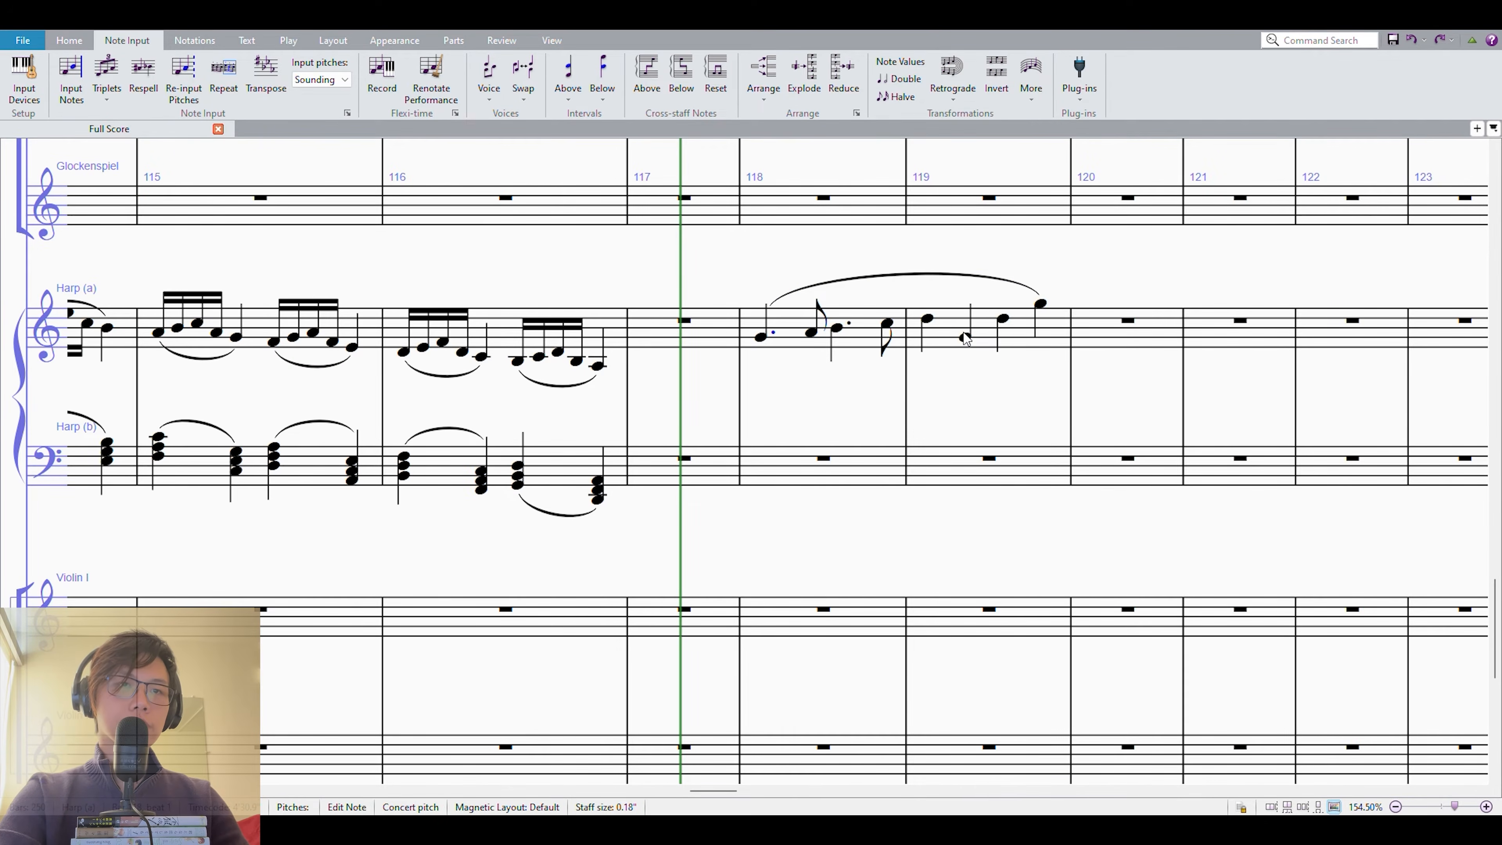
pyautogui.click(948, 336)
pyautogui.keyDown('shift'); pyautogui.click(774, 337); pyautogui.keyUp('shift')
pyautogui.press('Escape')
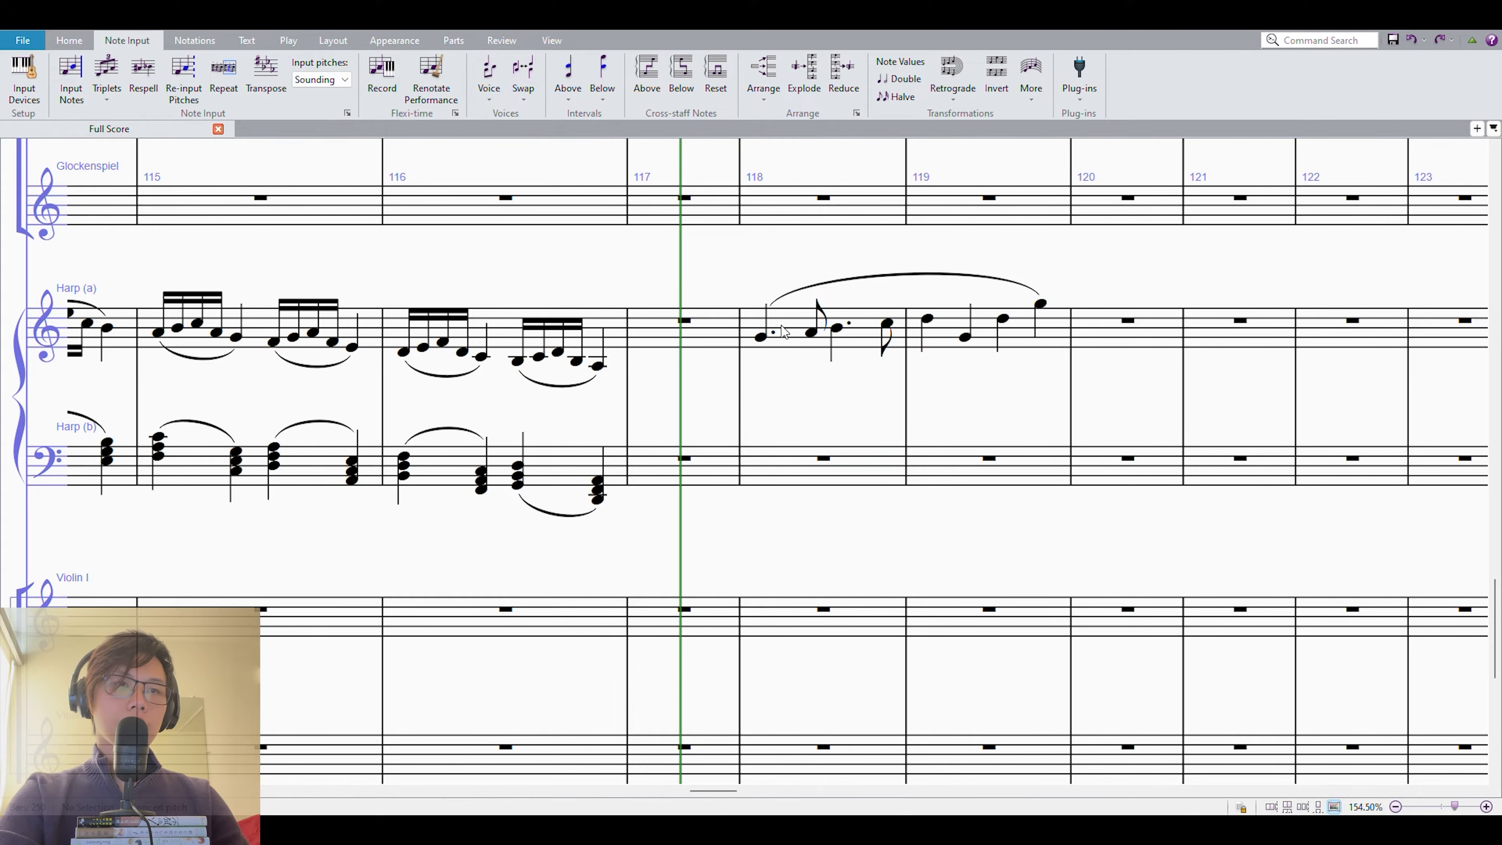
# Enter whole-note chords C3–E3–G3 in measure 118 and B2–D3–G3 in measure 119 of Harp (b).
pyautogui.click(775, 474)
pyautogui.press('KP_6')
pyautogui.press('c')
pyautogui.hotkey('ctrl', 'Up')
pyautogui.press('3')
pyautogui.press('b')
pyautogui.press('3')
pyautogui.press('3')
pyautogui.press('Escape')
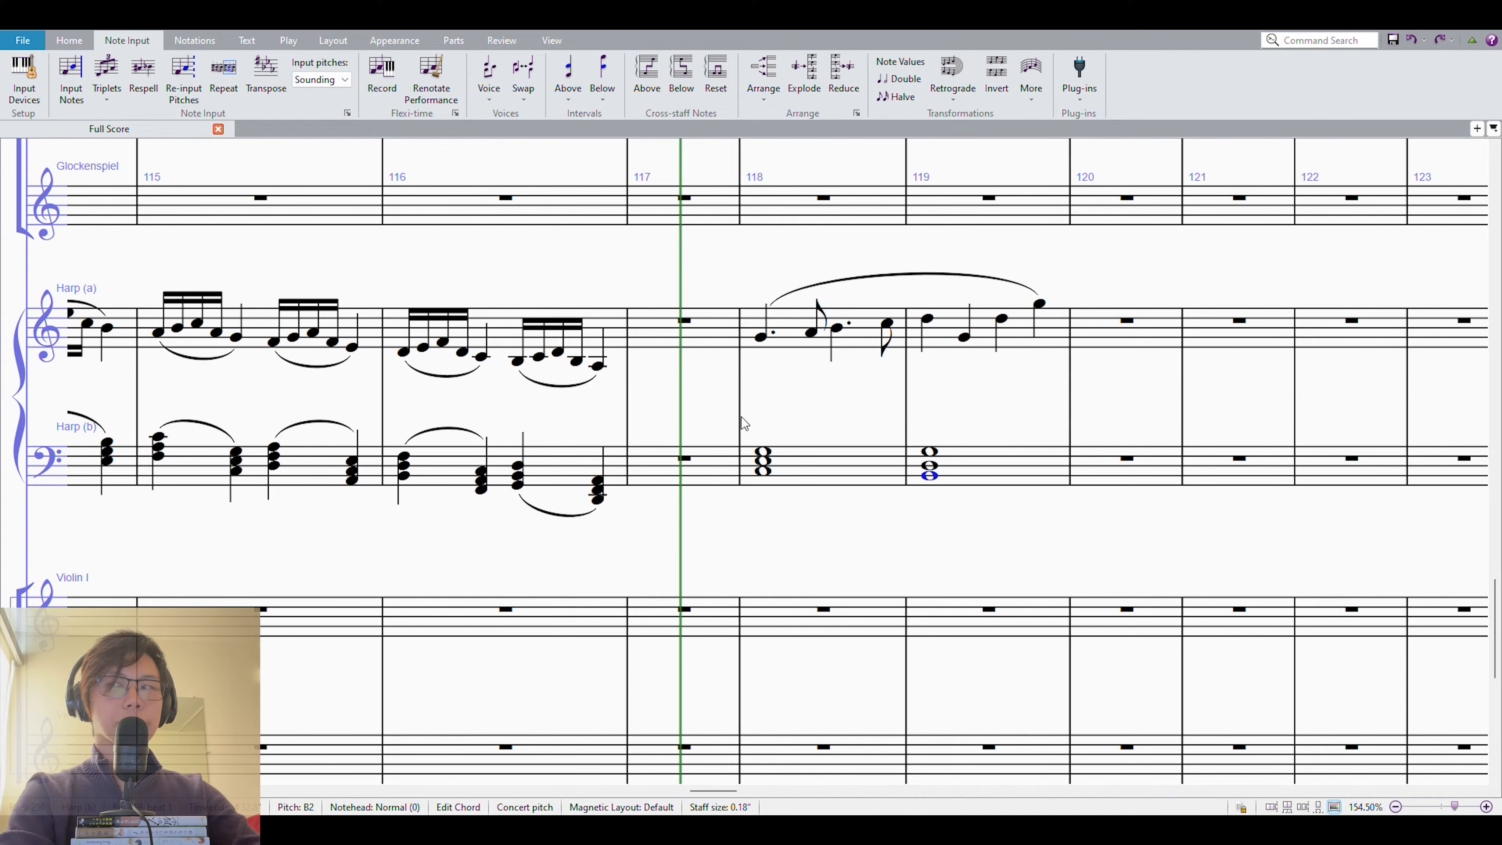
# Revoice the Harp (b) chord in measure 119 by lowering G3 an octave to G2 and raising B2 an octave to B3.
pyautogui.press('7')
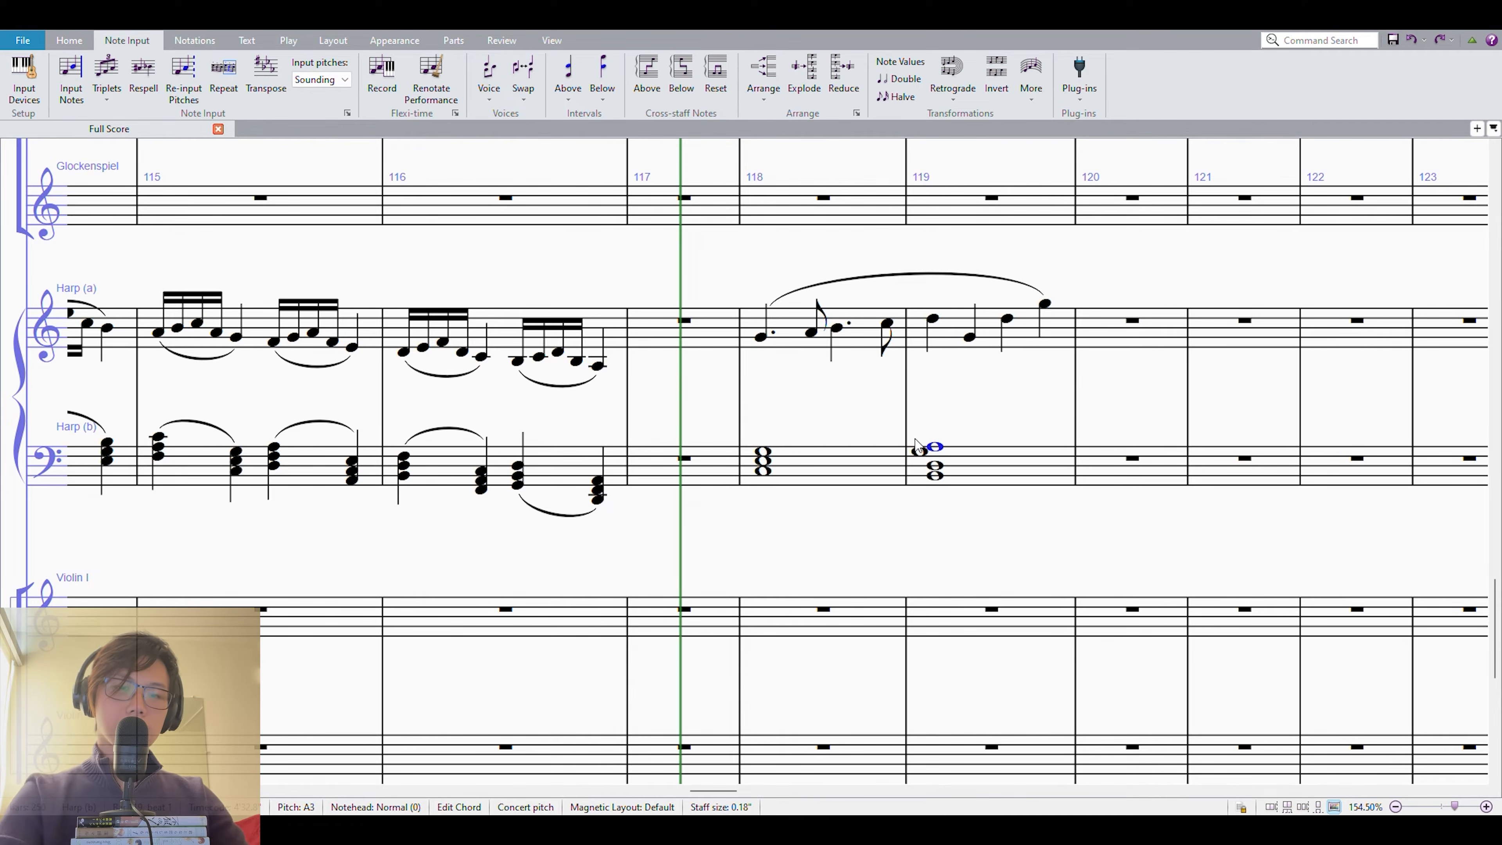
pyautogui.press('Delete')
pyautogui.click(956, 424)
pyautogui.click(931, 450)
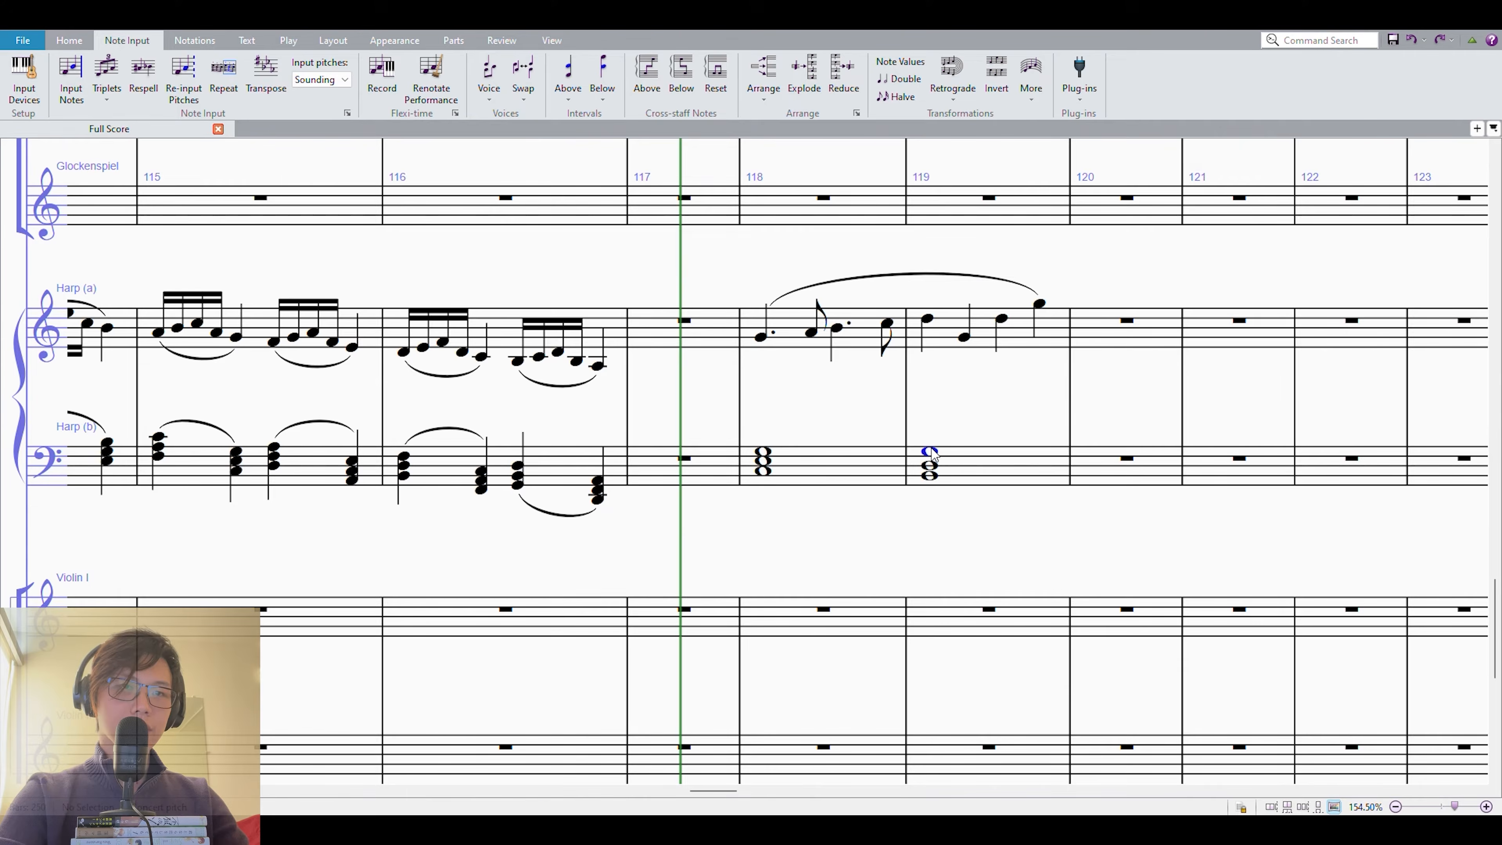
pyautogui.hotkey('ctrl', 'Down')
pyautogui.moveTo(1019, 396); pyautogui.dragTo(821, 385)
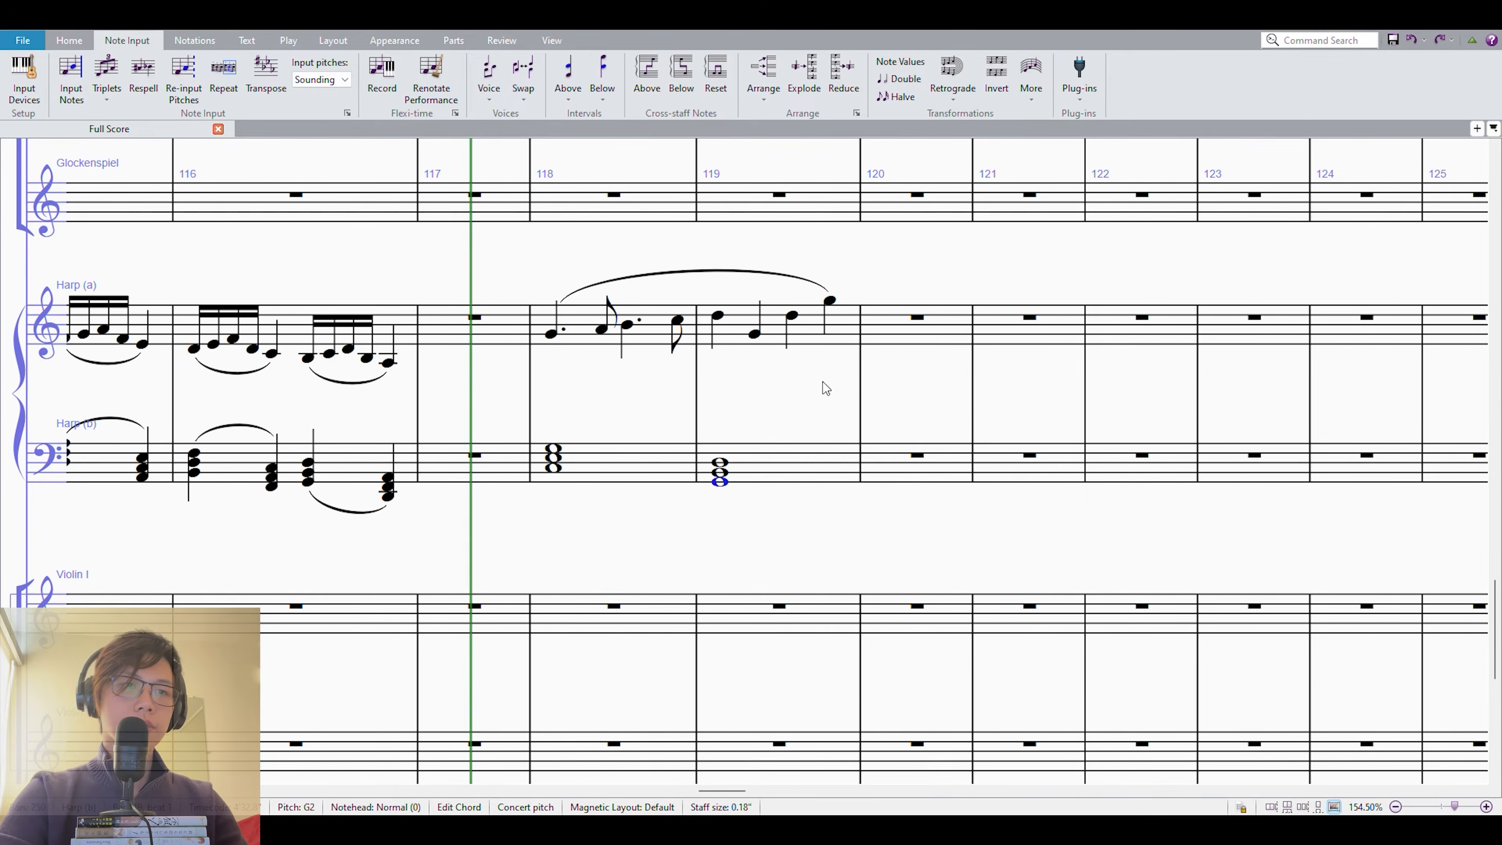
pyautogui.click(702, 466)
pyautogui.click(718, 472)
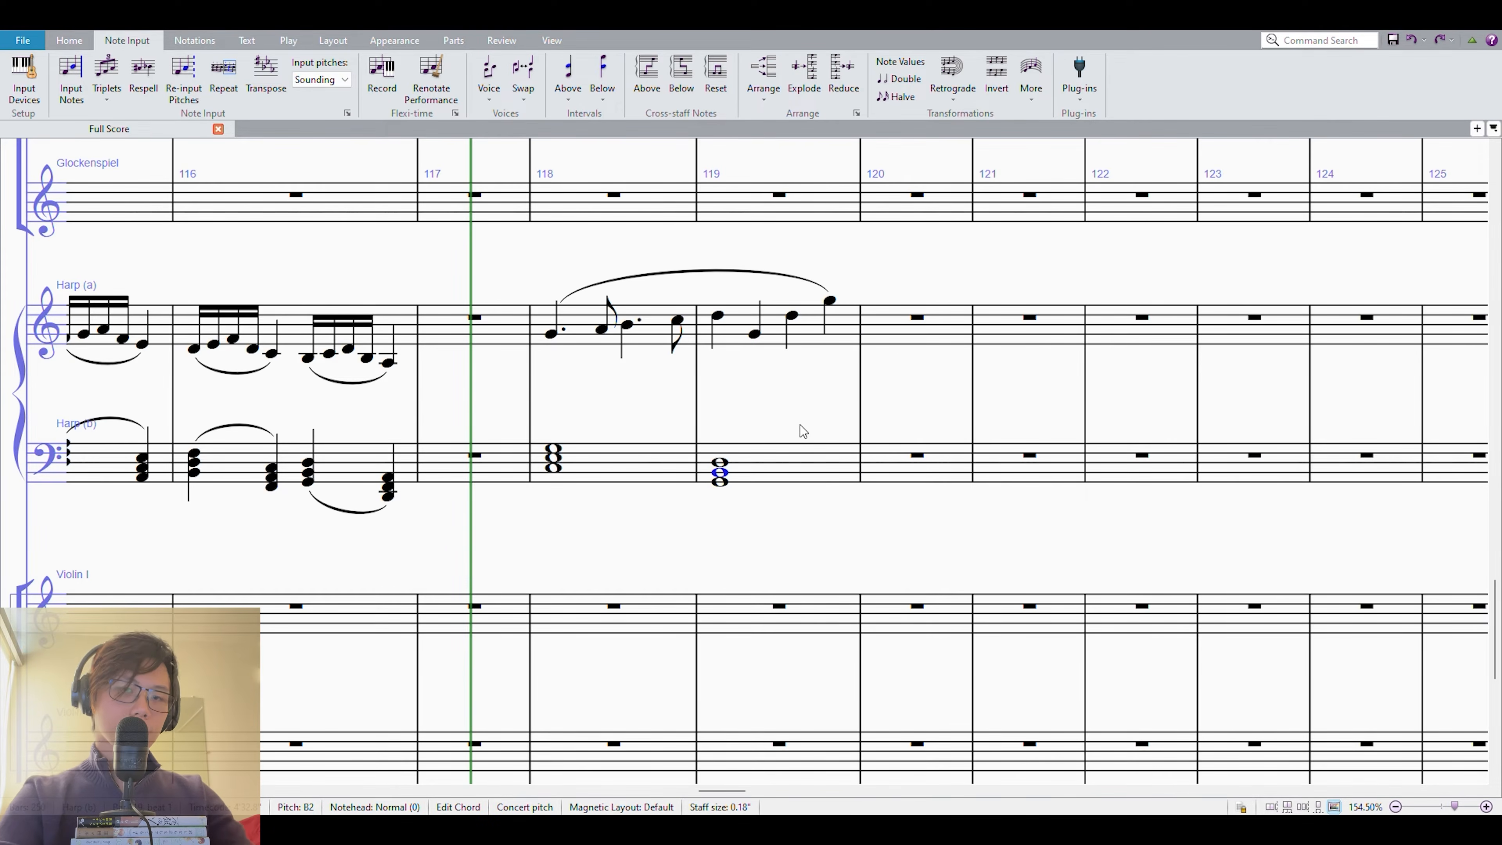
pyautogui.hotkey('ctrl', 'Up')
# Slur the Harp (b) chord in measure 118 to the chord in measure 119.
pyautogui.click(778, 471)
pyautogui.keyDown('shift'); pyautogui.click(617, 374); pyautogui.keyUp('shift')
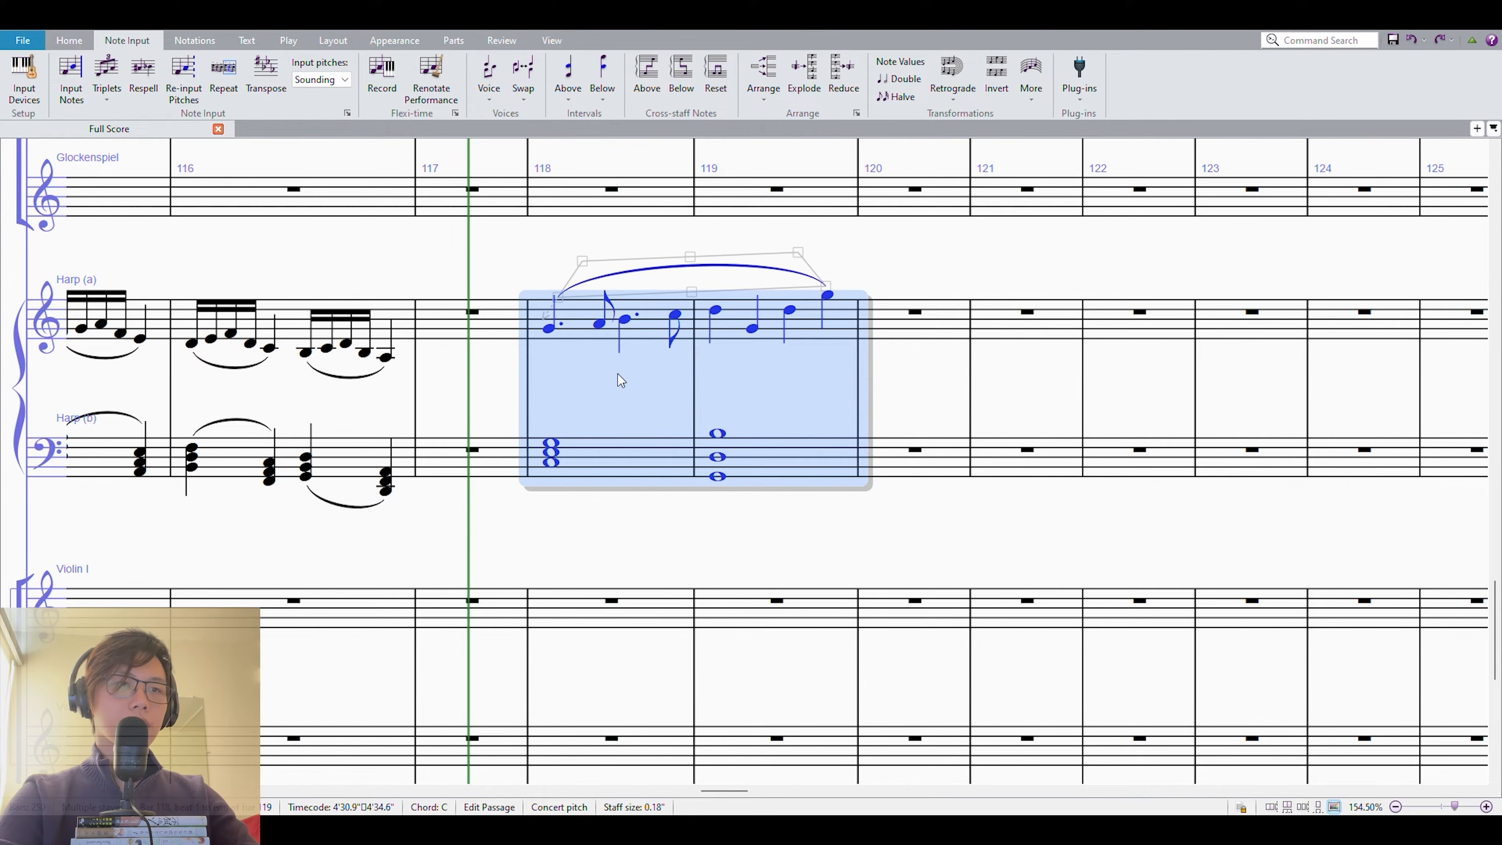
pyautogui.click(627, 451)
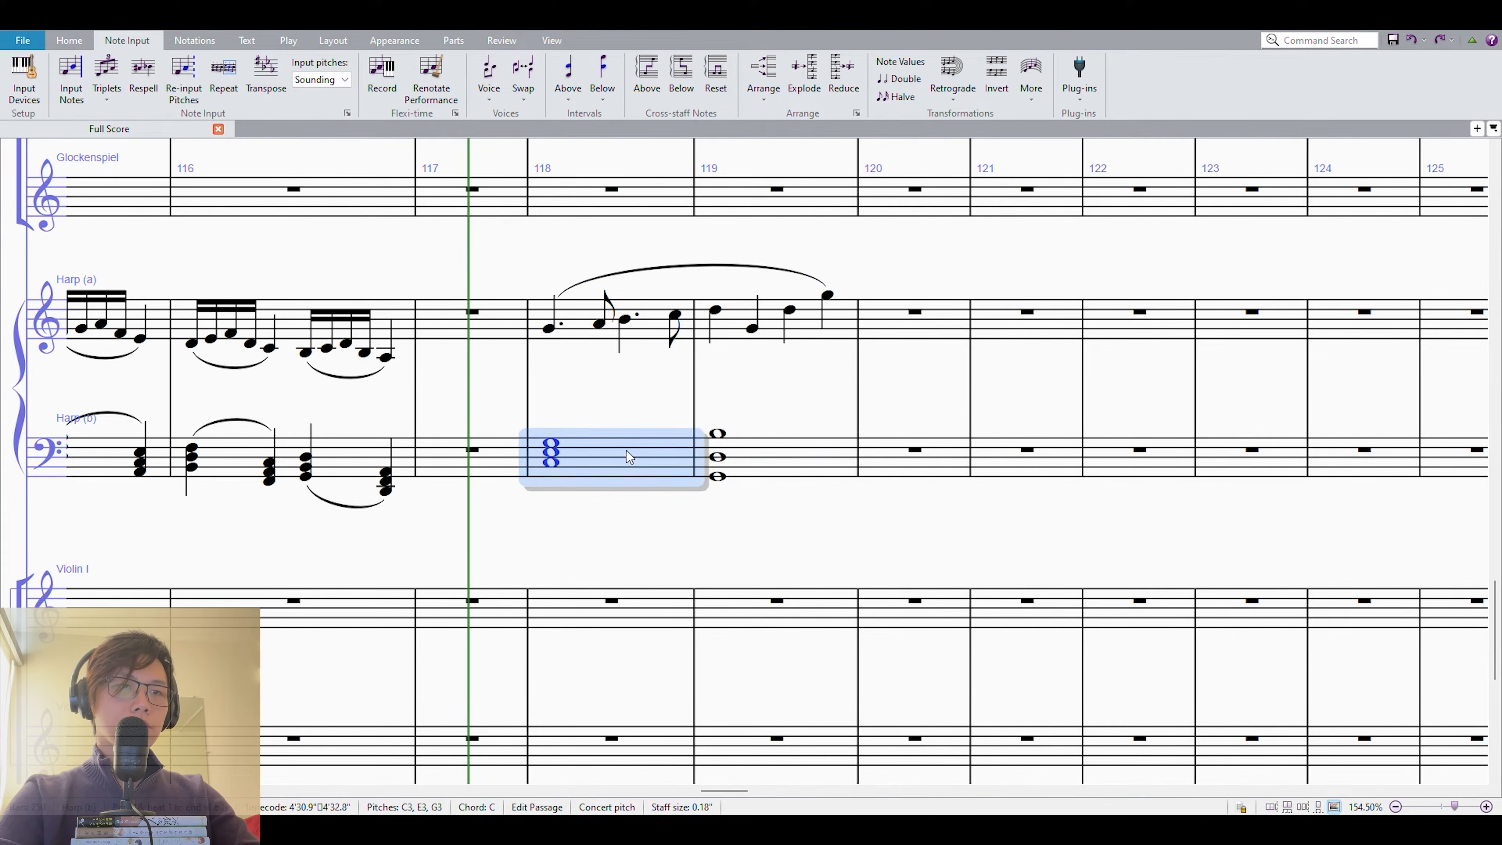
pyautogui.press('s')
# Repeat the two-measure harp phrase twice through measure 123, shifting each copy a diatonic third lower than the one before.
pyautogui.keyDown('shift'); pyautogui.click(736, 331); pyautogui.keyUp('shift')
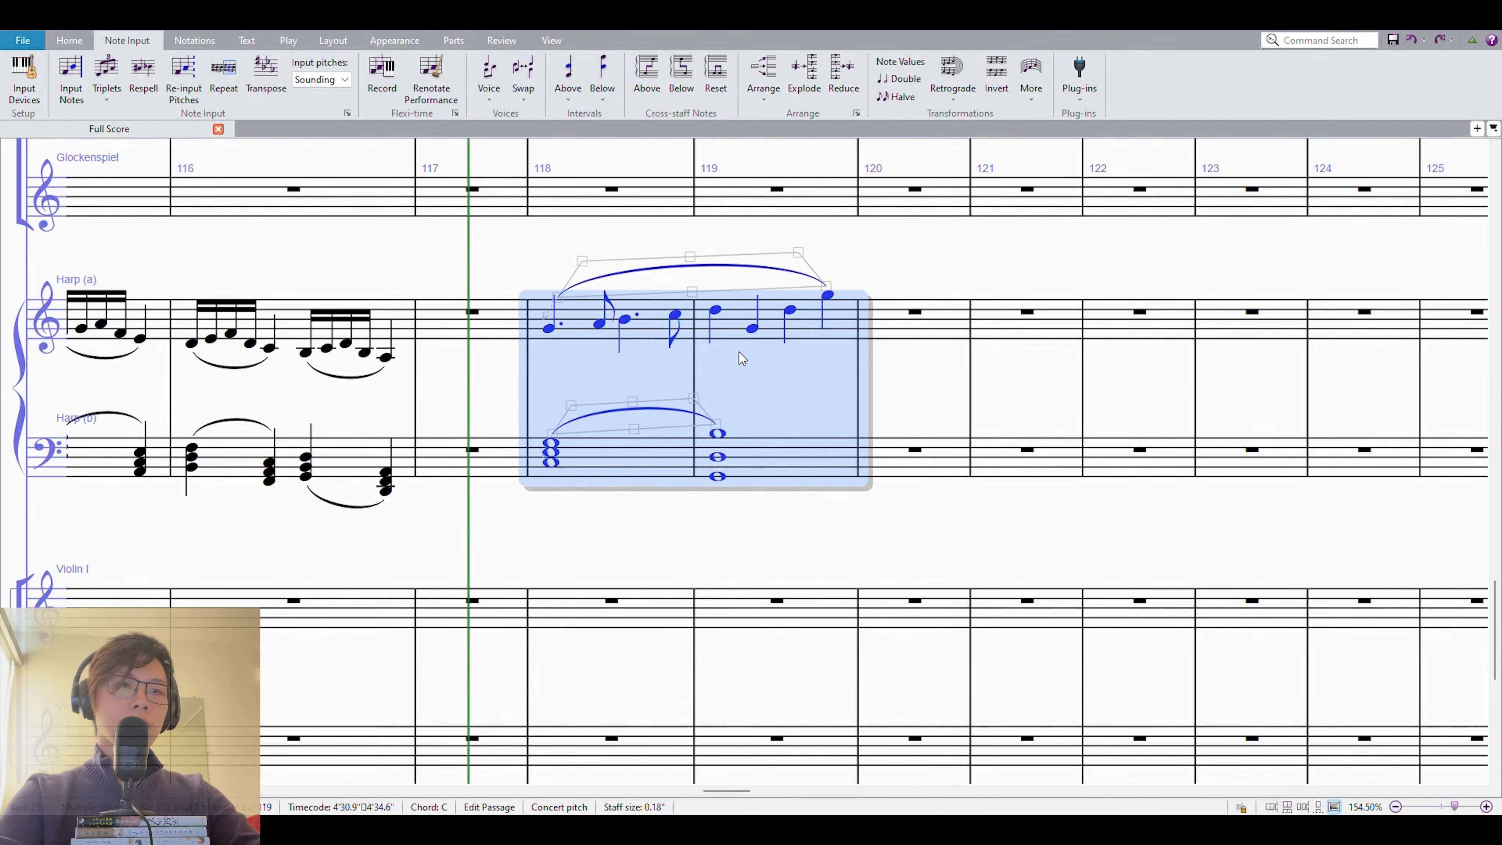
pyautogui.press('r')
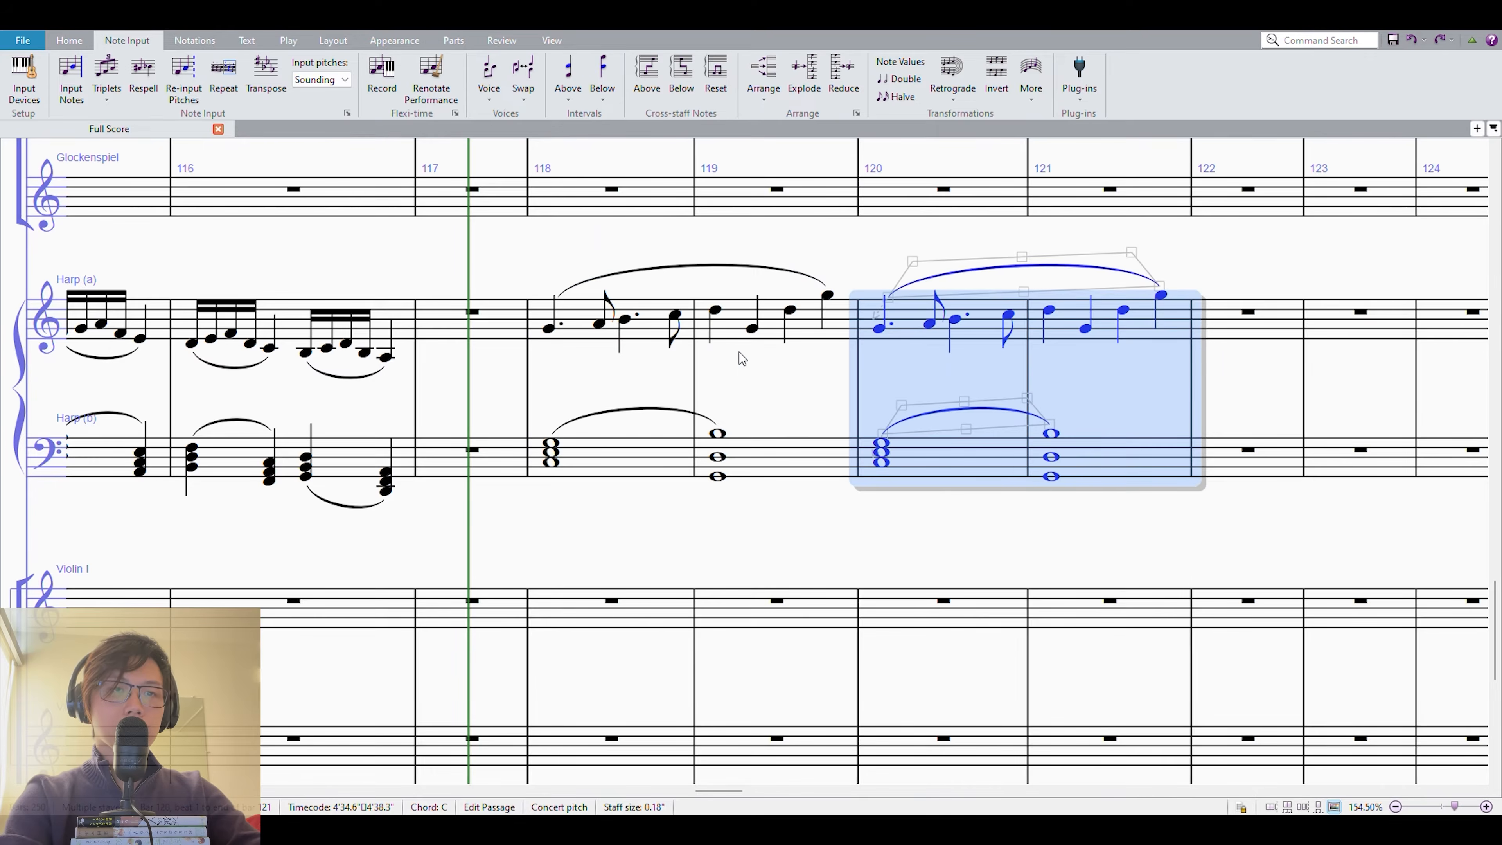
pyautogui.press('r')
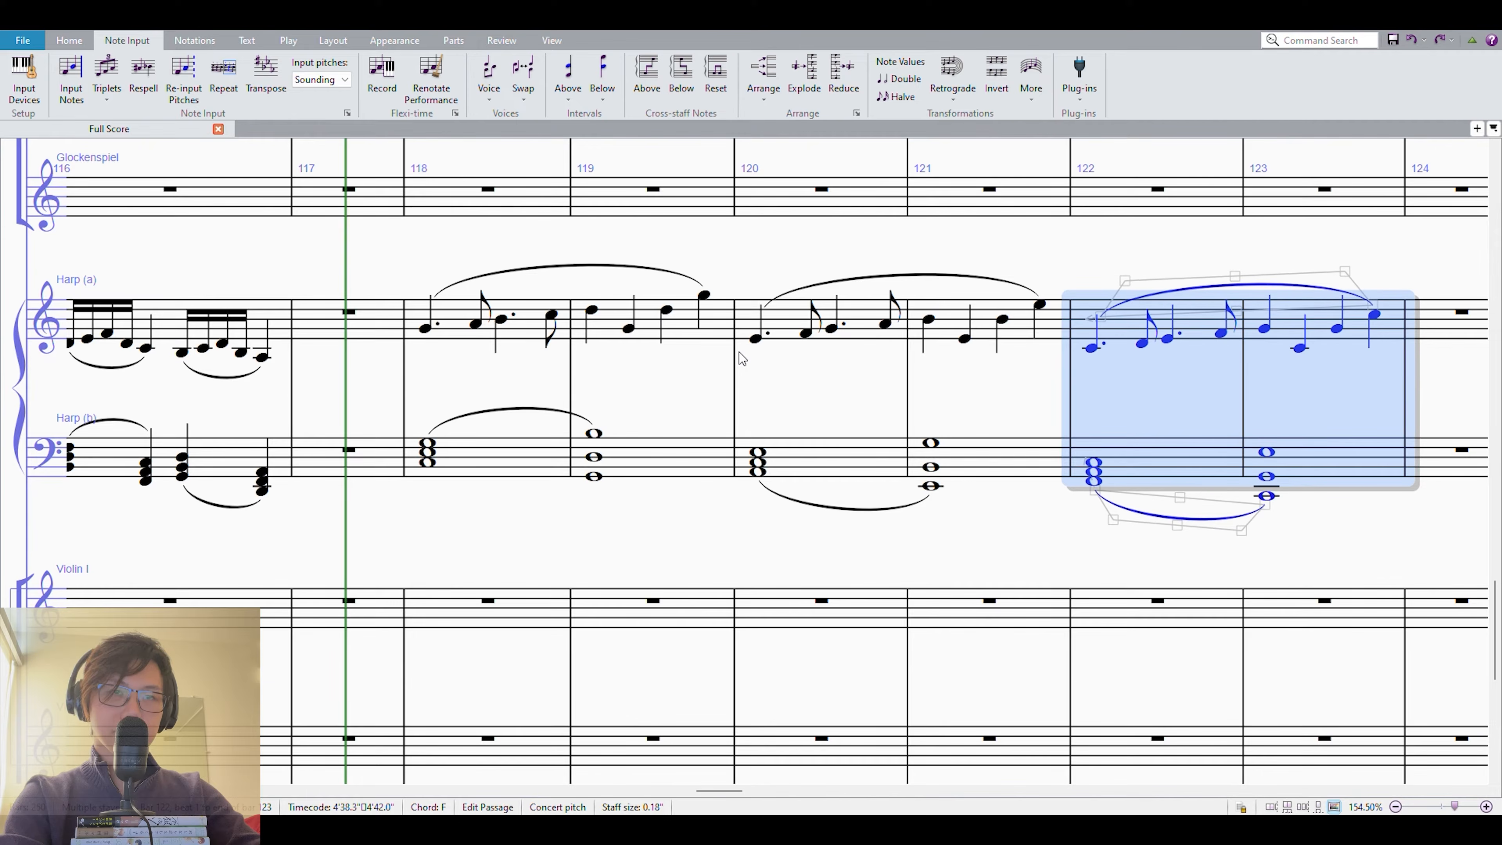
# Play back the three-phrase sequence in measures 118 to 123 on both harp staves.
pyautogui.keyDown('shift'); pyautogui.click(438, 328); pyautogui.keyUp('shift')
pyautogui.press('p')
pyautogui.moveTo(790, 259); pyautogui.dragTo(760, 249)
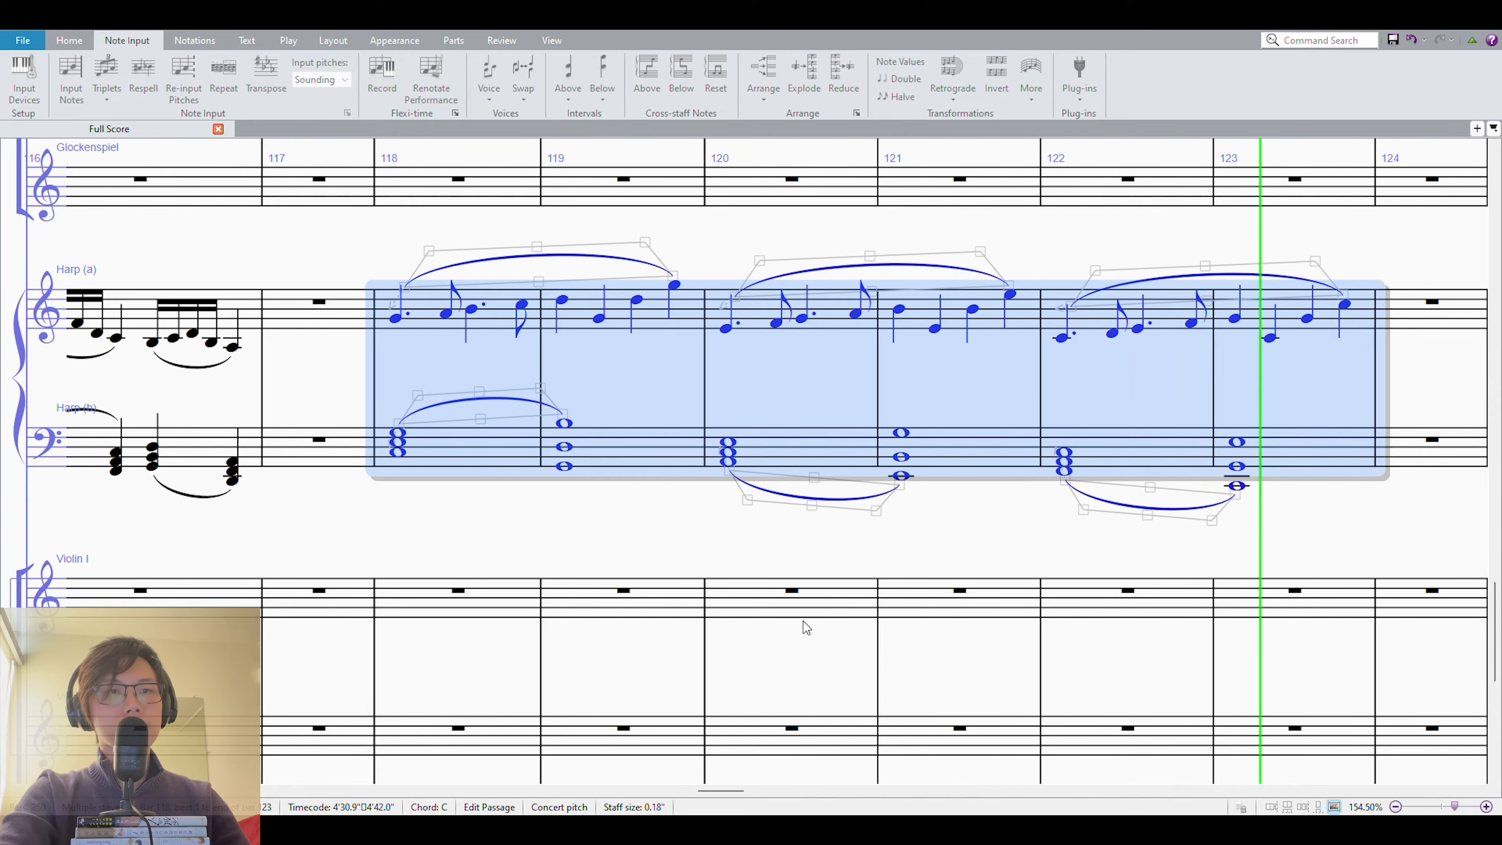
pyautogui.click(955, 553)
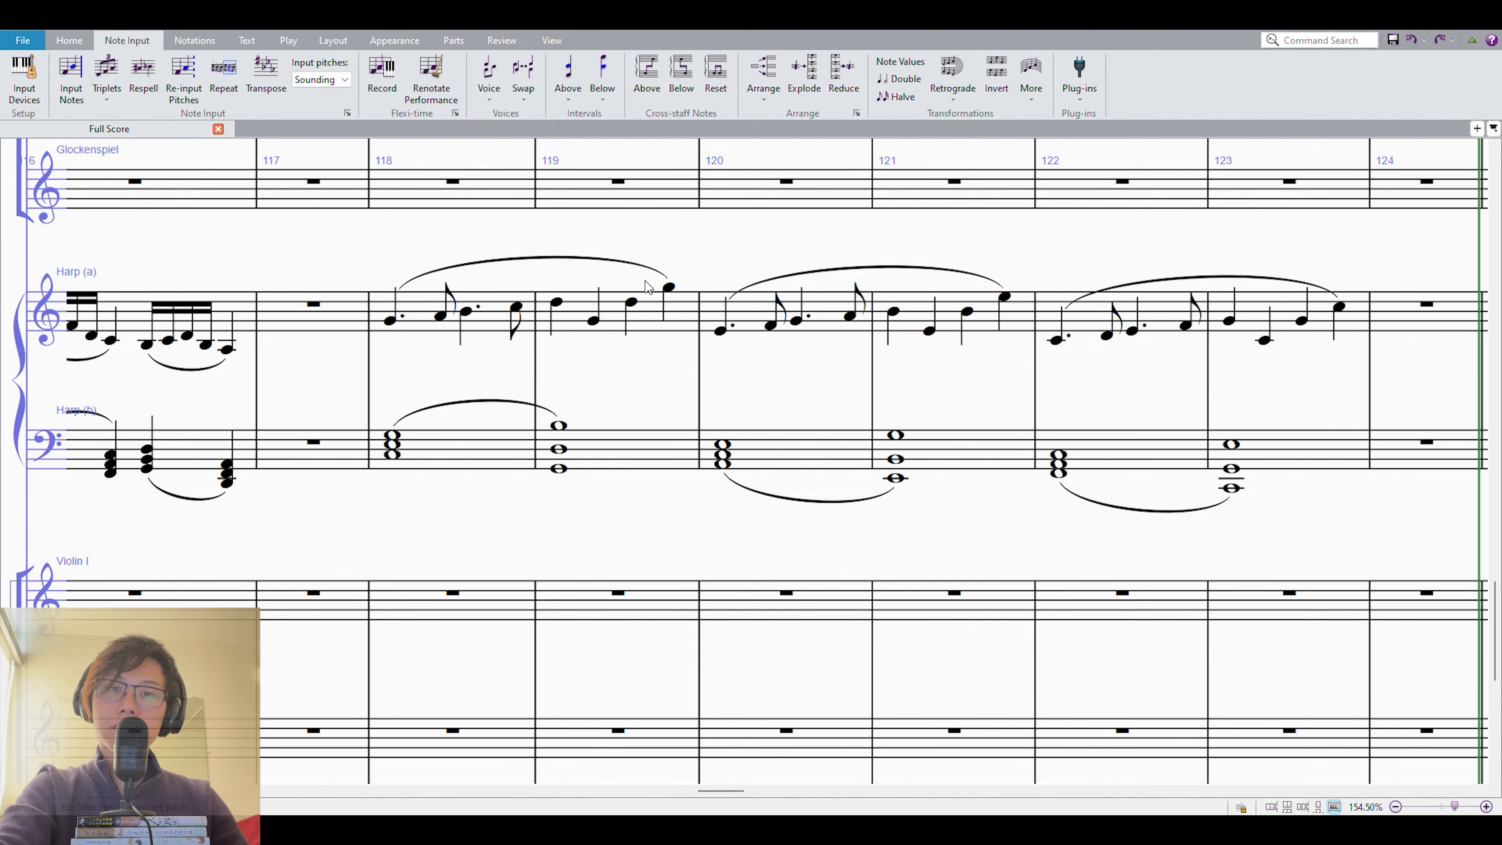
# Inspect the harp chords in measures 120 and 121 and raise the second melody note of measure 120 to F♯4.
pyautogui.moveTo(695, 202); pyautogui.dragTo(617, 222)
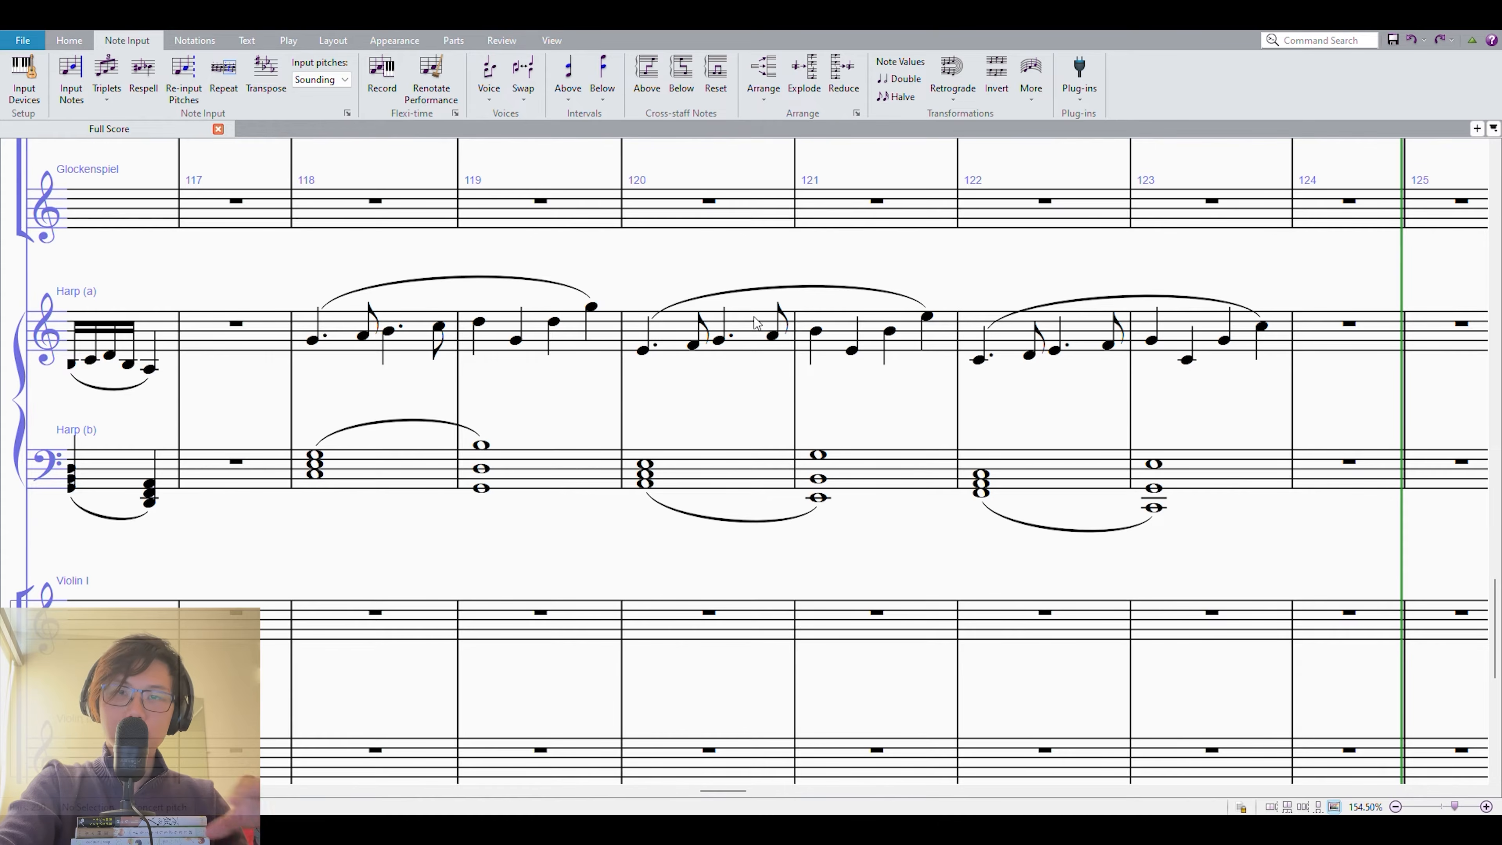
pyautogui.click(828, 467)
pyautogui.click(717, 478)
pyautogui.keyDown('shift'); pyautogui.click(879, 471); pyautogui.keyUp('shift')
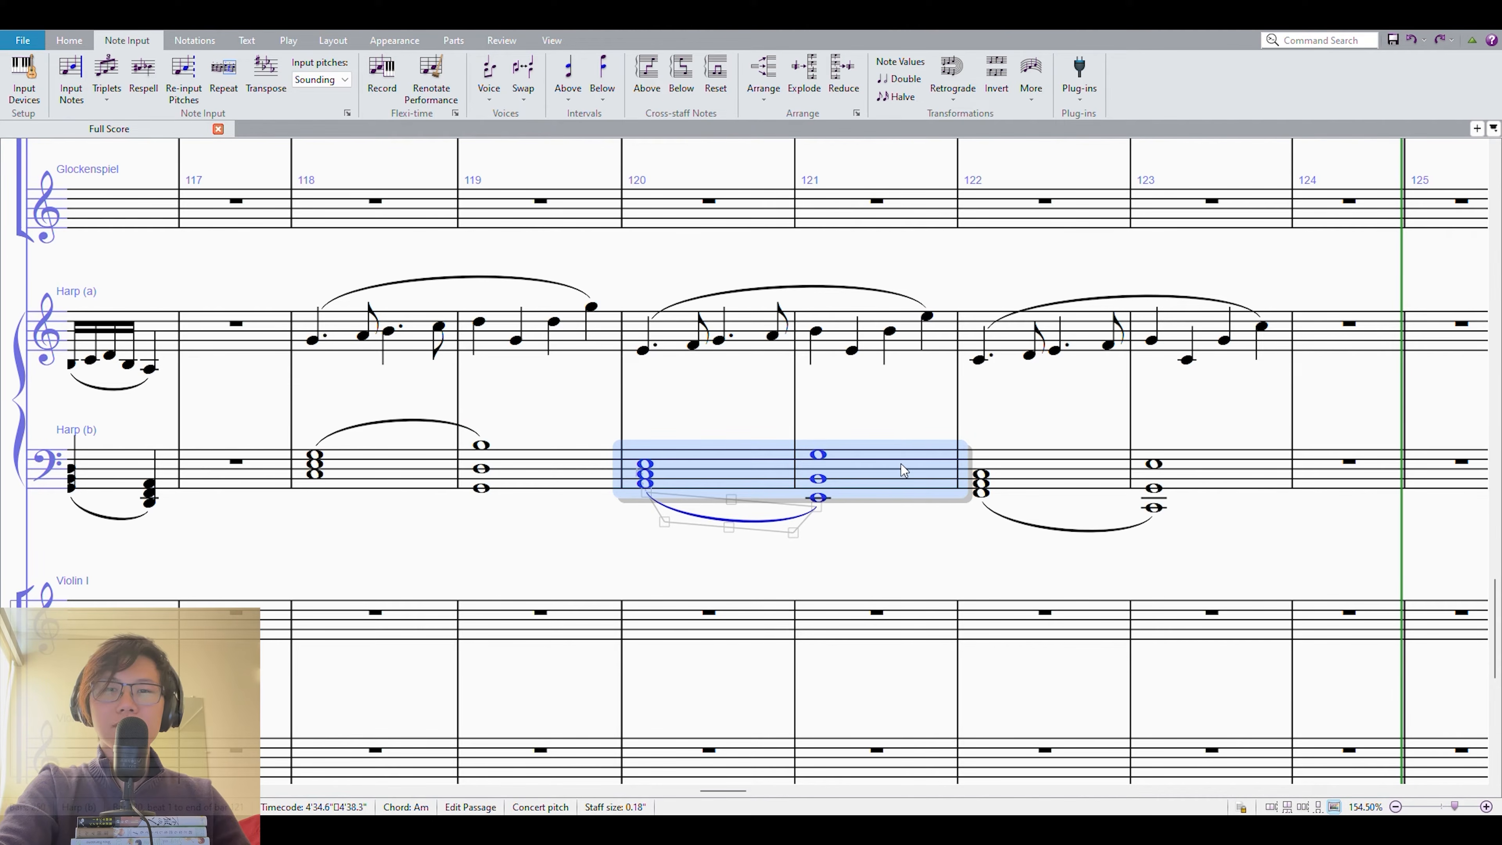
pyautogui.click(707, 405)
pyautogui.click(877, 482)
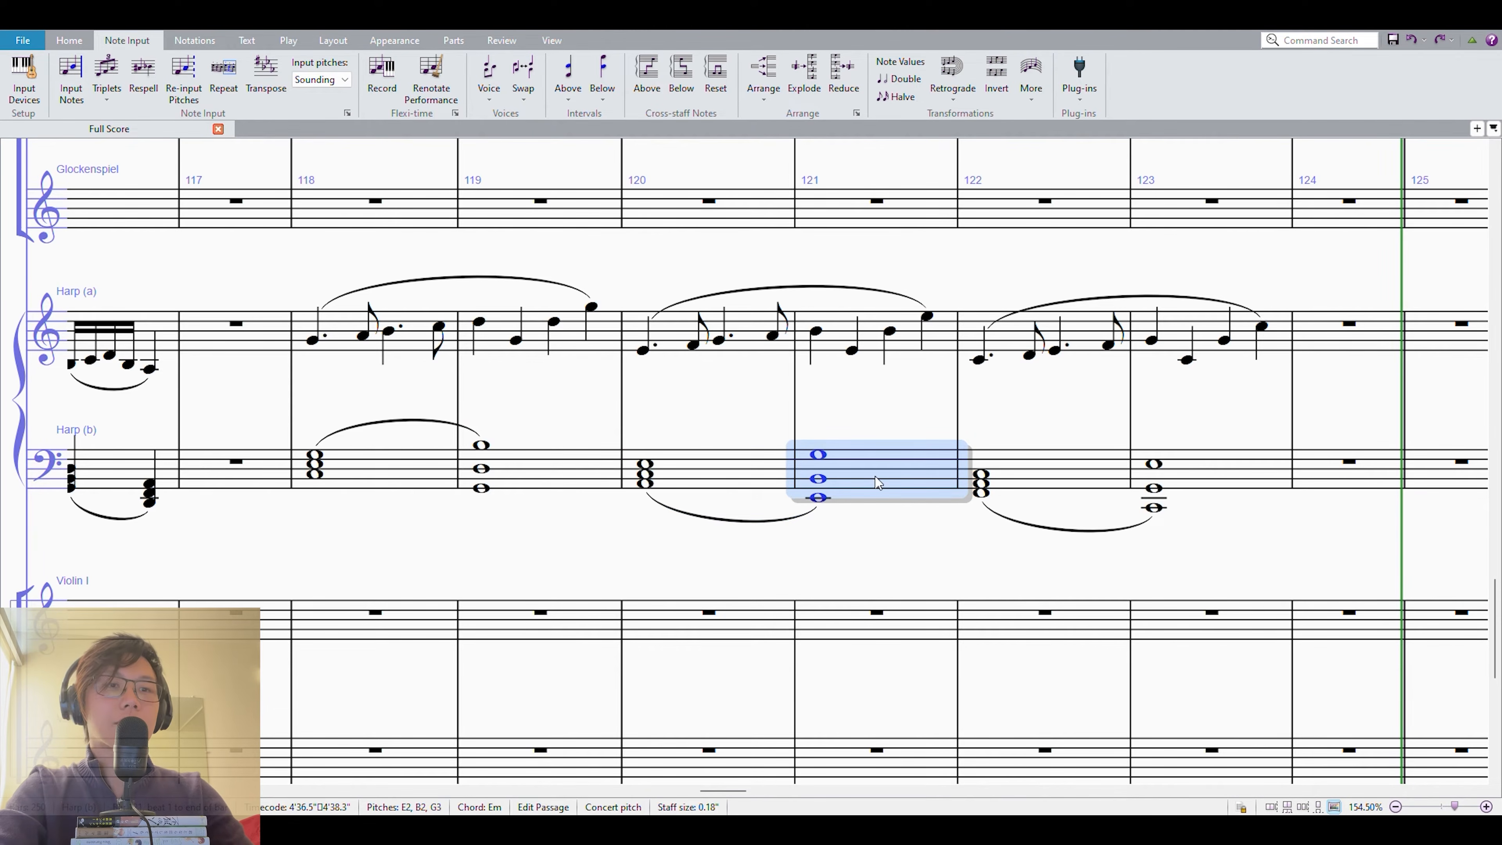
pyautogui.click(695, 346)
pyautogui.hotkey('alt', 'Up')
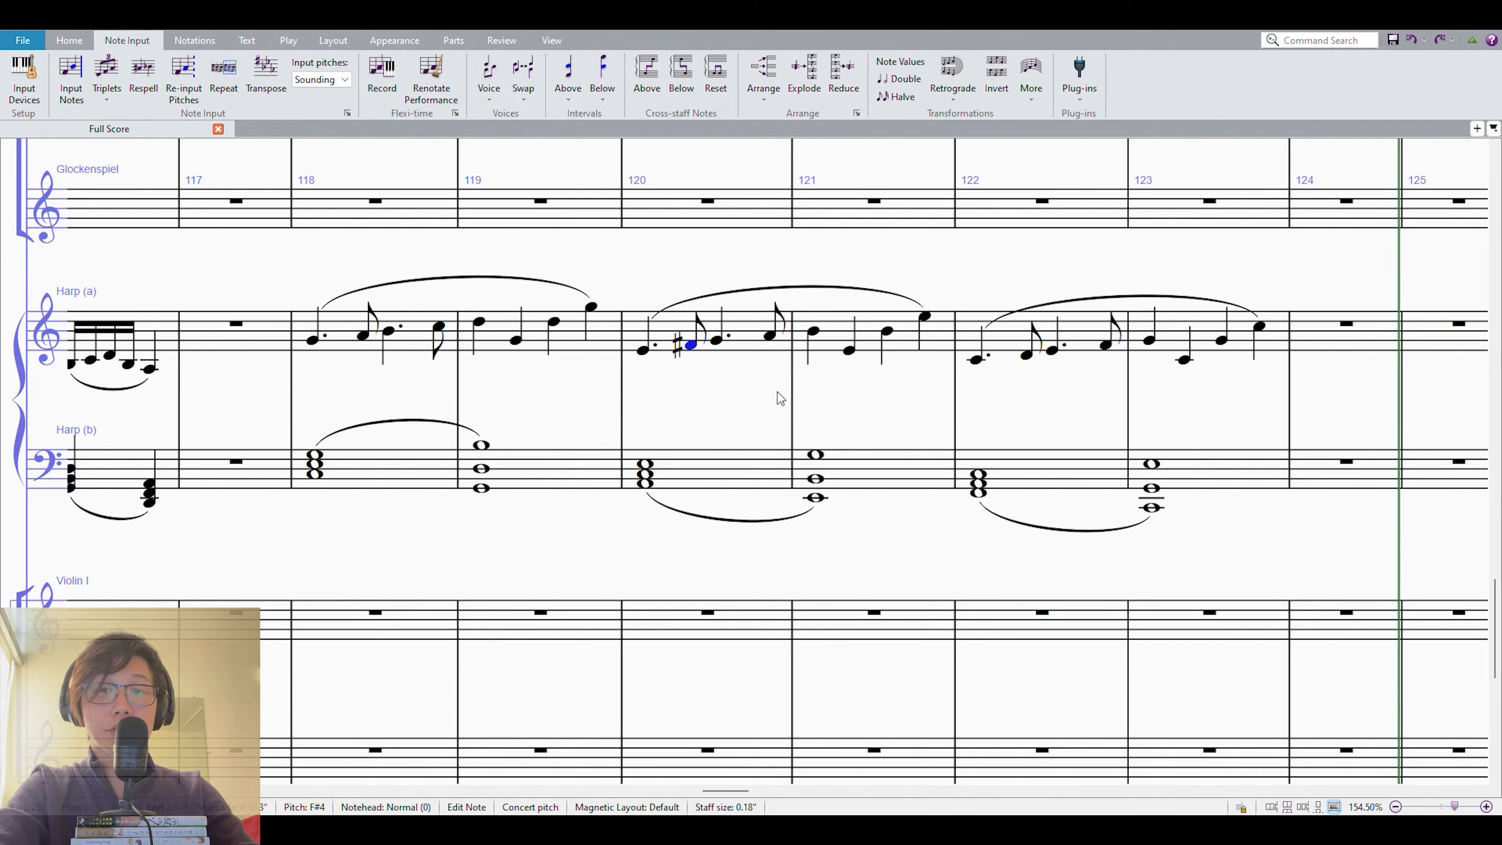
# Play back measures 118 to 123 with the F♯4 in the melody.
pyautogui.click(429, 478)
pyautogui.keyDown('shift'); pyautogui.click(414, 339); pyautogui.keyUp('shift')
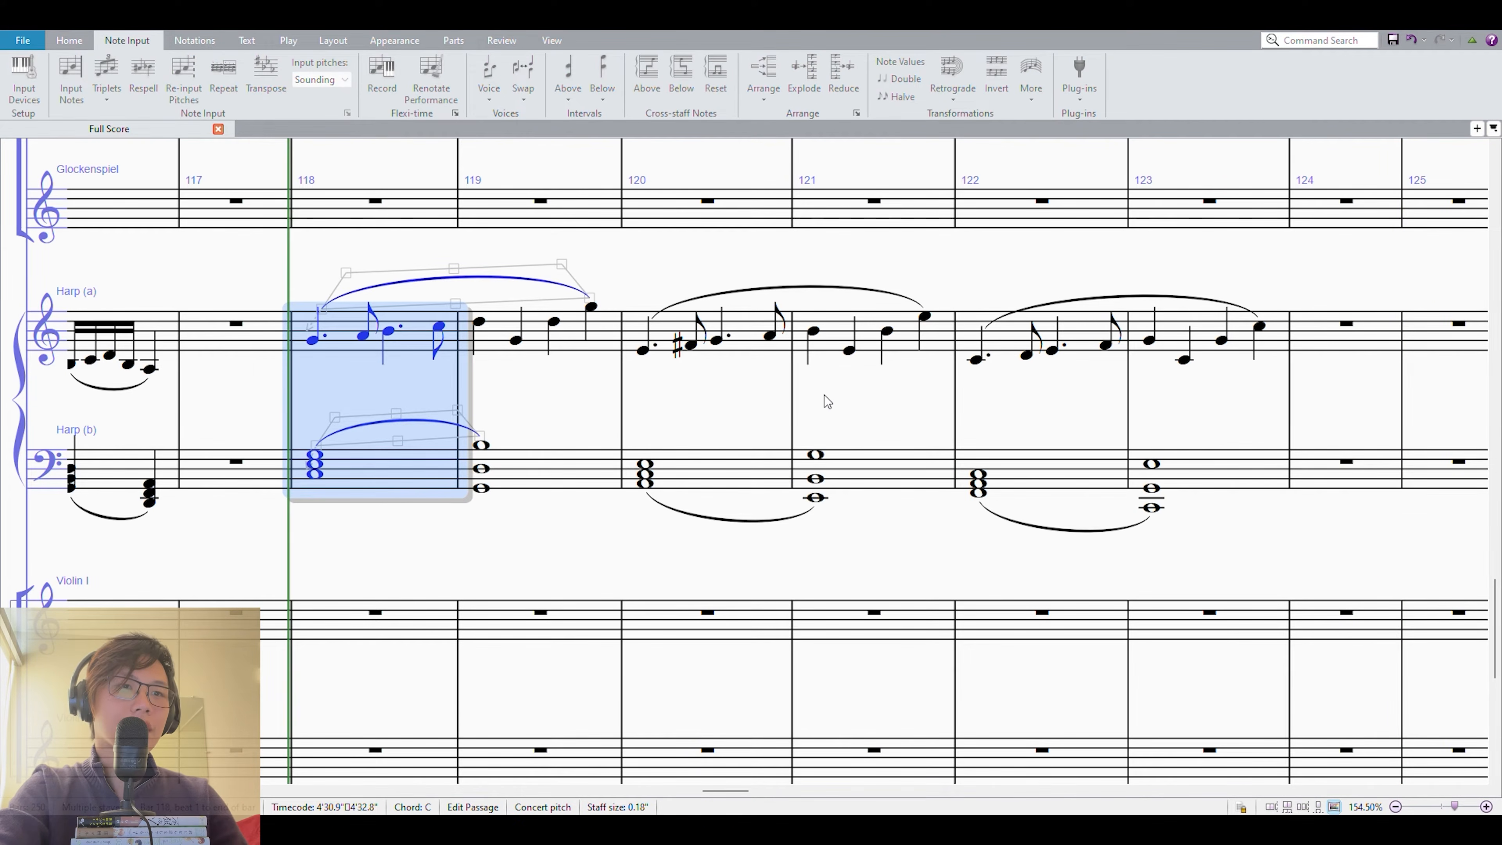
pyautogui.press('space')
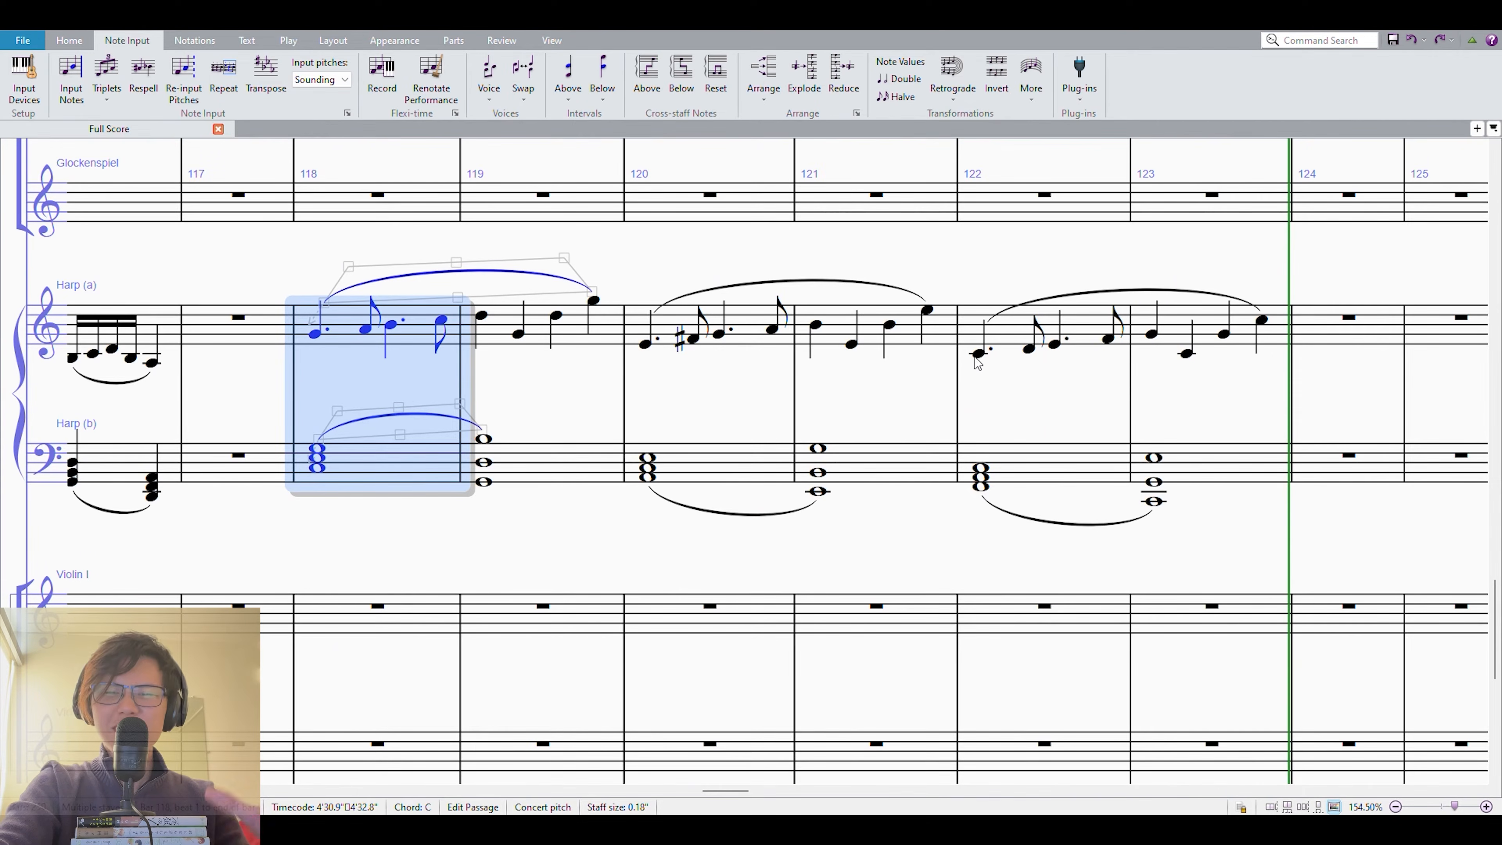
pyautogui.click(757, 405)
# Enter whole-note Violin I chords A3–C4–E4–F♯4 in measure 120 and G3–B3–F♯4 in measure 121, and play them back.
pyautogui.click(690, 617)
pyautogui.press('KP_6')
pyautogui.press('Escape')
pyautogui.click(835, 613)
pyautogui.press('KP_6')
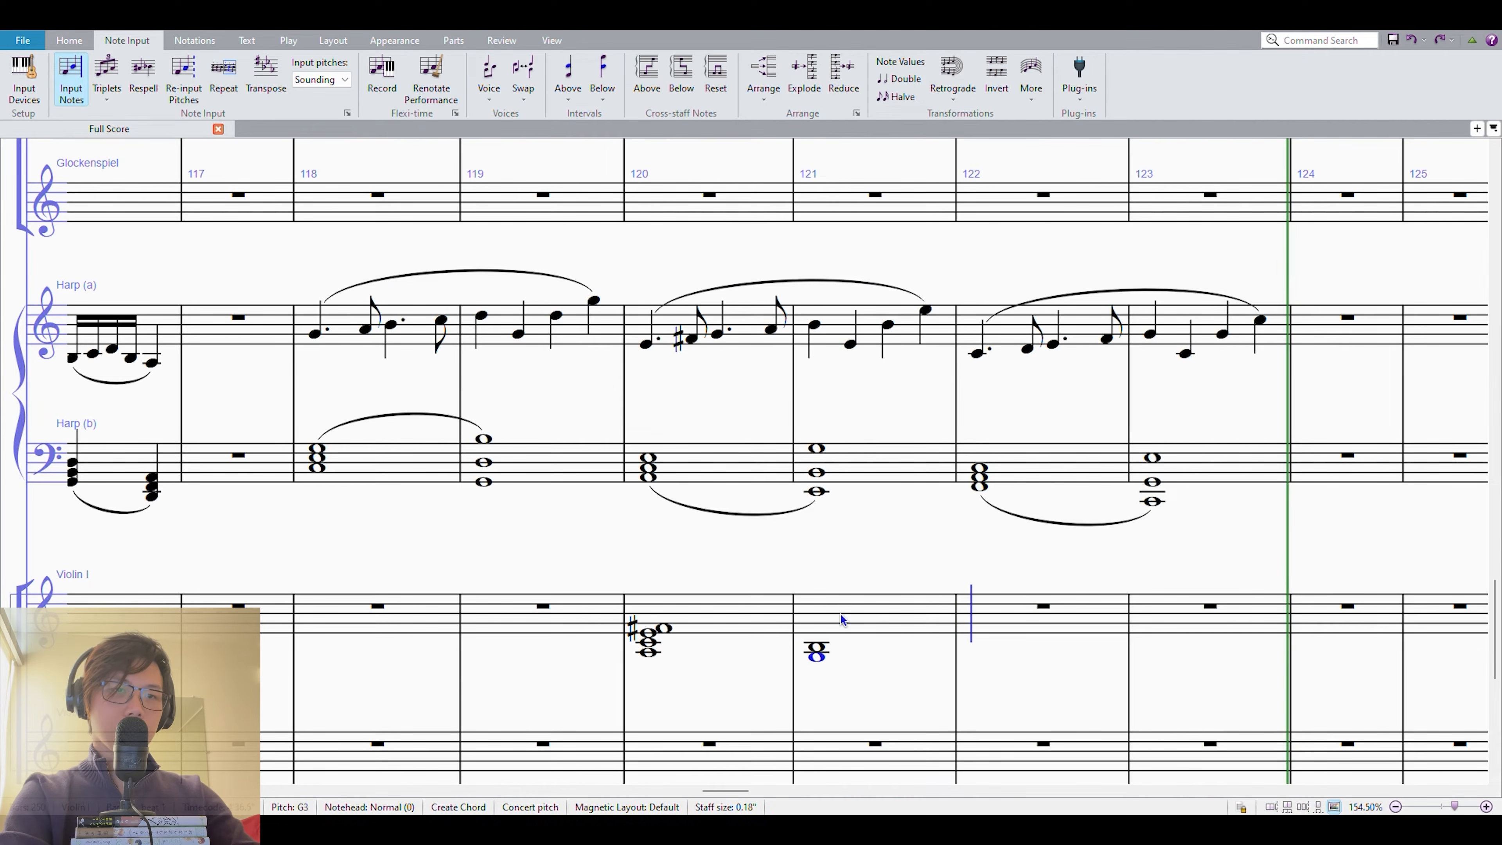
pyautogui.press('Left')
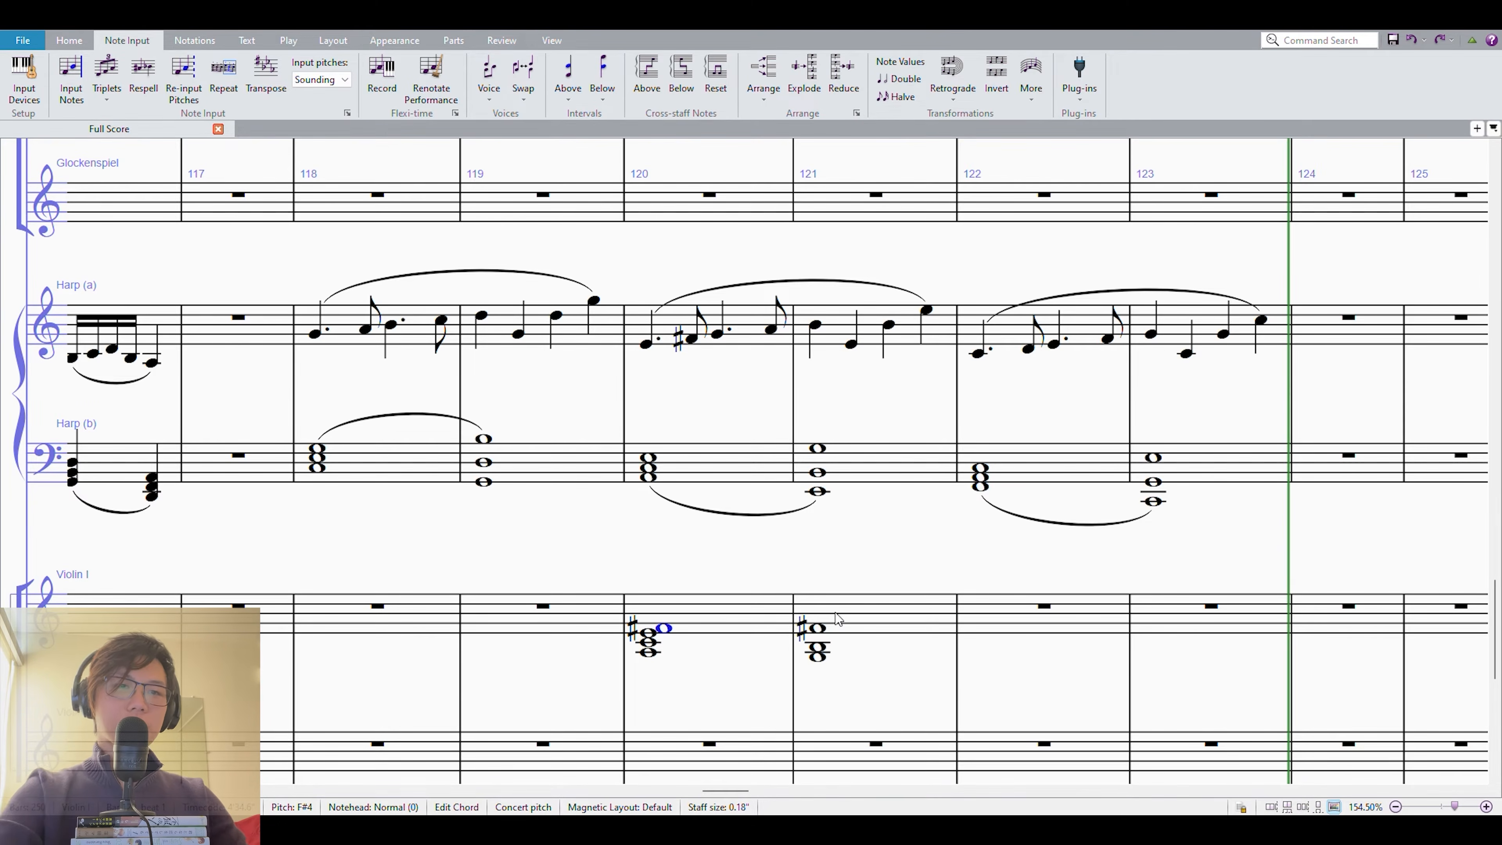
pyautogui.scroll(-2, 821, 562)
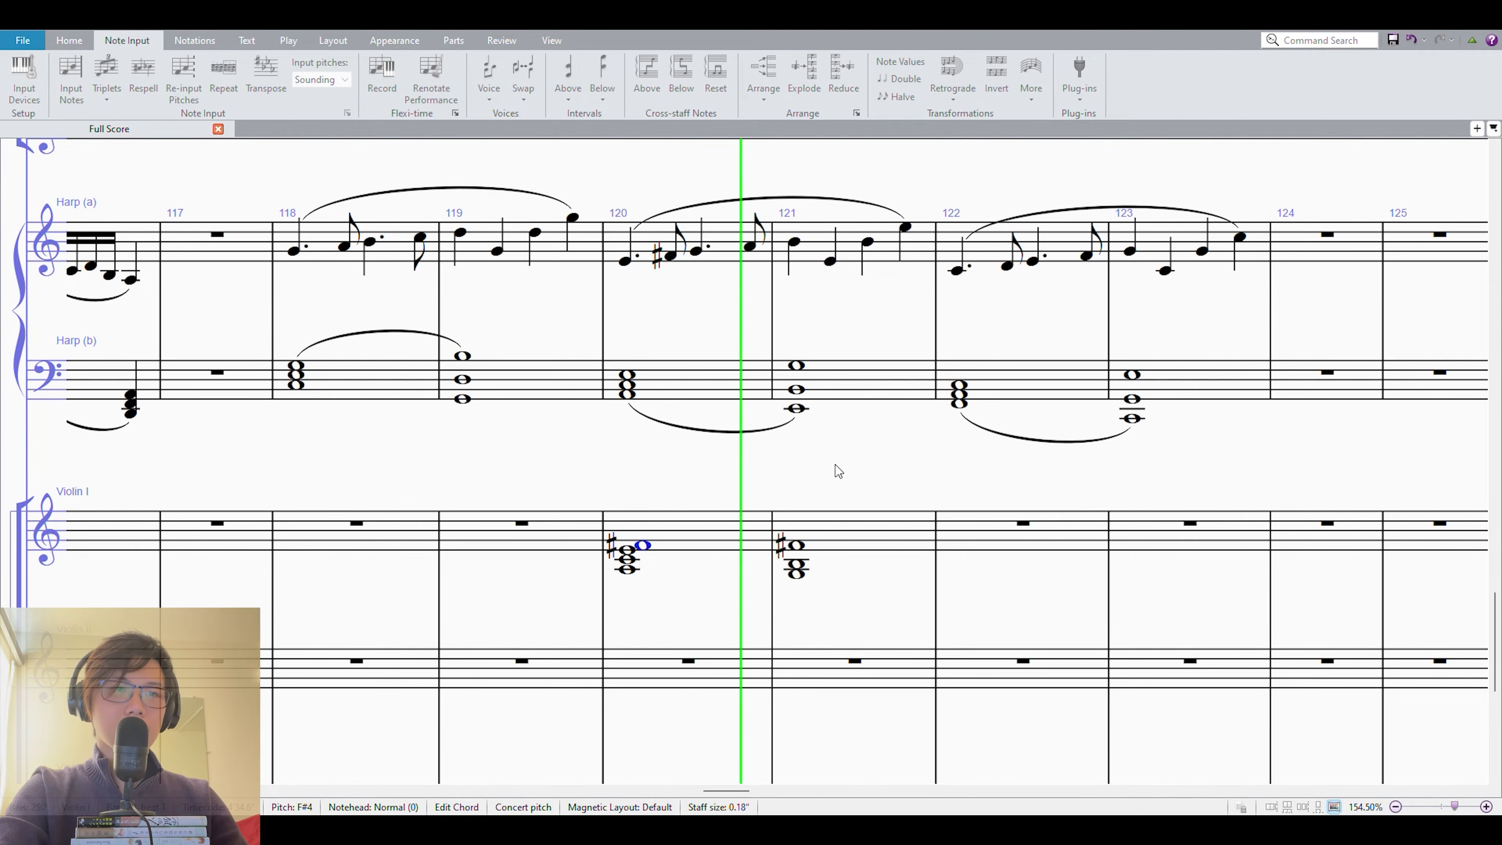
pyautogui.press('Escape')
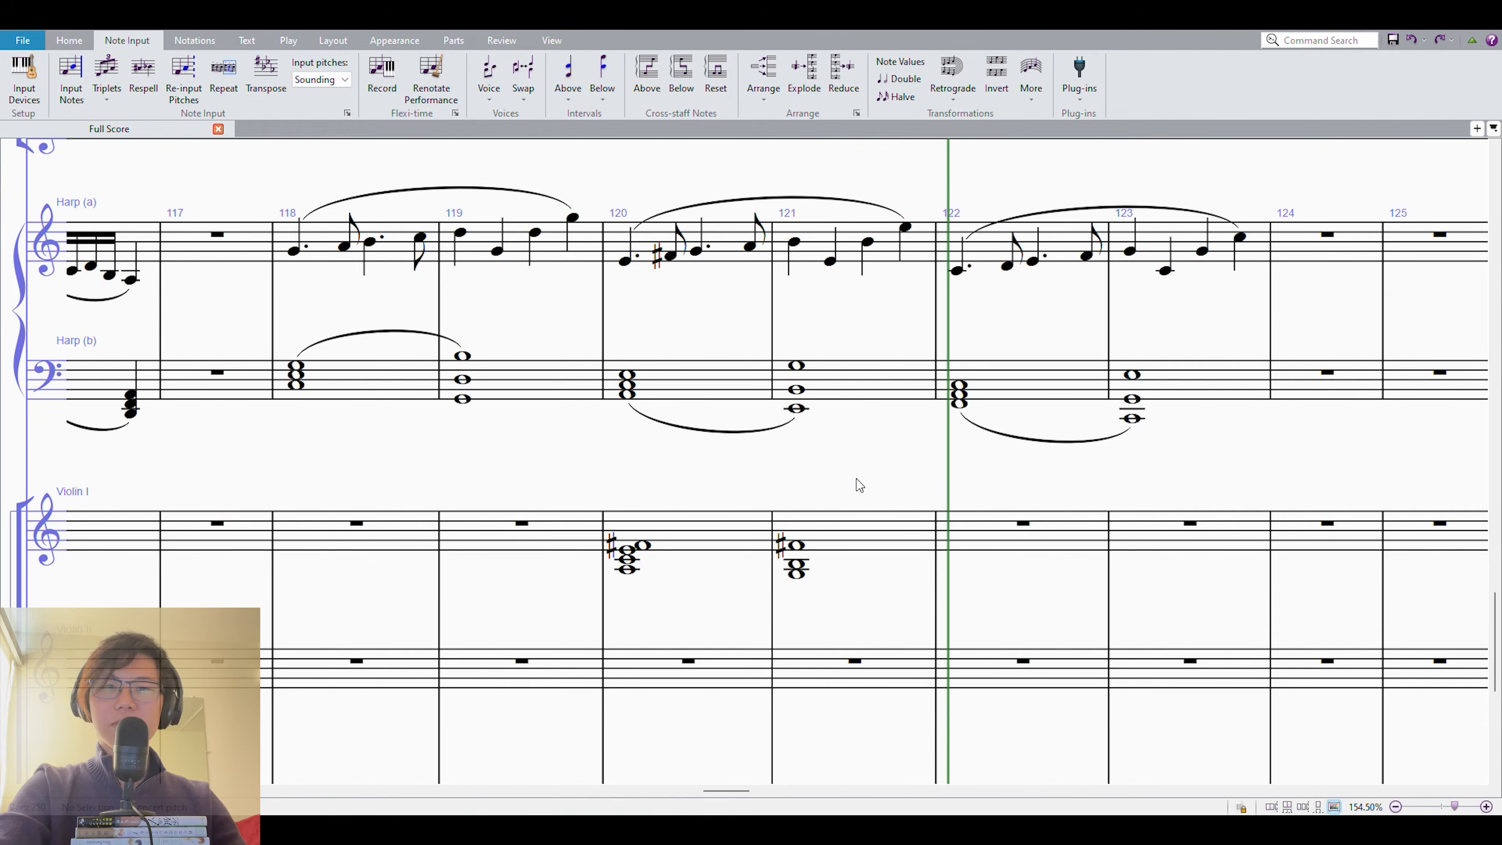
# Enter whole notes A in measure 120 and low E in measure 121 of the Contrabass.
pyautogui.scroll(-10, 823, 492)
pyautogui.click(689, 550)
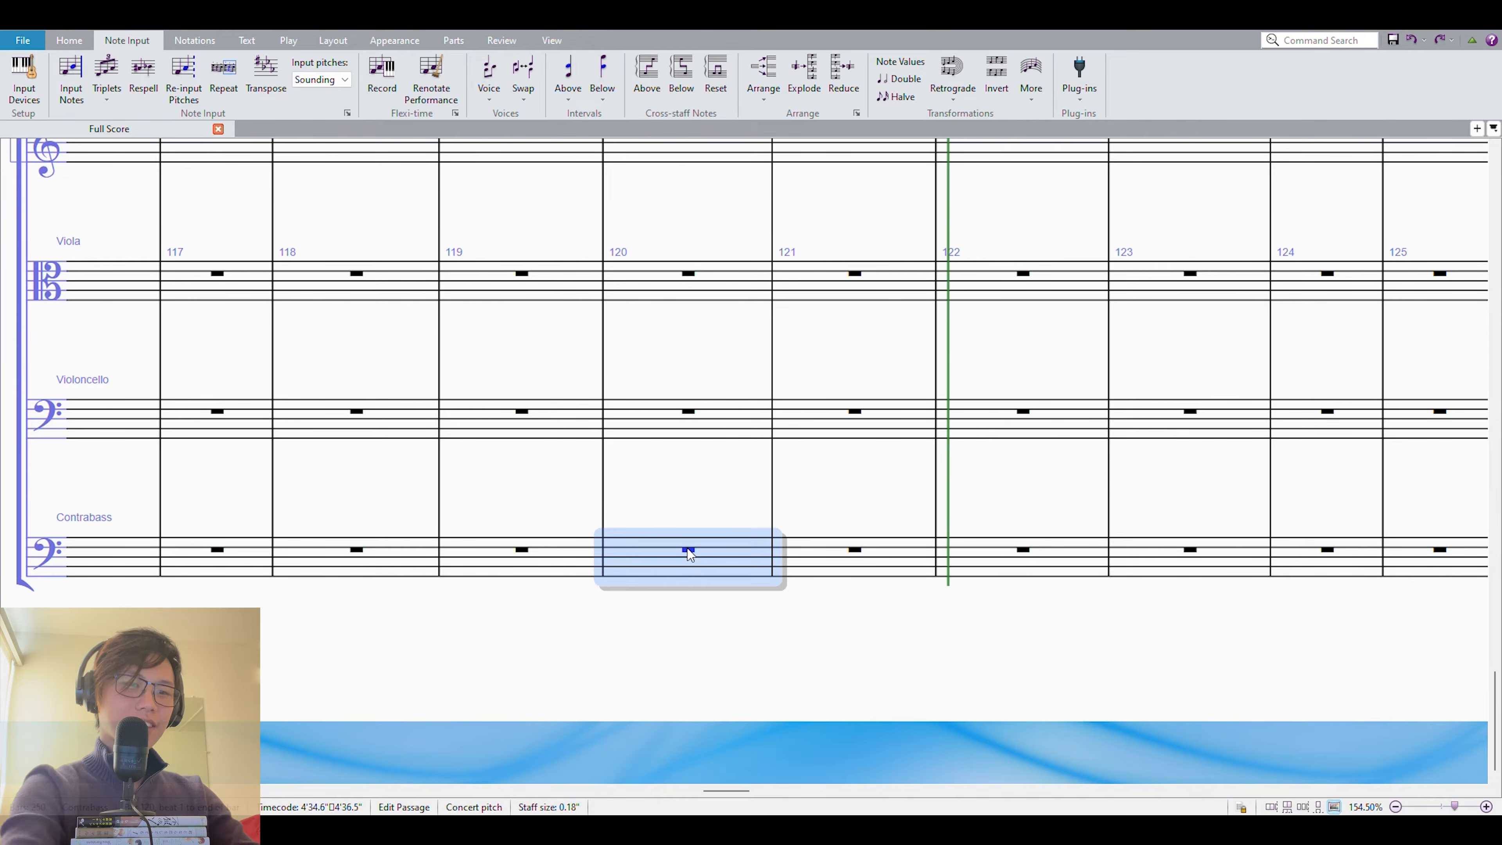
pyautogui.press('e')
pyautogui.press('Escape')
pyautogui.click(688, 554)
# Enter half notes E3, F♯3 in measure 120 and F♯3, G3 in measure 121 of the Violoncello, tying the two F♯s.
pyautogui.click(659, 428)
pyautogui.press('e')
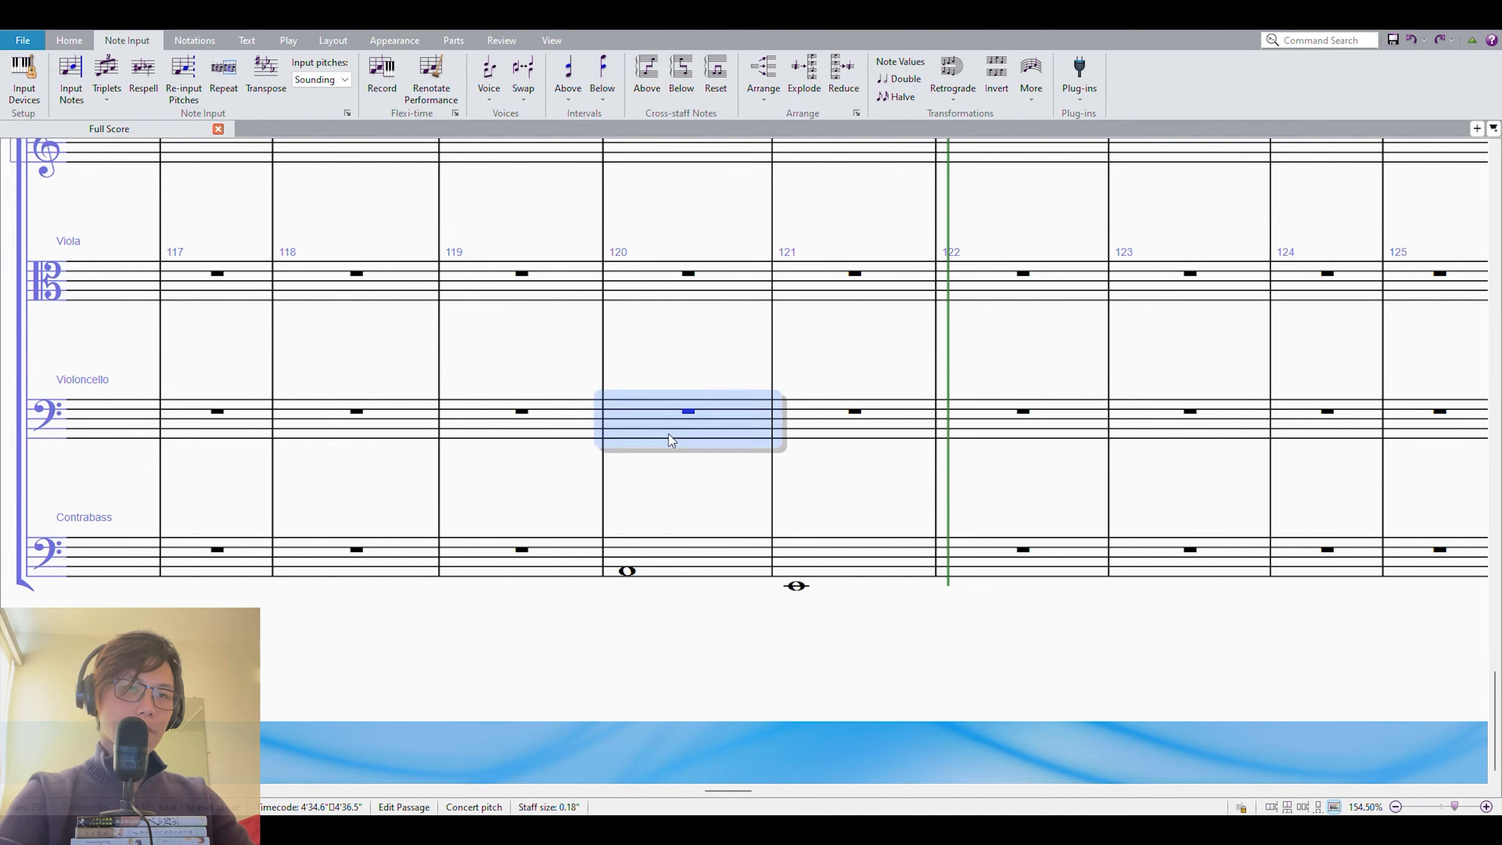
pyautogui.press('f')
pyautogui.press('f')
pyautogui.press('g')
pyautogui.press('Escape')
# Slur the Violoncello and Contrabass lines across measures 120 and 121 and set the Contrabass note in measure 120 to A.
pyautogui.keyDown('shift'); pyautogui.click(624, 413); pyautogui.keyUp('shift')
pyautogui.press('s')
pyautogui.scroll(6, 659, 498)
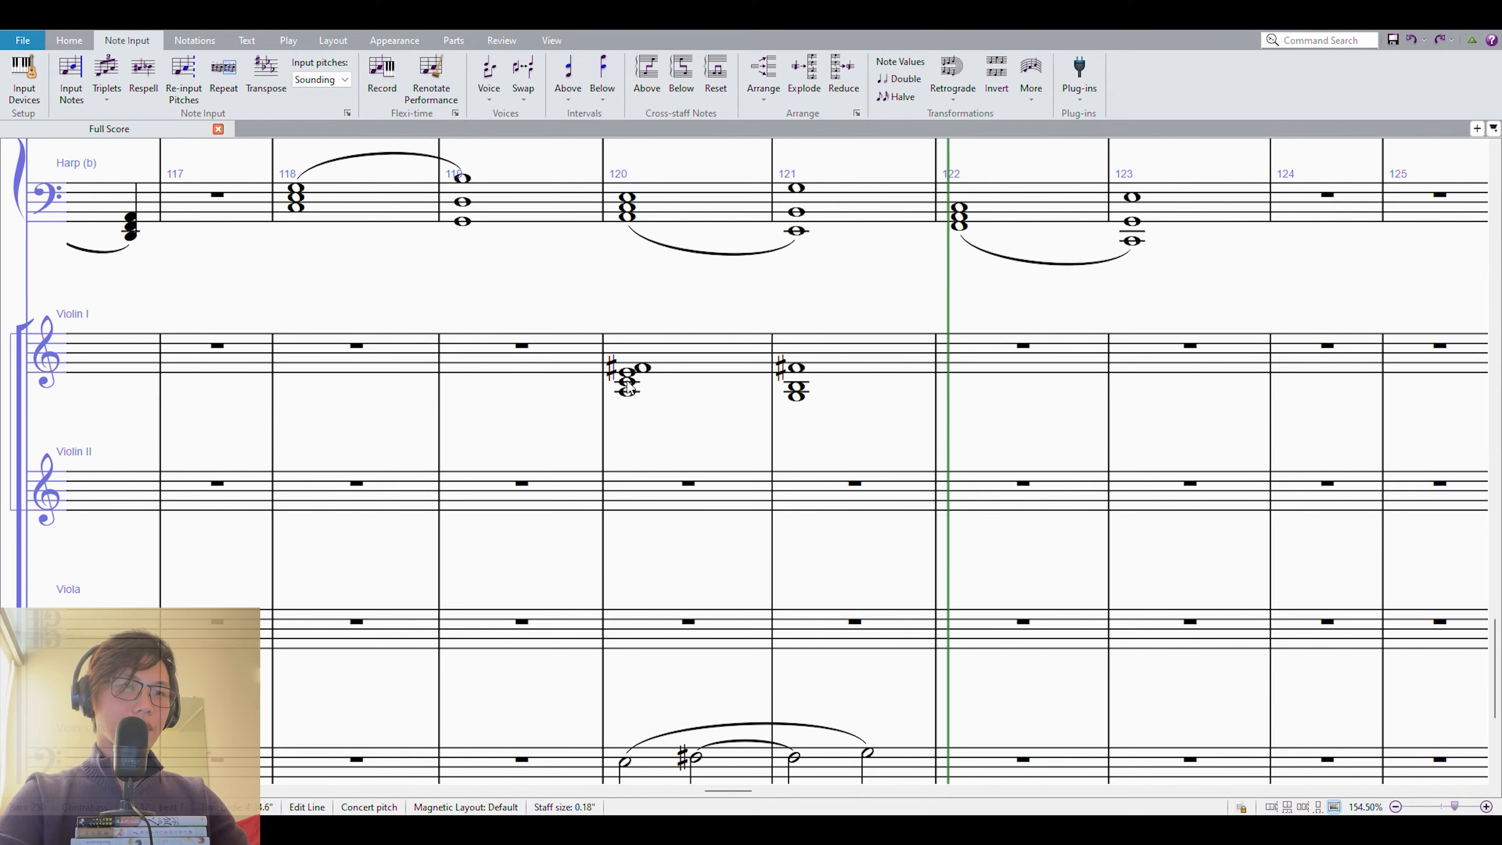
pyautogui.scroll(-6, 709, 462)
pyautogui.click(627, 672)
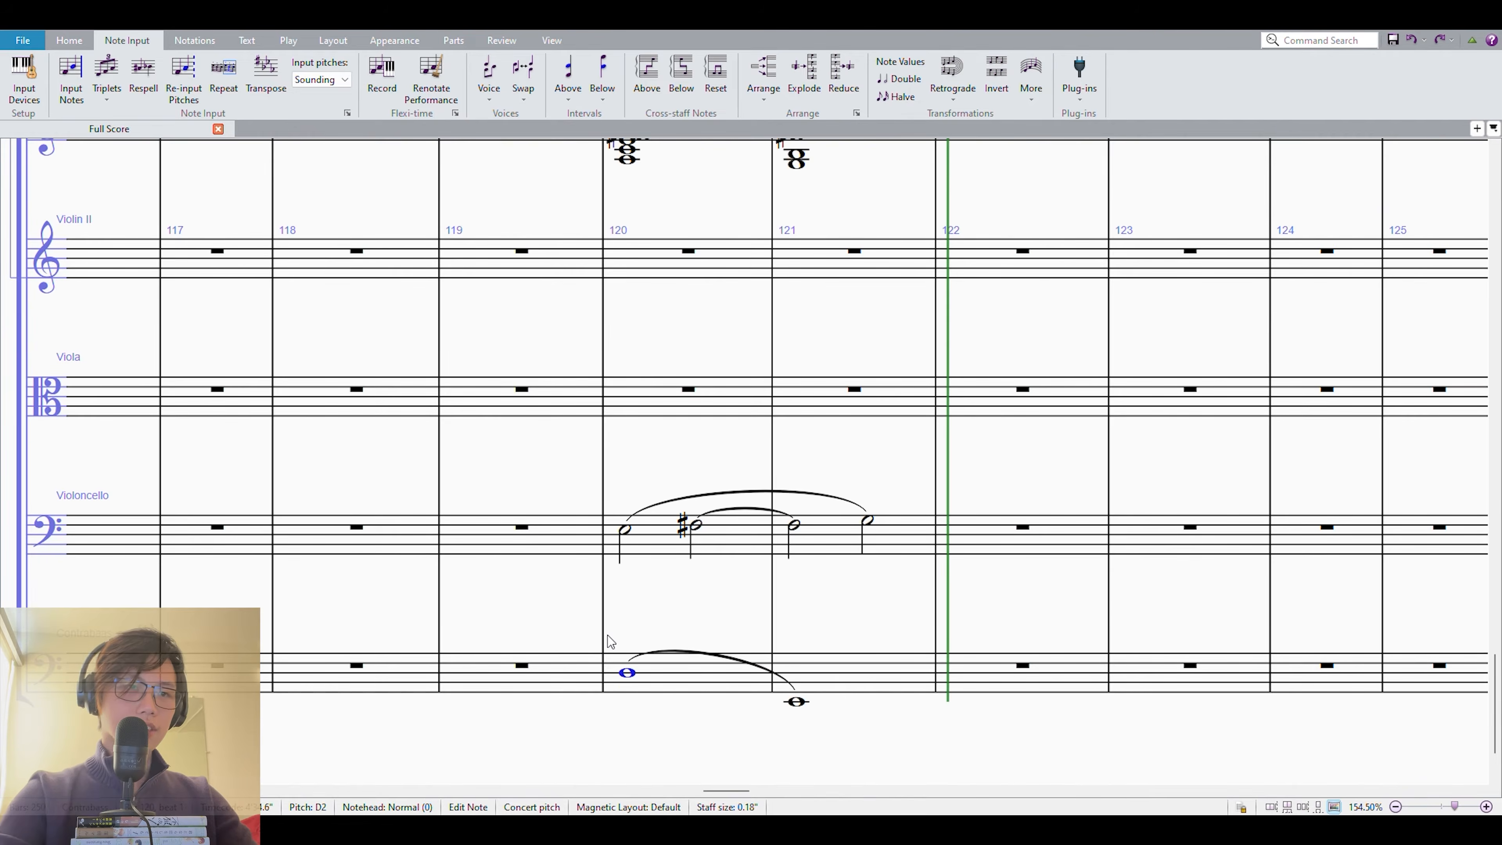
pyautogui.scroll(1, 608, 636)
pyautogui.press('a')
# Add a p dynamic and a crescendo hairpin in measure 120 to Violin I, Violoncello and Contrabass.
pyautogui.click(662, 747)
pyautogui.keyDown('shift'); pyautogui.click(686, 190); pyautogui.keyUp('shift')
pyautogui.hotkey('ctrl', 'e')
pyautogui.write('p')
pyautogui.scroll(-3, 769, 532)
pyautogui.press('Escape')
pyautogui.press('h')
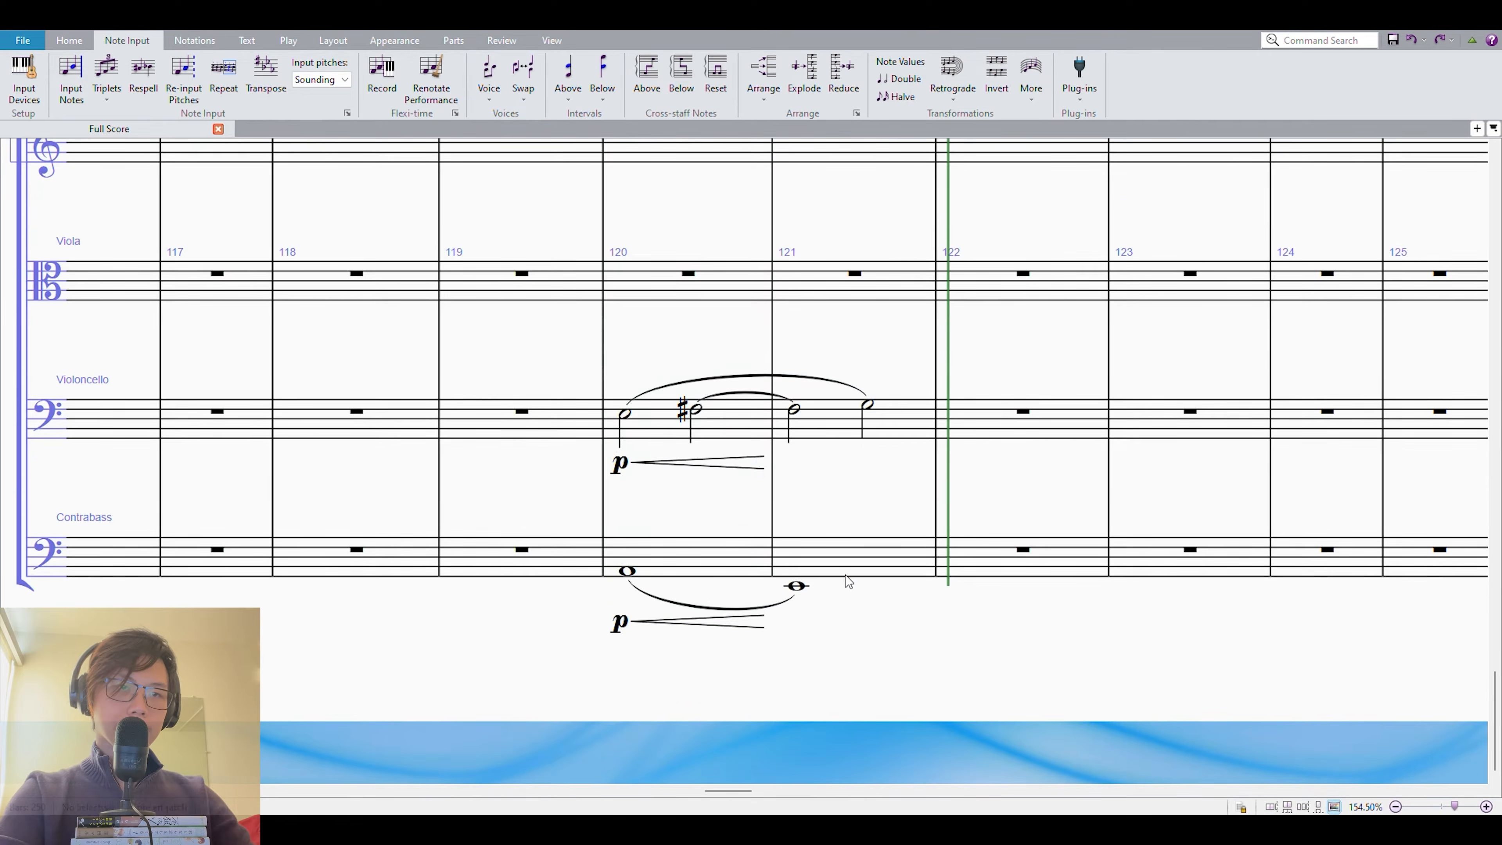
# Add a diminuendo hairpin in measure 121 to the string parts and slur the two Violin I chords.
pyautogui.click(833, 582)
pyautogui.scroll(6, 833, 582)
pyautogui.keyDown('shift'); pyautogui.click(836, 470); pyautogui.keyUp('shift')
pyautogui.hotkey('shift', 'h')
pyautogui.click(640, 487)
pyautogui.press('s')
# Play back the harp and string passage from measure 118 onward.
pyautogui.click(639, 490)
pyautogui.press('Left')
pyautogui.press('Left')
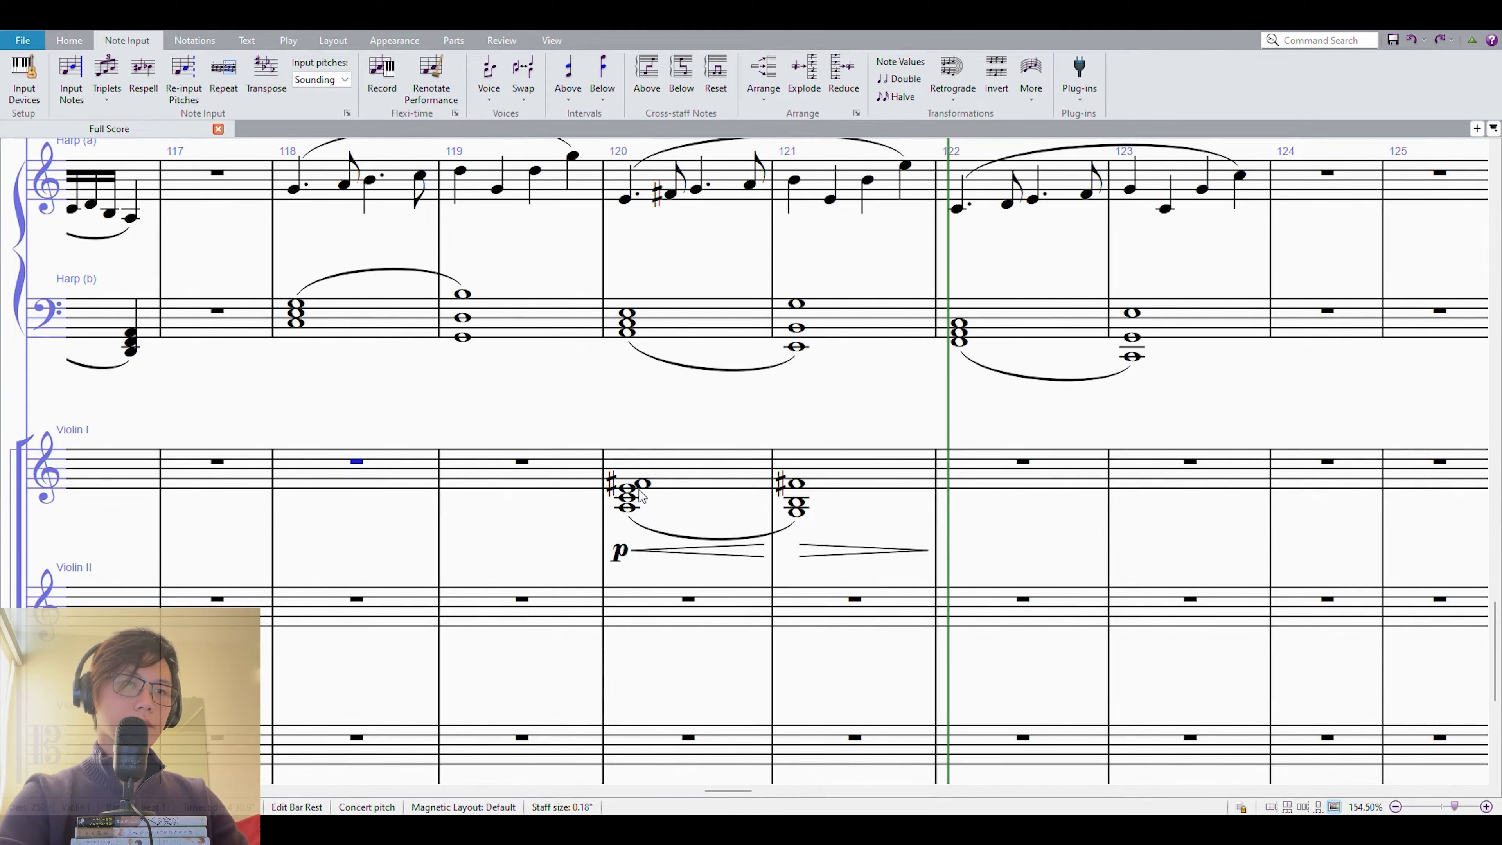
pyautogui.keyDown('ctrl'); pyautogui.scroll(-3, 640, 495); pyautogui.keyUp('ctrl')
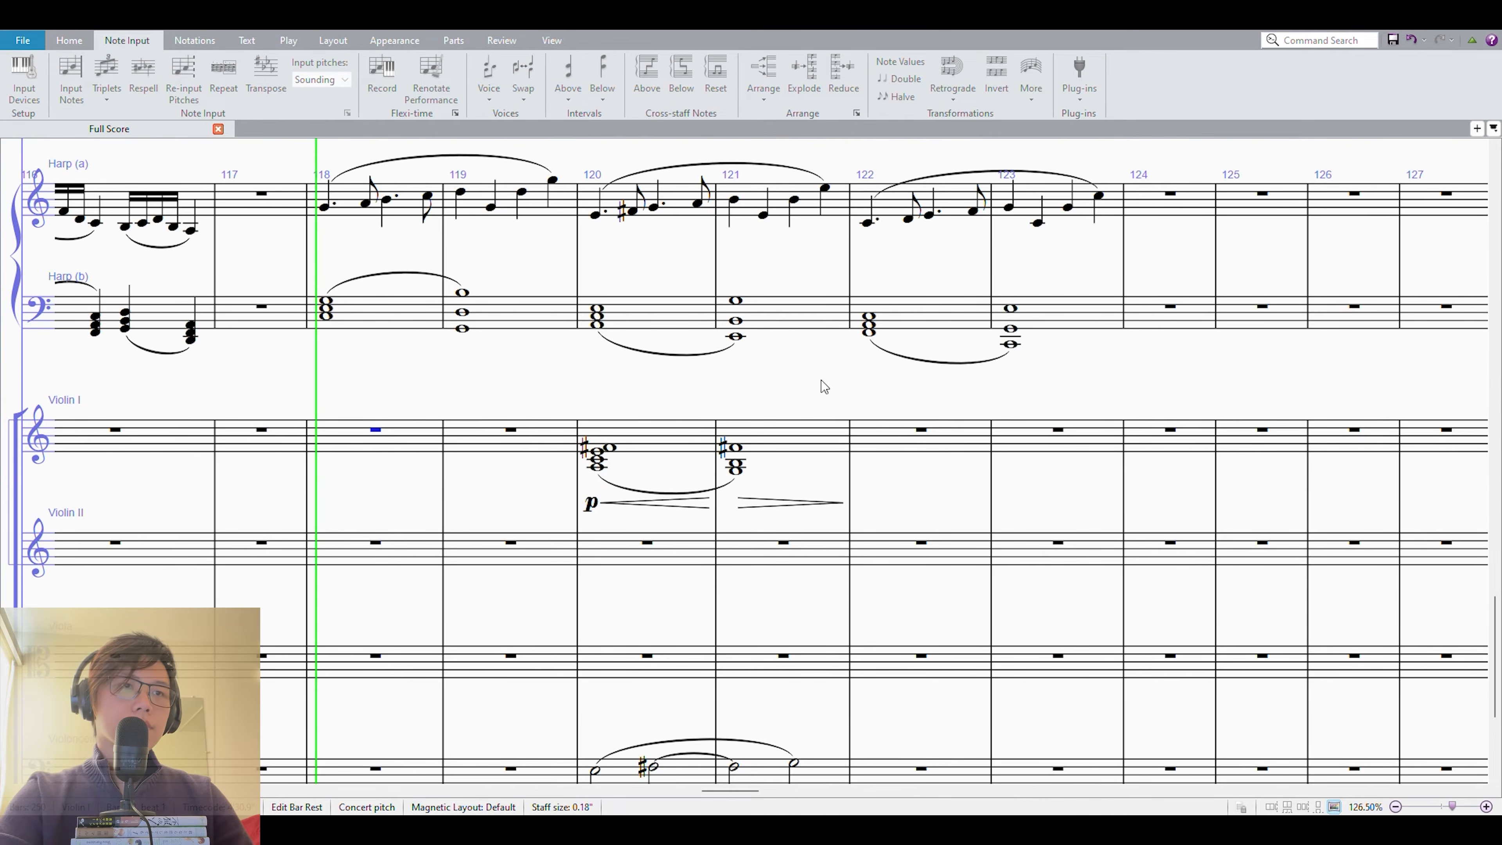
pyautogui.keyDown('ctrl'); pyautogui.scroll(-3, 887, 402); pyautogui.keyUp('ctrl')
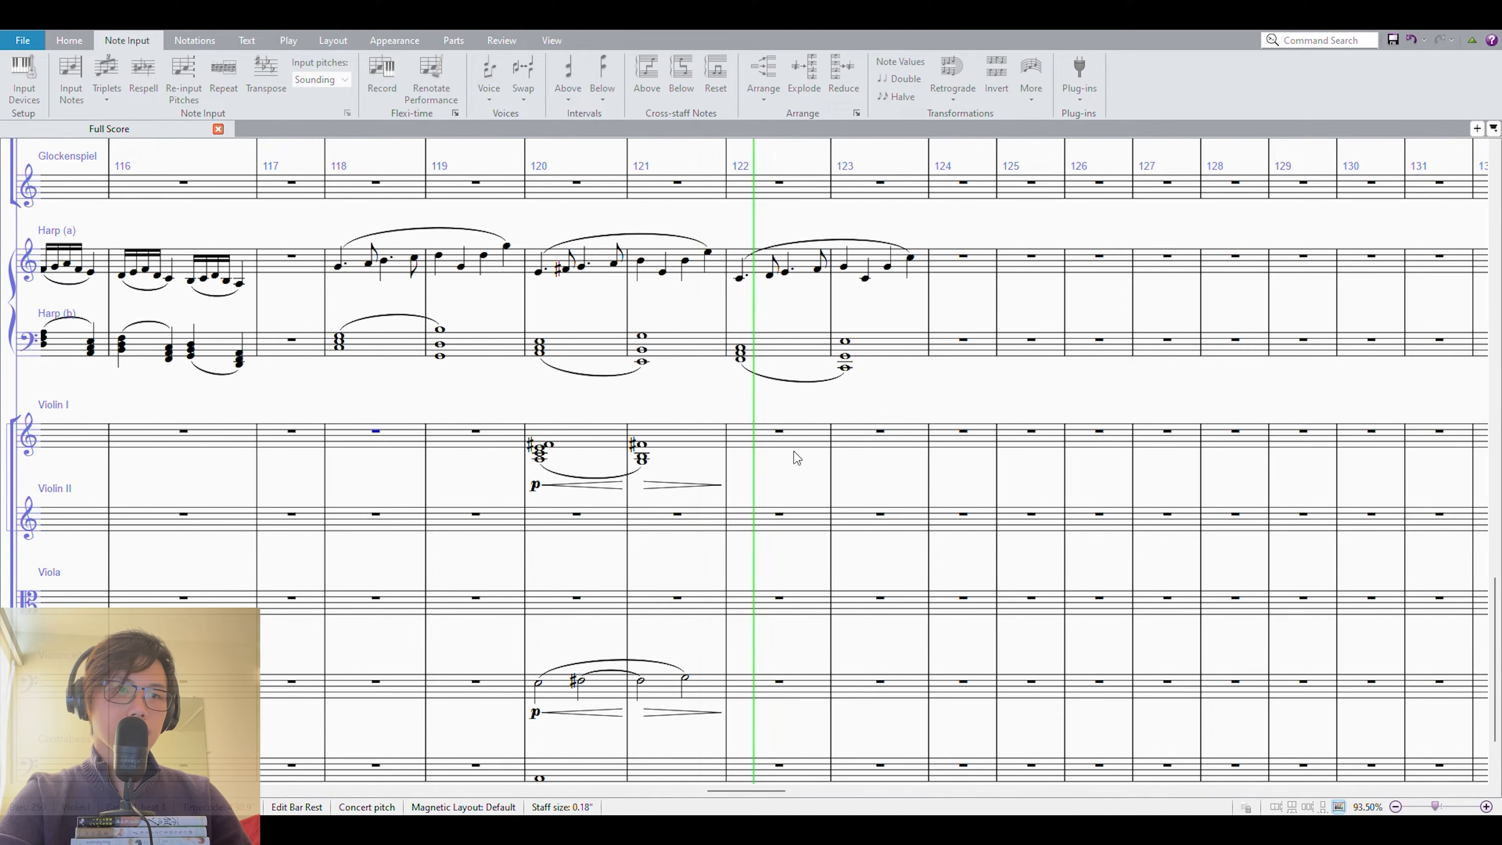
pyautogui.scroll(-1, 793, 451)
# Enter a whole-note chord of A3, C4, E4 and G4 in measure 122 of Violin I.
pyautogui.click(744, 373)
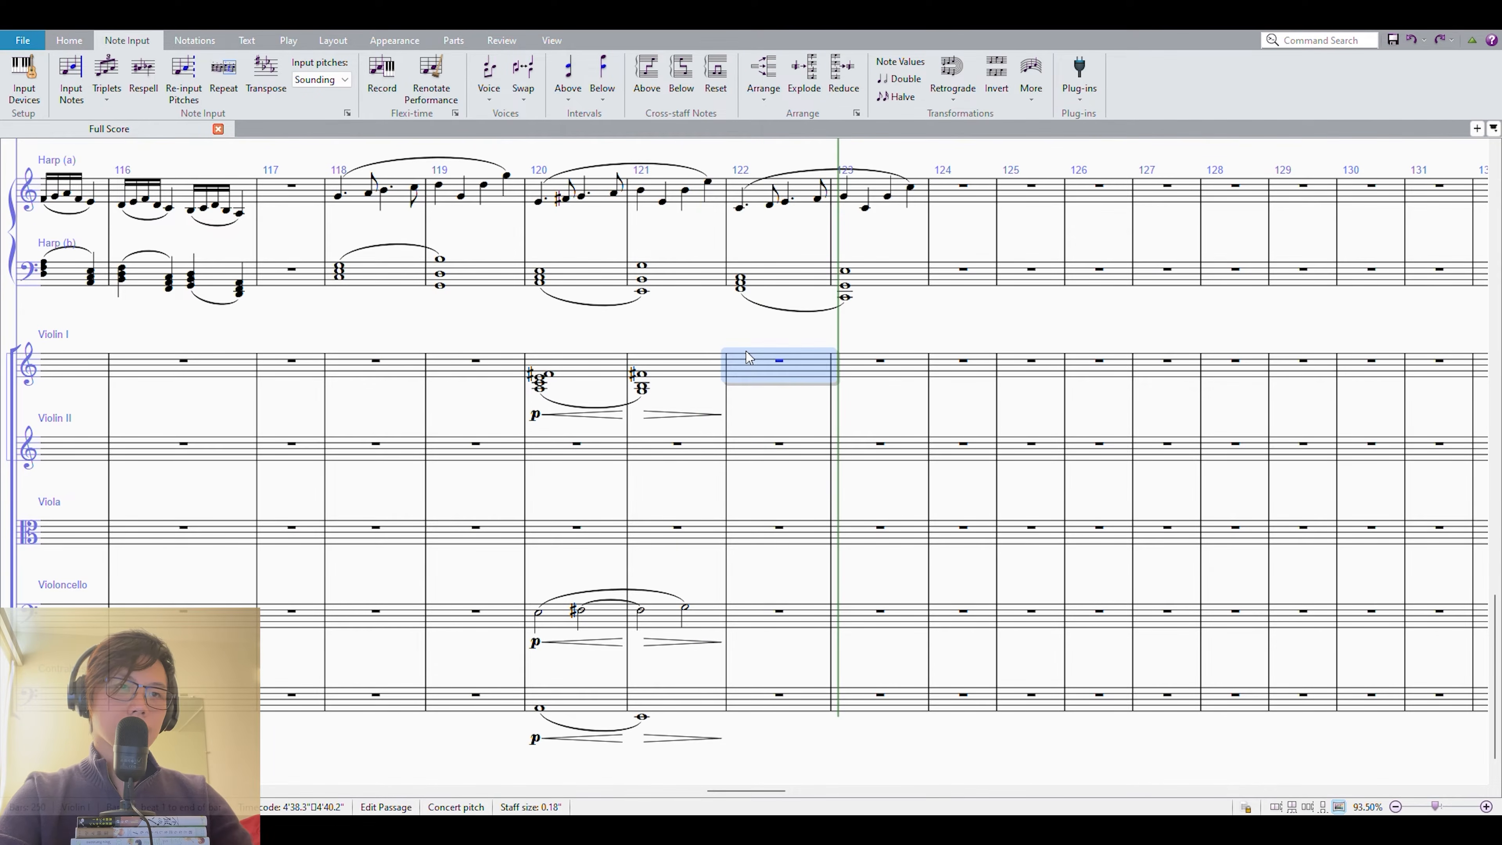
pyautogui.press('6')
pyautogui.press('n')
pyautogui.press('a')
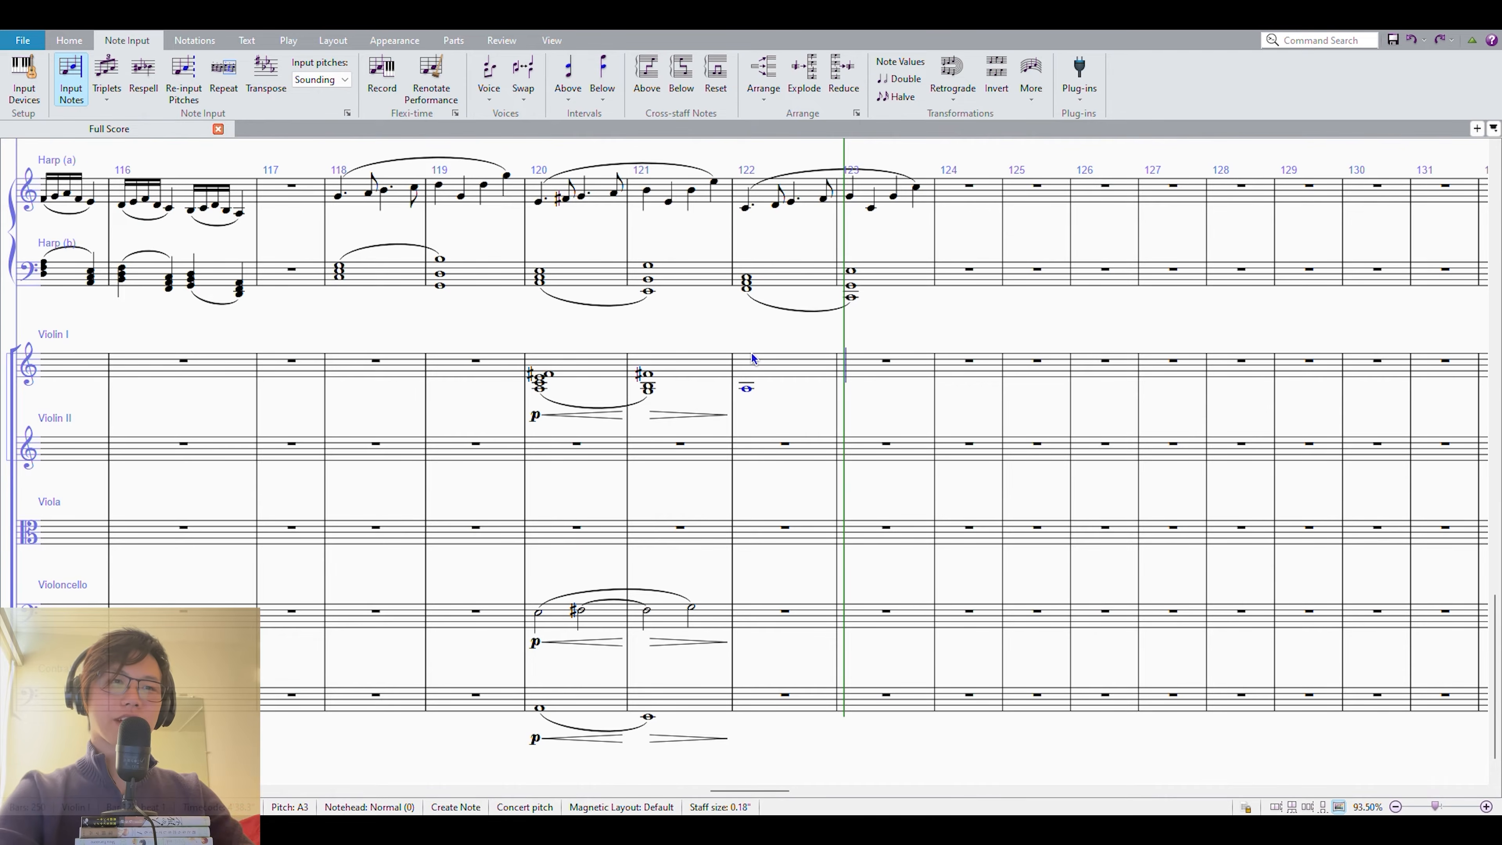
pyautogui.press('3')
pyautogui.press('3')
pyautogui.press('3')
pyautogui.press('Escape')
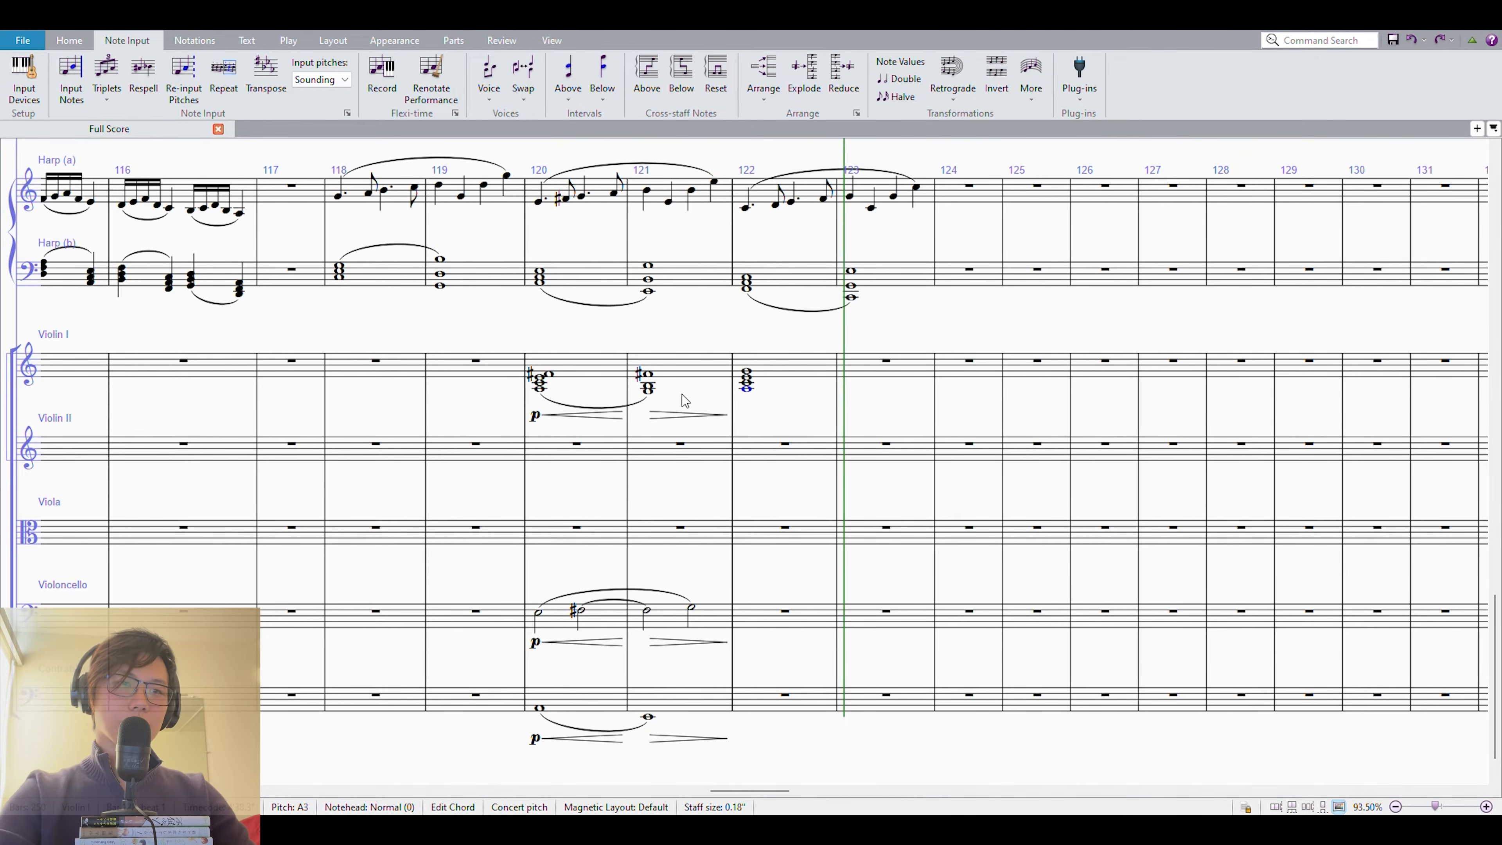
# Enter F1 whole notes in measures 122 and 123 of the Contrabass and slur them together.
pyautogui.moveTo(778, 676); pyautogui.dragTo(771, 690)
pyautogui.click(759, 723)
pyautogui.press('n')
pyautogui.press('f')
pyautogui.press('Escape')
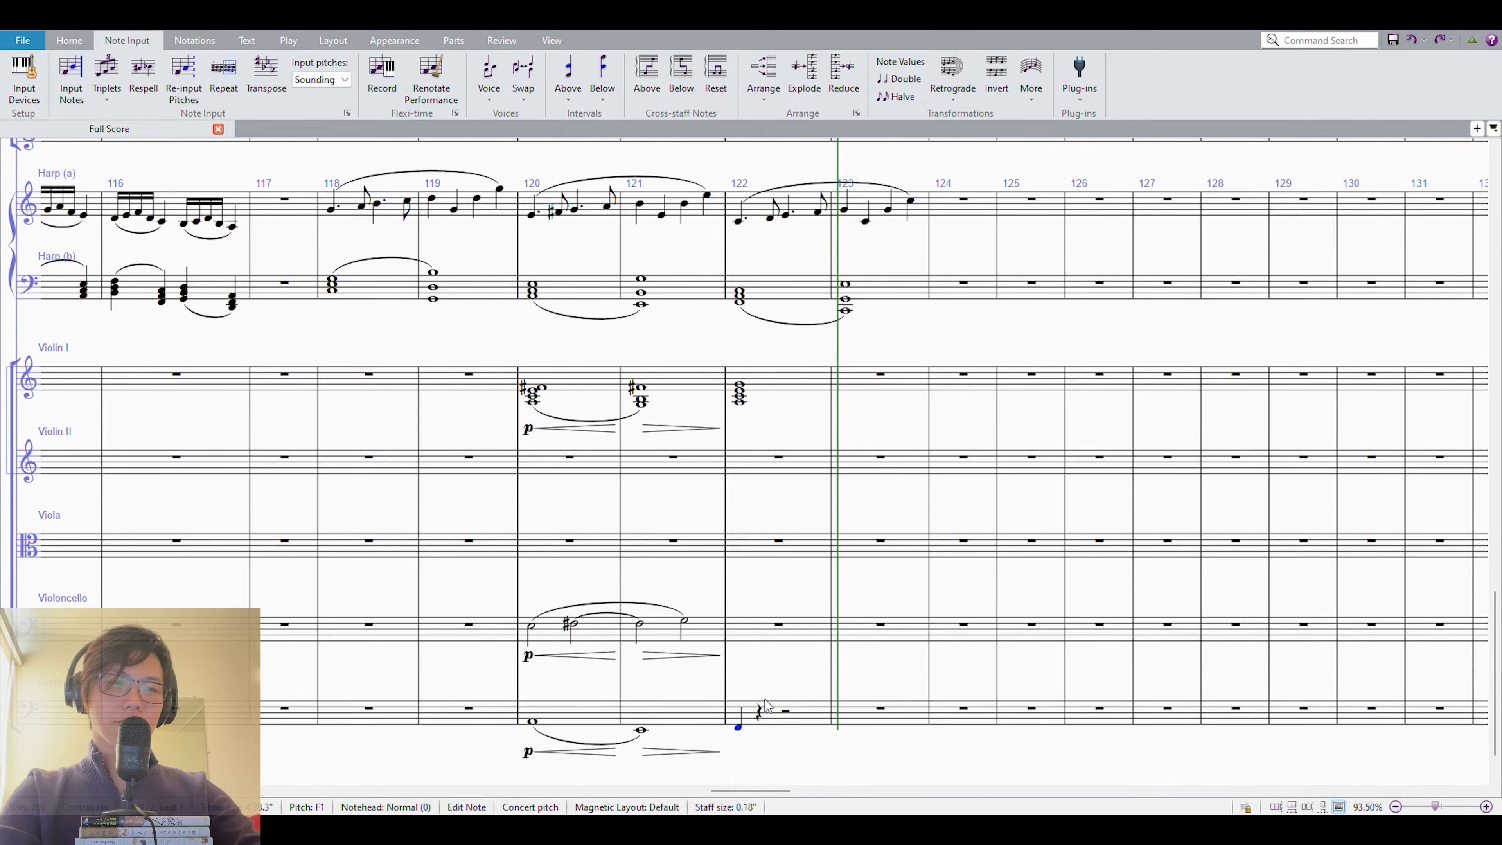
pyautogui.press('6')
pyautogui.click(776, 723)
pyautogui.press('r')
pyautogui.keyDown('shift'); pyautogui.click(793, 732); pyautogui.keyUp('shift')
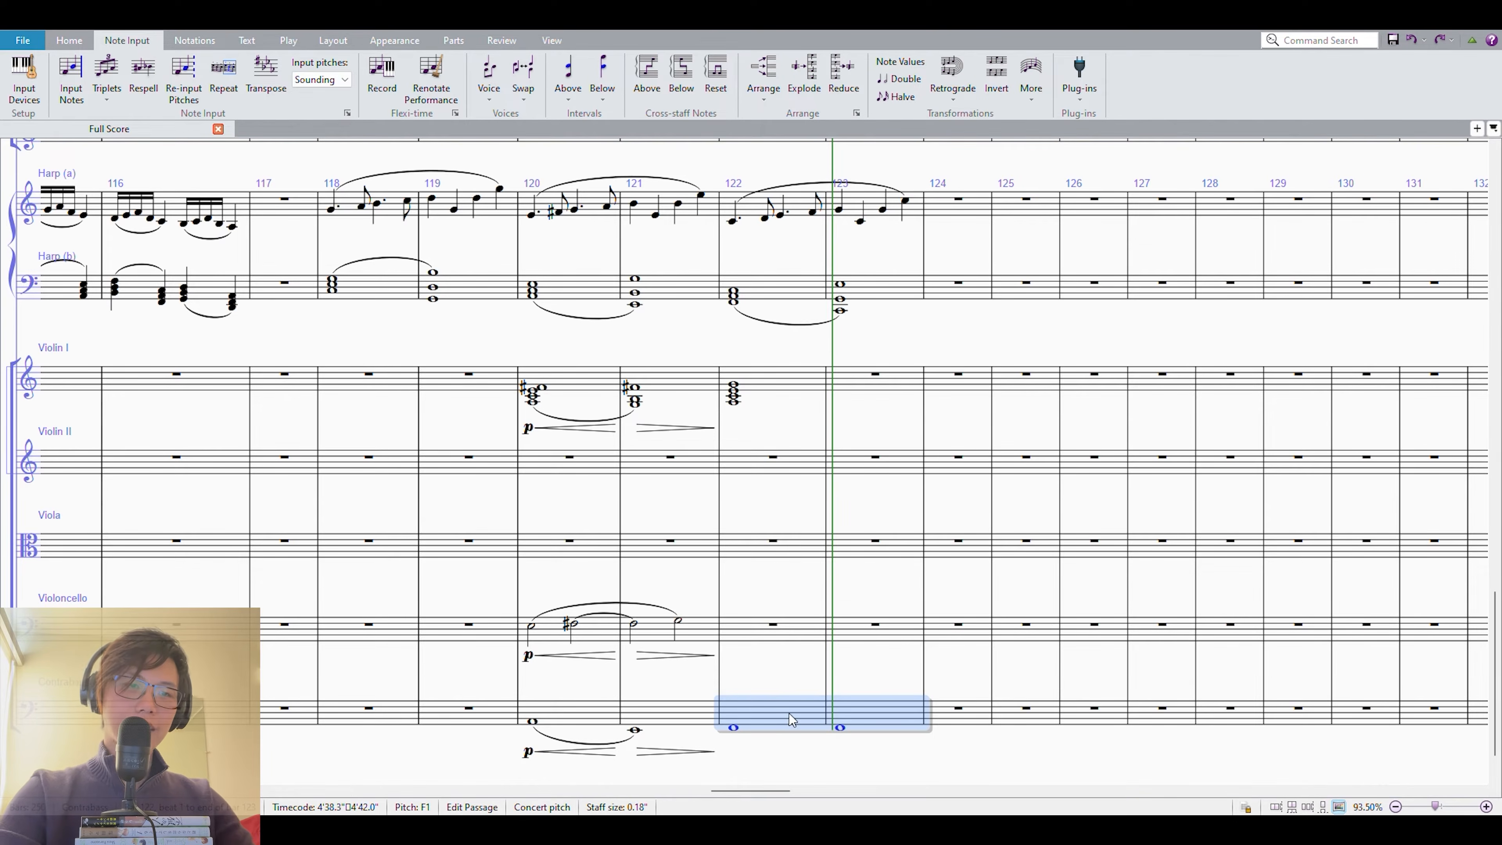
pyautogui.press('s')
# Copy the slurred Contrabass notes to the Violoncello in measures 122 and 123 and raise them to A3.
pyautogui.keyDown('alt'); pyautogui.click(751, 628); pyautogui.keyUp('alt')
pyautogui.hotkey('ctrl', 'Up')
pyautogui.hotkey('ctrl', 'Up')
pyautogui.press('Up')
pyautogui.press('Up')
# Play back the harp and strings from measure 120 through measure 123.
pyautogui.click(756, 389)
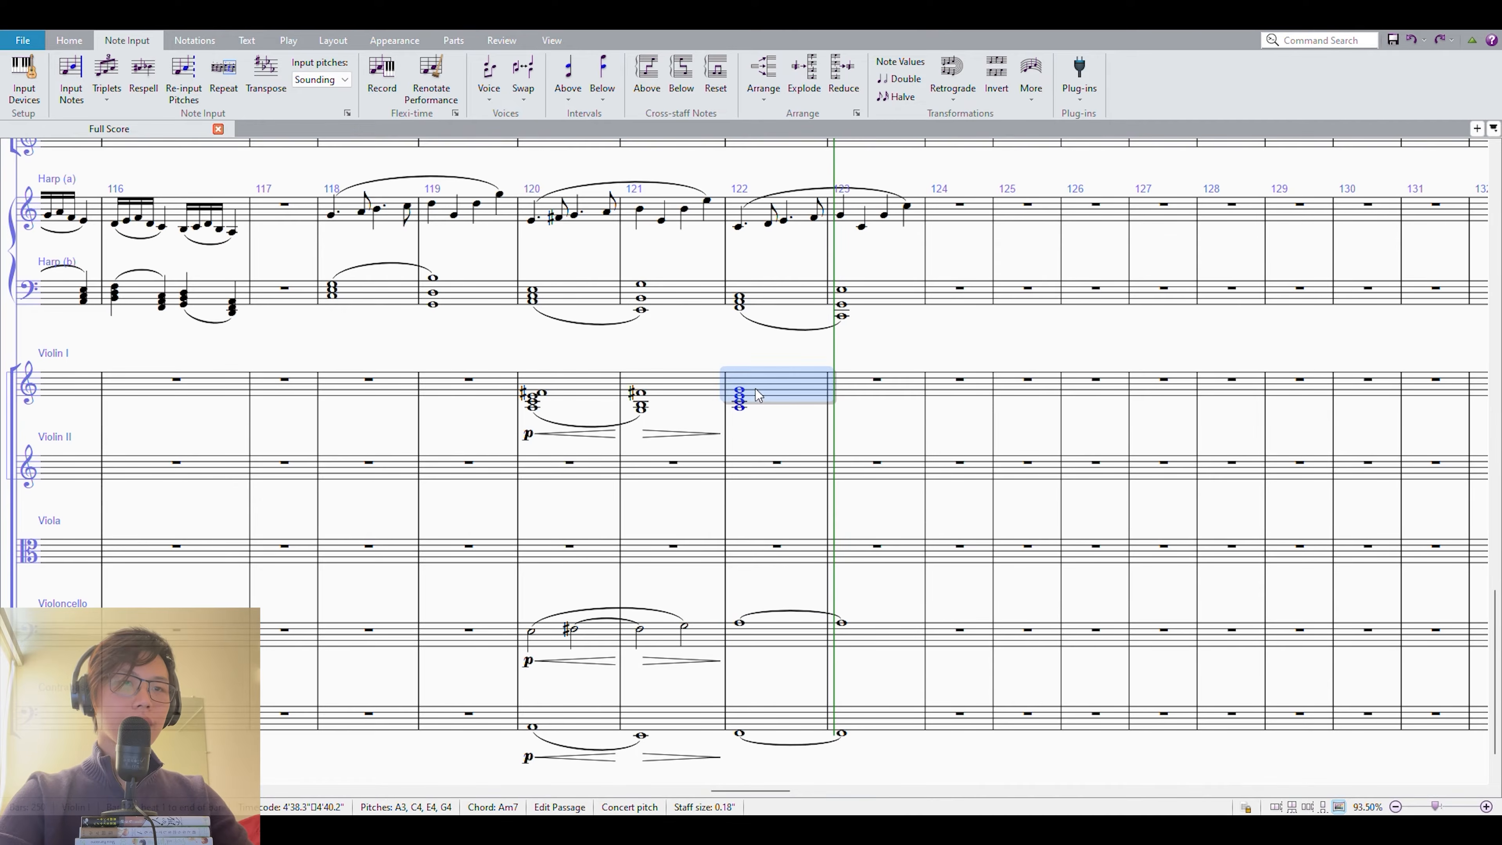
pyautogui.click(740, 393)
pyautogui.click(772, 365)
pyautogui.click(636, 393)
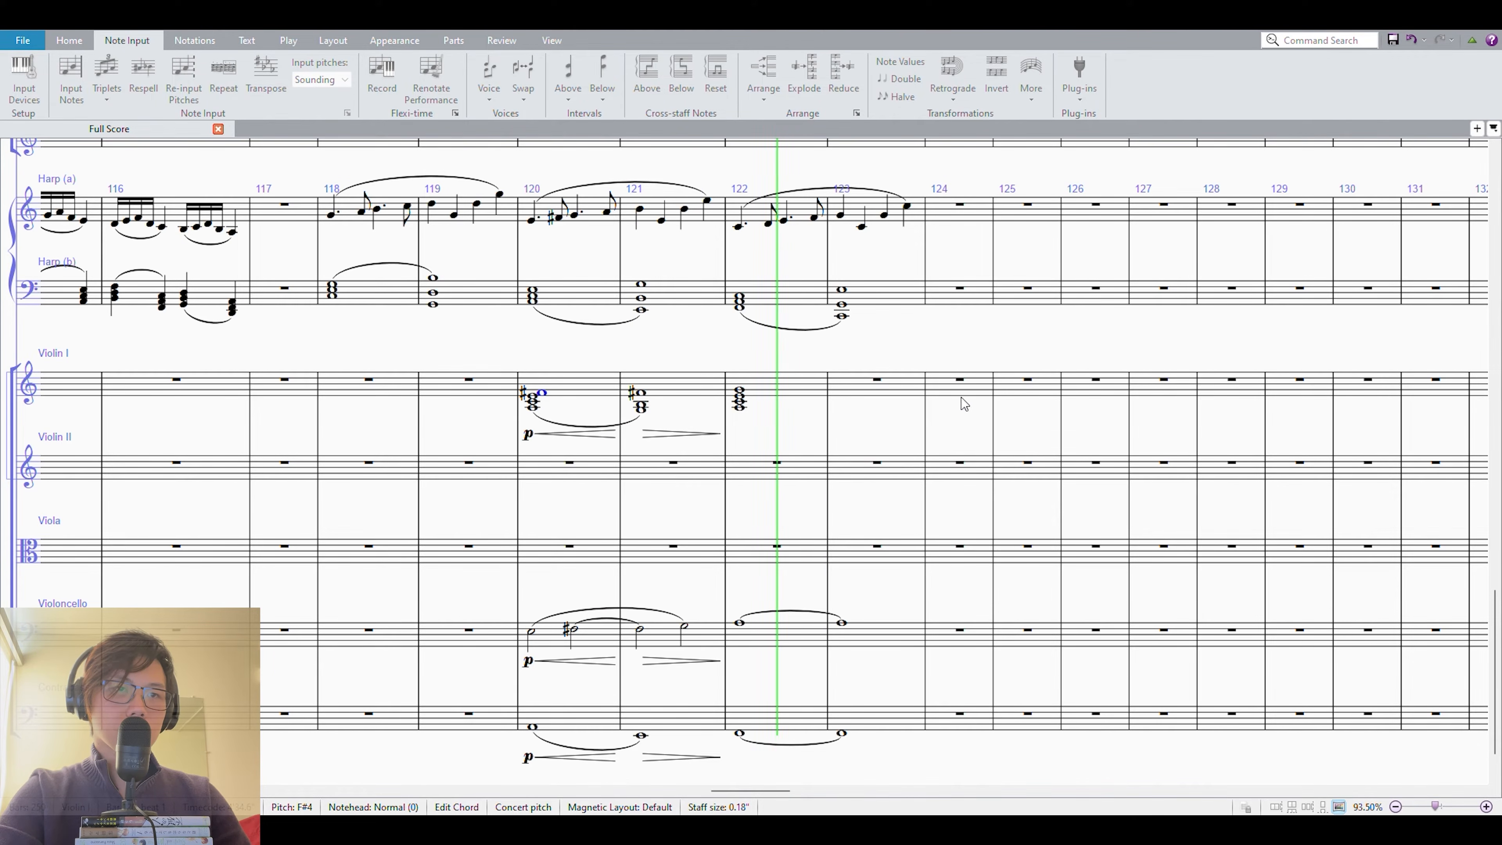
pyautogui.press('space')
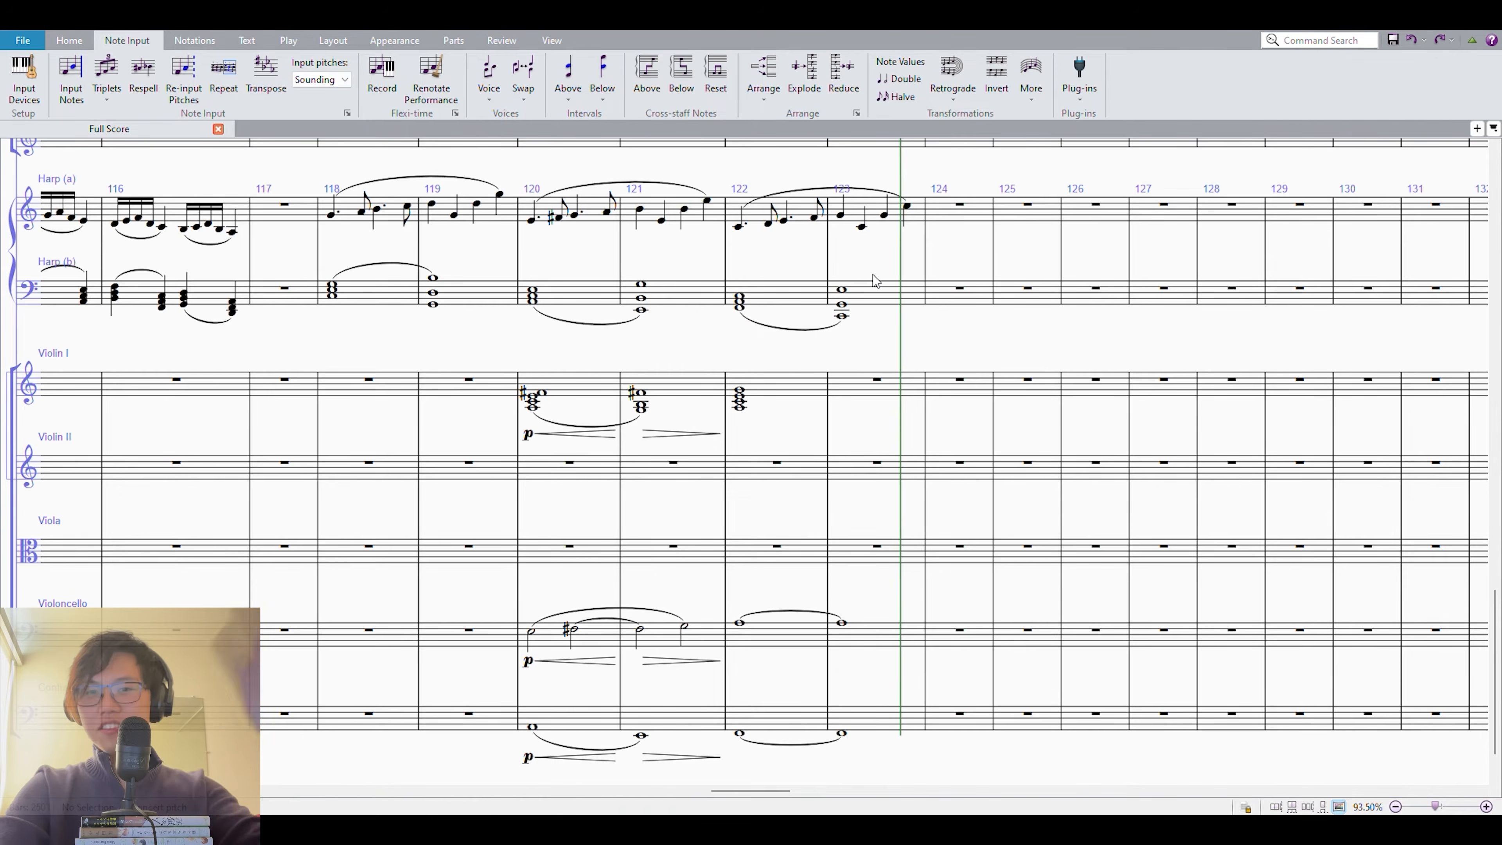
pyautogui.keyDown('ctrl'); pyautogui.scroll(4, 896, 333); pyautogui.keyUp('ctrl')
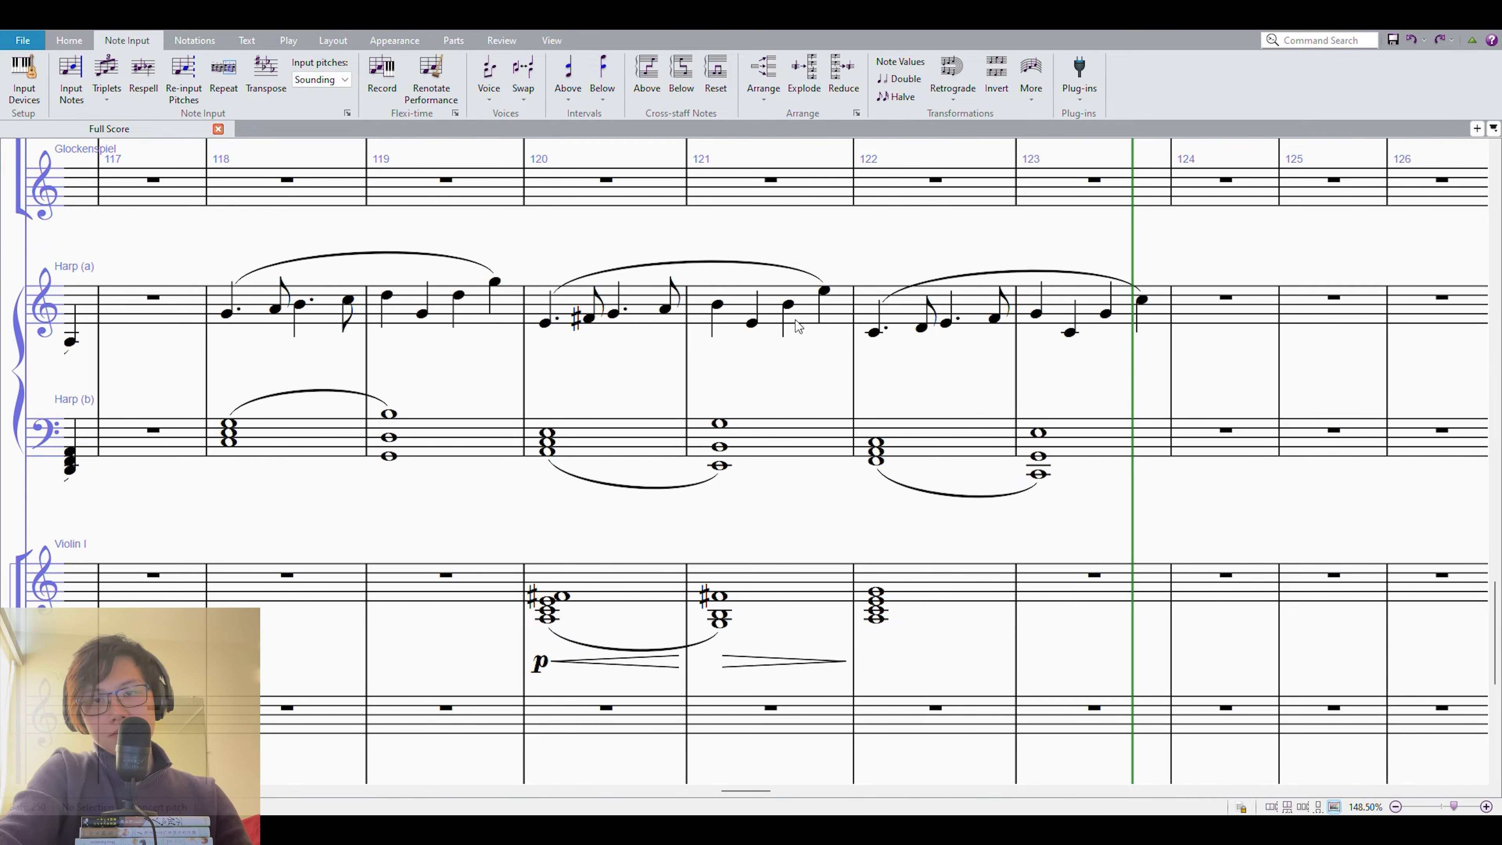
# Try repeating the harp passage of measures 118–119 over measures 120–121 and lowering it stepwise.
pyautogui.click(604, 430)
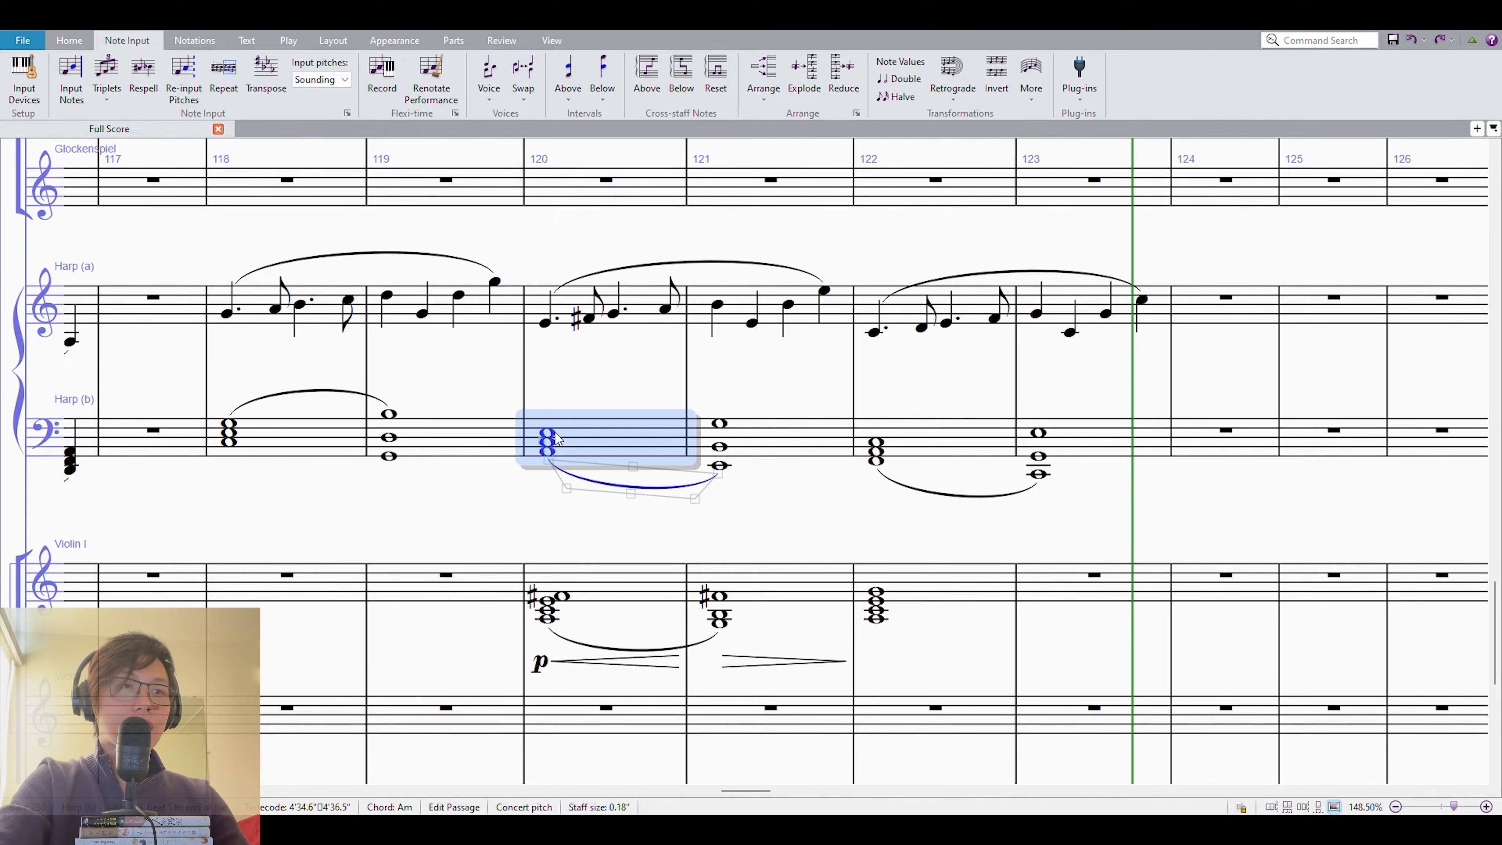
pyautogui.click(431, 427)
pyautogui.keyDown('shift'); pyautogui.click(255, 331); pyautogui.keyUp('shift')
pyautogui.press('r')
pyautogui.press('Down')
pyautogui.press('Down')
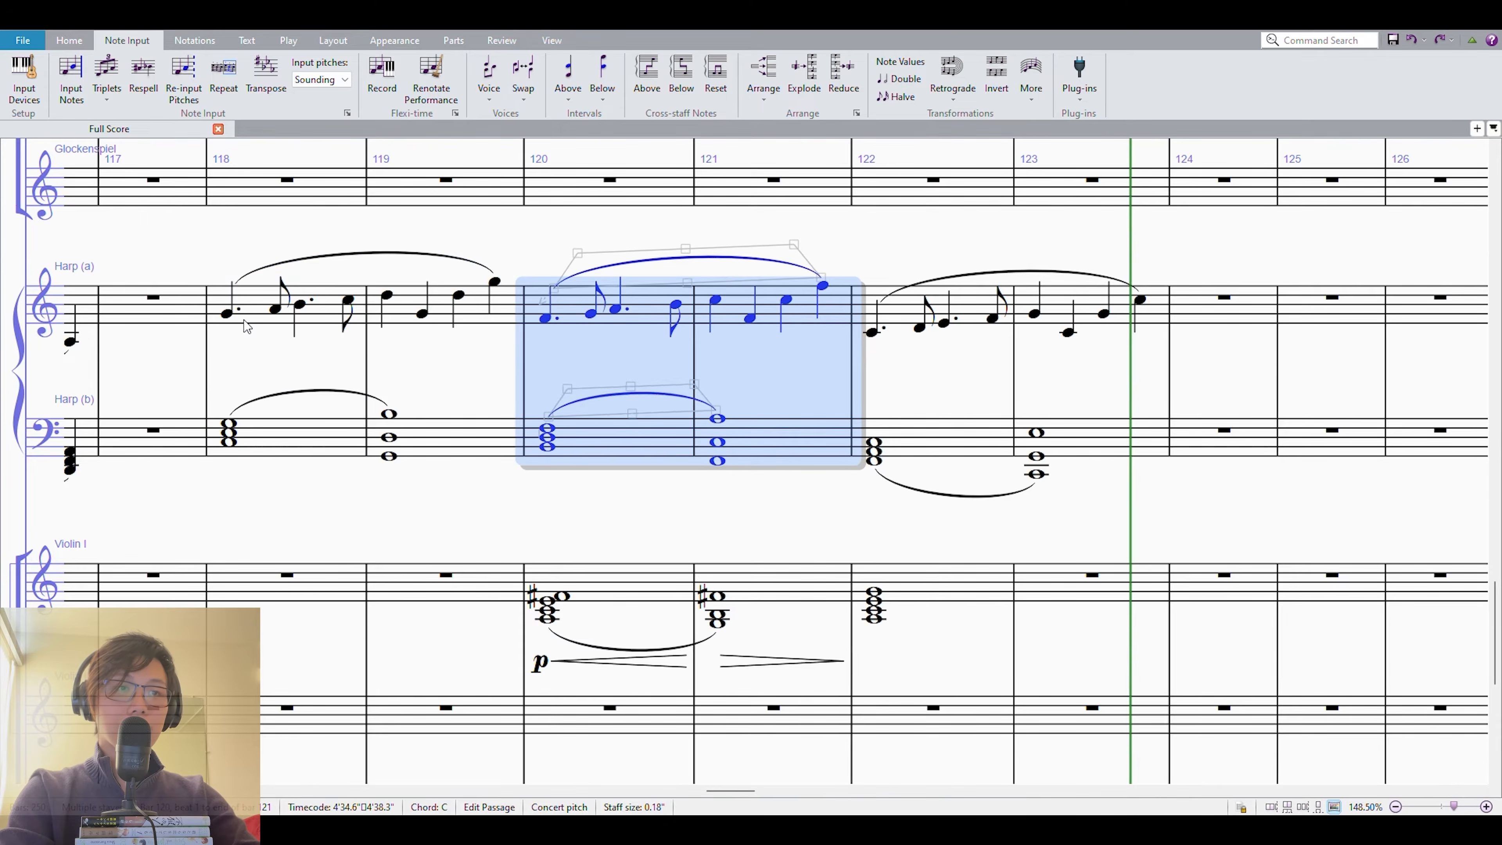
pyautogui.hotkey('ctrl', 'z')
pyautogui.hotkey('ctrl', 'z')
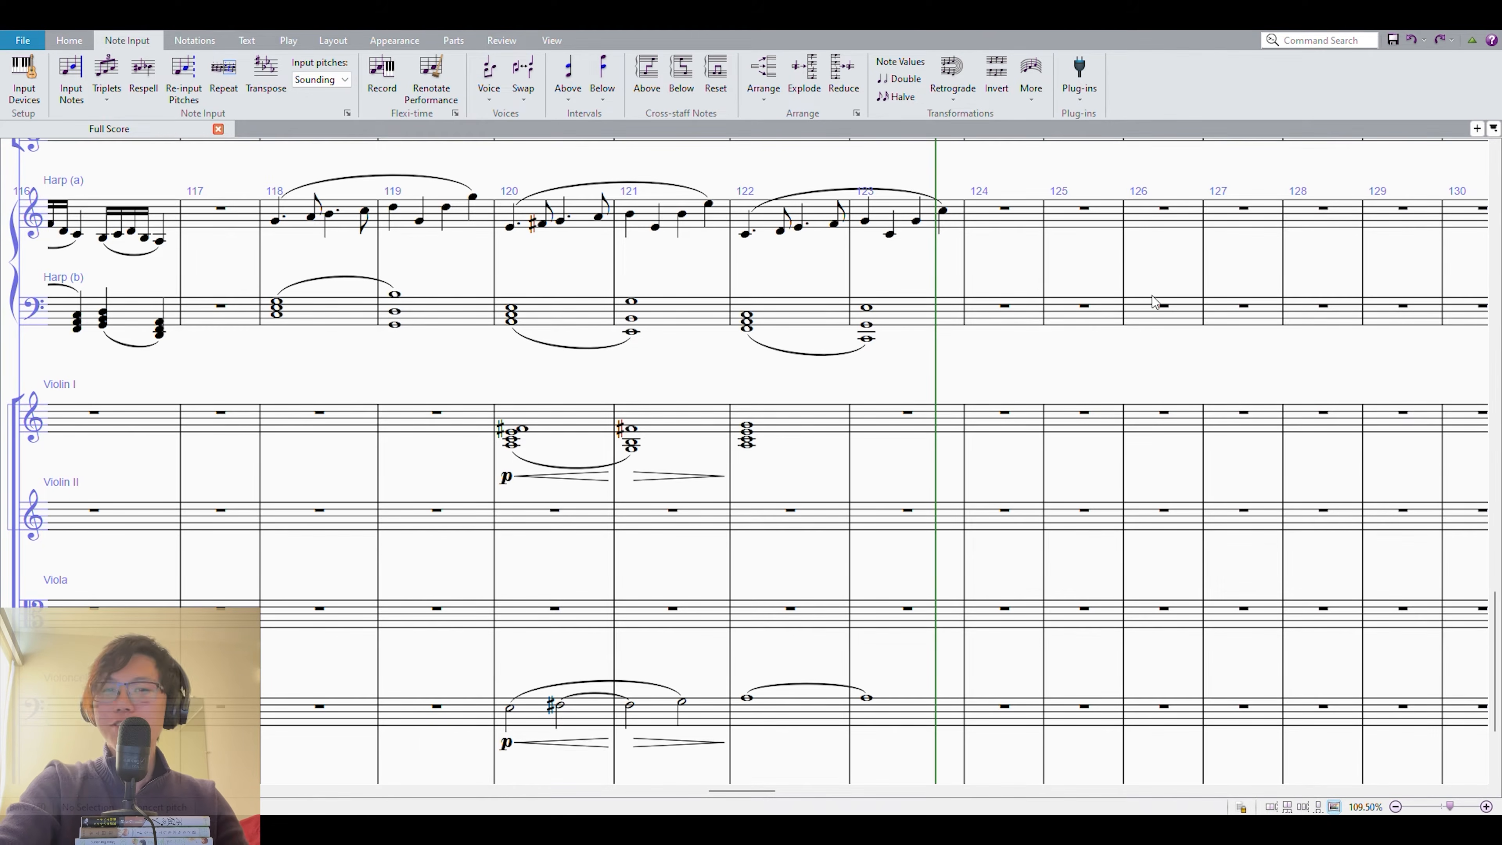
# Build a descending harp sequence in measures 125–132, starting with the melody of measures 118–119 over a C3, E3, G3 chord.
pyautogui.scroll(2, 1006, 356)
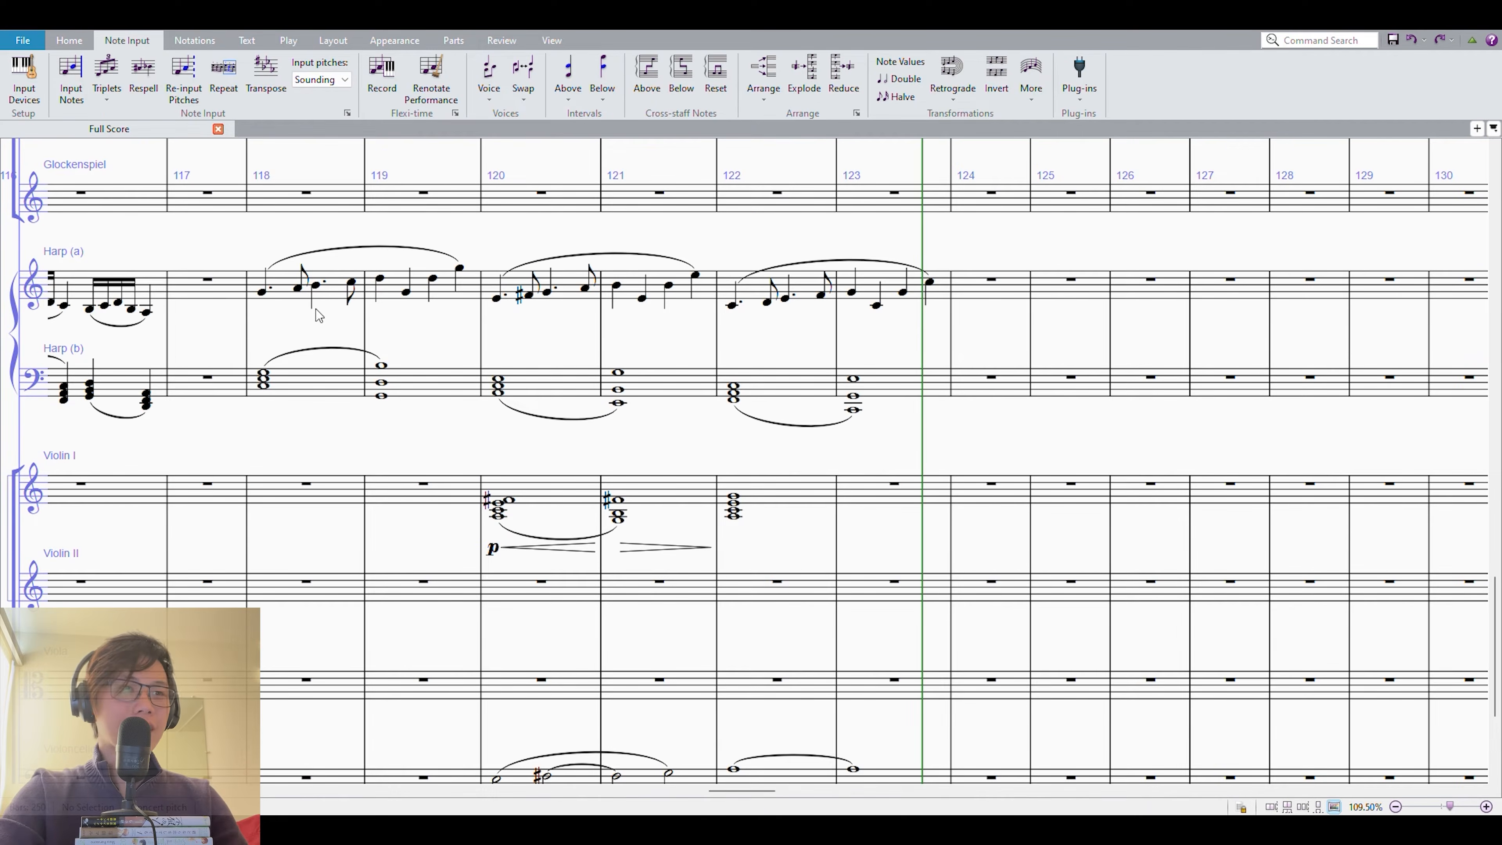
pyautogui.click(290, 272)
pyautogui.keyDown('shift'); pyautogui.click(391, 282); pyautogui.keyUp('shift')
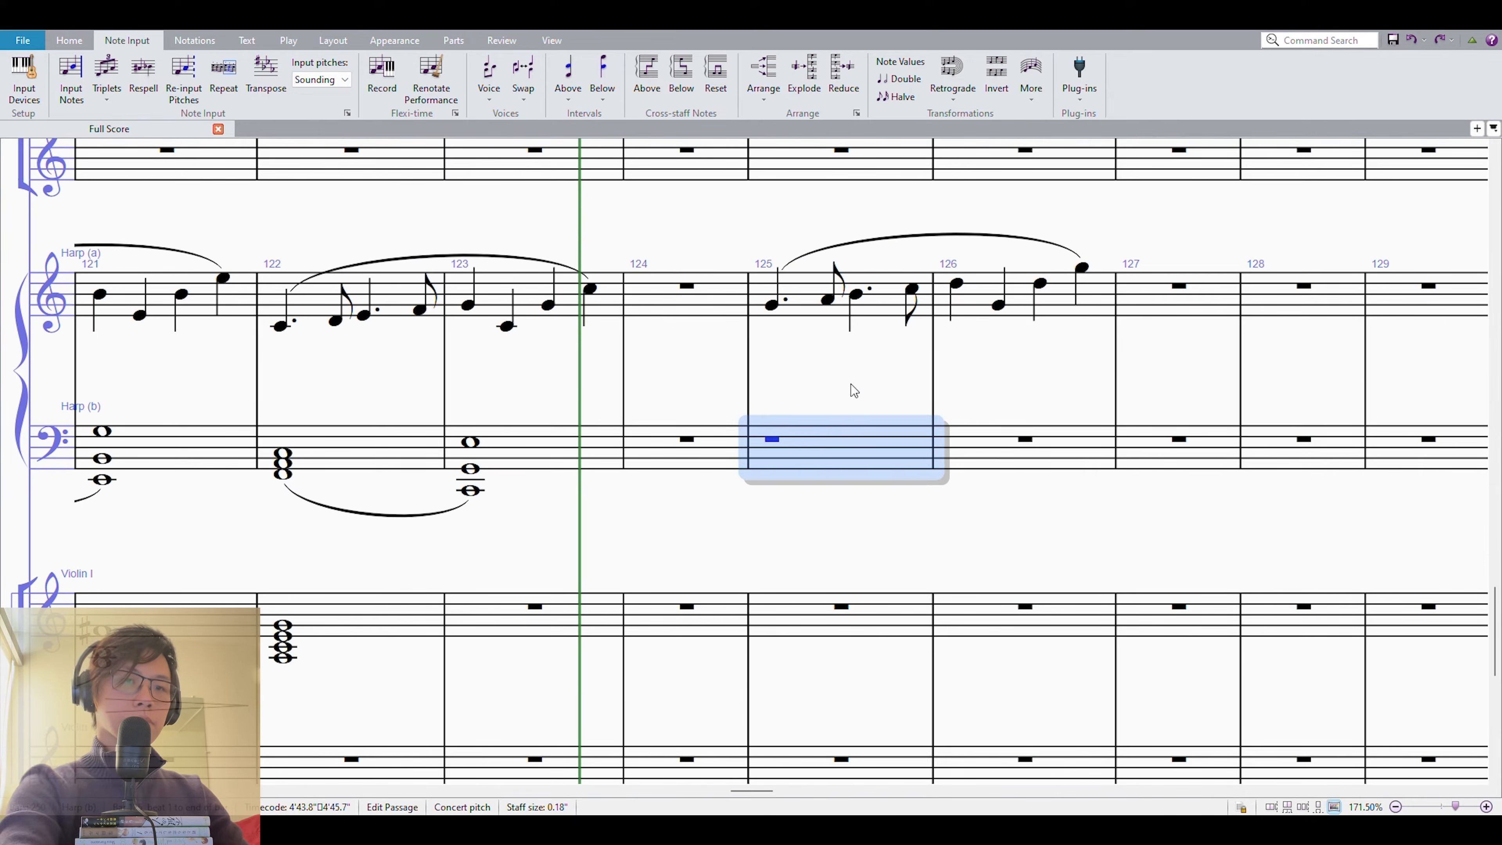
pyautogui.press('c')
pyautogui.hotkey('ctrl', 'Up')
pyautogui.press('3')
pyautogui.press('3')
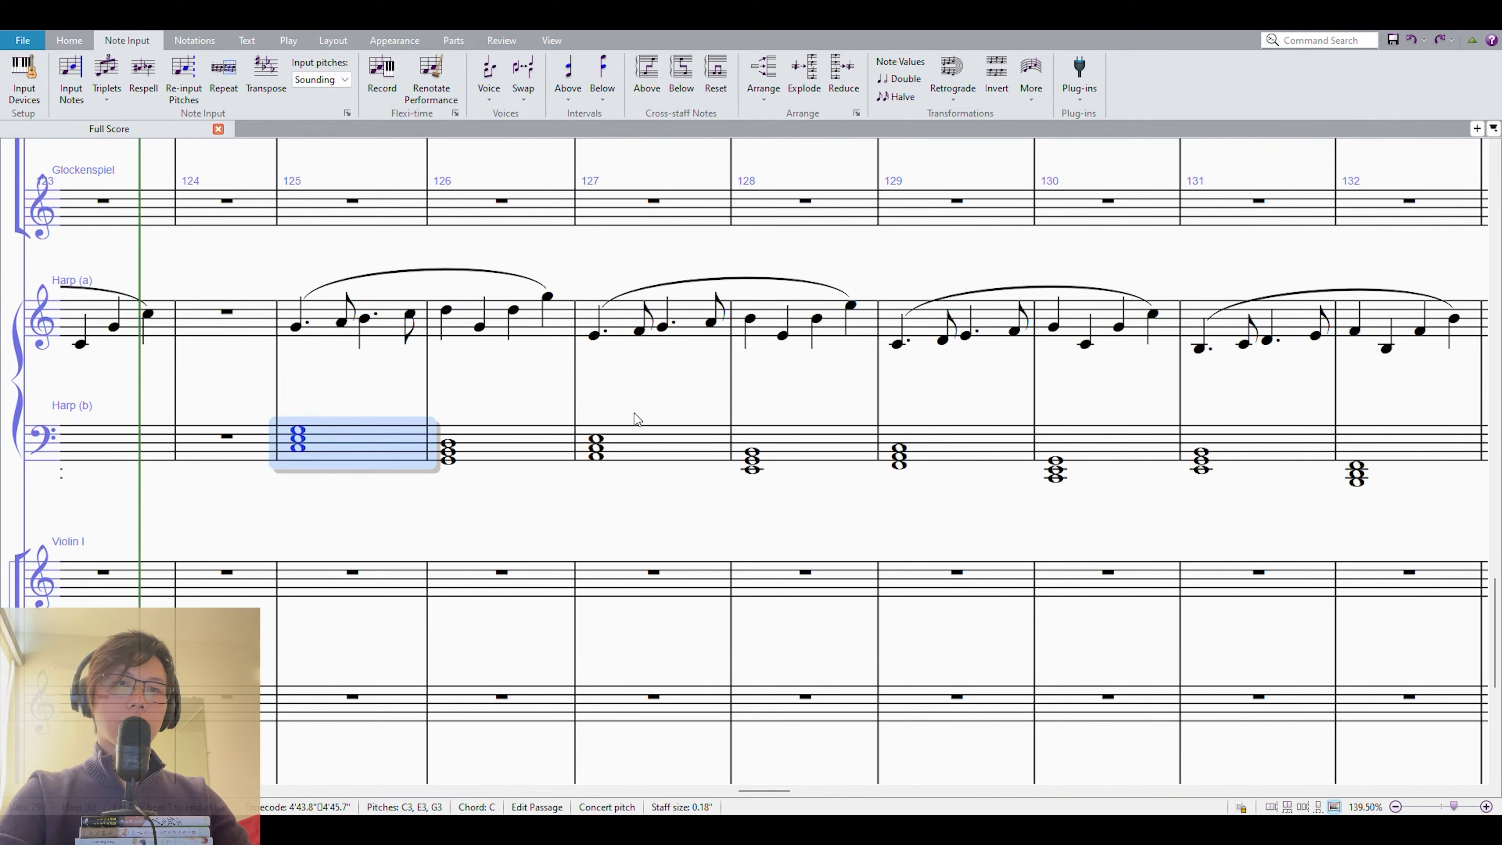
# Flatten the Bs and Es of both harp staves in measure 131, making the chord E♭2, G2, B♭2.
pyautogui.keyDown('shift'); pyautogui.click(1103, 331); pyautogui.keyUp('shift')
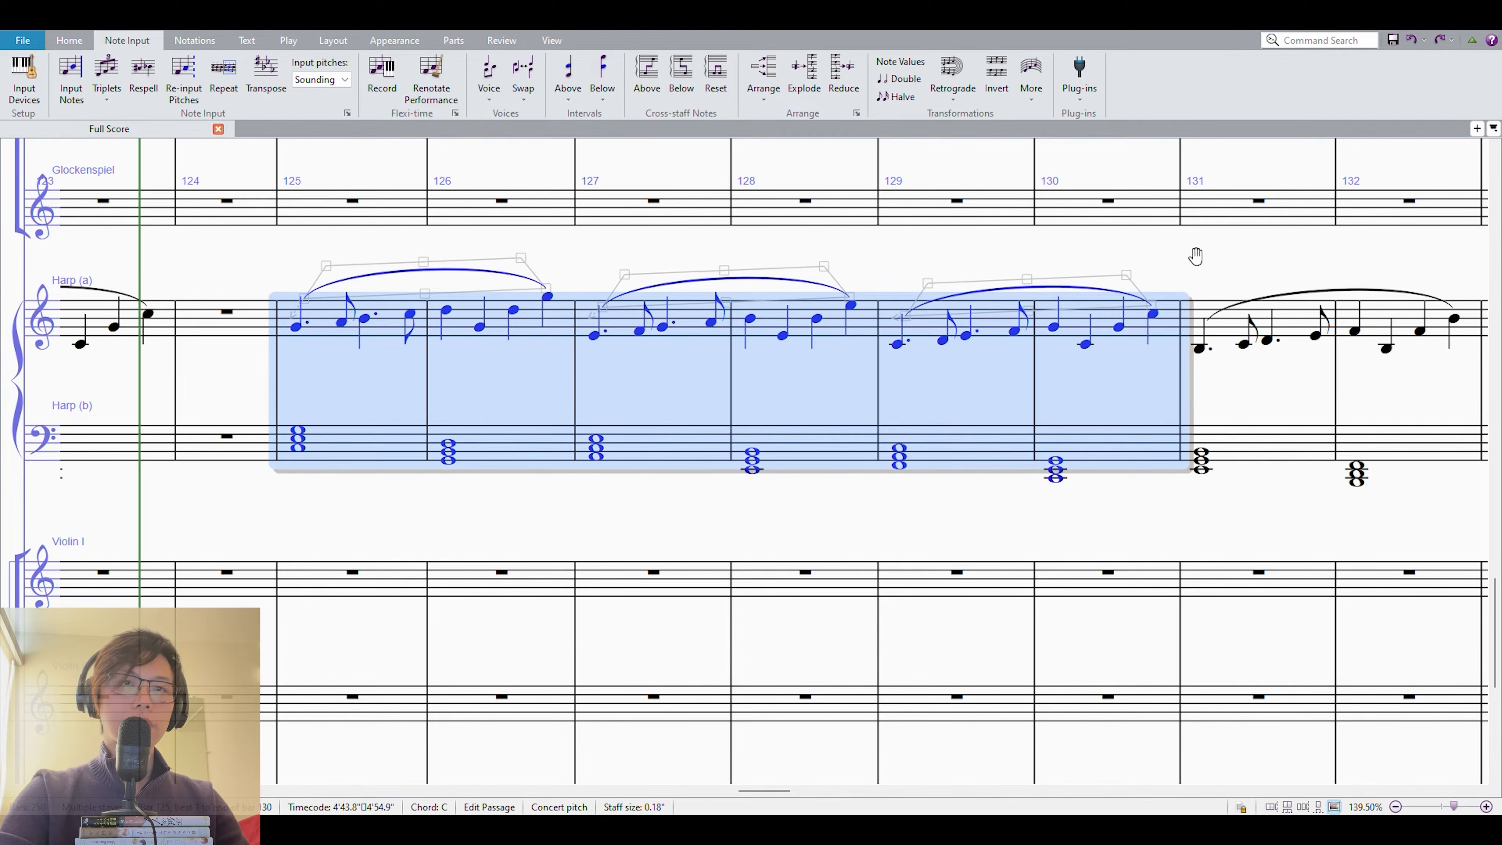
pyautogui.moveTo(1195, 256); pyautogui.dragTo(964, 264)
pyautogui.press('Escape')
pyautogui.click(972, 356)
pyautogui.hotkey('alt', 'Down')
pyautogui.click(970, 477)
pyautogui.hotkey('alt', 'Down')
pyautogui.hotkey('alt', 'Down')
pyautogui.press('Escape')
pyautogui.click(1043, 346)
pyautogui.click(1091, 341)
pyautogui.press('Down')
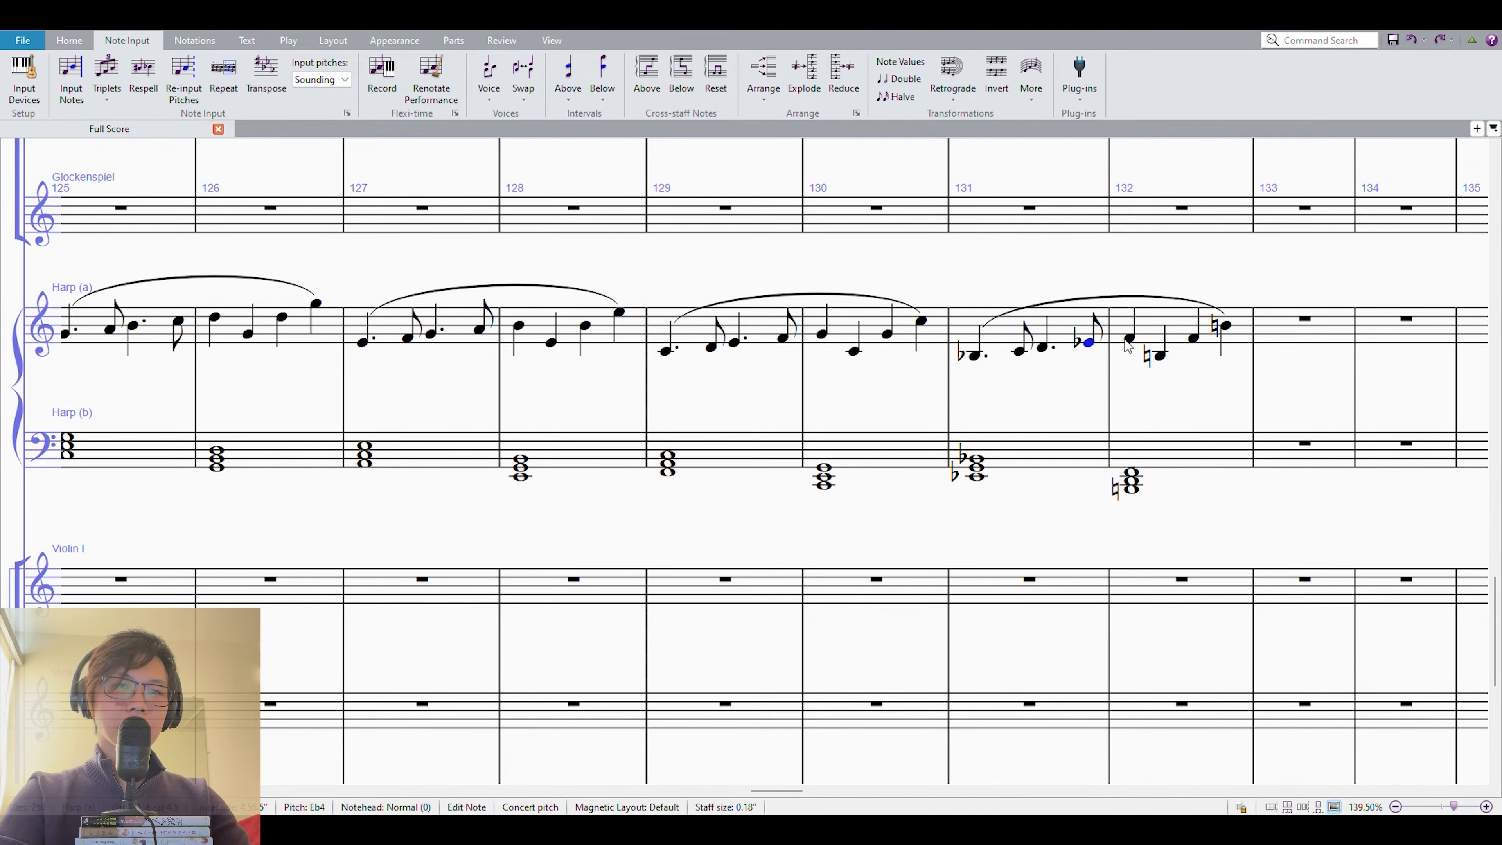
# Repeat the E♭ chord in measure 132 with ties from measure 131, and lower both melody Bs in measure 132 to B♭.
pyautogui.click(1085, 460)
pyautogui.press('r')
pyautogui.click(1047, 456)
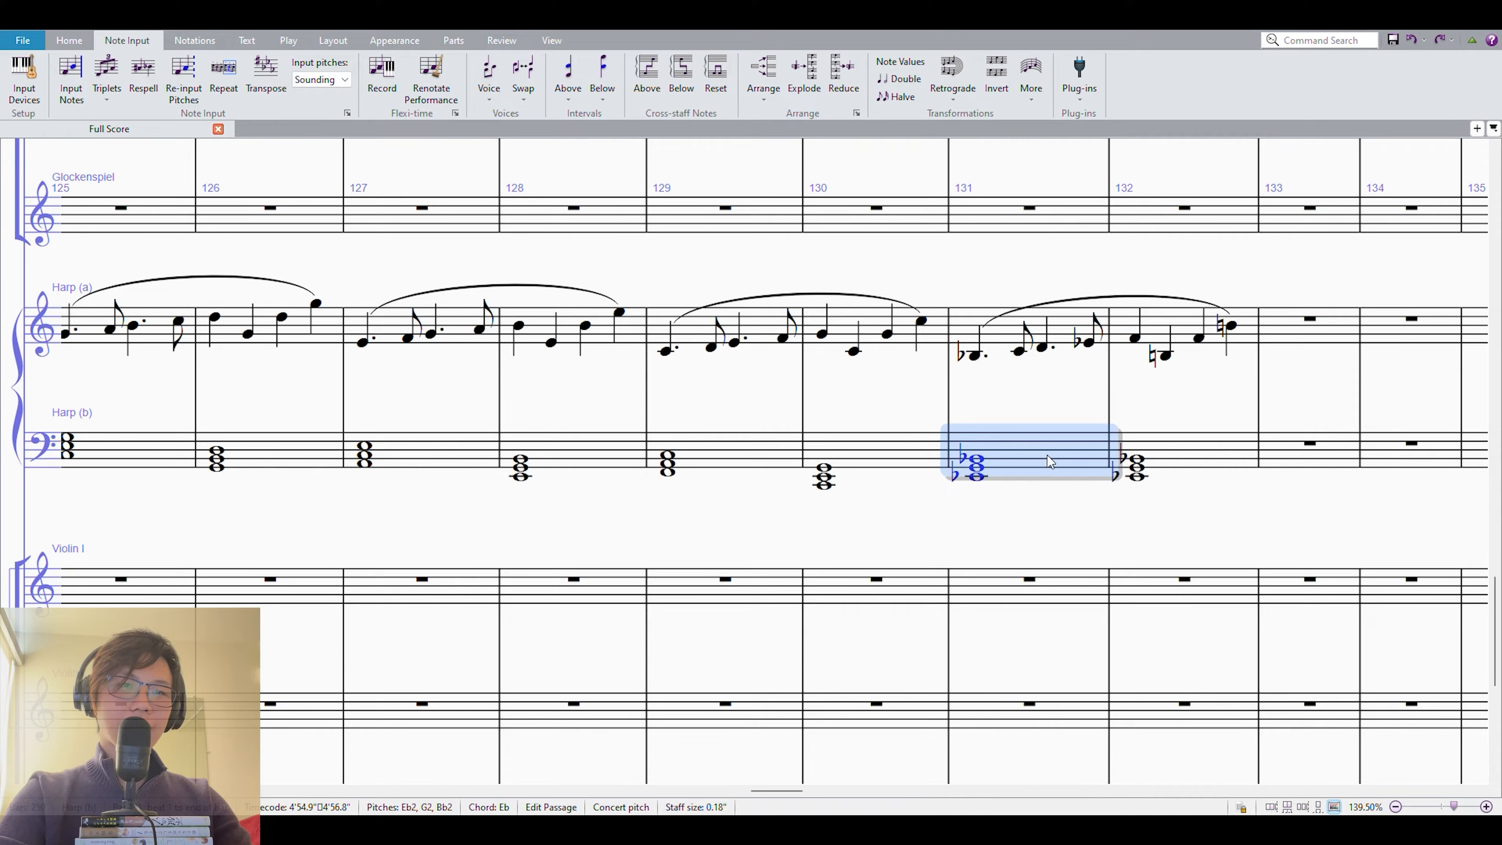
pyautogui.press('KP_Enter')
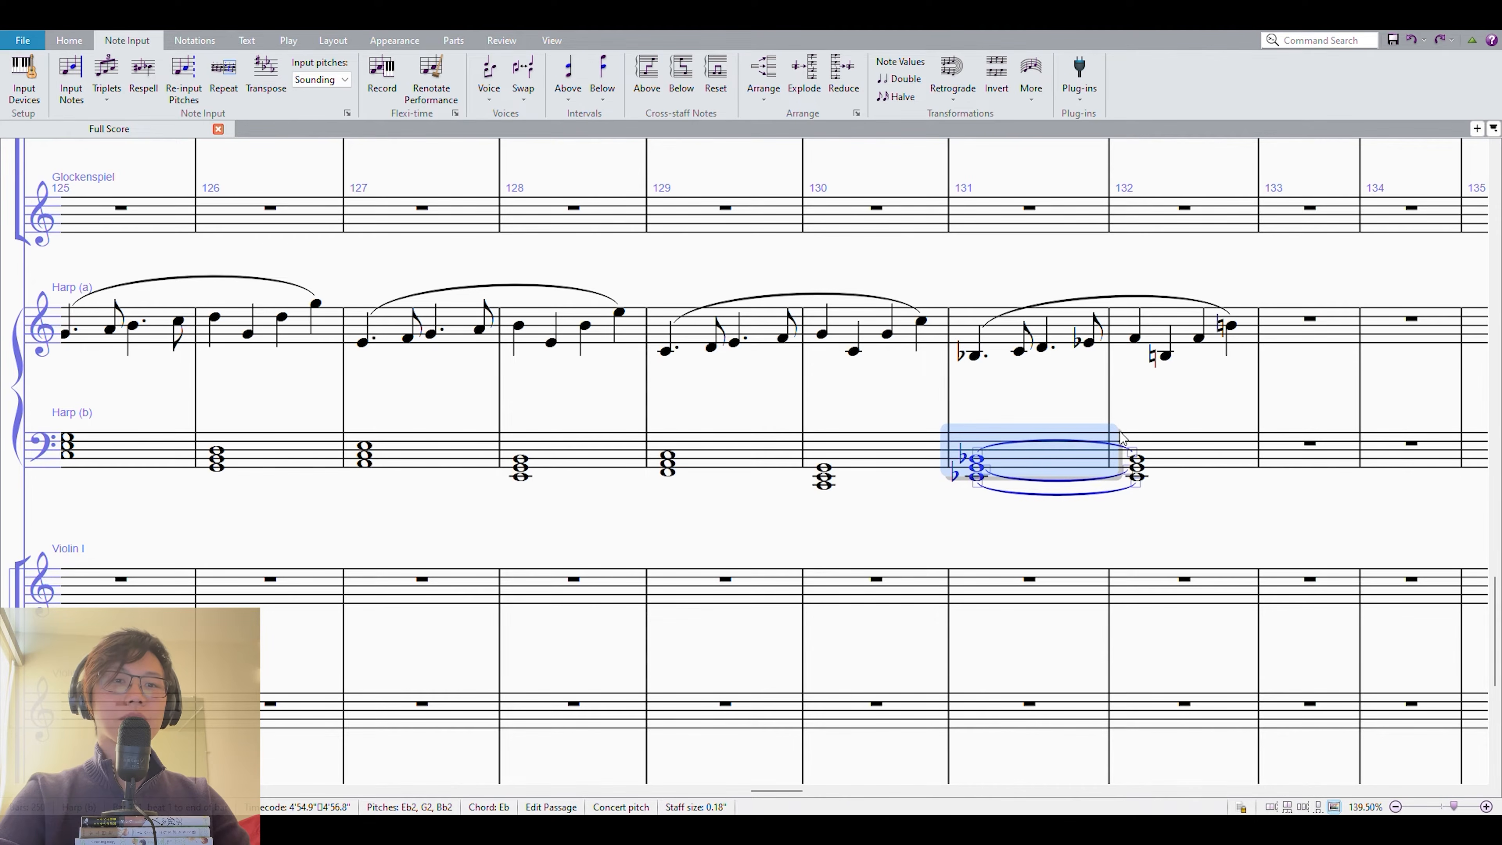
pyautogui.click(1163, 355)
pyautogui.press('Down')
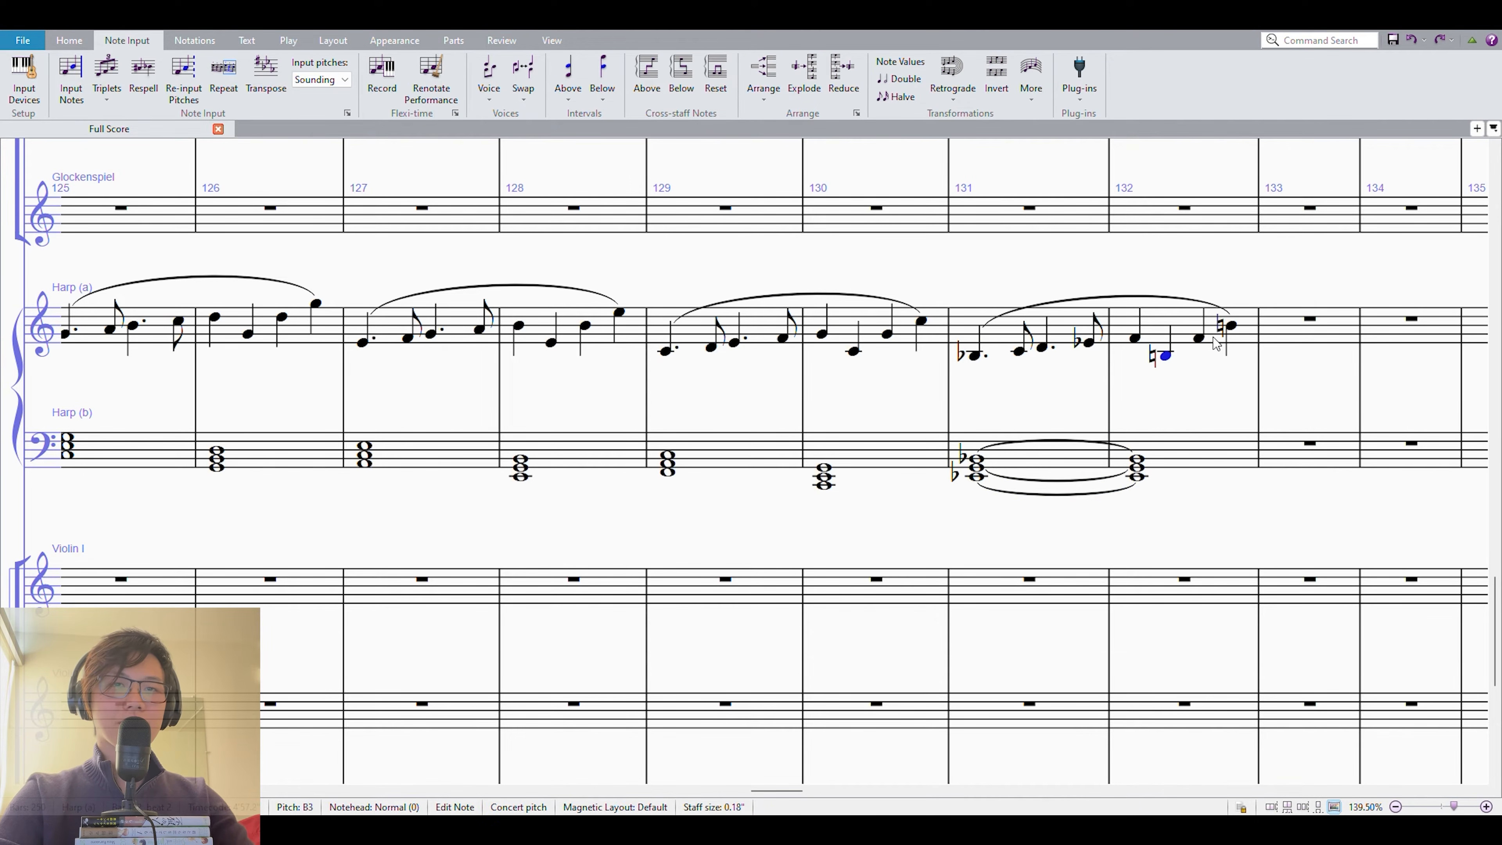
pyautogui.click(1230, 326)
pyautogui.press('Down')
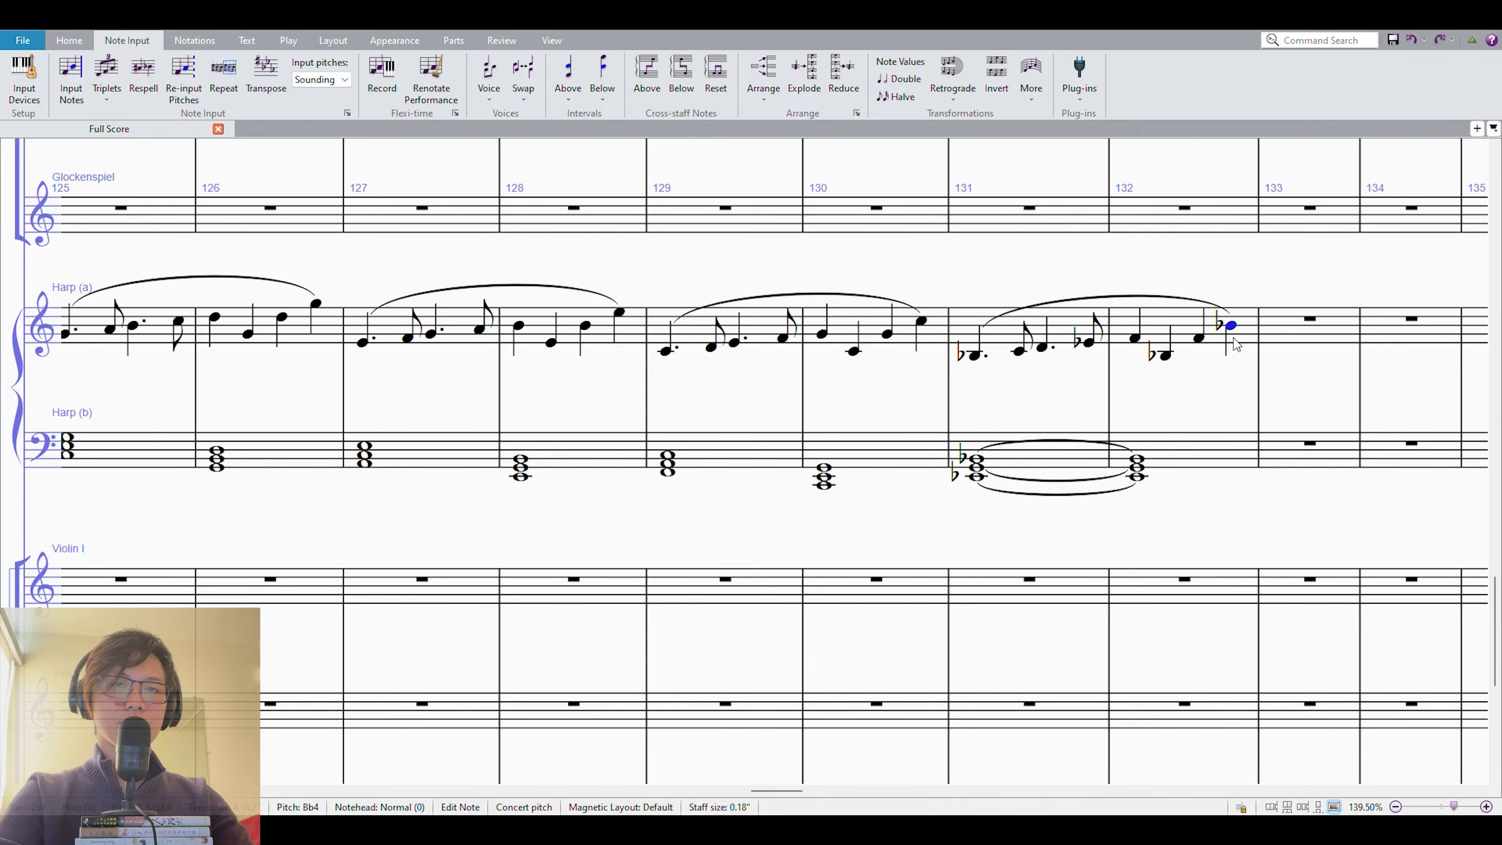
# Play back the harp sequence in measures 125 to 132.
pyautogui.click(1185, 345)
pyautogui.scroll(-3, 1185, 349)
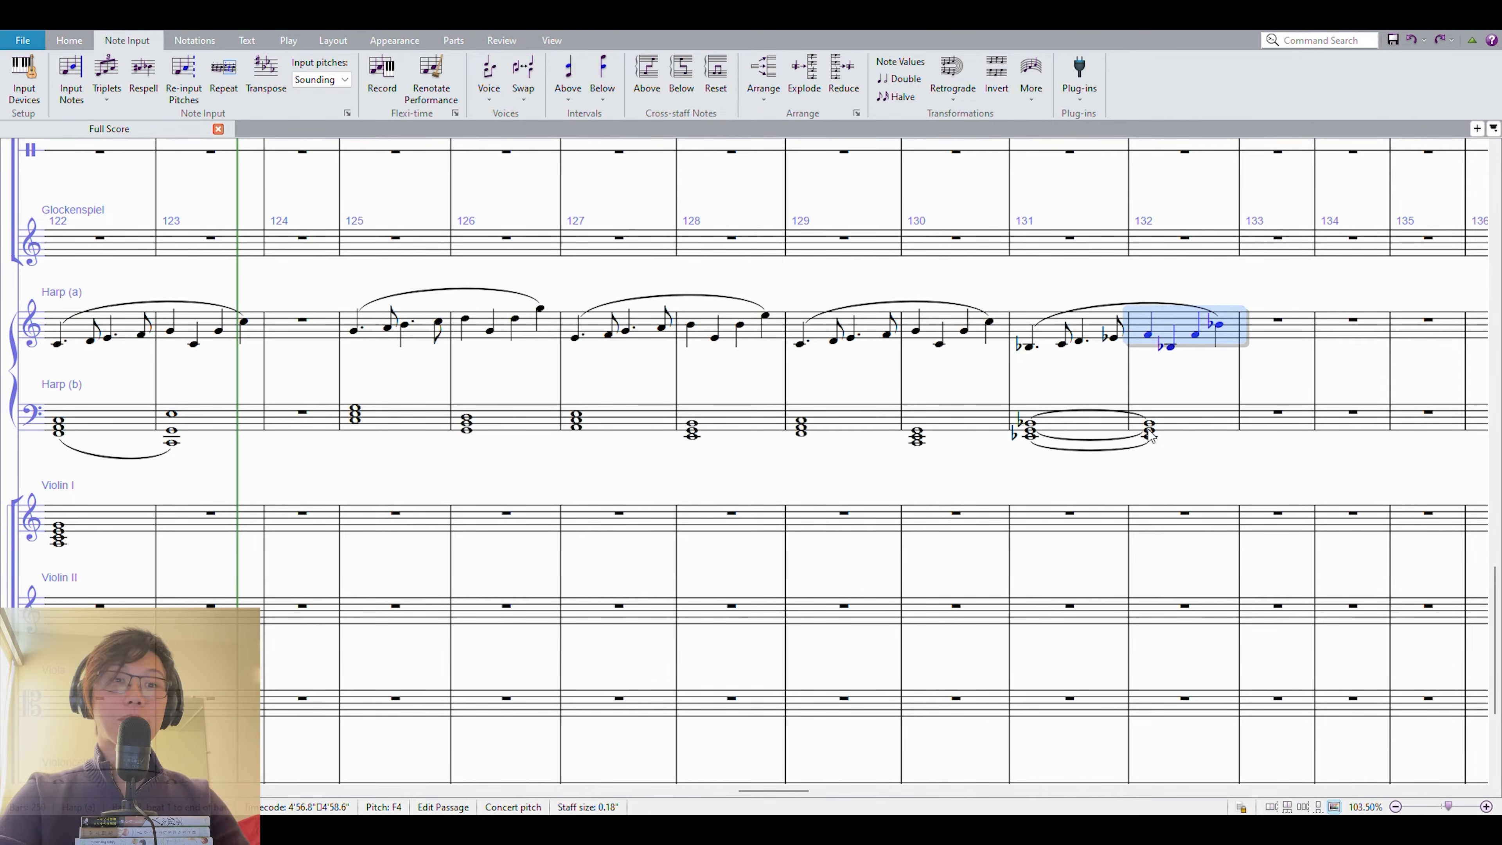
pyautogui.keyDown('shift'); pyautogui.click(403, 421); pyautogui.keyUp('shift')
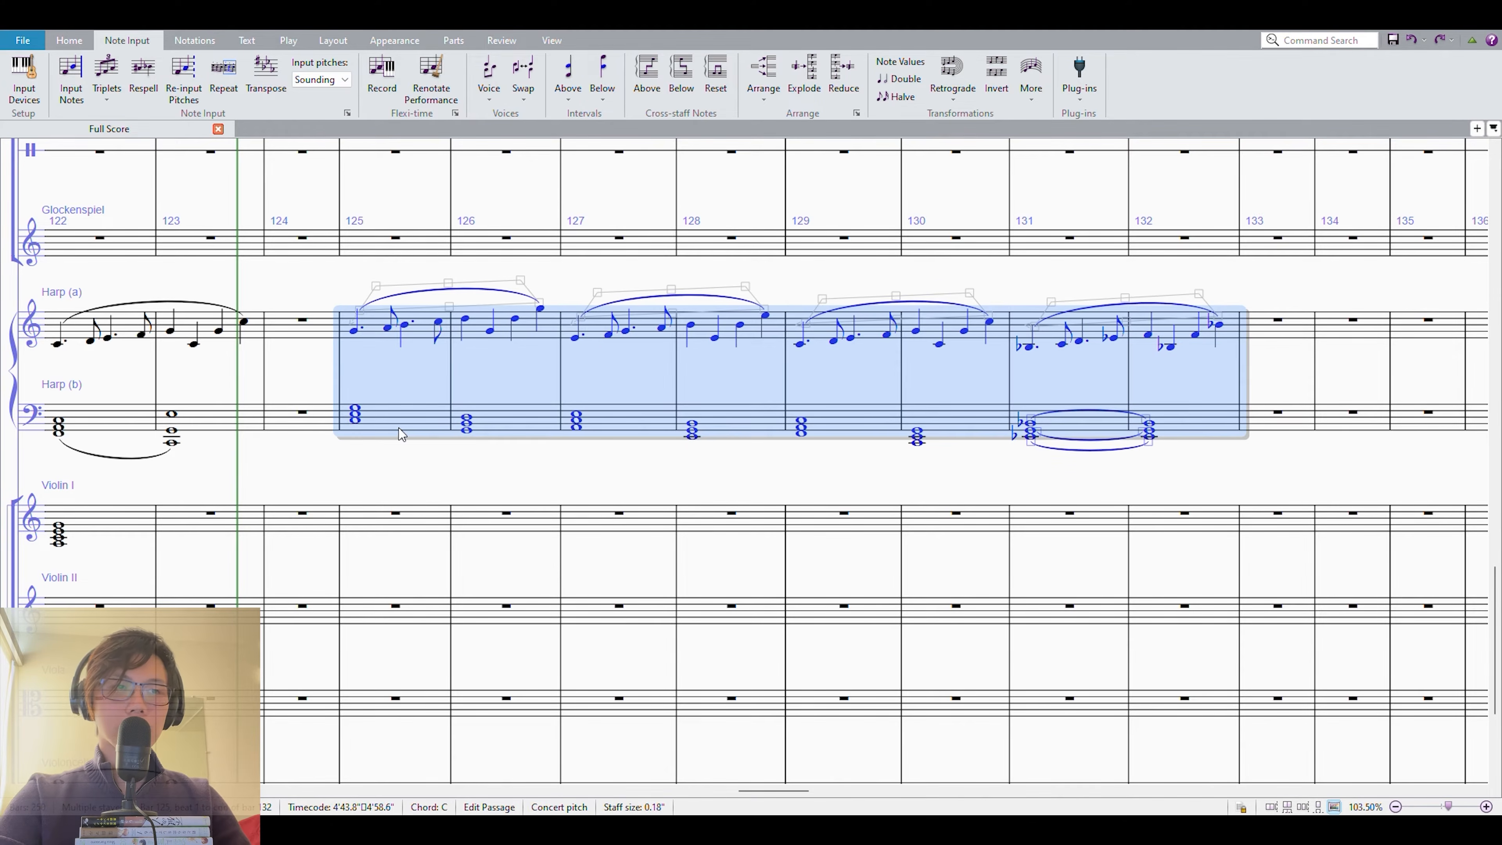
pyautogui.press('space')
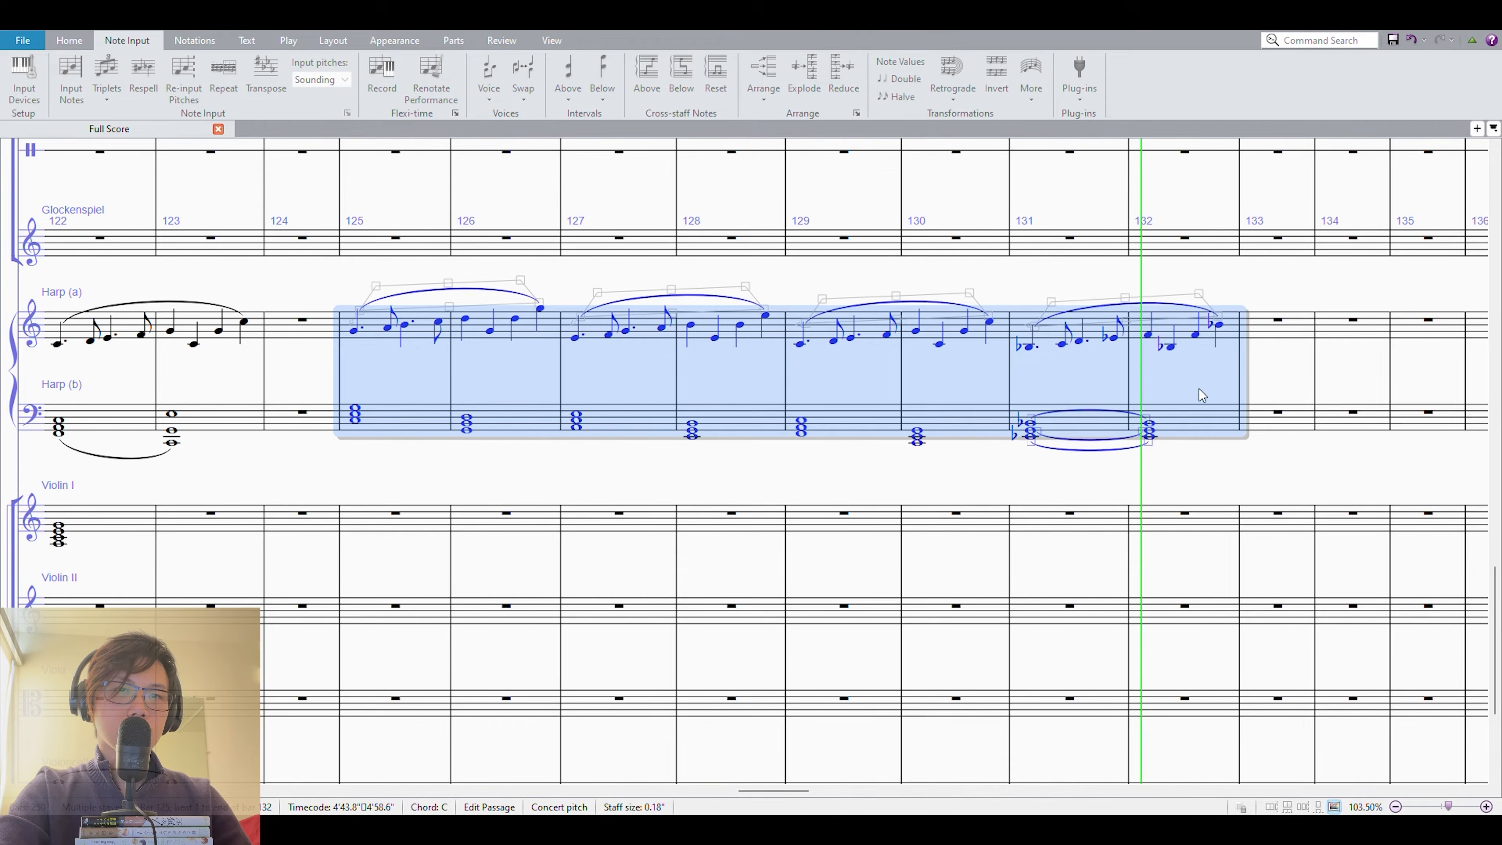
pyautogui.press('Escape')
pyautogui.press('Escape')
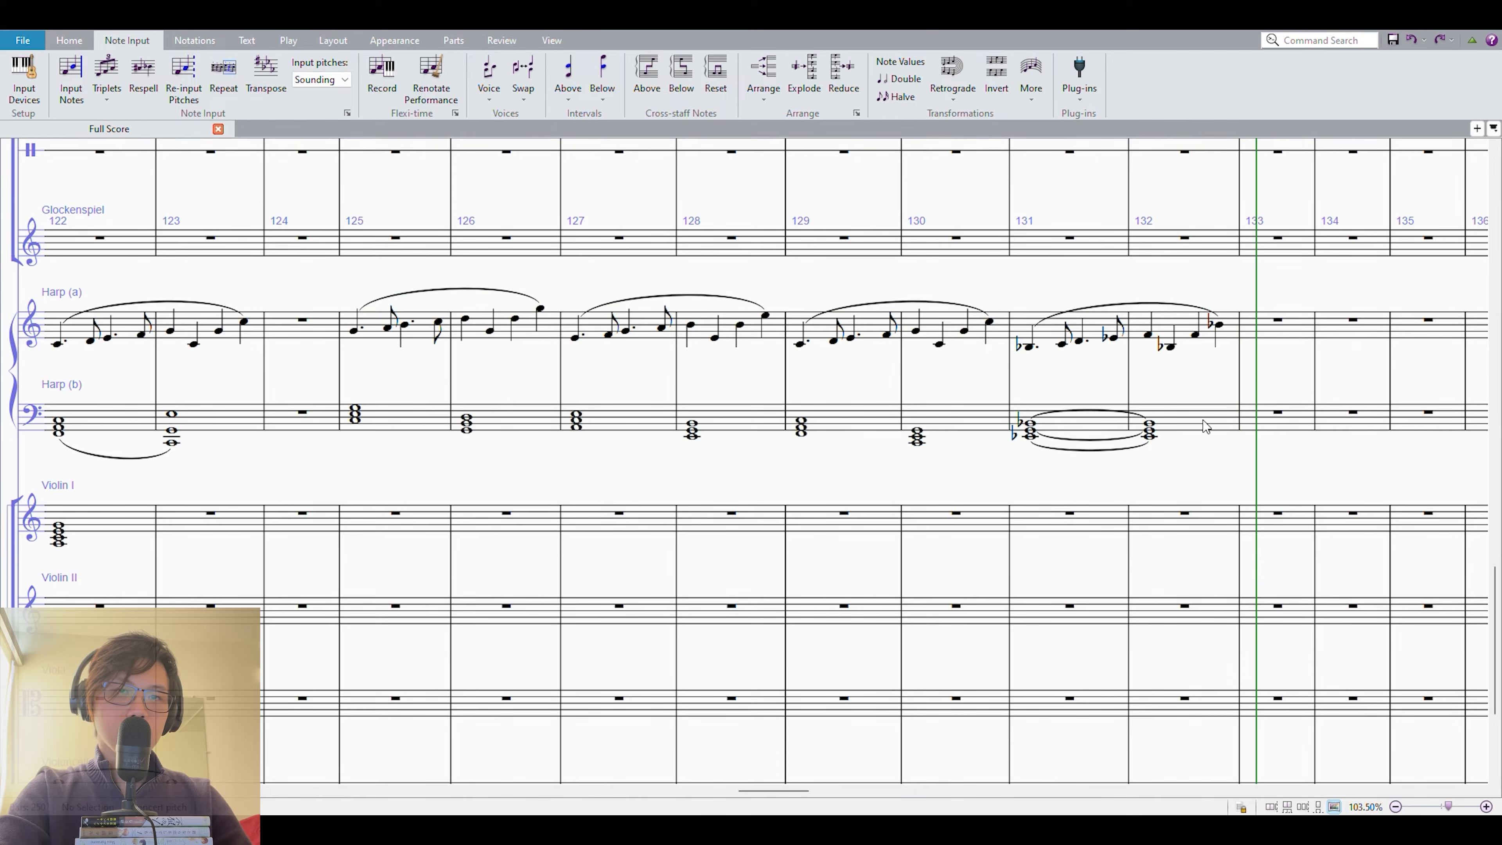
# Delete the contents of both harp staves in measures 127 to 132.
pyautogui.click(1211, 426)
pyautogui.keyDown('shift'); pyautogui.click(1034, 355); pyautogui.keyUp('shift')
pyautogui.press('Delete')
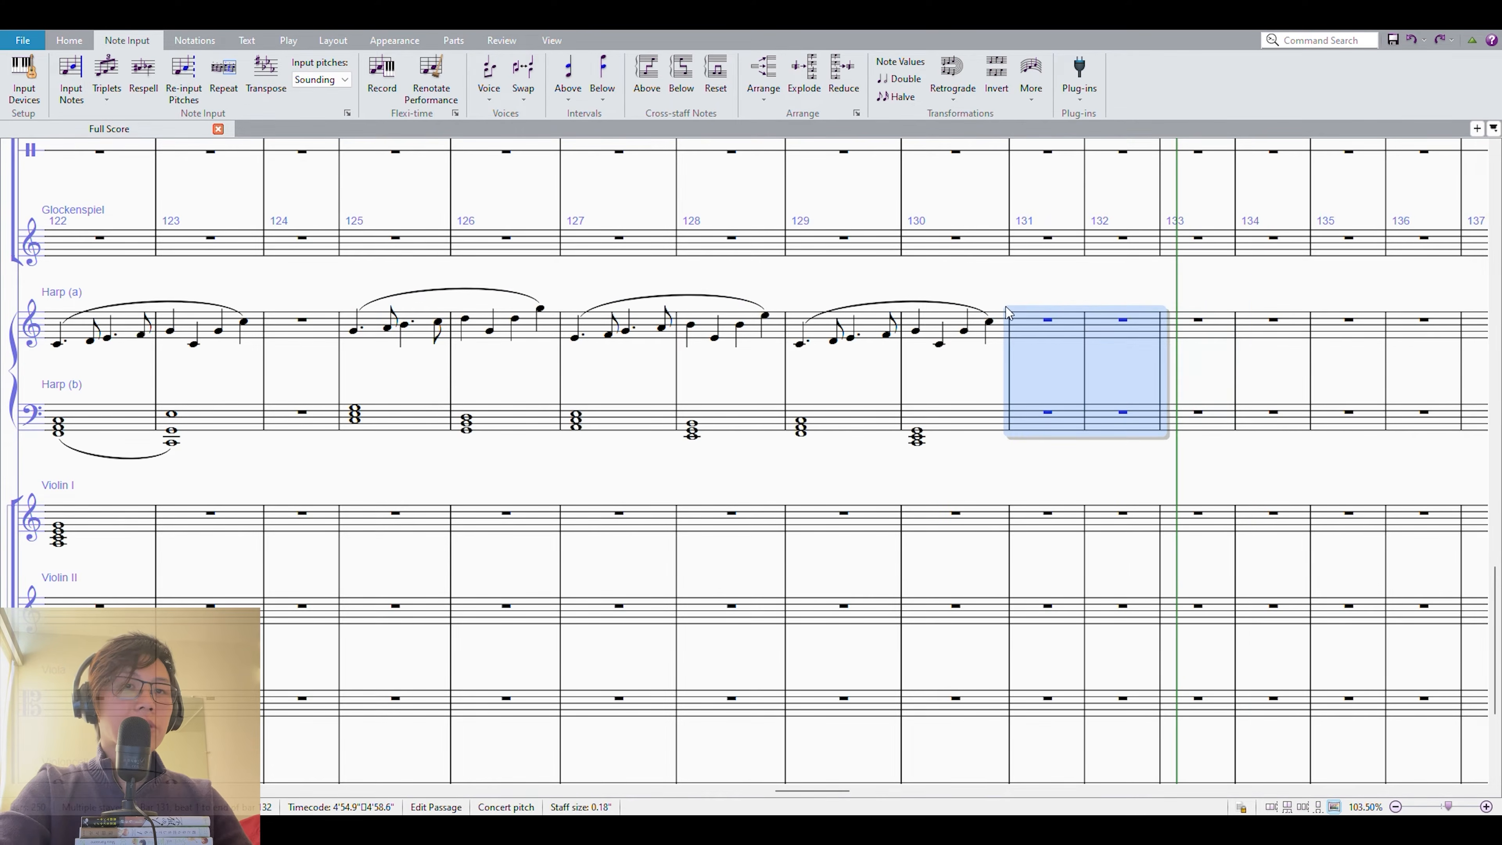
pyautogui.click(952, 328)
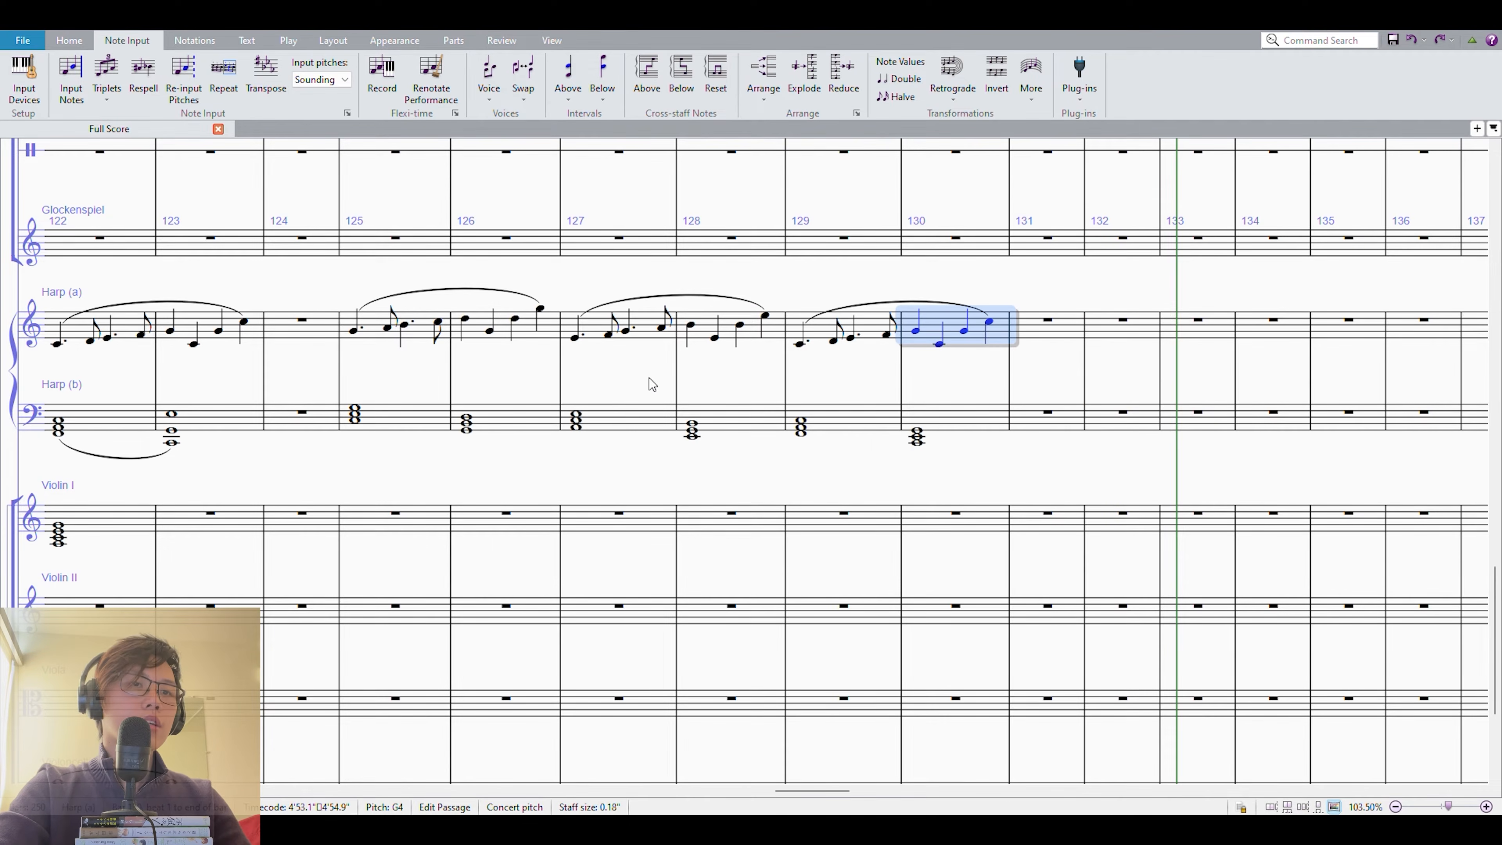
pyautogui.keyDown('shift'); pyautogui.click(649, 378); pyautogui.keyUp('shift')
pyautogui.press('Delete')
pyautogui.scroll(3, 638, 571)
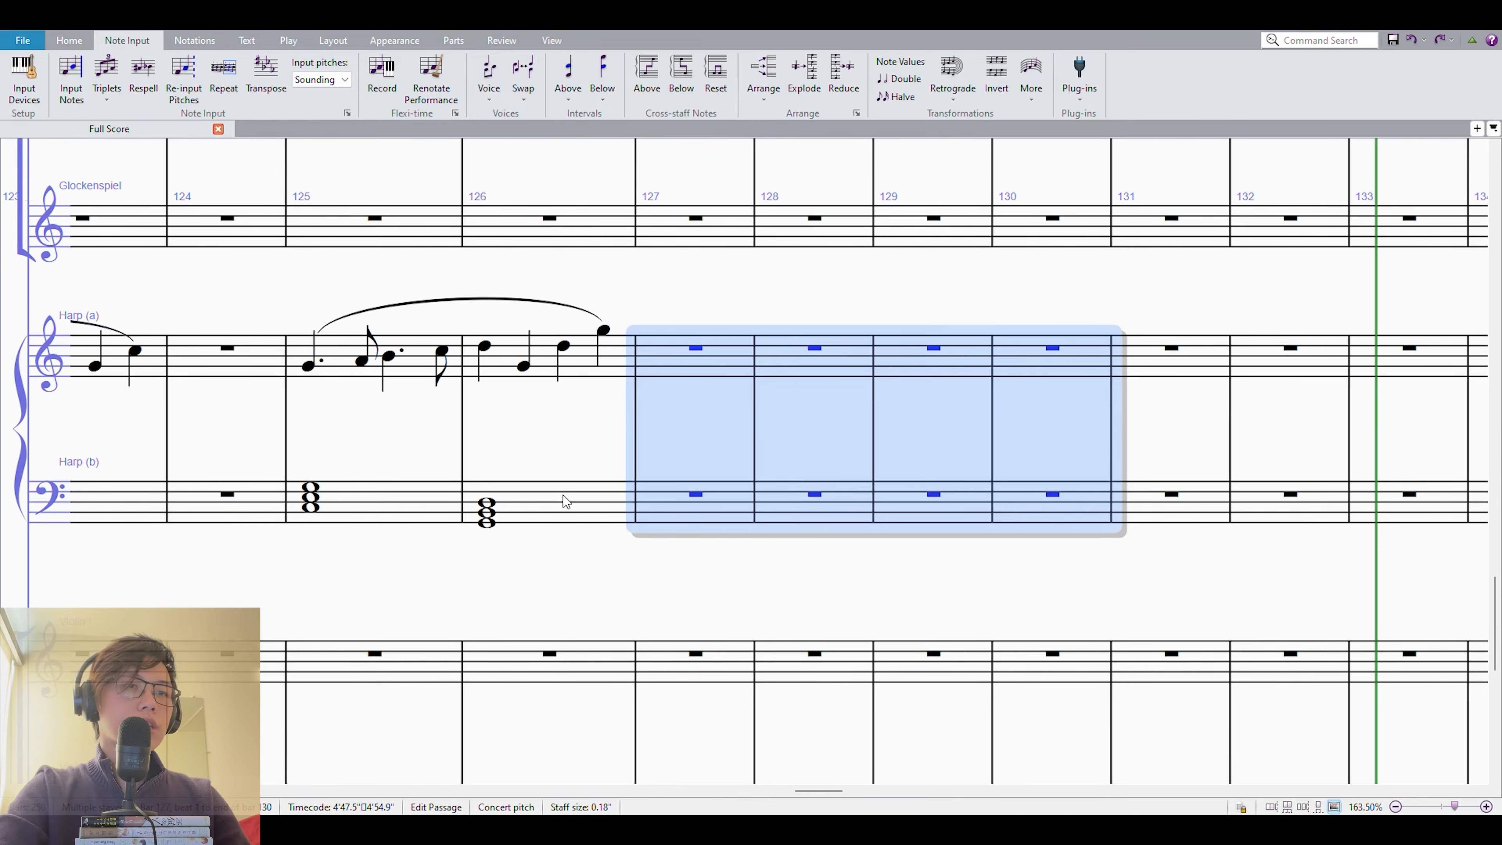
# Repeat the harp phrase of measures 125–126 in measures 127–128 and transpose the copy down two semitones.
pyautogui.click(526, 490)
pyautogui.keyDown('shift'); pyautogui.click(340, 360); pyautogui.keyUp('shift')
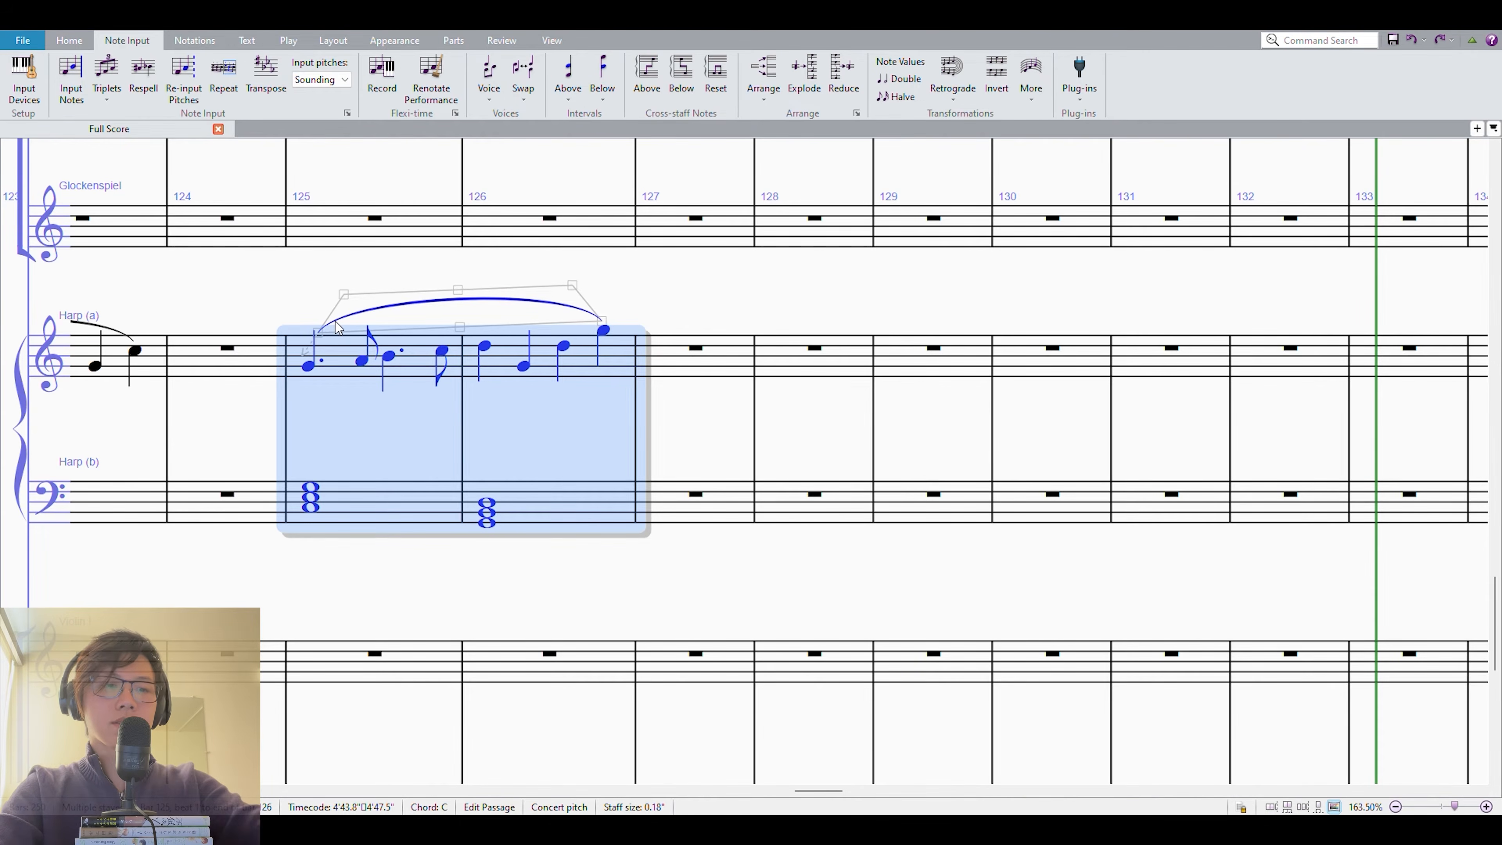
pyautogui.press('r')
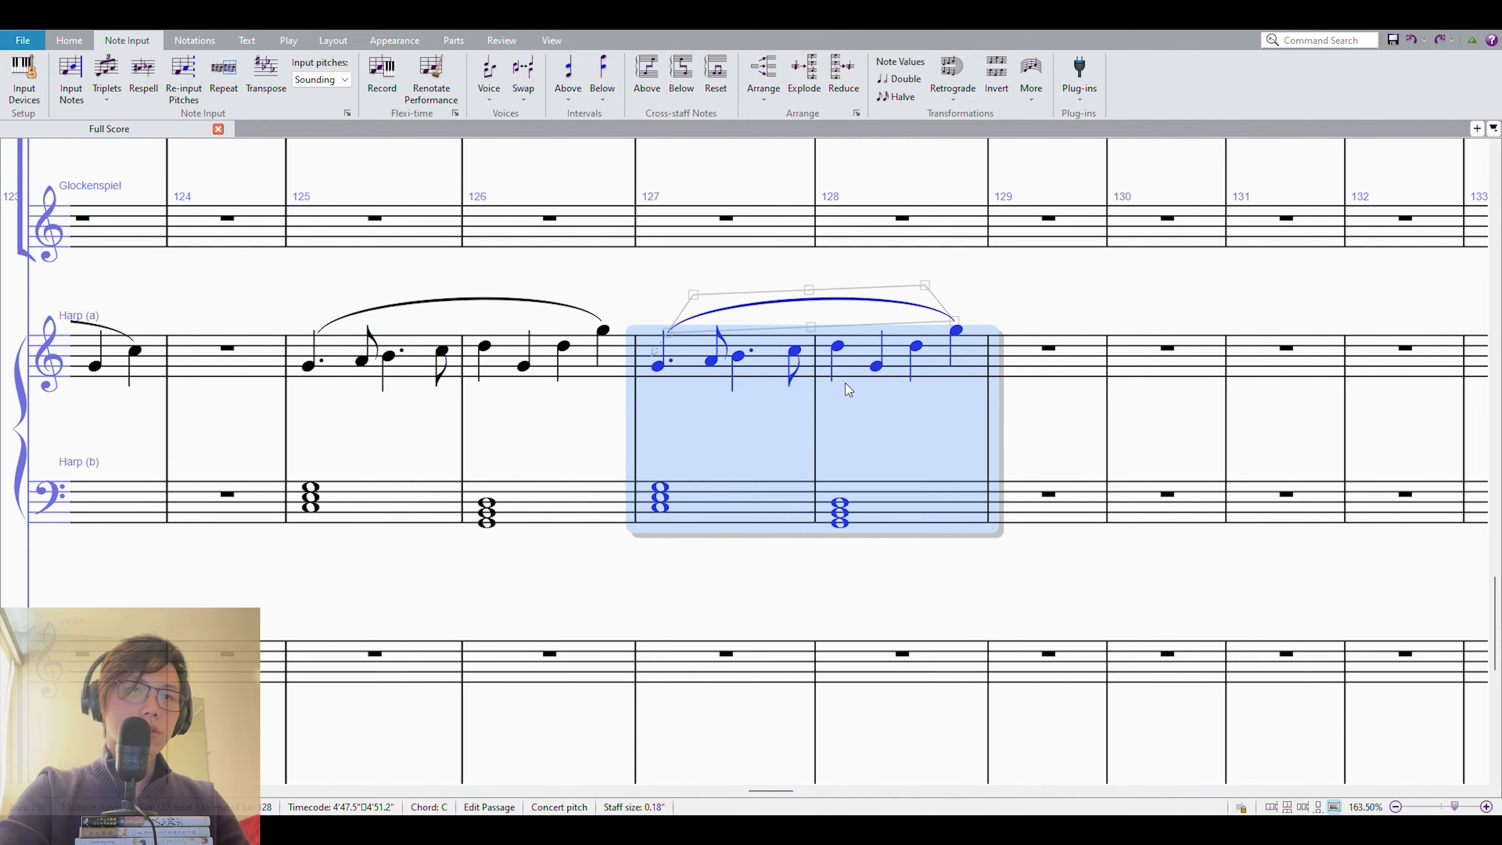
pyautogui.hotkey('shift', 'alt', 'pagedown')
pyautogui.hotkey('shift', 'alt', 'pagedown')
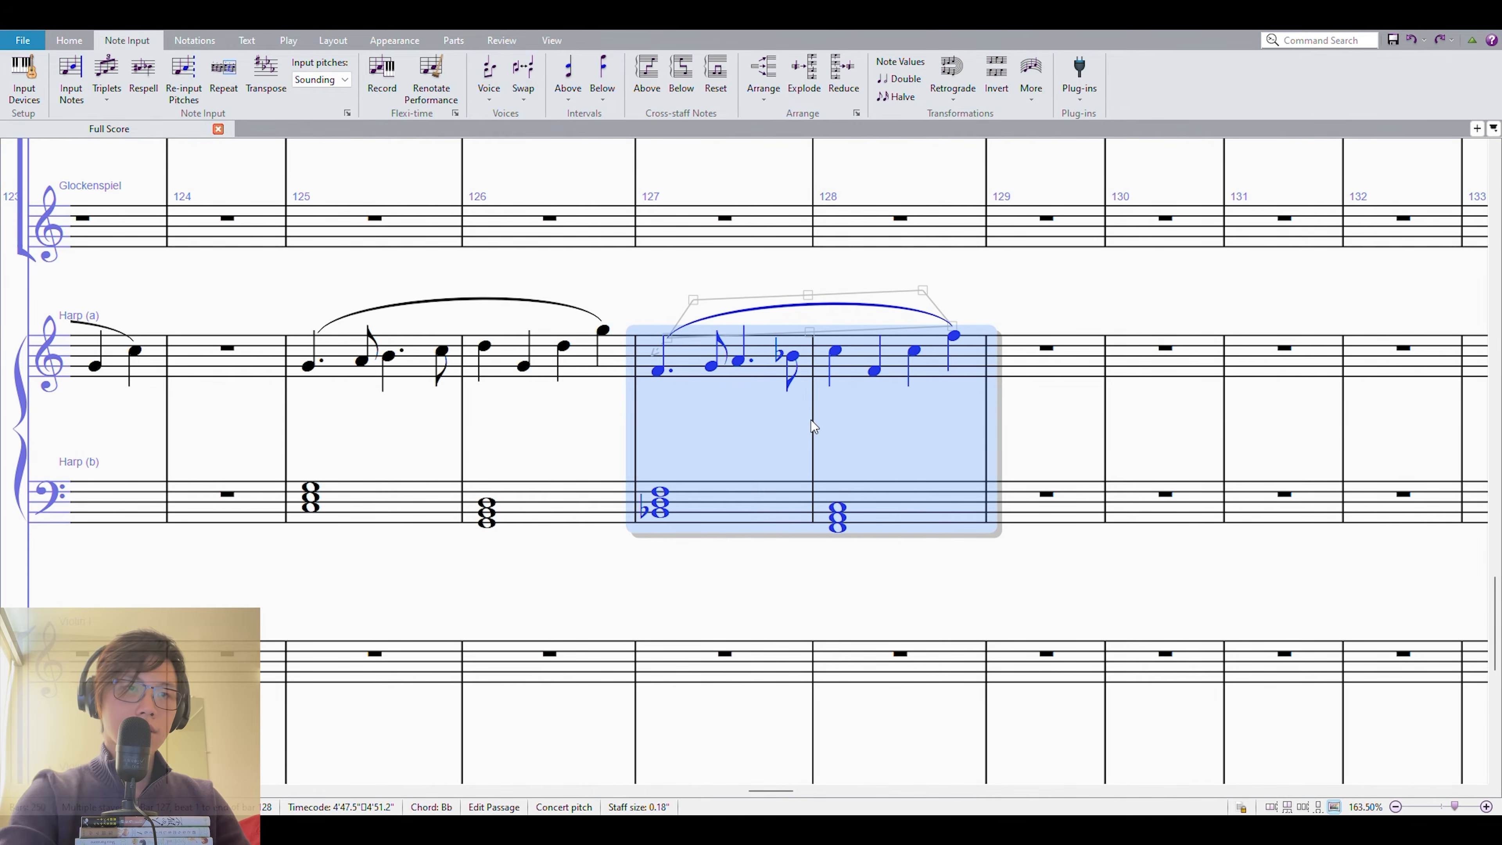
# Repeat the two-measure harp phrase into measures 129–130 and 131–132, transposing each copy down a further two semitones.
pyautogui.press('r')
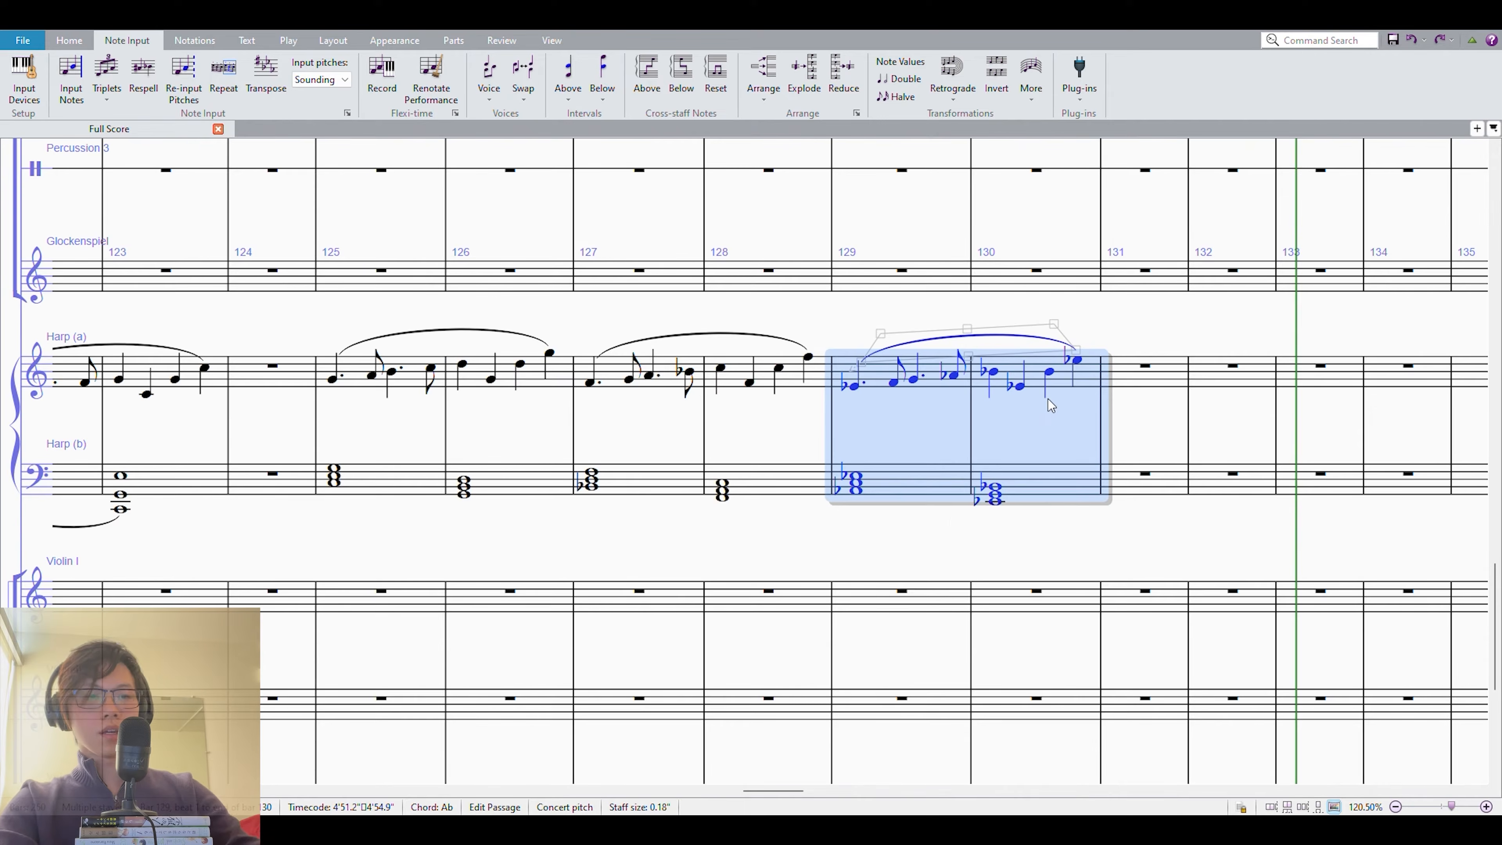
pyautogui.press('r')
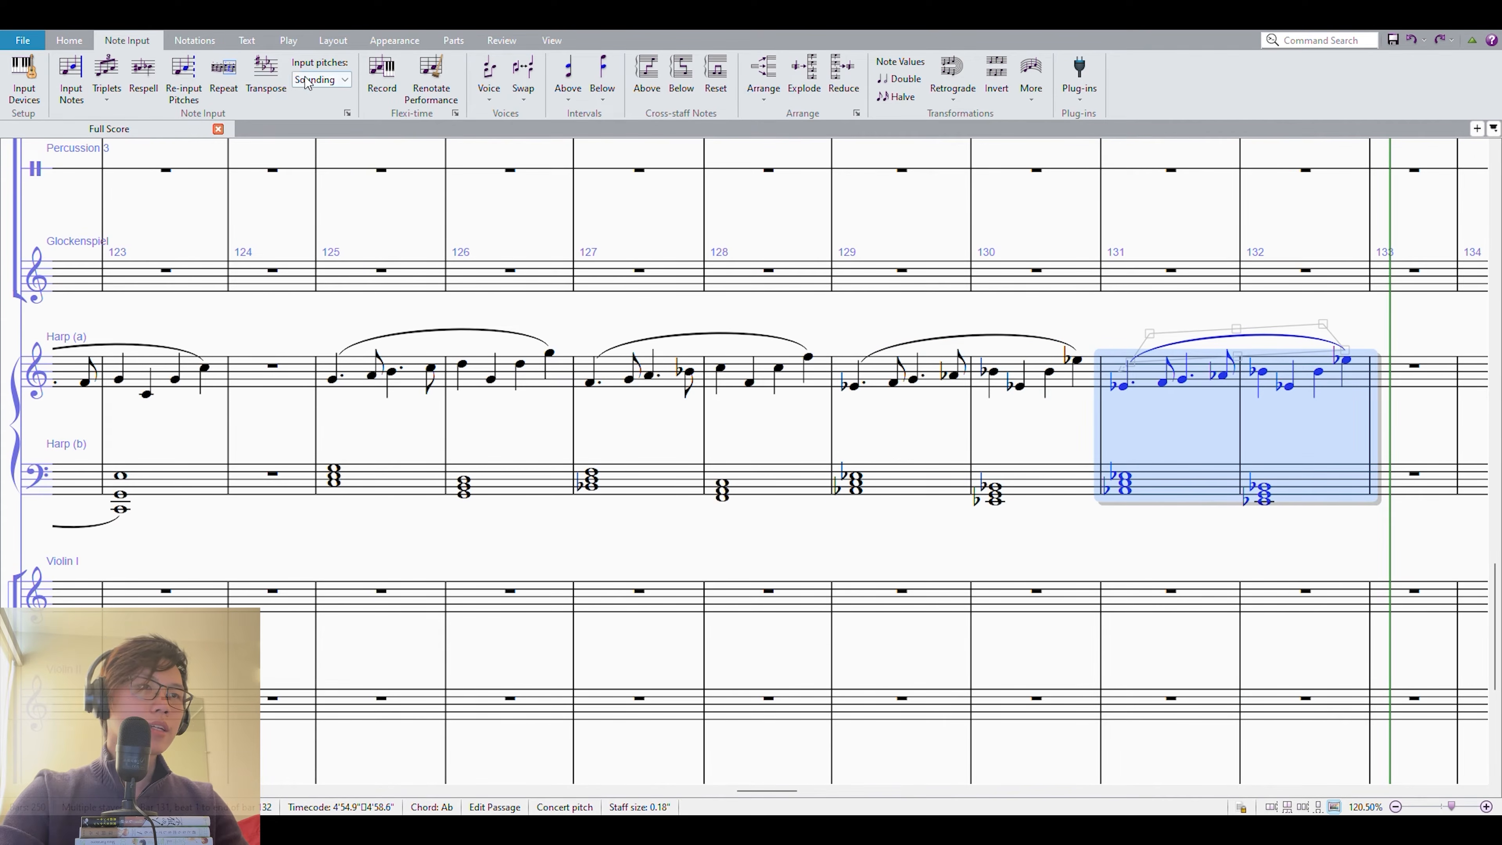
pyautogui.press('Down')
pyautogui.press('Down')
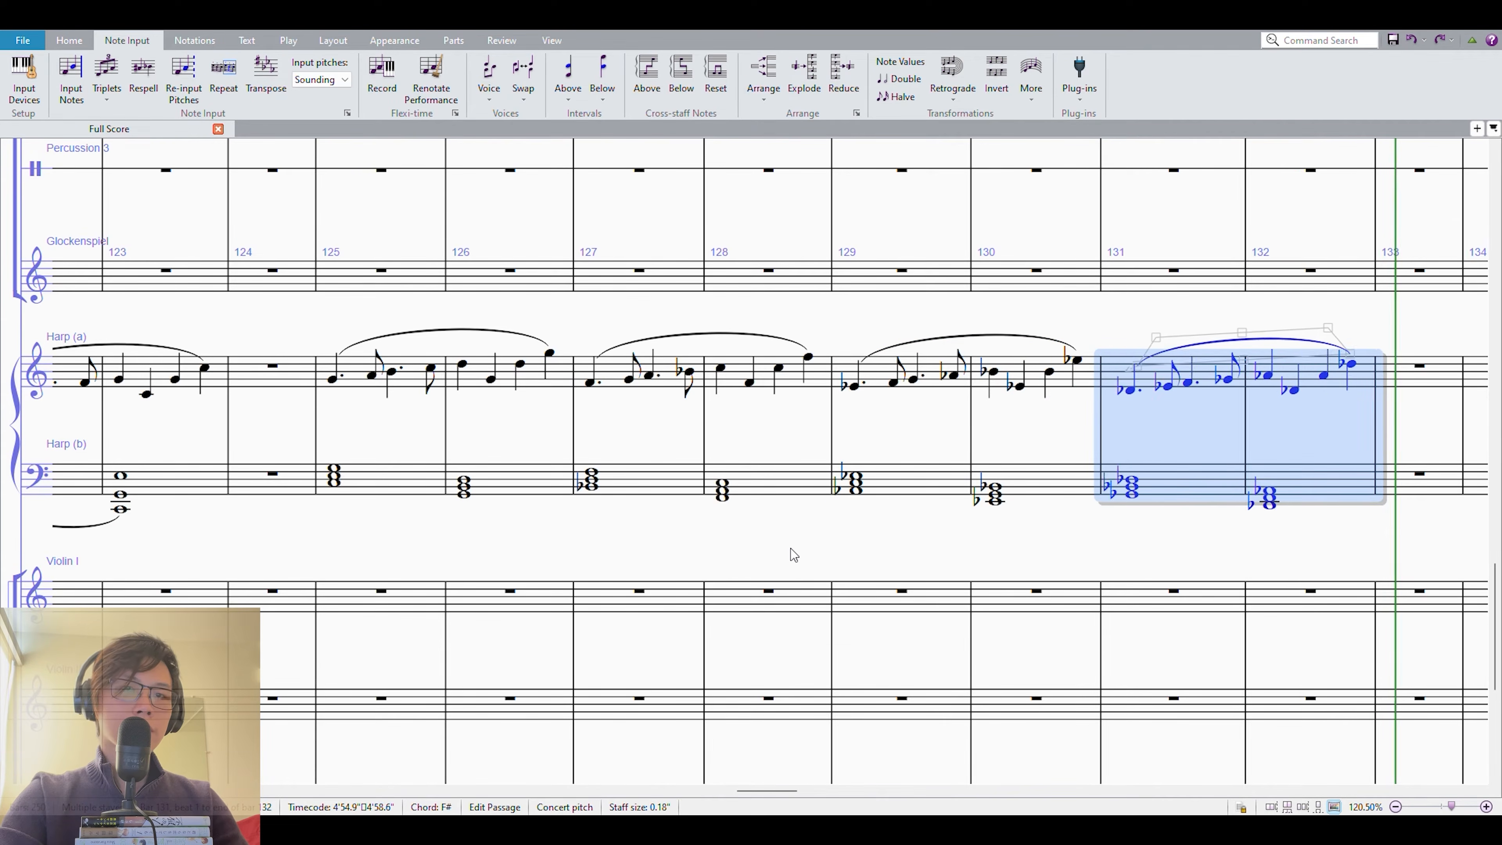
# Try a slur between the lower-staff harp chords of measures 125 and 126, and delete it.
pyautogui.keyDown('shift'); pyautogui.click(358, 372); pyautogui.keyUp('shift')
pyautogui.press('Escape')
pyautogui.click(415, 481)
pyautogui.keyDown('shift'); pyautogui.click(519, 479); pyautogui.keyUp('shift')
pyautogui.press('s')
pyautogui.moveTo(730, 542); pyautogui.dragTo(620, 541)
pyautogui.click(650, 483)
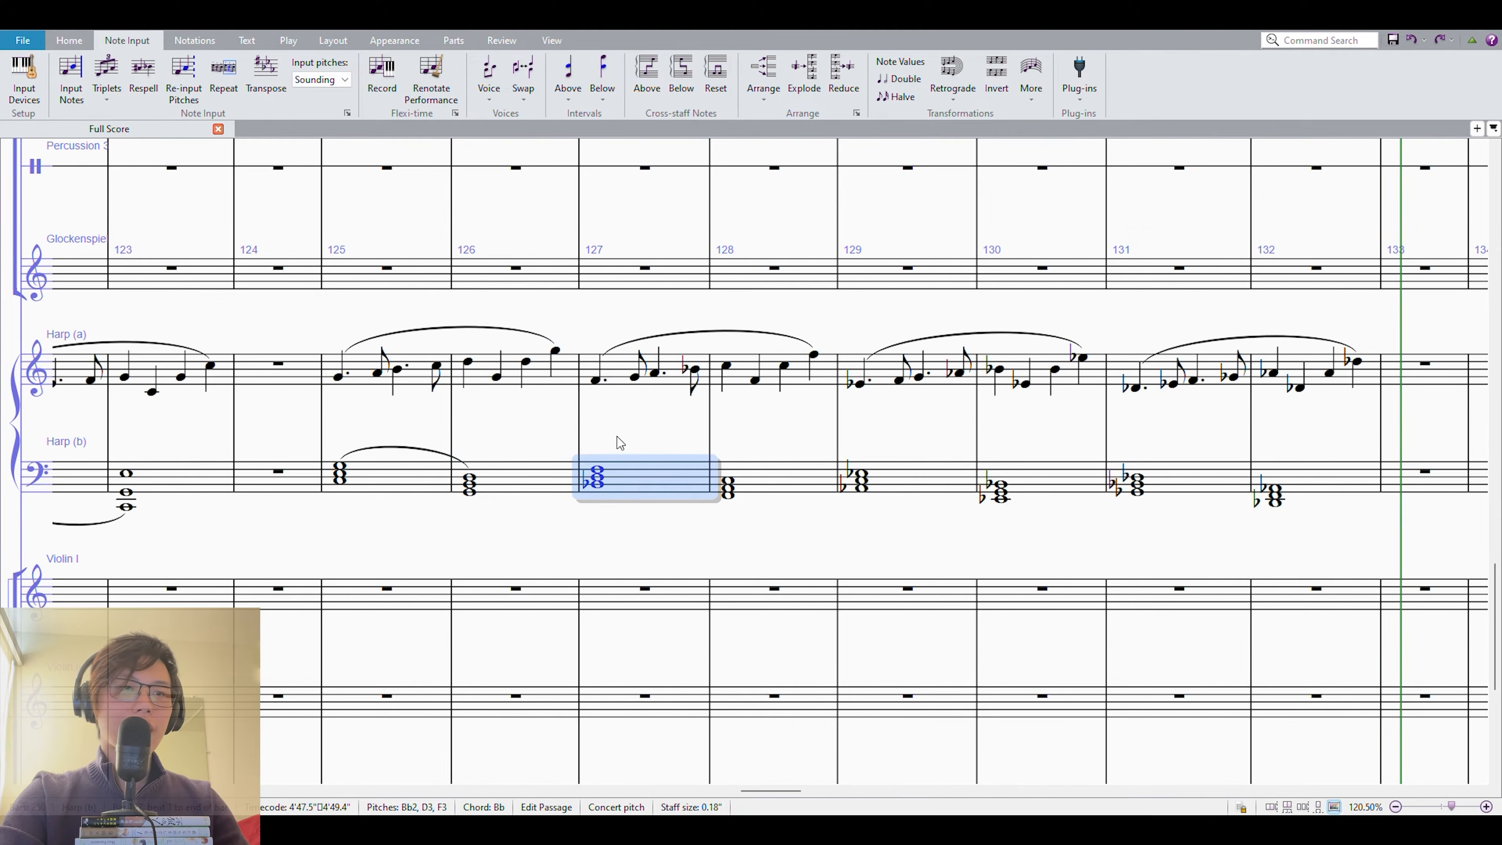
pyautogui.click(964, 537)
pyautogui.moveTo(605, 506); pyautogui.dragTo(608, 504)
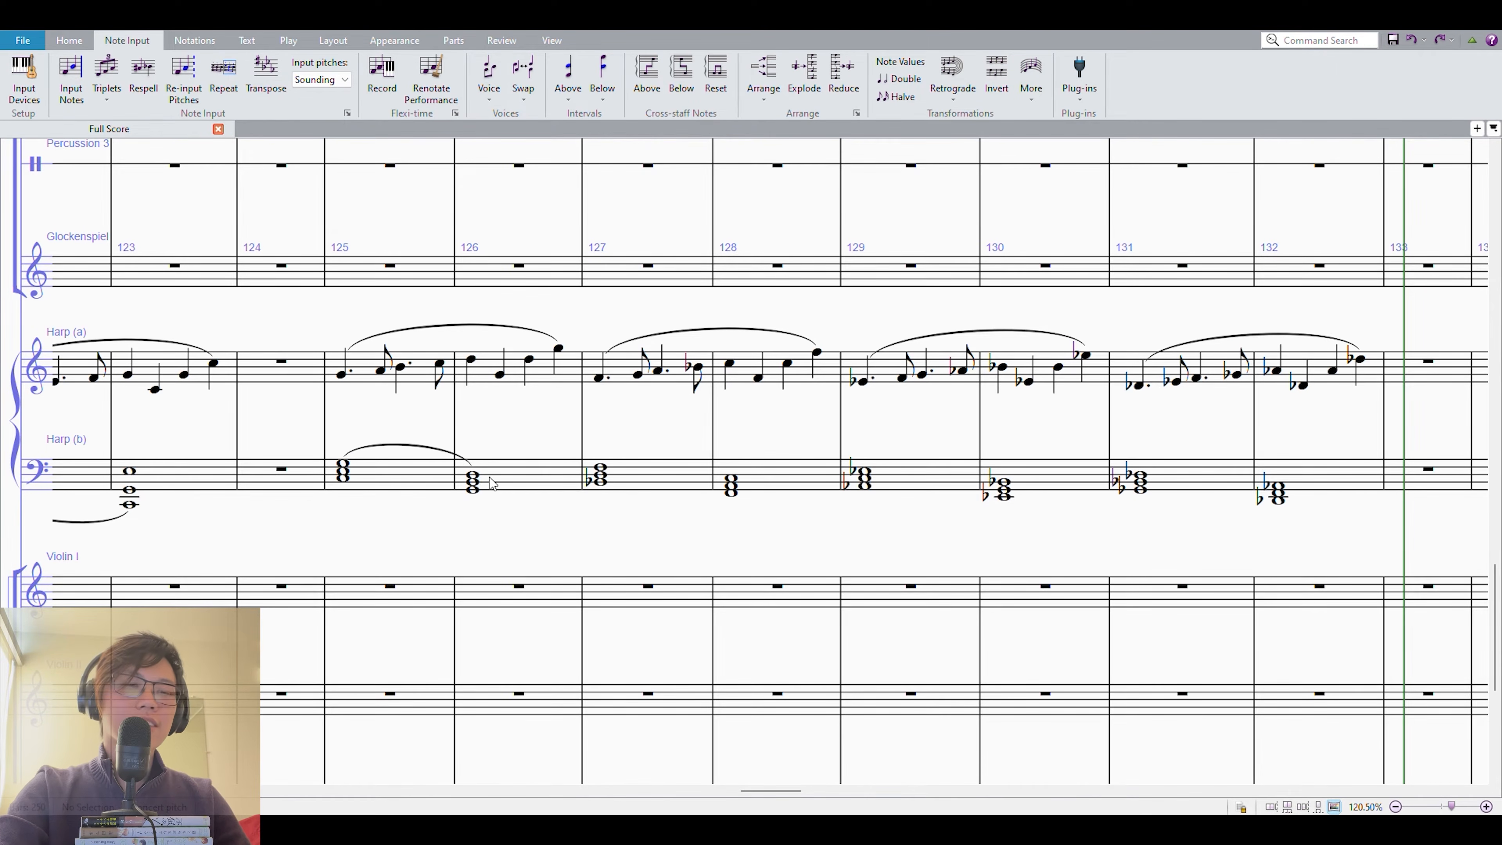
pyautogui.click(535, 495)
pyautogui.click(452, 457)
pyautogui.press('Delete')
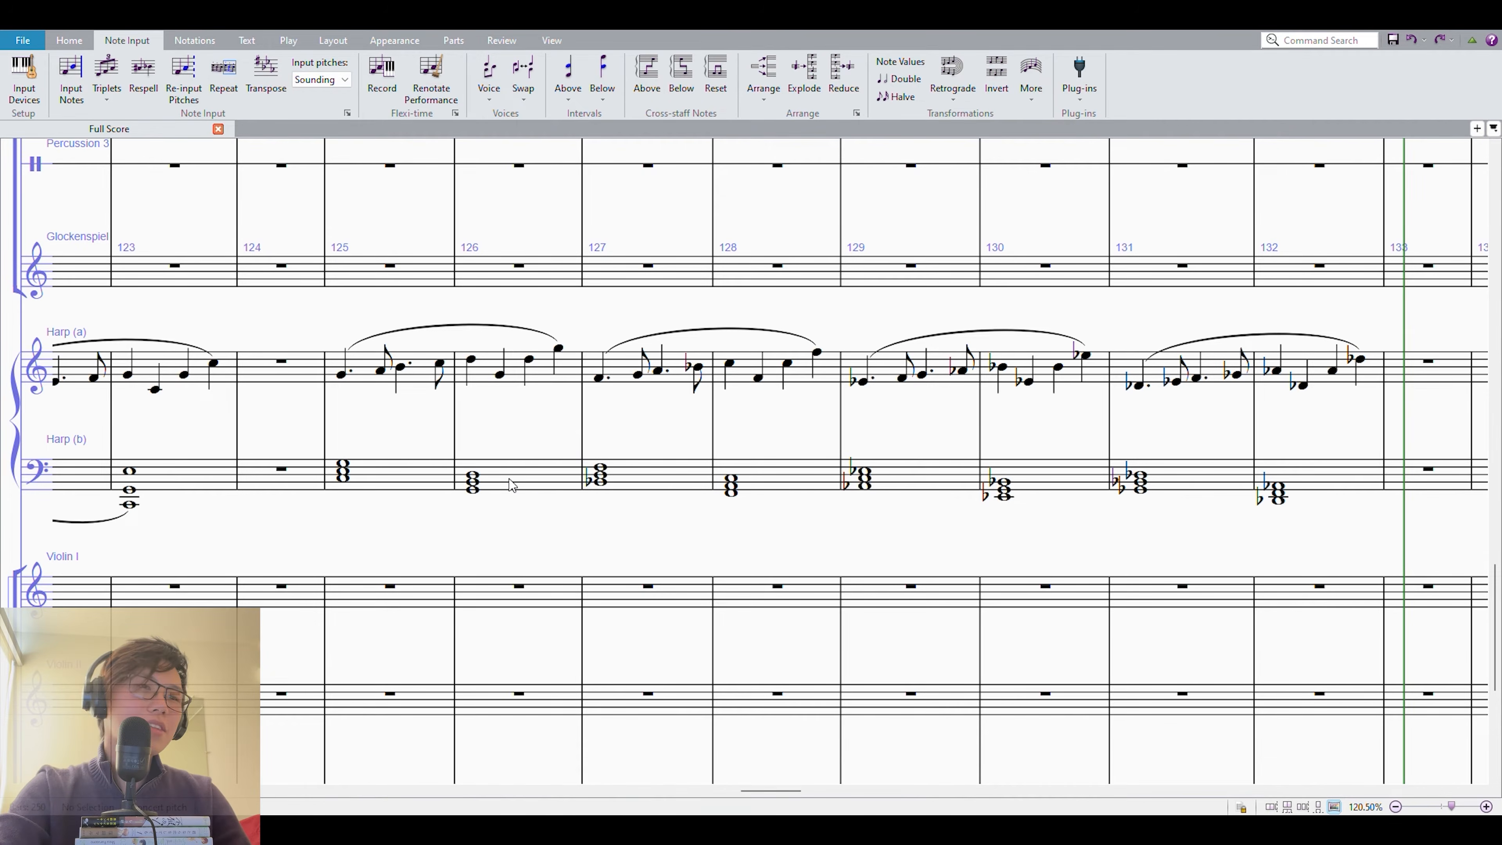
# Play back the harp sequence from measure 125 through measure 132.
pyautogui.click(513, 479)
pyautogui.keyDown('shift'); pyautogui.click(366, 358); pyautogui.keyUp('shift')
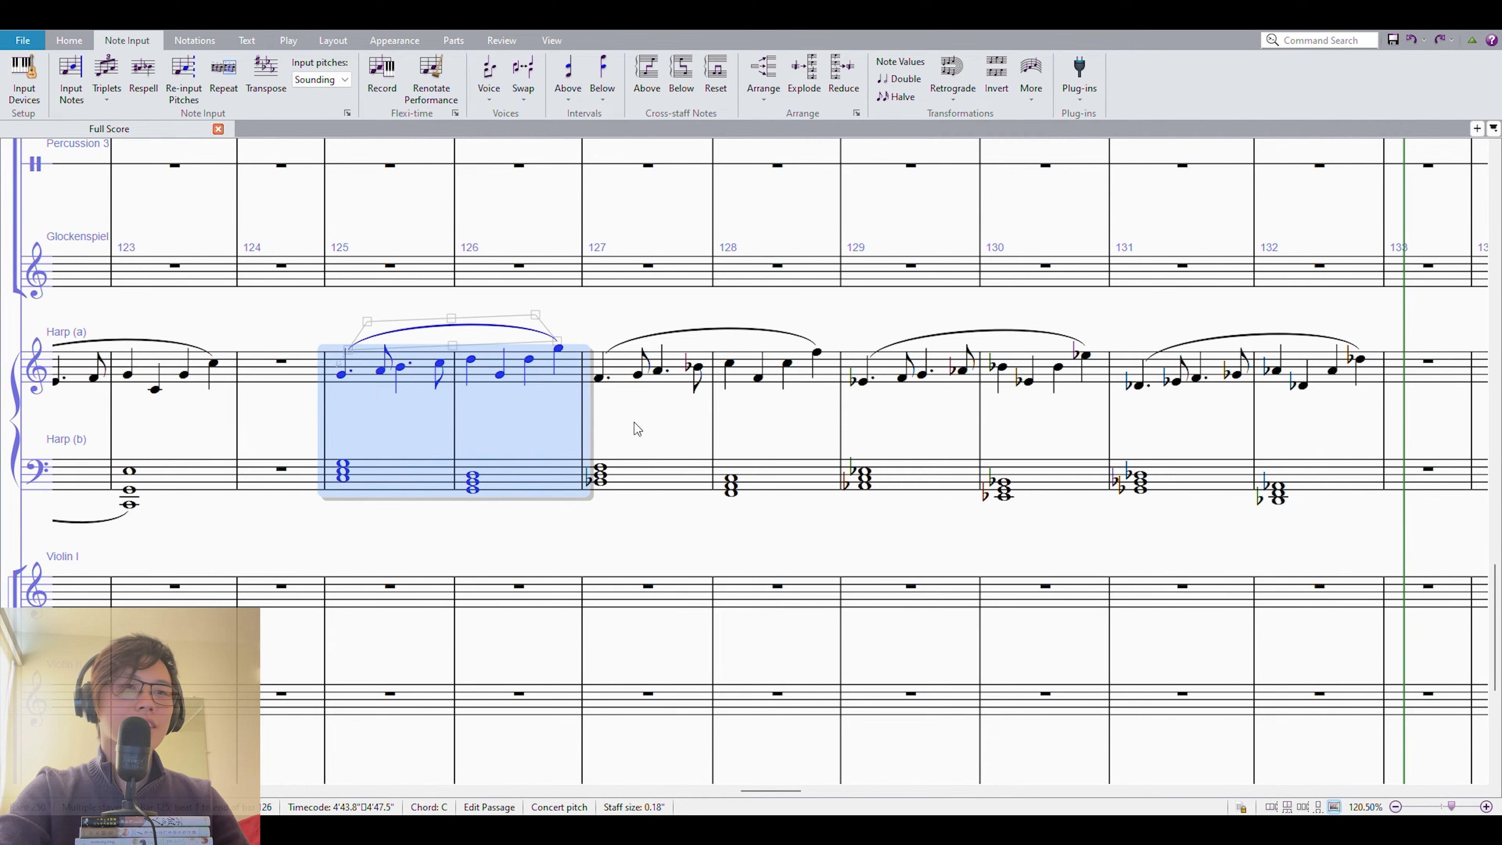
pyautogui.moveTo(646, 415); pyautogui.dragTo(714, 428)
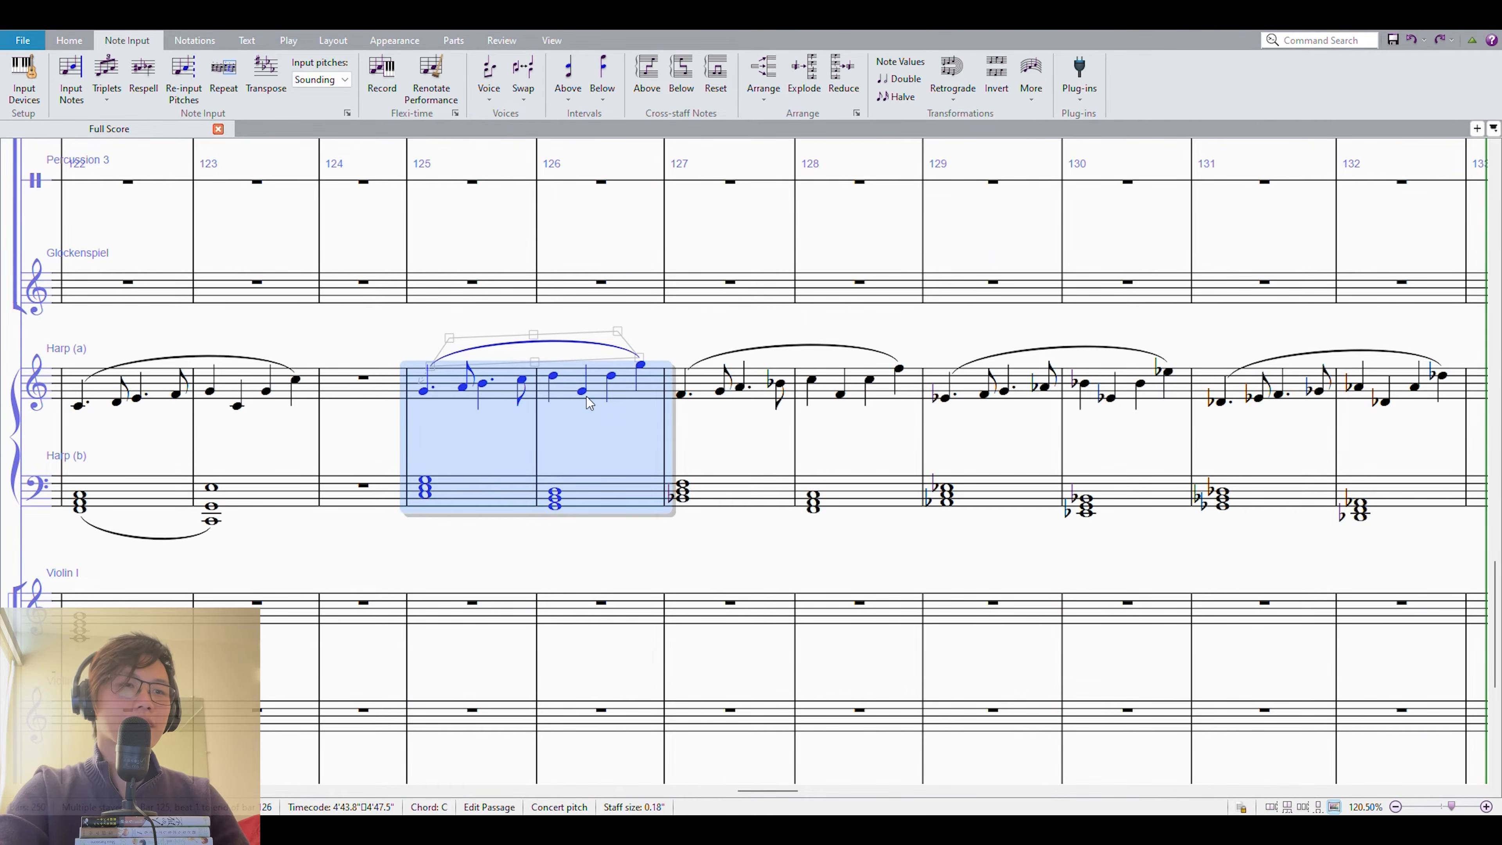
pyautogui.press('space')
pyautogui.moveTo(735, 452); pyautogui.dragTo(616, 433)
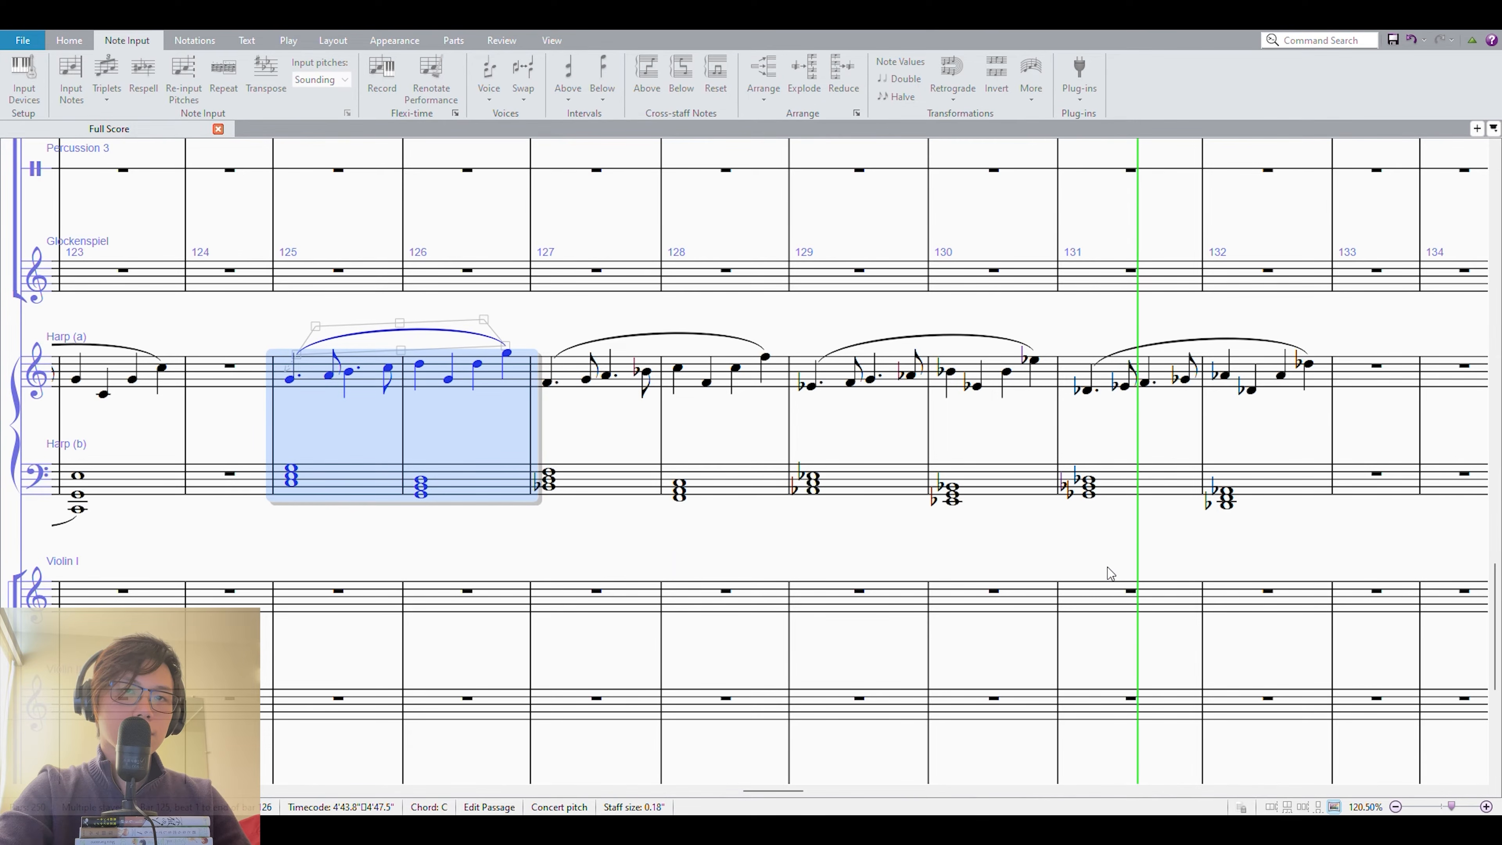
pyautogui.press('Escape')
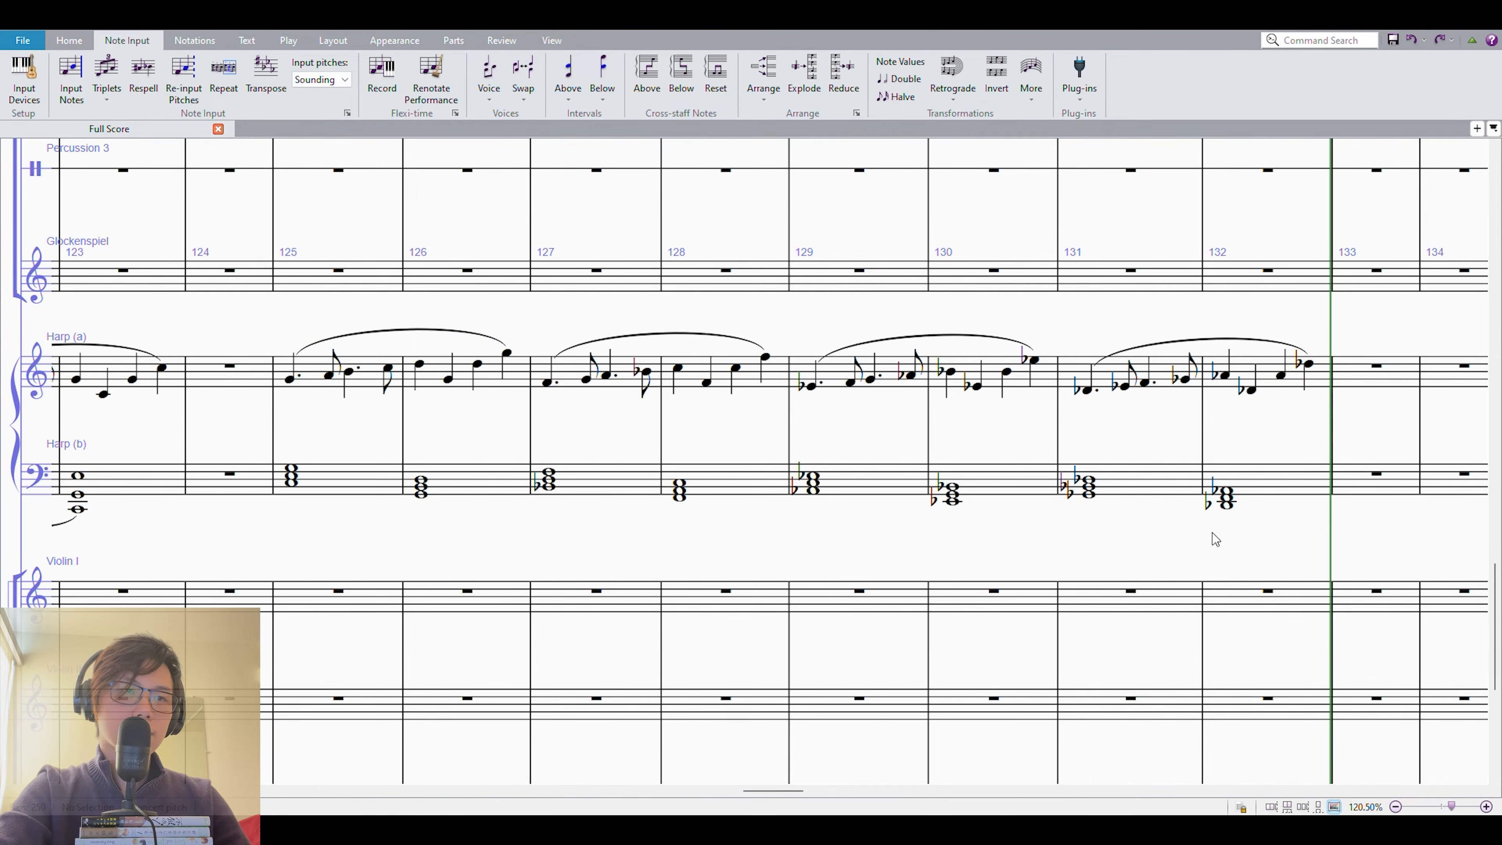
# Examine the lower-staff harp chords from measure 125 to measure 130 one by one.
pyautogui.click(373, 481)
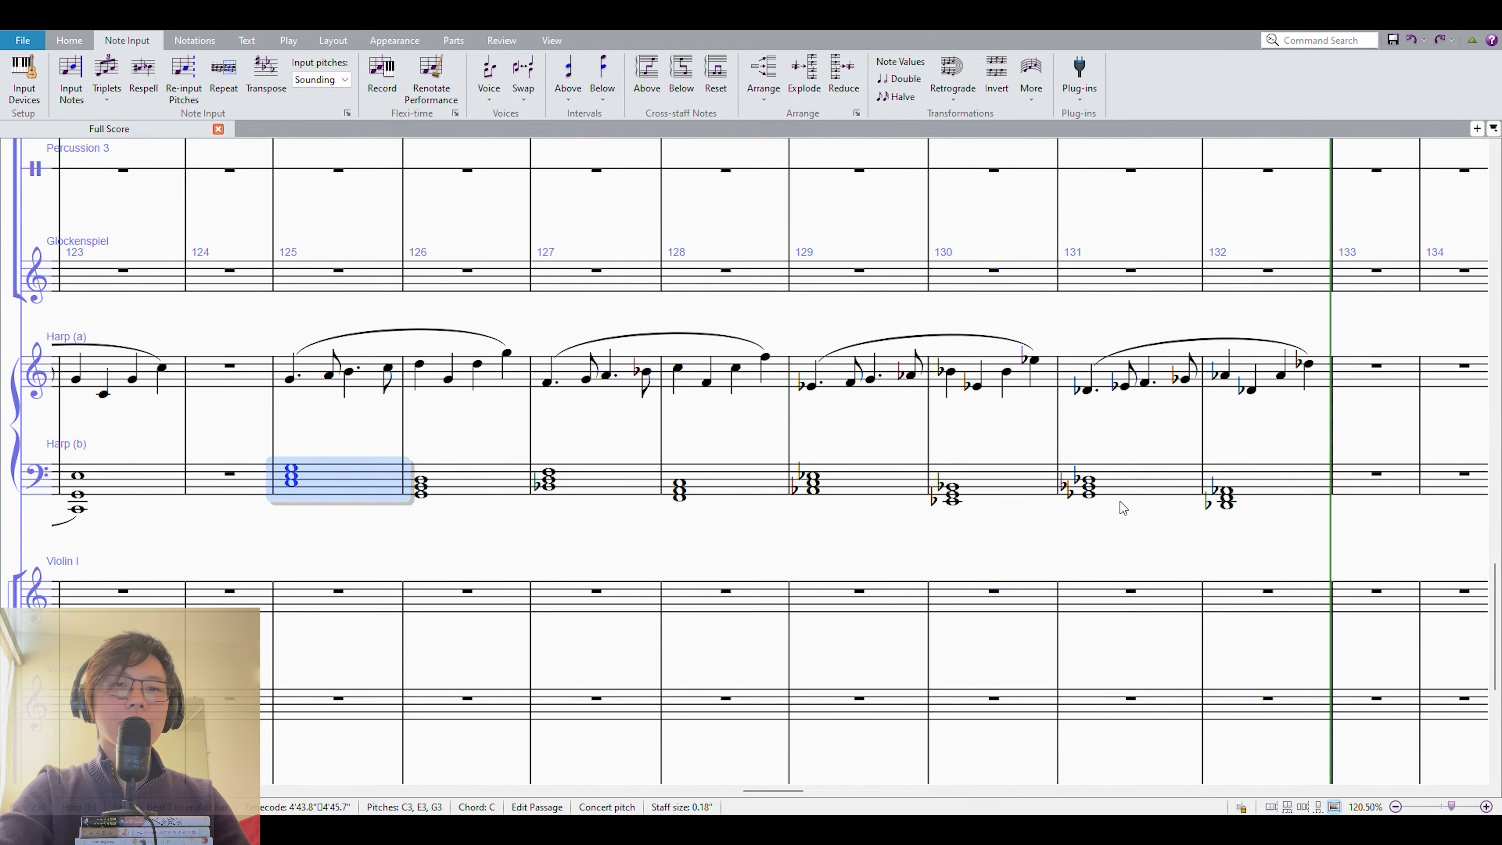
pyautogui.keyDown('shift'); pyautogui.click(1290, 486); pyautogui.keyUp('shift')
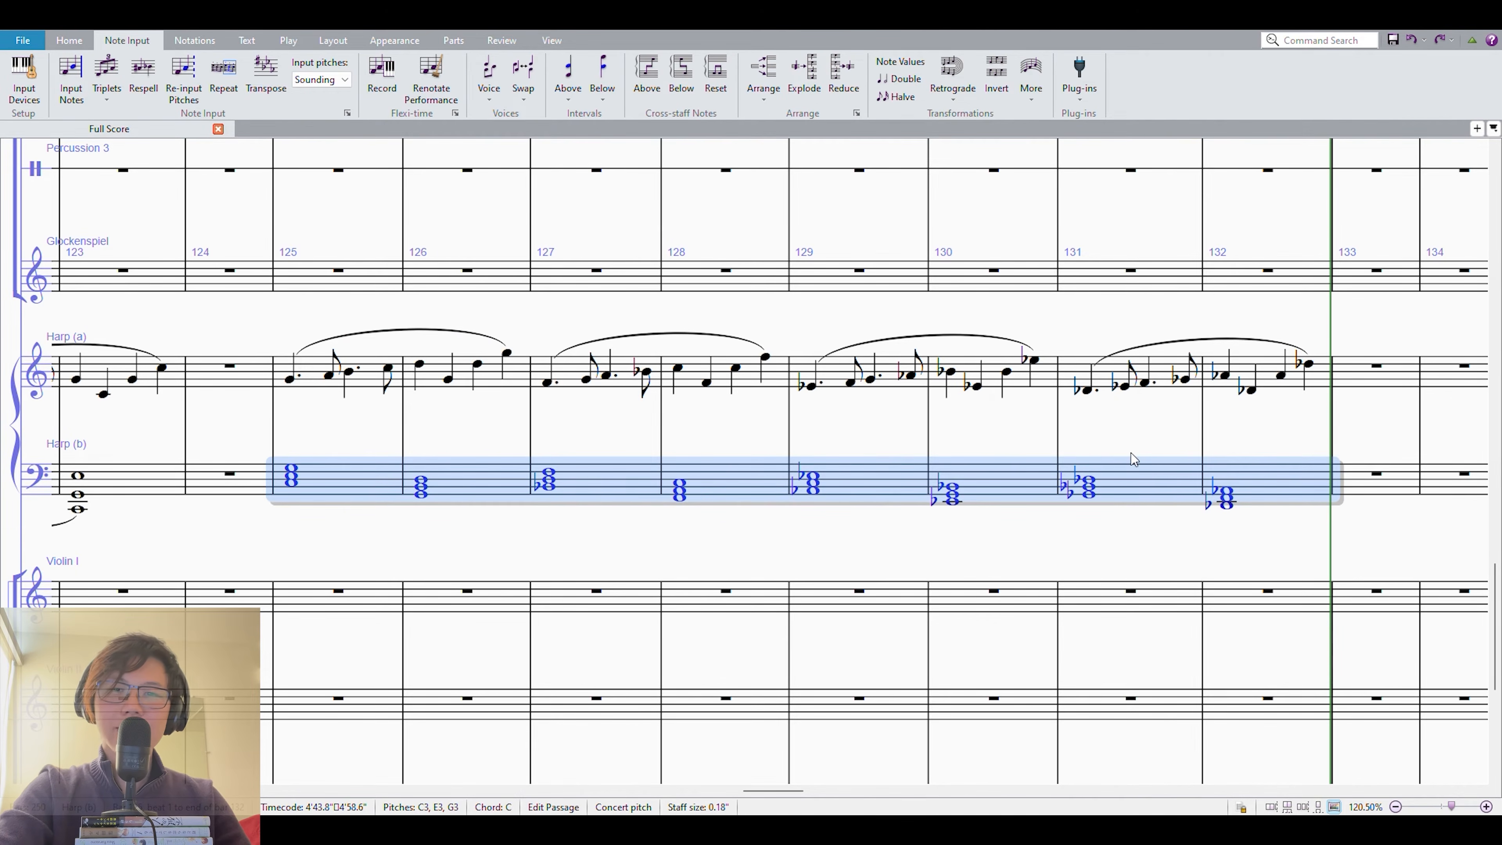
pyautogui.press('Escape')
pyautogui.click(480, 481)
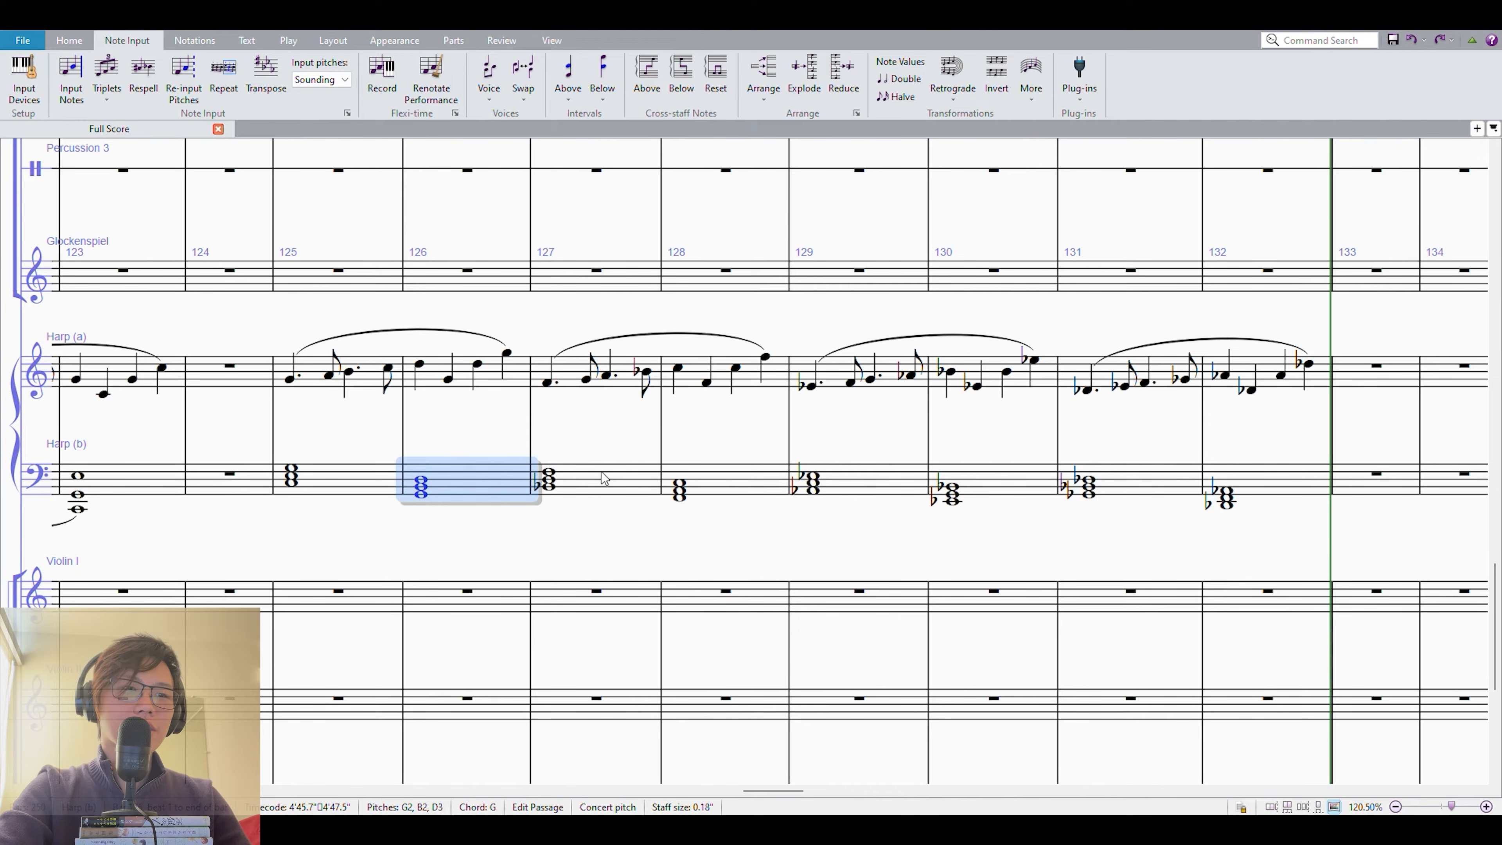
pyautogui.click(602, 474)
pyautogui.click(733, 485)
pyautogui.click(592, 490)
pyautogui.click(707, 480)
pyautogui.click(860, 490)
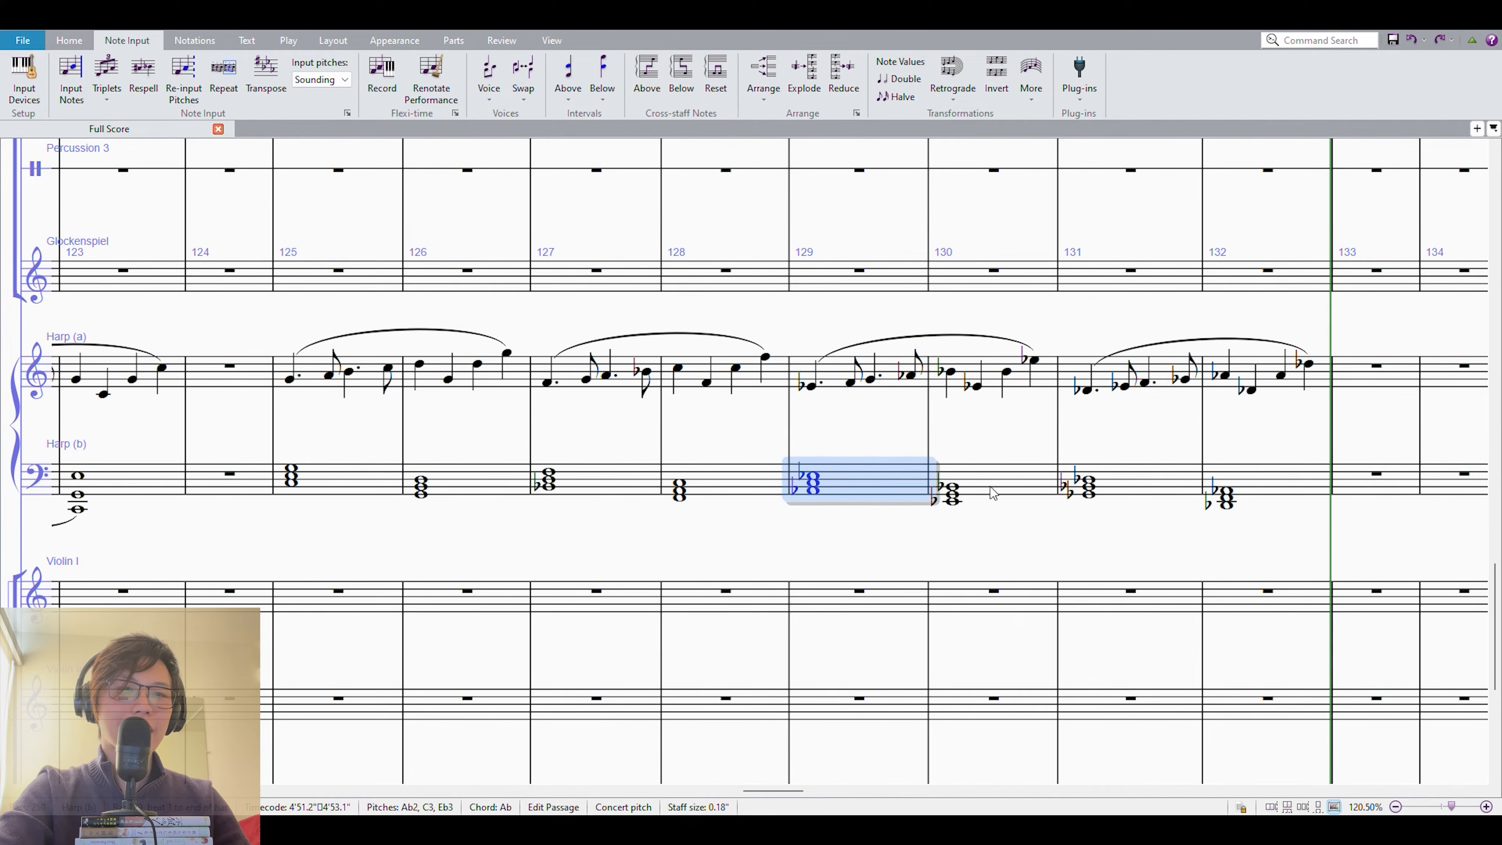
pyautogui.click(1029, 498)
pyautogui.press('Escape')
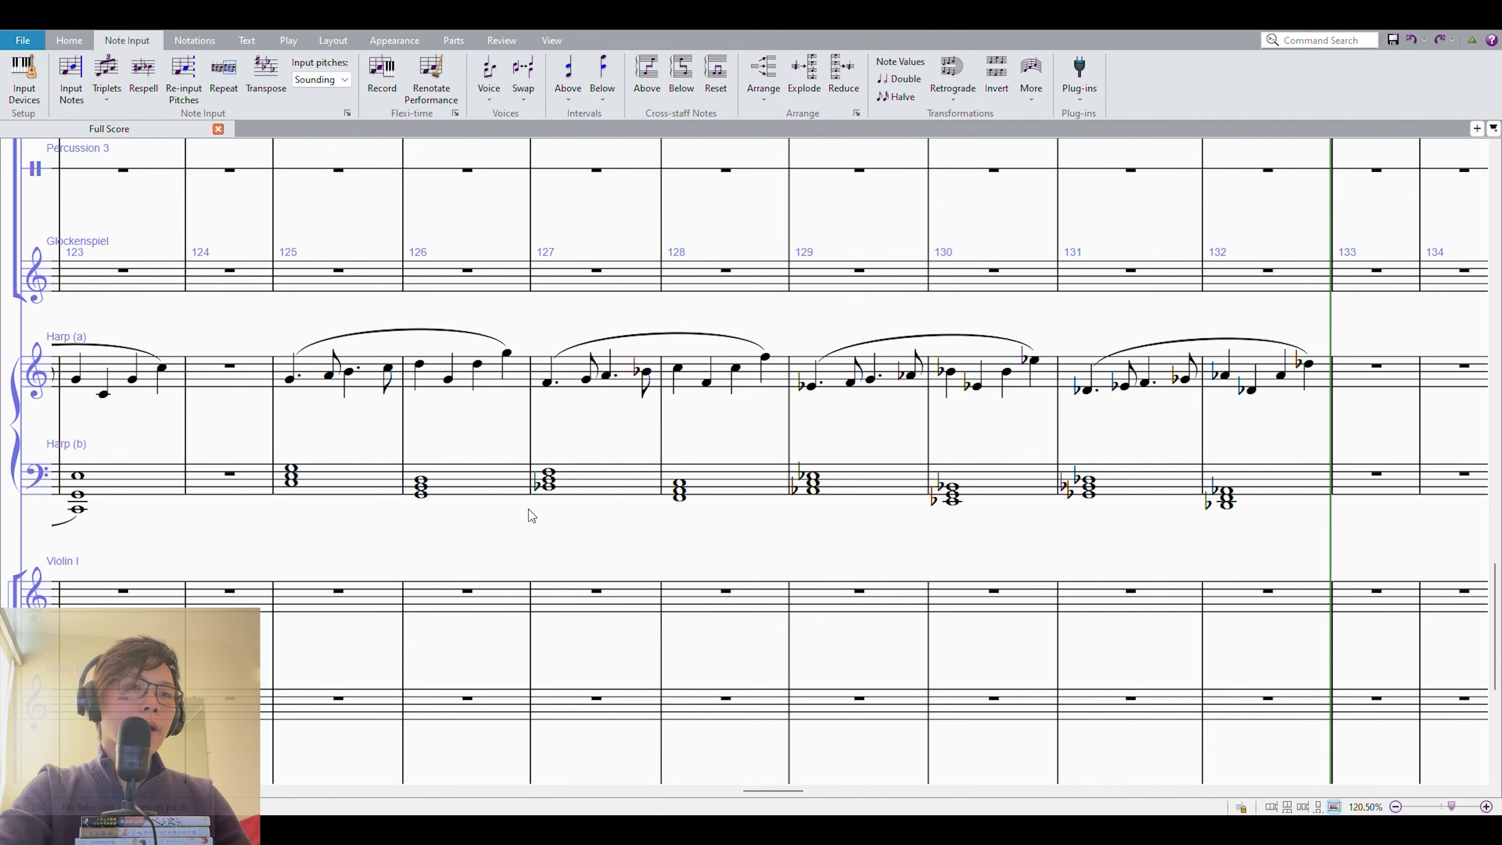
# Compare the harp chords of measures 125 and 126, and inspect both harp staves measure by measure from 127 to 132.
pyautogui.click(360, 476)
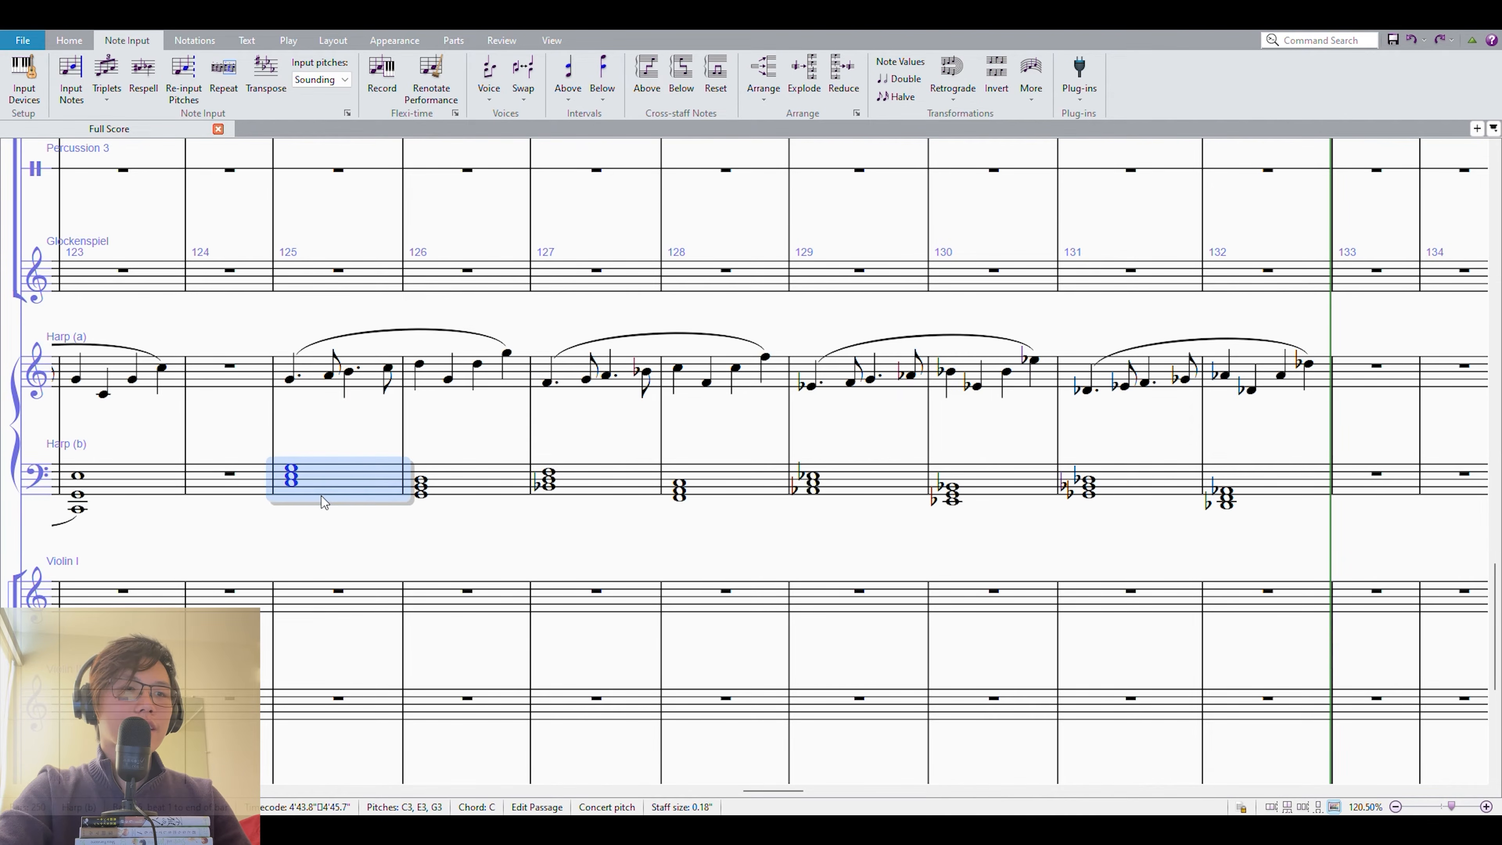
pyautogui.click(461, 484)
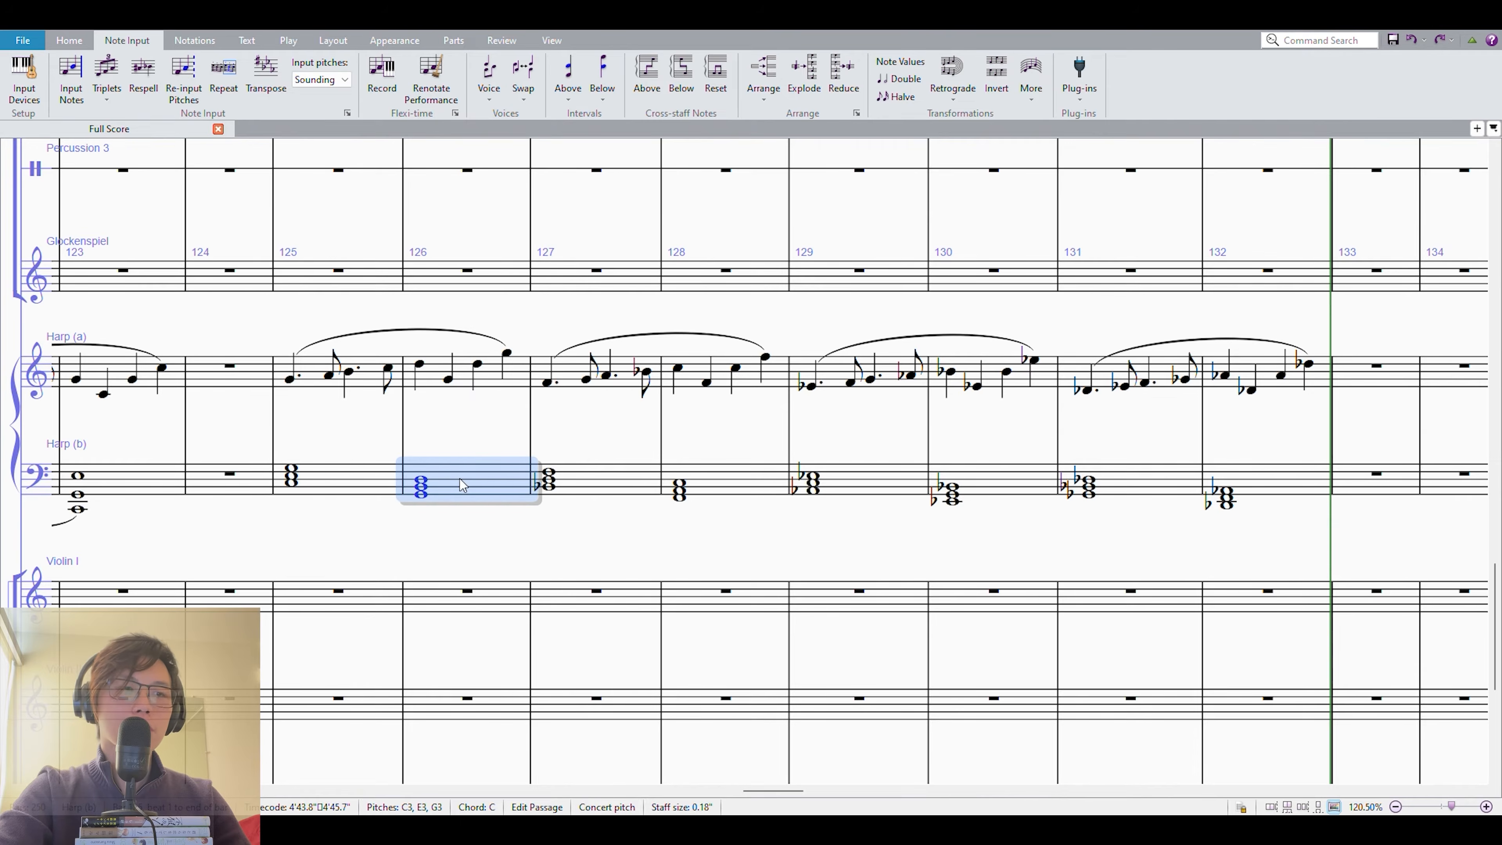
pyautogui.click(331, 472)
pyautogui.click(463, 478)
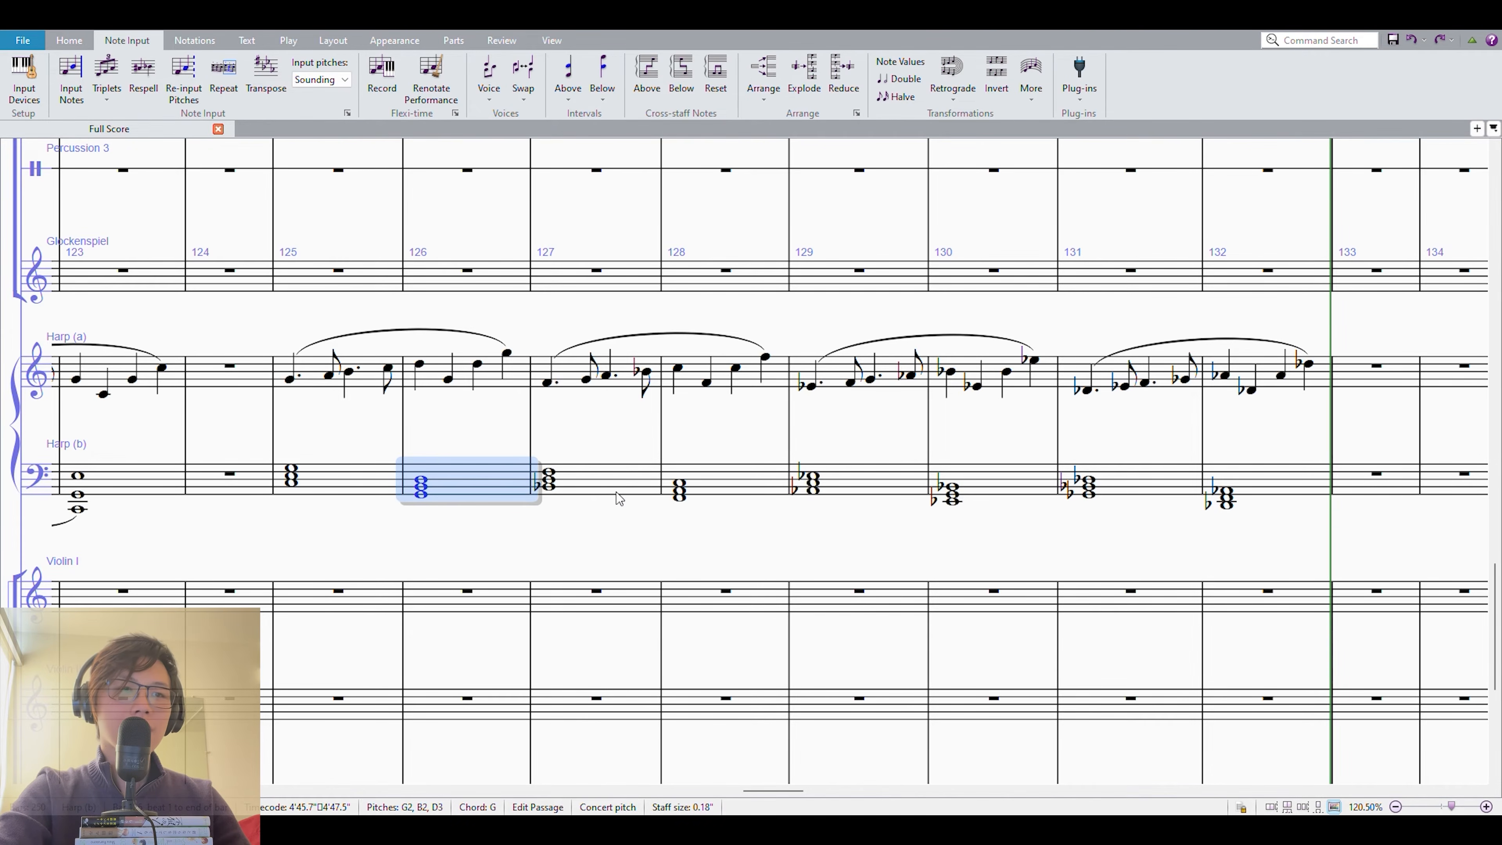
pyautogui.click(594, 481)
pyautogui.hotkey('shift', 'Up')
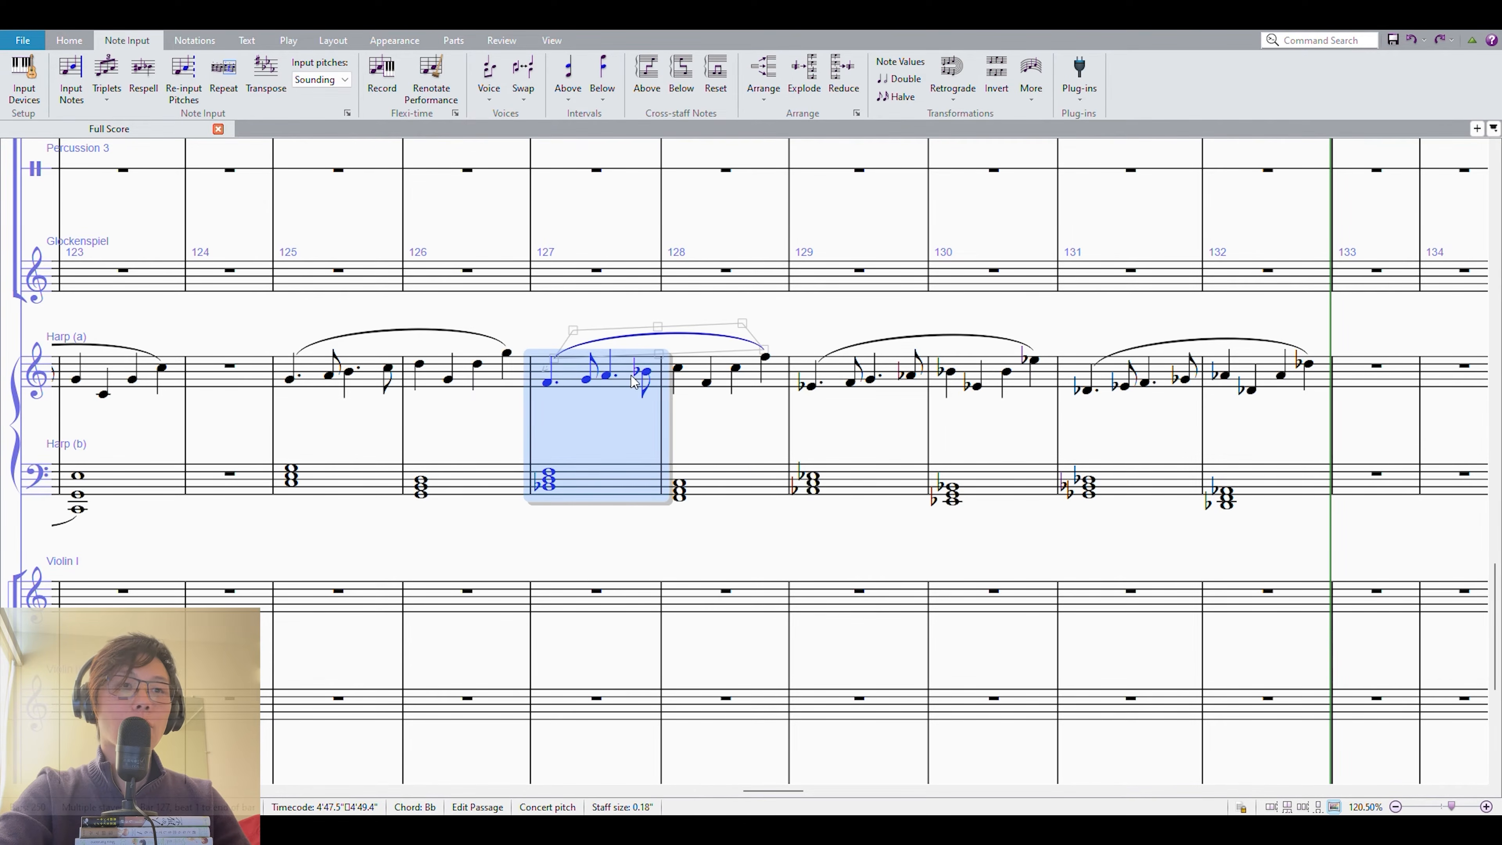
pyautogui.click(736, 493)
pyautogui.hotkey('shift', 'Up')
pyautogui.click(855, 480)
pyautogui.hotkey('shift', 'Up')
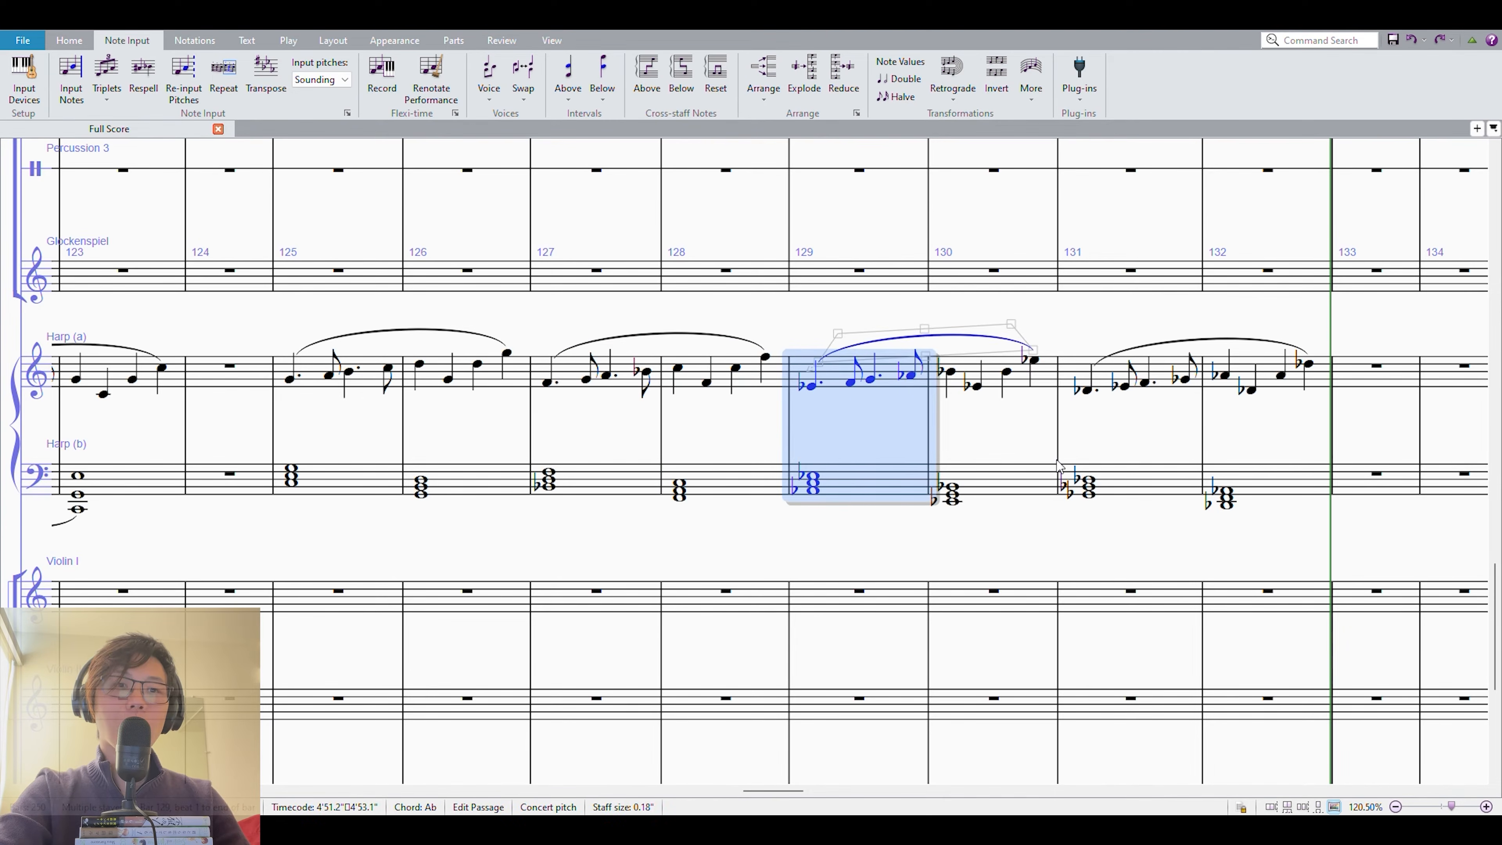
pyautogui.click(952, 485)
pyautogui.hotkey('shift', 'Up')
pyautogui.click(1130, 490)
pyautogui.hotkey('shift', 'Up')
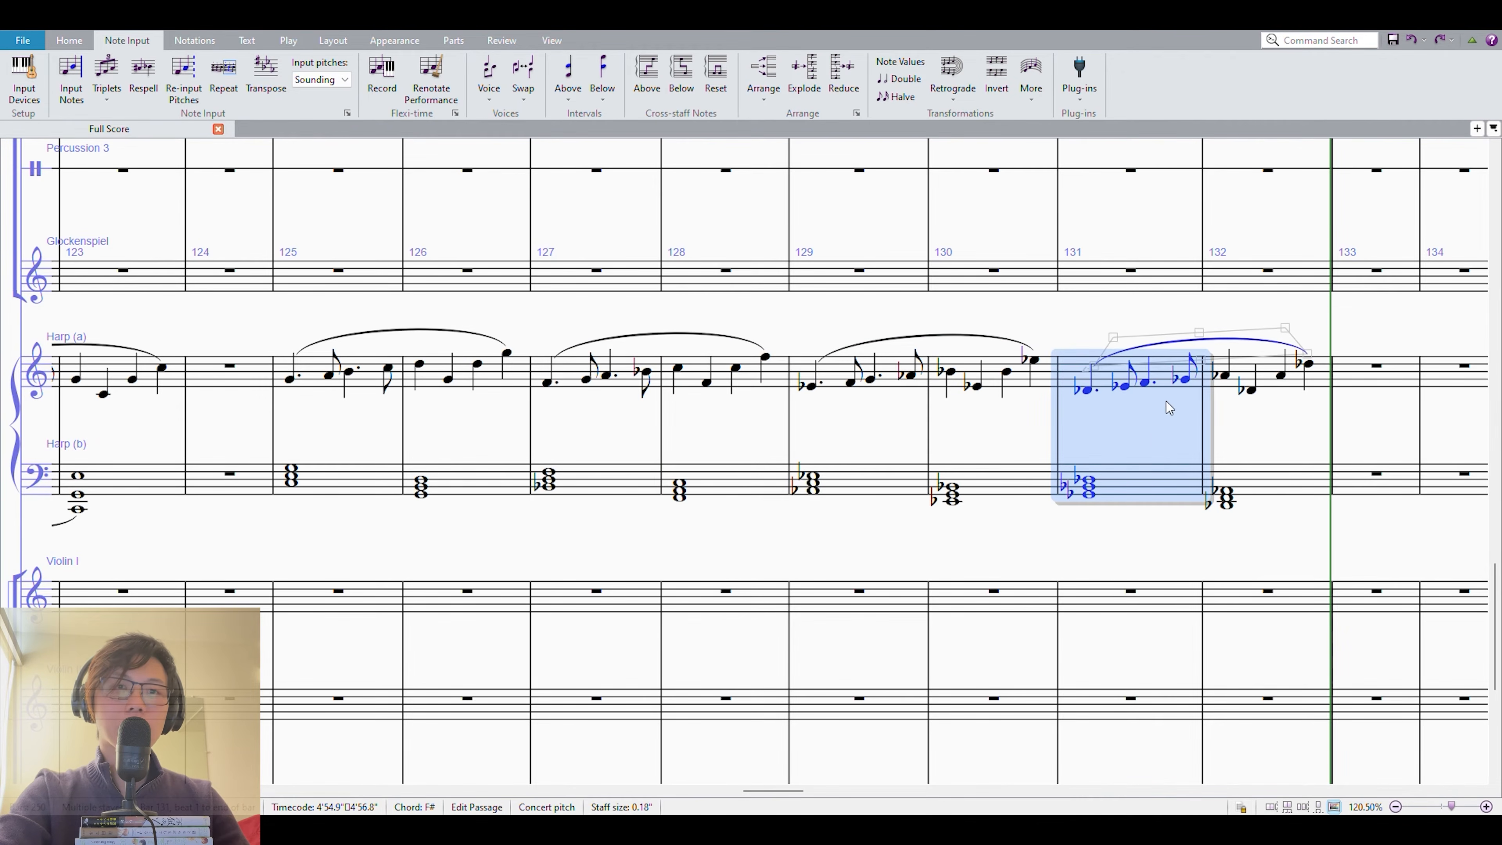
pyautogui.click(1241, 486)
pyautogui.hotkey('shift', 'Up')
pyautogui.click(1091, 313)
# Enter a slurred G–A–B–C melody in alternating dotted quarters and eighths in measure 134 of the upper harp staff.
pyautogui.moveTo(368, 425); pyautogui.dragTo(509, 434)
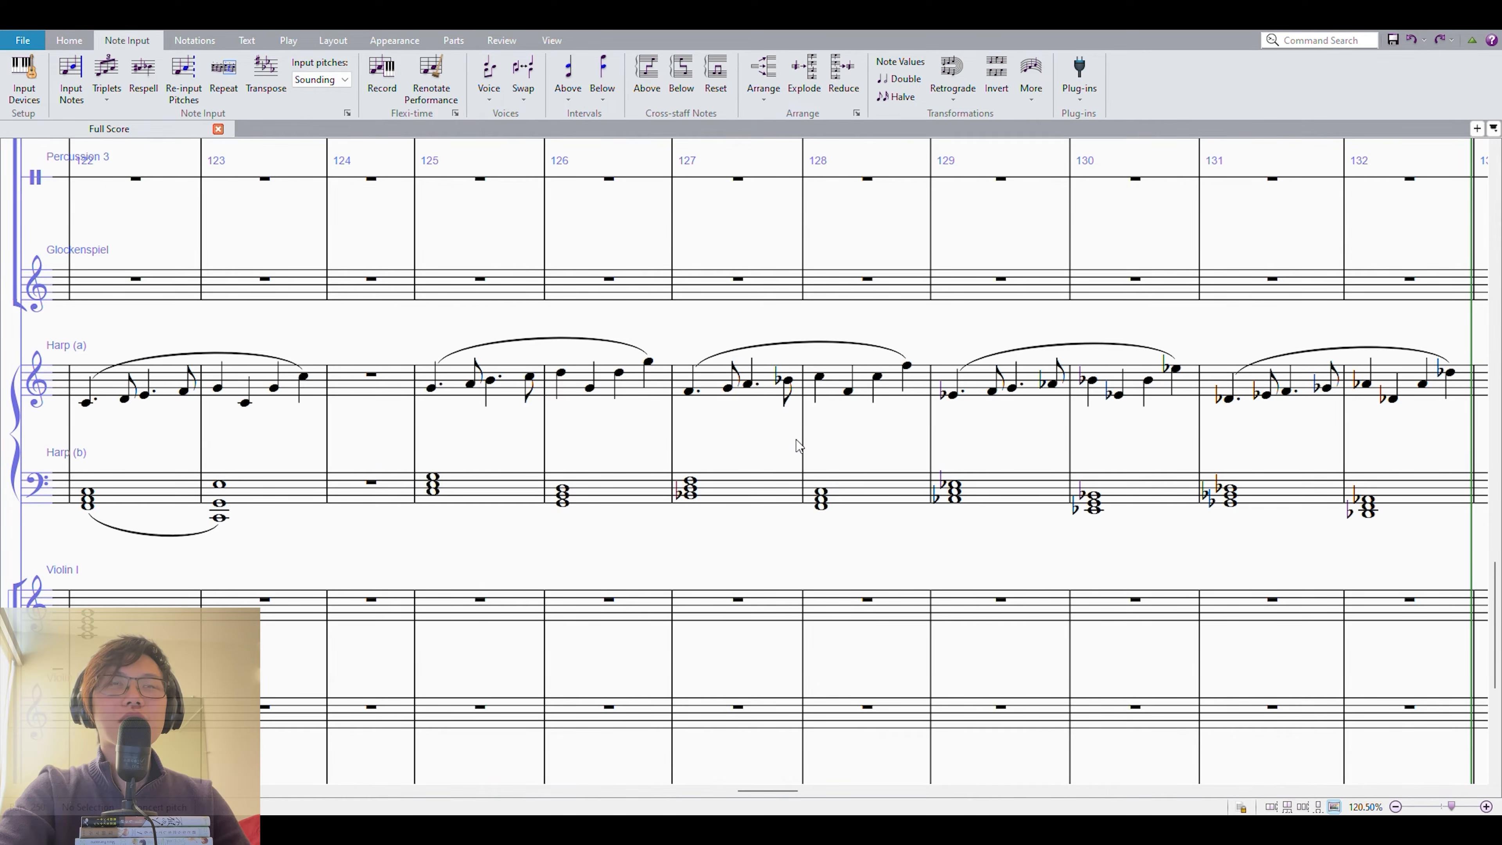
pyautogui.moveTo(797, 441); pyautogui.dragTo(590, 421)
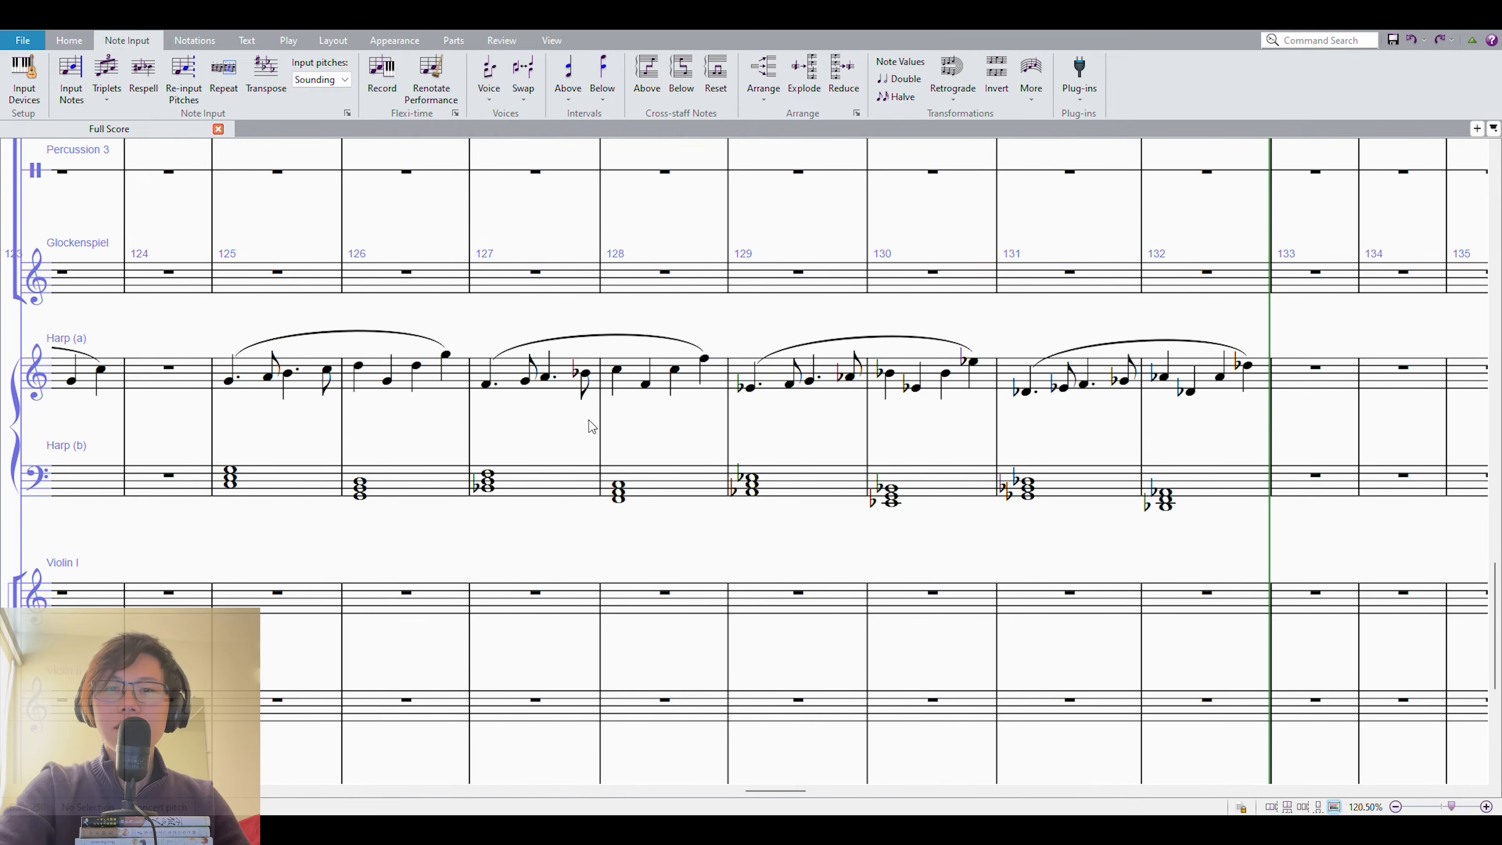
pyautogui.moveTo(1359, 538); pyautogui.dragTo(693, 577)
pyautogui.click(697, 427)
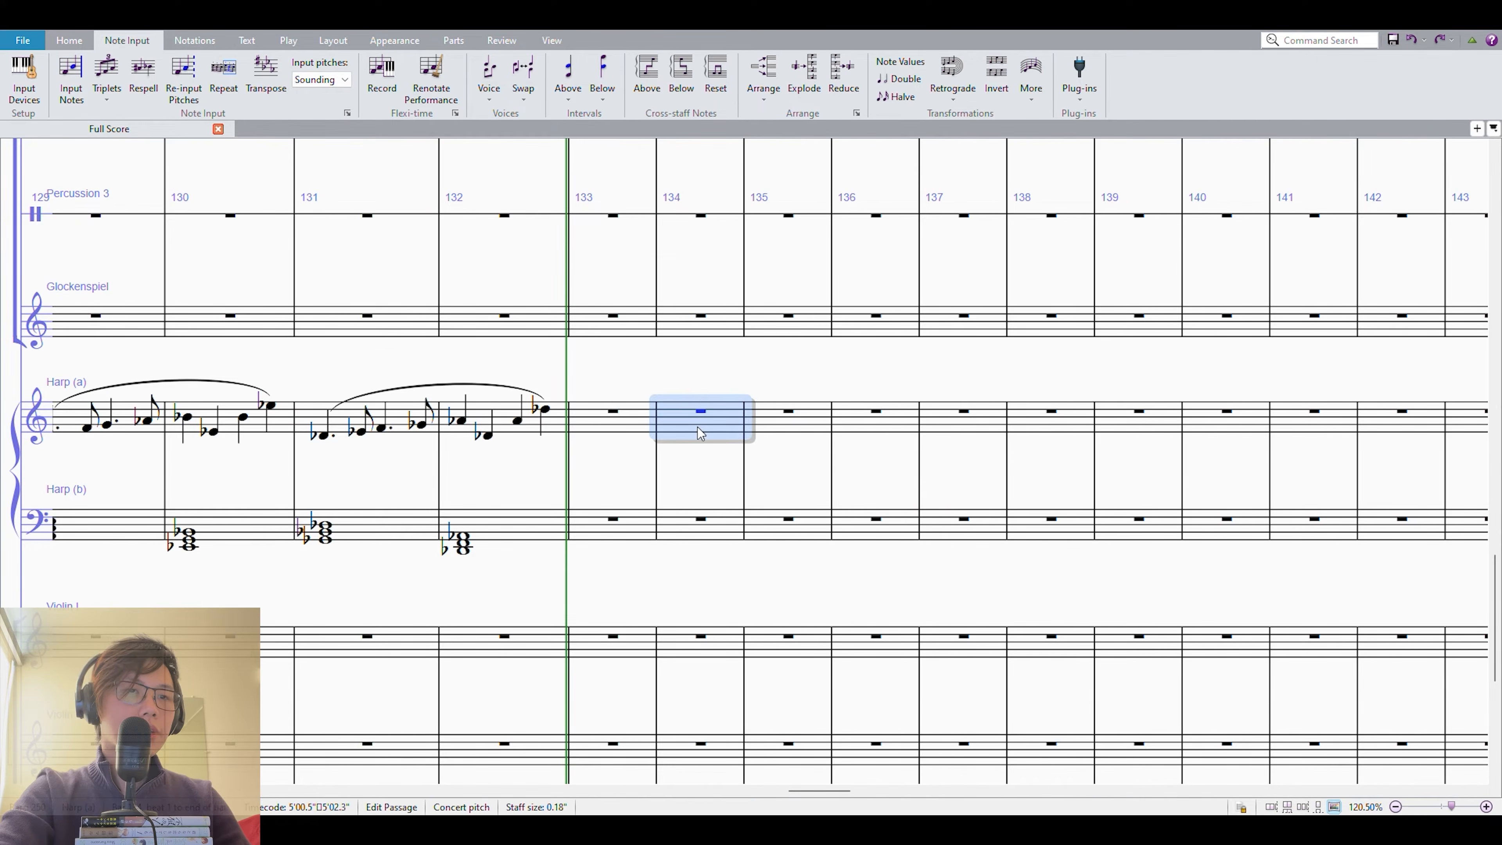
pyautogui.press('g')
pyautogui.press('.')
pyautogui.press('Right')
pyautogui.press('a')
pyautogui.press('b')
pyautogui.press('c')
pyautogui.press('c')
pyautogui.press('Left')
pyautogui.press('s')
pyautogui.click(872, 448)
pyautogui.press('Delete')
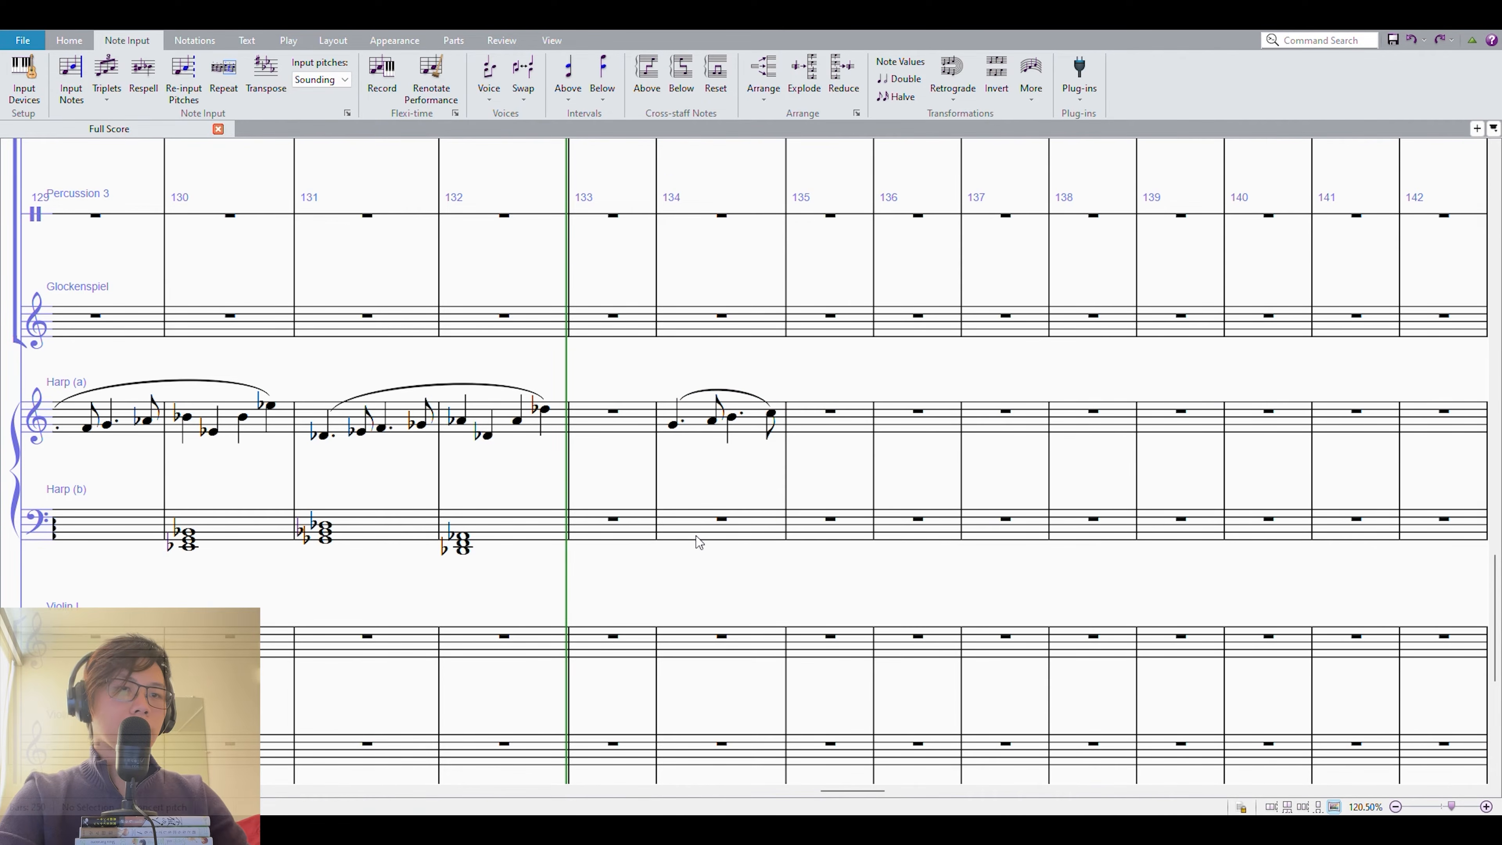
# Enter two half-note triads, C major and D minor, in measure 134 of the lower harp staff.
pyautogui.click(691, 504)
pyautogui.press('n')
pyautogui.press('7')
pyautogui.press('c')
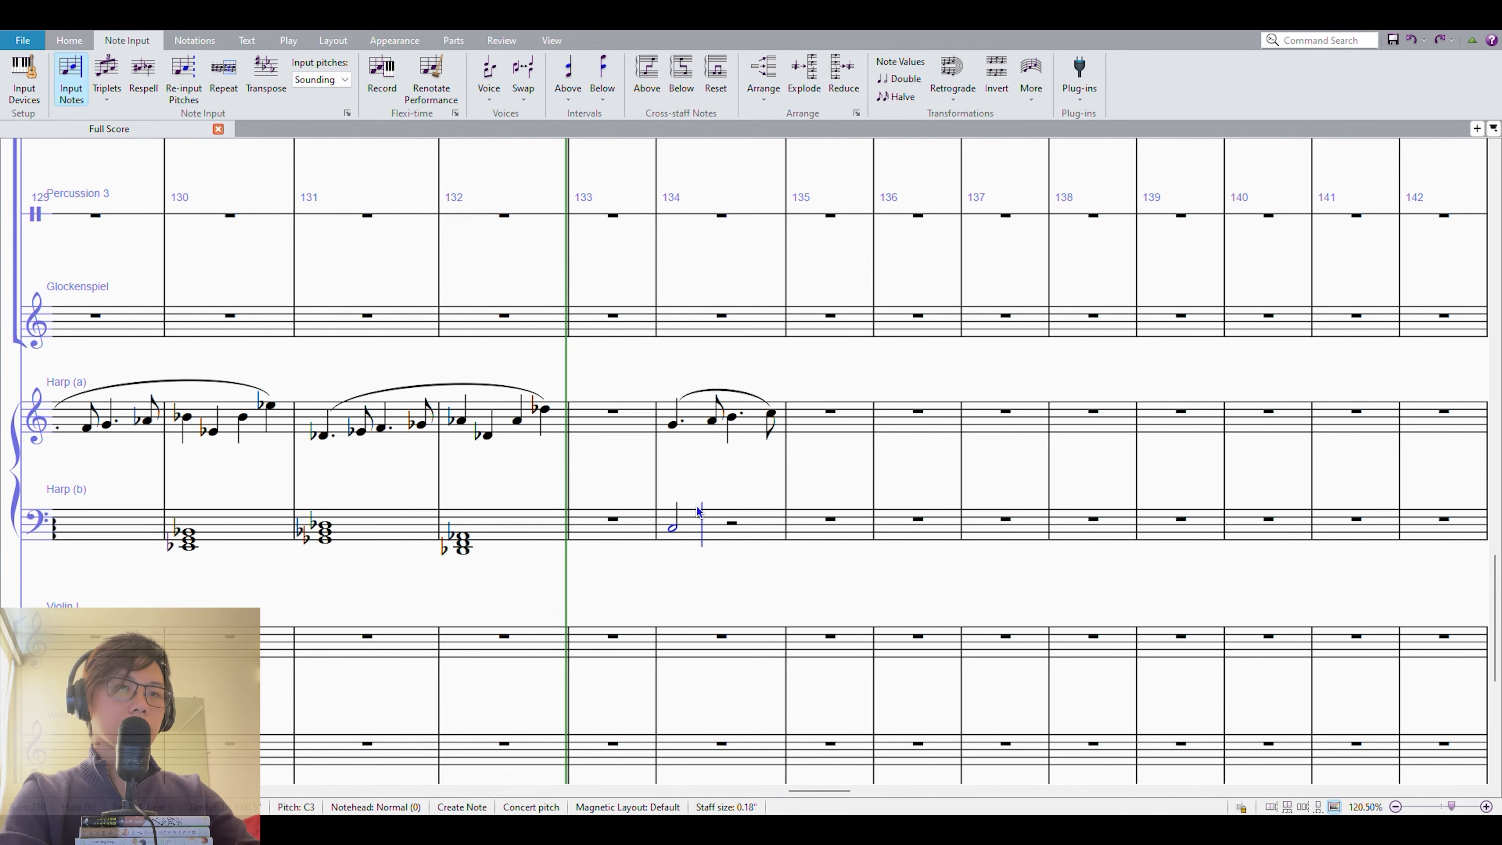
pyautogui.press('c')
pyautogui.press('Escape')
pyautogui.keyDown('shift'); pyautogui.click(687, 414); pyautogui.keyUp('shift')
pyautogui.press('Escape')
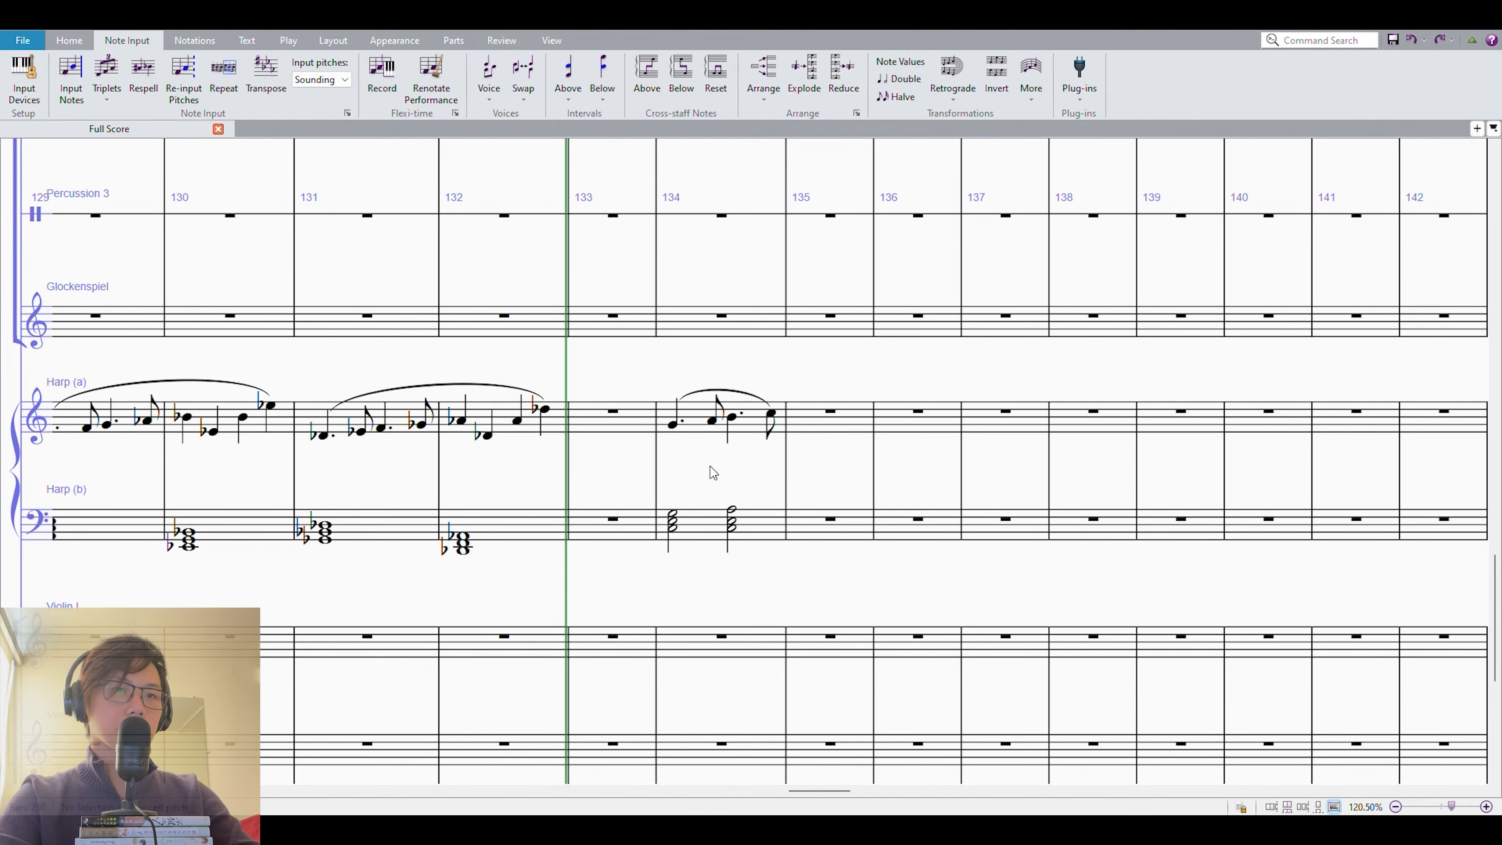
# Repeat both harp staves of measure 134 four times through measure 138, raising each copy one more diatonic step.
pyautogui.click(708, 424)
pyautogui.keyDown('shift'); pyautogui.click(698, 523); pyautogui.keyUp('shift')
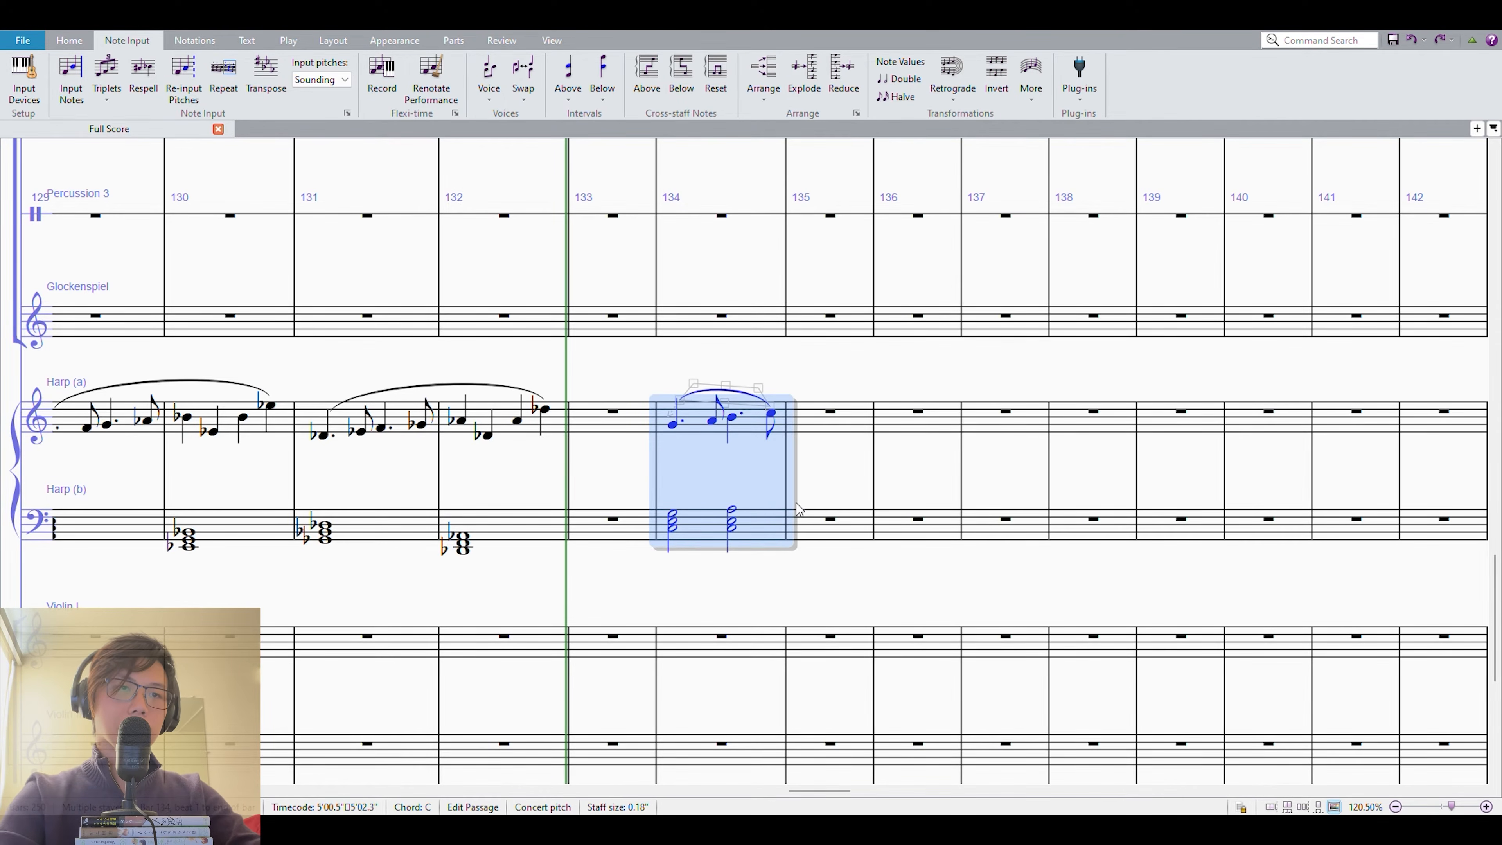
pyautogui.press('r')
pyautogui.press('Up')
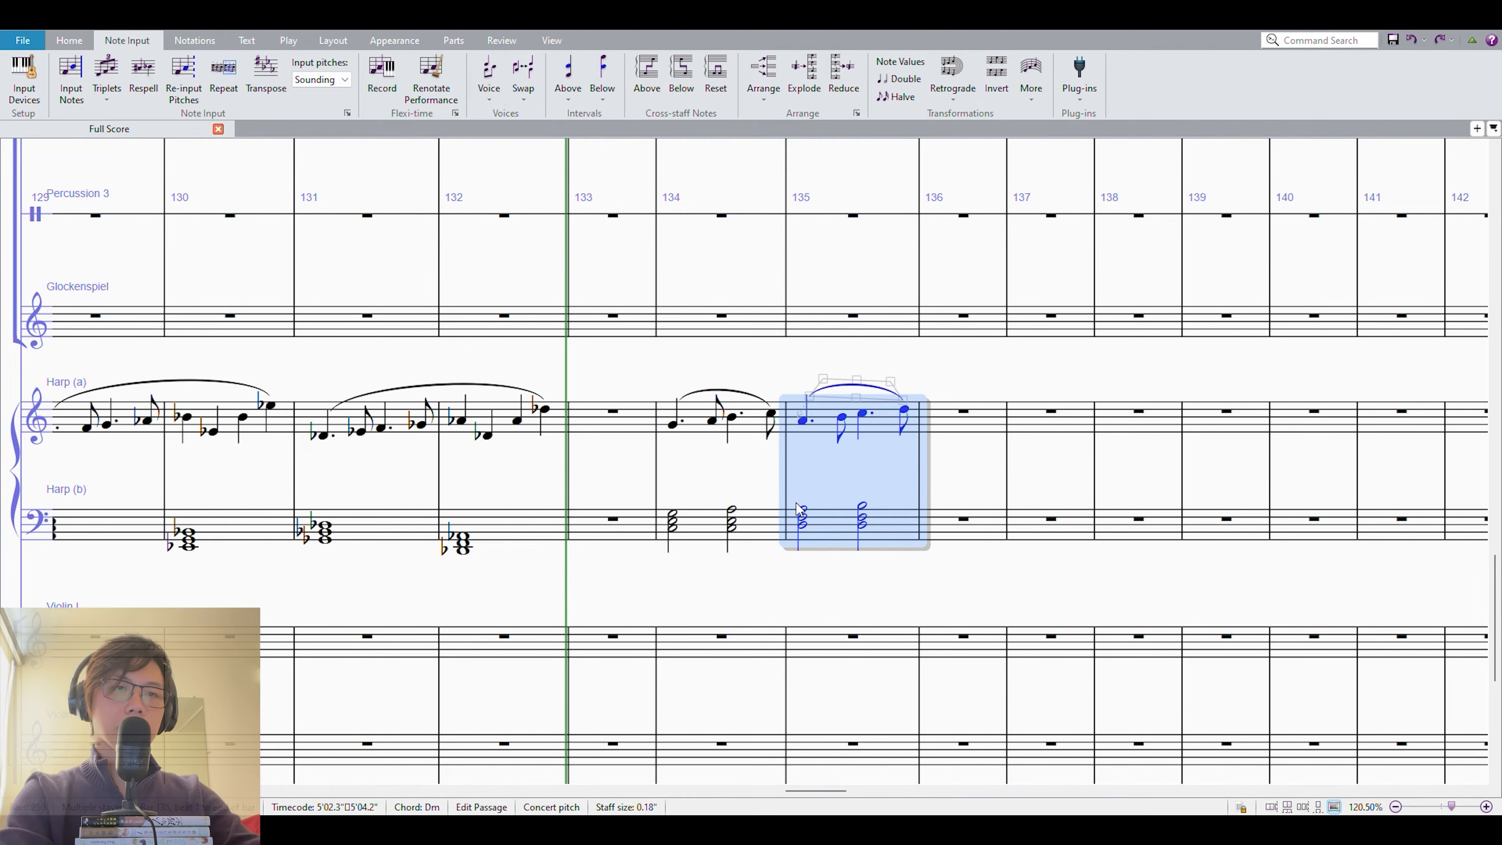
pyautogui.press('r')
pyautogui.press('Up')
pyautogui.press('r')
pyautogui.press('Up')
pyautogui.press('r')
pyautogui.press('Up')
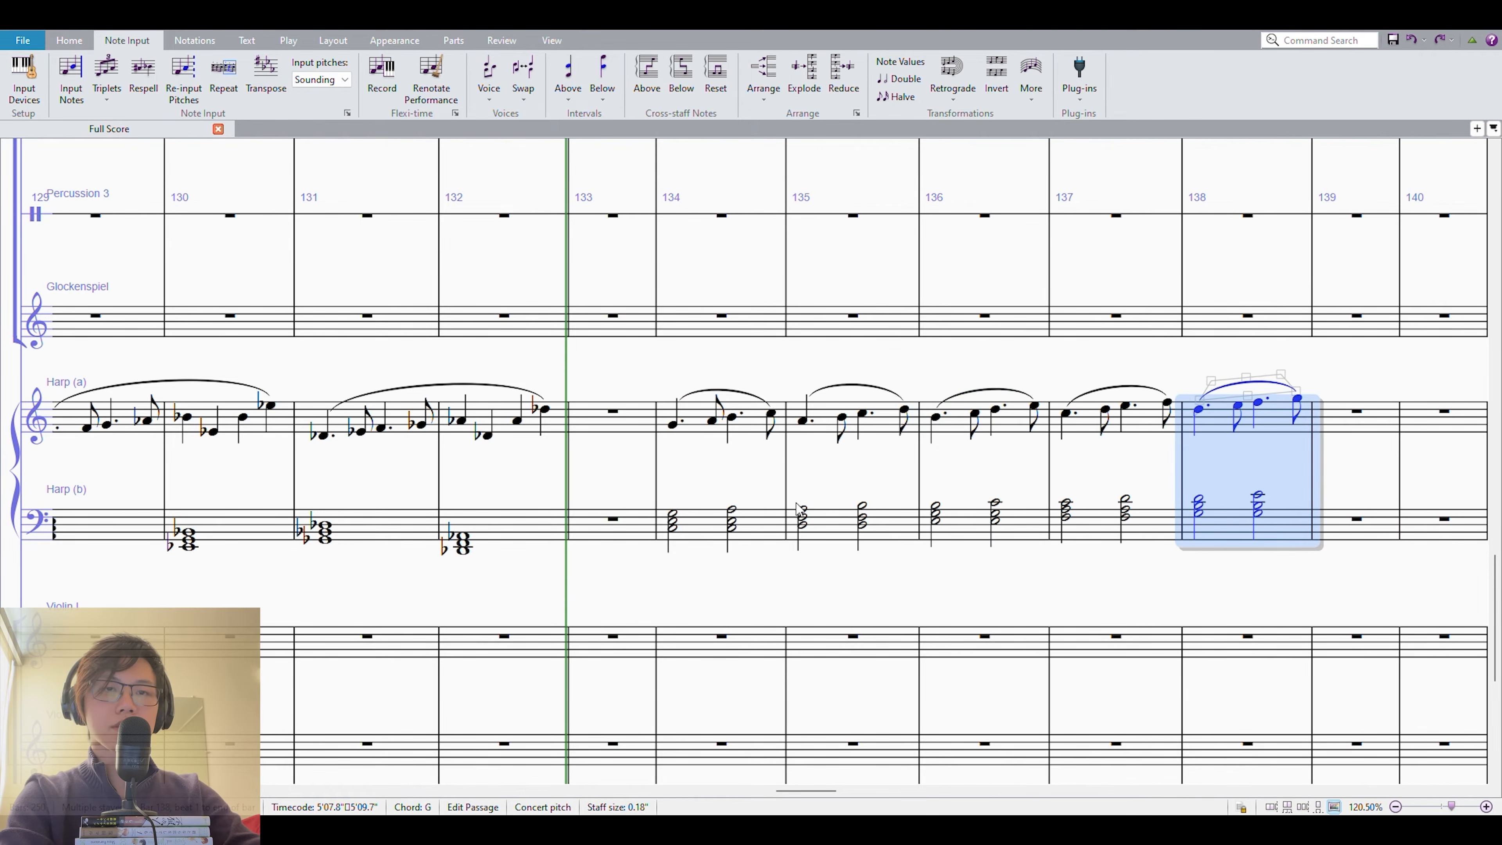
# Play back the rising harp sequence in measures 134–138 and review its lower-staff chords.
pyautogui.keyDown('shift'); pyautogui.click(681, 418); pyautogui.keyUp('shift')
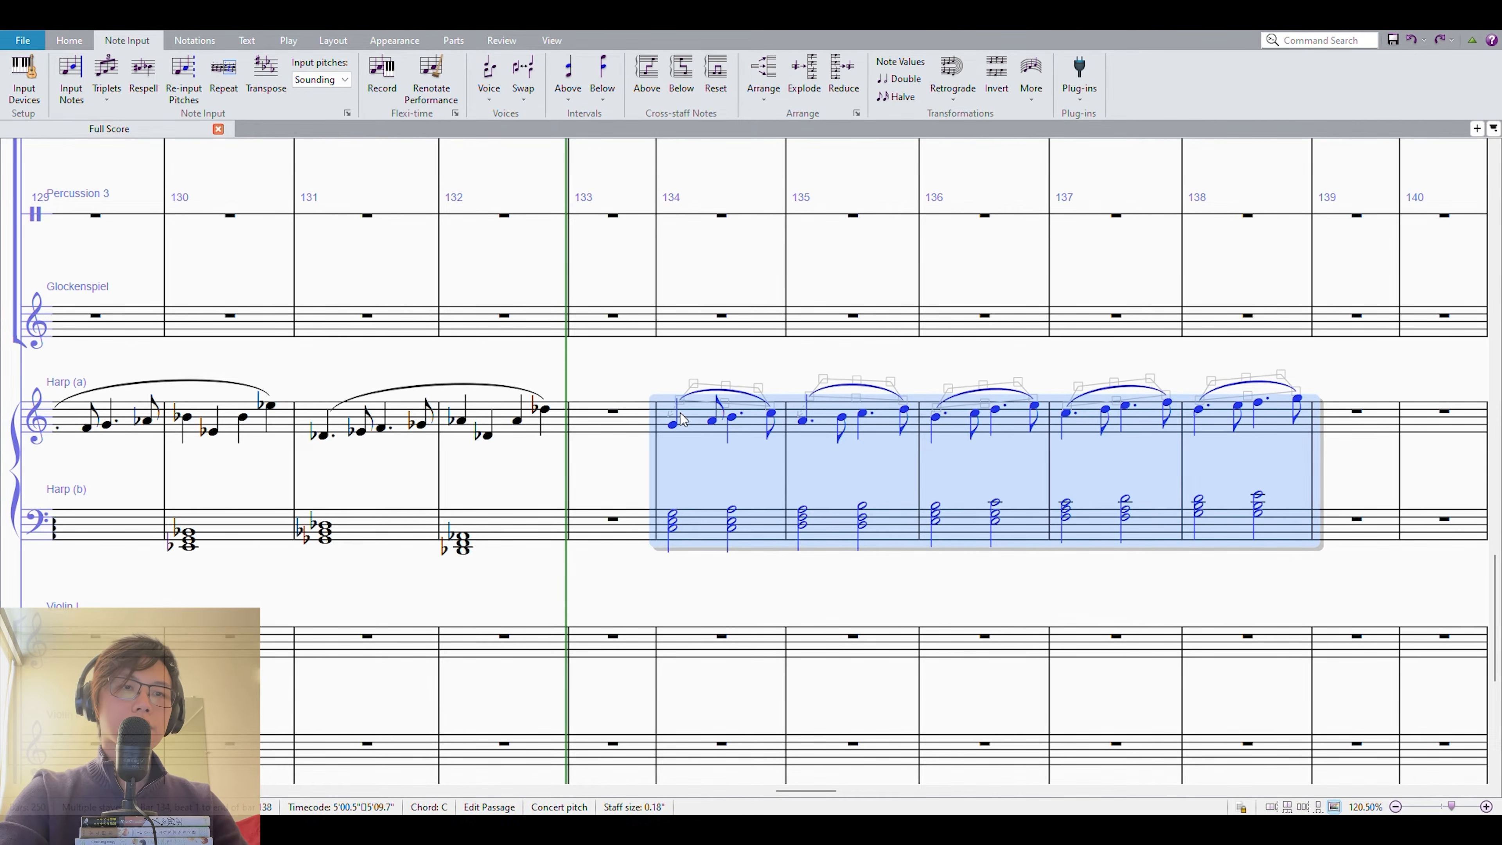
pyautogui.press('p')
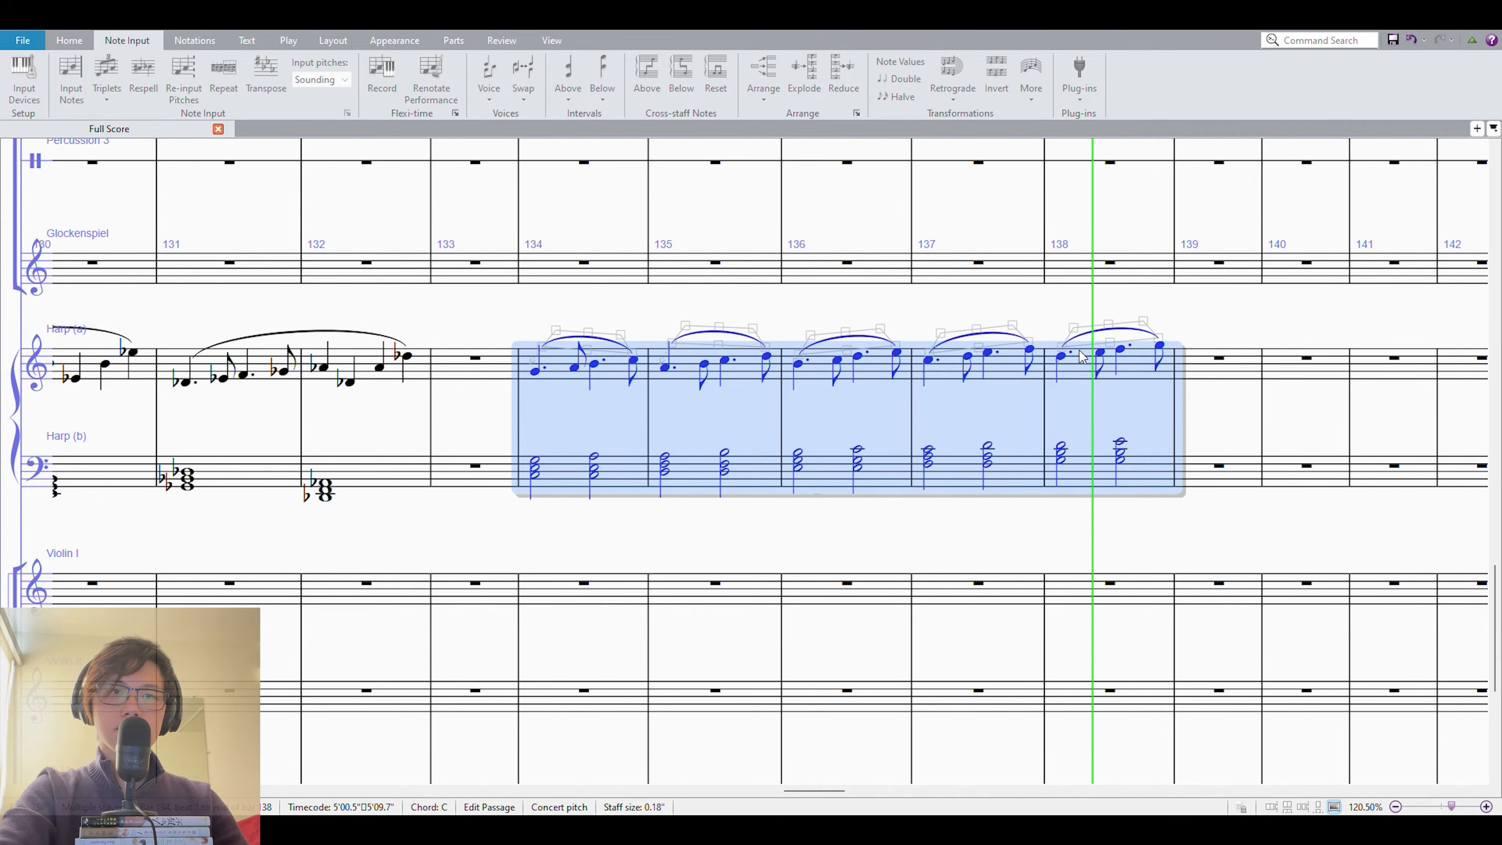
pyautogui.click(1201, 412)
pyautogui.moveTo(1202, 429); pyautogui.dragTo(958, 450)
pyautogui.click(368, 510)
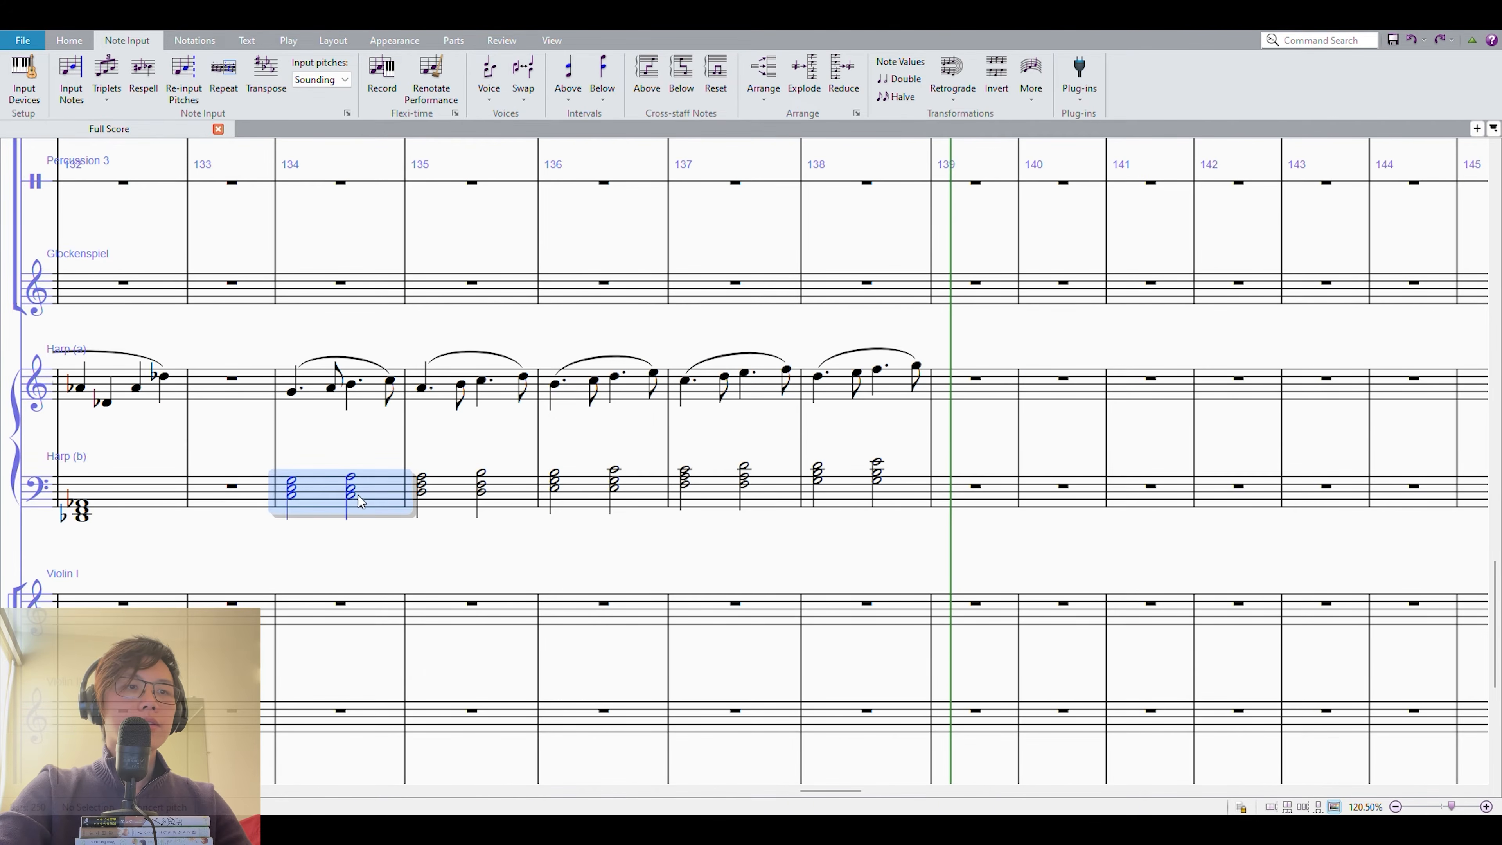
pyautogui.keyDown('shift'); pyautogui.click(677, 478); pyautogui.keyUp('shift')
pyautogui.click(845, 493)
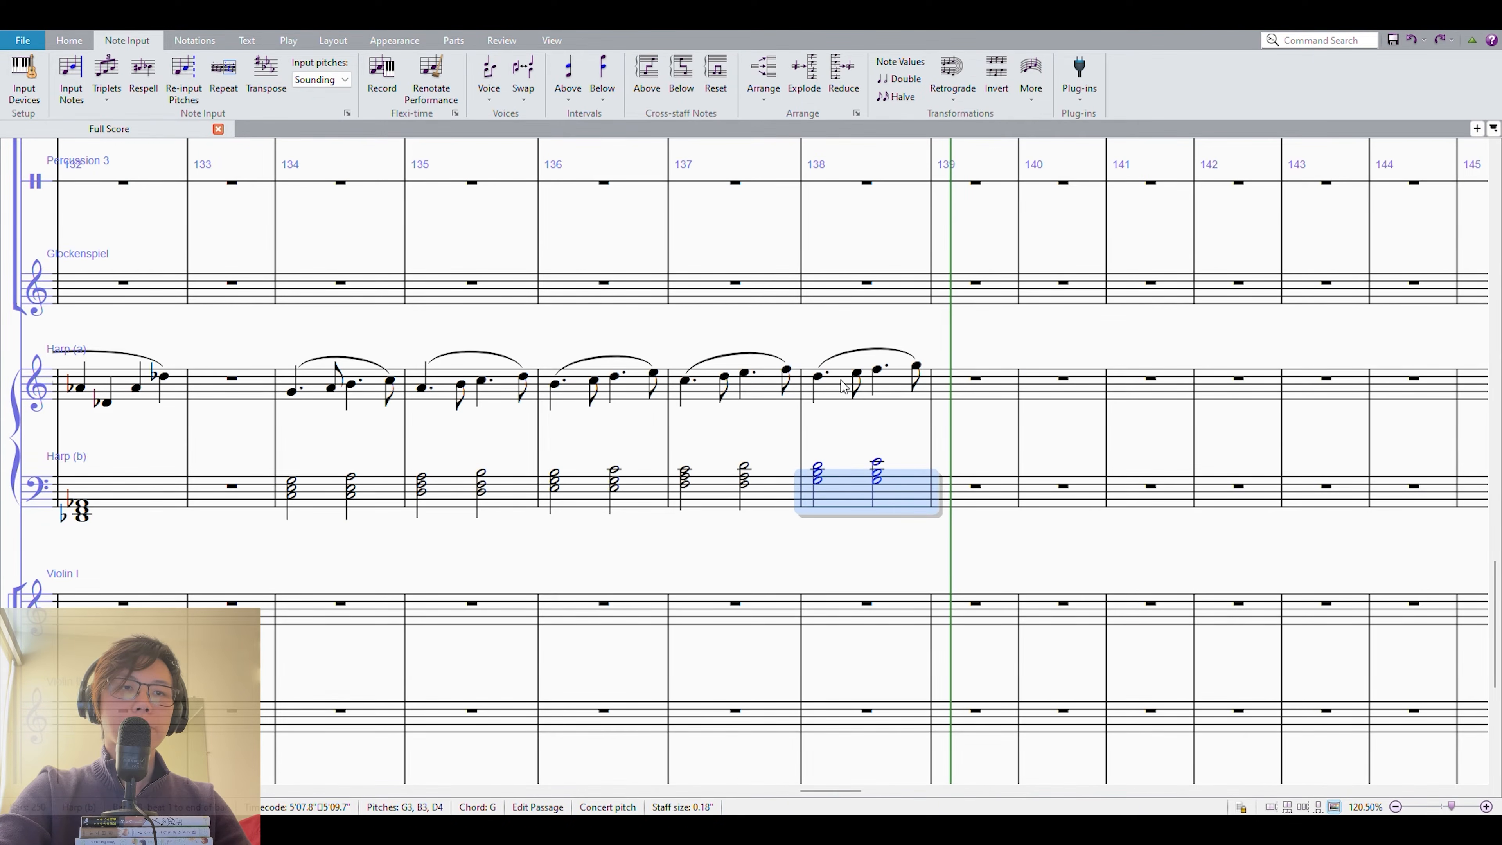
# Enter a whole-note G above the staff in measure 139 of the upper harp staff.
pyautogui.click(979, 391)
pyautogui.press('g')
pyautogui.press('KP_6')
pyautogui.press('Escape')
pyautogui.press('Escape')
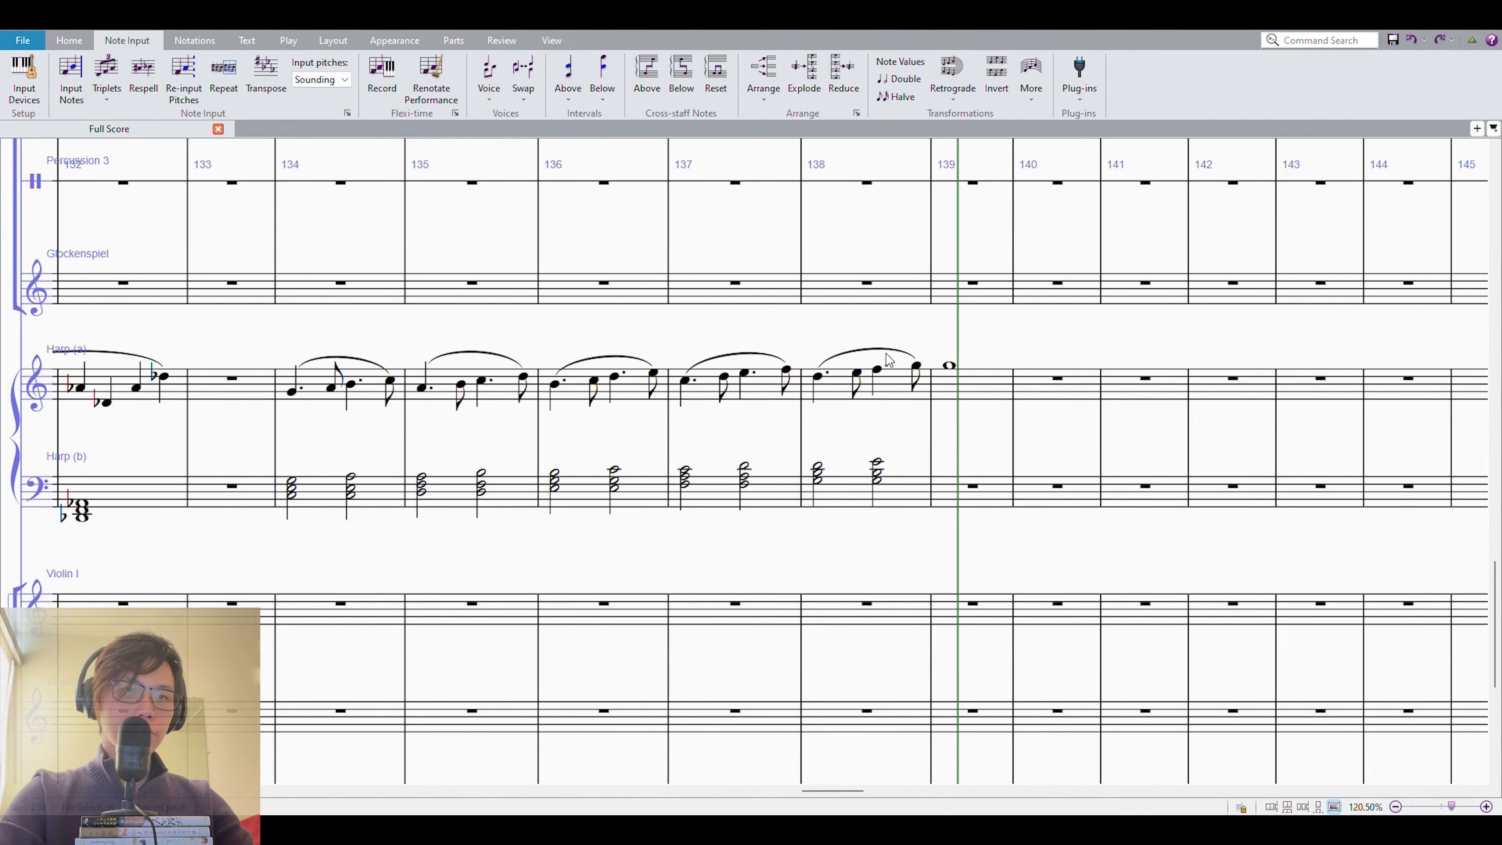
# Replace the slur over measure 138 of the upper harp staff with one extending to the whole note in measure 139.
pyautogui.click(886, 350)
pyautogui.press('Delete')
pyautogui.click(894, 387)
pyautogui.keyDown('shift'); pyautogui.click(955, 377); pyautogui.keyUp('shift')
pyautogui.press('s')
# Replace measure 138's lower-staff chords with whole notes F, B-flat and D, and enter whole notes E-flat, G, B-flat and D in measure 139.
pyautogui.click(829, 469)
pyautogui.press('KP_6')
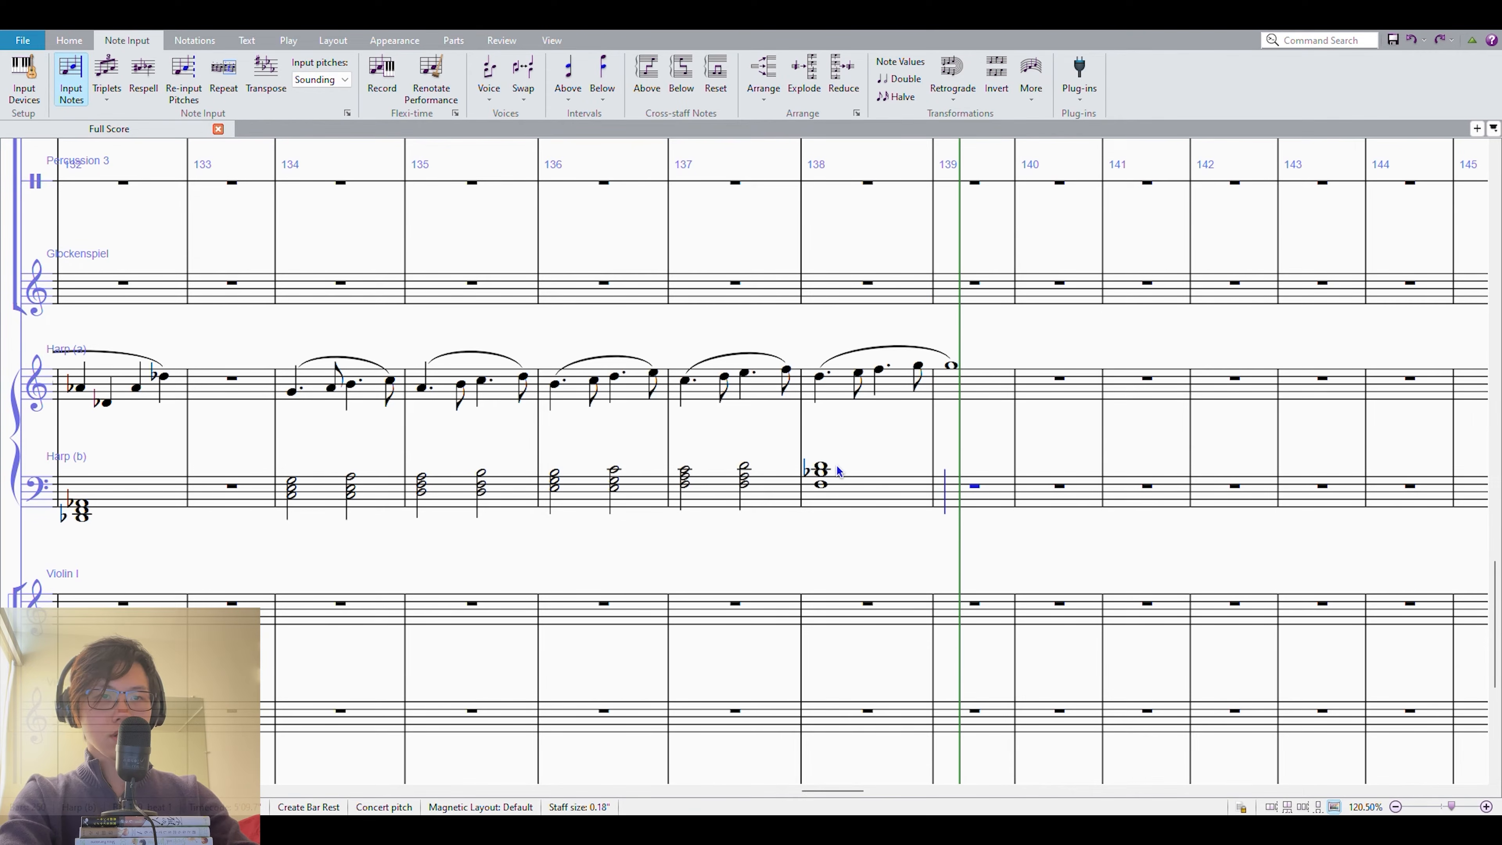
pyautogui.press('-')
pyautogui.press('e')
pyautogui.hotkey('shift', 'g')
pyautogui.press('KP_9')
pyautogui.hotkey('shift', 'b')
pyautogui.hotkey('shift', 'd')
pyautogui.press('Escape')
pyautogui.press('KP_6')
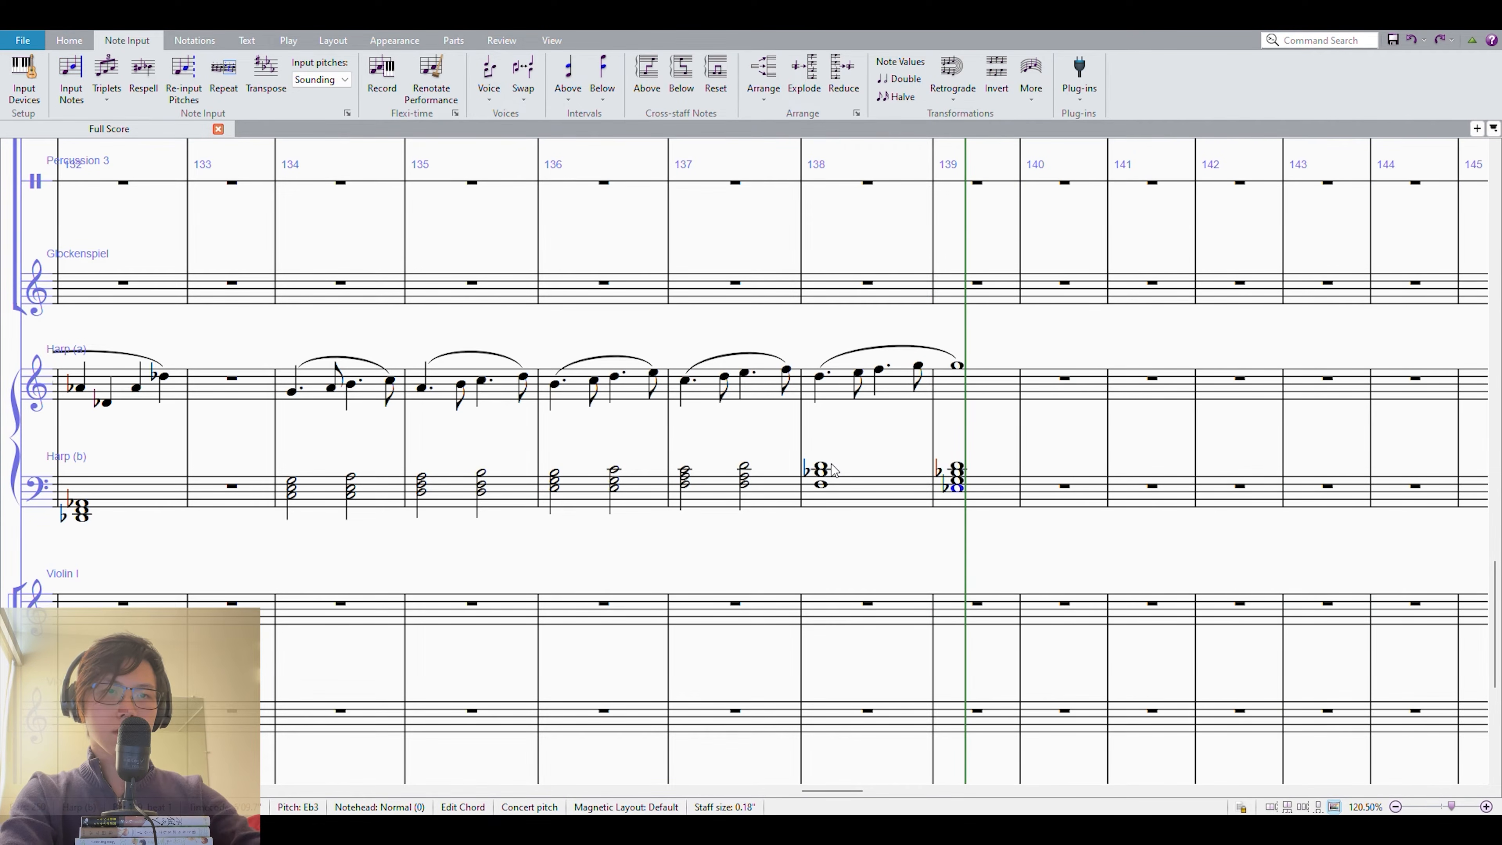
# Play back both harp staves of measures 138–139 and flatten the second melody note of measure 138 to E-flat.
pyautogui.keyDown('shift'); pyautogui.click(831, 391); pyautogui.keyUp('shift')
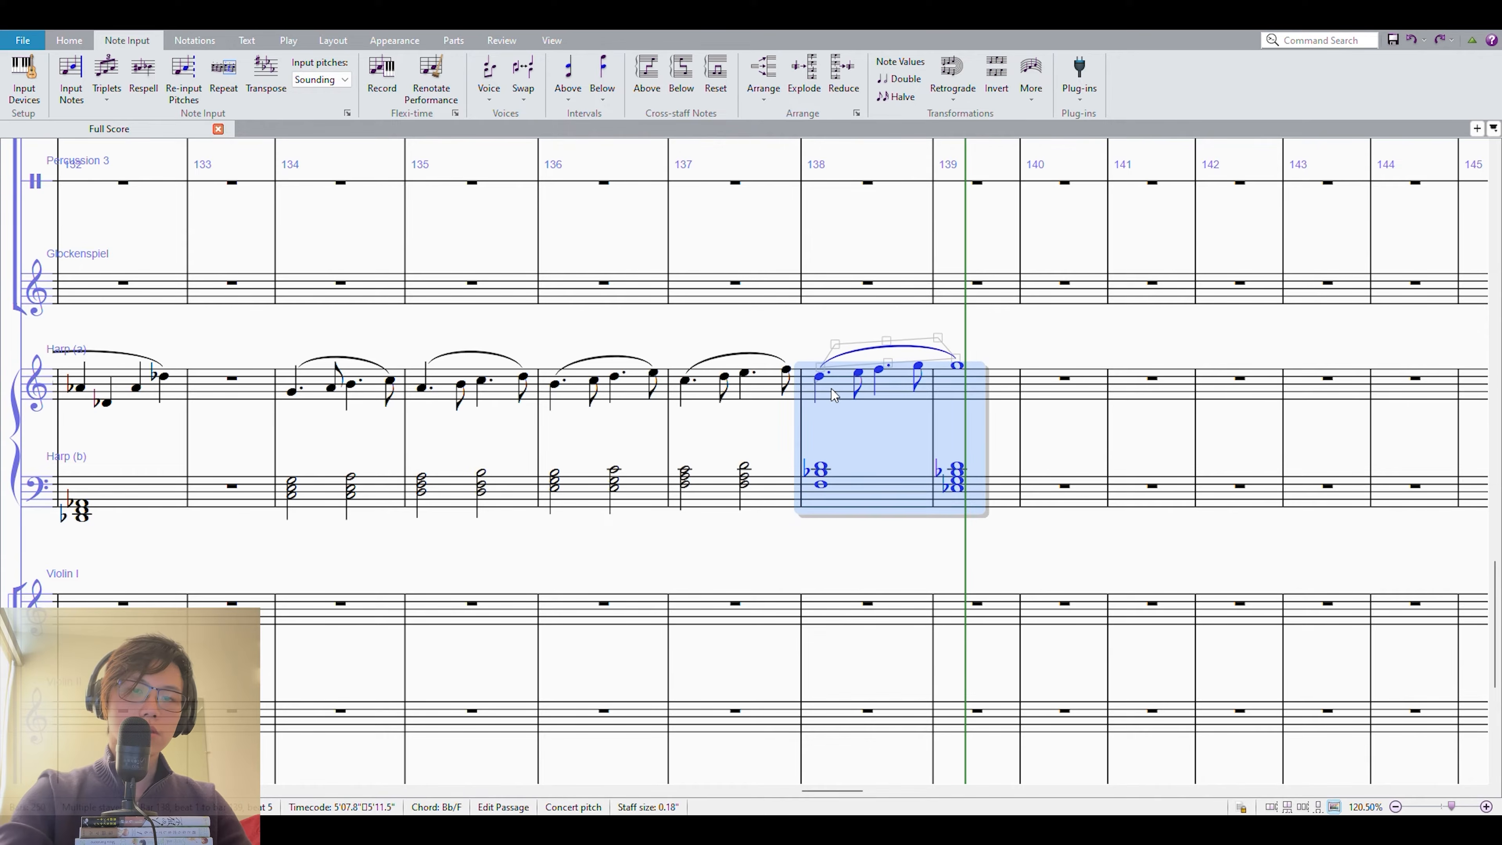
pyautogui.press('p')
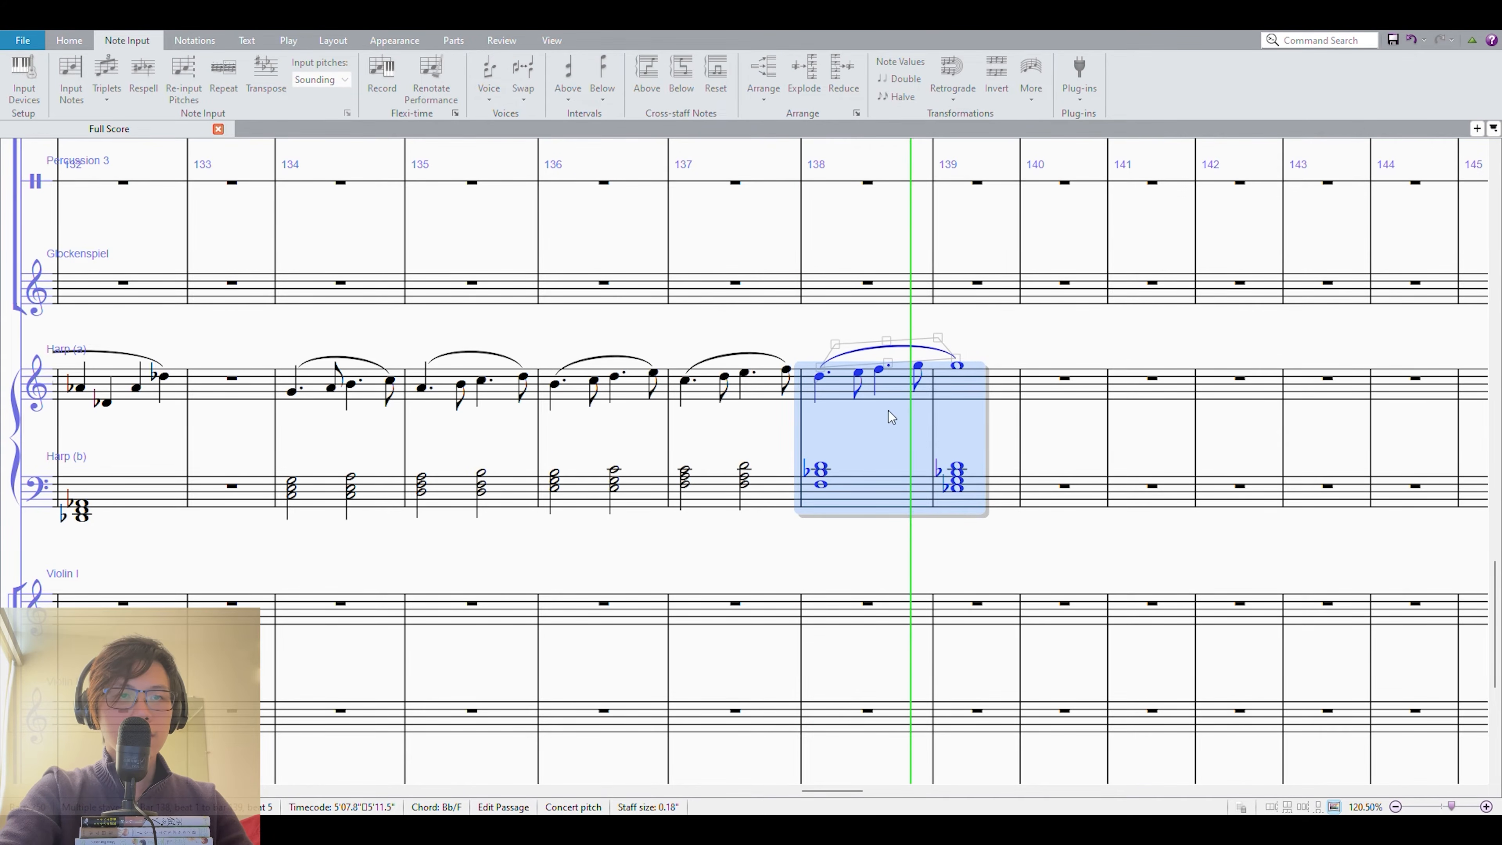
pyautogui.click(858, 373)
pyautogui.press('KP_9')
# Play back the harp ending from measure 138, and again from measure 137 through measure 139.
pyautogui.click(837, 390)
pyautogui.keyDown('shift'); pyautogui.click(852, 476); pyautogui.keyUp('shift')
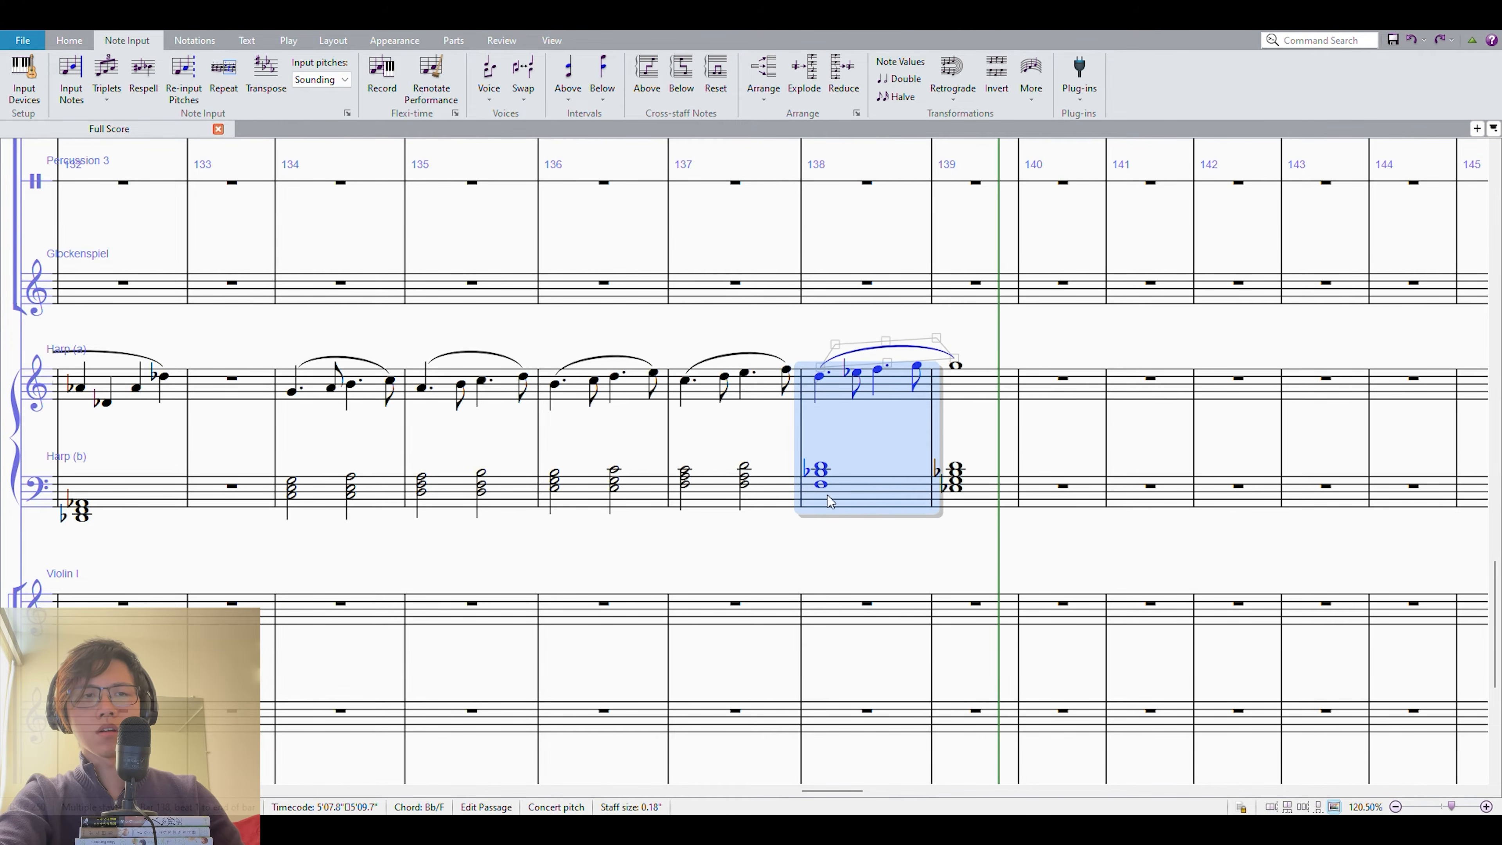
pyautogui.press('p')
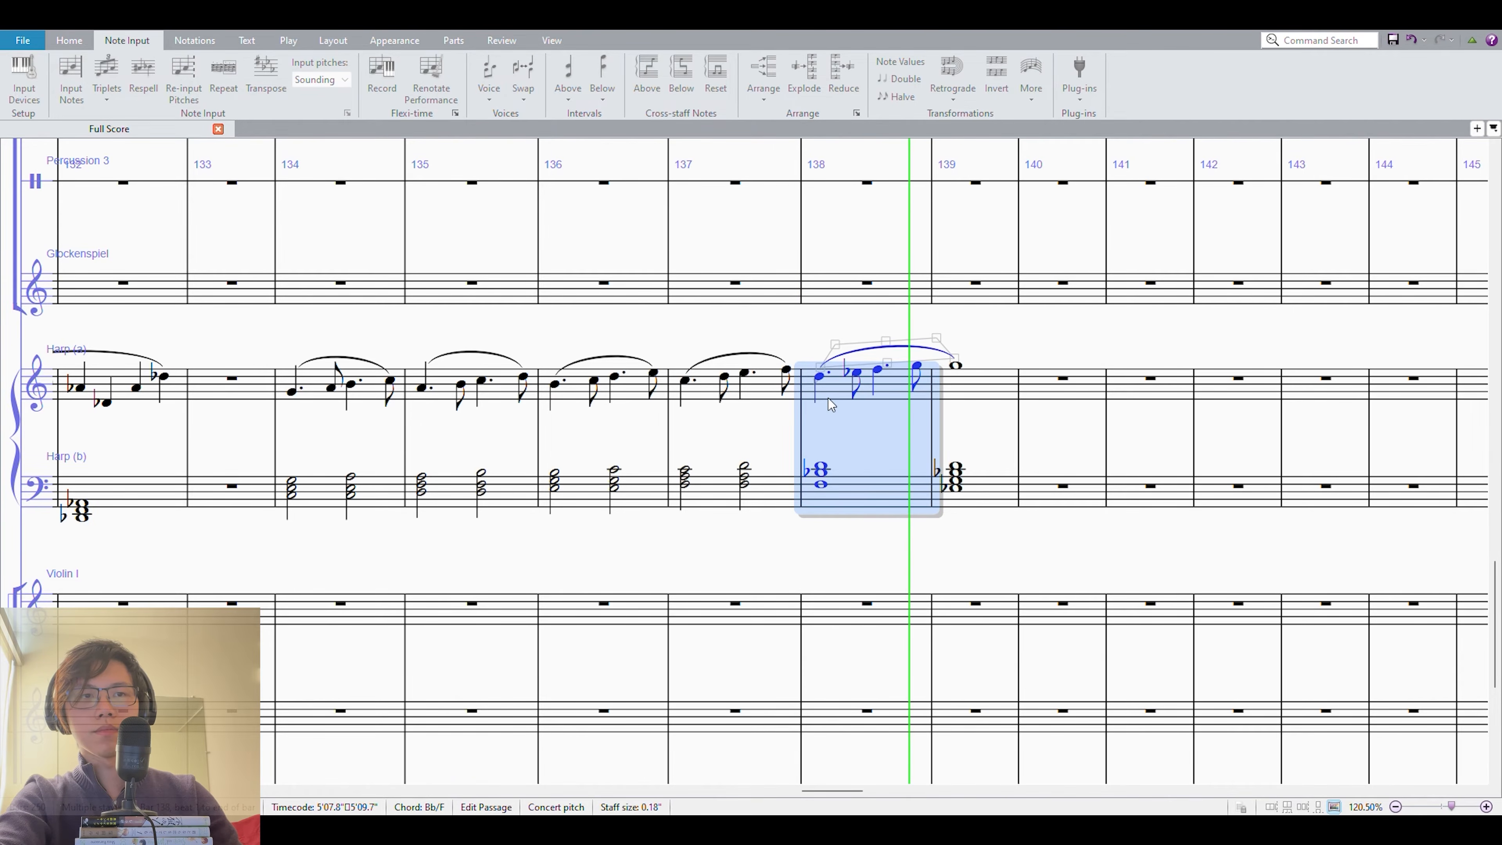
pyautogui.press('space')
pyautogui.click(700, 389)
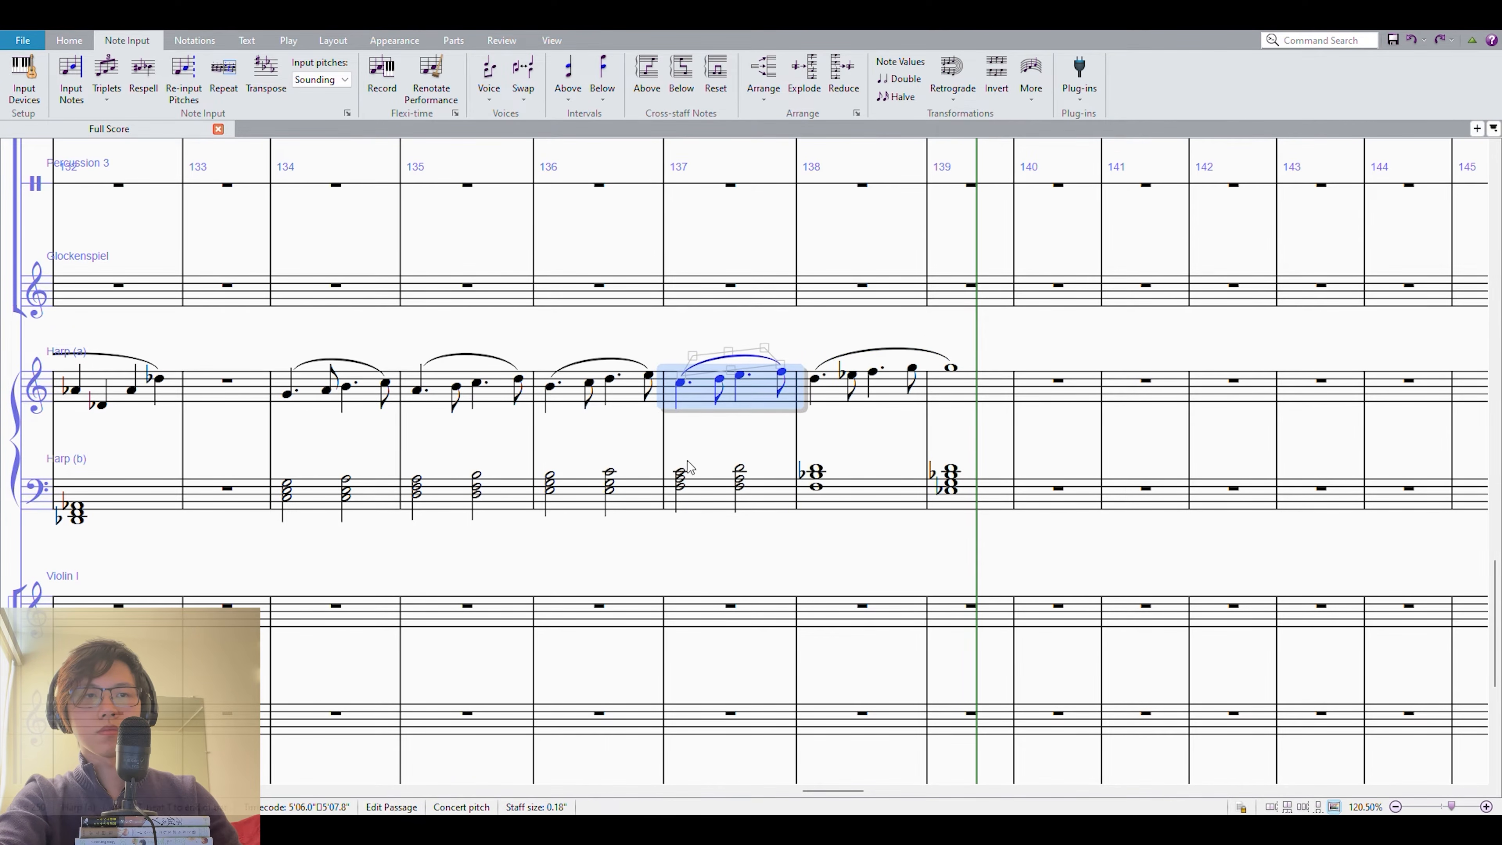
pyautogui.keyDown('shift'); pyautogui.click(702, 494); pyautogui.keyUp('shift')
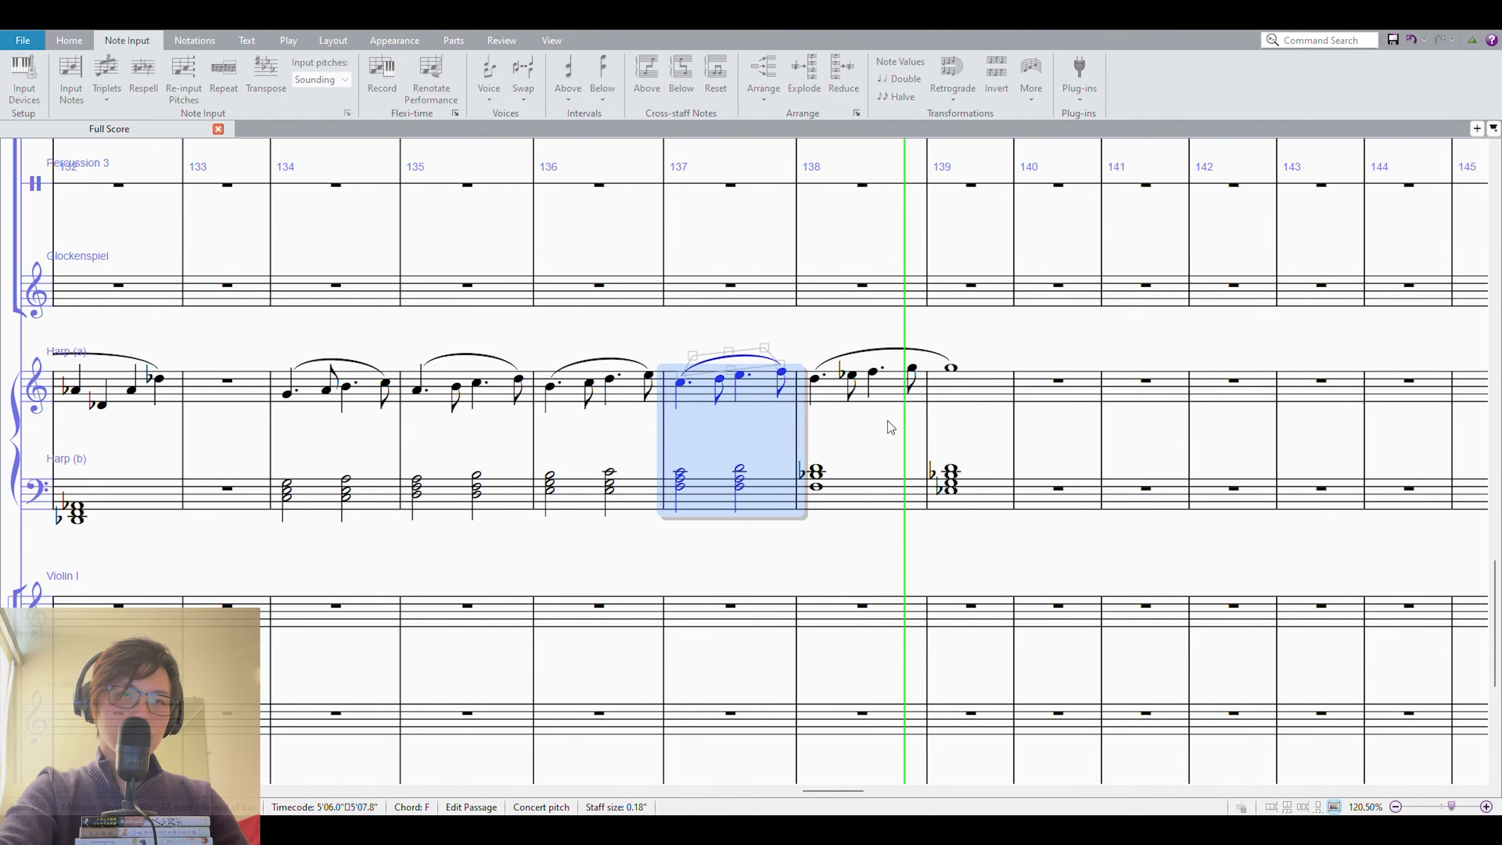
pyautogui.press('space')
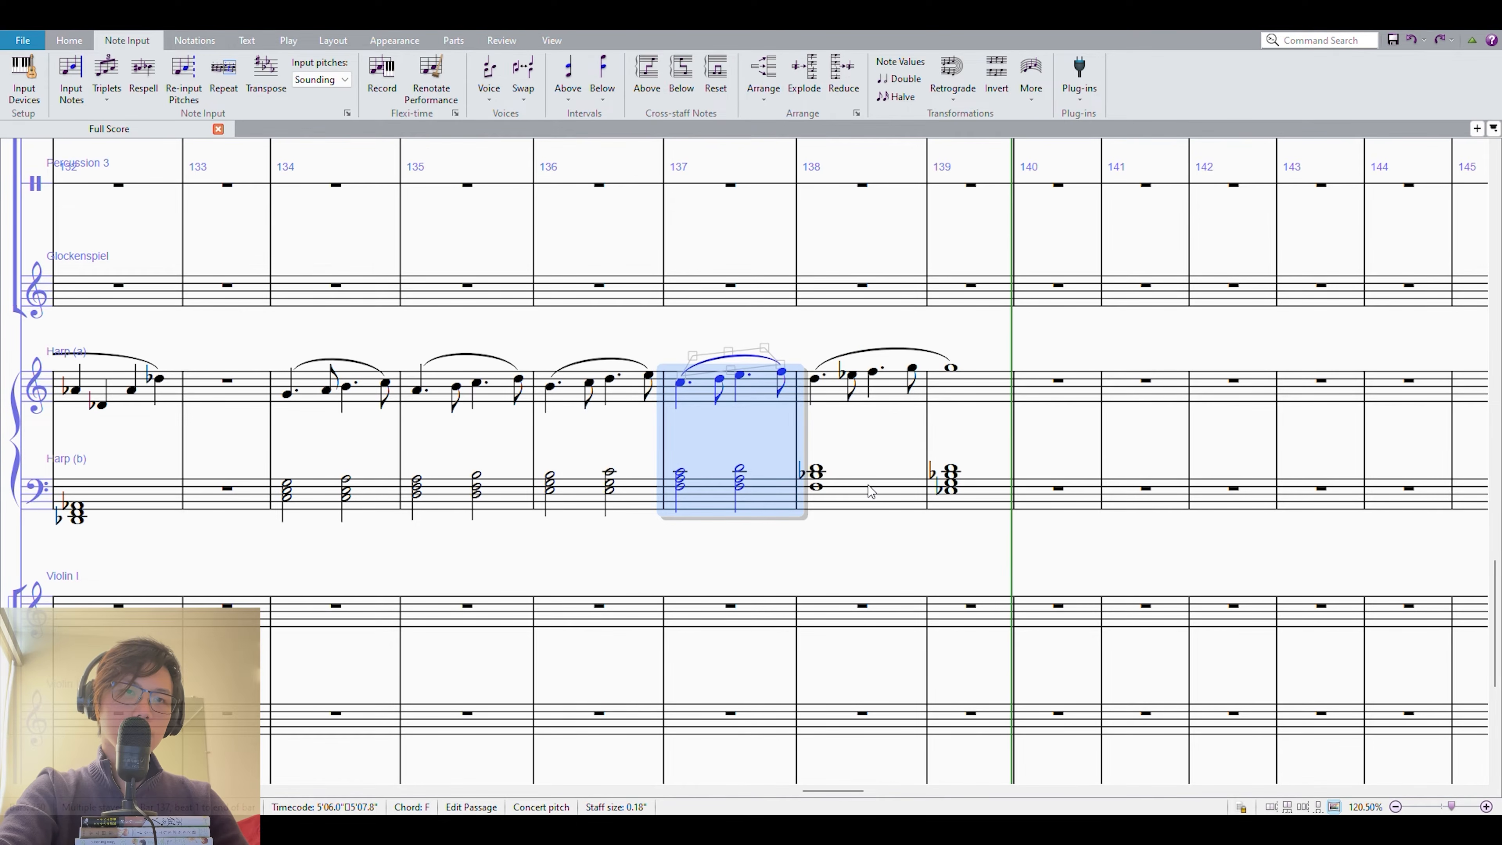
# Repeat both harp staves of measures 138–139 twice through measure 143, lowering each copy by a further whole step.
pyautogui.click(867, 486)
pyautogui.keyDown('shift'); pyautogui.click(968, 388); pyautogui.keyUp('shift')
pyautogui.moveTo(1085, 328); pyautogui.dragTo(968, 345)
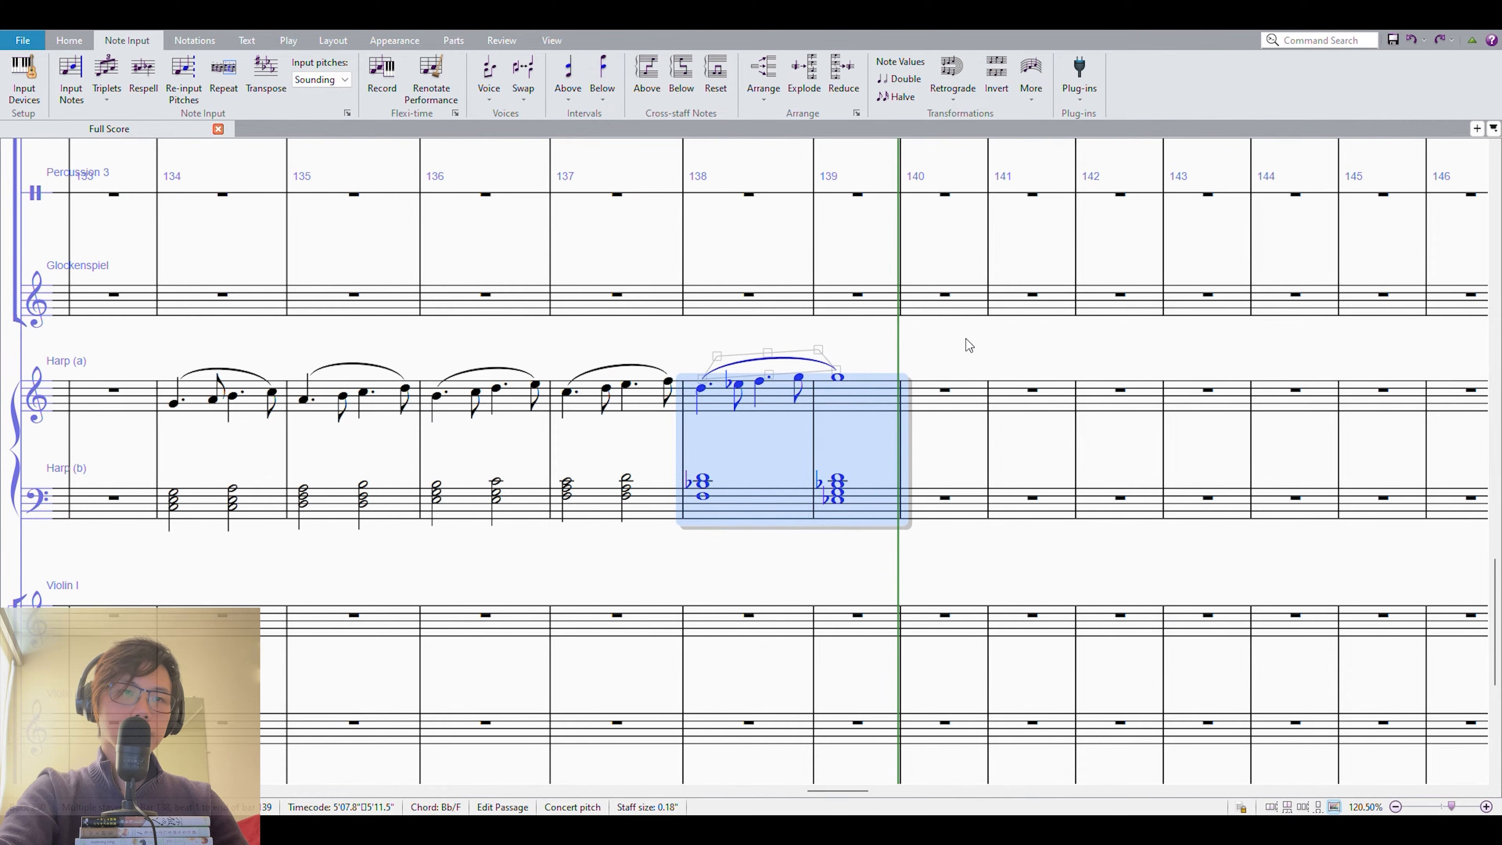
pyautogui.press('r')
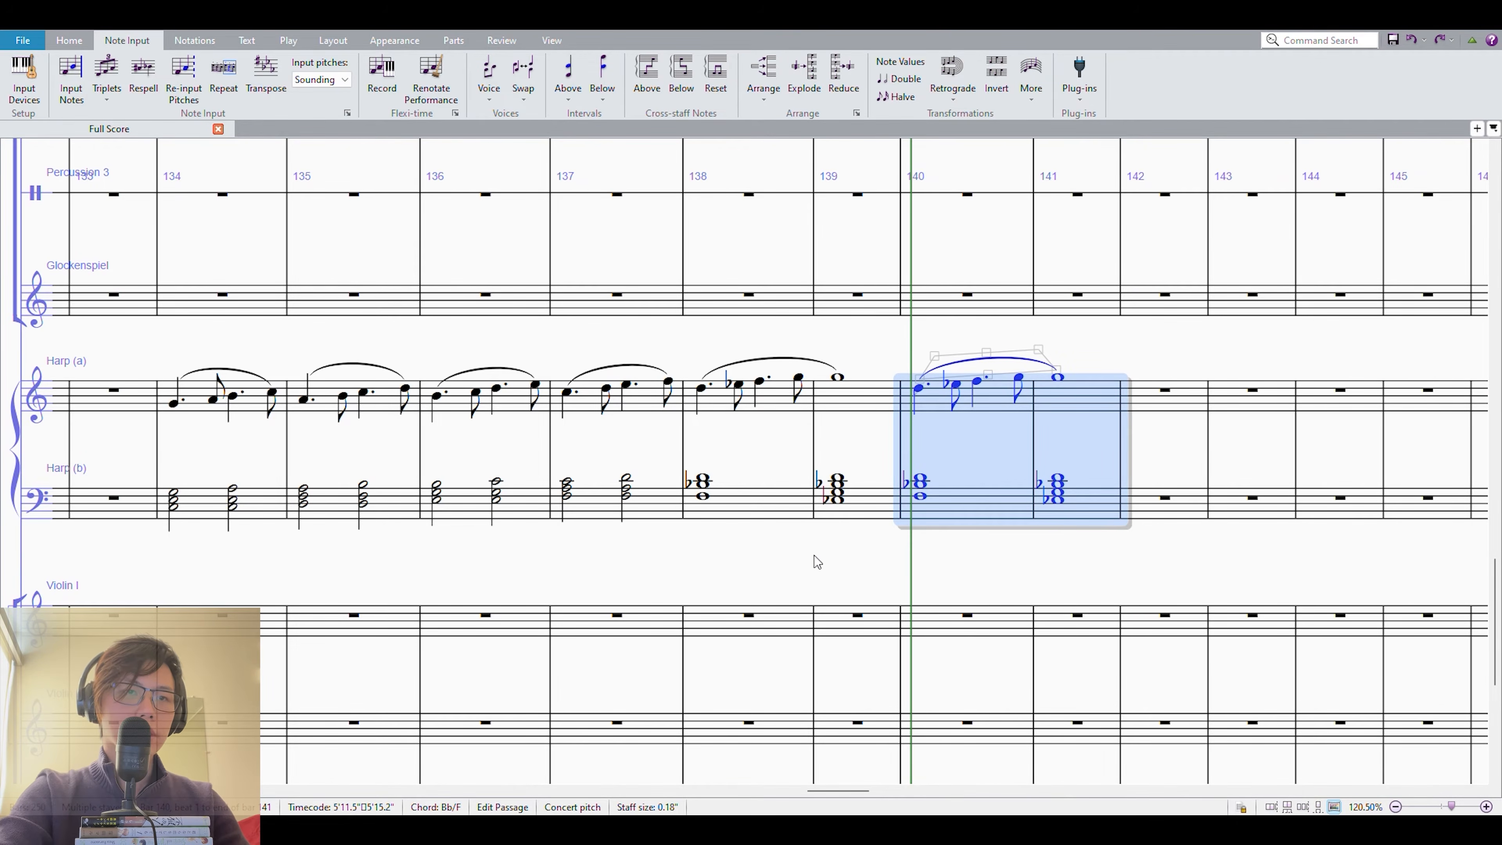
pyautogui.press('r')
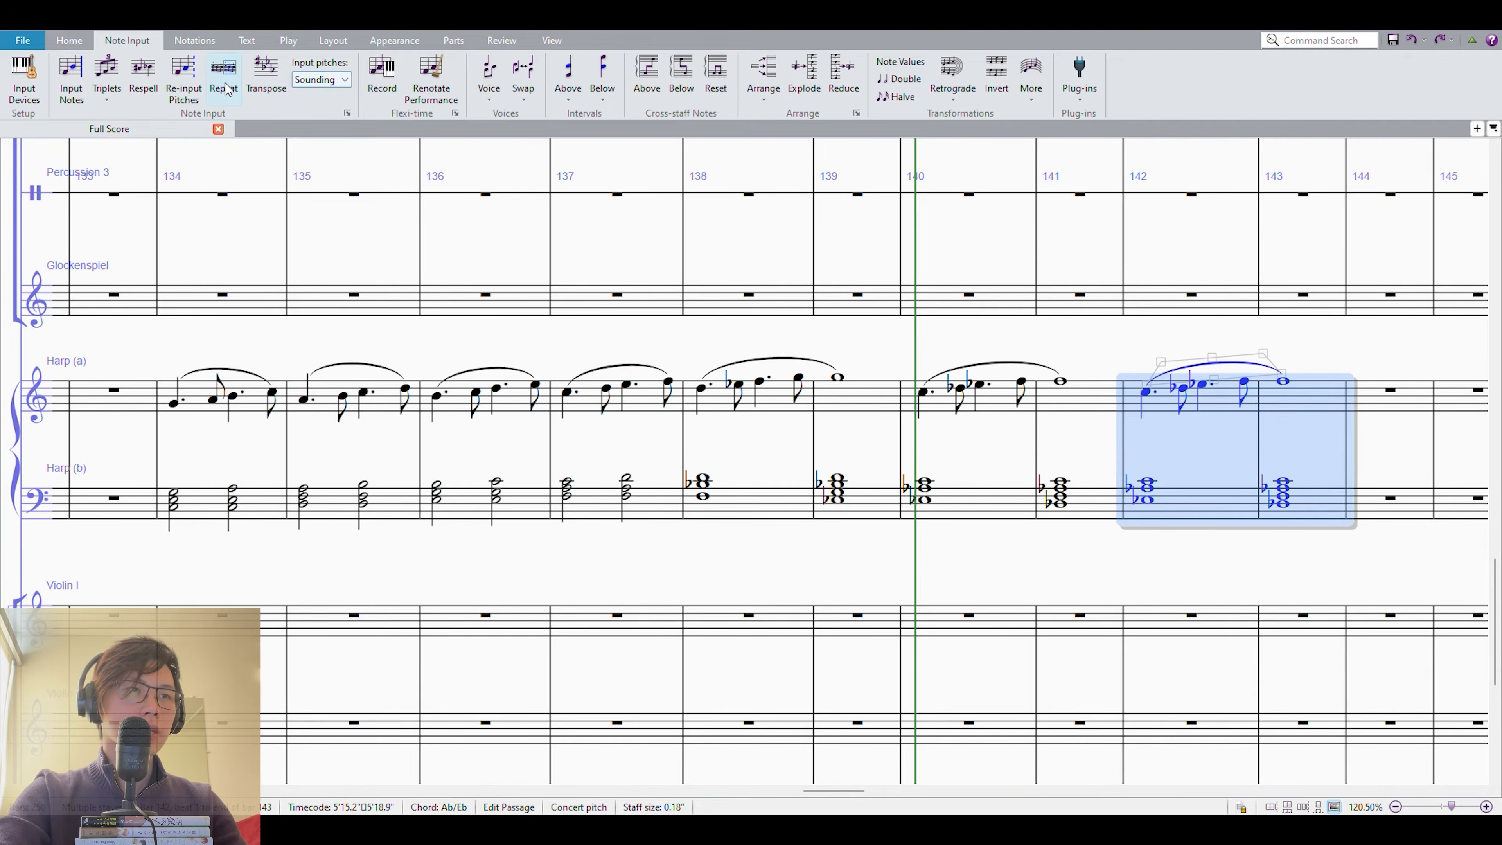
pyautogui.press('Down')
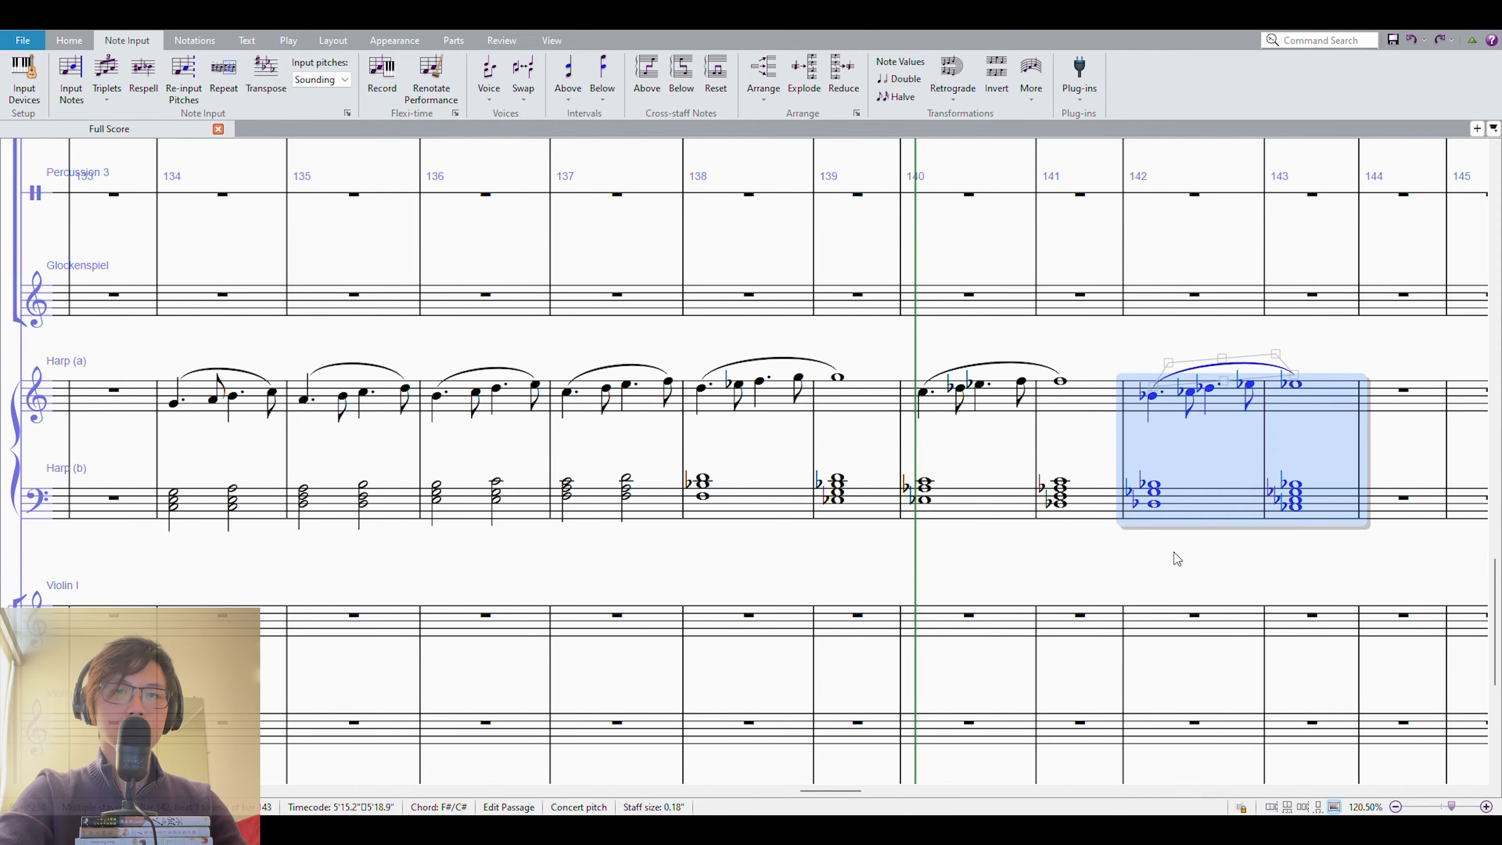
# Play back the descending harp sequence in measures 138–143.
pyautogui.press('p')
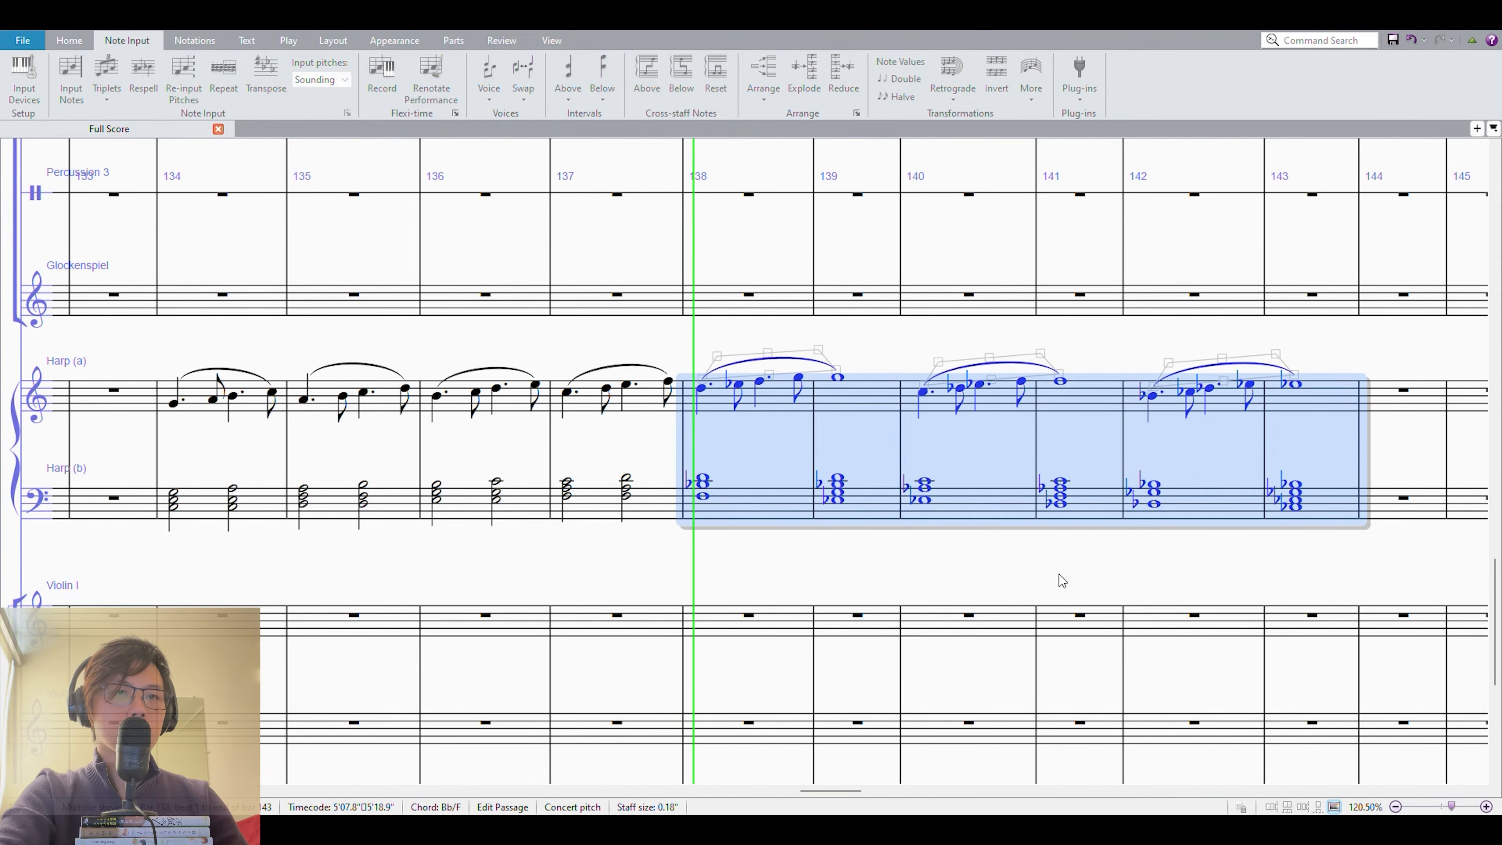
pyautogui.moveTo(1062, 572); pyautogui.dragTo(981, 628)
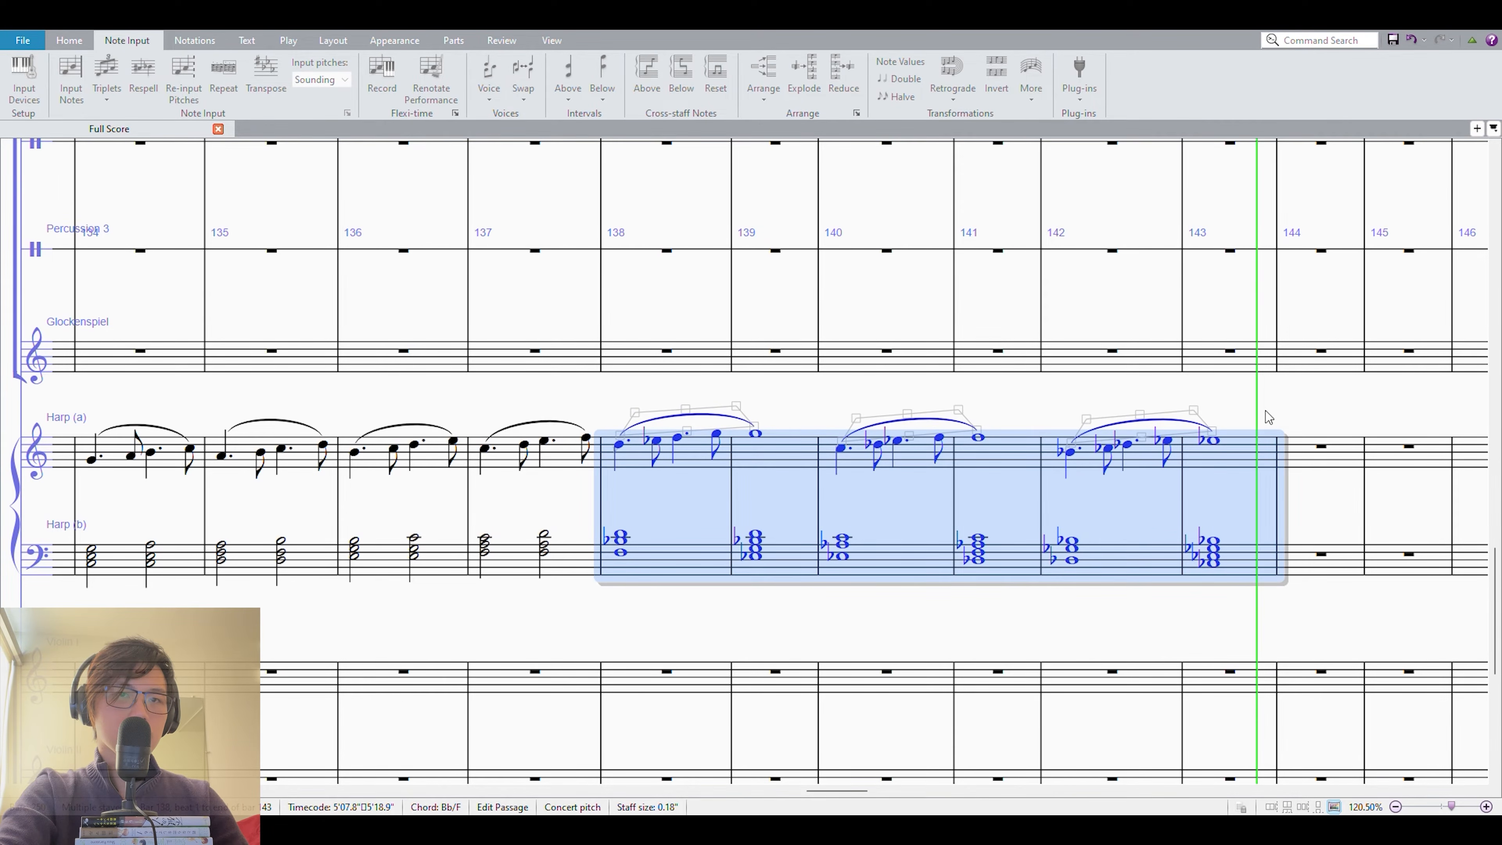
pyautogui.click(1256, 415)
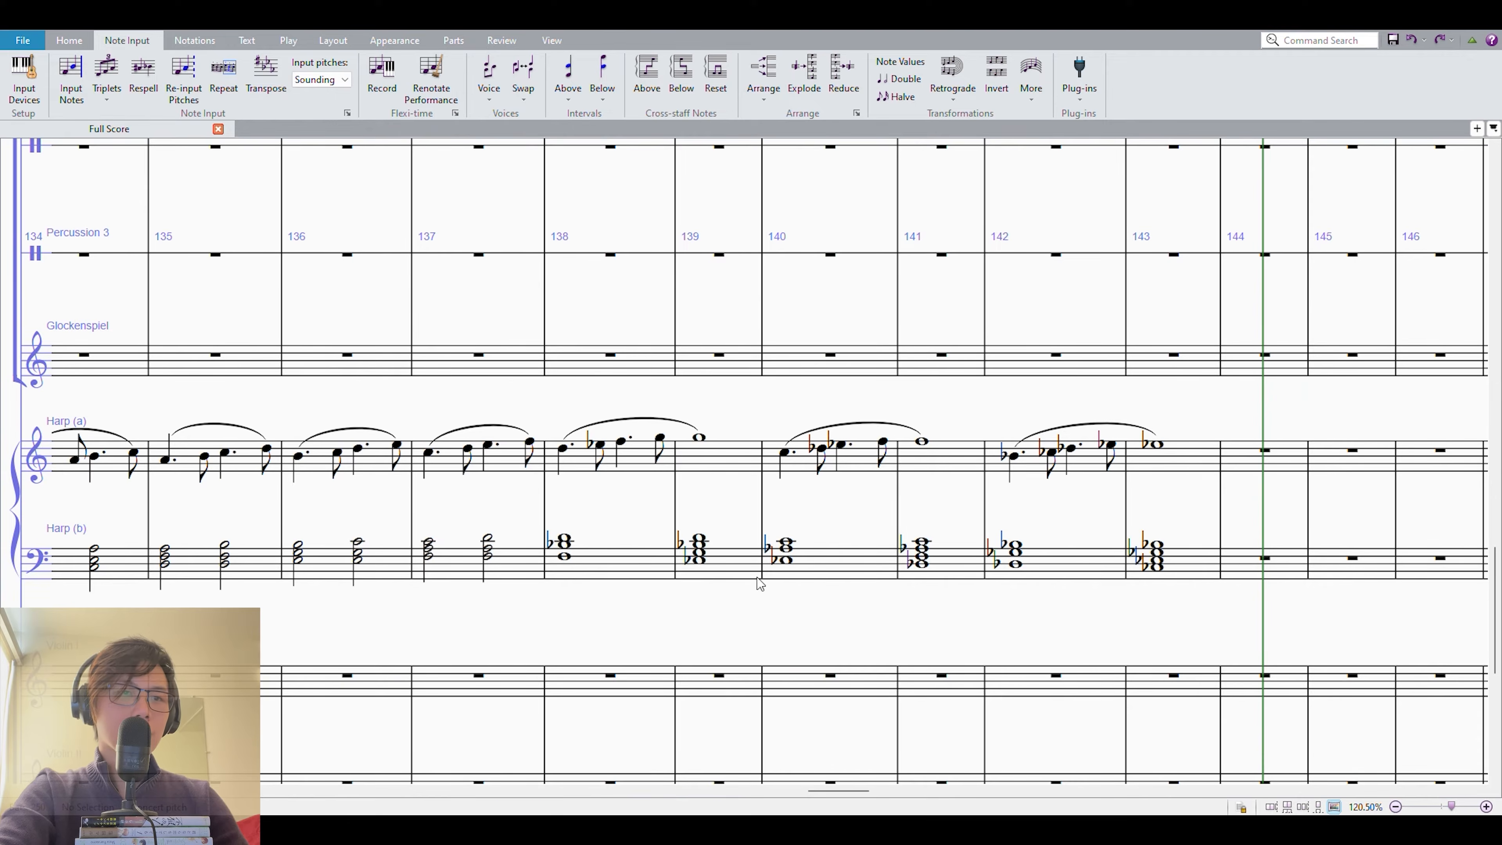
# Try raising the lowest note of the lower-staff chords in measures 138 and 140 by an octave, and undo both changes.
pyautogui.click(662, 565)
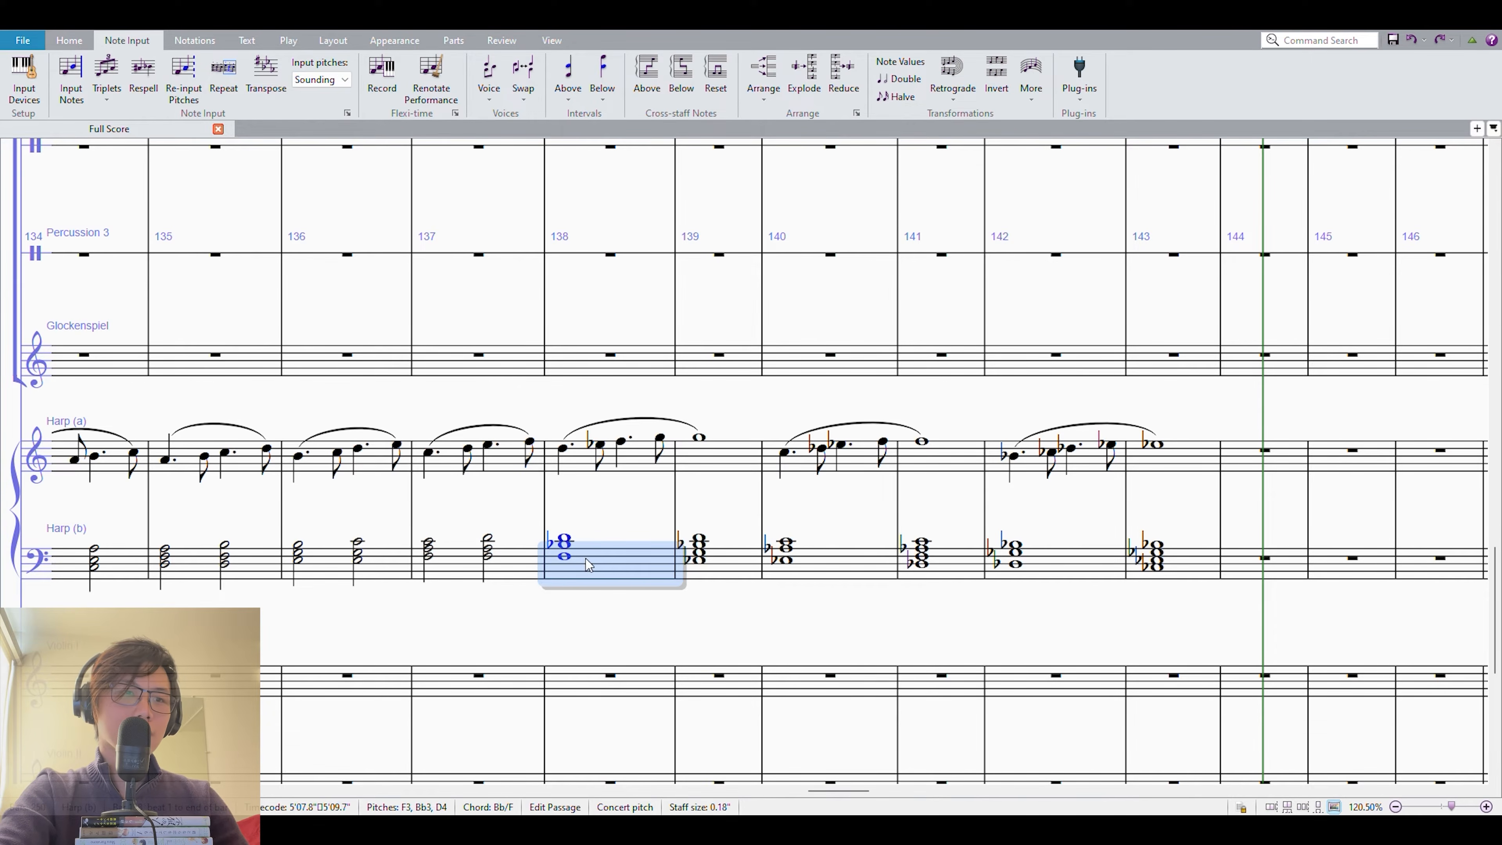
pyautogui.click(562, 556)
pyautogui.hotkey('ctrl', 'alt', 'Up')
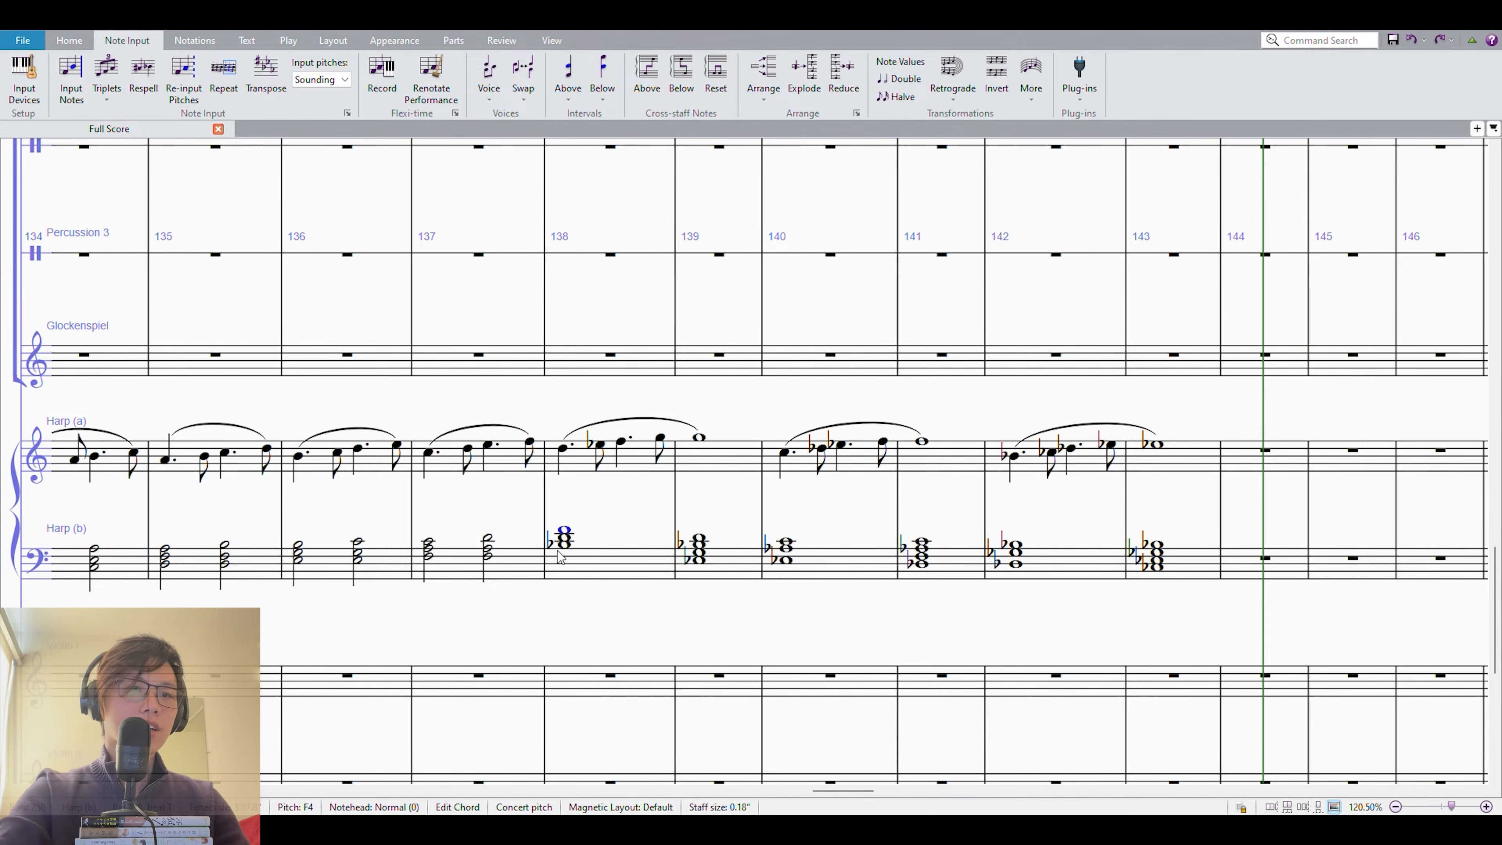
pyautogui.click(786, 562)
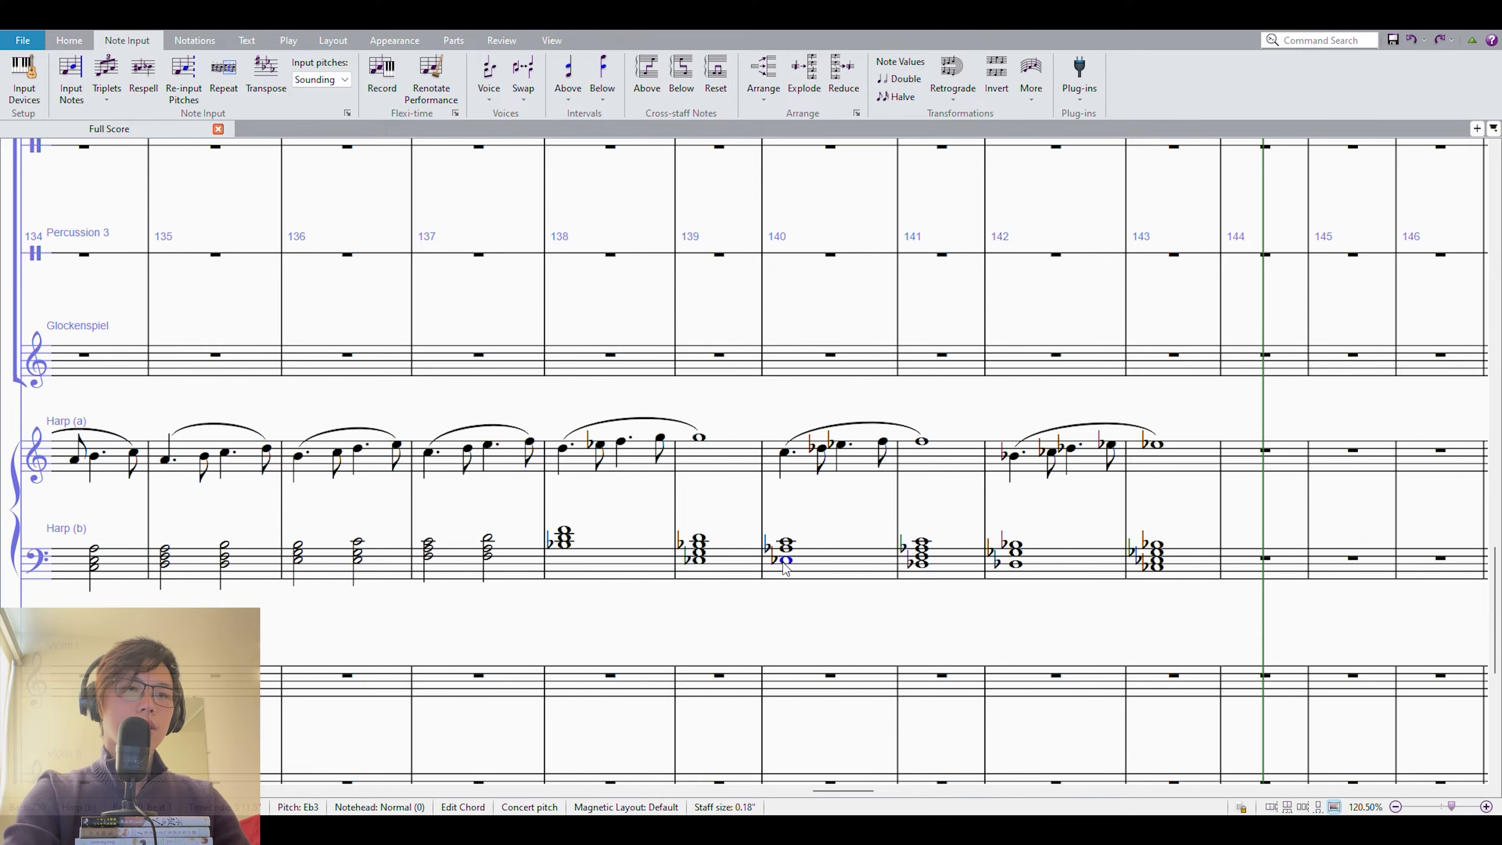
pyautogui.hotkey('ctrl', 'alt', 'Up')
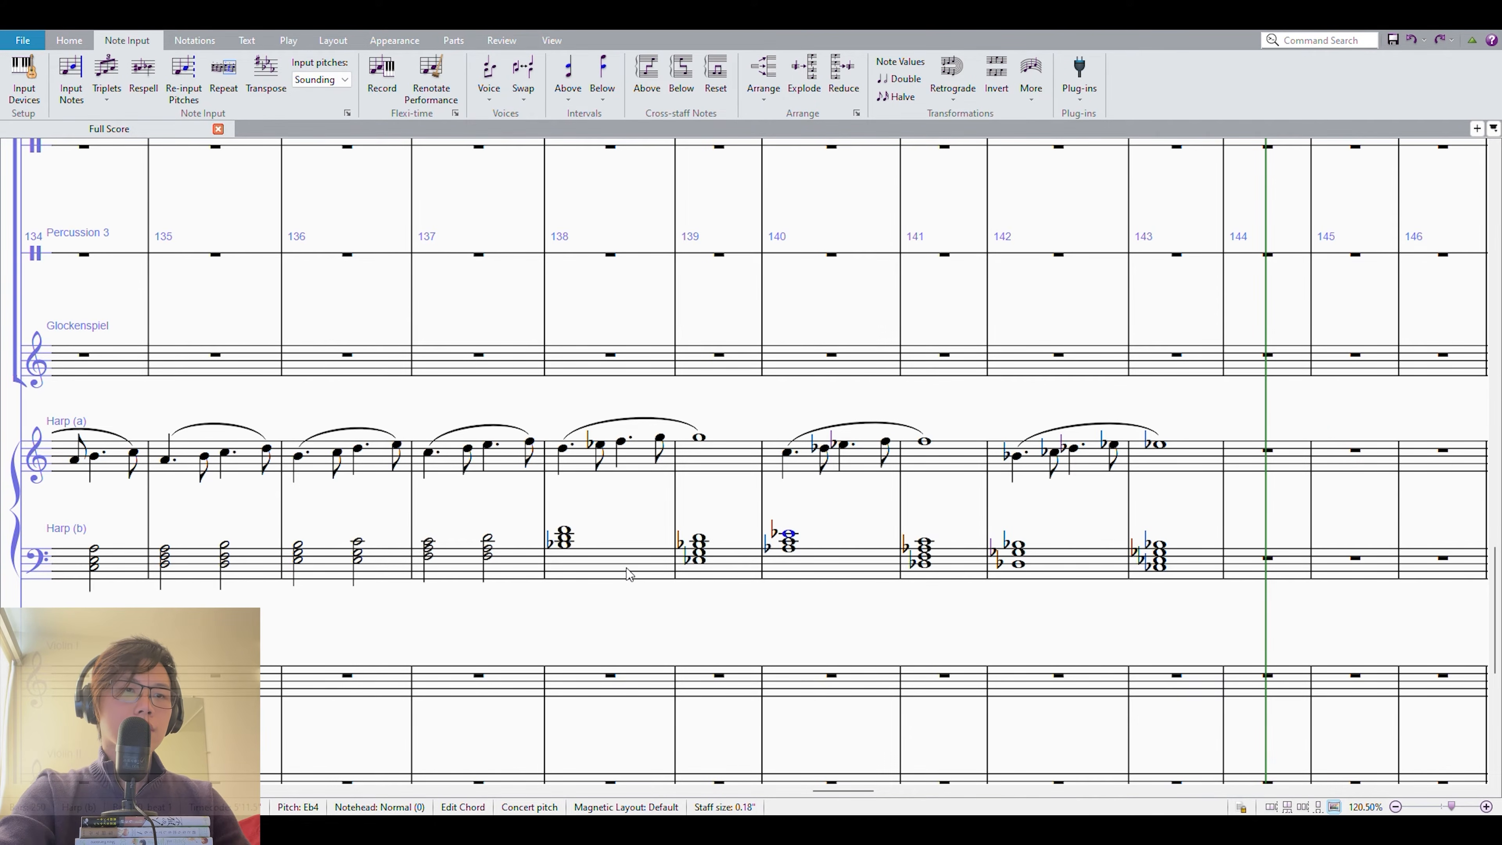
pyautogui.click(565, 559)
pyautogui.click(564, 544)
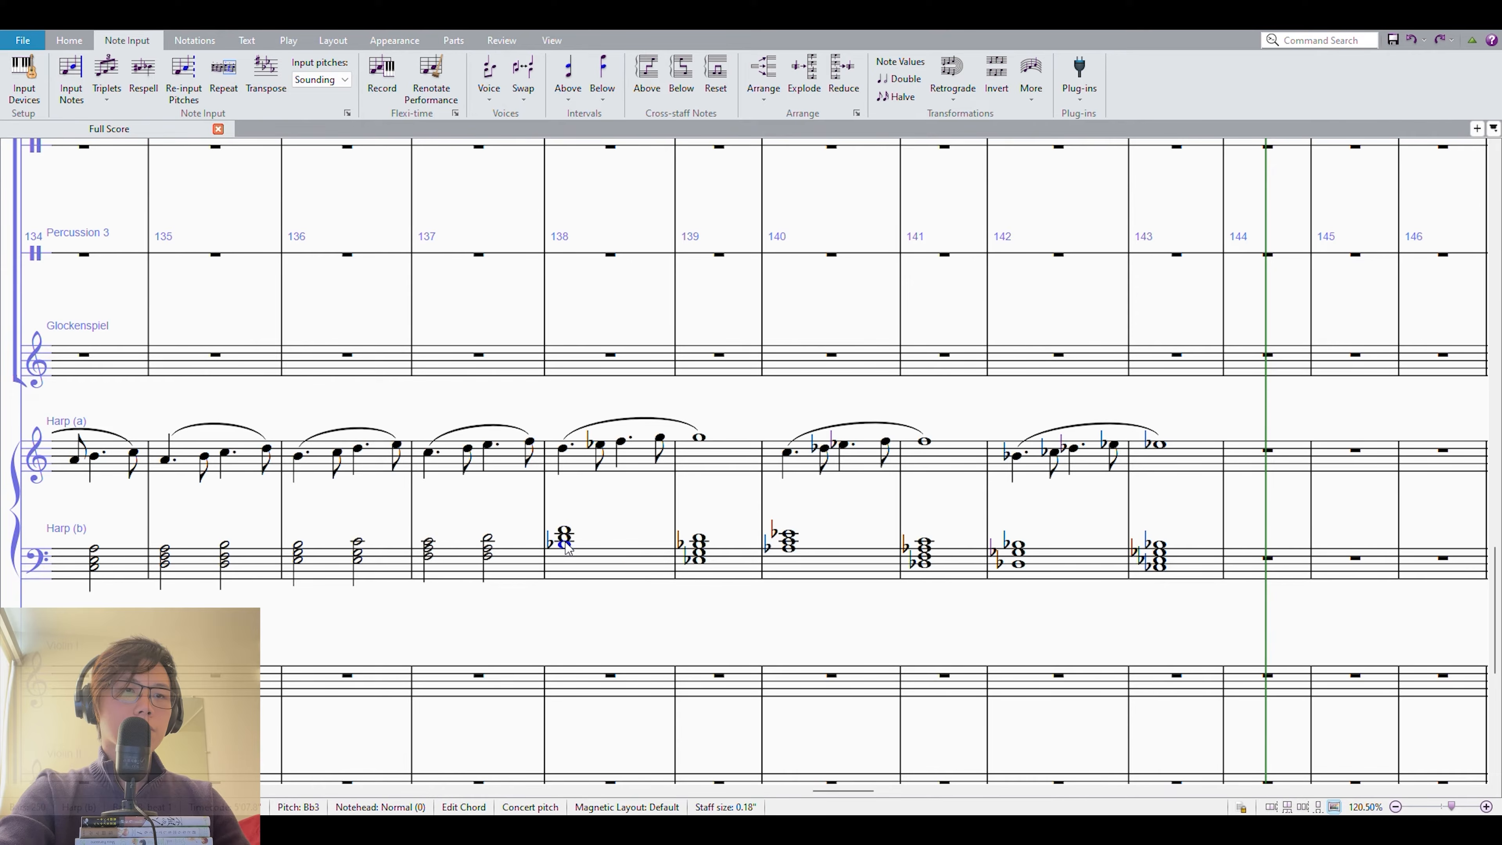
pyautogui.click(698, 560)
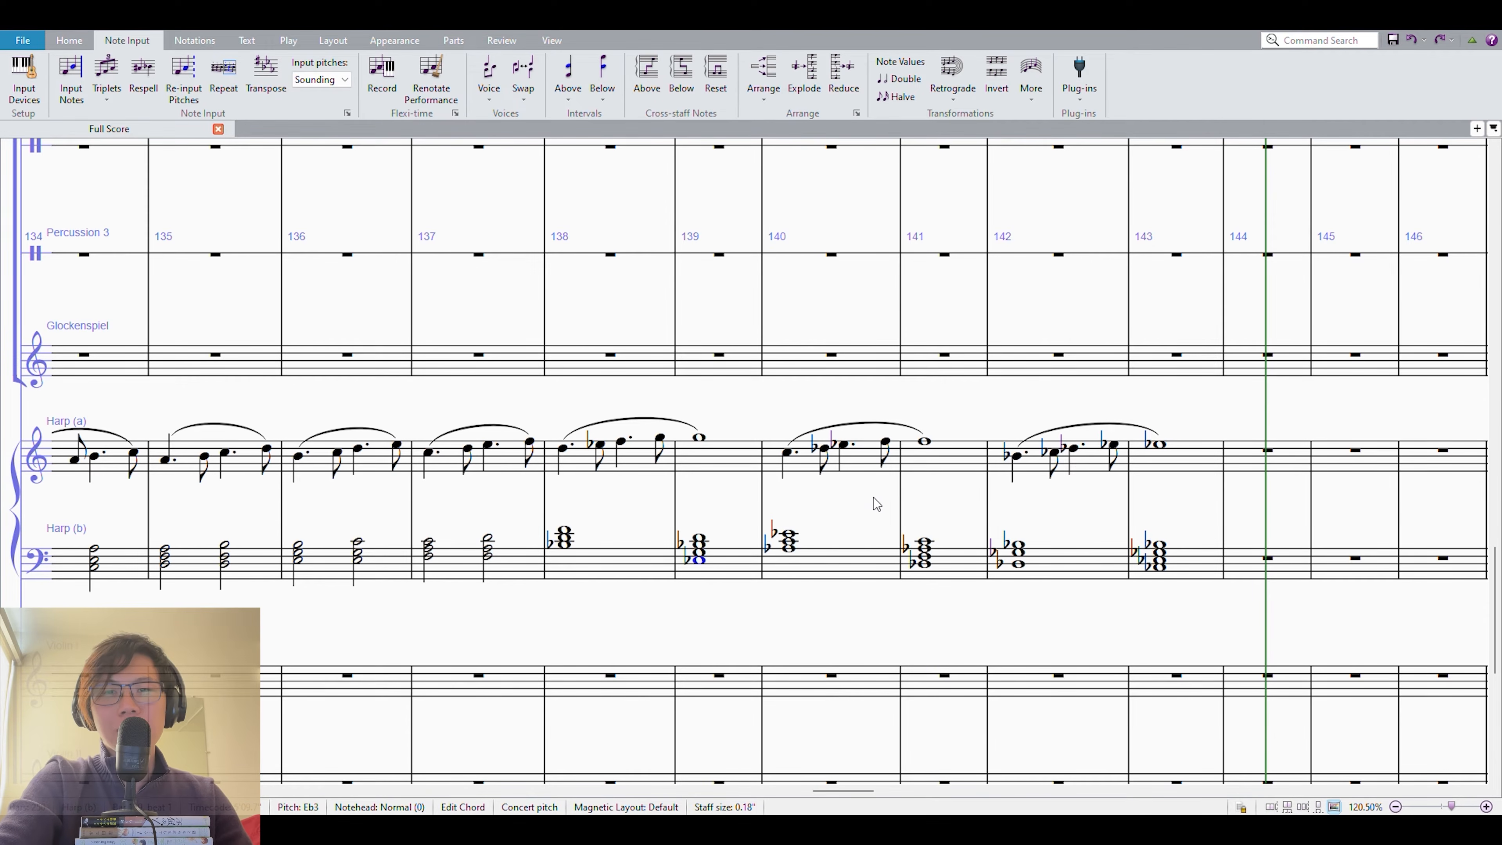
pyautogui.press('Left')
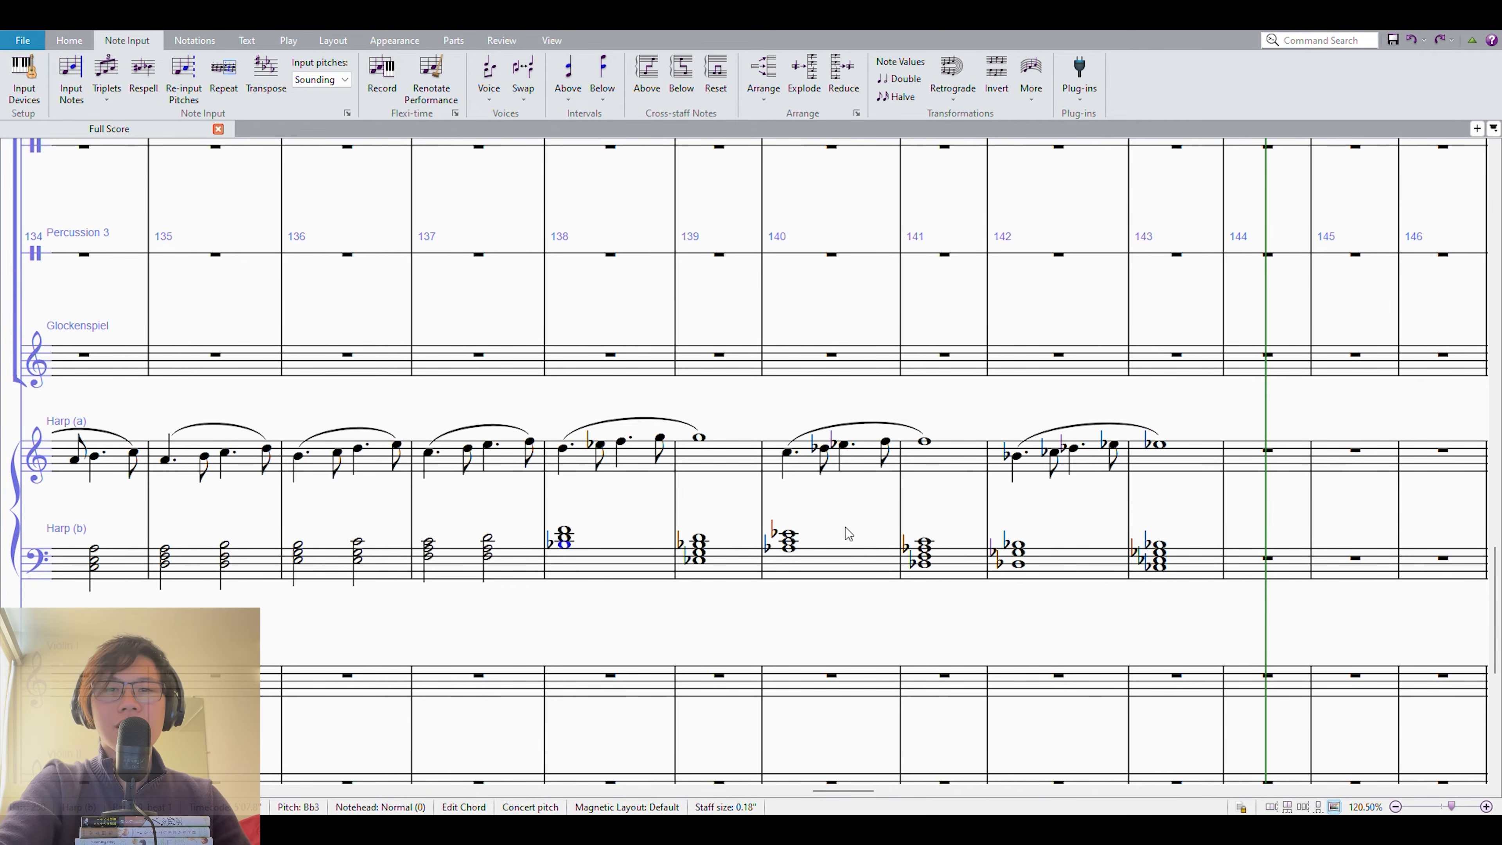
pyautogui.hotkey('ctrl', 'z')
pyautogui.hotkey('ctrl', 'z')
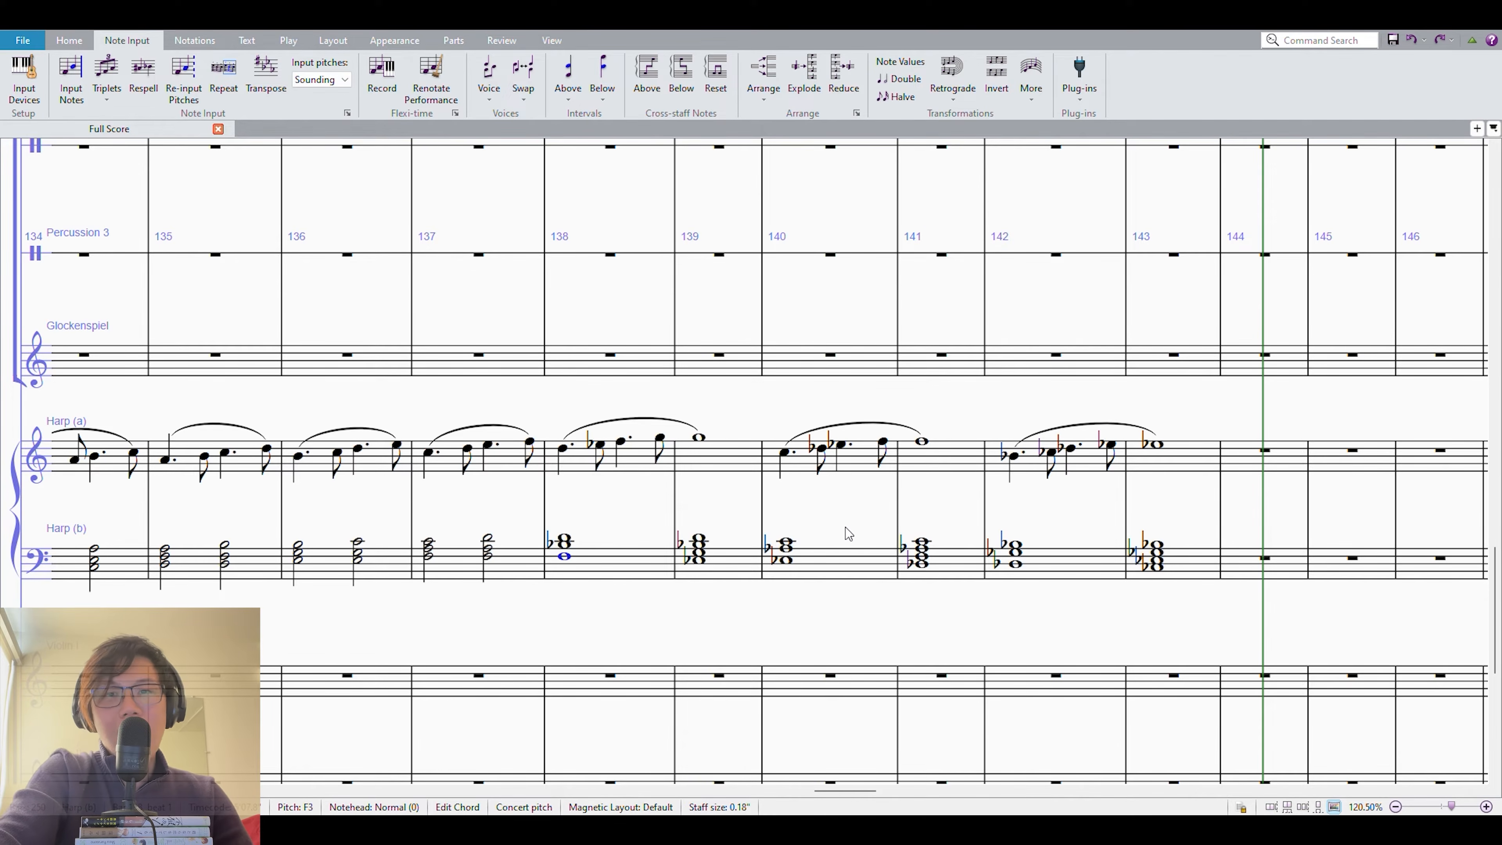
pyautogui.moveTo(841, 491); pyautogui.dragTo(1002, 458)
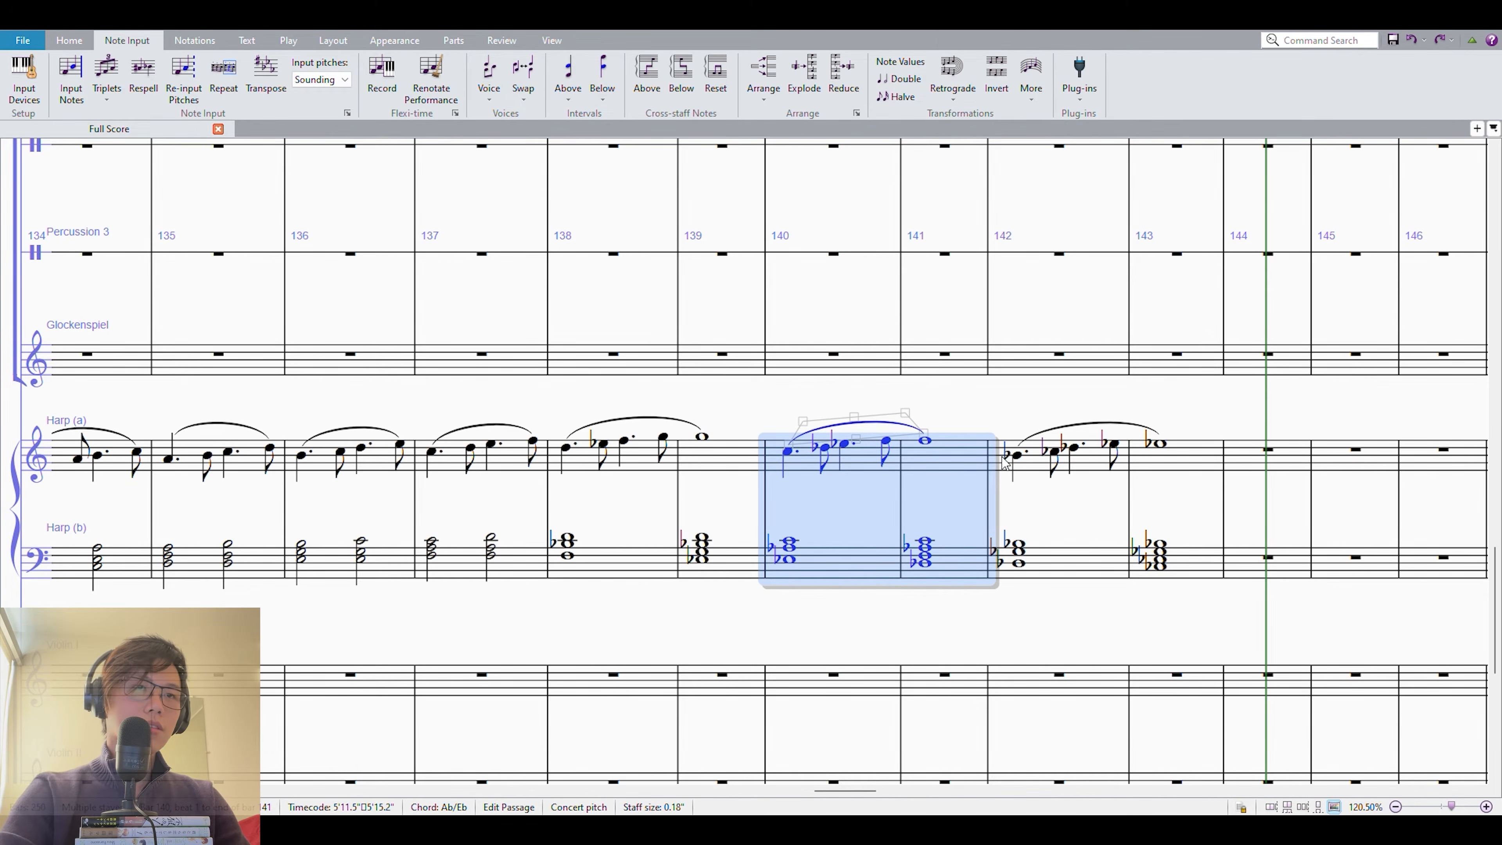
pyautogui.click(674, 562)
pyautogui.keyDown('shift'); pyautogui.click(728, 453); pyautogui.keyUp('shift')
pyautogui.keyDown('alt'); pyautogui.click(773, 475); pyautogui.keyUp('alt')
pyautogui.hotkey('ctrl', 'z')
pyautogui.press('Escape')
# Copy both harp staves of measures 138–139 at their original pitch into measures 144–145 and 146–147.
pyautogui.click(745, 455)
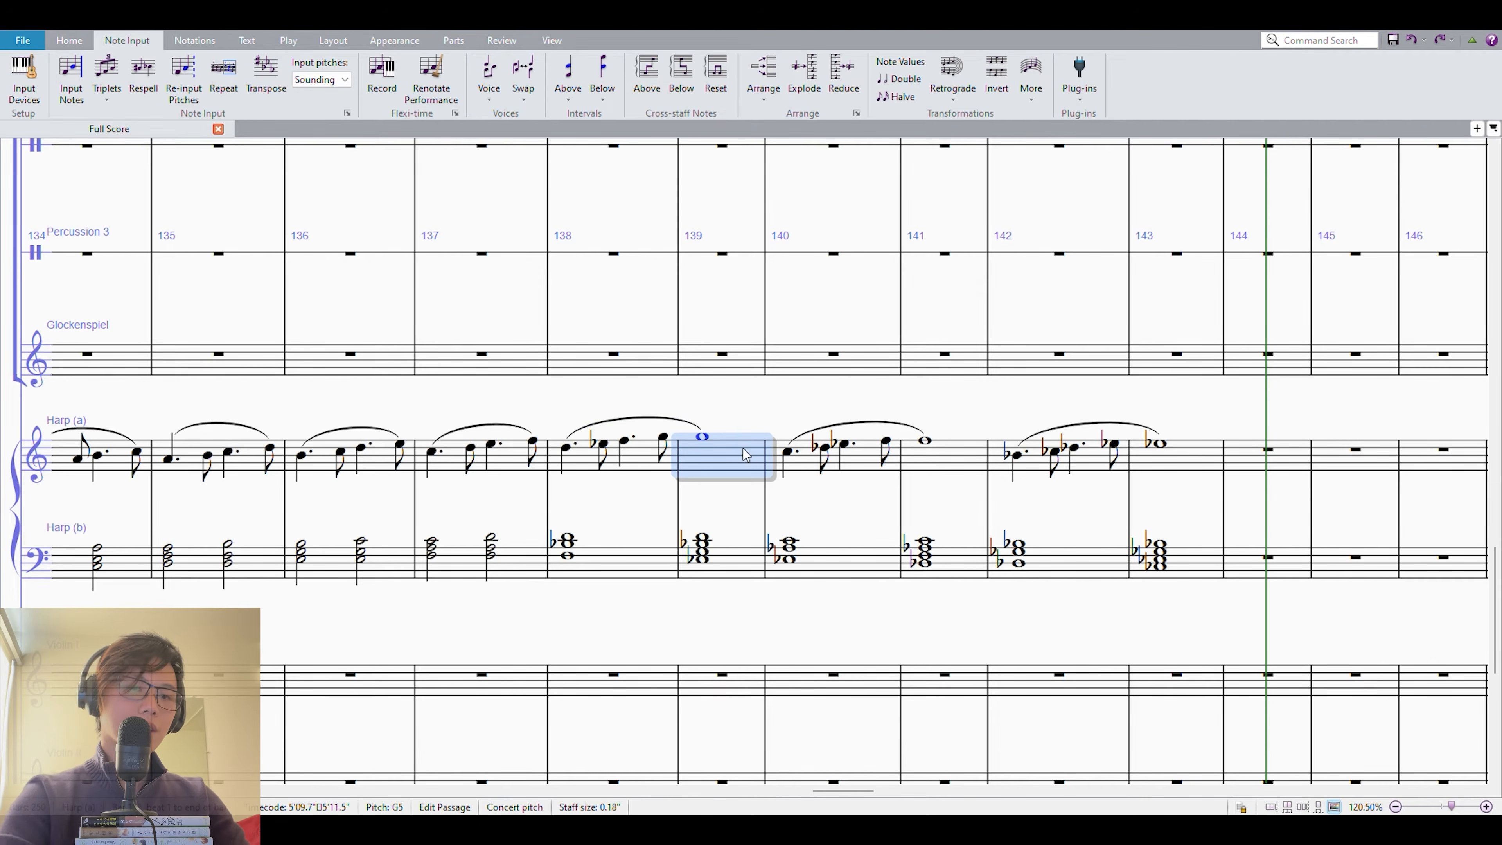
pyautogui.click(595, 471)
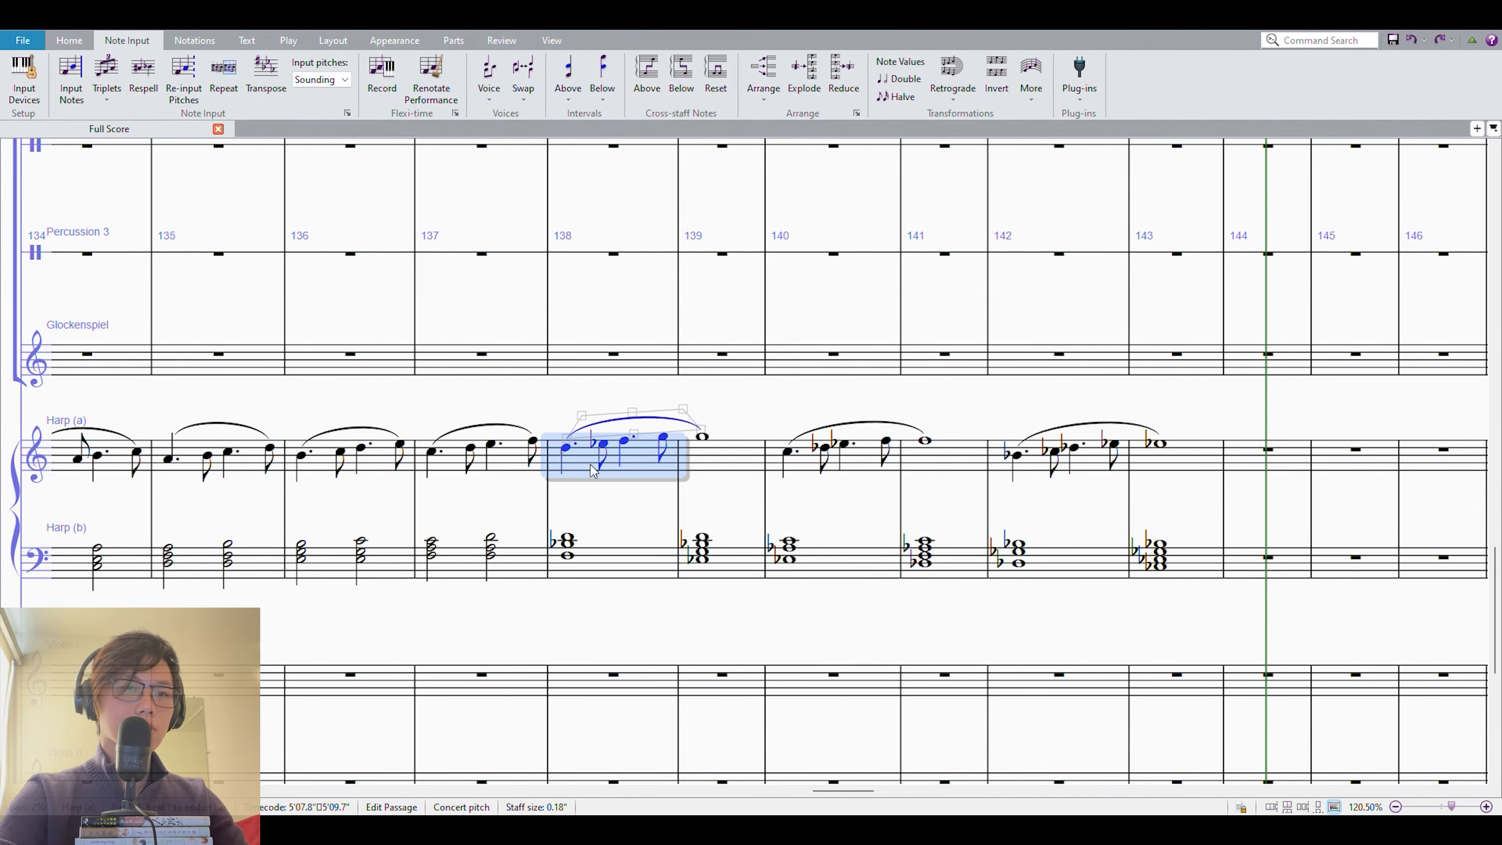
pyautogui.keyDown('shift'); pyautogui.click(1212, 566); pyautogui.keyUp('shift')
pyautogui.press('r')
pyautogui.press('Escape')
pyautogui.click(1011, 458)
pyautogui.keyDown('shift'); pyautogui.click(1131, 551); pyautogui.keyUp('shift')
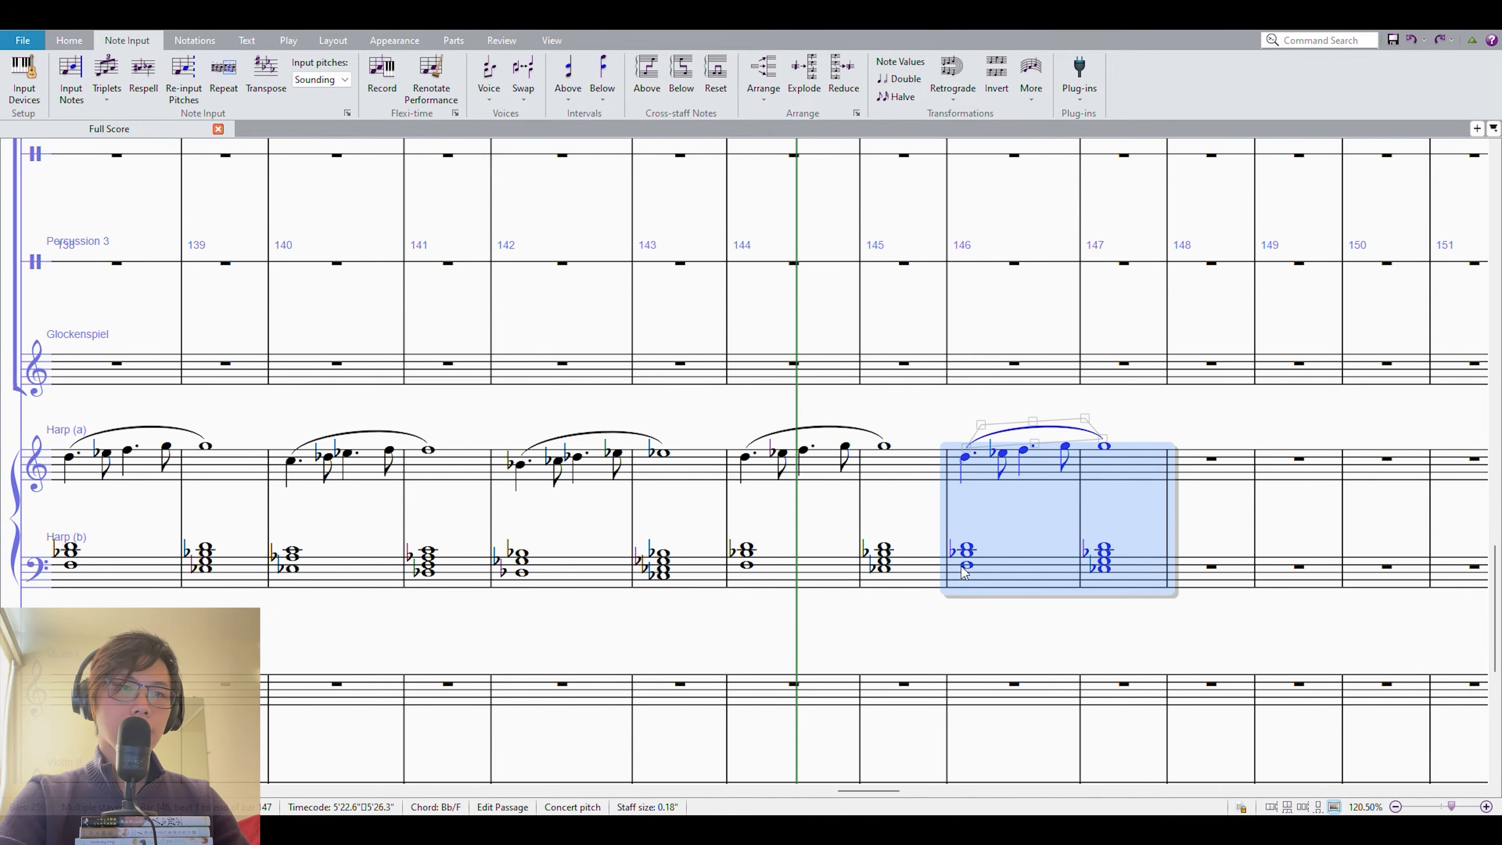
# Transpose harp measures 146–147 up a major third and repeat them in measures 148–149 another major third higher.
pyautogui.click(886, 568)
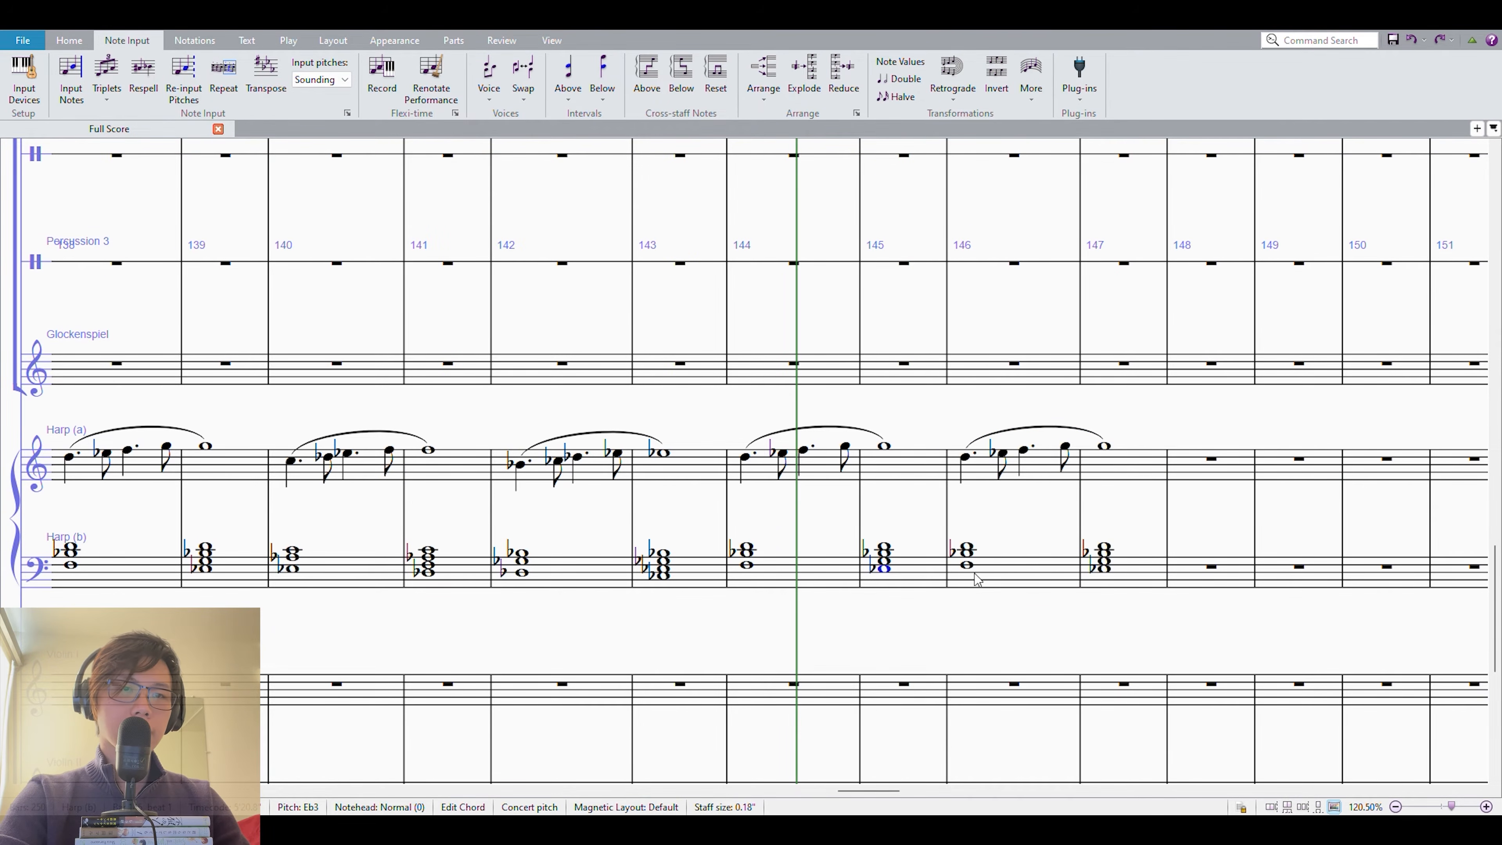
pyautogui.click(1015, 561)
pyautogui.keyDown('shift'); pyautogui.click(1144, 466); pyautogui.keyUp('shift')
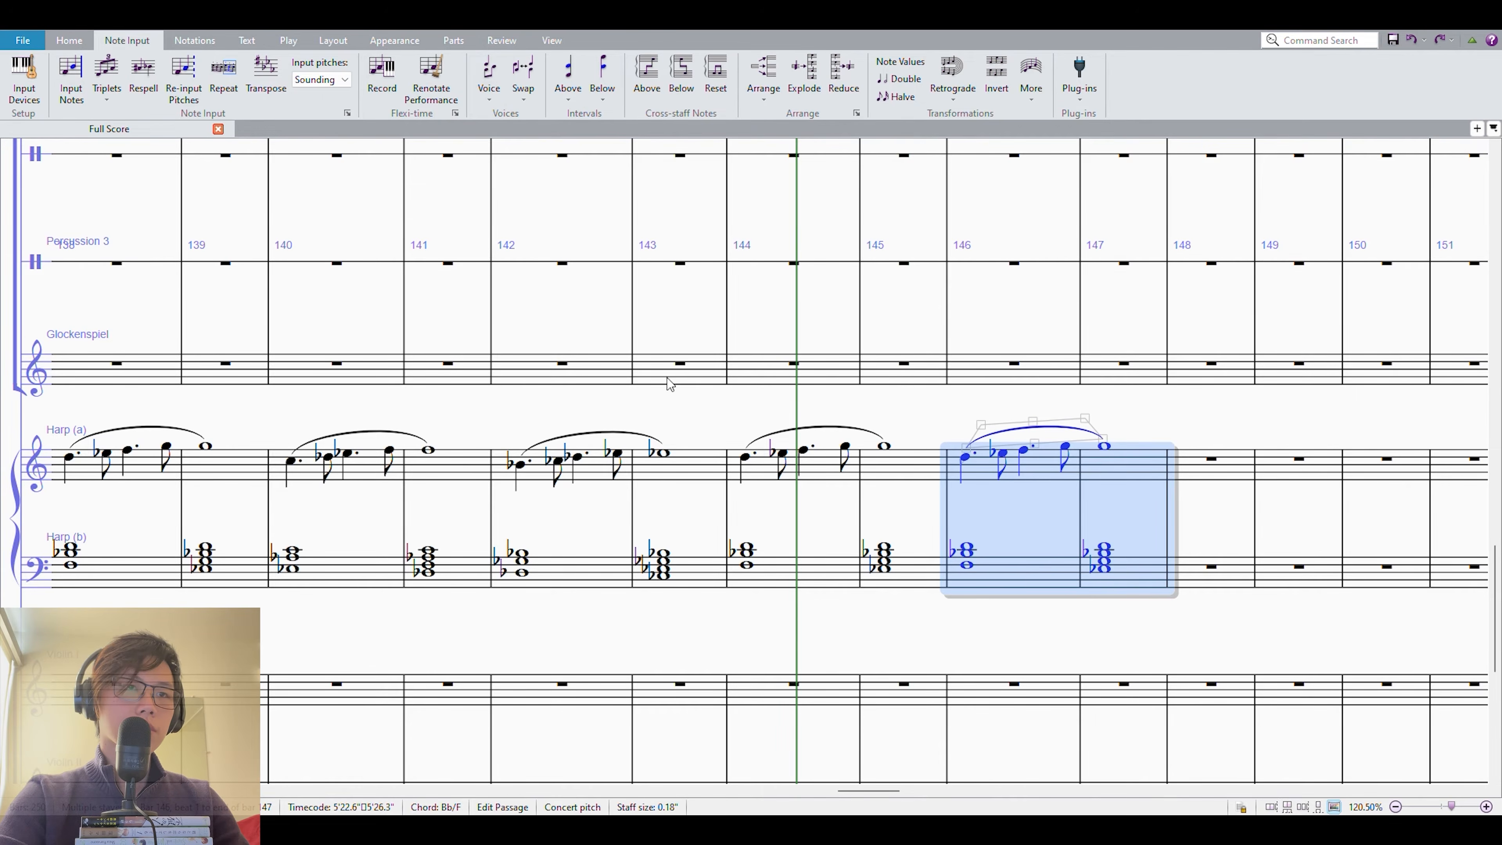
pyautogui.press('Return')
pyautogui.press('r')
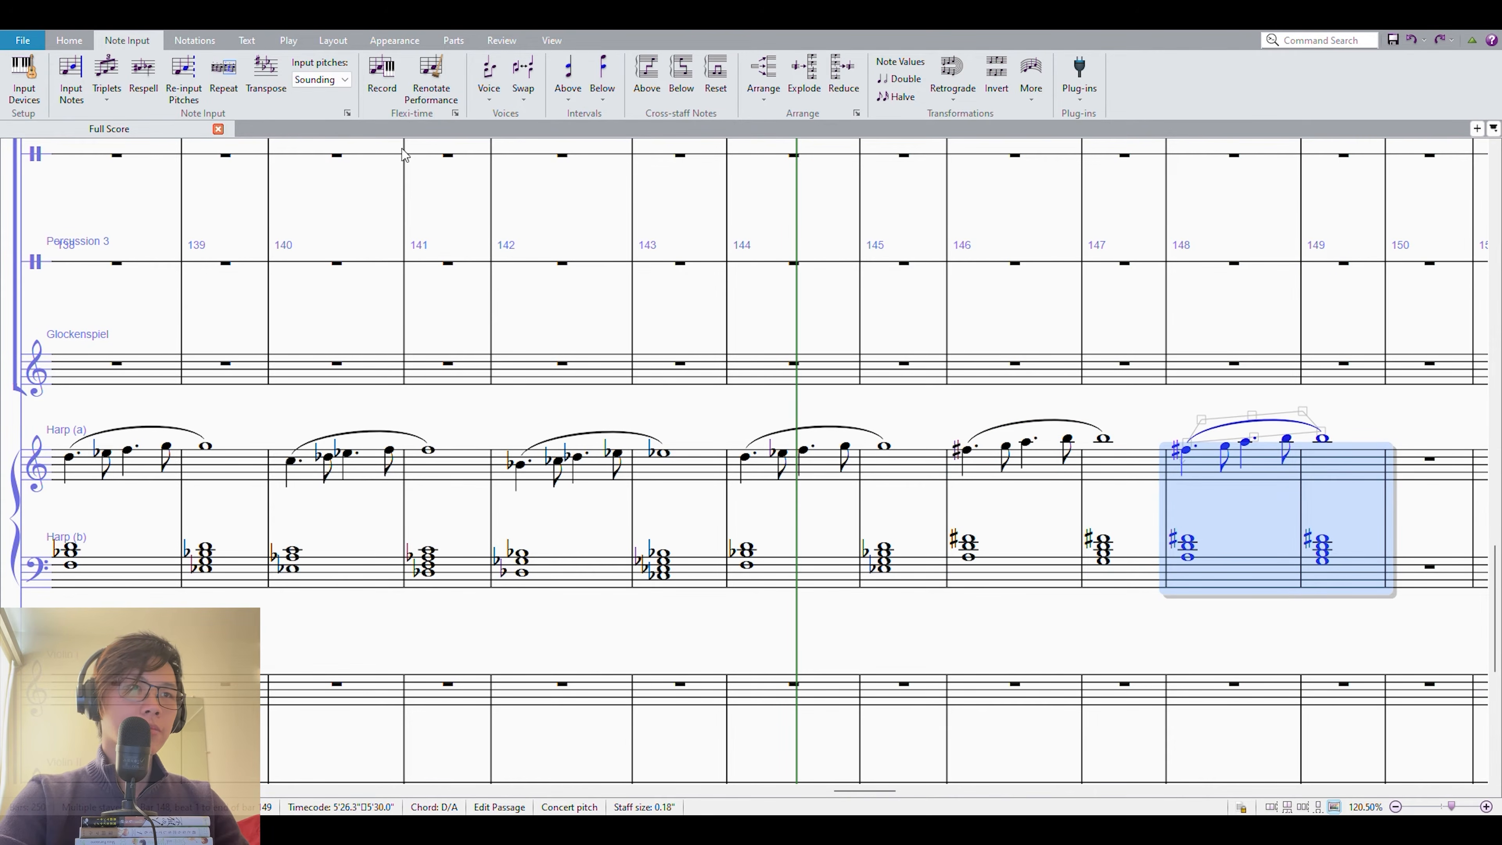
pyautogui.click(788, 552)
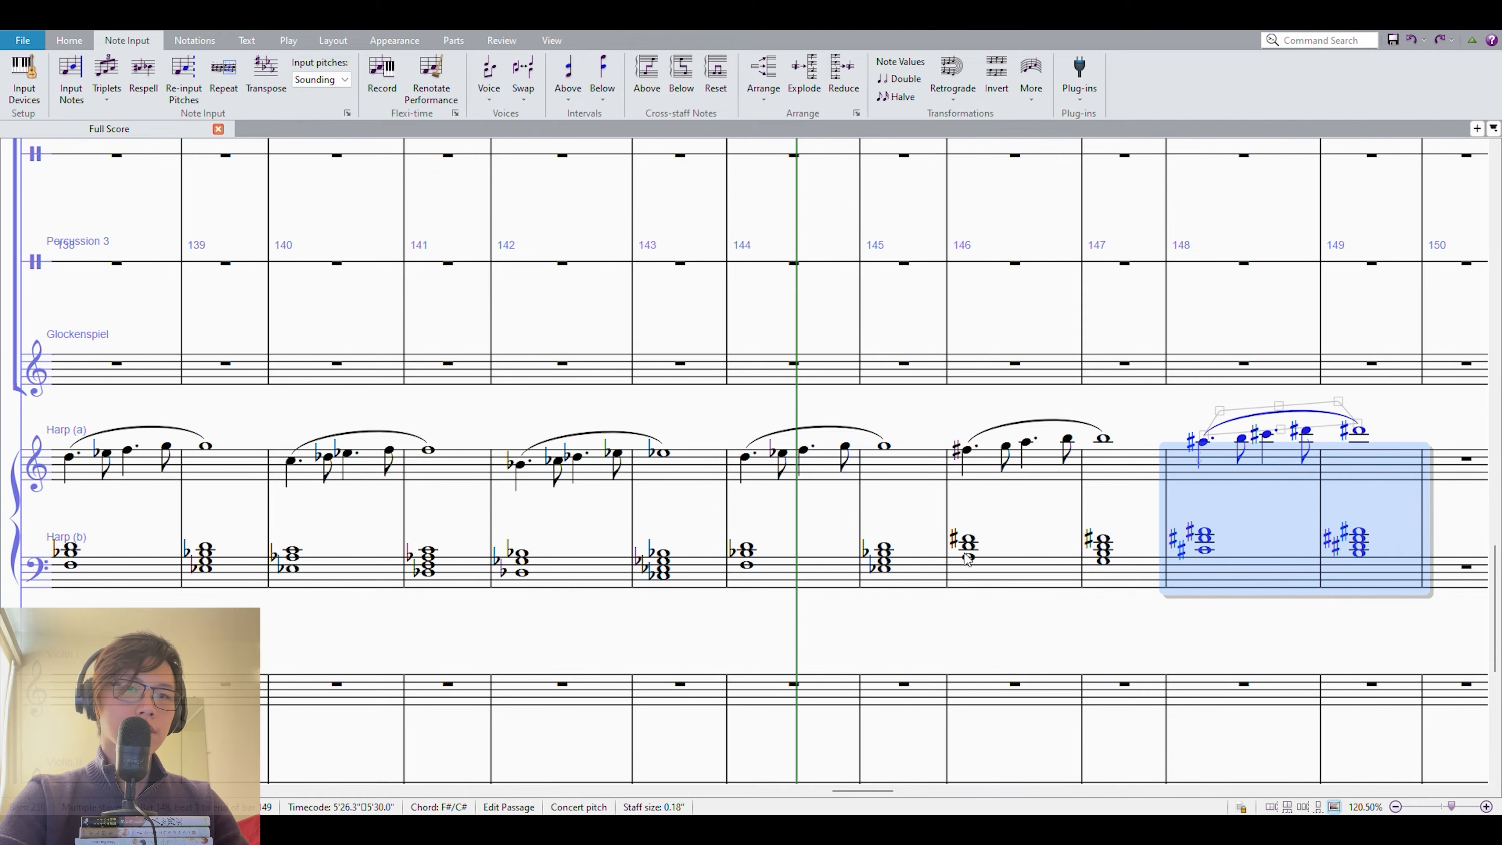
# Play back the rising major-third harp sequence in measures 144–149.
pyautogui.keyDown('shift'); pyautogui.click(764, 475); pyautogui.keyUp('shift')
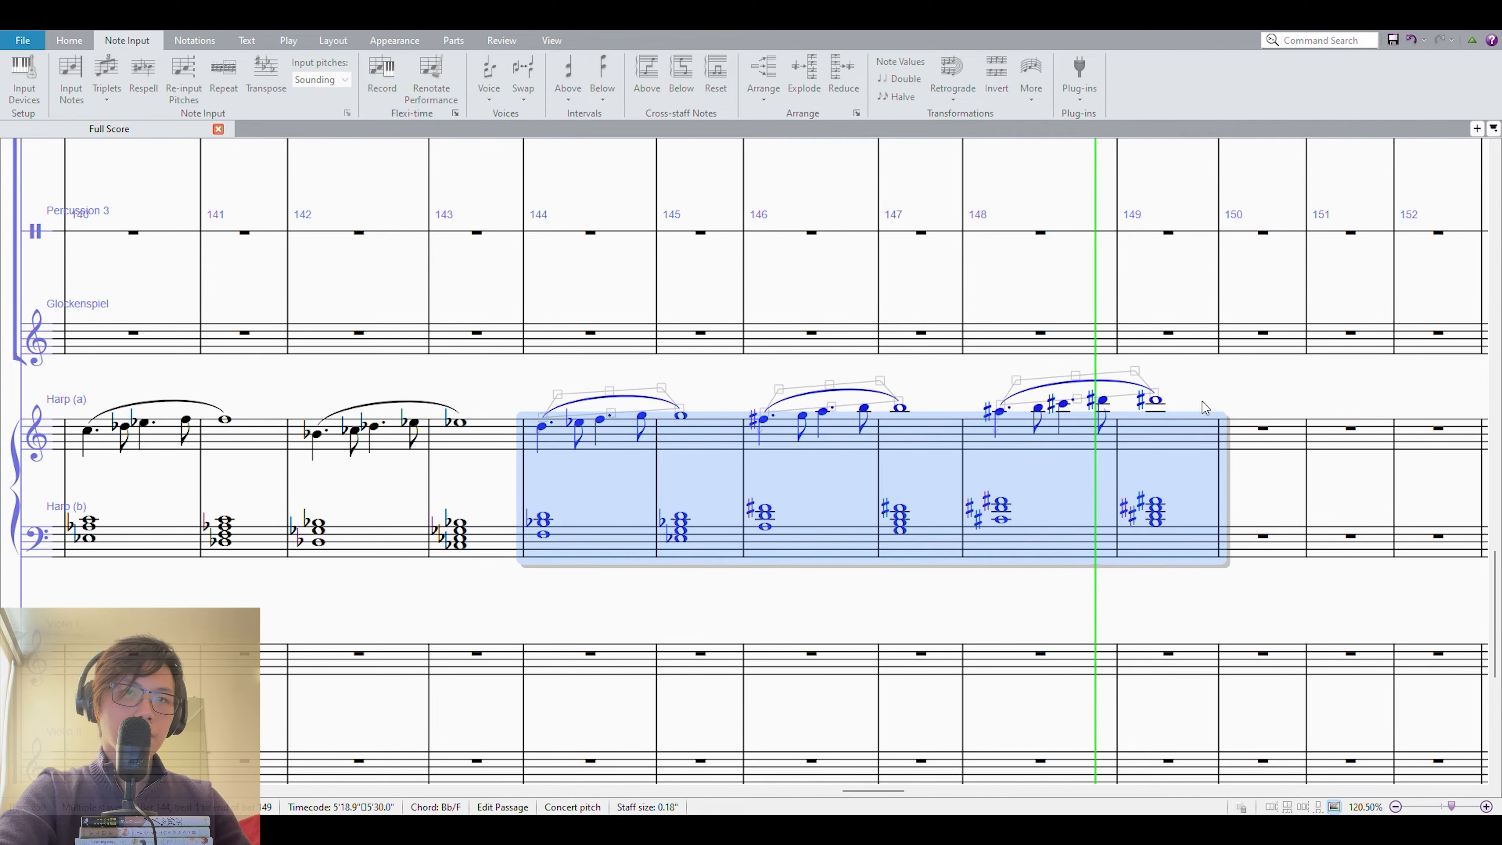
pyautogui.click(1217, 391)
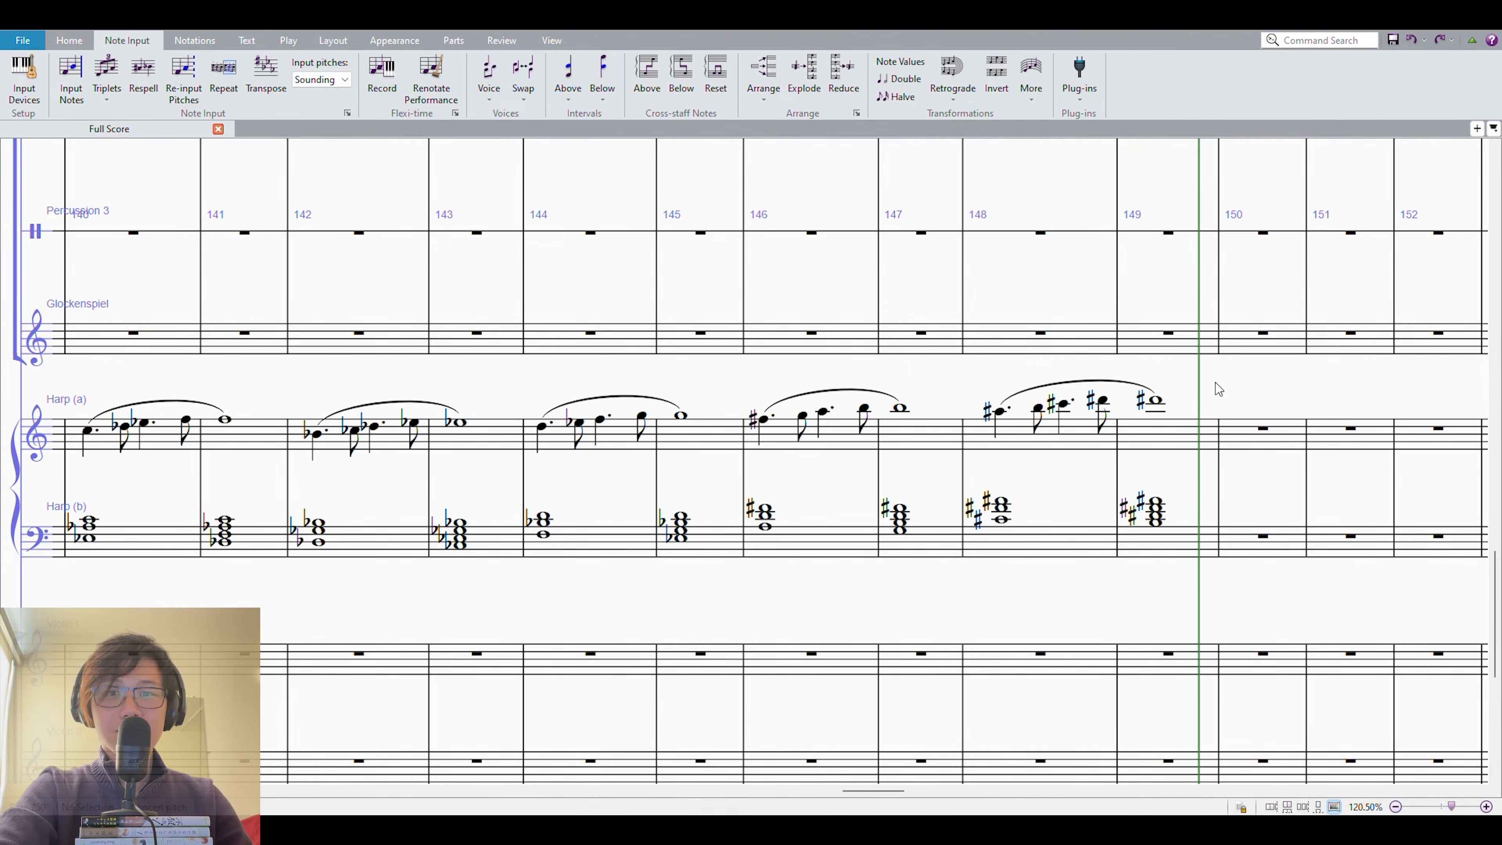
pyautogui.moveTo(1262, 388); pyautogui.dragTo(1202, 380)
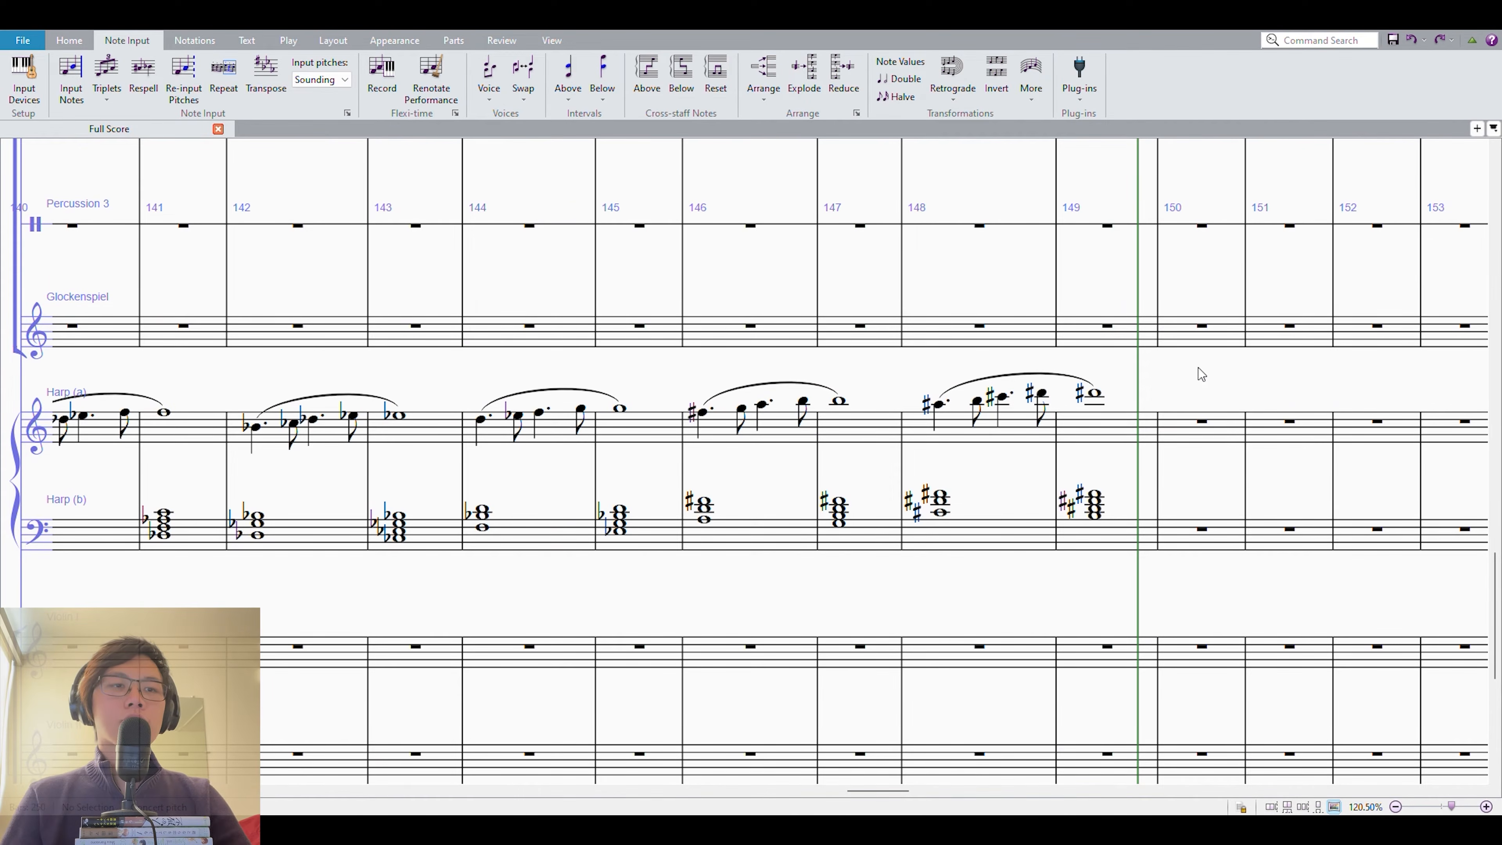
# Examine the harp passage in measures 144–145 against the start of its repetition in measure 146.
pyautogui.click(505, 433)
pyautogui.keyDown('shift'); pyautogui.click(650, 532); pyautogui.keyUp('shift')
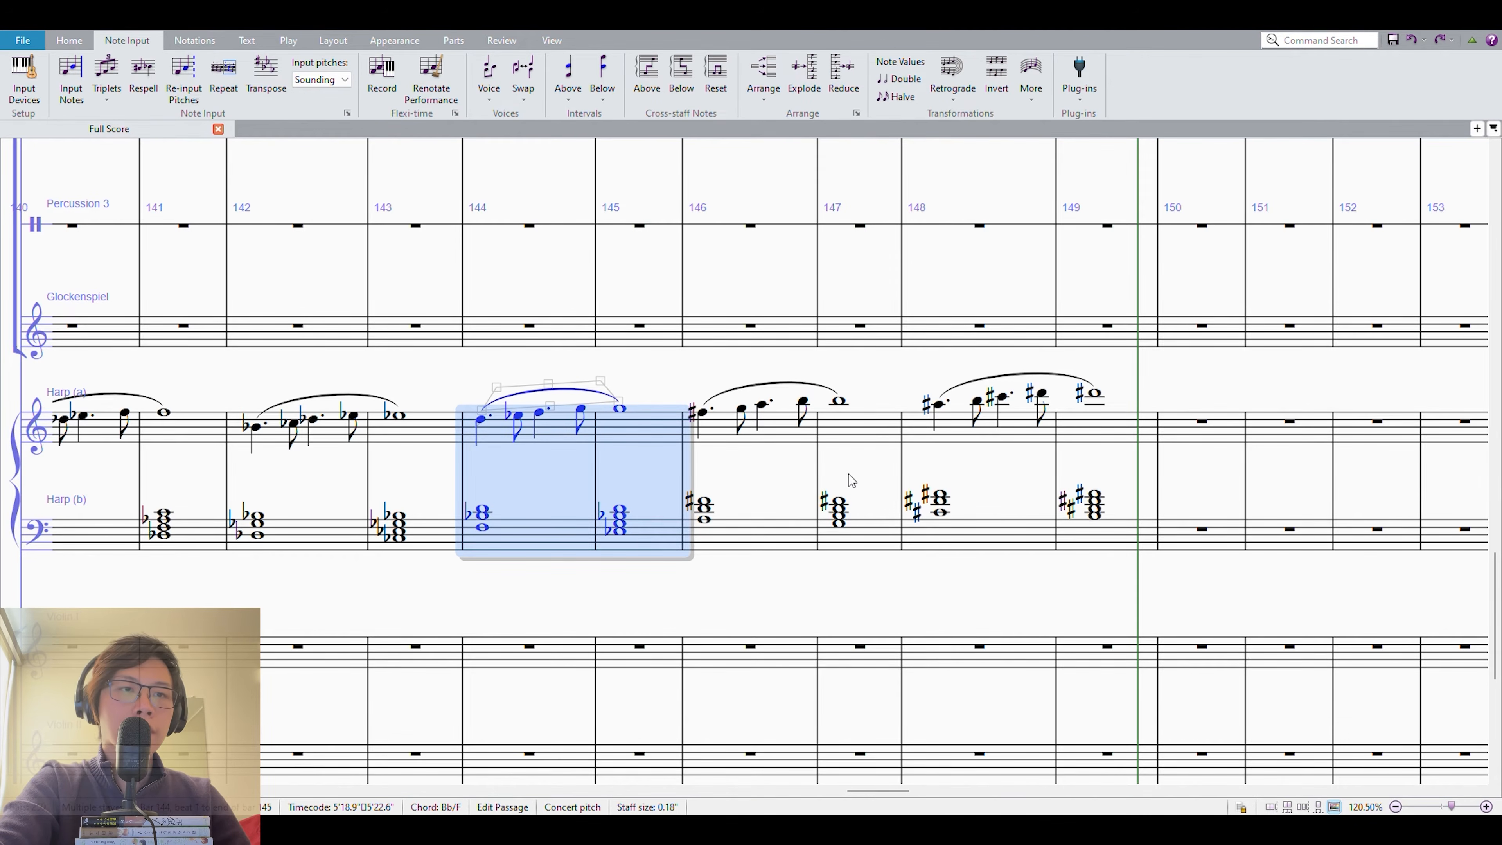
pyautogui.click(749, 495)
pyautogui.click(734, 529)
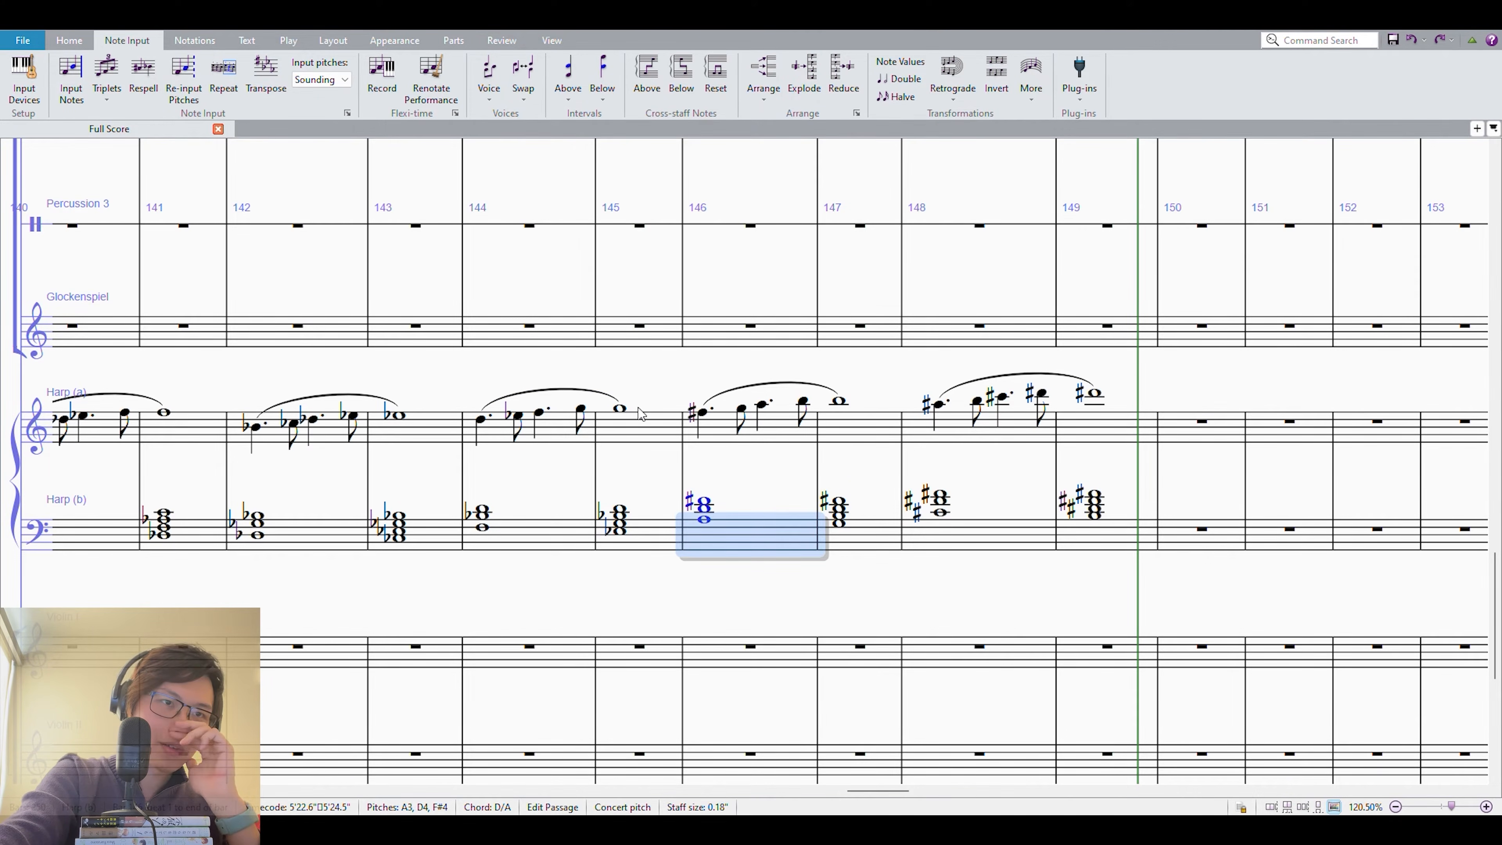
pyautogui.click(619, 408)
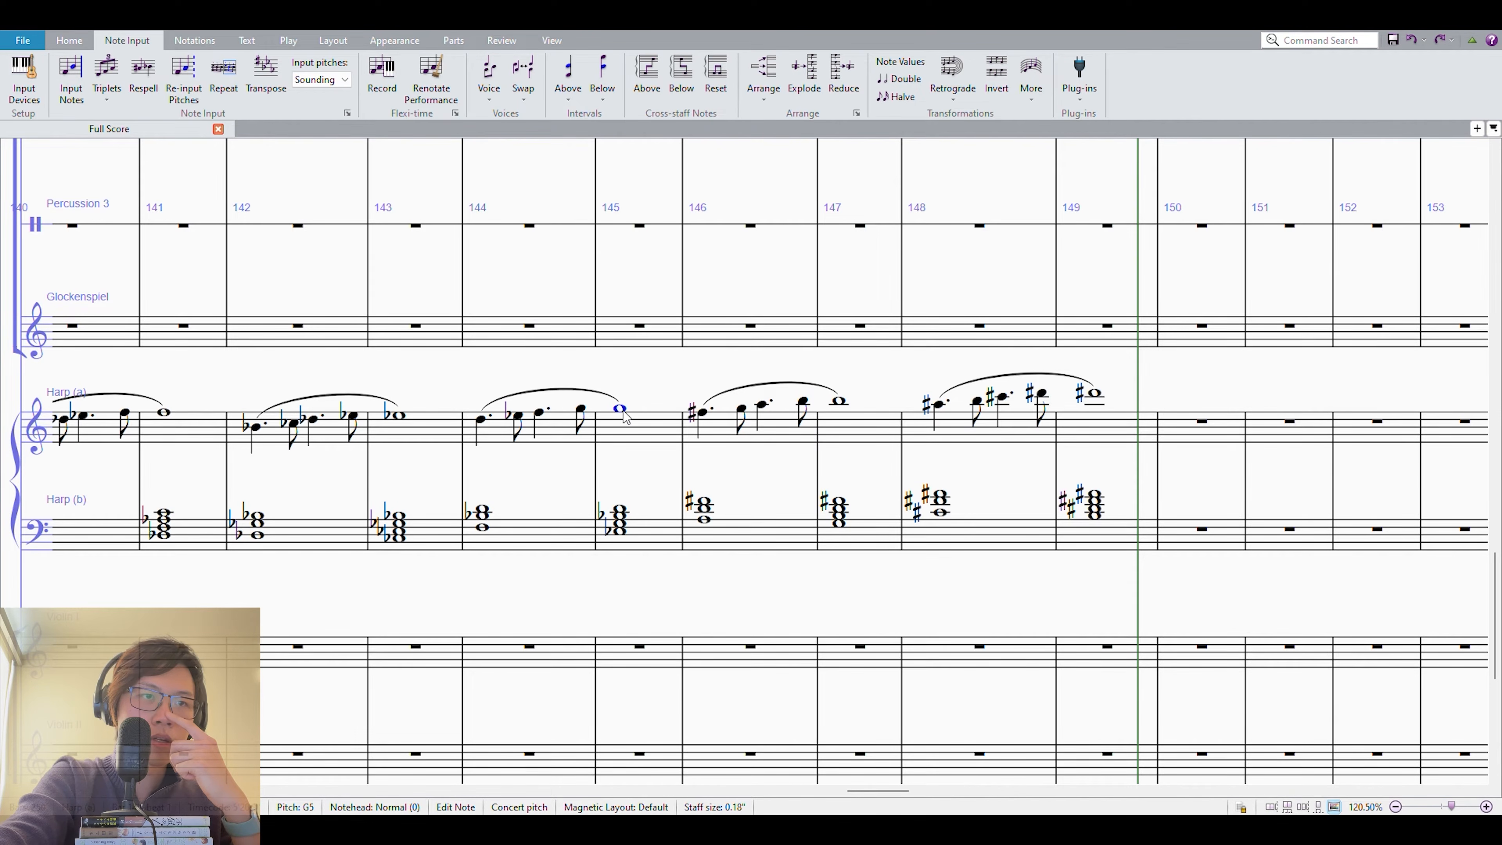
# Transpose both harp staves of measures 146–147 up a whole step.
pyautogui.click(700, 422)
pyautogui.keyDown('shift'); pyautogui.click(846, 522); pyautogui.keyUp('shift')
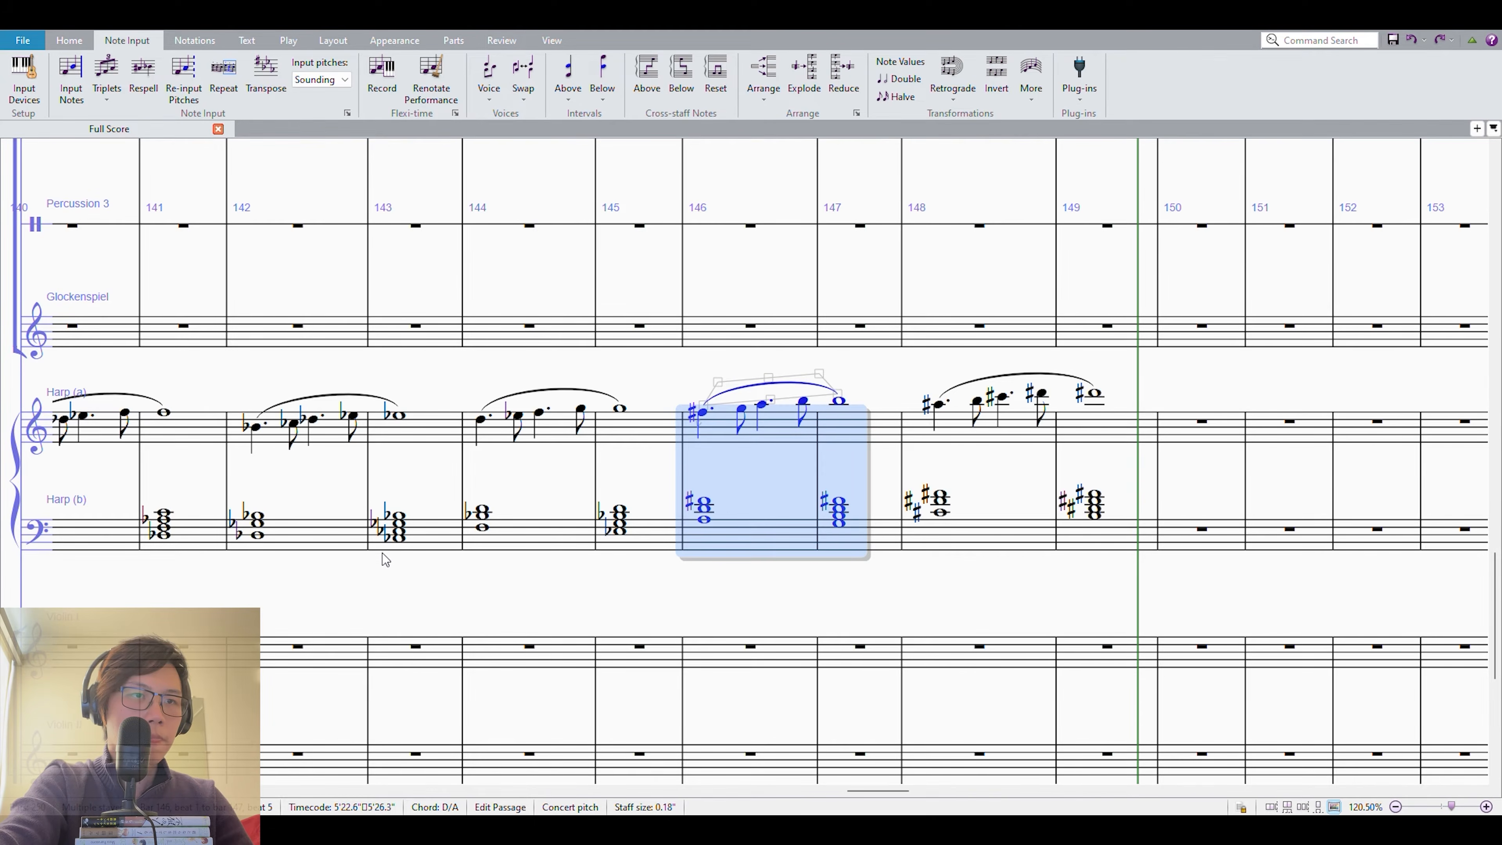
pyautogui.hotkey('ctrl', 'y')
# Play back harp measures 144–147 to hear the repetition a tritone above the original.
pyautogui.keyDown('shift'); pyautogui.click(653, 439); pyautogui.keyUp('shift')
pyautogui.press('p')
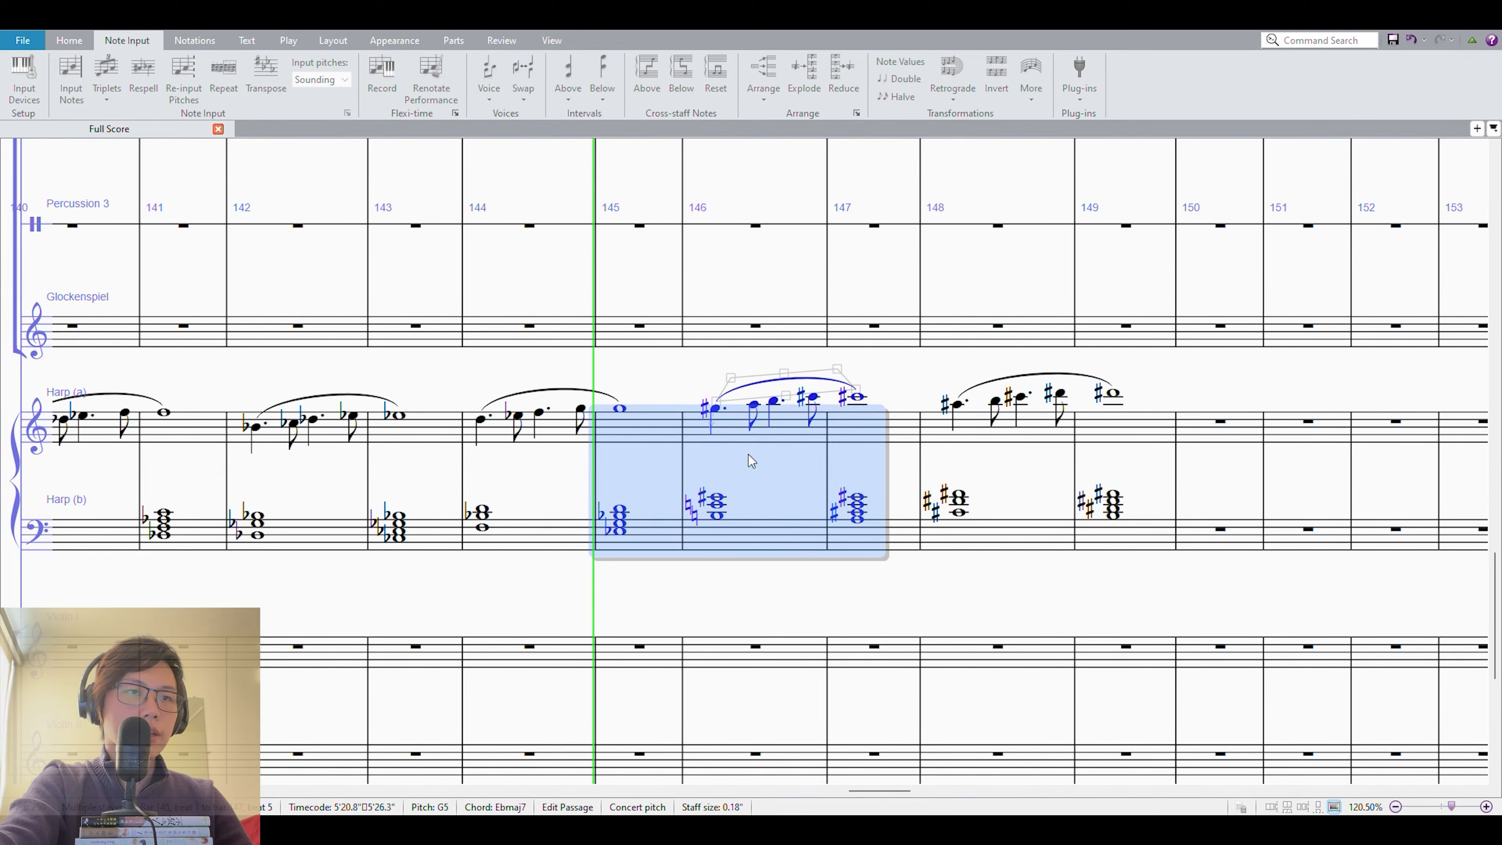
pyautogui.keyDown('shift'); pyautogui.click(497, 413); pyautogui.keyUp('shift')
pyautogui.press('p')
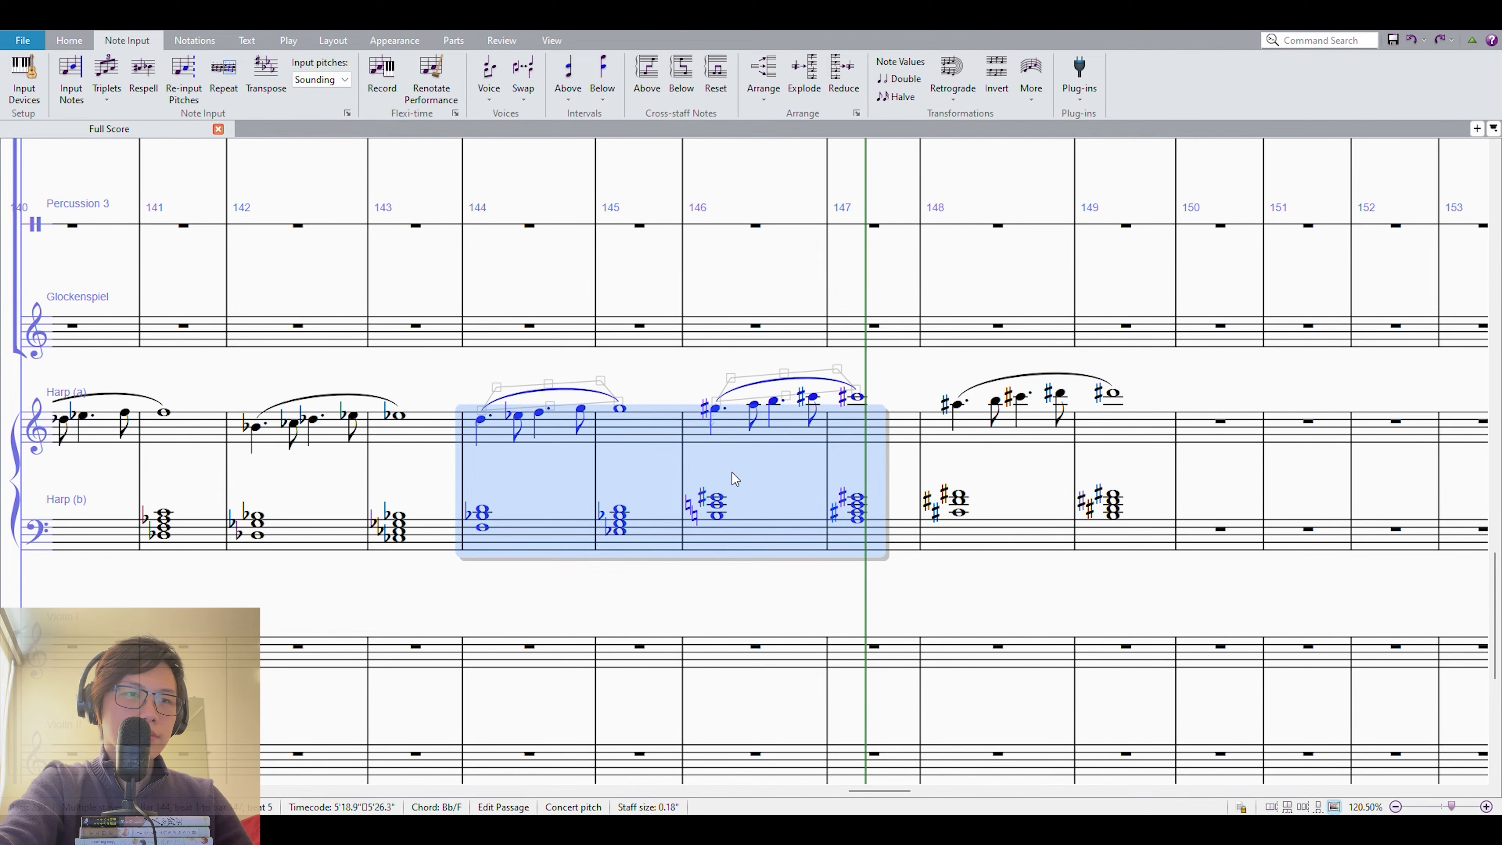
pyautogui.moveTo(734, 497); pyautogui.dragTo(739, 521)
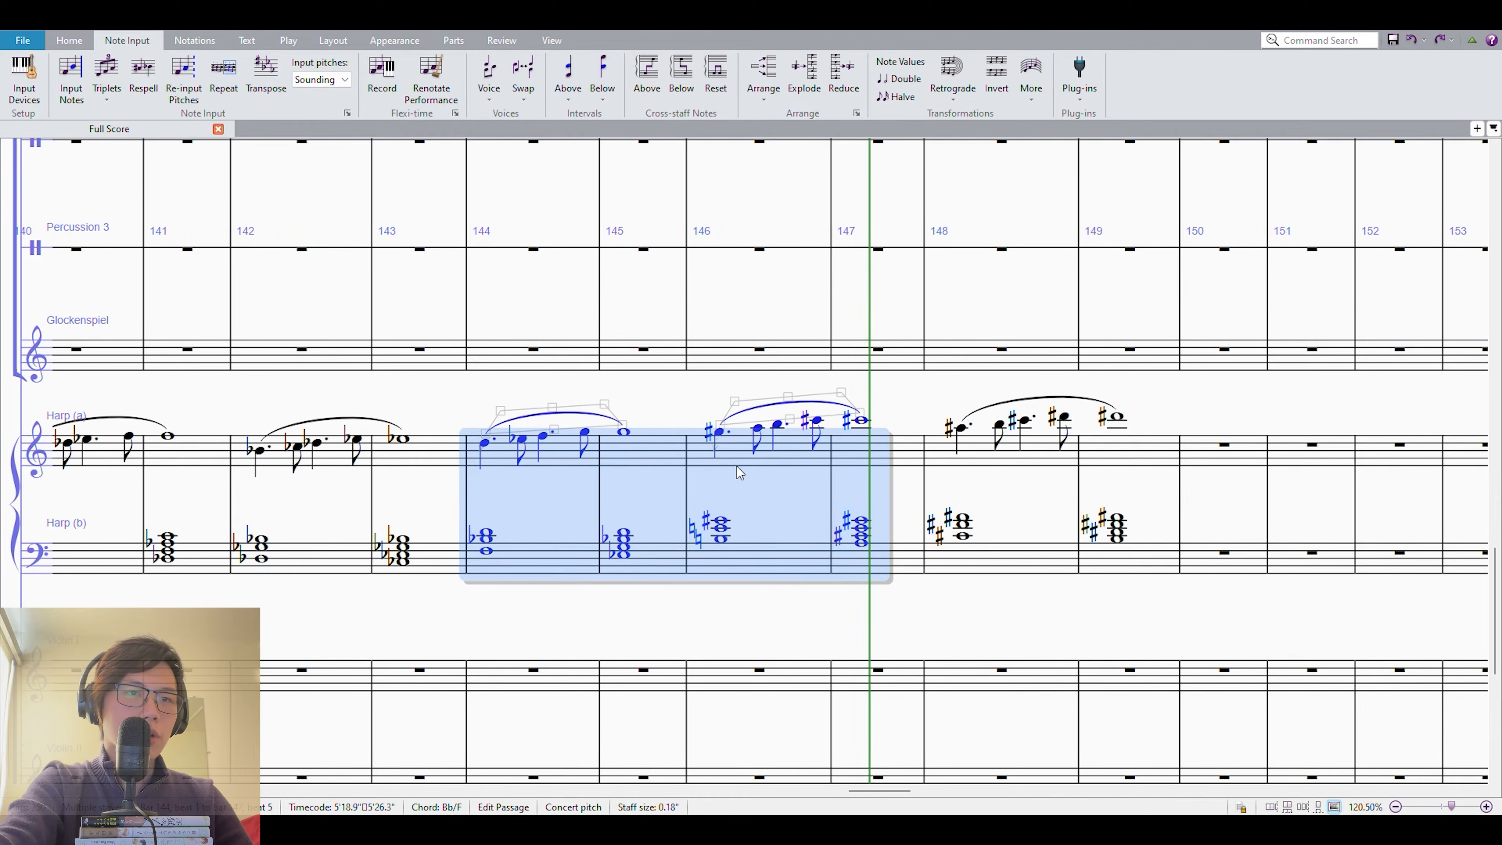
# Transpose both harp staves of measures 146–147 down a half step and play back measures 144–147.
pyautogui.click(737, 489)
pyautogui.click(735, 455)
pyautogui.click(894, 539)
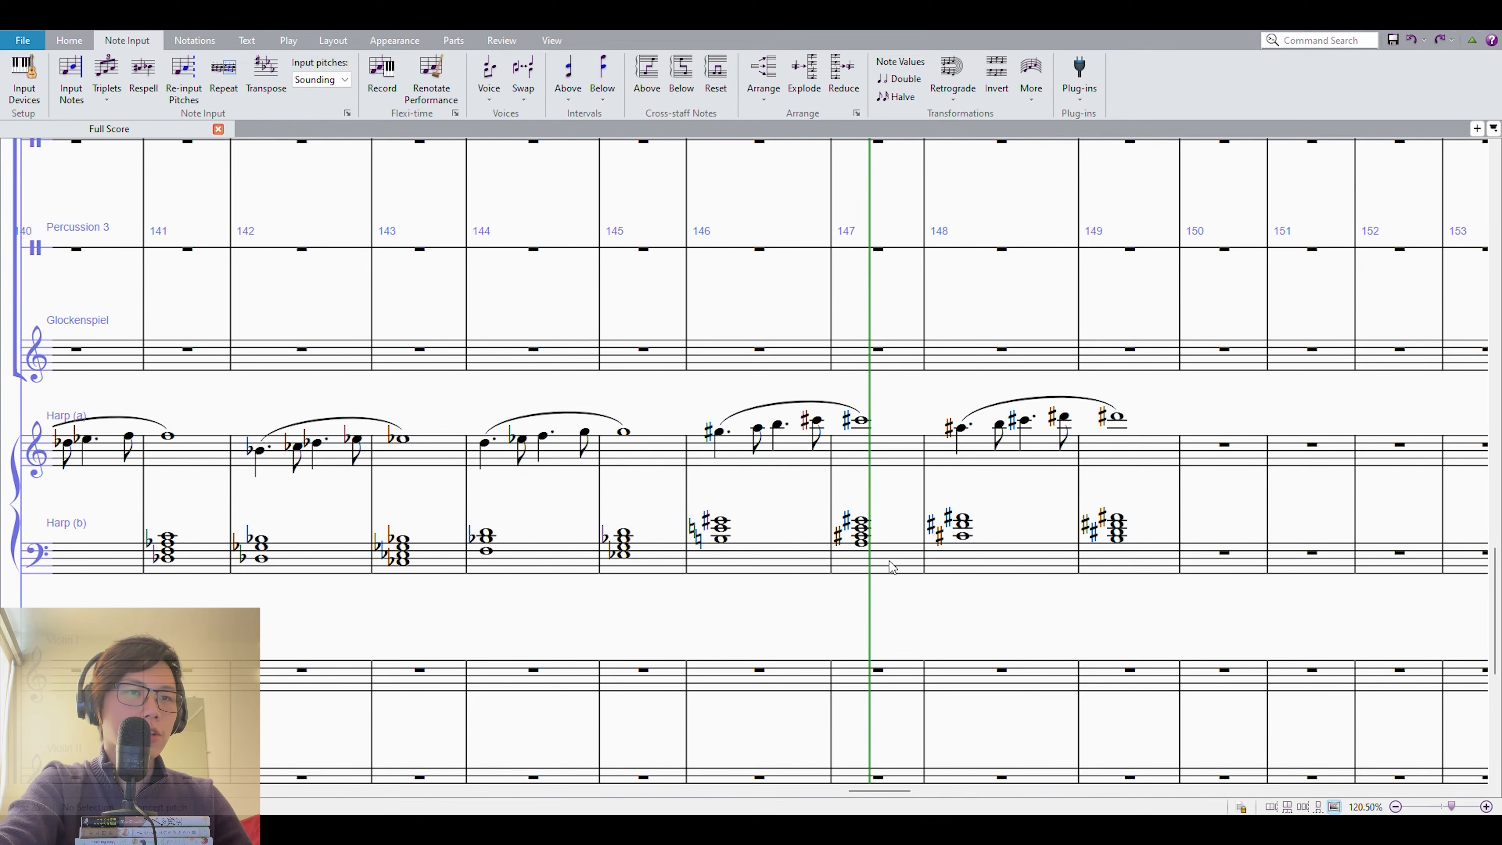
pyautogui.click(893, 547)
pyautogui.keyDown('shift'); pyautogui.click(732, 449); pyautogui.keyUp('shift')
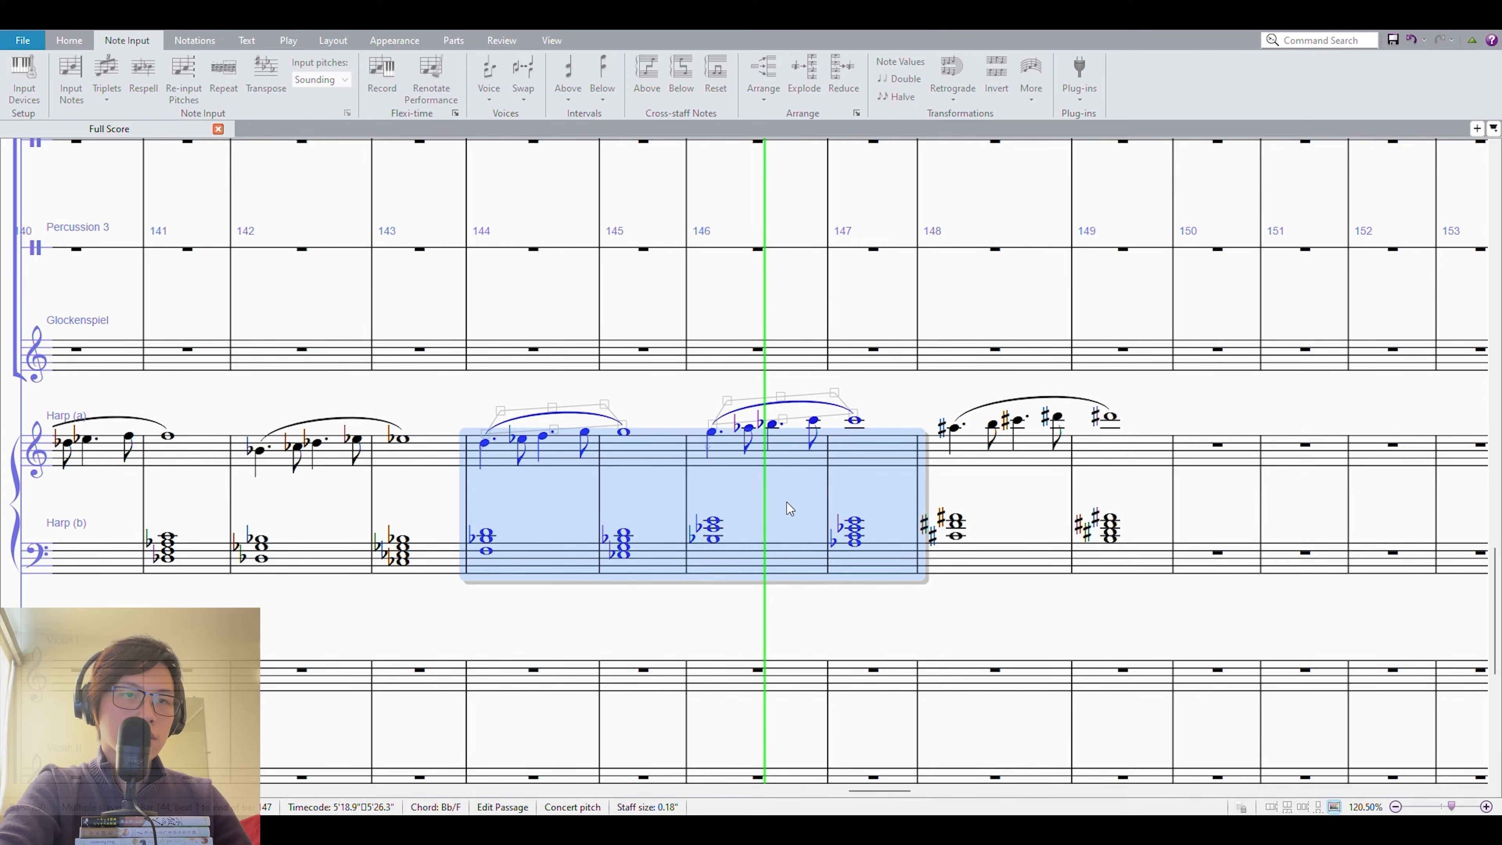
pyautogui.click(894, 421)
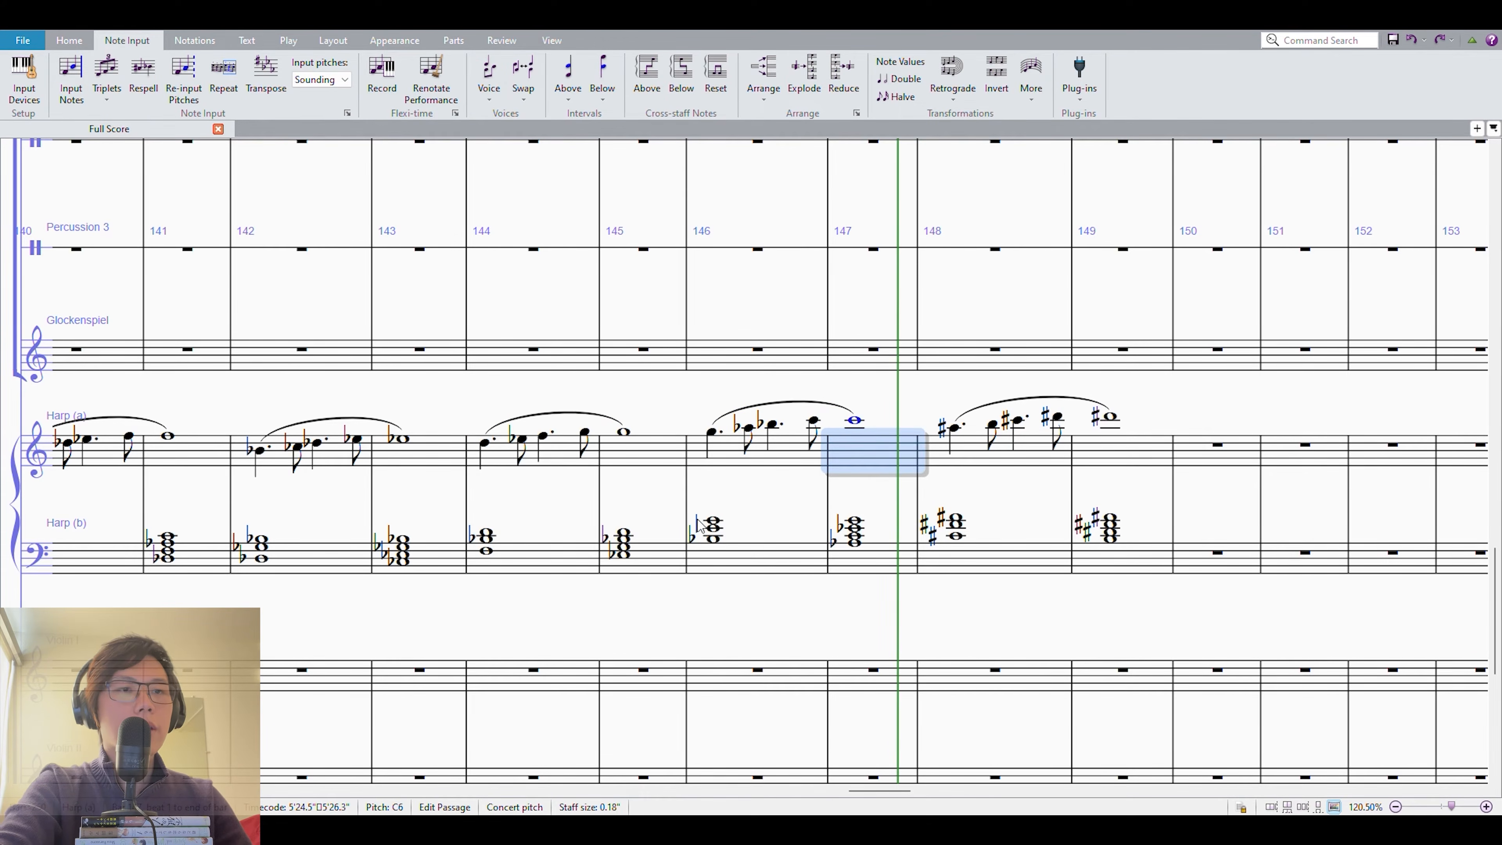
# Copy both harp staves of measures 144–147 into measures 148–151 and transpose the copy down a whole step.
pyautogui.click(633, 567)
pyautogui.keyDown('shift'); pyautogui.click(772, 449); pyautogui.keyUp('shift')
pyautogui.click(920, 396)
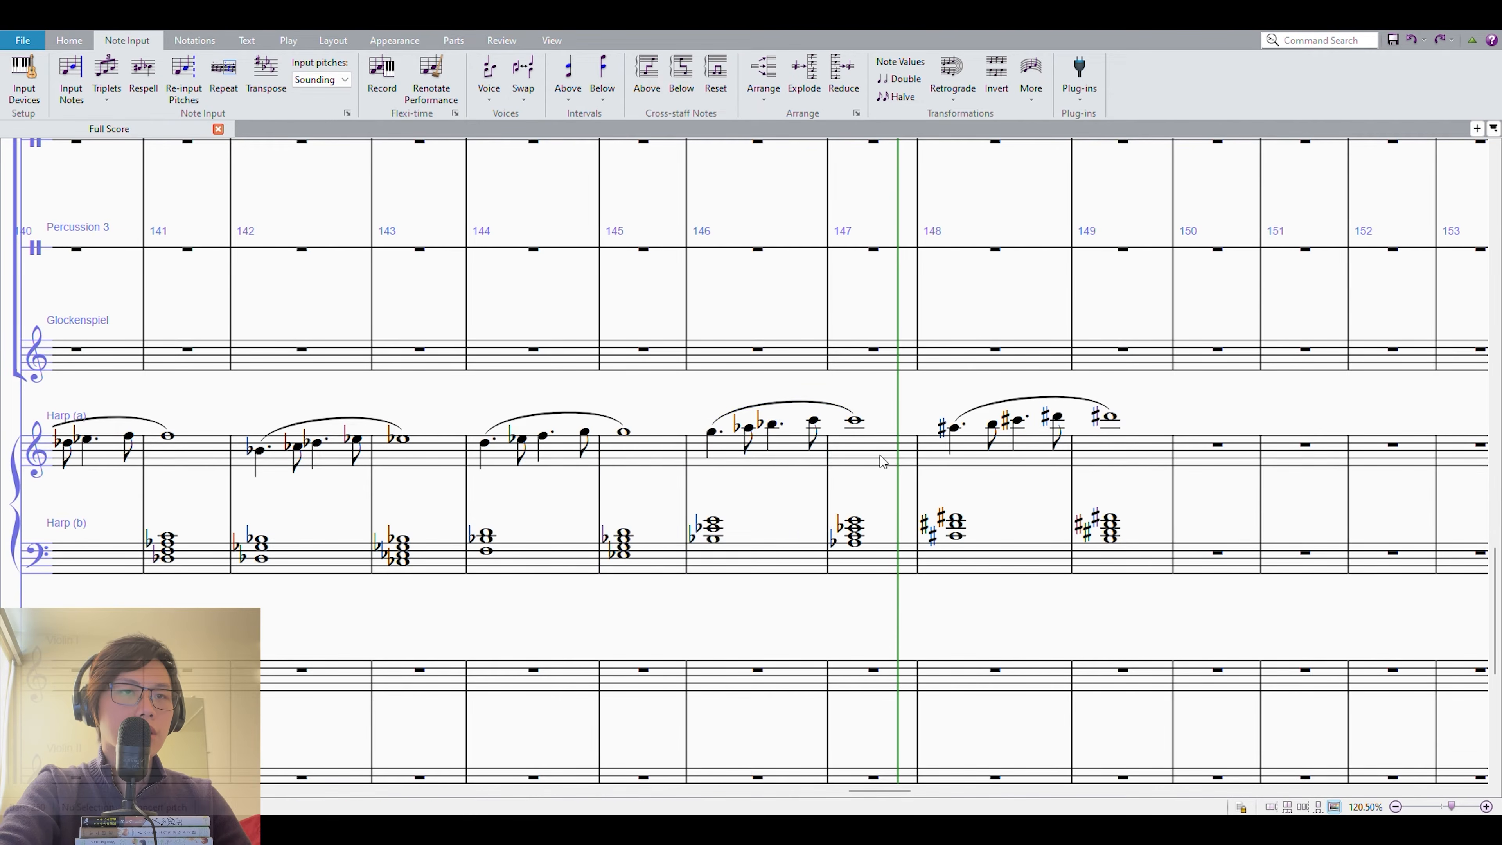
pyautogui.click(882, 460)
pyautogui.keyDown('shift'); pyautogui.click(516, 569); pyautogui.keyUp('shift')
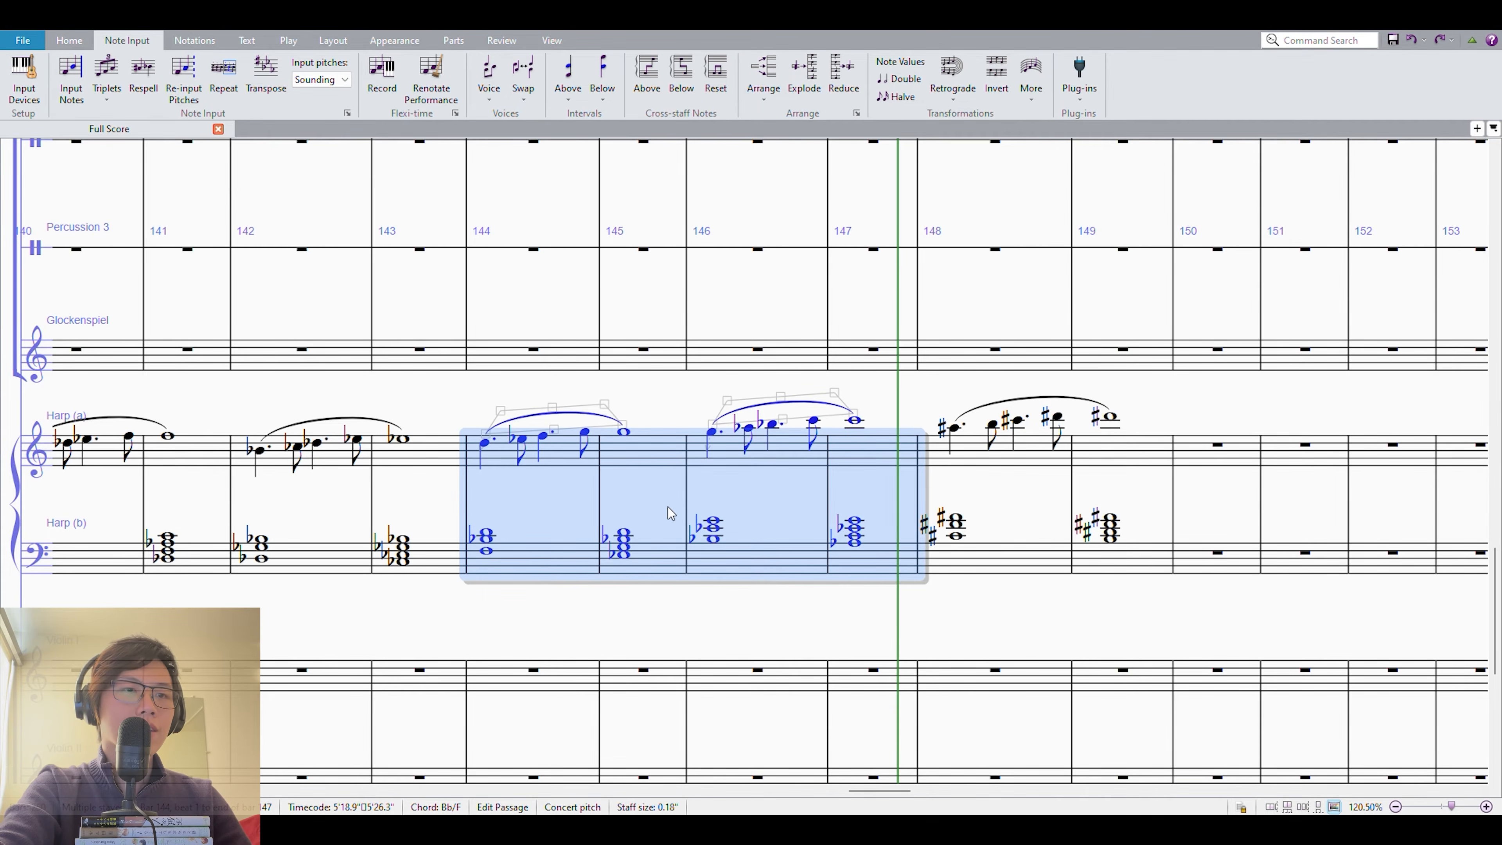
pyautogui.keyDown('alt'); pyautogui.click(939, 492); pyautogui.keyUp('alt')
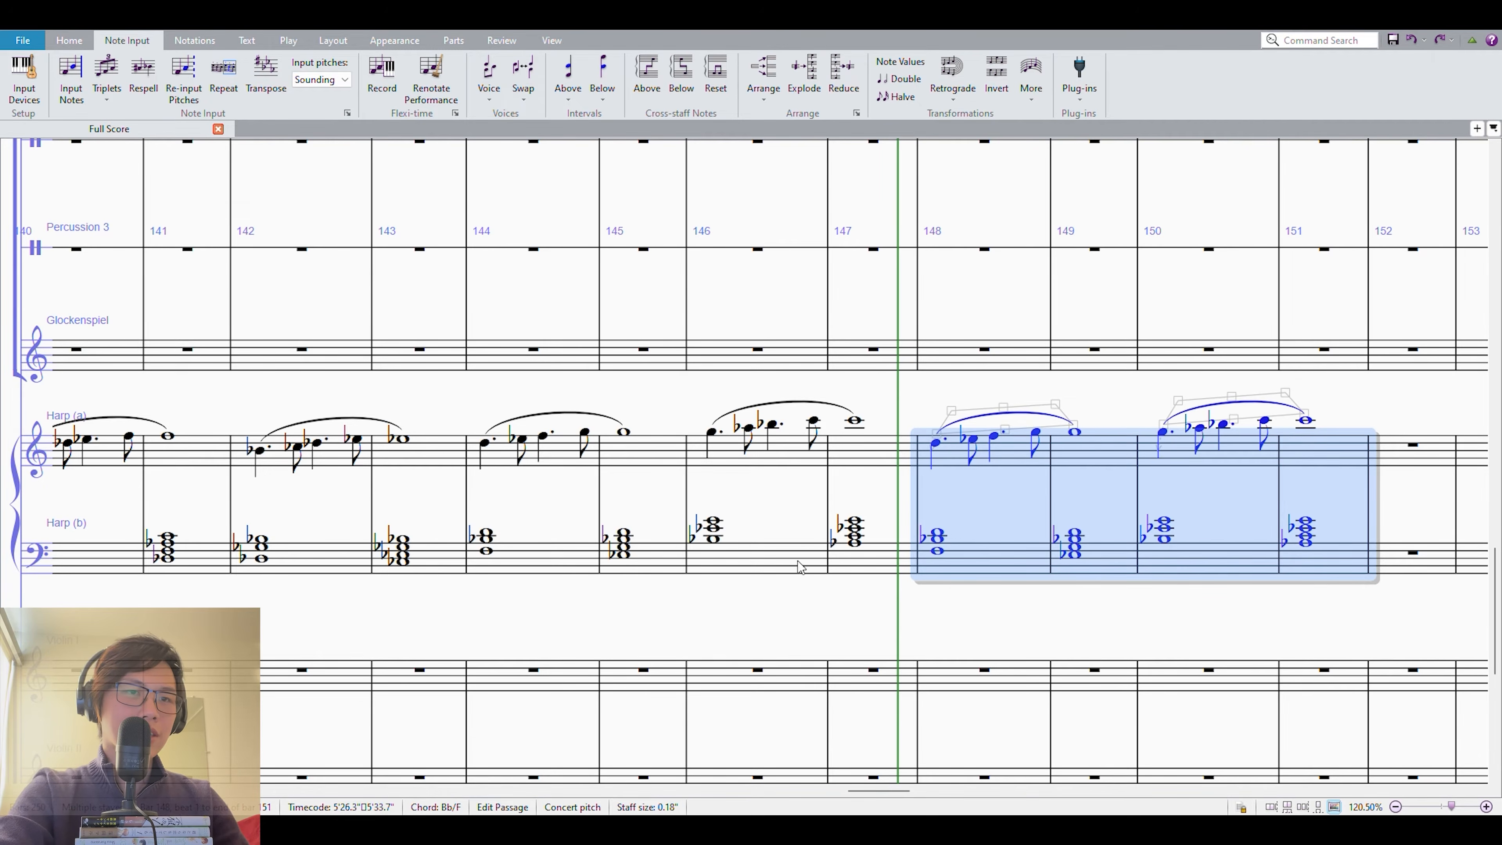
pyautogui.press('Down')
# Play back the harp sequence across measures 144–151.
pyautogui.keyDown('shift'); pyautogui.click(507, 457); pyautogui.keyUp('shift')
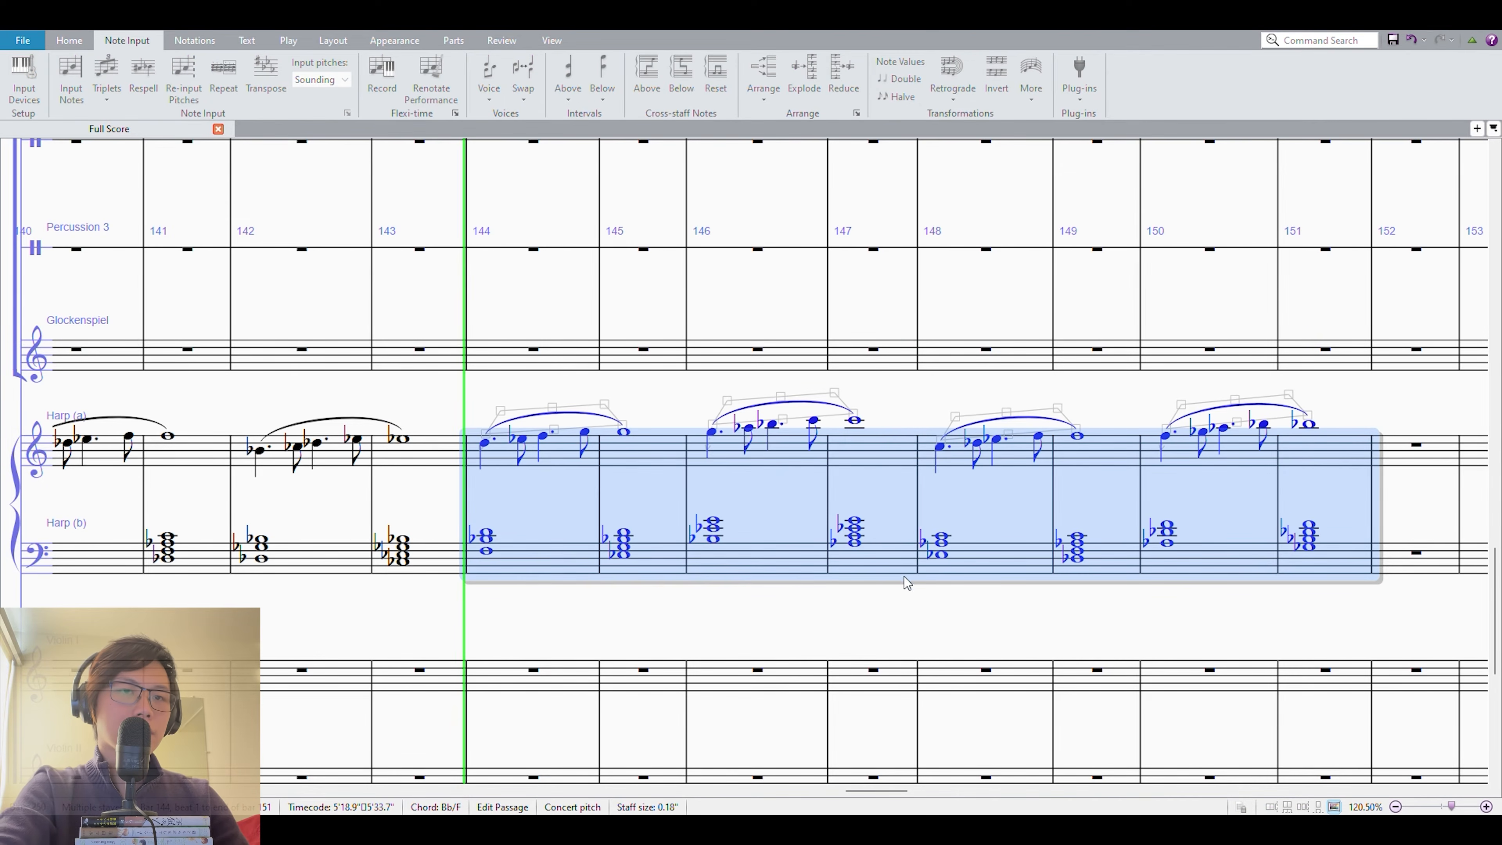
pyautogui.press('space')
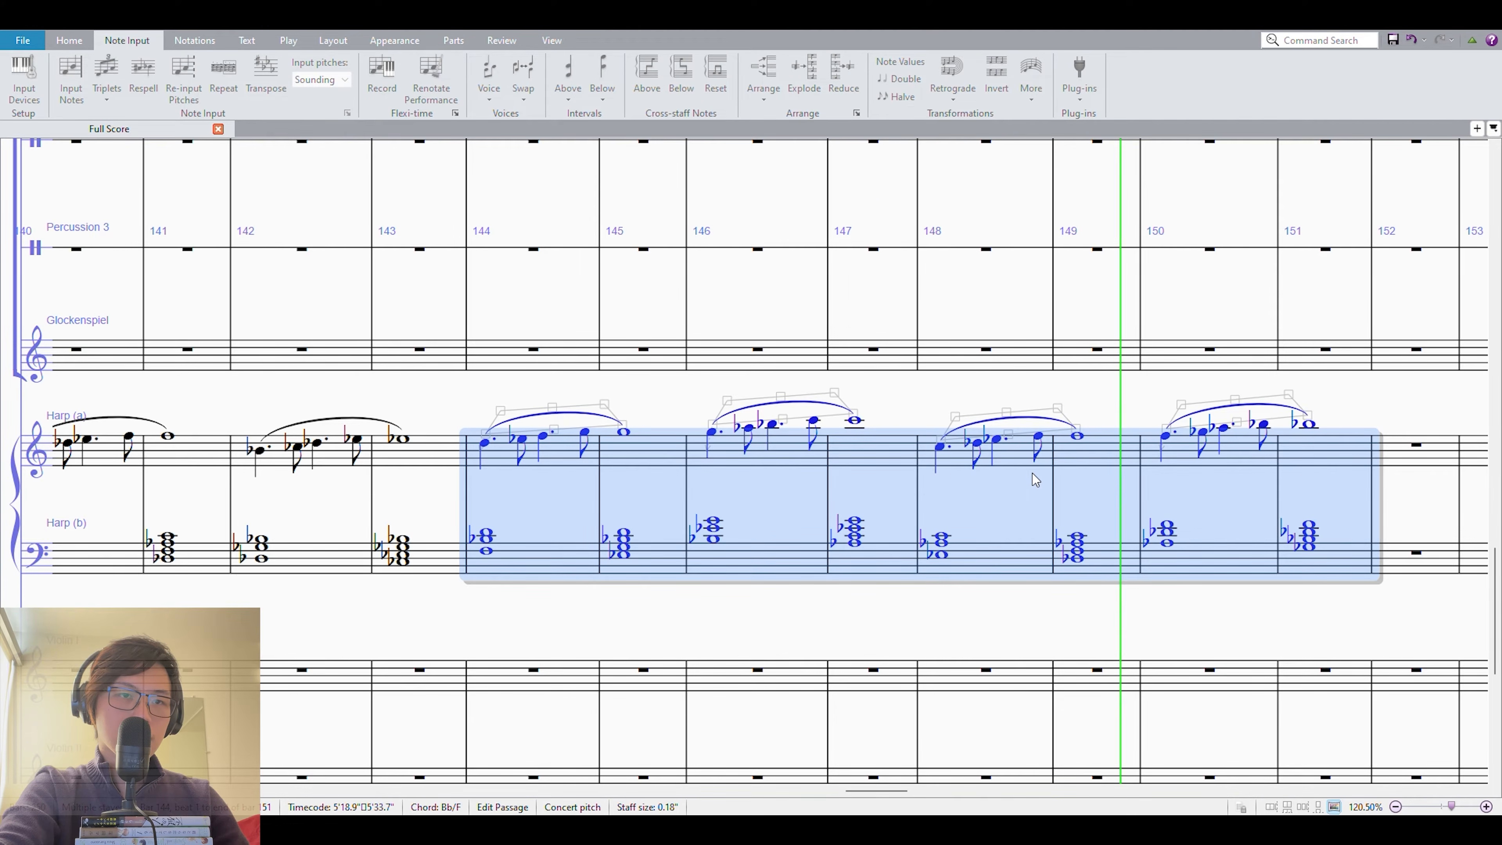
pyautogui.click(1242, 512)
pyautogui.click(1328, 468)
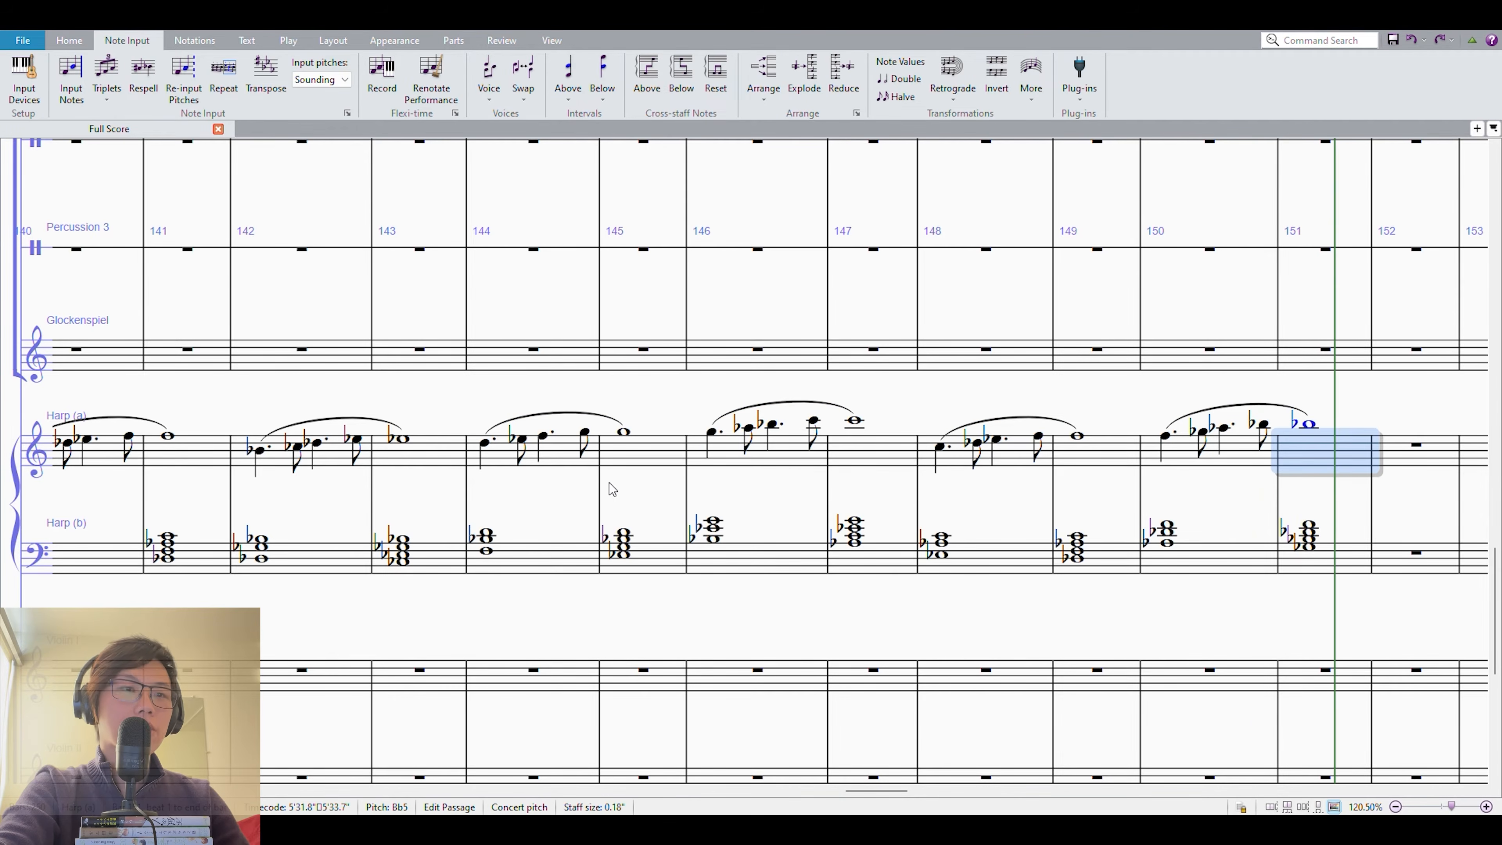
# Add one long slur over the upper harp staff spanning measures 144–147.
pyautogui.click(511, 459)
pyautogui.keyDown('shift'); pyautogui.click(865, 478); pyautogui.keyUp('shift')
pyautogui.press('s')
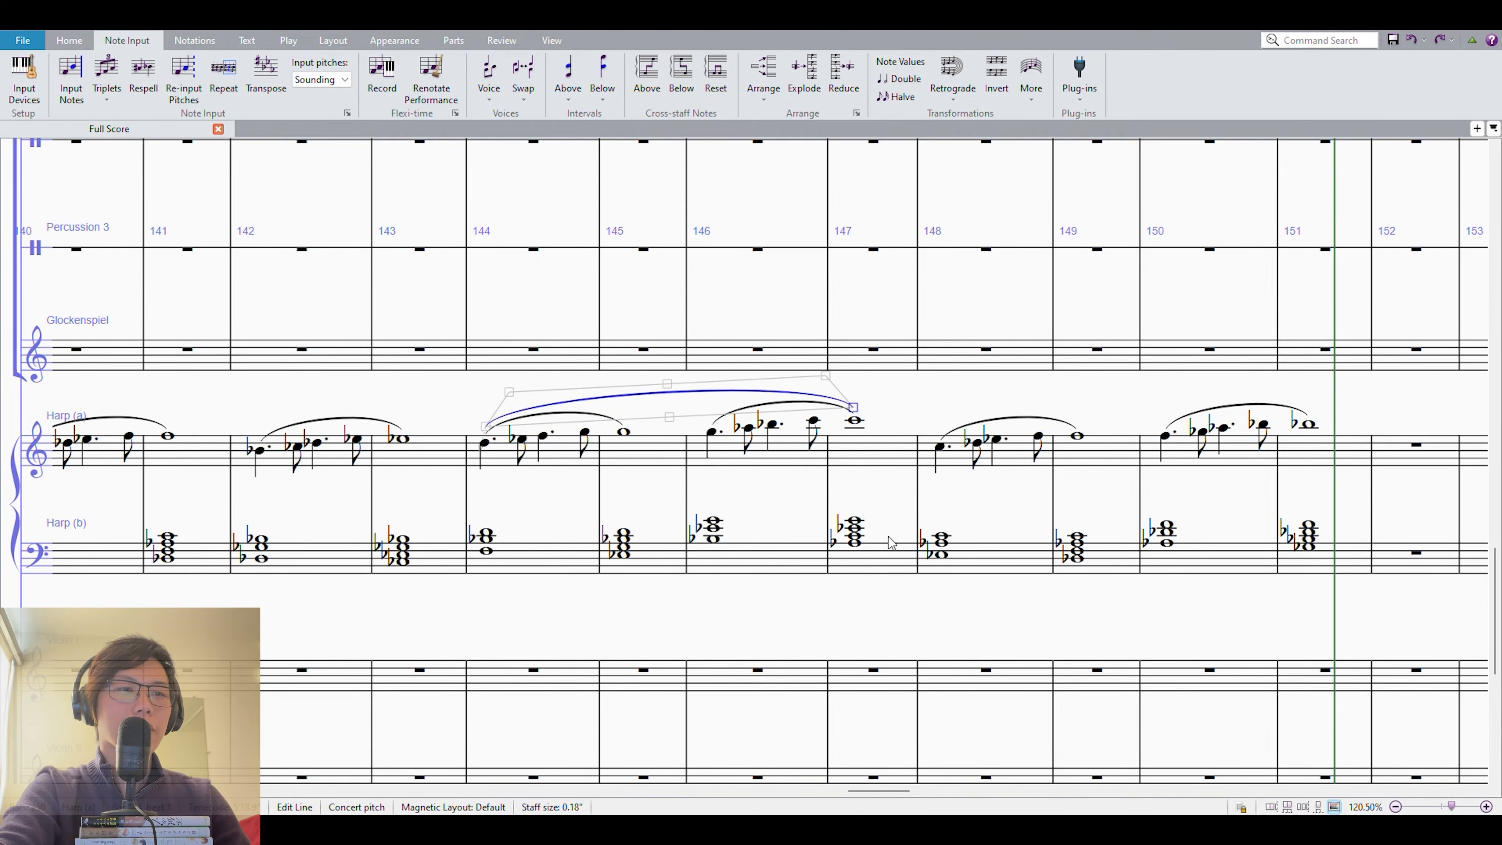
# Review the full harp passage in measures 134–143 and the one-measure motif in measure 134.
pyautogui.moveTo(942, 400); pyautogui.dragTo(981, 379)
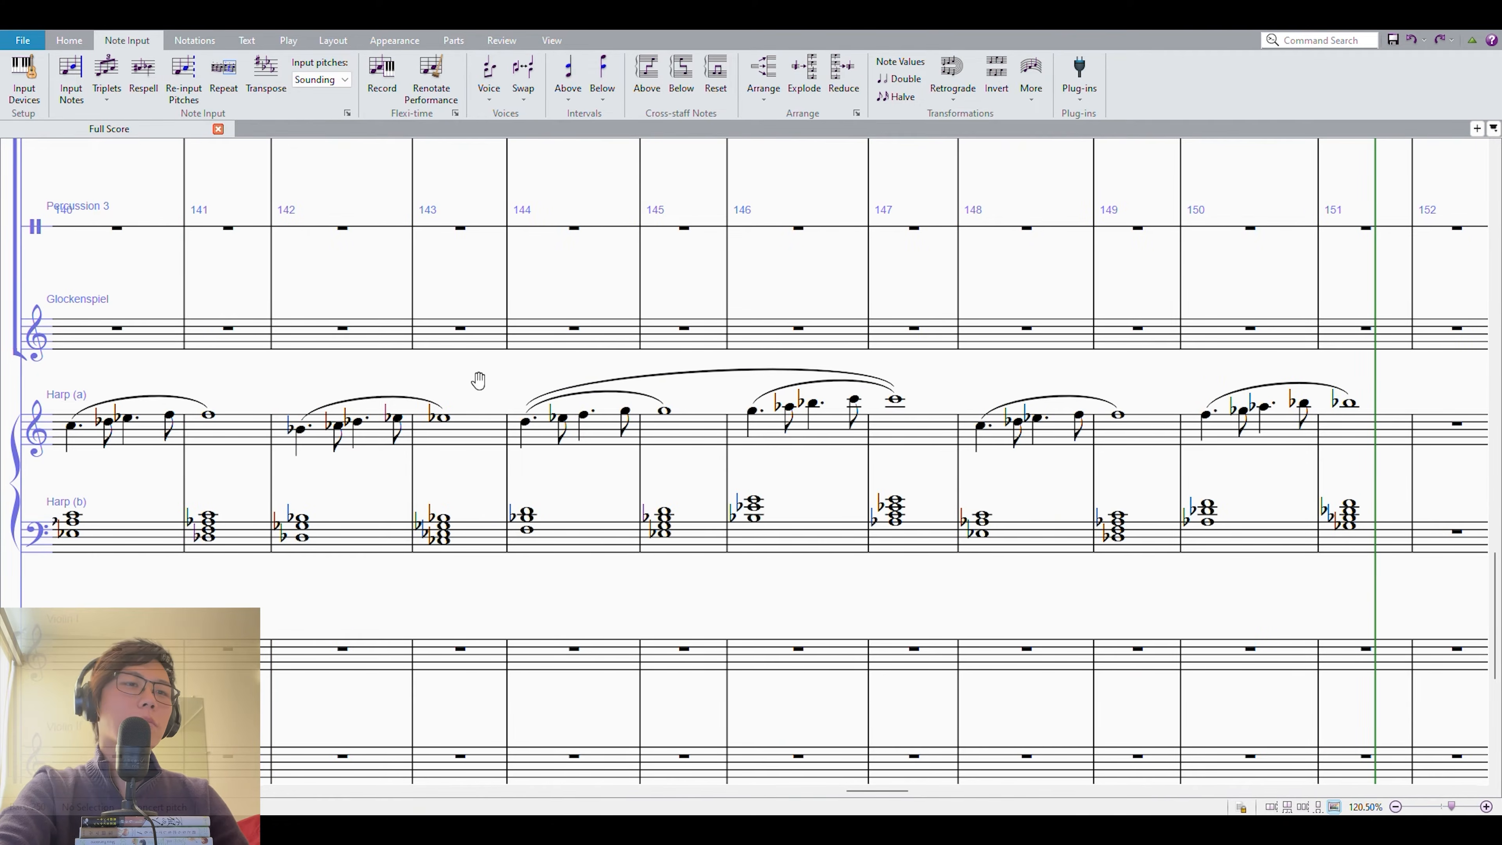
pyautogui.moveTo(480, 379); pyautogui.dragTo(922, 369)
pyautogui.moveTo(777, 376); pyautogui.dragTo(958, 391)
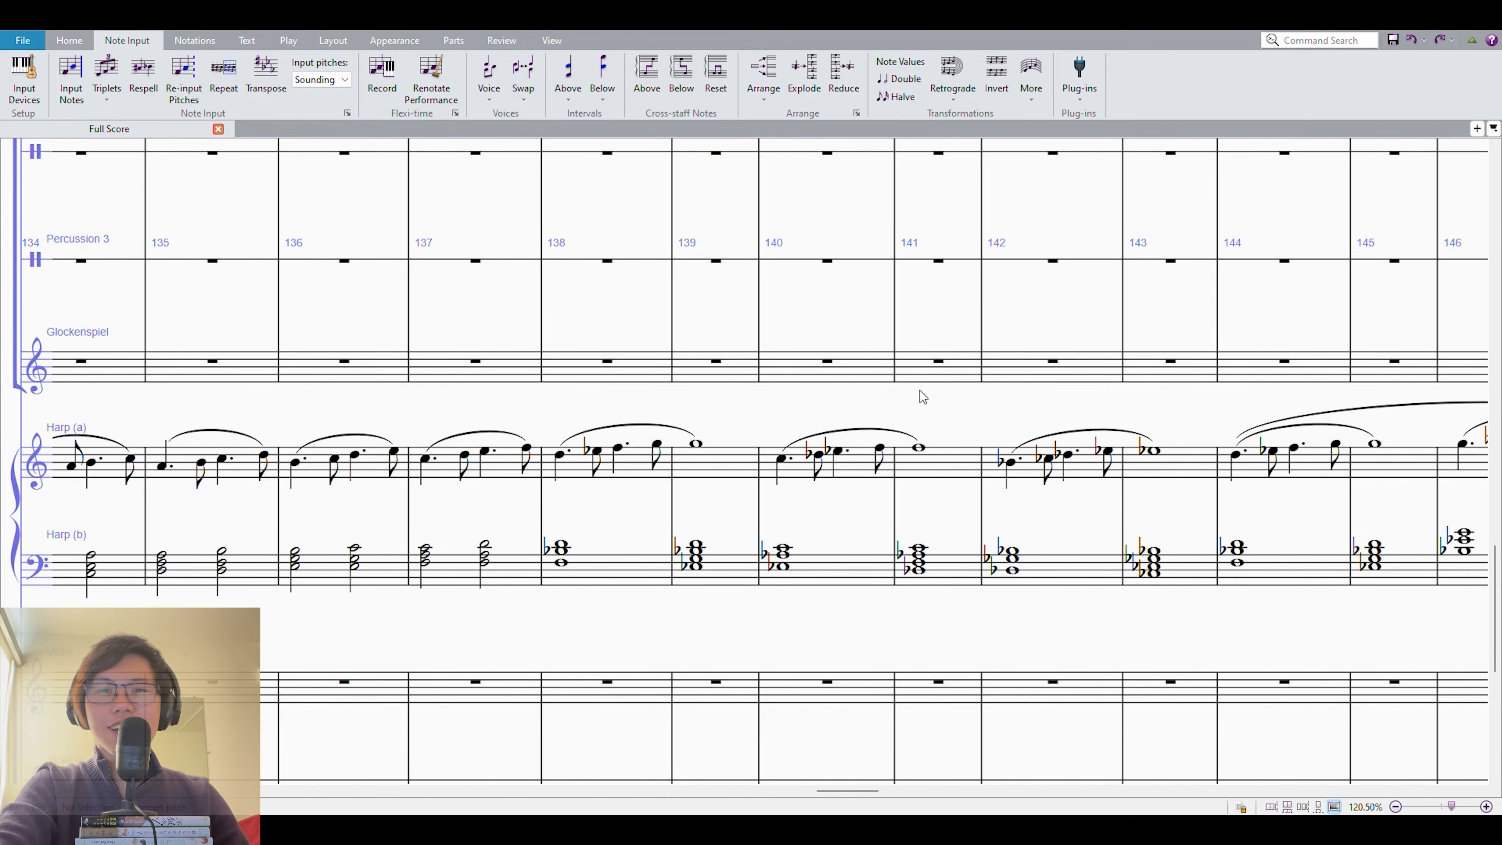
pyautogui.moveTo(760, 402); pyautogui.dragTo(966, 380)
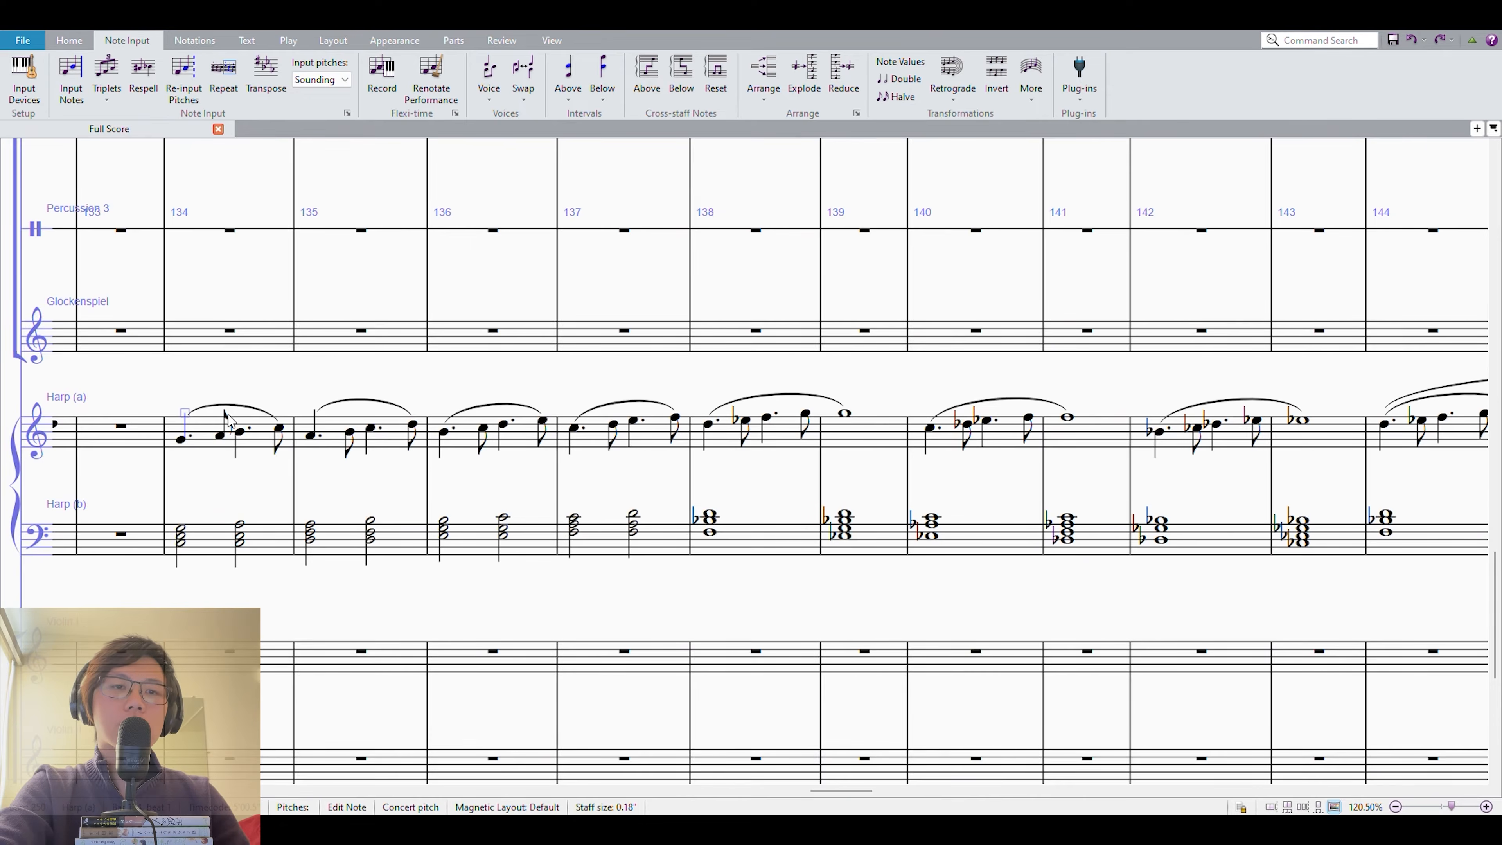
pyautogui.keyDown('shift'); pyautogui.click(1313, 535); pyautogui.keyUp('shift')
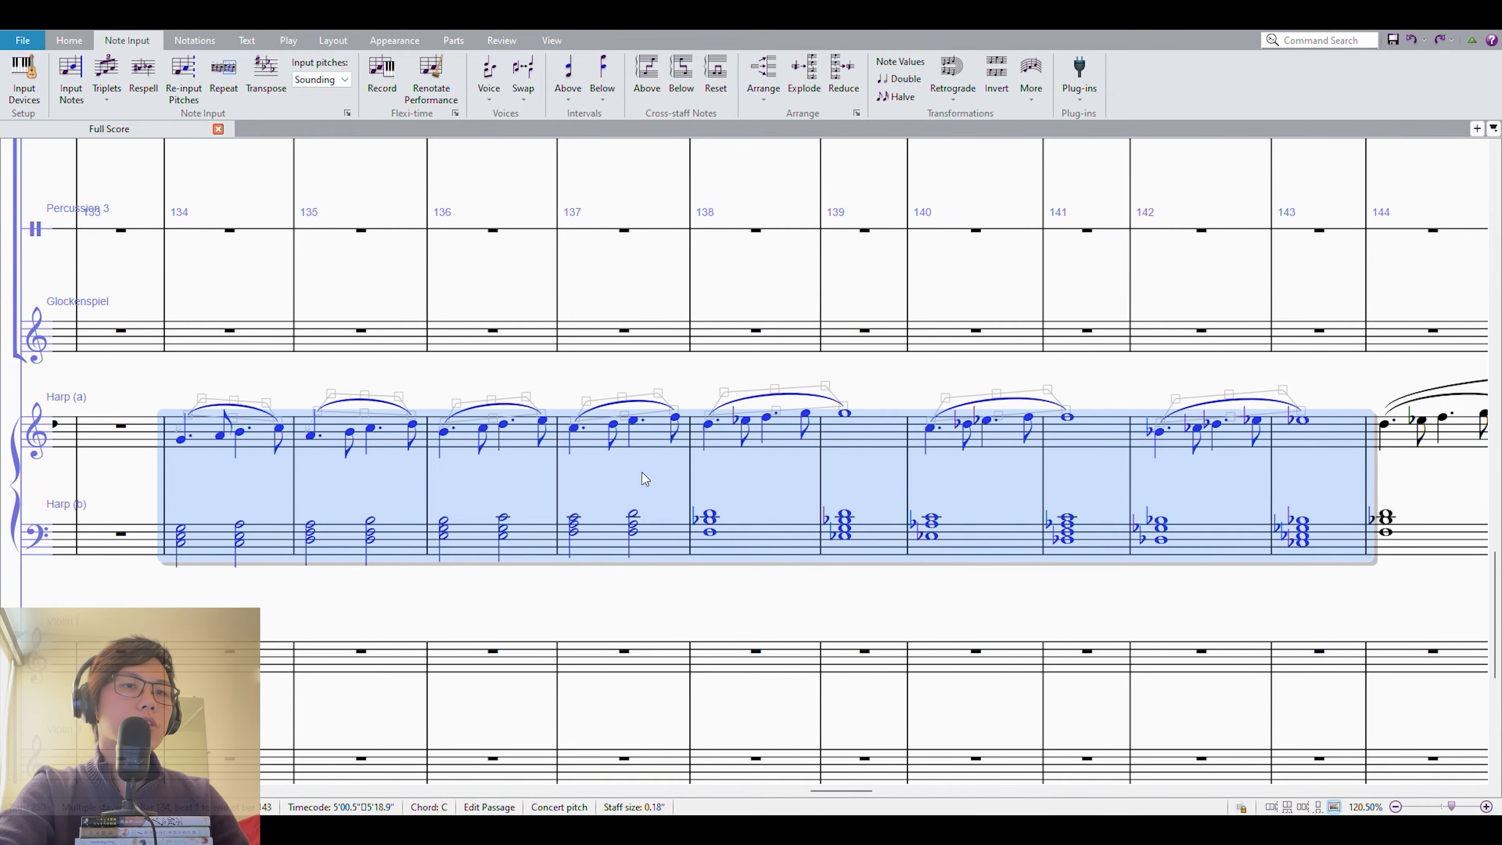
pyautogui.press('Escape')
pyautogui.click(224, 539)
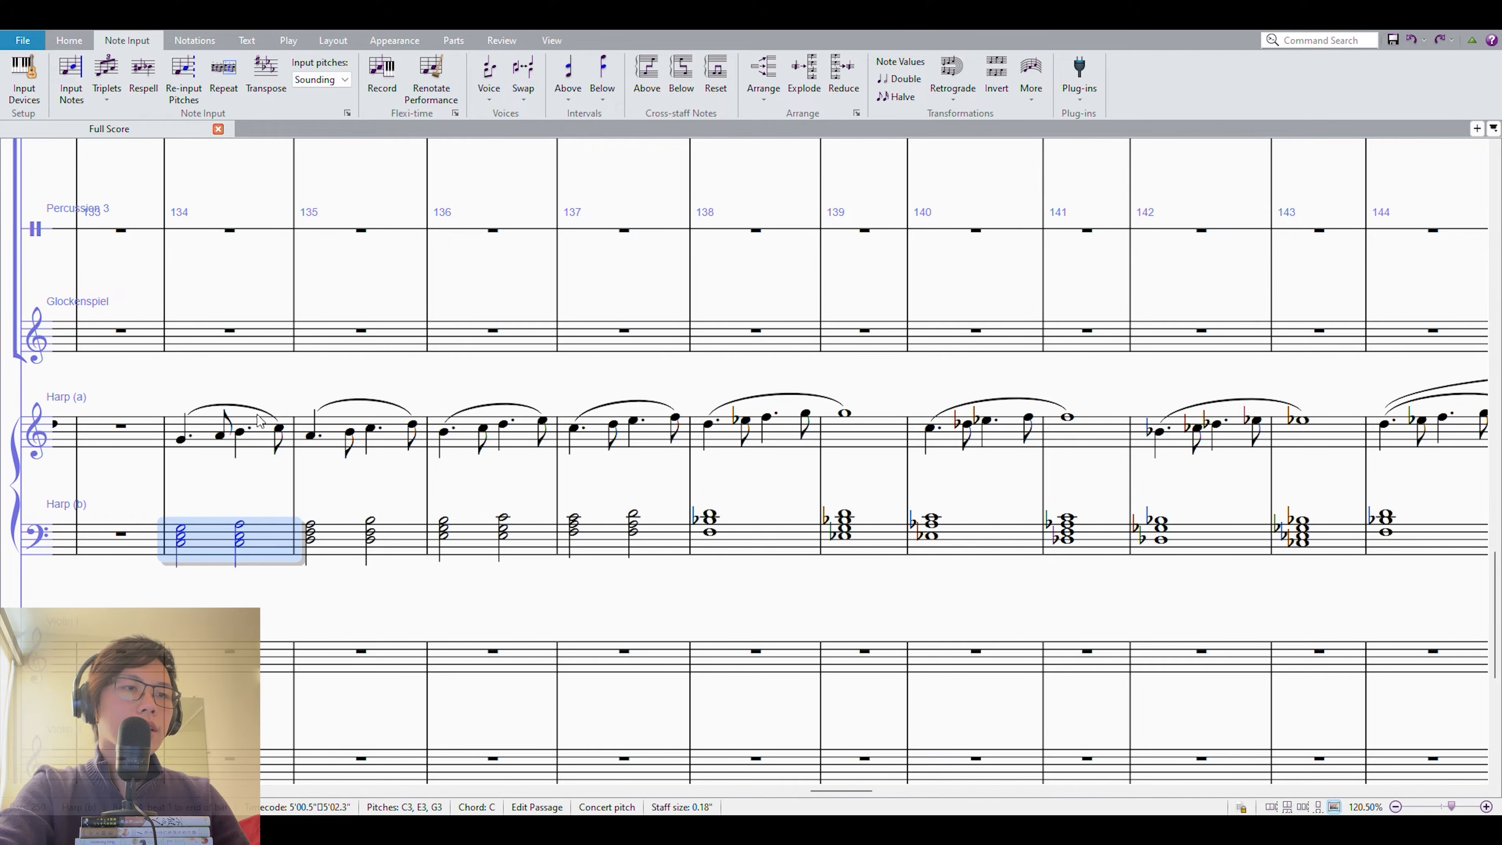
pyautogui.keyDown('shift'); pyautogui.click(208, 442); pyautogui.keyUp('shift')
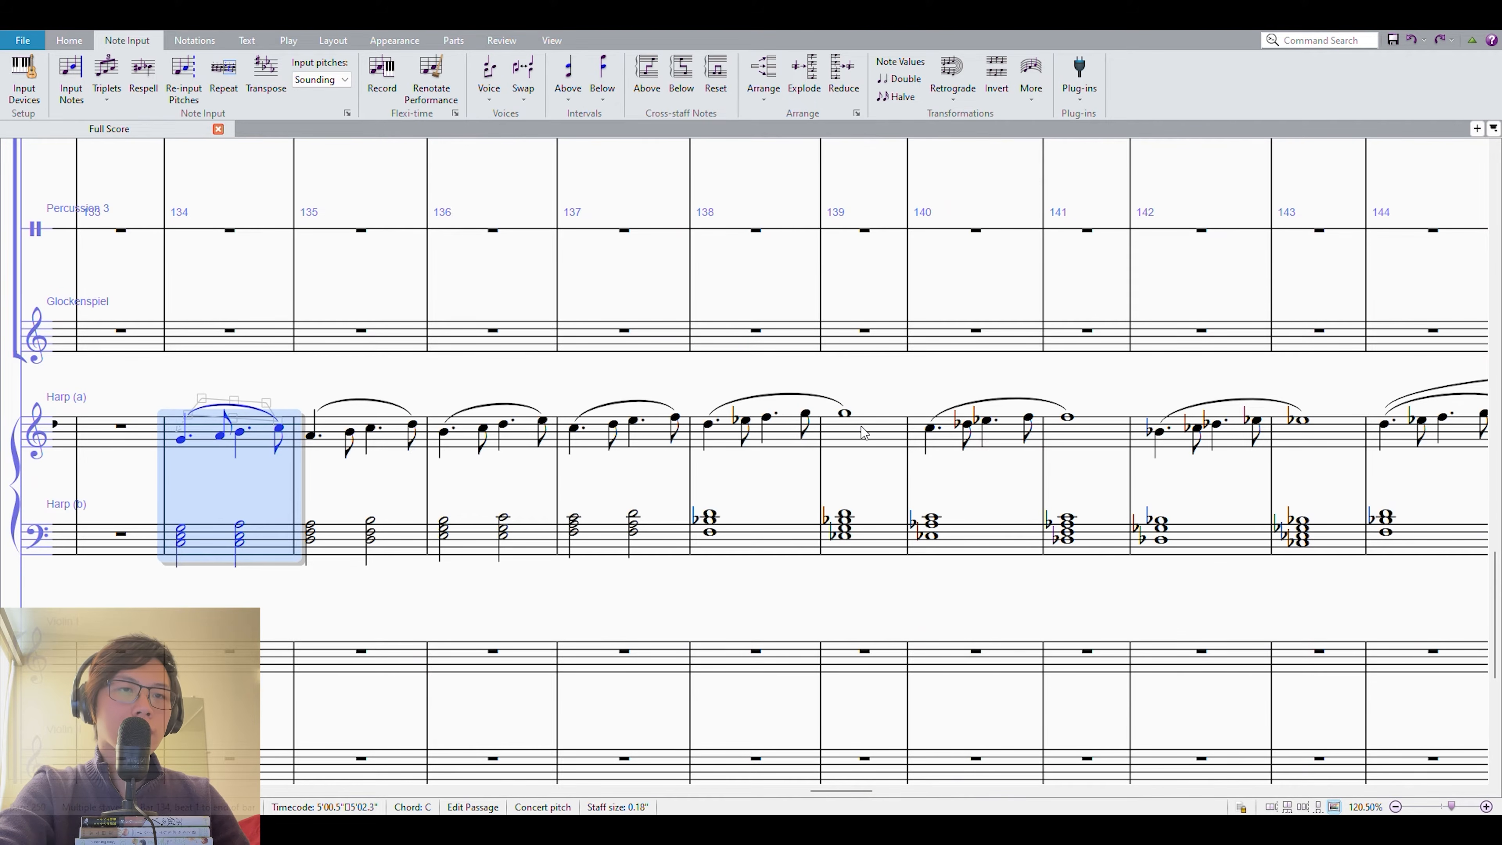
# Compare the two-measure harp motif in measures 138–139 with the four-measure unit in measures 144–147.
pyautogui.press('Escape')
pyautogui.click(757, 439)
pyautogui.keyDown('shift'); pyautogui.click(865, 539); pyautogui.keyUp('shift')
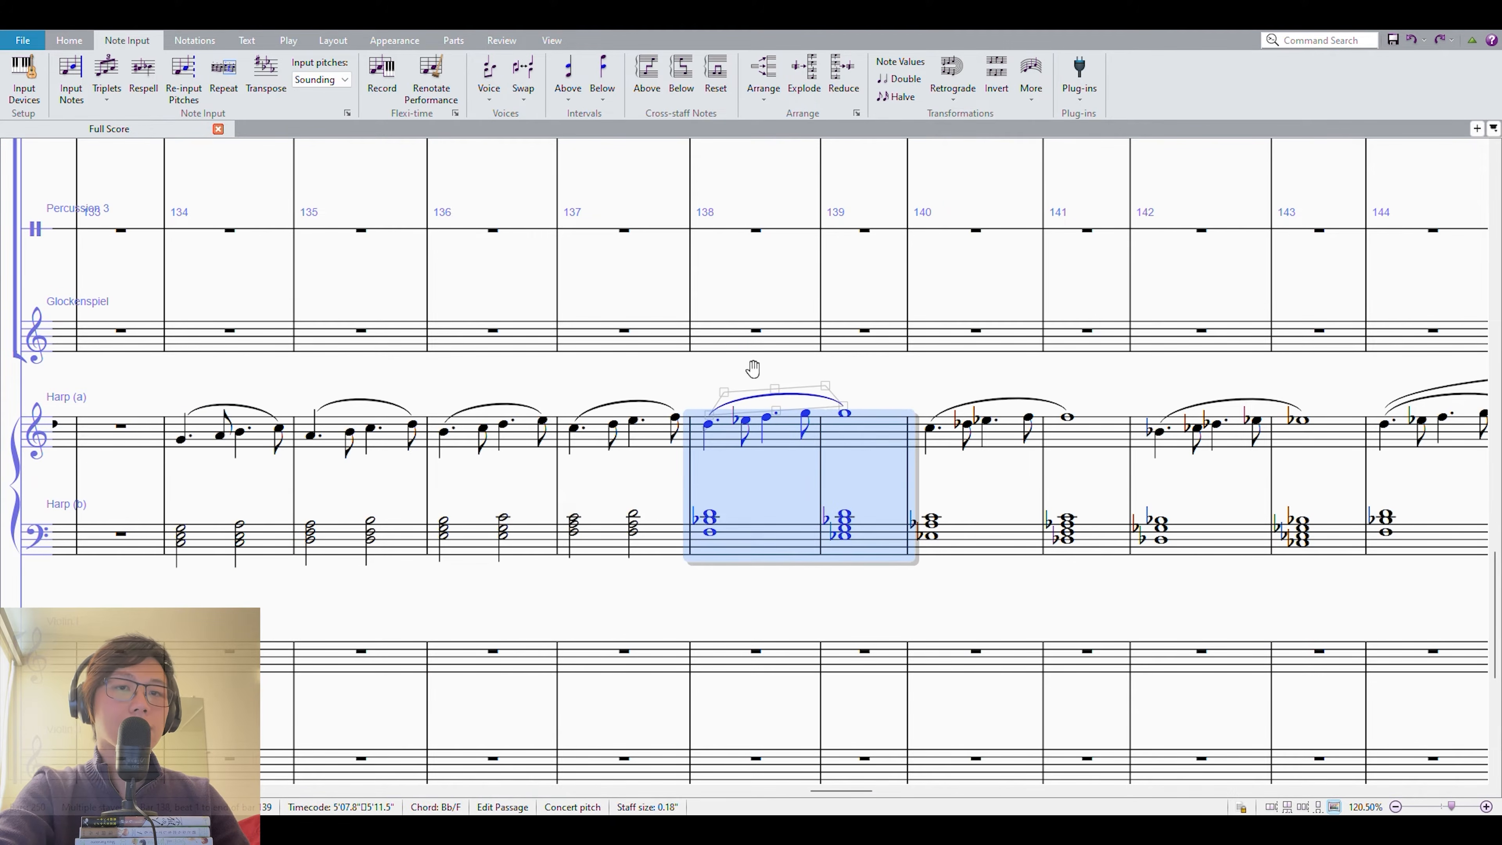
pyautogui.moveTo(752, 368); pyautogui.dragTo(123, 351)
pyautogui.click(810, 521)
pyautogui.keyDown('shift'); pyautogui.click(1135, 411); pyautogui.keyUp('shift')
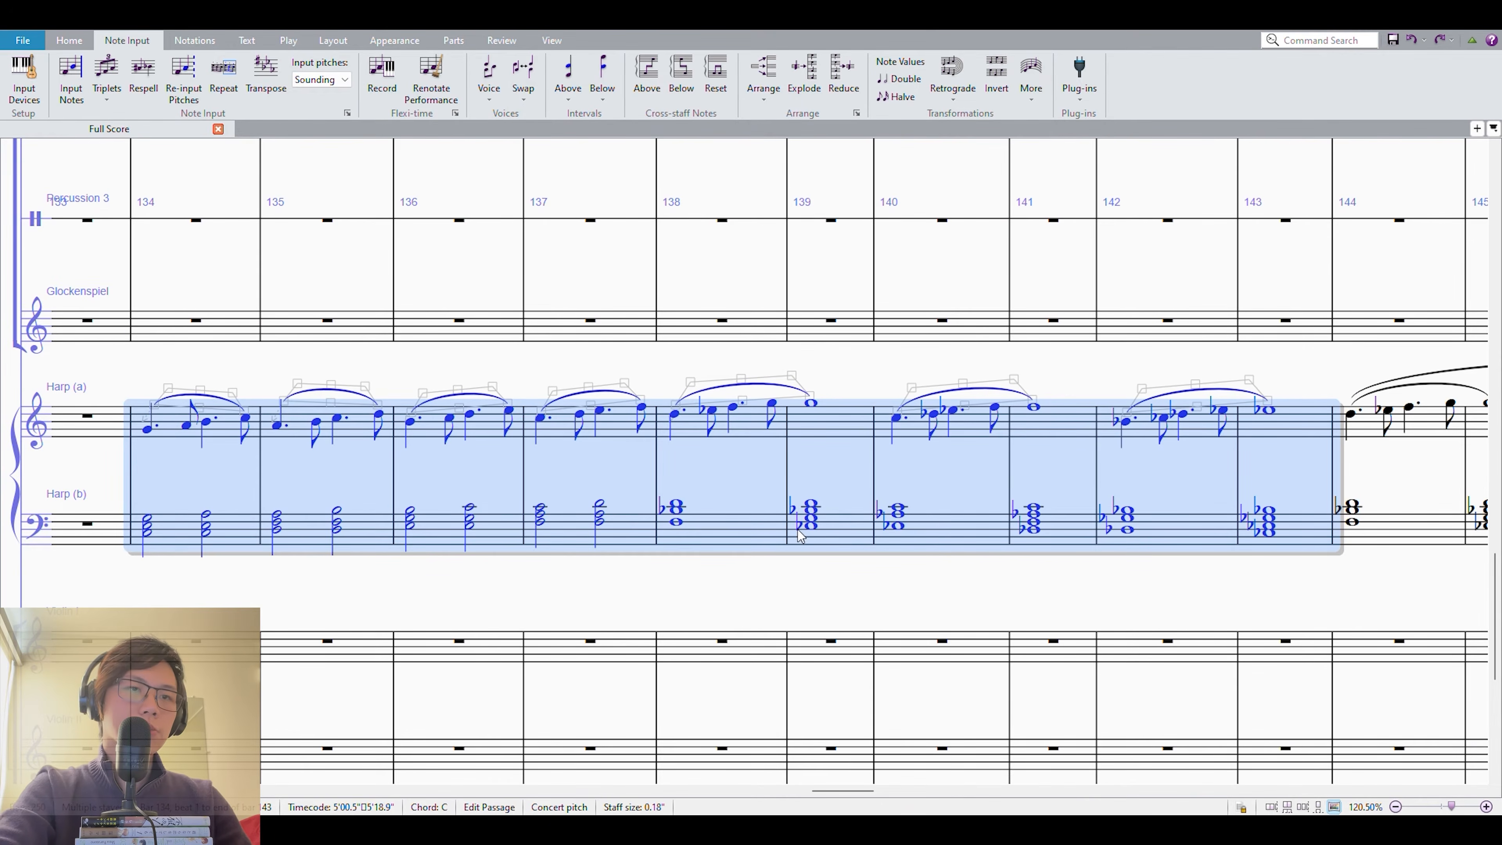
# Play back both harp staves across measures 134–143.
pyautogui.press('p')
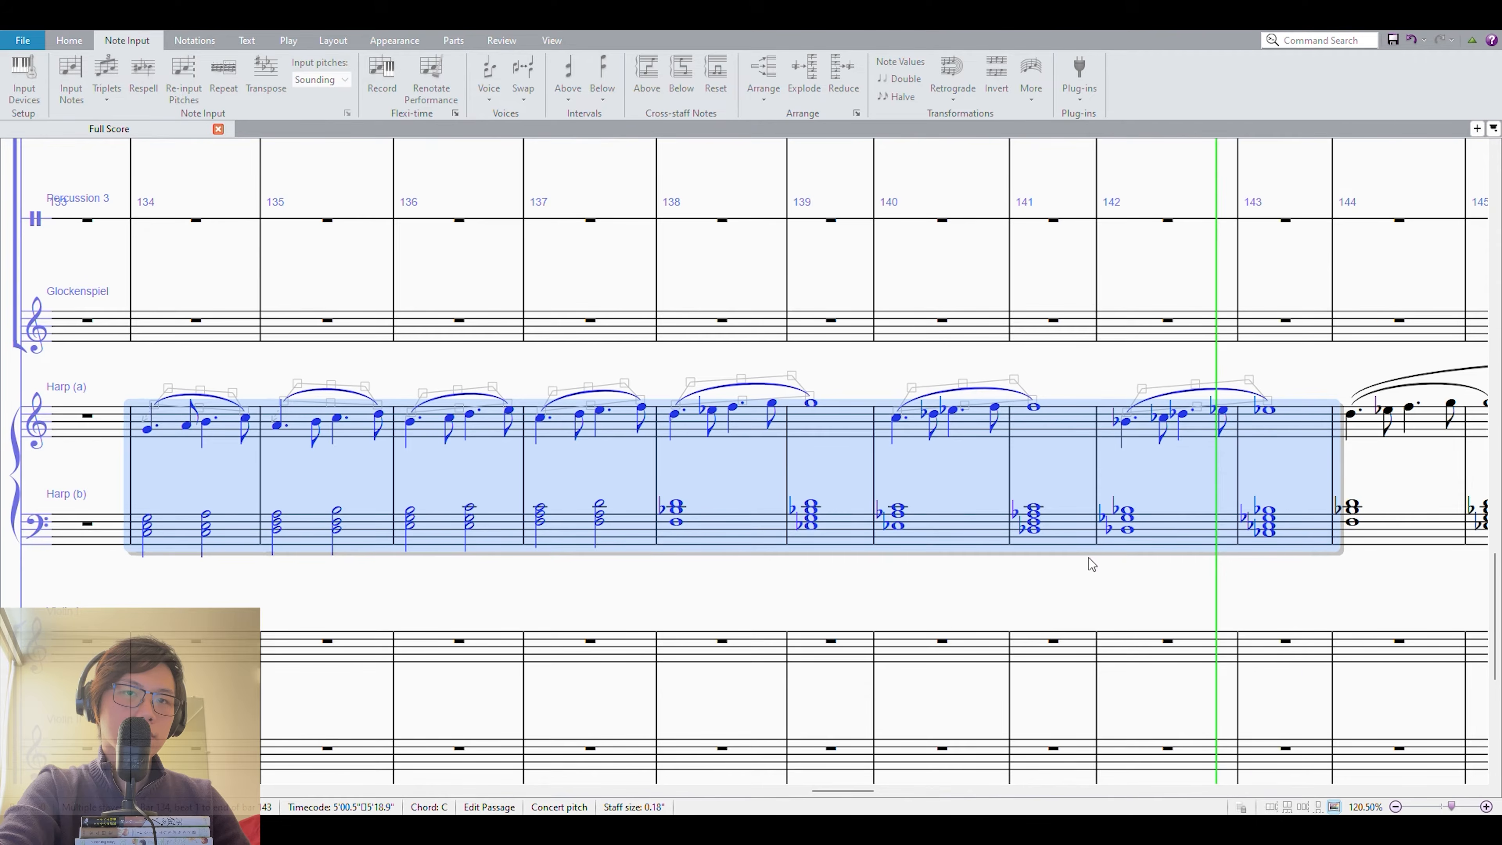
pyautogui.press('space')
pyautogui.click(1028, 591)
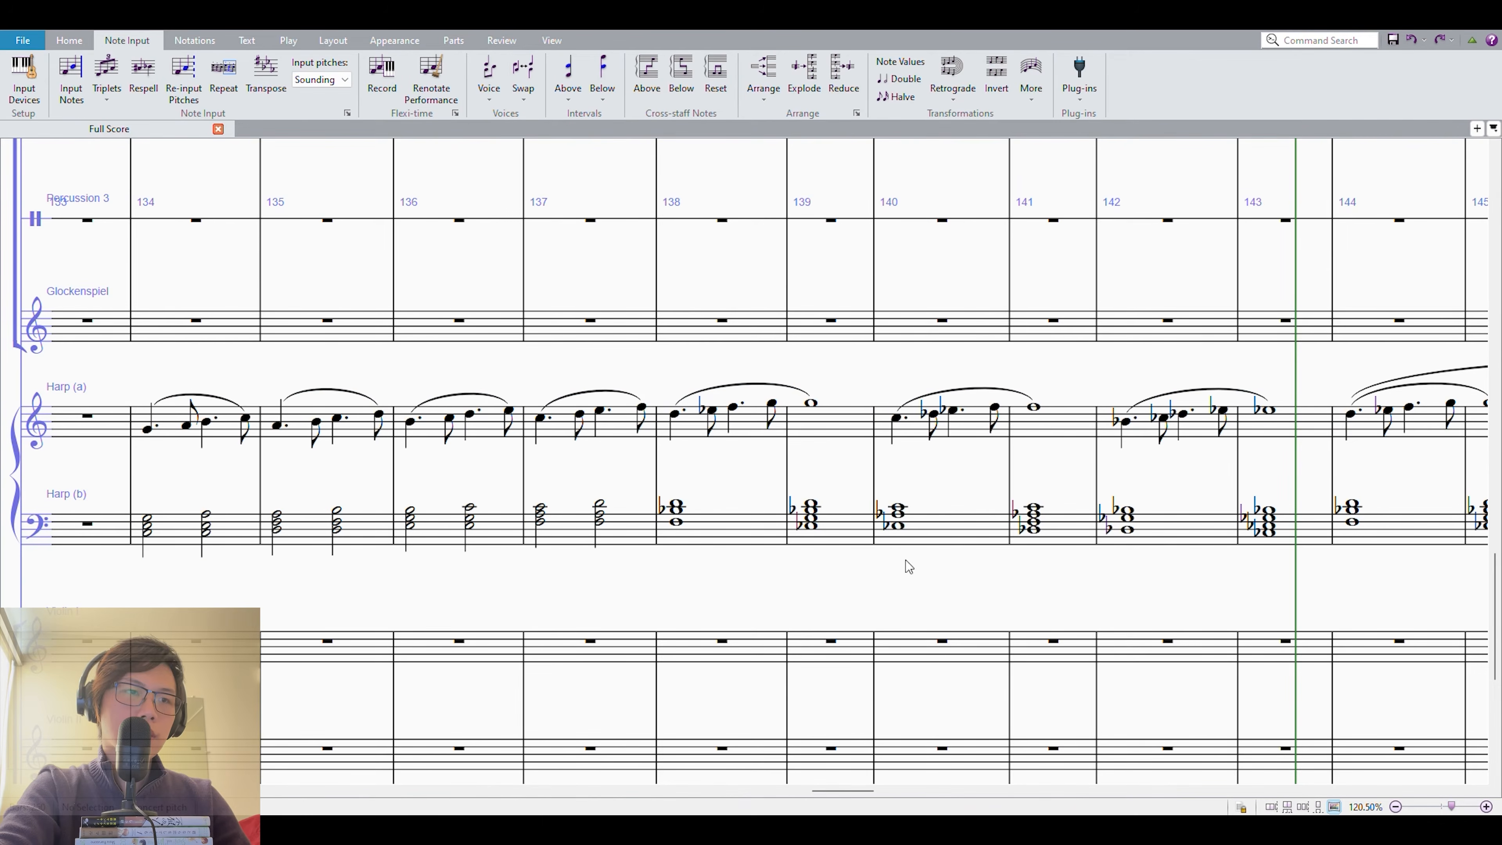
# Compare the harp melody and chords of measures 134–137 with those of measures 138–143.
pyautogui.click(169, 549)
pyautogui.keyDown('shift'); pyautogui.click(610, 431); pyautogui.keyUp('shift')
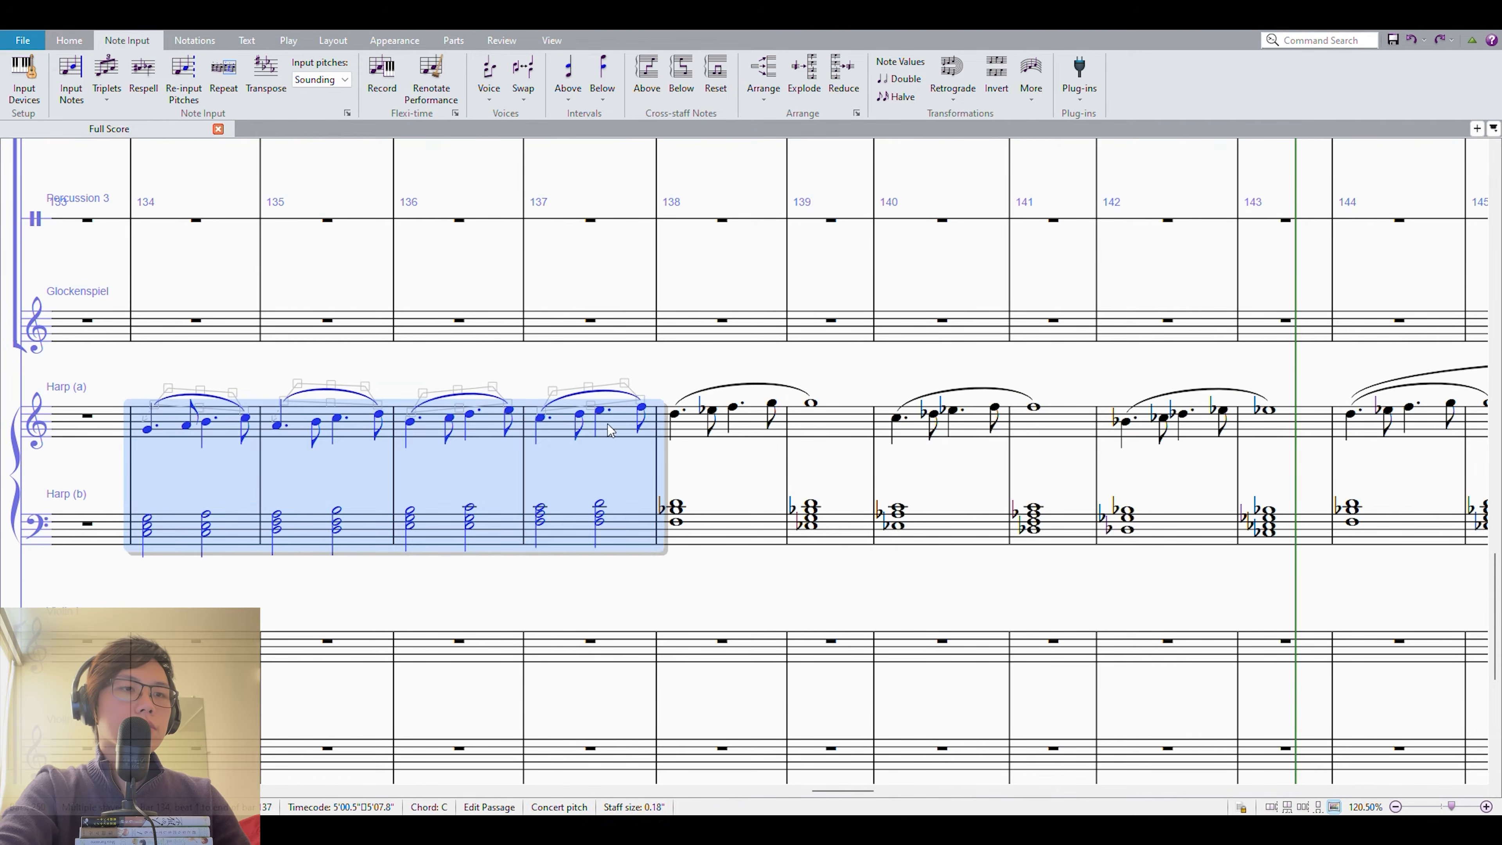
pyautogui.keyDown('shift'); pyautogui.click(553, 524); pyautogui.keyUp('shift')
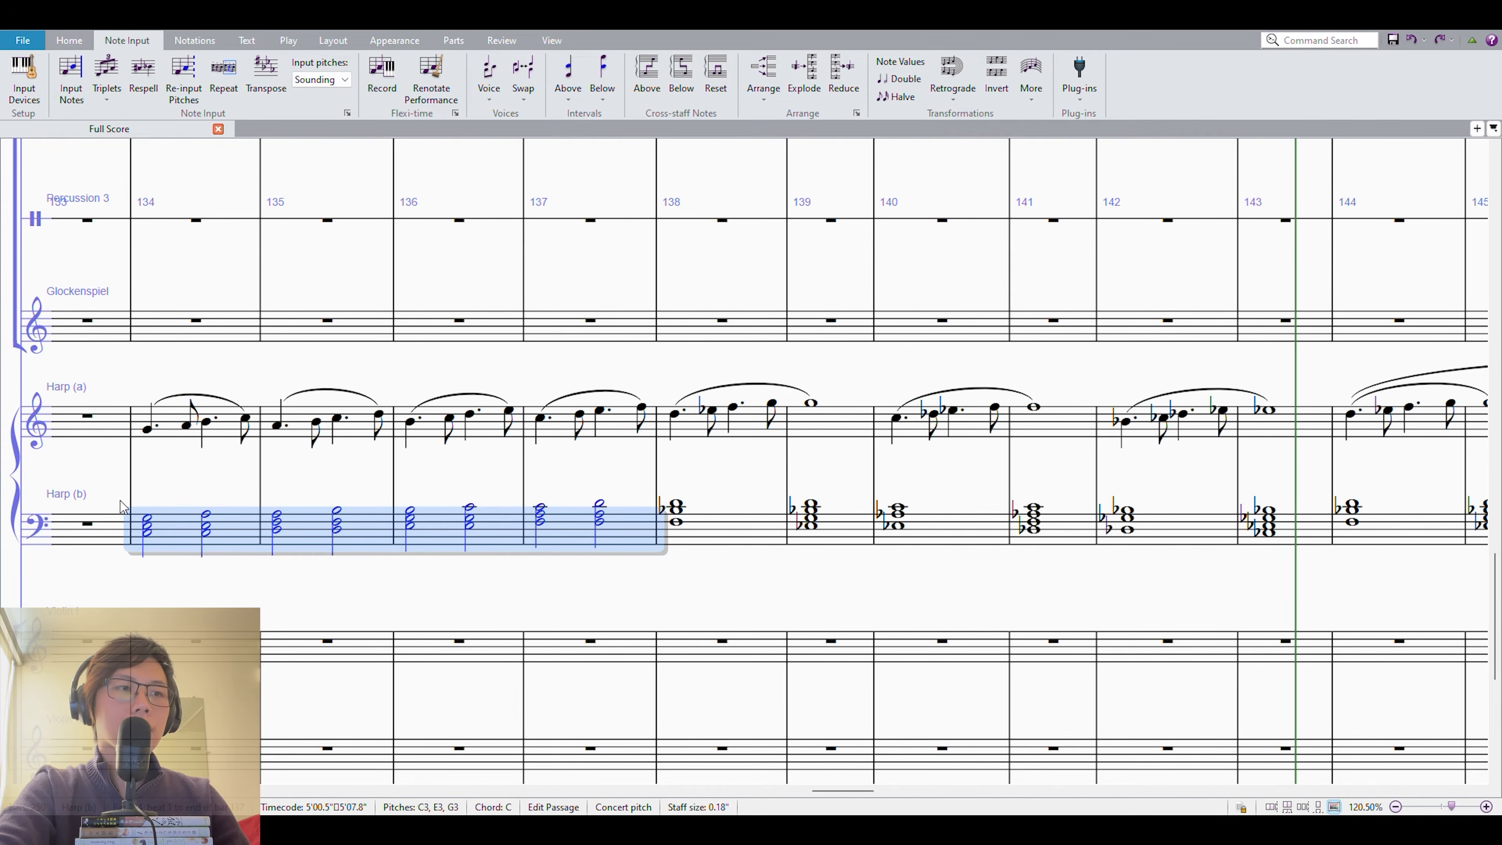
pyautogui.click(730, 527)
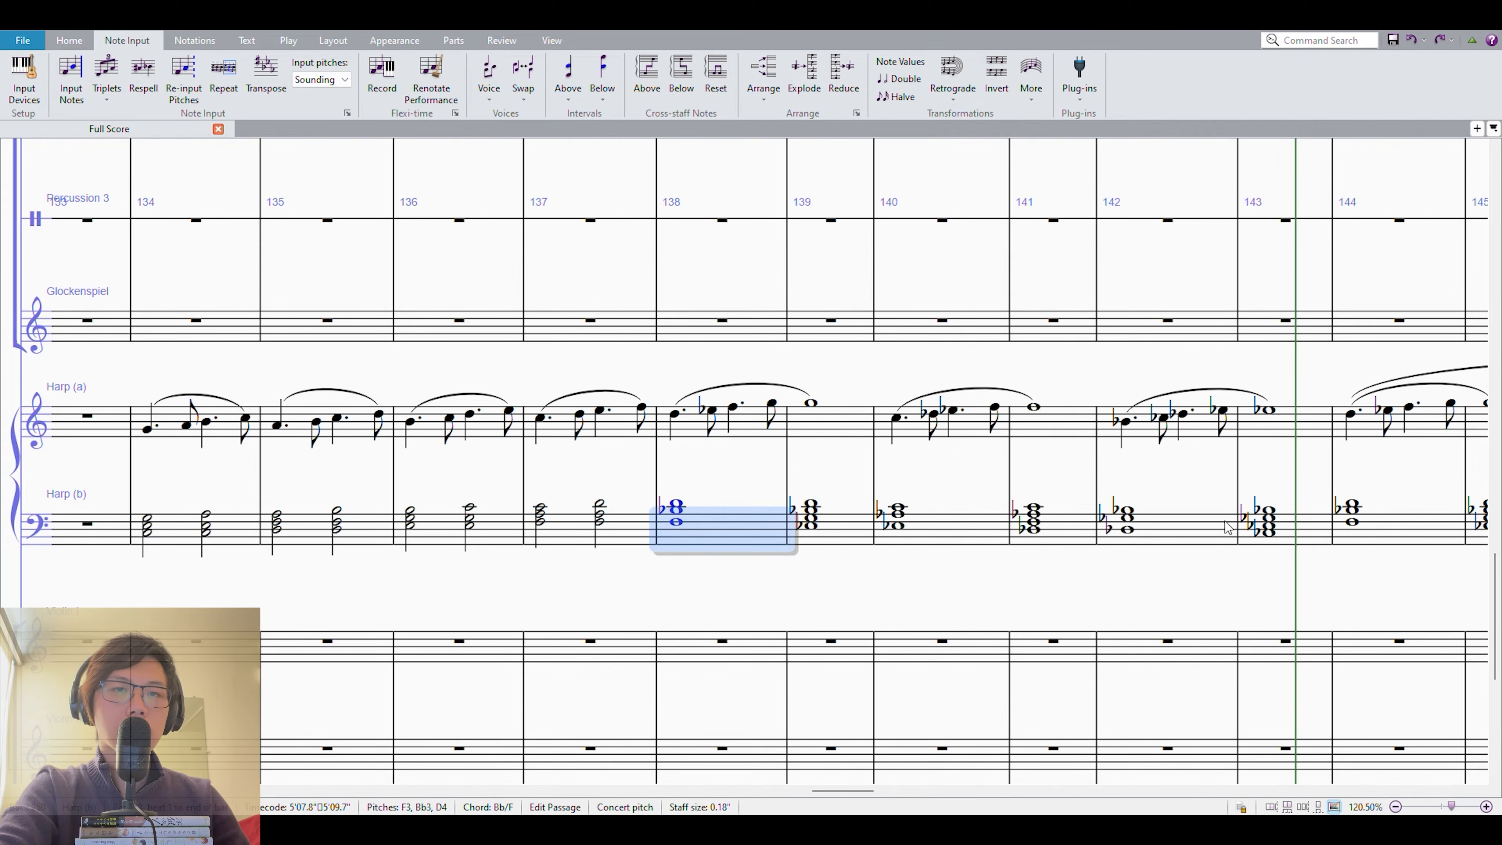
pyautogui.keyDown('shift'); pyautogui.click(1299, 526); pyautogui.keyUp('shift')
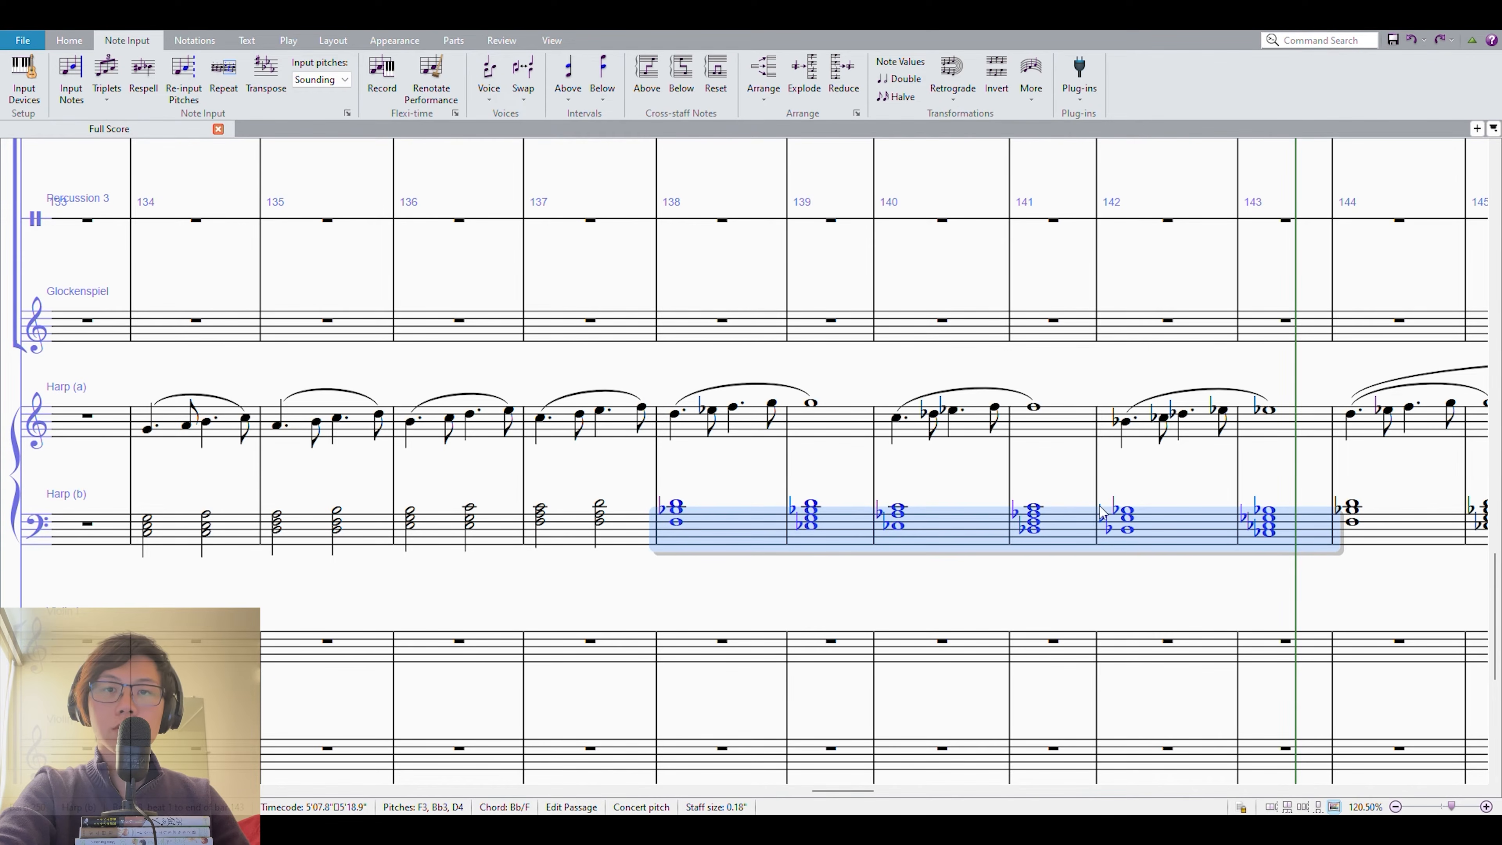
pyautogui.click(162, 523)
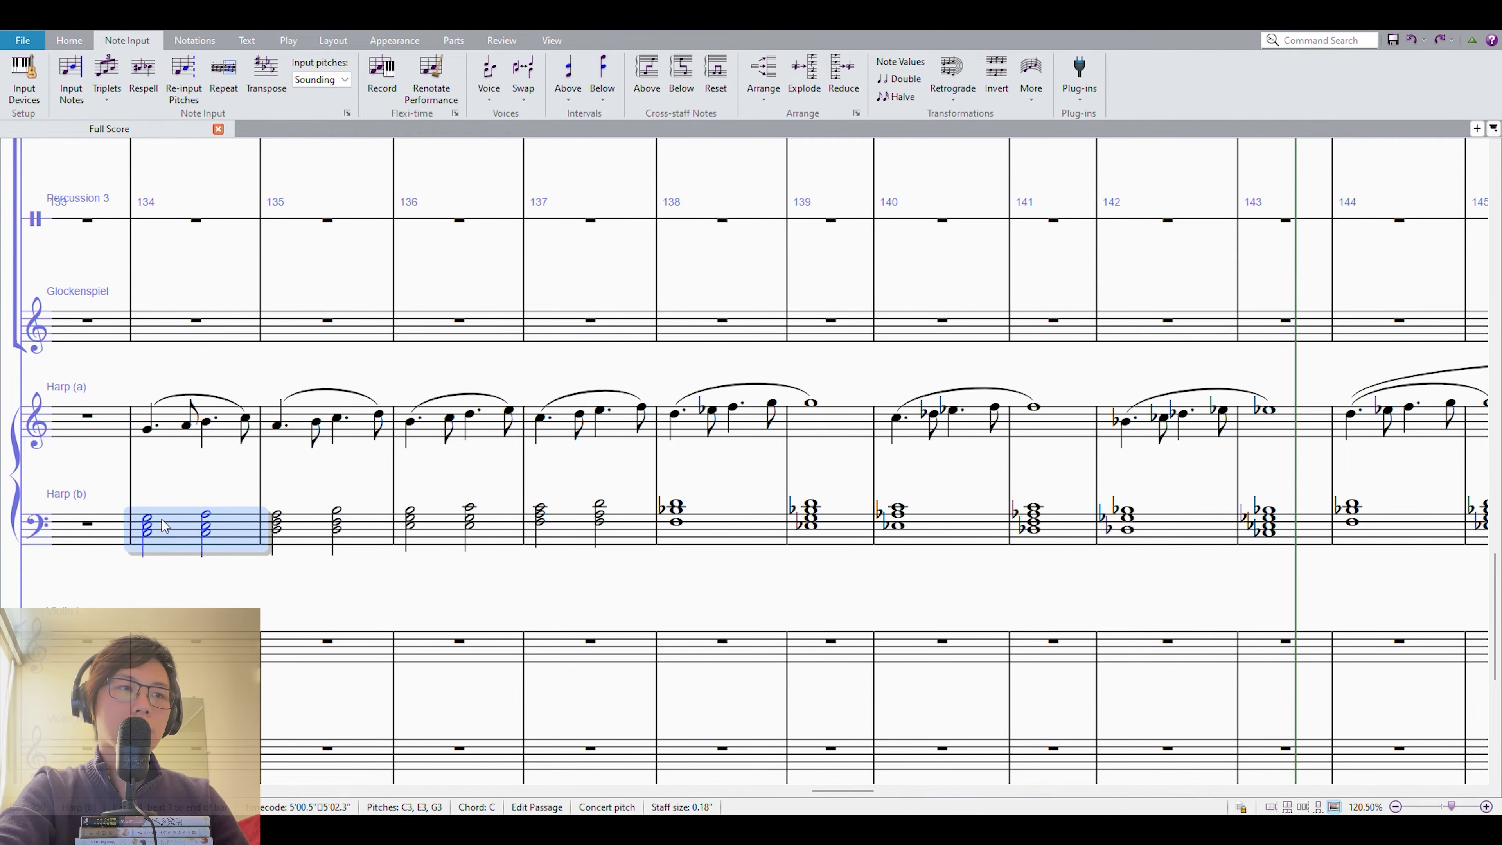
pyautogui.keyDown('shift'); pyautogui.click(611, 430); pyautogui.keyUp('shift')
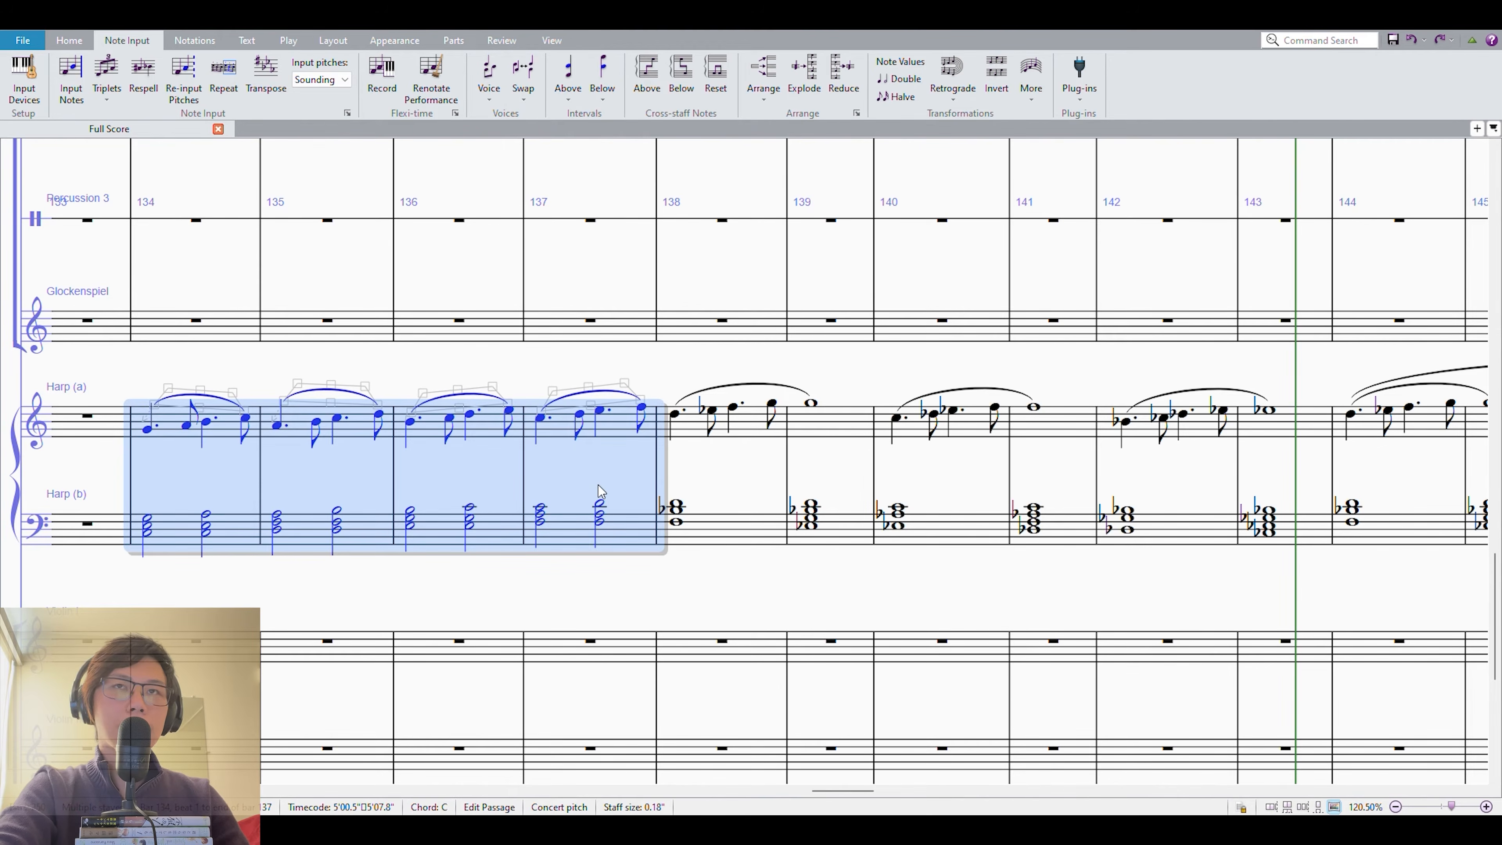
pyautogui.click(745, 503)
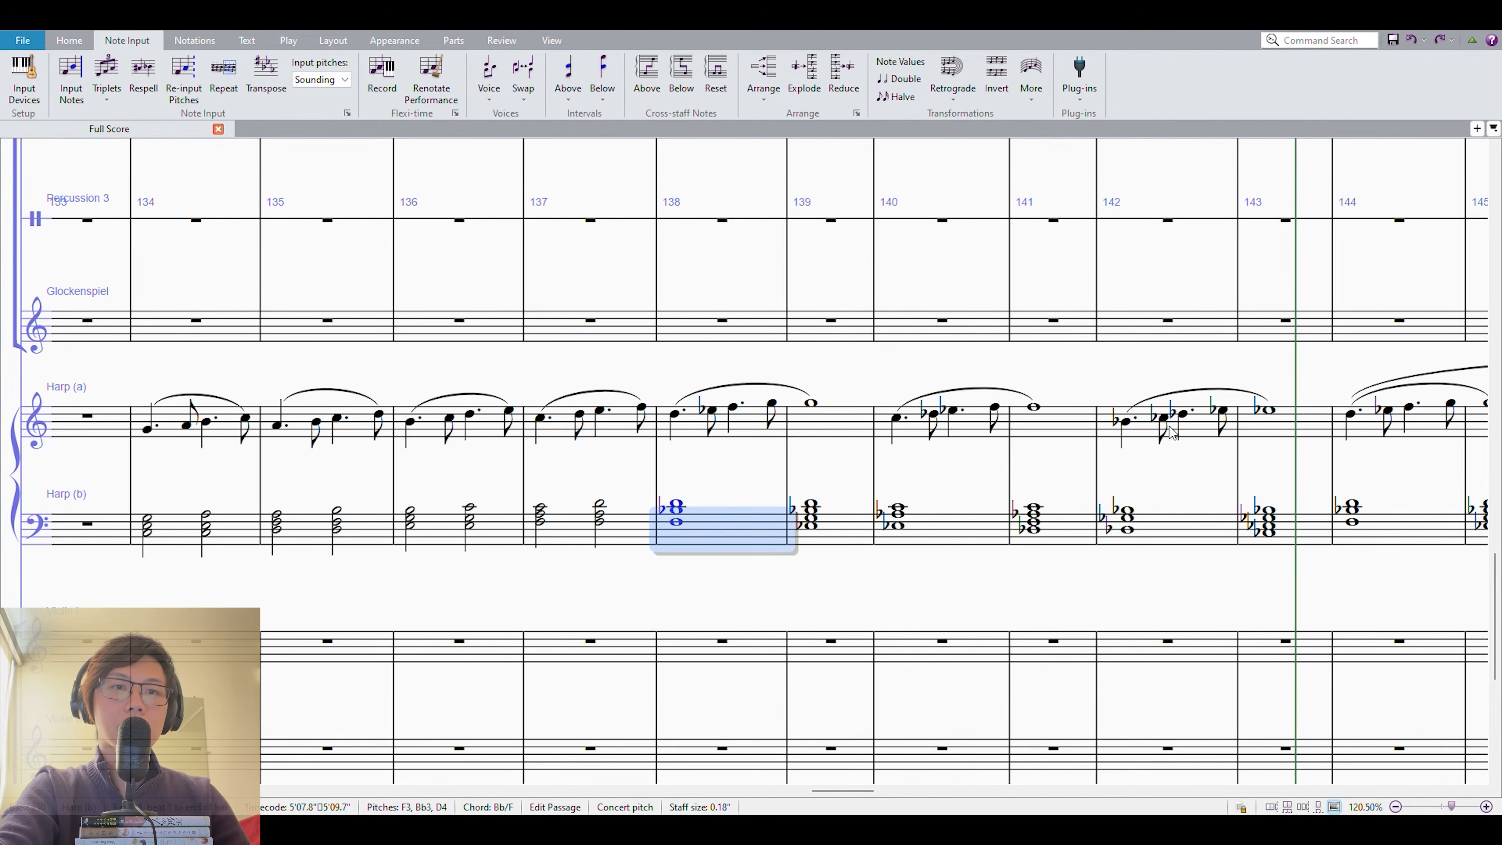
pyautogui.keyDown('shift'); pyautogui.click(1295, 421); pyautogui.keyUp('shift')
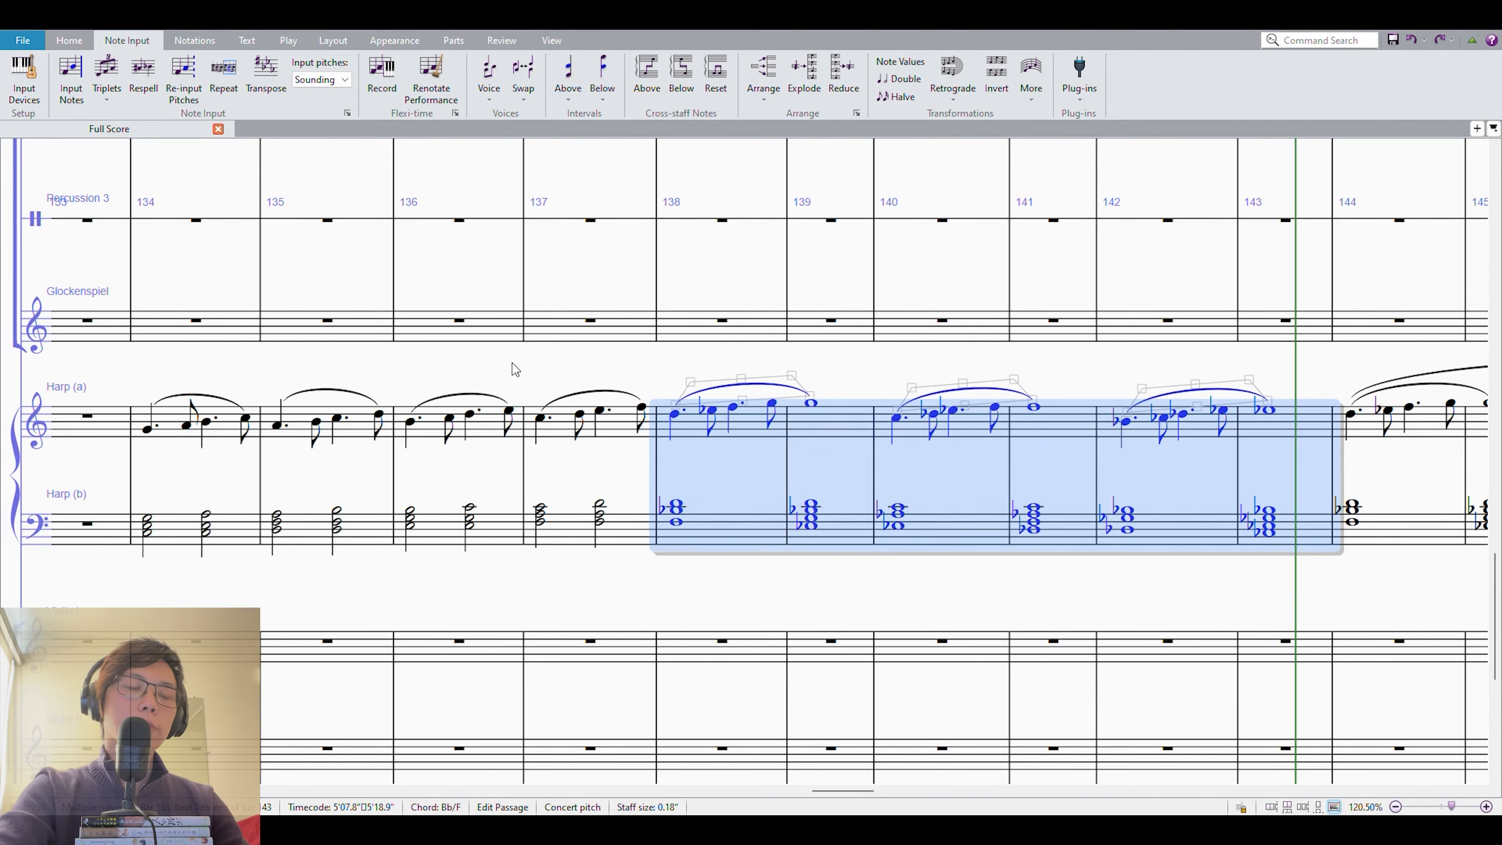
# Clear the selection and review the harp passage across measures 134–146.
pyautogui.press('Escape')
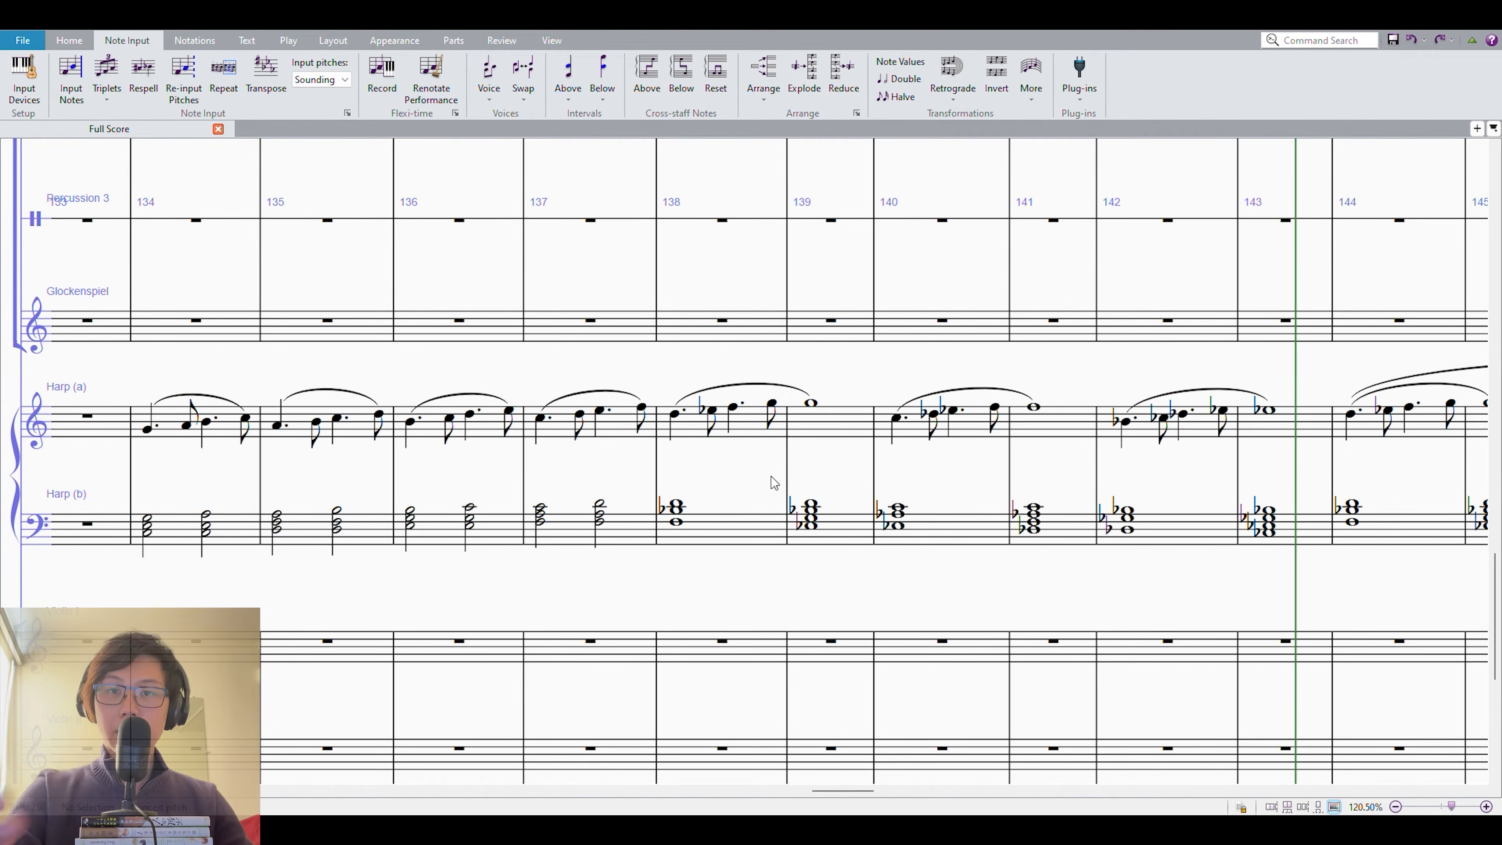
pyautogui.moveTo(707, 506); pyautogui.dragTo(740, 514)
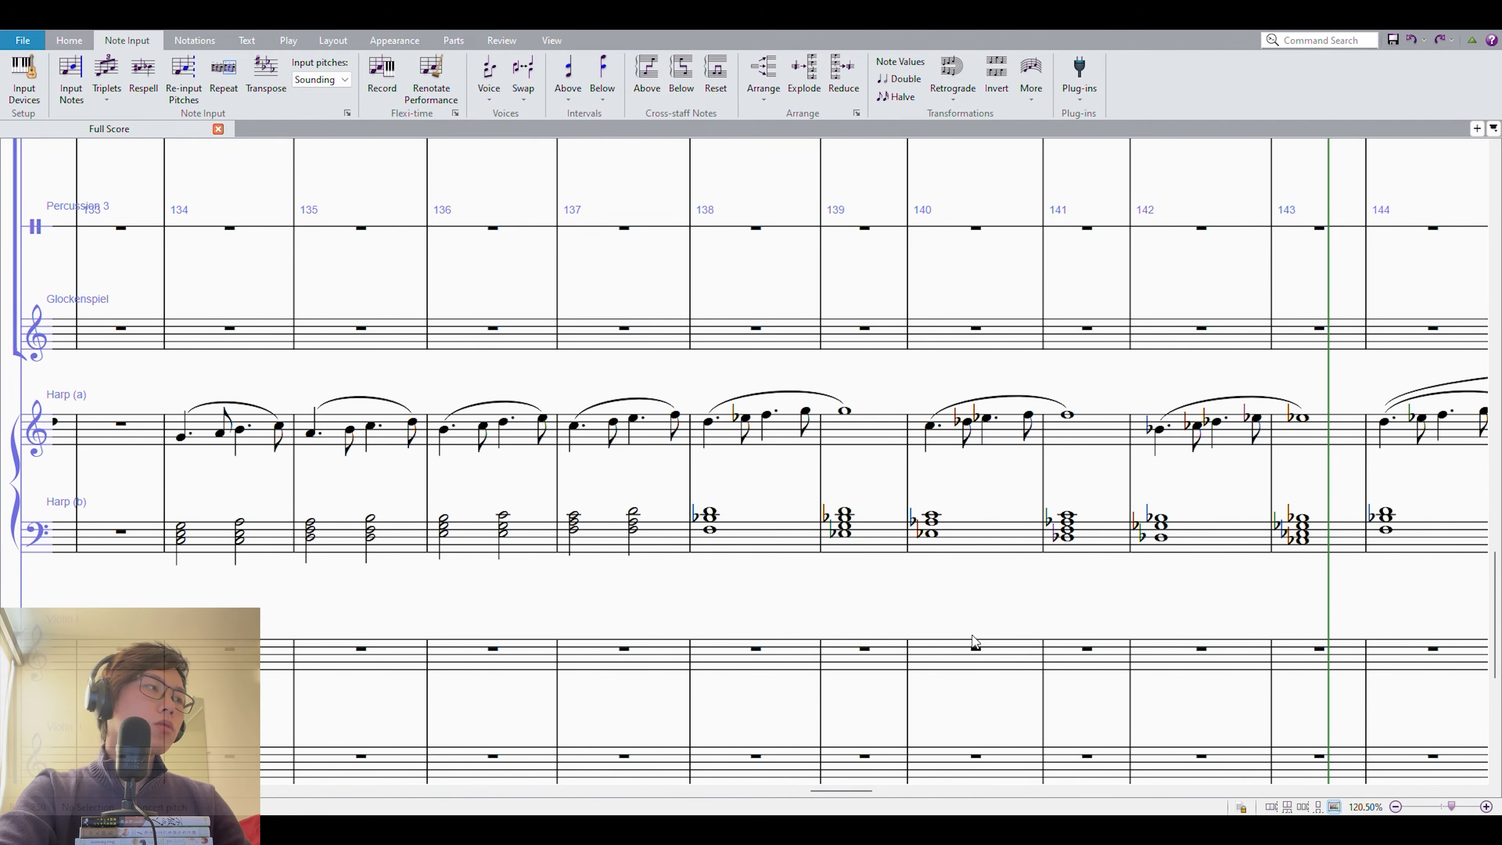
pyautogui.moveTo(1025, 593); pyautogui.dragTo(896, 565)
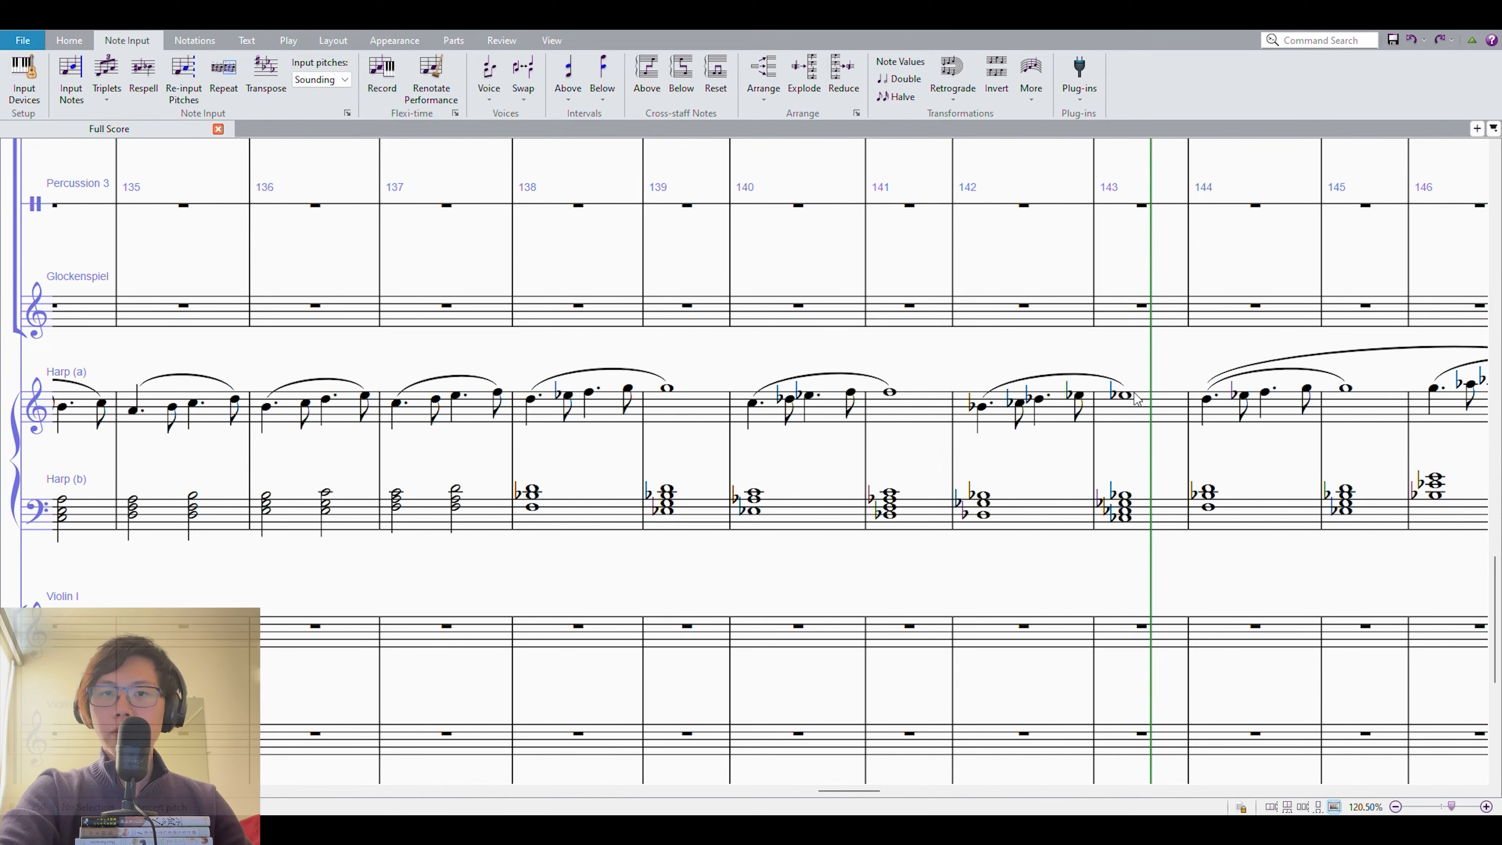
pyautogui.moveTo(916, 582); pyautogui.dragTo(987, 601)
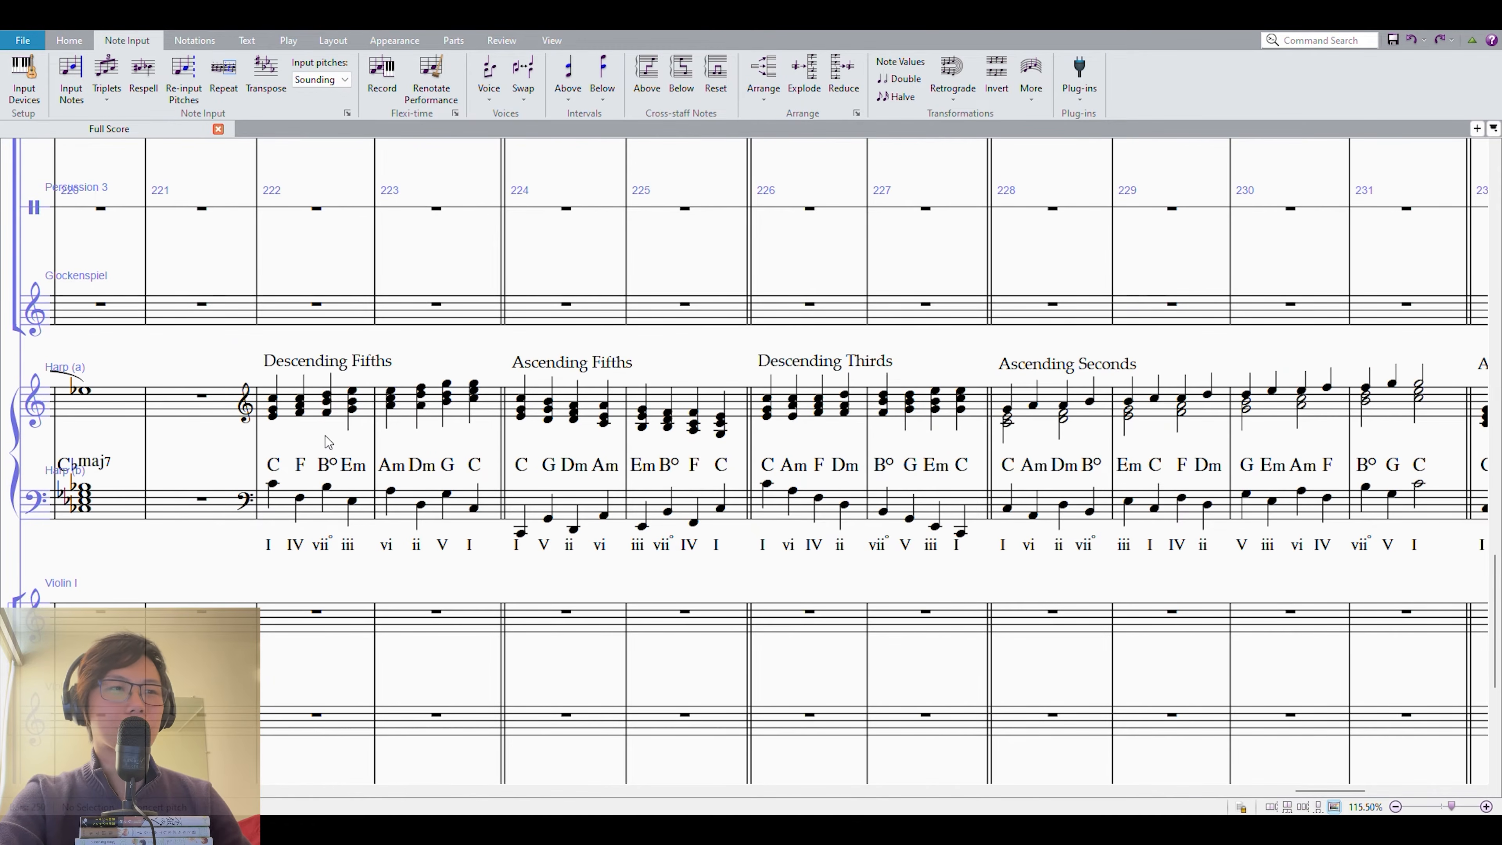
# Highlight the opening harp measures of the Descending Fifths, Ascending Fifths, Descending Thirds and Ascending Seconds examples in measures 222–228.
pyautogui.click(289, 404)
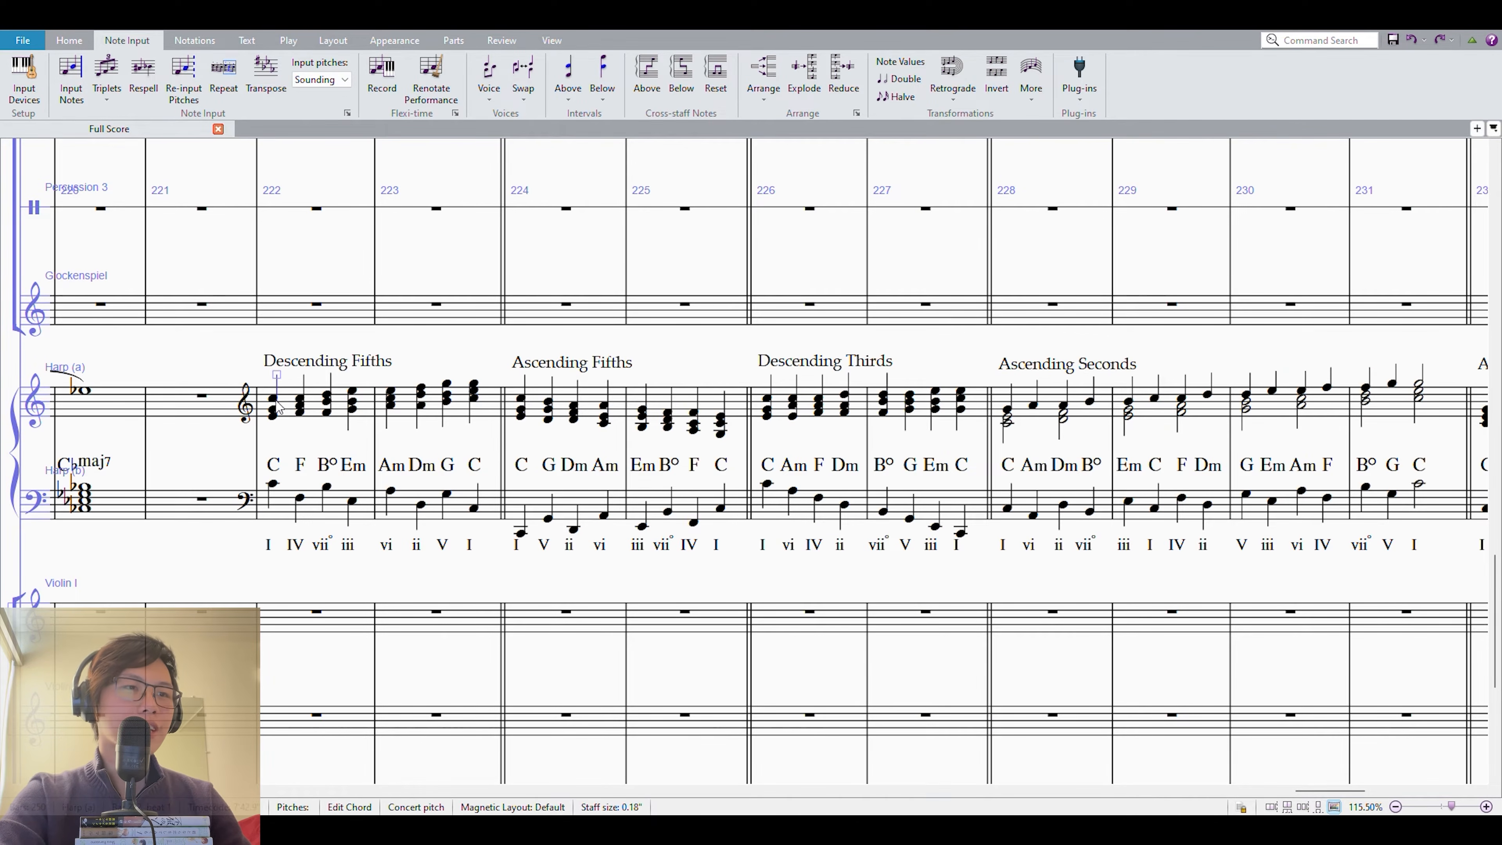
pyautogui.click(536, 407)
pyautogui.click(791, 489)
pyautogui.keyDown('shift'); pyautogui.click(782, 392); pyautogui.keyUp('shift')
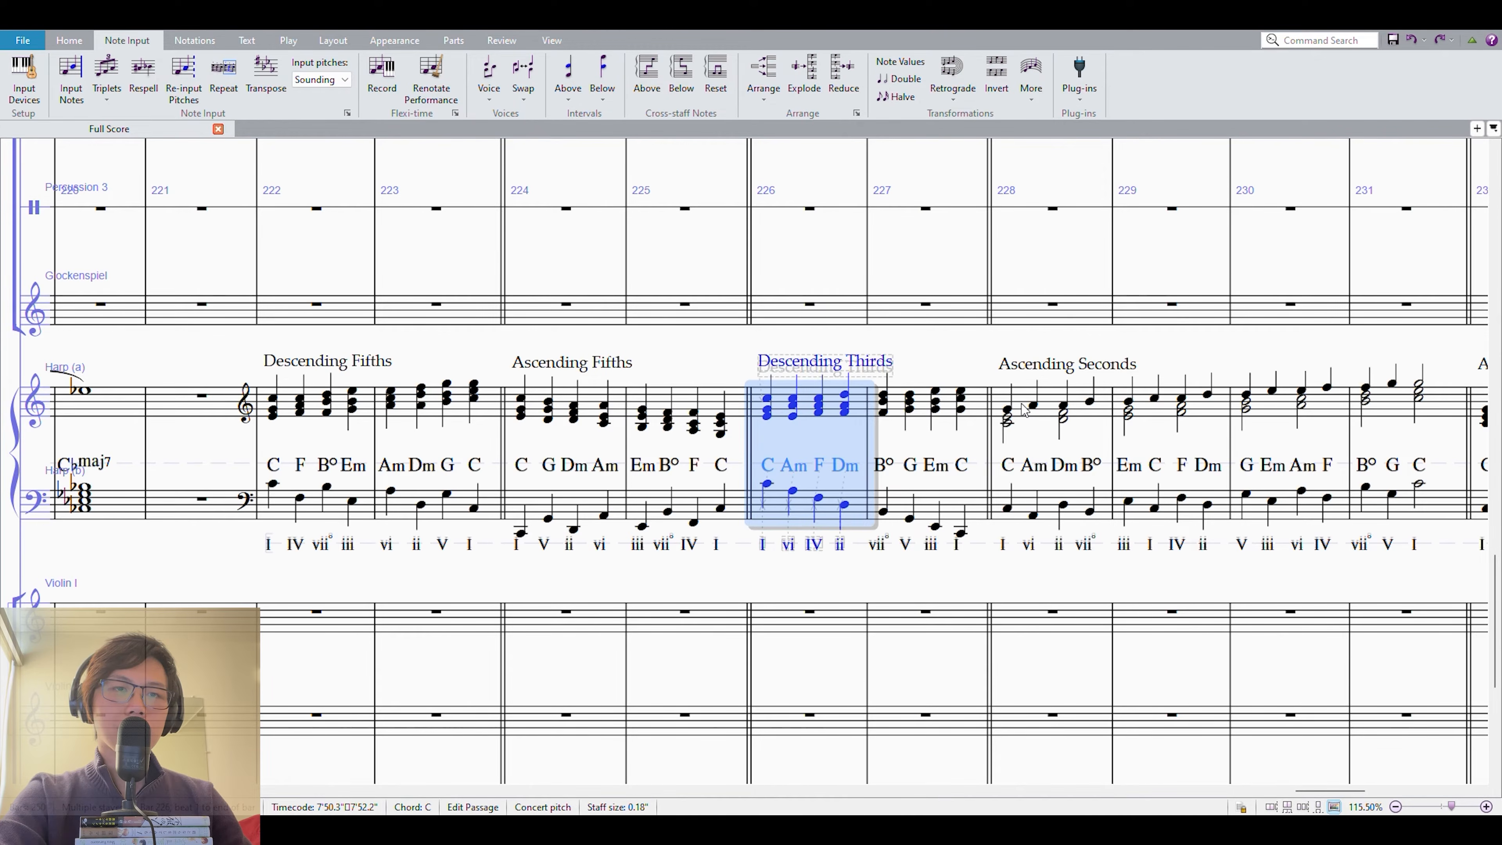
pyautogui.click(1024, 408)
pyautogui.keyDown('shift'); pyautogui.click(1012, 513); pyautogui.keyUp('shift')
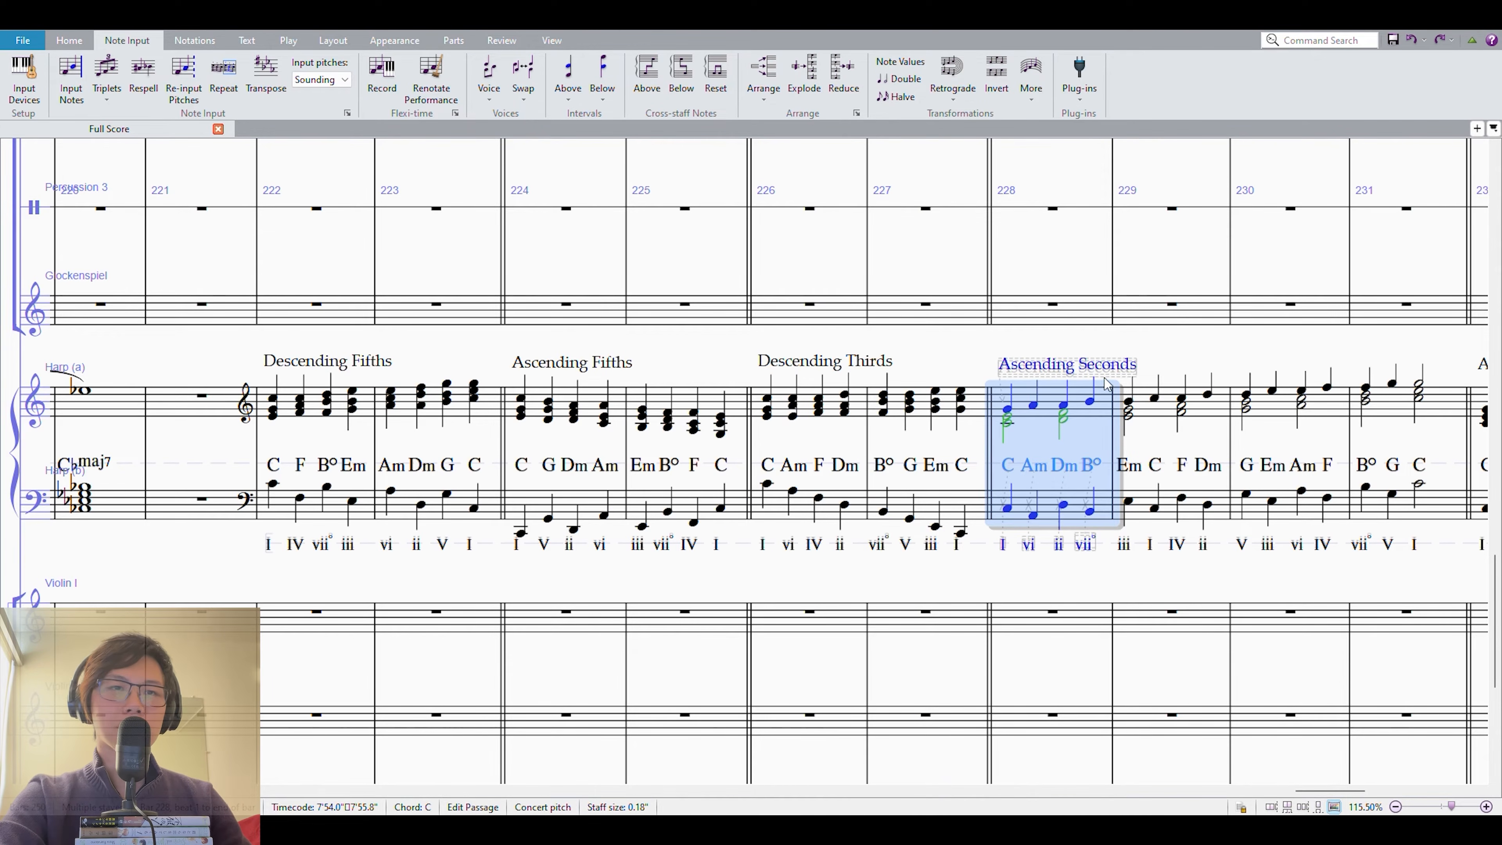
# Select measure 222 on both harp staves and play back the labelled sequence examples from there.
pyautogui.click(804, 419)
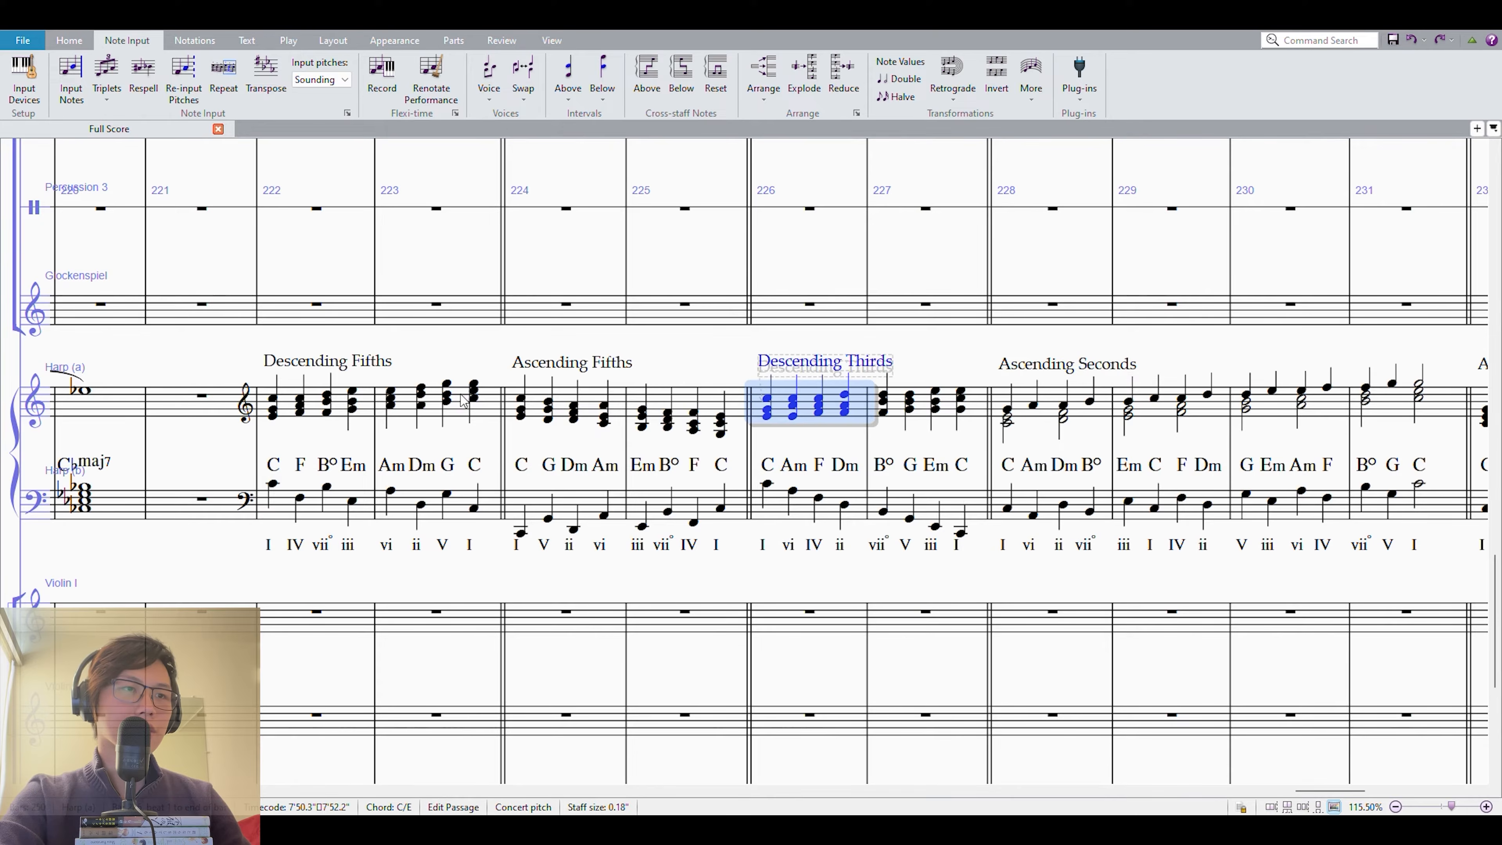
pyautogui.keyDown('shift'); pyautogui.click(795, 507); pyautogui.keyUp('shift')
pyautogui.click(285, 399)
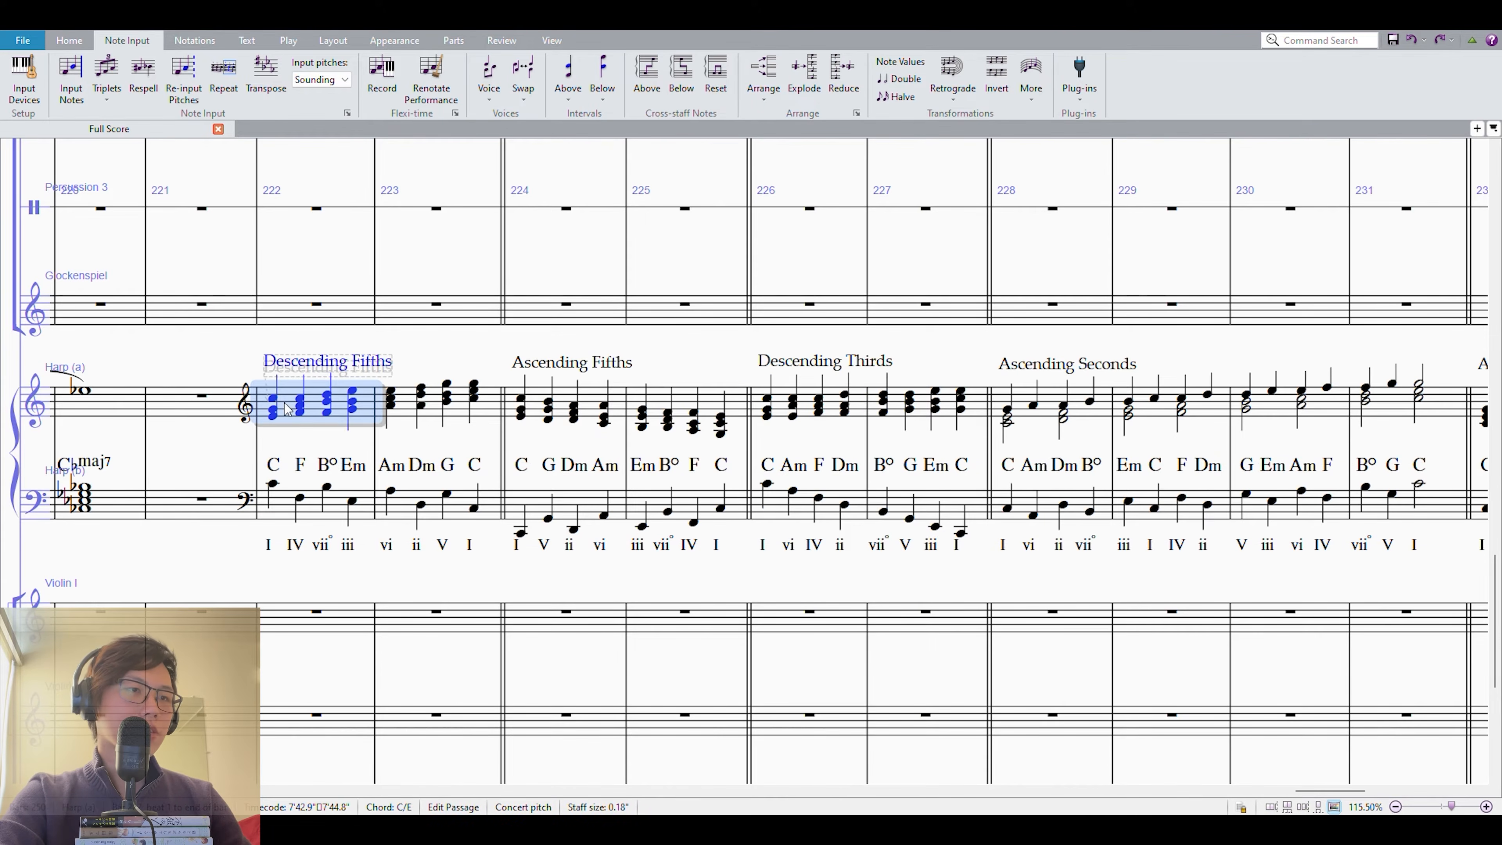
pyautogui.keyDown('shift'); pyautogui.click(291, 500); pyautogui.keyUp('shift')
pyautogui.press('space')
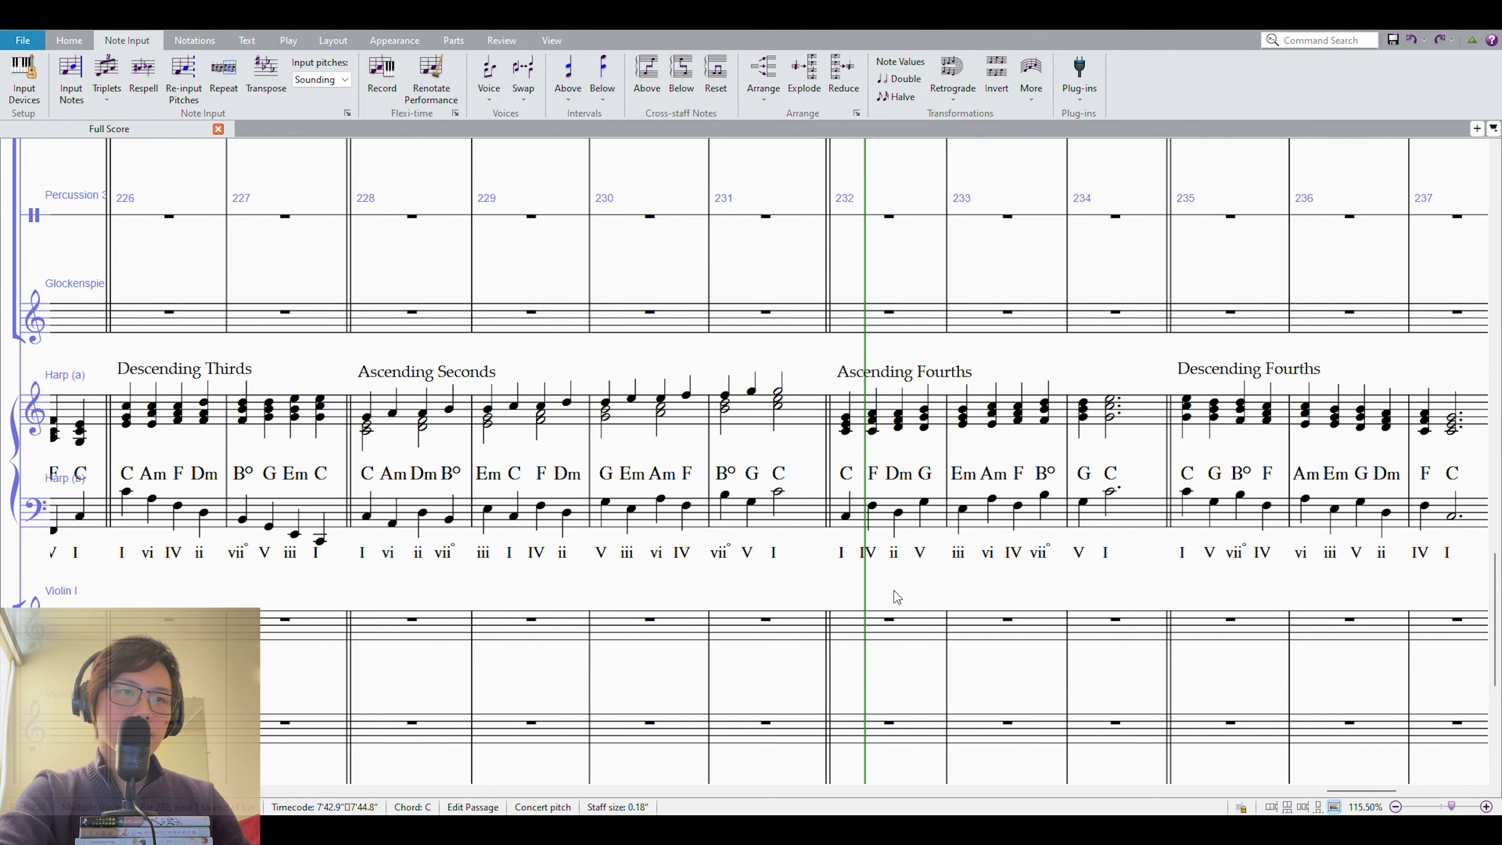
# Highlight harp measures 232–235 across the Ascending Fourths and Descending Fourths examples, and clear the selection.
pyautogui.click(692, 507)
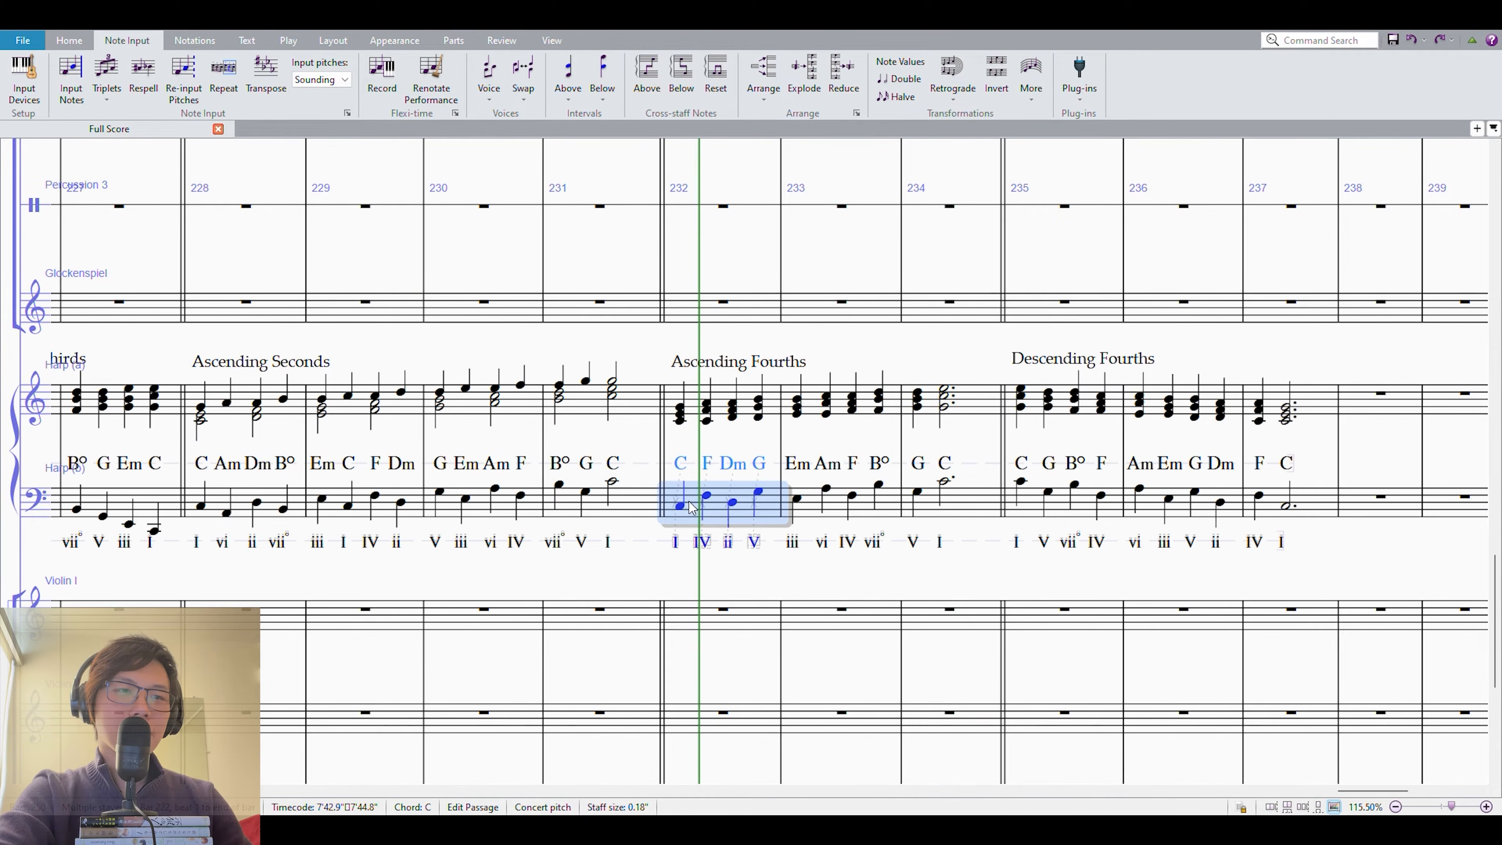
pyautogui.keyDown('shift'); pyautogui.click(1043, 402); pyautogui.keyUp('shift')
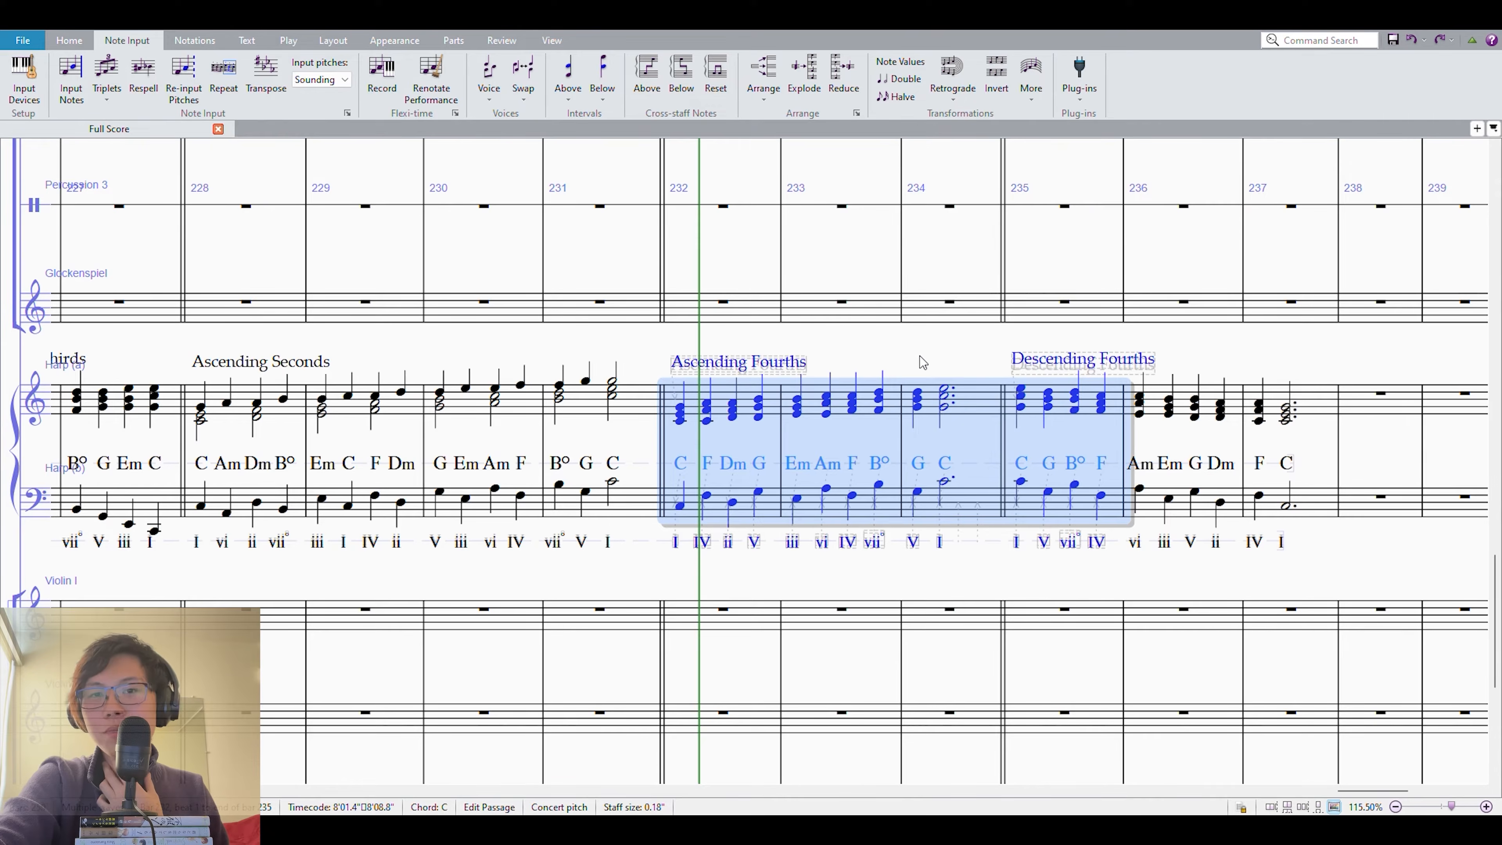
pyautogui.moveTo(896, 347); pyautogui.dragTo(789, 349)
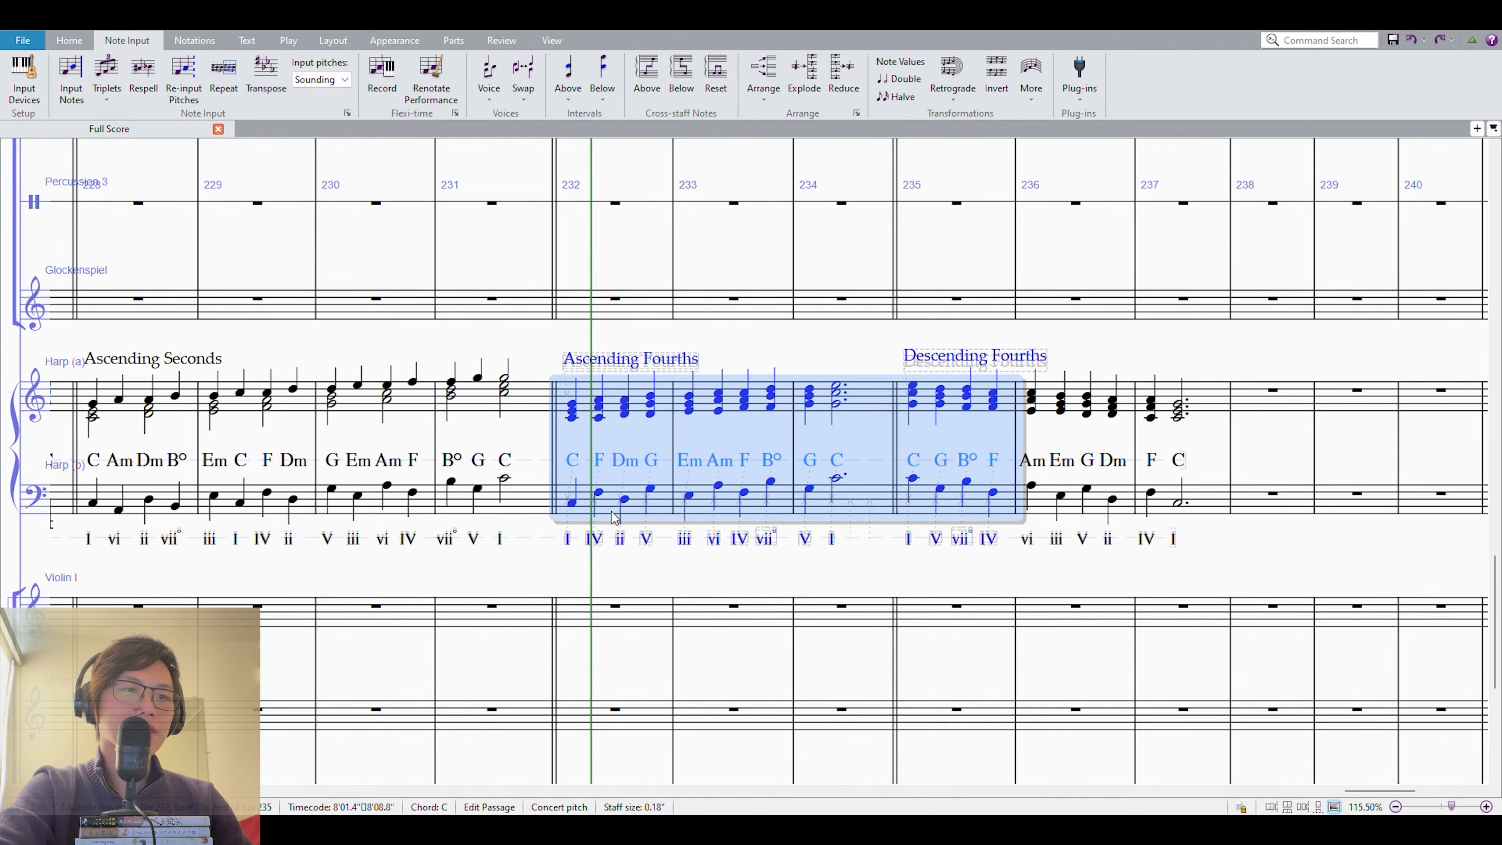
pyautogui.click(767, 359)
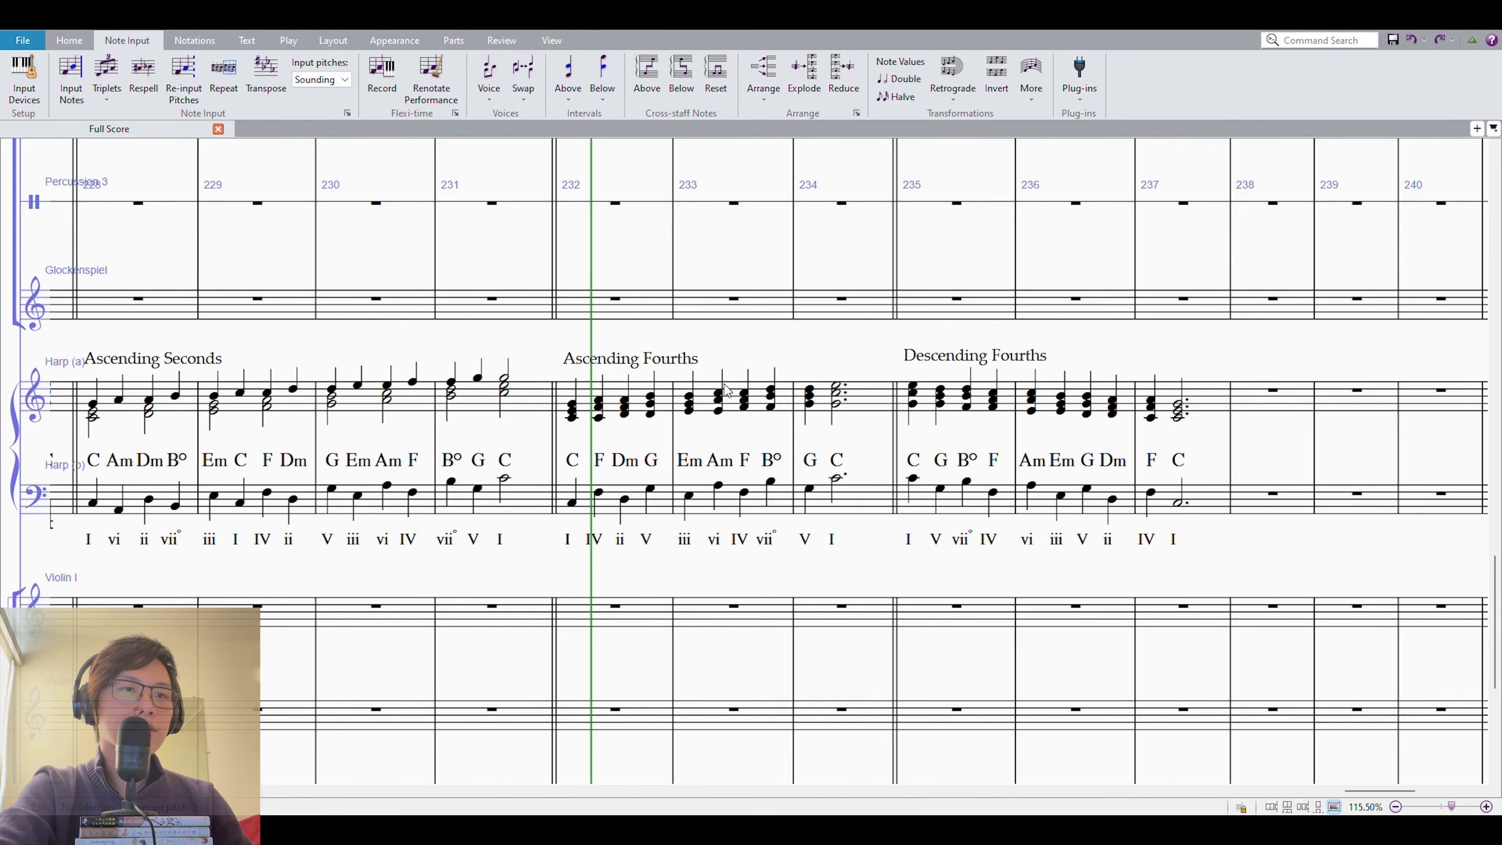
# Examine the Ascending Fourths pattern in measure 232, highlighting its F and Dm chords one after the other.
pyautogui.click(585, 391)
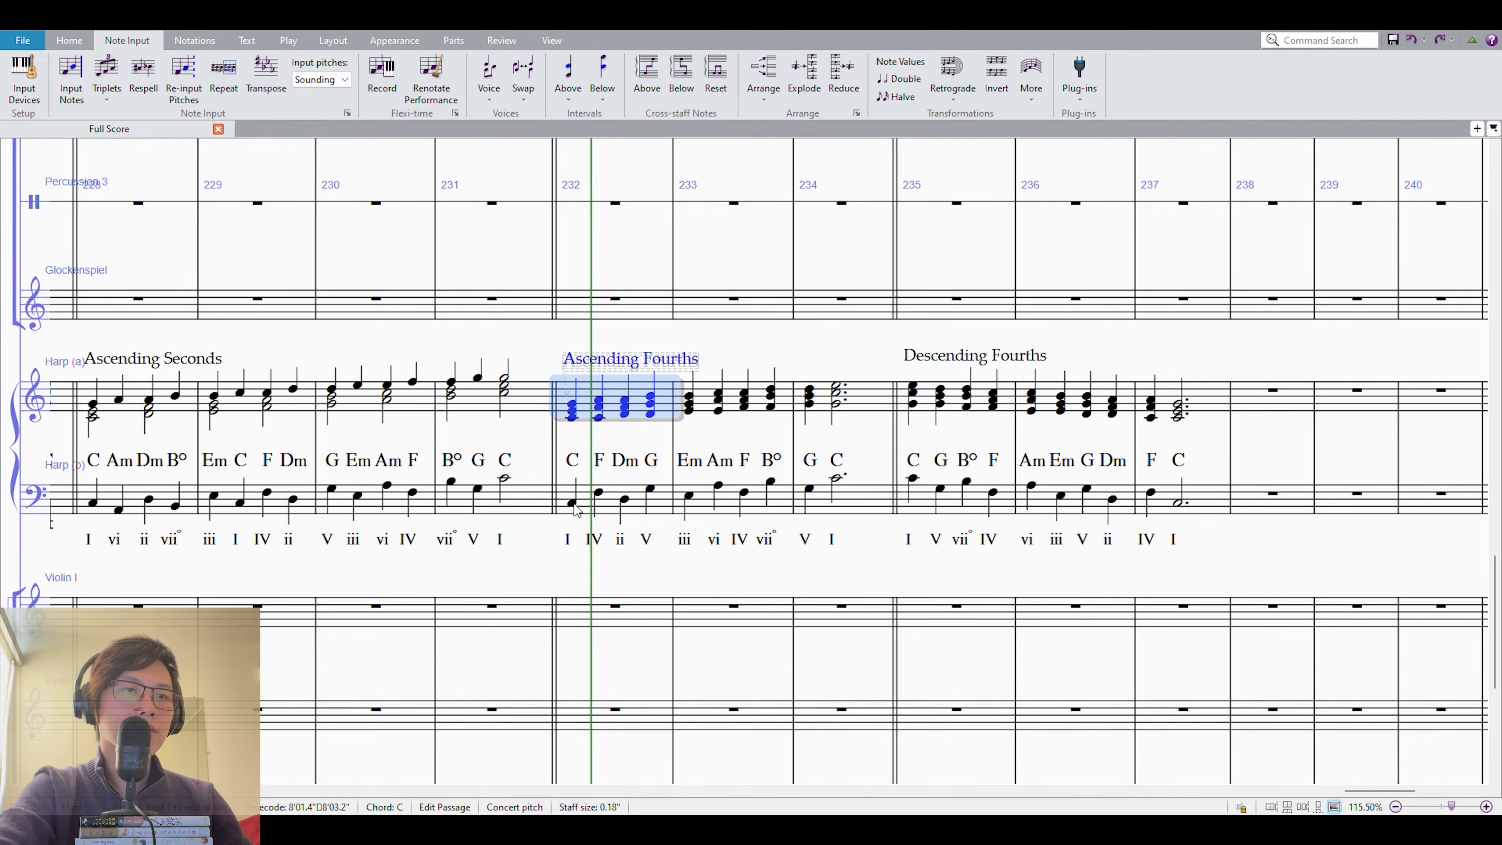
pyautogui.keyDown('shift'); pyautogui.click(598, 491); pyautogui.keyUp('shift')
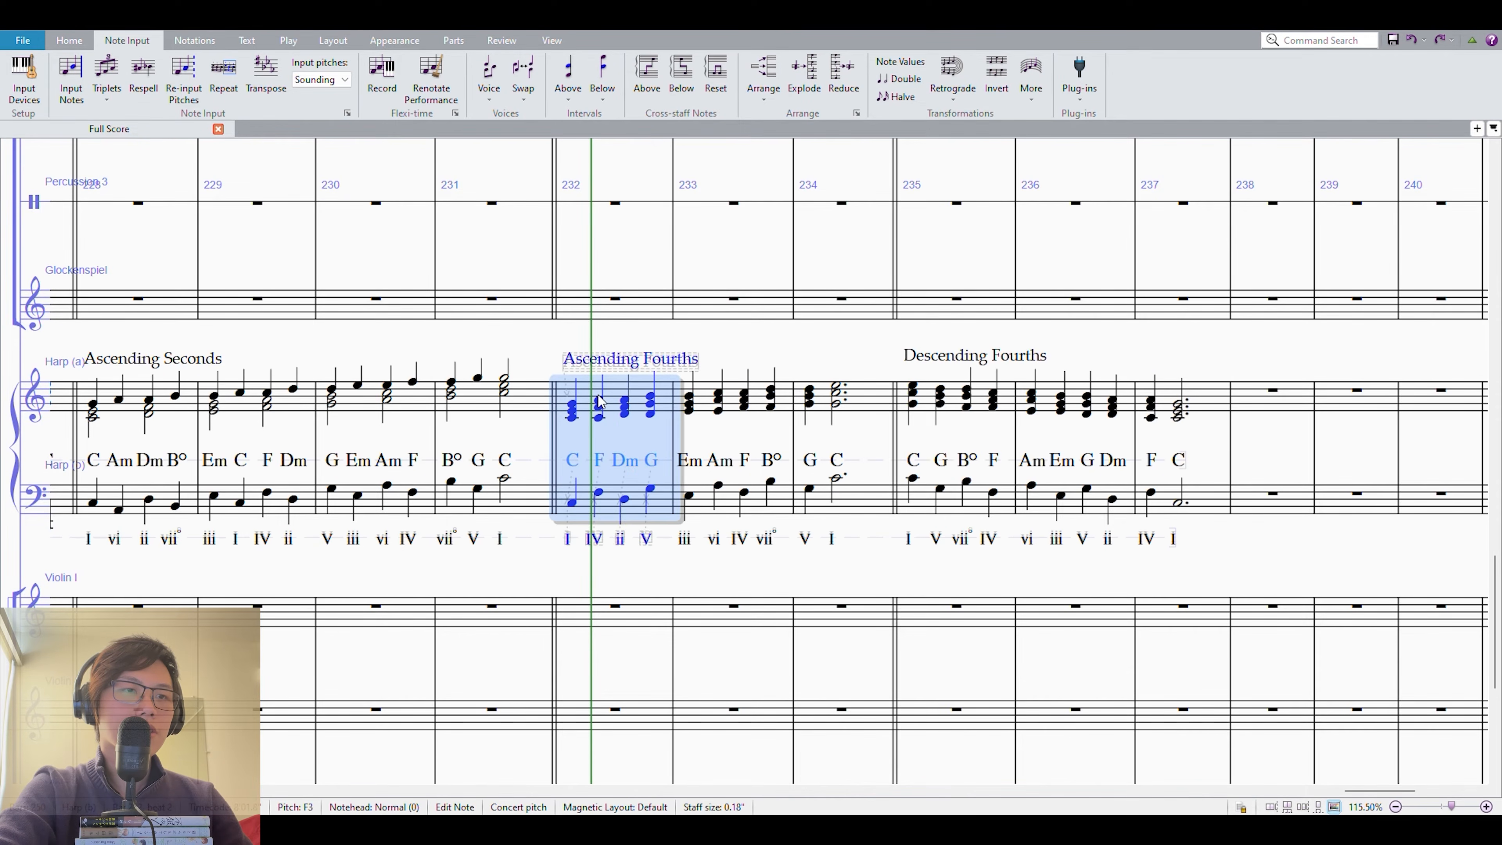
pyautogui.click(599, 402)
pyautogui.keyDown('shift'); pyautogui.click(599, 493); pyautogui.keyUp('shift')
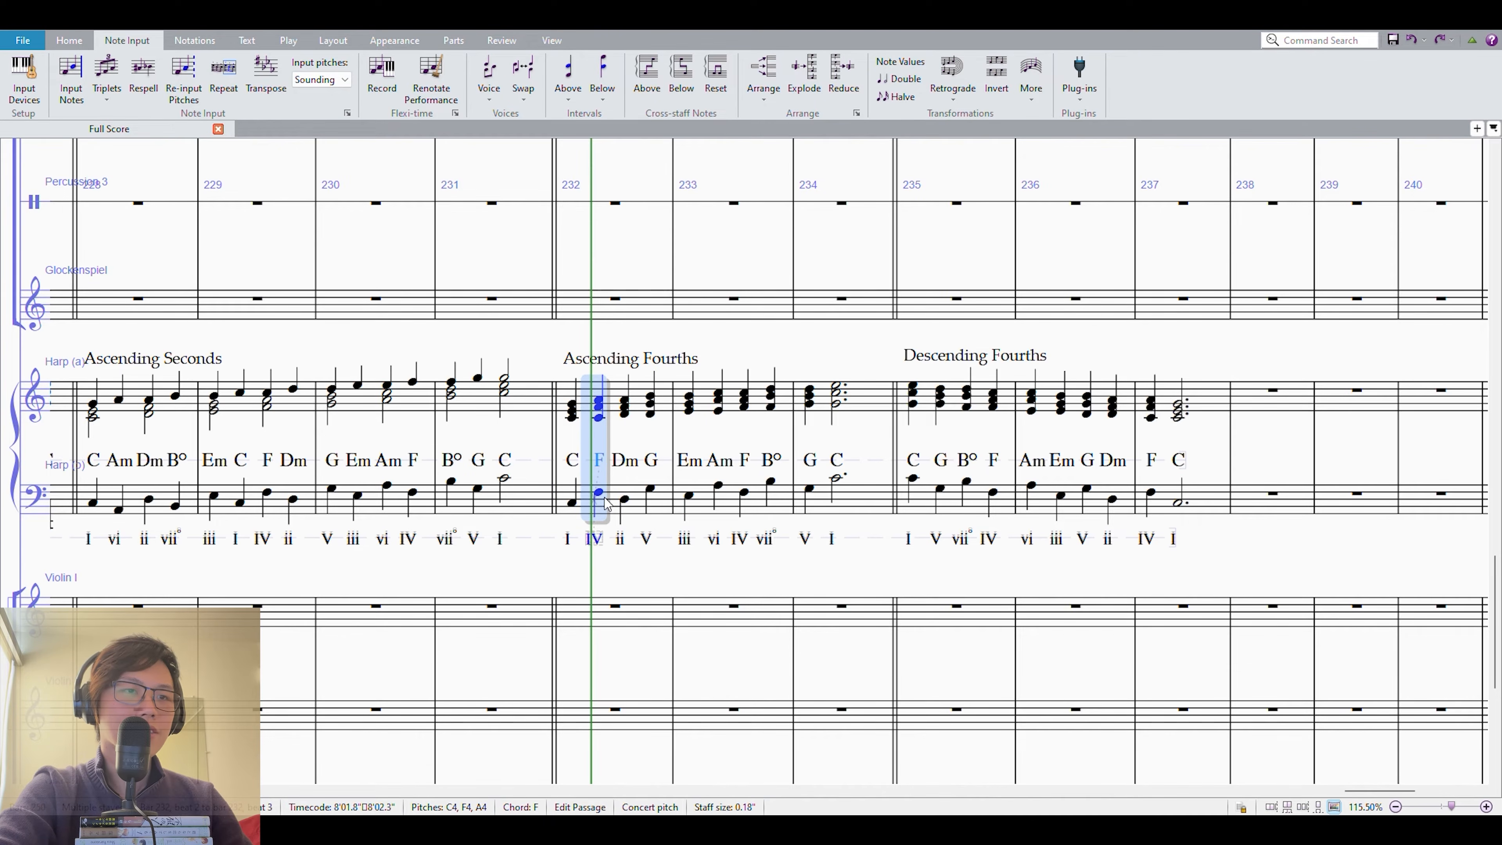
pyautogui.click(626, 501)
pyautogui.keyDown('shift'); pyautogui.click(631, 417); pyautogui.keyUp('shift')
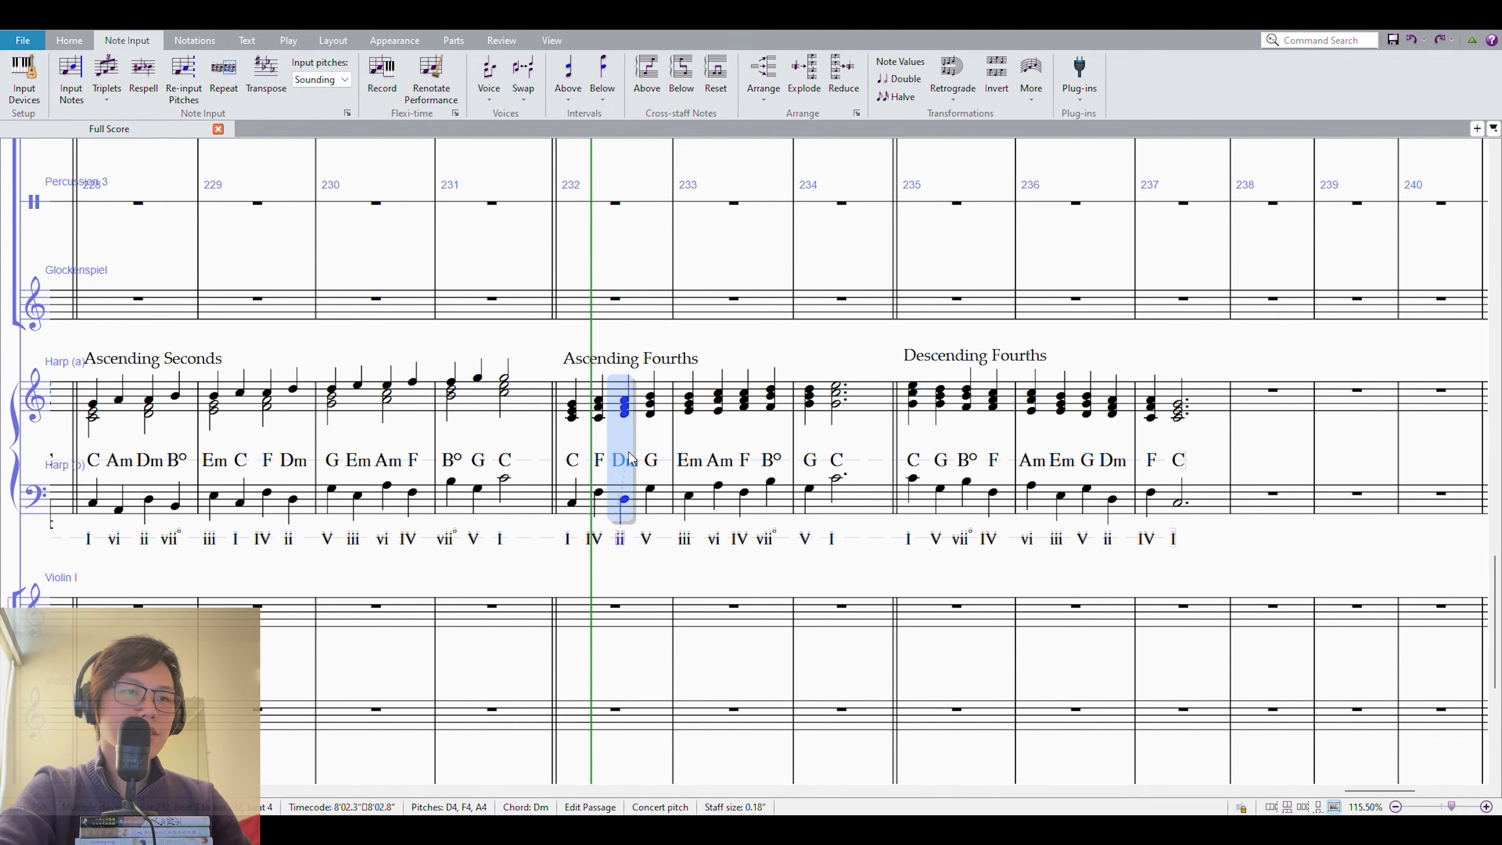
# Select measure 232 on both harp staves and play back the Ascending Fourths example.
pyautogui.click(571, 406)
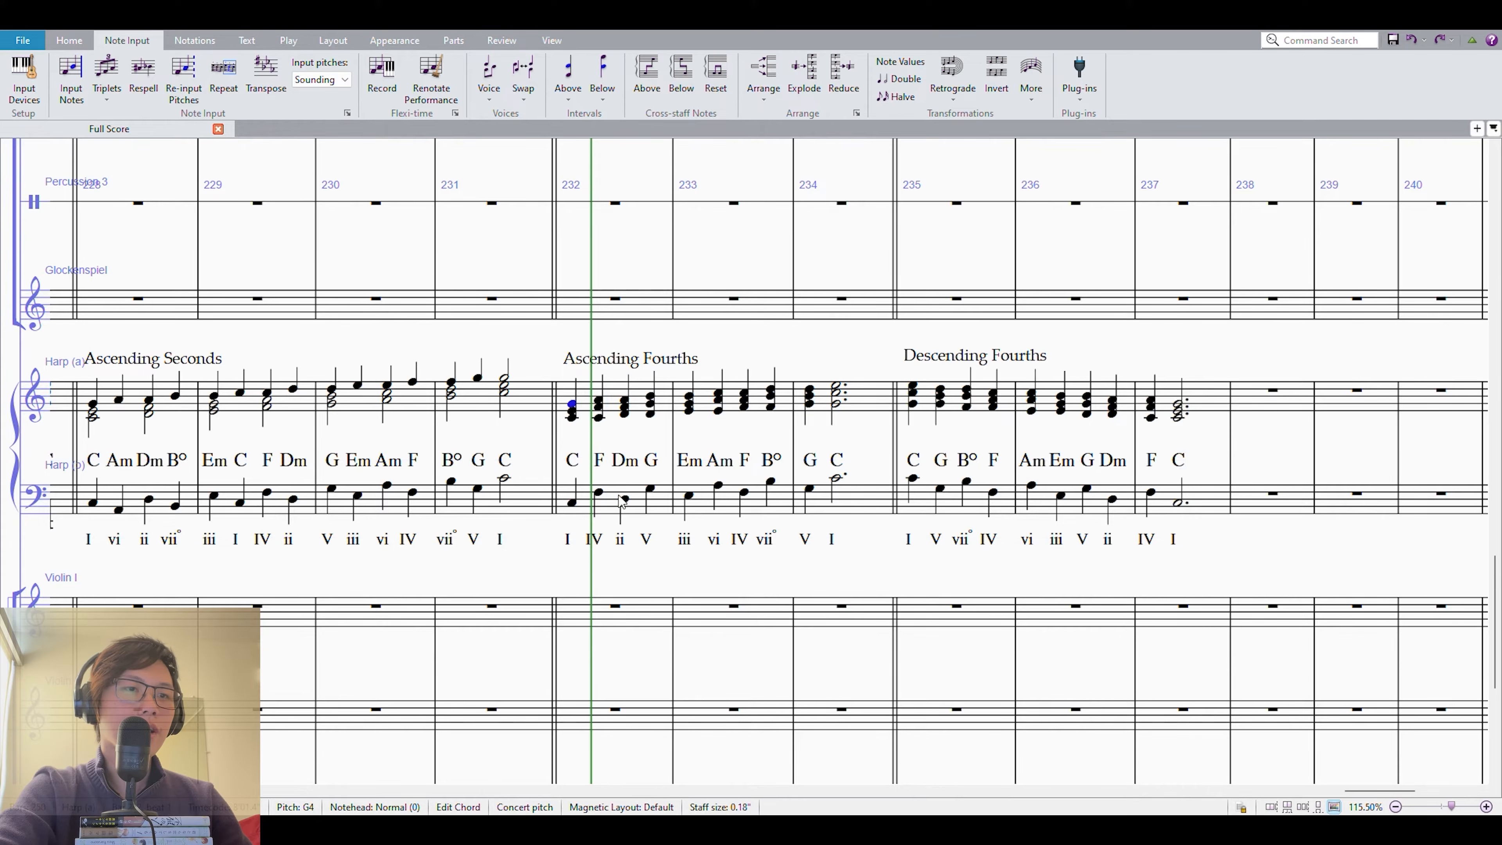
pyautogui.keyDown('shift'); pyautogui.click(614, 494); pyautogui.keyUp('shift')
pyautogui.press('p')
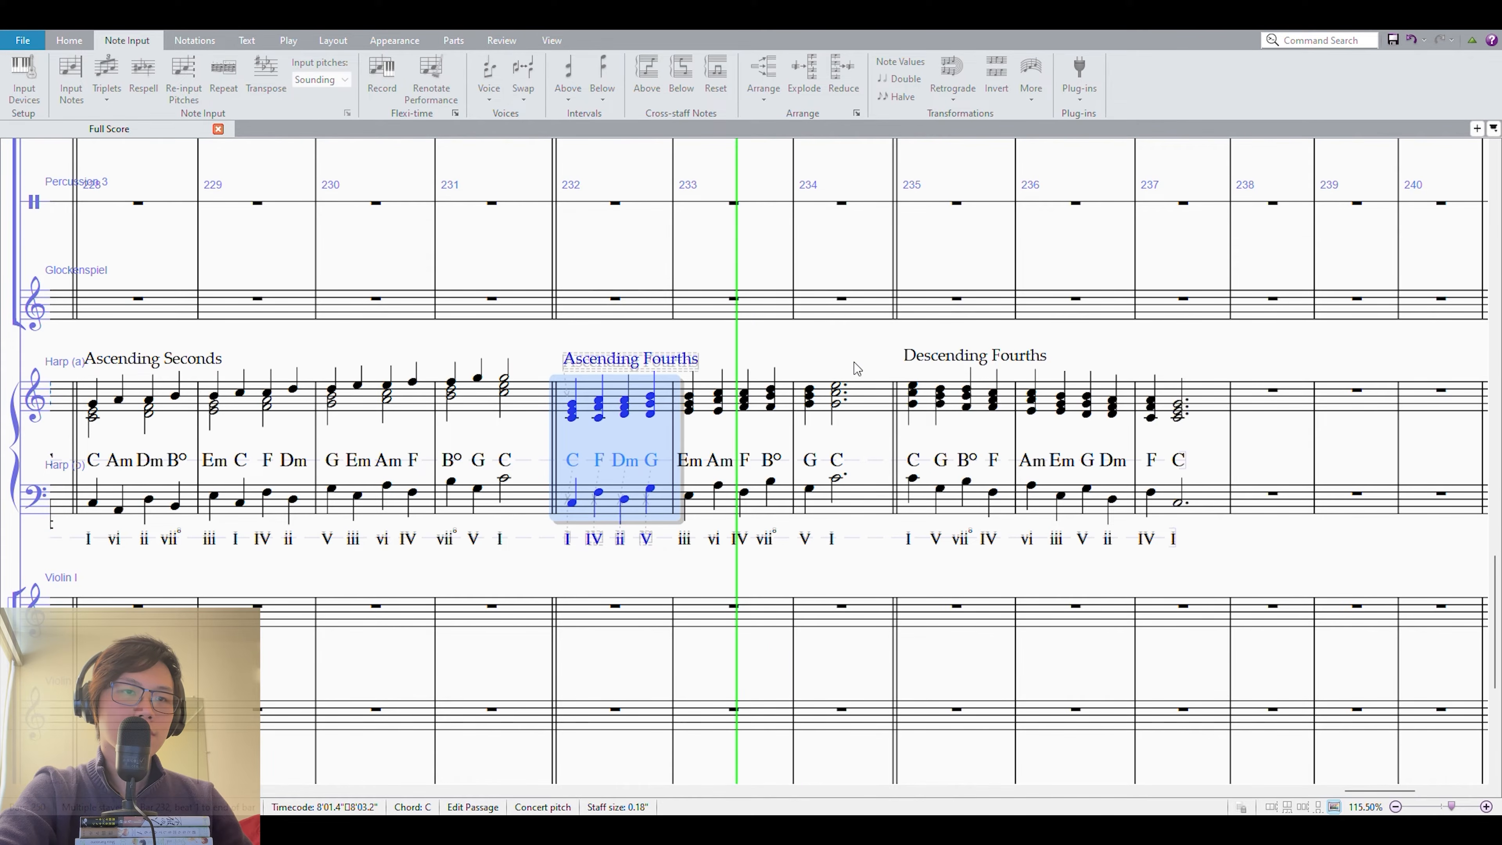
# Select measure 235 on both harp staves and play back the Descending Fourths example.
pyautogui.click(927, 402)
pyautogui.hotkey('shift', 'Down')
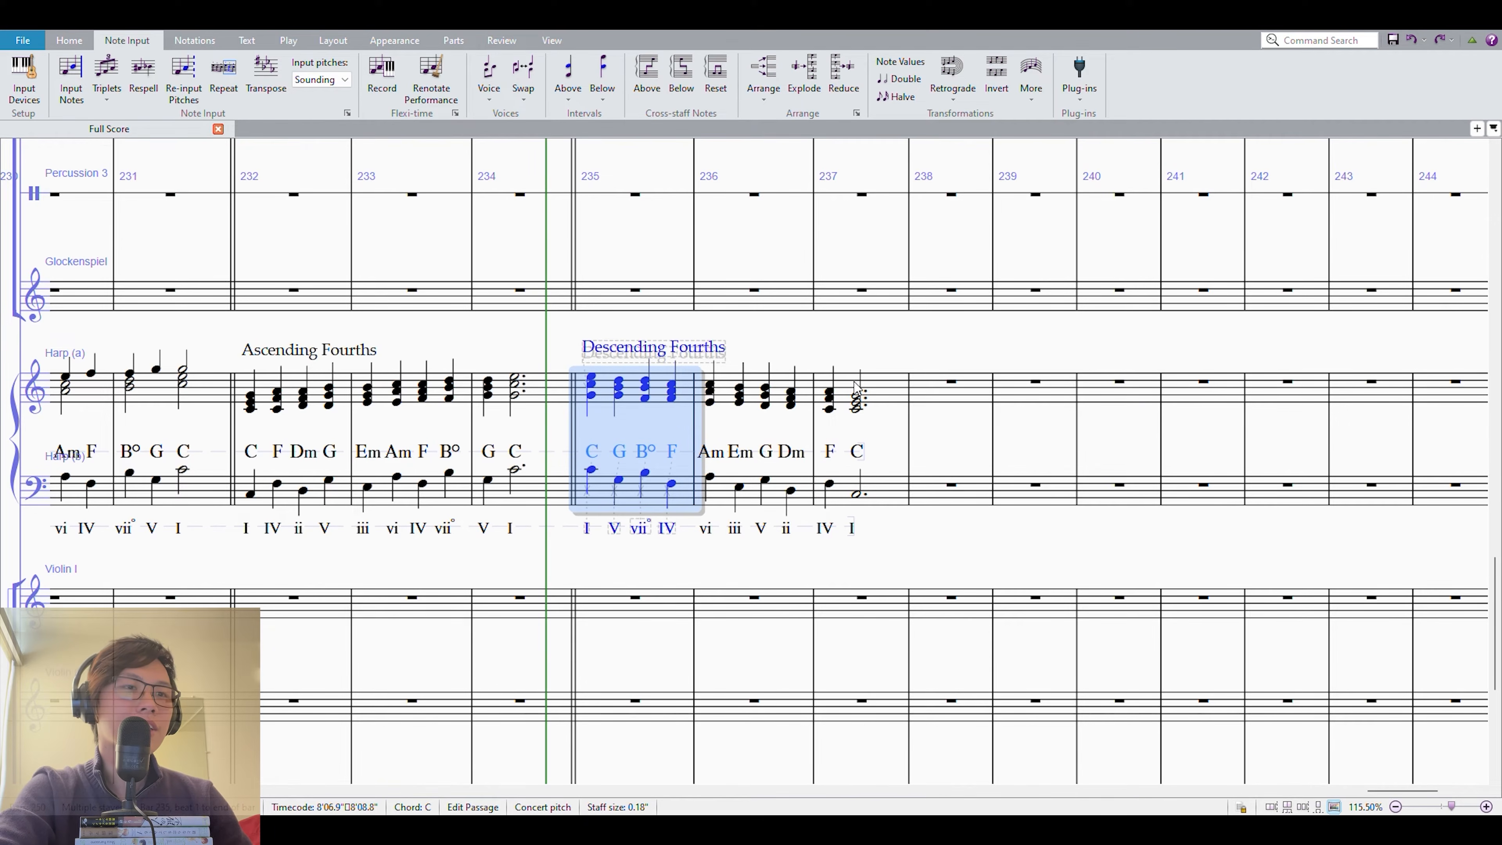
pyautogui.press('p')
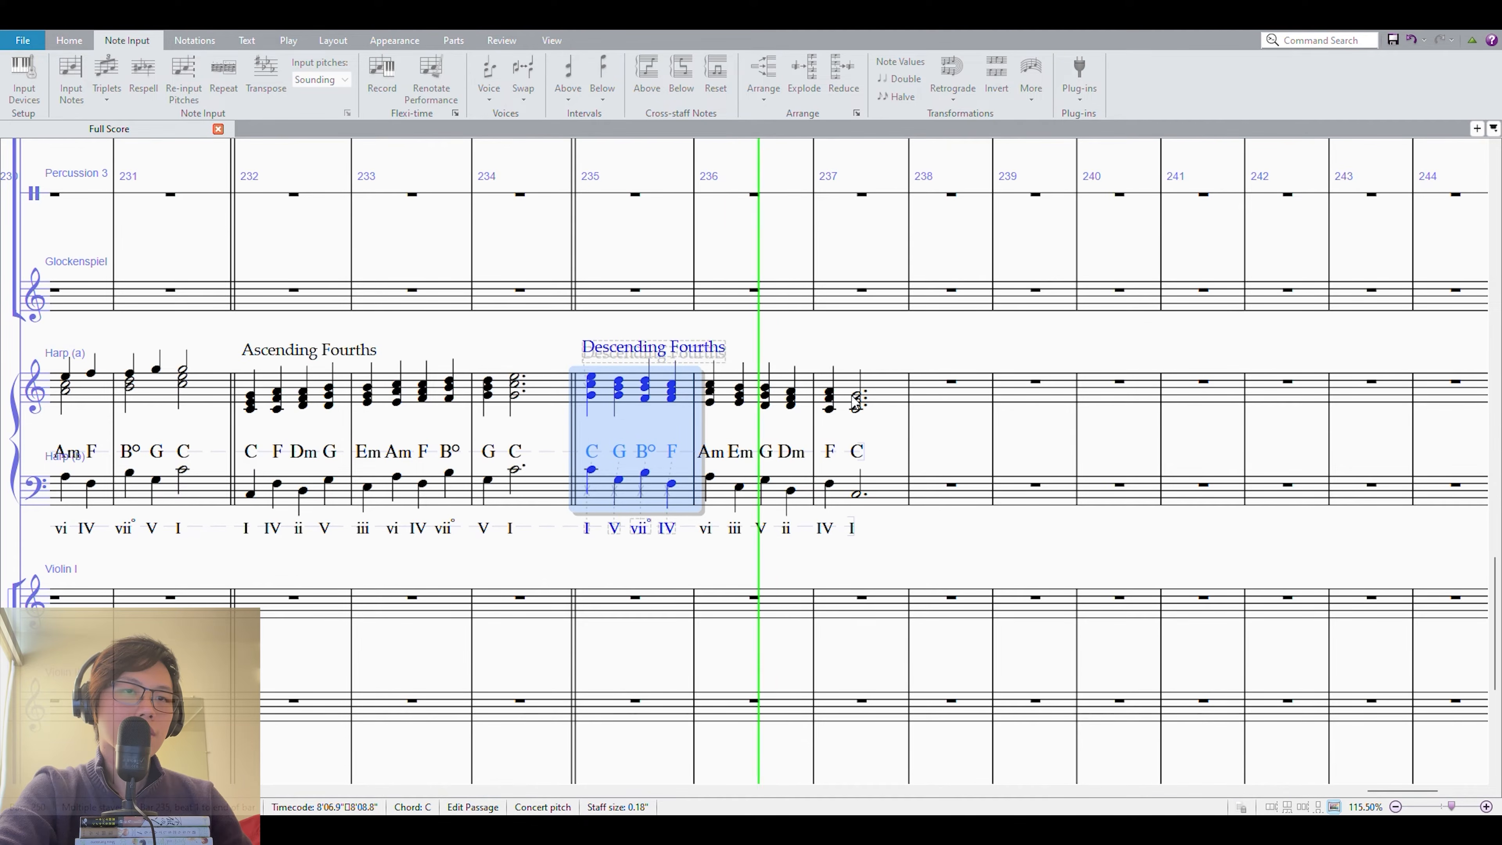
pyautogui.press('space')
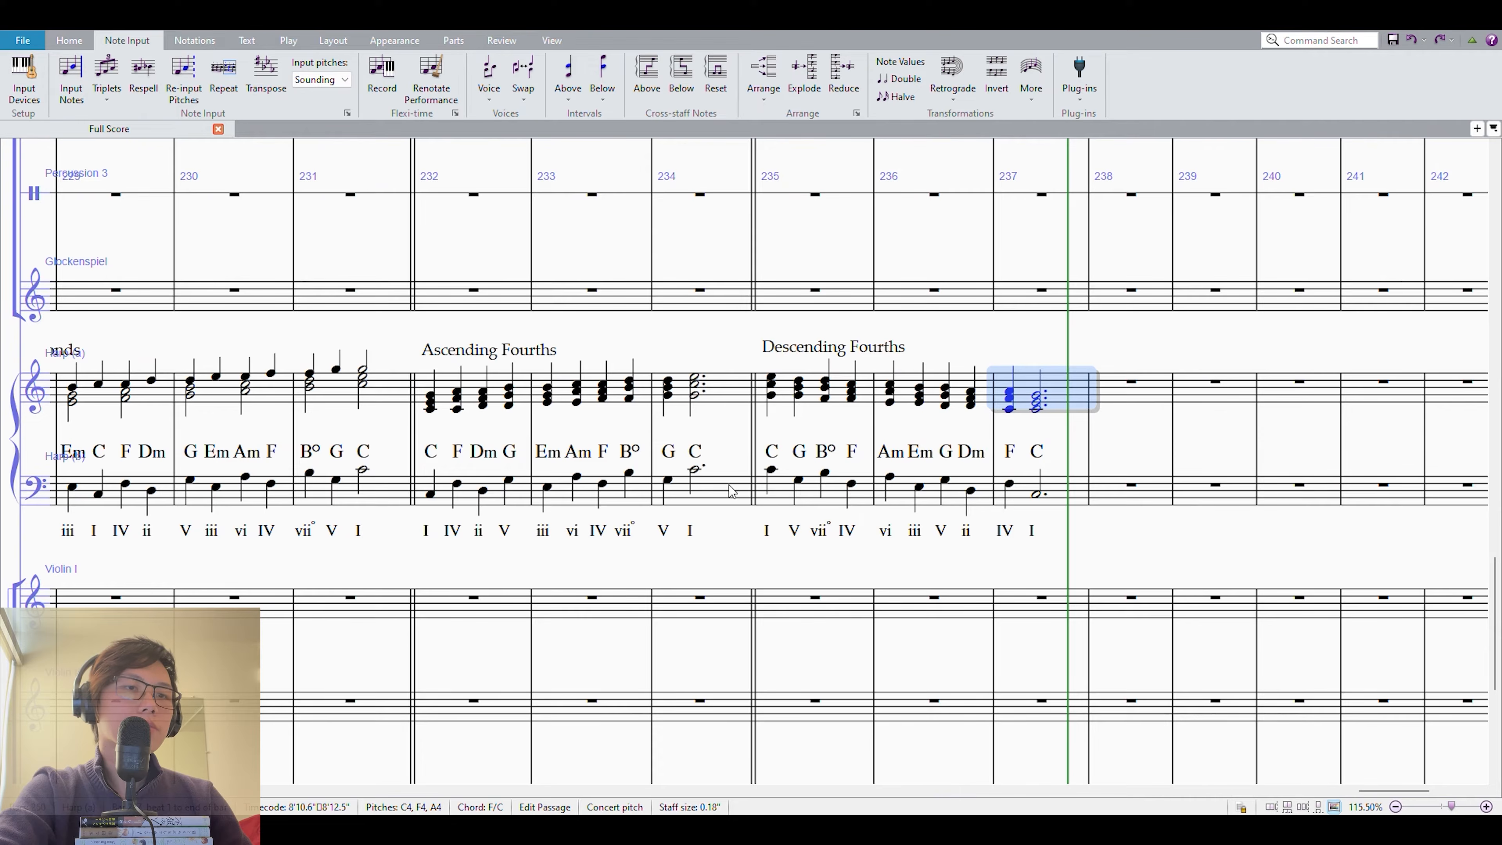
# Highlight the whole Descending Fourths passage in measures 235–237 and inspect its chords and Roman numerals up close.
pyautogui.keyDown('shift'); pyautogui.click(775, 500); pyautogui.keyUp('shift')
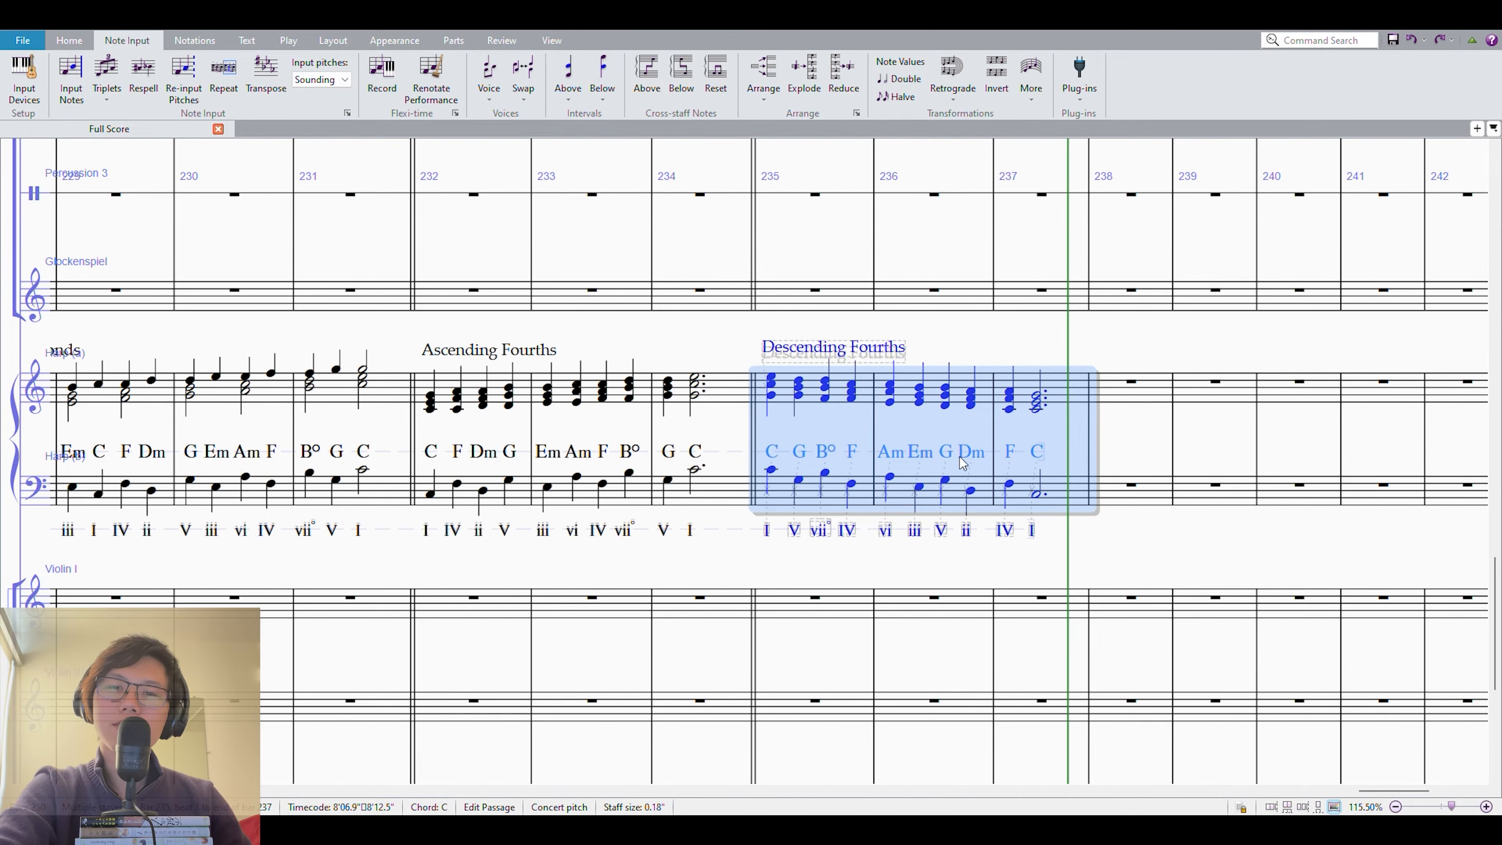
pyautogui.scroll(3, 964, 459)
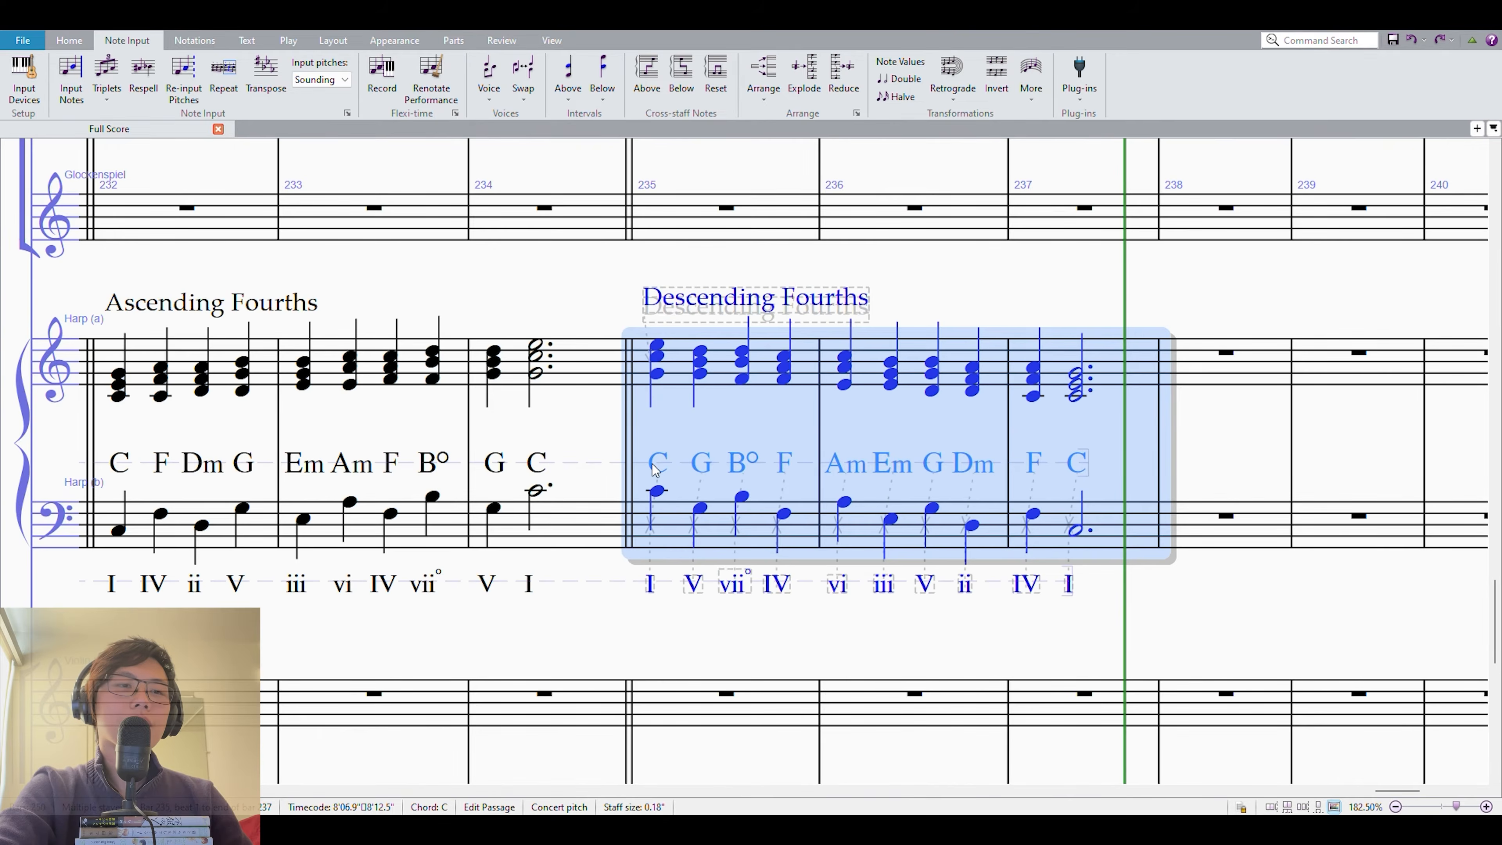
pyautogui.scroll(-2, 668, 461)
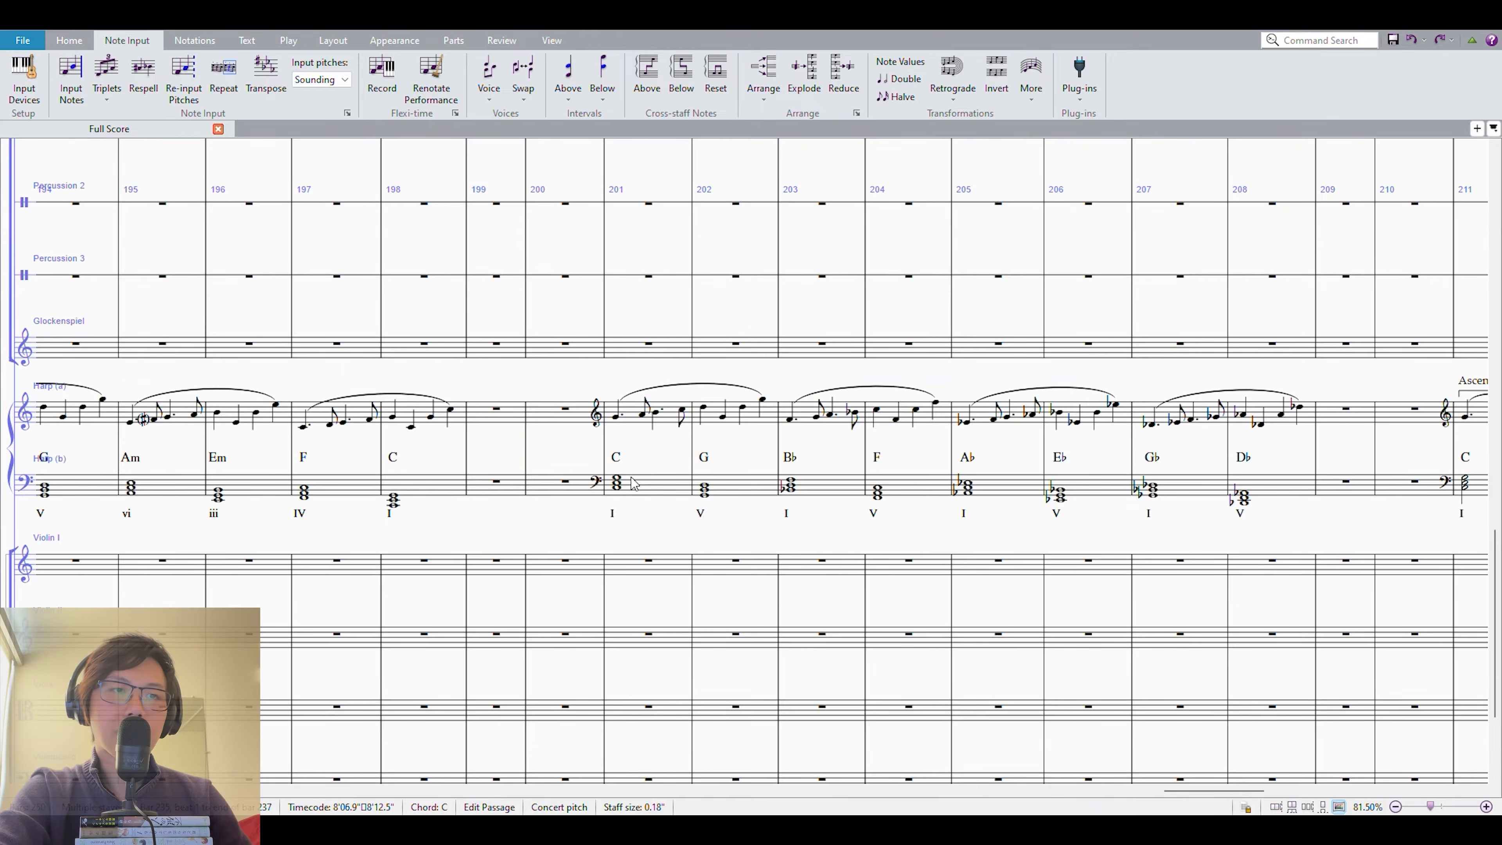
# Review the earlier harp sequence starting at measure 201 and return to the examples in measures 226–237.
pyautogui.click(642, 485)
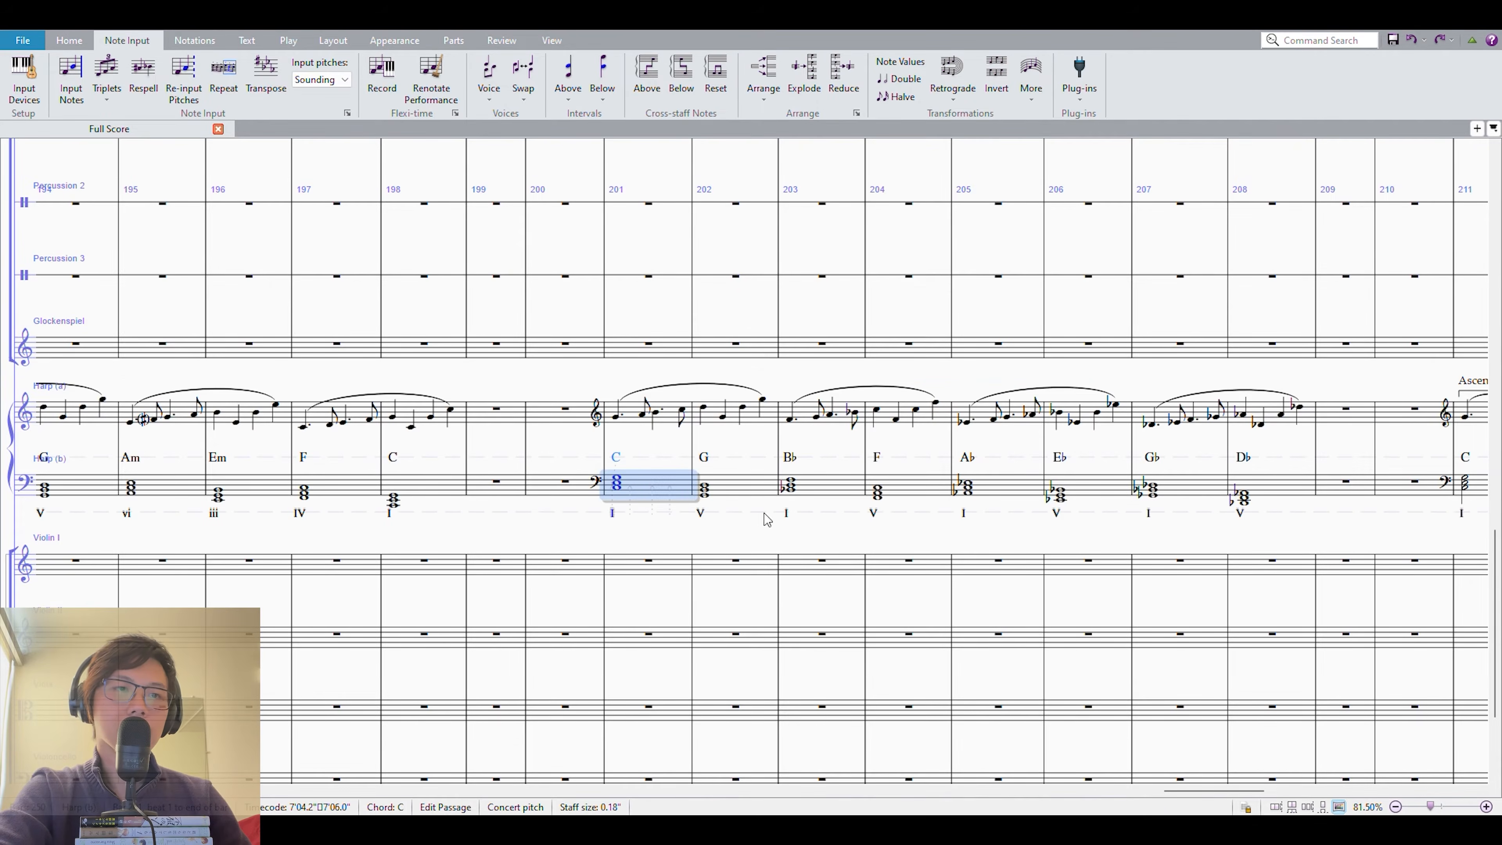
pyautogui.hscroll(2, 769, 520)
pyautogui.moveTo(1318, 498); pyautogui.dragTo(24, 540)
pyautogui.moveTo(1222, 570); pyautogui.dragTo(32, 557)
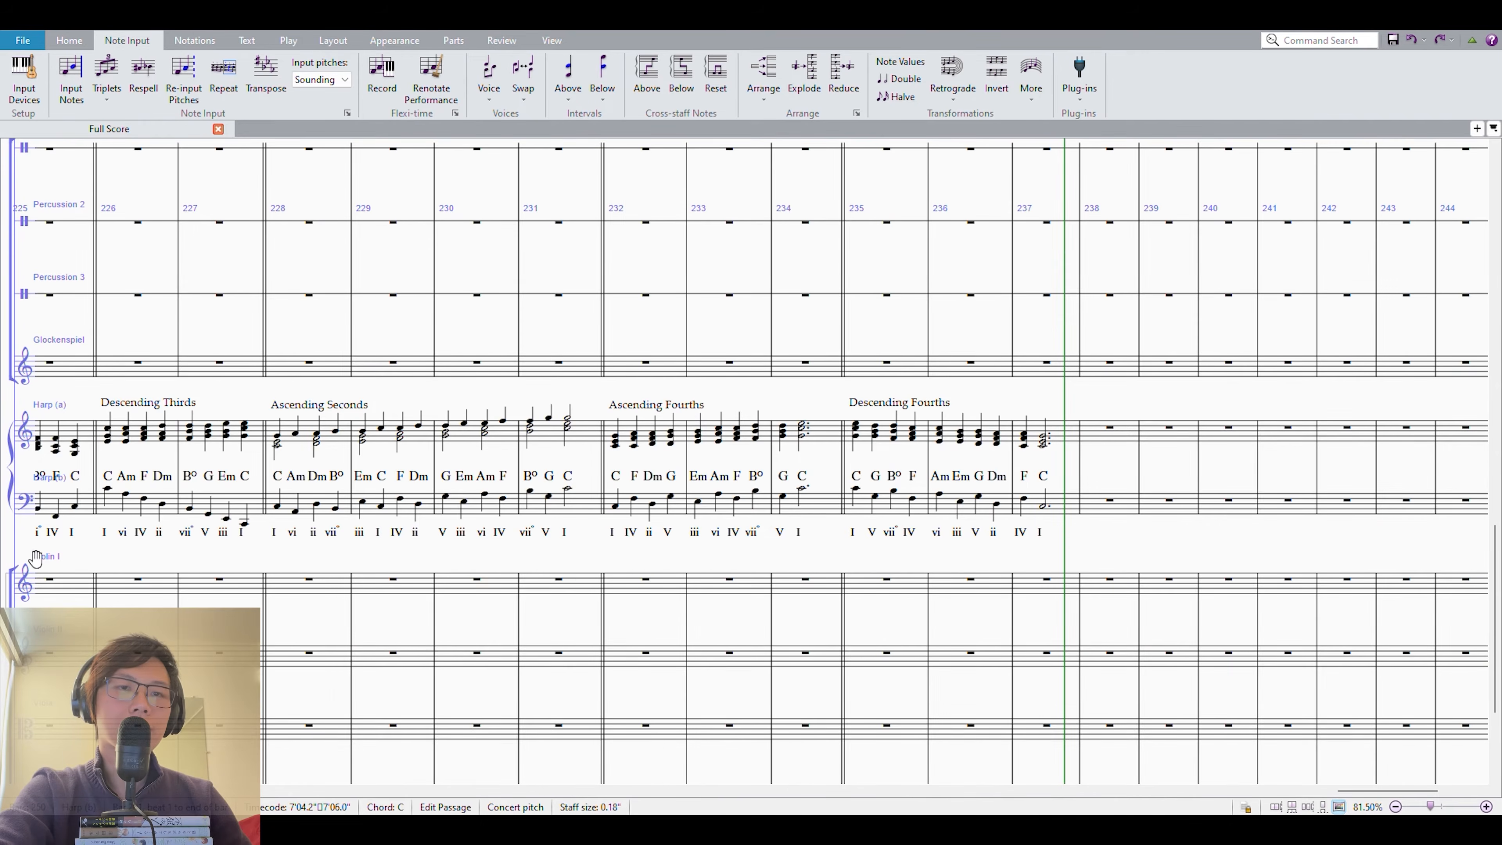
# Flatten the bass notes B, A, E, G and D of the Descending Fourths example in measures 235–236.
pyautogui.click(899, 508)
pyautogui.scroll(5, 899, 508)
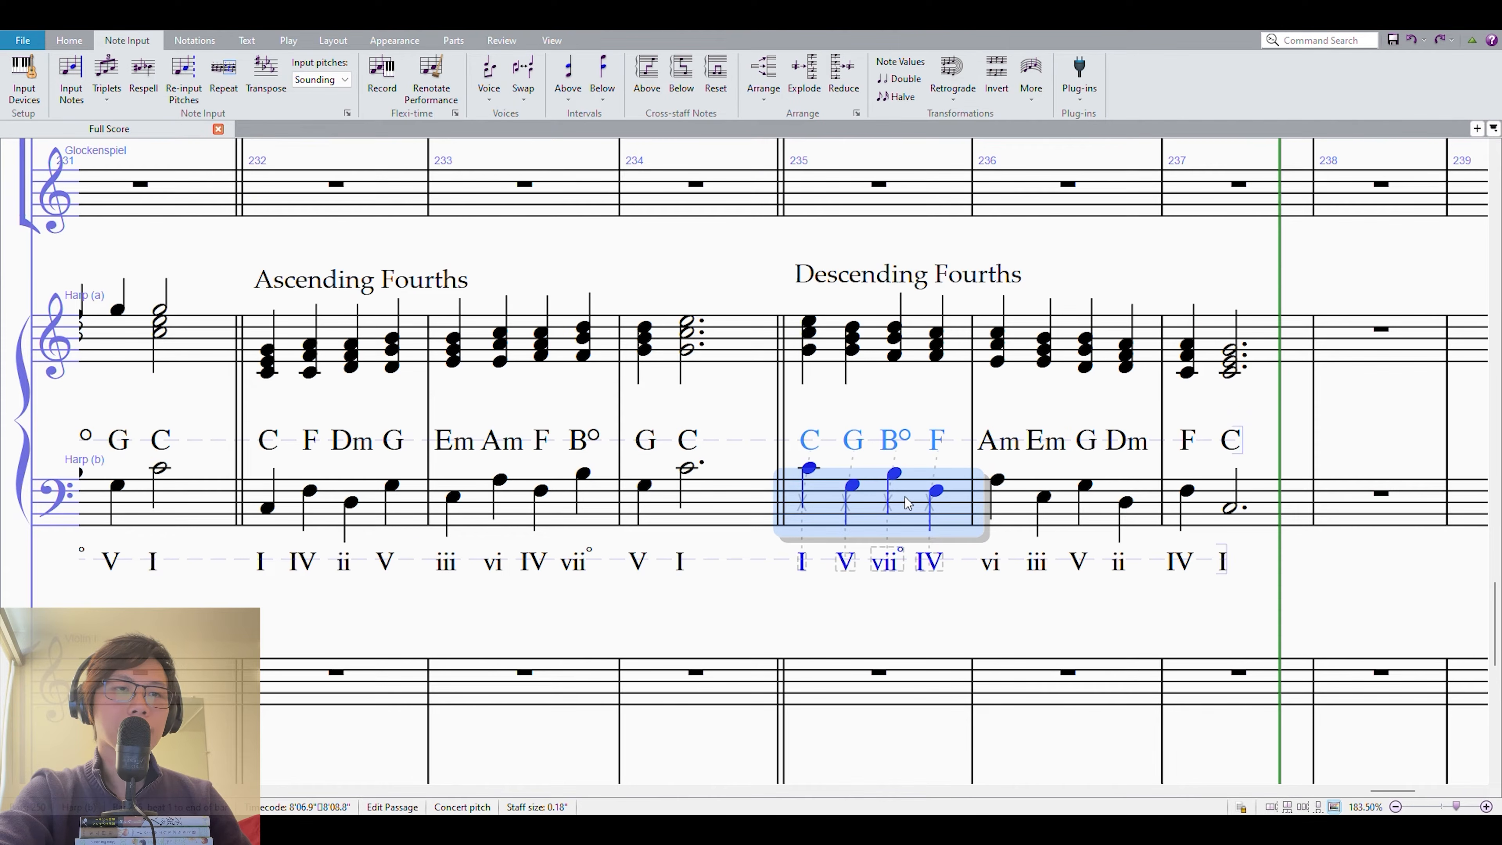
pyautogui.click(893, 473)
pyautogui.press('KP_9')
pyautogui.click(997, 481)
pyautogui.press('KP_9')
pyautogui.click(1042, 496)
pyautogui.press('KP_9')
pyautogui.click(1083, 485)
pyautogui.press('KP_9')
pyautogui.click(1124, 502)
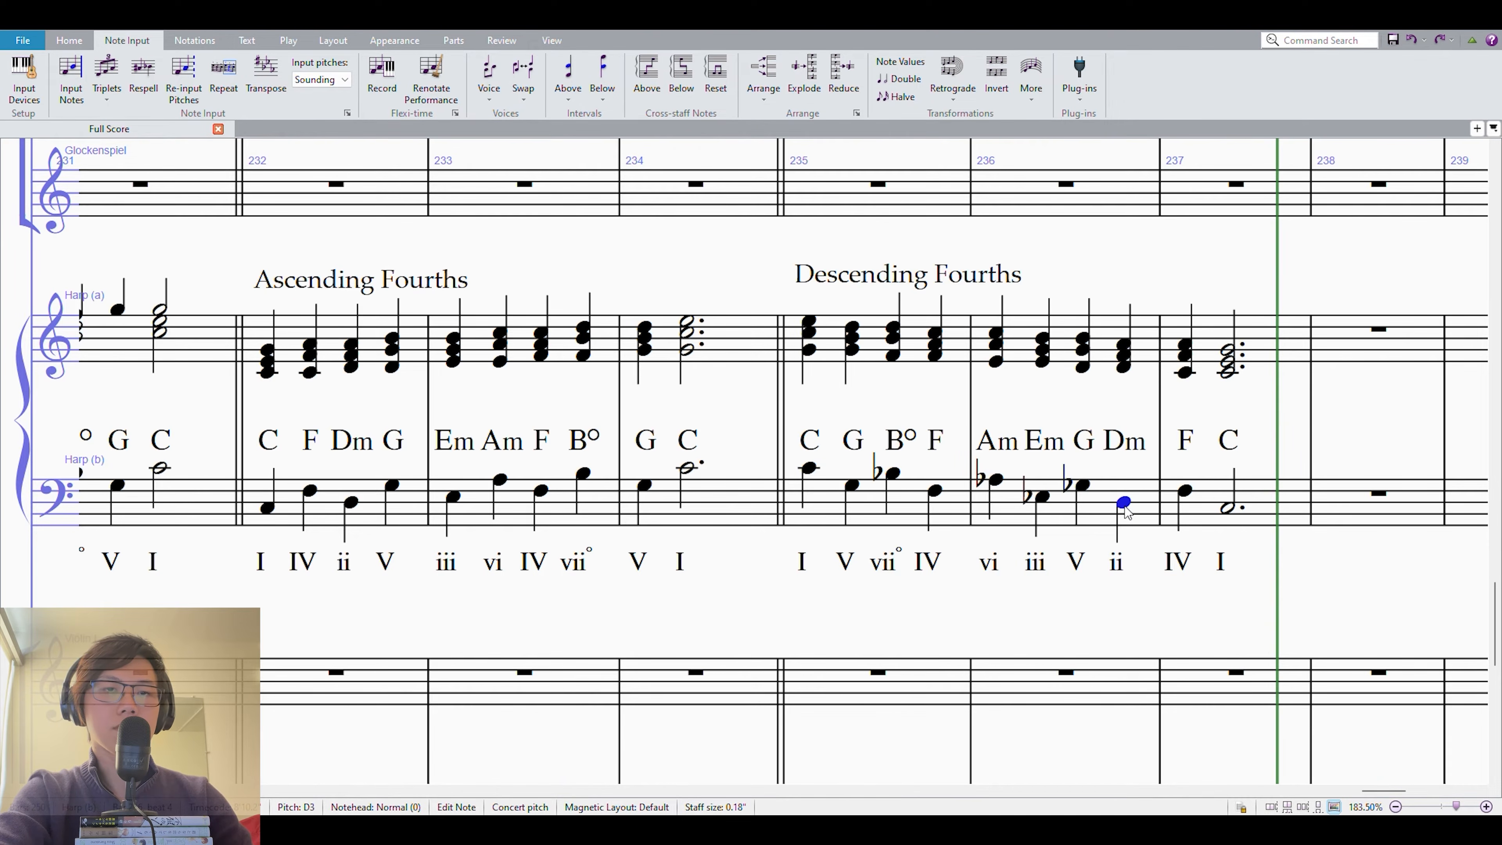
pyautogui.press('KP_9')
# Flatten the upper-staff B in measure 235 and the A, E and B chord notes in measure 236, and play the passage back.
pyautogui.click(892, 338)
pyautogui.press('KP_9')
pyautogui.click(934, 344)
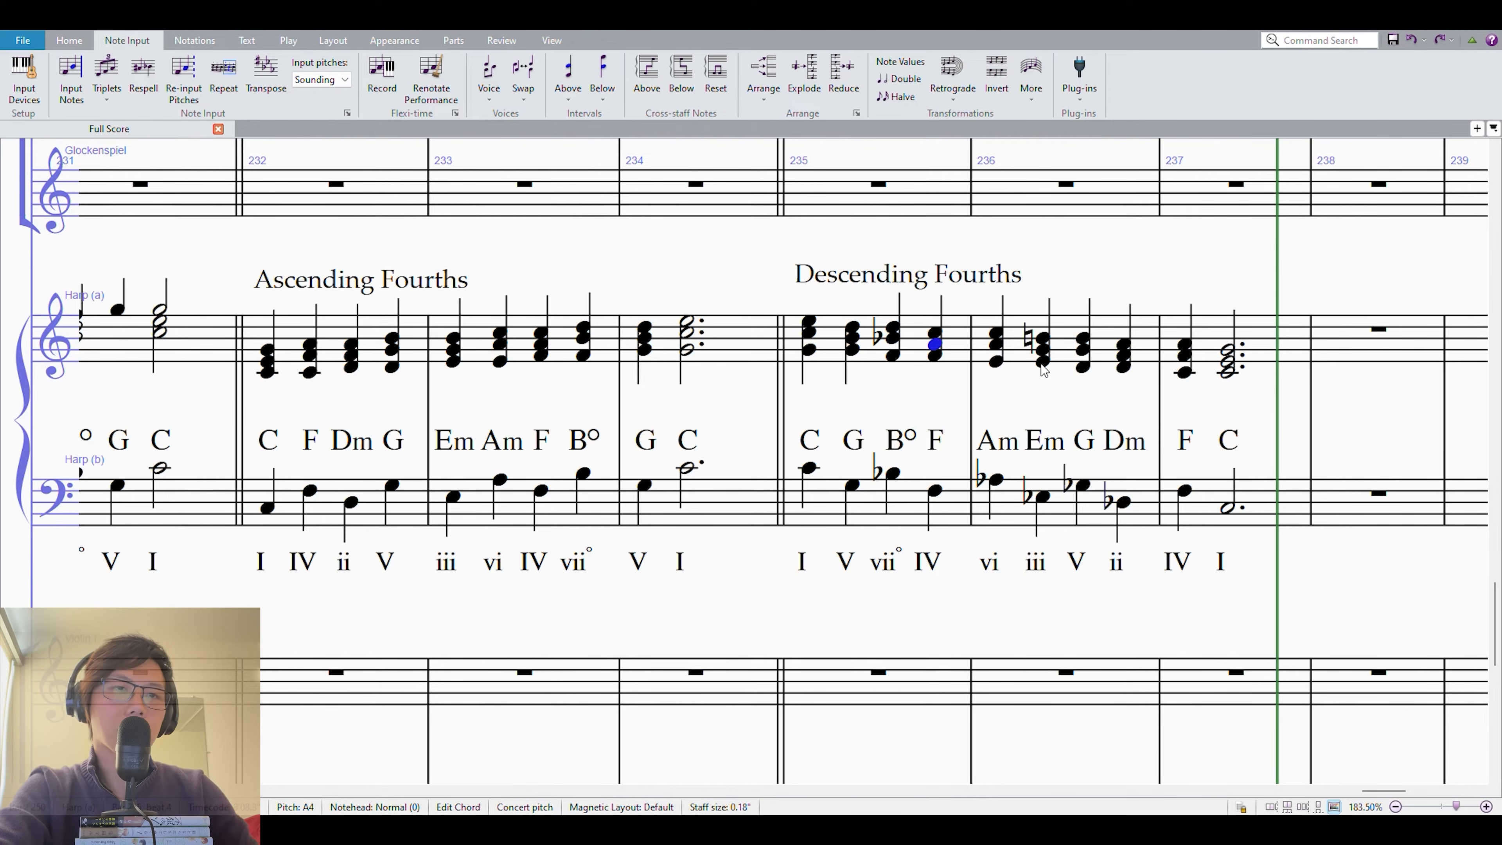
pyautogui.click(996, 344)
pyautogui.press('KP_9')
pyautogui.click(997, 361)
pyautogui.press('KP_9')
pyautogui.click(1051, 338)
pyautogui.press('KP_9')
pyautogui.click(1053, 363)
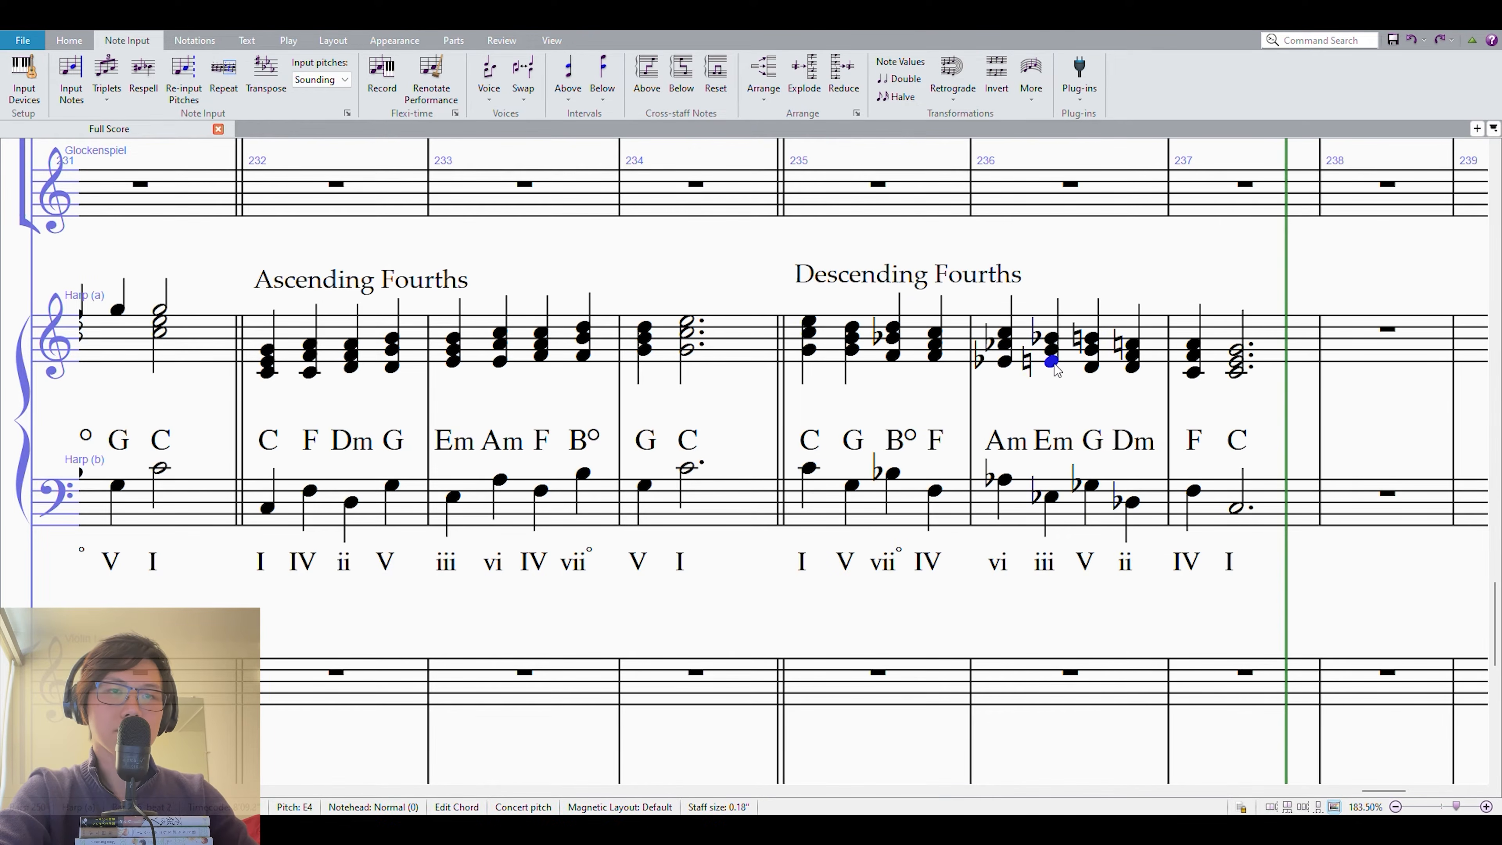
pyautogui.press('KP_9')
pyautogui.click(808, 321)
pyautogui.press('p')
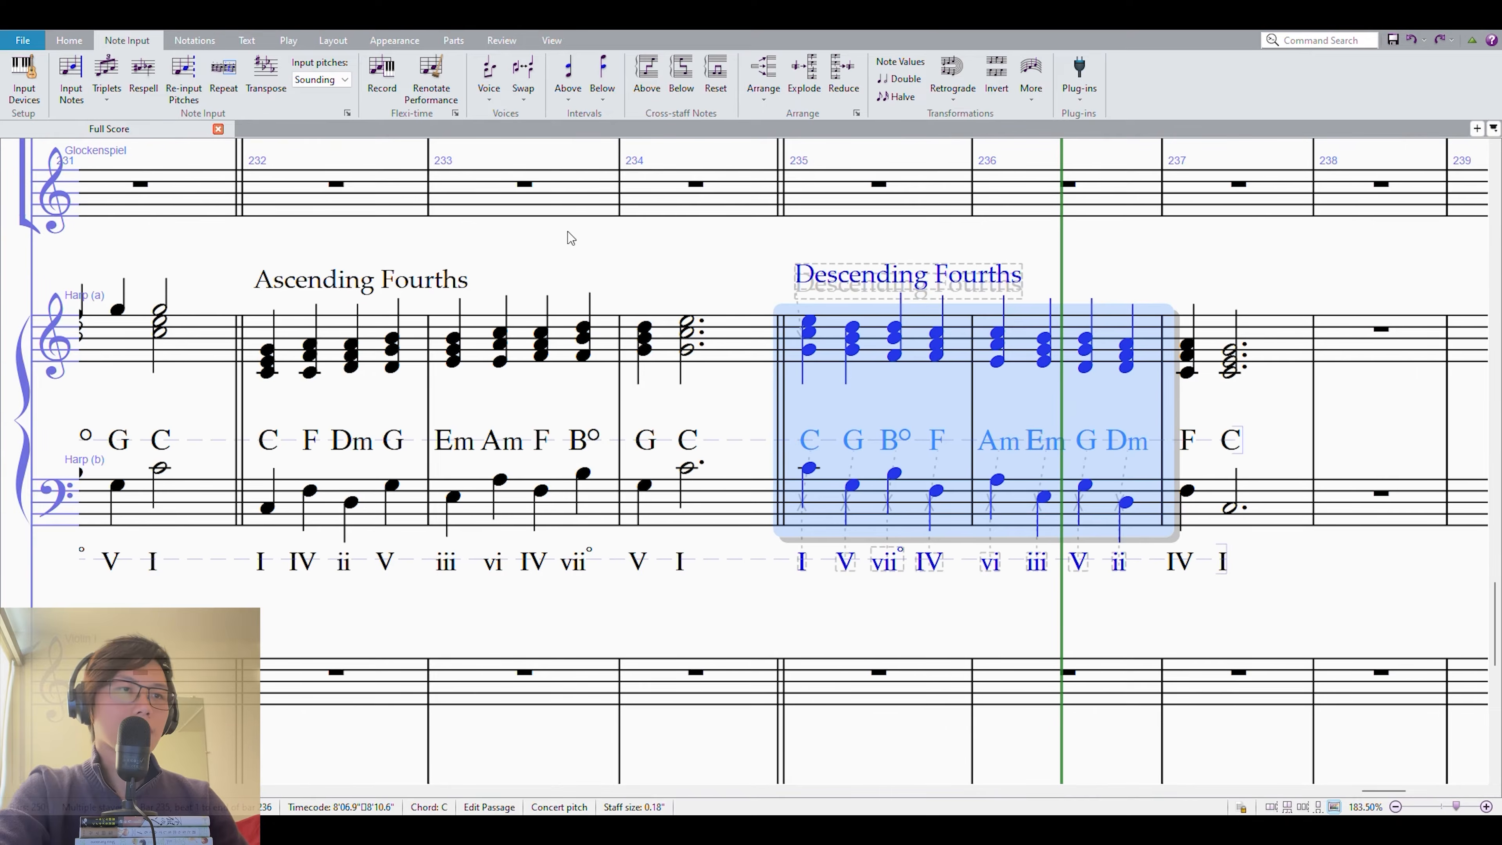
# Retitle the headings above measures 232 and 235 as "Ascending Seconds" and "Descending Seconds".
pyautogui.moveTo(589, 259); pyautogui.dragTo(934, 280)
pyautogui.click(623, 346)
pyautogui.click(881, 406)
pyautogui.doubleClick(740, 290)
pyautogui.doubleClick(740, 290)
pyautogui.write('S')
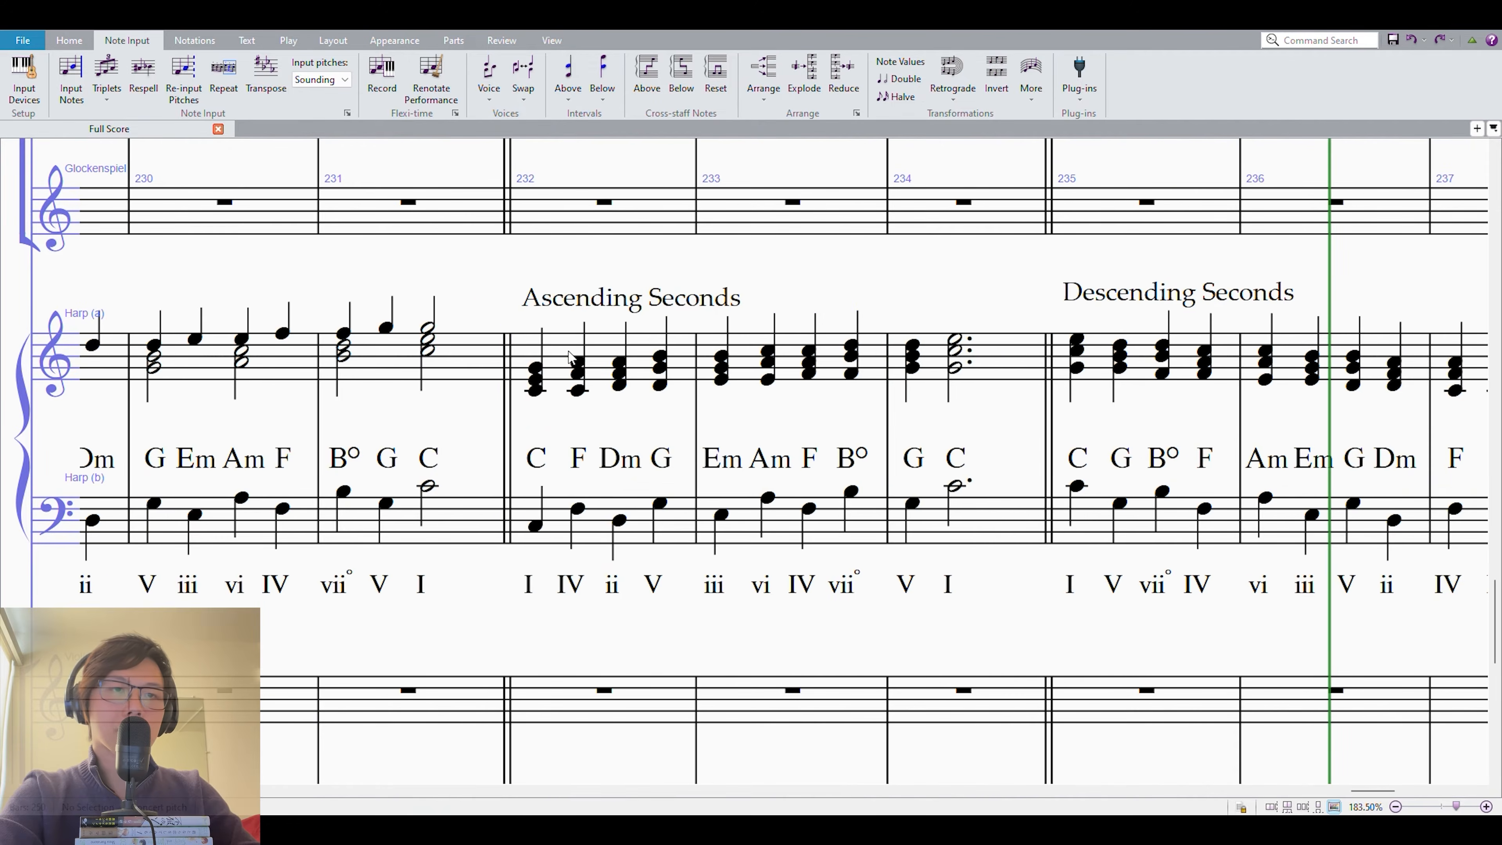
# Highlight both harp staves in measures 232–234 and clear the selection.
pyautogui.click(535, 414)
pyautogui.keyDown('shift'); pyautogui.click(986, 527); pyautogui.keyUp('shift')
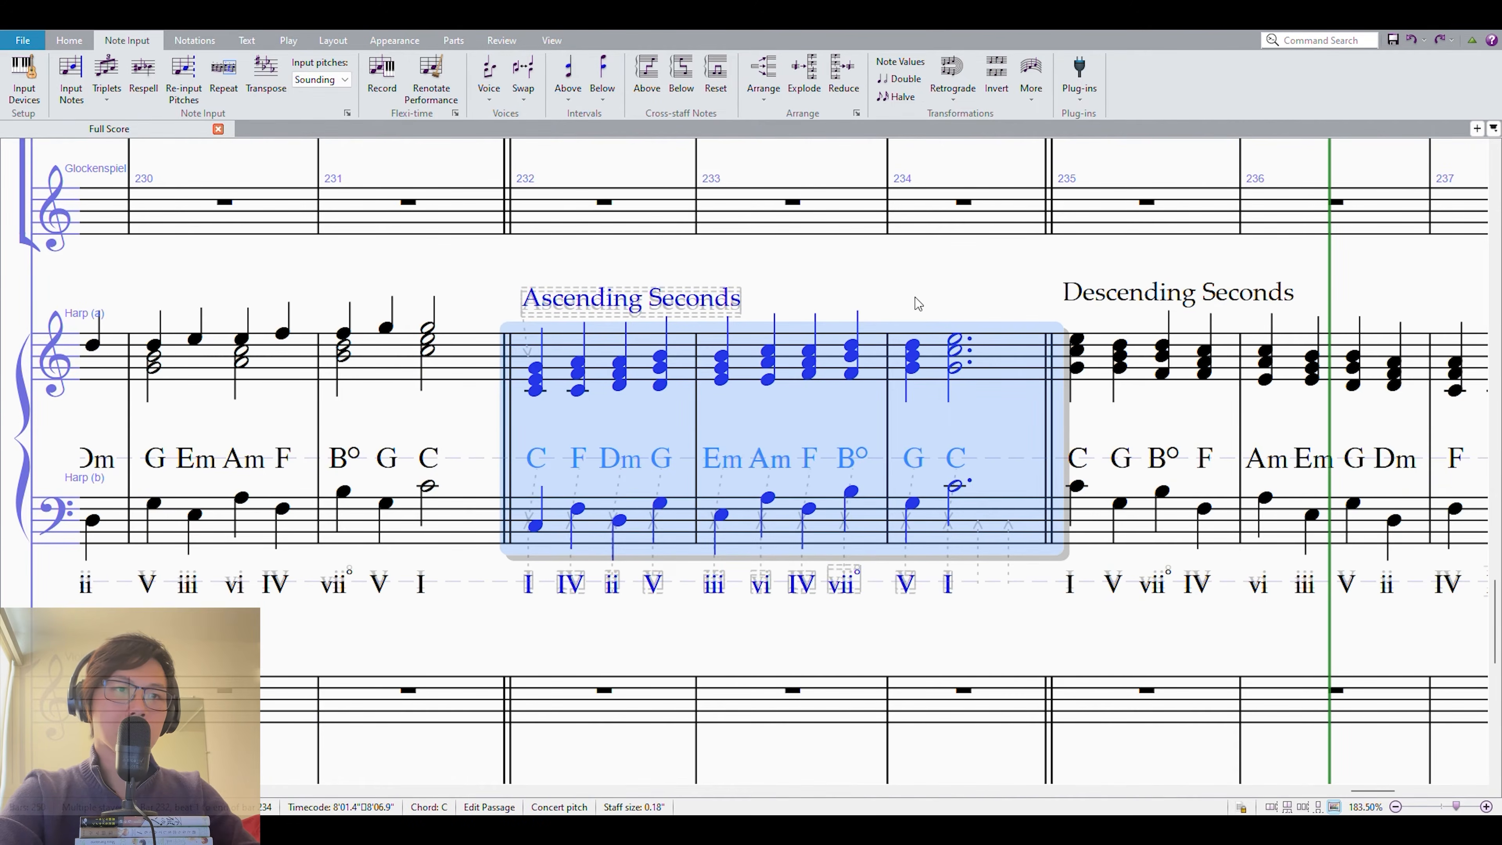
pyautogui.press('Escape')
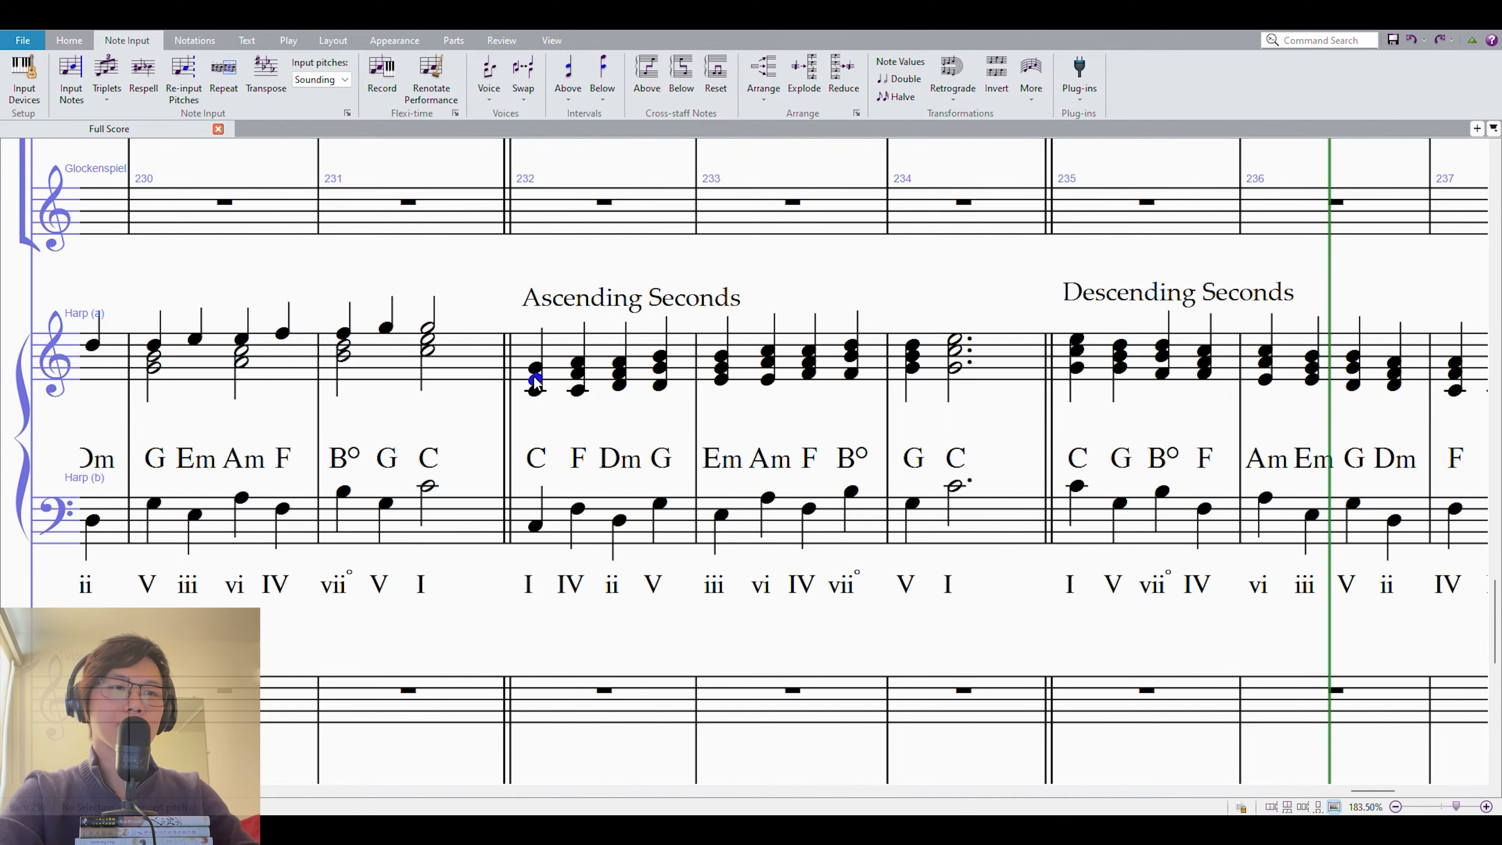
# Highlight the C chord and the Dm chord of measure 232 across both harp staves, and play the Ascending Seconds passage.
pyautogui.keyDown('shift'); pyautogui.click(535, 526); pyautogui.keyUp('shift')
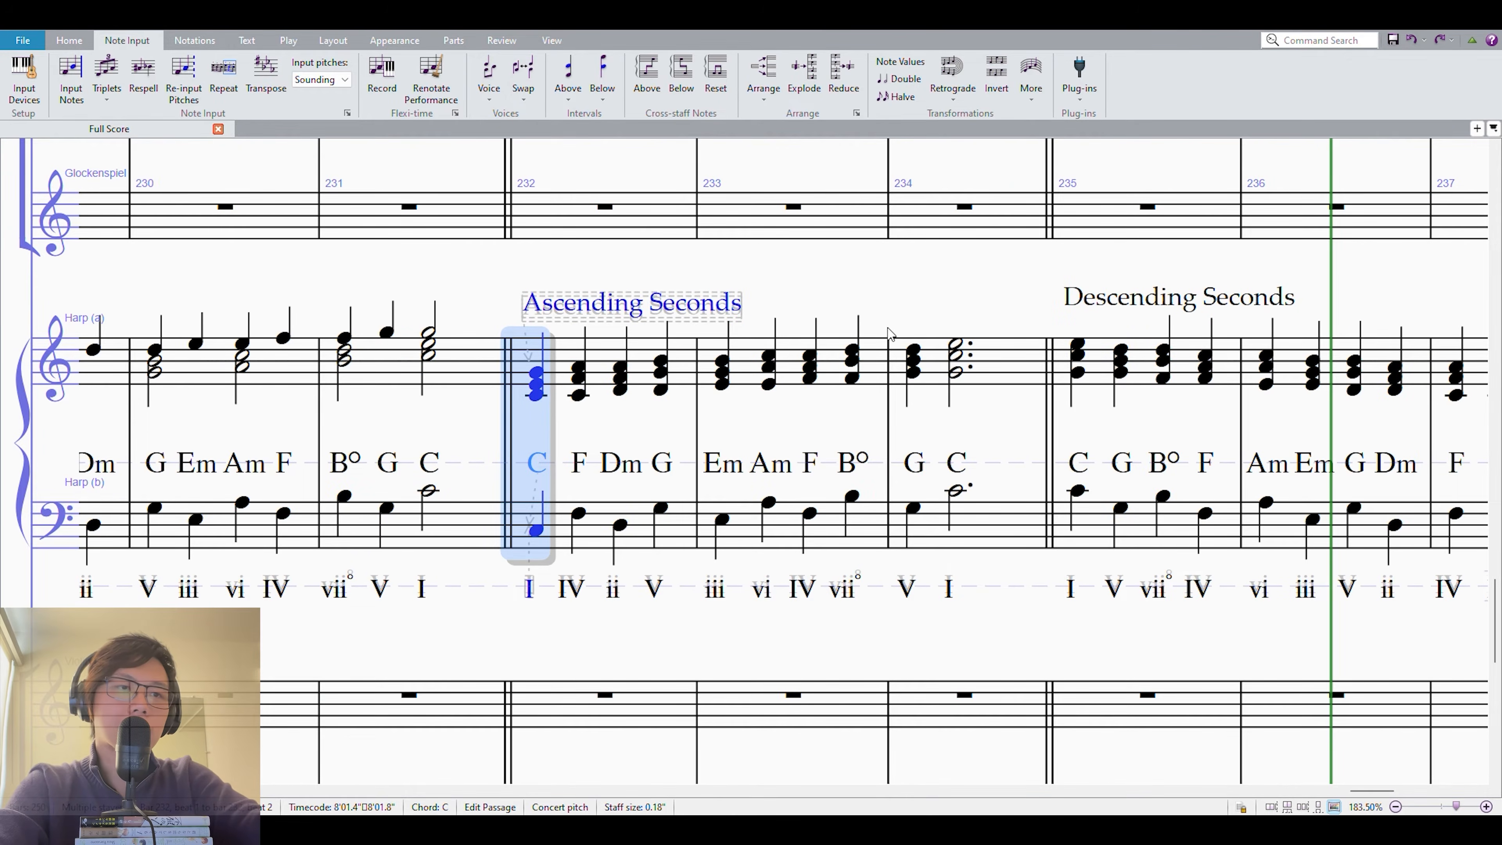
pyautogui.click(619, 520)
pyautogui.keyDown('shift'); pyautogui.click(621, 376); pyautogui.keyUp('shift')
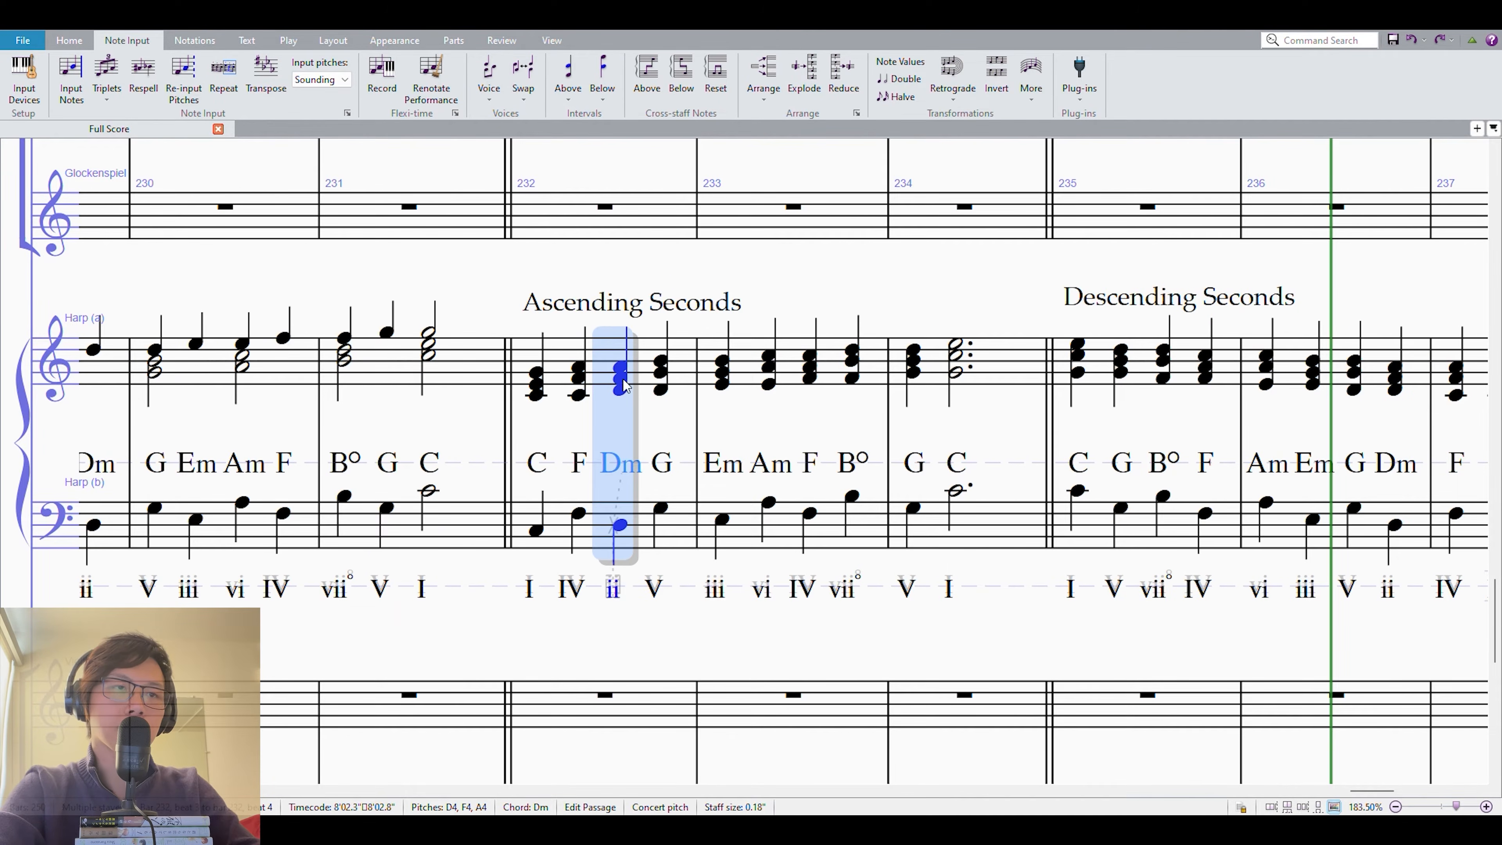
pyautogui.press('[')
pyautogui.press('[')
pyautogui.press('[')
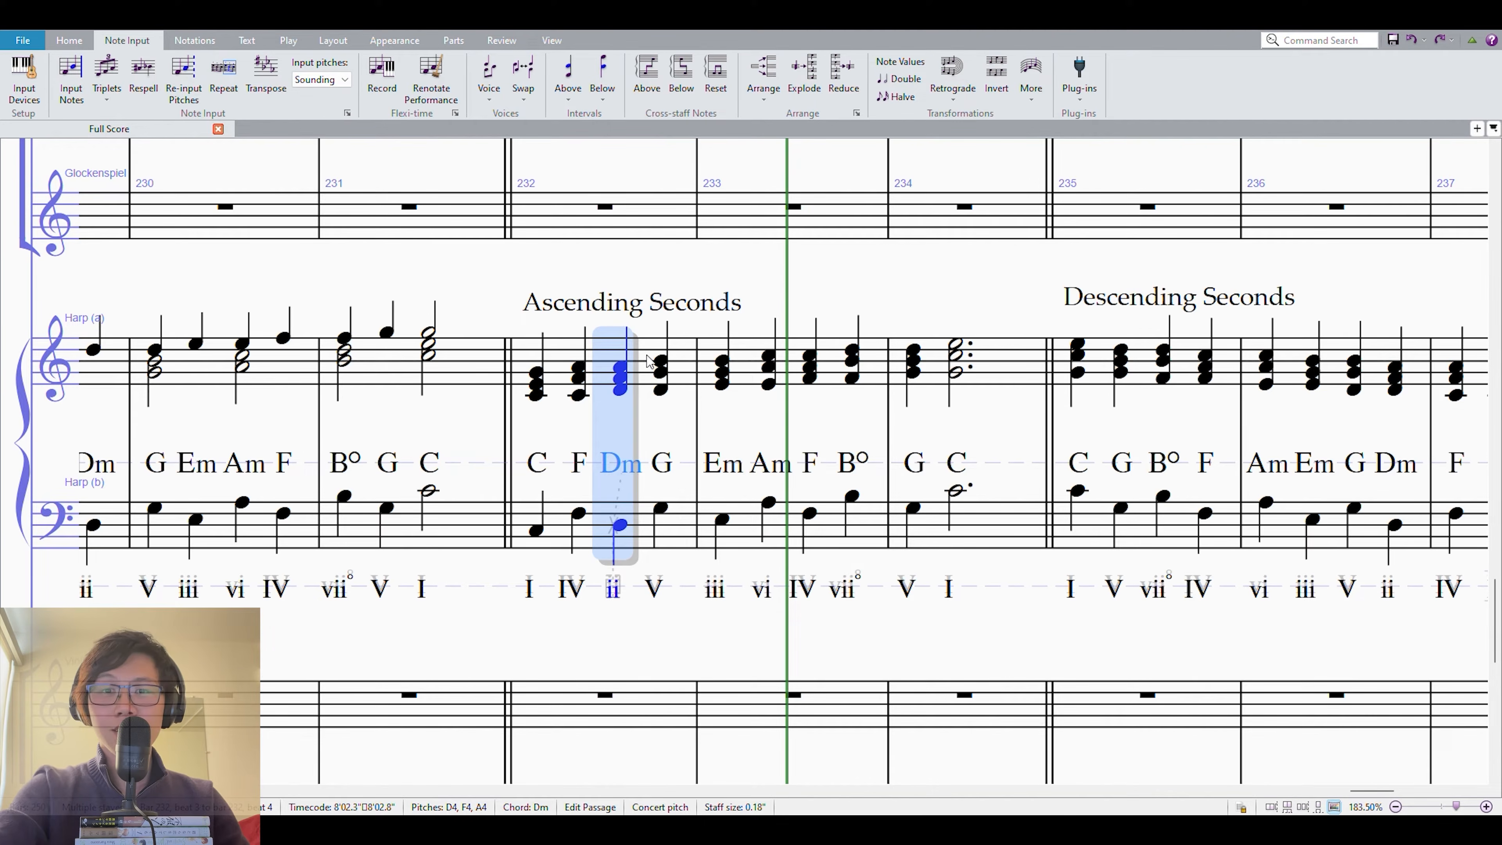
pyautogui.click(817, 275)
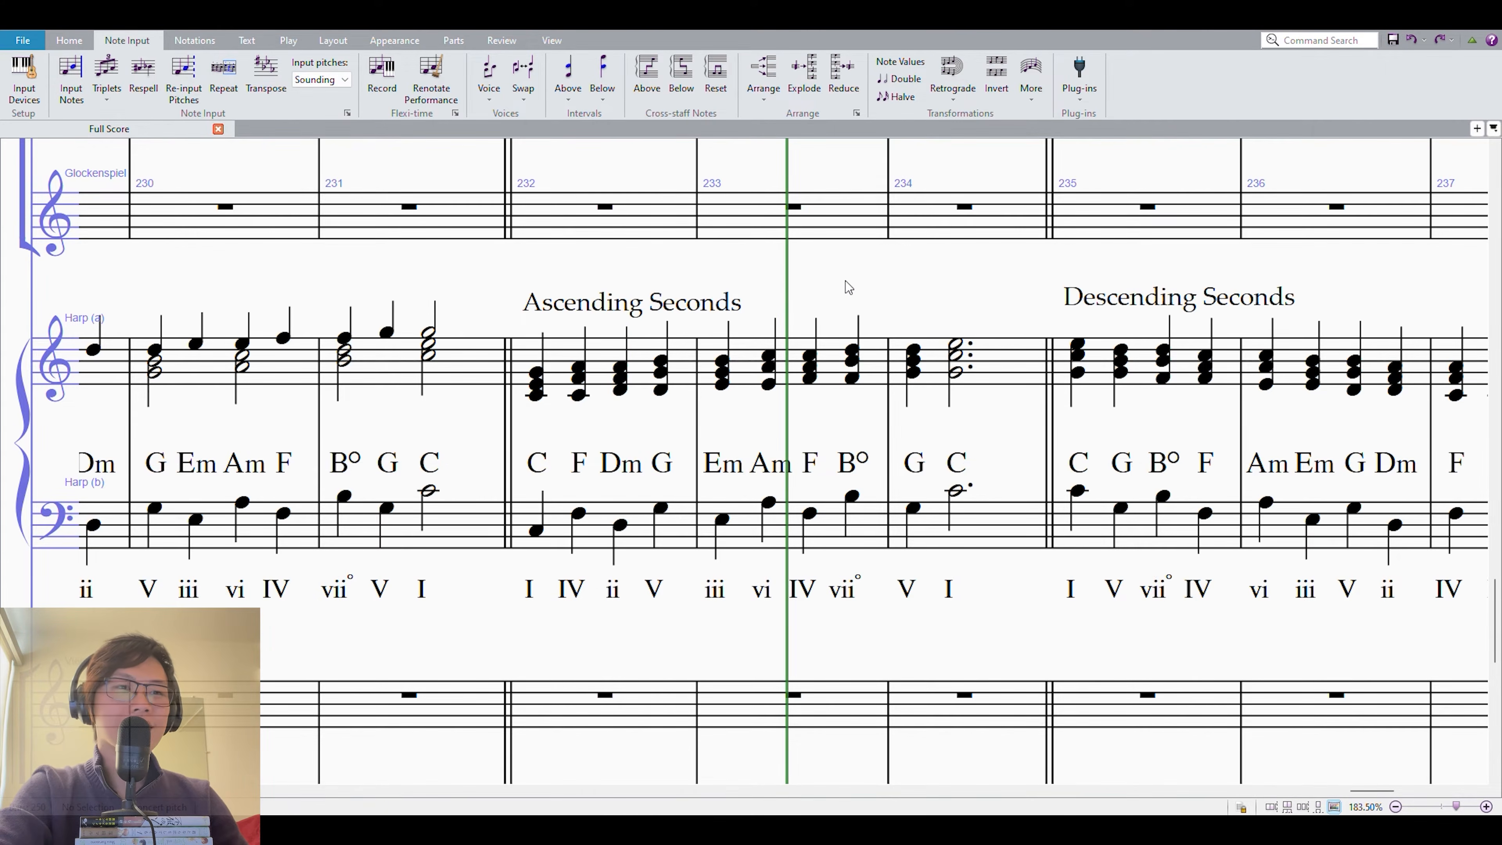
# Highlight the Dm, G, Em and Am chords across both harp staves in measures 232–233, and clear the selection.
pyautogui.moveTo(845, 281); pyautogui.dragTo(875, 284)
pyautogui.click(798, 358)
pyautogui.keyDown('shift'); pyautogui.click(649, 527); pyautogui.keyUp('shift')
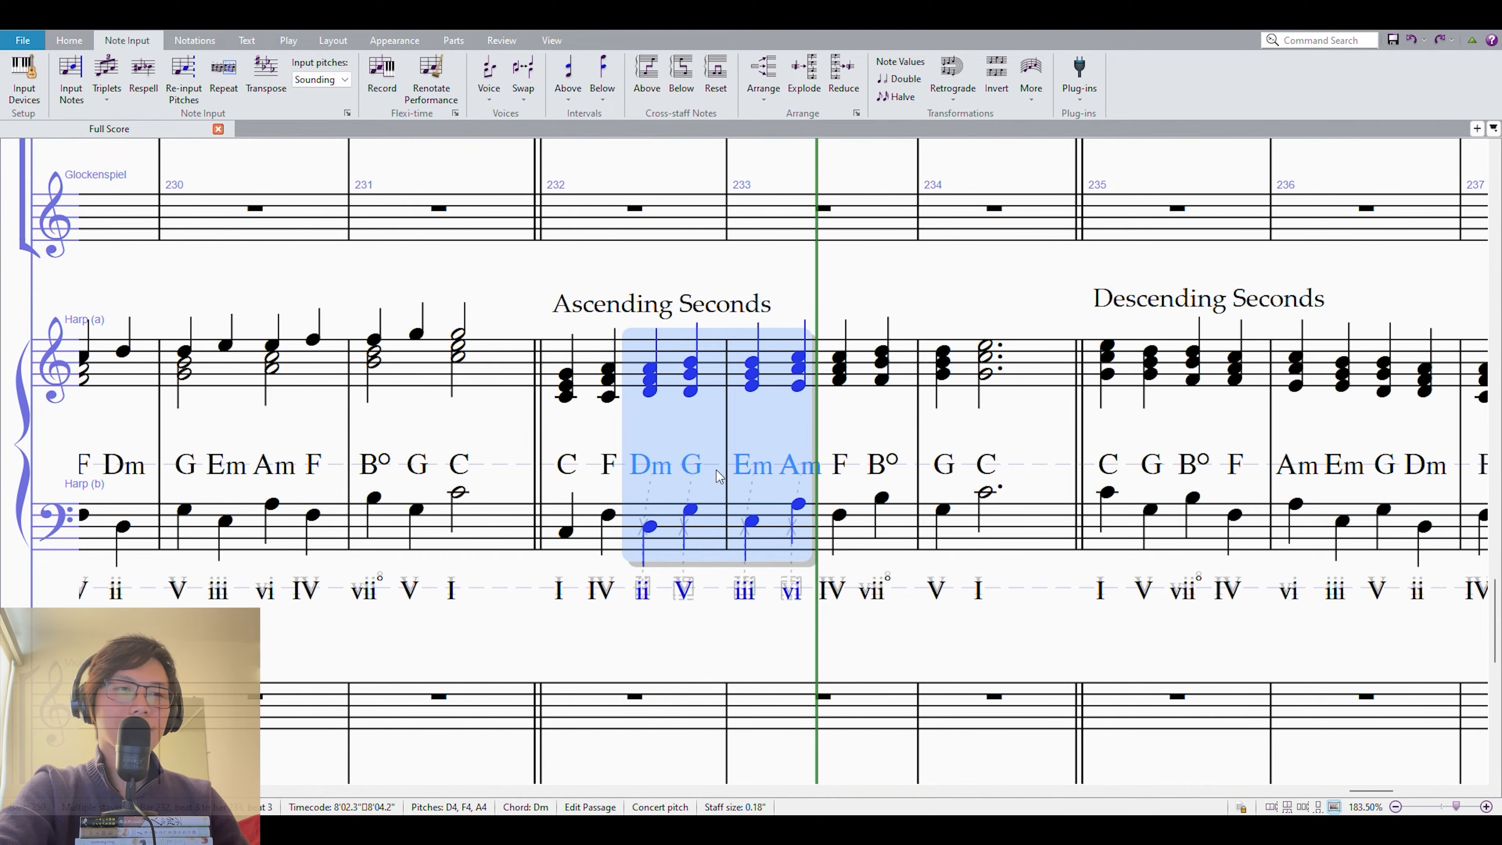
pyautogui.click(839, 303)
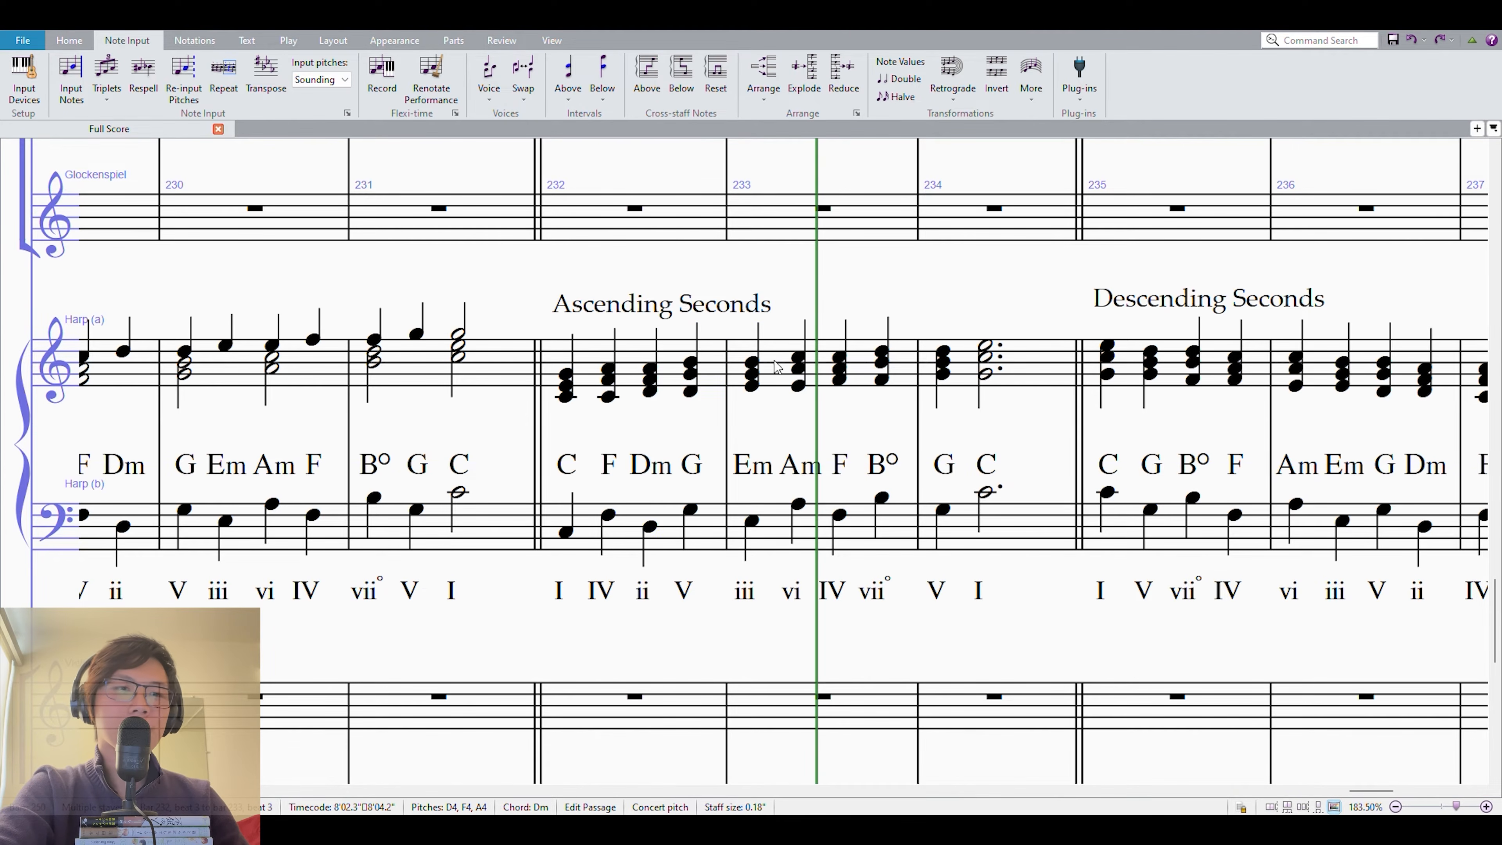
# Raise the third-beat harp chord in measure 232 by a third, to F in the bass and F–A–C in the upper staff.
pyautogui.click(649, 526)
pyautogui.press('n')
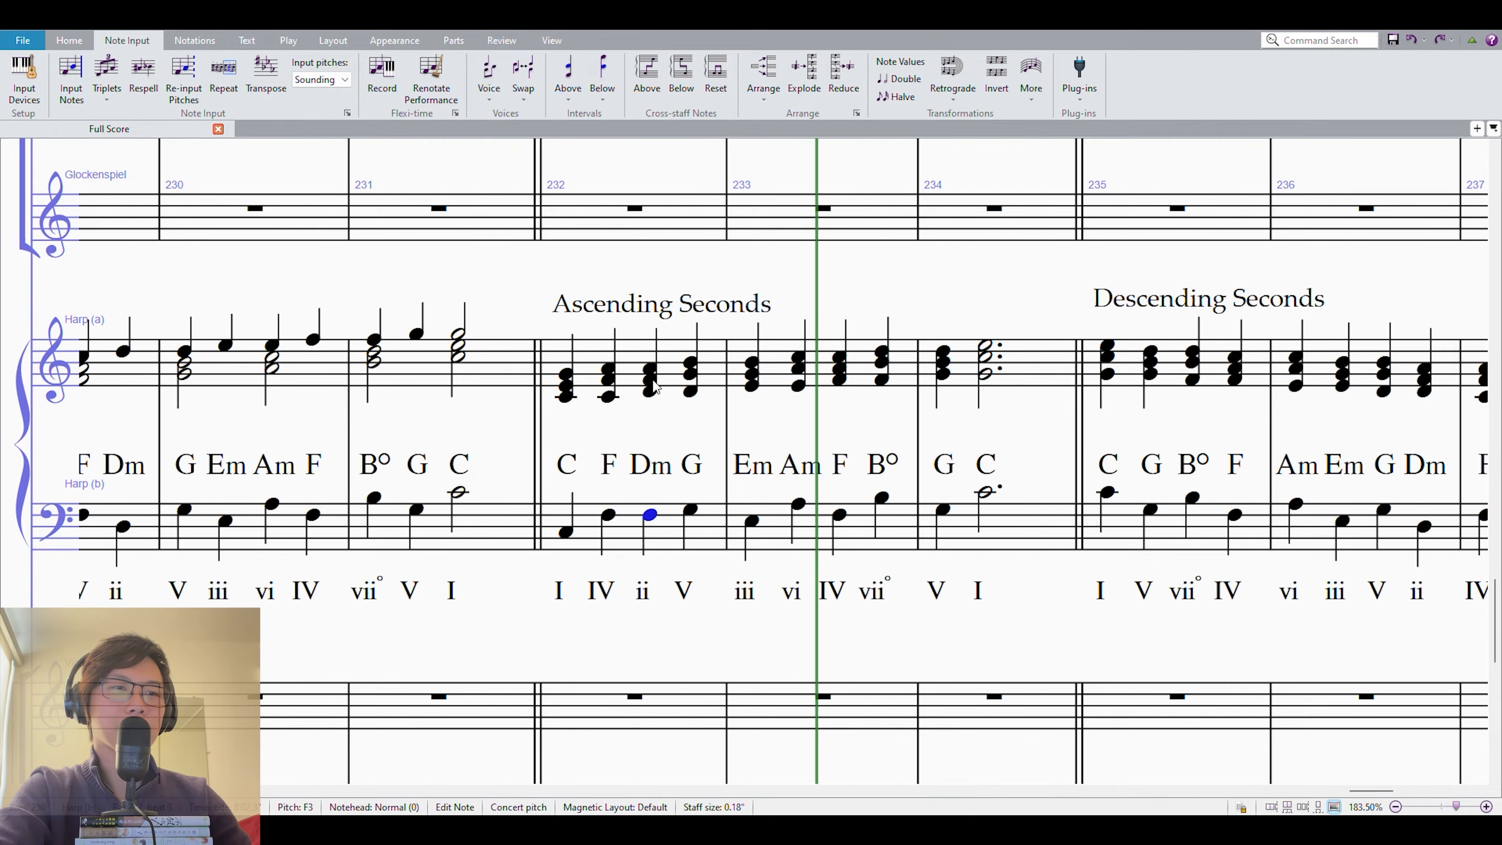
pyautogui.hotkey('alt', 'Up')
pyautogui.press('Escape')
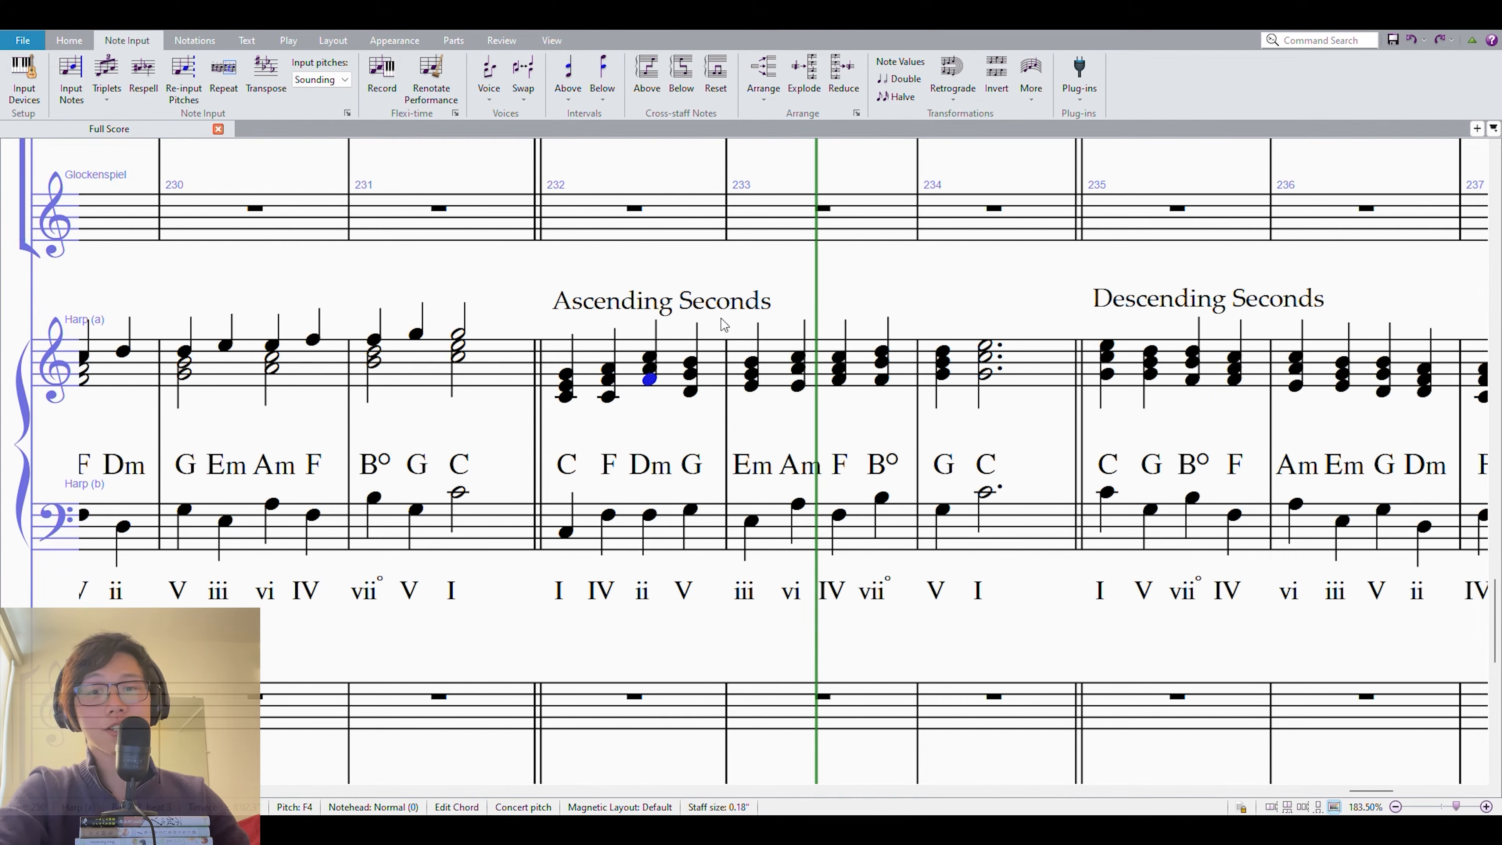
# Play the Ascending Seconds example from the third beat of measure 232, and highlight its altered chord through the Am chord.
pyautogui.keyDown('shift'); pyautogui.click(649, 526); pyautogui.keyUp('shift')
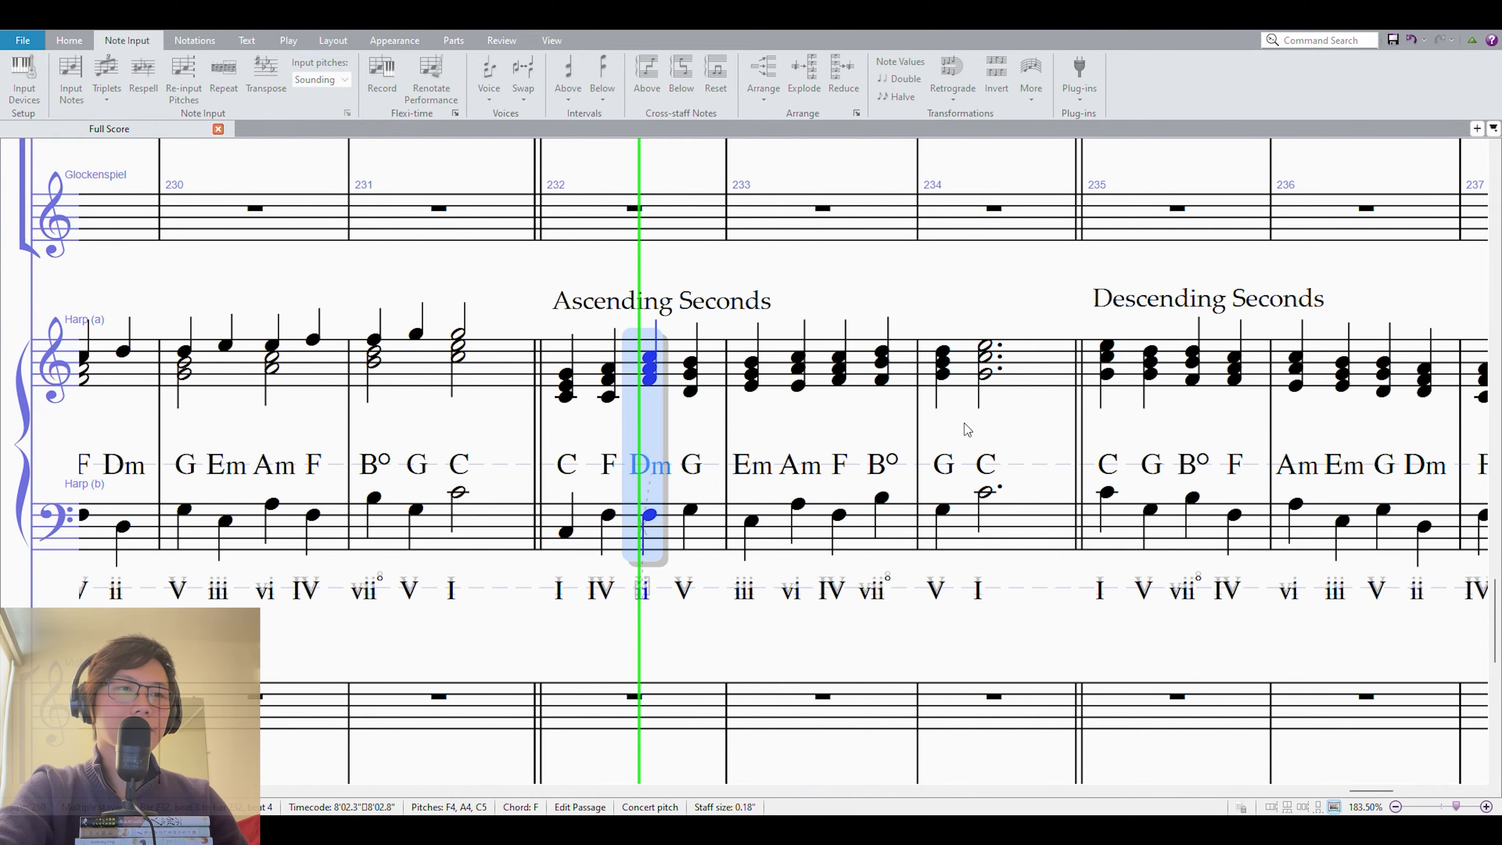
pyautogui.press('space')
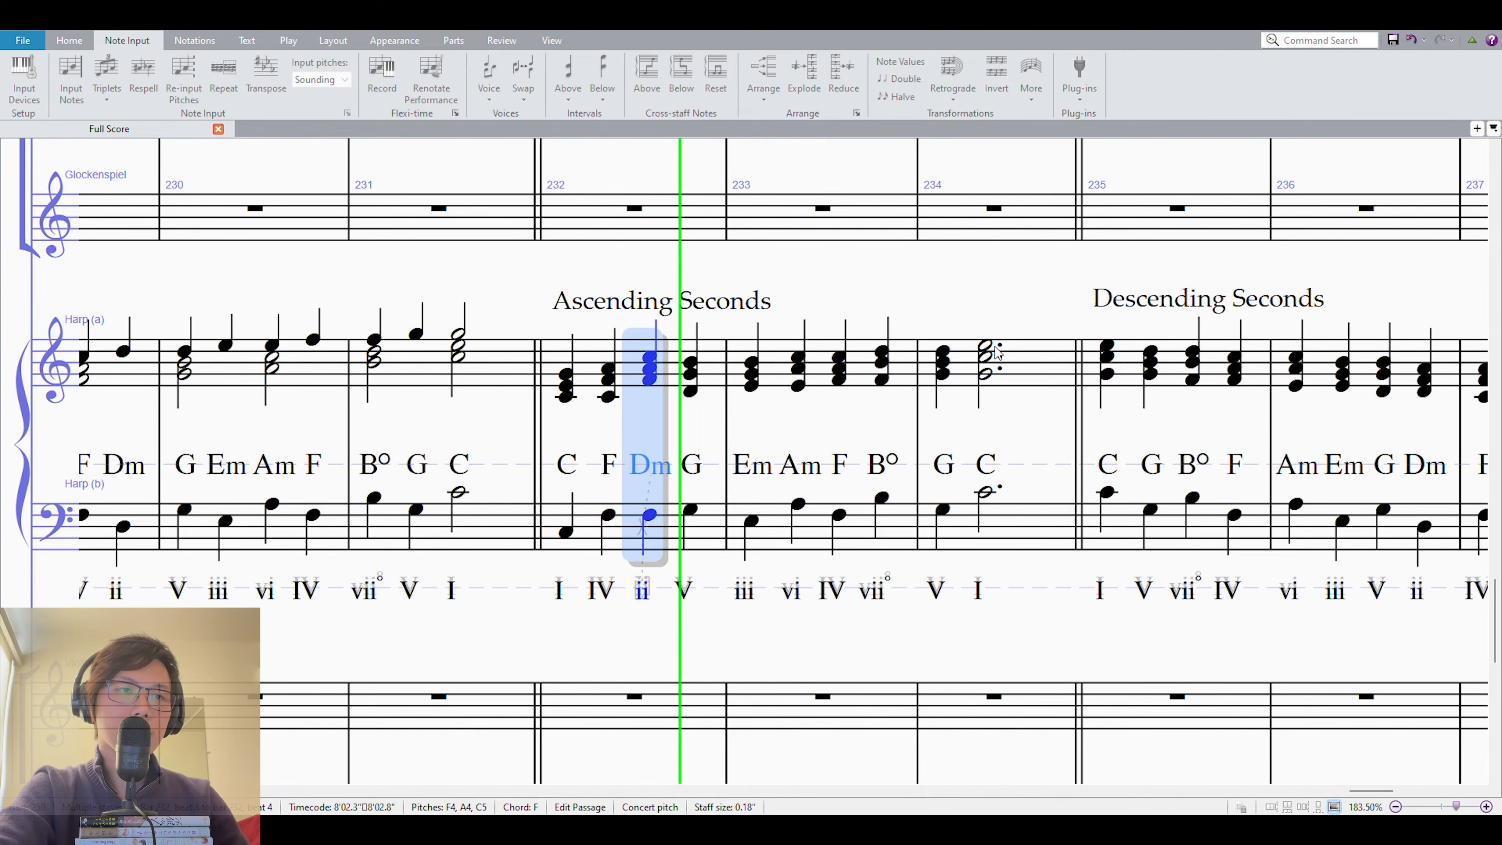
pyautogui.click(959, 233)
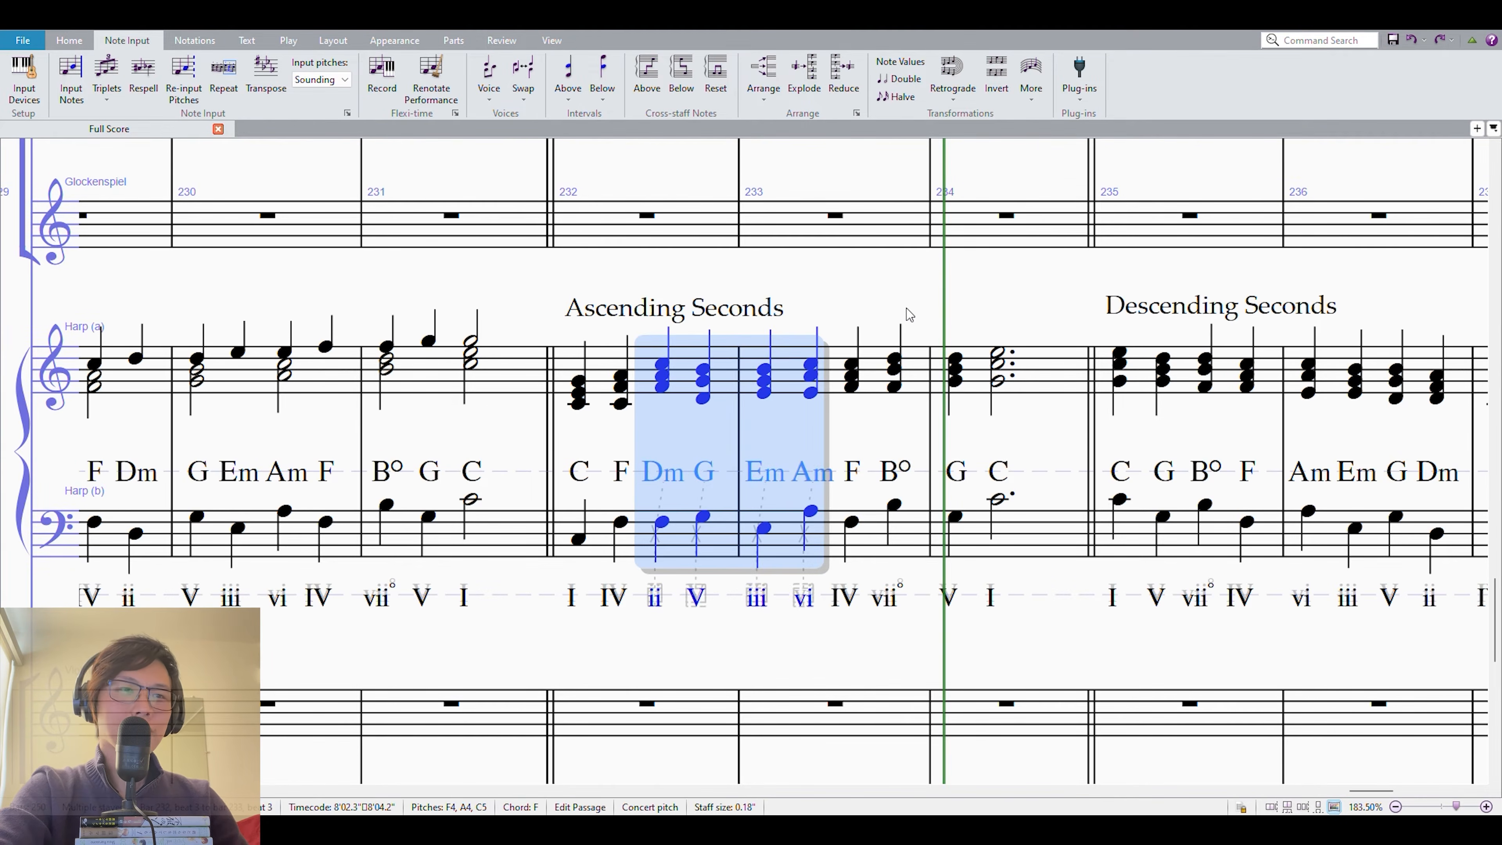
pyautogui.click(906, 301)
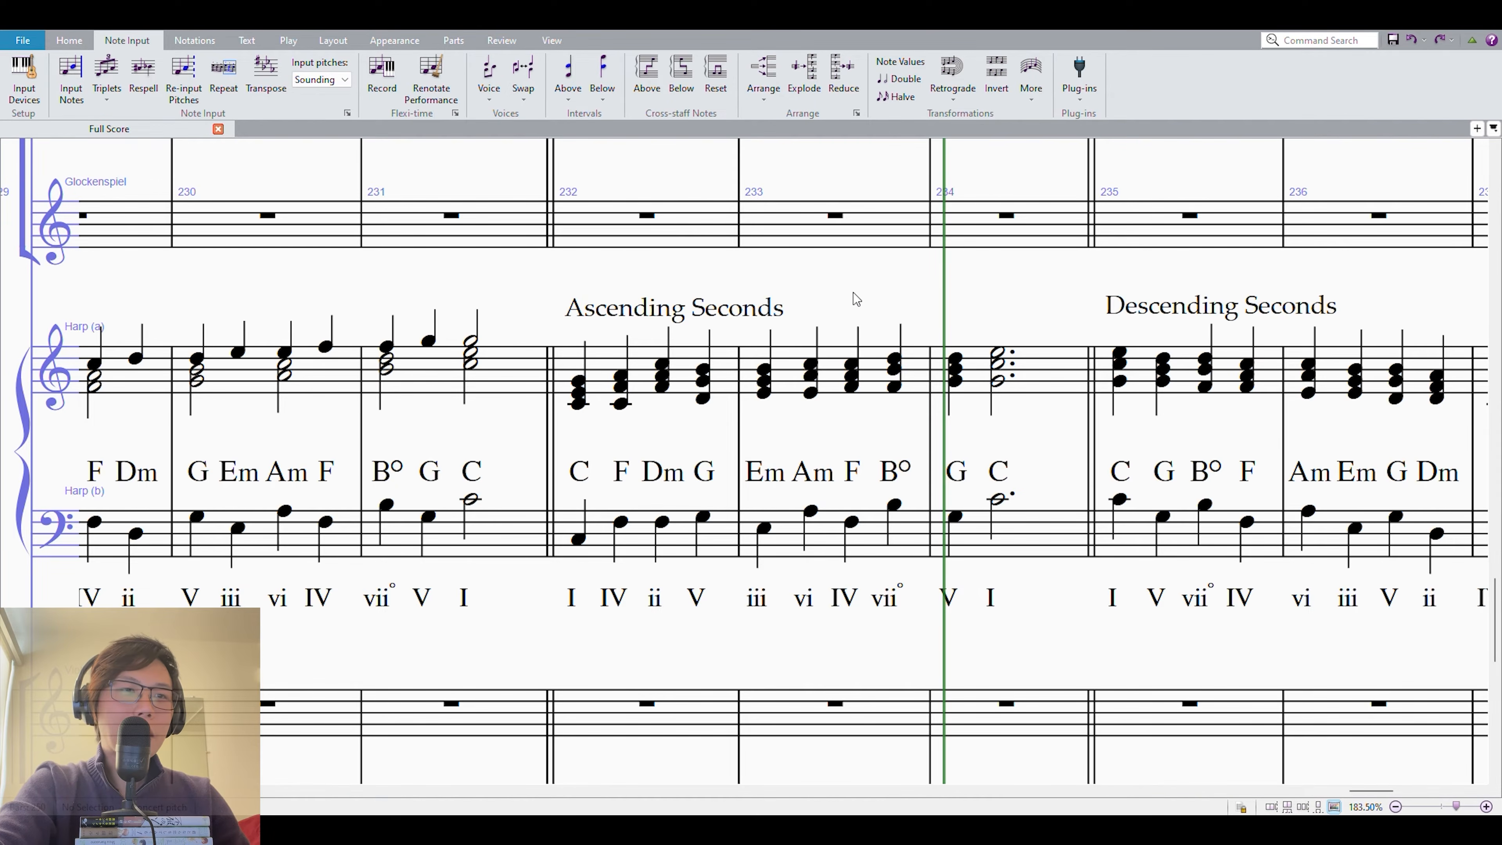
pyautogui.moveTo(1011, 273); pyautogui.dragTo(1030, 274)
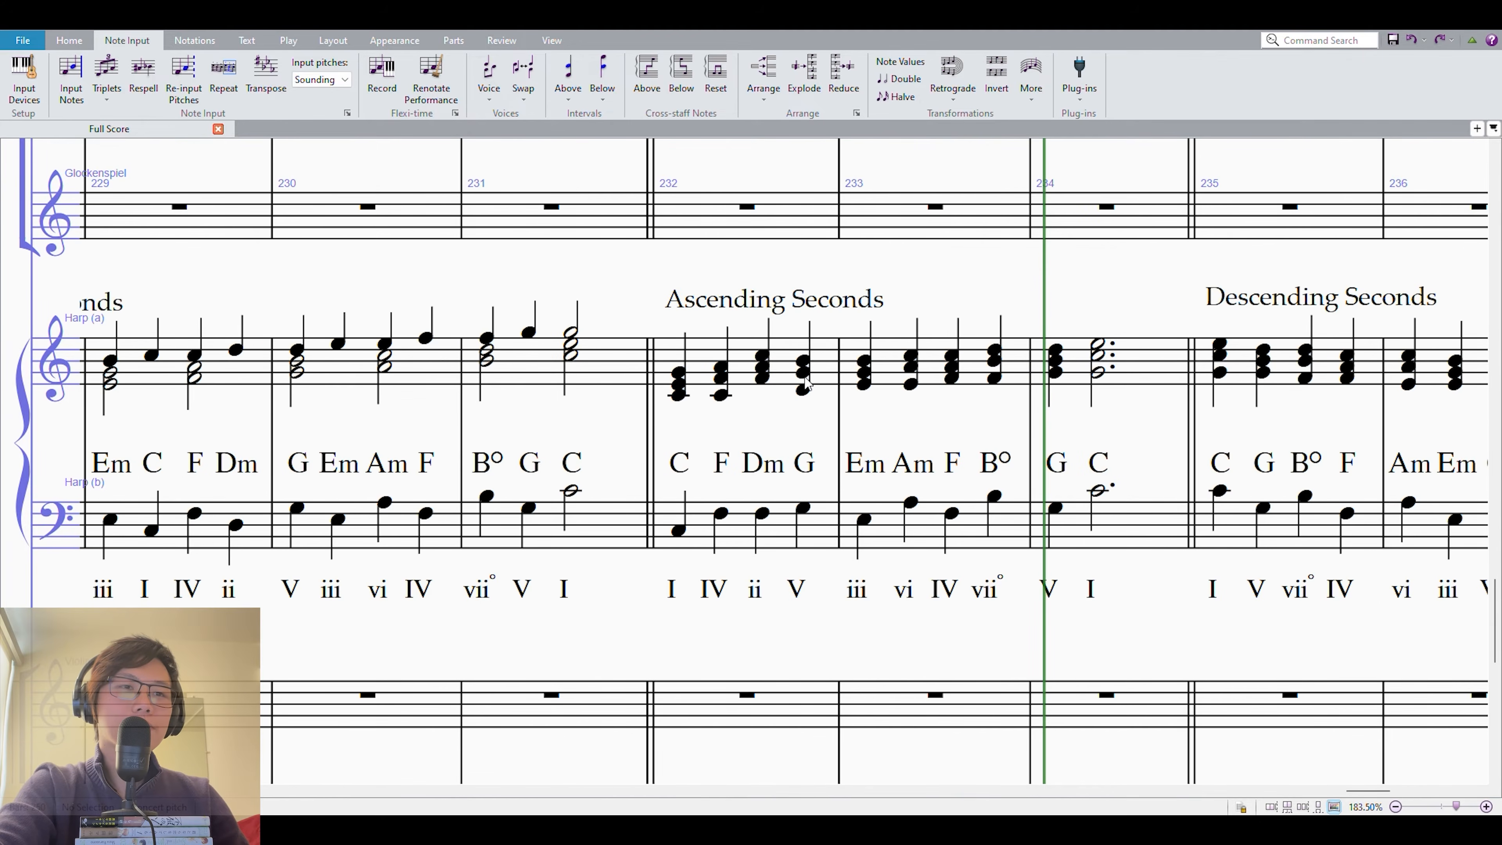
# Lower the third-beat bass note in measure 232 to D and enter D in place of the upper-staff chord there.
pyautogui.click(767, 511)
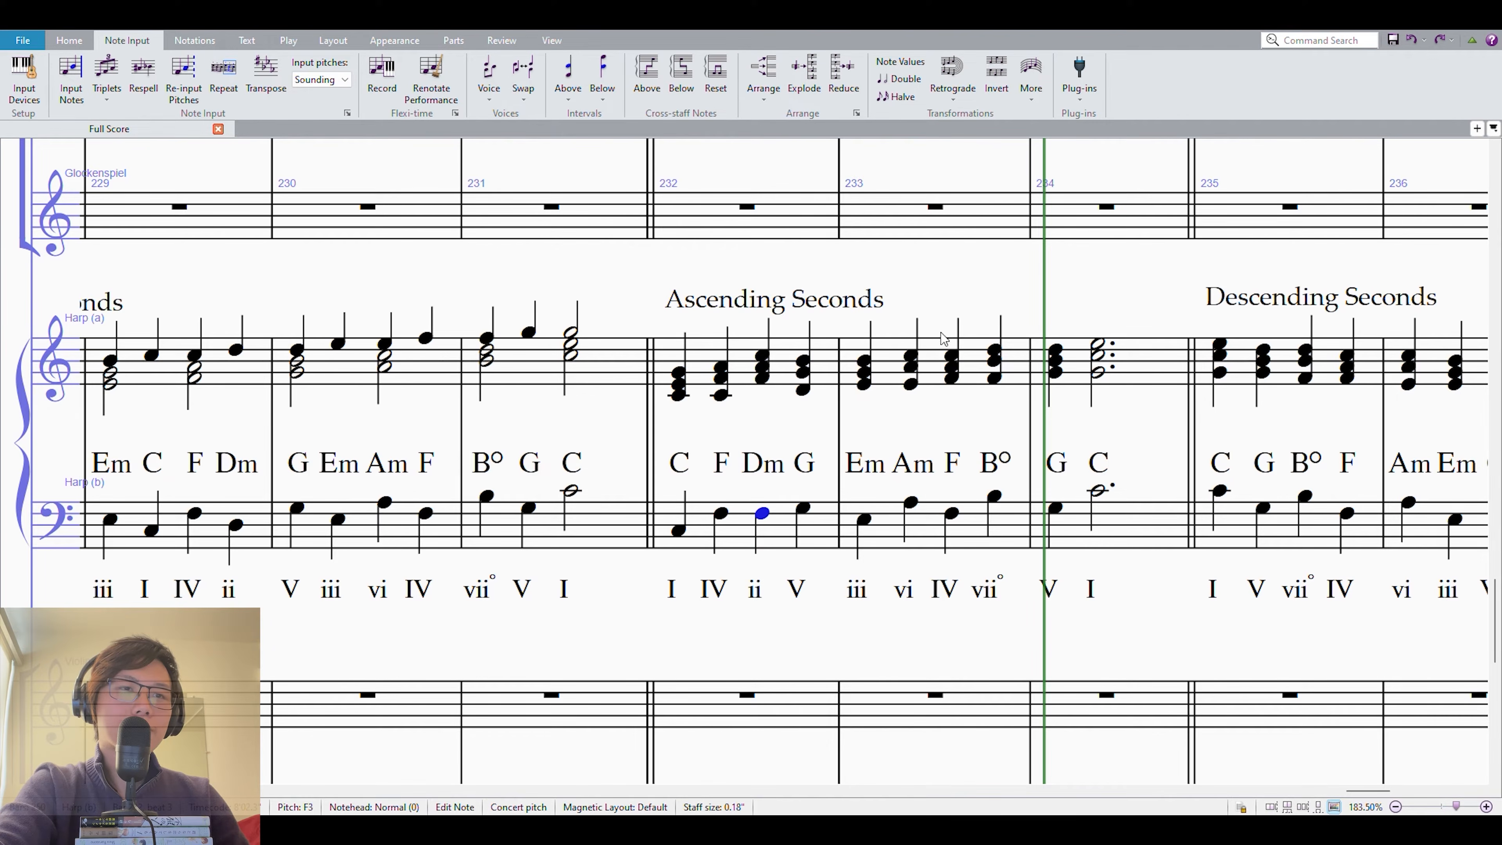
pyautogui.press('Down')
pyautogui.press('Down')
pyautogui.click(762, 367)
pyautogui.press('Return')
pyautogui.press('d')
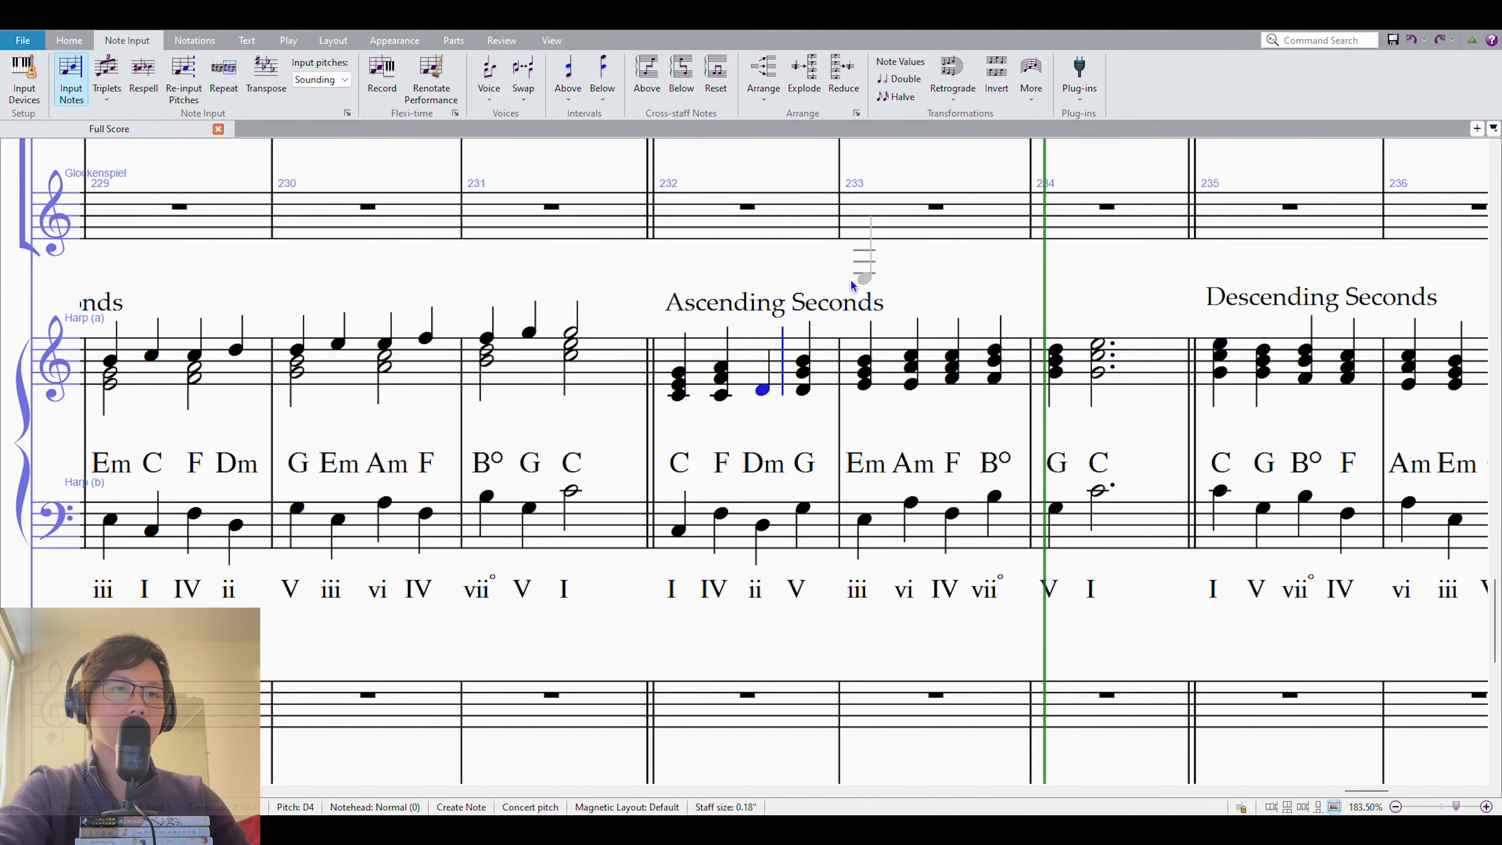
pyautogui.press('Escape')
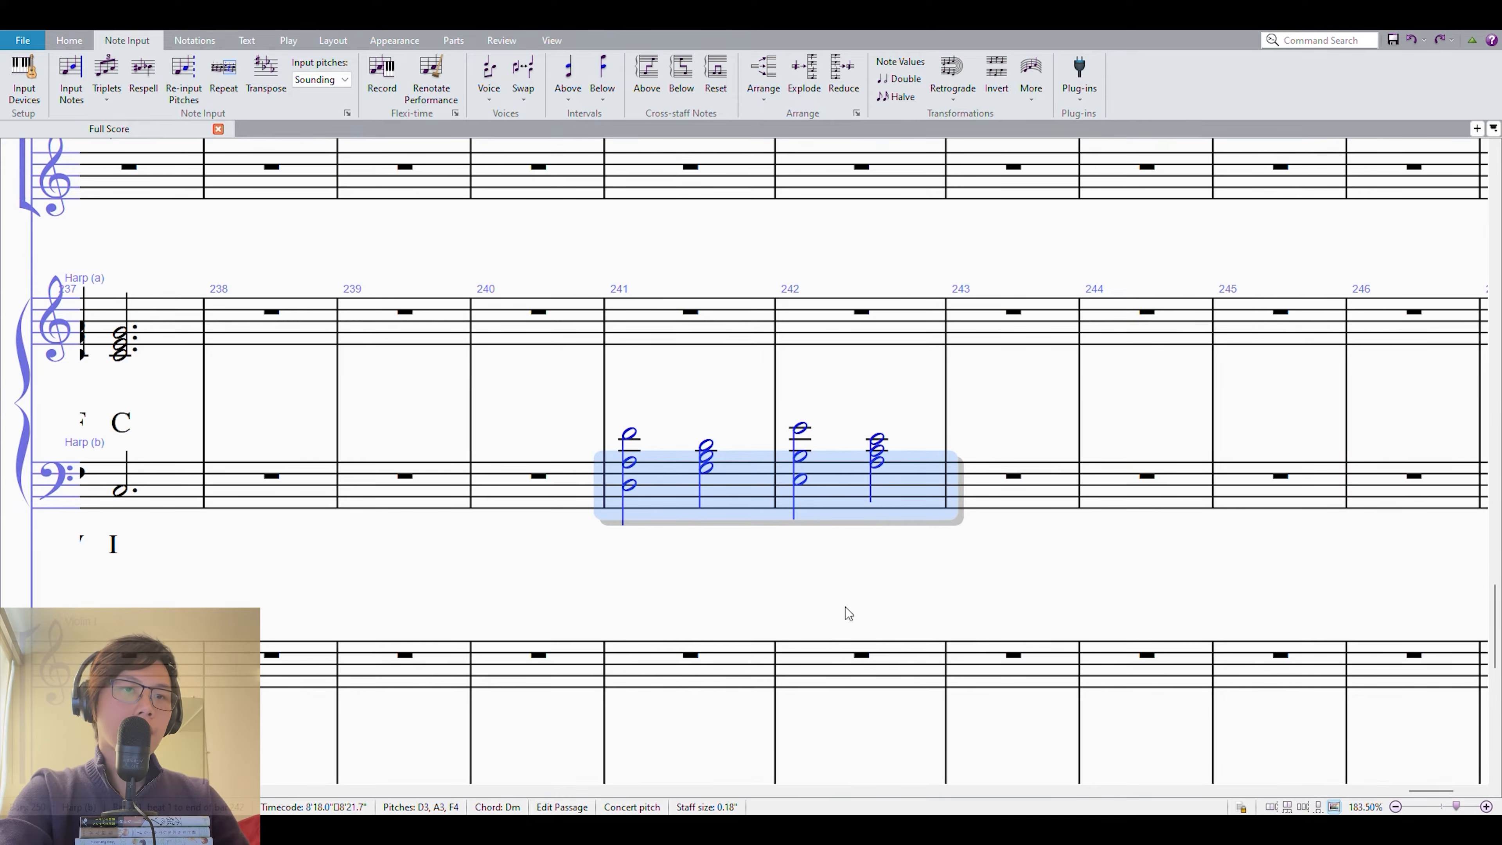
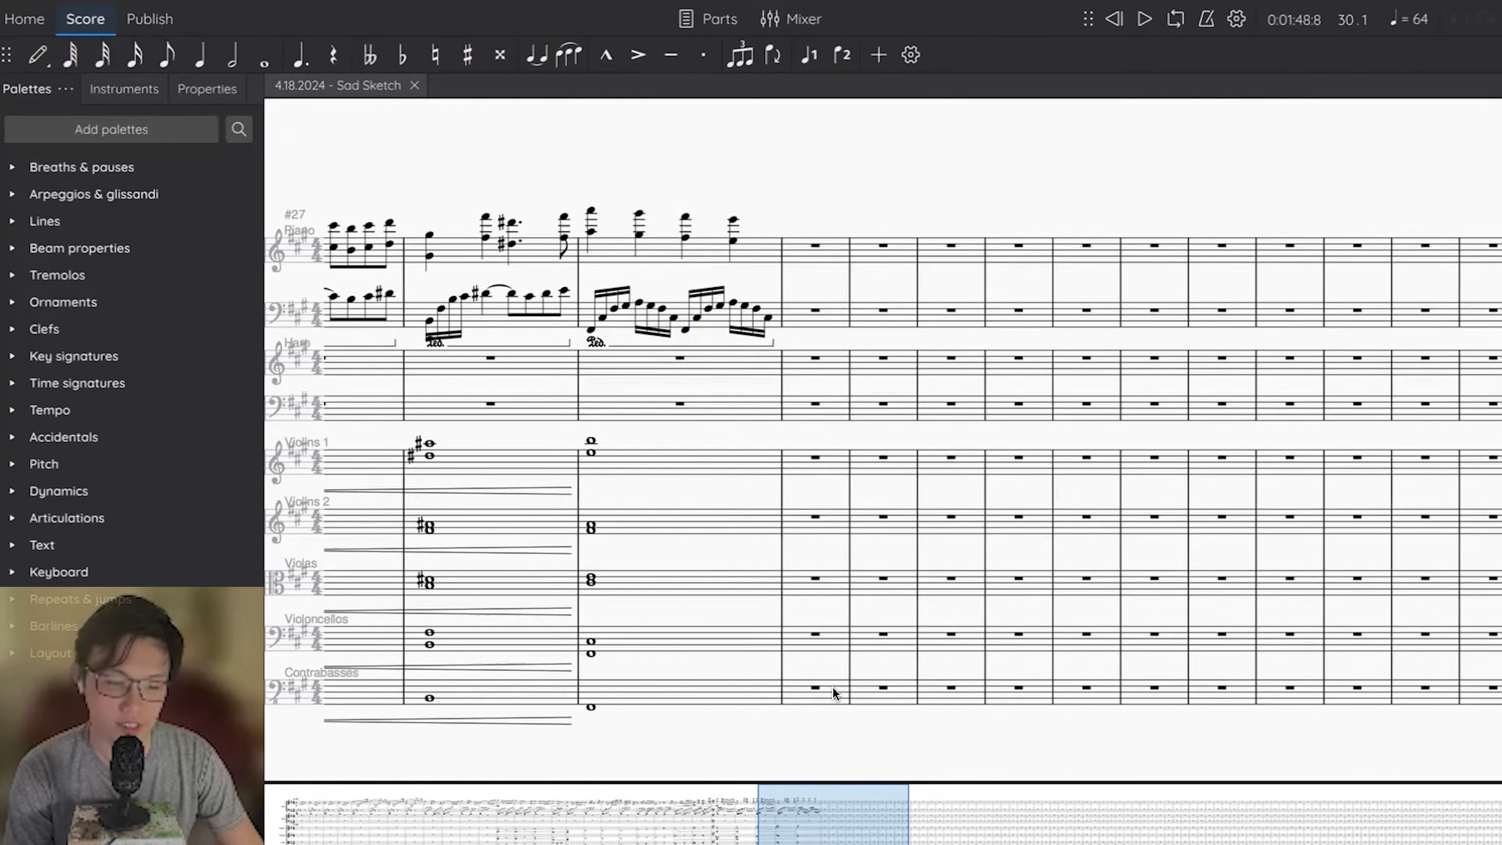
# Enter whole notes F#, B, E and A in the contrabass staff from measure 29 onward, and highlight measures 29–30 there.
pyautogui.click(658, 698)
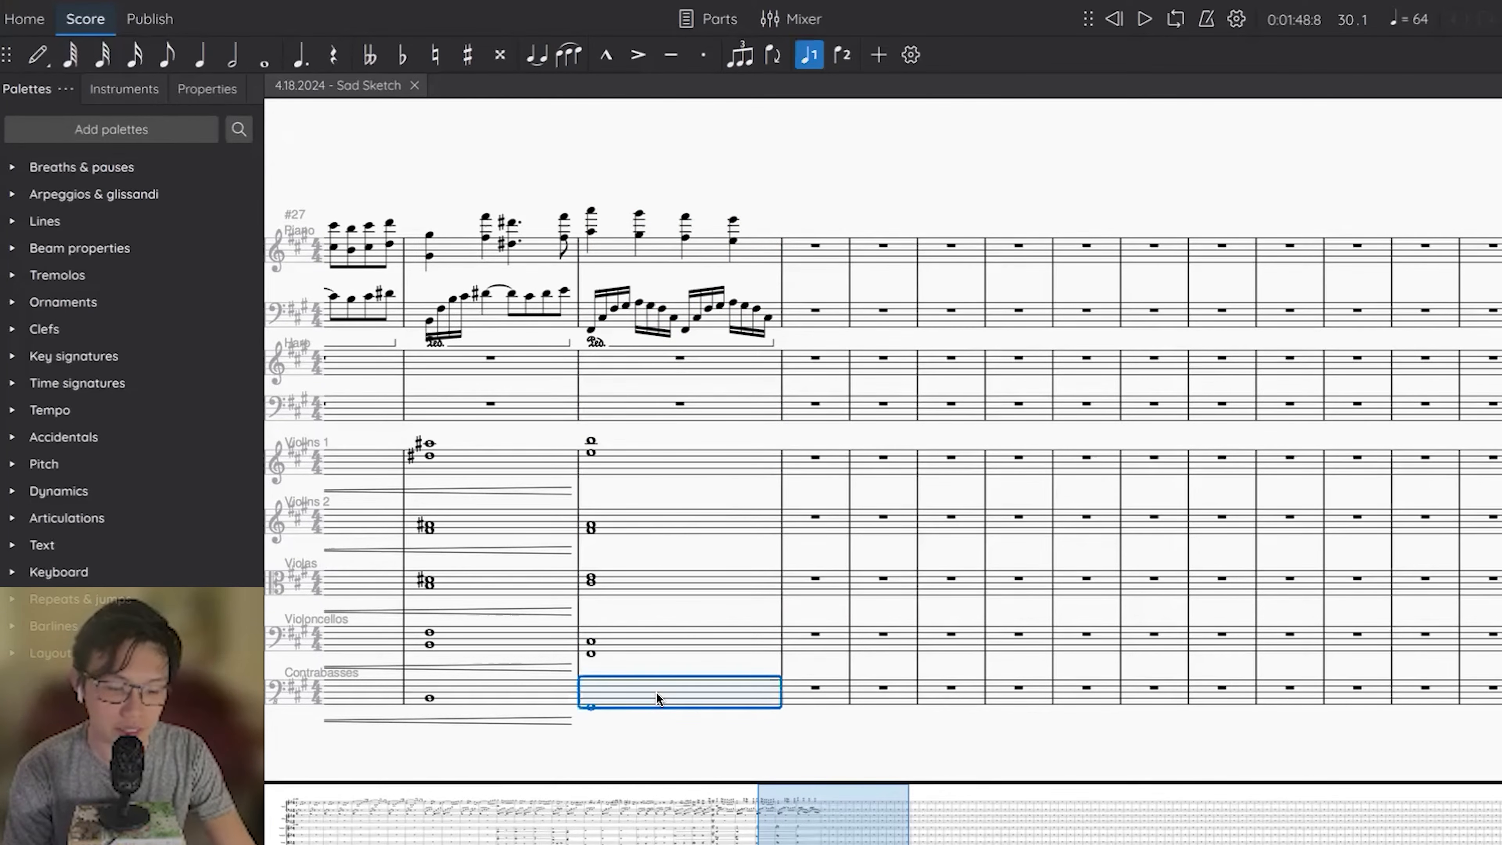
pyautogui.press('f')
pyautogui.press('b')
pyautogui.press('e')
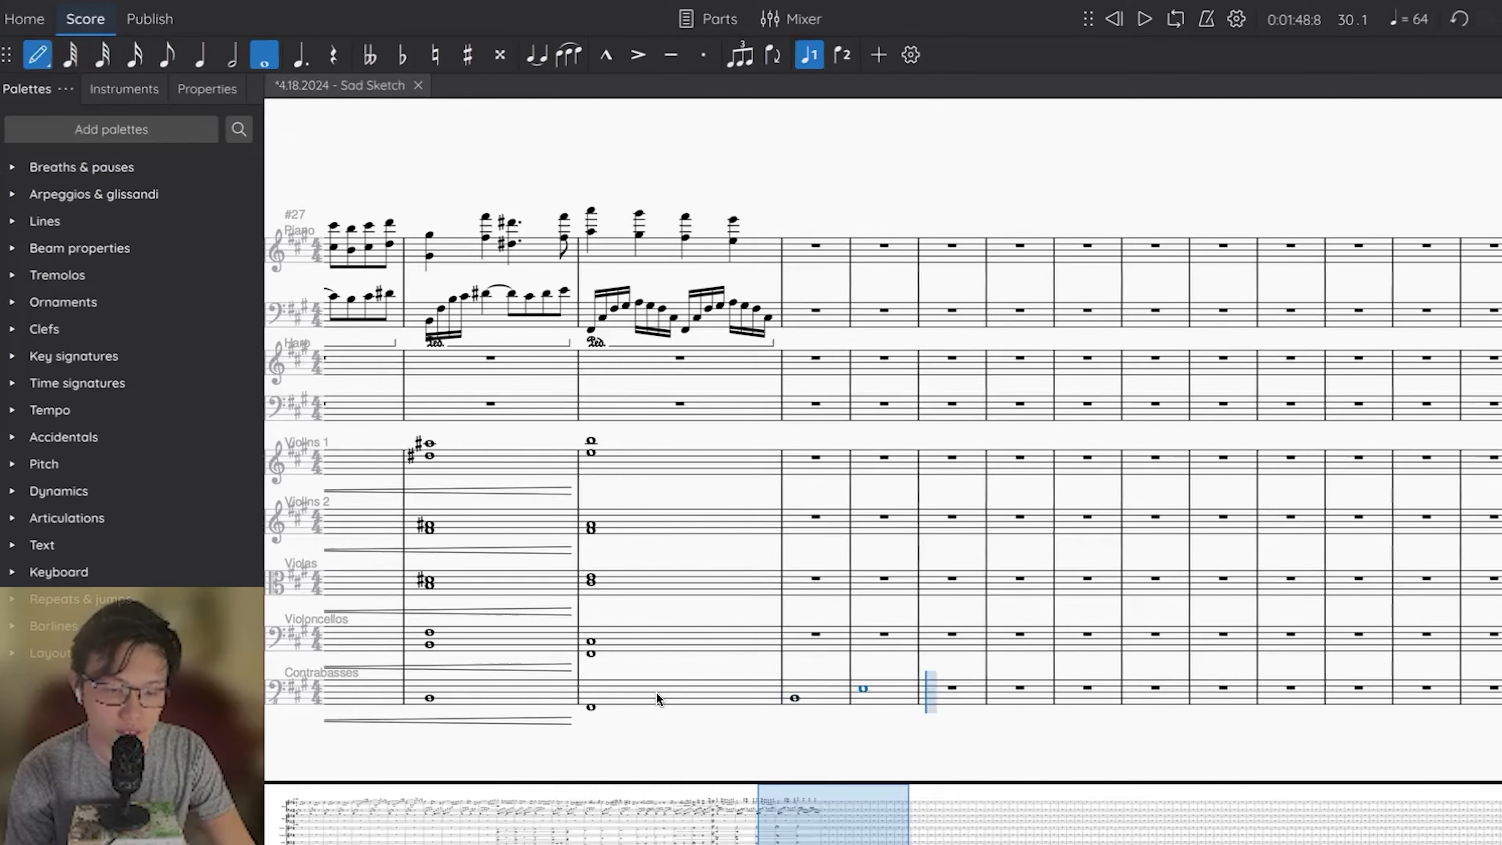
pyautogui.press('a')
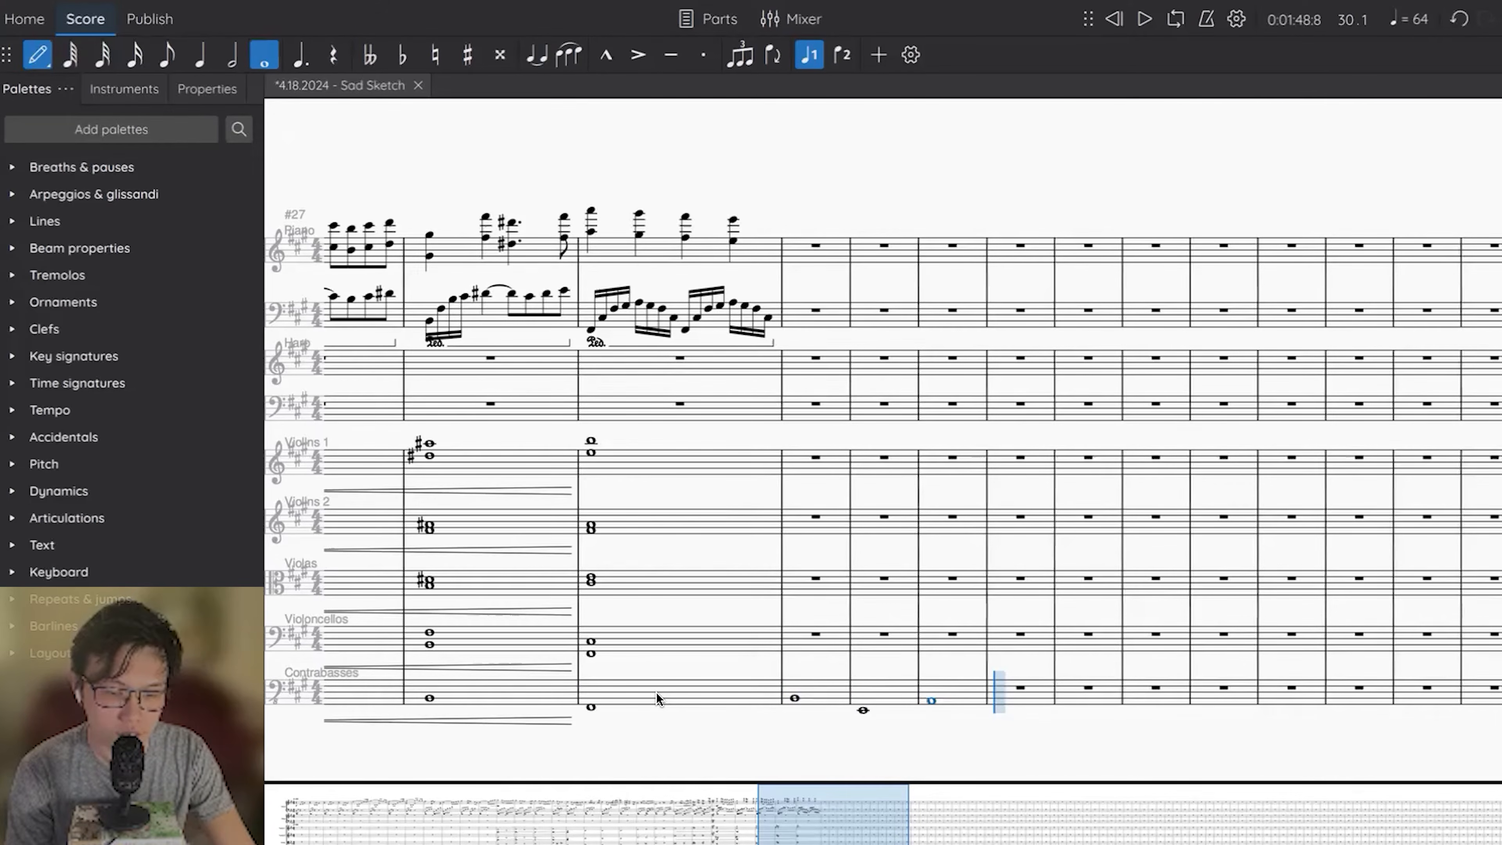
pyautogui.press('Escape')
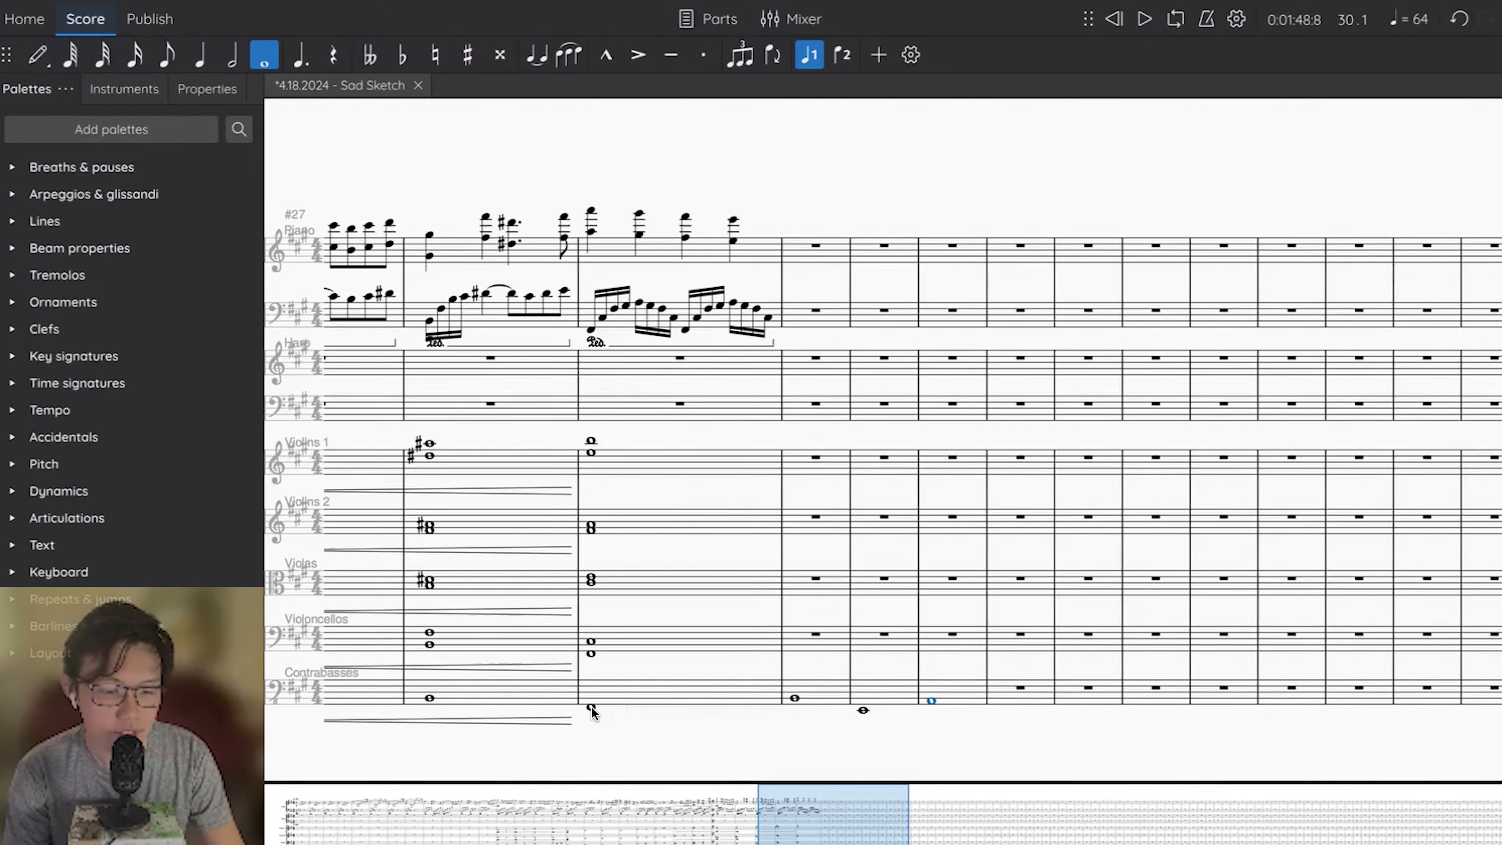
pyautogui.click(698, 704)
pyautogui.keyDown('shift'); pyautogui.click(815, 702); pyautogui.keyUp('shift')
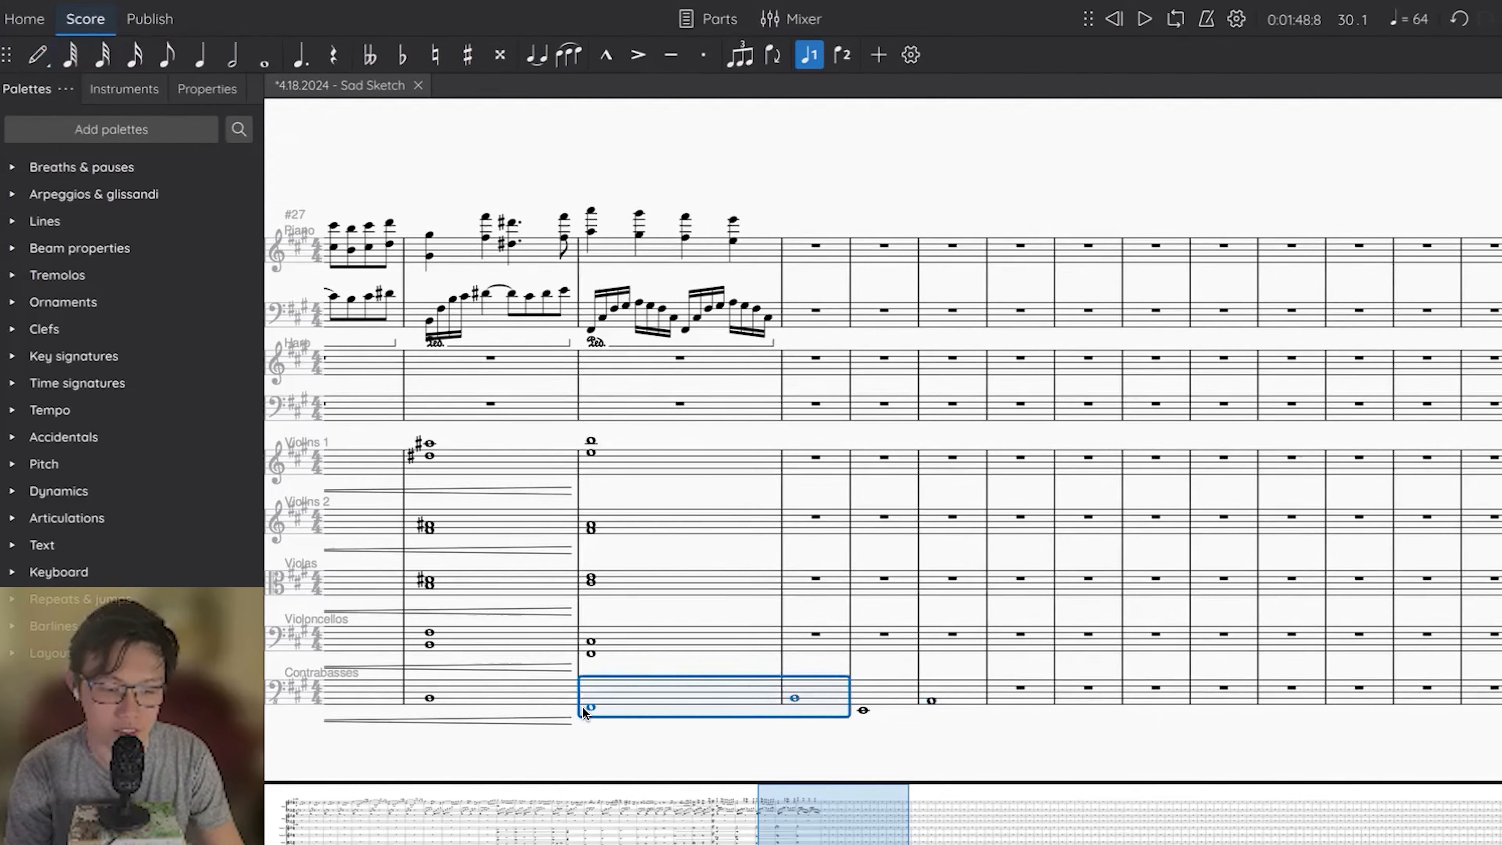
# Enter a whole-note chord of F# and D# in the cello staff of measure 30.
pyautogui.click(818, 643)
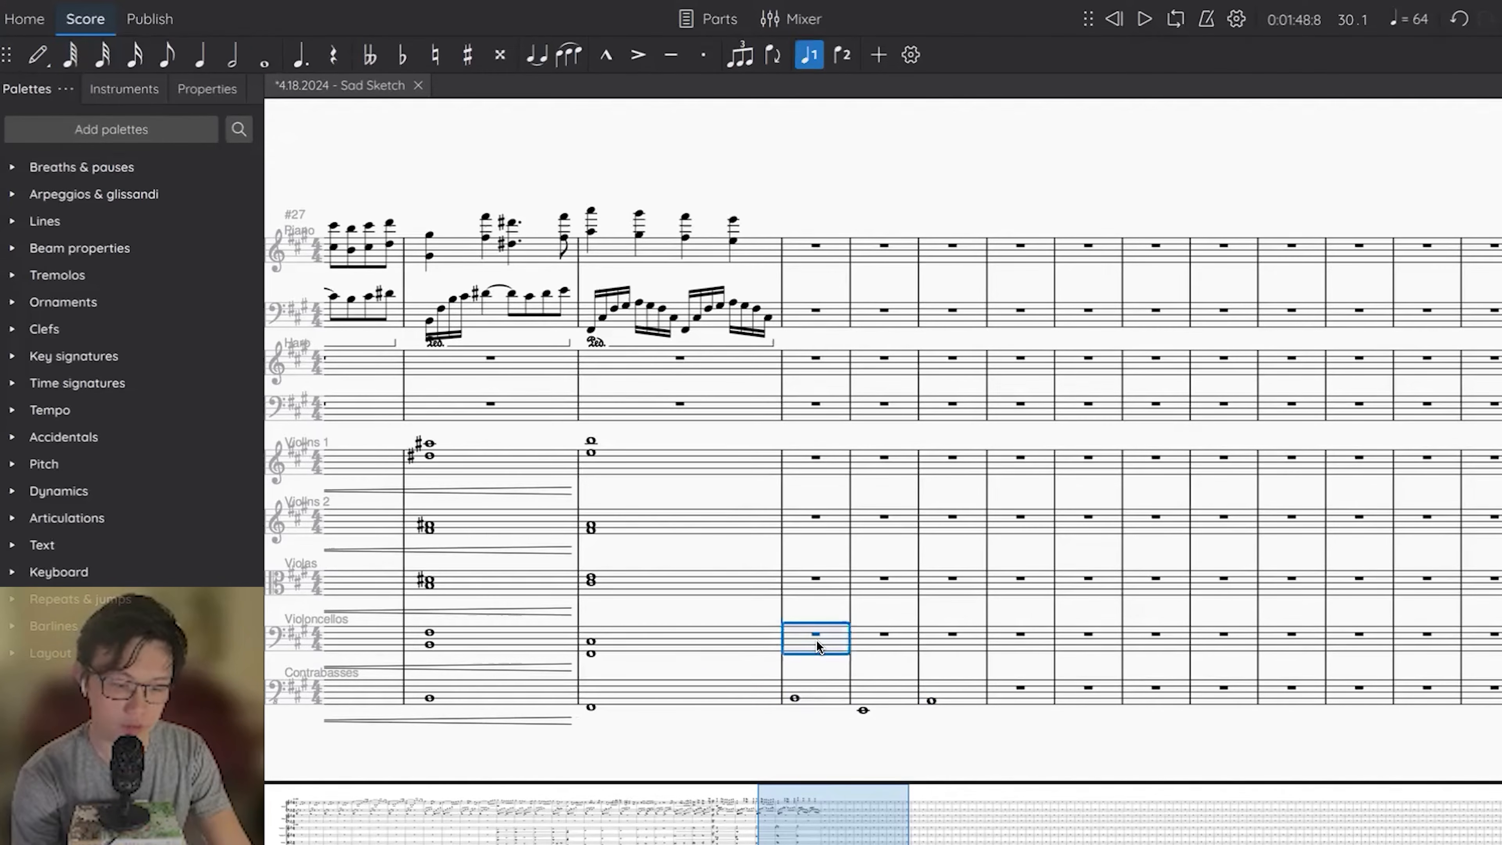
pyautogui.press('n')
pyautogui.press('b')
pyautogui.press('Escape')
pyautogui.click(812, 582)
pyautogui.click(805, 643)
pyautogui.press('n')
pyautogui.press('f')
pyautogui.hotkey('shift', 'c')
pyautogui.press('Escape')
pyautogui.click(804, 583)
pyautogui.click(793, 639)
pyautogui.press('Up')
# Enter a whole-note chord of B and F# in the viola staff of measure 30.
pyautogui.click(817, 584)
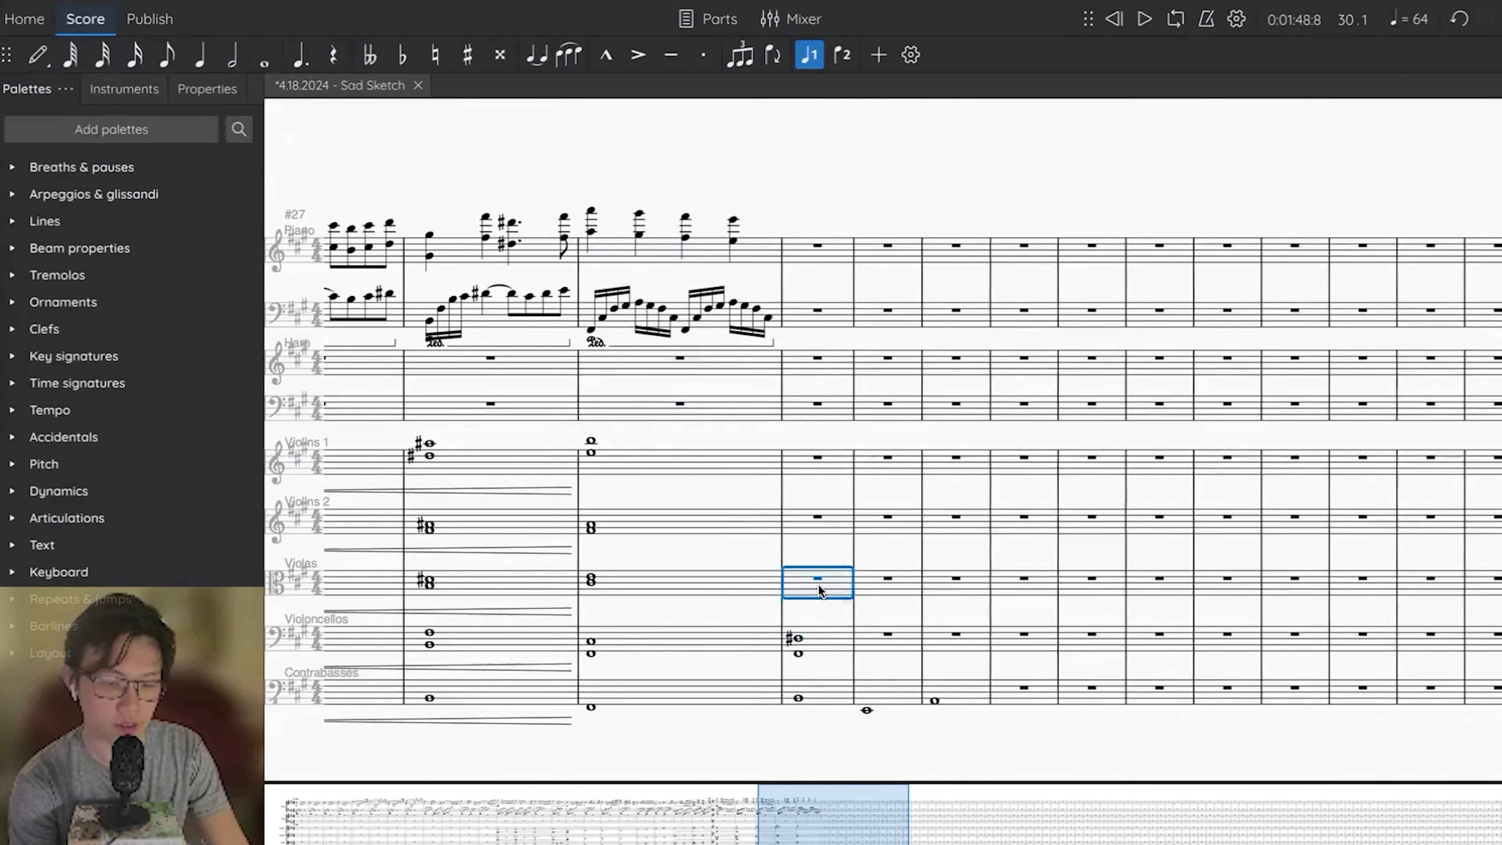
pyautogui.press('n')
pyautogui.press('b')
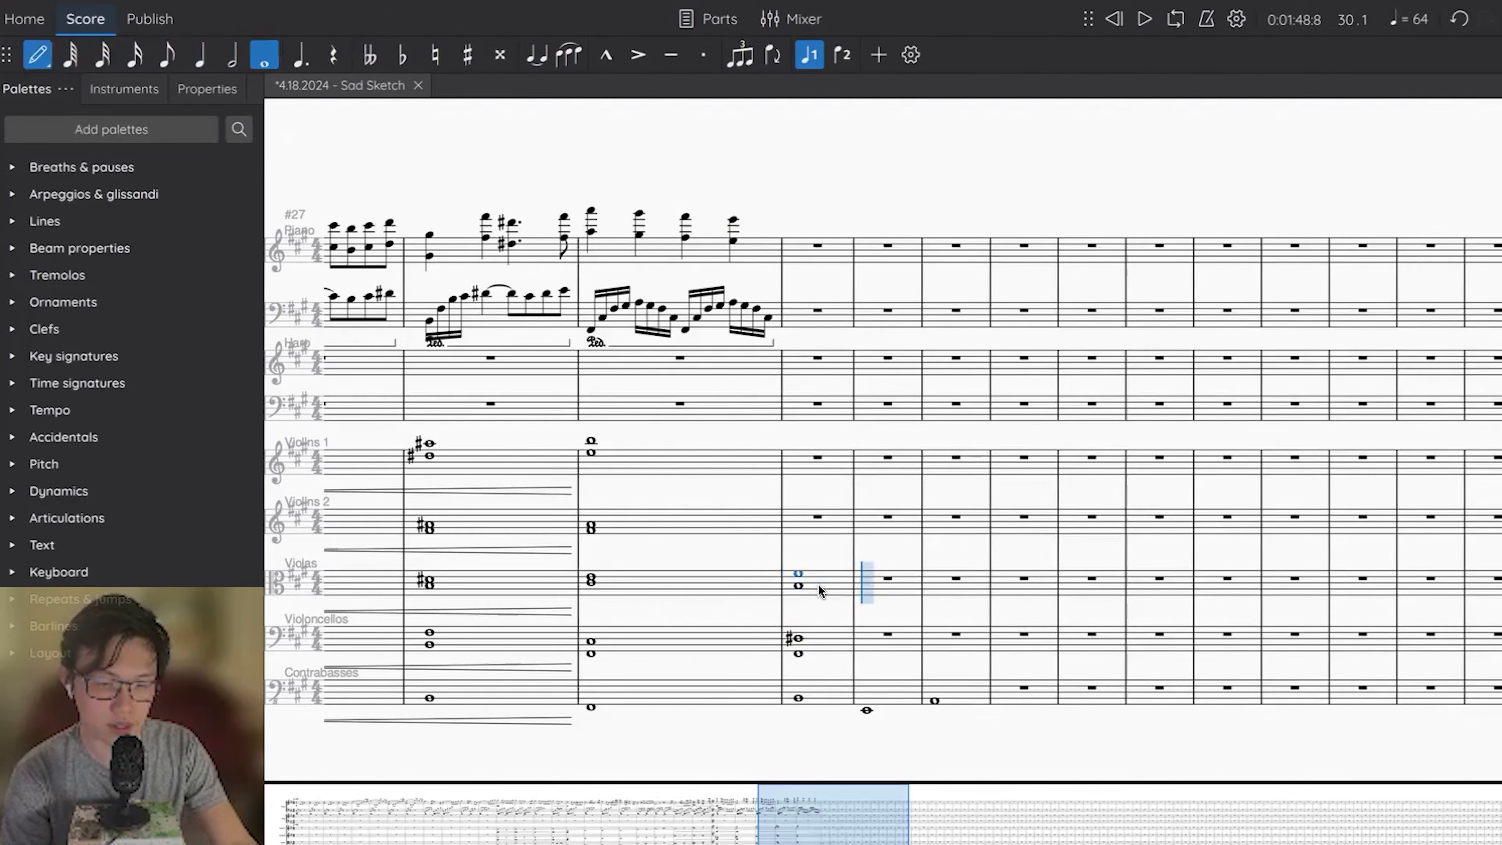
pyautogui.press('Escape')
# Enter a chord of F# and B in the Violins 2 staff of measure 30 and make it a whole note.
pyautogui.click(821, 522)
pyautogui.press('n')
pyautogui.press('5')
pyautogui.press('e')
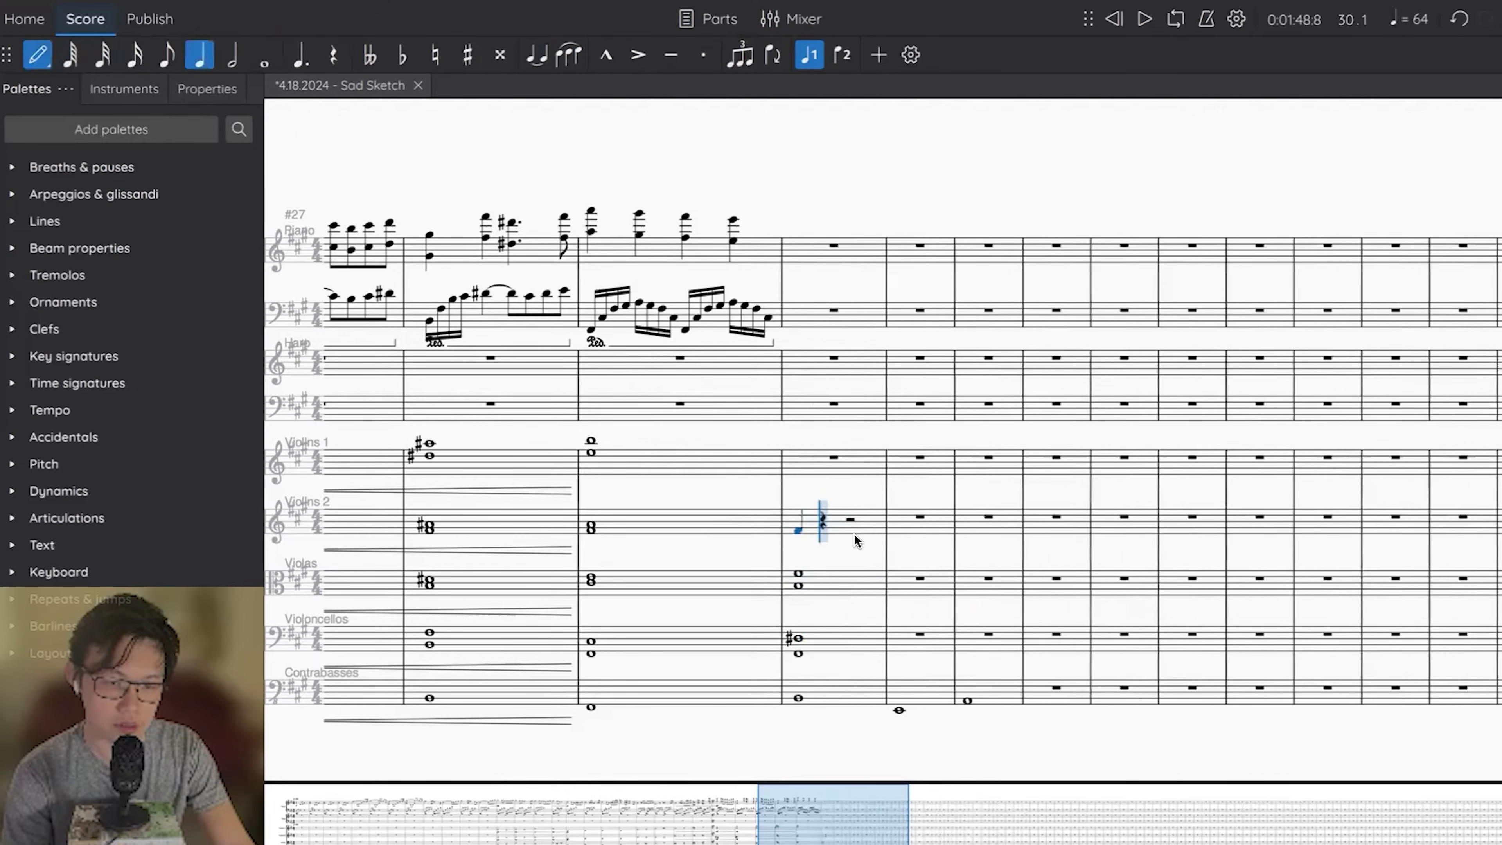
pyautogui.hotkey('shift', 'b')
pyautogui.press('Escape')
pyautogui.press('7')
# Enter a two-note whole-note chord with D# as its lower note in the Violins 1 staff of measure 30.
pyautogui.click(809, 458)
pyautogui.press('n')
pyautogui.press('d')
pyautogui.press('Up')
pyautogui.press('Escape')
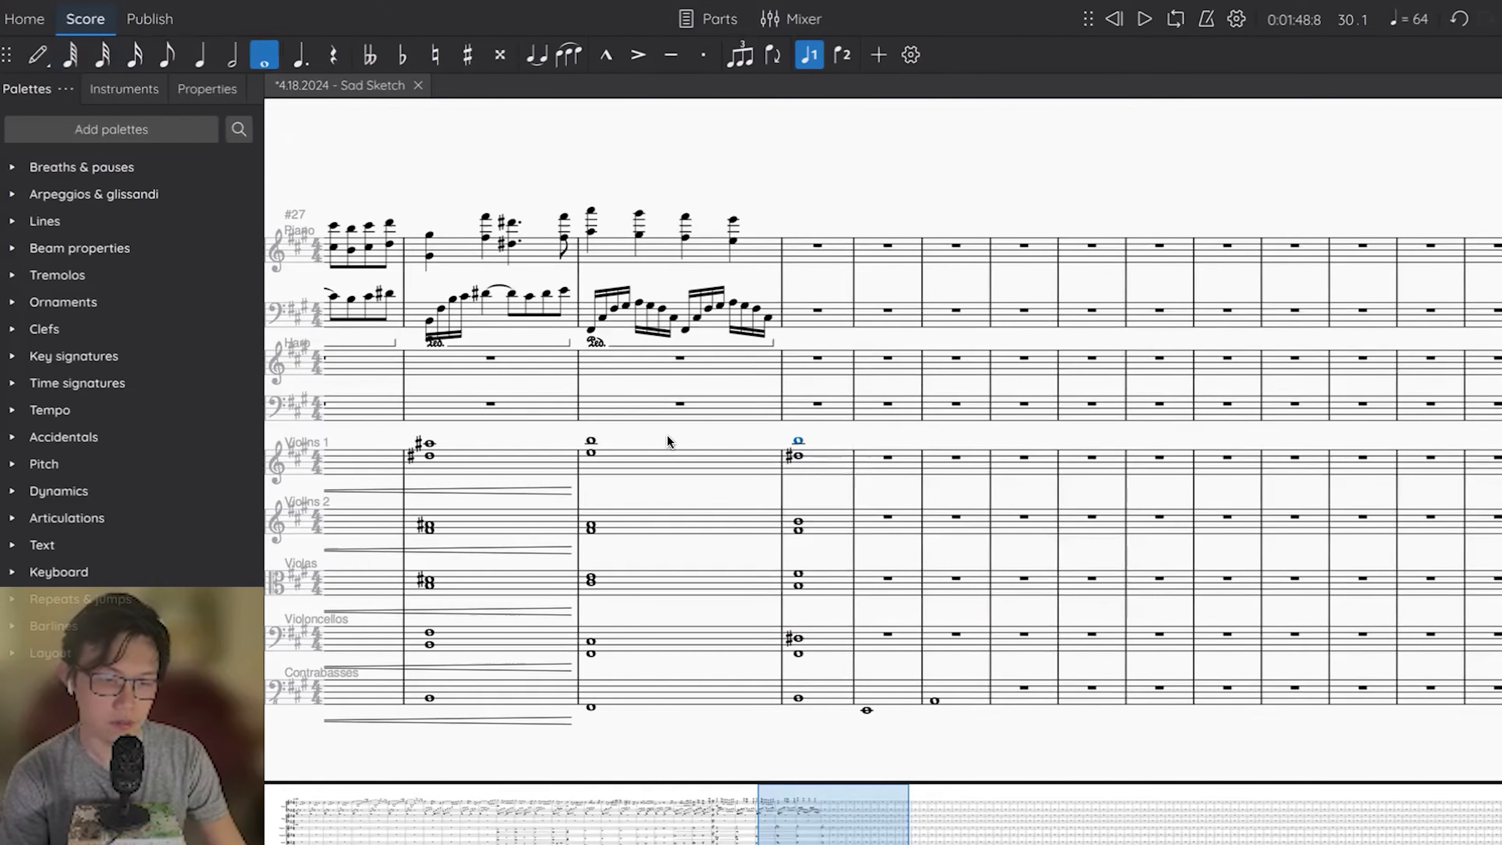
# Repeat the piano left-hand arpeggios of measure 29 in measure 30 and raise the copy a fourth to start on B.
pyautogui.click(698, 290)
pyautogui.press('r')
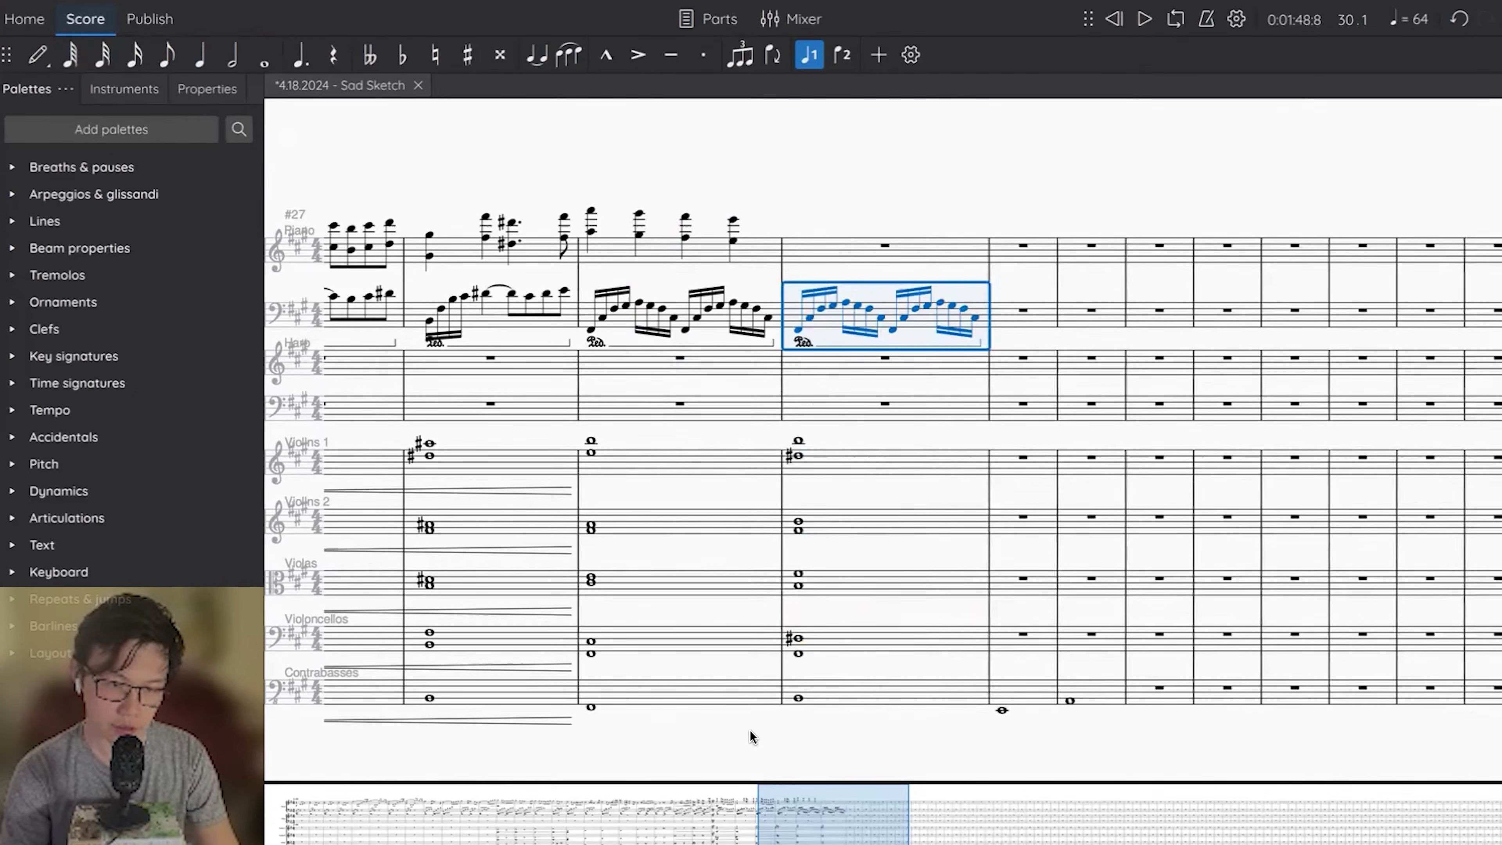
pyautogui.click(710, 701)
pyautogui.click(835, 704)
pyautogui.click(830, 331)
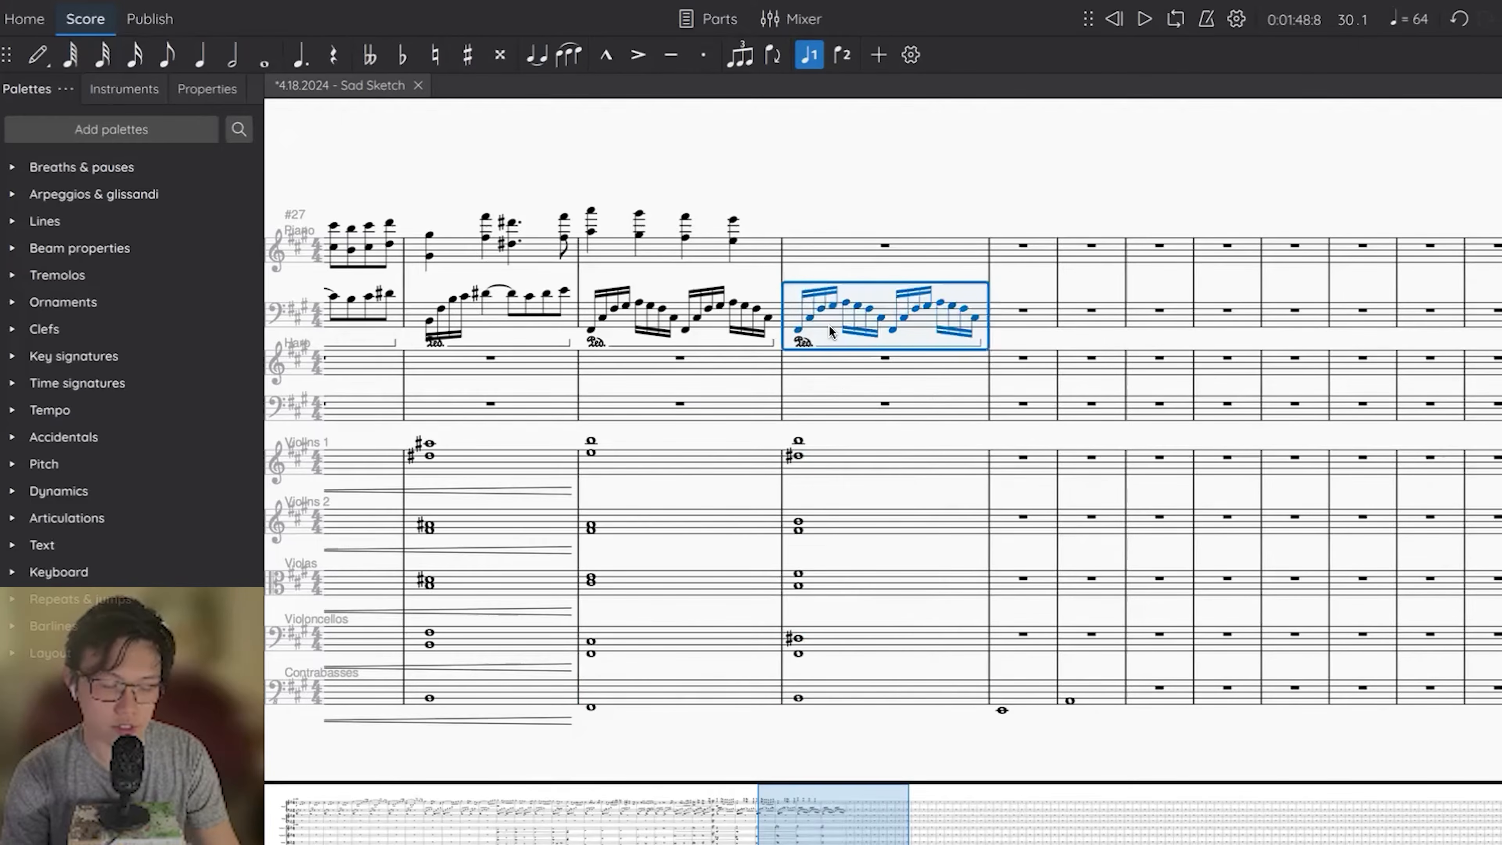
pyautogui.press('Up')
pyautogui.press('Up')
pyautogui.press('Up')
pyautogui.press('Up')
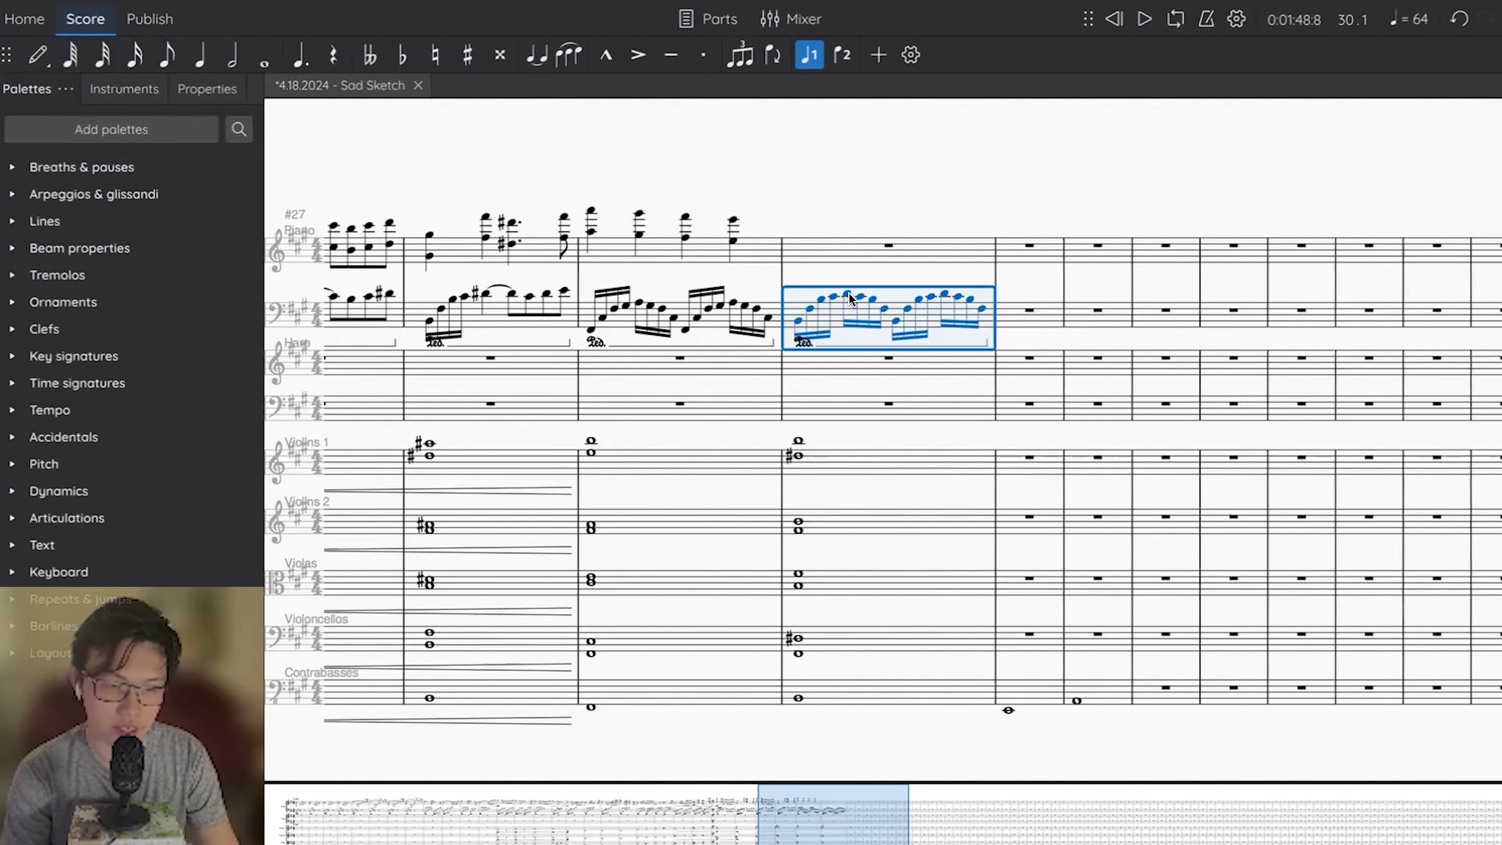
# Highlight the piano right hand in measures 29–30 and play the score from measure 29.
pyautogui.click(688, 238)
pyautogui.click(959, 248)
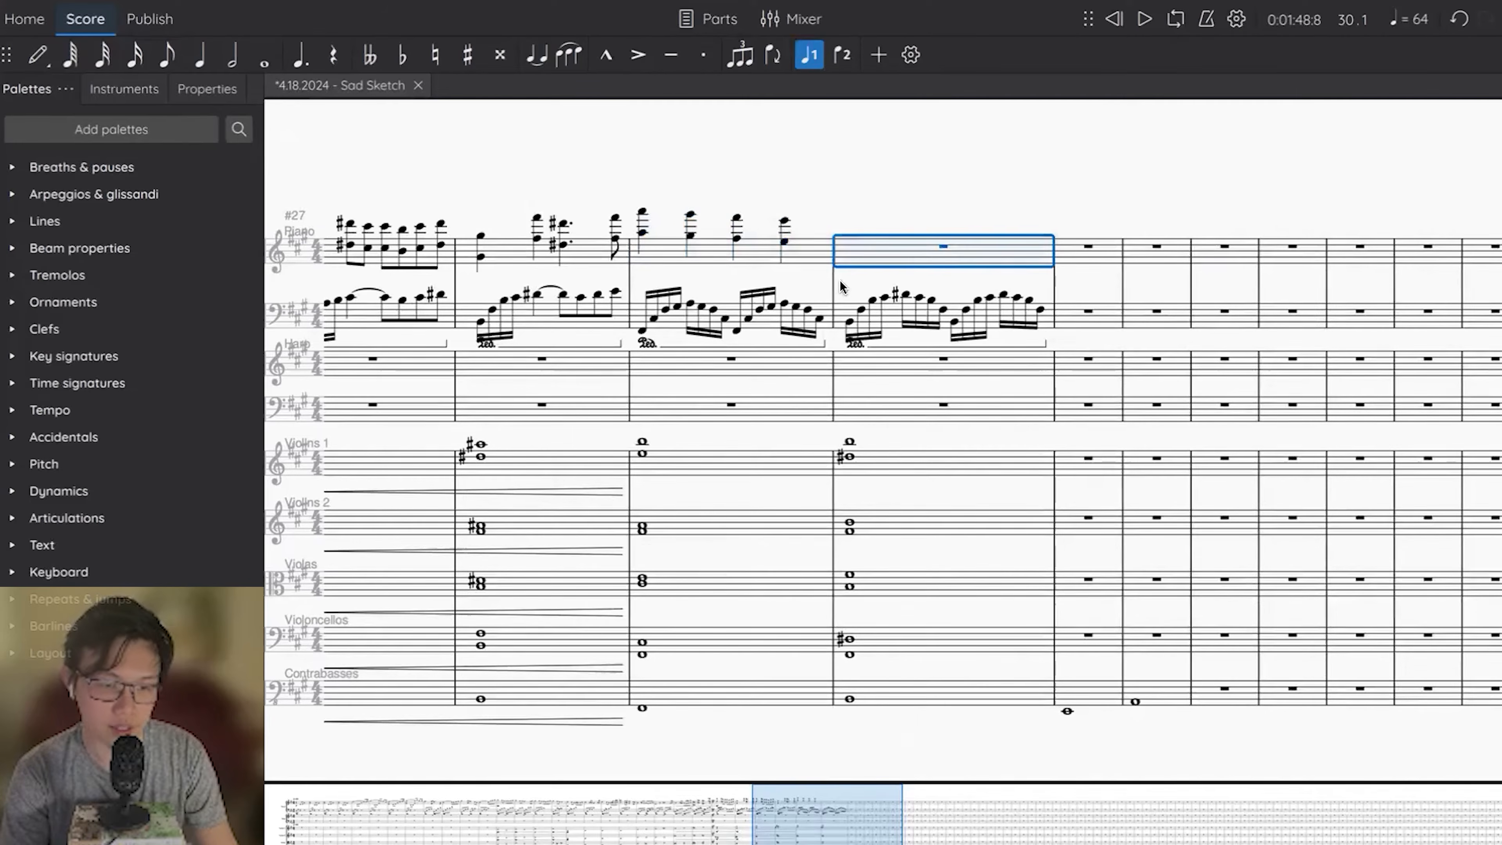
pyautogui.click(699, 241)
pyautogui.keyDown('shift'); pyautogui.click(924, 256); pyautogui.keyUp('shift')
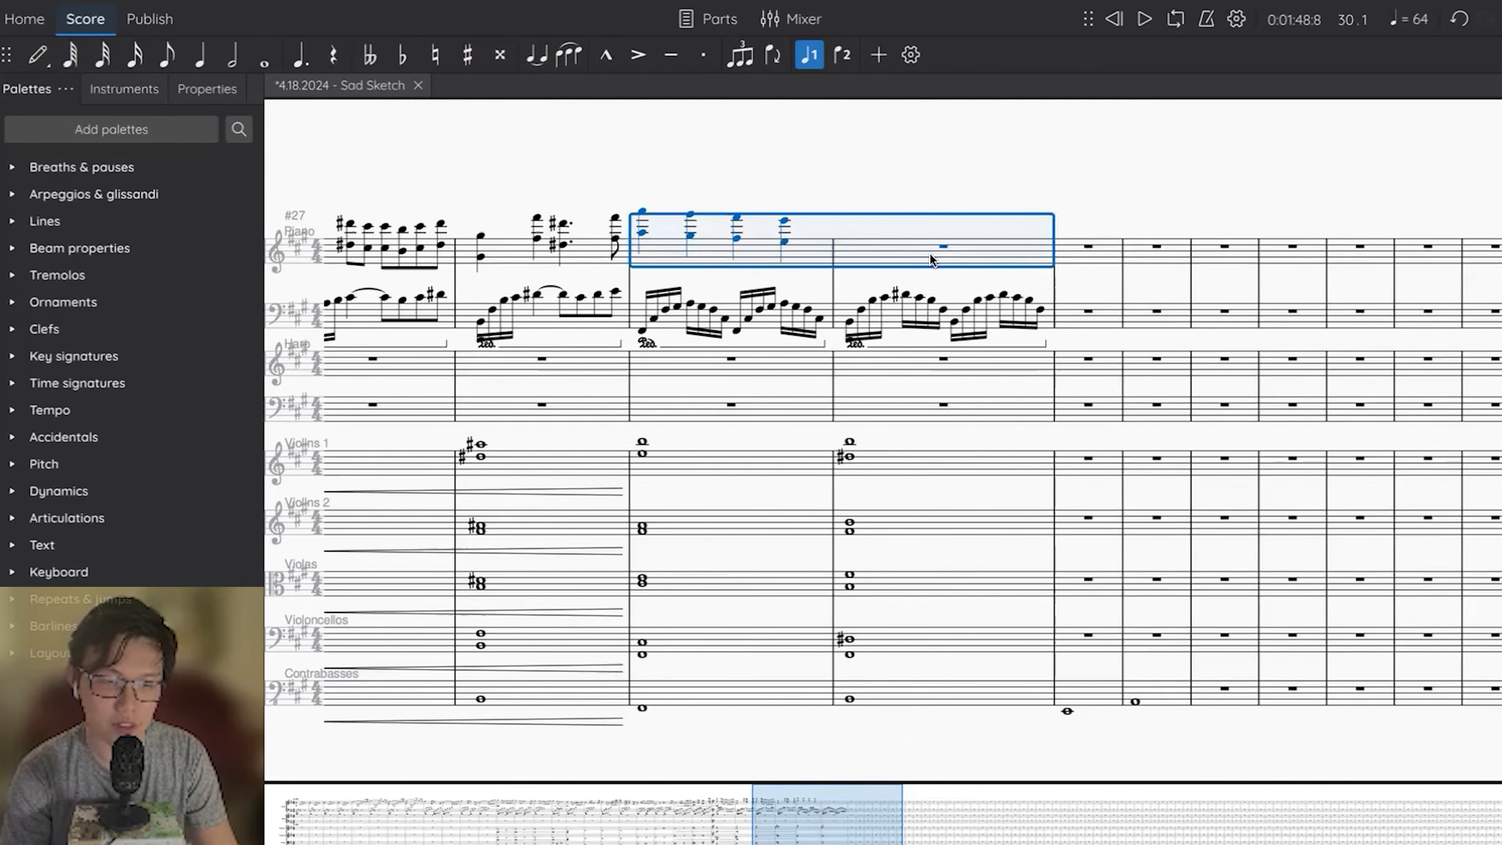
pyautogui.click(714, 250)
pyautogui.press('space')
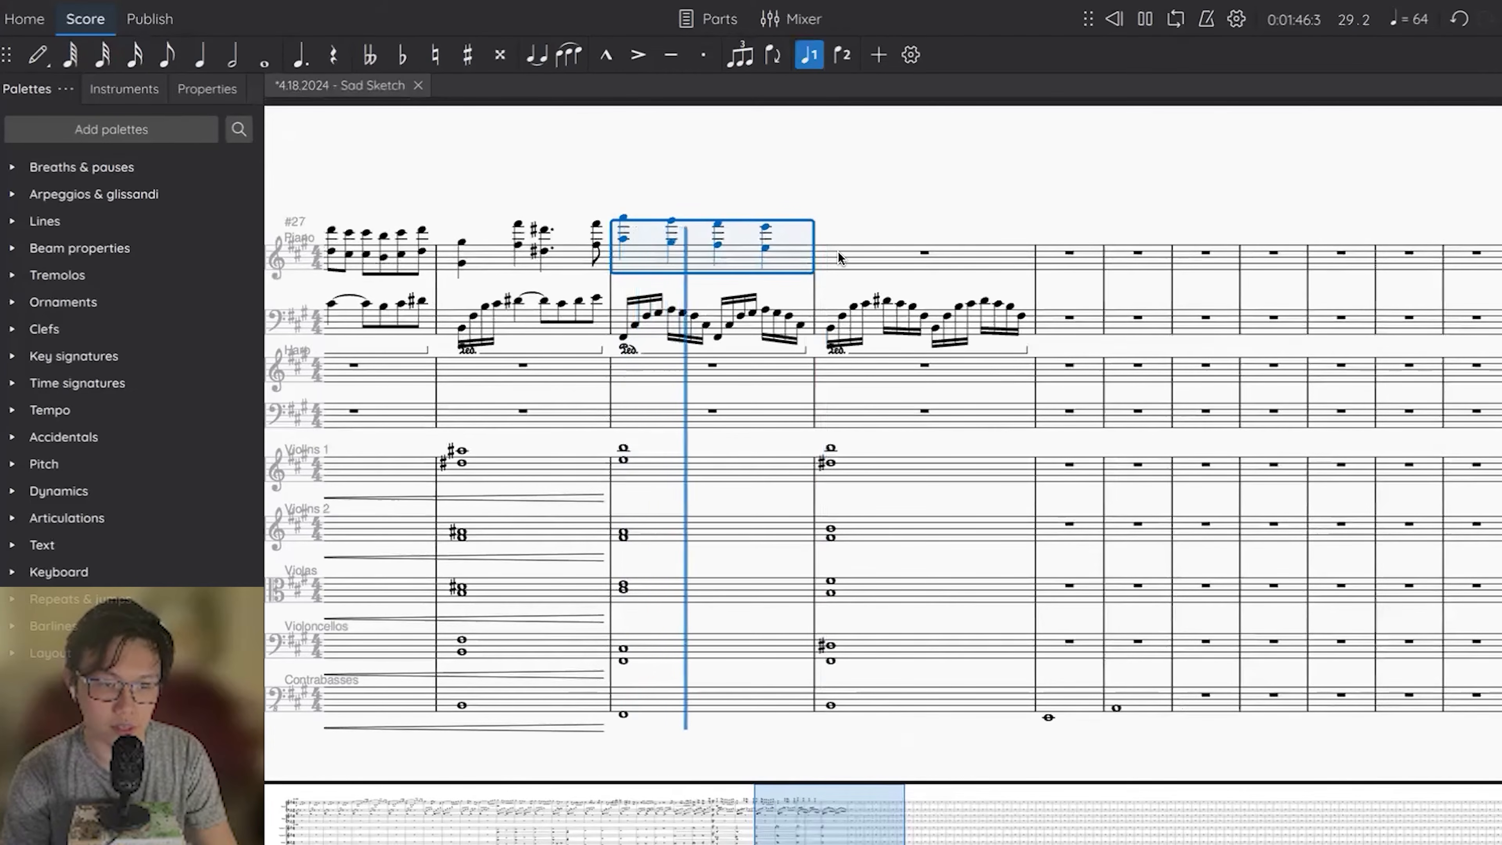
pyautogui.press('space')
# Enter a quarter-note E in the piano right hand of measure 30 and double it an octave higher.
pyautogui.click(922, 251)
pyautogui.press('n')
pyautogui.press('e')
pyautogui.hotkey('alt', '8')
pyautogui.press('Escape')
pyautogui.press('Right')
# Continue the piano right-hand melody in measure 30 with eighth notes D# and C# and a quarter-note D#.
pyautogui.press('4')
pyautogui.press('n')
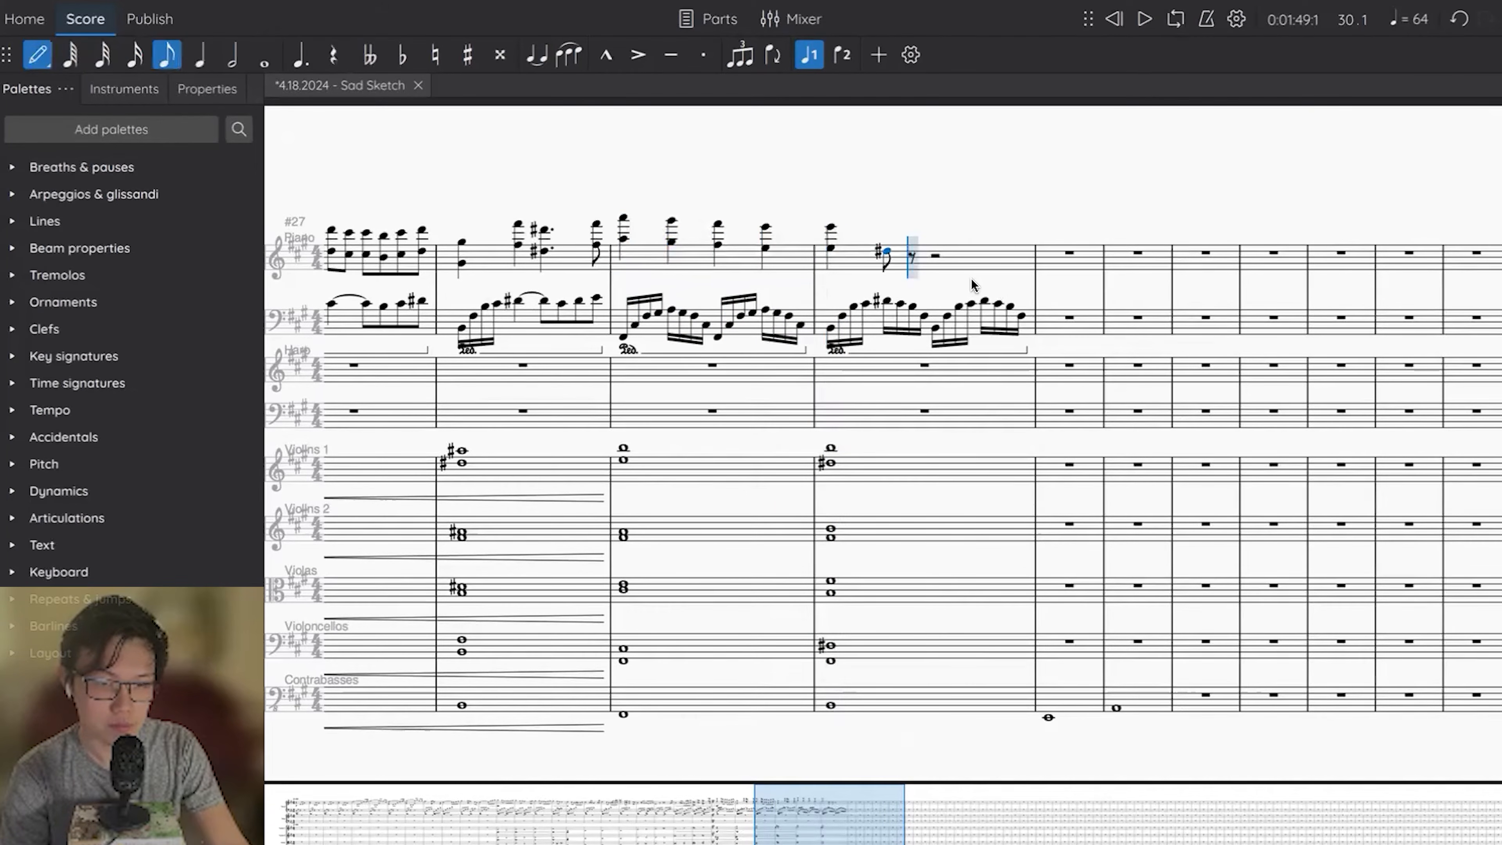
pyautogui.press('d')
pyautogui.press('c')
pyautogui.press('5')
pyautogui.press('d')
pyautogui.press('Escape')
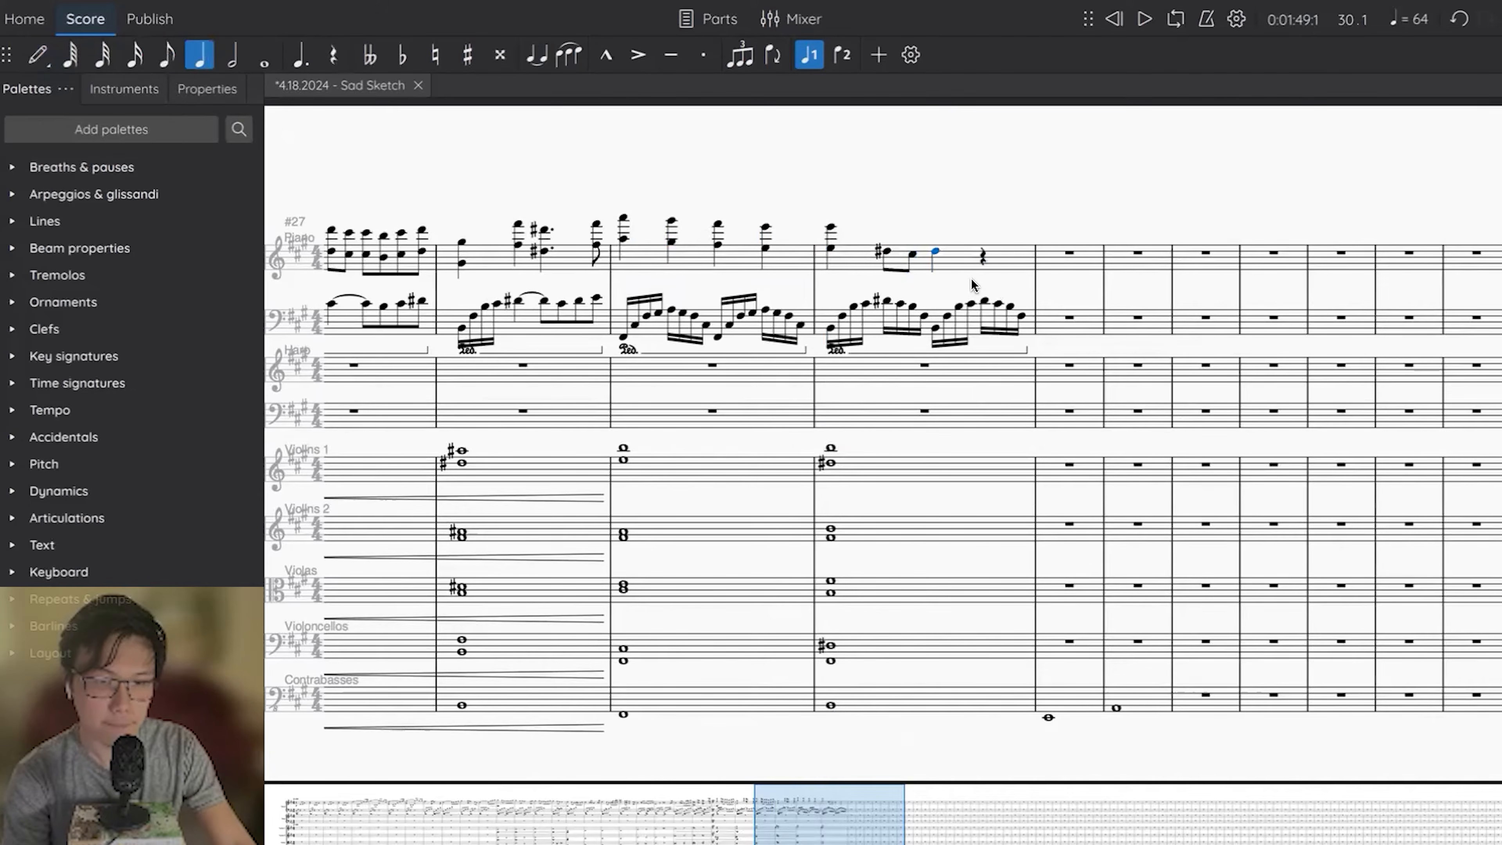
# Dot the last D#, add an eighth-note B, and double the four notes after the opening E an octave higher.
pyautogui.press('.')
pyautogui.press('Right')
pyautogui.press('b')
pyautogui.press('Escape')
pyautogui.keyDown('shift'); pyautogui.click(887, 255); pyautogui.keyUp('shift')
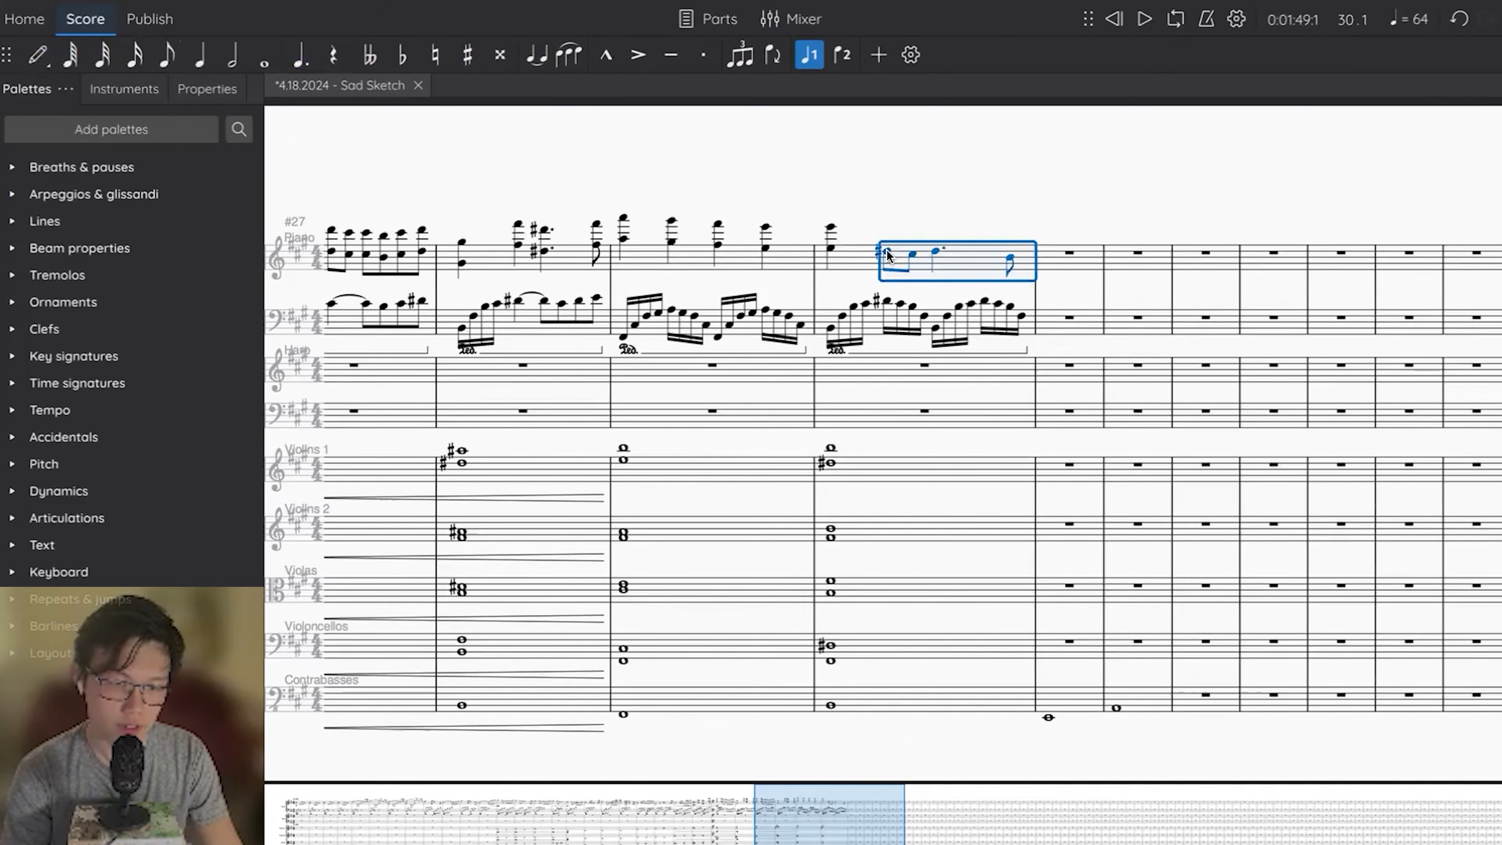
pyautogui.press('Escape')
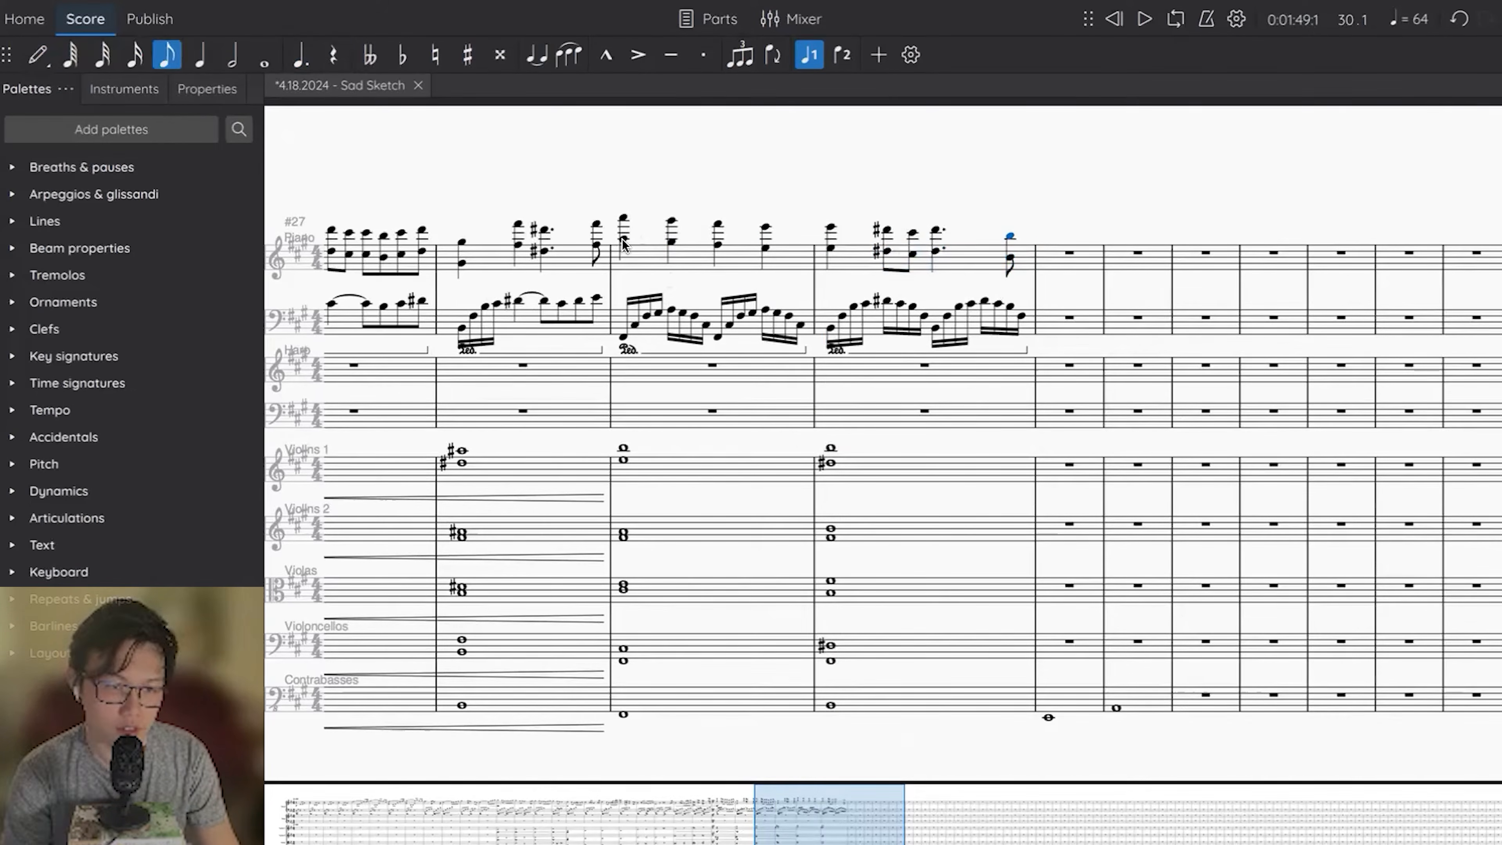
# Play measures 29–30 to hear the completed piano melody with the strings.
pyautogui.click(646, 248)
pyautogui.press('space')
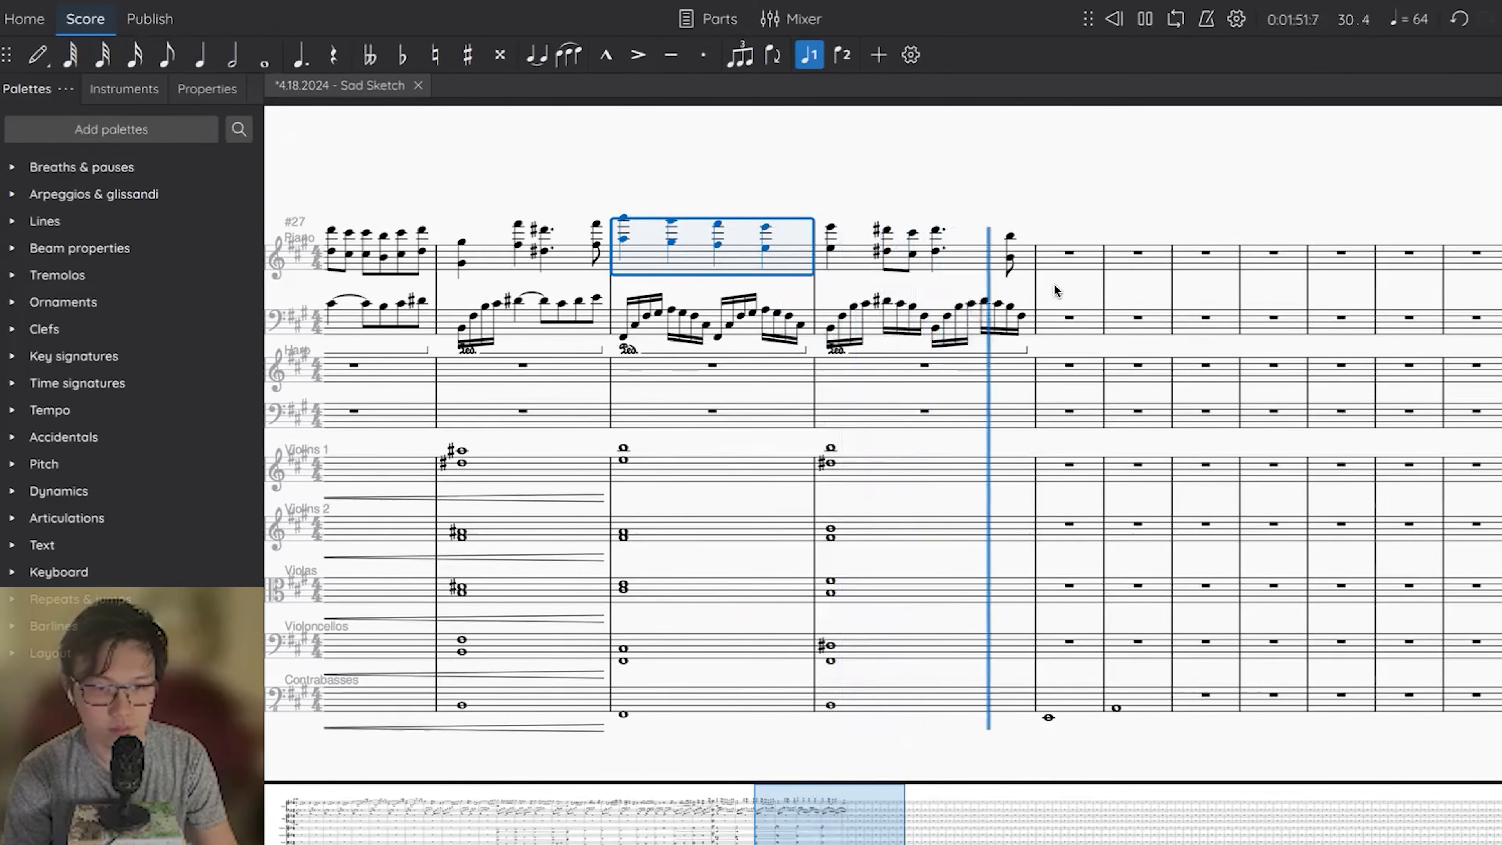
pyautogui.press('space')
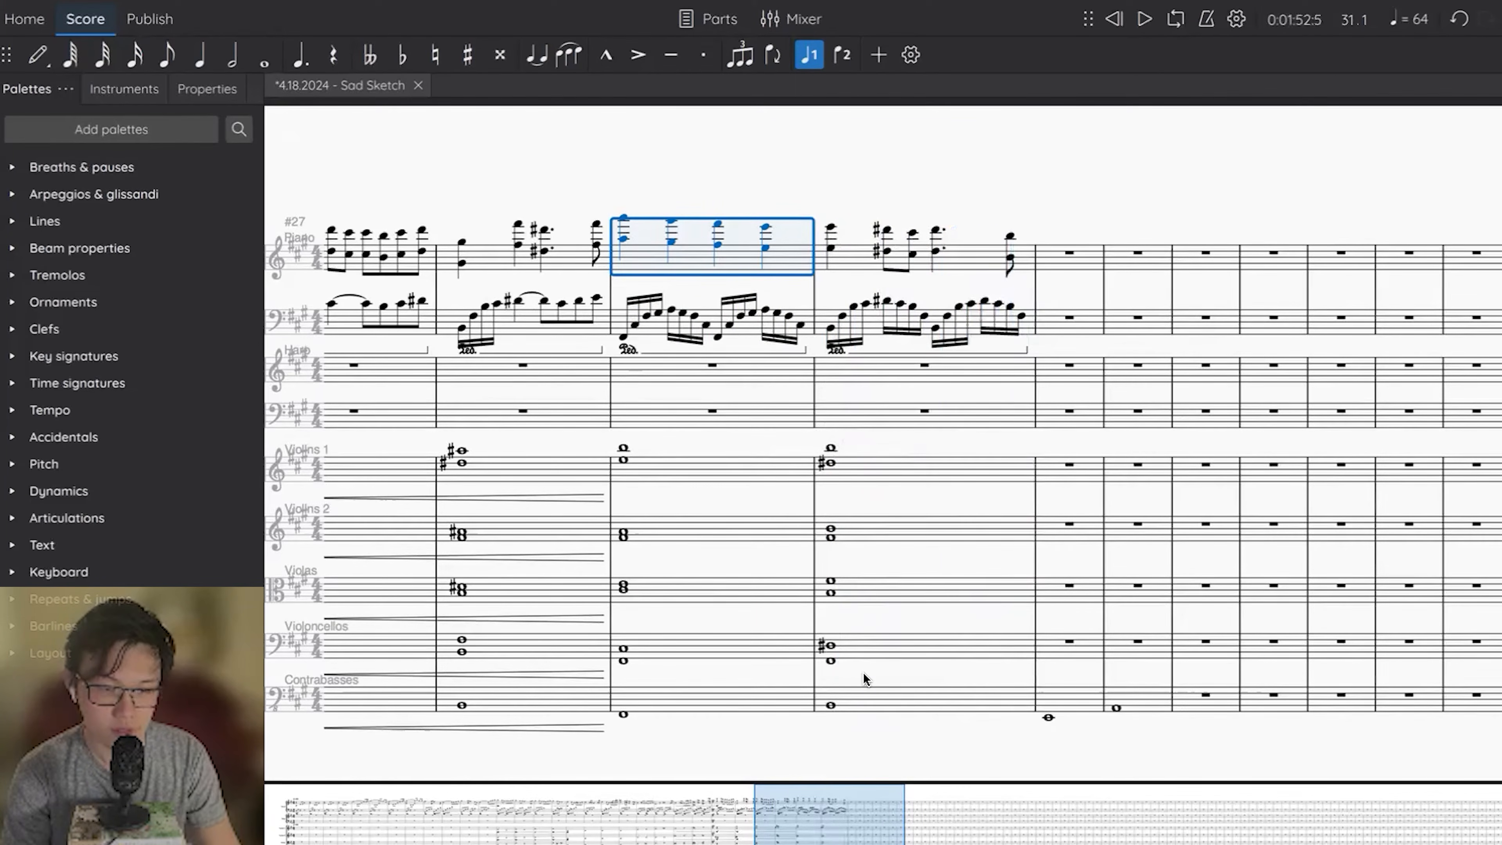
# Repeat measures 29–30 of all staves in measures 31–32, transpose the copy down two semitones, and select its contrabass notes.
pyautogui.keyDown('shift'); pyautogui.click(852, 698); pyautogui.keyUp('shift')
pyautogui.press('r')
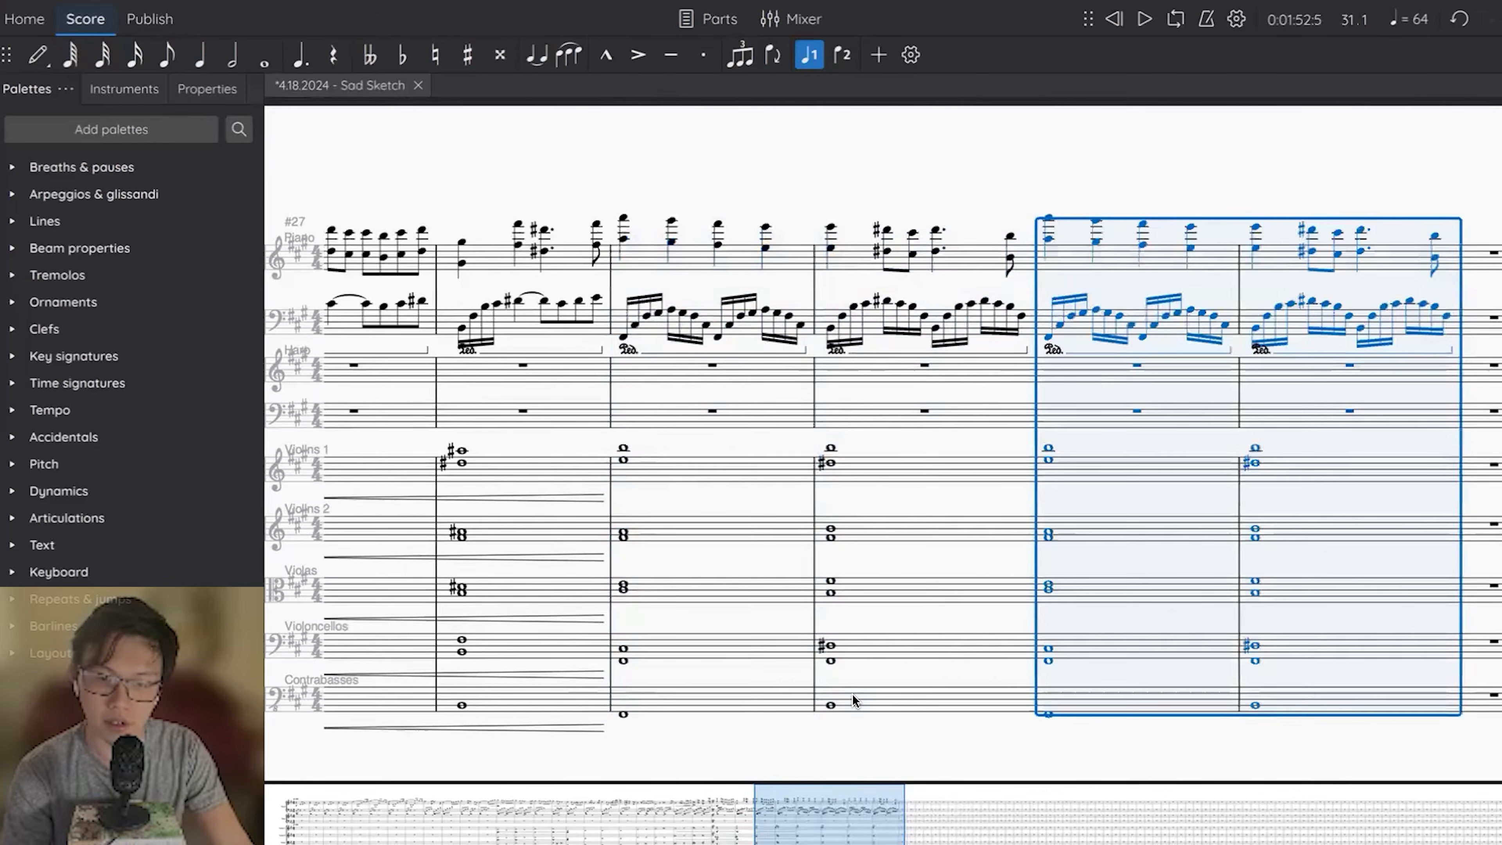
pyautogui.hscroll(1, 852, 694)
pyautogui.press('Down')
pyautogui.press('Down')
pyautogui.hscroll(1, 852, 694)
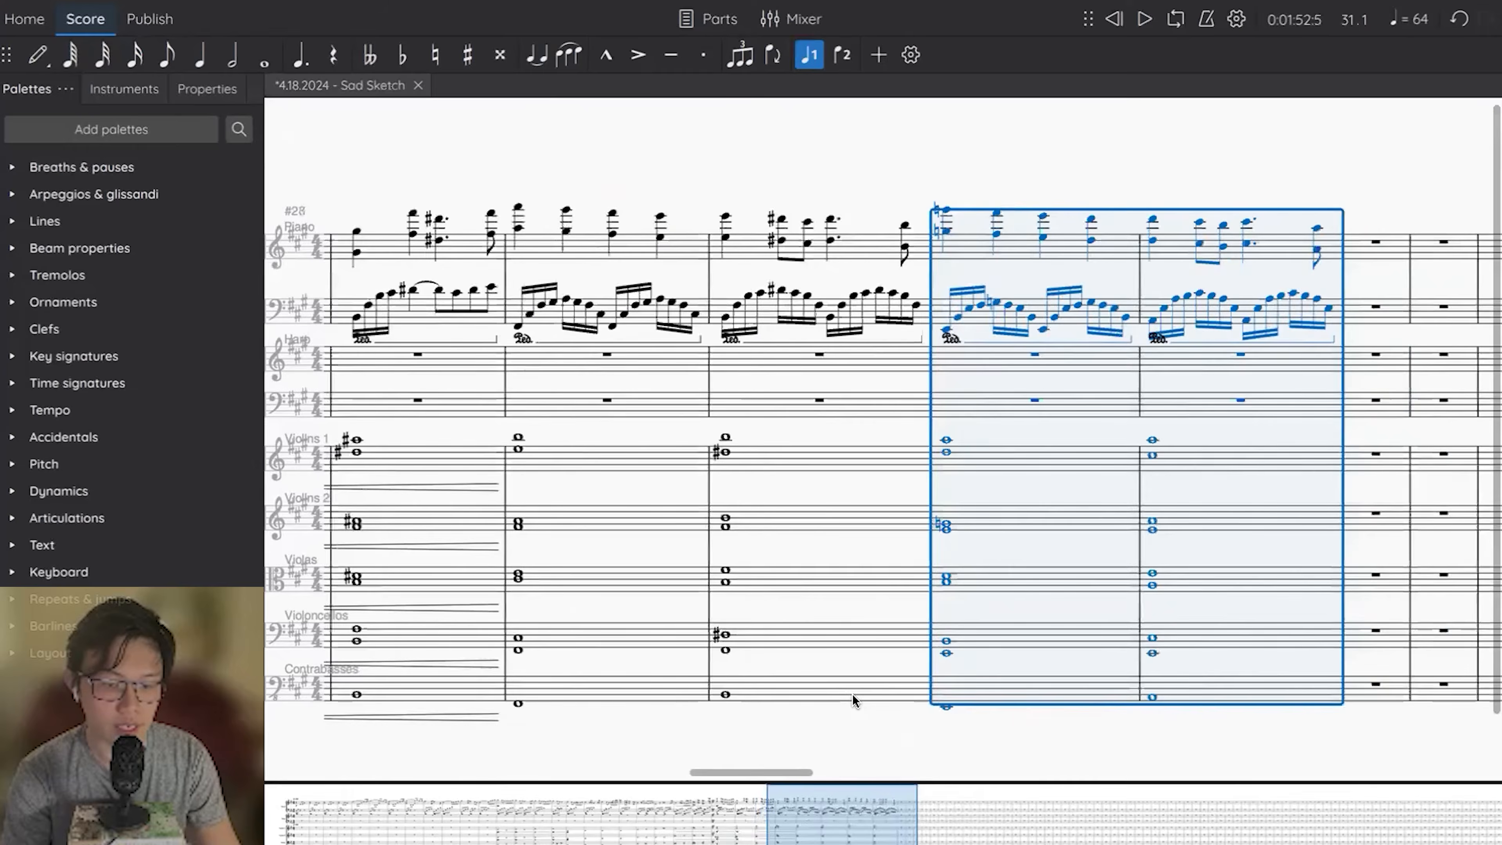
pyautogui.click(996, 719)
pyautogui.click(1159, 673)
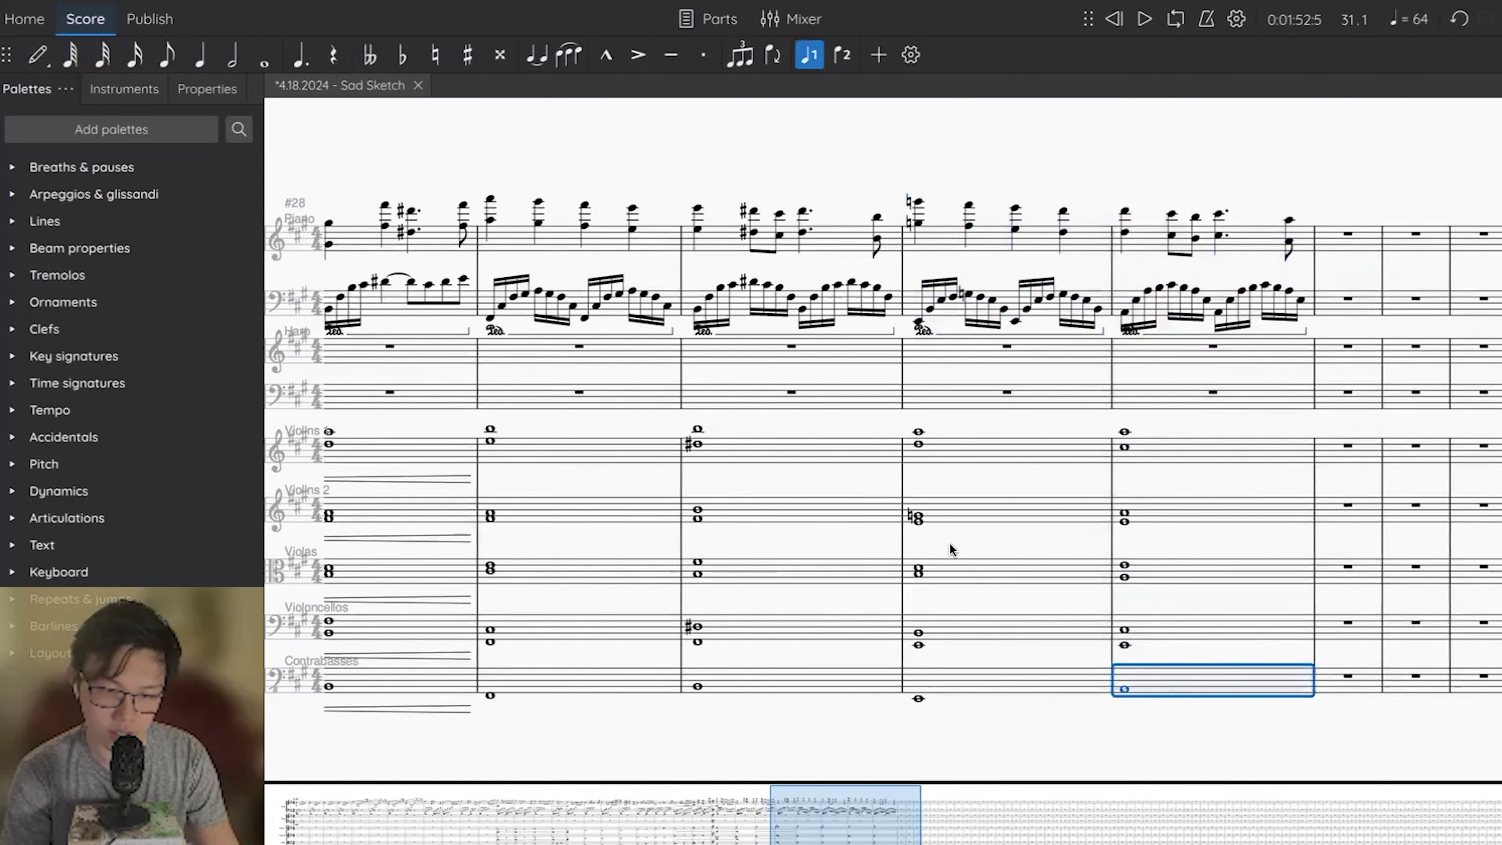
# Raise the G naturals in measure 31 to G# in Violins 2 and in both piano left-hand arpeggios.
pyautogui.click(921, 517)
pyautogui.press('Up')
pyautogui.click(918, 573)
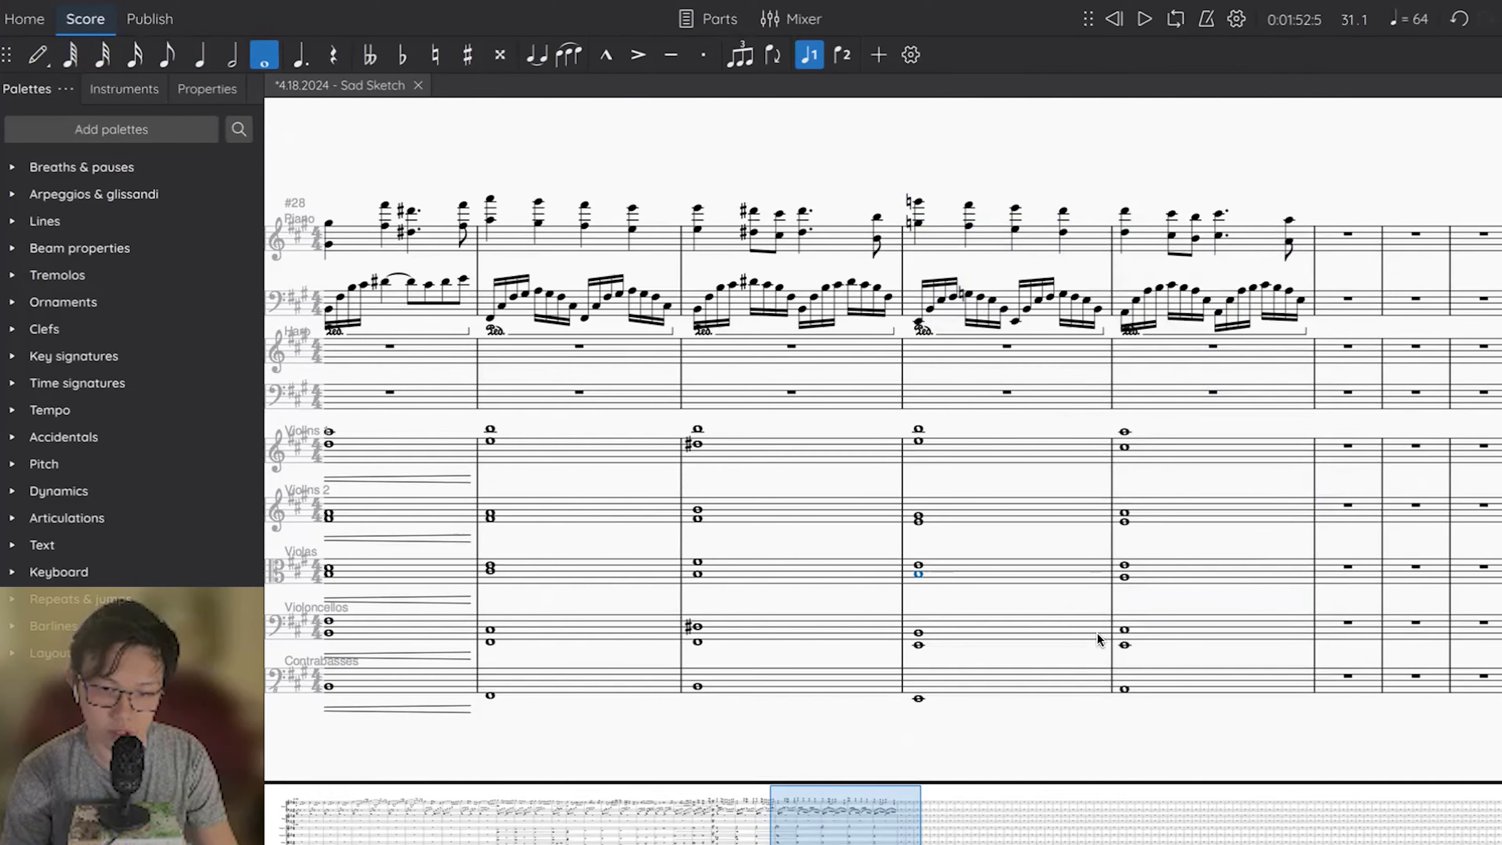
pyautogui.click(965, 294)
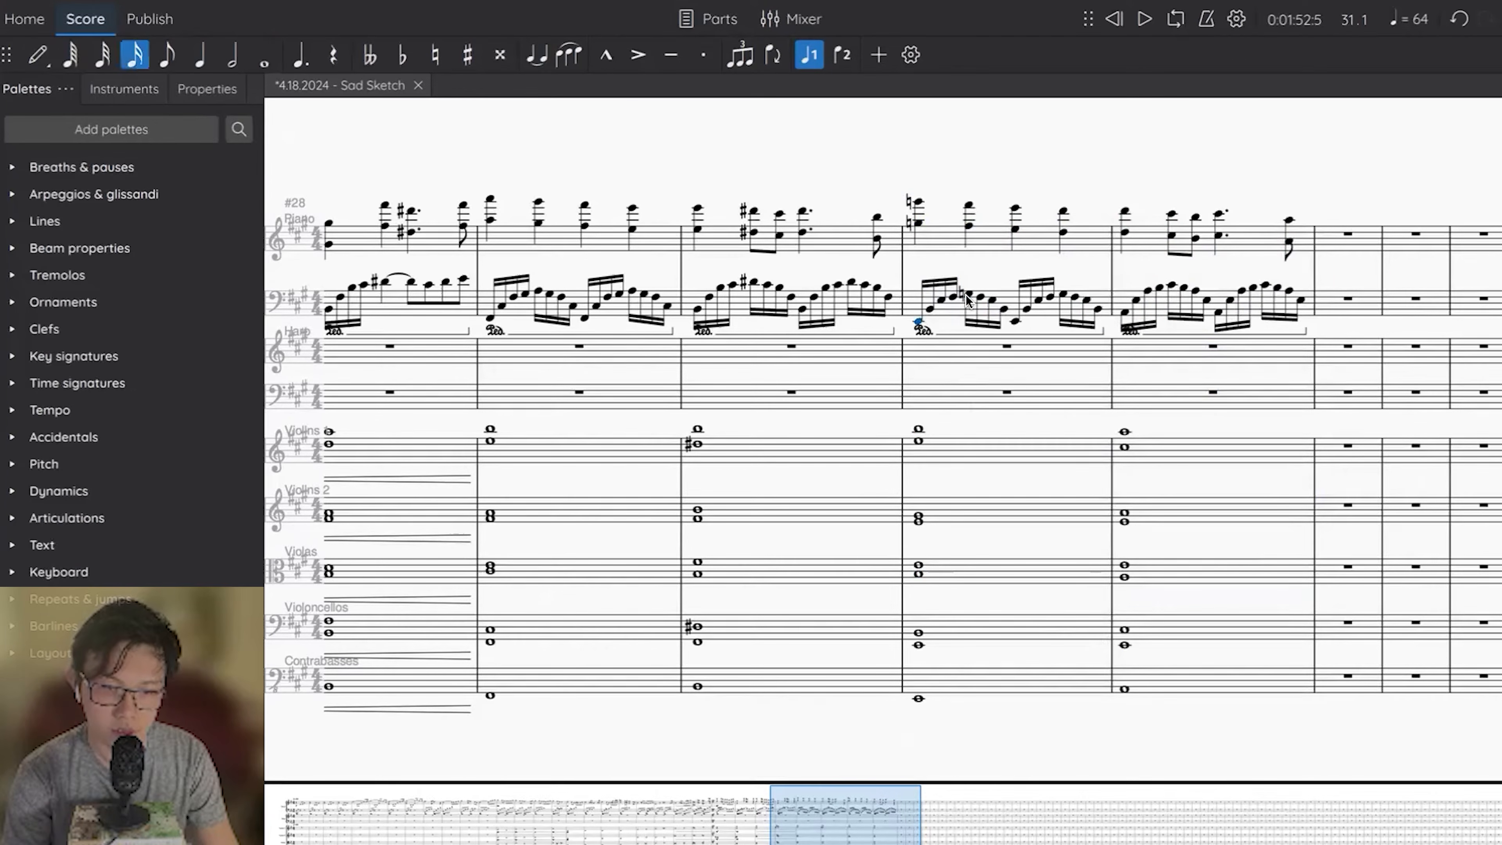
pyautogui.press('Up')
pyautogui.click(1058, 295)
pyautogui.press('Up')
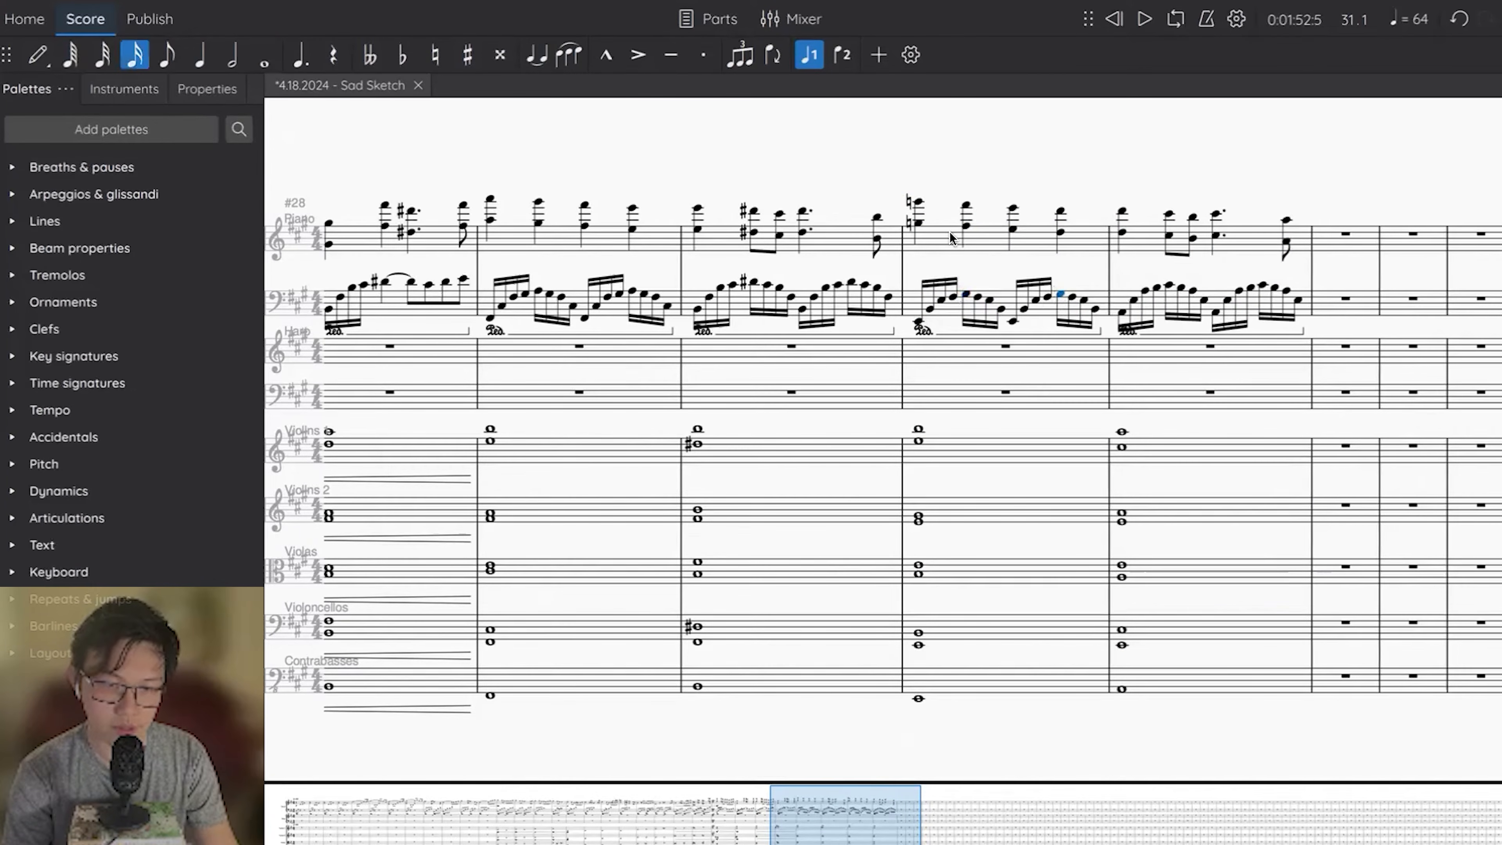
# Raise the opening G-natural octave of the piano right hand in measure 31 to G#.
pyautogui.click(919, 202)
pyautogui.keyDown('shift'); pyautogui.click(917, 223); pyautogui.keyUp('shift')
pyautogui.press('Up')
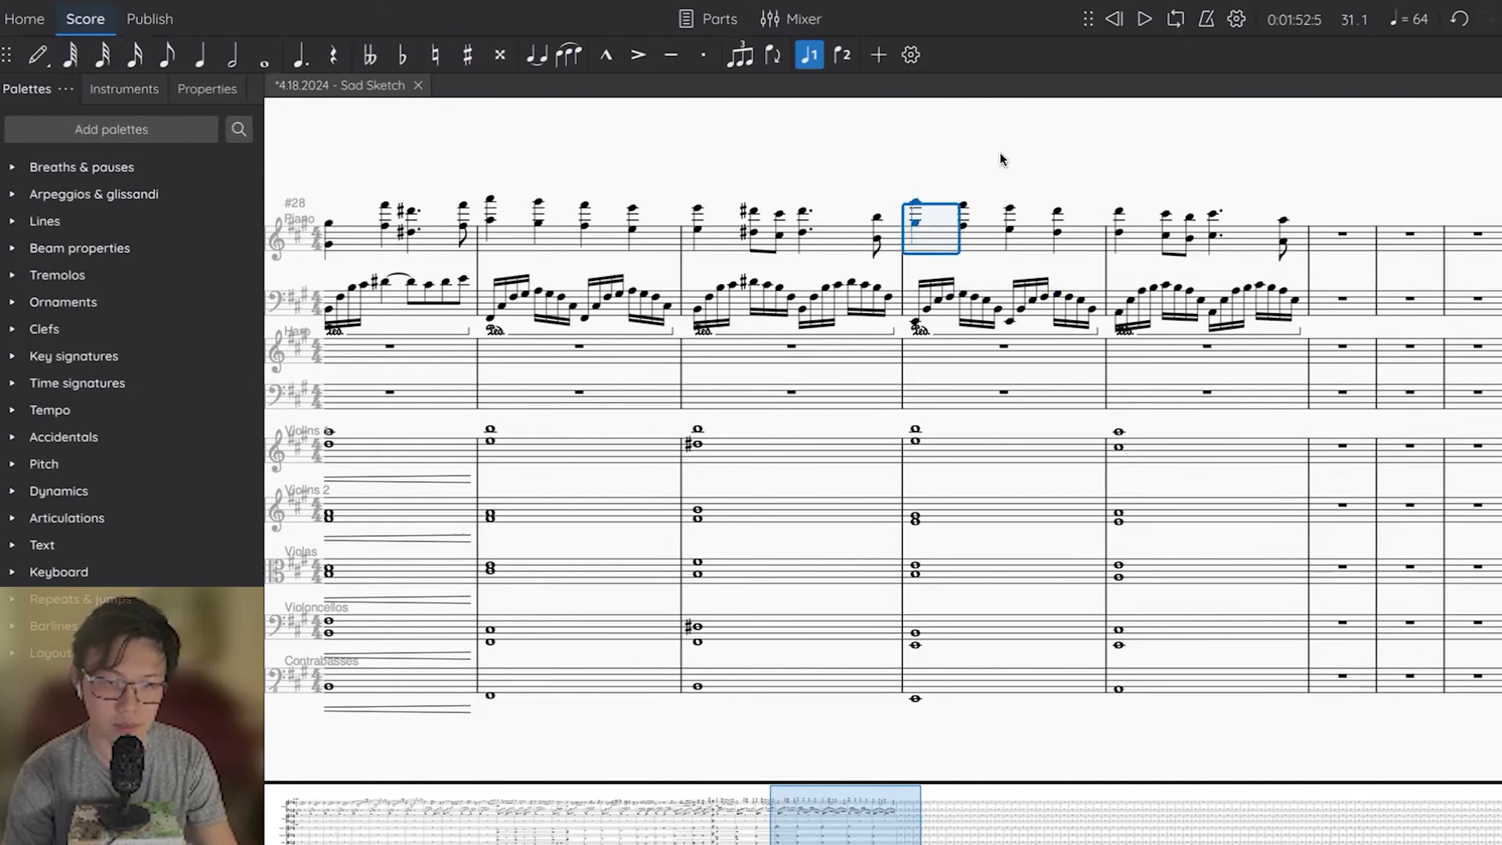
pyautogui.click(999, 156)
# Raise the piano right-hand octaves on the last beat of measure 31 and first beat of measure 32 to D#.
pyautogui.click(1057, 214)
pyautogui.keyDown('shift'); pyautogui.click(1118, 212); pyautogui.keyUp('shift')
pyautogui.press('Up')
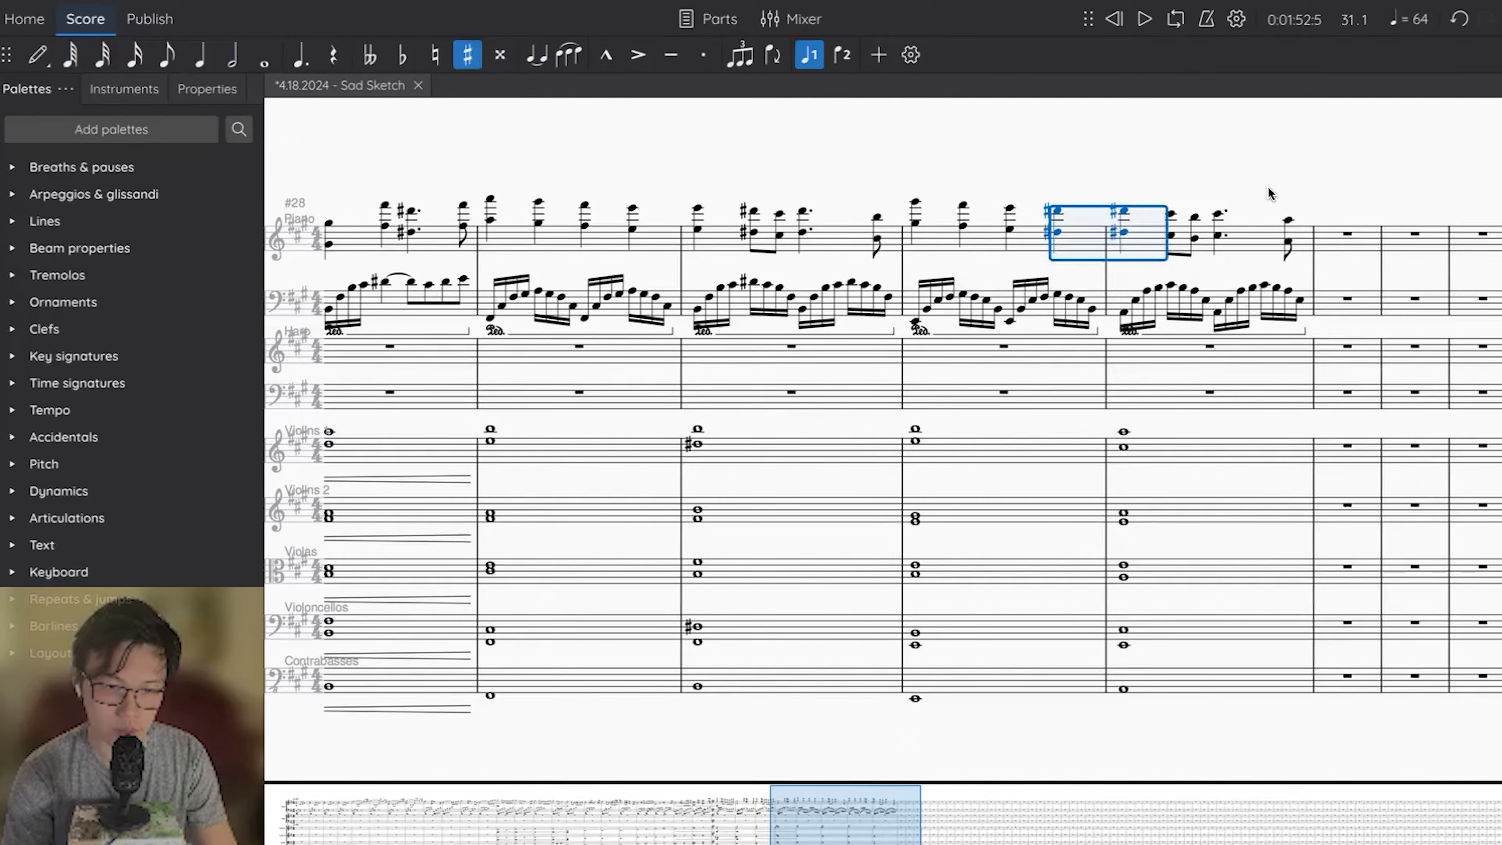
pyautogui.press('Escape')
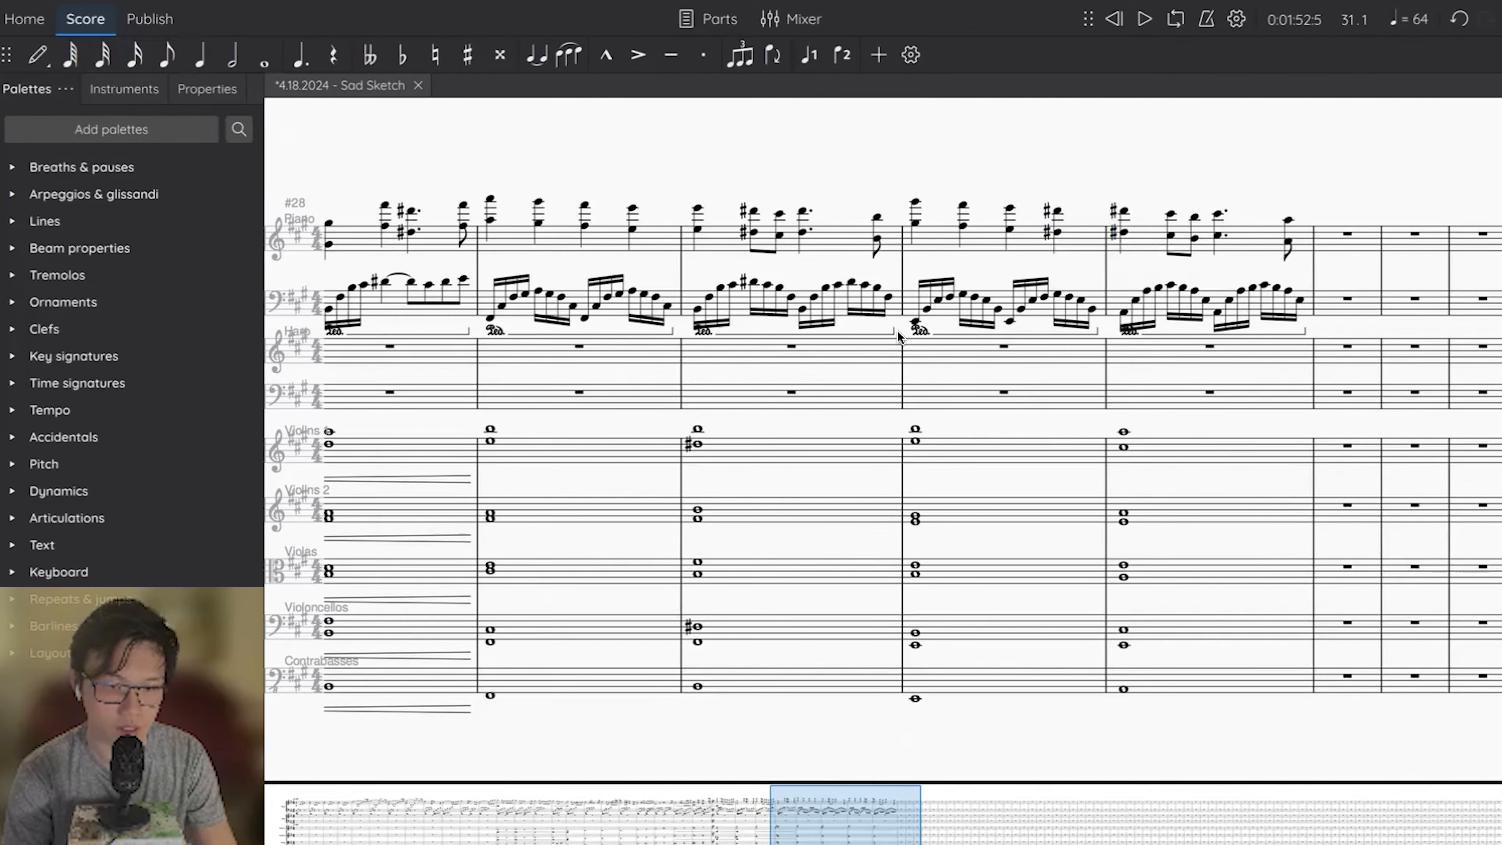
# Play back the piano and strings passage starting from measure 29.
pyautogui.click(492, 199)
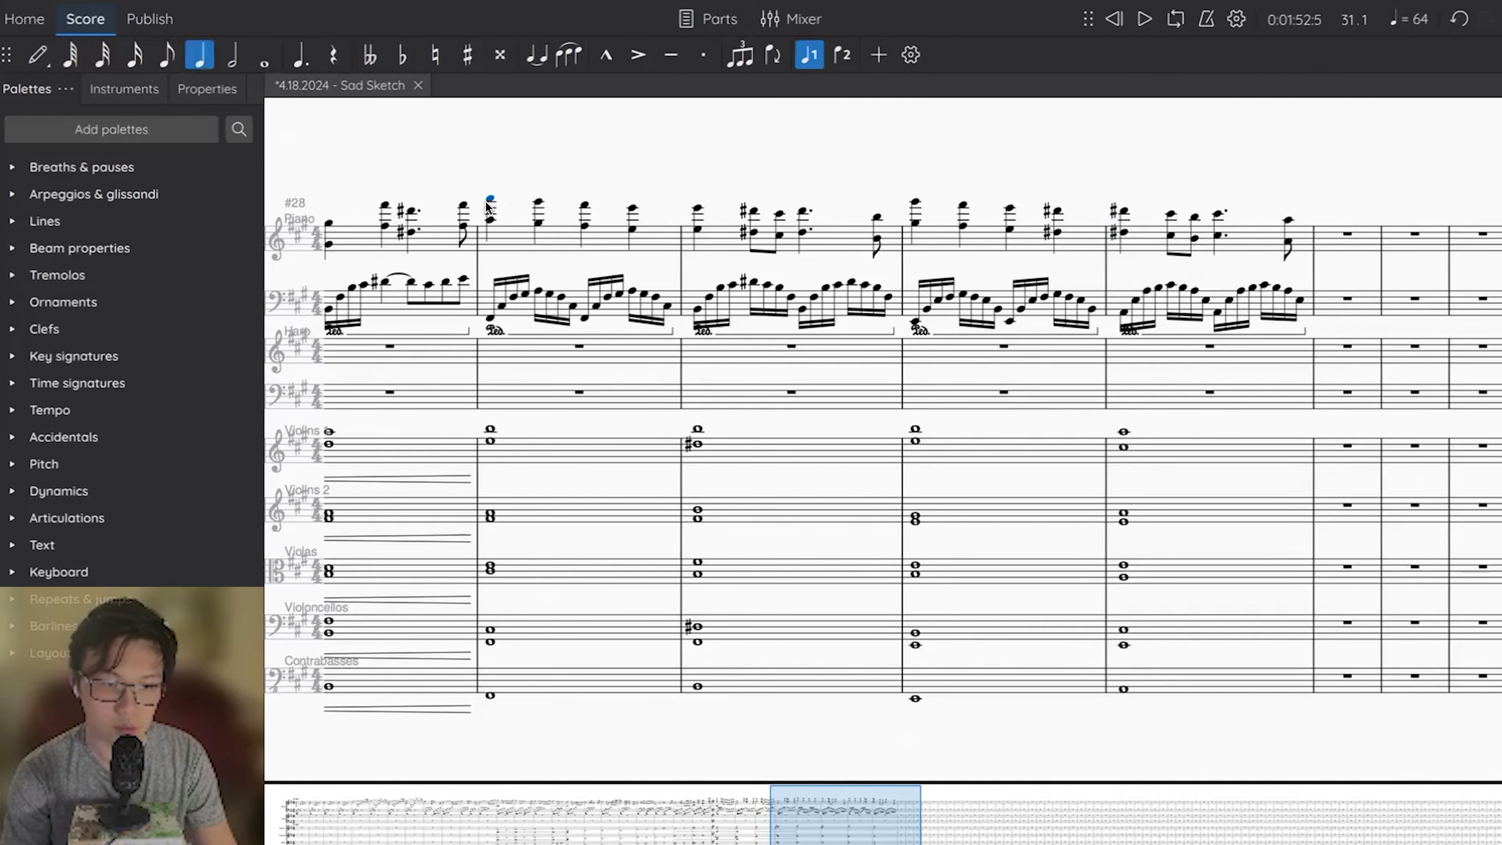
pyautogui.press('space')
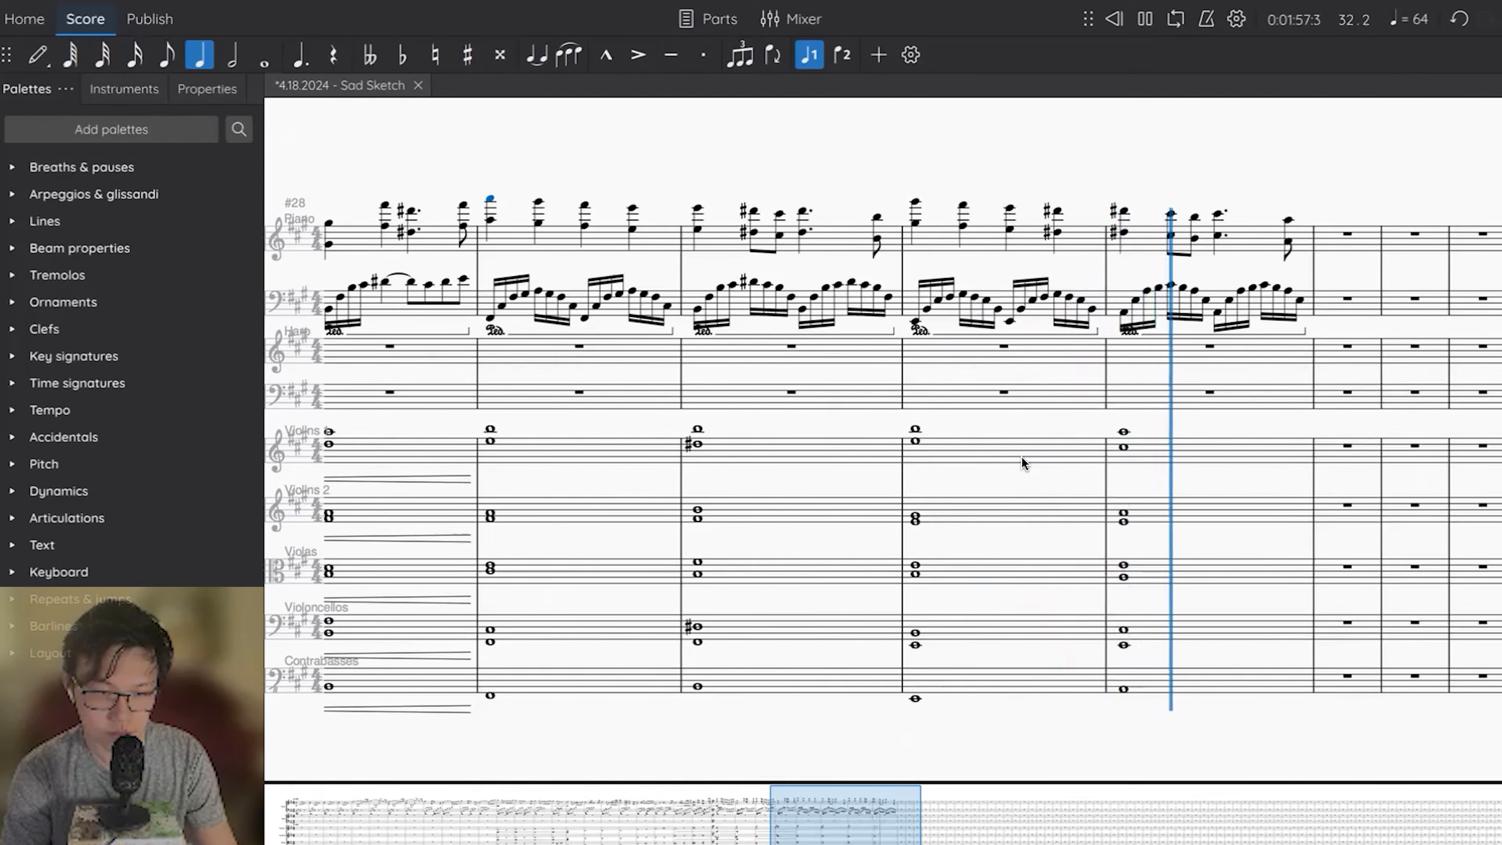
pyautogui.press('space')
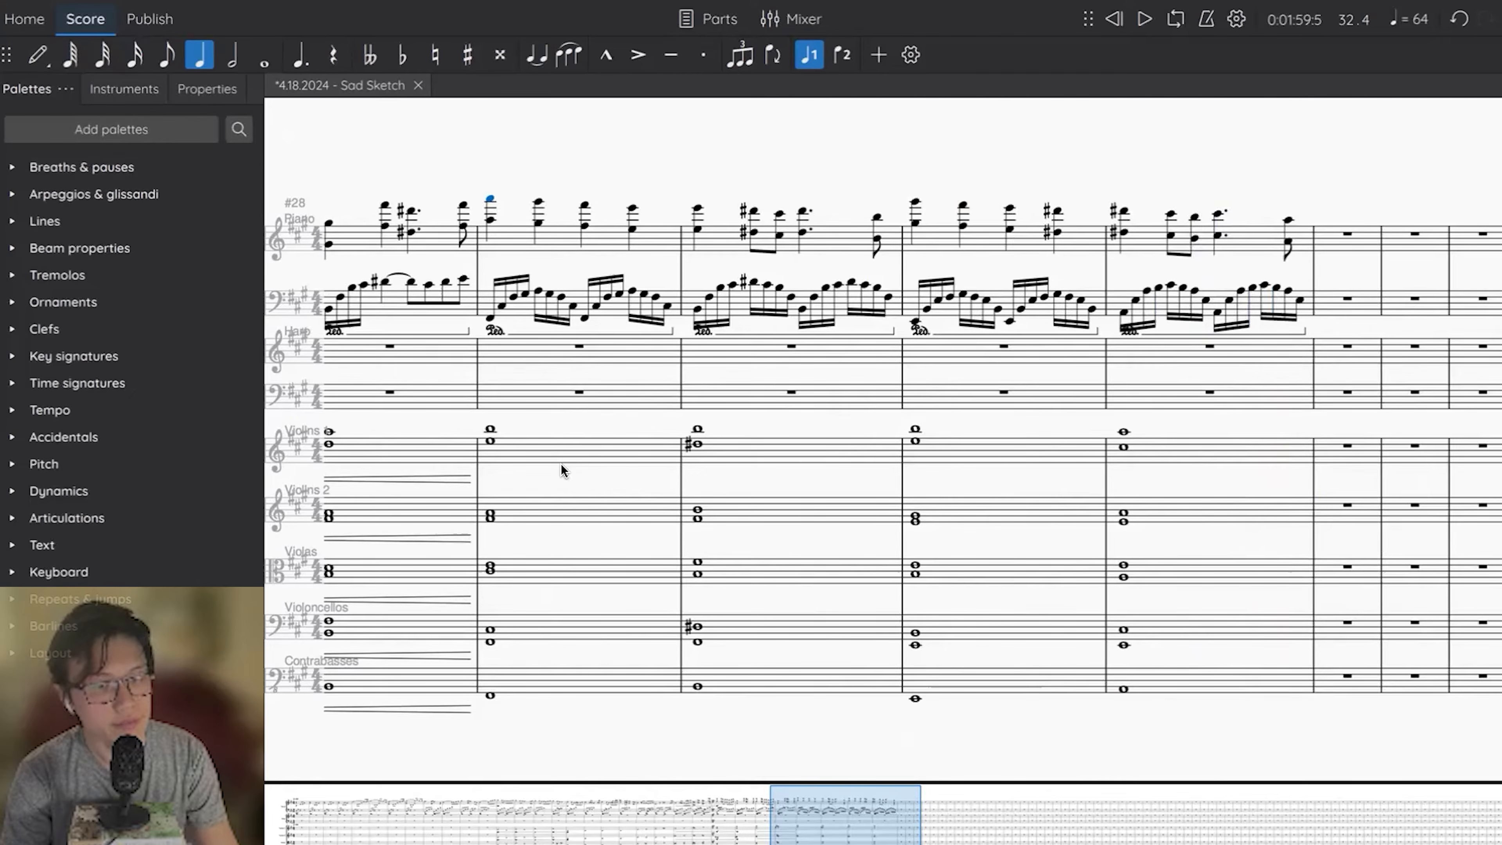
pyautogui.click(490, 427)
pyautogui.press('space')
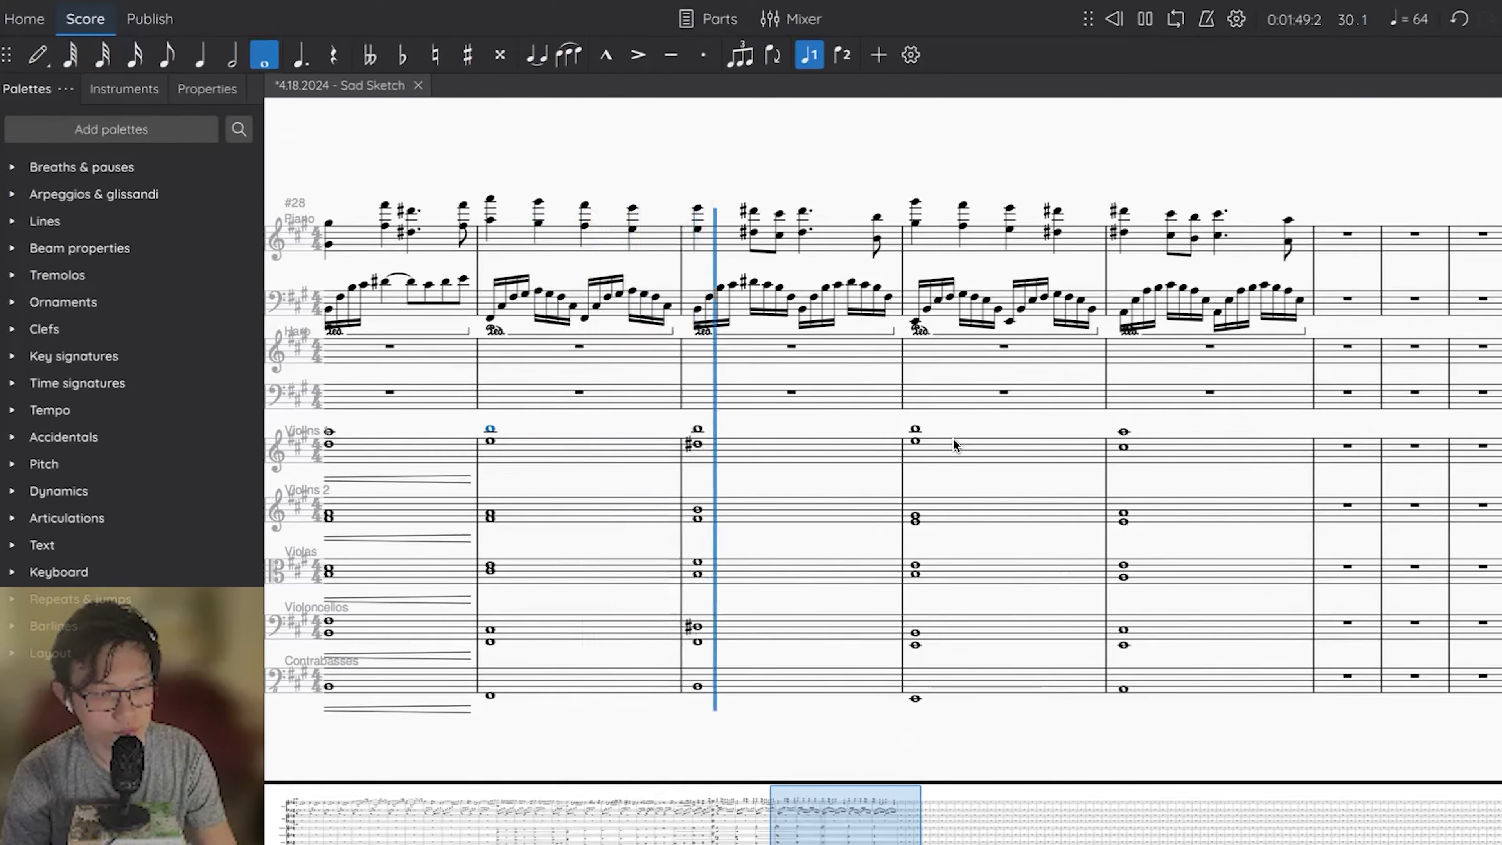
pyautogui.press('space')
# Change the Violins 1 notes in measure 31 to A and D#, and play the passage back.
pyautogui.click(941, 449)
pyautogui.press('Up')
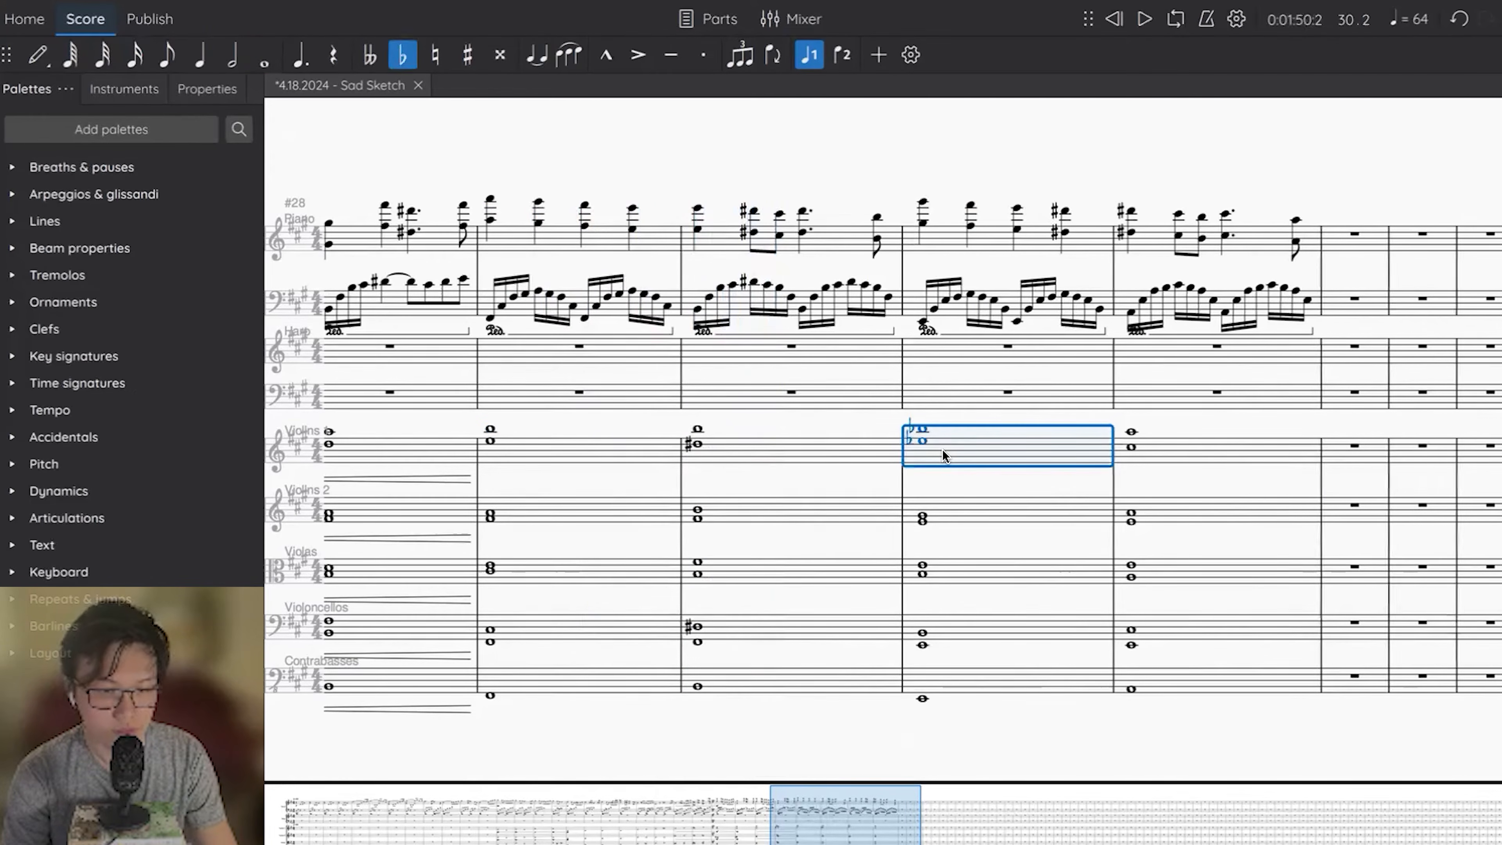
pyautogui.click(928, 432)
pyautogui.press('Down')
pyautogui.press('space')
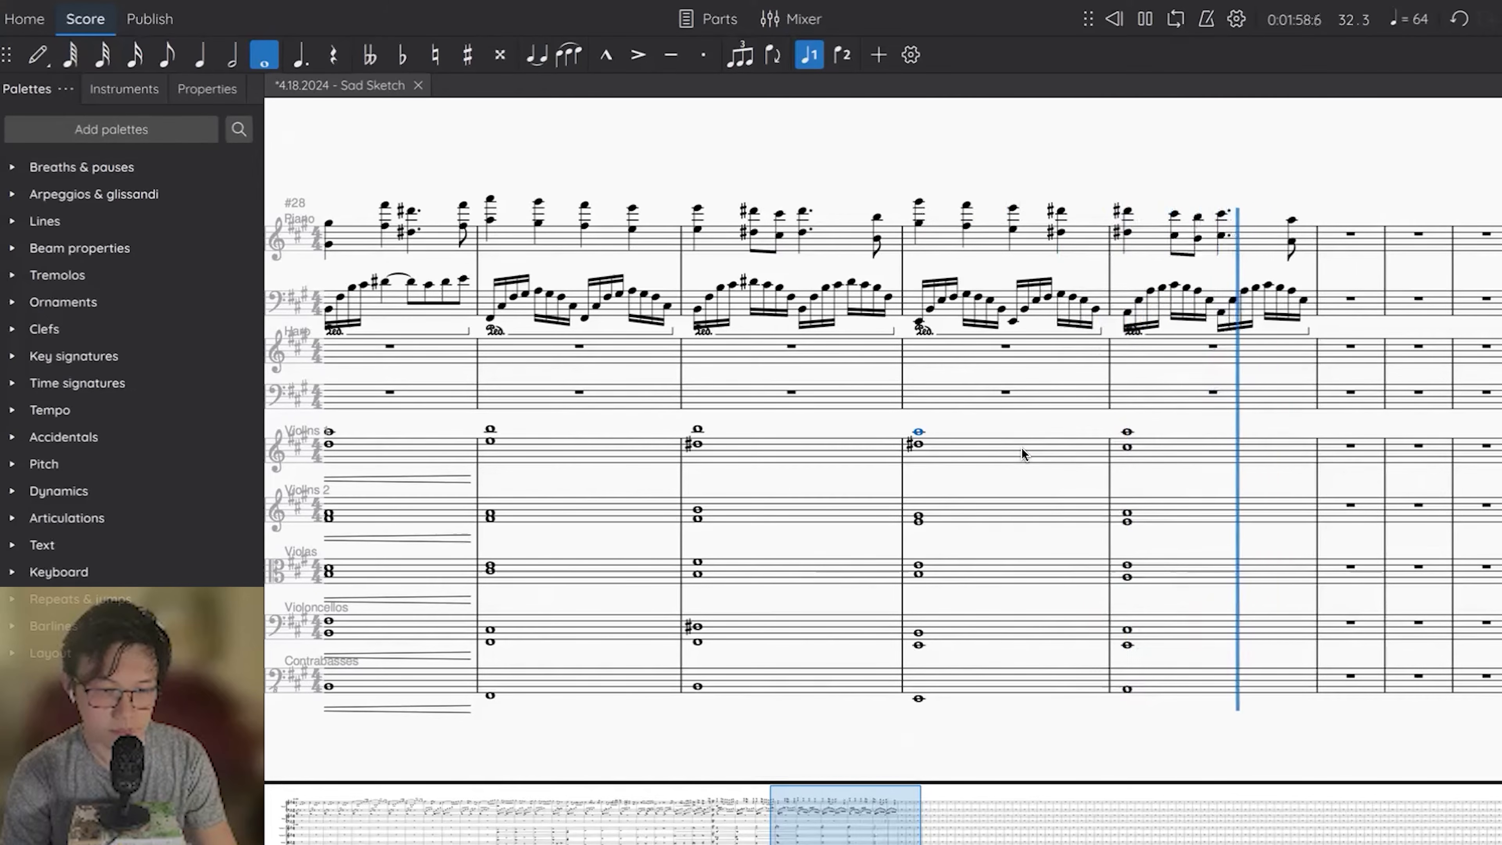
pyautogui.press('space')
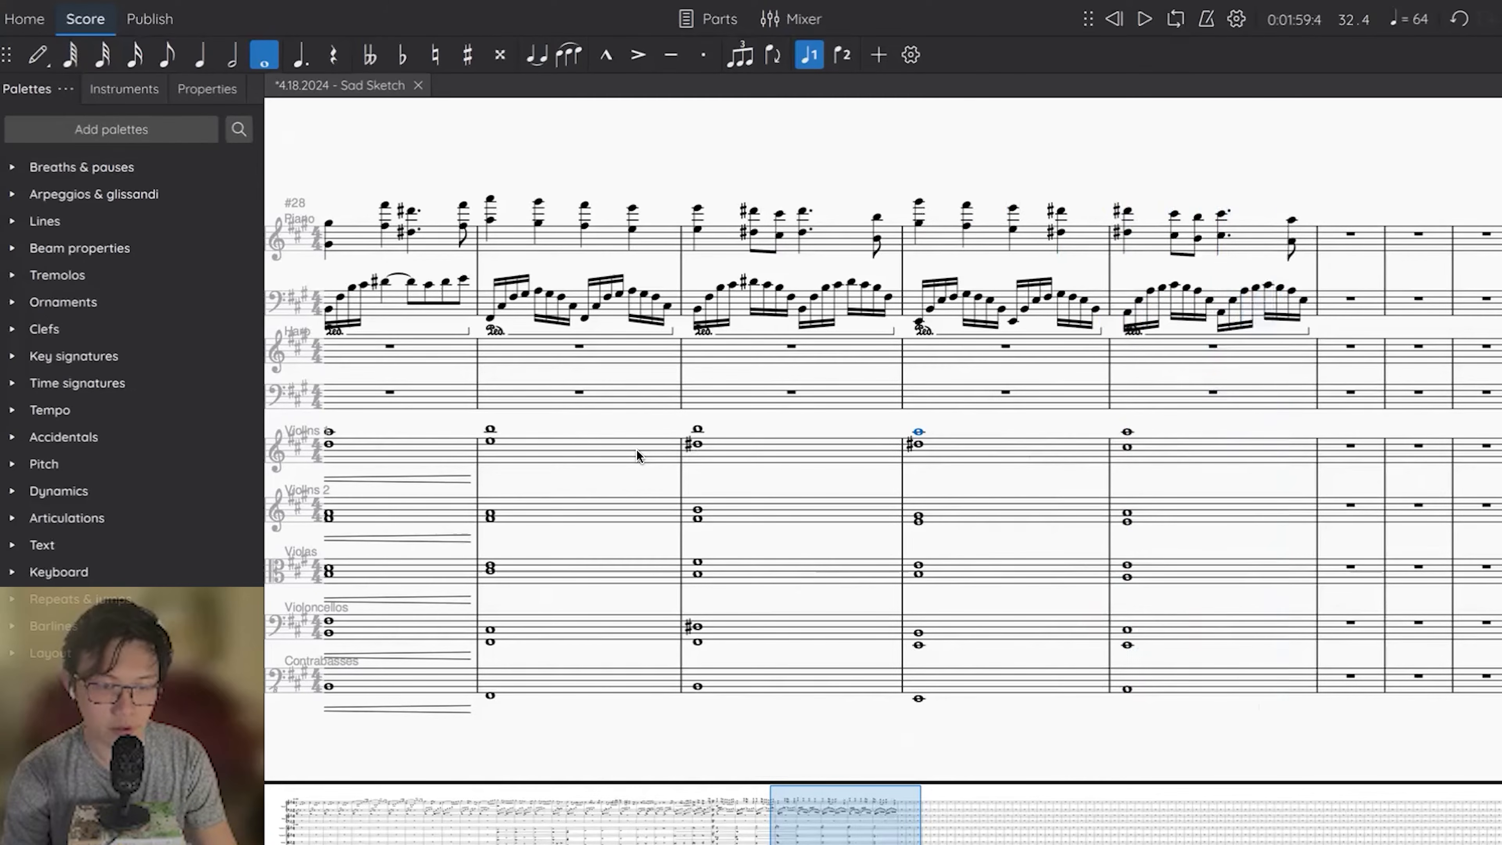
# Lower the top Violins 1 note to A in measure 29 and G# in measure 31, and play back from measure 29.
pyautogui.click(490, 428)
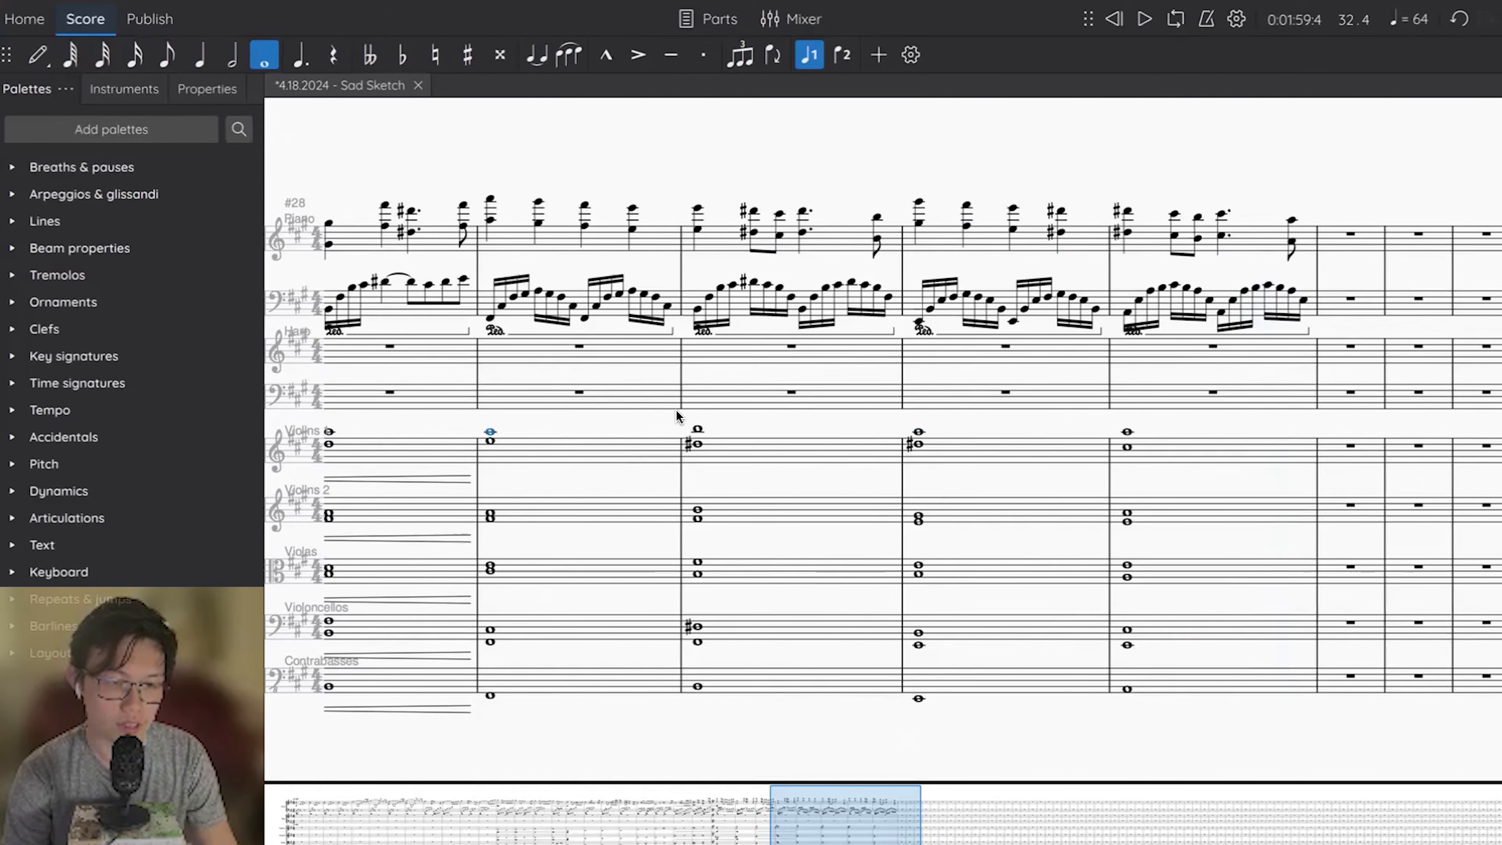
pyautogui.click(917, 433)
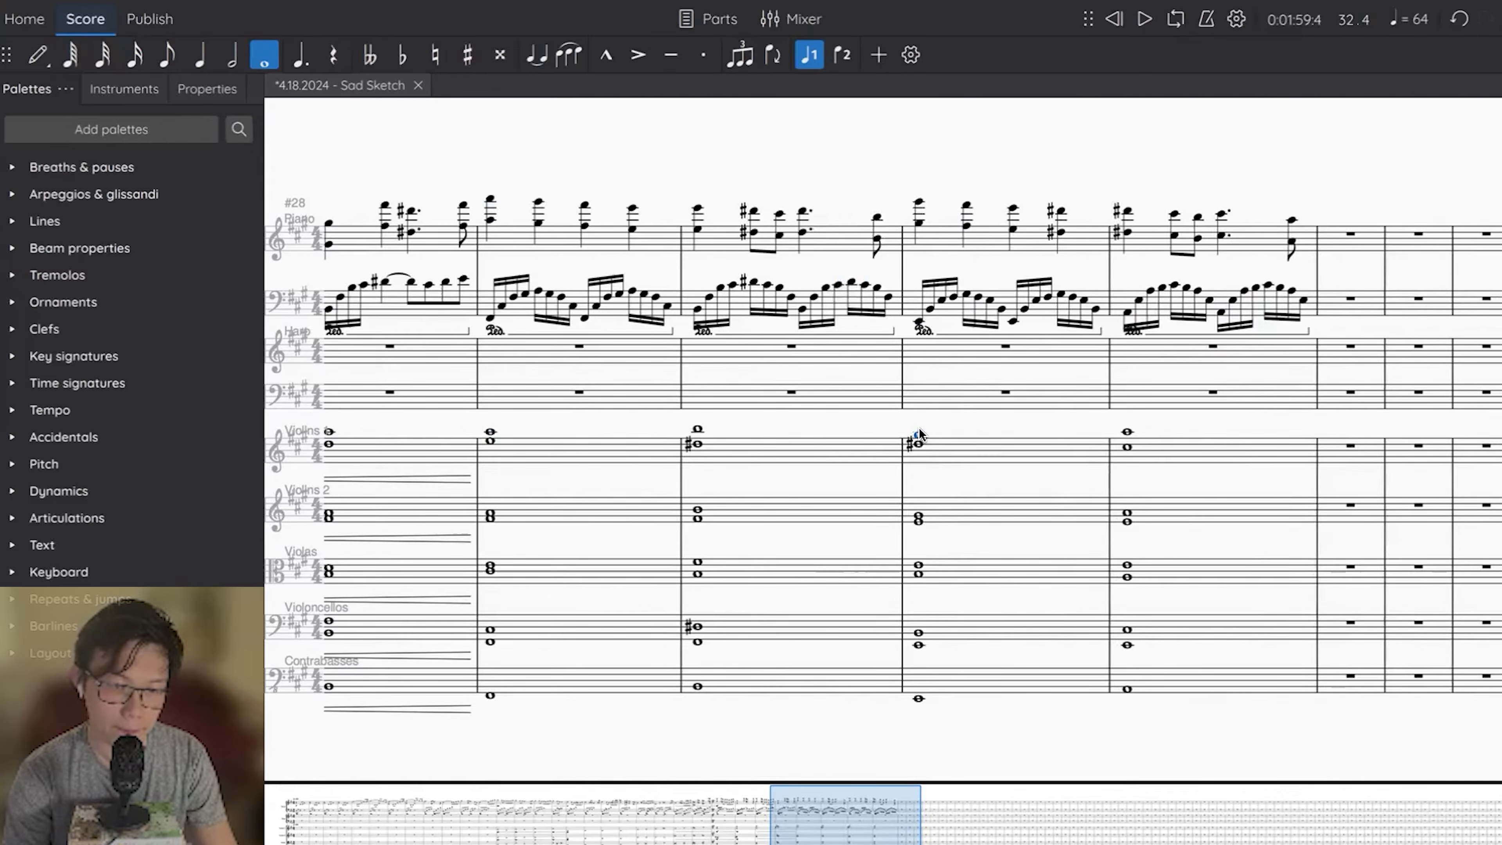
pyautogui.click(490, 434)
pyautogui.press('space')
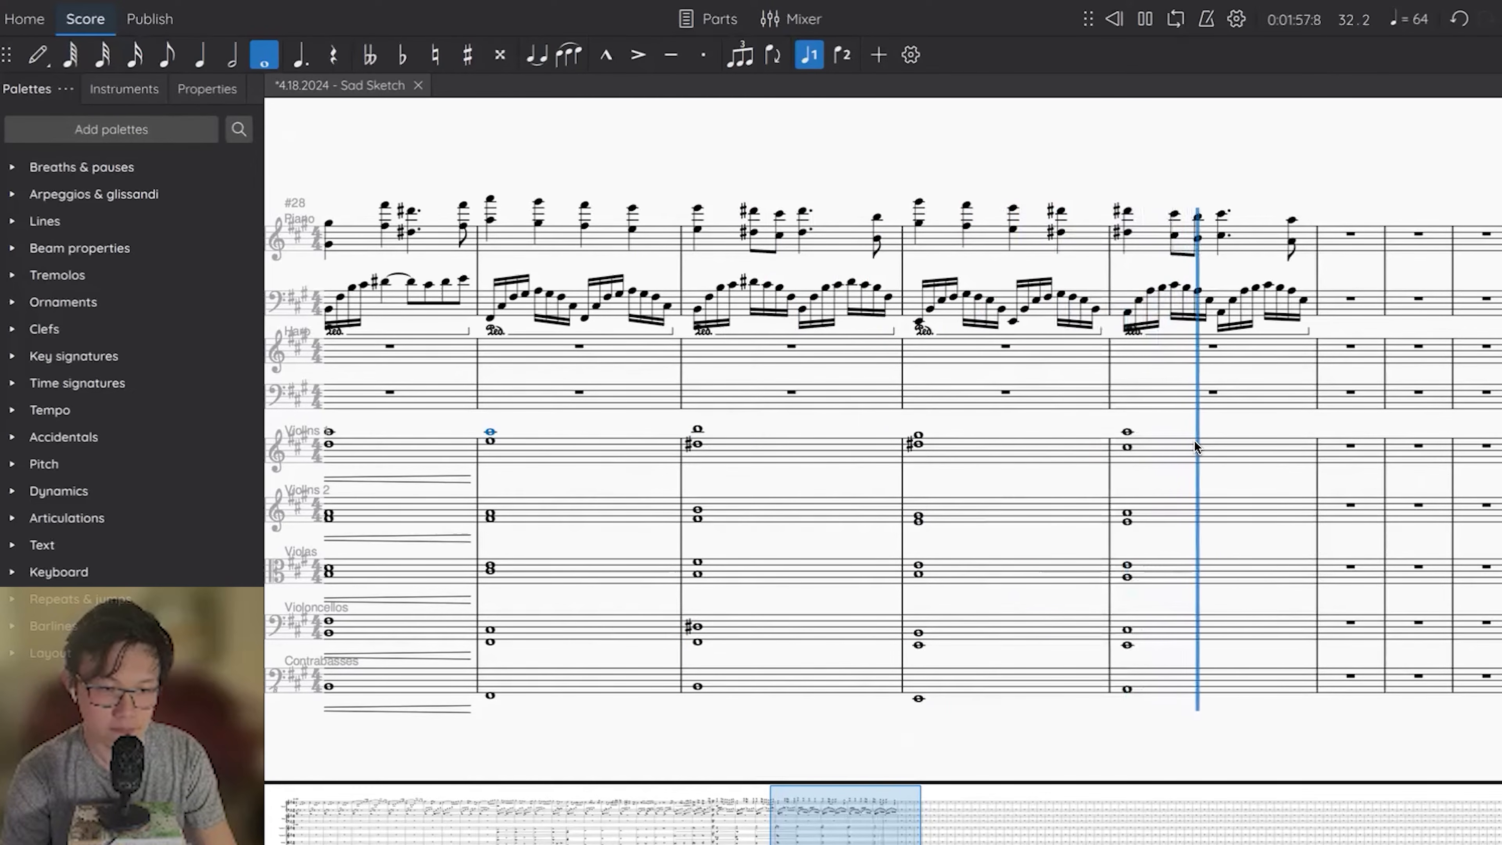
pyautogui.press('space')
# Try raising the top Violins 1 note of measure 29 to B and copying that measure into measure 31.
pyautogui.press('Up')
pyautogui.click(556, 457)
pyautogui.hotkey('ctrl', 'c')
pyautogui.click(1013, 441)
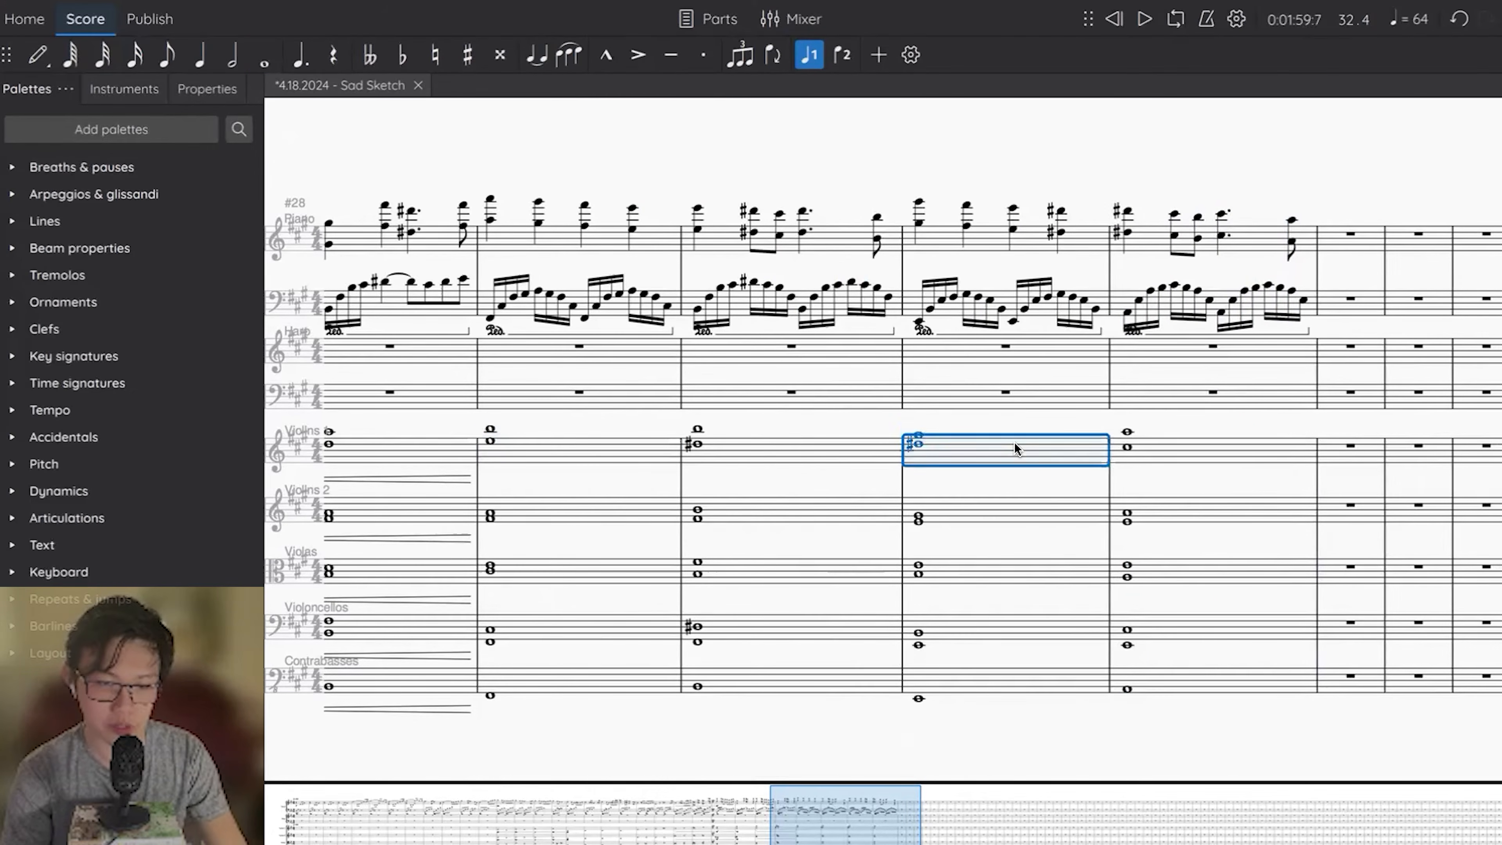
pyautogui.hotkey('ctrl', 'v')
pyautogui.press('Escape')
pyautogui.click(910, 450)
# Undo the Violins 1 paste in measure 31 and the raised top note in measure 29.
pyautogui.click(546, 457)
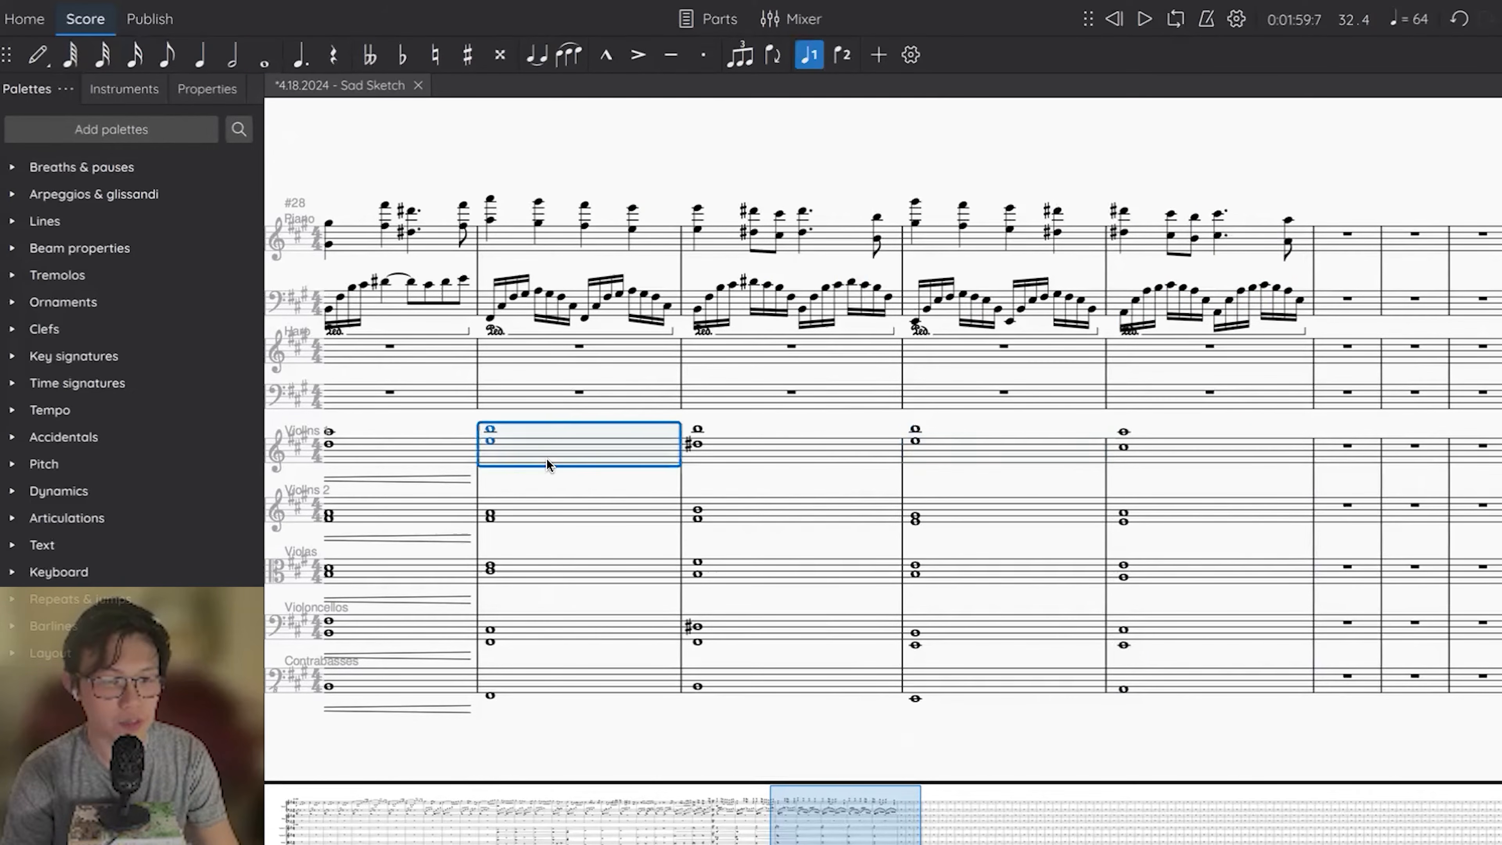
pyautogui.click(966, 449)
pyautogui.keyDown('shift'); pyautogui.click(1155, 445); pyautogui.keyUp('shift')
pyautogui.click(615, 461)
pyautogui.keyDown('shift'); pyautogui.click(782, 456); pyautogui.keyUp('shift')
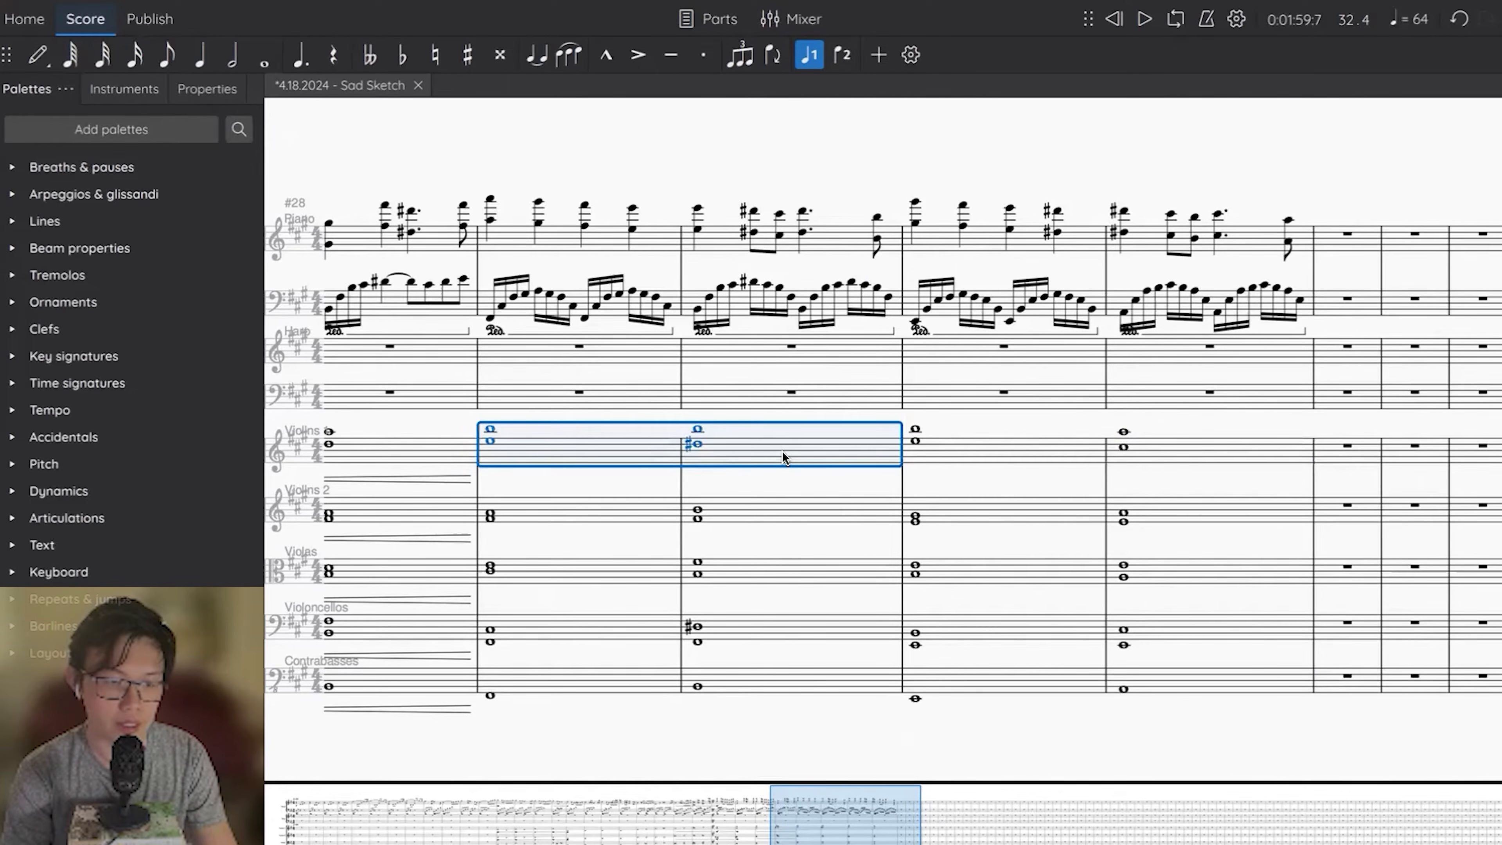
pyautogui.click(953, 427)
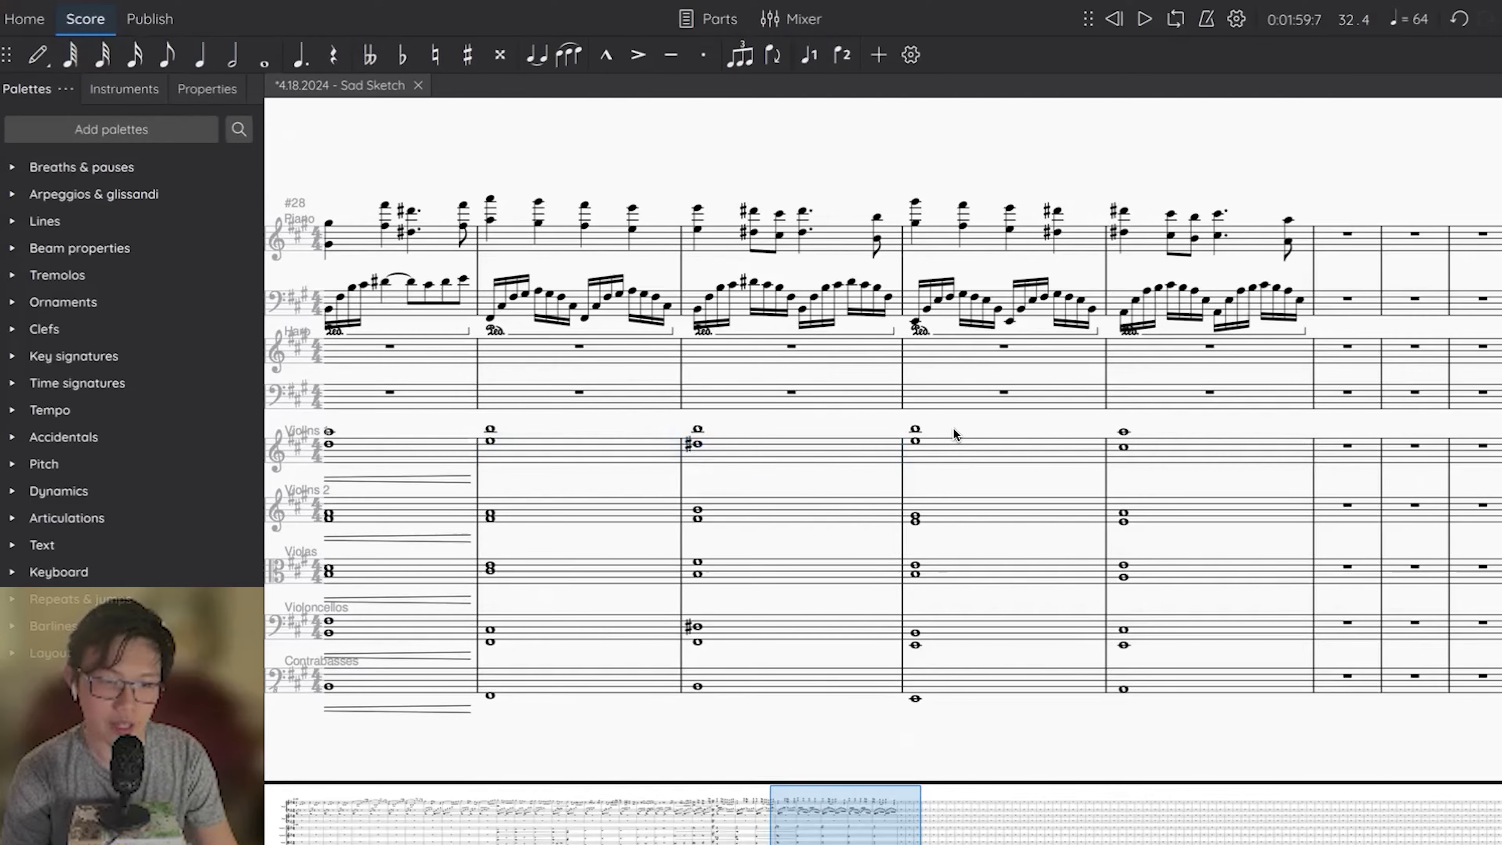
pyautogui.hotkey('ctrl', 'z')
pyautogui.hotkey('ctrl', 'z')
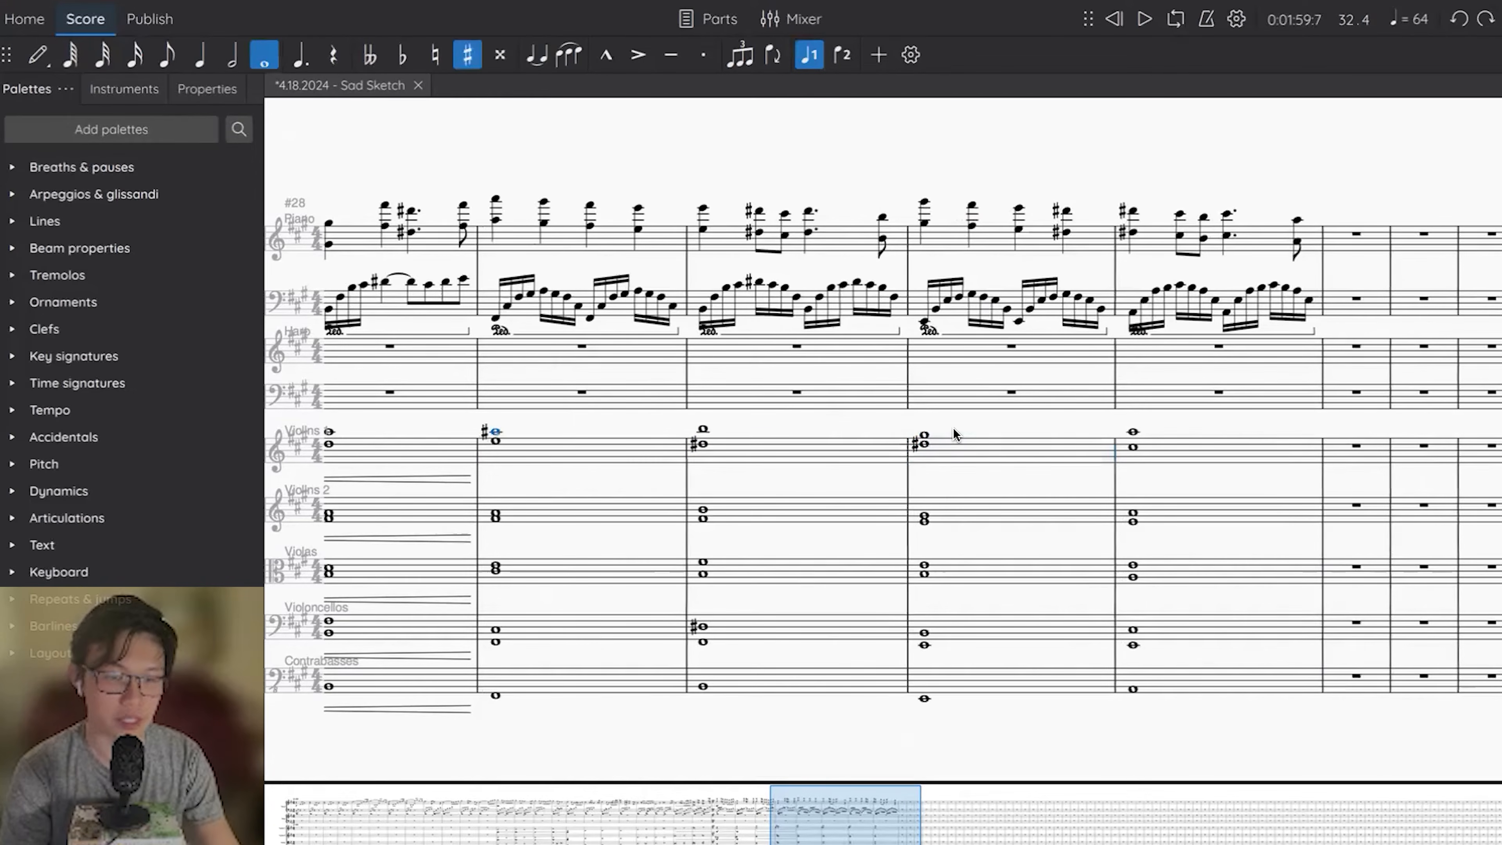
pyautogui.hotkey('ctrl', 'z')
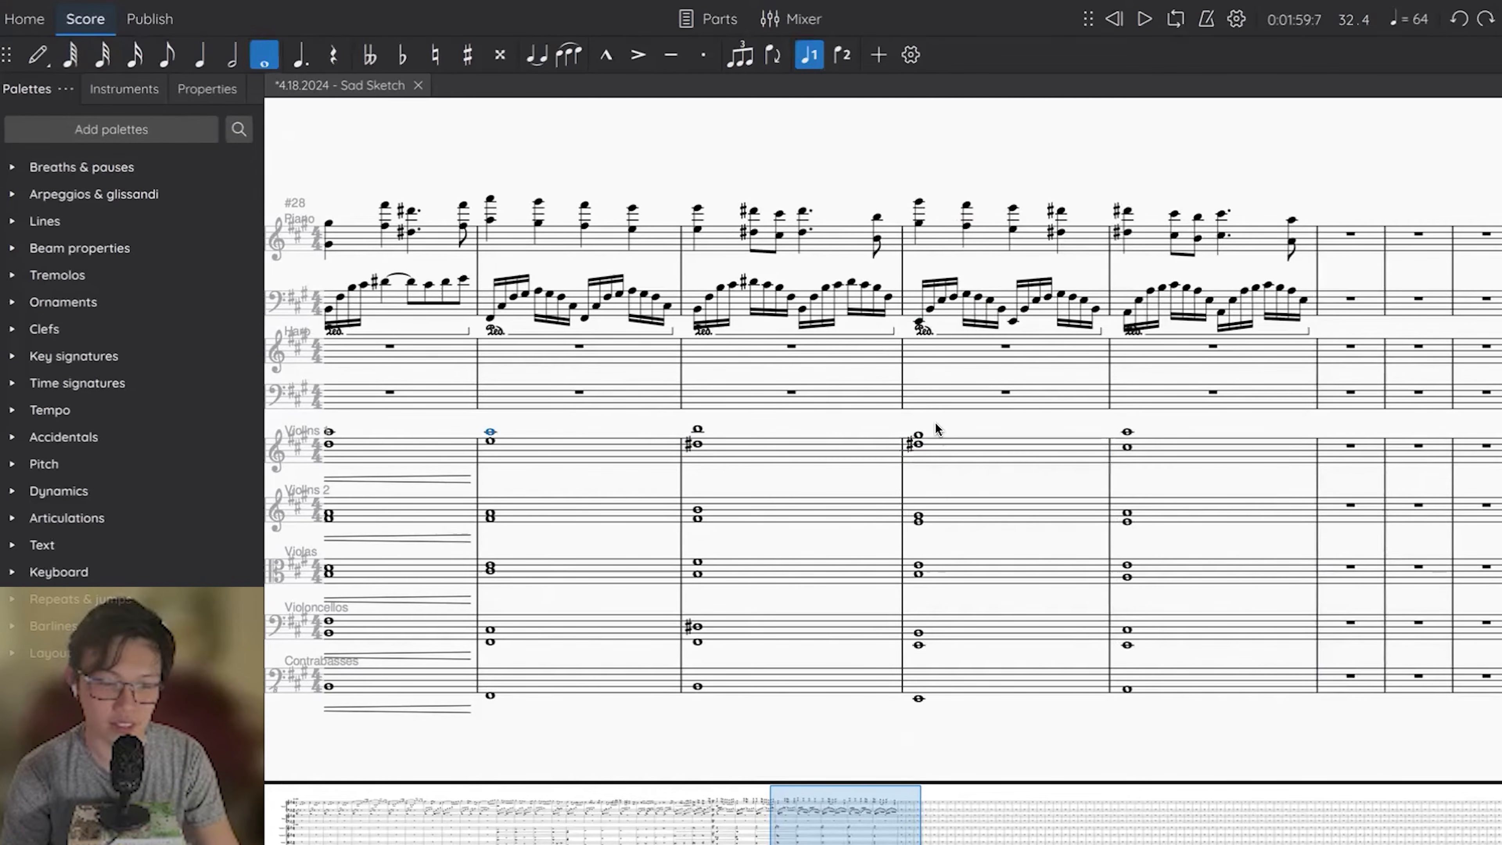
# Repeat Violins 1 measures 29–30 in measures 31–32 and lower the copy by one semitone.
pyautogui.press('Escape')
pyautogui.moveTo(604, 444); pyautogui.dragTo(767, 444)
pyautogui.press('r')
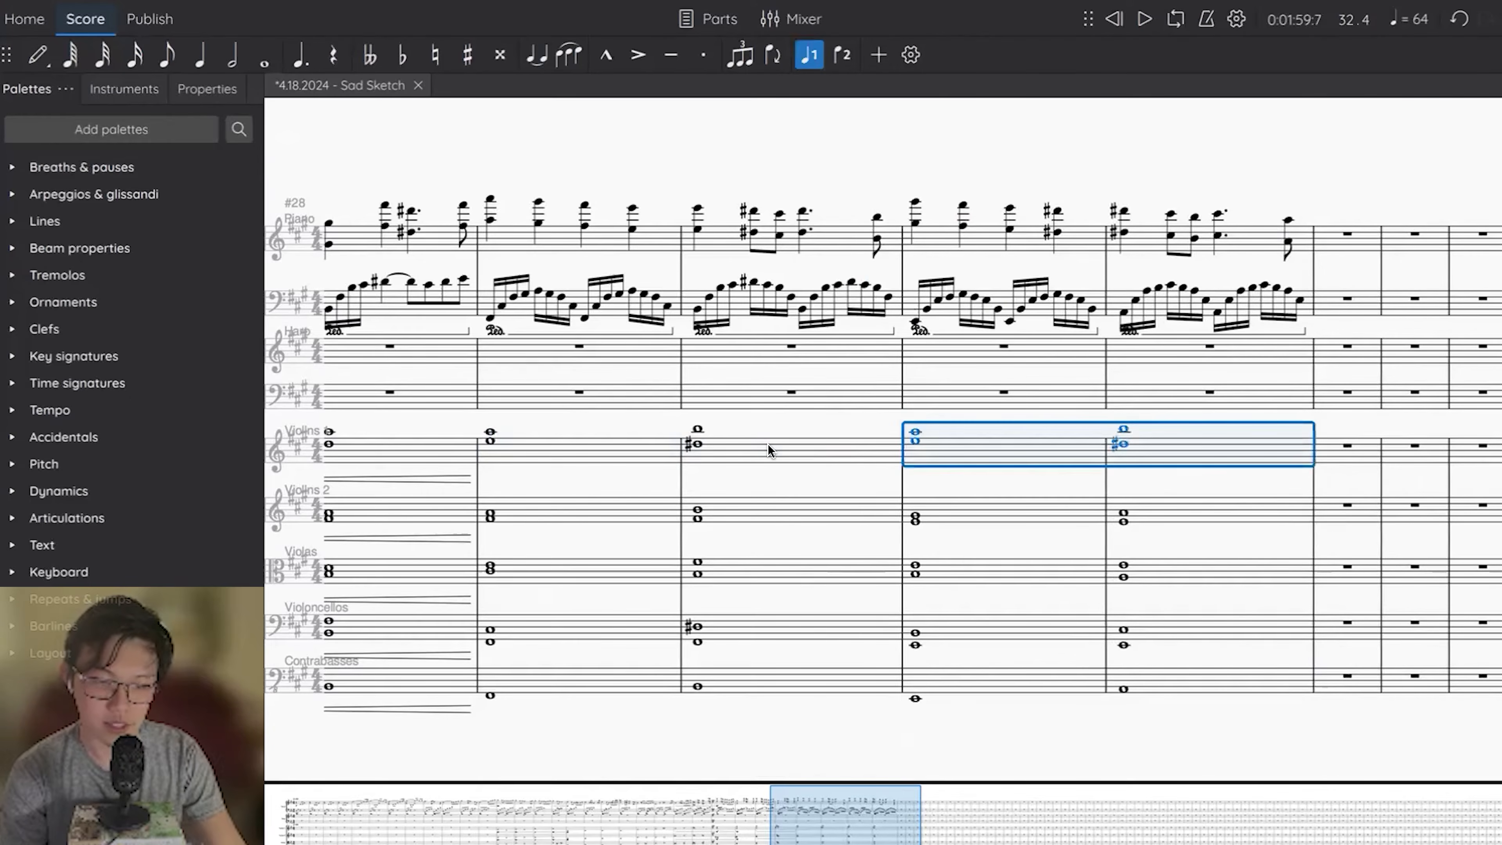
pyautogui.press('Escape')
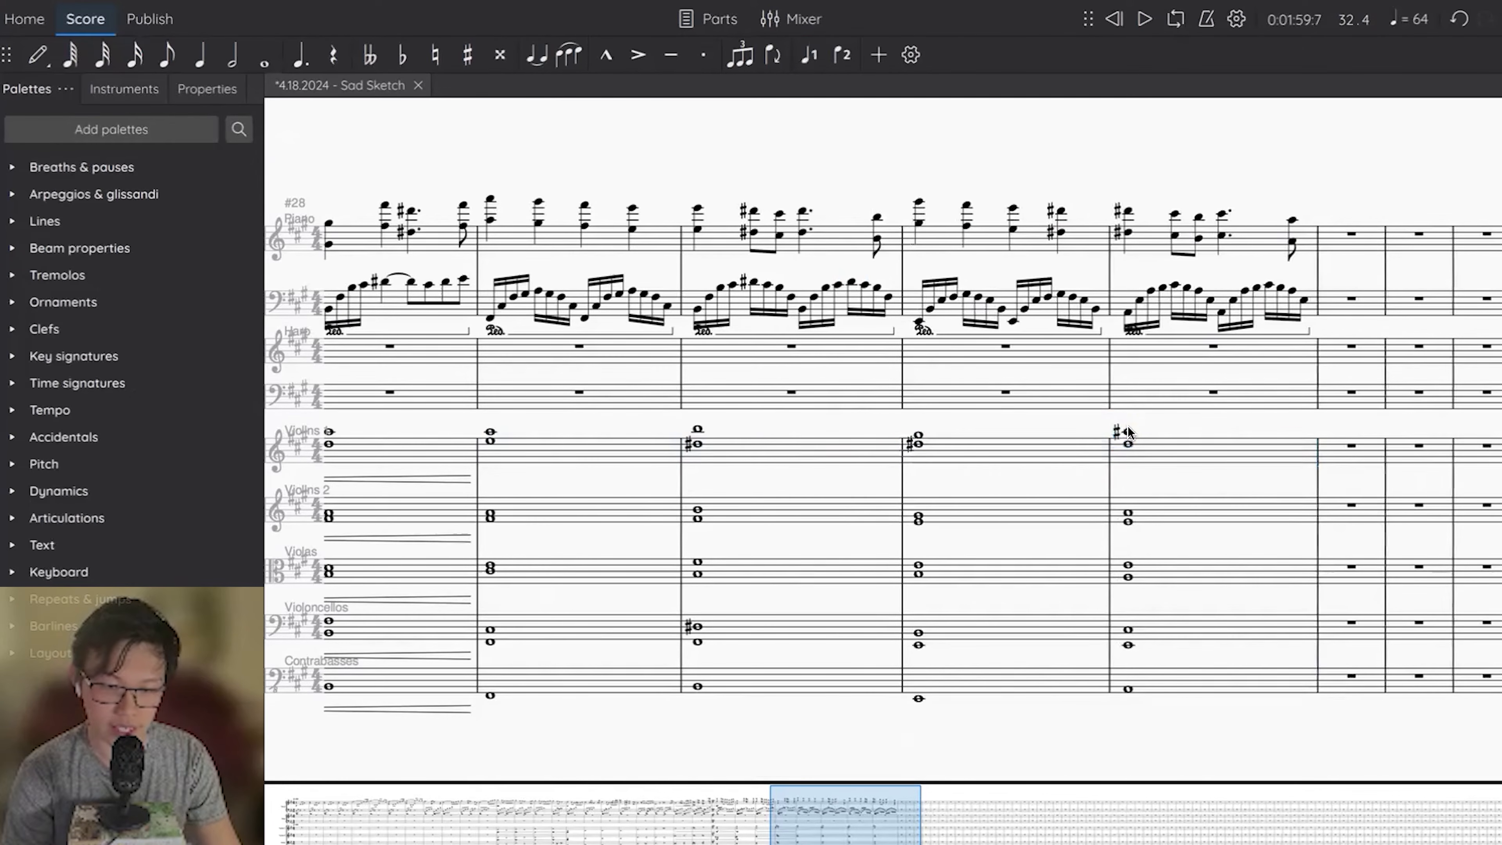
# Adjust the two Violins 1 notes in measure 32 to A and C#.
pyautogui.click(1127, 433)
pyautogui.press('Up')
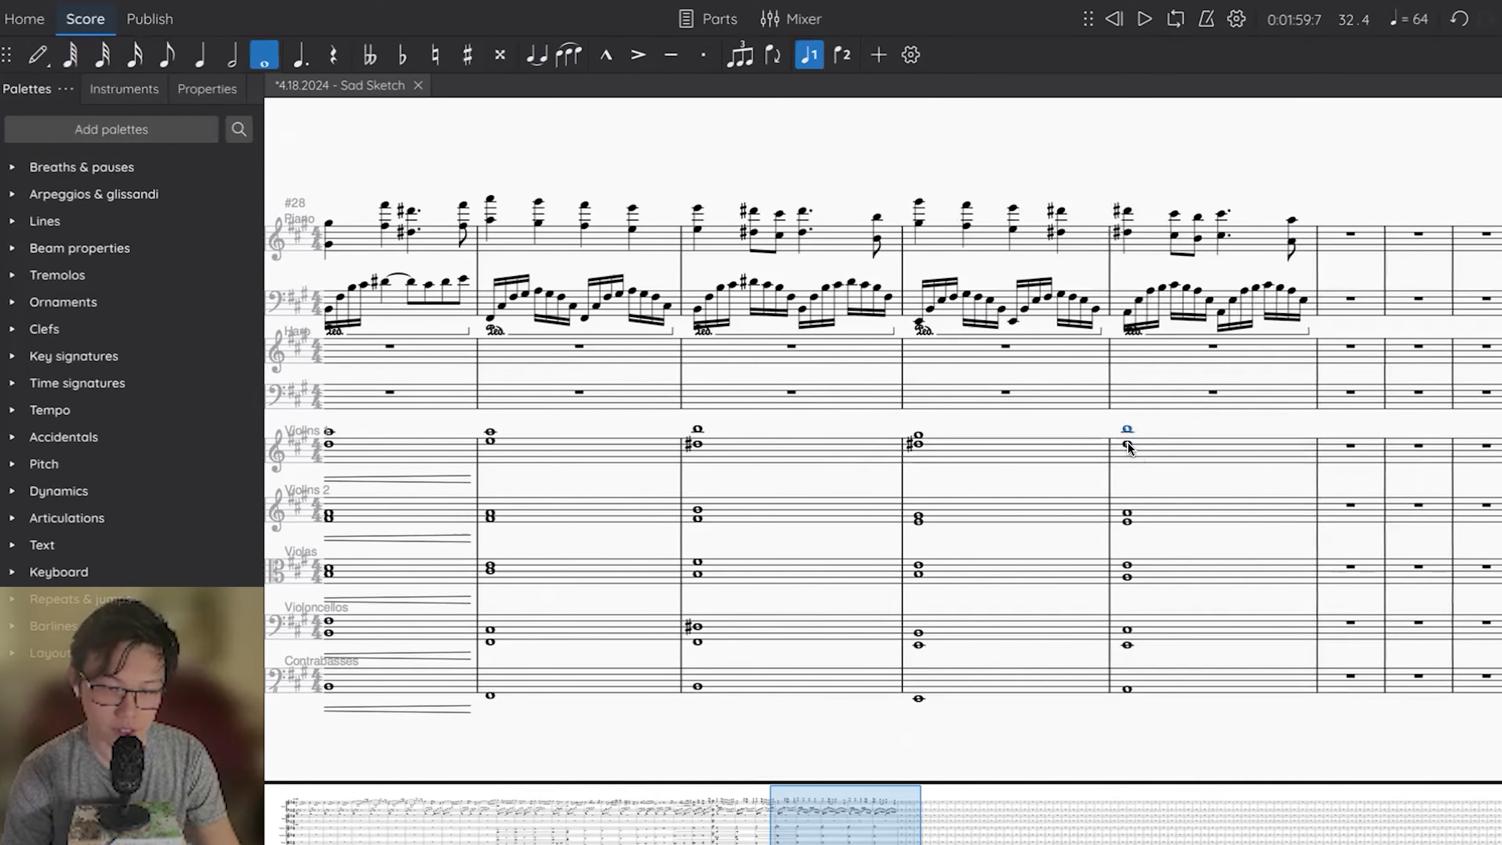
pyautogui.hotkey('alt', 'Down')
pyautogui.press('Down')
pyautogui.press('Down')
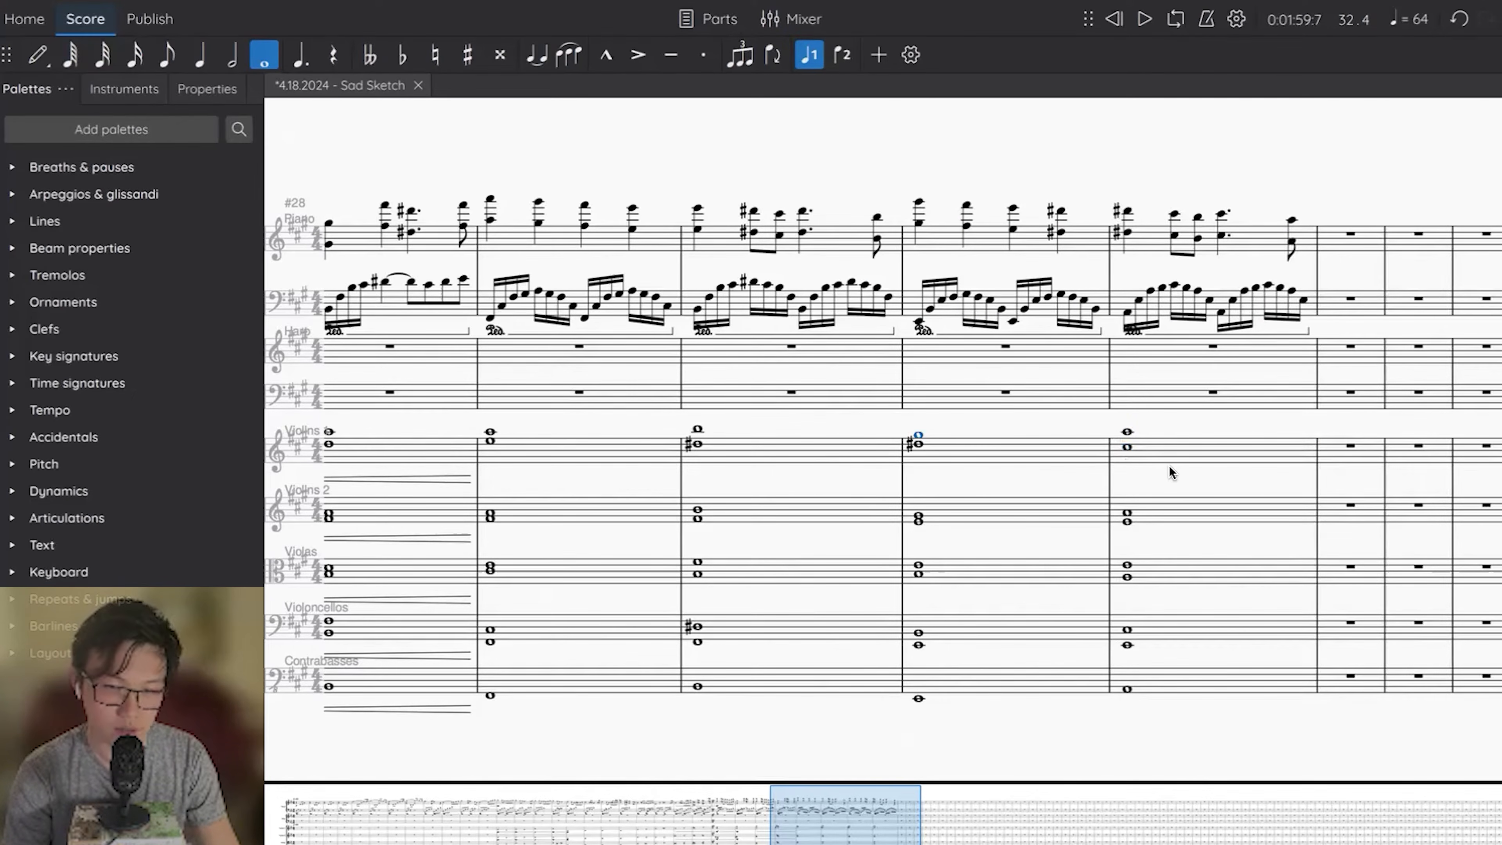
# Repeat measures 31–32 of all staves in measures 33–34 and transpose the copy down one semitone, spelled with sharps.
pyautogui.hscroll(3, 1168, 467)
pyautogui.click(945, 676)
pyautogui.keyDown('shift'); pyautogui.click(1155, 236); pyautogui.keyUp('shift')
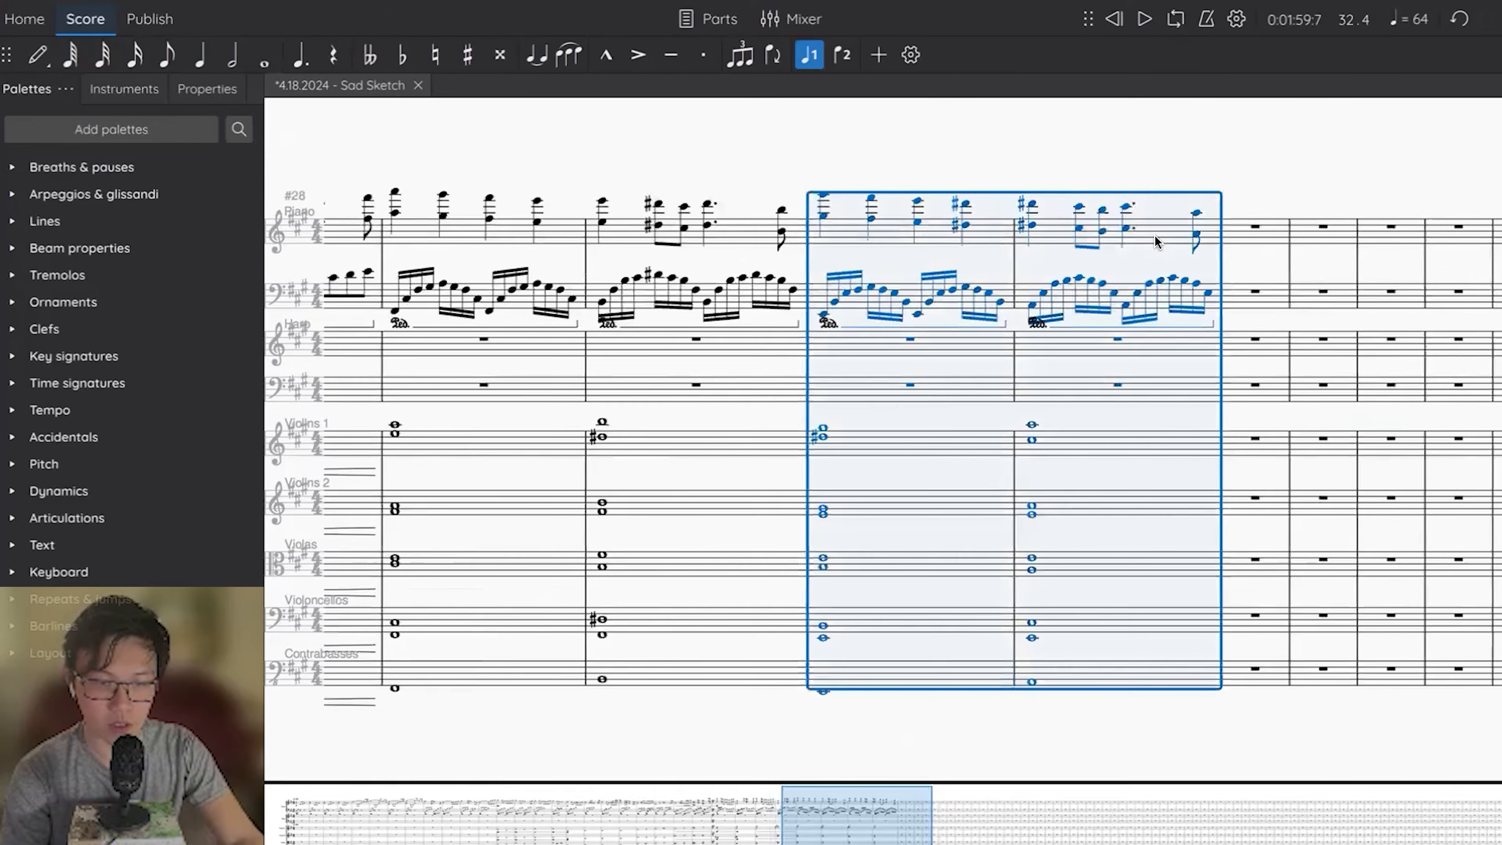
pyautogui.press('r')
pyautogui.hscroll(5, 1155, 237)
pyautogui.press('Down')
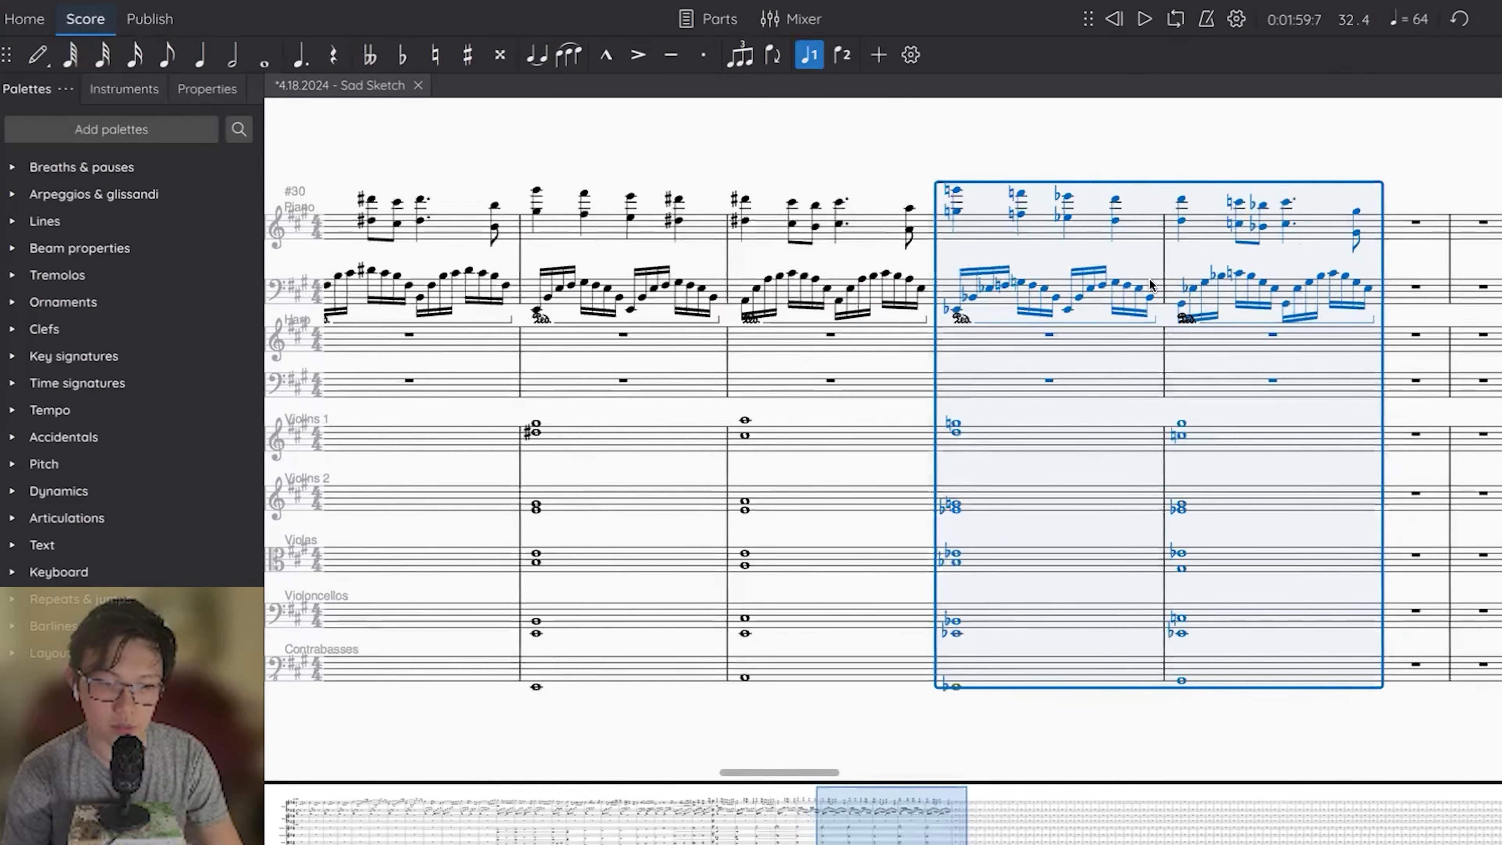
pyautogui.press('Up')
pyautogui.press('Up')
pyautogui.press('Escape')
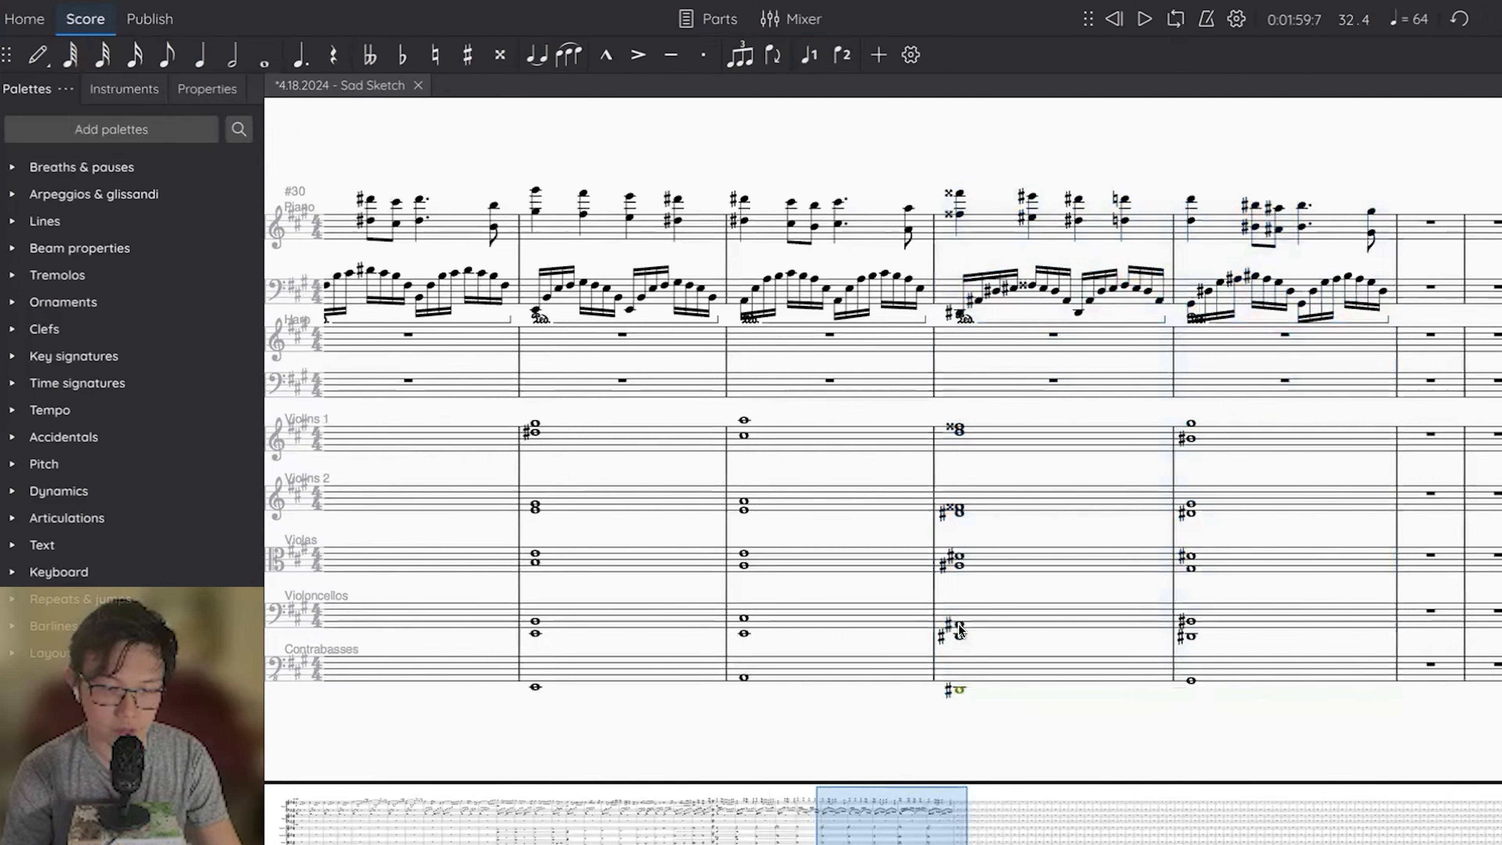
# Lower the A# in the Violoncellos and Violas of measure 33 to A.
pyautogui.click(959, 626)
pyautogui.press('Left')
pyautogui.click(959, 626)
pyautogui.press('Down')
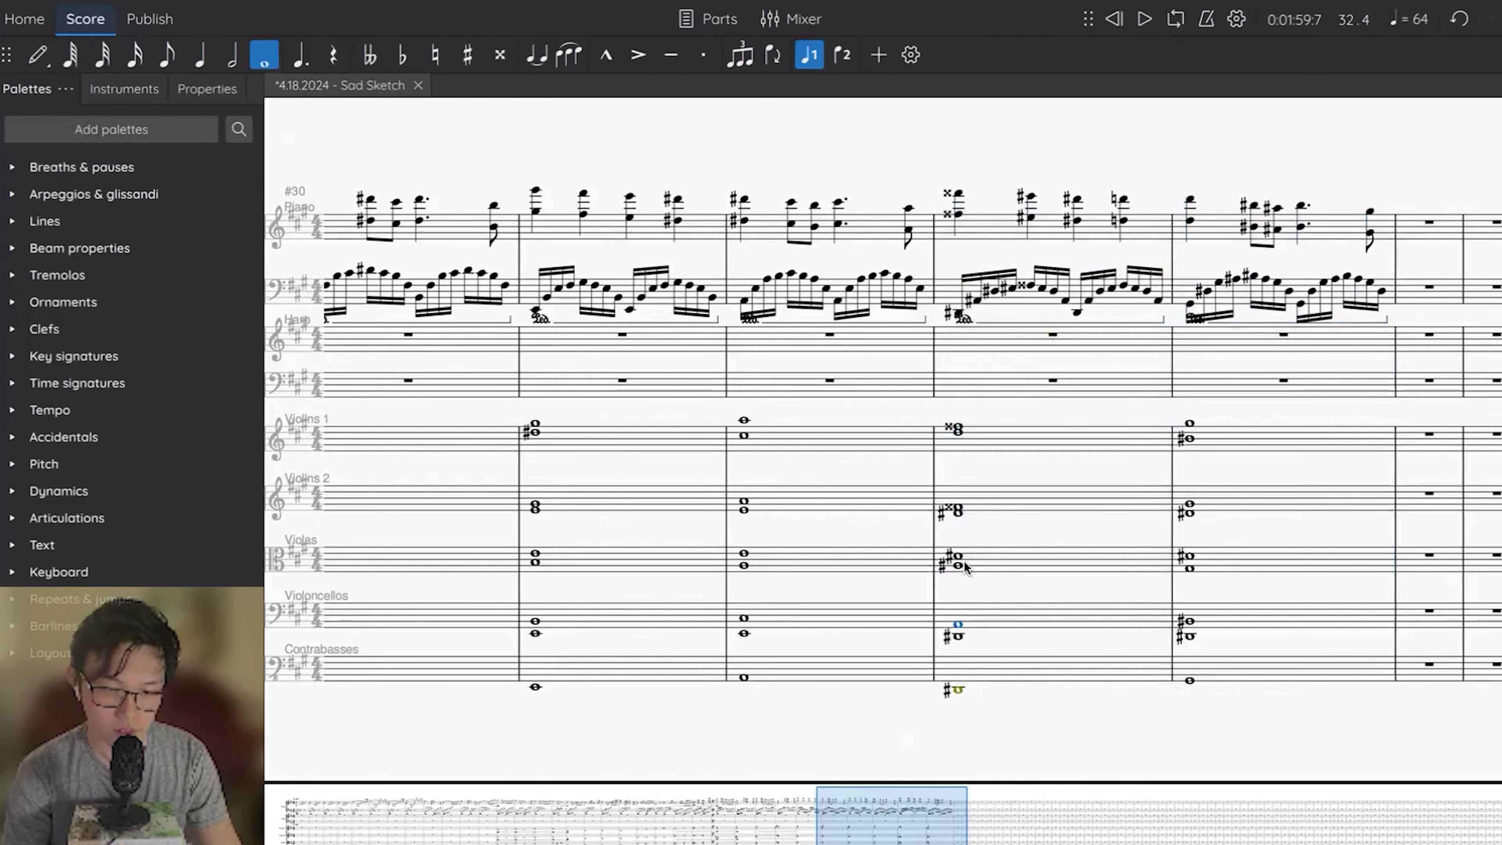
pyautogui.click(959, 565)
pyautogui.press('Down')
pyautogui.click(956, 554)
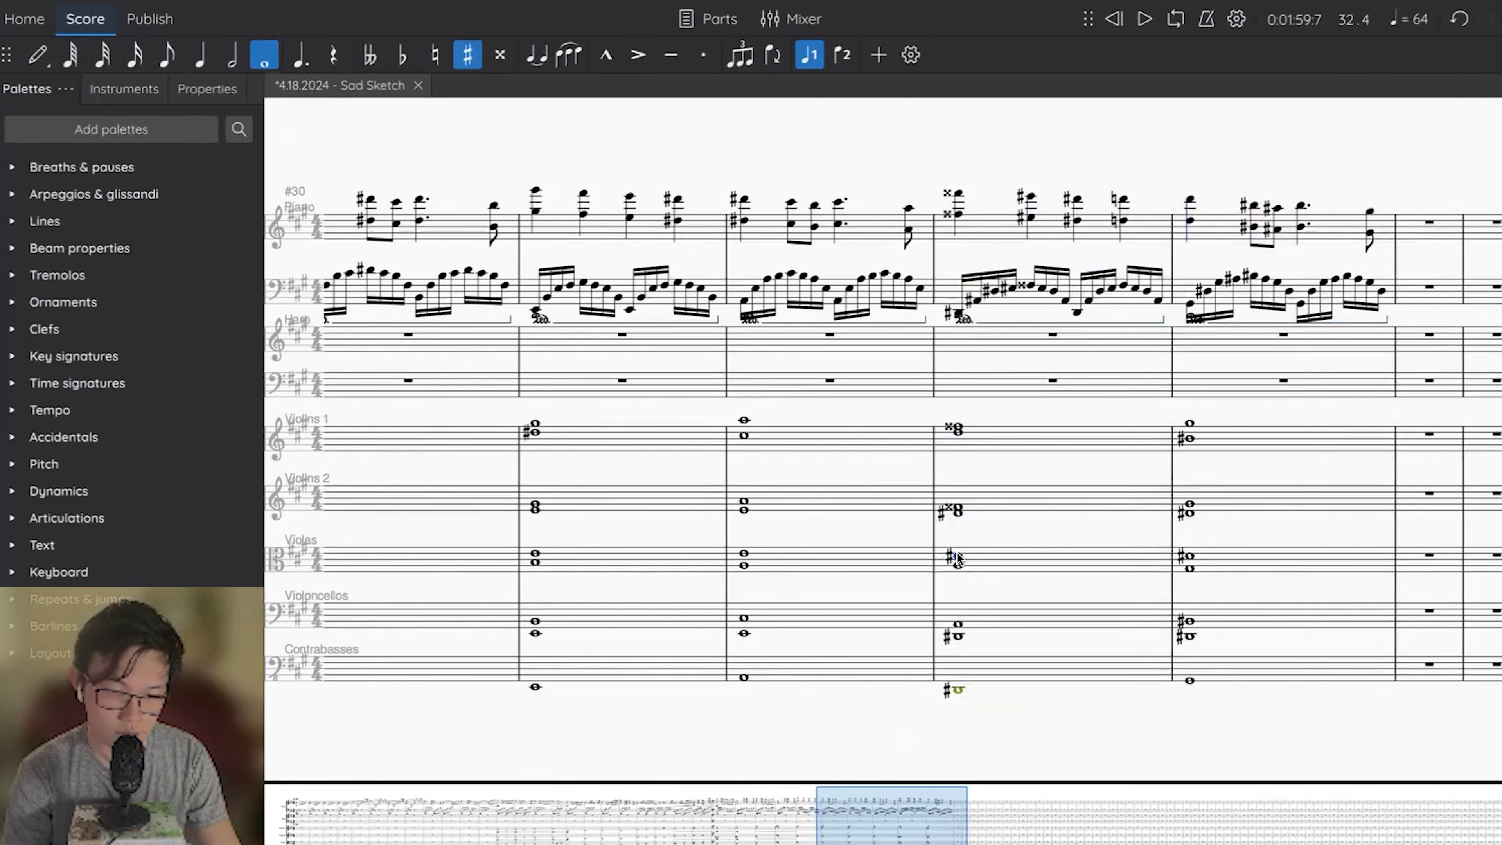
# In measure 33, lower the Violins 2 F double-sharp to F# and set the Violins 1 notes to F# and C#.
pyautogui.click(956, 507)
pyautogui.press('Down')
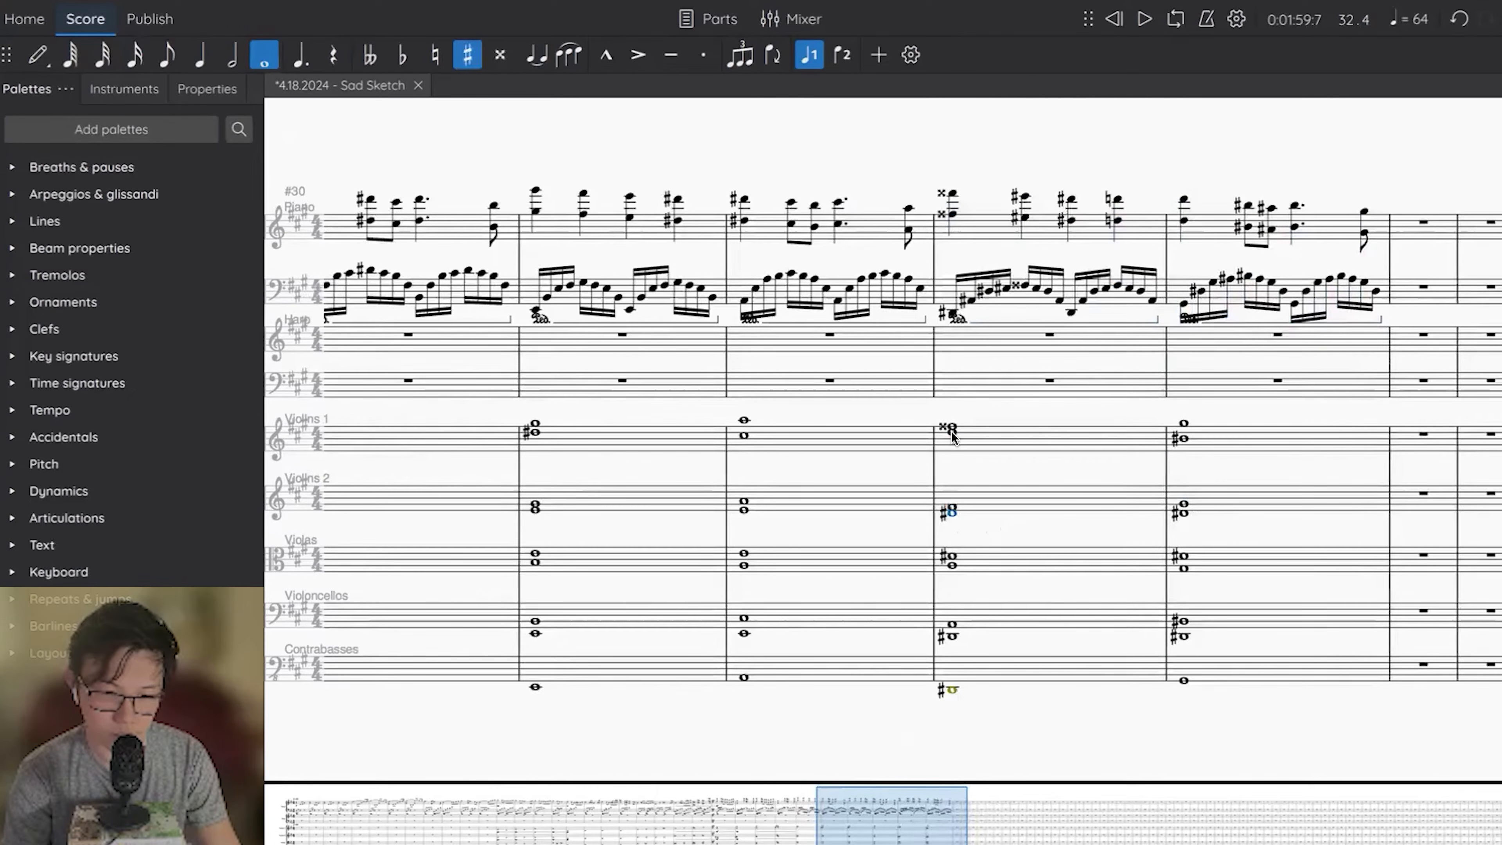
pyautogui.click(952, 421)
pyautogui.press('Down')
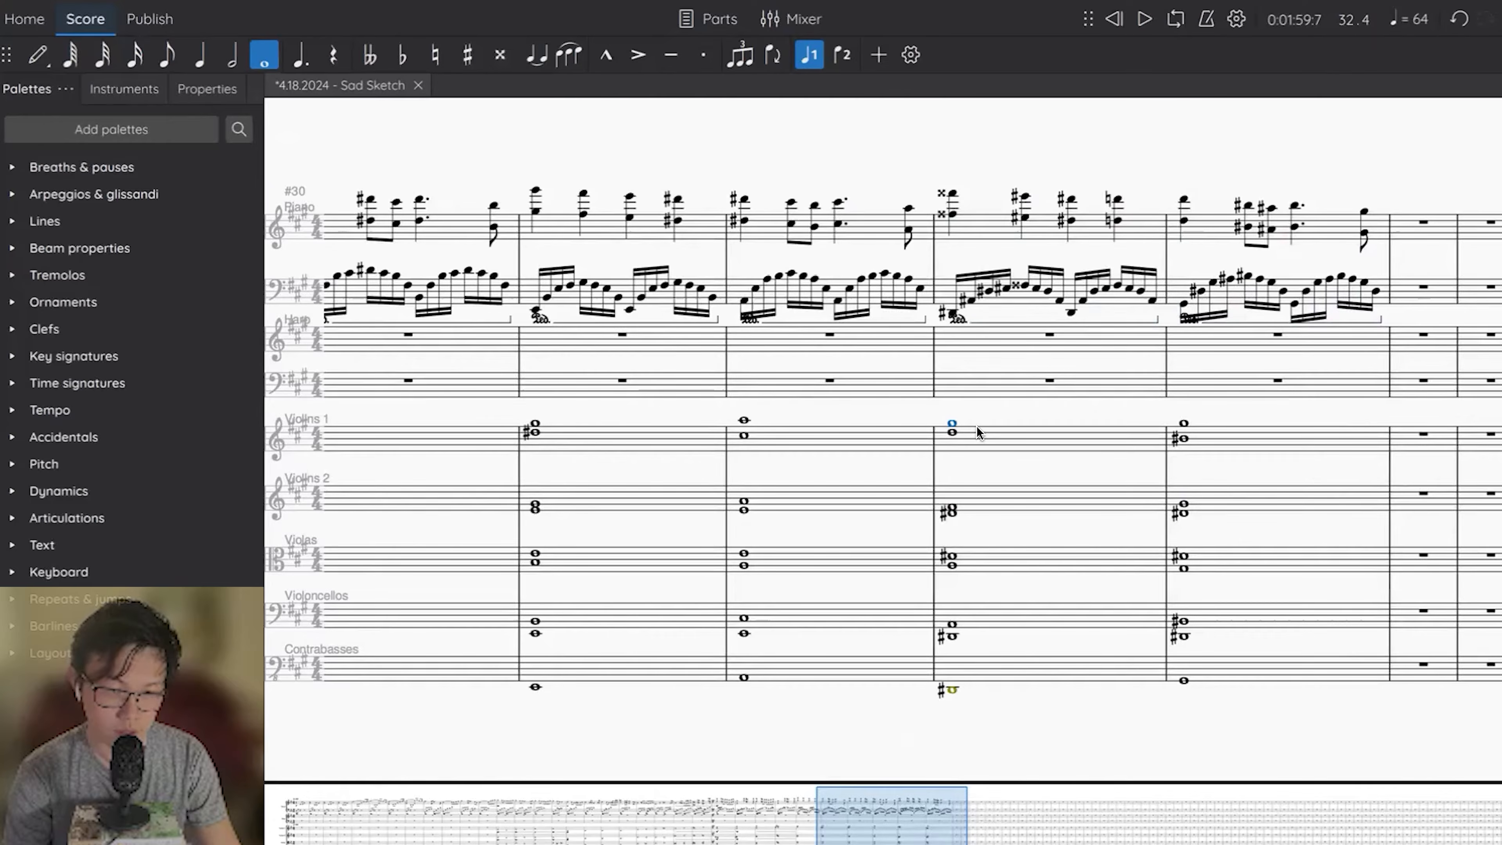
pyautogui.press('Down')
pyautogui.press('Down')
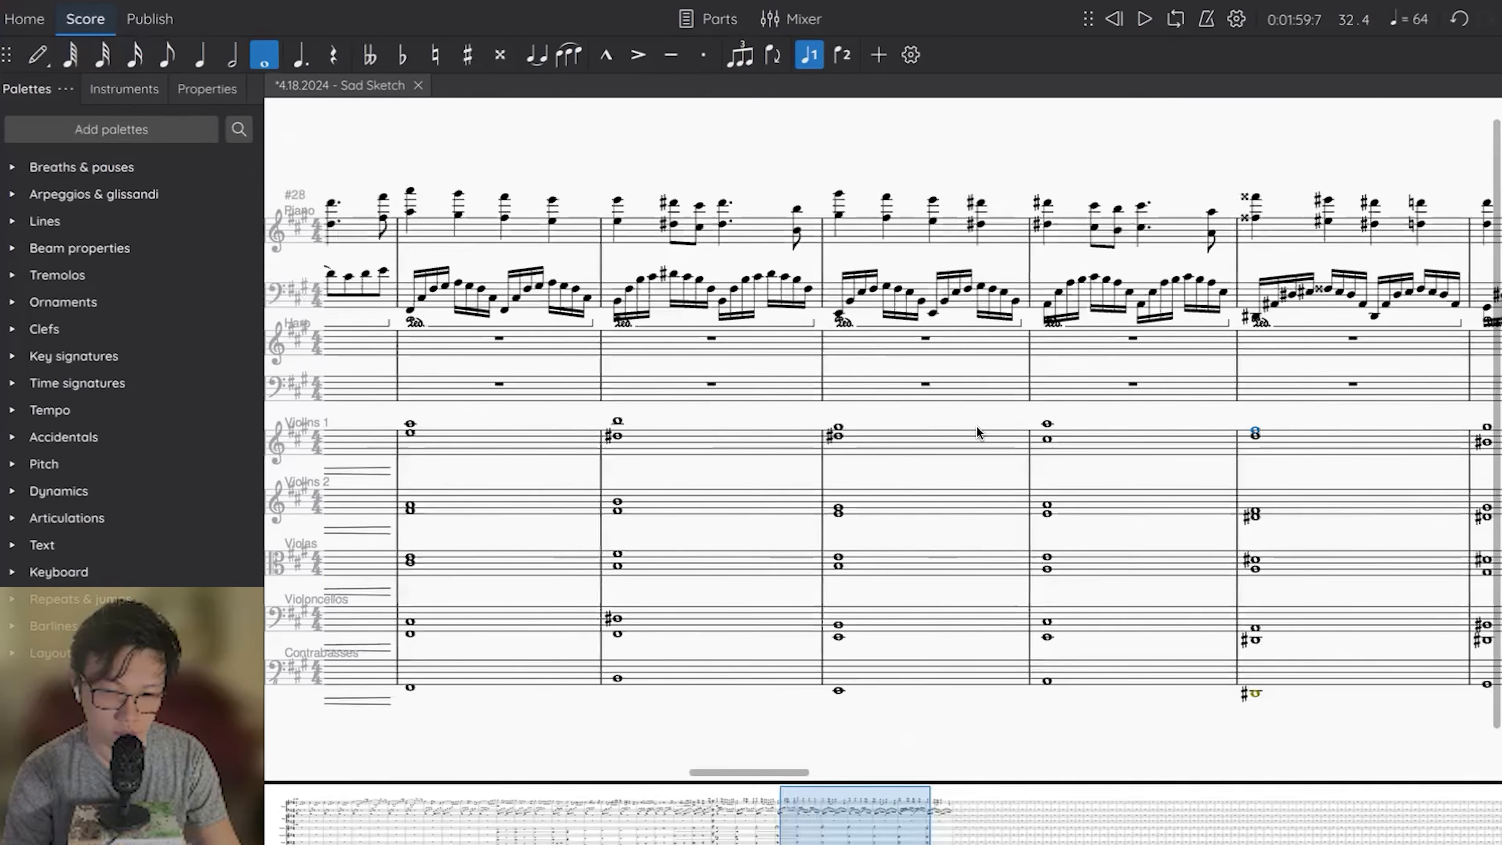
pyautogui.hscroll(2, 976, 425)
pyautogui.click(1138, 405)
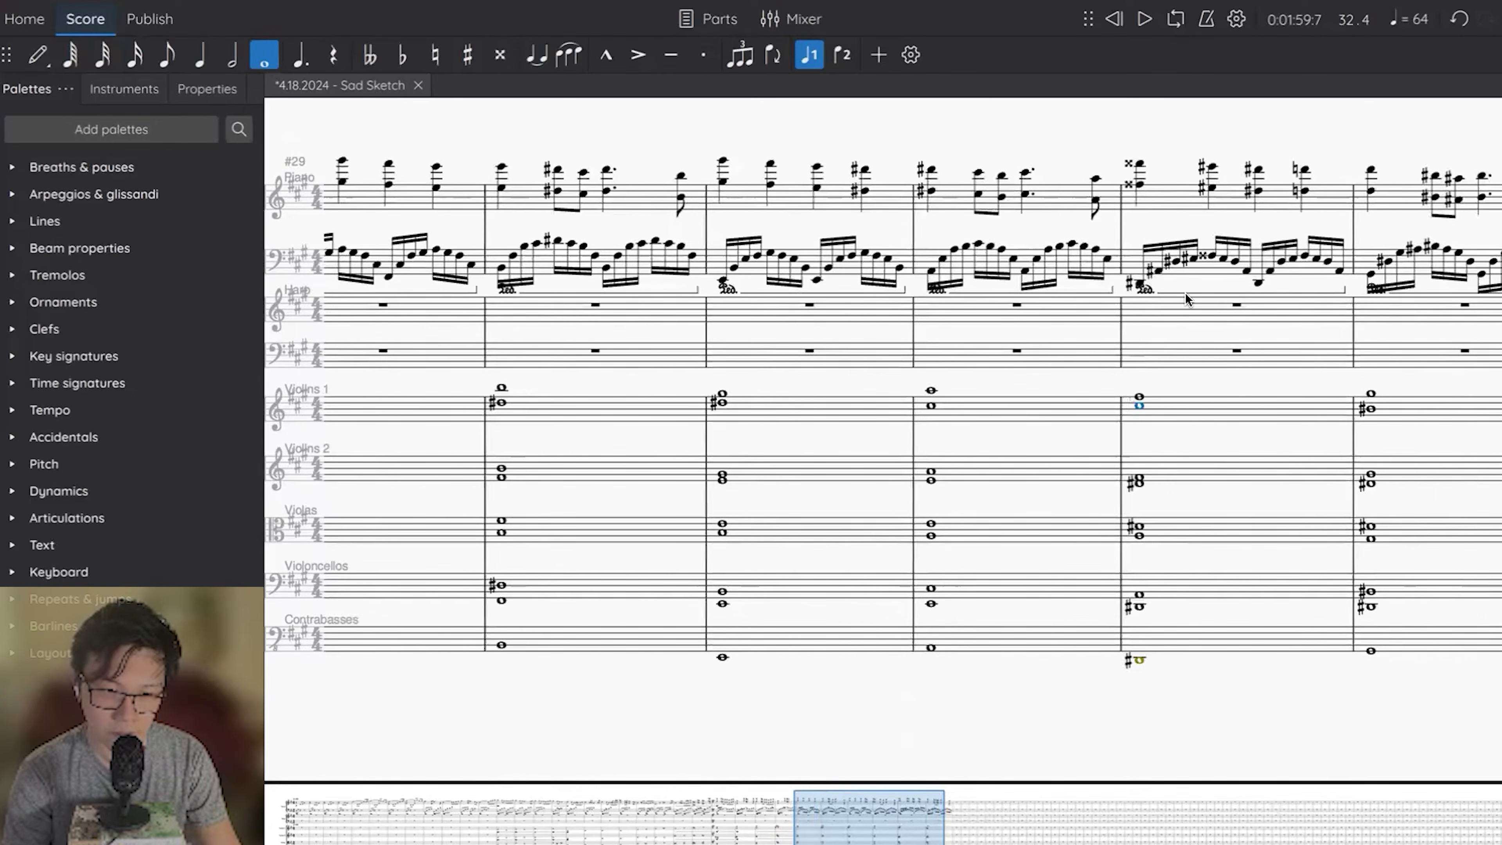
# Lower both A# notes and the three peak notes of the first piano left-hand arpeggio in measure 33 by a semitone.
pyautogui.hscroll(2, 1185, 299)
pyautogui.click(1002, 303)
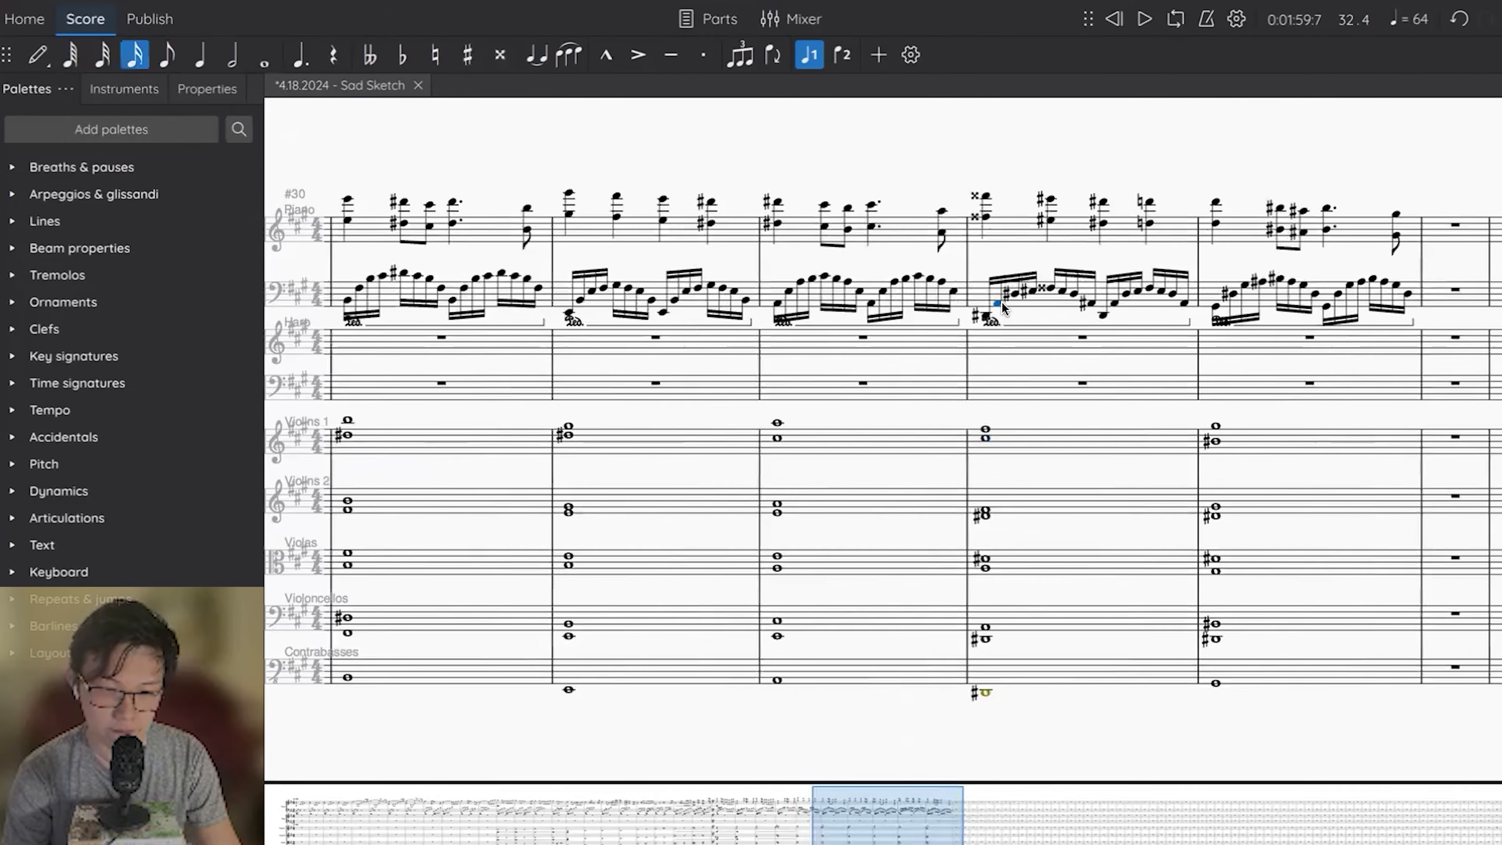
pyautogui.hotkey('shift', 'Right')
pyautogui.hotkey('shift', 'Right')
pyautogui.press('Down')
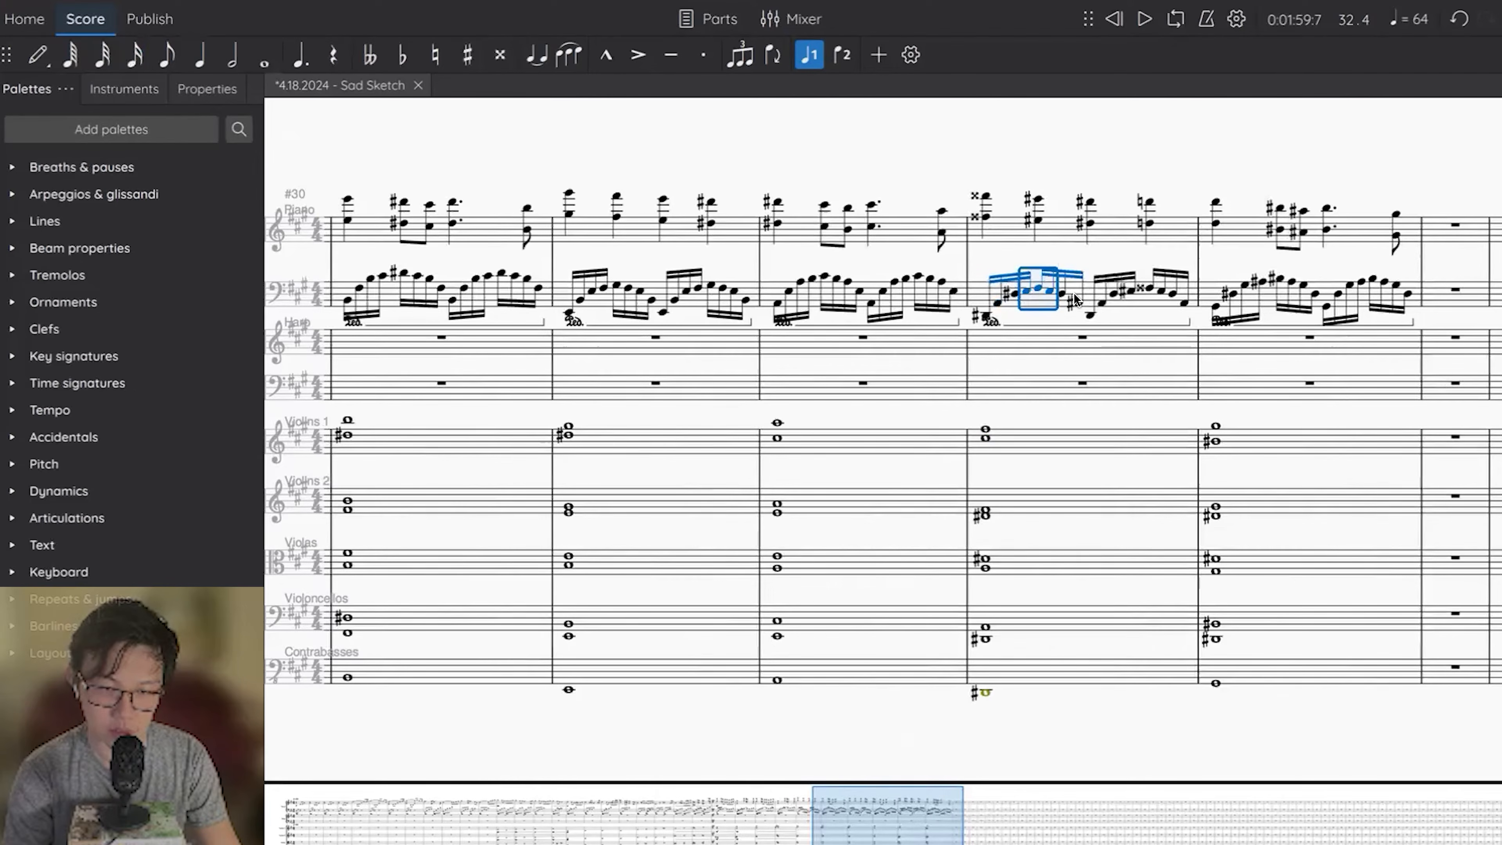
pyautogui.click(1078, 303)
pyautogui.press('Down')
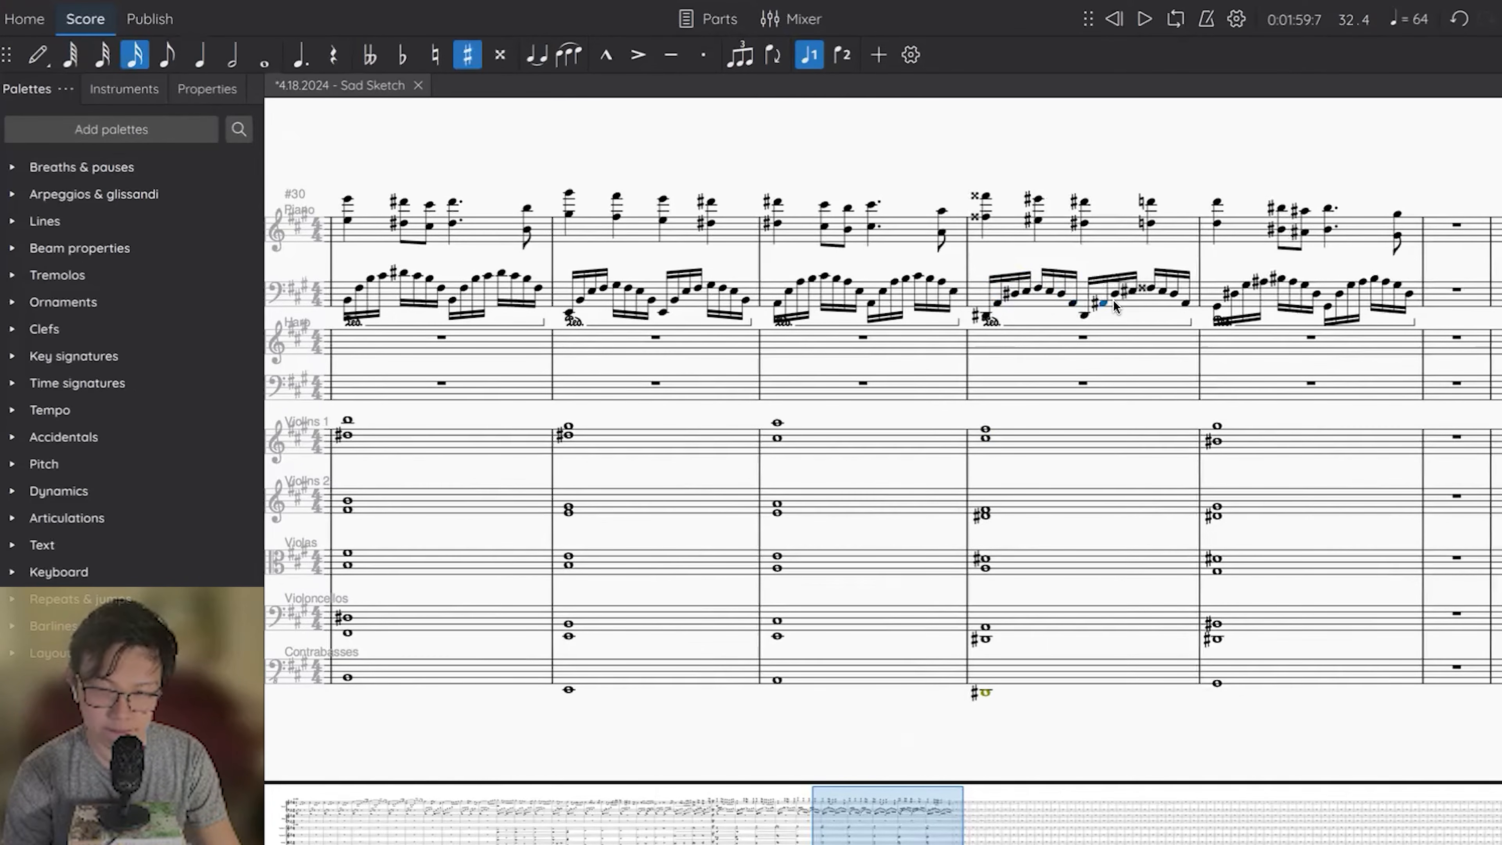
# Lower both A# notes and the three peak notes of the second piano left-hand arpeggio in measure 33 by a semitone.
pyautogui.press('Down')
pyautogui.keyDown('shift'); pyautogui.click(1154, 292); pyautogui.keyUp('shift')
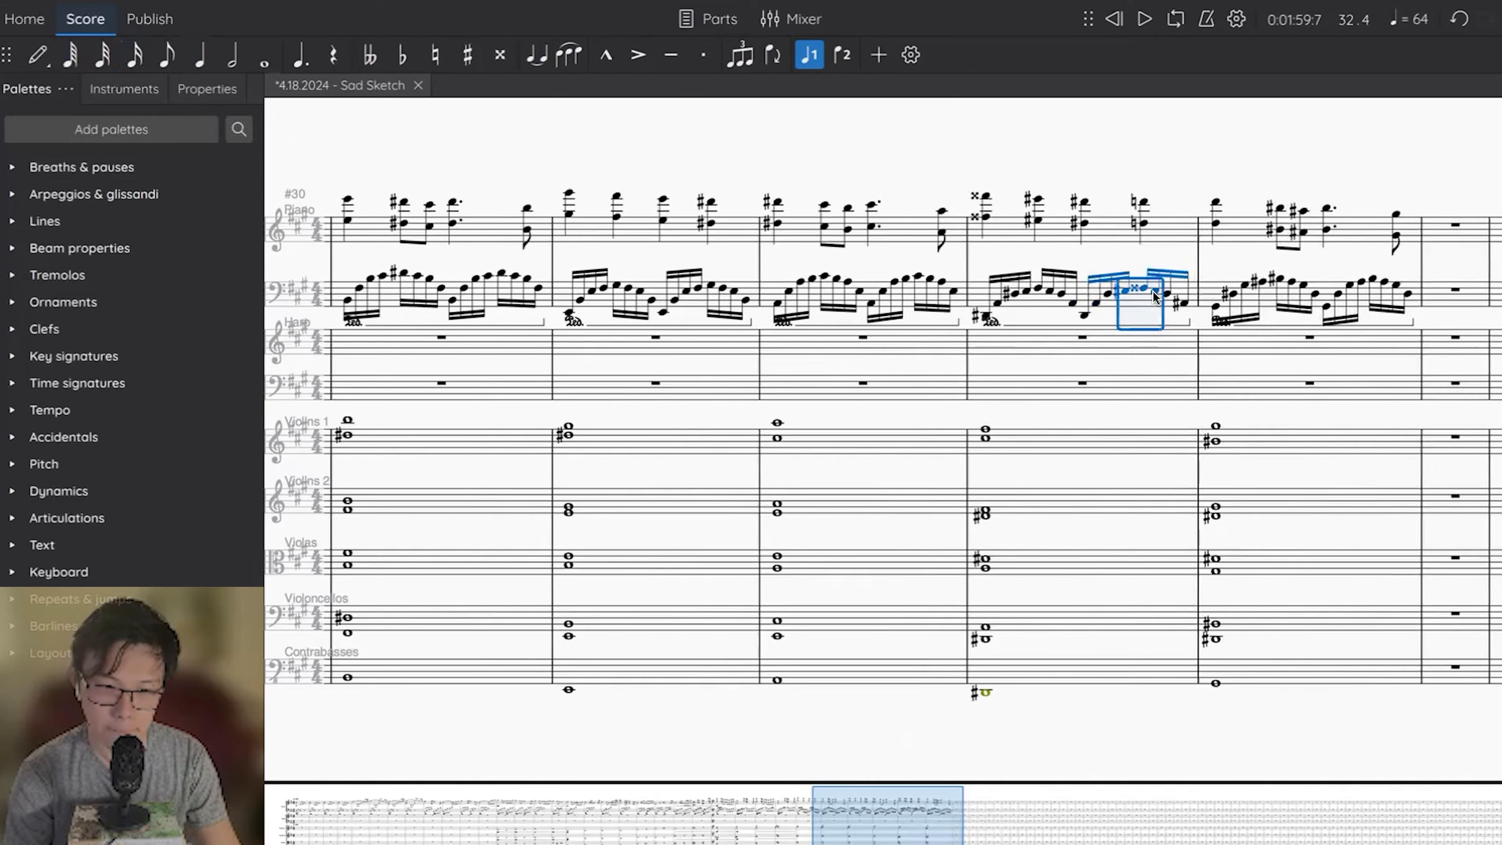
pyautogui.press('Down')
pyautogui.click(1169, 302)
pyautogui.press('Down')
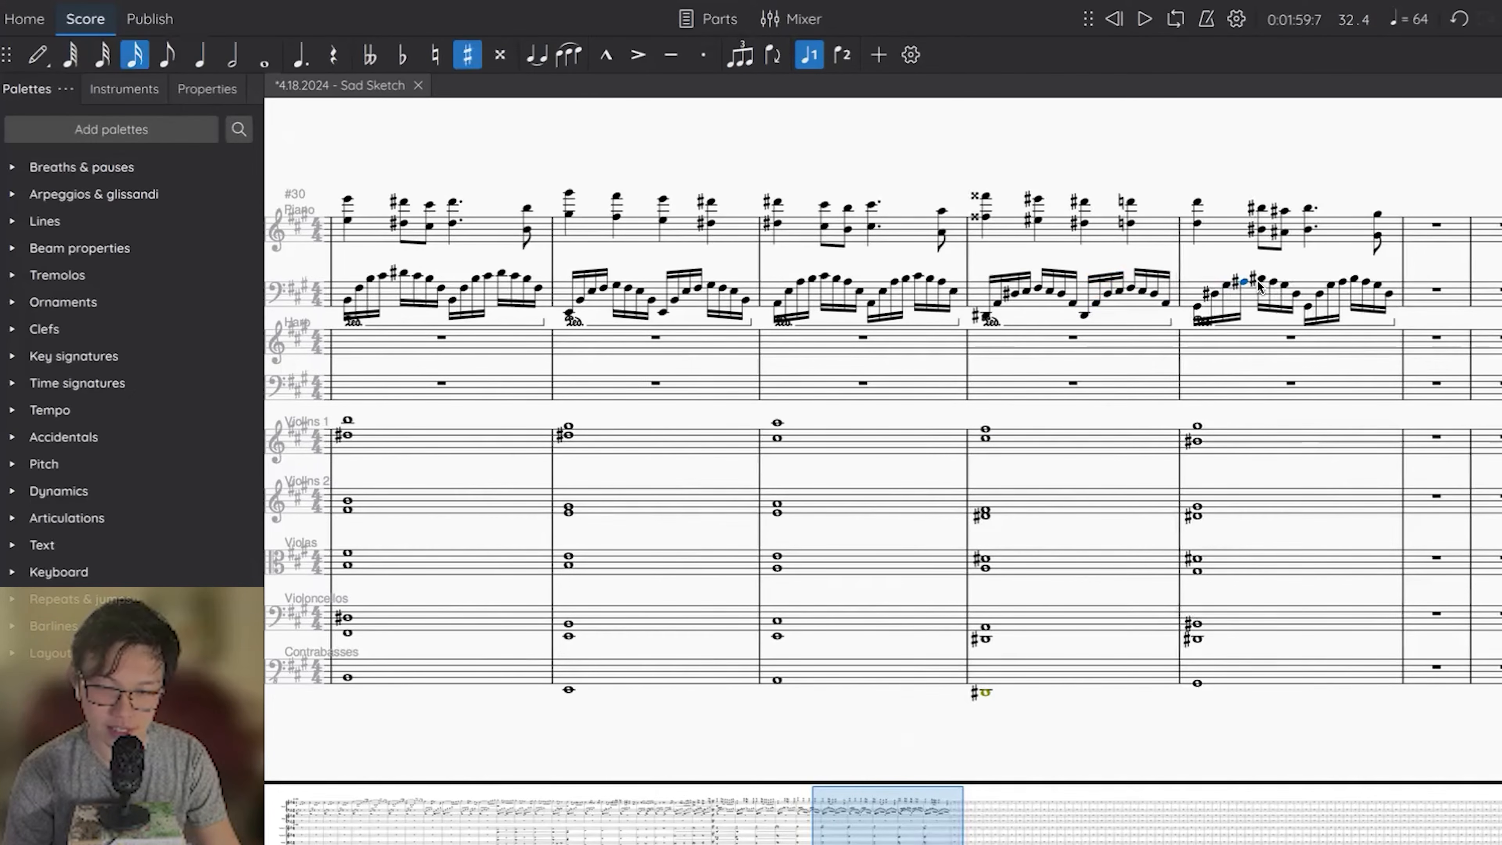
# Try lowering the peak notes of the two piano left-hand arpeggios in measure 34 by a semitone.
pyautogui.press('Down')
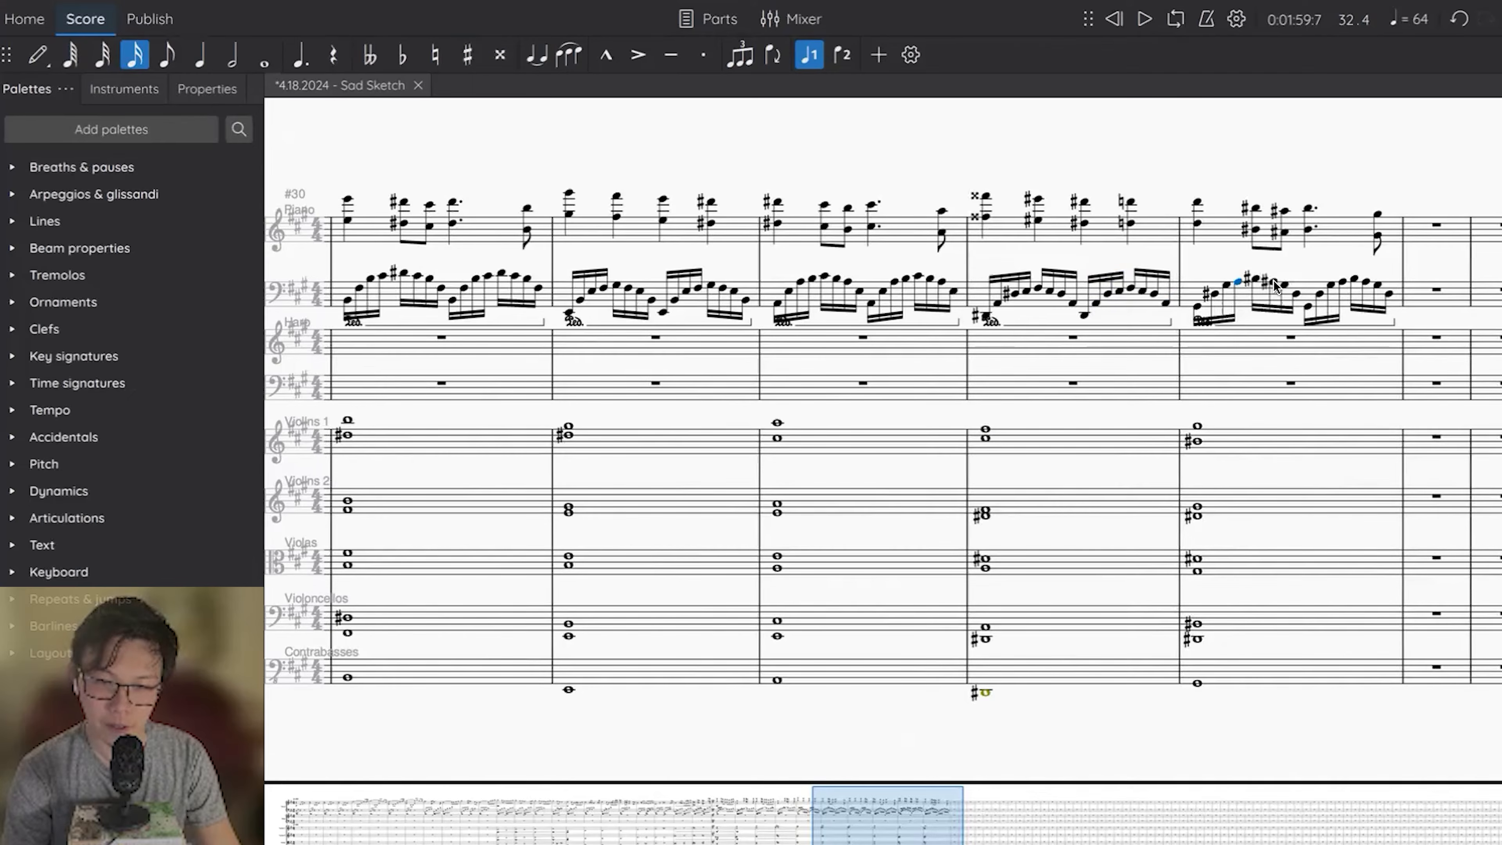
pyautogui.press('Down')
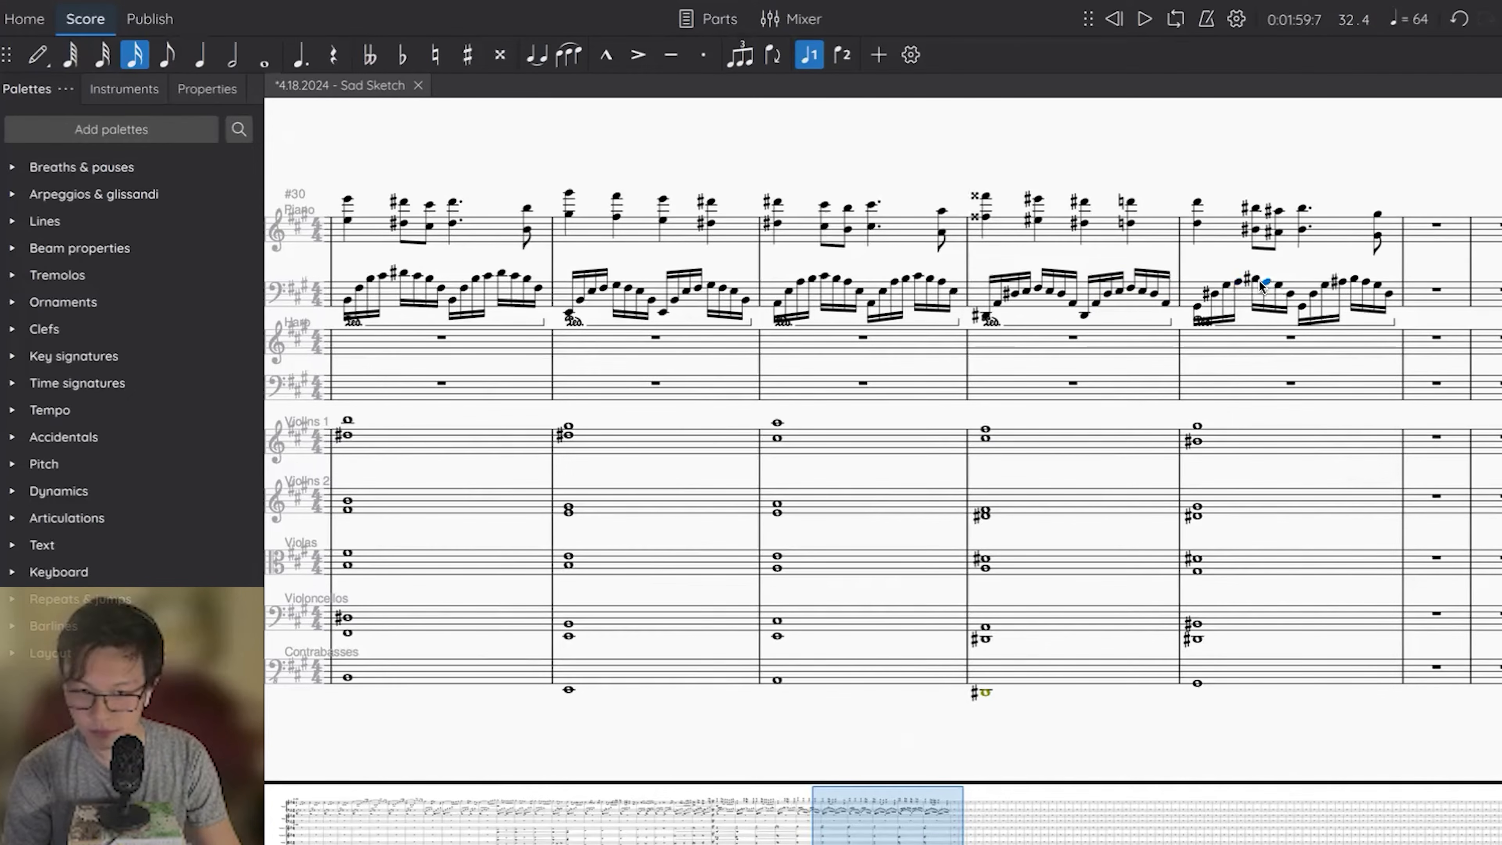
pyautogui.press('Down')
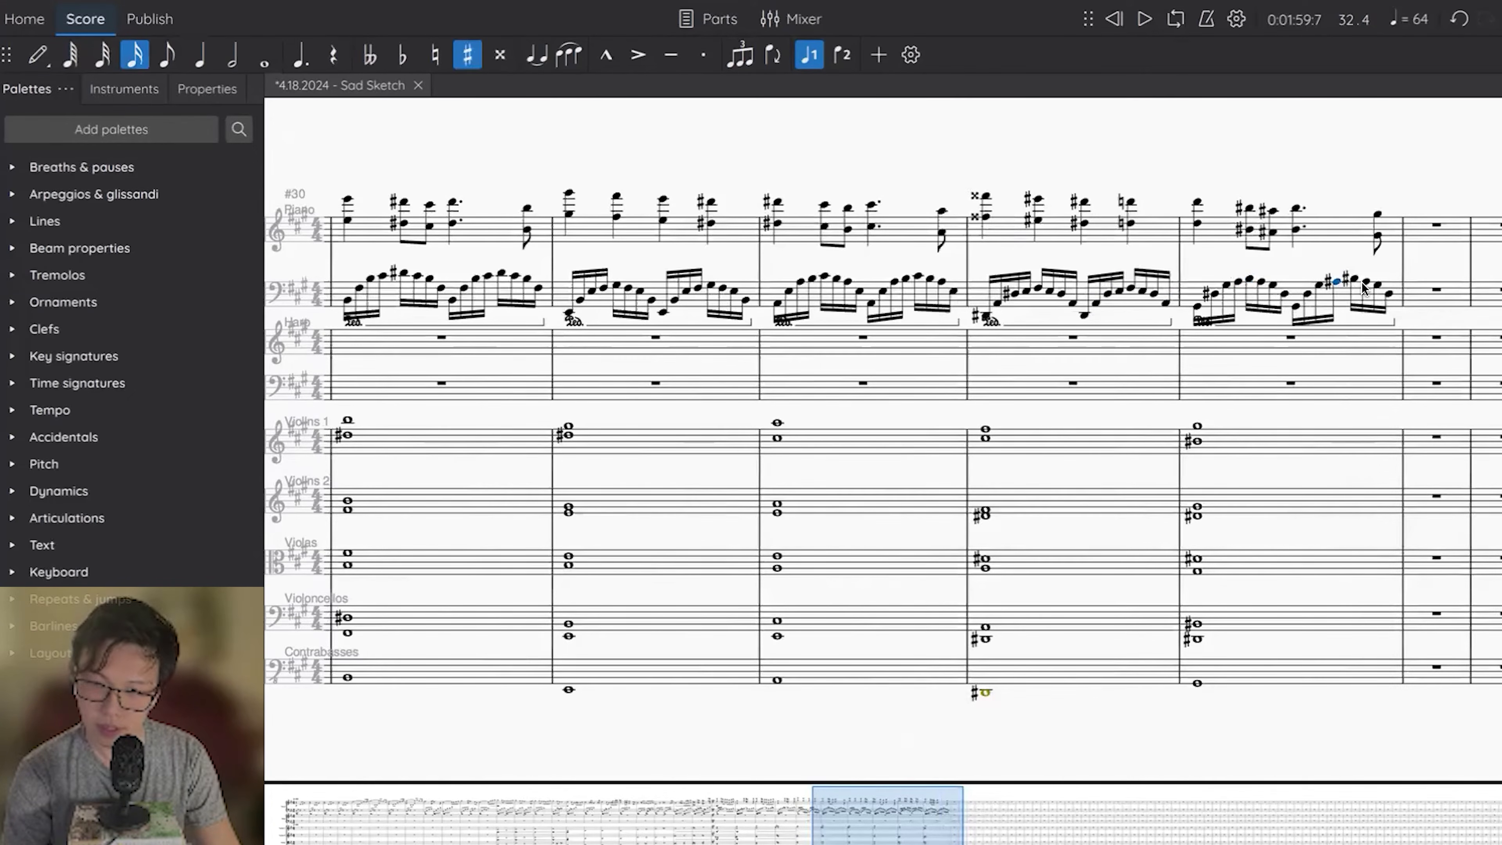
pyautogui.keyDown('shift'); pyautogui.click(1362, 288); pyautogui.keyUp('shift')
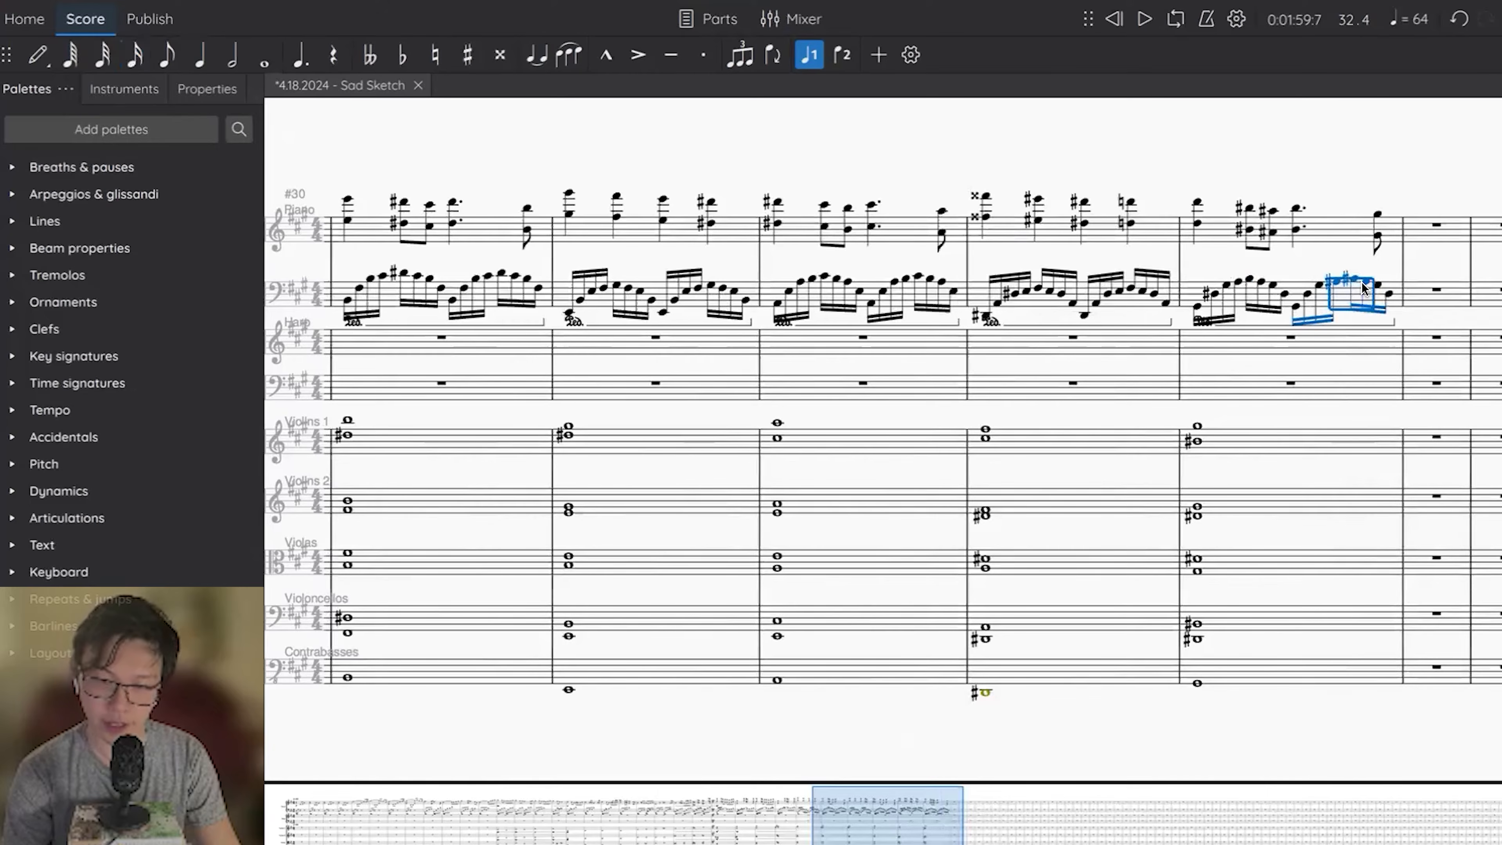
pyautogui.click(1237, 283)
pyautogui.keyDown('shift'); pyautogui.click(1261, 288); pyautogui.keyUp('shift')
pyautogui.press('Up')
pyautogui.press('Escape')
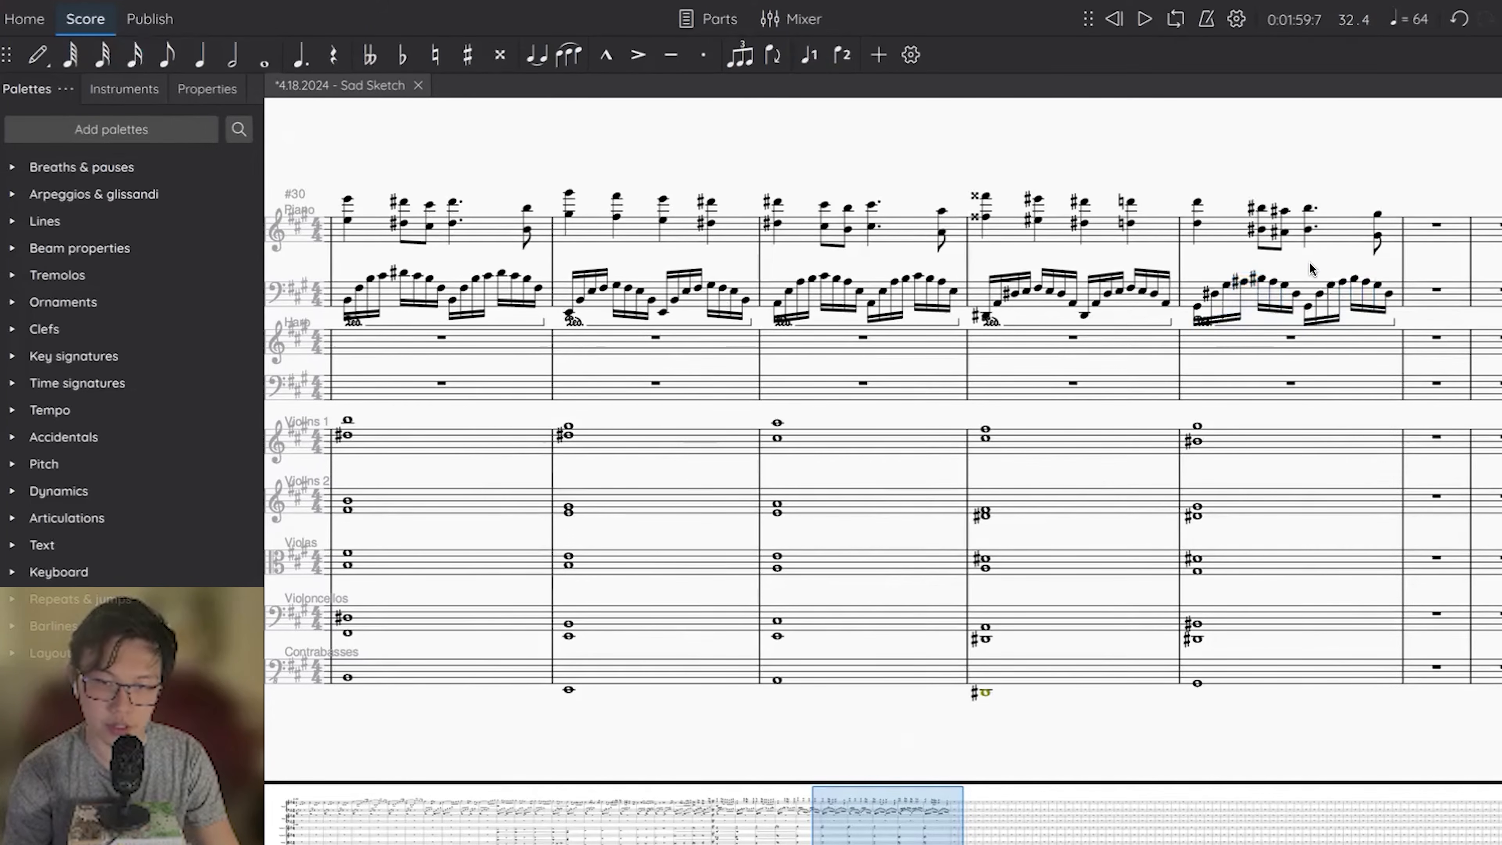
# In the piano right hand, lower measure 33's first two octaves to F# and E, and raise its last and measure 34's first octave to D#.
pyautogui.keyDown('shift'); pyautogui.click(1196, 201); pyautogui.keyUp('shift')
pyautogui.press('Up')
pyautogui.click(985, 217)
pyautogui.keyDown('shift'); pyautogui.click(985, 197); pyautogui.keyUp('shift')
pyautogui.press('Down')
pyautogui.click(1037, 220)
pyautogui.keyDown('shift'); pyautogui.click(1037, 199); pyautogui.keyUp('shift')
pyautogui.press('Down')
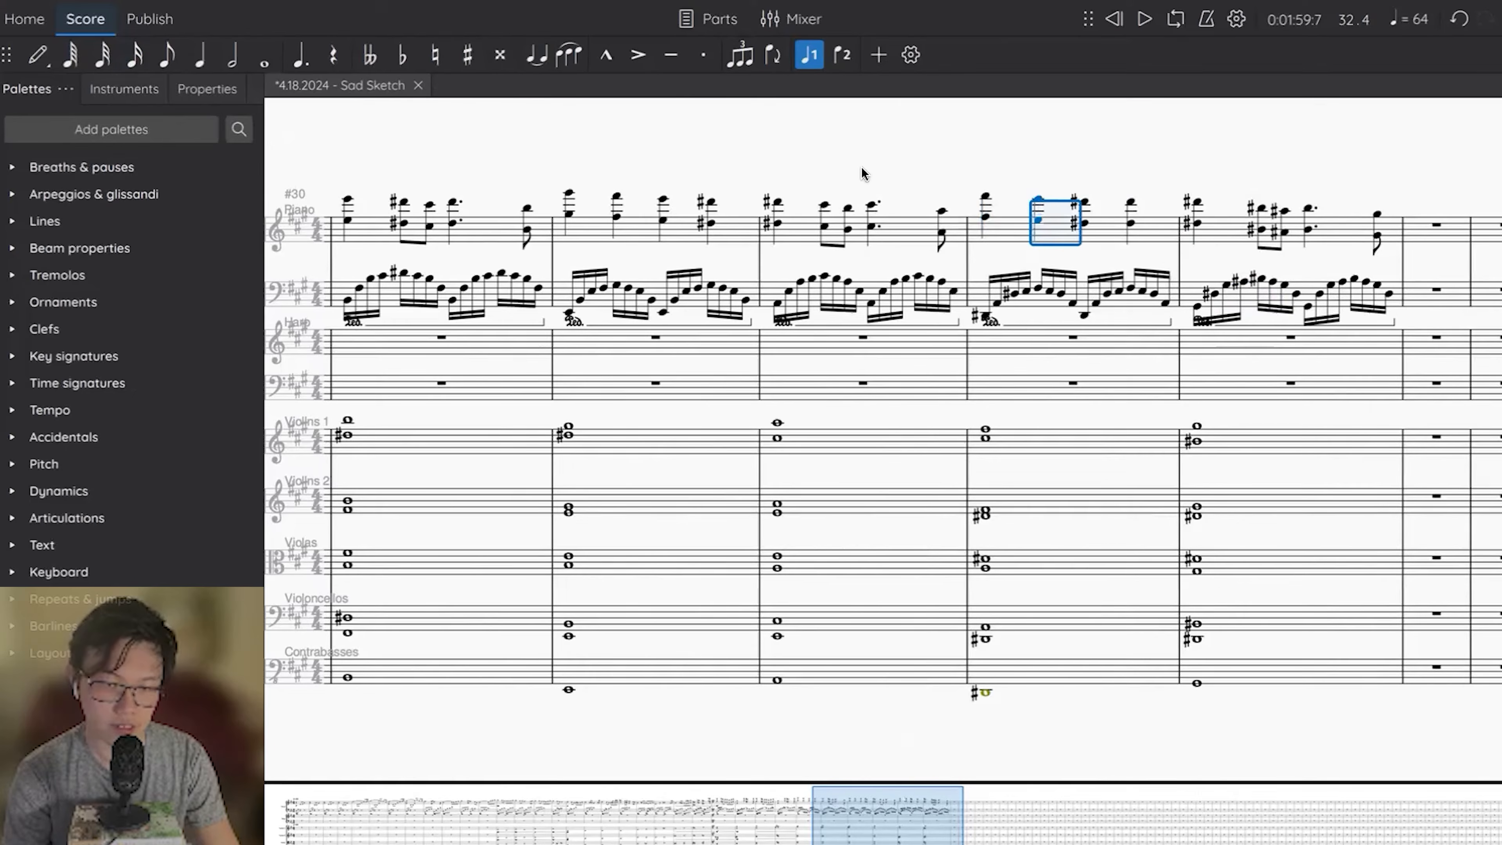
# Change the piano right-hand octaves on measure 33's last beat and measure 34's first beat to C#, and play both measures back.
pyautogui.click(778, 203)
pyautogui.press('space')
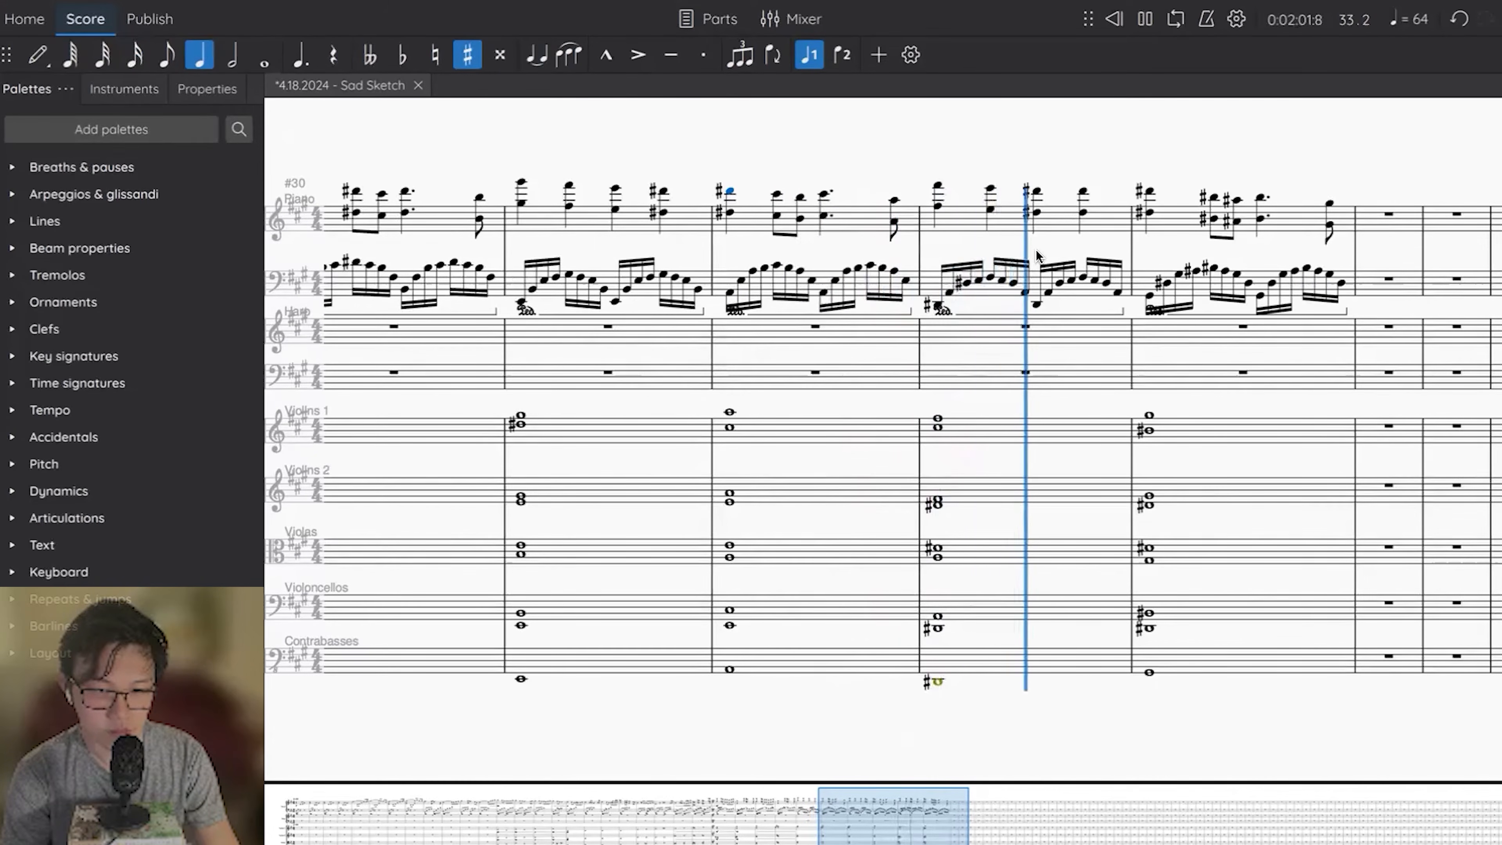
pyautogui.press('space')
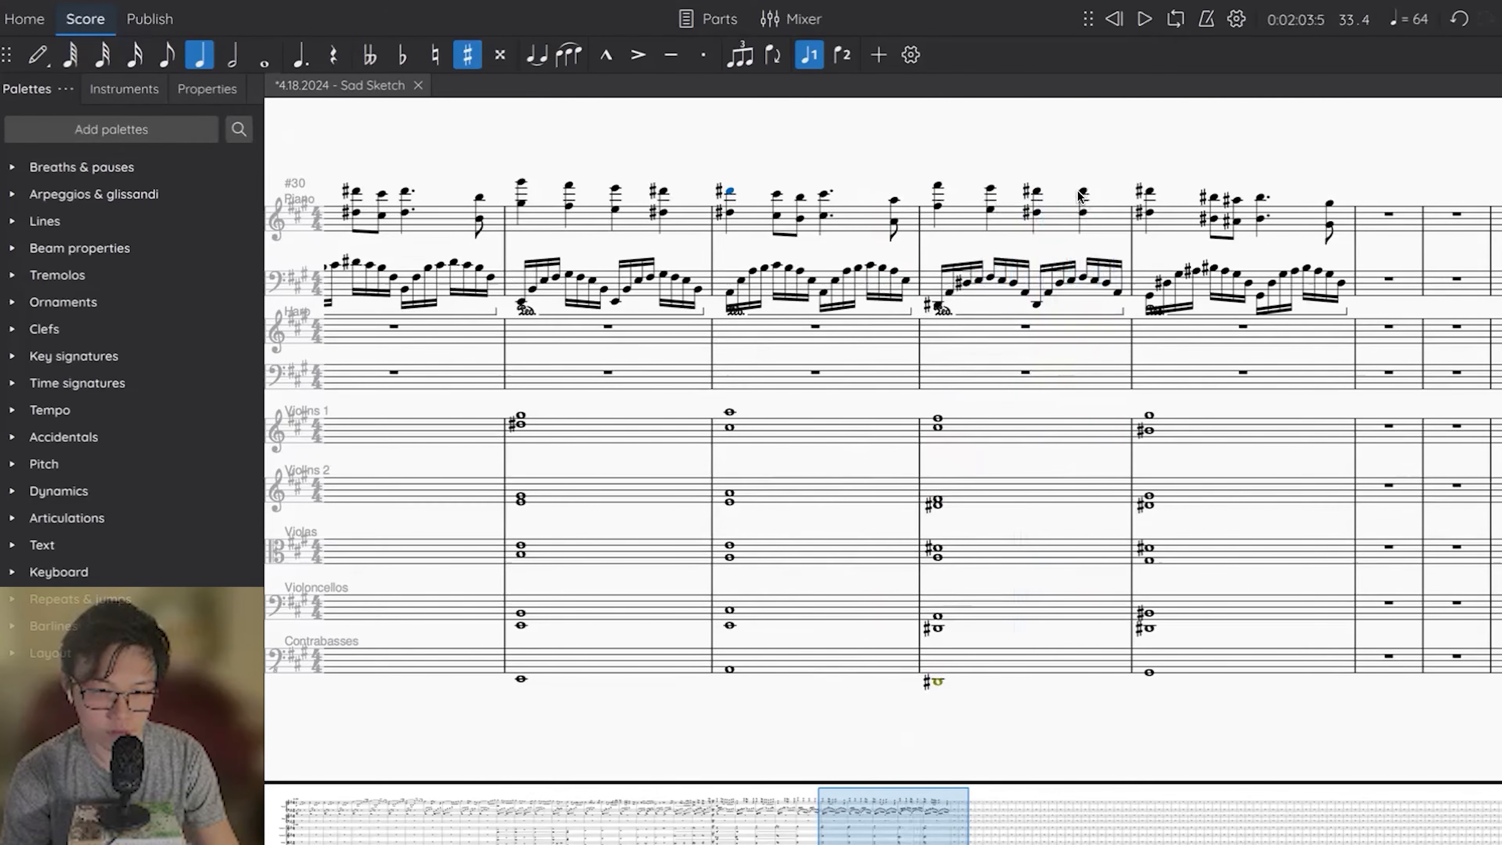
pyautogui.keyDown('shift'); pyautogui.click(1147, 194); pyautogui.keyUp('shift')
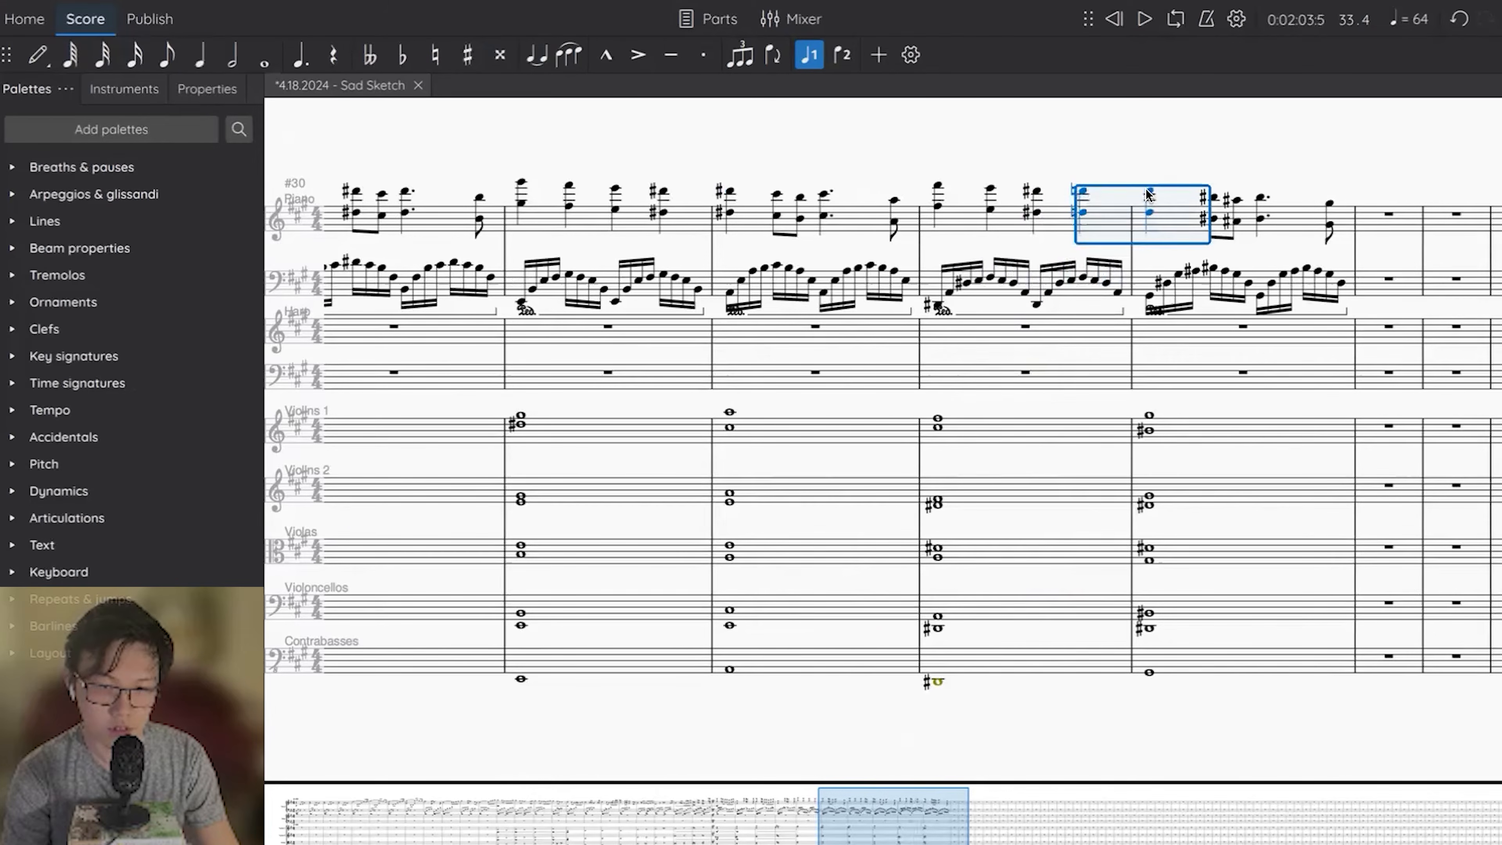
pyautogui.press('Escape')
pyautogui.press('space')
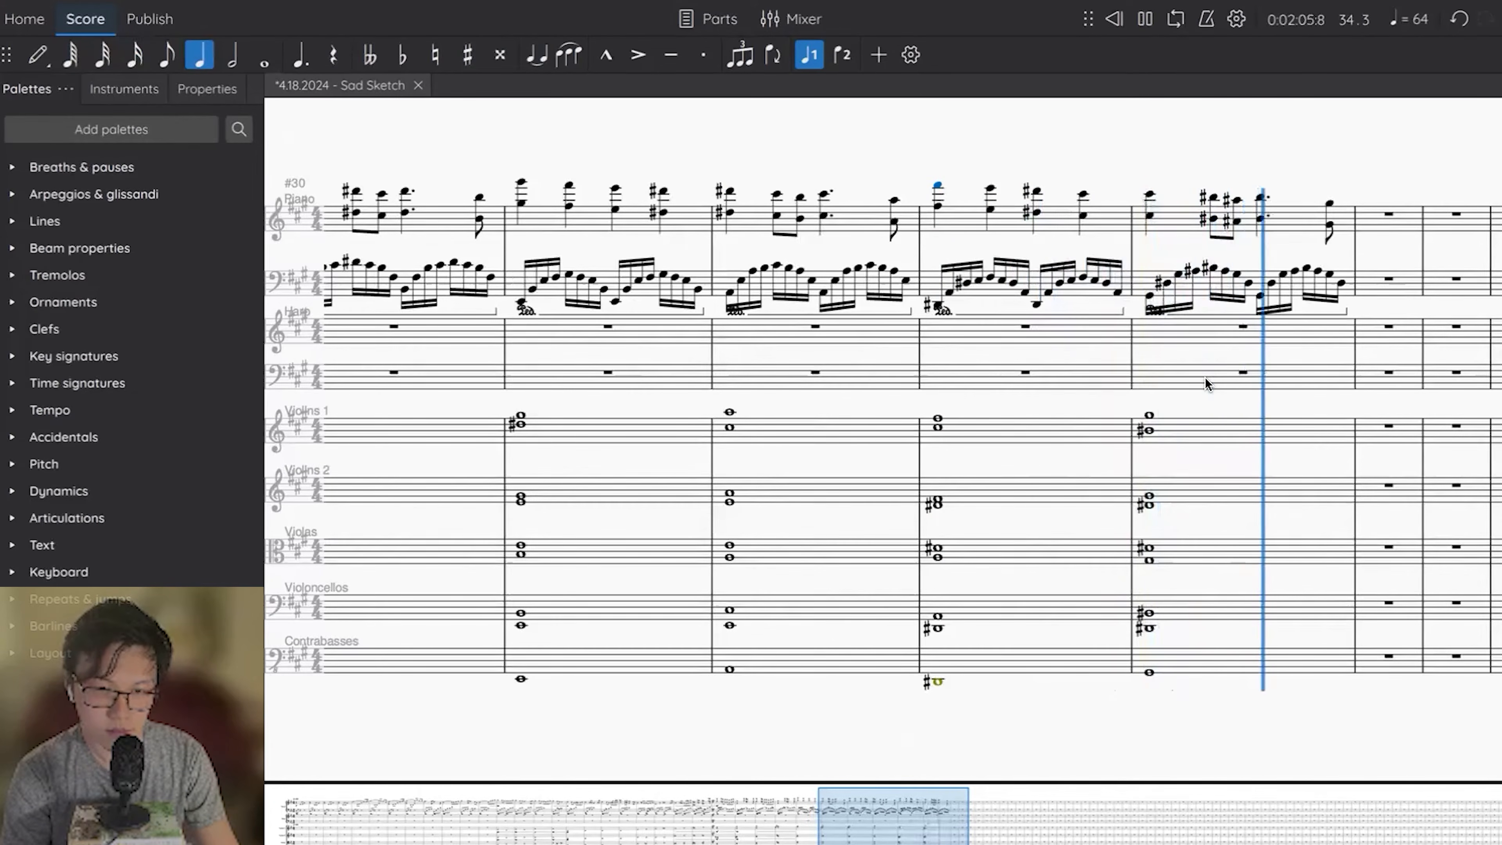
pyautogui.press('space')
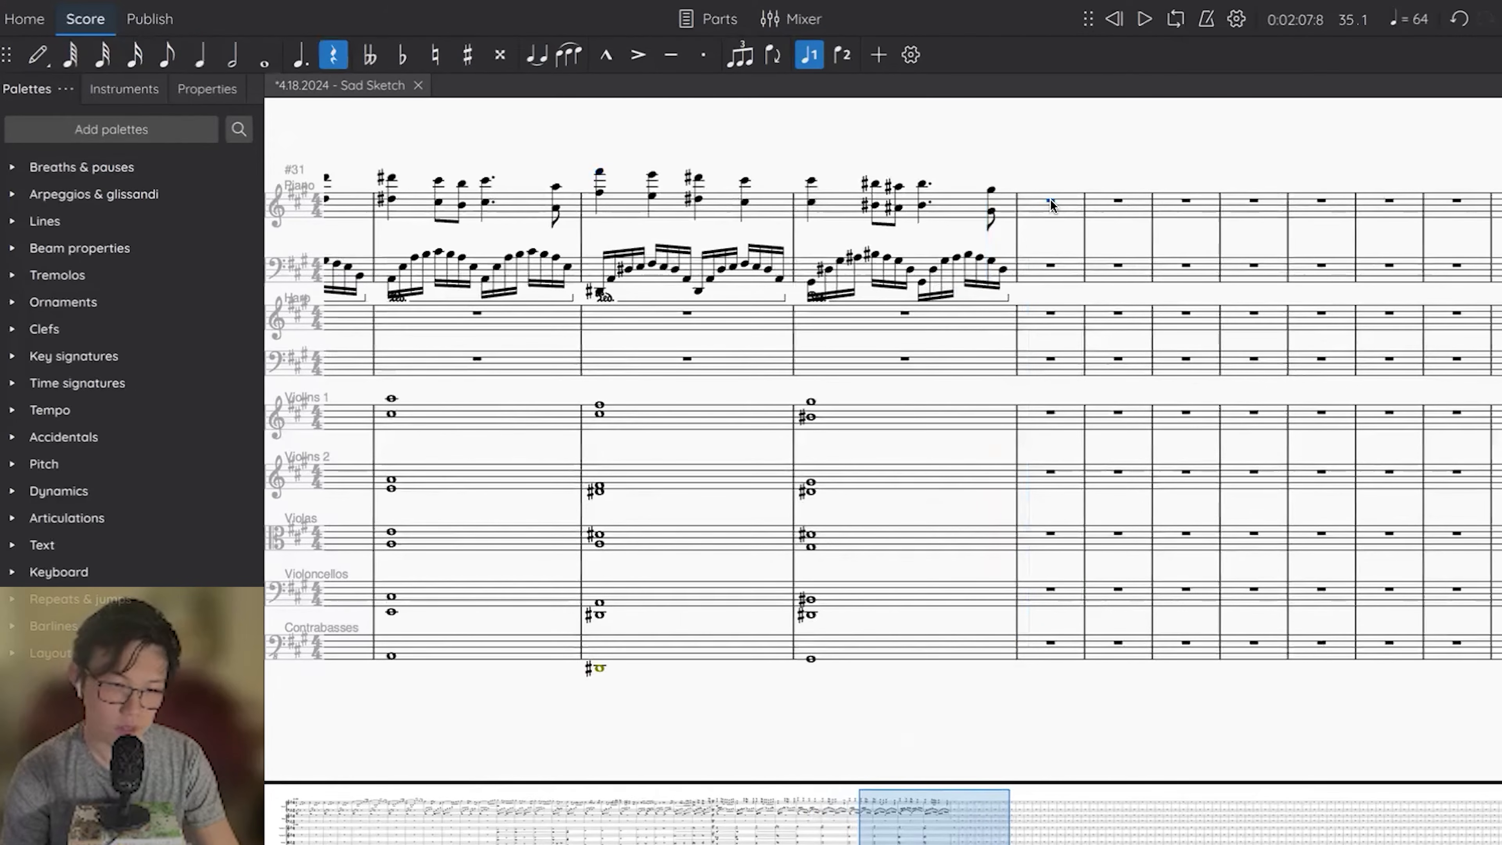
# Fill piano measure 35 with a whole-note C# octave in the right hand and a left-hand arpeggio of four eighths and a half note.
pyautogui.press('7')
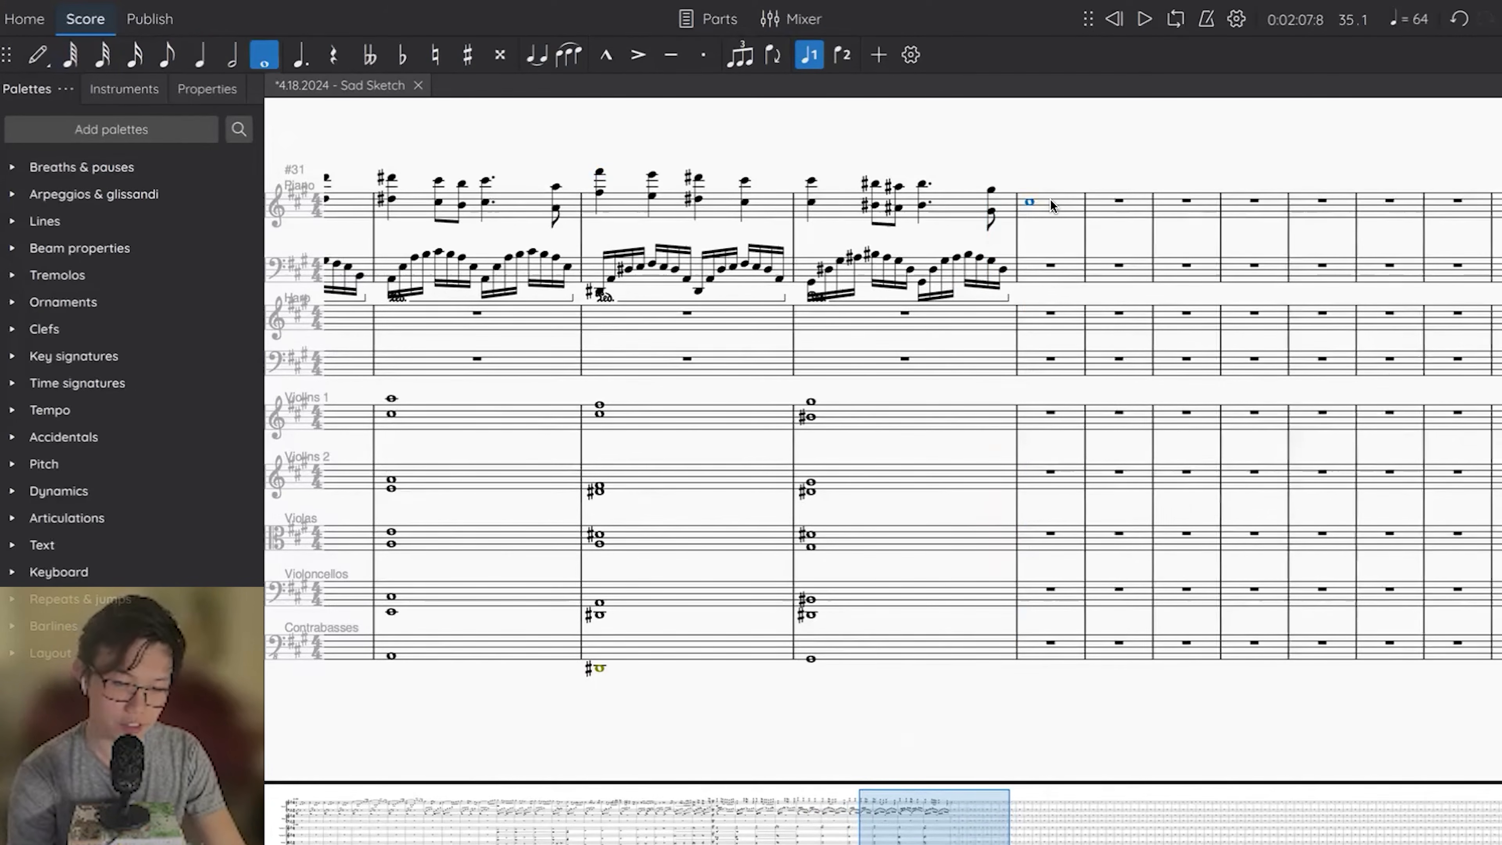
pyautogui.press('Escape')
pyautogui.click(1043, 271)
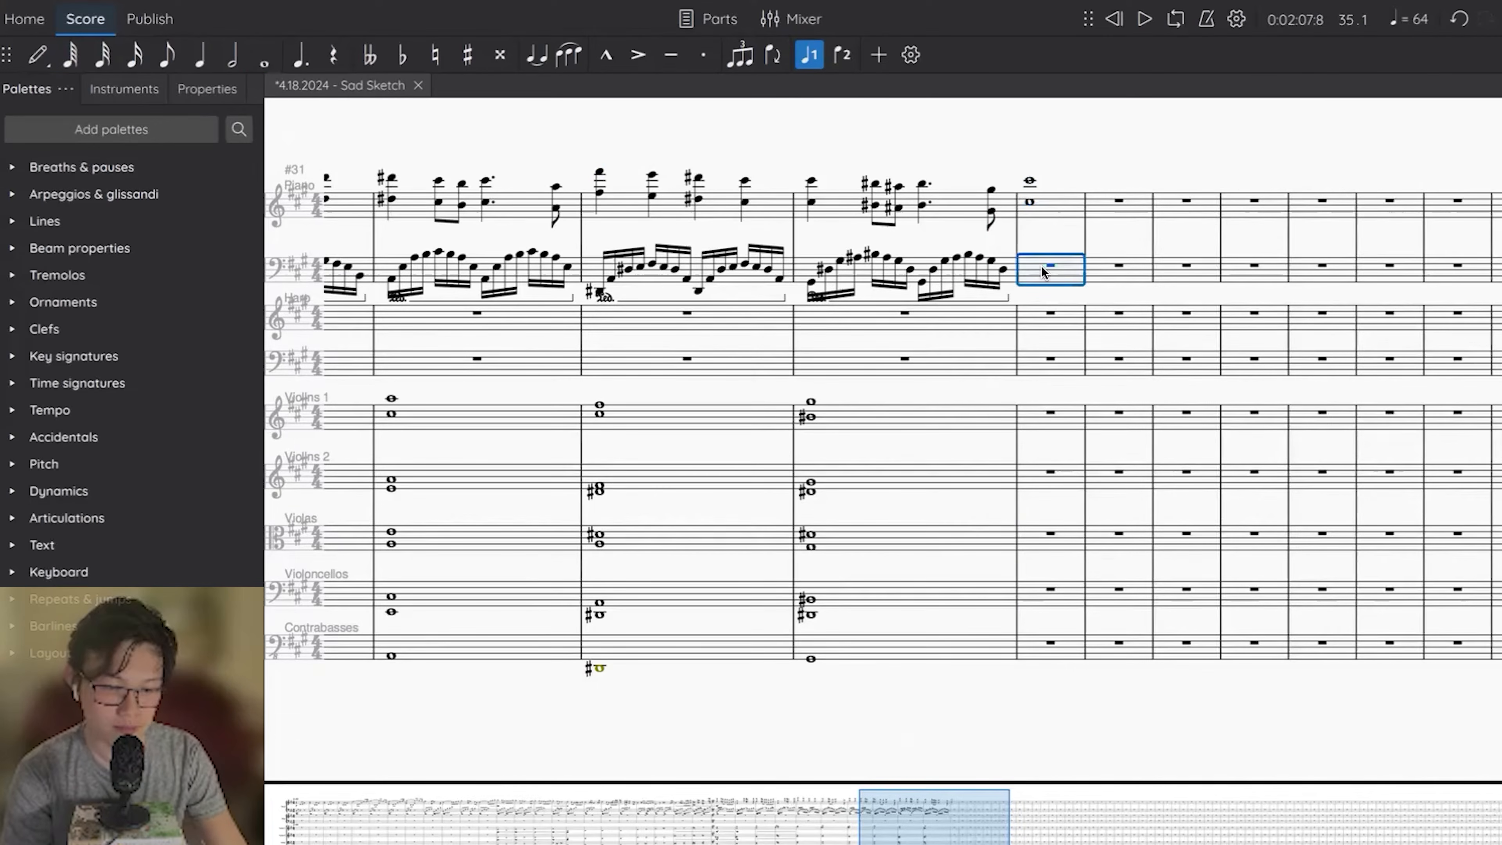
pyautogui.hotkey('ctrl', 'v')
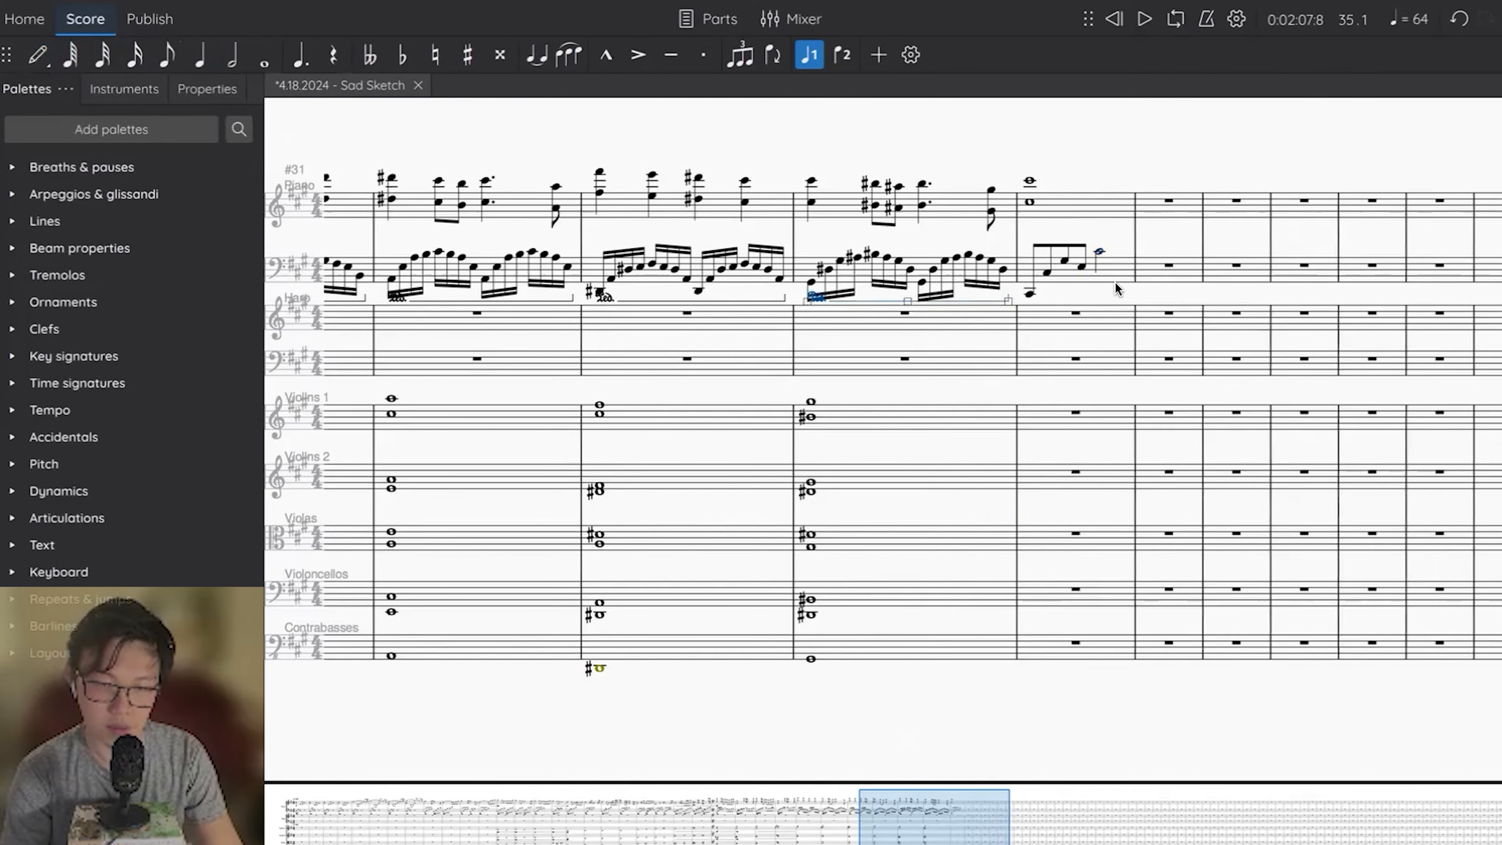
# In measure 35, enter a whole-note C# in the Contrabasses and the quarter notes F#, E, D#, C# in Violins 1.
pyautogui.click(1029, 417)
pyautogui.press('n')
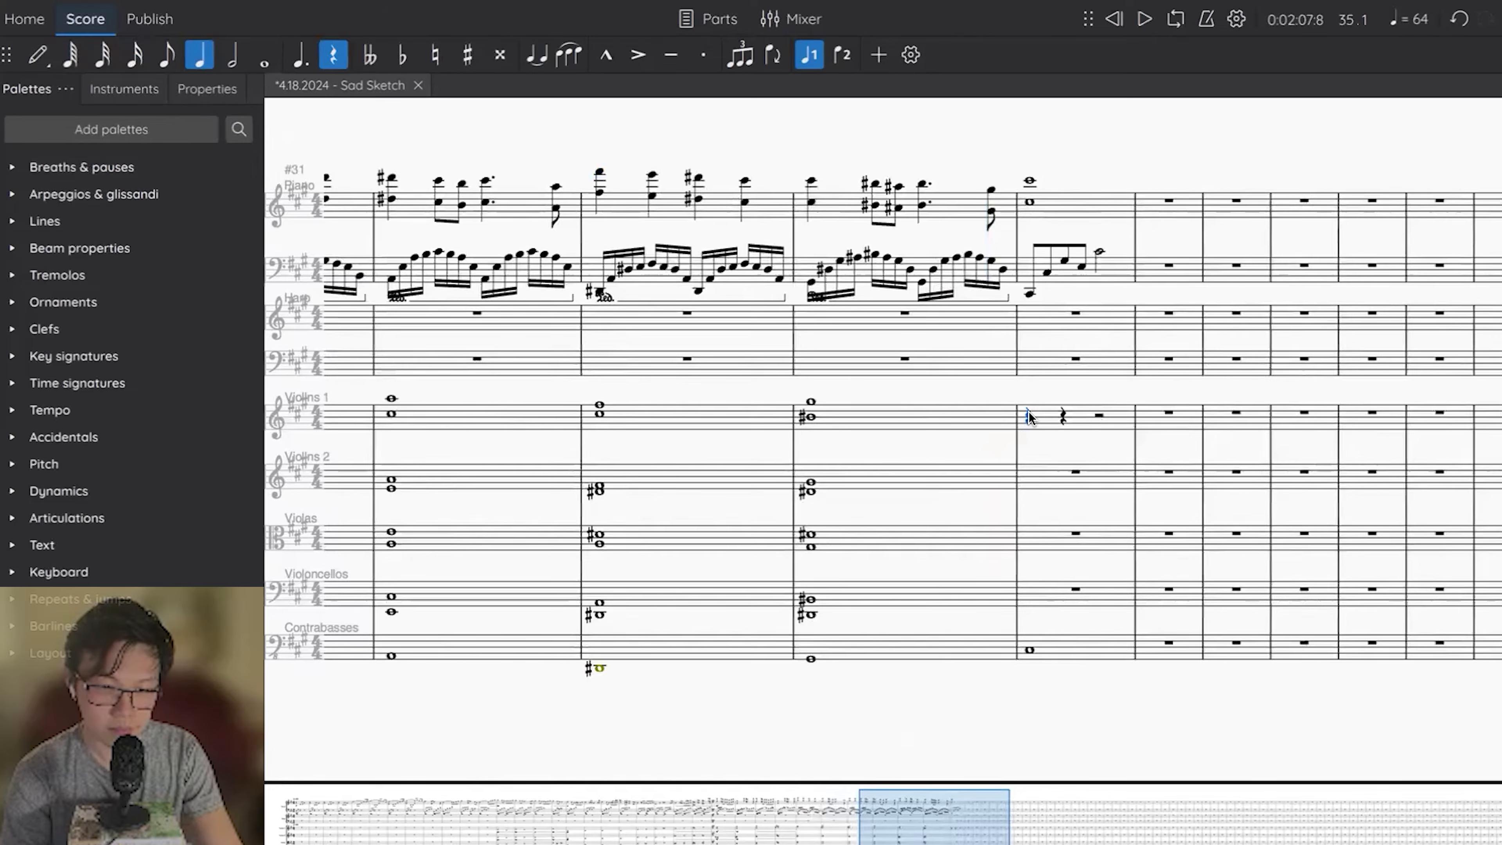
pyautogui.press('f')
pyautogui.hotkey('ctrl', 'Up')
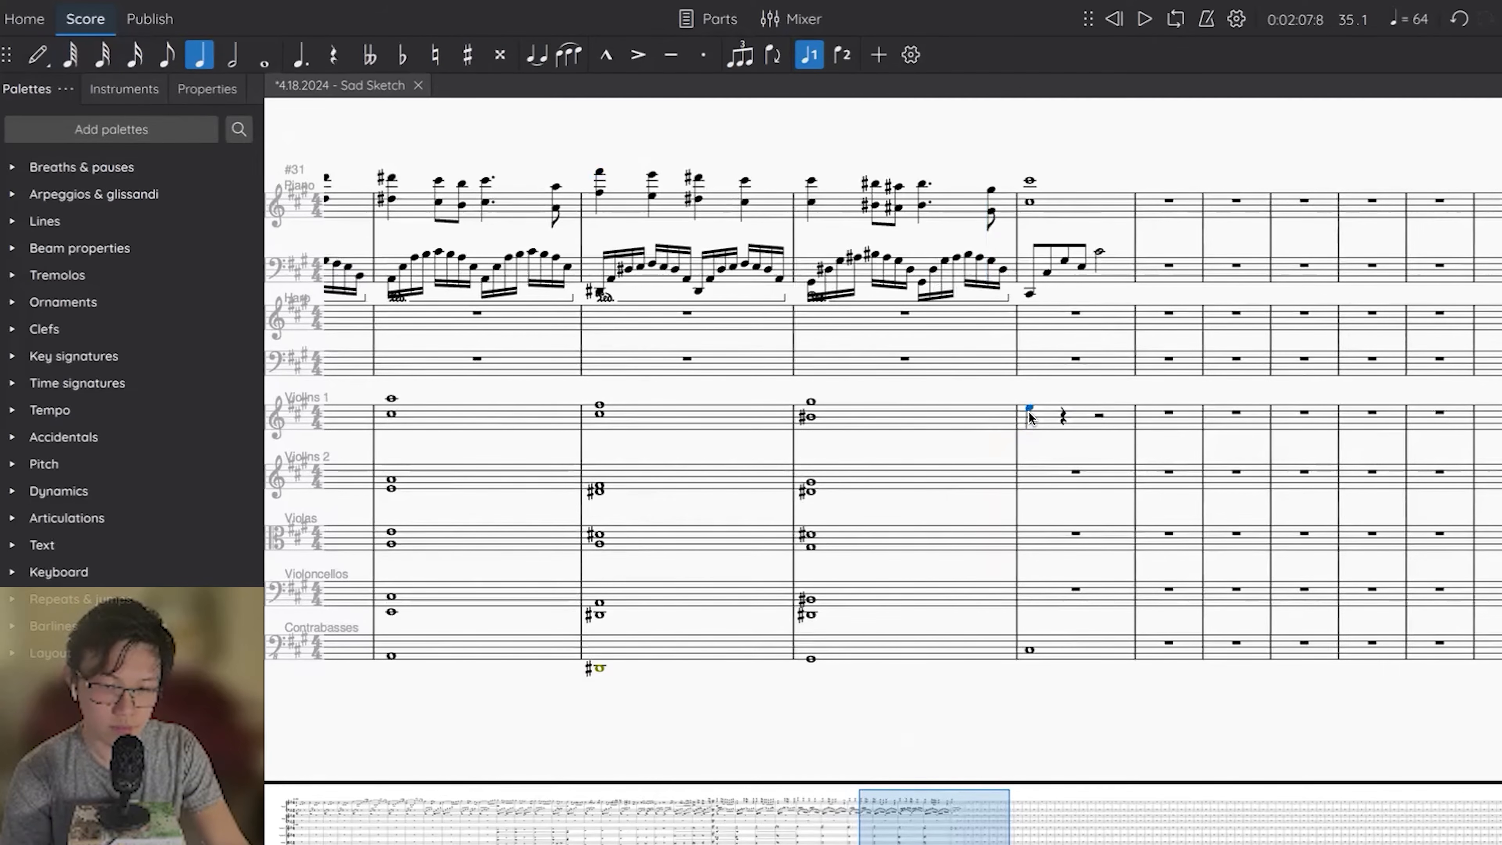
pyautogui.press('Up')
pyautogui.press('c')
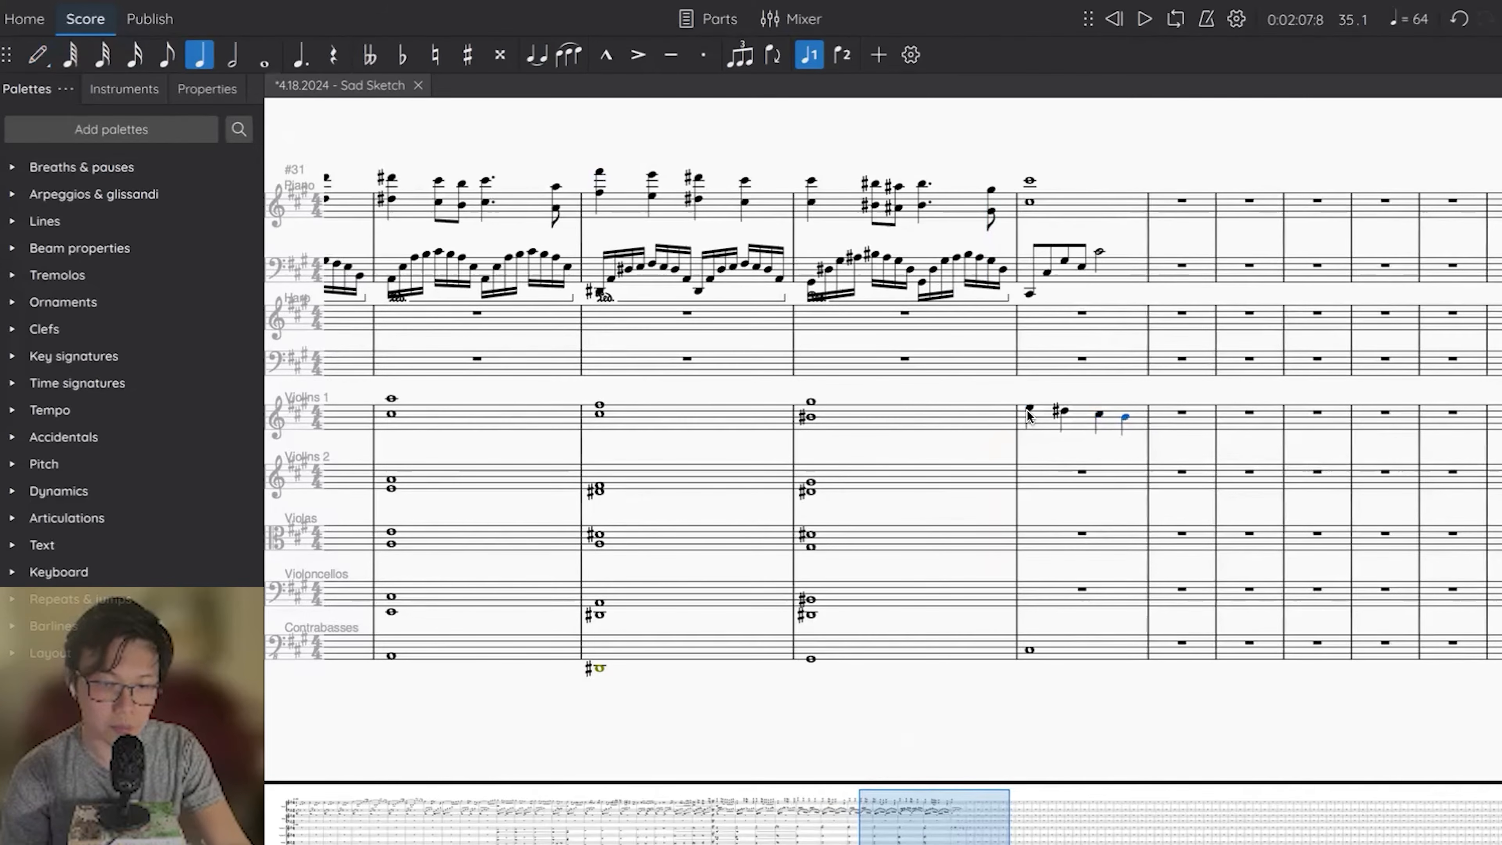
pyautogui.press('f')
pyautogui.press('Up')
pyautogui.click(1028, 409)
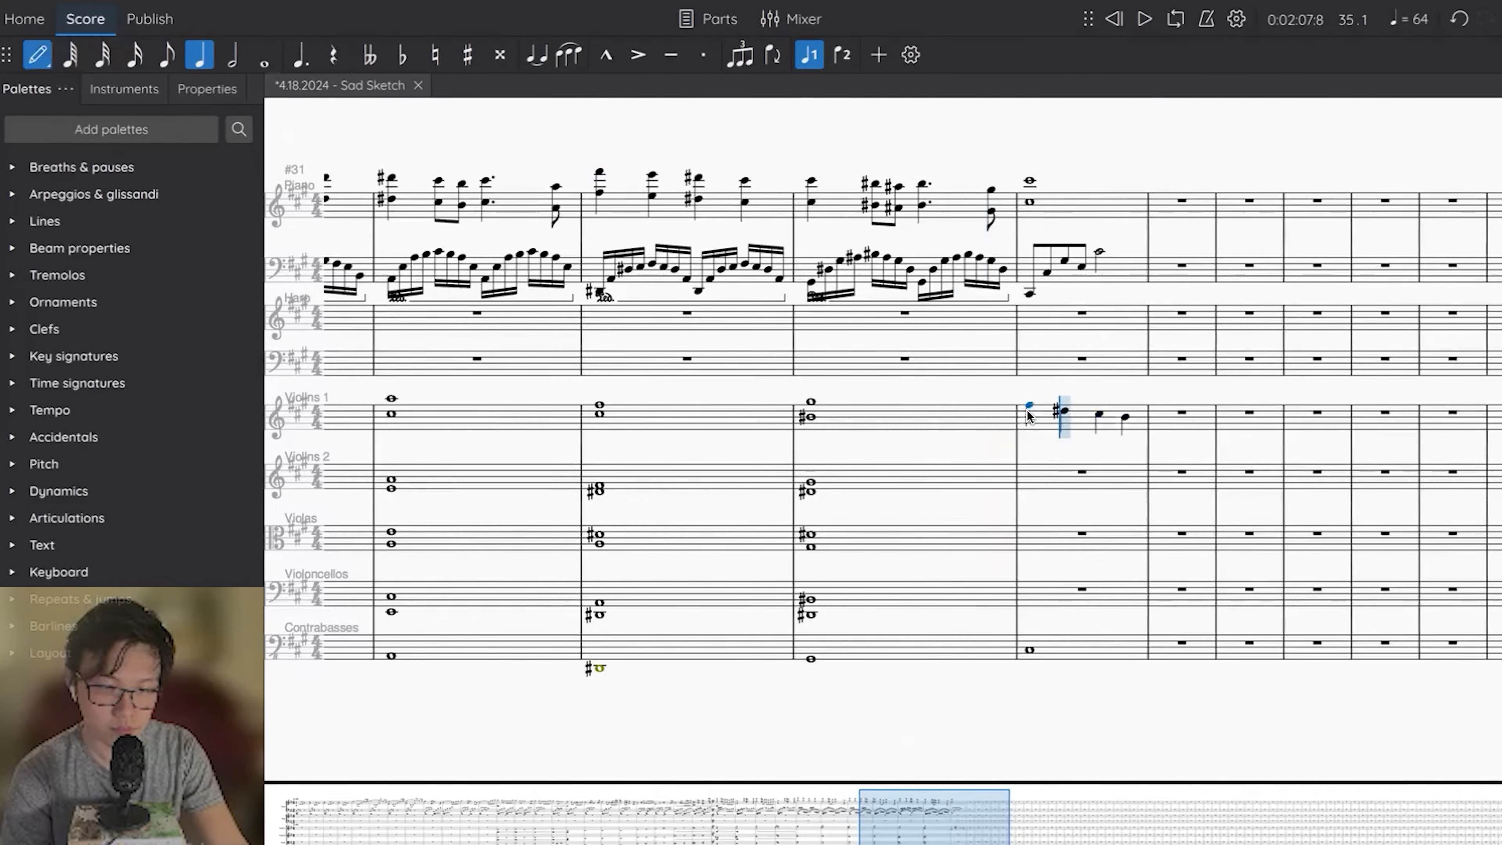
# Fill measure 35 of the Violoncellos, Violas and Violins 2 with two-note whole-note chords and play the passage back.
pyautogui.click(1050, 597)
pyautogui.press('n')
pyautogui.press('7')
pyautogui.press('c')
pyautogui.hotkey('shift', 'g')
pyautogui.hotkey('shift', 'c')
pyautogui.press('Escape')
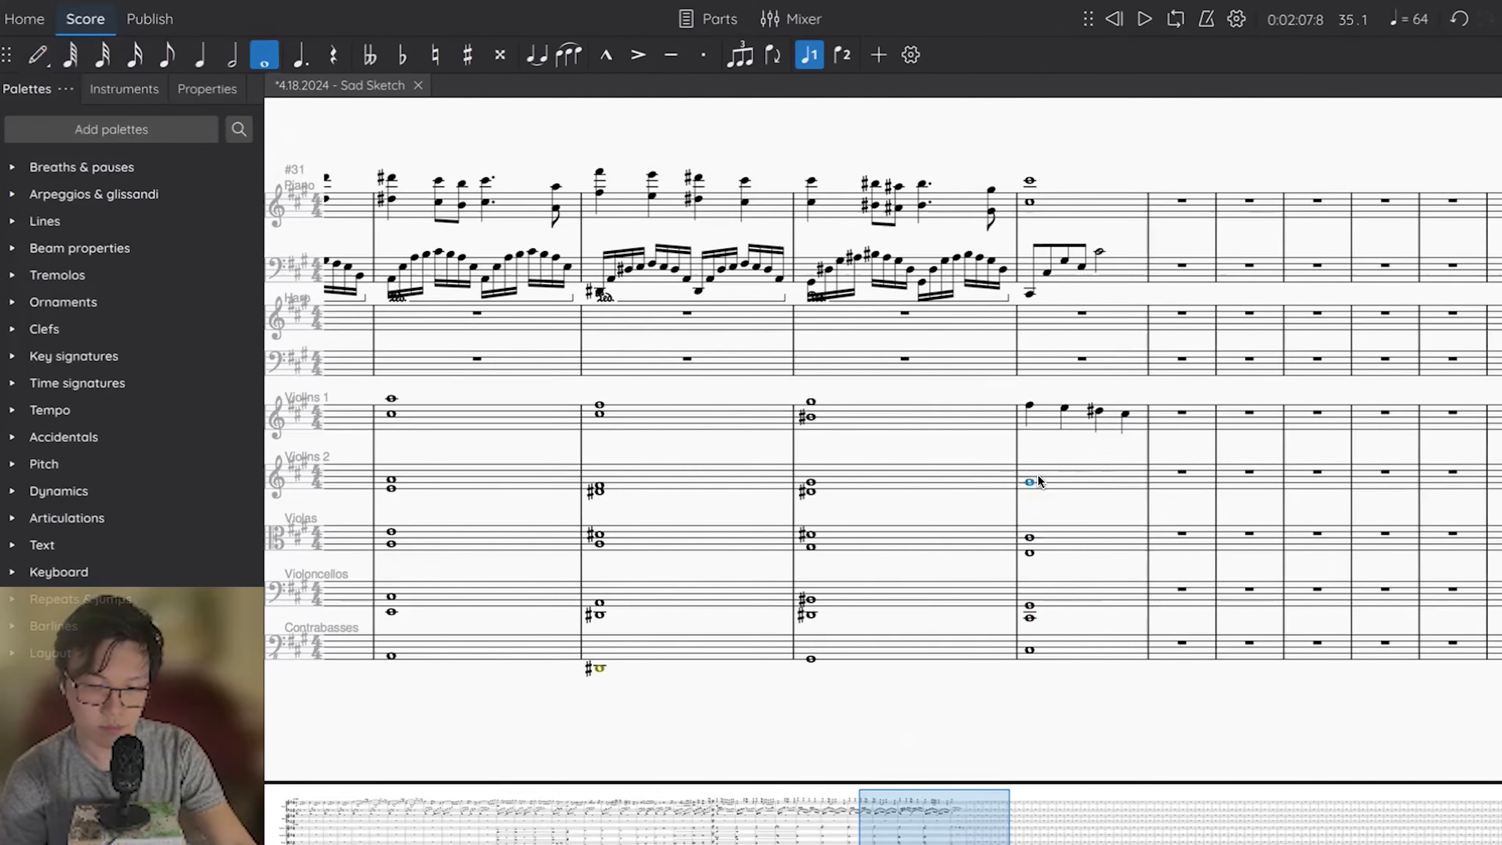
pyautogui.press('Left')
pyautogui.press('space')
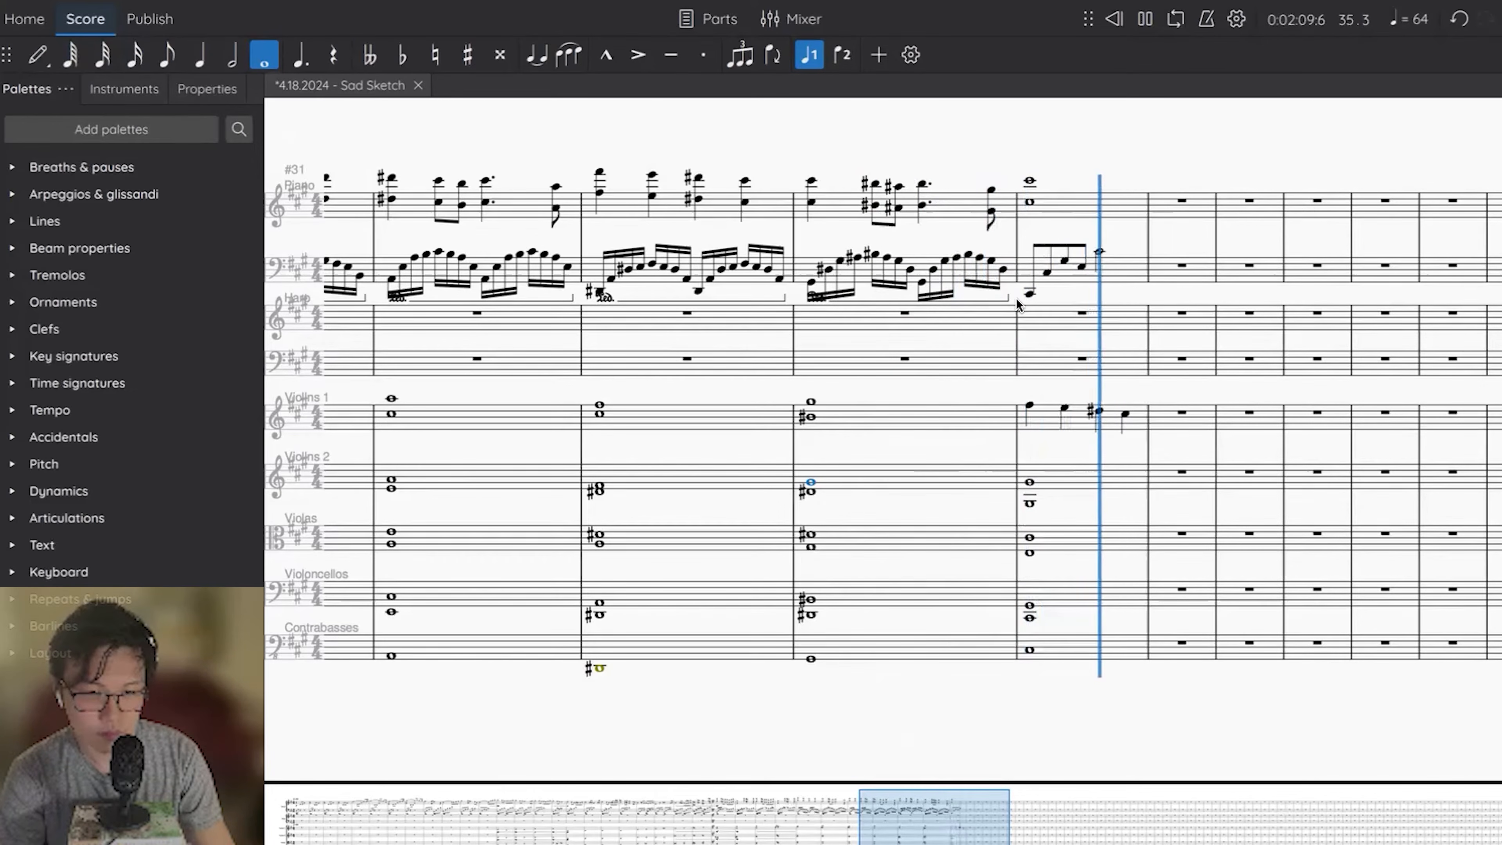
pyautogui.press('space')
# Add a sustain pedal line to piano measure 35 and repeat its left-hand arpeggio in measure 36.
pyautogui.click(1128, 283)
pyautogui.hotkey('ctrl', 'v')
pyautogui.click(1121, 278)
pyautogui.press('r')
# Repeat measure 35's whole notes from Violins 2 down to Contrabasses in measure 36 and tie them across the barline.
pyautogui.click(1094, 477)
pyautogui.keyDown('shift'); pyautogui.click(1090, 642); pyautogui.keyUp('shift')
pyautogui.press('r')
pyautogui.press('t')
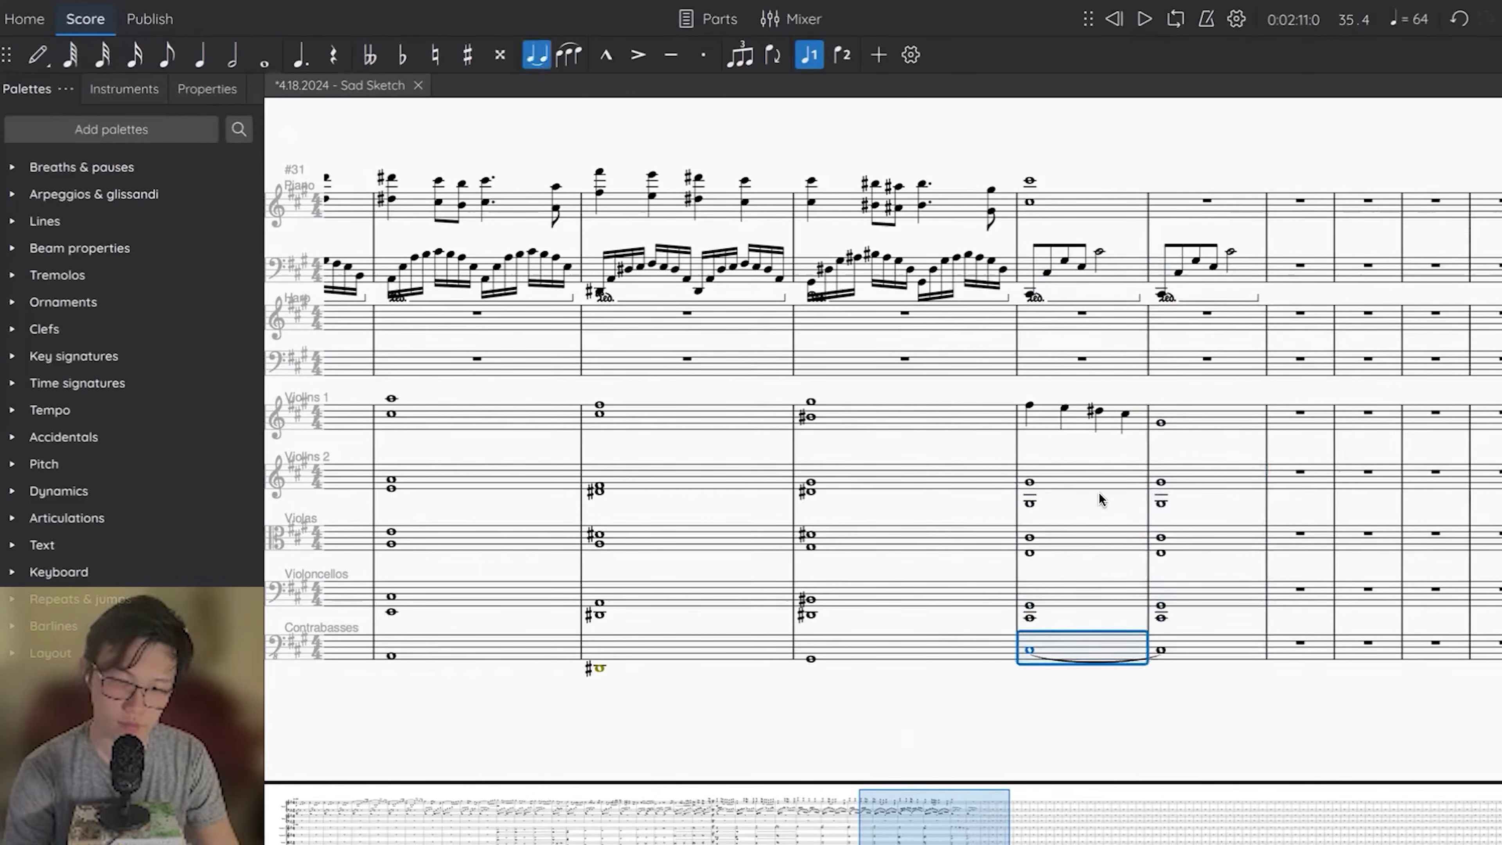
pyautogui.keyDown('shift'); pyautogui.click(1099, 494); pyautogui.keyUp('shift')
pyautogui.press('t')
pyautogui.click(1029, 482)
pyautogui.press('space')
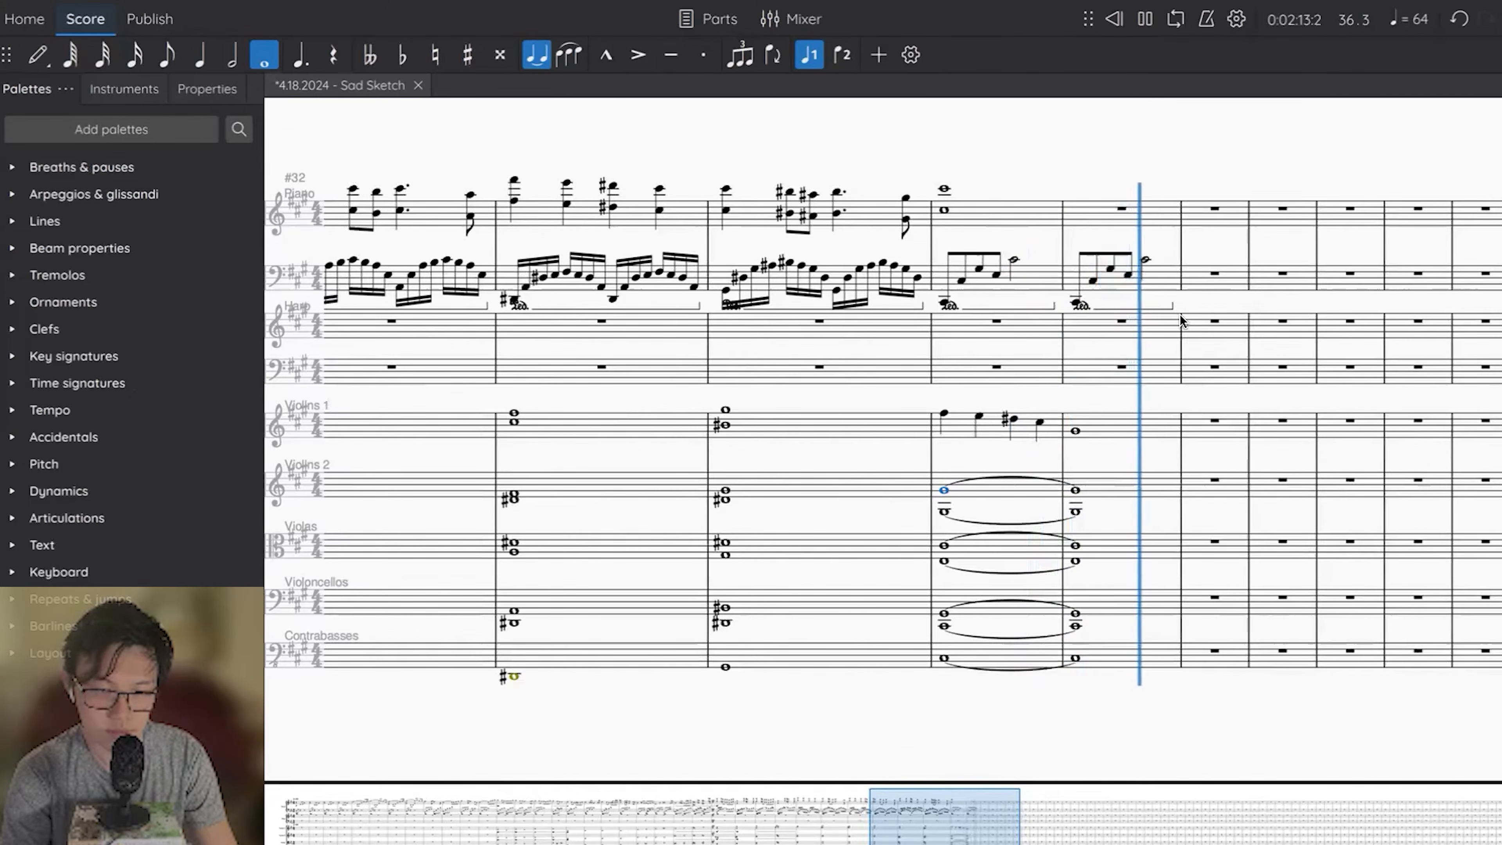
pyautogui.press('space')
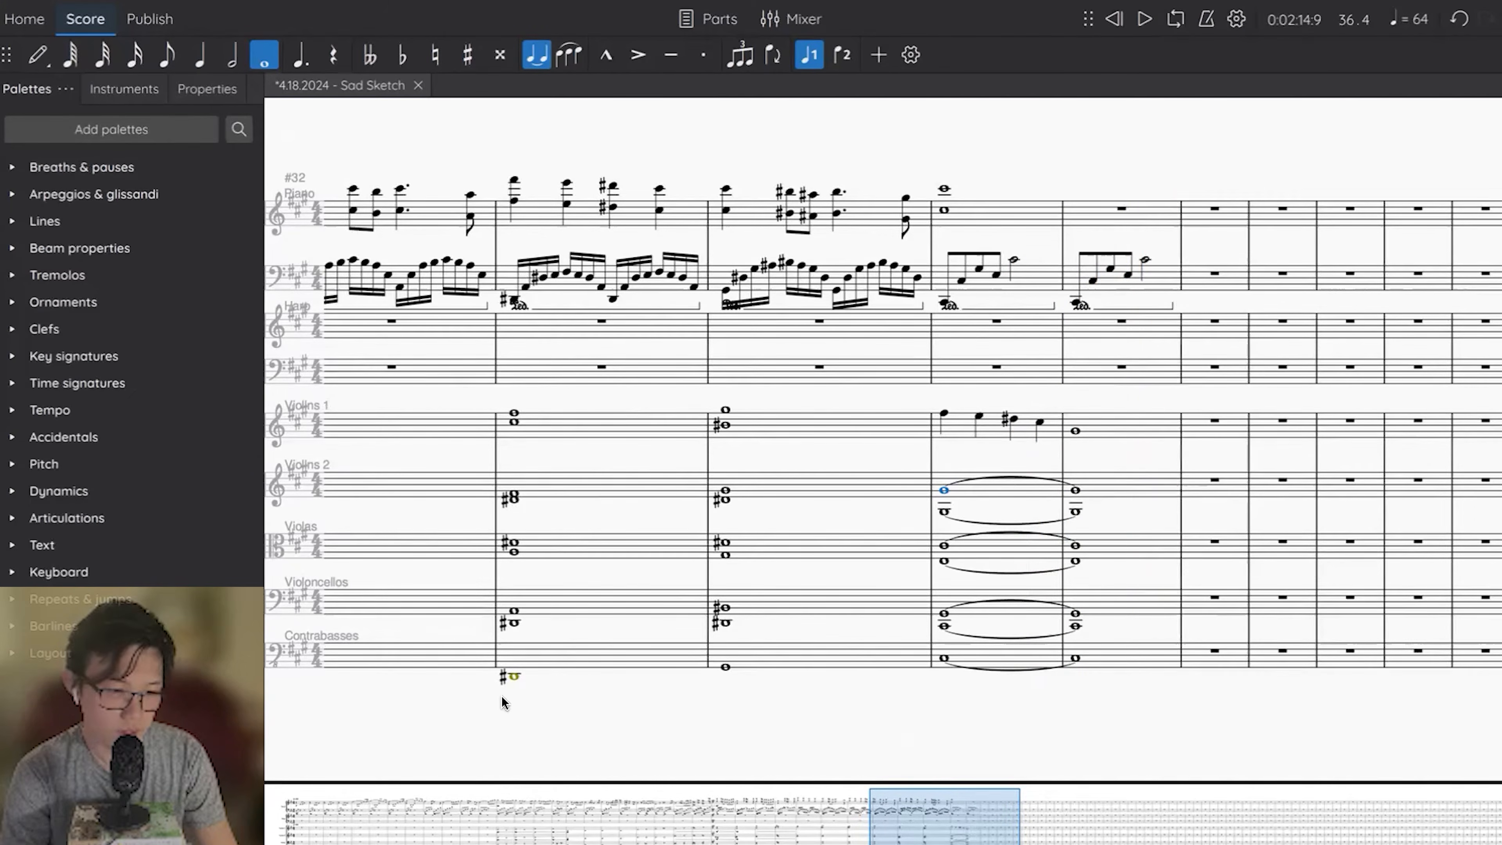
# Copy the opening piano measure into measure 37 in the new key, and add decrescendo hairpins to all strings across measures 35 and 36.
pyautogui.hotkey('ctrl', 'Home')
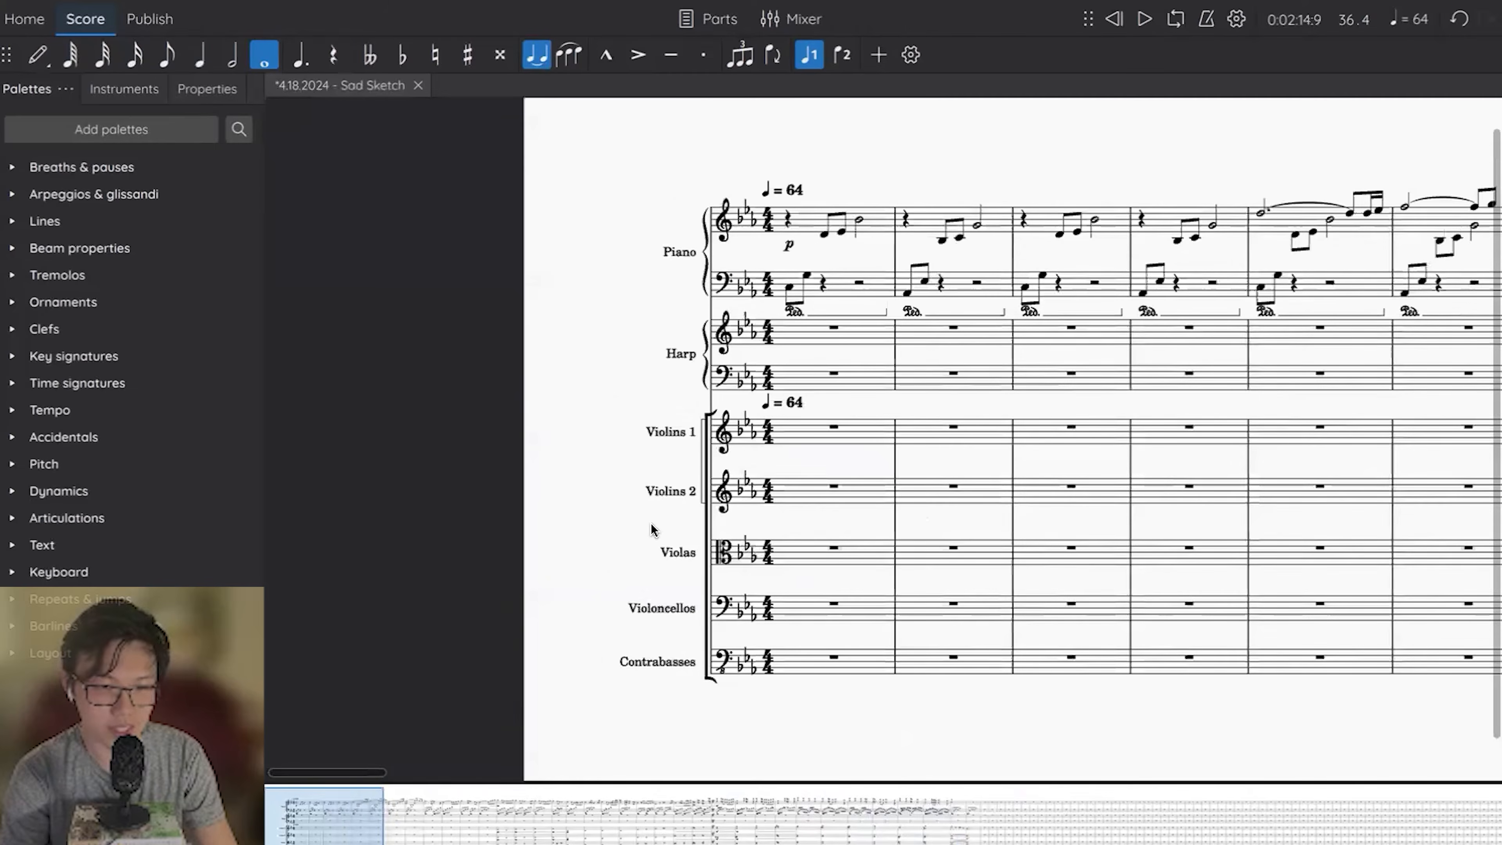
pyautogui.hscroll(2, 651, 525)
pyautogui.click(701, 218)
pyautogui.keyDown('shift'); pyautogui.click(767, 282); pyautogui.keyUp('shift')
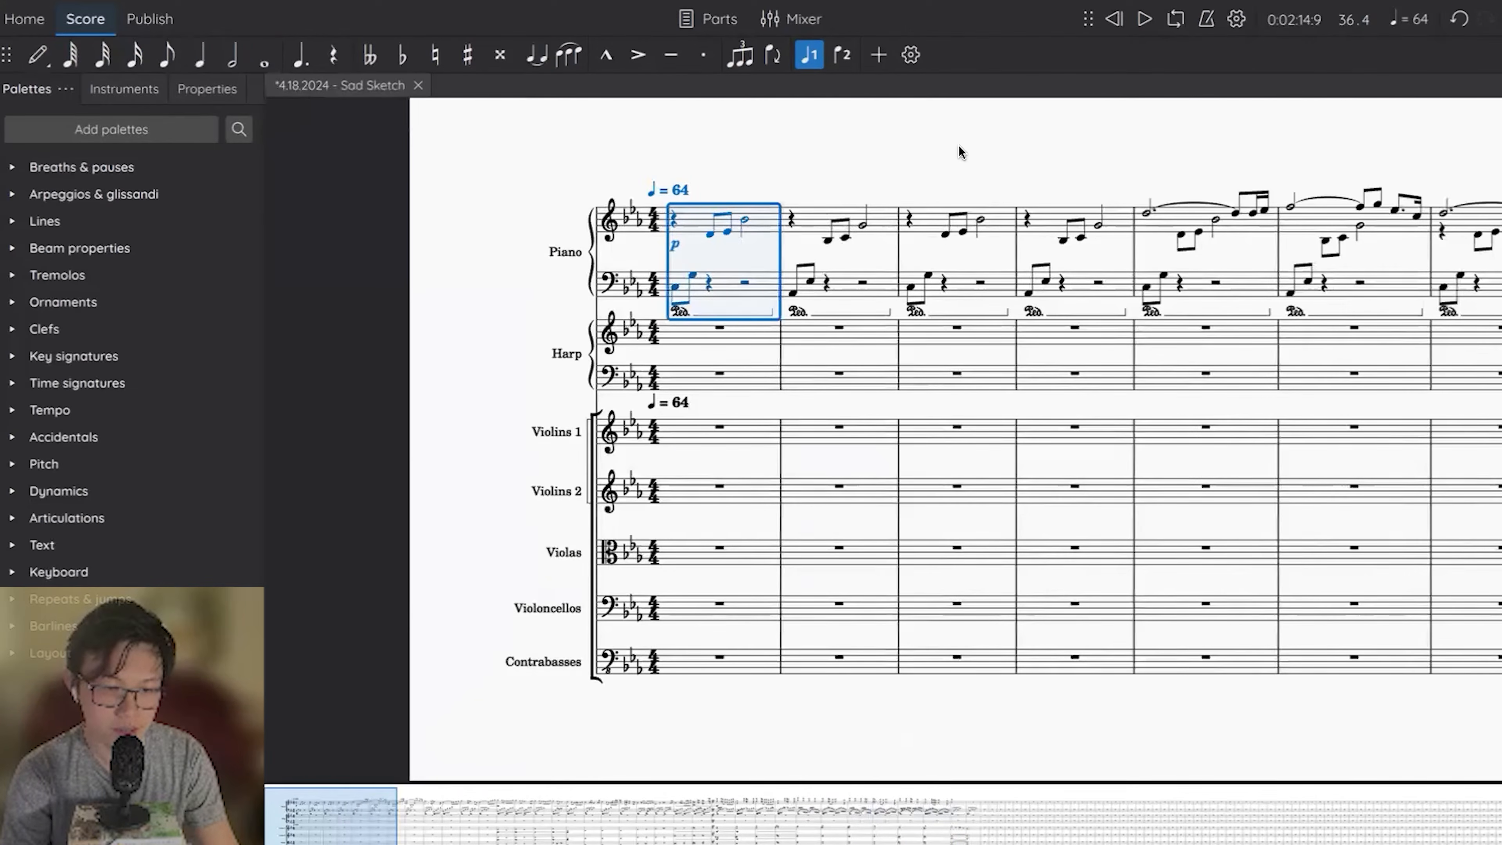
pyautogui.press('Escape')
pyautogui.hscroll(5, 958, 151)
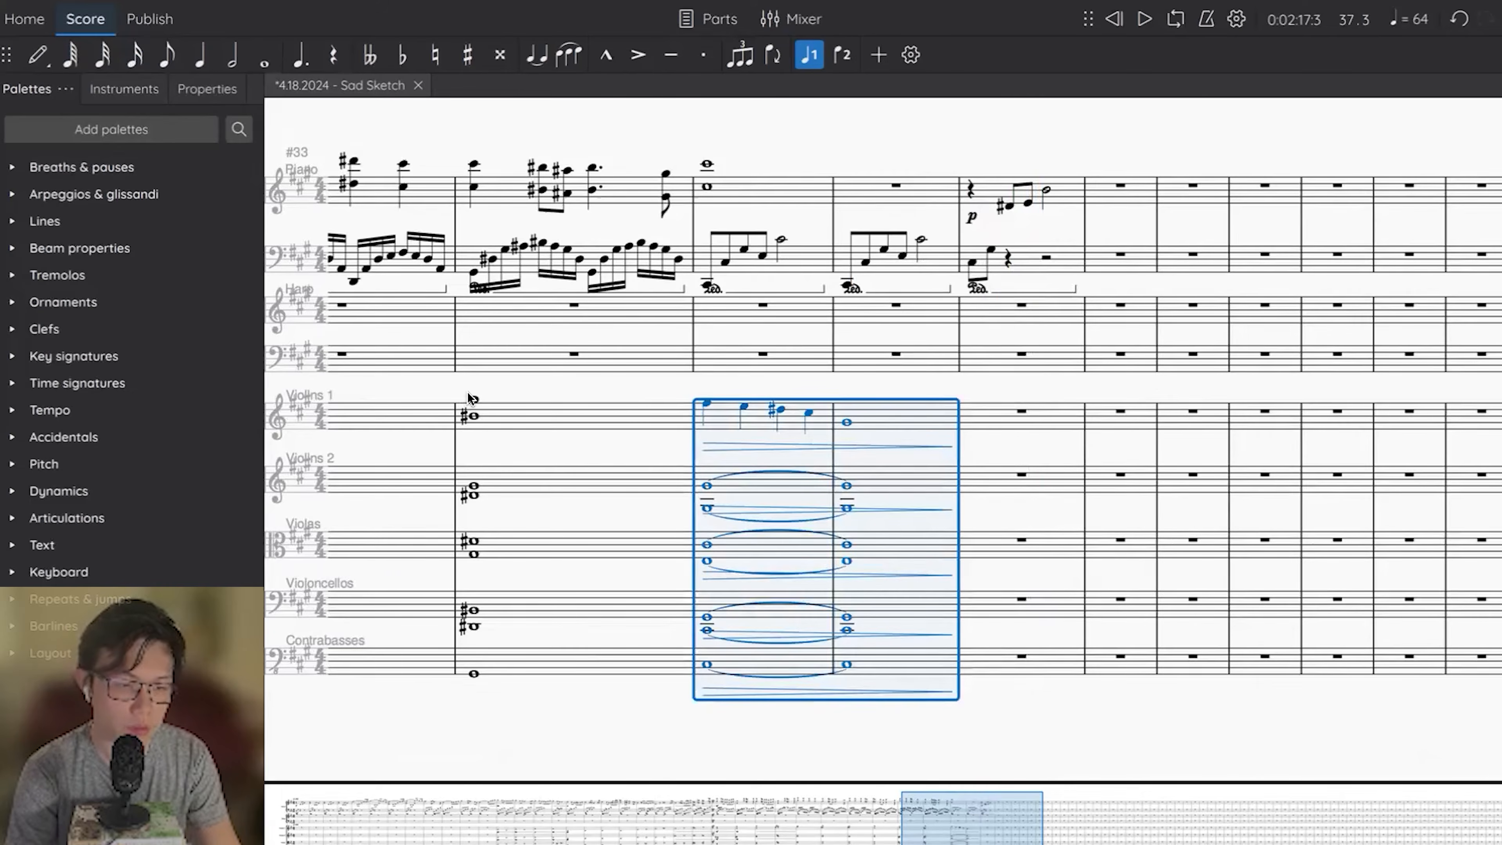
pyautogui.click(473, 400)
pyautogui.press('space')
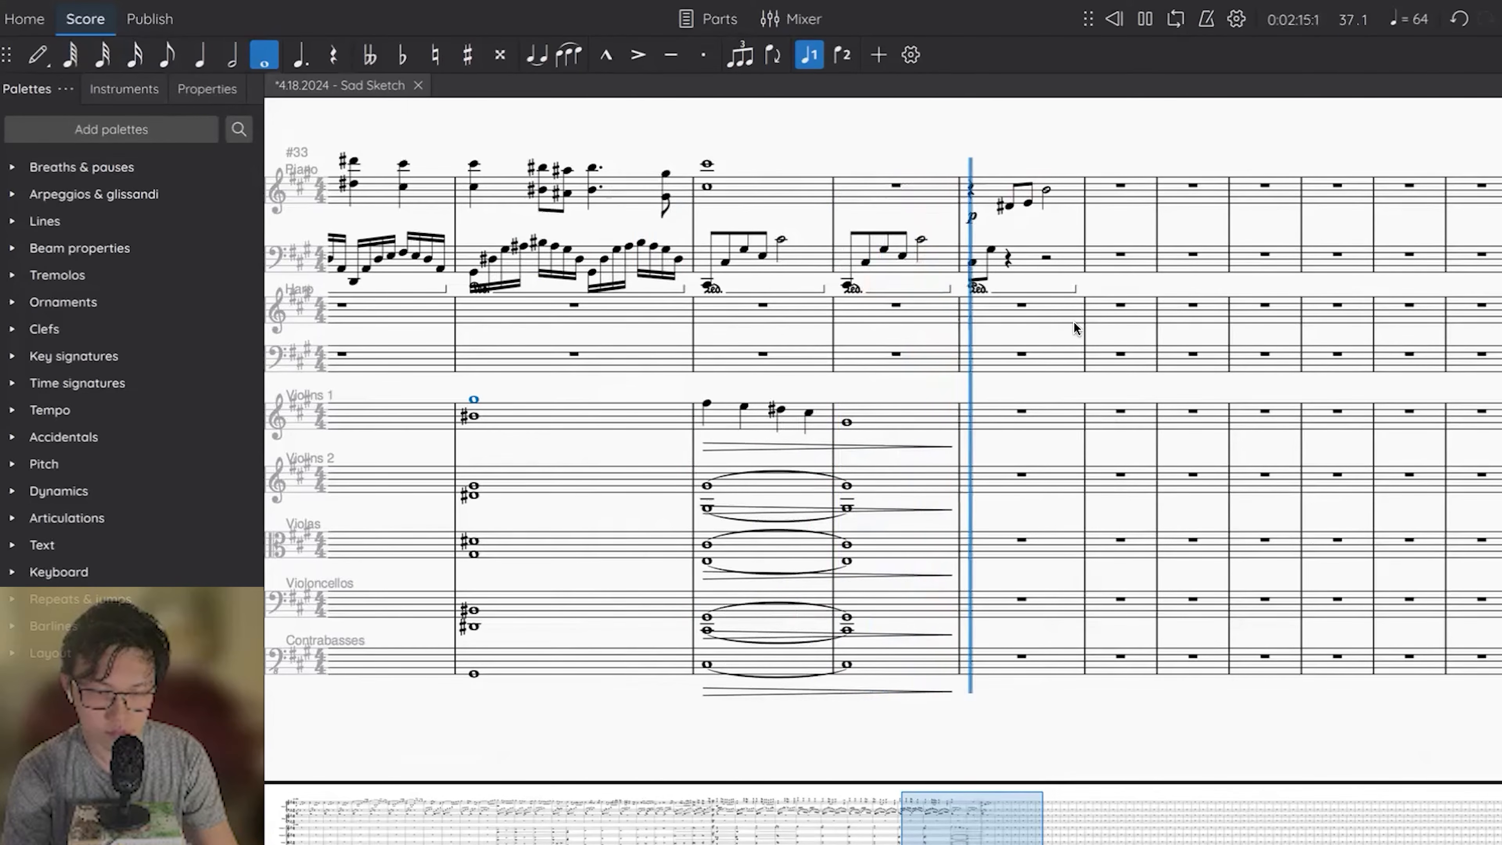
pyautogui.press('space')
# Enter whole notes in measure 37: E in Violins 1, D# in Violins 2 and C# in the Violas.
pyautogui.click(996, 424)
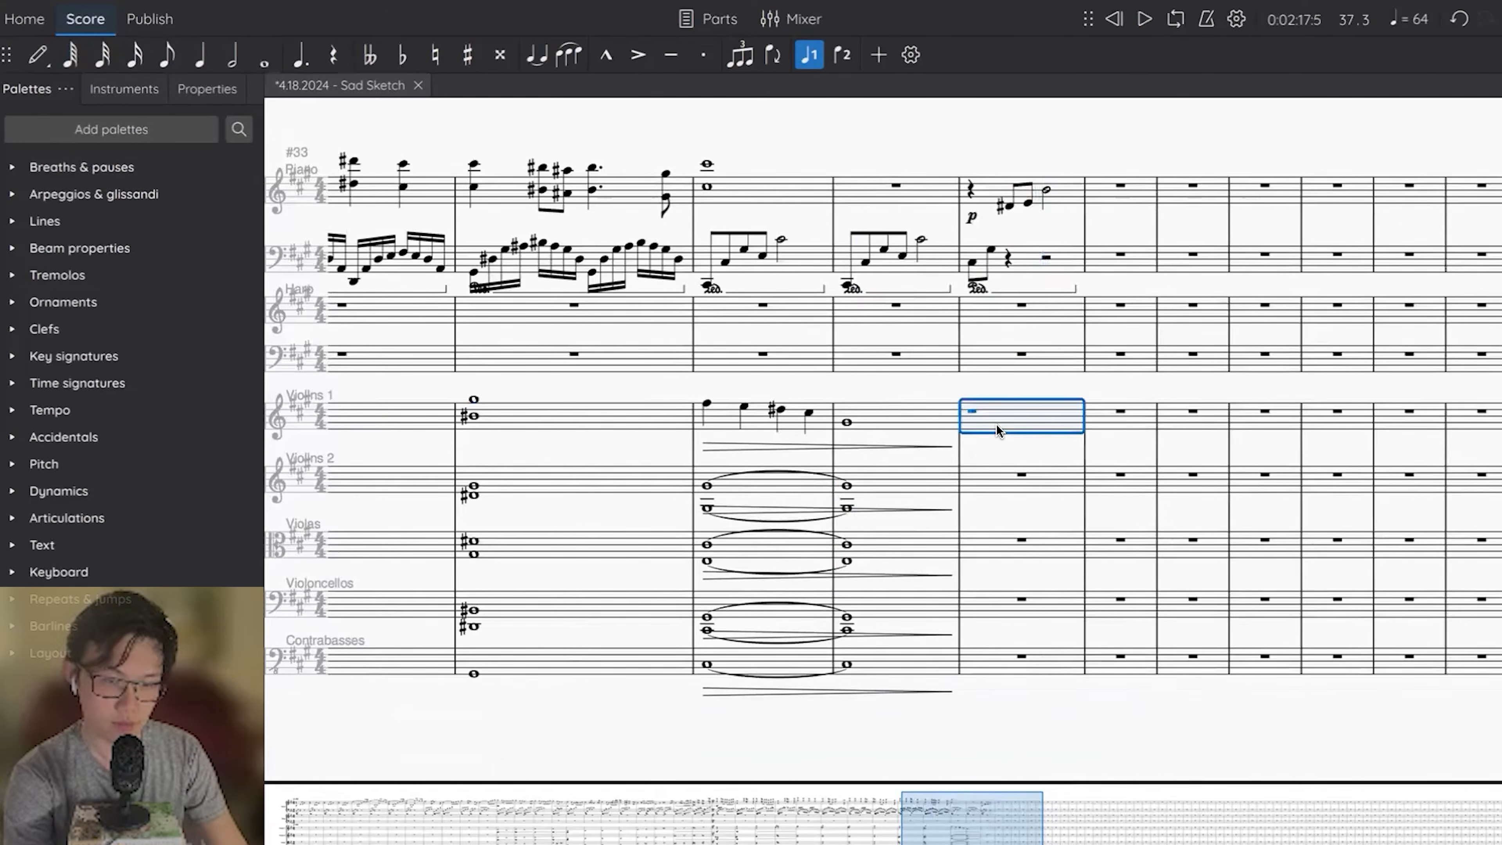
pyautogui.click(992, 476)
pyautogui.press('d')
pyautogui.press('Escape')
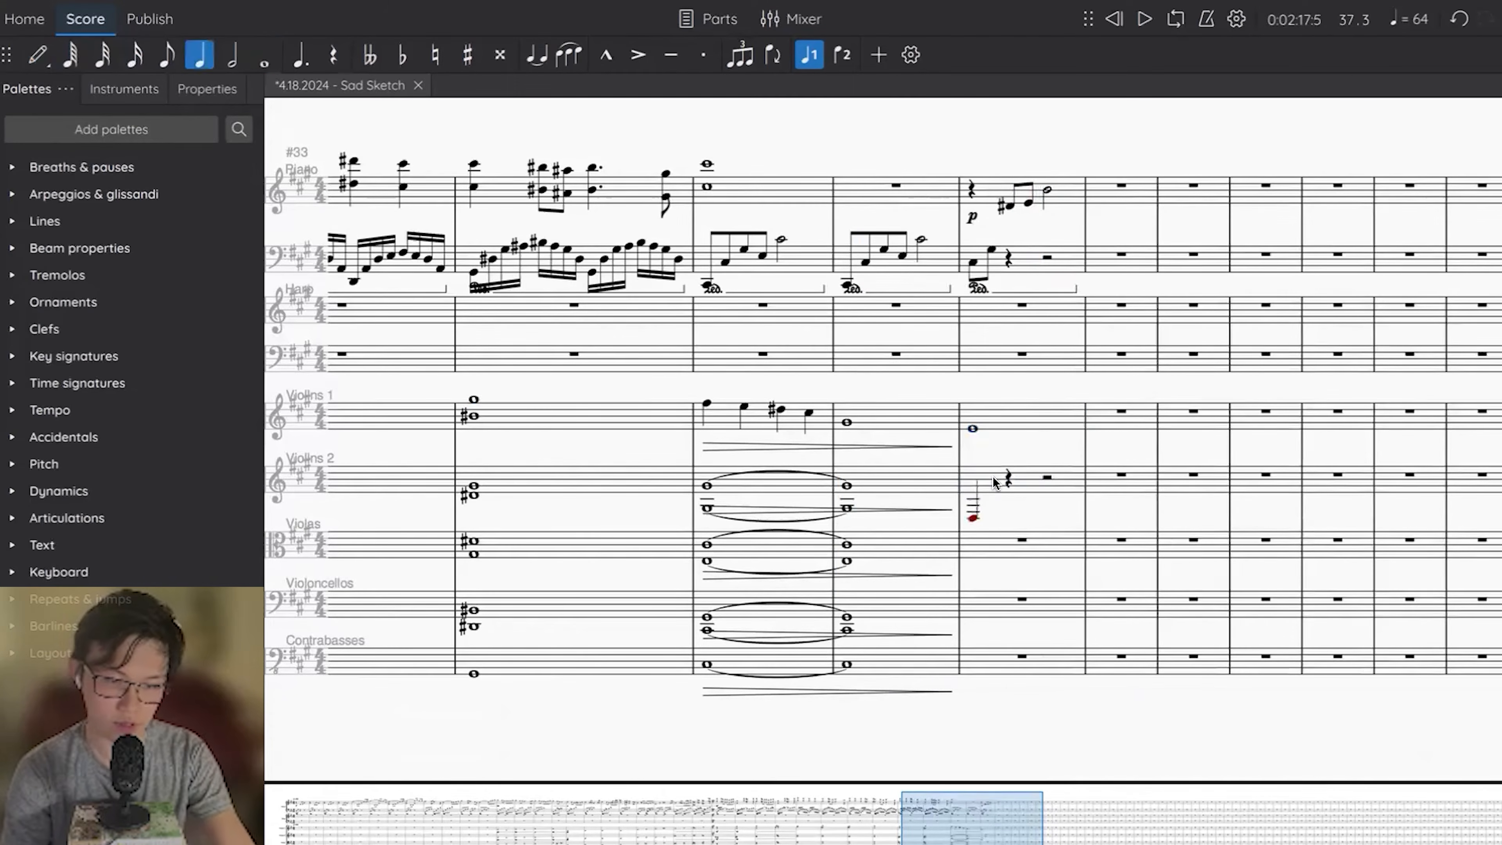
pyautogui.press('7')
pyautogui.press('Up')
pyautogui.press('super+Up')
pyautogui.click(1000, 546)
pyautogui.press('c')
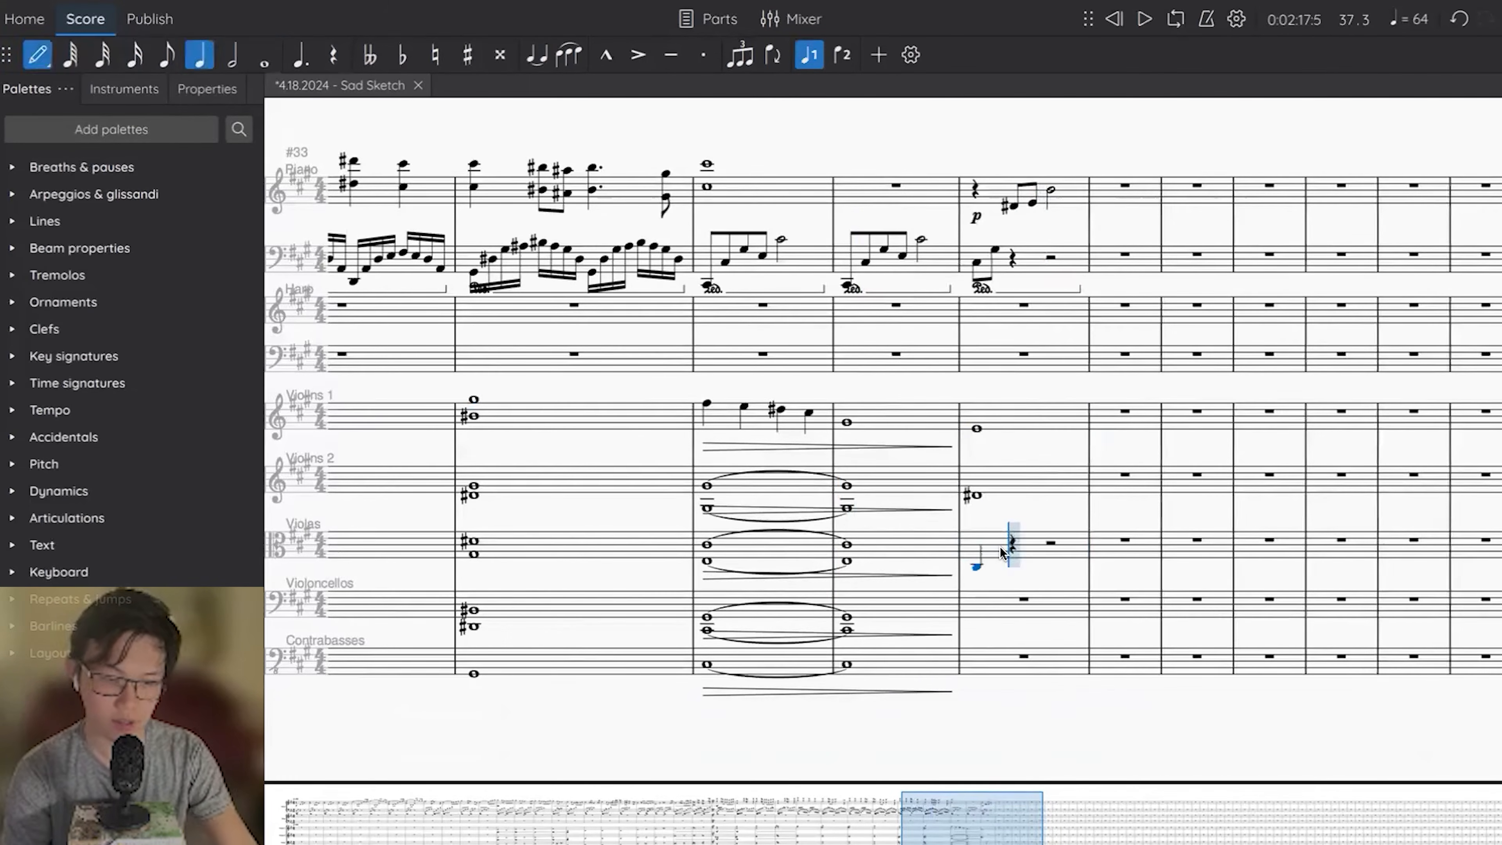
pyautogui.press('Escape')
pyautogui.press('7')
pyautogui.press('Left')
pyautogui.press('space')
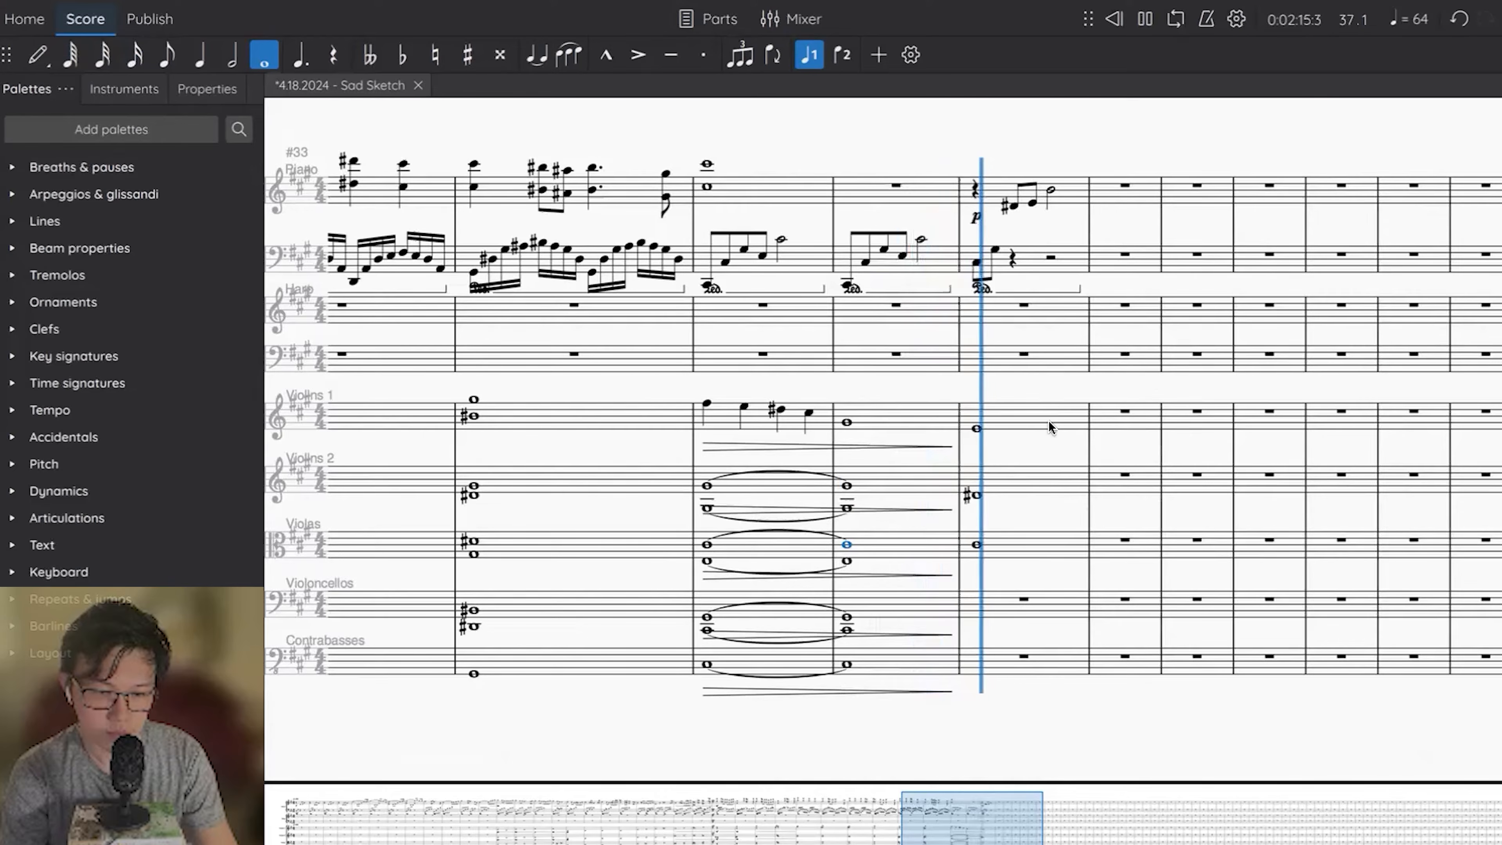
pyautogui.press('space')
# Apply a pp dynamic to Violins 1, Violins 2 and Violas in measure 37 and play the measure back.
pyautogui.click(1026, 422)
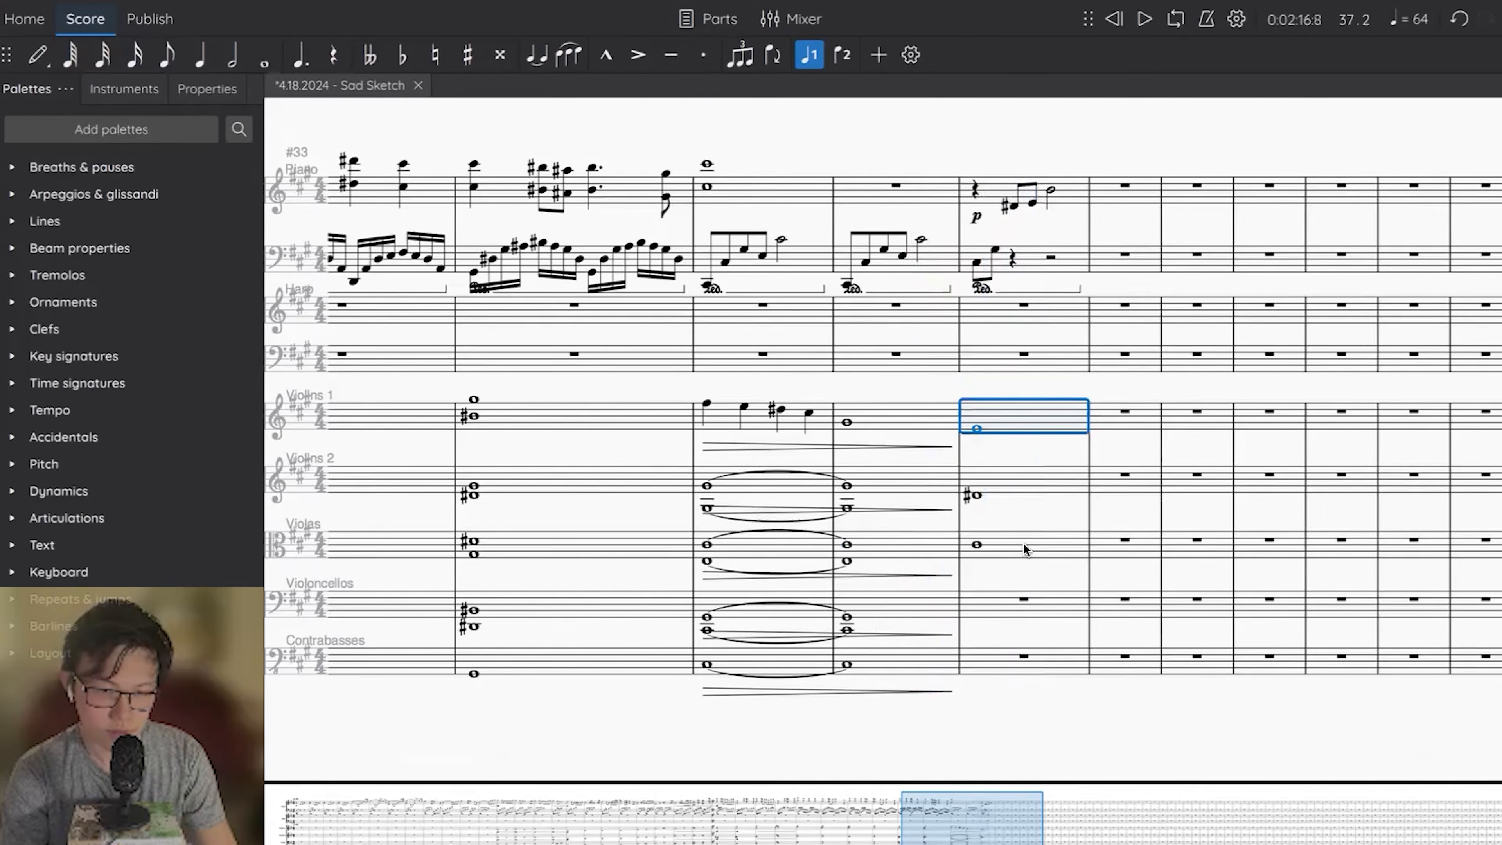
pyautogui.keyDown('shift'); pyautogui.click(1022, 542); pyautogui.keyUp('shift')
pyautogui.click(89, 490)
pyautogui.click(77, 517)
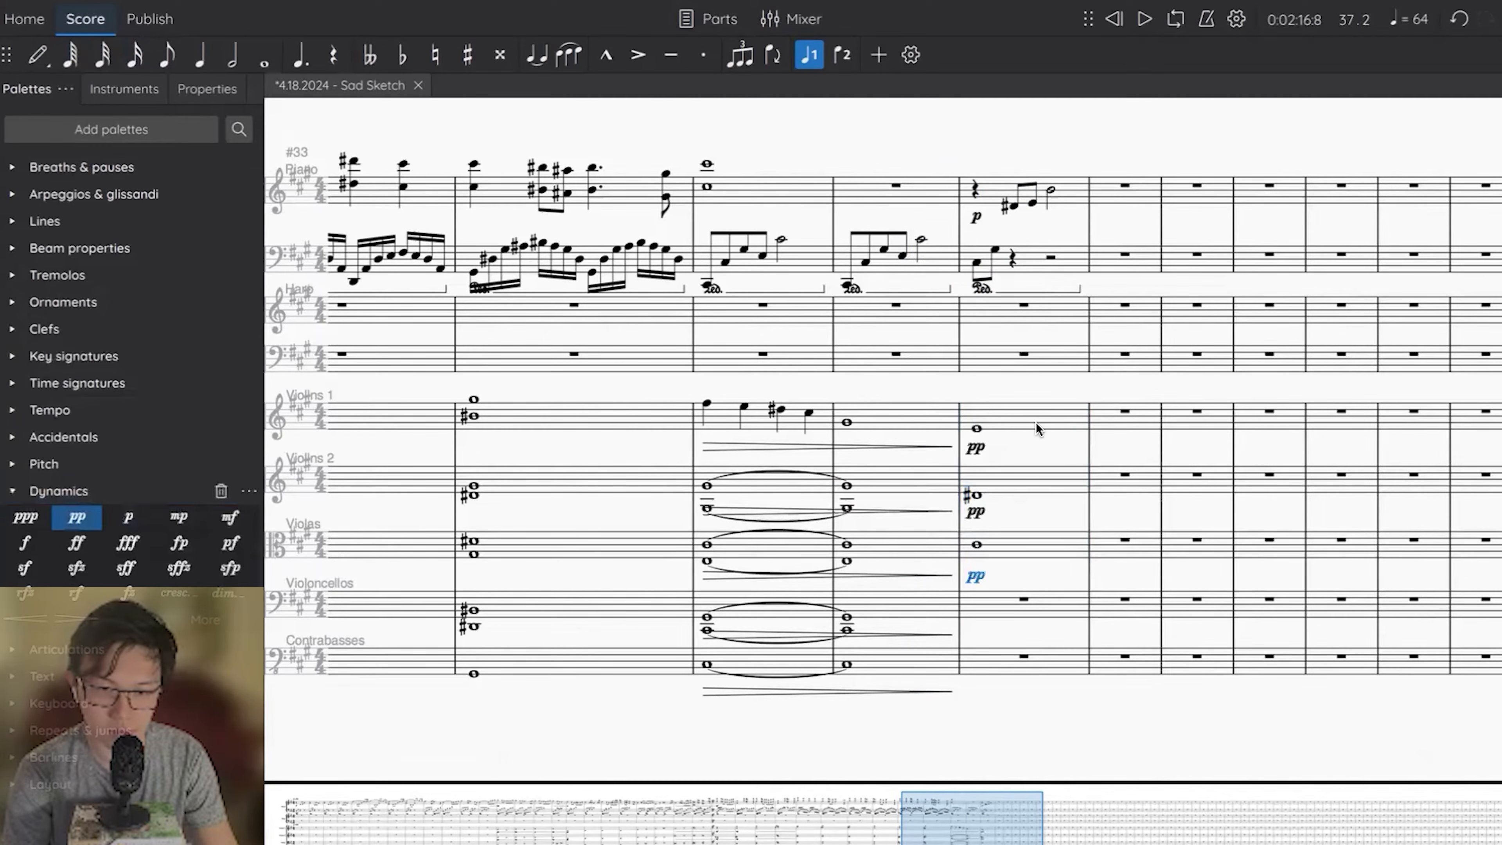
pyautogui.click(978, 427)
pyautogui.press('space')
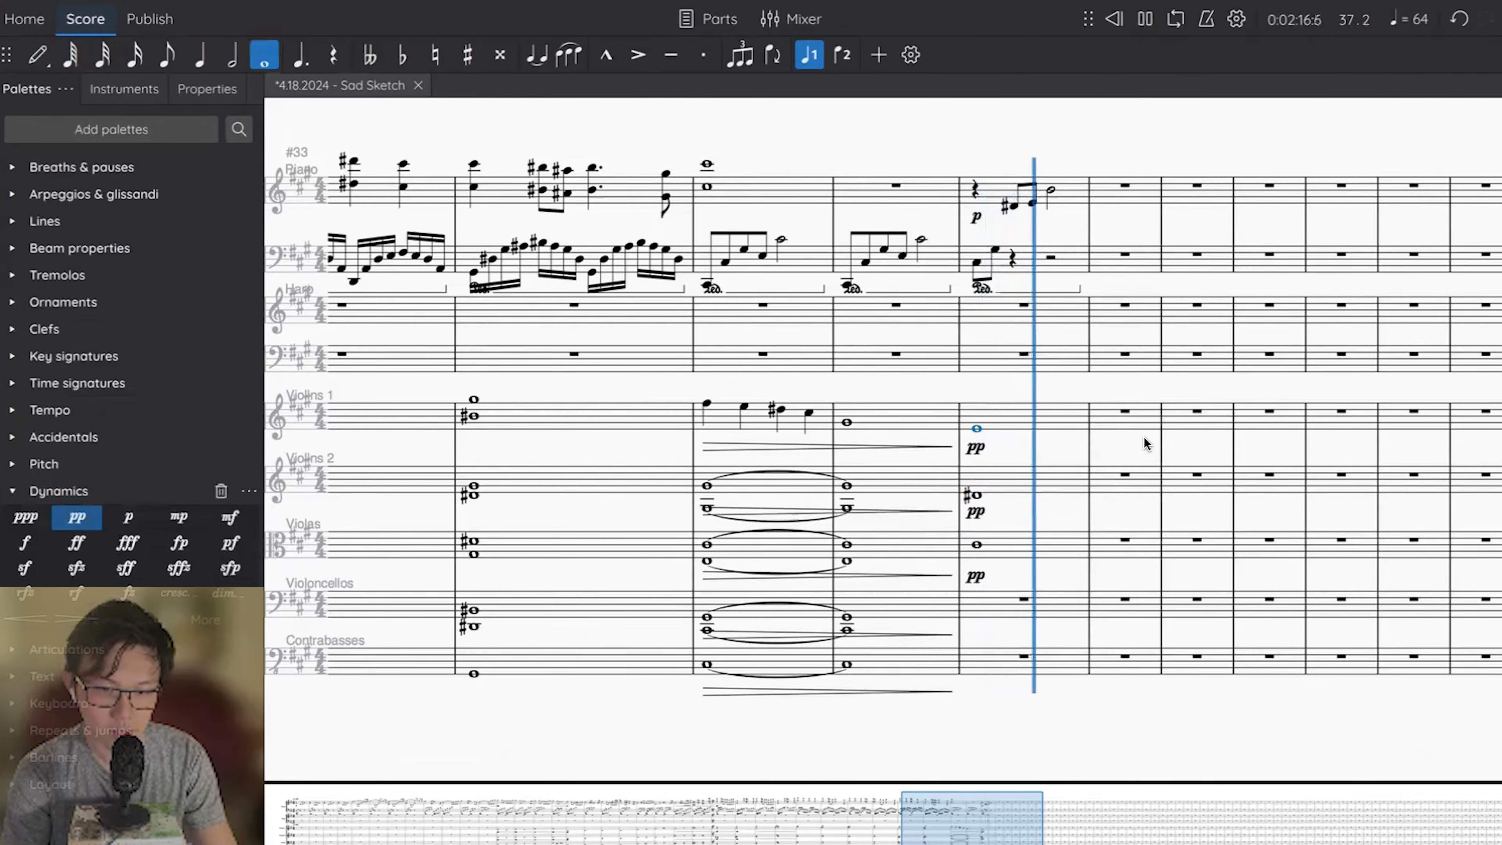
pyautogui.hscroll(2, 1144, 436)
pyautogui.press('space')
# Repeat measure 37's piano and upper string parts in measure 38, tying the string whole notes across the barline.
pyautogui.keyDown('shift'); pyautogui.click(933, 539); pyautogui.keyUp('shift')
pyautogui.press('t')
pyautogui.keyDown('shift'); pyautogui.click(932, 416); pyautogui.keyUp('shift')
pyautogui.press('t')
pyautogui.press('r')
# Set the two piano left-hand eighth notes of measure 38 to A and the E above it.
pyautogui.click(1001, 259)
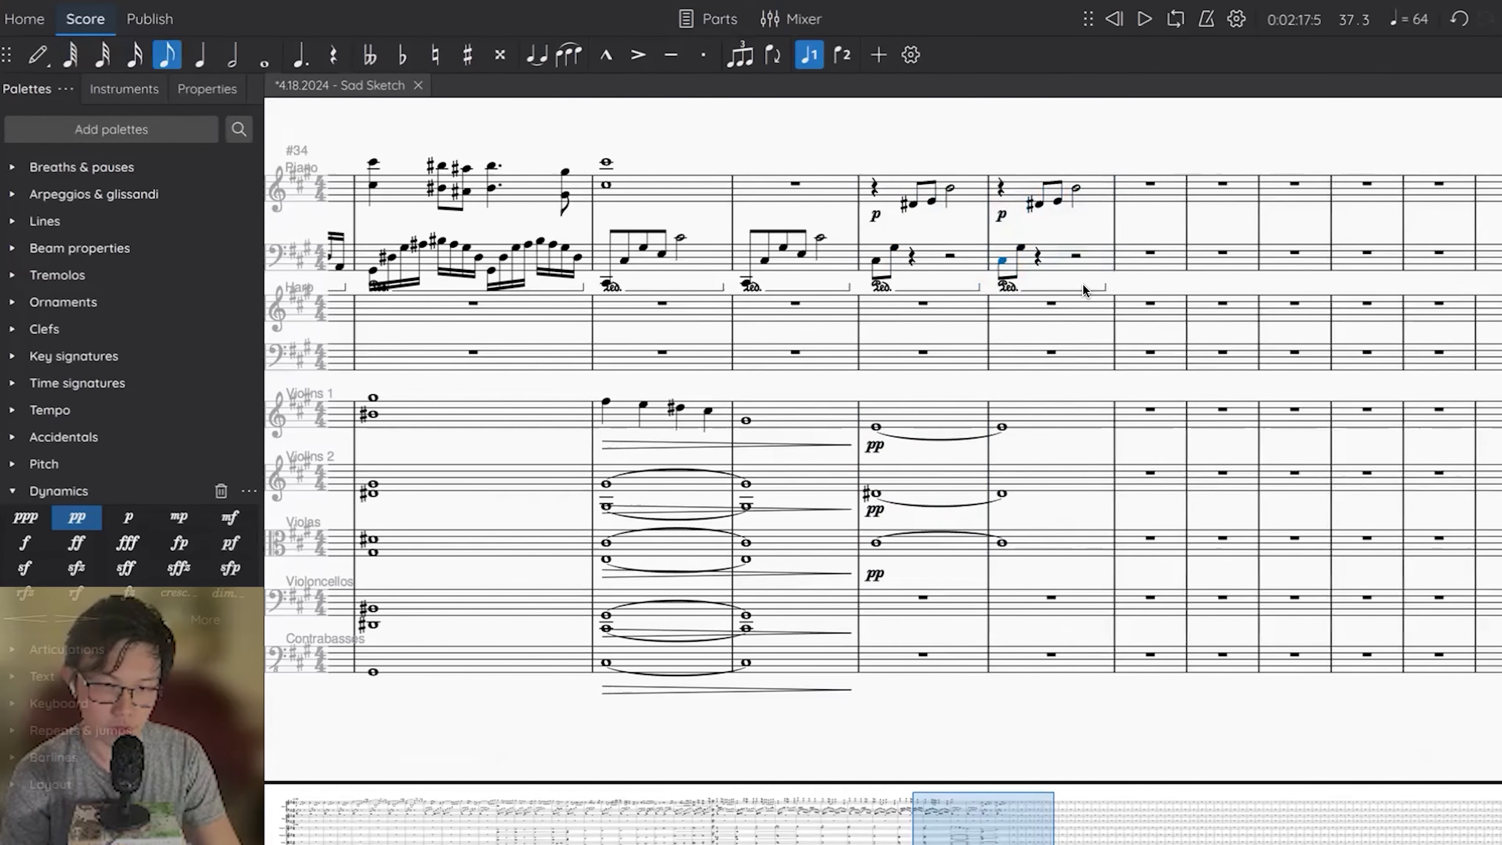
pyautogui.press('n')
pyautogui.press('a')
pyautogui.press('super+Down')
pyautogui.press('e')
pyautogui.press('Escape')
pyautogui.press('super+Up')
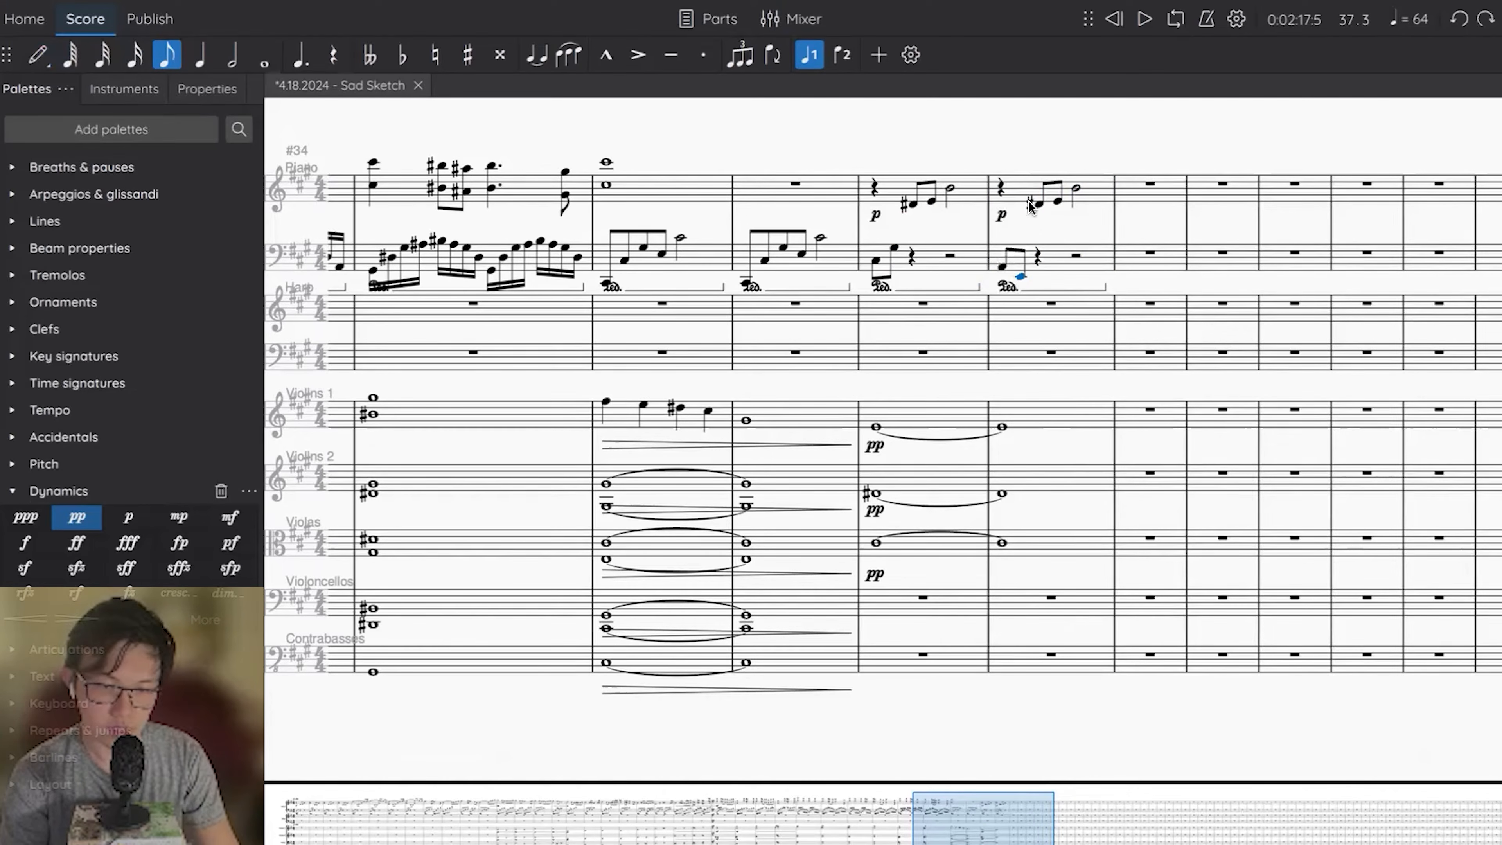
# Set the piano right-hand notes of measure 38 to B, C# and G#, and delete the p dynamic below them.
pyautogui.press('Escape')
pyautogui.click(1091, 197)
pyautogui.press('Up')
pyautogui.press('Down')
pyautogui.click(1041, 213)
pyautogui.click(1078, 197)
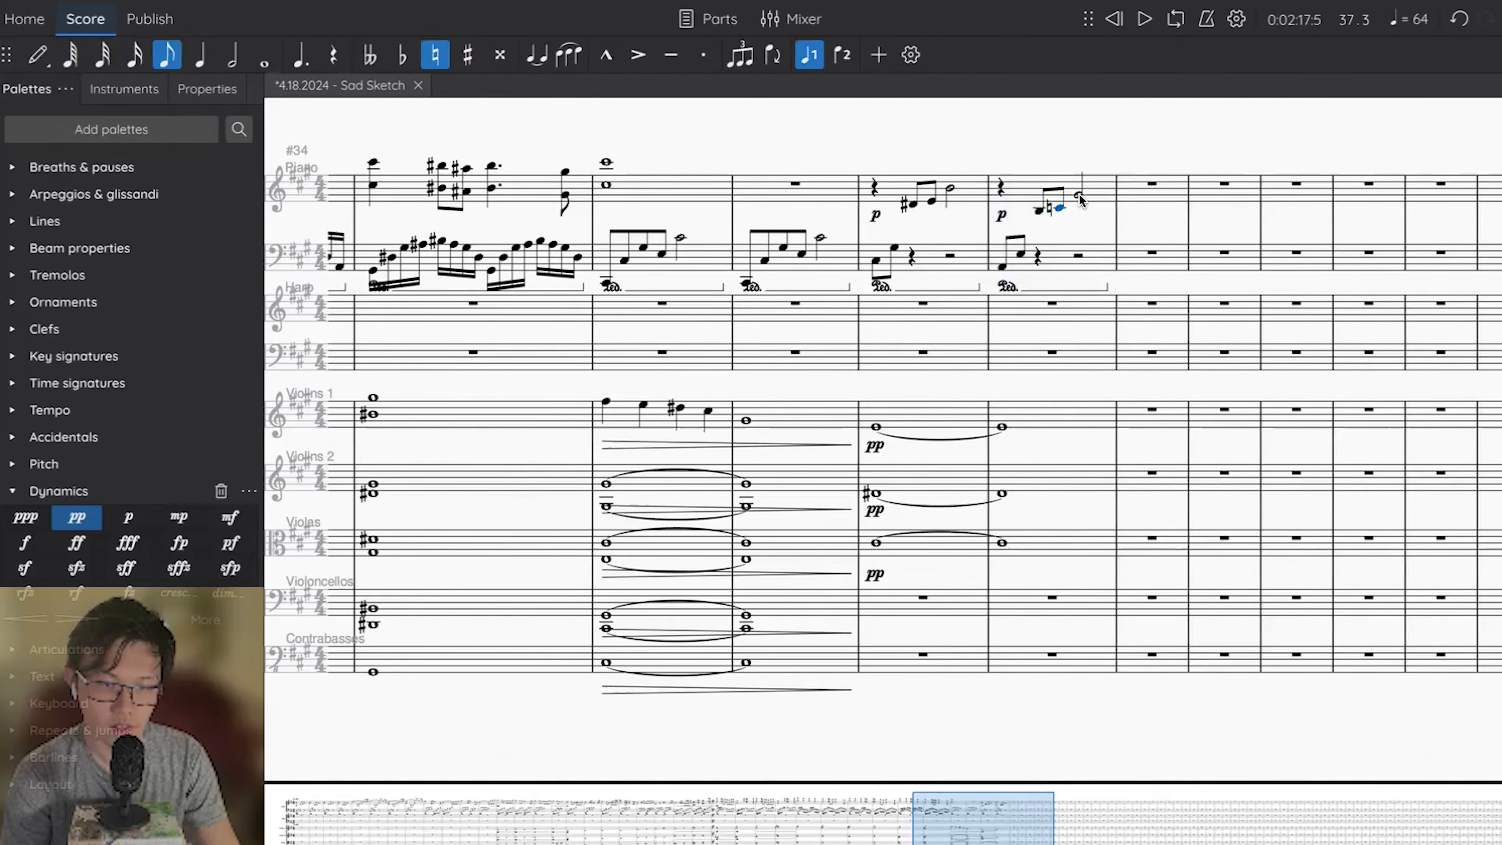
pyautogui.press('Up')
pyautogui.click(1000, 217)
pyautogui.press('Delete')
# Repeat the piano and upper string parts of measures 37–38 in measures 39–40 and delete the copied pp dynamics.
pyautogui.click(979, 198)
pyautogui.keyDown('shift'); pyautogui.click(1045, 545); pyautogui.keyUp('shift')
pyautogui.press('r')
pyautogui.click(1128, 449)
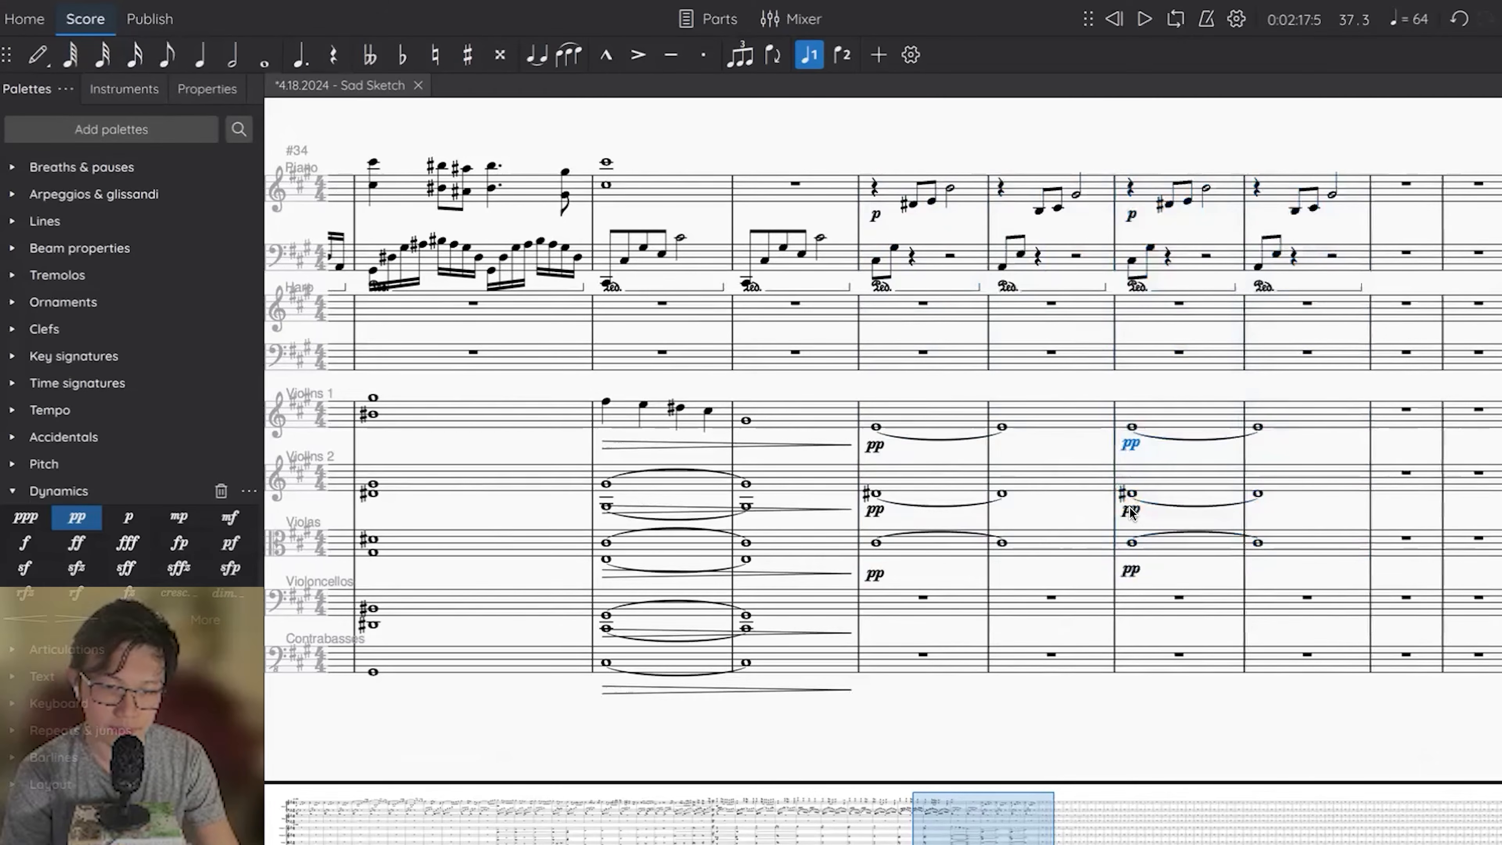
pyautogui.press('Delete')
# Play the score back from measure 37 through measure 40.
pyautogui.click(876, 427)
pyautogui.press('space')
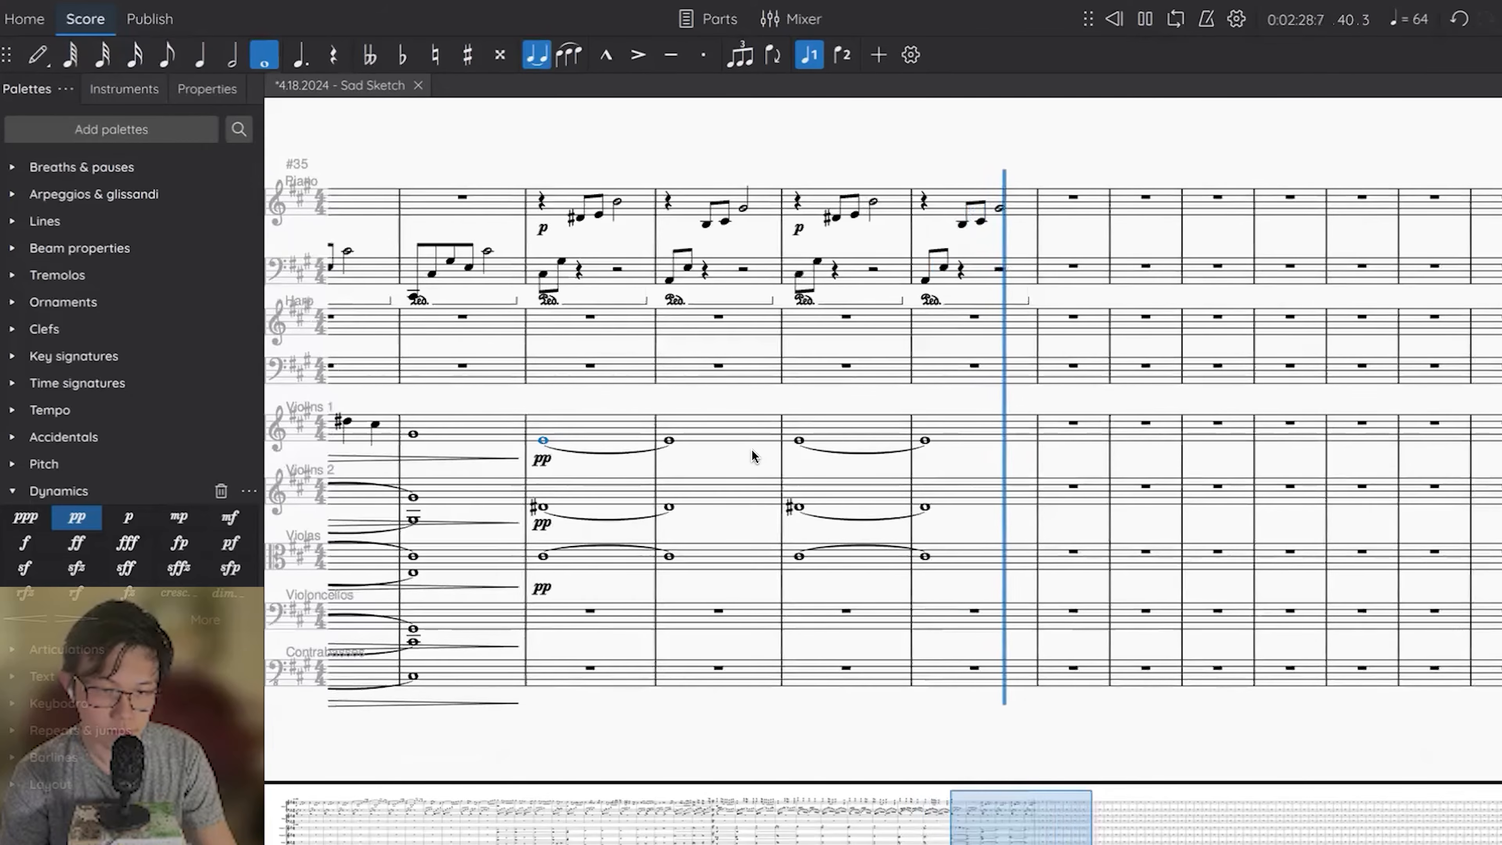
pyautogui.press('space')
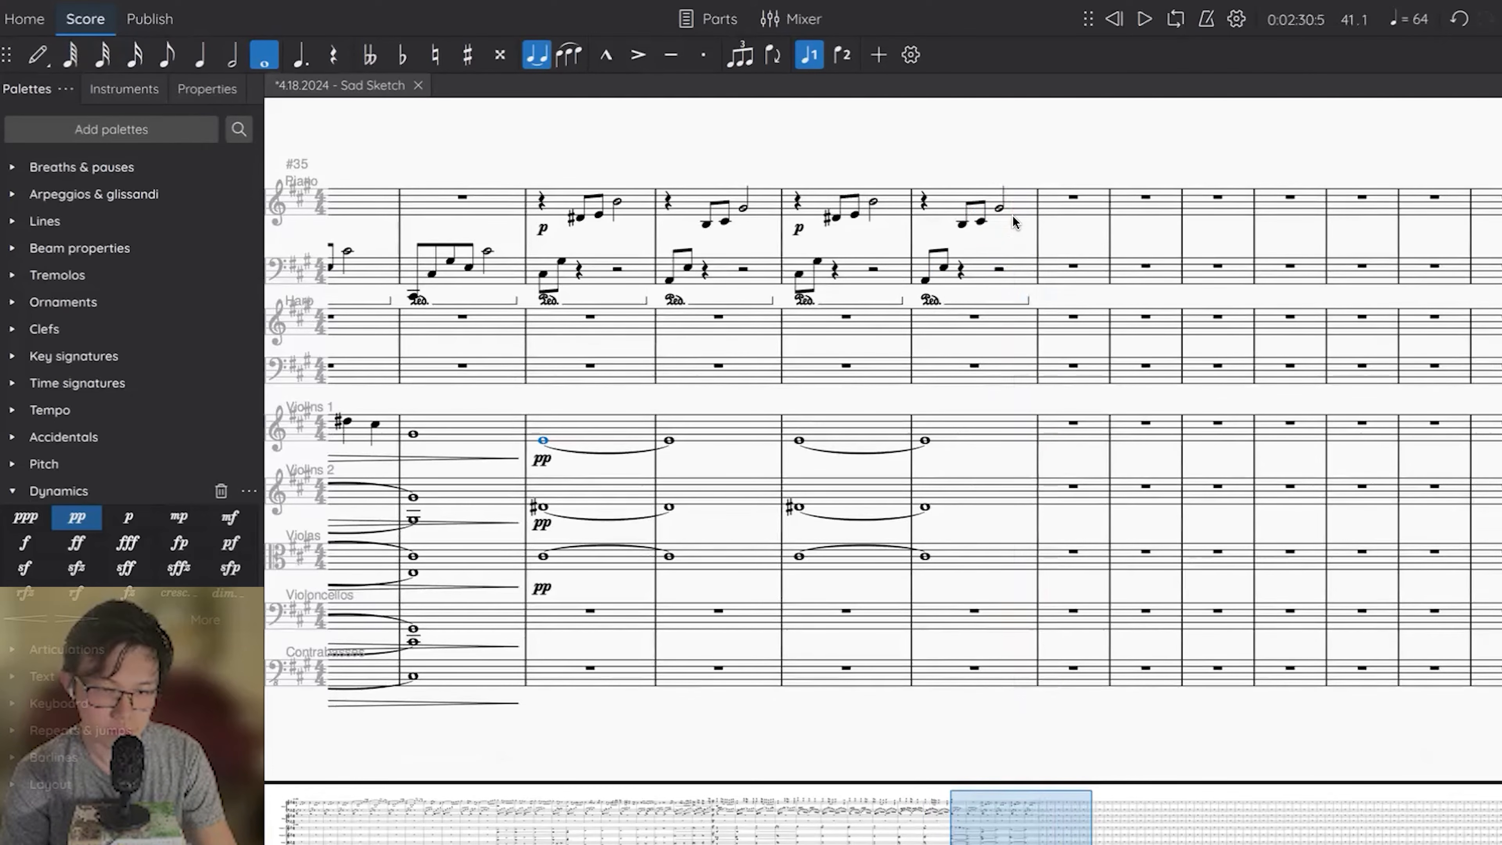
# Remove the p dynamic from piano measure 39 and repeat the piano and upper strings of measures 39–40 in measures 41–42.
pyautogui.click(797, 202)
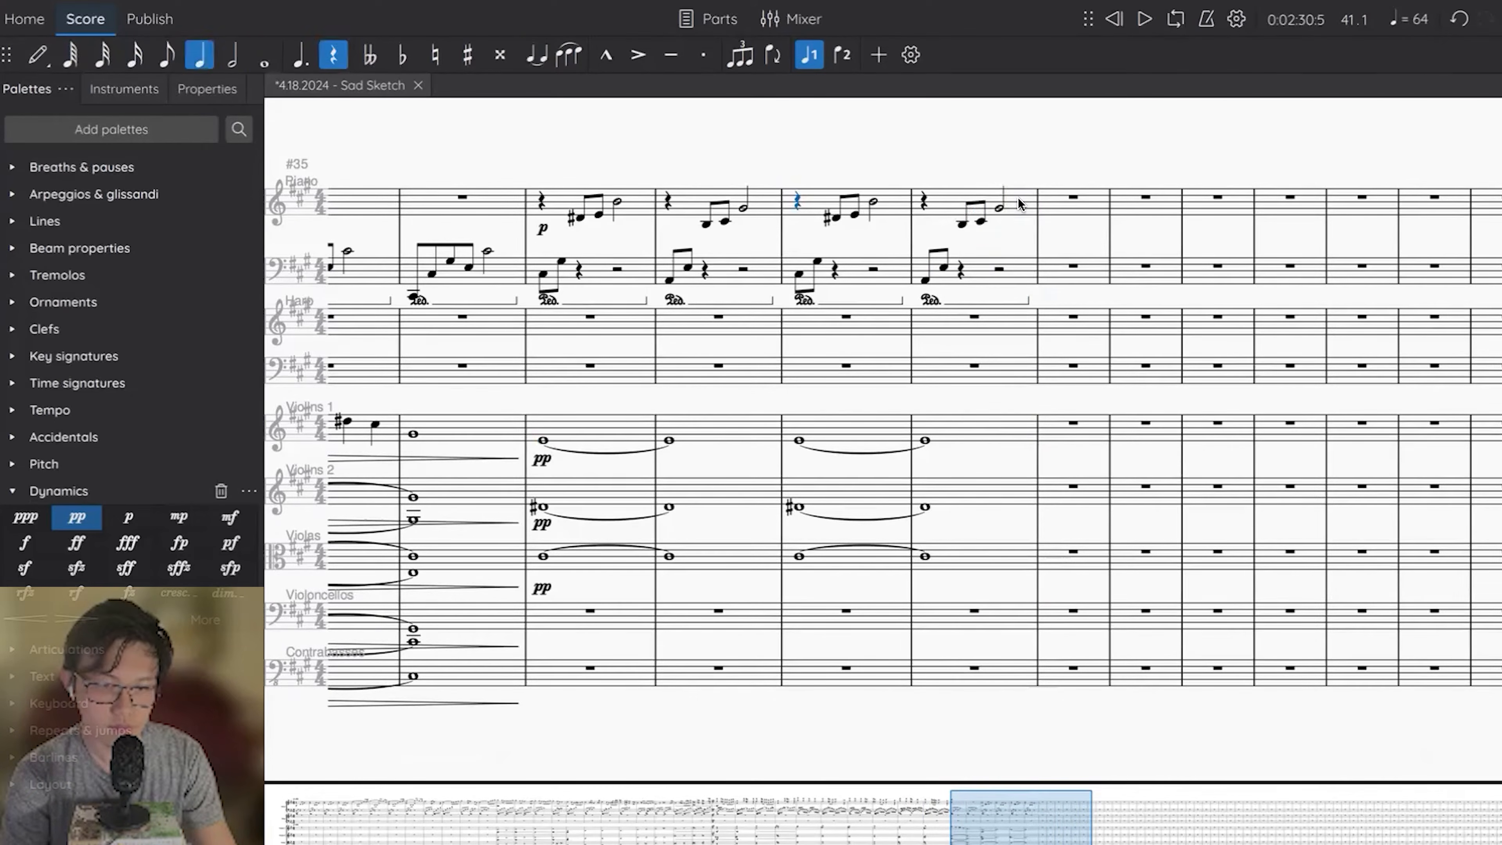
pyautogui.click(1018, 204)
pyautogui.keyDown('shift'); pyautogui.click(861, 562); pyautogui.keyUp('shift')
pyautogui.press('r')
pyautogui.hscroll(2, 1043, 127)
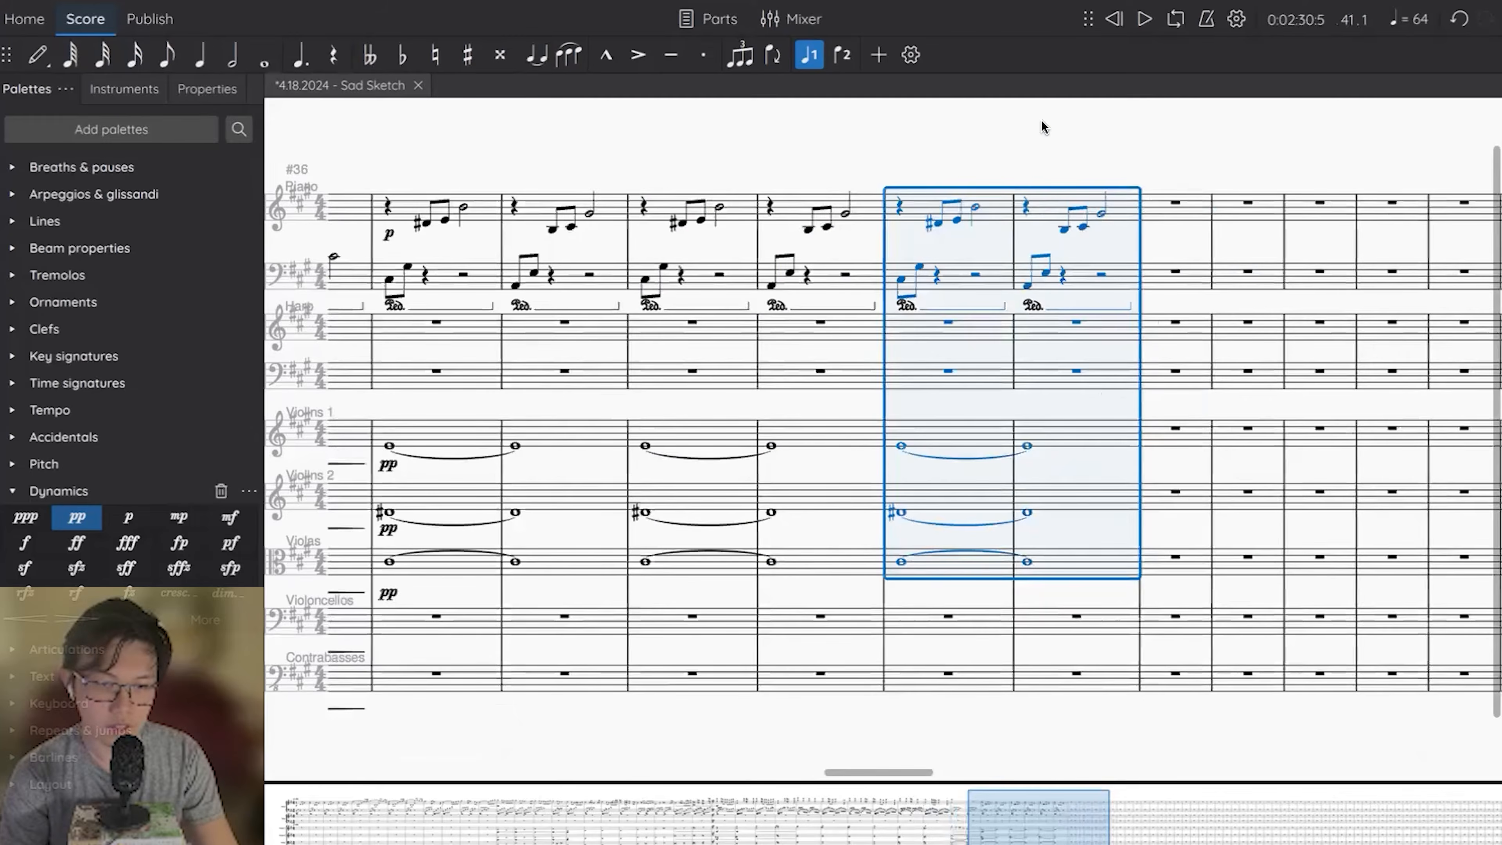
pyautogui.click(1044, 127)
# Fill the rests of measure 41's piano left hand with D and E eighth notes and a half-note B.
pyautogui.click(907, 209)
pyautogui.click(927, 283)
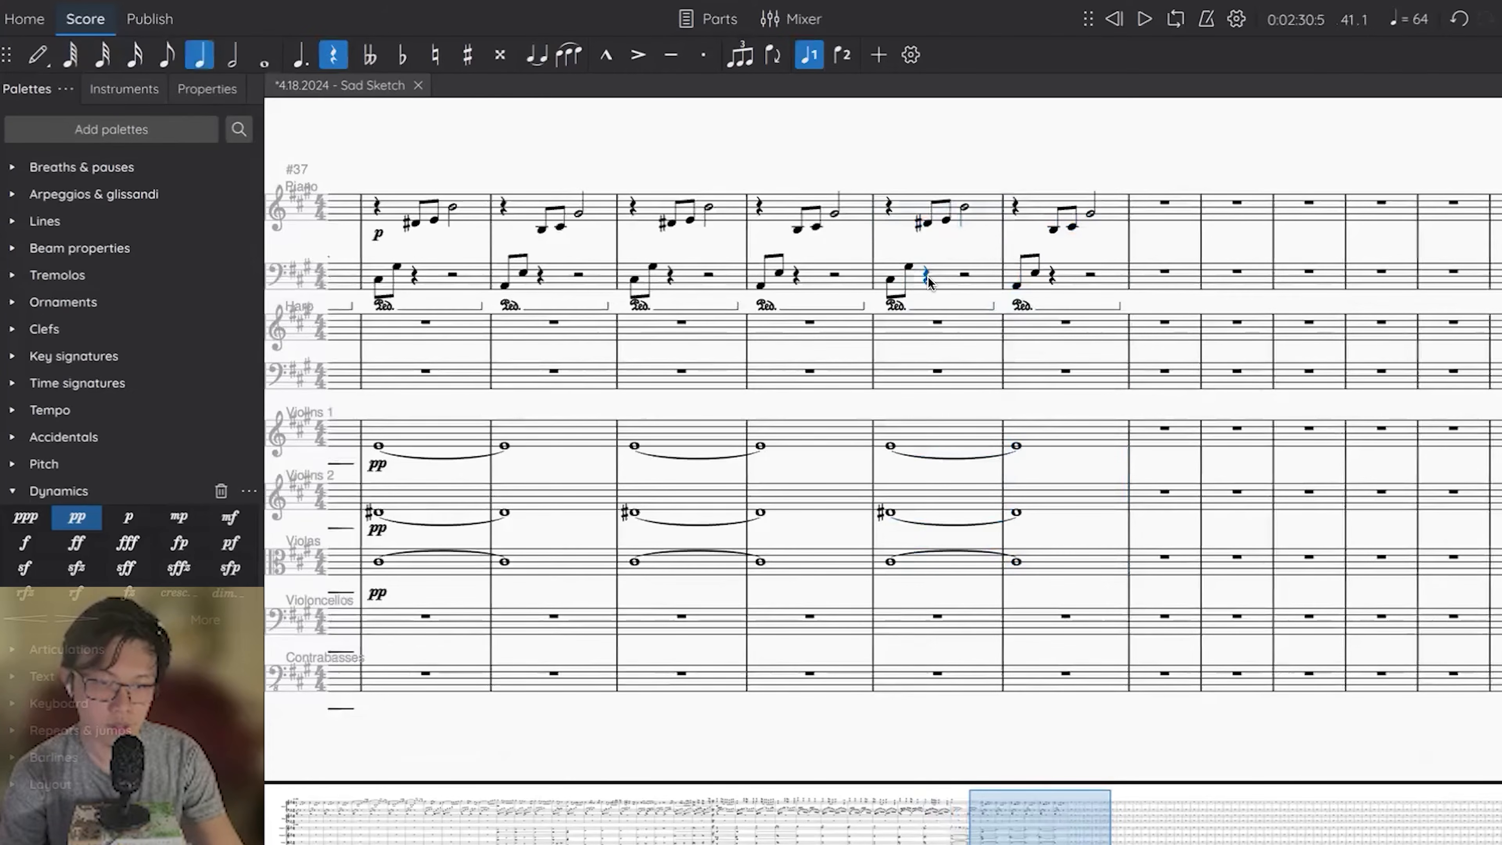
pyautogui.press('n')
pyautogui.press('d')
pyautogui.hotkey('ctrl', 'Up')
pyautogui.press('Up')
pyautogui.press('Escape')
pyautogui.press('4')
pyautogui.press('n')
pyautogui.press('d')
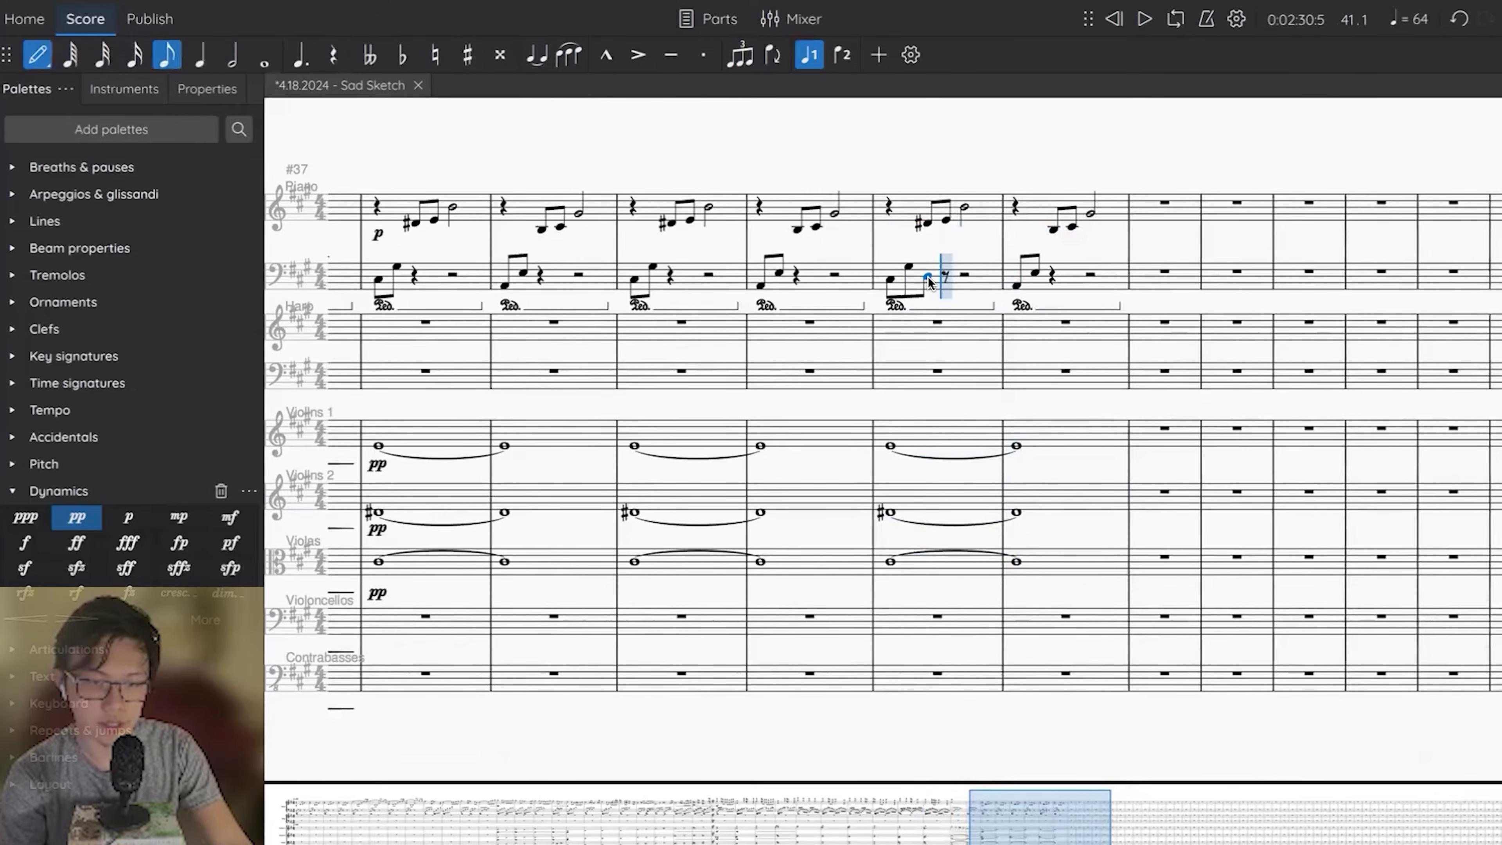
pyautogui.press('6')
pyautogui.press('b')
pyautogui.press('Escape')
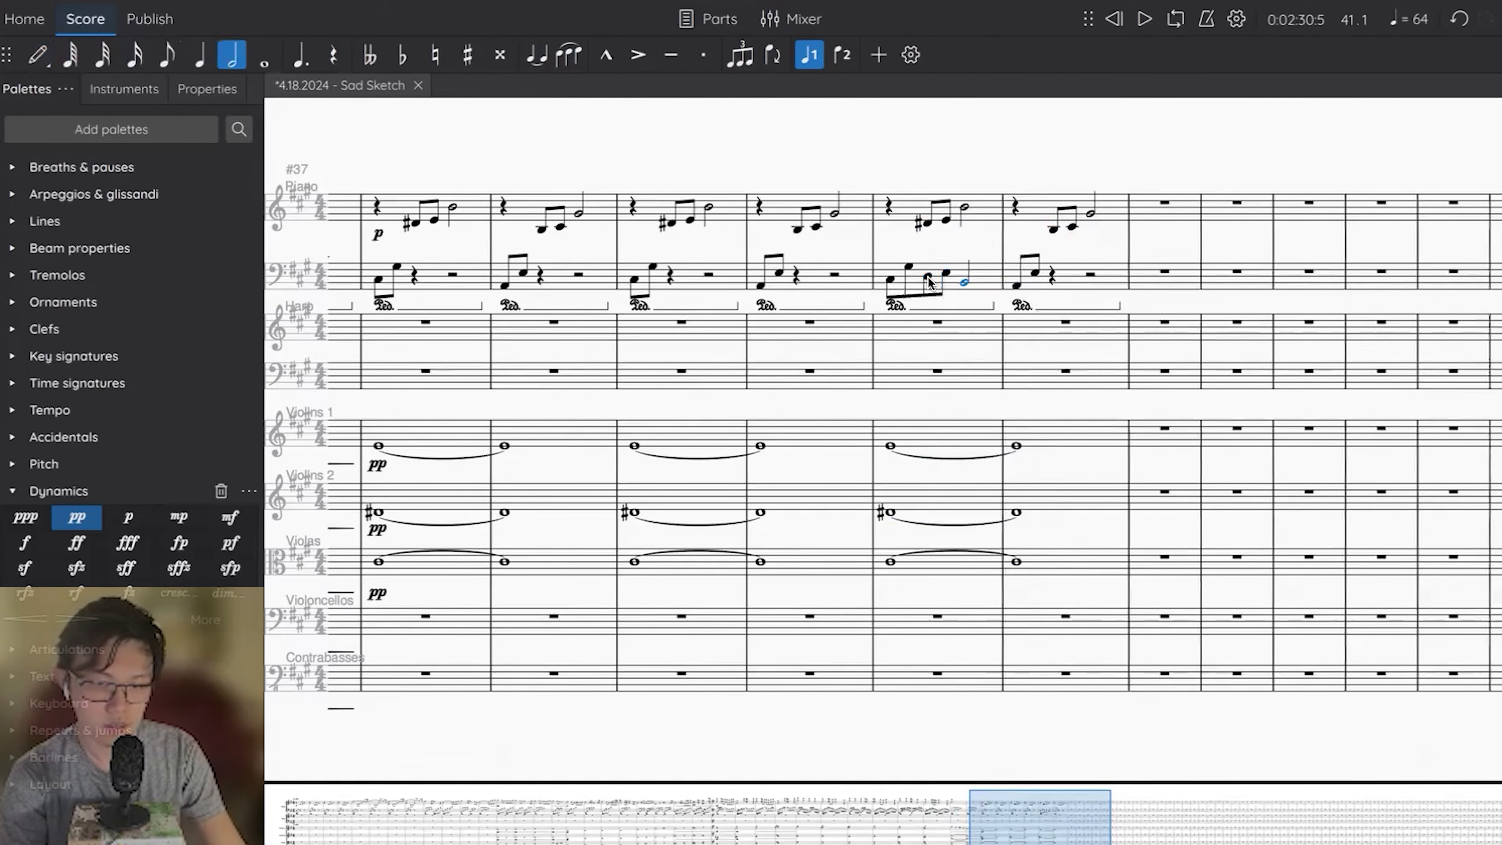
# Raise the D in measure 41's left hand to D# and move the last three left-hand notes up an octave.
pyautogui.press('Left')
pyautogui.press('Up')
pyautogui.hotkey('shift', 'Right')
pyautogui.hotkey('shift', 'Right')
pyautogui.hotkey('ctrl', 'Up')
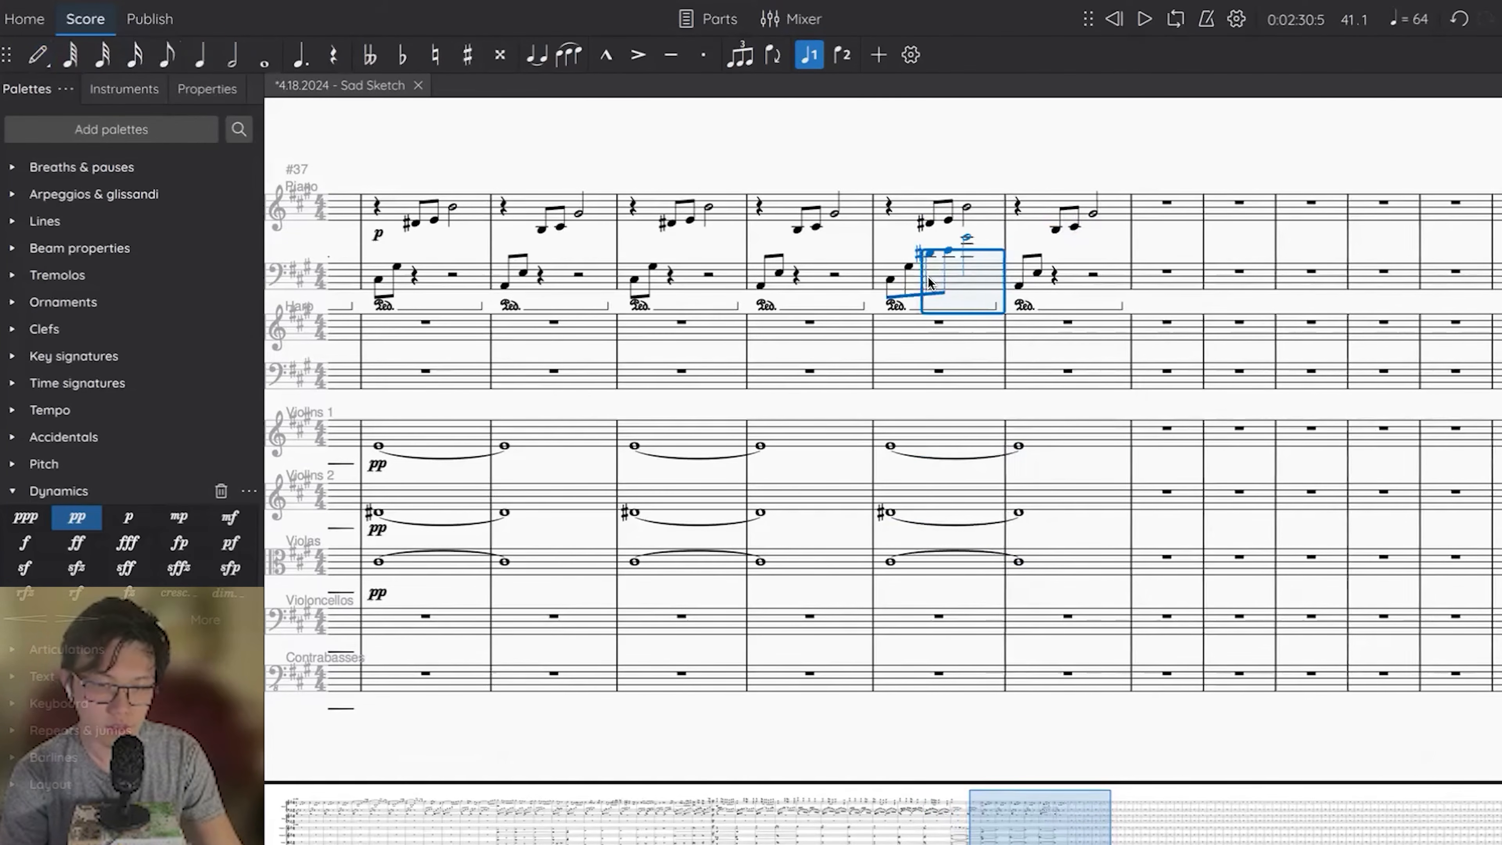
# Delete the piano right-hand notes in measures 41 and 42.
pyautogui.click(991, 222)
pyautogui.press('Delete')
pyautogui.click(1052, 215)
pyautogui.press('Delete')
# Continue measure 42's piano left hand upward with B and C# eighth notes and a half-note G#.
pyautogui.click(1054, 274)
pyautogui.press('3')
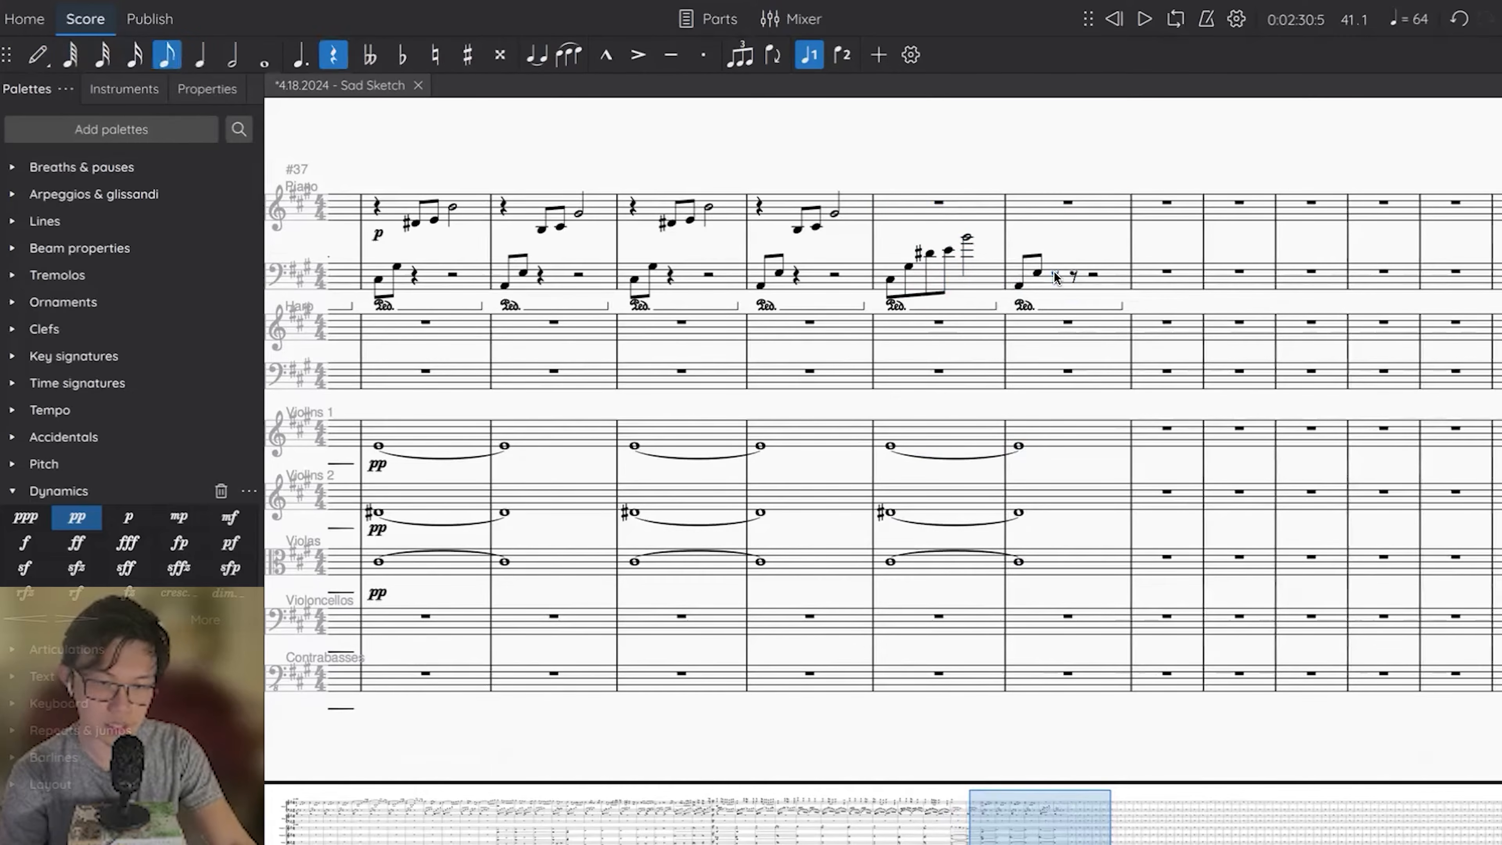
pyautogui.press('n')
pyautogui.press('c')
pyautogui.press('g')
pyautogui.press('Escape')
pyautogui.press('6')
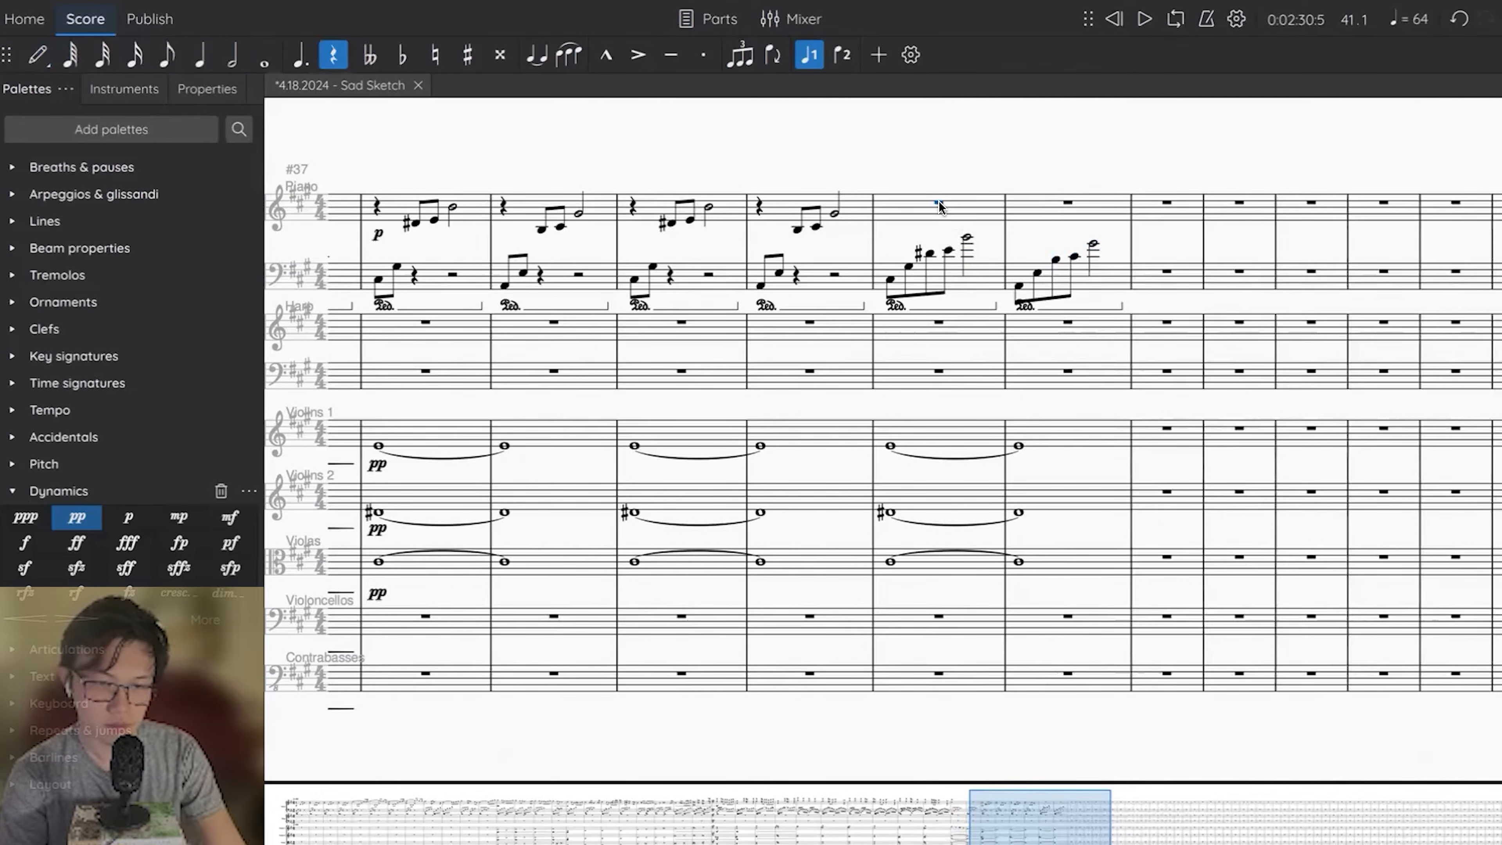
# Start measure 41's piano right hand with a dotted-quarter G# above the staff and save the score.
pyautogui.press('n')
pyautogui.press('5')
pyautogui.press('g')
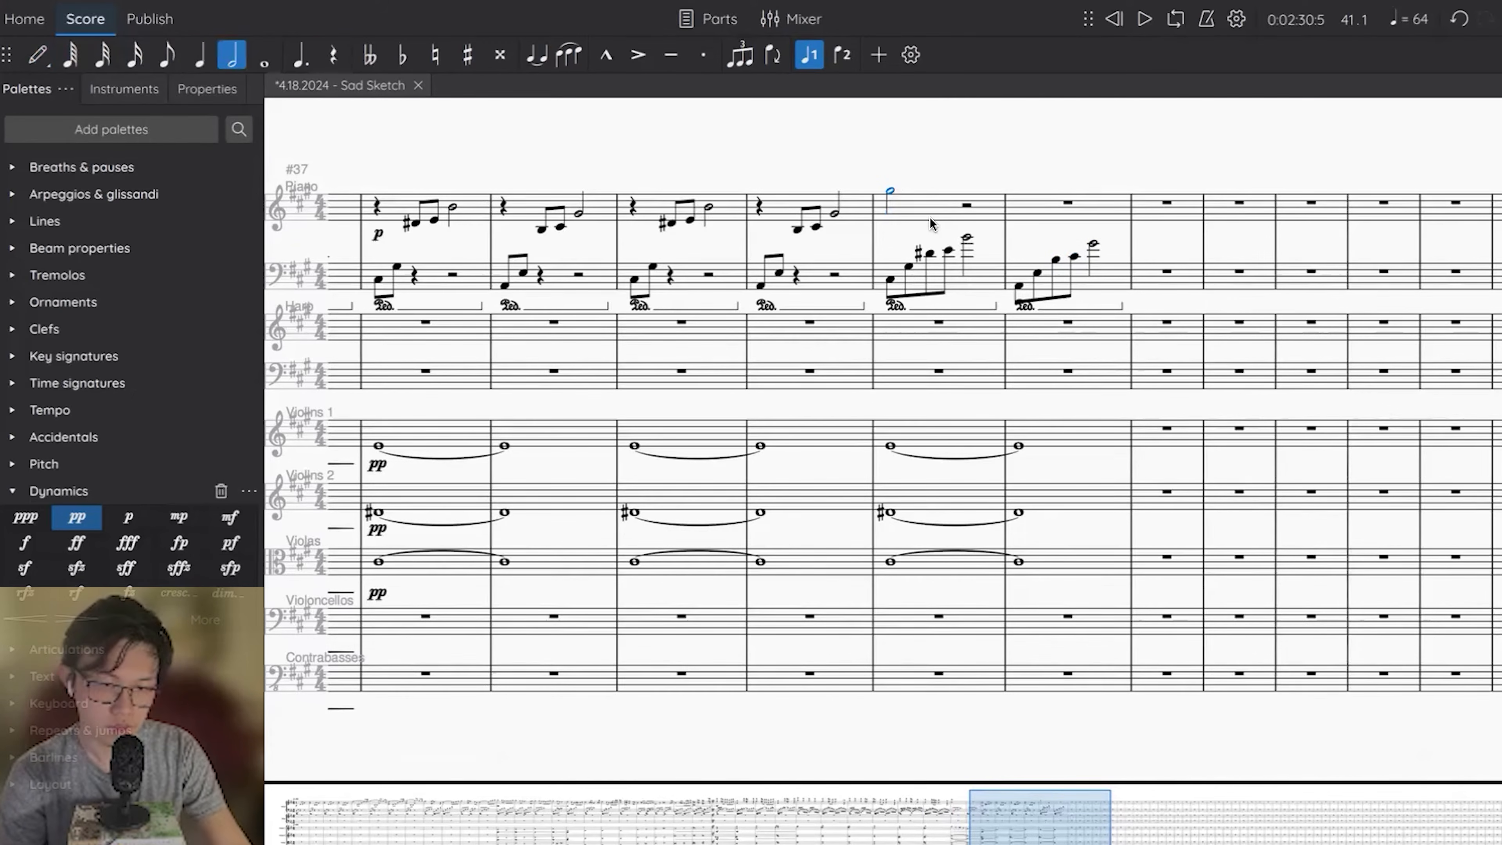
pyautogui.press('.')
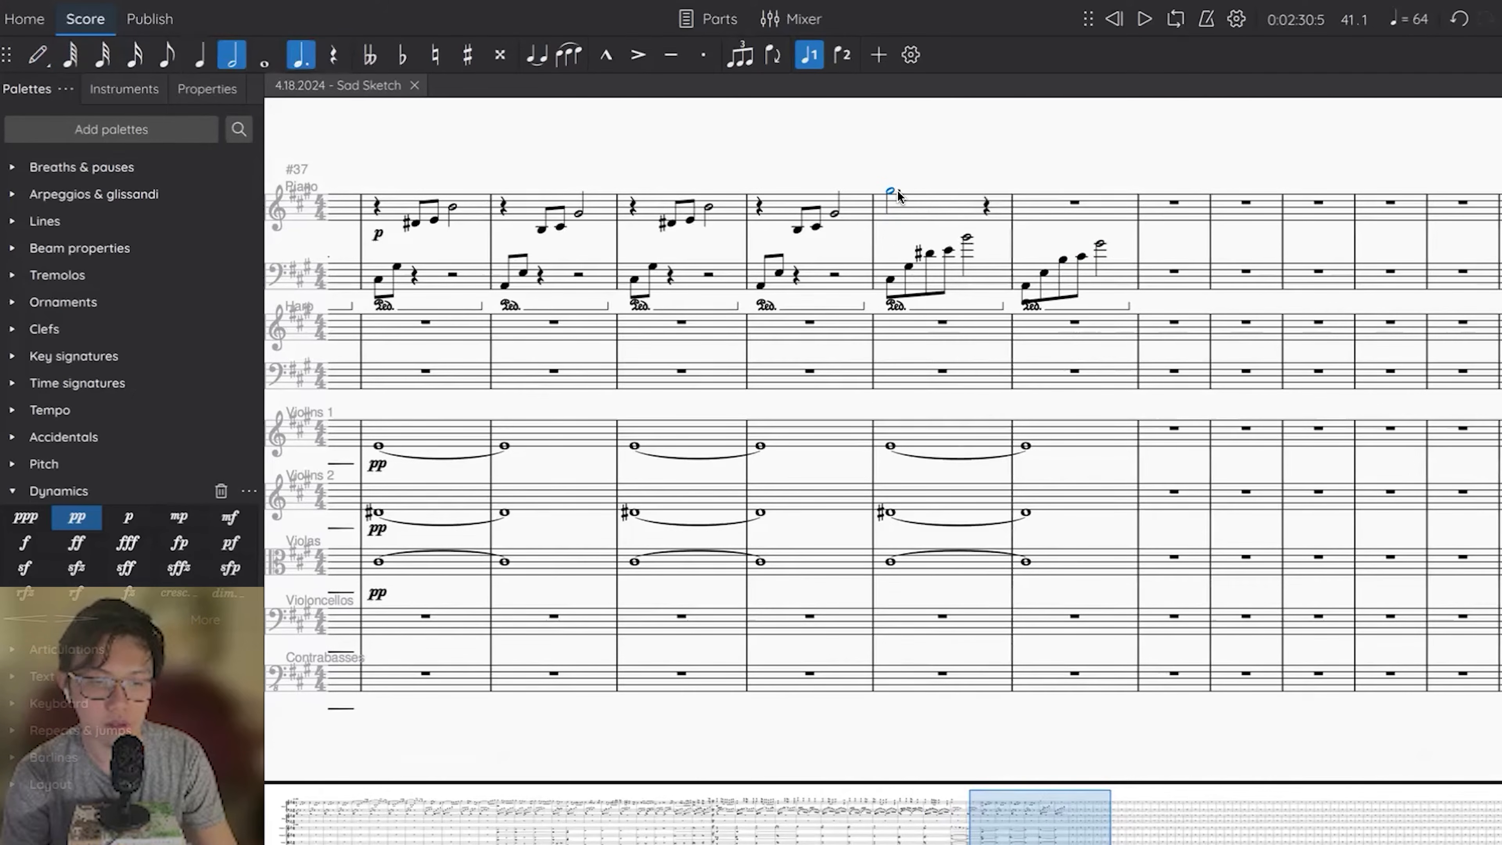
pyautogui.press('.')
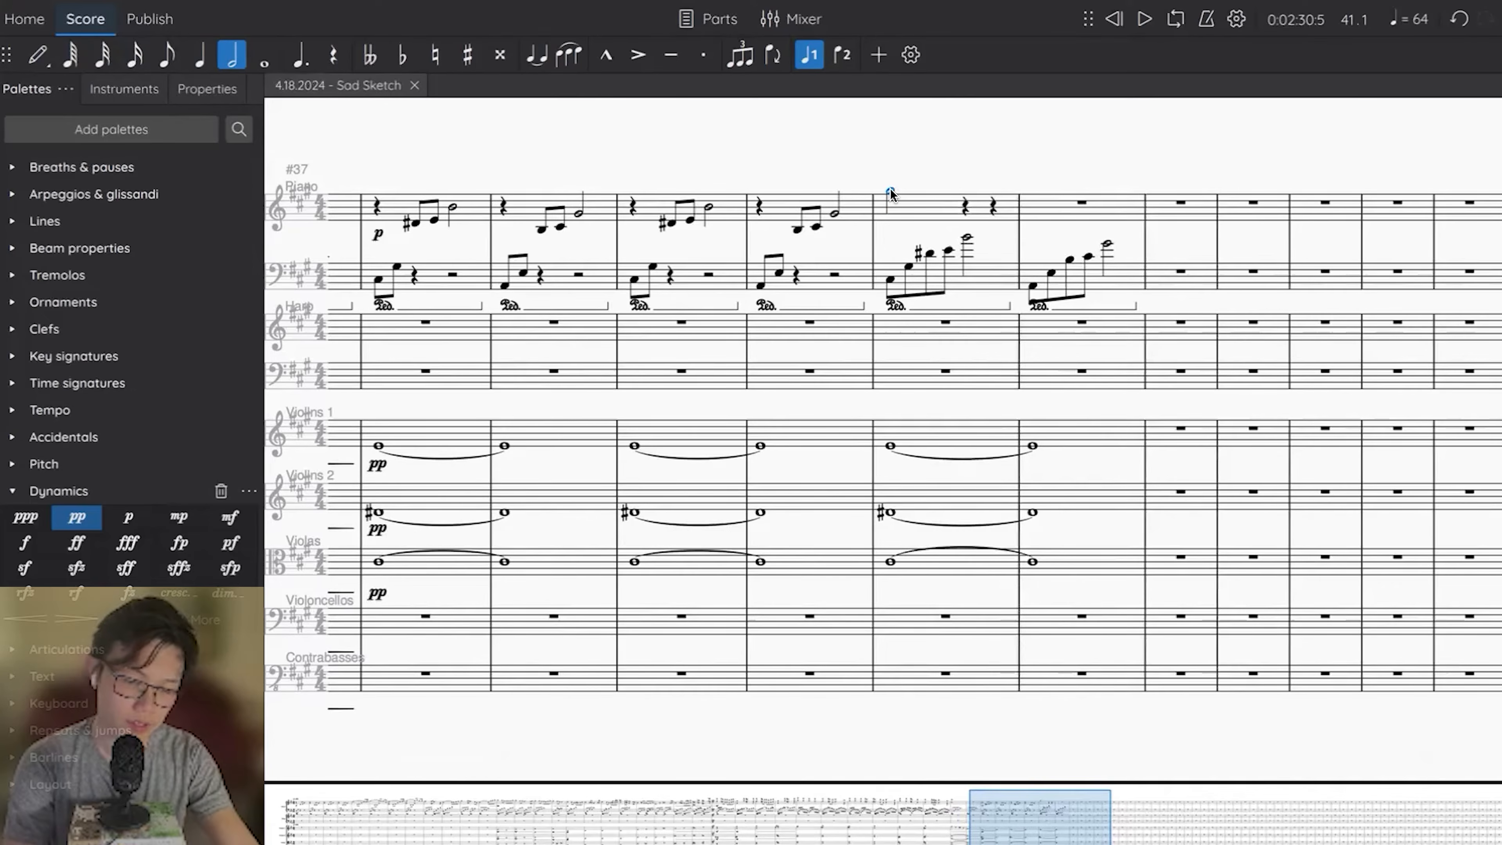
pyautogui.press('5')
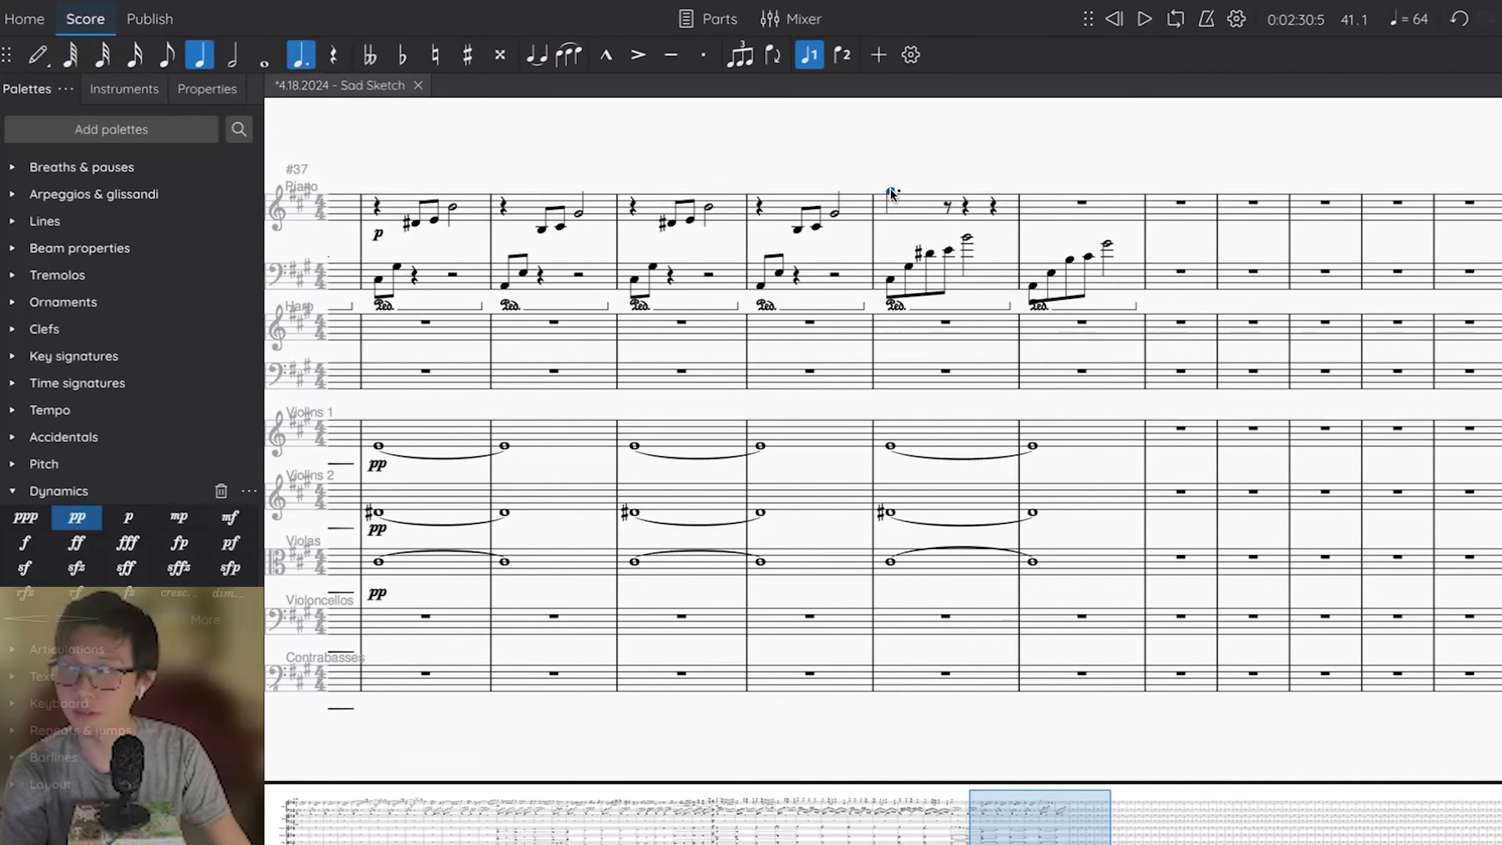
pyautogui.press('Escape')
pyautogui.hotkey('ctrl', 's')
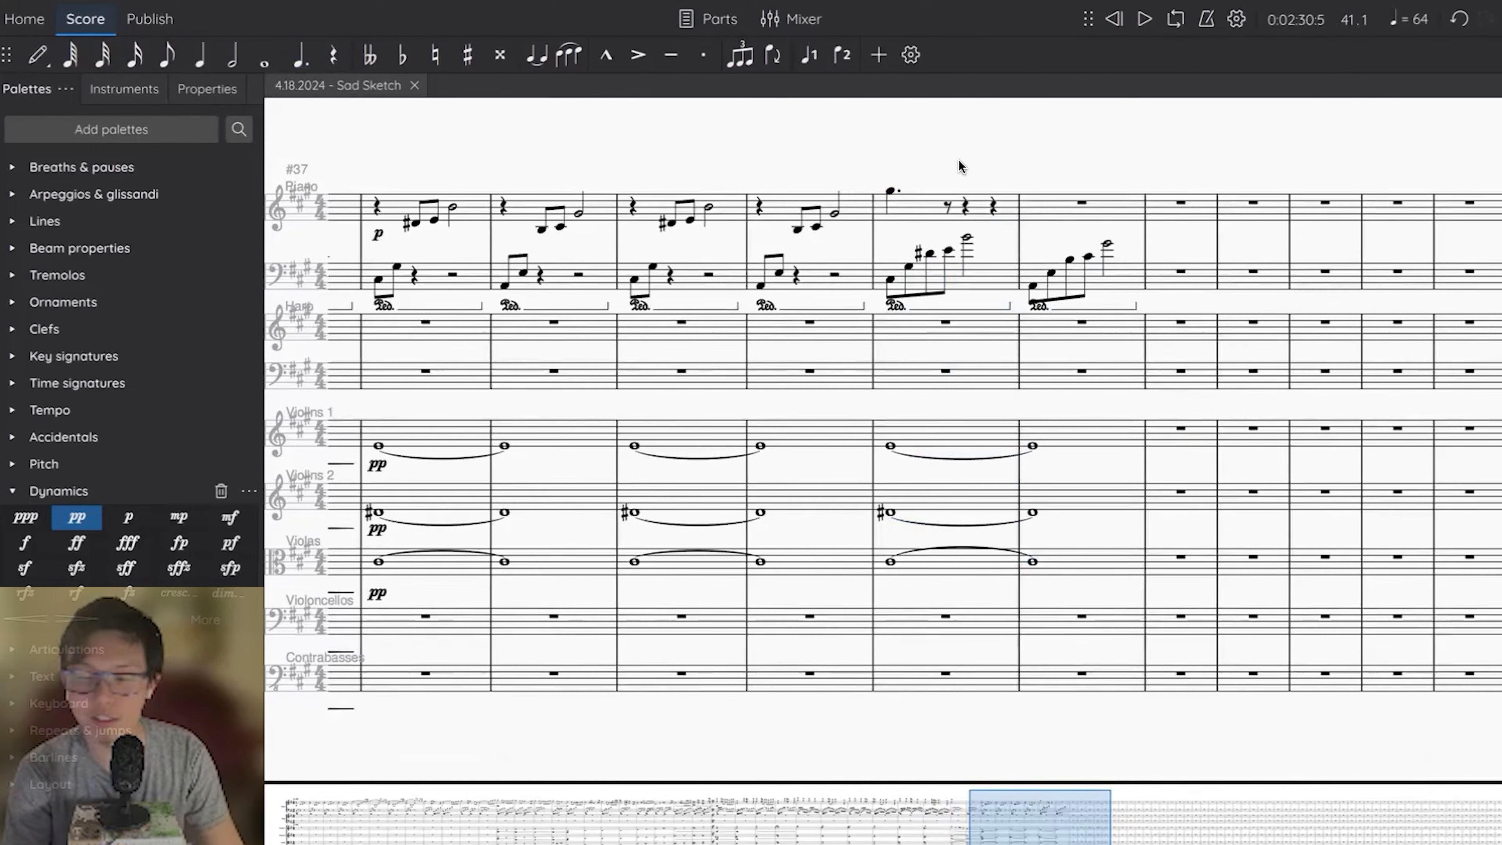
# Make measure 41's G# a half note tied to an eighth, followed by eighths E, F#, G# and a G# eighth opening measure 42.
pyautogui.click(886, 188)
pyautogui.hscroll(1, 887, 190)
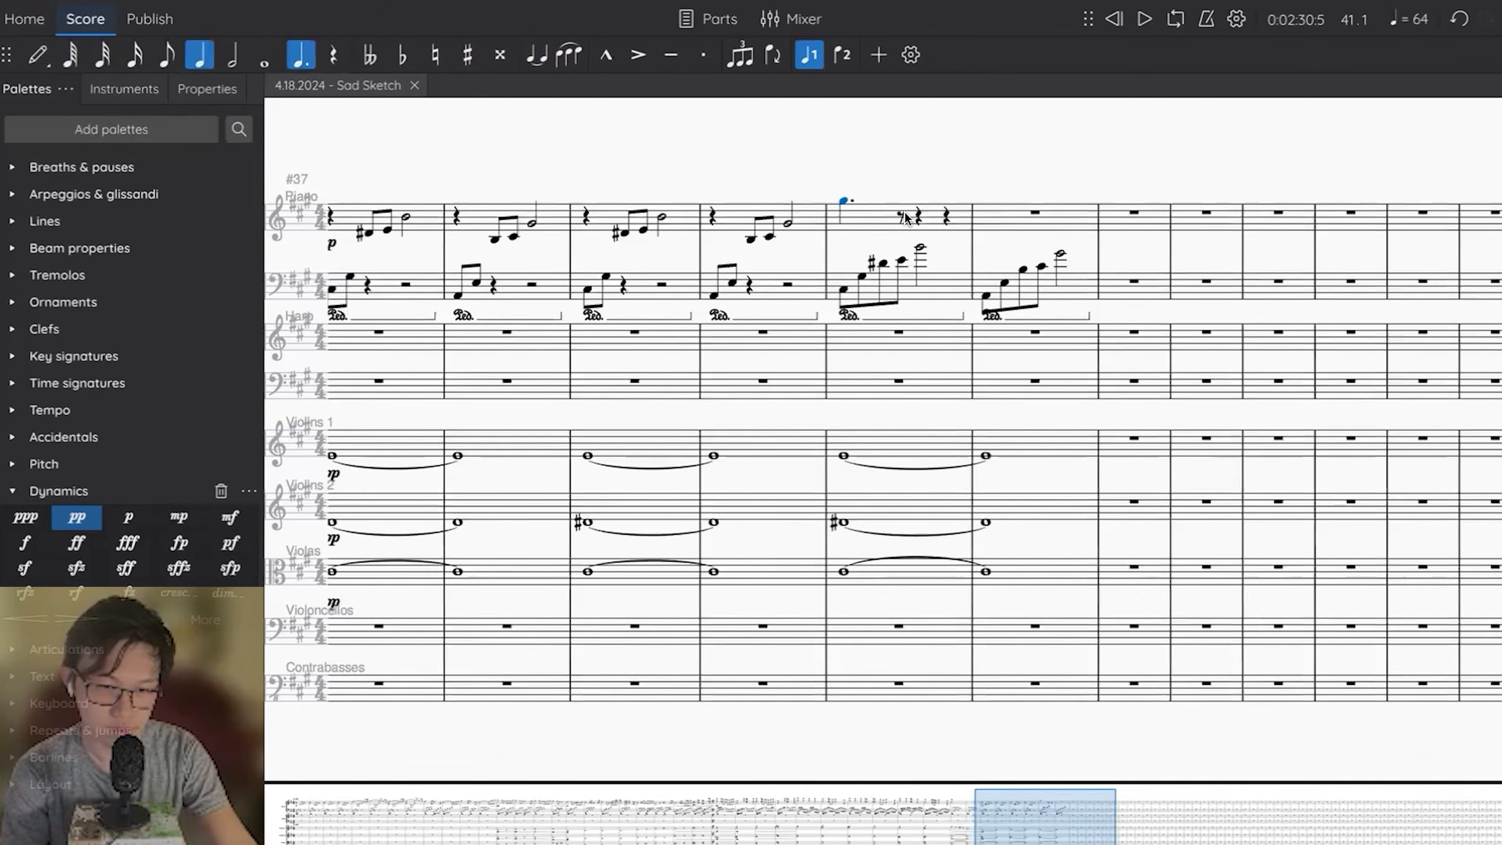
pyautogui.press('t')
pyautogui.press('Right')
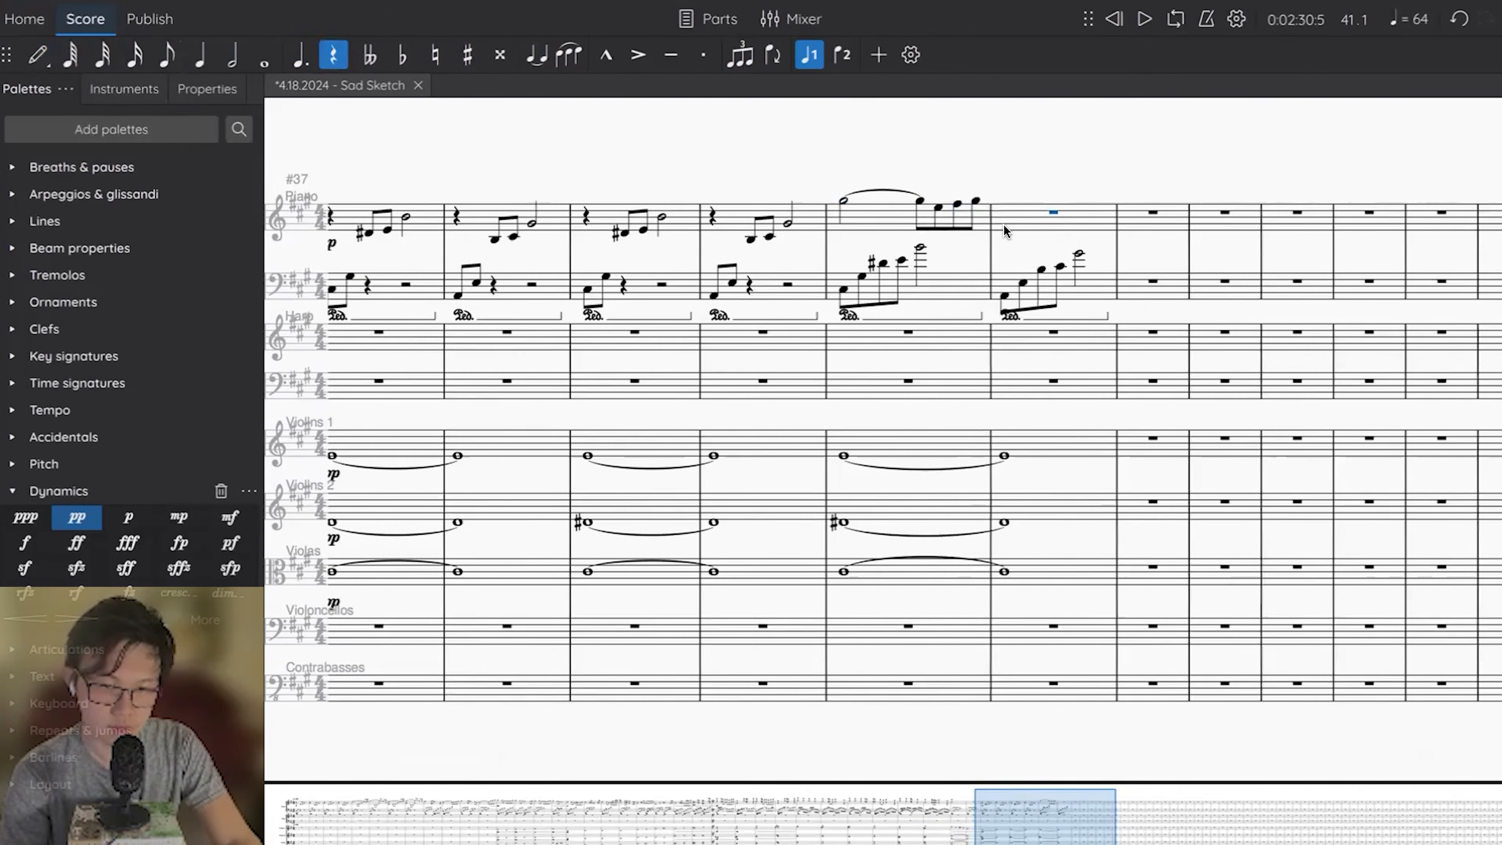
pyautogui.press('5')
pyautogui.press('g')
pyautogui.press('Right')
pyautogui.press('Left')
pyautogui.press('4')
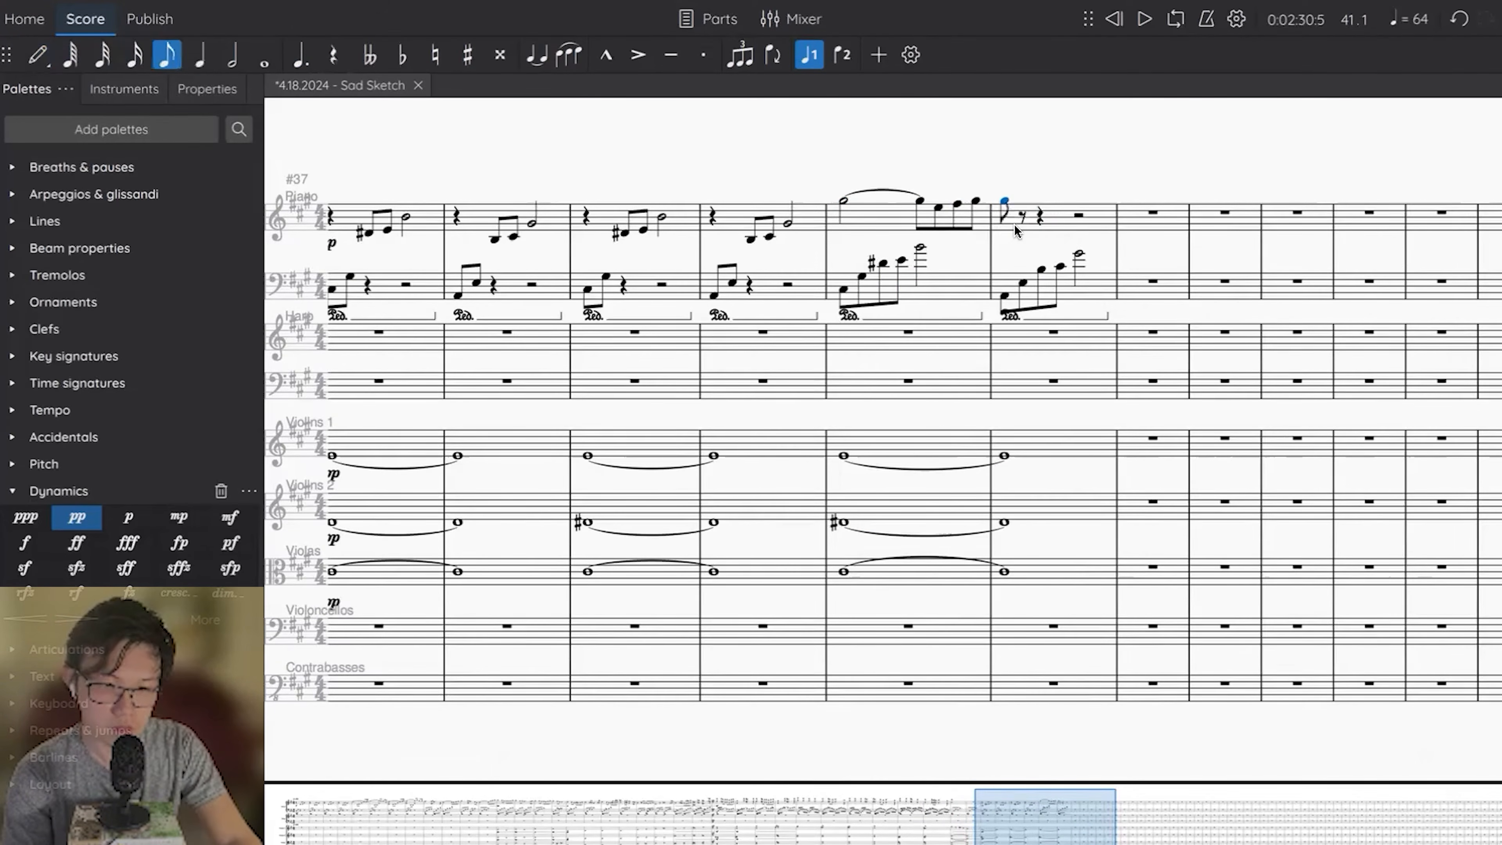
# Continue measure 42's piano right hand with an F# eighth and a half-note C#, splitting the last beat into eighth rests.
pyautogui.press('6')
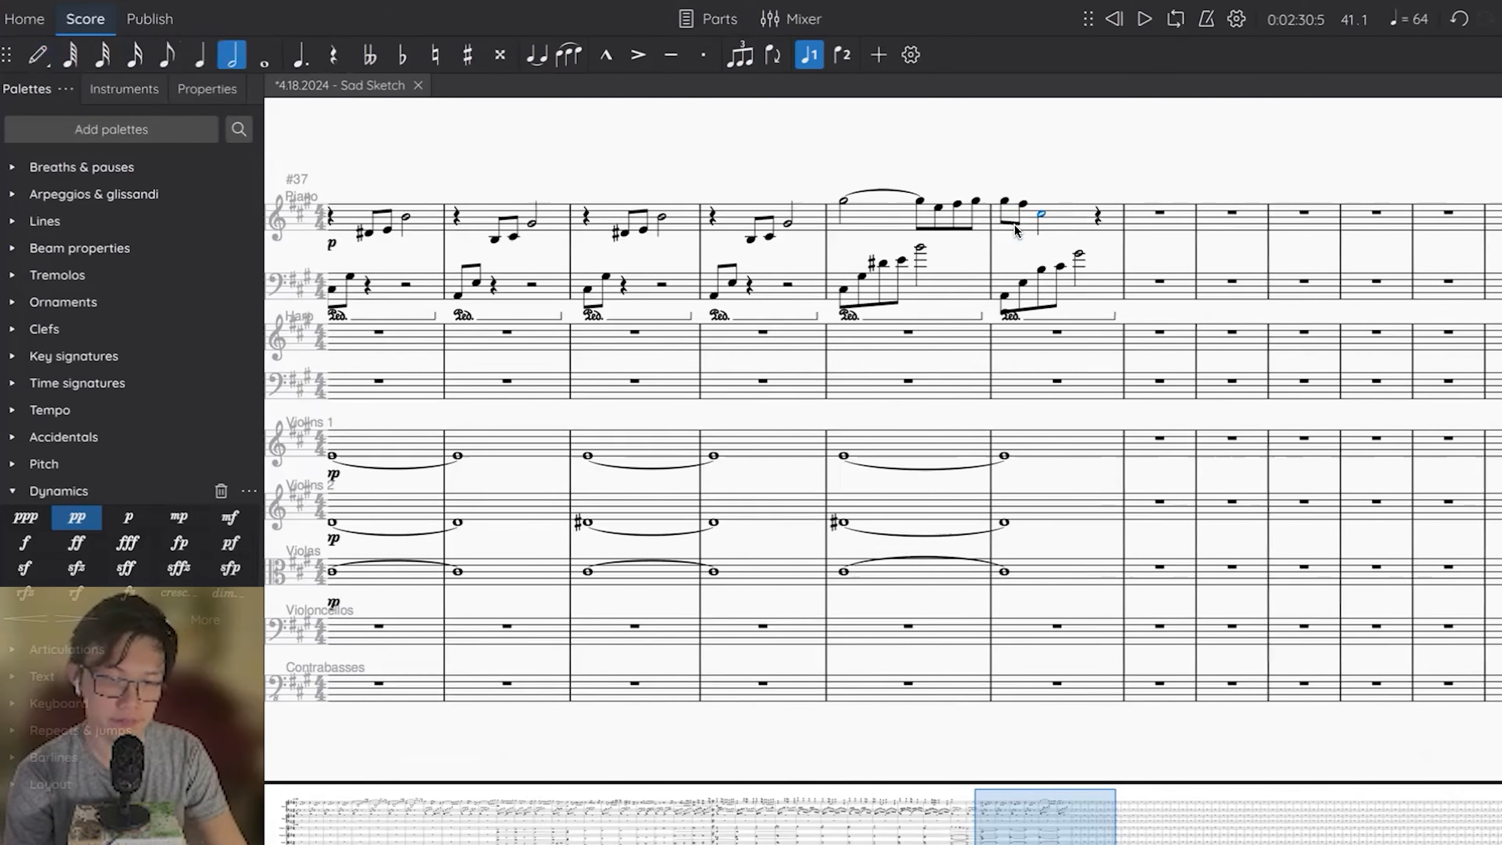
pyautogui.press('Right')
pyautogui.press('4')
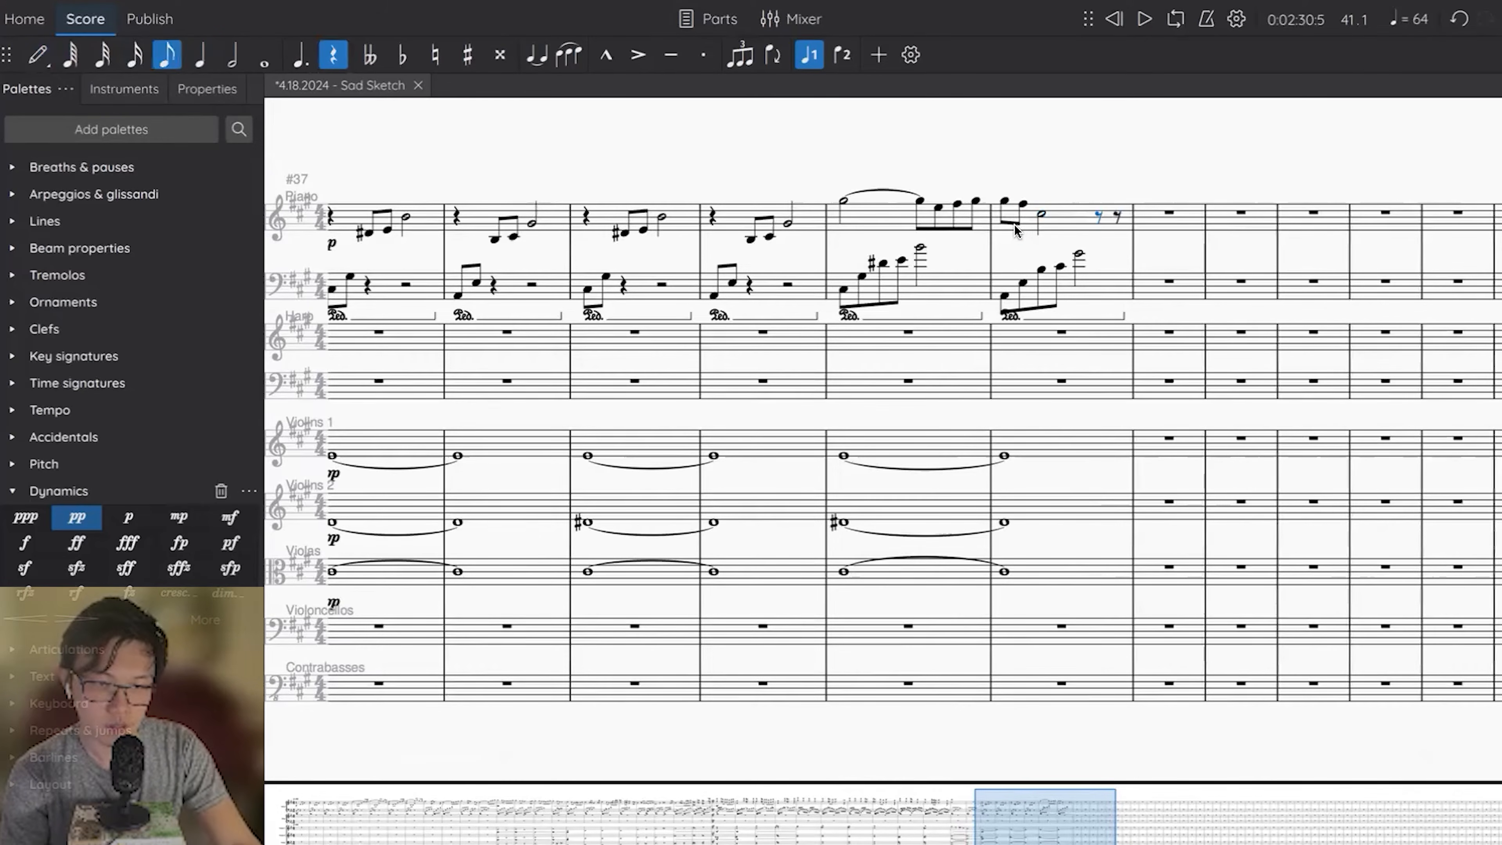
pyautogui.press('n')
pyautogui.press('Escape')
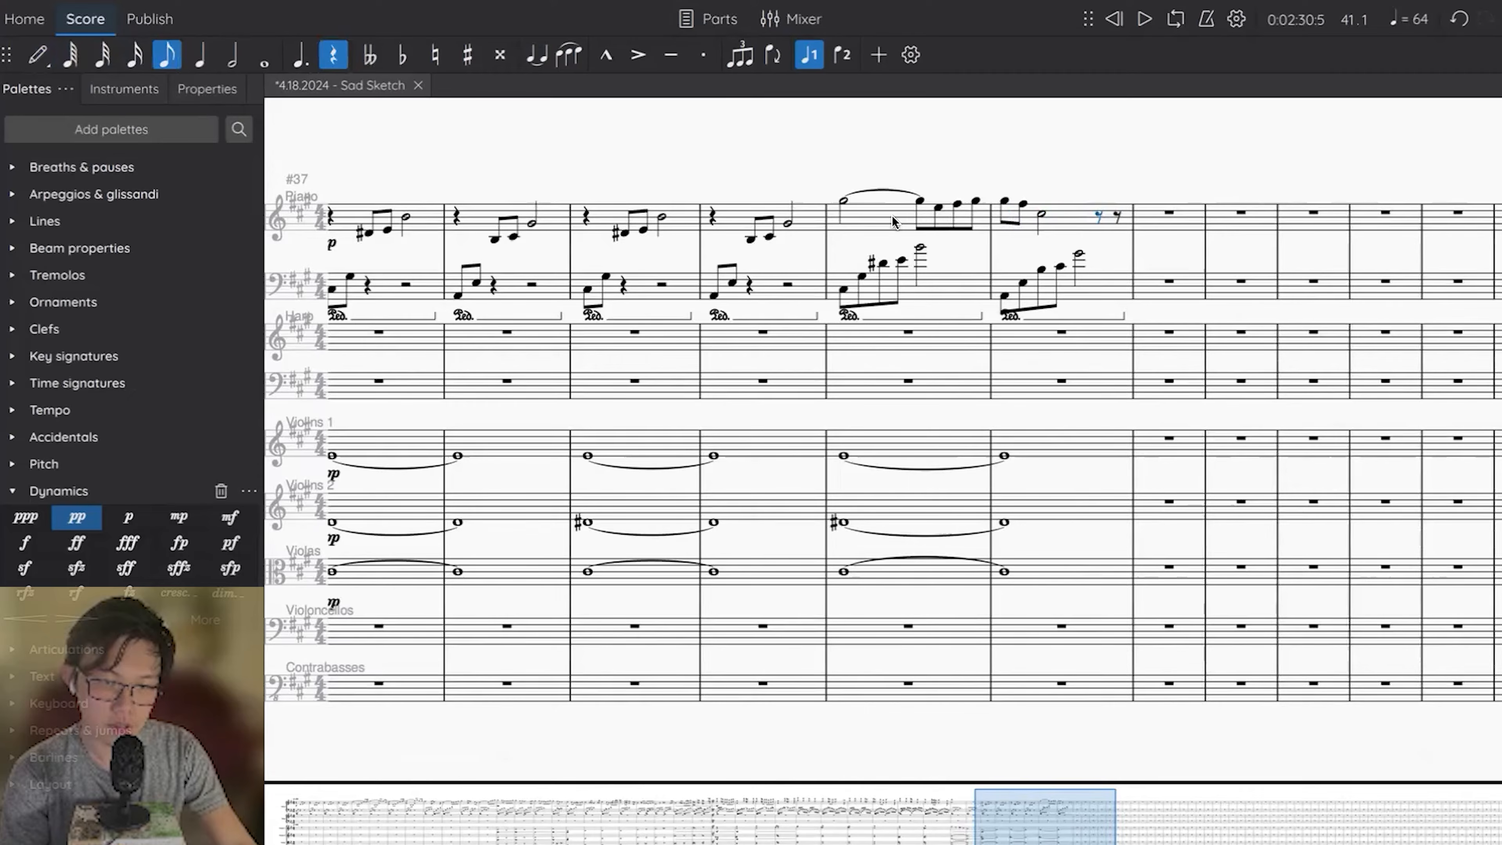
# Repeat the piano part of measures 41–42 in measures 43–44 and lower the copy by one scale step.
pyautogui.click(894, 222)
pyautogui.keyDown('shift'); pyautogui.click(1115, 291); pyautogui.keyUp('shift')
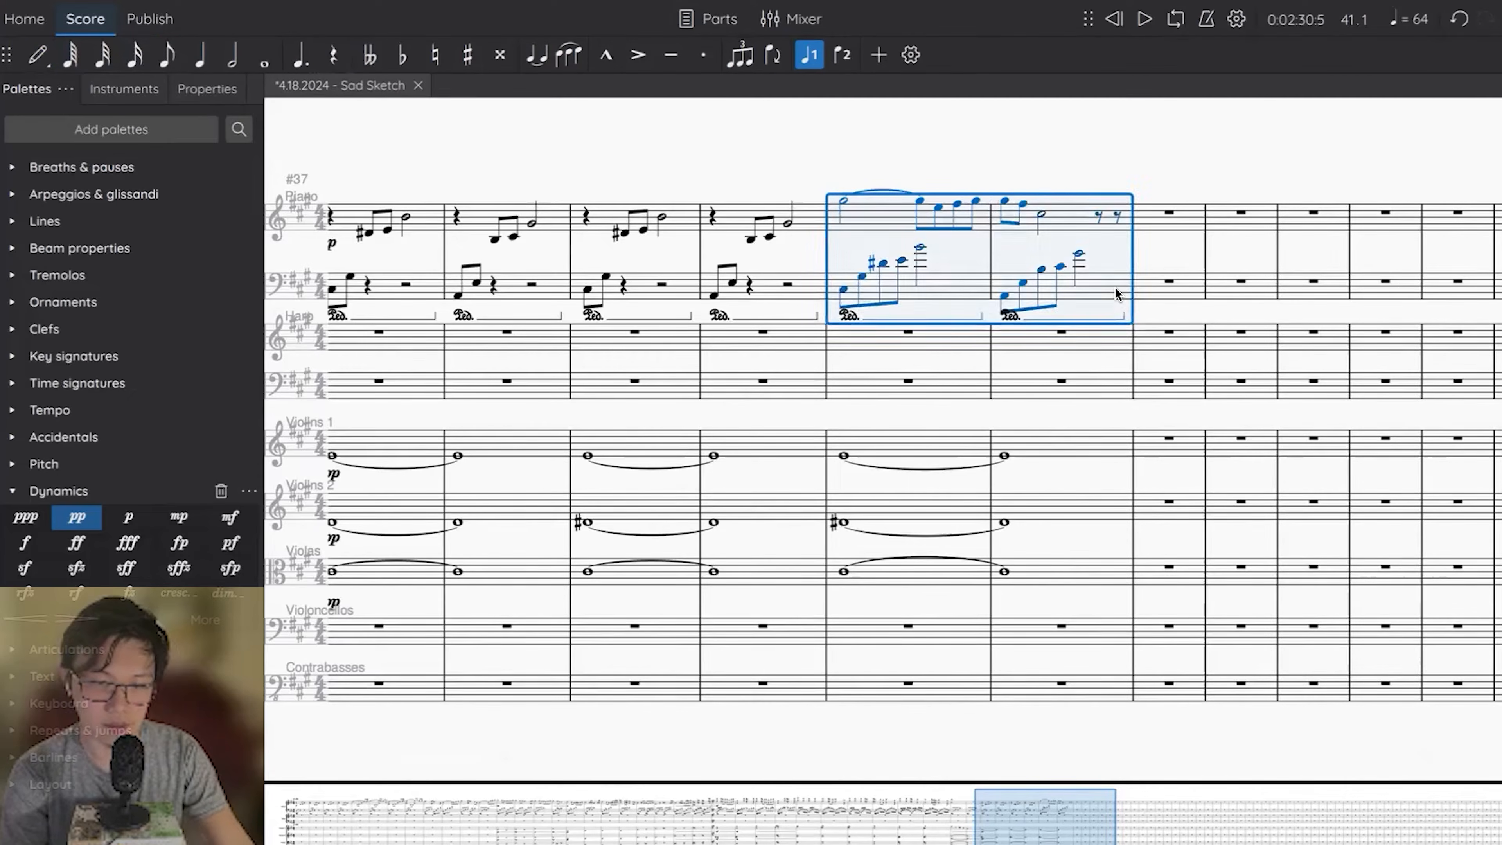
pyautogui.hscroll(1, 1115, 290)
pyautogui.press('r')
pyautogui.press('Down')
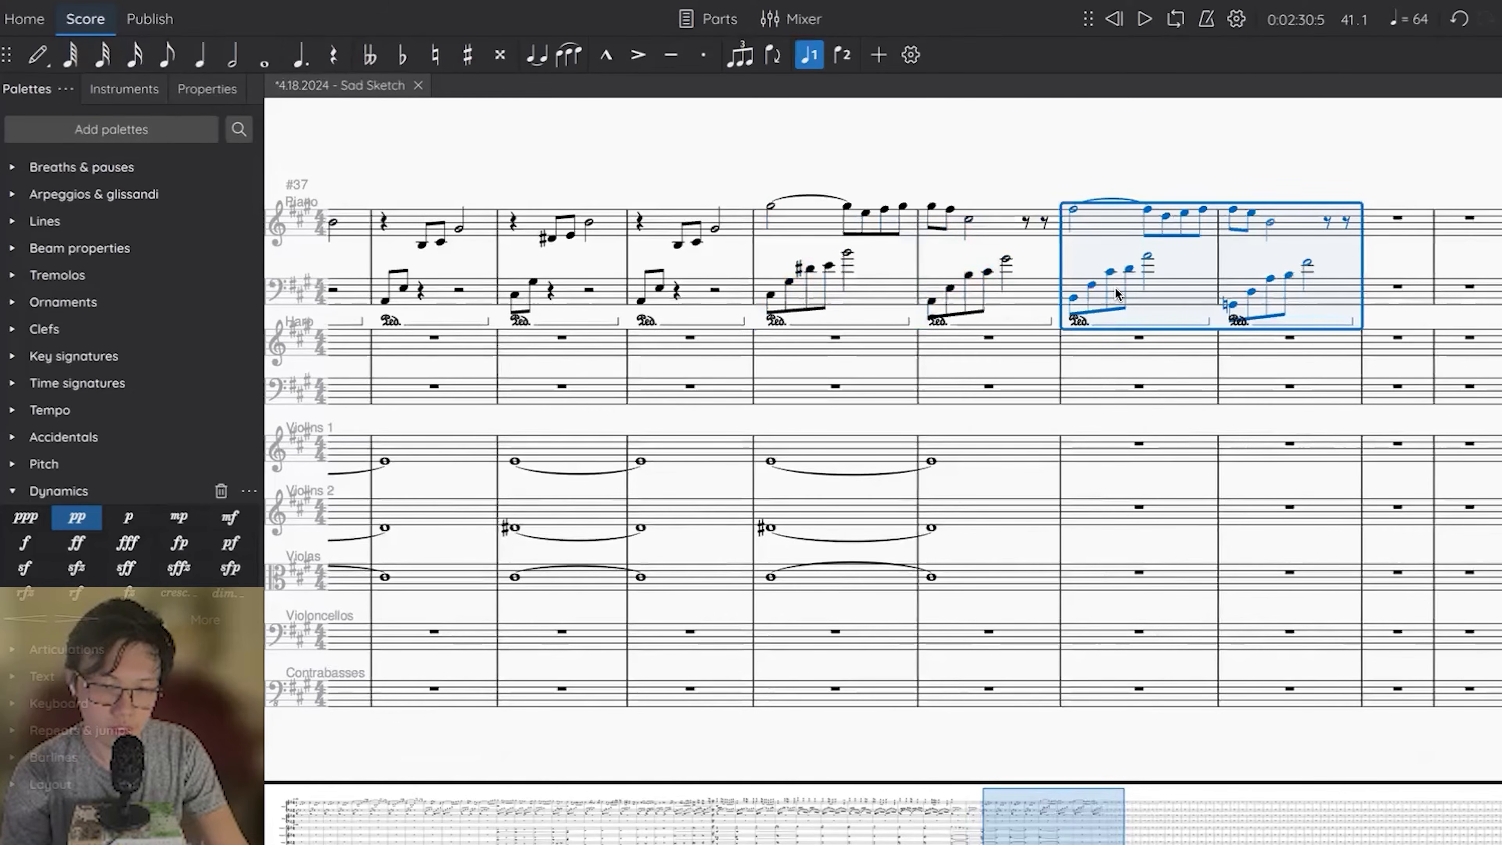
# Raise measure 44's first two left-hand notes to G# and D#, and measure 43's right-hand D to D#.
pyautogui.press('Escape')
pyautogui.click(1232, 304)
pyautogui.press('Up')
pyautogui.click(1250, 292)
pyautogui.press('Up')
pyautogui.click(1164, 216)
# Repeat the upper string whole notes in measures 43–44, setting Violins 1 to D#, Violins 2 to C# and Violas to B.
pyautogui.press('Up')
pyautogui.click(1266, 221)
pyautogui.click(1232, 186)
pyautogui.click(1005, 448)
pyautogui.keyDown('shift'); pyautogui.click(866, 575); pyautogui.keyUp('shift')
pyautogui.press('r')
pyautogui.press('Down')
pyautogui.press('Down')
pyautogui.press('Up')
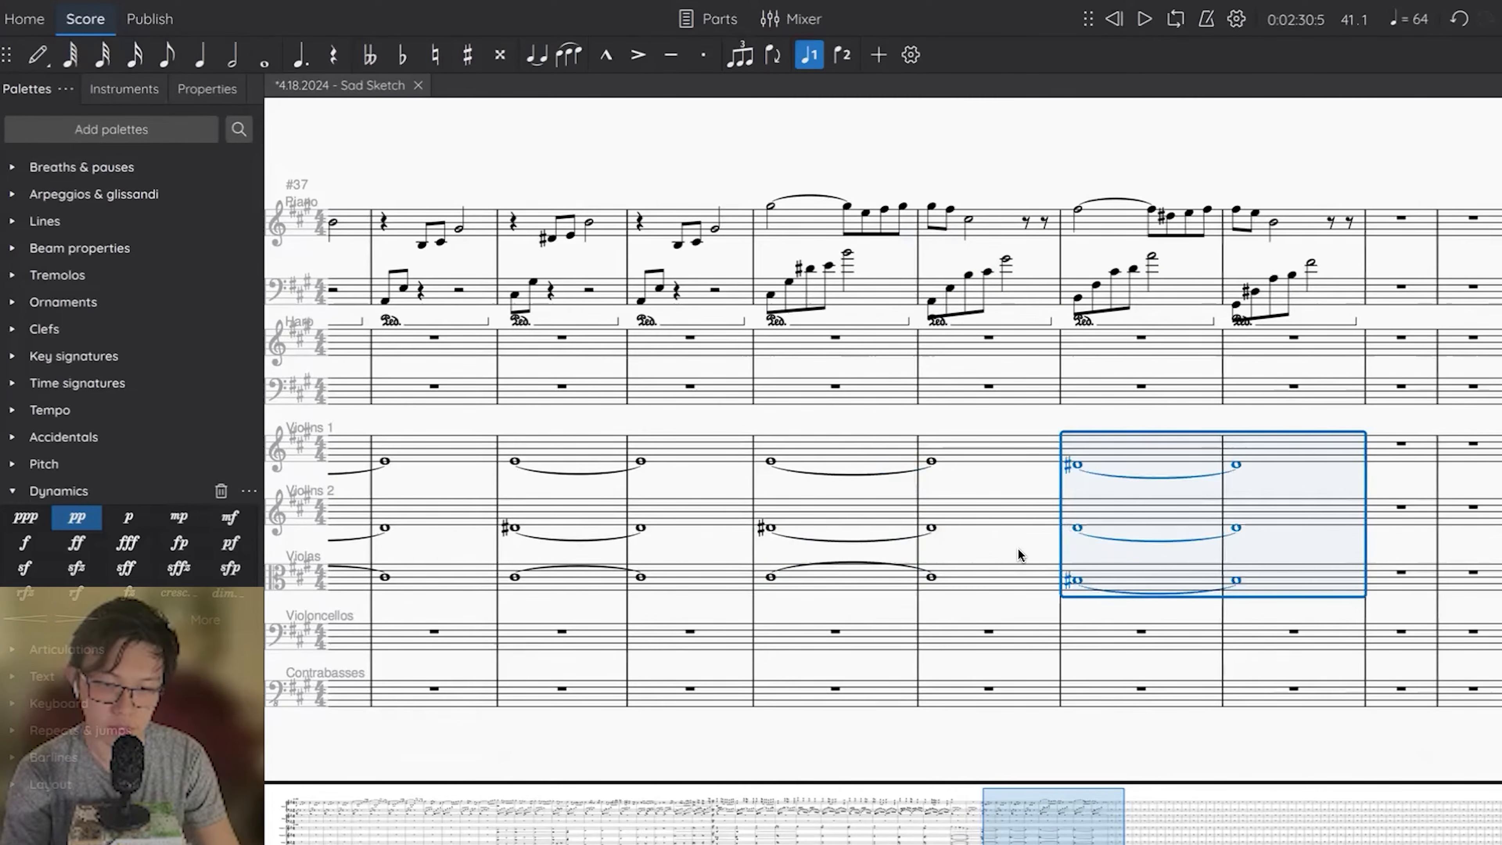
pyautogui.press('Down')
pyautogui.click(1073, 530)
pyautogui.keyDown('shift'); pyautogui.click(1292, 452); pyautogui.keyUp('shift')
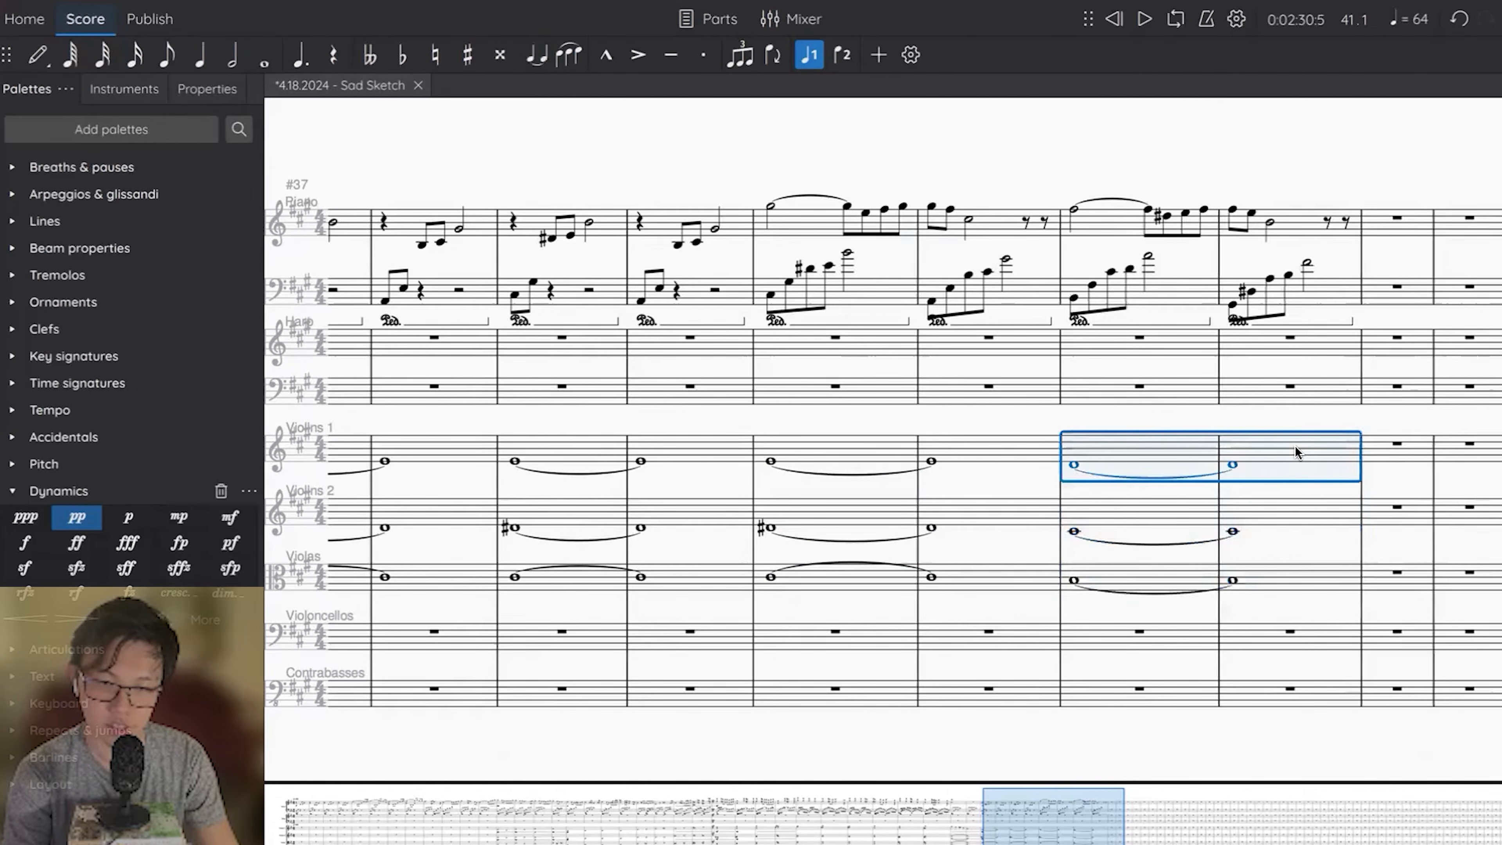
pyautogui.press('Up')
pyautogui.press('Escape')
# Replace the two eighth rests ending measure 42's piano right hand with D# and E eighth notes.
pyautogui.click(1025, 222)
pyautogui.keyDown('shift'); pyautogui.click(1045, 222); pyautogui.keyUp('shift')
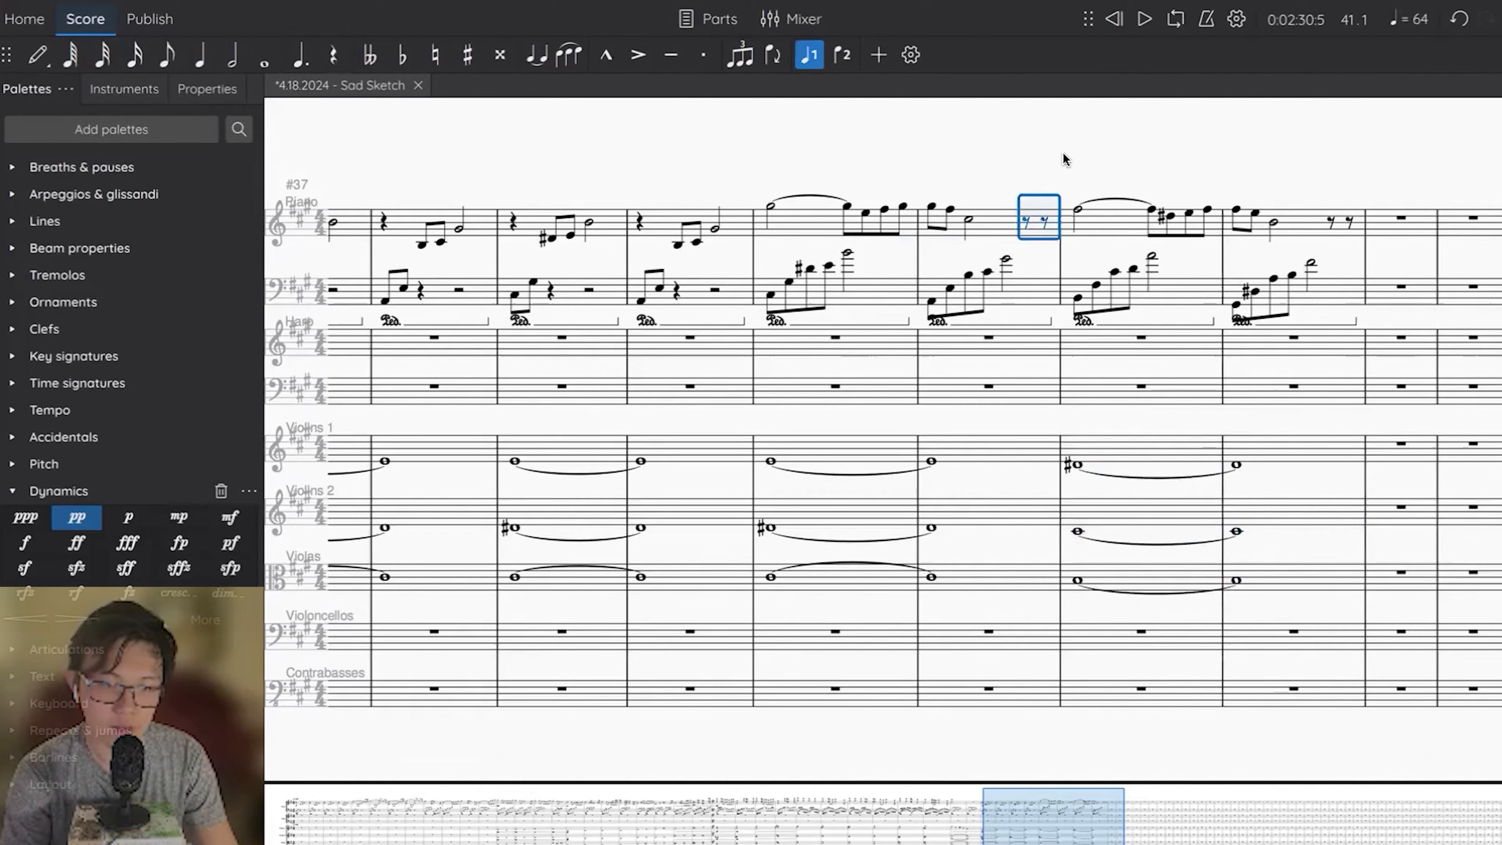
pyautogui.click(1062, 157)
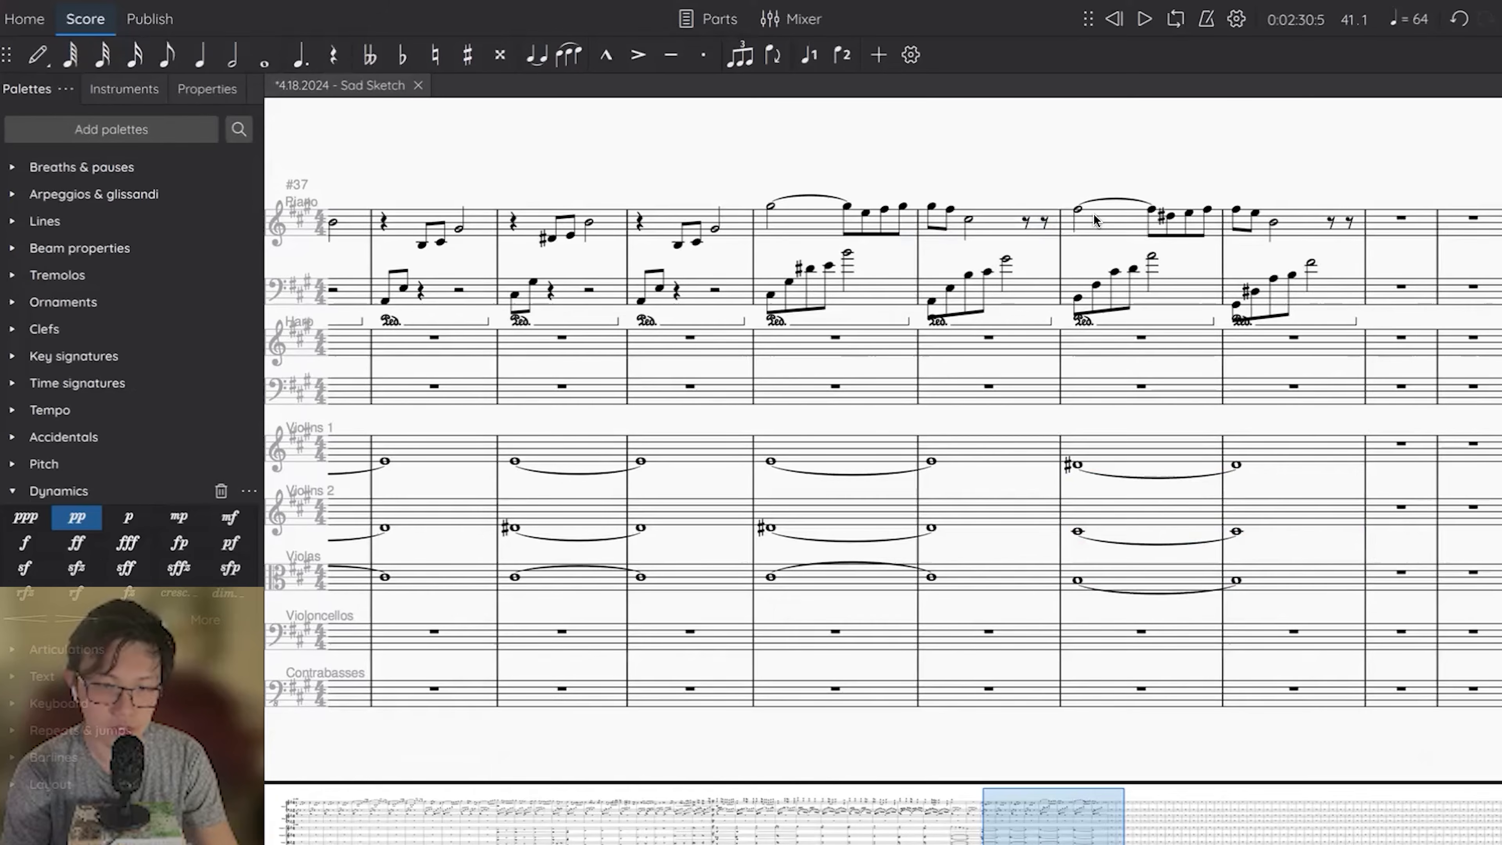
pyautogui.click(770, 207)
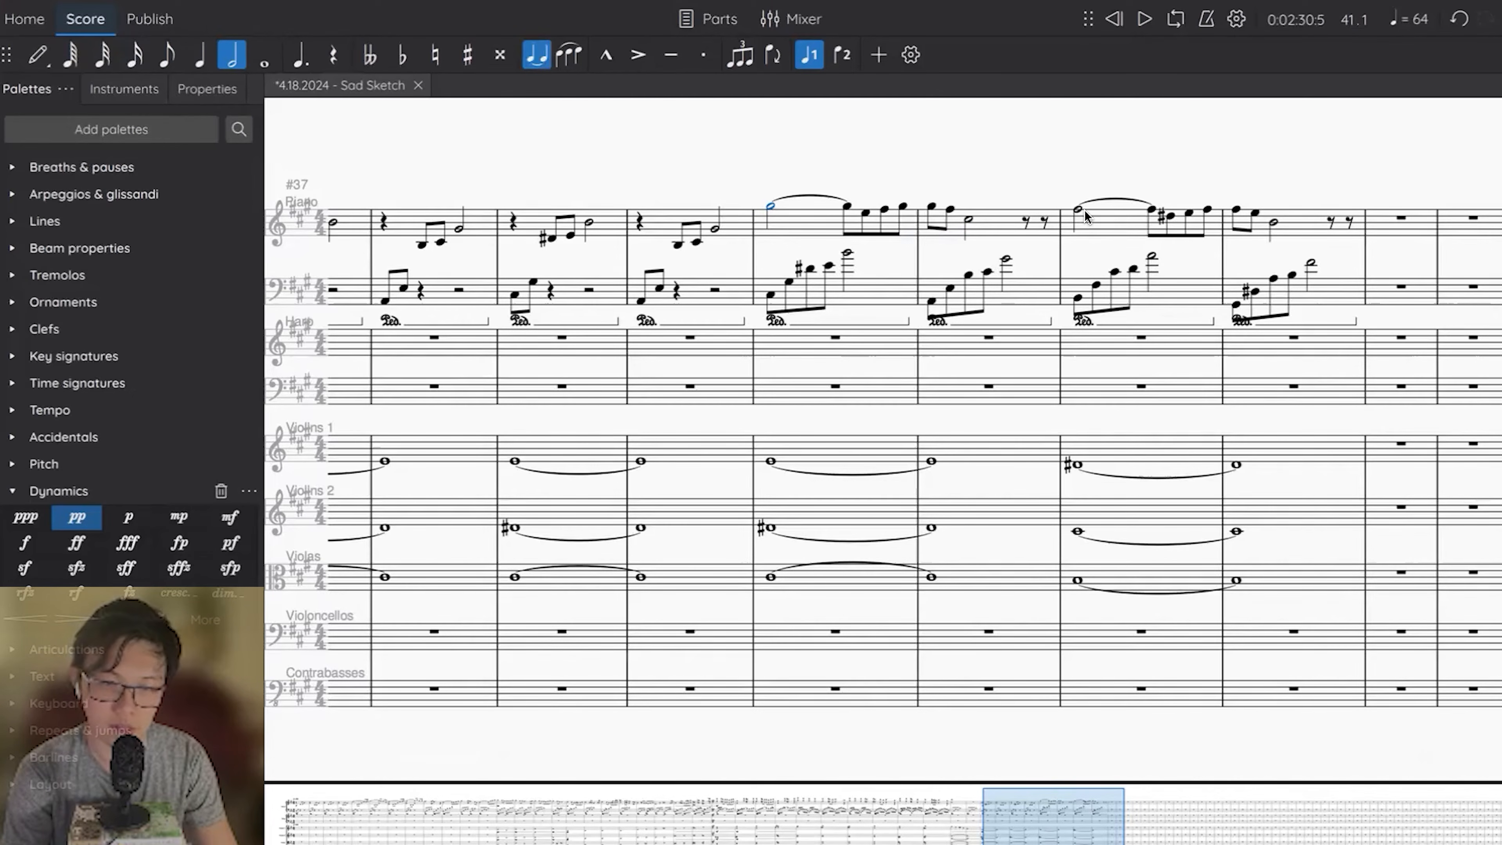
pyautogui.click(1027, 219)
pyautogui.press('n')
pyautogui.press('d')
pyautogui.press('e')
pyautogui.press('Escape')
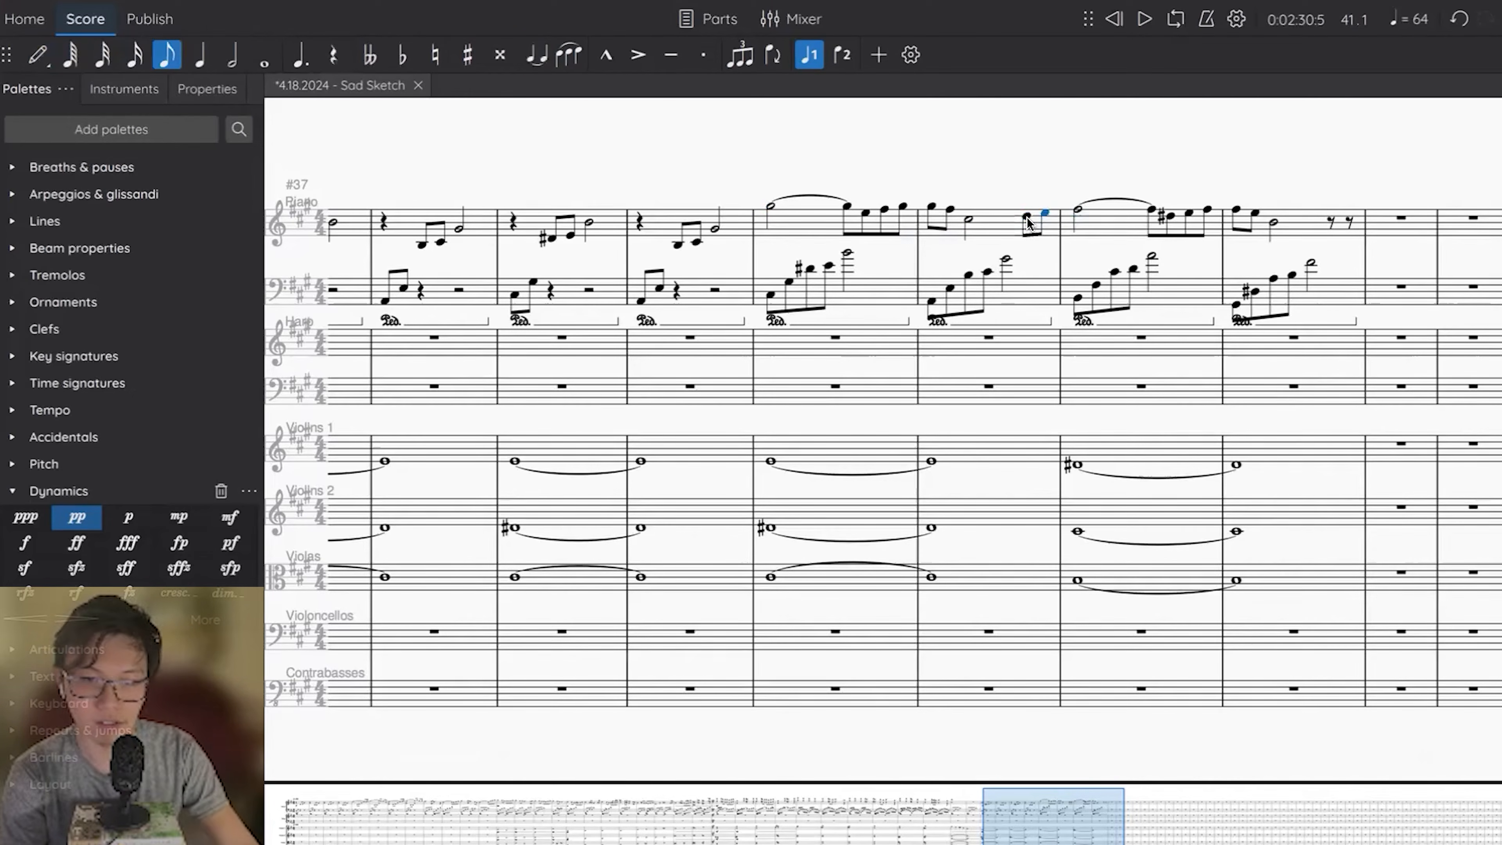
pyautogui.click(1027, 219)
pyautogui.press('Up')
pyautogui.press('Right')
pyautogui.press('Right')
pyautogui.press('Right')
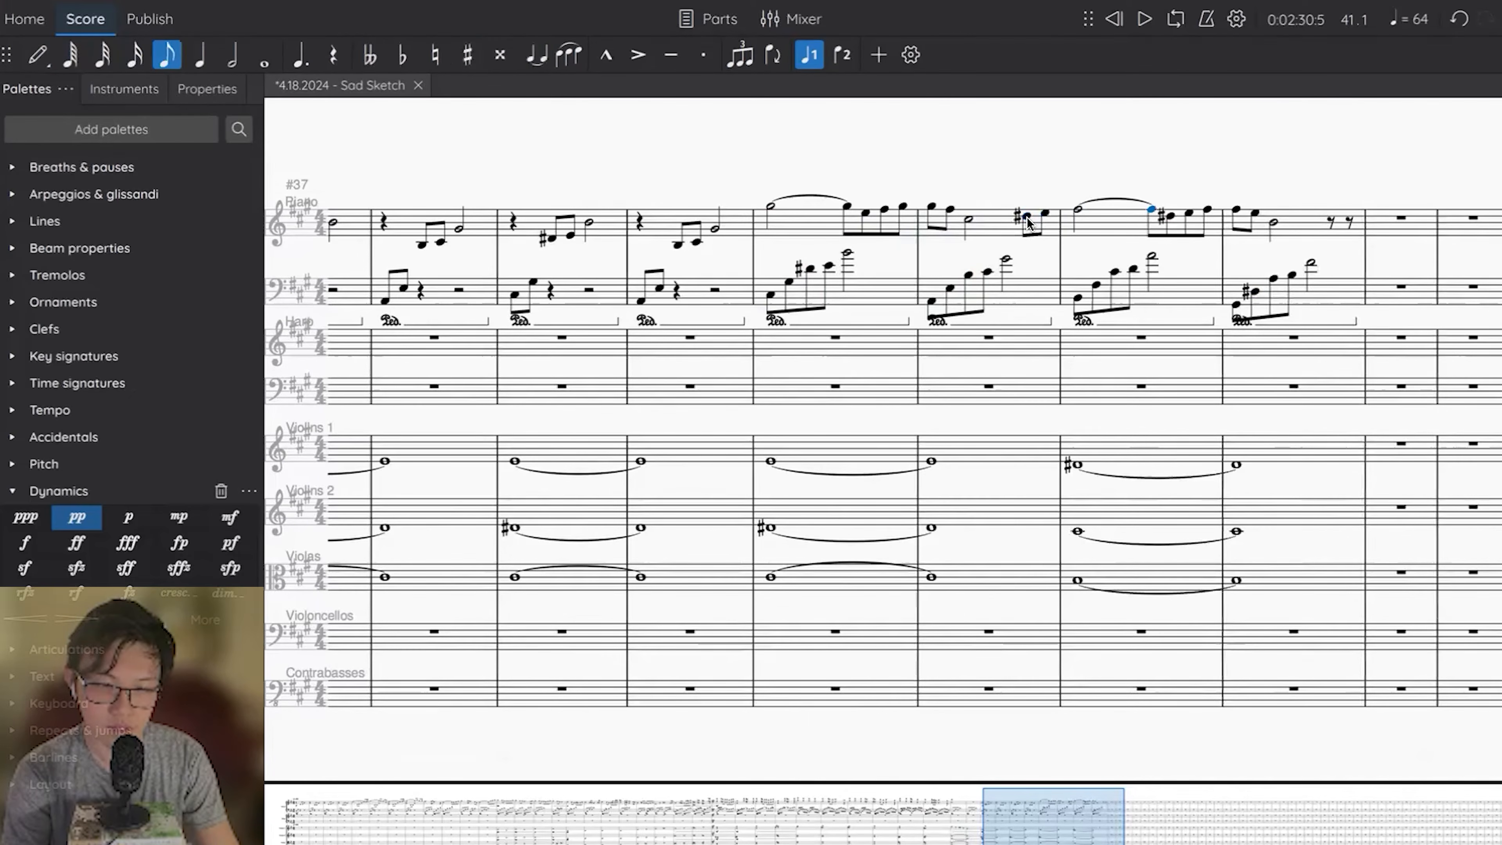
# Play the score back from the start of measure 41 up to measure 43.
pyautogui.click(772, 206)
pyautogui.press('space')
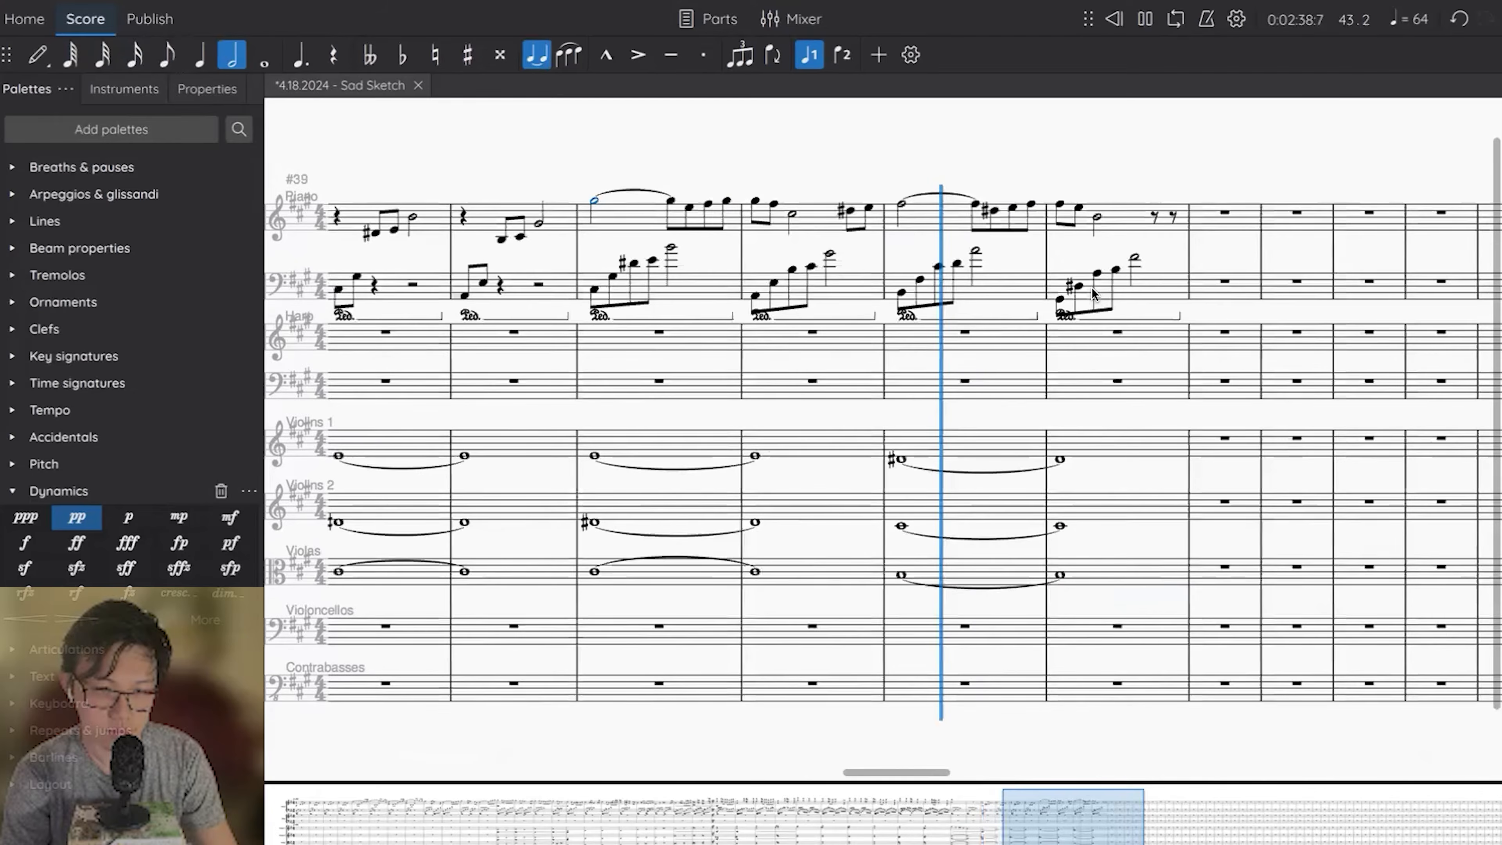
pyautogui.press('space')
# Raise the fourth left-hand eighth note of piano measure 43 to D# and play the passage back through measure 44.
pyautogui.click(955, 264)
pyautogui.press('Up')
pyautogui.press('space')
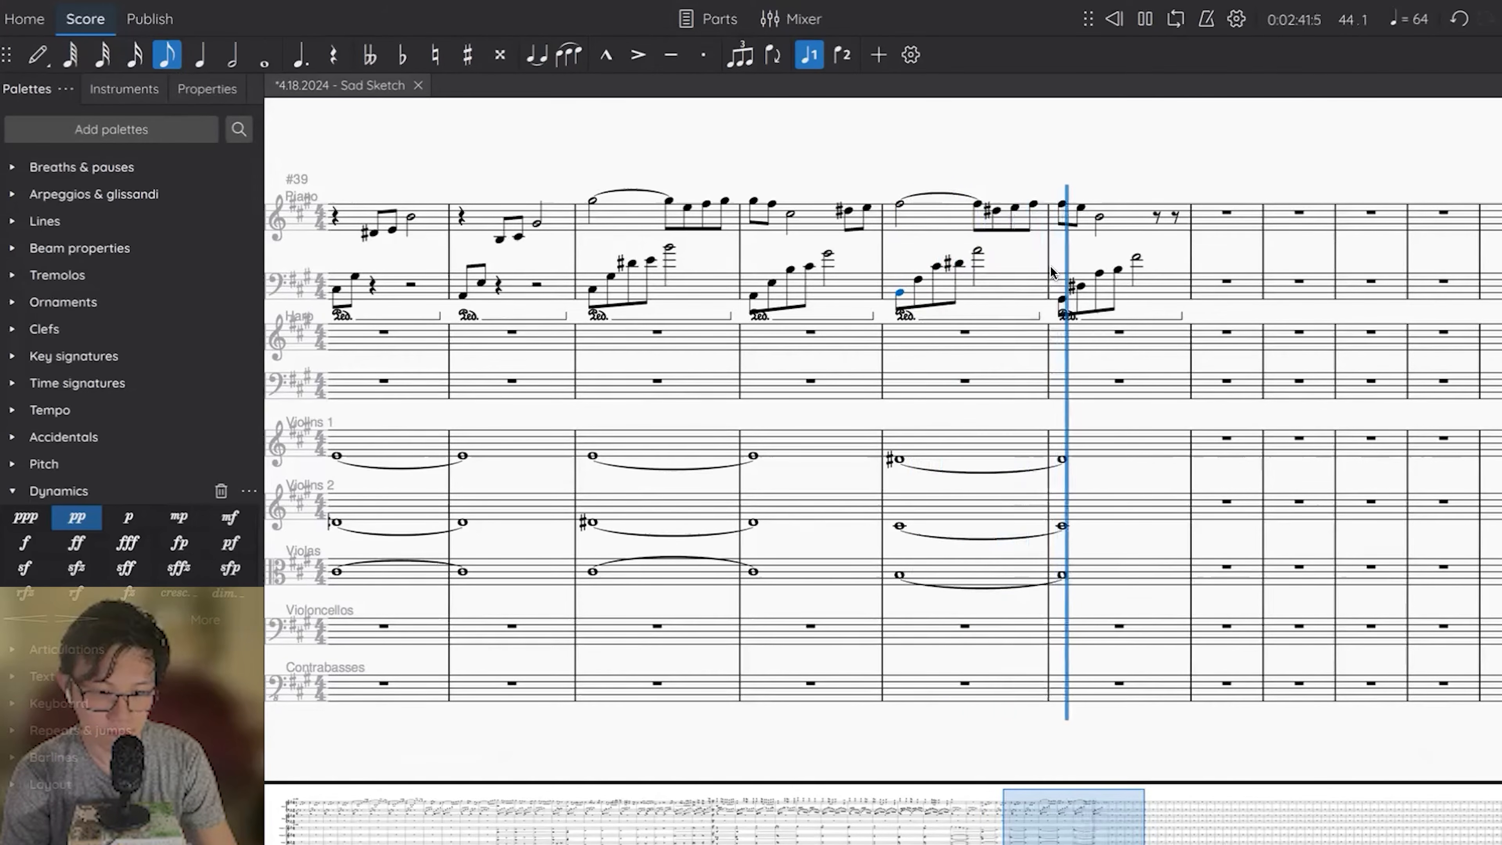
pyautogui.press('space')
# Play the score back from the first left-hand note of measure 42.
pyautogui.click(1136, 259)
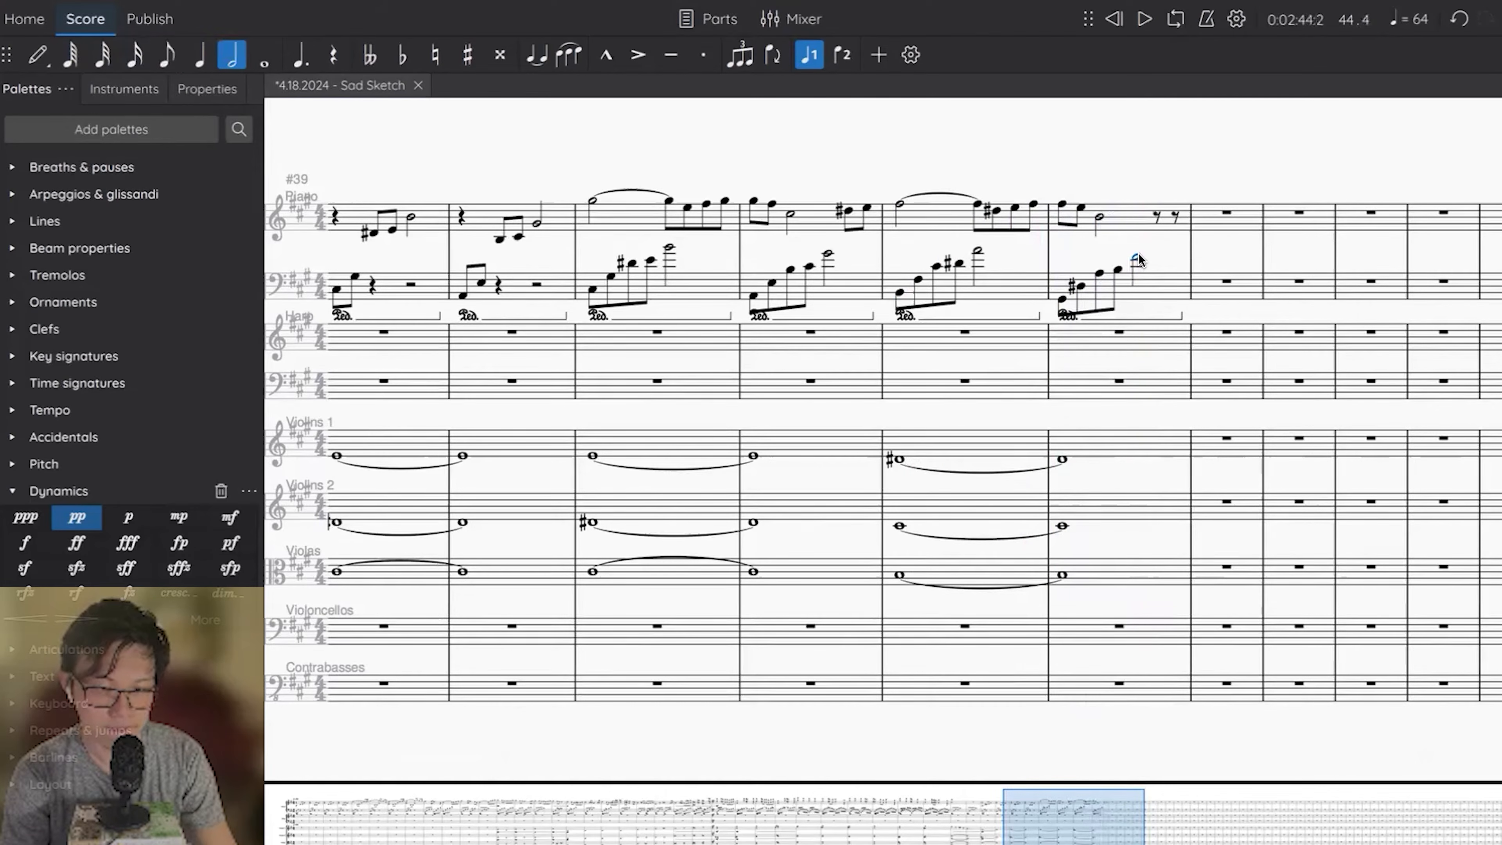
pyautogui.click(753, 296)
pyautogui.press('space')
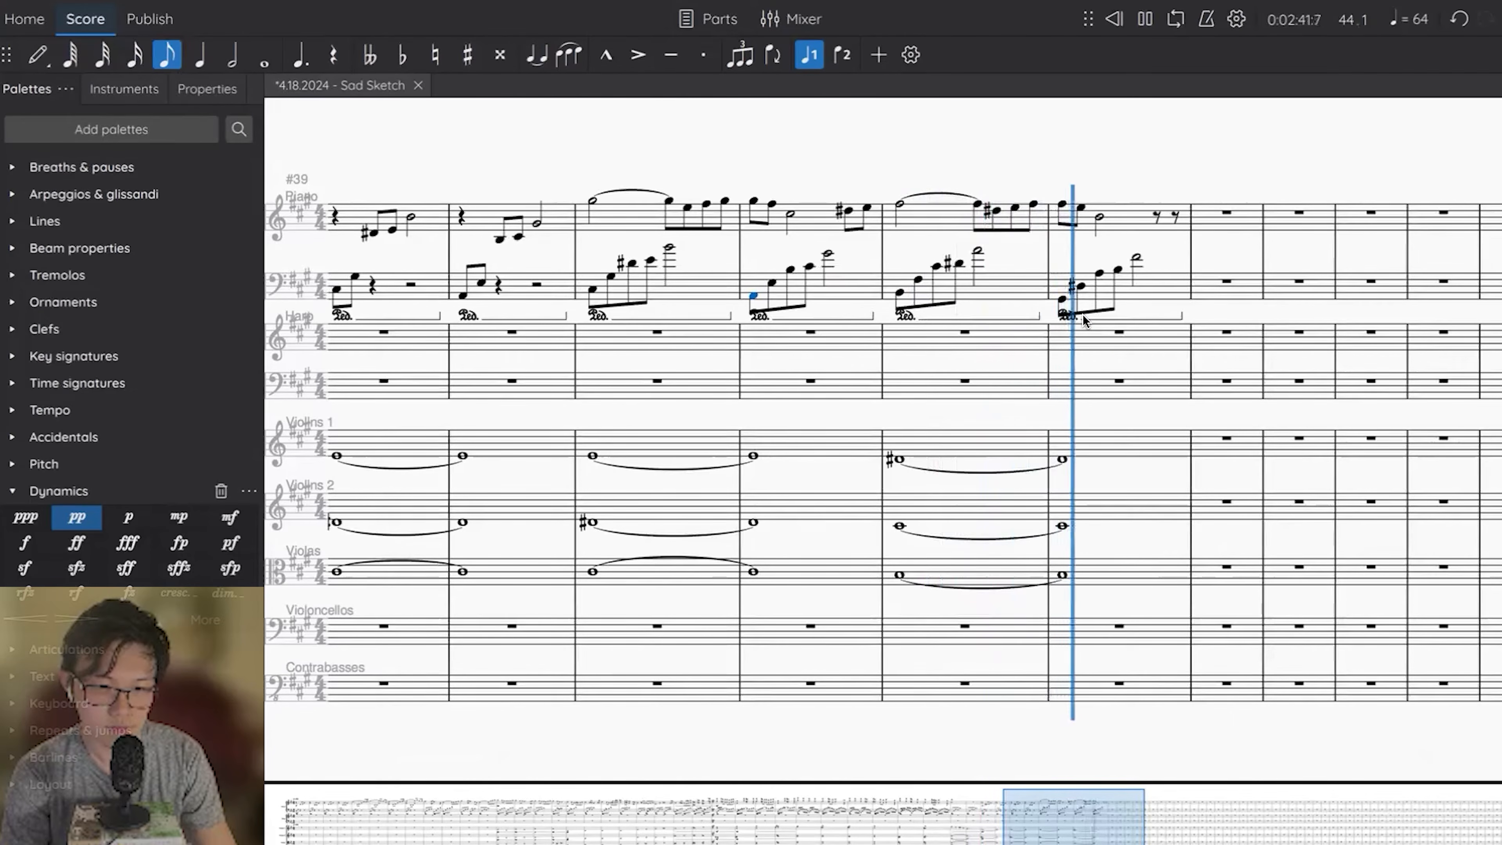
# Raise the third left-hand note of piano measure 44 by a semitone and play the measure back.
pyautogui.press('space')
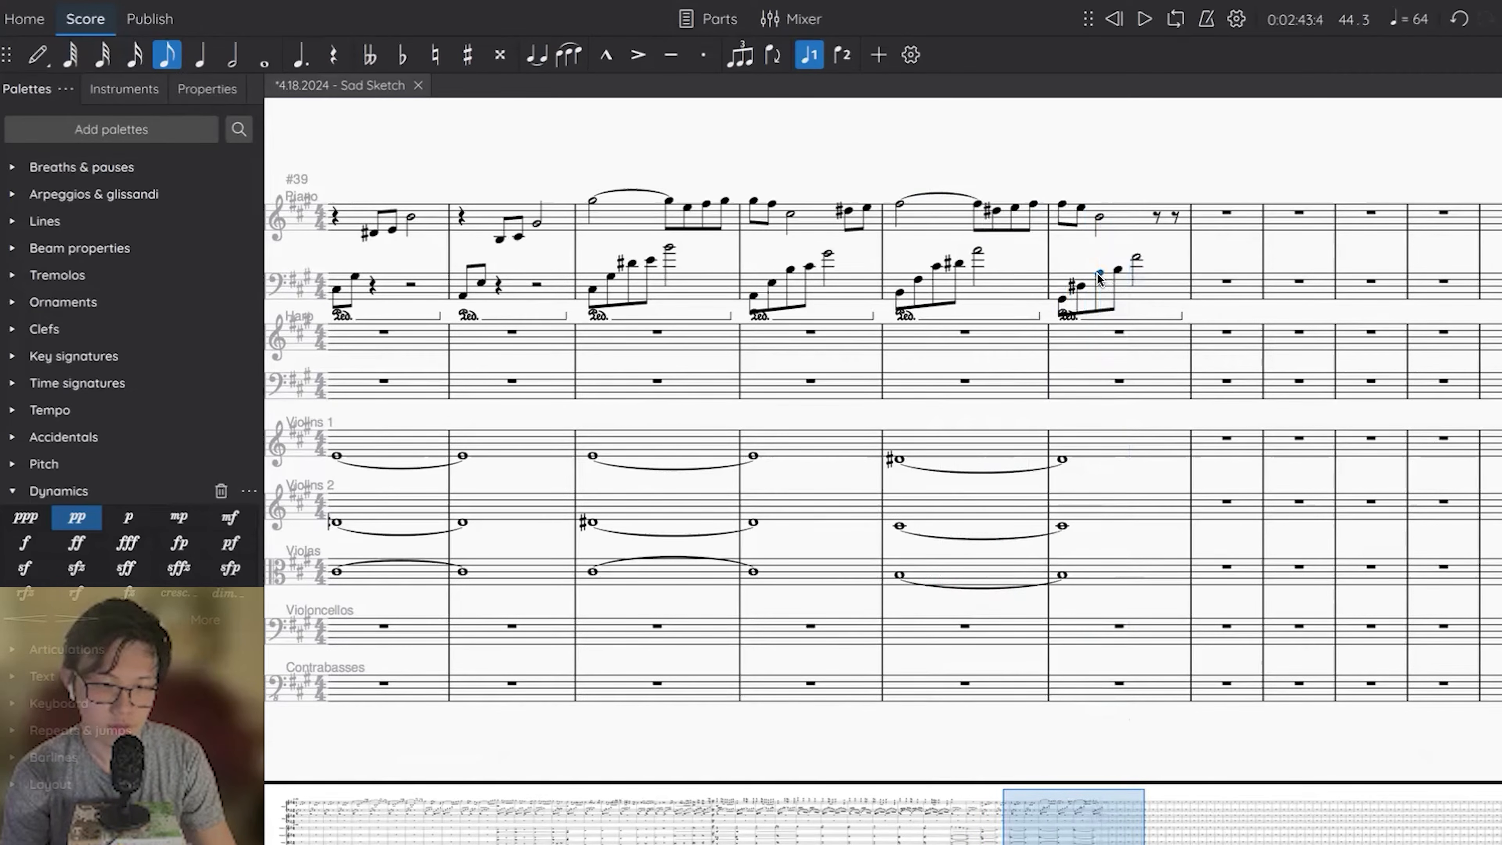
pyautogui.press('space')
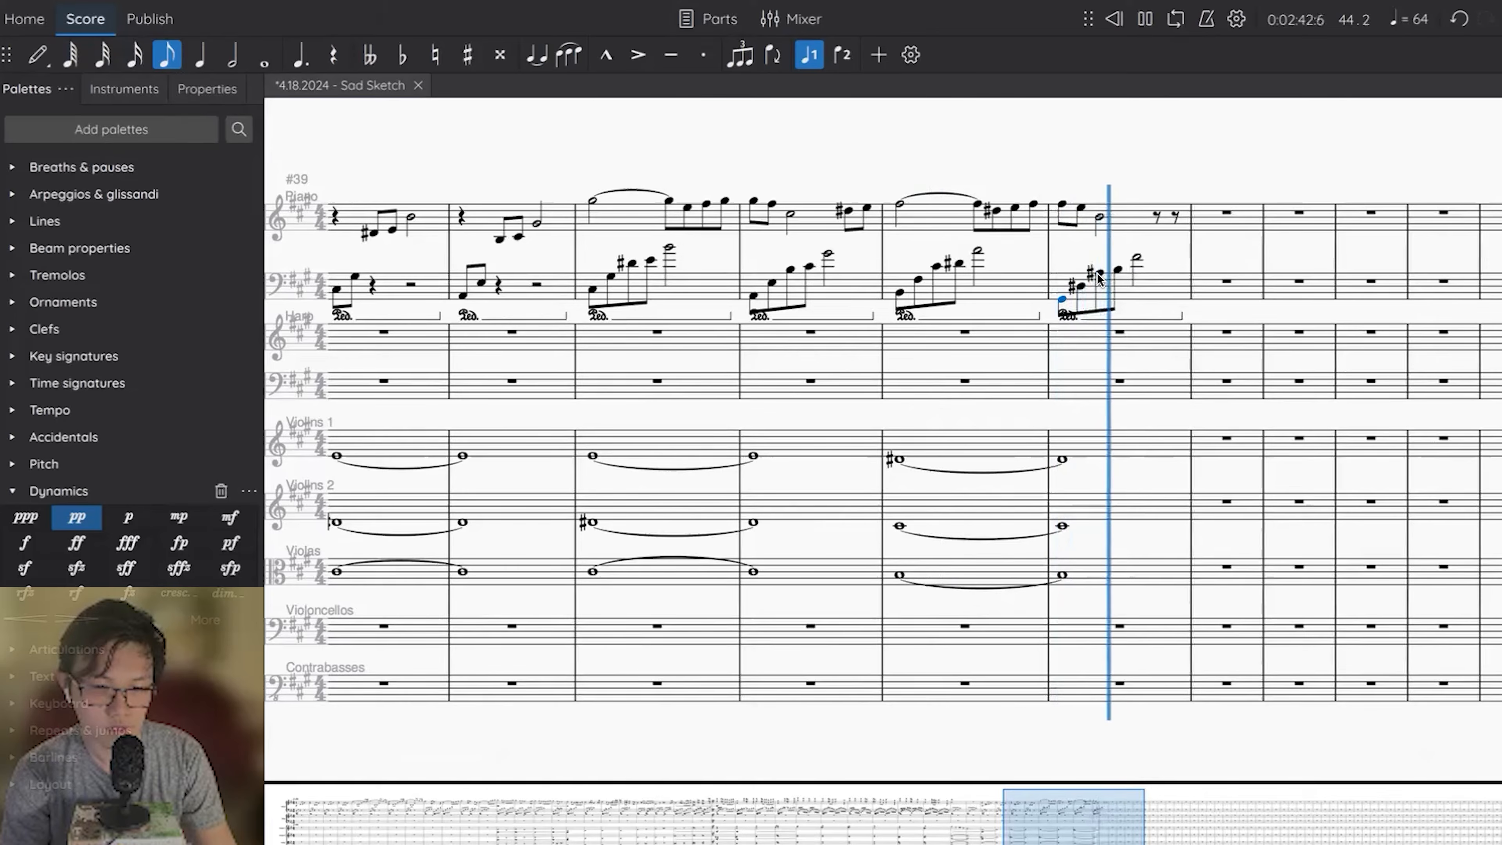
pyautogui.press('space')
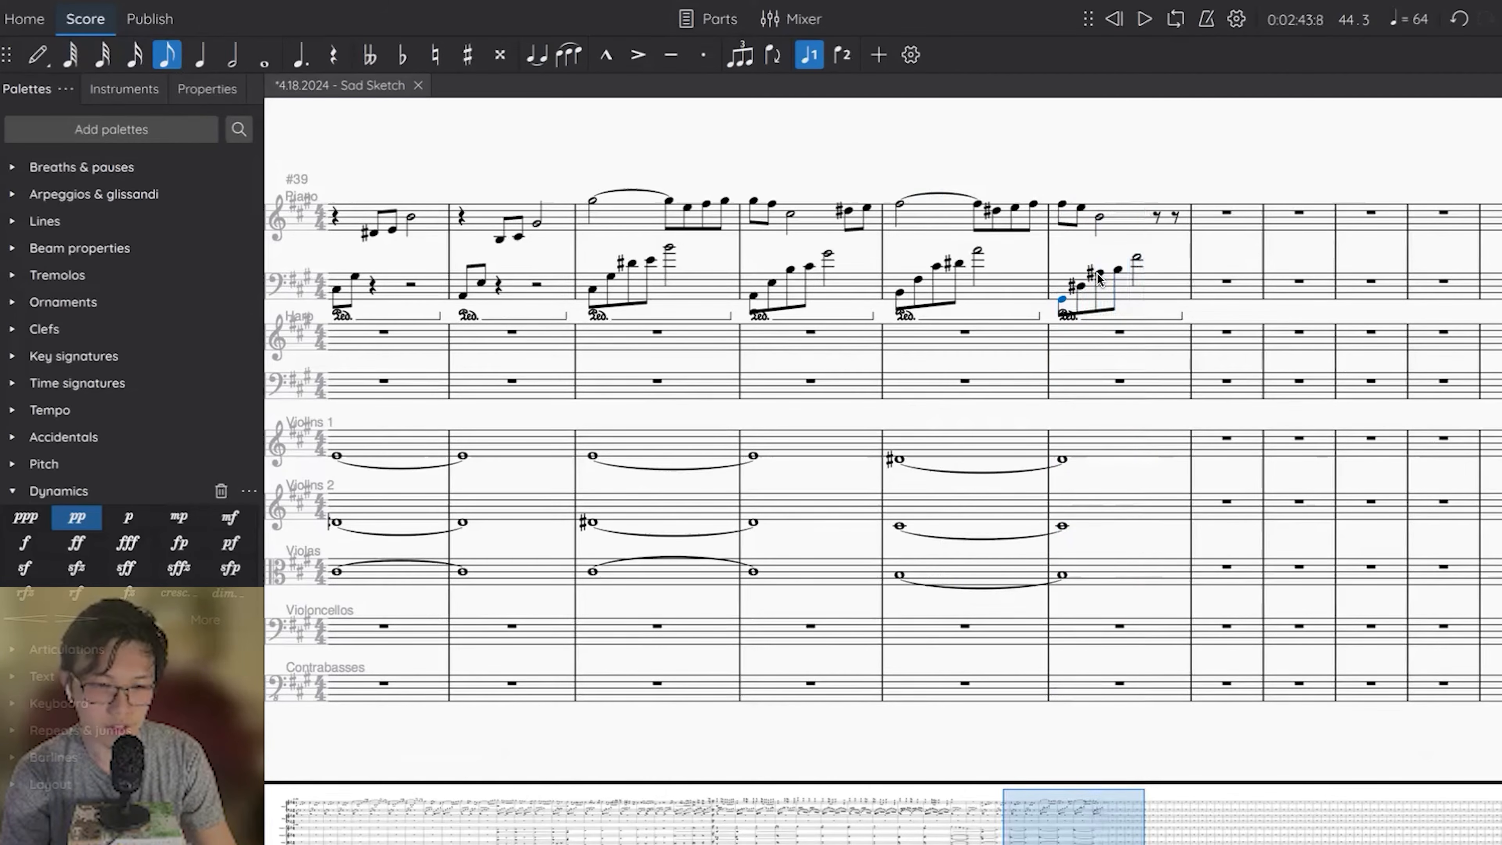
pyautogui.press('Escape')
# In piano measure 44's left hand, lower the first note to E, raise the second to E and lower the third to G#.
pyautogui.click(1063, 300)
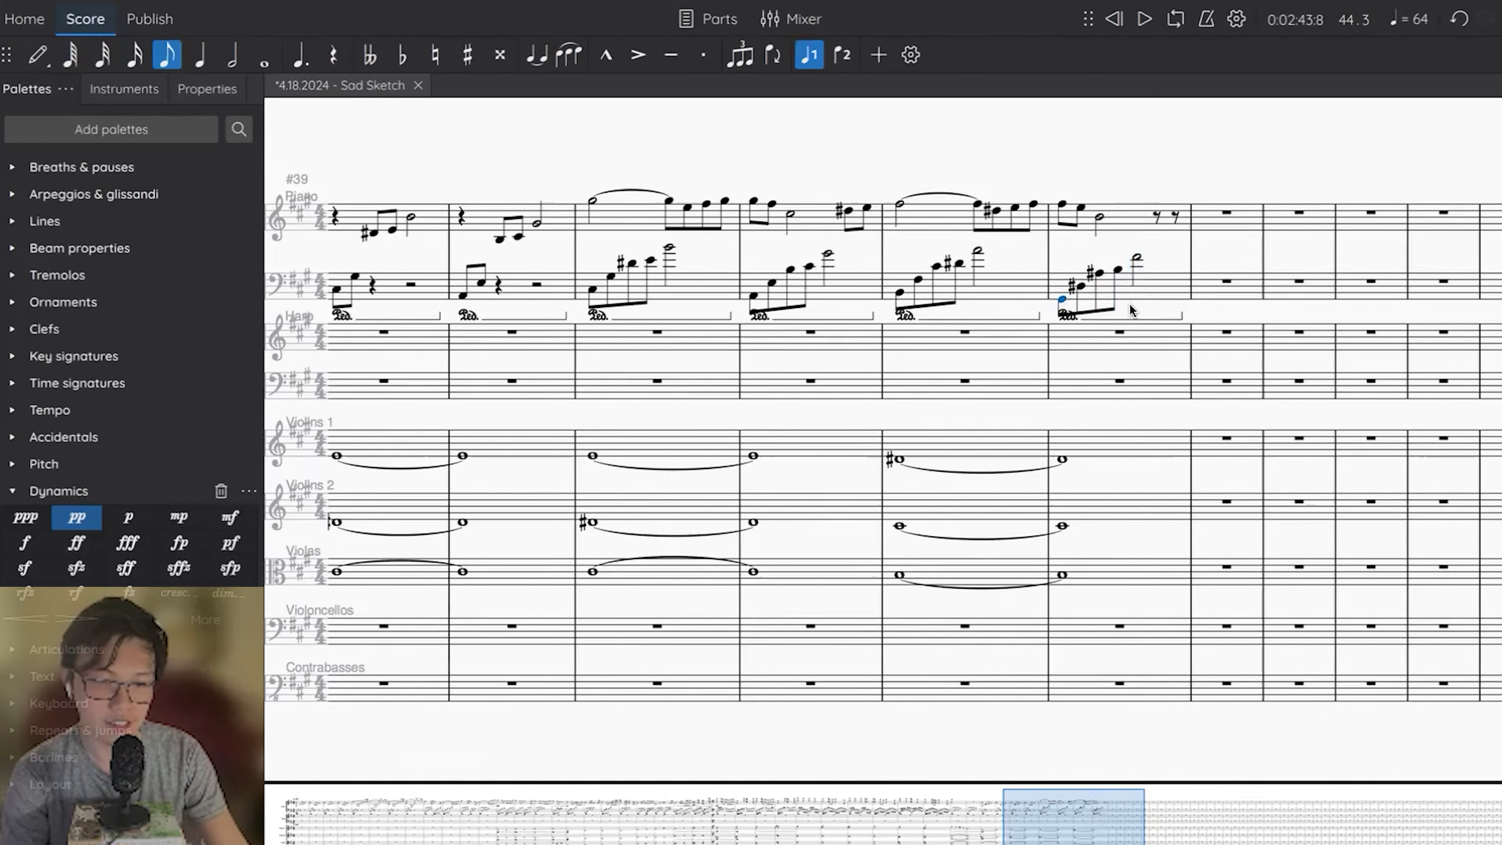
pyautogui.press('e')
pyautogui.hotkey('ctrl', 'Down')
pyautogui.hotkey('ctrl', 'Down')
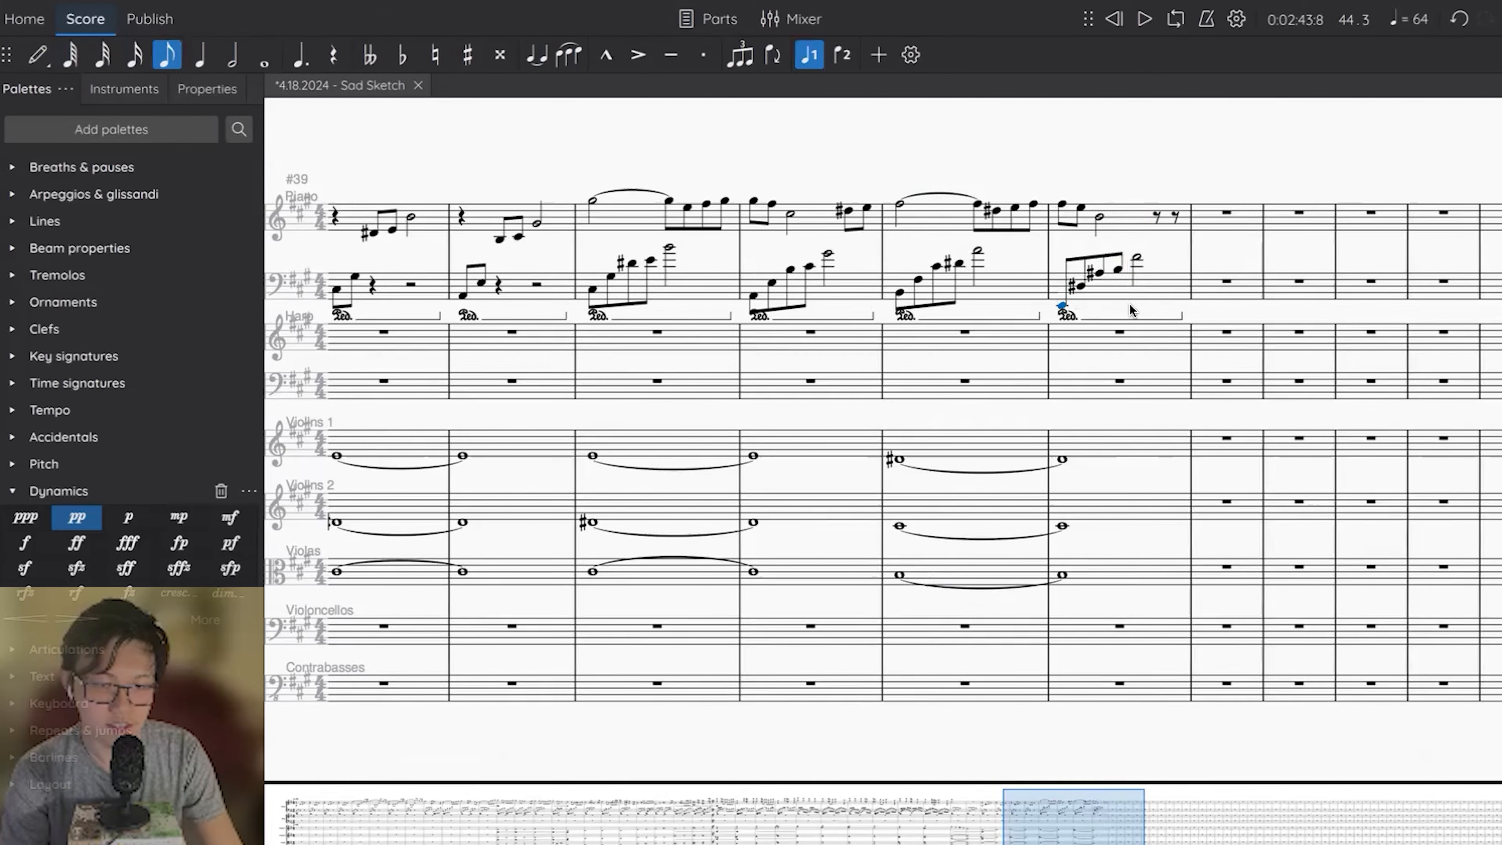
pyautogui.click(1080, 288)
pyautogui.press('Up')
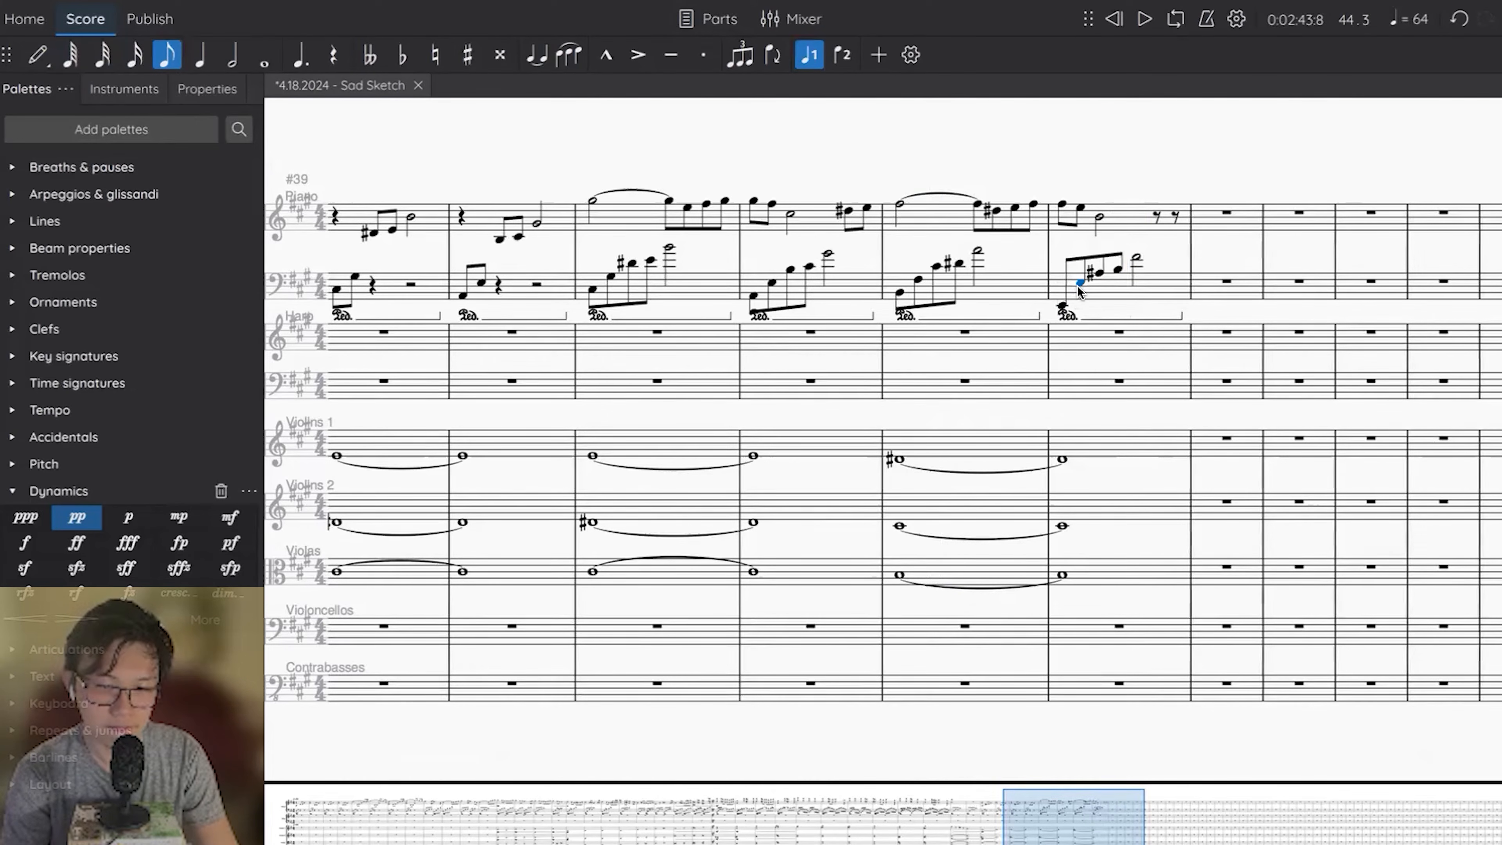
pyautogui.press('Down')
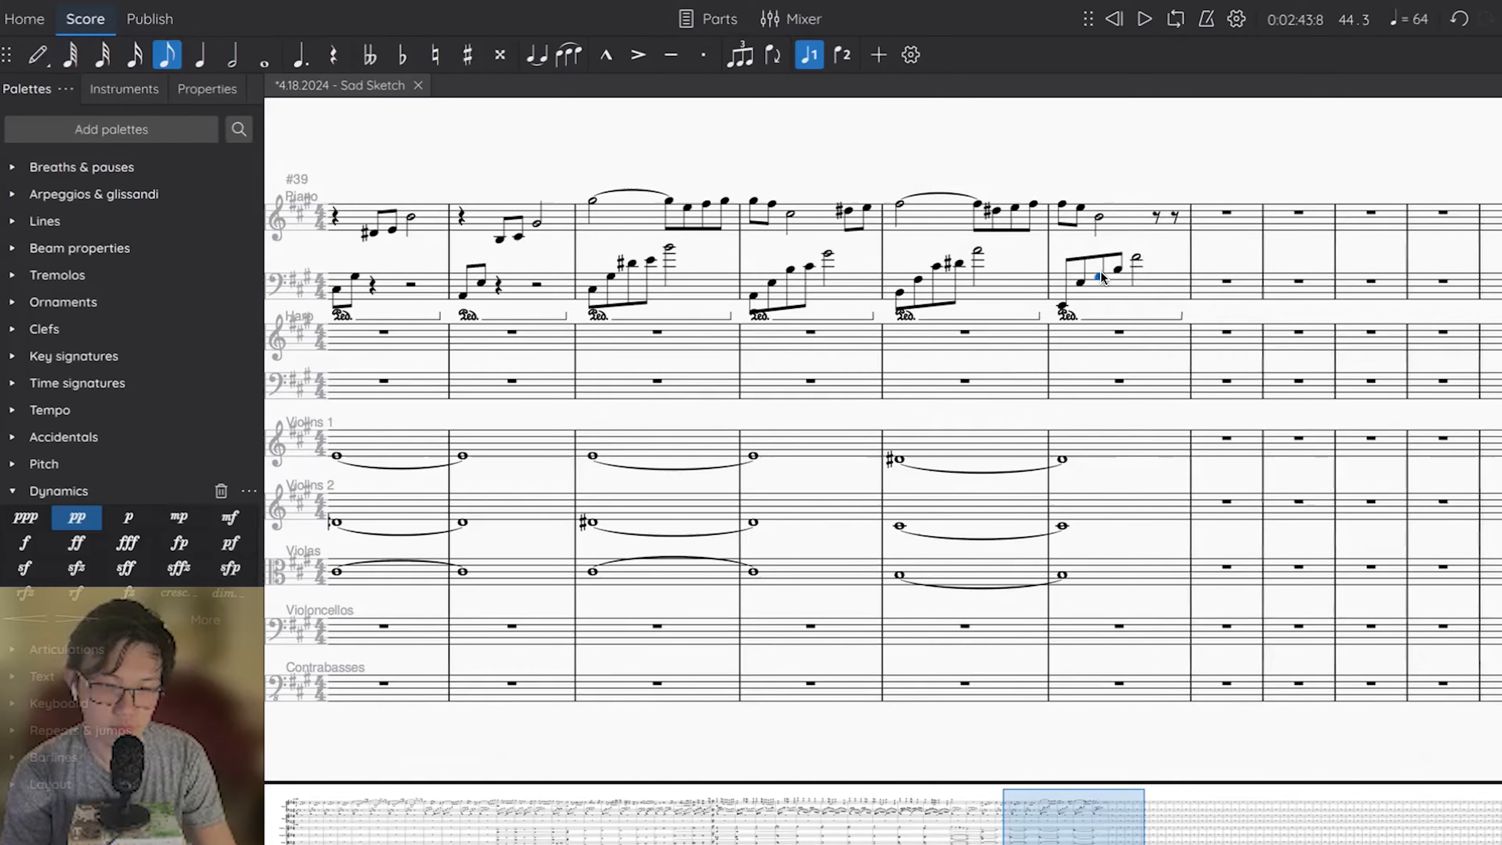
pyautogui.press('Right')
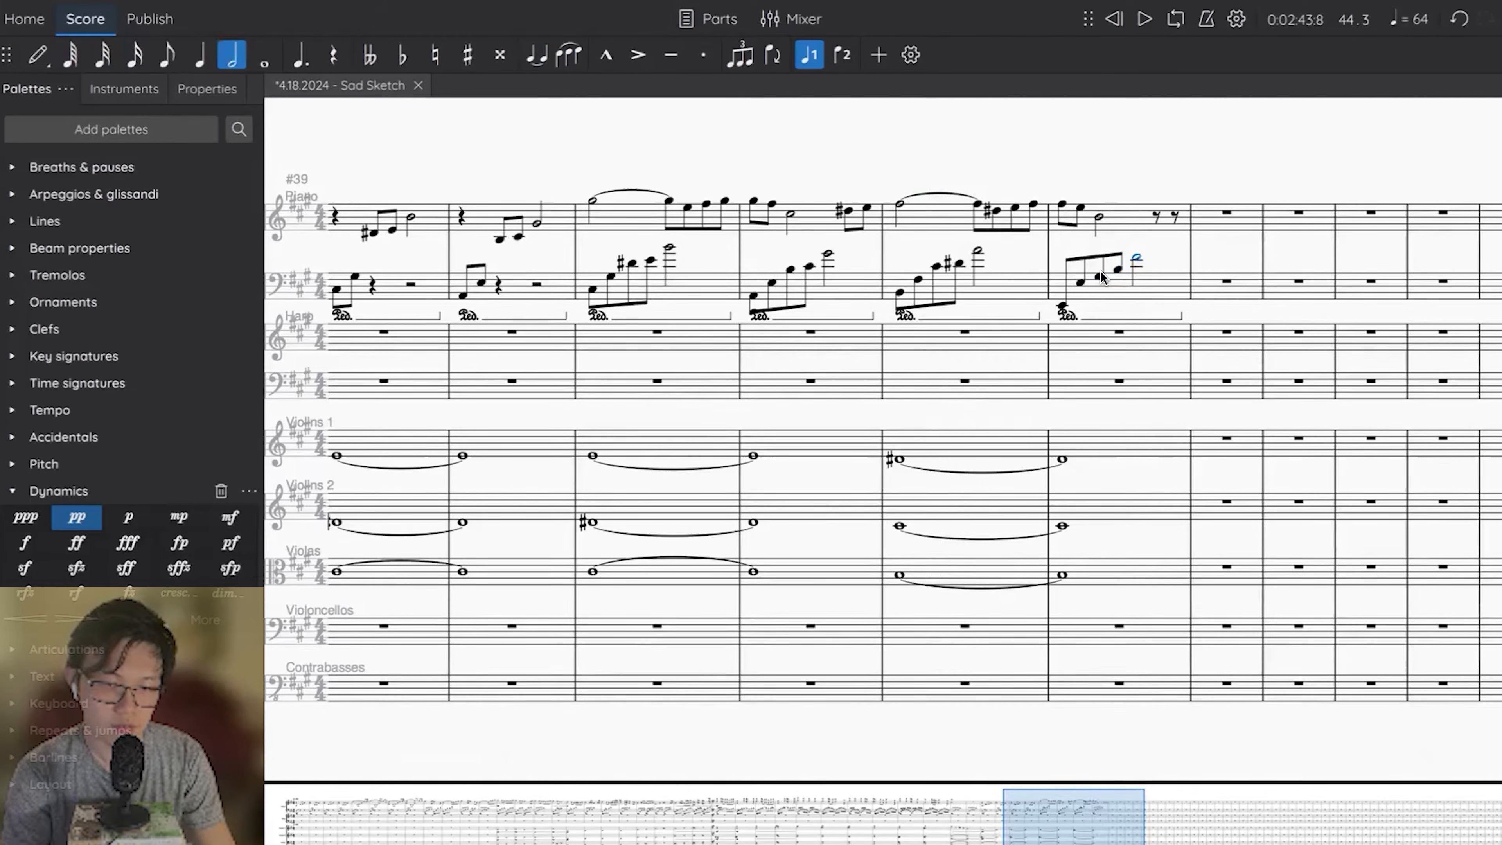
# Play the score back from the first right-hand note of measure 43 through measure 44.
pyautogui.click(899, 204)
pyautogui.press('space')
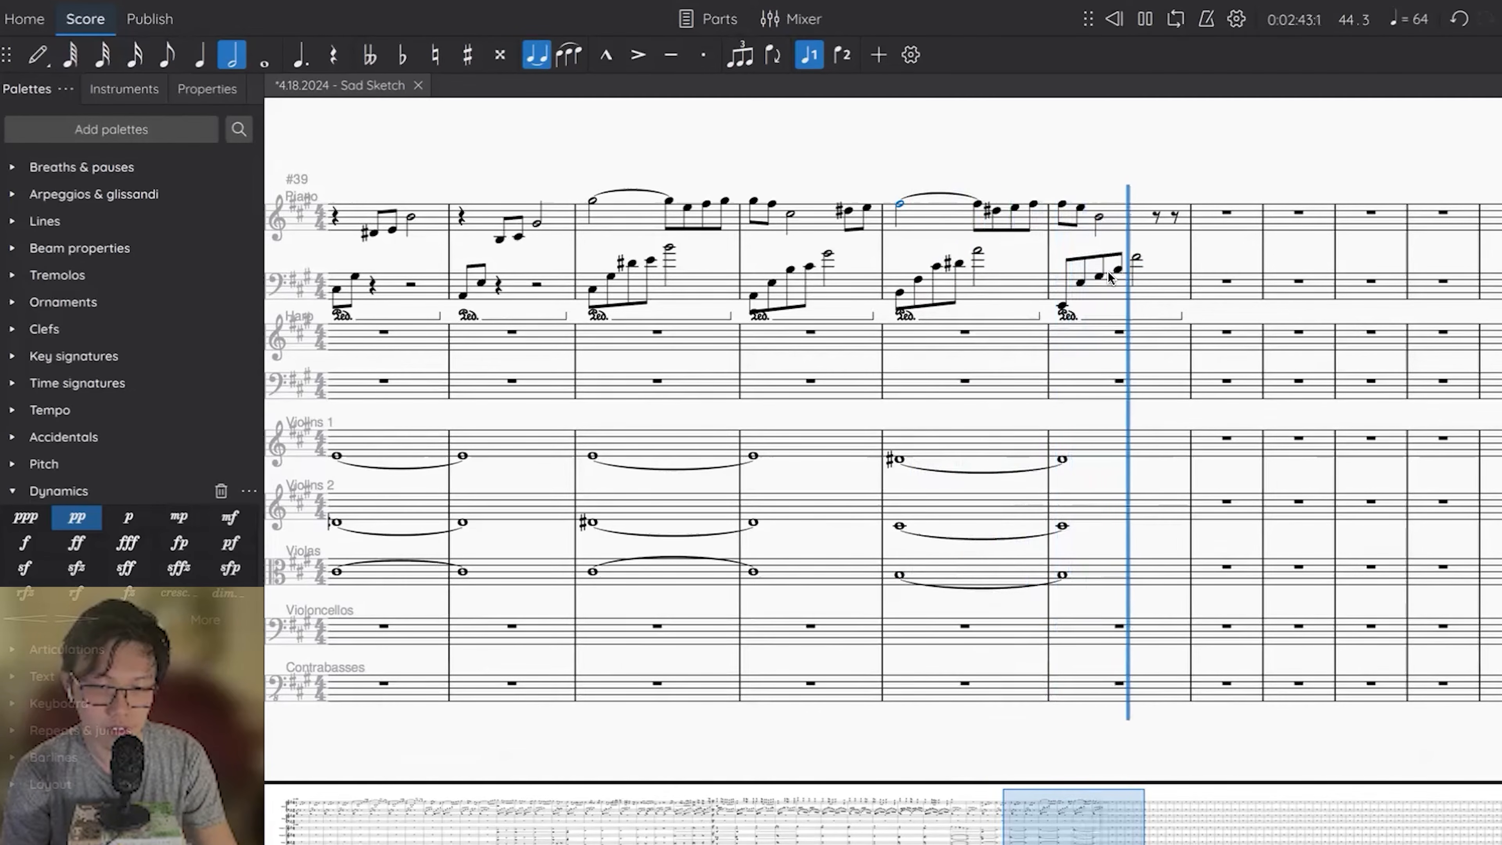
pyautogui.press('space')
# Replace the two eighth rests ending measure 44's right hand with C# and D# eighth notes and play the measure back.
pyautogui.click(1156, 217)
pyautogui.press('n')
pyautogui.press('c')
pyautogui.press('d')
pyautogui.press('Escape')
pyautogui.press('Up')
pyautogui.hotkey('ctrl', 'Left')
pyautogui.press('space')
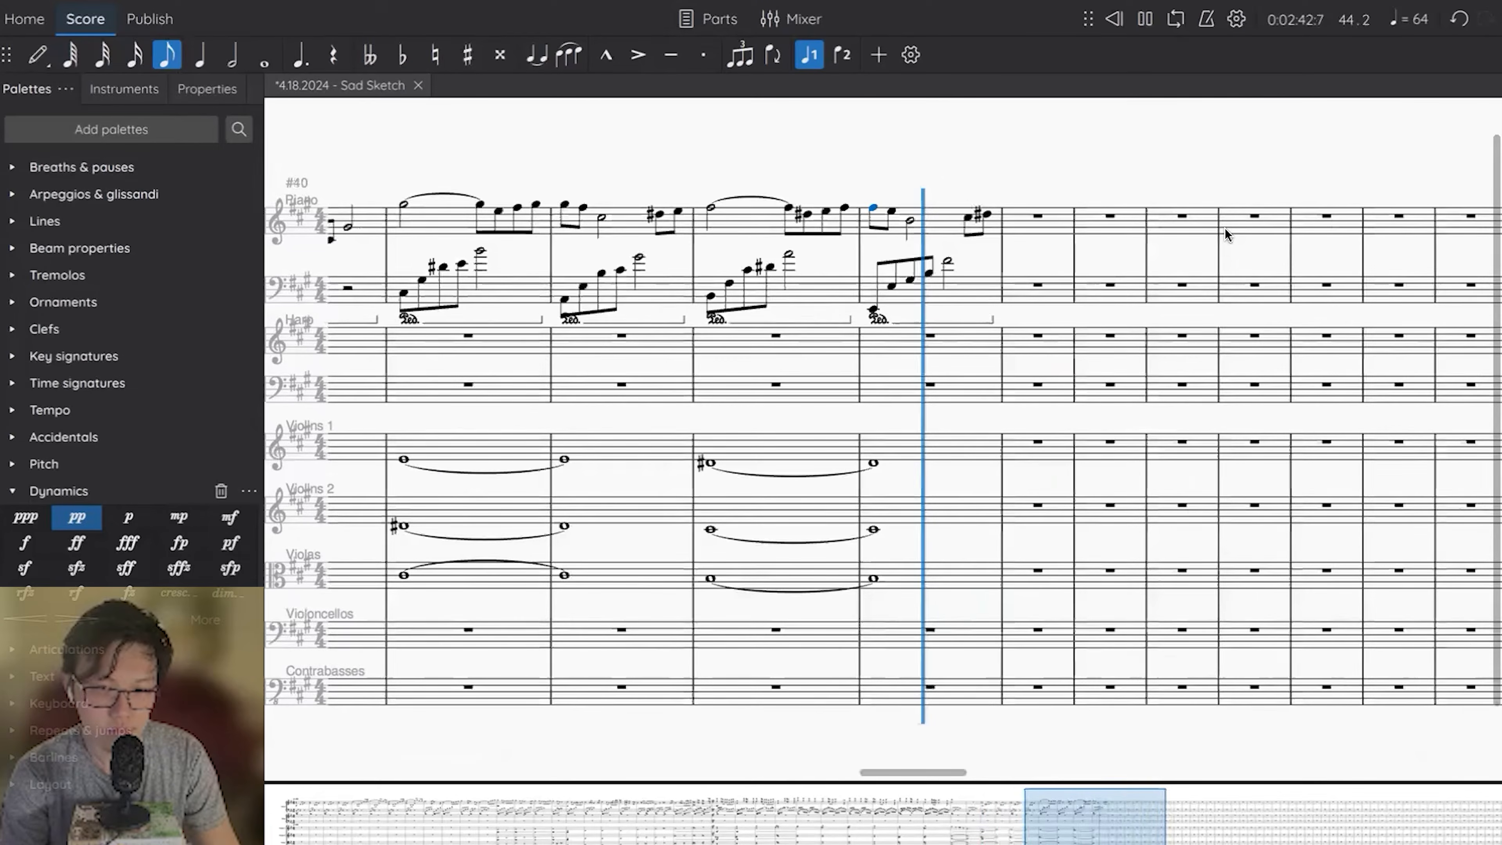
pyautogui.press('space')
# Enter an E quarter note at the start of piano measure 45's right hand.
pyautogui.click(1037, 218)
pyautogui.press('n')
pyautogui.press('e')
pyautogui.press('Escape')
# Enter a rising left-hand figure at the start of piano measure 45: eighth notes A and E and a C# quarter note.
pyautogui.click(1031, 288)
pyautogui.press('n')
pyautogui.press('g')
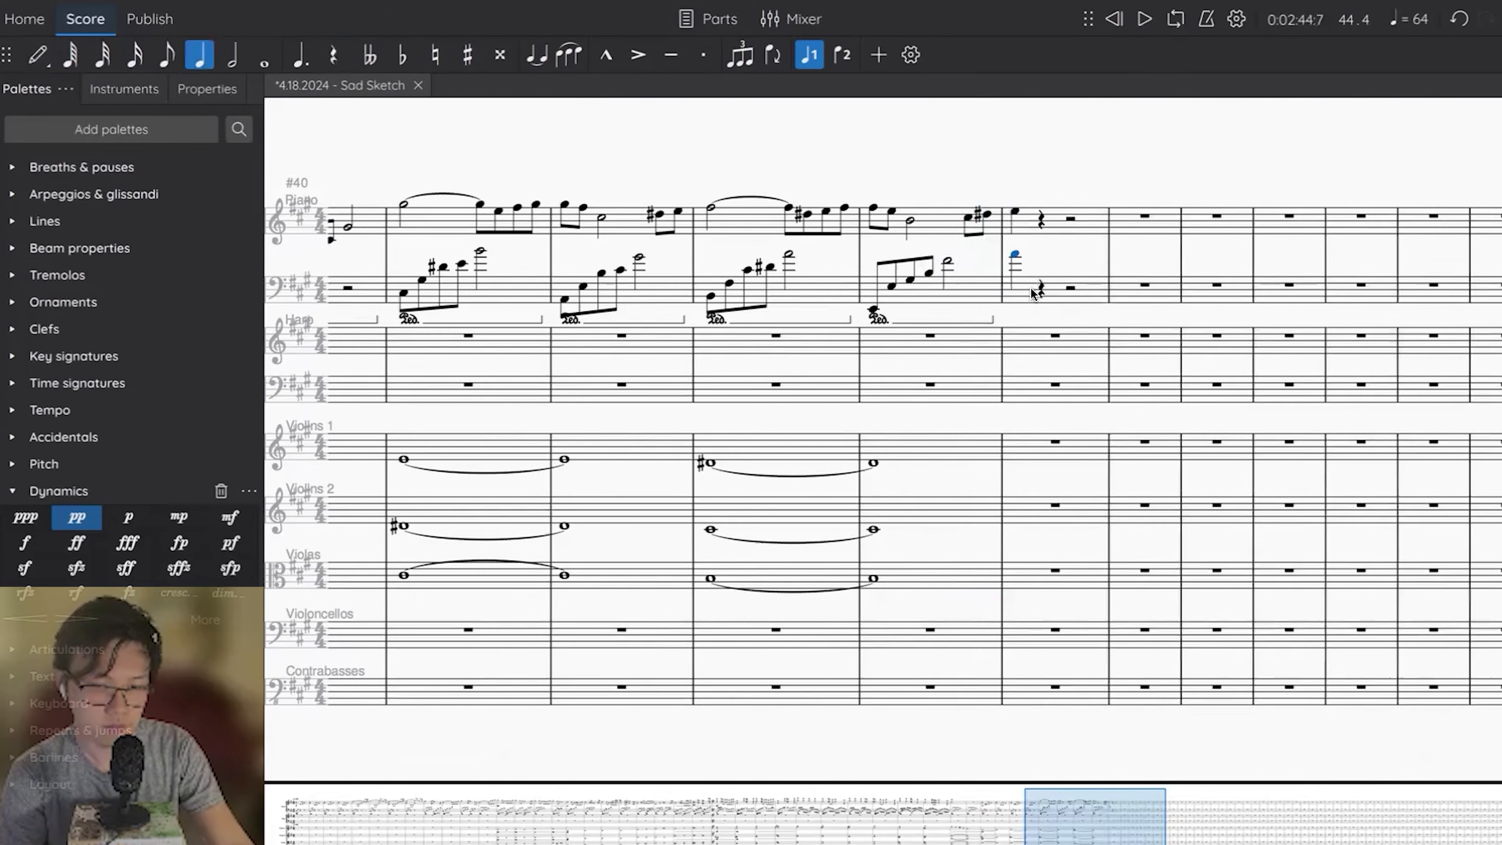
pyautogui.press('4')
pyautogui.press('Right')
pyautogui.press('n')
pyautogui.press('e')
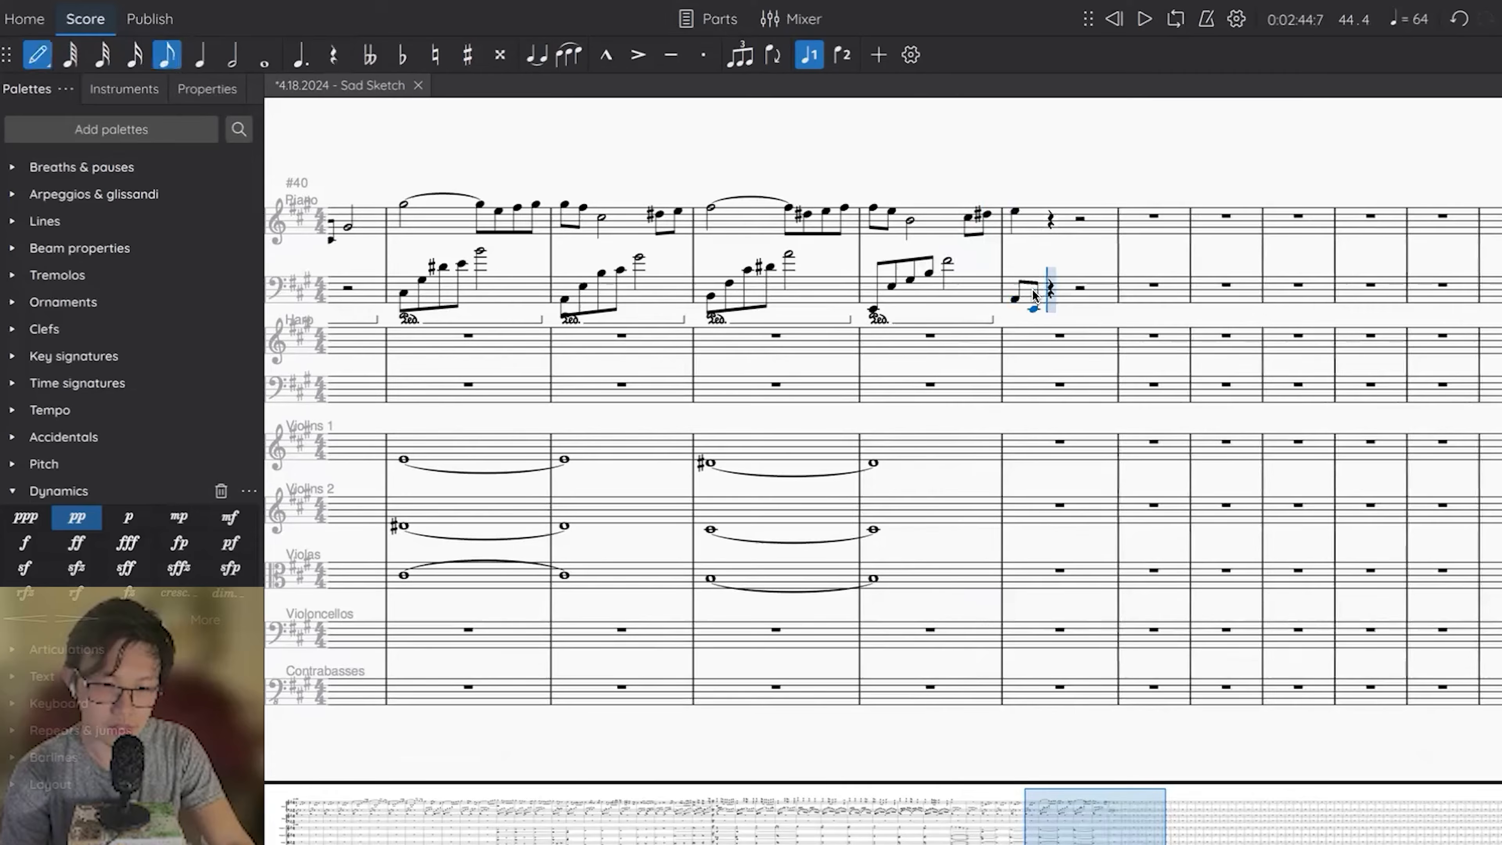
pyautogui.hotkey('ctrl', 'Up')
pyautogui.press('c')
pyautogui.hotkey('ctrl', 'Up')
pyautogui.press('Escape')
pyautogui.press('5')
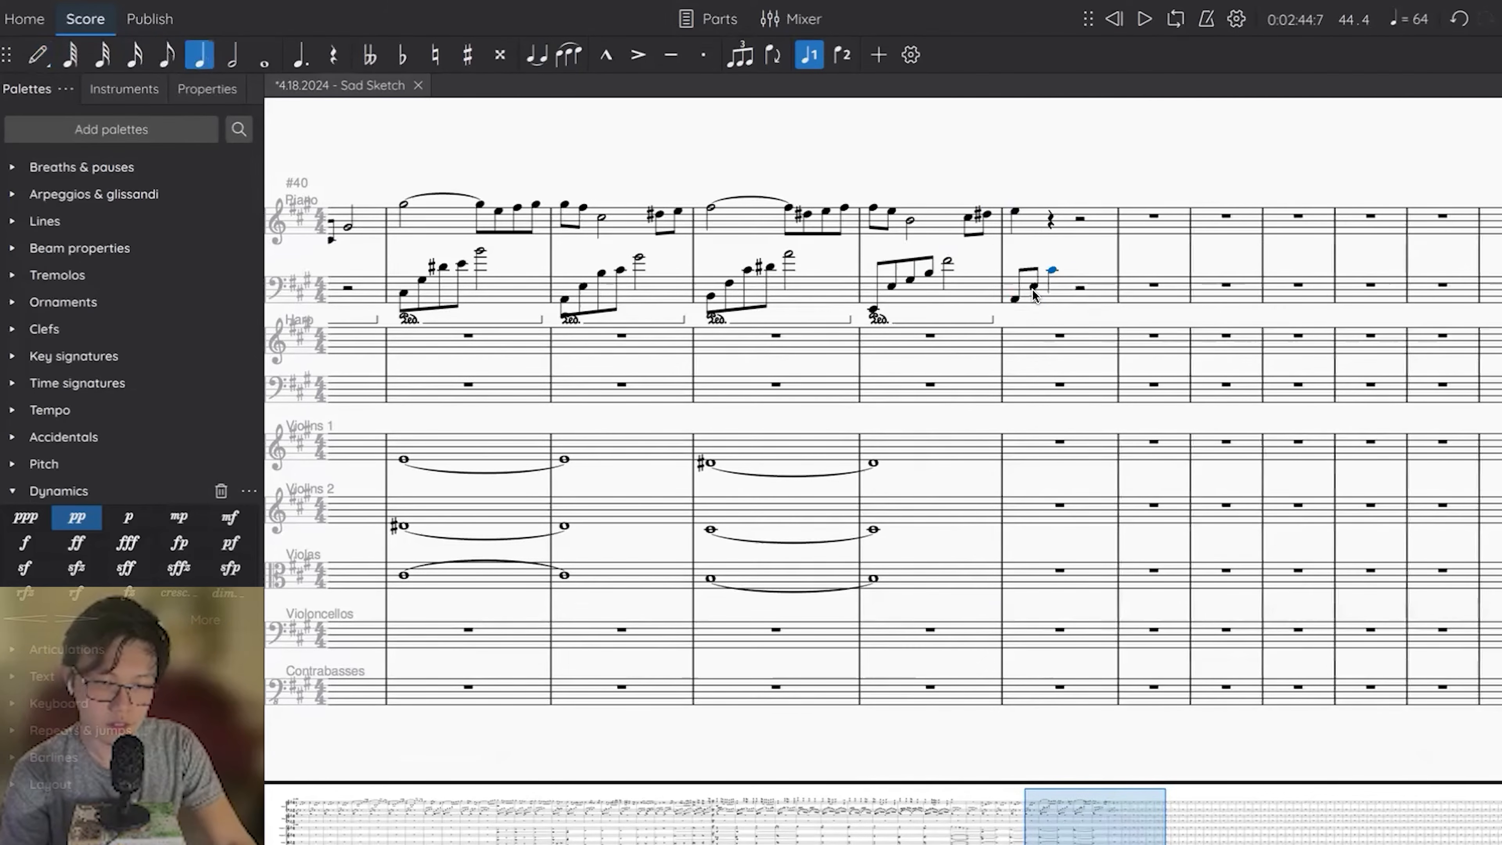
# Repeat the three-note left-hand figure in measure 45's second half and raise its last two notes to F# and D#.
pyautogui.keyDown('shift'); pyautogui.click(1034, 290); pyautogui.keyUp('shift')
pyautogui.press('r')
pyautogui.click(1097, 284)
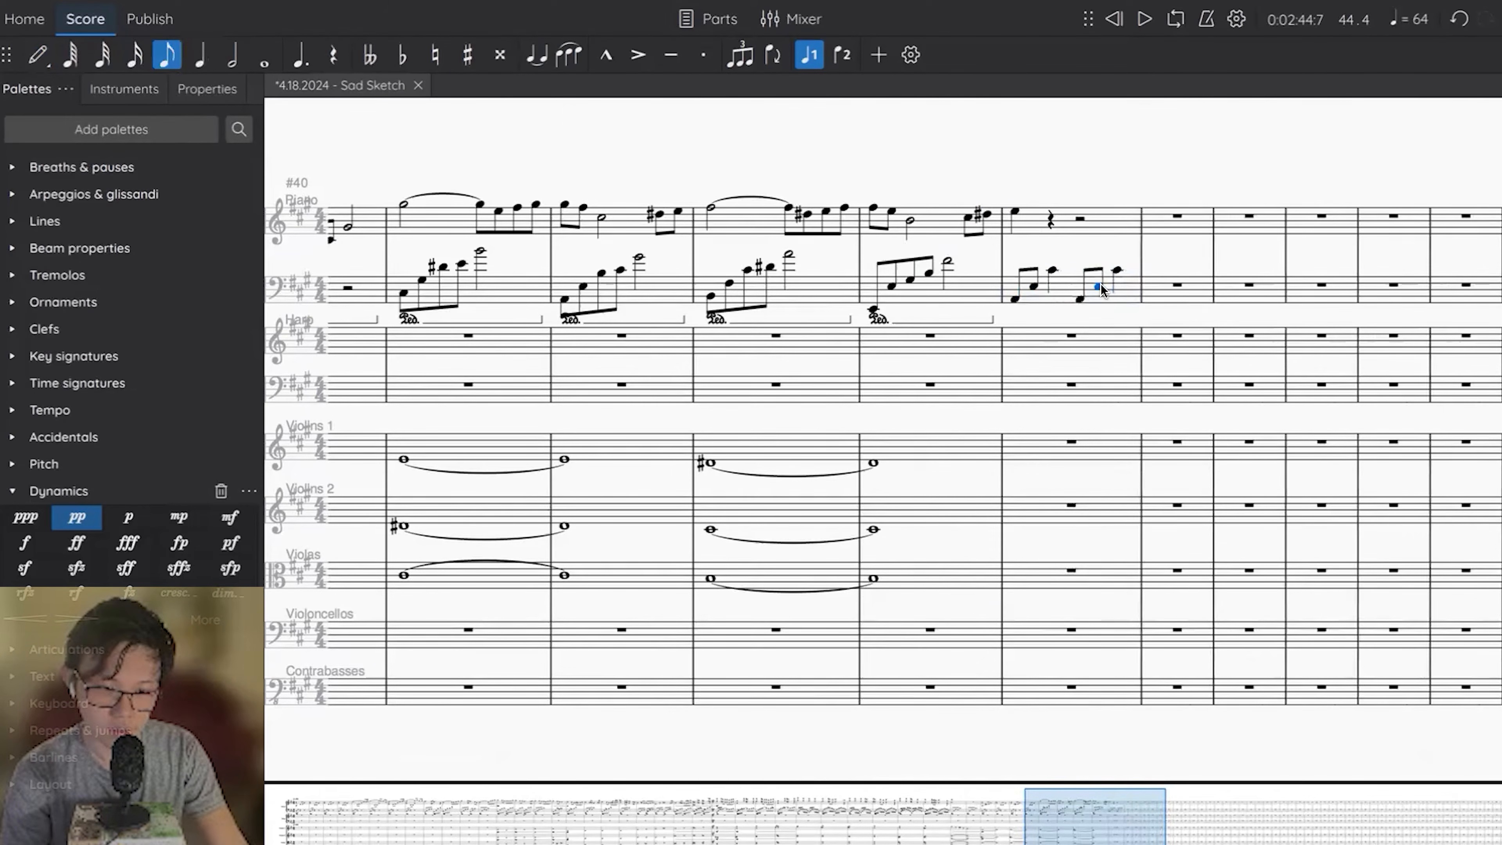
pyautogui.click(1117, 269)
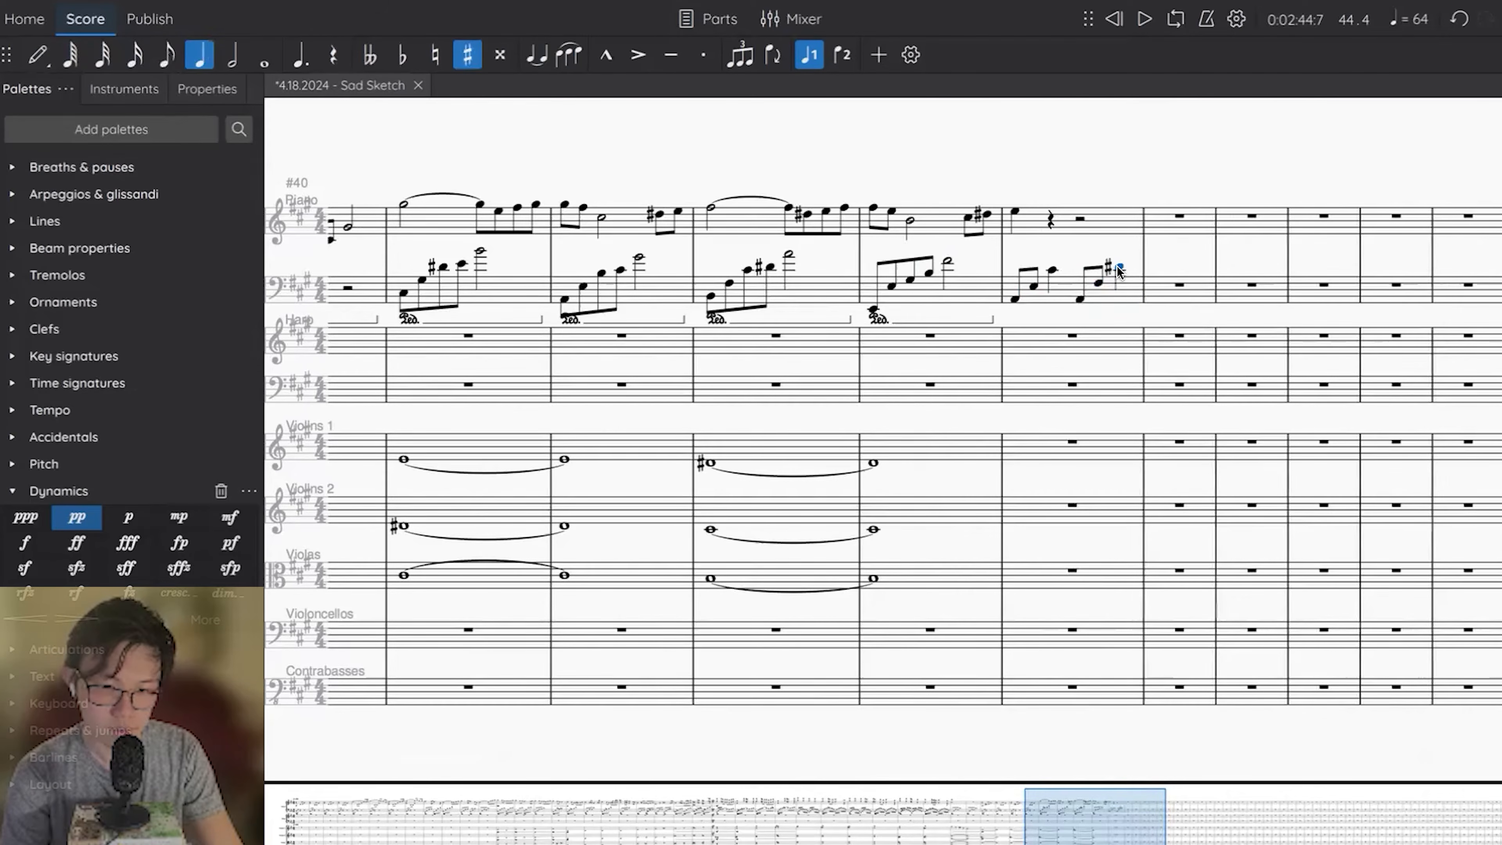
pyautogui.hotkey('ctrl', 'Left')
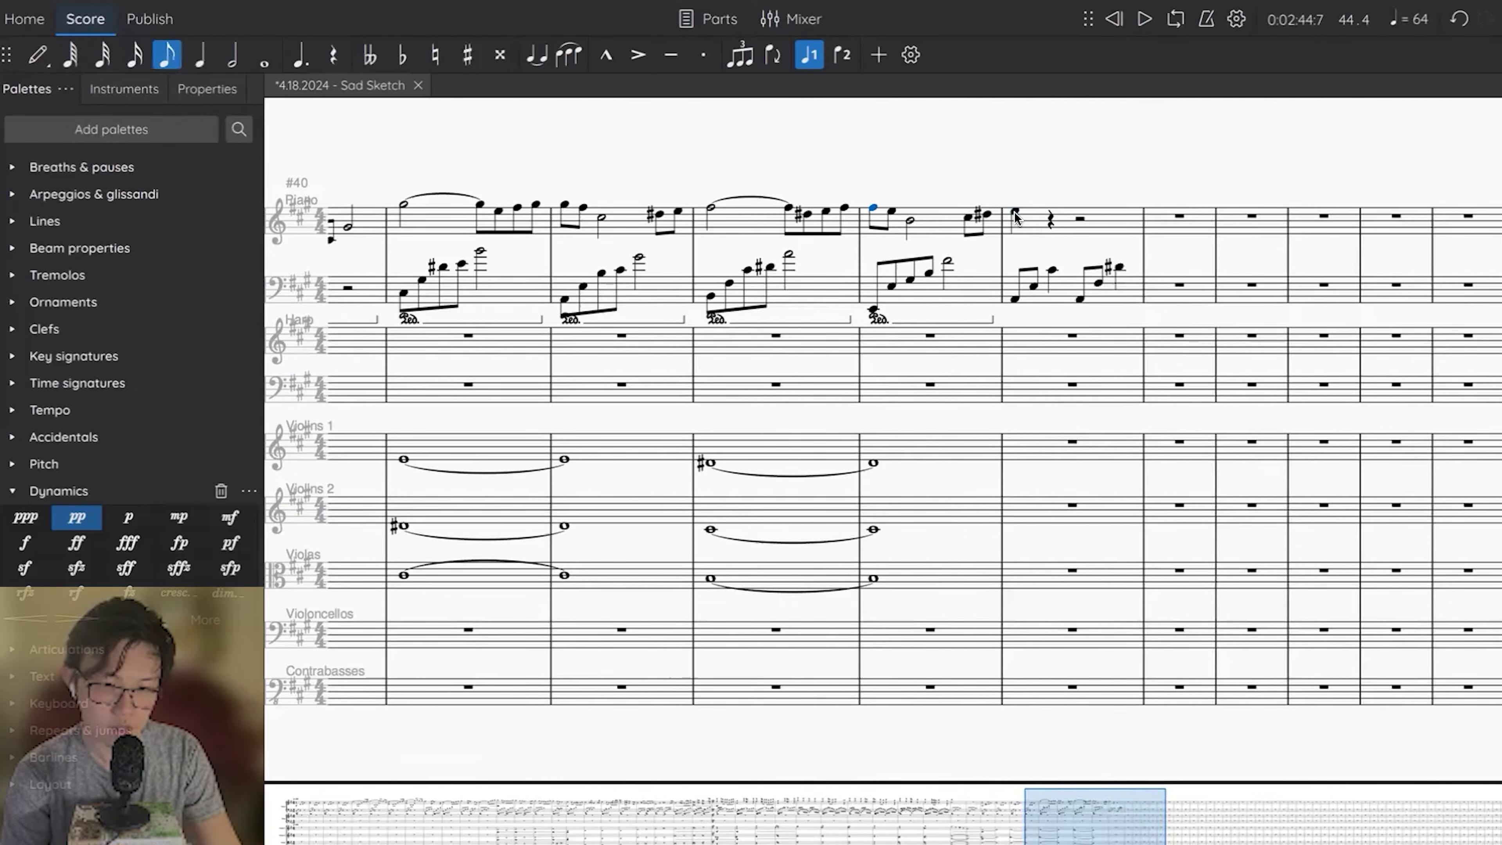
# Turn the E opening measure 45's right hand into a dotted quarter note.
pyautogui.click(1014, 216)
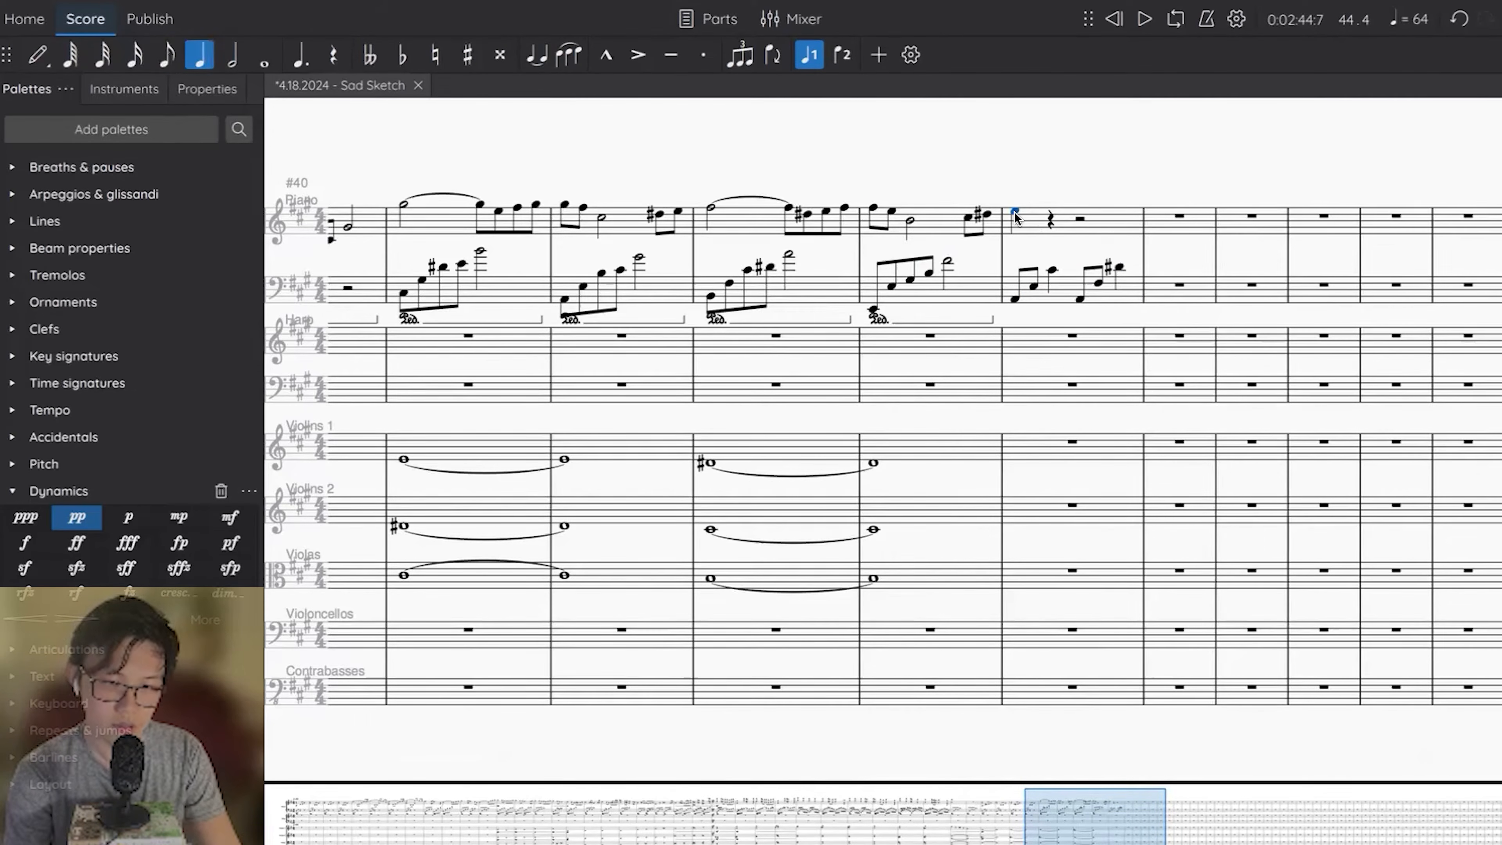
pyautogui.press('.')
pyautogui.click(1064, 220)
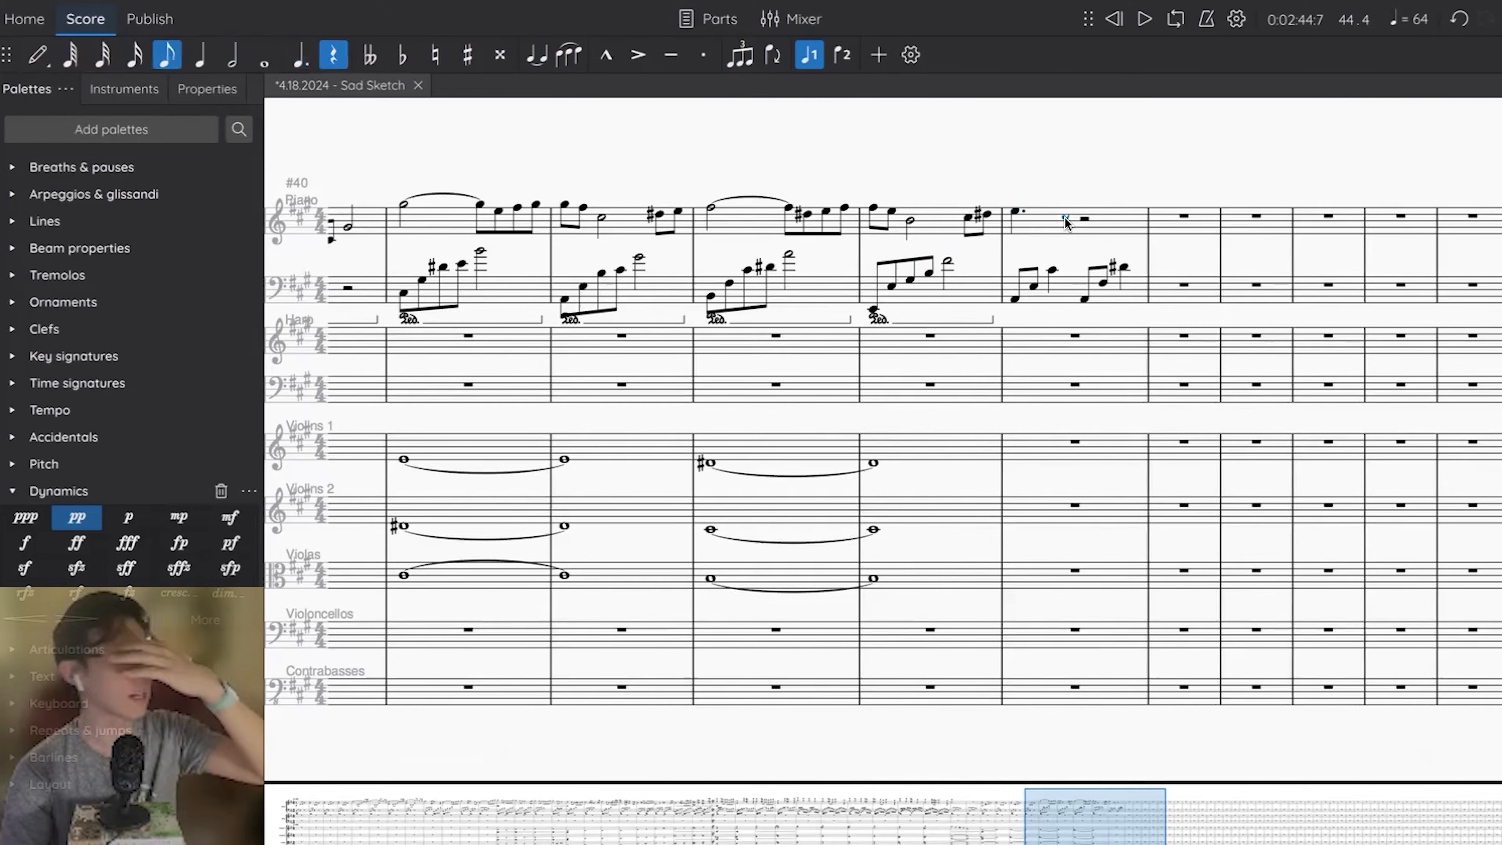
# Add a sustain pedal line under each of the two three-note left-hand figures in piano measure 45.
pyautogui.click(1053, 271)
pyautogui.hotkey('shift', 'Left')
pyautogui.hotkey('shift', 'Left')
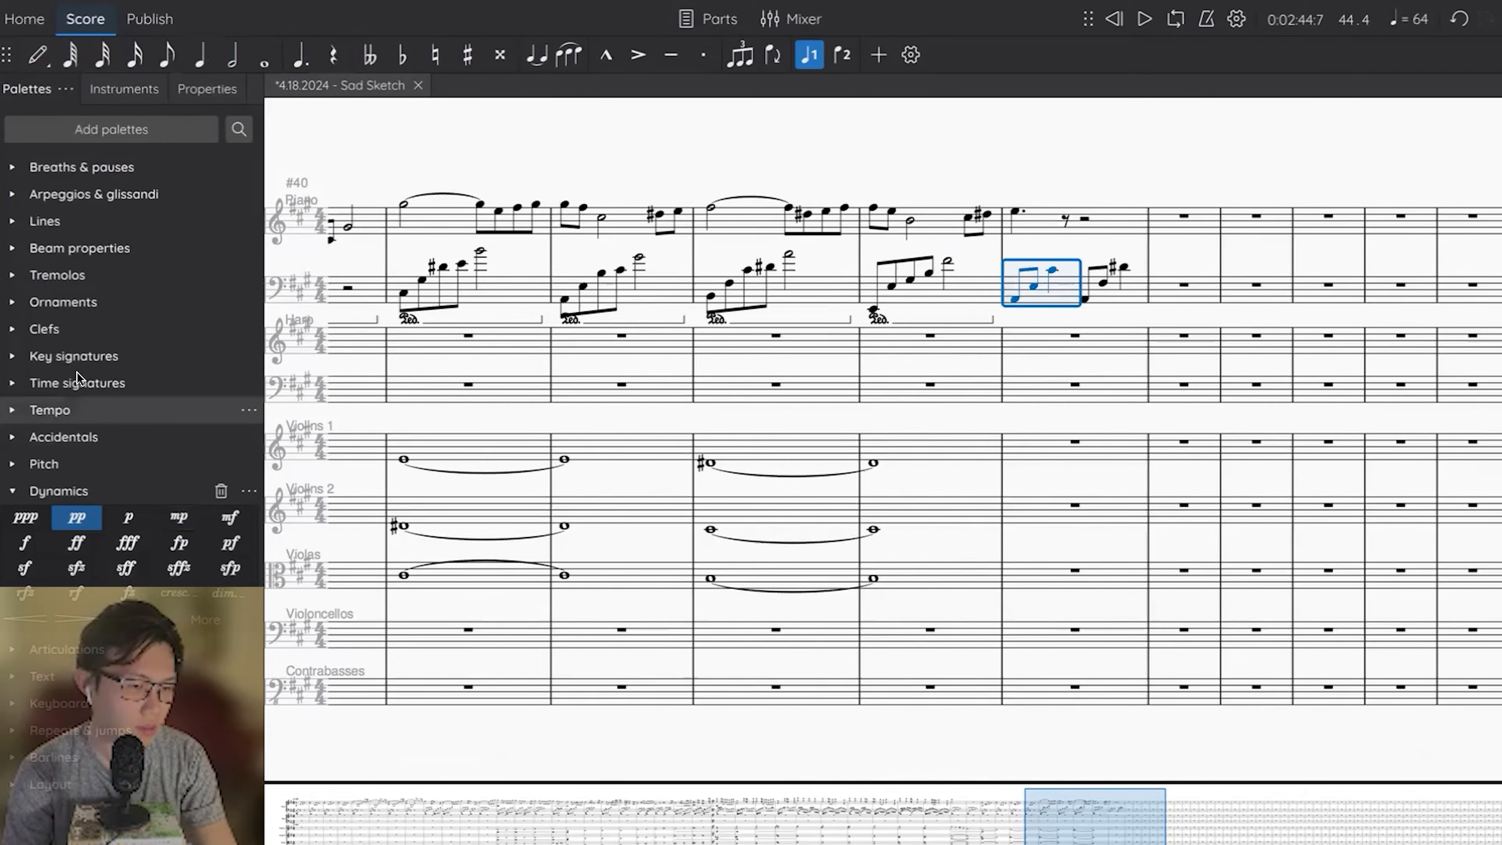
pyautogui.click(16, 279)
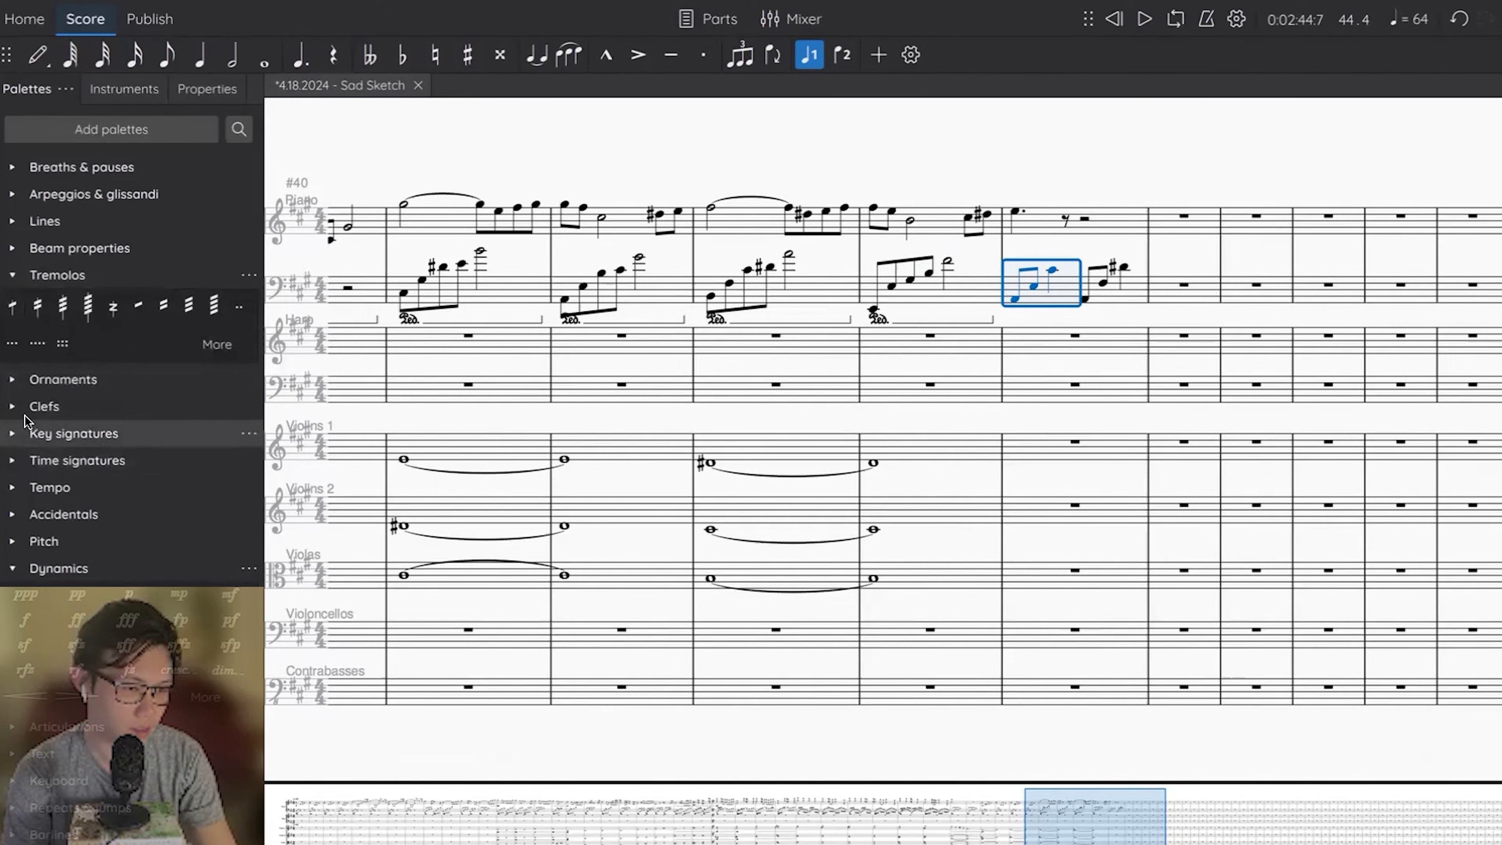
pyautogui.click(12, 221)
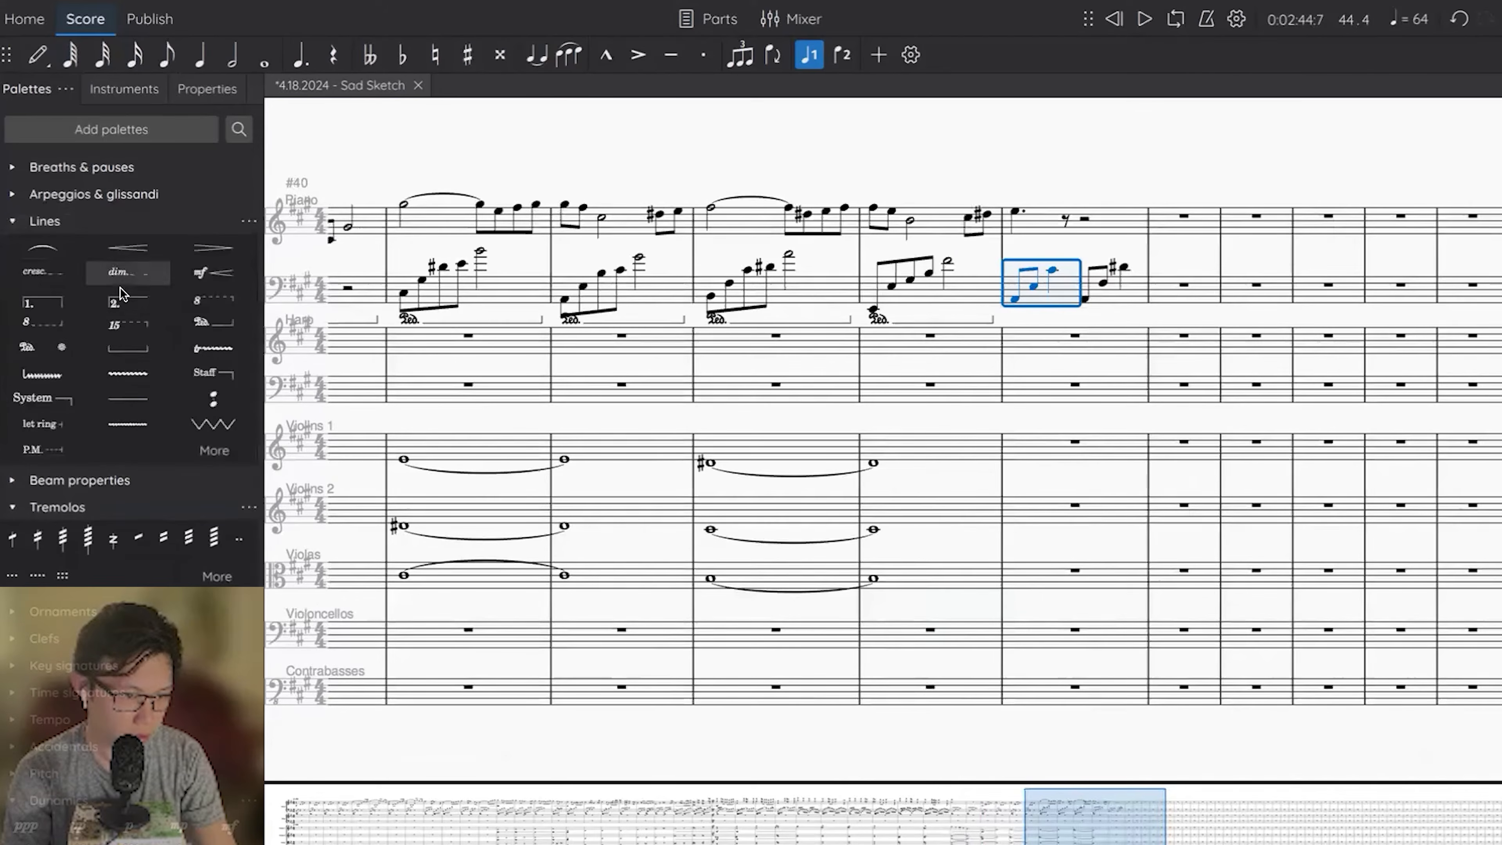
pyautogui.click(197, 328)
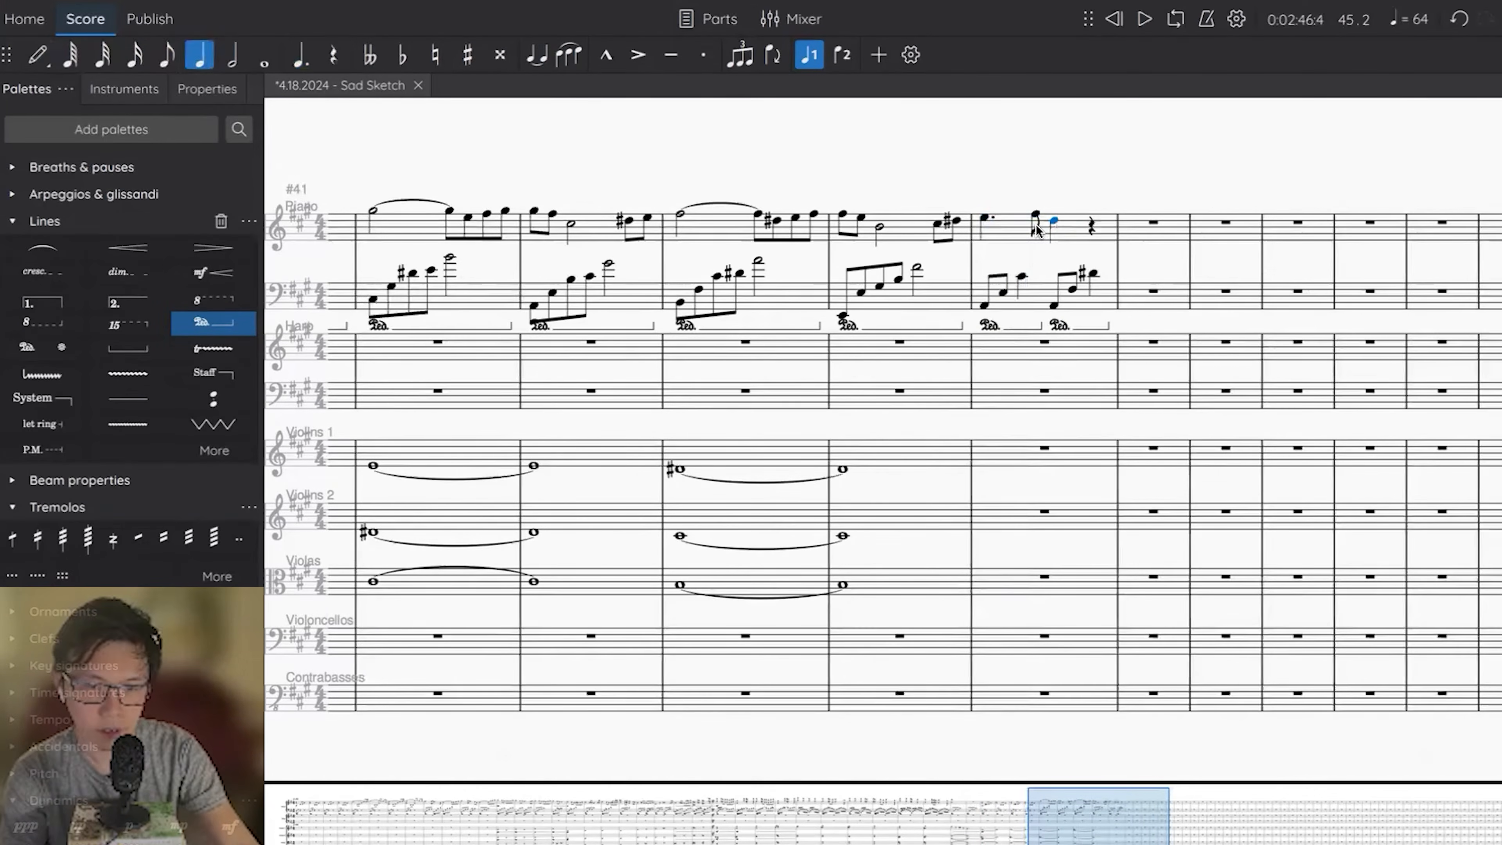
# Complete measure 45's right hand with an eighth note, a dotted D# quarter and two sixteenths, and repeat the piano measure as measure 46.
pyautogui.press('r')
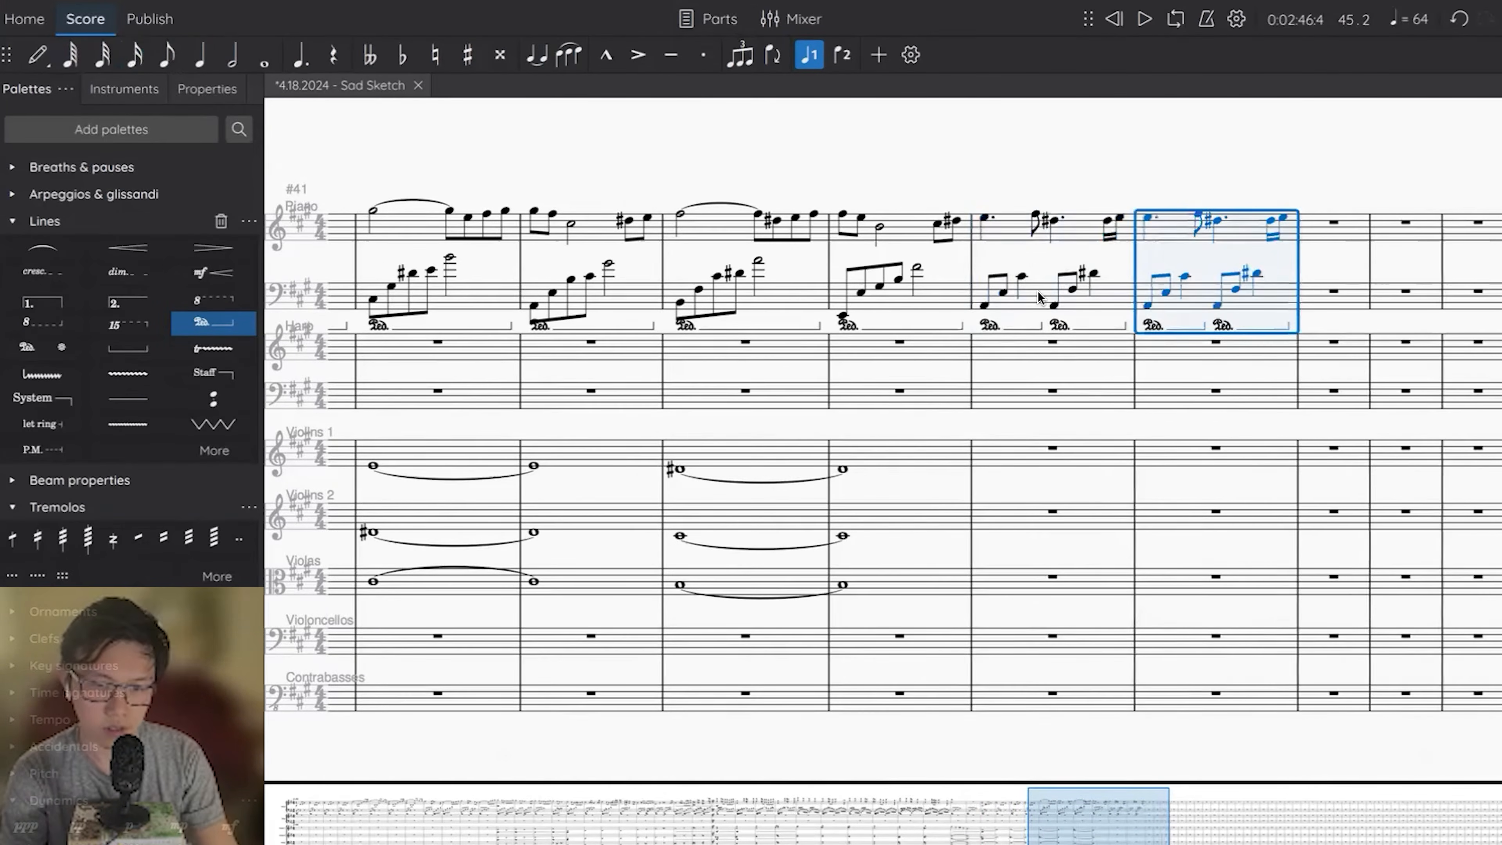
pyautogui.hscroll(3, 1039, 295)
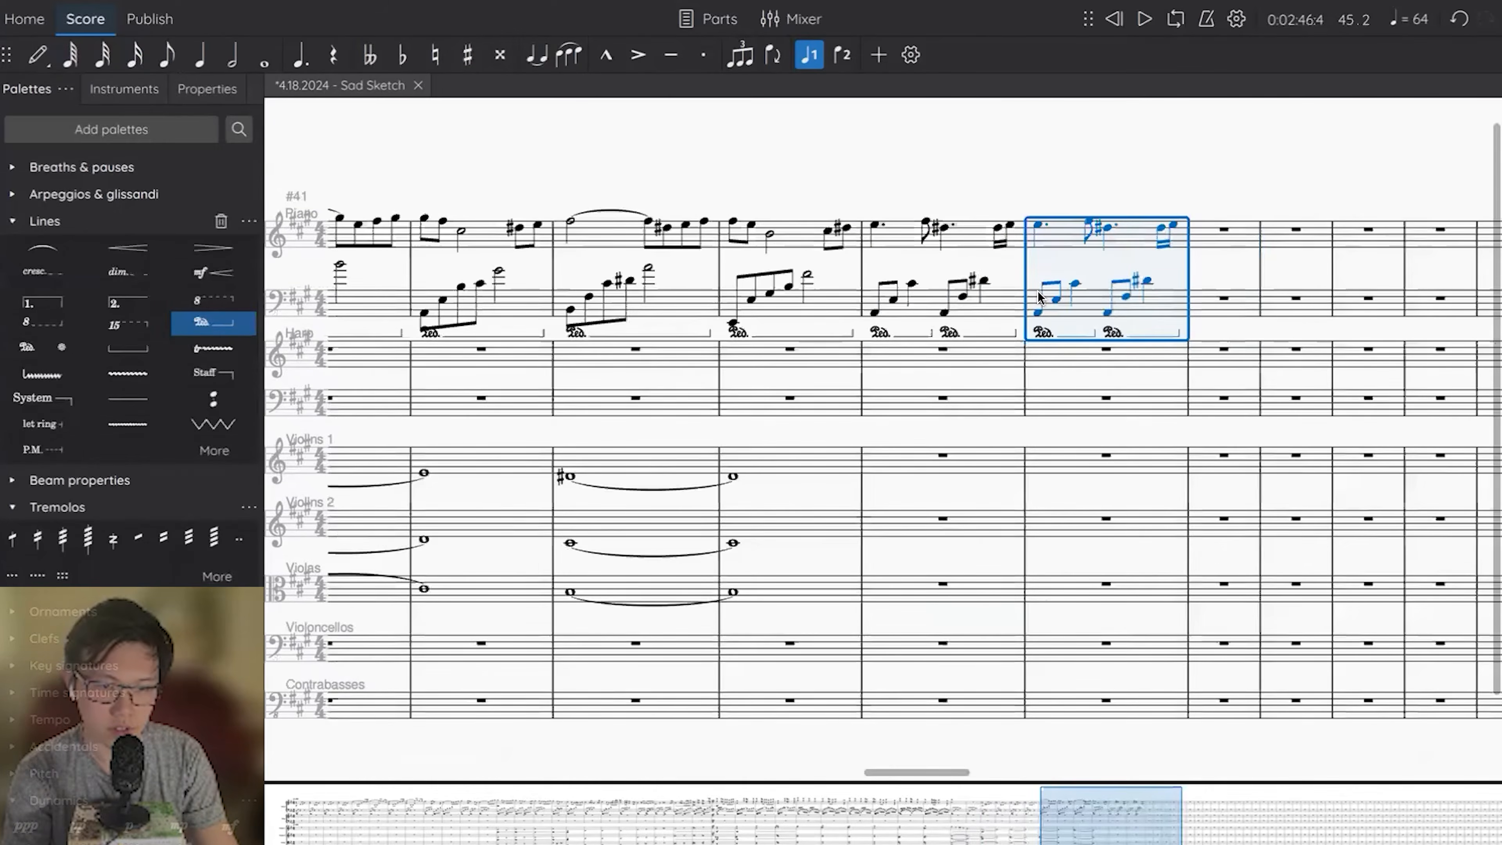
# Raise the copied notes of piano measure 46 by a step, with D# and E# topping the two left-hand figures.
pyautogui.press('Up')
pyautogui.click(1039, 222)
pyautogui.click(1089, 220)
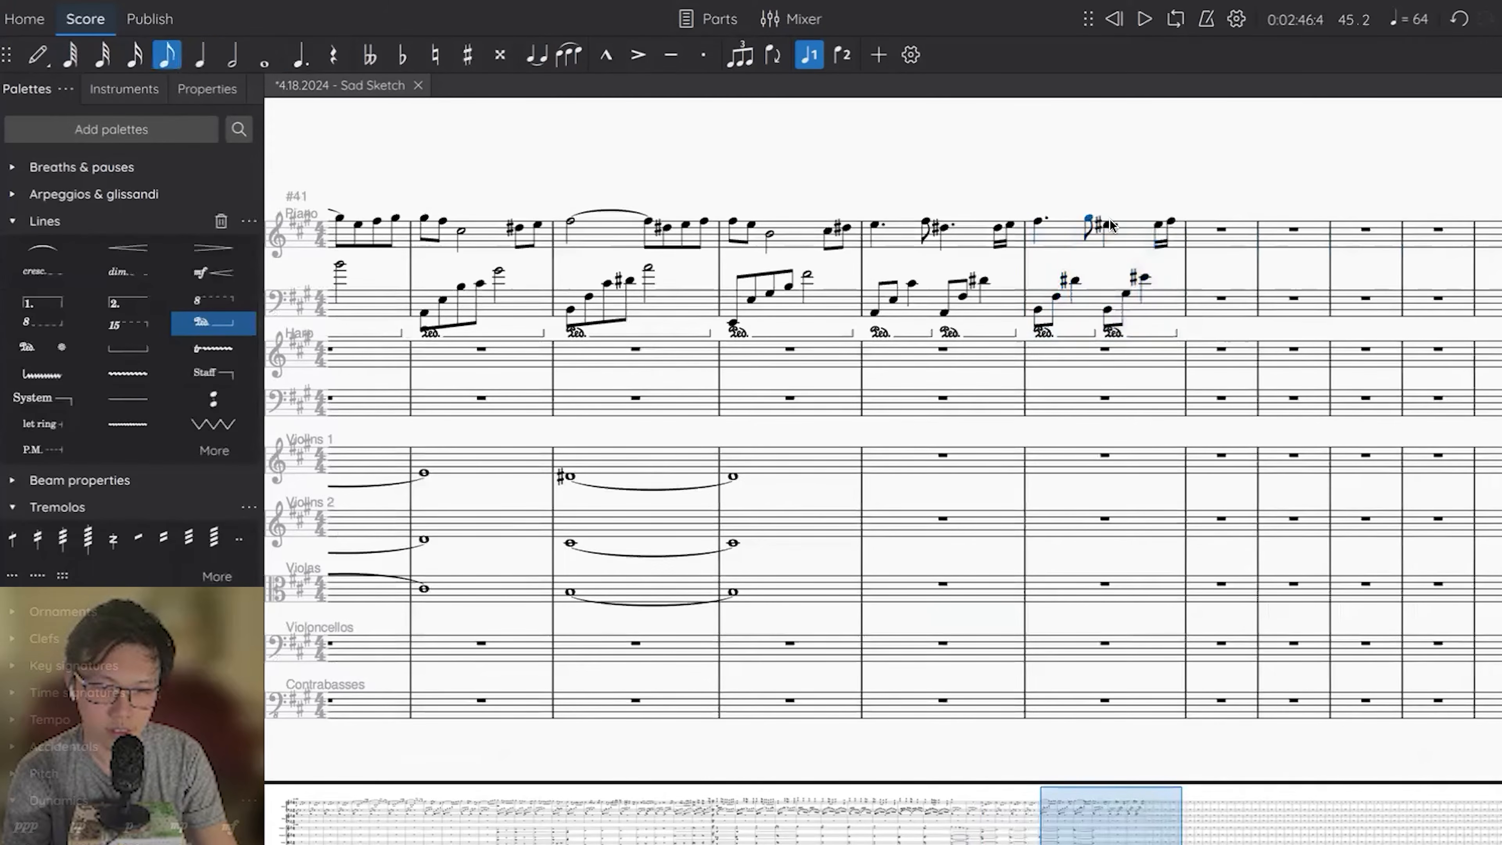
pyautogui.click(1108, 224)
pyautogui.click(1107, 306)
pyautogui.press('Right')
pyautogui.press('Right')
pyautogui.press('Right')
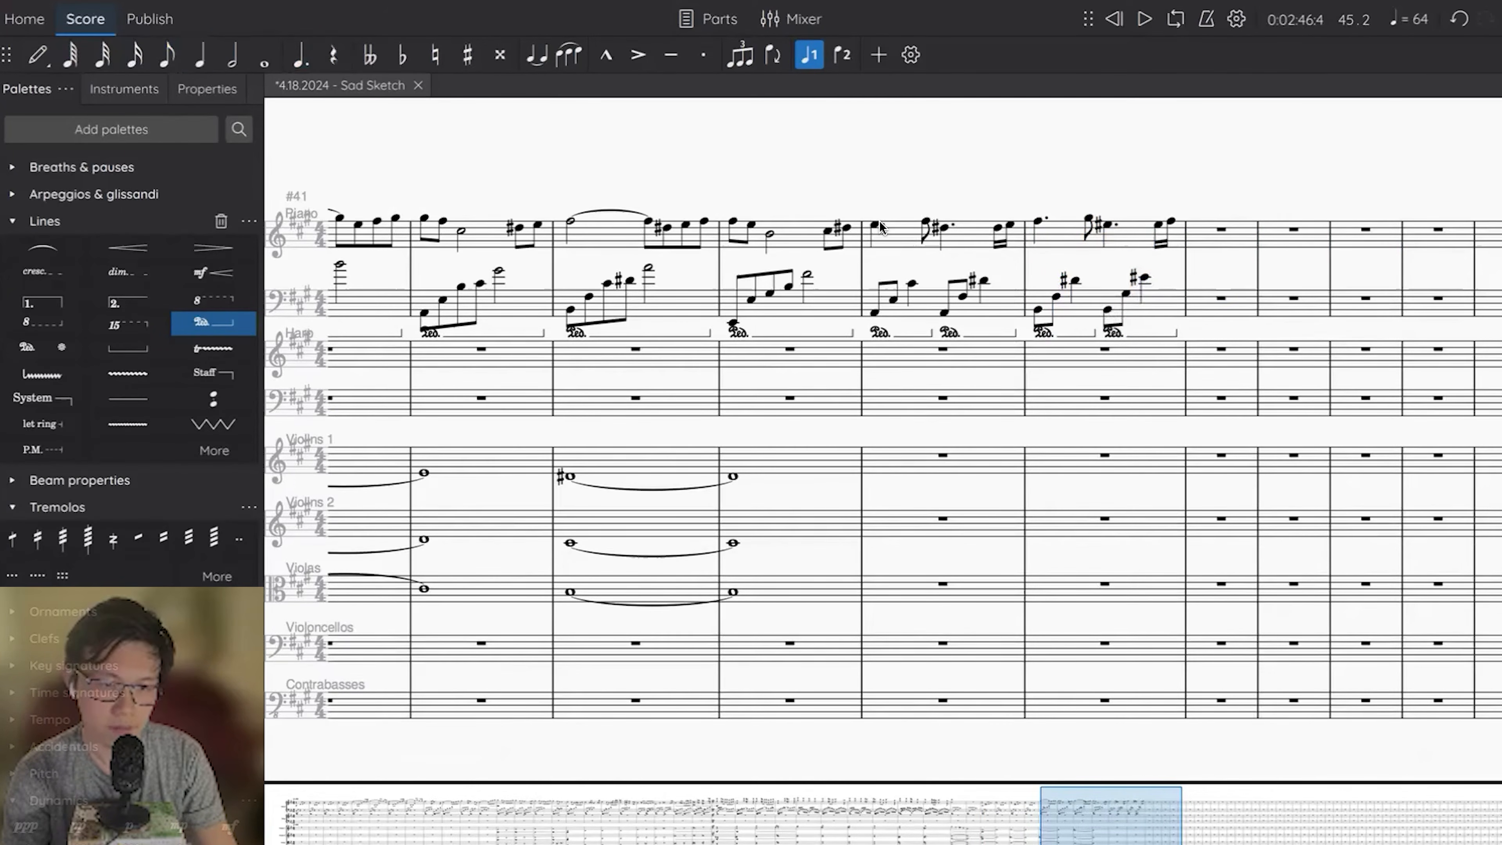
# Play the score back from measure 44 through 46, and replay the starts of measures 45 and 46.
pyautogui.press('space')
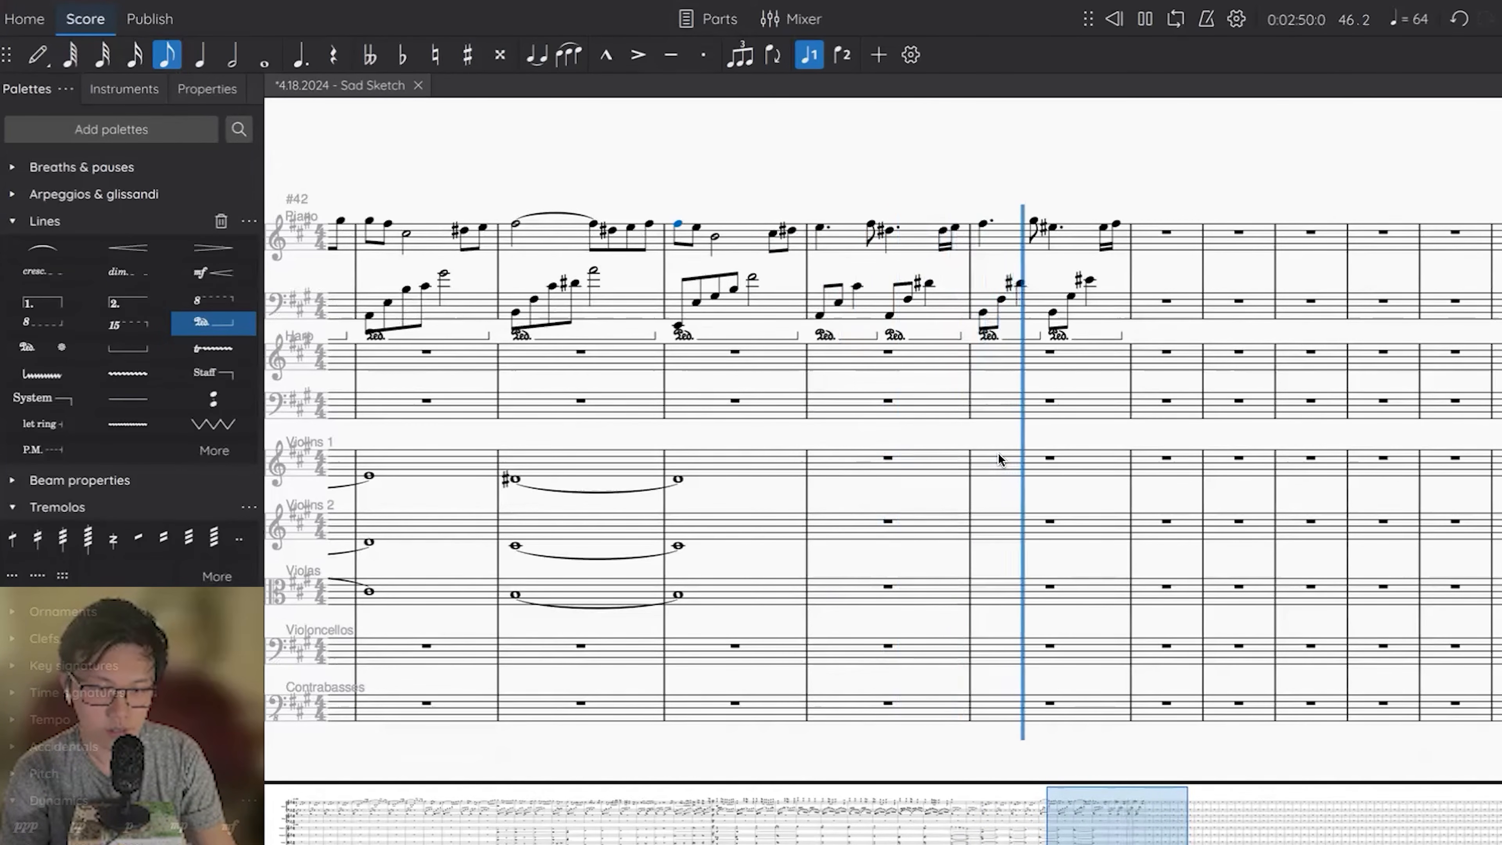
pyautogui.press('space')
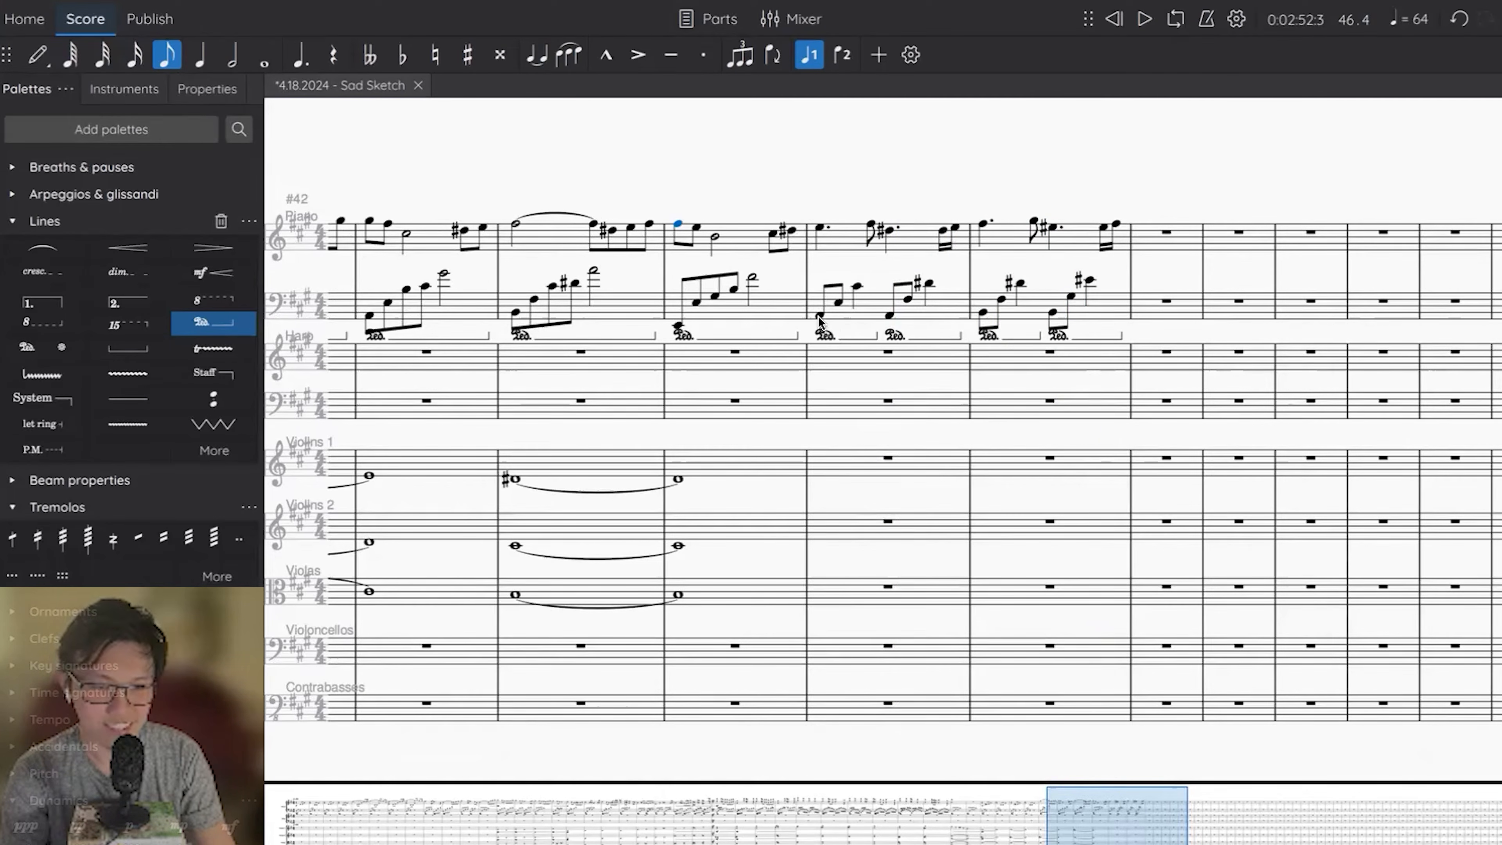
pyautogui.press('space')
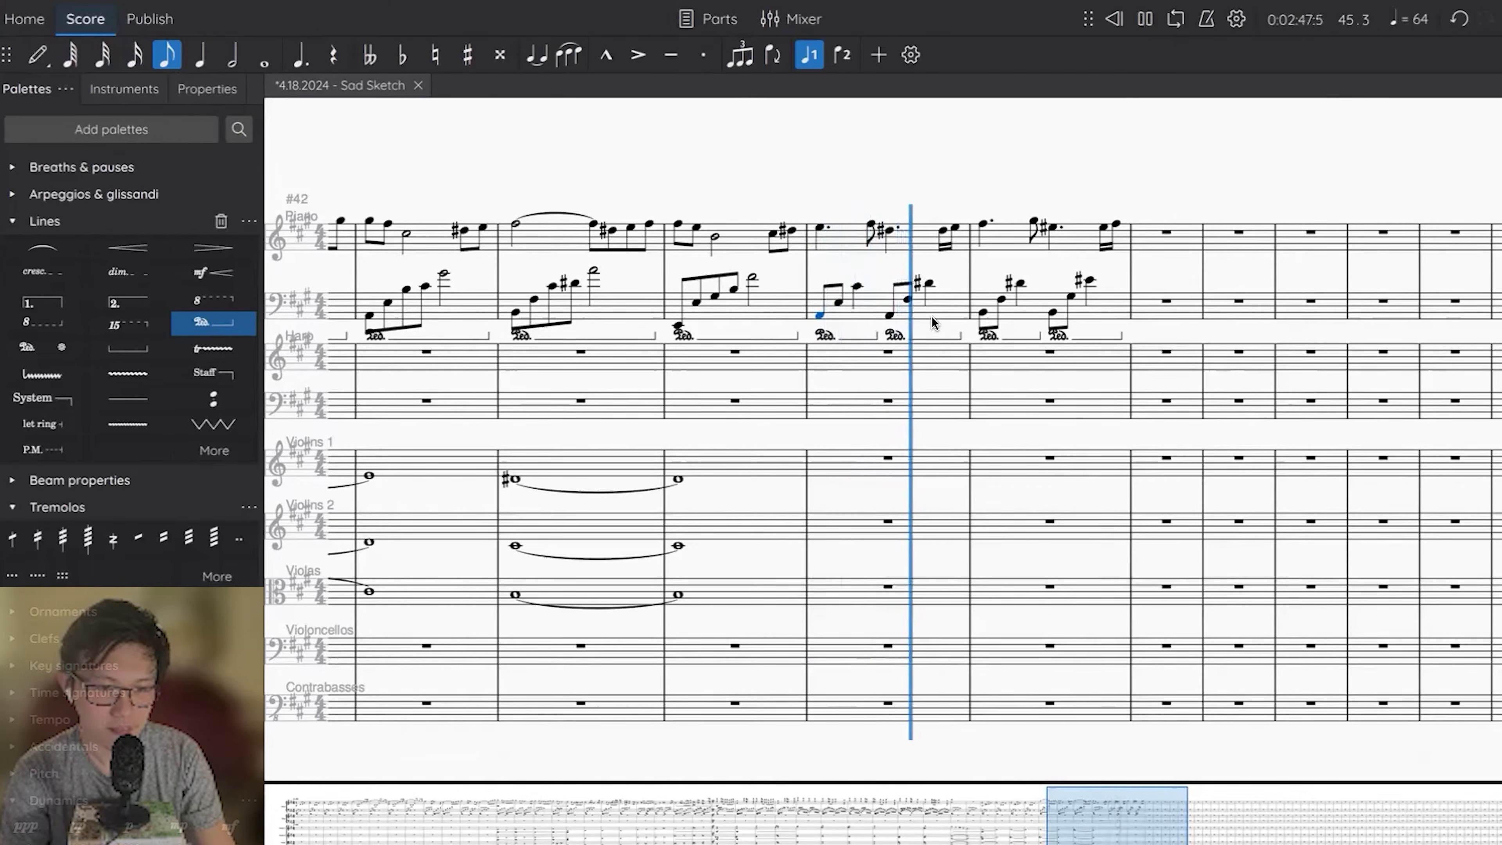
pyautogui.press('space')
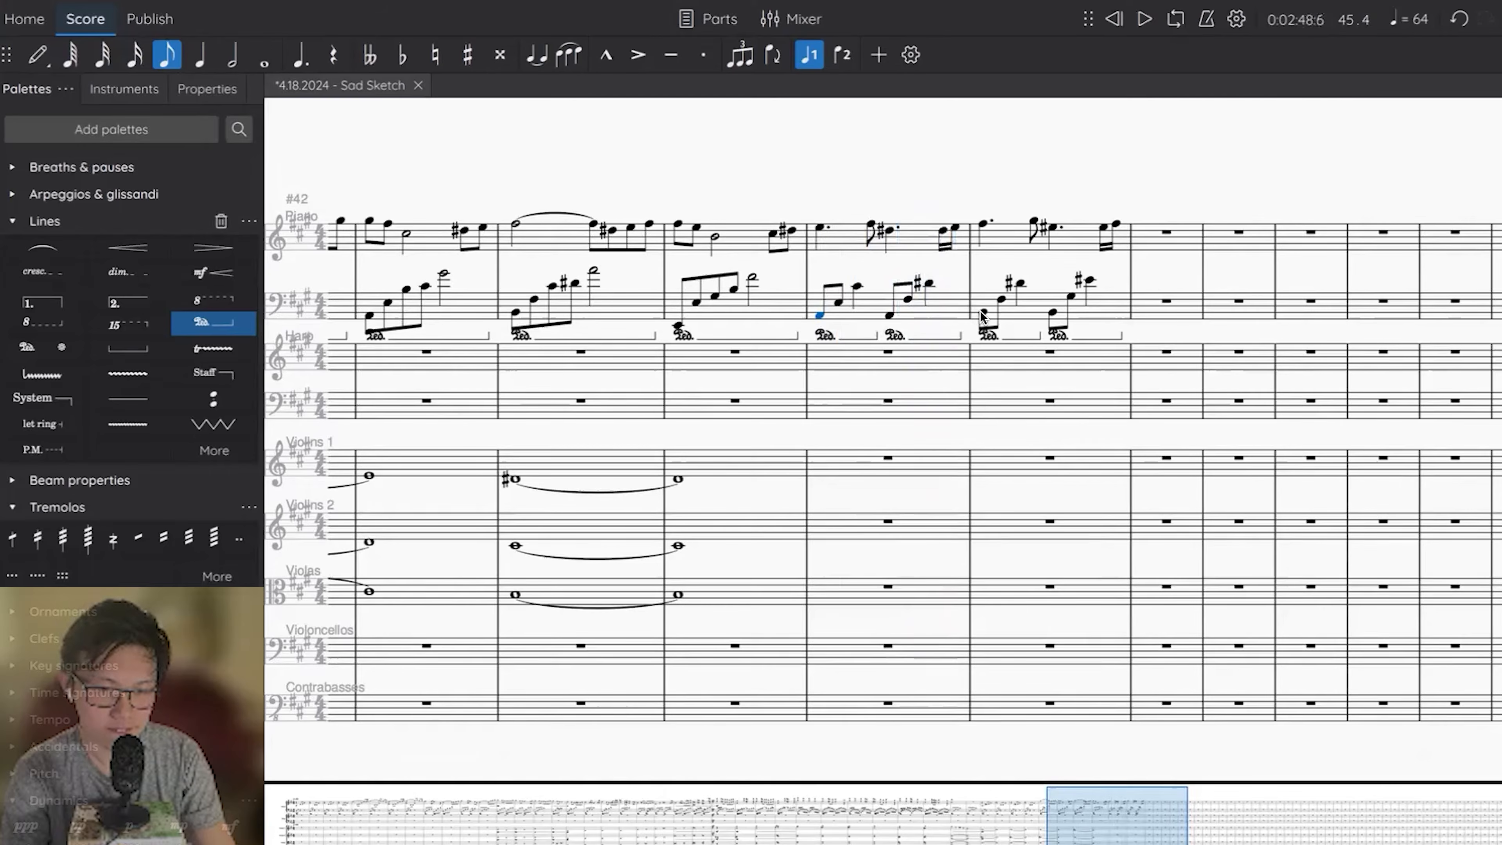
pyautogui.press('space')
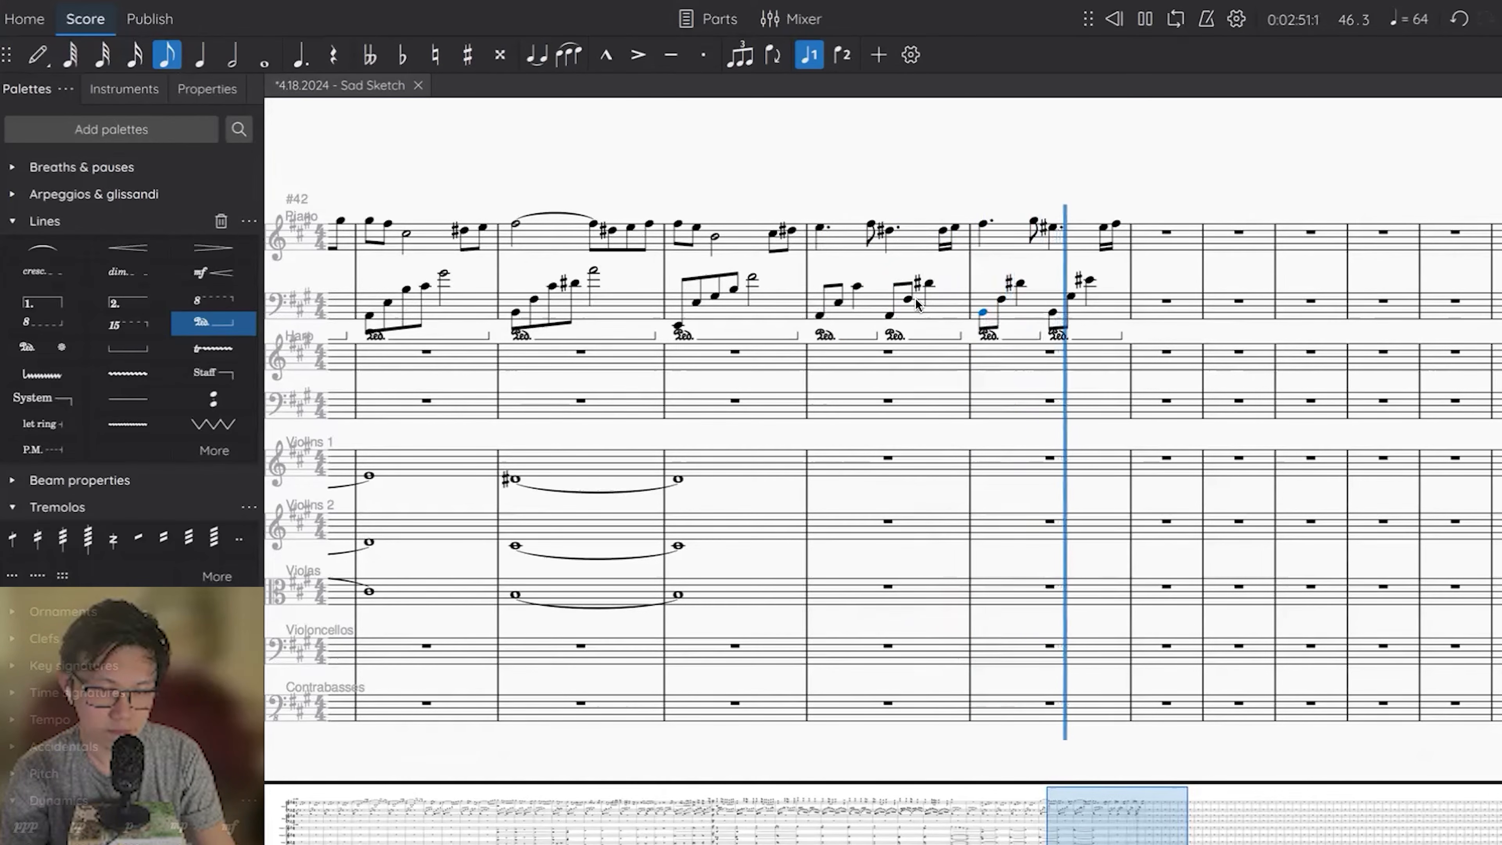
pyautogui.press('space')
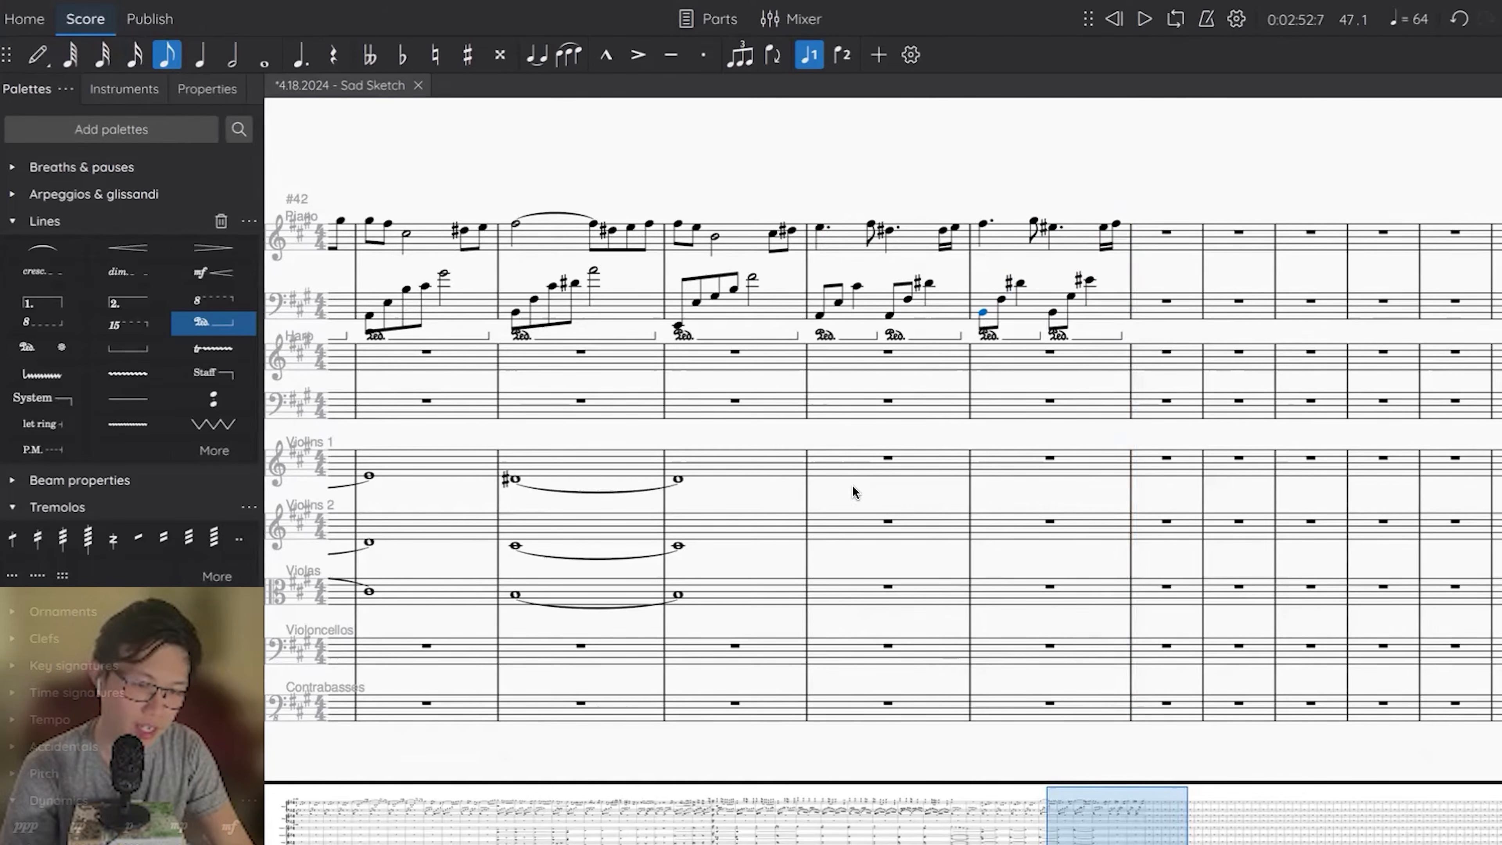
# Enter two half notes in each of Violins 1 measures 45 and 46, rising by a step within each measure.
pyautogui.click(844, 473)
pyautogui.press('6')
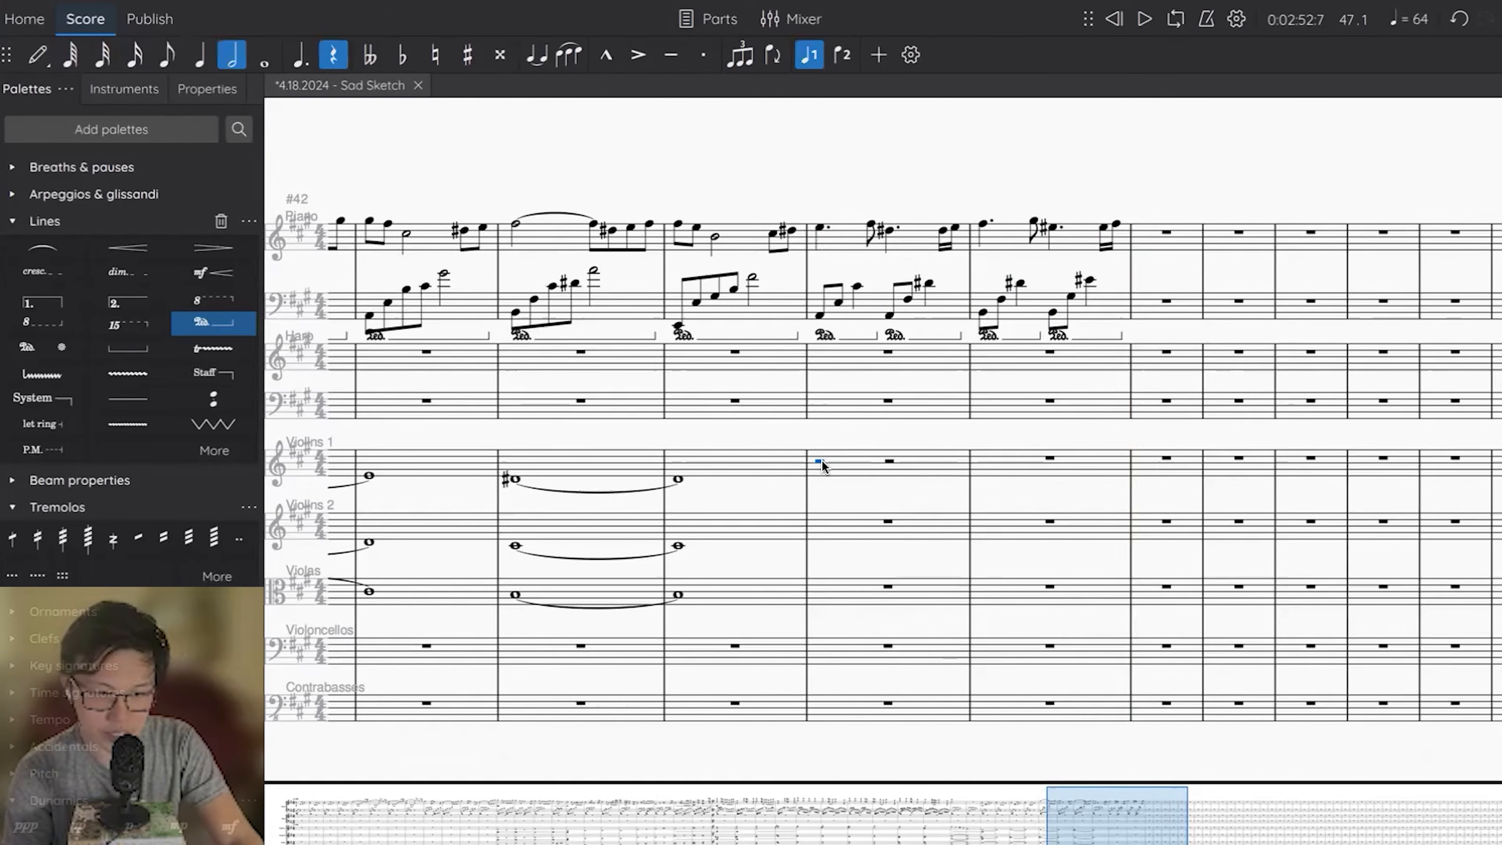
pyautogui.press('n')
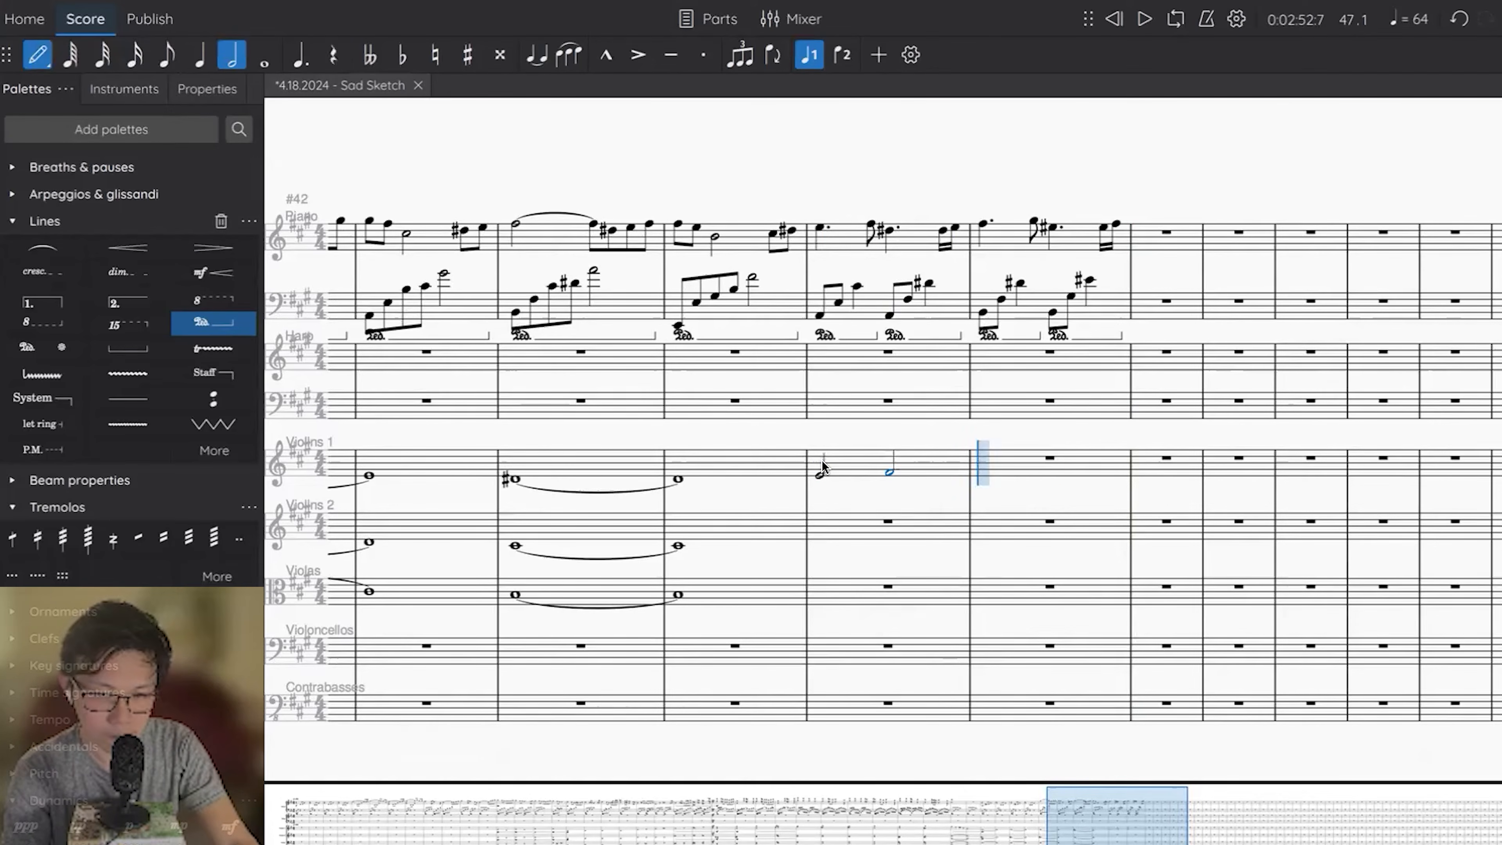
pyautogui.press('b')
pyautogui.press('Escape')
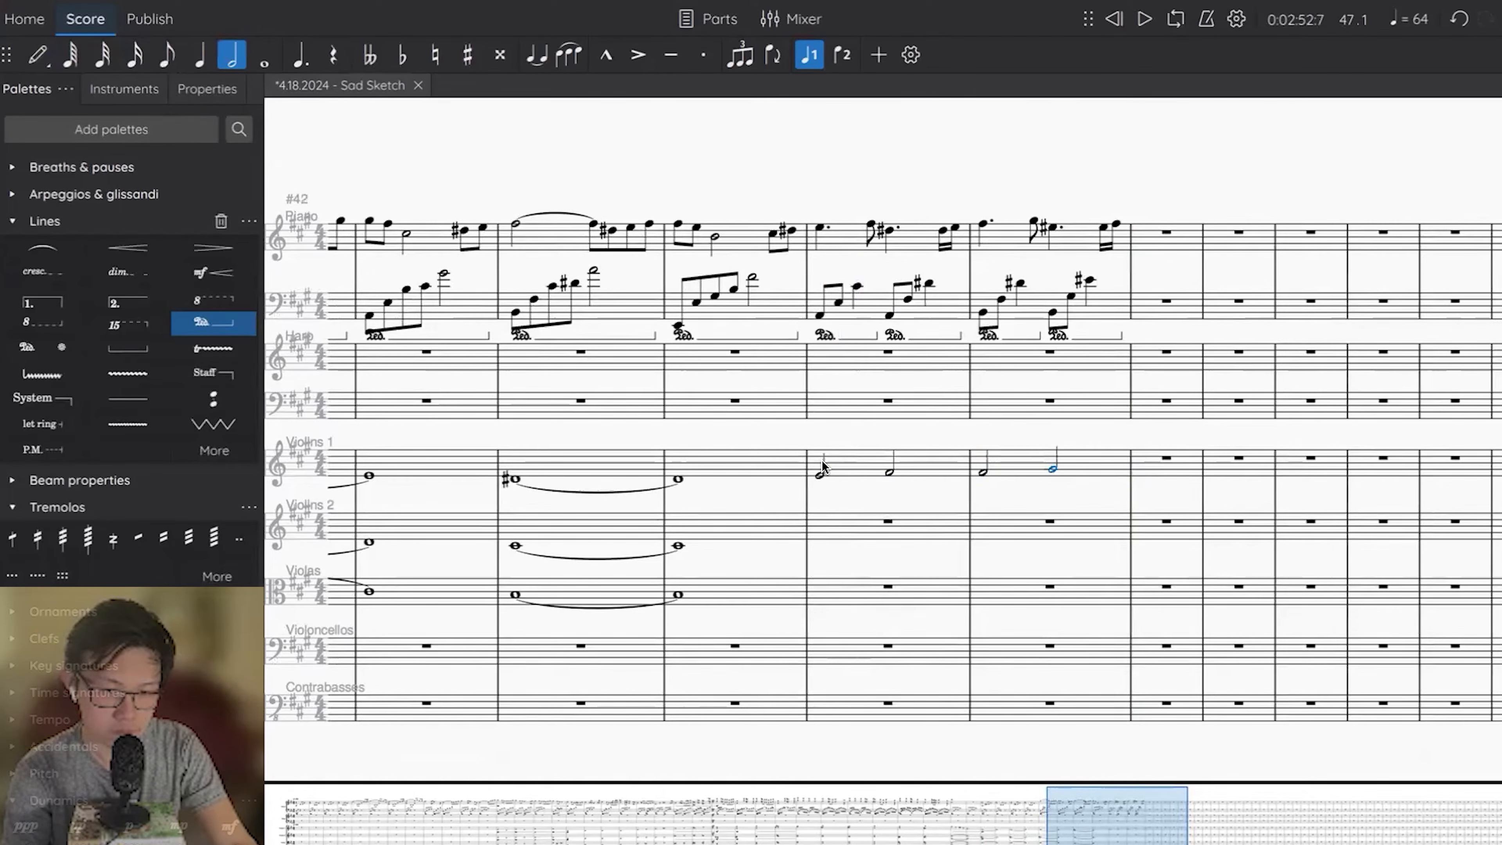
# Enter half notes in Violins 2 for measures 45 and 46: C# and D#, then D# and E#.
pyautogui.click(838, 528)
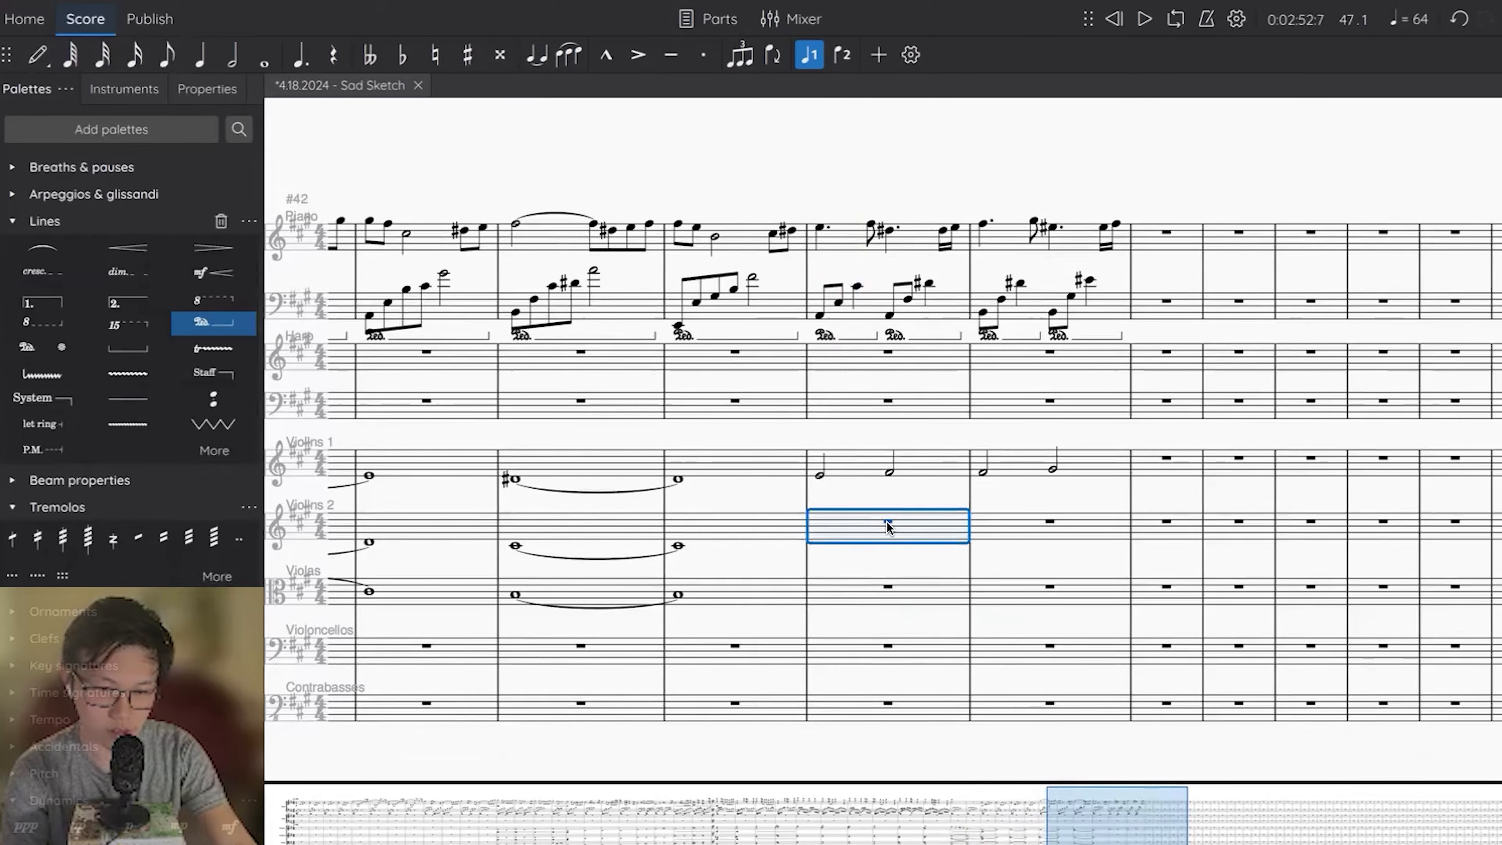
pyautogui.press('n')
pyautogui.press('d')
pyautogui.press('e')
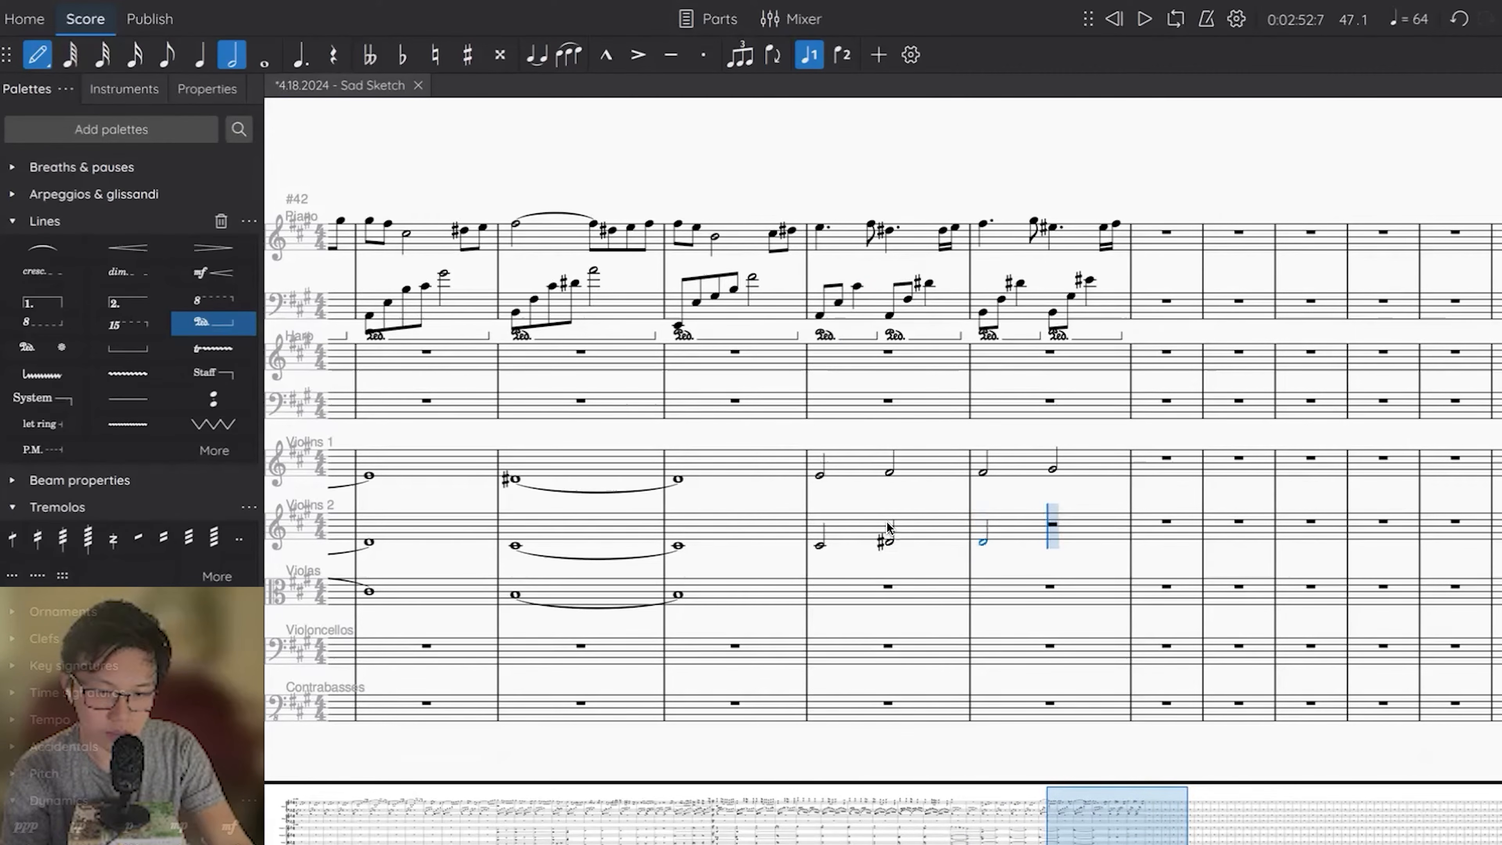
pyautogui.press('Up')
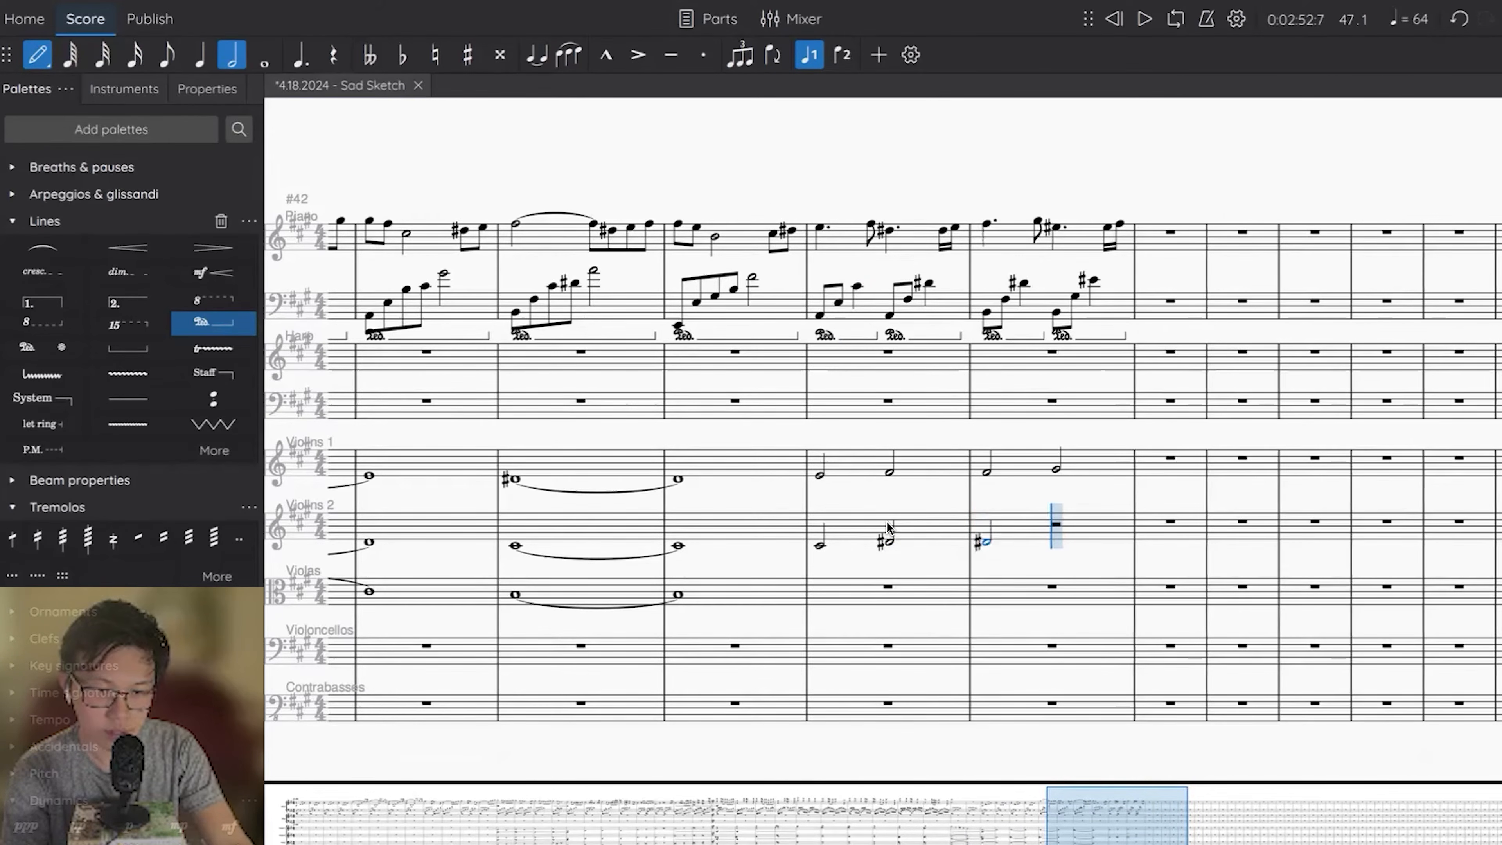
pyautogui.press('Escape')
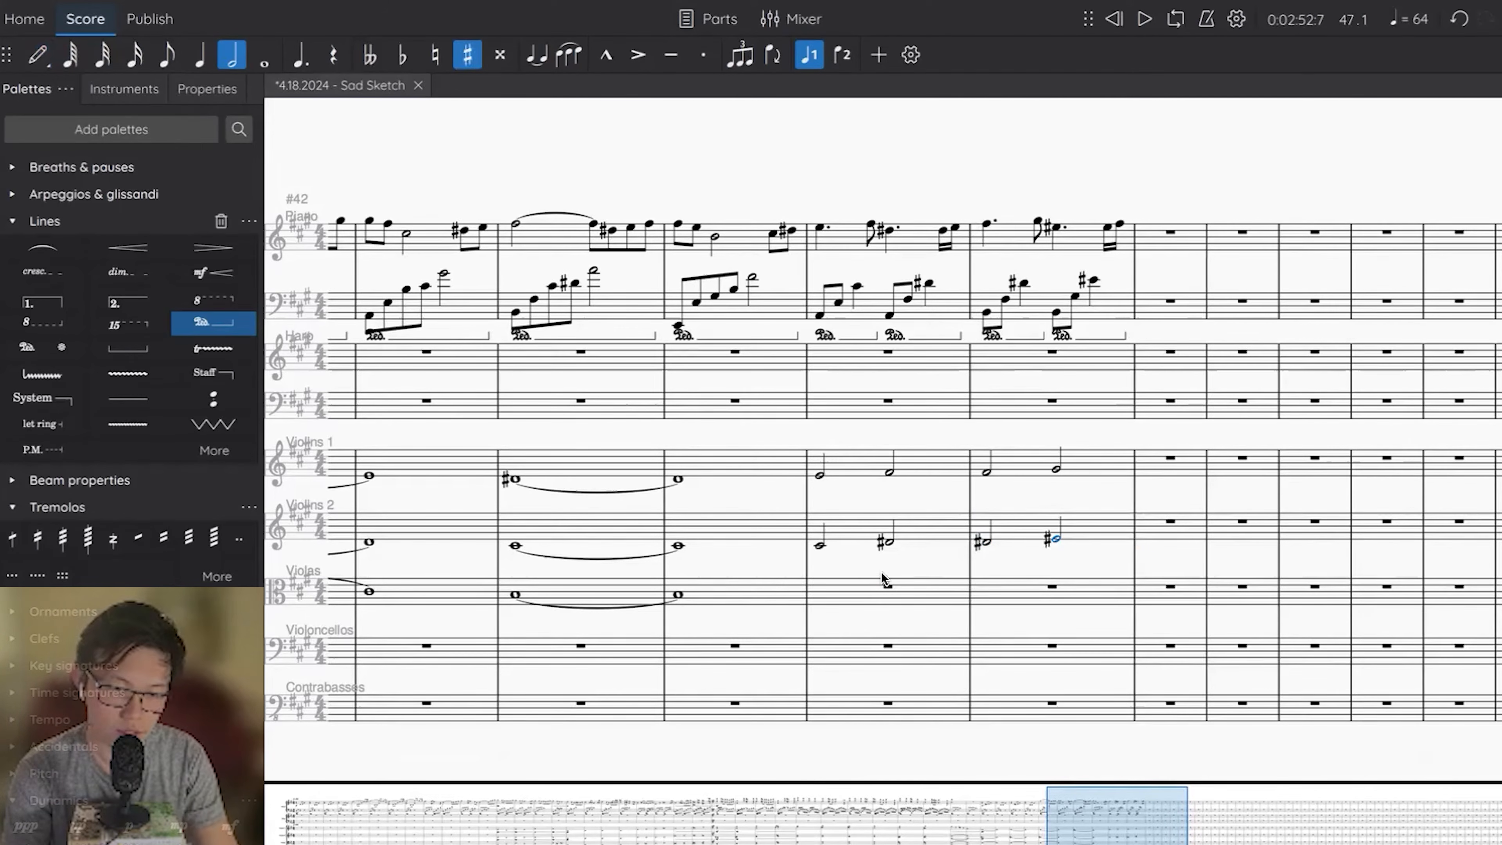
# Enter half notes A, B, B and C# in Violas measures 45 and 46, and play back the start of measure 45.
pyautogui.click(887, 588)
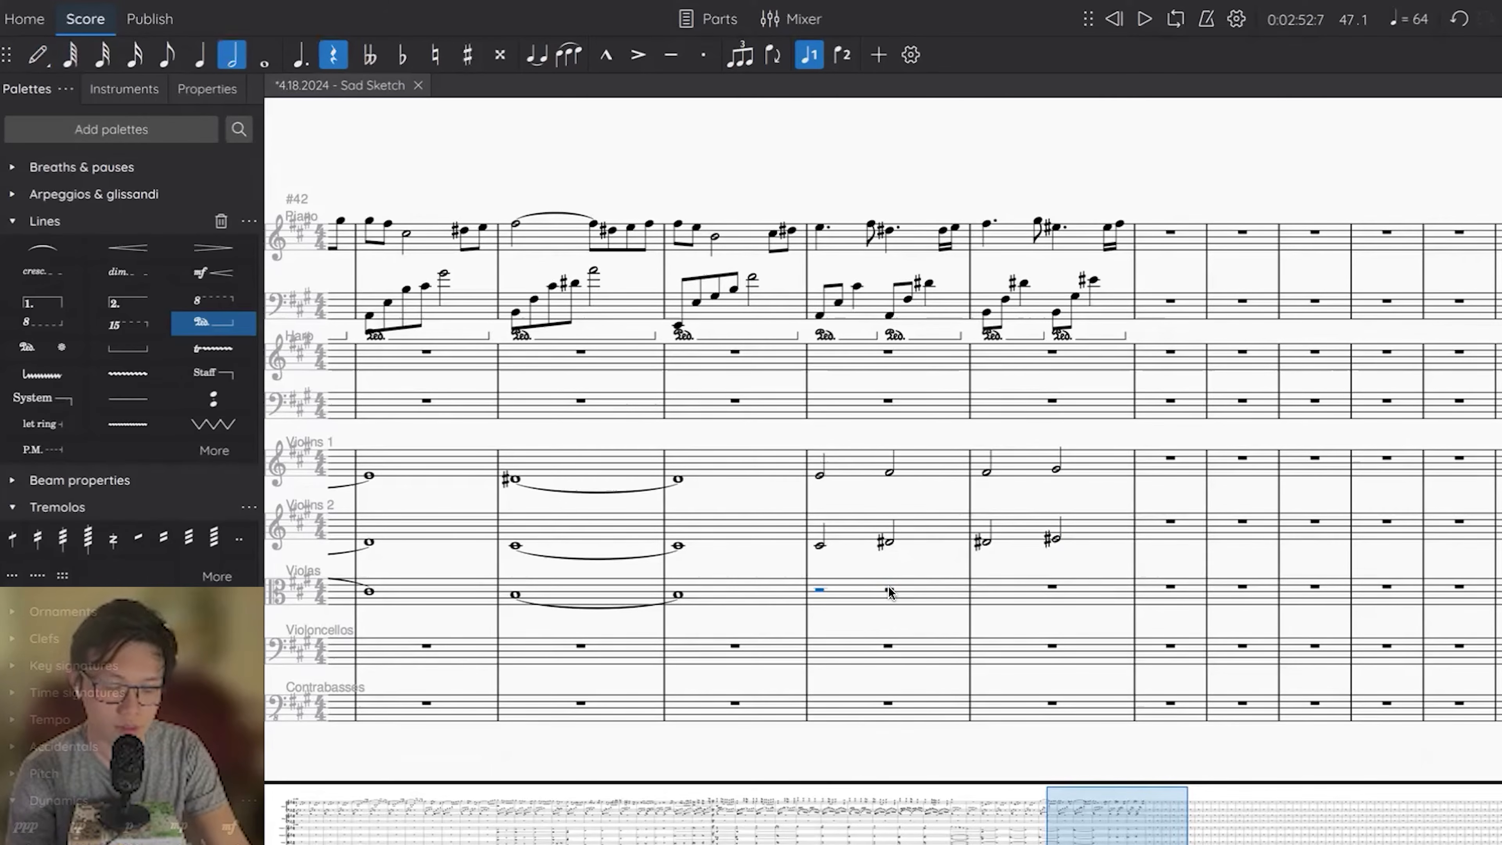
pyautogui.press('n')
pyautogui.press('a')
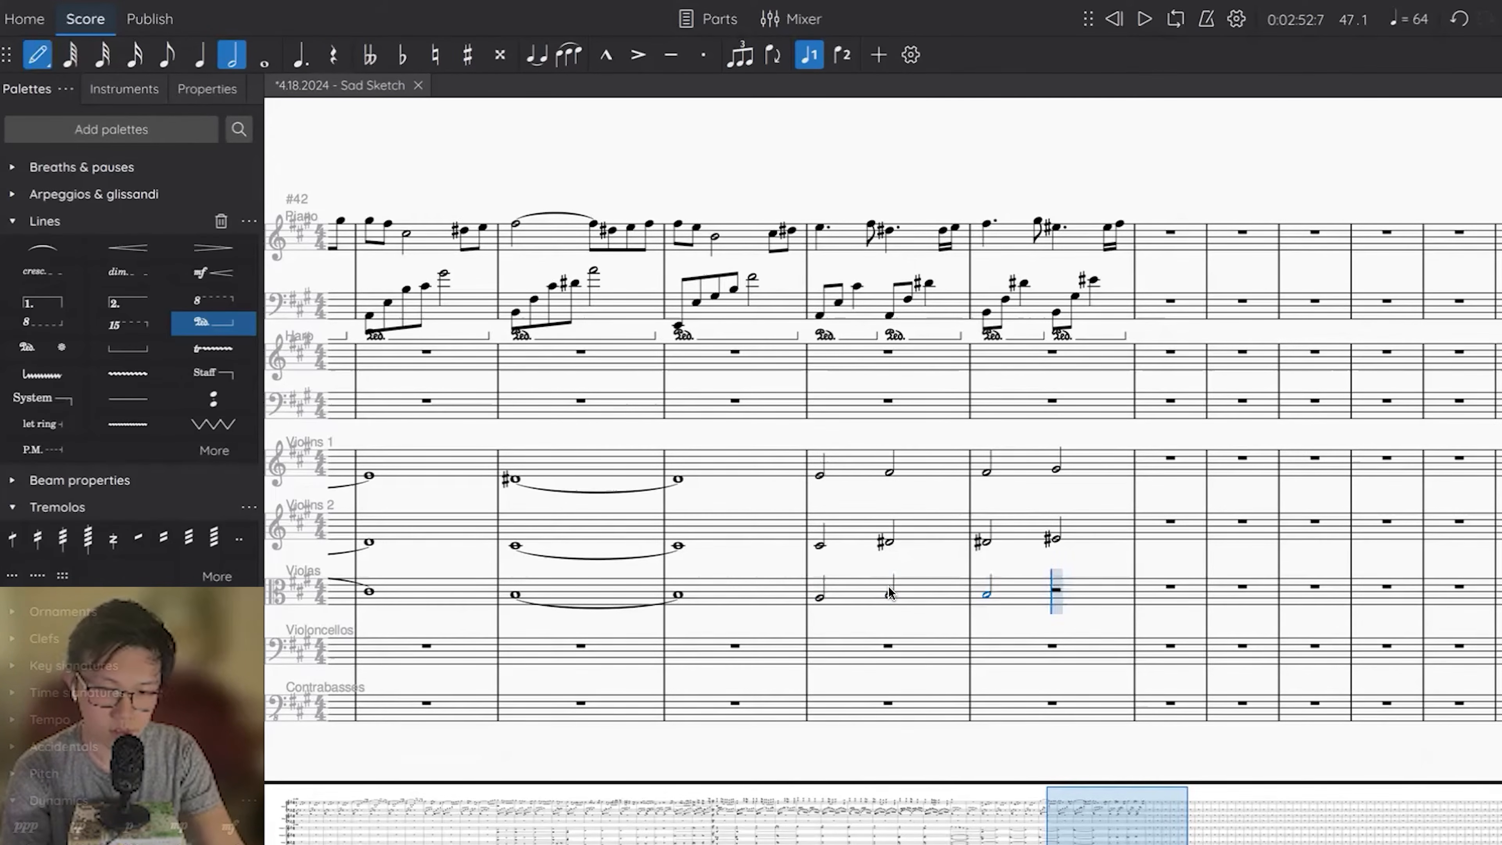
pyautogui.press('b')
pyautogui.press('Escape')
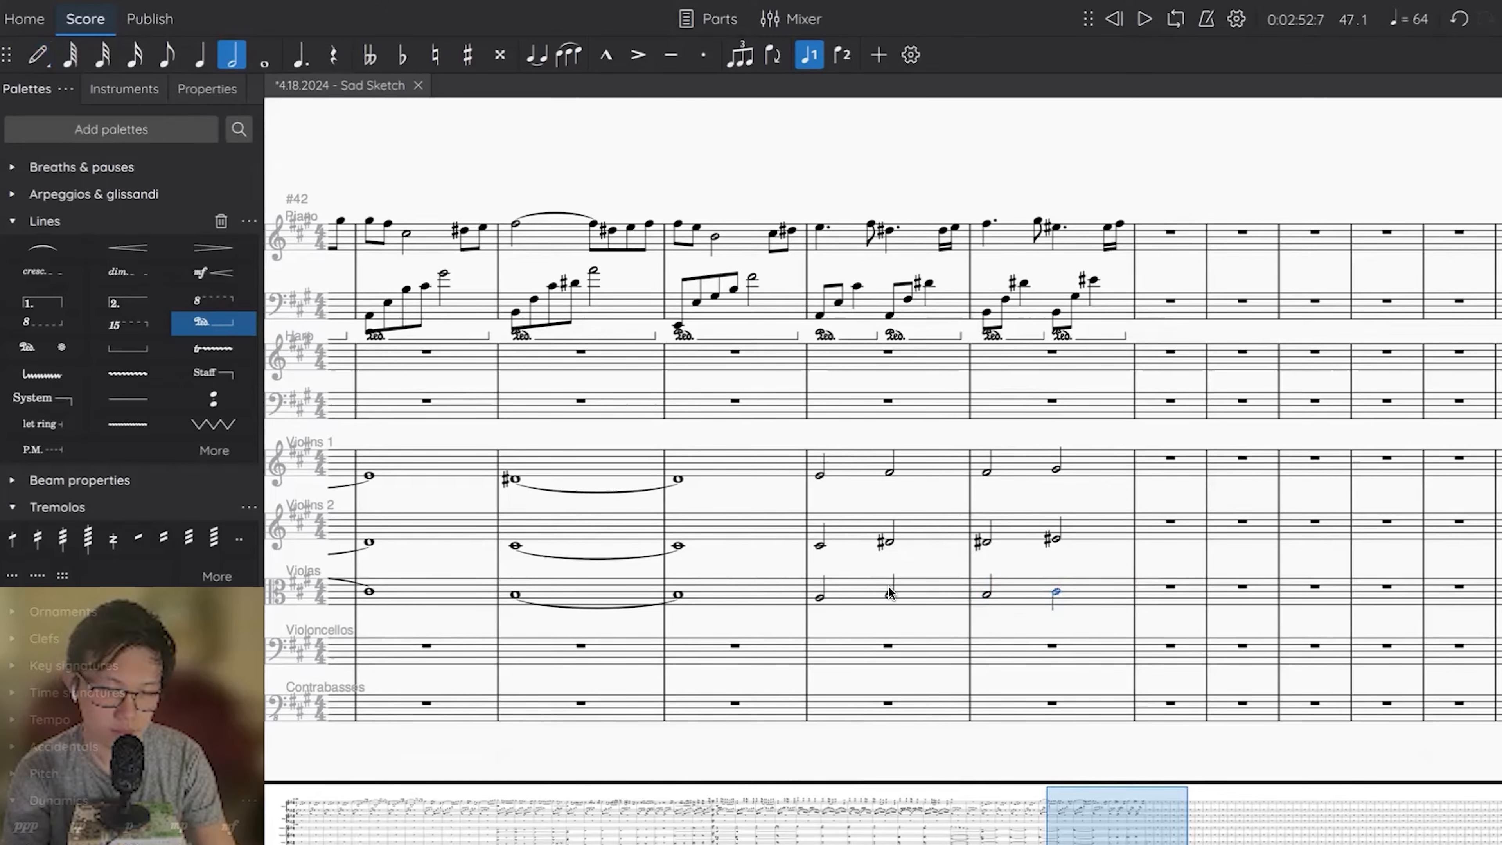
pyautogui.click(816, 547)
pyautogui.press('space')
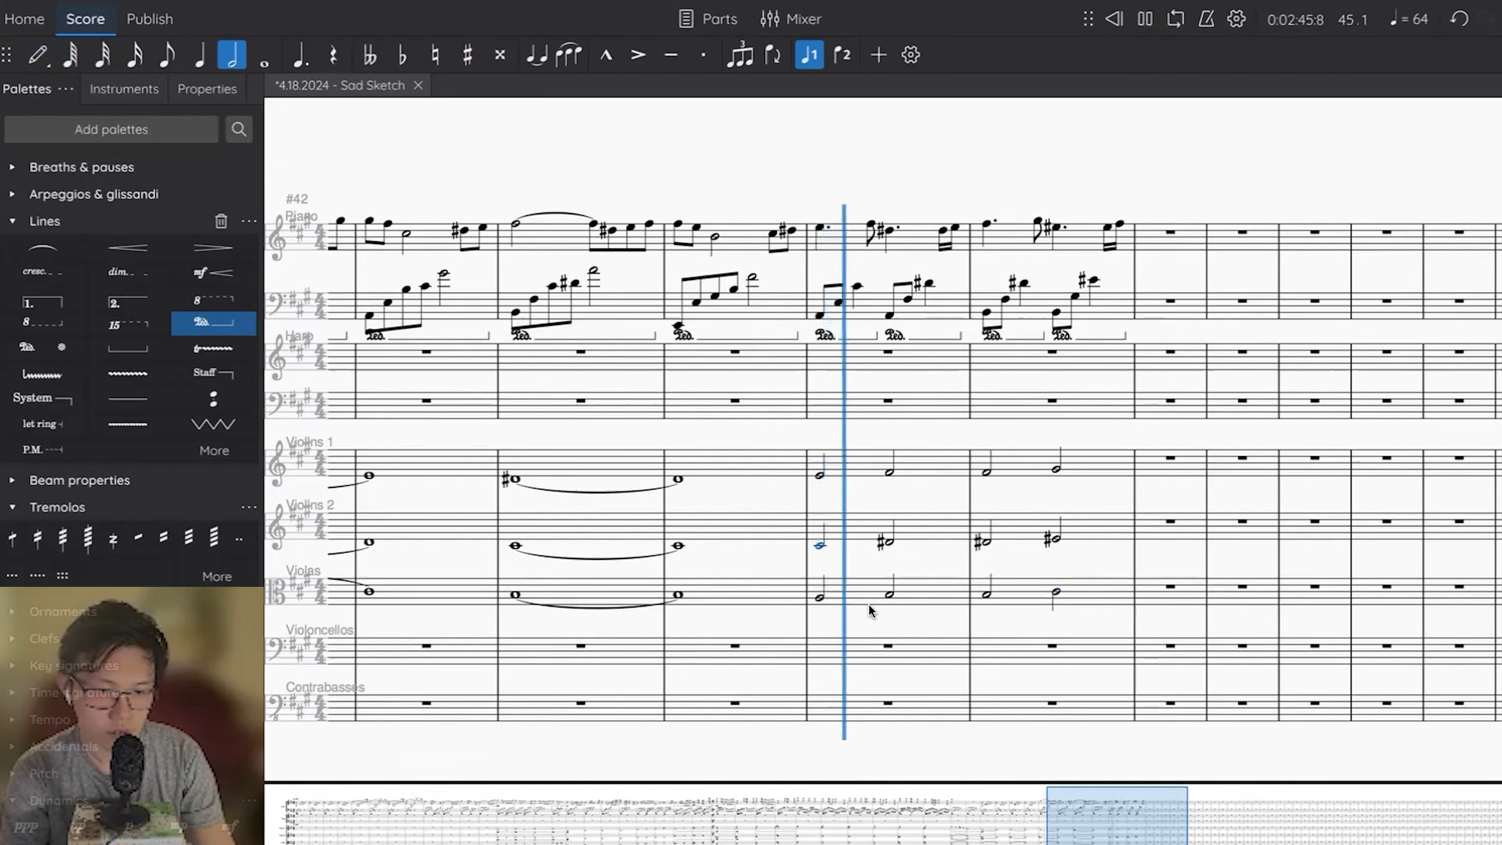
pyautogui.press('space')
# Enter half notes in Violoncellos, two As in measure 45 and two Bs in measure 46.
pyautogui.click(888, 647)
pyautogui.press('6')
pyautogui.press('n')
pyautogui.press('a')
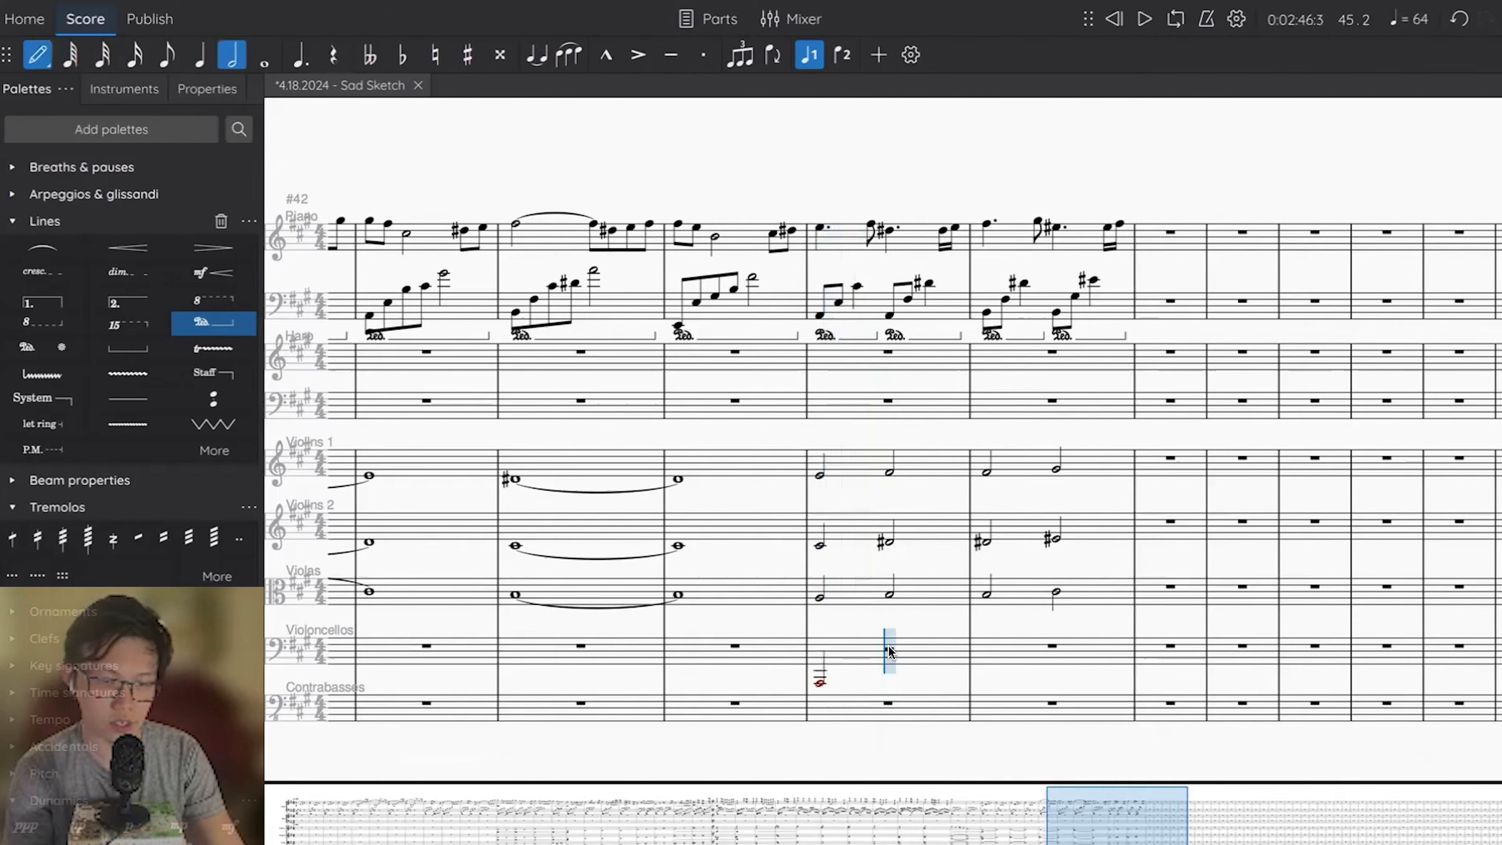
pyautogui.press('a')
pyautogui.press('b')
pyautogui.press('b')
pyautogui.press('Escape')
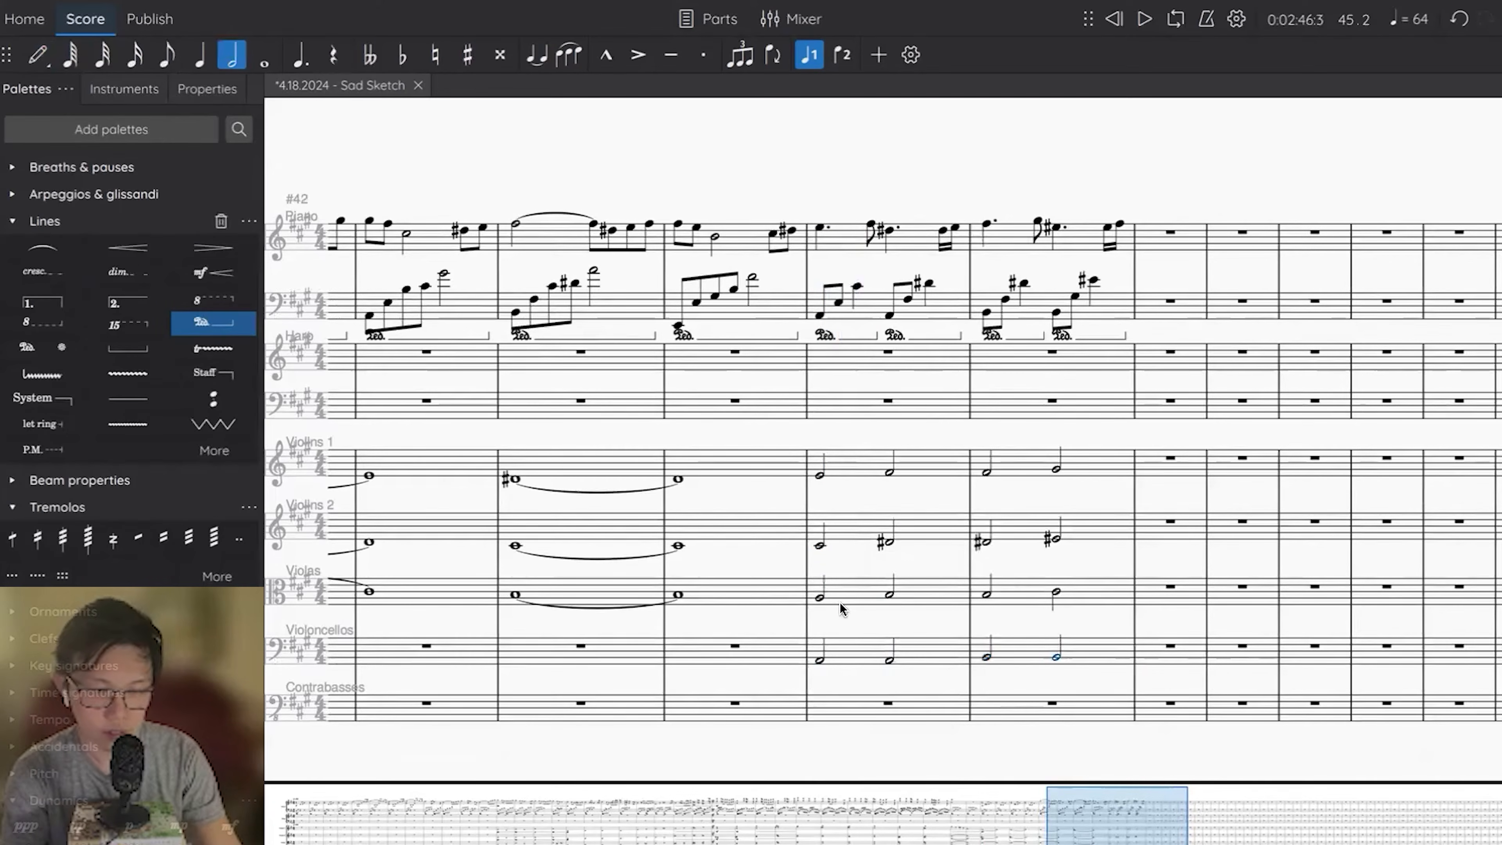
# Play the score back from measure 45 through measure 46.
pyautogui.click(819, 597)
pyautogui.press('space')
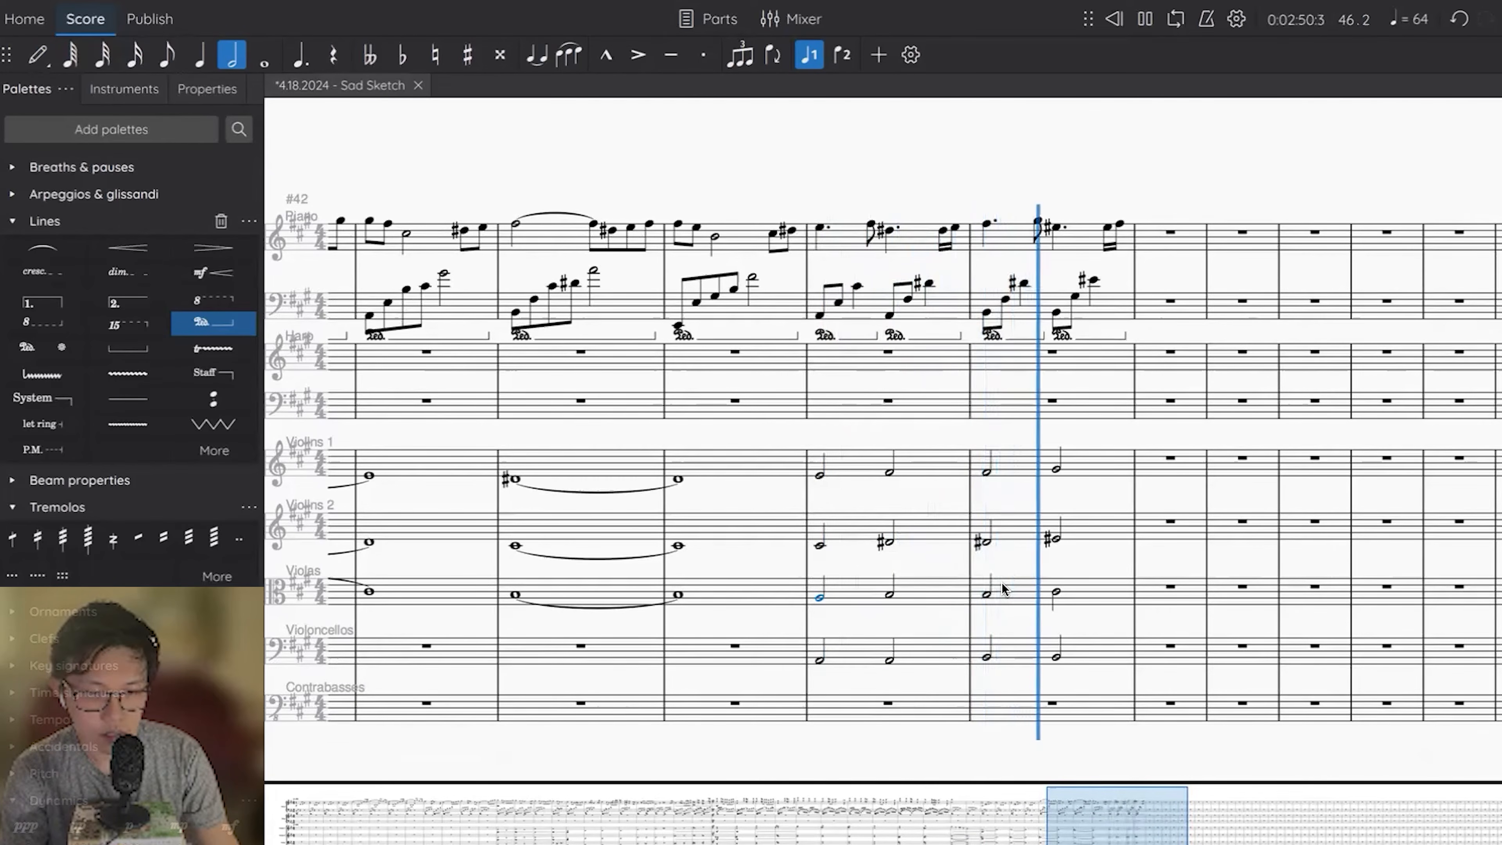
pyautogui.press('space')
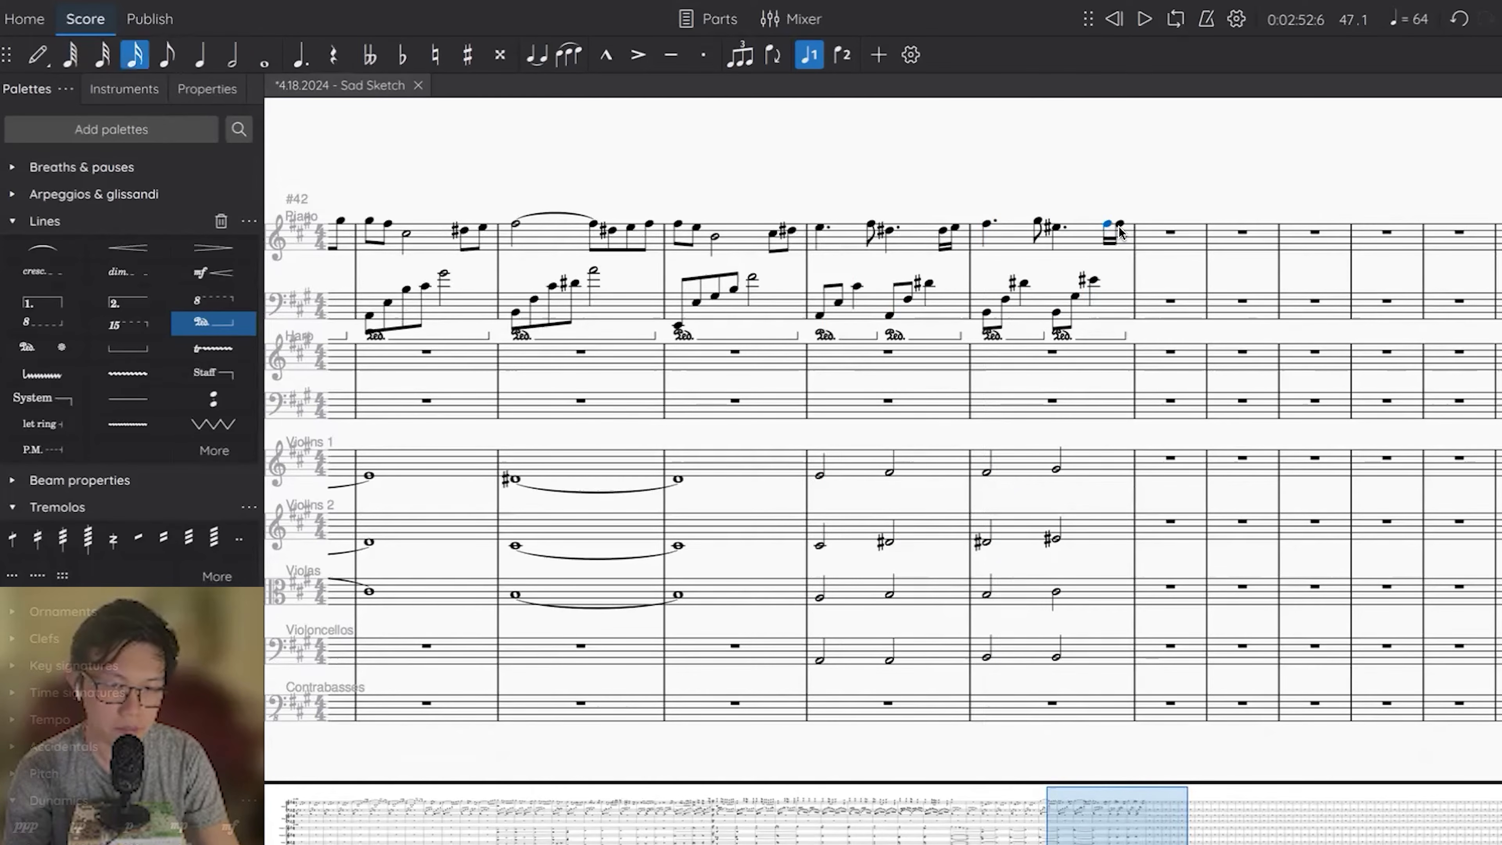
# Raise the last sixteenth note of the piano's right hand in measure 46 to G#.
pyautogui.click(1120, 231)
pyautogui.click(1119, 224)
pyautogui.press('Up')
pyautogui.press('Up')
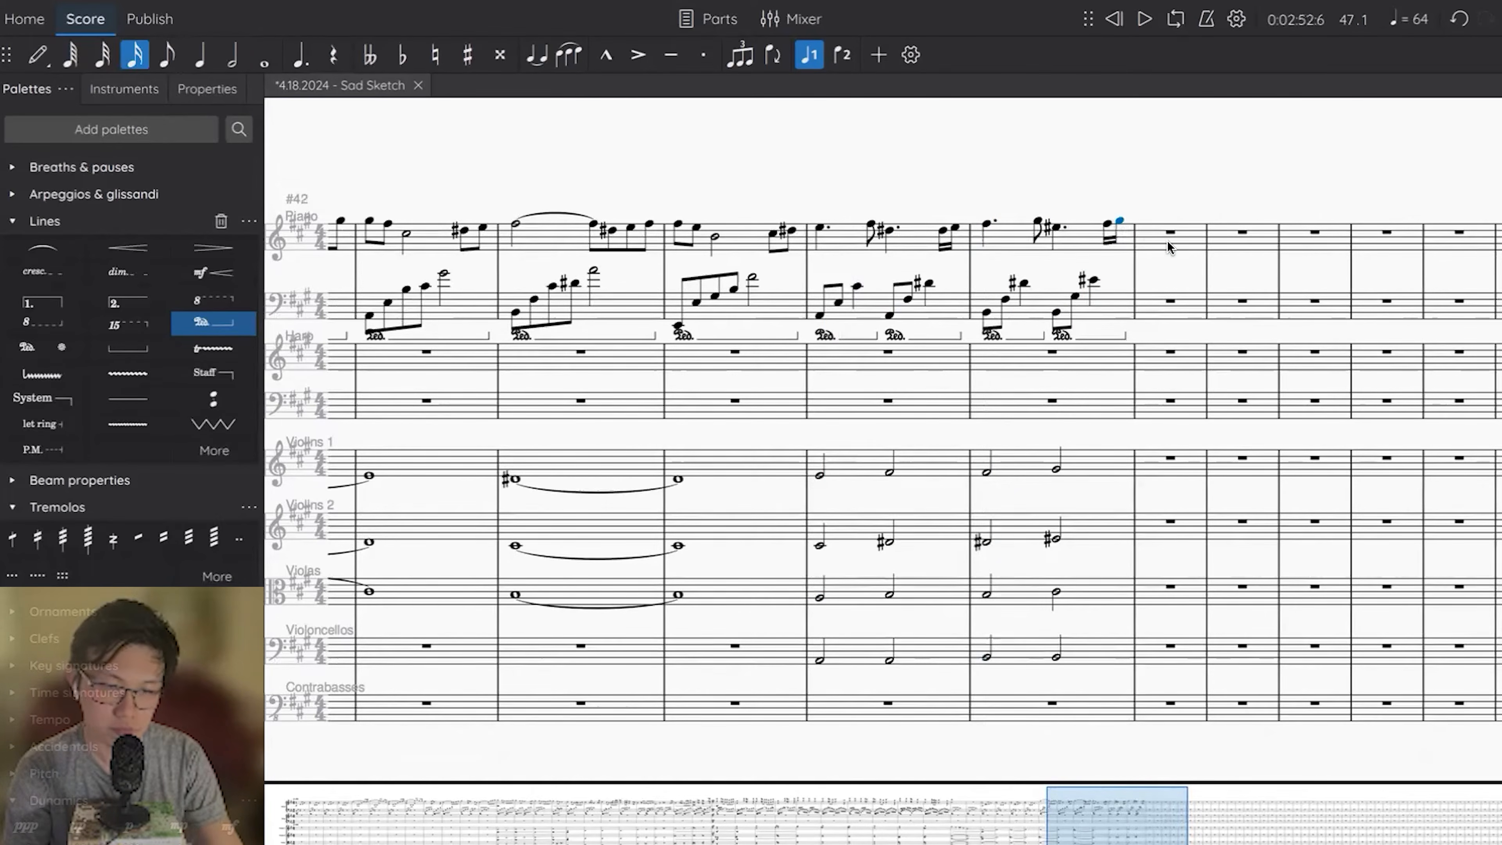
# Fill measure 47 with quarter notes: A, G#, E, E in the piano's right hand and F#, G#, A, A# in Violoncellos.
pyautogui.click(1168, 247)
pyautogui.press('a')
pyautogui.press('a')
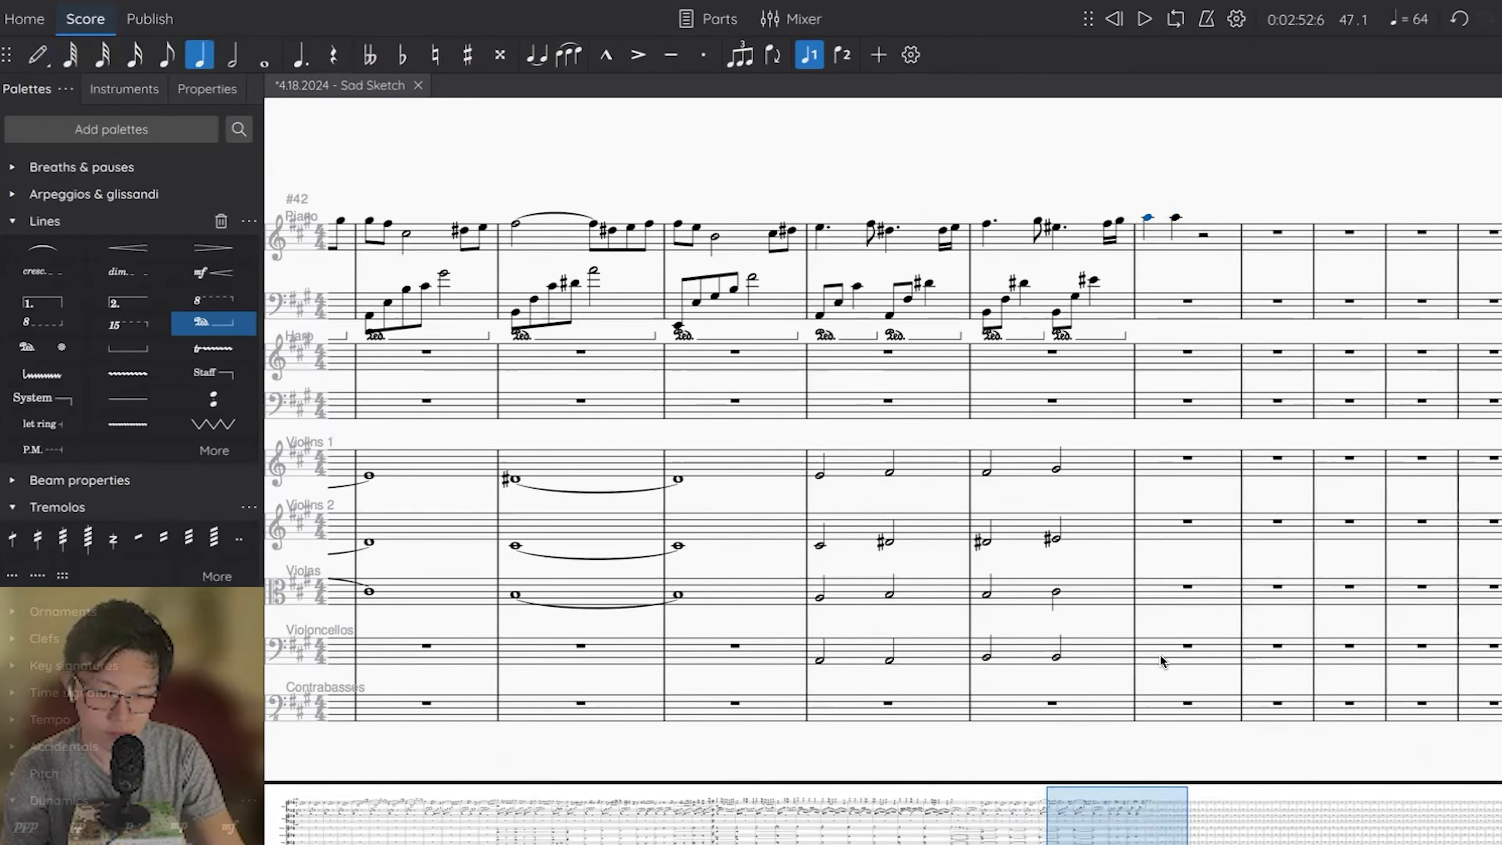
pyautogui.press('f')
pyautogui.press('Escape')
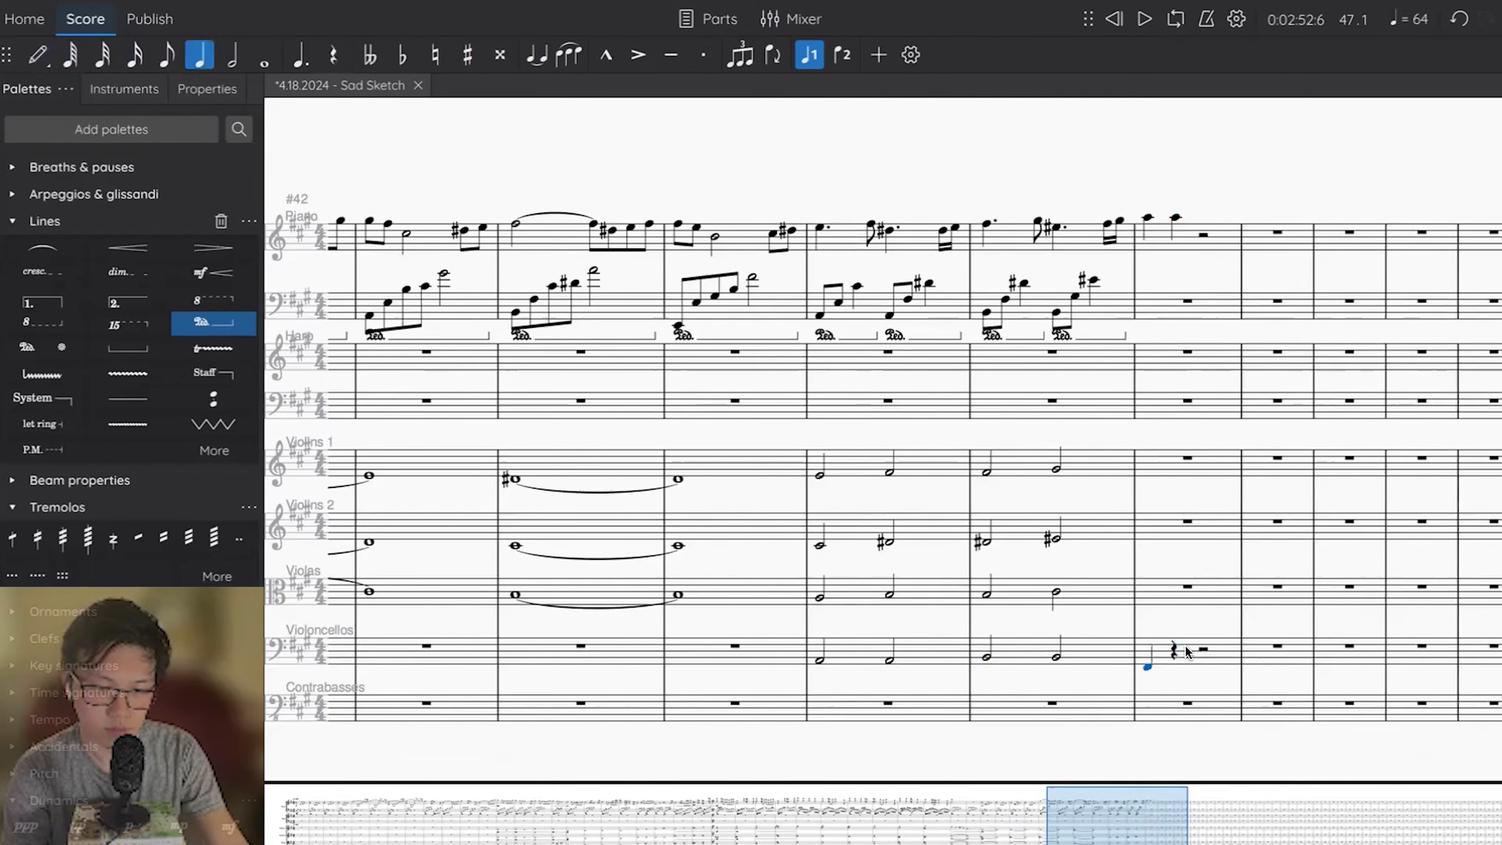
pyautogui.press('n')
pyautogui.press('g')
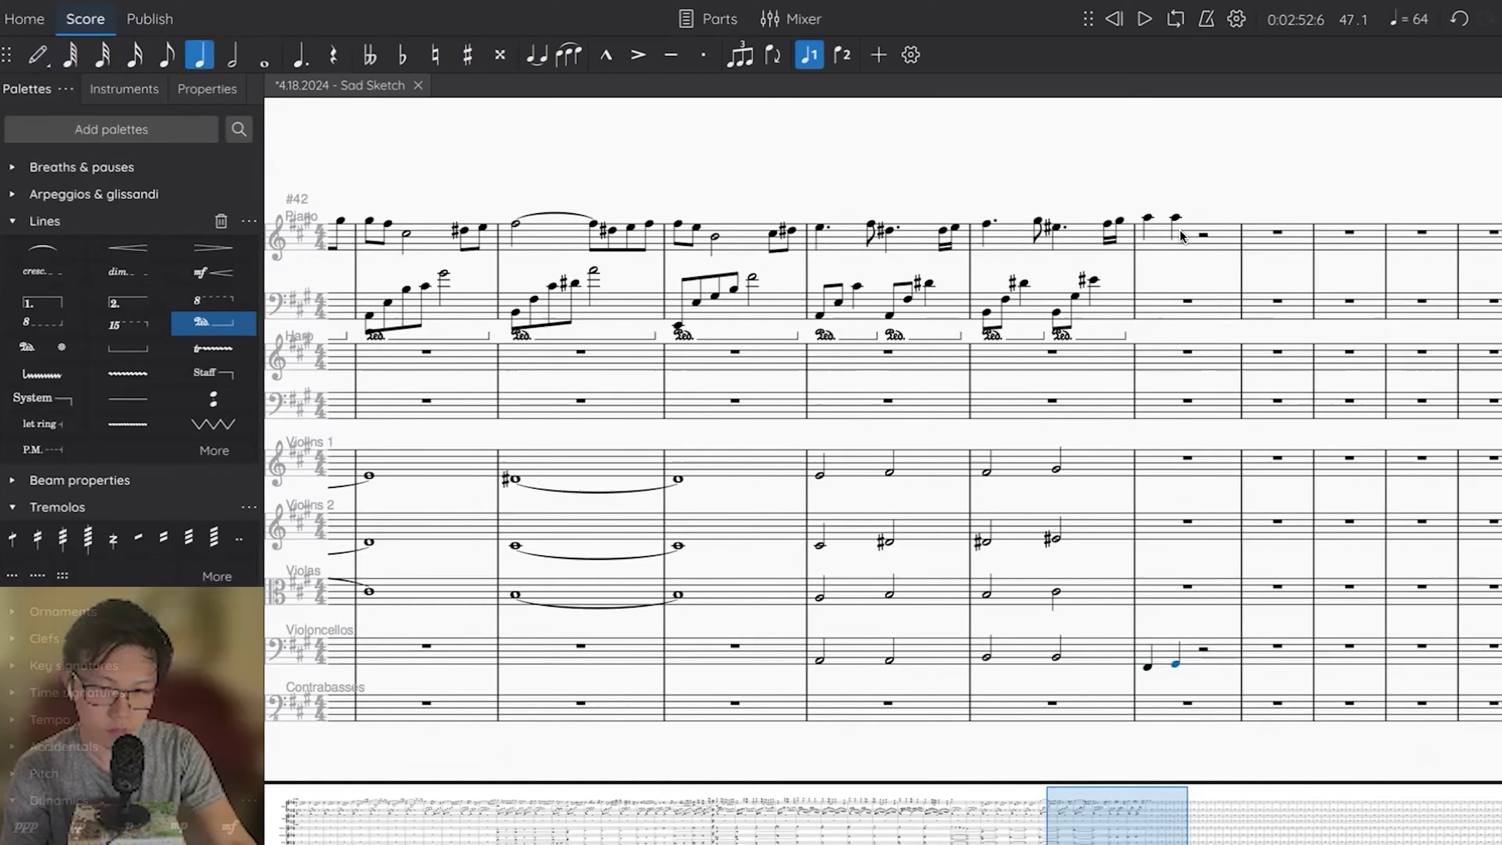
pyautogui.press('n')
pyautogui.press('f')
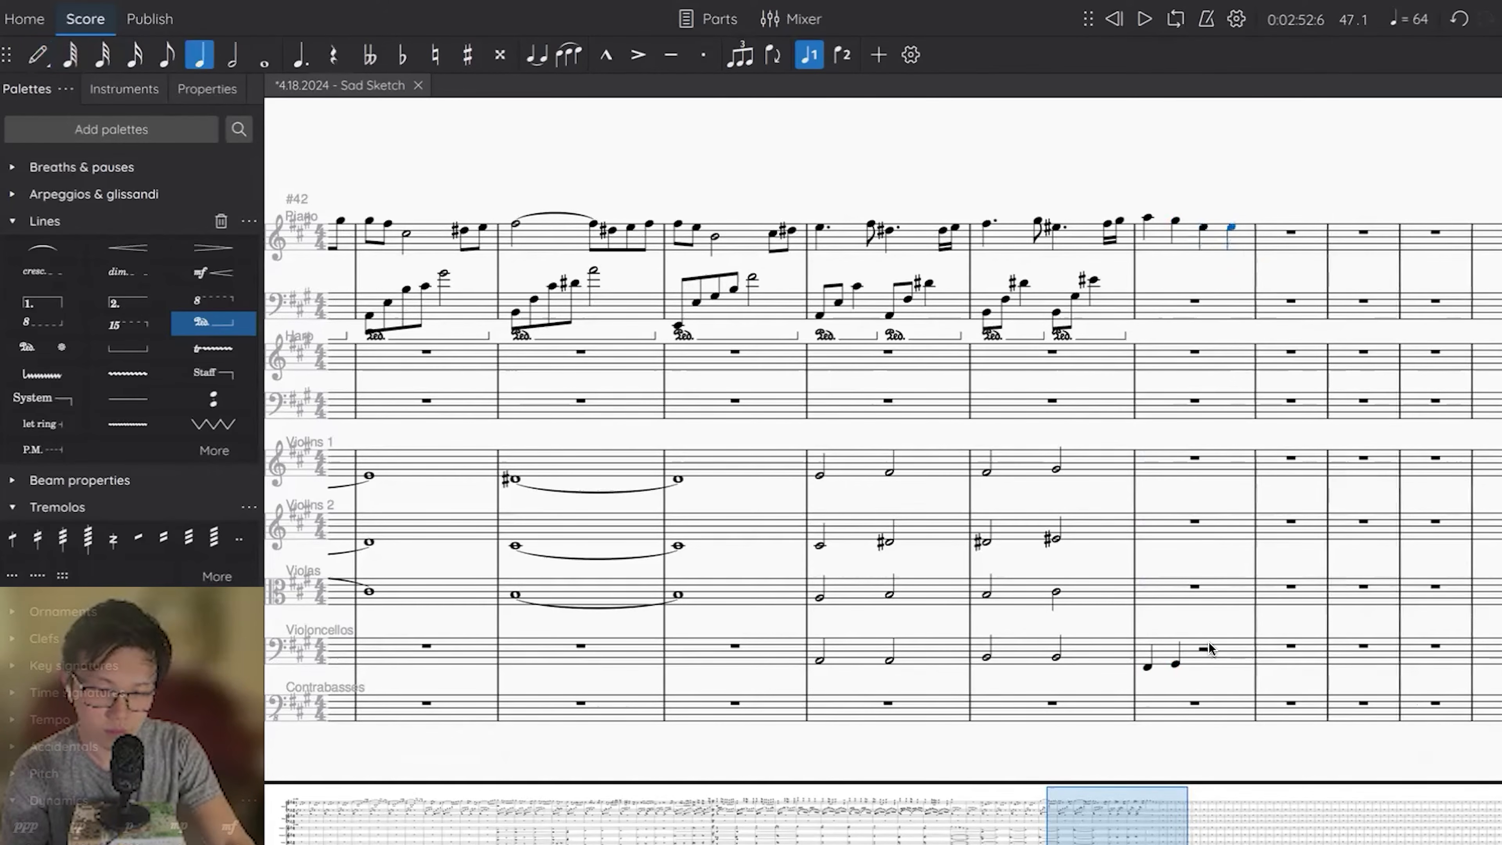
pyautogui.press('n')
pyautogui.press('a')
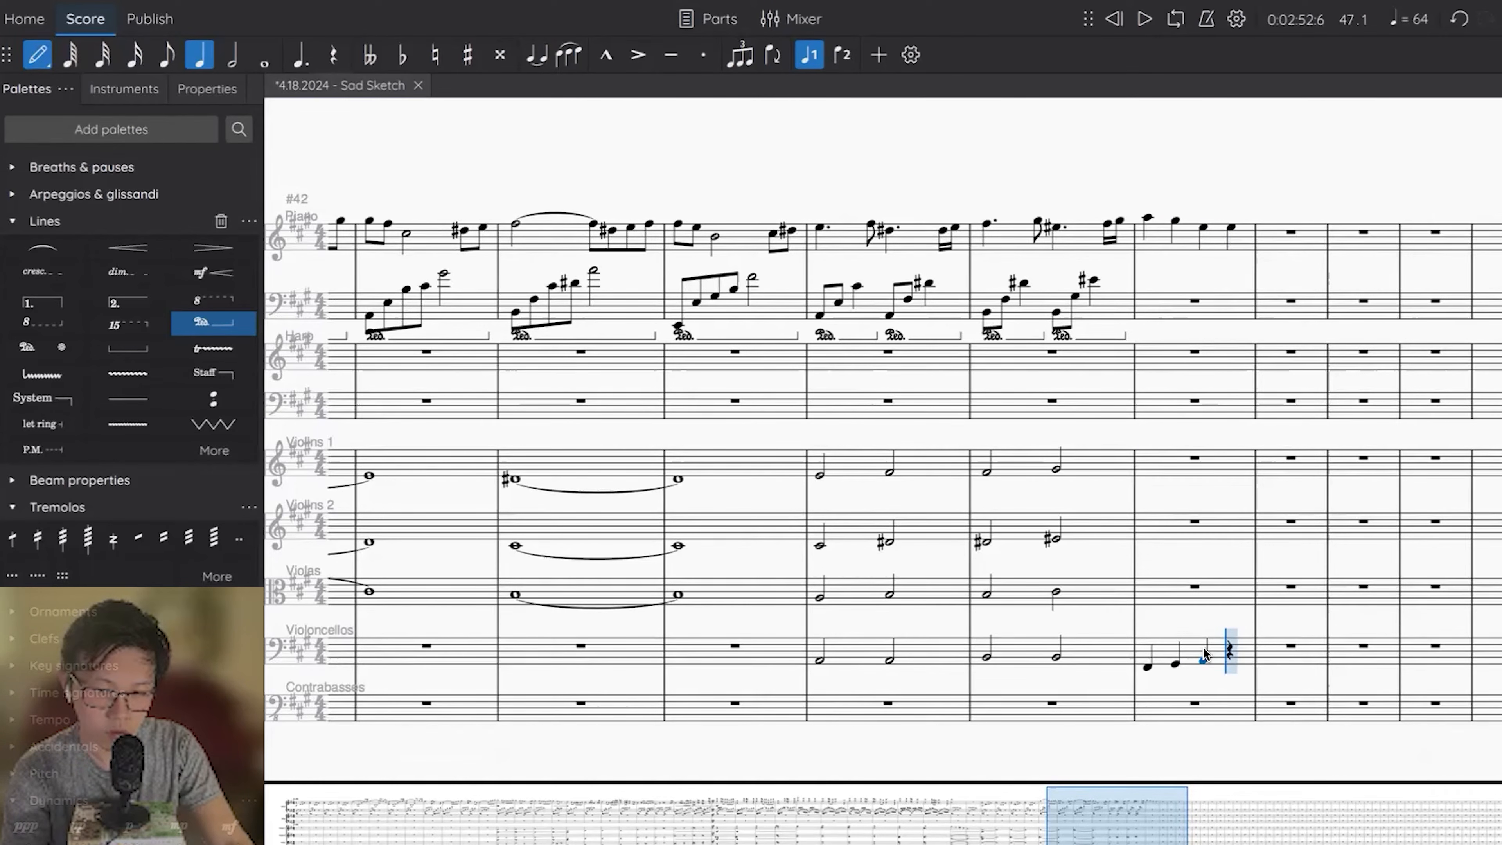
# Play the score back from measure 46 into measure 47.
pyautogui.click(985, 656)
pyautogui.press('space')
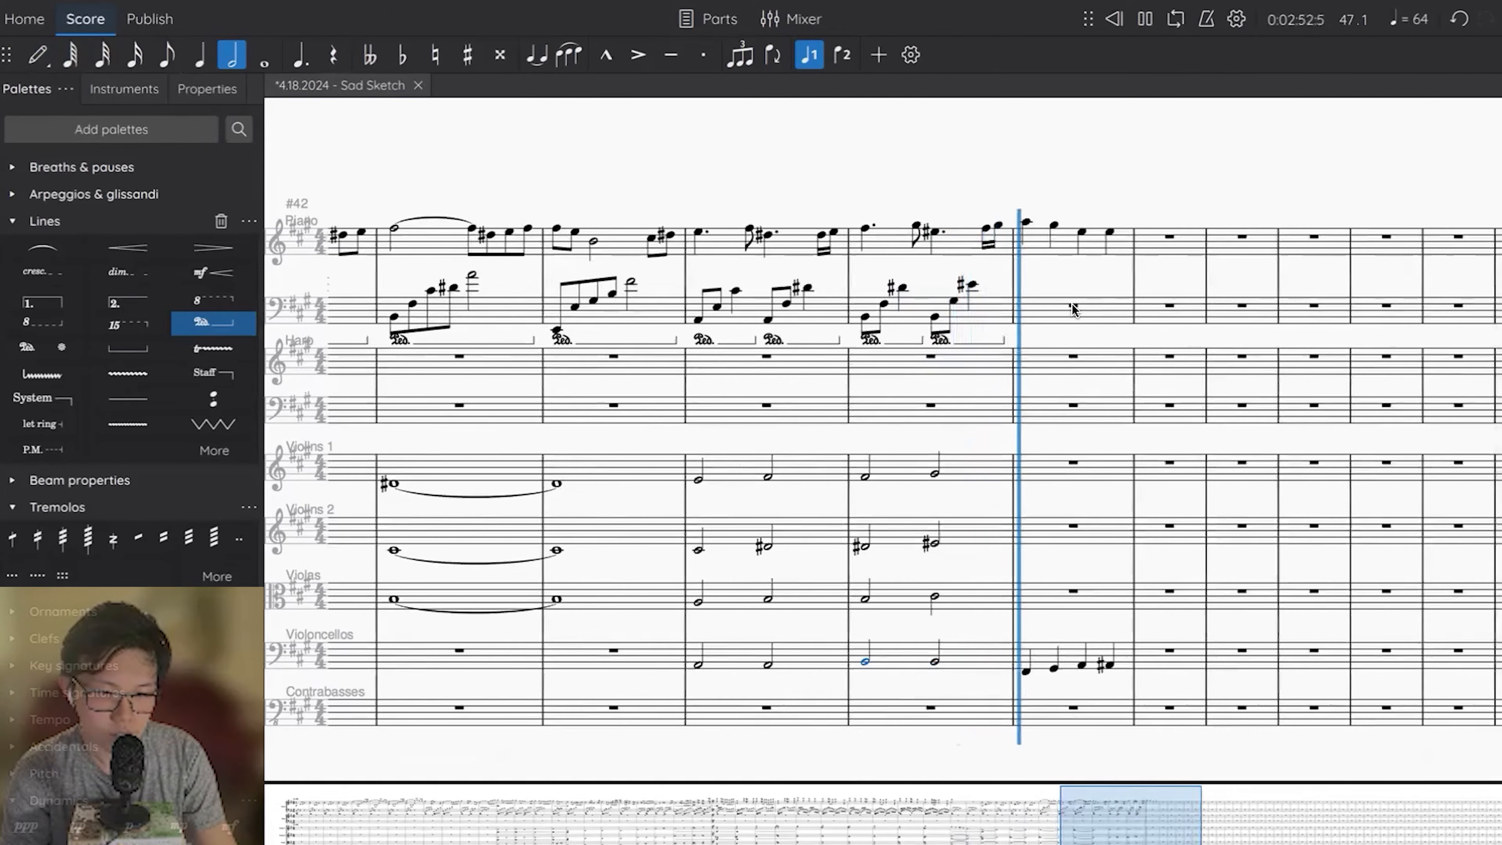
pyautogui.press('space')
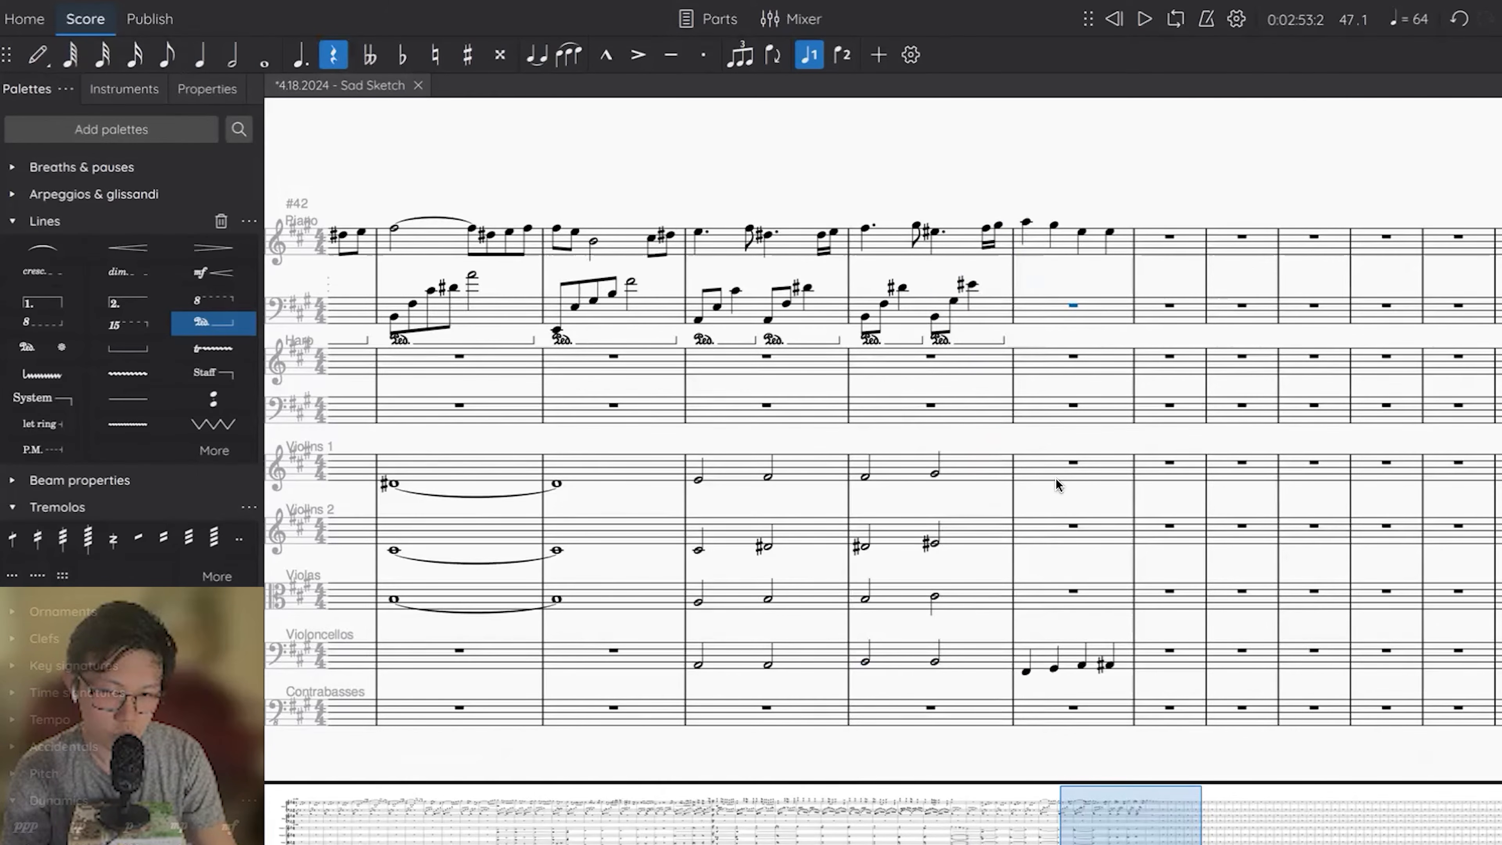
# Enter the opening quarter notes of measure 47, F# in Violins 1 and C# in Violins 2.
pyautogui.click(1050, 469)
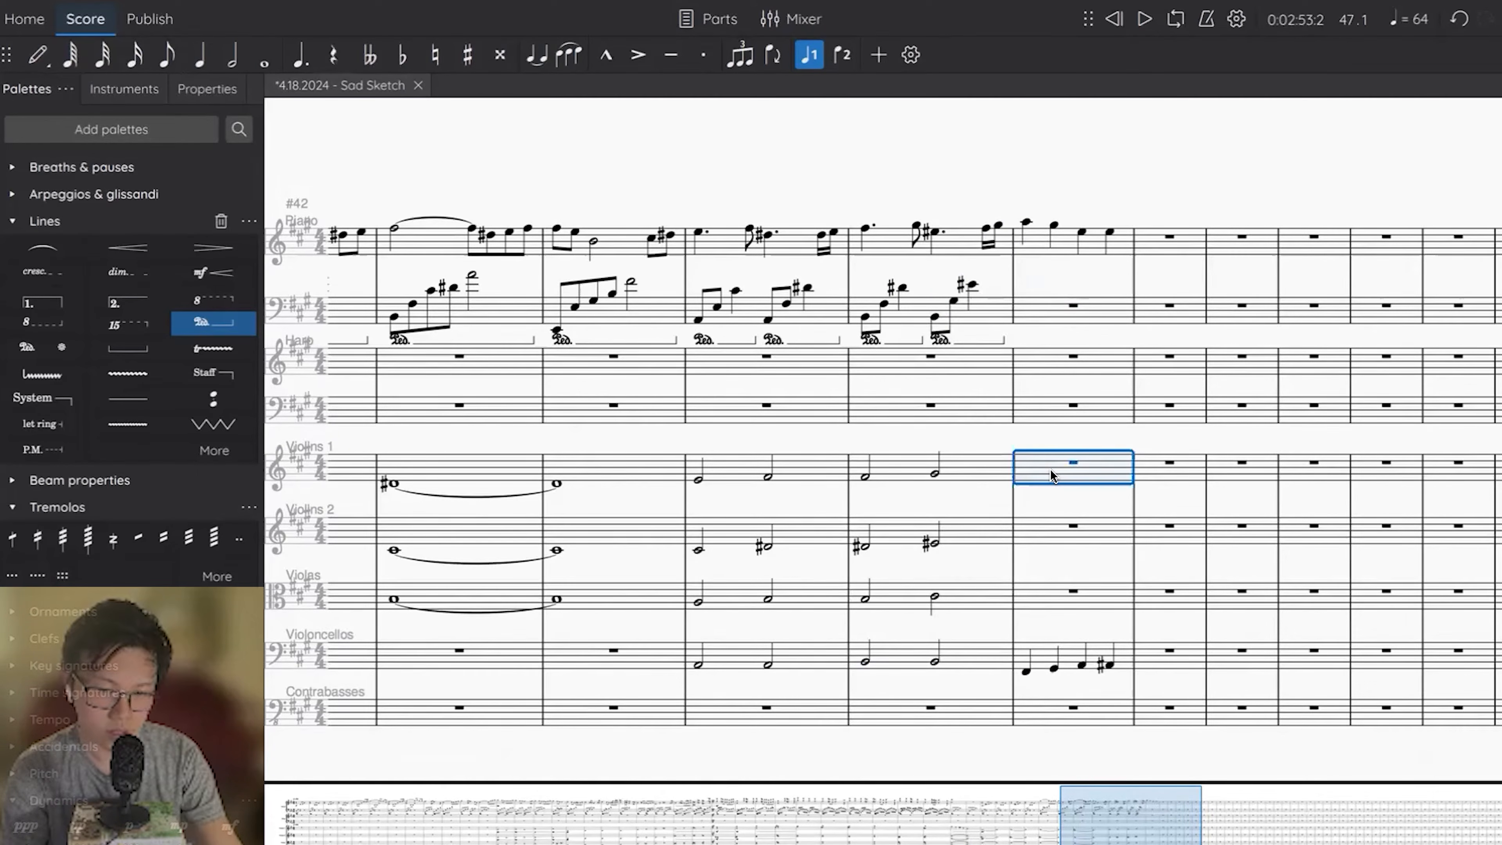
pyautogui.press('n')
pyautogui.press('f')
pyautogui.click(1037, 532)
pyautogui.press('n')
pyautogui.press('c')
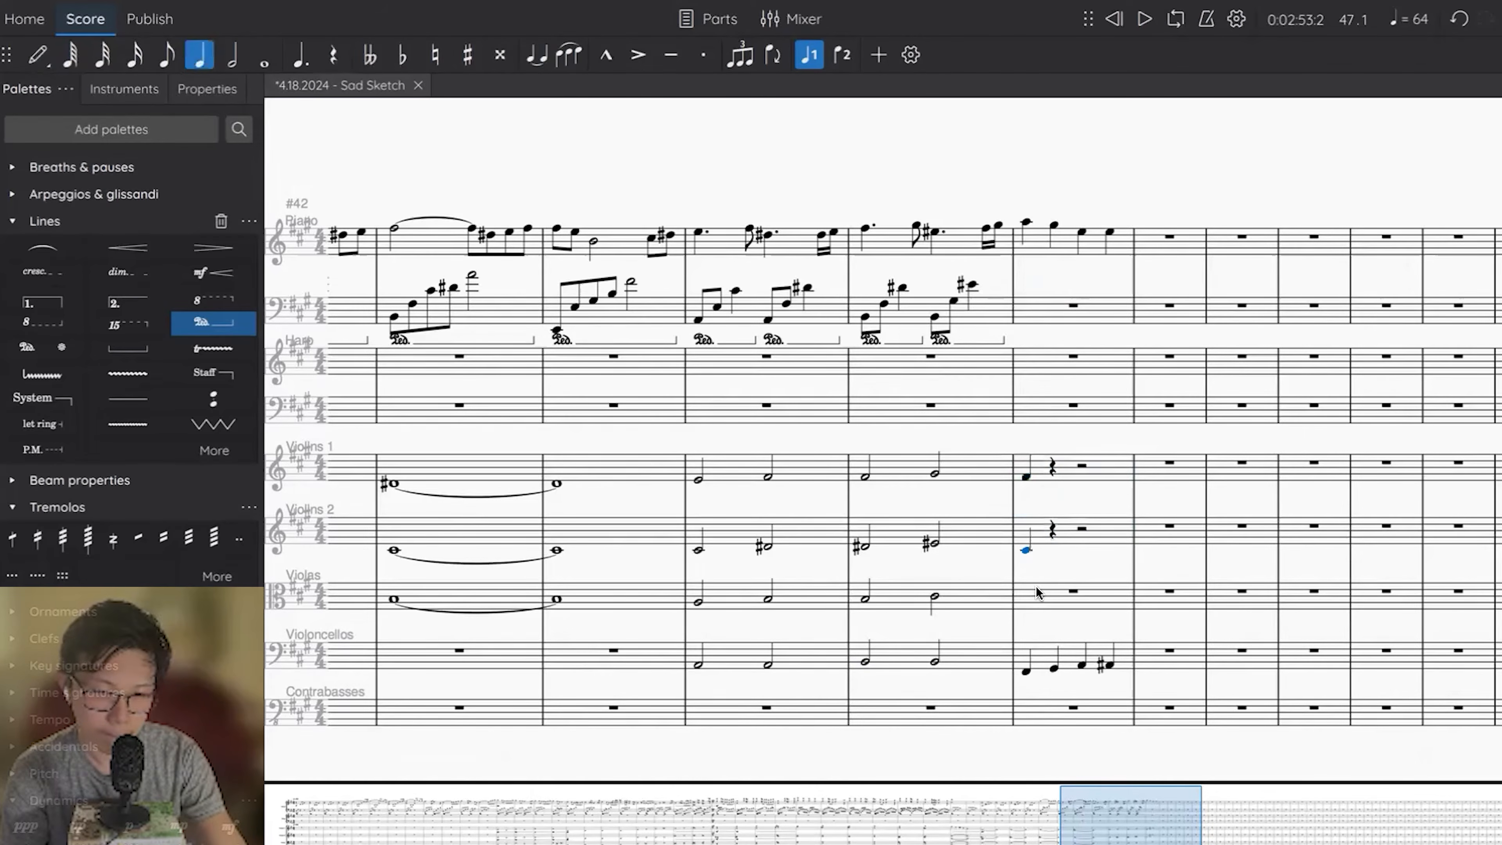
pyautogui.press('Escape')
pyautogui.press('Escape')
# Enter an A quarter note at the start of Violas measure 47 and play the chord back.
pyautogui.click(1024, 597)
pyautogui.press('n')
pyautogui.press('a')
pyautogui.press('Escape')
pyautogui.press('space')
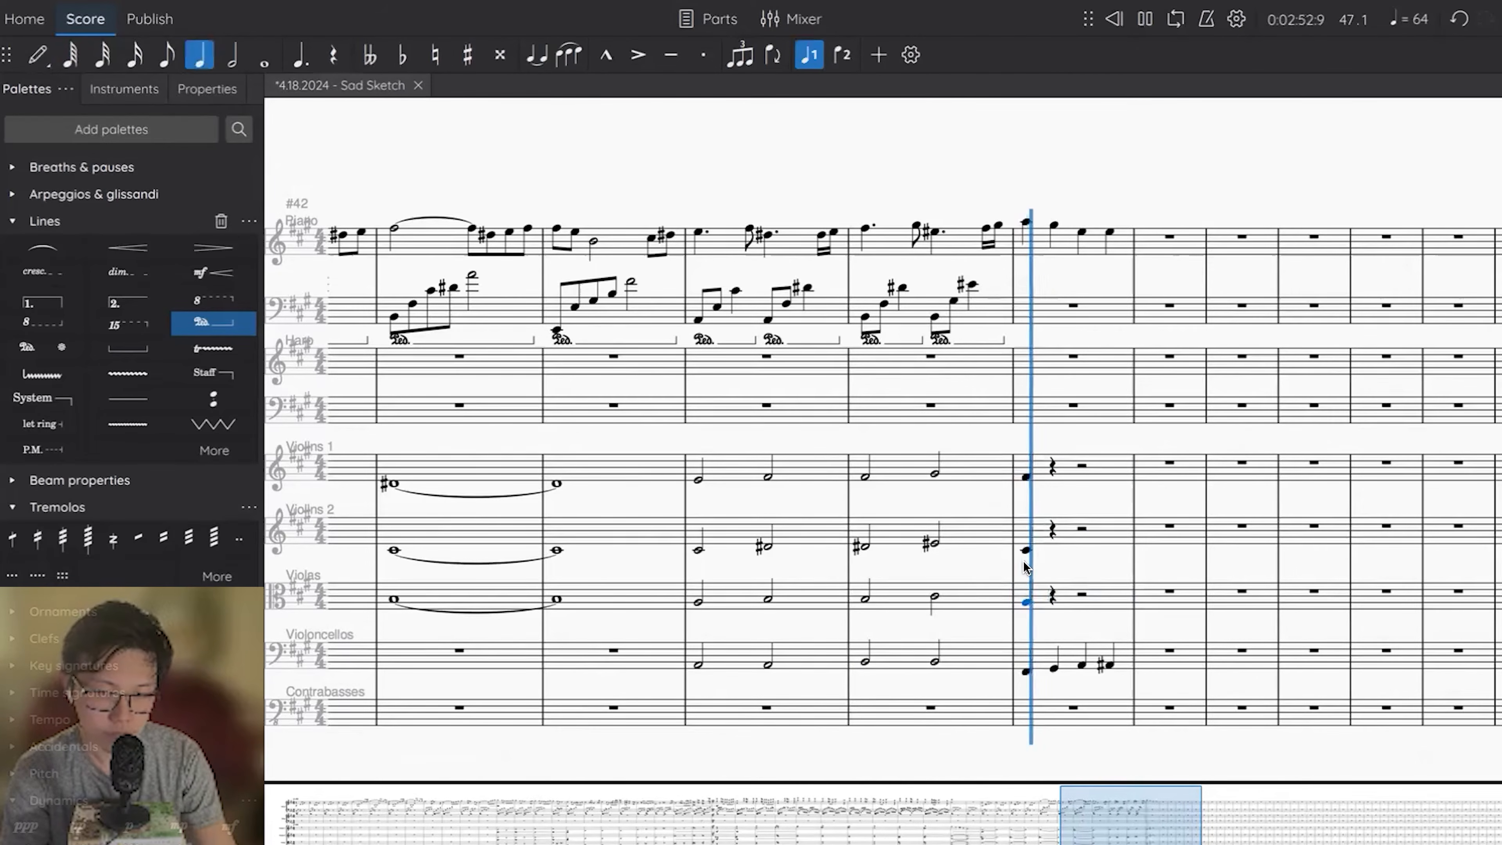
pyautogui.press('space')
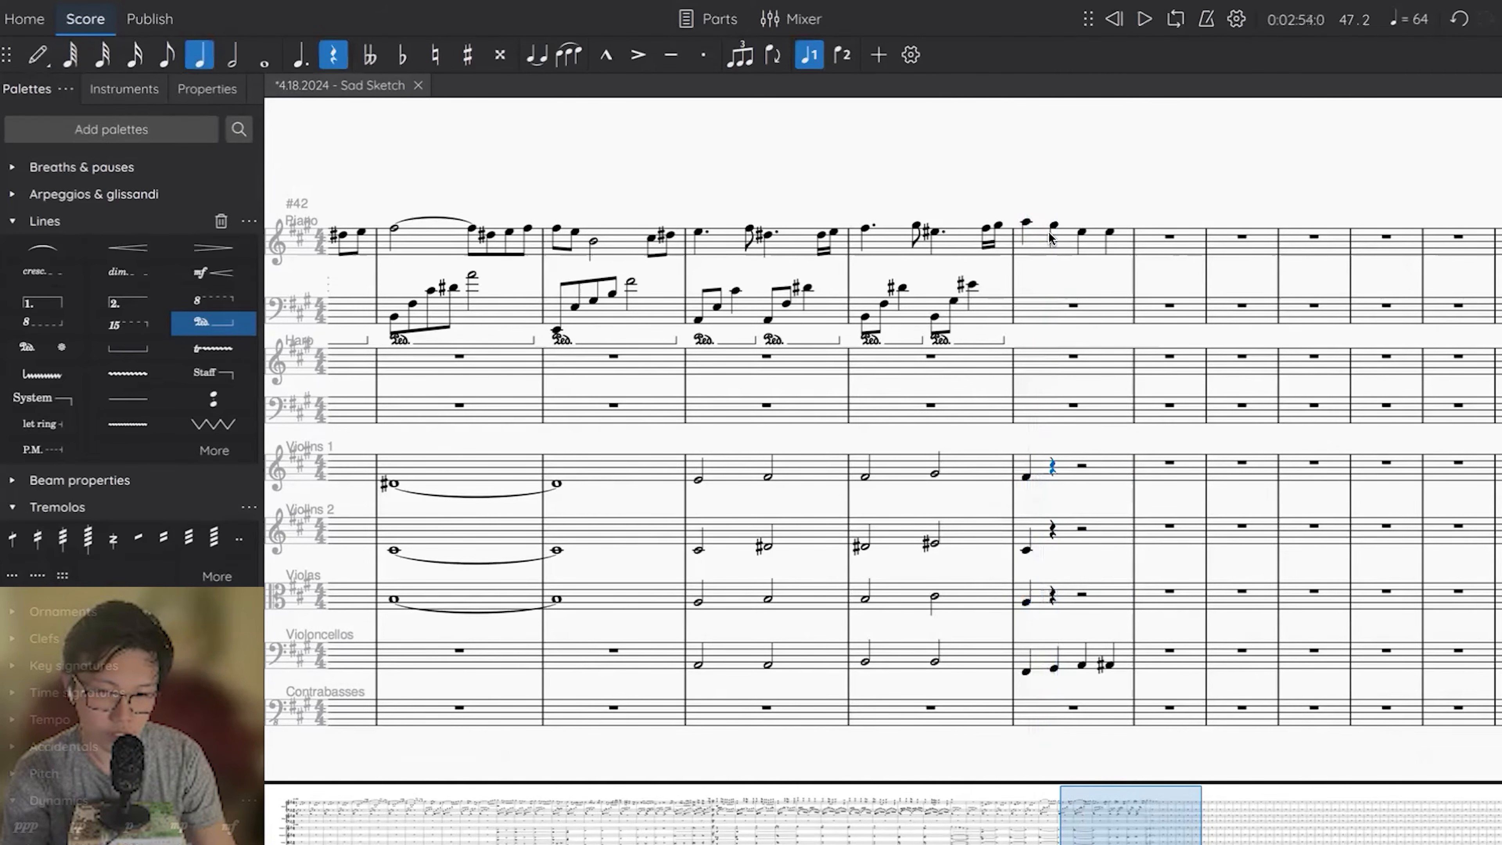
# Add quarter notes on beat 2 of measure 47: E in Violins 1, B in Violins 2 and G# in Violas.
pyautogui.press('e')
pyautogui.press('Escape')
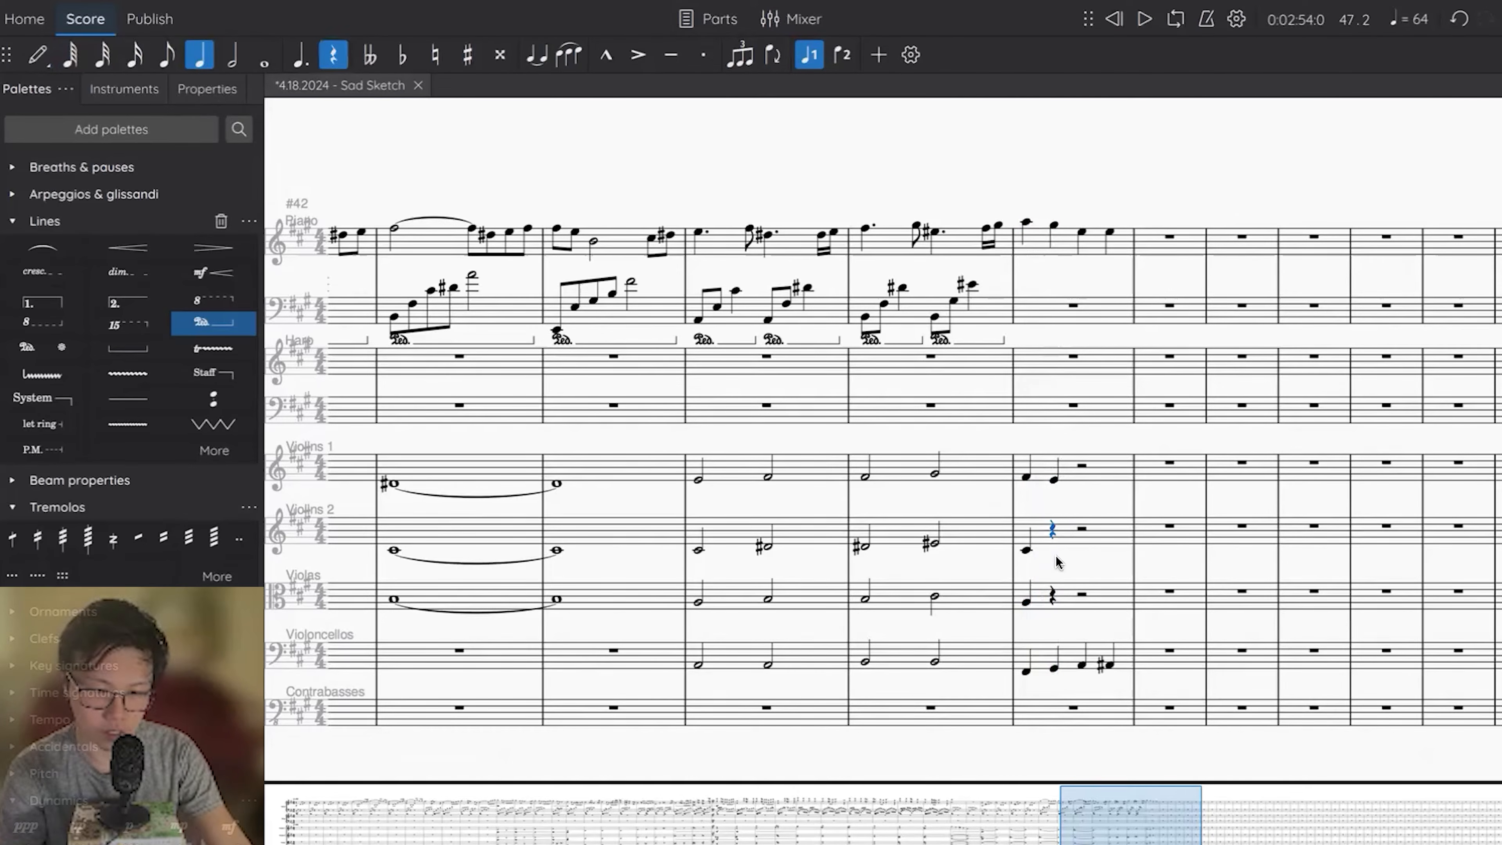
pyautogui.press('space')
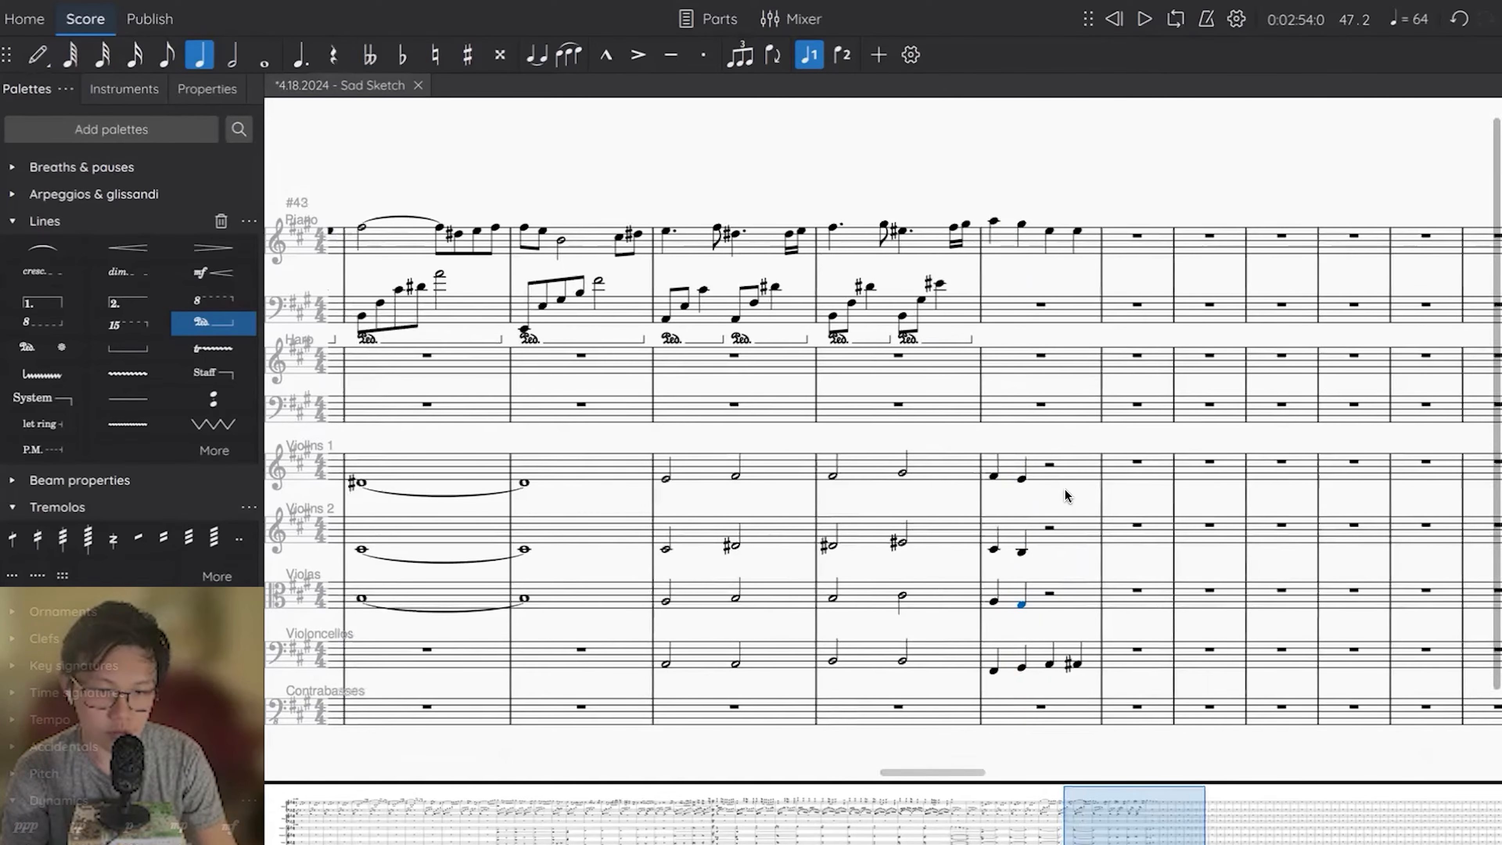
pyautogui.press('space')
# Add quarter notes on beat 3 of measure 47: E in Violins 1, C# in Violins 2 and A in Violas.
pyautogui.click(1050, 468)
pyautogui.press('e')
pyautogui.press('Escape')
pyautogui.click(1049, 530)
pyautogui.press('e')
pyautogui.press('Escape')
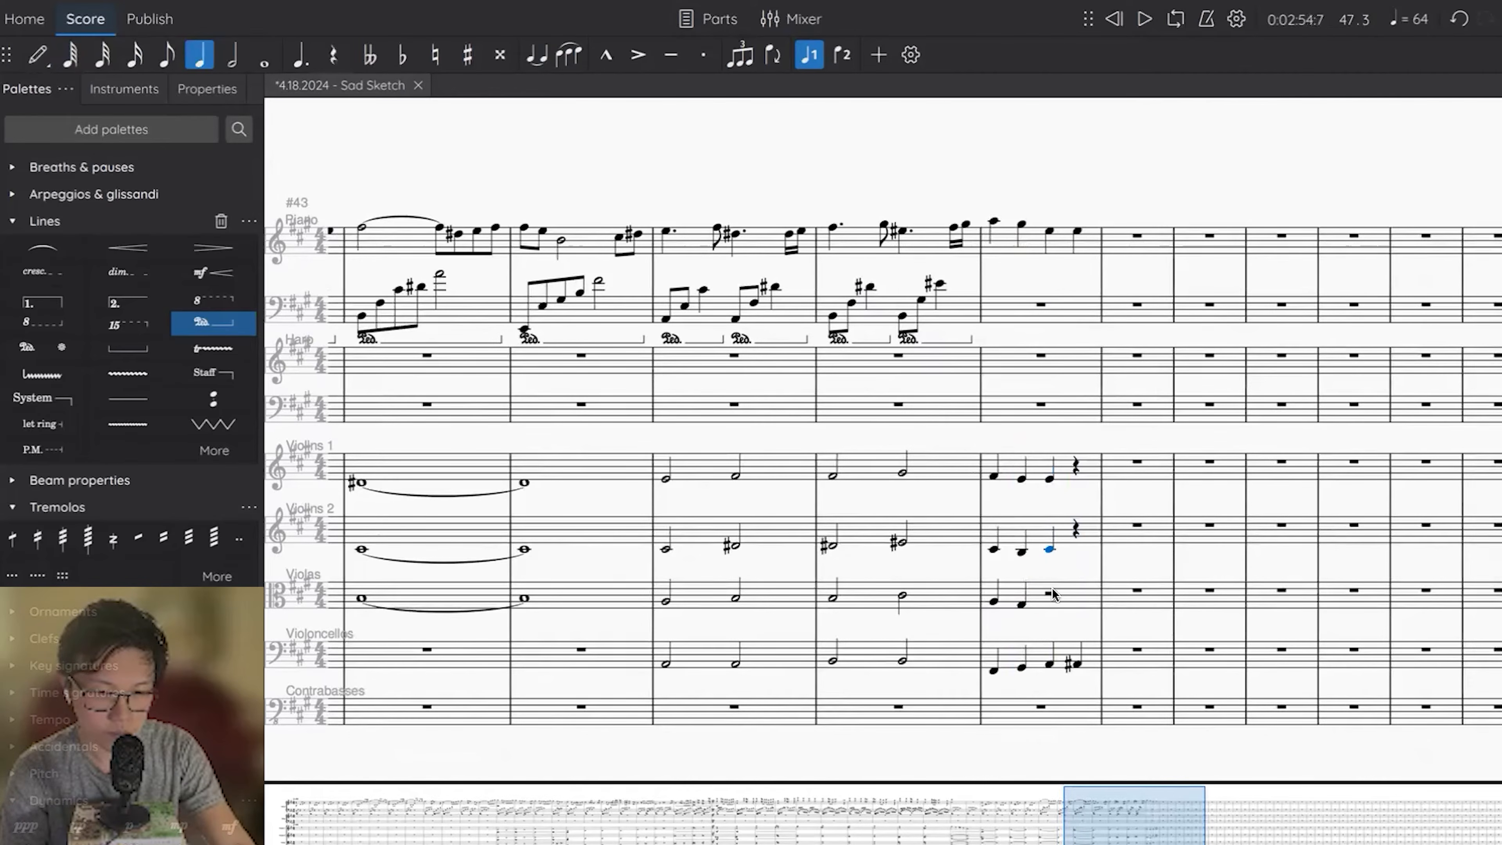
pyautogui.press('e')
pyautogui.press('Escape')
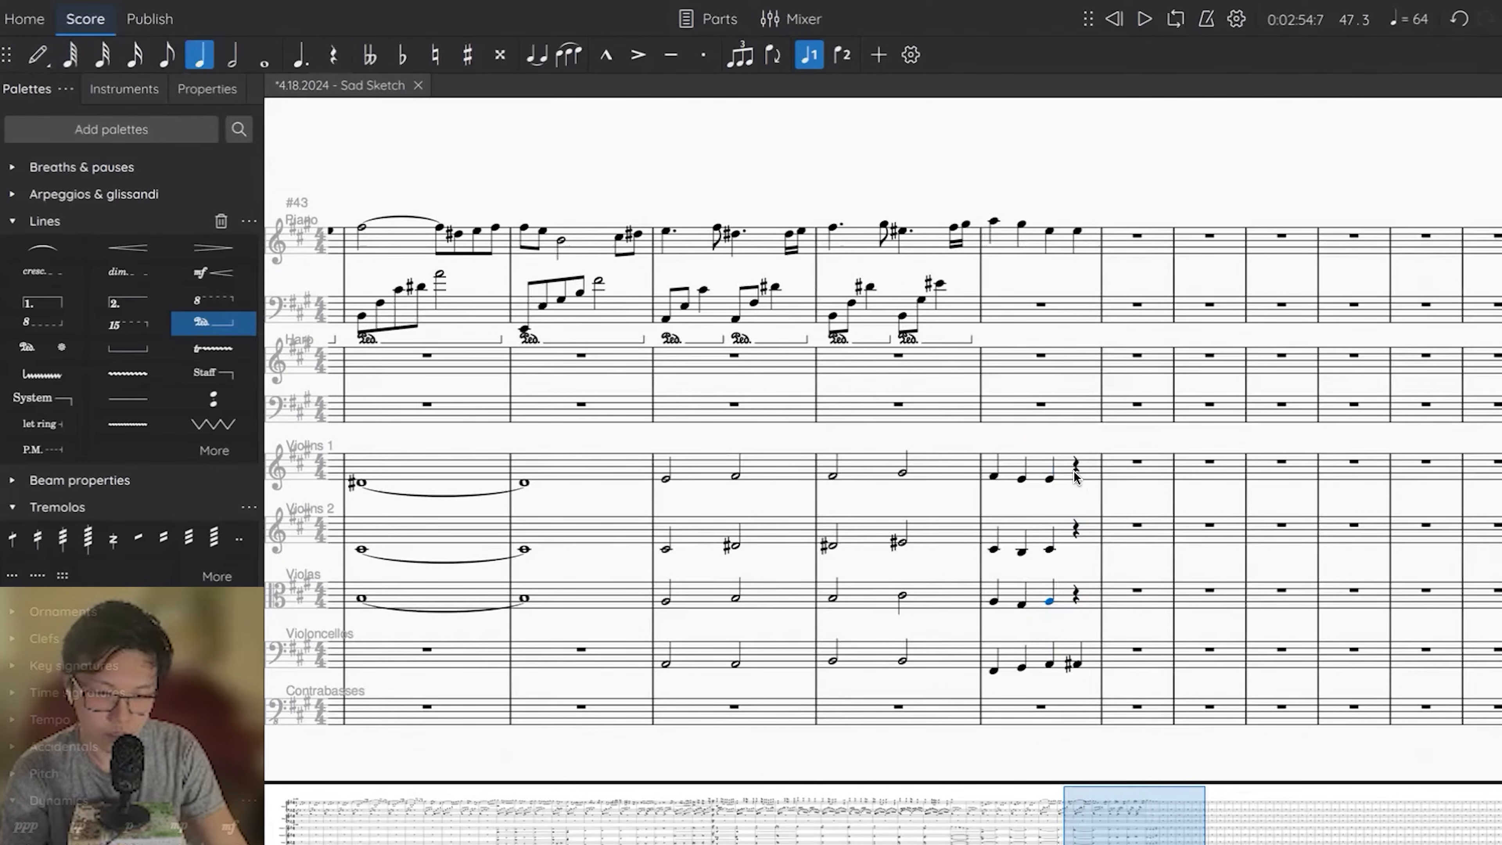
# Complete beat 4 of measure 47 with quarter notes: E in Violins 1, C# in Violins 2 and F# in Violas.
pyautogui.hscroll(1, 1073, 471)
pyautogui.press('f')
pyautogui.press('Escape')
pyautogui.press('Down')
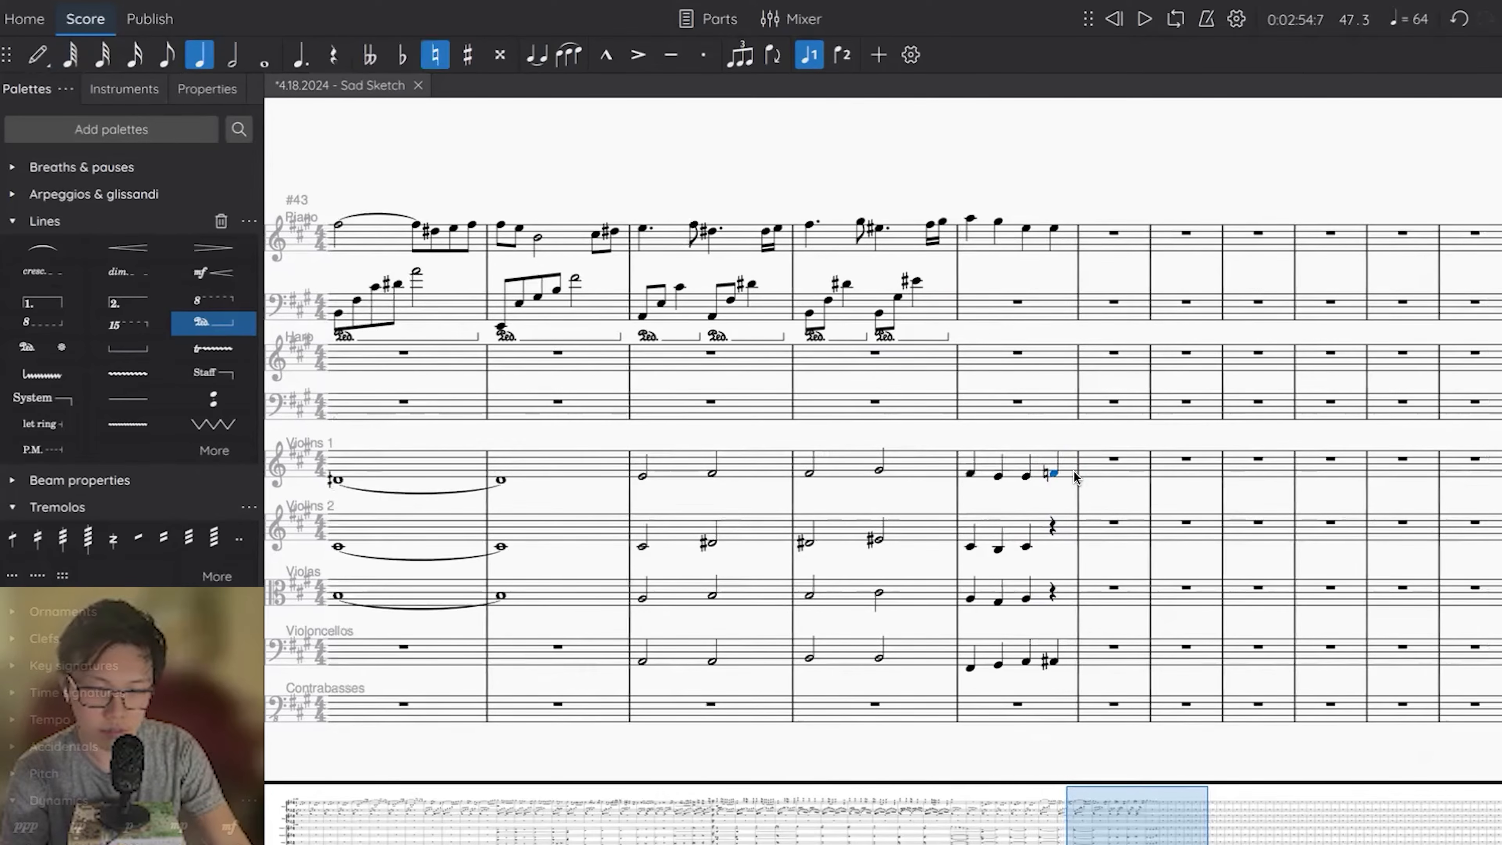
pyautogui.click(1052, 527)
pyautogui.press('c')
pyautogui.press('Escape')
pyautogui.click(1052, 594)
pyautogui.press('a')
pyautogui.press('Escape')
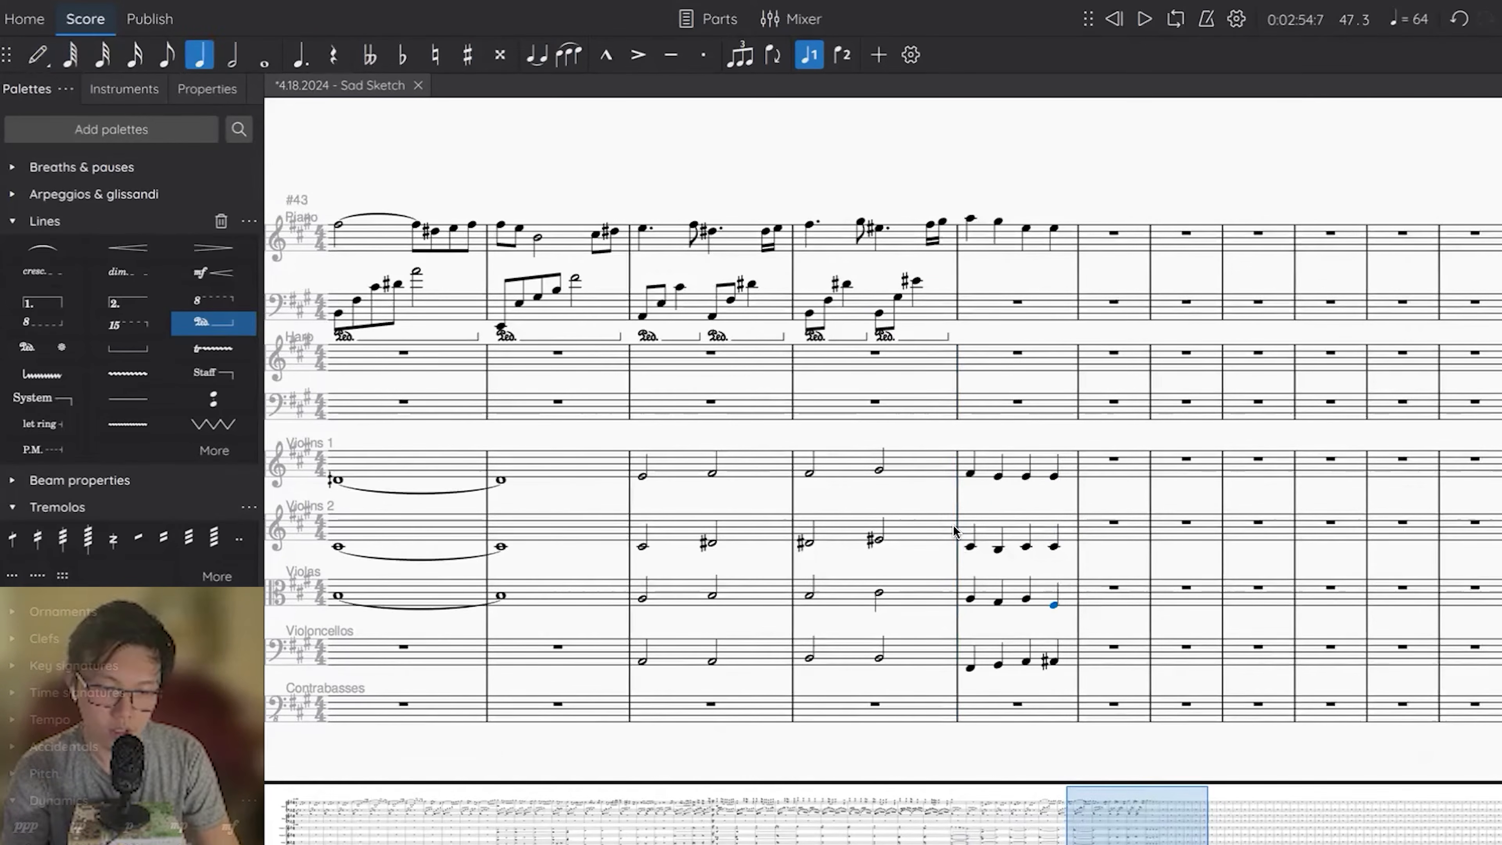
# Play the score back from measure 46 through the completed measure 47.
pyautogui.hotkey('ctrl', 'Left')
pyautogui.press('space')
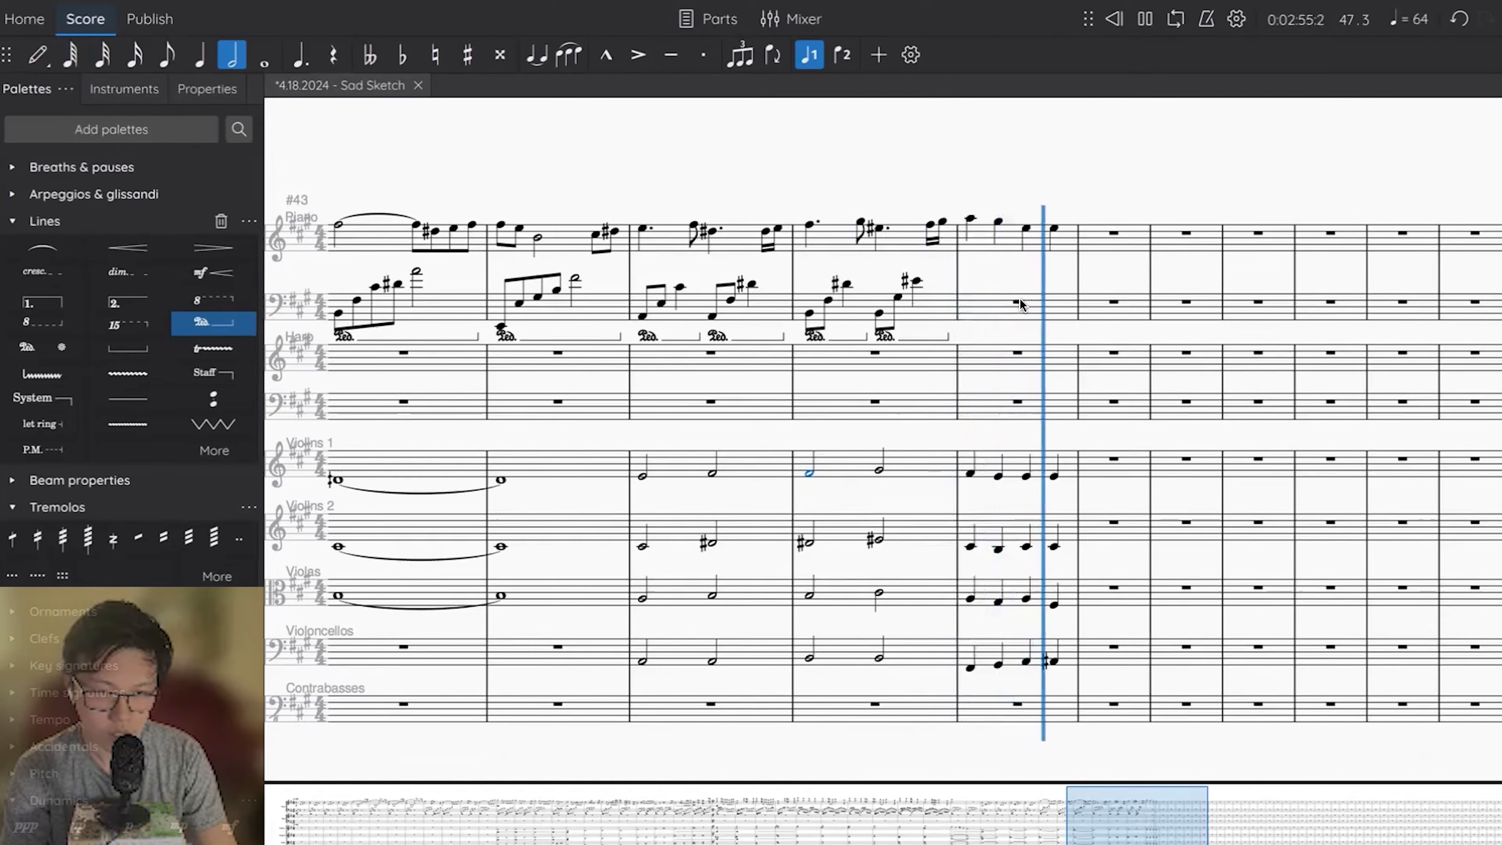
pyautogui.press('space')
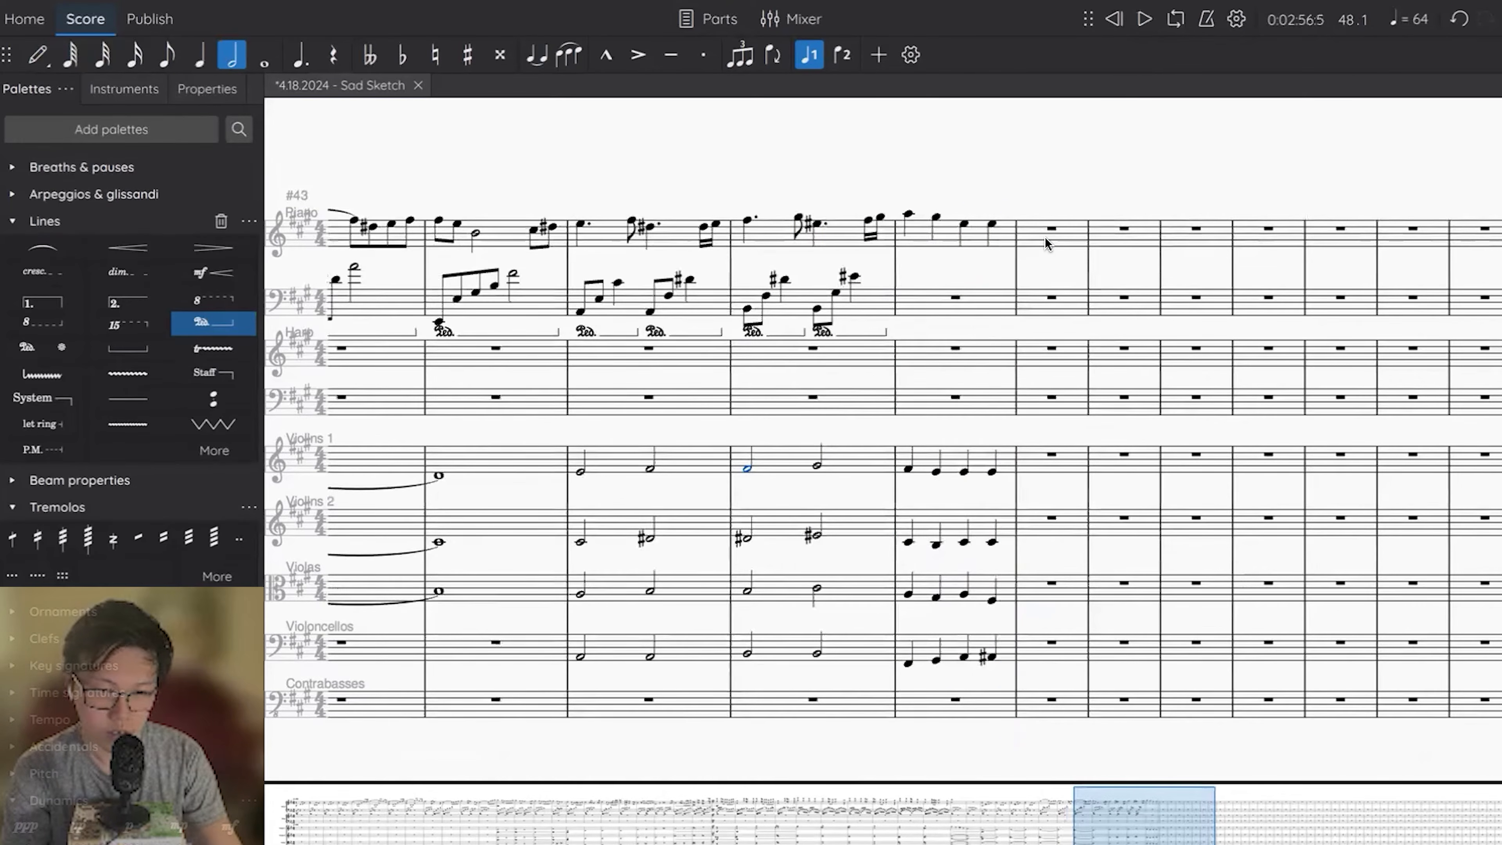
# Enter half notes G# and F# in the piano's right hand in measure 48.
pyautogui.click(1045, 242)
pyautogui.press('n')
pyautogui.press('5')
pyautogui.press('g')
pyautogui.press('6')
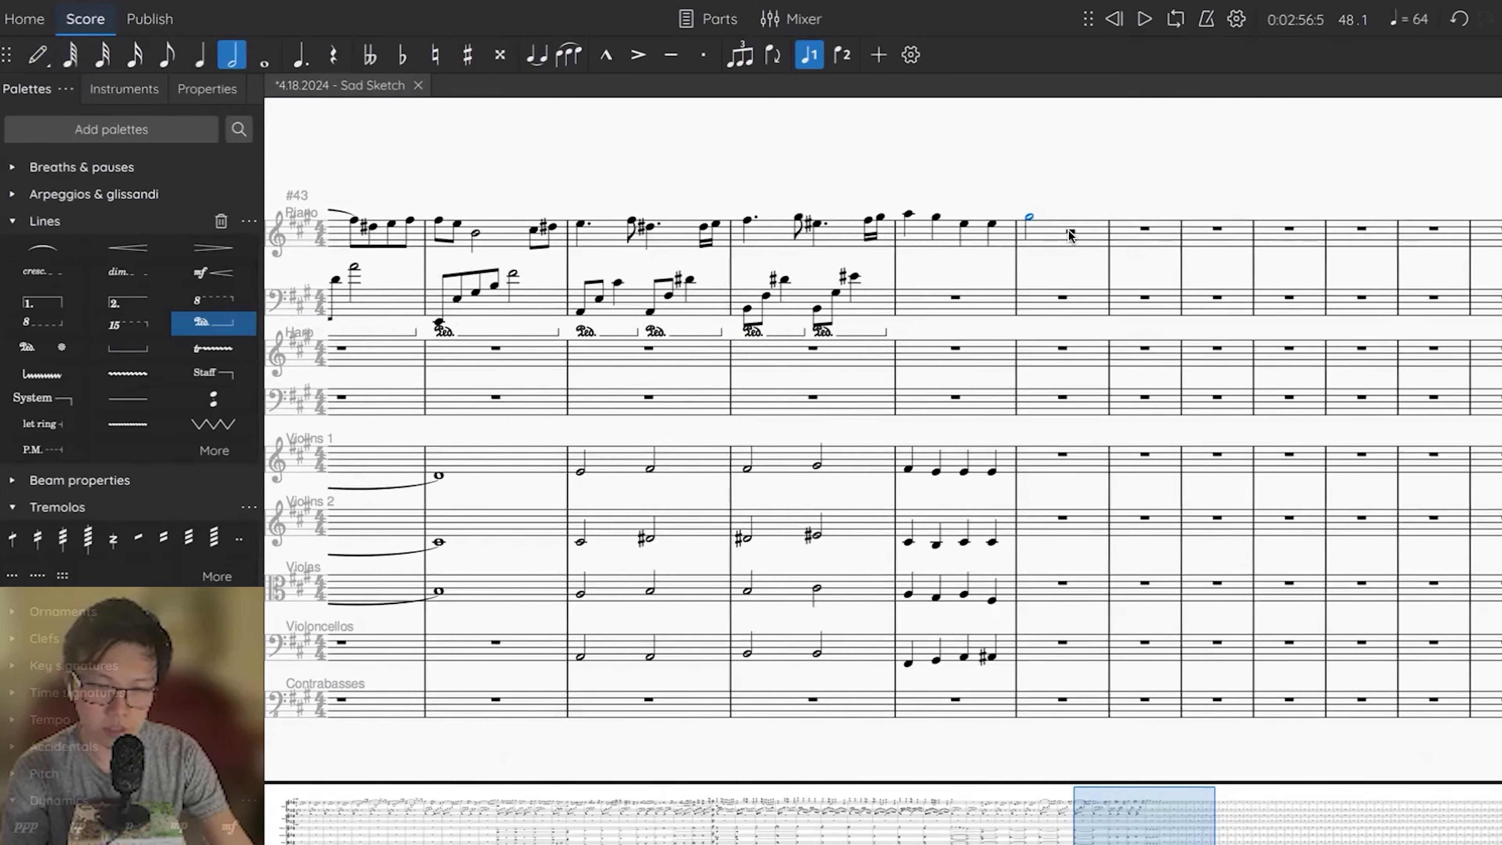
# Enter two B half notes in Violoncellos measure 48 and a B half note on beat 3 in Contrabasses.
pyautogui.click(1043, 647)
pyautogui.press('n')
pyautogui.press('b')
pyautogui.press('Escape')
pyautogui.press('6')
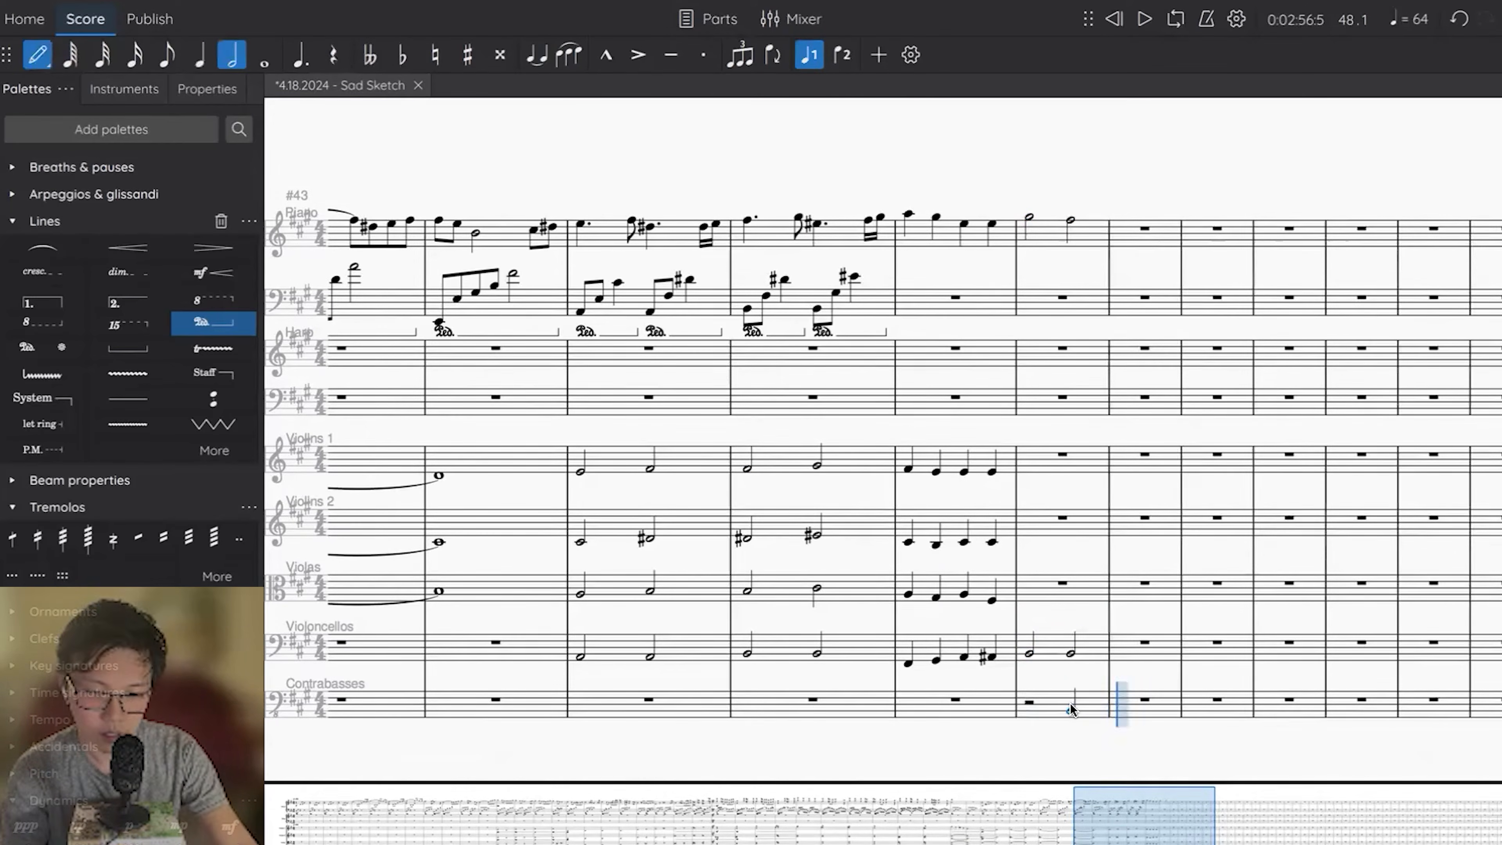
# Fill measure 48 of Violins 1, Violins 2 and Violas with half notes and add crescendo hairpins across measure 46.
pyautogui.click(1034, 583)
pyautogui.press('space')
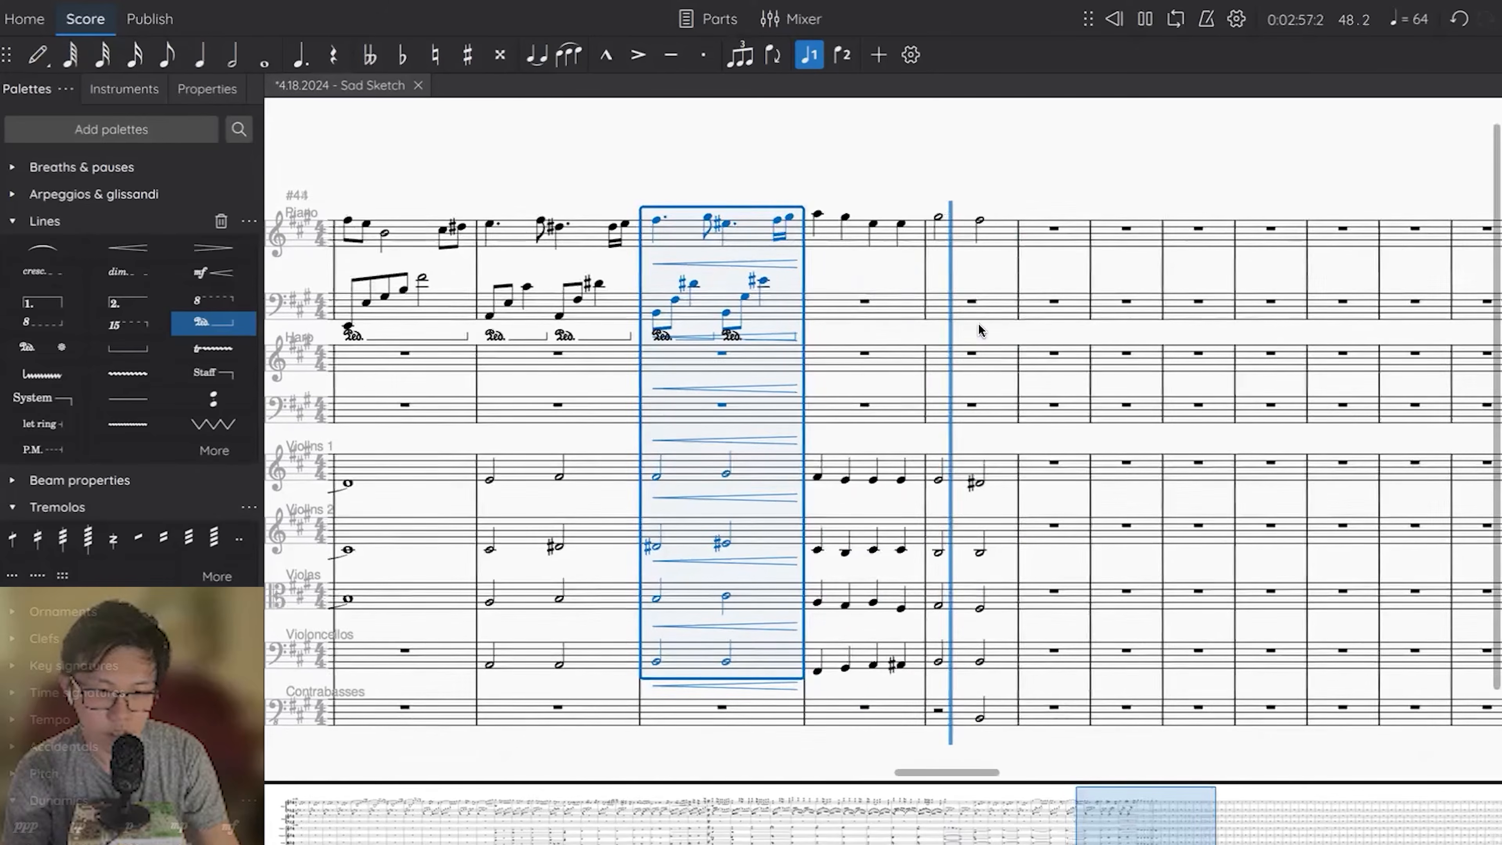
# Enter eighth notes B, F#, E and B followed by a D# half note in the piano's left hand in measure 48.
pyautogui.click(970, 303)
pyautogui.press('3')
pyautogui.press('n')
pyautogui.press('b')
pyautogui.press('e')
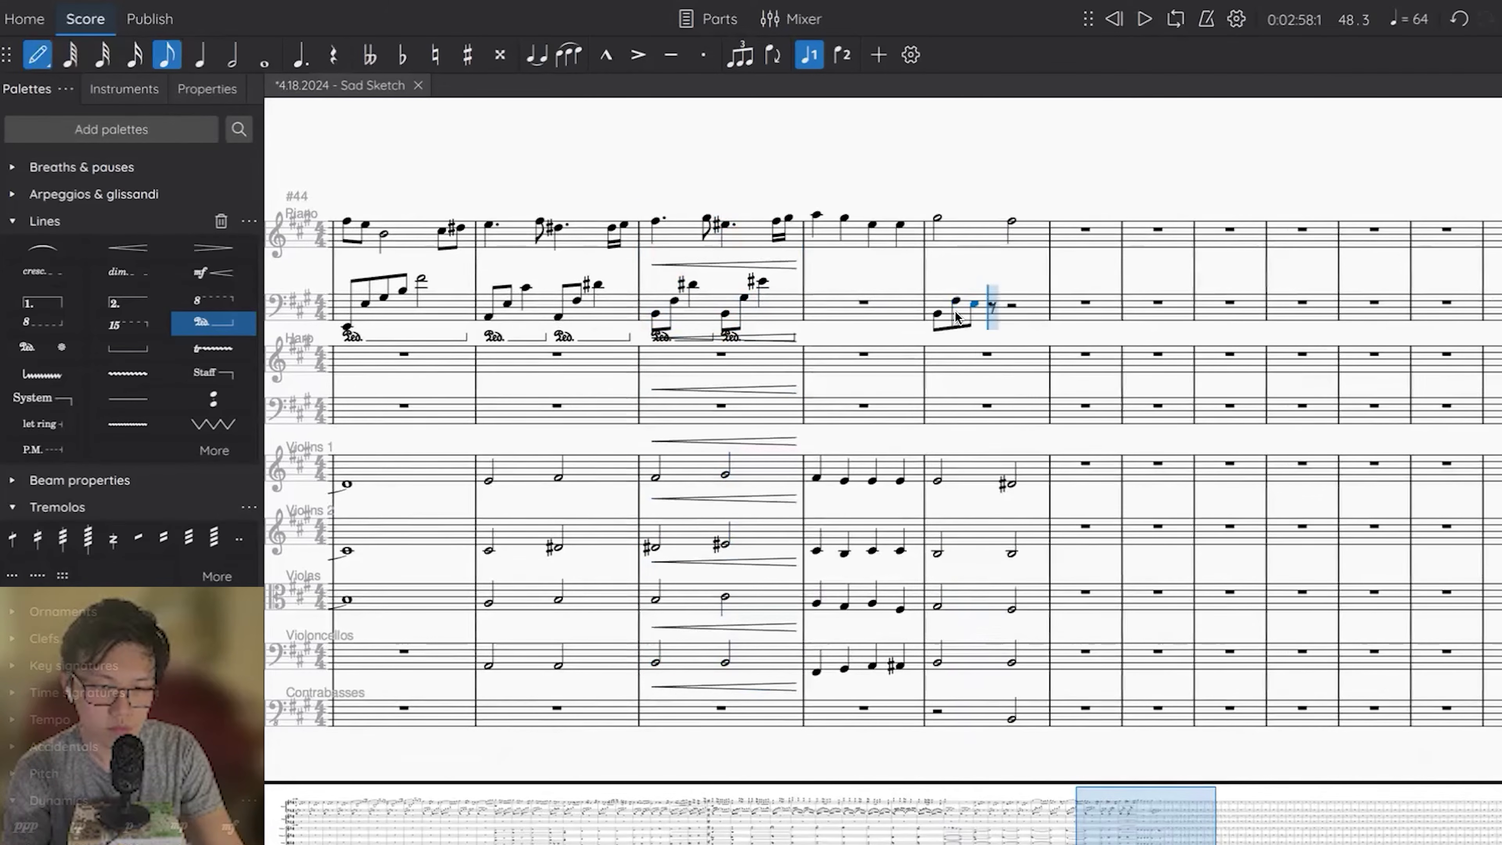
pyautogui.press('d')
pyautogui.press('Escape')
pyautogui.press('6')
pyautogui.press('Up')
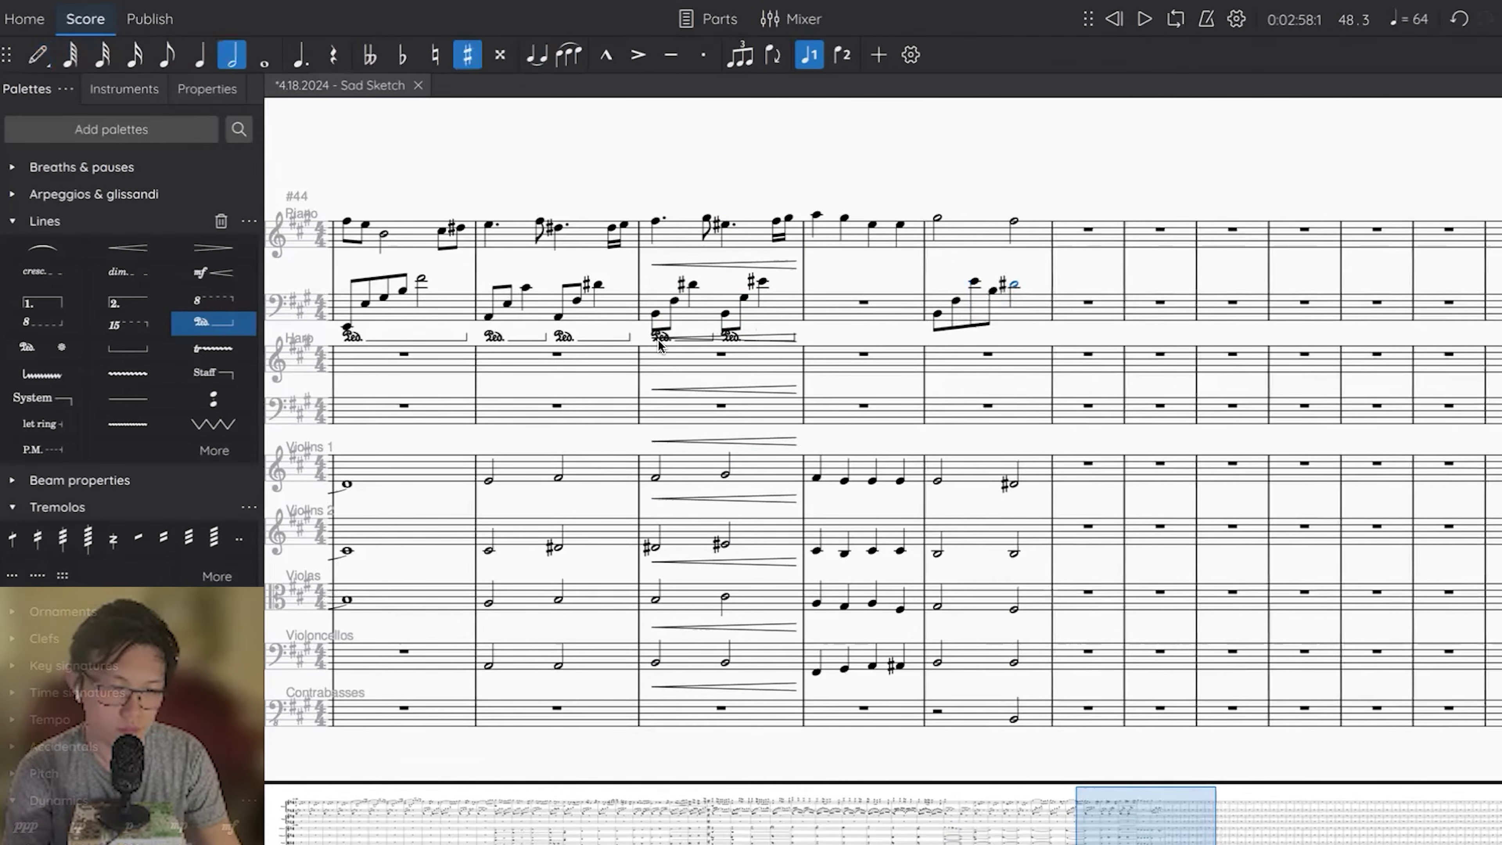
# Add a pedal line under the piano's left hand in measure 48 and play the measure back.
pyautogui.press('Escape')
pyautogui.click(1041, 319)
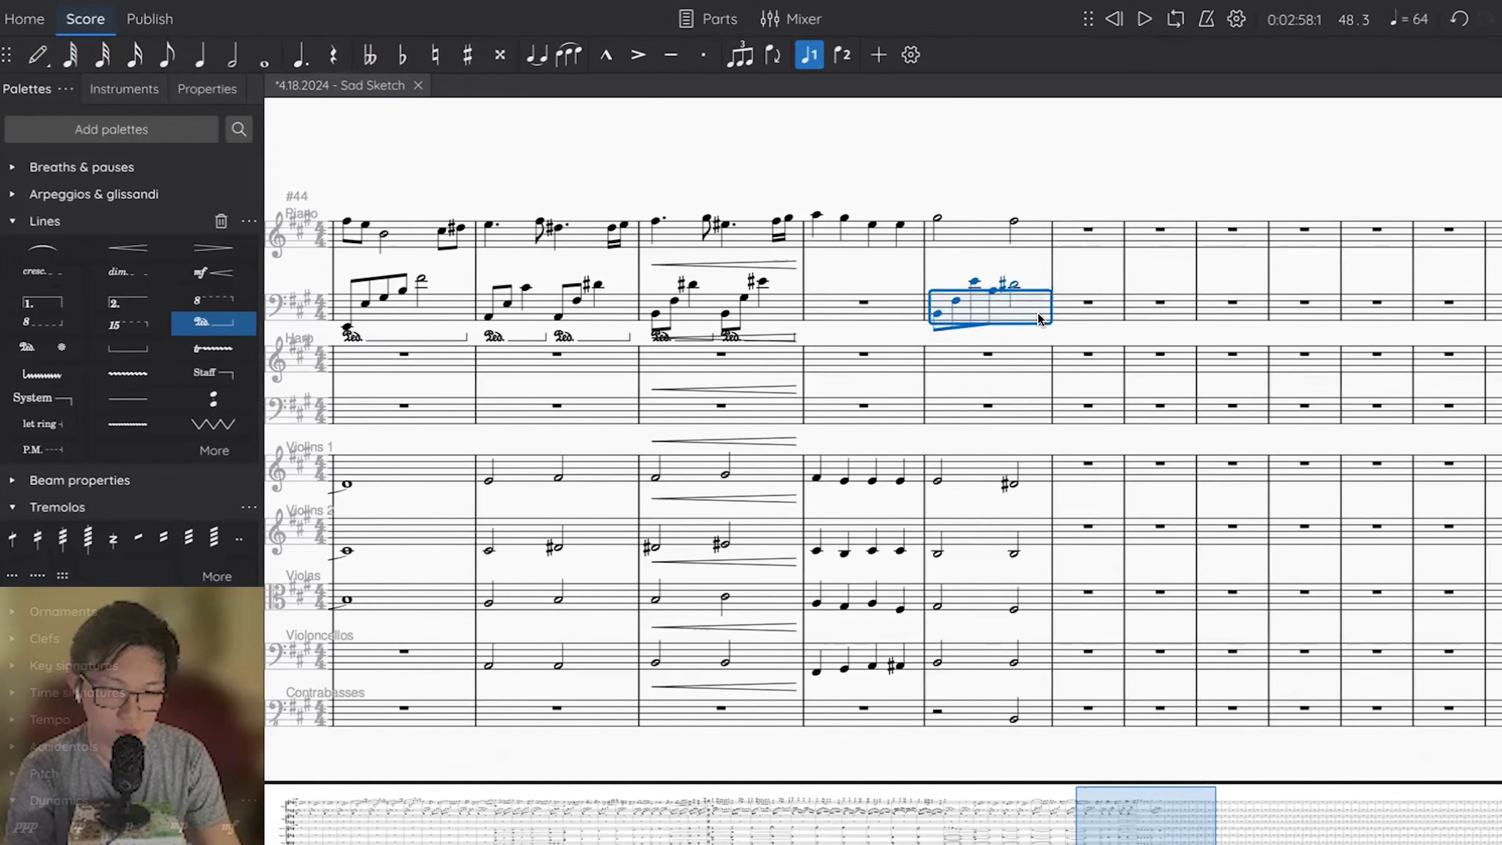
pyautogui.hotkey('ctrl', 'shift', 'p')
pyautogui.click(937, 314)
pyautogui.press('space')
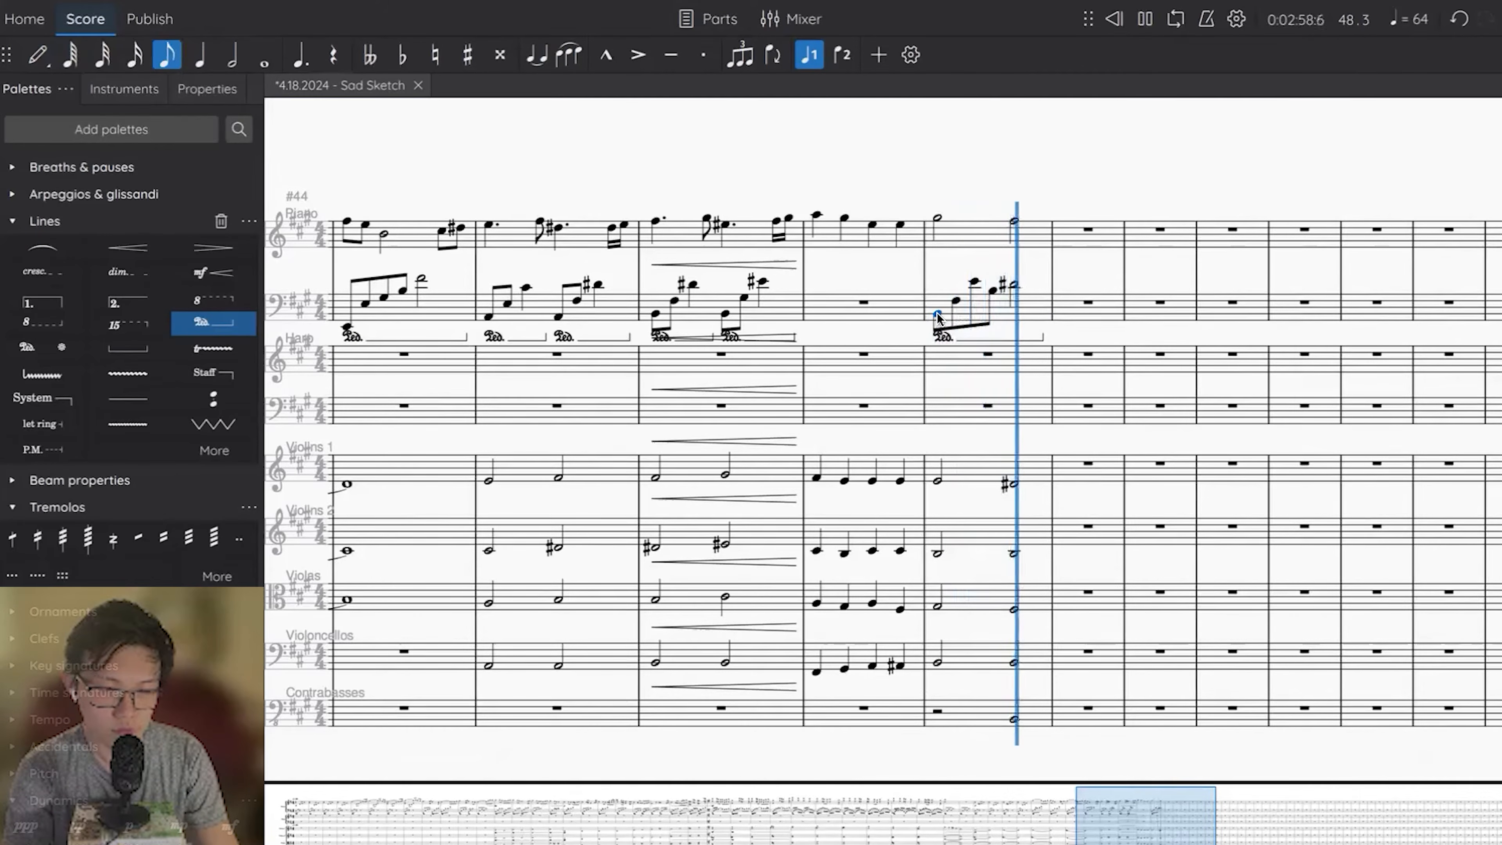
pyautogui.press('space')
# Copy the earlier quiet piano measure that starts with a quarter rest and paste both staves into measure 49.
pyautogui.hscroll(-12, 937, 313)
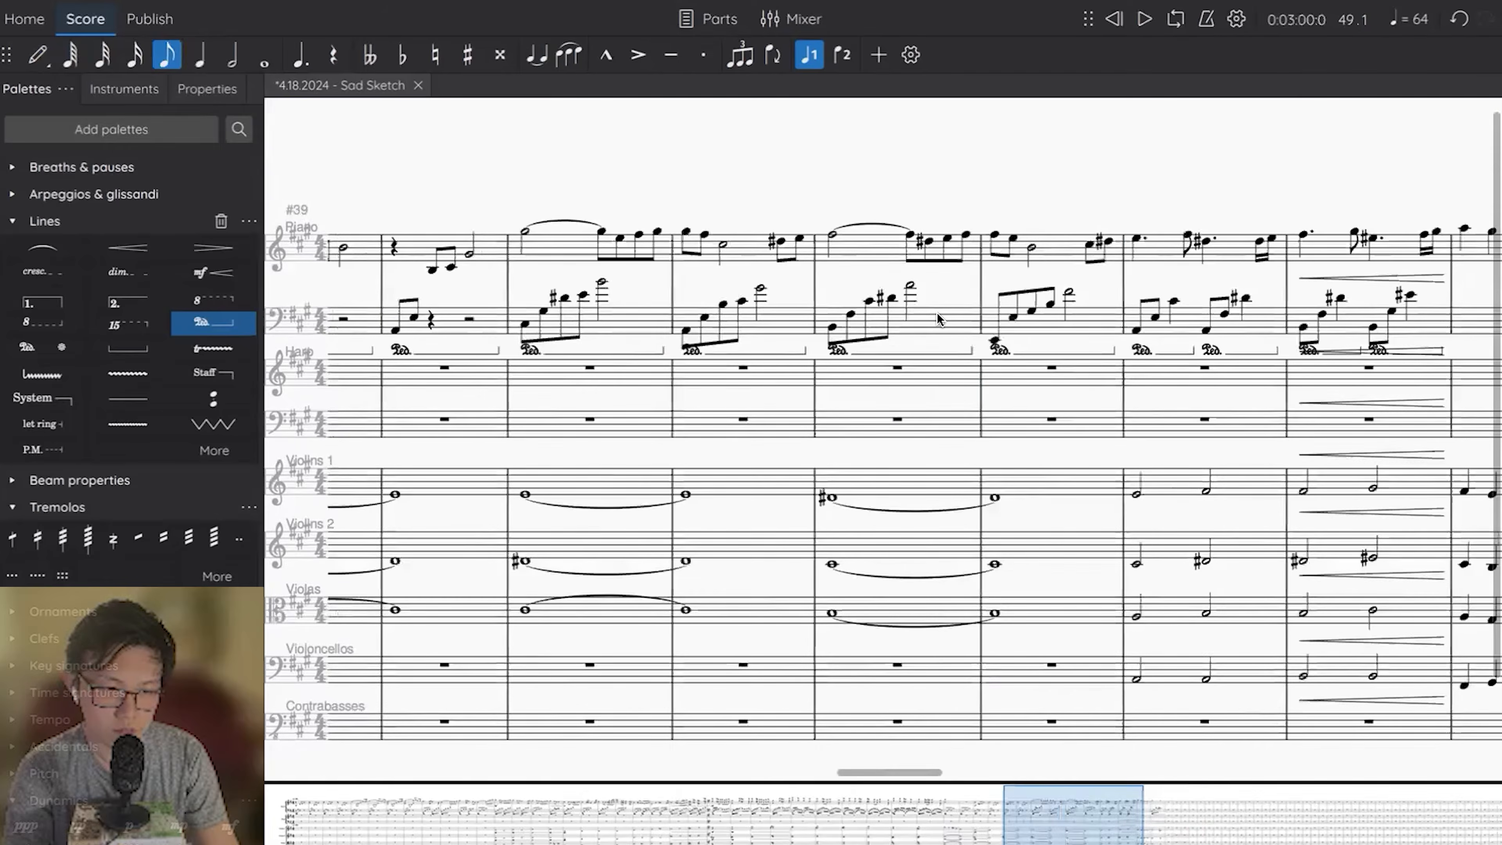
pyautogui.hscroll(-2, 644, 313)
pyautogui.hscroll(-1, 644, 313)
pyautogui.click(491, 333)
pyautogui.keyDown('shift'); pyautogui.click(505, 269); pyautogui.keyUp('shift')
pyautogui.hscroll(2, 506, 267)
pyautogui.hscroll(10, 505, 272)
pyautogui.hscroll(4, 925, 269)
pyautogui.click(925, 269)
pyautogui.hotkey('ctrl', 'v')
# Raise the pasted piano notes to F#, G# and D# in the right hand of measure 49 and play from measure 48.
pyautogui.press('Up')
pyautogui.press('Up')
pyautogui.press('Up')
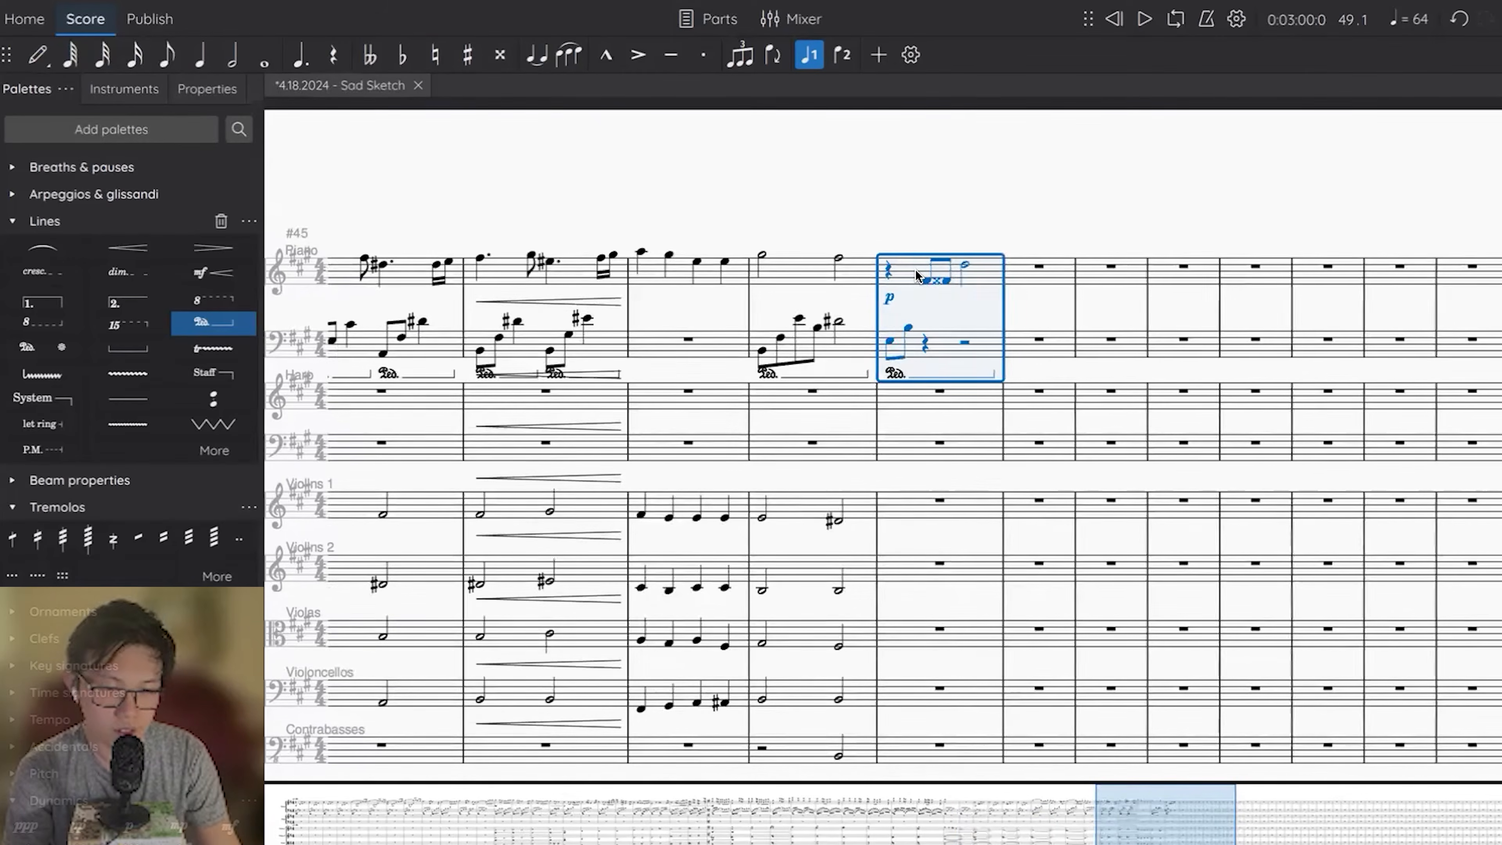
pyautogui.click(945, 277)
pyautogui.press('Up')
pyautogui.scroll(-2, 965, 263)
pyautogui.press('space')
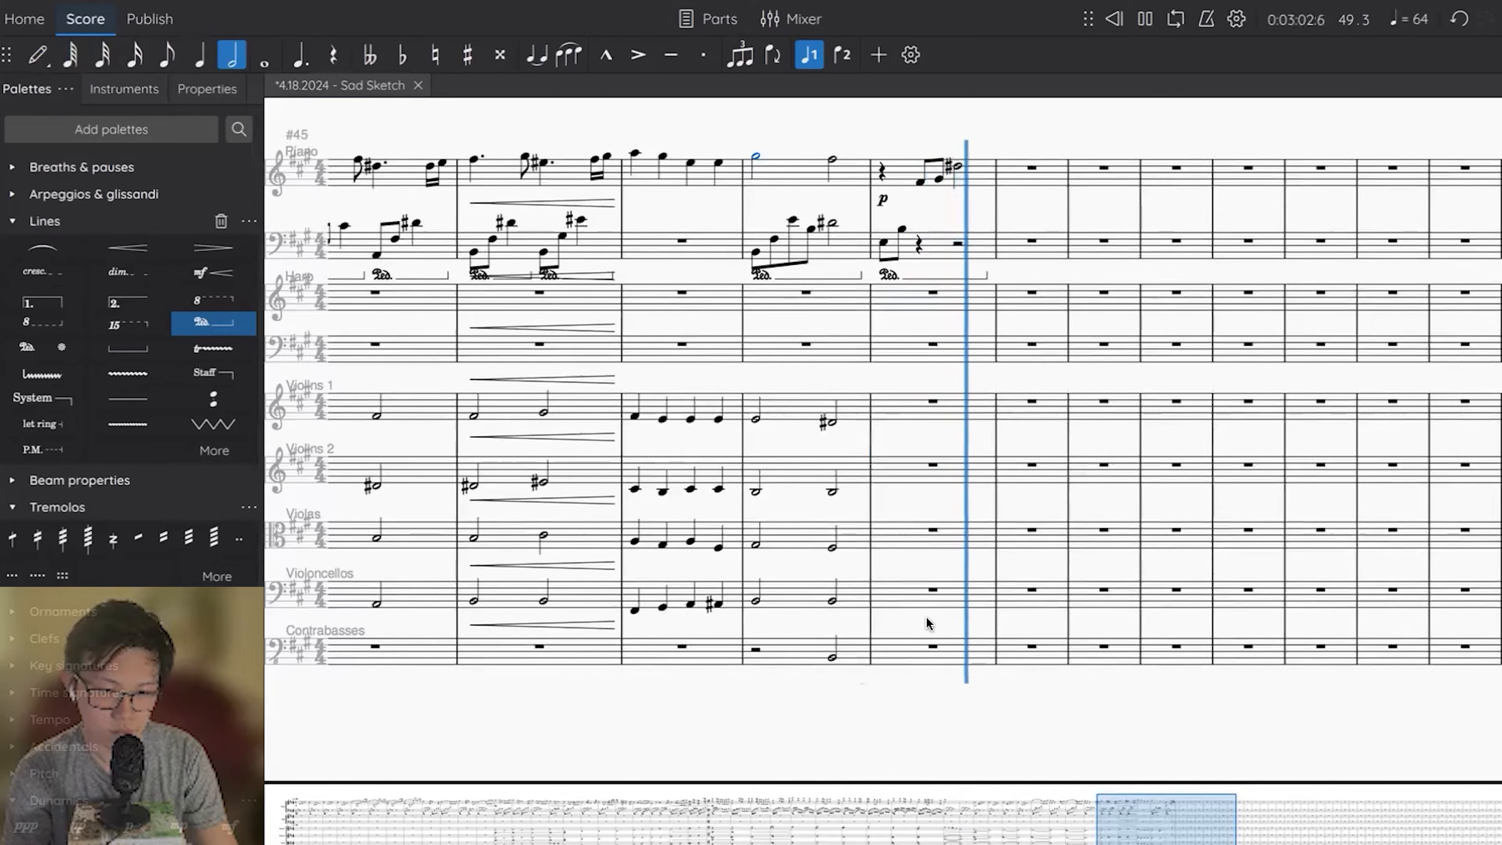
pyautogui.press('space')
# Repeat the piano's measure 49 in measure 50 and lower the copy, with D#, E and B in the right hand.
pyautogui.click(944, 249)
pyautogui.keyDown('shift'); pyautogui.click(978, 176); pyautogui.keyUp('shift')
pyautogui.press('r')
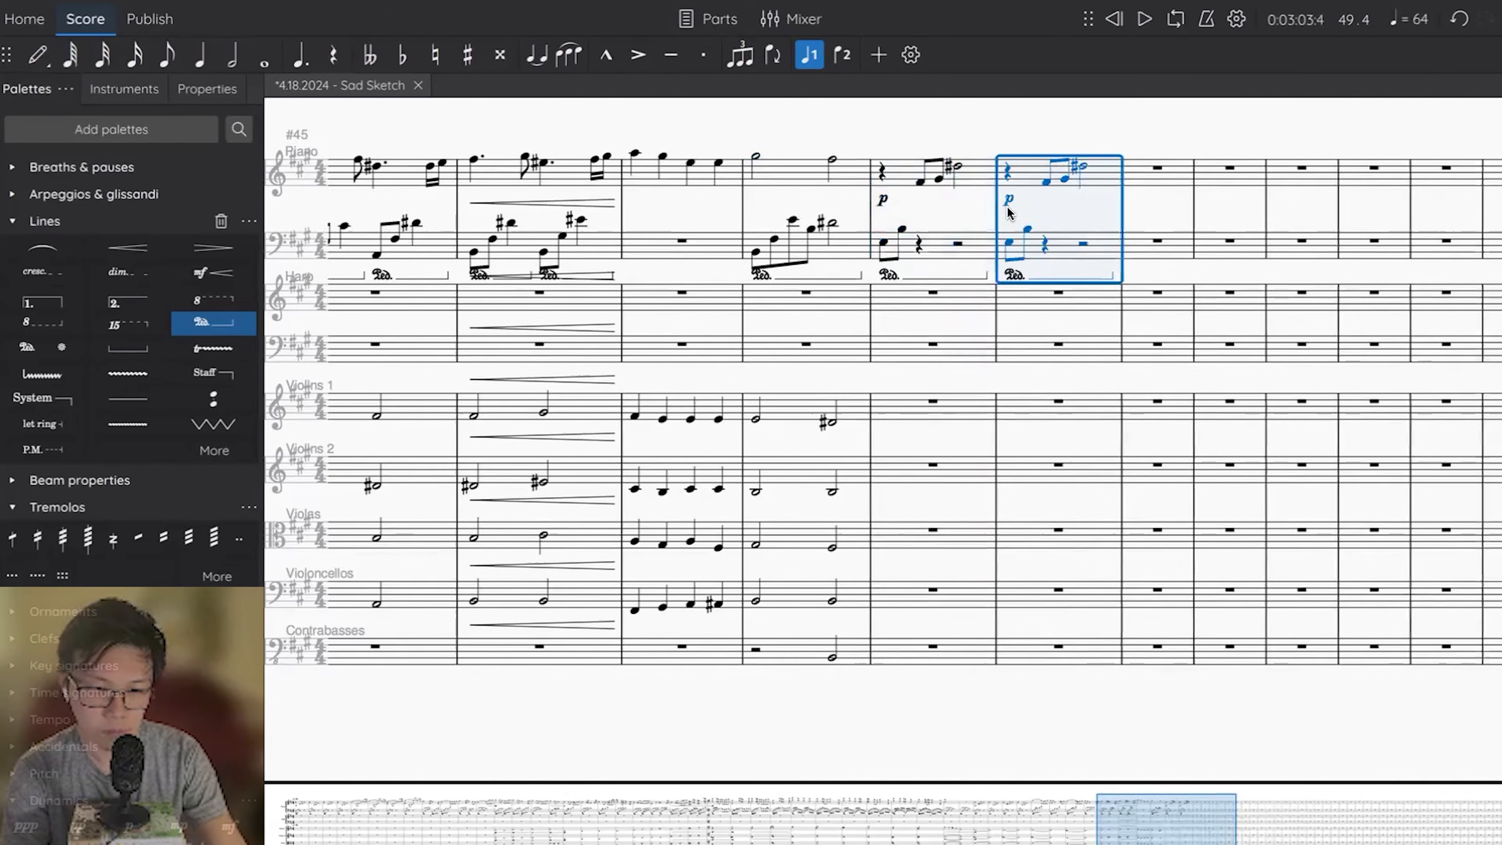
pyautogui.press('Down')
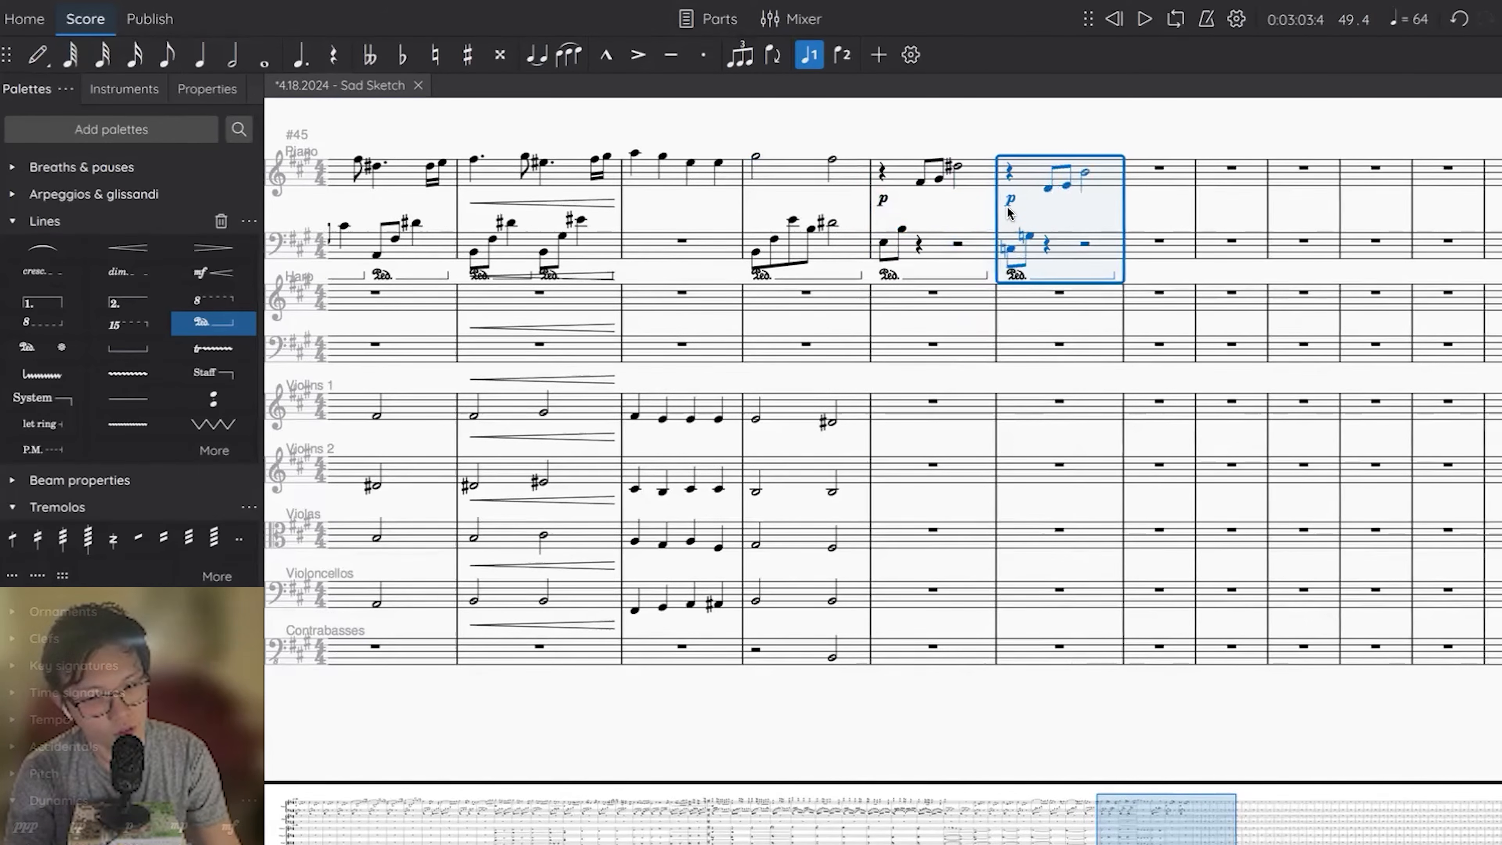
pyautogui.click(1046, 187)
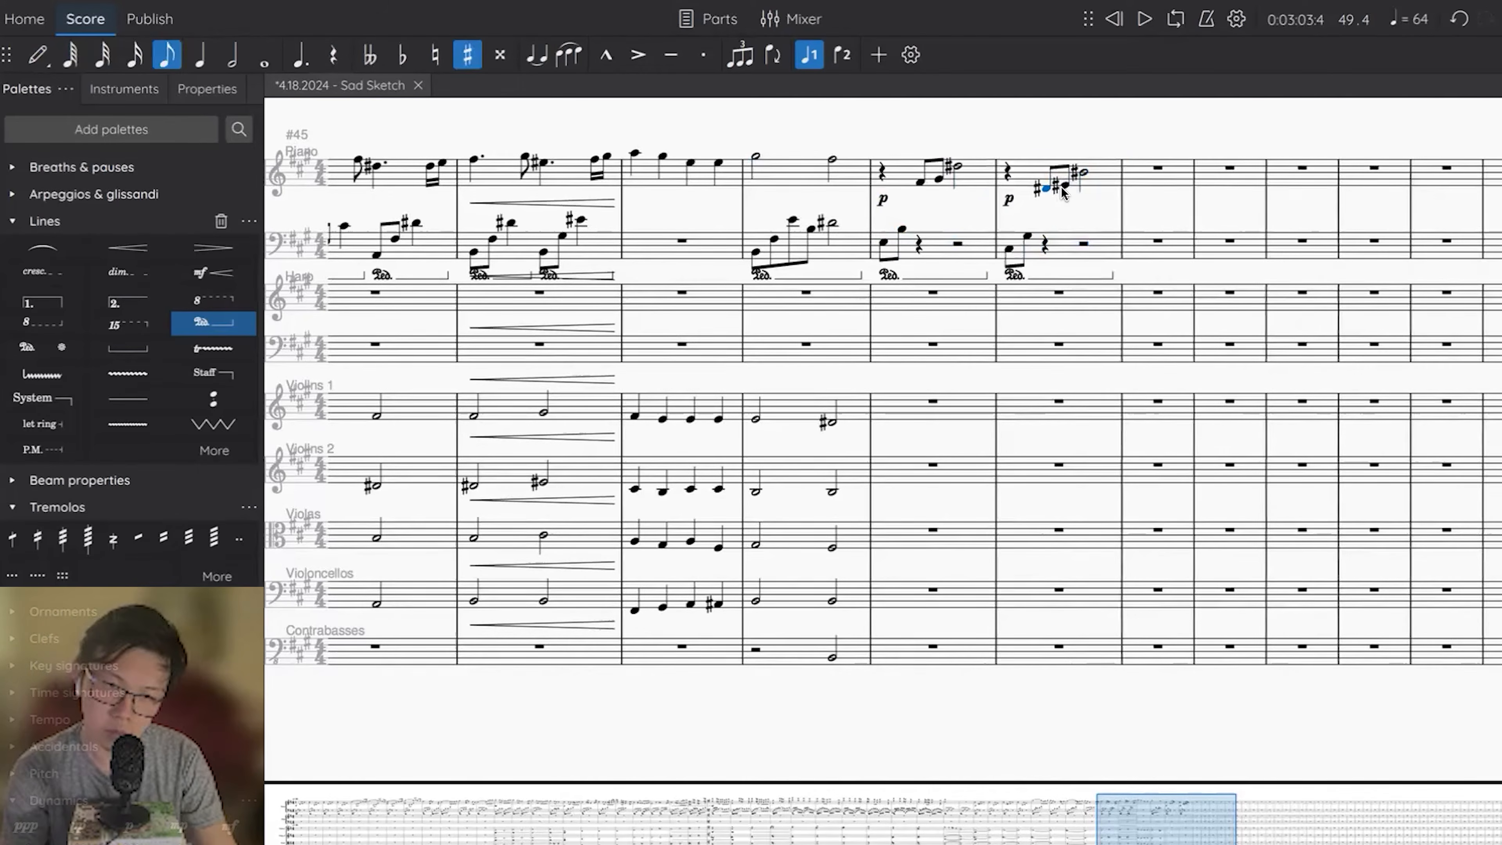
pyautogui.press('Right')
pyautogui.press('Down')
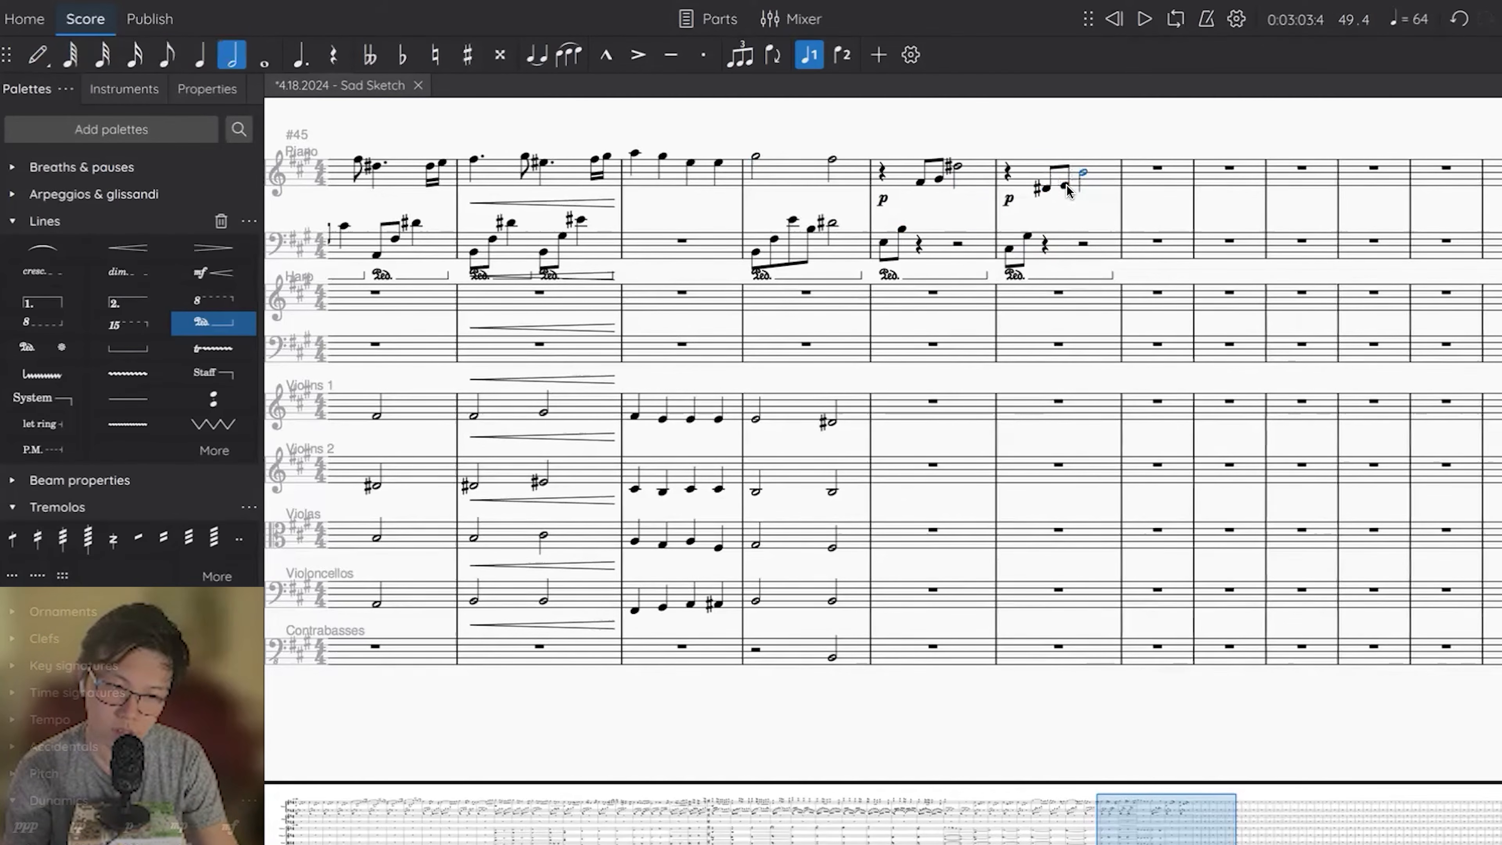
# Enter E whole notes in Contrabasses for measures 49 and 50 and tie them together.
pyautogui.click(916, 650)
pyautogui.press('n')
pyautogui.press('d')
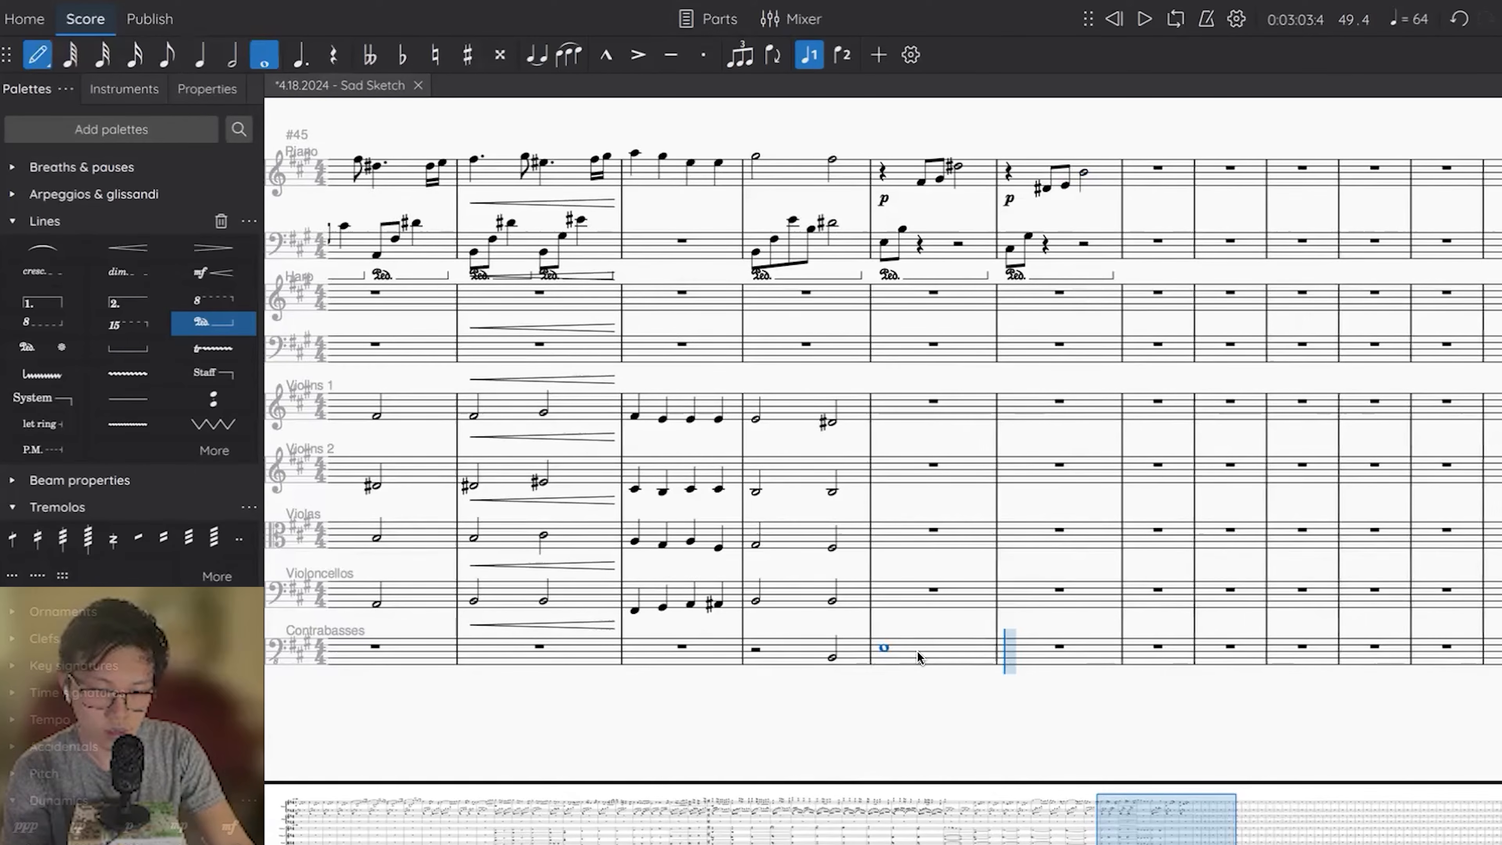
pyautogui.press('d')
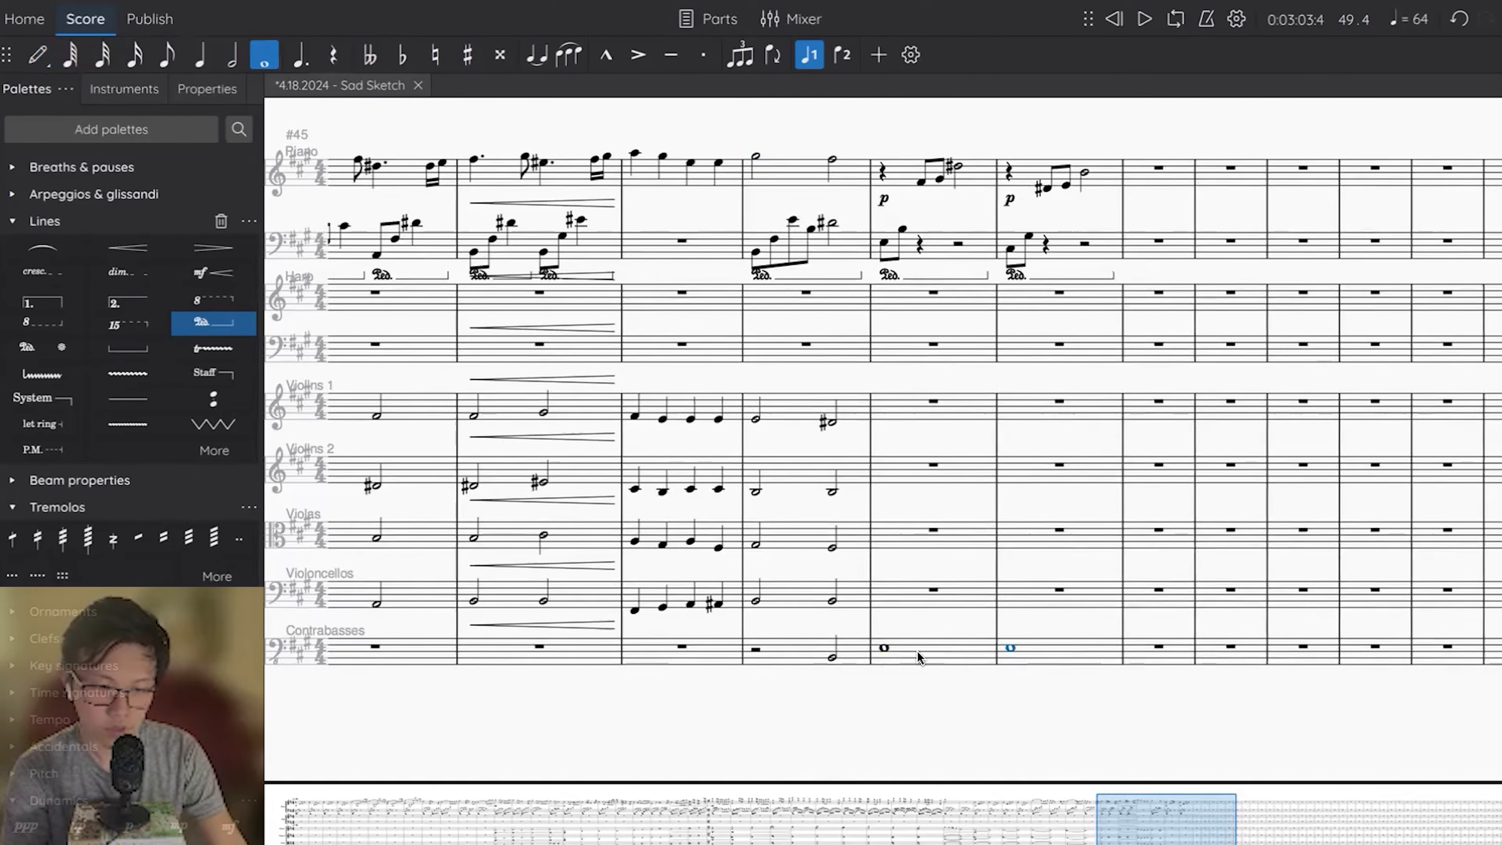
pyautogui.click(918, 651)
pyautogui.press('t')
# Copy the Contrabasses whole notes to Violoncellos and change them to an untied B in measure 49 and C# in measure 50.
pyautogui.keyDown('shift'); pyautogui.click(1030, 650); pyautogui.keyUp('shift')
pyautogui.hotkey('ctrl', 'c')
pyautogui.click(927, 603)
pyautogui.hotkey('ctrl', 'v')
pyautogui.press('Up')
pyautogui.press('Up')
pyautogui.press('Up')
pyautogui.press('Up')
pyautogui.press('Up')
pyautogui.press('Up')
pyautogui.press('Up')
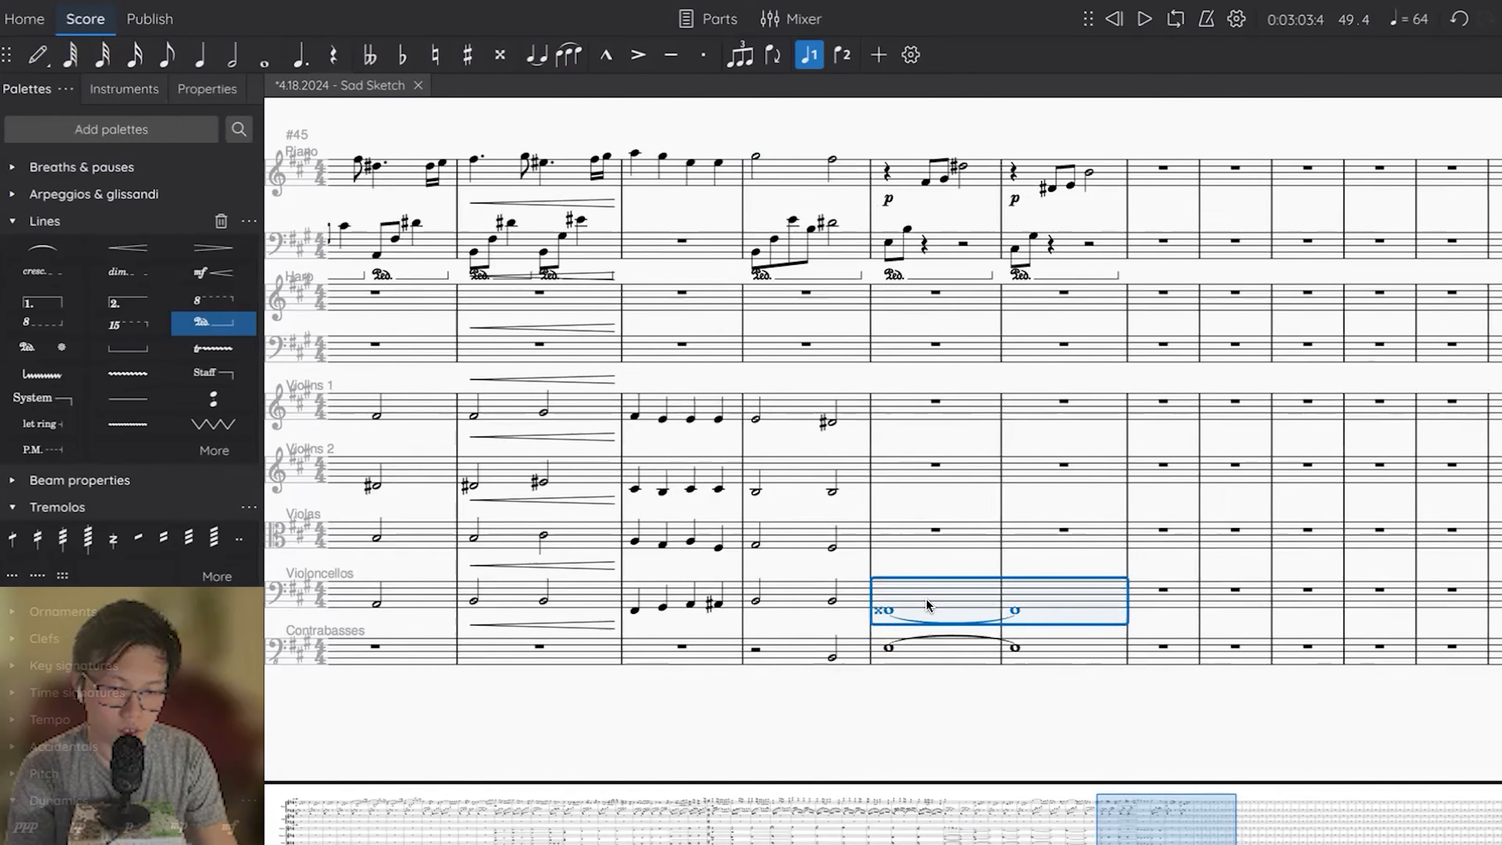
pyautogui.click(885, 603)
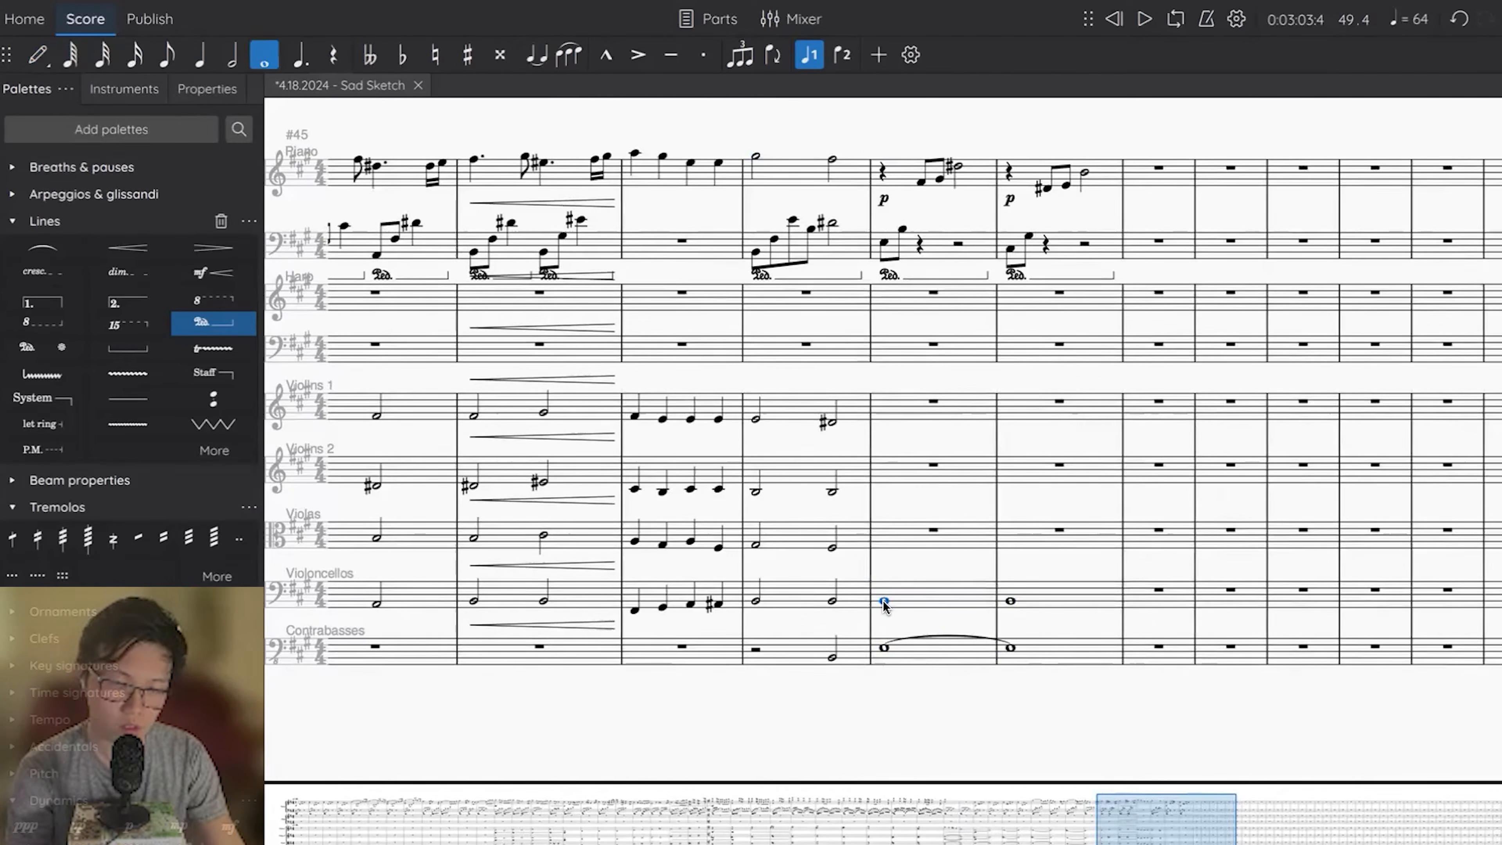
pyautogui.press('t')
# Play back measure 50 from its first beat to check the piano and low strings.
pyautogui.click(1028, 174)
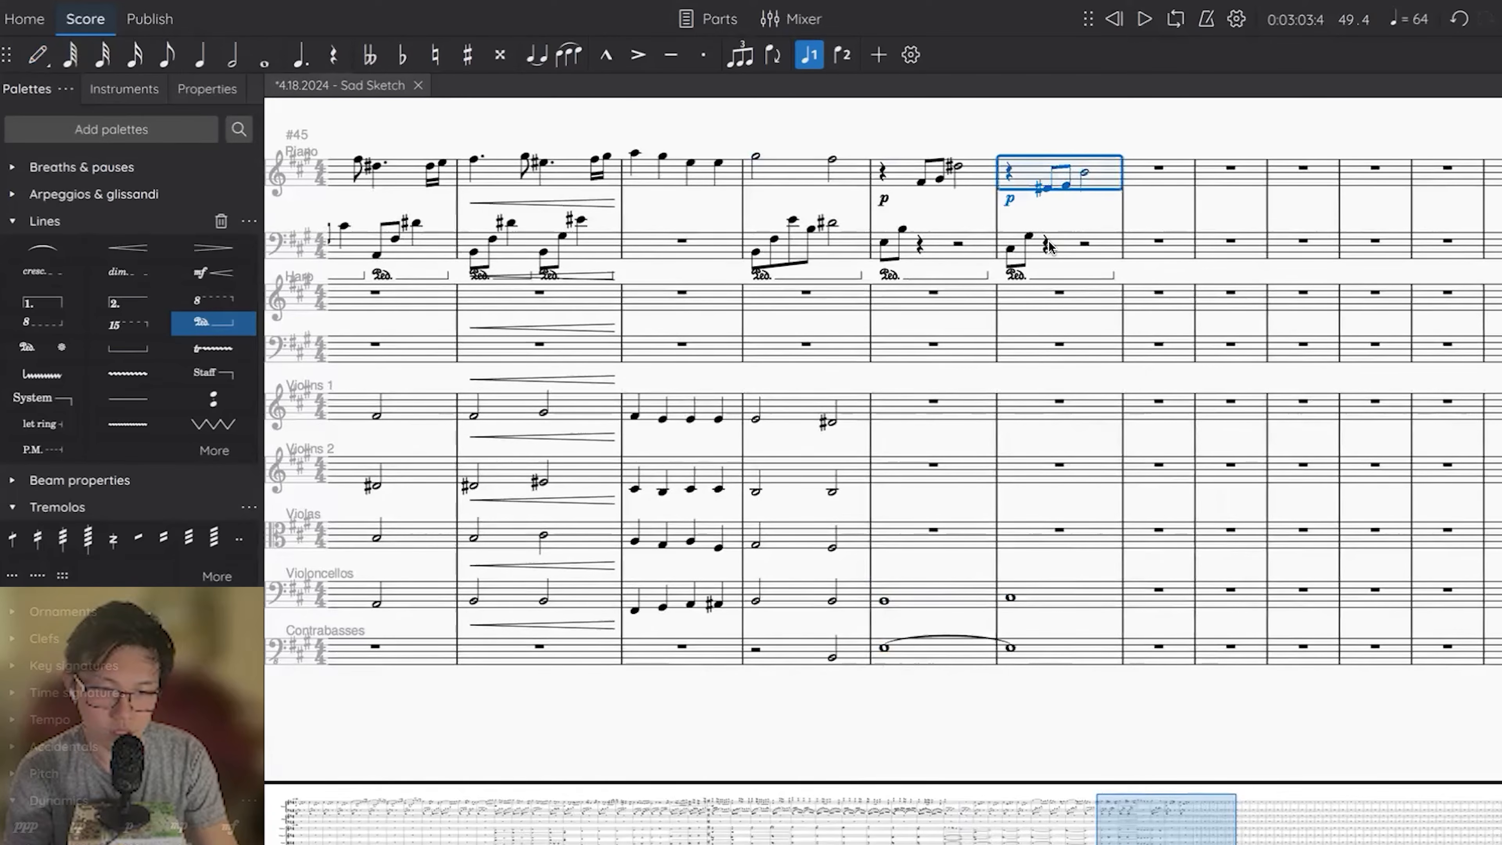
pyautogui.click(1047, 241)
pyautogui.press('space')
pyautogui.press('space')
pyautogui.click(1010, 167)
pyautogui.press('space')
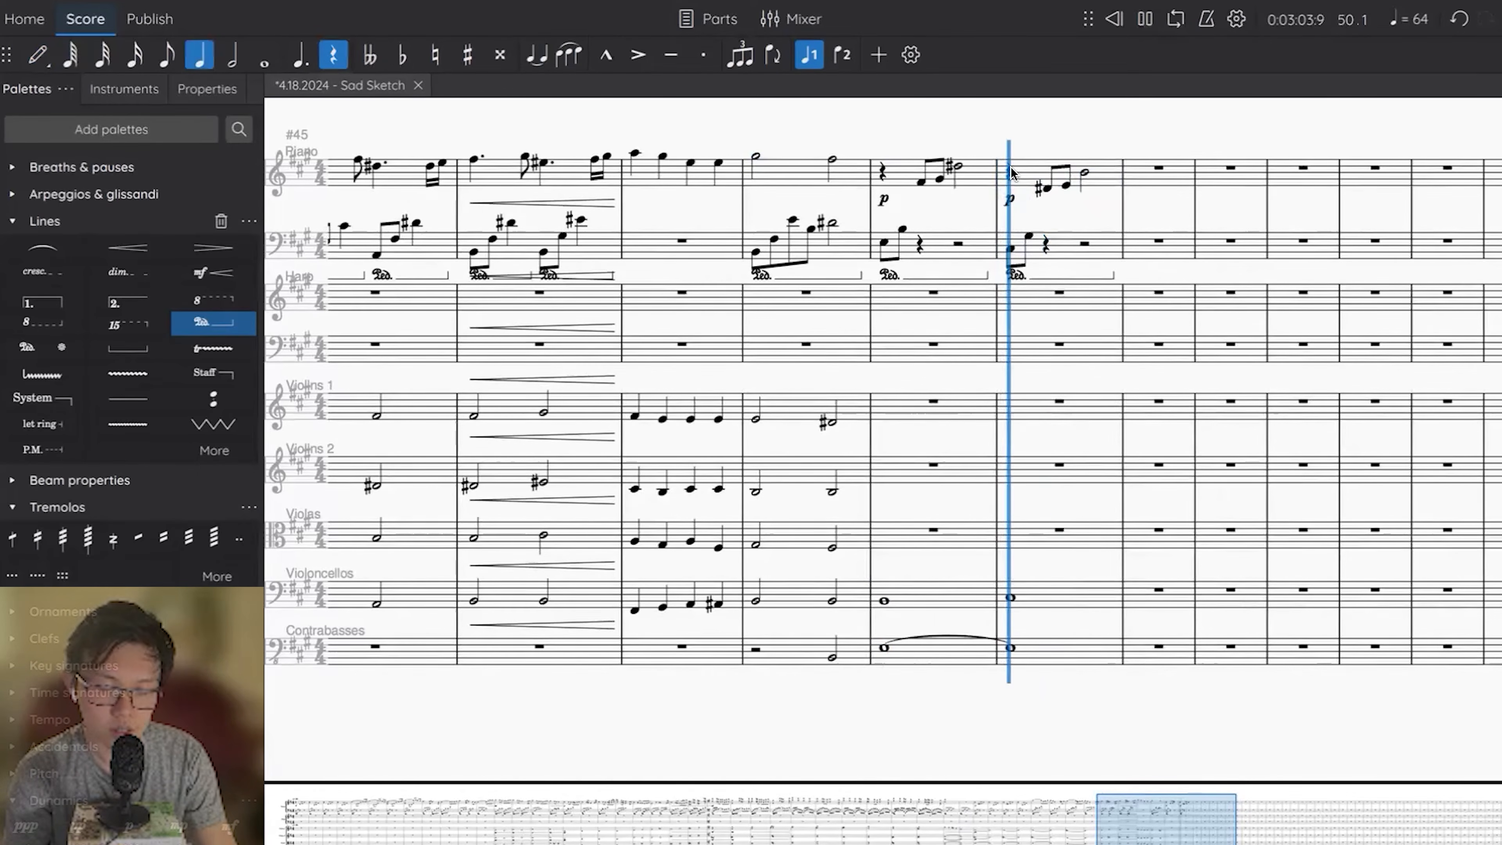
pyautogui.press('space')
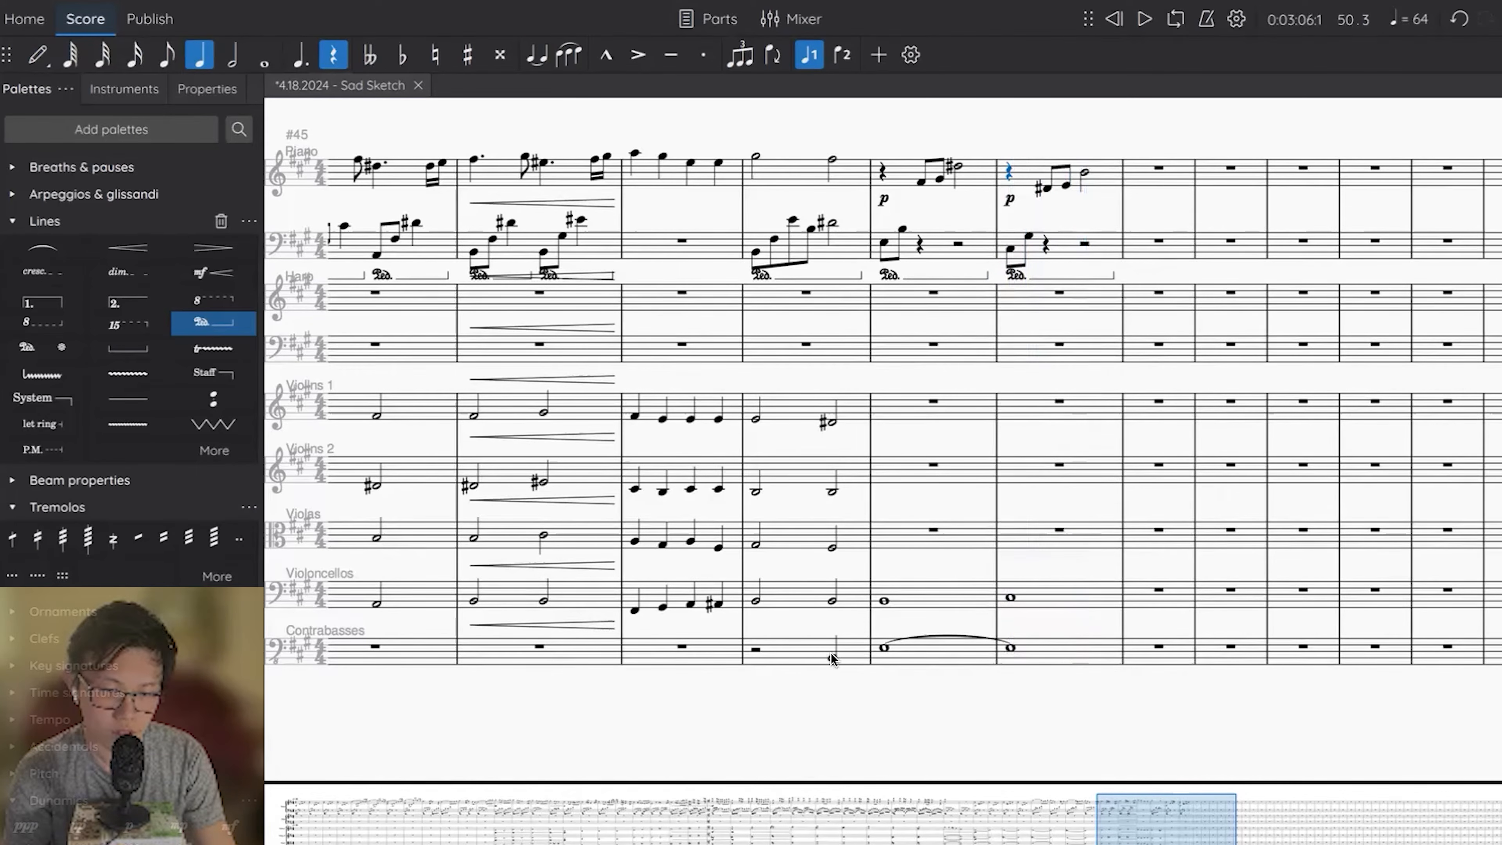
# Enter whole notes in measure 50: E in Violins 1, C# in Violins 2 and A in Violas.
pyautogui.click(890, 656)
pyautogui.click(922, 530)
pyautogui.click(1028, 405)
pyautogui.press('e')
pyautogui.press('Escape')
pyautogui.press('7')
pyautogui.click(1027, 462)
pyautogui.press('e')
pyautogui.press('Escape')
pyautogui.click(1032, 529)
pyautogui.press('a')
pyautogui.press('Escape')
pyautogui.press('7')
# Enter whole notes in measure 49: E in Violins 1, B in Violins 2 and G# in Violas.
pyautogui.click(905, 405)
pyautogui.press('e')
pyautogui.press('Escape')
pyautogui.press('7')
pyautogui.click(912, 475)
pyautogui.press('e')
pyautogui.press('Escape')
pyautogui.press('7')
pyautogui.click(907, 541)
pyautogui.press('a')
pyautogui.press('Escape')
pyautogui.press('7')
# Mark the piano and all string parts mp at measure 49 and play the passage back through measure 50.
pyautogui.press('space')
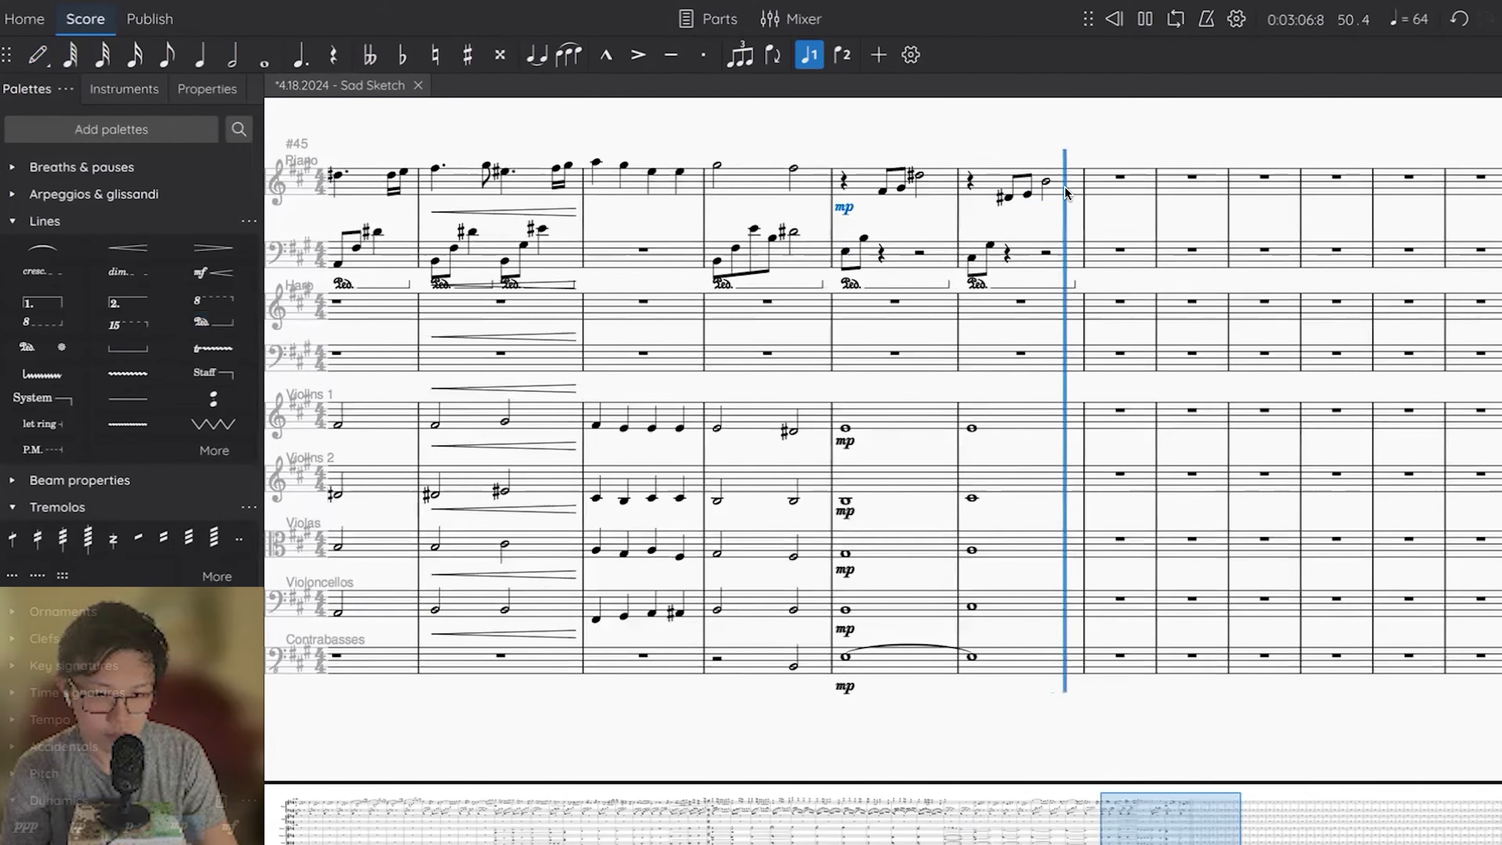
pyautogui.press('space')
# Repeat measures 49 and 50 of all parts in measures 51 and 52 and delete the strings' duplicate mp marks.
pyautogui.click(1064, 192)
pyautogui.keyDown('shift'); pyautogui.click(922, 657); pyautogui.keyUp('shift')
pyautogui.press('r')
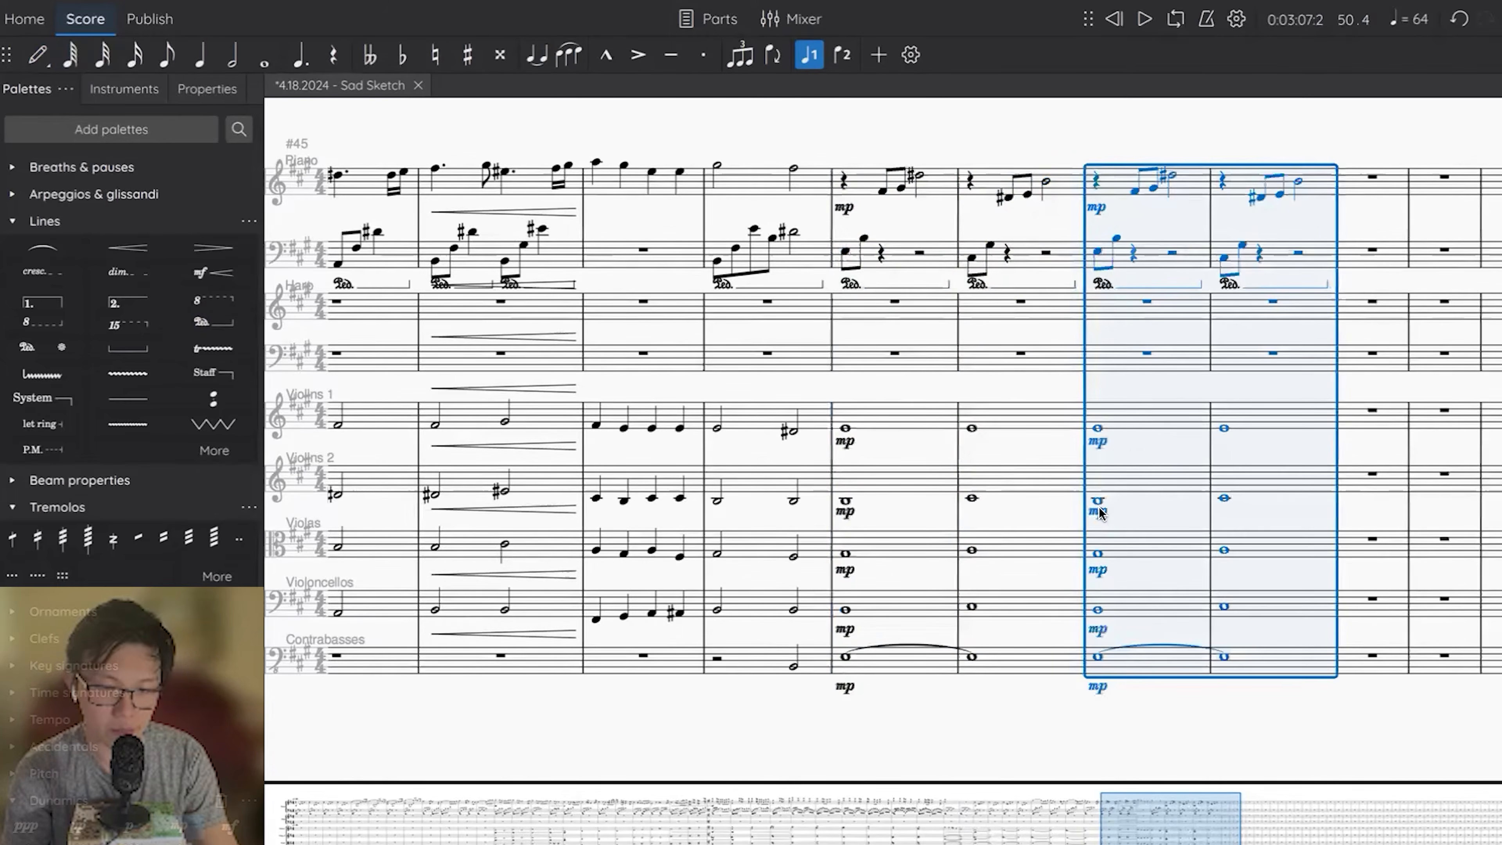
pyautogui.click(1097, 609)
pyautogui.press('Delete')
# Add high whole notes above the E in Violins 1: F# in measure 51 and G# in measure 52.
pyautogui.press('n')
pyautogui.press('Left')
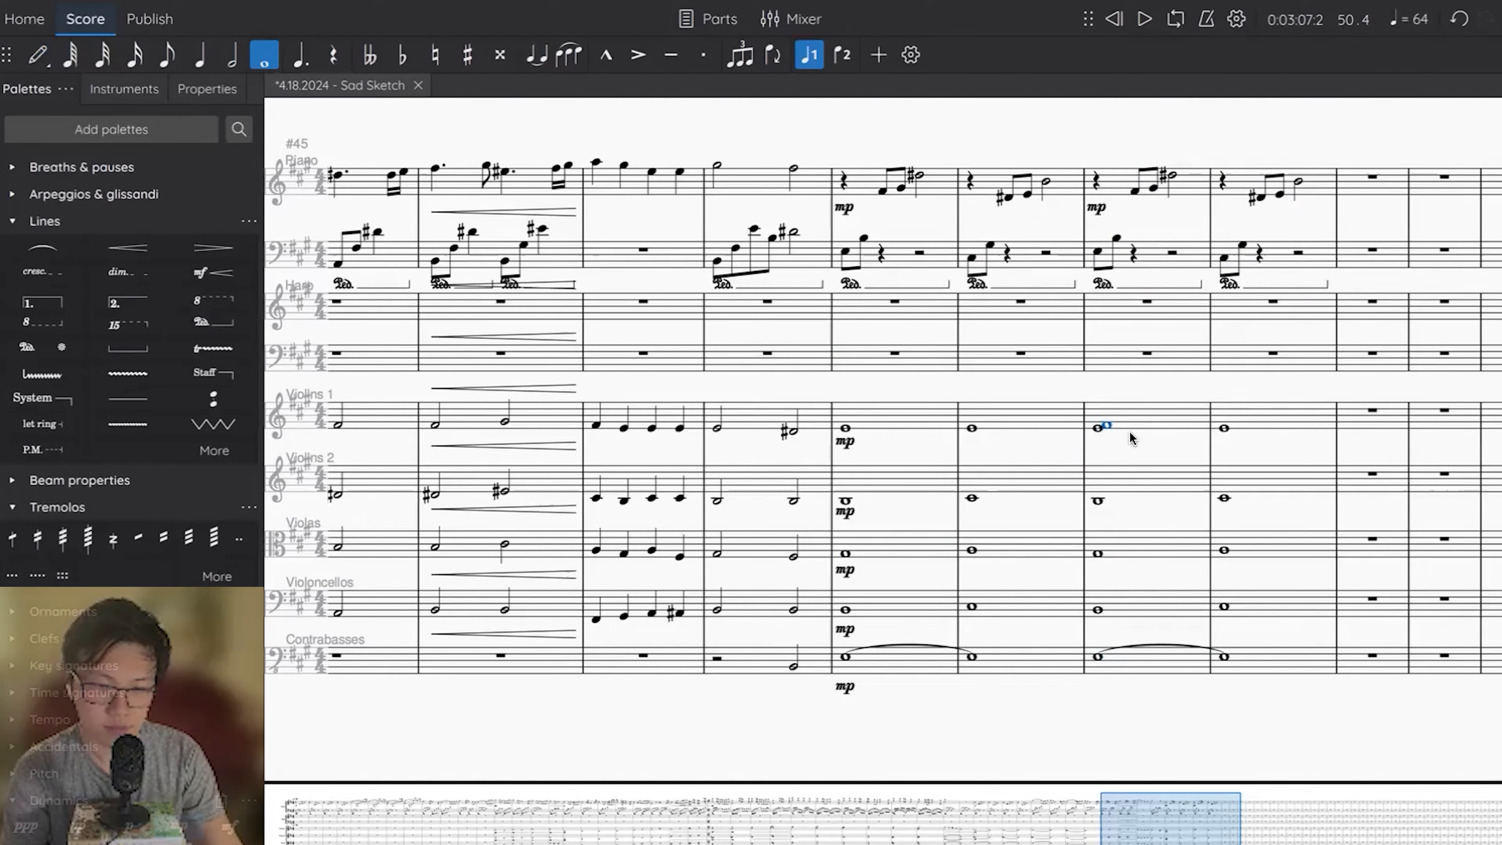
pyautogui.click(1222, 422)
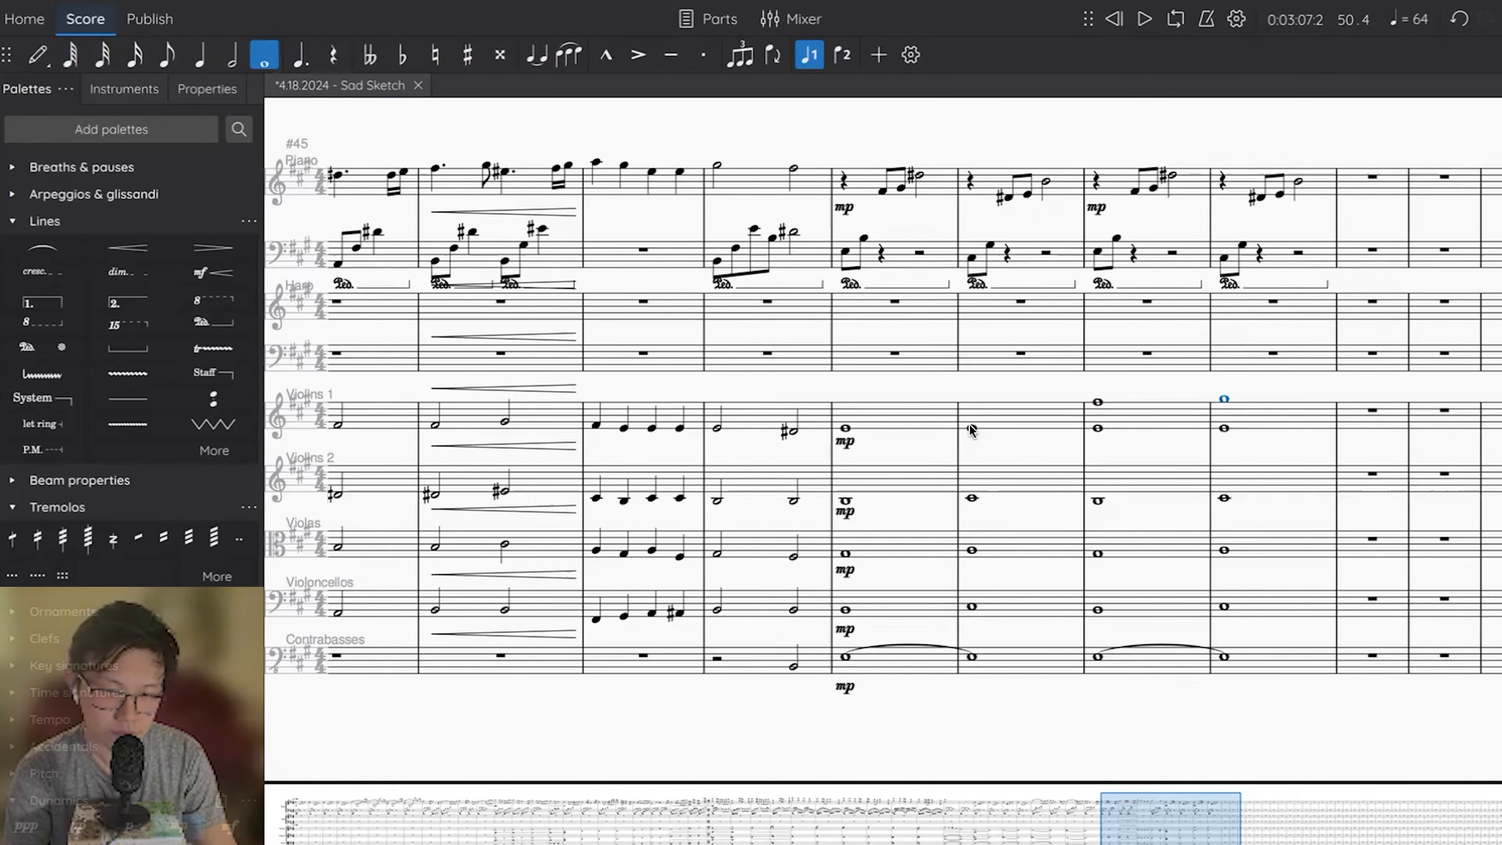
# Play the ending back from measure 49 through measure 52.
pyautogui.click(971, 430)
pyautogui.press('space')
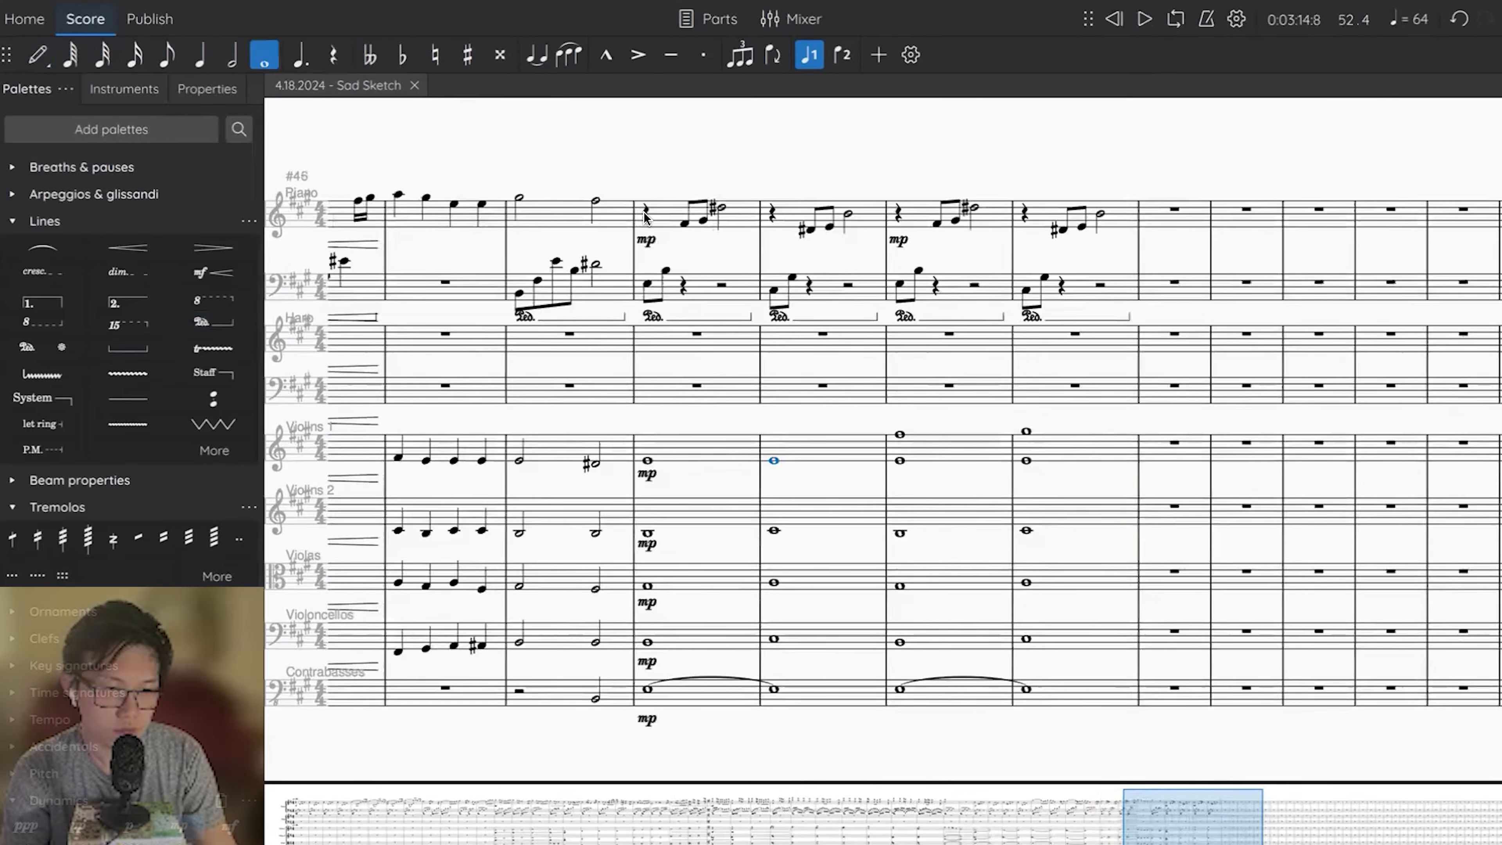
pyautogui.click(647, 214)
pyautogui.press('space')
pyautogui.moveTo(794, 230); pyautogui.dragTo(907, 224)
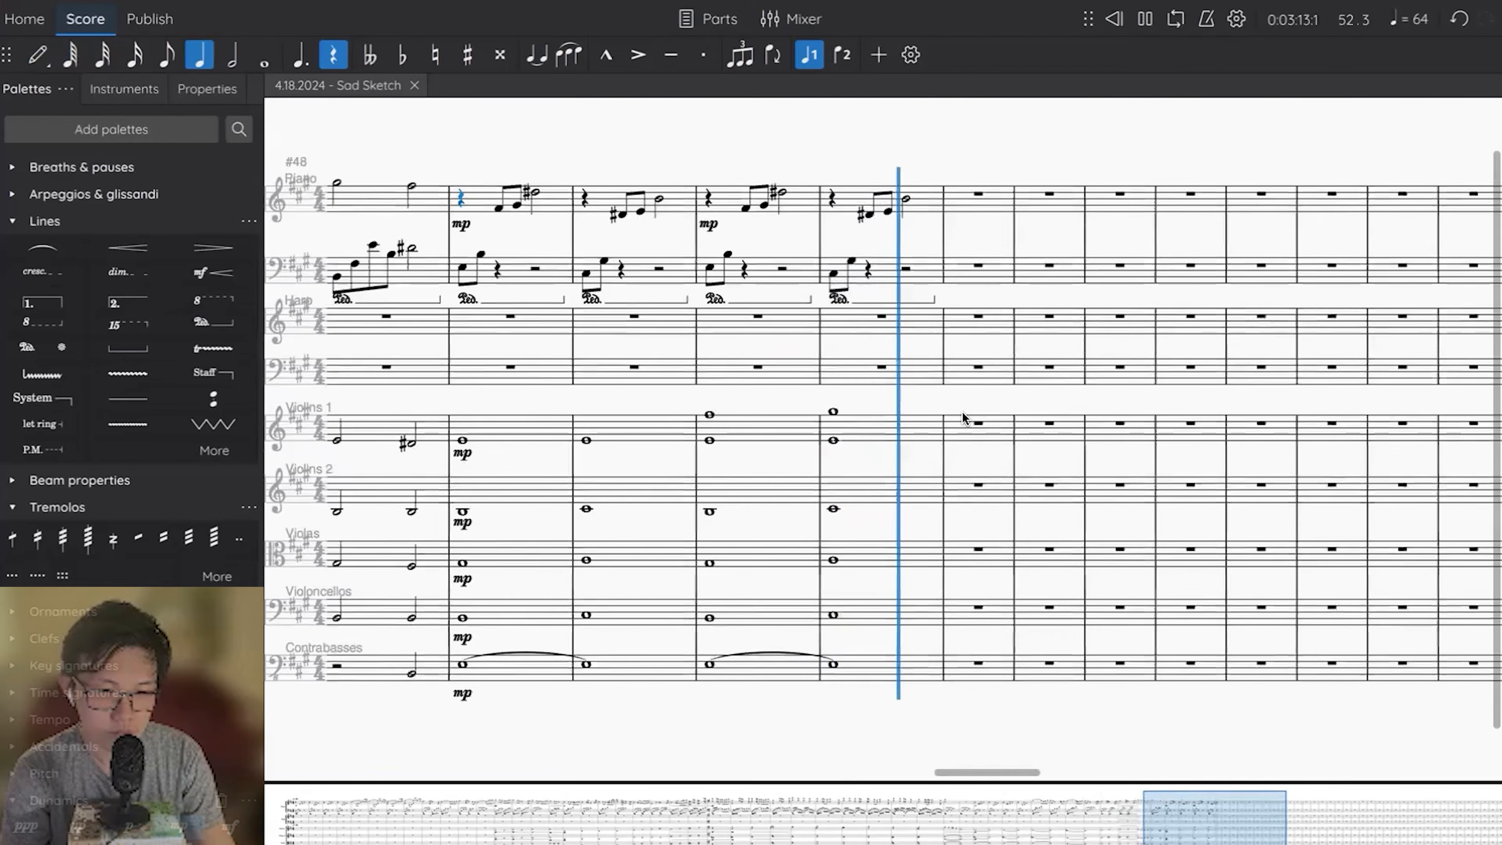
pyautogui.press('space')
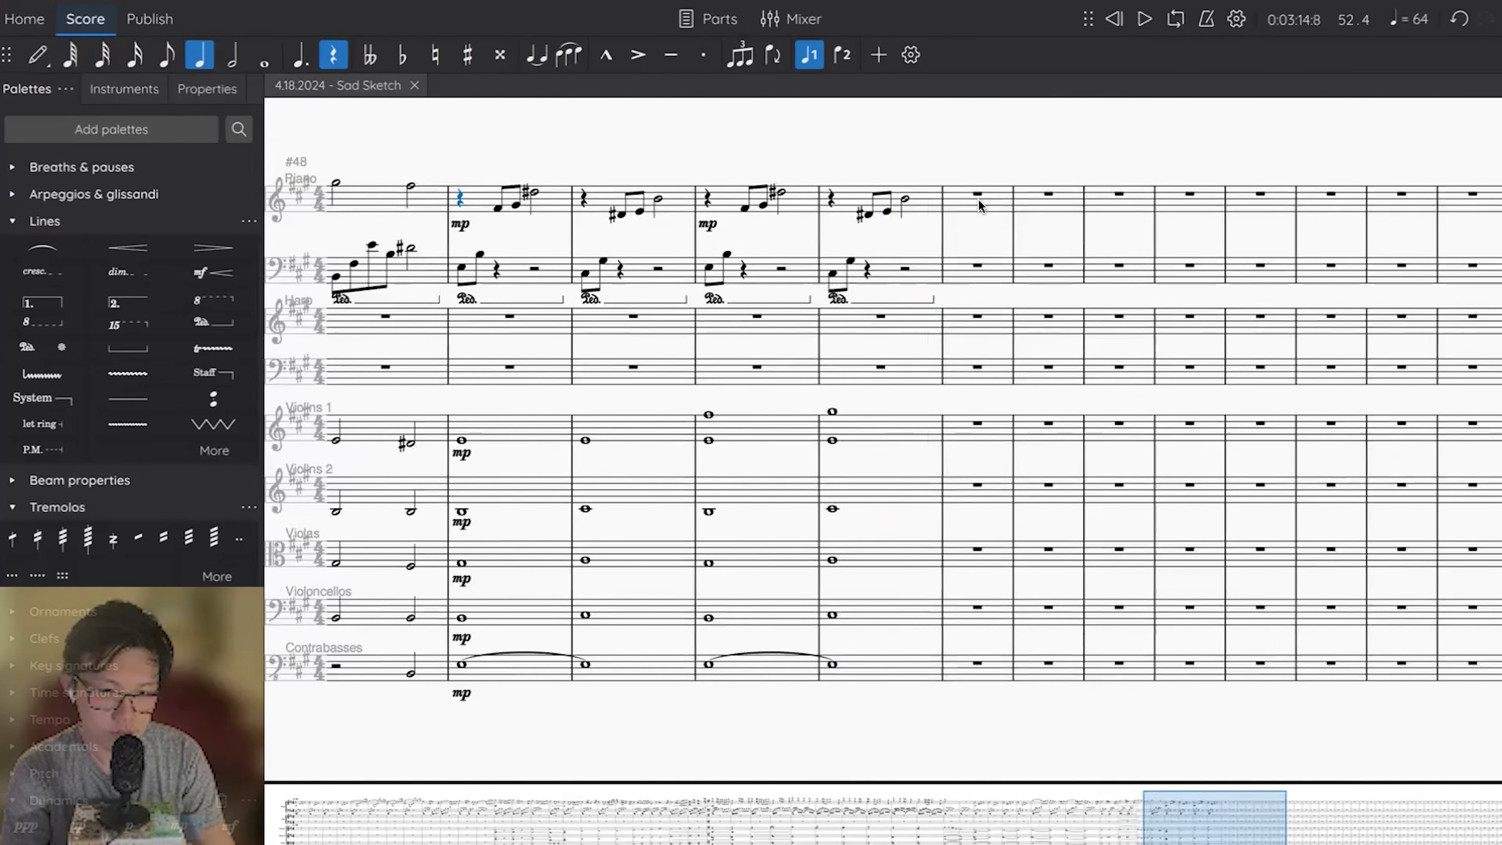
# Enter whole notes in measure 53: a low E in Contrabasses and an E octave in Violoncellos.
pyautogui.hscroll(-10, 978, 198)
pyautogui.press('g')
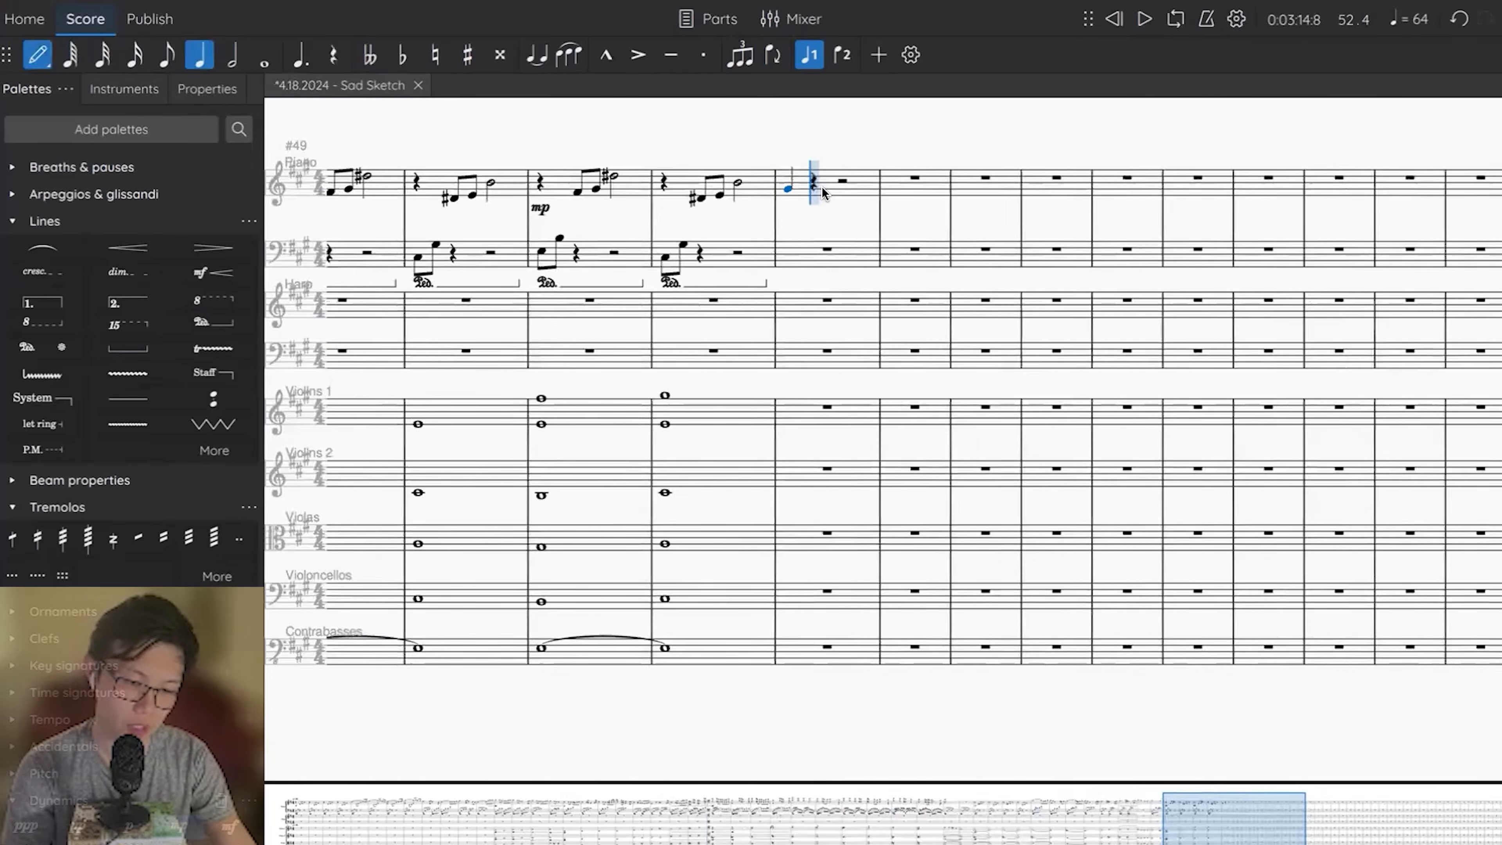
pyautogui.press('Escape')
pyautogui.press('7')
pyautogui.press('Delete')
pyautogui.click(818, 414)
pyautogui.click(811, 648)
pyautogui.press('e')
pyautogui.click(799, 597)
# Add whole notes G# and B in Violas and F# in Violins 2 in measure 53.
pyautogui.press('e')
pyautogui.click(802, 540)
pyautogui.press('g')
pyautogui.click(799, 474)
pyautogui.press('e')
pyautogui.press('Escape')
# Build a whole-note chord of B, F# and high D# in Violins 1 in measure 53.
pyautogui.click(799, 409)
pyautogui.press('b')
pyautogui.press('Escape')
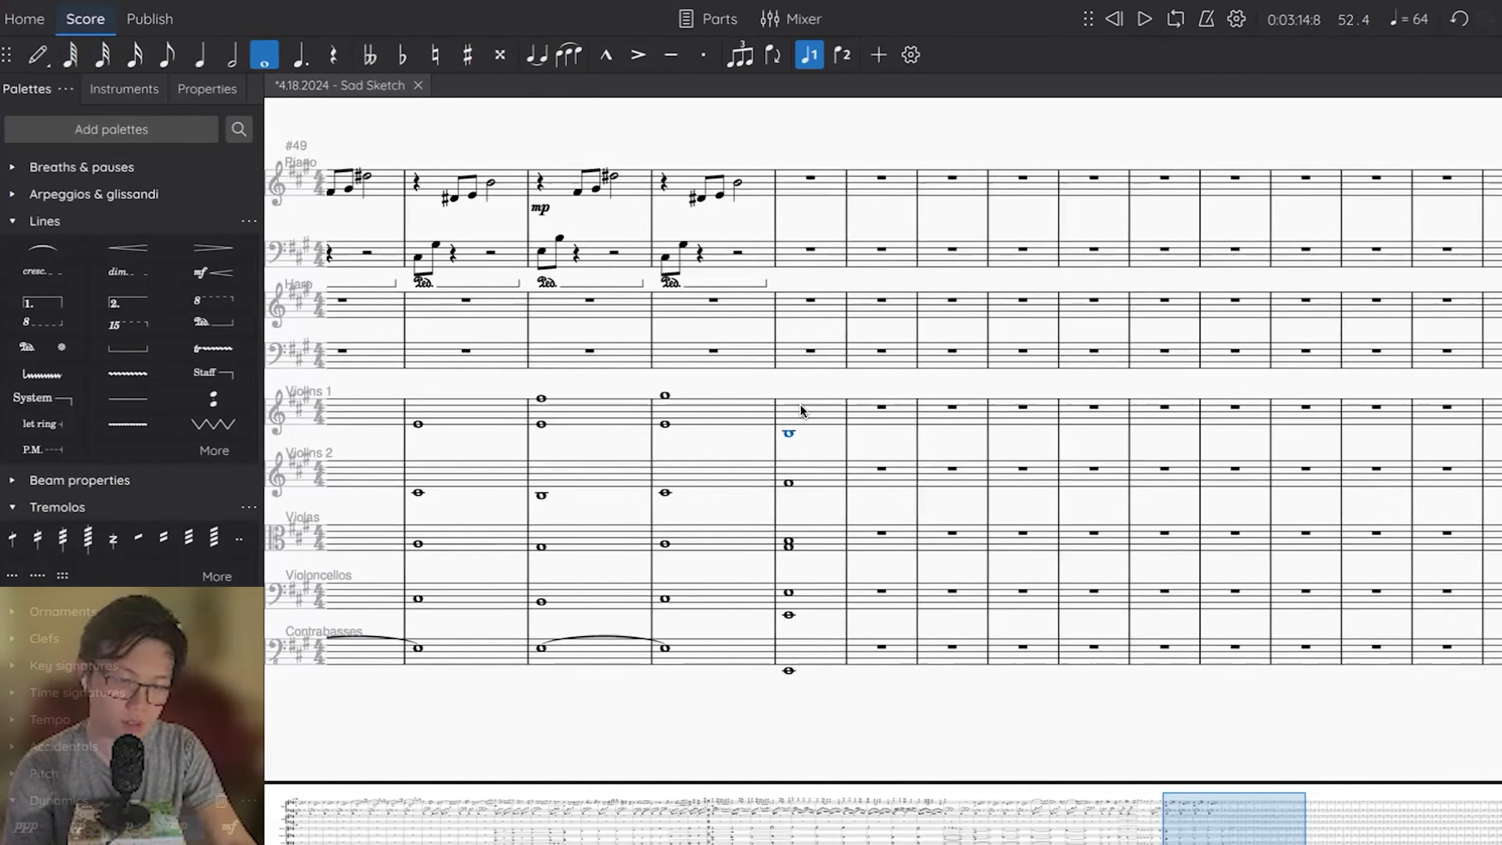
pyautogui.press('n')
pyautogui.hotkey('shift', 'f')
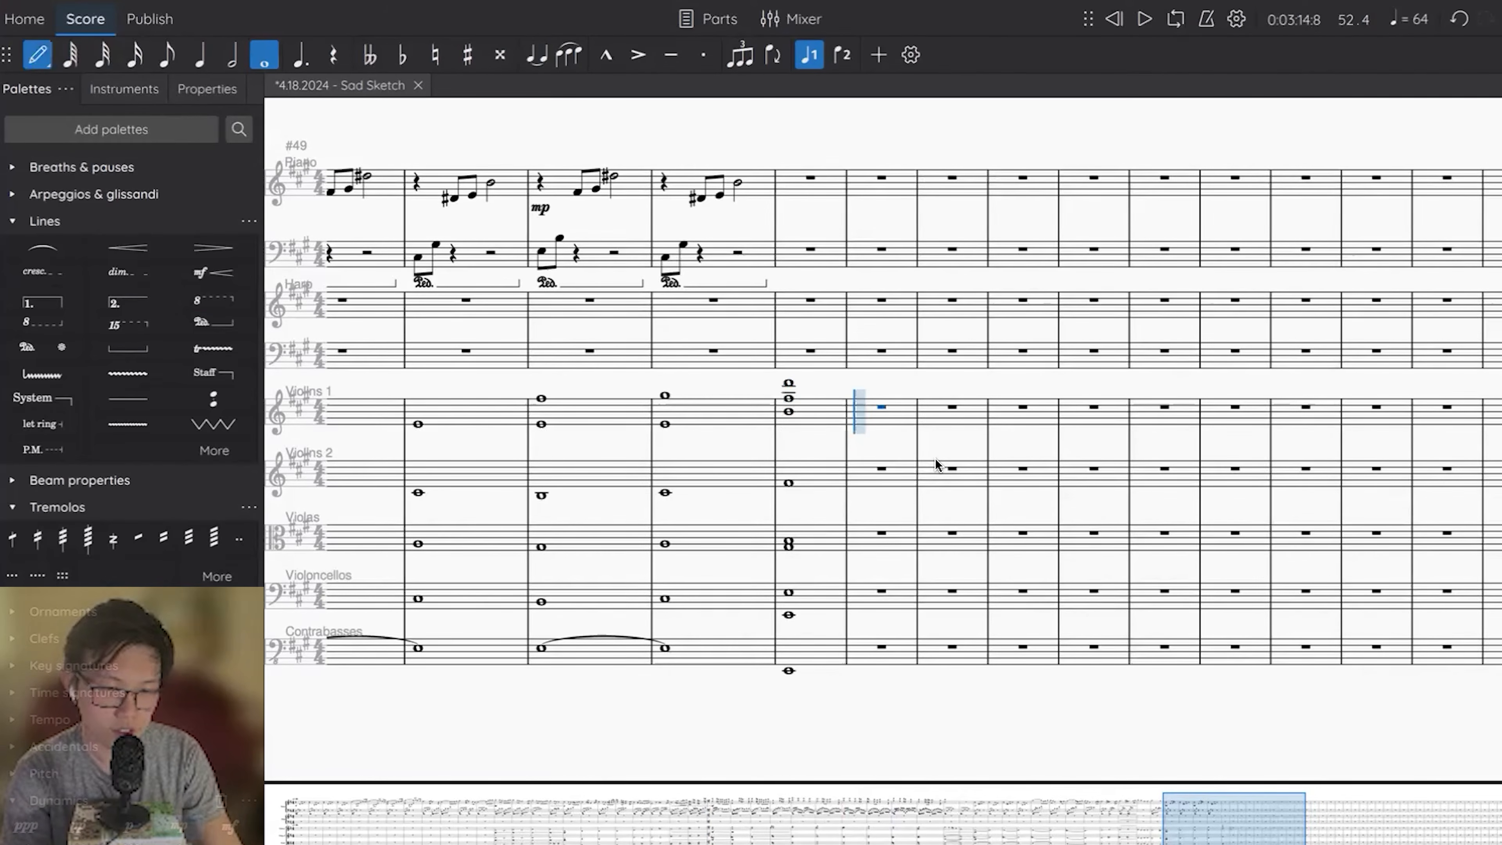
pyautogui.press('Up')
pyautogui.press('Escape')
# Play the measure 53 chord back and extend it with ties into measure 54 in all string parts.
pyautogui.press('space')
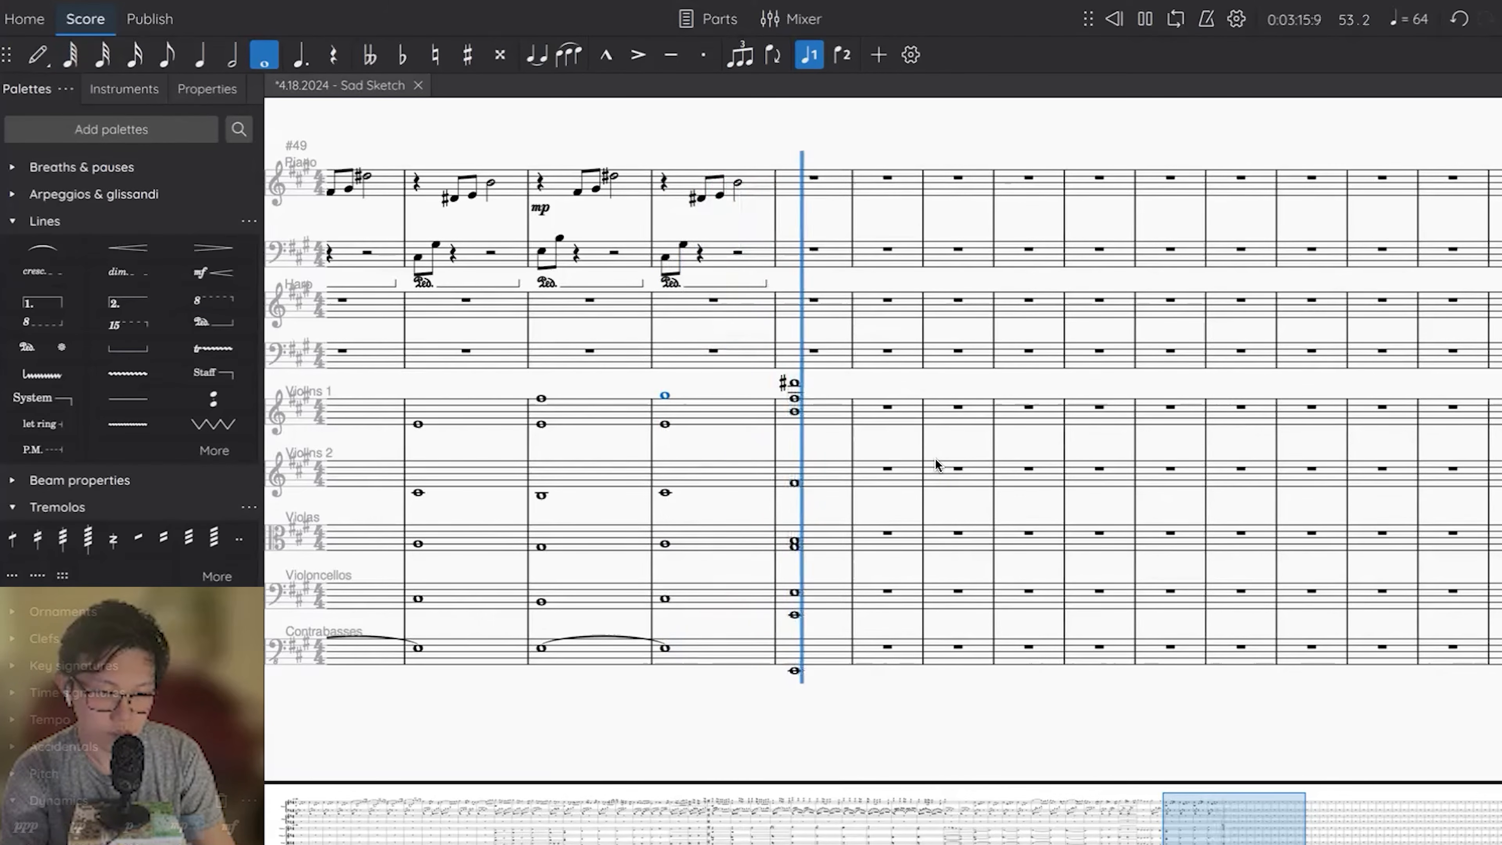
pyautogui.press('space')
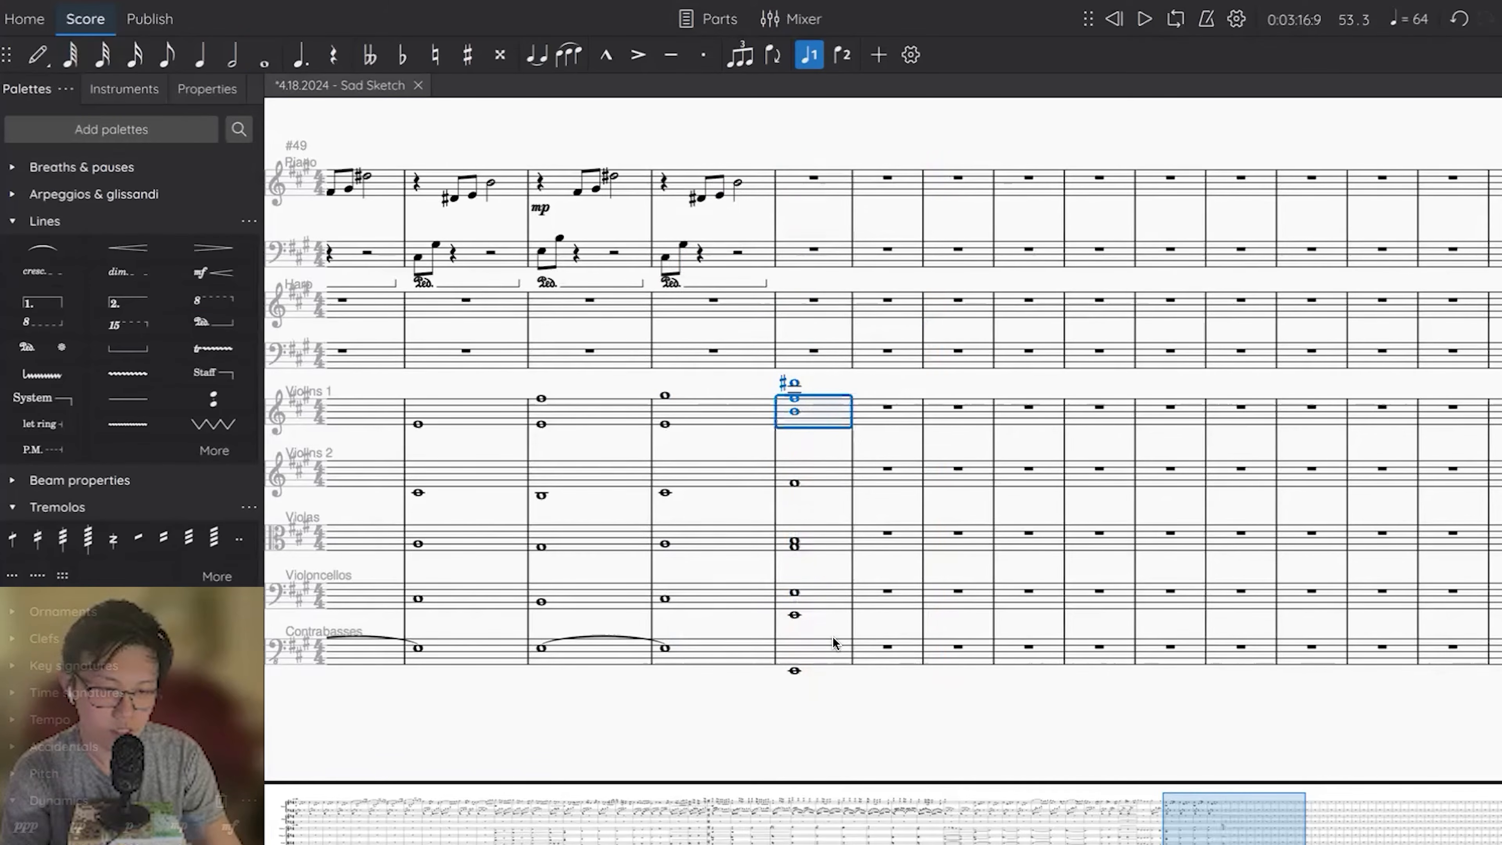
pyautogui.press('+')
# Enter a rising eighth-note run from low E in the piano's left hand through measure 53 to measure 54's first beat and play it.
pyautogui.click(792, 258)
pyautogui.press('4')
pyautogui.press('n')
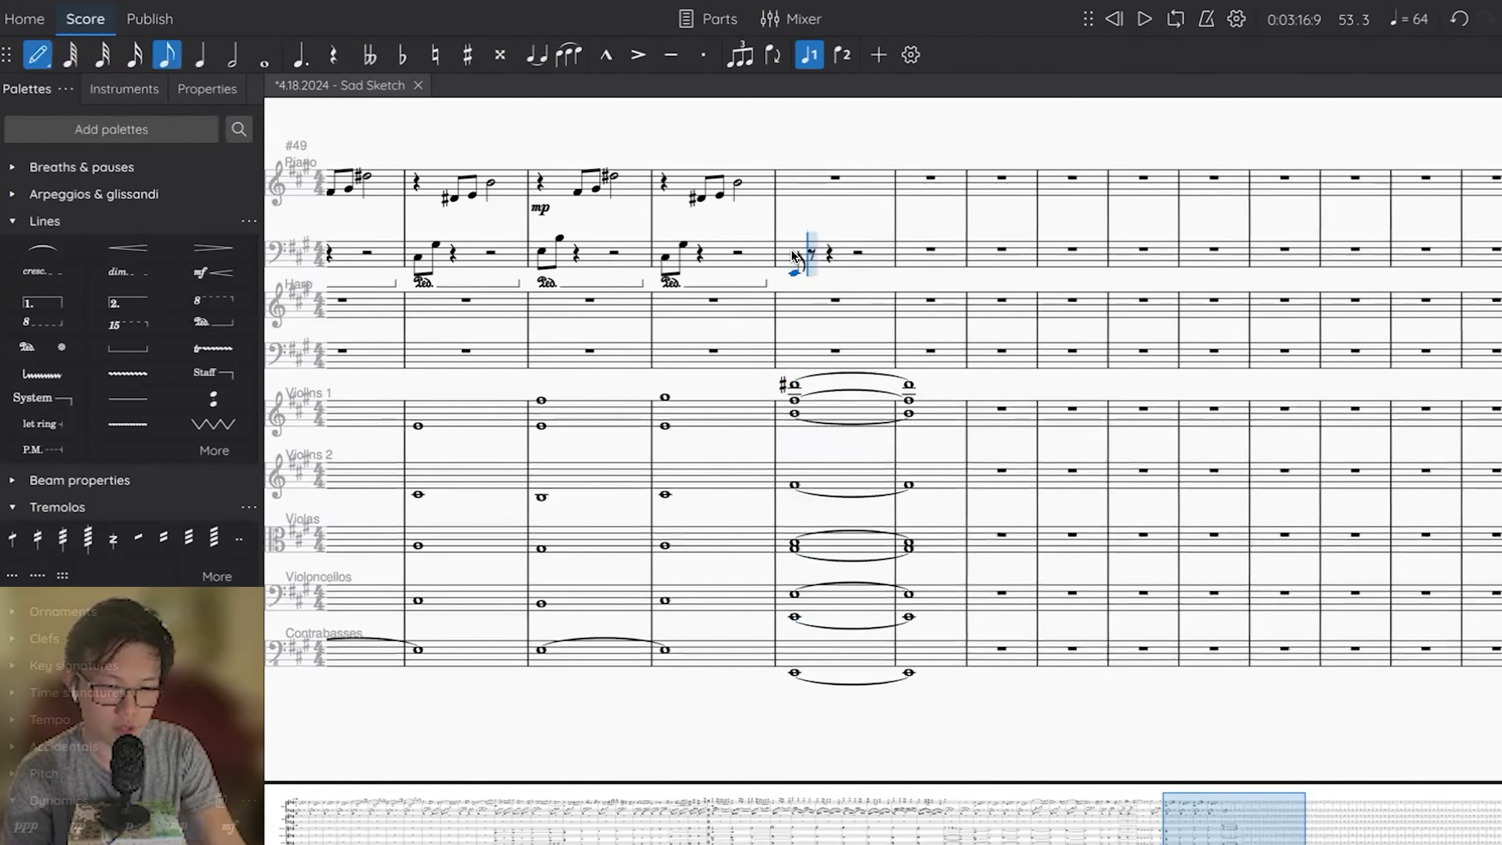
pyautogui.press('d')
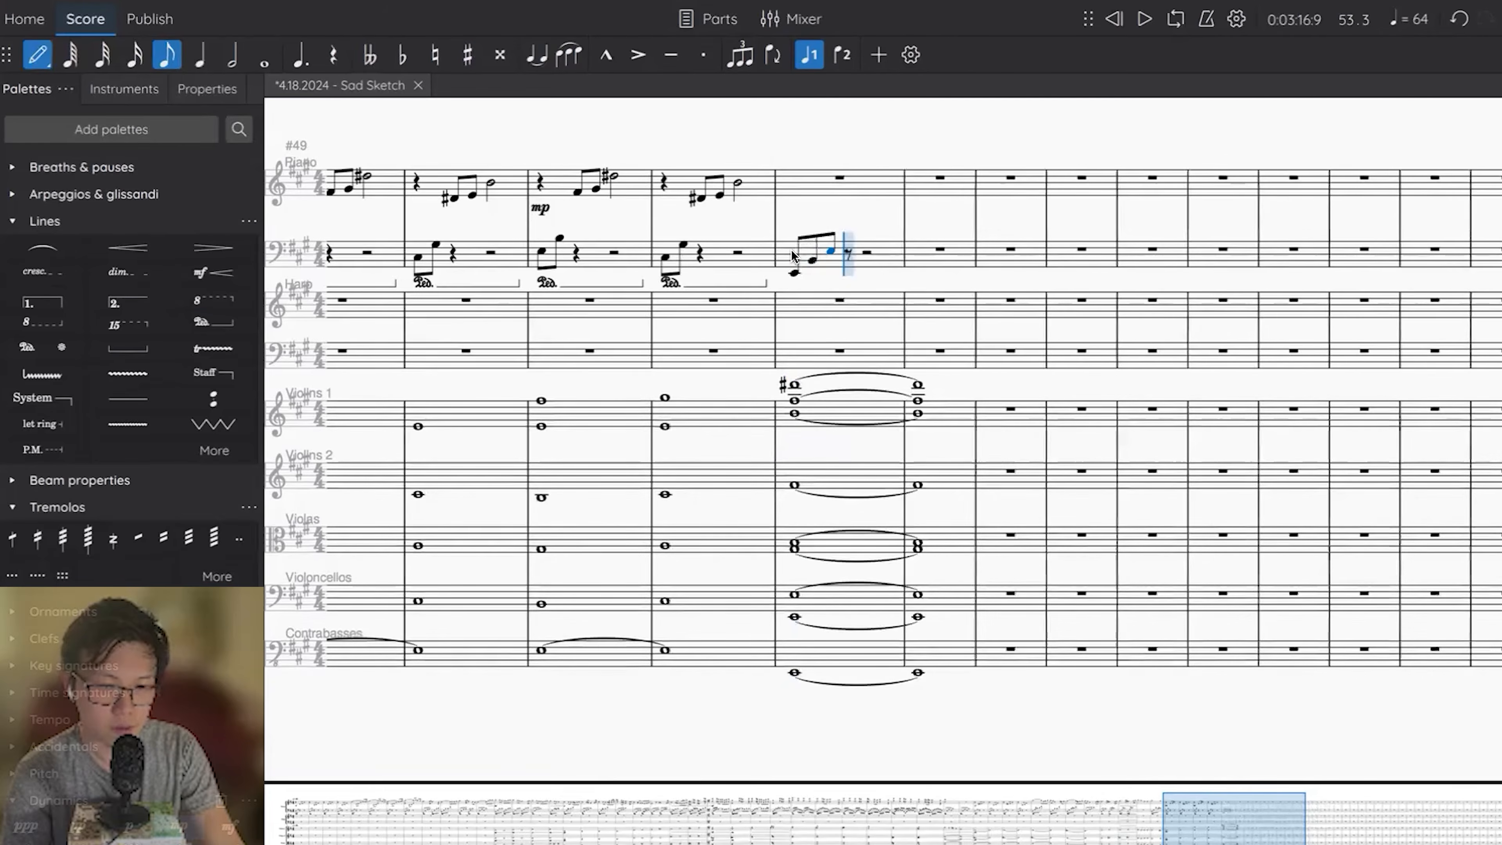
pyautogui.press('Up')
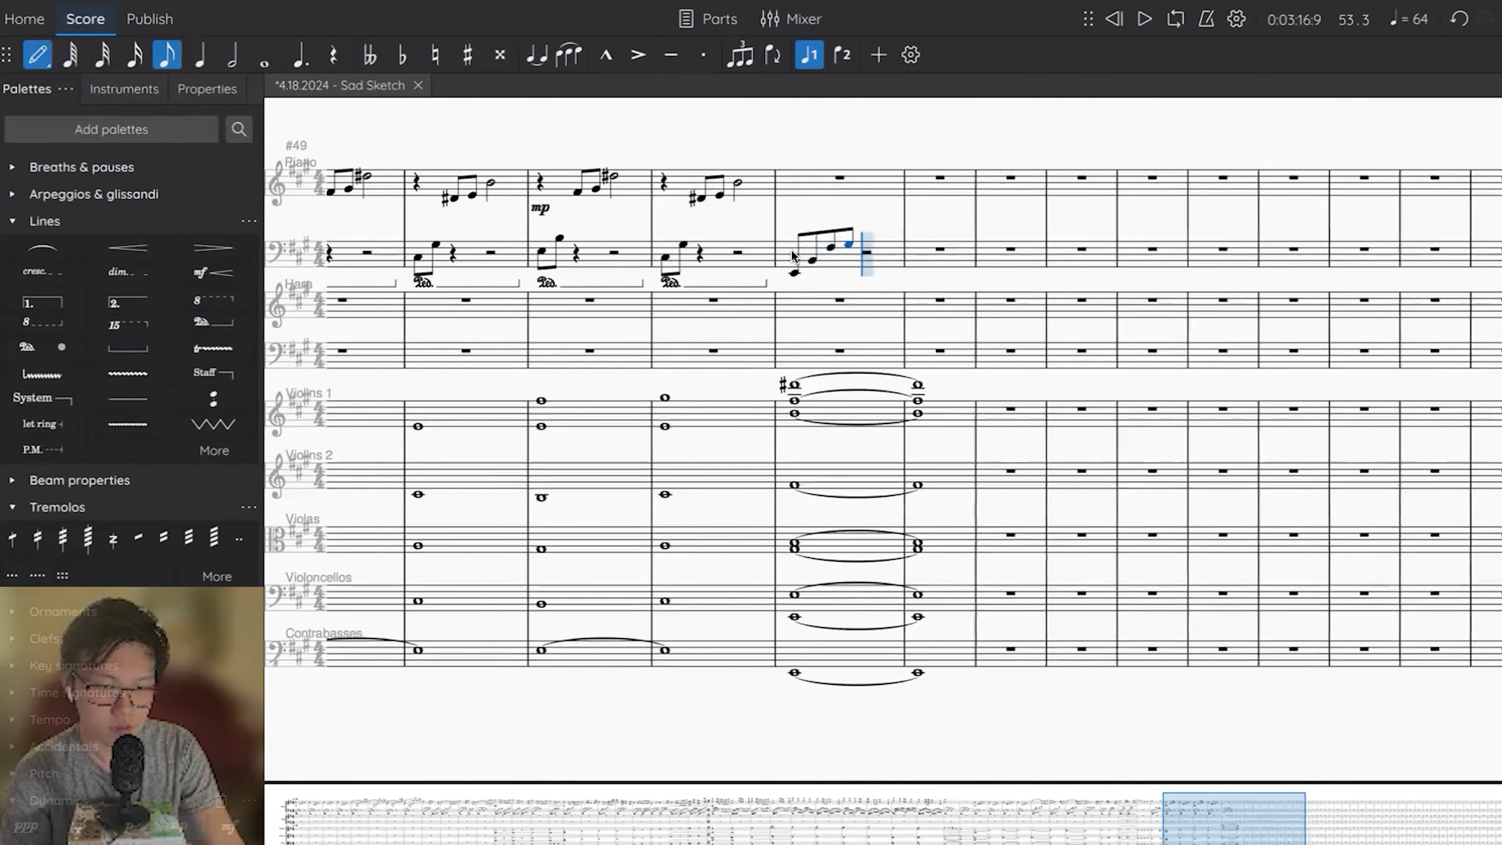
pyautogui.press('a')
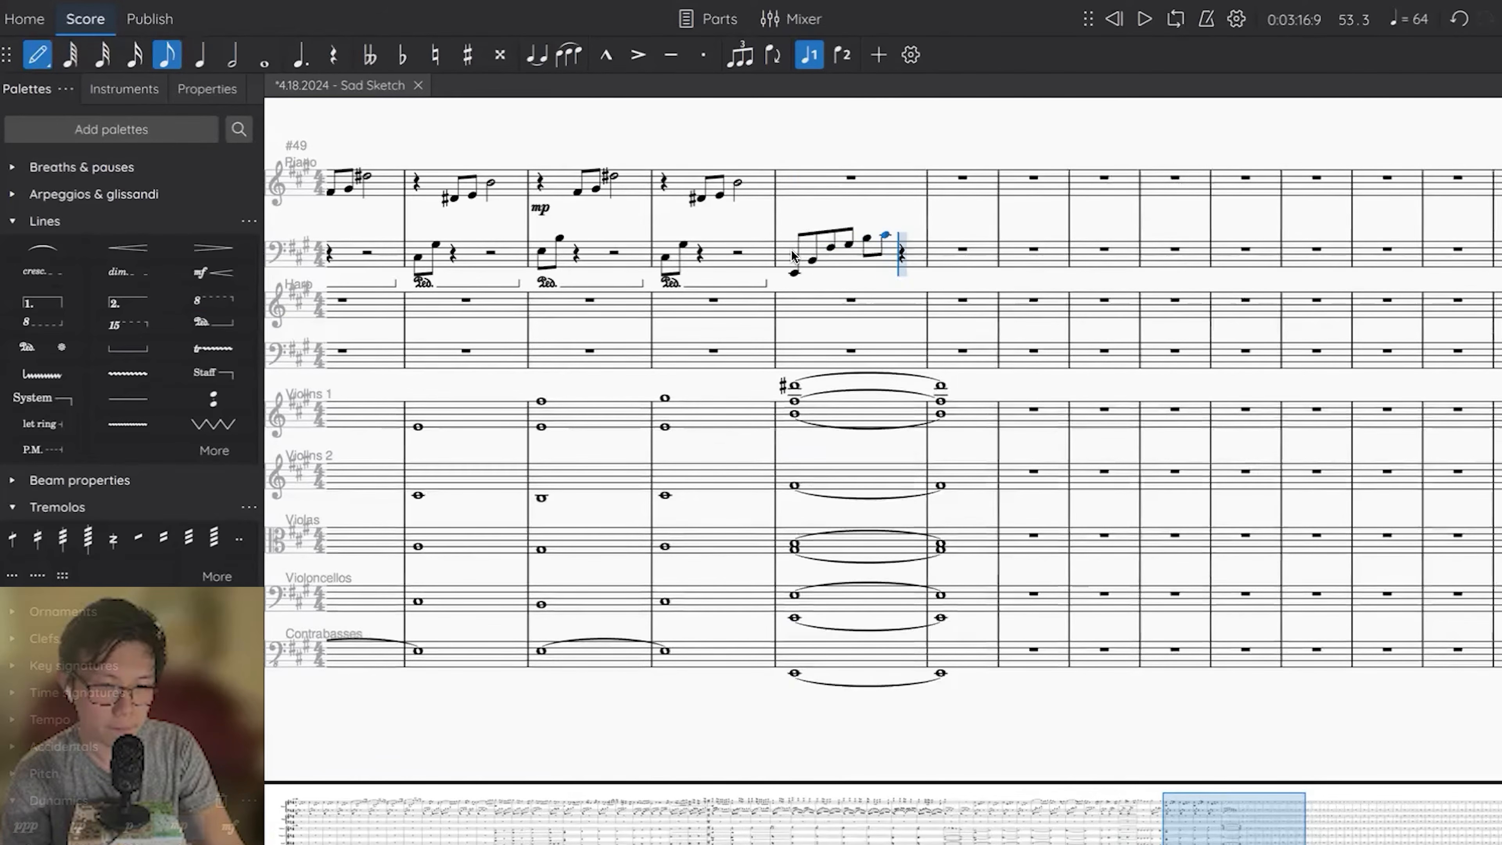
pyautogui.press('c')
pyautogui.press('d')
pyautogui.press('Escape')
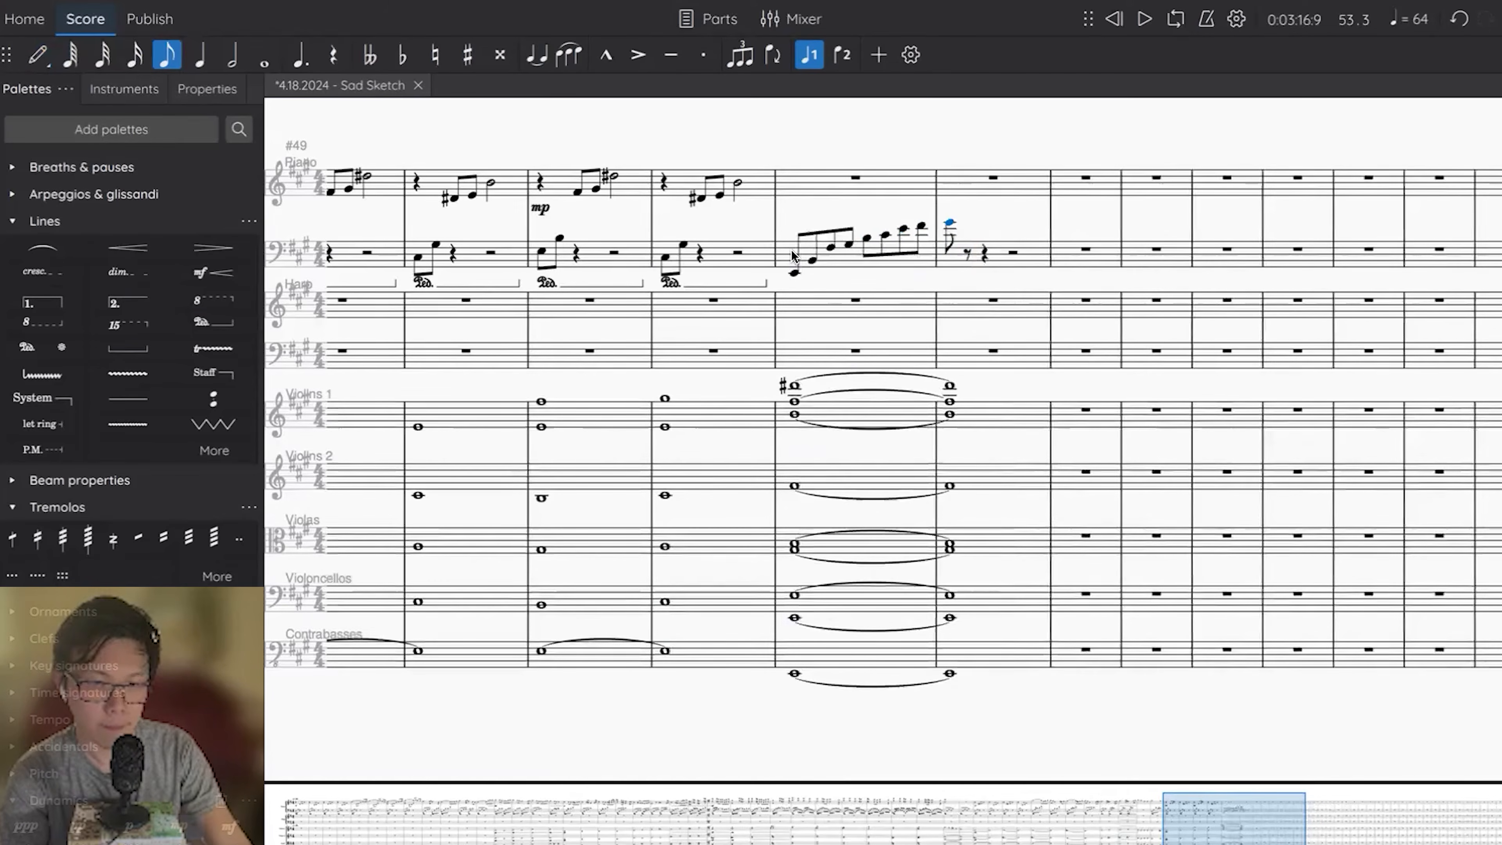
pyautogui.press('space')
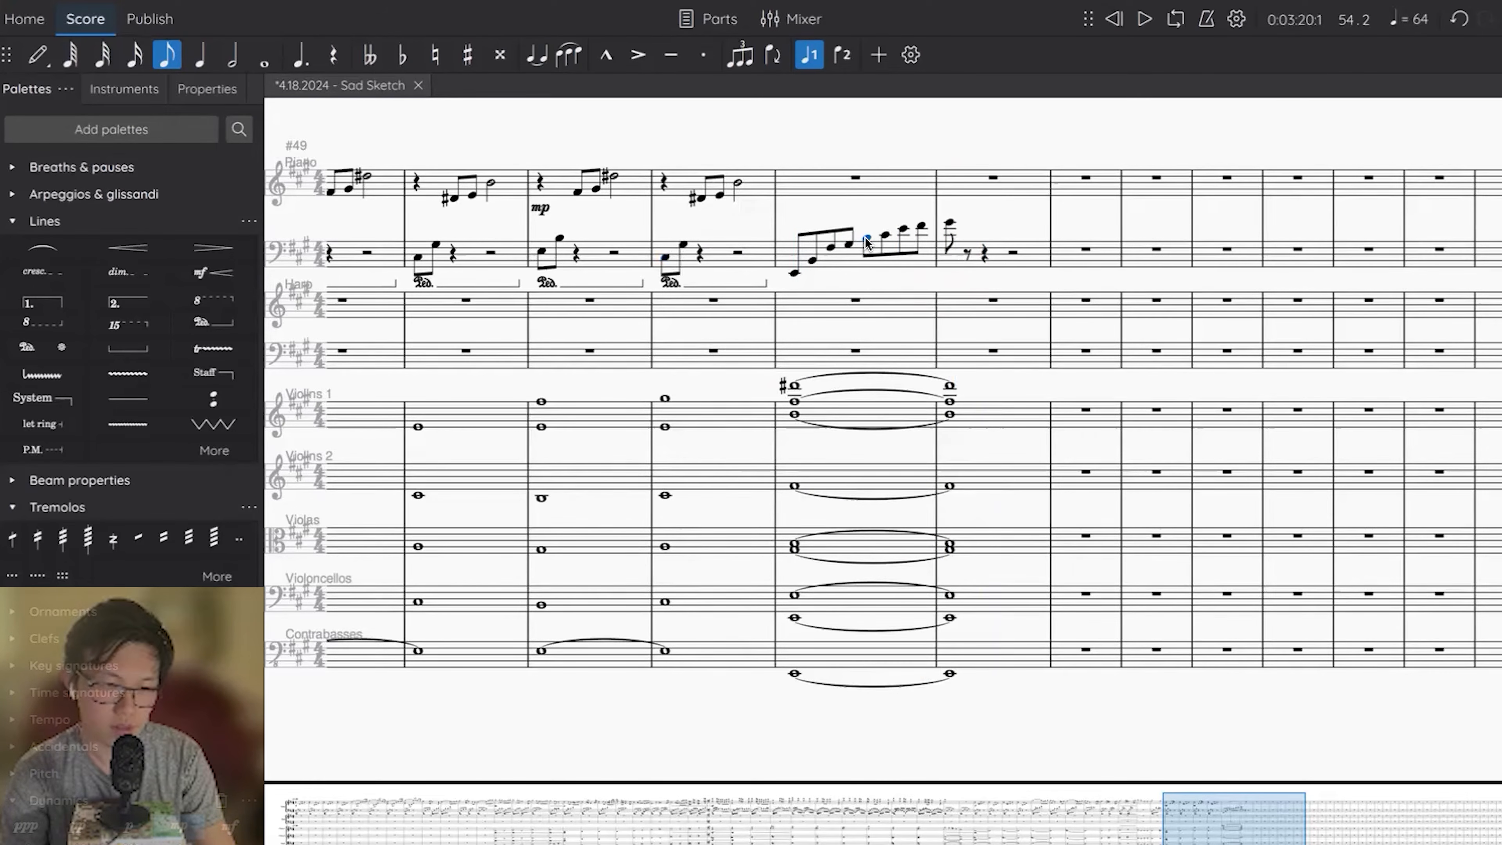
# Try re-entering the end of the piano's left-hand run in measure 53 from D# upward, and play it.
pyautogui.press('d')
pyautogui.press('Up')
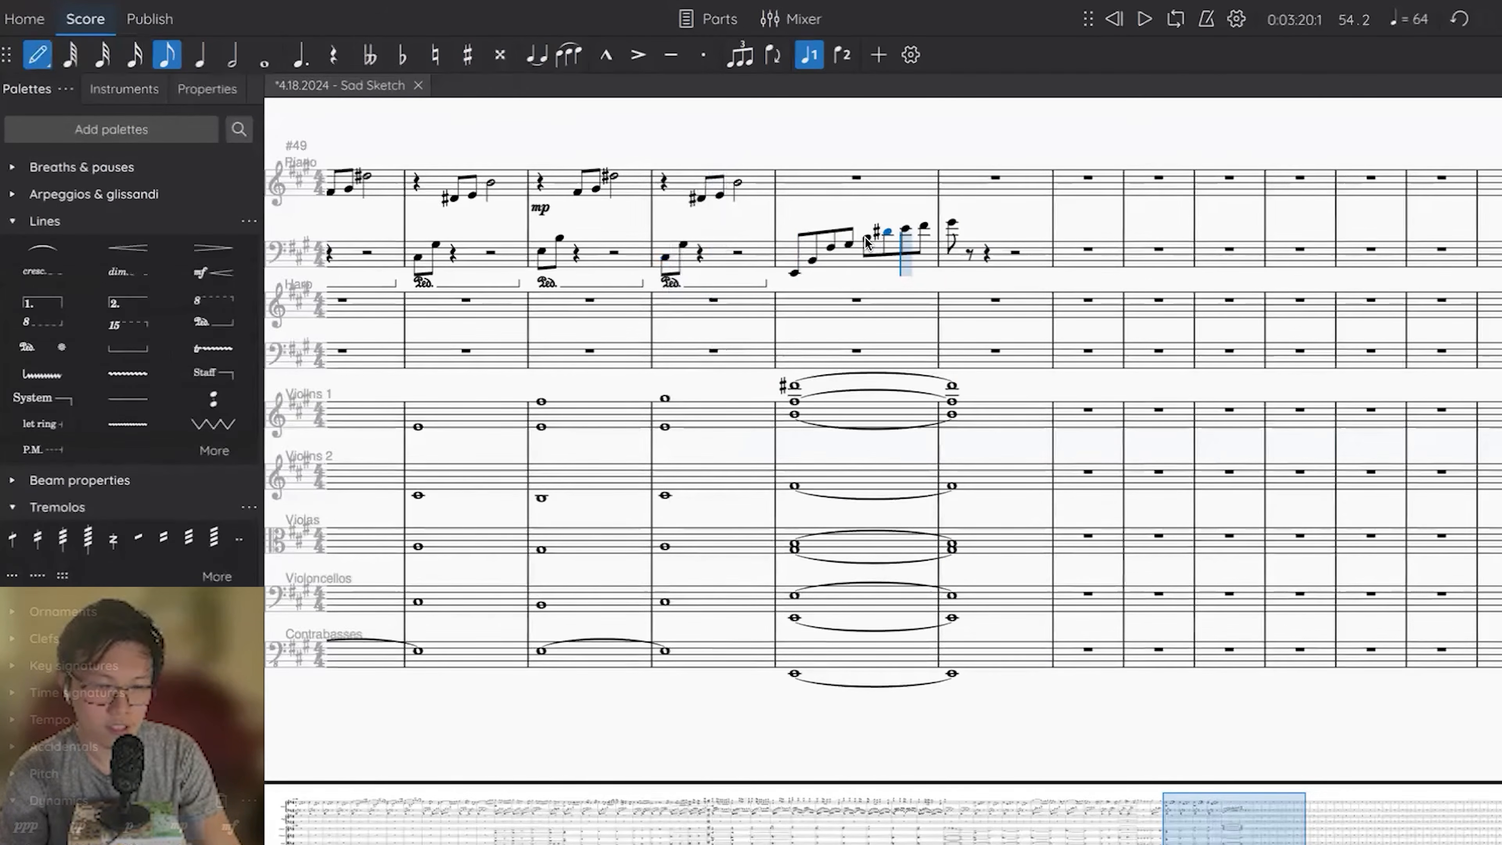
pyautogui.press('super+Left')
pyautogui.press('space')
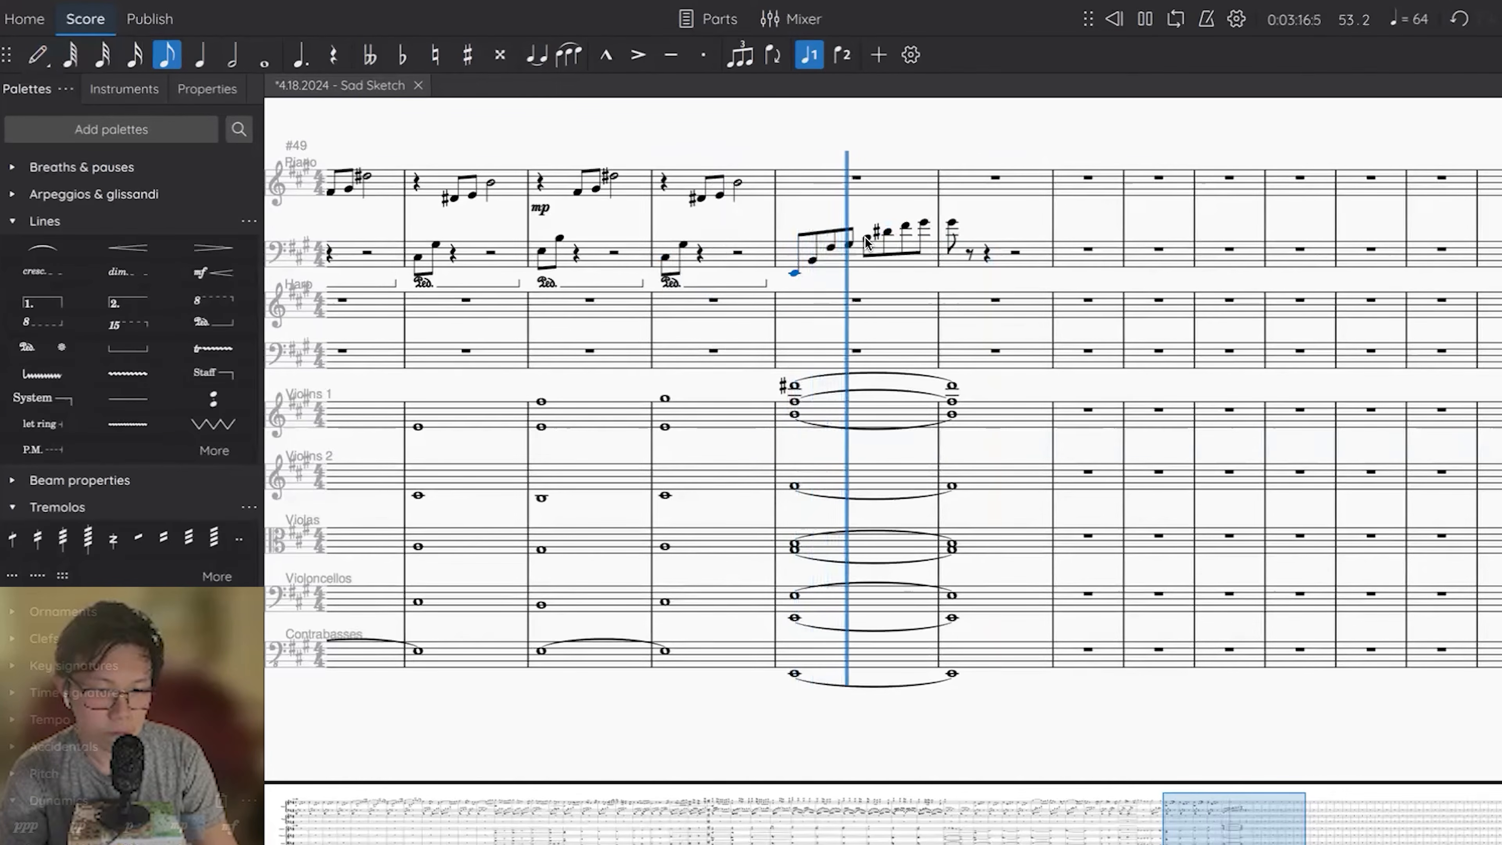
pyautogui.press('space')
# Turn the run's last note in measure 54 of the piano's left hand into a whole note and play it back.
pyautogui.press('7')
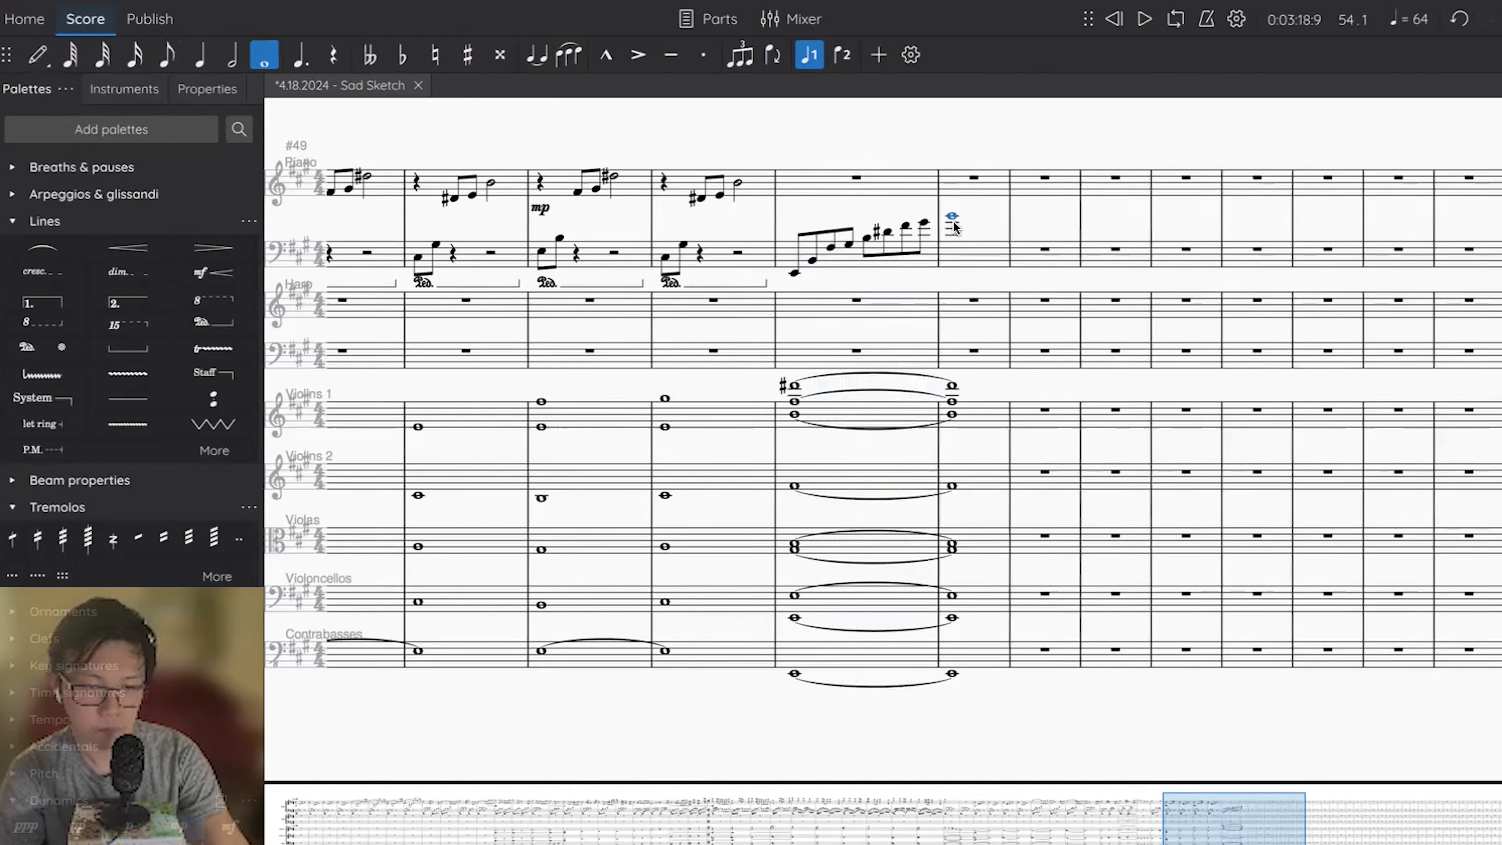
pyautogui.press('space')
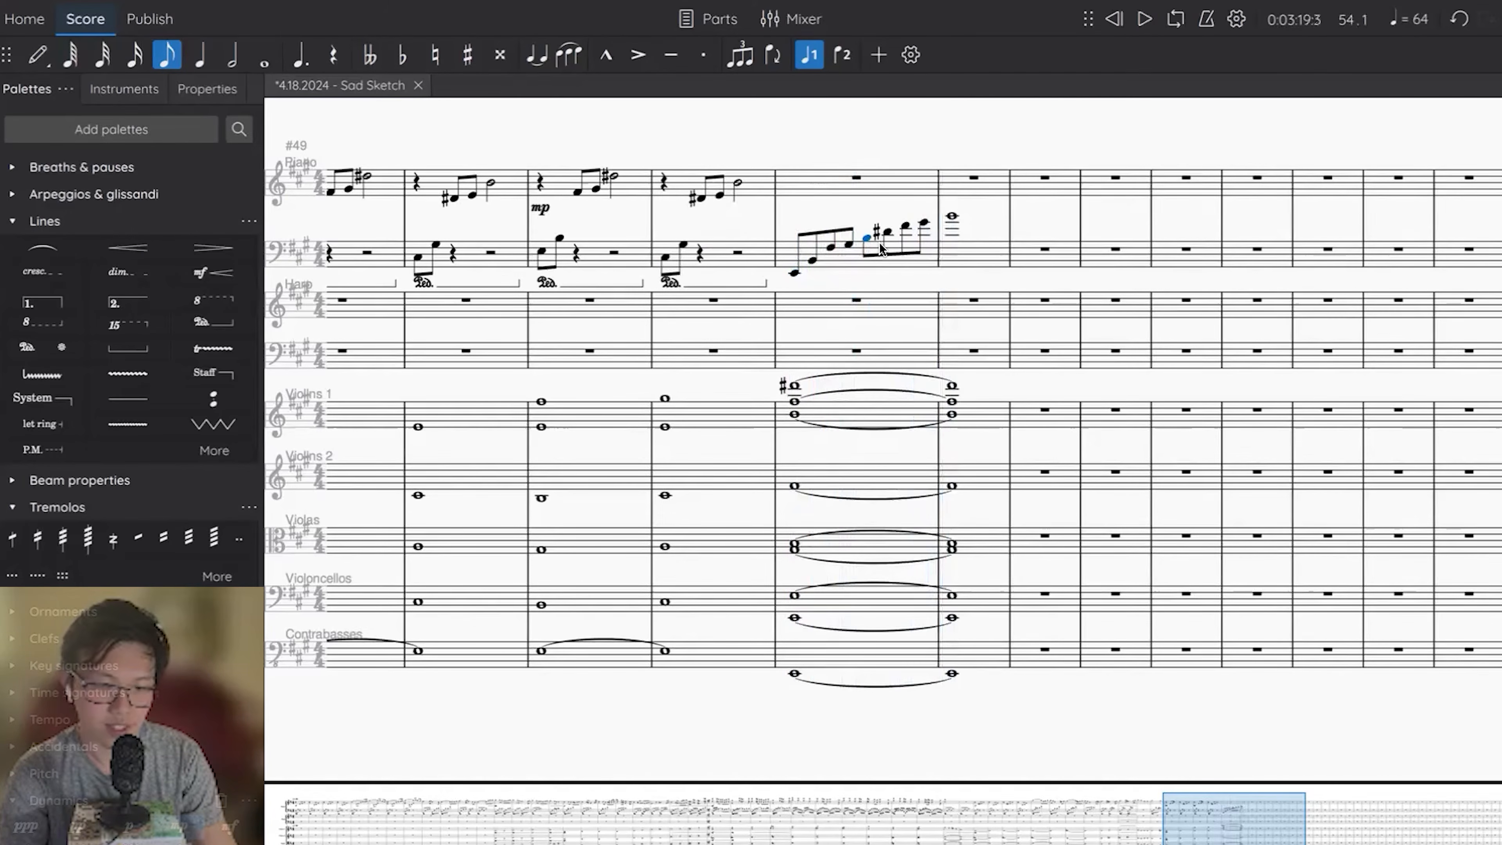
pyautogui.press('space')
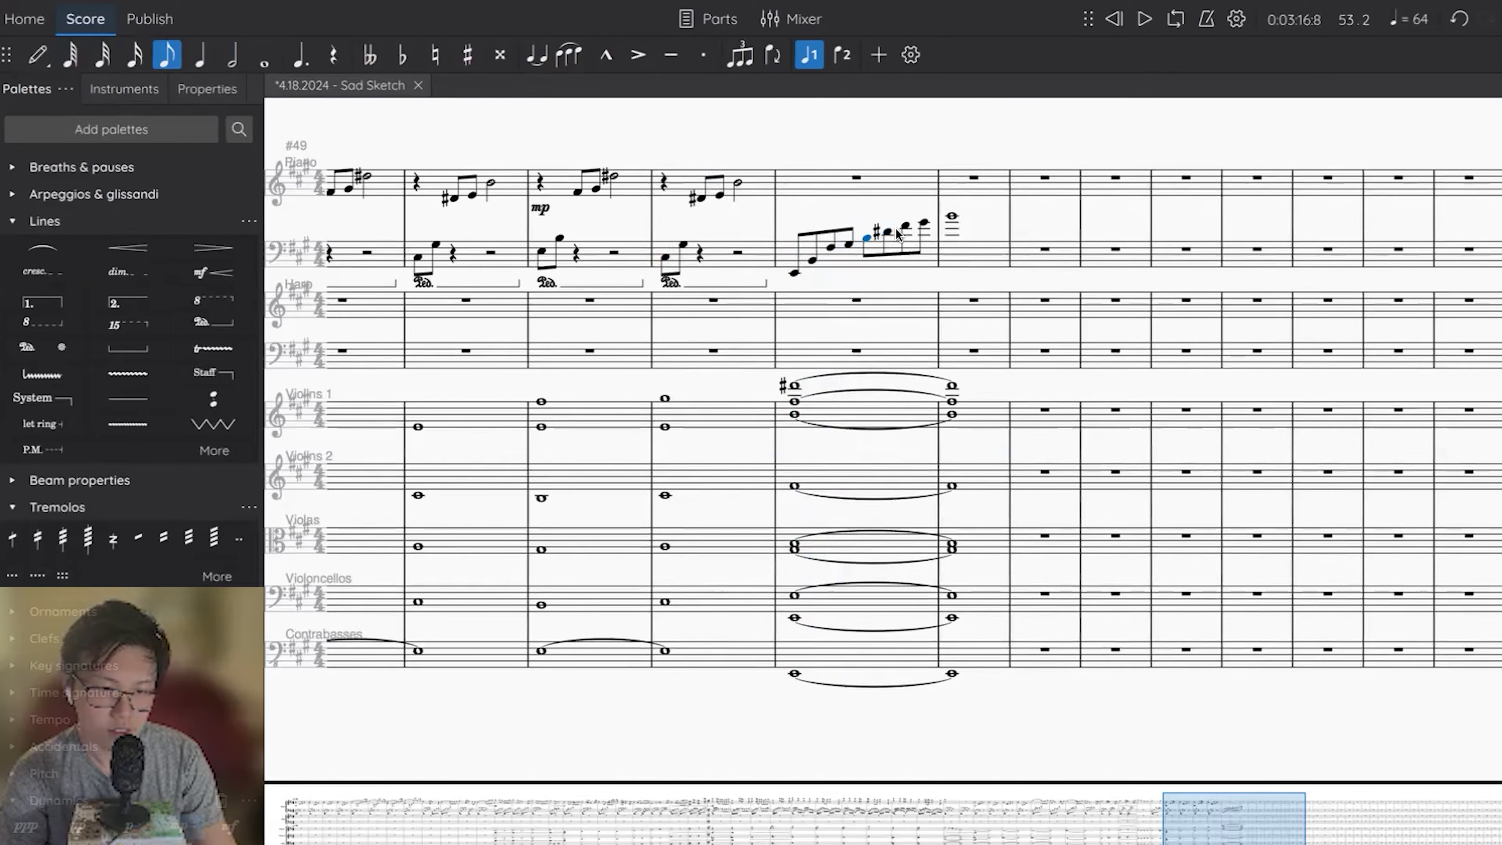
# Re-enter the end of the left-hand run as eighth notes F#, G# and B, rising to a whole-note D# in measure 54.
pyautogui.click(889, 233)
pyautogui.press('Up')
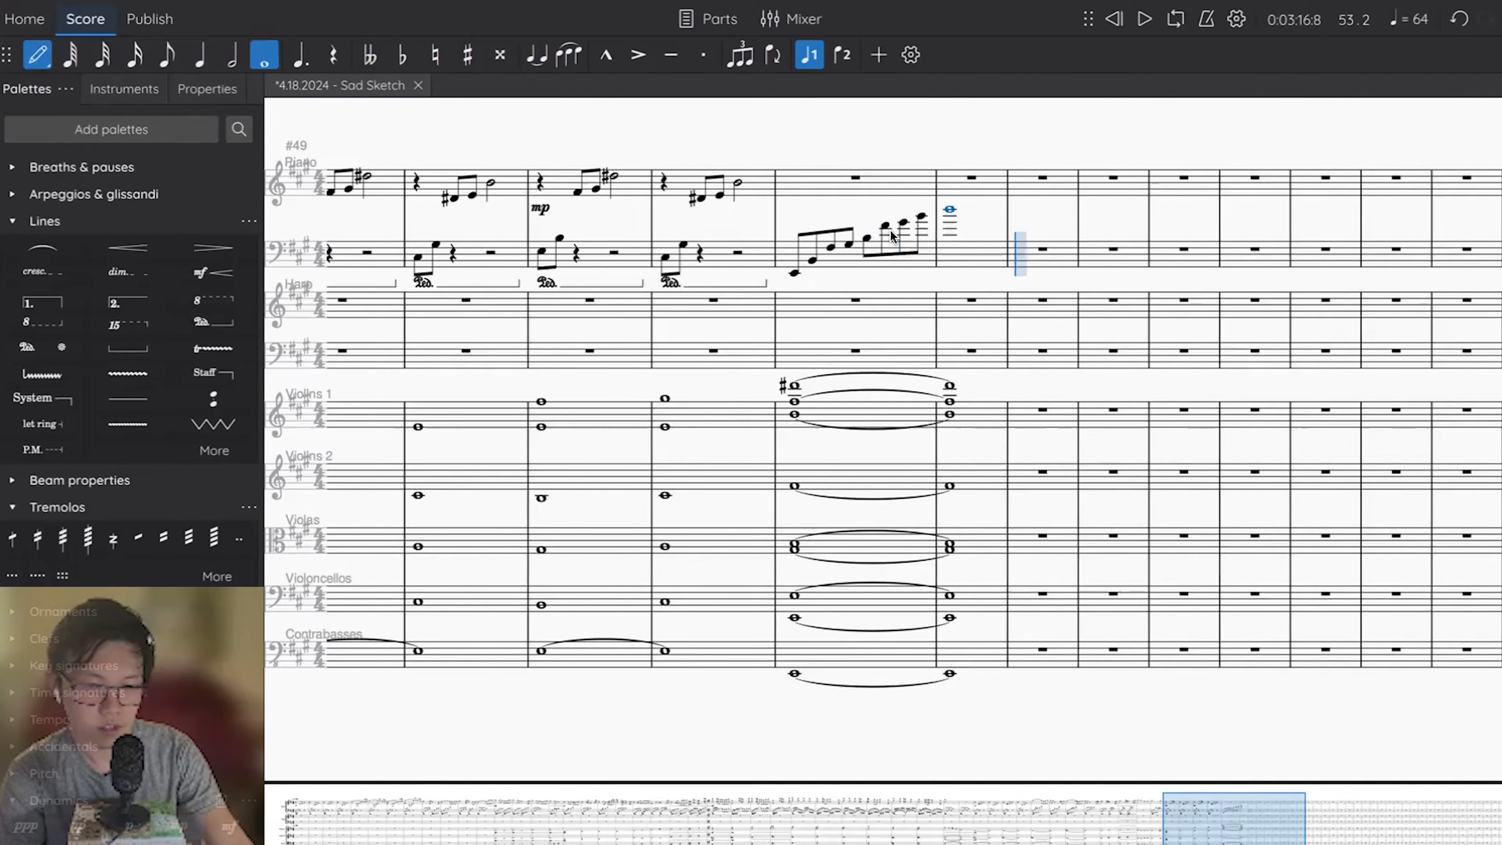
pyautogui.press('Up')
pyautogui.hotkey('ctrl', 'Left')
# Play the left-hand run back and add a pedal line beneath the piano across measures 53–54.
pyautogui.press('space')
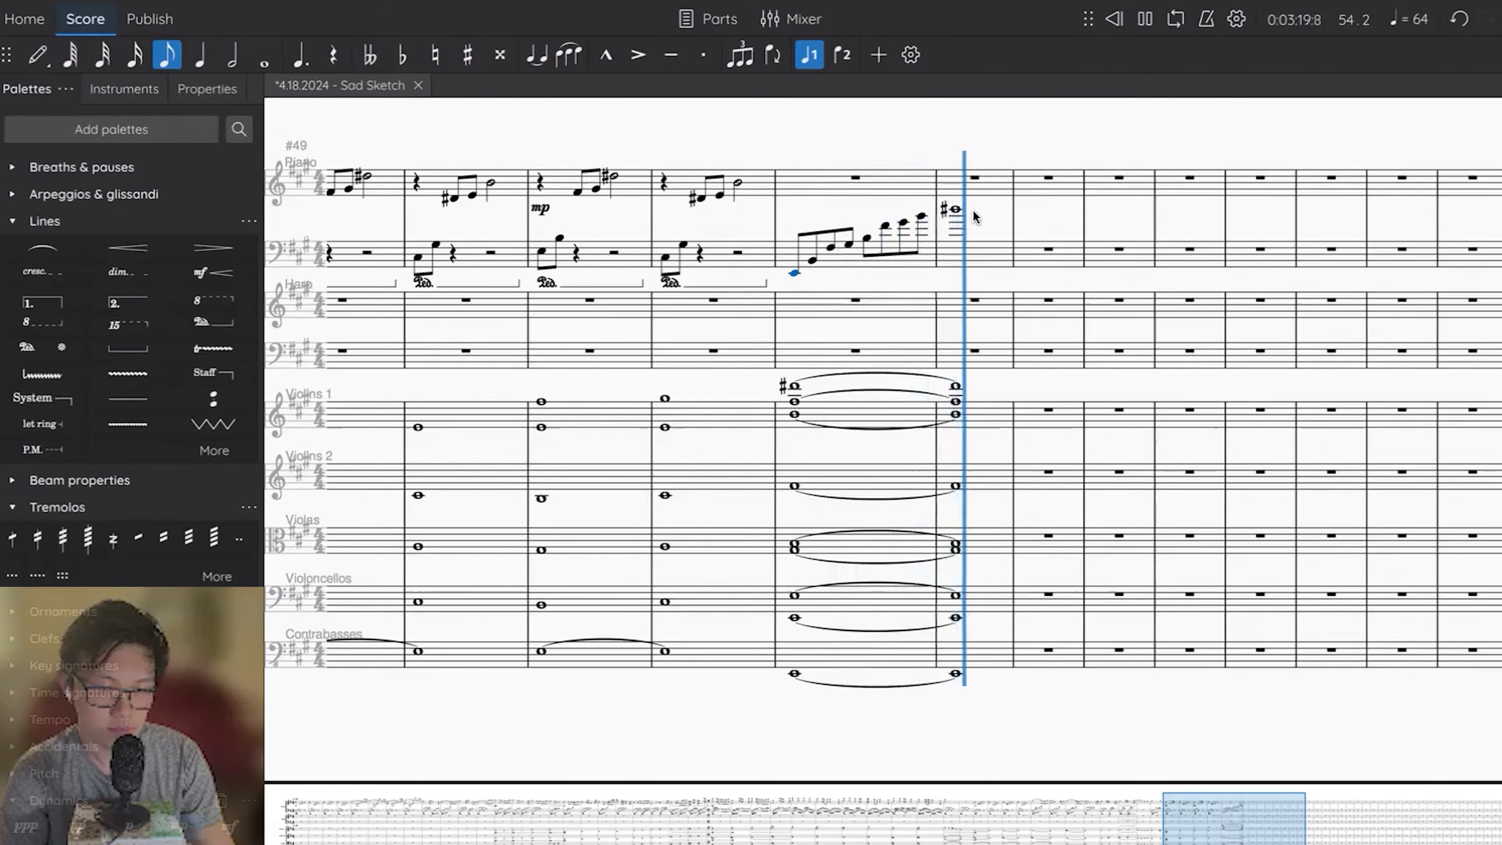
pyautogui.keyDown('shift'); pyautogui.click(858, 262); pyautogui.keyUp('shift')
pyautogui.click(213, 323)
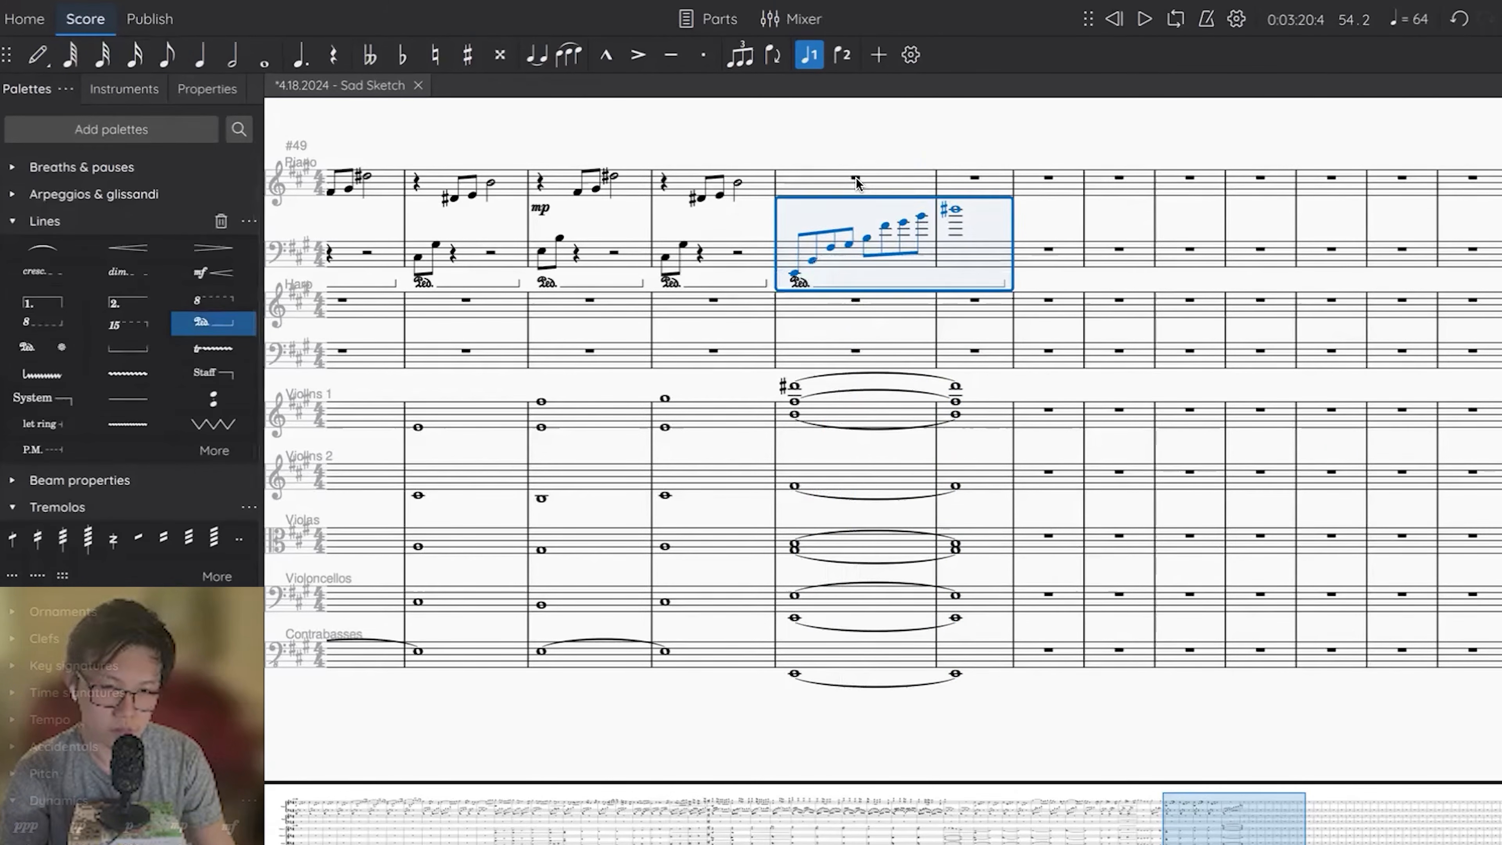
# Add rising eighth notes B, E and F# to the piano's right hand in measure 53, ending on a whole-note high B in measure 54, and play it.
pyautogui.click(856, 179)
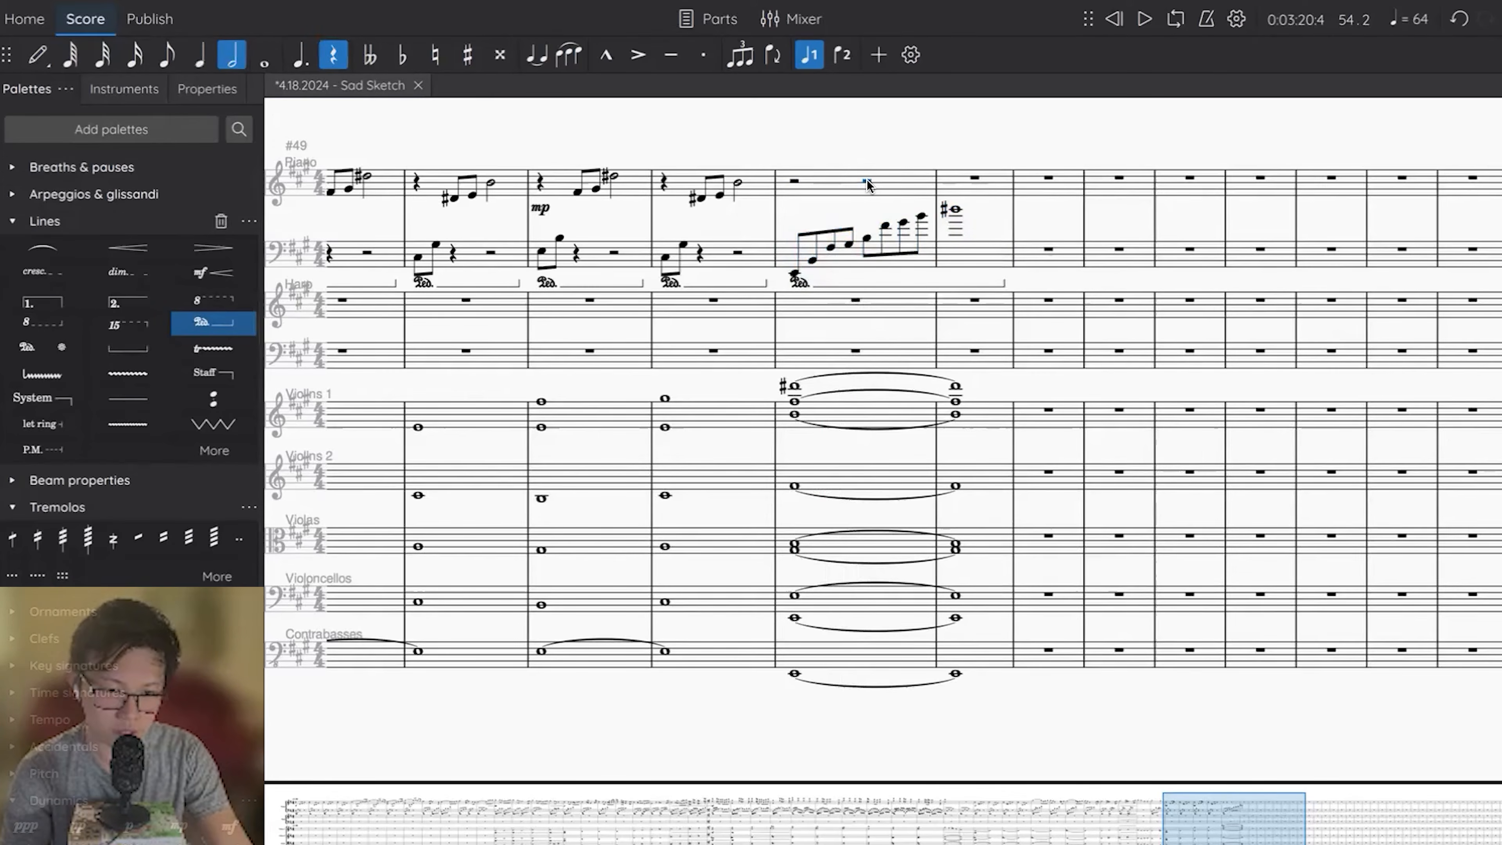
pyautogui.press('4')
pyautogui.press('Right')
pyautogui.press('b')
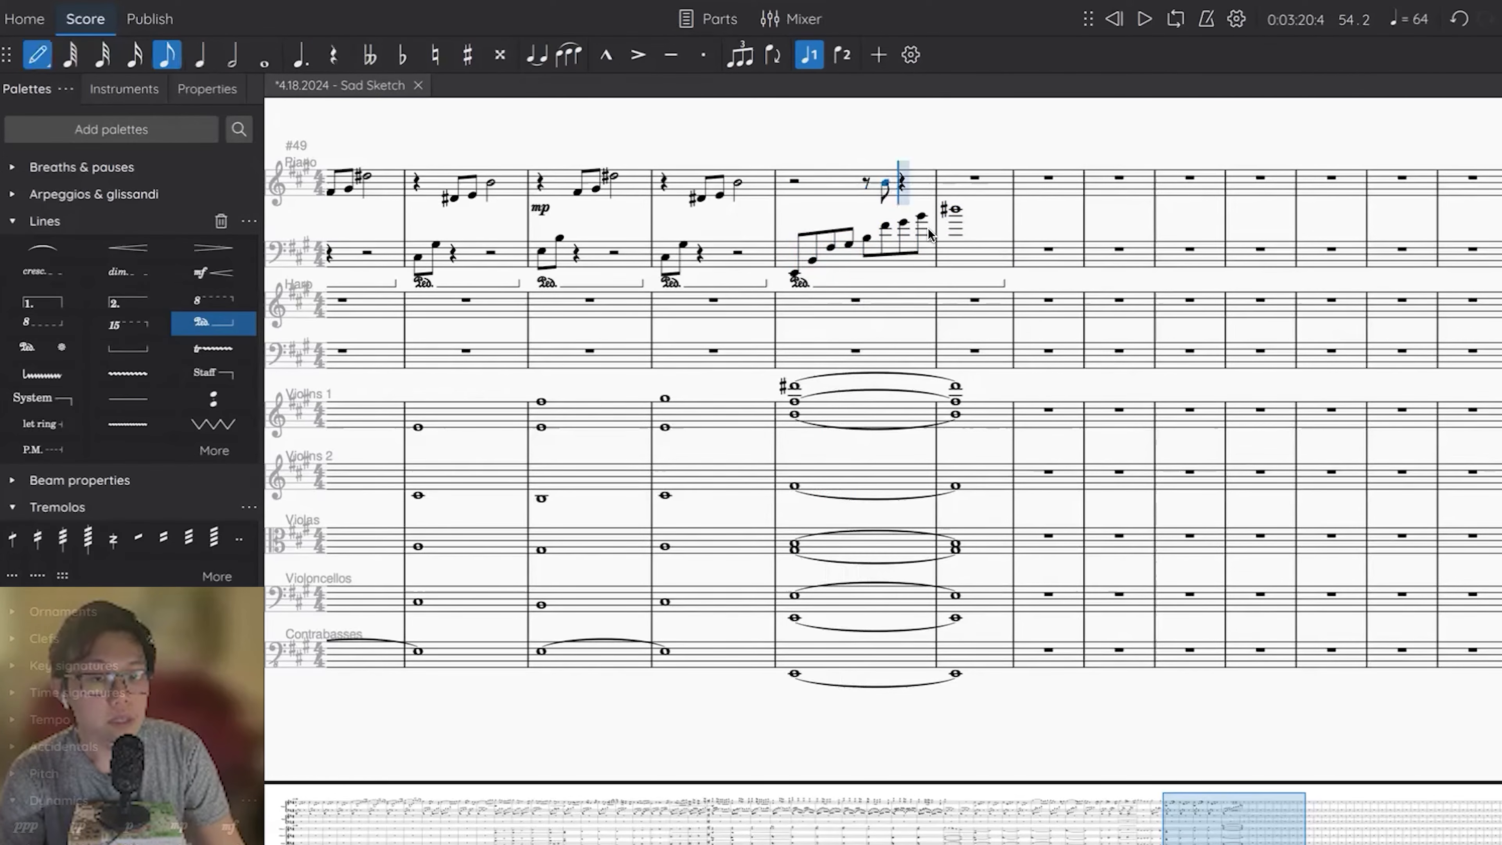
pyautogui.press('e')
pyautogui.press('f')
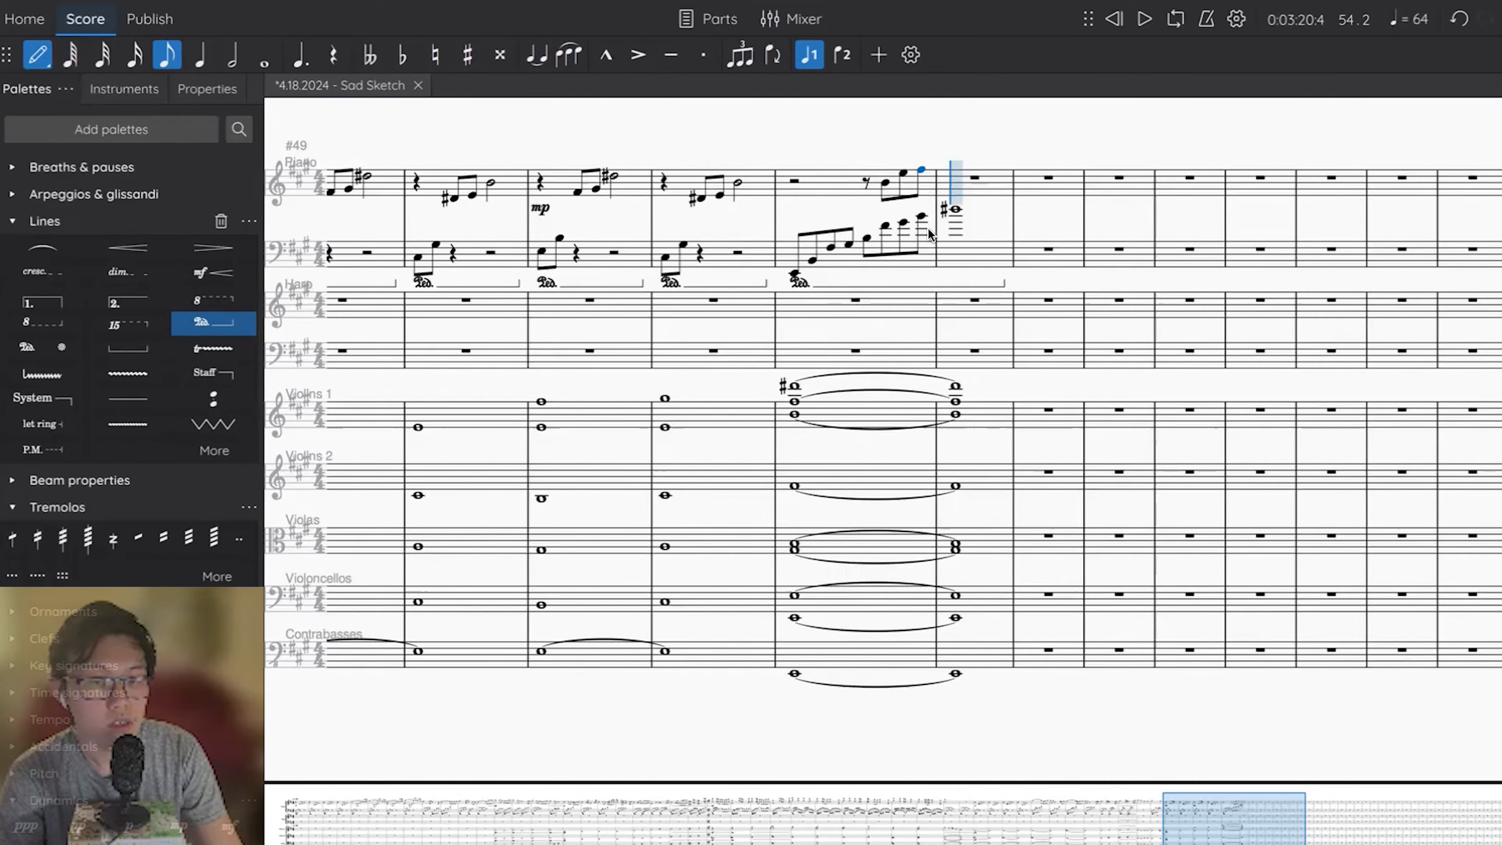
pyautogui.press('b')
pyautogui.press('Escape')
pyautogui.press('7')
pyautogui.hotkey('ctrl', 'Left')
pyautogui.press('space')
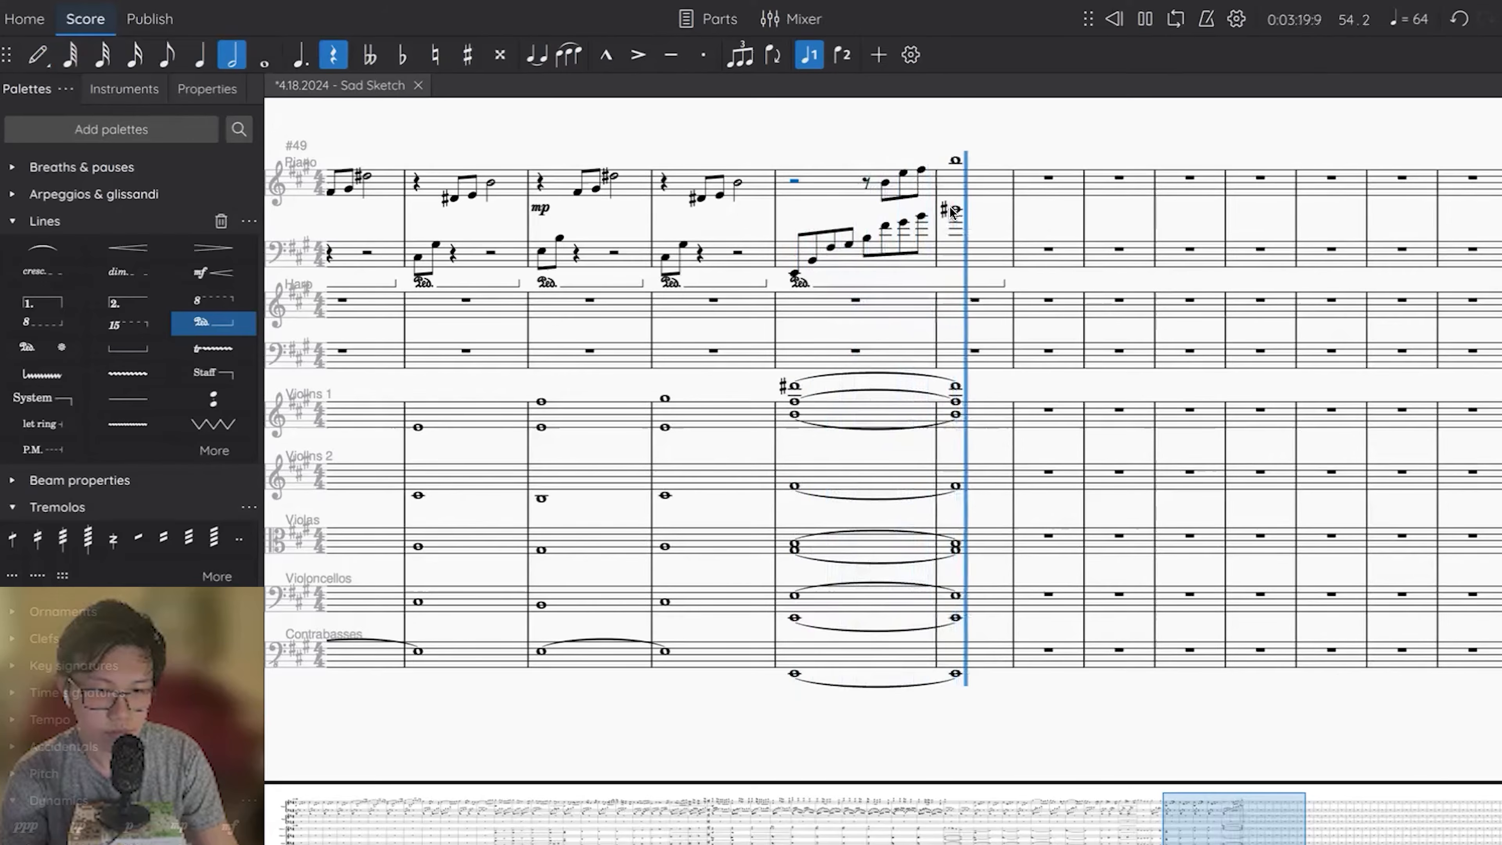
pyautogui.press('space')
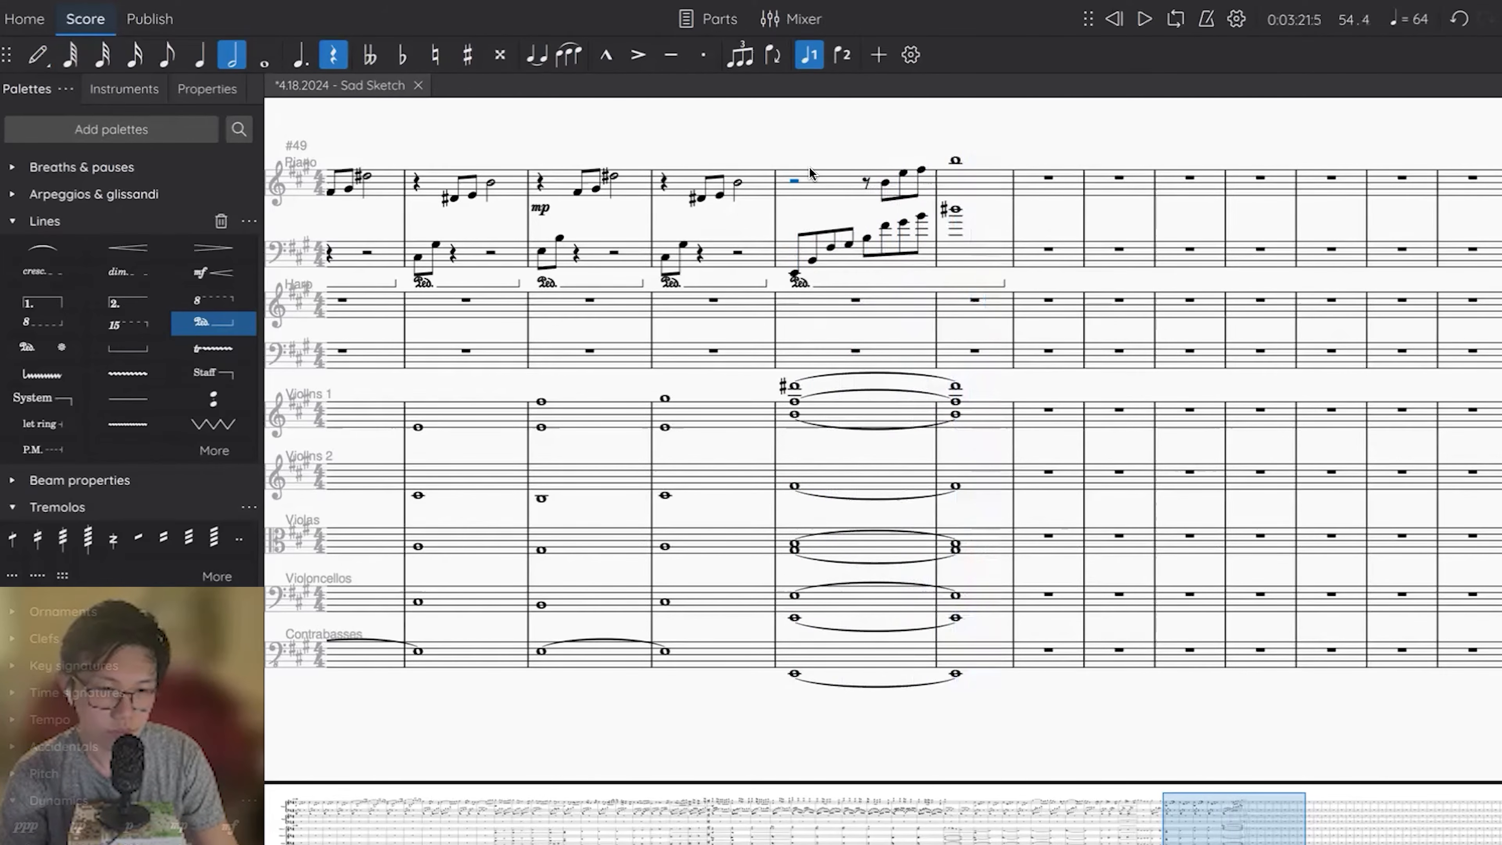
# Add a rit. line over measure 53 and play the piece back from measure 22.
pyautogui.click(825, 186)
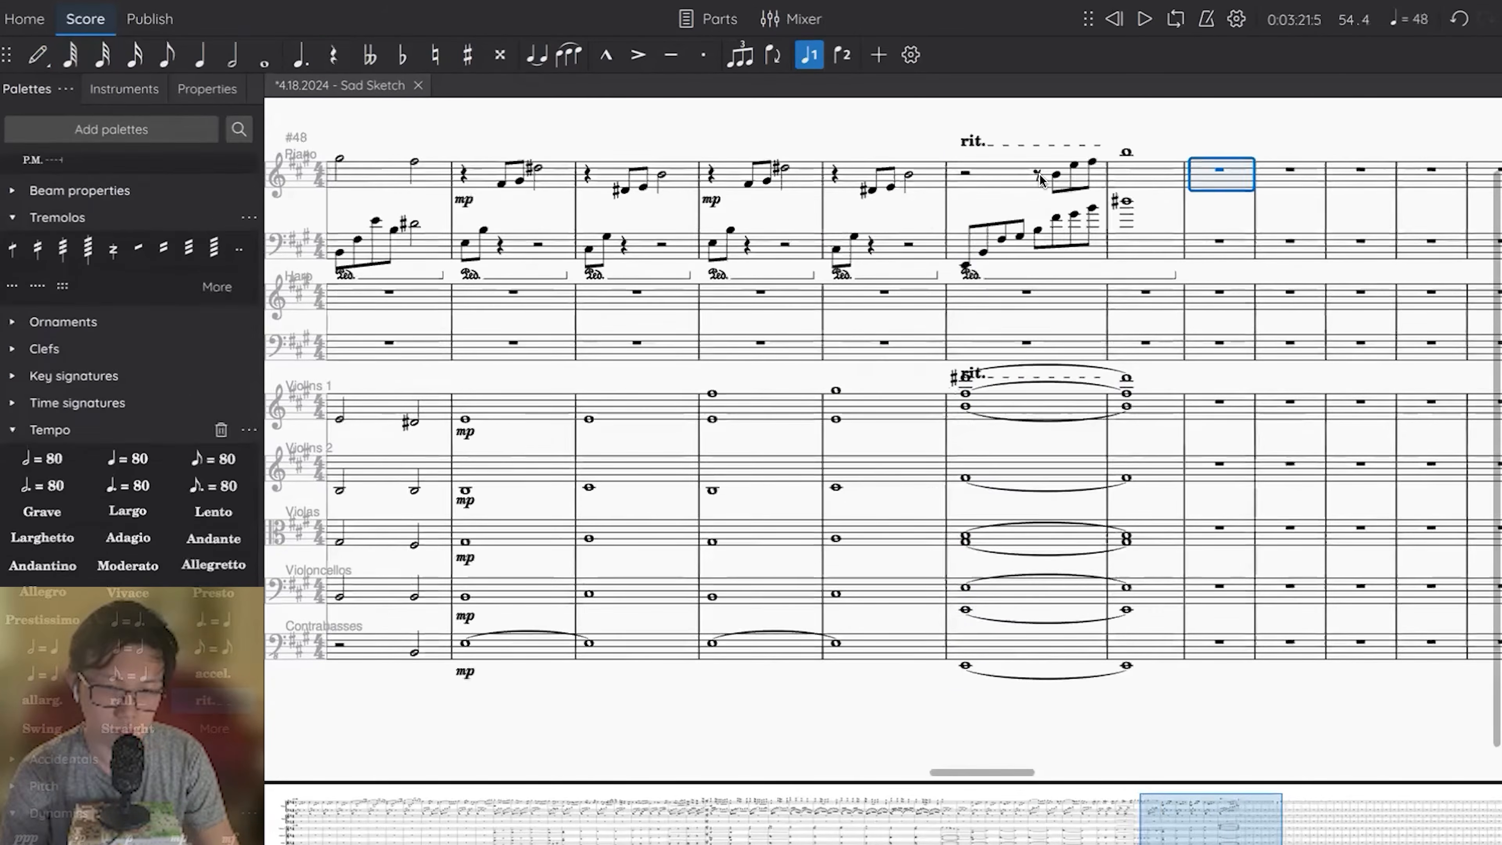
pyautogui.hscroll(-10, 1004, 152)
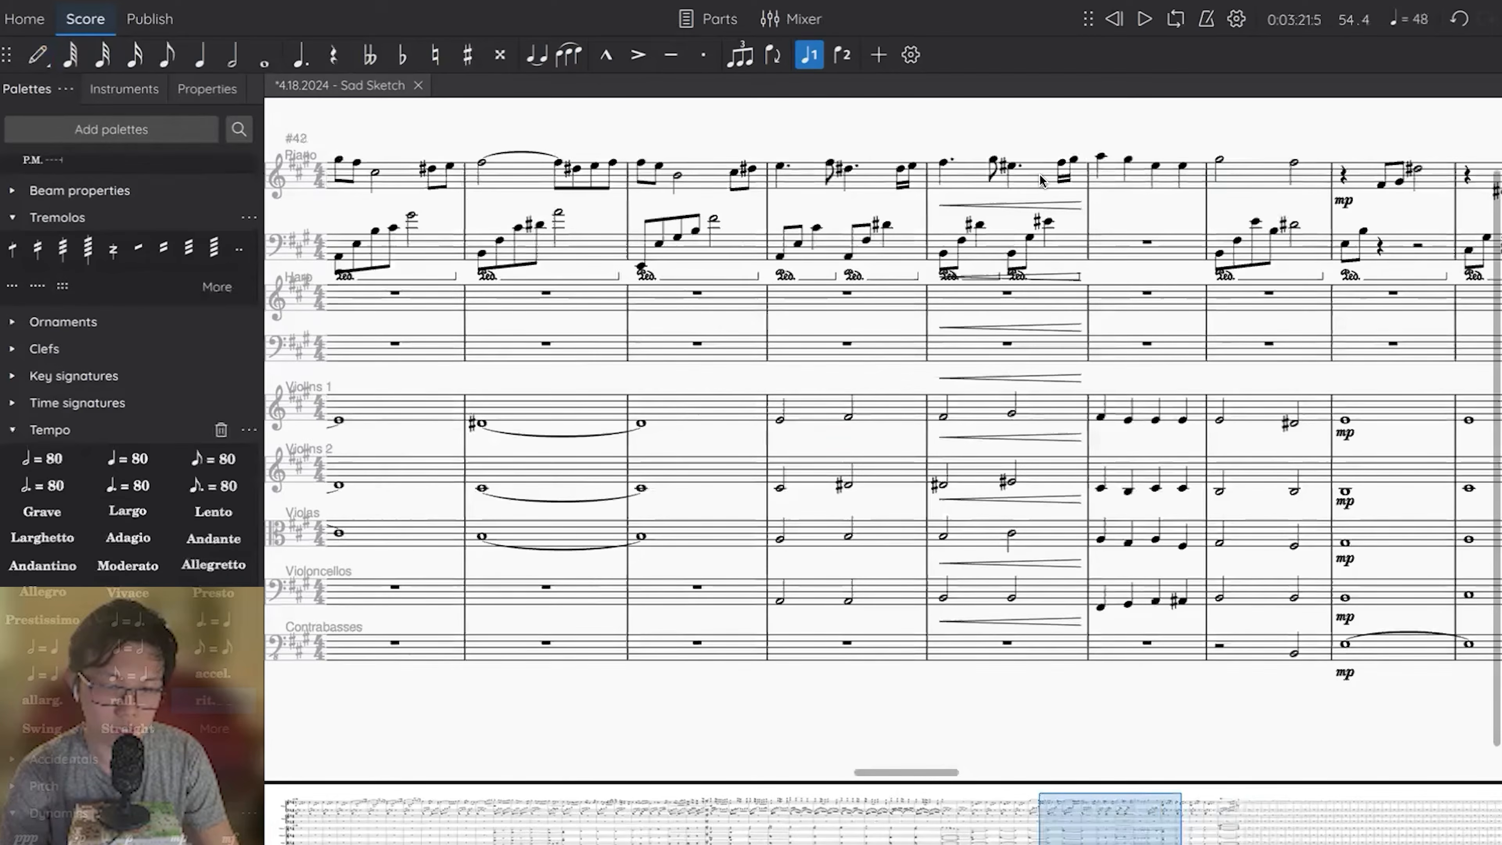
pyautogui.hscroll(-5, 1003, 152)
pyautogui.rightClick(958, 143)
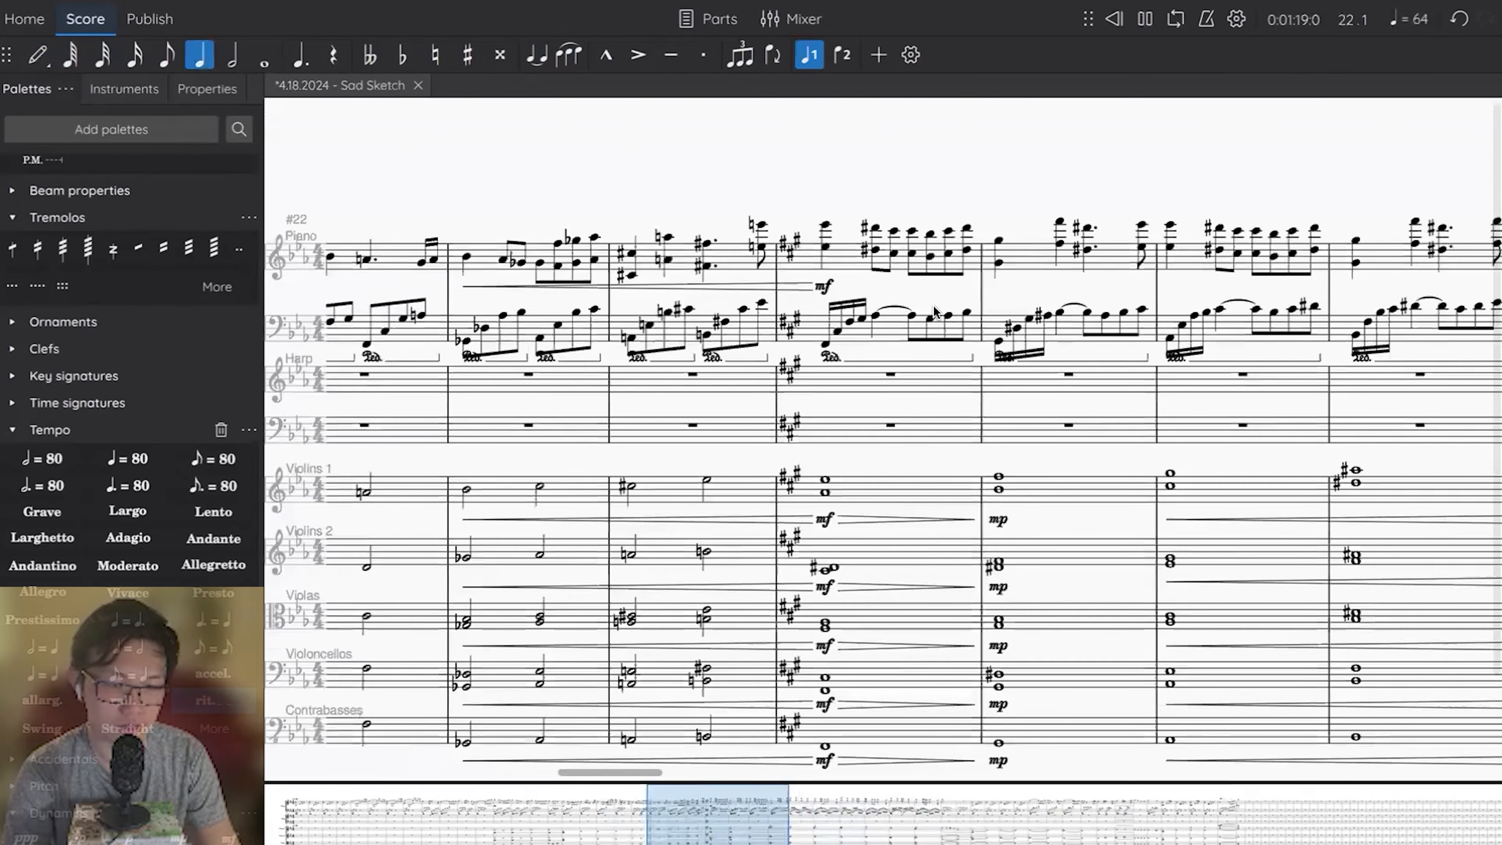
pyautogui.press('space')
pyautogui.scroll(1, 935, 312)
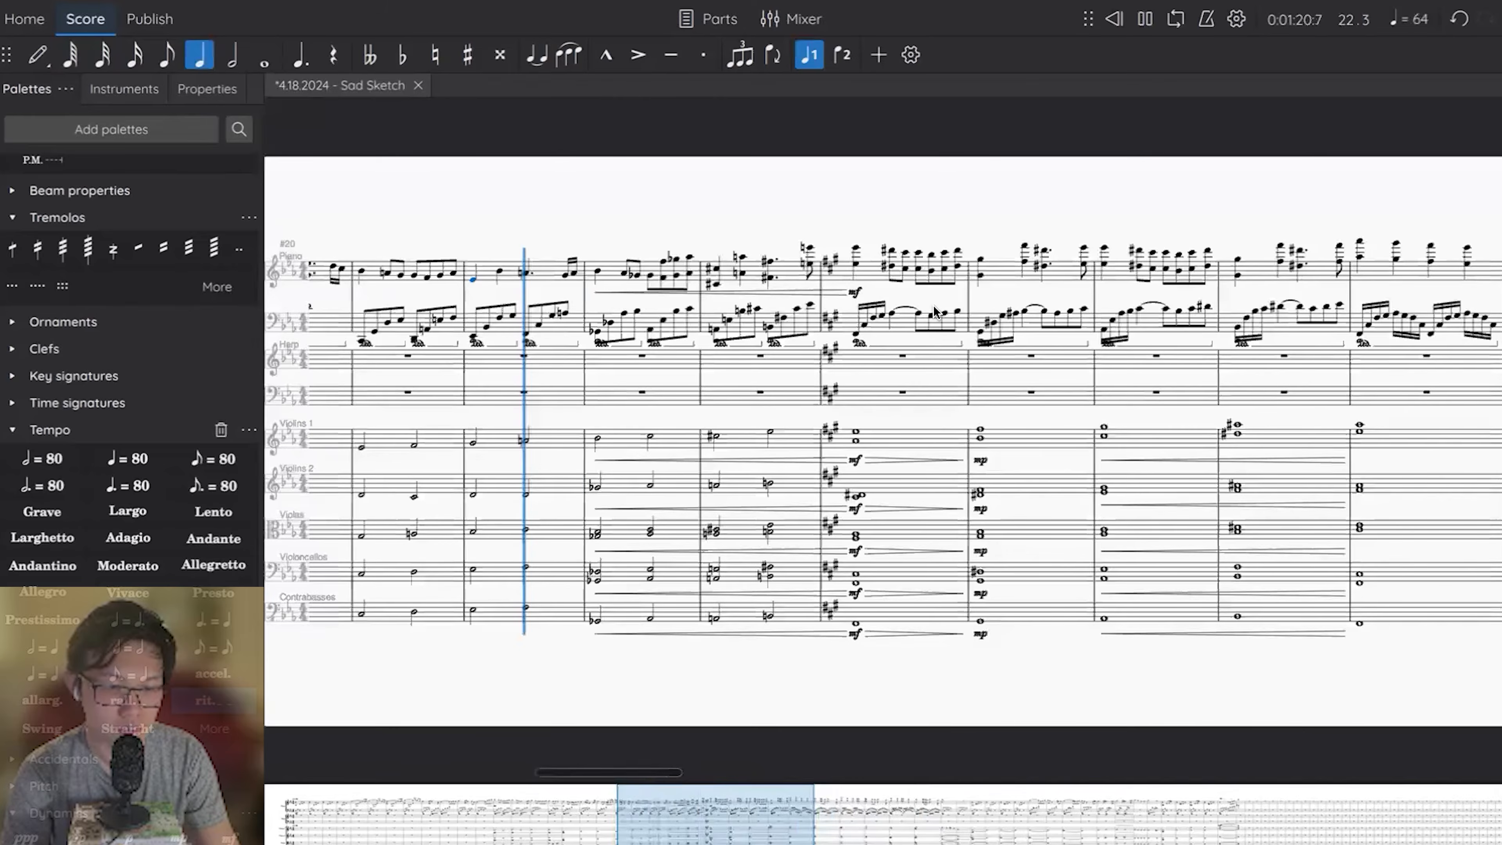
pyautogui.scroll(1, 934, 312)
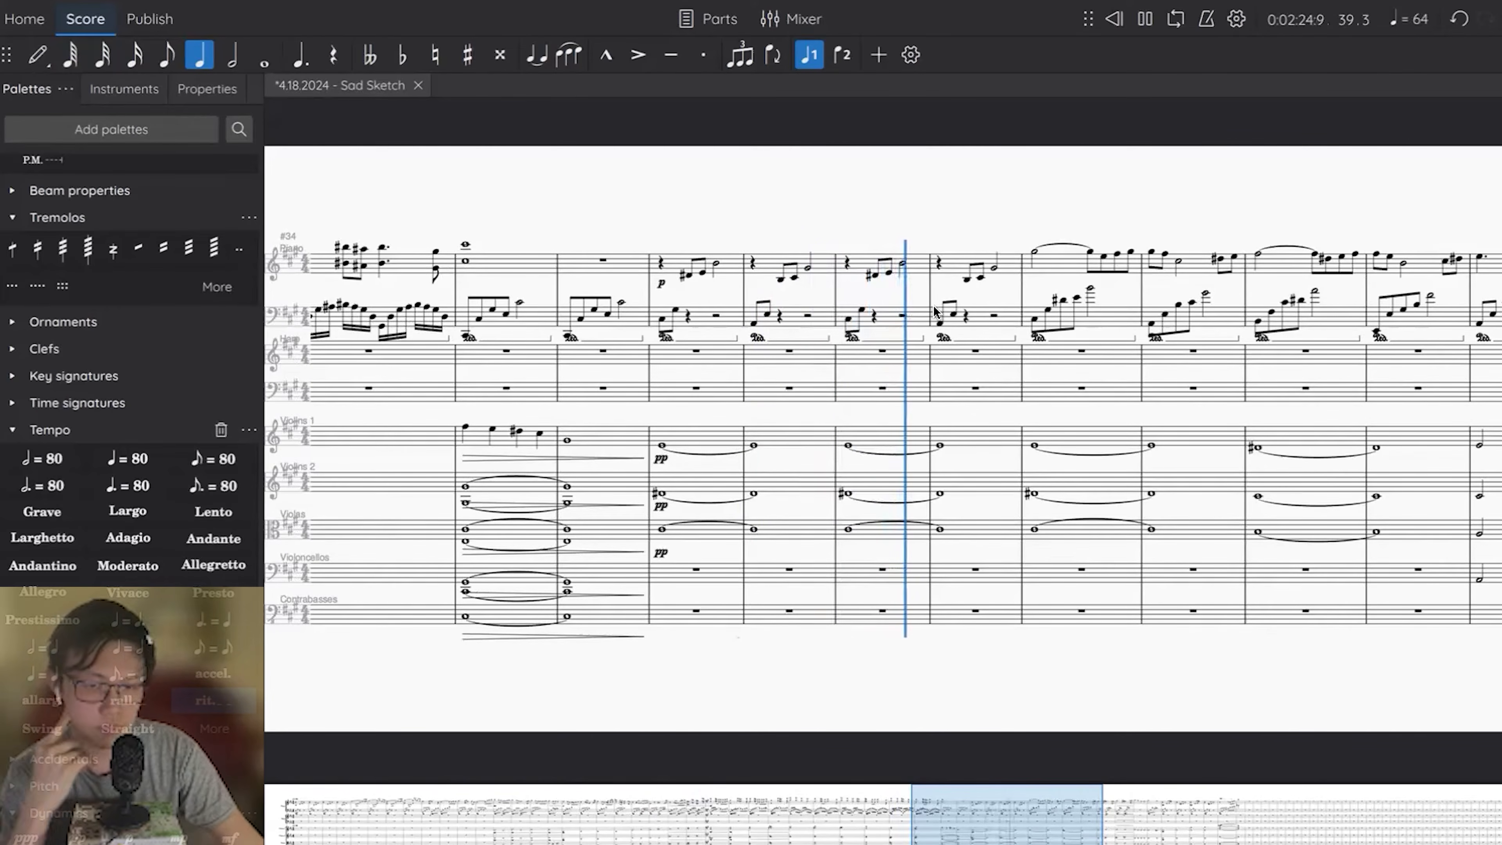
# Adjust the master channel's volume in the mixer while the piece plays through to its ending.
pyautogui.press('F10')
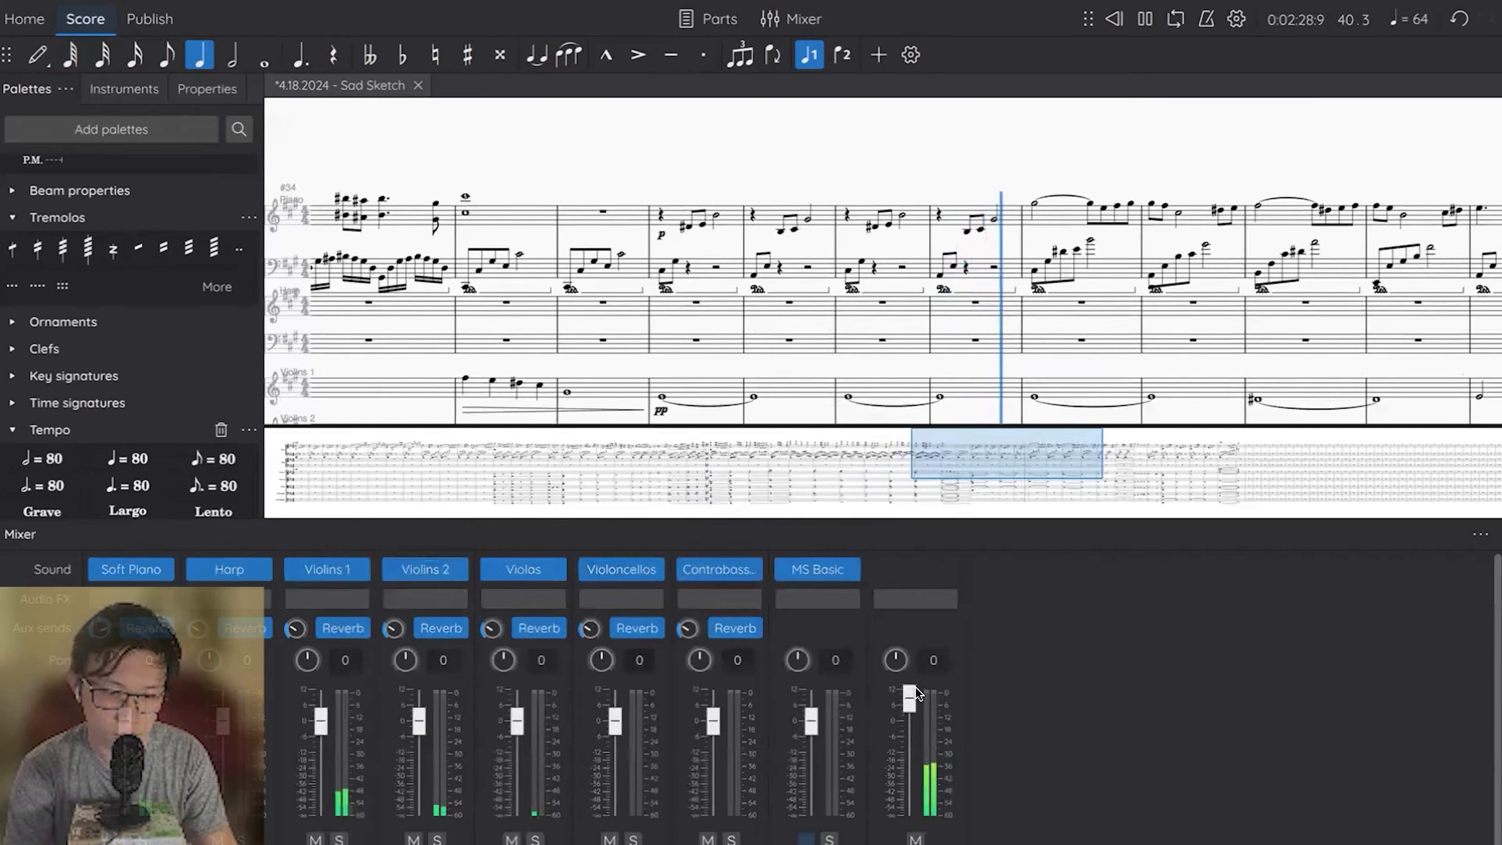
pyautogui.moveTo(915, 684); pyautogui.dragTo(912, 691)
pyautogui.press('F10')
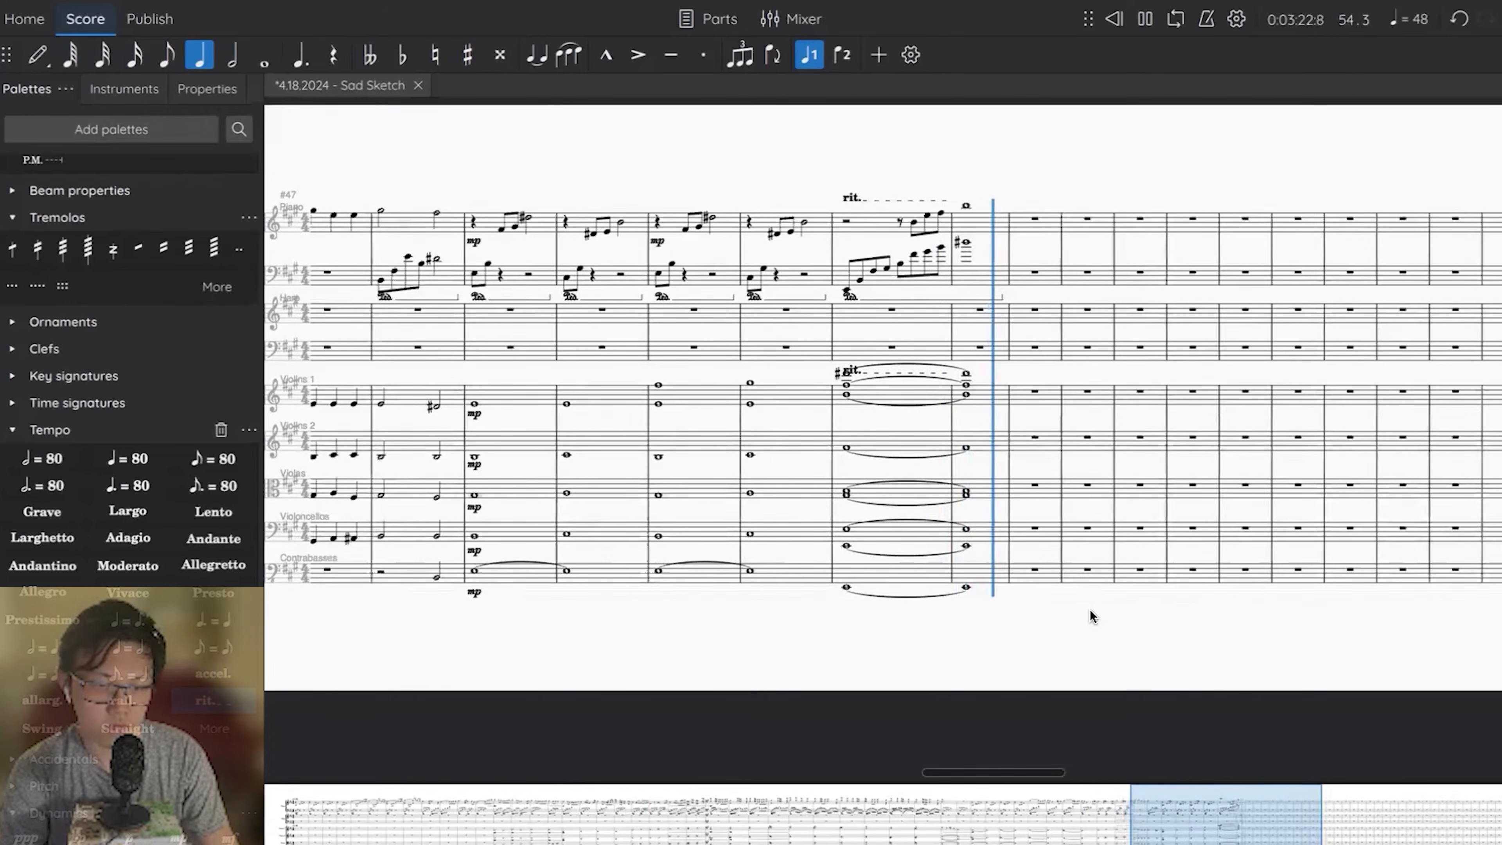
pyautogui.keyDown('ctrl'); pyautogui.scroll(3, 1089, 609); pyautogui.keyUp('ctrl')
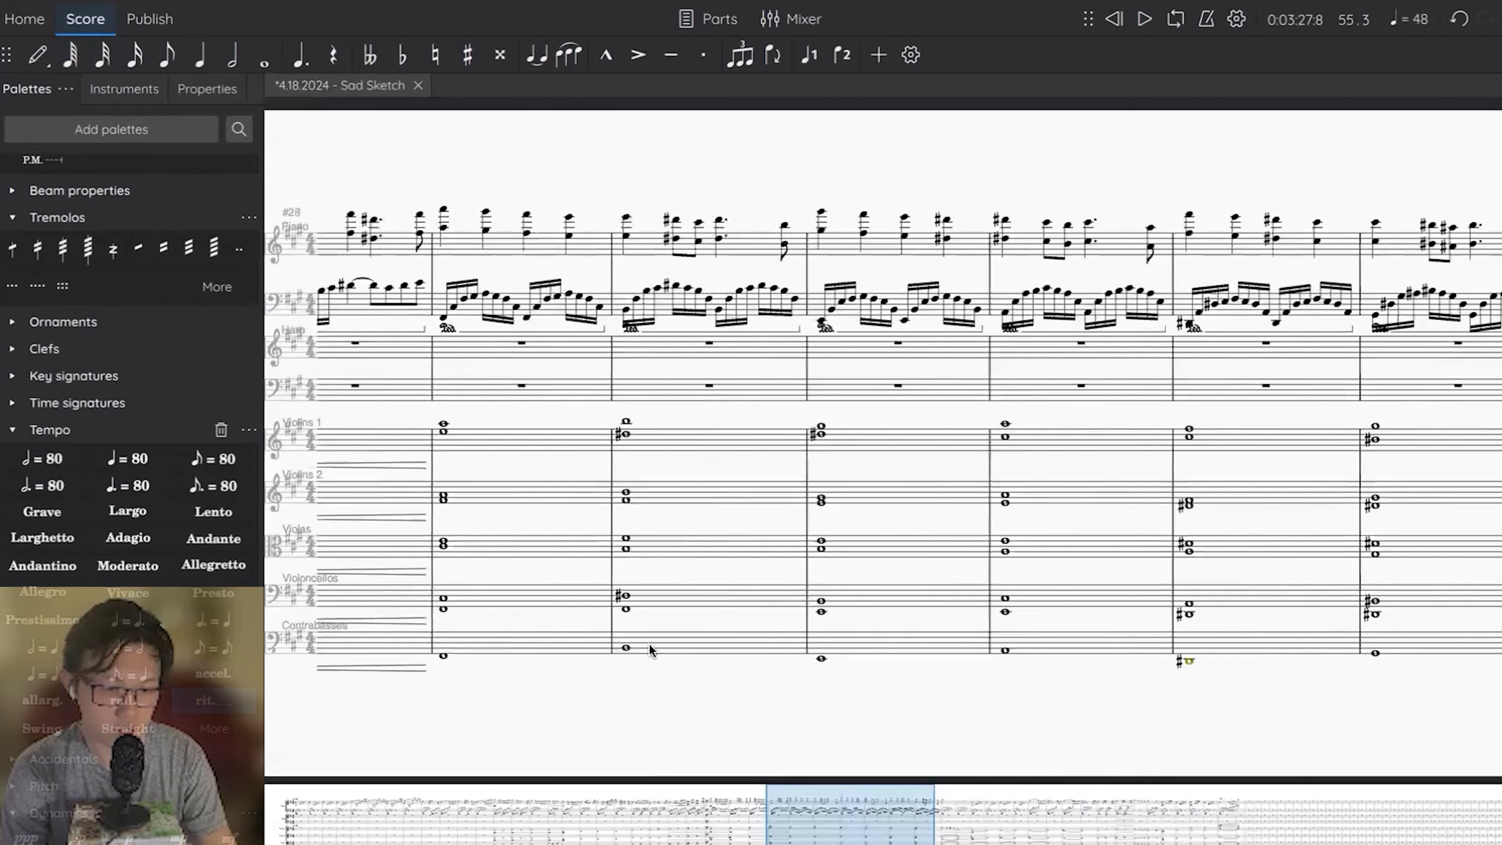
# Stop playback and select measures 29–34 across all parts to review that section.
pyautogui.click(528, 652)
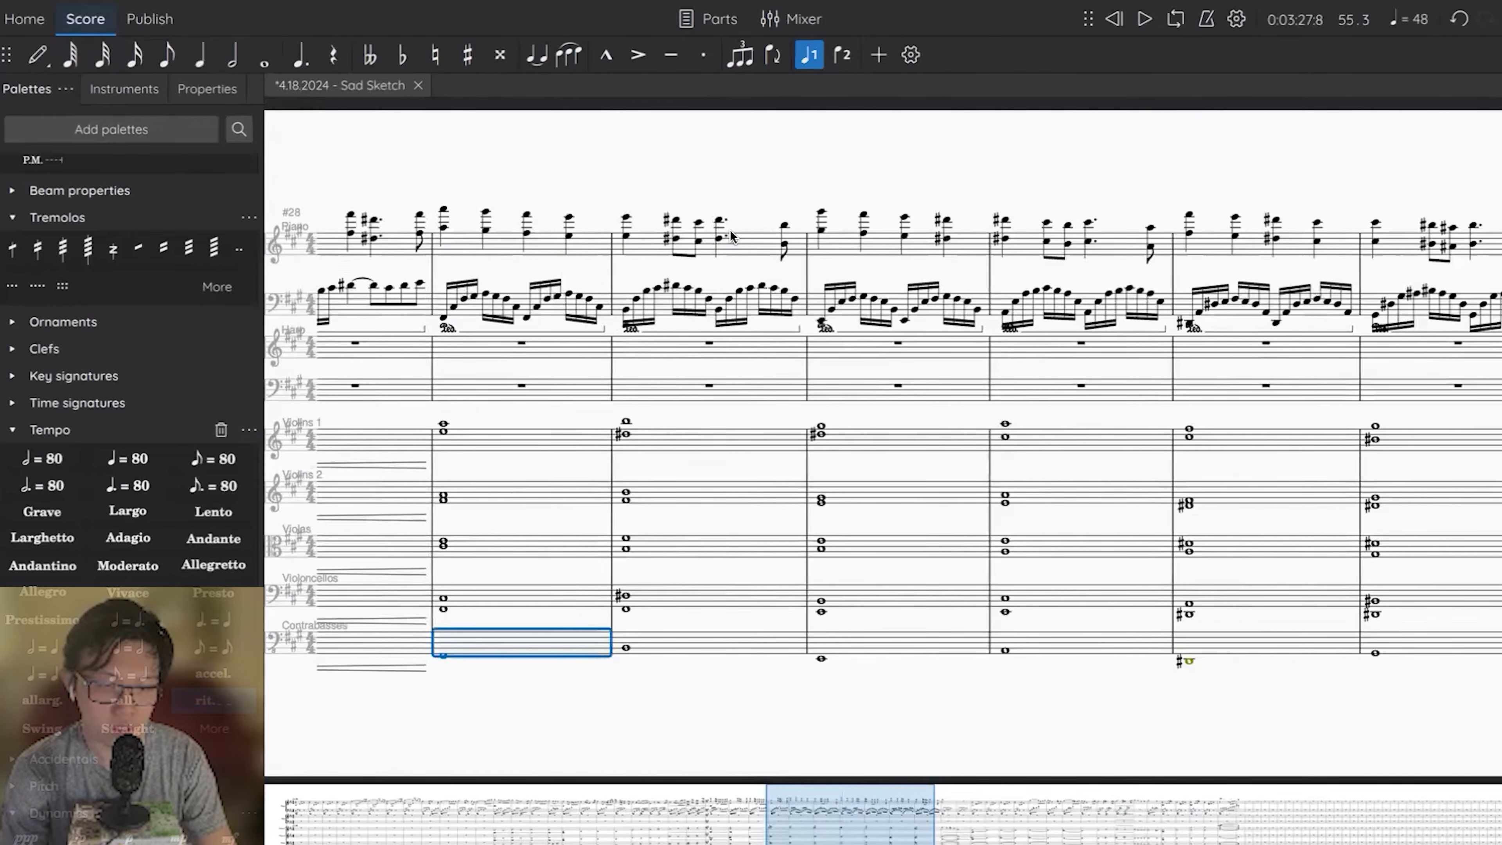
pyautogui.keyDown('shift'); pyautogui.click(756, 254); pyautogui.keyUp('shift')
pyautogui.hscroll(2, 1288, 246)
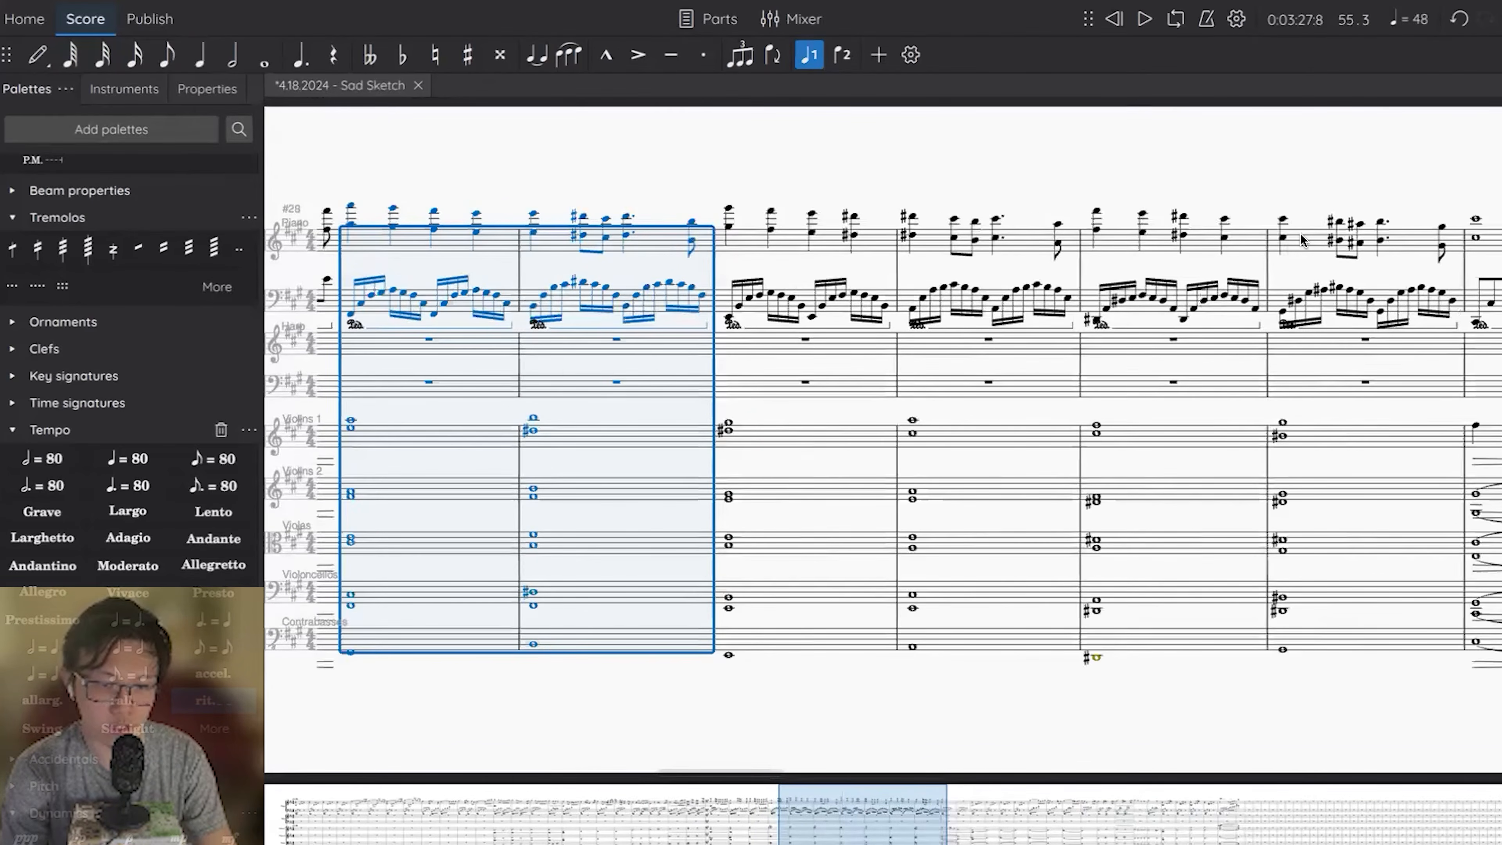
pyautogui.keyDown('shift'); pyautogui.click(1305, 243); pyautogui.keyUp('shift')
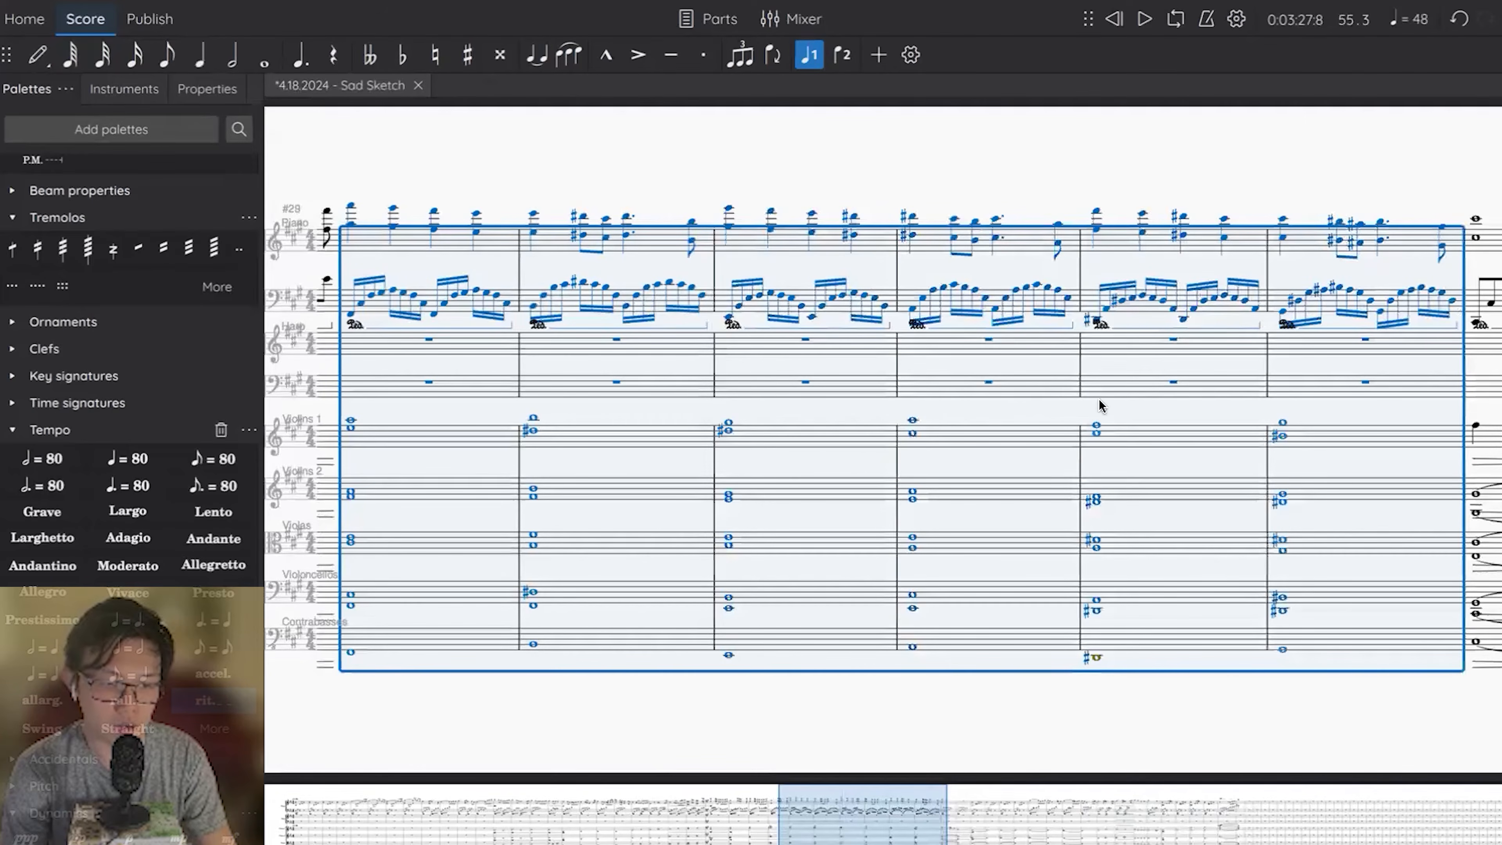
pyautogui.hscroll(10, 1098, 406)
pyautogui.hscroll(8, 1098, 399)
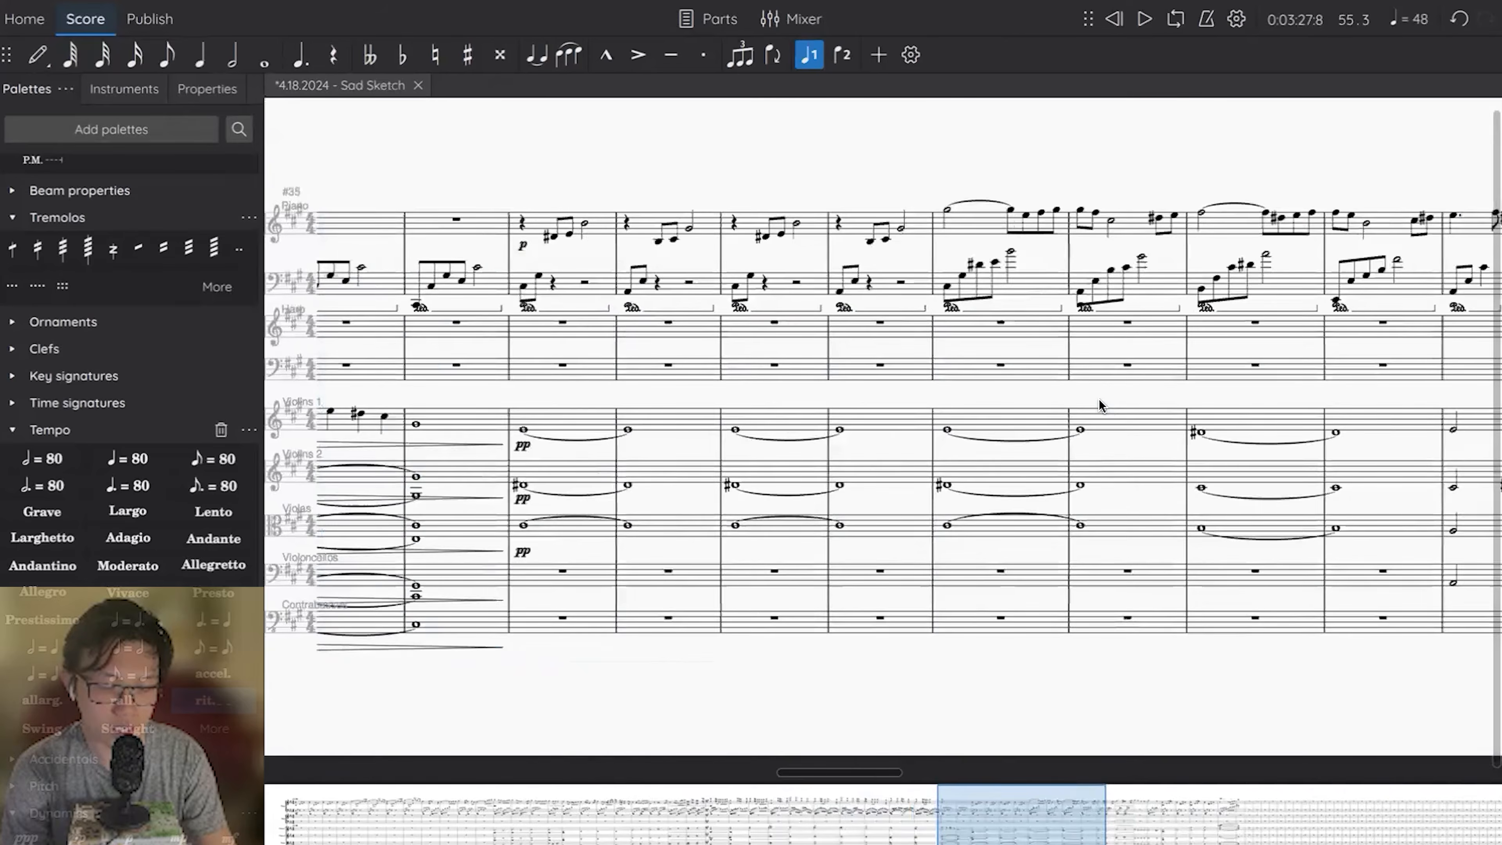
# Select measures 41–44 across all parts to examine the melody and its accompaniment.
pyautogui.click(622, 243)
pyautogui.keyDown('shift'); pyautogui.click(800, 636); pyautogui.keyUp('shift')
pyautogui.hscroll(1, 799, 636)
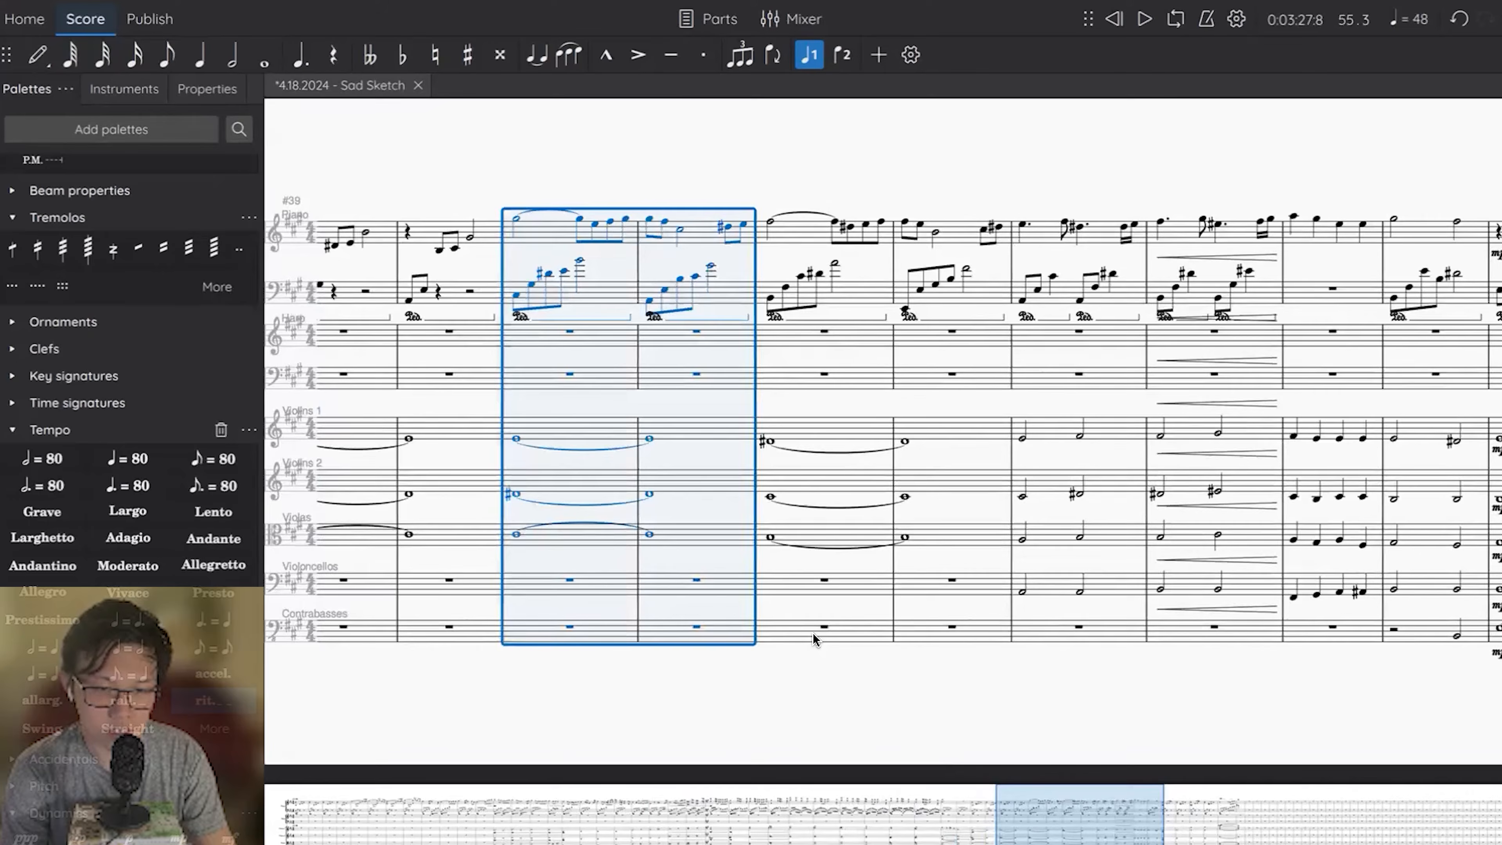
pyautogui.keyDown('shift'); pyautogui.click(963, 631); pyautogui.keyUp('shift')
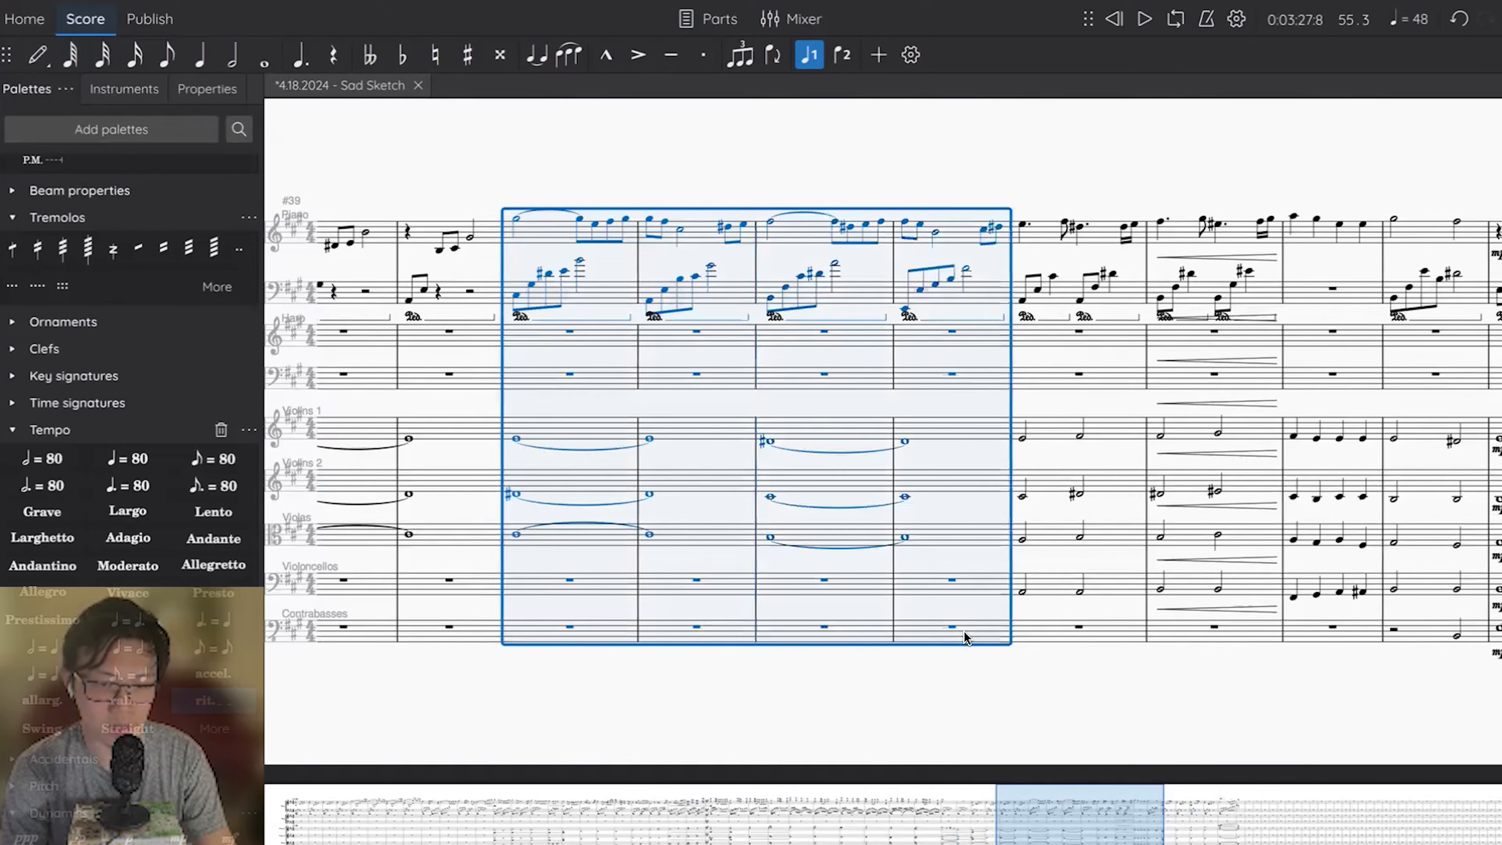
# Select measures 45–46 in the parts and look over the closing passage through measure 54.
pyautogui.hscroll(3, 963, 631)
pyautogui.click(692, 638)
pyautogui.keyDown('shift'); pyautogui.click(686, 240); pyautogui.keyUp('shift')
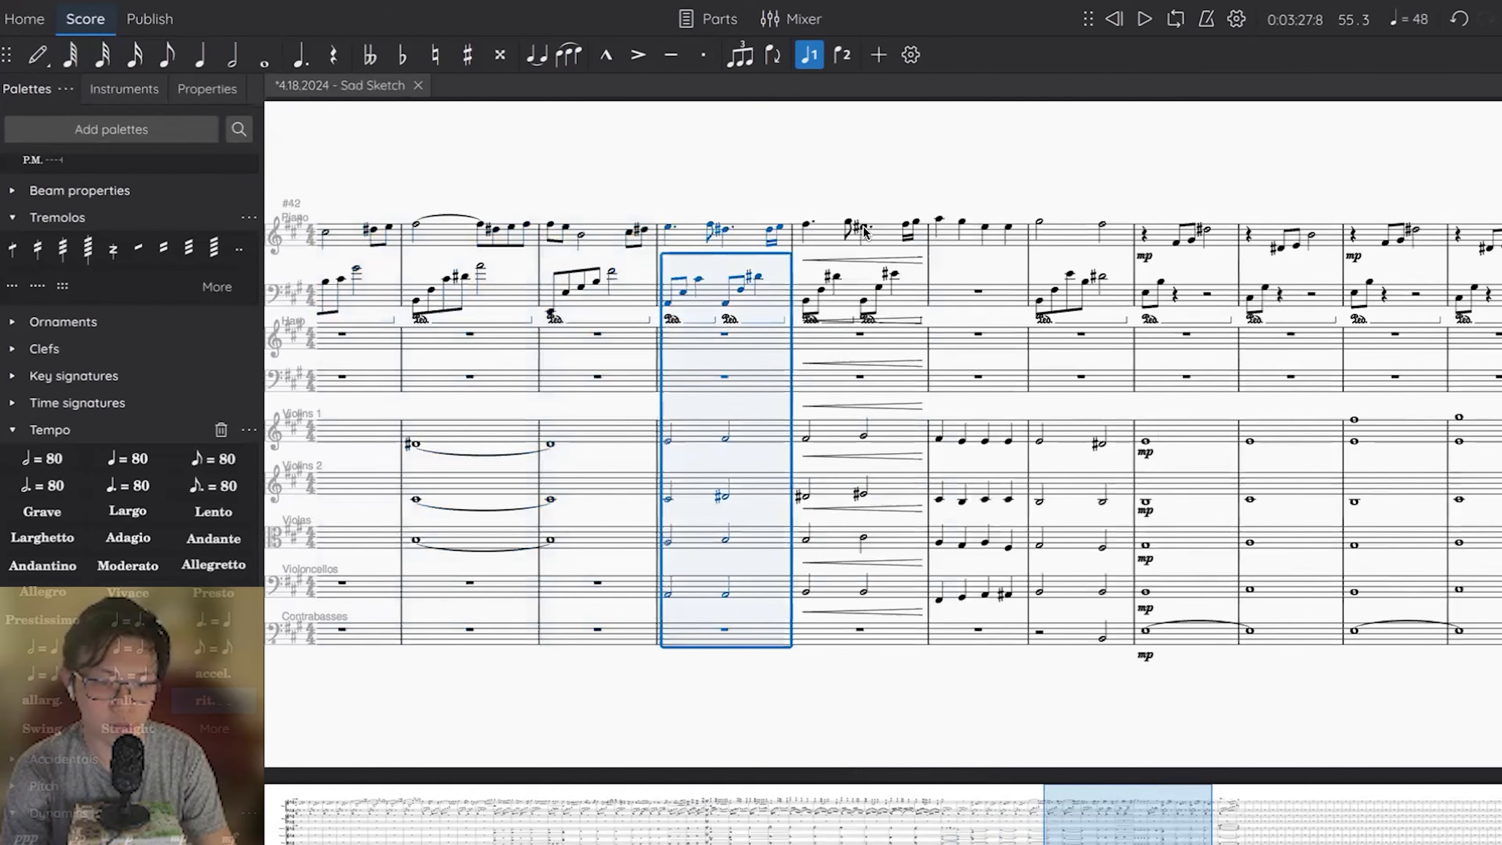
pyautogui.keyDown('shift'); pyautogui.click(836, 236); pyautogui.keyUp('shift')
pyautogui.hscroll(1, 904, 287)
pyautogui.hscroll(3, 962, 151)
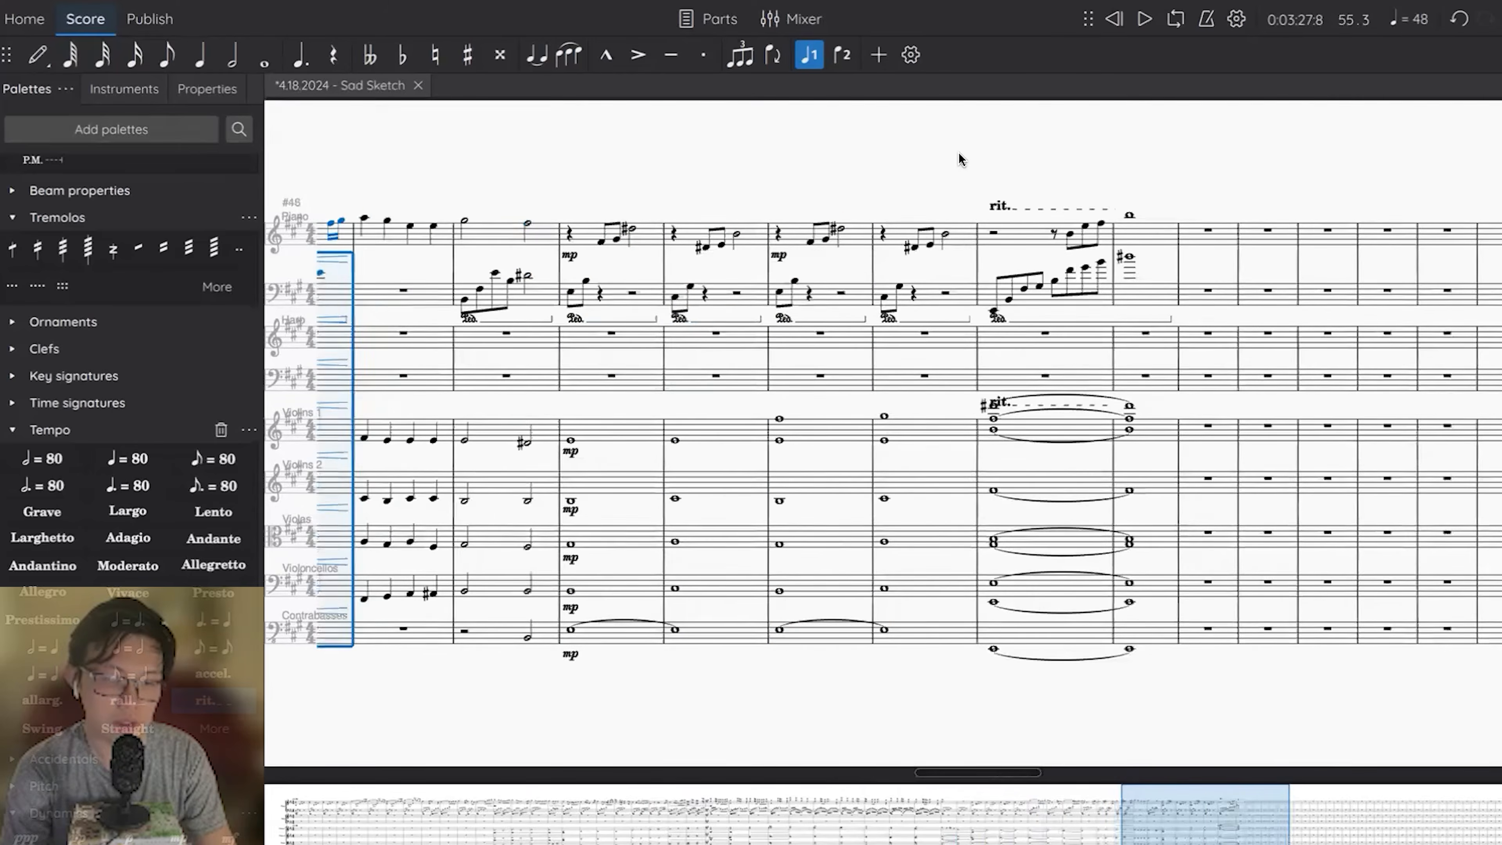
pyautogui.hscroll(-1, 957, 163)
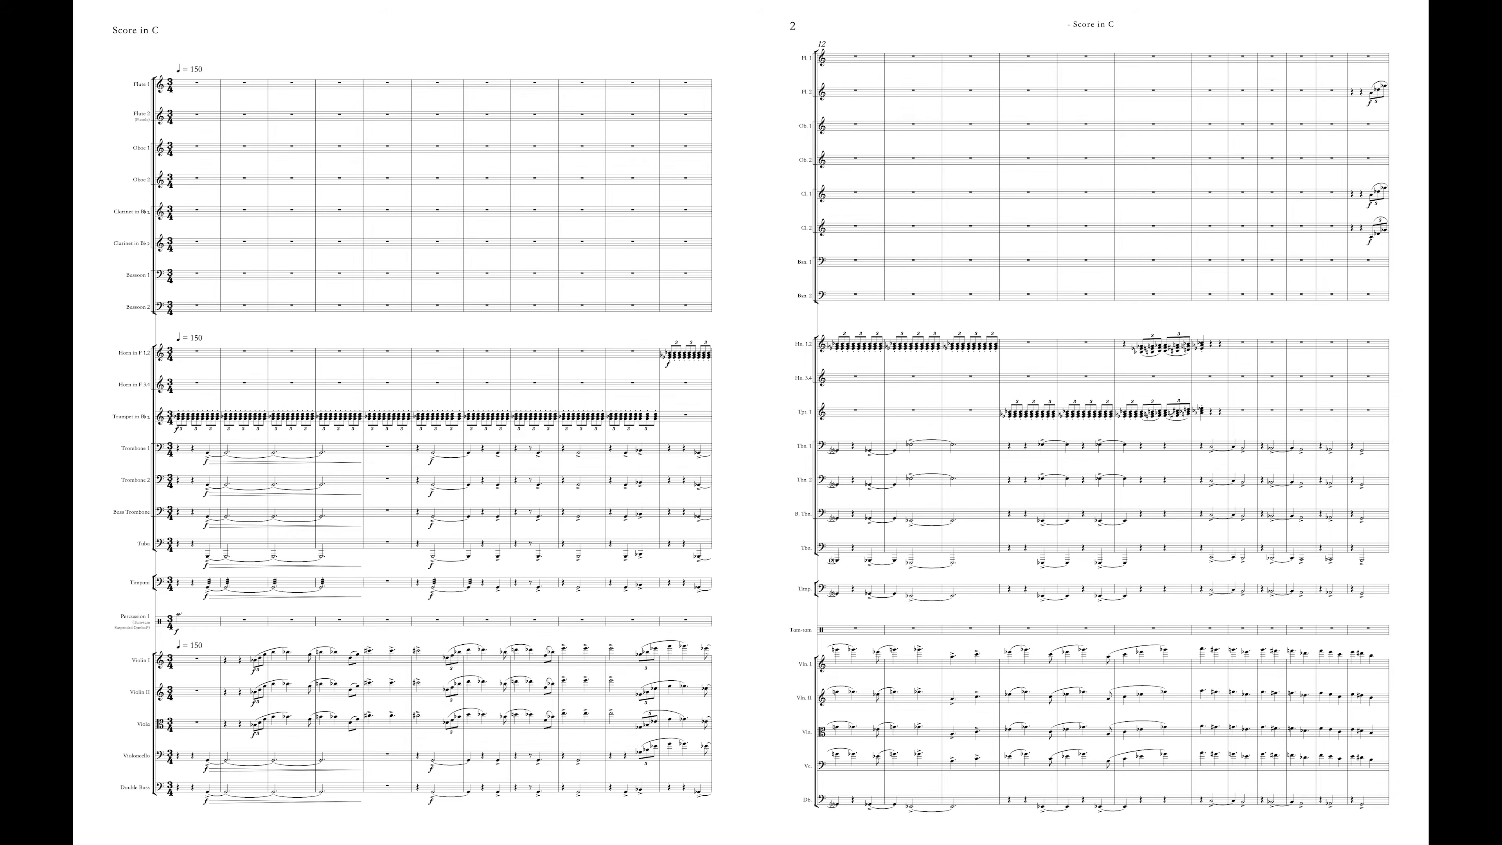
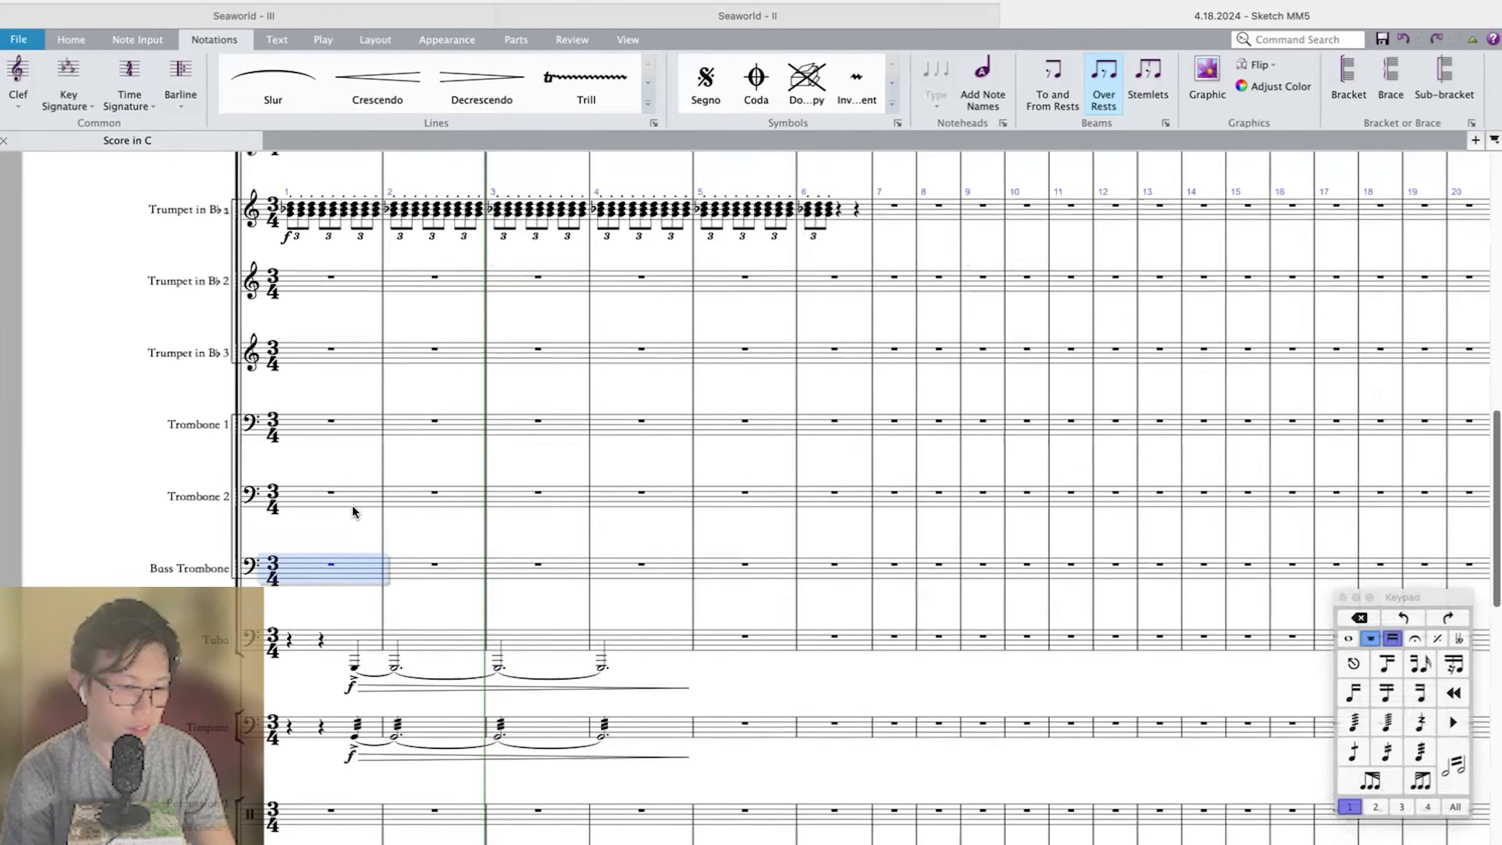
# Copy the accented tied passage of measures 1–4, with its f and crescendo, into both trombones, bass trombone, cello and double bass.
pyautogui.click(352, 442)
pyautogui.press('super+v')
pyautogui.press('Escape')
pyautogui.press('super+z')
pyautogui.keyDown('alt'); pyautogui.click(350, 579); pyautogui.keyUp('alt')
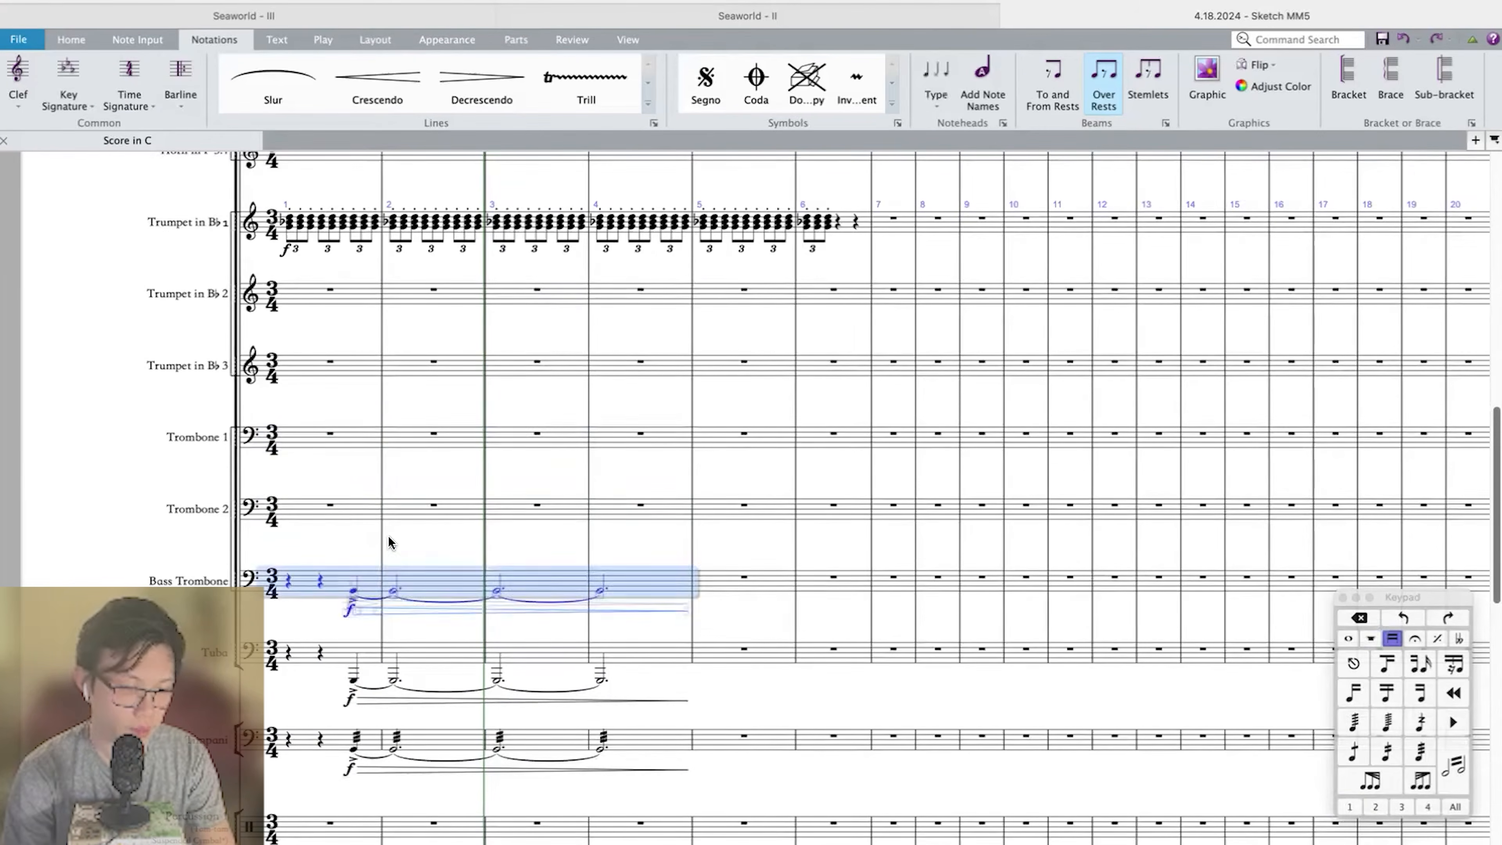
pyautogui.keyDown('alt'); pyautogui.click(350, 509); pyautogui.keyUp('alt')
pyautogui.scroll(-10, 352, 592)
pyautogui.keyDown('alt'); pyautogui.click(349, 771); pyautogui.keyUp('alt')
pyautogui.keyDown('alt'); pyautogui.click(340, 703); pyautogui.keyUp('alt')
# Play back the opening measures to hear the doubled low passage.
pyautogui.press('Escape')
pyautogui.press('p')
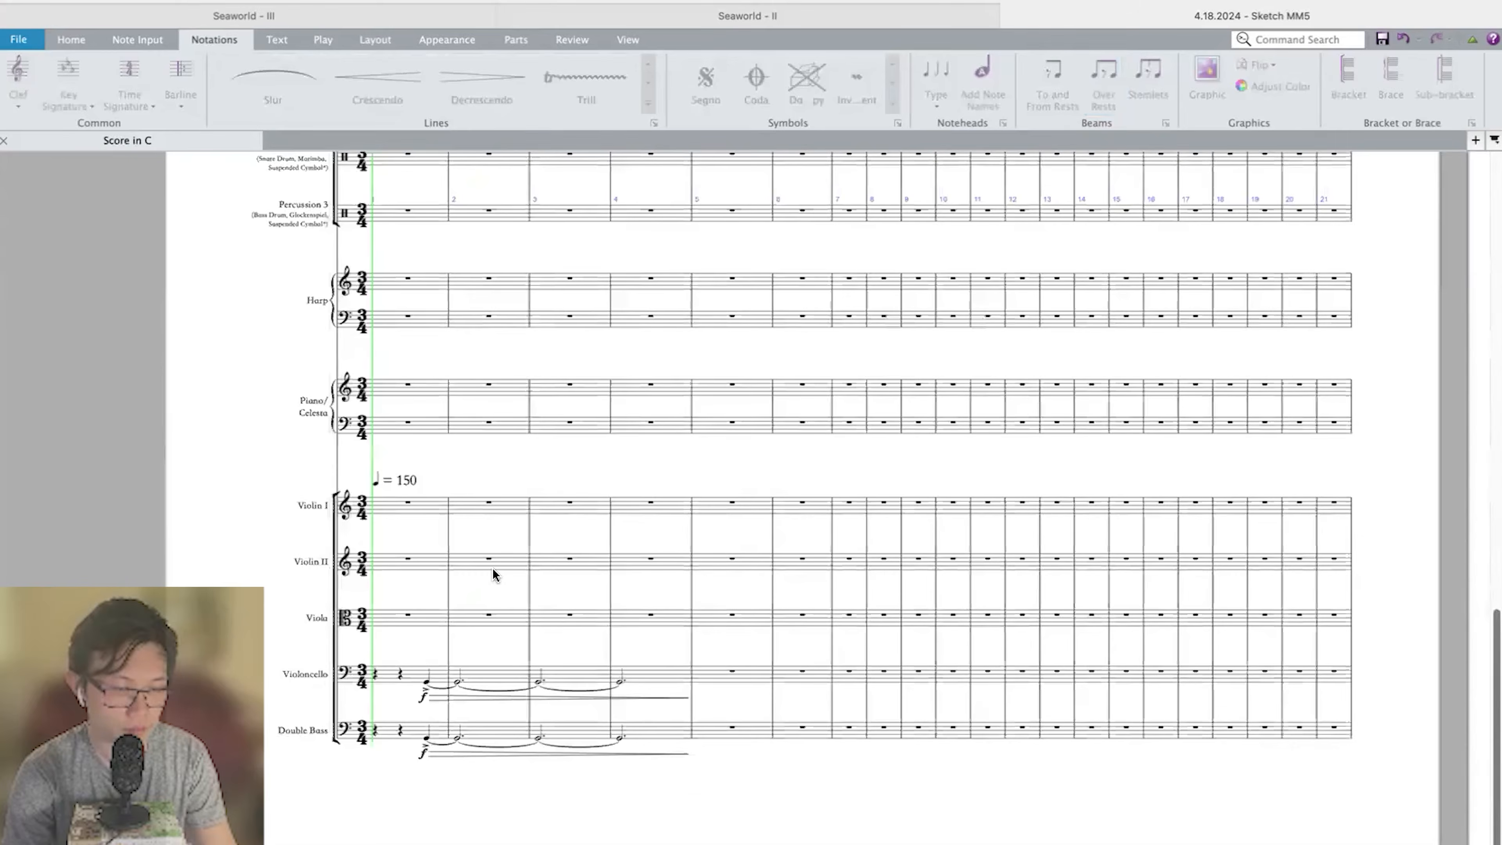
pyautogui.scroll(8, 493, 568)
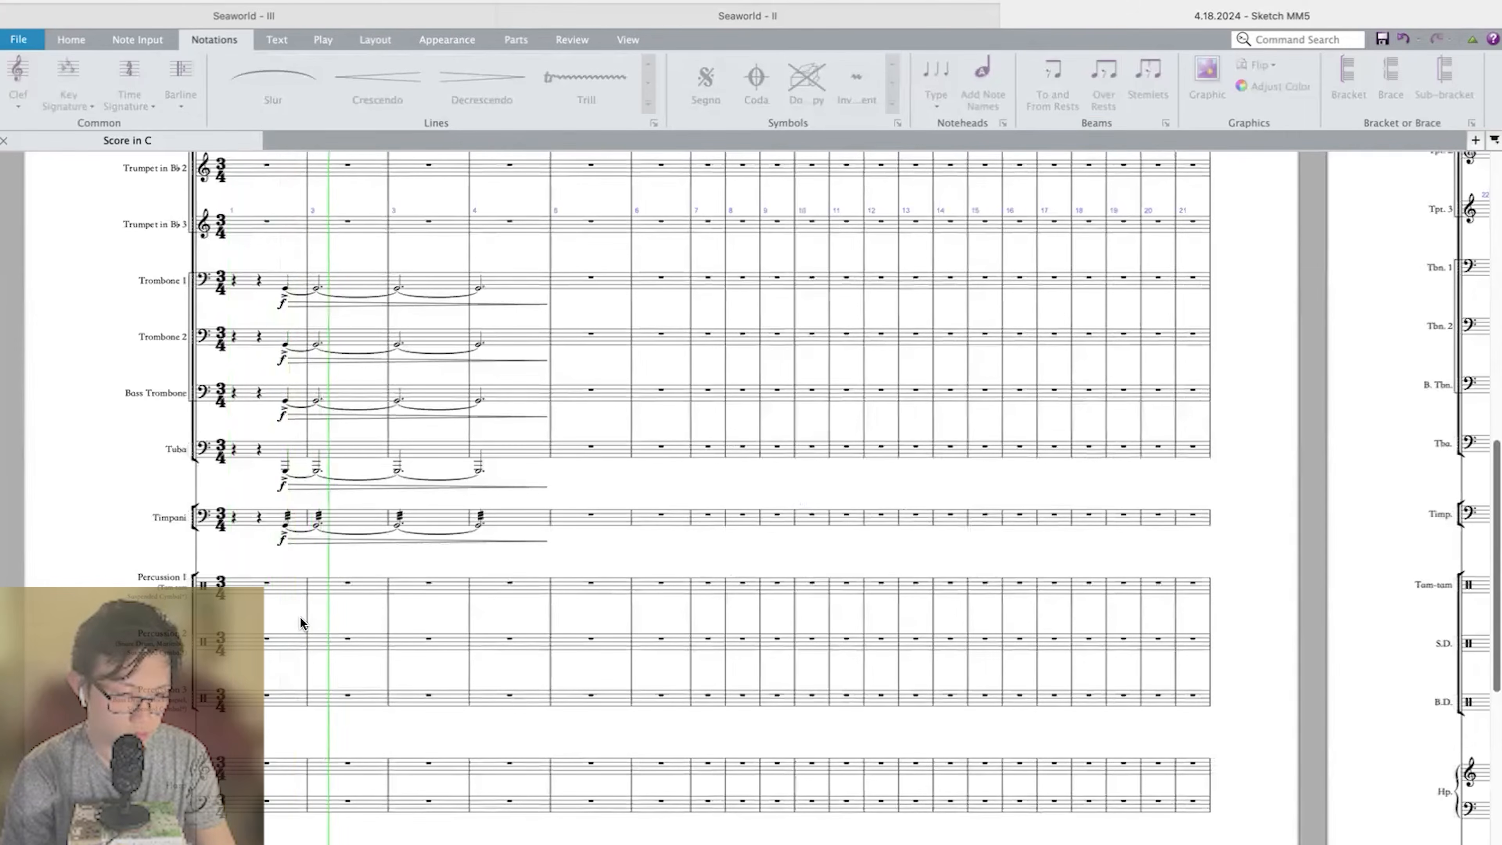
pyautogui.press('space')
# Enter a dotted half note above the staff in measure 1 of Percussion 1.
pyautogui.click(279, 588)
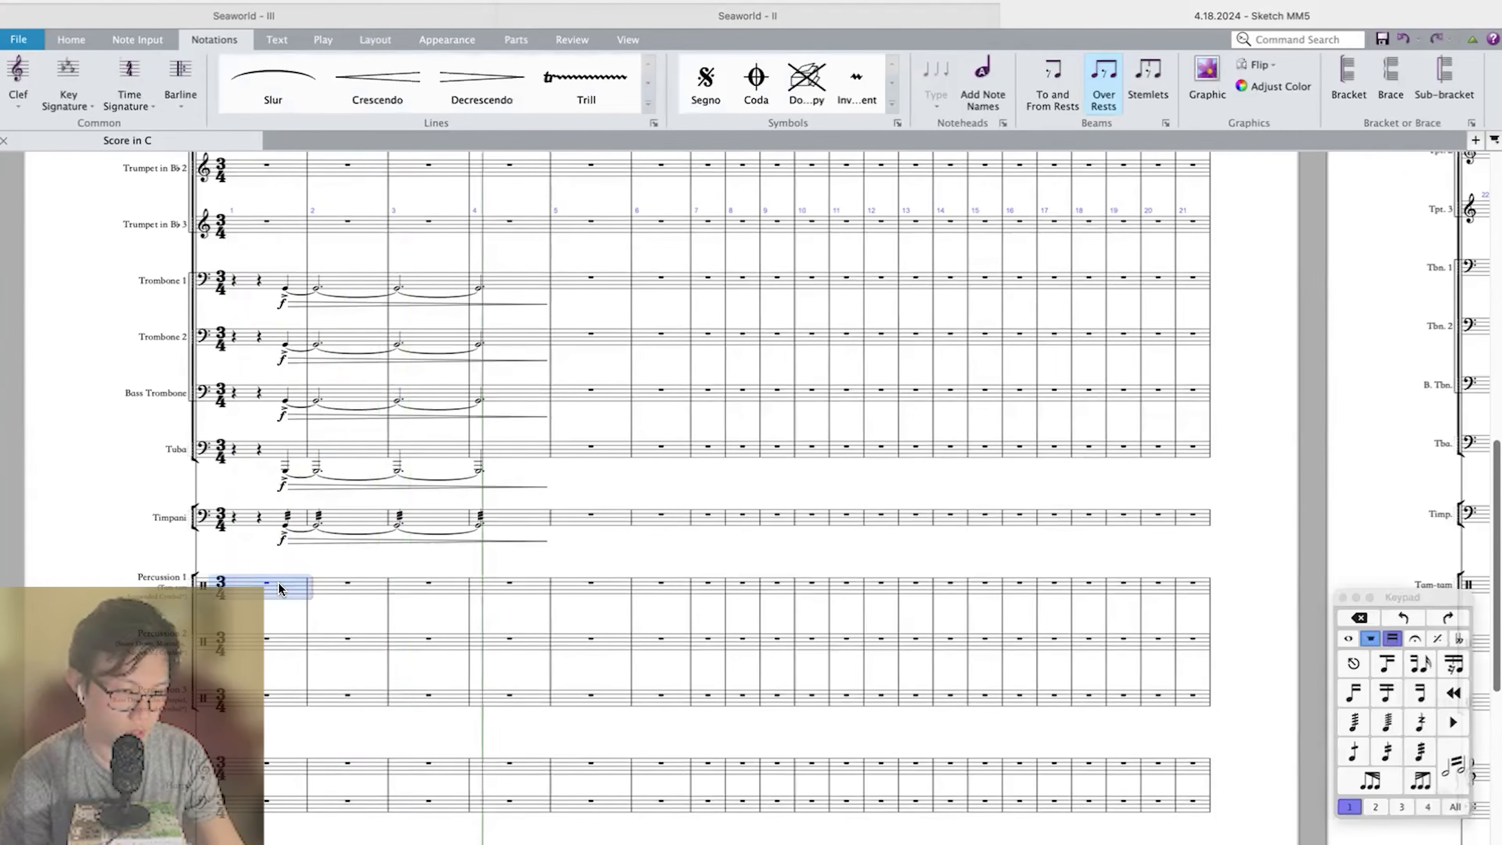
pyautogui.press('super+=')
pyautogui.press('super+=')
pyautogui.press('f')
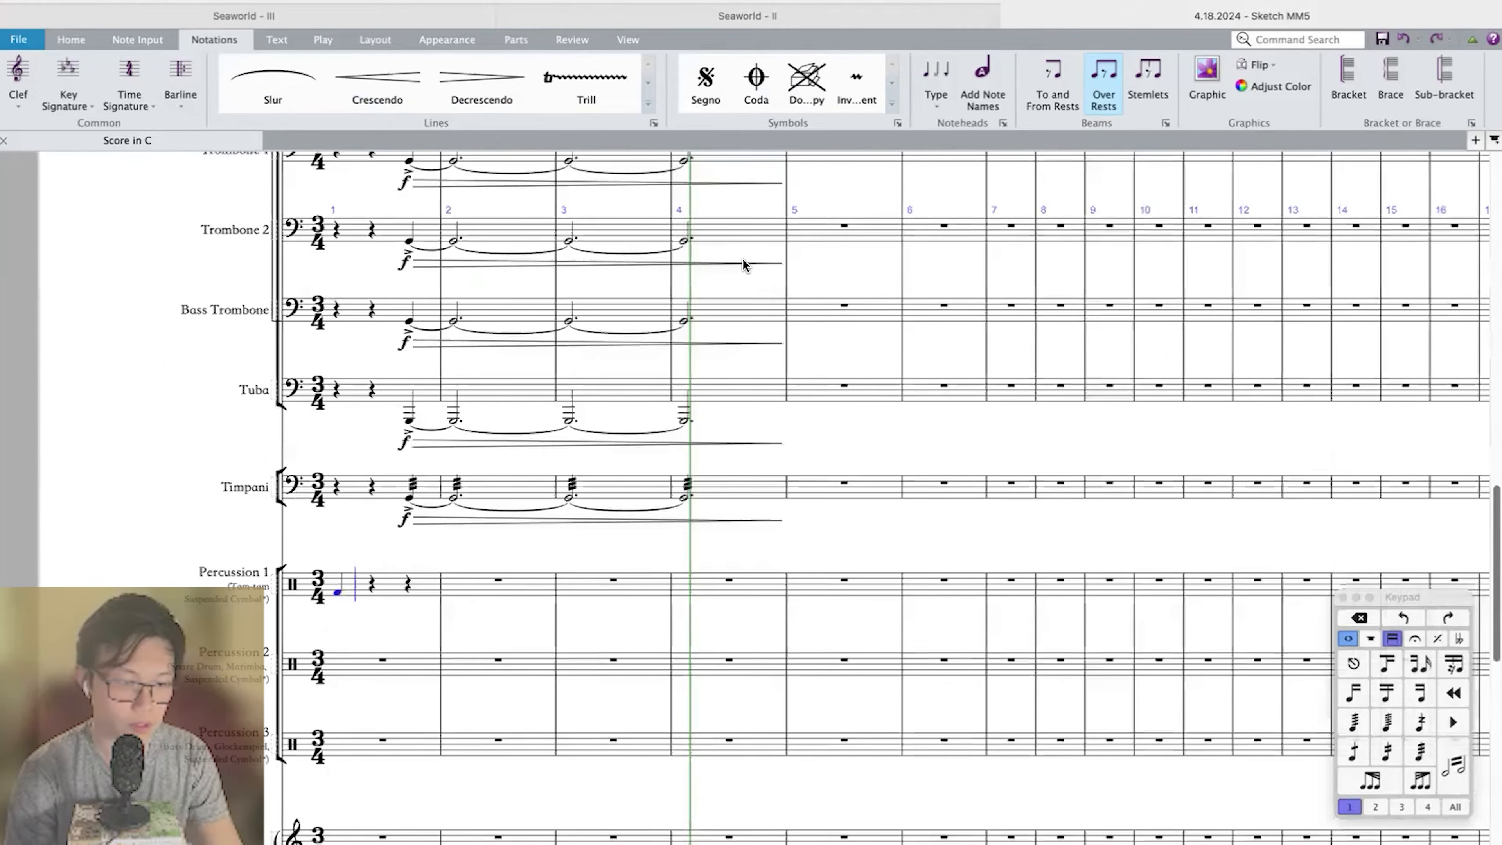
pyautogui.press('Escape')
pyautogui.press('5')
pyautogui.press('.')
pyautogui.press('Up')
pyautogui.press('Up')
pyautogui.press('Up')
pyautogui.press('Up')
pyautogui.press('Up')
pyautogui.press('Up')
pyautogui.press('Up')
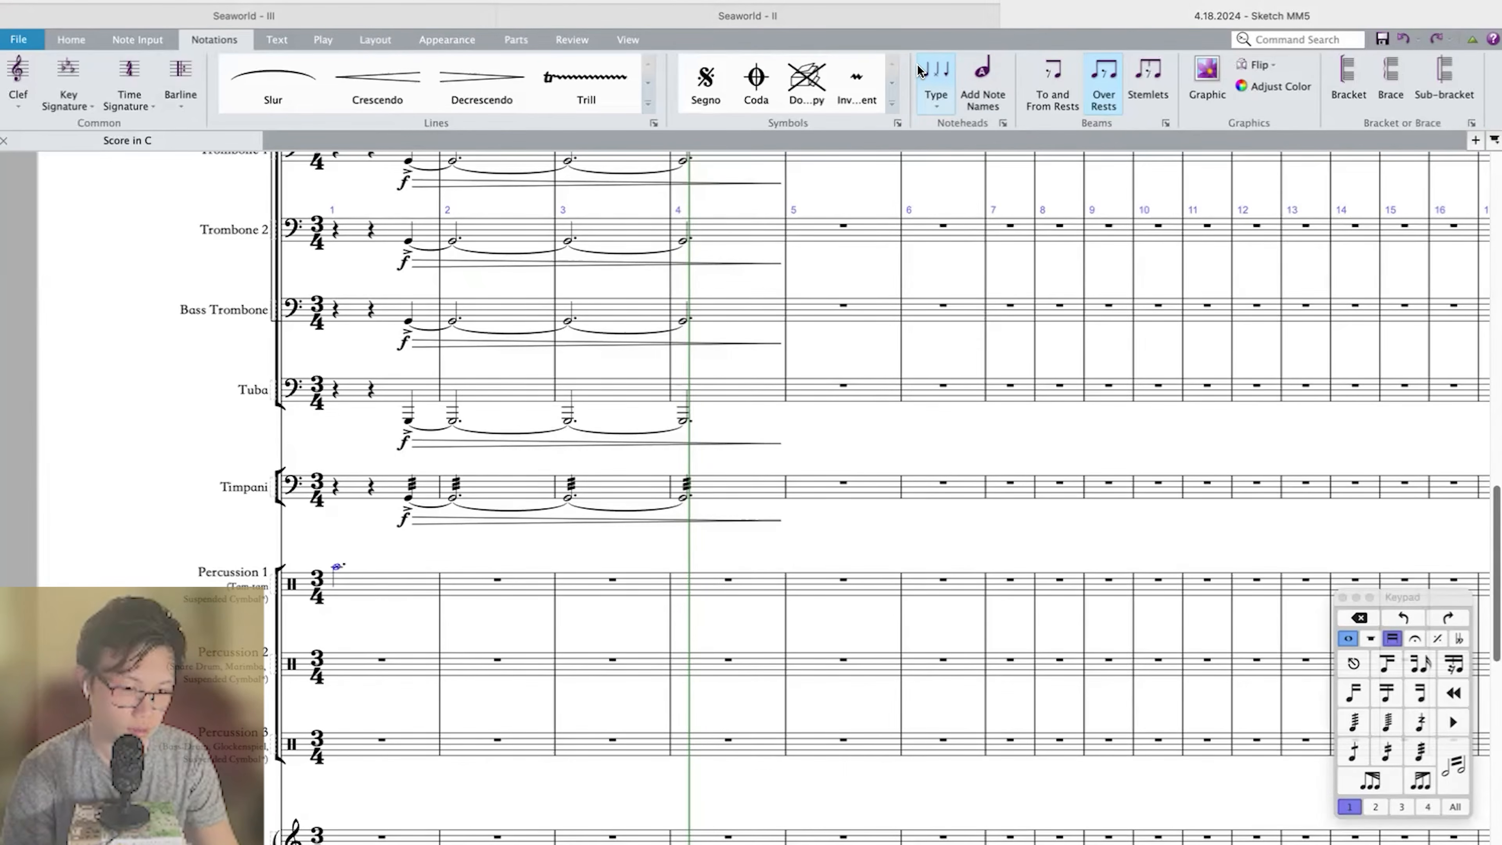
# Play back the opening and mark the Percussion 1 note in measure 1 with f.
pyautogui.press('p')
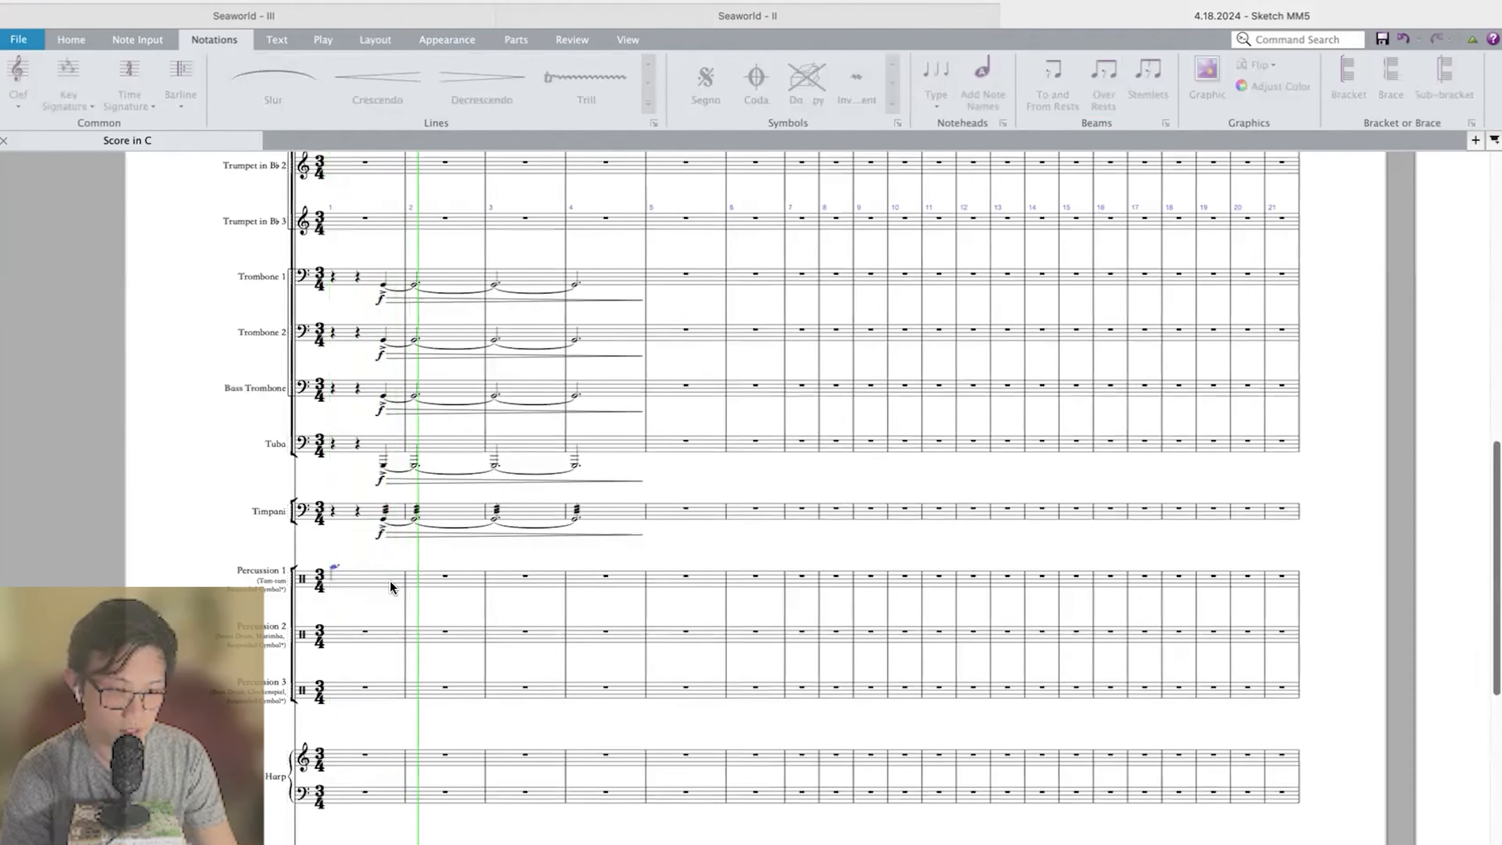
pyautogui.press('space')
pyautogui.click(428, 545)
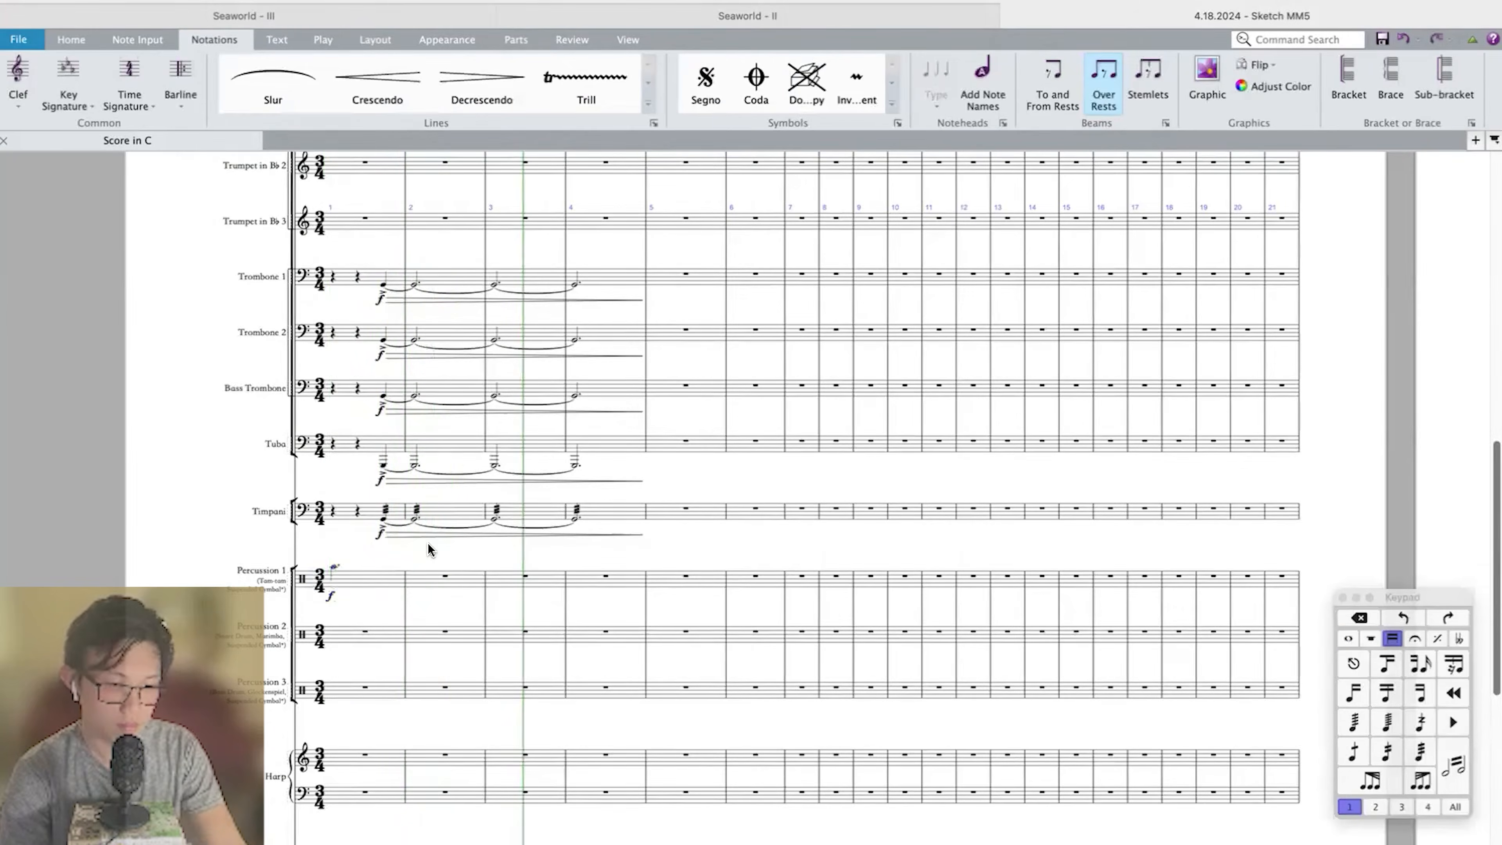
# Enter an eighth-note triplet of B-flat, D and G on the third beat of measure 2 in Violin I.
pyautogui.scroll(-10, 430, 547)
pyautogui.click(437, 431)
pyautogui.click(436, 430)
pyautogui.scroll(4, 437, 431)
pyautogui.press('super+3')
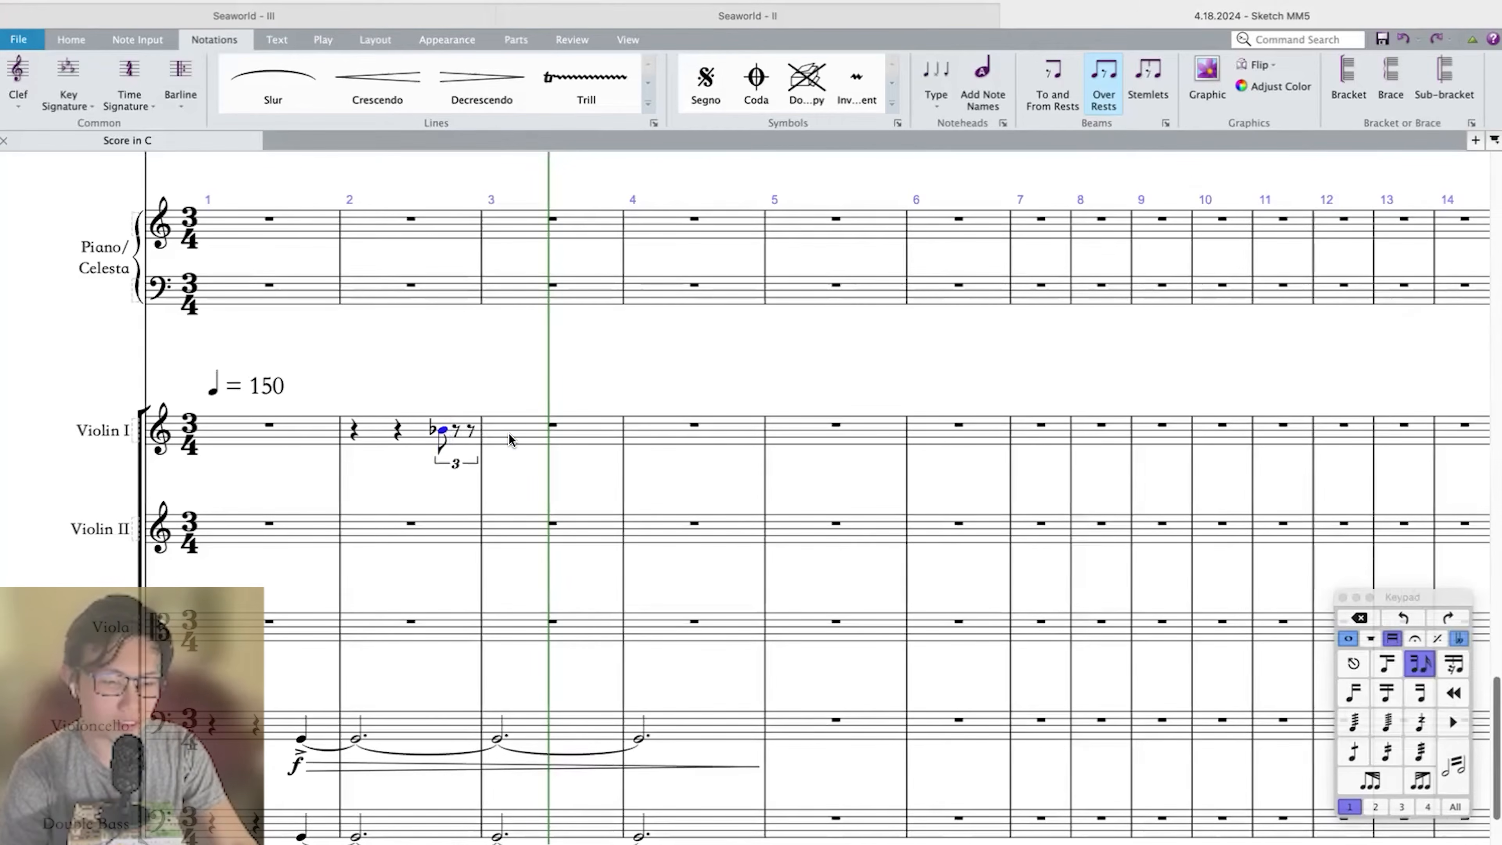
pyautogui.press('n')
pyautogui.press('d')
pyautogui.press('g')
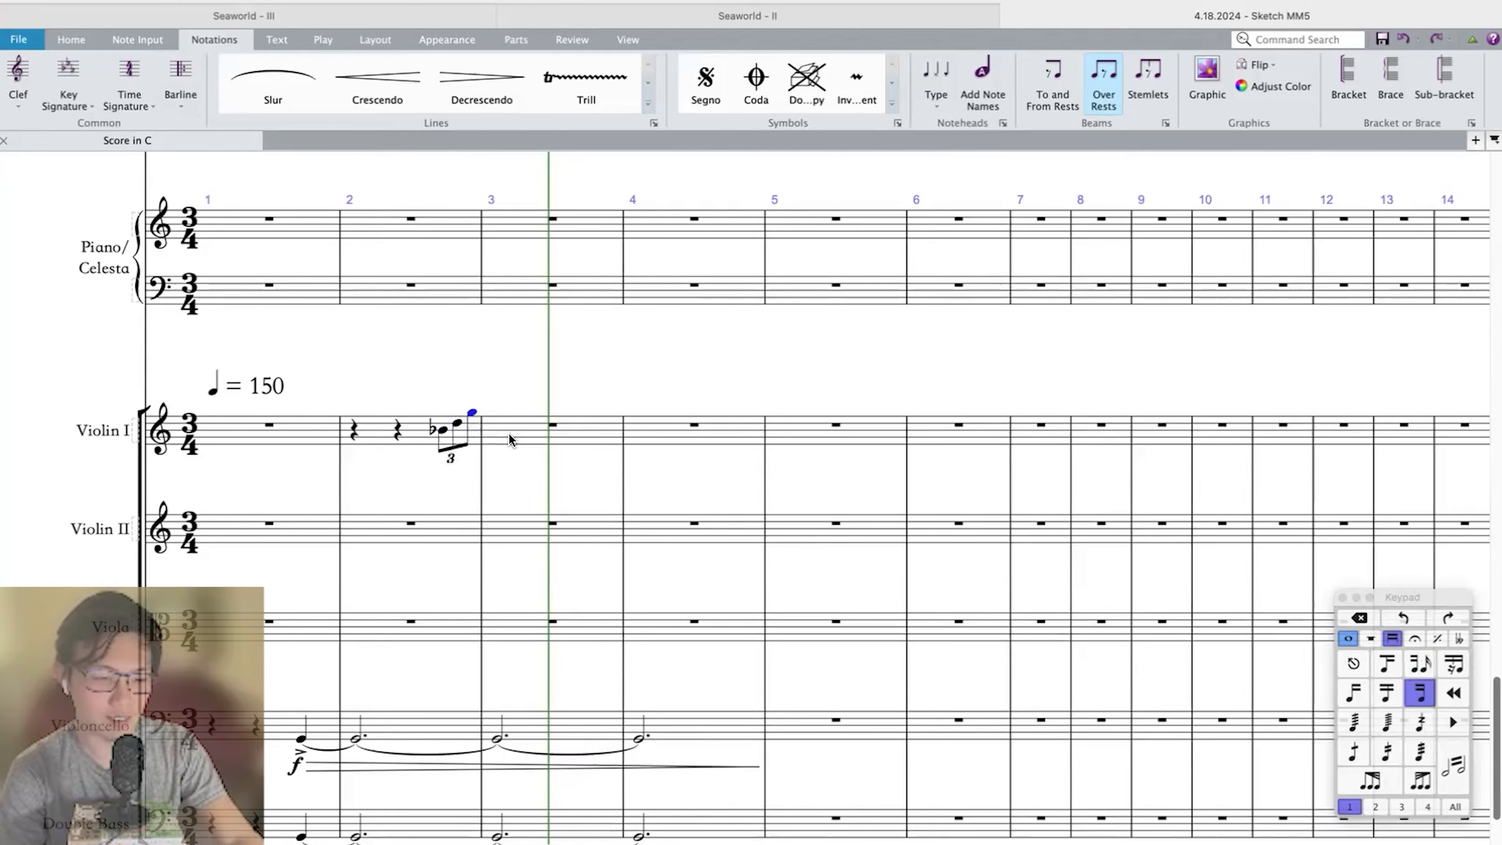
# Enter an eighth-note triplet of B-flat, A and A-flat on the first beat of measure 3 in Violin I.
pyautogui.click(551, 426)
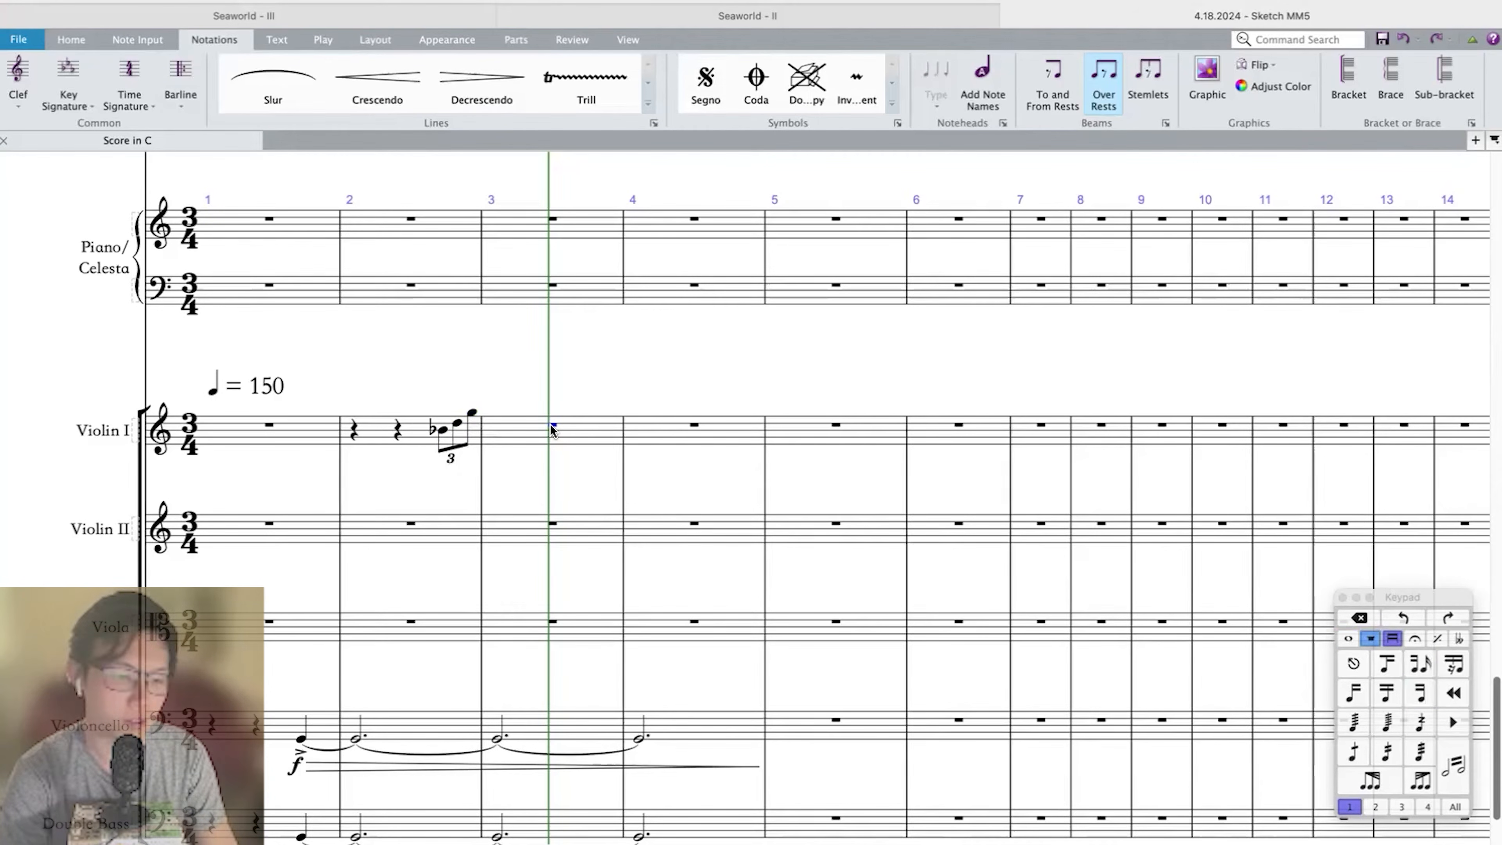
pyautogui.press('n')
pyautogui.press('b')
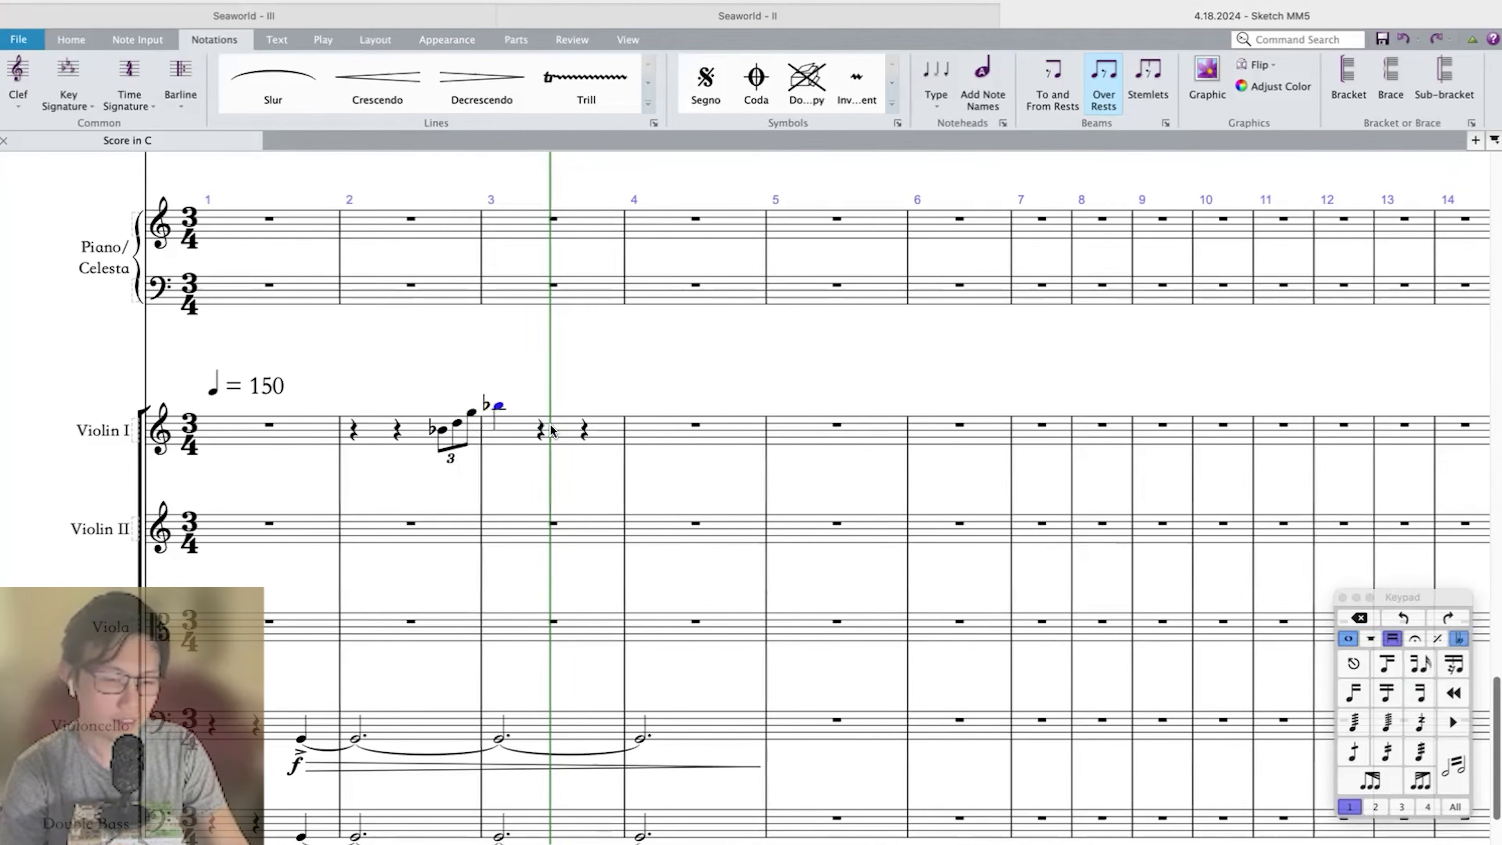
pyautogui.press('Escape')
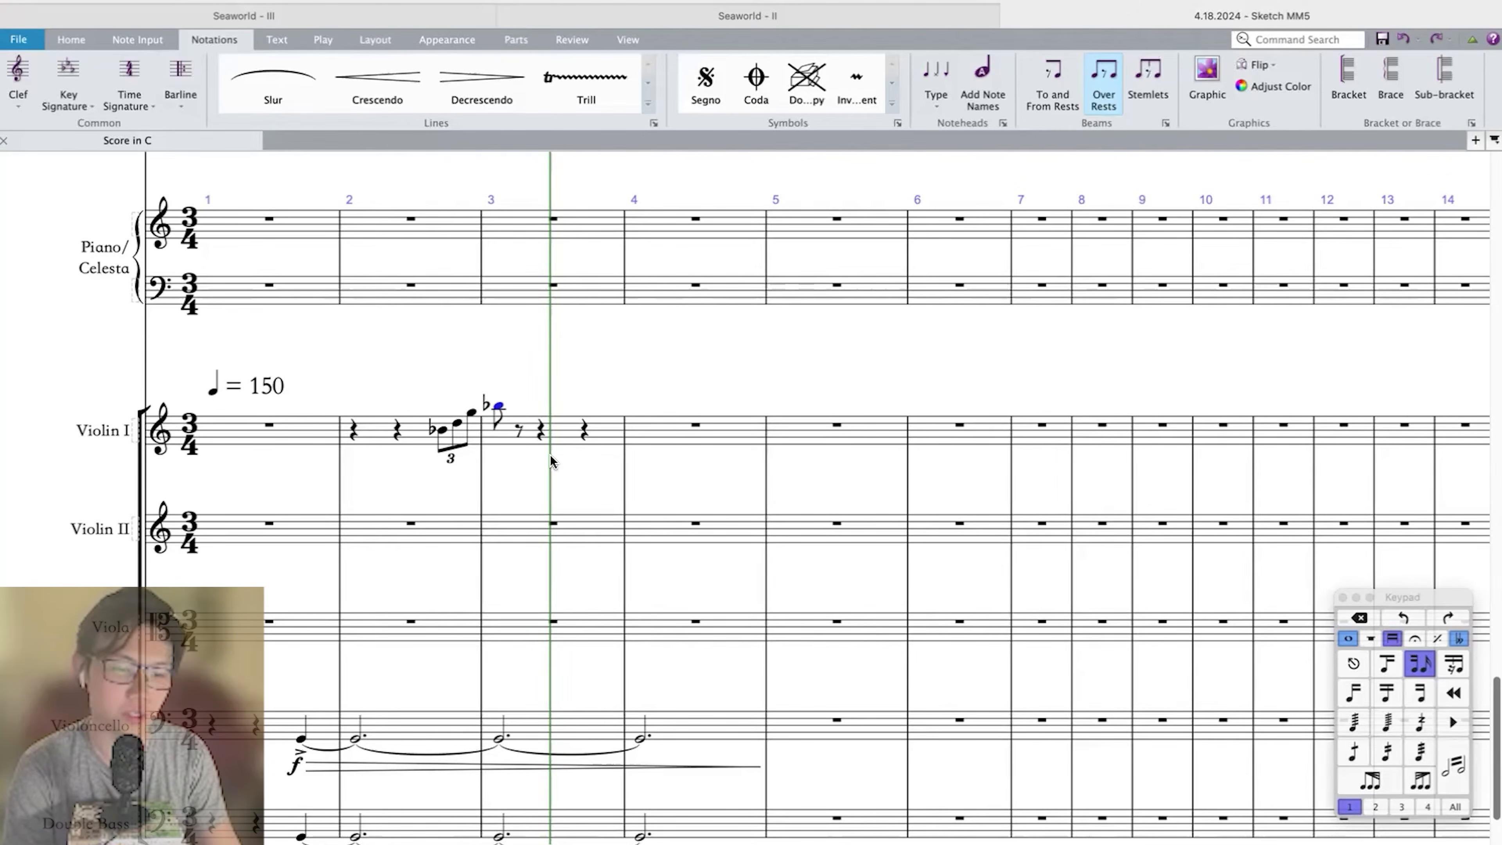
pyautogui.press('n')
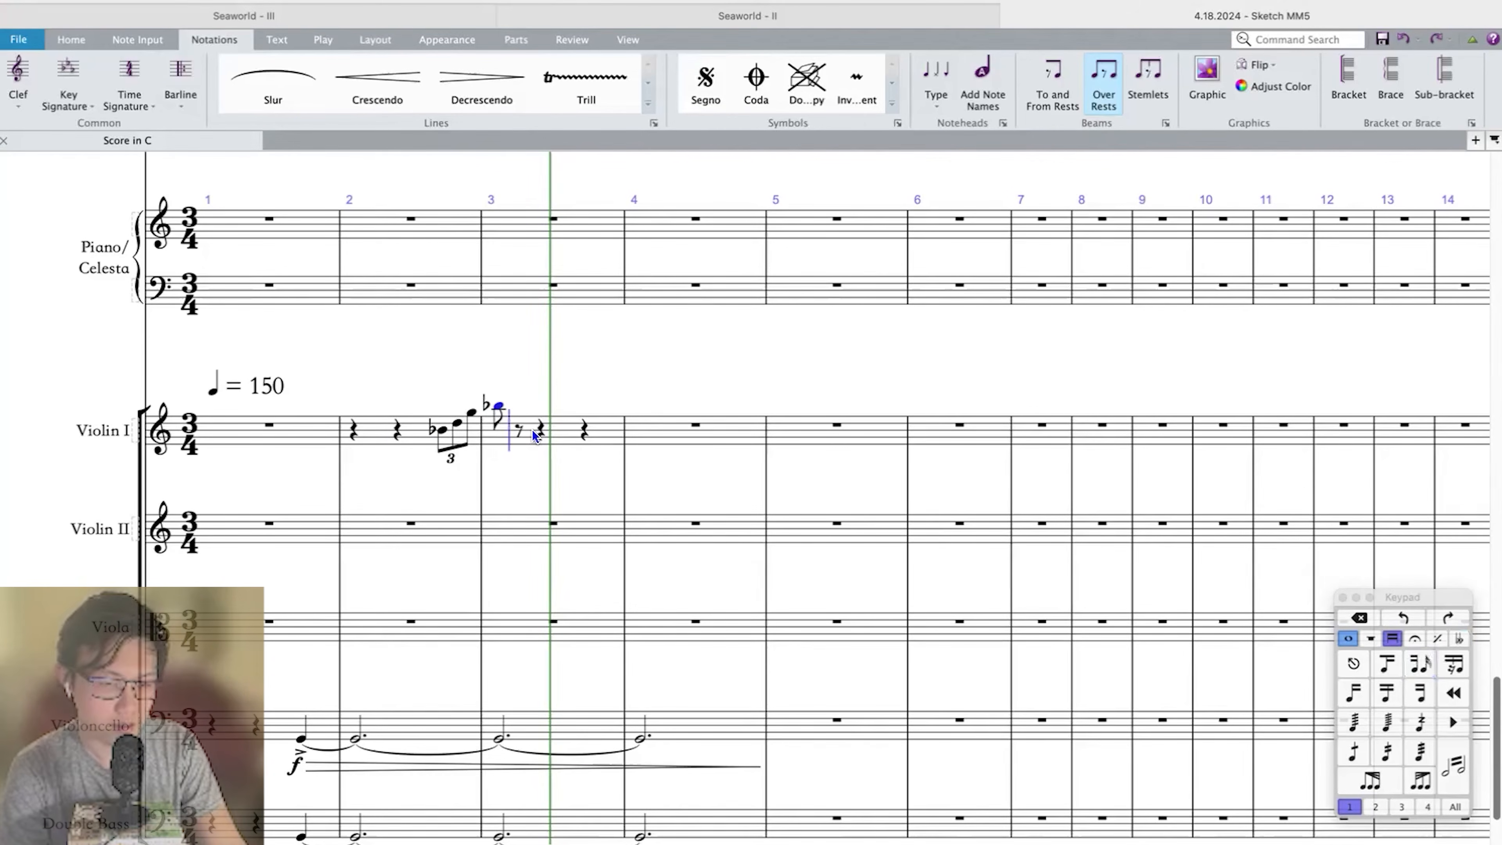
pyautogui.press('a')
pyautogui.press('Left')
pyautogui.press('super+3')
pyautogui.press('n')
pyautogui.press('a')
pyautogui.press('b')
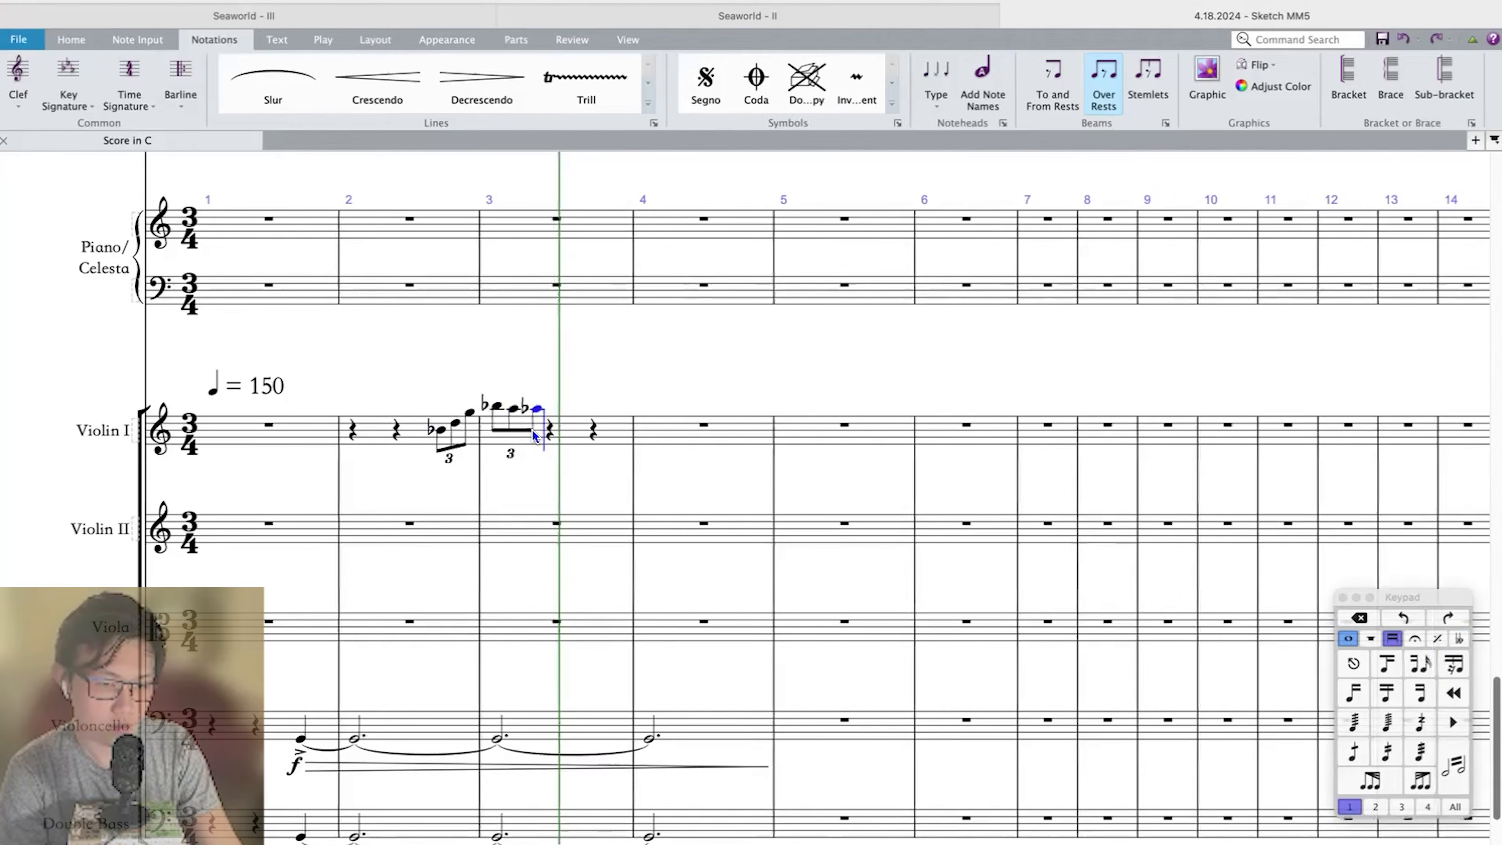
# Enter an eighth-note triplet of B natural, C-sharp and D on the second beat of measure 3 in Violin I.
pyautogui.press('c')
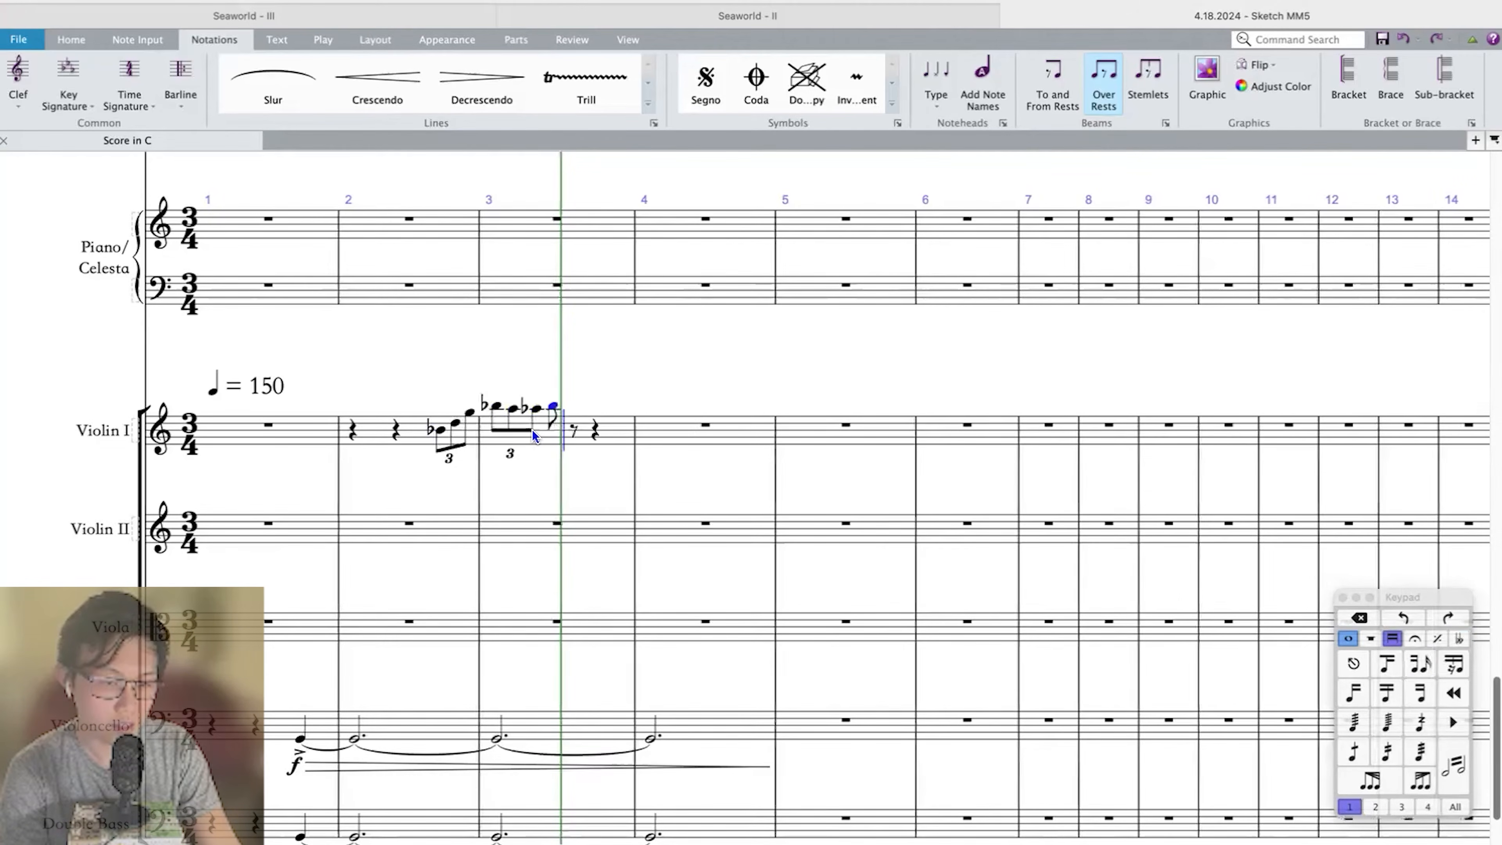
pyautogui.press('b')
pyautogui.press('super+Down')
pyautogui.press('n')
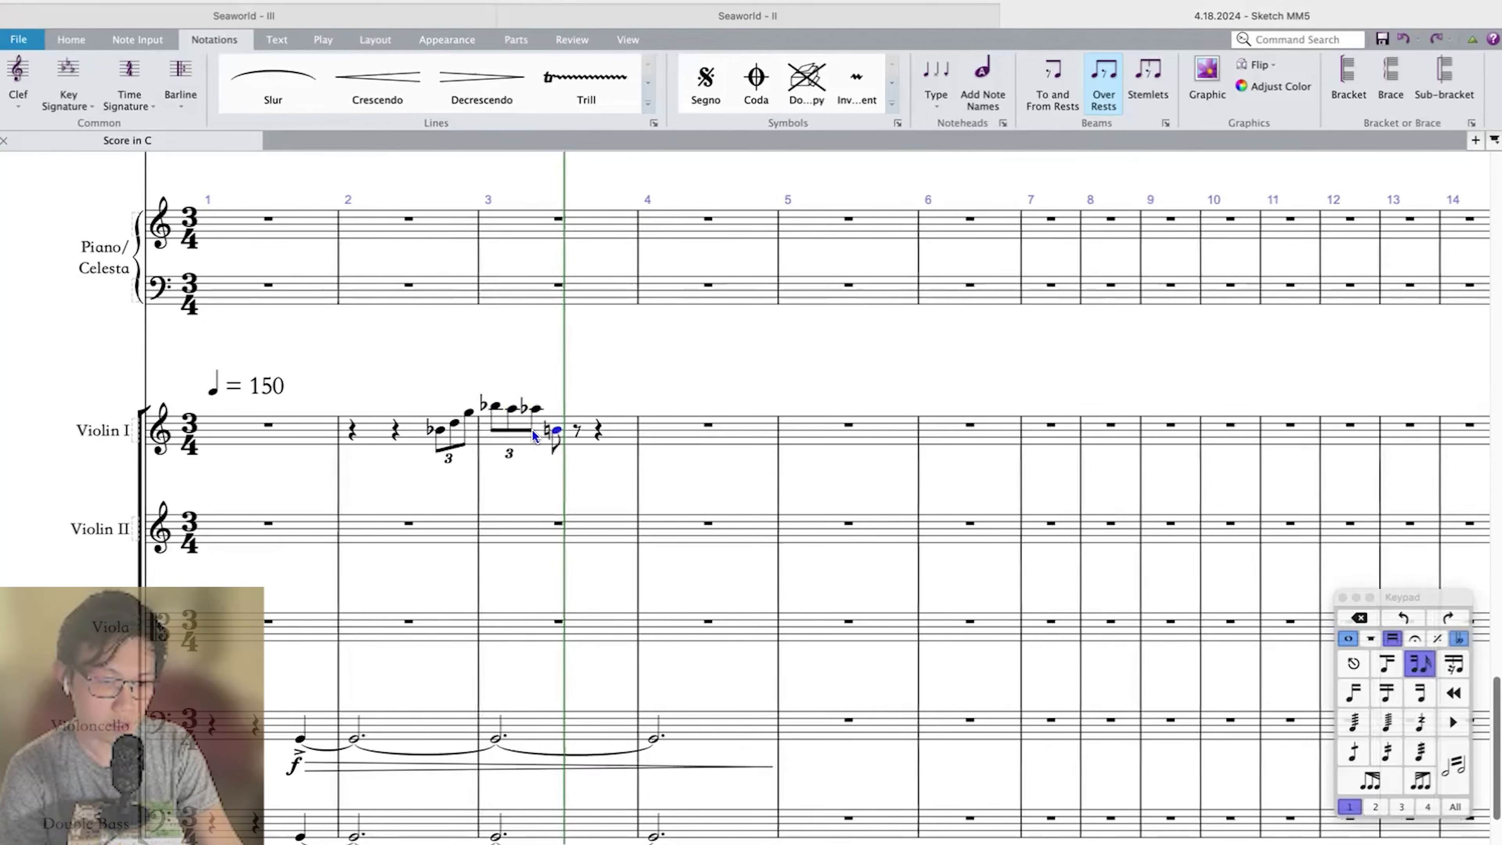
pyautogui.press('=')
pyautogui.press('c')
pyautogui.press('d')
pyautogui.press('Escape')
pyautogui.press('Left')
pyautogui.press('Left')
pyautogui.press('super+3')
pyautogui.press('=')
pyautogui.press('c')
pyautogui.press('d')
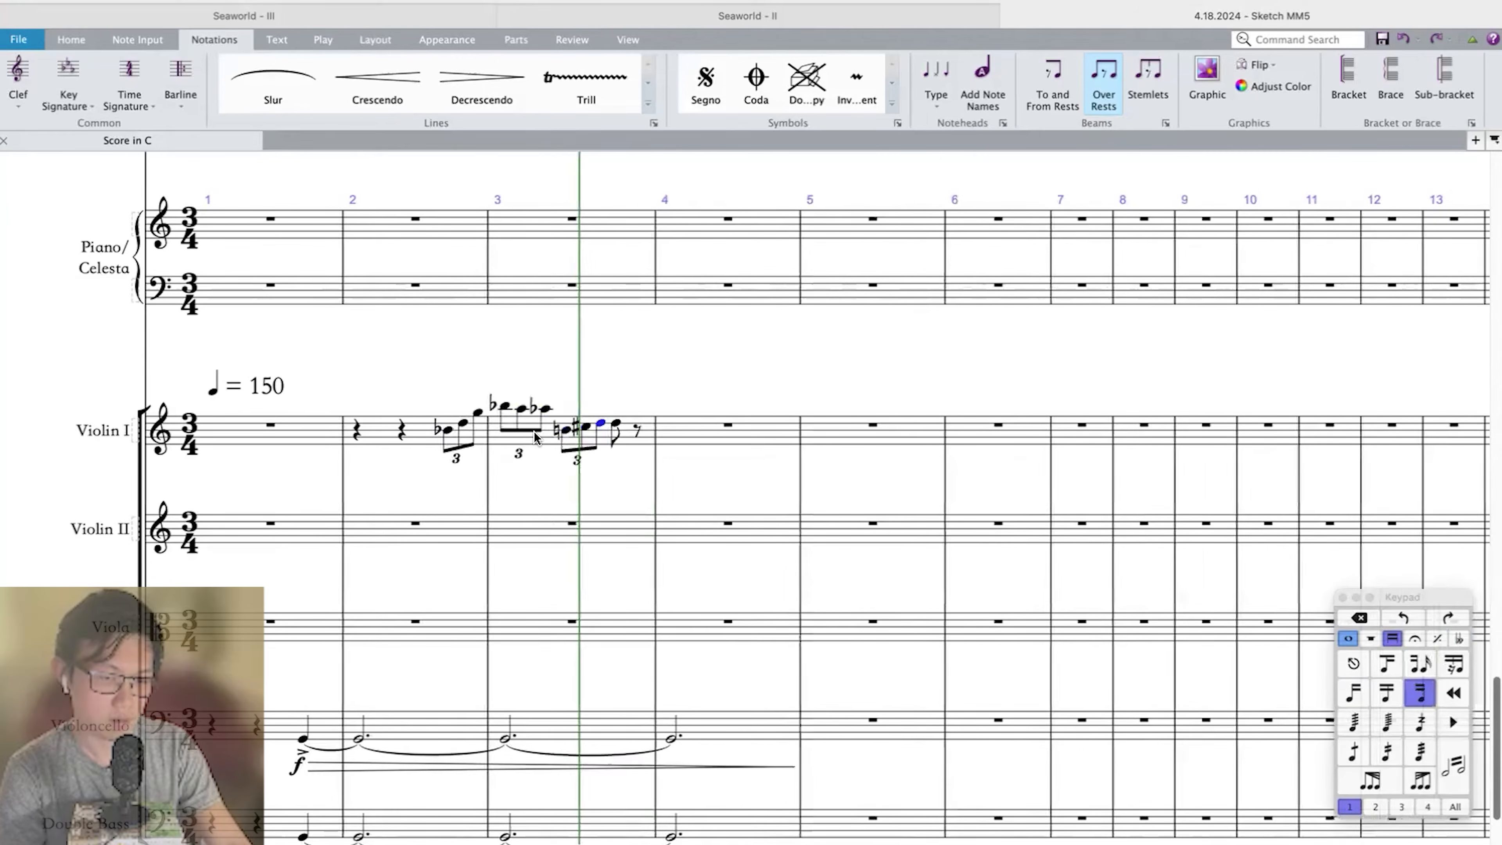
# Slur the Violin I line from the B-flat in measure 2 to the A-flat in measure 3.
pyautogui.press('Escape')
pyautogui.click(448, 430)
pyautogui.keyDown('shift'); pyautogui.click(544, 410); pyautogui.keyUp('shift')
pyautogui.press('s')
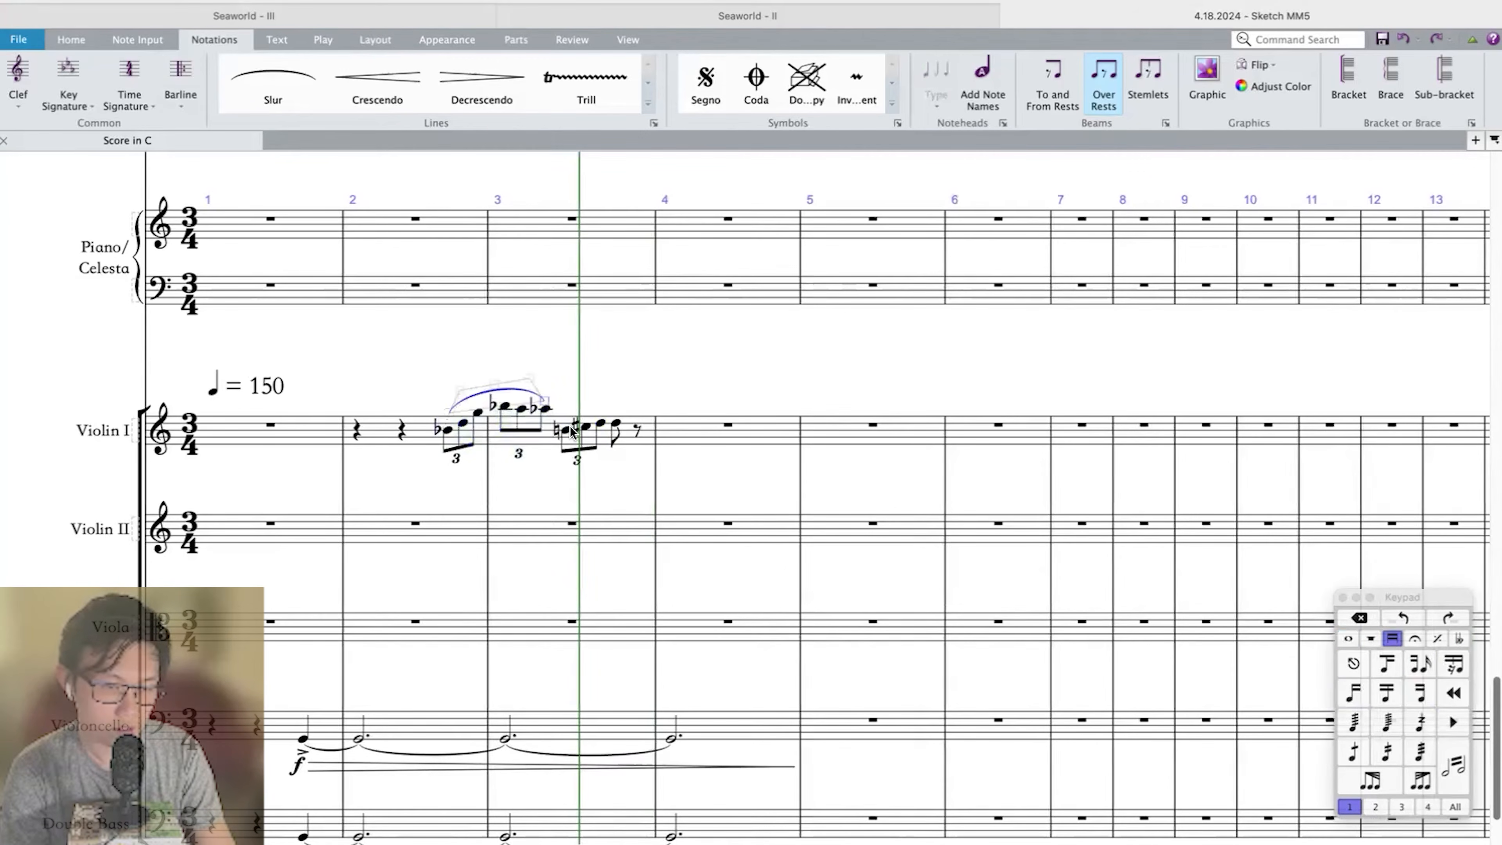
# Turn the third beat of measure 3 in Violin I into an eighth-note triplet of G, G-flat and F.
pyautogui.click(615, 426)
pyautogui.press('Up')
pyautogui.press('Up')
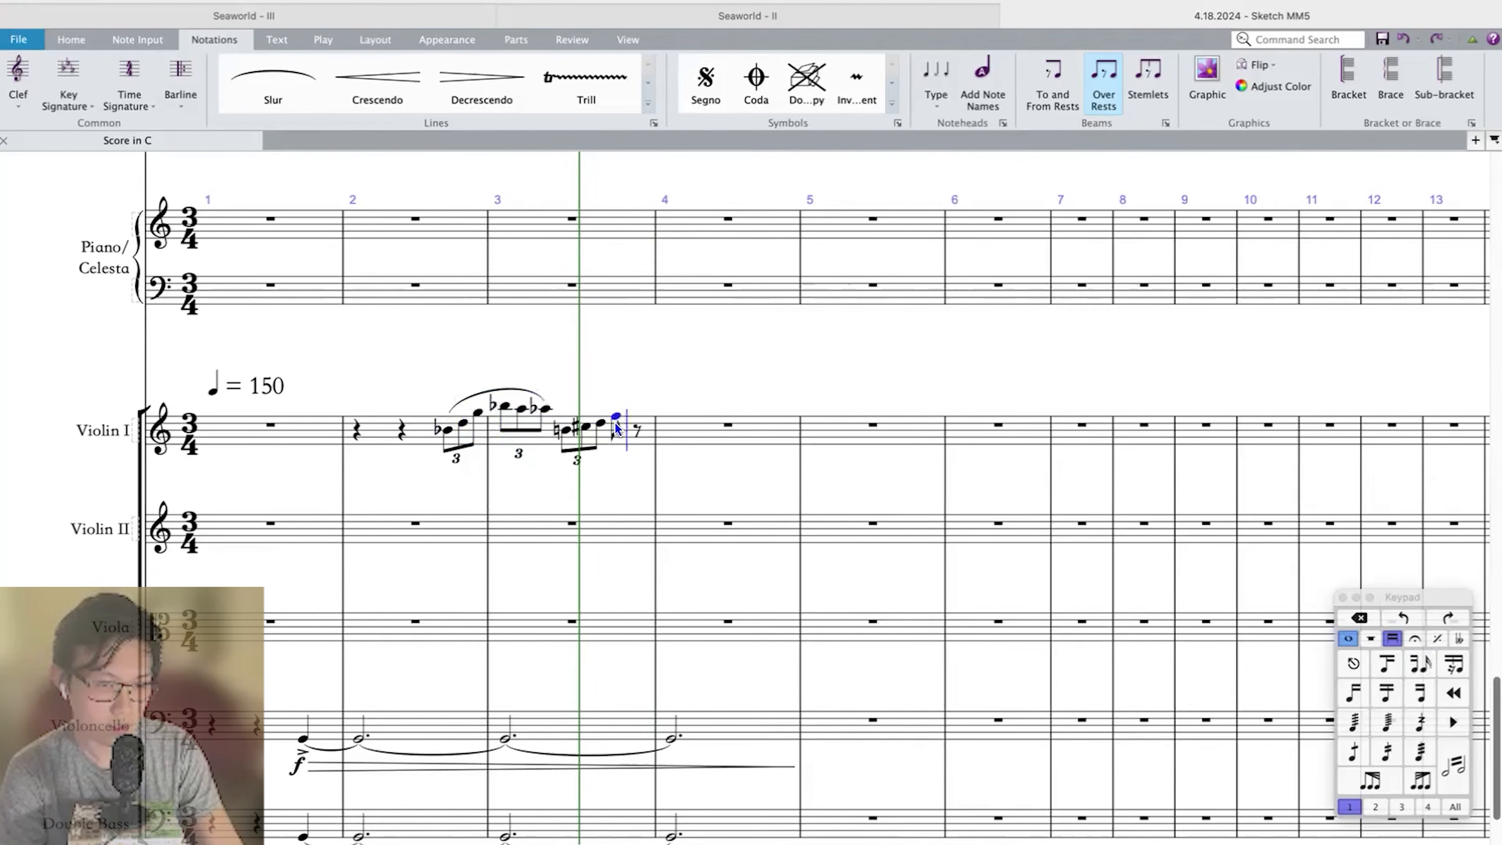
pyautogui.press('n')
pyautogui.press('super+3')
pyautogui.press('n')
pyautogui.press('g')
pyautogui.press('f')
# Slur the second-beat and third-beat triplets separately in measure 3 of Violin I.
pyautogui.press('Escape')
pyautogui.hotkey('shift', 'Left')
pyautogui.hotkey('shift', 'Left')
pyautogui.hotkey('shift', 'Left')
pyautogui.hotkey('shift', 'Right')
pyautogui.press('s')
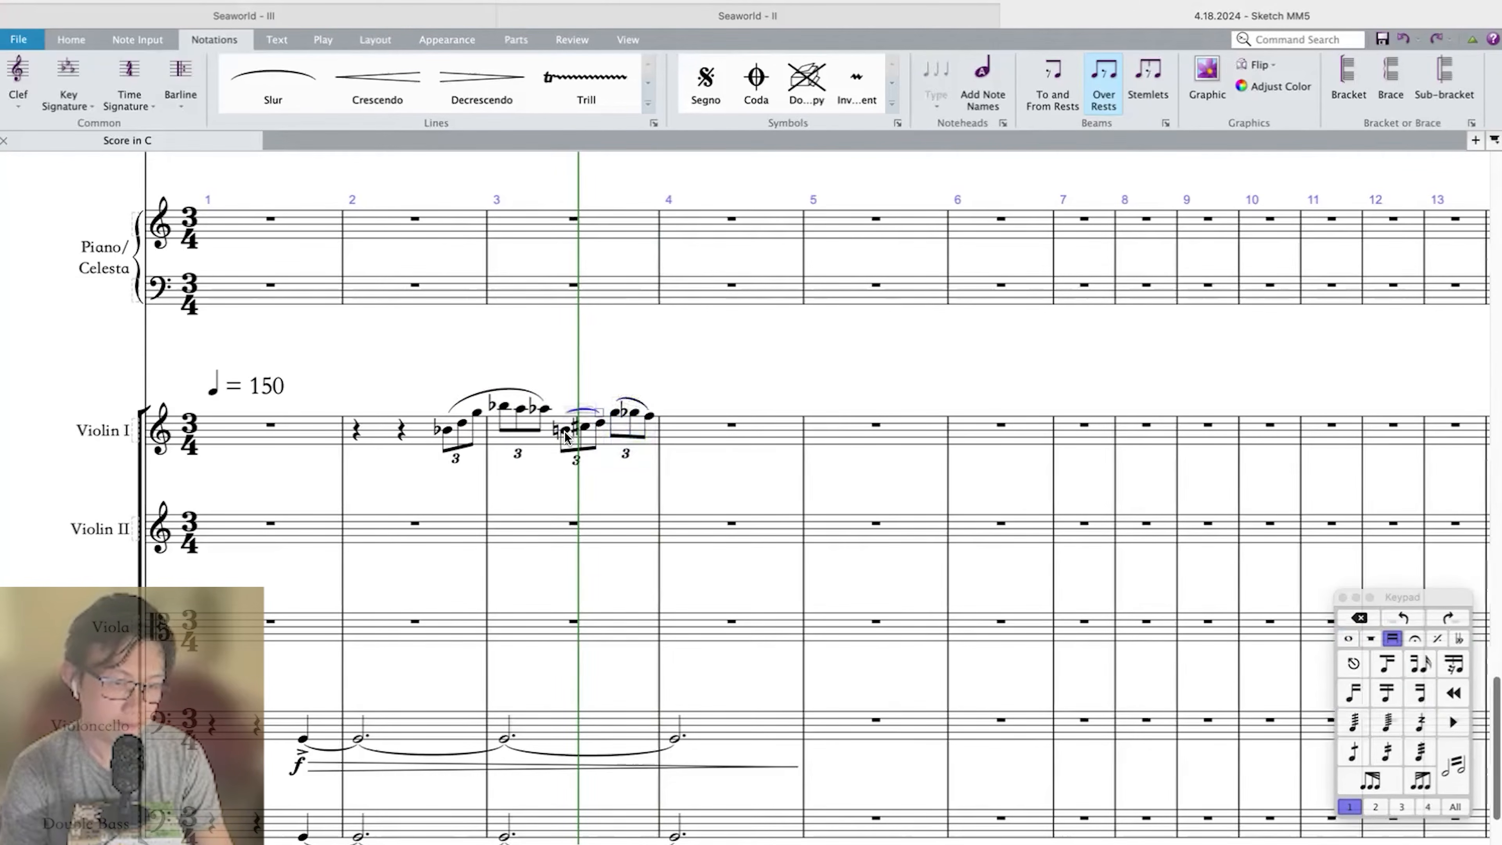
# Play back the opening measures to hear the Violin I line against the low passage.
pyautogui.press('p')
pyautogui.press('super+minus')
pyautogui.press('super+minus')
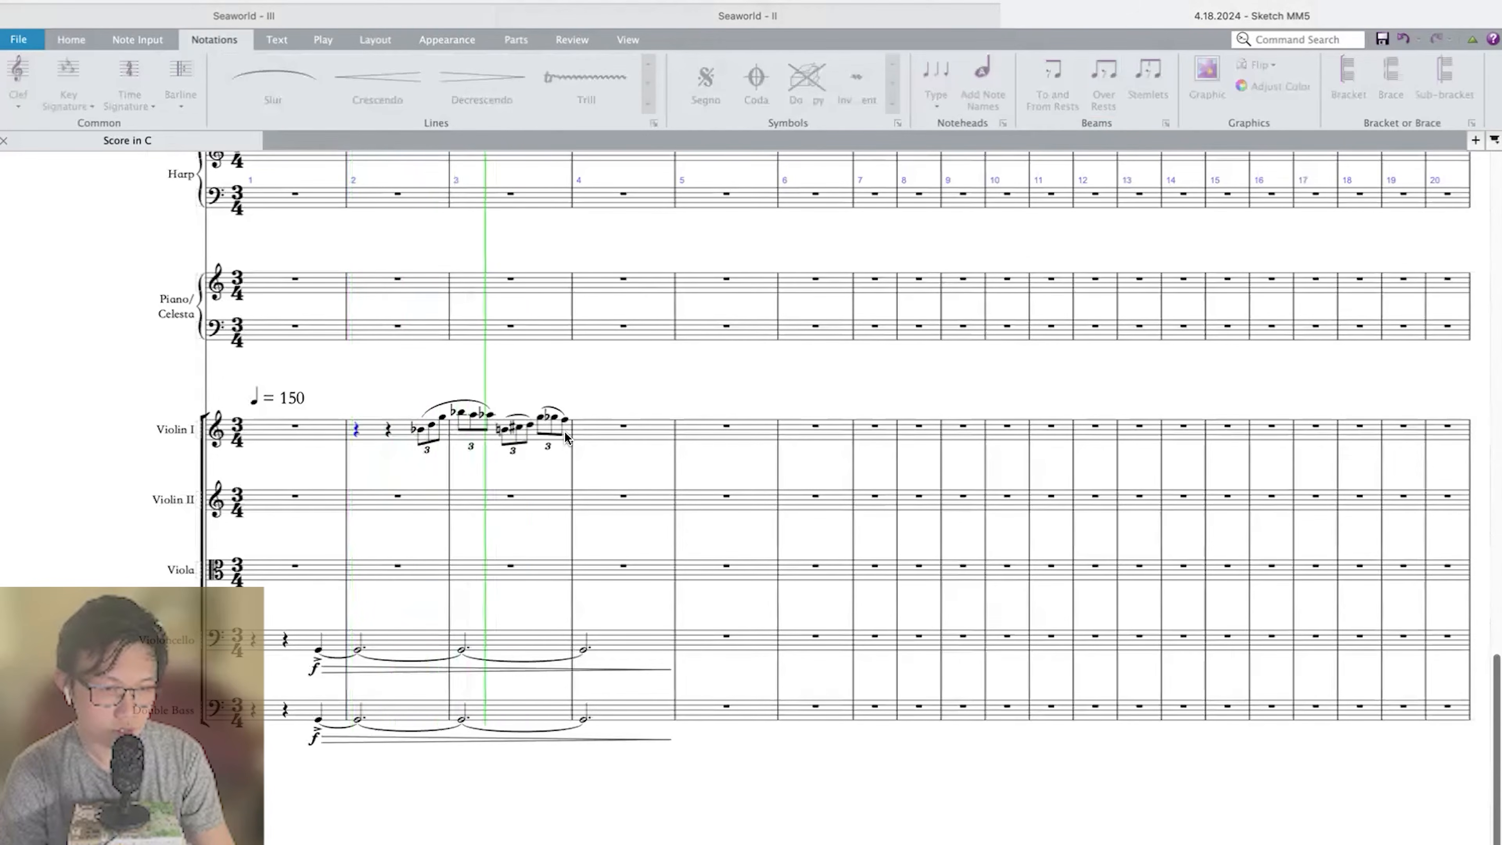
pyautogui.press('space')
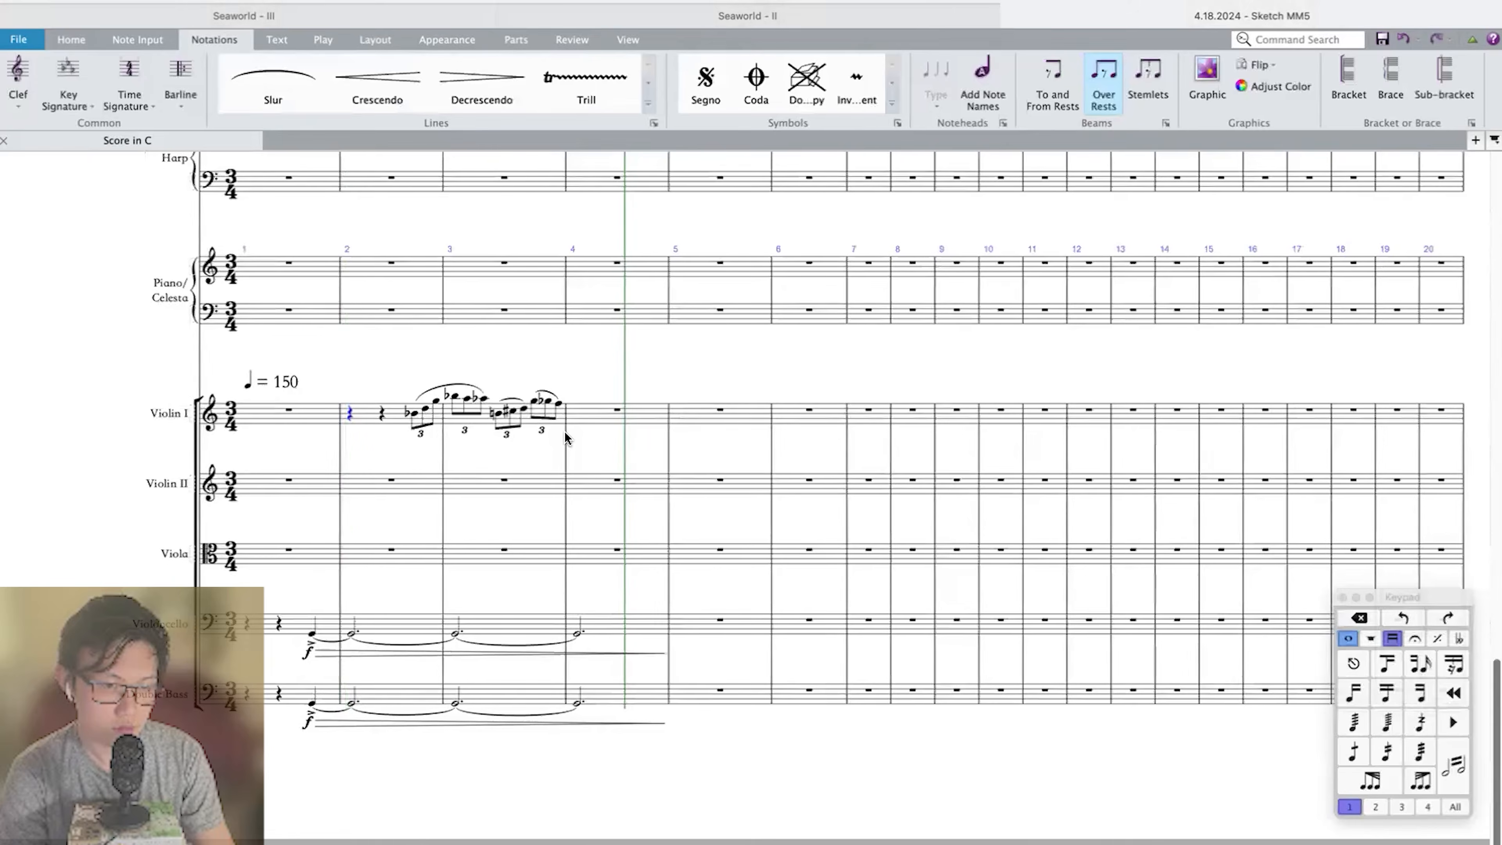
# Mark the Violin I triplet entrance in measure 2 with f.
pyautogui.press('super+equal')
pyautogui.press('super+equal')
pyautogui.hscroll(-1, 565, 432)
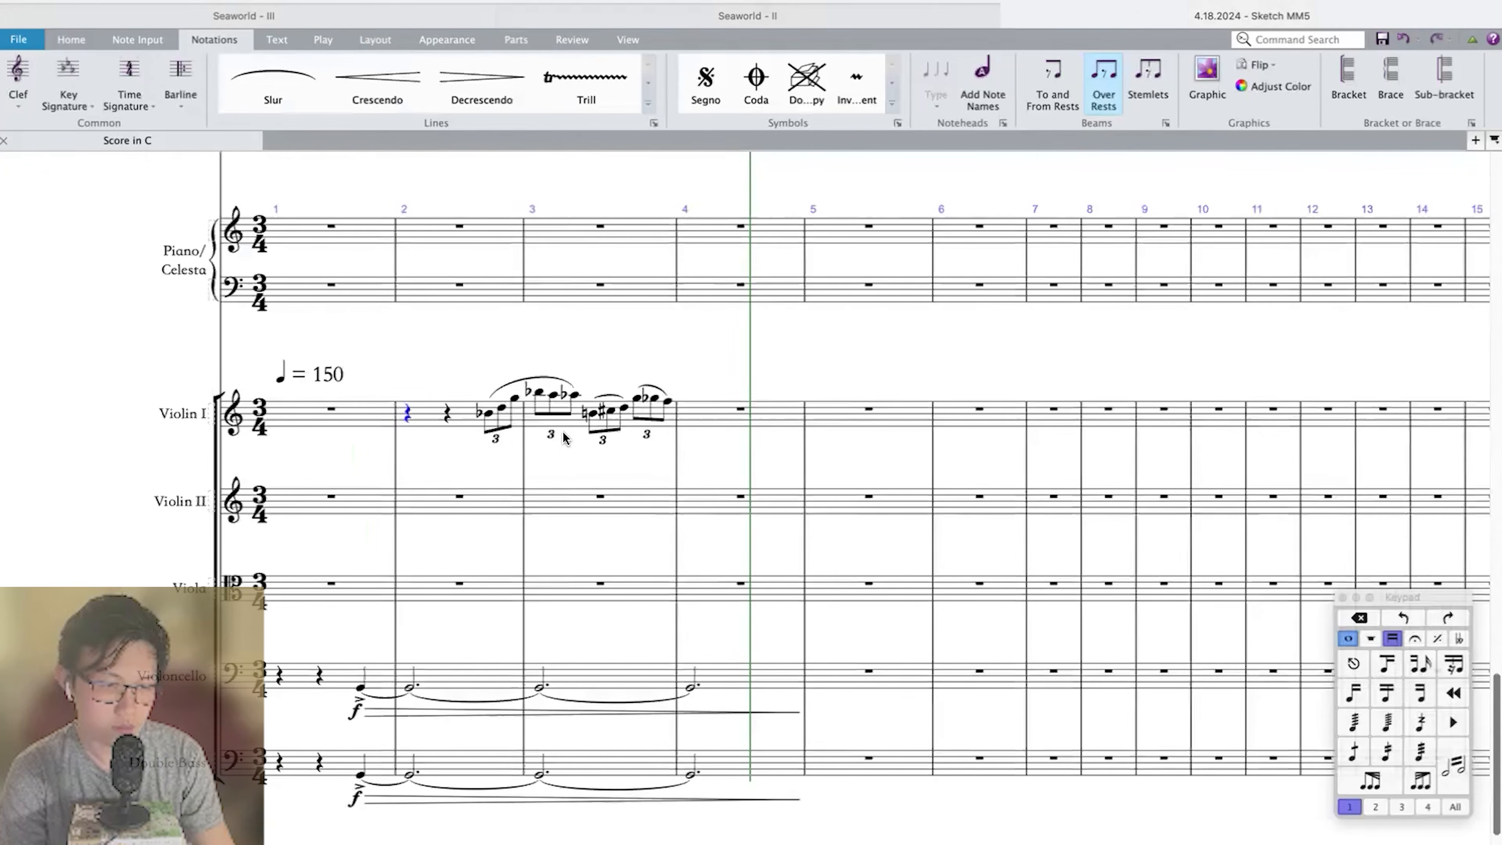
pyautogui.click(468, 421)
pyautogui.press('super+z')
pyautogui.click(467, 421)
pyautogui.click(608, 375)
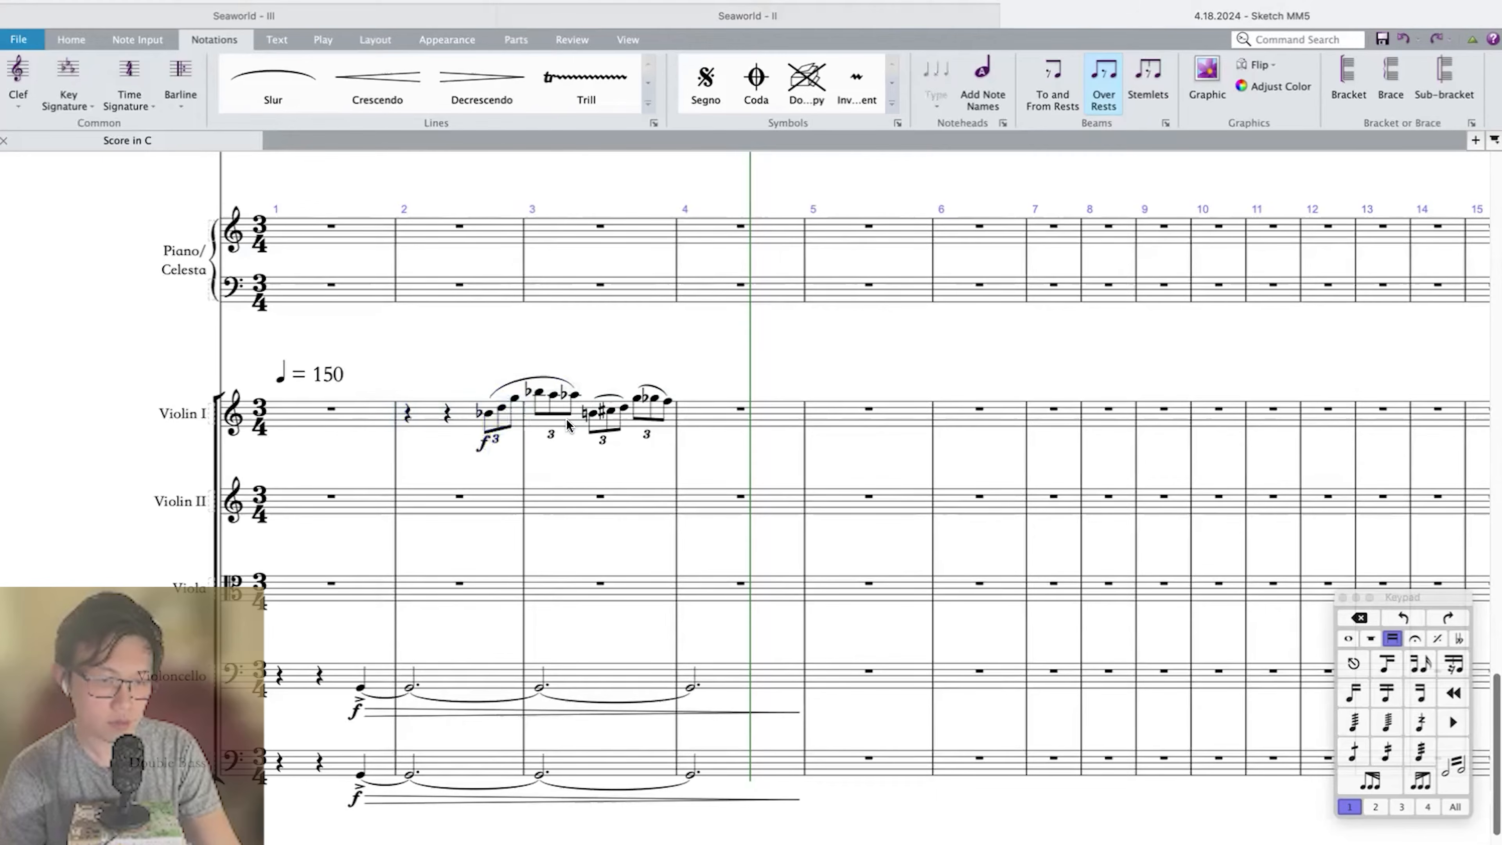
# Clear all the notes from measure 3 of Violin I.
pyautogui.click(564, 421)
pyautogui.scroll(4, 563, 422)
pyautogui.press('Delete')
pyautogui.hscroll(-1, 542, 405)
# Enter a quarter B natural, dotted quarter B-flat and eighth G in measure 3 of Violin I, and extend the slur to the B-flat.
pyautogui.click(520, 395)
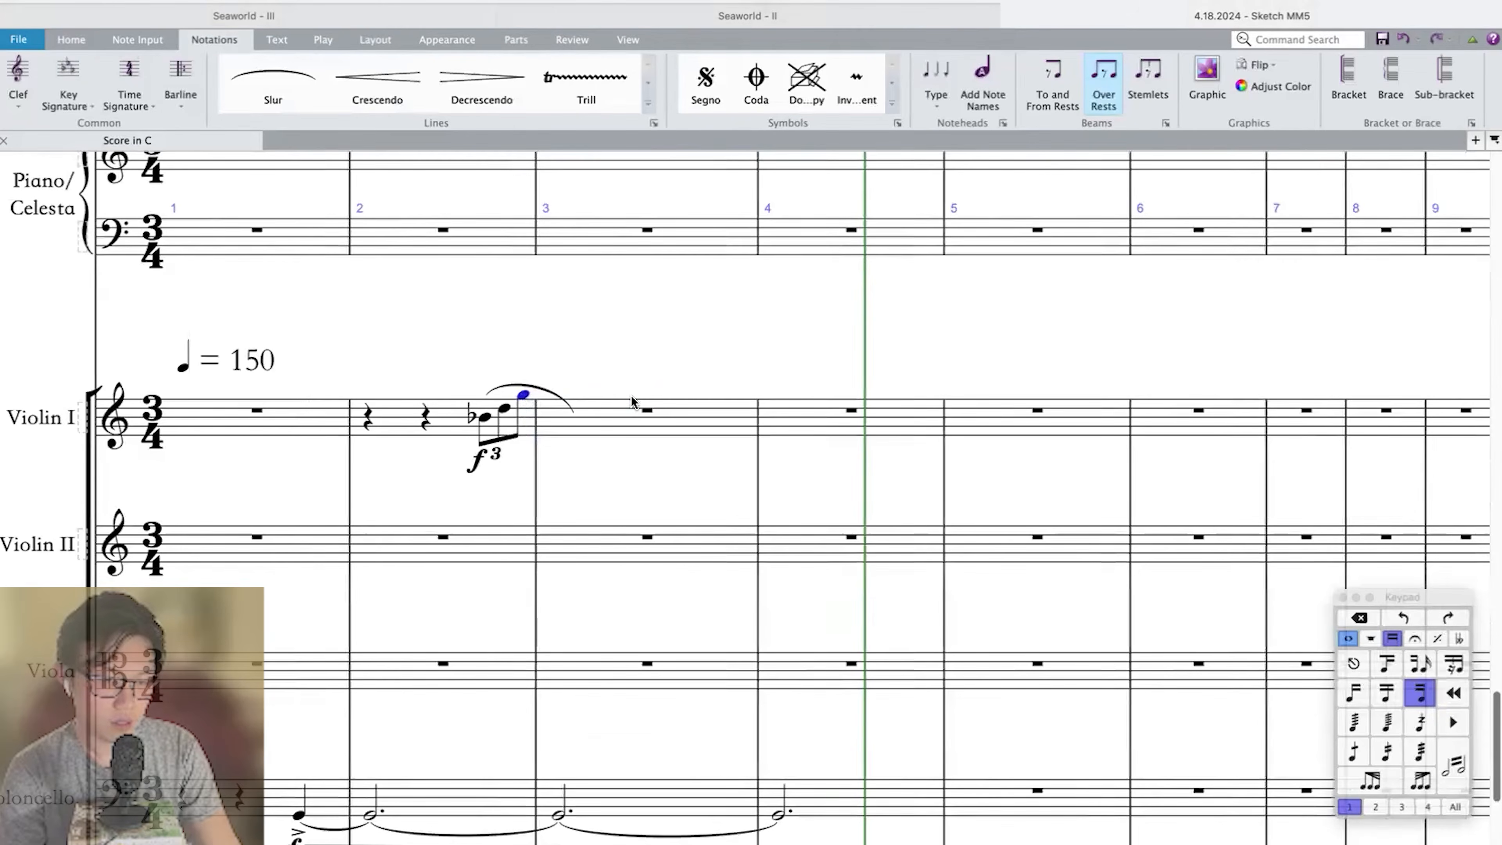
pyautogui.click(644, 407)
pyautogui.press('b')
pyautogui.press('Right')
pyautogui.press('-')
pyautogui.press('b')
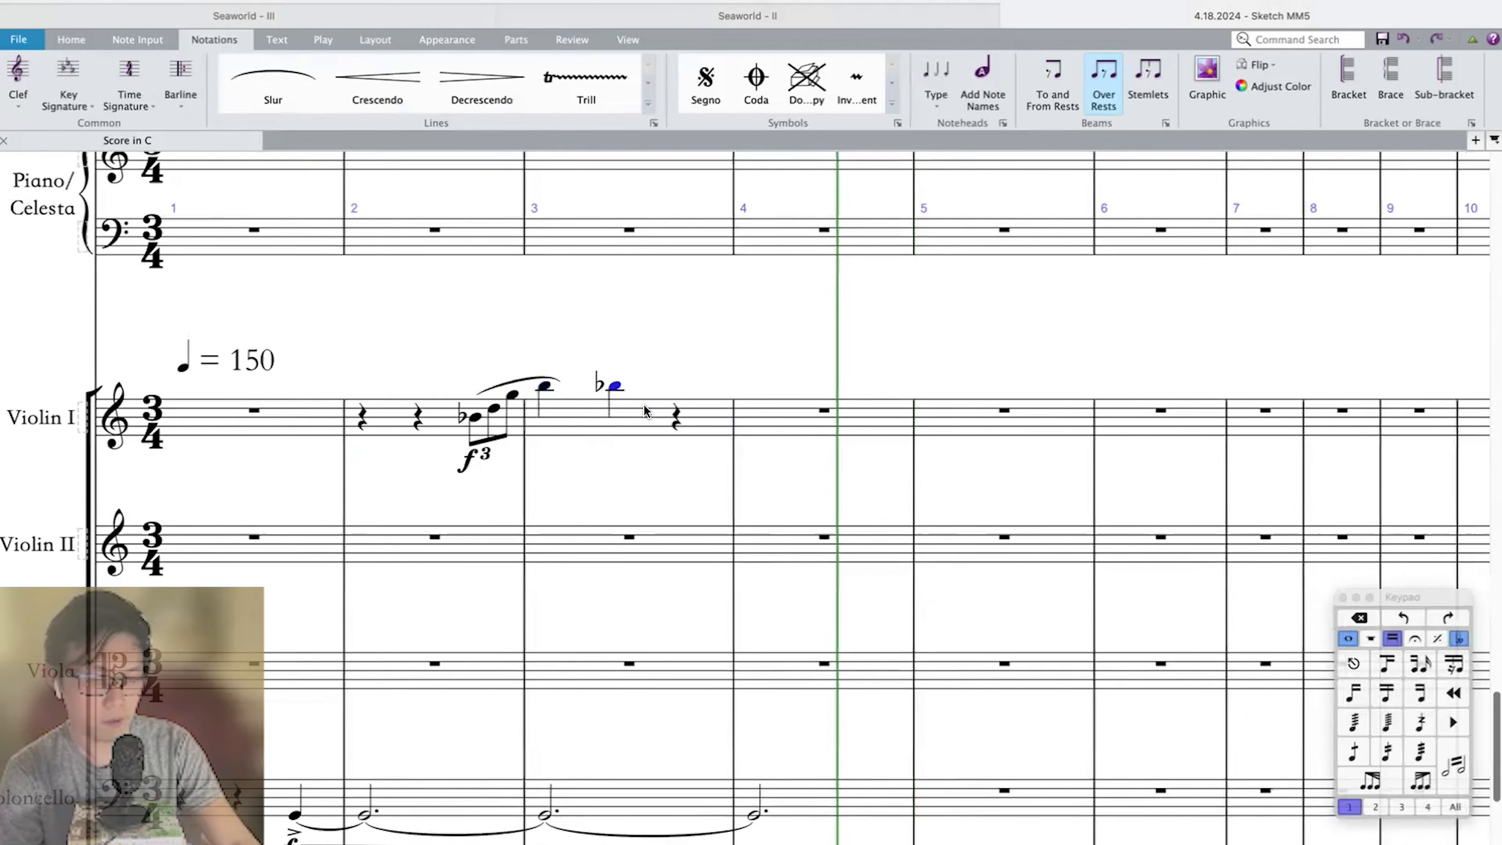
pyautogui.press('.')
pyautogui.press('Right')
pyautogui.press('g')
pyautogui.click(558, 380)
pyautogui.moveTo(558, 384); pyautogui.dragTo(650, 390)
# Enter quarter notes B natural and B-flat in measure 4 of Violin I and slur them from the preceding eighth G.
pyautogui.click(786, 431)
pyautogui.press('b')
pyautogui.press('-')
pyautogui.press('b')
pyautogui.press('Left')
pyautogui.hotkey('shift', 'Right')
pyautogui.hotkey('shift', 'Right')
pyautogui.press('s')
# Finish measure 4 of Violin I with slurred eighths D and G, followed by a quarter C-sharp starting measure 5.
pyautogui.click(863, 416)
pyautogui.press('3')
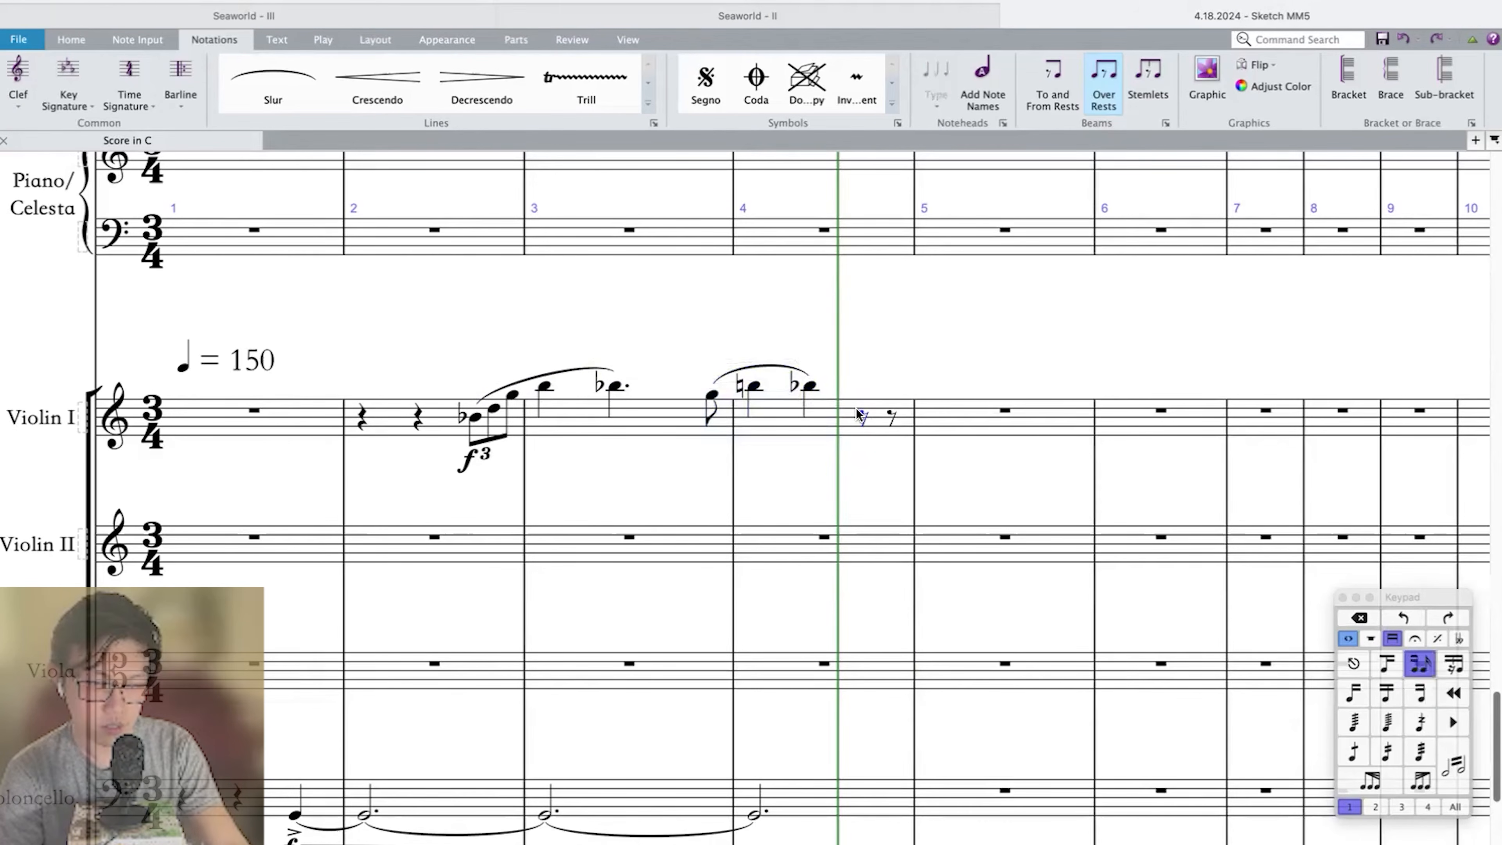
pyautogui.press('d')
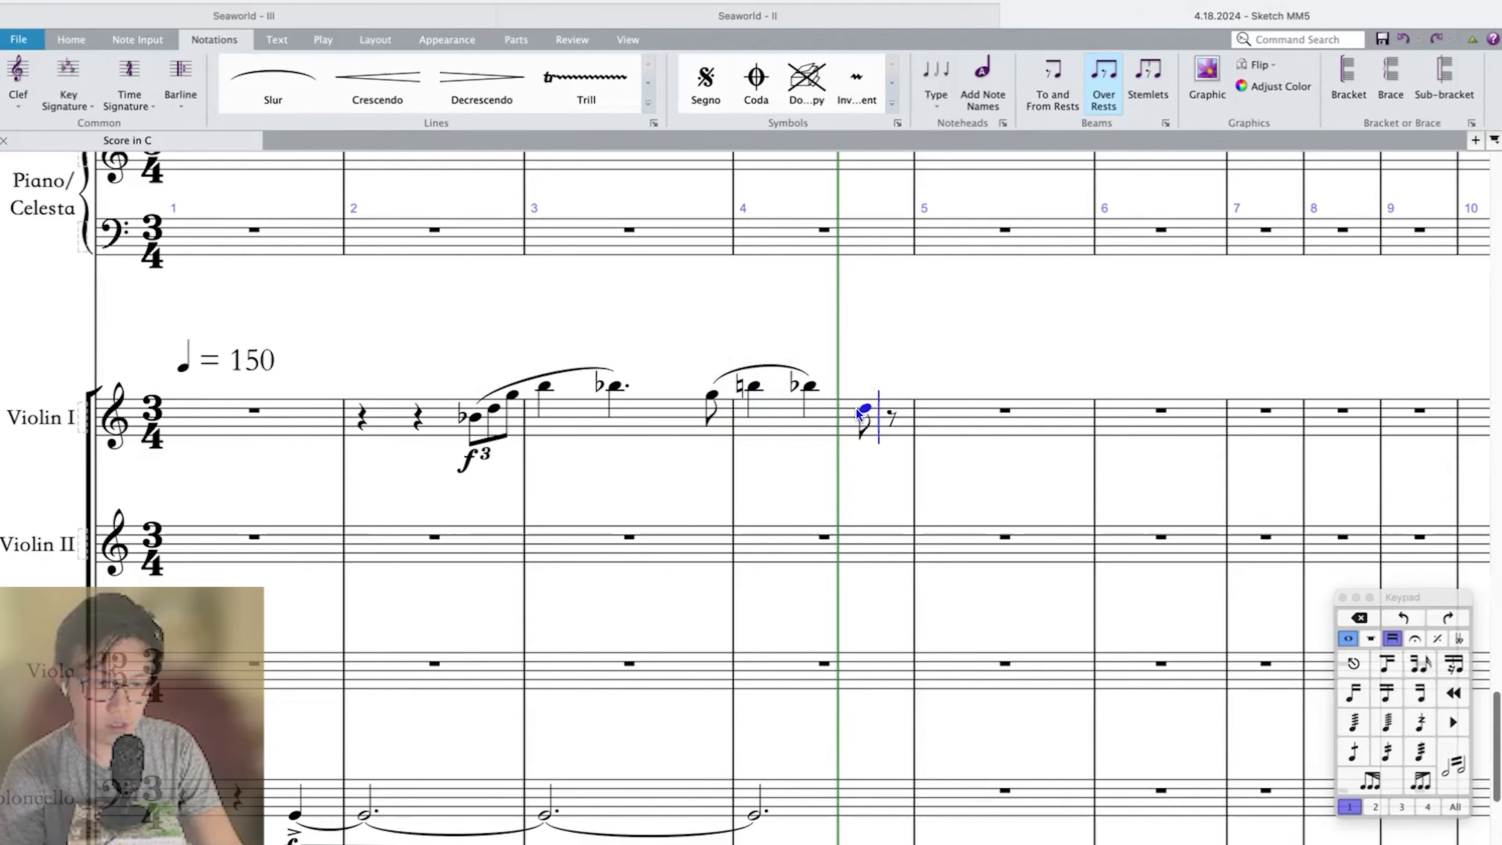
pyautogui.press('g')
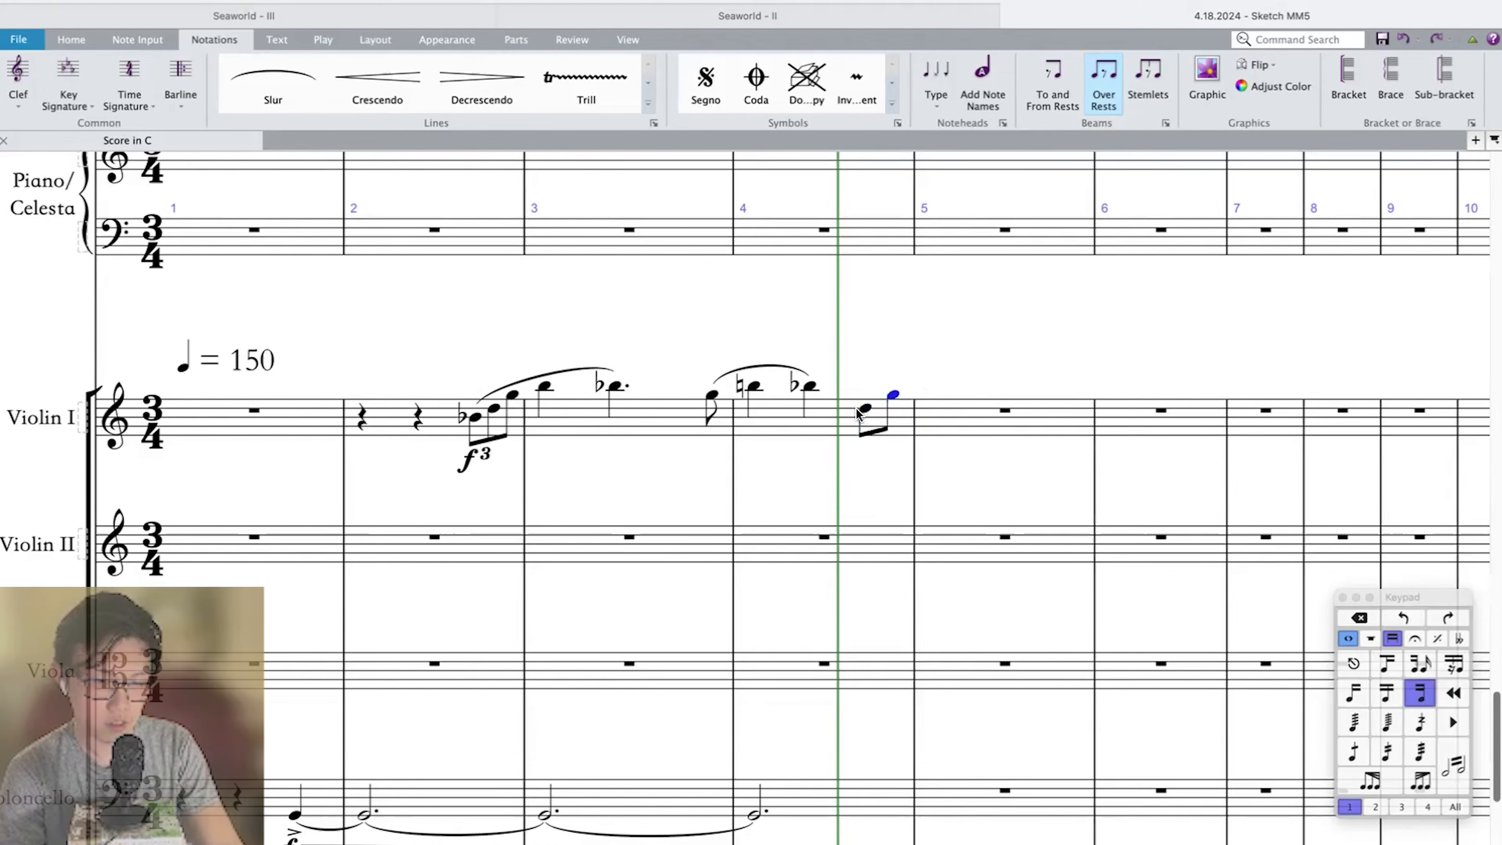
pyautogui.press('4')
pyautogui.press('8')
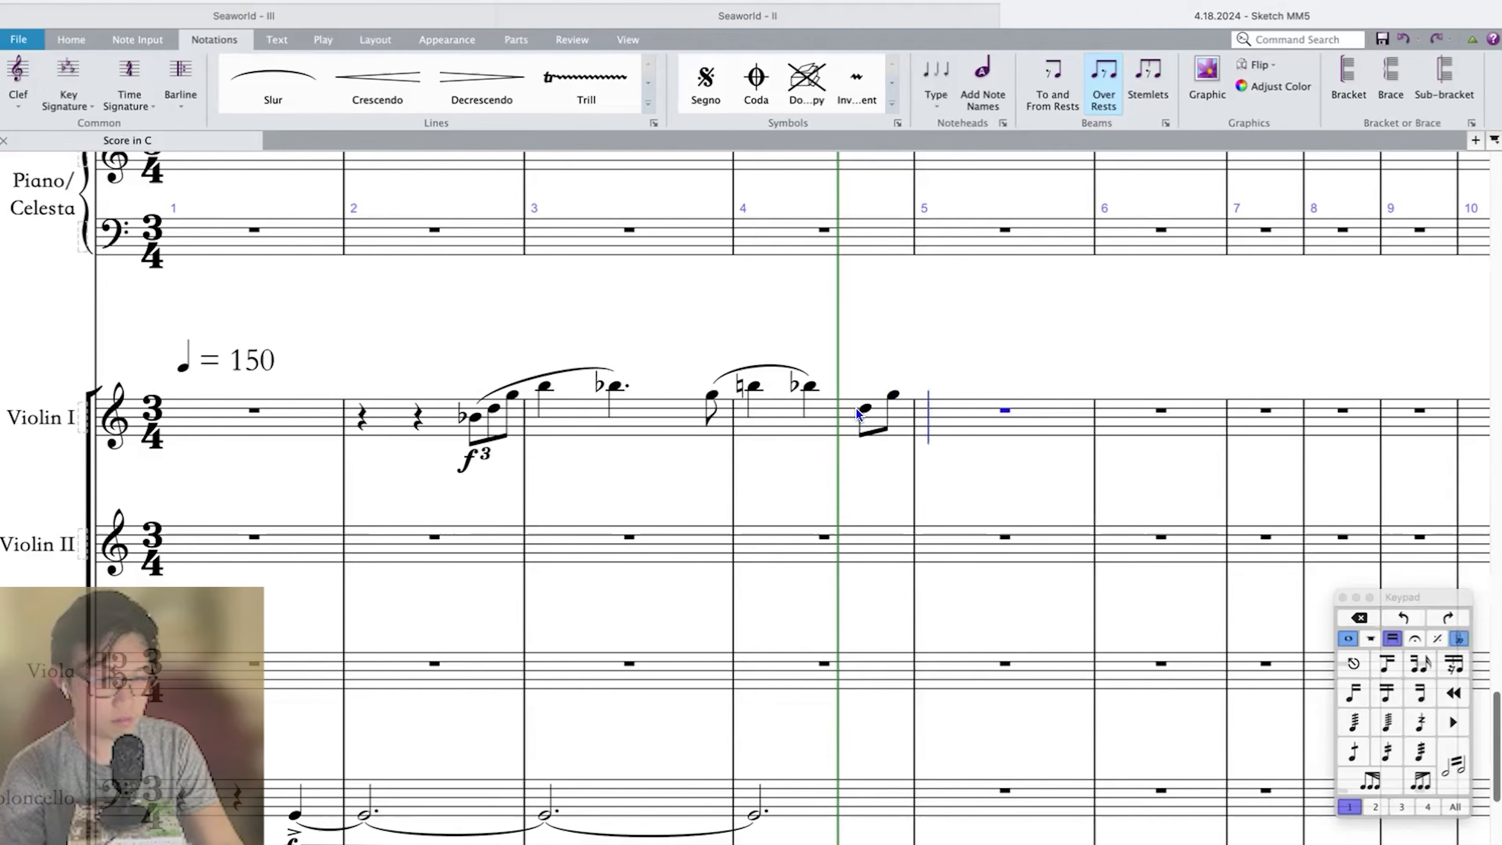
pyautogui.press('c')
pyautogui.click(886, 410)
pyautogui.press('s')
# Dot the C-sharp in measure 5 of Violin I and repeat it three times through measure 6.
pyautogui.click(961, 383)
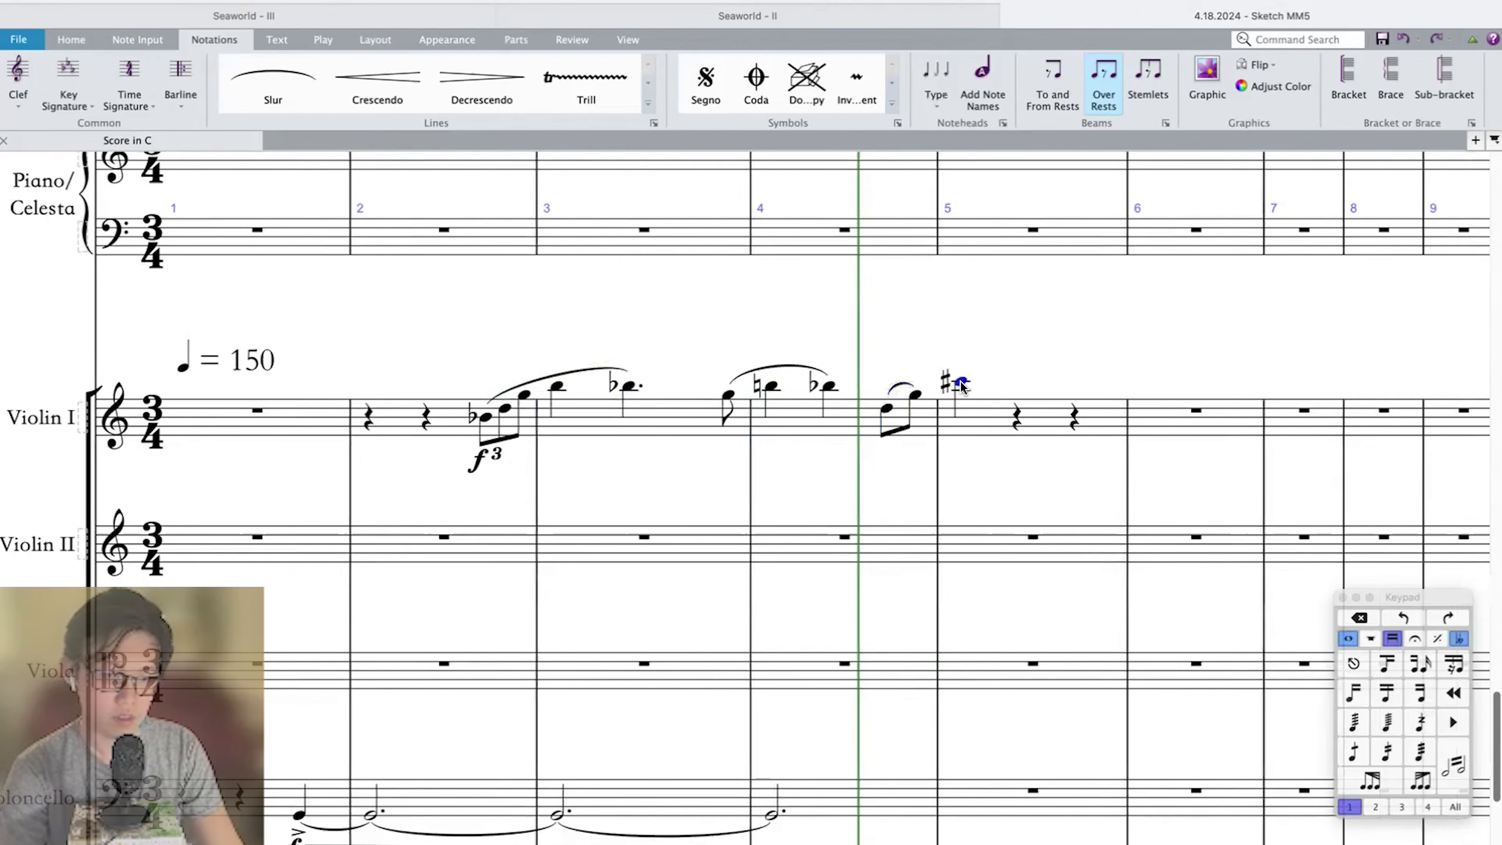
pyautogui.press('.')
pyautogui.scroll(-5, 961, 384)
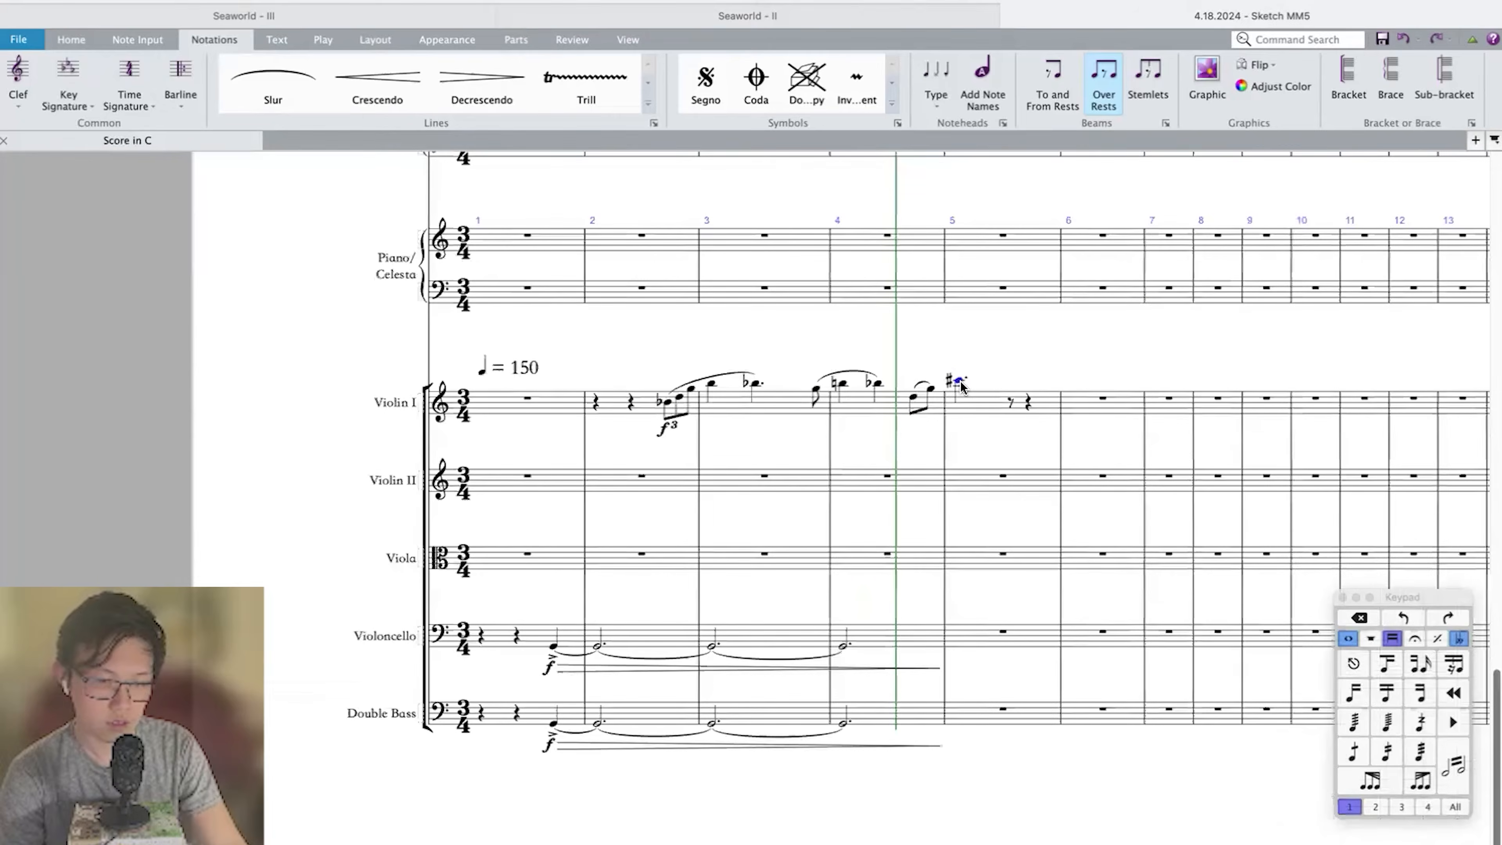
pyautogui.hscroll(3, 962, 387)
pyautogui.press('r')
pyautogui.press('r')
pyautogui.press('r')
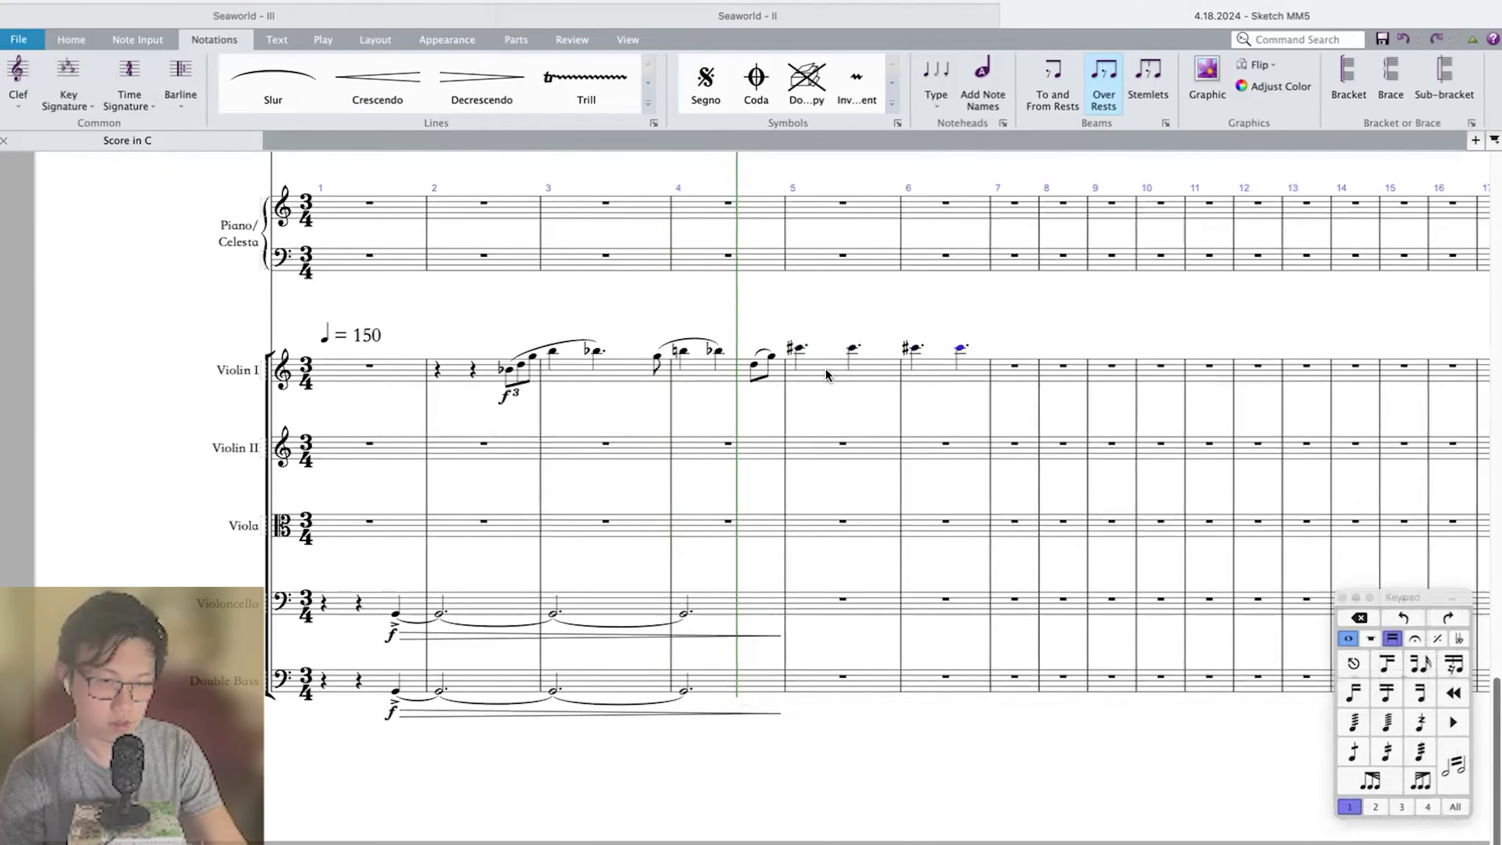
# Accent the four dotted C-sharps in measures 5–6 of Violin I and select its measures 2–6.
pyautogui.keyDown('shift'); pyautogui.click(821, 374); pyautogui.keyUp('shift')
pyautogui.keyDown('shift'); pyautogui.click(459, 372); pyautogui.keyUp('shift')
pyautogui.keyDown('shift'); pyautogui.click(813, 368); pyautogui.keyUp('shift')
pyautogui.hotkey('shift', '.')
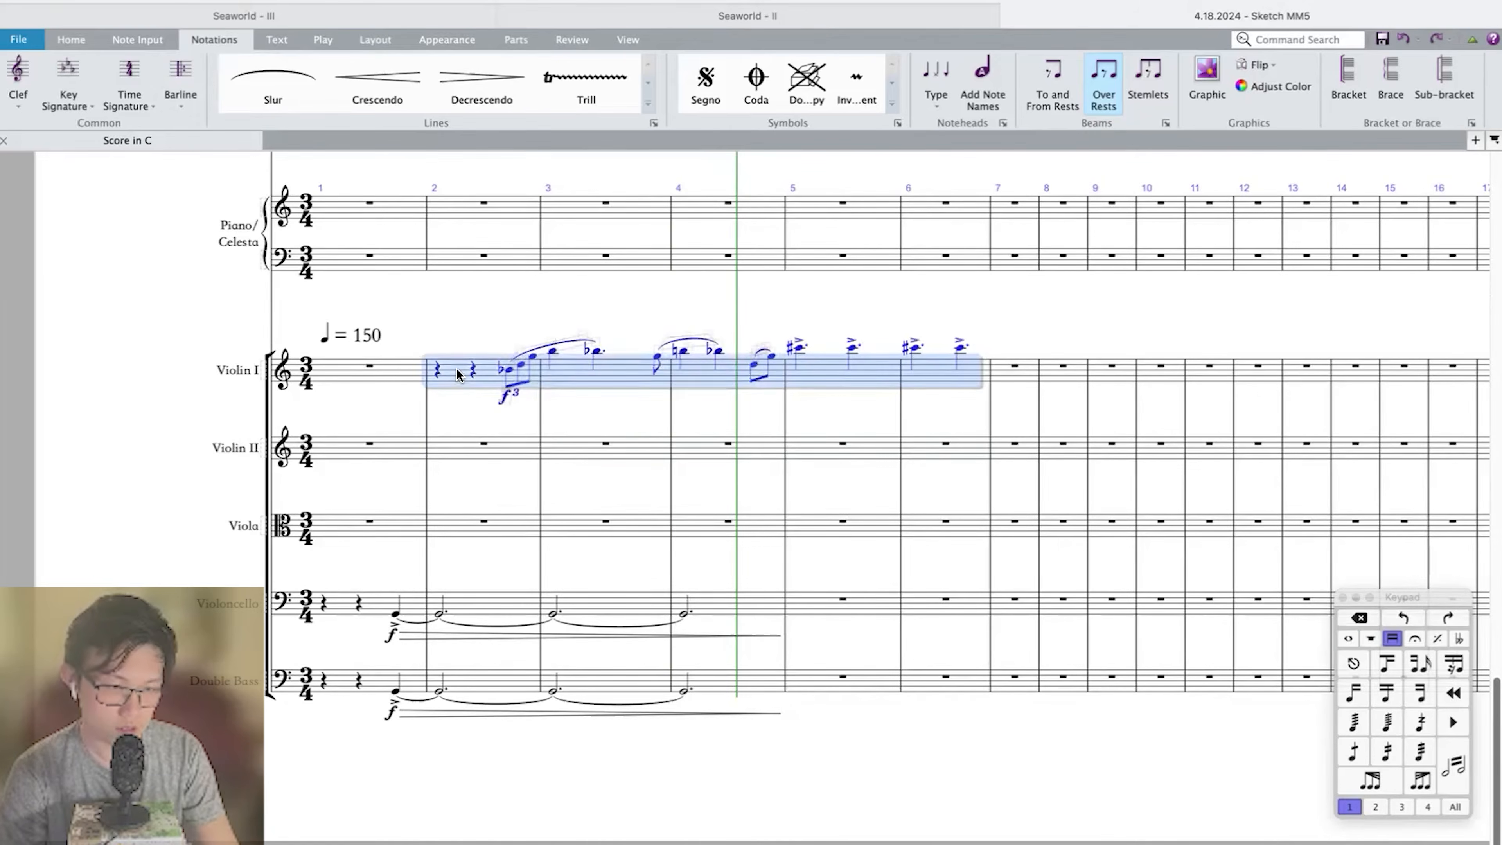
# Copy the selected Violin I melody of measures 2–6 into Violin II and Viola, lowering the Viola copy by an octave.
pyautogui.keyDown('shift'); pyautogui.click(460, 370); pyautogui.keyUp('shift')
pyautogui.keyDown('alt'); pyautogui.click(464, 448); pyautogui.keyUp('alt')
pyautogui.keyDown('alt'); pyautogui.click(472, 525); pyautogui.keyUp('alt')
pyautogui.press('super+Down')
# Play the score from the beginning and follow the string parts through measure 6.
pyautogui.press('super+[')
pyautogui.press('space')
pyautogui.scroll(-15, 552, 511)
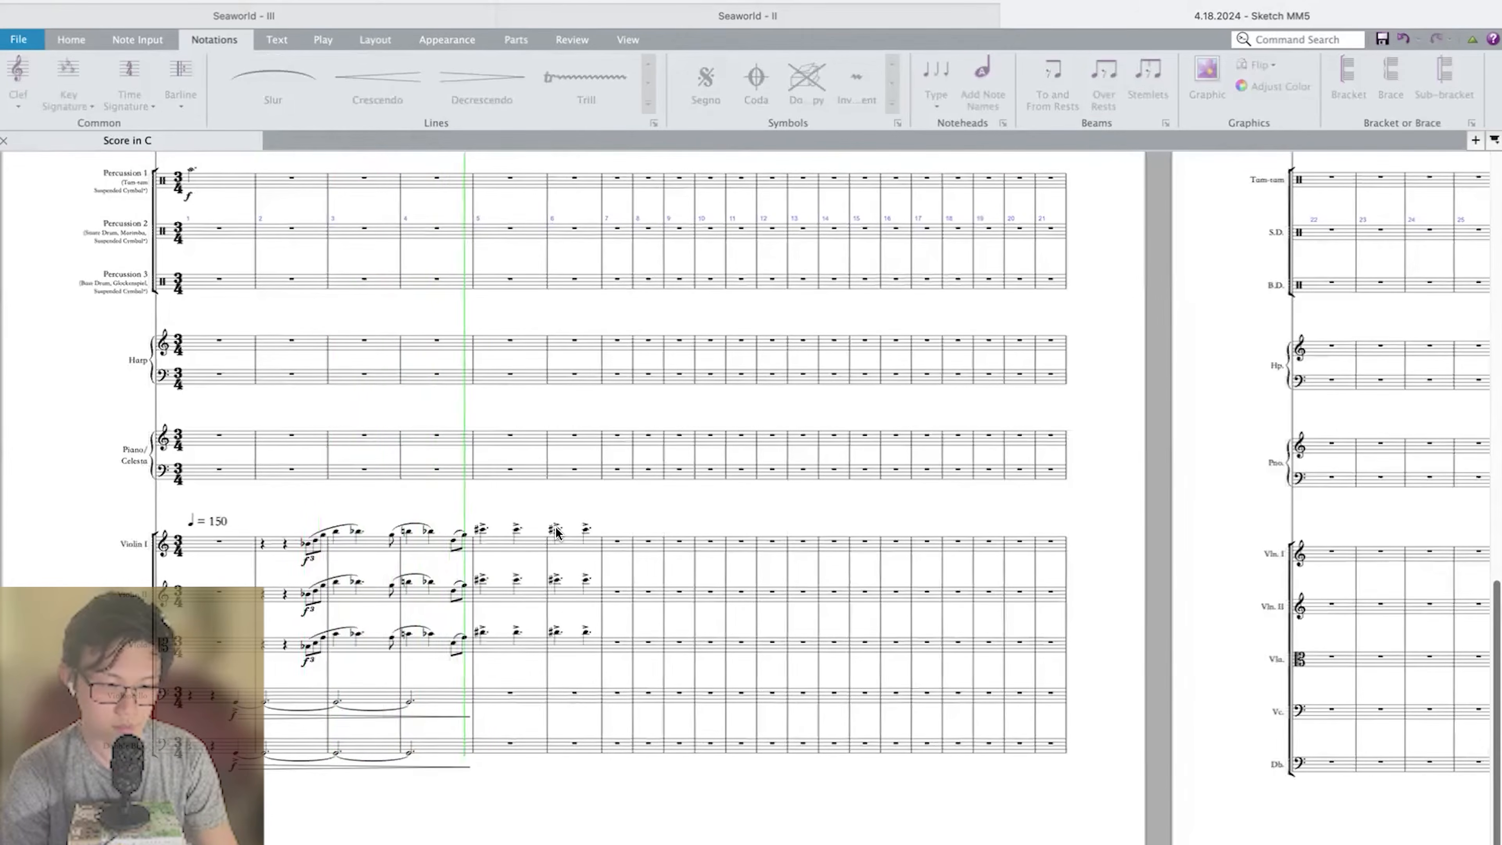
pyautogui.scroll(5, 535, 569)
pyautogui.scroll(-3, 535, 569)
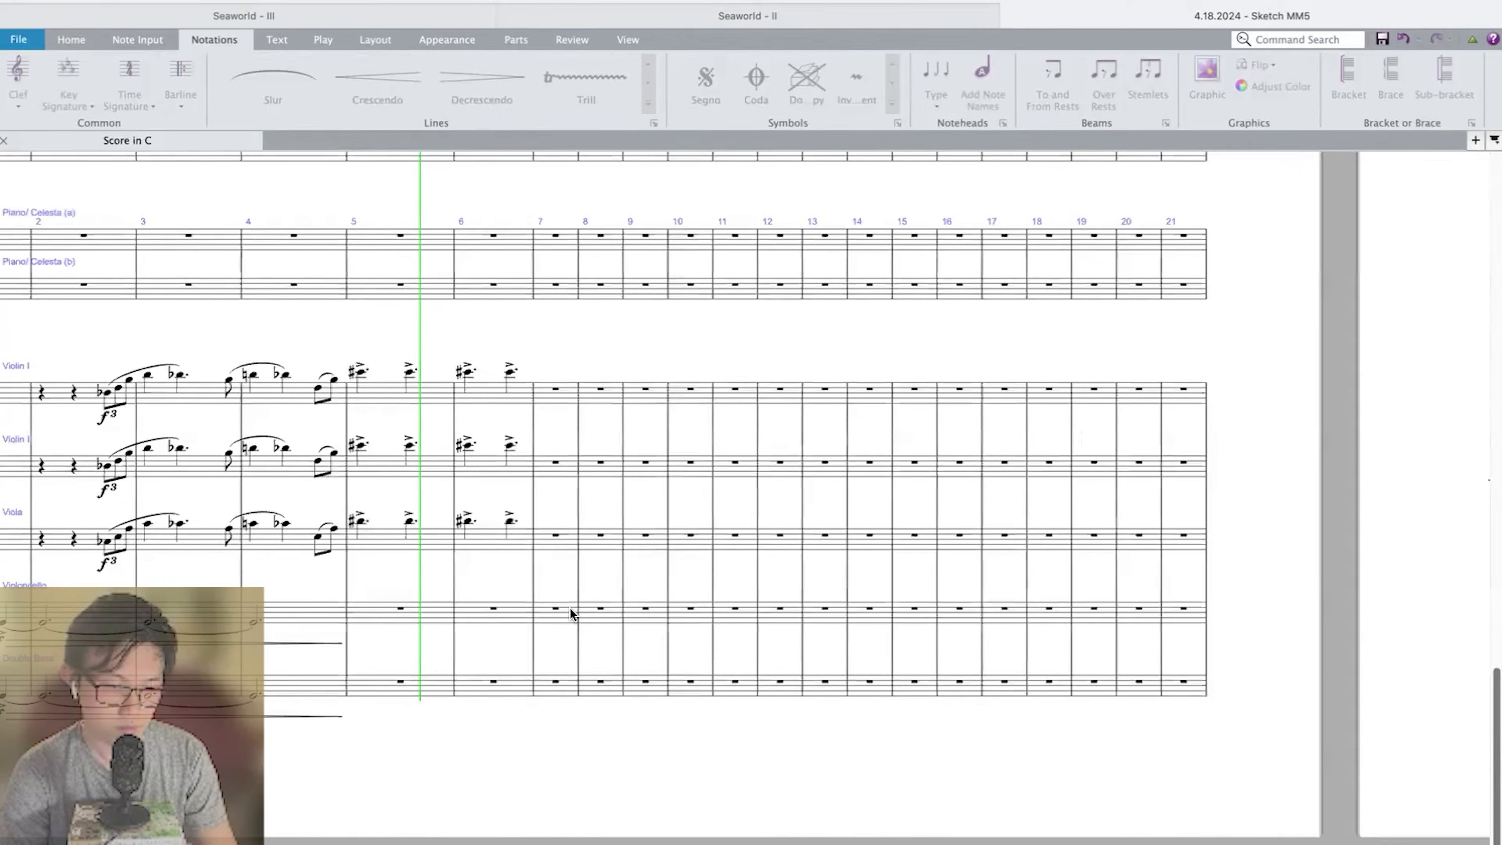
pyautogui.press('space')
pyautogui.scroll(3, 573, 579)
pyautogui.scroll(-2, 572, 579)
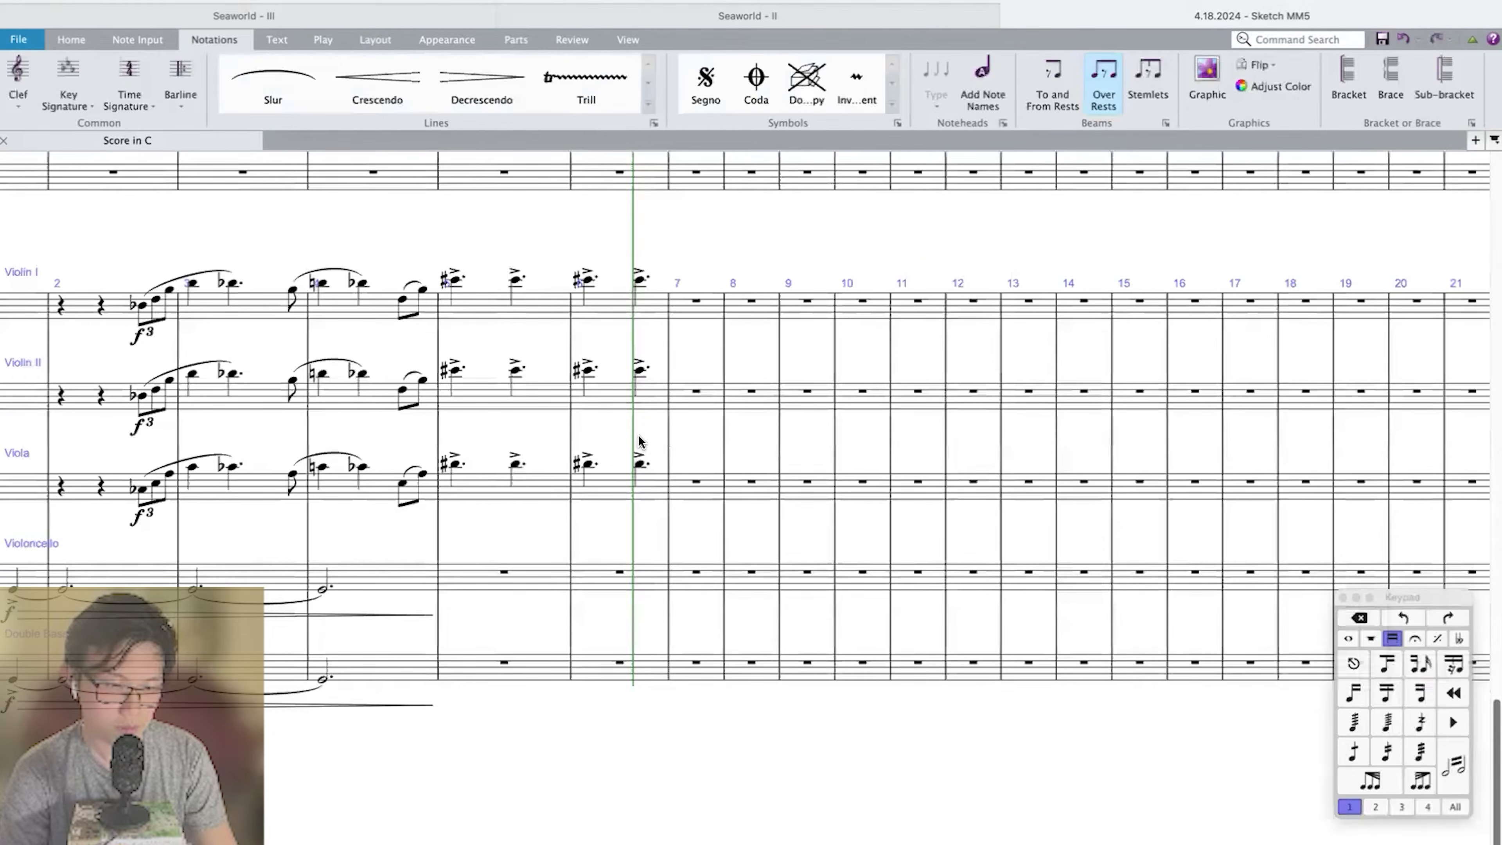
# Enter an accented half-note G on beat 2 of measure 6 in the Violoncello, tied to a dotted half G in measure 7.
pyautogui.scroll(-1, 640, 441)
pyautogui.hscroll(-2, 640, 441)
pyautogui.hscroll(-5, 556, 549)
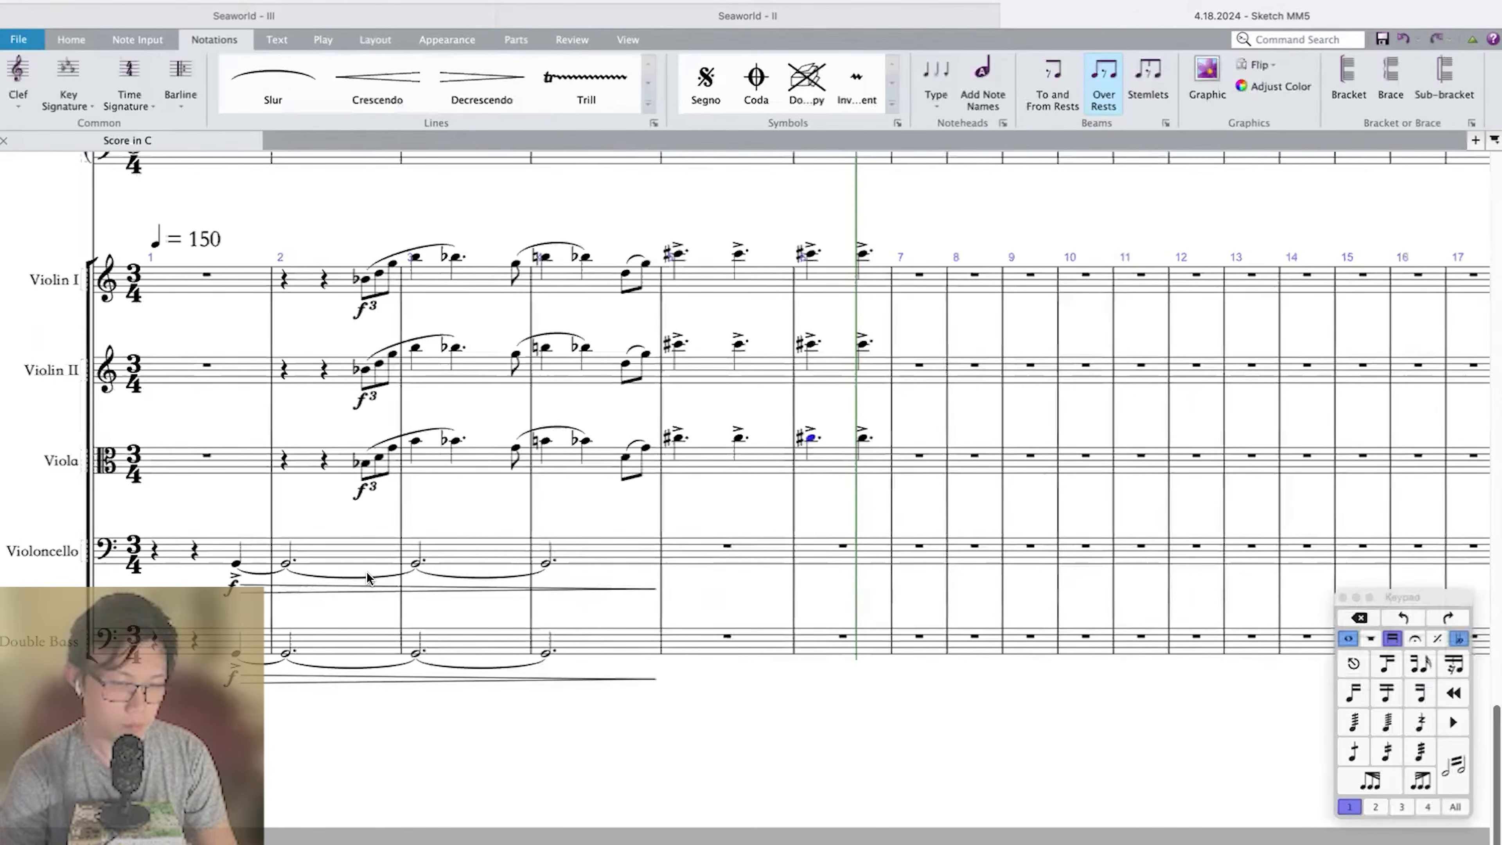
pyautogui.hscroll(-4, 367, 578)
pyautogui.click(994, 547)
pyautogui.press('0')
pyautogui.press('g')
pyautogui.press('Return')
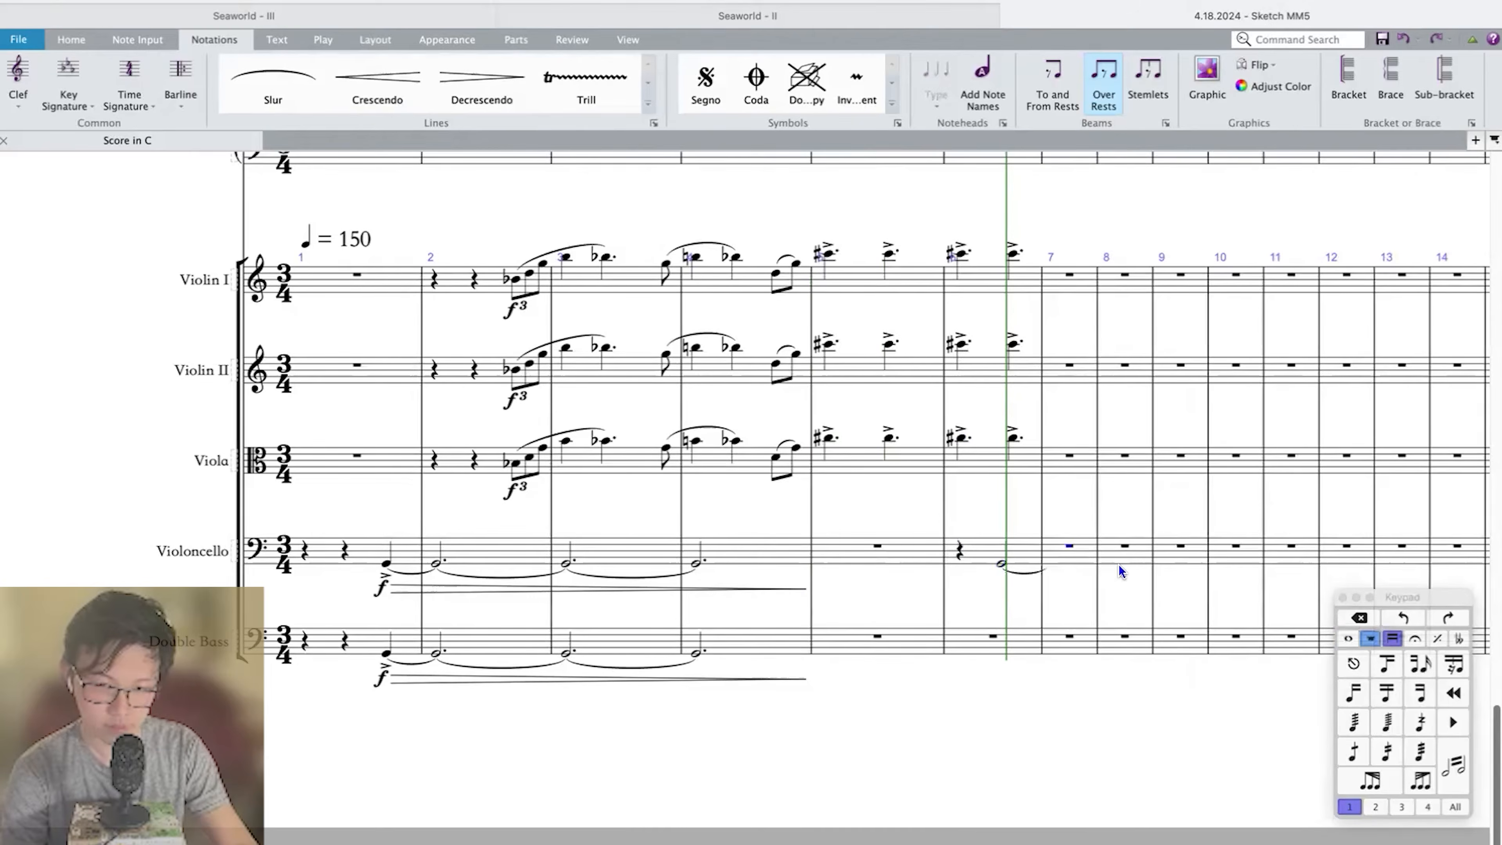
pyautogui.click(1025, 557)
pyautogui.press('l')
pyautogui.click(1001, 563)
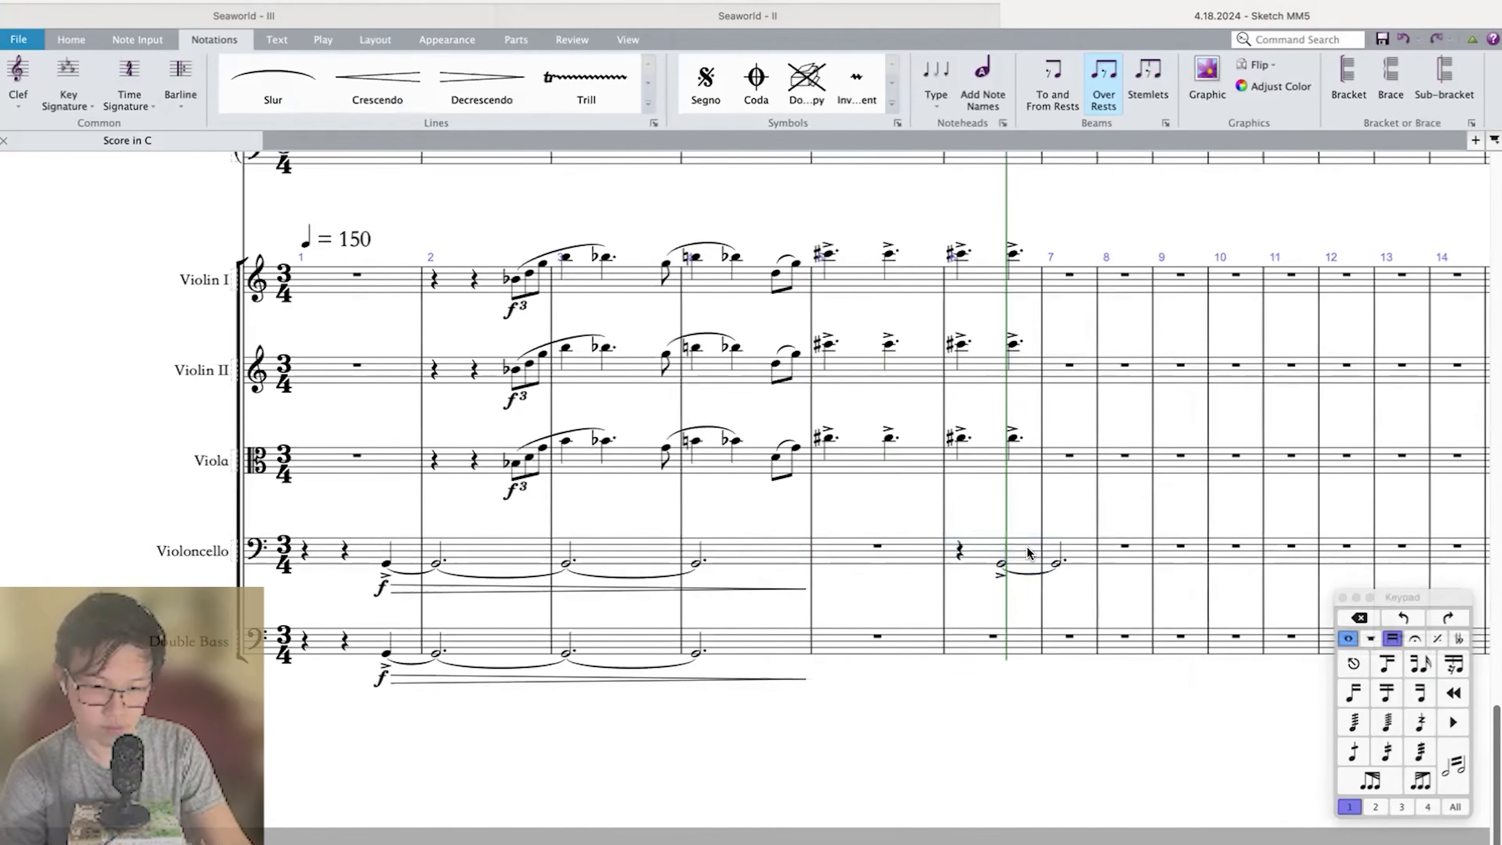
# Copy the accented tied G figure, marked f, at measures 6–7 into Timpani, Tuba, Bass Trombone and both Trombones.
pyautogui.scroll(15, 1027, 555)
pyautogui.keyDown('alt'); pyautogui.click(965, 562); pyautogui.keyUp('alt')
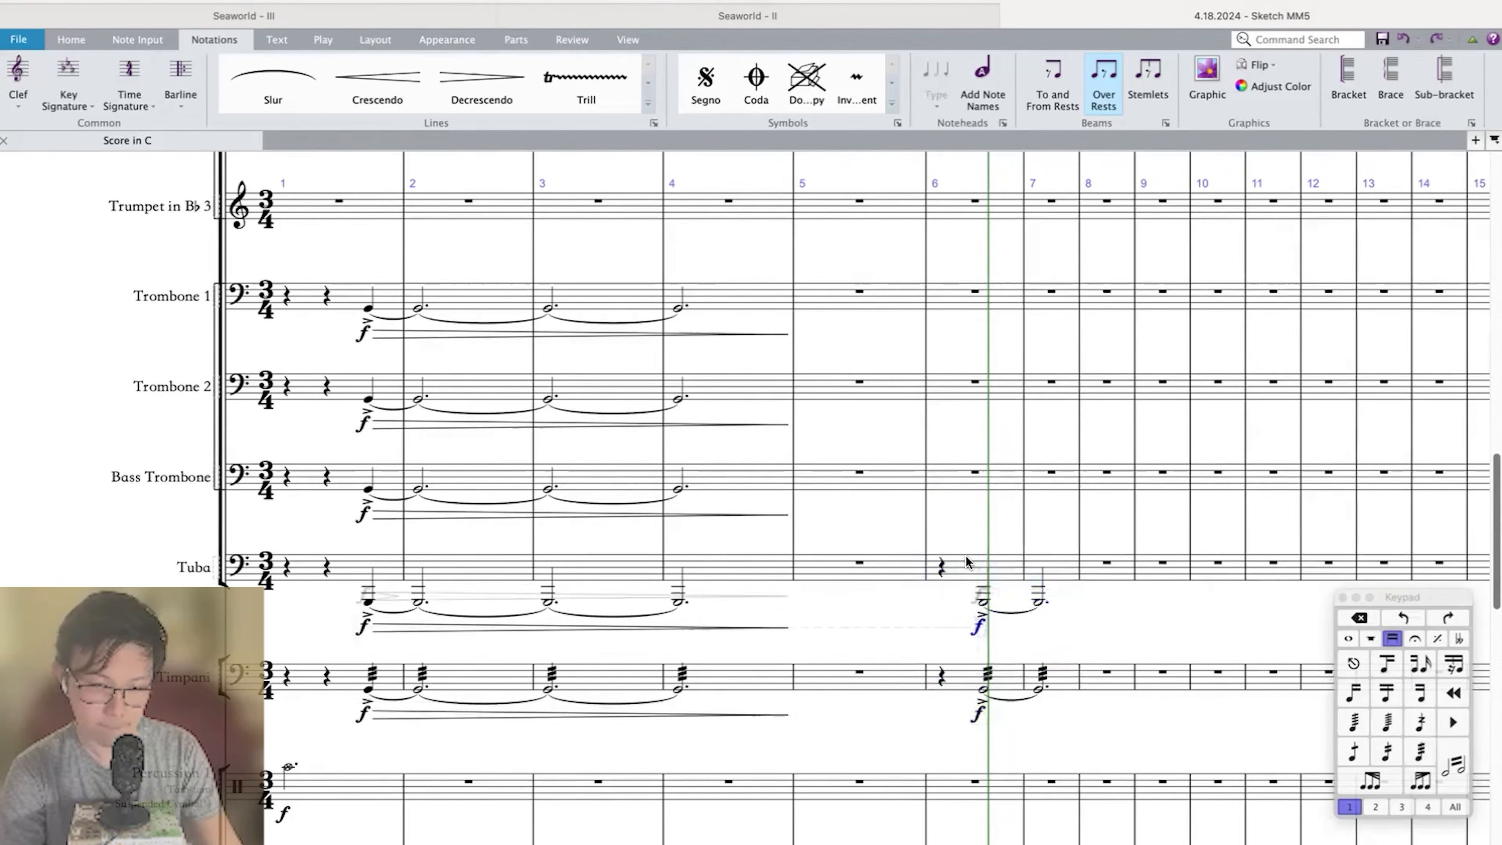
pyautogui.keyDown('alt'); pyautogui.click(966, 473); pyautogui.keyUp('alt')
pyautogui.keyDown('alt'); pyautogui.click(966, 384); pyautogui.keyUp('alt')
pyautogui.keyDown('alt'); pyautogui.click(966, 293); pyautogui.keyUp('alt')
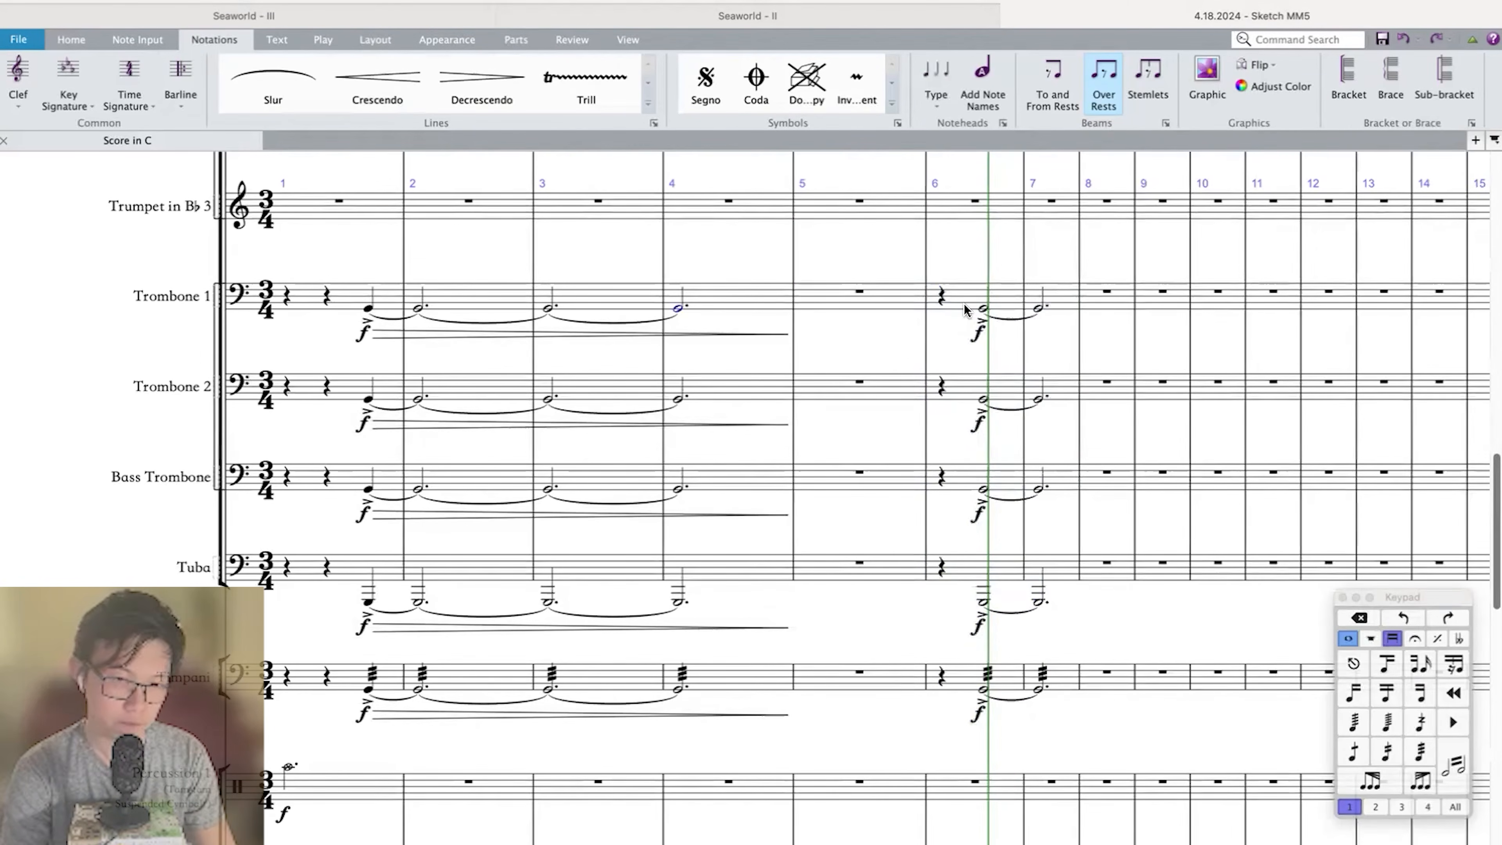
# Play back the brass parts and examine the end of the Trumpet 1 triplets in measure 6.
pyautogui.press('space')
pyautogui.scroll(5, 963, 311)
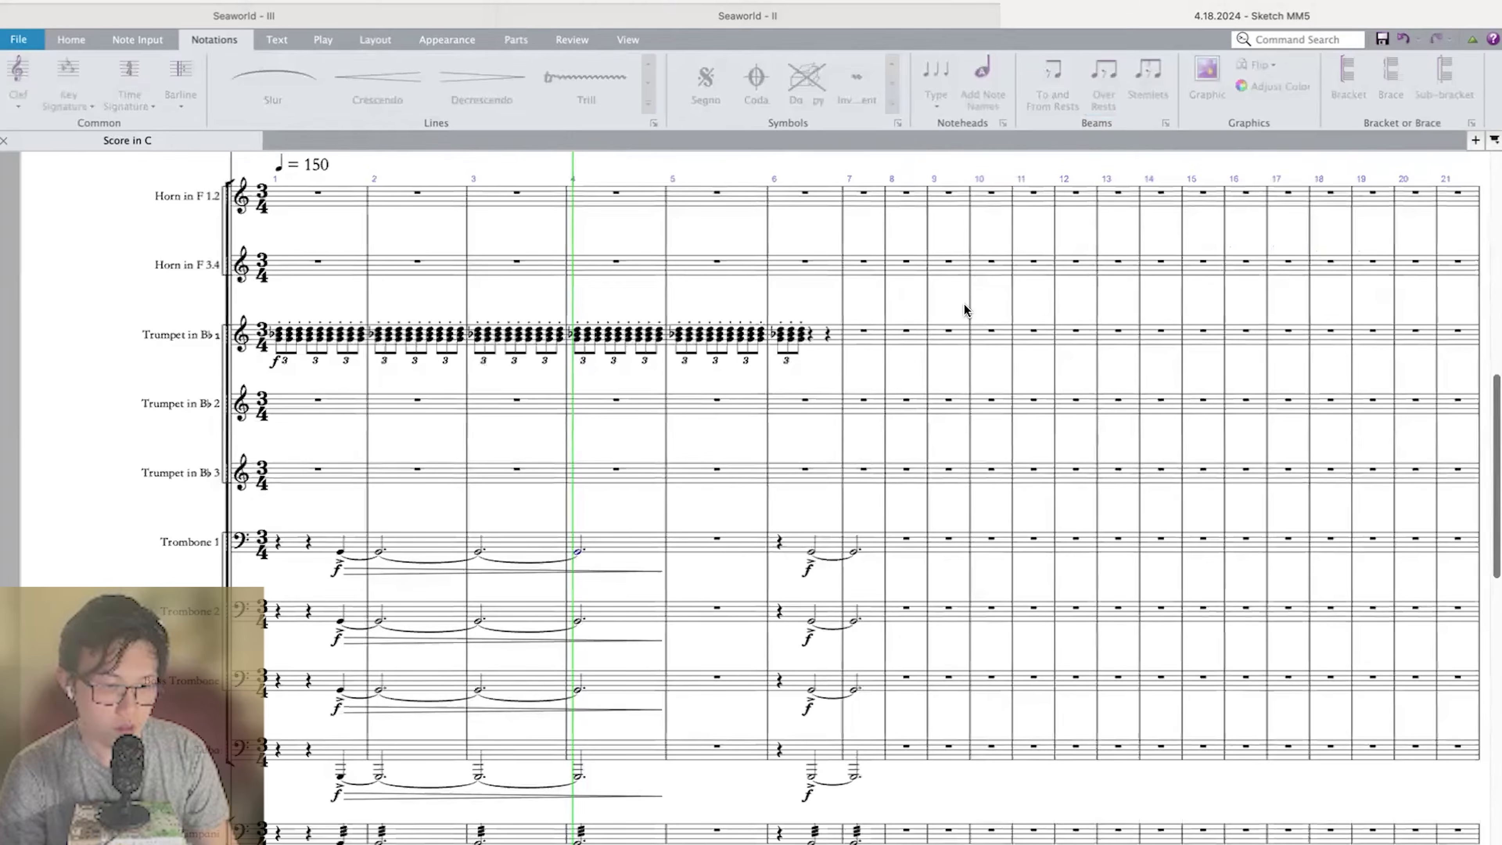
pyautogui.scroll(-10, 793, 550)
pyautogui.scroll(13, 794, 550)
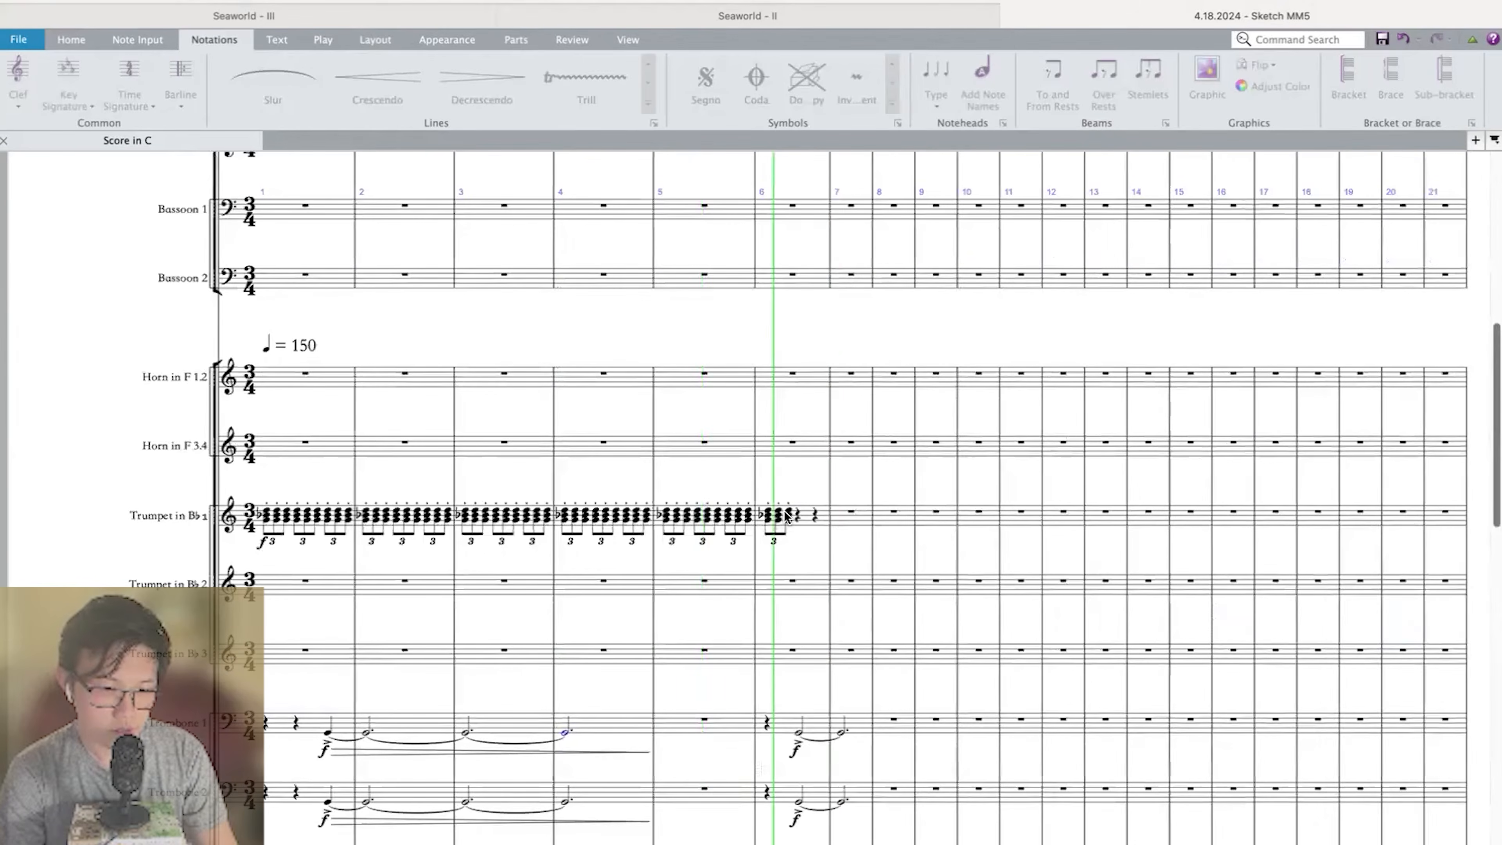
pyautogui.press('space')
pyautogui.click(788, 512)
pyautogui.scroll(4, 788, 514)
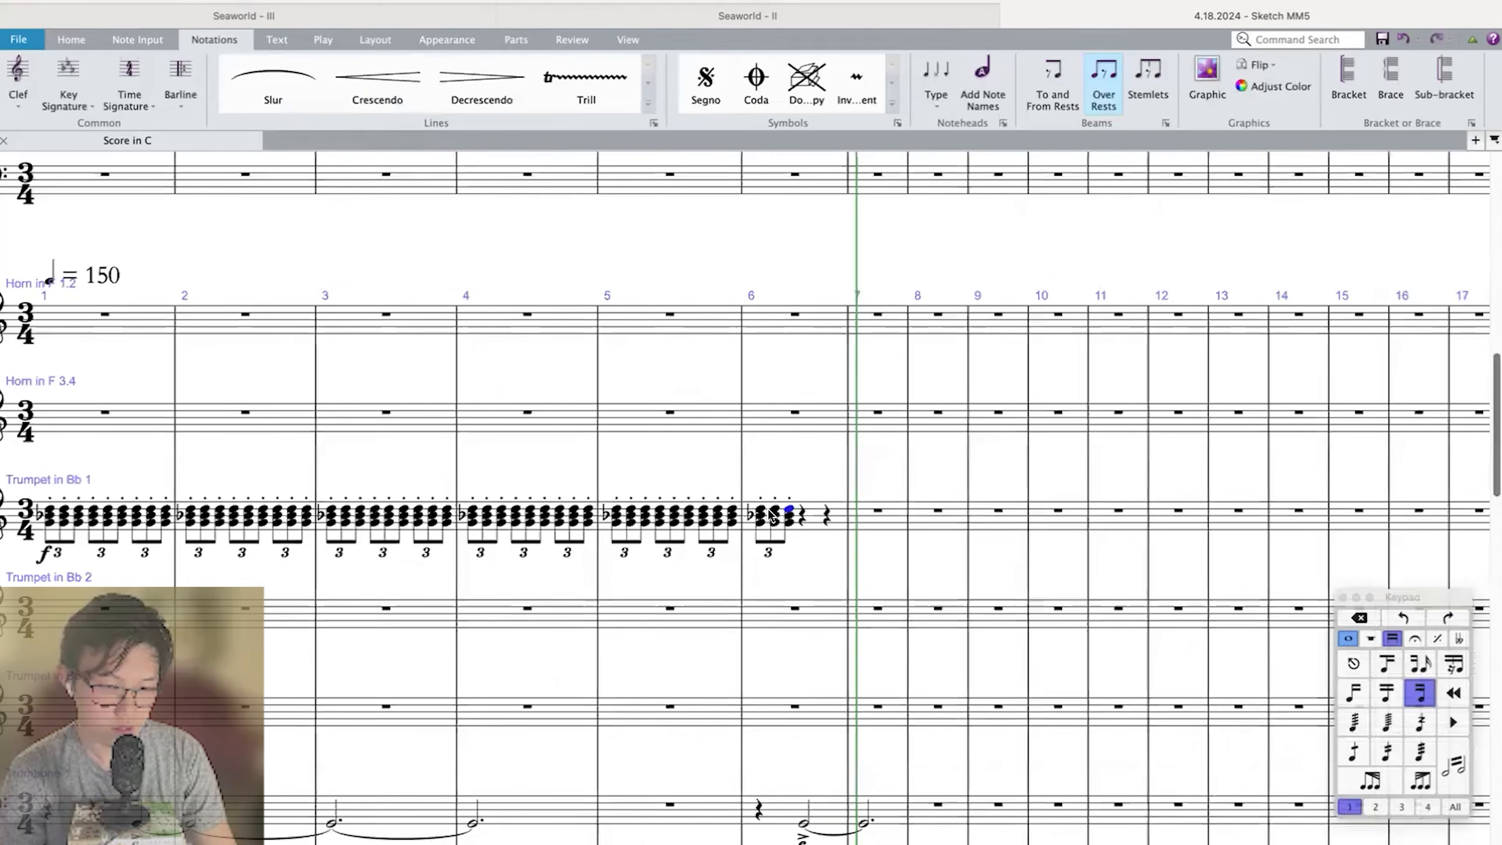
pyautogui.click(767, 514)
pyautogui.scroll(-10, 767, 503)
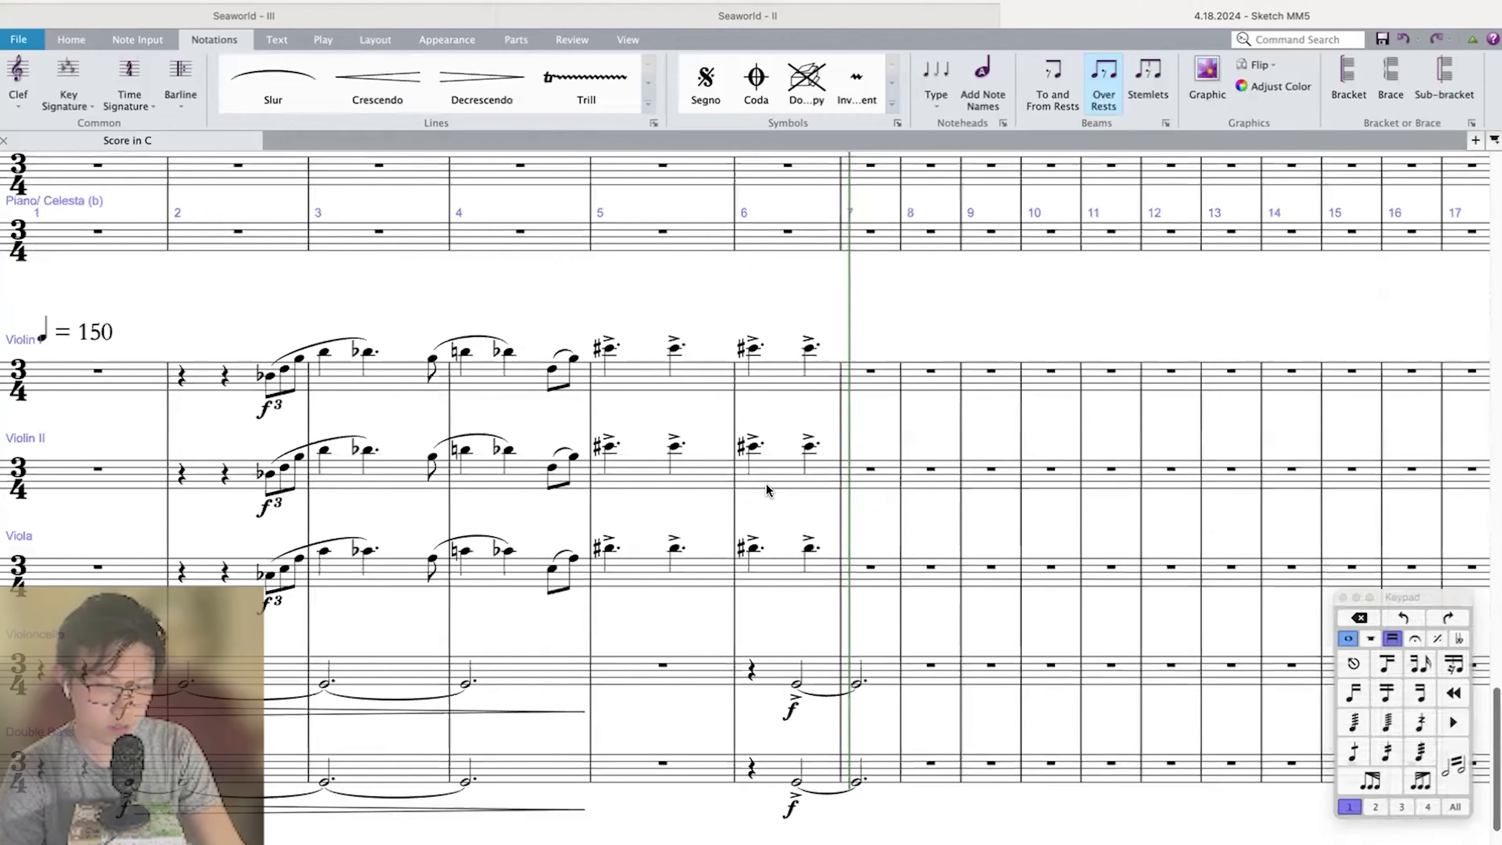
# Change the first C-sharp in measure 6 of Violin I, Violin II and Viola to a half note.
pyautogui.moveTo(754, 350); pyautogui.dragTo(754, 553)
pyautogui.press('4')
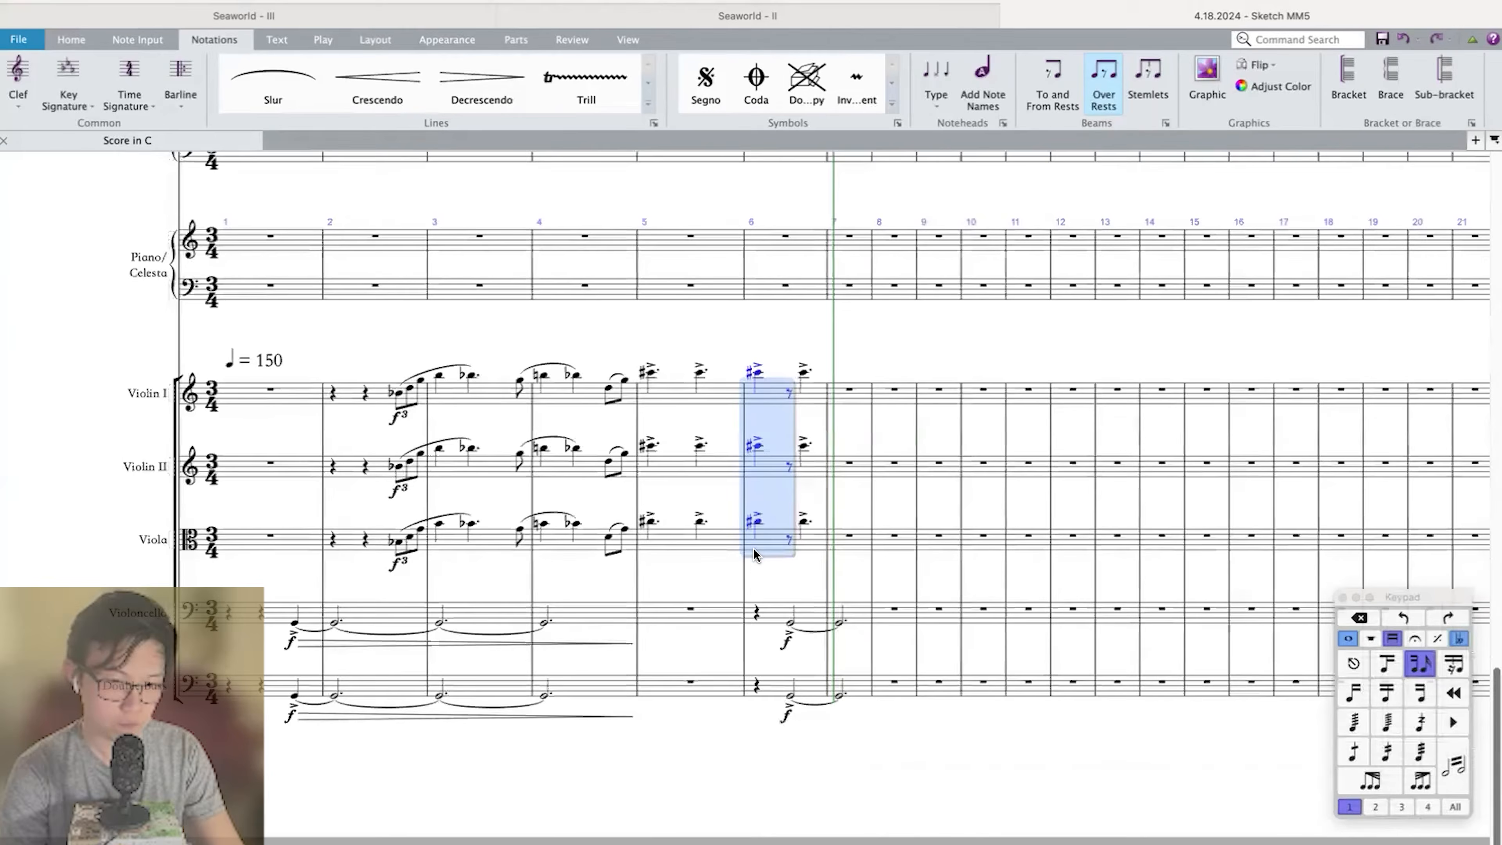
pyautogui.scroll(10, 754, 553)
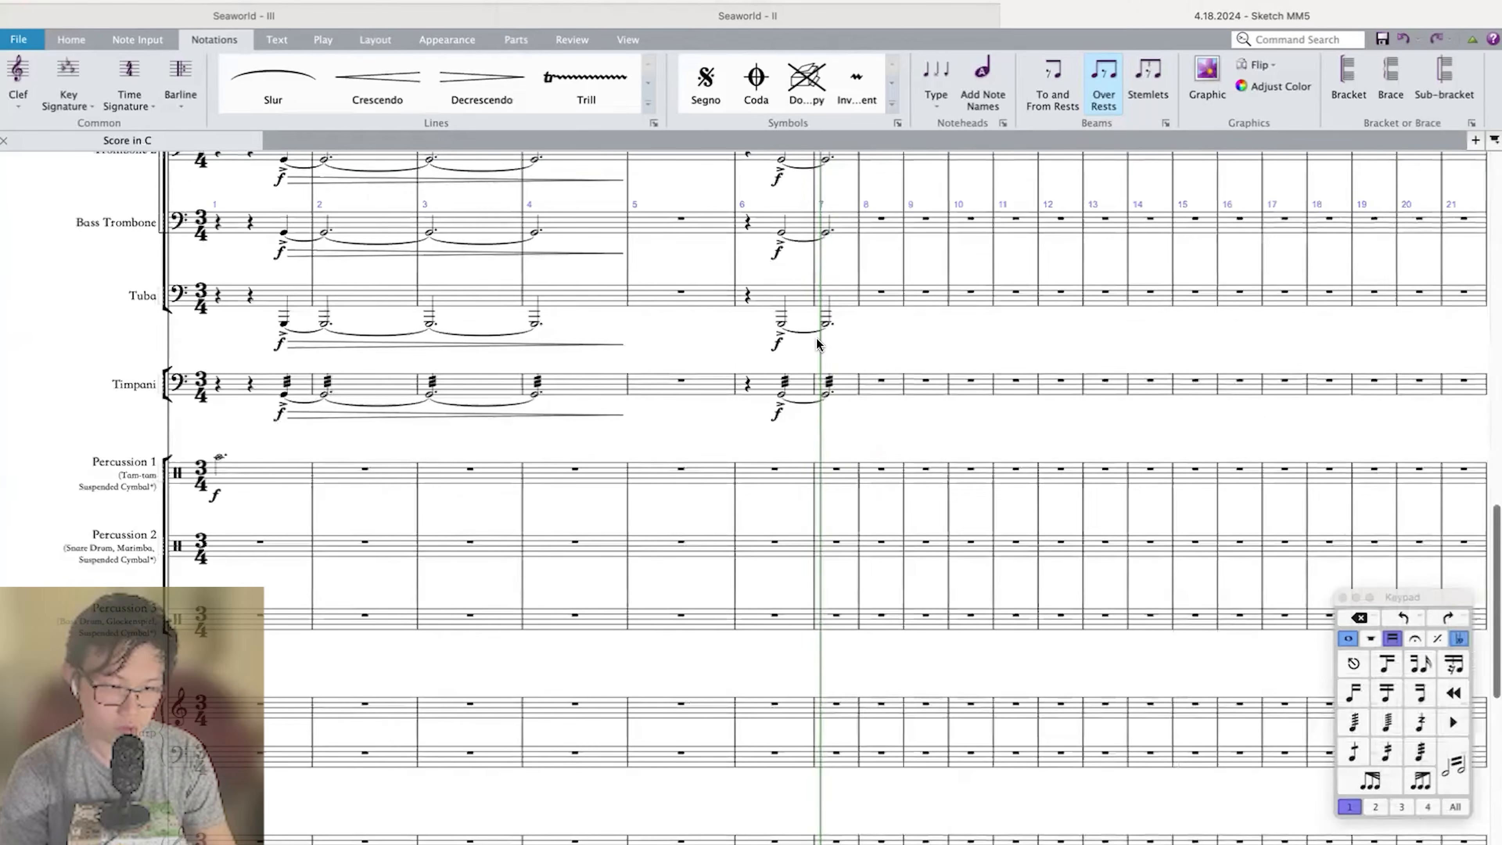
pyautogui.scroll(5, 792, 417)
pyautogui.scroll(-10, 780, 420)
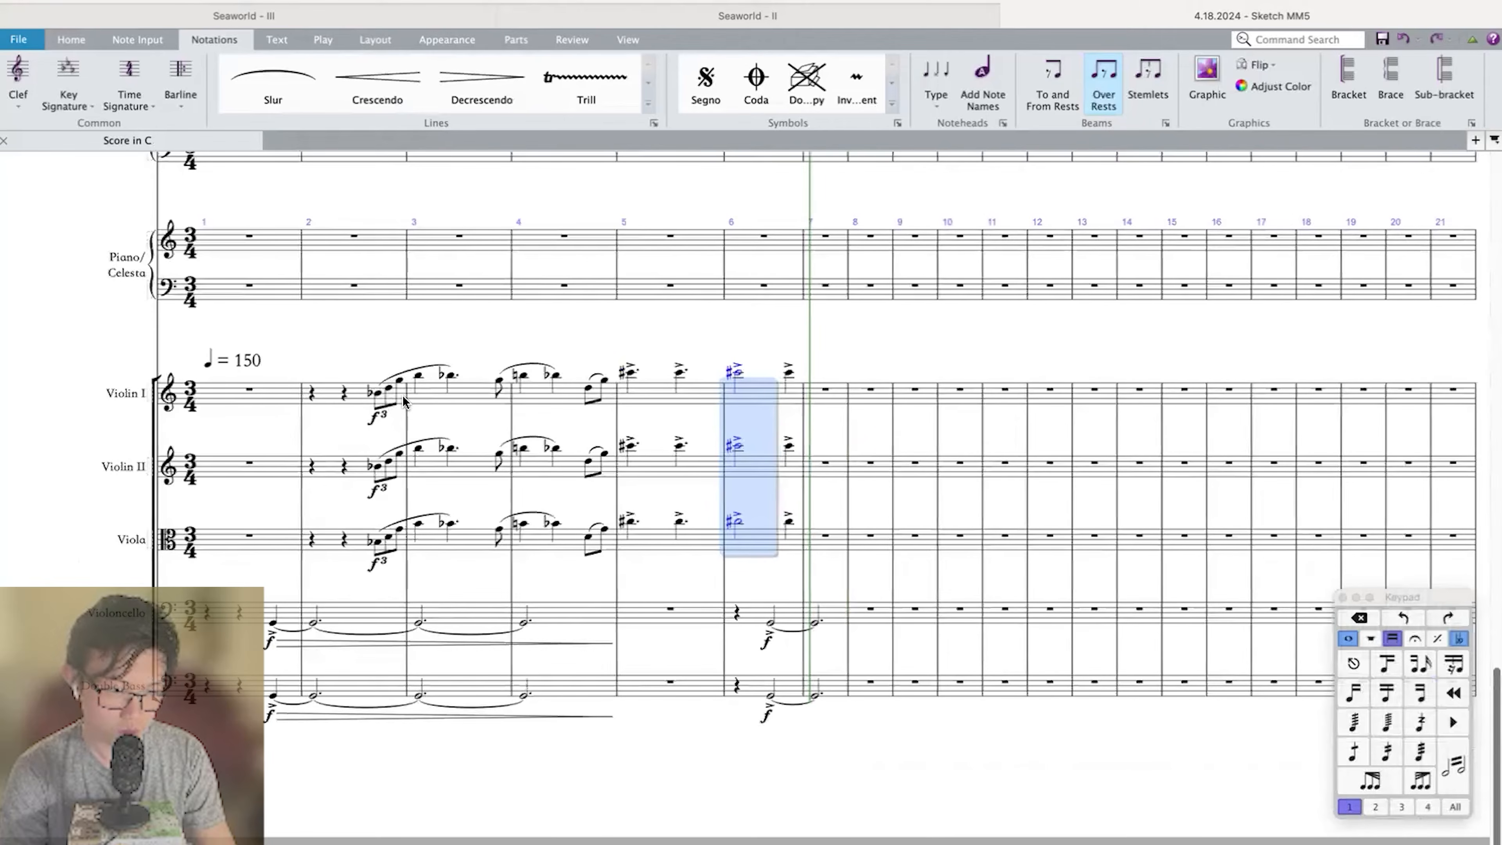
# Repeat the upper-string phrase, from the triplet in measure 2 to the half-note C-sharp in measure 6, and transpose the copy up a minor 3rd.
pyautogui.click(380, 396)
pyautogui.keyDown('shift'); pyautogui.click(831, 555); pyautogui.keyUp('shift')
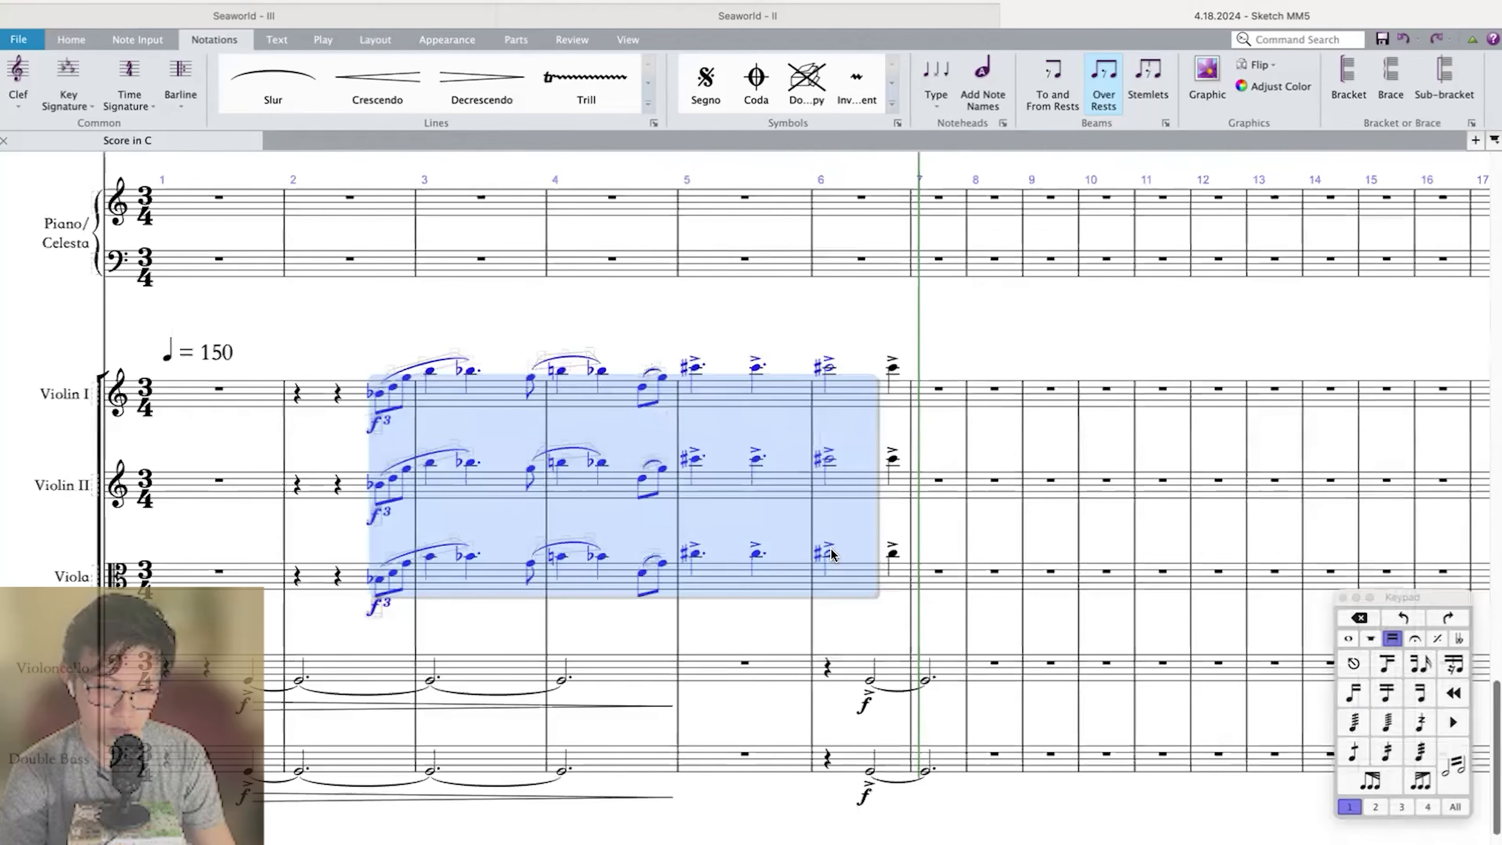
pyautogui.press('r')
pyautogui.hotkey('shift', 't')
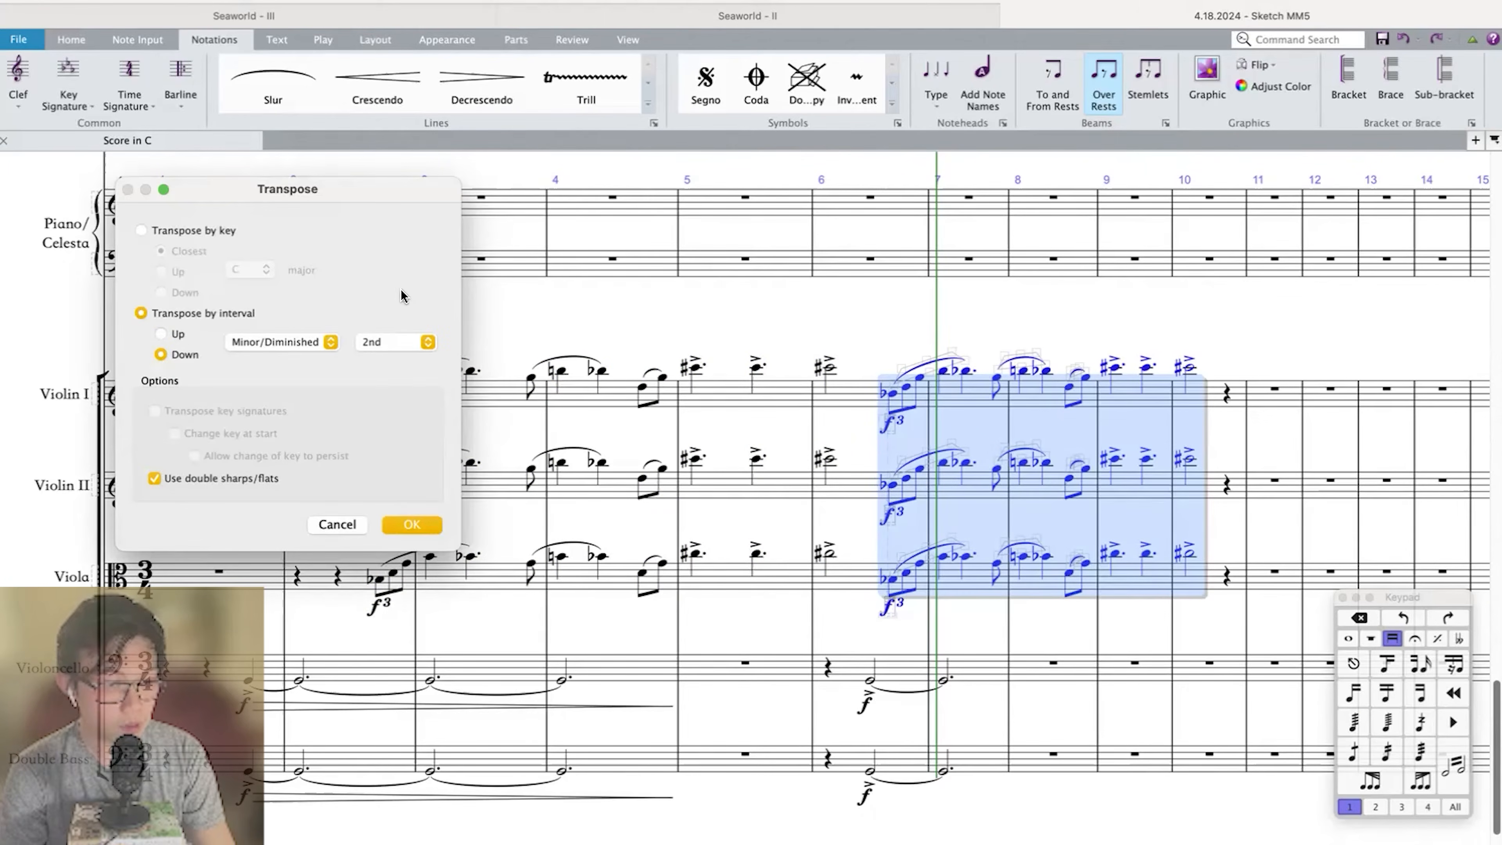
pyautogui.click(375, 347)
pyautogui.click(362, 354)
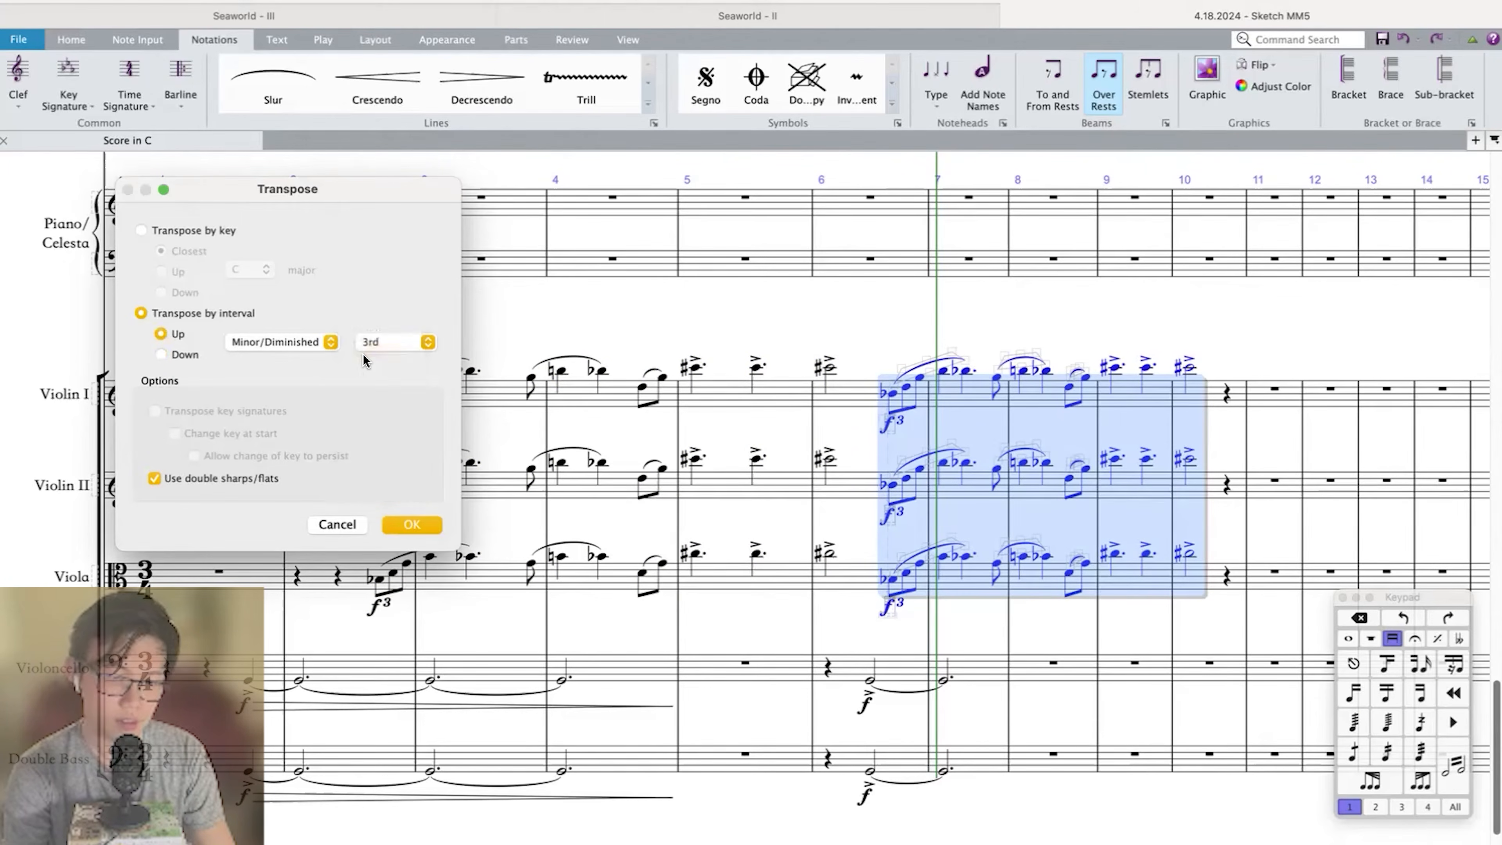
pyautogui.press('Return')
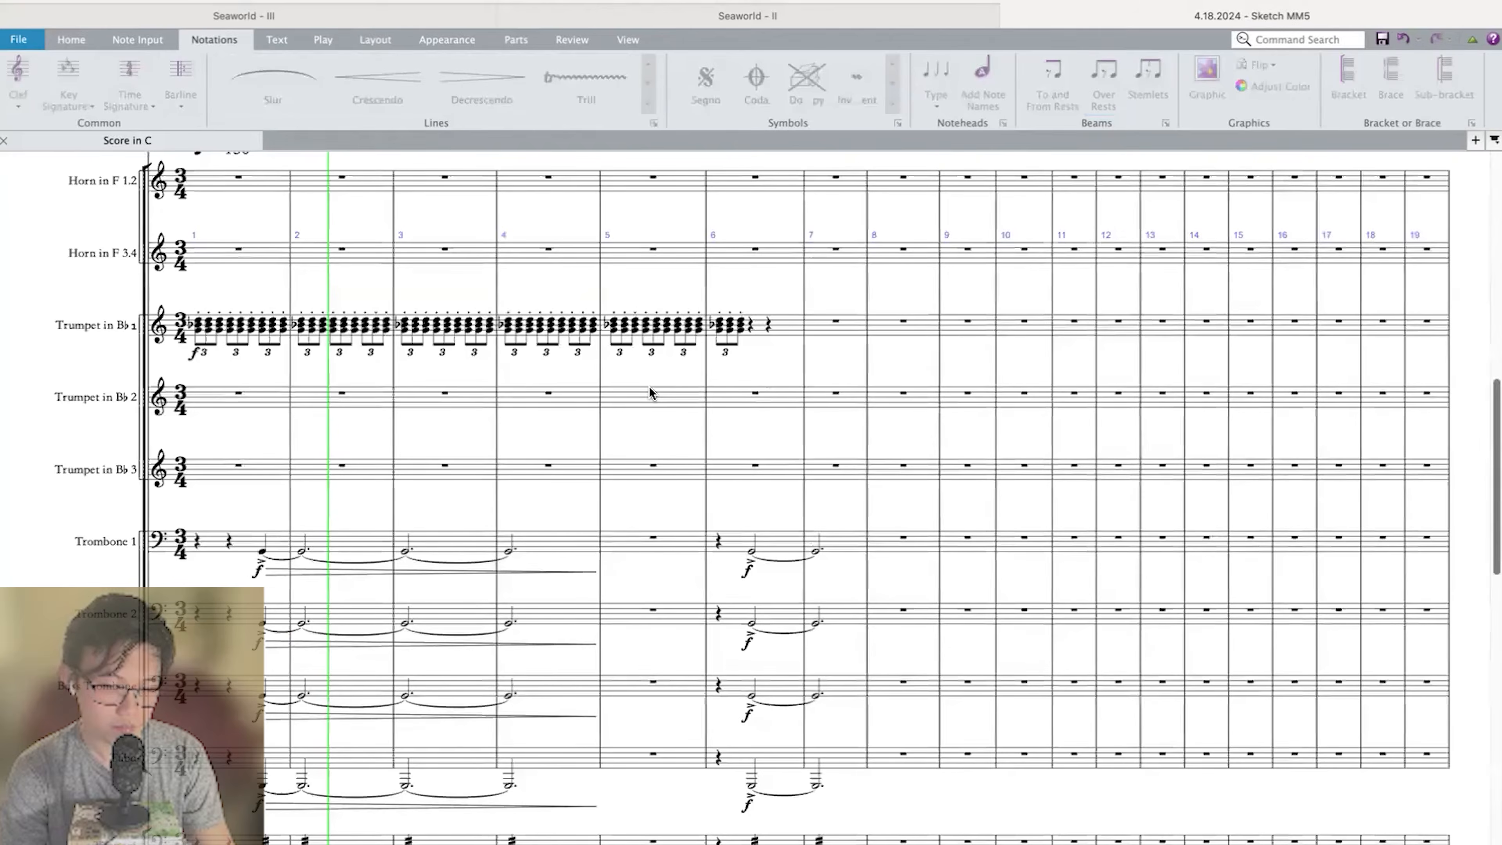
# Repeat the last Trumpet 1 triplet from beat 2 of measure 6 through the end of measure 8.
pyautogui.scroll(-3, 649, 393)
pyautogui.scroll(5, 649, 392)
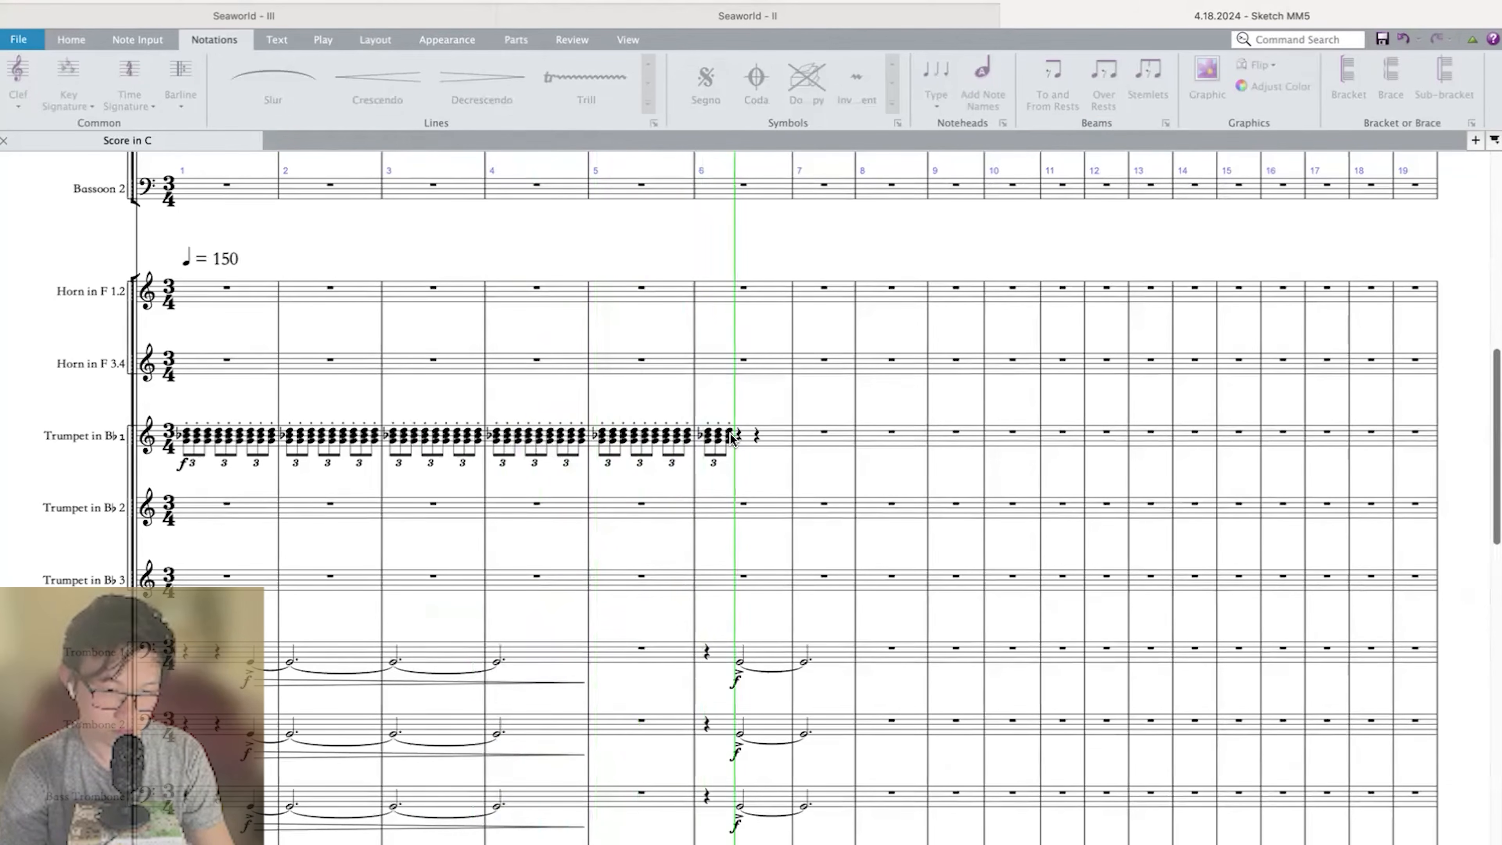
pyautogui.press('space')
pyautogui.press('r')
pyautogui.press('r')
pyautogui.press('r')
pyautogui.press('r')
pyautogui.press('r')
pyautogui.press('r')
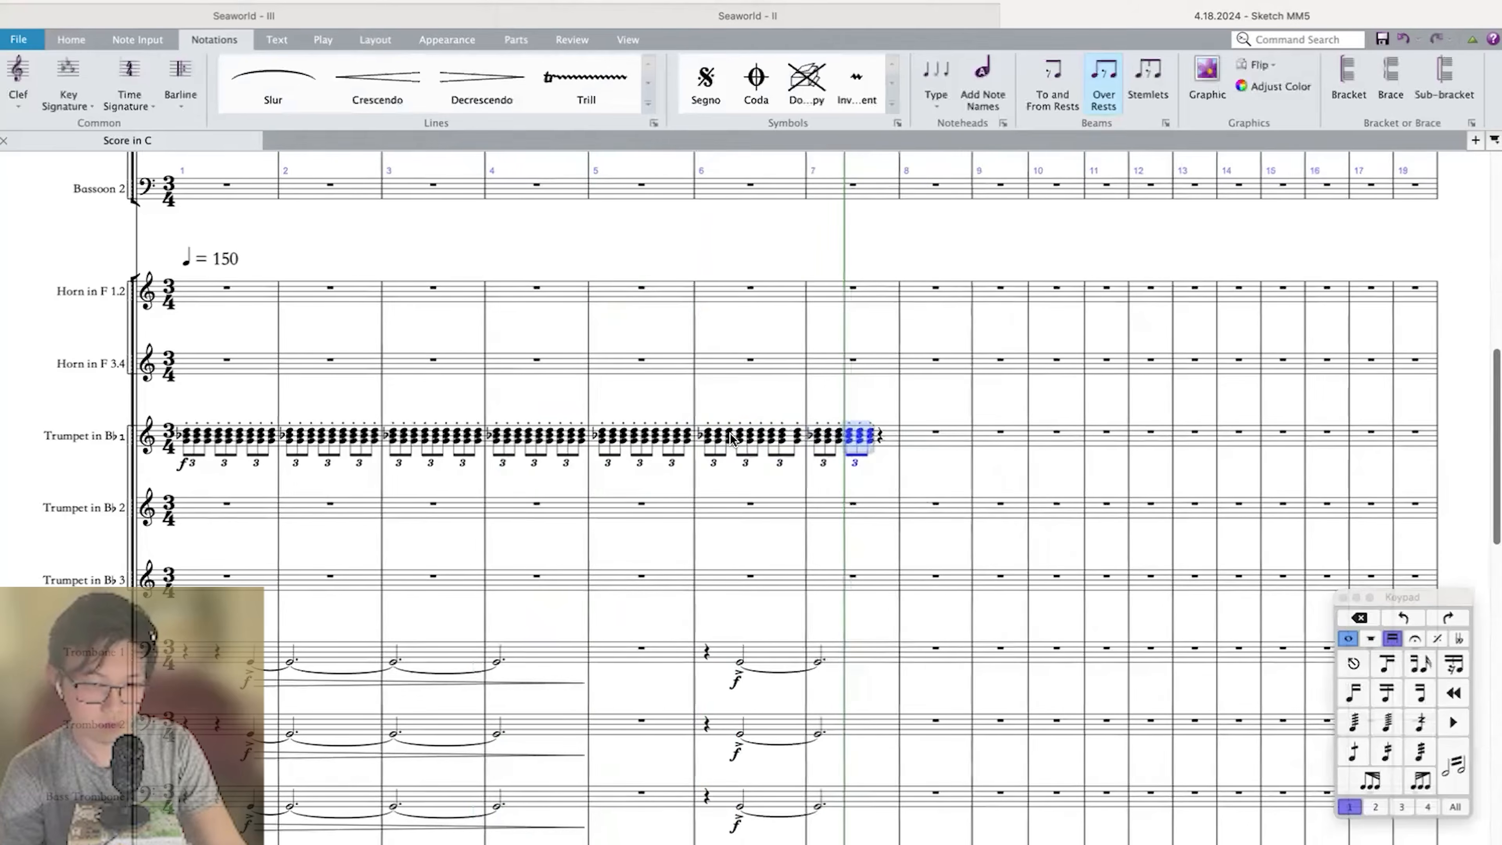
pyautogui.press('r')
pyautogui.press('r')
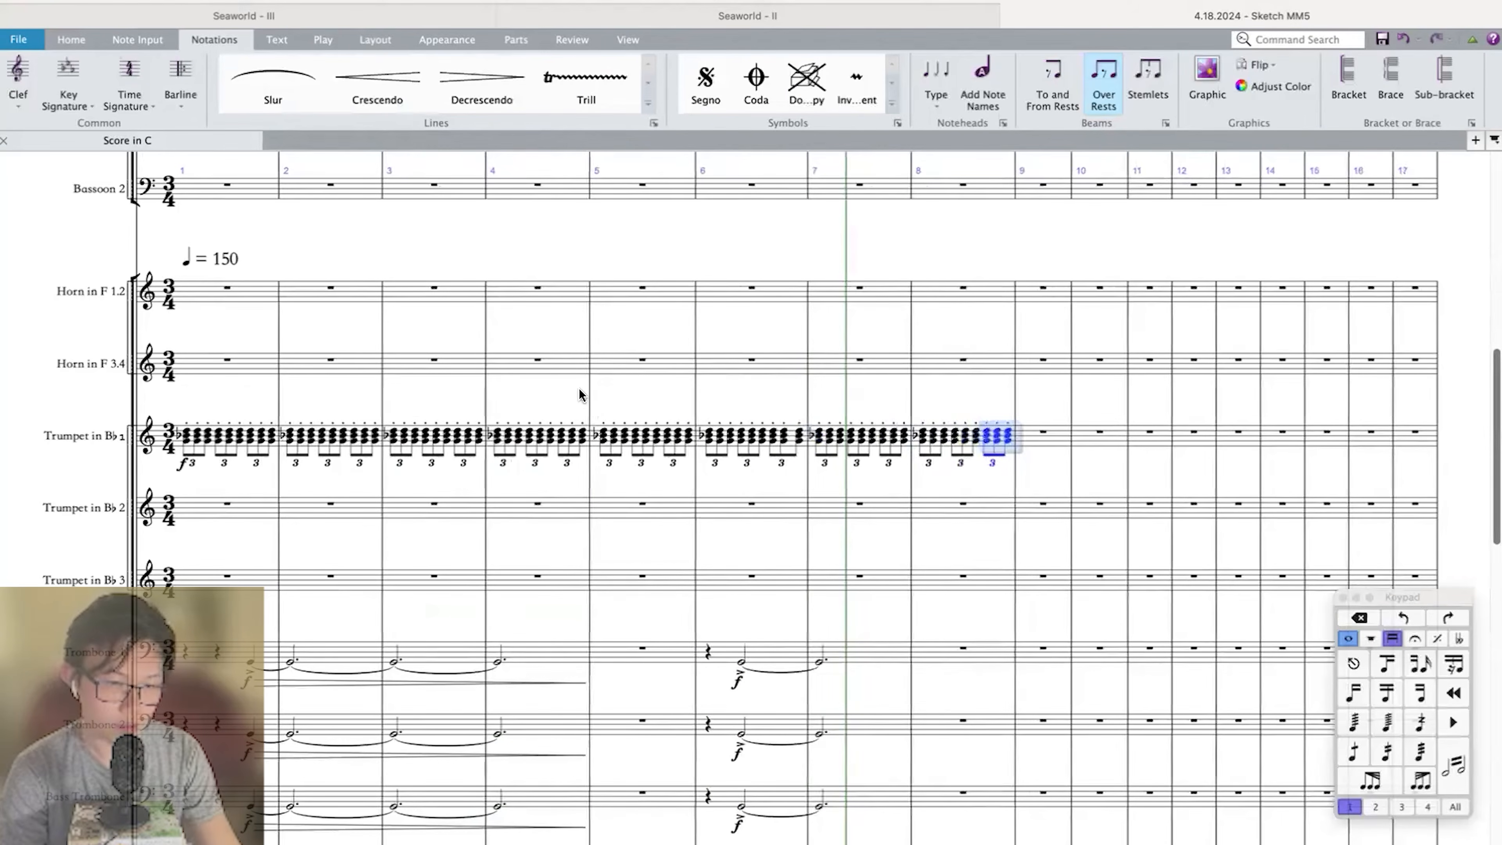
pyautogui.press('Escape')
pyautogui.click(538, 434)
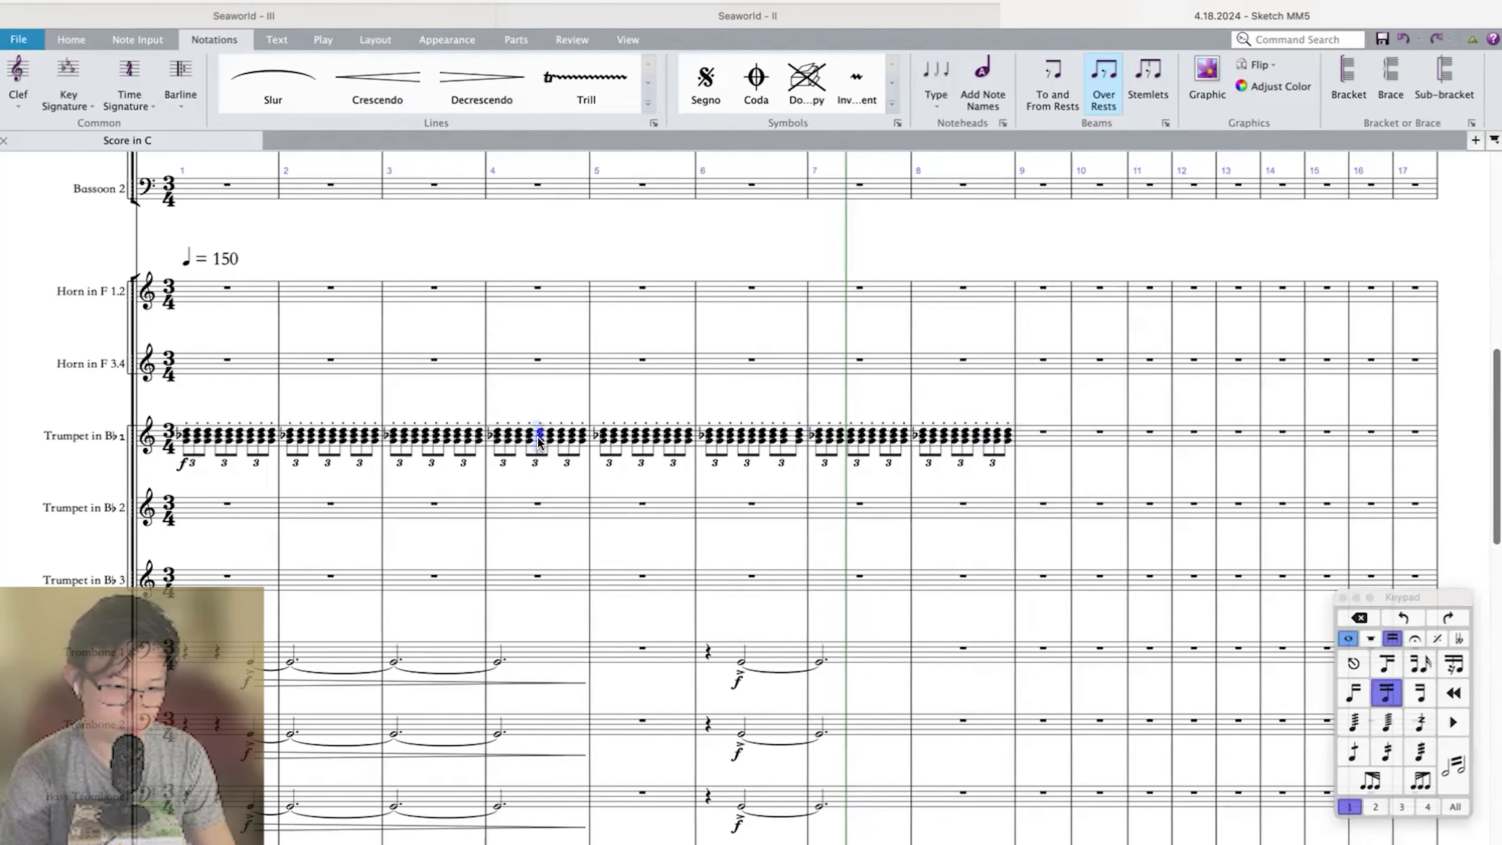
pyautogui.press('Delete')
pyautogui.hotkey('ctrl', 'z')
# Play the score from measure 3 and follow the string parts into measure 9.
pyautogui.click(397, 435)
pyautogui.press('space')
pyautogui.scroll(-10, 395, 427)
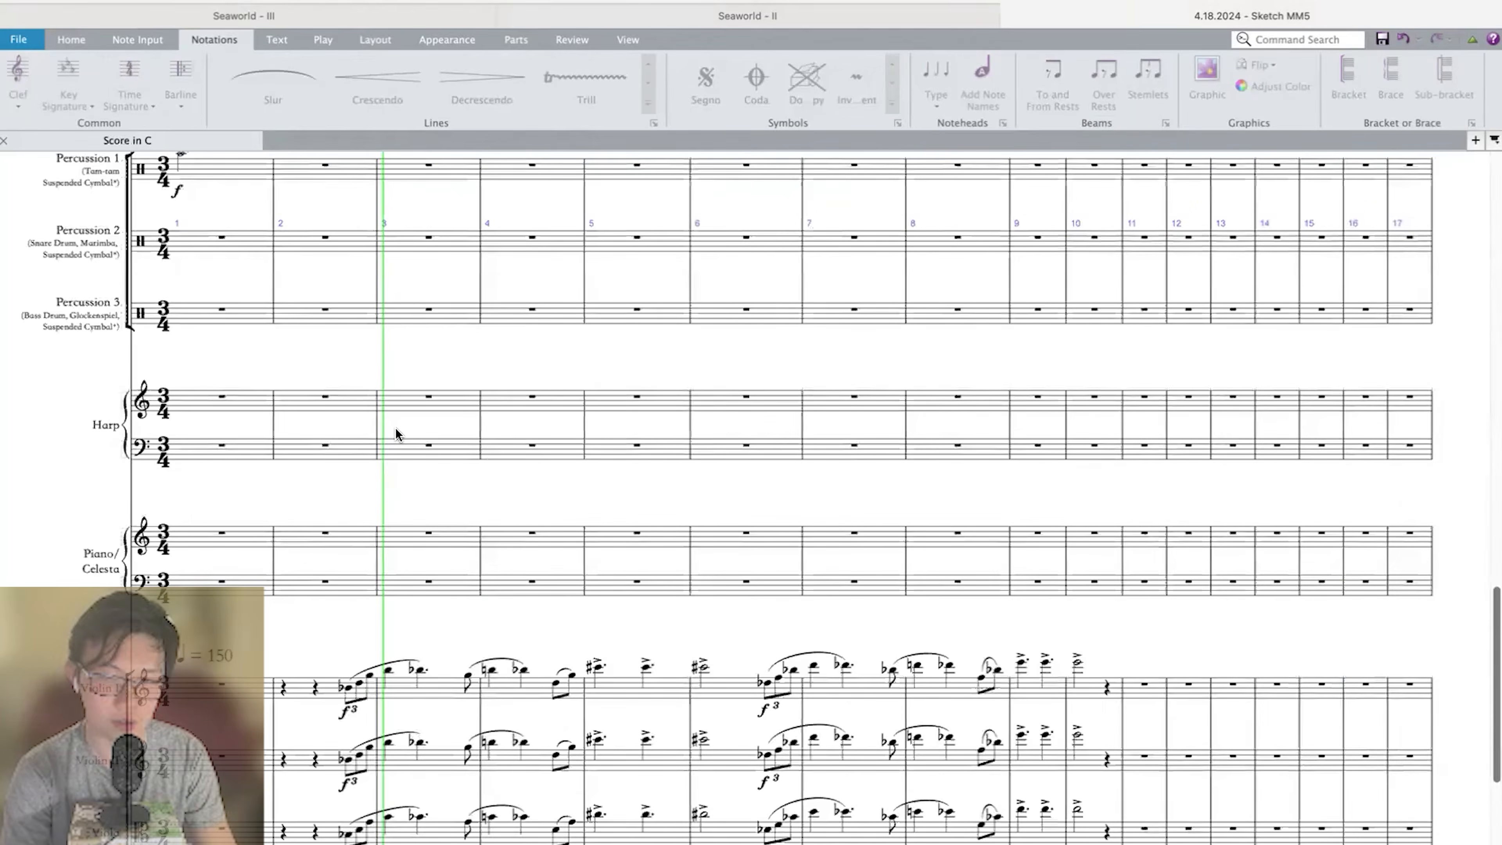
pyautogui.scroll(-10, 395, 427)
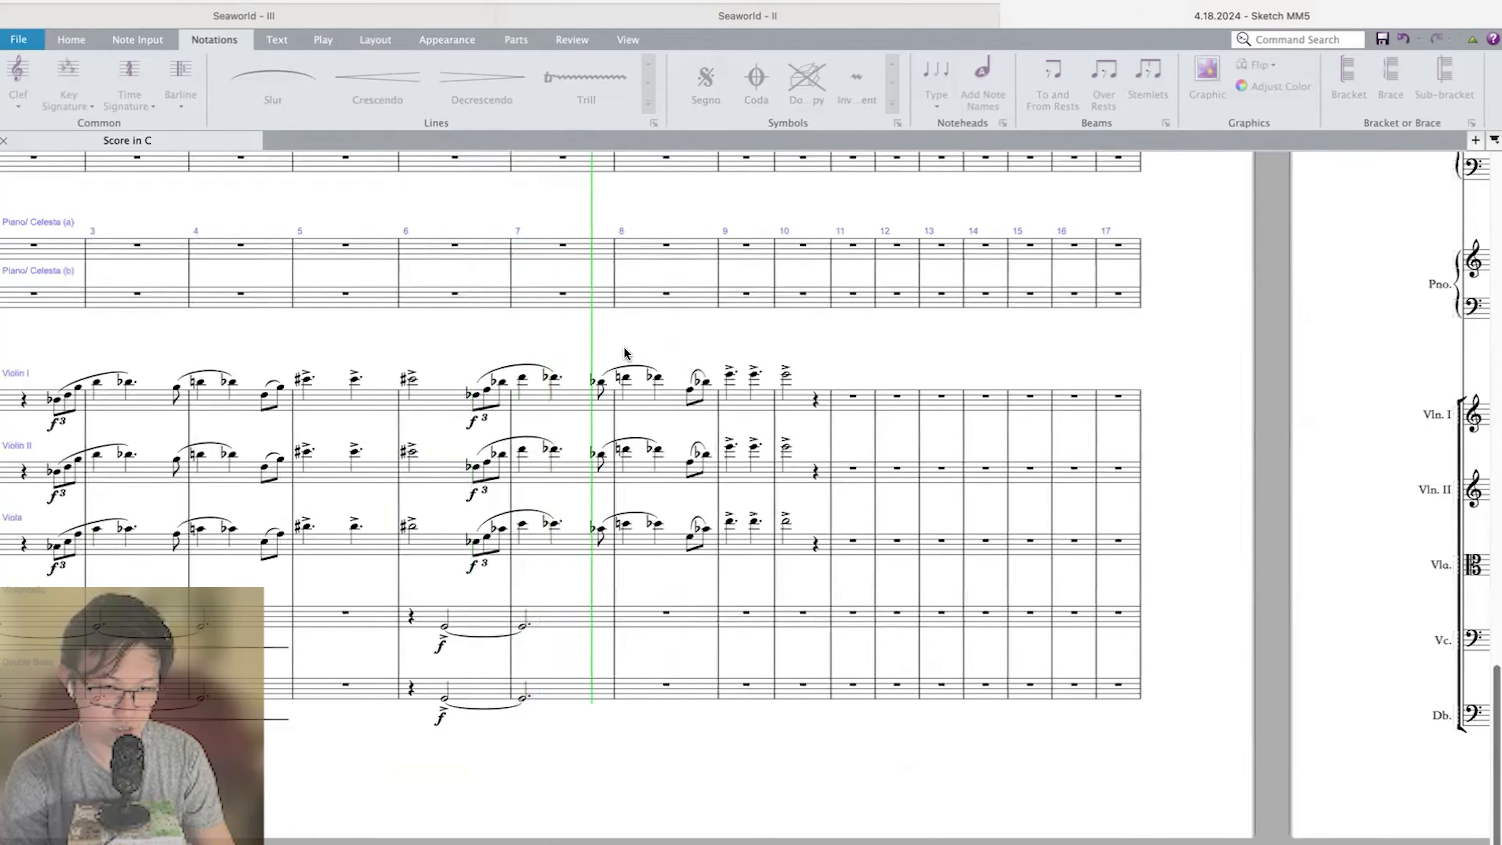
# Shorten the tied G in measure 7 of Violoncello and Double Bass to a quarter note.
pyautogui.click(711, 618)
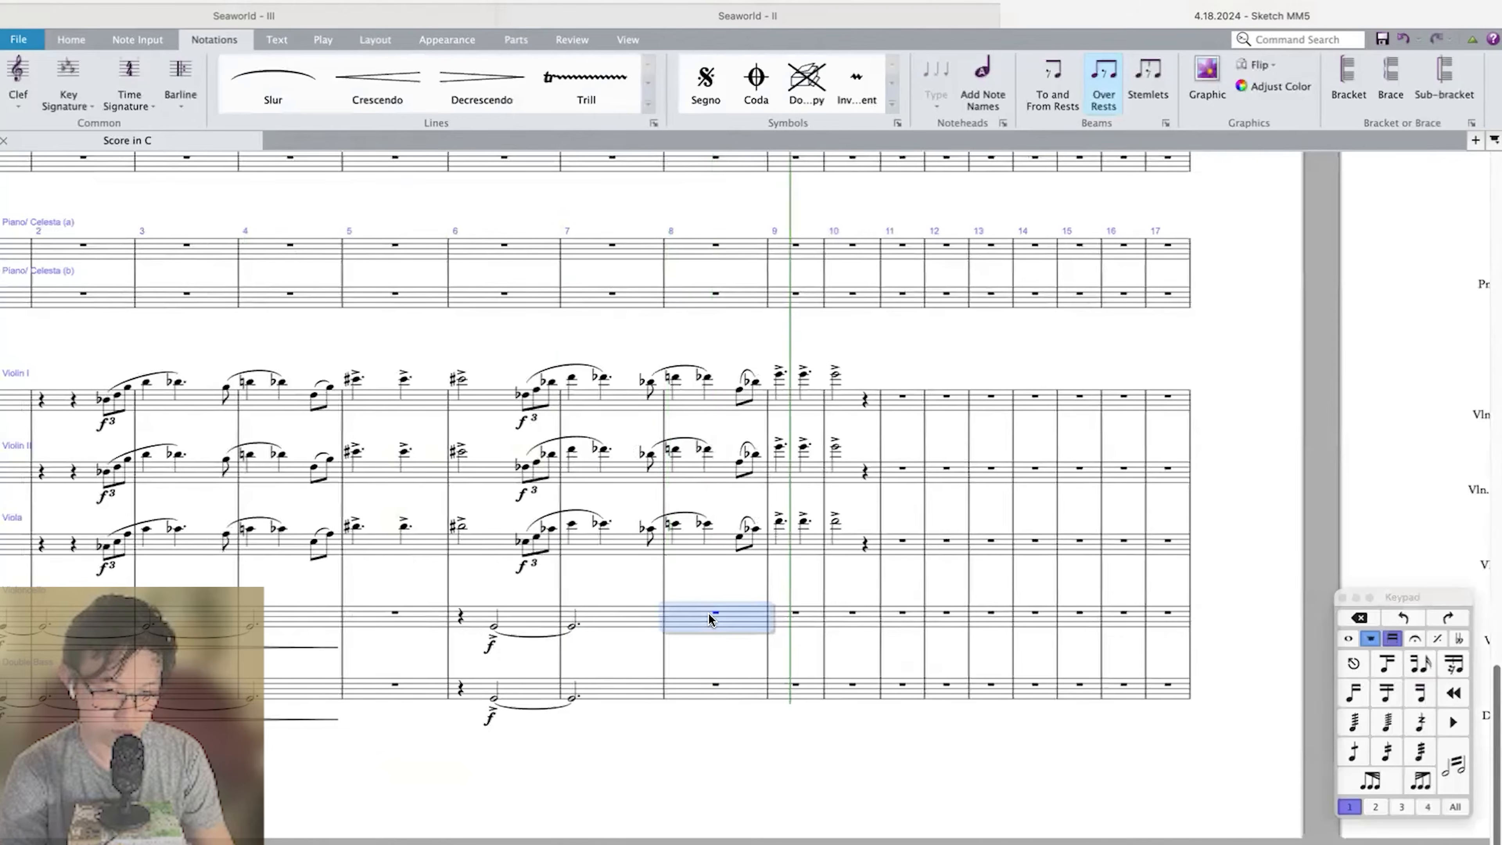
pyautogui.press('Escape')
pyautogui.hscroll(-2, 633, 615)
pyautogui.click(665, 616)
pyautogui.press('4')
pyautogui.click(657, 679)
pyautogui.press('4')
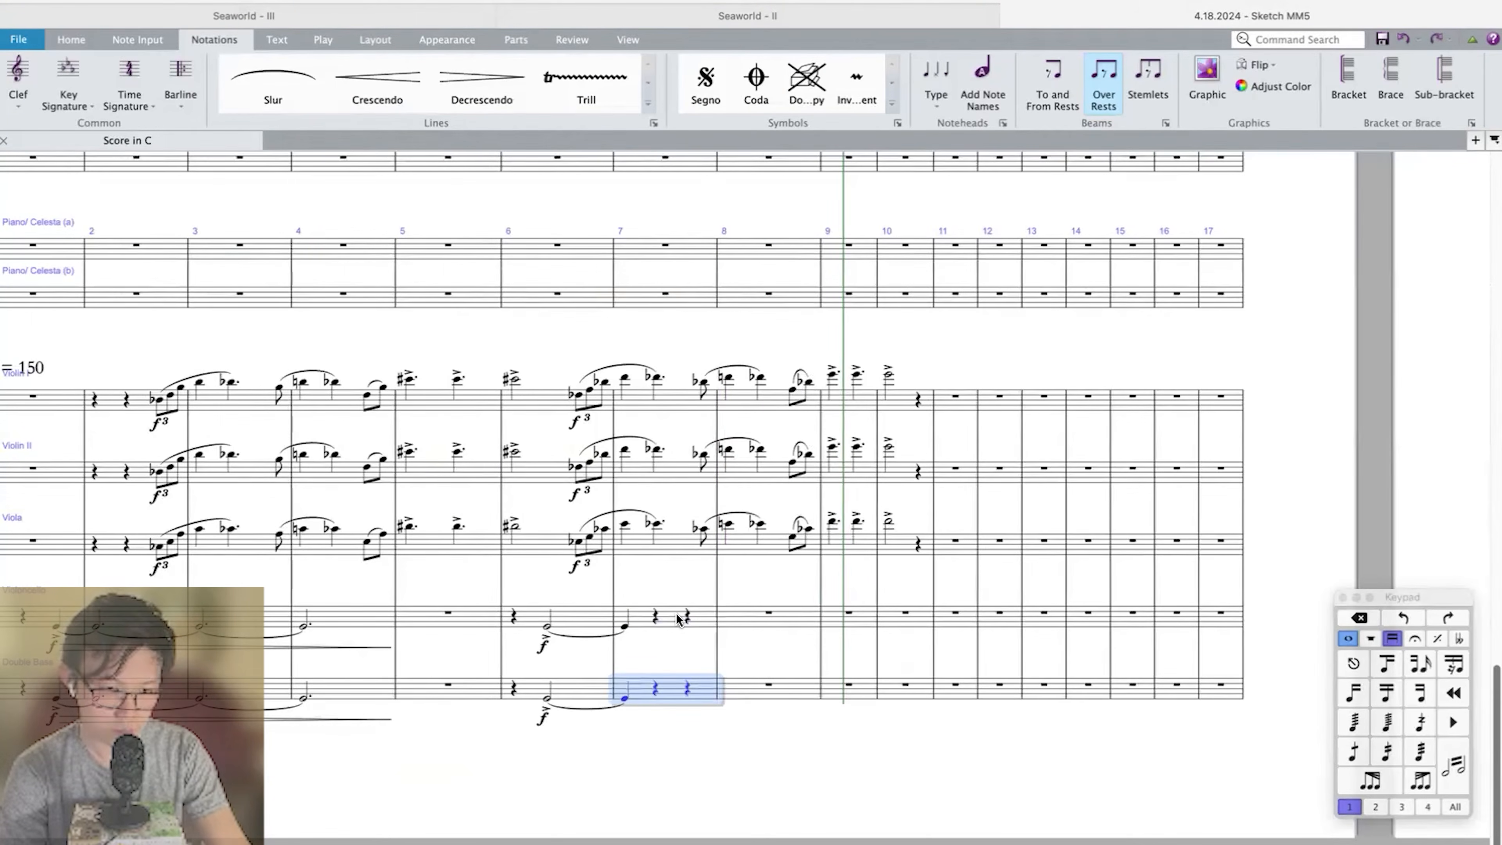
# Enter an accented quarter-note G on beat 3 of measure 7 in the Violoncello and copy it to the Double Bass at the same written pitch.
pyautogui.press('Escape')
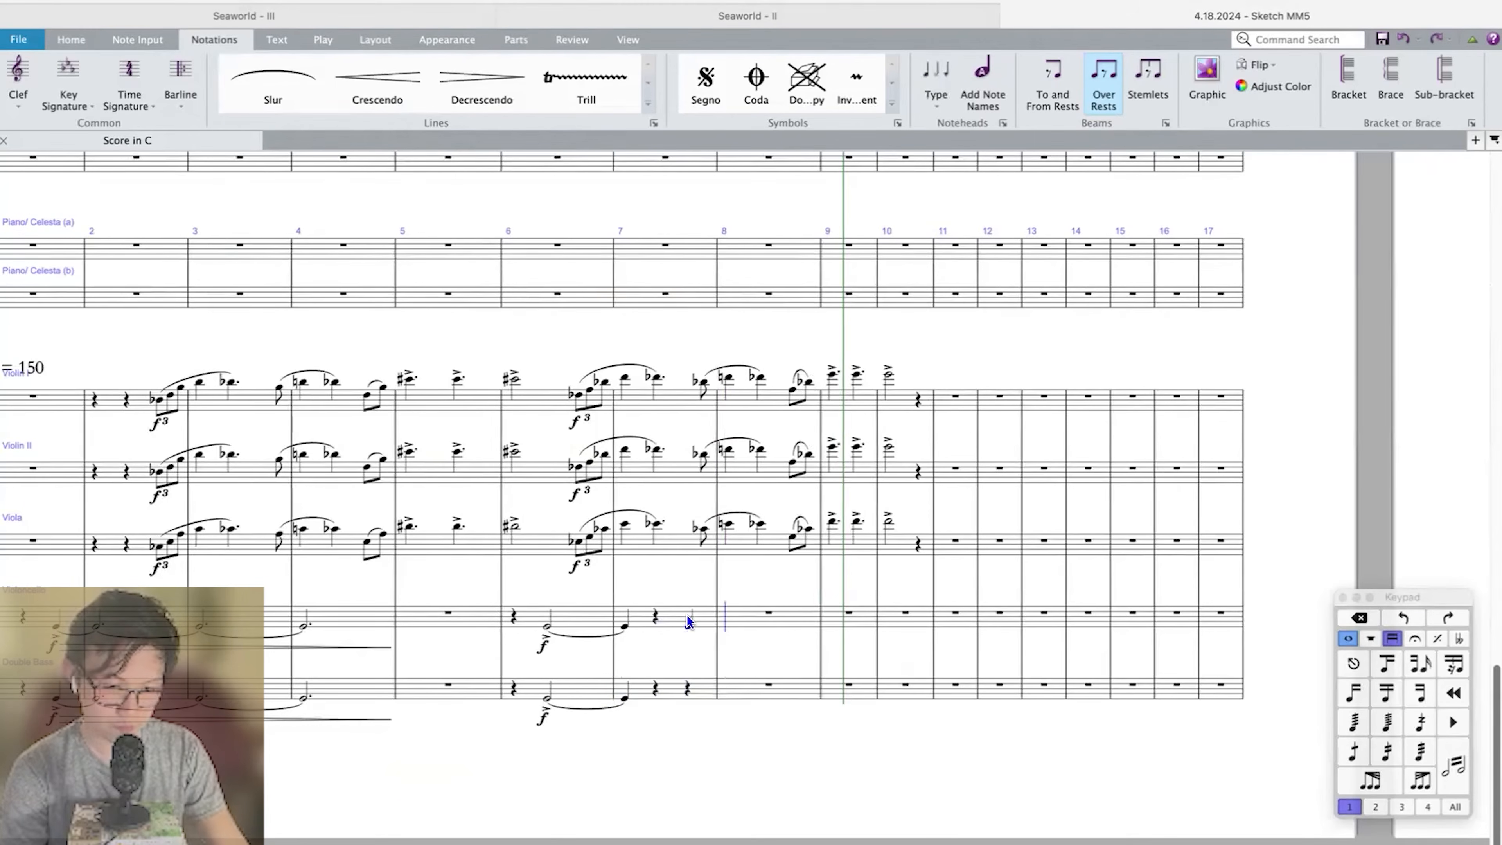
pyautogui.press('Escape')
pyautogui.press('=')
pyautogui.hotkey('shift', 'Left')
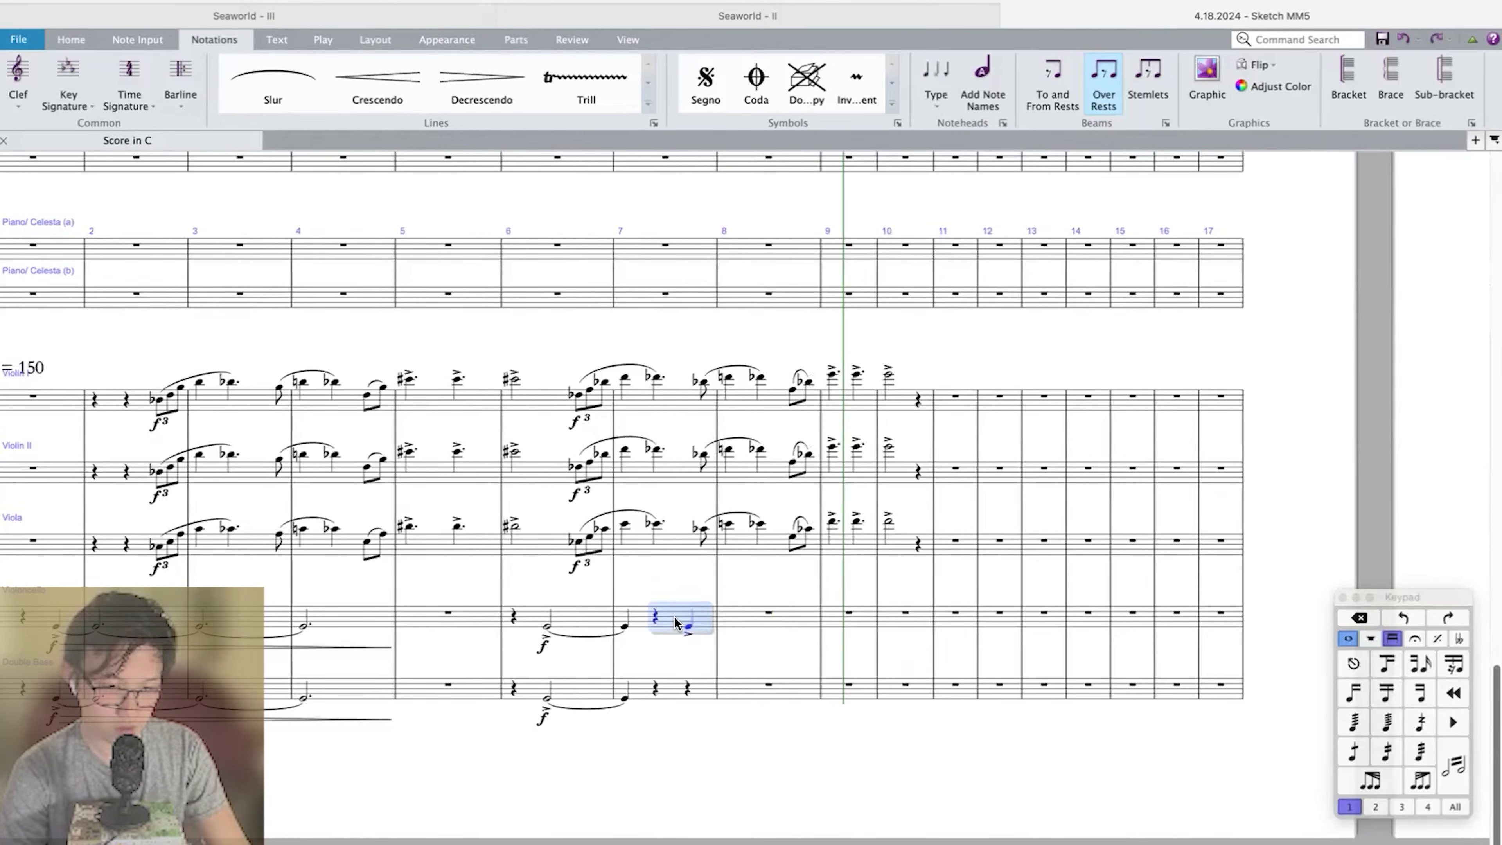
pyautogui.click(656, 683)
pyautogui.press('super+v')
pyautogui.click(768, 613)
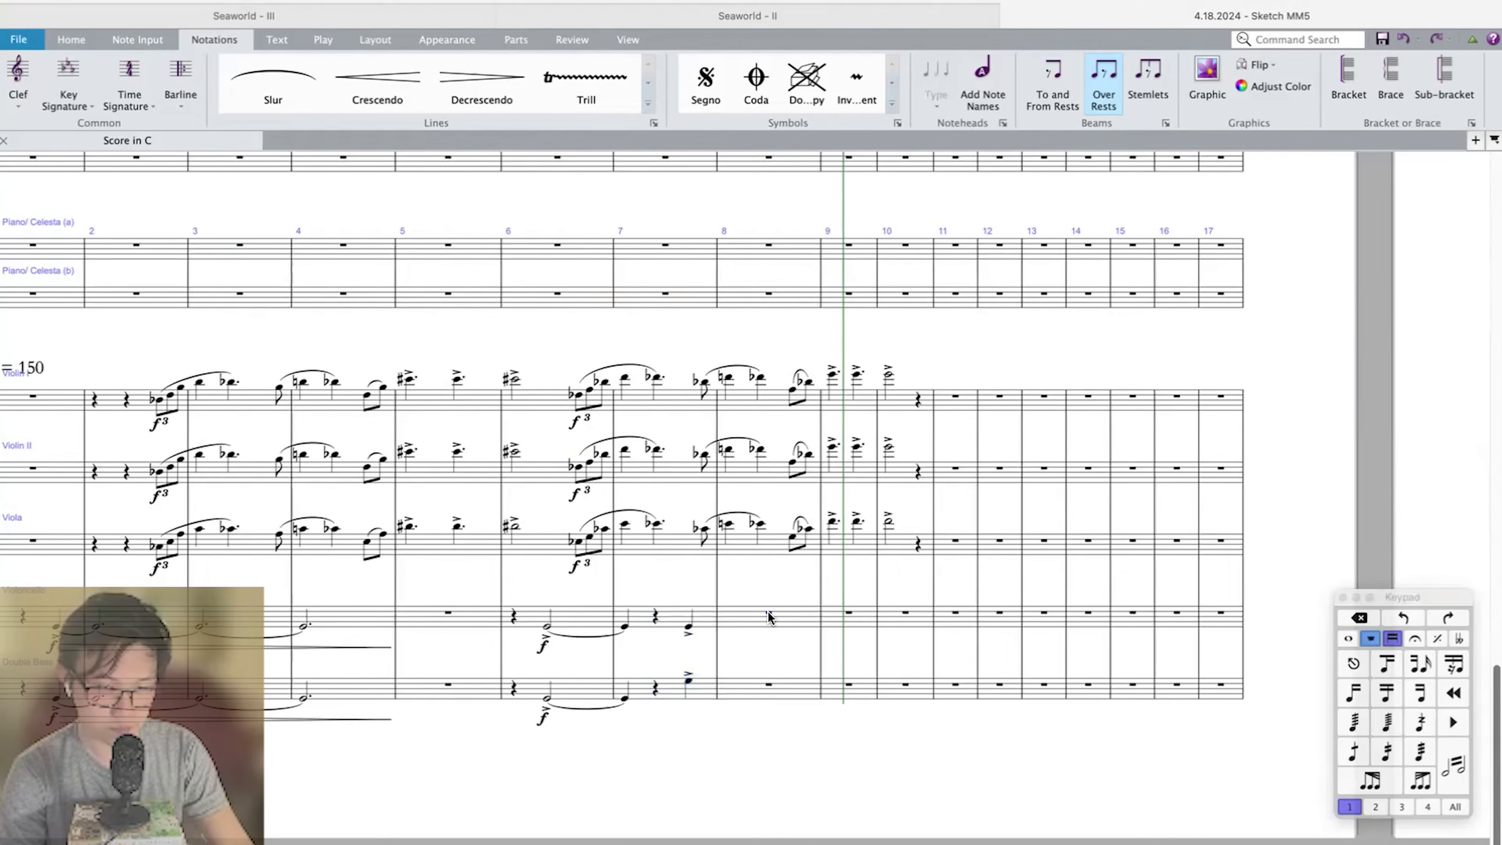
pyautogui.press('super+z')
pyautogui.press('super+Down')
# Enter an accented dotted quarter G in measure 8 of Violoncello and Double Bass, after a quarter rest and an eighth rest.
pyautogui.click(768, 612)
pyautogui.press('4')
pyautogui.press('4')
pyautogui.press('g')
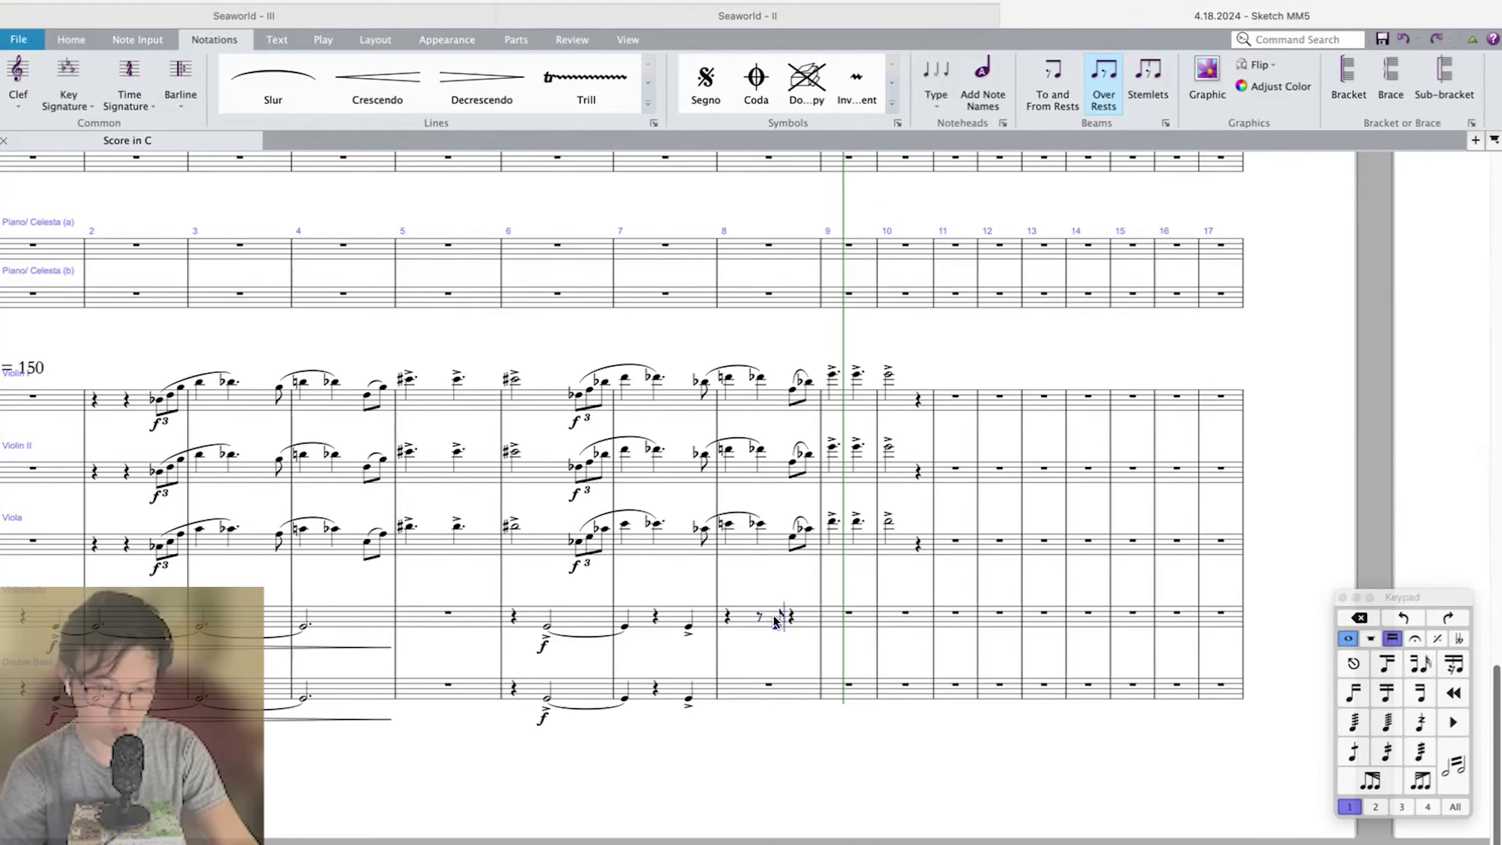
pyautogui.click(790, 617)
pyautogui.keyDown('alt'); pyautogui.click(793, 688); pyautogui.keyUp('alt')
pyautogui.click(798, 617)
# Play back the strings through measure 10, briefly showing the mixer.
pyautogui.keyDown('shift'); pyautogui.click(665, 616); pyautogui.keyUp('shift')
pyautogui.scroll(10, 661, 537)
pyautogui.keyDown('alt'); pyautogui.click(661, 451); pyautogui.keyUp('alt')
pyautogui.press('3')
pyautogui.press('Escape')
pyautogui.scroll(-15, 795, 452)
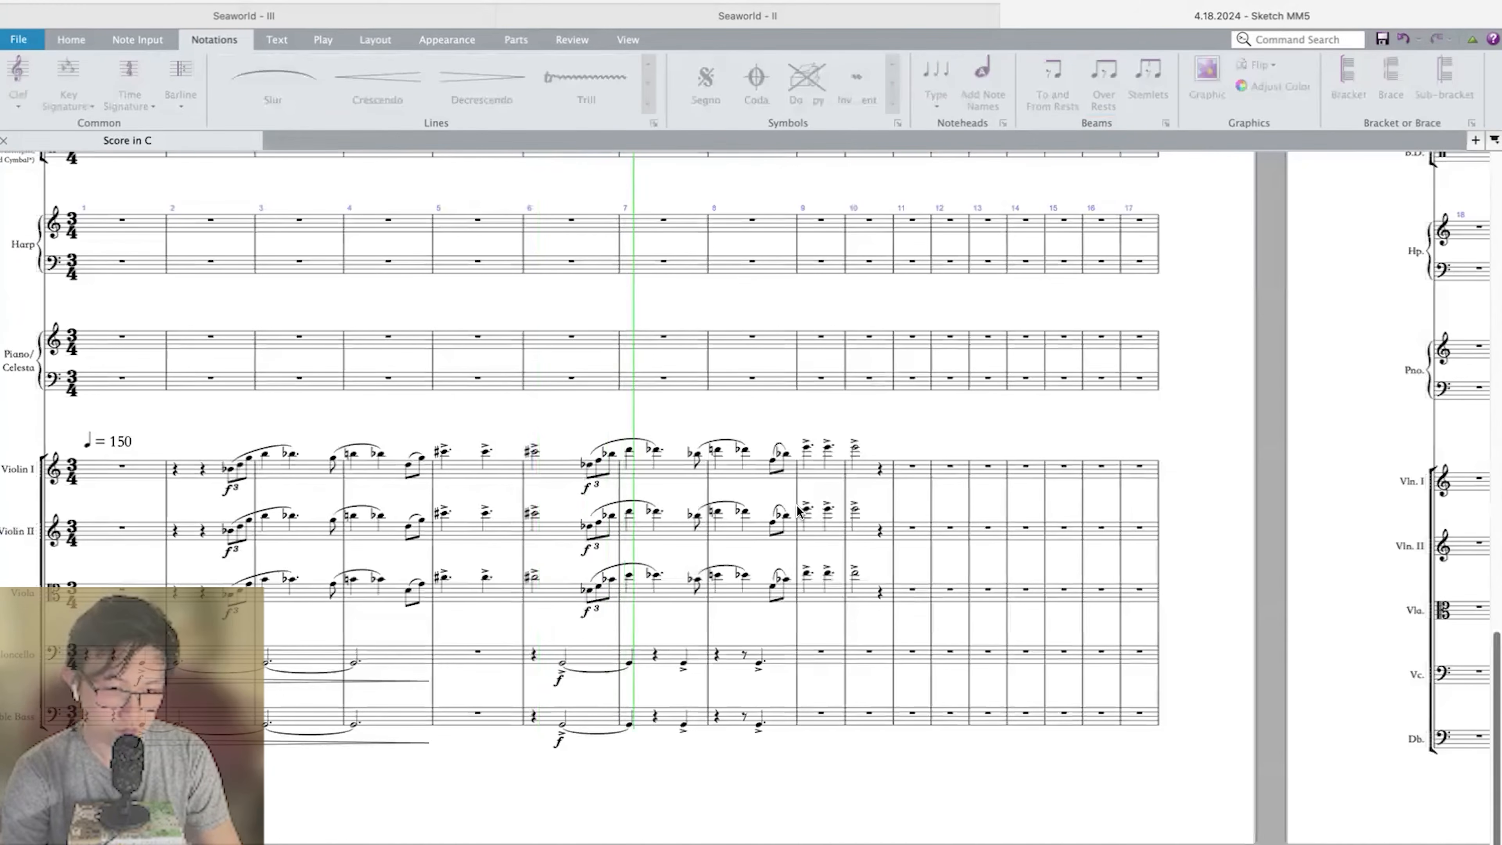
pyautogui.press('m')
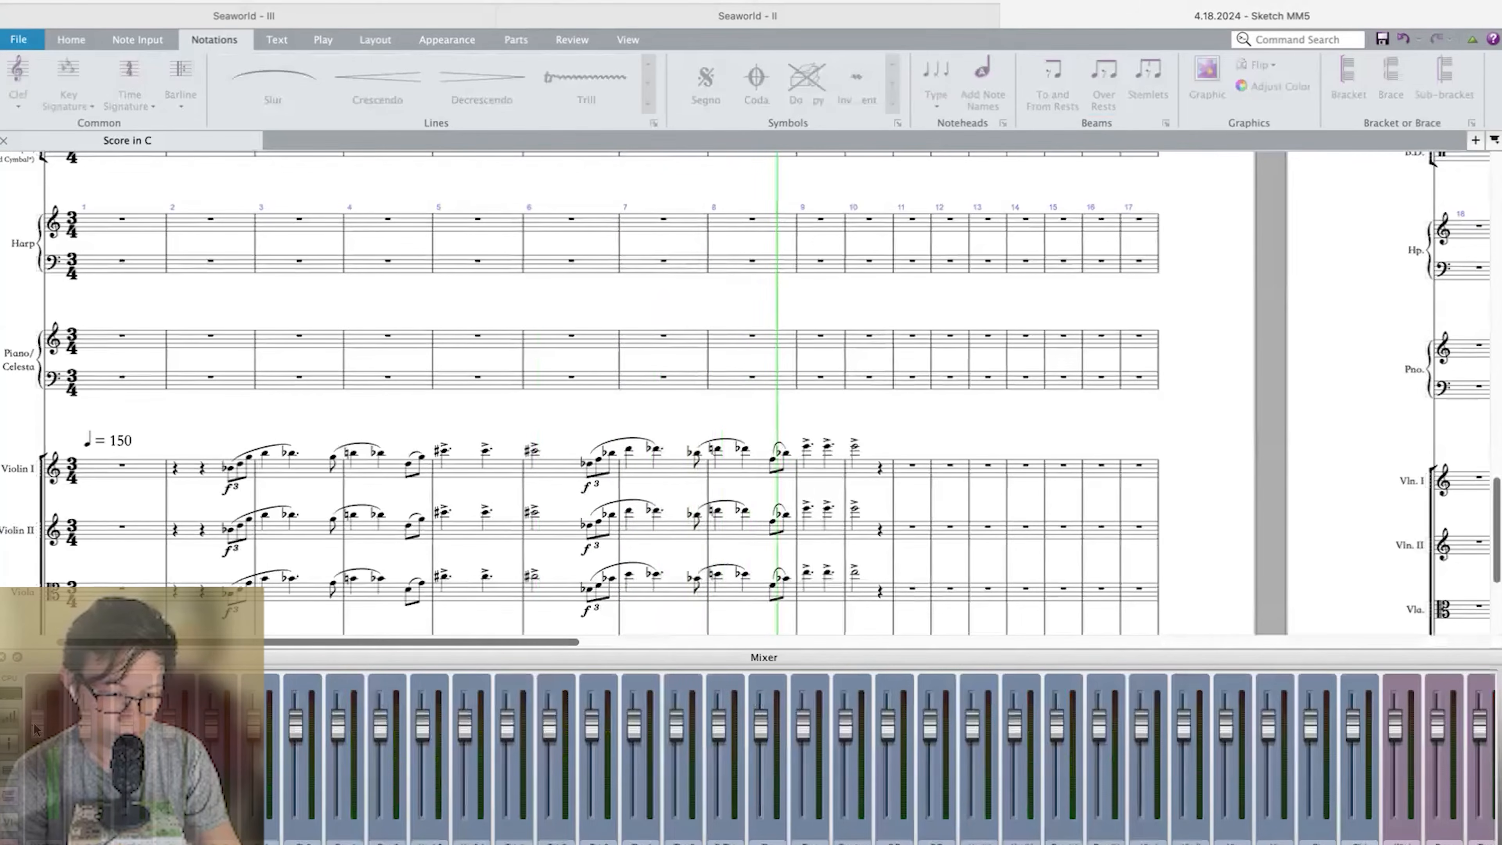
pyautogui.press('m')
pyautogui.press('space')
# Enter quarter-note Gs on beats 2 and 3 of measure 9 in the Violoncello and select both.
pyautogui.hscroll(1, 786, 587)
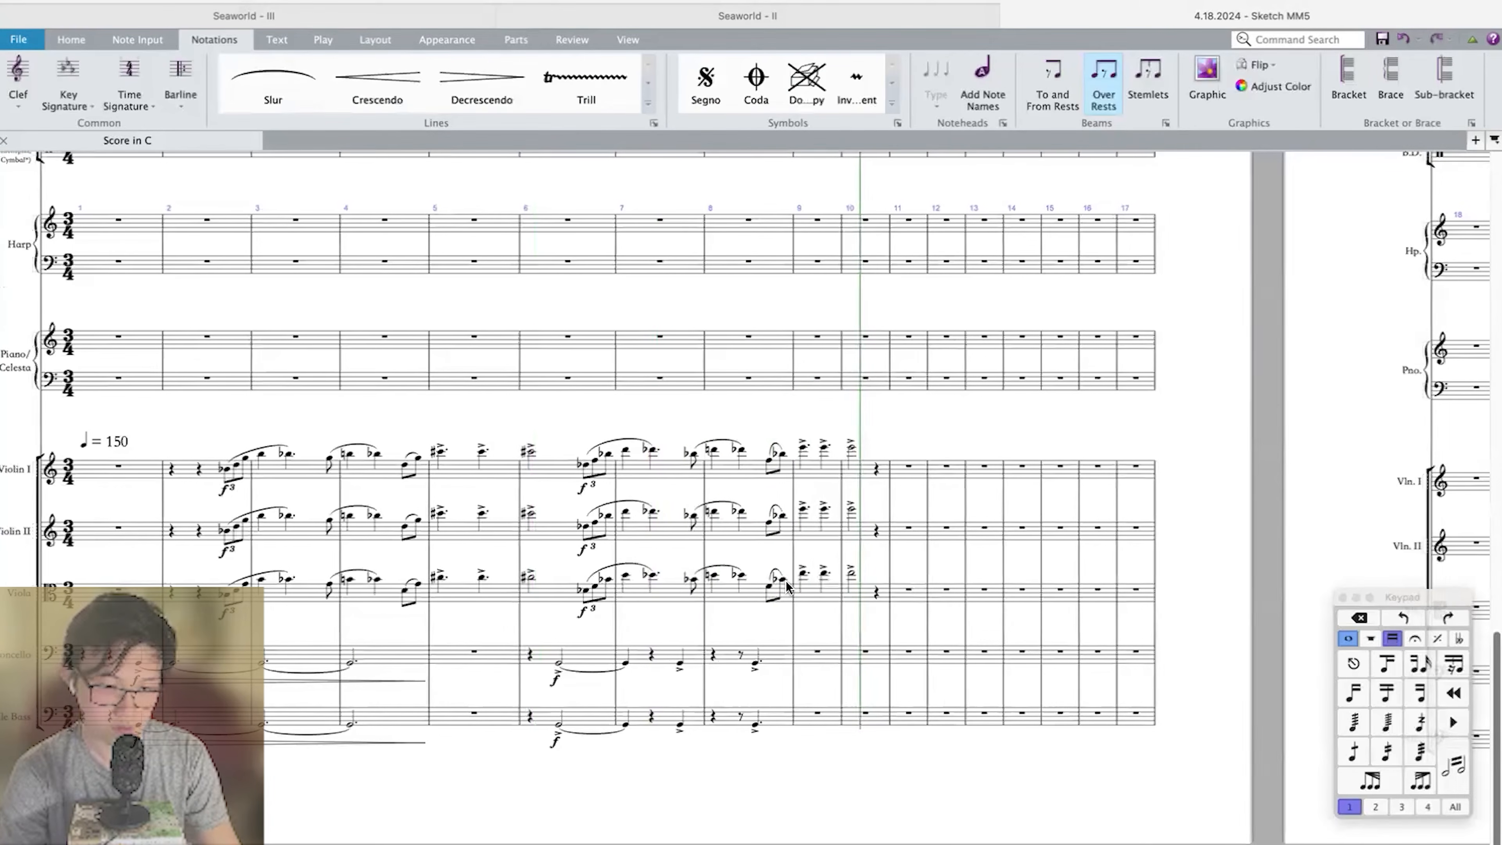
pyautogui.scroll(5, 786, 587)
pyautogui.hscroll(10, 787, 587)
pyautogui.click(718, 470)
pyautogui.press('4')
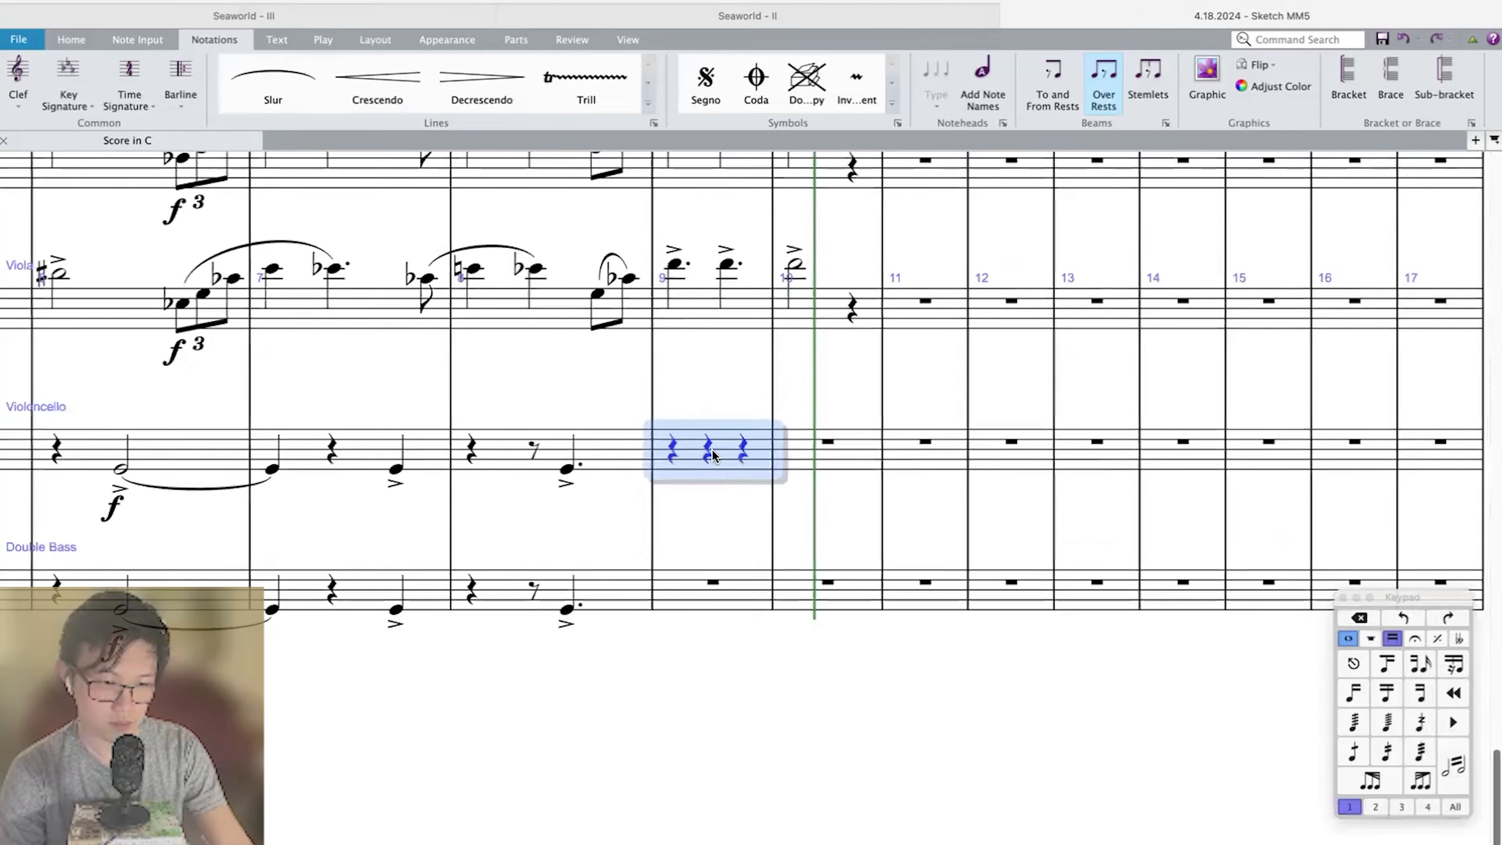
pyautogui.click(713, 455)
pyautogui.press('g')
pyautogui.press('g')
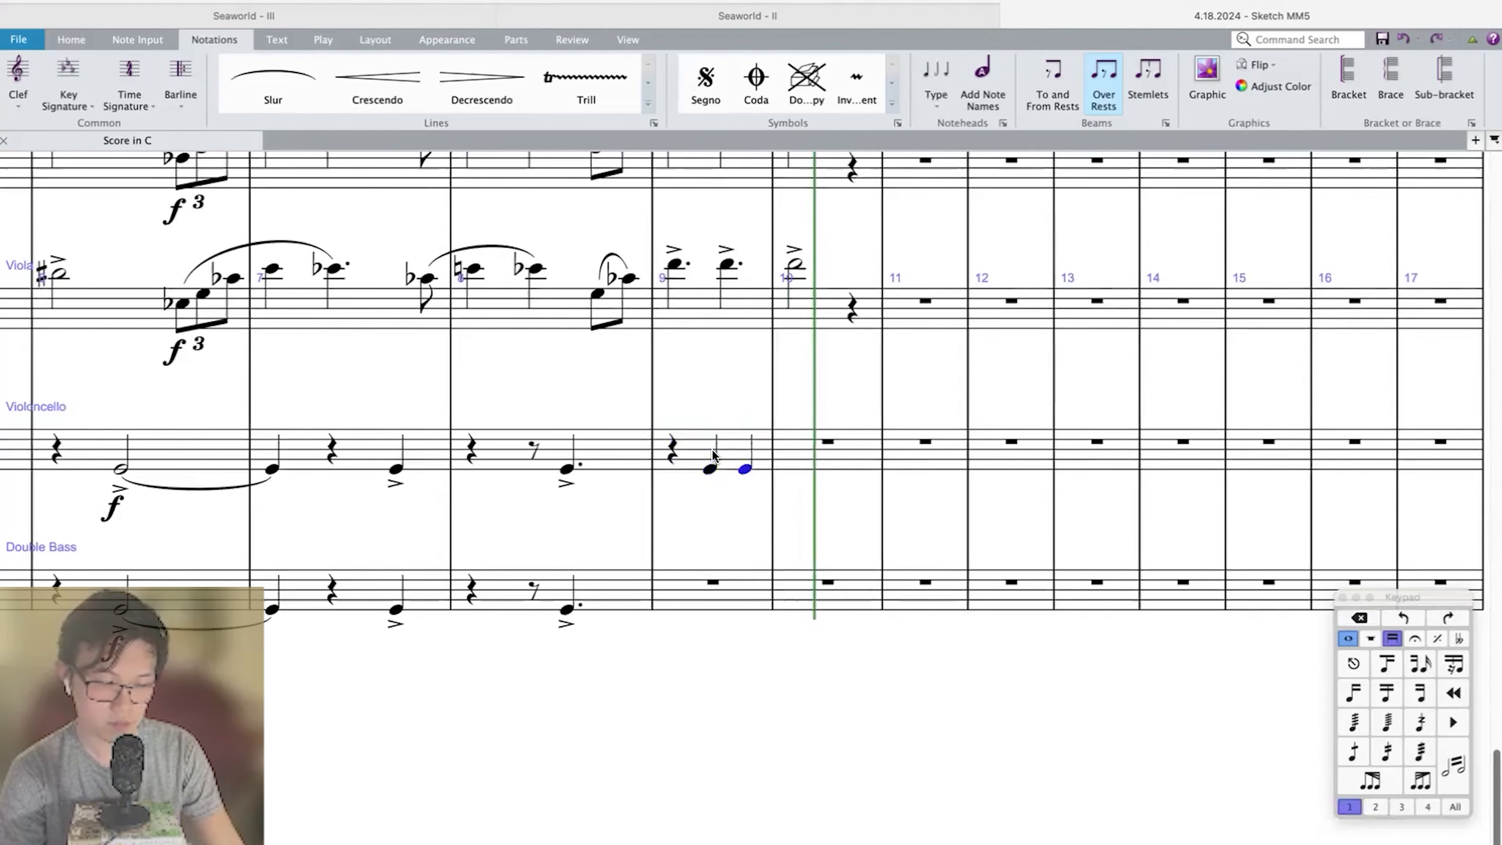
pyautogui.keyDown('shift'); pyautogui.click(713, 456); pyautogui.keyUp('shift')
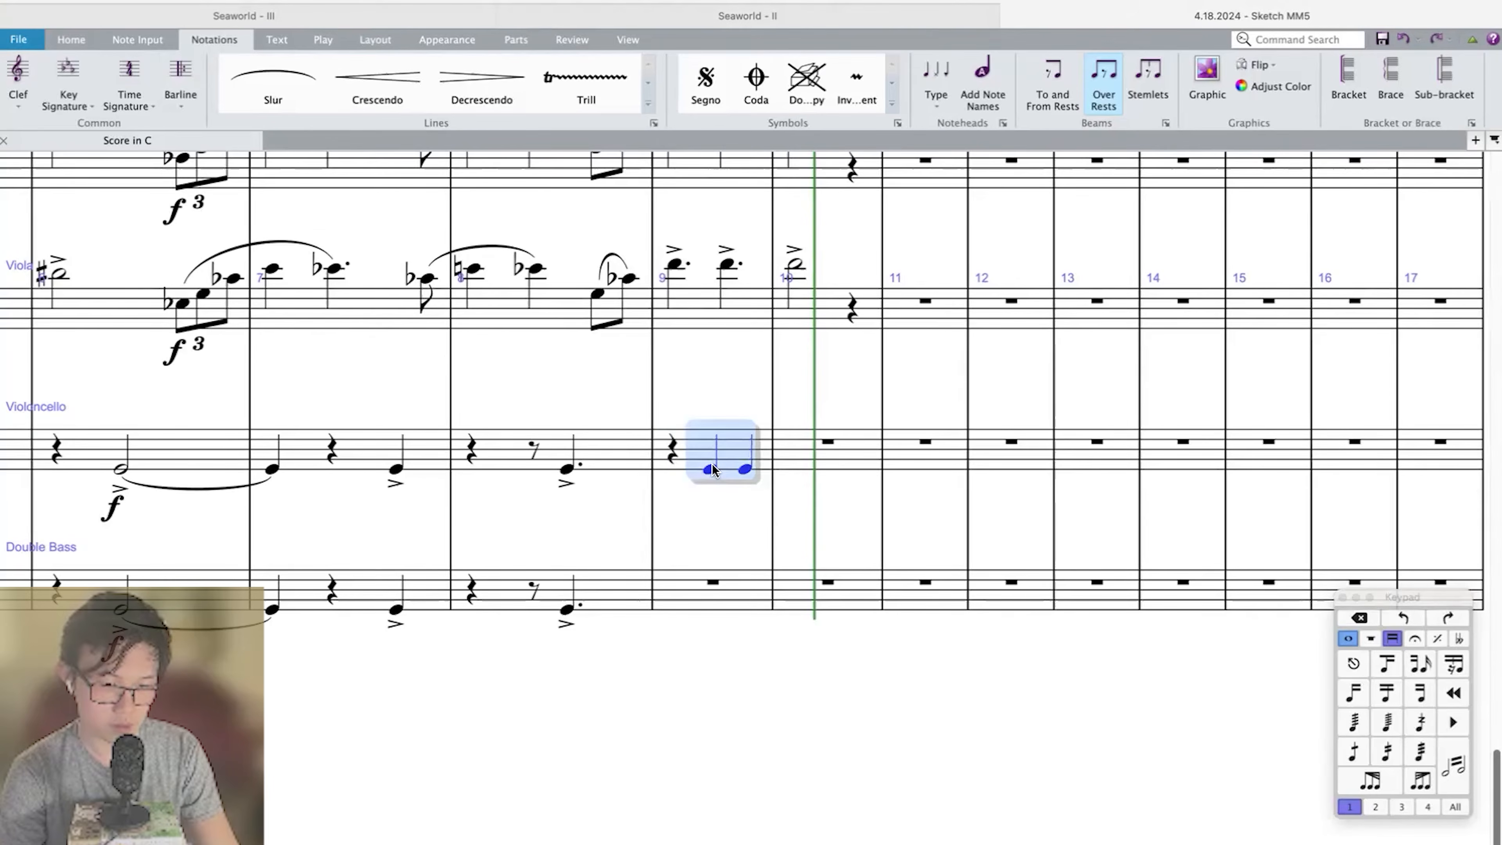
# Replace the two quarter Gs in Violoncello measure 9 with an accented half-note G on beat 2 and copy it to the Double Bass.
pyautogui.click(712, 467)
pyautogui.press('5')
pyautogui.click(703, 437)
pyautogui.press('=')
pyautogui.click(707, 596)
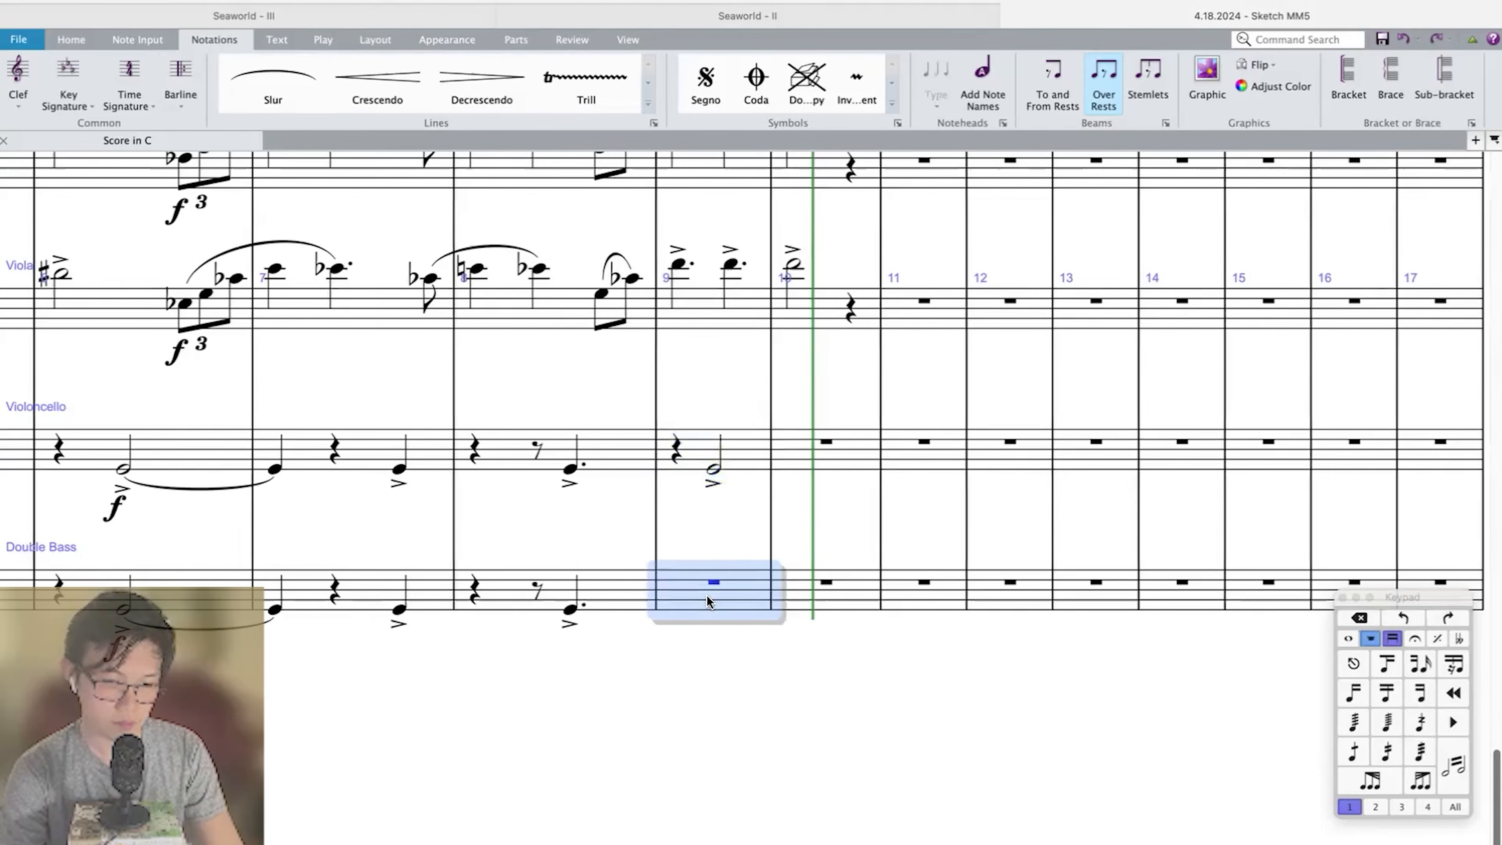
pyautogui.press('super+v')
# Copy the measure 9 accented half-note G into the timpani, tuba and trombones, lowering the tuba note an octave.
pyautogui.press('super+minus')
pyautogui.press('super+minus')
pyautogui.scroll(15, 707, 603)
pyautogui.click(704, 451)
pyautogui.press('super+v')
pyautogui.click(704, 367)
pyautogui.press('super+v')
pyautogui.press('super+Down')
# Repeat the Trumpet in Bb 1 staccato triplet measure to fill measure 9.
pyautogui.click(577, 282)
pyautogui.click(577, 279)
pyautogui.press('r')
# Delete the forte markings under the measure 6 triplets in Violin I, Violin II and Viola.
pyautogui.scroll(-15, 577, 279)
pyautogui.hscroll(-3, 577, 280)
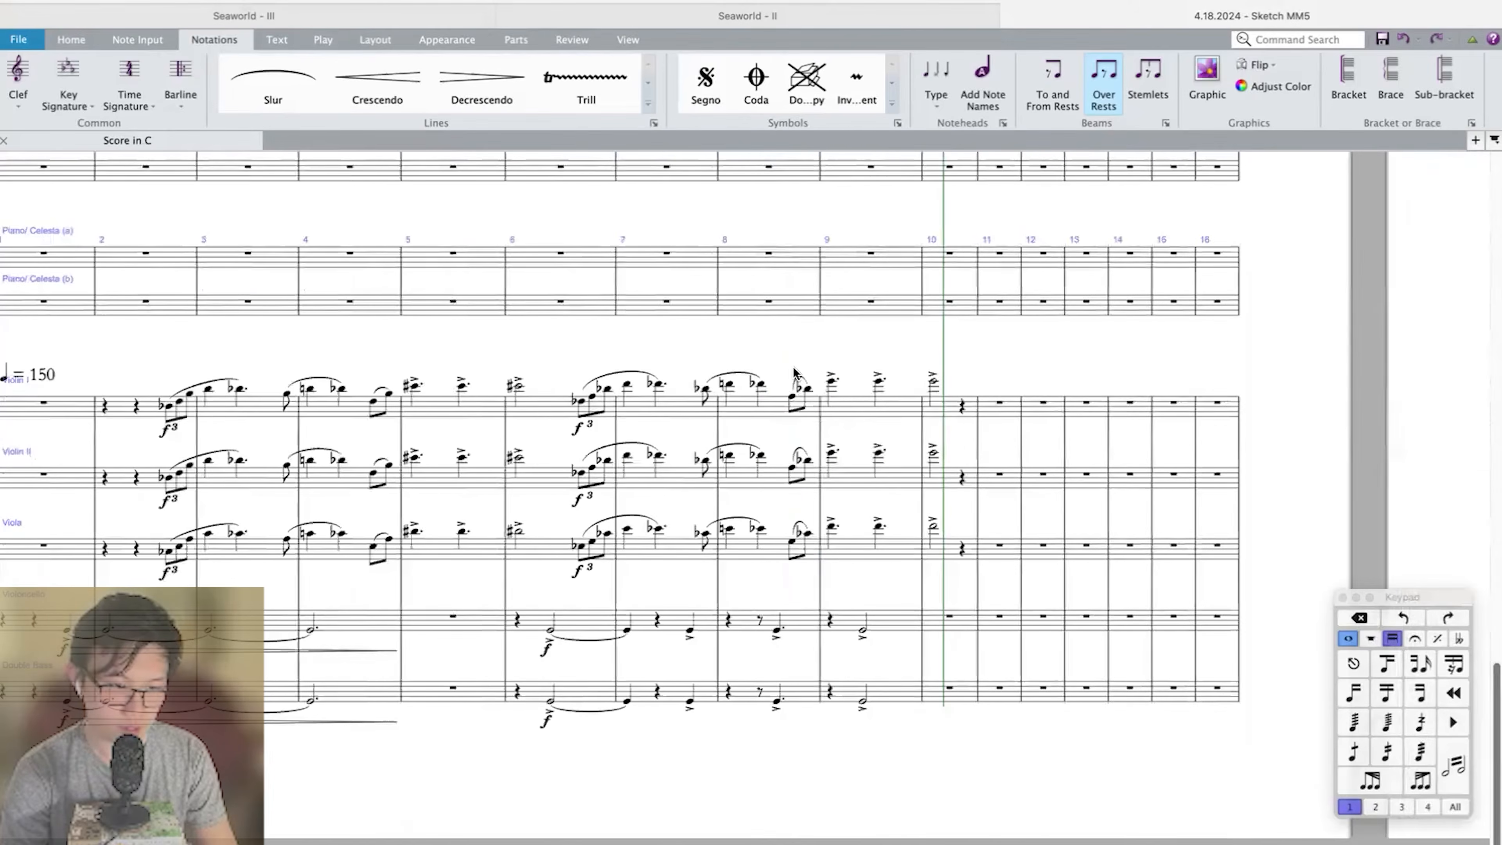
pyautogui.hscroll(-5, 793, 373)
pyautogui.click(724, 426)
pyautogui.press('Delete')
pyautogui.click(723, 500)
pyautogui.press('Delete')
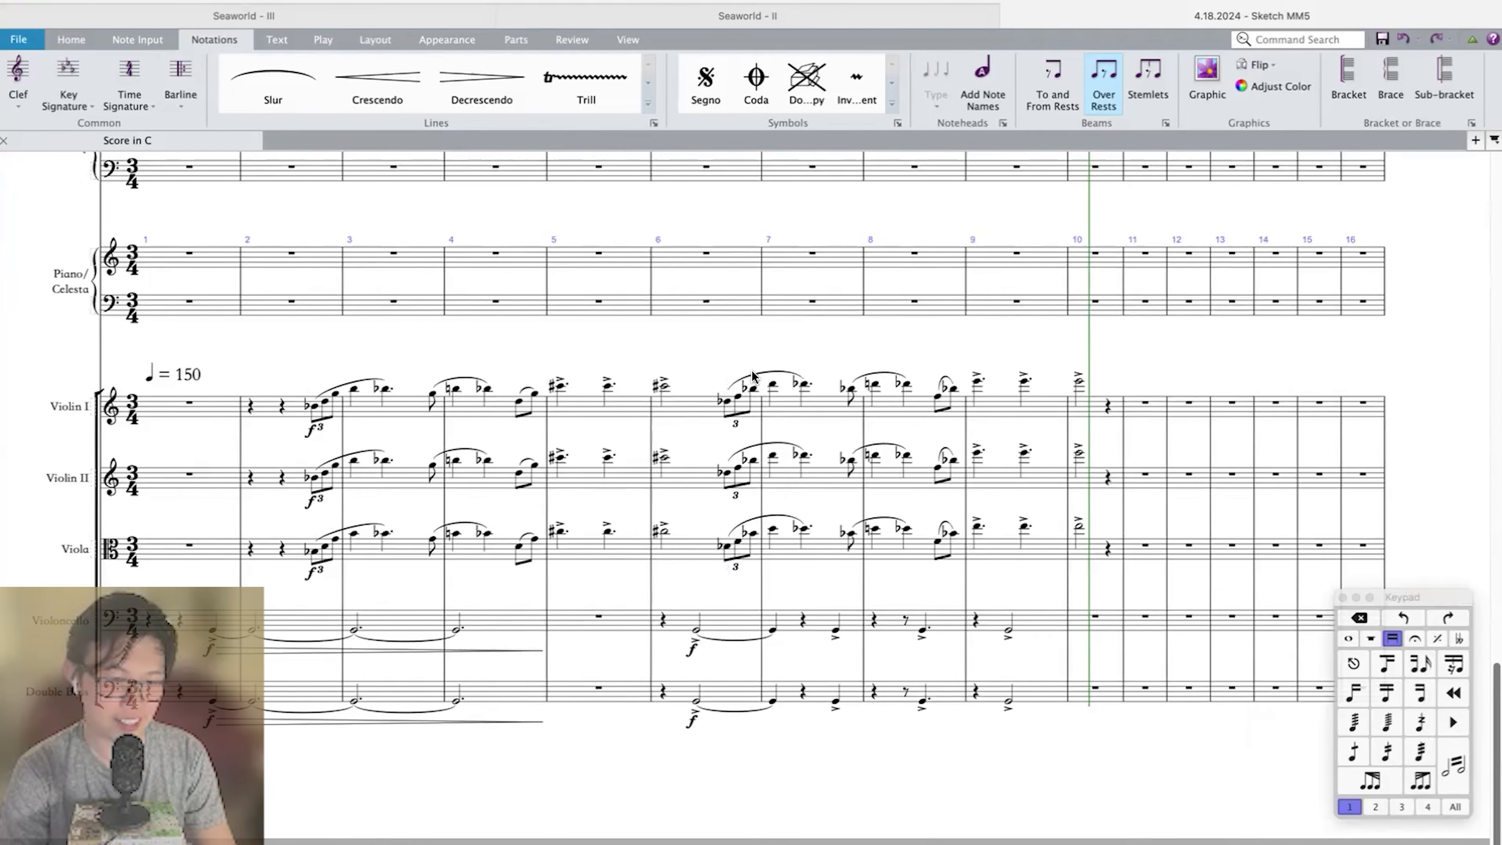
# Examine the upper-string phrase from the measure 2 pickup triplet to the accented half note in measure 6.
pyautogui.hscroll(-5, 835, 366)
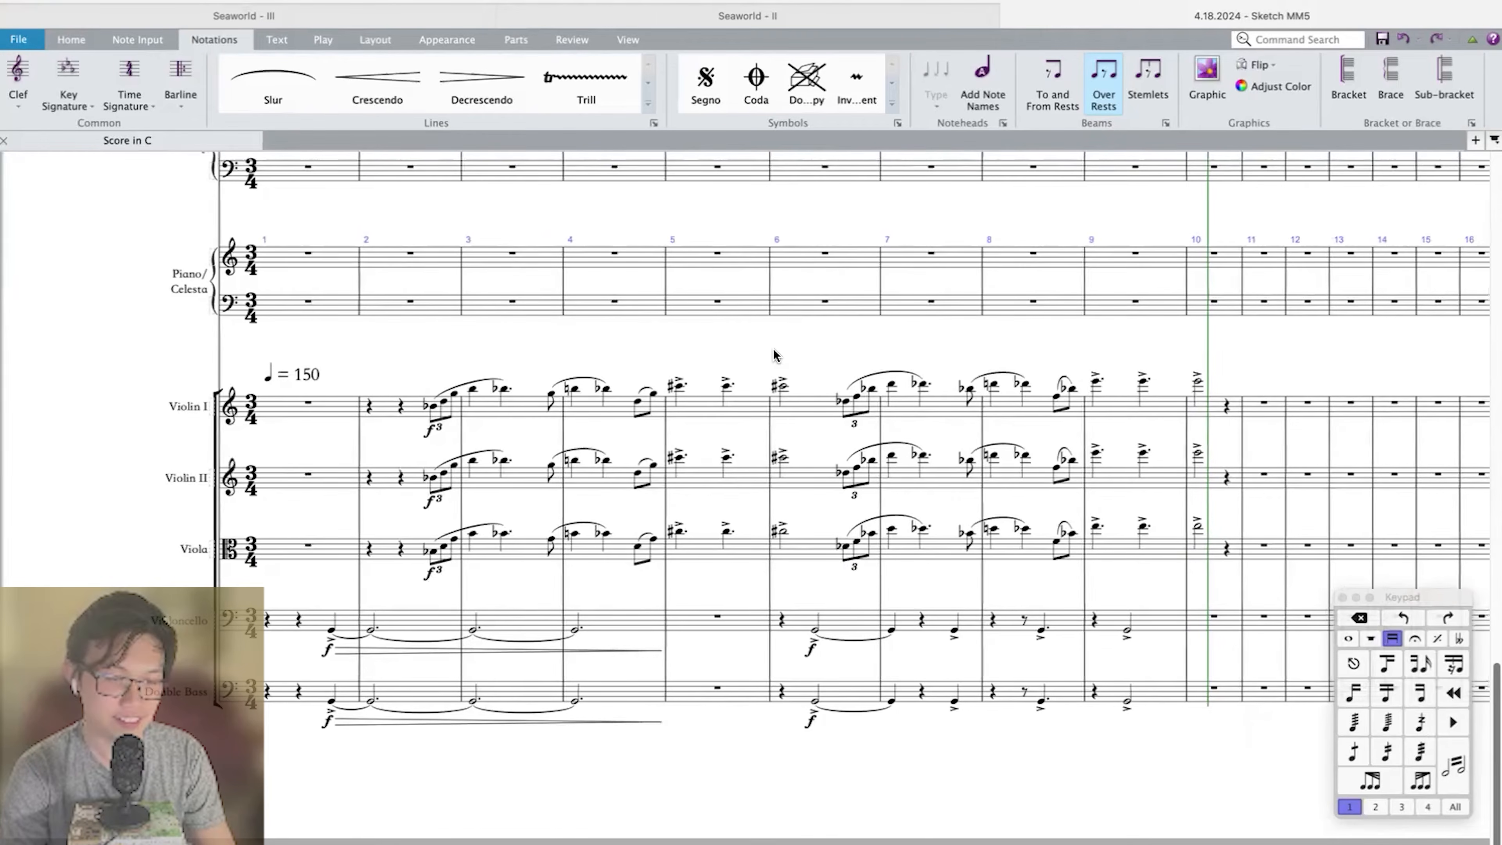
pyautogui.scroll(3, 855, 352)
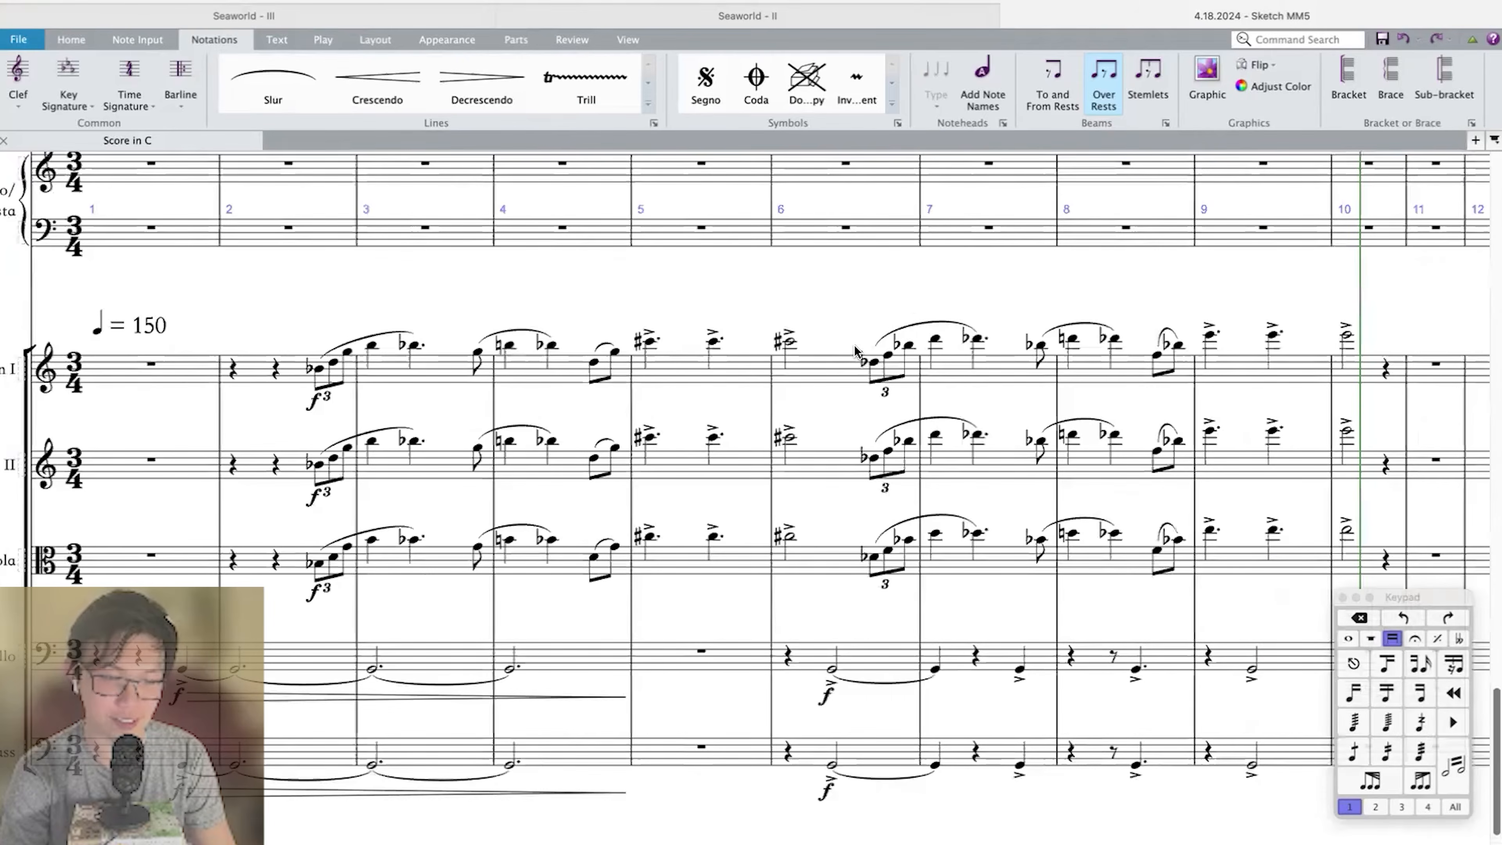
pyautogui.scroll(-2, 909, 302)
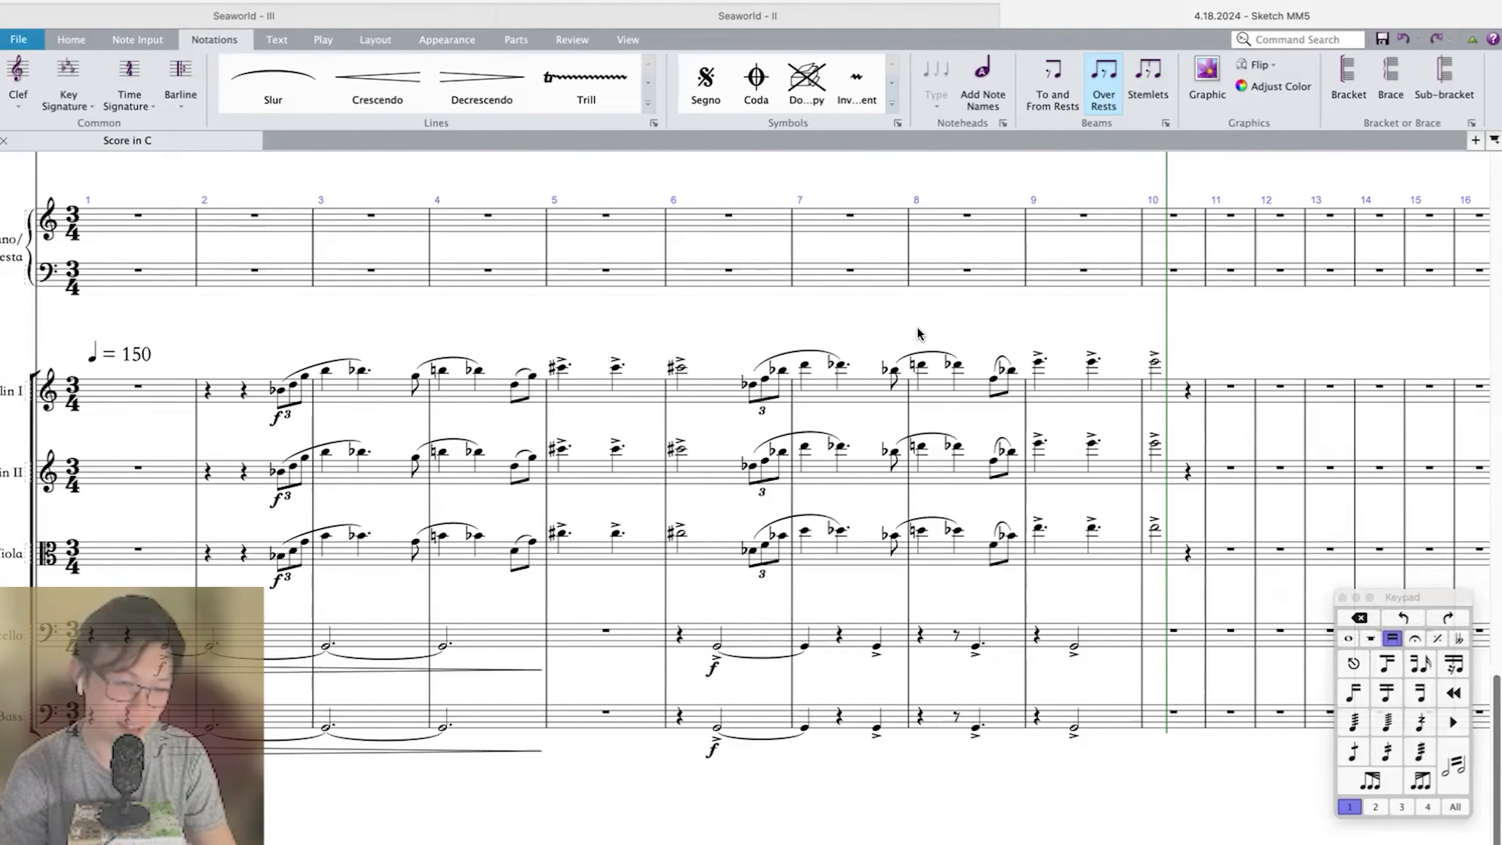
pyautogui.click(282, 391)
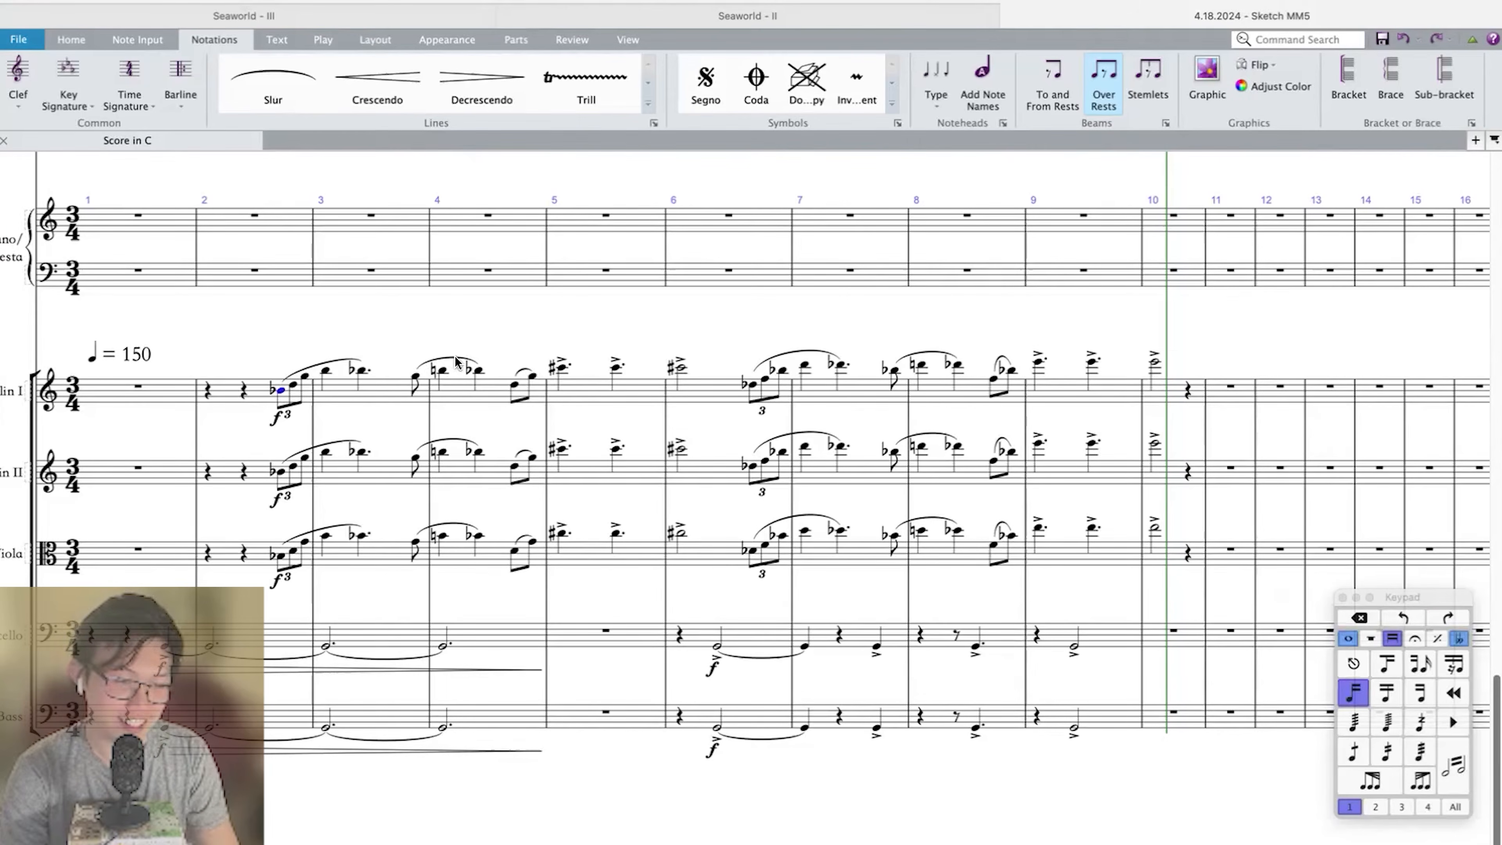
pyautogui.press('Escape')
pyautogui.hscroll(-3, 435, 336)
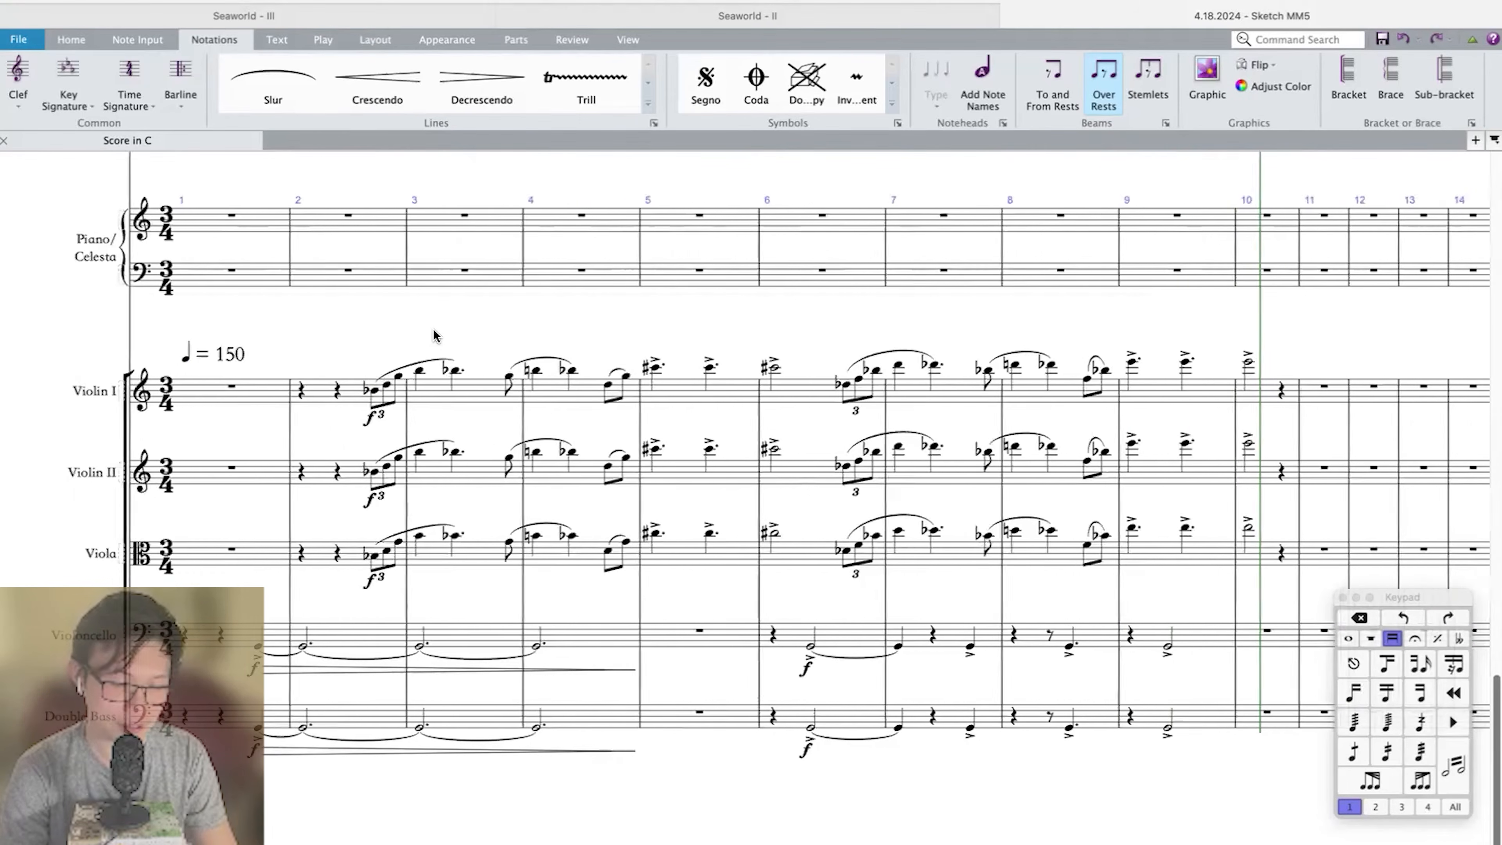
pyautogui.click(726, 398)
pyautogui.press('Escape')
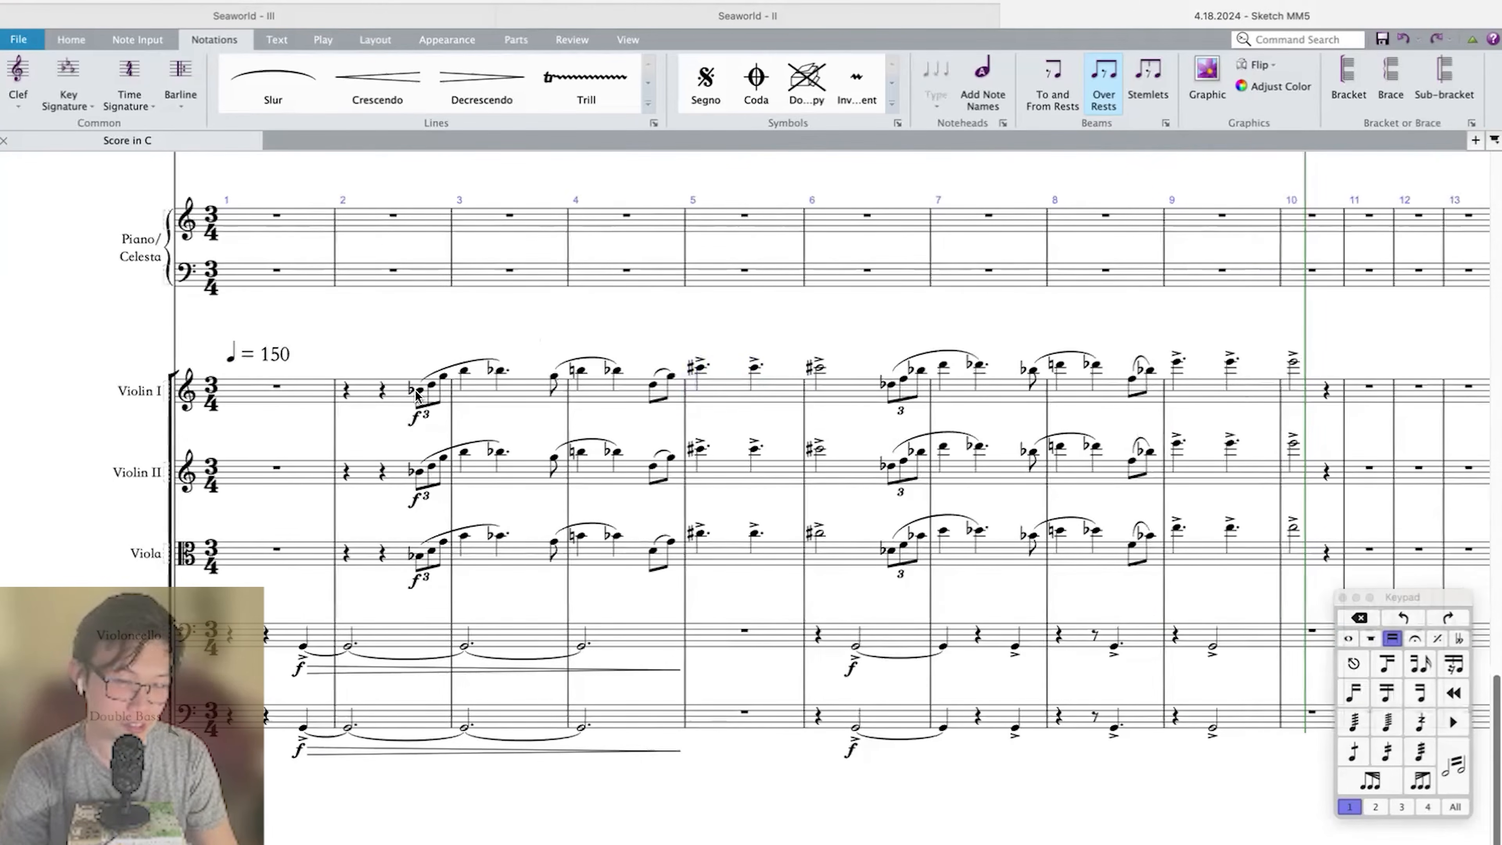
pyautogui.click(419, 390)
pyautogui.keyDown('shift'); pyautogui.click(819, 534); pyautogui.keyUp('shift')
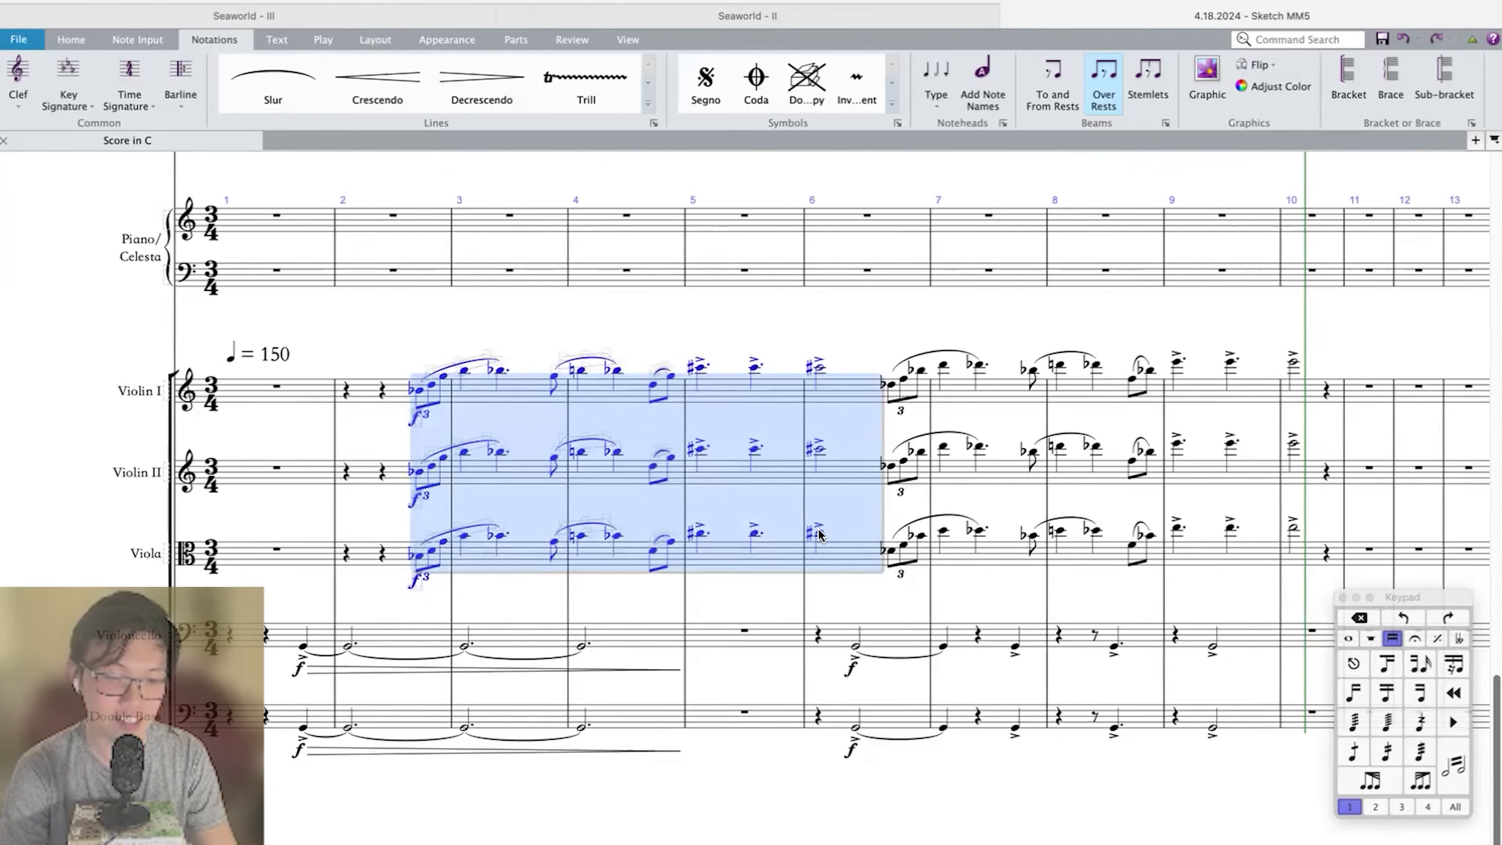
pyautogui.hscroll(1, 822, 527)
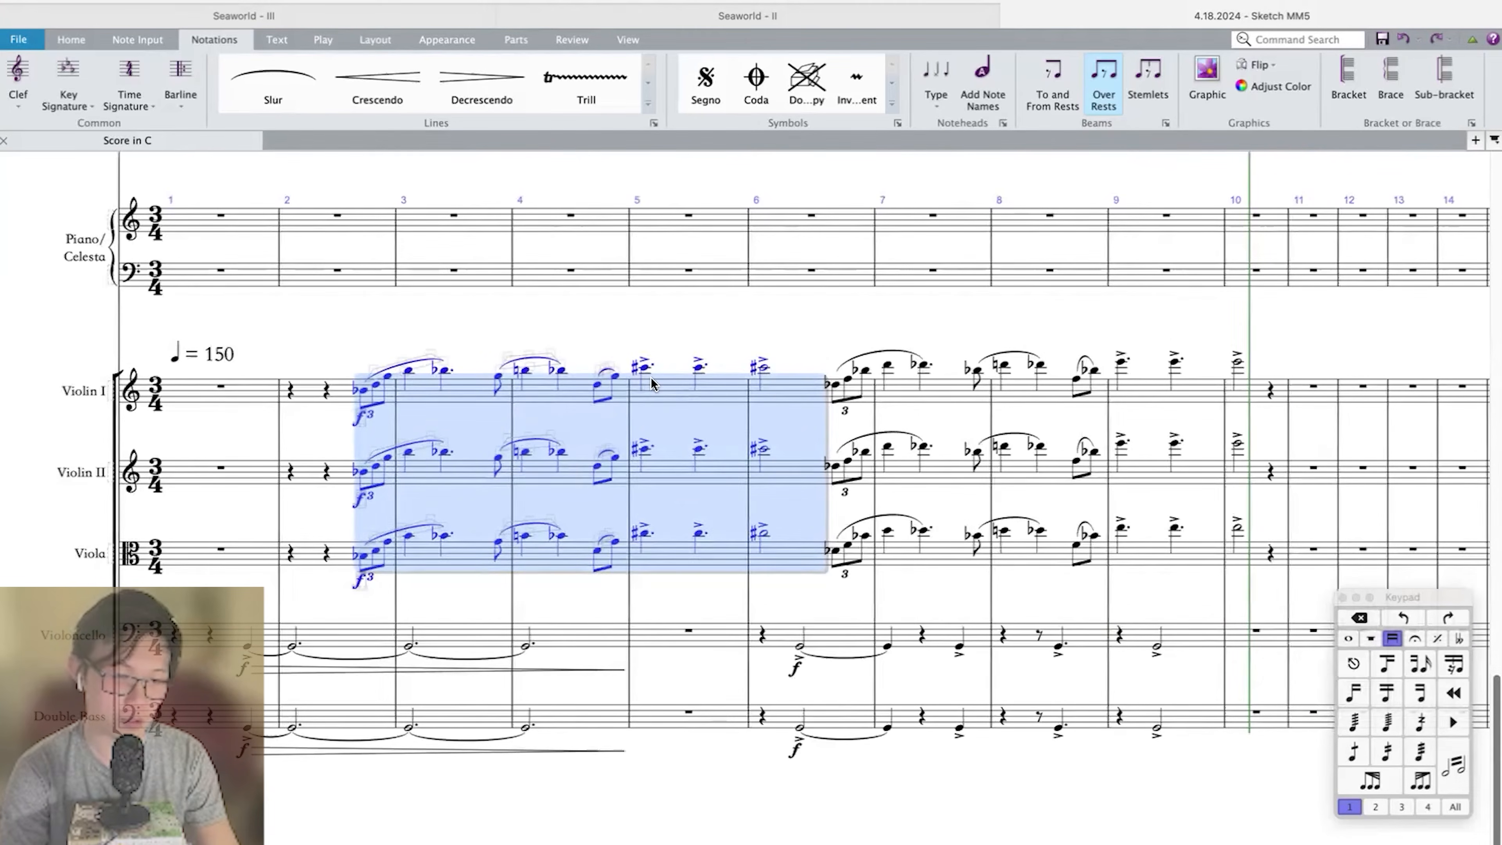
pyautogui.press('Escape')
# Play back the score into measure 9.
pyautogui.press('p')
pyautogui.press('super+minus')
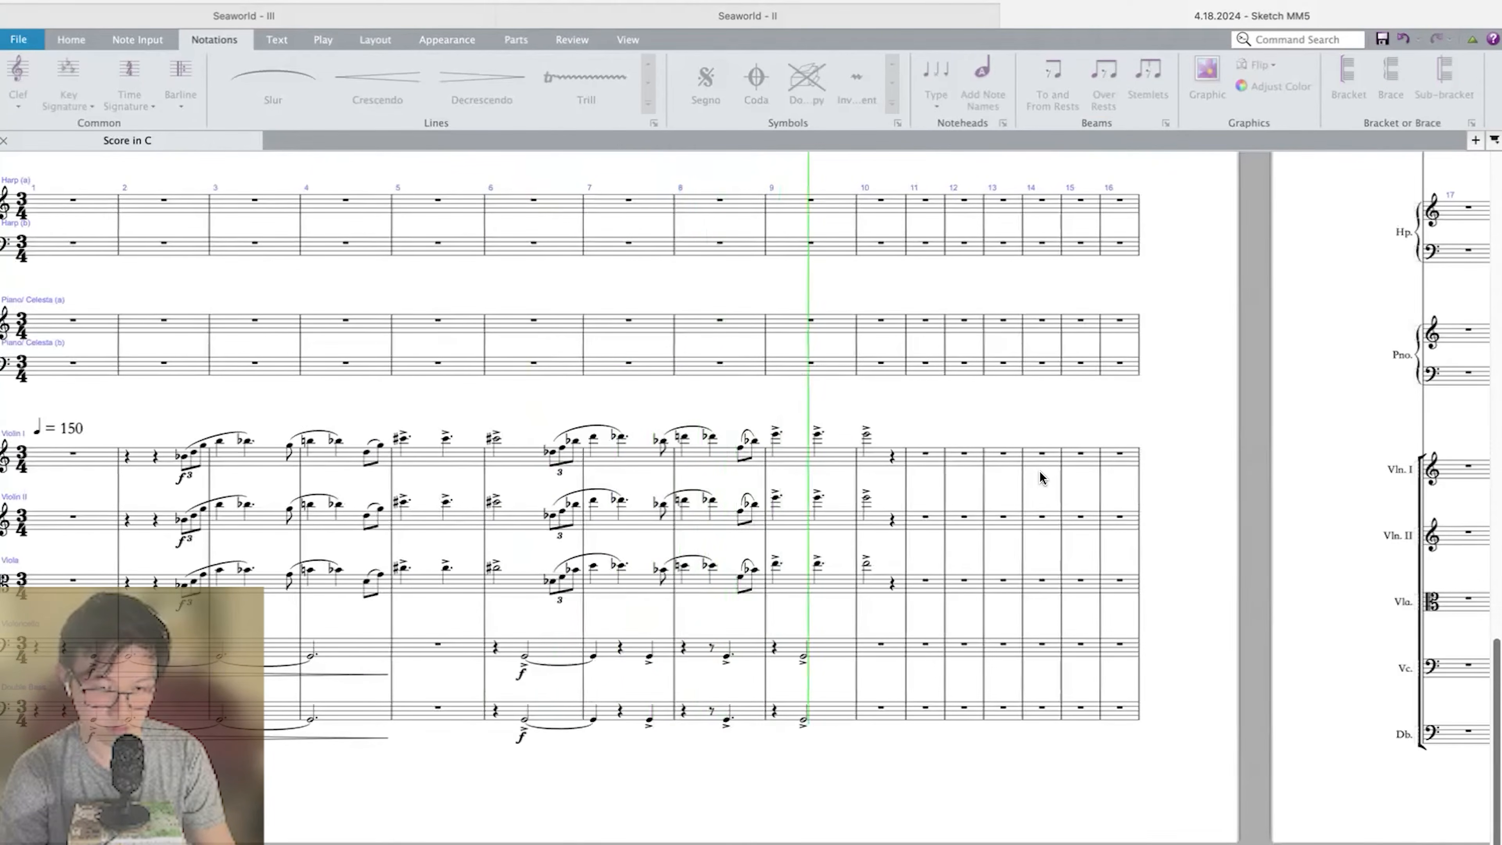
pyautogui.press('space')
# Enter a quarter rest and accented quarter notes G and B-flat in measure 10 of the Violoncello.
pyautogui.click(810, 645)
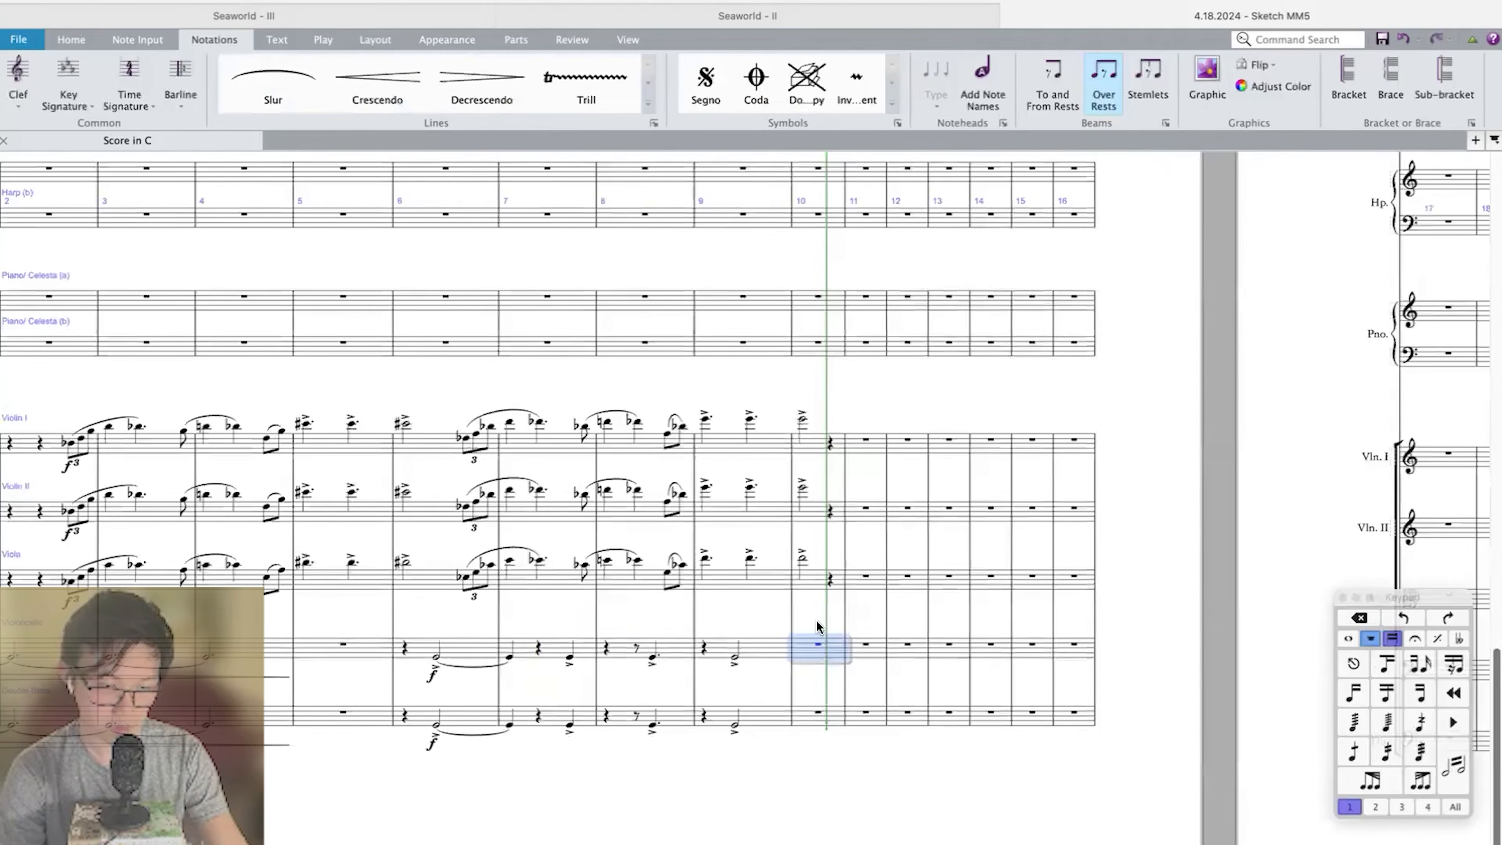
pyautogui.press('n')
pyautogui.click(809, 548)
pyautogui.press('g')
pyautogui.press('-')
pyautogui.press('b')
pyautogui.hotkey('shift', 'Left')
pyautogui.press('=')
pyautogui.hotkey('shift', 'Left')
# Copy the measure 10 accents G and B-flat into the Double Bass, timpani, tuba and all trombones.
pyautogui.keyDown('alt'); pyautogui.click(804, 641); pyautogui.keyUp('alt')
pyautogui.scroll(15, 804, 592)
pyautogui.keyDown('alt'); pyautogui.click(790, 589); pyautogui.keyUp('alt')
pyautogui.keyDown('alt'); pyautogui.click(787, 501); pyautogui.keyUp('alt')
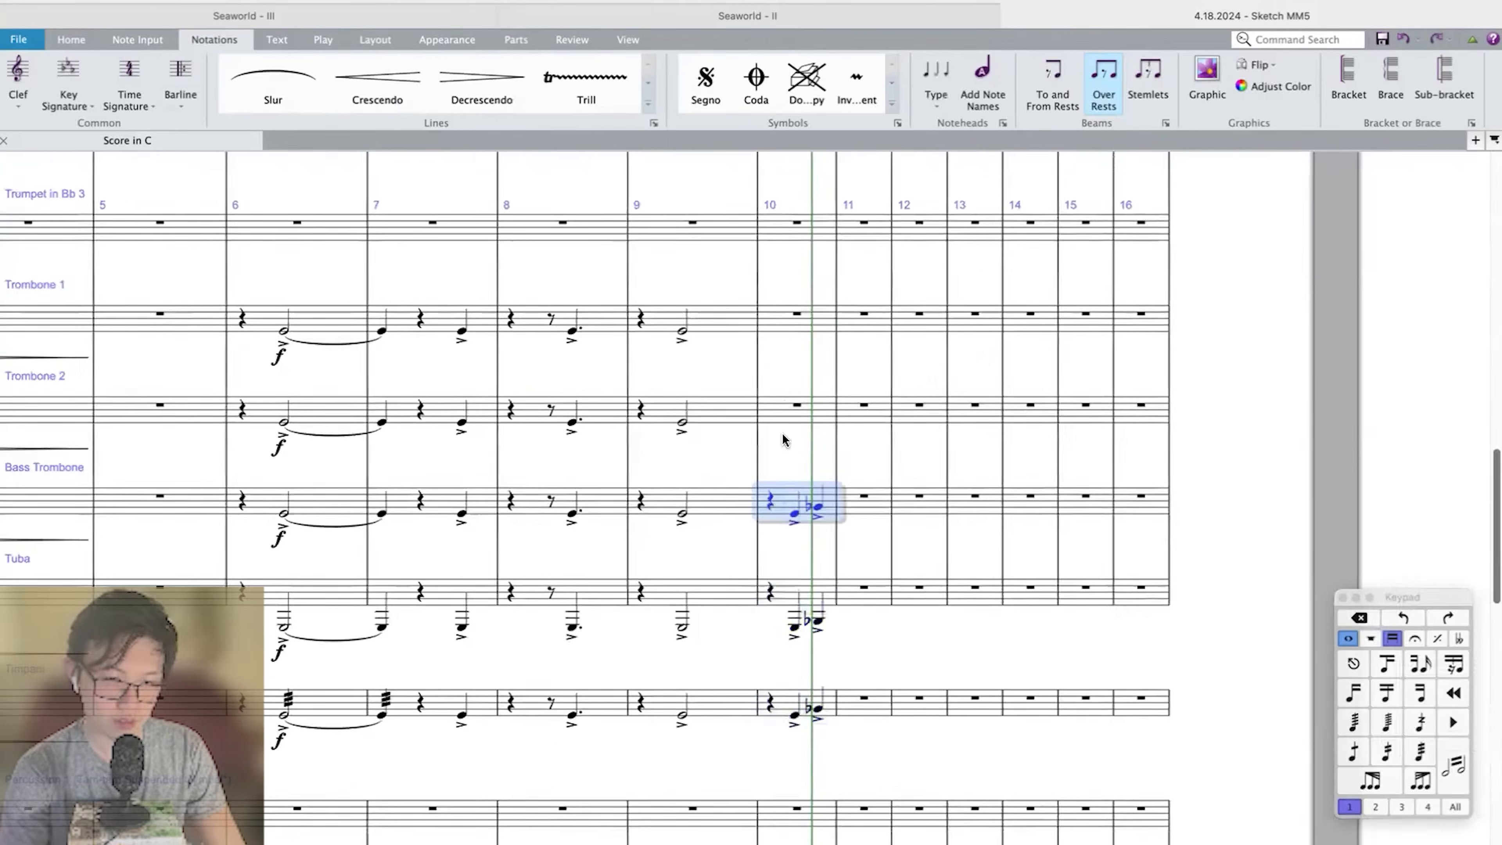
pyautogui.keyDown('alt'); pyautogui.click(784, 409); pyautogui.keyUp('alt')
pyautogui.keyDown('alt'); pyautogui.click(783, 320); pyautogui.keyUp('alt')
# Play back the brass, and extend the Trumpet in Bb 1 triplets through measure 10.
pyautogui.press('p')
pyautogui.press('super+equal')
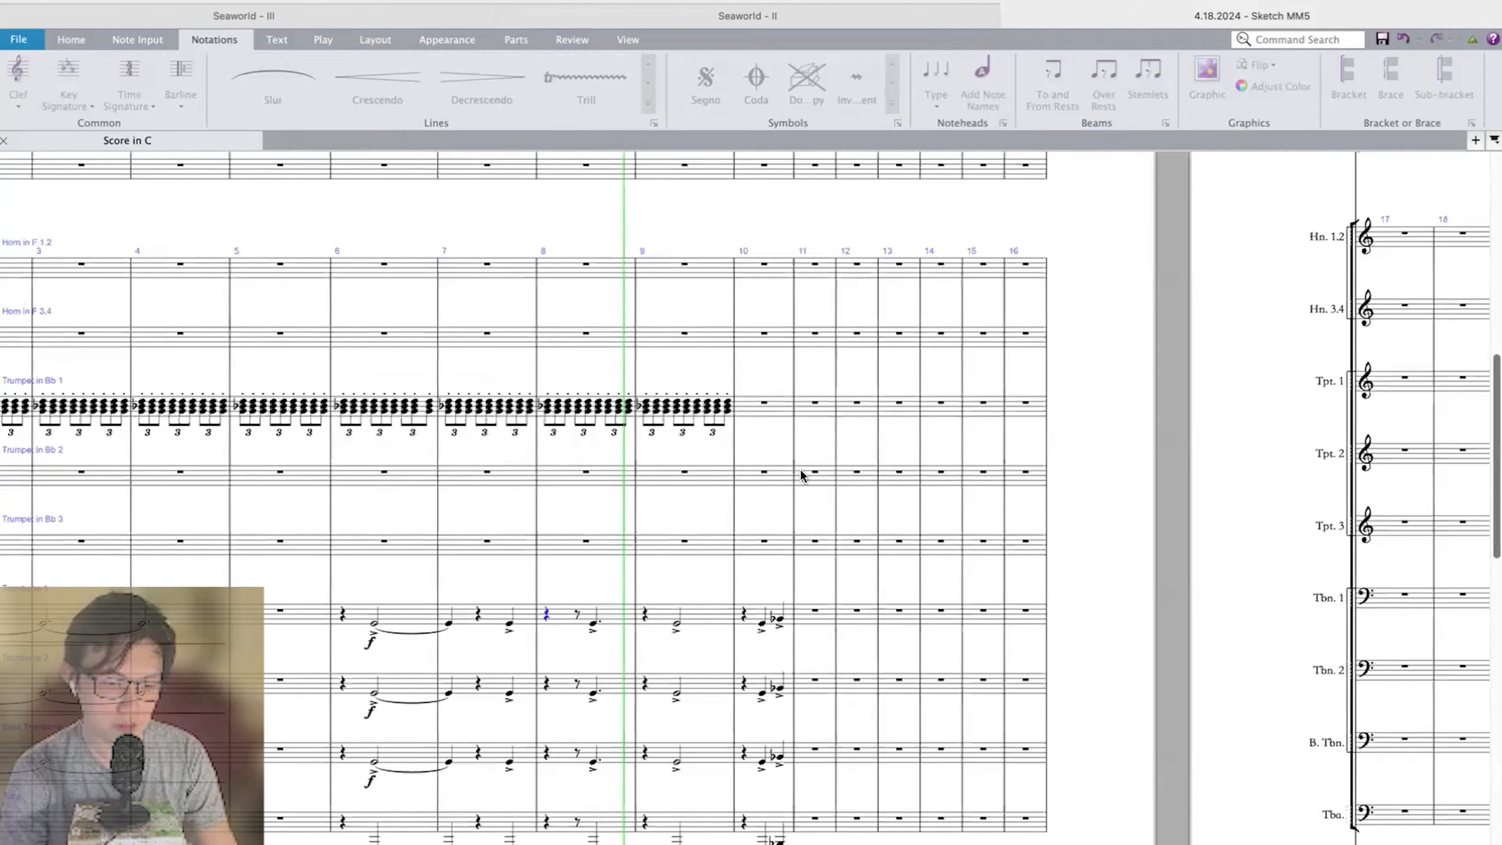
pyautogui.press('space')
pyautogui.click(730, 404)
pyautogui.press('r')
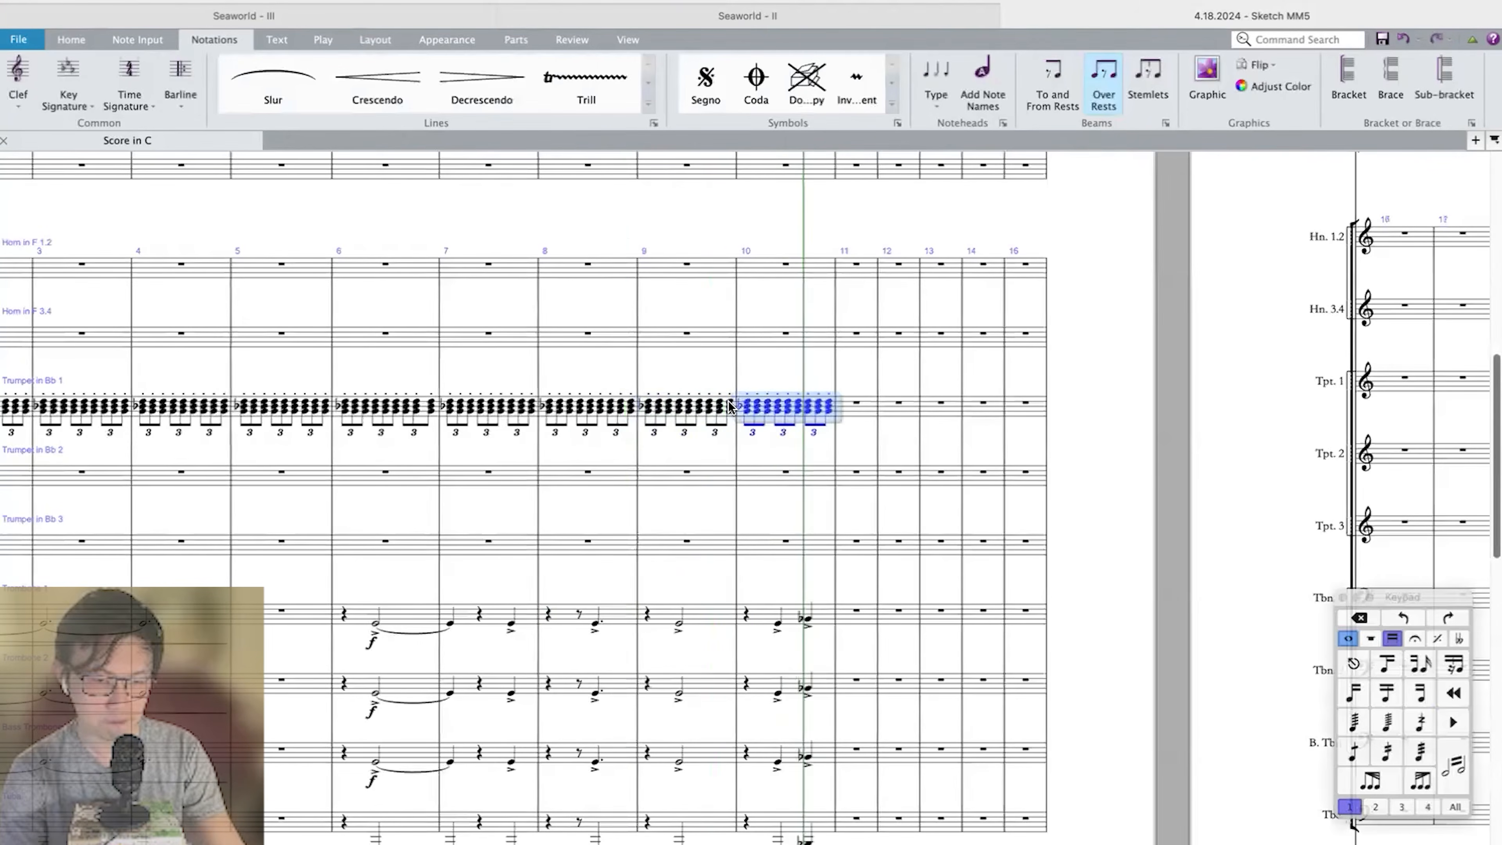
pyautogui.hscroll(2, 729, 403)
pyautogui.press('Escape')
pyautogui.scroll(-10, 725, 473)
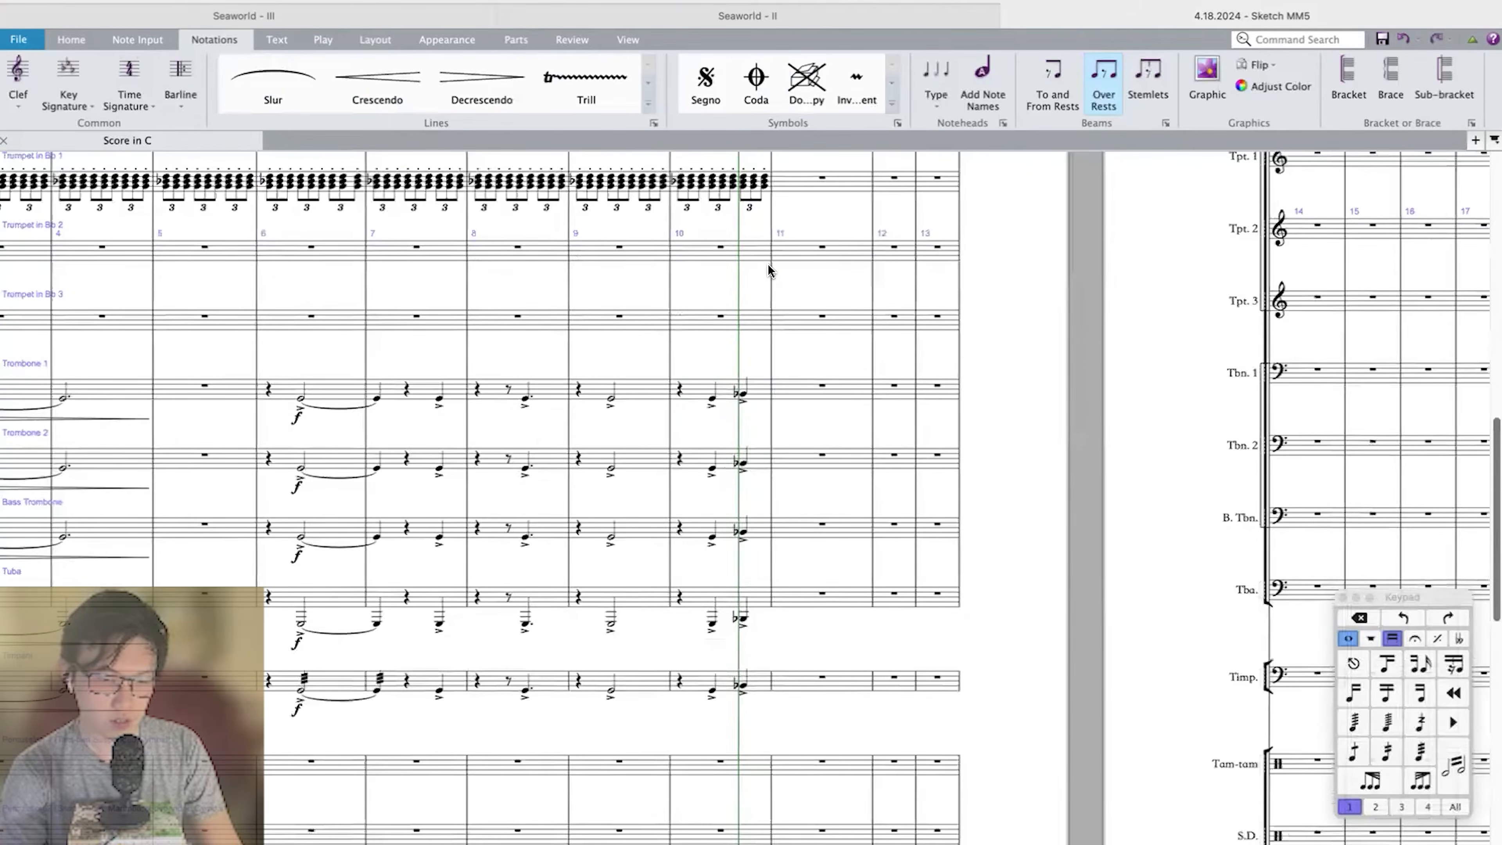
# Try a quarter-note high G in measure 11 of Violin I, led by two eighth notes on beat 3 of measure 10.
pyautogui.click(827, 421)
pyautogui.press('super+equal')
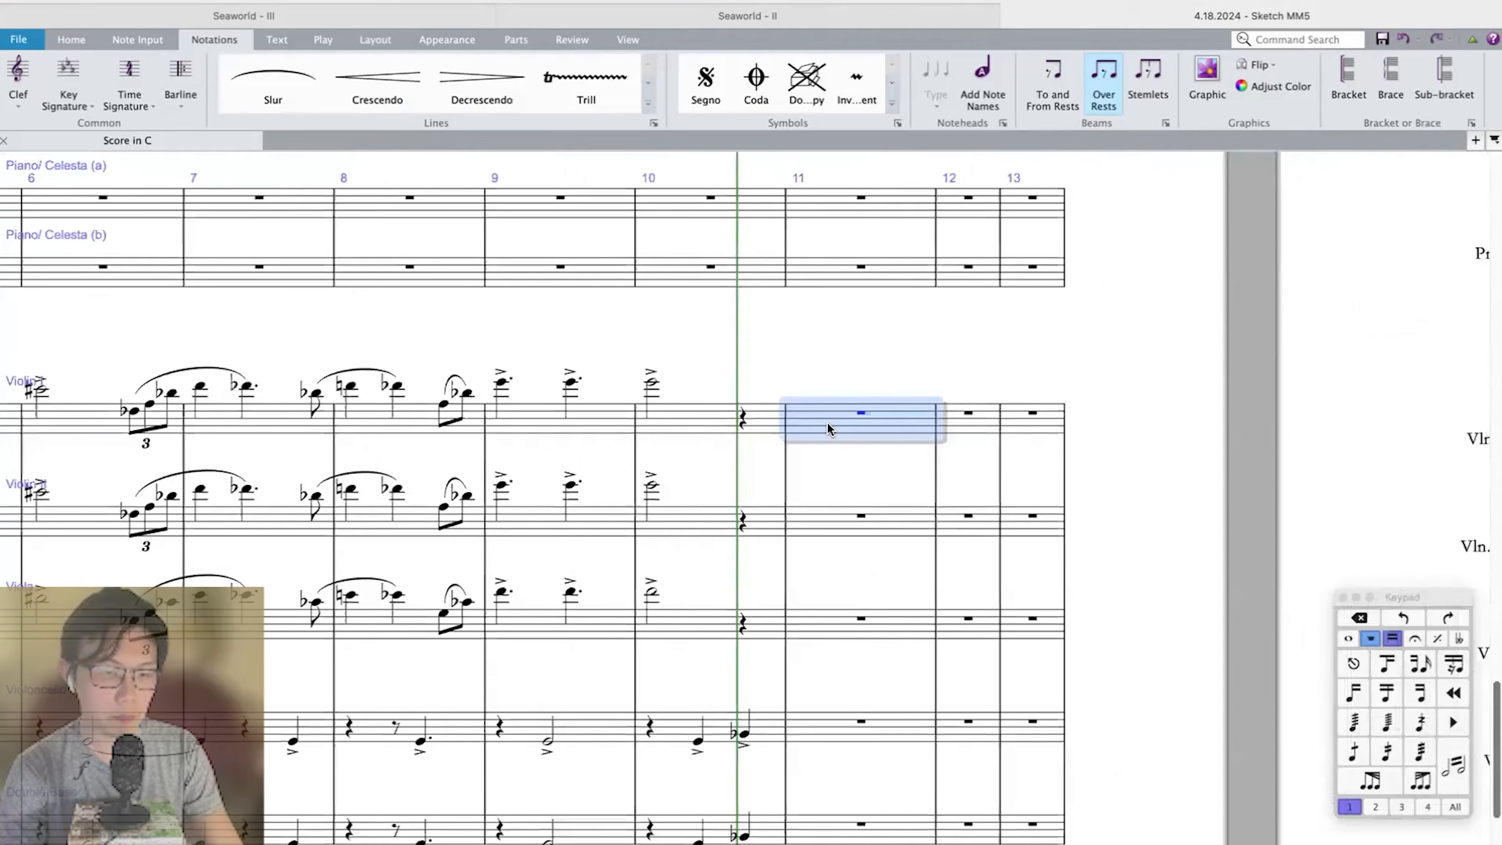
pyautogui.press('g')
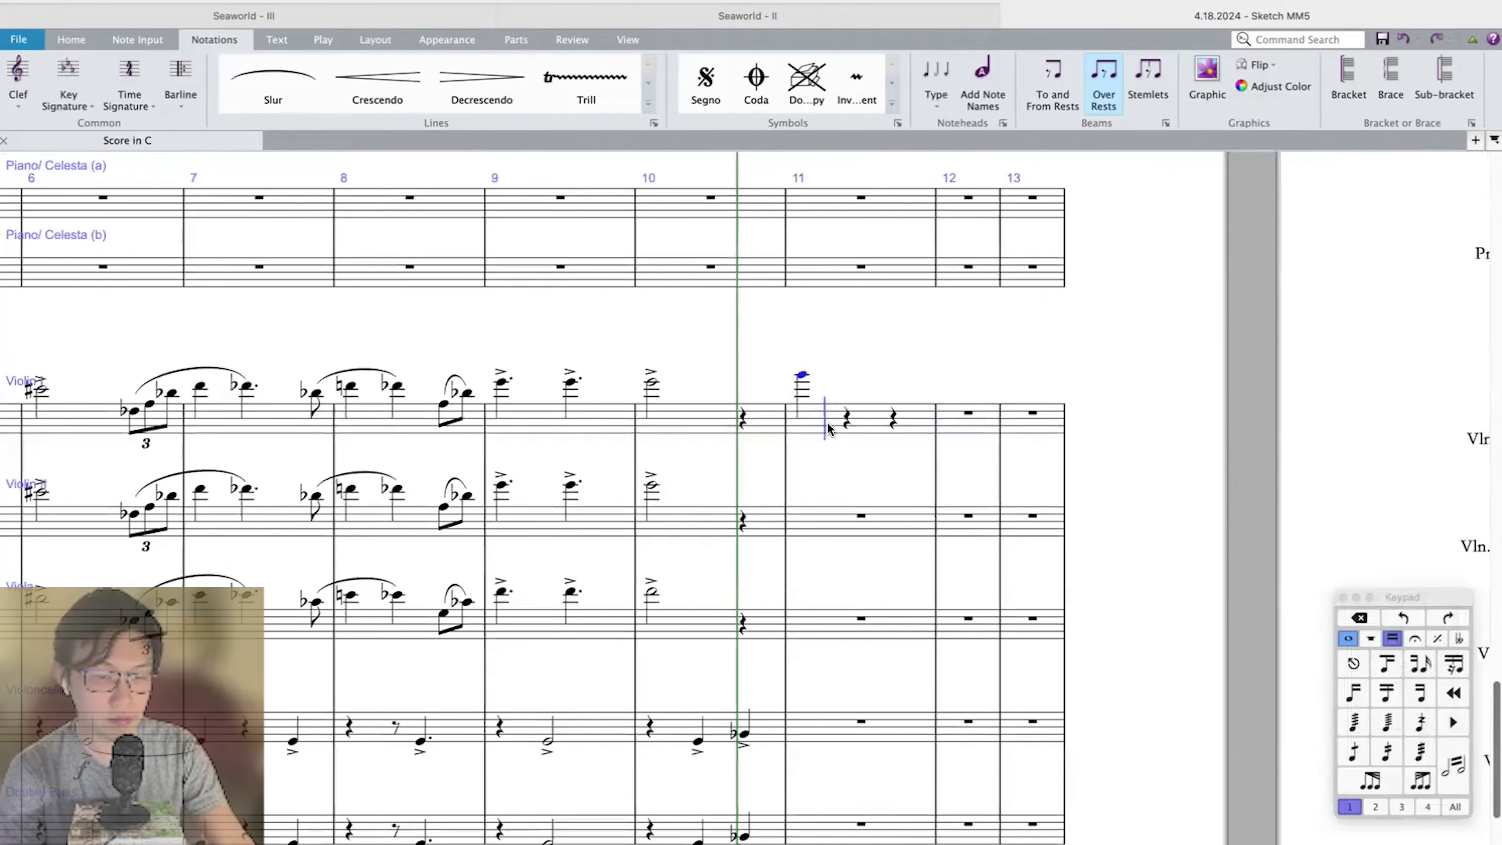
pyautogui.click(741, 419)
pyautogui.press('3')
pyautogui.press('g')
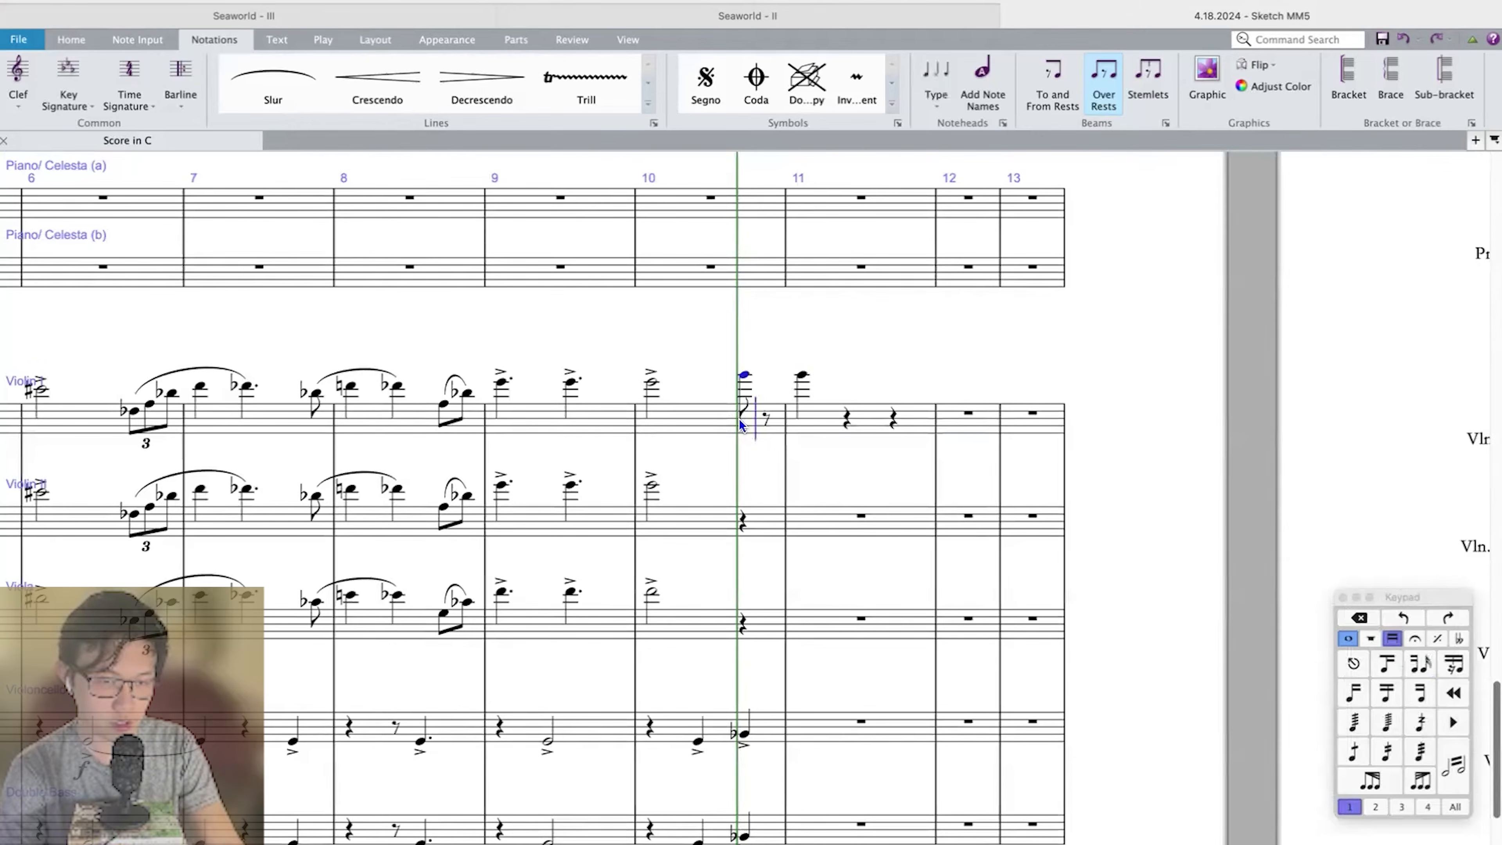
pyautogui.press('c')
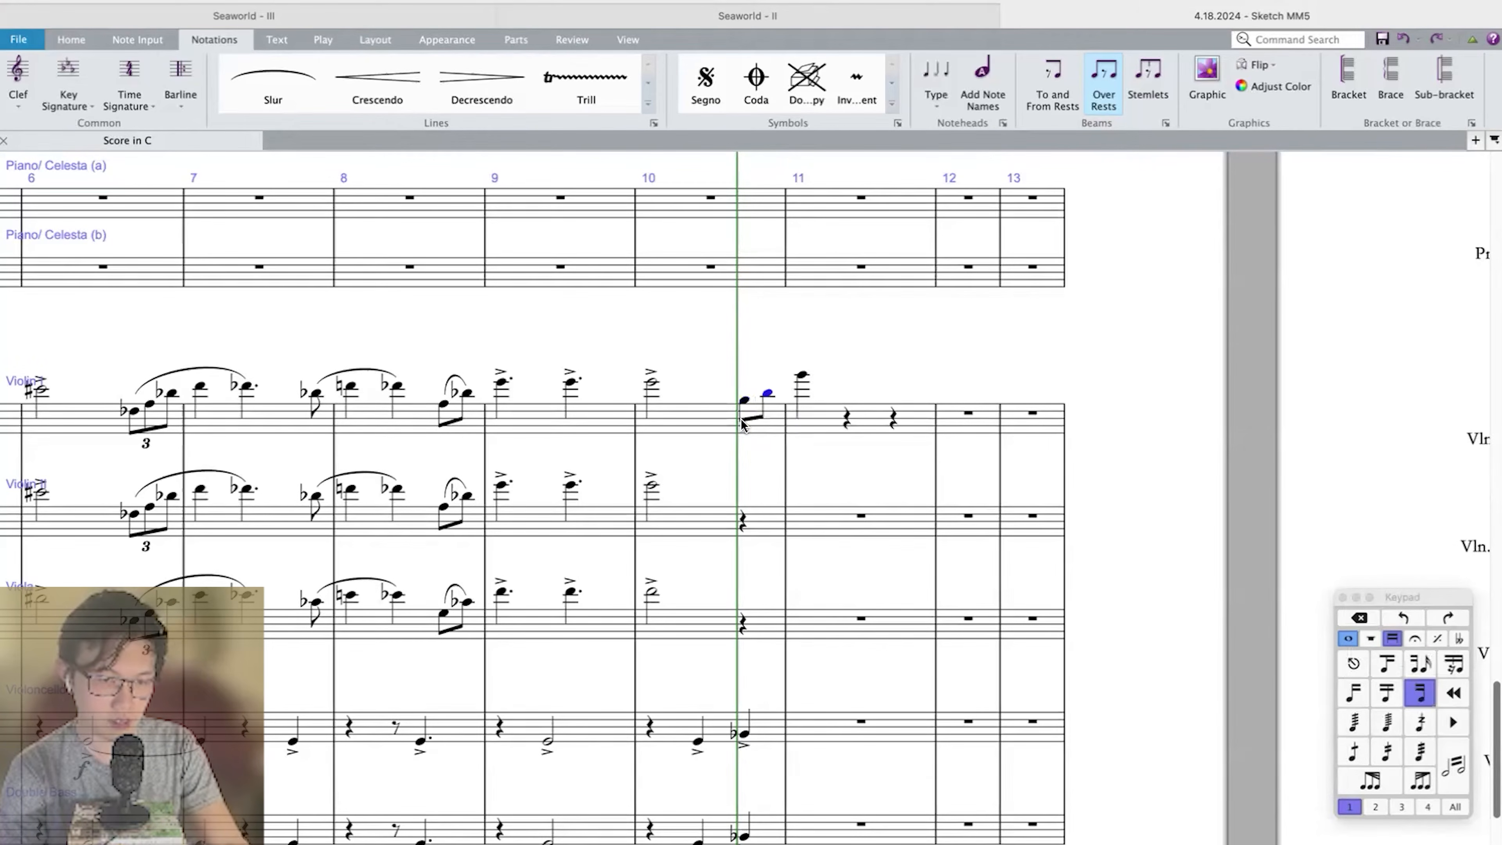
pyautogui.press('8')
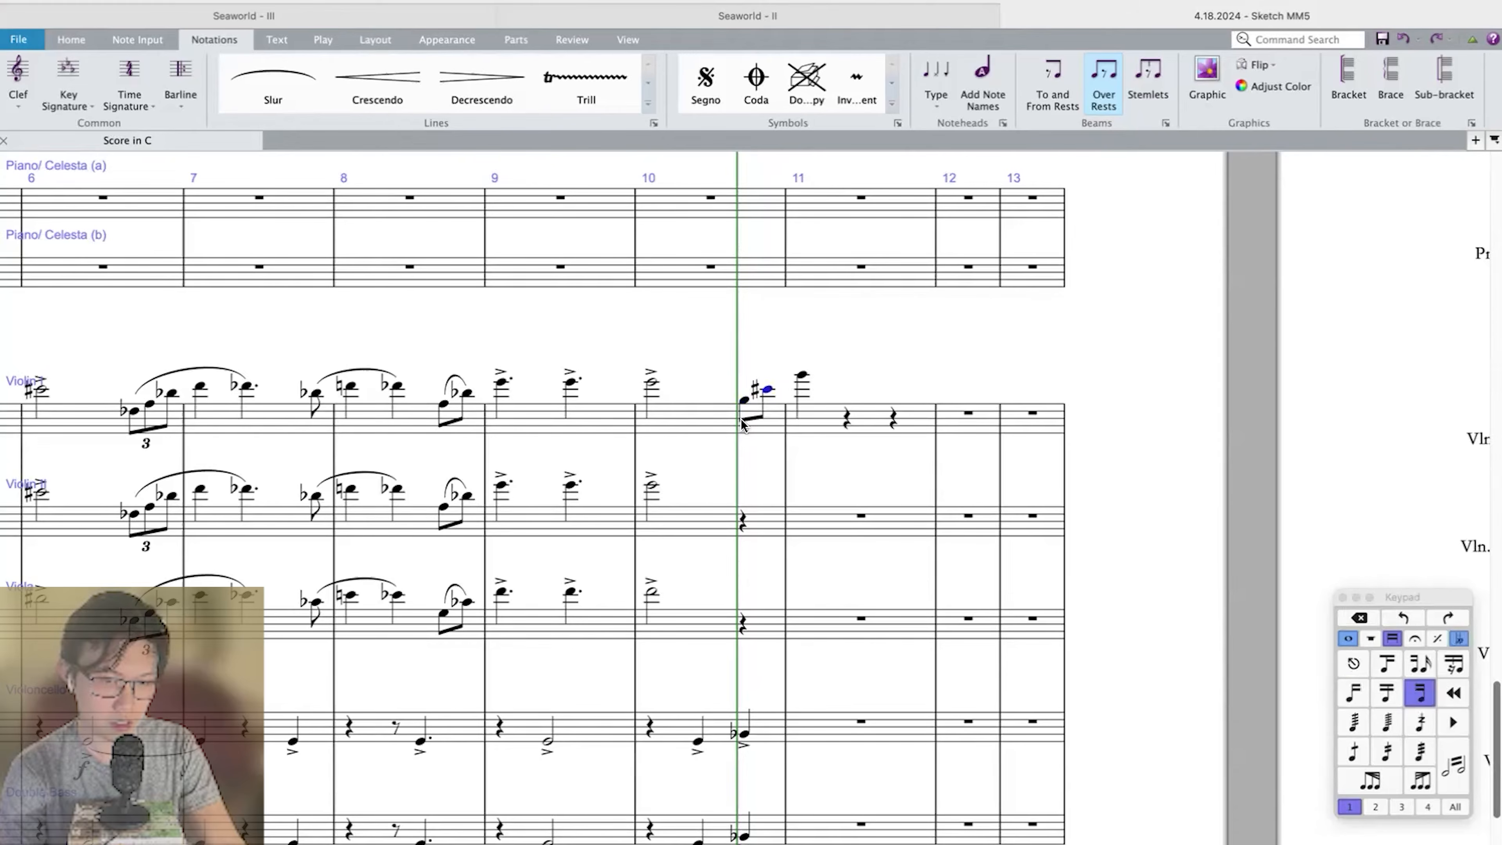
# Copy the Violin I pickup triplet of measure 6 with the first note of measure 7 to beat 3 of measure 10.
pyautogui.hscroll(-5, 741, 417)
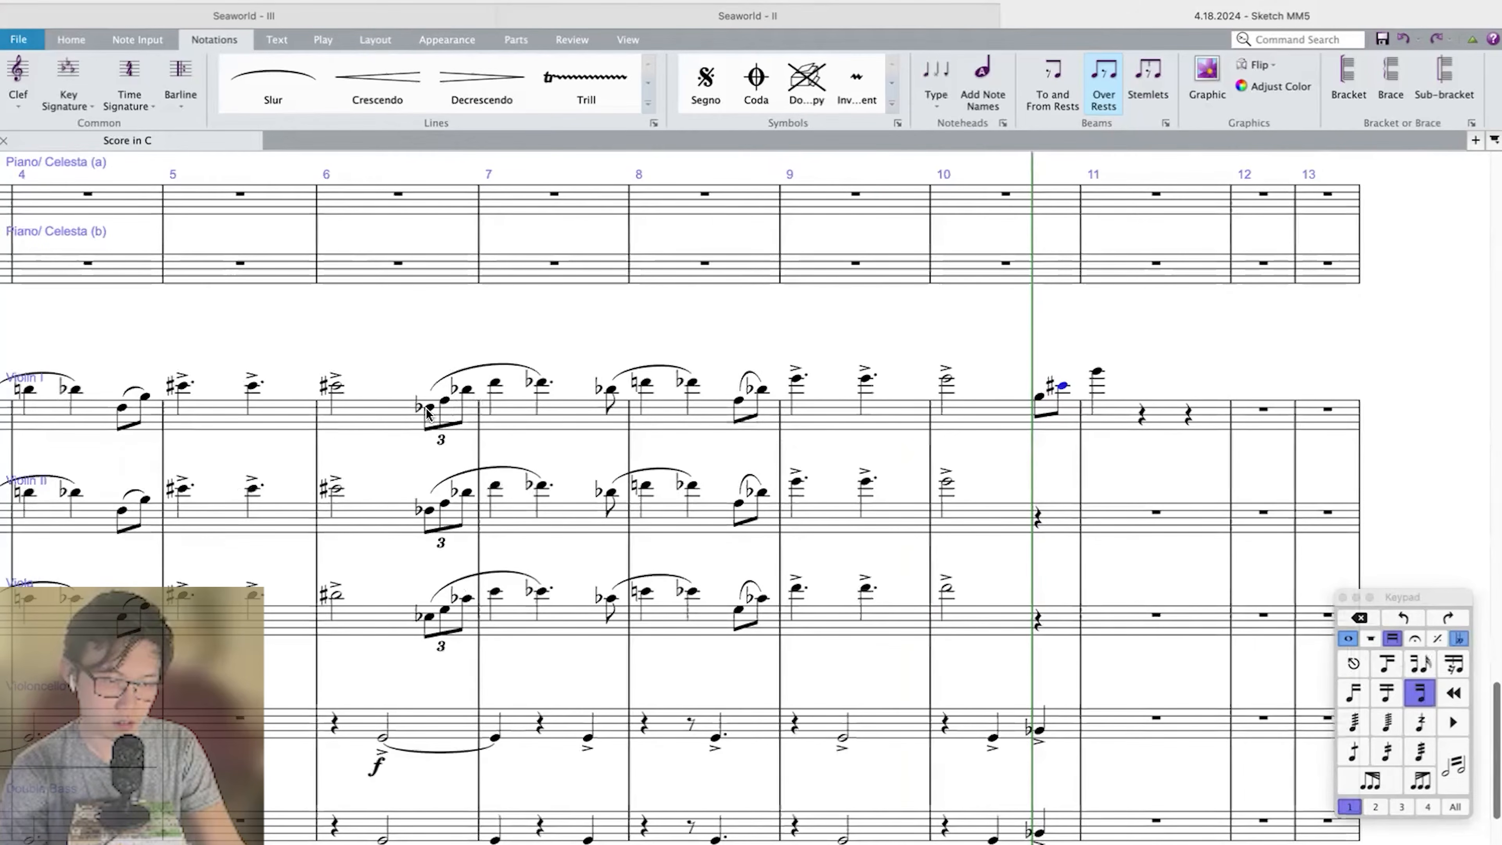
pyautogui.click(493, 385)
pyautogui.click(1030, 400)
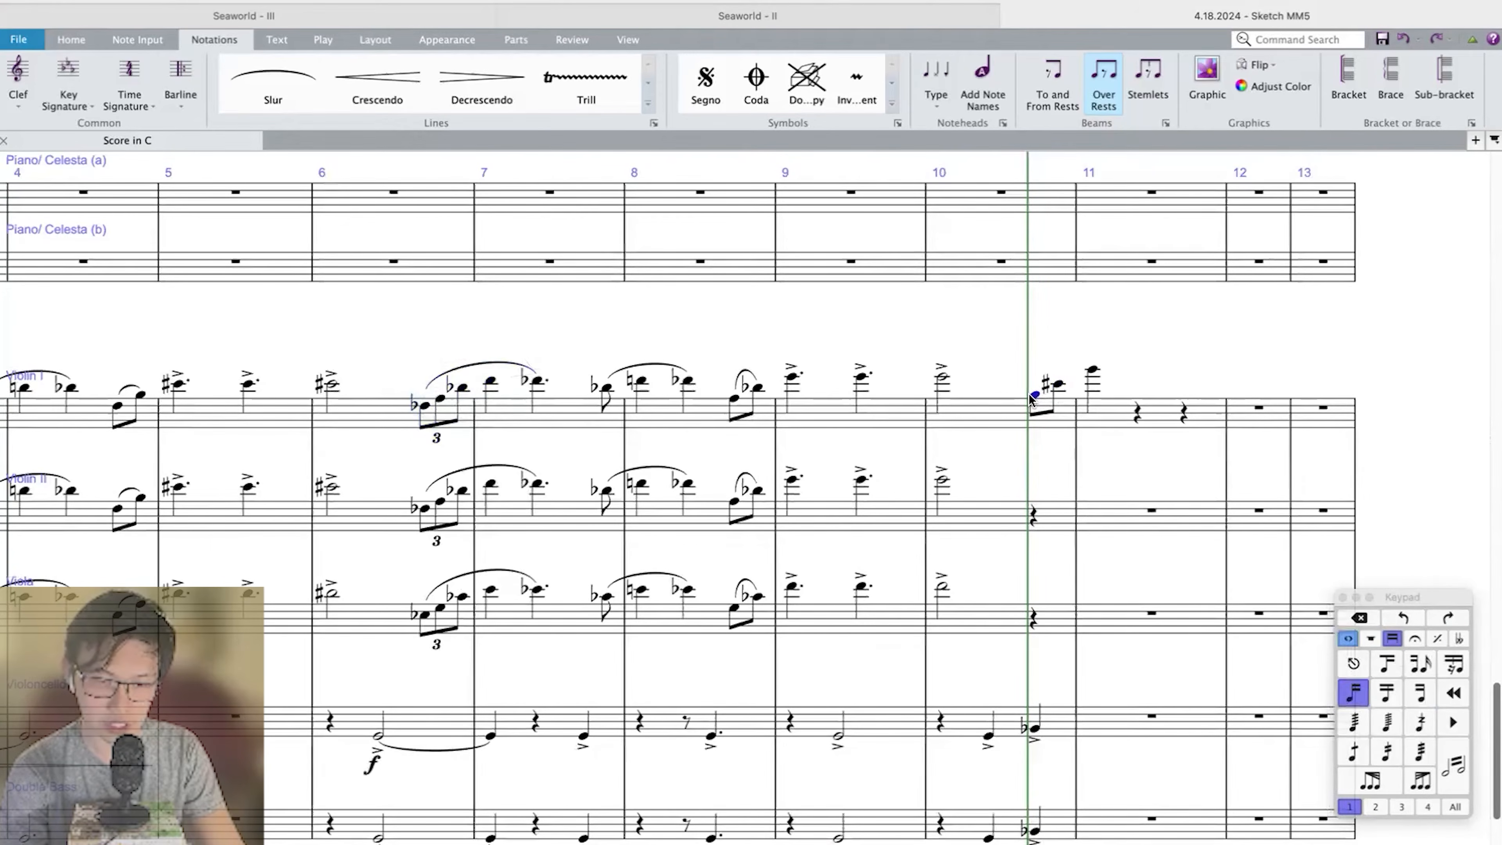
pyautogui.press('super+v')
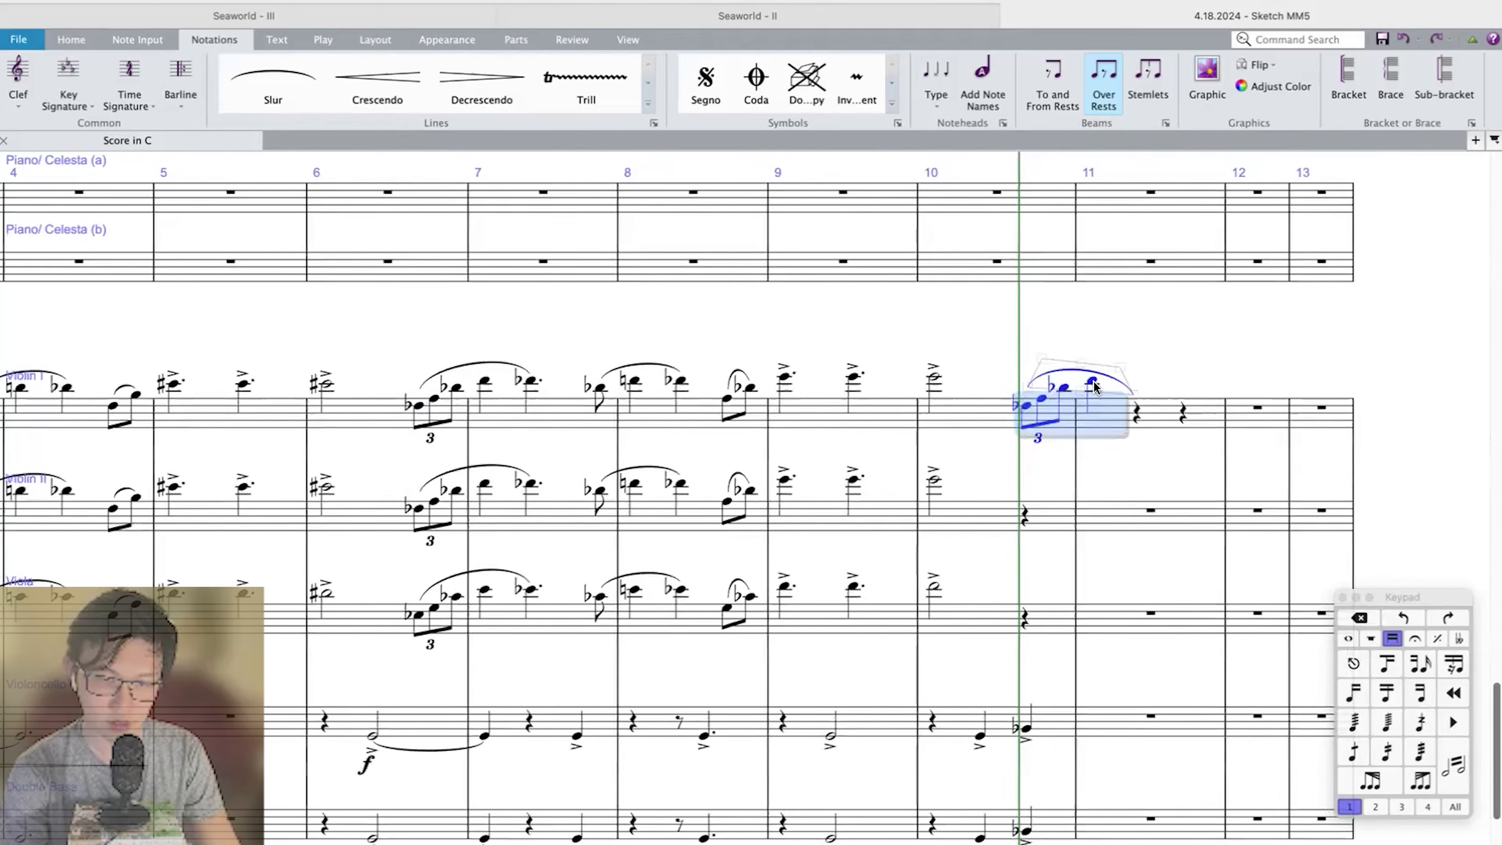
# Transpose the pasted Violin I triplet and the note following it up a perfect 4th.
pyautogui.click(1092, 382)
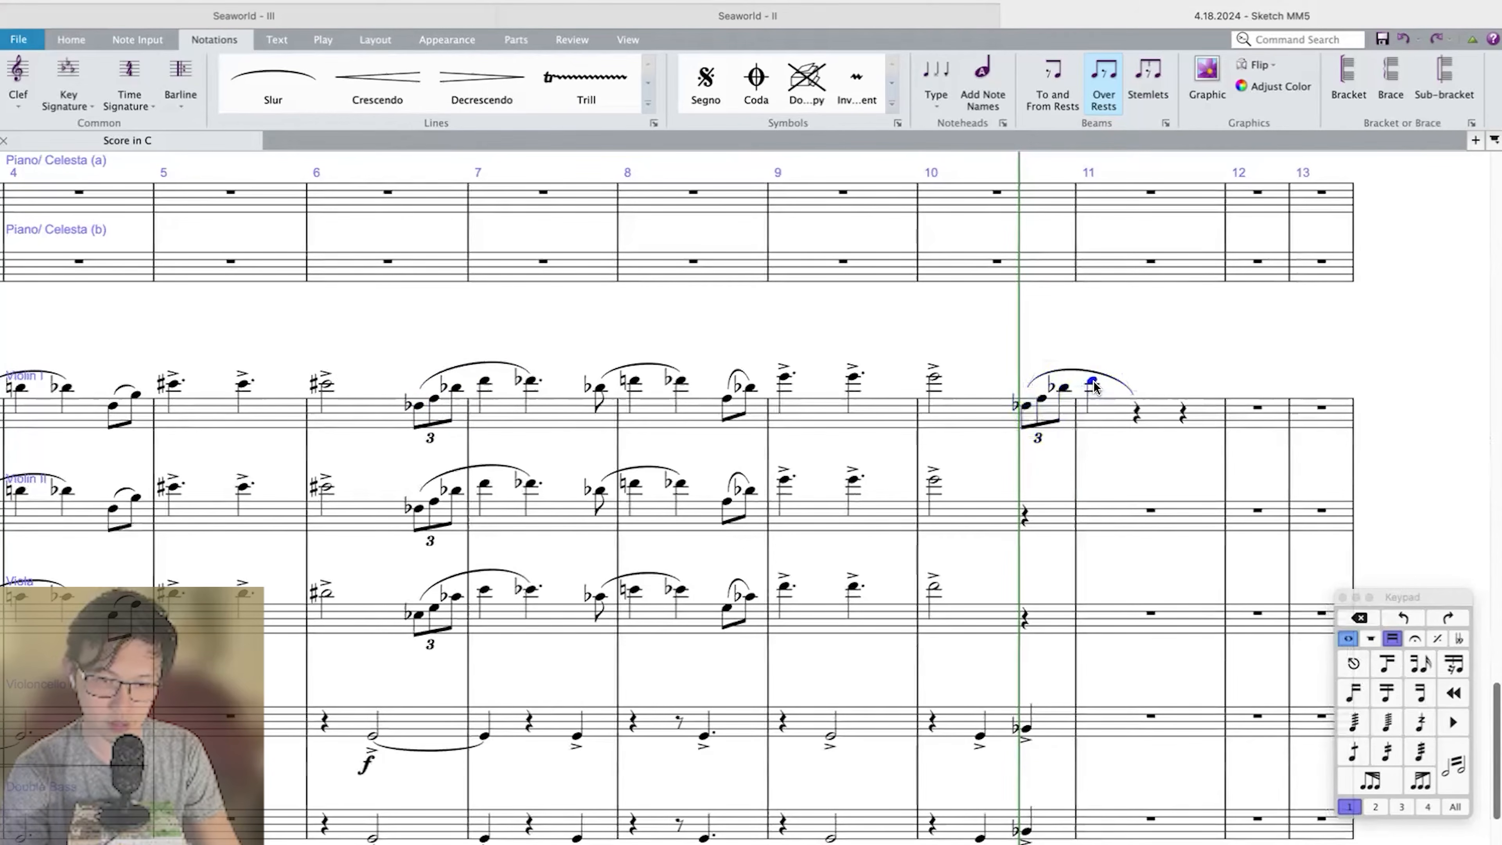
pyautogui.keyDown('shift'); pyautogui.click(1028, 408); pyautogui.keyUp('shift')
pyautogui.hotkey('shift', 't')
pyautogui.click(326, 343)
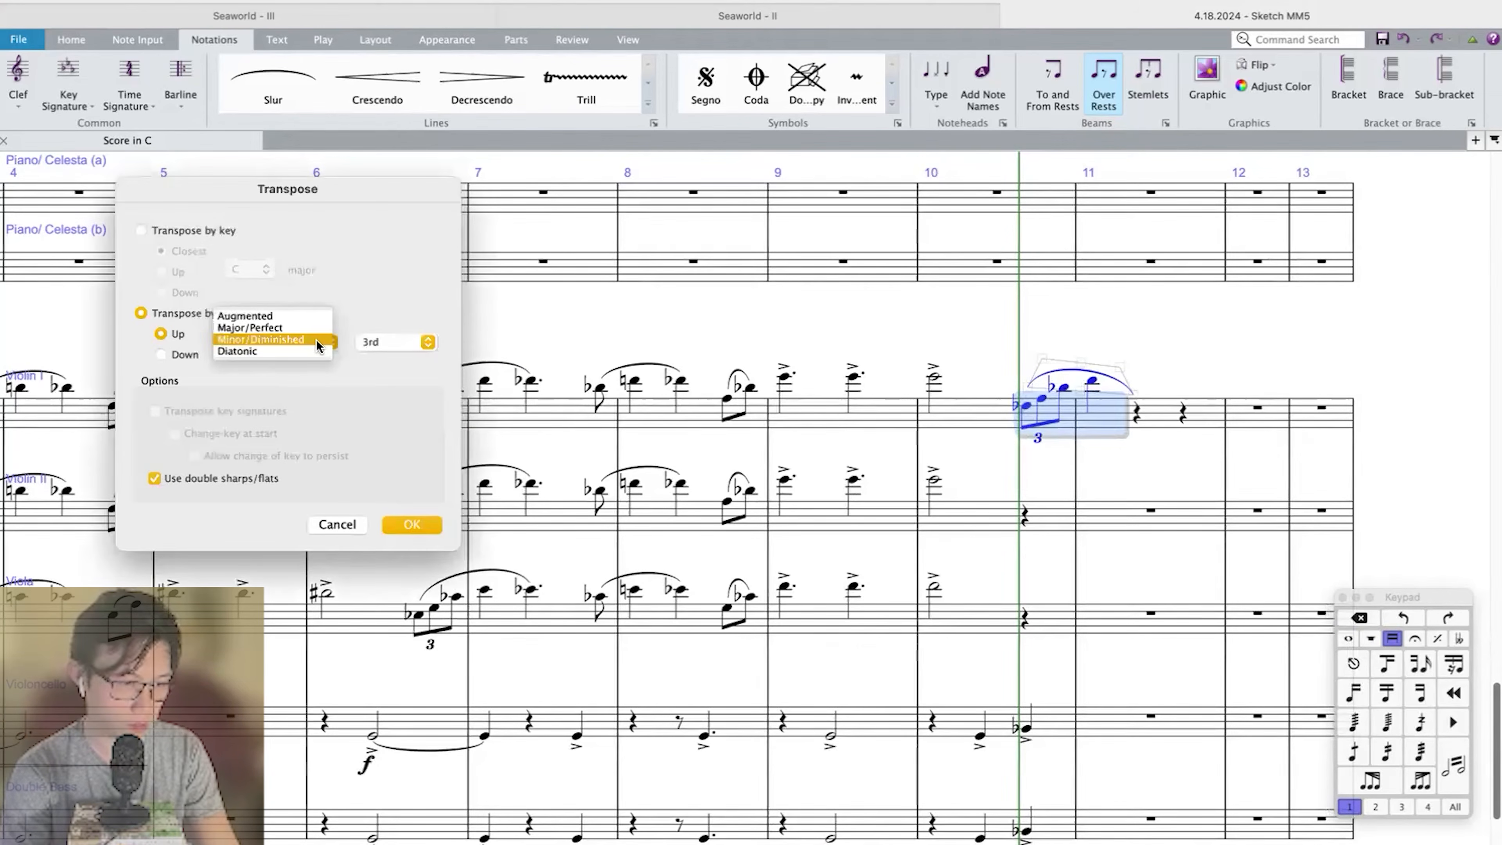
pyautogui.click(301, 328)
pyautogui.click(405, 342)
pyautogui.click(378, 351)
pyautogui.click(412, 524)
pyautogui.click(1086, 377)
pyautogui.click(1018, 395)
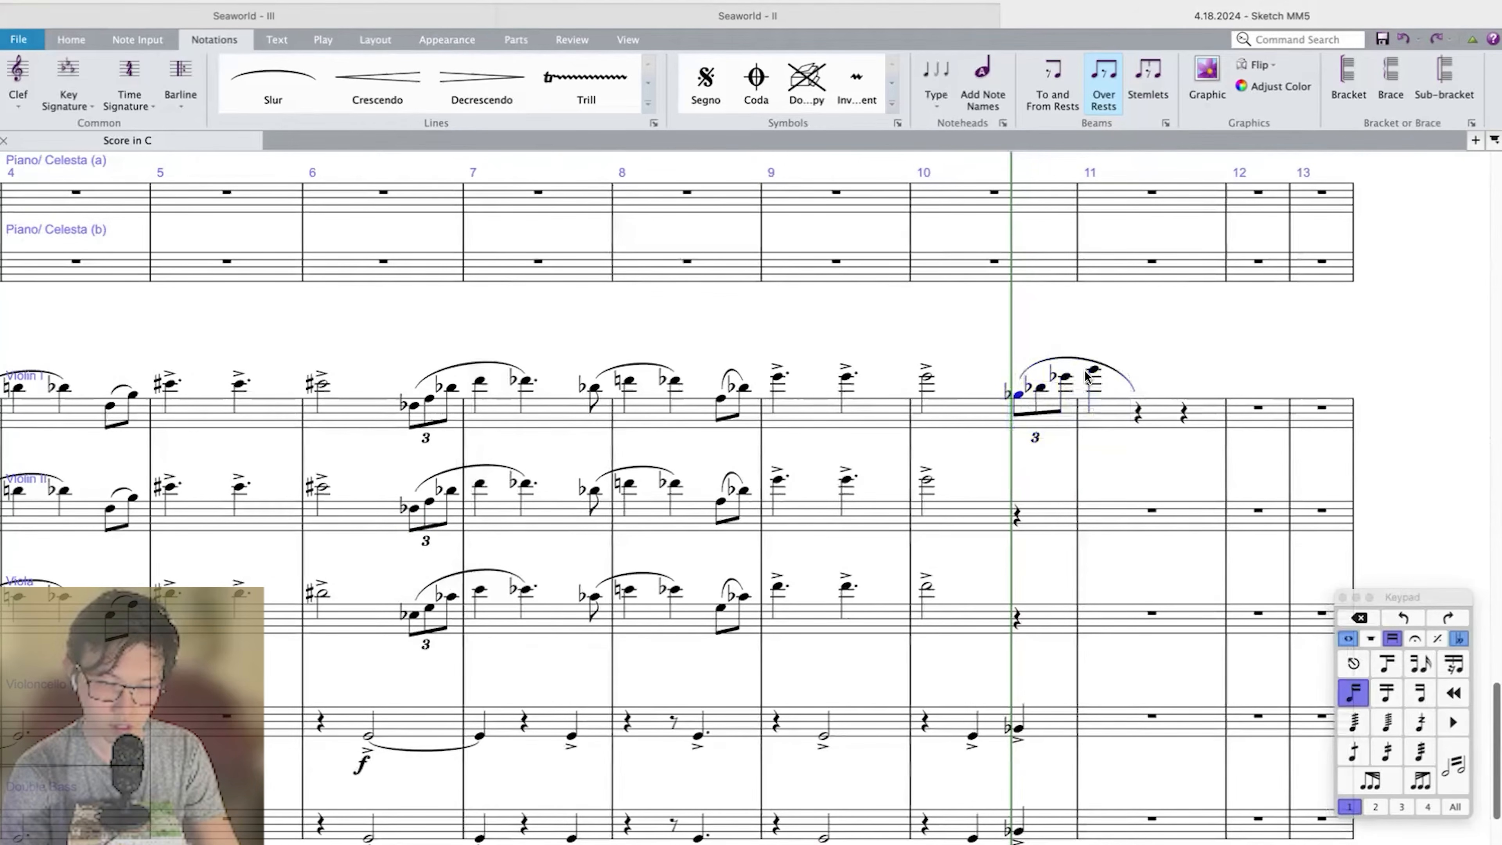
pyautogui.click(1093, 371)
# Copy the Violin I phrase from measure 3 through the accented half note in measure 6 and paste it at measure 11.
pyautogui.hscroll(-5, 471, 414)
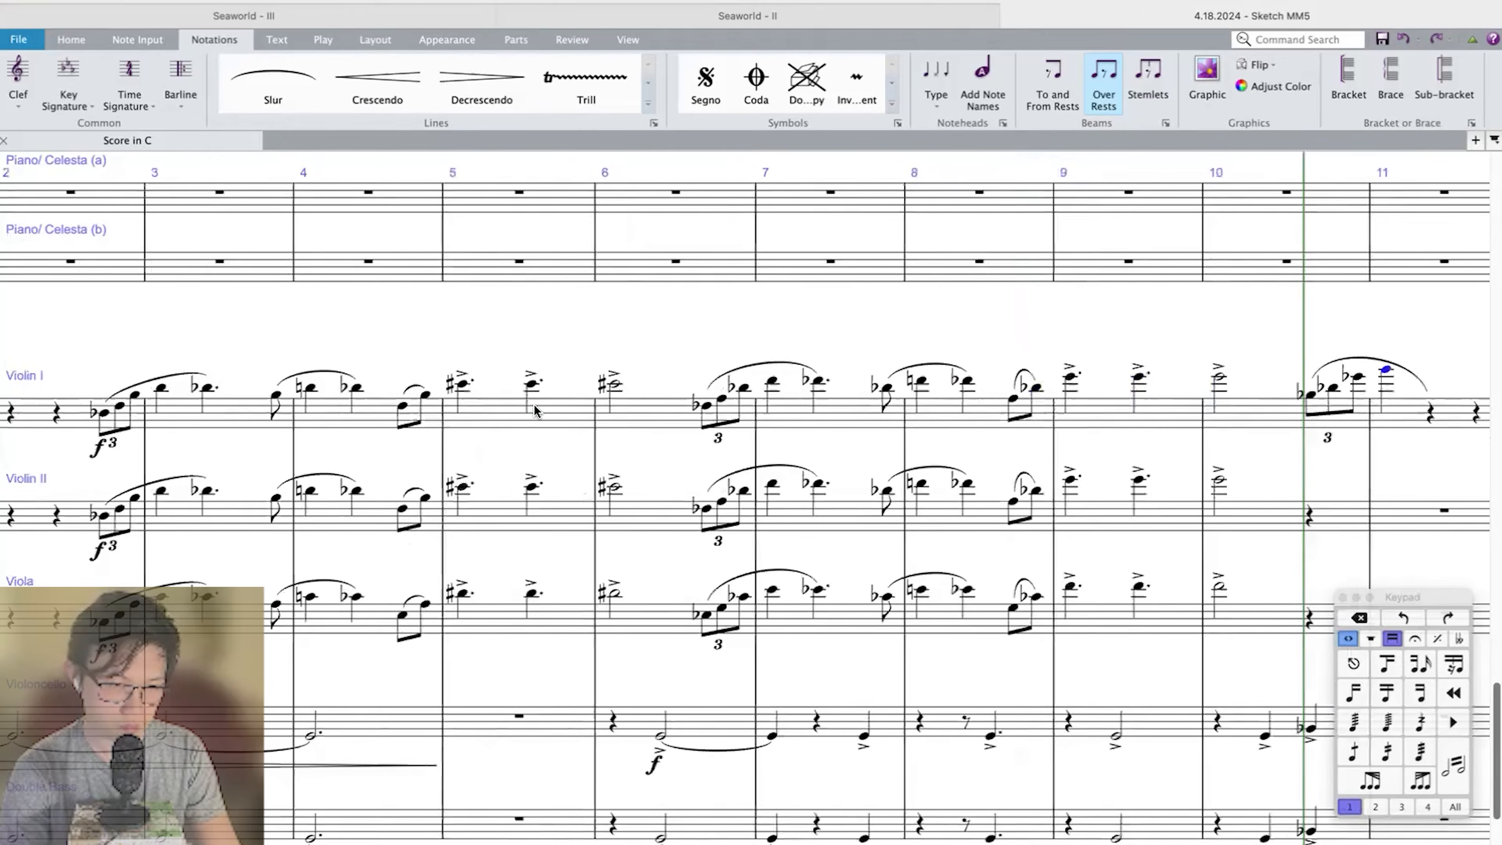
pyautogui.hscroll(-5, 533, 404)
pyautogui.click(519, 402)
pyautogui.hscroll(2, 519, 402)
pyautogui.hscroll(2, 419, 410)
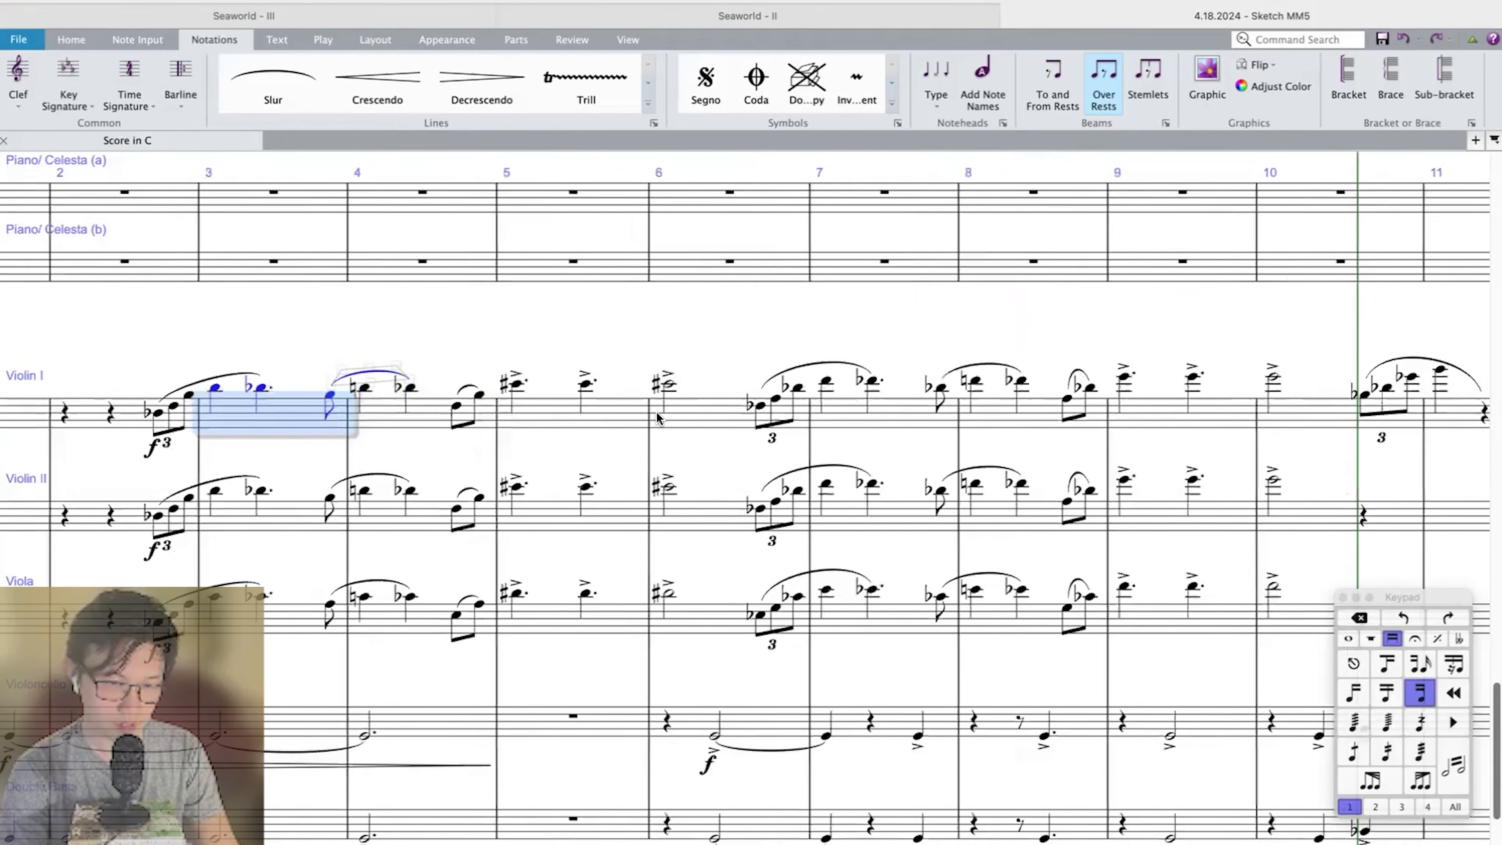
pyautogui.keyDown('shift'); pyautogui.click(669, 385); pyautogui.keyUp('shift')
pyautogui.hscroll(10, 669, 386)
pyautogui.click(754, 414)
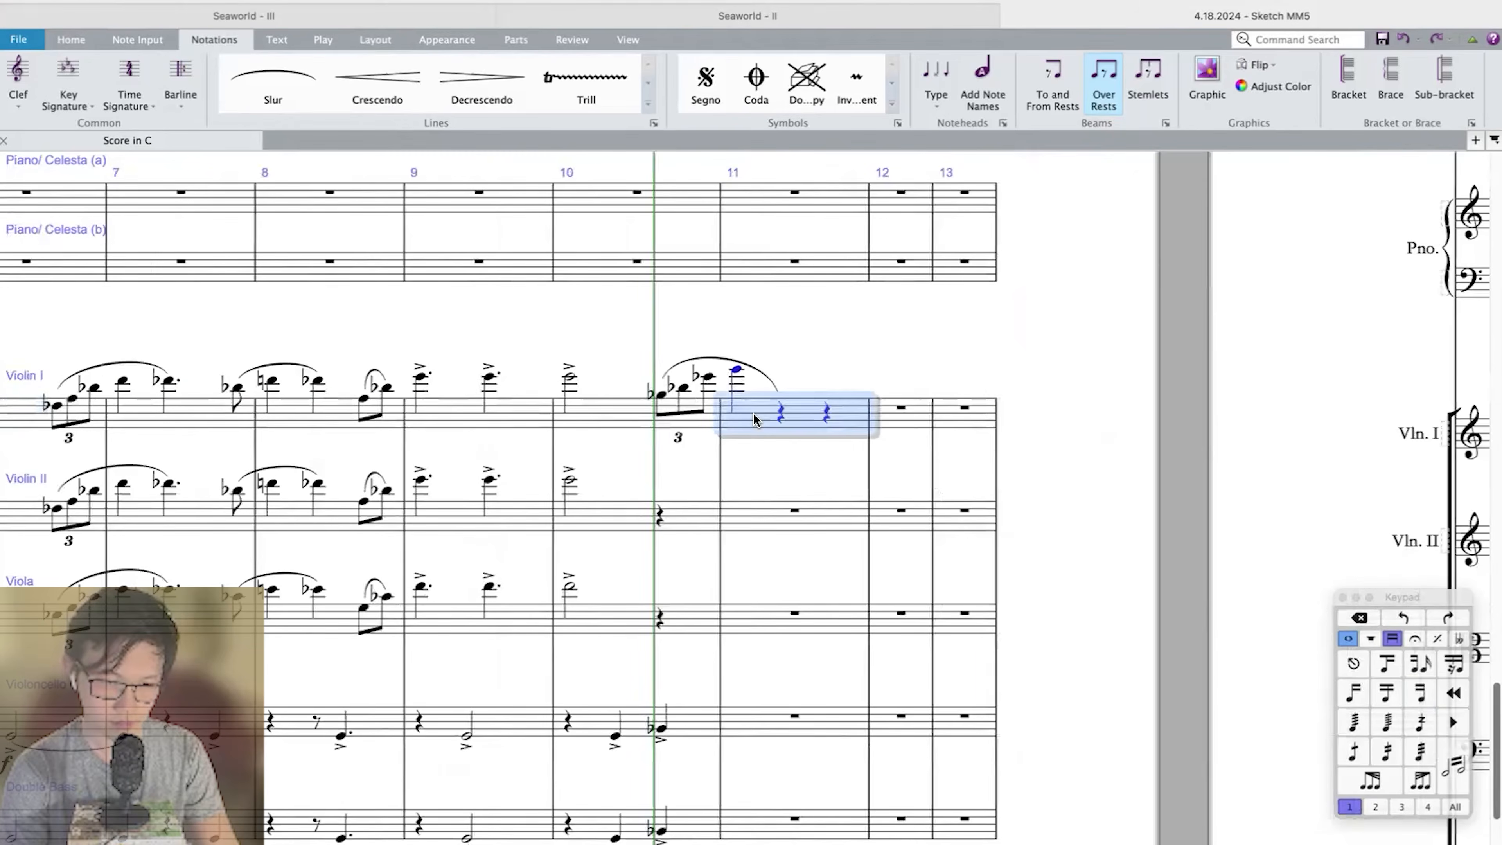
pyautogui.press('super+v')
# Try to transpose the pasted Violin I phrase up a major 3rd.
pyautogui.hotkey('shift', 't')
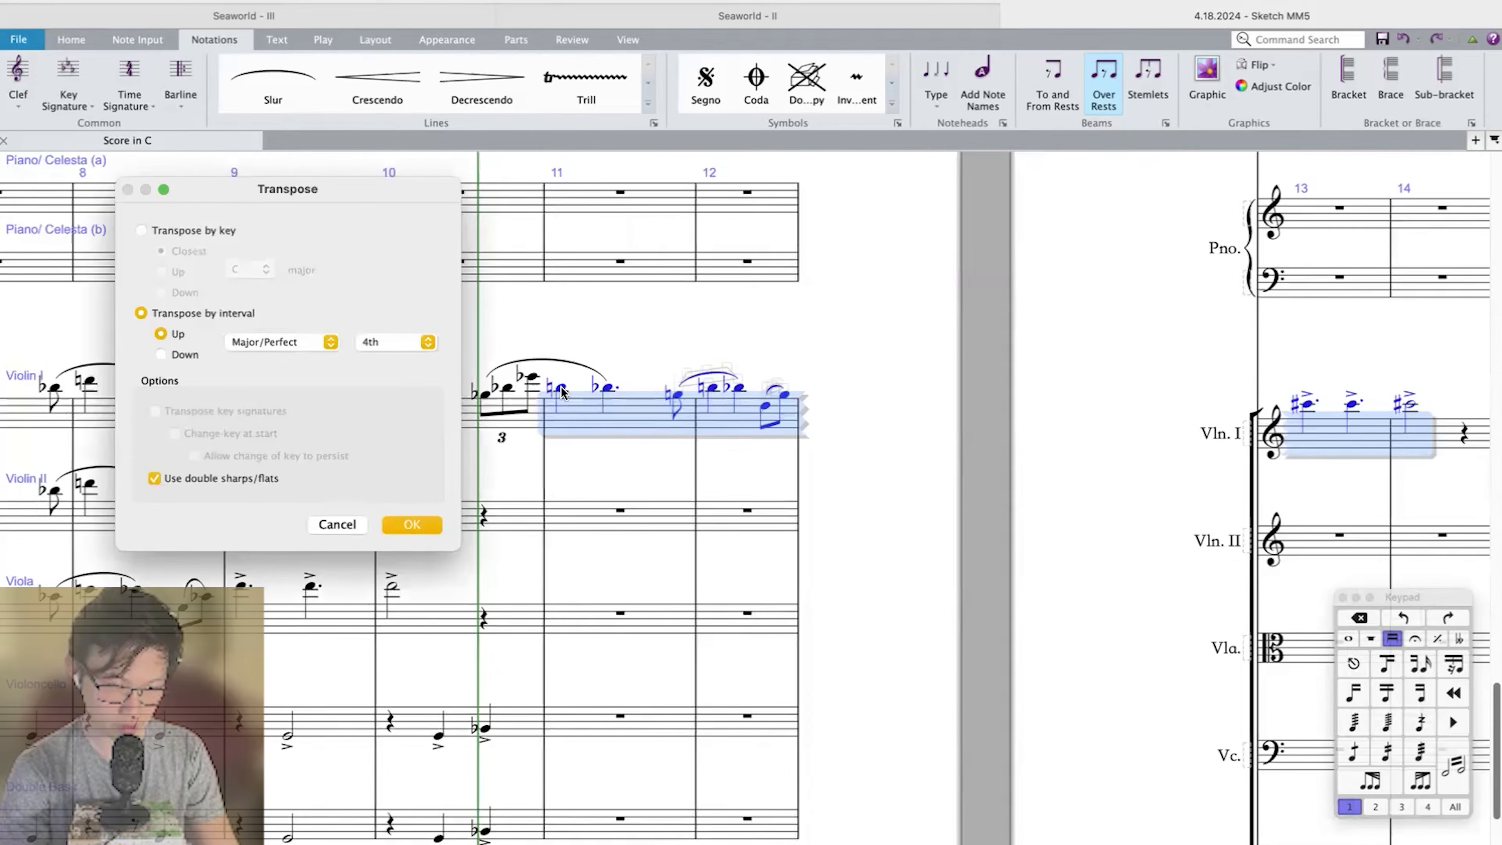
pyautogui.click(379, 341)
pyautogui.click(374, 335)
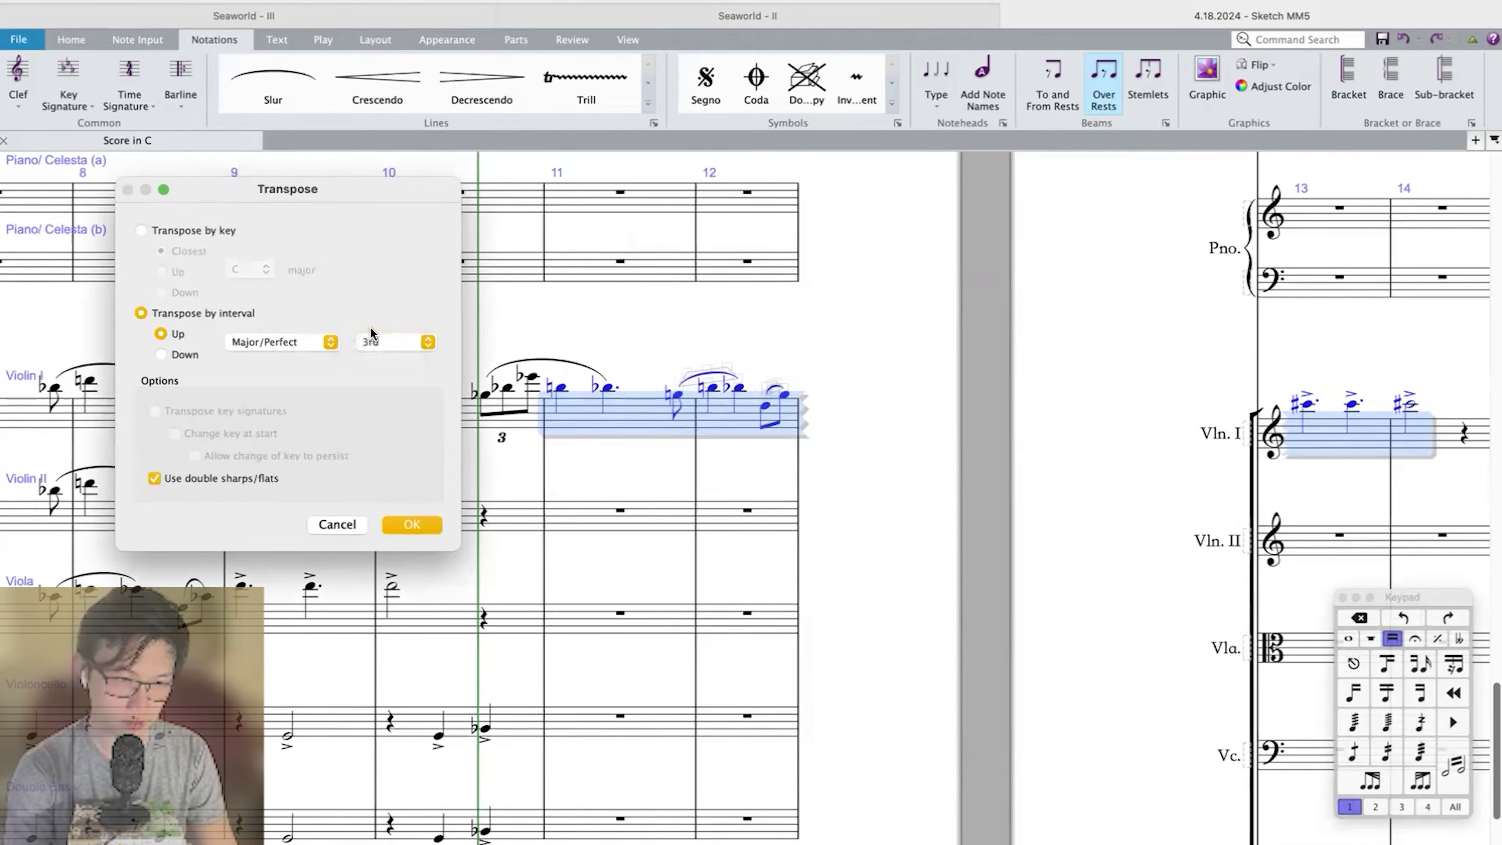
pyautogui.press('Return')
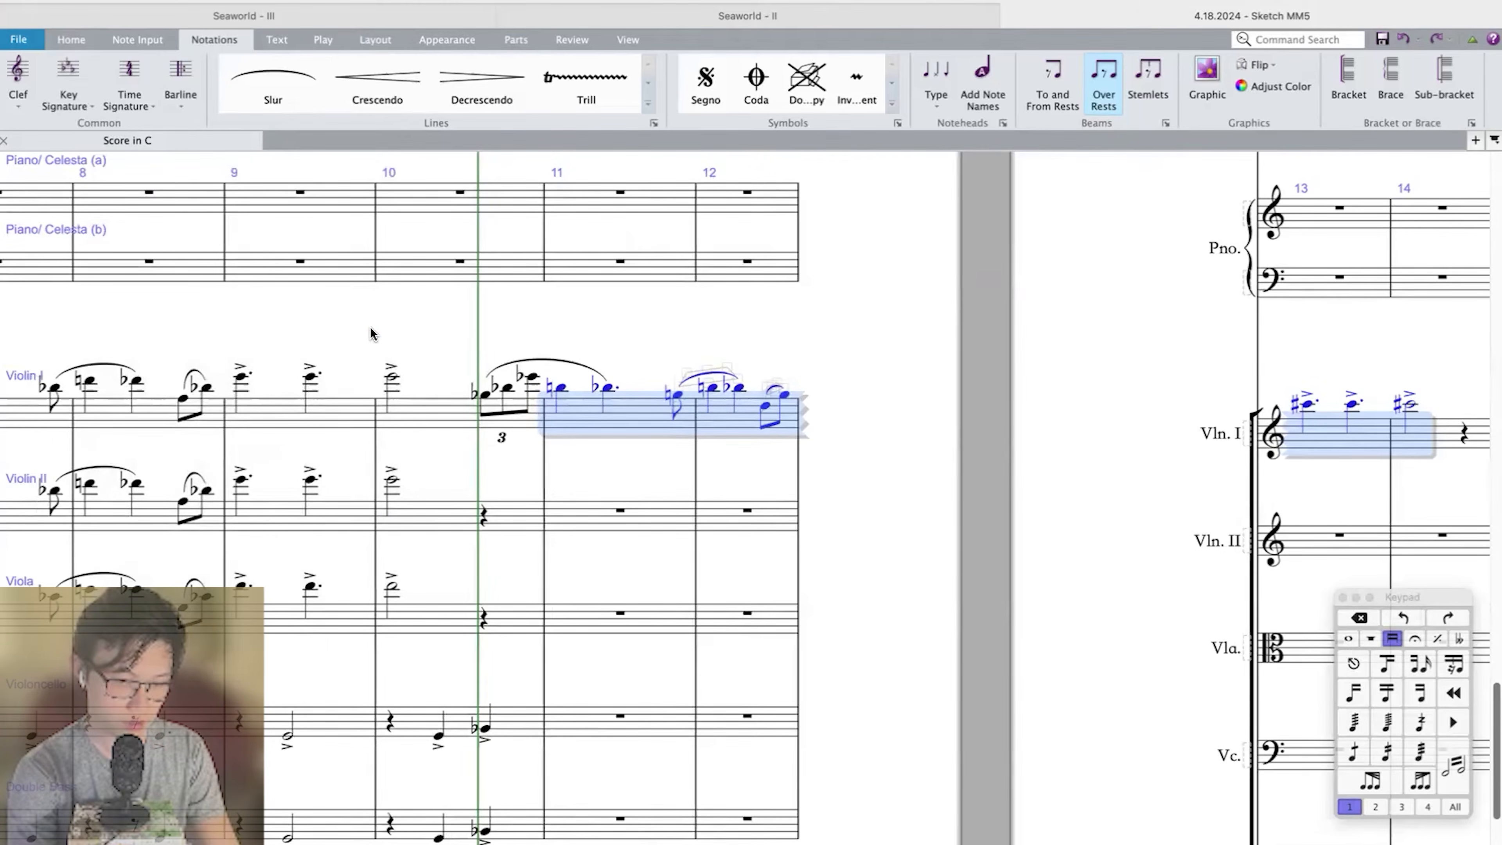
pyautogui.hotkey('shift', 'i')
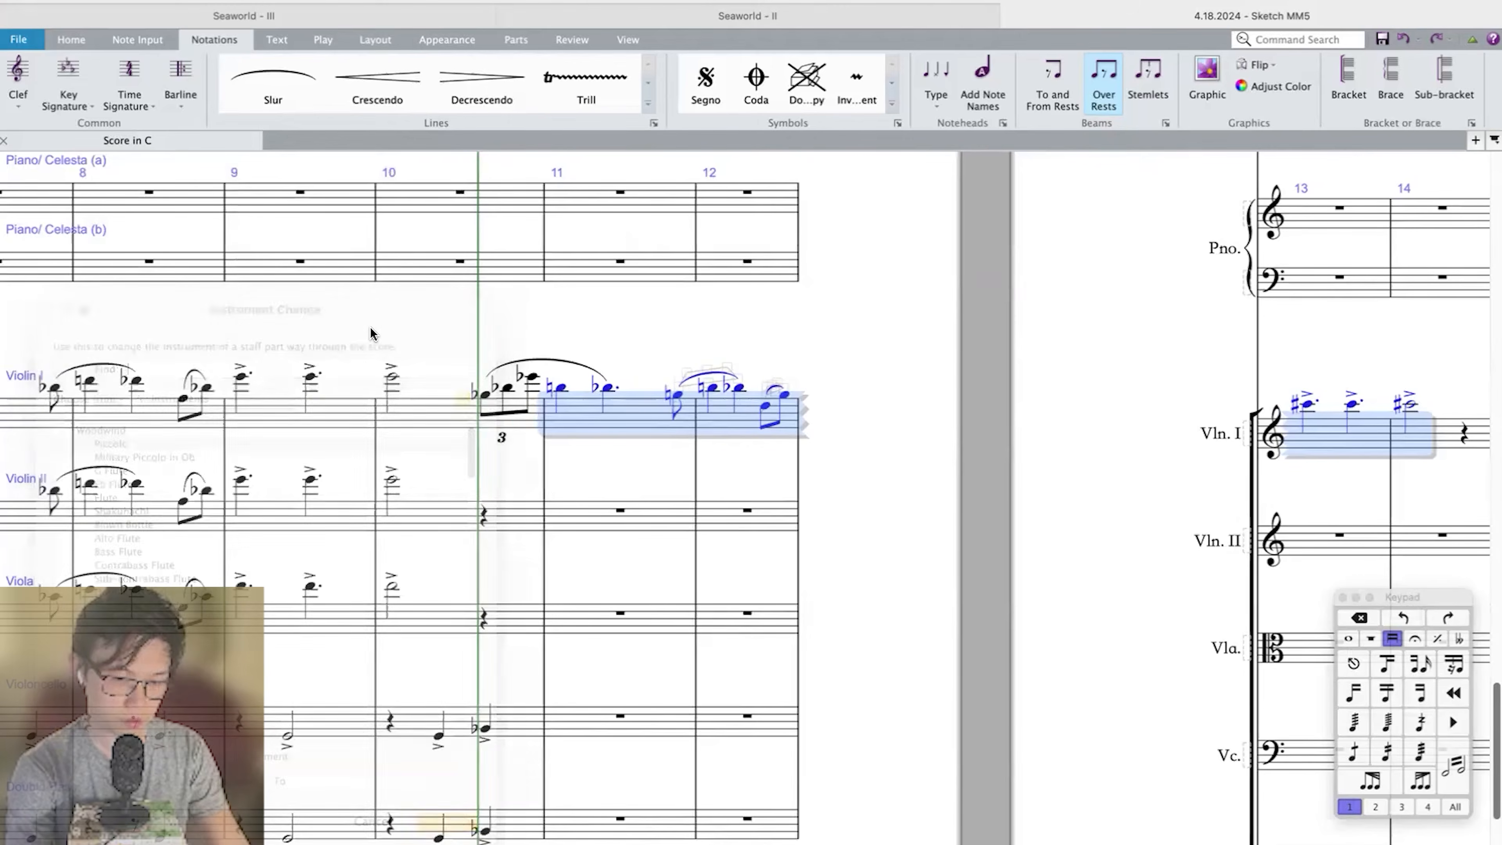
# Transpose the pasted Violin I phrase in measures 11–14 down a major 3rd and raise it an octave.
pyautogui.hotkey('shift', 't')
pyautogui.click(172, 356)
pyautogui.press('Return')
pyautogui.hotkey('ctrl', 'Up')
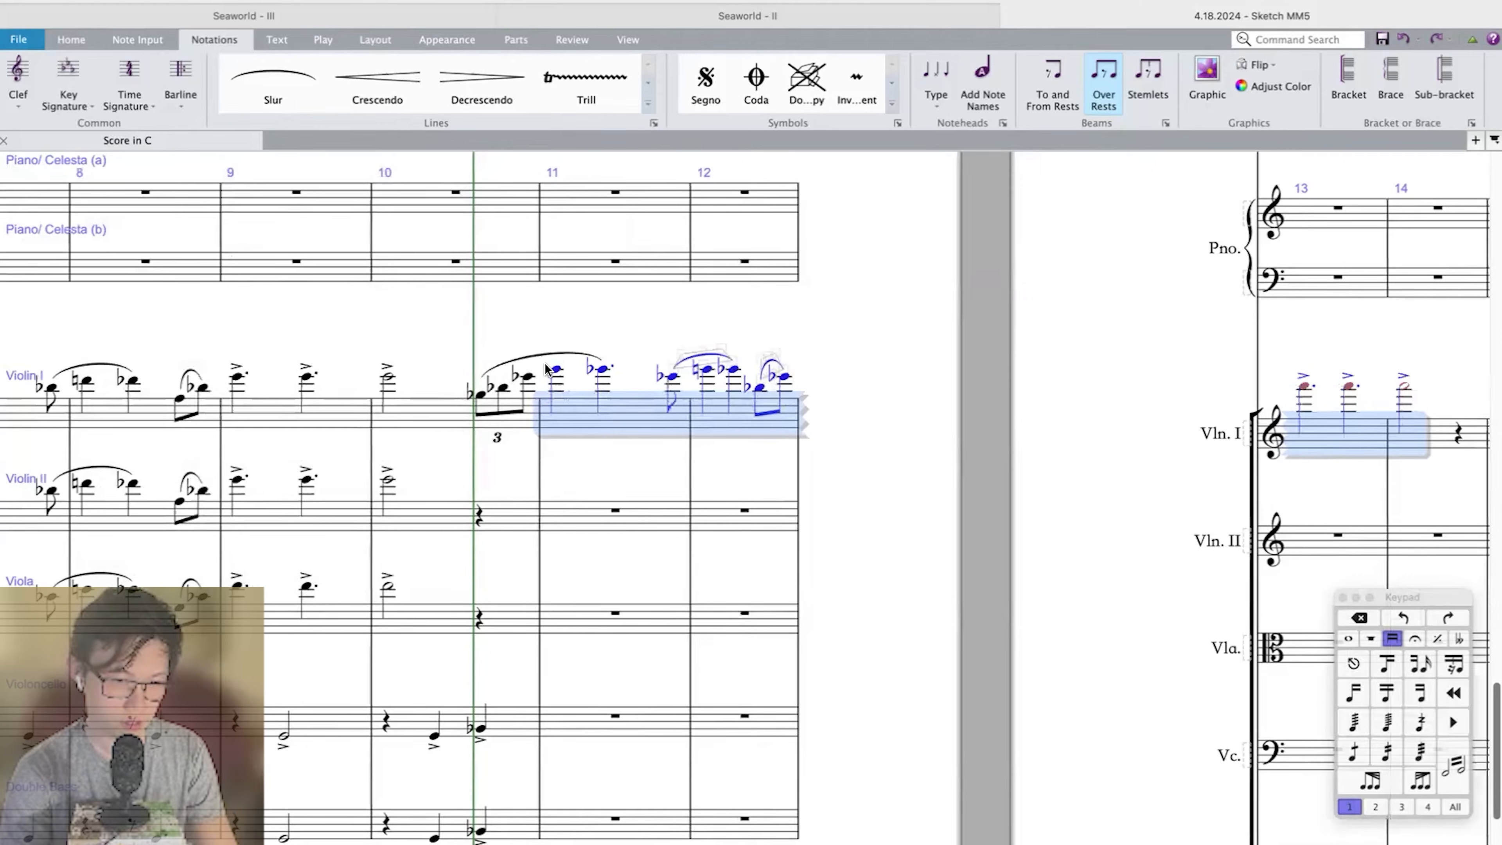
# Copy the Violin I phrase from the measure 10 triplet through measure 14 to Violin II an octave lower and to Viola.
pyautogui.keyDown('shift'); pyautogui.click(483, 408); pyautogui.keyUp('shift')
pyautogui.keyDown('alt'); pyautogui.click(479, 509); pyautogui.keyUp('alt')
pyautogui.hotkey('ctrl', 'Down')
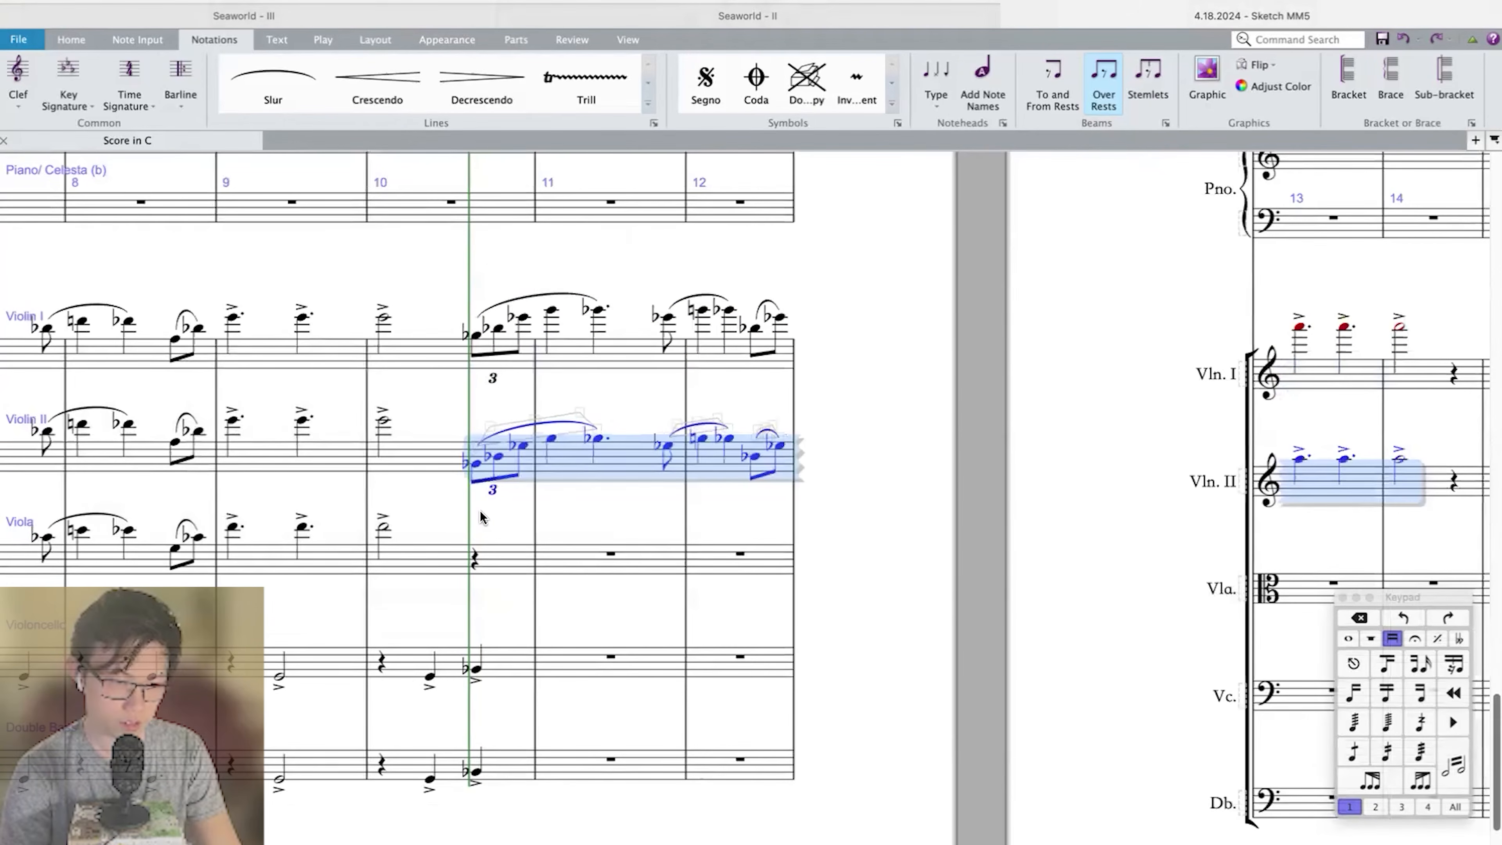
pyautogui.keyDown('alt'); pyautogui.click(476, 565); pyautogui.keyUp('alt')
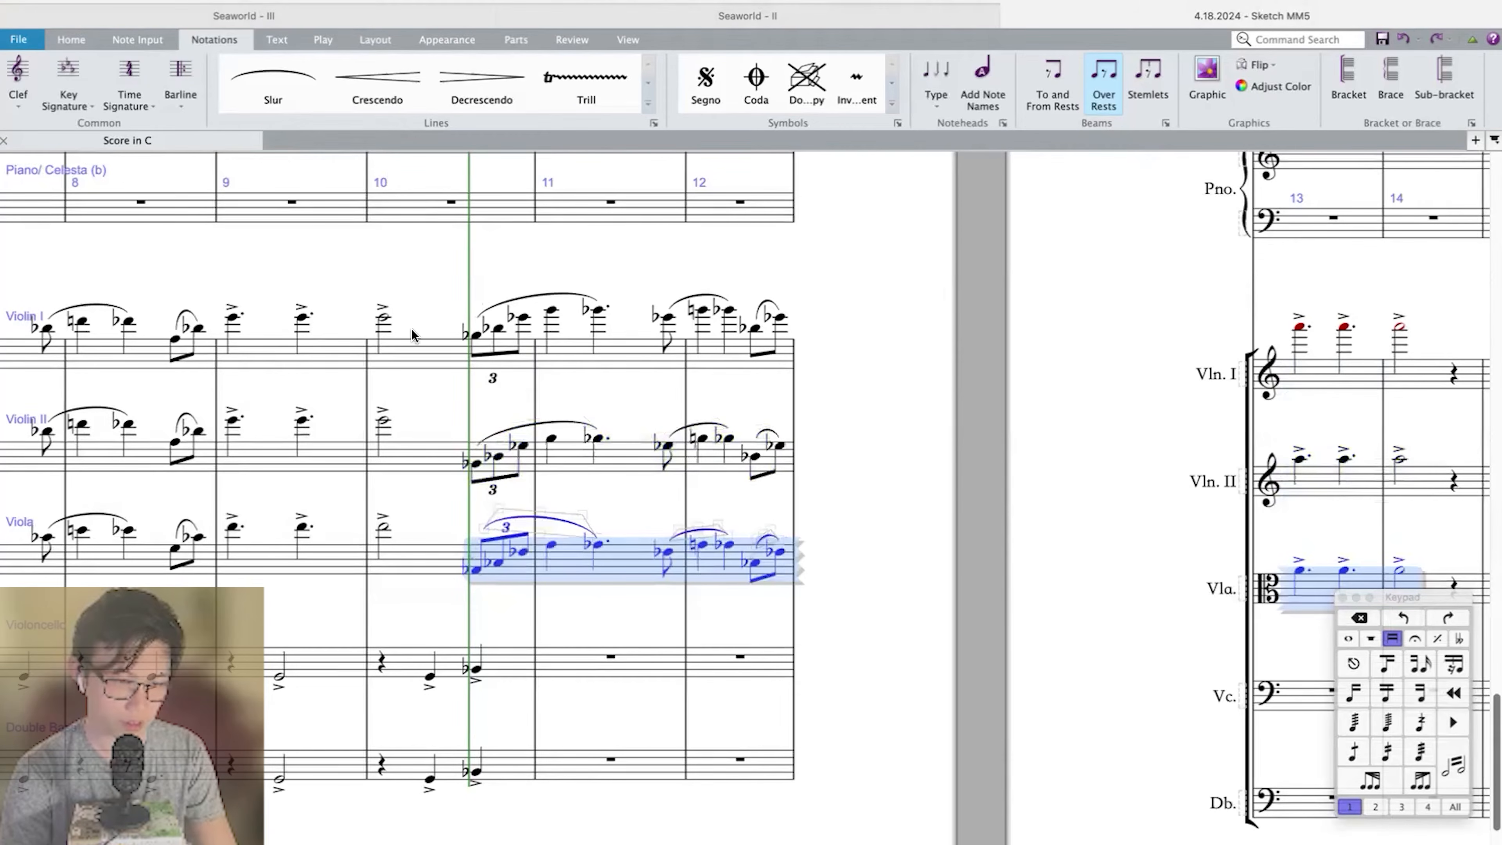
# Play back the score from measure 10 to hear the newly doubled string phrase.
pyautogui.click(385, 318)
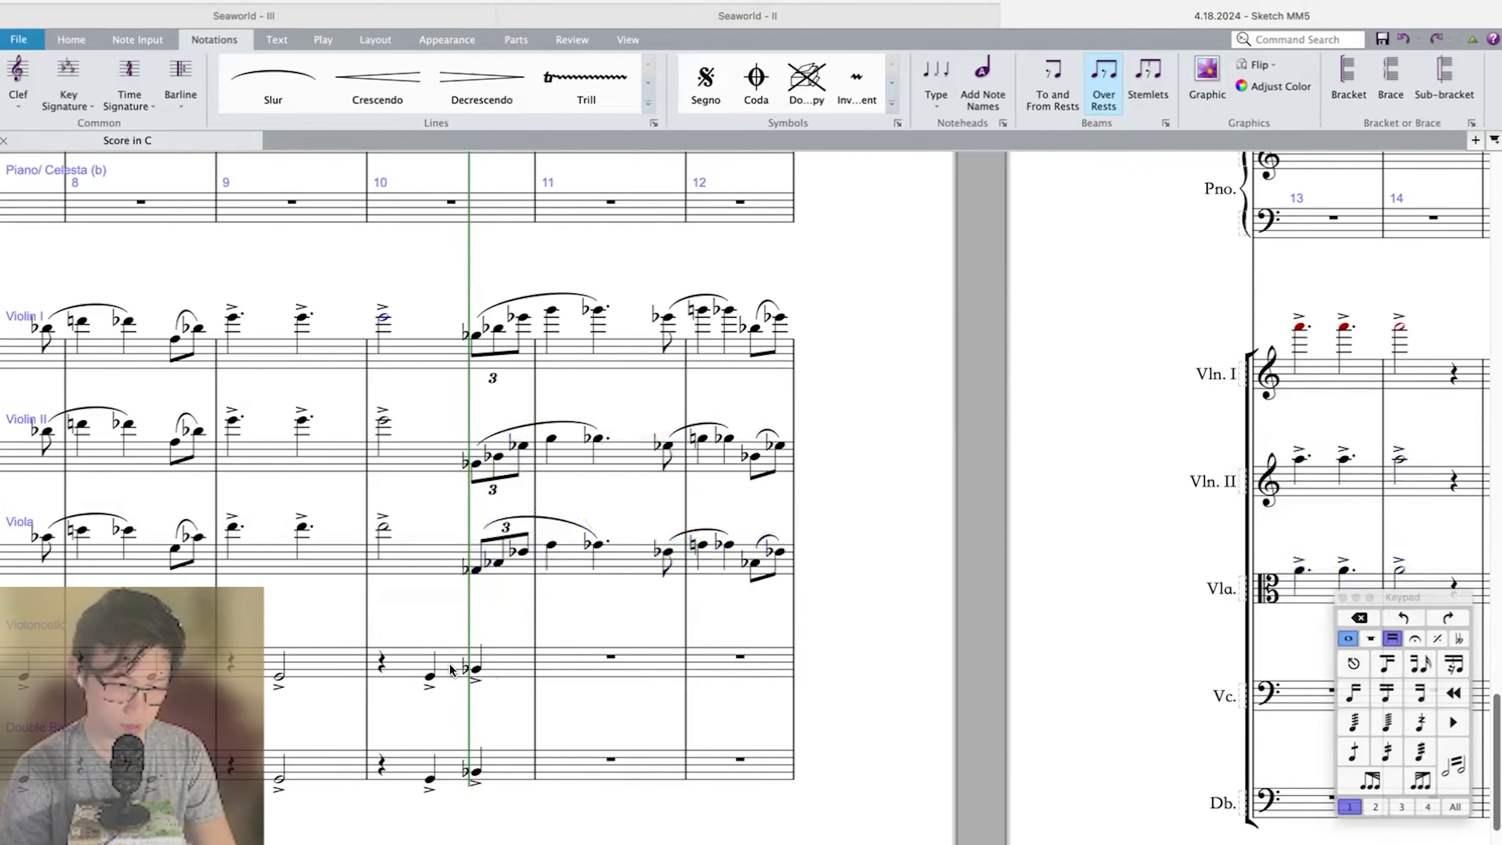
pyautogui.click(381, 659)
pyautogui.press('p')
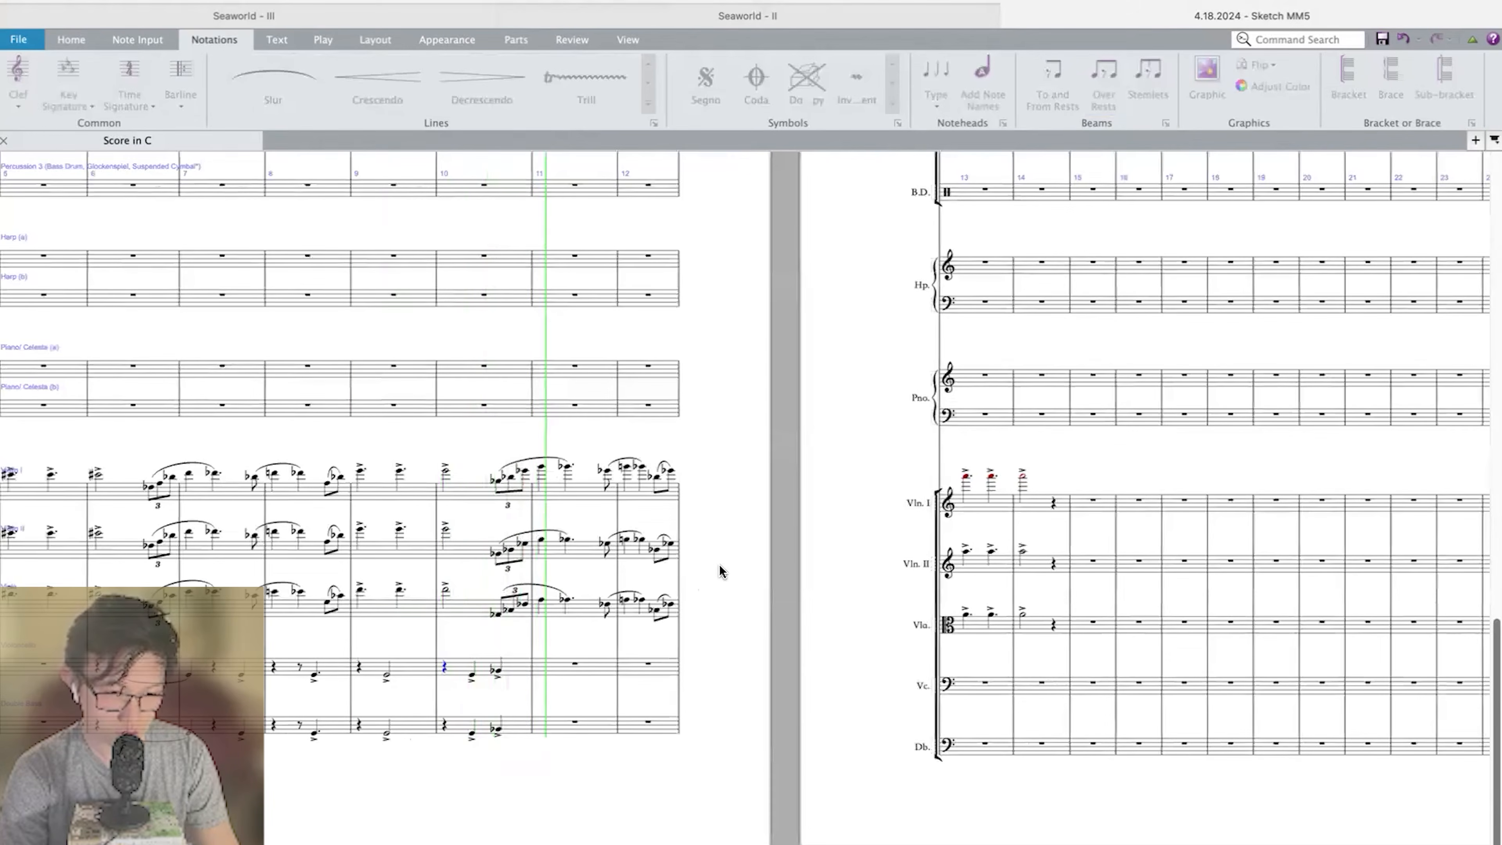
pyautogui.press('Escape')
pyautogui.click(566, 599)
pyautogui.press('super+equal')
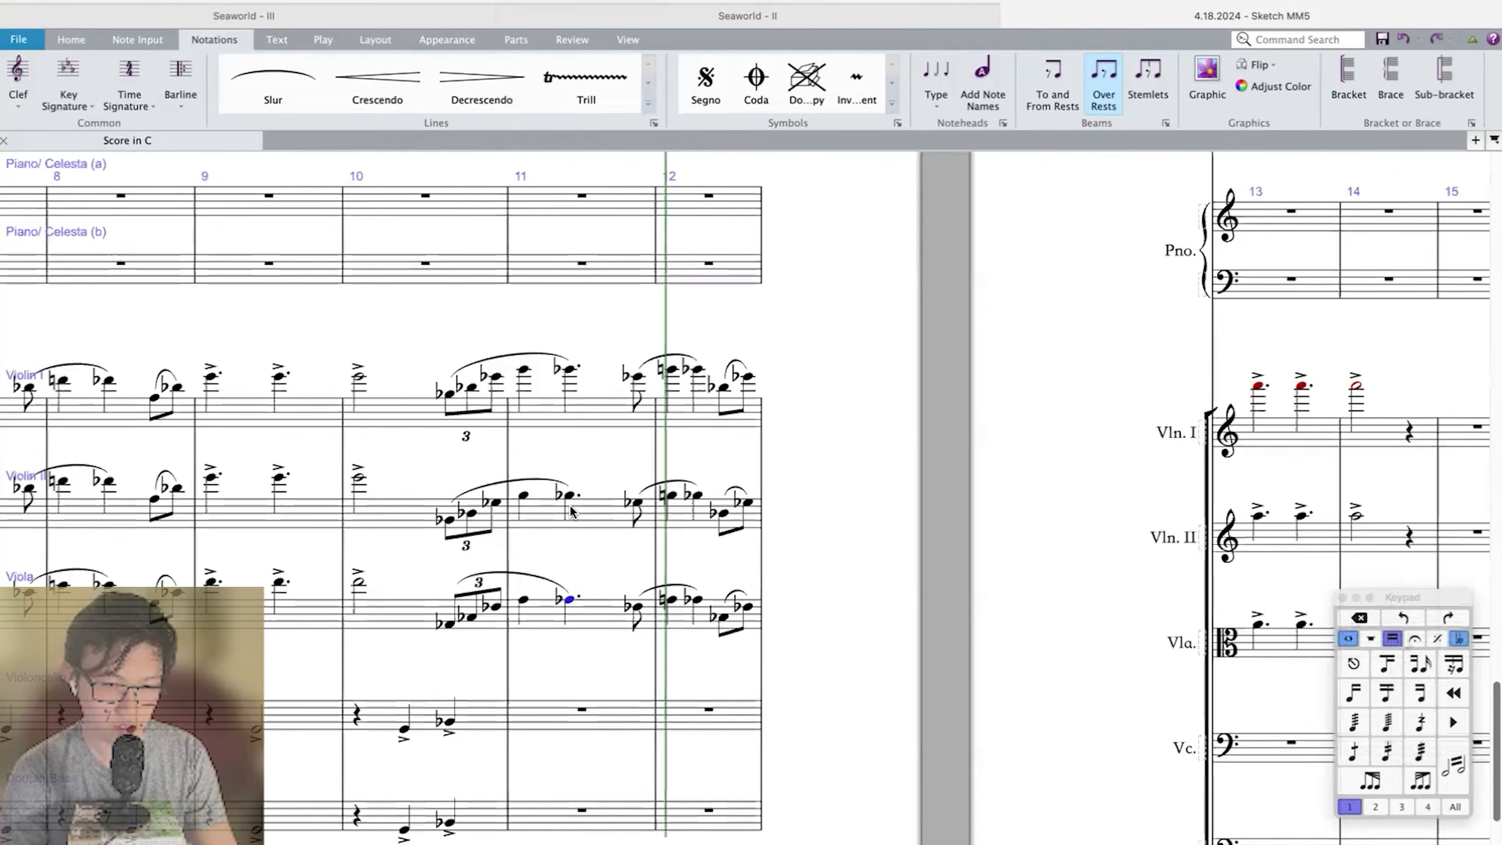
# Lower the Horn 1.2 triplet chords in measure 11 by three steps.
pyautogui.scroll(10, 570, 510)
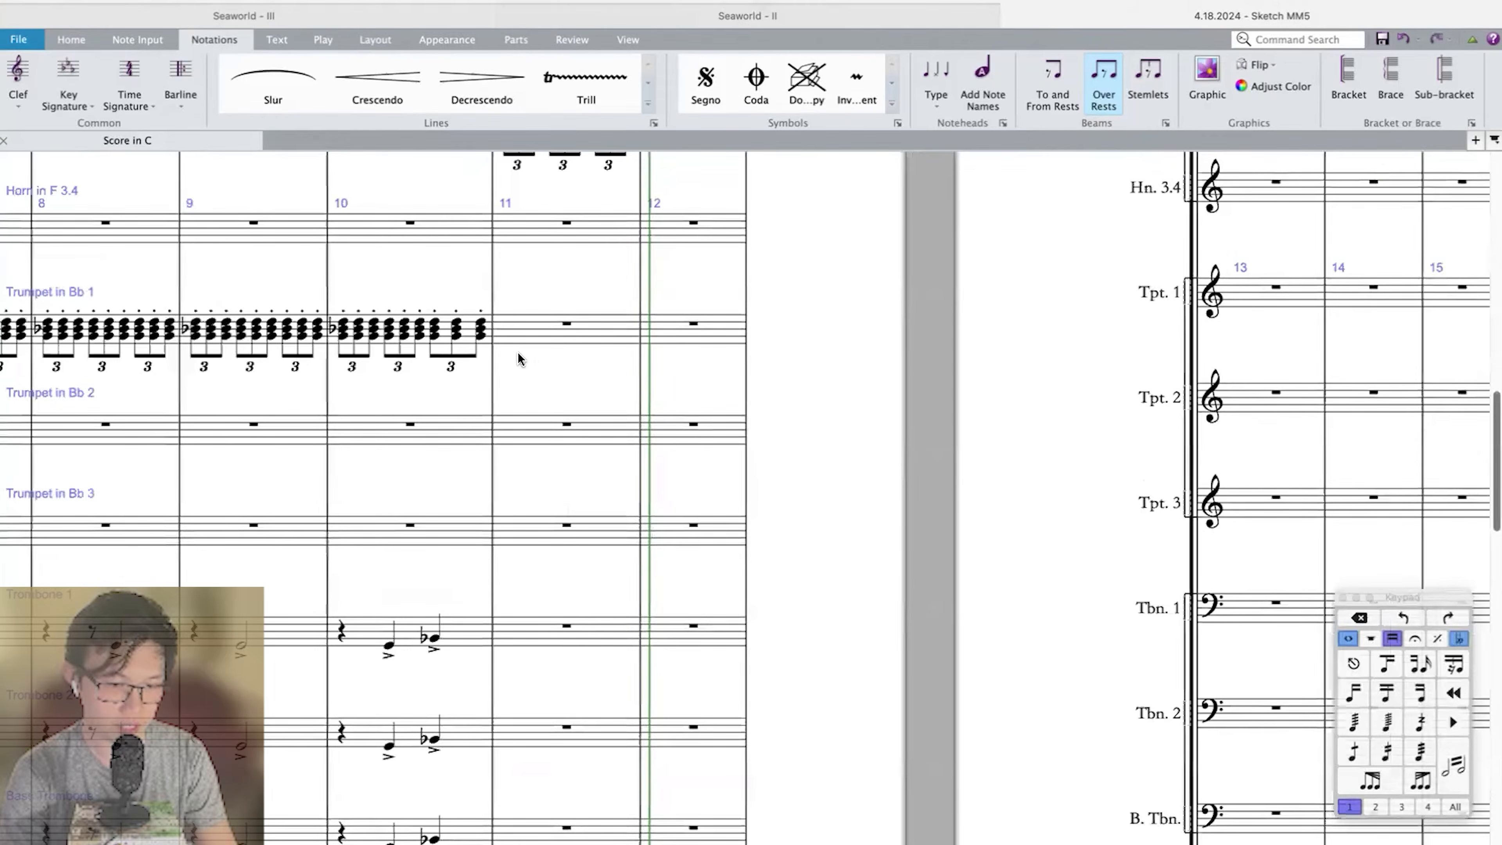
pyautogui.scroll(3, 524, 352)
pyautogui.click(508, 355)
pyautogui.press('Down')
pyautogui.press('Down')
pyautogui.press('Down')
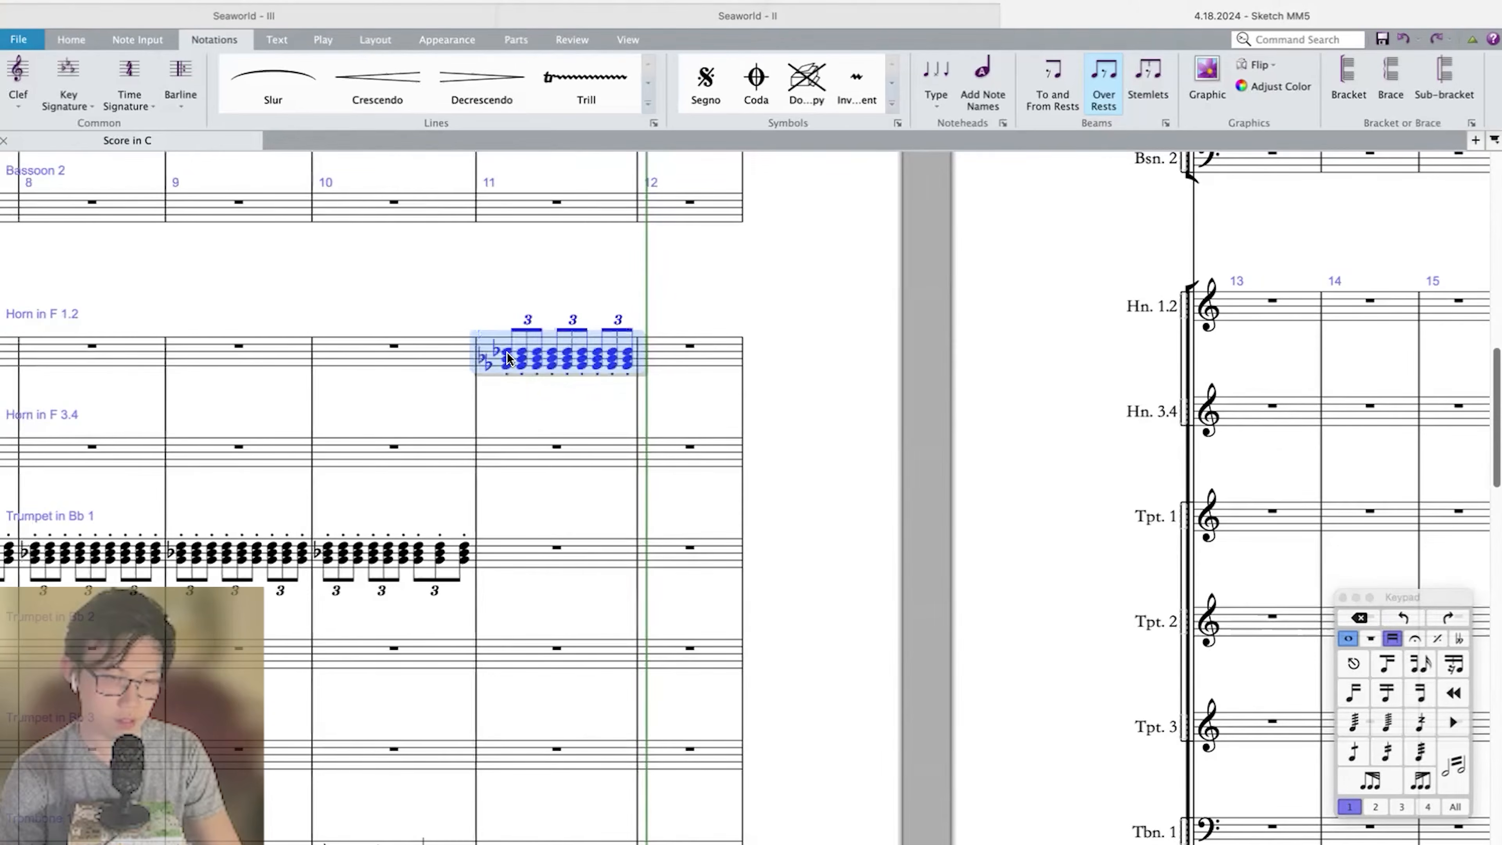
# Check the Violin I, Violin II and Viola notes in measure 11 against the horn harmony.
pyautogui.scroll(-12, 507, 352)
pyautogui.scroll(1, 492, 330)
pyautogui.keyDown('shift'); pyautogui.click(481, 556); pyautogui.keyUp('shift')
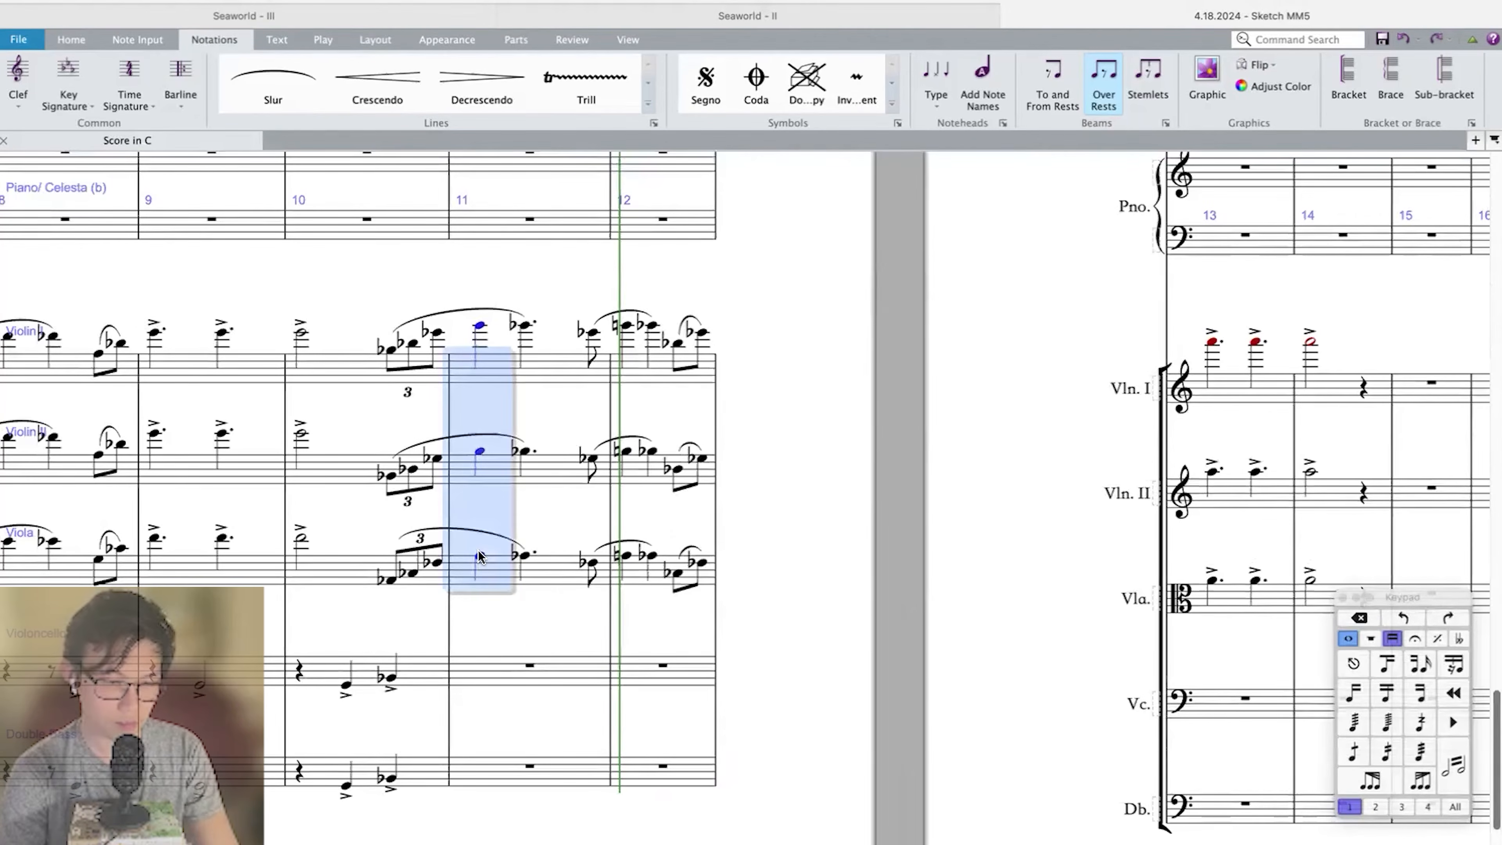
pyautogui.click(522, 554)
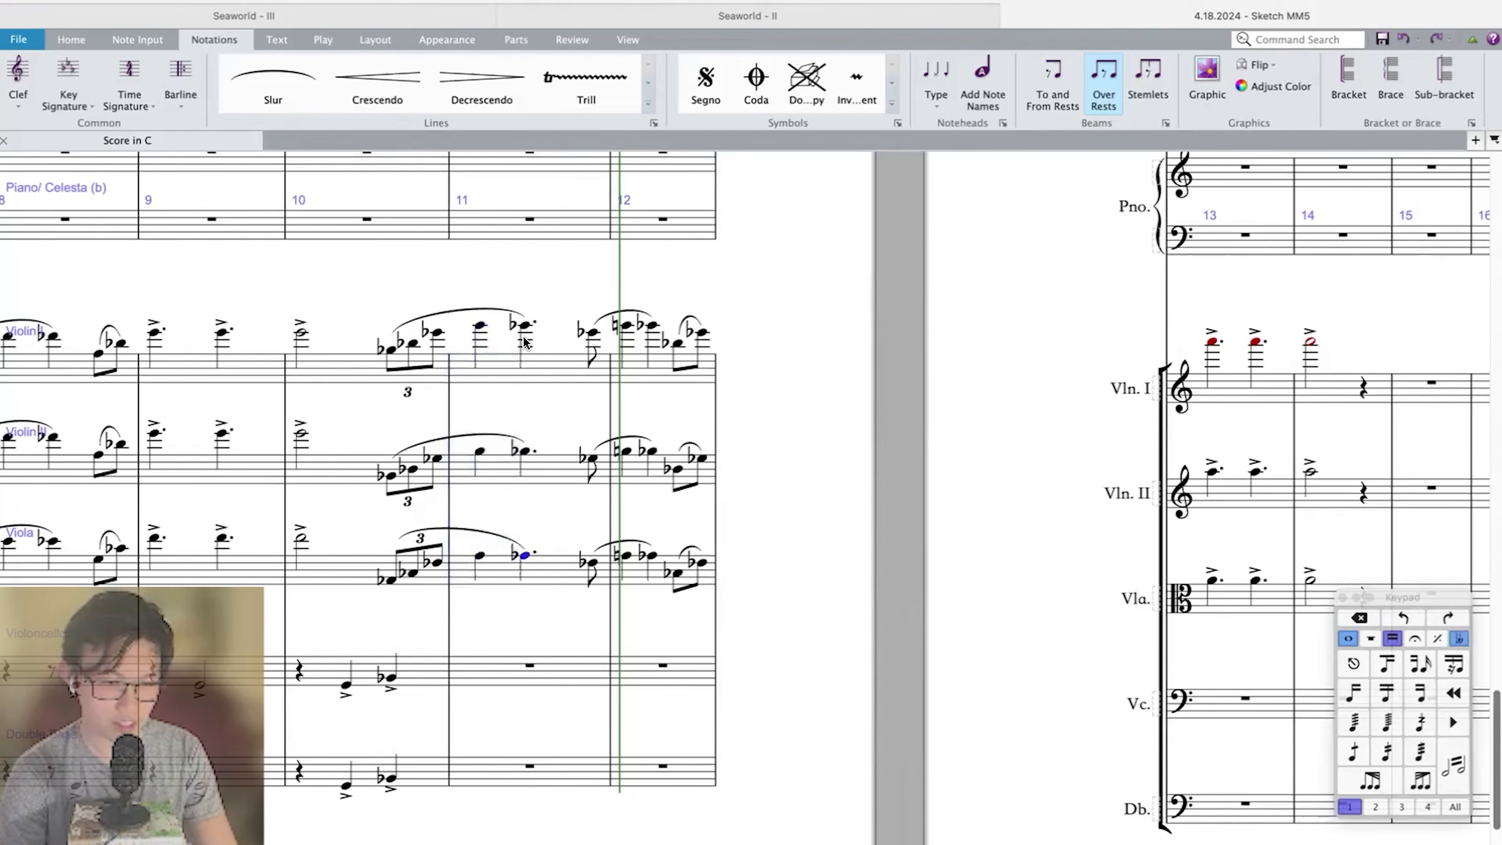
pyautogui.keyDown('shift'); pyautogui.click(523, 331); pyautogui.keyUp('shift')
pyautogui.keyDown('shift'); pyautogui.click(598, 337); pyautogui.keyUp('shift')
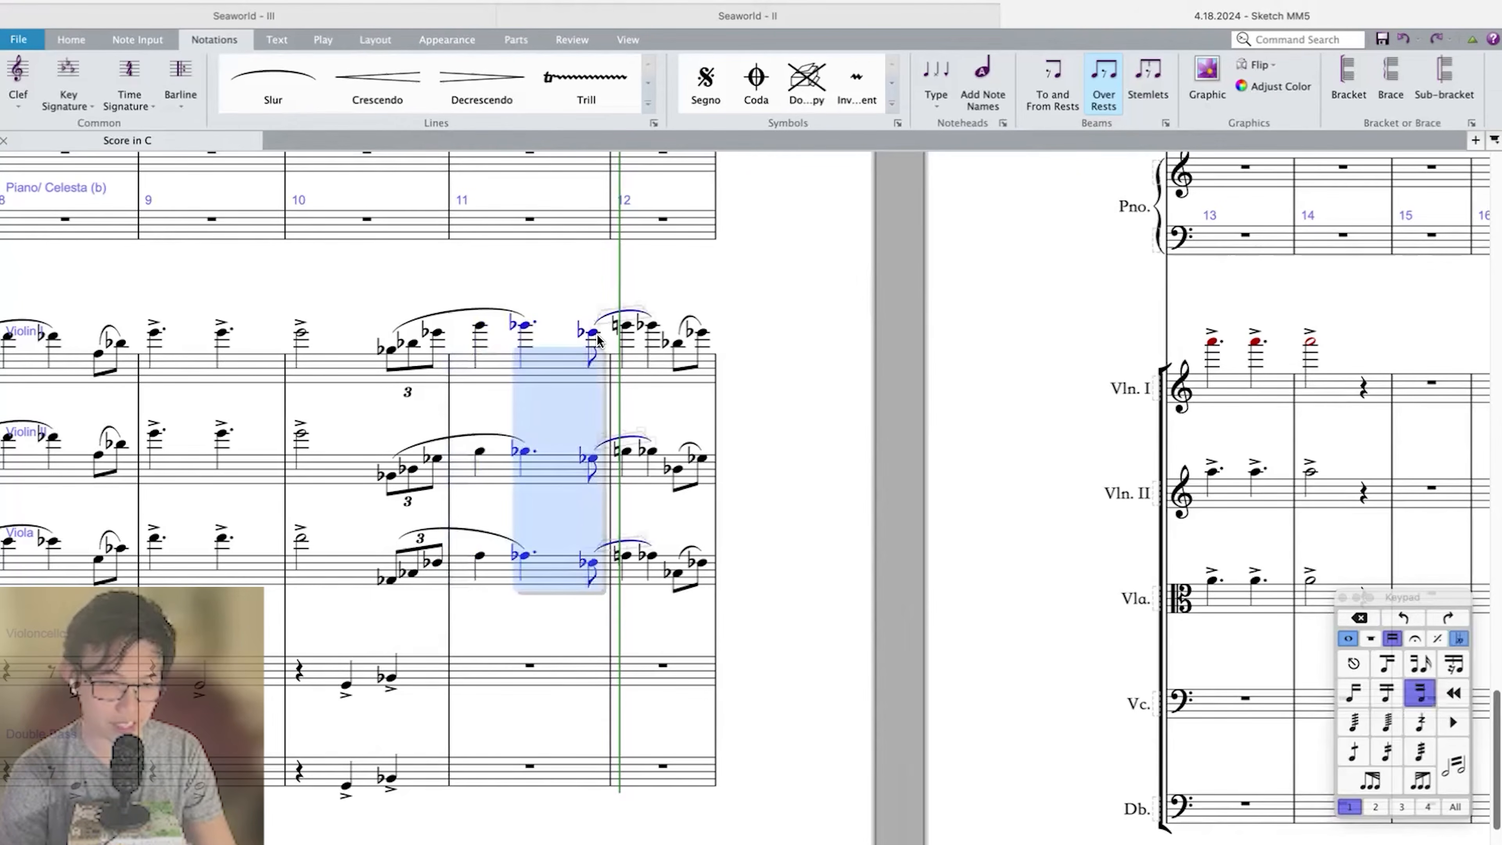
pyautogui.click(480, 325)
pyautogui.keyDown('shift'); pyautogui.click(480, 558); pyautogui.keyUp('shift')
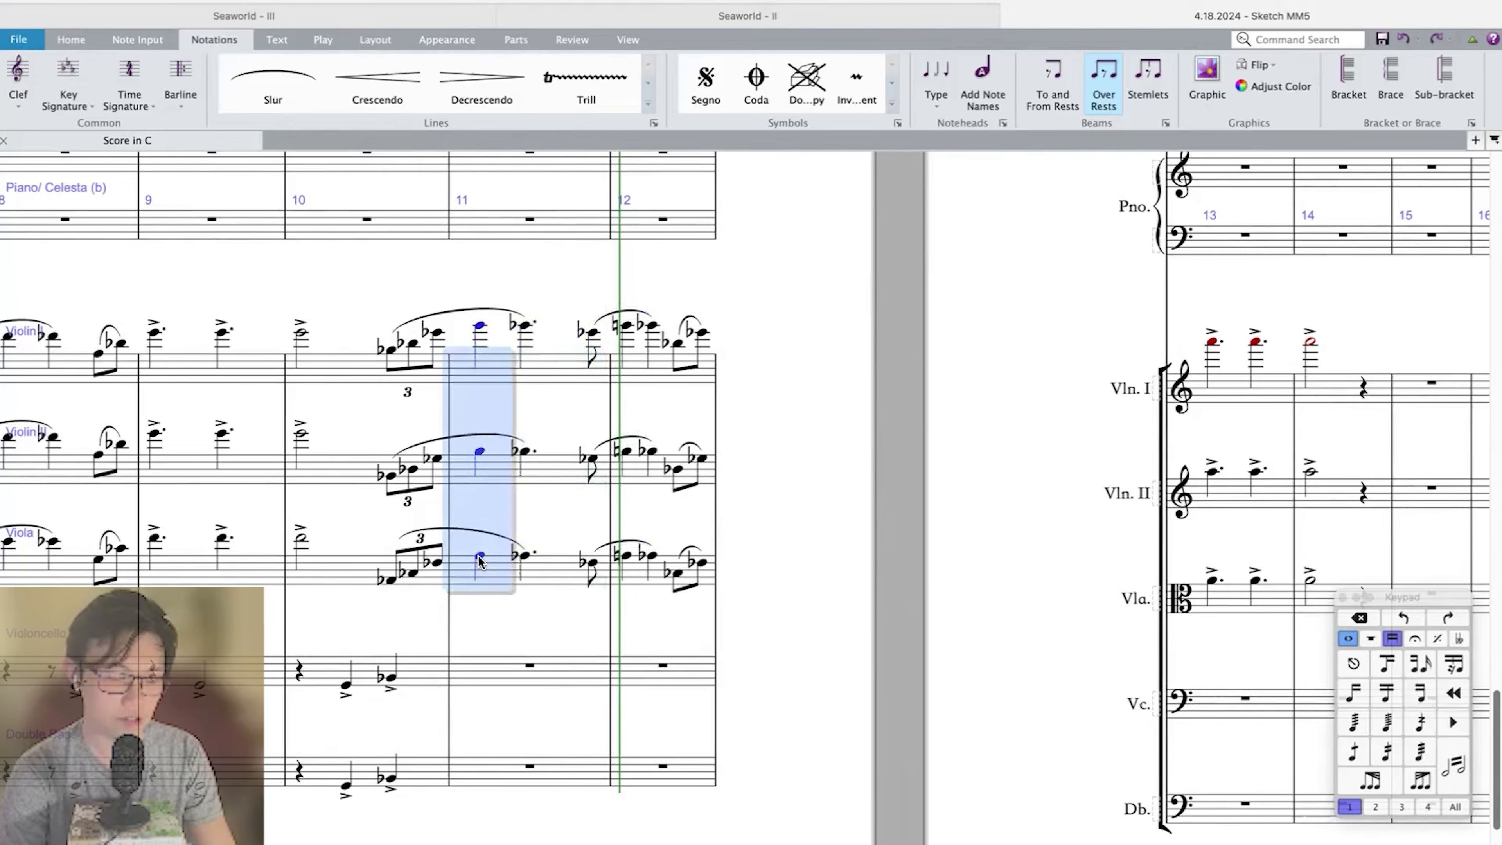
# Repeat the Horn 1.2 triplet chords of measure 11 through measures 12–14.
pyautogui.scroll(15, 587, 324)
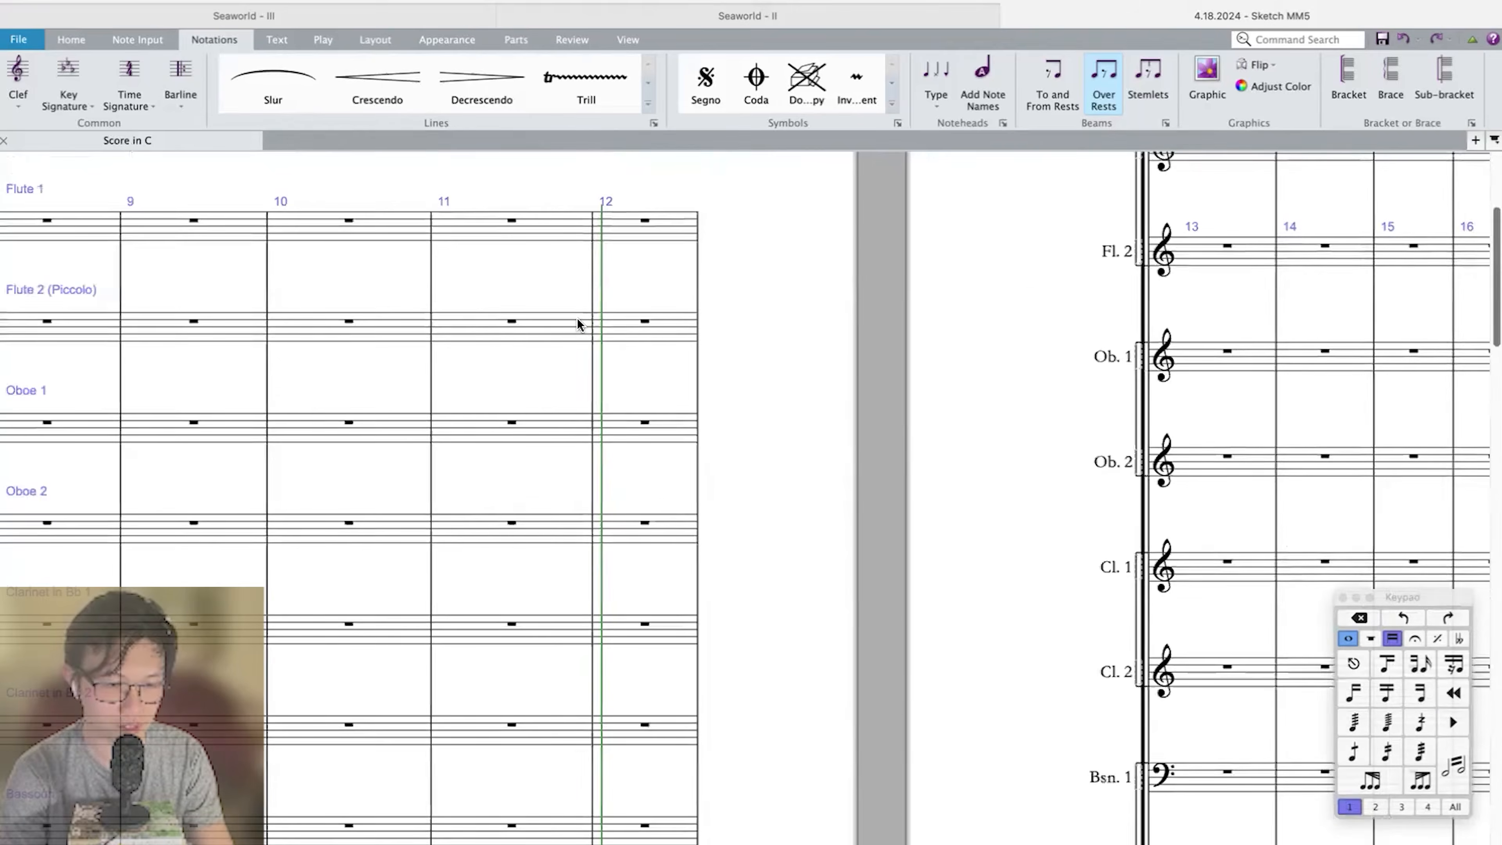
pyautogui.scroll(-2, 491, 562)
pyautogui.press('Escape')
pyautogui.press('super+minus')
pyautogui.press('super+minus')
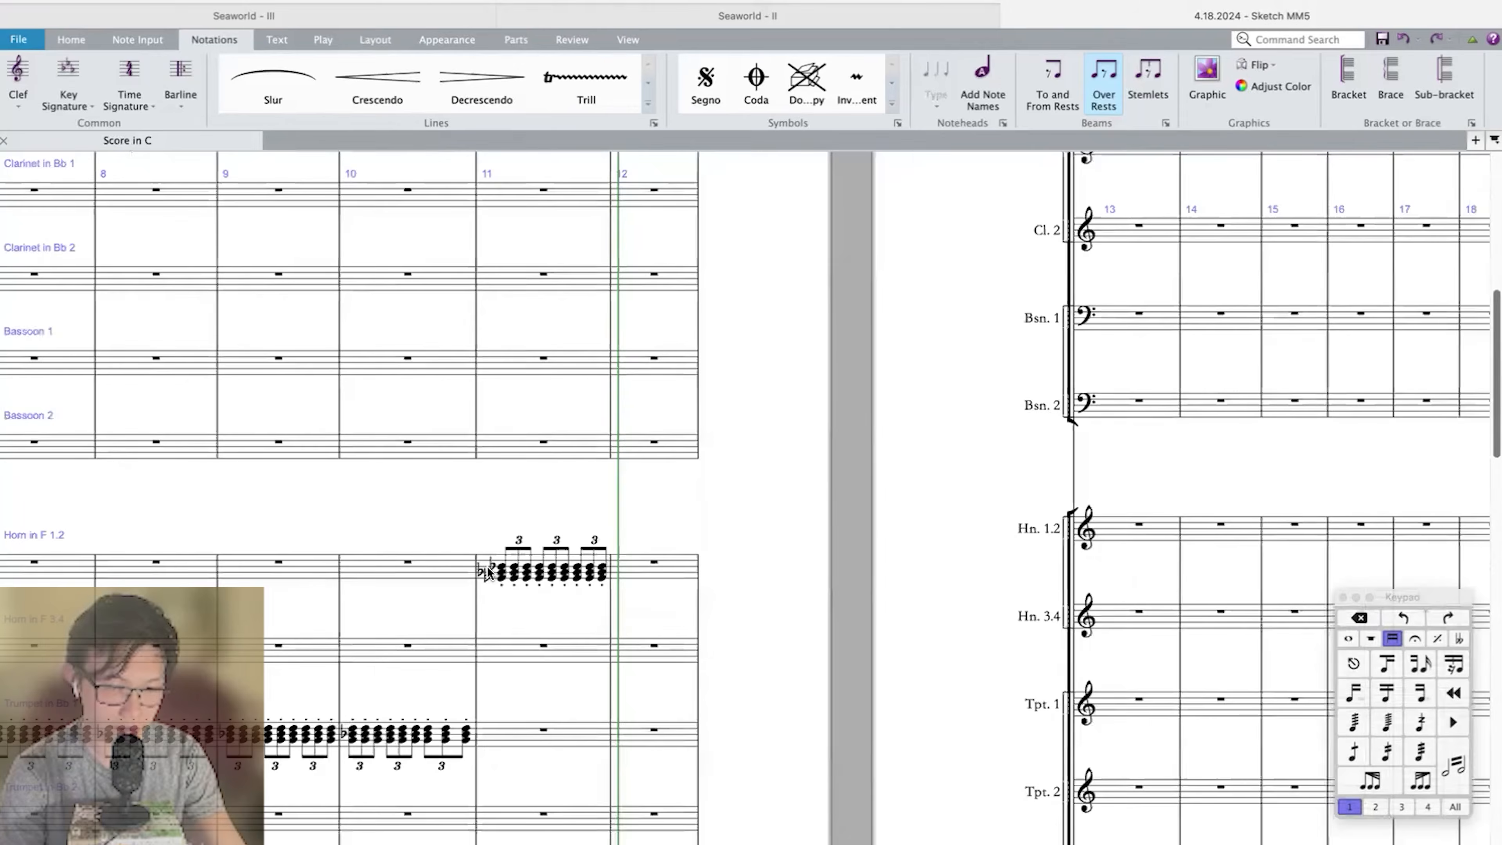
pyautogui.click(524, 565)
pyautogui.press('r')
pyautogui.press('r')
pyautogui.press('r')
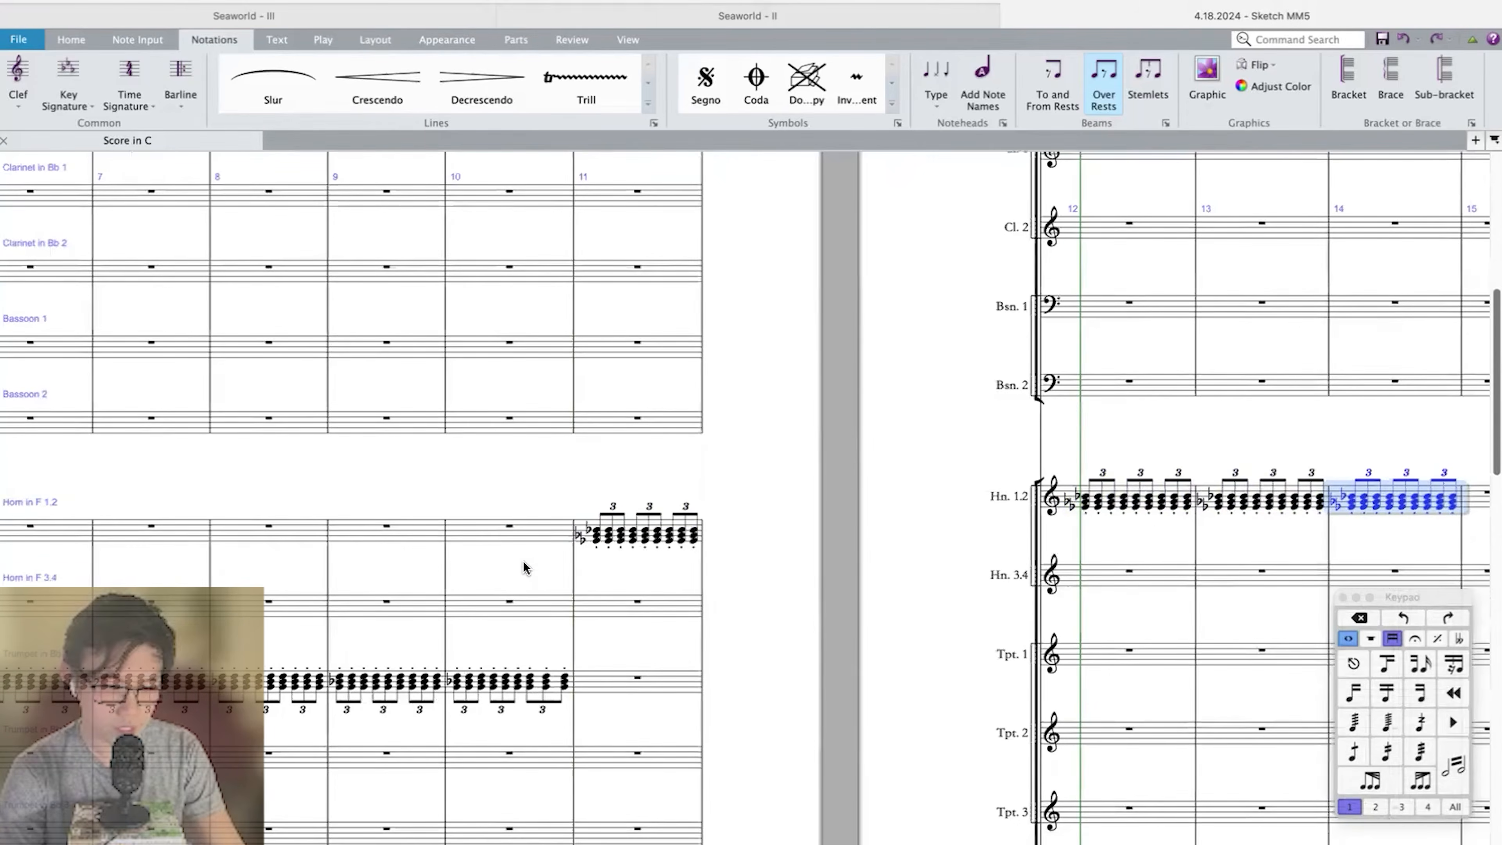
pyautogui.keyDown('shift'); pyautogui.click(584, 456); pyautogui.keyUp('shift')
pyautogui.scroll(-3, 598, 523)
pyautogui.press('Delete')
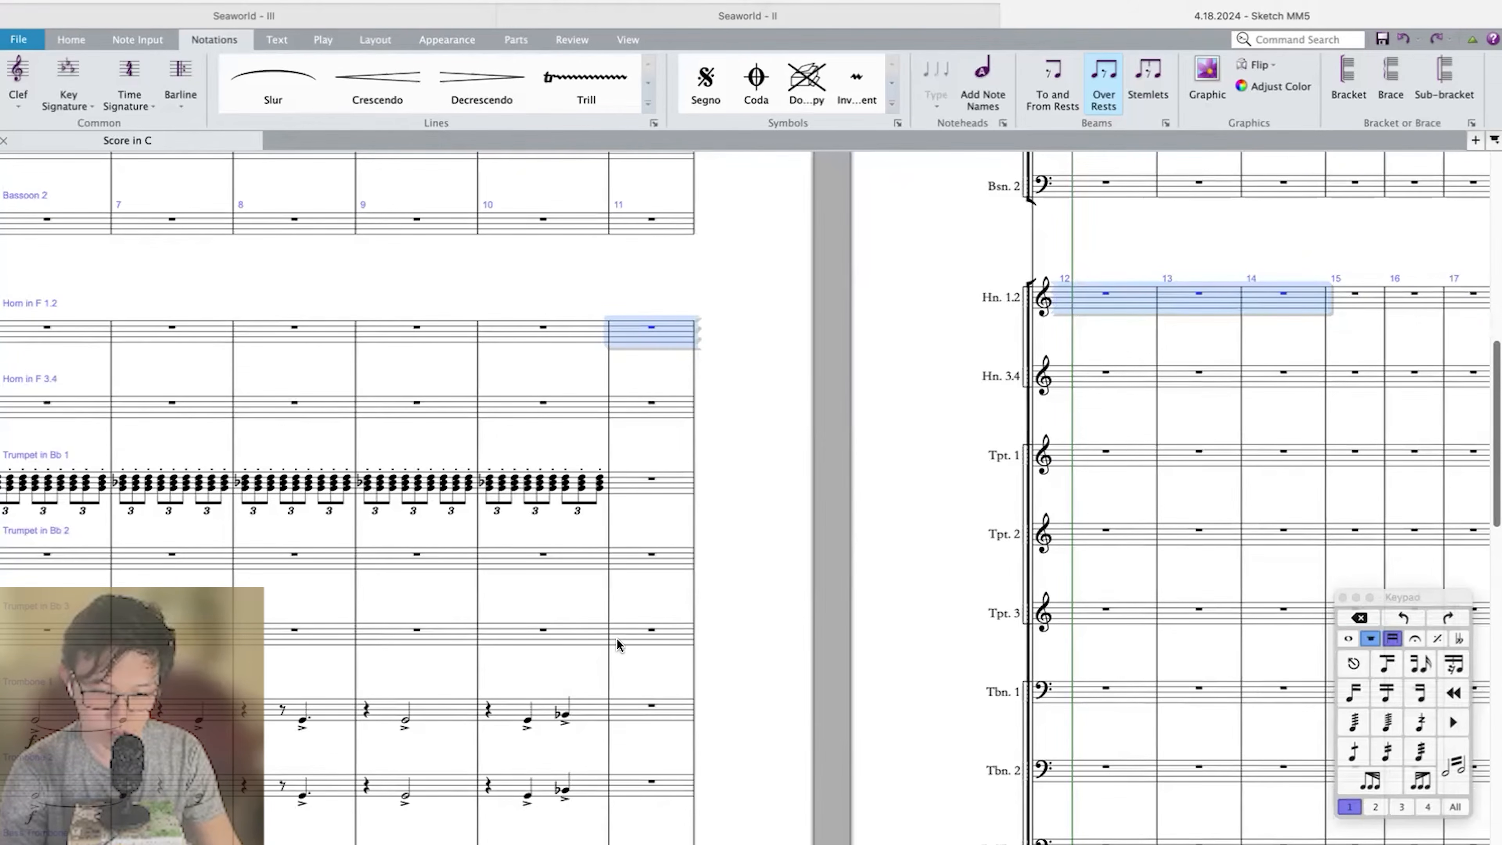
pyautogui.scroll(-5, 629, 688)
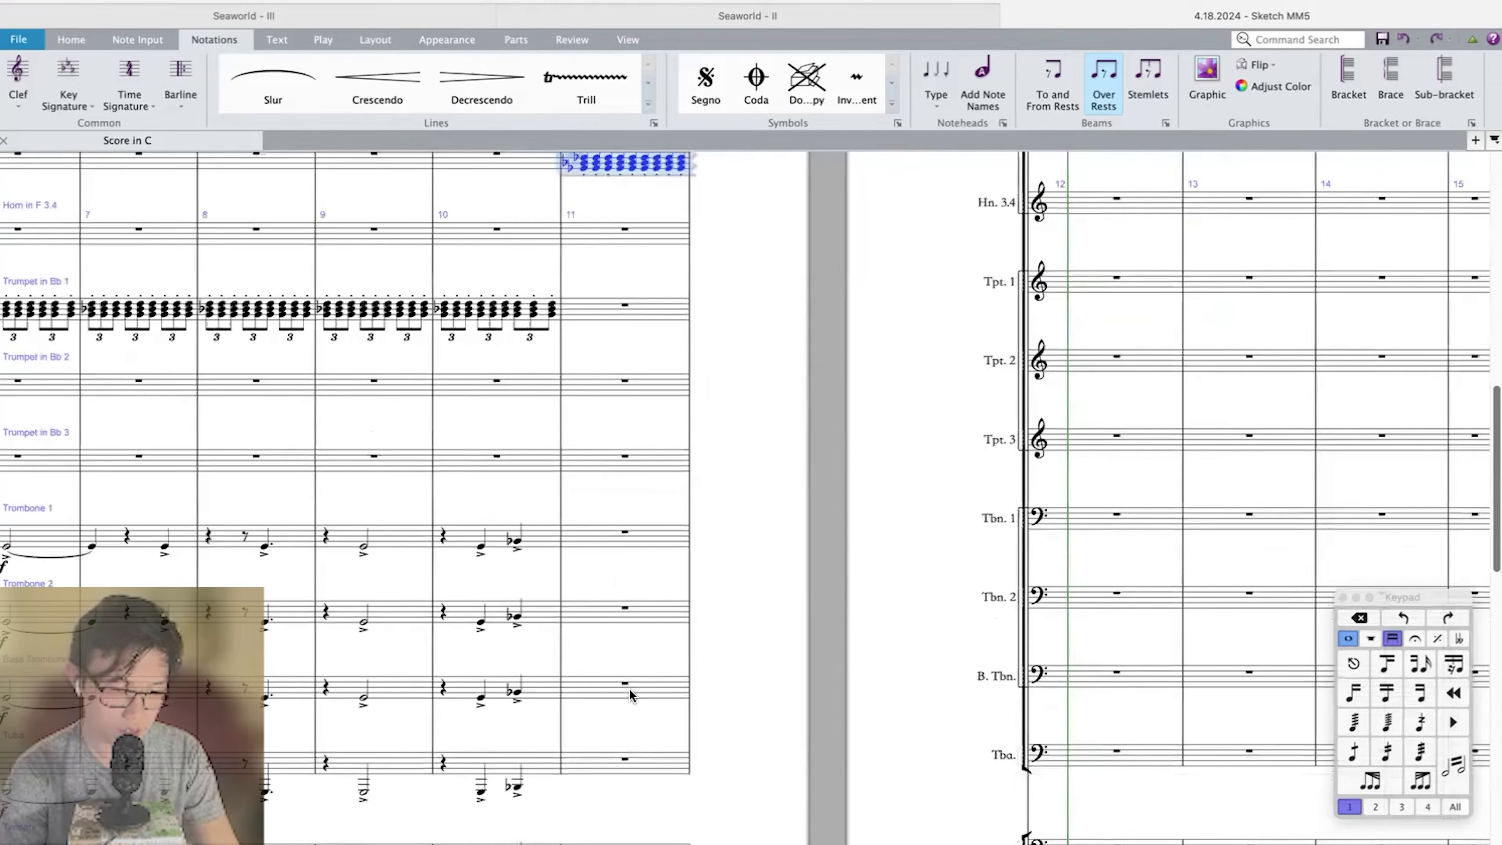
# Enter a G-flat quarter note on beat 3 of measure 11 in Trombone 1.
pyautogui.click(607, 478)
pyautogui.press('Delete')
pyautogui.click(649, 467)
pyautogui.press('n')
pyautogui.press('g')
pyautogui.press('Escape')
pyautogui.hscroll(-12, 651, 465)
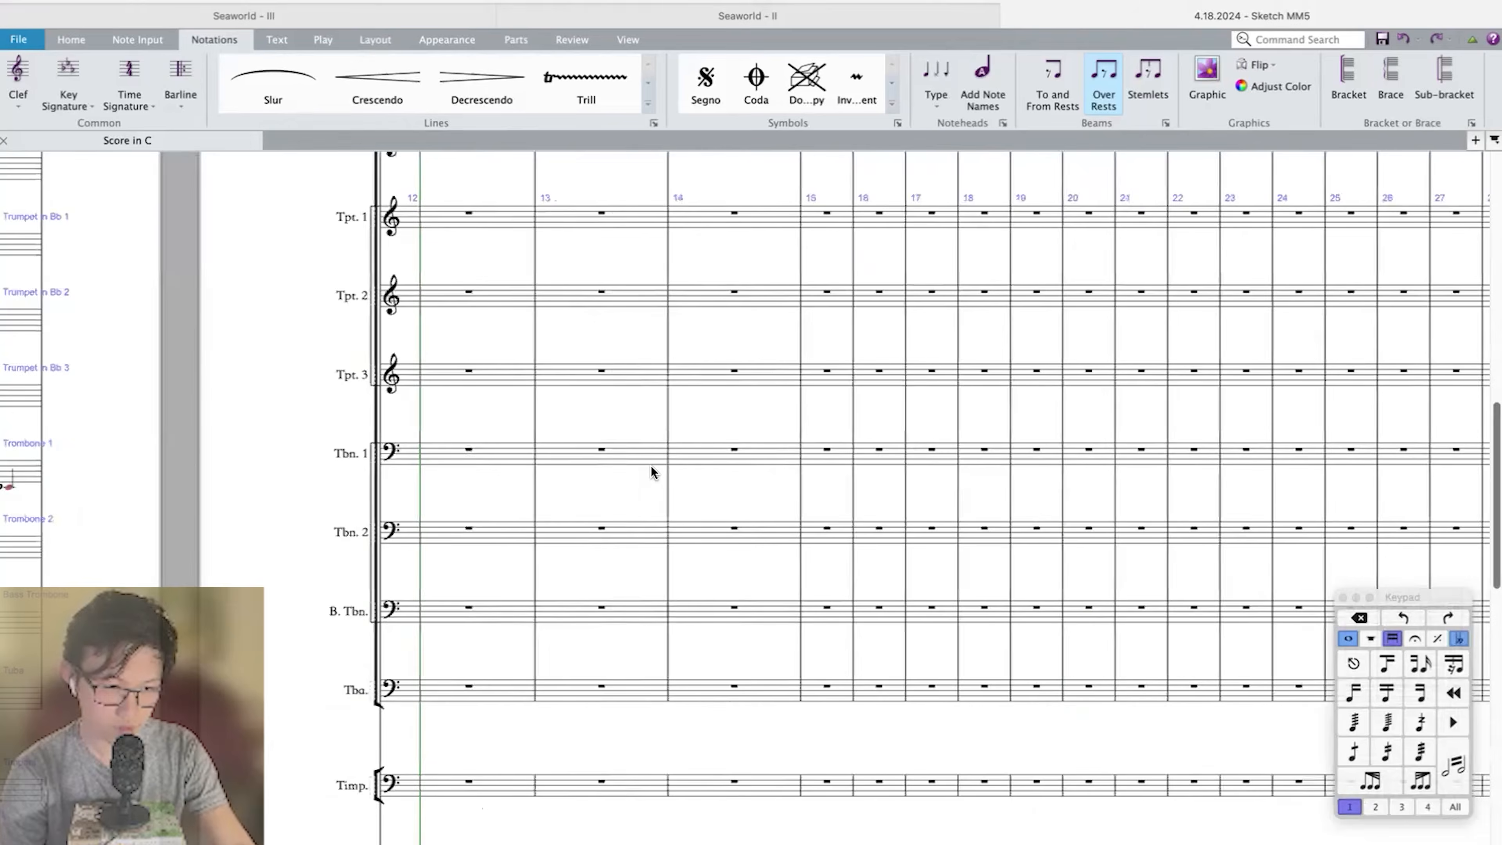
pyautogui.hscroll(-2, 651, 465)
pyautogui.press('9')
# Add a G-flat dotted half note in measure 12 of Trombone 1, tied from the note in measure 11.
pyautogui.click(821, 455)
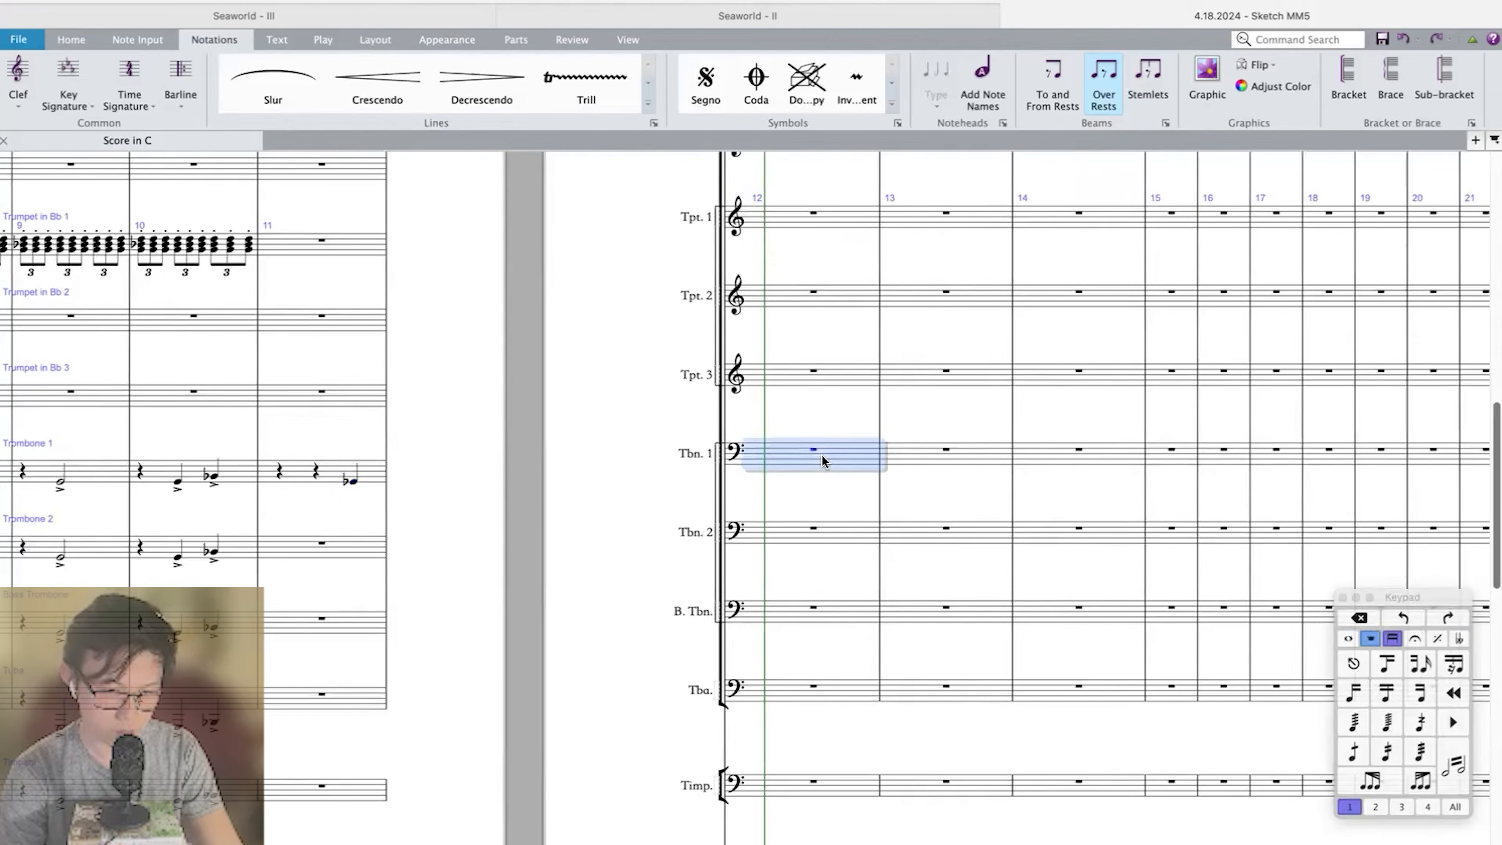
pyautogui.press('g')
pyautogui.press('Escape')
pyautogui.press('5')
pyautogui.press('Left')
pyautogui.press('KP_Enter')
pyautogui.press('Right')
pyautogui.press('.')
pyautogui.hscroll(-5, 821, 455)
pyautogui.click(680, 472)
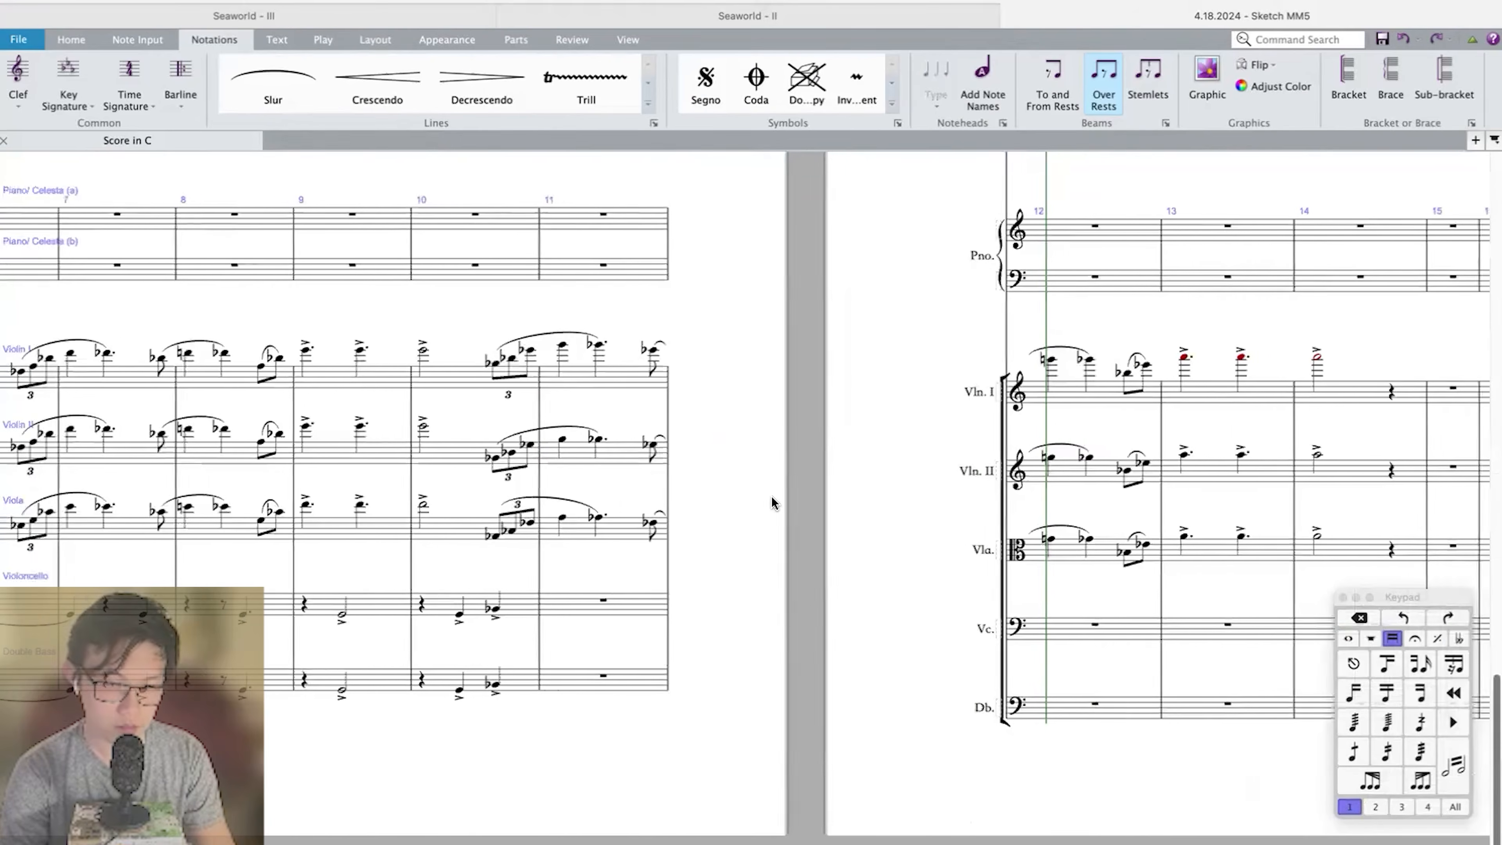
# Repeat measure 11 of Violin I, Violin II and Viola into measure 12.
pyautogui.hscroll(4, 772, 503)
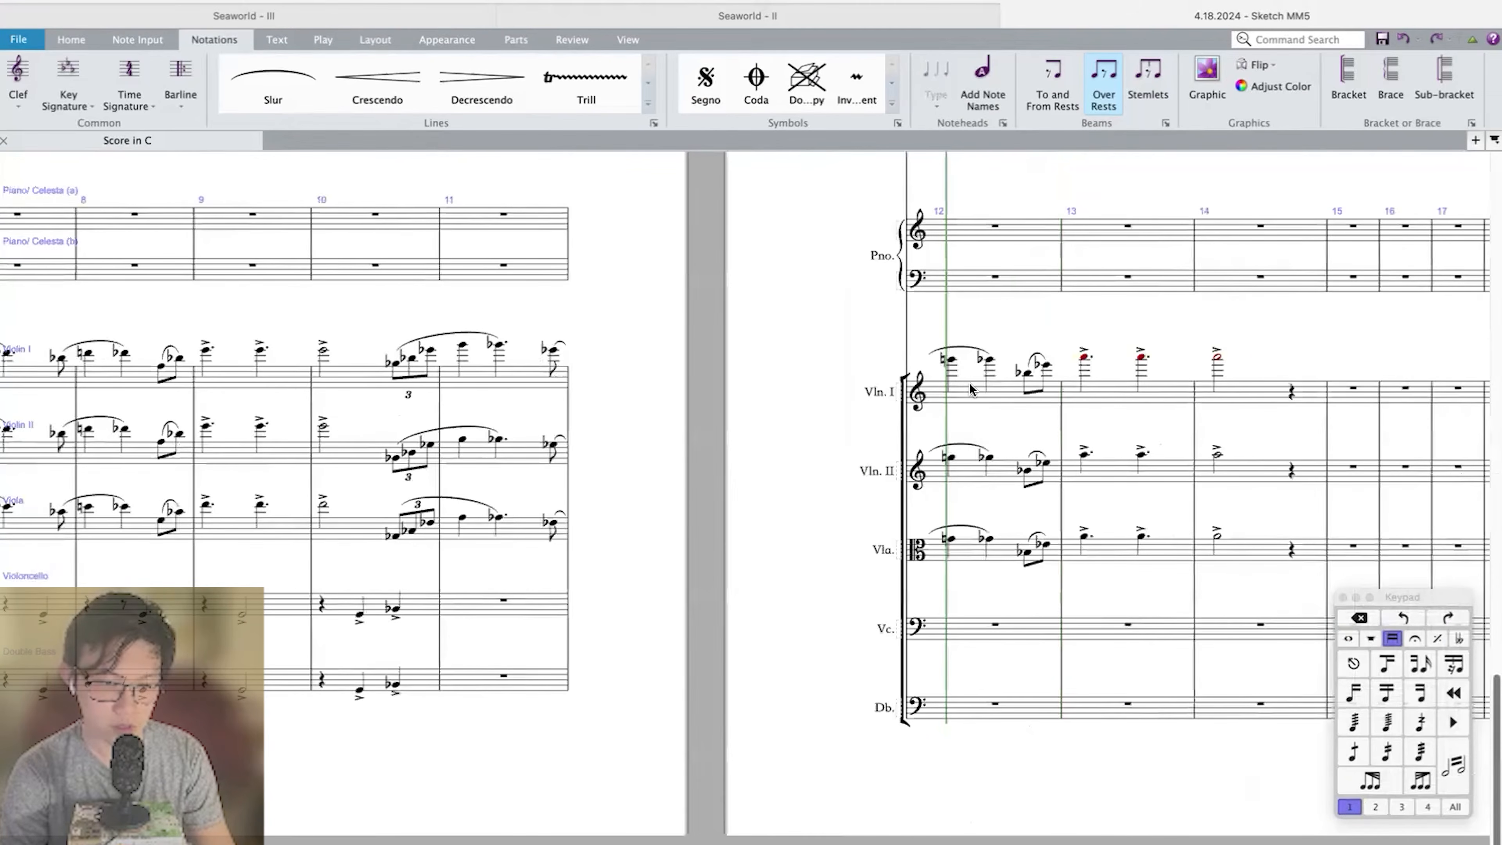
pyautogui.click(524, 376)
pyautogui.keyDown('shift'); pyautogui.click(514, 532); pyautogui.keyUp('shift')
pyautogui.press('r')
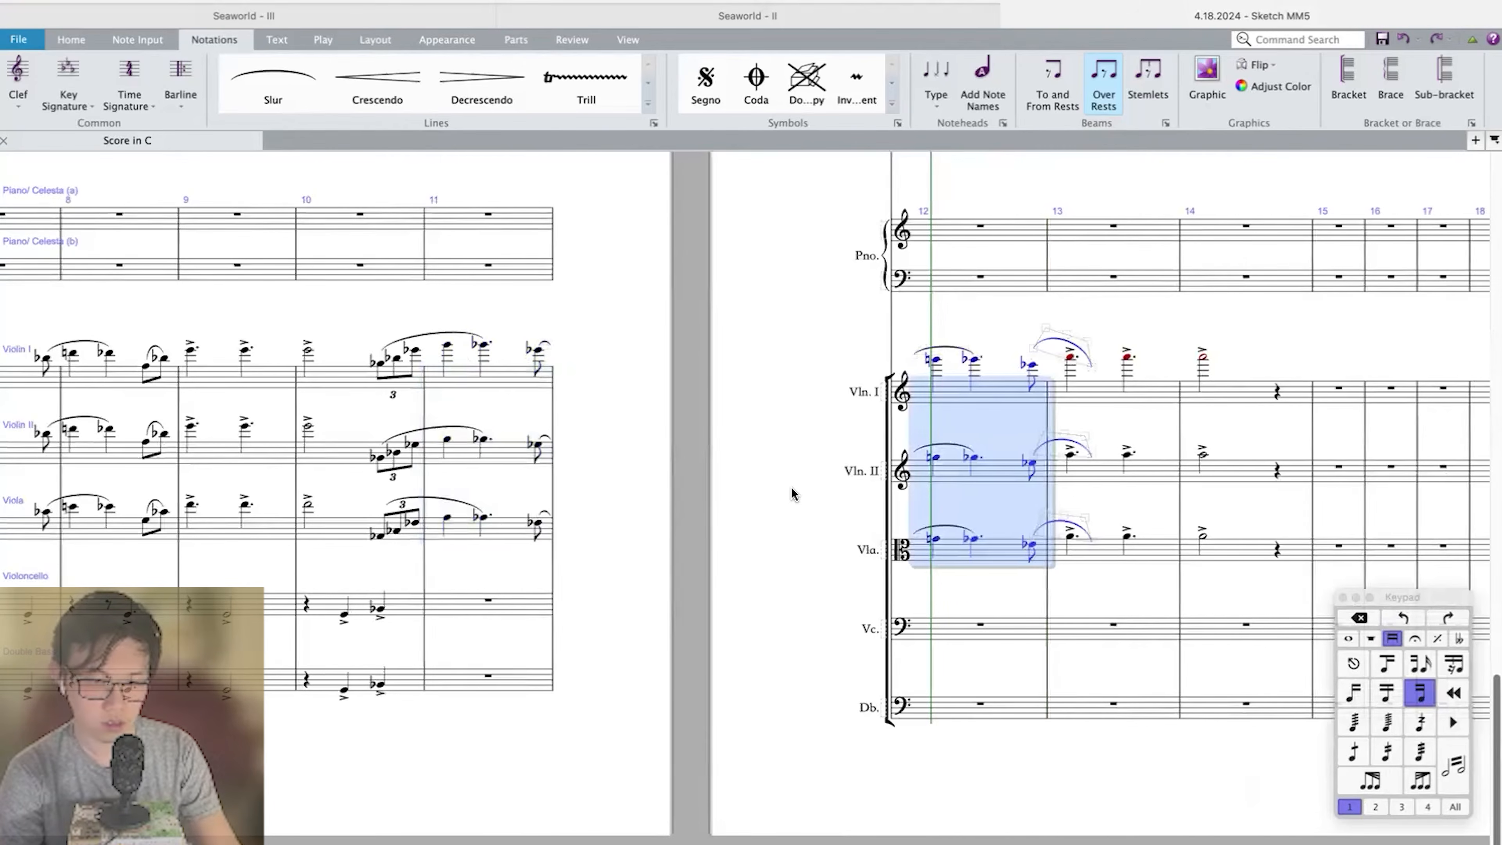
# Clear measures 13–14 in Violin I, Violin II and Viola.
pyautogui.hscroll(3, 795, 492)
pyautogui.click(994, 391)
pyautogui.keyDown('shift'); pyautogui.click(1135, 549); pyautogui.keyUp('shift')
pyautogui.press('Delete')
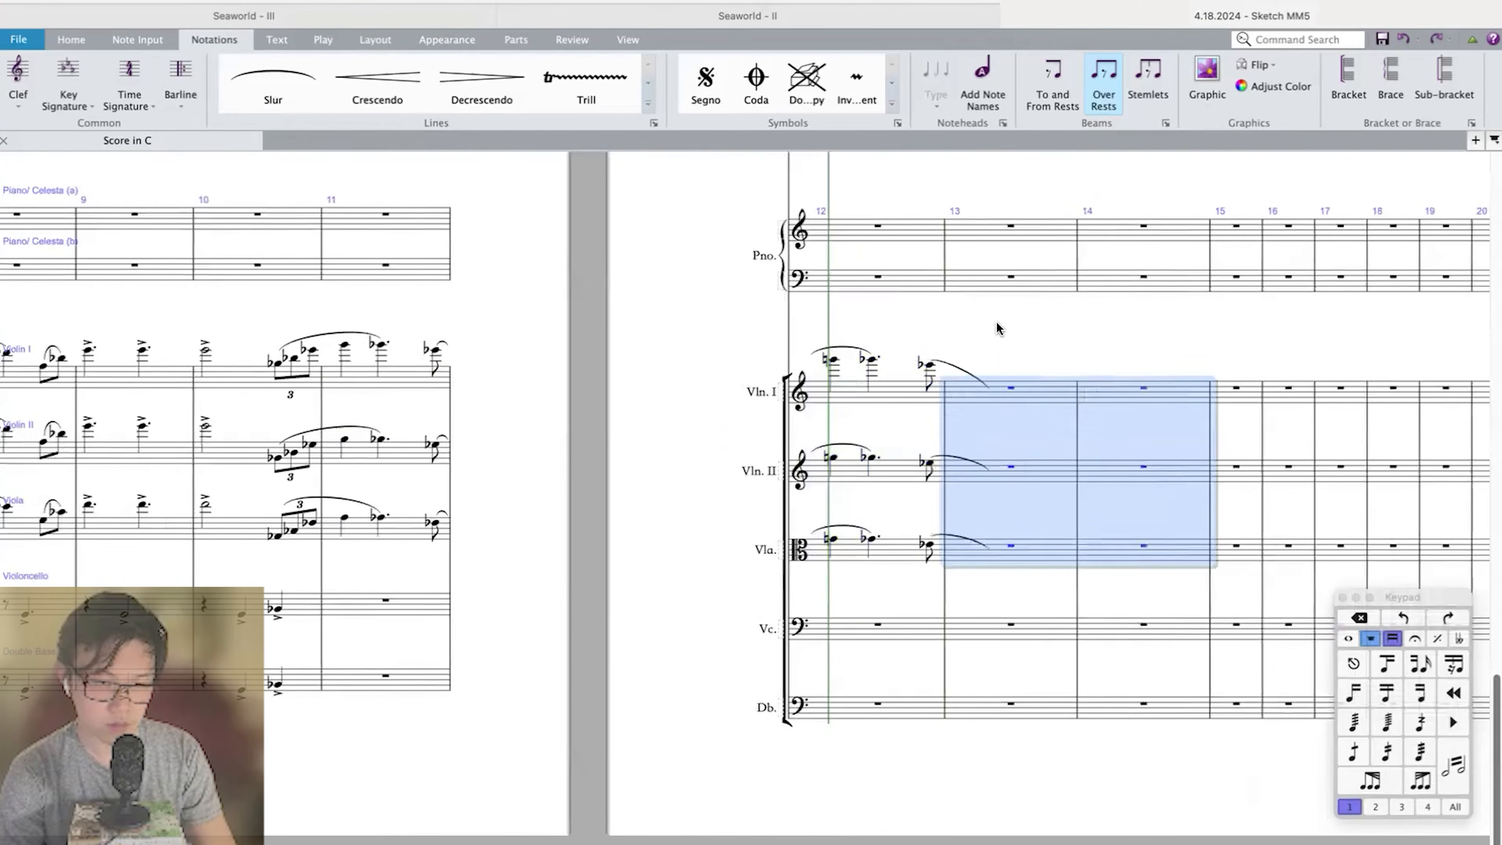
# Shorten the Trombone 1 note in measure 12 to a quarter and copy the tied pair to beat 3 of measure 12.
pyautogui.scroll(9, 996, 322)
pyautogui.hotkey('ctrl', 'Up')
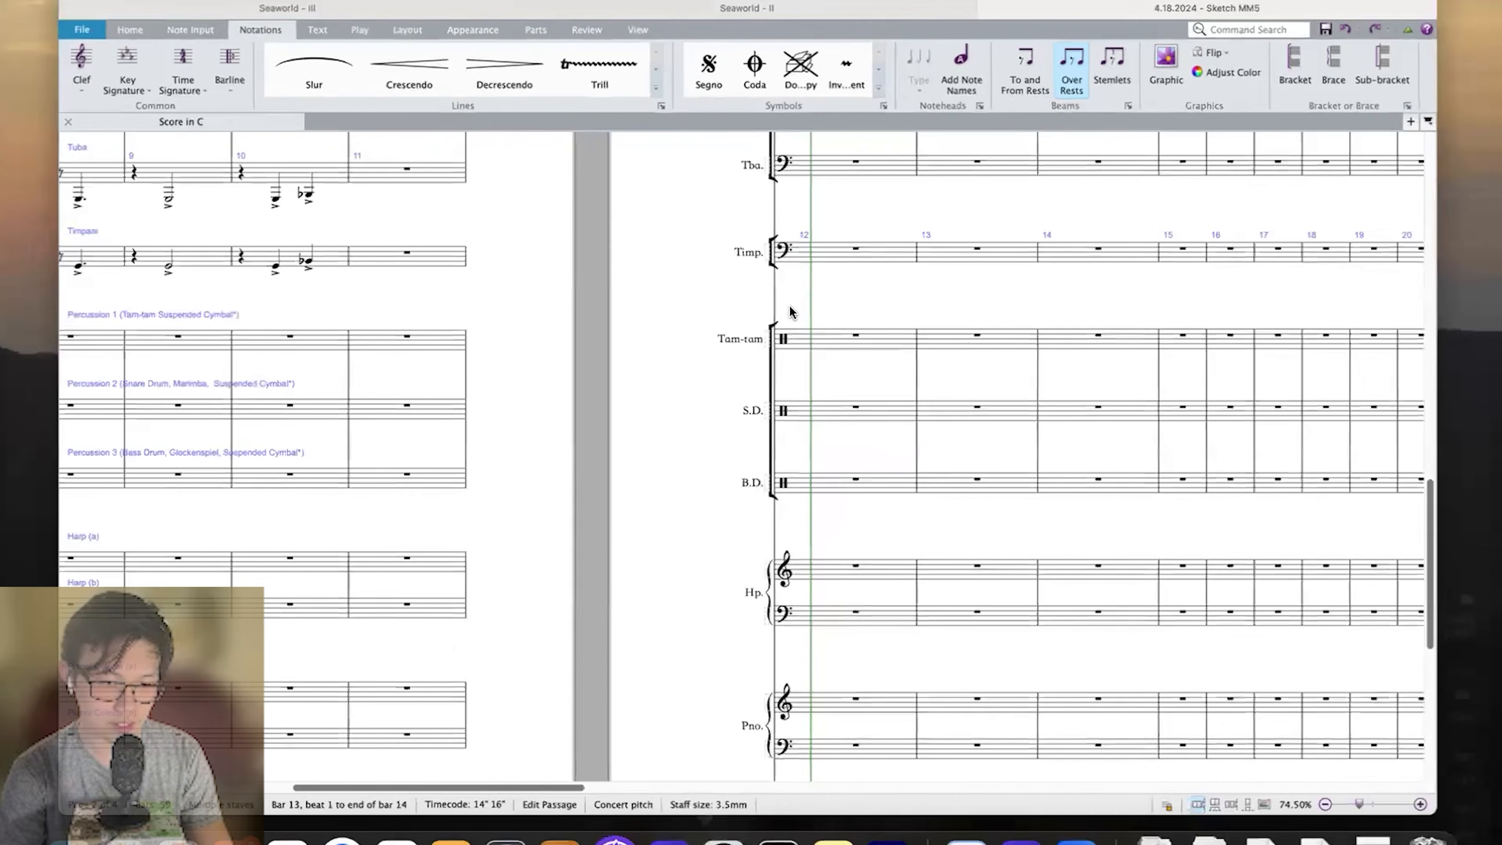
pyautogui.hotkey('ctrl', 'Up')
pyautogui.scroll(6, 790, 306)
pyautogui.scroll(1, 832, 388)
pyautogui.click(815, 385)
pyautogui.press('4')
pyautogui.scroll(-13, 828, 384)
pyautogui.scroll(13, 829, 384)
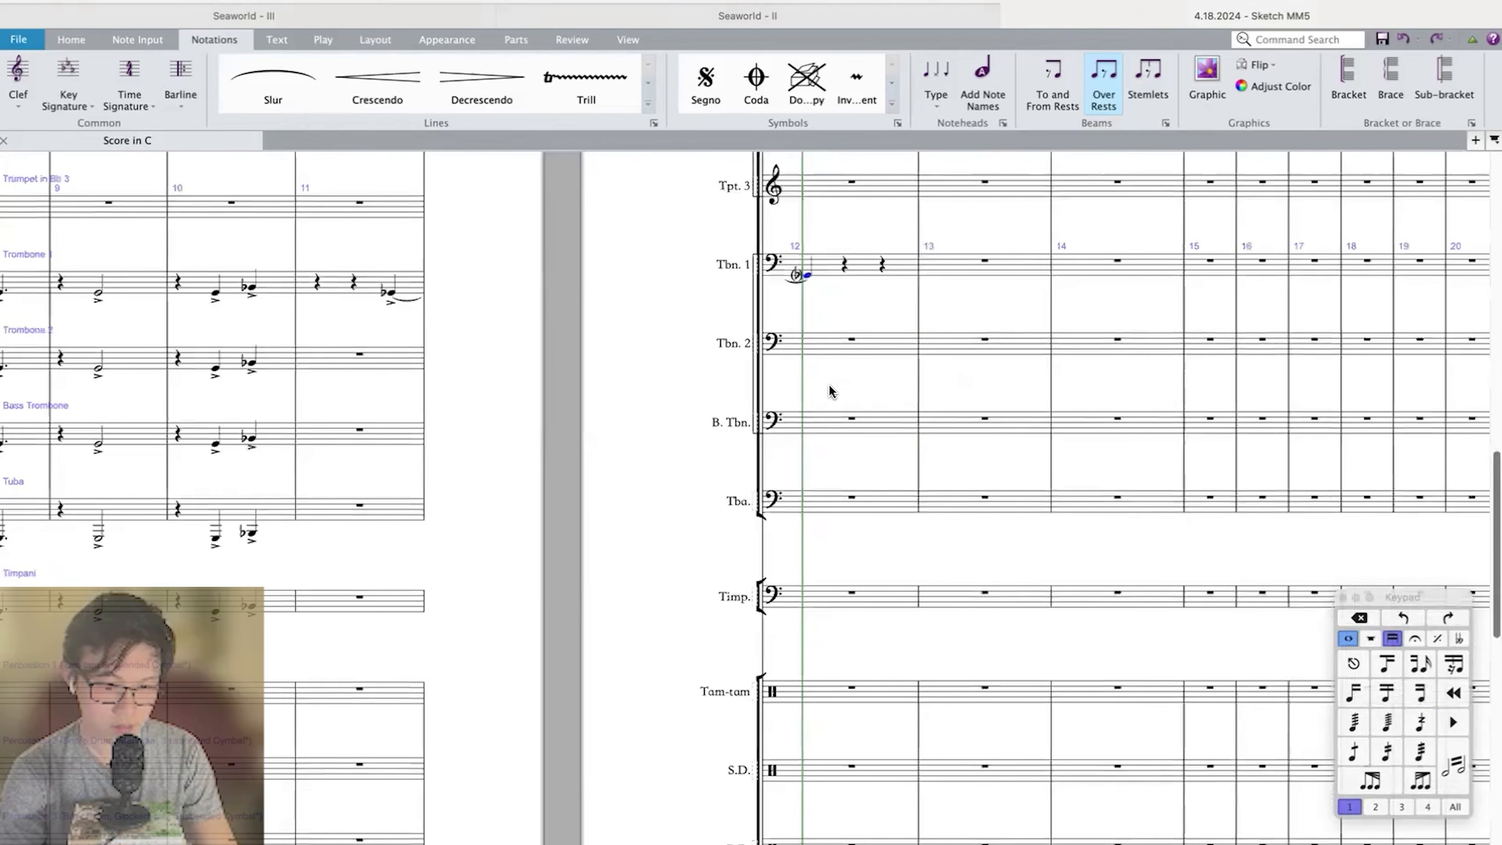
pyautogui.keyDown('alt'); pyautogui.click(874, 299); pyautogui.keyUp('alt')
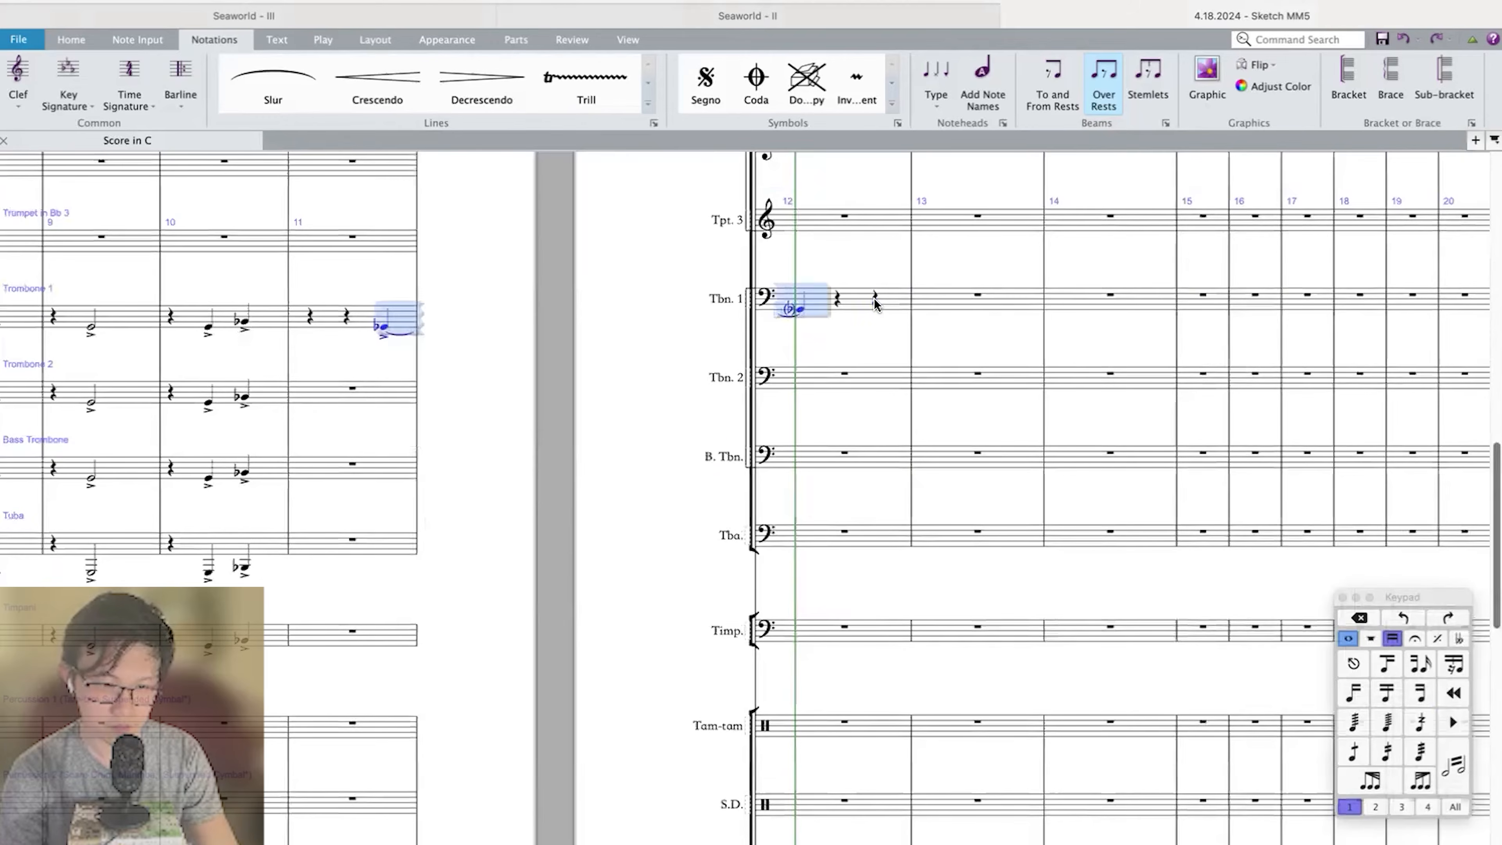
pyautogui.press('Escape')
# Repeat measure 12 of Violin I, Violin II and Viola into measure 13.
pyautogui.scroll(-10, 954, 275)
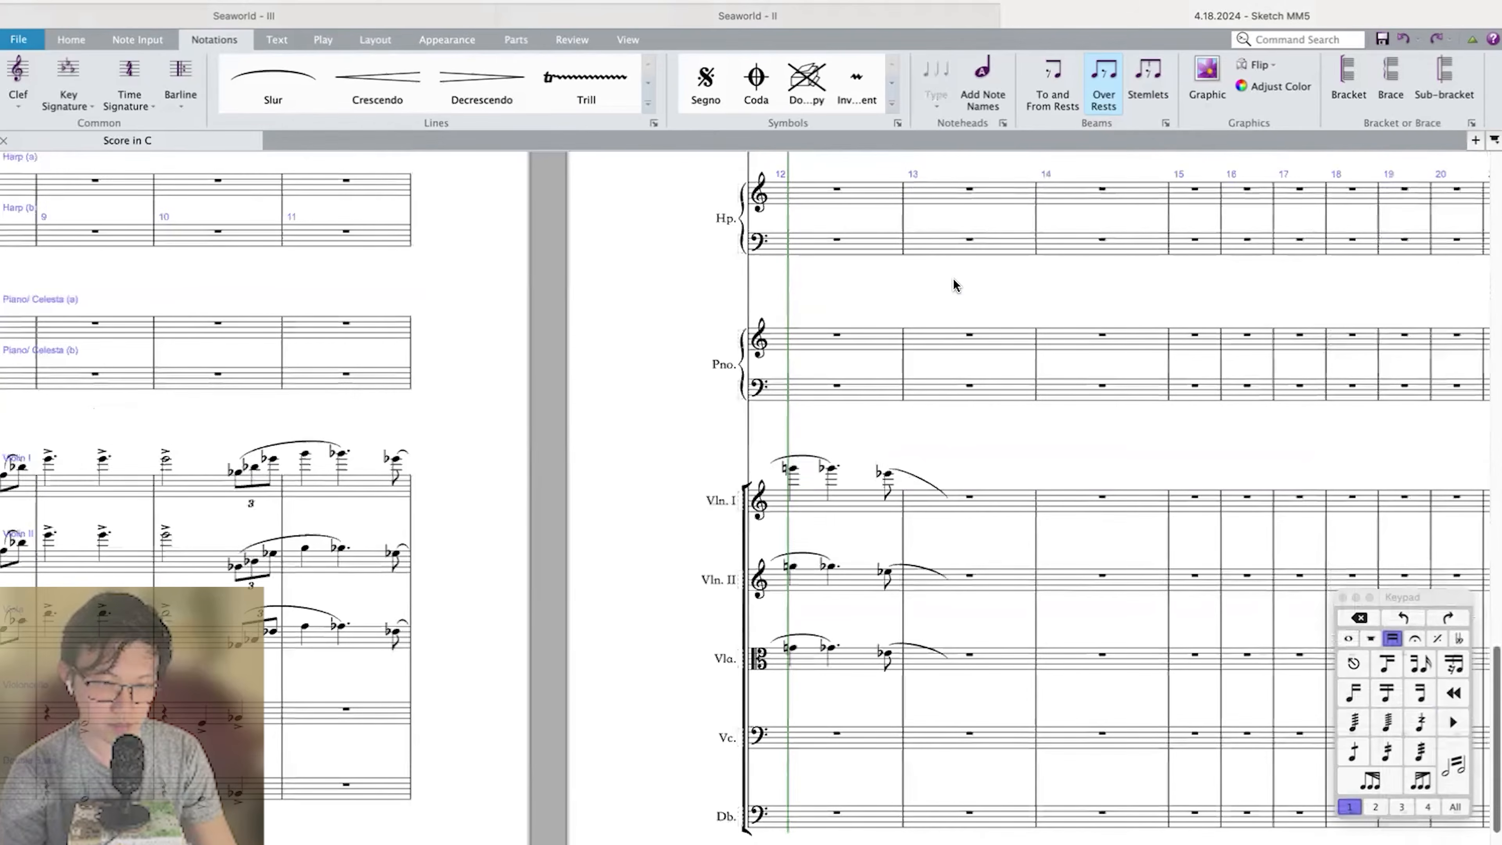
pyautogui.scroll(-2, 812, 410)
pyautogui.click(841, 599)
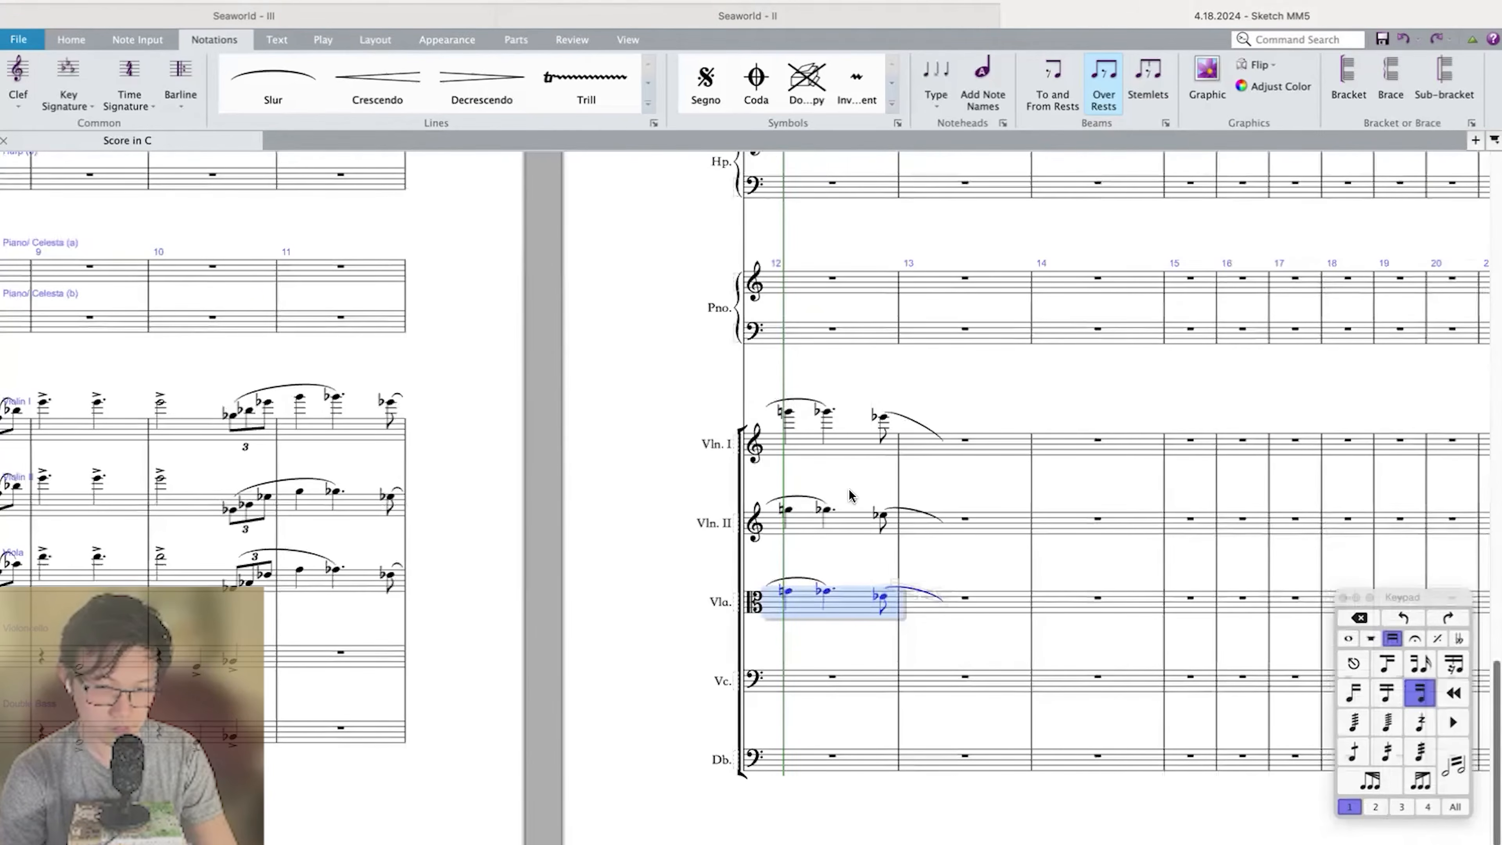
pyautogui.keyDown('shift'); pyautogui.click(847, 449); pyautogui.keyUp('shift')
# Enter an E-flat quarter on beat 3 of measure 13 in Trombone 1, tied to a dotted half in measure 14, and raise both an octave.
pyautogui.scroll(10, 847, 445)
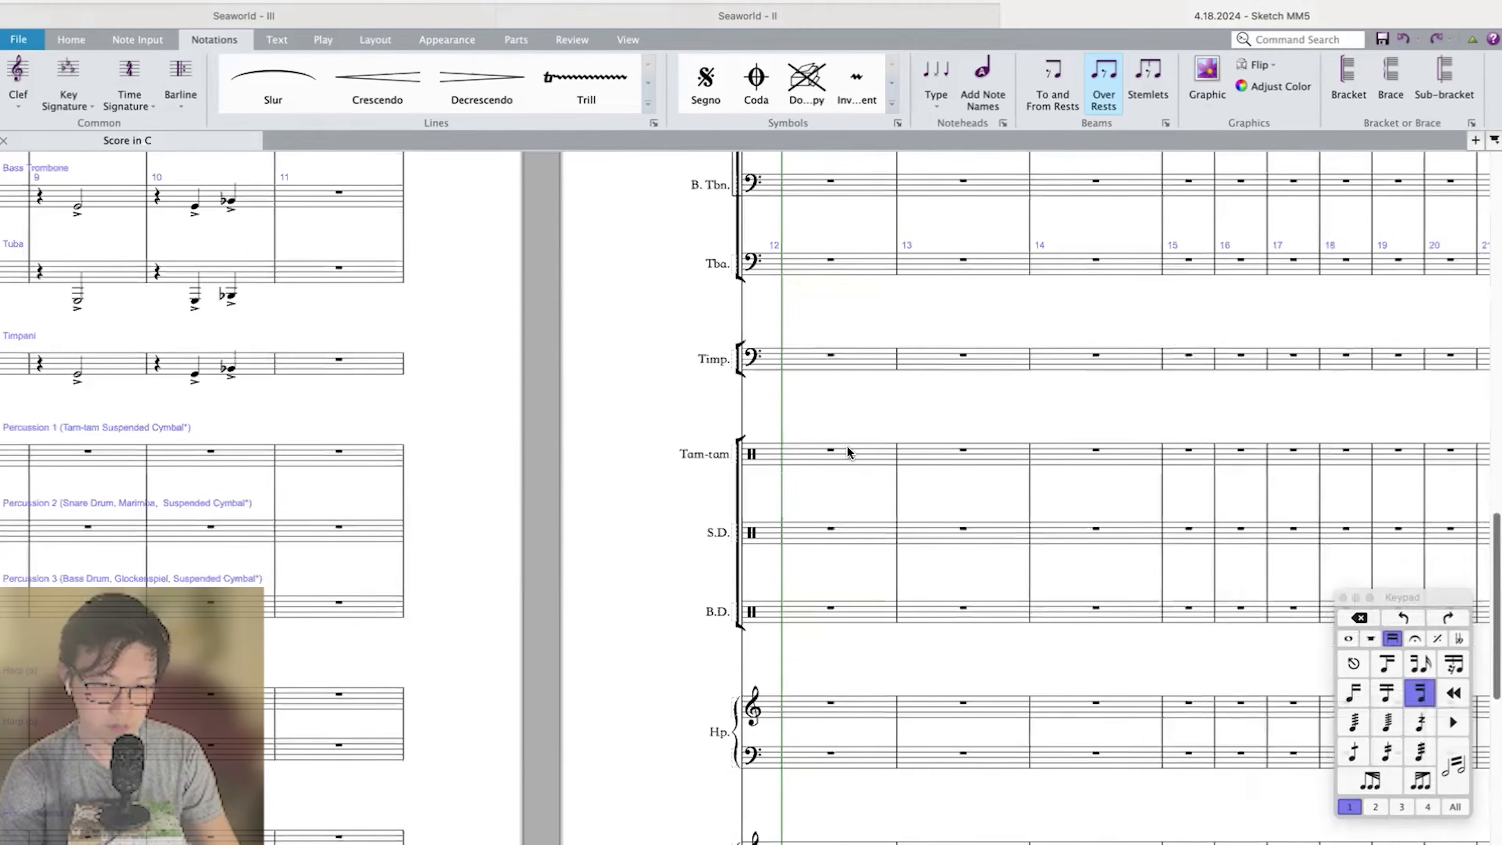
pyautogui.scroll(1, 899, 396)
pyautogui.click(981, 360)
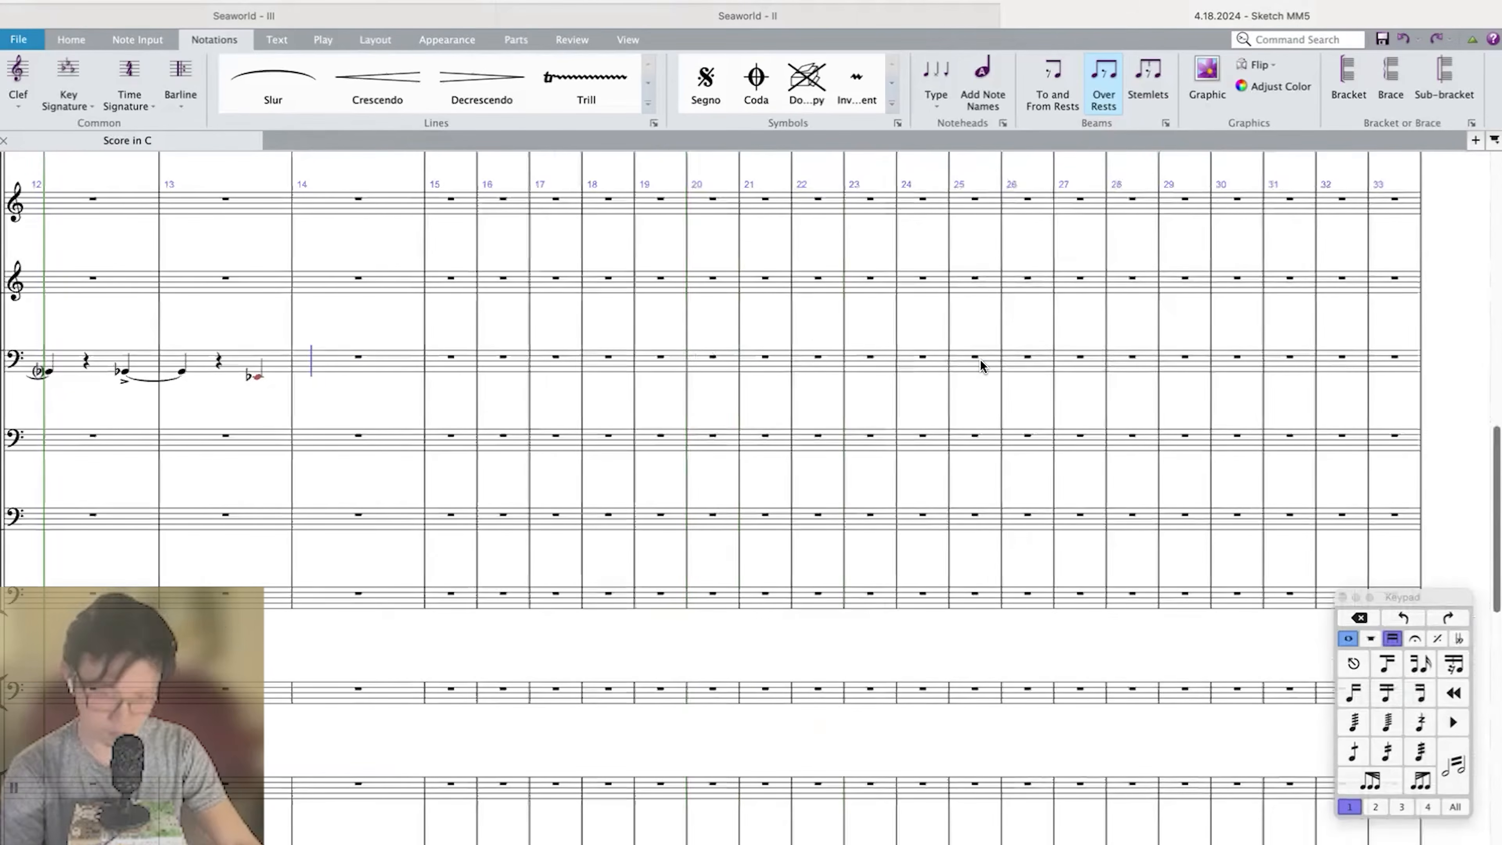
pyautogui.press('Return')
pyautogui.press('e')
pyautogui.press('5')
pyautogui.press('.')
pyautogui.hotkey('shift', 'Left')
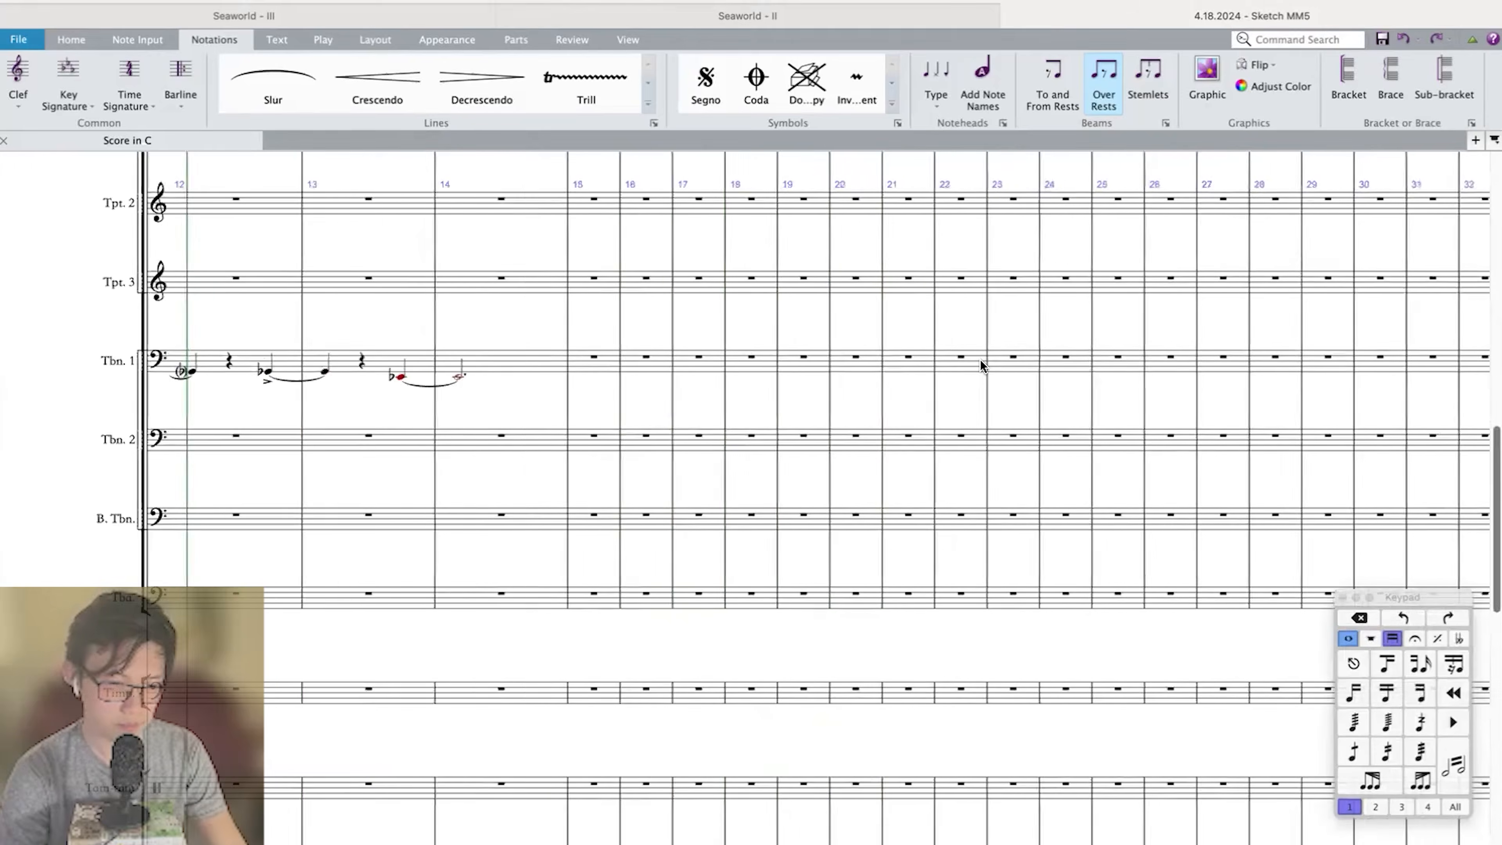
pyautogui.press('super+Up')
pyautogui.press('=')
# Copy Trombone 1 measures 11–14 to Trombone 2 and Bass Trombone, and lower the Bass Trombone's final tied E-flat an octave.
pyautogui.click(960, 359)
pyautogui.hscroll(-5, 959, 360)
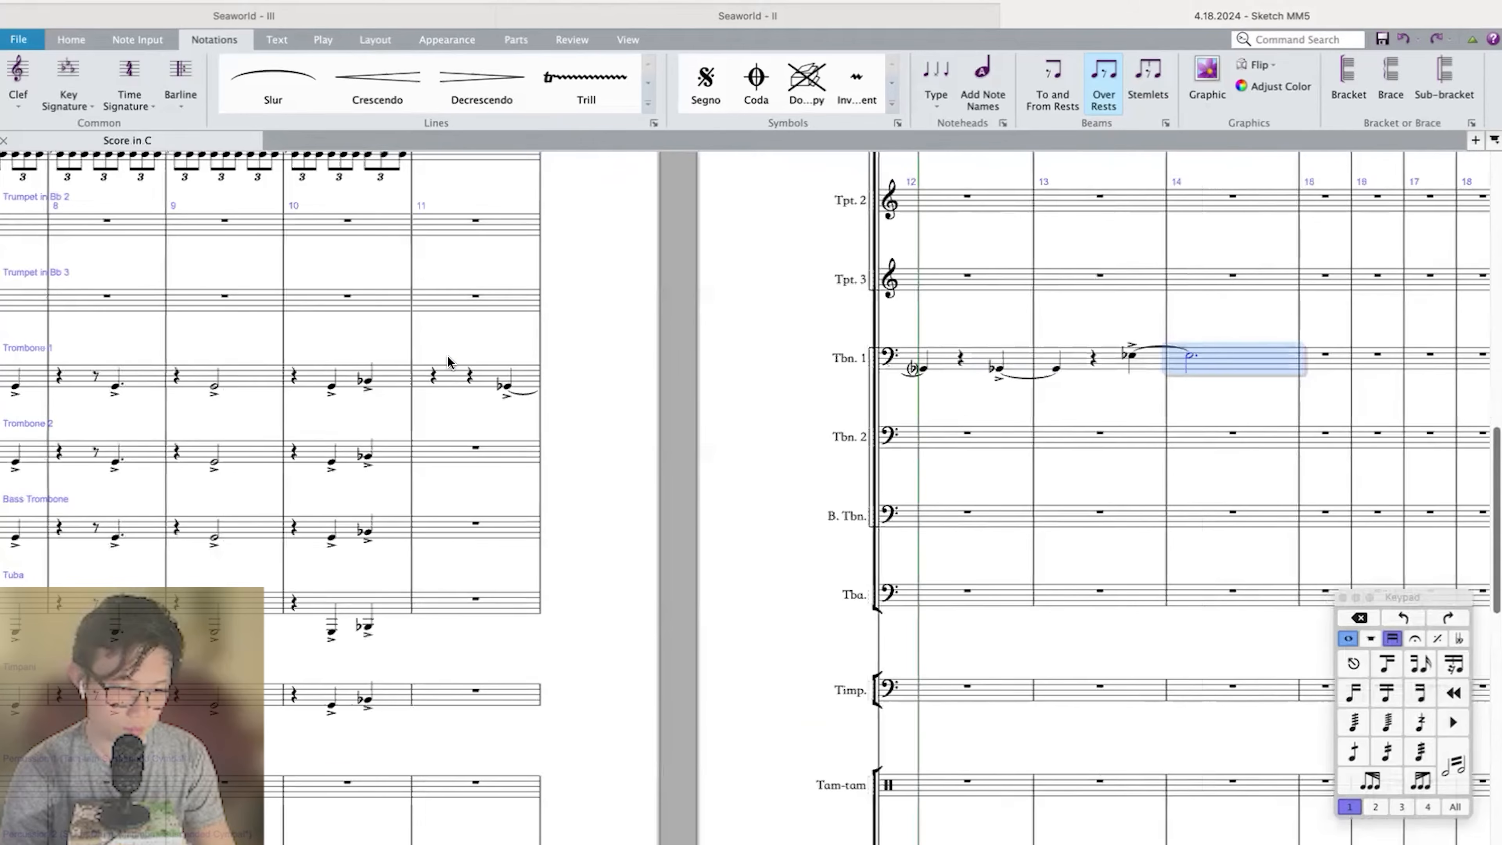
pyautogui.keyDown('shift'); pyautogui.click(454, 377); pyautogui.keyUp('shift')
pyautogui.keyDown('alt'); pyautogui.click(445, 460); pyautogui.keyUp('alt')
pyautogui.keyDown('alt'); pyautogui.click(464, 529); pyautogui.keyUp('alt')
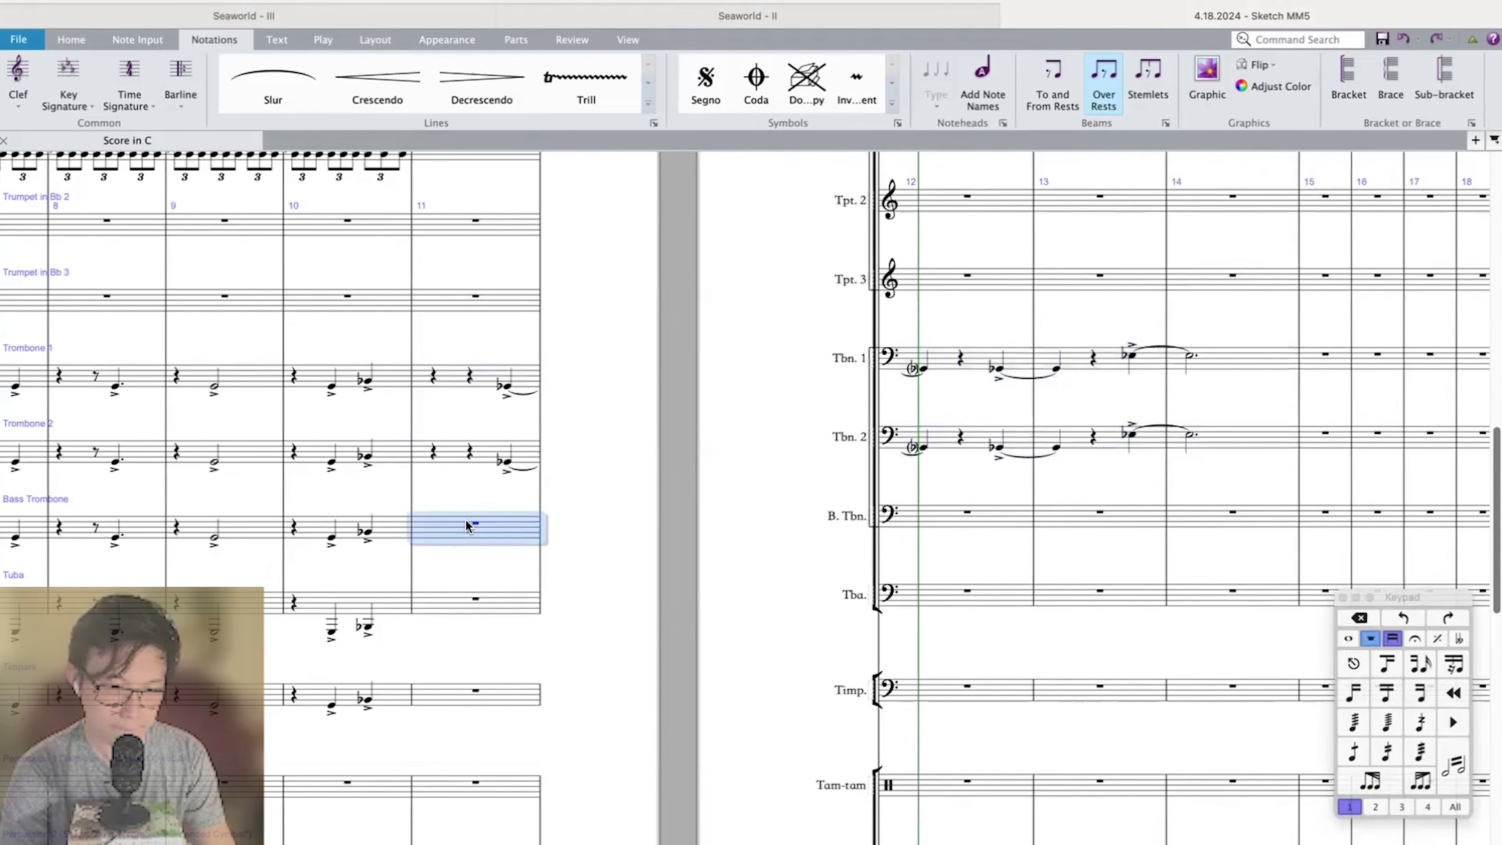
pyautogui.press('Escape')
pyautogui.click(1128, 517)
pyautogui.press('super+Down')
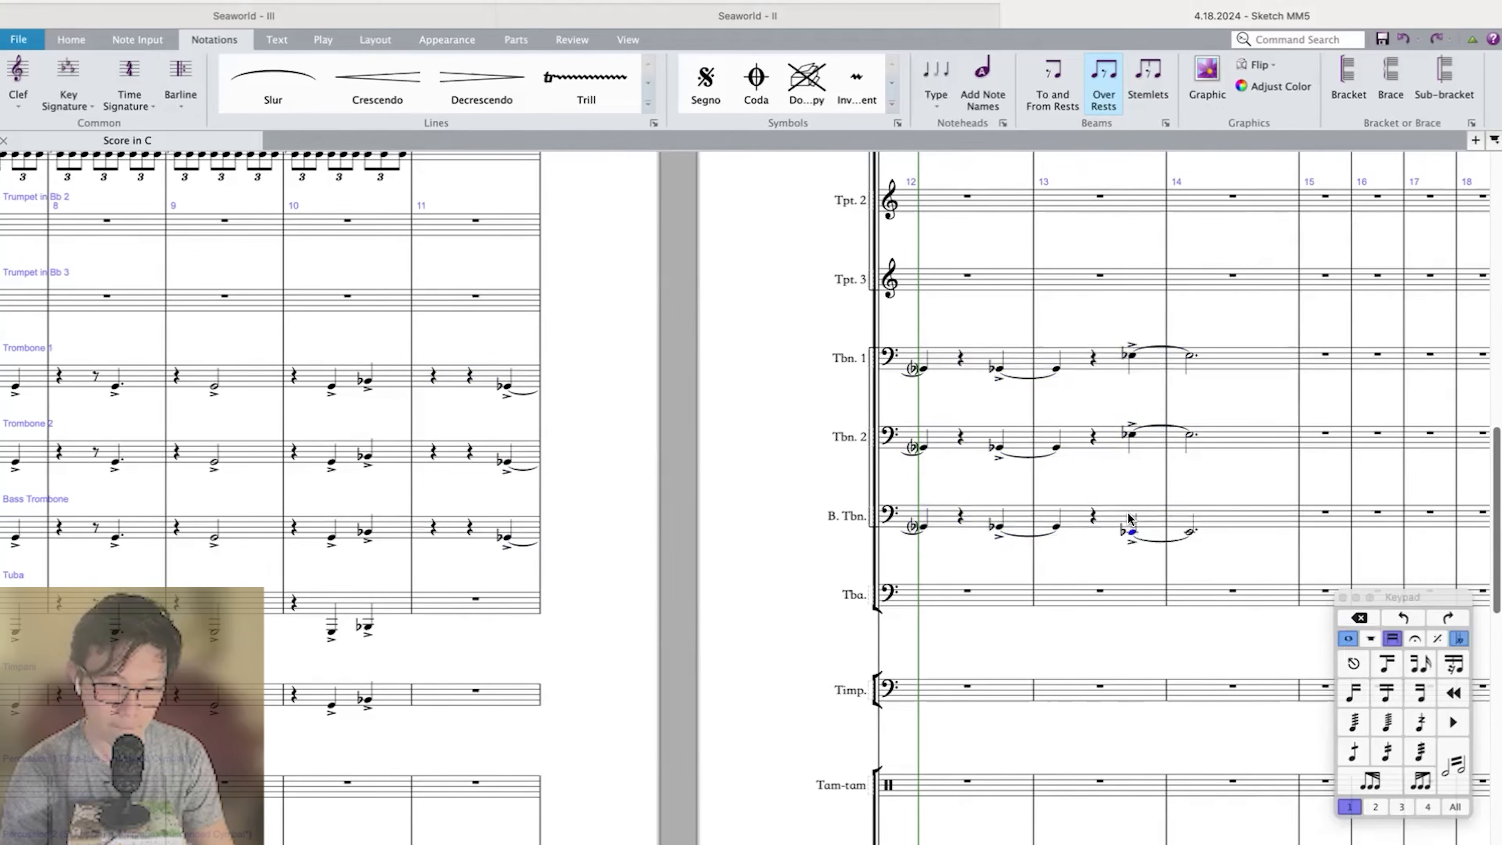
# Copy the Bass Trombone passage in measures 11–14 to Tuba an octave lower, and to Timpani and Double Bass.
pyautogui.click(1221, 518)
pyautogui.keyDown('shift'); pyautogui.click(457, 532); pyautogui.keyUp('shift')
pyautogui.keyDown('alt'); pyautogui.click(465, 603); pyautogui.keyUp('alt')
pyautogui.scroll(-5, 466, 603)
pyautogui.keyDown('alt'); pyautogui.click(466, 470); pyautogui.keyUp('alt')
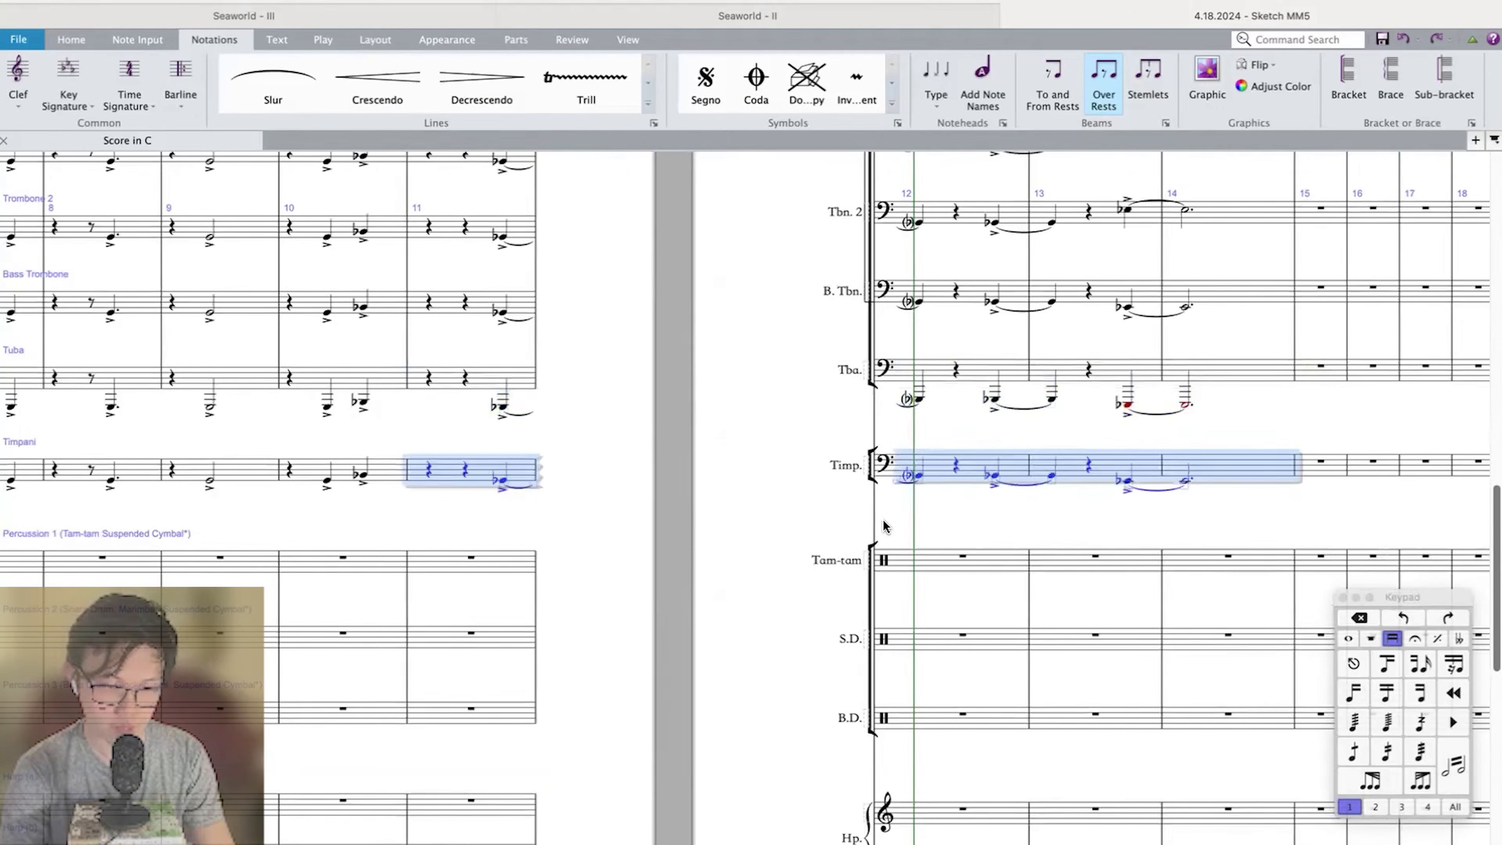
pyautogui.scroll(-10, 885, 527)
pyautogui.keyDown('alt'); pyautogui.click(472, 678); pyautogui.keyUp('alt')
pyautogui.click(485, 608)
pyautogui.click(1242, 555)
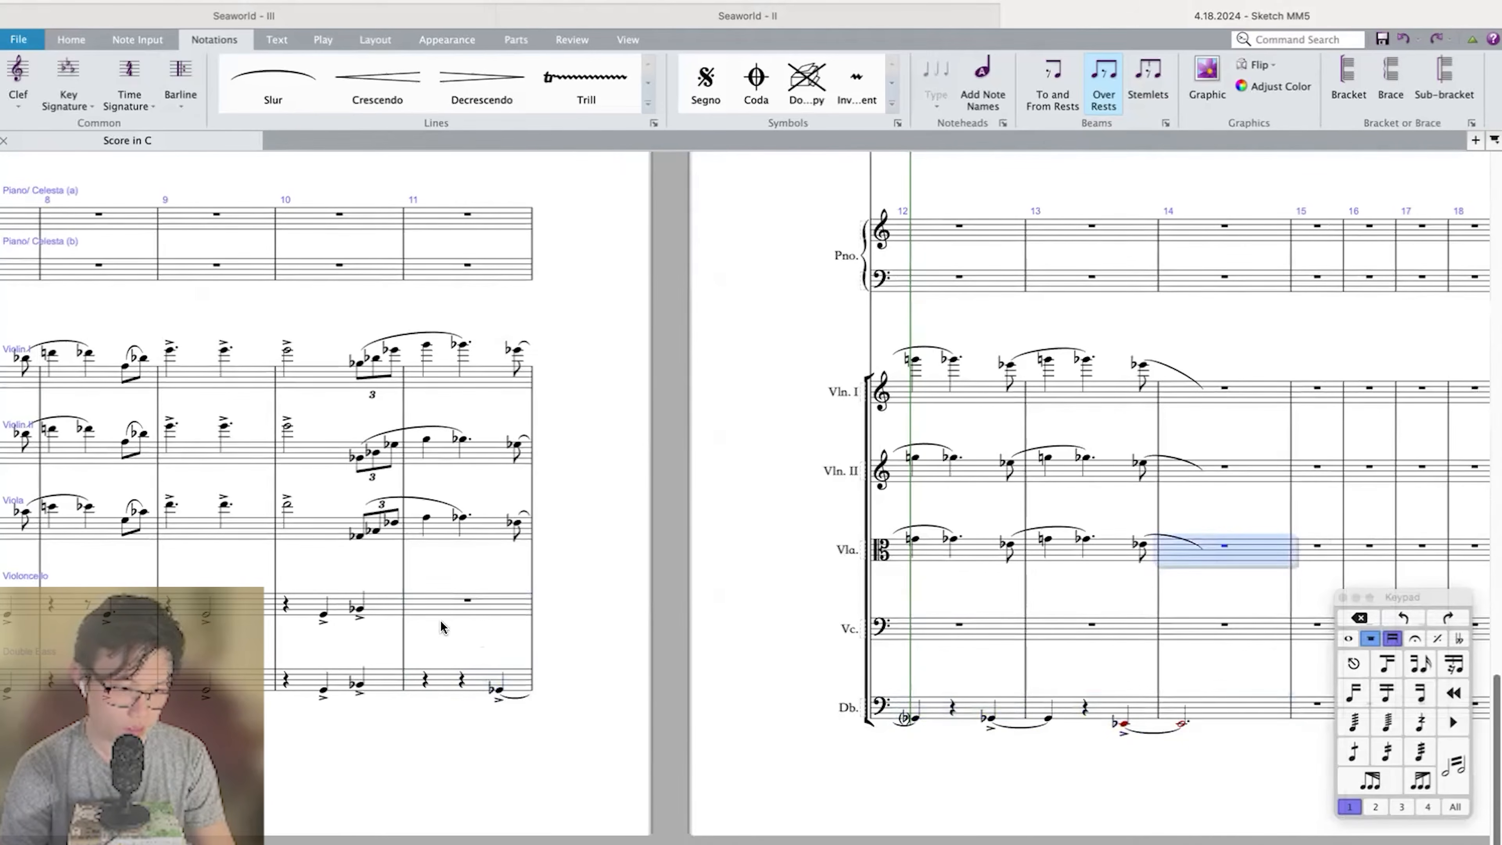
# Copy the Viola melody from the measure 10 triplet through measure 13 into the Violoncello and raise it an octave.
pyautogui.keyDown('shift'); pyautogui.click(357, 537); pyautogui.keyUp('shift')
pyautogui.keyDown('alt'); pyautogui.click(356, 610); pyautogui.keyUp('alt')
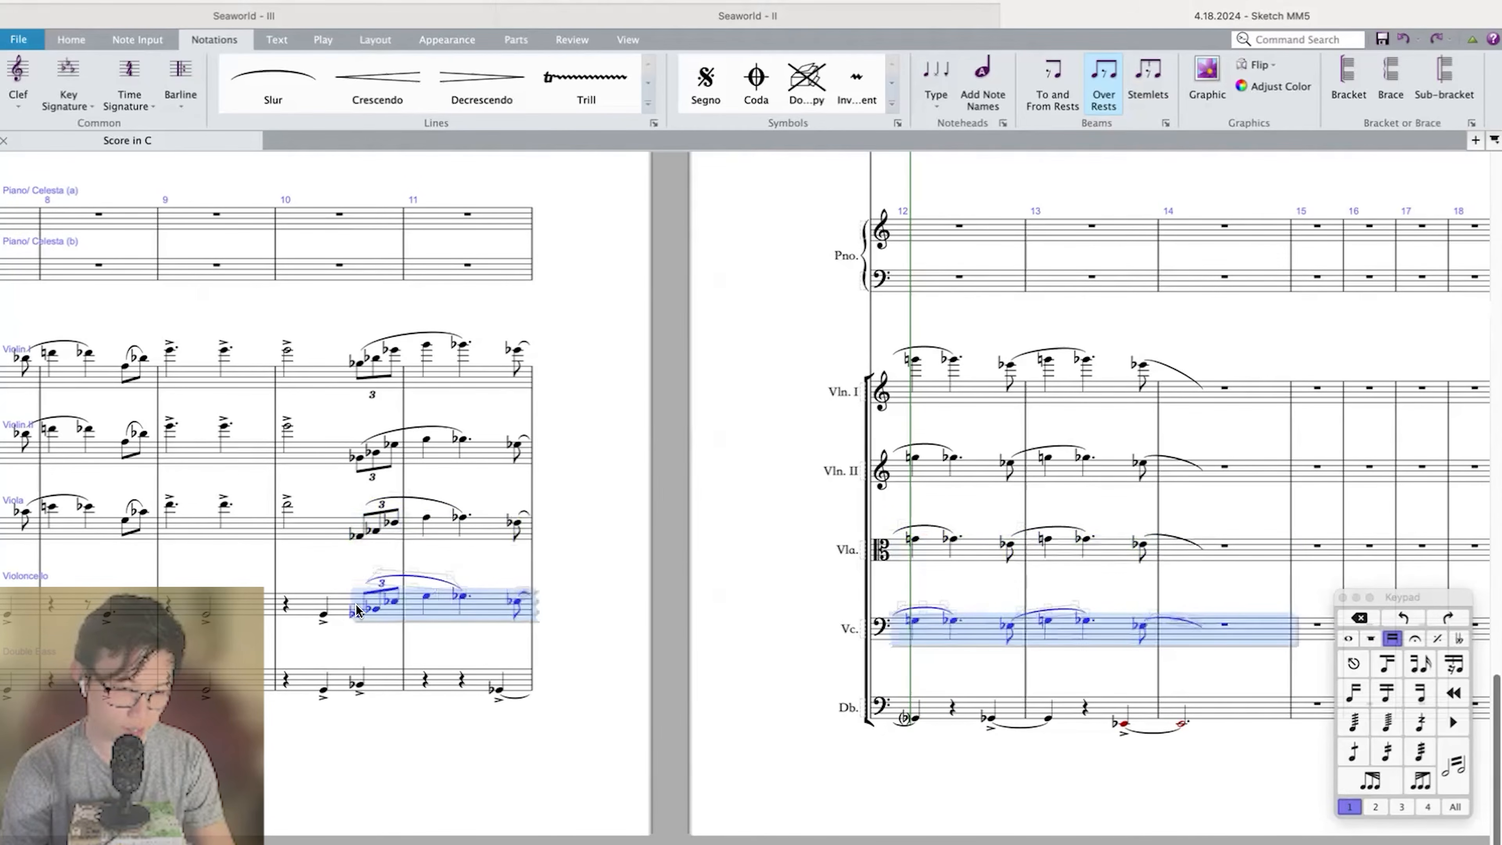
pyautogui.press('super+Up')
# Delete the Violoncello's accented note before the triplet in measure 10 and fill the first two beats with quarter rests.
pyautogui.click(324, 613)
pyautogui.hotkey('shift', 'Left')
pyautogui.press('Delete')
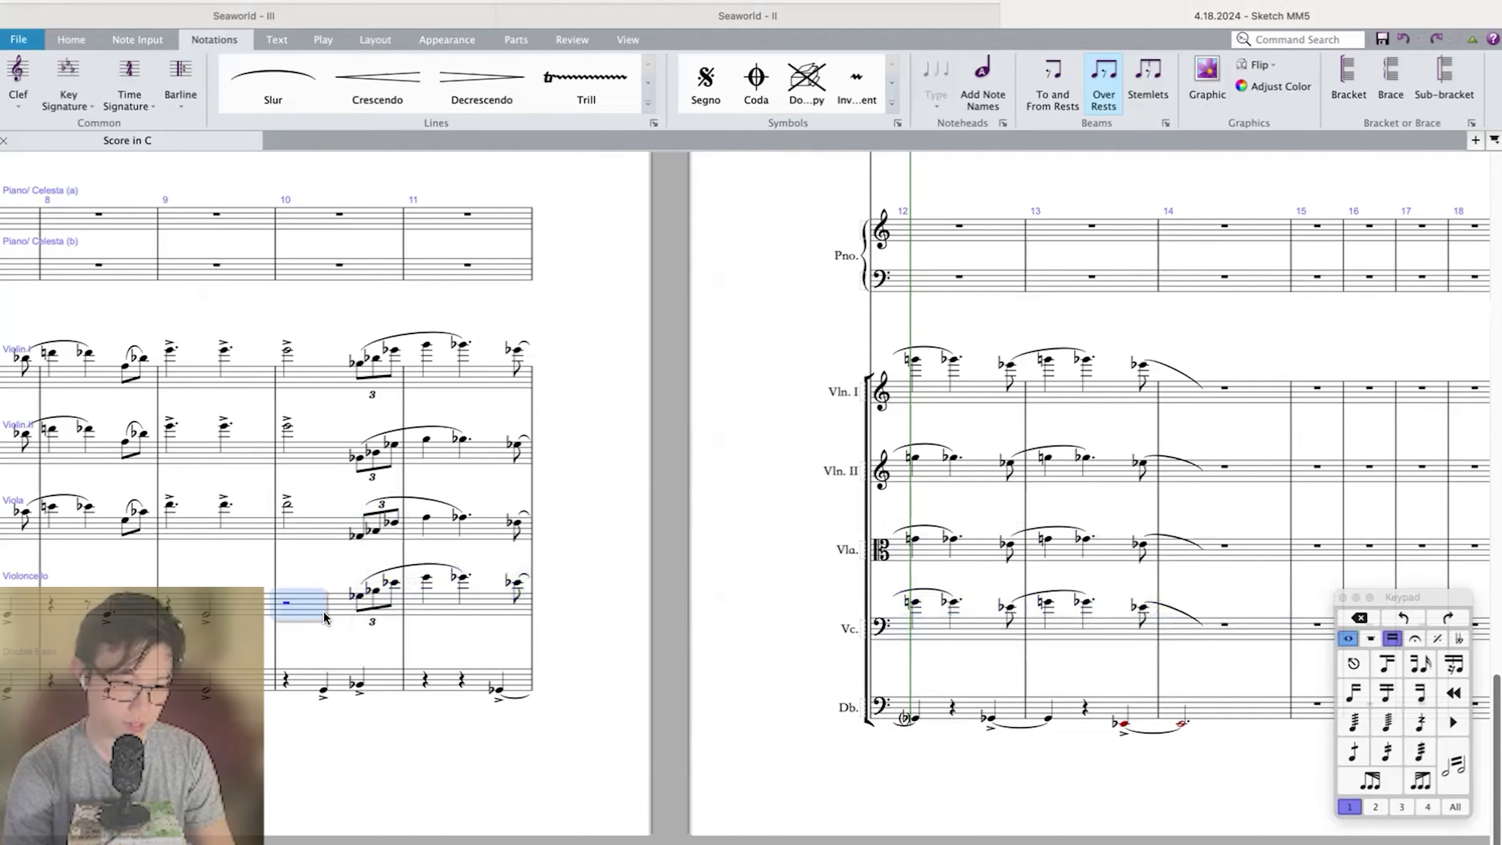
pyautogui.press('4')
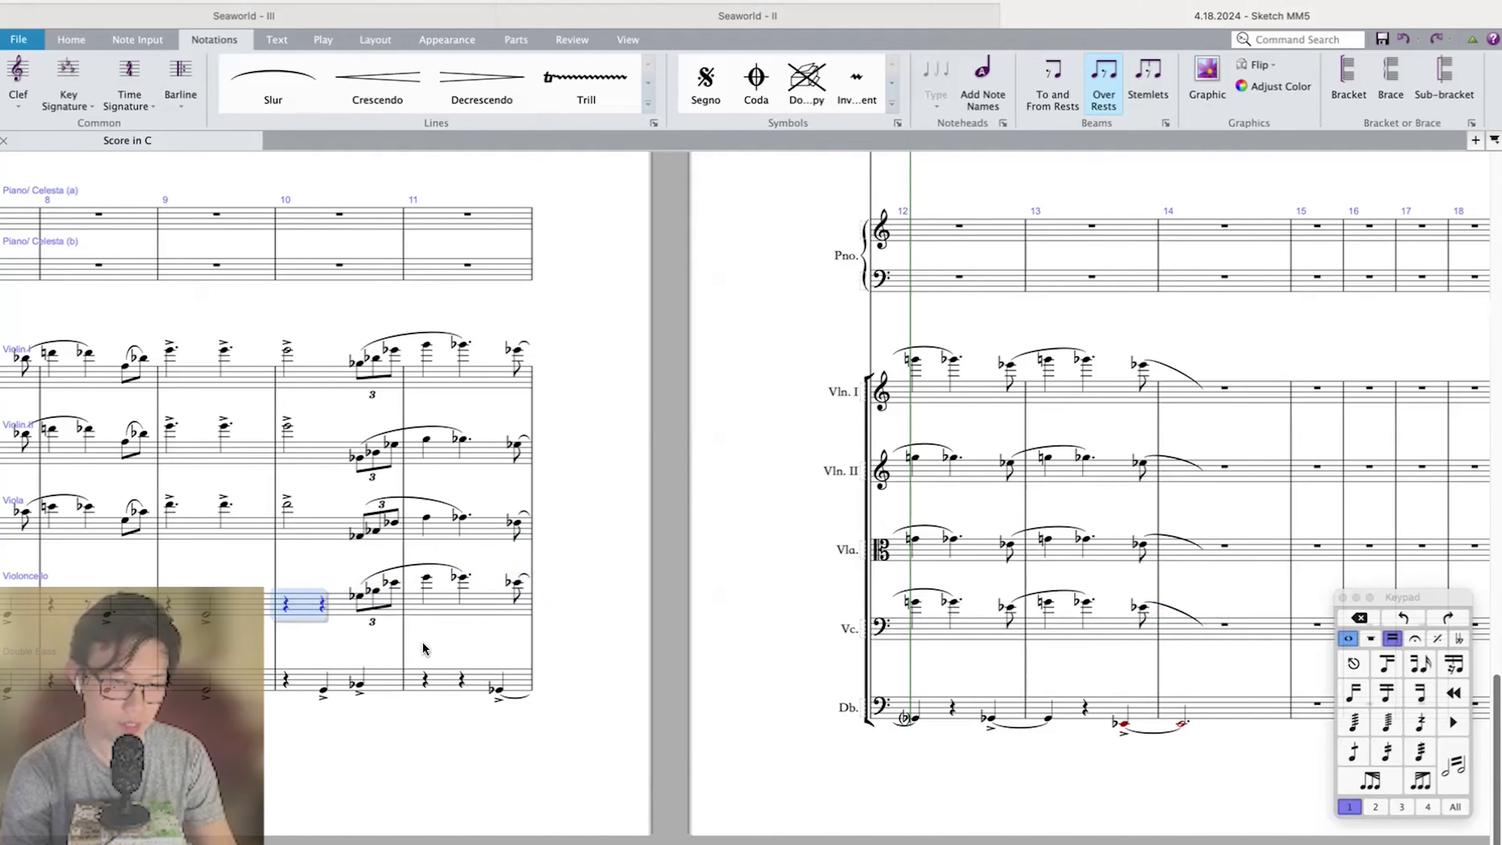
# Play back the score from measure 9 through measure 14 to check the strings and low brass.
pyautogui.click(495, 686)
pyautogui.hscroll(-5, 467, 579)
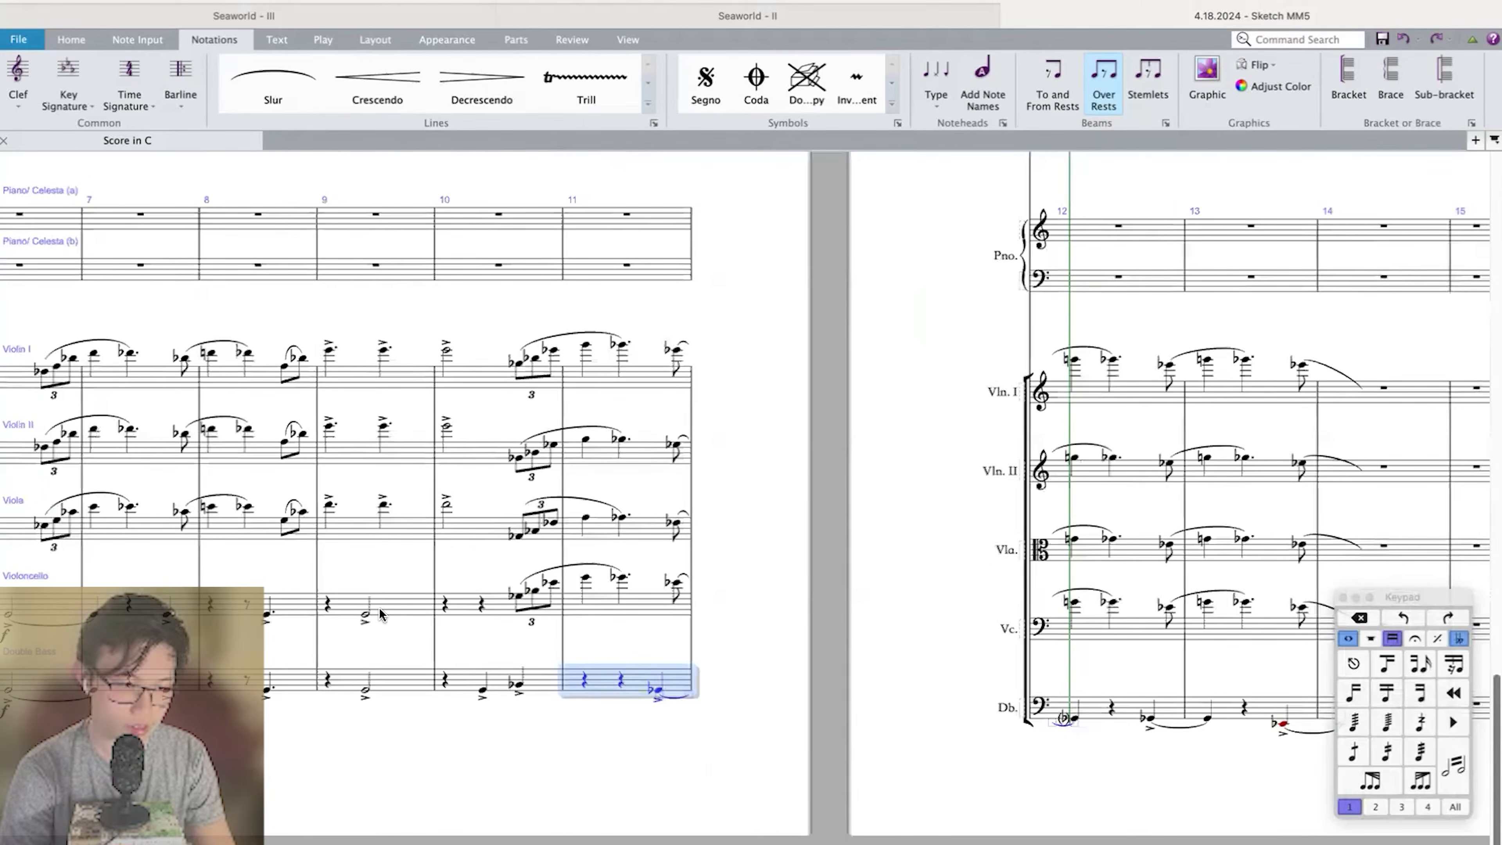
pyautogui.click(365, 618)
pyautogui.press('space')
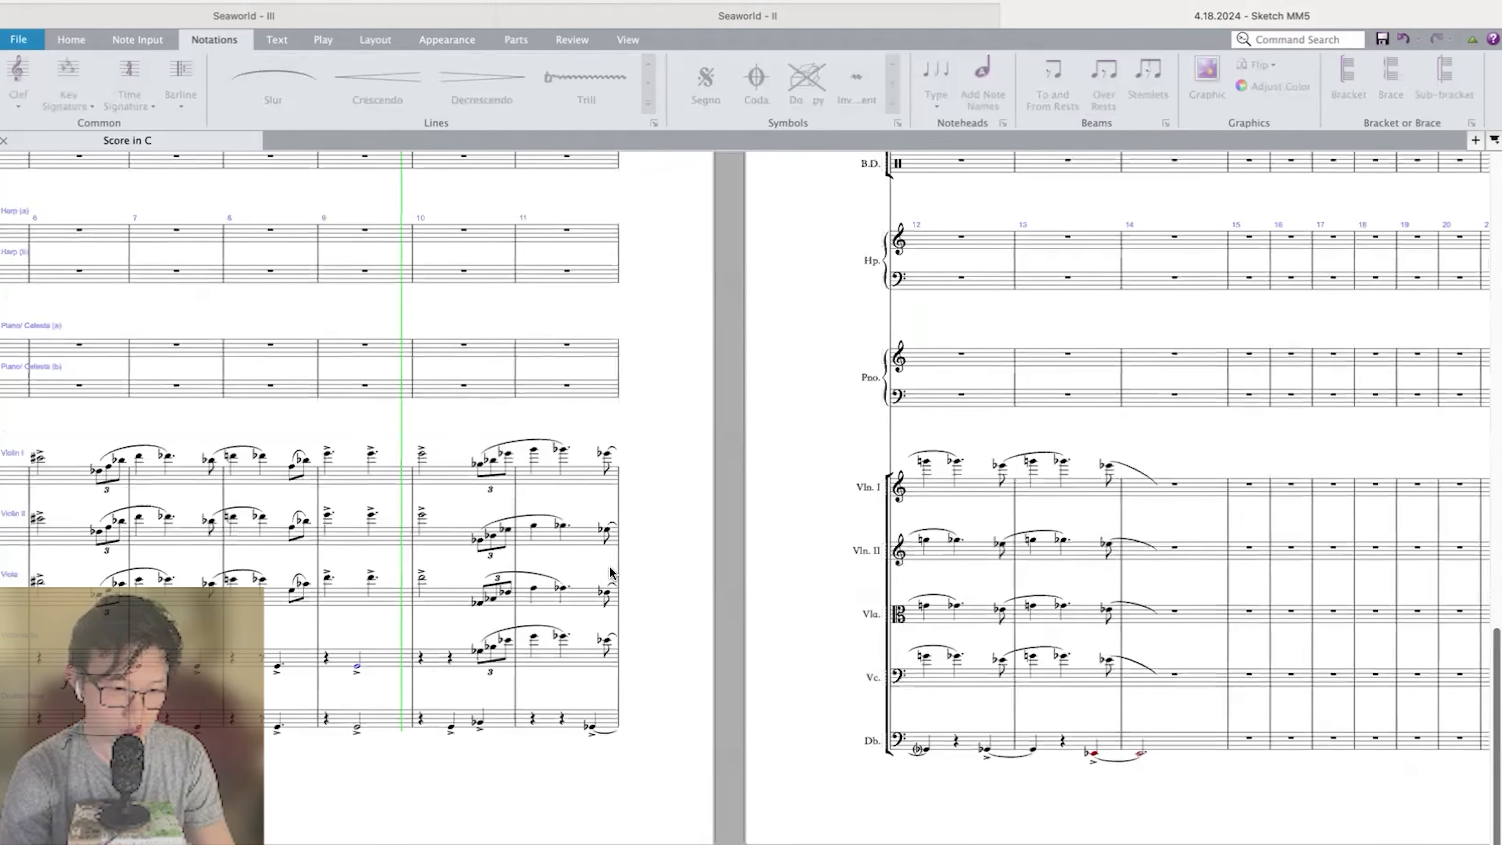
pyautogui.scroll(10, 611, 571)
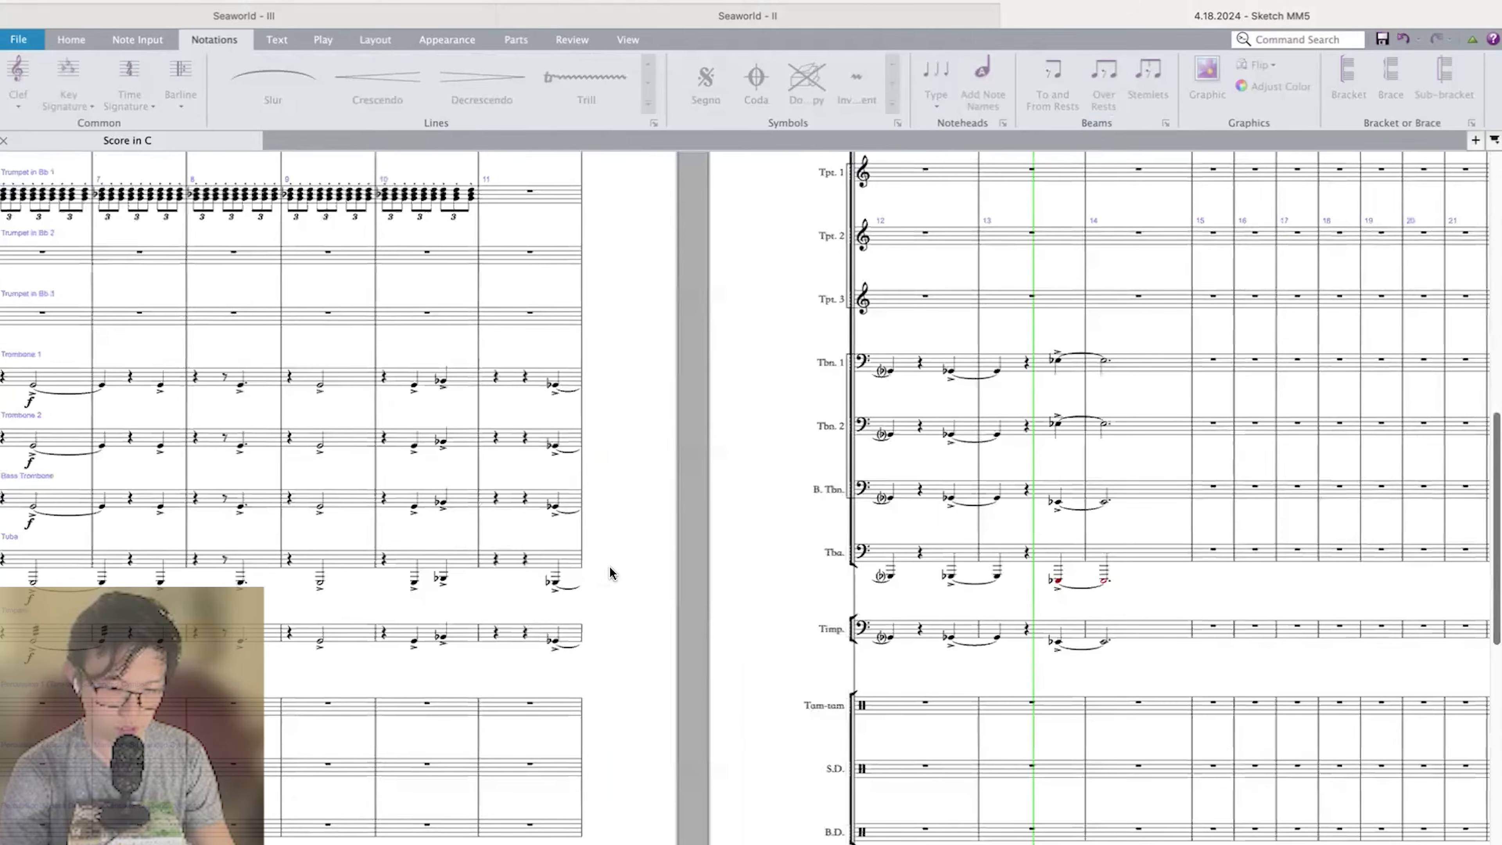
pyautogui.hscroll(3, 609, 567)
pyautogui.press('space')
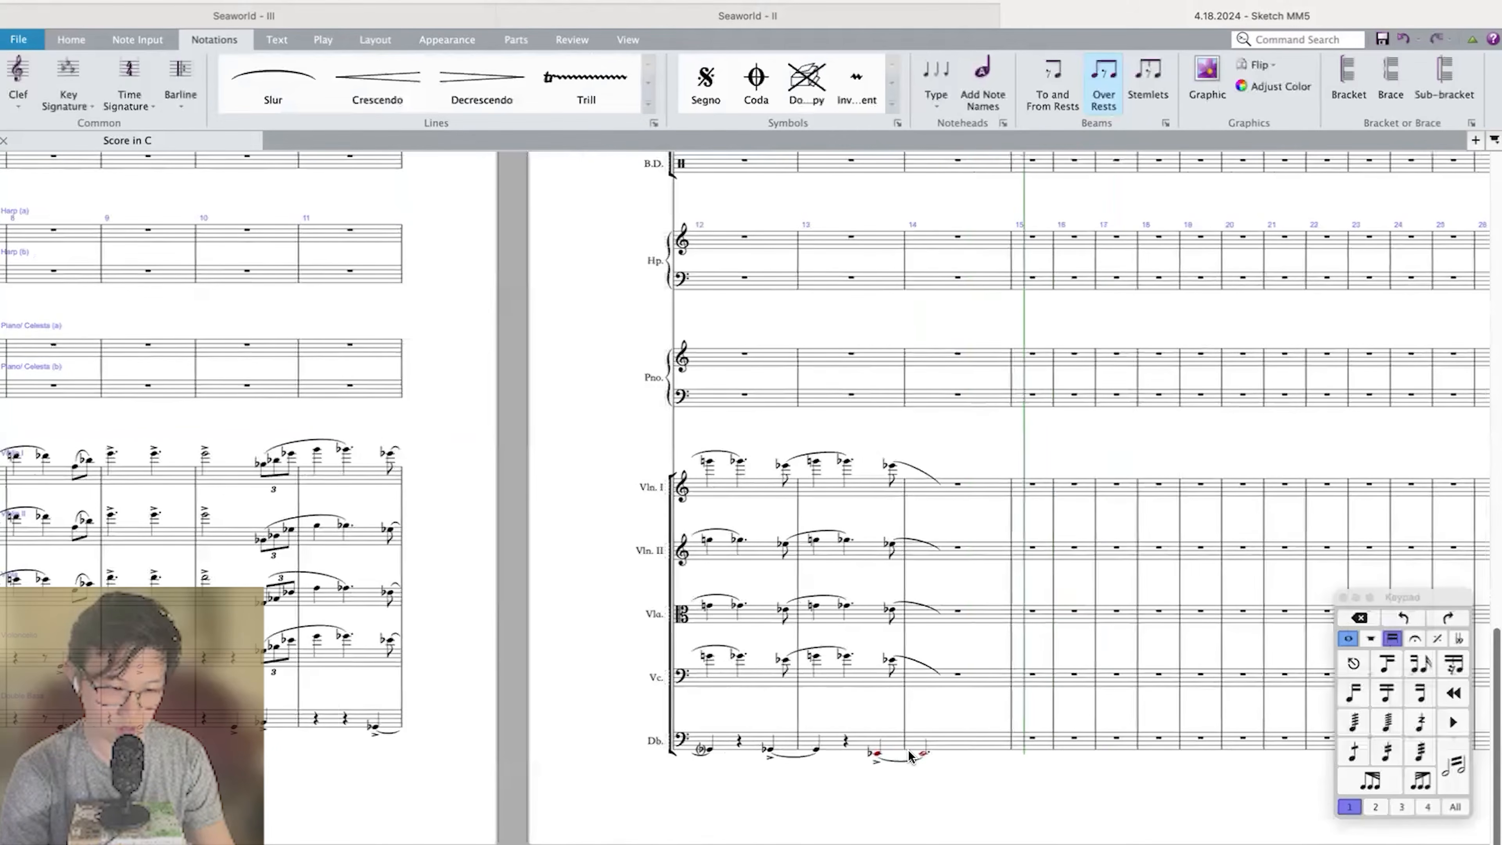
# Rework Violoncello measure 13 into two dotted quarters, G natural and G-flat, deleting the final slurred E-flat eighth.
pyautogui.scroll(5, 879, 747)
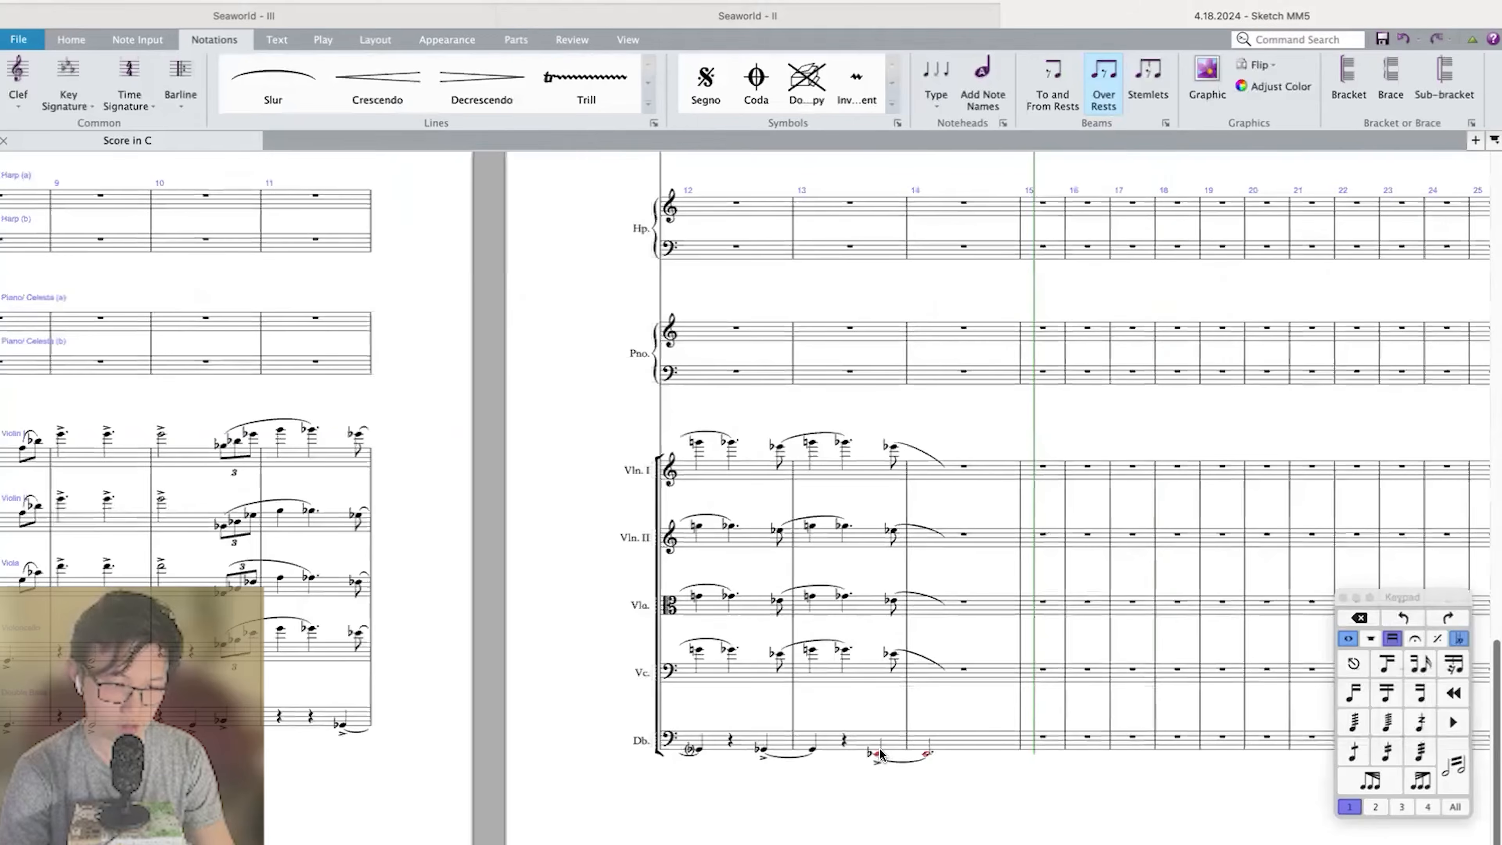
pyautogui.scroll(-2, 878, 747)
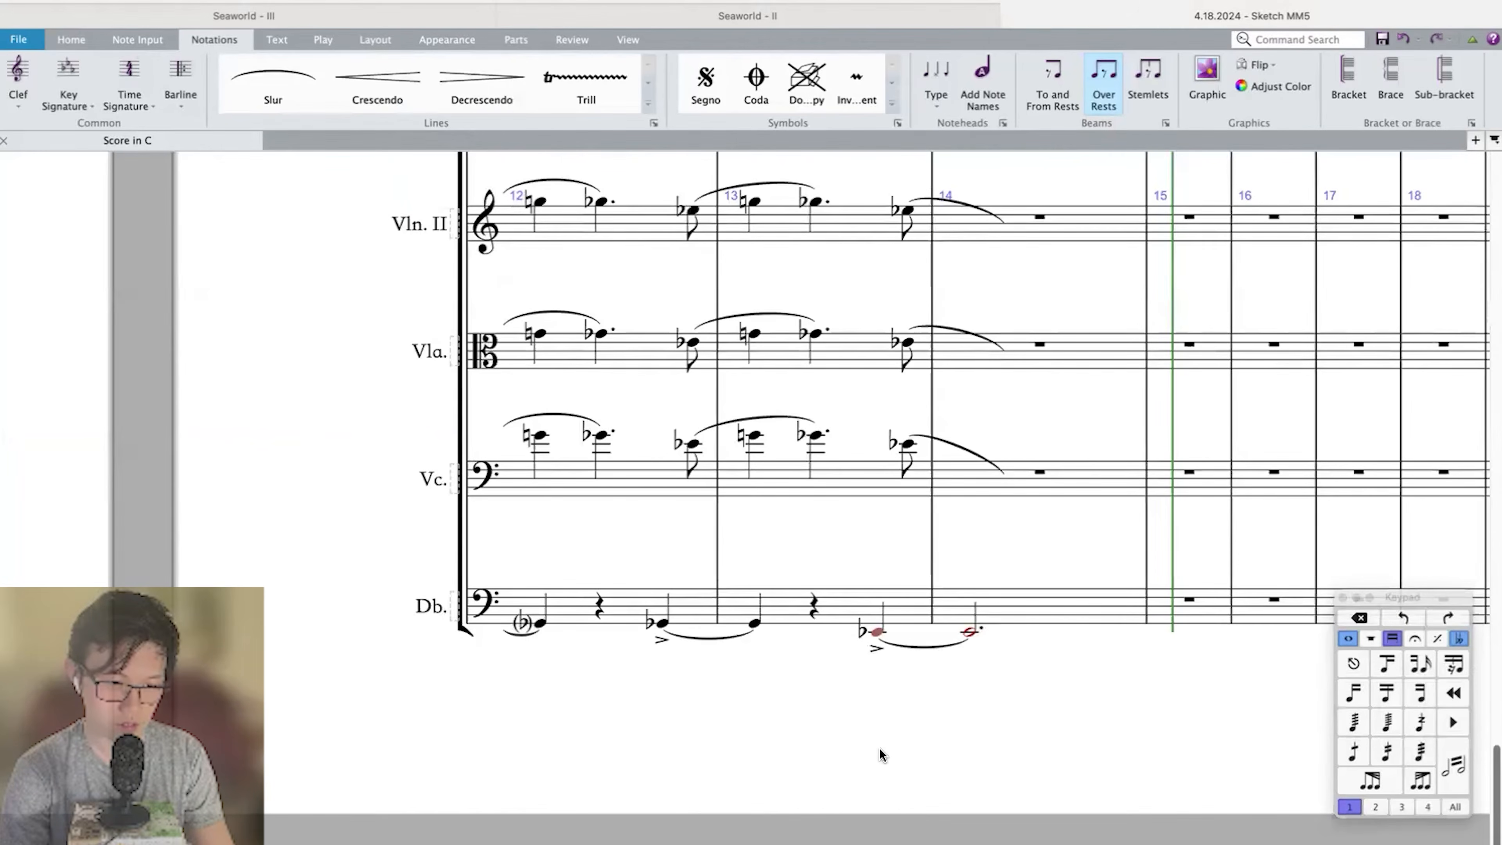
pyautogui.scroll(-3, 879, 747)
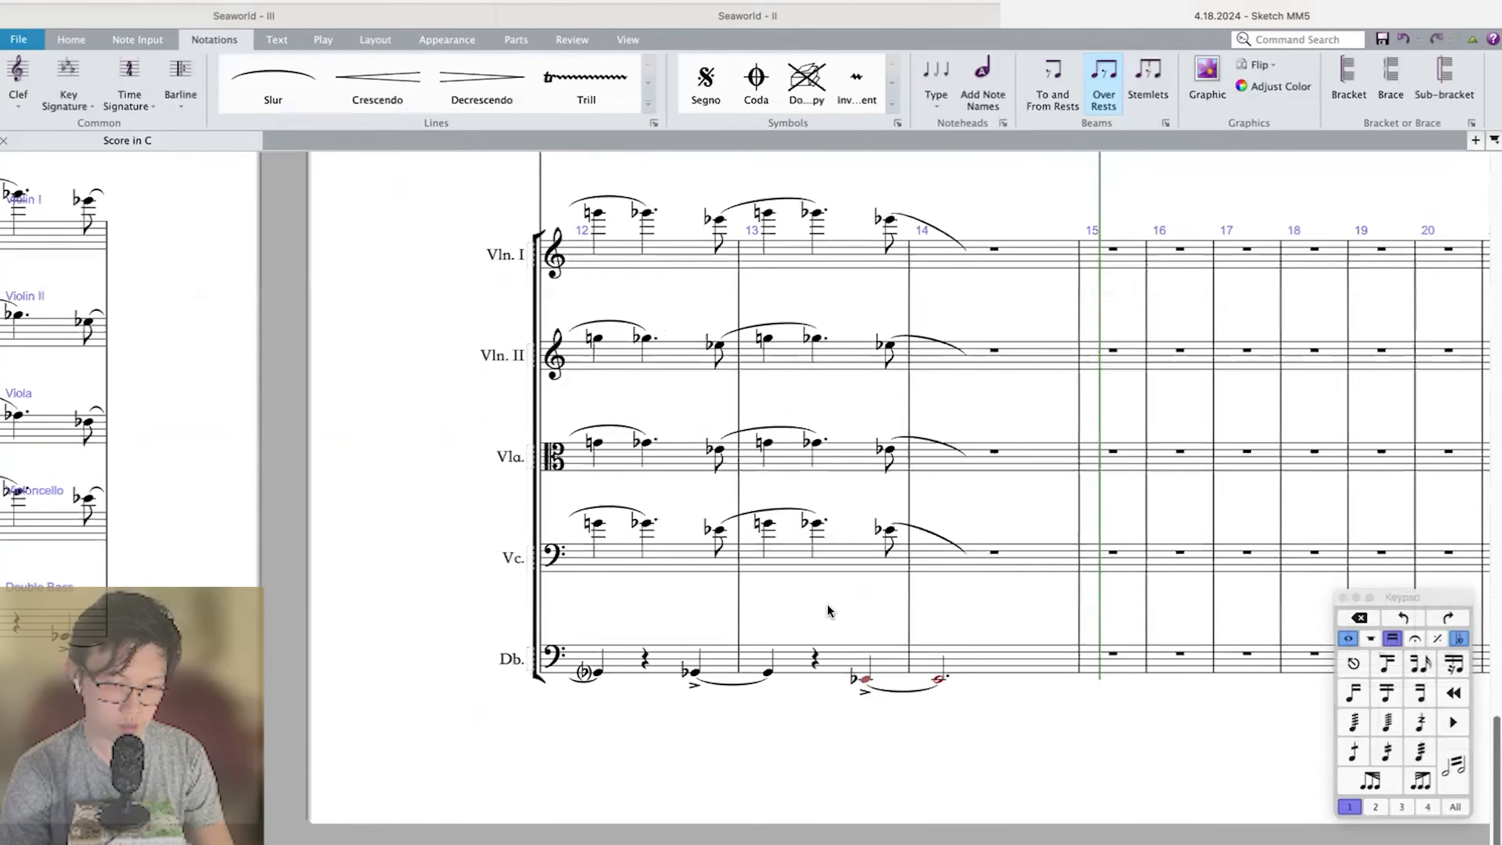
pyautogui.scroll(-2, 827, 611)
pyautogui.click(828, 602)
pyautogui.hotkey('shift', 'Left')
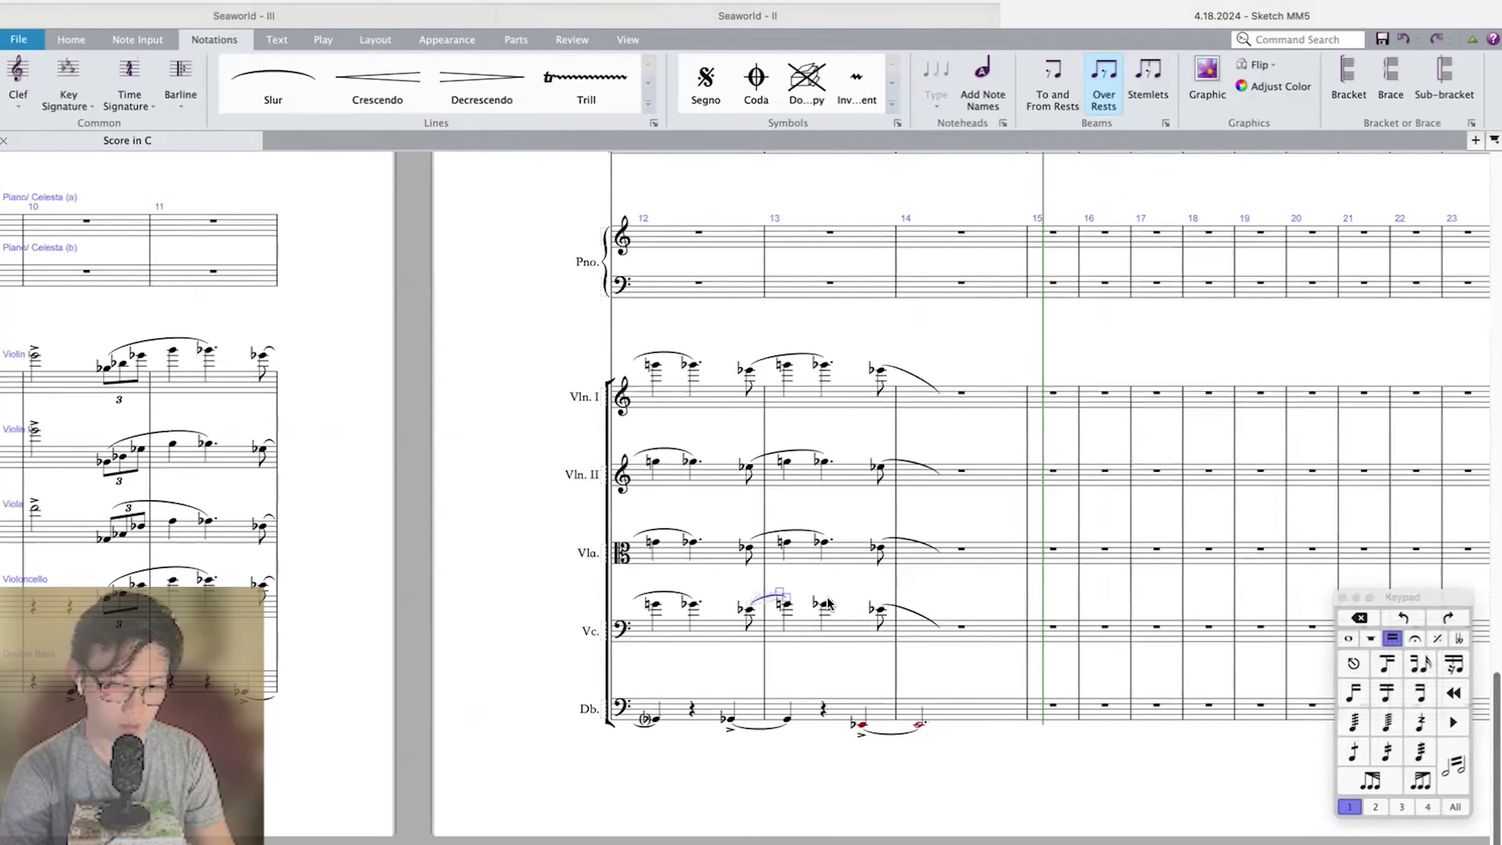
pyautogui.click(840, 606)
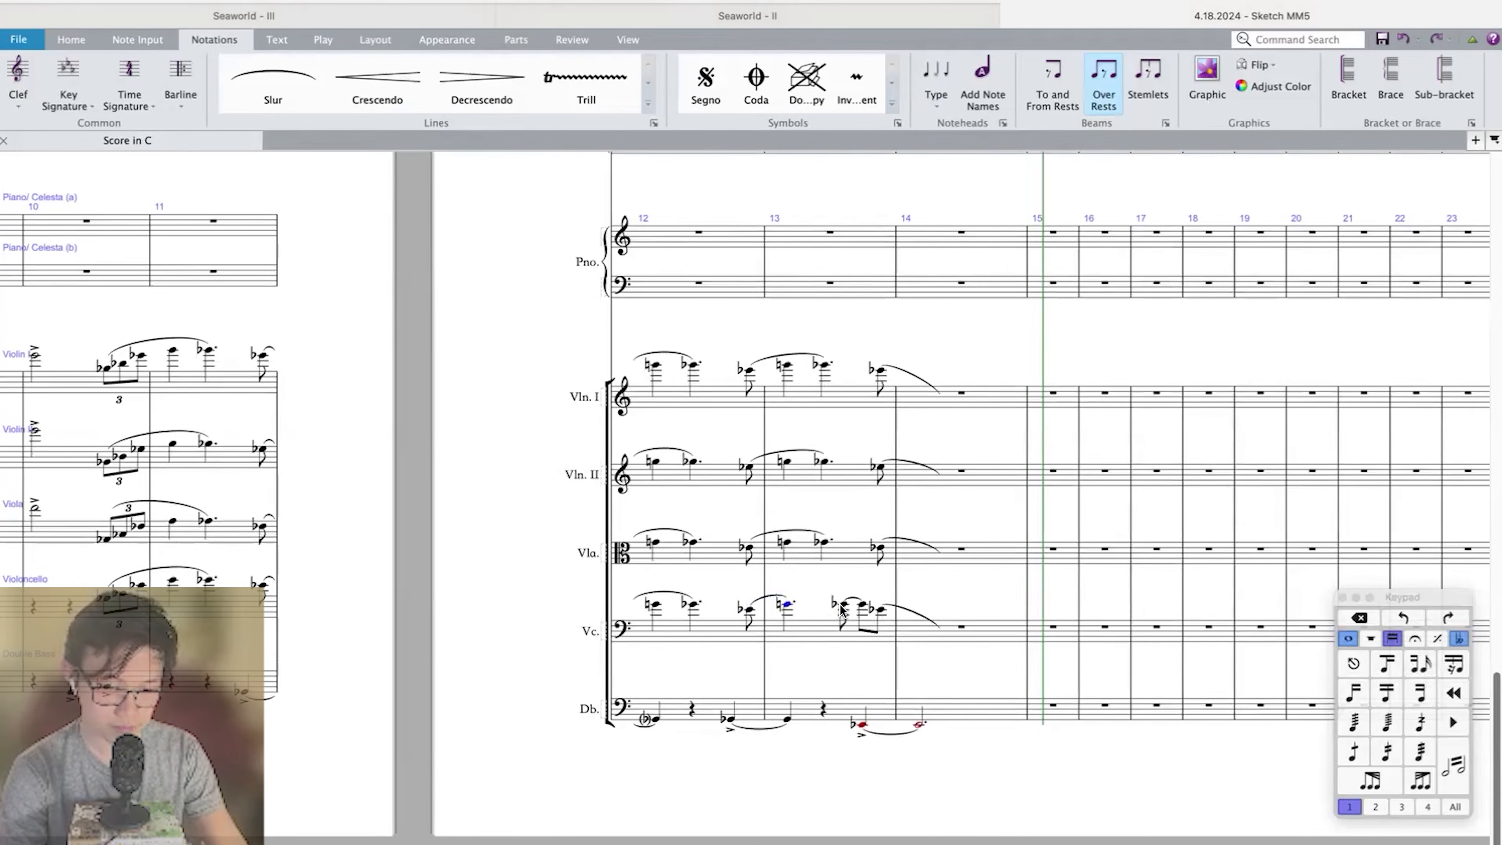
pyautogui.click(875, 610)
pyautogui.keyDown('shift'); pyautogui.click(881, 608); pyautogui.keyUp('shift')
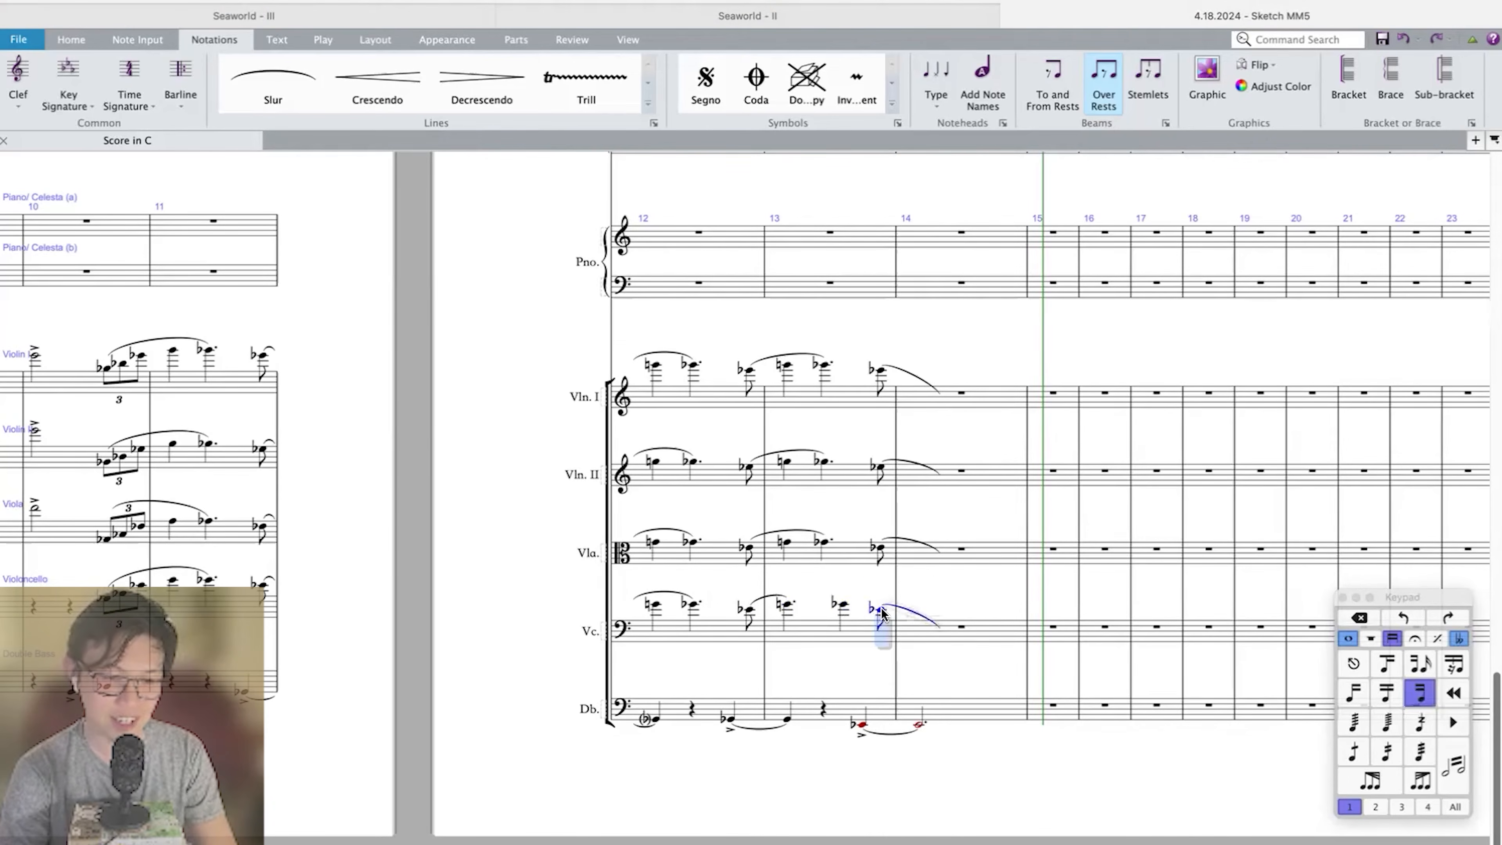
pyautogui.press('Delete')
pyautogui.click(842, 603)
pyautogui.press('.')
# Copy the Violoncello passage from the last eighth of measure 12 through measure 13 to Viola, Violin II and Violin I.
pyautogui.hotkey('shift', 'Left')
pyautogui.hotkey('shift', 'Left')
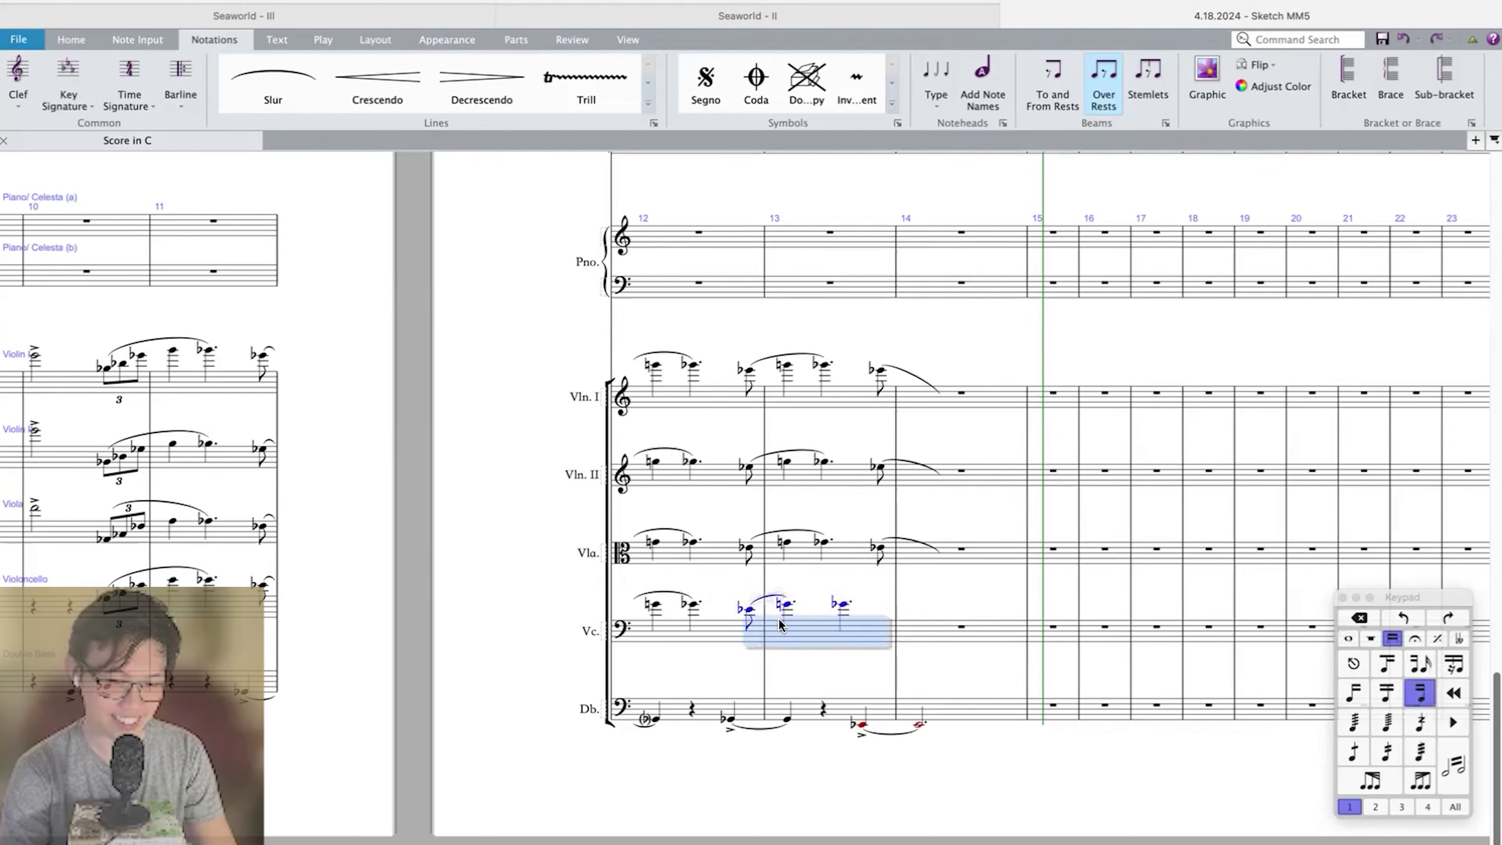
pyautogui.hotkey('ctrl', 'c')
pyautogui.click(746, 549)
pyautogui.hotkey('ctrl', 'v')
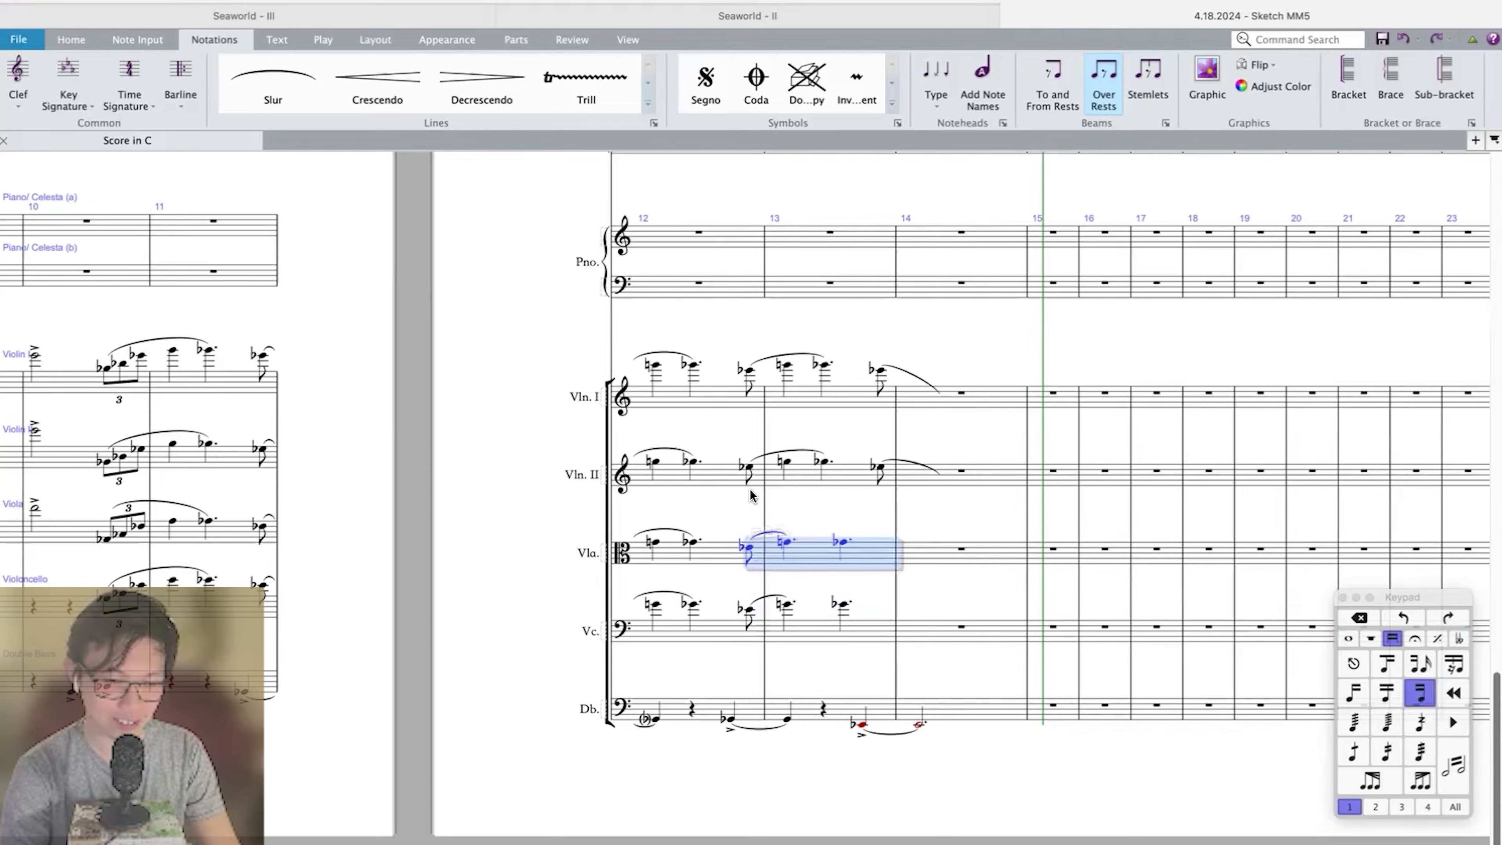
pyautogui.click(749, 467)
pyautogui.hotkey('ctrl', 'v')
pyautogui.click(749, 370)
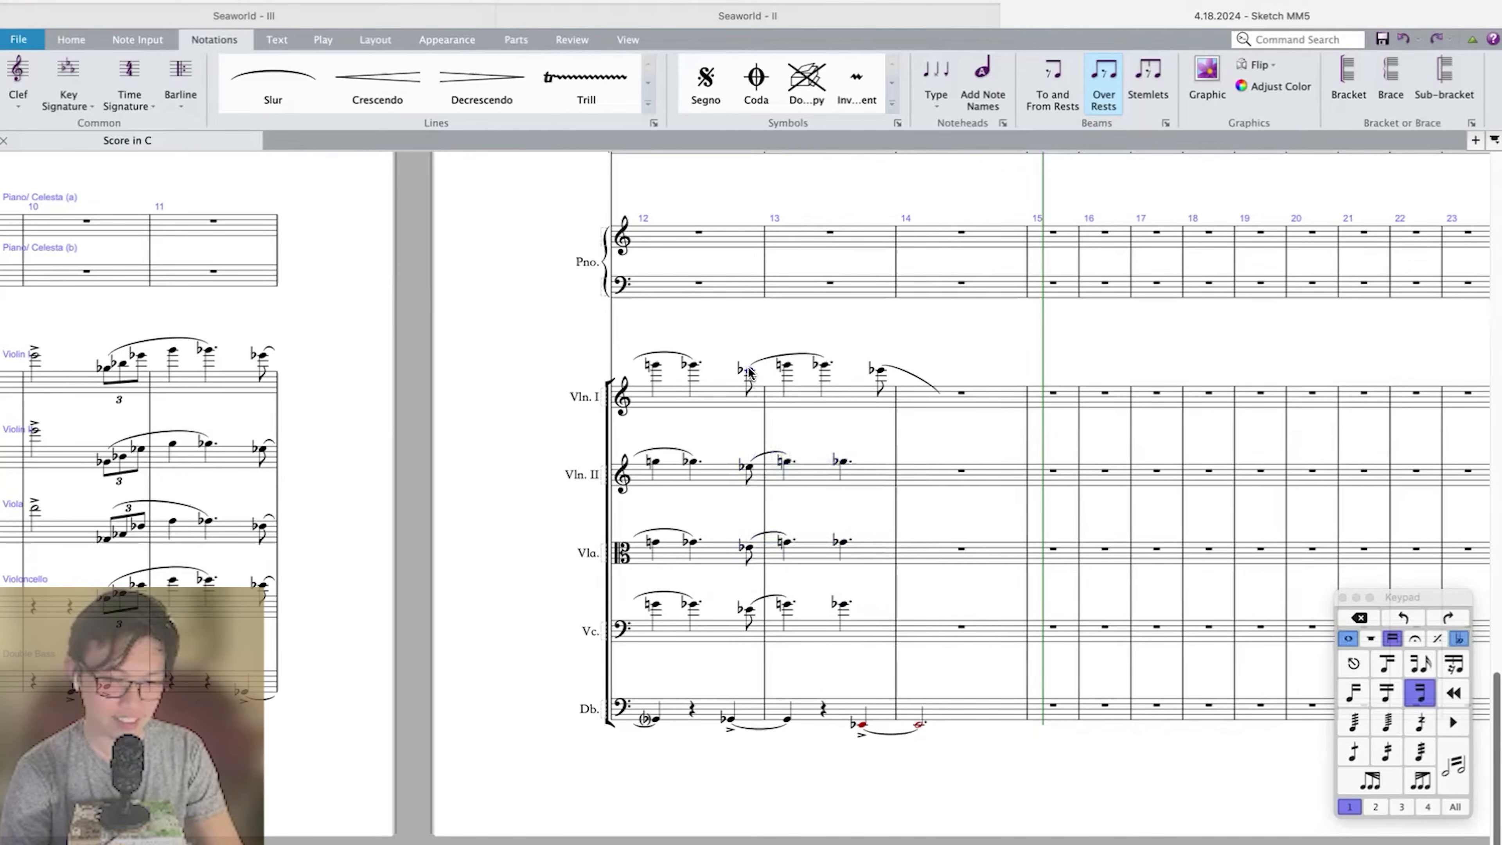
pyautogui.hotkey('ctrl', 'v')
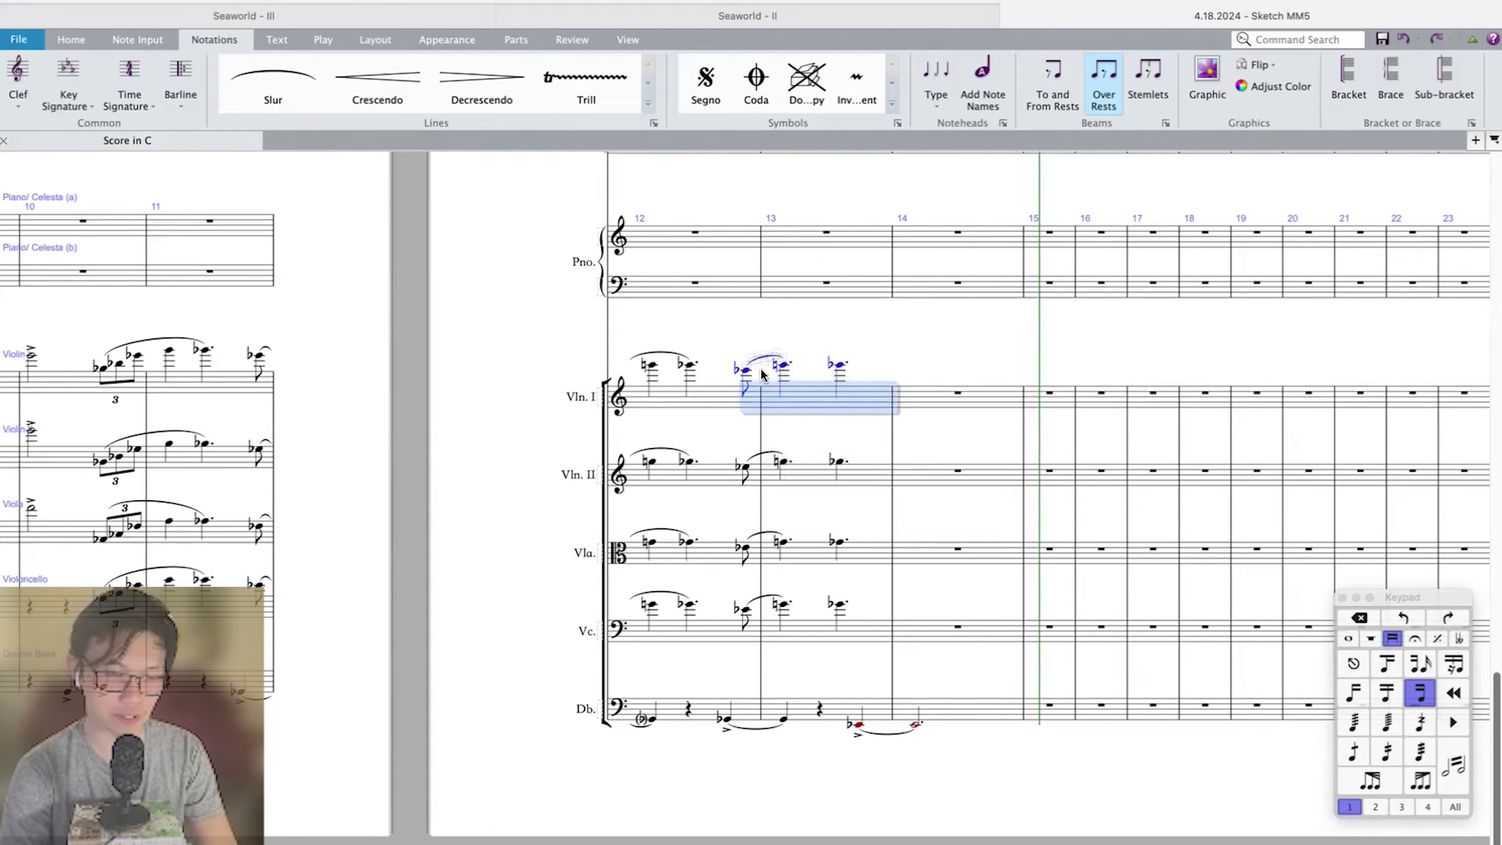
# Change the Double Bass's accented E-flat in measure 13 to a half note on beat 2, tied into measure 14.
pyautogui.click(922, 328)
pyautogui.hscroll(-2, 916, 361)
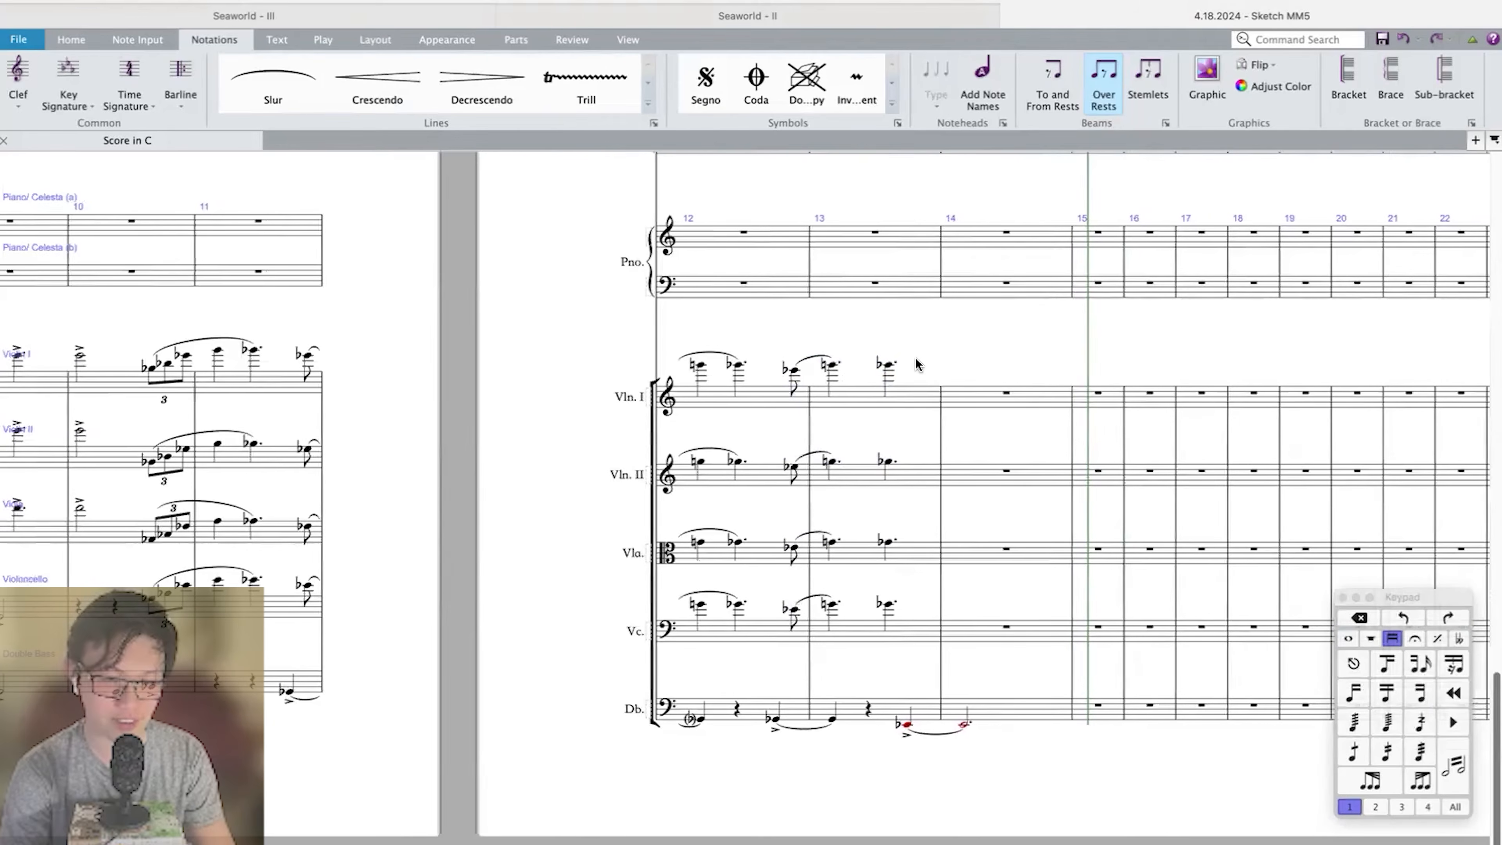
pyautogui.click(913, 404)
pyautogui.hscroll(1, 899, 609)
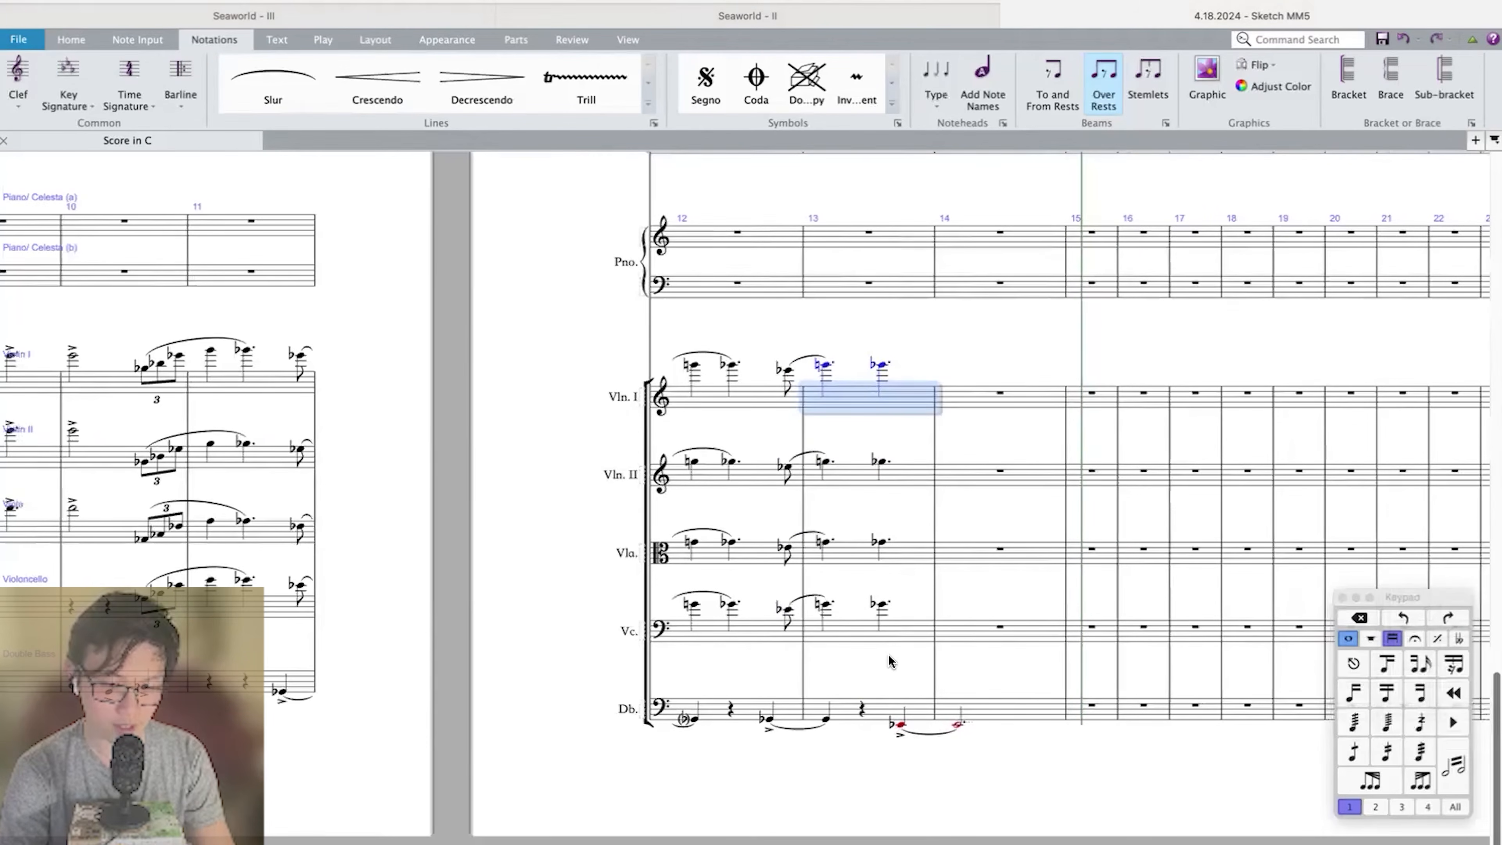
pyautogui.click(863, 711)
pyautogui.press('n')
pyautogui.press('e')
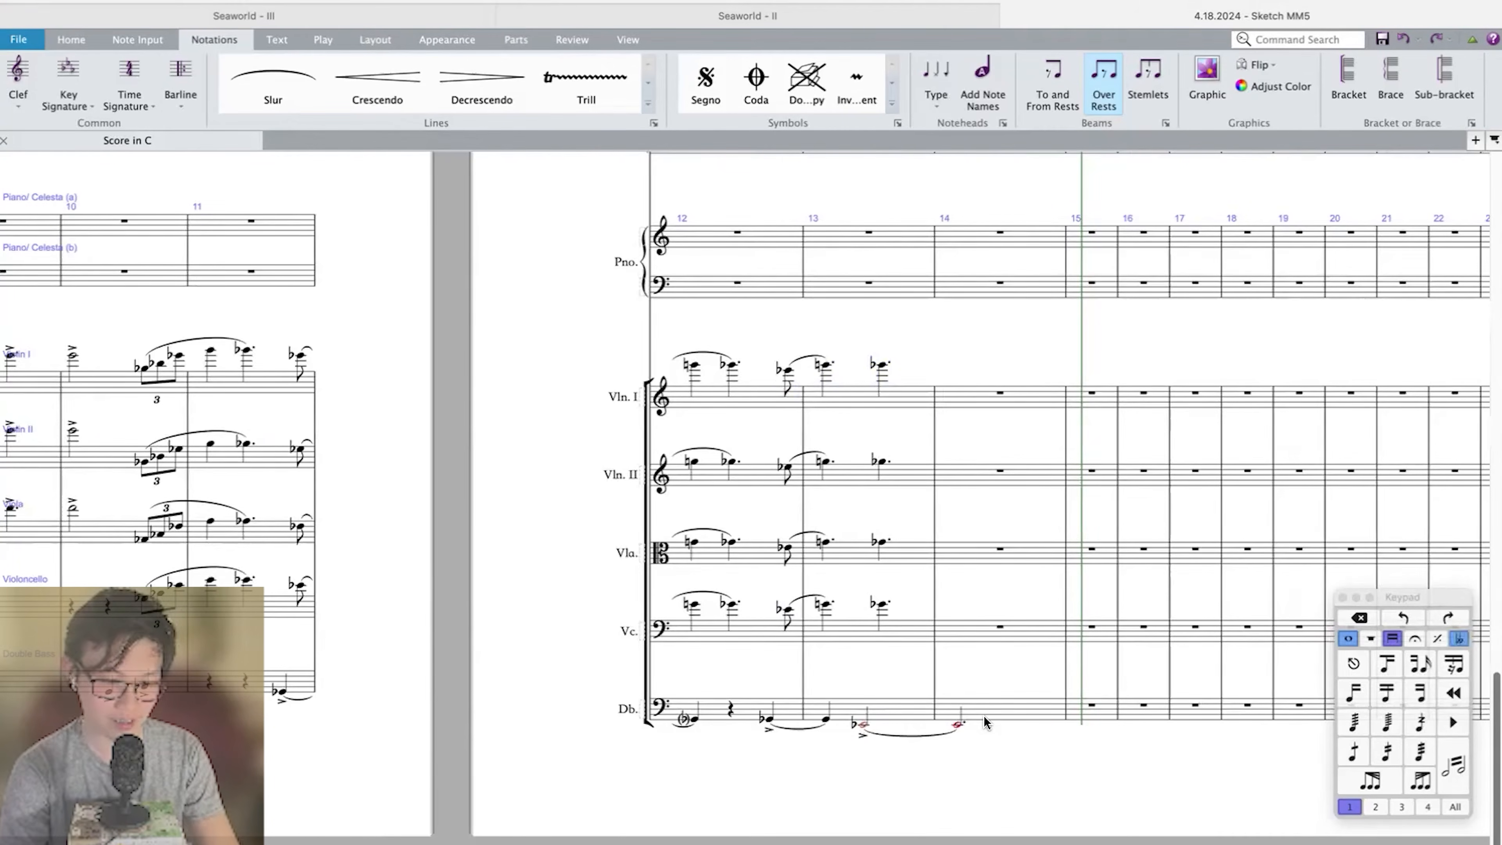
pyautogui.click(984, 720)
pyautogui.hscroll(-5, 985, 721)
pyautogui.keyDown('shift'); pyautogui.click(881, 710); pyautogui.keyUp('shift')
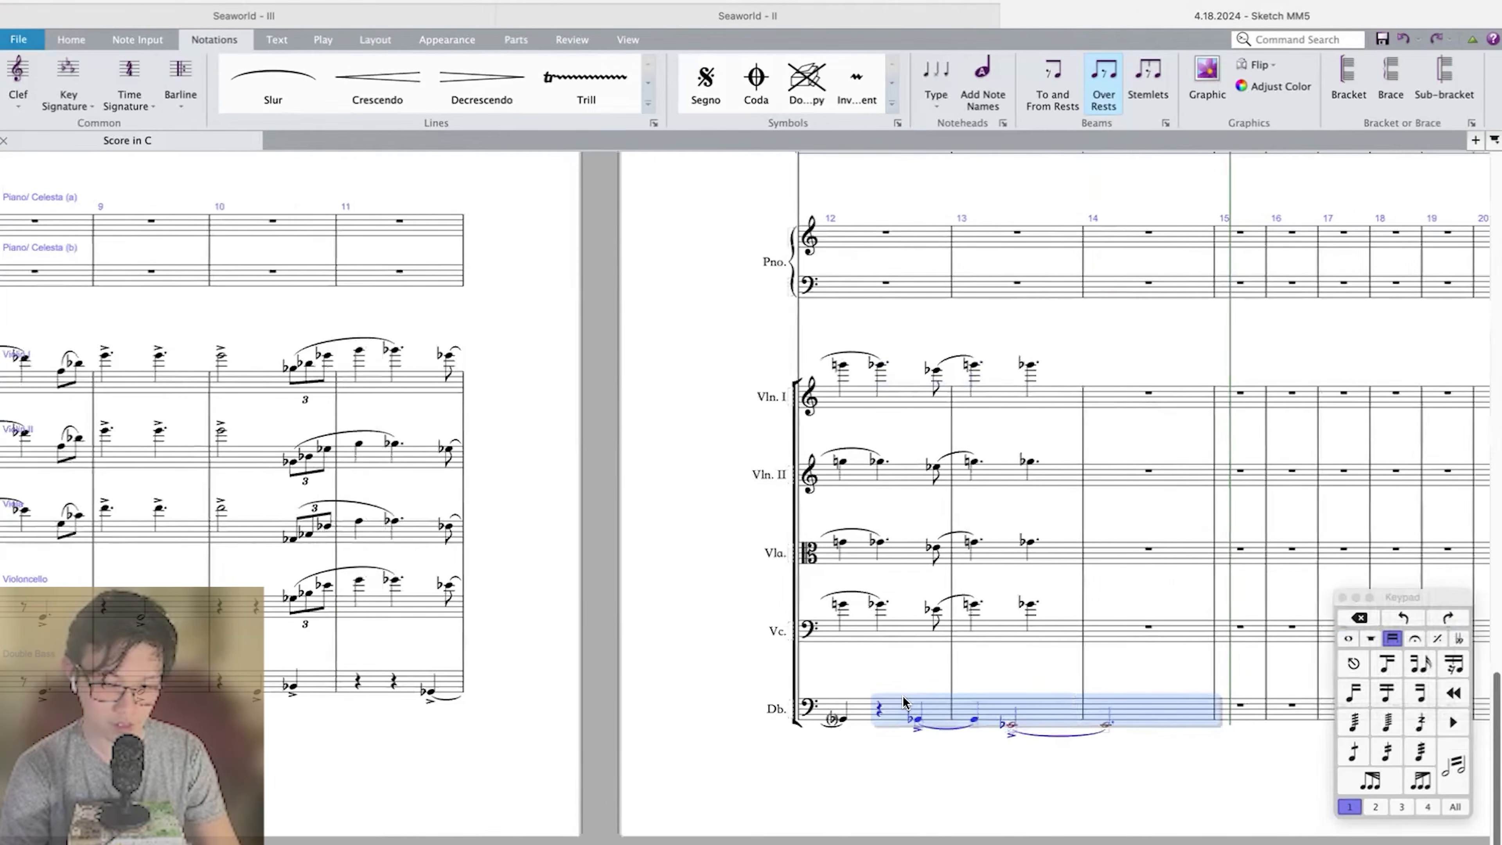
# Add accents to the final G-flat dotted quarters of measure 13 in Violin I, Violin II, Viola and Violoncello.
pyautogui.click(1030, 605)
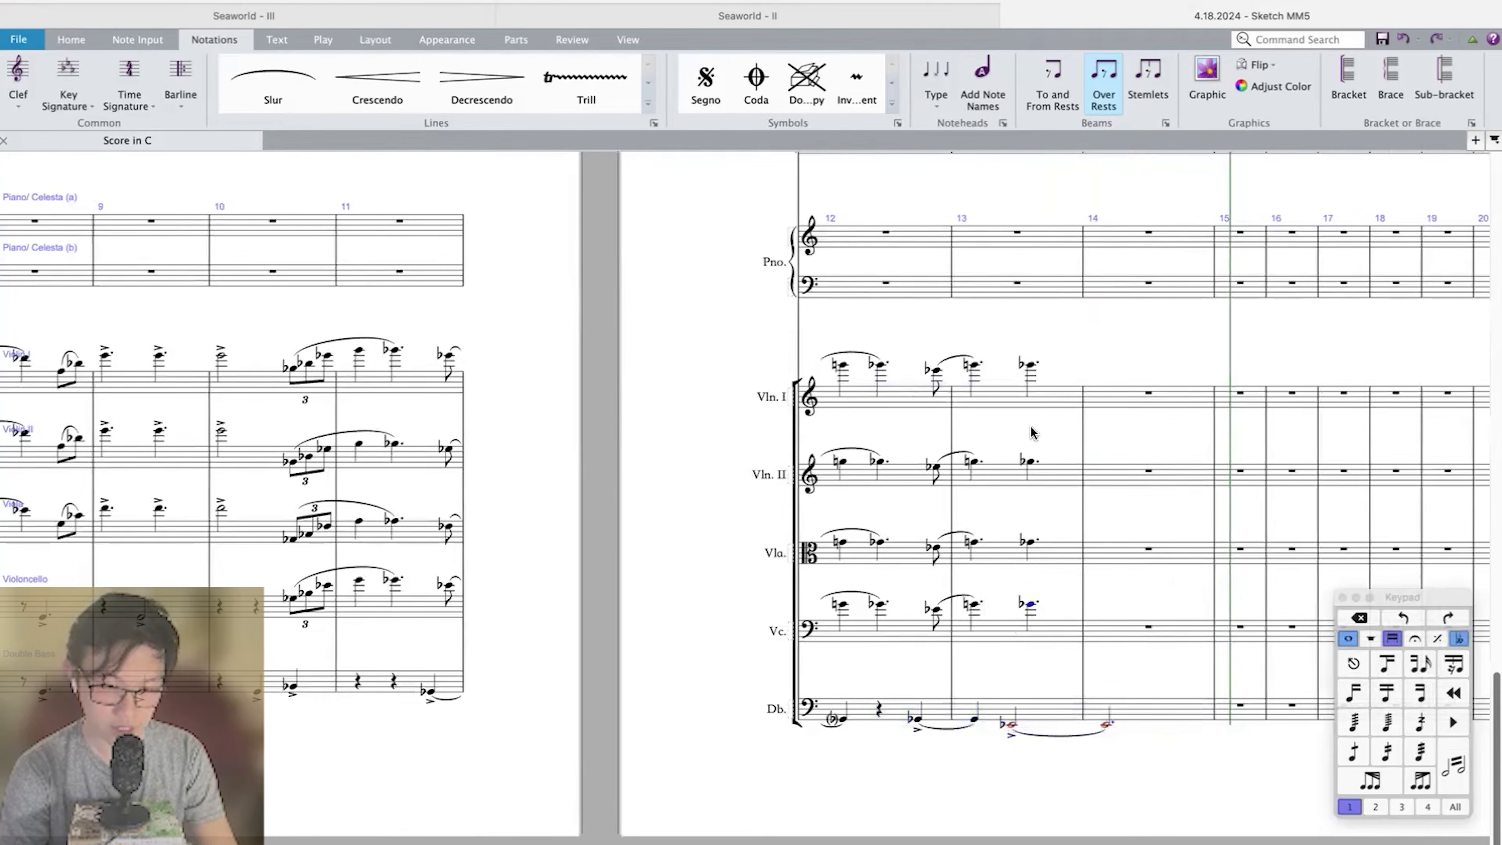
pyautogui.keyDown('shift'); pyautogui.click(1029, 368); pyautogui.keyUp('shift')
pyautogui.hotkey('shift', '.')
pyautogui.press('super+z')
pyautogui.hotkey('alt', '.')
pyautogui.click(1116, 713)
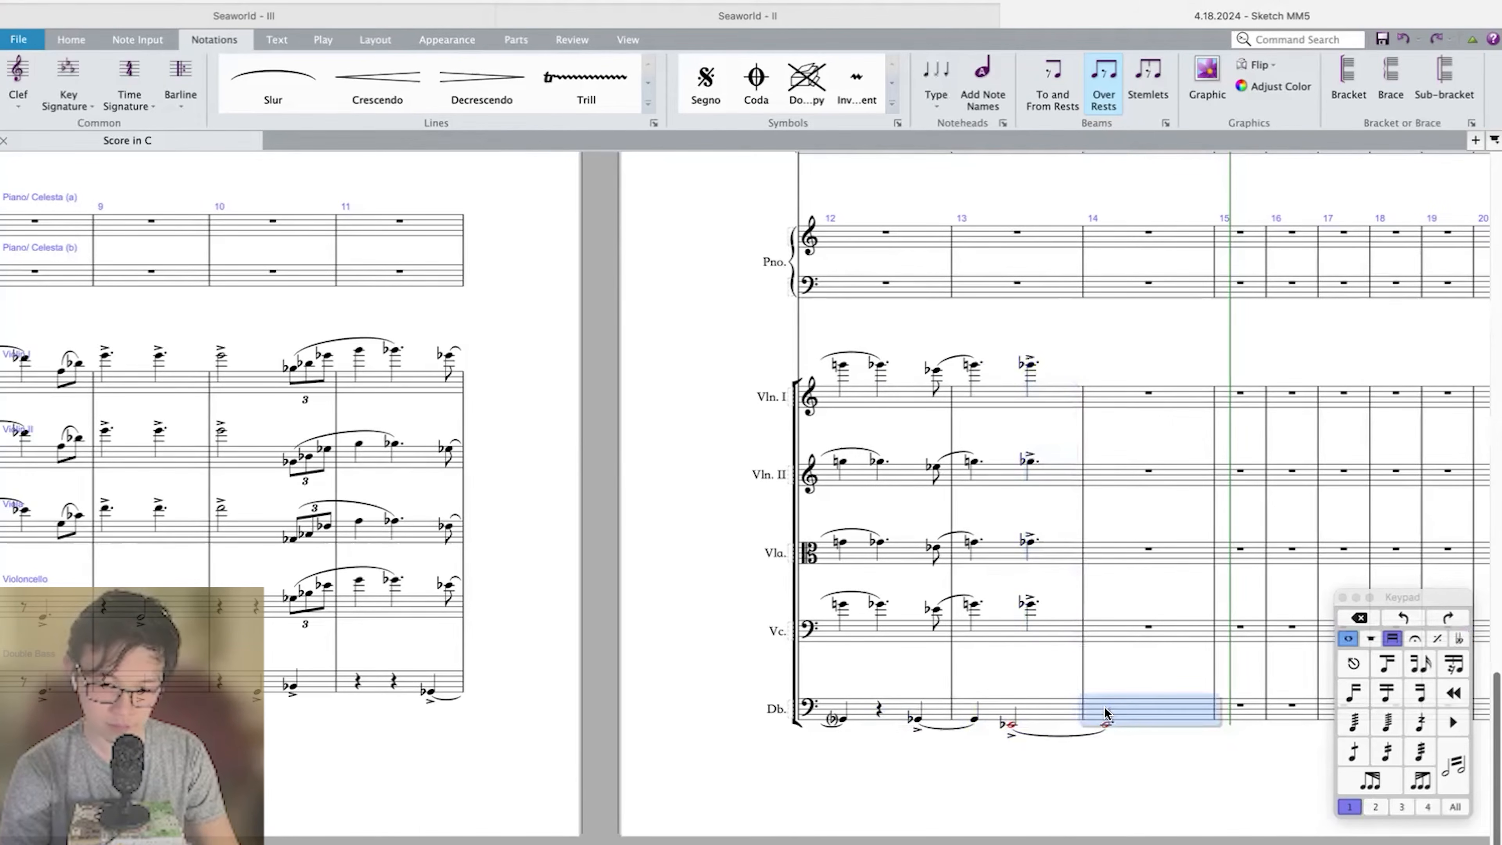
# Copy the Double Bass passage in measures 12–14 to Timpani, Tuba an octave lower, Bass Trombone, Trombone 2 and Trombone 1.
pyautogui.keyDown('shift'); pyautogui.click(881, 713); pyautogui.keyUp('shift')
pyautogui.scroll(10, 875, 728)
pyautogui.click(890, 747)
pyautogui.press('super+v')
pyautogui.press('super+Up')
pyautogui.click(885, 654)
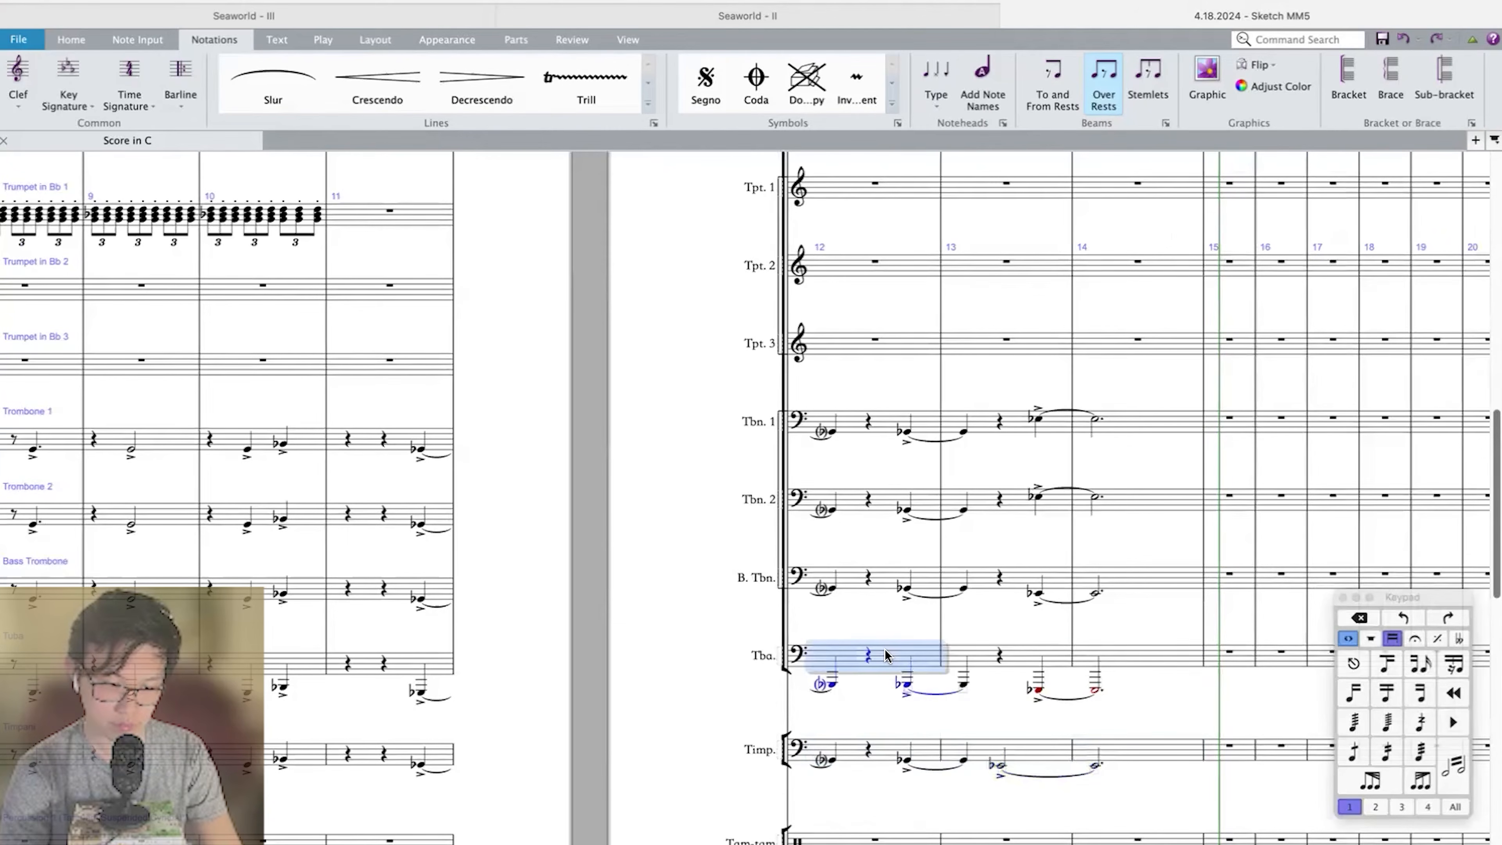
pyautogui.press('super+v')
pyautogui.click(885, 586)
pyautogui.press('super+v')
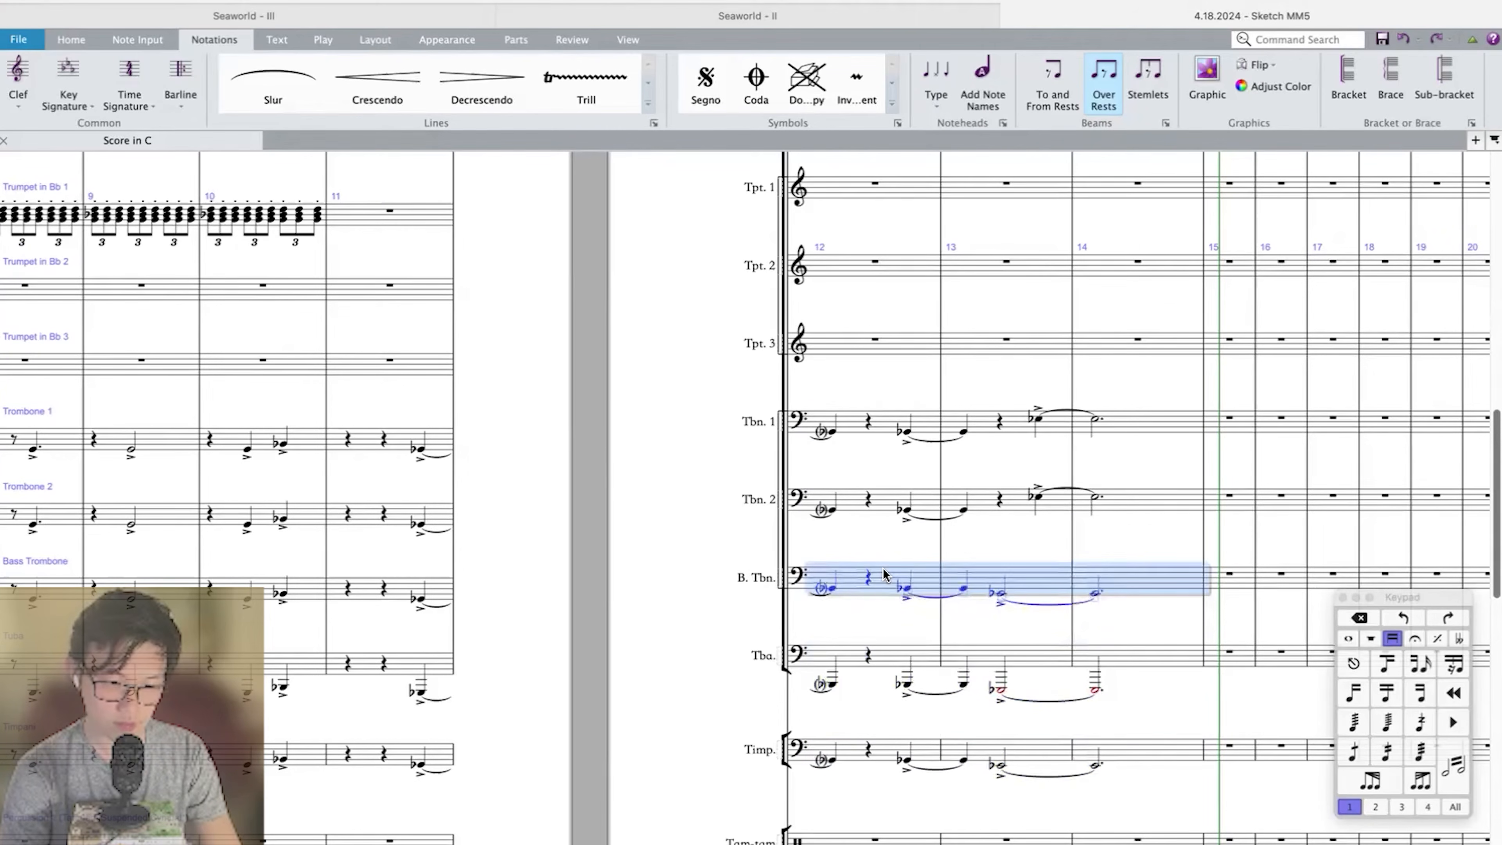
pyautogui.click(886, 506)
pyautogui.press('super+v')
pyautogui.click(884, 427)
pyautogui.press('super+v')
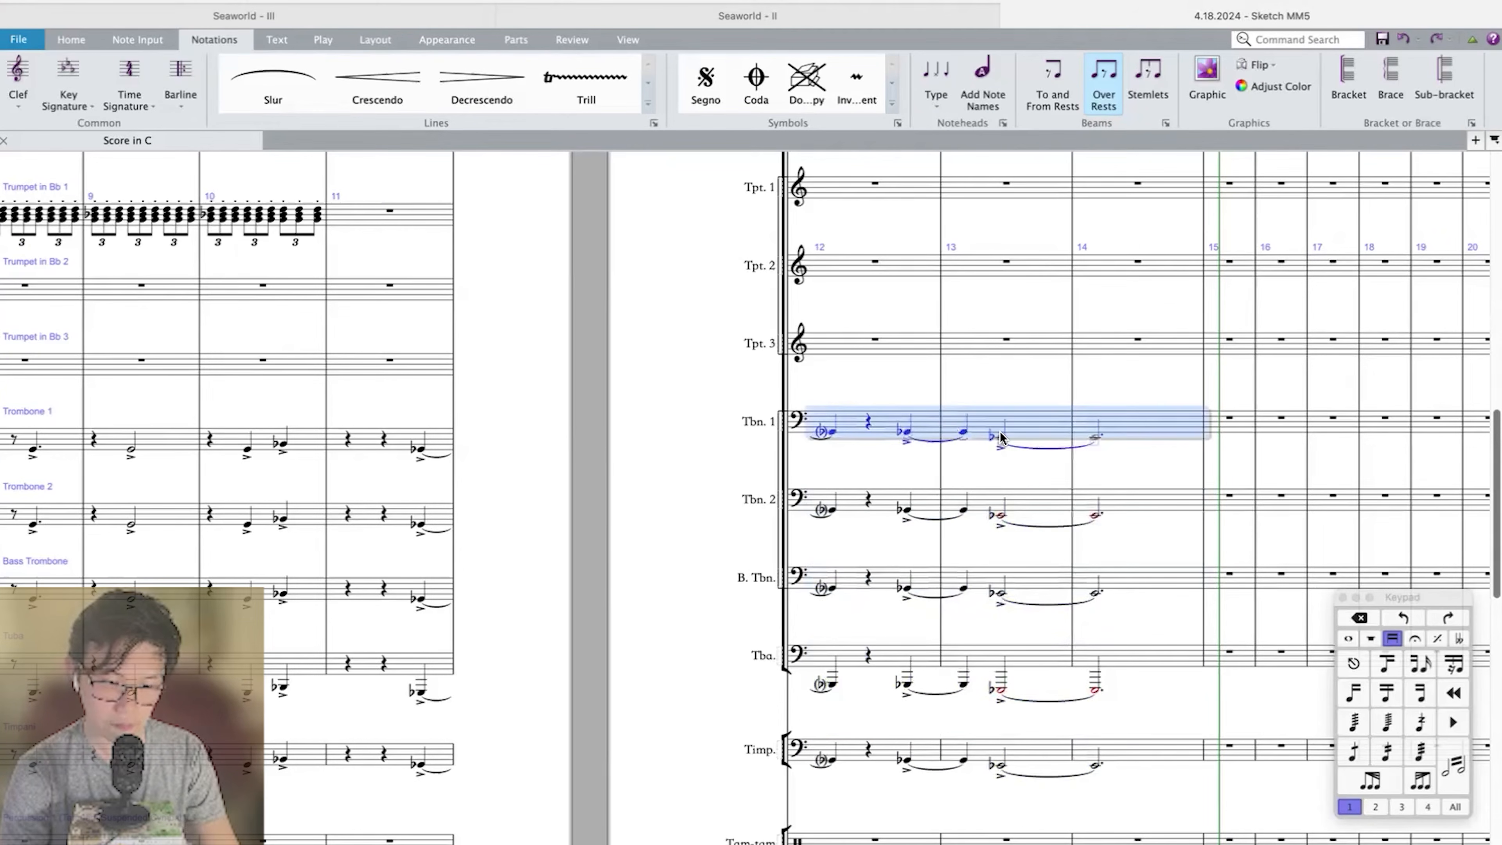
# Raise the tied E-flats in measures 13–14 of Trombone 1 and Trombone 2 an octave.
pyautogui.press('Escape')
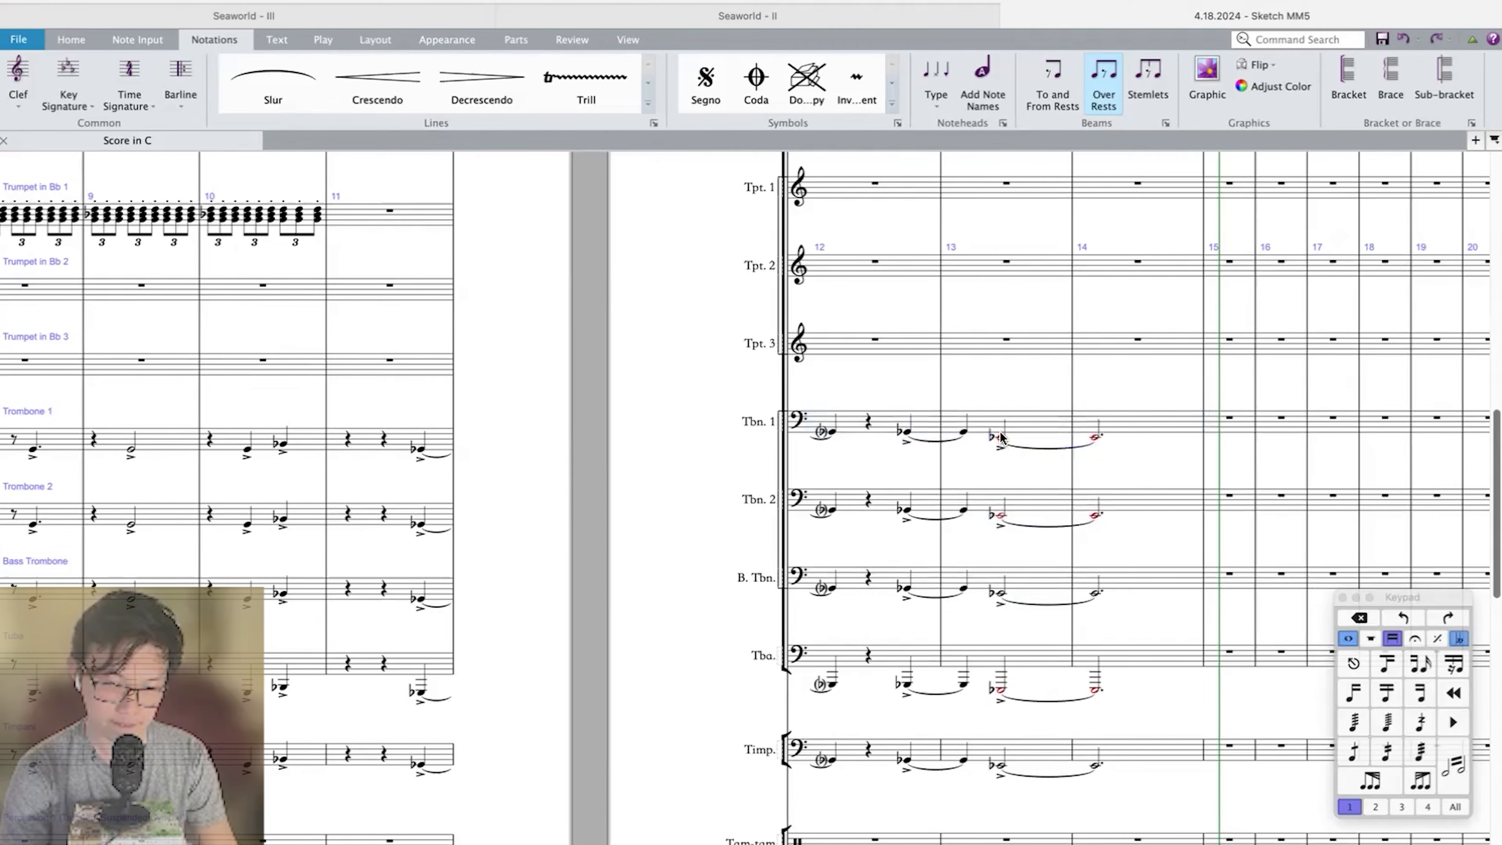
pyautogui.hotkey('shift', 'Down')
pyautogui.keyDown('shift'); pyautogui.click(1117, 421); pyautogui.keyUp('shift')
pyautogui.press('super+Up')
# Play back the score from measure 8 through measure 14 to check the brass and string rhythm in measure 13.
pyautogui.press('super+Left')
pyautogui.press('super+Left')
pyautogui.press('super+Left')
pyautogui.press('super+Left')
pyautogui.press('super+Left')
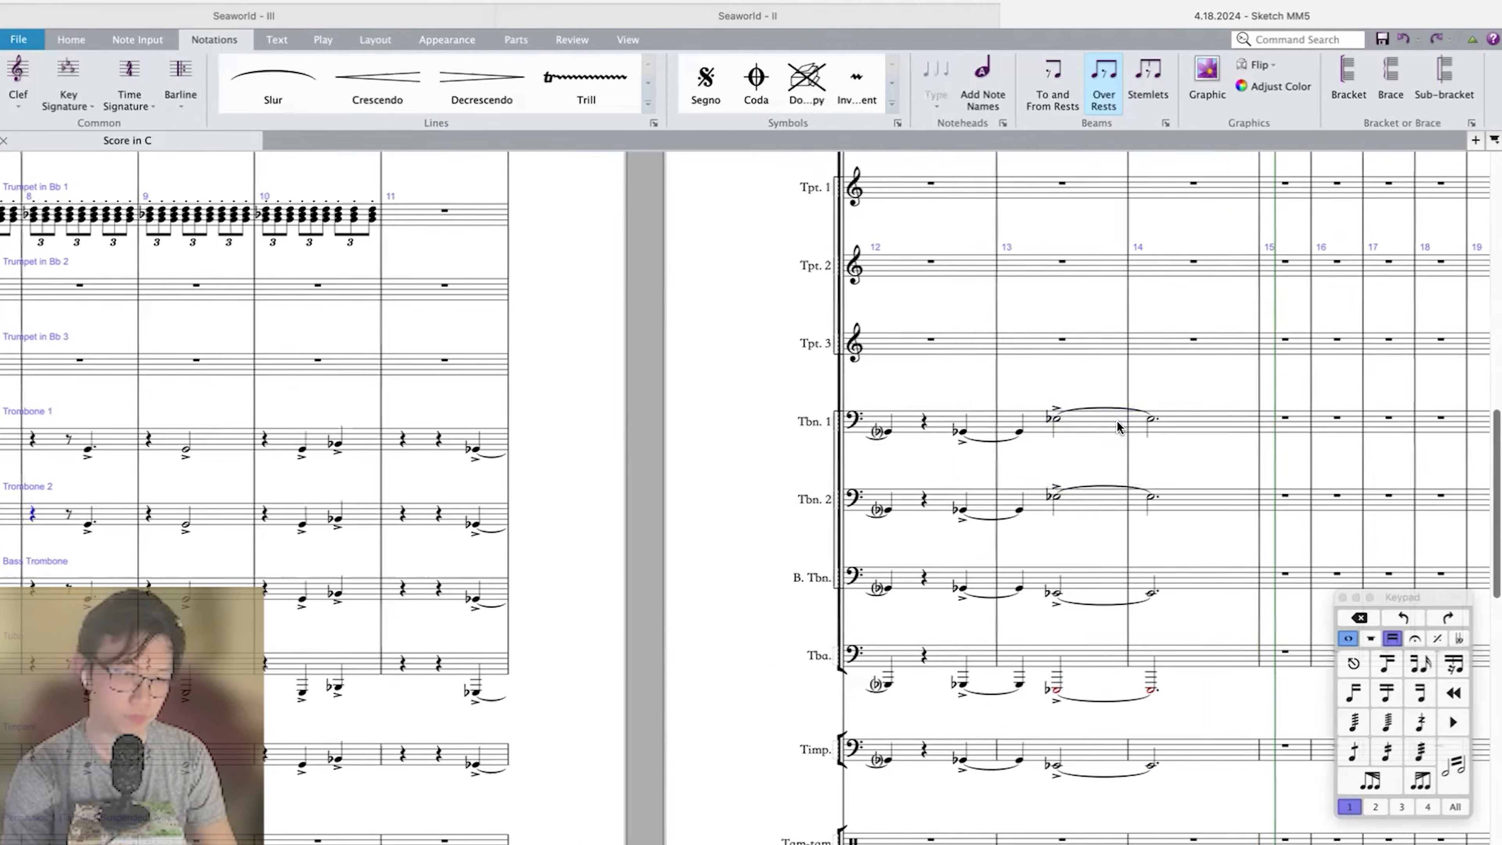
pyautogui.scroll(5, 1117, 420)
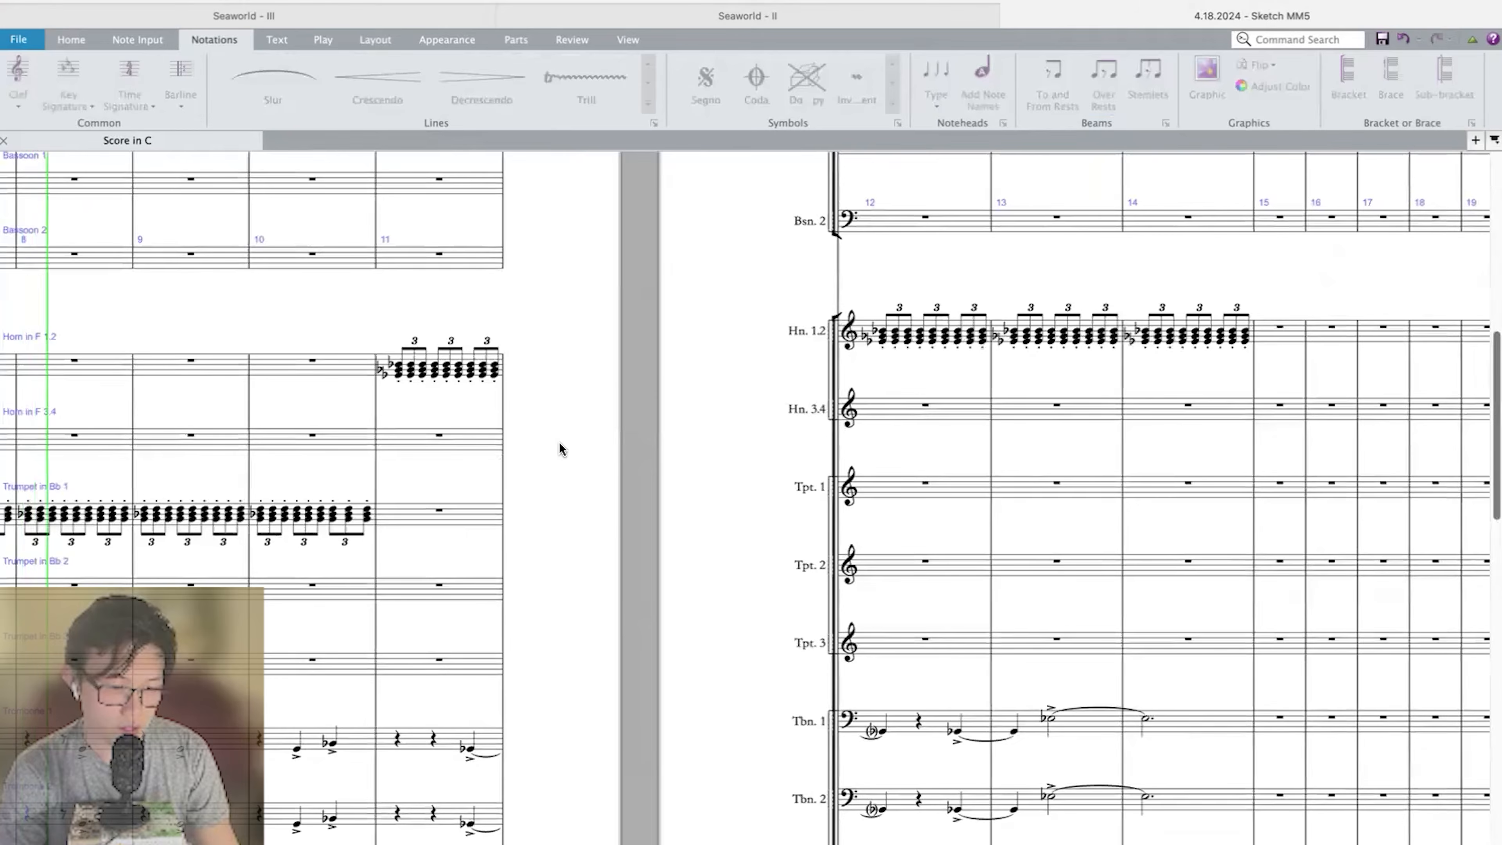
pyautogui.hscroll(-2, 560, 447)
pyautogui.scroll(-1, 856, 485)
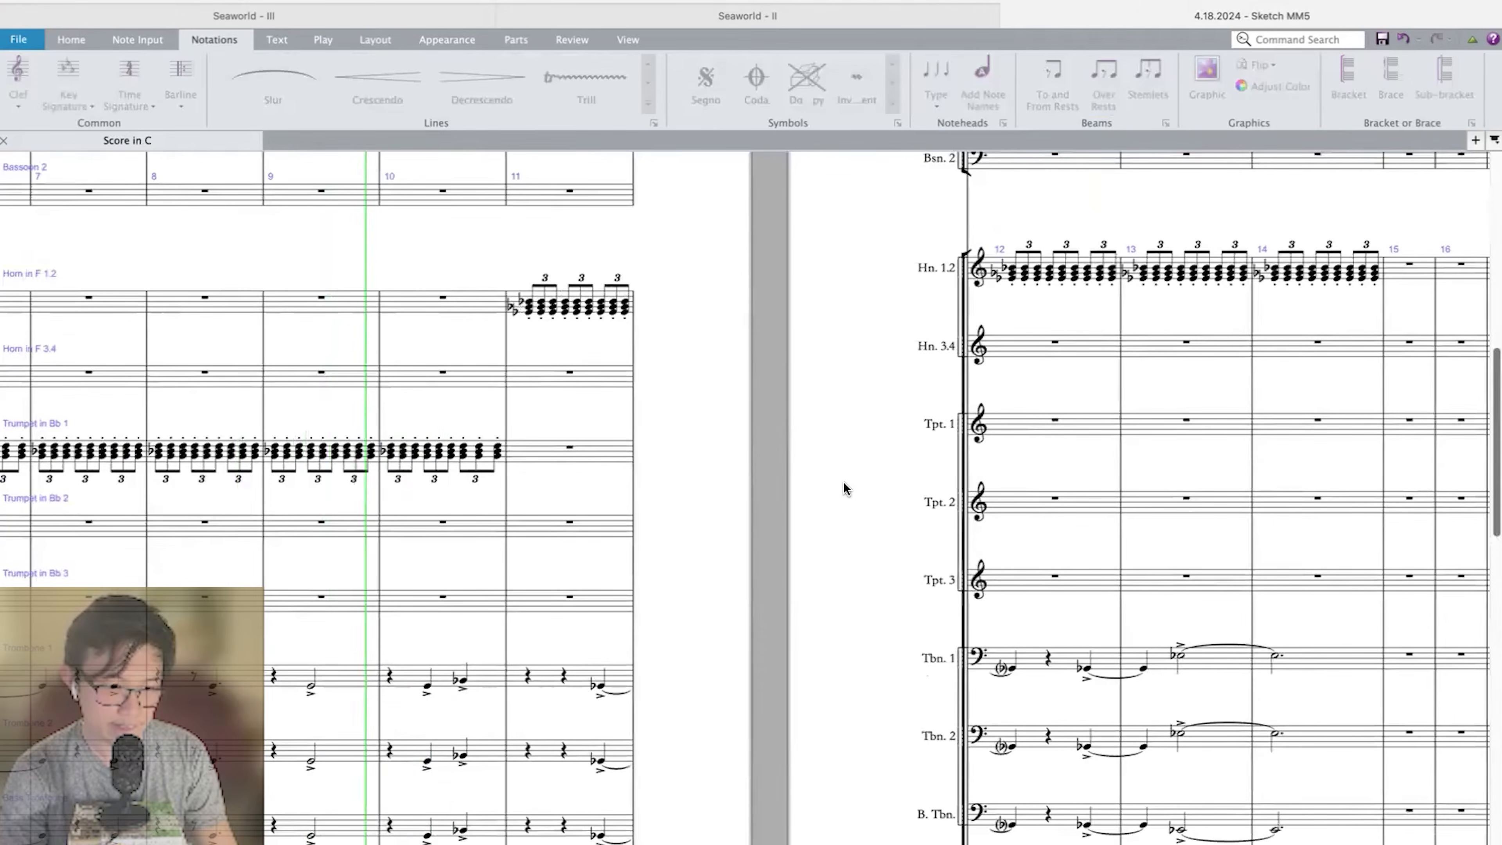
pyautogui.scroll(-1, 878, 510)
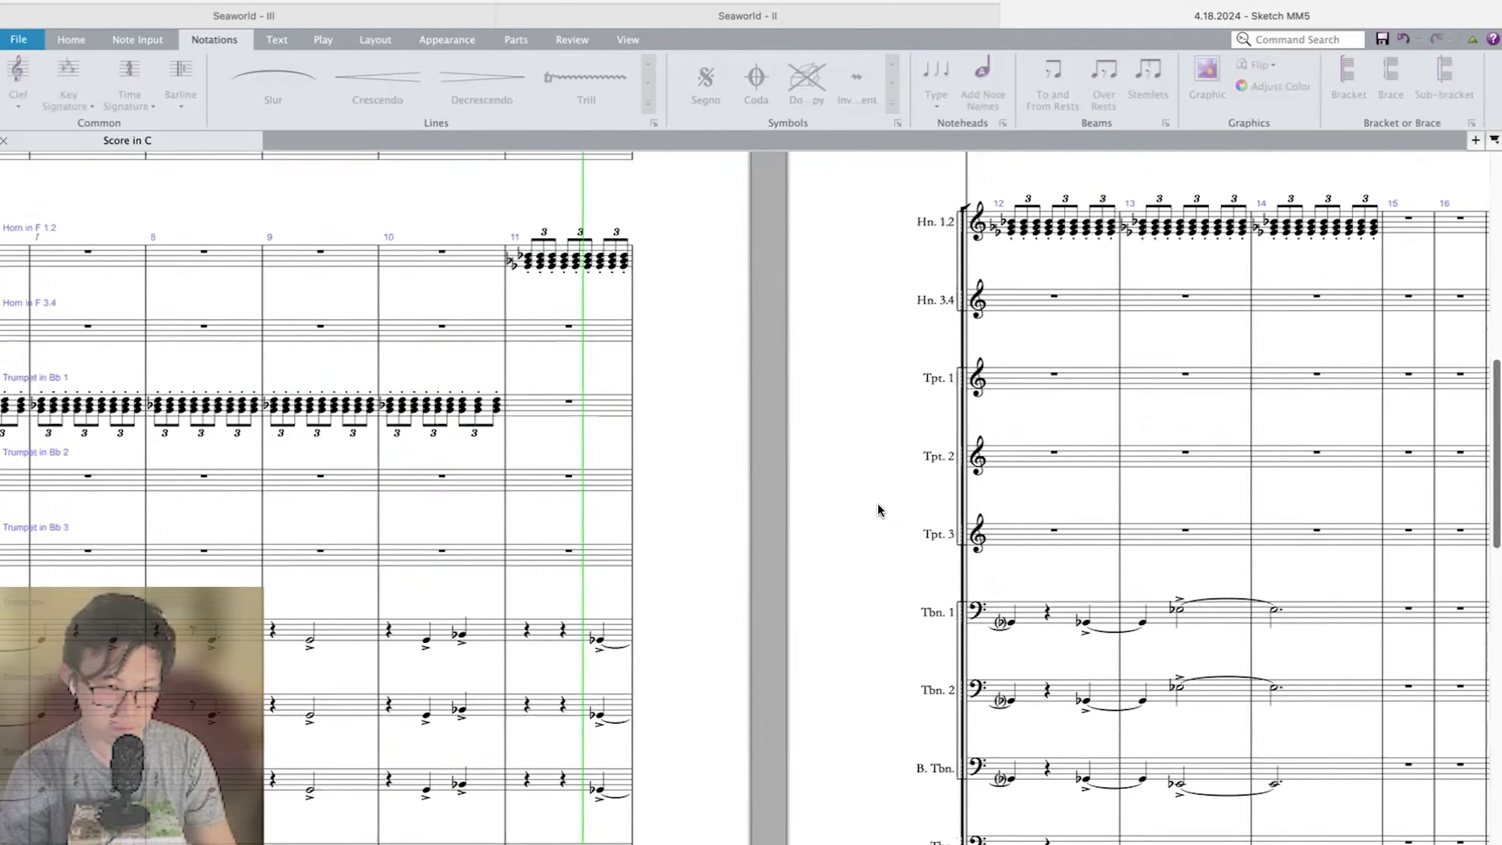
pyautogui.scroll(3, 877, 502)
pyautogui.hscroll(5, 878, 502)
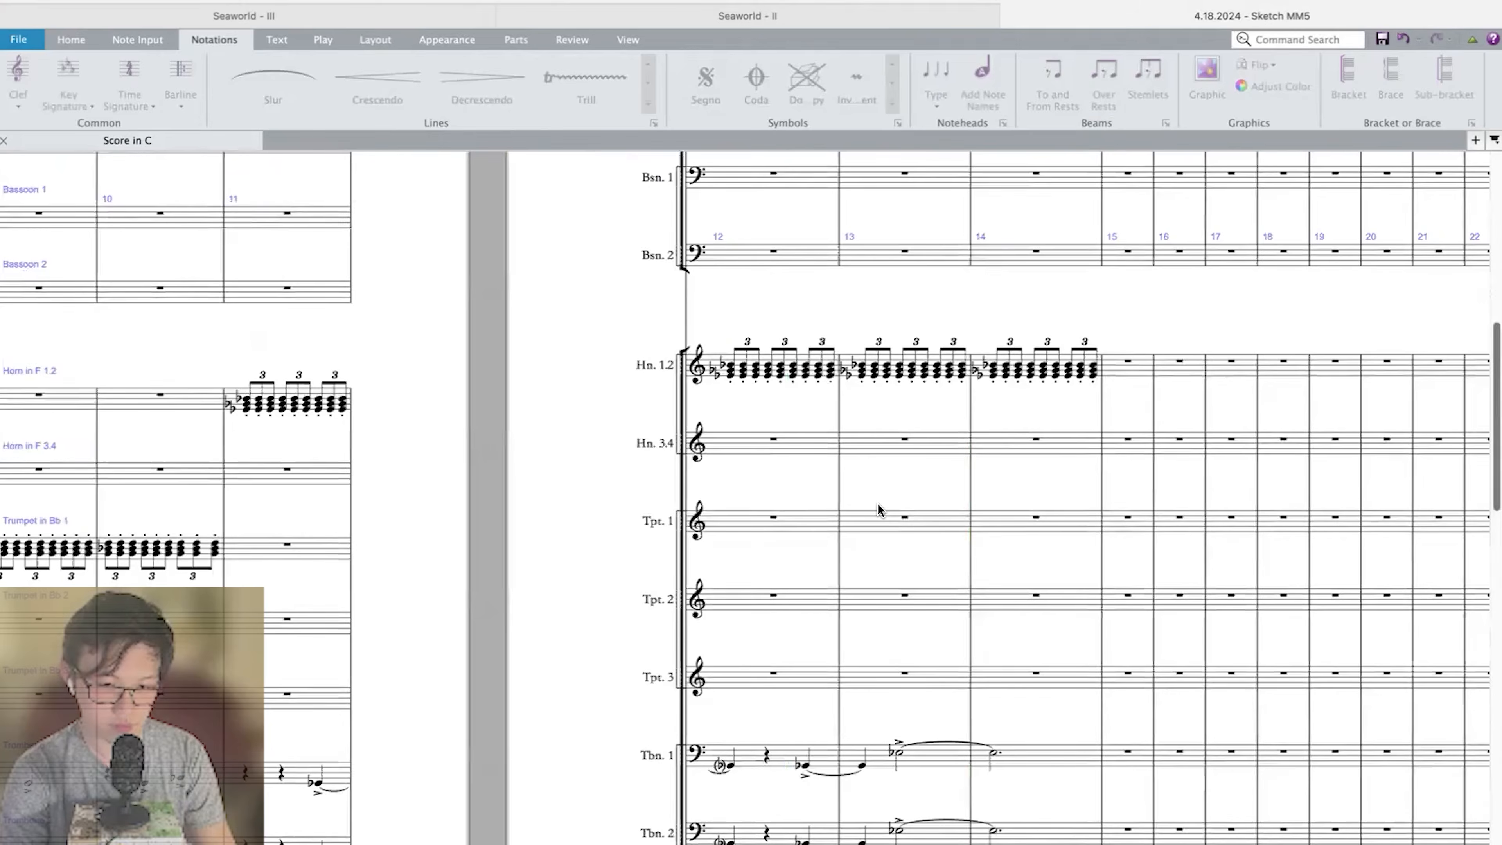
pyautogui.scroll(-10, 878, 502)
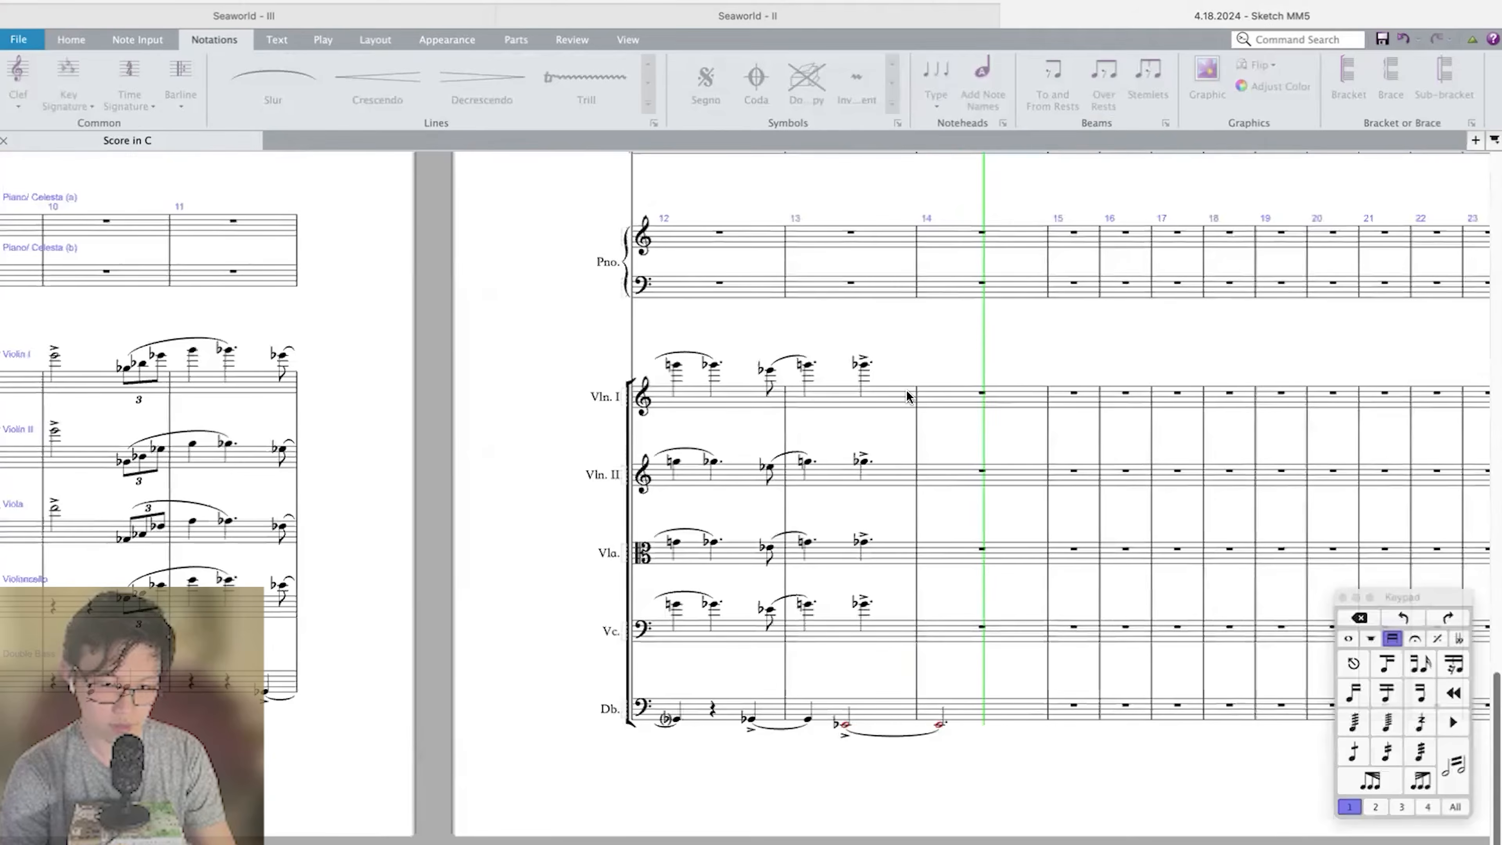
pyautogui.press('space')
# Enter accented dotted-quarter notes A and C in Violin I measure 14.
pyautogui.click(981, 394)
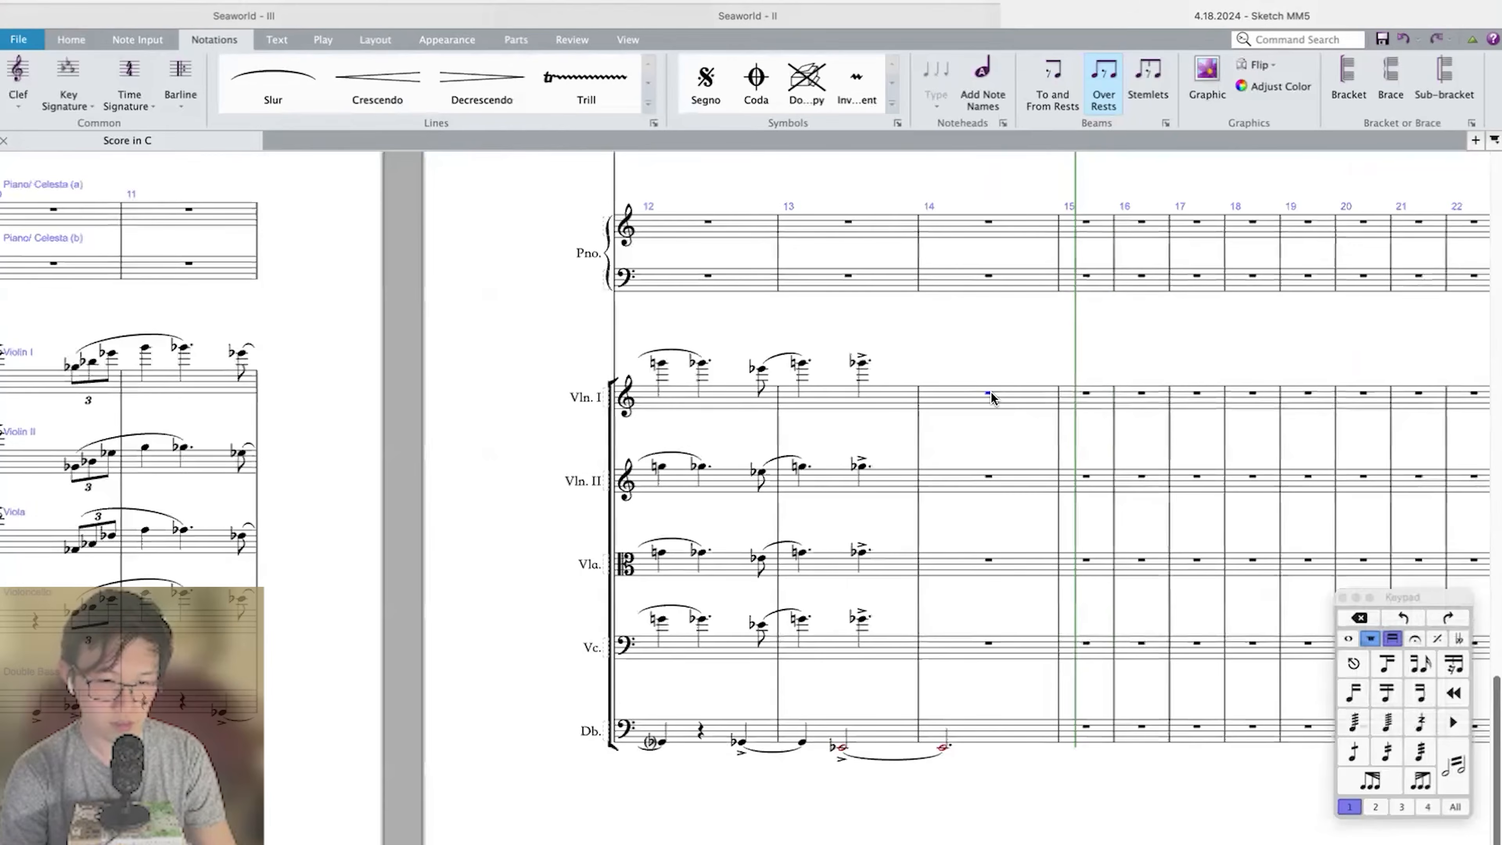
pyautogui.scroll(3, 990, 391)
pyautogui.press('Left')
pyautogui.click(980, 395)
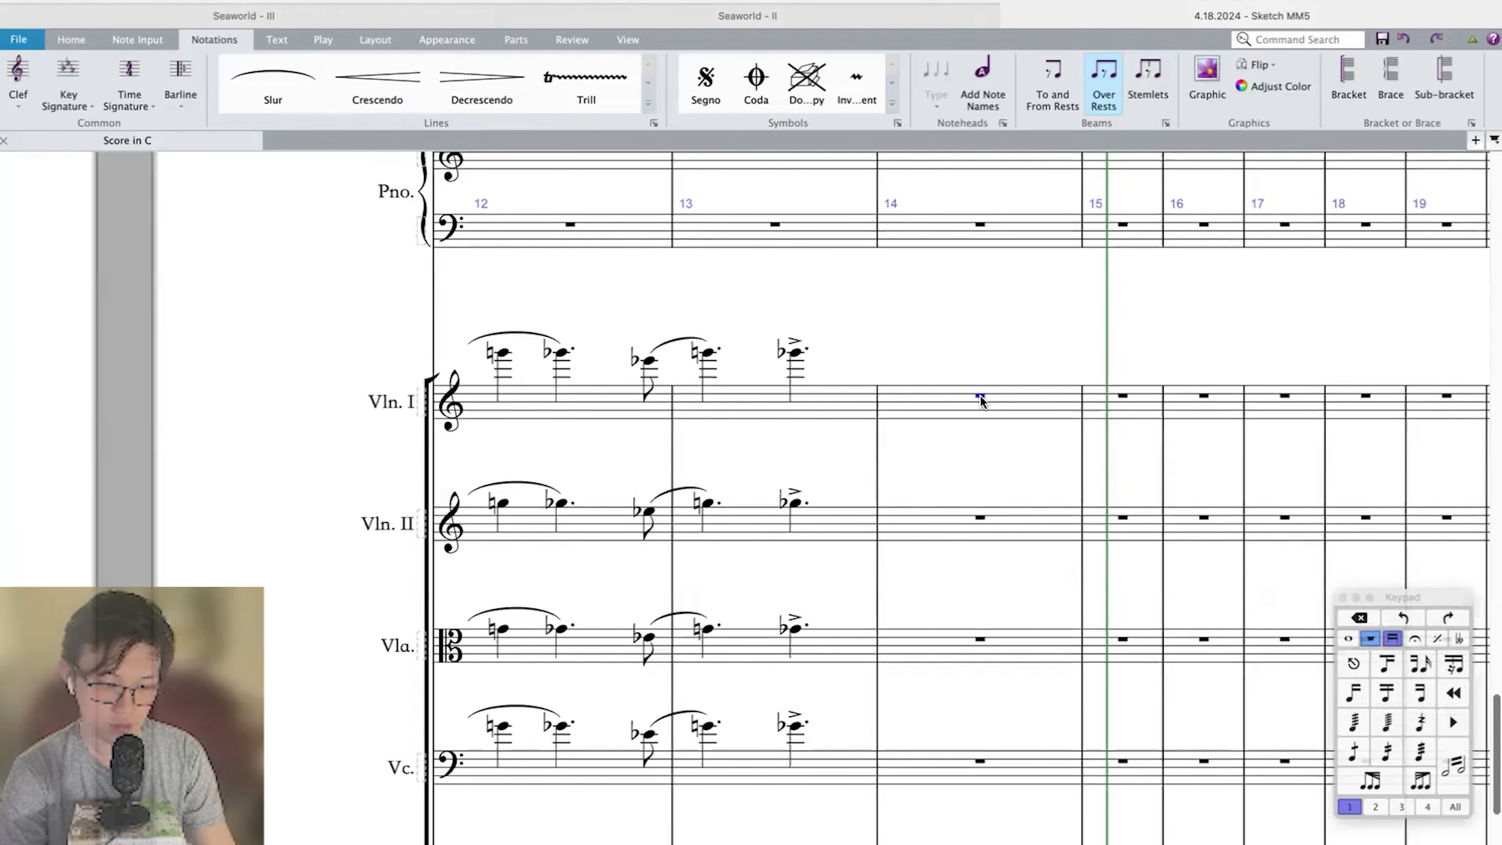
pyautogui.press('a')
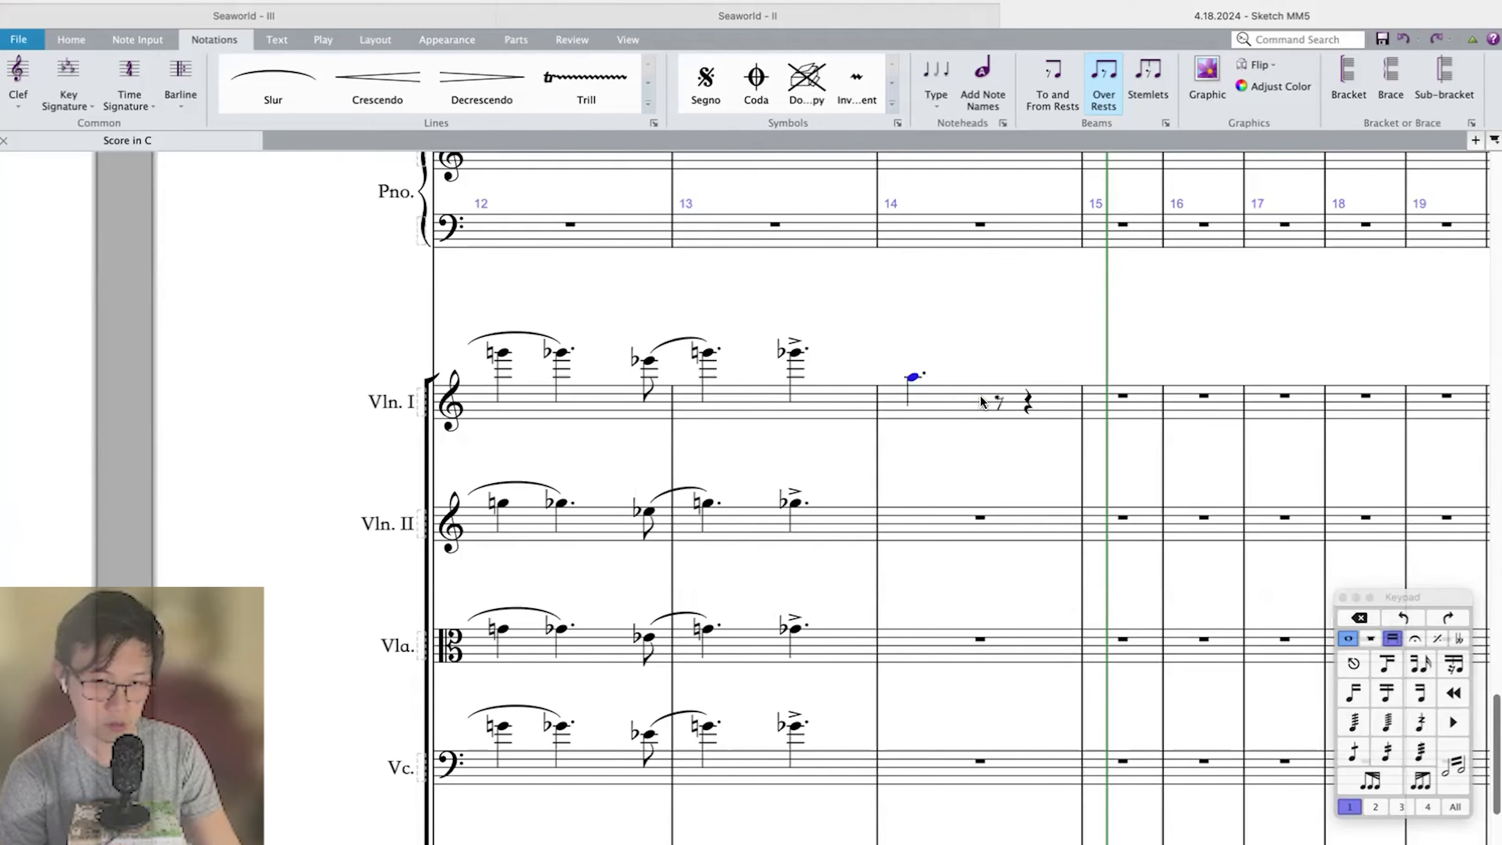
pyautogui.press('c')
pyautogui.press('Left')
pyautogui.click(942, 400)
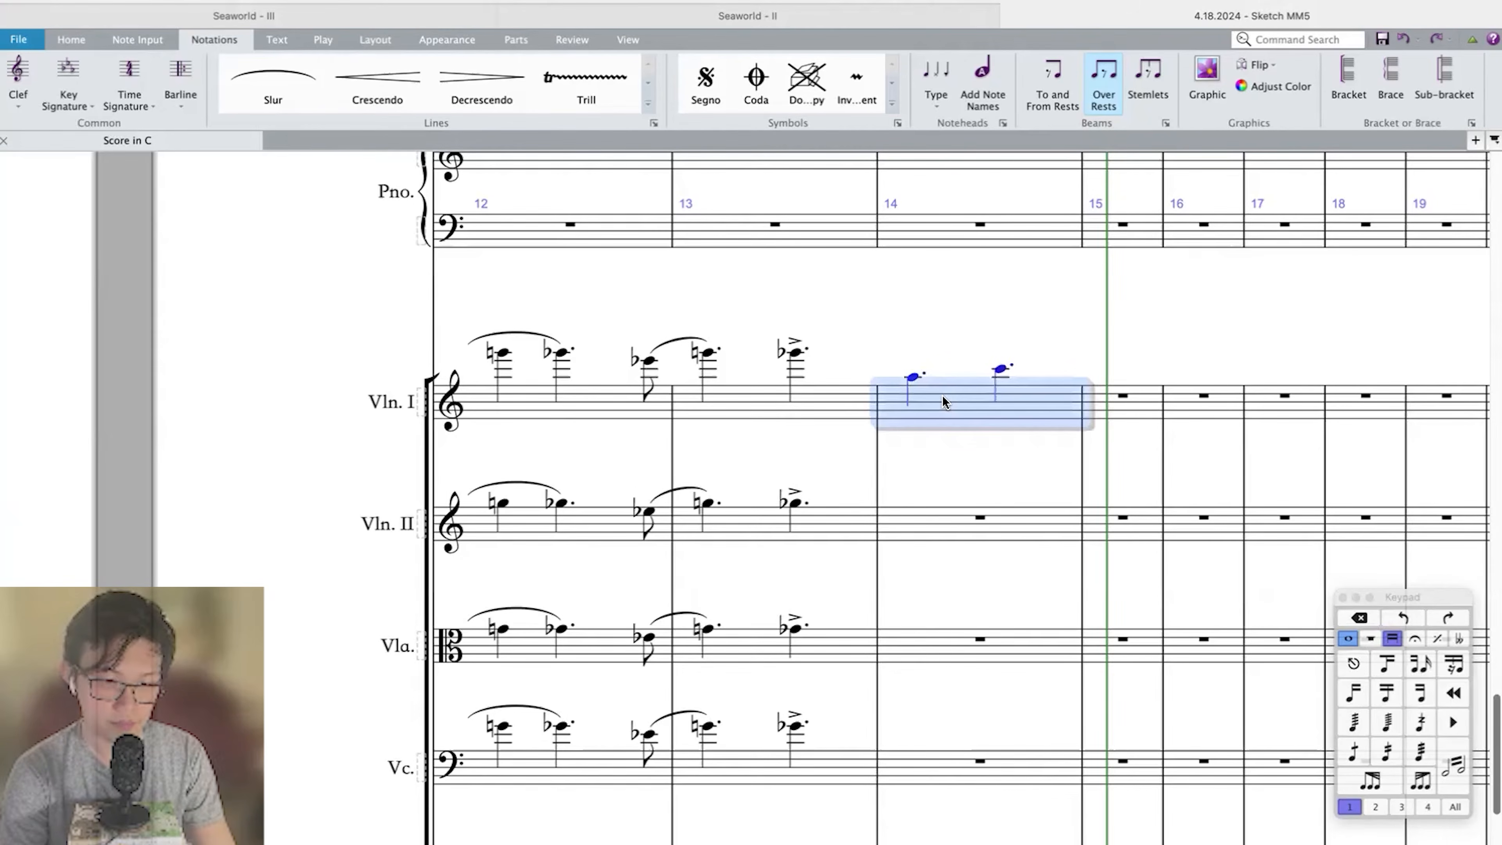
pyautogui.press('/')
# Copy Violin I measure 14 an octave lower to Violin II and two octaves lower to Viola and Violoncello.
pyautogui.scroll(-3, 941, 401)
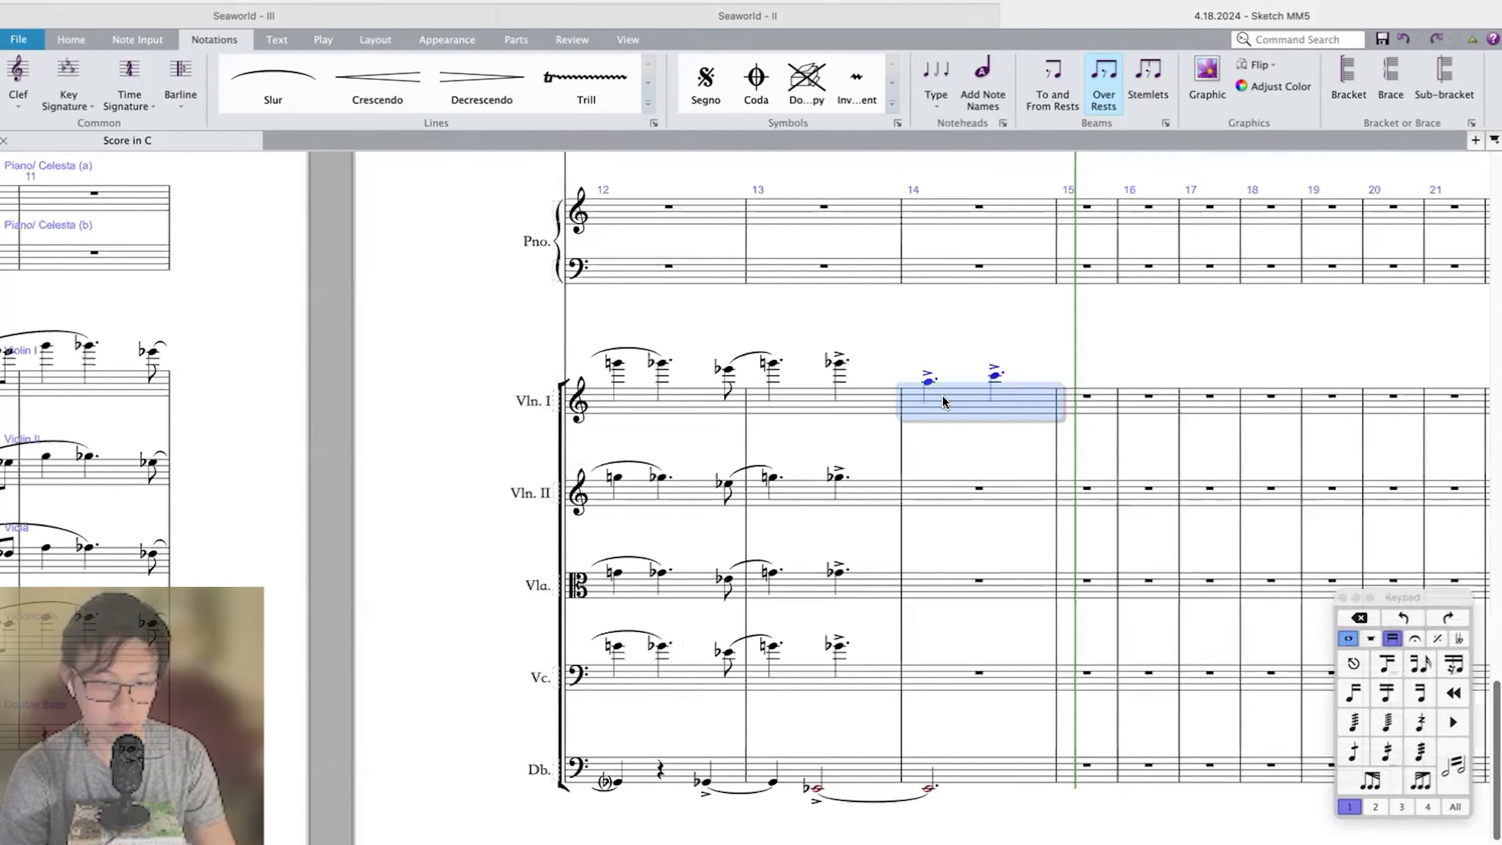
pyautogui.keyDown('alt'); pyautogui.click(944, 498); pyautogui.keyUp('alt')
pyautogui.keyDown('alt'); pyautogui.click(943, 592); pyautogui.keyUp('alt')
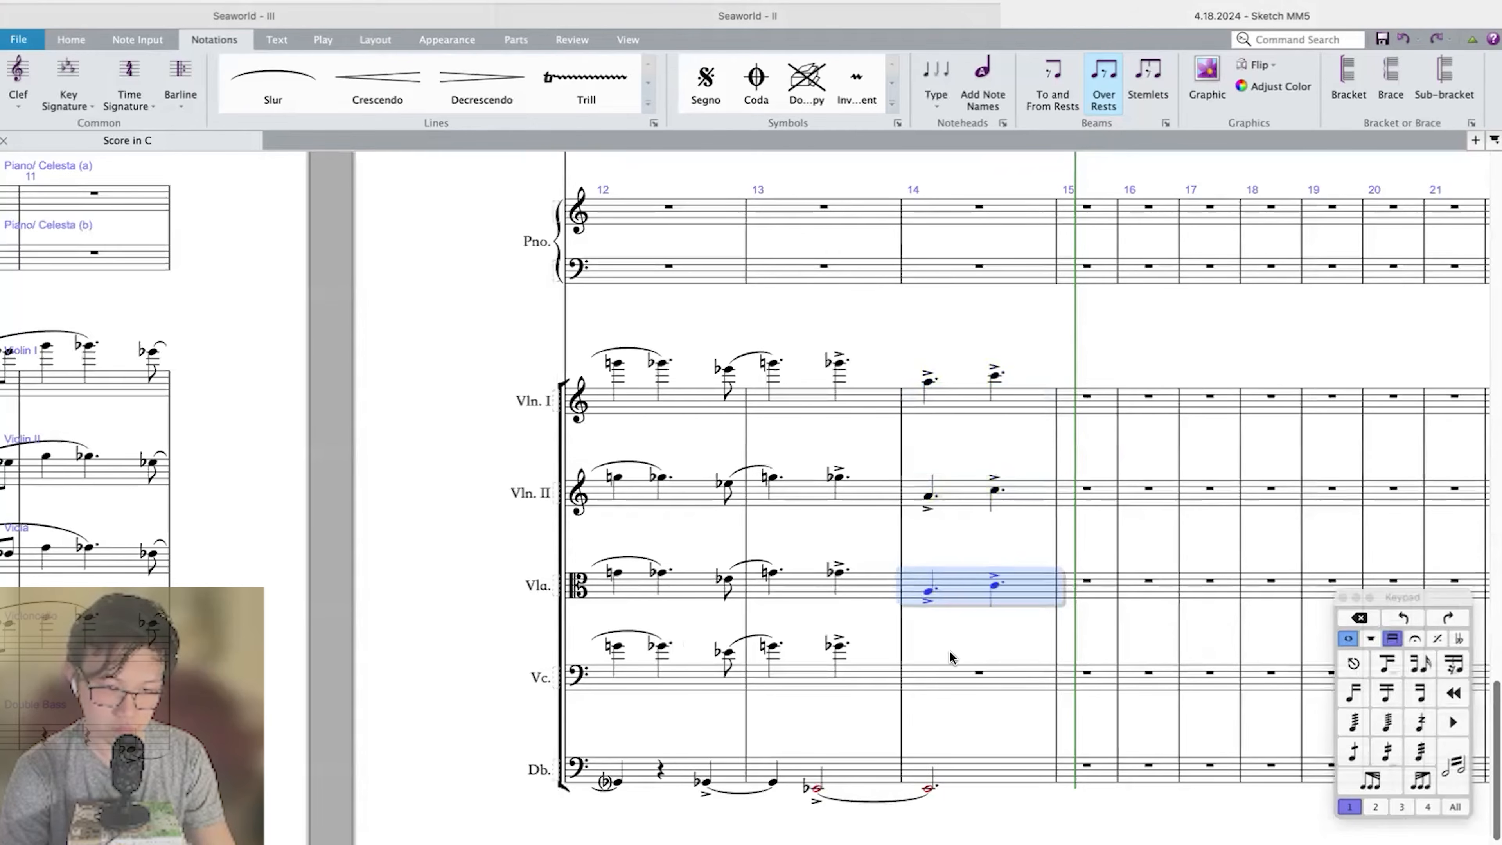
pyautogui.keyDown('alt'); pyautogui.click(941, 673); pyautogui.keyUp('alt')
# Play back the score from measure 11 and check the horn and low-brass parts.
pyautogui.press('super+Left')
pyautogui.press('super+Left')
pyautogui.press('super+Left')
pyautogui.press('p')
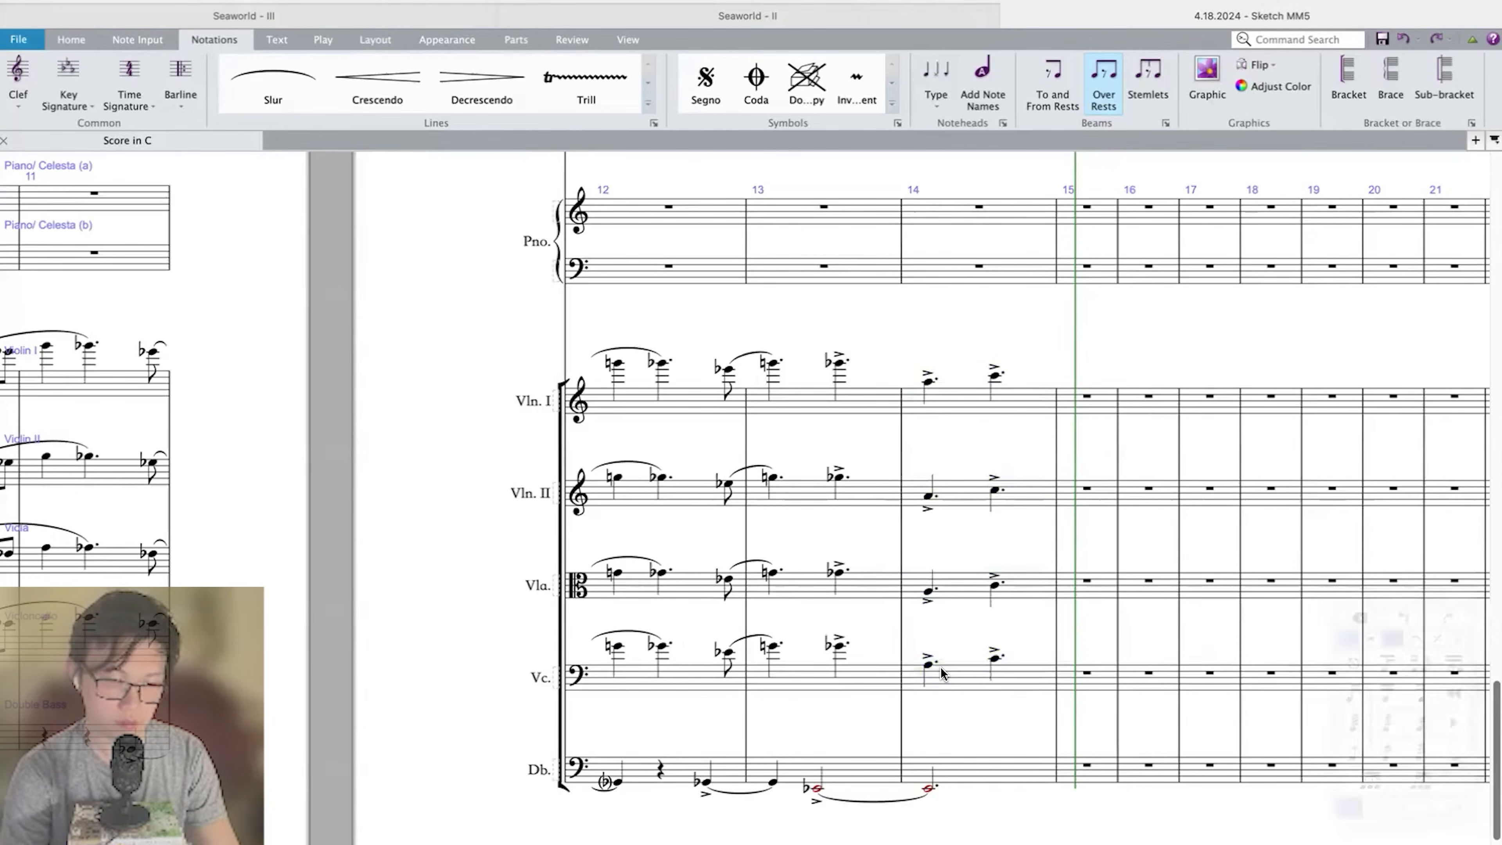
pyautogui.scroll(-4, 942, 673)
pyautogui.scroll(5, 942, 673)
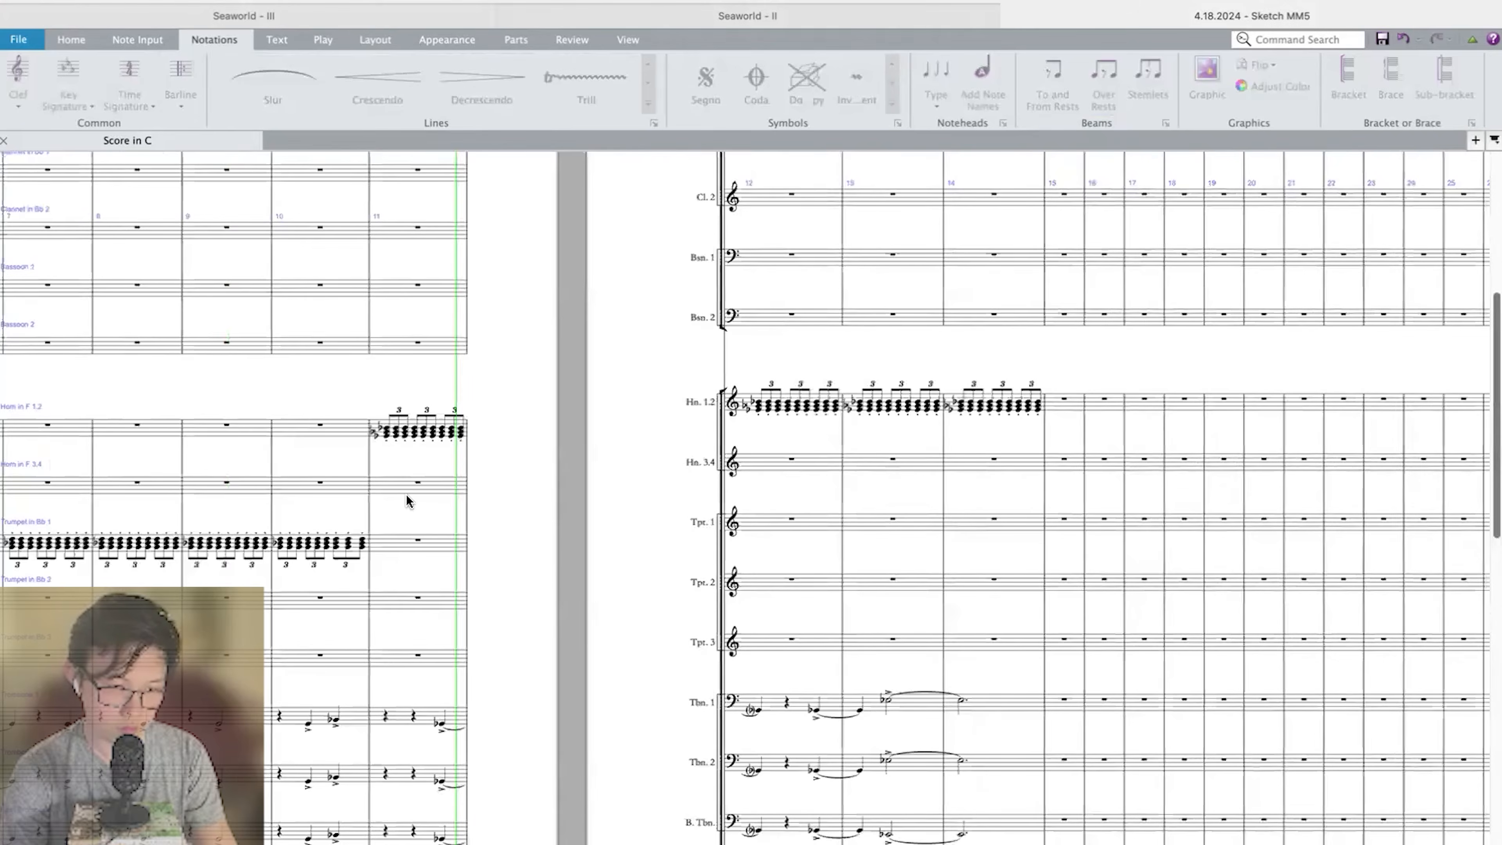
pyautogui.scroll(1, 406, 494)
pyautogui.press('space')
# Add an f dynamic to the Horn 1.2 triplet entry in measure 11.
pyautogui.click(387, 503)
pyautogui.press('super+e')
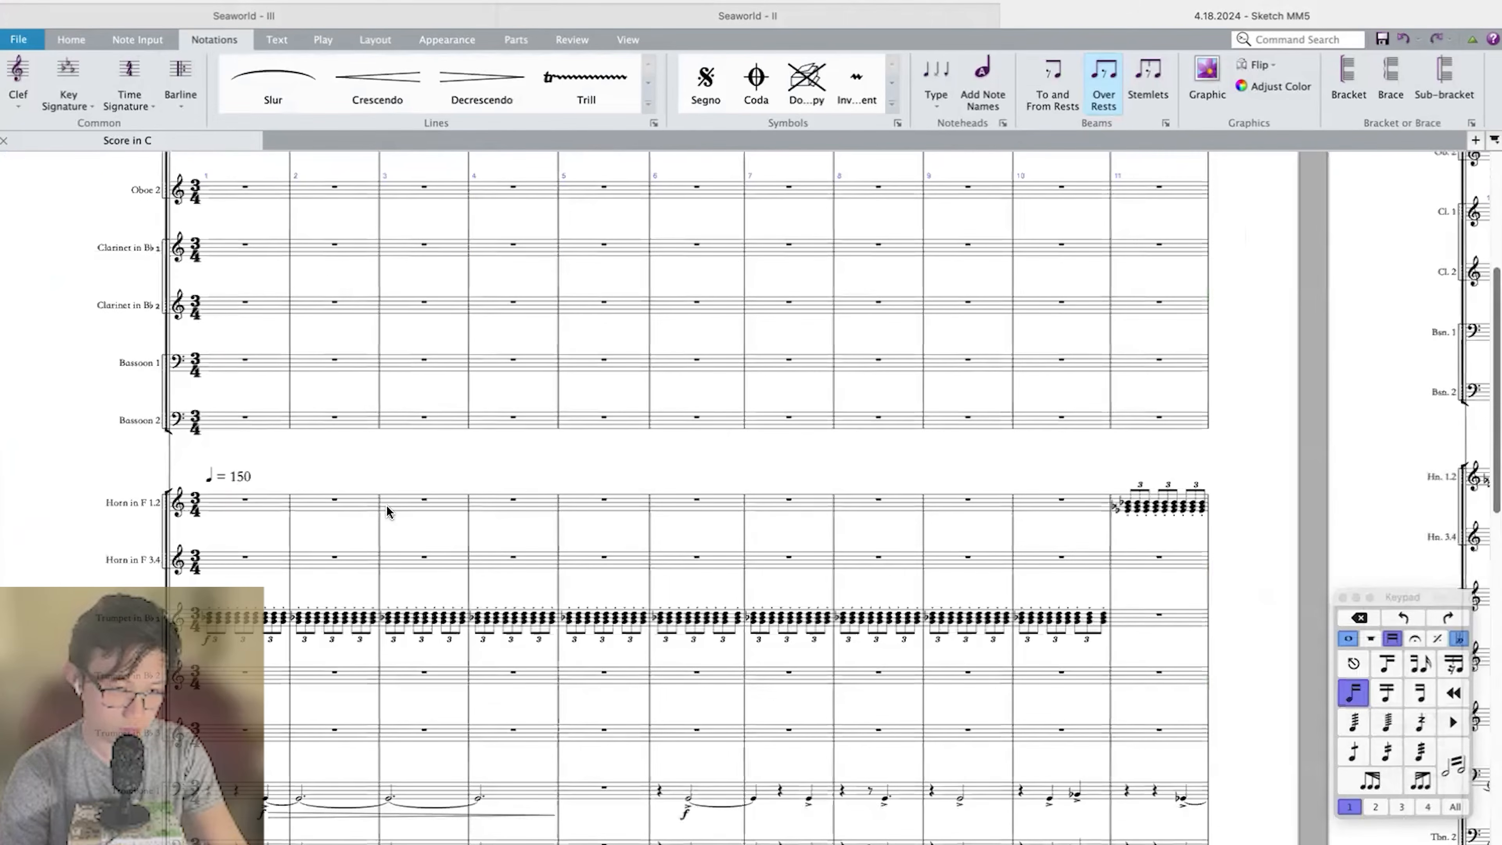
pyautogui.press('super+f')
pyautogui.press('Escape')
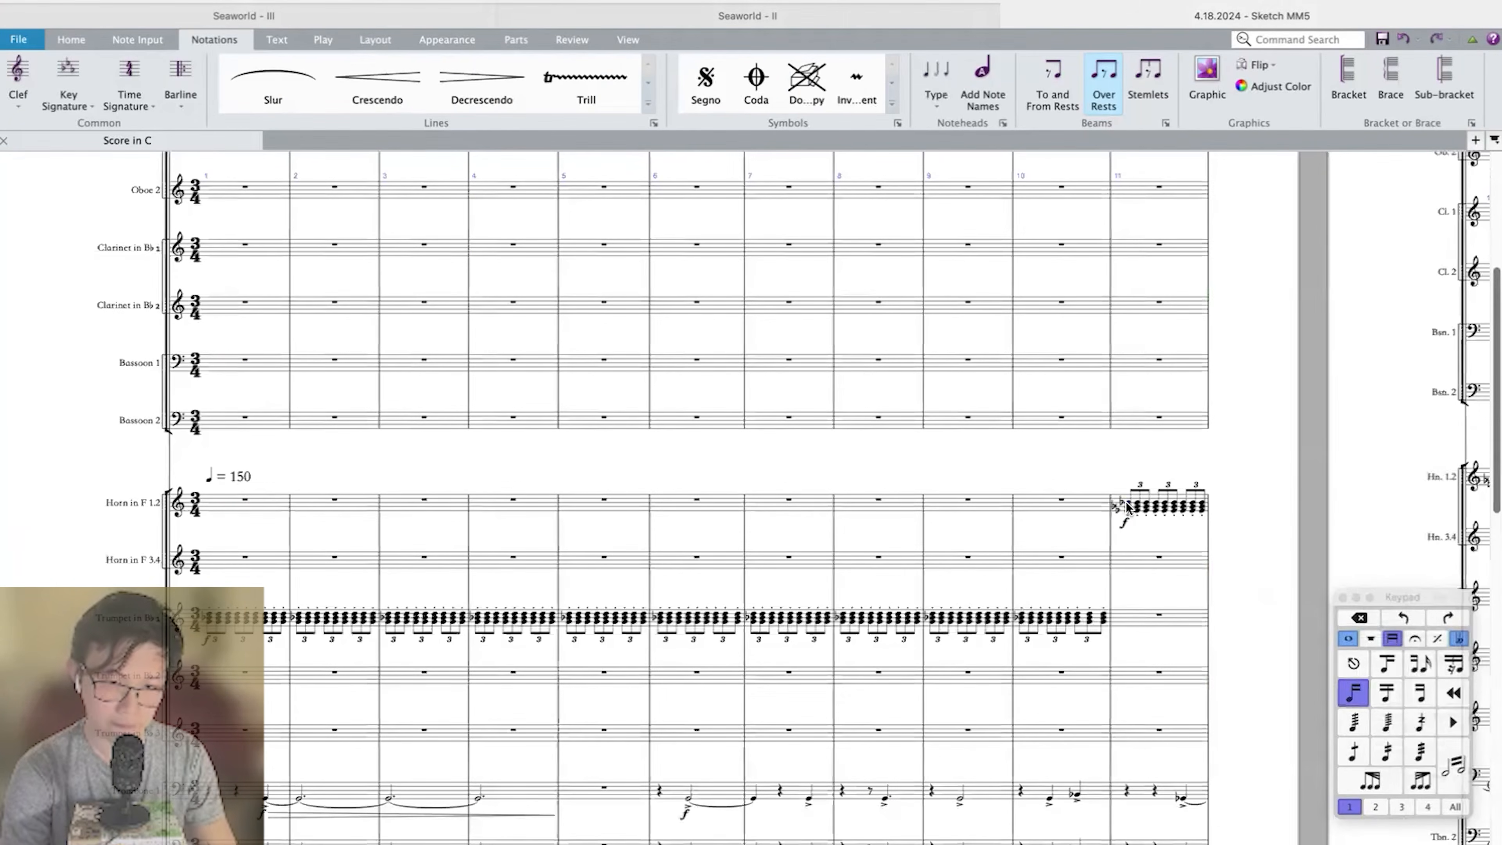
# Play back the score from measure 11 through measure 14 to check the string accents against the brass.
pyautogui.press('p')
pyautogui.press('m')
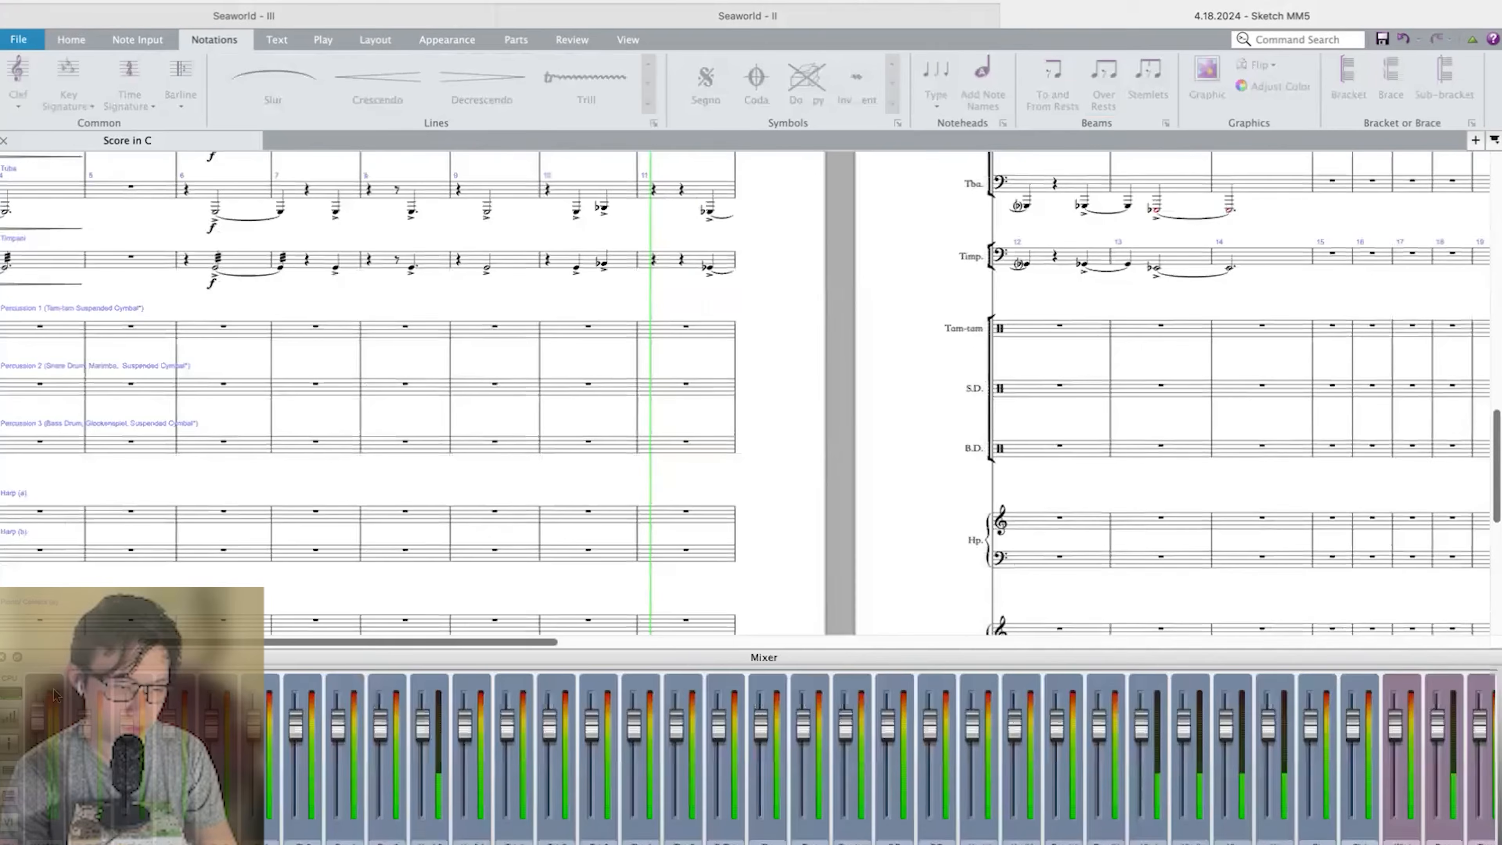
pyautogui.press('m')
pyautogui.hscroll(6, 899, 496)
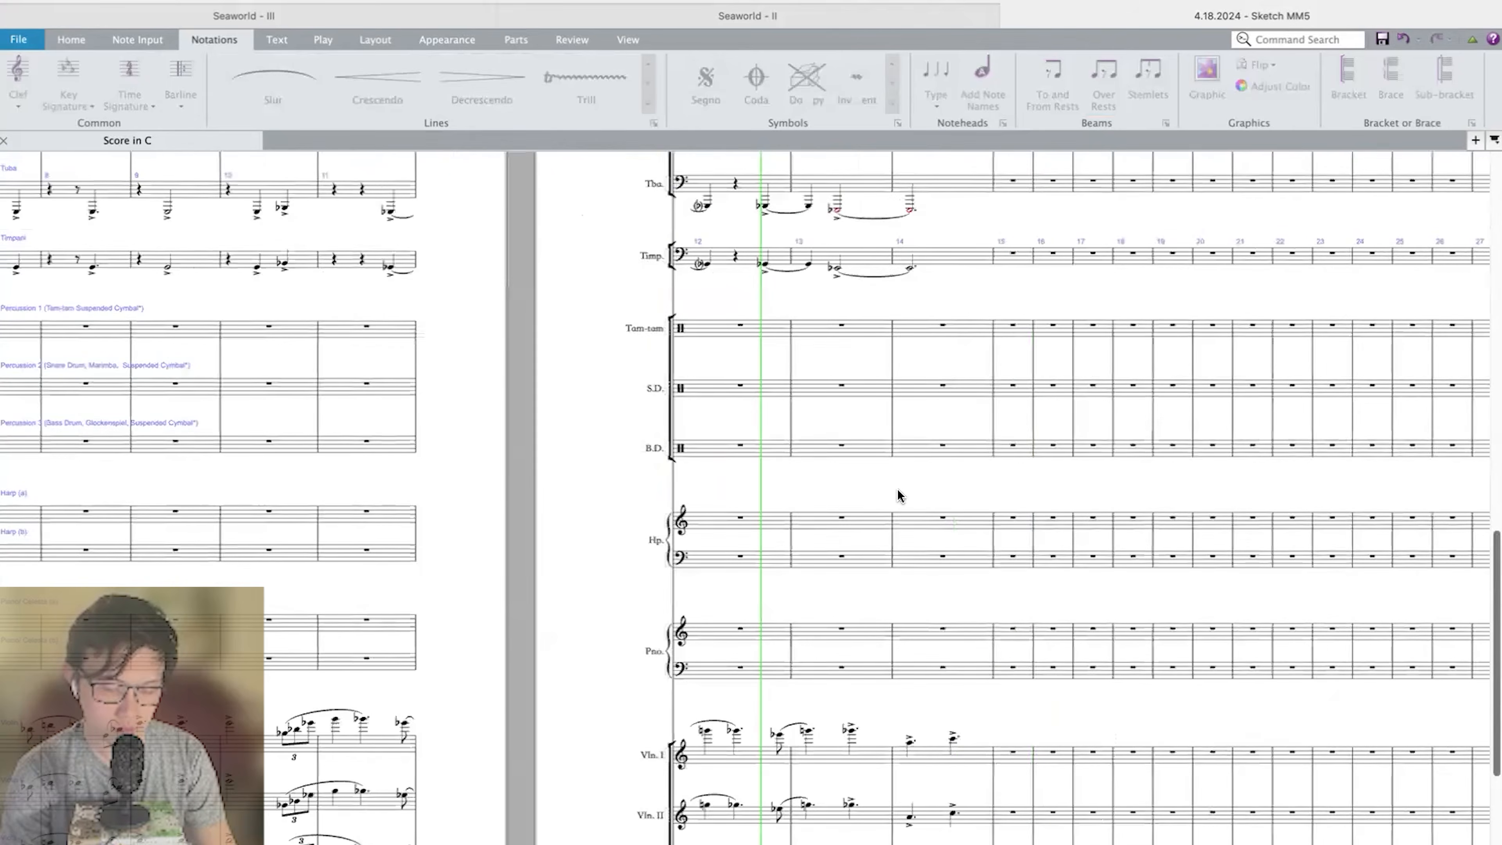
pyautogui.scroll(-4, 899, 497)
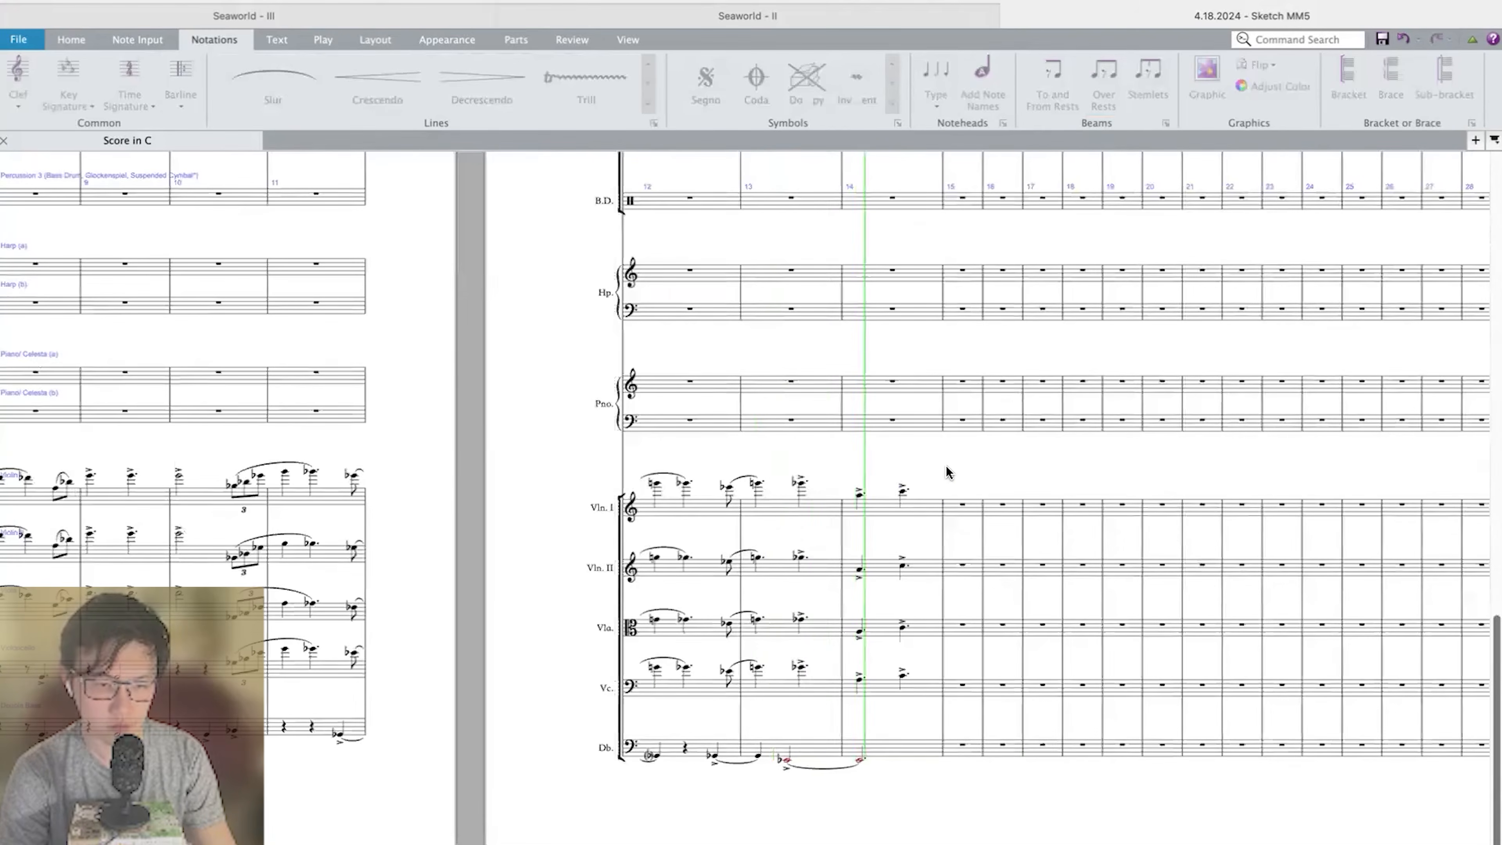
pyautogui.press('Escape')
# Enter quarter notes E-flat and G-flat at the start of Violin I measure 15.
pyautogui.hscroll(1, 946, 467)
pyautogui.scroll(3, 946, 466)
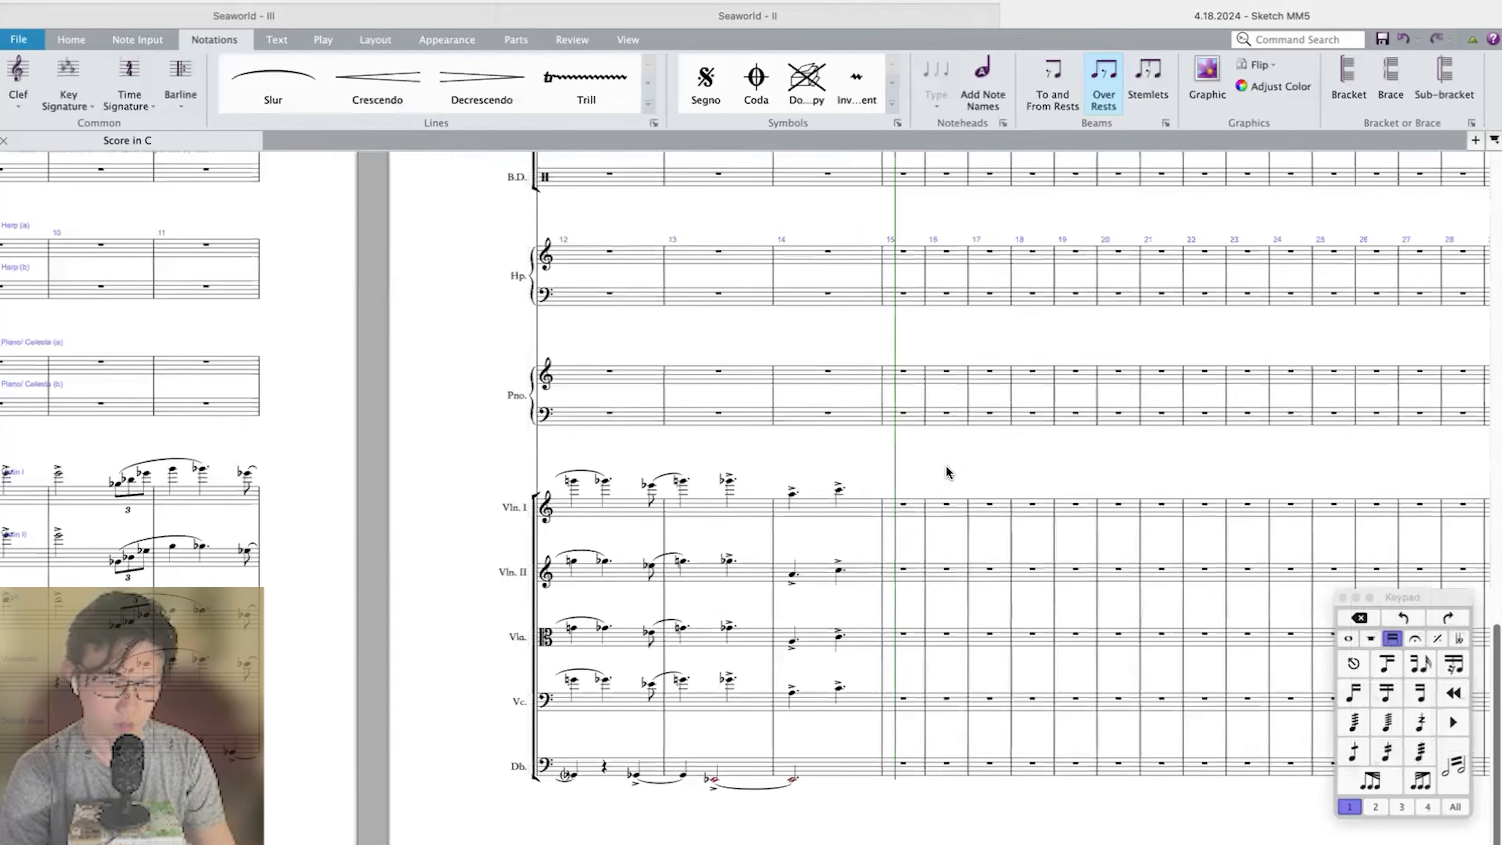
pyautogui.scroll(-2, 946, 467)
pyautogui.click(942, 381)
pyautogui.scroll(1, 943, 385)
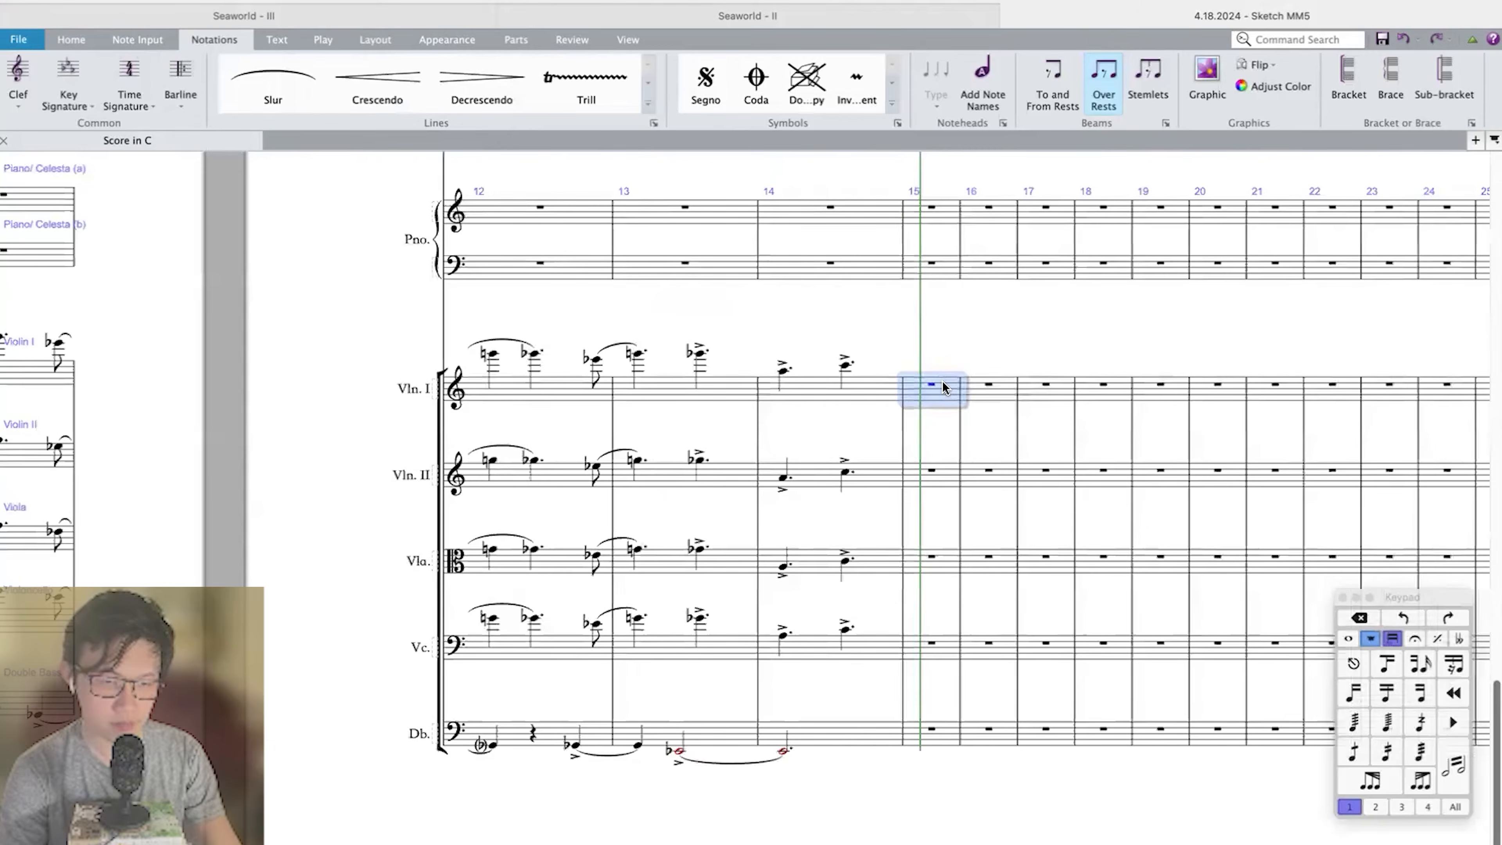
pyautogui.scroll(2, 942, 381)
pyautogui.press('e')
pyautogui.press('g')
pyautogui.press('Escape')
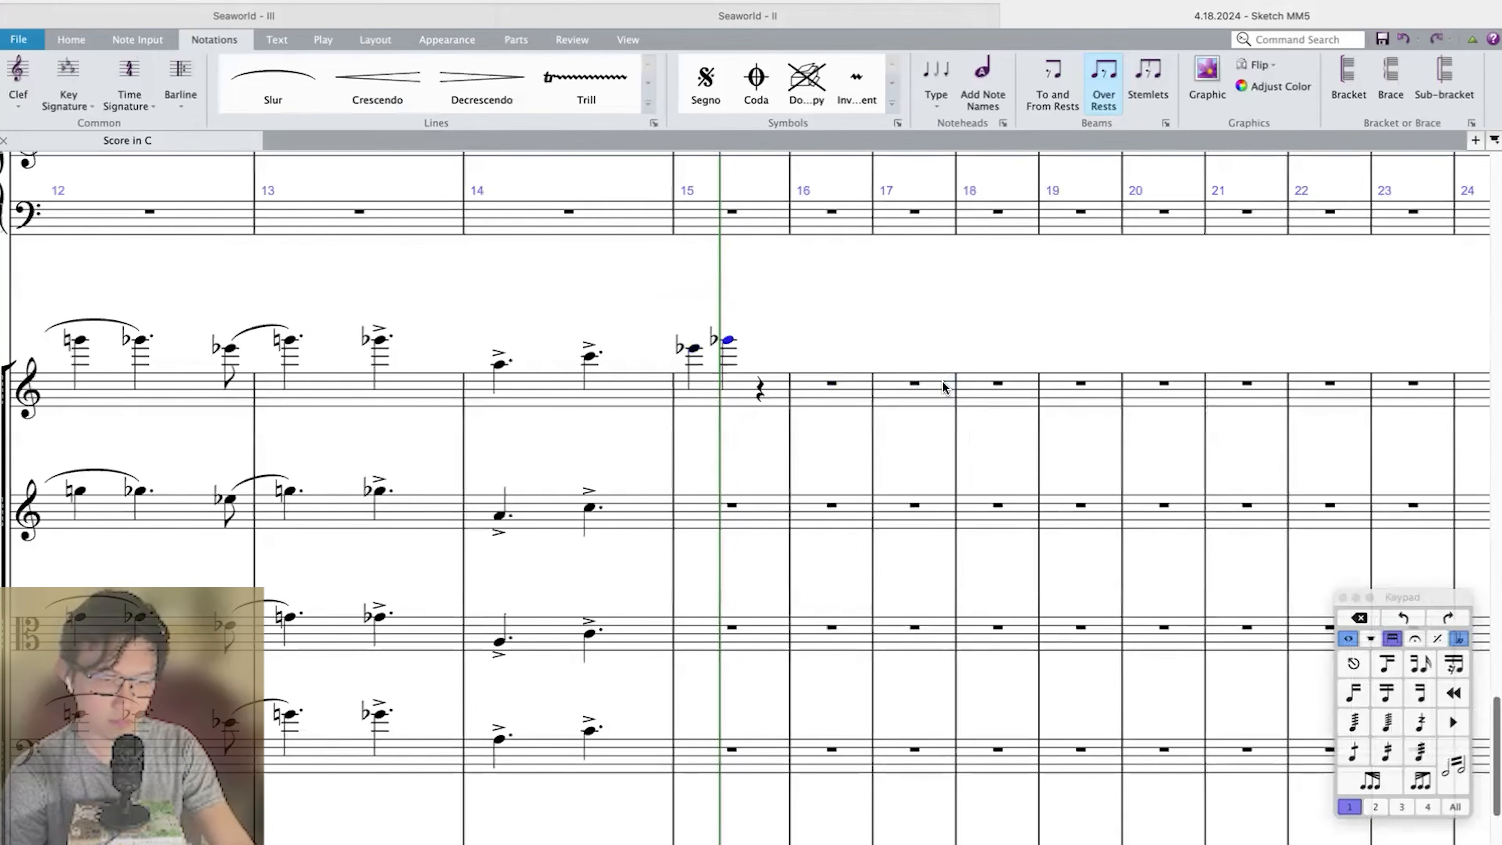
# Enter a low dotted-quarter E-flat in Double Bass measure 15 after a quarter rest and an eighth rest.
pyautogui.scroll(-1, 942, 382)
pyautogui.scroll(-2, 725, 768)
pyautogui.click(724, 767)
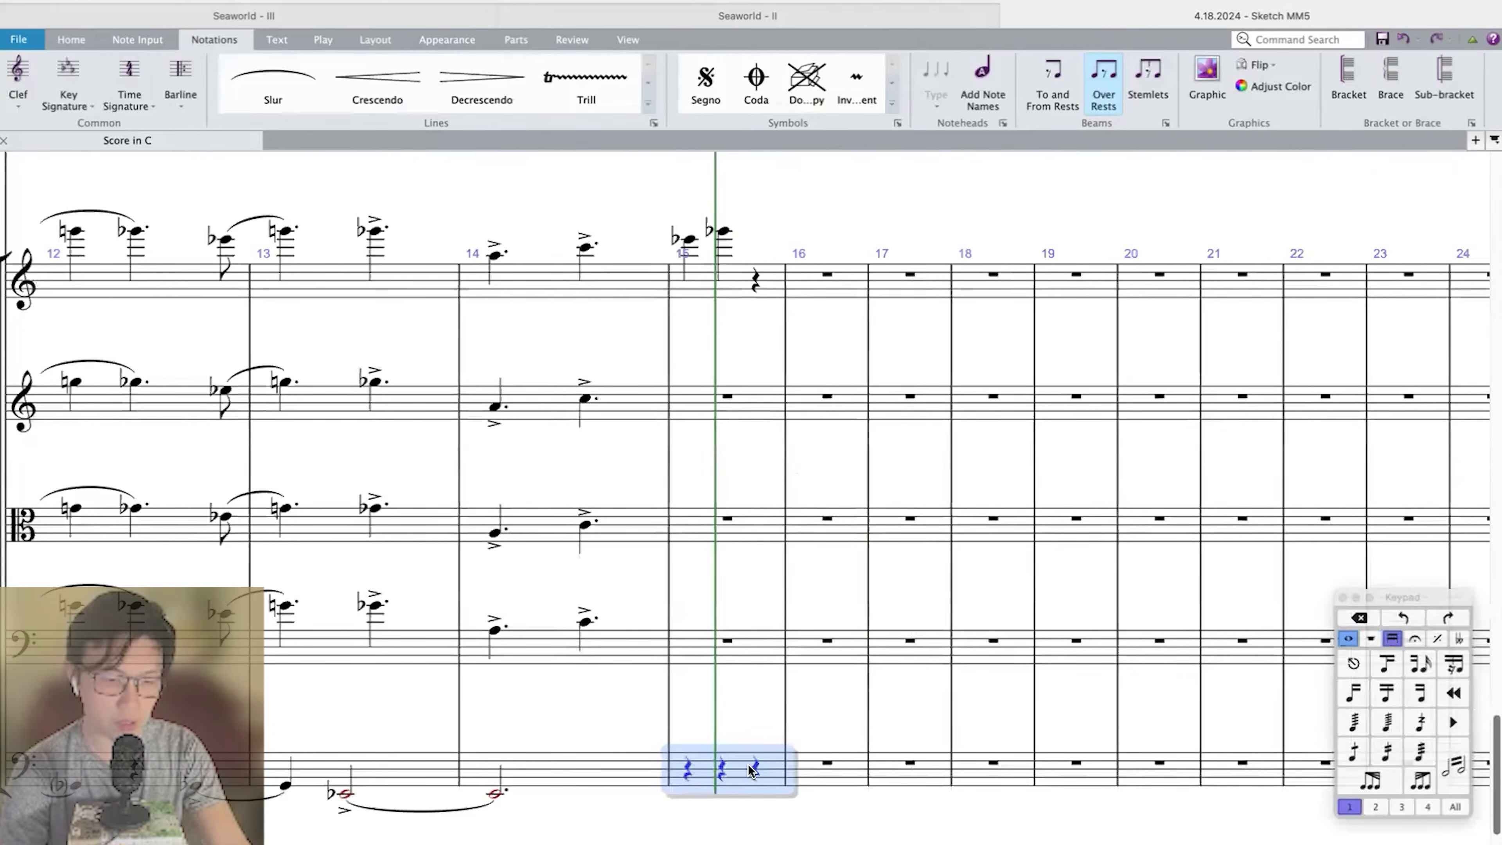
pyautogui.click(720, 771)
pyautogui.press('4')
pyautogui.click(741, 774)
pyautogui.press('n')
pyautogui.press('9')
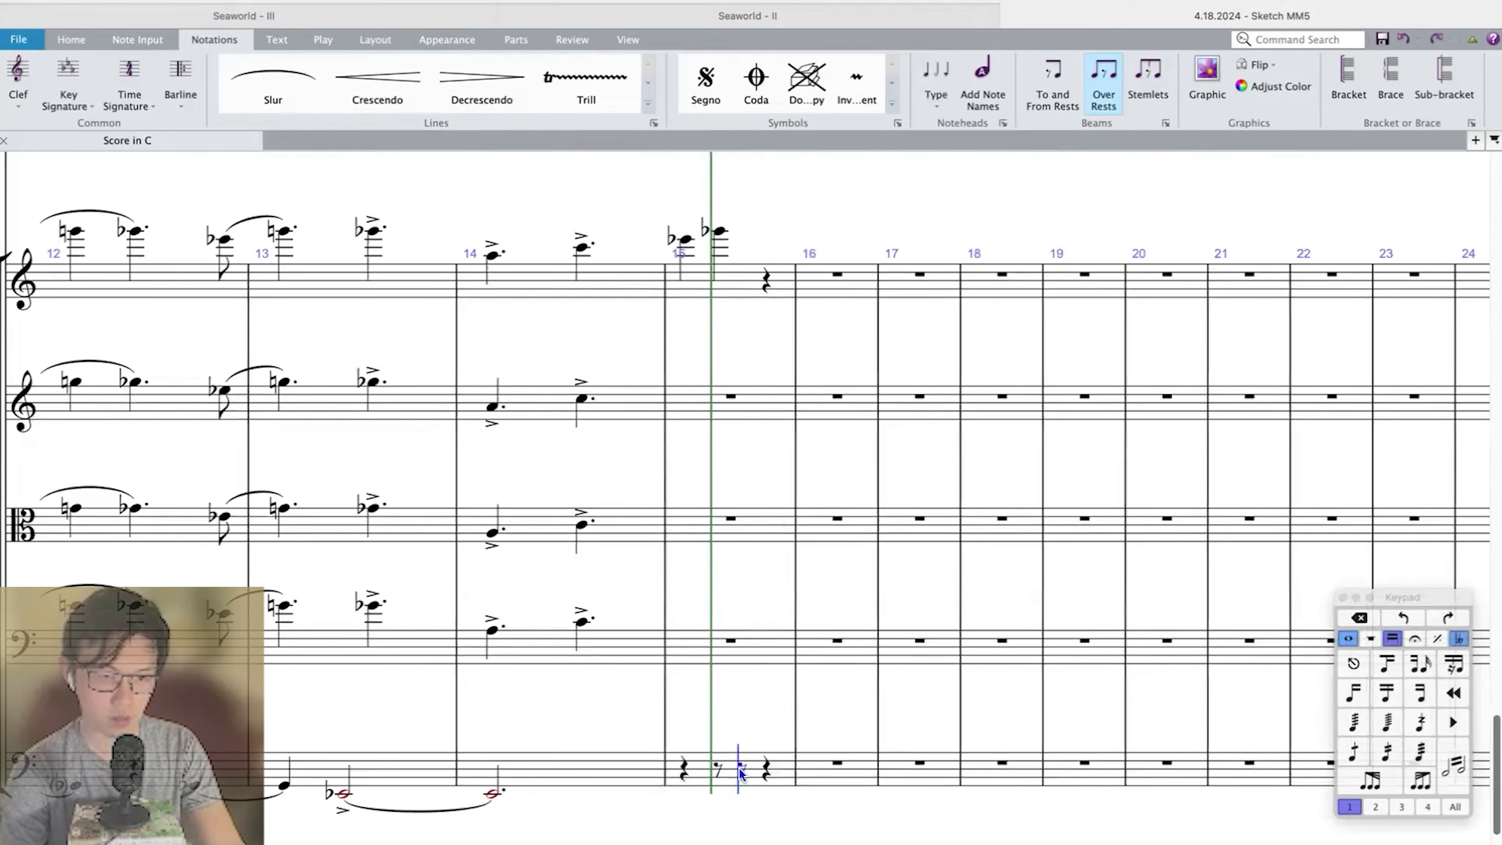
pyautogui.press('e')
pyautogui.press('Escape')
pyautogui.press('4')
pyautogui.press('.')
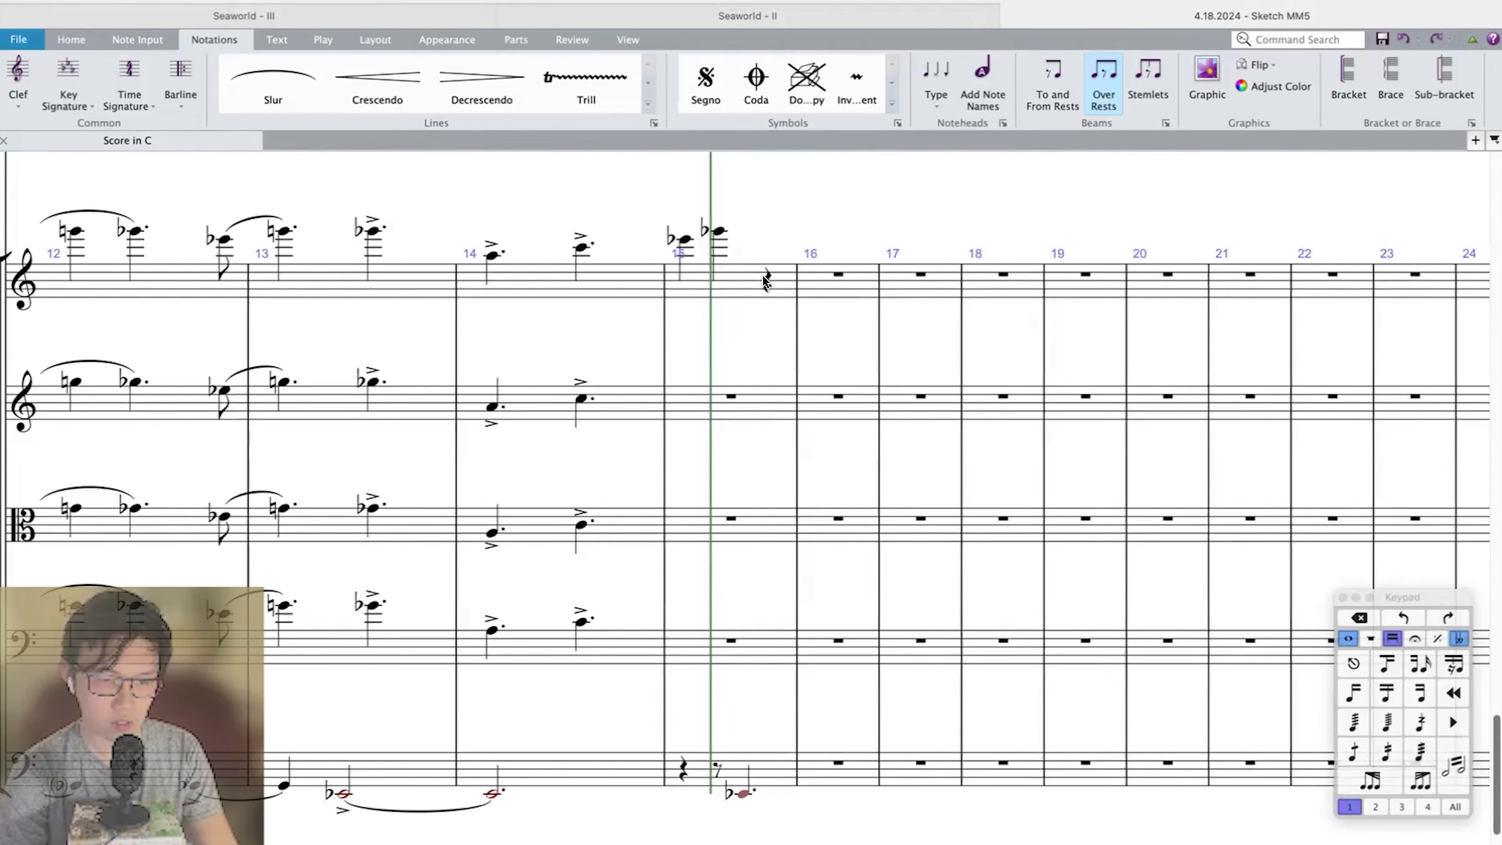
# Move the Double Bass E-flat to beat 3 of measure 15, accented and tied to a quarter note in measure 16.
pyautogui.click(718, 769)
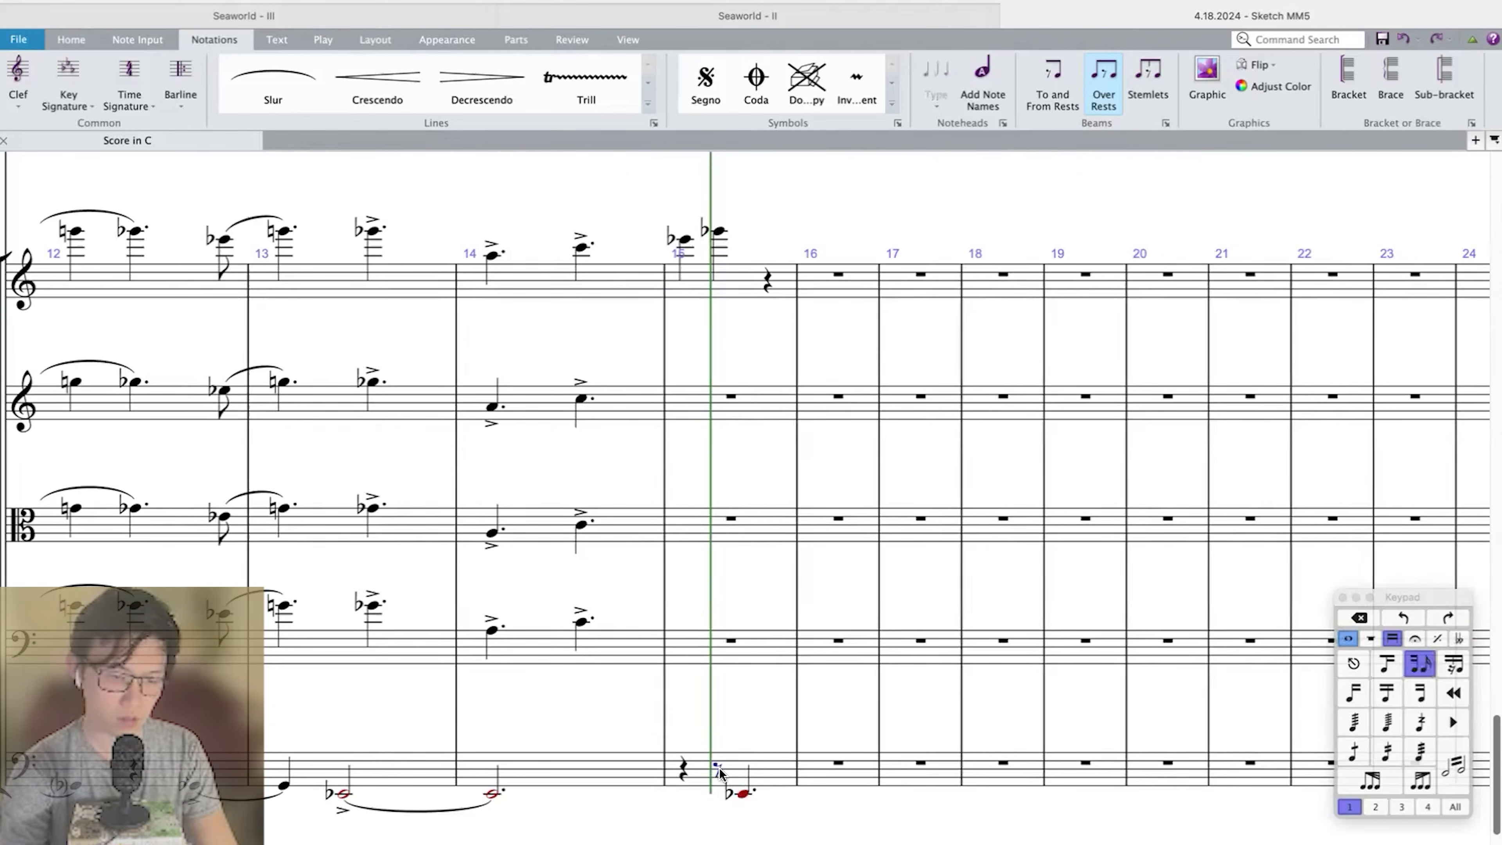
pyautogui.press('4')
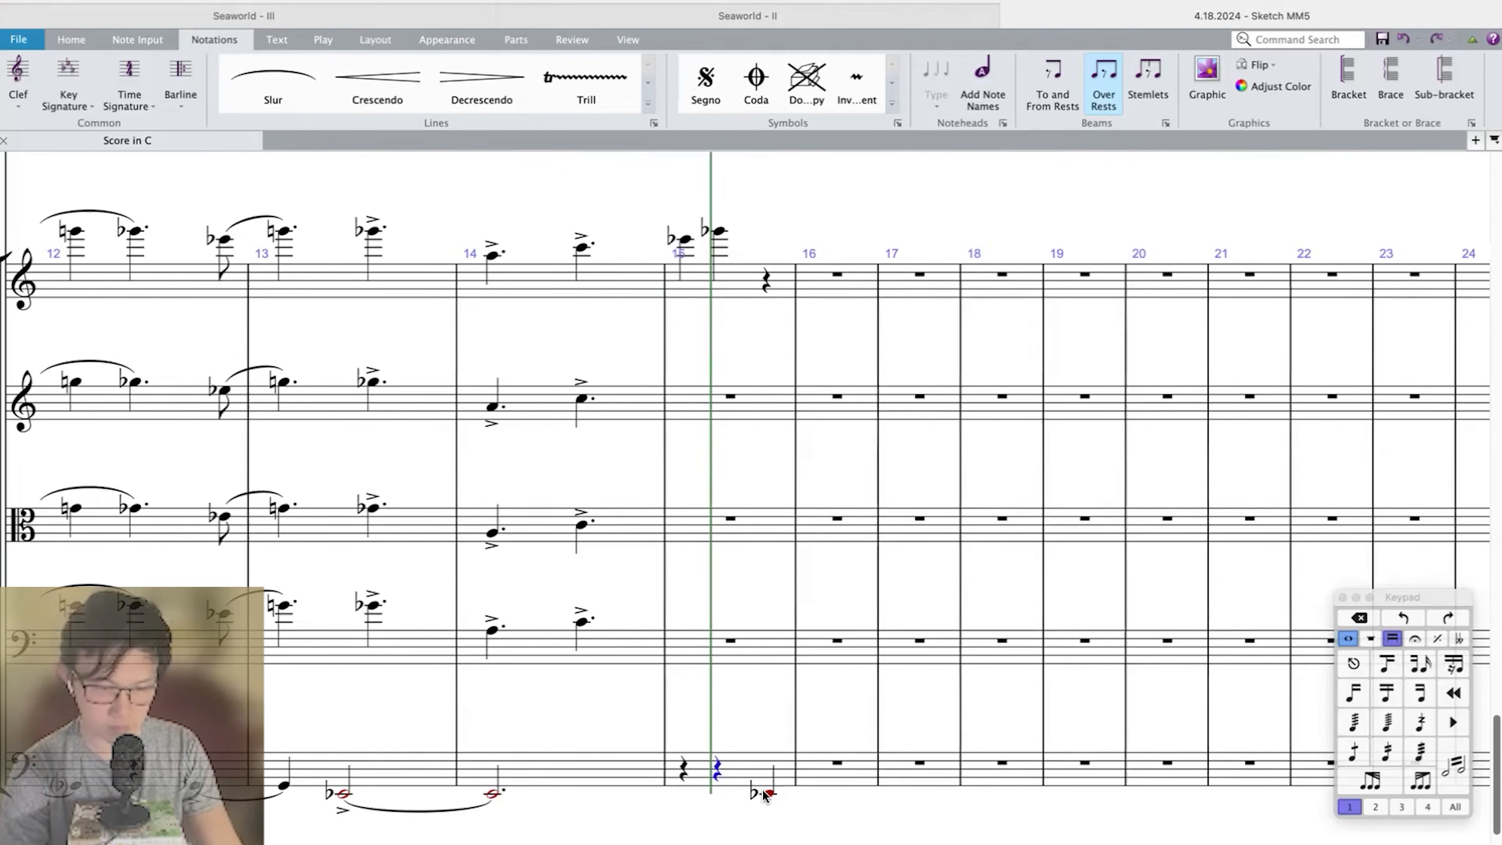
pyautogui.click(841, 763)
pyautogui.press('e')
pyautogui.press('Left')
pyautogui.press('Escape')
pyautogui.press('Return')
# Make the G-flat in Violin I measure 15 a dotted quarter and add eighth-note A's through the start of measure 16.
pyautogui.click(758, 282)
pyautogui.press('Left')
pyautogui.press('.')
pyautogui.click(773, 279)
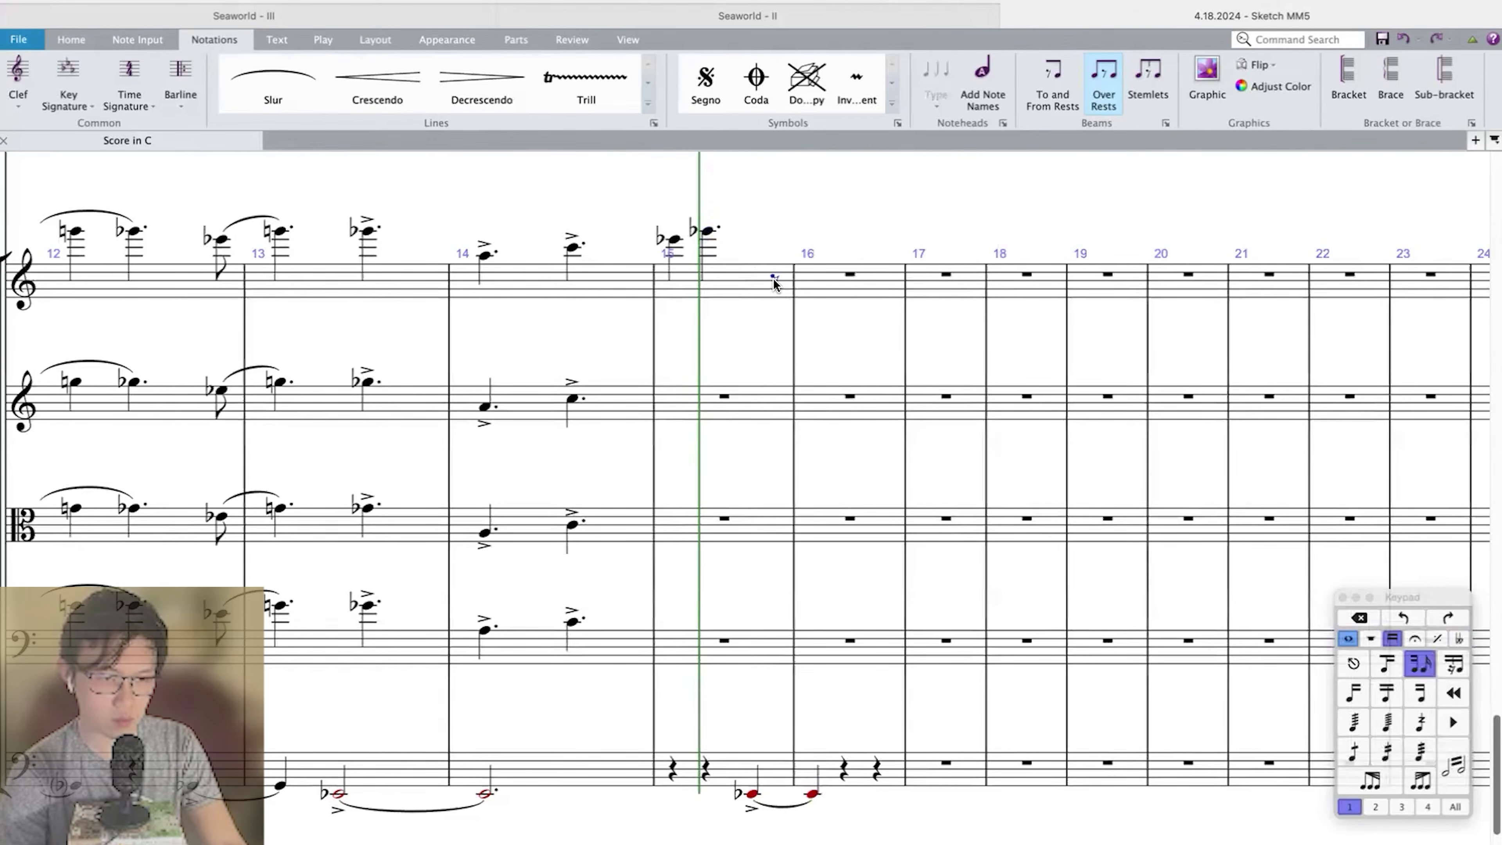
pyautogui.press('a')
pyautogui.press('a')
# Set the A ending Violin I measure 15 just above the staff and restore the high octave of the measure's opening E-flat.
pyautogui.press('super+Down')
pyautogui.press('Left')
pyautogui.press('Left')
pyautogui.press('Left')
pyautogui.press('super+Down')
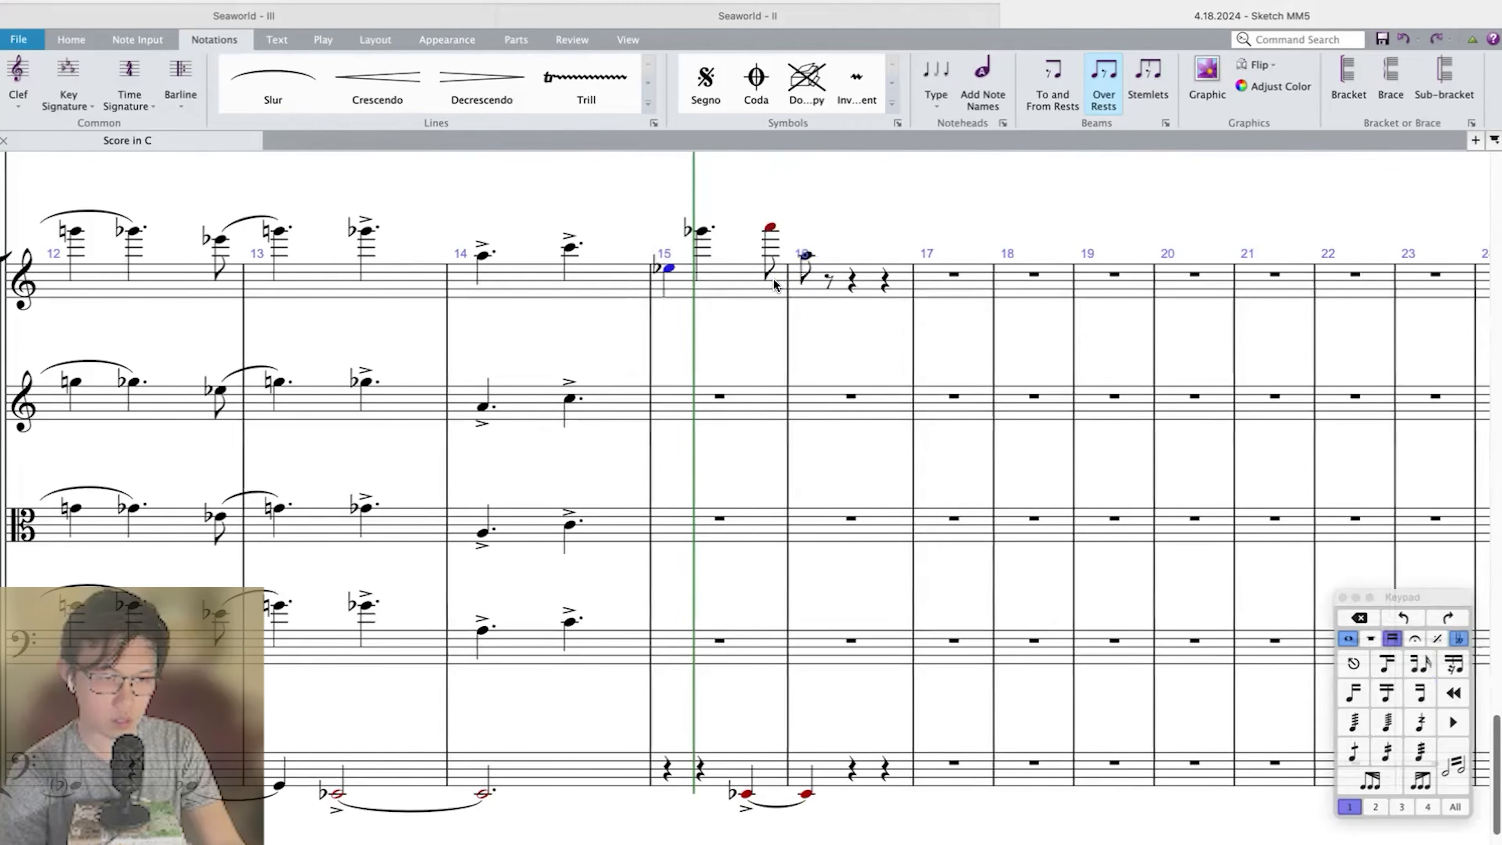
pyautogui.press('super+Up')
pyautogui.click(769, 227)
pyautogui.press('c')
pyautogui.press('super+Down')
pyautogui.press('9')
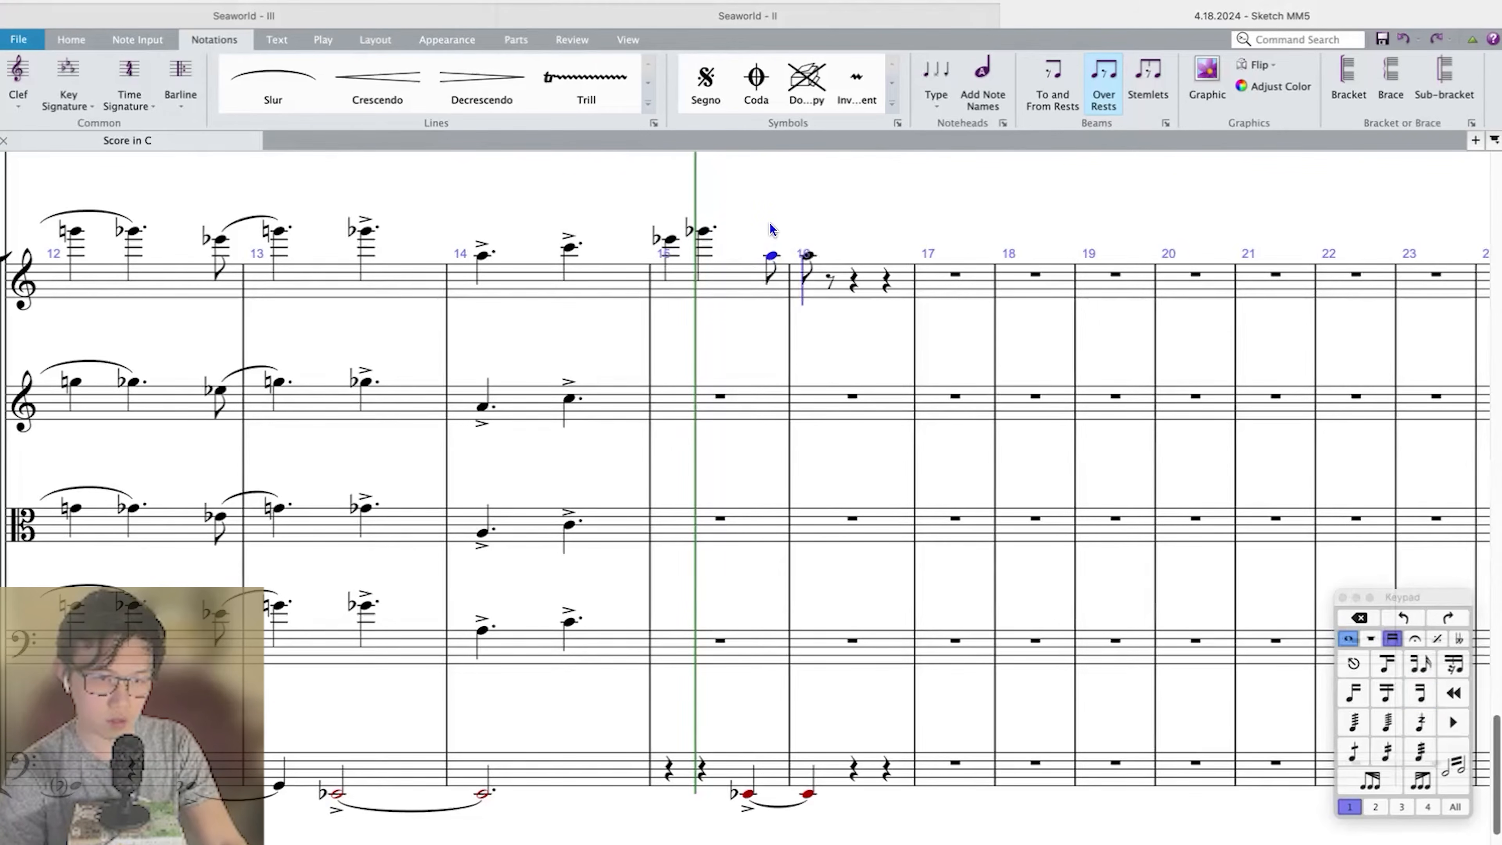
# Enter a quarter-note C and a dotted-quarter E-flat in Violin I measure 16.
pyautogui.press('Right')
pyautogui.press('c')
pyautogui.press('4')
pyautogui.press('.')
pyautogui.press('Right')
pyautogui.press('Left')
pyautogui.press('.')
pyautogui.press('n')
pyautogui.press('9')
pyautogui.press('e')
pyautogui.press('Escape')
pyautogui.press('.')
pyautogui.press('Right')
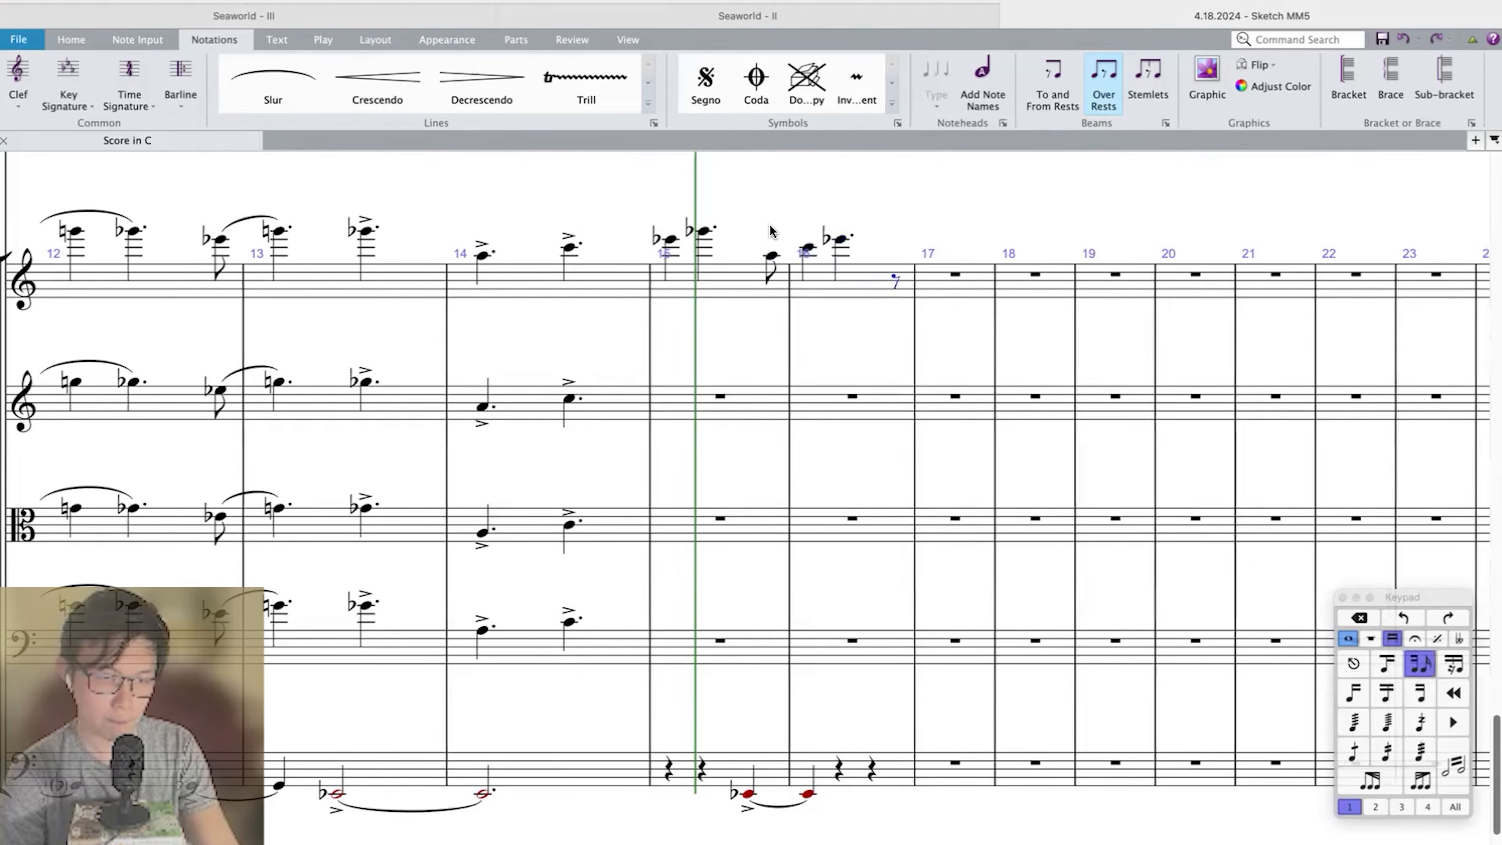
# Play back measures 14–16 to check the new Violin I line against the Double Bass.
pyautogui.press('super+Left')
pyautogui.press('super+Left')
pyautogui.press('p')
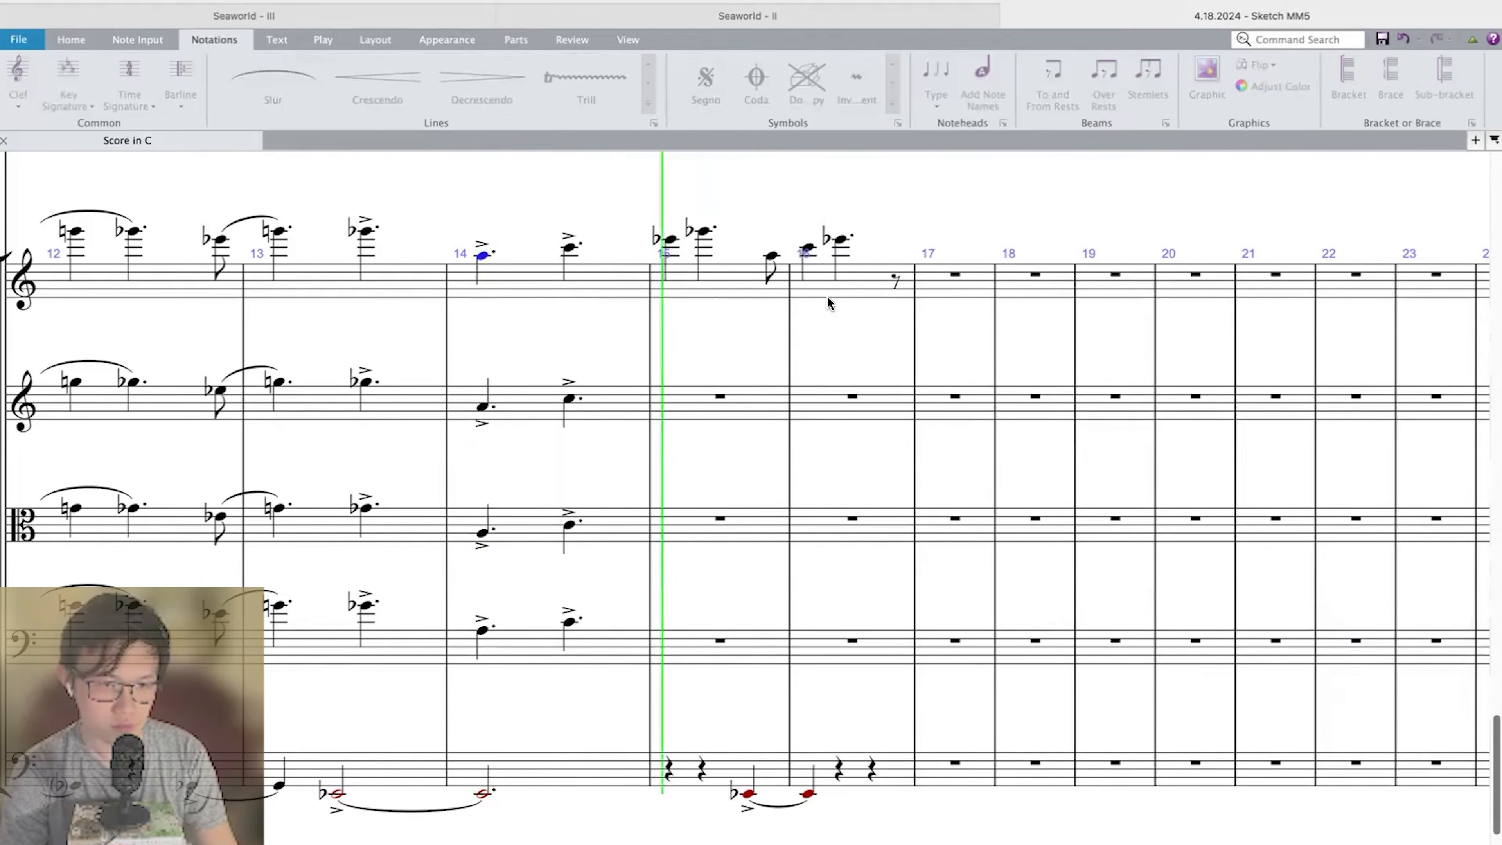
pyautogui.press('space')
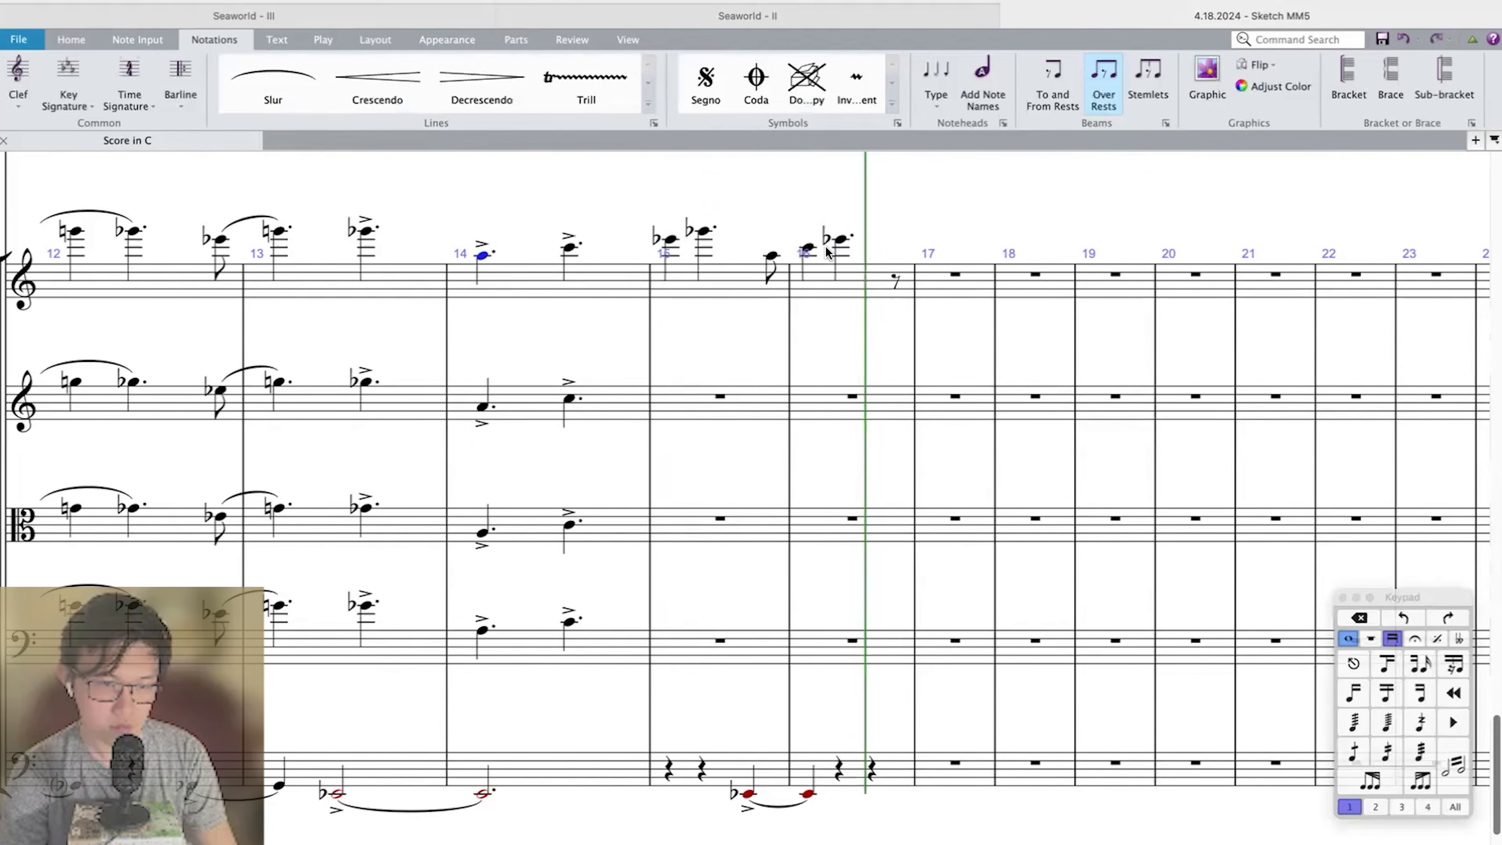
# Raise the Violin I notes from the end of measure 15 to C, E-flat and G-flat, and end measure 16 with an eighth-note C.
pyautogui.click(772, 257)
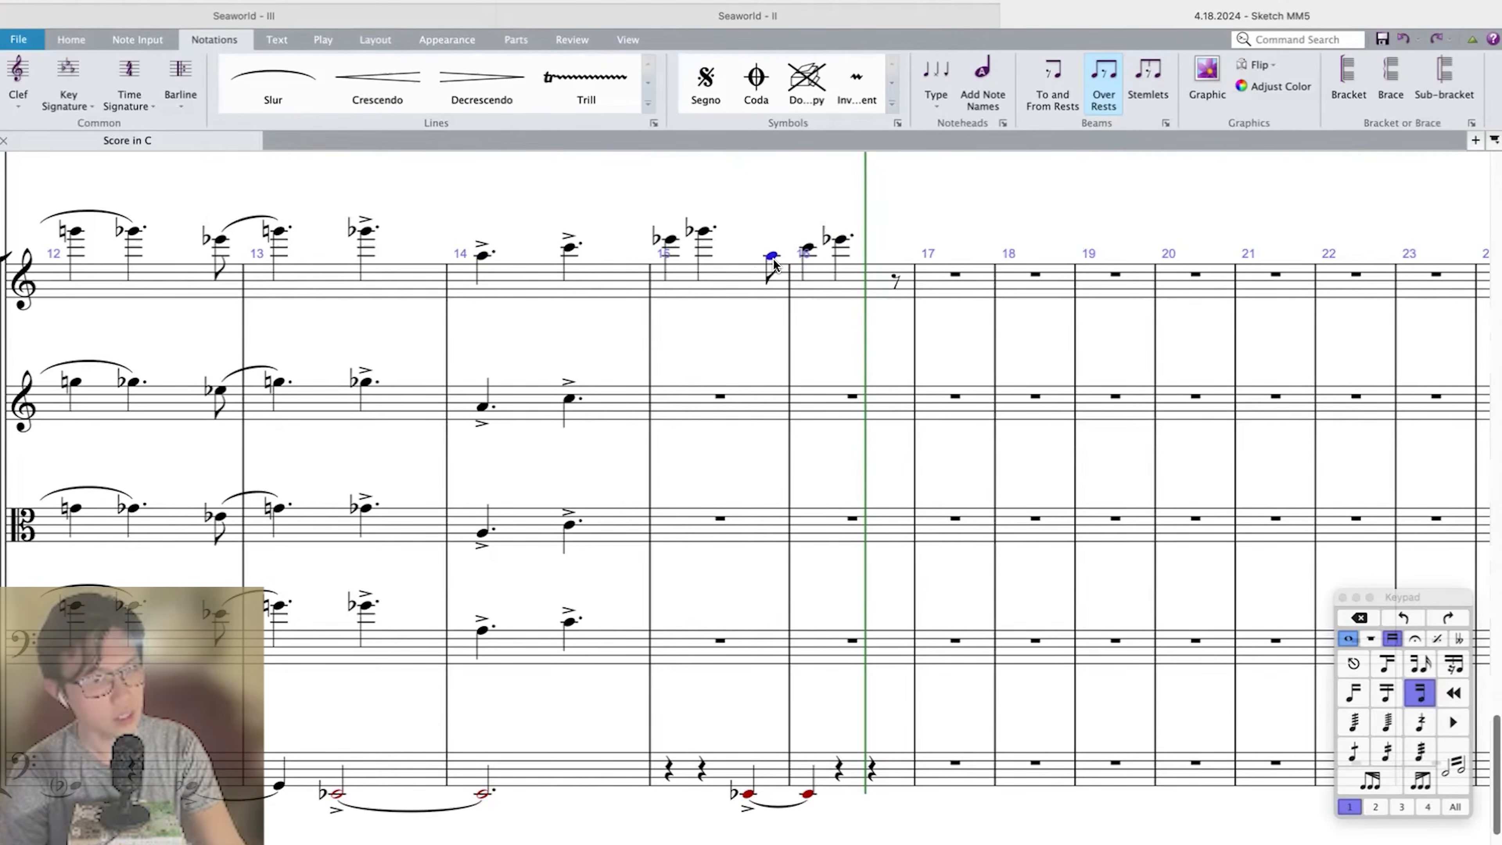
pyautogui.press('Up')
pyautogui.press('Up')
pyautogui.press('Right')
pyautogui.press('Up')
pyautogui.press('Up')
pyautogui.hotkey('shift', 'pagedown')
pyautogui.press('Right')
pyautogui.press('Up')
pyautogui.press('Up')
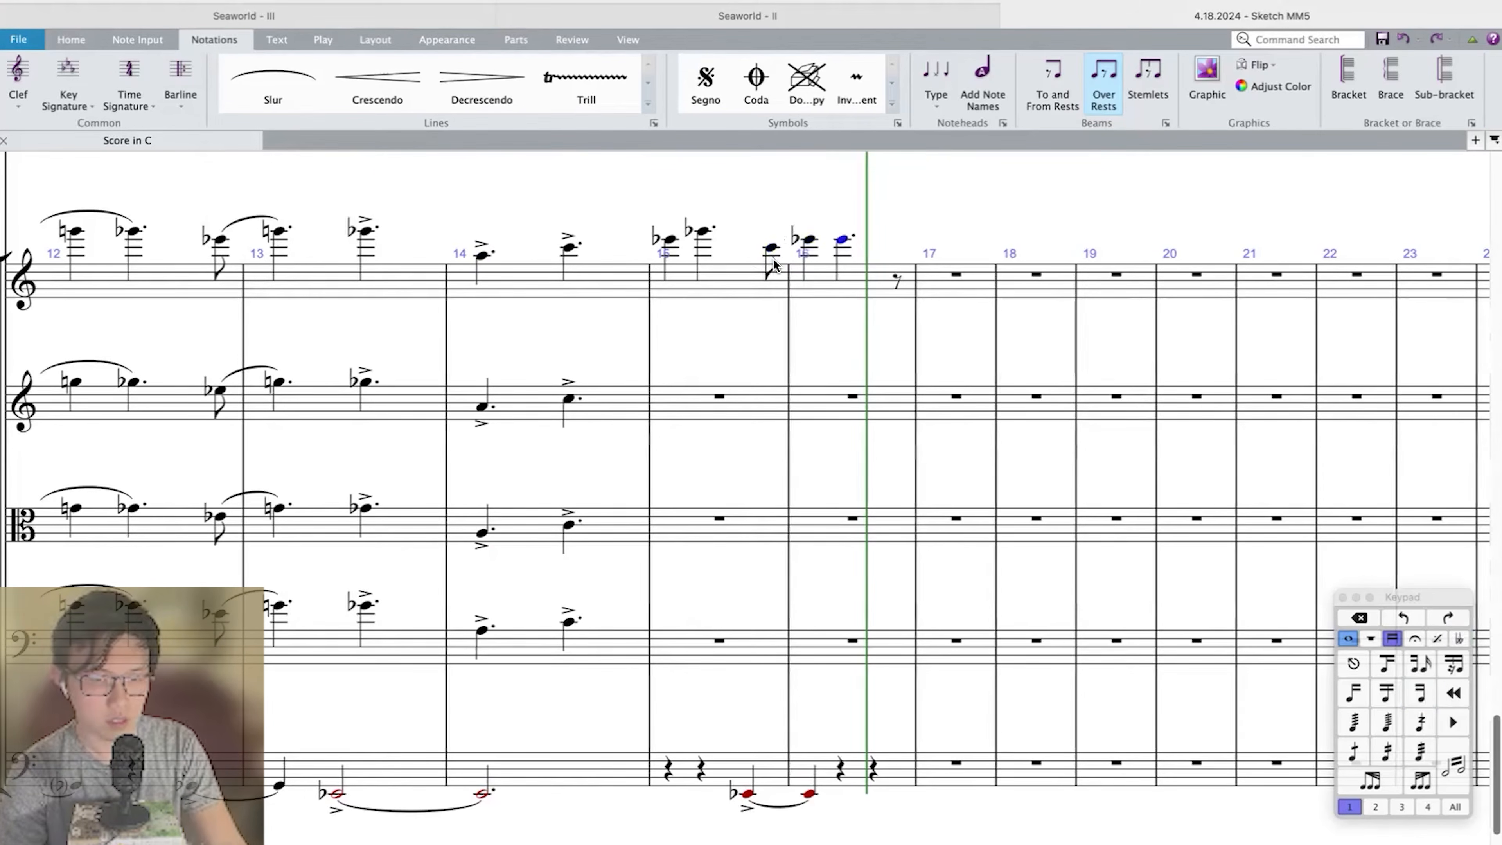
pyautogui.click(897, 279)
pyautogui.press('c')
# Slur Violin I's E-flat to G-flat in measure 15 and C to E-flat into measure 16, and accent the measure 16 G-flat.
pyautogui.click(771, 248)
pyautogui.press('s')
pyautogui.click(841, 232)
pyautogui.press('/')
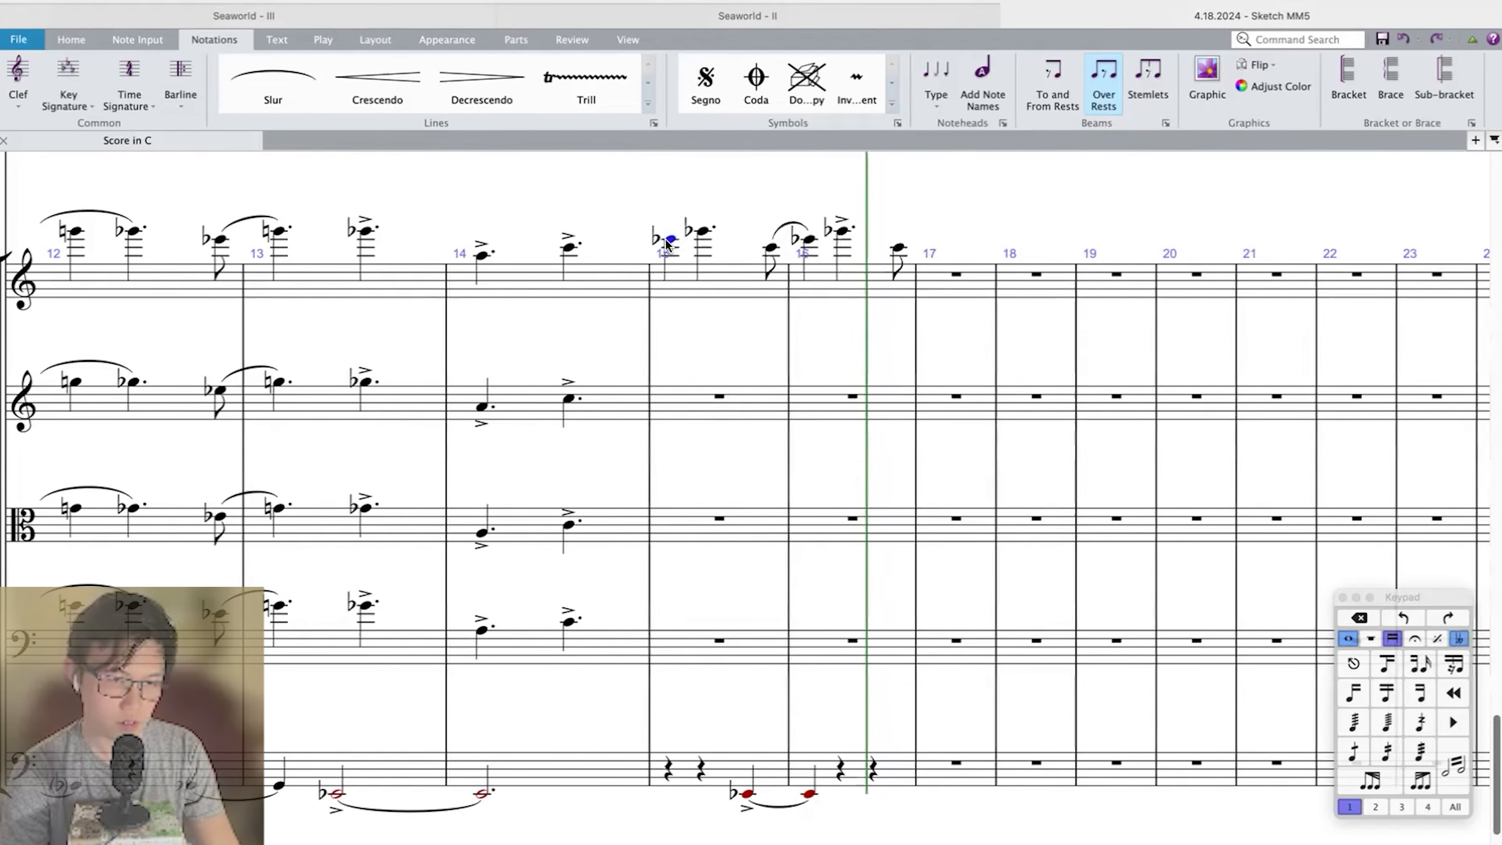
pyautogui.press('s')
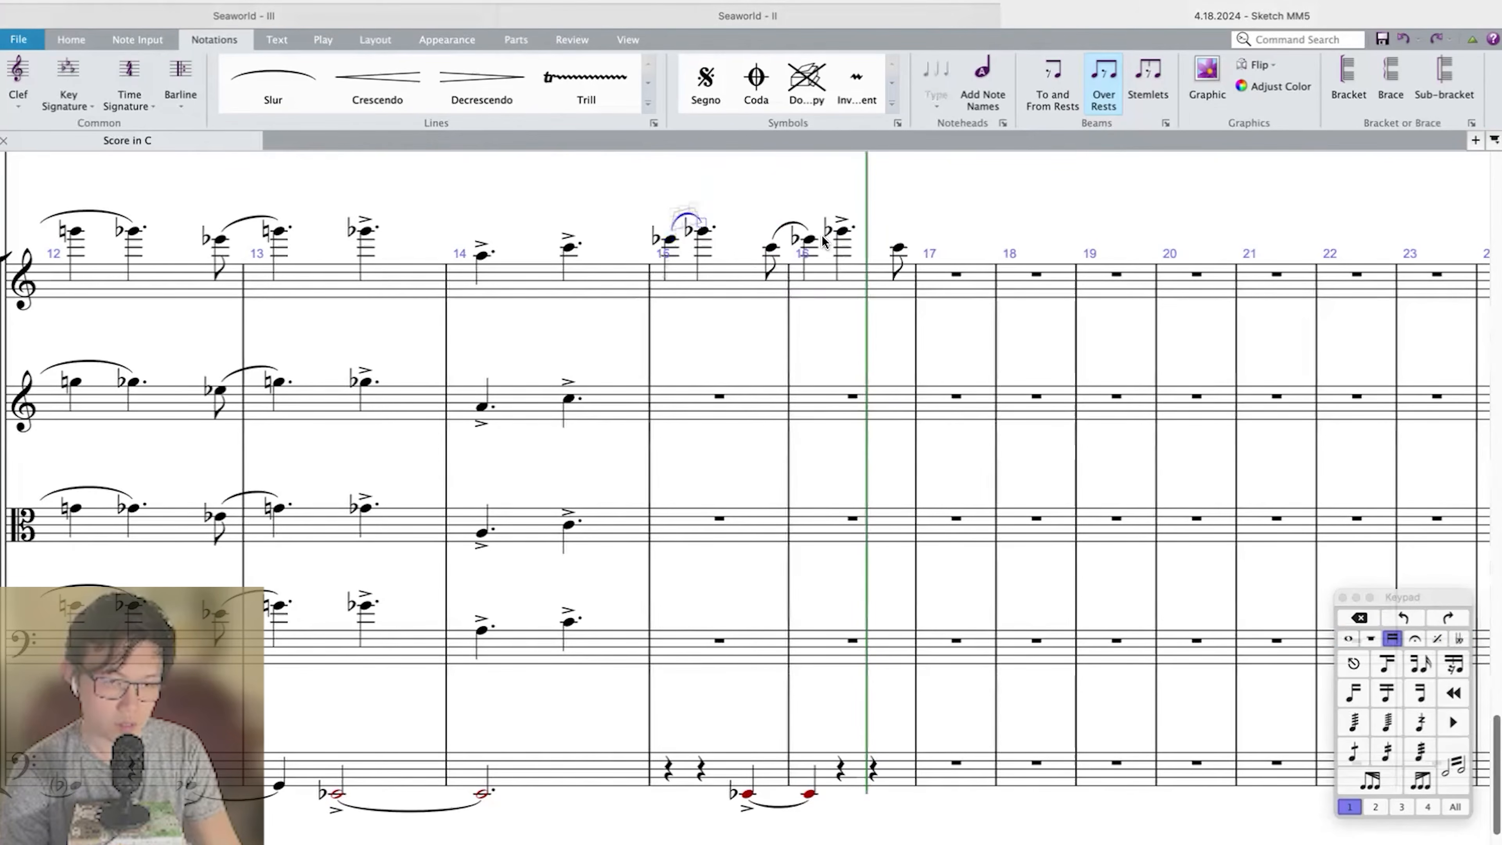
# Extend the slur across Violin I measures 15–16 to the G-flat and remove that note's accent.
pyautogui.click(816, 227)
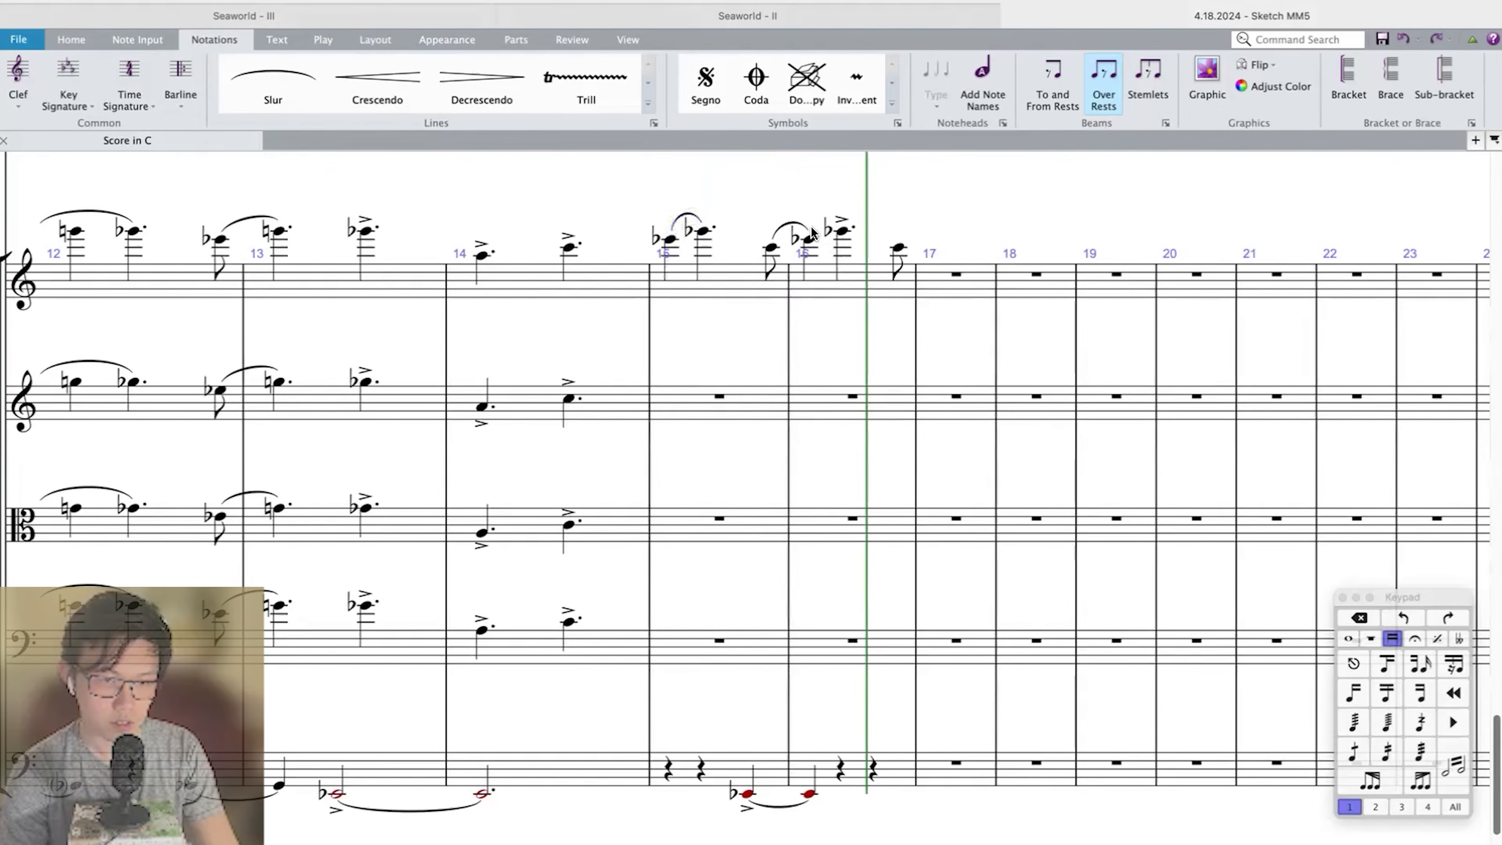
pyautogui.click(807, 228)
pyautogui.press('space')
pyautogui.click(840, 214)
pyautogui.press('Delete')
# Change the last eighth note of Violin I measure 16 to A.
pyautogui.click(850, 280)
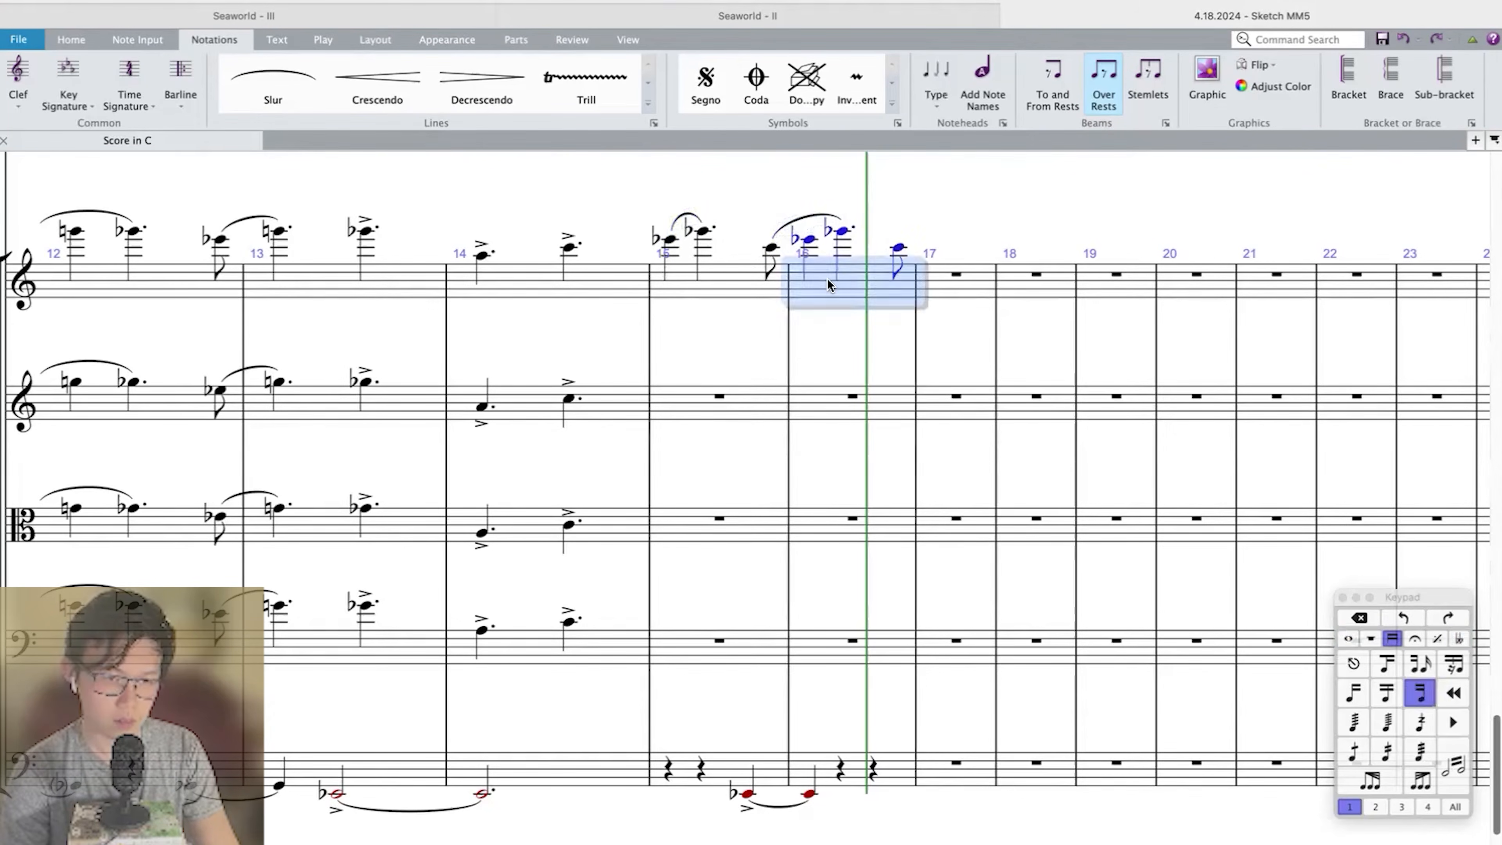
pyautogui.keyDown('shift'); pyautogui.click(740, 279); pyautogui.keyUp('shift')
pyautogui.click(897, 246)
pyautogui.press('a')
pyautogui.press('Escape')
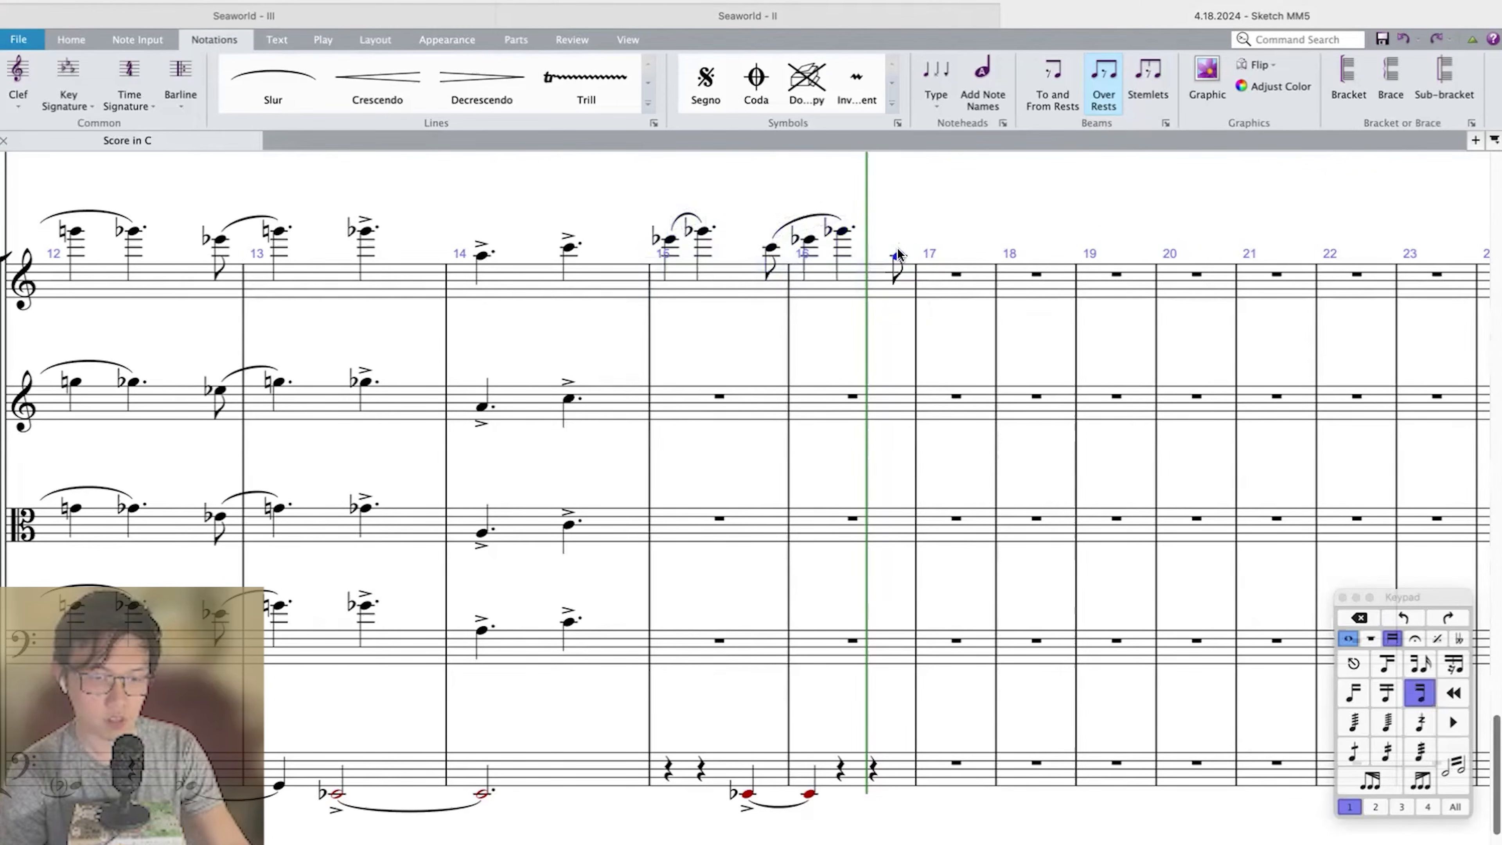
pyautogui.press('n')
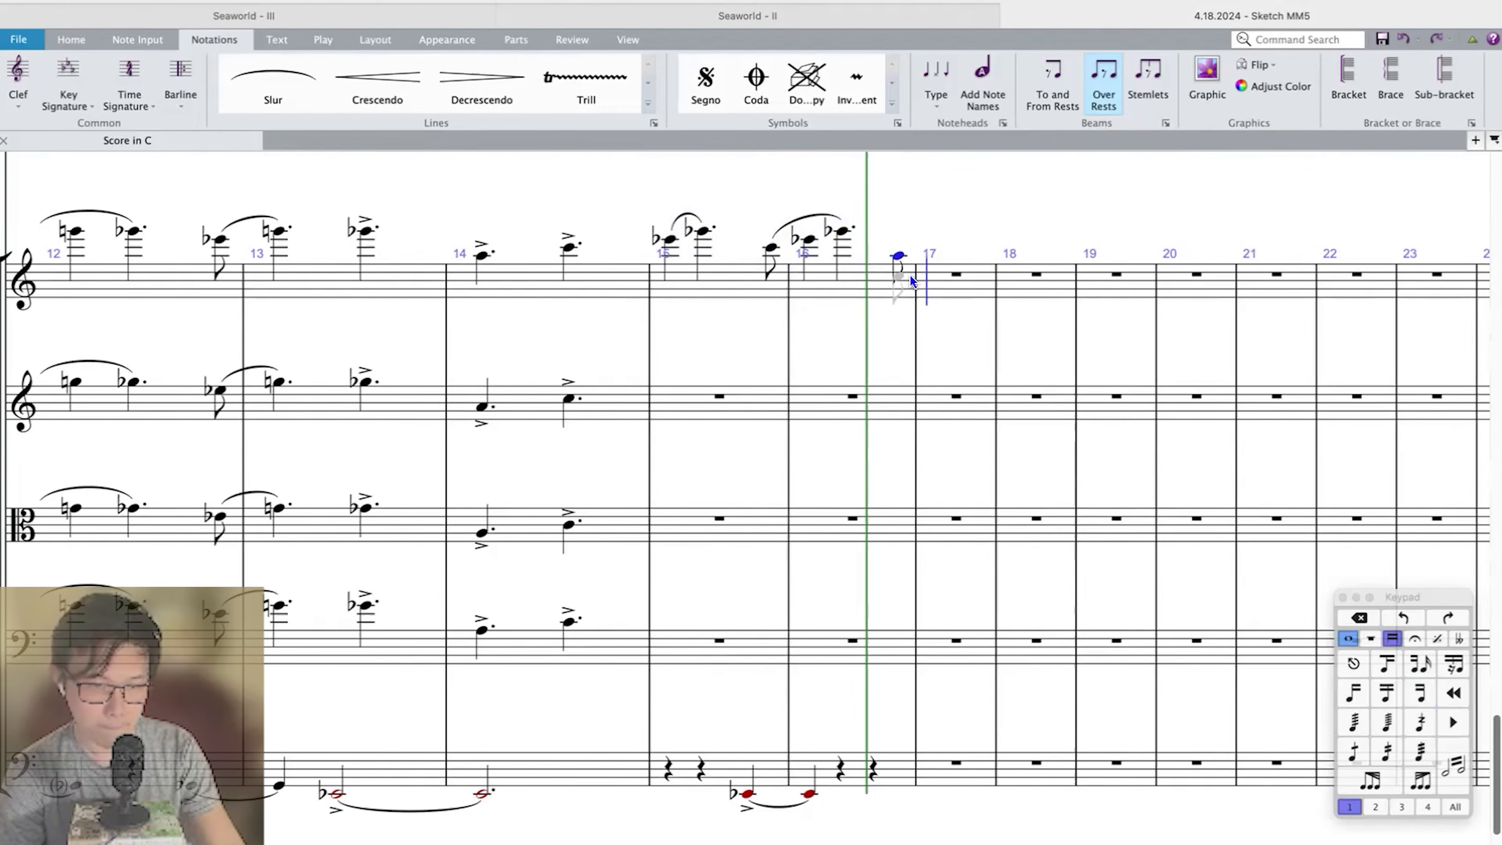
# Enter quarter notes C, E-flat and G-flat in Violin I measure 17 and slur the phrase from the preceding A.
pyautogui.press('c')
pyautogui.press('-')
pyautogui.press('e')
pyautogui.press('-')
pyautogui.press('g')
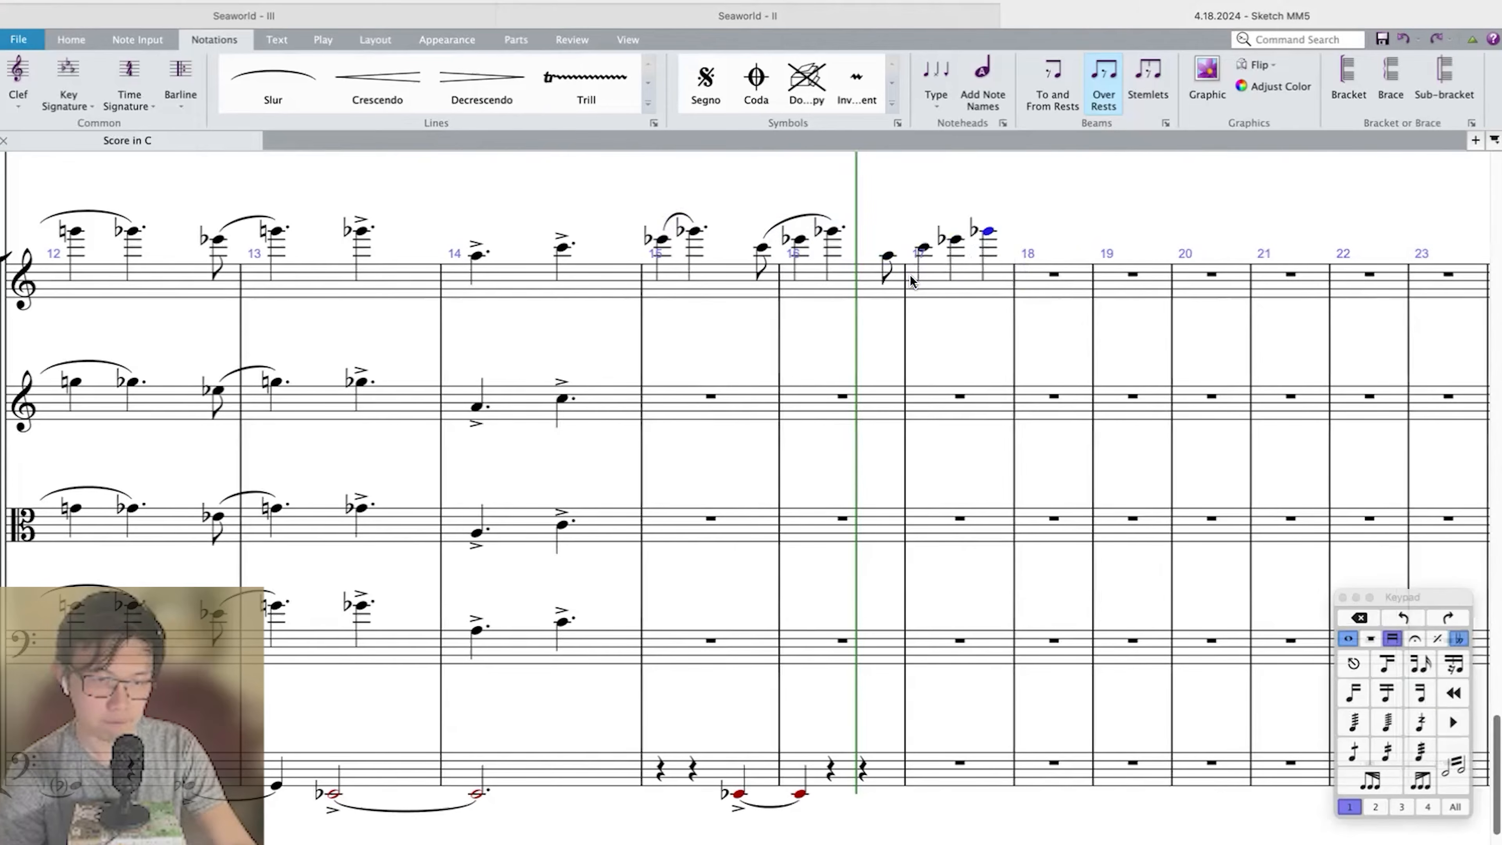
pyautogui.keyDown('shift'); pyautogui.click(890, 254); pyautogui.keyUp('shift')
pyautogui.press('s')
# Copy the Violin I phrase from measures 15–17 into the same measures of Violin II, Viola and Violoncello.
pyautogui.click(931, 286)
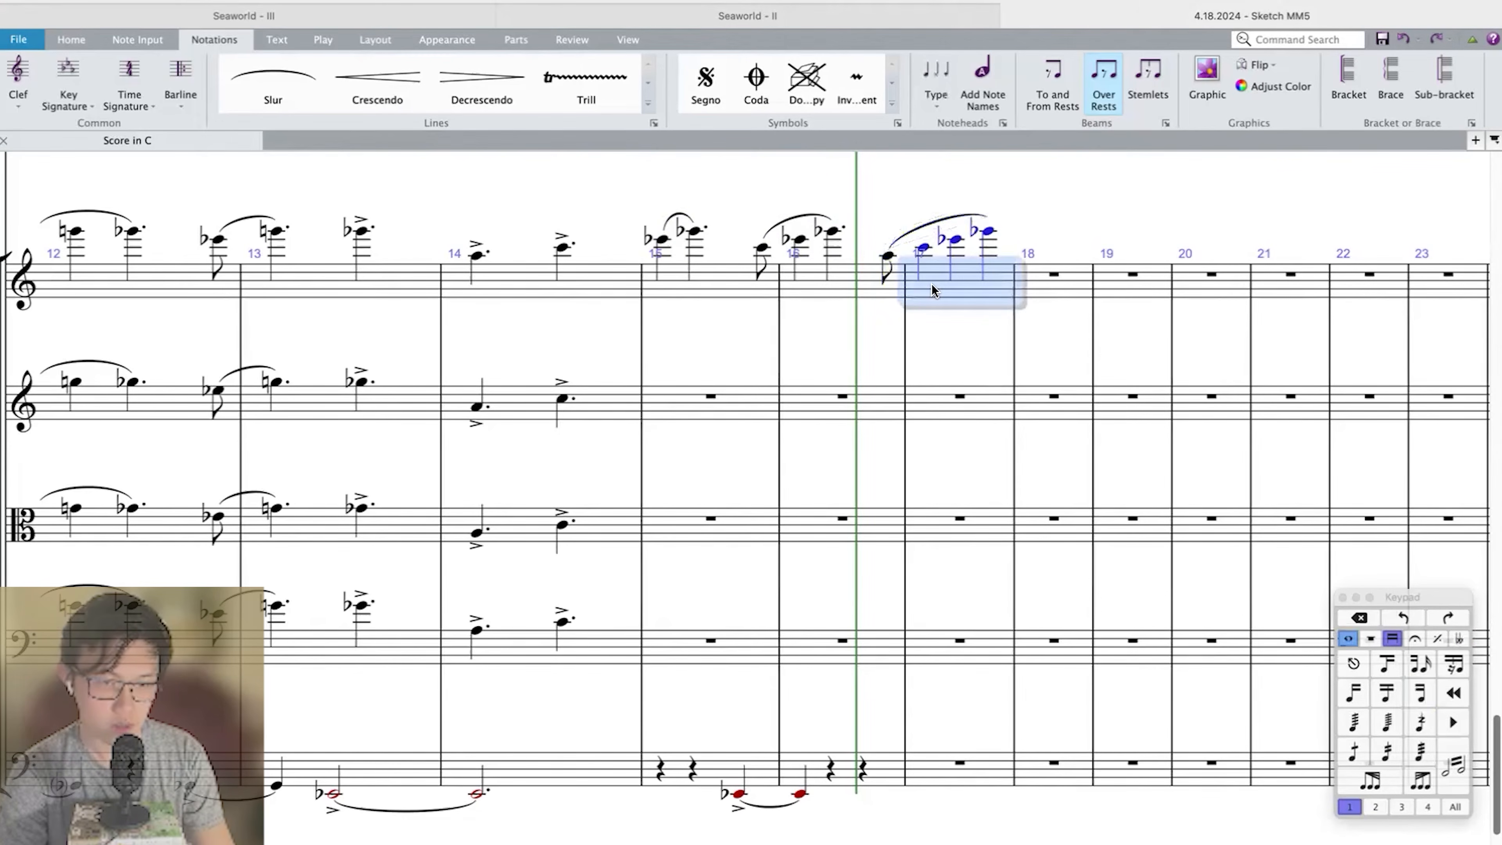
pyautogui.press('super+shift+Left')
pyautogui.press('super+shift+Left')
pyautogui.click(740, 405)
pyautogui.press('super+v')
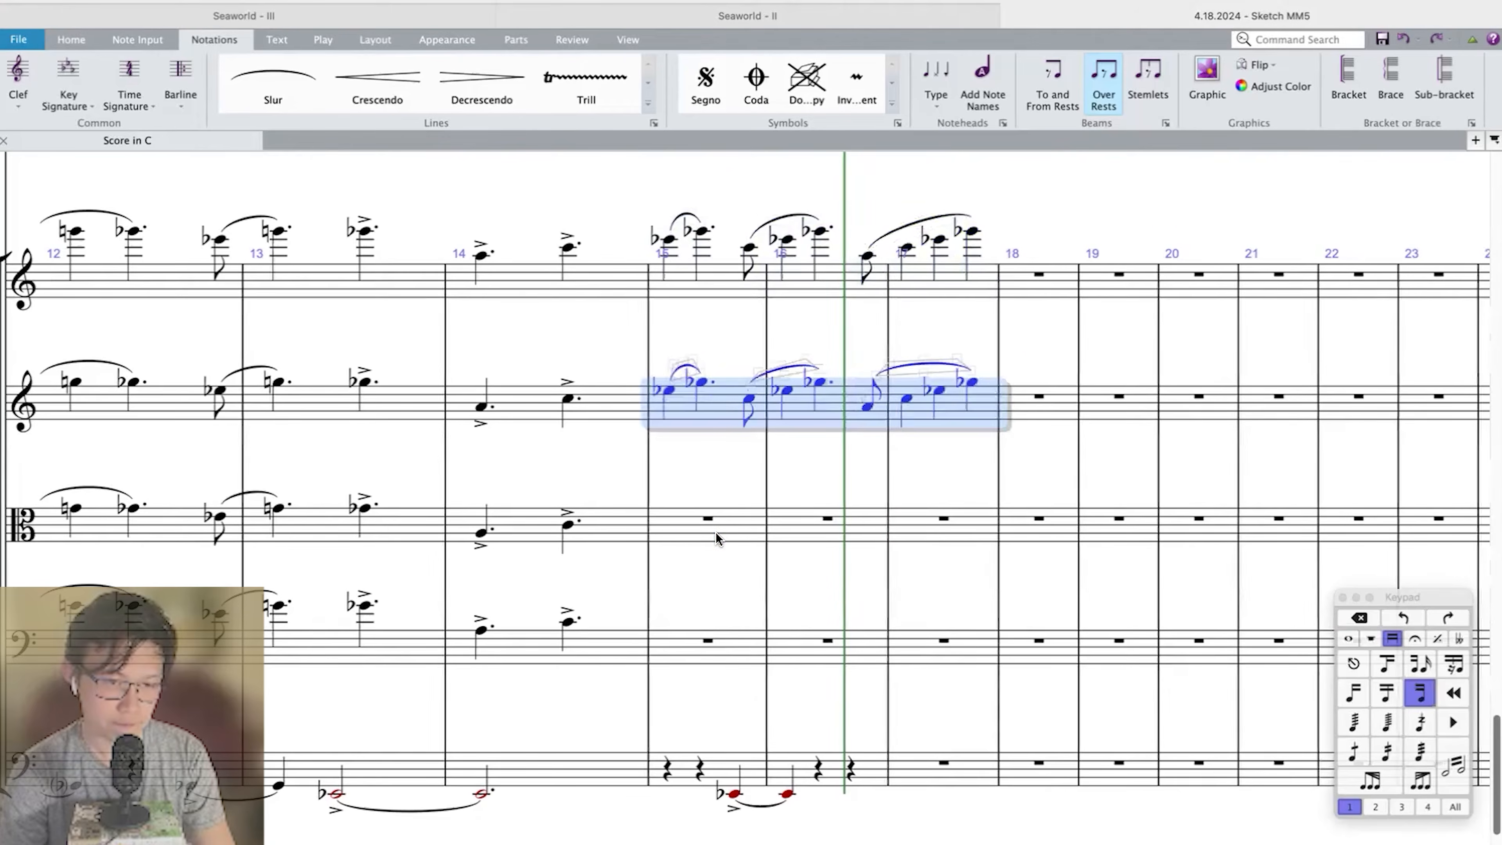
pyautogui.click(718, 540)
pyautogui.press('super+v')
pyautogui.click(716, 658)
pyautogui.press('super+v')
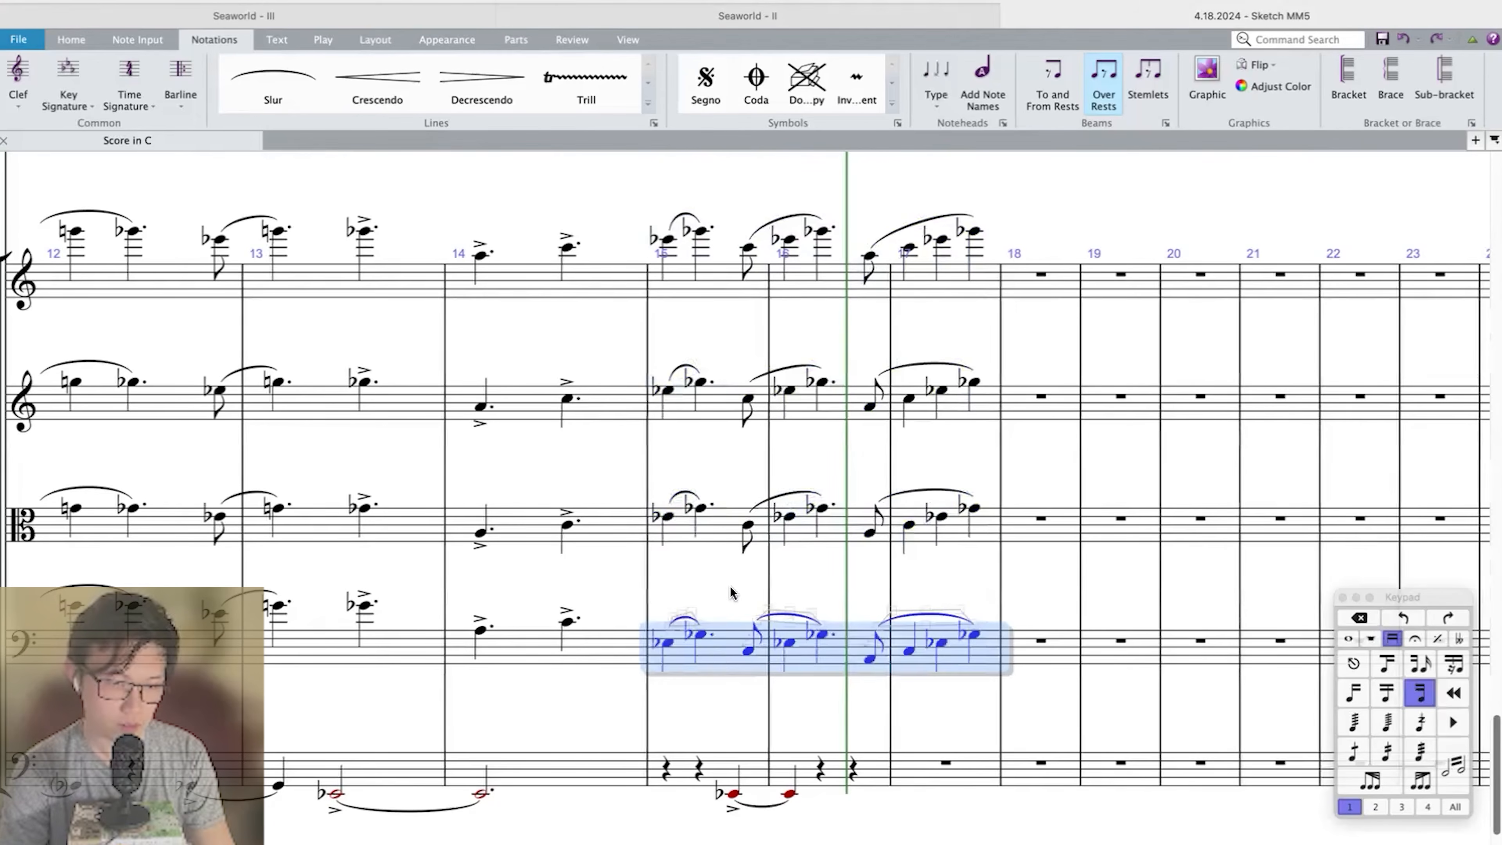
pyautogui.press('Escape')
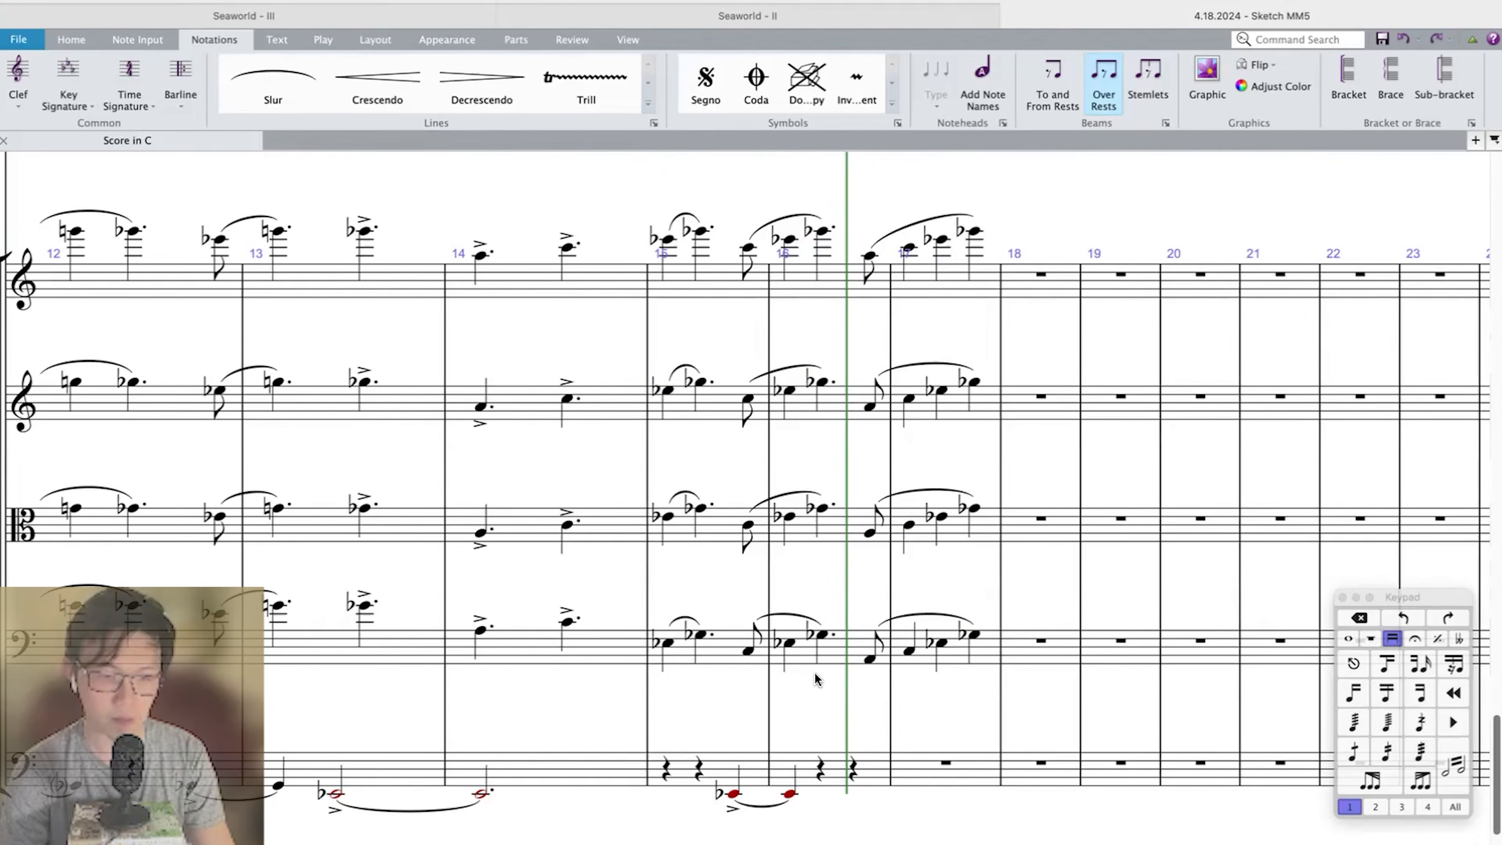
# Add an accented quarter-note E-flat on beat 3 of Double Bass measure 16, tied to a quarter-note E-flat in measure 17.
pyautogui.click(856, 770)
pyautogui.press('9')
pyautogui.press('e')
pyautogui.press('Escape')
pyautogui.press('/')
pyautogui.press('Return')
pyautogui.click(946, 764)
pyautogui.press('e')
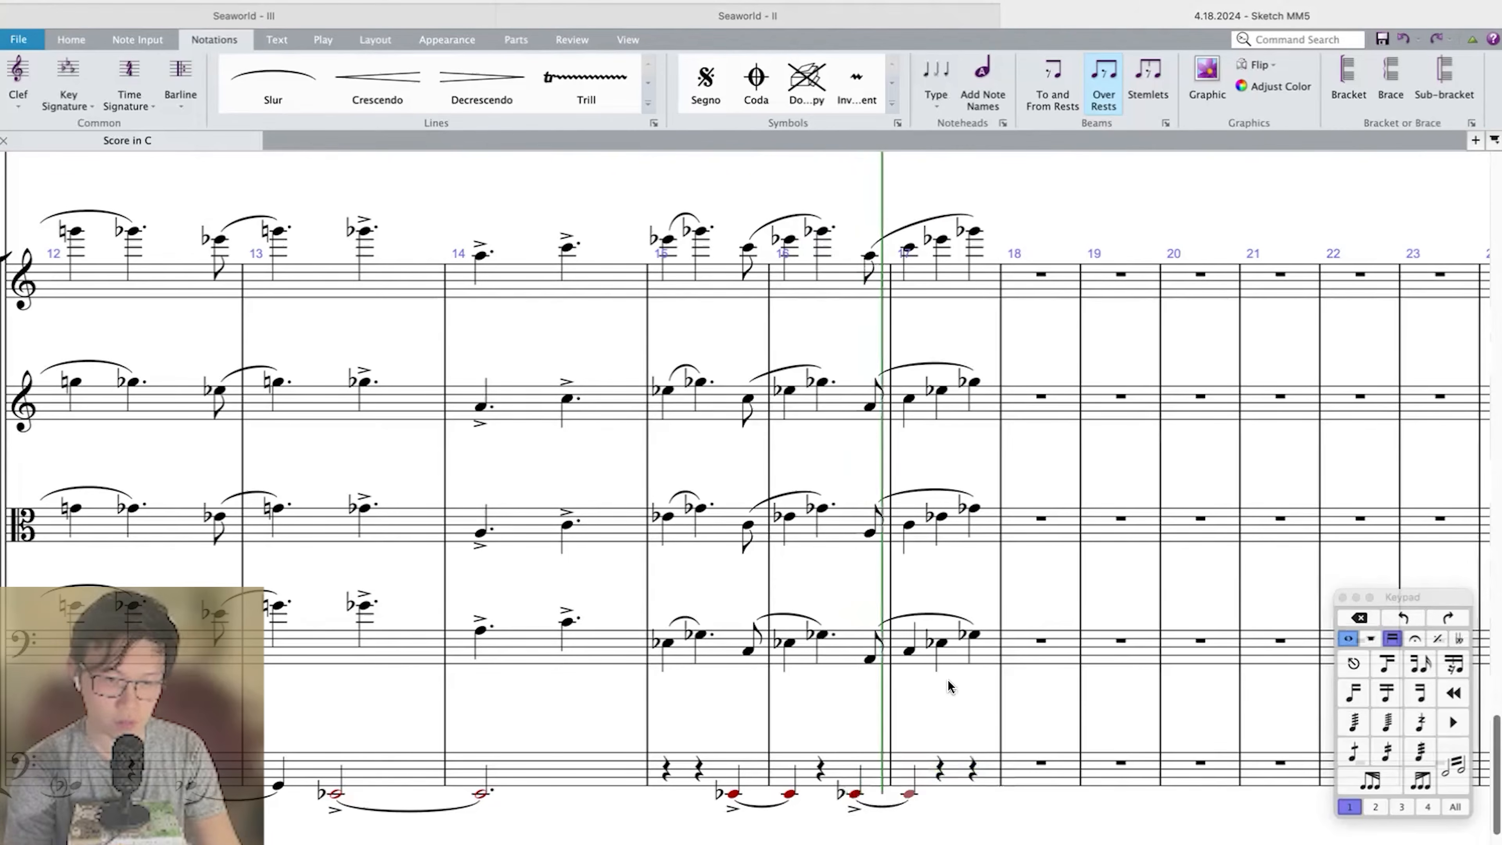
# Raise the Violoncello phrase in measures 15–17 by an octave and check the passage in playback.
pyautogui.click(851, 658)
pyautogui.press('super+shift+Right')
pyautogui.press('super+z')
pyautogui.press('super+z')
pyautogui.press('Escape')
pyautogui.press('[')
pyautogui.press(']')
pyautogui.press(']')
pyautogui.press('[')
pyautogui.press(']')
pyautogui.press(']')
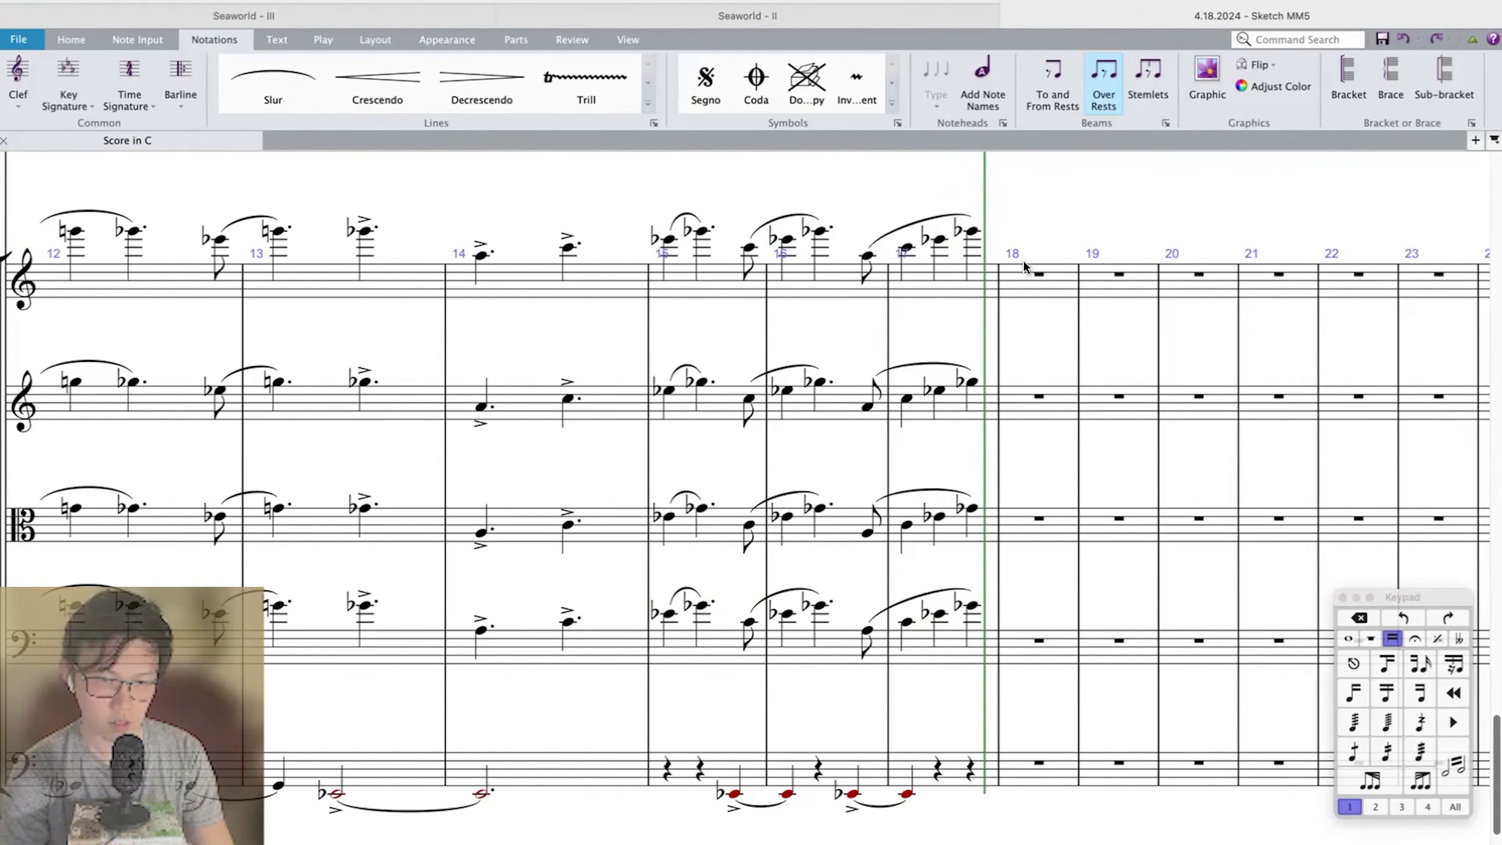
# Enter a high dotted-quarter A followed by a dotted-quarter G-sharp in Violin I measure 18.
pyautogui.click(1029, 284)
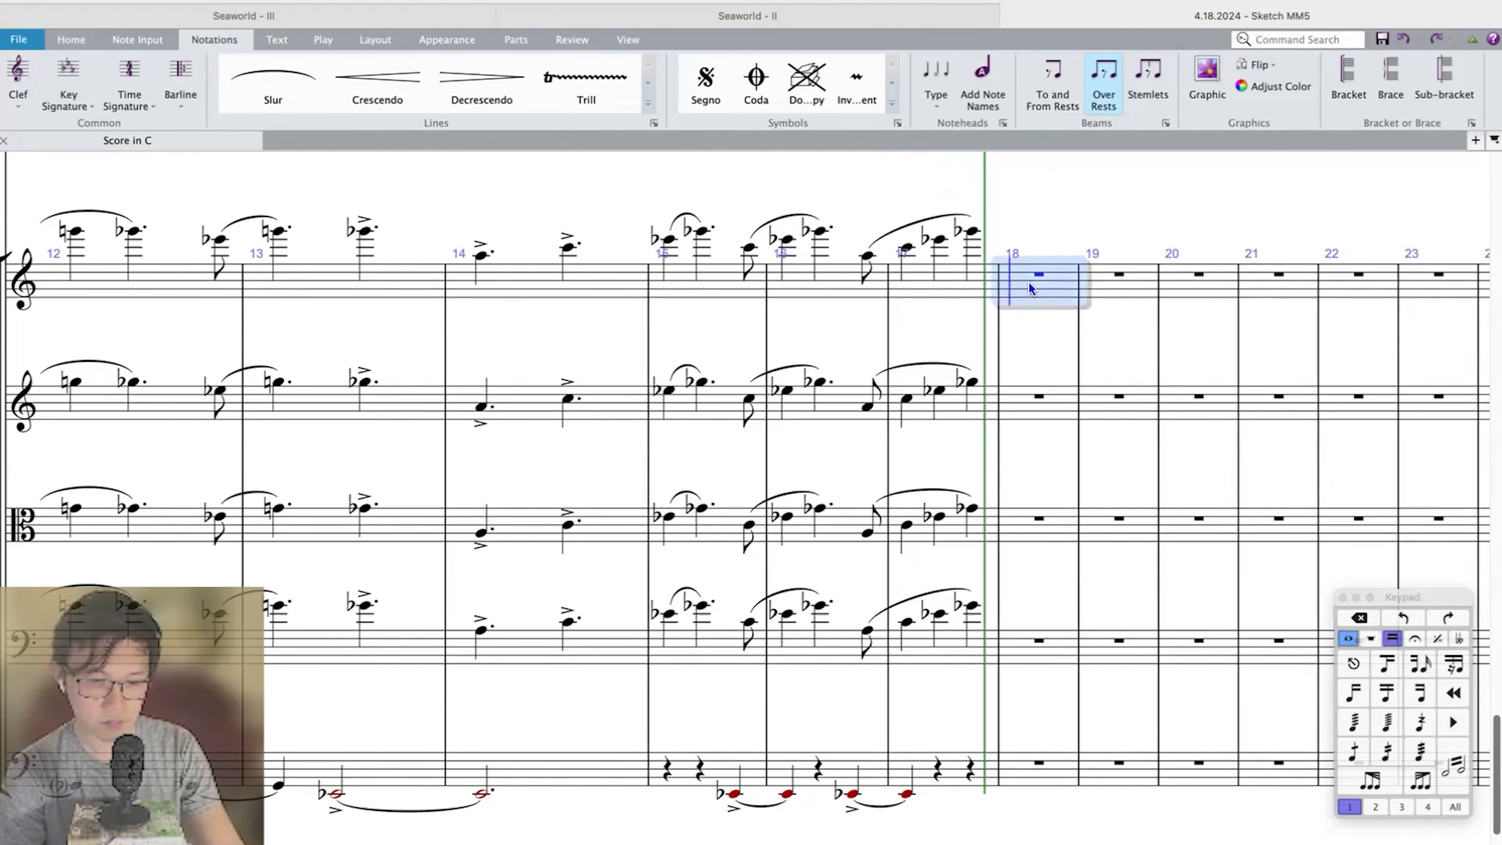
pyautogui.press('a')
pyautogui.press('.')
pyautogui.press('Escape')
pyautogui.click(1031, 289)
pyautogui.press('Escape')
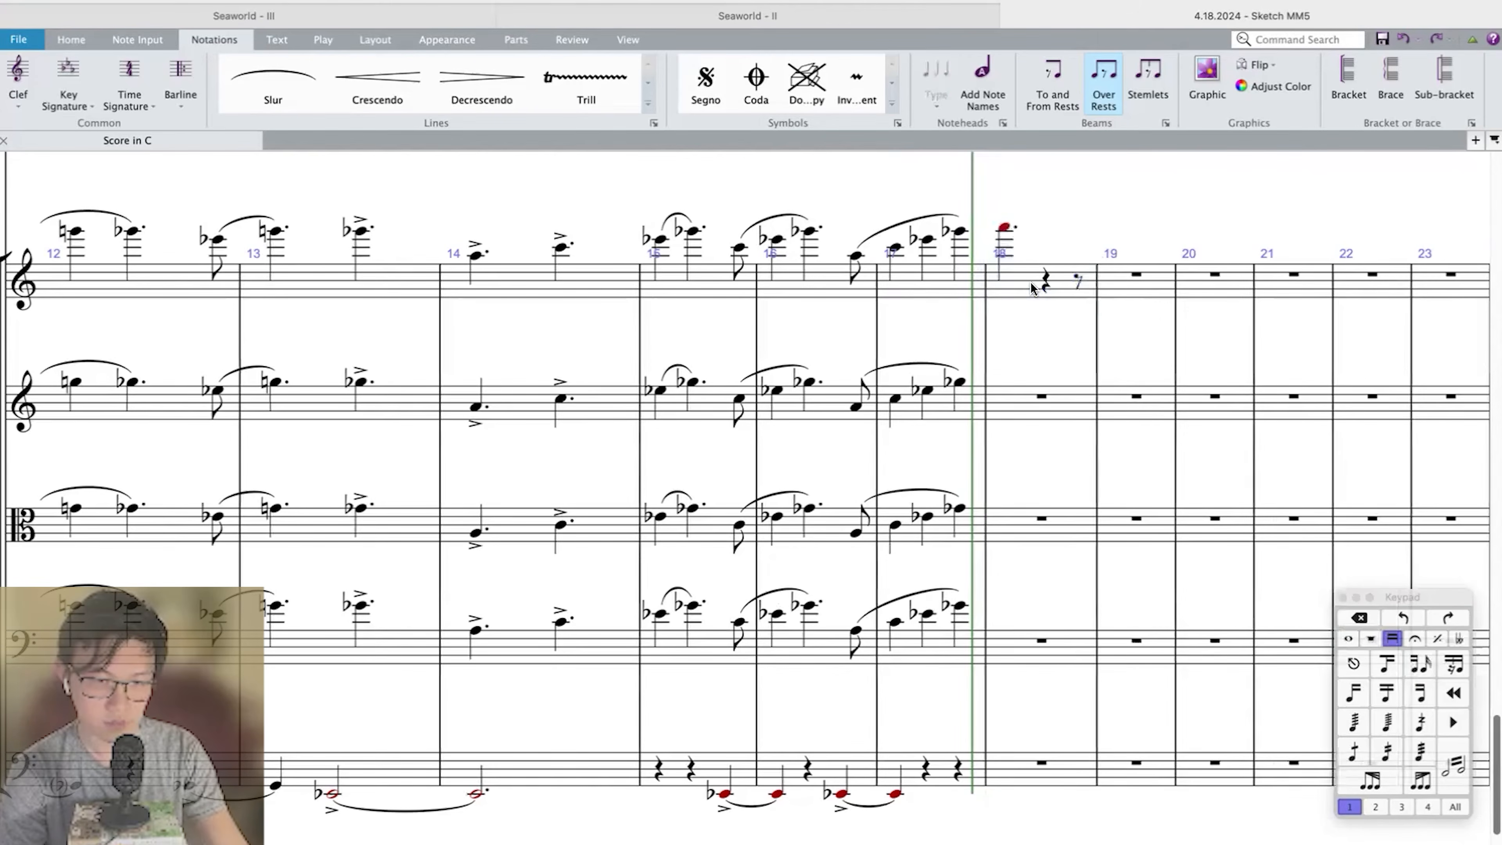
pyautogui.click(1007, 229)
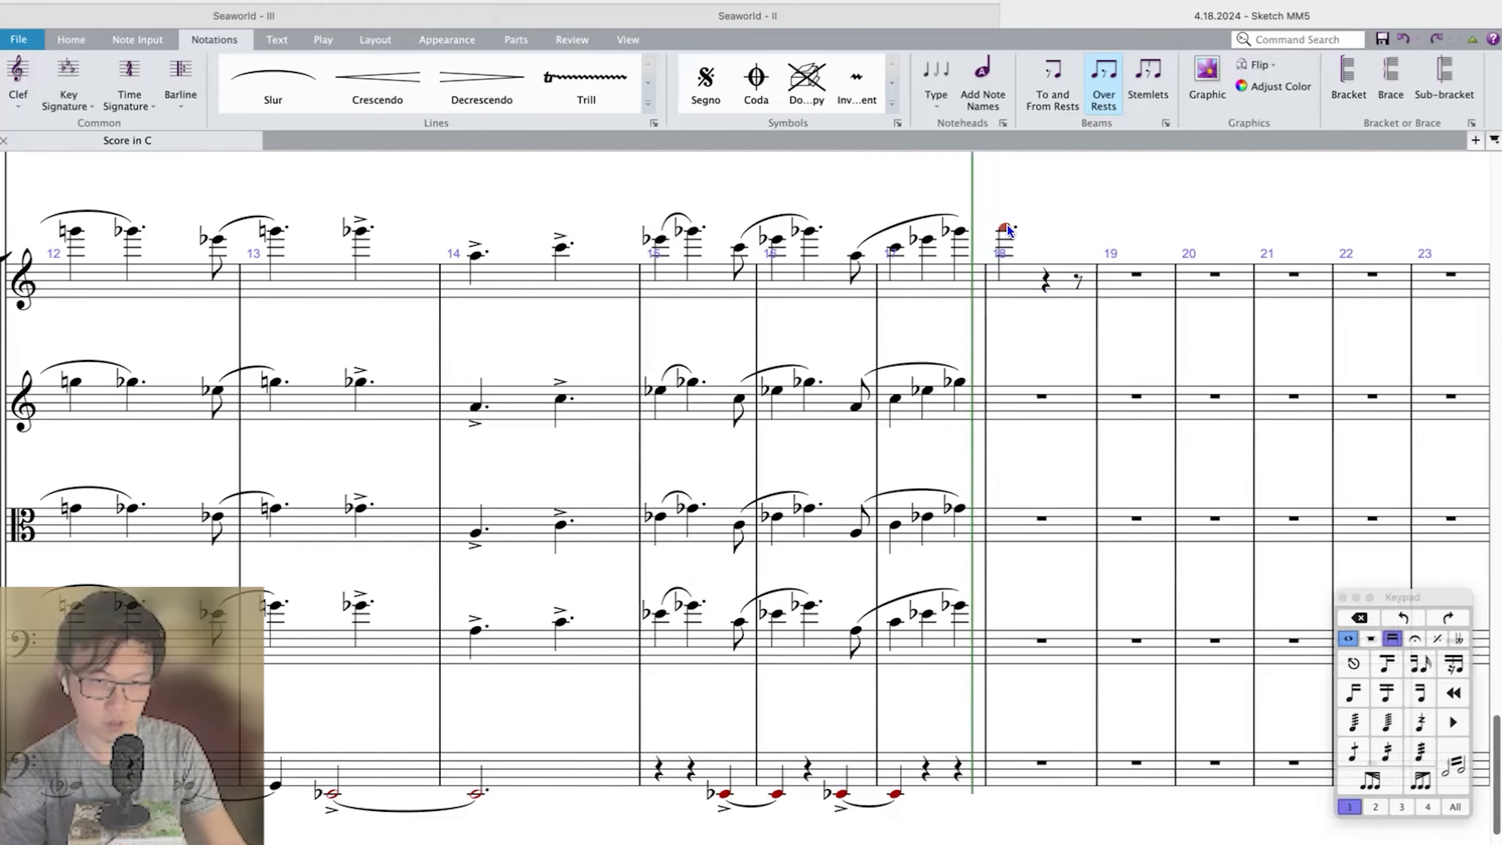
pyautogui.press('n')
pyautogui.press('8')
pyautogui.press('g')
pyautogui.press('Escape')
pyautogui.click(1027, 766)
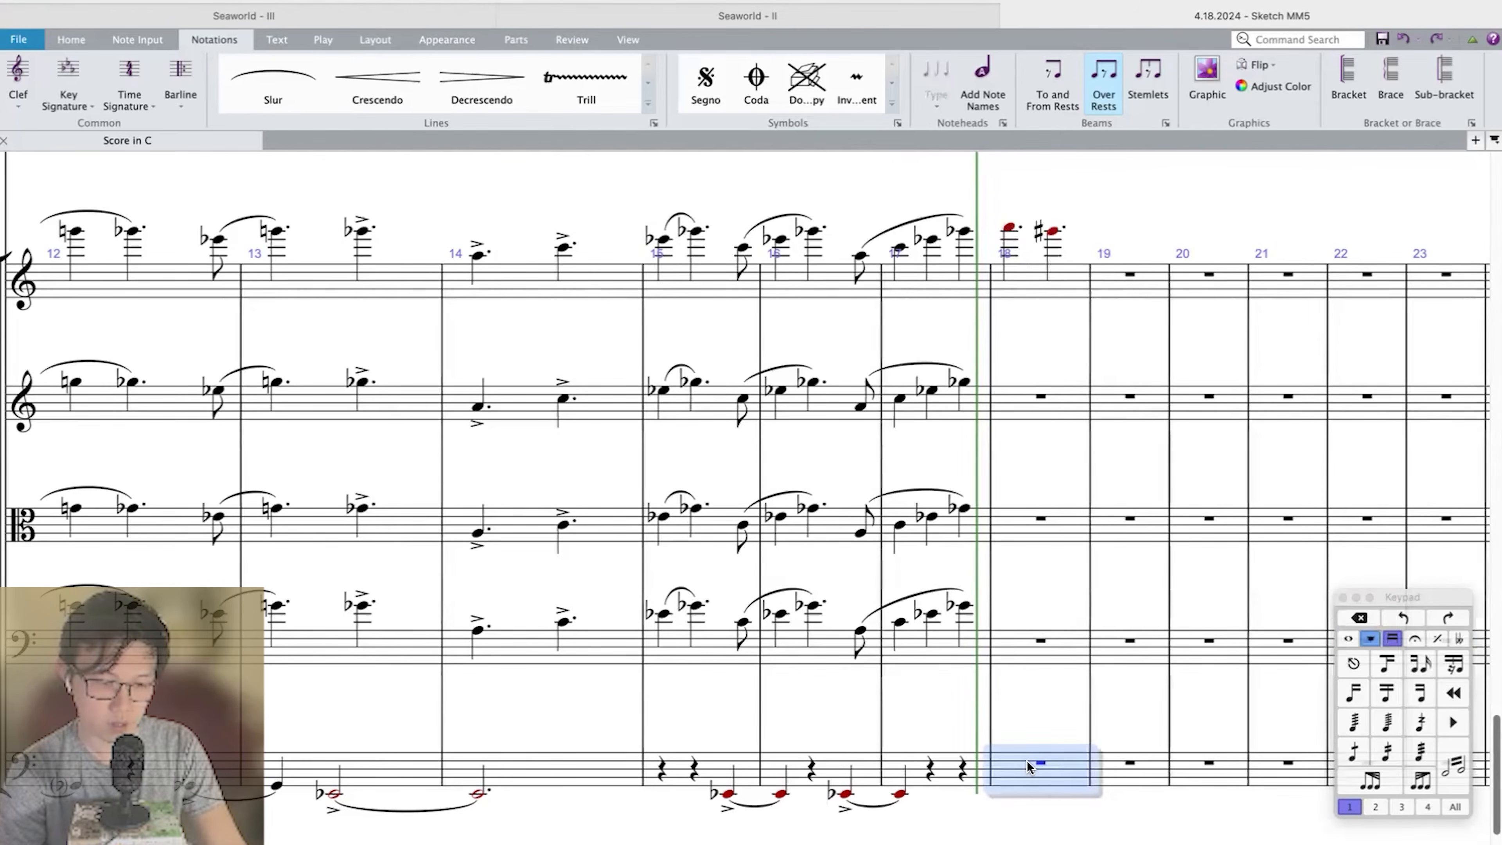
pyautogui.click(1009, 231)
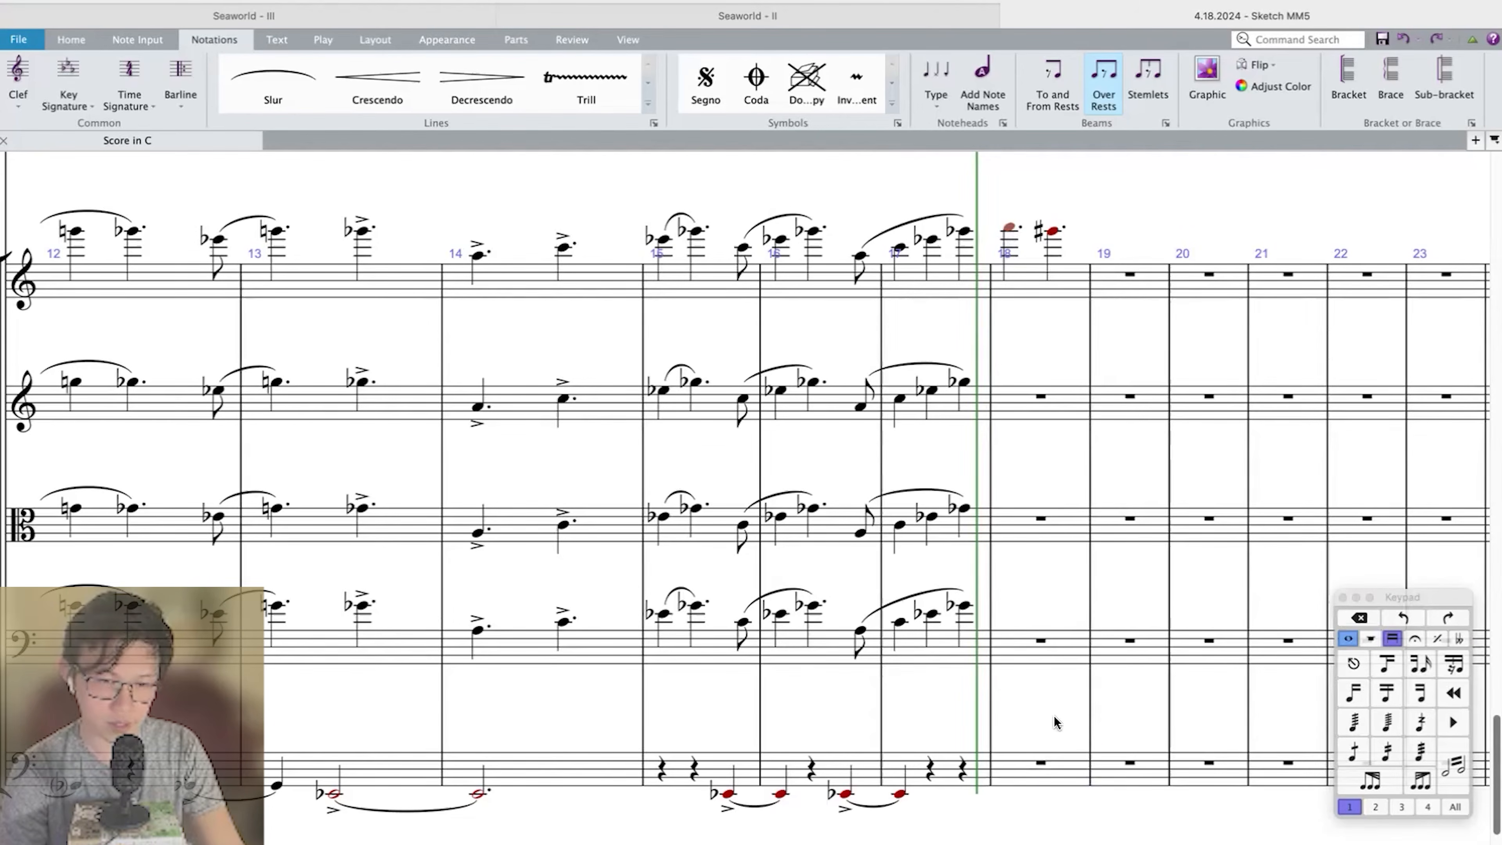
pyautogui.click(1027, 766)
pyautogui.press('f')
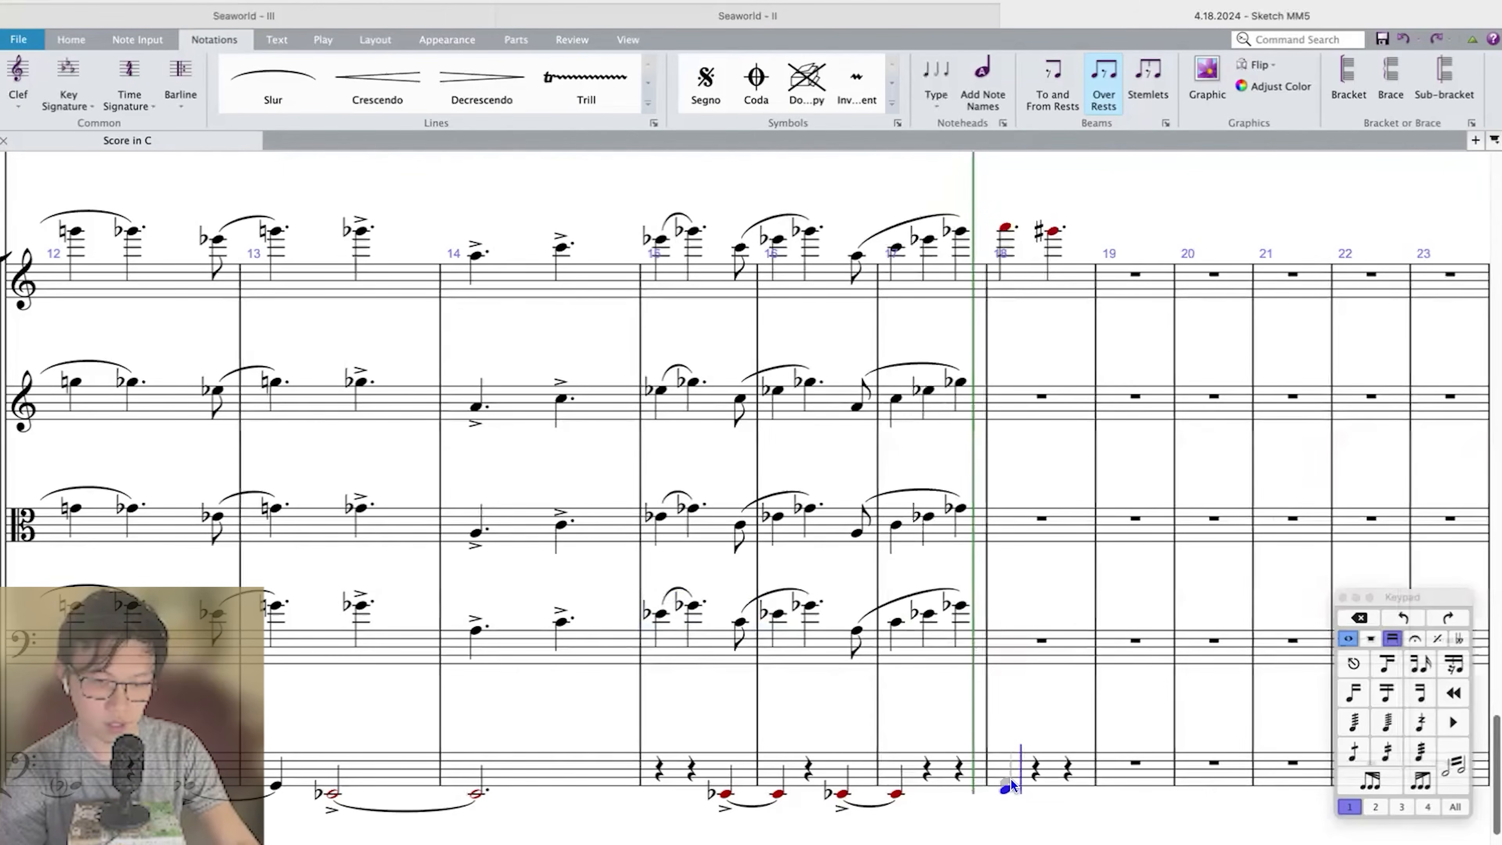
pyautogui.press('F7')
pyautogui.press('[')
pyautogui.click(980, 773)
pyautogui.keyDown('shift'); pyautogui.click(1022, 772); pyautogui.keyUp('shift')
pyautogui.click(1027, 774)
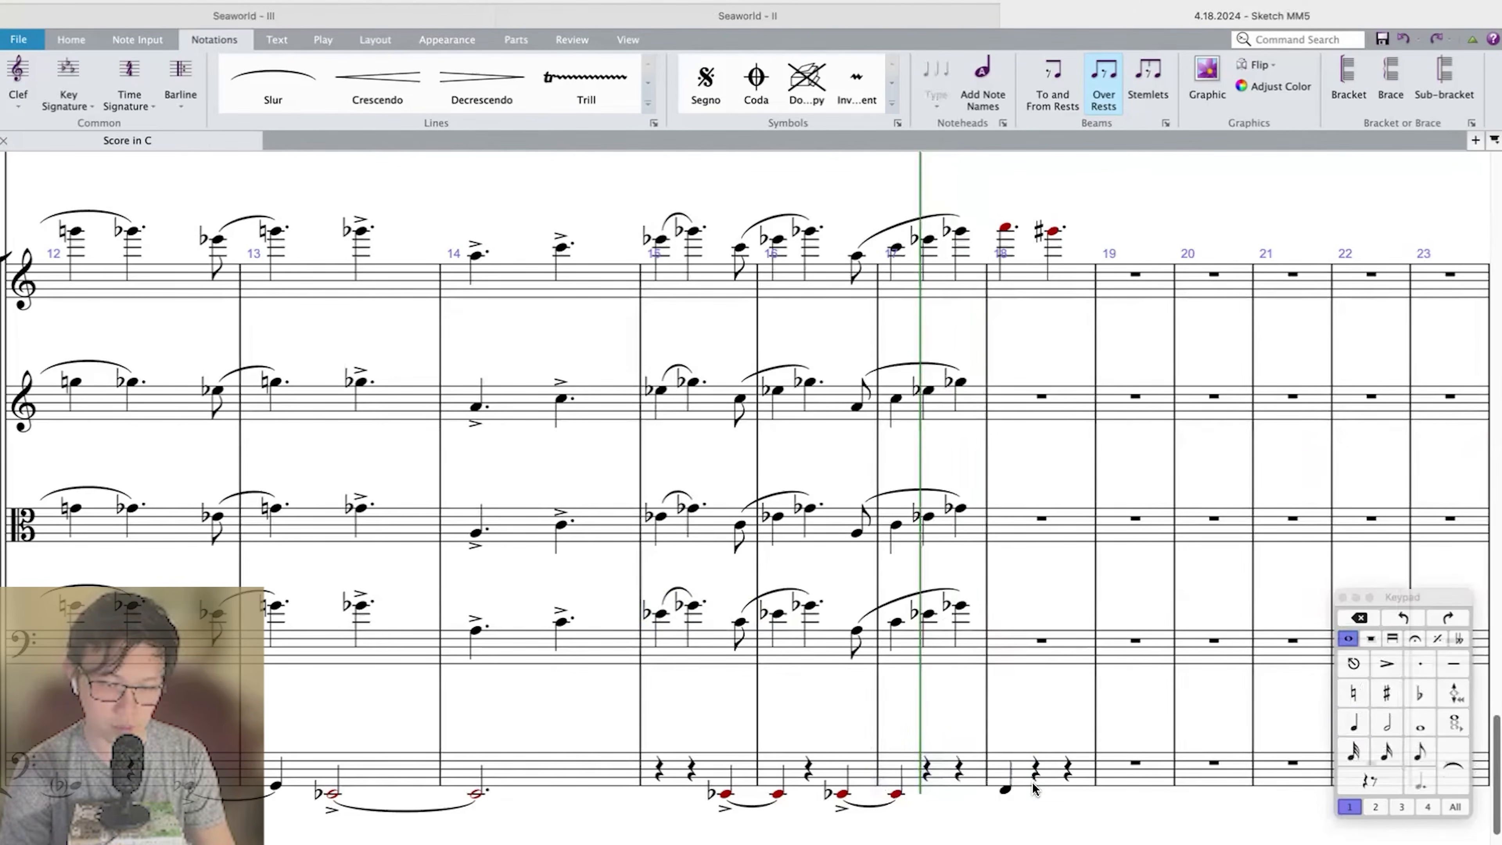
pyautogui.click(1024, 738)
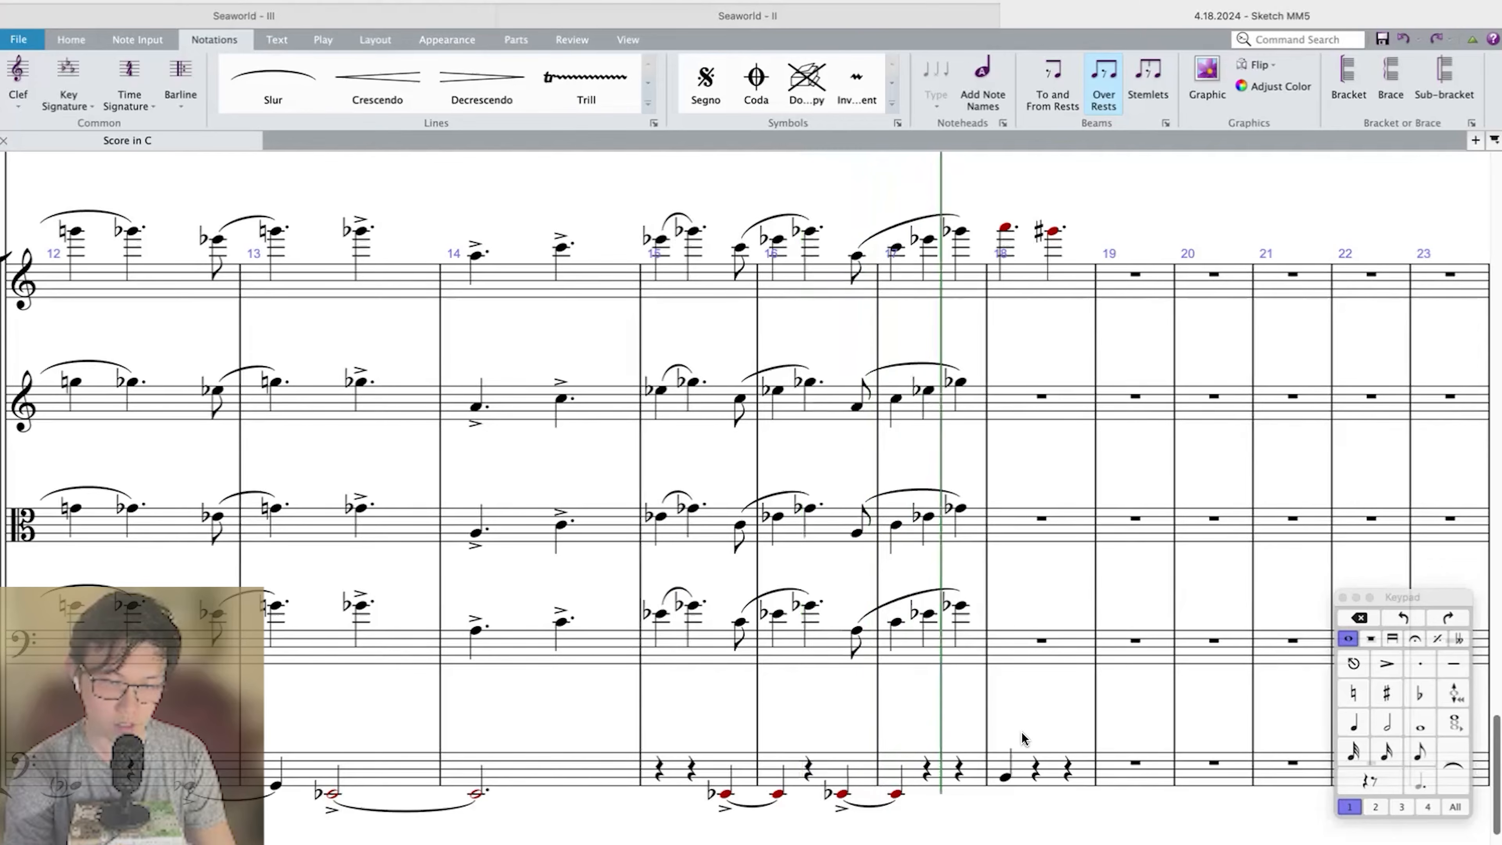
pyautogui.click(1010, 784)
pyautogui.click(1005, 779)
pyautogui.press('Delete')
# Place a half-note C on beat 2 of Double Bass measure 18.
pyautogui.click(1033, 775)
pyautogui.press('c')
pyautogui.press('5')
pyautogui.press('super+Up')
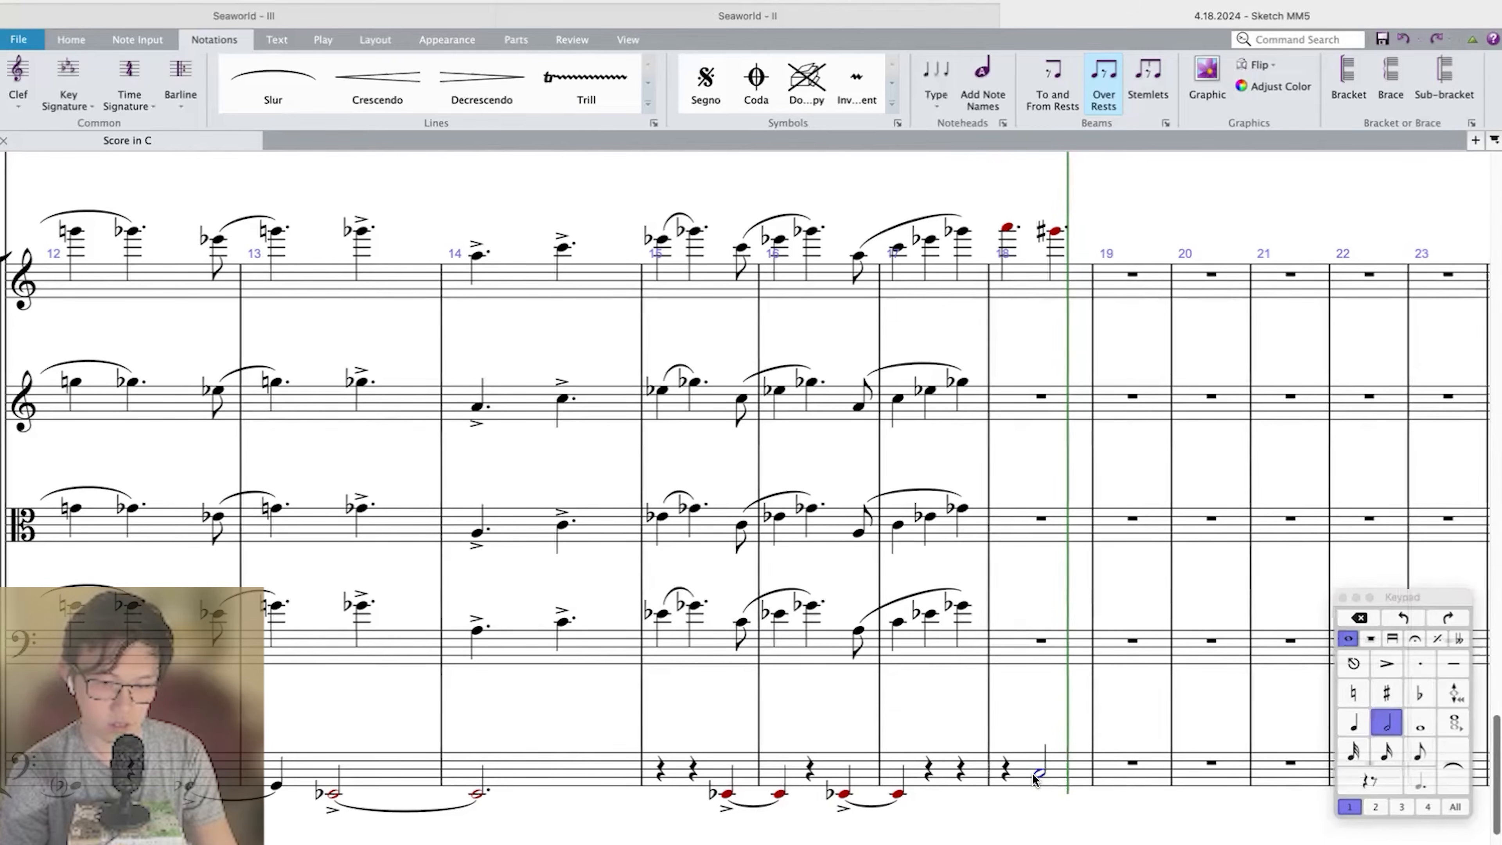
pyautogui.click(1025, 772)
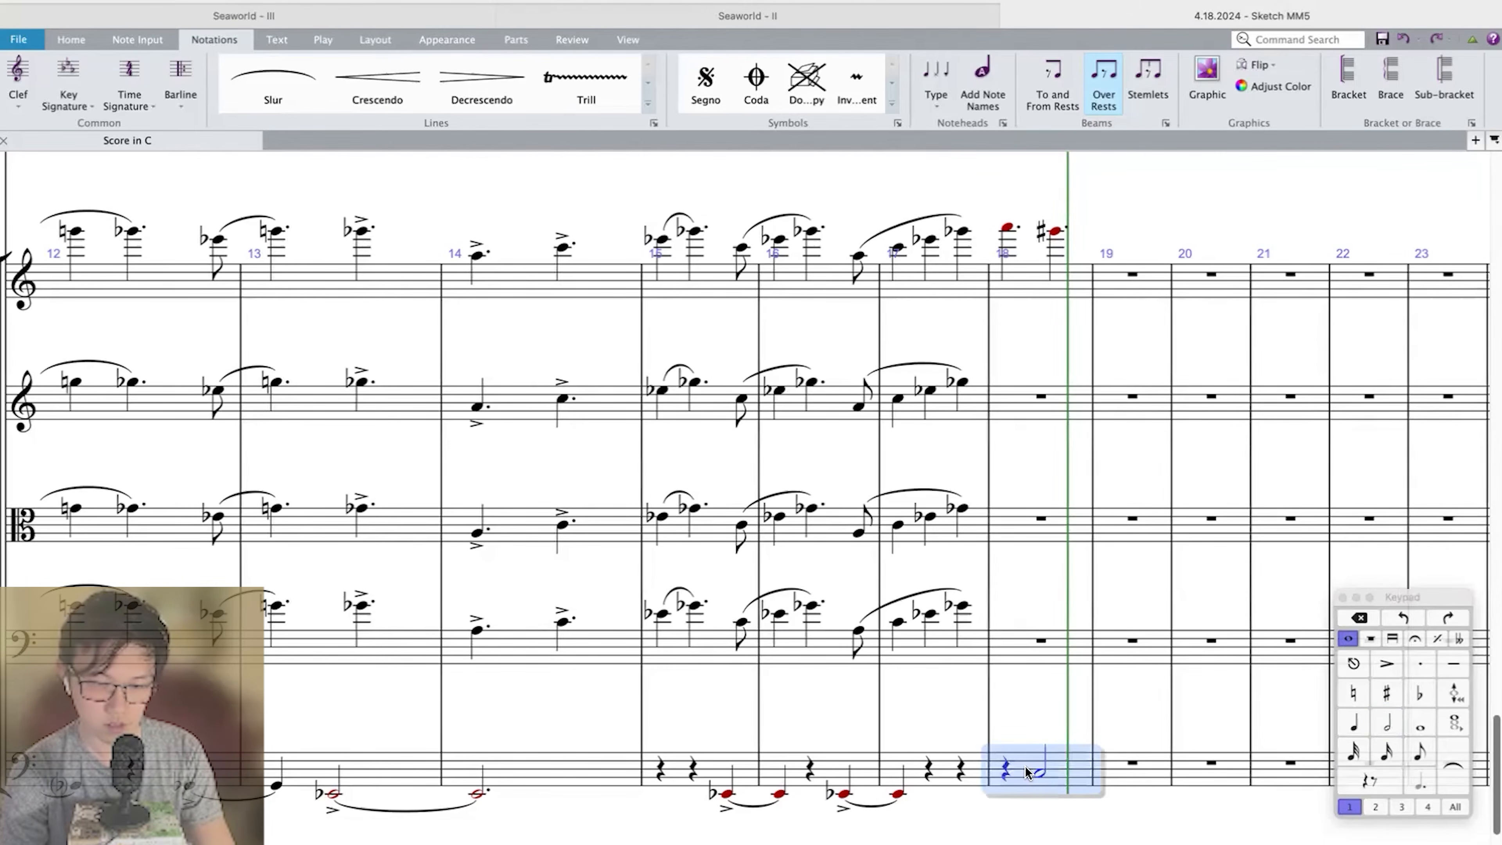
pyautogui.click(1040, 775)
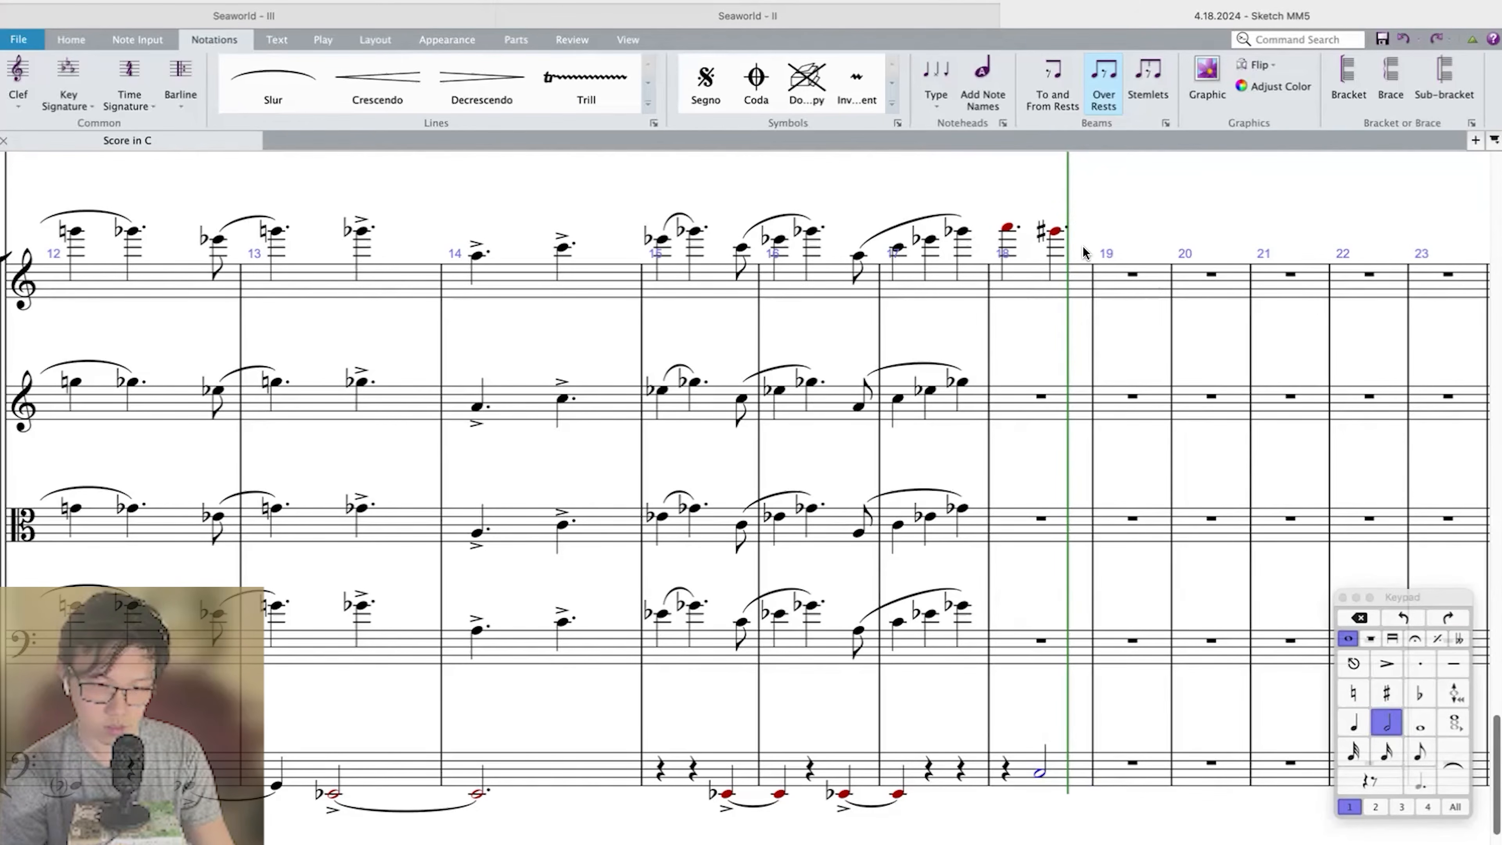
# Continue Violin I in measure 19 with a dotted-quarter G-natural and a dotted-quarter E-flat.
pyautogui.click(1057, 234)
pyautogui.press('n')
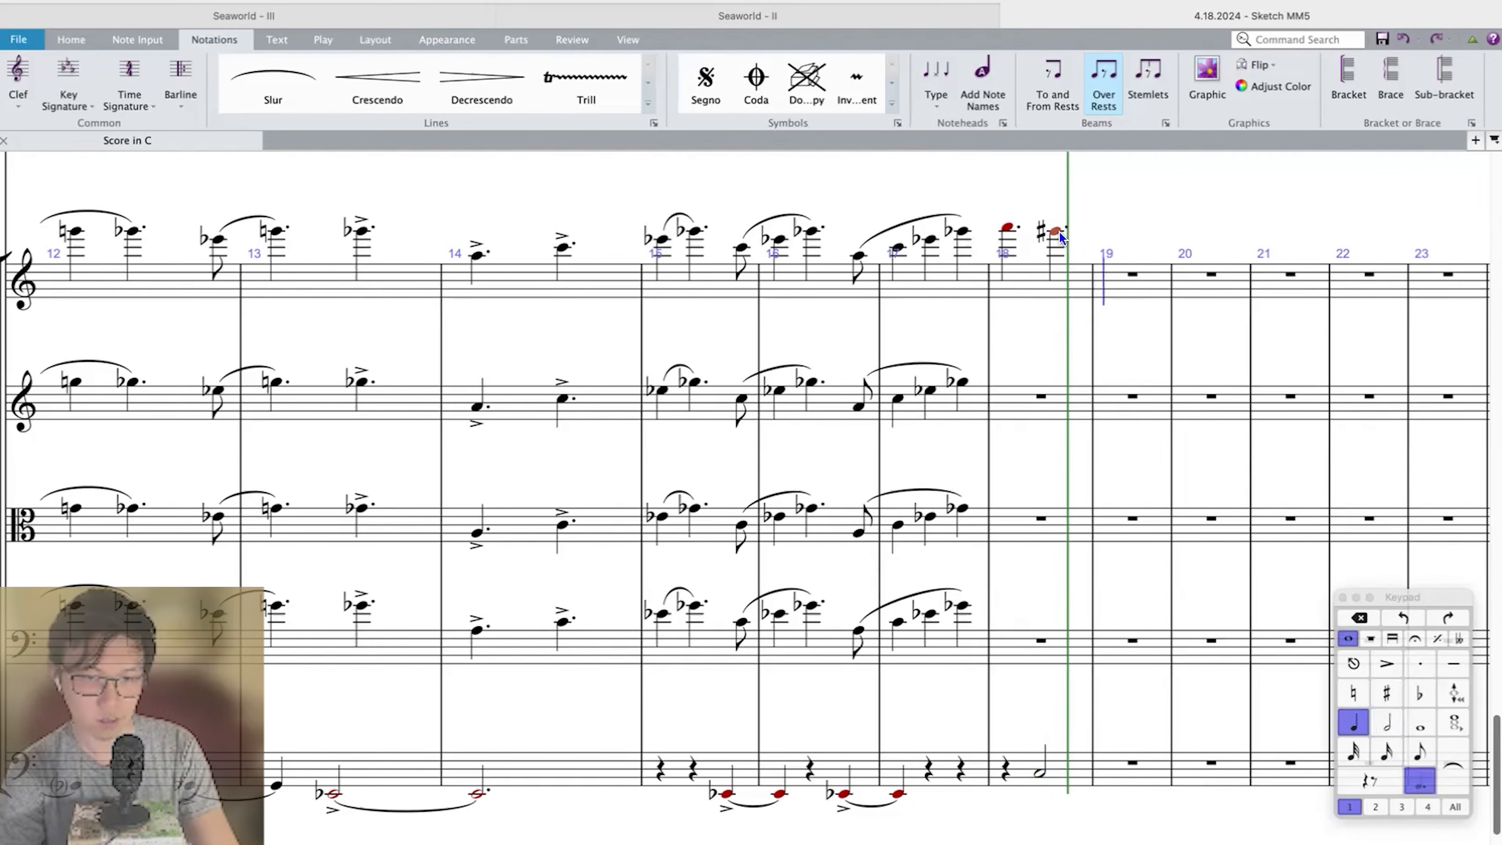
pyautogui.press('g')
pyautogui.press('e')
pyautogui.press('Escape')
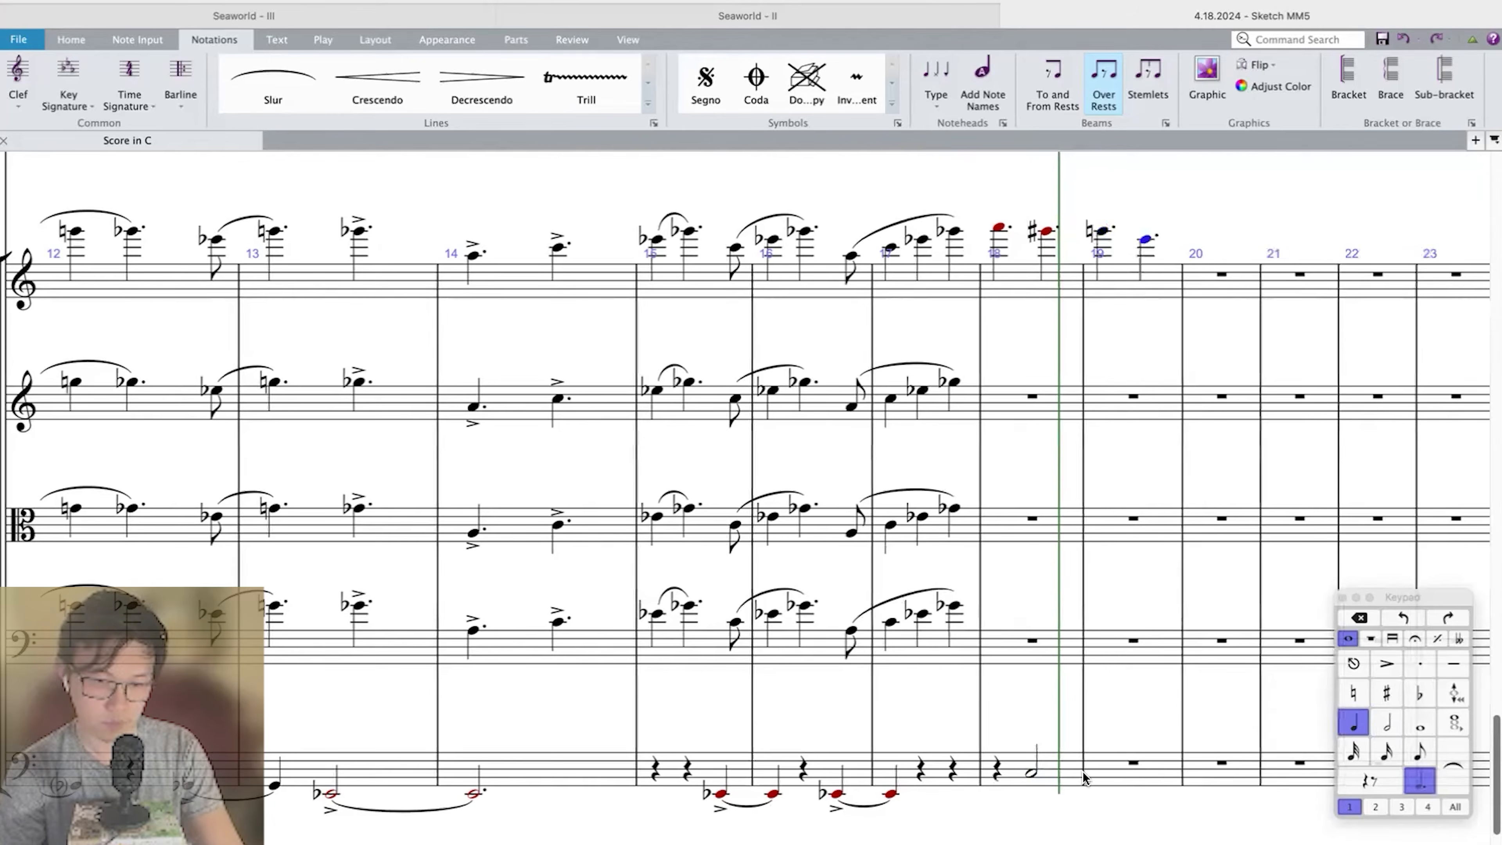
pyautogui.press('9')
# Tie the Double Bass C into a quarter-note C in measure 19 and follow it with a half-note B.
pyautogui.click(1030, 774)
pyautogui.press('n')
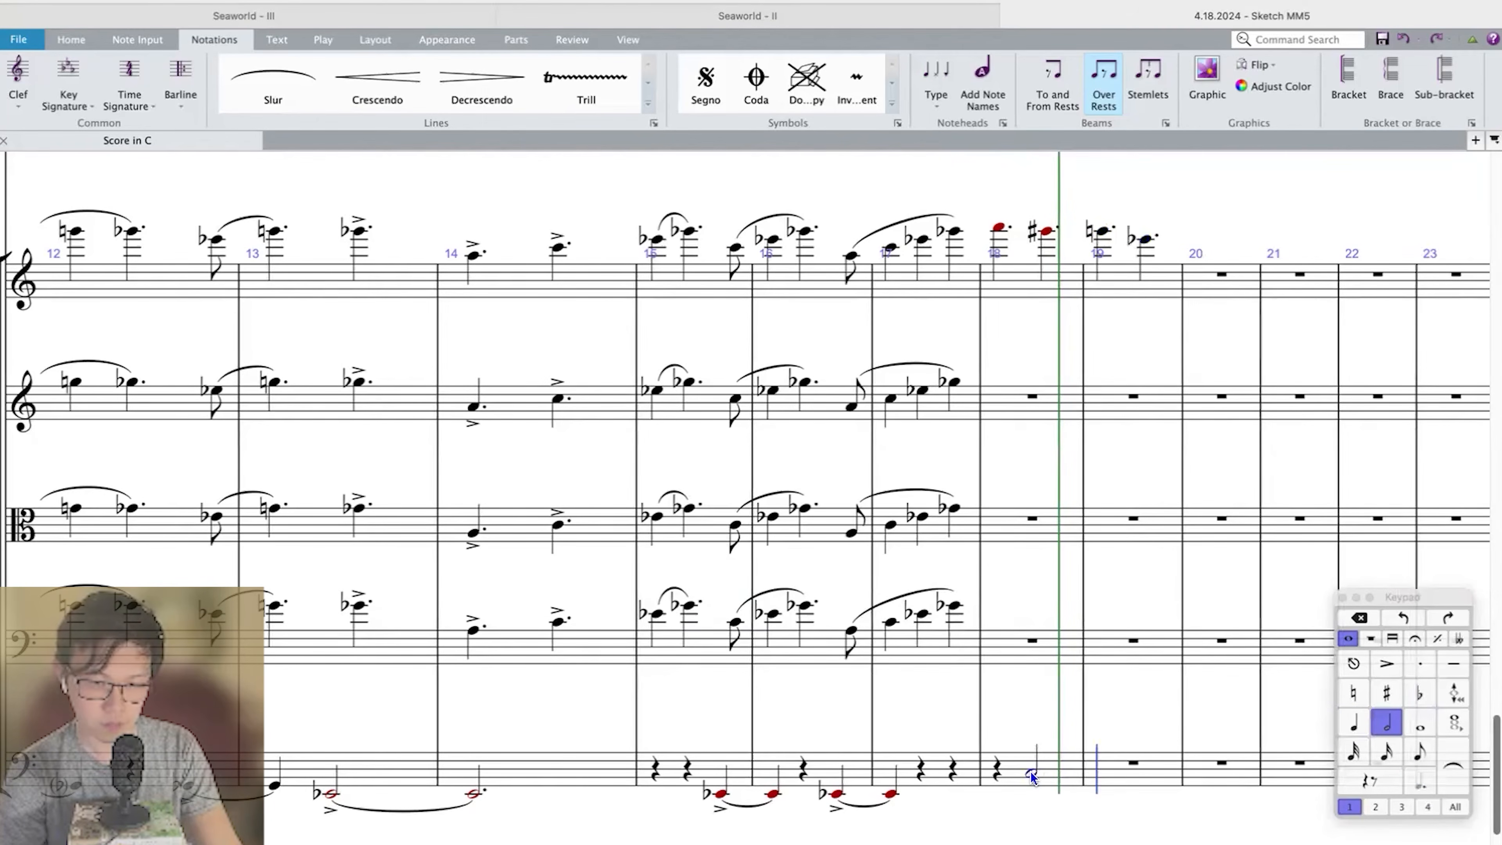
pyautogui.press('0')
pyautogui.click(1125, 772)
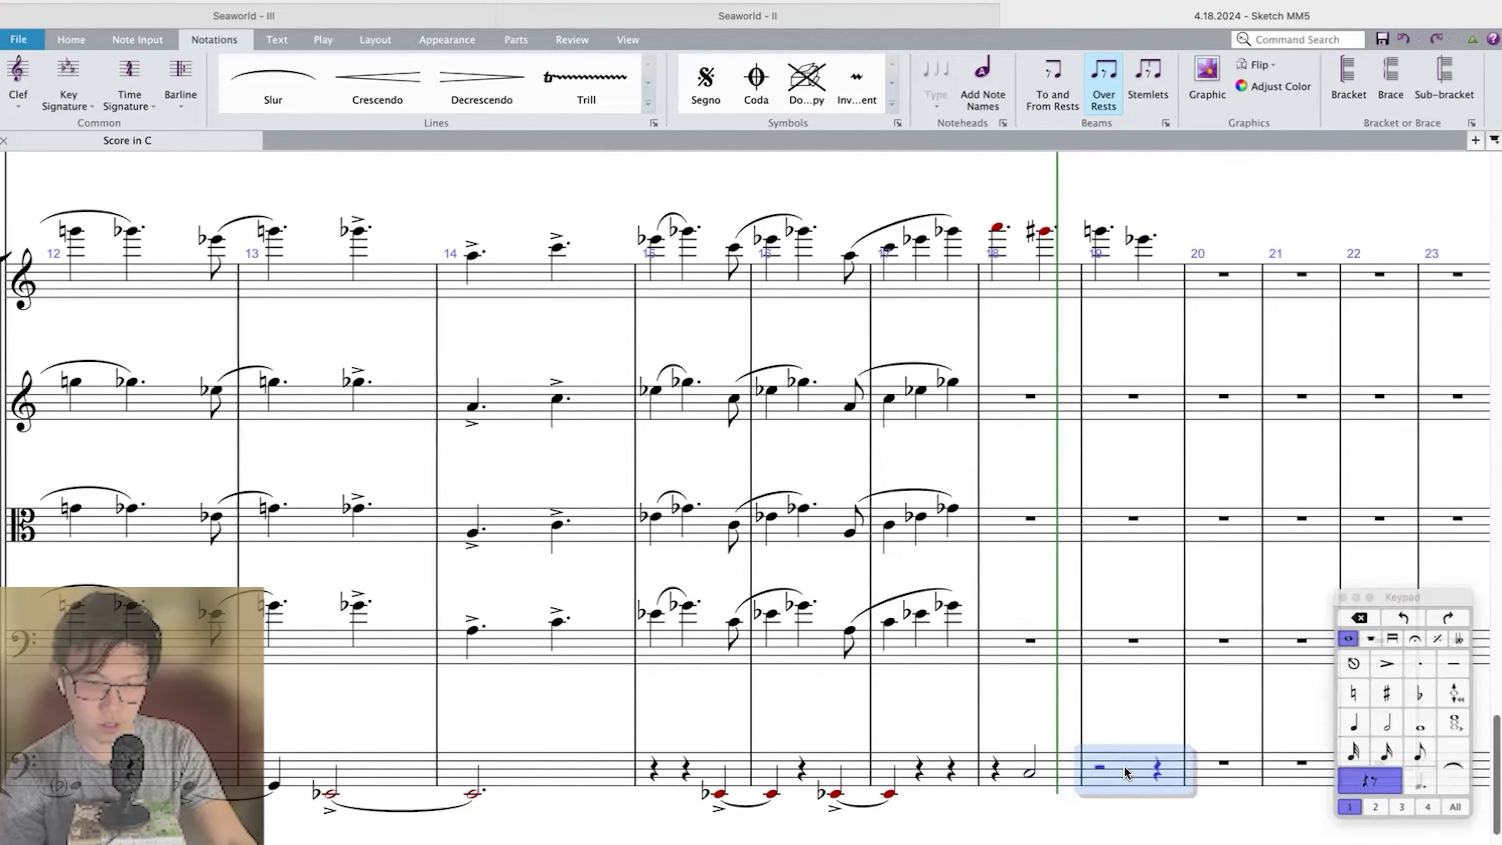
pyautogui.press('4')
pyautogui.click(1104, 773)
pyautogui.press('c')
pyautogui.press('Left')
pyautogui.press('Return')
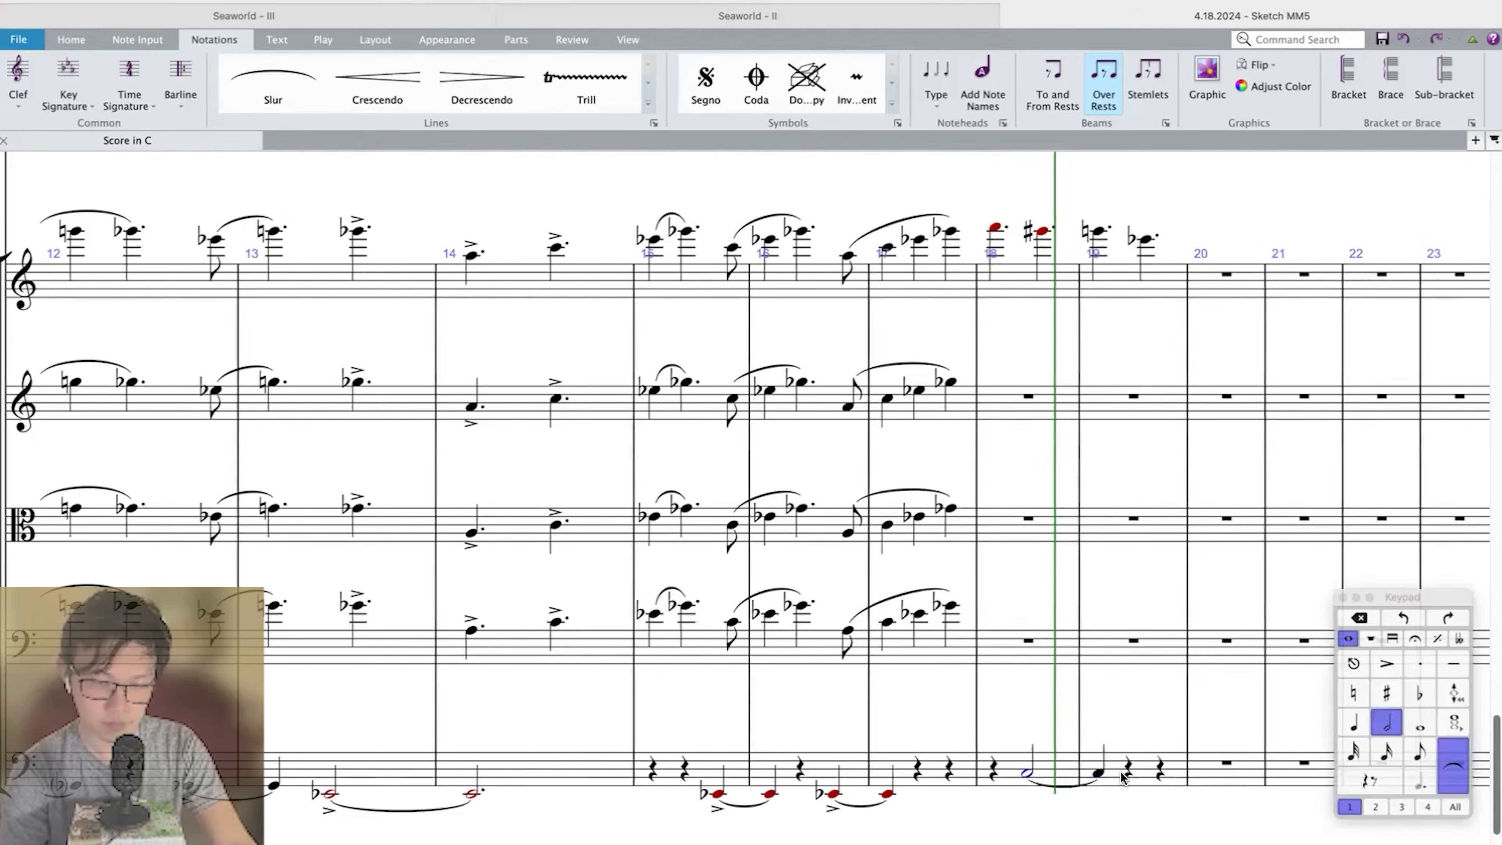
pyautogui.click(1125, 772)
pyautogui.press('b')
# Review Violin I and Double Bass in measures 18–19 in playback.
pyautogui.press('[')
pyautogui.press('[')
pyautogui.press('[')
pyautogui.press(']')
pyautogui.press(']')
pyautogui.press(']')
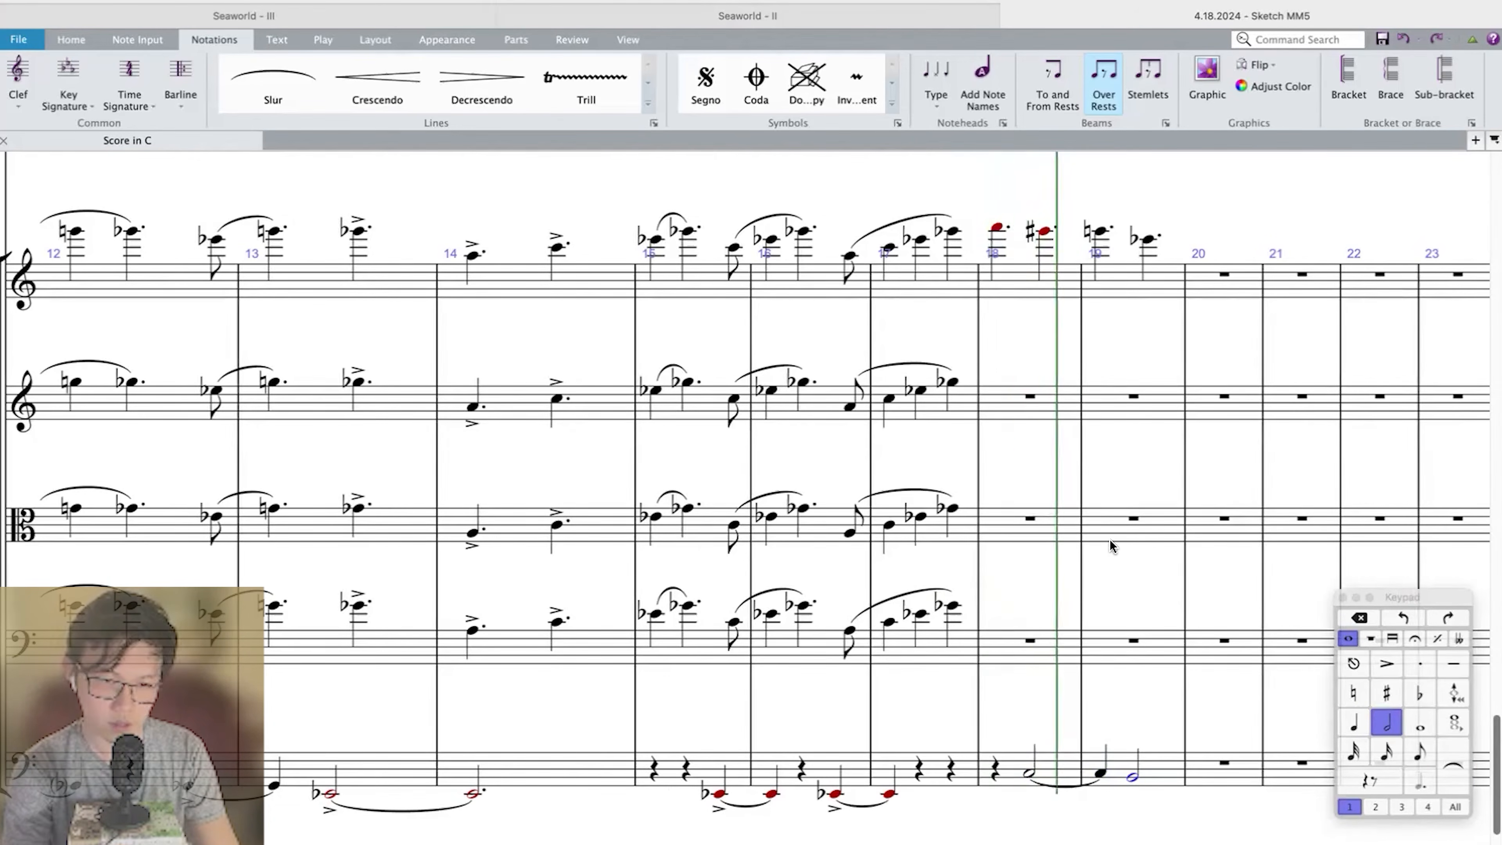
pyautogui.press(']')
pyautogui.press(']')
pyautogui.press(']')
pyautogui.press(']')
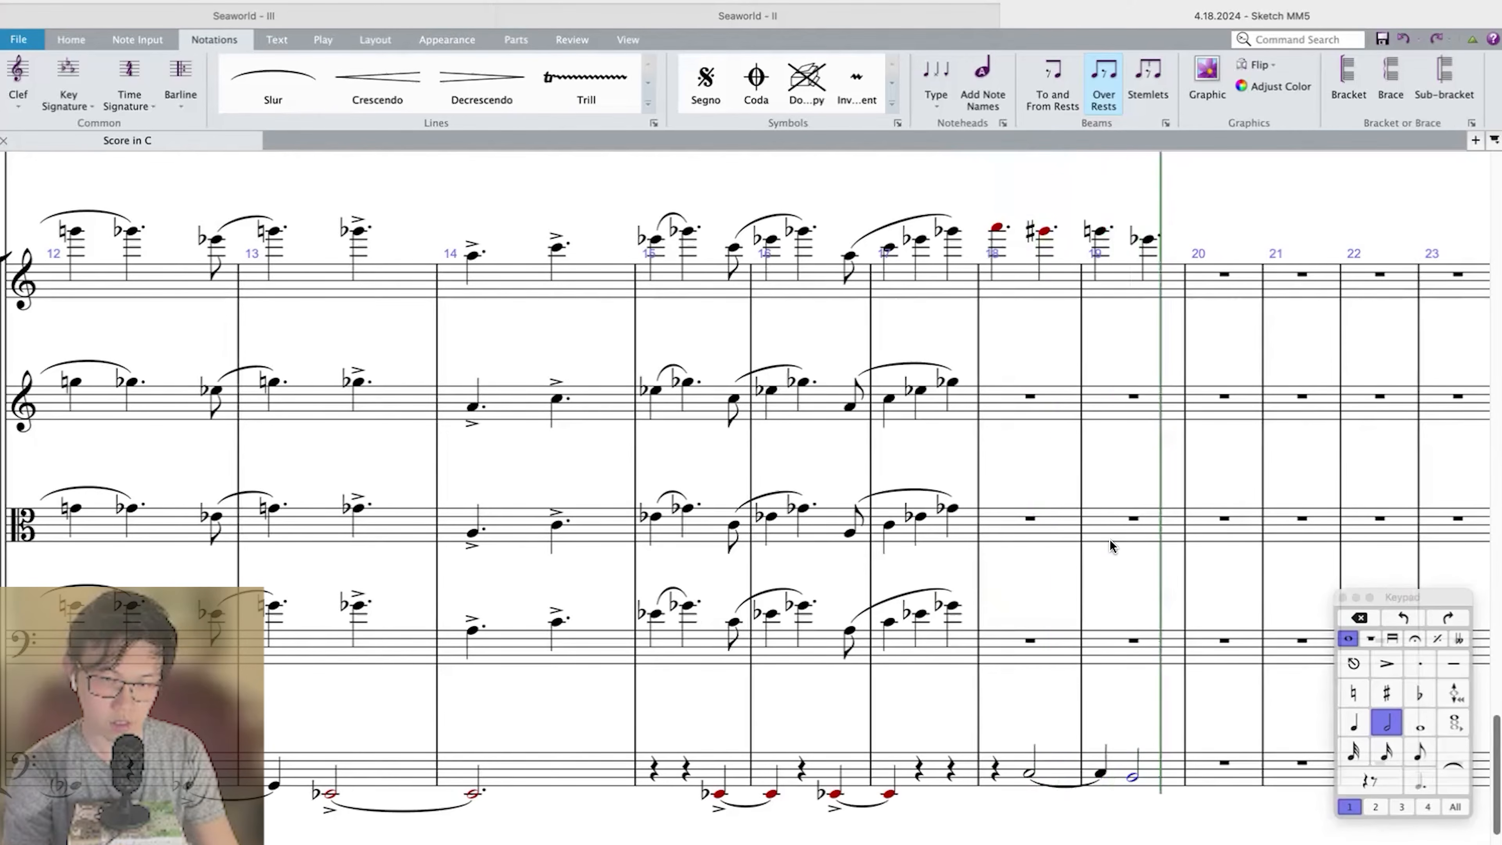
# Accent the Double Bass half notes in measures 18 and 19.
pyautogui.hscroll(3, 1108, 545)
pyautogui.click(1077, 772)
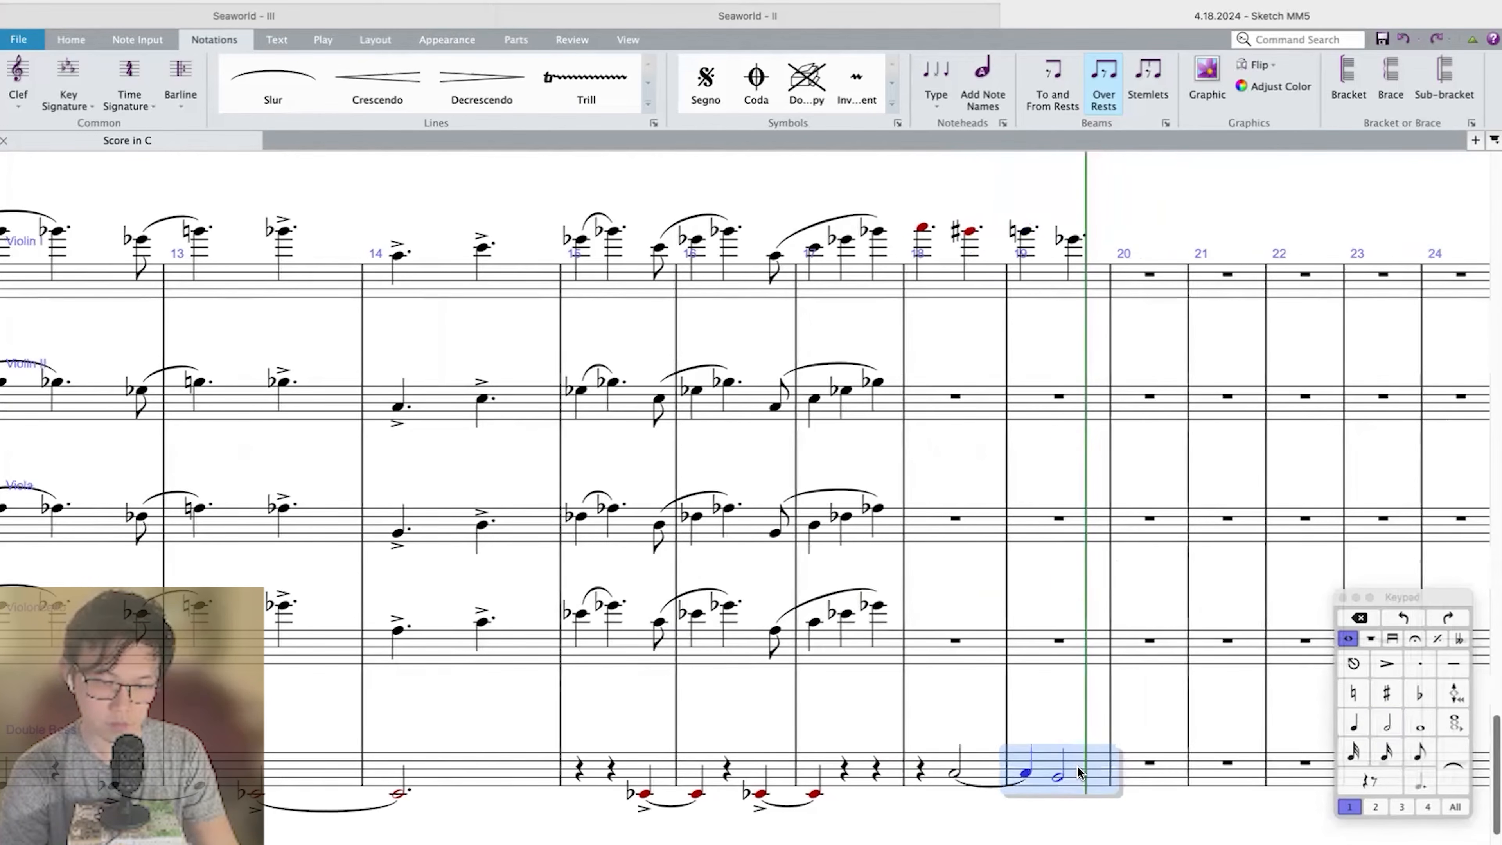
pyautogui.hscroll(3, 1078, 772)
pyautogui.press('KP_Divide')
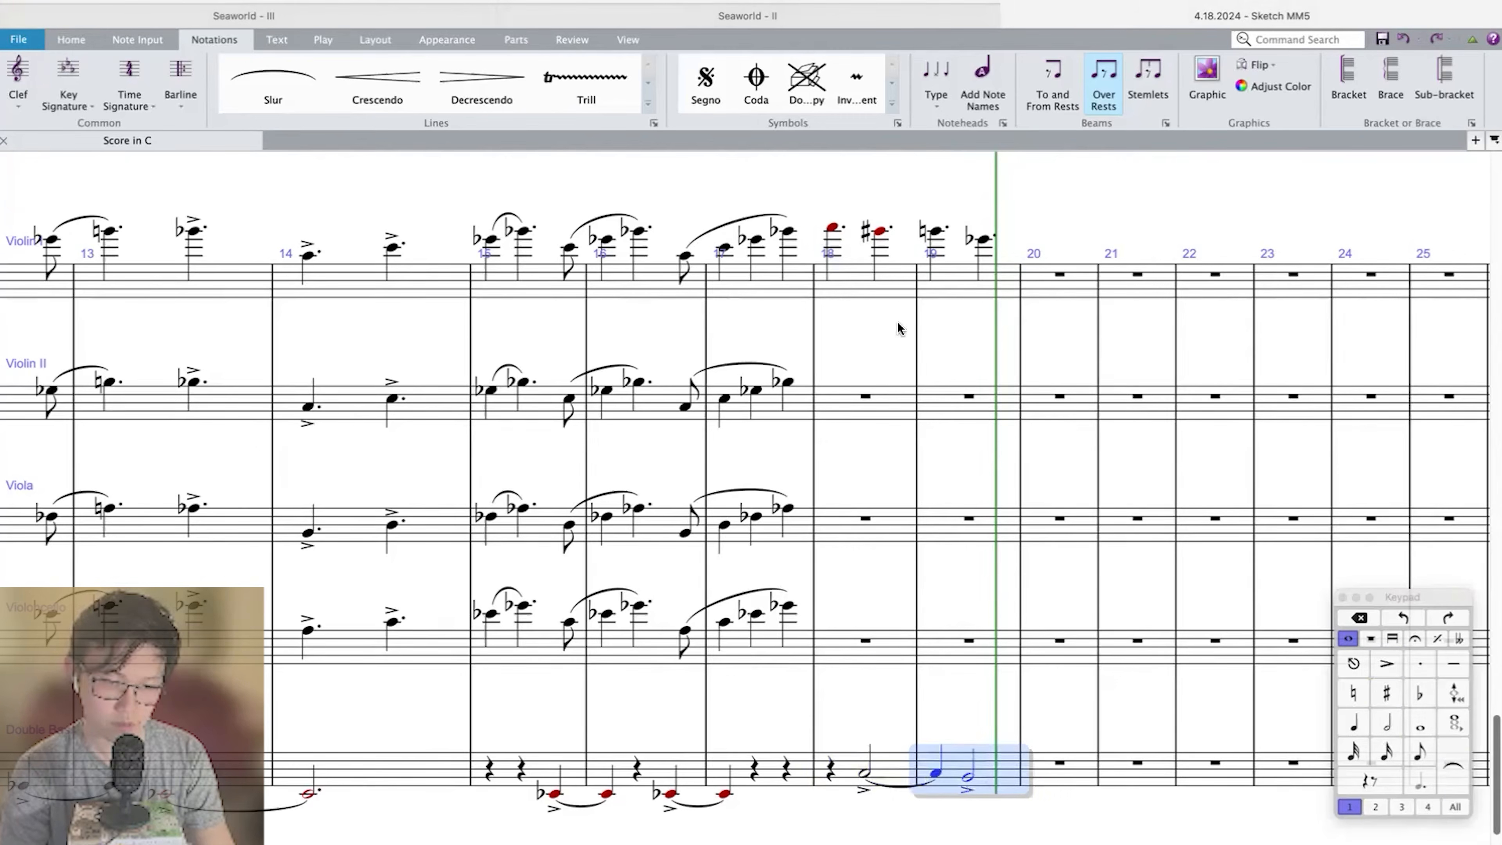
# Repeat measures 18–19 of all five string staves into measures 20–21.
pyautogui.keyDown('shift'); pyautogui.click(896, 286); pyautogui.keyUp('shift')
pyautogui.press('r')
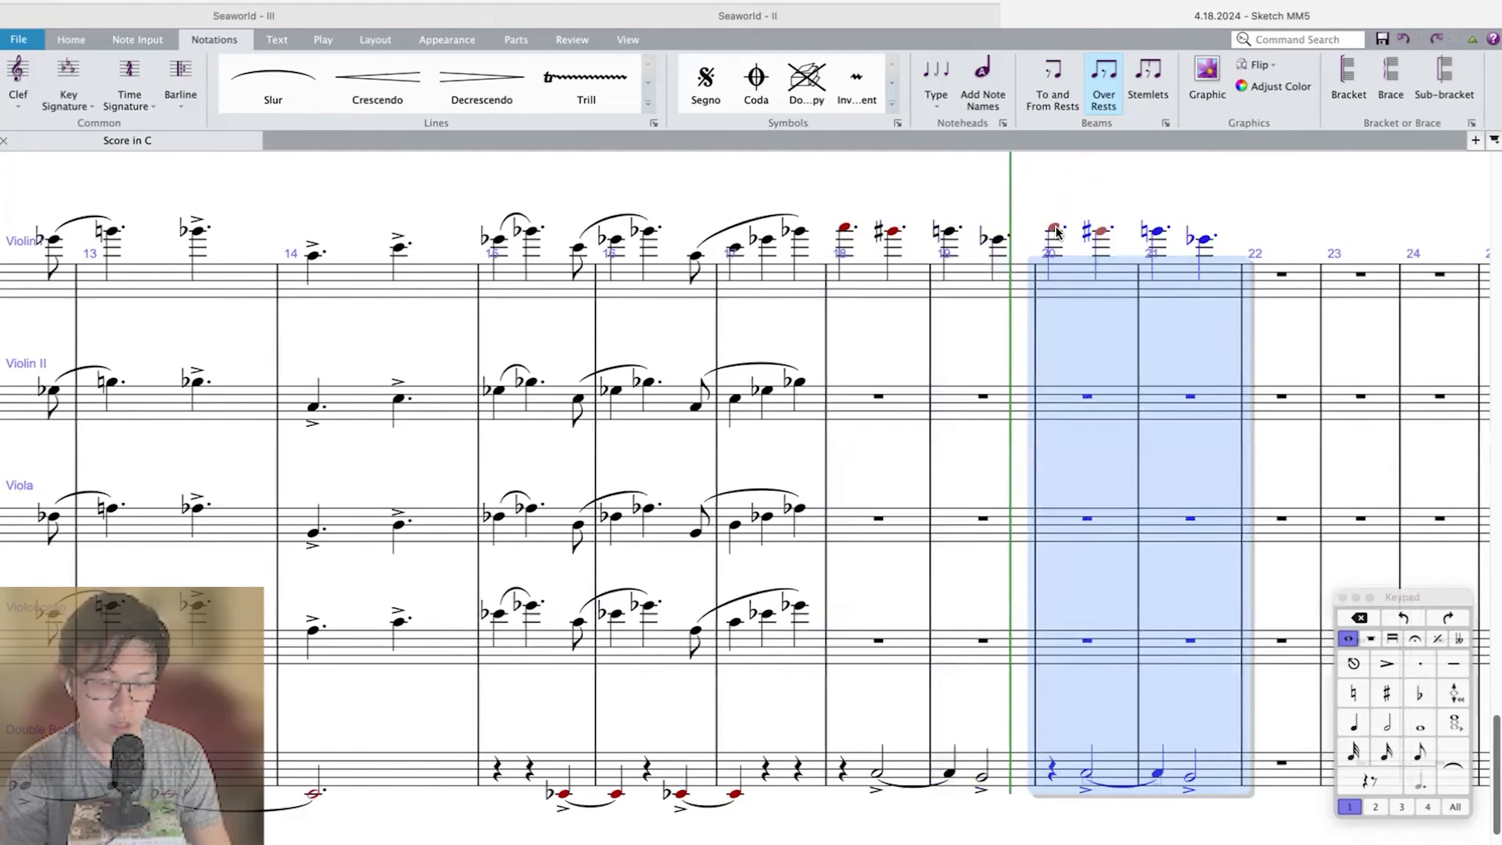
pyautogui.press('Escape')
# Transpose the string passage in measures 20–21 down by a major 2nd.
pyautogui.keyDown('shift'); pyautogui.click(1215, 771); pyautogui.keyUp('shift')
pyautogui.hotkey('shift', 't')
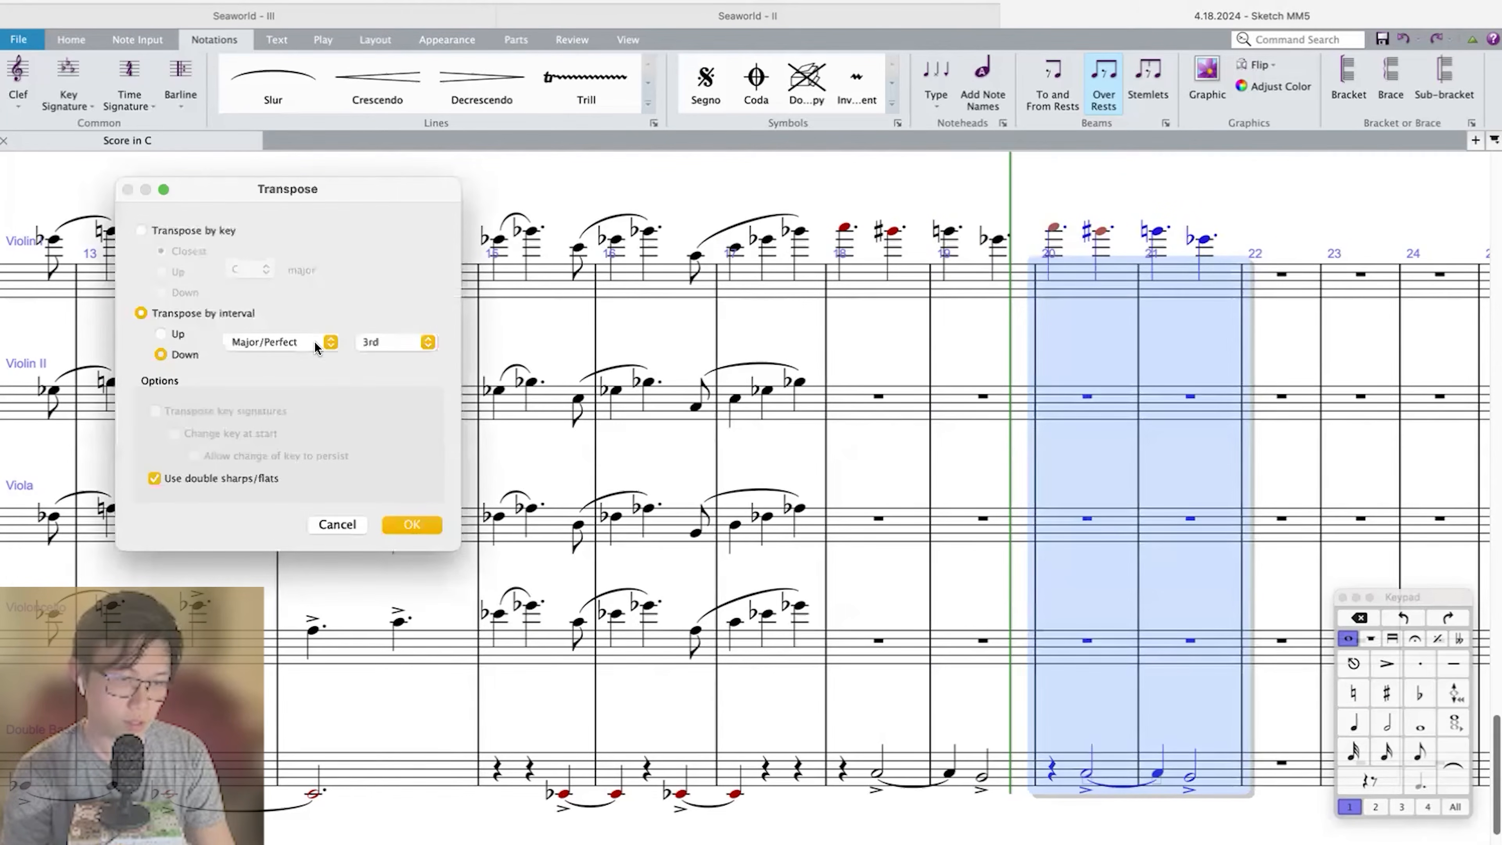
pyautogui.click(379, 341)
pyautogui.click(370, 328)
pyautogui.press('Return')
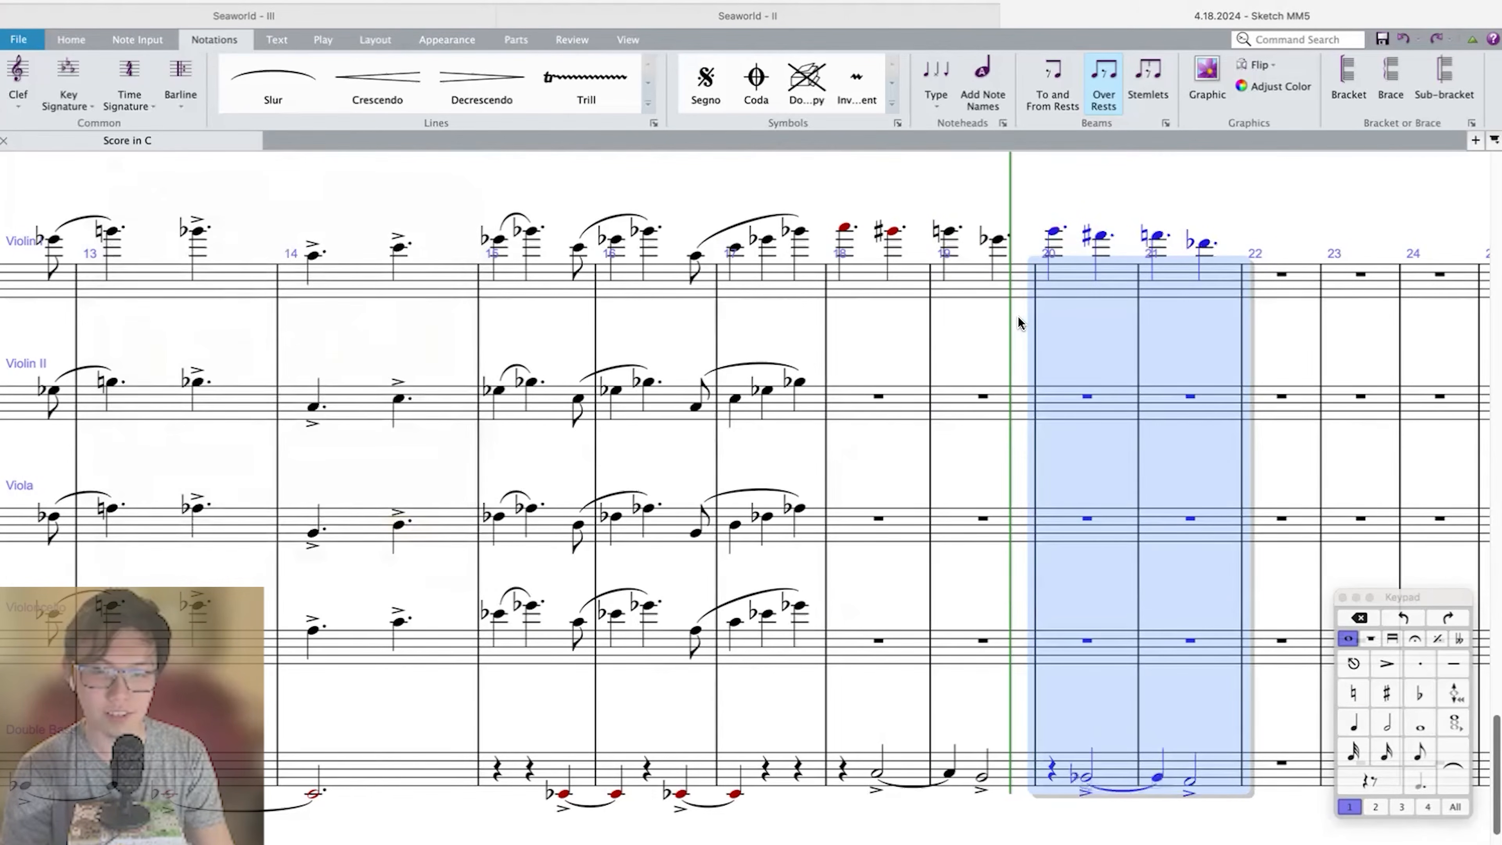
# Select measures 18–19 across all five string staves.
pyautogui.hscroll(2, 1022, 323)
pyautogui.click(931, 239)
pyautogui.click(986, 231)
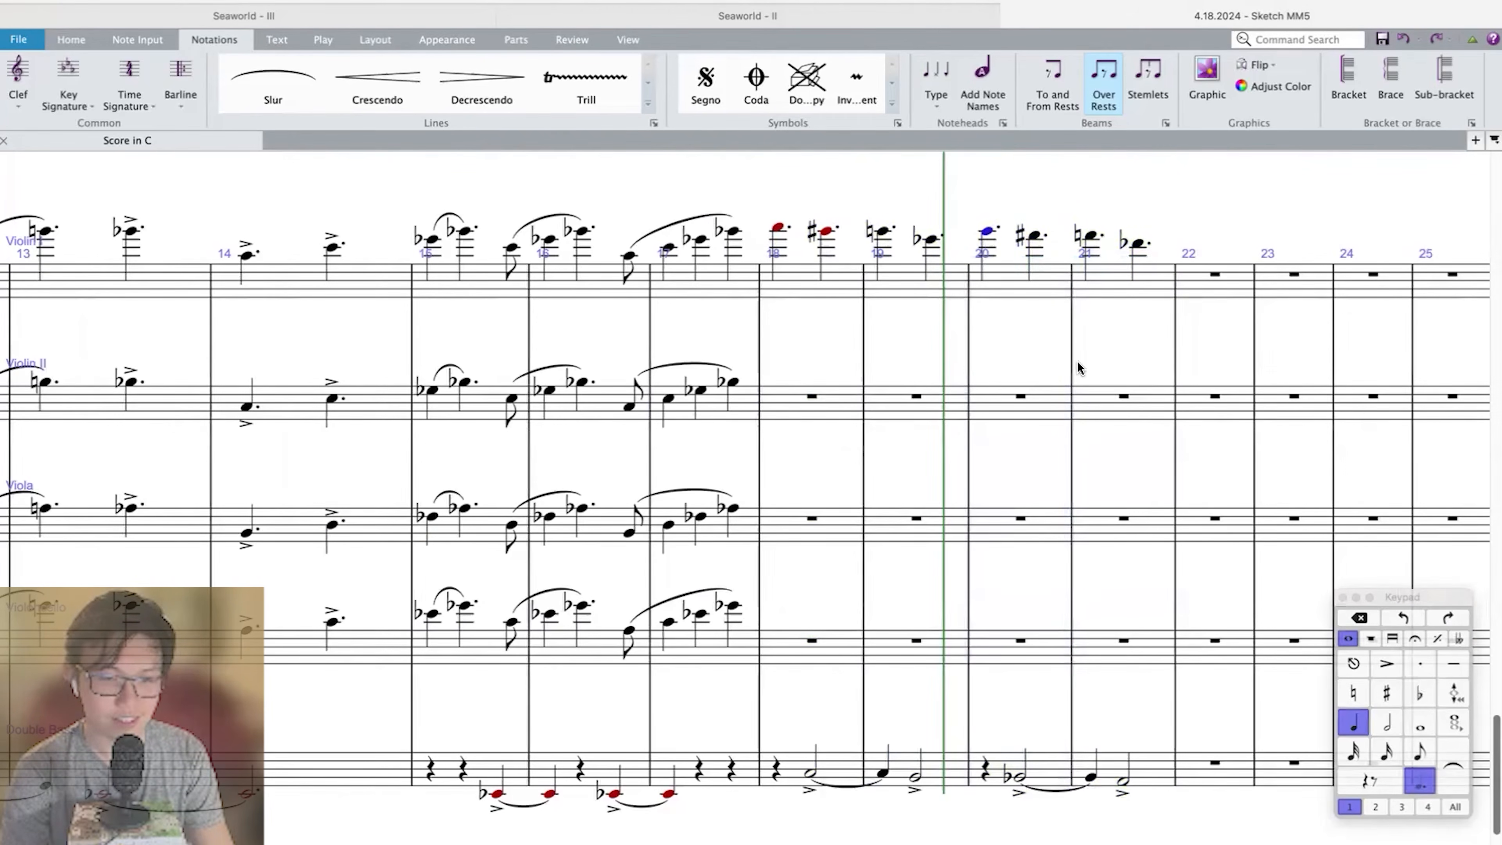
pyautogui.click(846, 766)
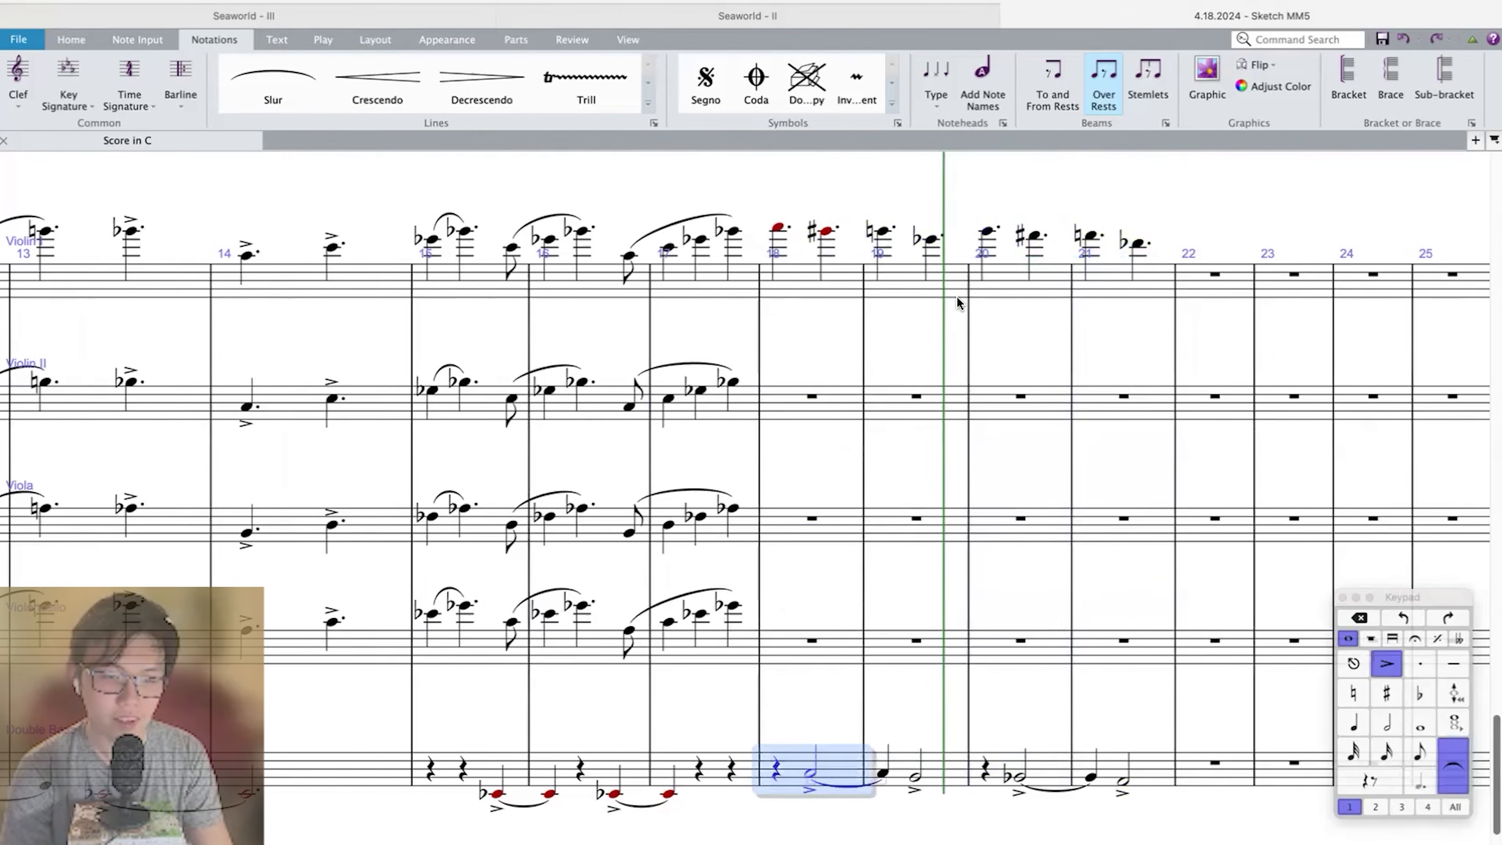
pyautogui.keyDown('shift'); pyautogui.click(944, 279); pyautogui.keyUp('shift')
pyautogui.hscroll(2, 945, 280)
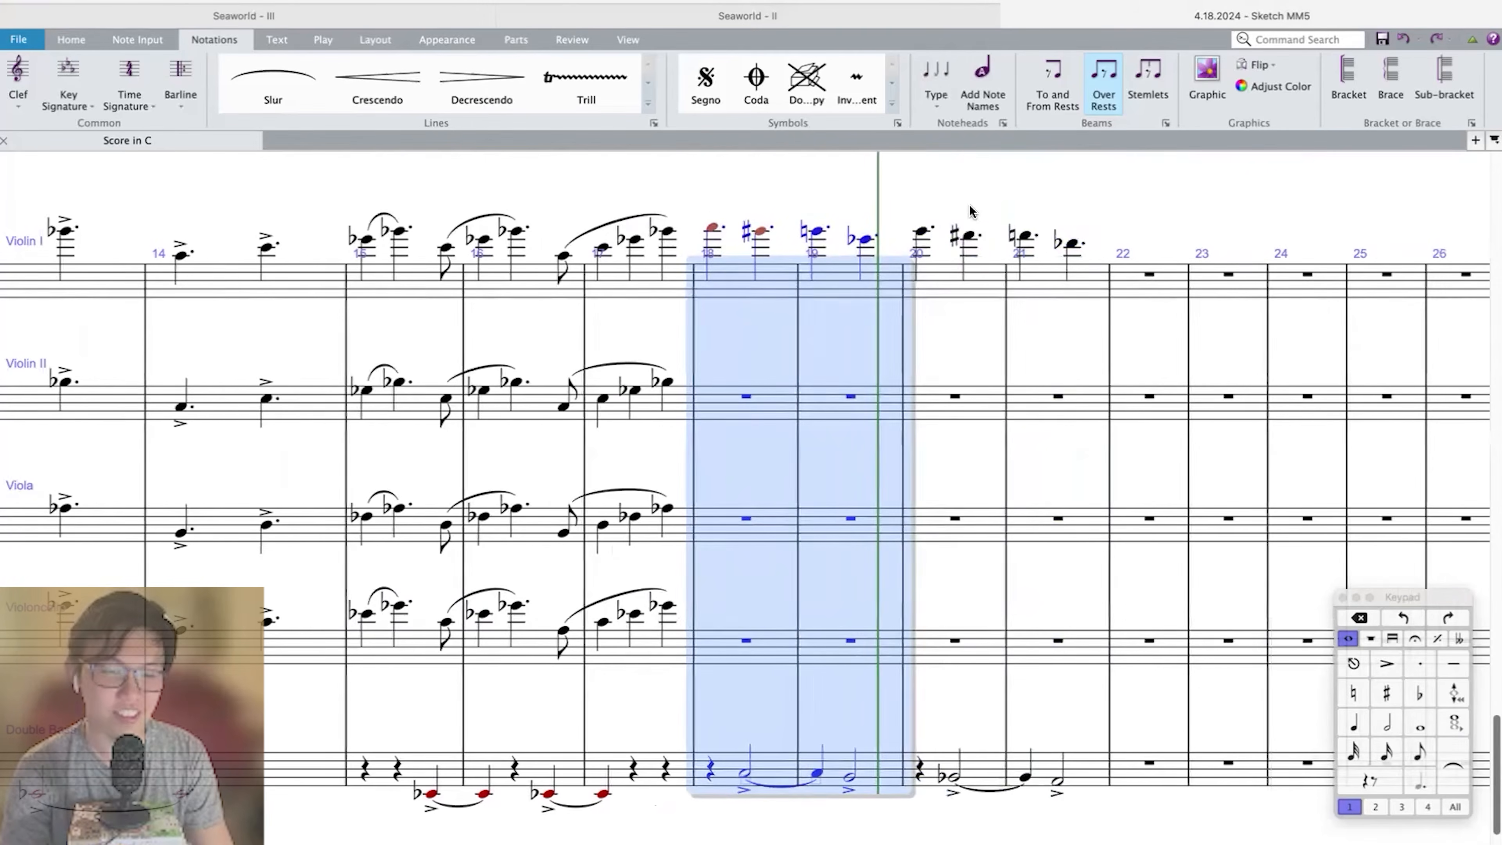
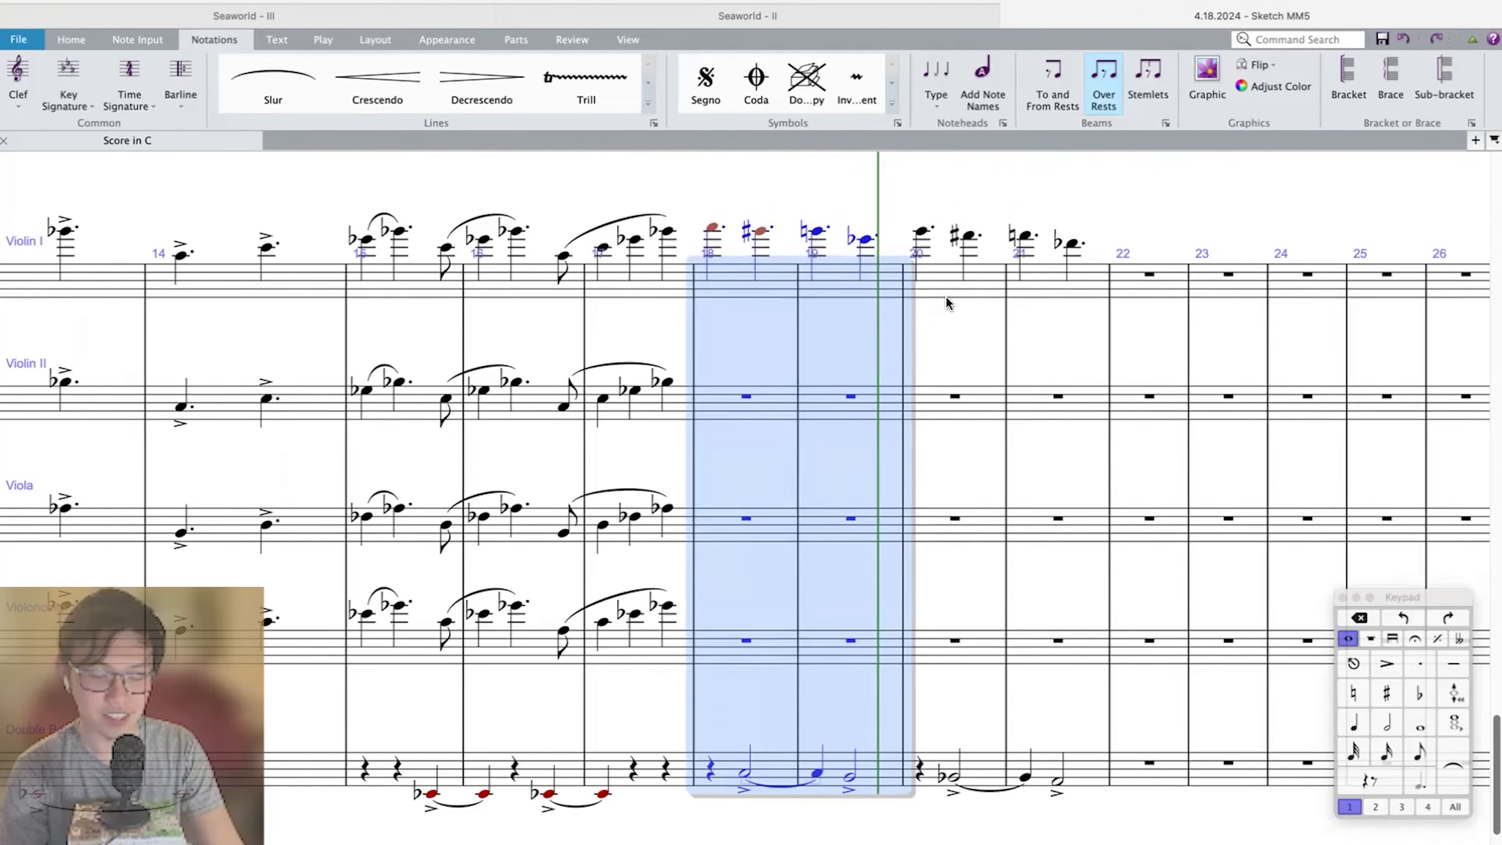
# Play back measures 18–21 of the string staves.
pyautogui.click(946, 299)
pyautogui.keyDown('shift'); pyautogui.click(1051, 786); pyautogui.keyUp('shift')
pyautogui.hscroll(2, 1051, 786)
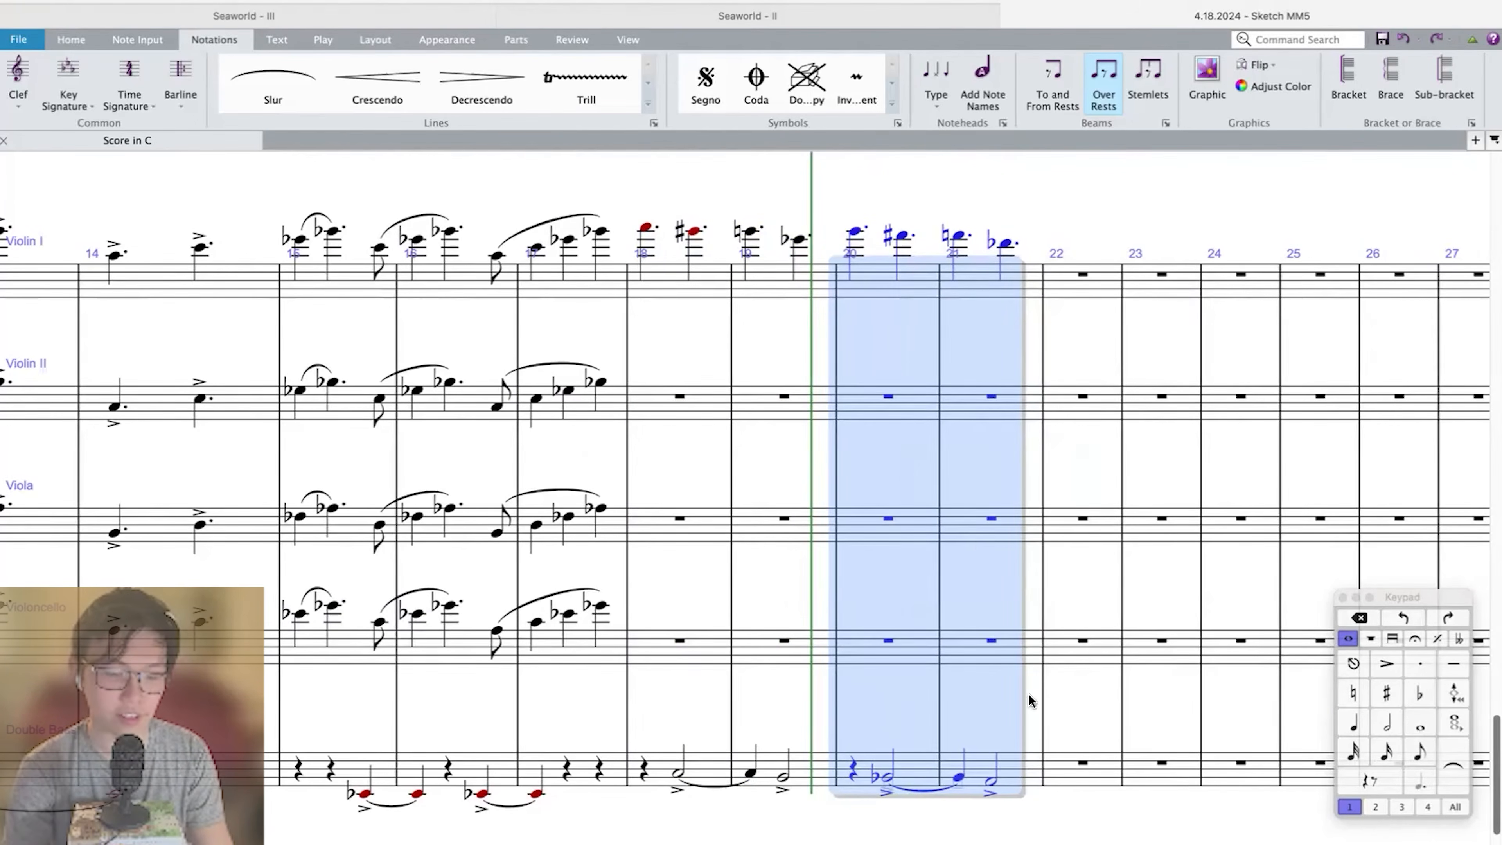
pyautogui.keyDown('shift'); pyautogui.click(663, 283); pyautogui.keyUp('shift')
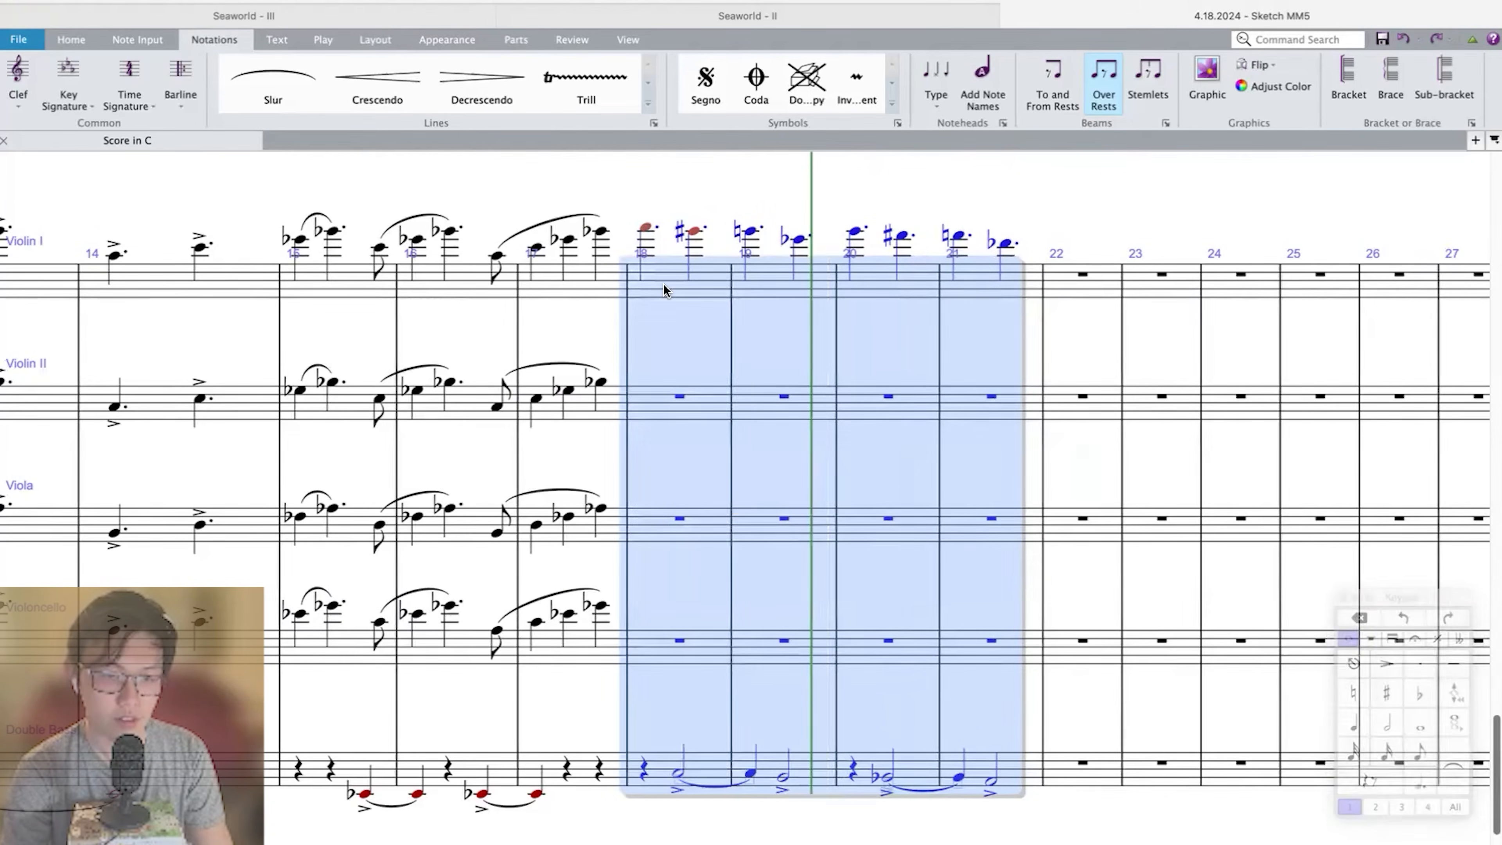
pyautogui.press('p')
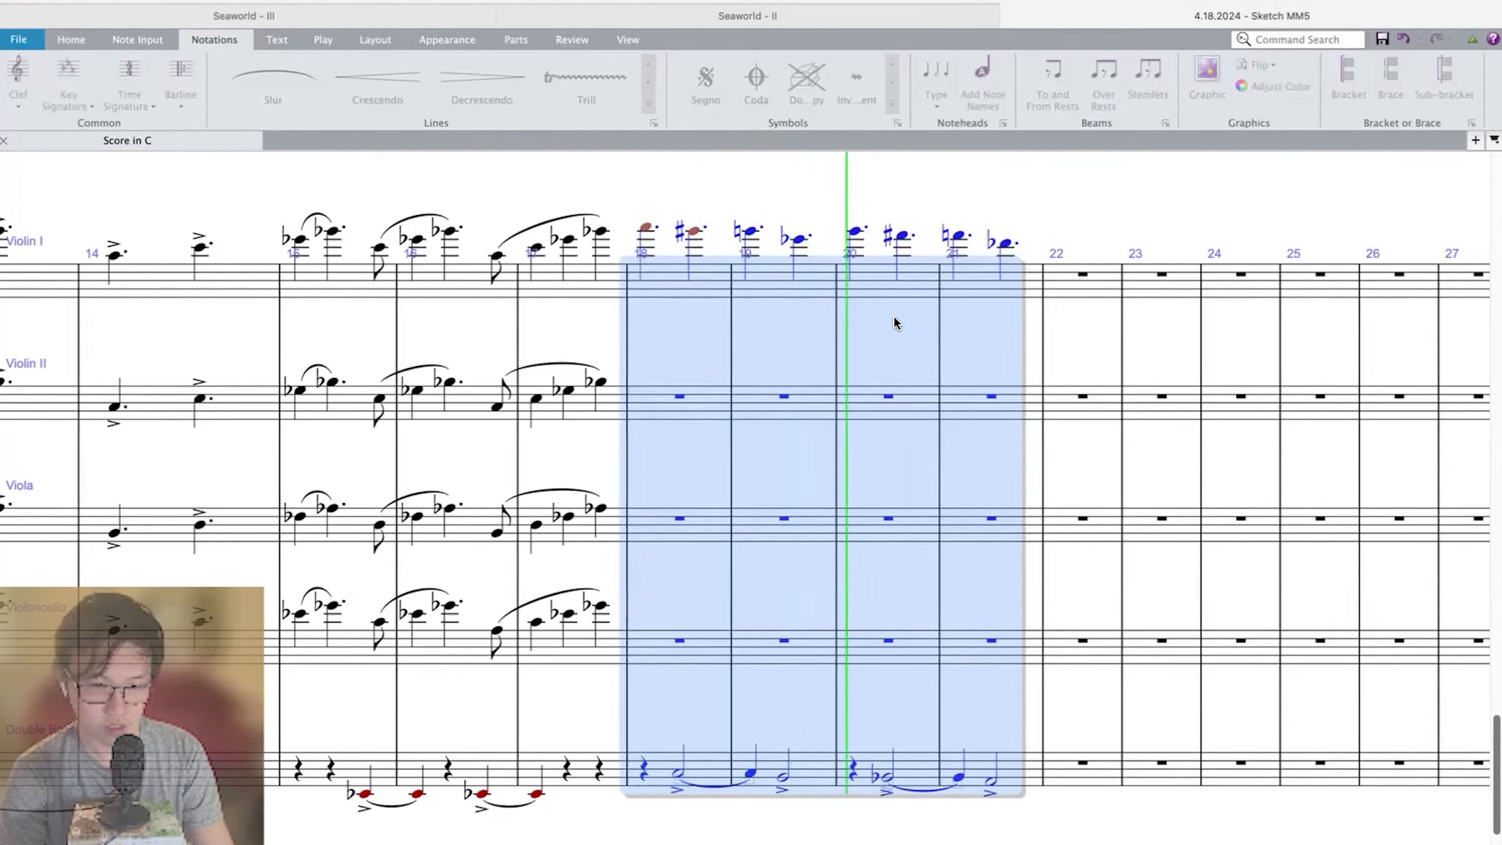
pyautogui.press('space')
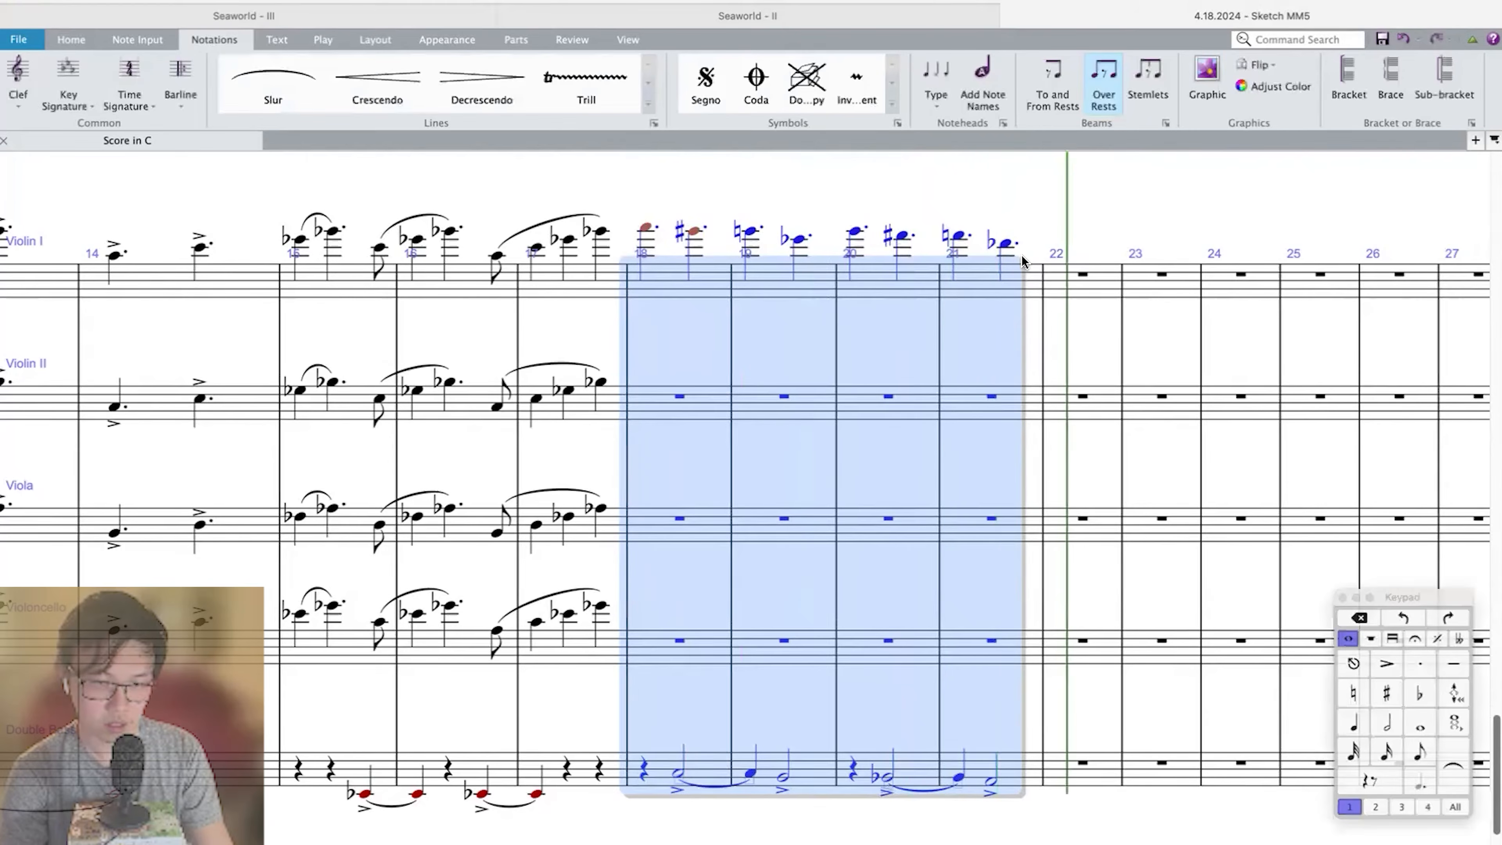
pyautogui.click(1028, 280)
pyautogui.keyDown('shift'); pyautogui.click(879, 766); pyautogui.keyUp('shift')
pyautogui.press('r')
pyautogui.hotkey('shift', 't')
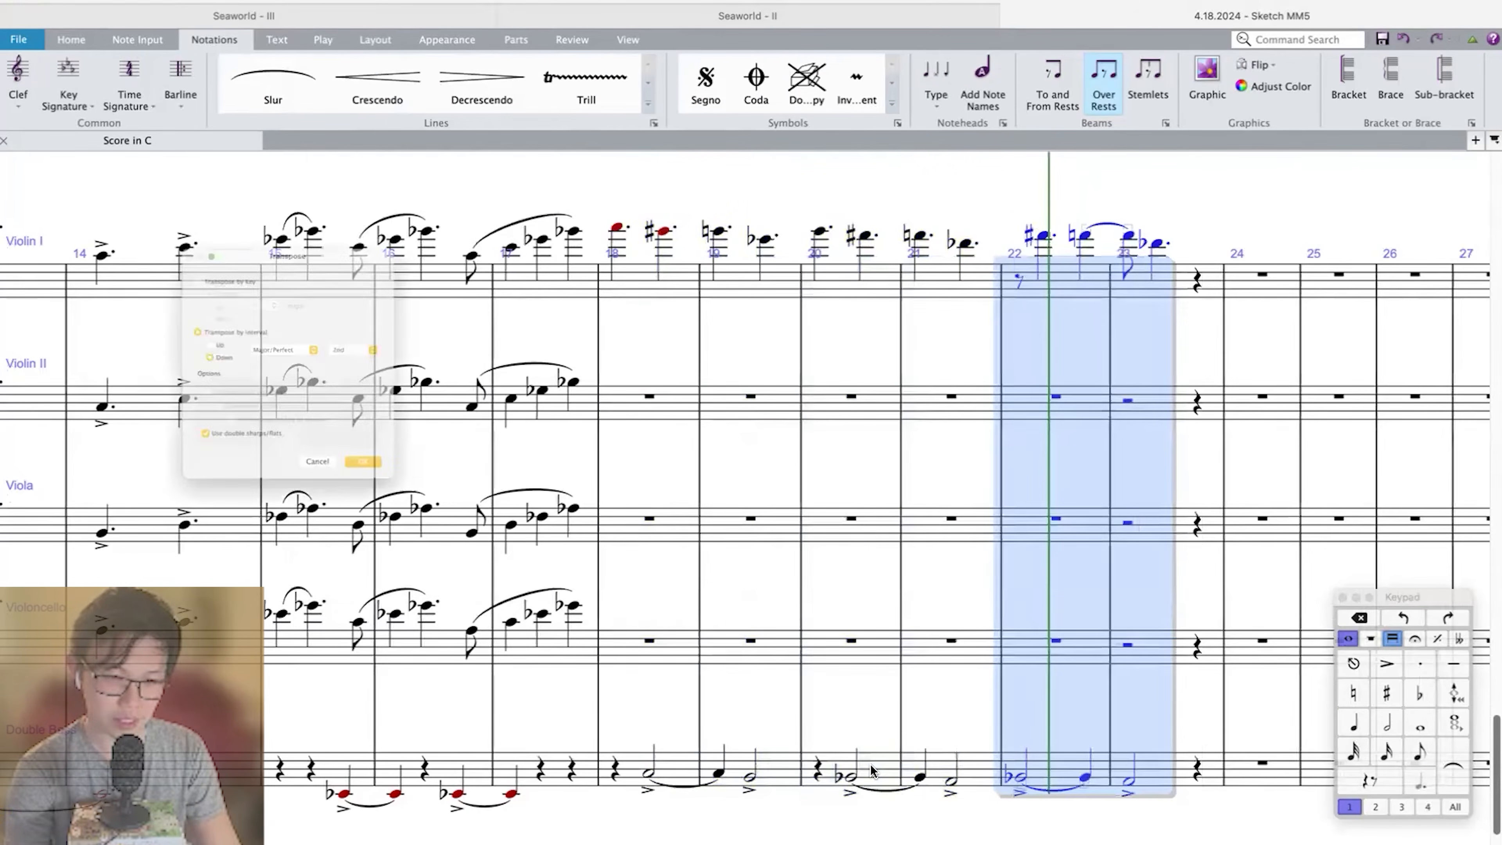
pyautogui.press('Escape')
pyautogui.press('super+z')
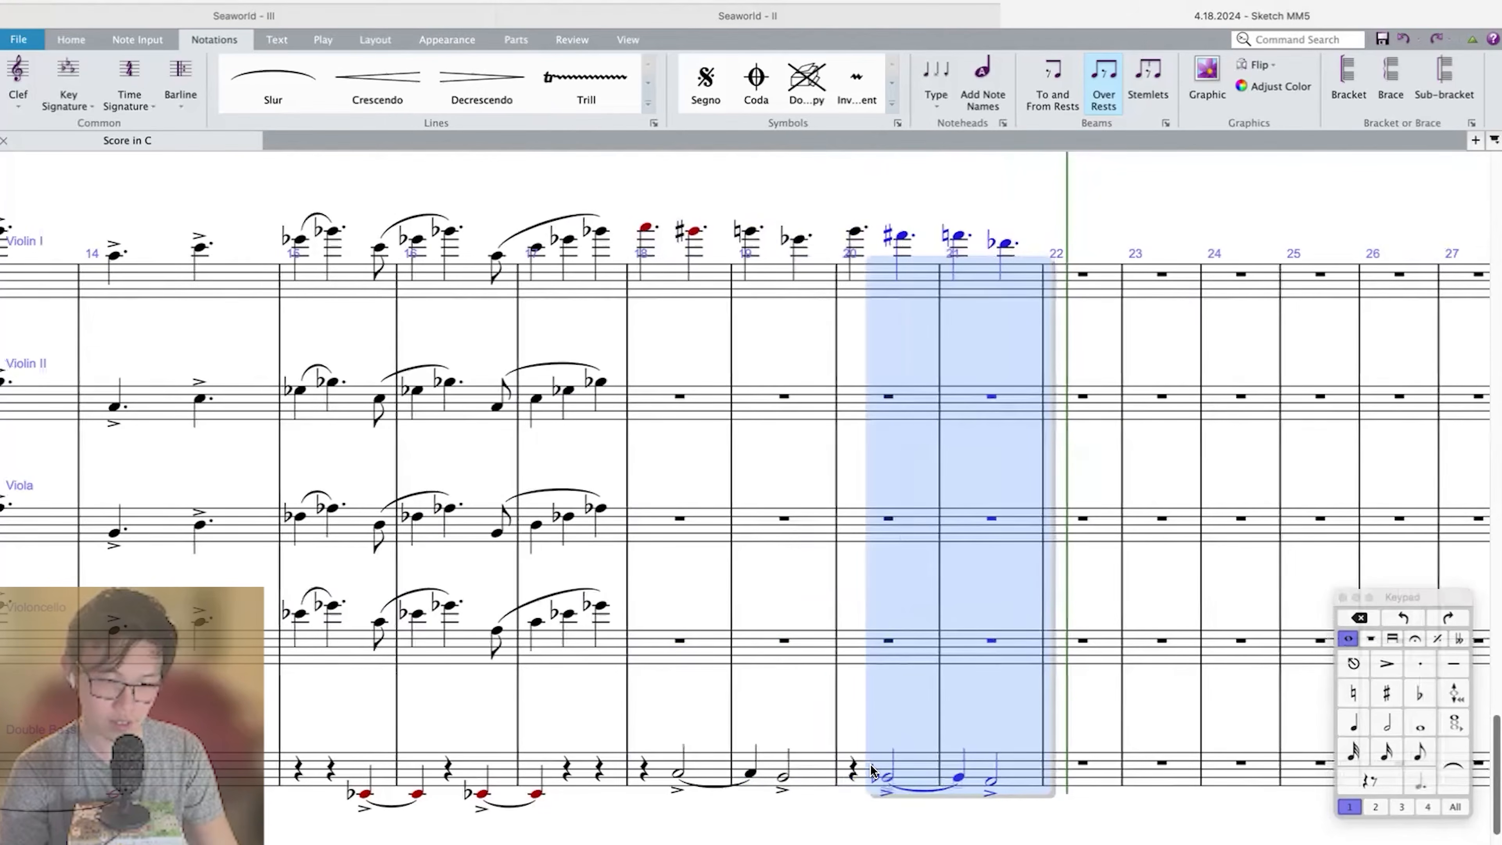
# Repeat measures 20–21 of all five string staves into measures 22–23, transposing the copy down by a major 2nd.
pyautogui.hotkey('shift', 'Left')
pyautogui.press('r')
pyautogui.hotkey('shift', 't')
pyautogui.press('Return')
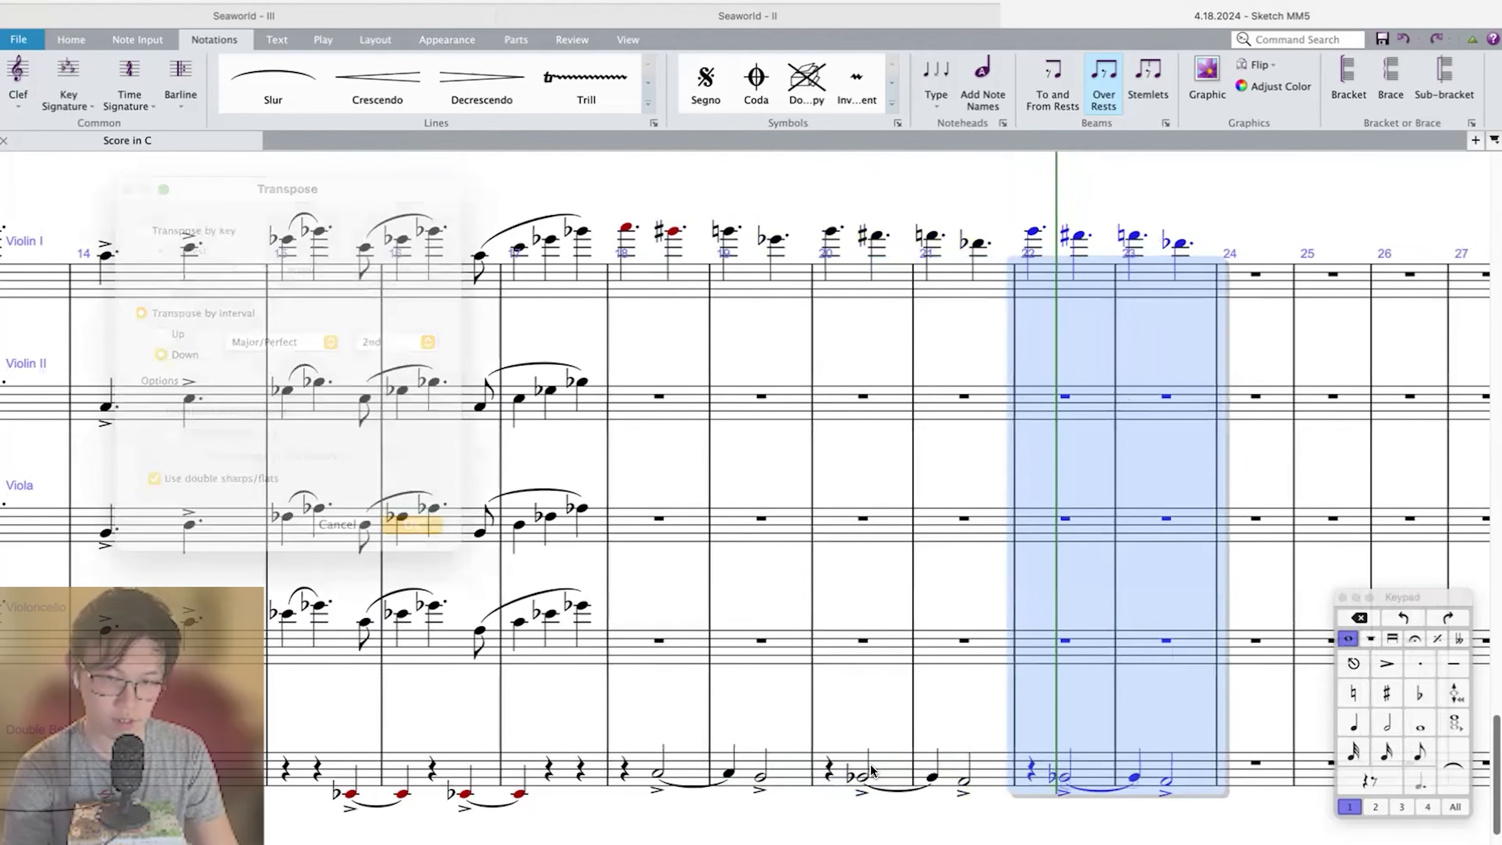
pyautogui.press('Escape')
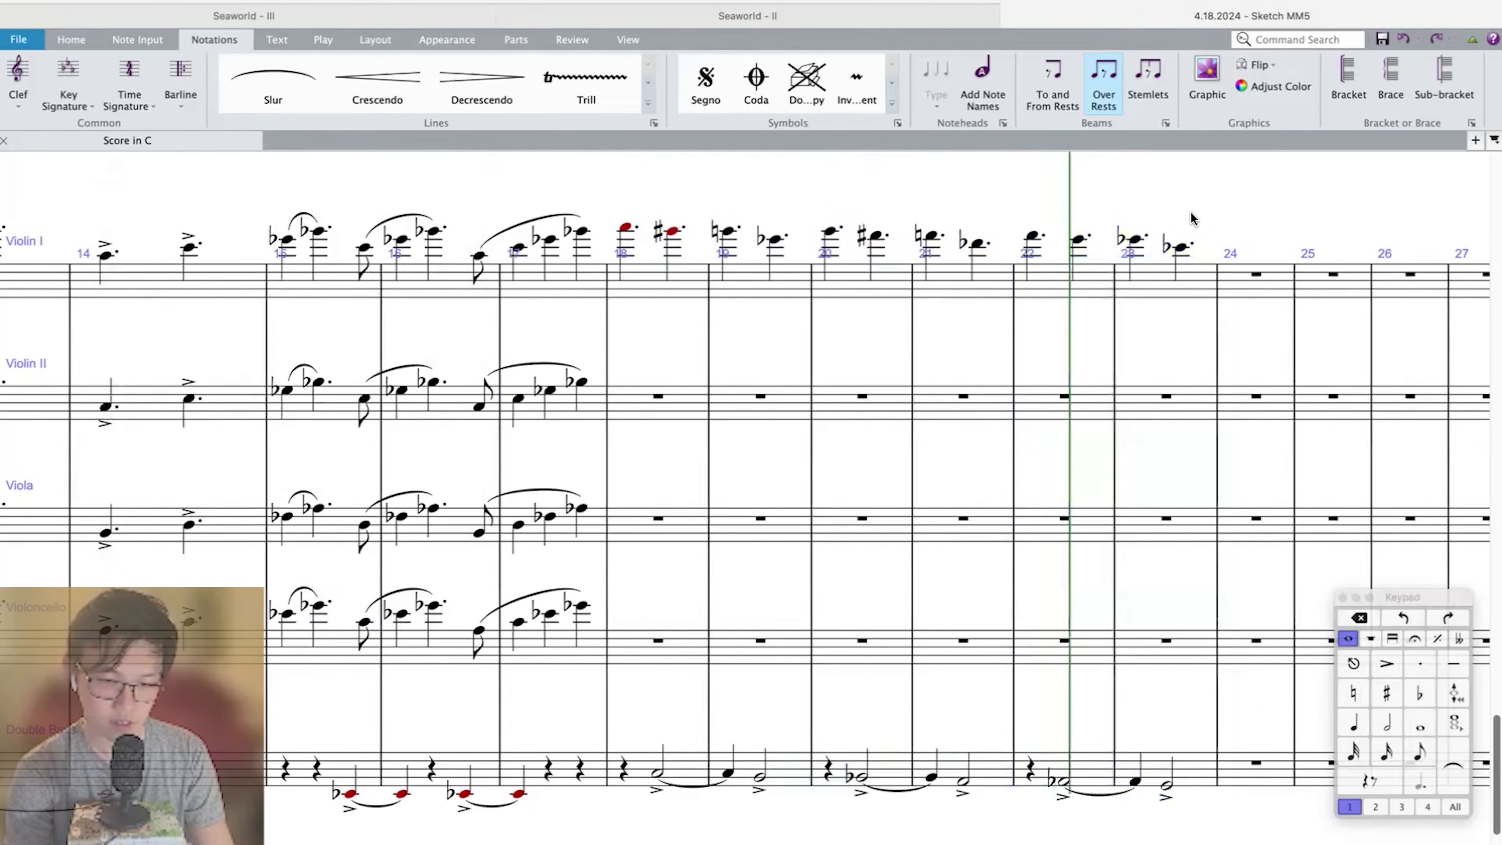
# Rewrite Violin I measure 22 as three descending quarter notes.
pyautogui.click(1032, 236)
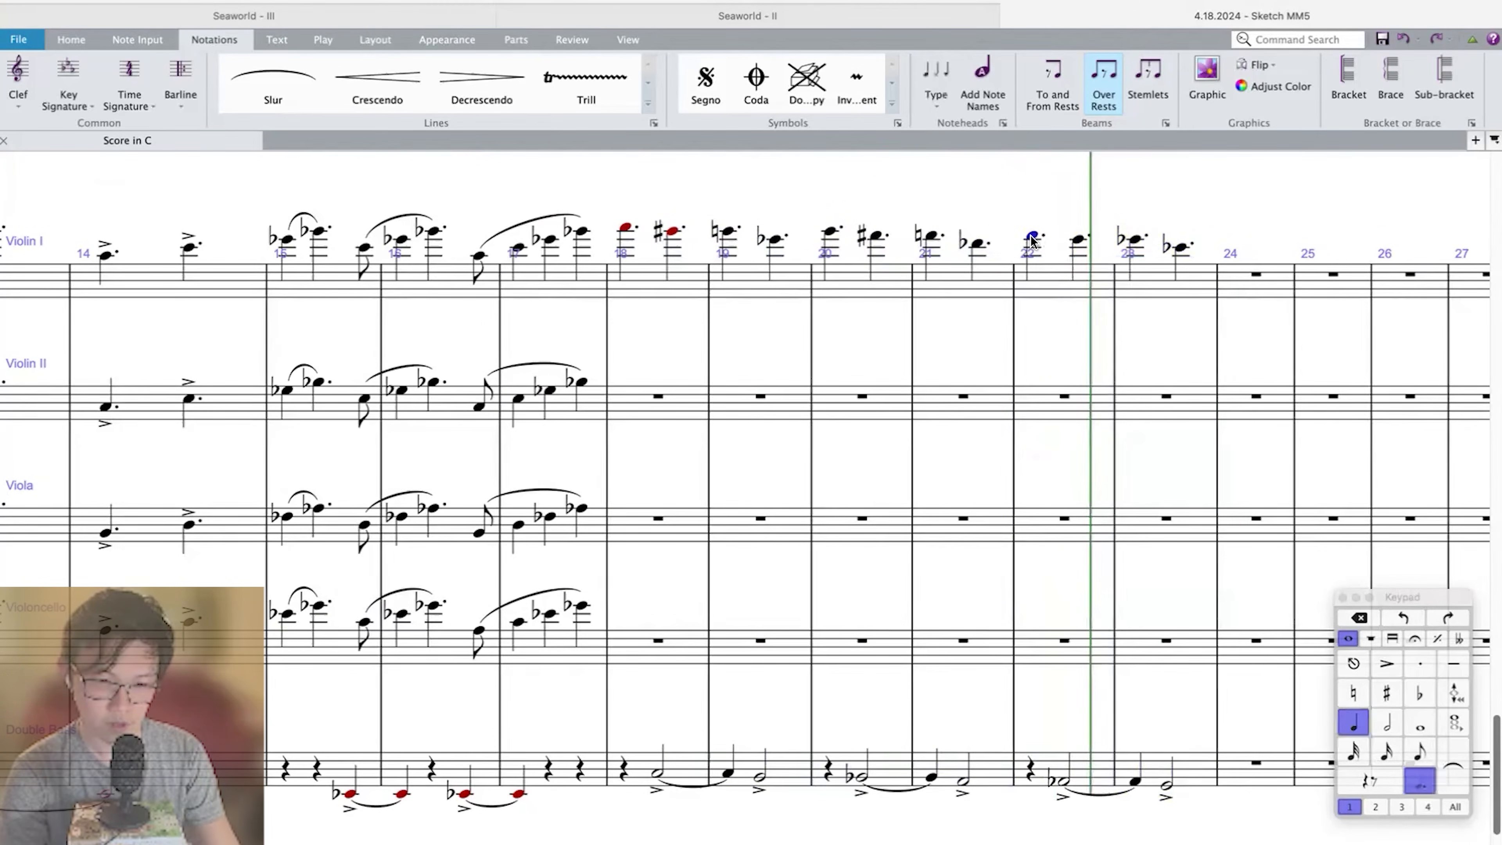
pyautogui.press('.')
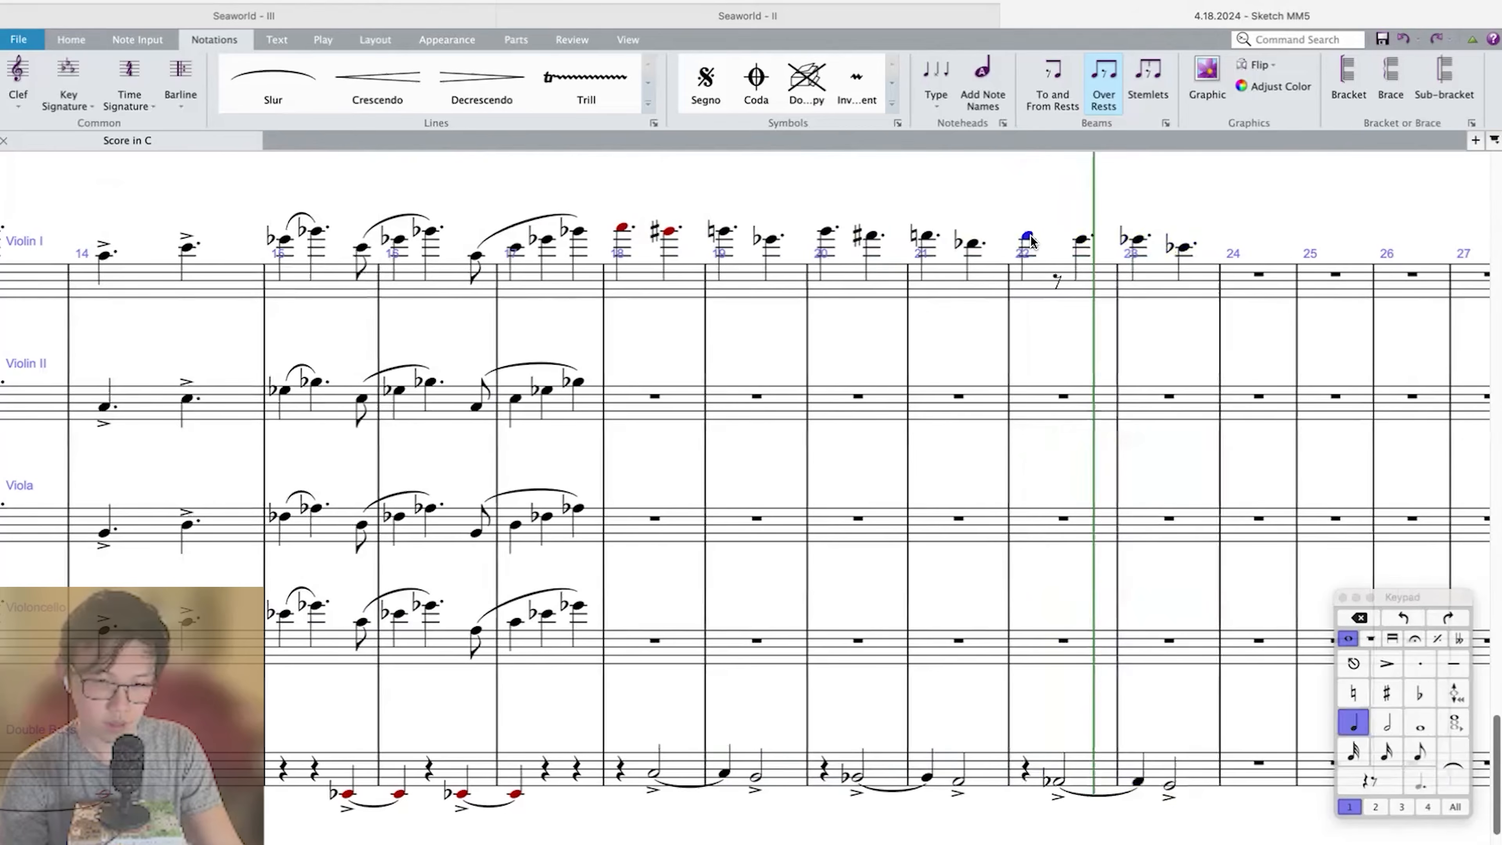
pyautogui.press('e')
pyautogui.press('c')
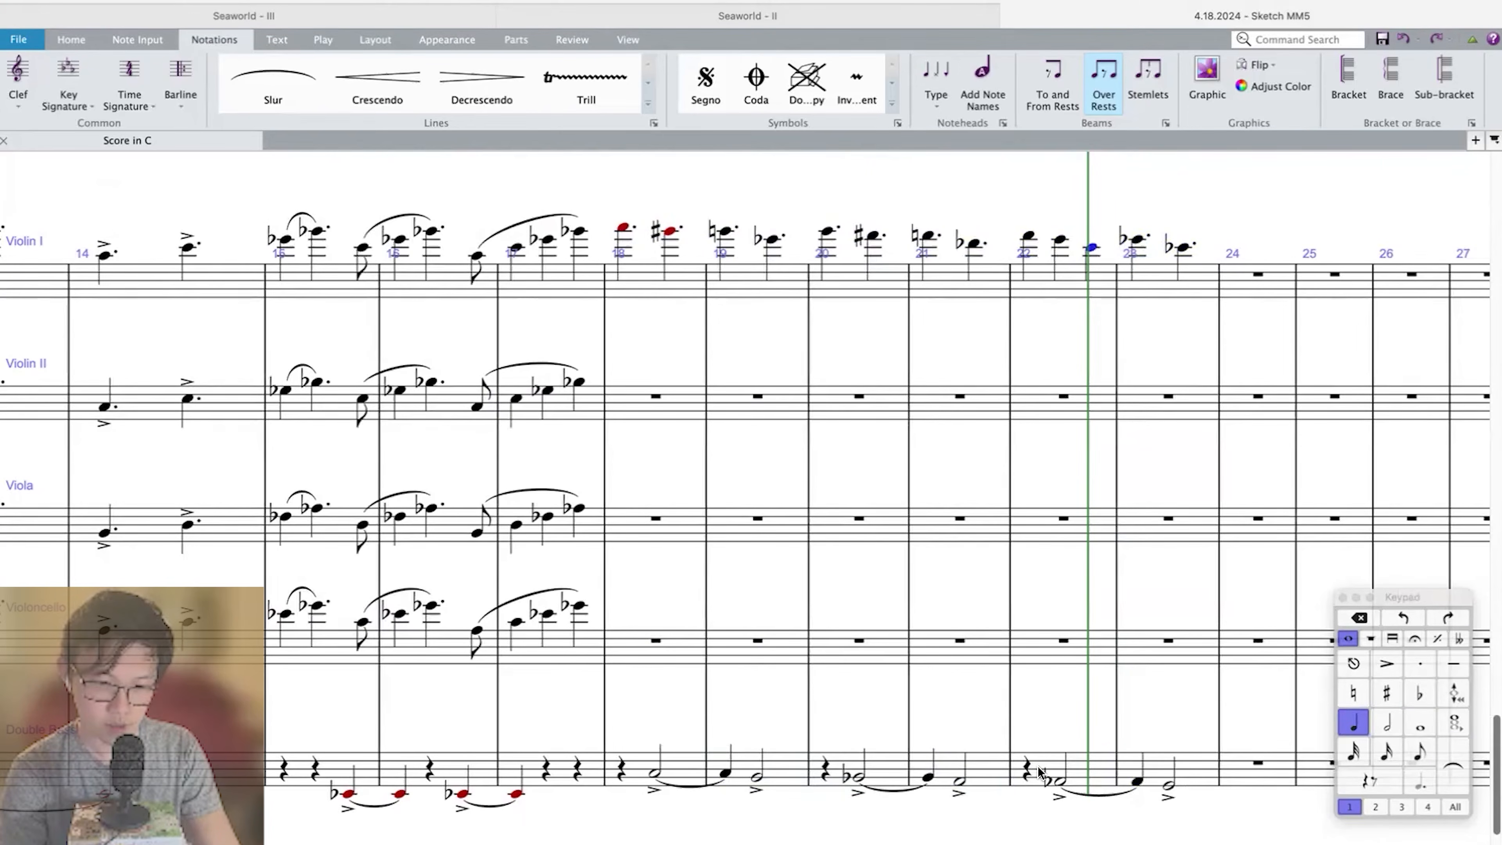
# Repeat measure 22 of the five string staves into measure 23 and transpose the copy down by a major 2nd.
pyautogui.click(1077, 768)
pyautogui.click(1063, 777)
pyautogui.press('=')
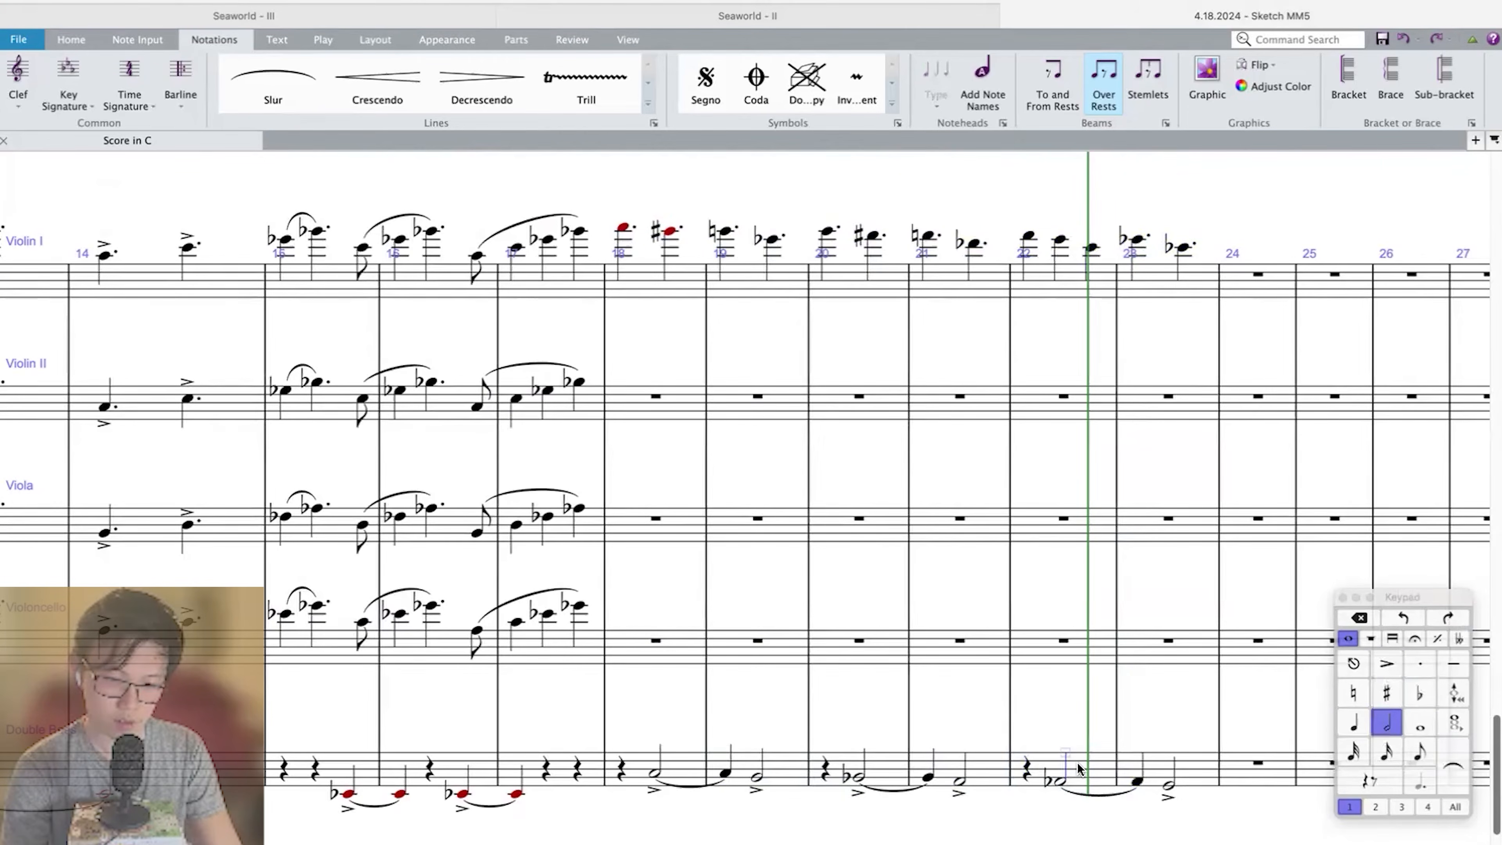
pyautogui.click(1080, 764)
pyautogui.press('r')
pyautogui.hotkey('shift', 't')
pyautogui.press('Return')
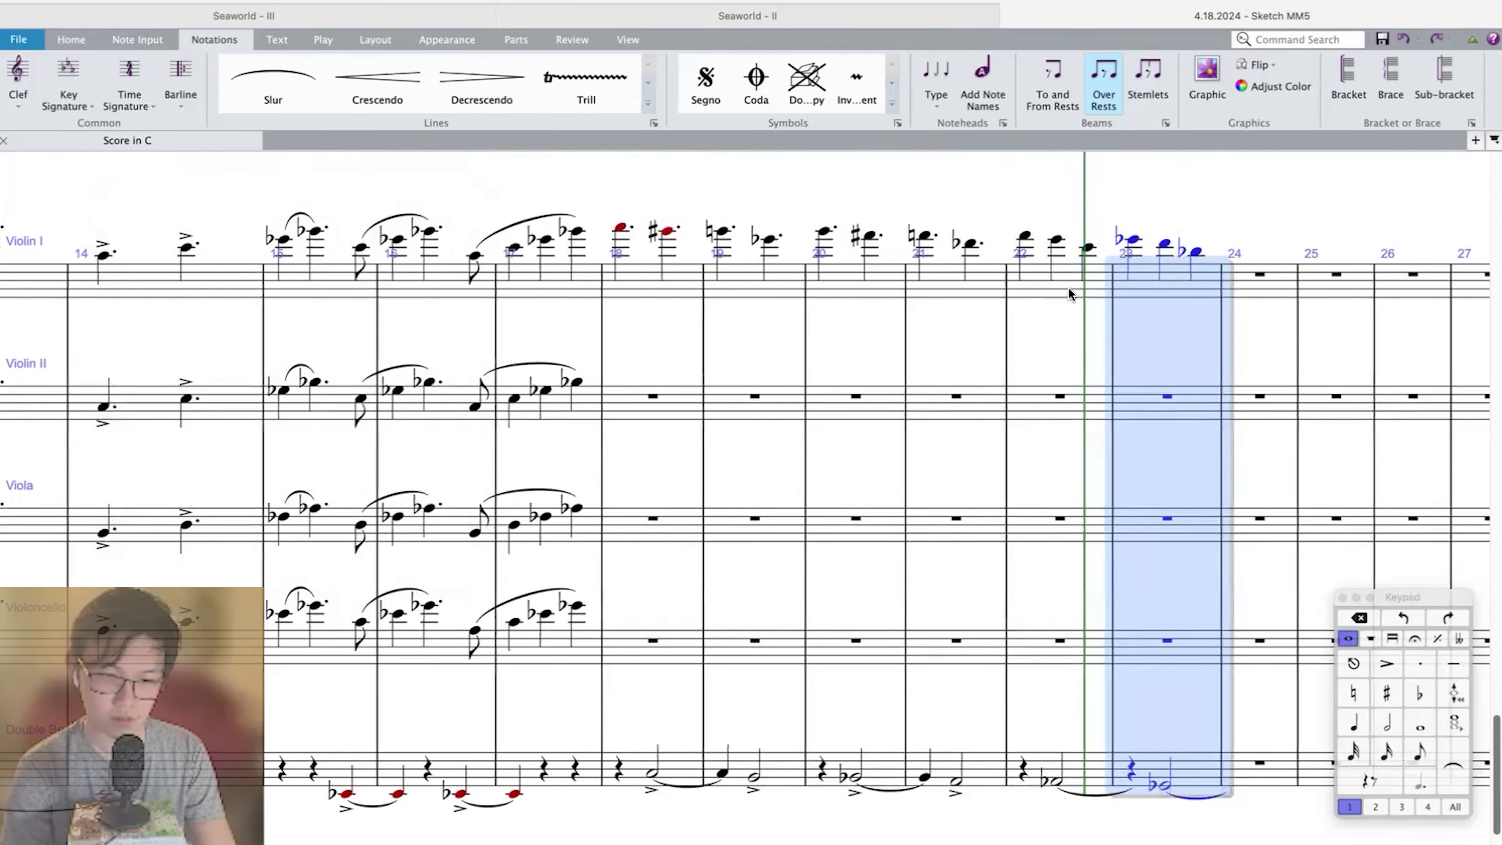
# Transpose measure 23 of all five string staves up by a minor 2nd.
pyautogui.click(1132, 240)
pyautogui.click(1136, 314)
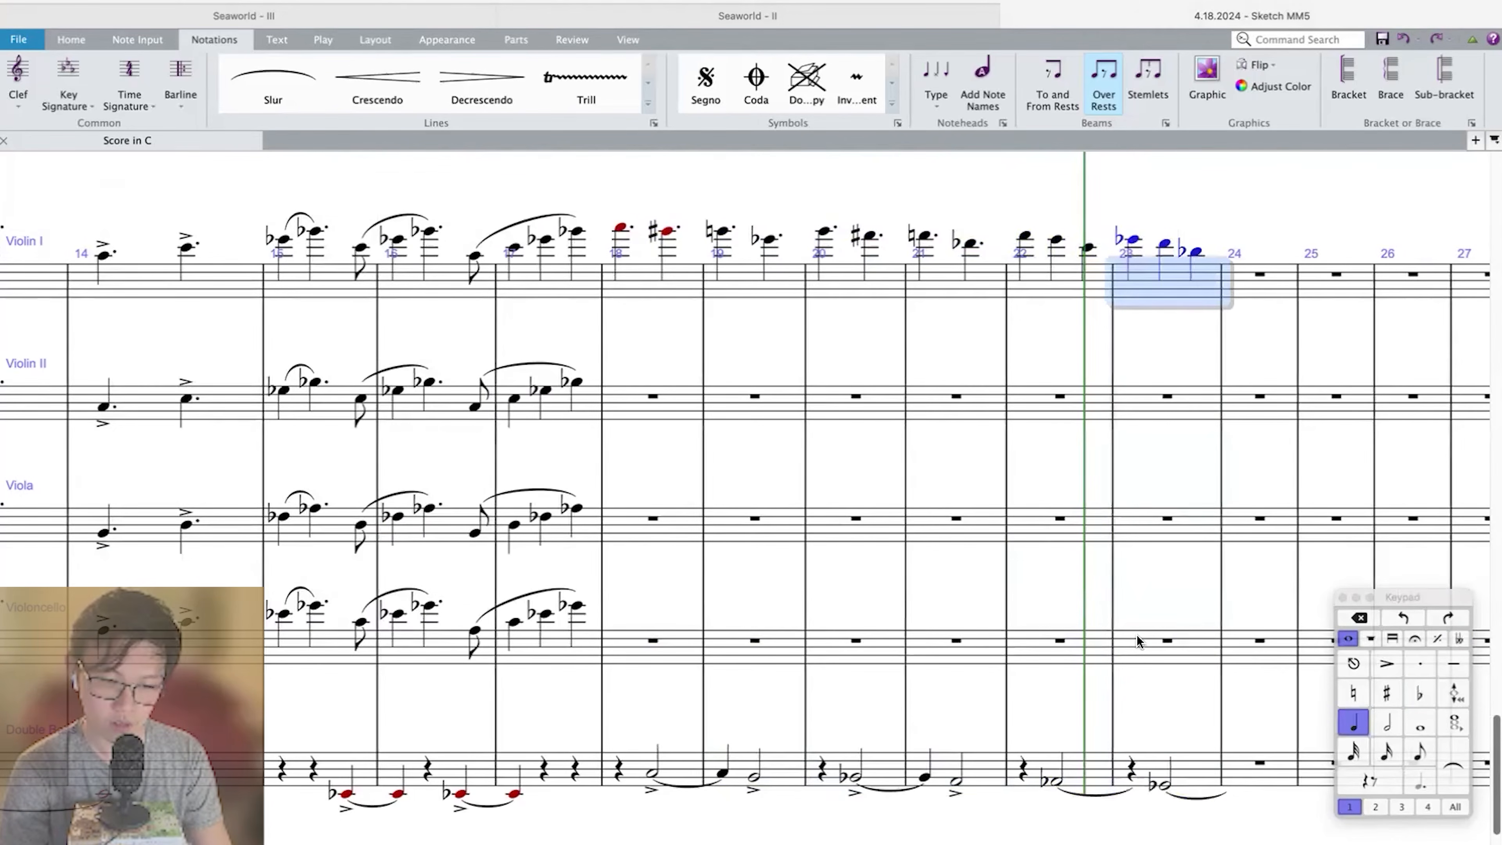
pyautogui.keyDown('shift'); pyautogui.click(1146, 765); pyautogui.keyUp('shift')
pyautogui.hotkey('shift', 't')
pyautogui.click(160, 333)
pyautogui.click(270, 342)
pyautogui.click(260, 351)
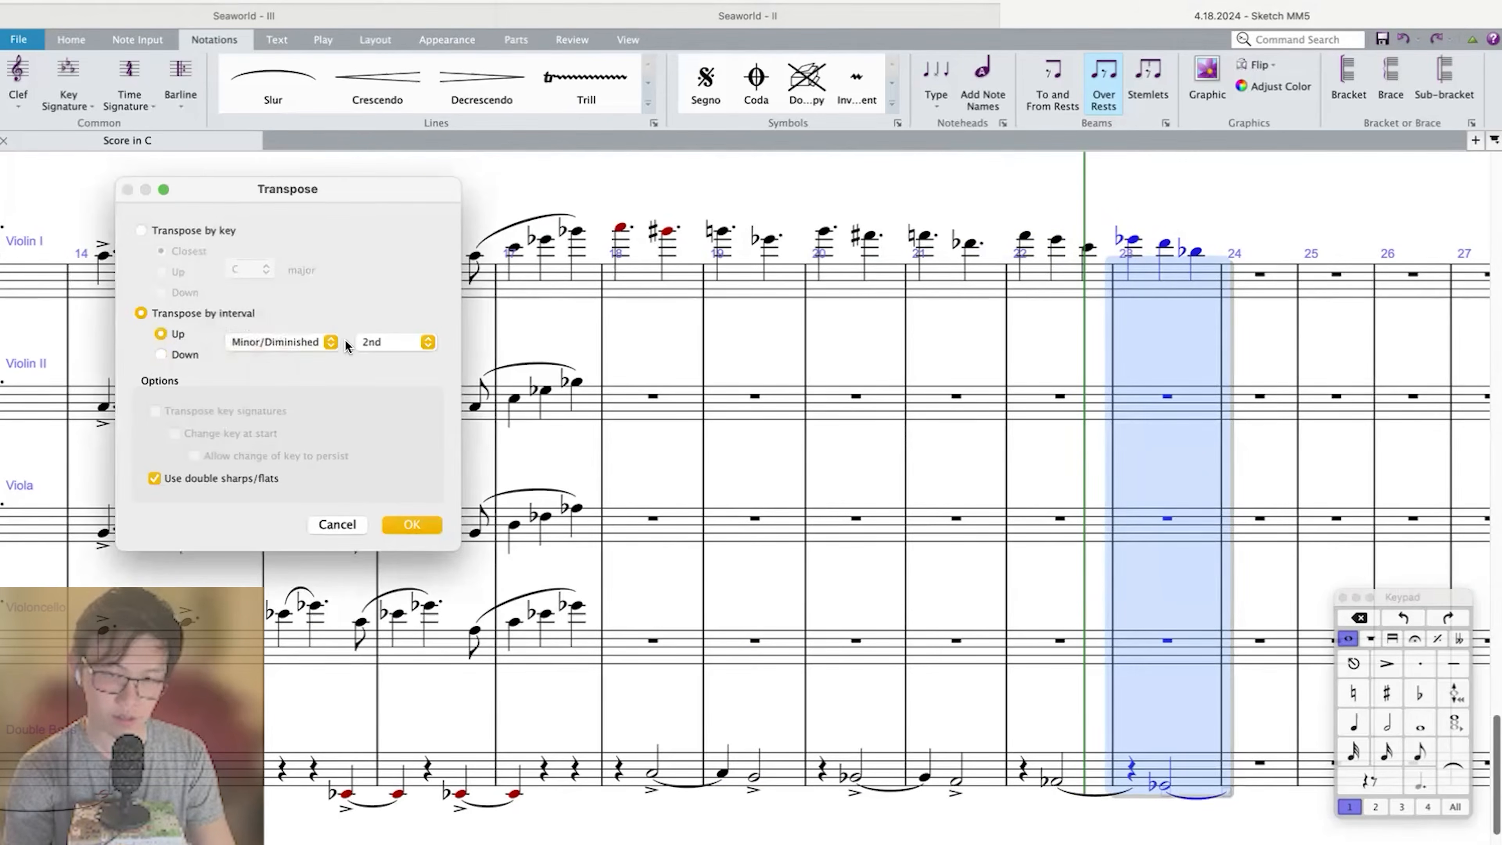
pyautogui.press('Return')
# Copy Violin I measures 18–23 into the Violin II, Viola and Violoncello staves, each placed in a suitable lower octave.
pyautogui.click(1141, 286)
pyautogui.keyDown('shift'); pyautogui.click(641, 288); pyautogui.keyUp('shift')
pyautogui.keyDown('alt'); pyautogui.click(640, 407); pyautogui.keyUp('alt')
pyautogui.press('super+Down')
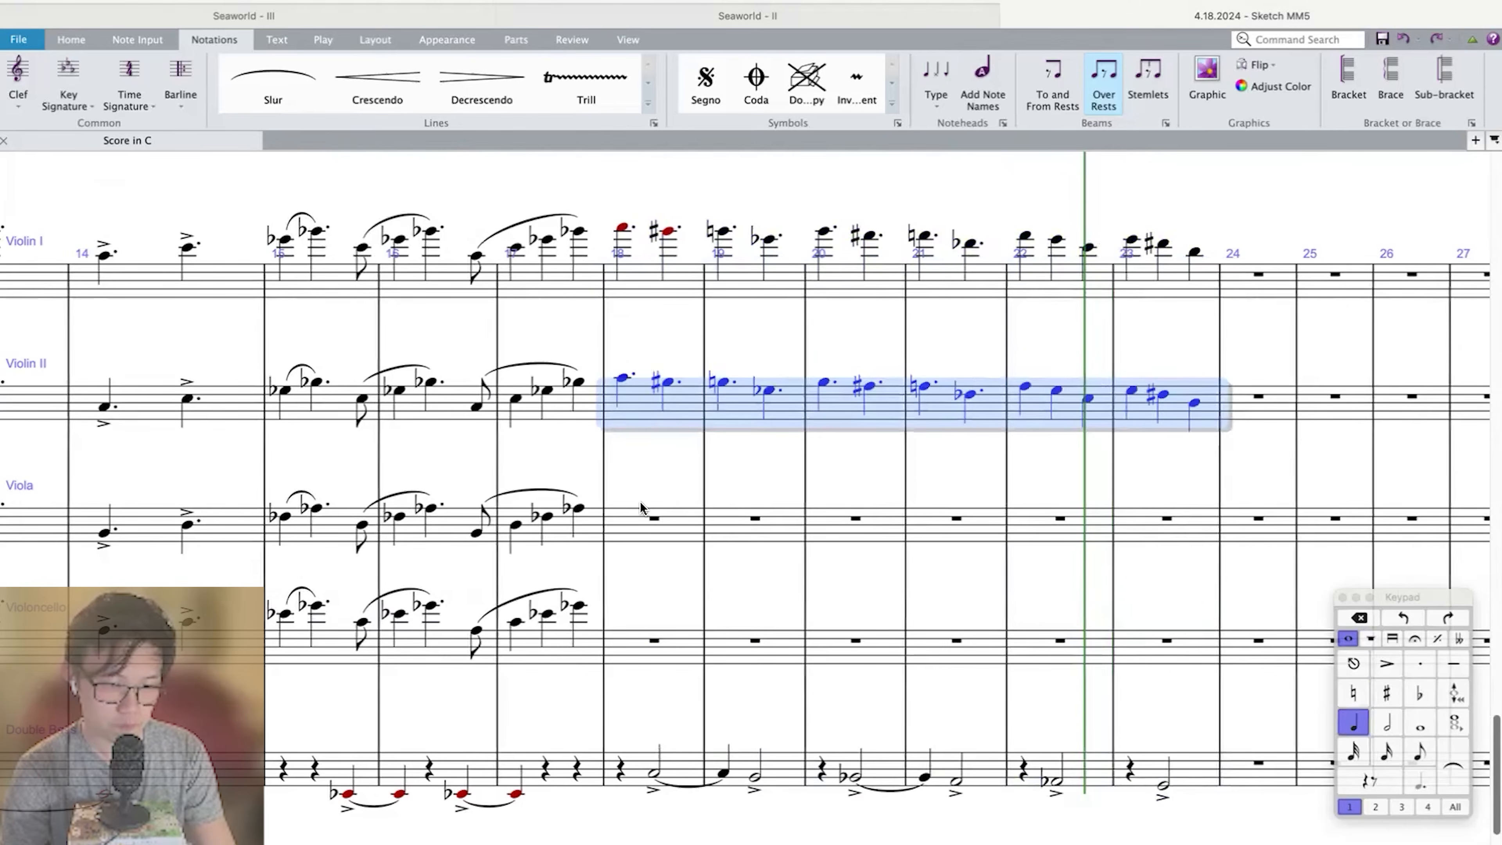
pyautogui.keyDown('alt'); pyautogui.click(635, 522); pyautogui.keyUp('alt')
pyautogui.press('super+Down')
pyautogui.keyDown('alt'); pyautogui.click(639, 649); pyautogui.keyUp('alt')
pyautogui.press('super+Down')
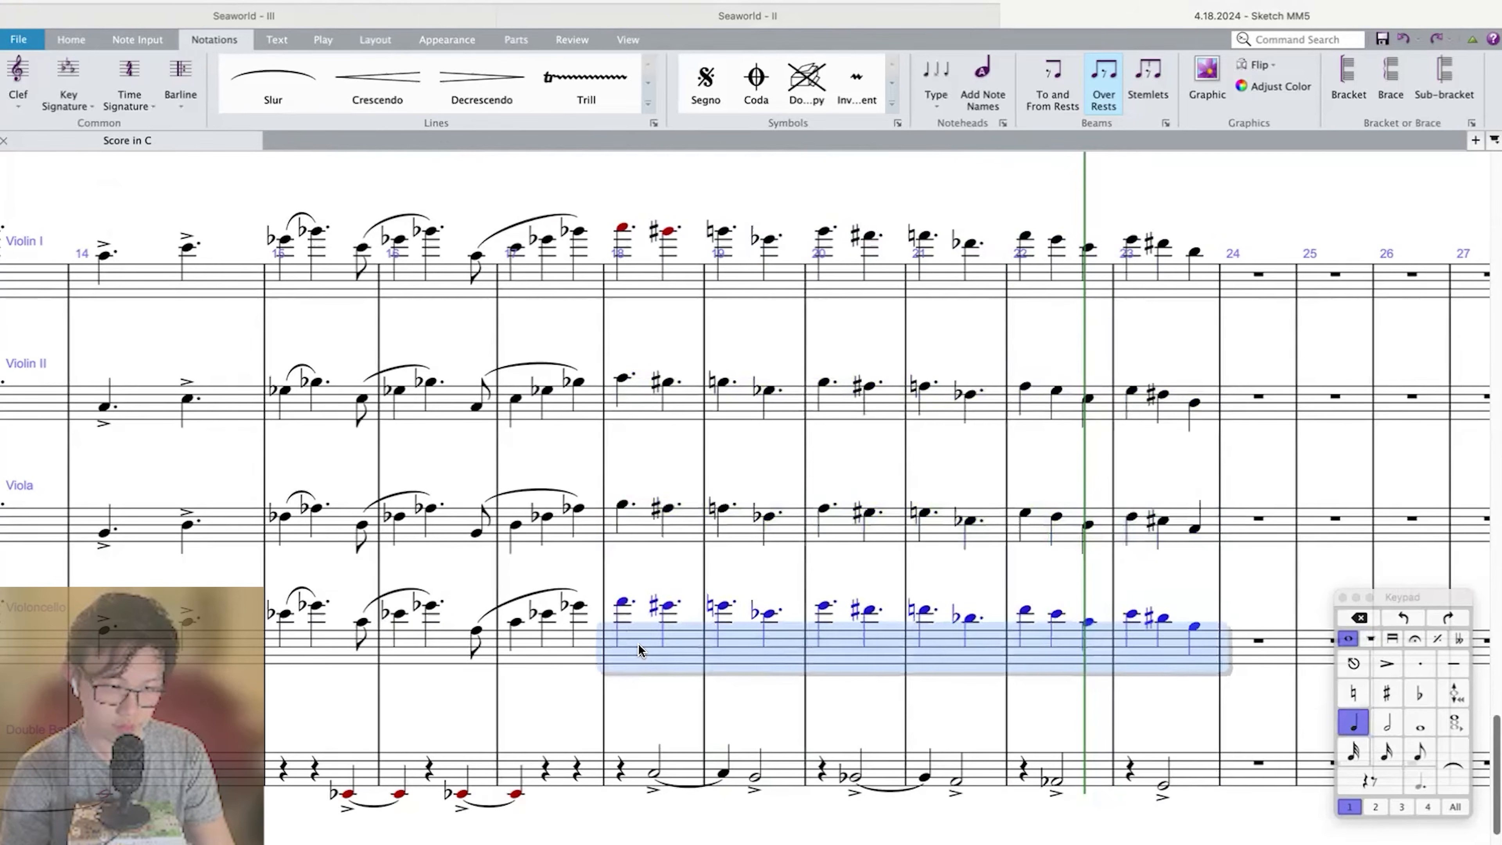
# Copy the Double Bass line of measures 11–23 into the Timpani, Tuba, Bass Trombone, Trombone 2 and Trombone 1 staves.
pyautogui.click(673, 763)
pyautogui.keyDown('shift'); pyautogui.click(1210, 768); pyautogui.keyUp('shift')
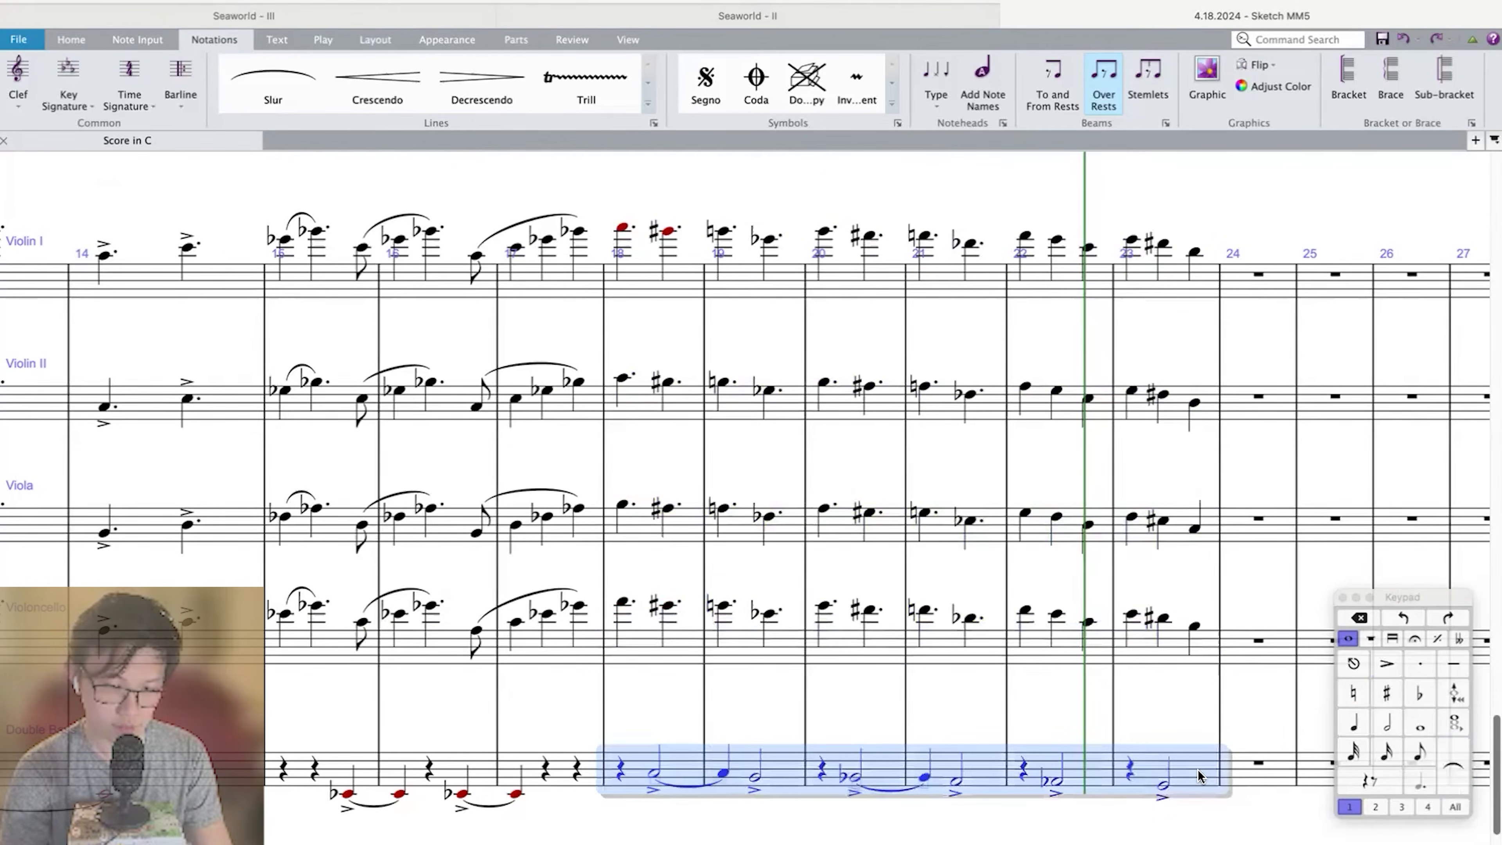
pyautogui.press('super+minus')
pyautogui.press('super+minus')
pyautogui.hscroll(-3, 301, 779)
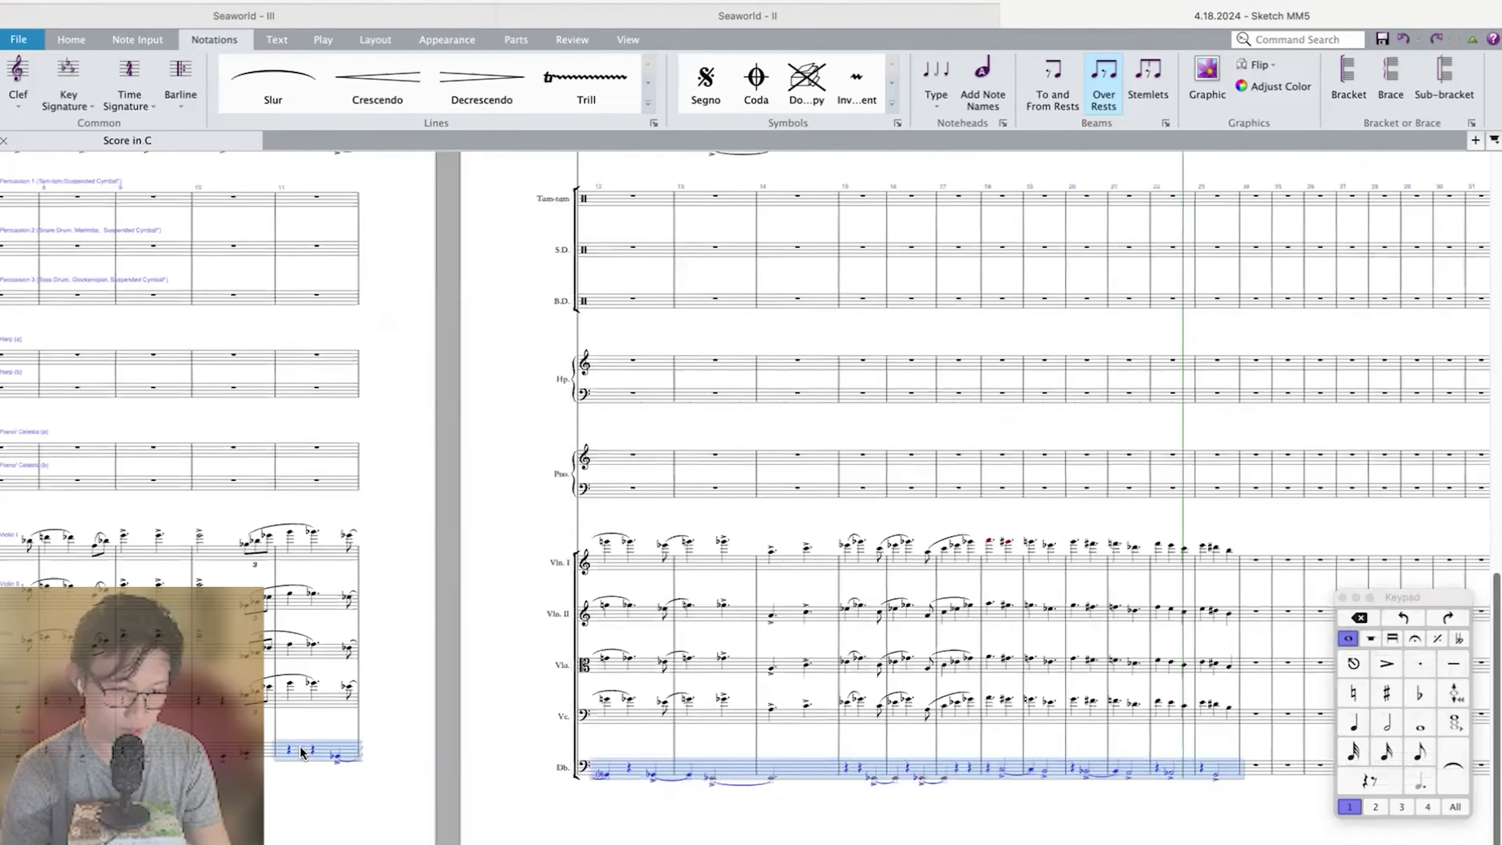
pyautogui.scroll(5, 299, 746)
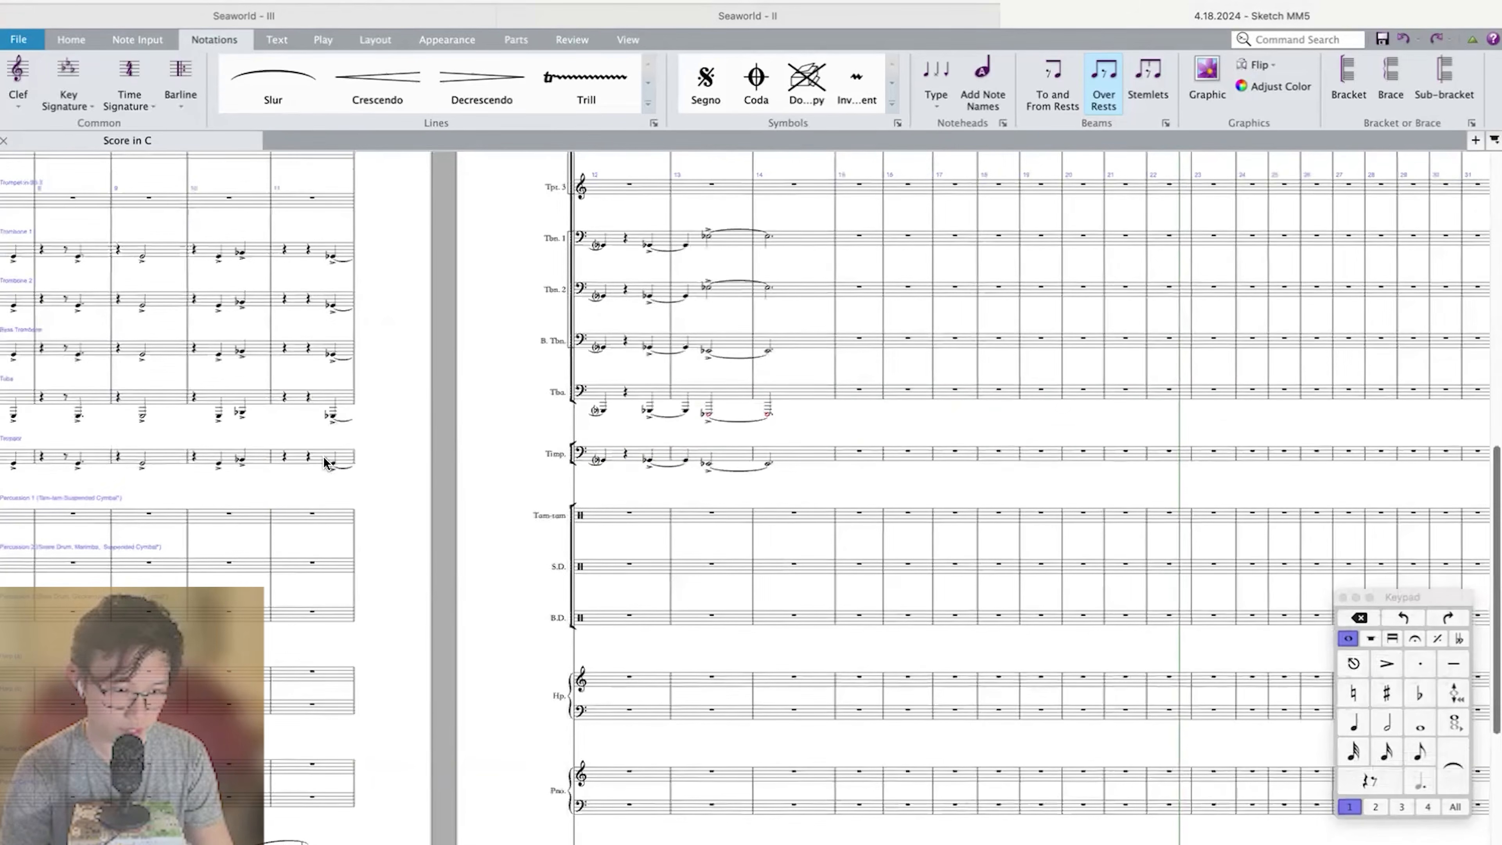
pyautogui.keyDown('alt'); pyautogui.click(295, 457); pyautogui.keyUp('alt')
pyautogui.keyDown('alt'); pyautogui.click(298, 398); pyautogui.keyUp('alt')
pyautogui.keyDown('alt'); pyautogui.click(303, 347); pyautogui.keyUp('alt')
pyautogui.keyDown('alt'); pyautogui.click(307, 299); pyautogui.keyUp('alt')
pyautogui.keyDown('alt'); pyautogui.click(307, 250); pyautogui.keyUp('alt')
# Play back the full score from measure 10 into measure 16 to review the brass doubling.
pyautogui.click(709, 237)
pyautogui.keyDown('shift'); pyautogui.click(964, 287); pyautogui.keyUp('shift')
pyautogui.press('space')
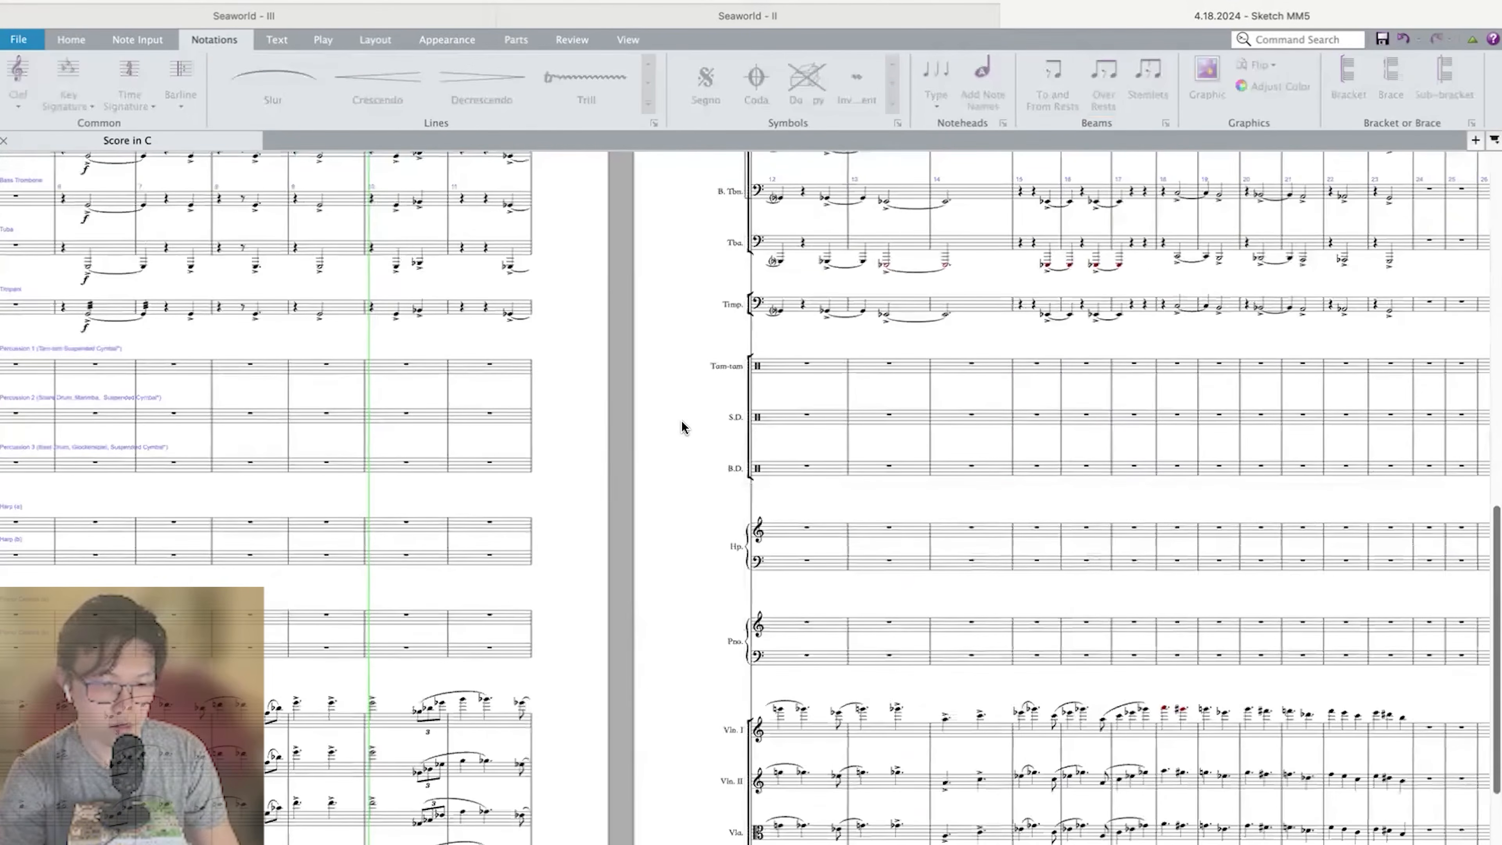
pyautogui.scroll(10, 683, 427)
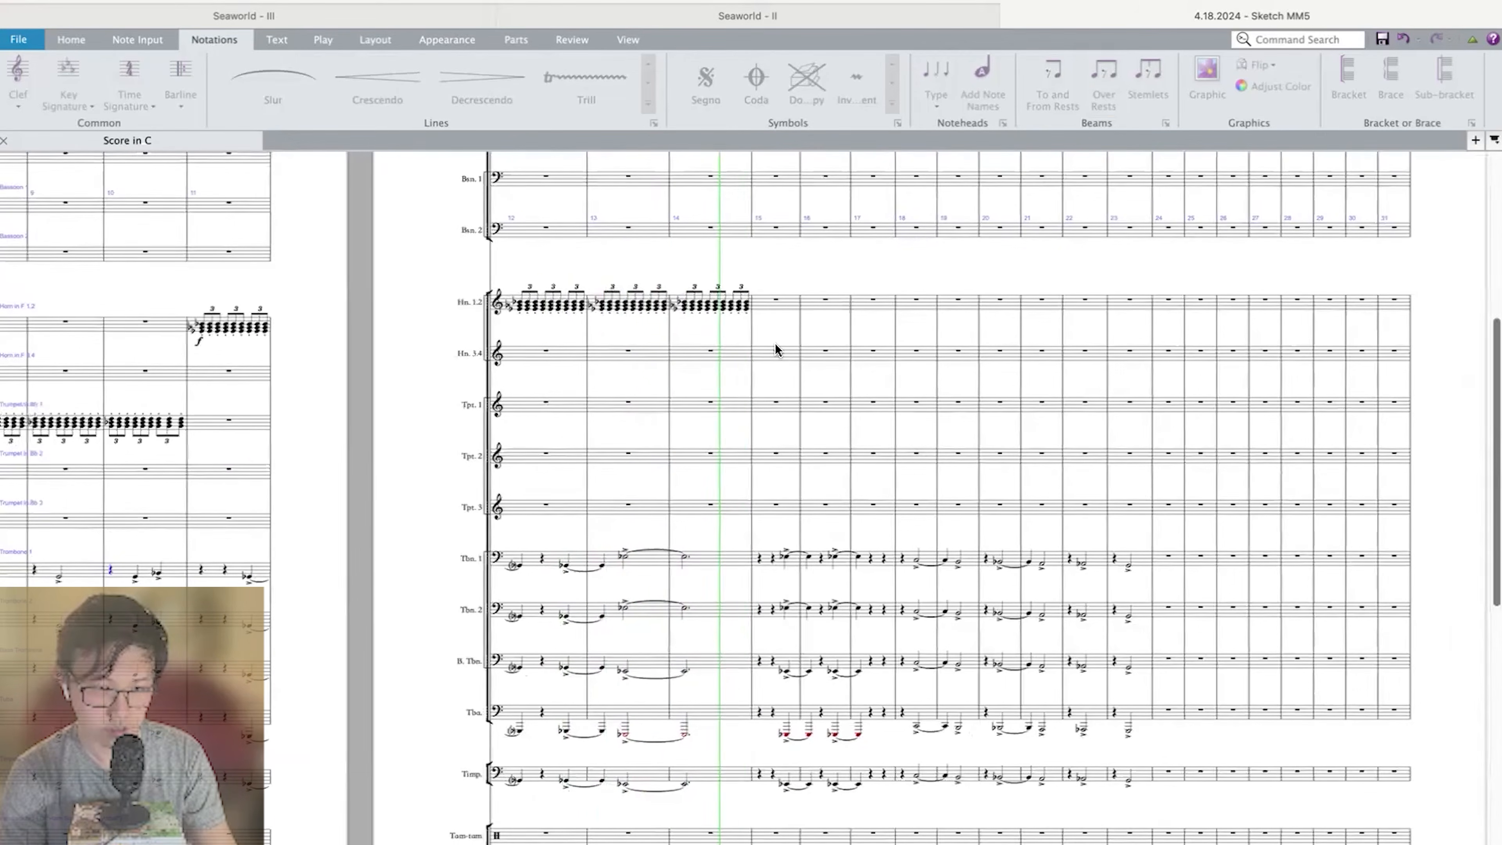
pyautogui.press('space')
pyautogui.scroll(2, 746, 308)
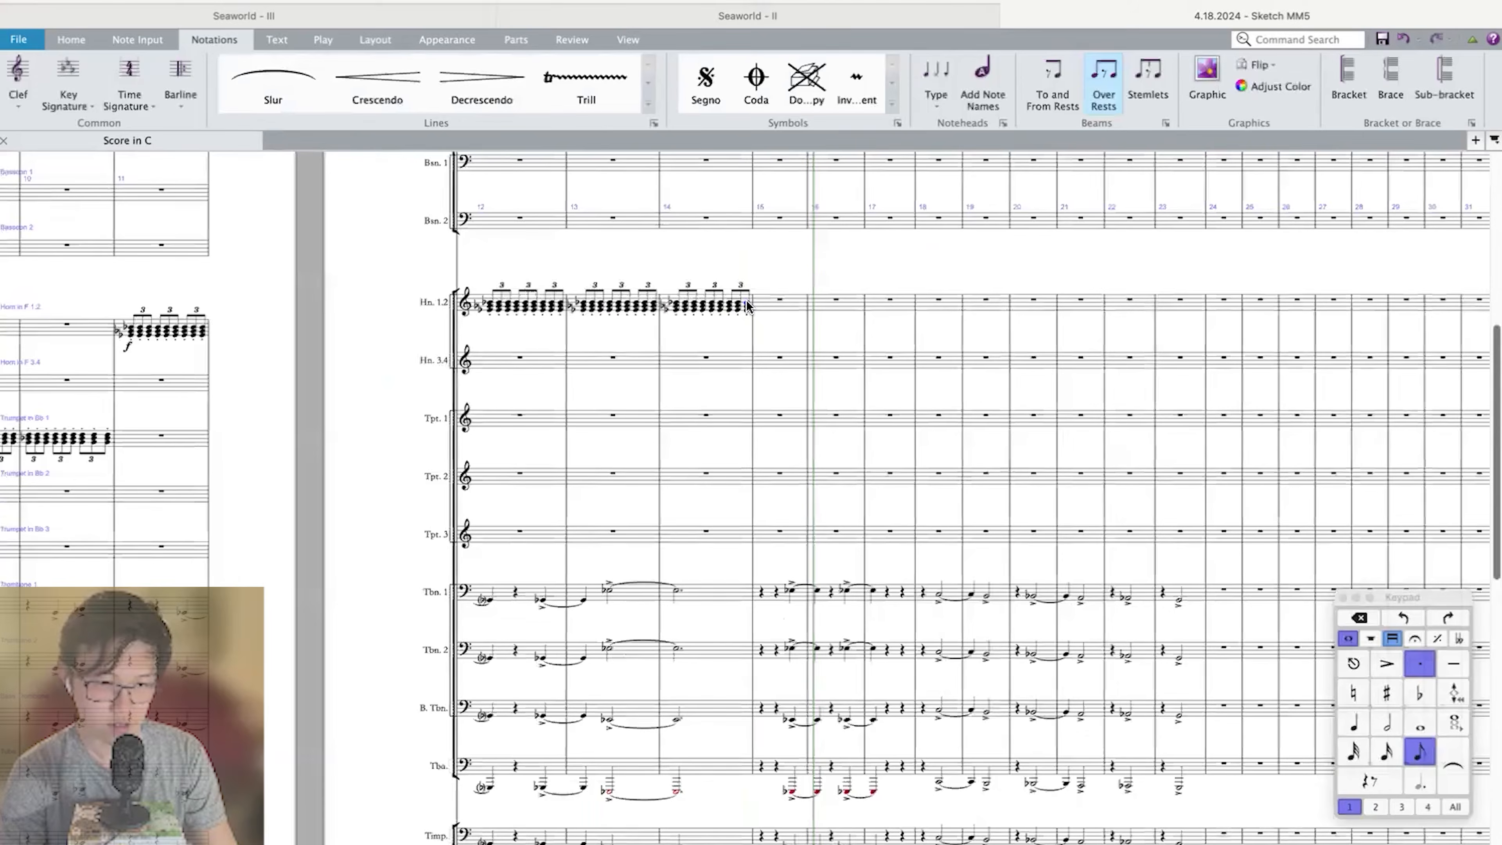
# Copy the repeated staccato triplet chords of Horn 1.2 measure 14 into Trumpet 1 measures 15, 16 and 17.
pyautogui.click(746, 307)
pyautogui.scroll(2, 746, 307)
pyautogui.keyDown('alt'); pyautogui.click(840, 506); pyautogui.keyUp('alt')
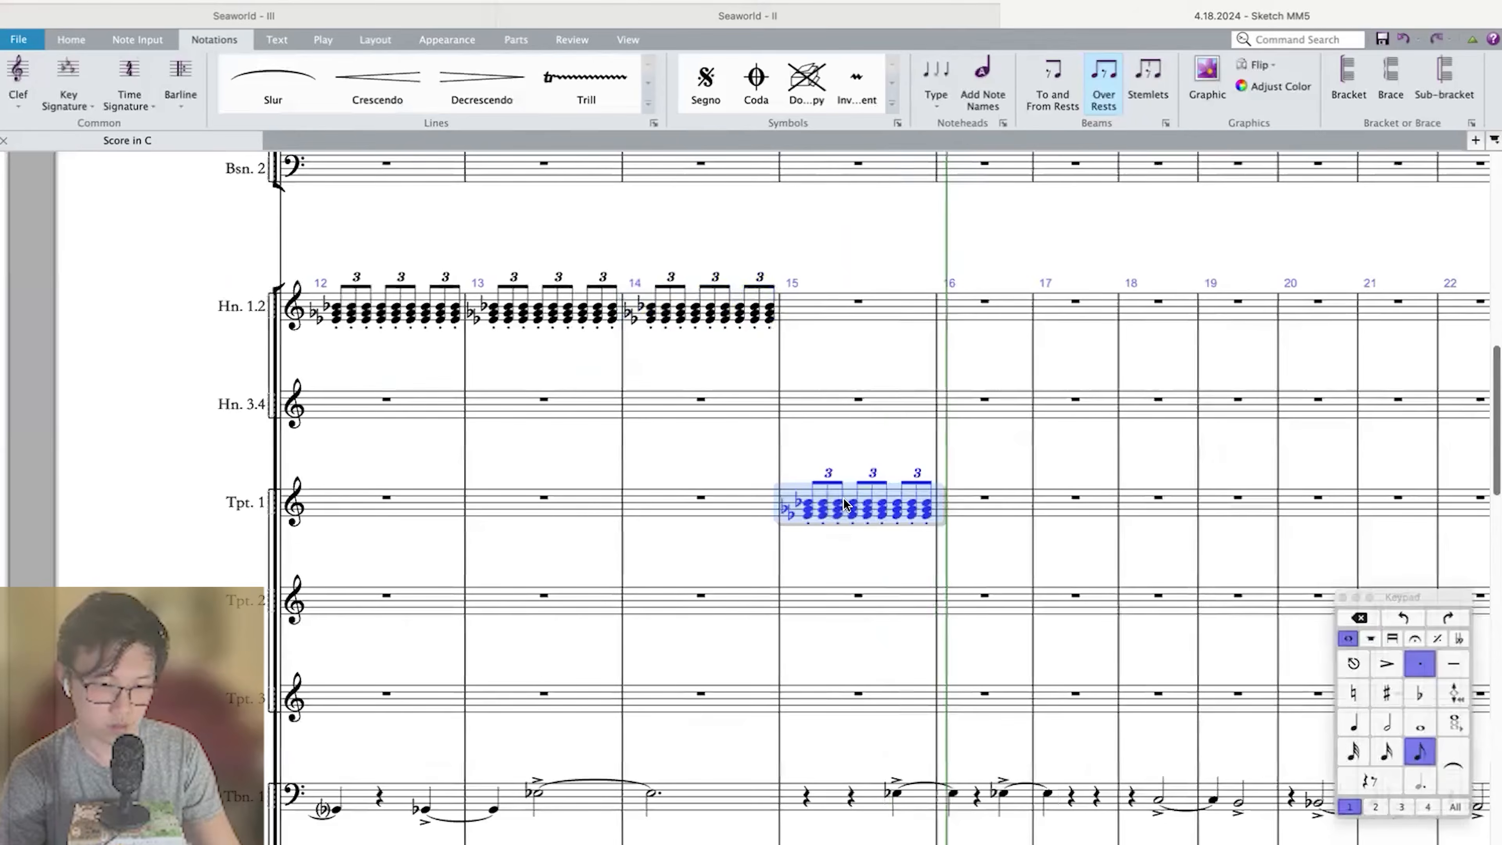
pyautogui.keyDown('alt'); pyautogui.click(982, 506); pyautogui.keyUp('alt')
pyautogui.keyDown('alt'); pyautogui.click(1123, 506); pyautogui.keyUp('alt')
# Play back the score from measure 14 through 17 to review the horn and trumpet triplet chords with the strings.
pyautogui.click(639, 316)
pyautogui.press('space')
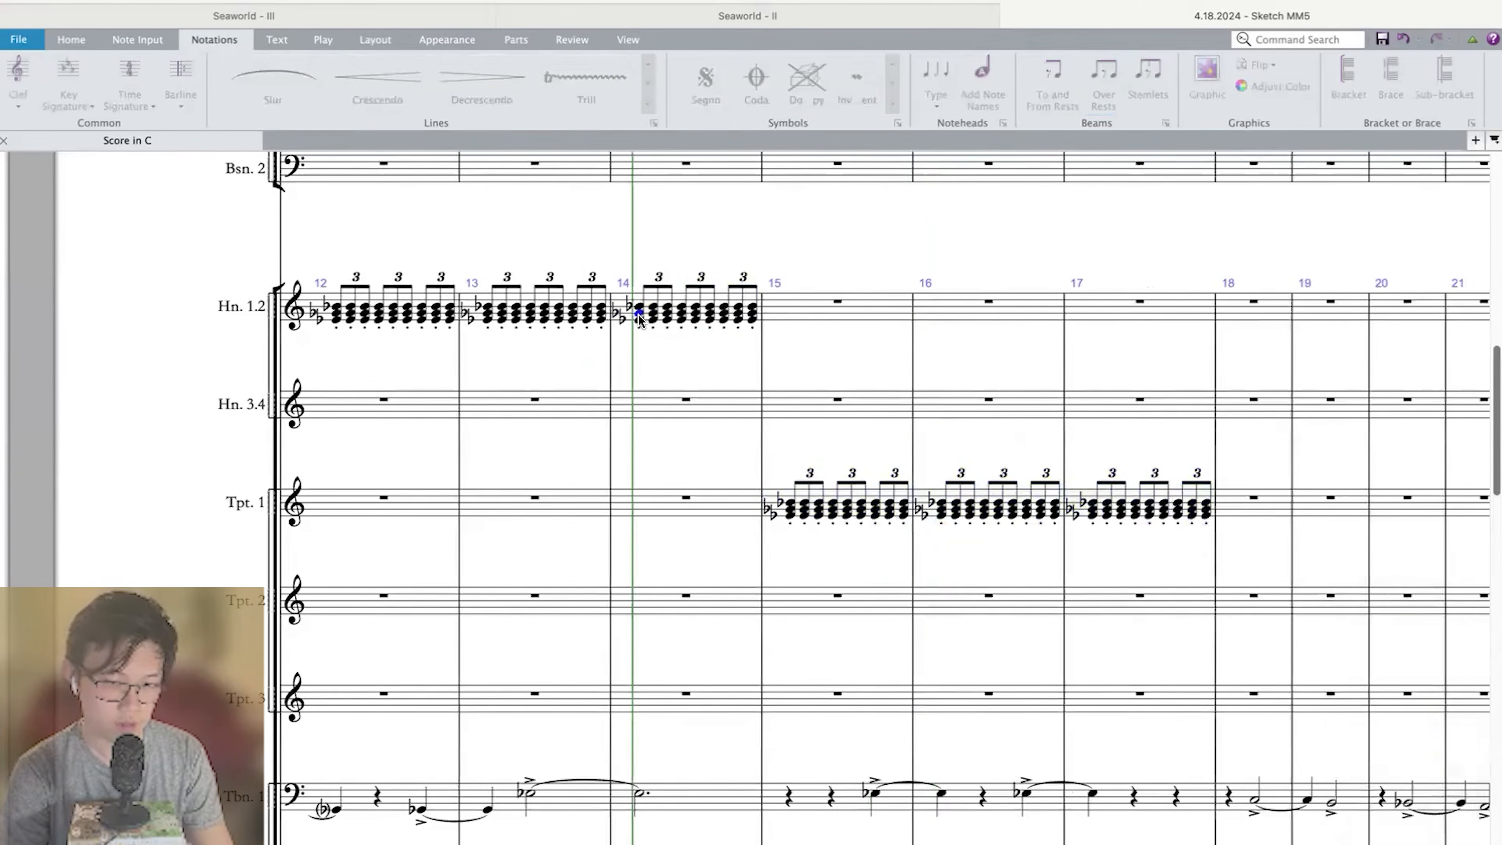
pyautogui.scroll(-7, 639, 320)
pyautogui.scroll(-12, 639, 320)
pyautogui.scroll(17, 639, 320)
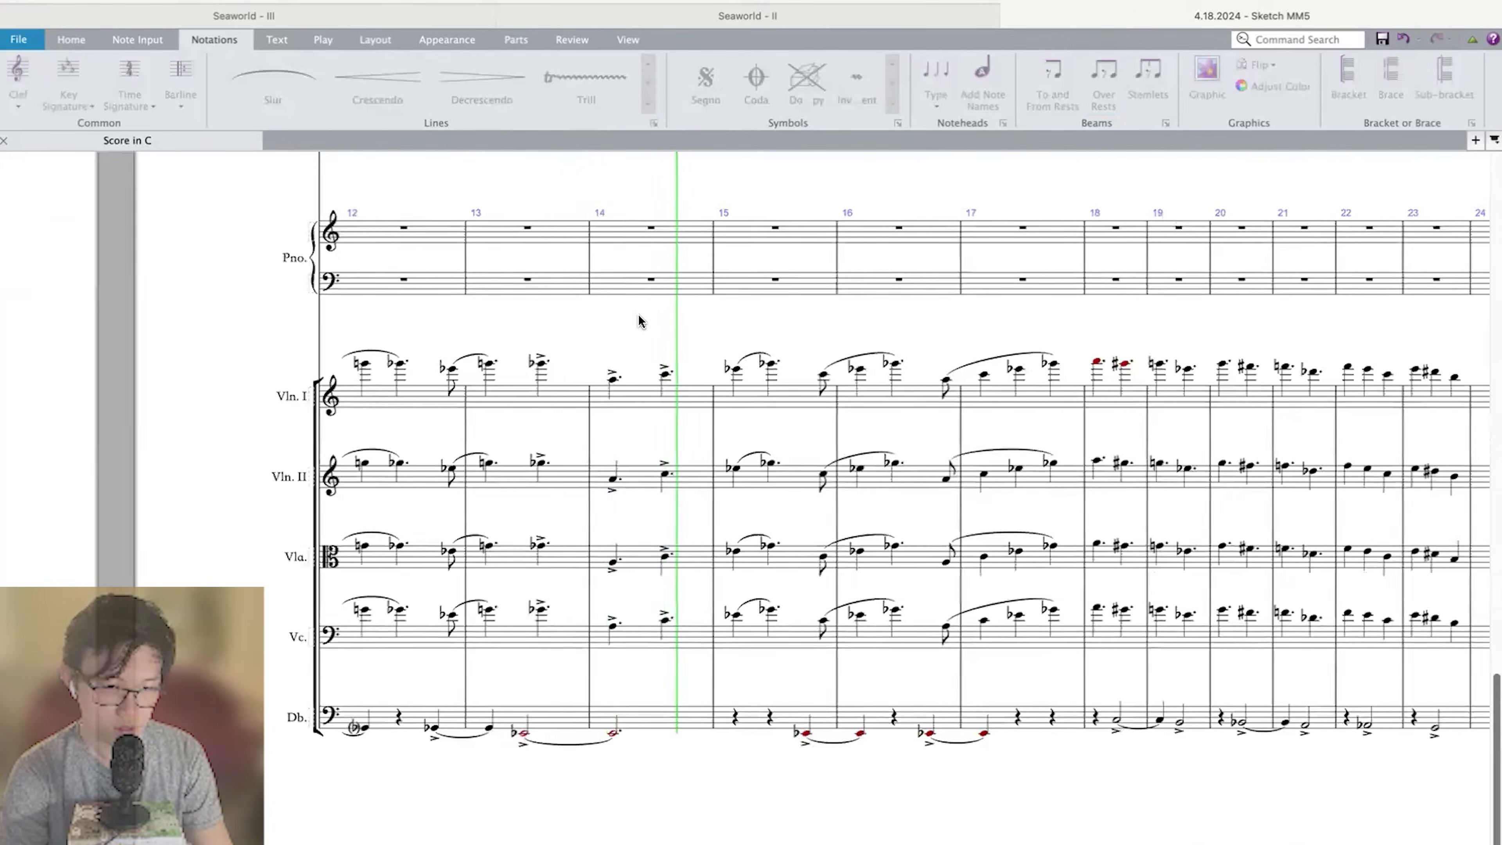
pyautogui.hscroll(1, 639, 320)
pyautogui.click(791, 457)
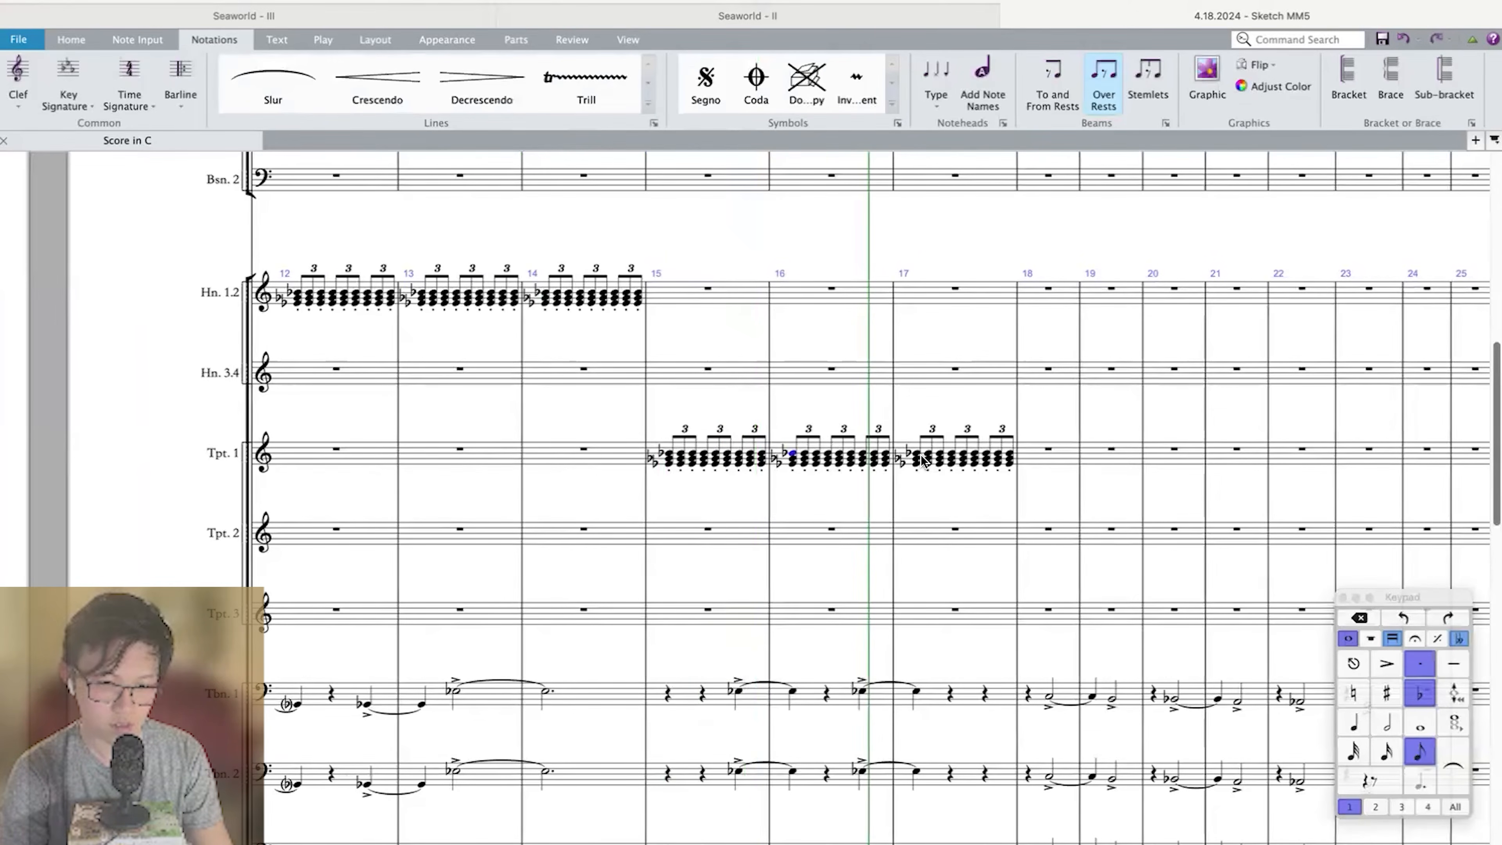
pyautogui.press('space')
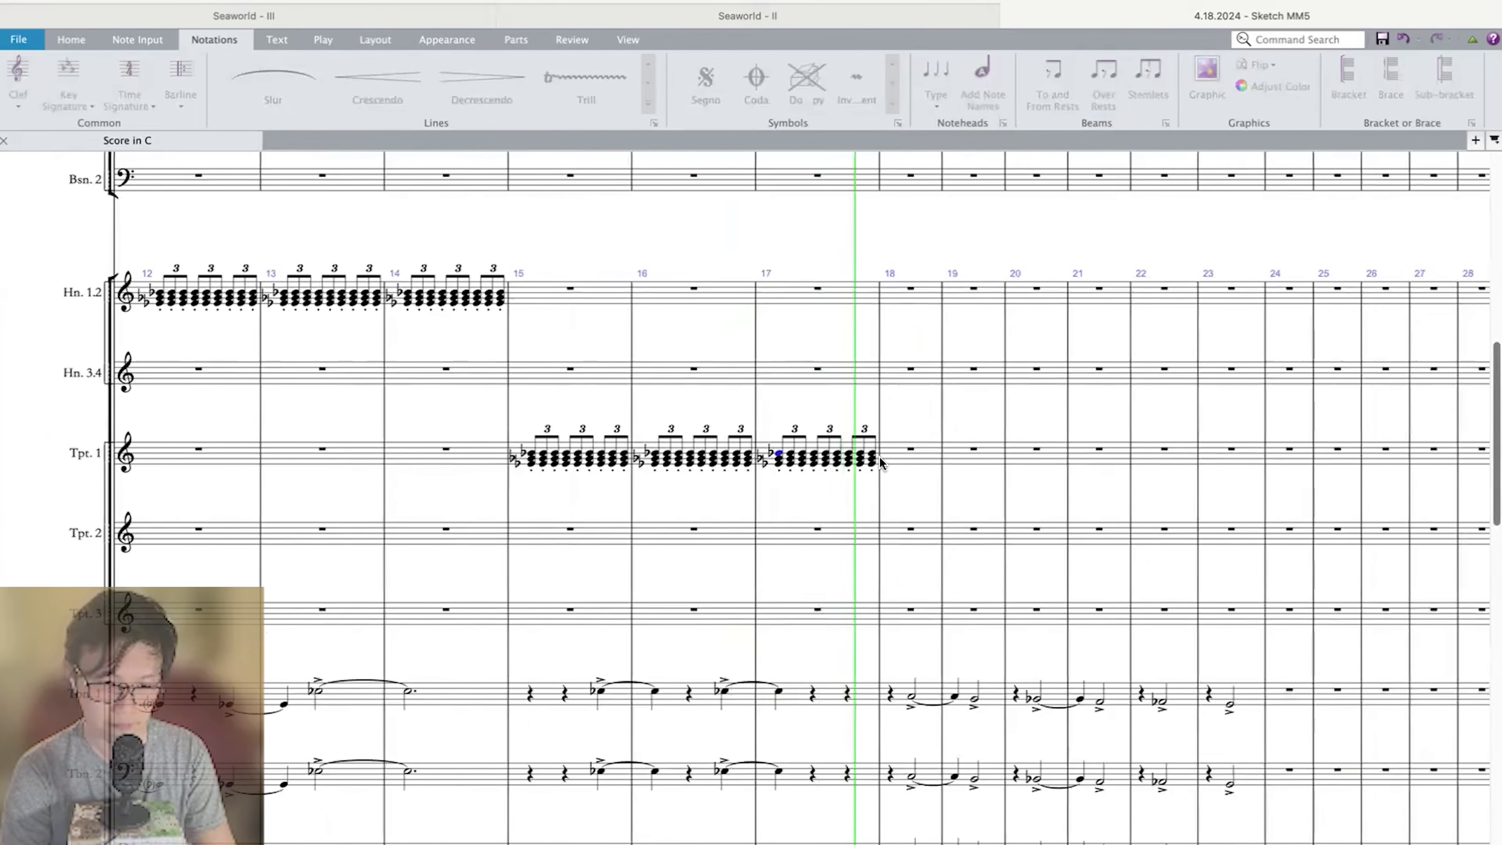
pyautogui.press('space')
pyautogui.hscroll(1, 872, 463)
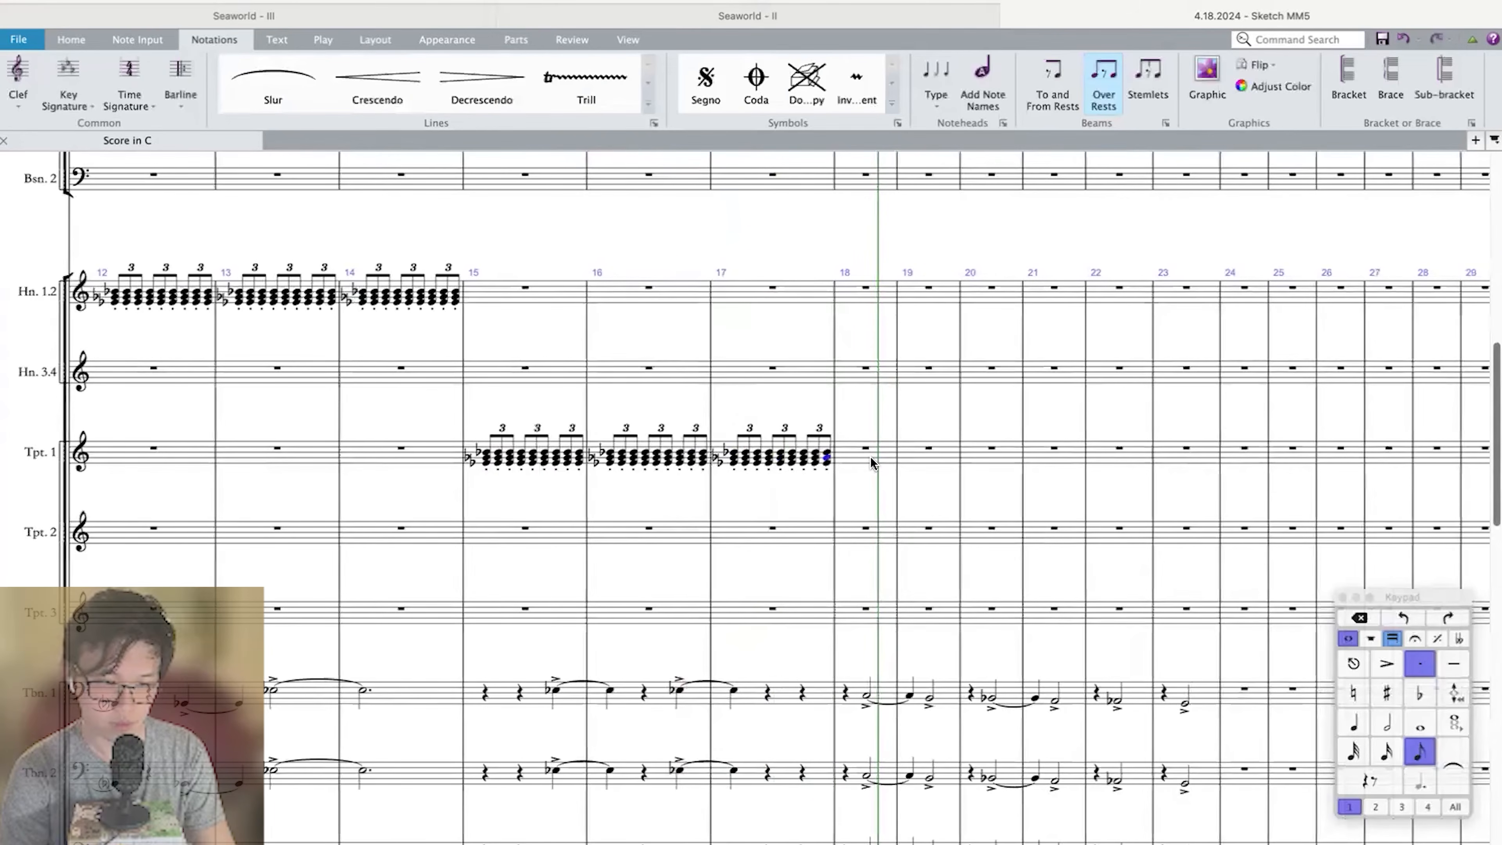
# Start an eighth-note triplet on beat 2 of Horn 1.2 measure 17 with an E♭–G♭–B♭ chord.
pyautogui.click(772, 288)
pyautogui.keyDown('ctrl'); pyautogui.scroll(2, 772, 288); pyautogui.keyUp('ctrl')
pyautogui.press('4')
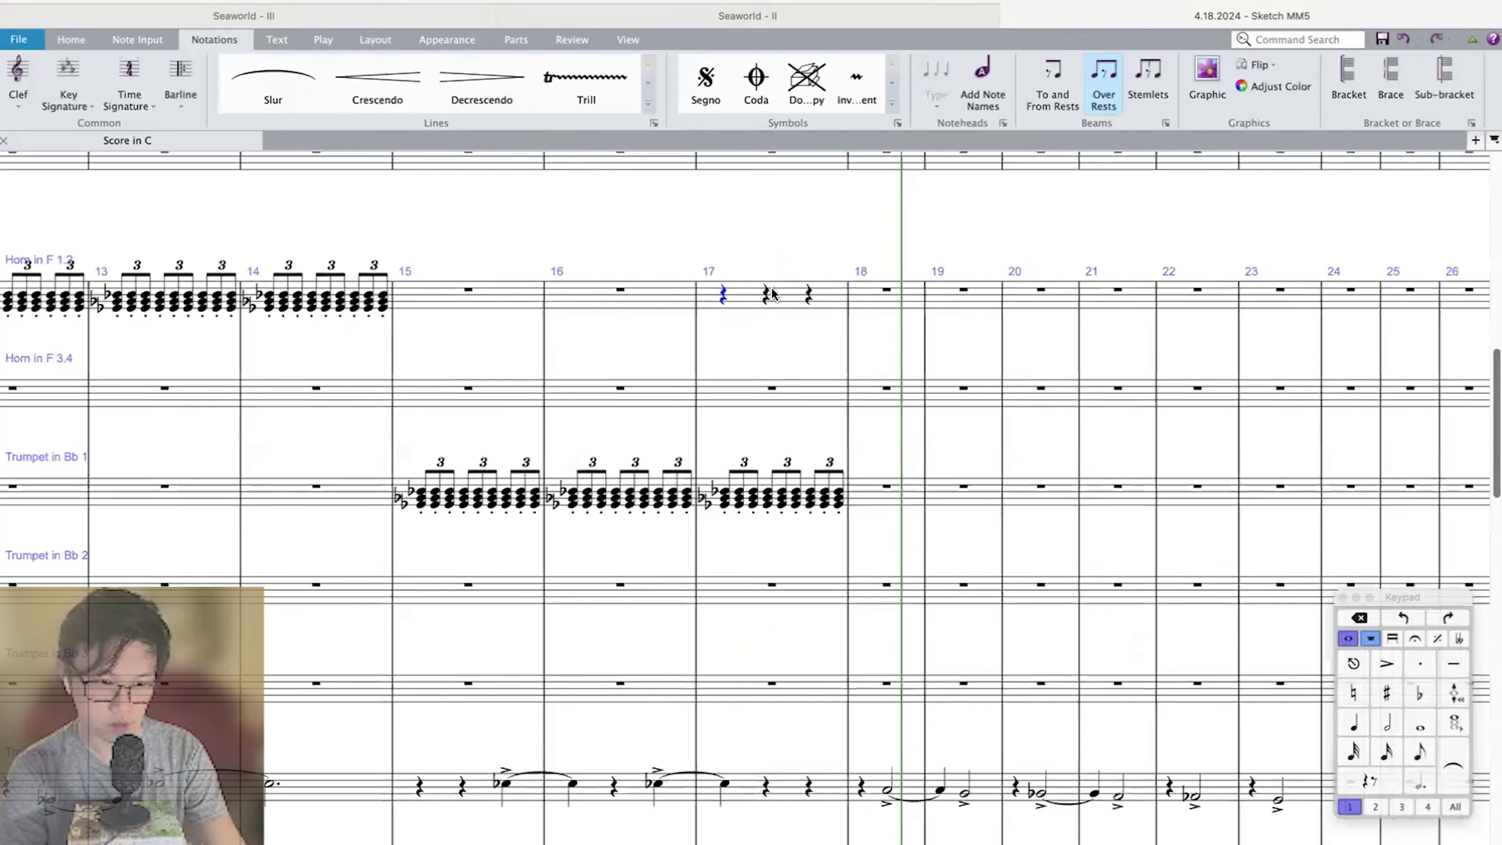
pyautogui.click(764, 290)
pyautogui.press('3')
pyautogui.press('9')
pyautogui.press('e')
pyautogui.hotkey('ctrl', '3')
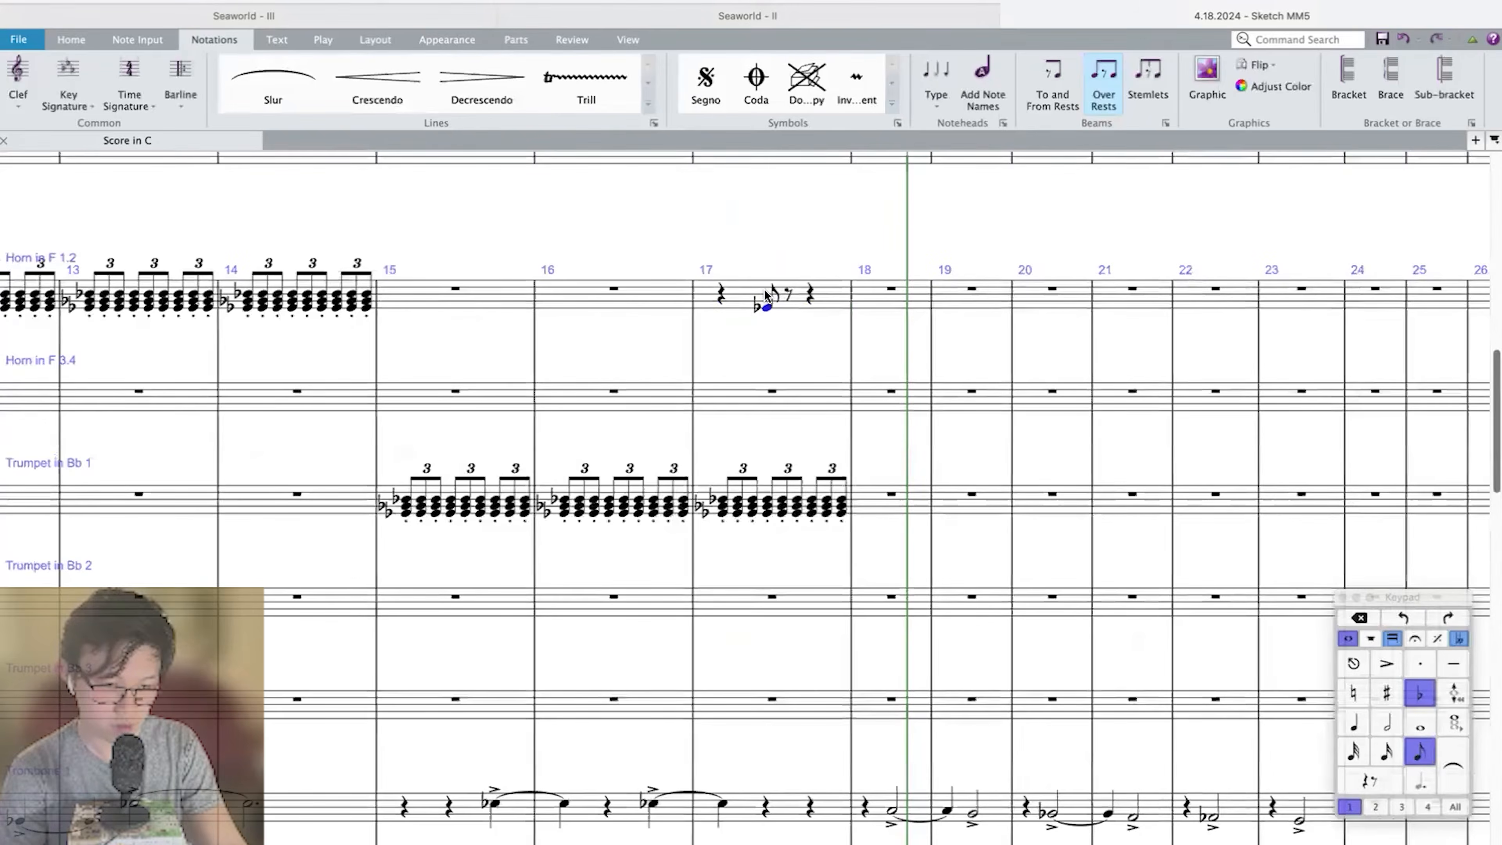
pyautogui.keyDown('ctrl'); pyautogui.scroll(2, 764, 294); pyautogui.keyUp('ctrl')
pyautogui.press('n')
pyautogui.press('9')
pyautogui.hotkey('shift', 'g')
pyautogui.press('9')
pyautogui.hotkey('shift', 'b')
pyautogui.press('Escape')
# Add an E–G–B natural chord as the second note of the Horn 1.2 triplet in measure 17.
pyautogui.scroll(2, 764, 290)
pyautogui.scroll(1, 772, 294)
pyautogui.click(809, 282)
pyautogui.press('e')
pyautogui.hotkey('shift', 'g')
pyautogui.hotkey('shift', 'b')
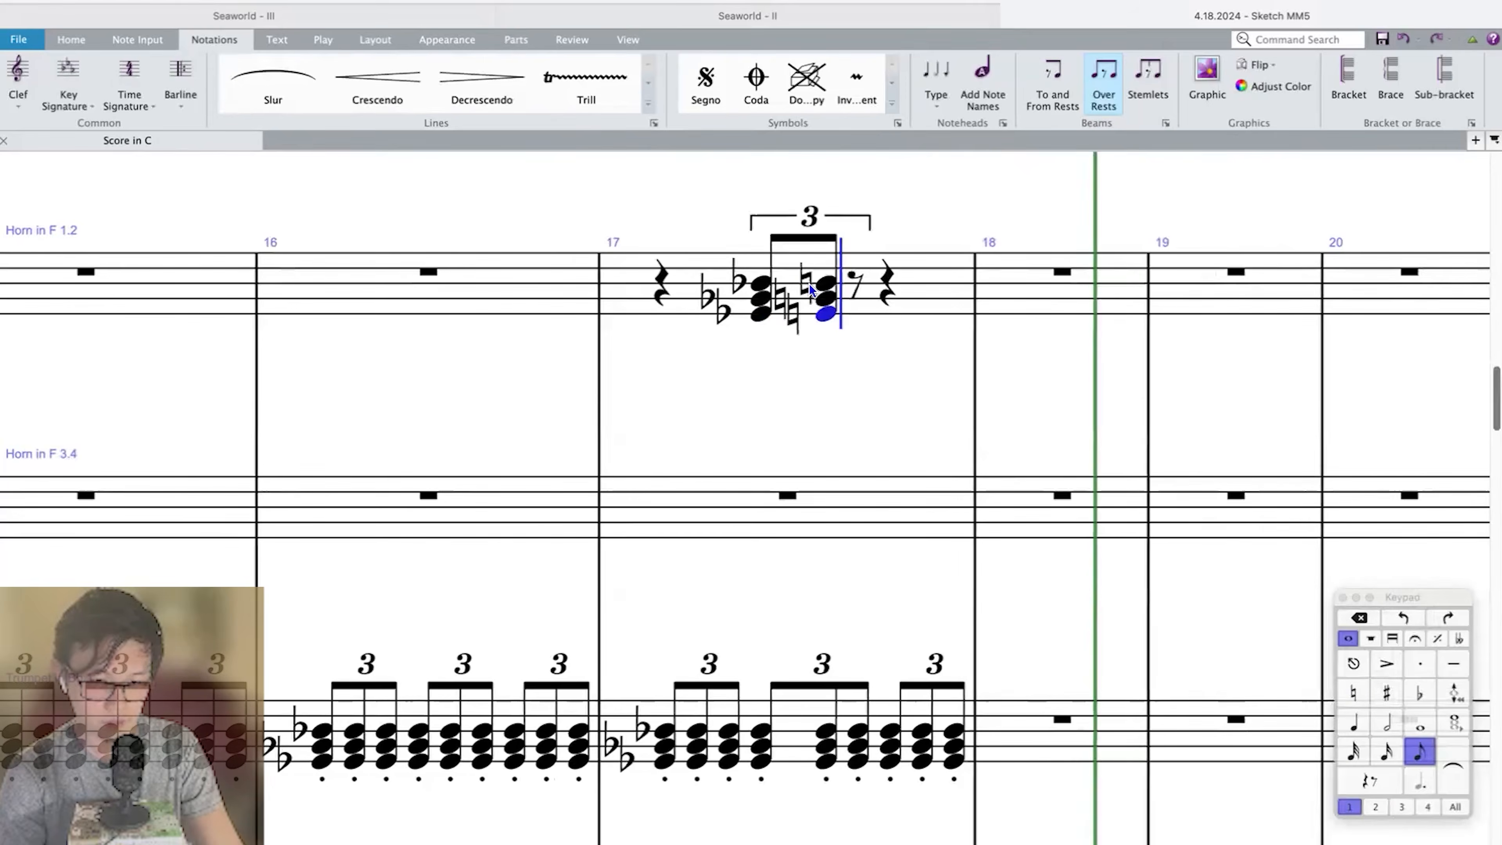
# Enter an F–A♭–C♭ chord as the third note of the Horn 1.2 triplet in measure 17.
pyautogui.press('f')
pyautogui.press('9')
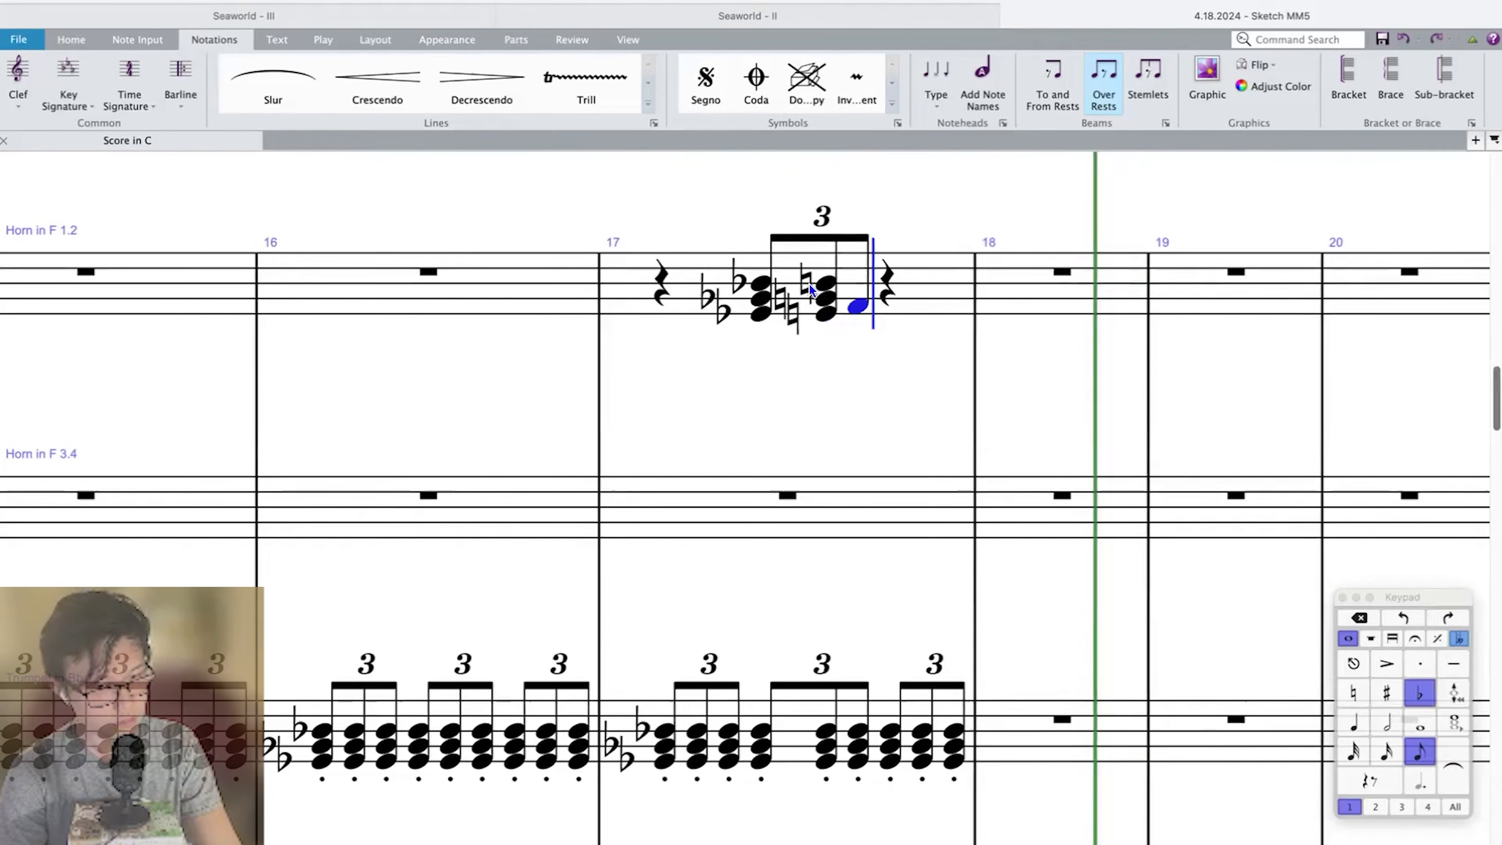
pyautogui.hotkey('shift', 'c')
pyautogui.press('super+z')
pyautogui.press('9')
pyautogui.hotkey('shift', 'c')
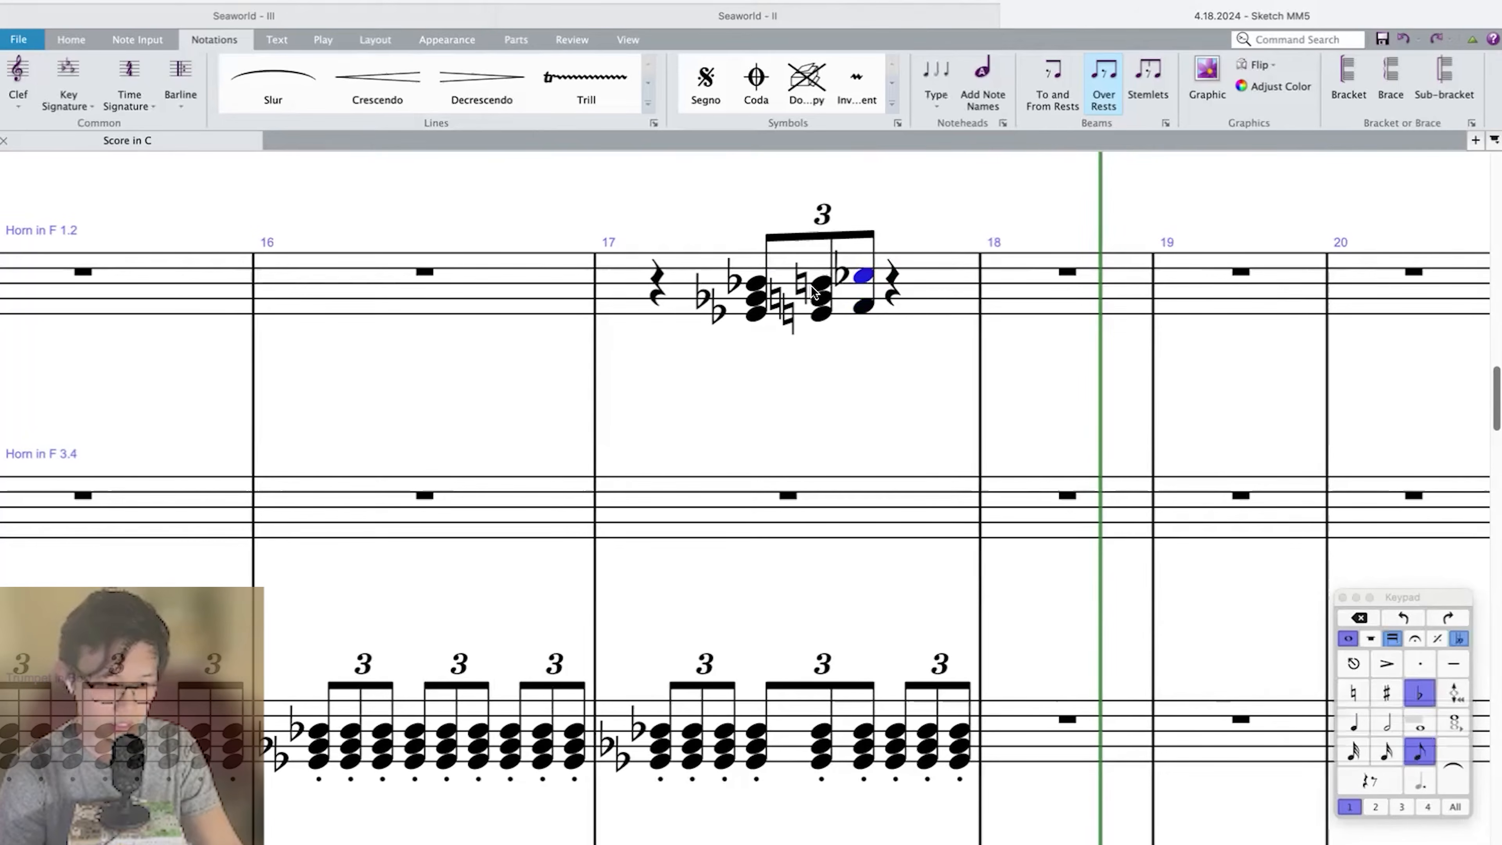
pyautogui.hotkey('shift', 'a')
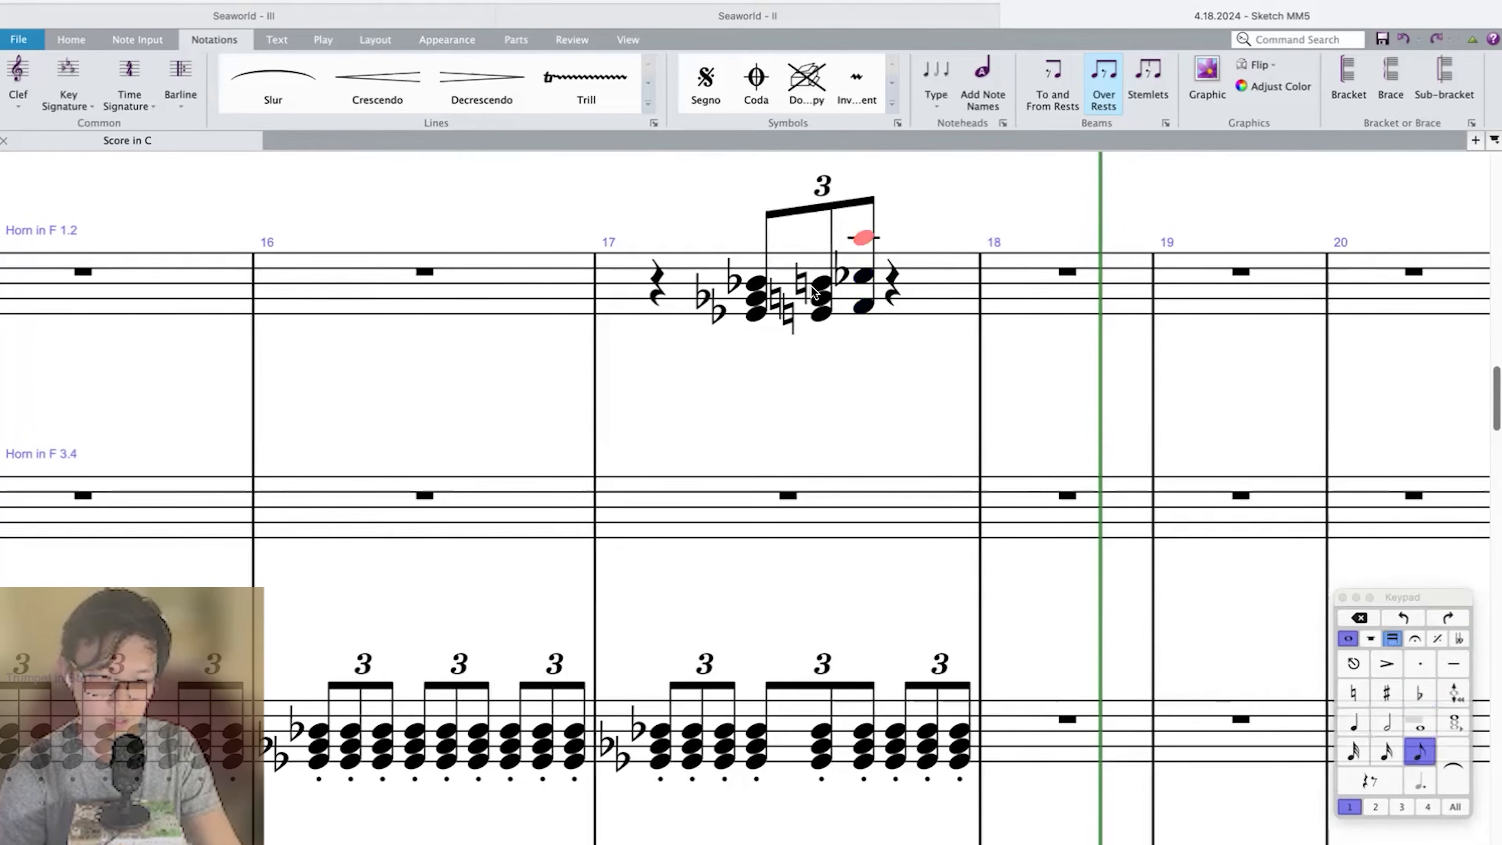
pyautogui.press('9')
pyautogui.press('super+Down')
pyautogui.click(867, 271)
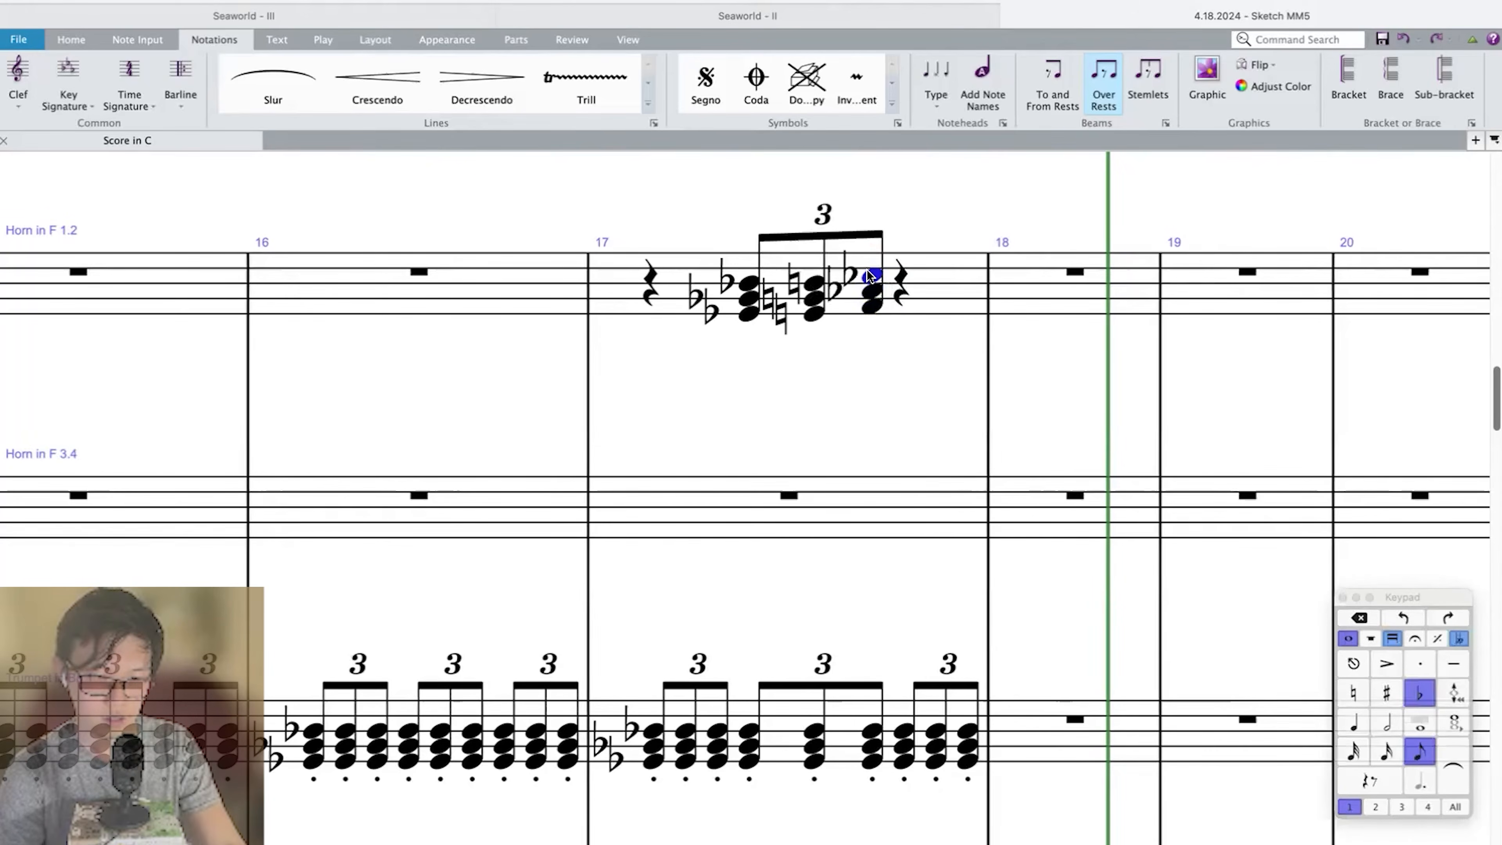
# Start an eighth-note triplet on beat 3 of Horn 1.2 measure 17 with an F–A♭–C♭ chord.
pyautogui.press('9')
pyautogui.click(886, 276)
pyautogui.press('3')
pyautogui.press('super+3')
pyautogui.press('f')
pyautogui.hotkey('shift', 'a')
pyautogui.hotkey('shift', 'c')
pyautogui.press('8')
pyautogui.hotkey('shift', '4')
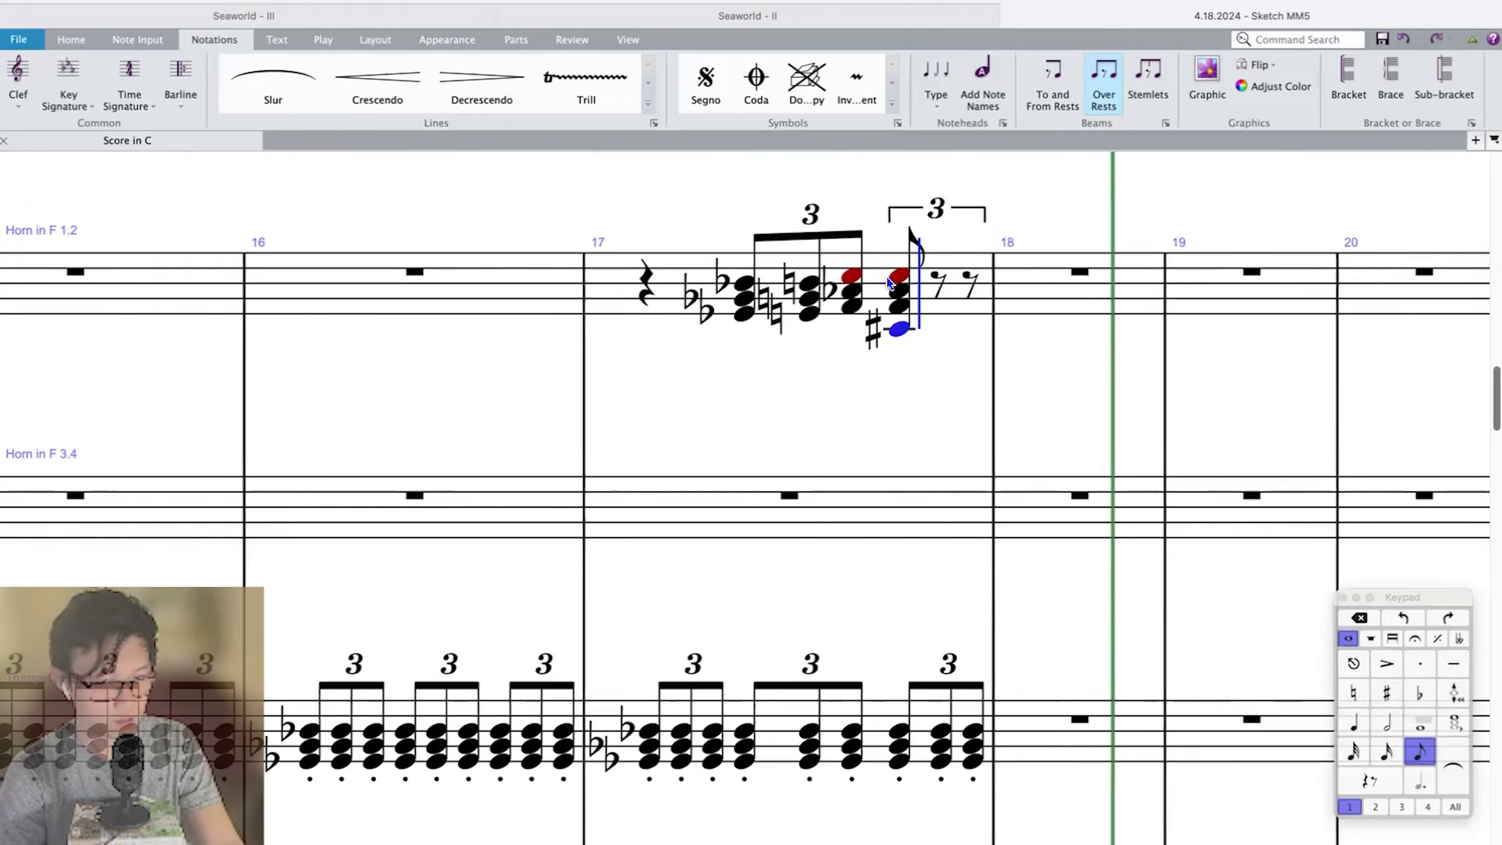
pyautogui.press('f')
pyautogui.press('super+z')
pyautogui.press('super+z')
# Enter an F♯–A natural–C♯ chord as the second note of the beat 3 triplet in Horn 1.2 measure 17.
pyautogui.press('8')
pyautogui.press('f')
pyautogui.hotkey('shift', 'a')
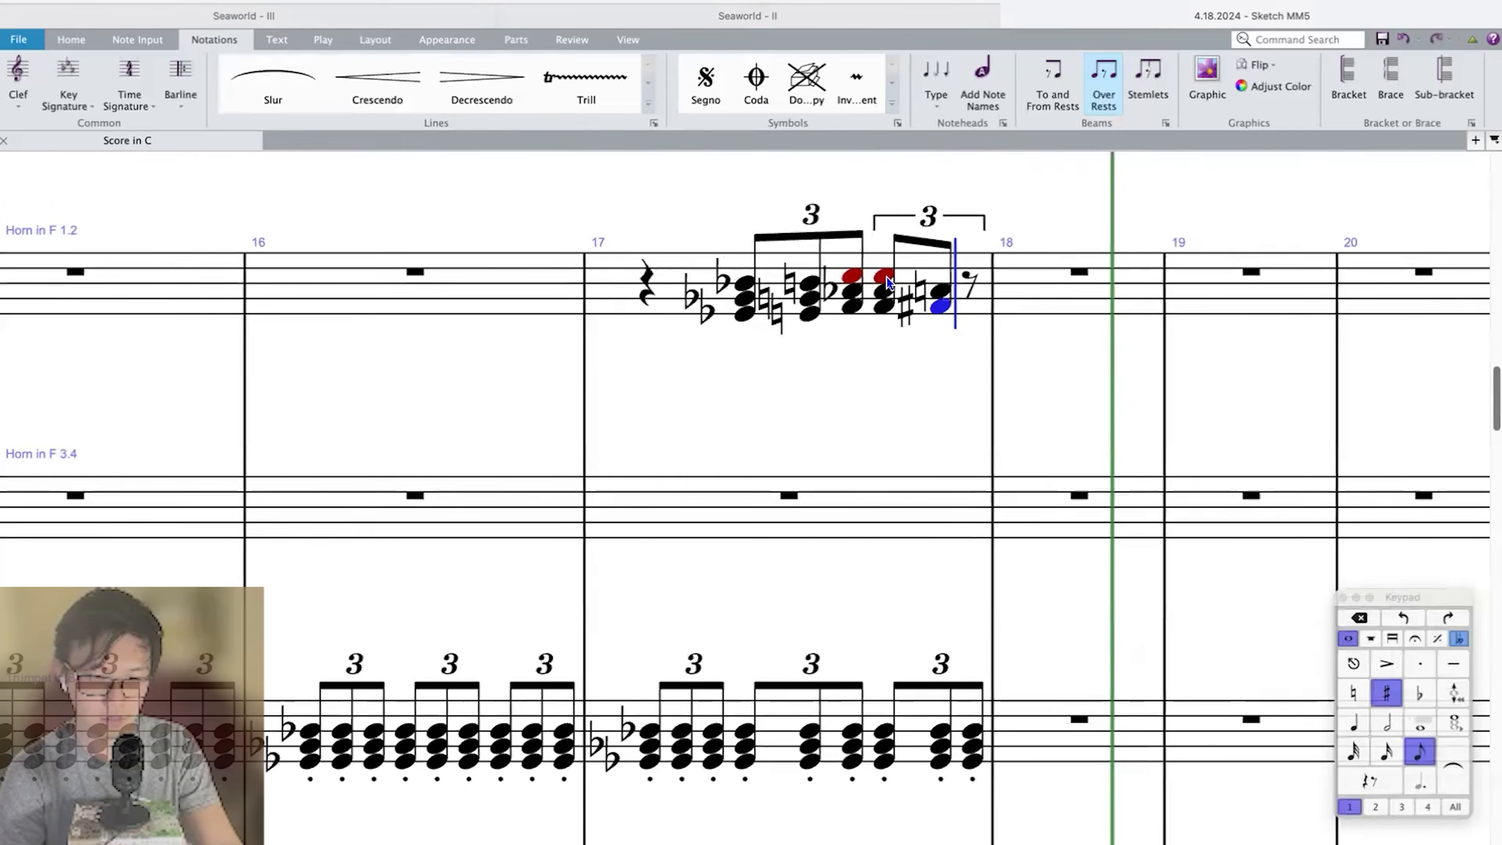
pyautogui.hotkey('shift', 'c')
# Complete the beat 3 triplet in Horn 1.2 measure 17 with a G natural–B♭–D natural chord.
pyautogui.press('7')
pyautogui.press('g')
pyautogui.press('7')
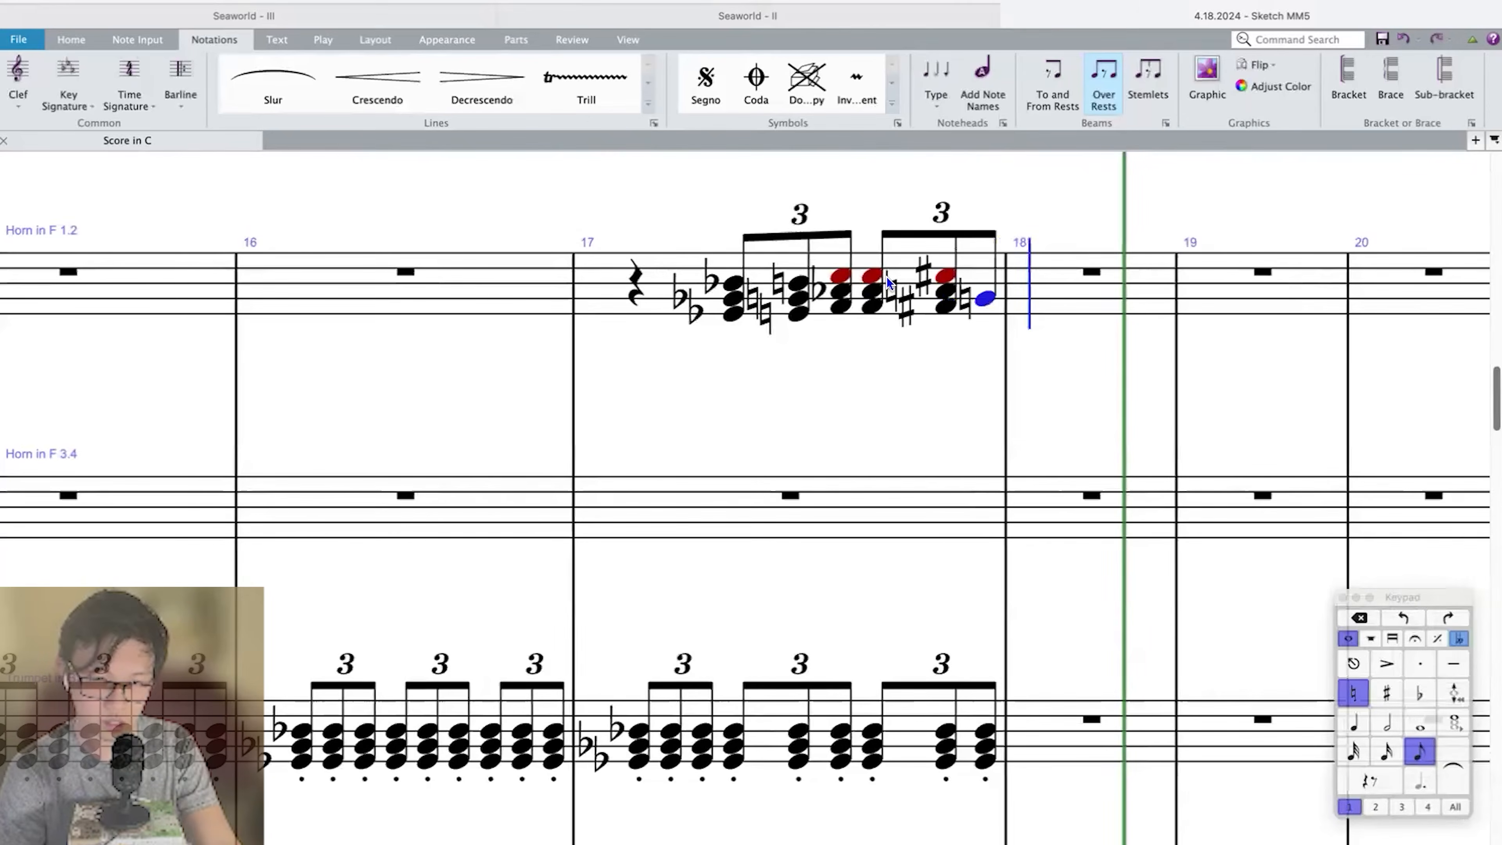
pyautogui.press('super+z')
pyautogui.press('g')
pyautogui.press('9')
pyautogui.press('9')
pyautogui.hotkey('shift', 'b')
pyautogui.press('7')
pyautogui.hotkey('shift', 'd')
pyautogui.press('Escape')
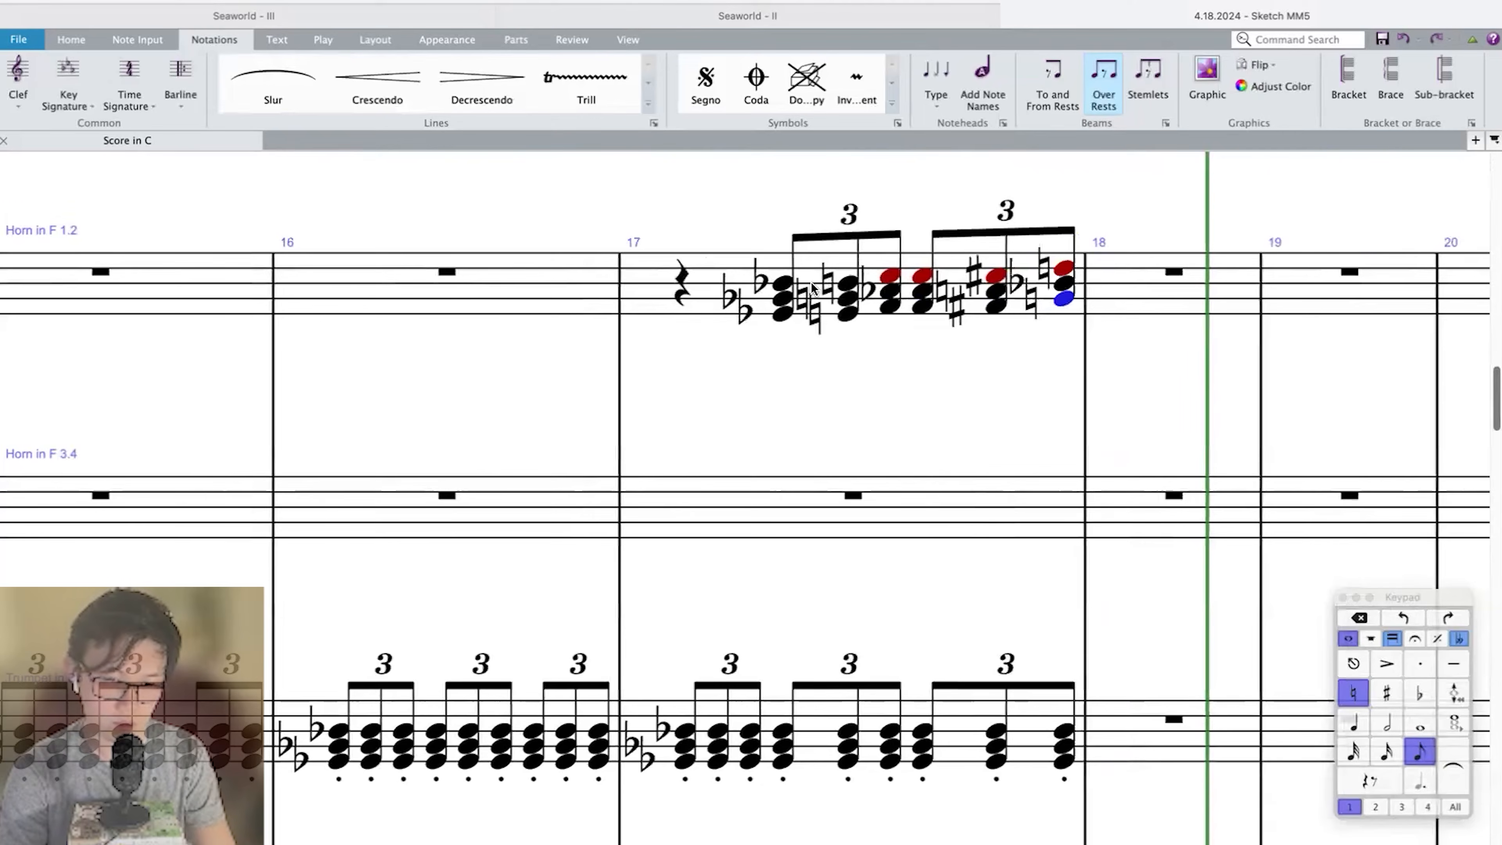
# Slur each of the two chord triplets in Horn 1.2 measure 17.
pyautogui.click(780, 288)
pyautogui.keyDown('shift'); pyautogui.click(889, 290); pyautogui.keyUp('shift')
pyautogui.press('s')
pyautogui.press('s')
pyautogui.press('space')
pyautogui.click(1062, 266)
# Enter a staccato quarter-note A♭–C♭–E♭ chord on beat 1 of Horn 1.2 measure 18.
pyautogui.click(1153, 280)
pyautogui.press('4')
pyautogui.press('9')
pyautogui.press('a')
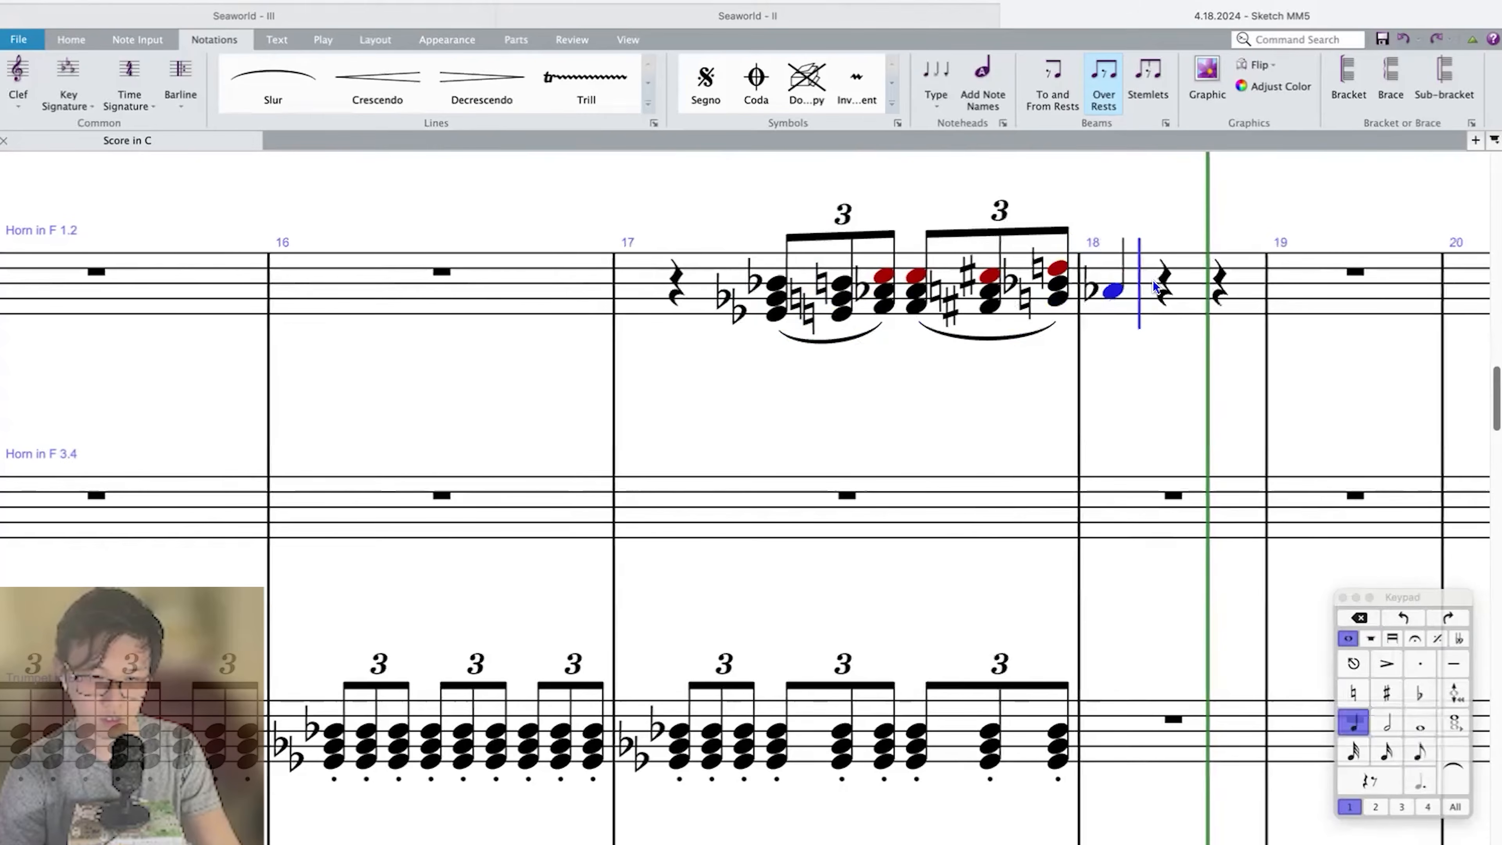
pyautogui.press('-')
pyautogui.press('9')
pyautogui.press('9')
pyautogui.hotkey('shift', 'c')
pyautogui.press('9')
pyautogui.hotkey('shift', 'e')
pyautogui.press('Escape')
pyautogui.press('/')
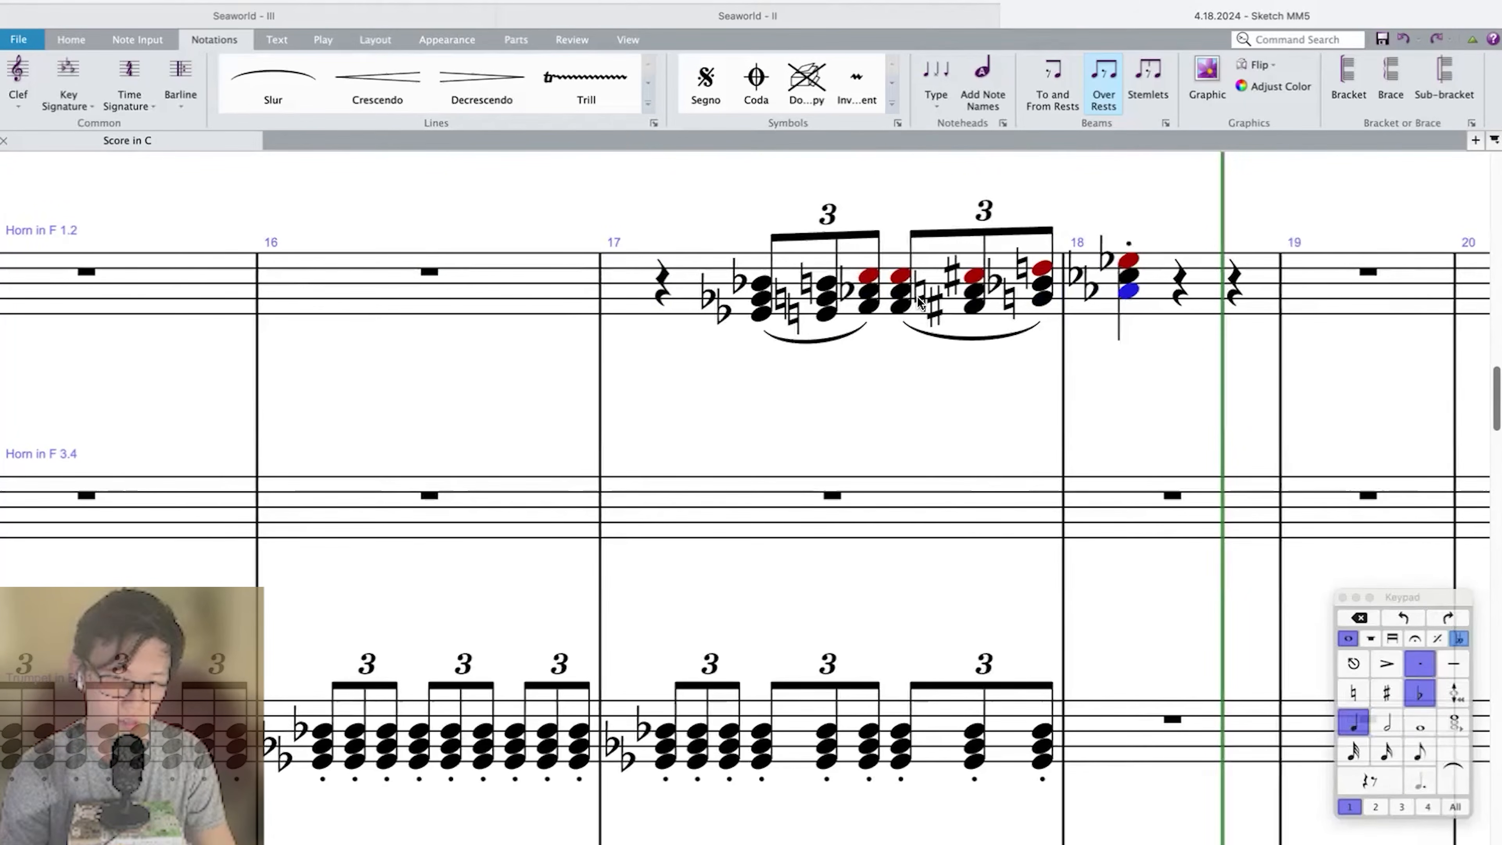
# Play back the score from measure 16 through 18 to review the slurred horn triplets.
pyautogui.click(901, 291)
pyautogui.press('super+Left')
pyautogui.press('super+Left')
pyautogui.press('p')
pyautogui.press('super+minus')
pyautogui.press('super+minus')
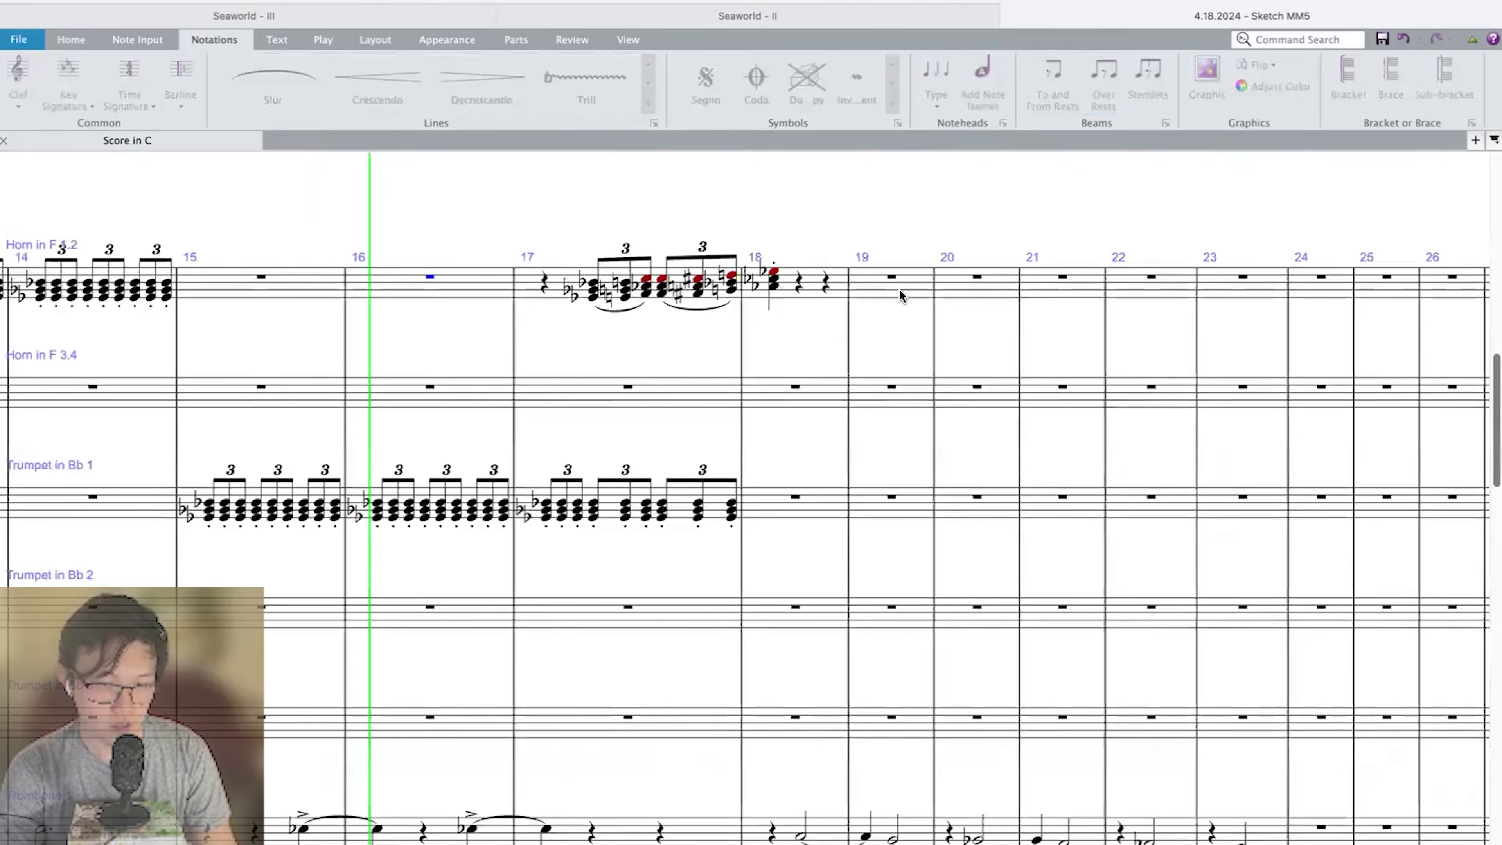
pyautogui.press('super+minus')
pyautogui.press('super+equal')
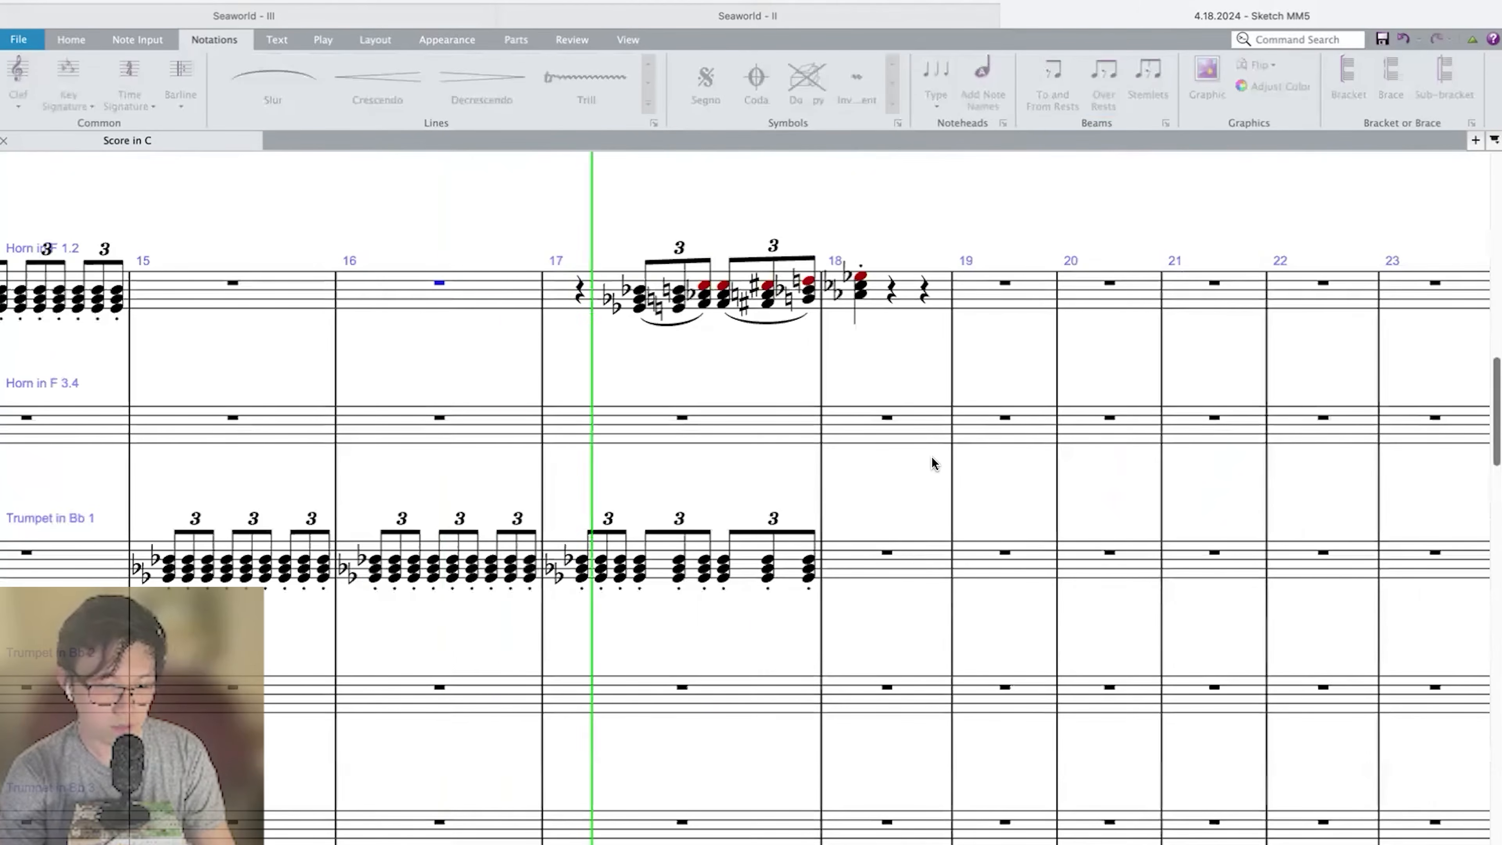
pyautogui.press('space')
# Copy the Horn 1.2 chords from measure 17 beat 2 through measure 18 into Trumpet 1 at the same place.
pyautogui.click(640, 298)
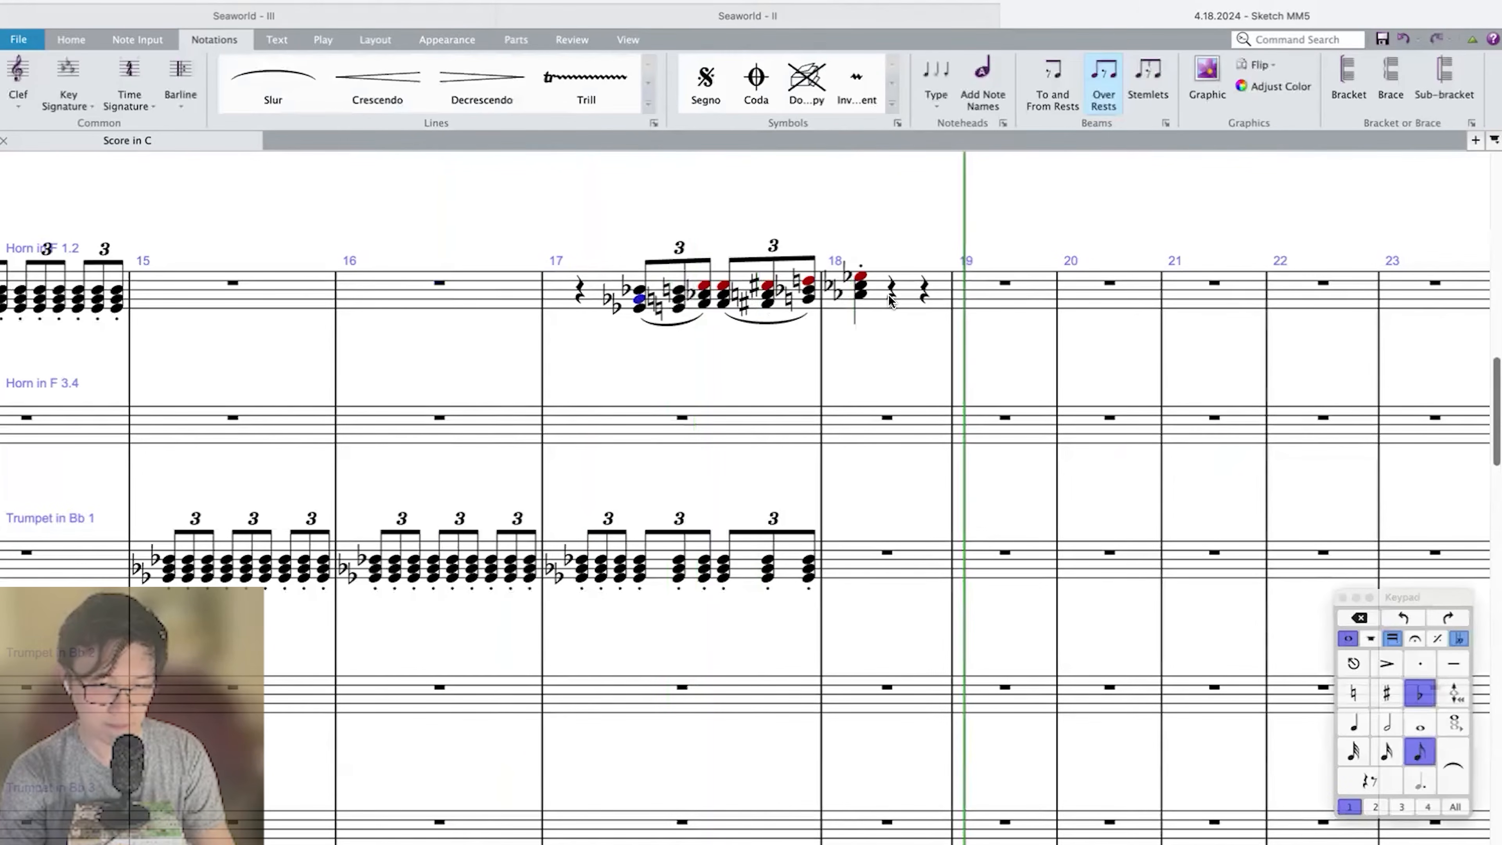
pyautogui.keyDown('shift'); pyautogui.click(900, 298); pyautogui.keyUp('shift')
pyautogui.click(639, 573)
pyautogui.press('super+v')
# Play back measures 16 through 18 to review the triplet chords doubled in horn and trumpet.
pyautogui.press('super+Left')
pyautogui.press('super+Left')
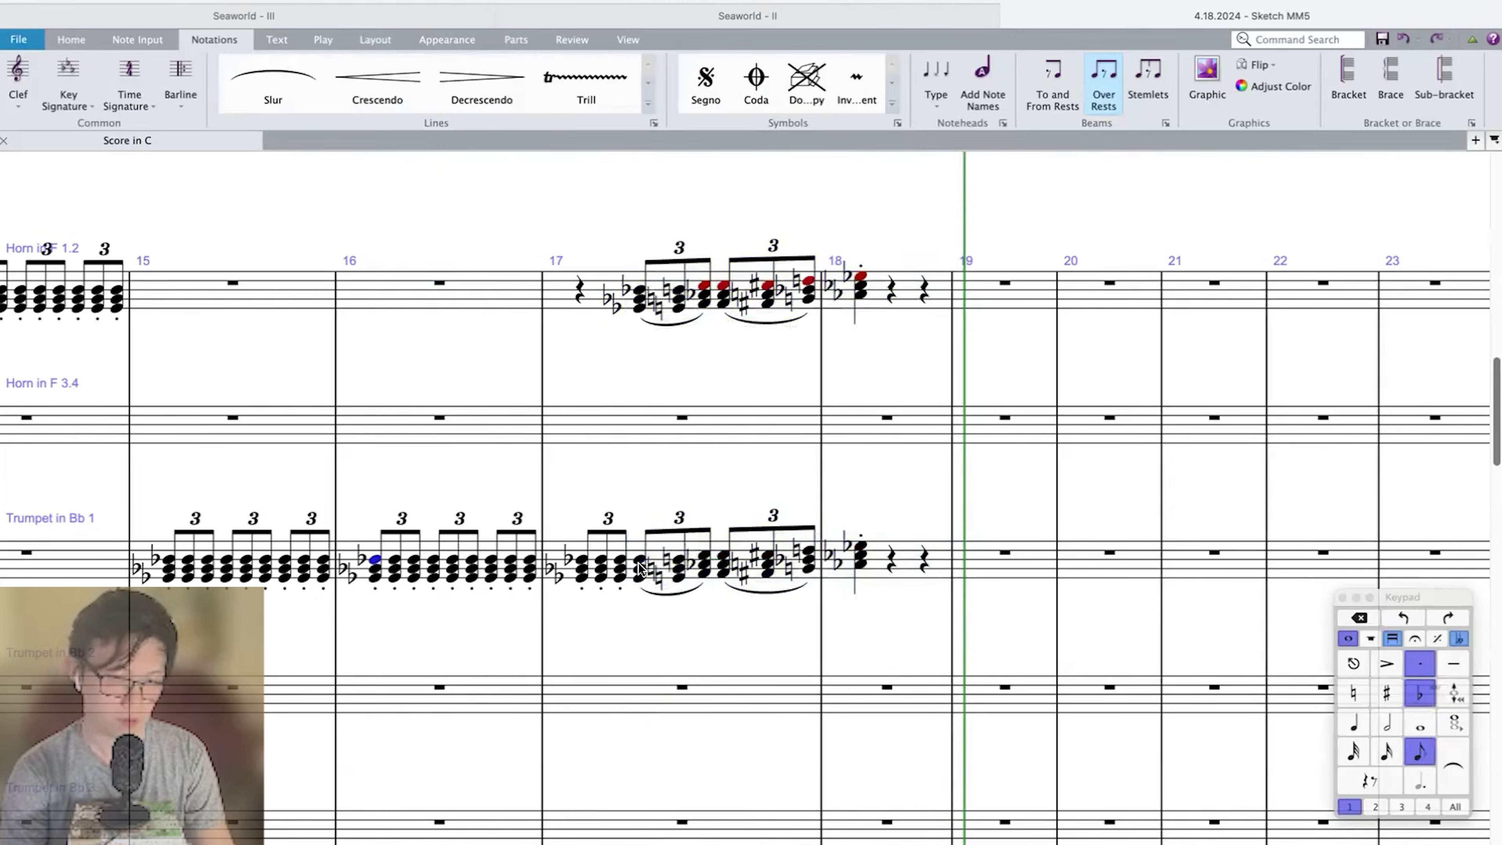
pyautogui.press('p')
pyautogui.press('super+equal')
pyautogui.press('super+minus')
pyautogui.press('super+minus')
pyautogui.hscroll(-2, 913, 394)
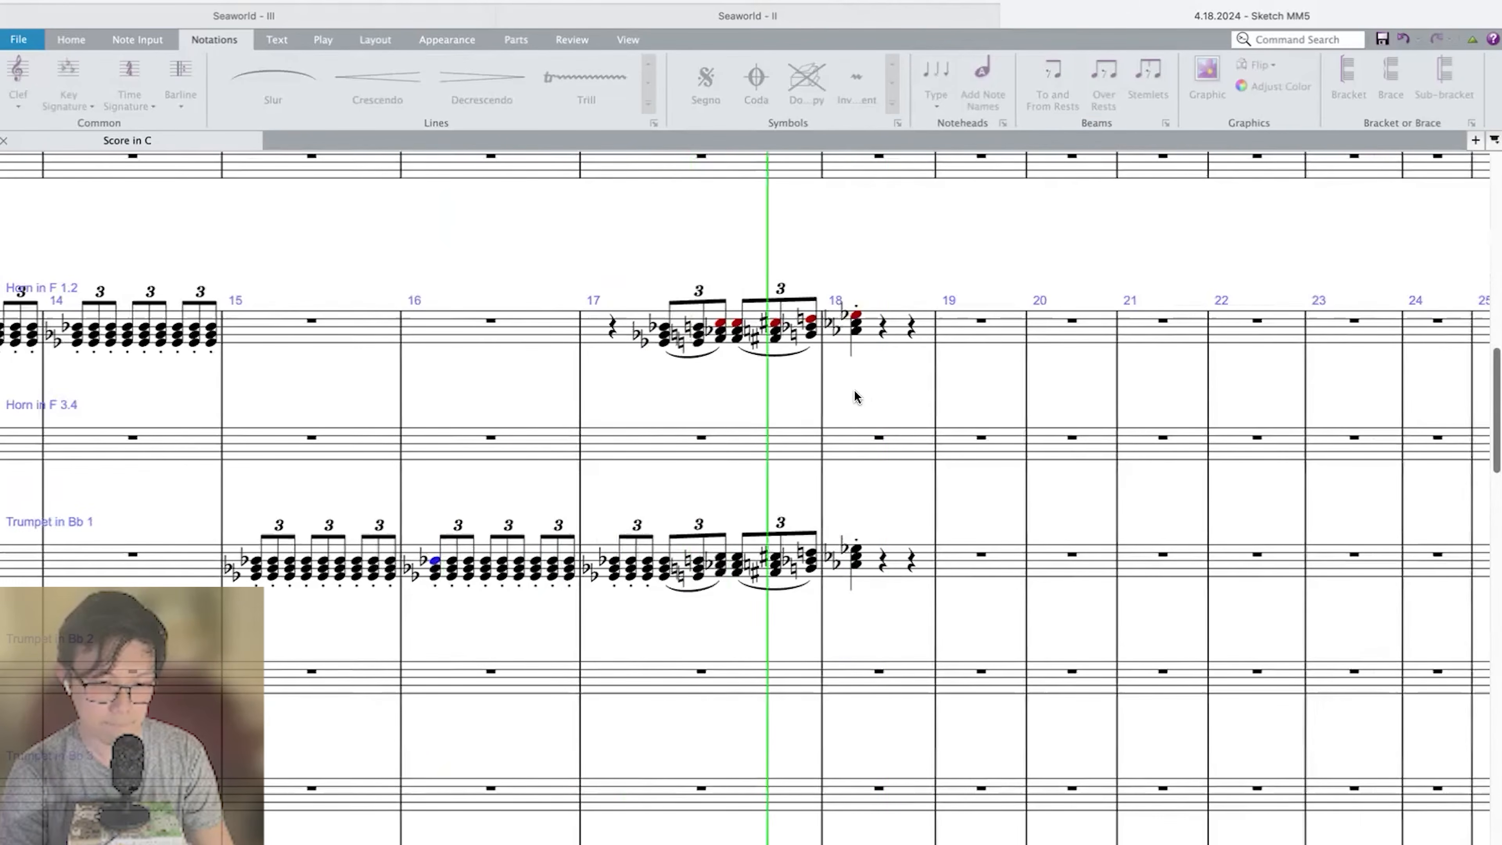
pyautogui.press('Escape')
pyautogui.press('Escape')
# Transpose the top note of every Horn 1.2 chord in measures 17 and 18 down an octave.
pyautogui.click(666, 334)
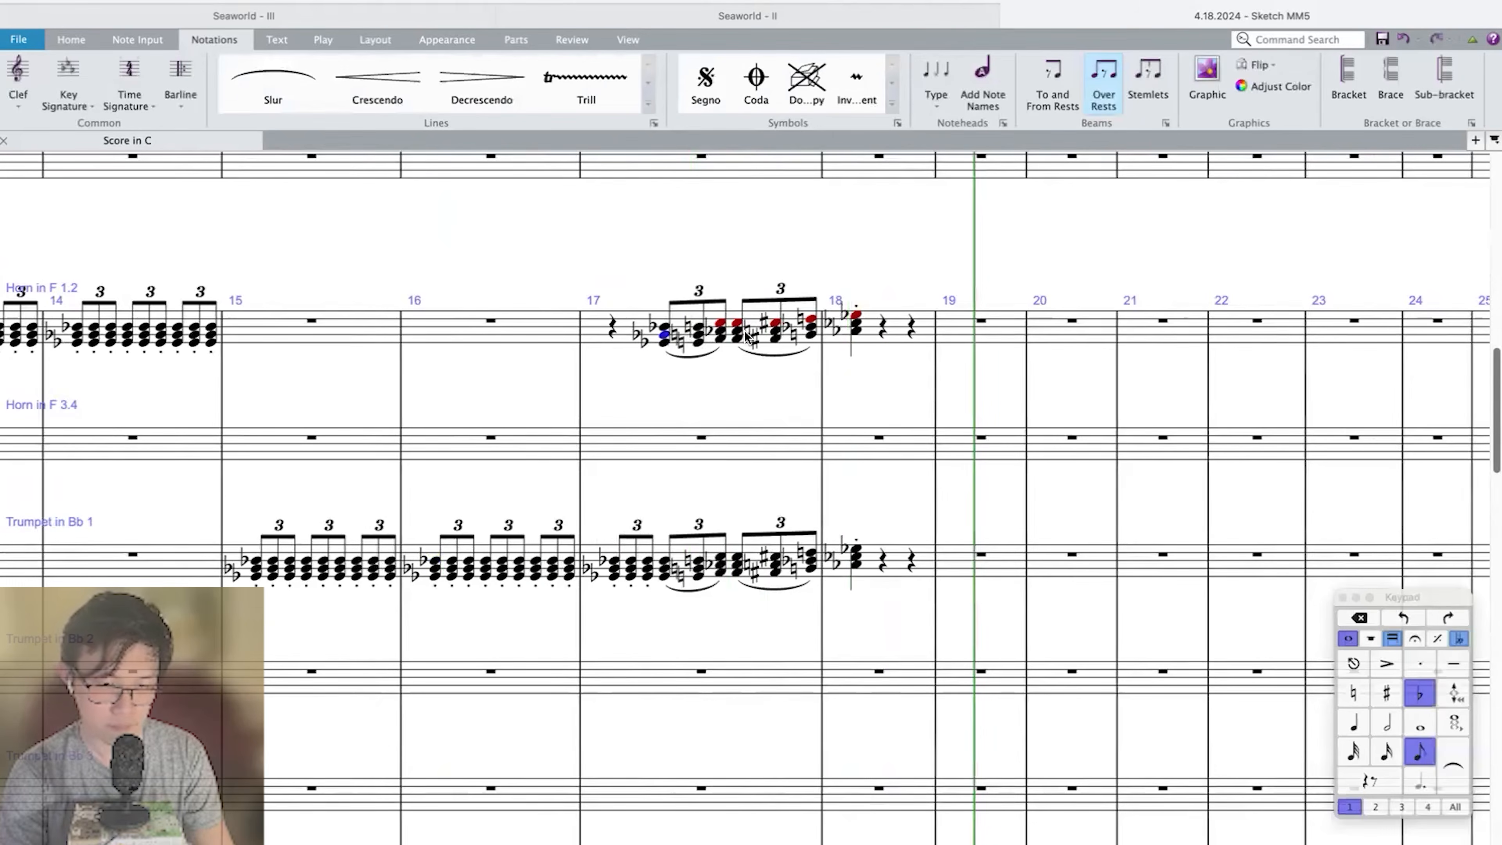
pyautogui.keyDown('shift'); pyautogui.click(877, 332); pyautogui.keyUp('shift')
pyautogui.click(71, 43)
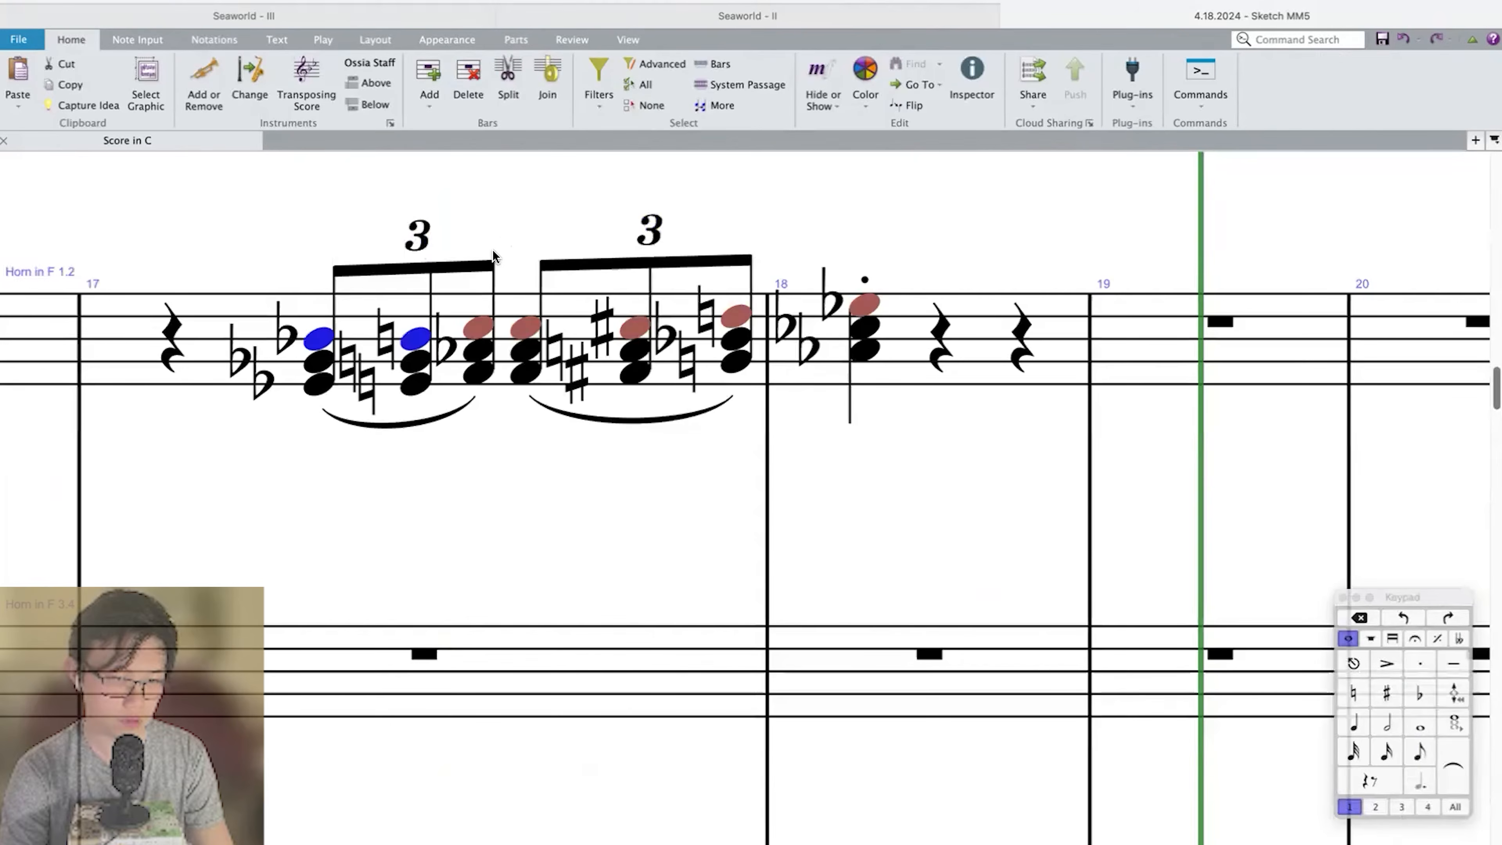
pyautogui.press('Escape')
pyautogui.click(319, 340)
pyautogui.keyDown('super'); pyautogui.click(417, 339); pyautogui.keyUp('super')
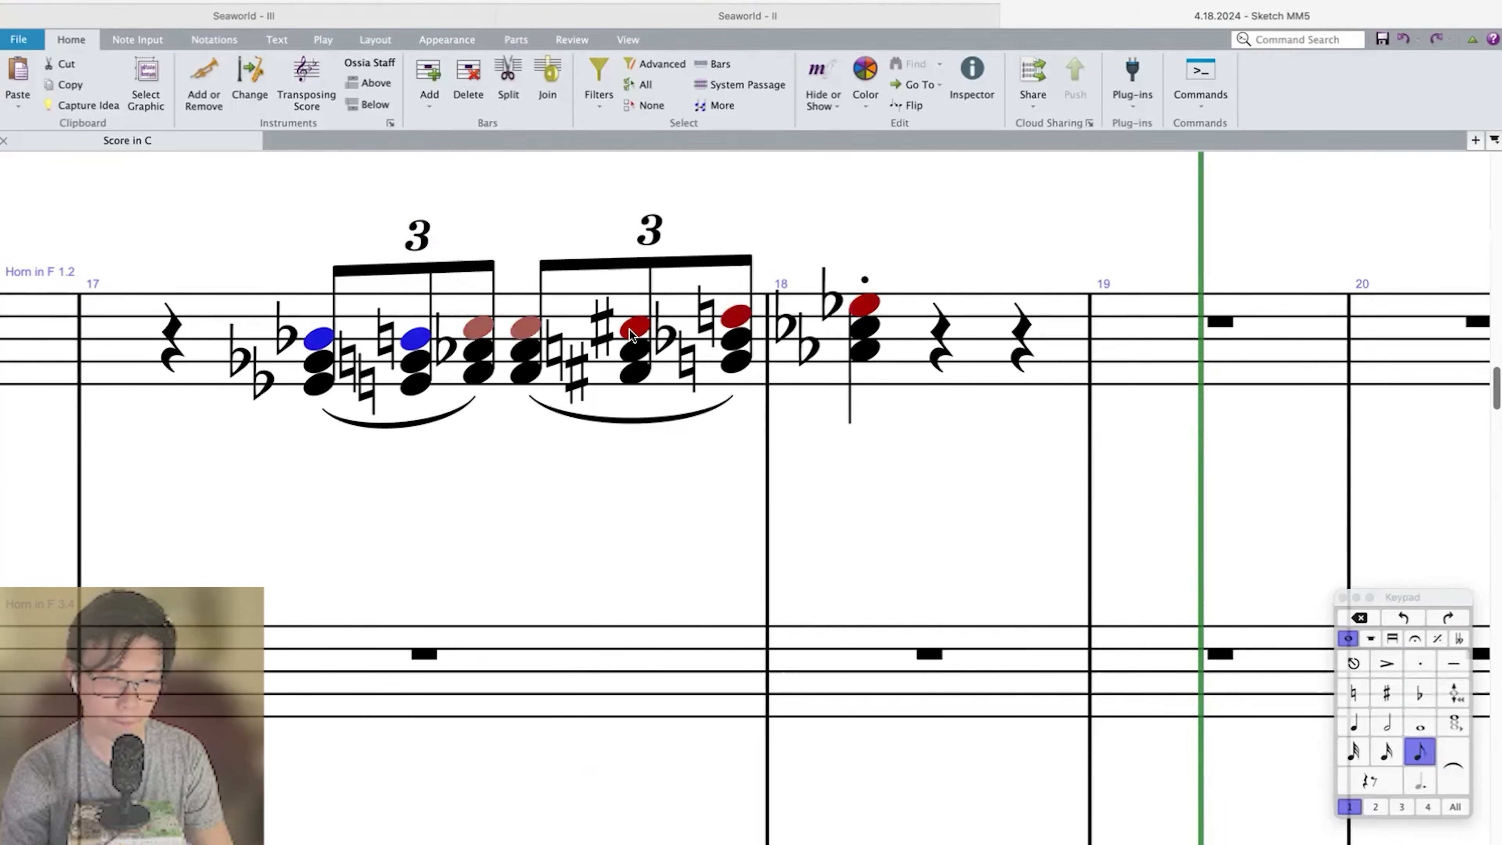
pyautogui.keyDown('super'); pyautogui.click(852, 305); pyautogui.keyUp('super')
pyautogui.press('super+Down')
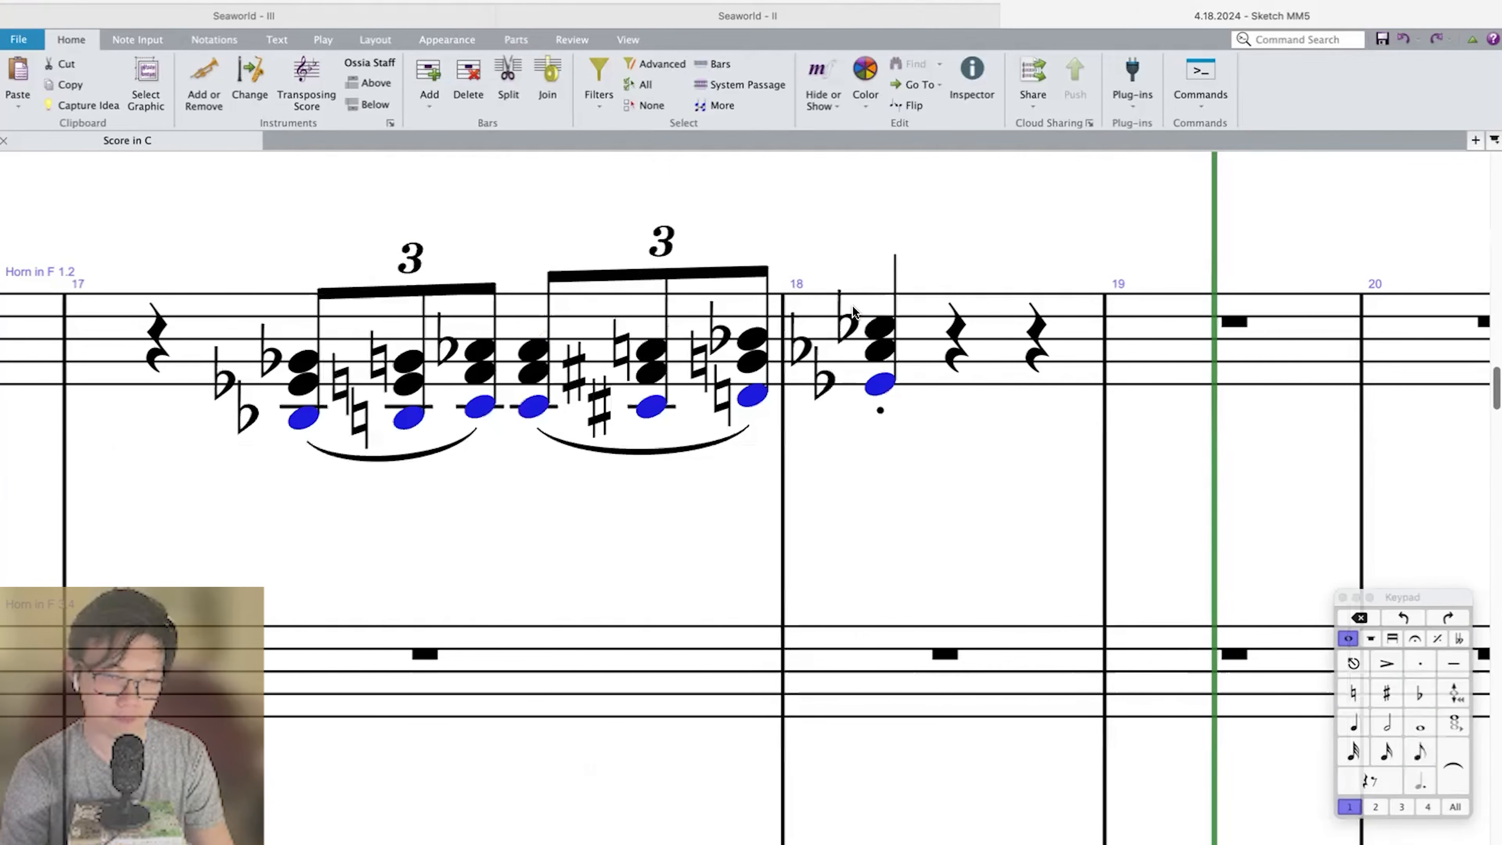
# Play back from measure 15 through 18 to review the revoiced horn chords against the trumpet.
pyautogui.click(893, 334)
pyautogui.press('super+Left')
pyautogui.press('super+Left')
pyautogui.press('super+Left')
pyautogui.press('p')
pyautogui.press('super+minus')
pyautogui.press('super+minus')
pyautogui.press('super+minus')
pyautogui.press('super+minus')
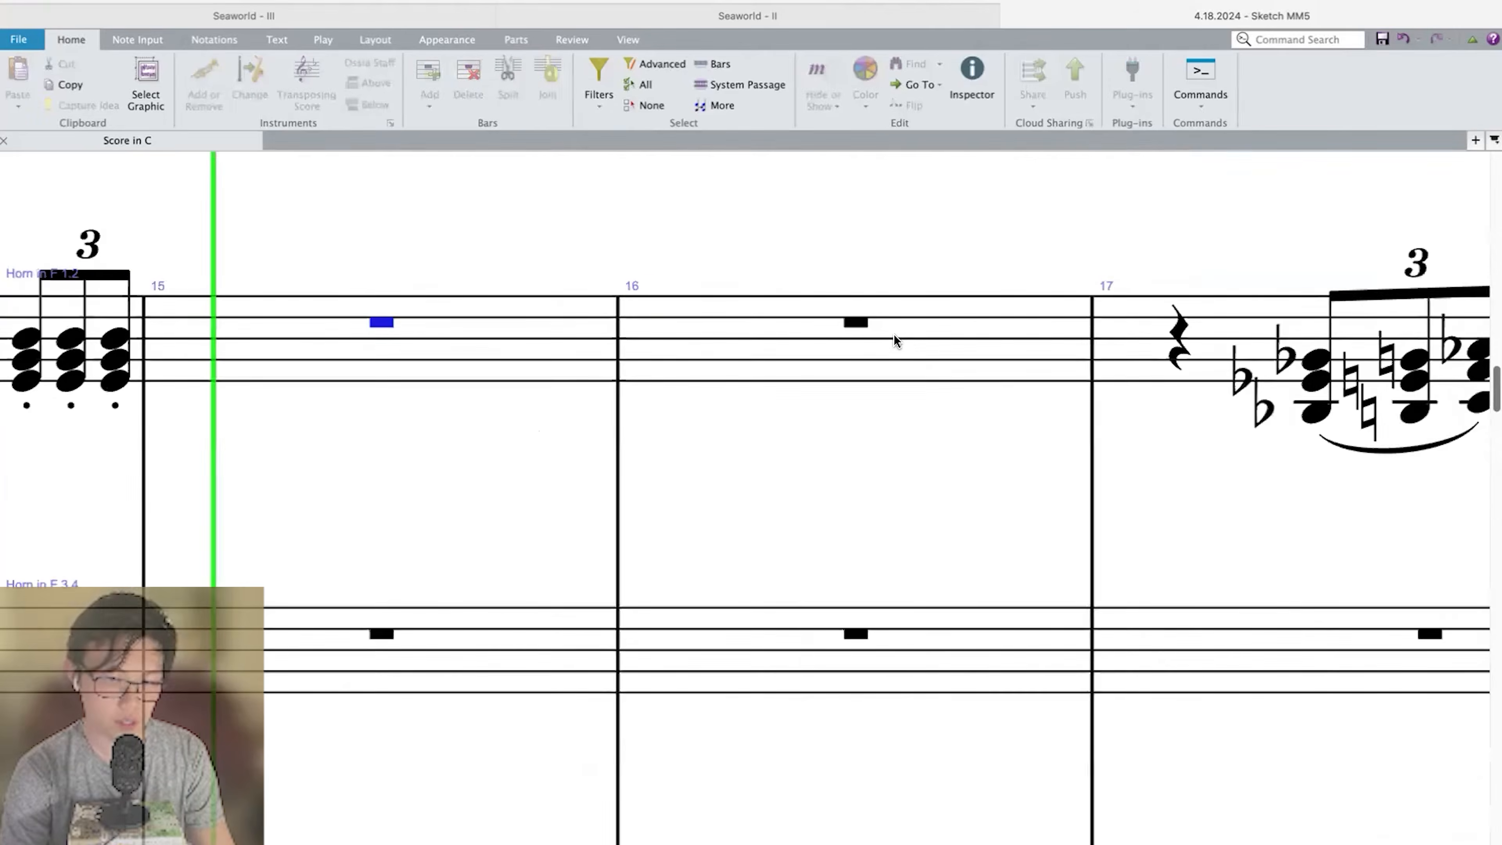
pyautogui.press('super+minus')
pyautogui.press('super+minus')
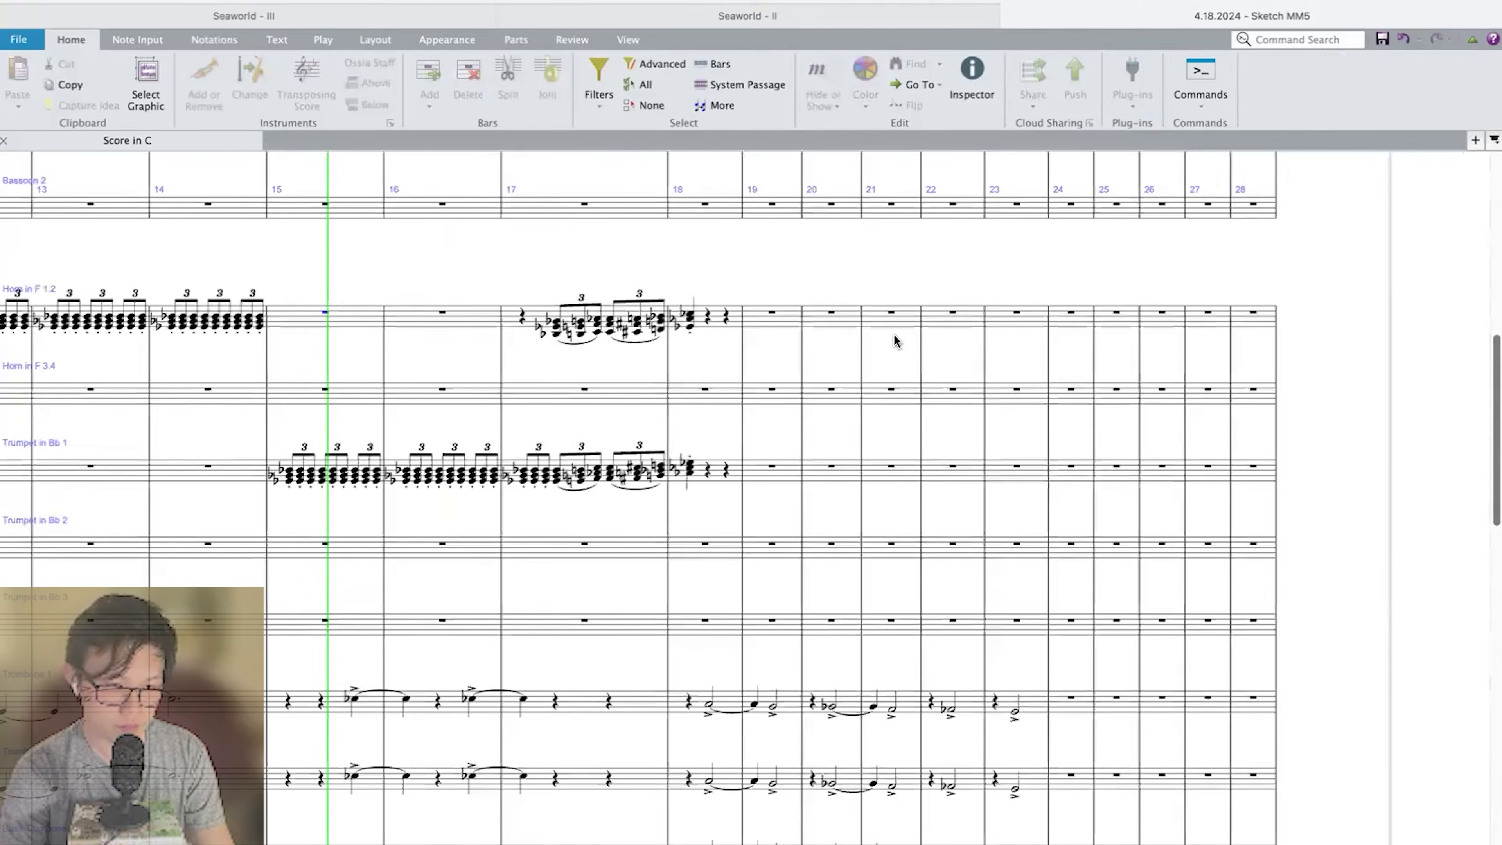
pyautogui.press('super+equal')
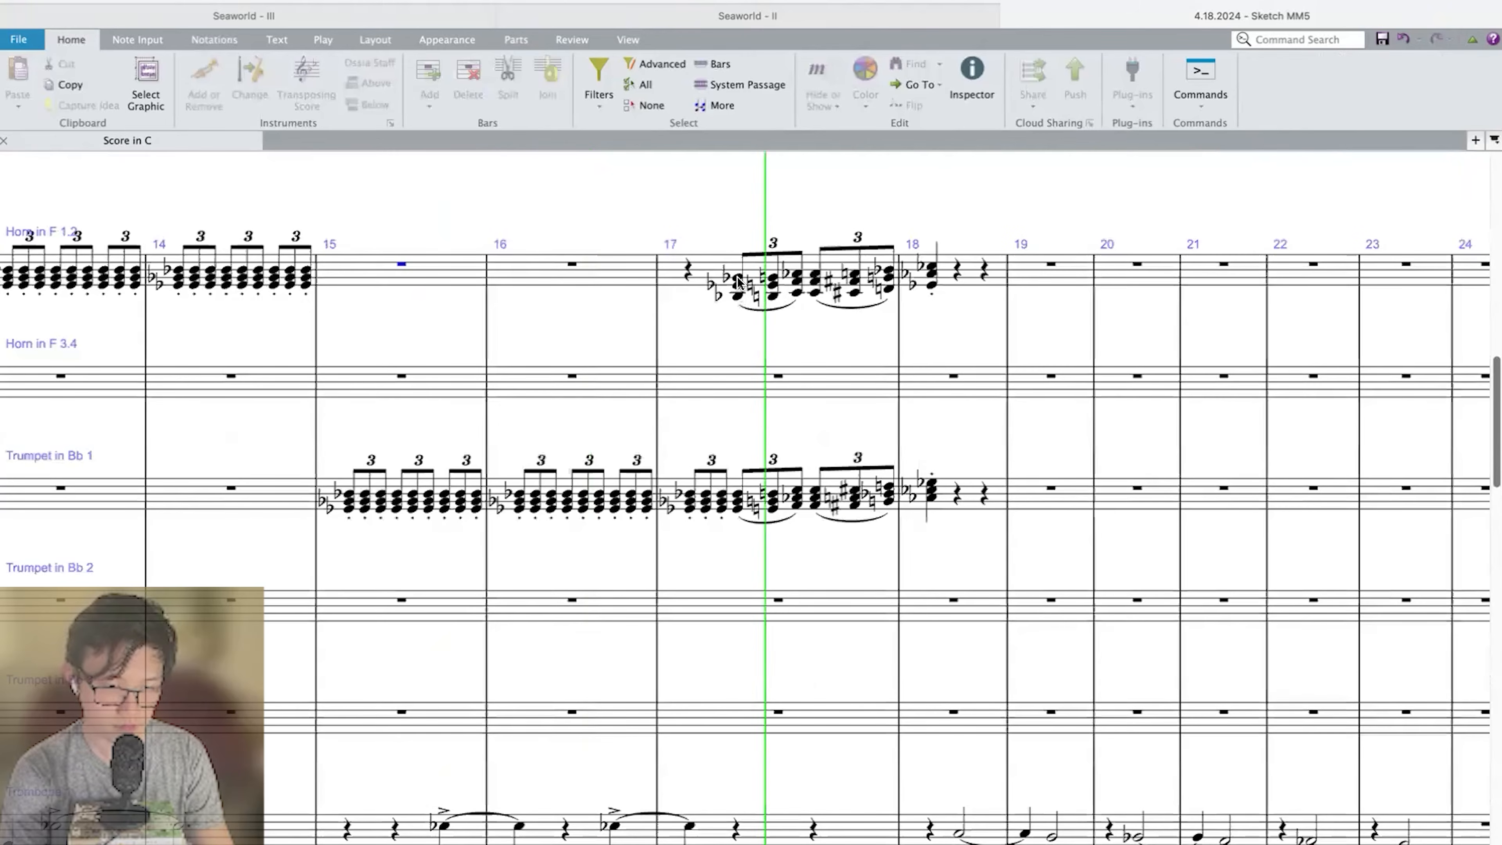
pyautogui.press('space')
# Play back from the measure 17 brass chords through measure 23, following the strings and double bass.
pyautogui.click(738, 279)
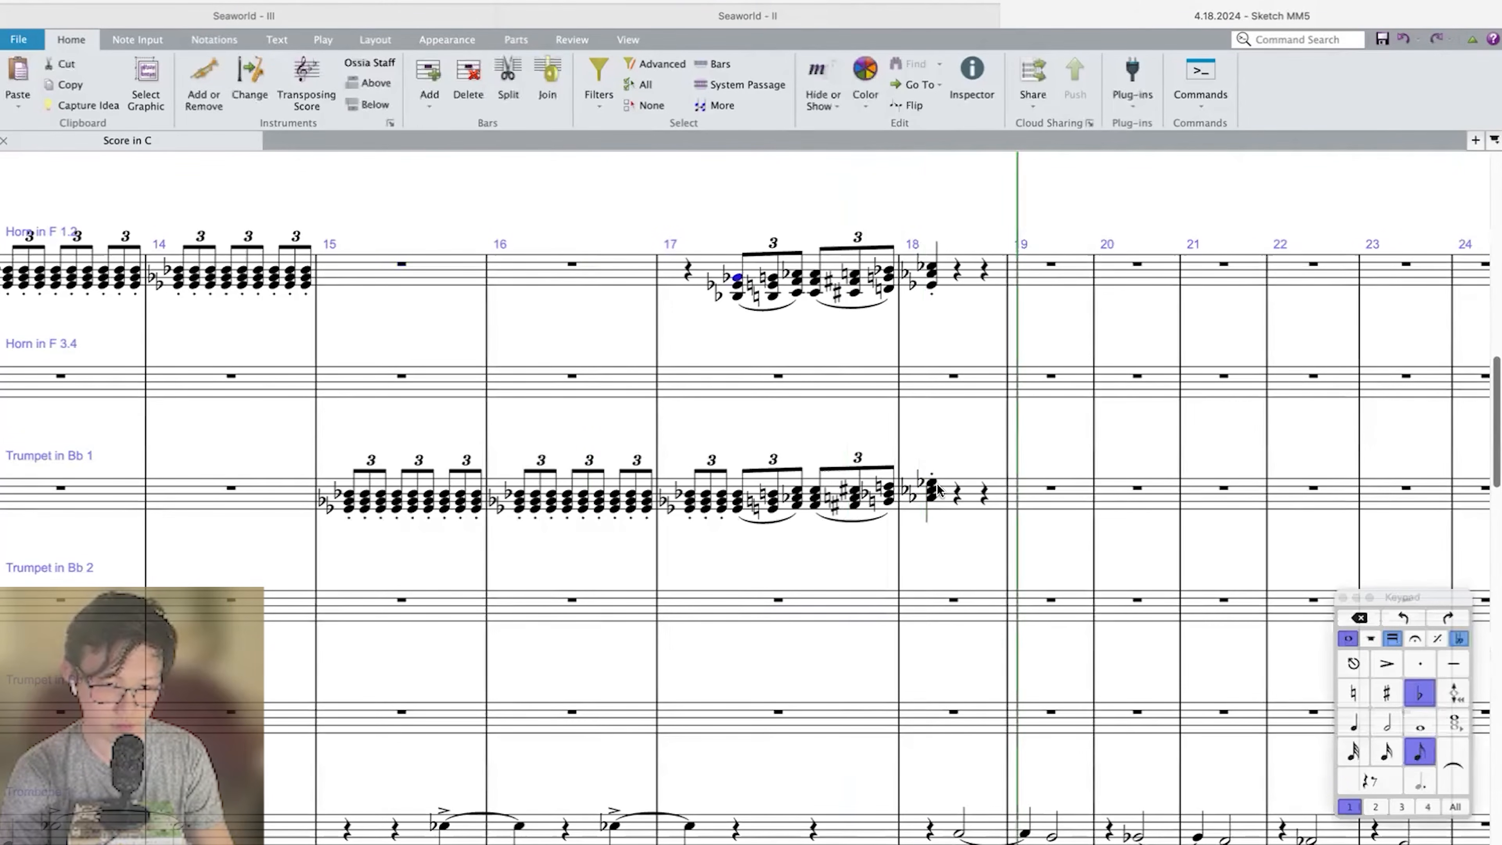
pyautogui.click(931, 484)
pyautogui.press('super+minus')
pyautogui.press('super+minus')
pyautogui.scroll(-10, 701, 341)
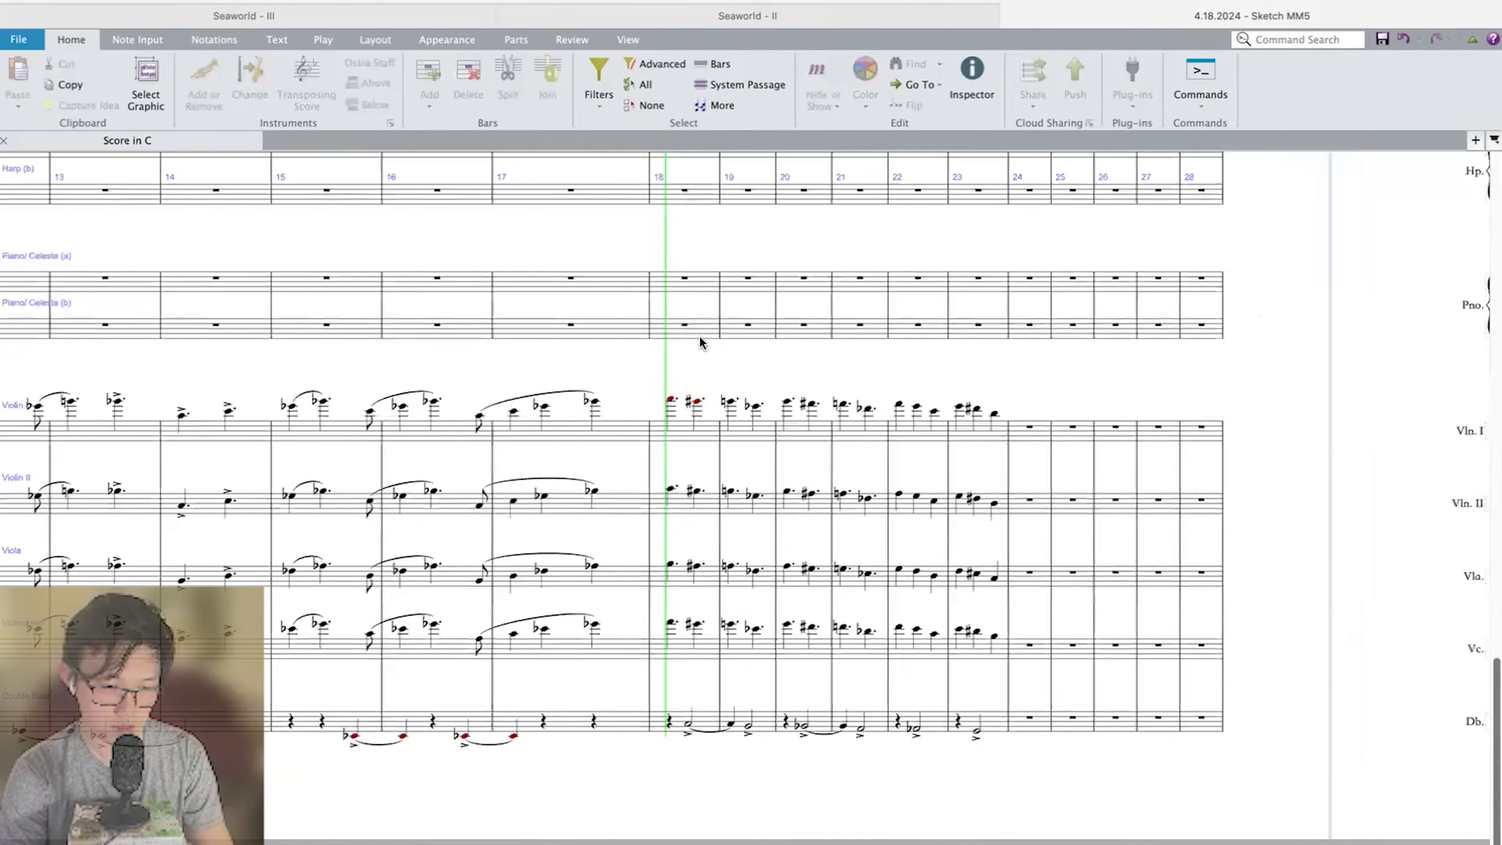
pyautogui.press('super+minus')
pyautogui.scroll(10, 699, 337)
pyautogui.press('super+equal')
pyautogui.scroll(-5, 787, 556)
pyautogui.scroll(-10, 787, 559)
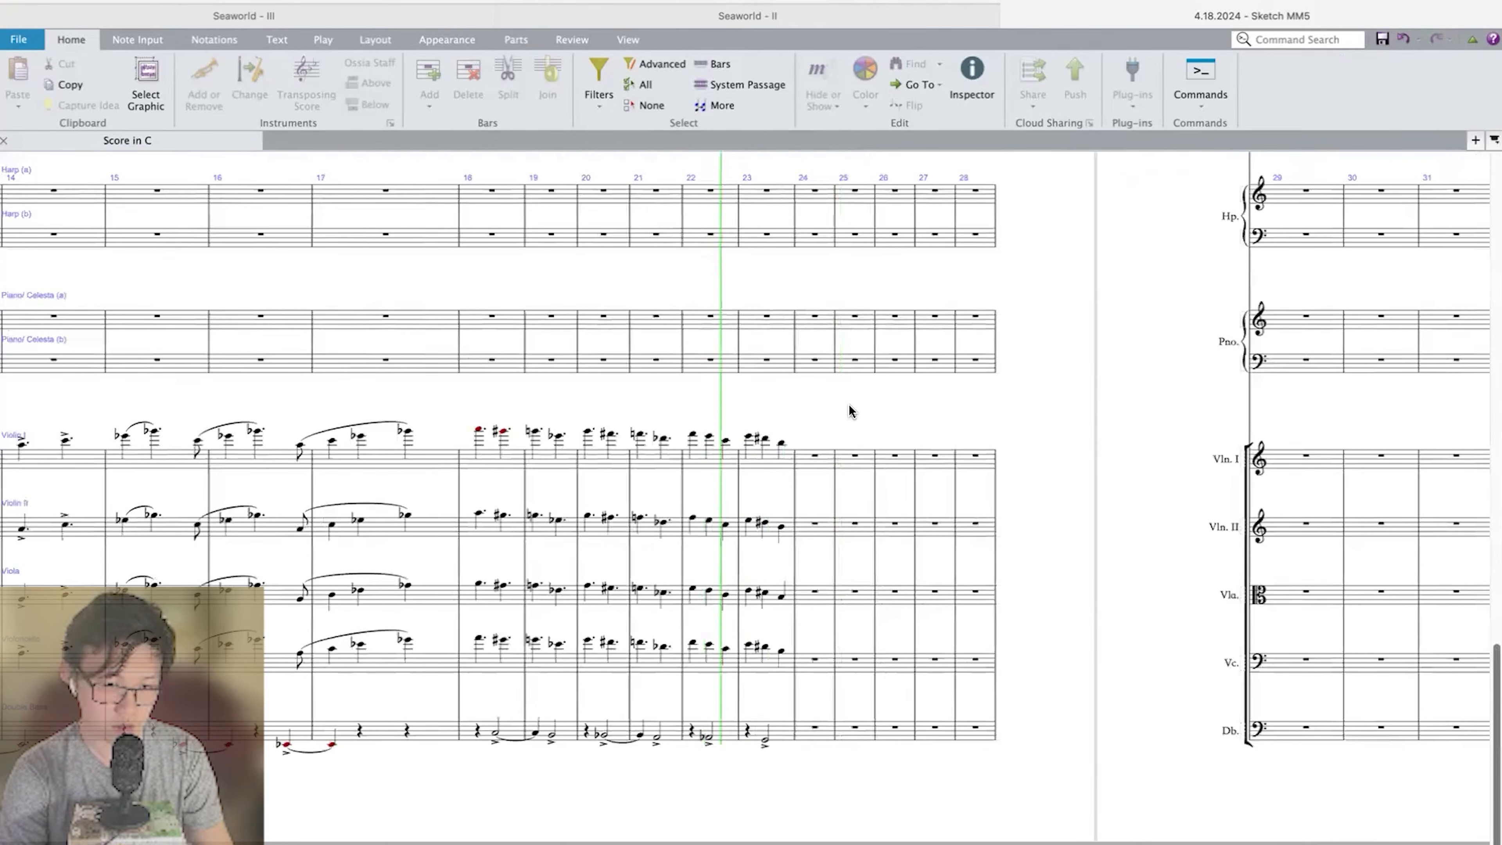
pyautogui.press('space')
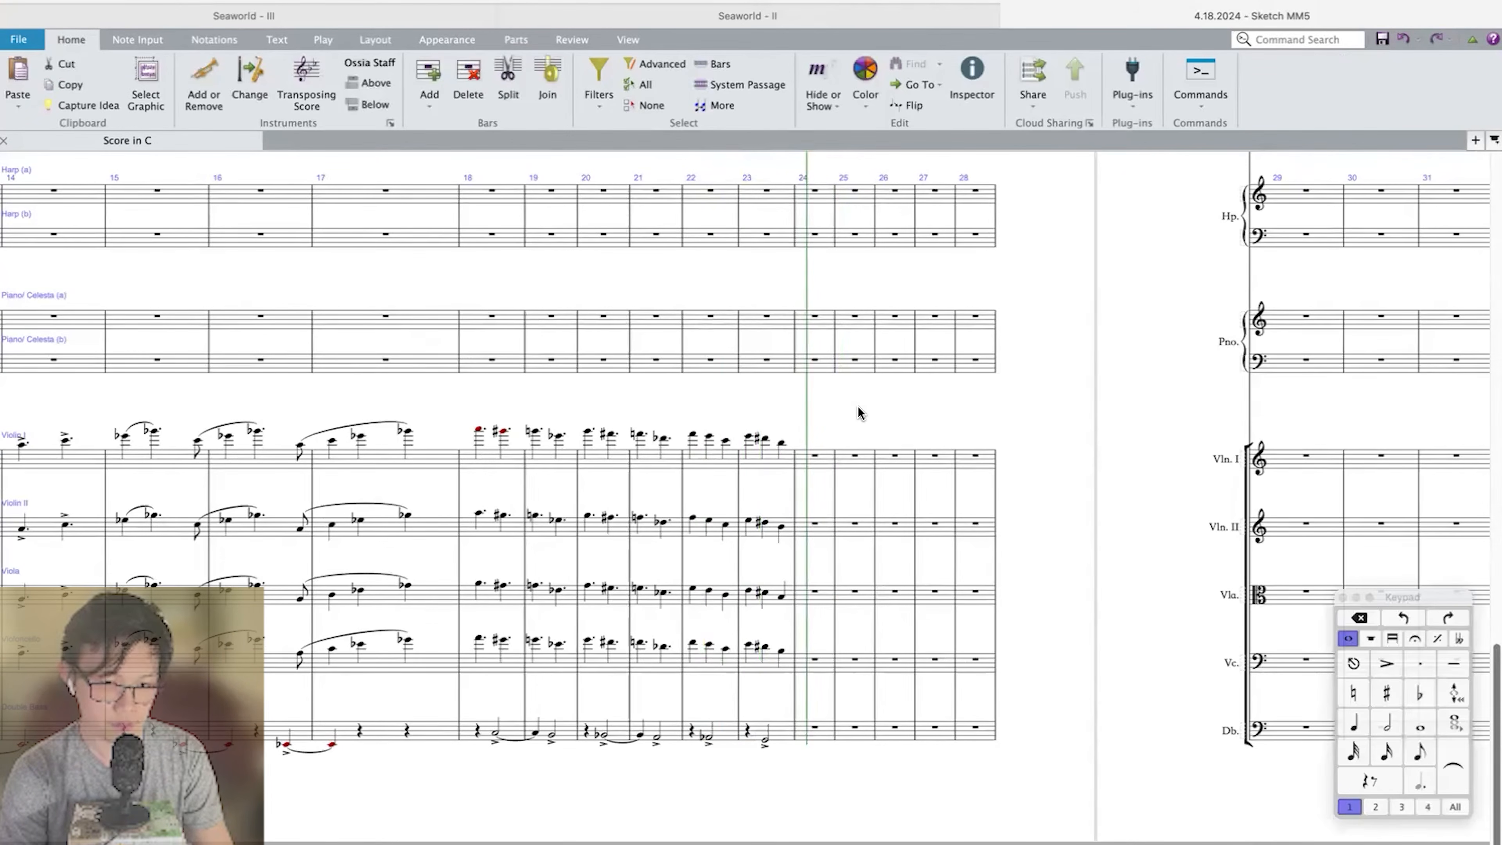
# Enter staccato quarter notes on beat 1 of measure 24: D natural in Violin I and F♯ in Double Bass.
pyautogui.click(820, 459)
pyautogui.press('super+equal')
pyautogui.press('d')
pyautogui.scroll(-3, 817, 459)
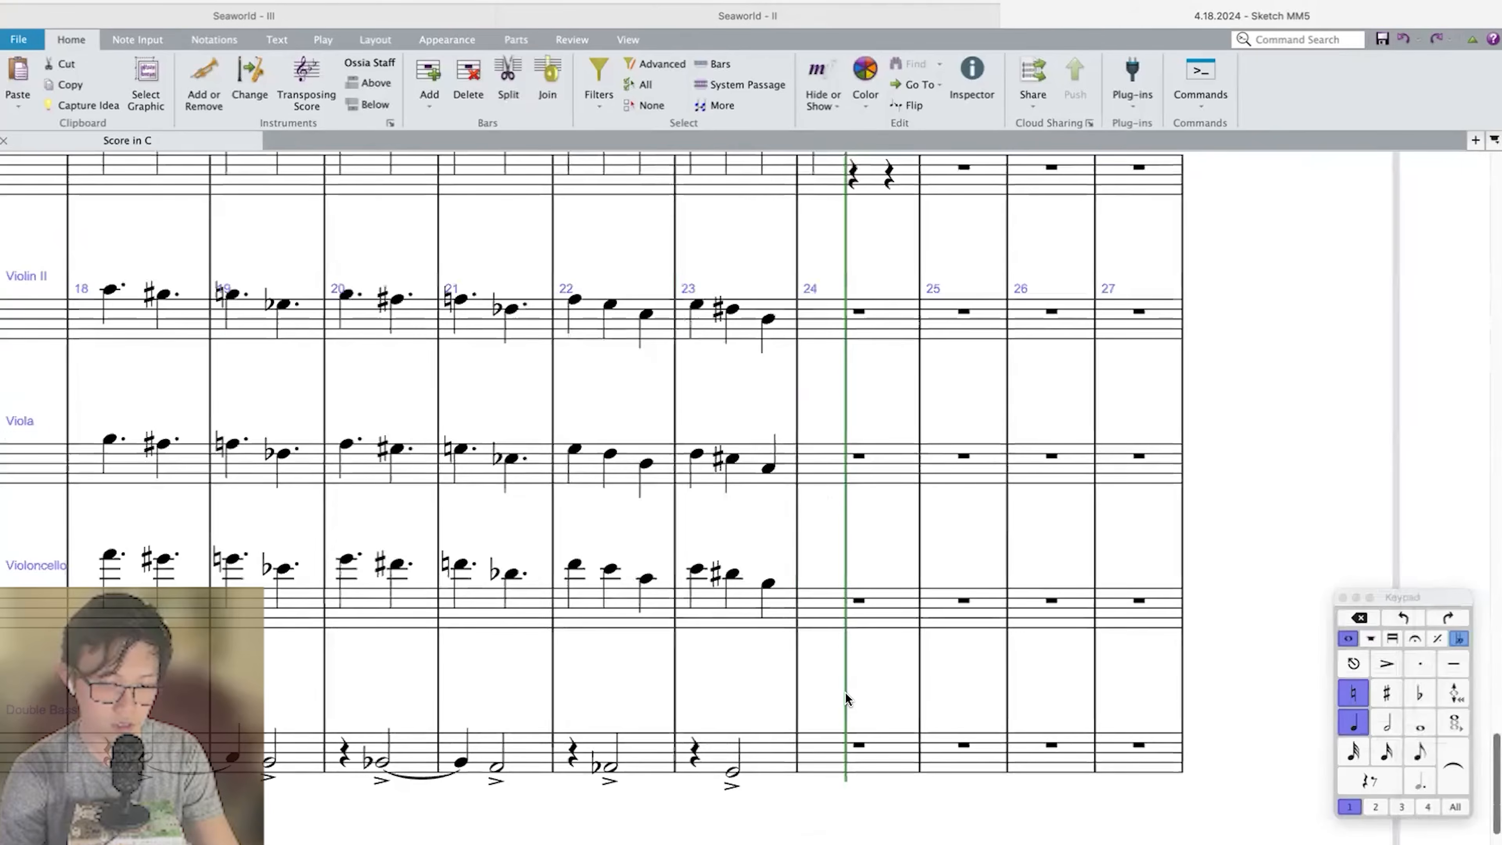
pyautogui.scroll(2, 858, 709)
pyautogui.click(839, 684)
pyautogui.scroll(-5, 839, 684)
pyautogui.click(842, 584)
pyautogui.press('f')
pyautogui.press('KP_Divide')
pyautogui.press('super+minus')
pyautogui.scroll(2, 842, 591)
pyautogui.press('super+minus')
pyautogui.scroll(1, 807, 470)
# Enter a staccato quarter-note D on beat 1 of measure 24 in Violin II, Viola and Violoncello.
pyautogui.click(804, 467)
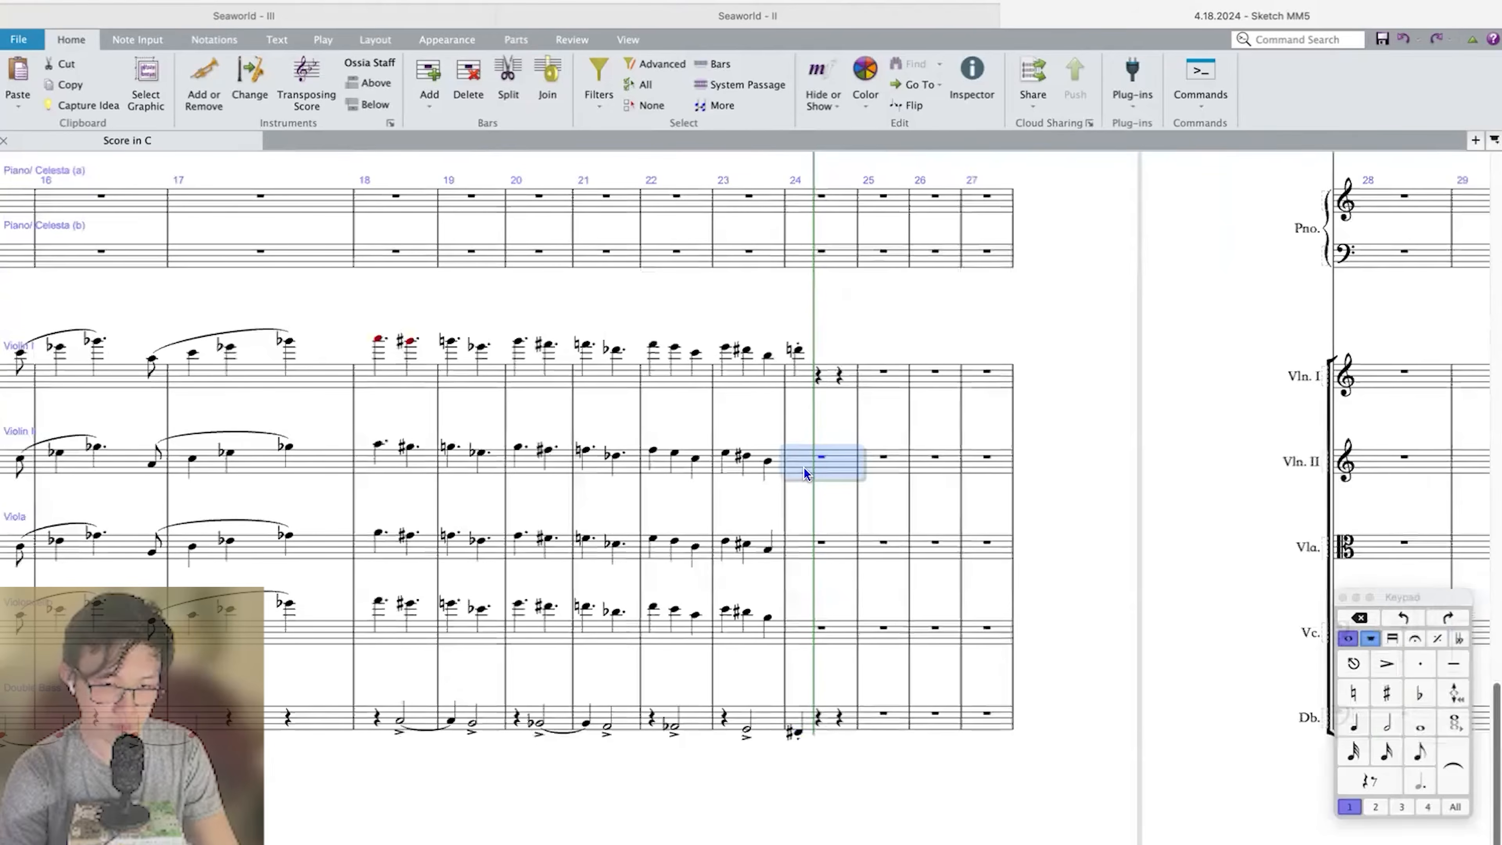
pyautogui.press('d')
pyautogui.press('super+equal')
pyautogui.click(837, 352)
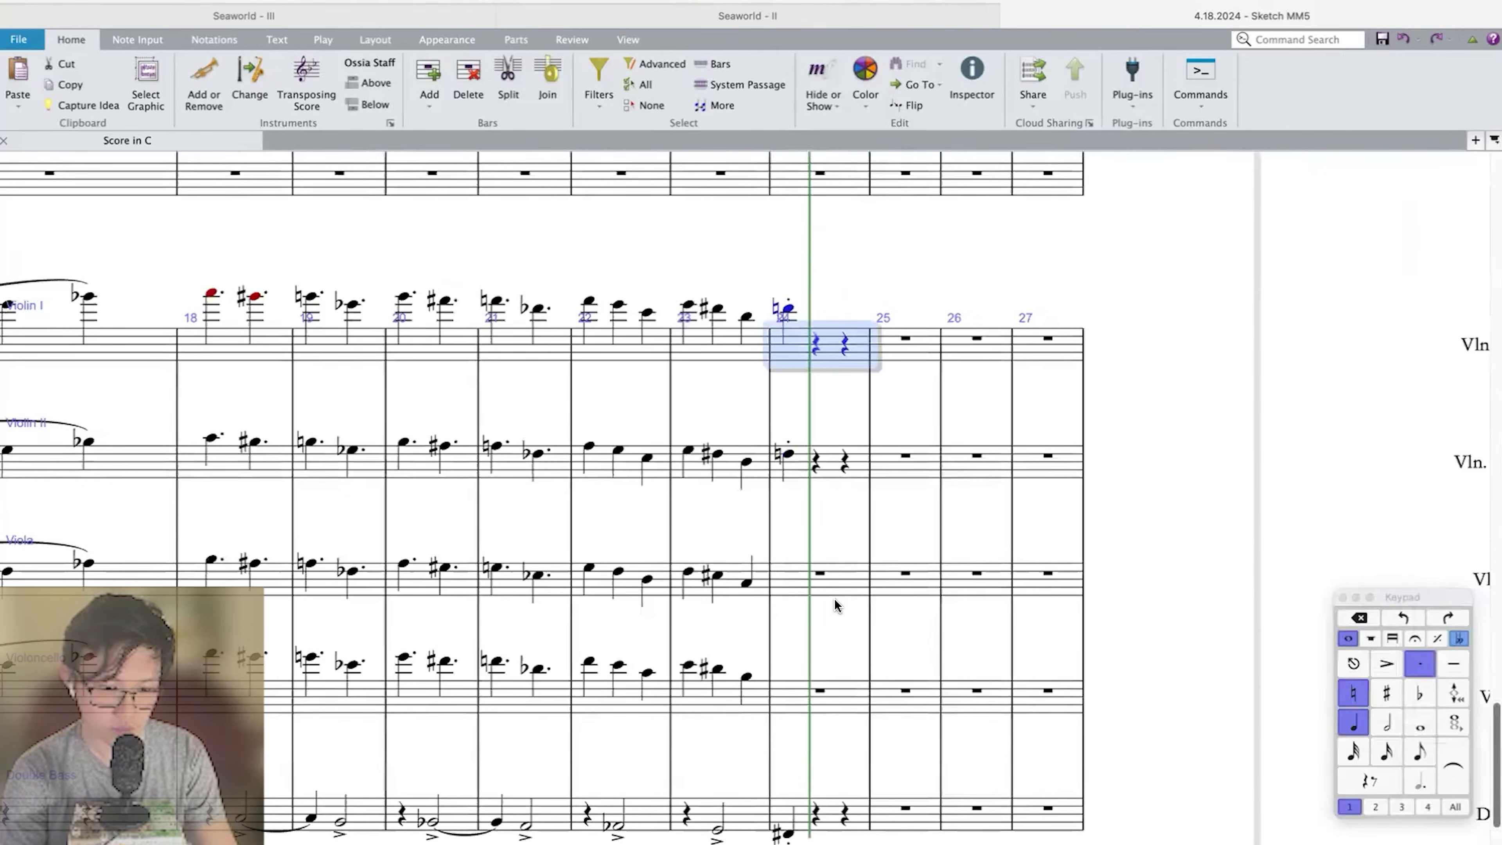
pyautogui.click(822, 577)
pyautogui.press('d')
pyautogui.press('KP_Divide')
pyautogui.click(800, 704)
pyautogui.press('d')
pyautogui.press('KP_Divide')
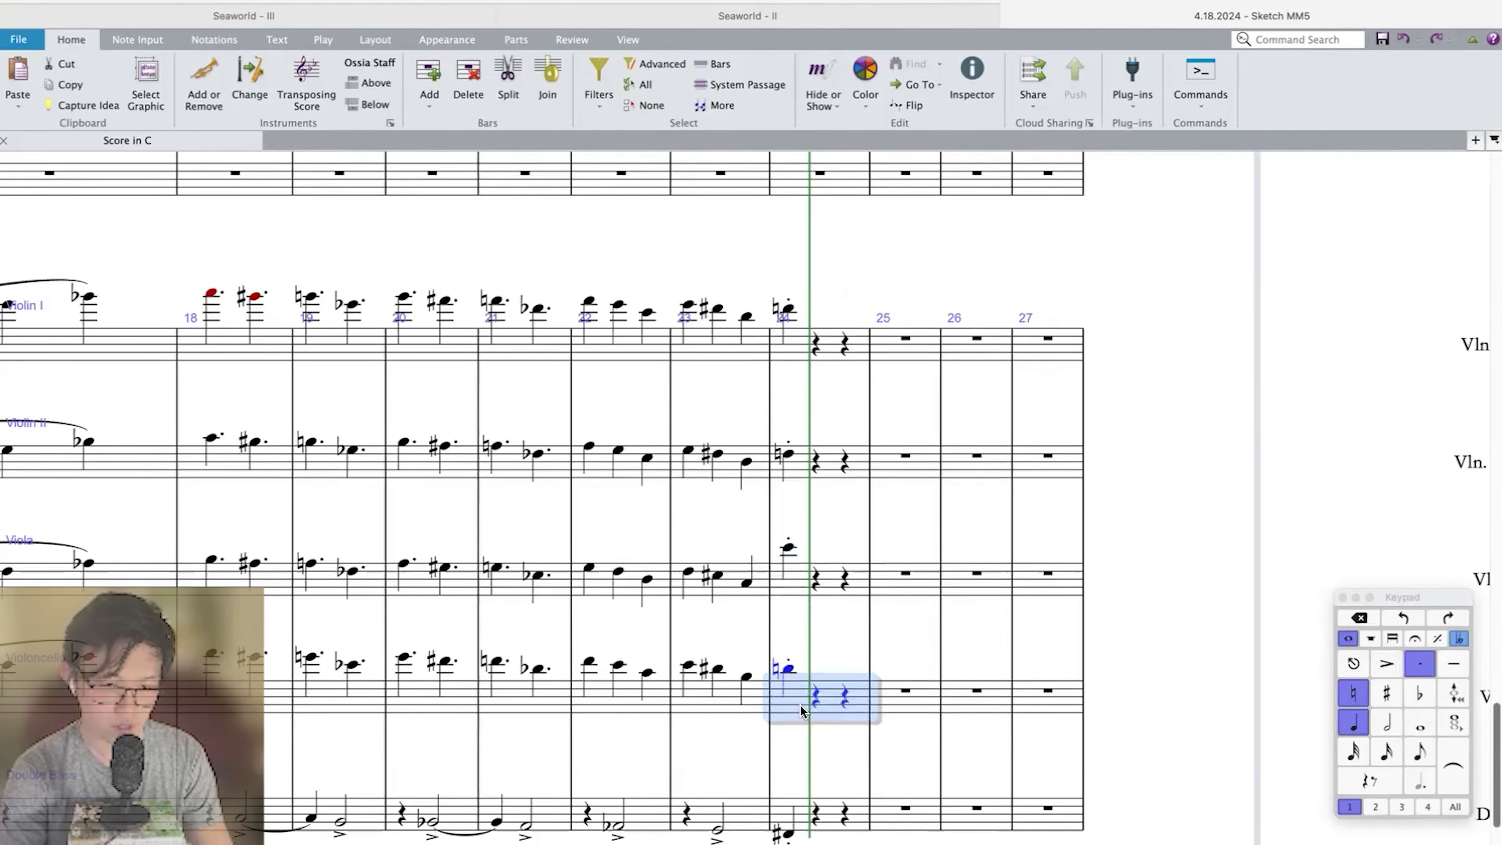
# Transpose the Viola's measure 24 D down an octave.
pyautogui.click(820, 583)
pyautogui.click(831, 576)
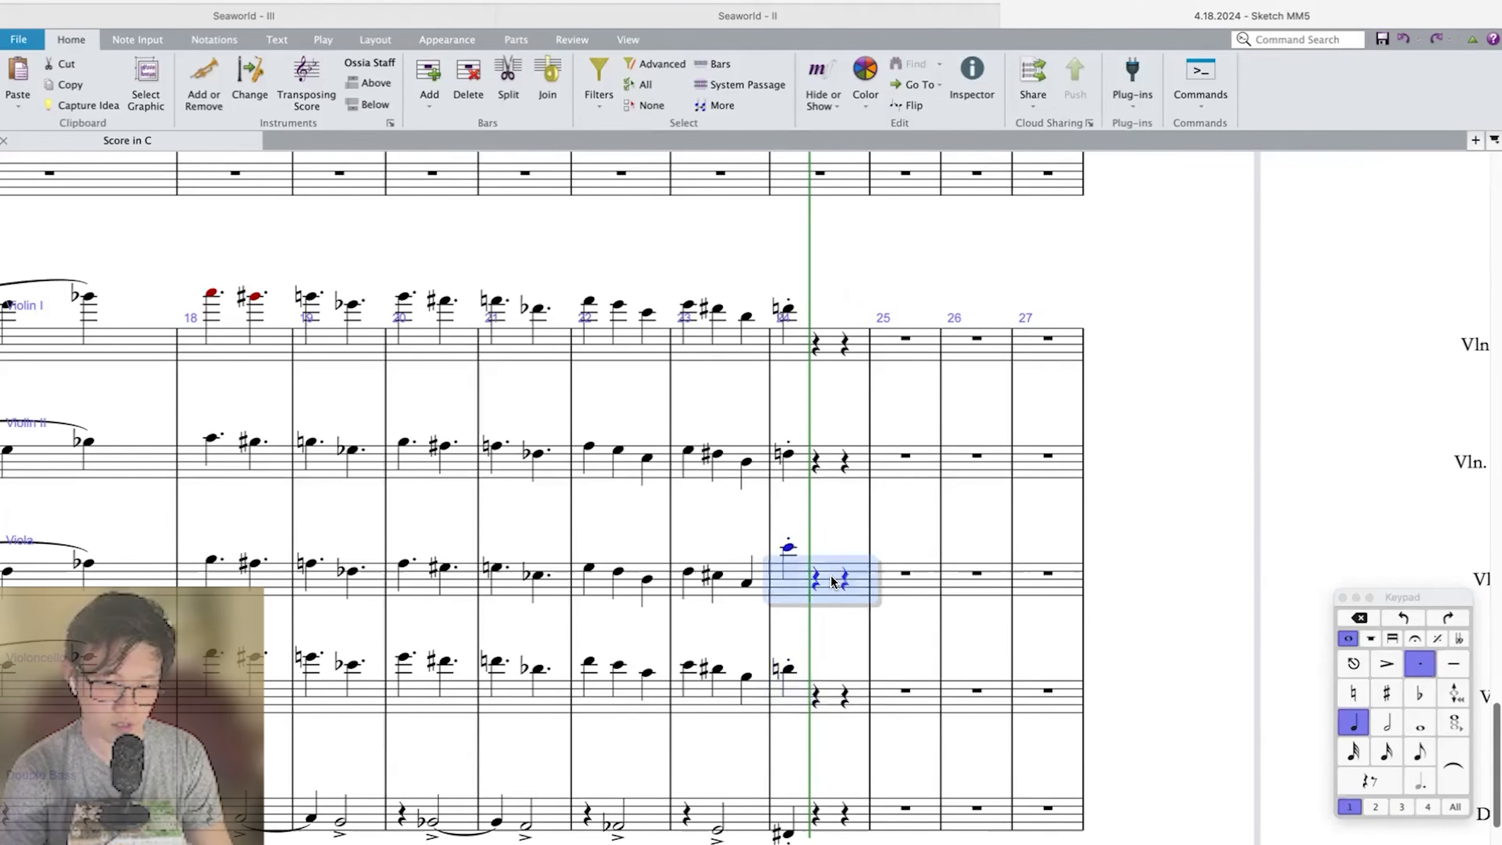
pyautogui.press('super+Down')
# Play back from measure 23 to review the strings' arrival on measure 24.
pyautogui.press('super+Left')
pyautogui.press('p')
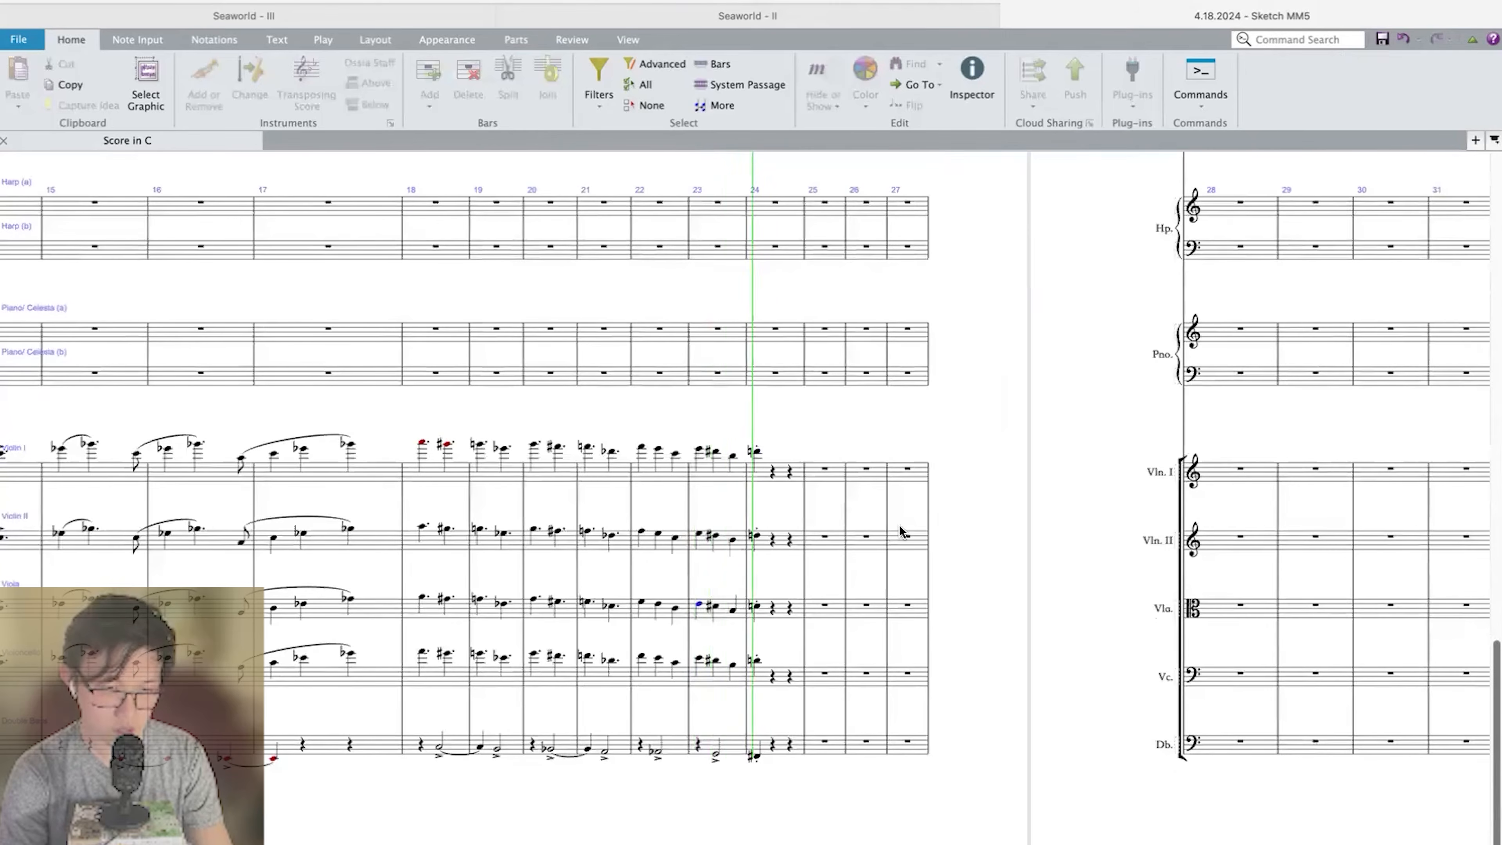
pyautogui.press('space')
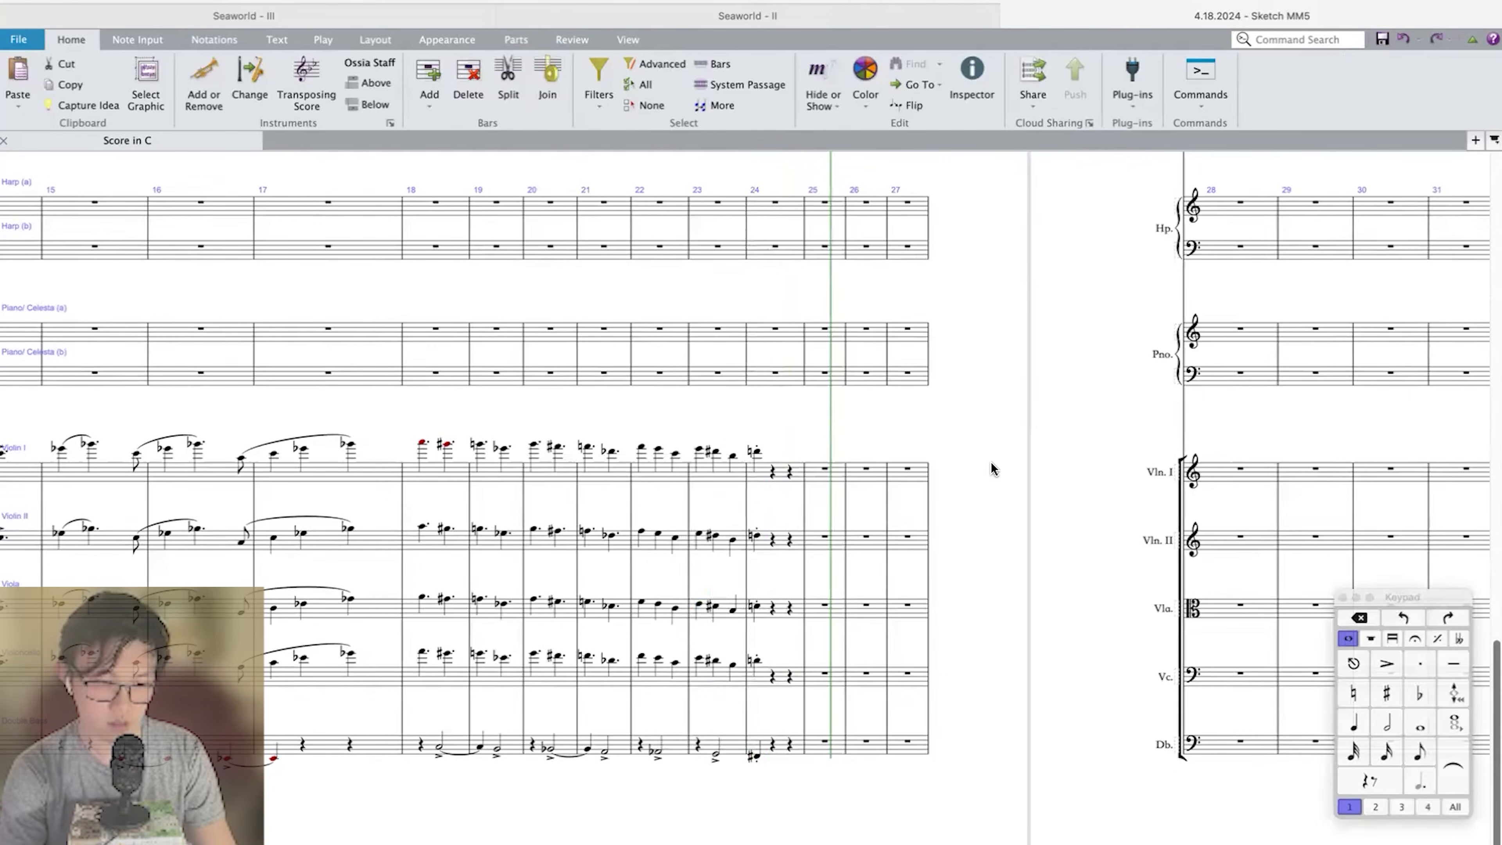
# Enter a quarter-note F♯–A–D chord on beat 1 of measure 24 in the upper Piano/Celesta staff.
pyautogui.scroll(2, 810, 569)
pyautogui.click(781, 254)
pyautogui.press('f')
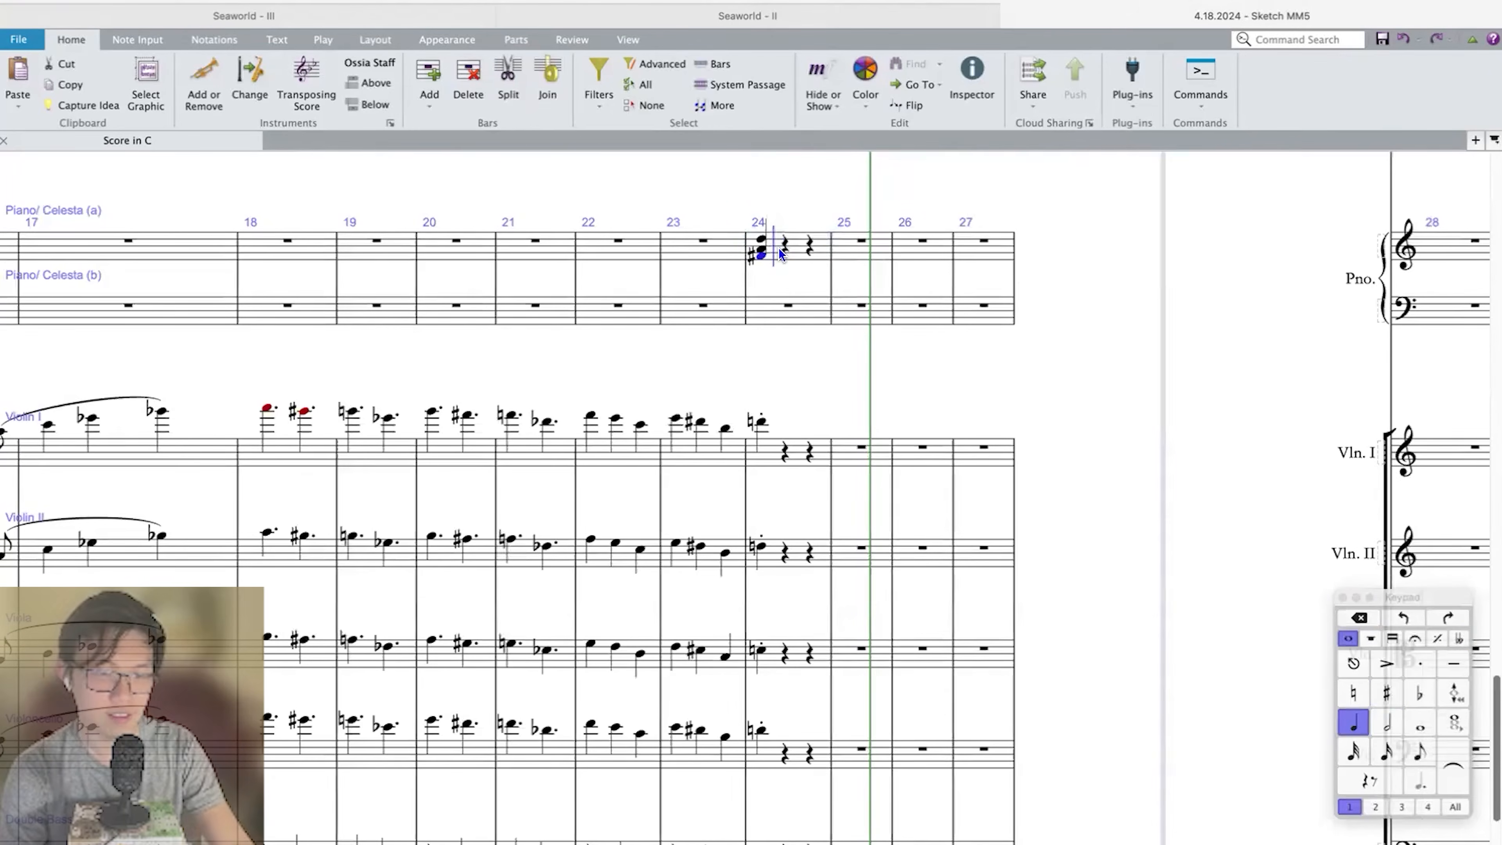
pyautogui.press('Escape')
pyautogui.scroll(1, 781, 250)
pyautogui.click(794, 248)
# Enter a quarter-note F♯–C♯–A chord on beat 1 of measure 25 in the lower Piano/Celesta staff.
pyautogui.scroll(3, 794, 248)
pyautogui.click(929, 265)
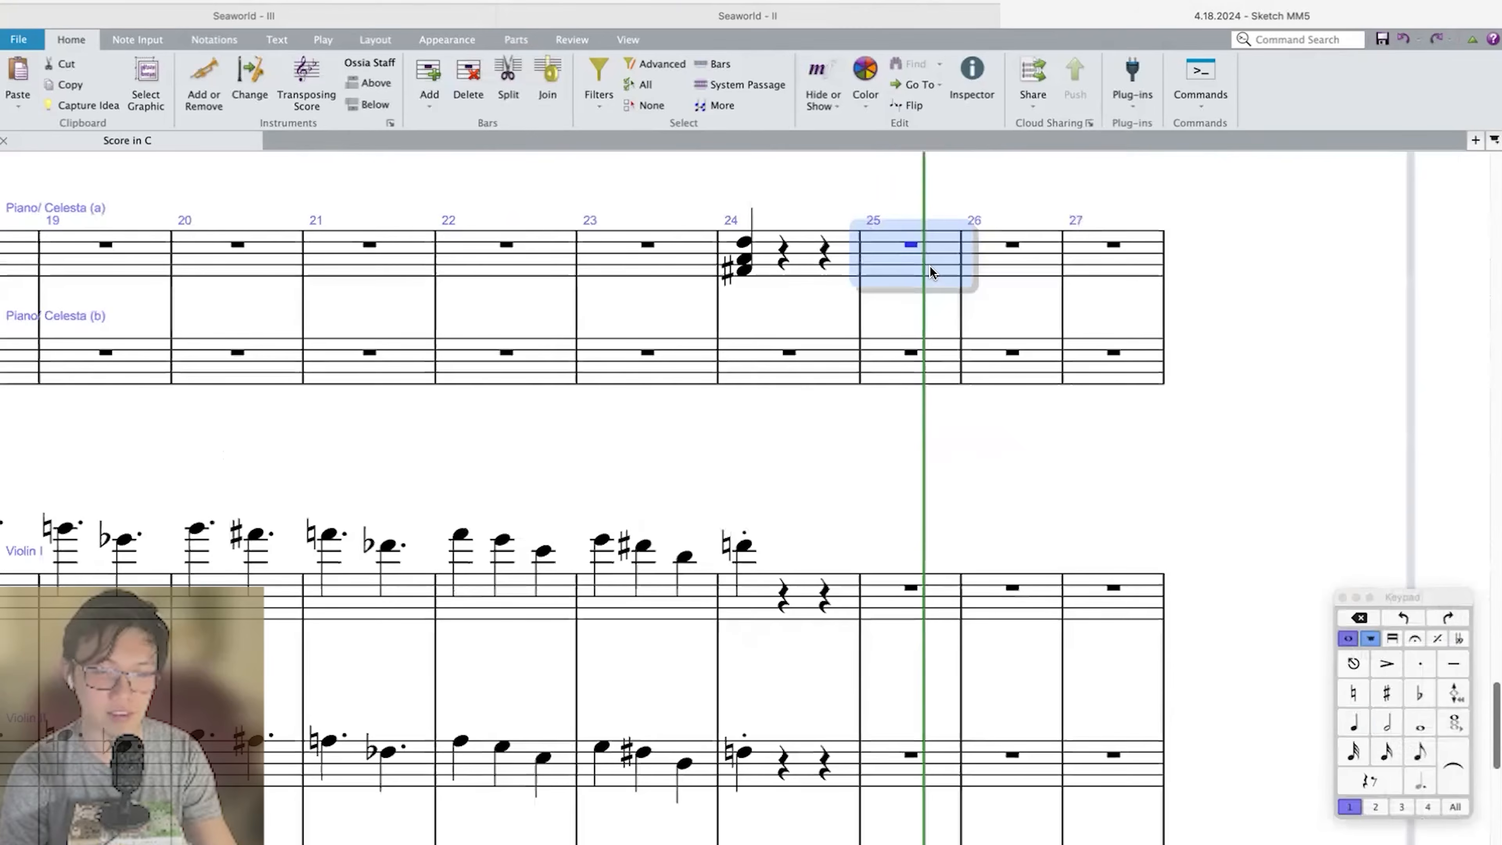
pyautogui.click(901, 362)
pyautogui.press('8')
pyautogui.press('f')
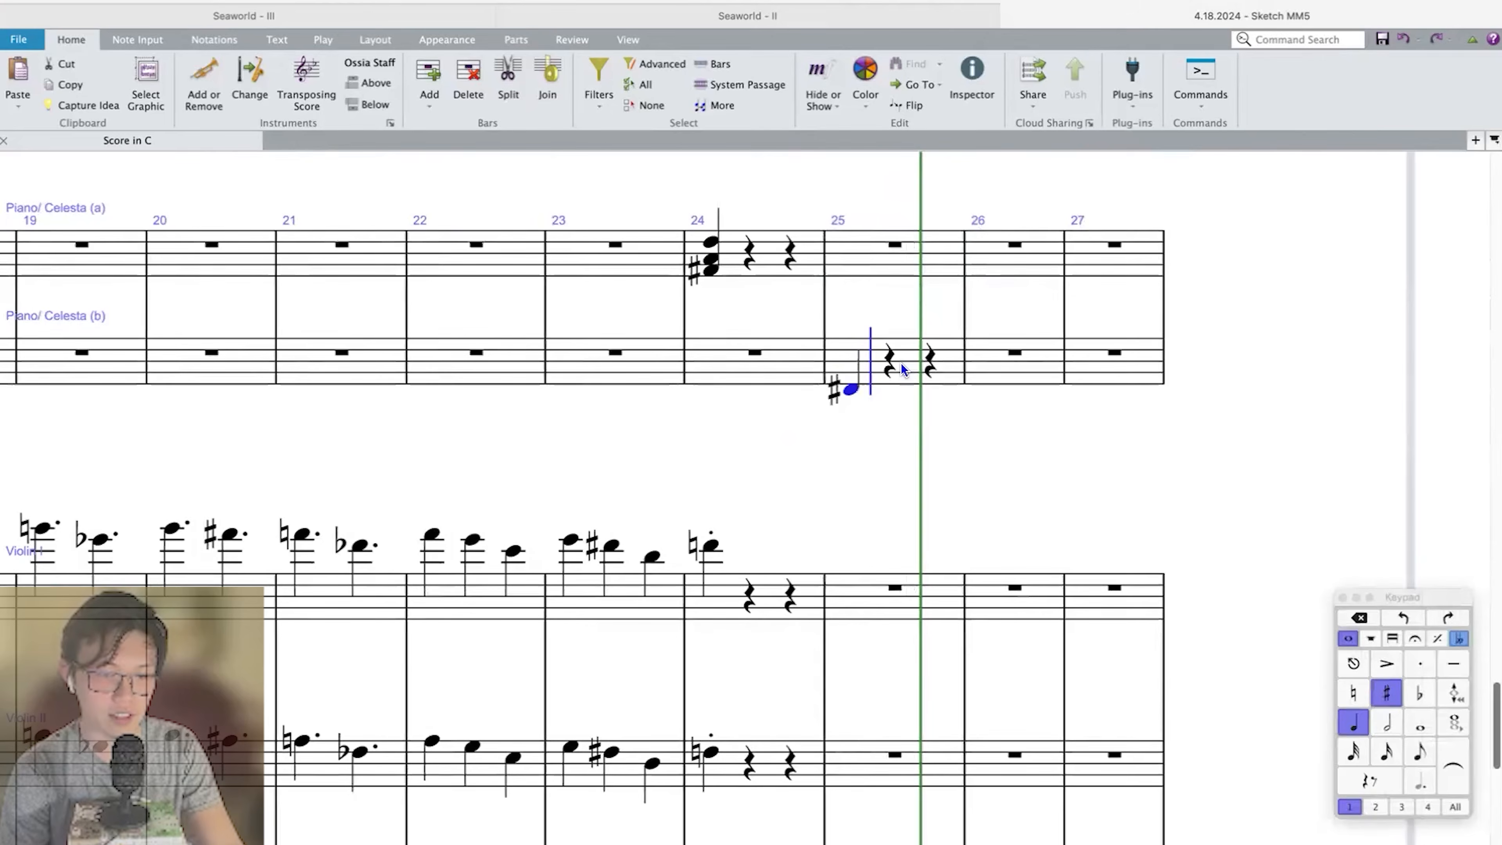
pyautogui.press('8')
pyautogui.hotkey('shift', 'c')
pyautogui.press('8')
pyautogui.hotkey('shift', 'a')
pyautogui.press('Escape')
pyautogui.hotkey('alt', 'Up')
pyautogui.hotkey('alt', 'Up')
pyautogui.press('Down')
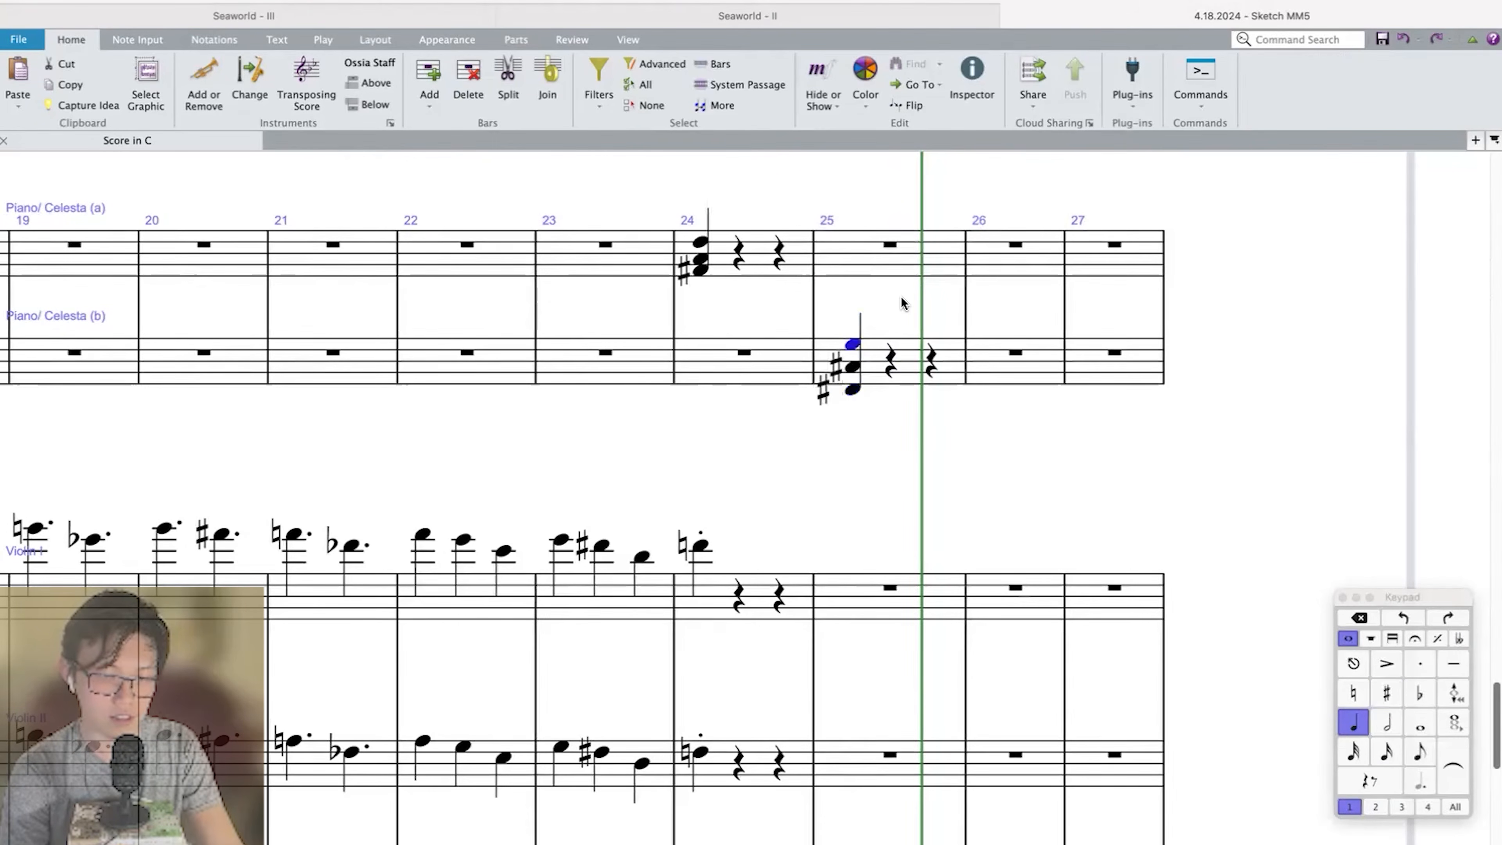
pyautogui.press('Up')
# Enter a quarter-note F natural–B♭–D chord on beat 1 of measure 25 in the upper Piano/Celesta staff.
pyautogui.click(884, 252)
pyautogui.press('f')
pyautogui.press('9')
pyautogui.hotkey('shift', 'b')
pyautogui.hotkey('alt', 'Down')
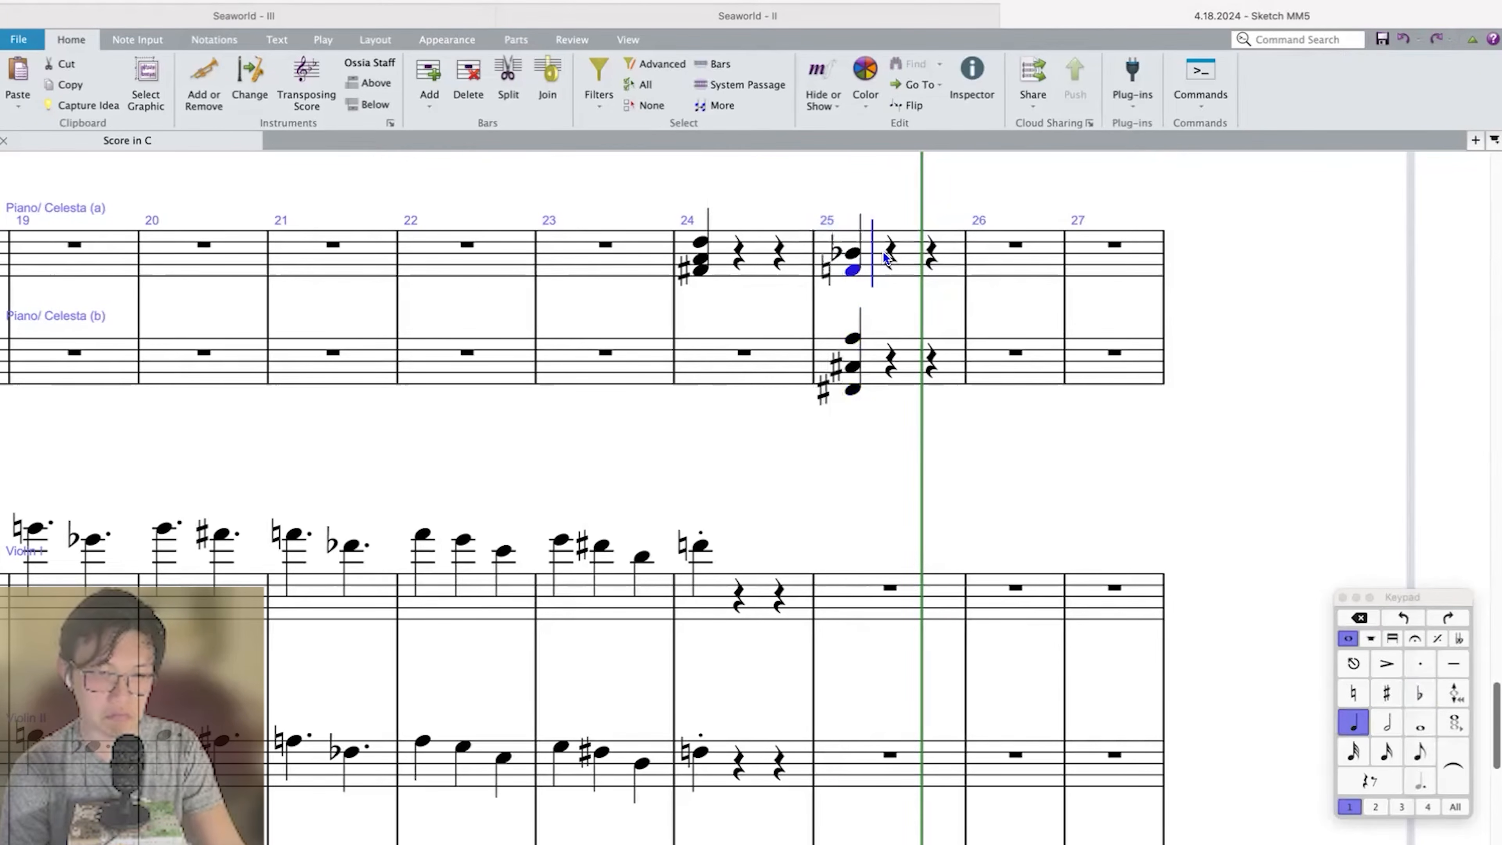
pyautogui.hotkey('shift', 'd')
pyautogui.press('Escape')
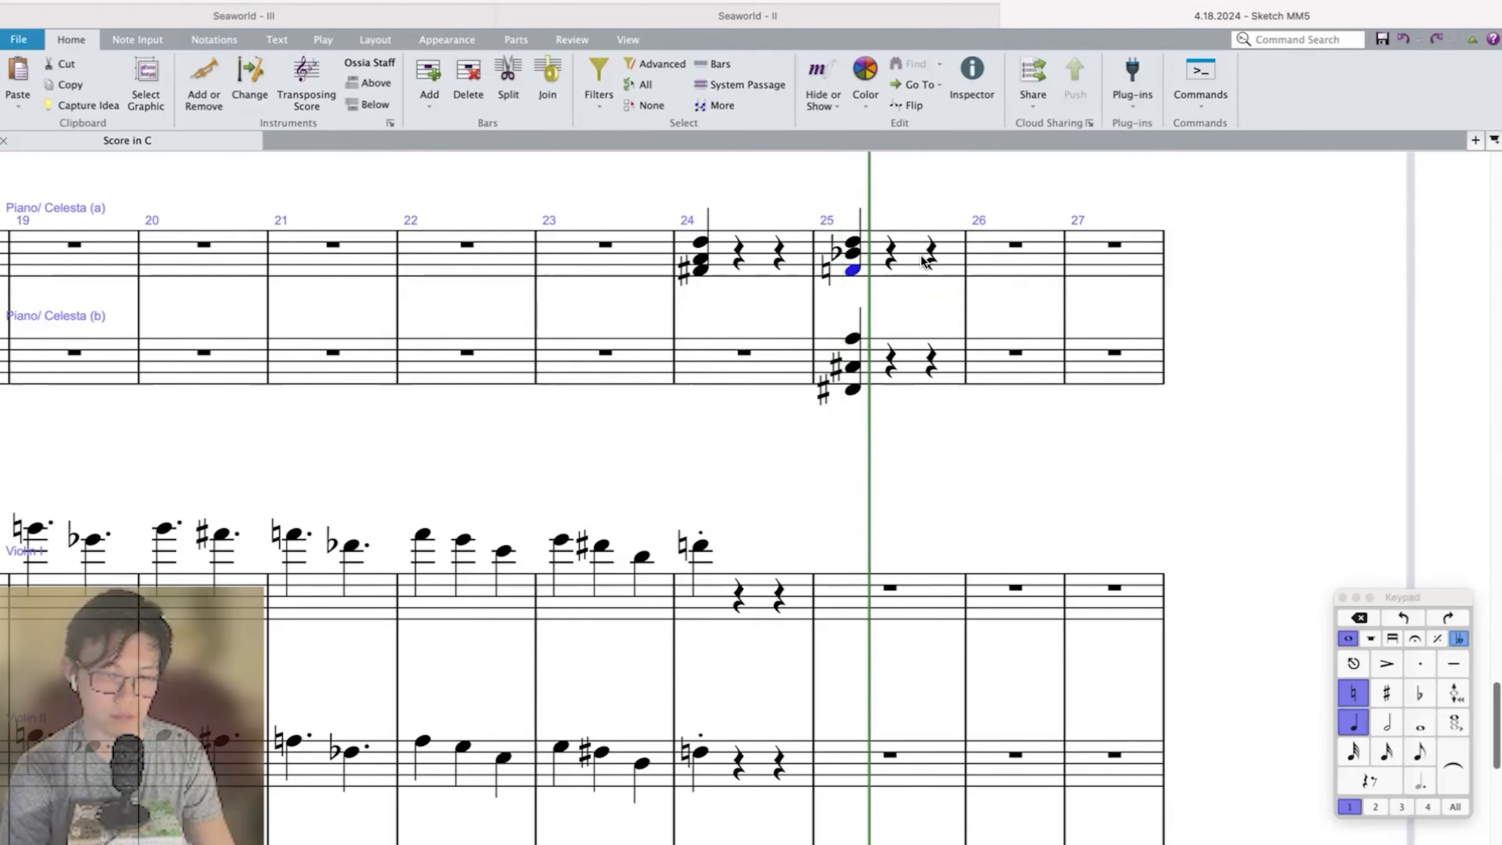
# Clear the chord from measure 24 of the upper Piano/Celesta staff.
pyautogui.press('Escape')
pyautogui.scroll(-3, 884, 272)
pyautogui.scroll(10, 905, 272)
pyautogui.scroll(-10, 821, 521)
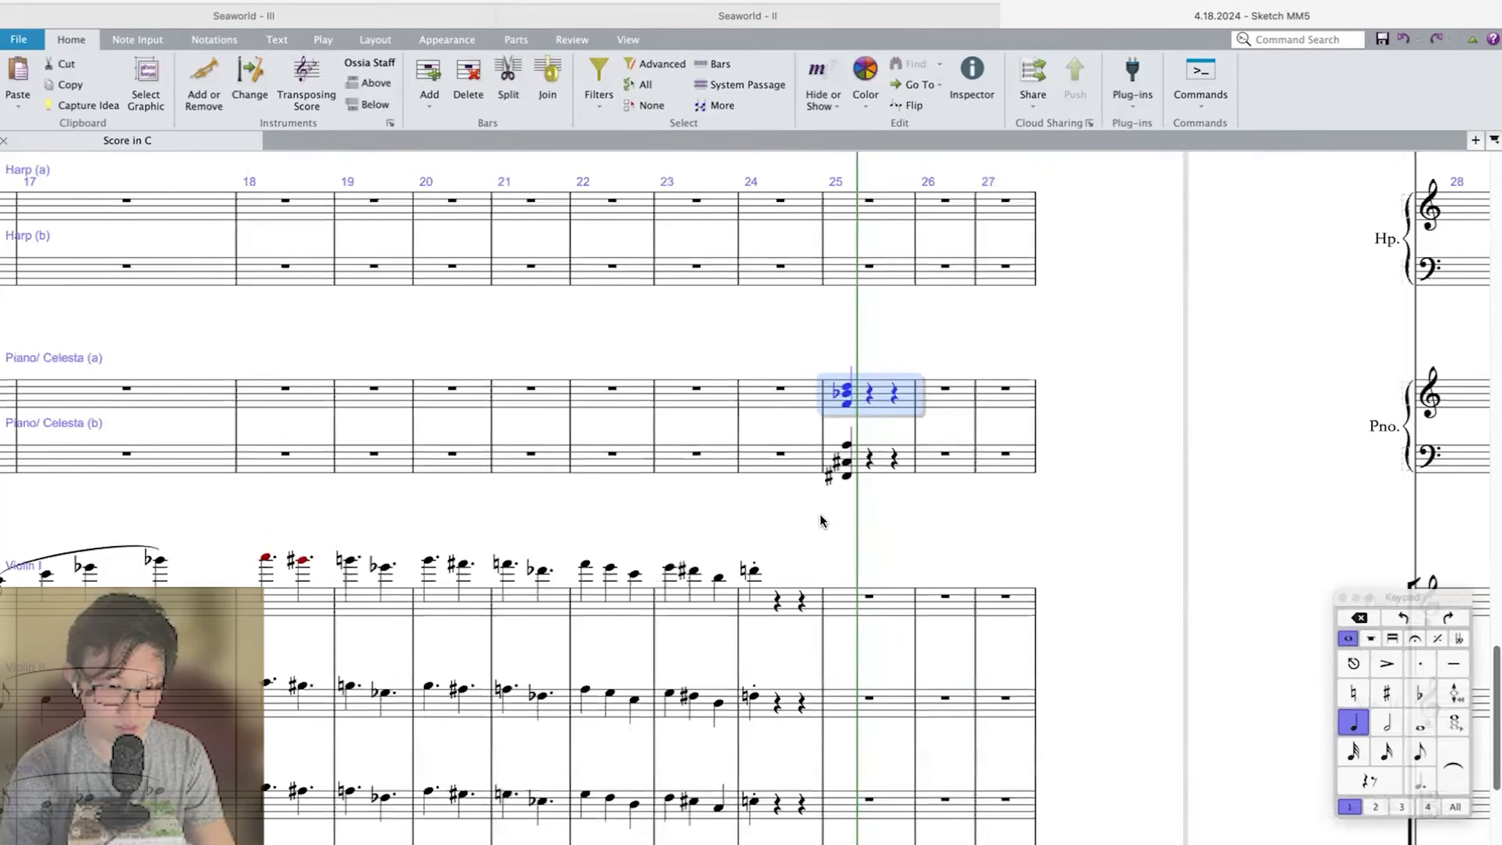
# Change the start of measure 24 in Trombone 2 to an eighth rest.
pyautogui.scroll(15, 821, 520)
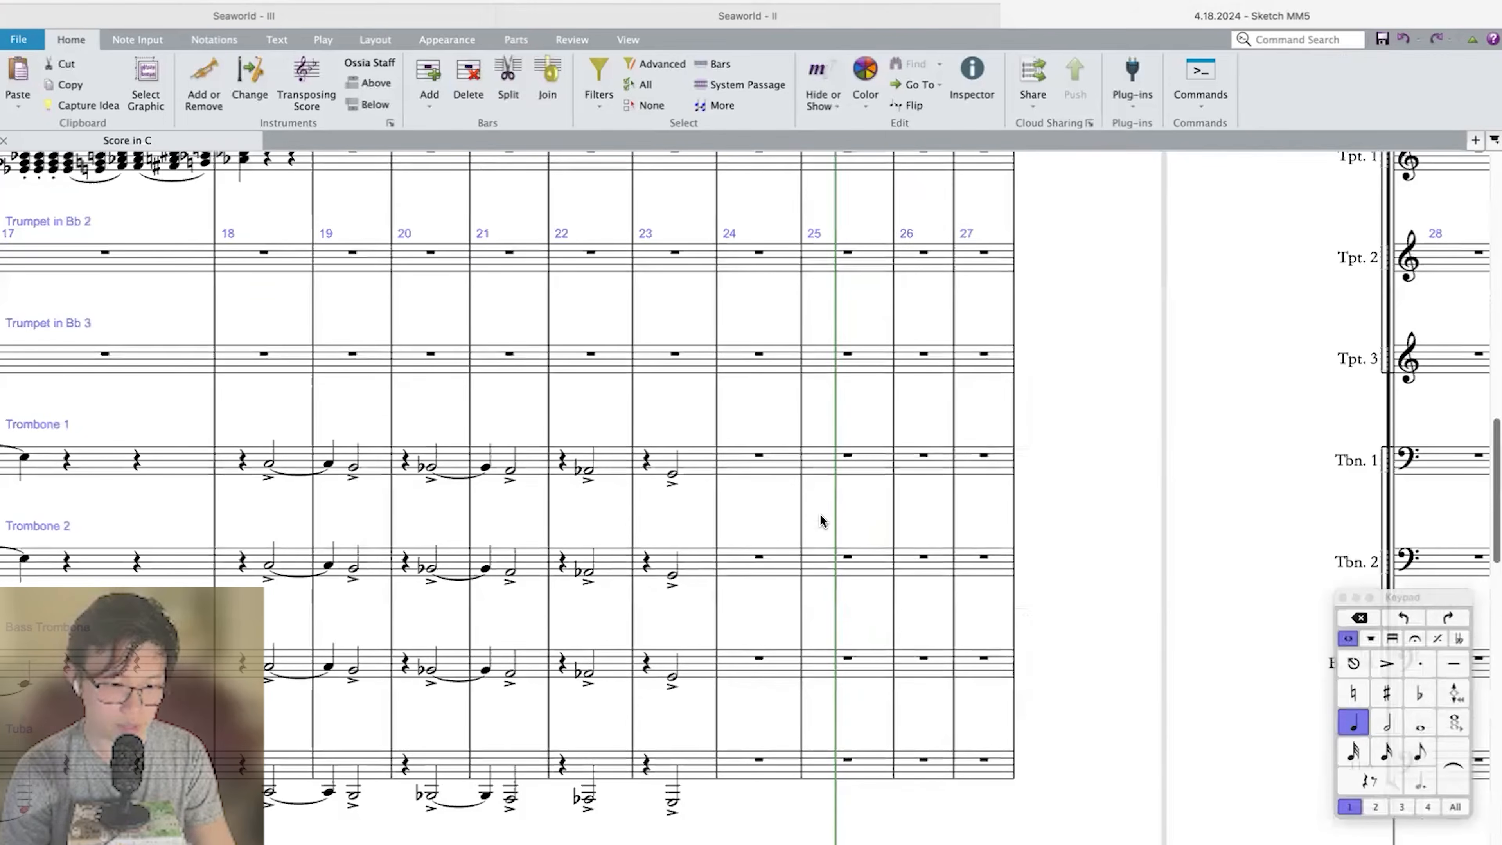
pyautogui.hscroll(-4, 877, 506)
pyautogui.click(878, 506)
pyautogui.scroll(-3, 878, 506)
pyautogui.hscroll(-3, 929, 416)
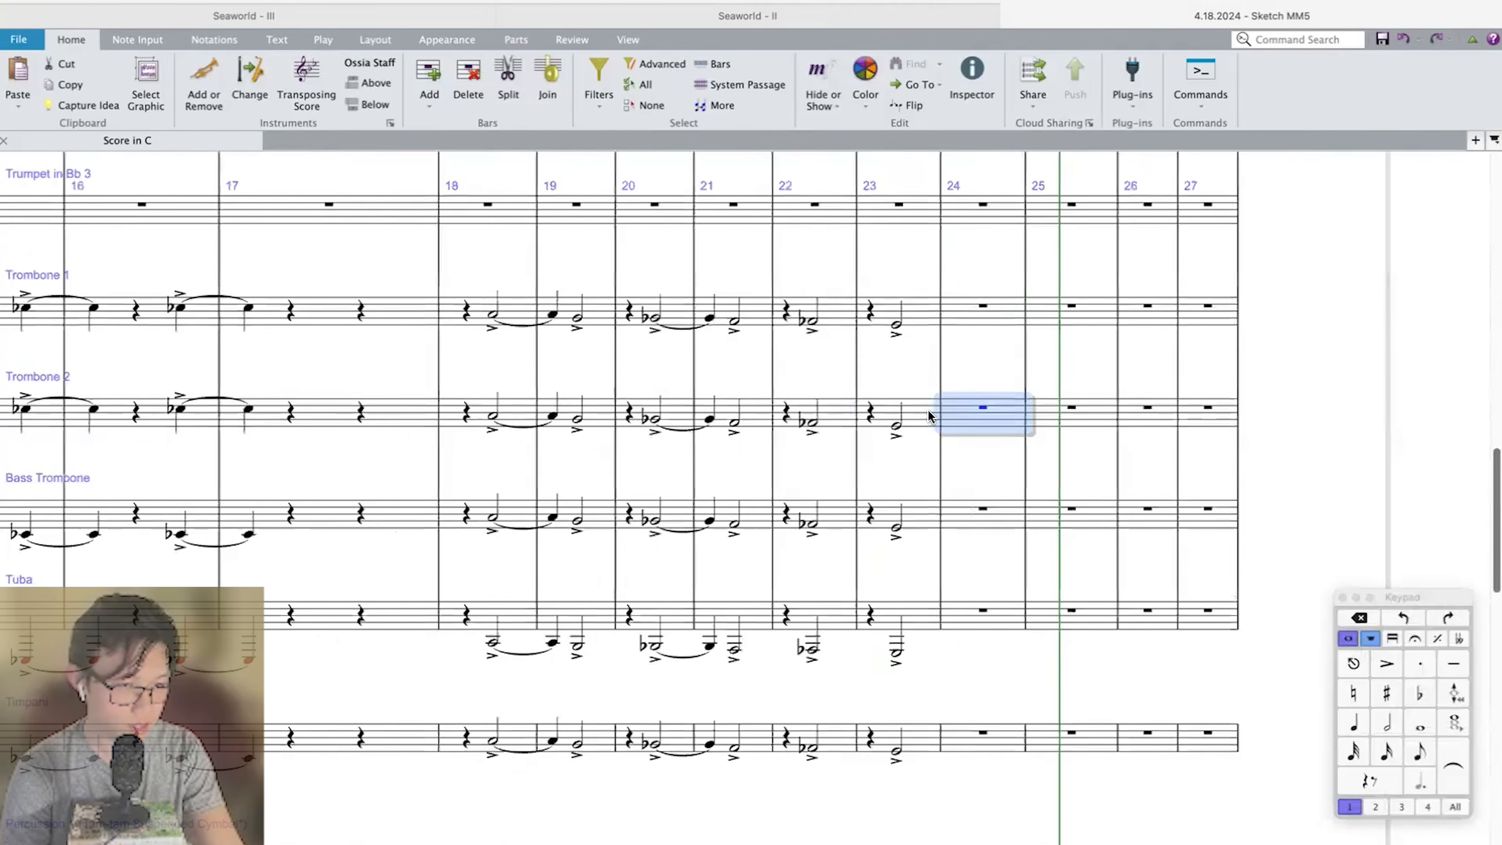
pyautogui.hscroll(-1, 1039, 396)
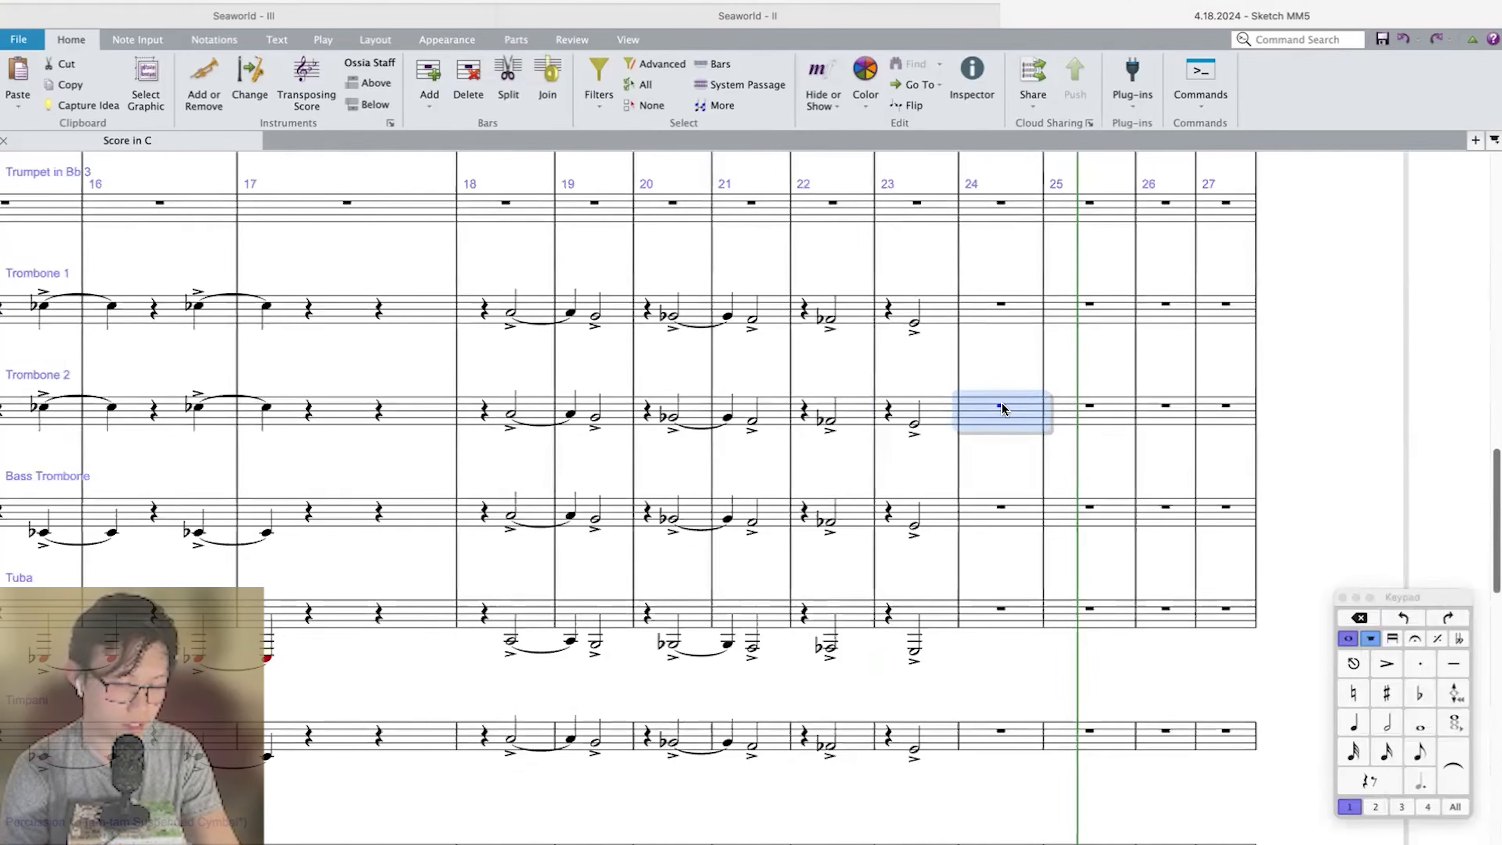
pyautogui.press('3')
# Enter a staccato eighth-note F–B♭–D chord on beat 1 of measure 24 in Trumpet in Bb 1.
pyautogui.scroll(5, 1003, 408)
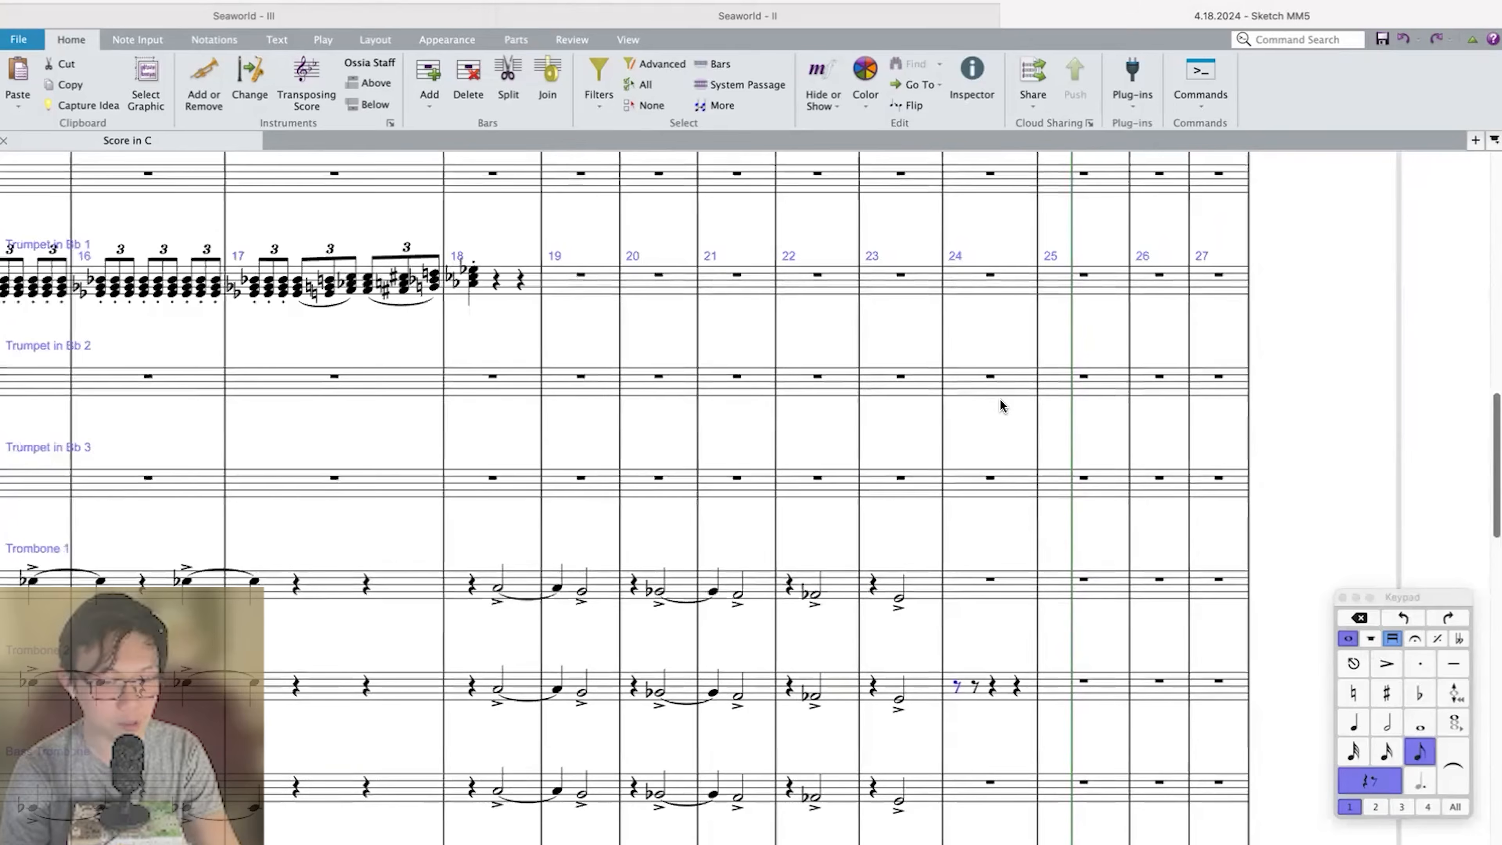
pyautogui.scroll(3, 1001, 405)
pyautogui.click(973, 417)
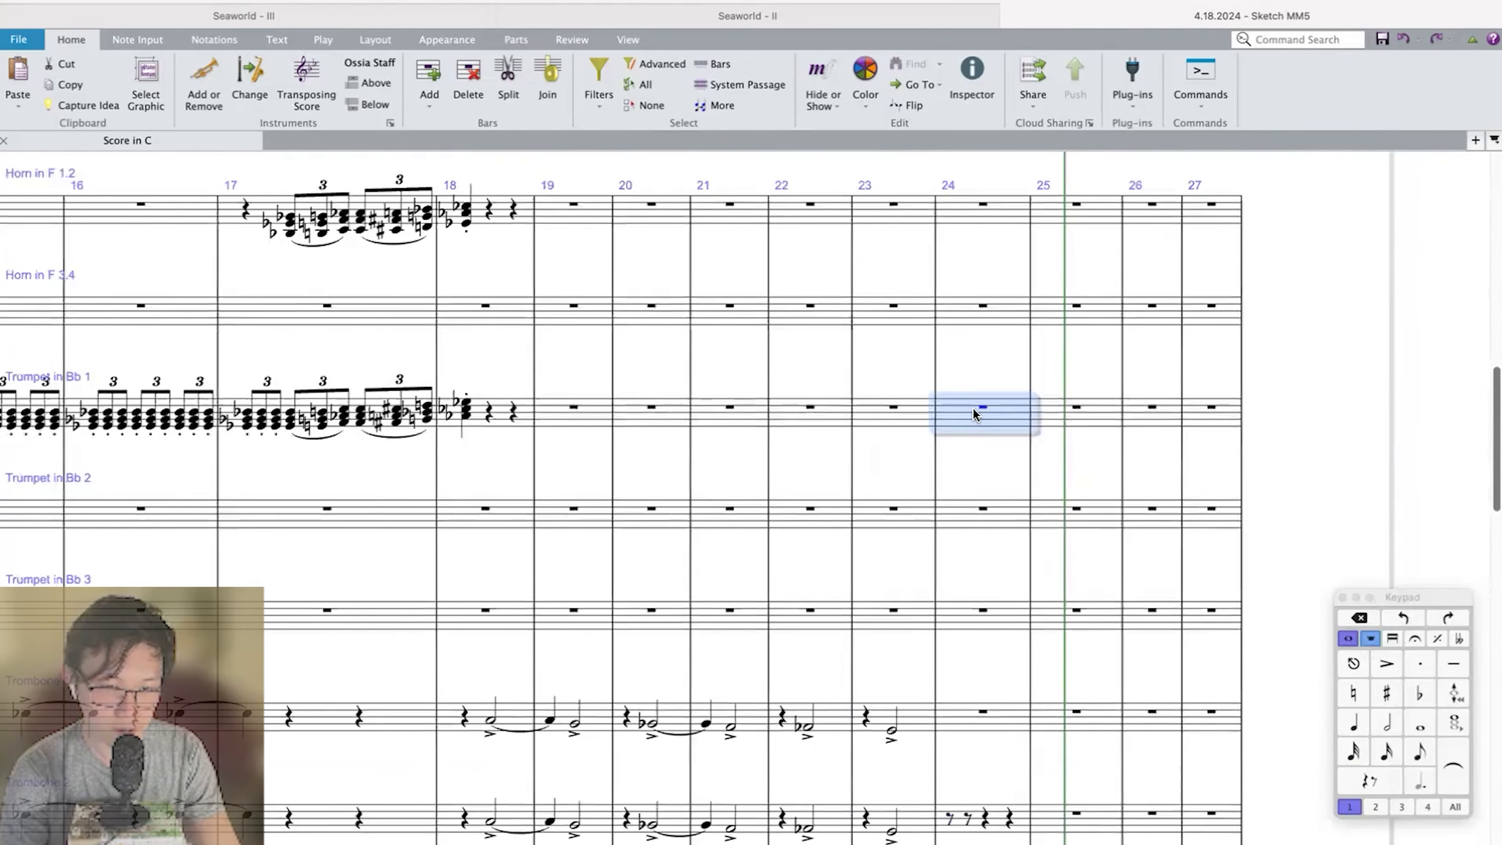
pyautogui.press('n')
pyautogui.press('Escape')
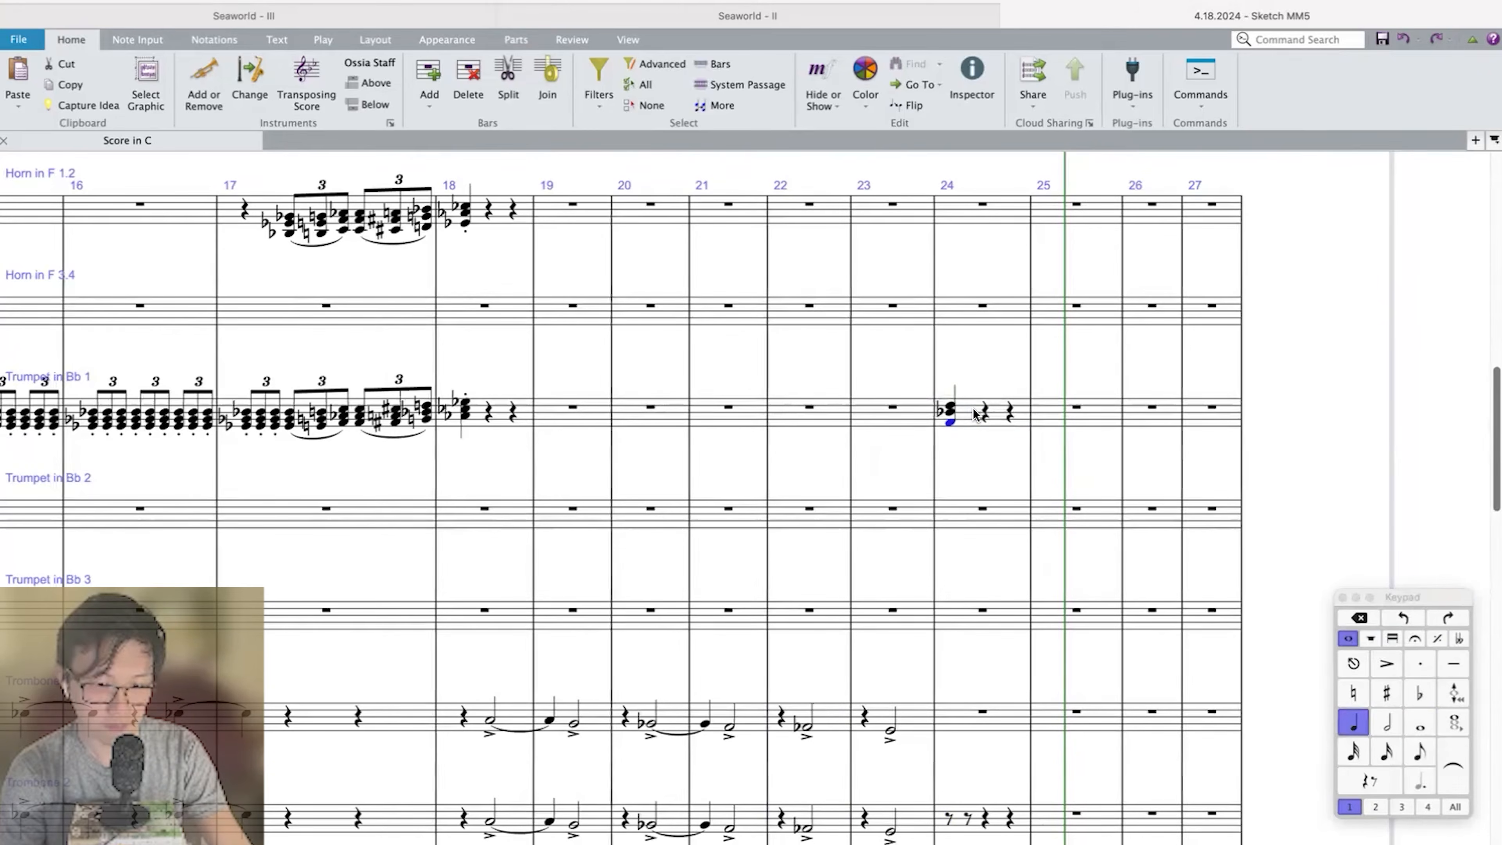
pyautogui.press('3')
# Enter a staccato eighth-note A–C♯–F♯ chord on beat 1 of measure 24 in Horn in F 1.2, and accent the horn and trumpet chords.
pyautogui.click(972, 215)
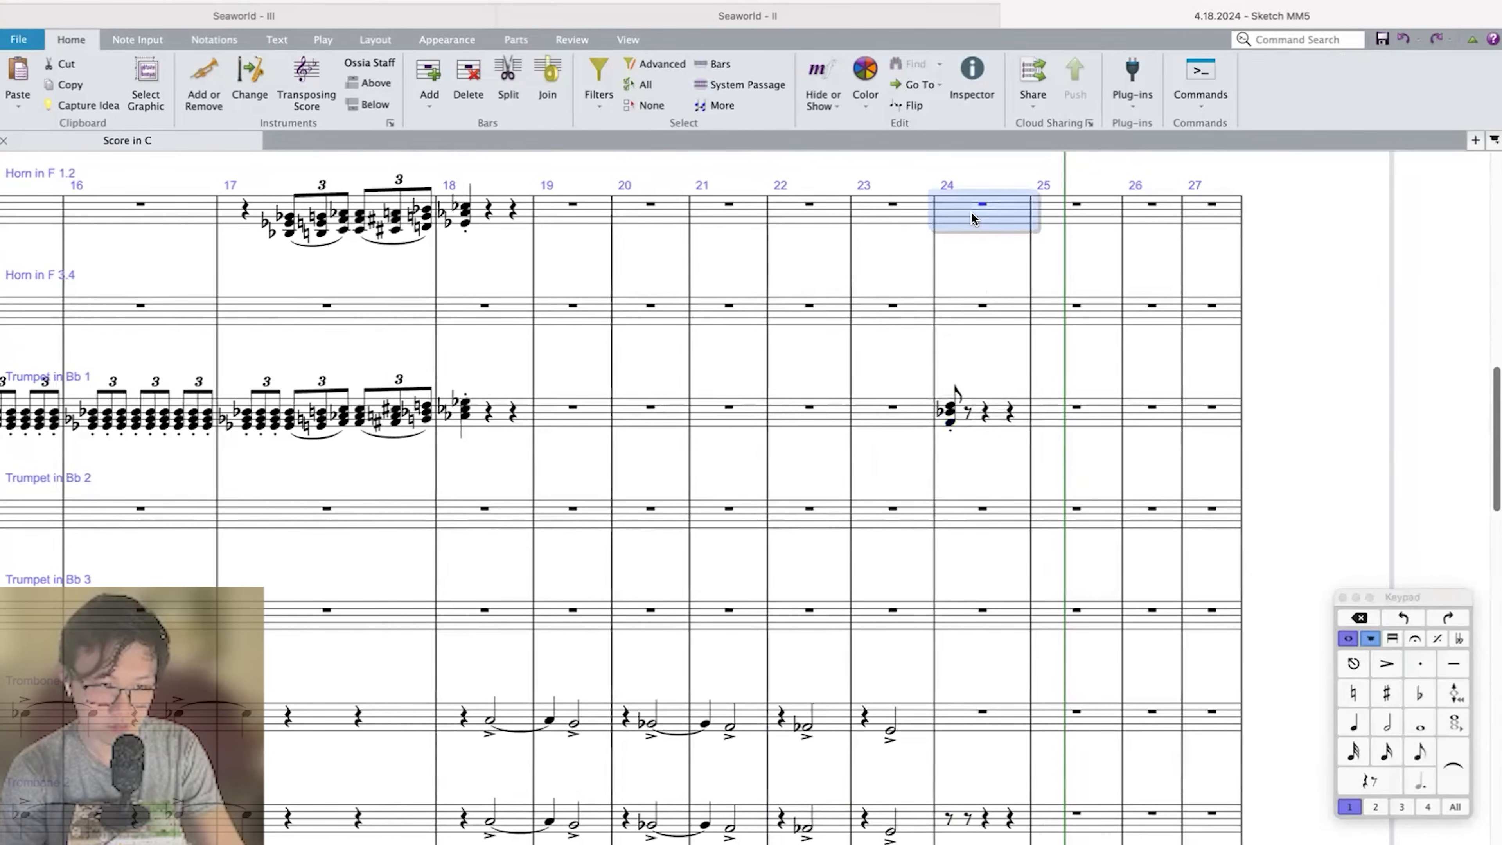
pyautogui.press('n')
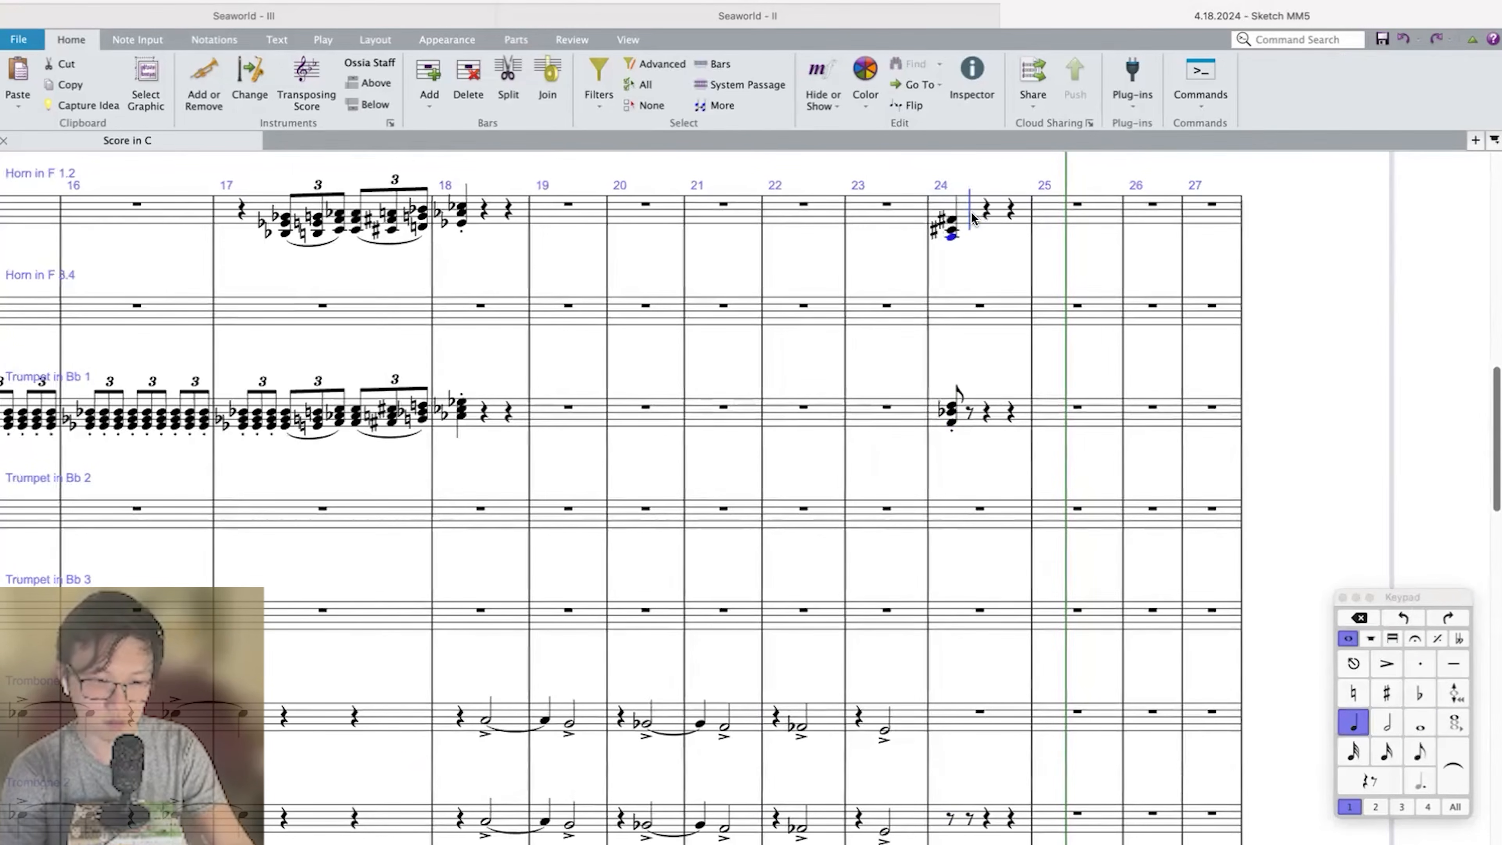
pyautogui.press('Escape')
pyautogui.press('/')
pyautogui.press('[')
pyautogui.press('[')
pyautogui.press('space')
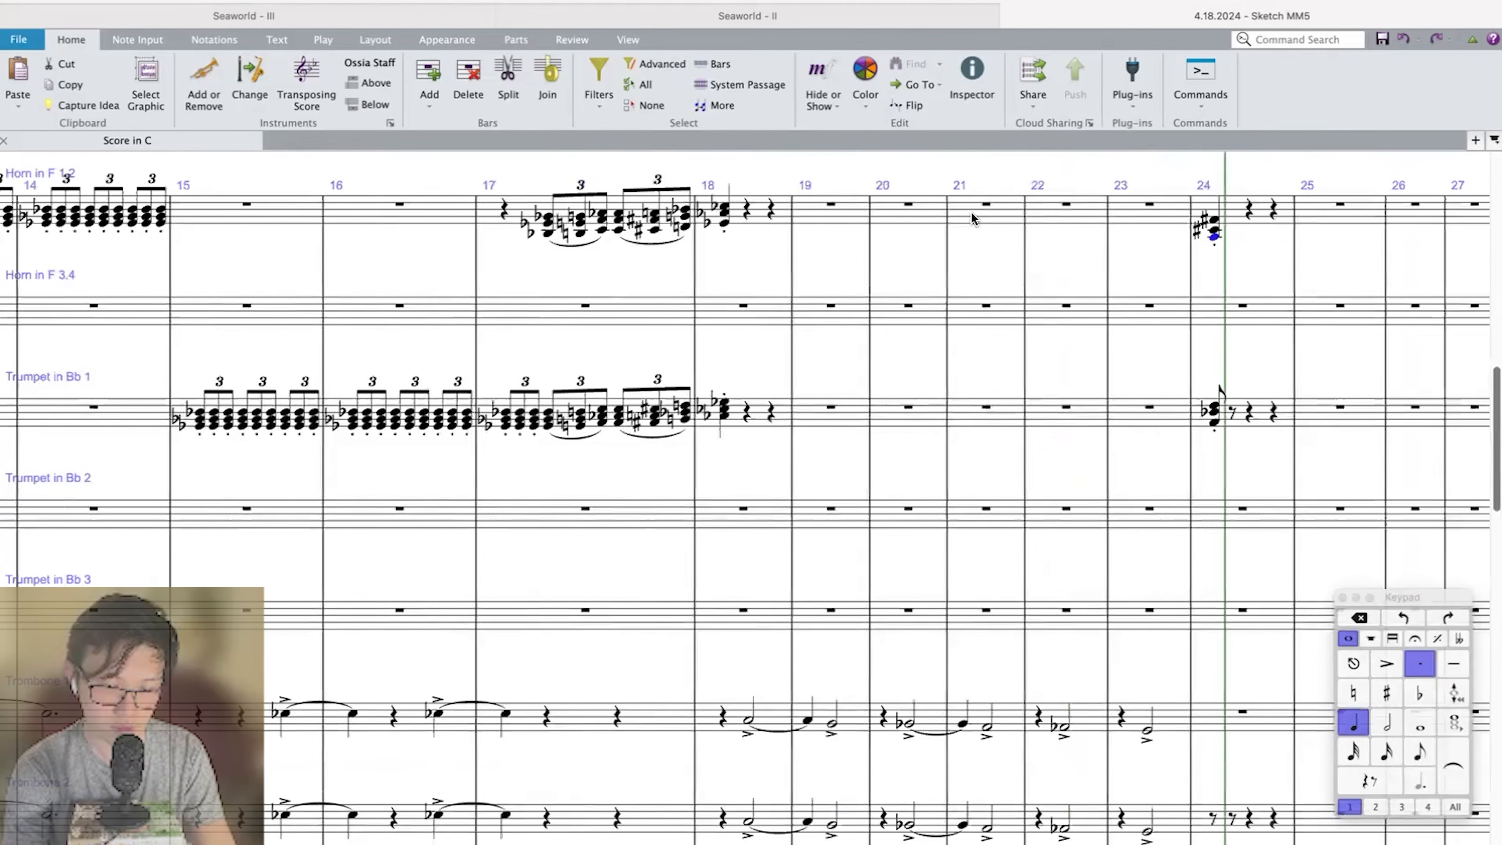
pyautogui.press('3')
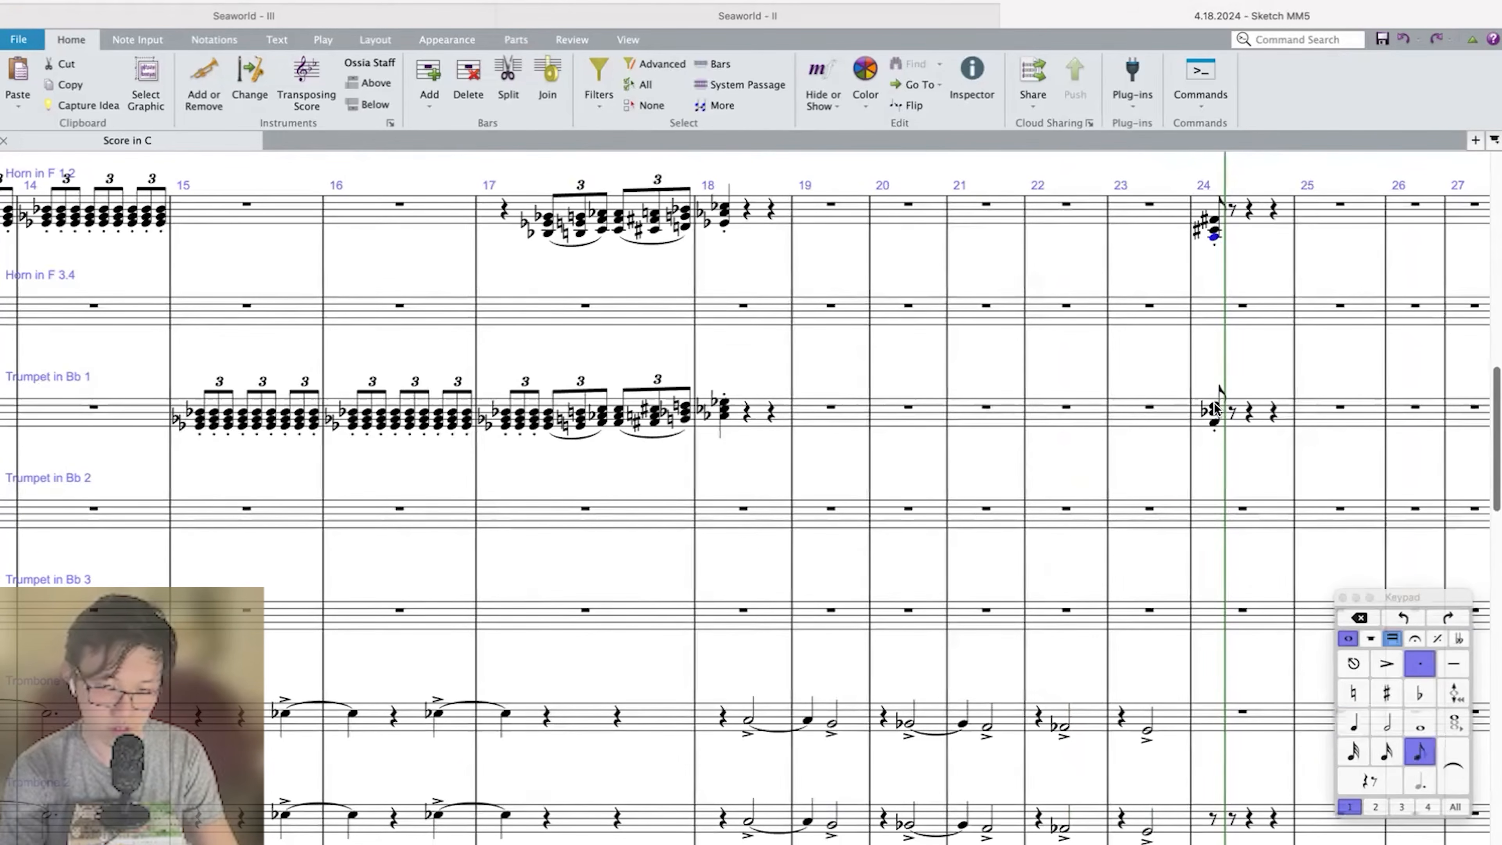
pyautogui.keyDown('shift'); pyautogui.click(1215, 406); pyautogui.keyUp('shift')
pyautogui.press('=')
# Play back the score from measure 22 to hear the brass hit in measure 24.
pyautogui.press('Left')
pyautogui.press('Left')
pyautogui.press('p')
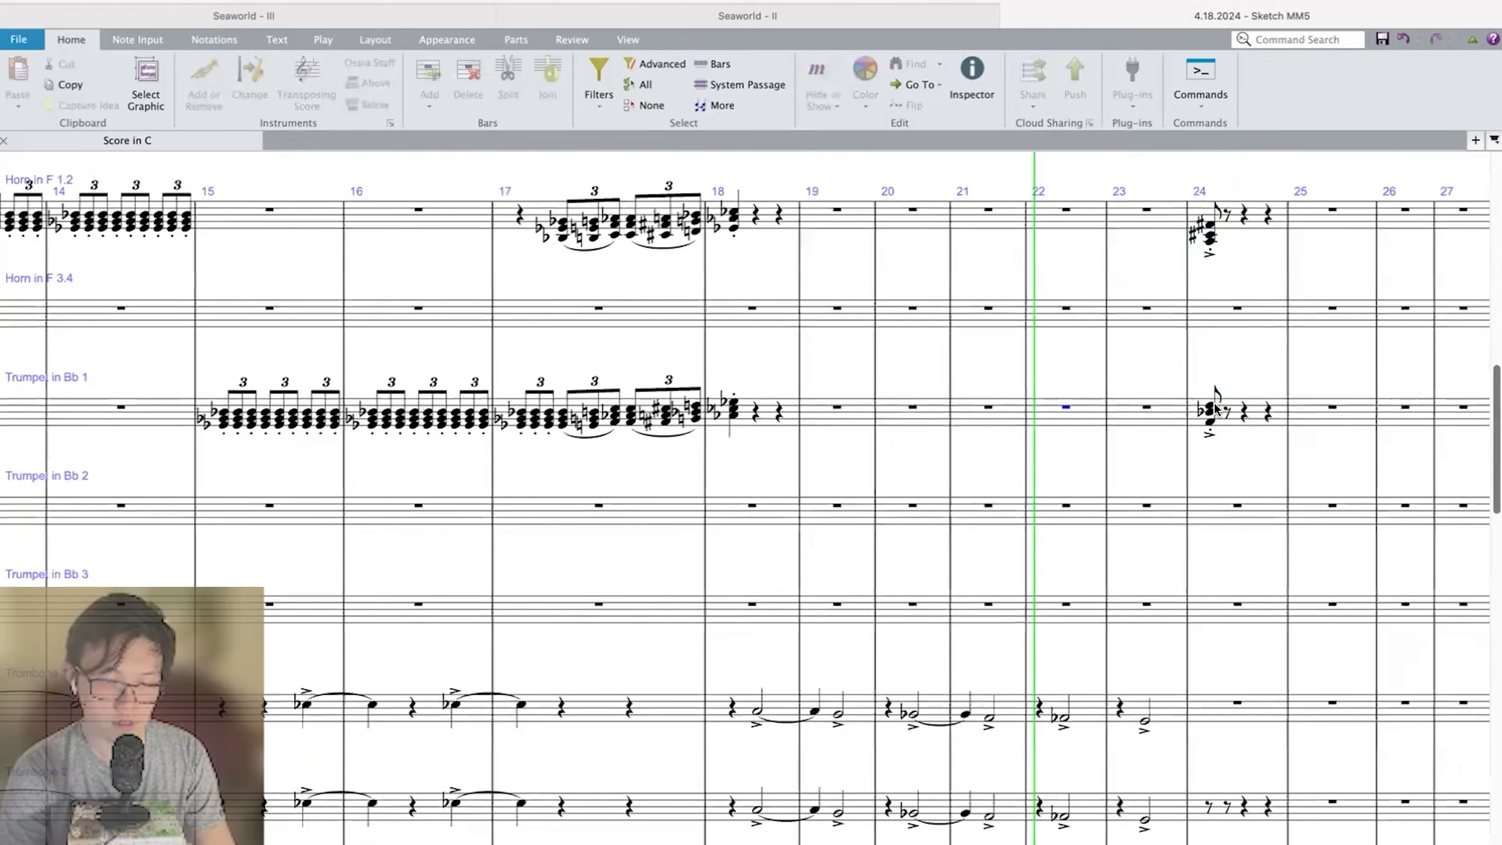
pyautogui.scroll(-20, 1216, 409)
pyautogui.press('super+minus')
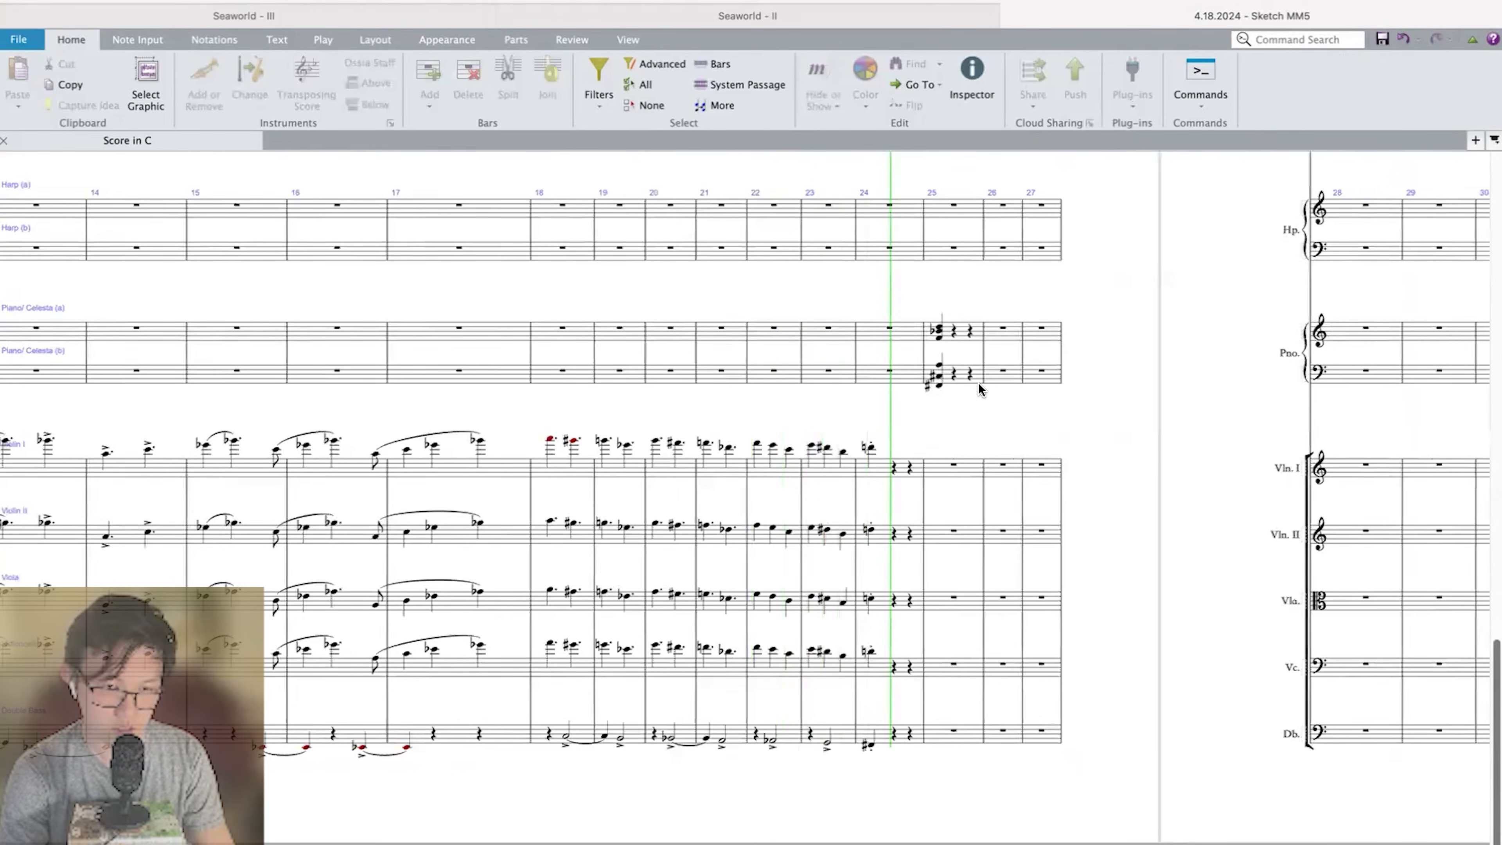
pyautogui.press('space')
# Clear the chords from measure 25 of both Piano/Celesta staves.
pyautogui.click(962, 372)
pyautogui.scroll(7, 962, 372)
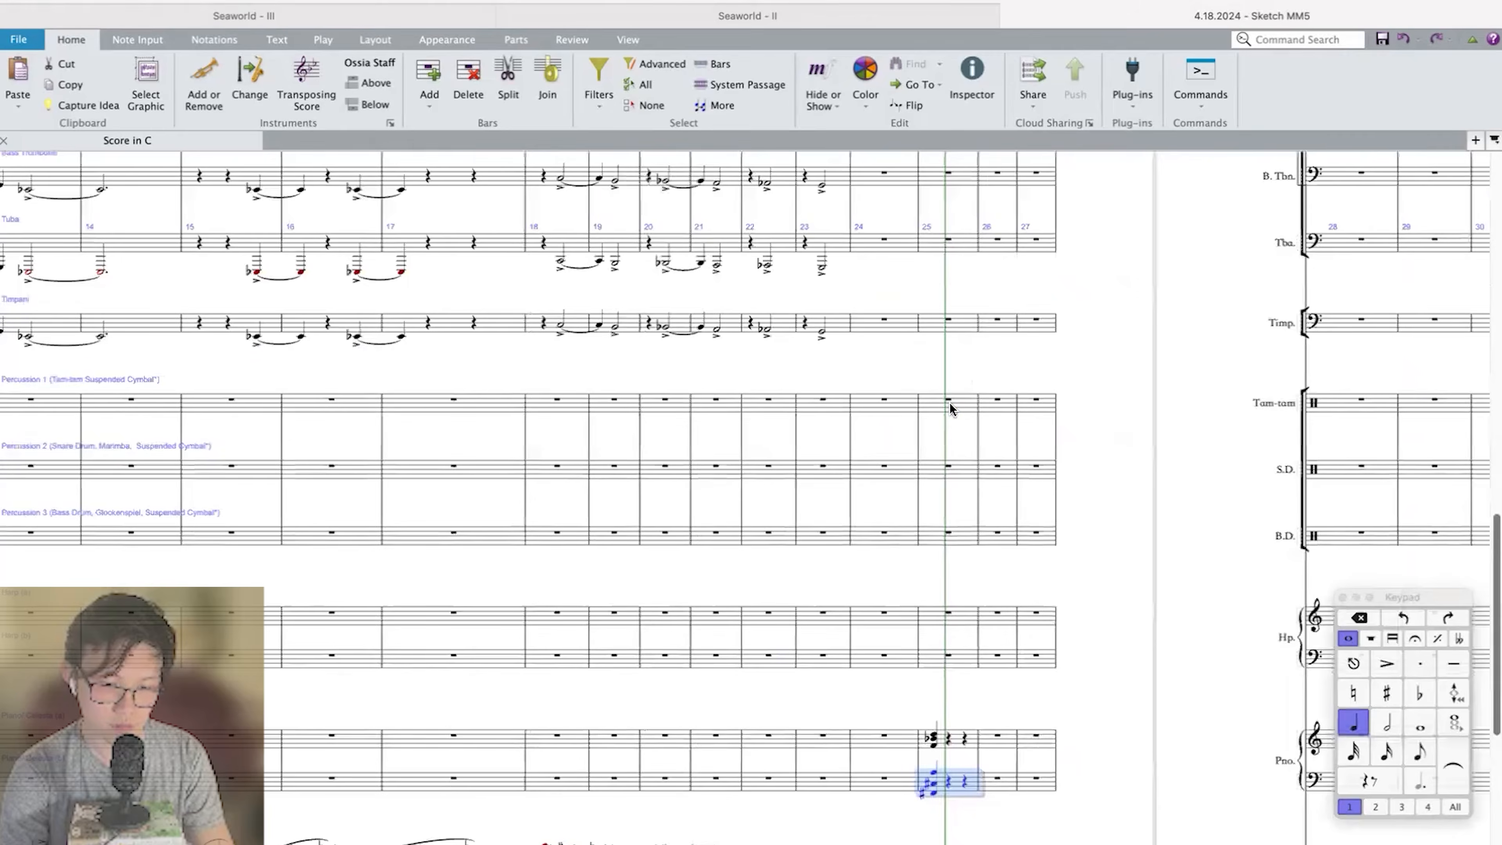
# Play back the string phrase from measure 18 through measure 24.
pyautogui.click(456, 458)
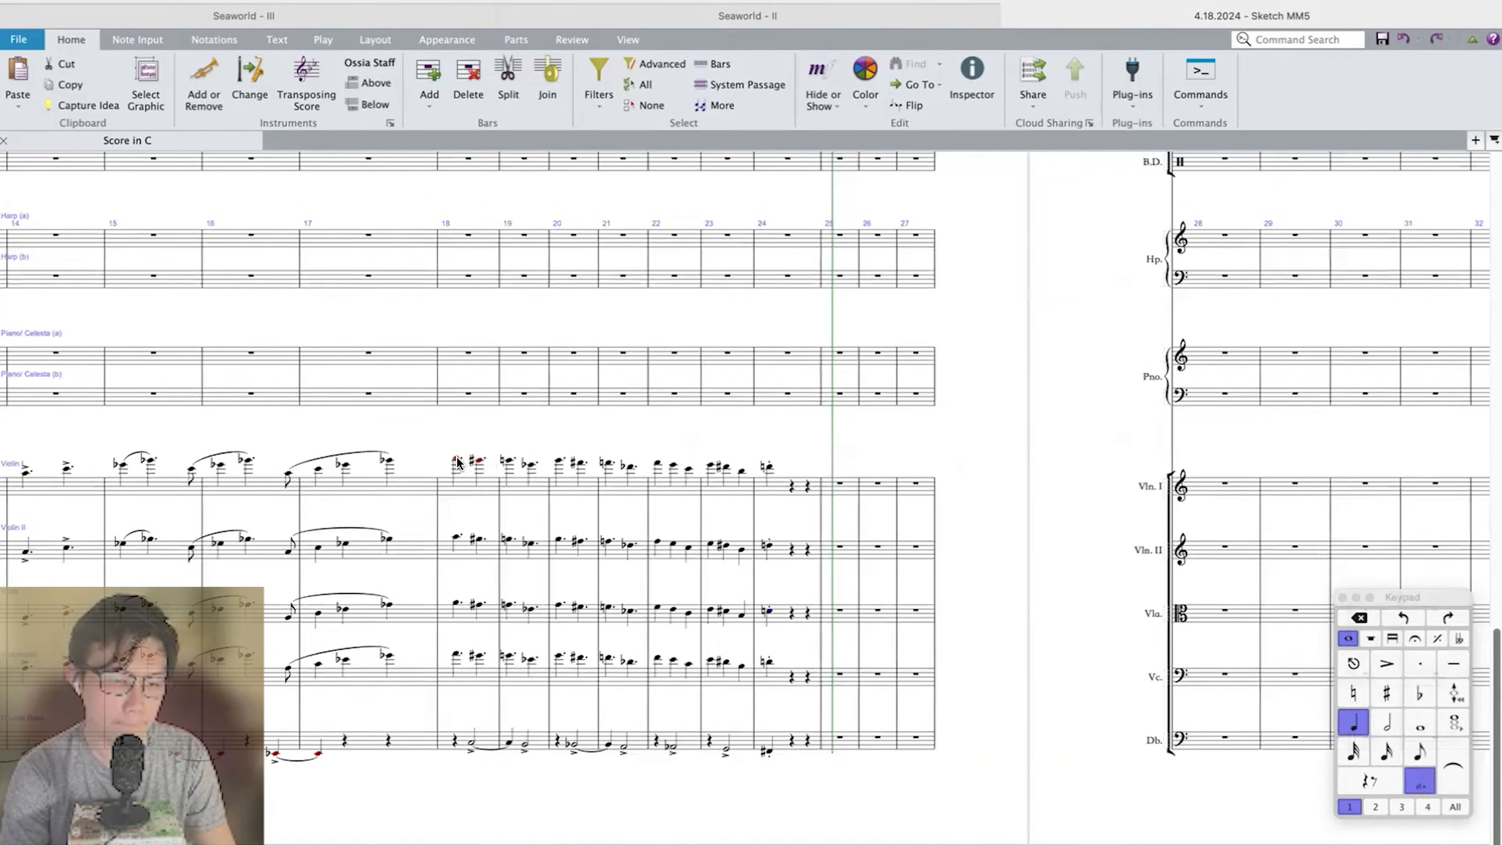
pyautogui.press('p')
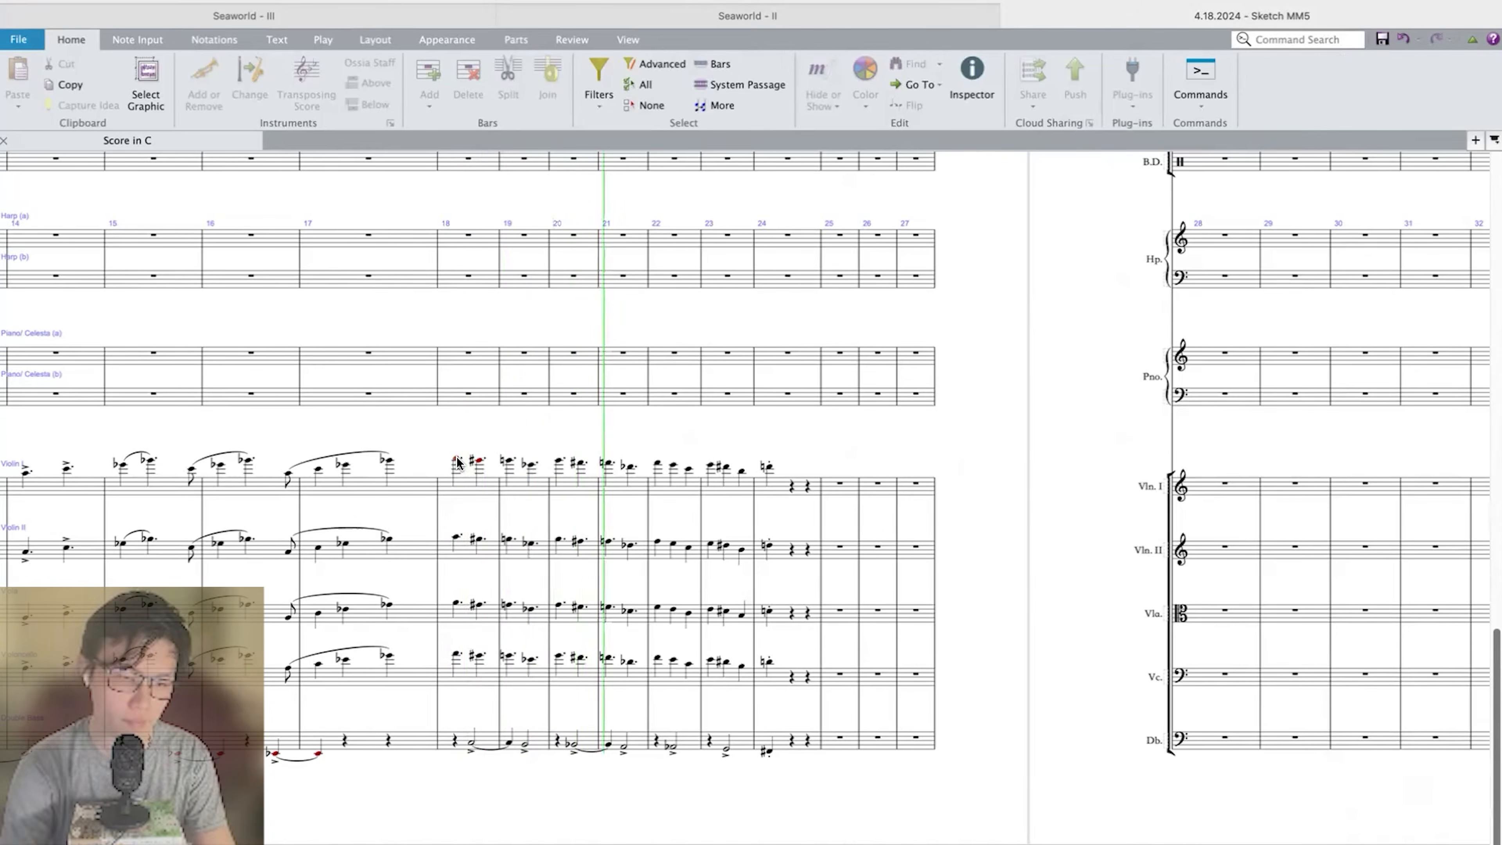
pyautogui.scroll(5, 621, 526)
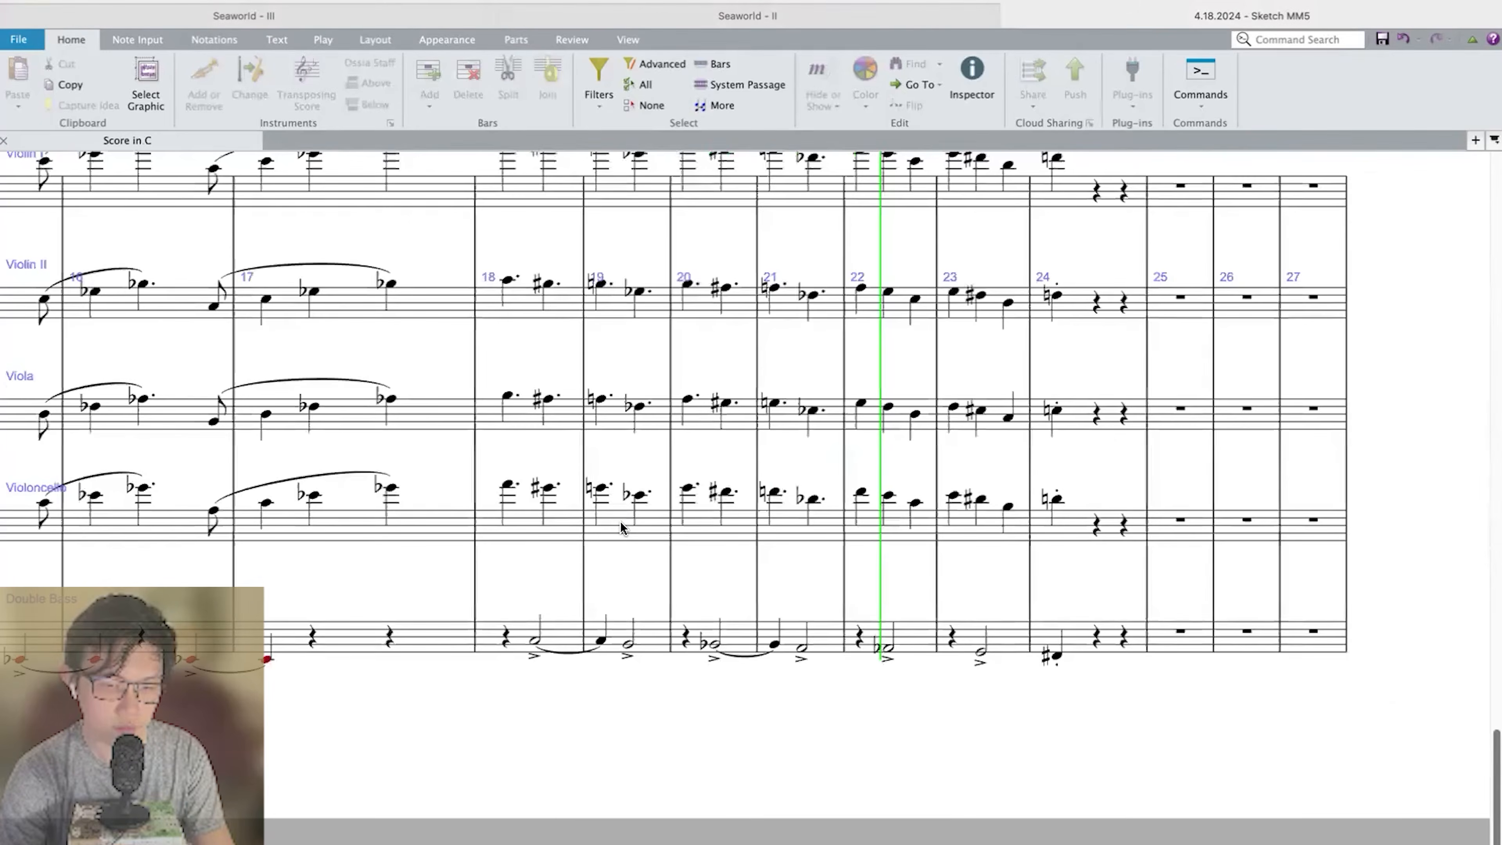
pyautogui.scroll(-3, 834, 548)
pyautogui.hscroll(-2, 834, 547)
pyautogui.press('space')
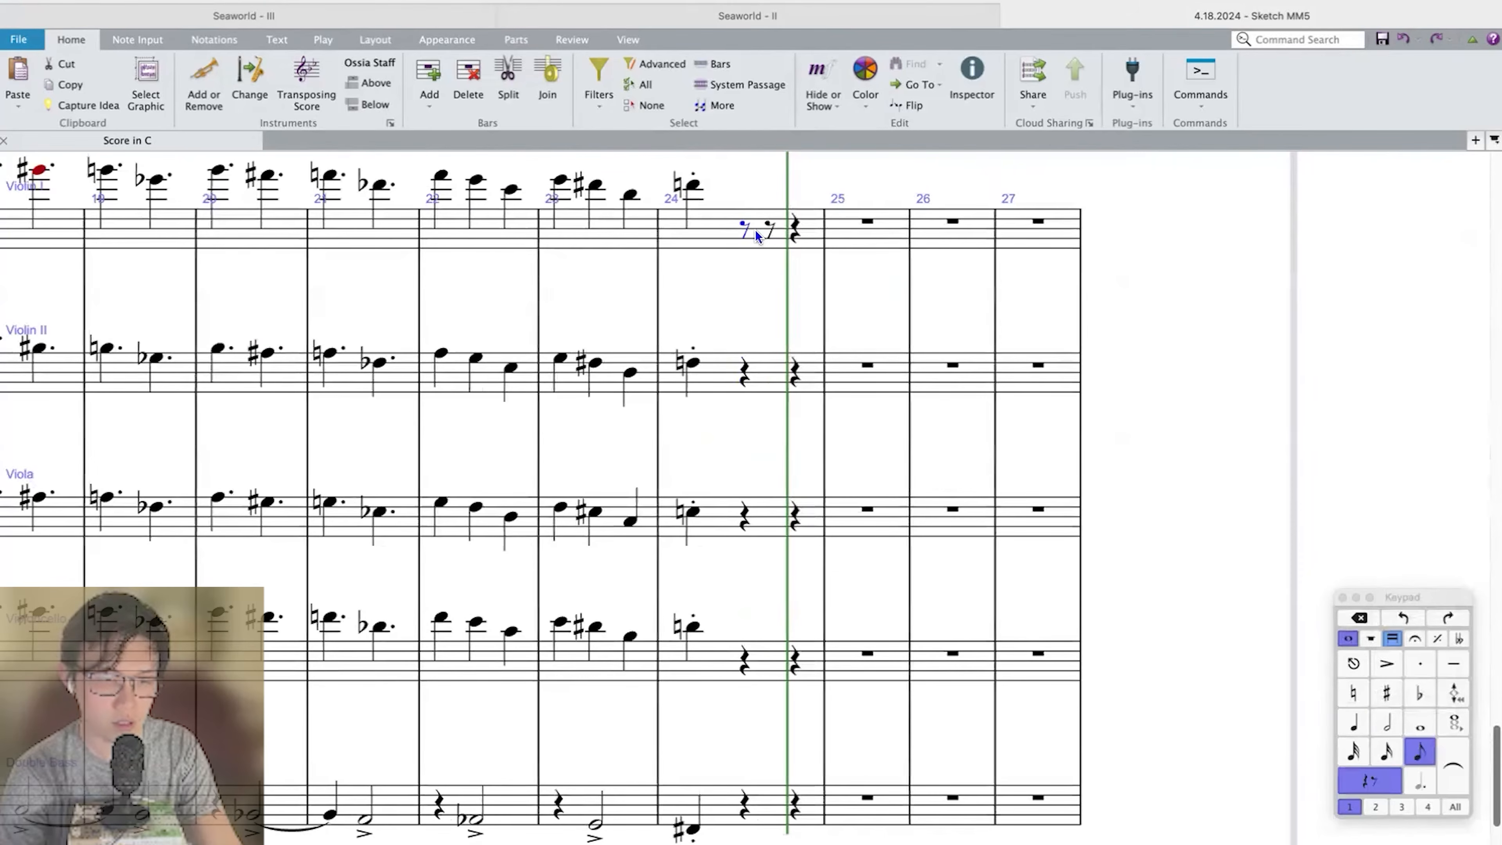
# Enter an eighth-note triplet F♯–G♯–A on beat 2 of measure 24 in Violin I.
pyautogui.press('f')
pyautogui.press('super+Down')
pyautogui.press('super+Down')
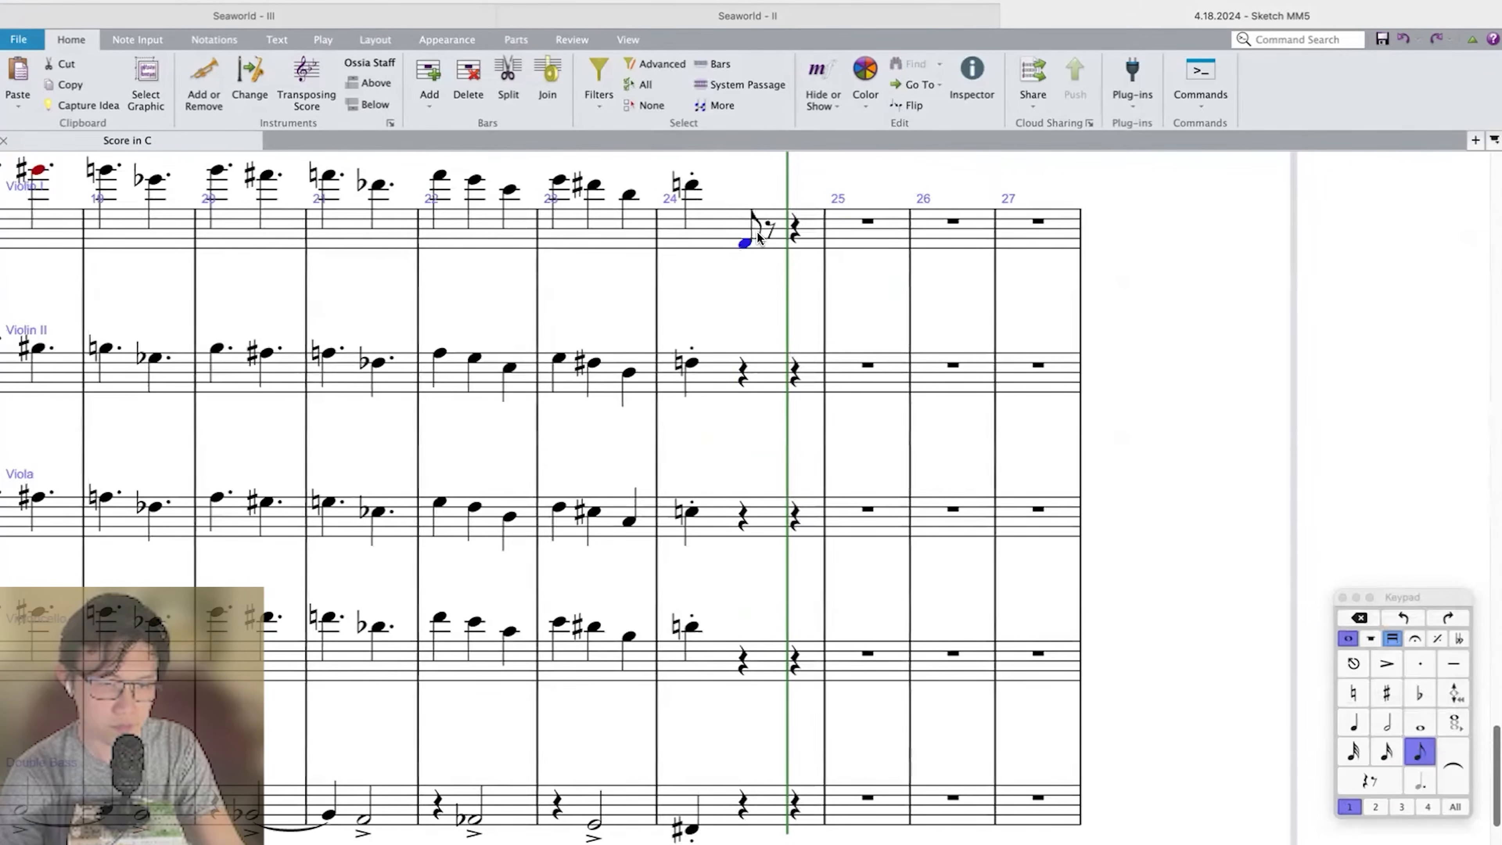
pyautogui.press('Up')
pyautogui.press('super+3')
pyautogui.press('g')
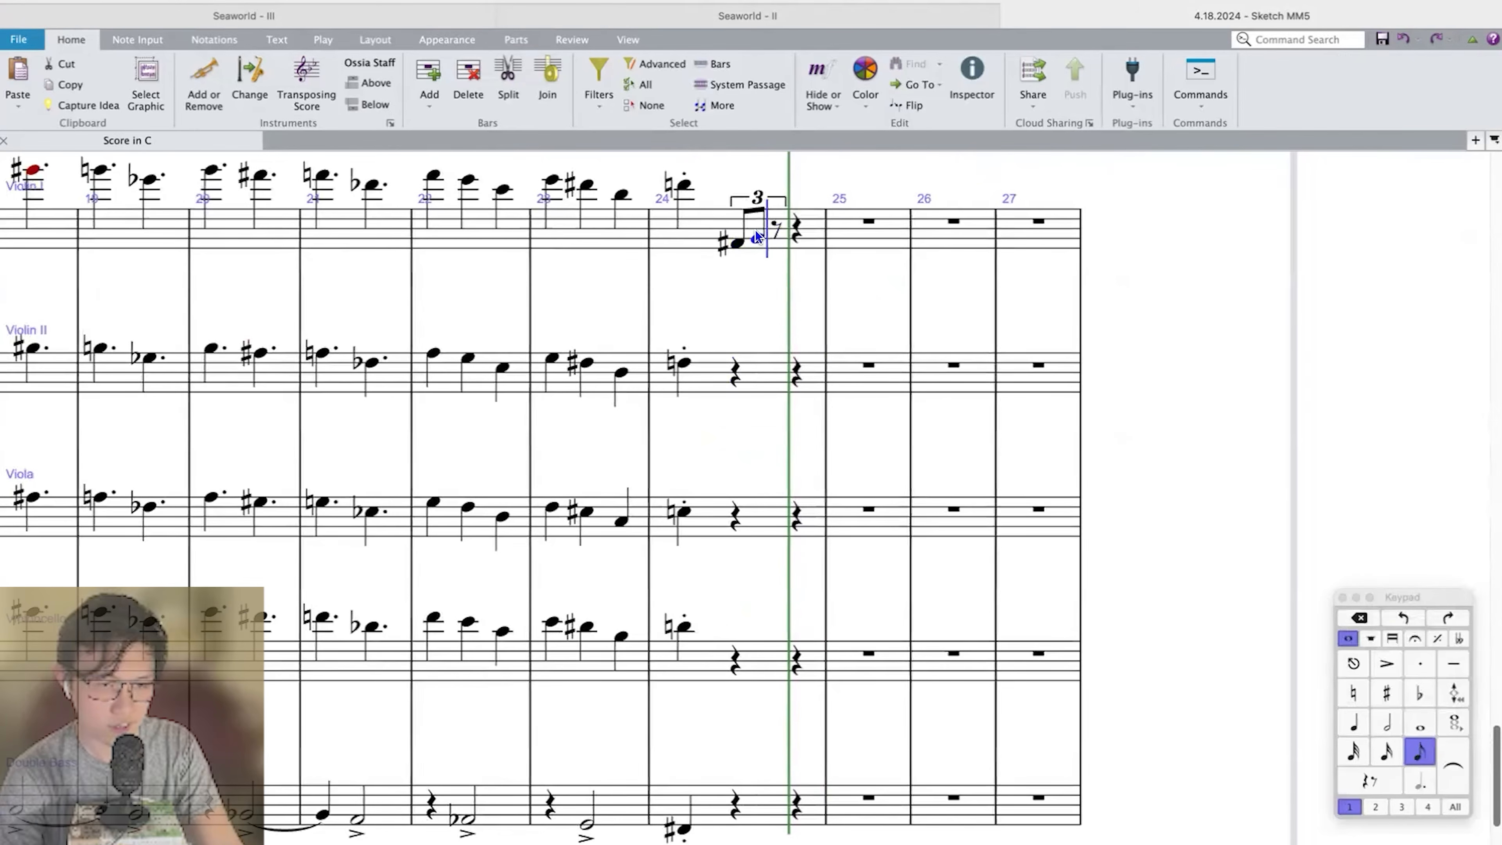
pyautogui.press('Up')
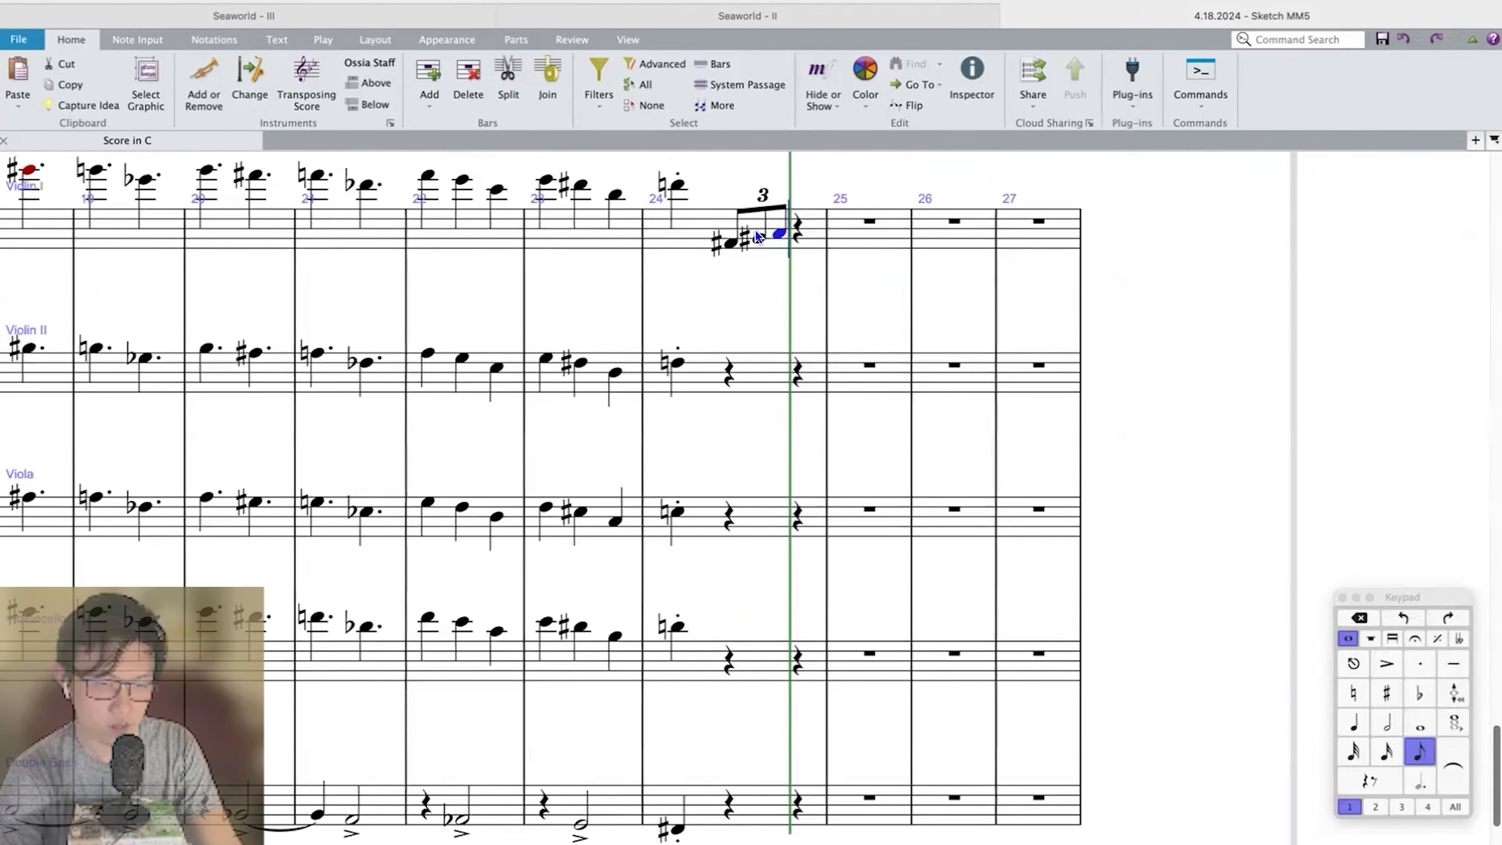
# Enter an eighth-note triplet A–B–C on beat 3 of measure 24 in Violin I.
pyautogui.press('a')
pyautogui.press('super+3')
pyautogui.press('b')
pyautogui.press('c')
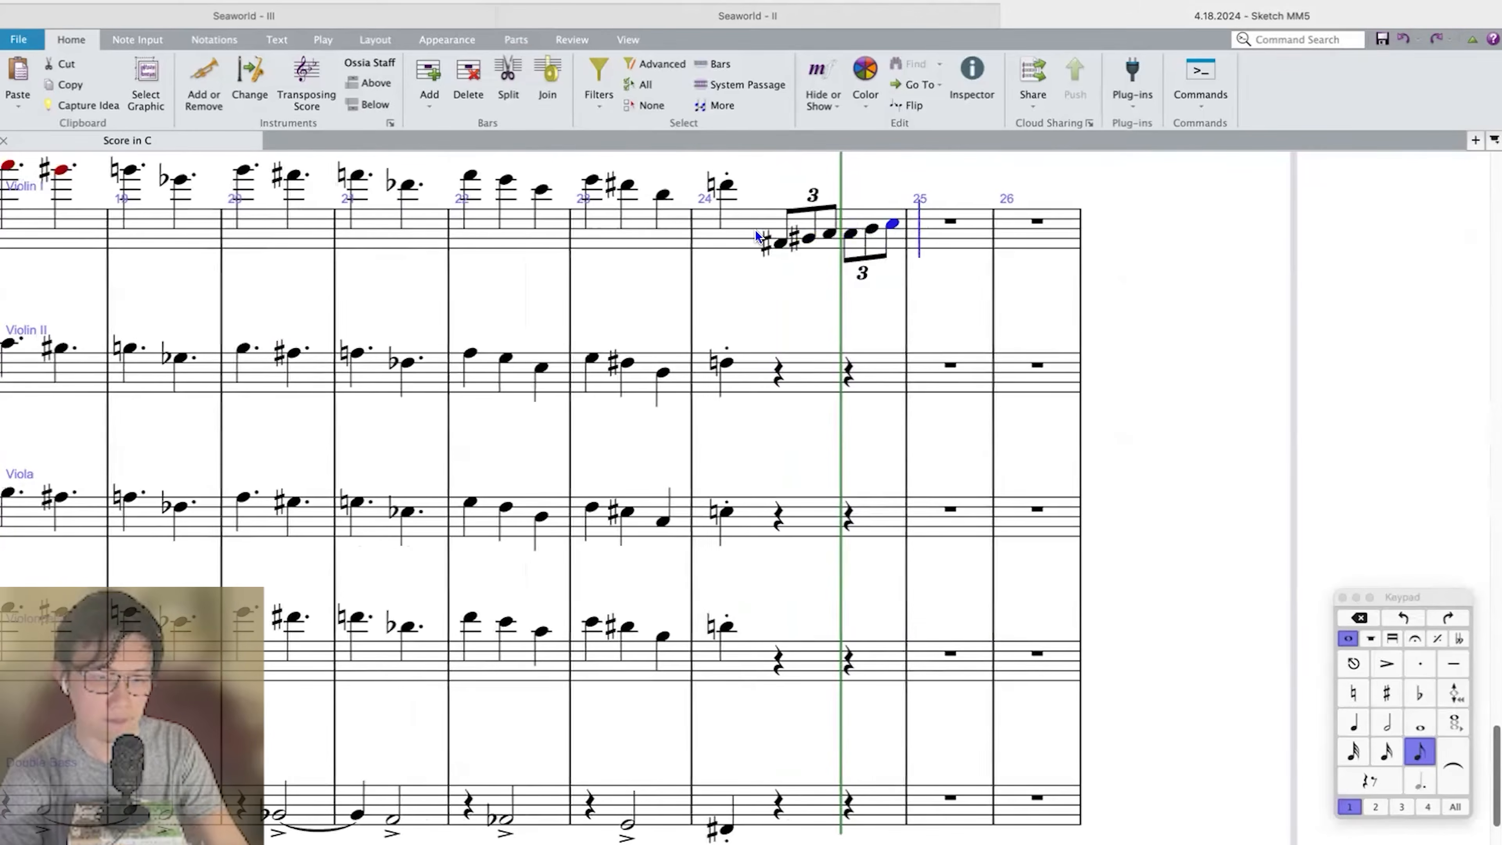
pyautogui.press('Escape')
# Slur each of the two triplets in measure 24 of Violin I.
pyautogui.hotkey('shift', 'Left')
pyautogui.hotkey('shift', 'Left')
pyautogui.press('s')
pyautogui.click(768, 245)
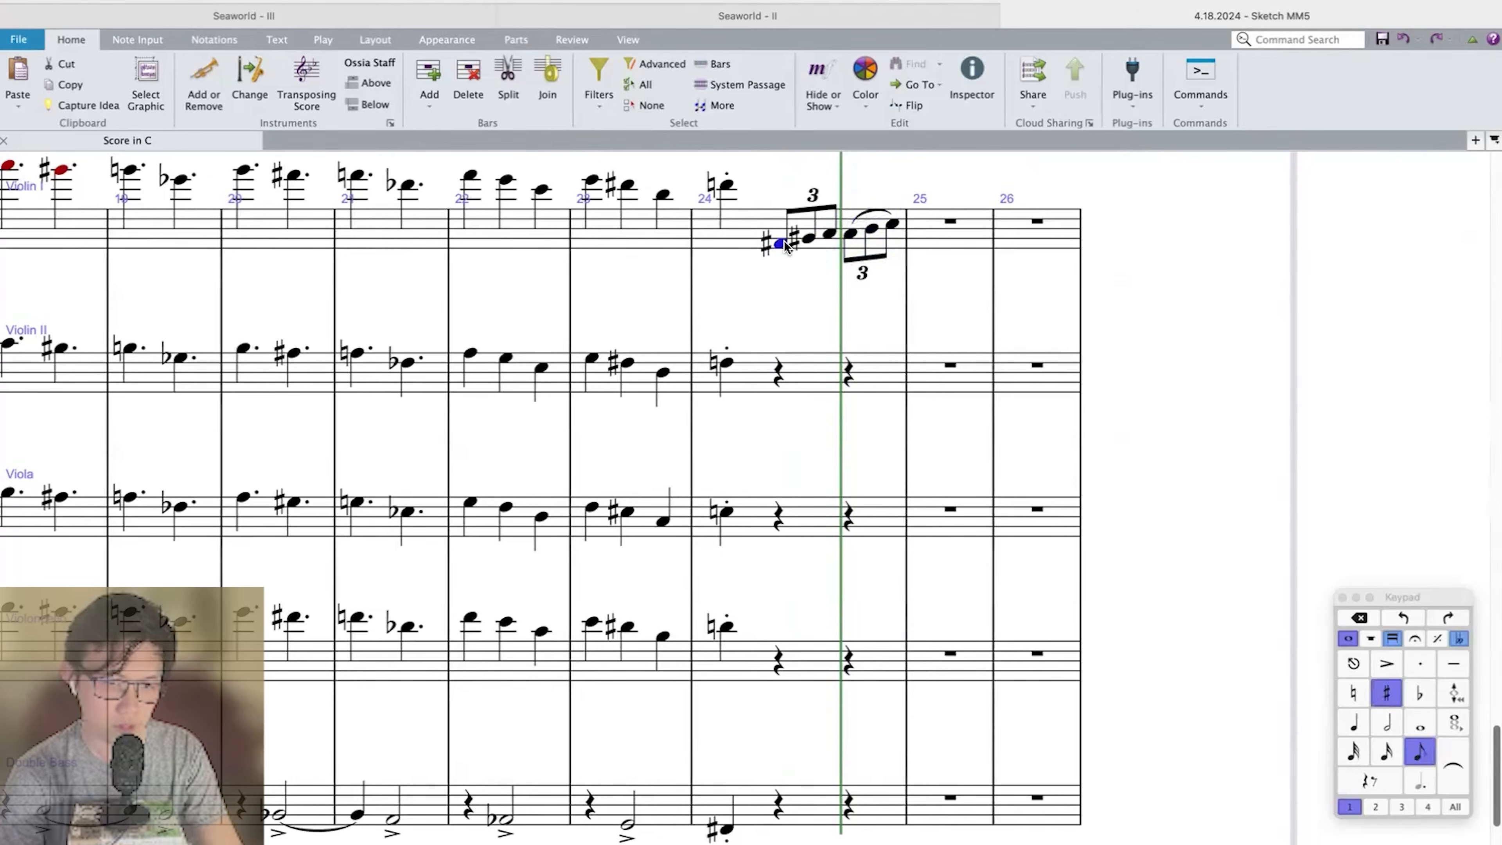
pyautogui.press('s')
pyautogui.press('space')
# Copy Violin I's two slurred triplets to beats 2 and 3 of measure 24 in Violin II.
pyautogui.keyDown('shift'); pyautogui.click(889, 224); pyautogui.keyUp('shift')
pyautogui.click(778, 529)
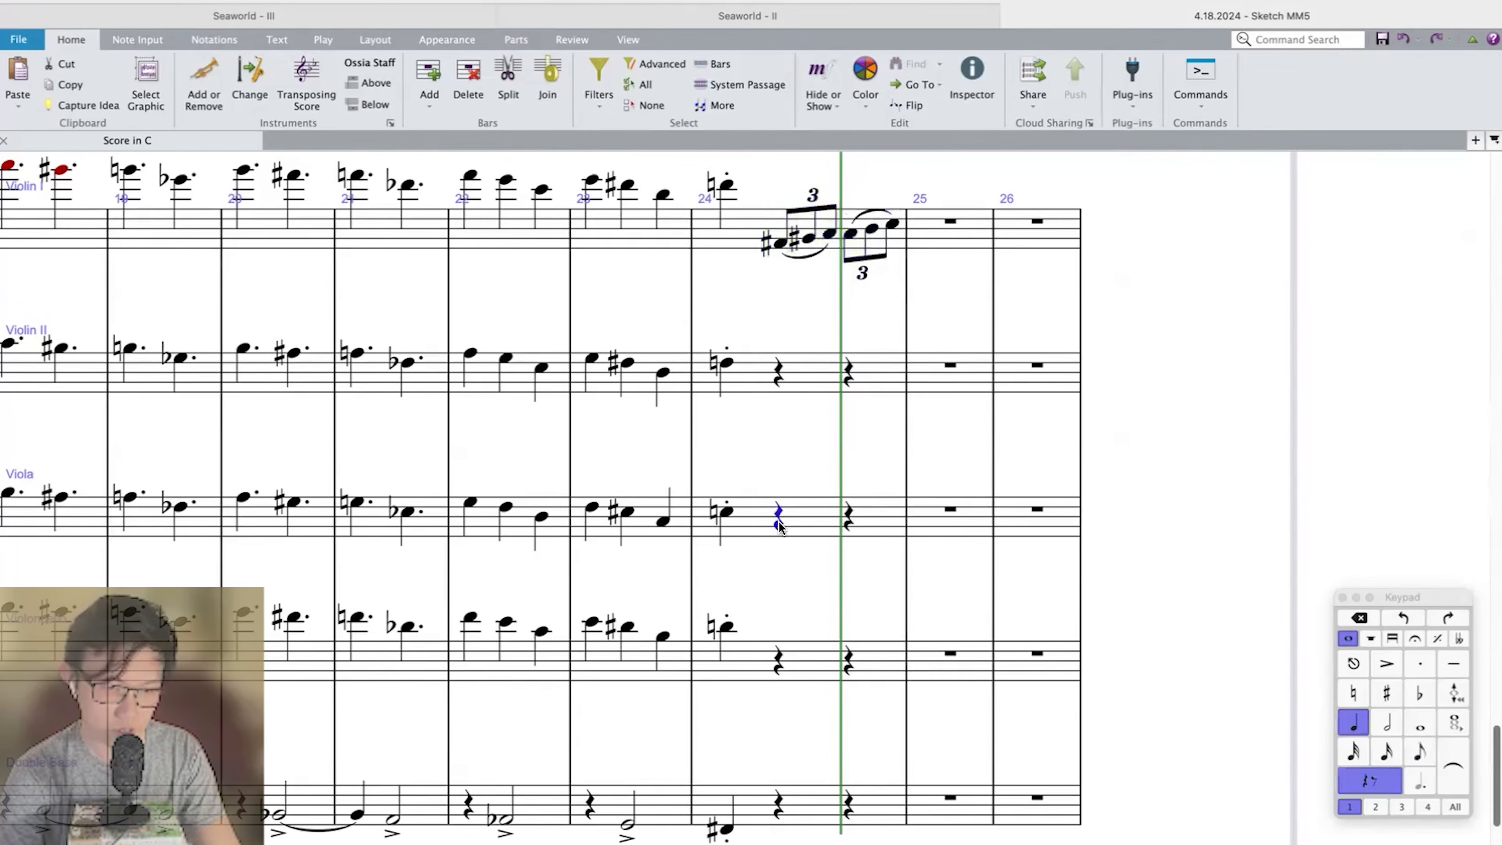
pyautogui.click(779, 370)
pyautogui.press('super+v')
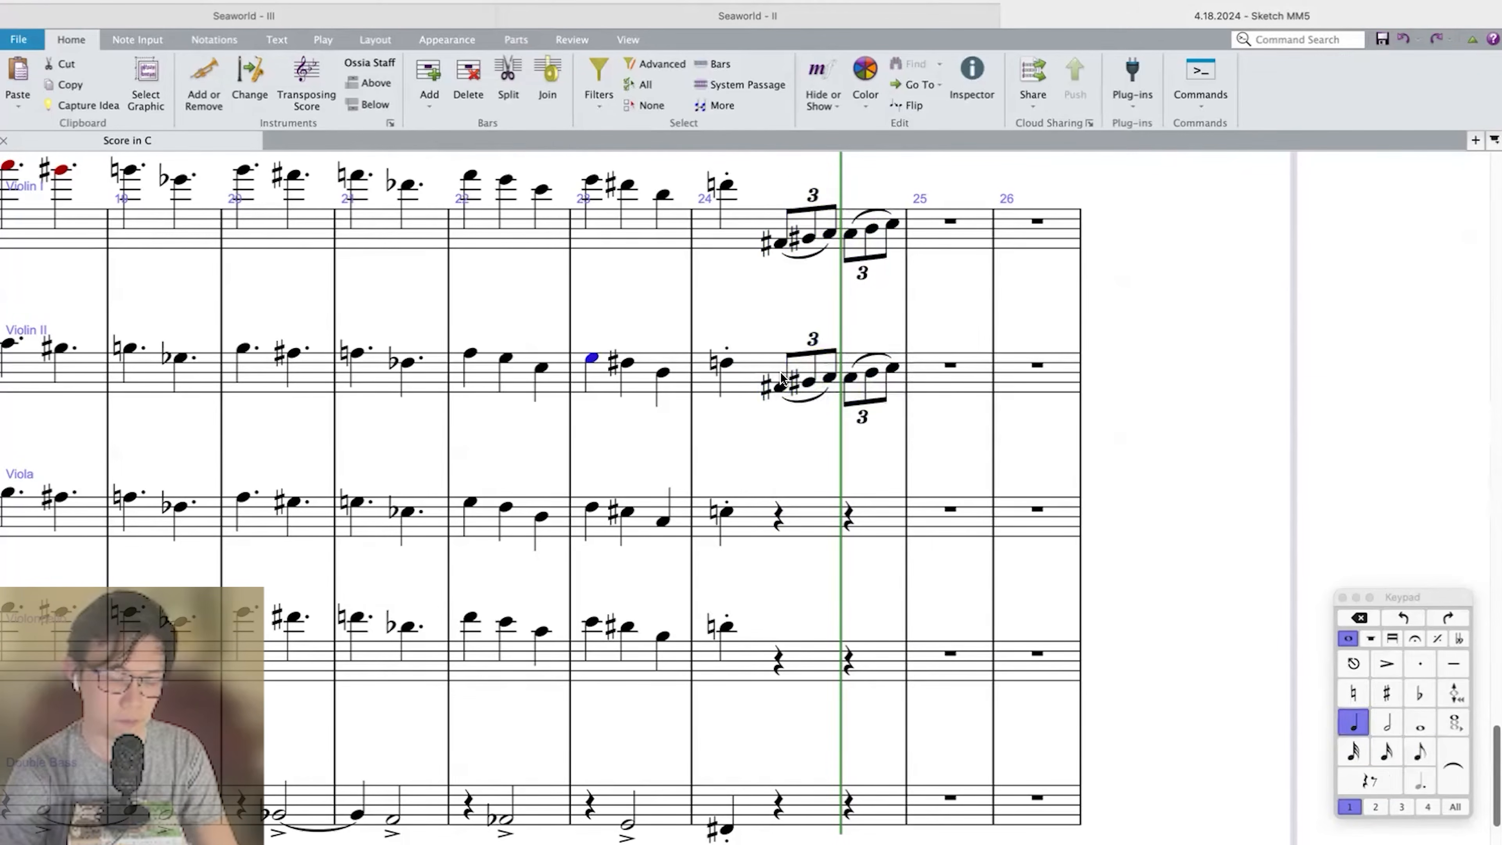
# Play back from measure 23 to hear the new violin triplets.
pyautogui.press('p')
pyautogui.press('super+equal')
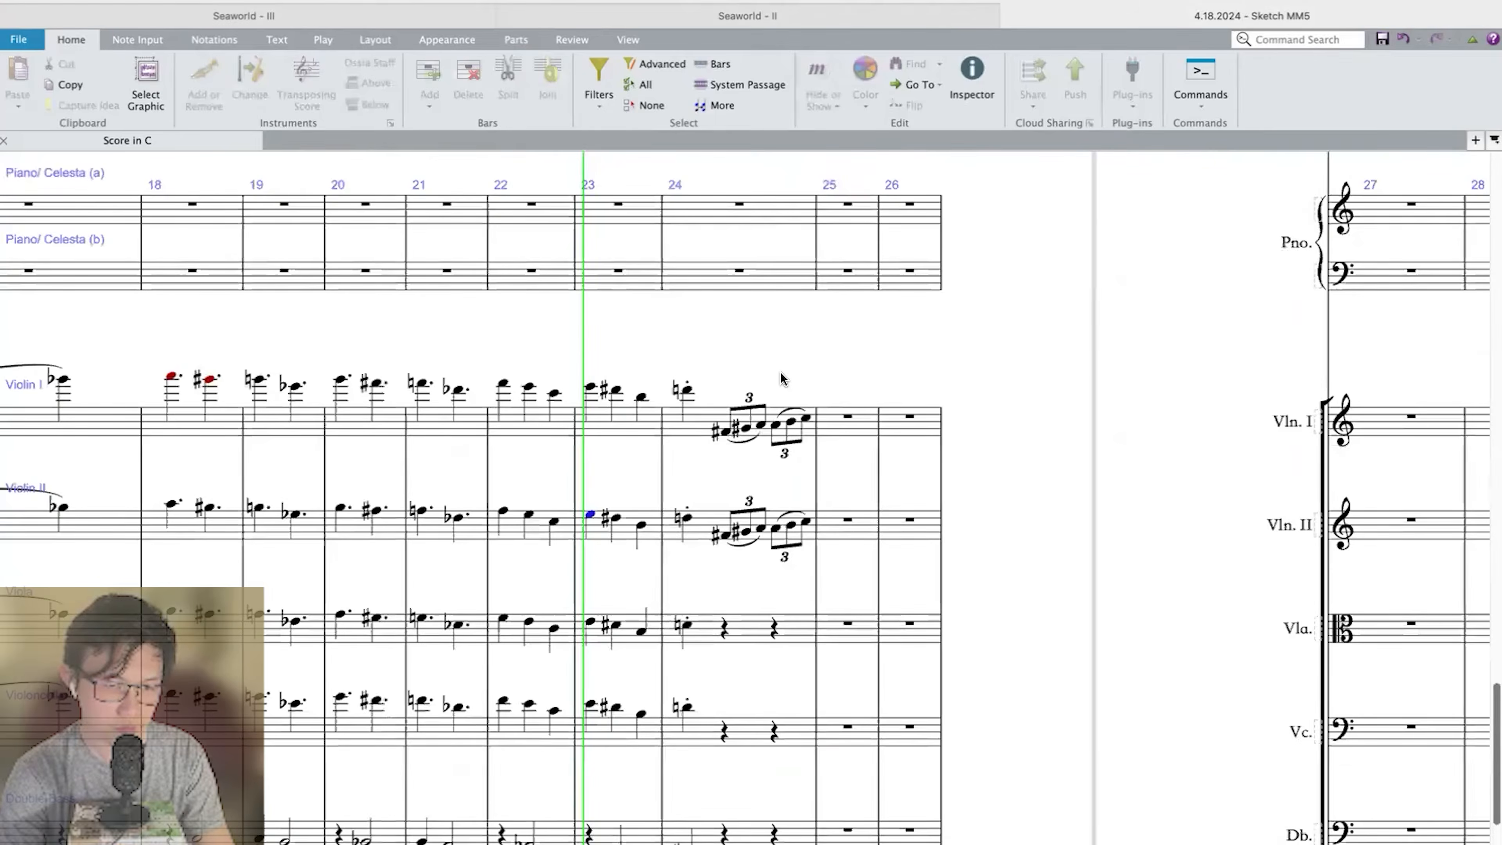
pyautogui.scroll(-3, 781, 372)
pyautogui.scroll(15, 861, 357)
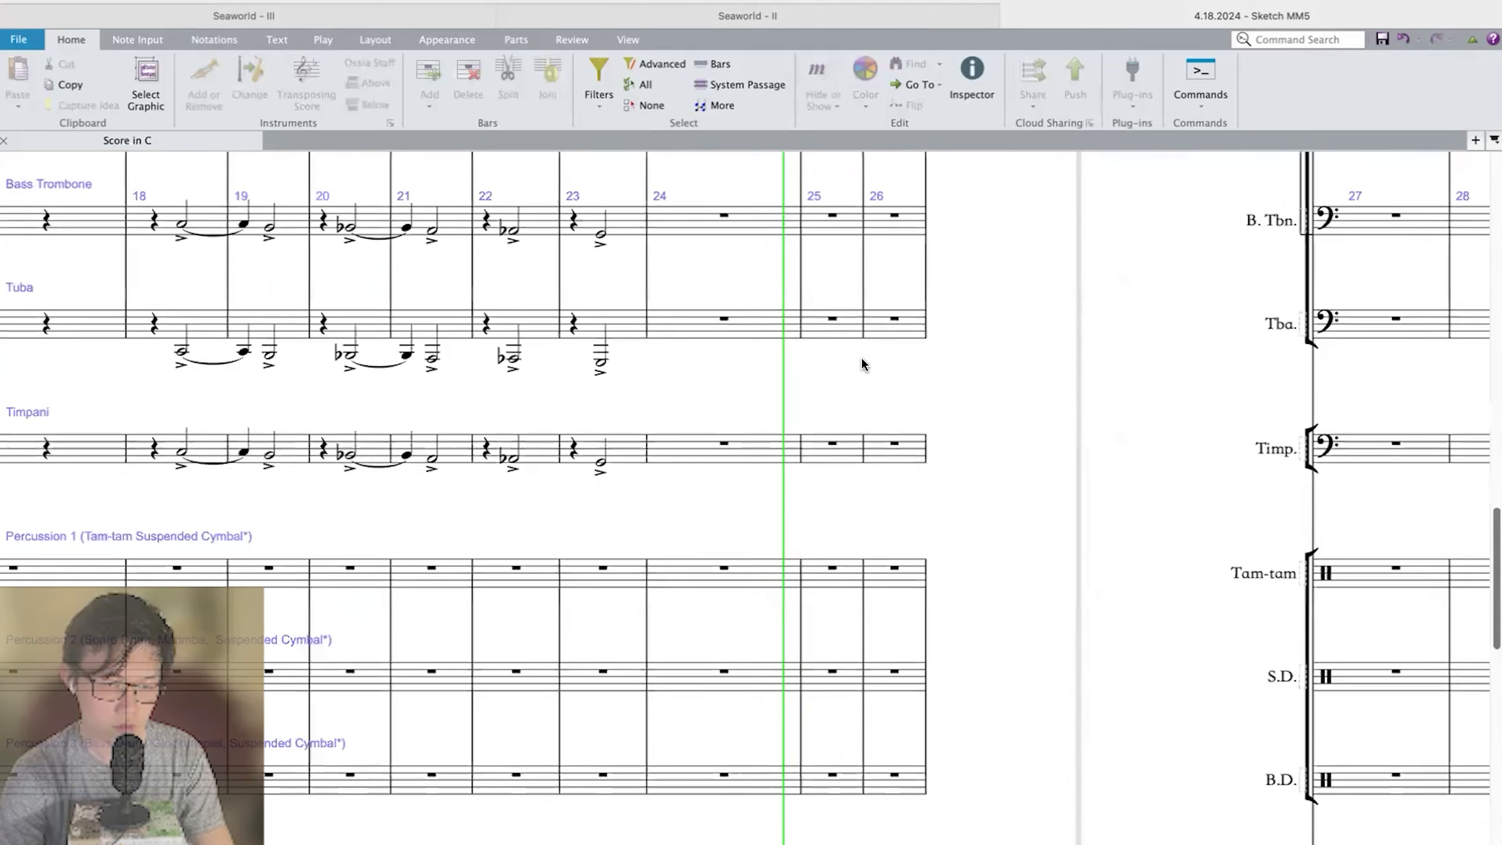
pyautogui.press('space')
# Repeat measure 24's horn and trumpet chords in measure 25, and end beat 3 of Horn in F 1.2 with a staccato triplet-eighth A–C♯–F♯ chord.
pyautogui.scroll(8, 862, 357)
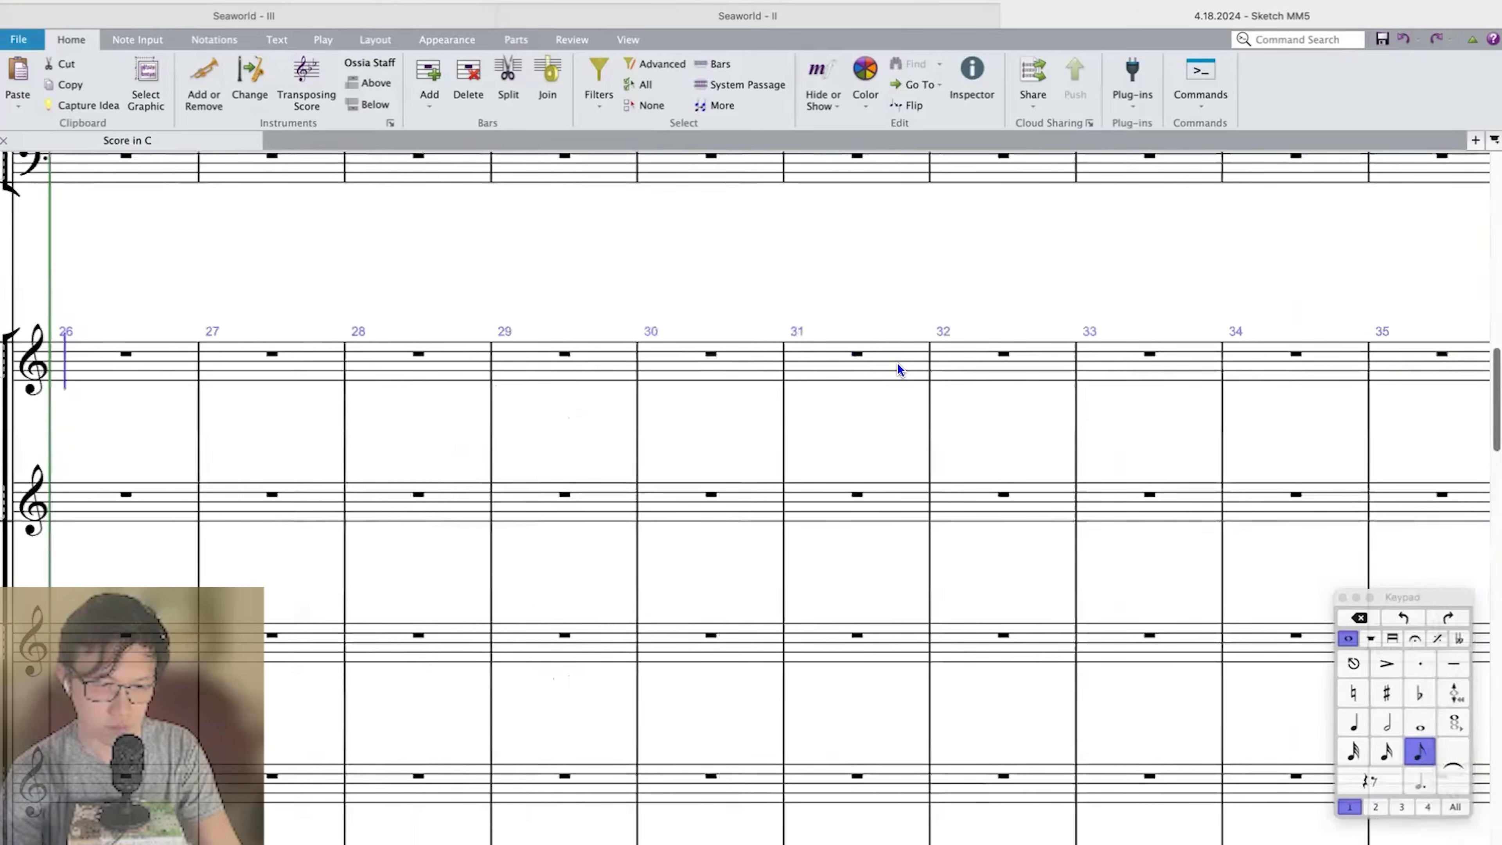
pyautogui.hscroll(-10, 898, 362)
pyautogui.hscroll(-10, 898, 363)
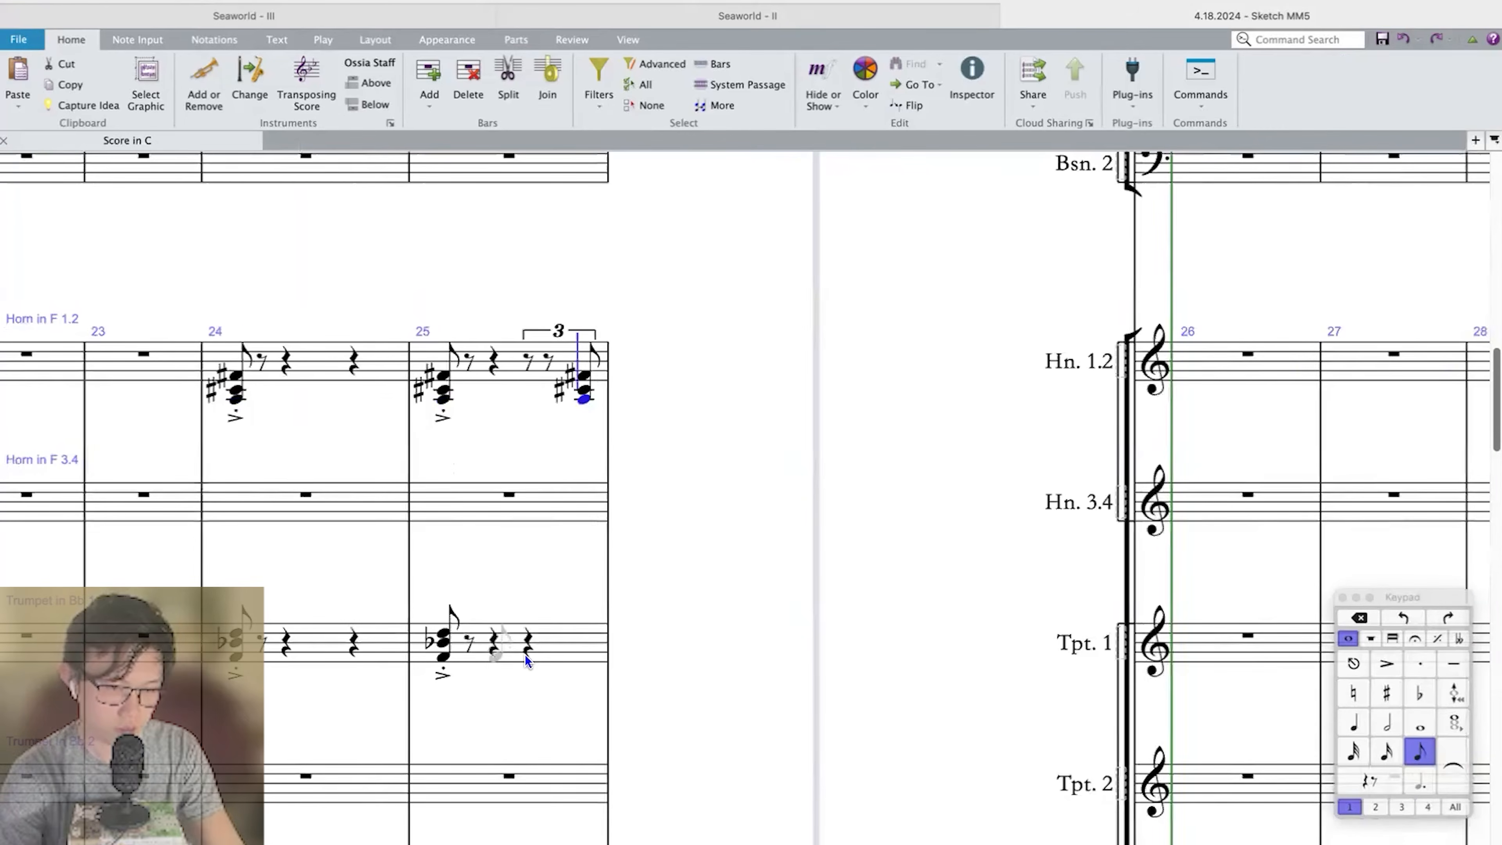
pyautogui.press('KP_Divide')
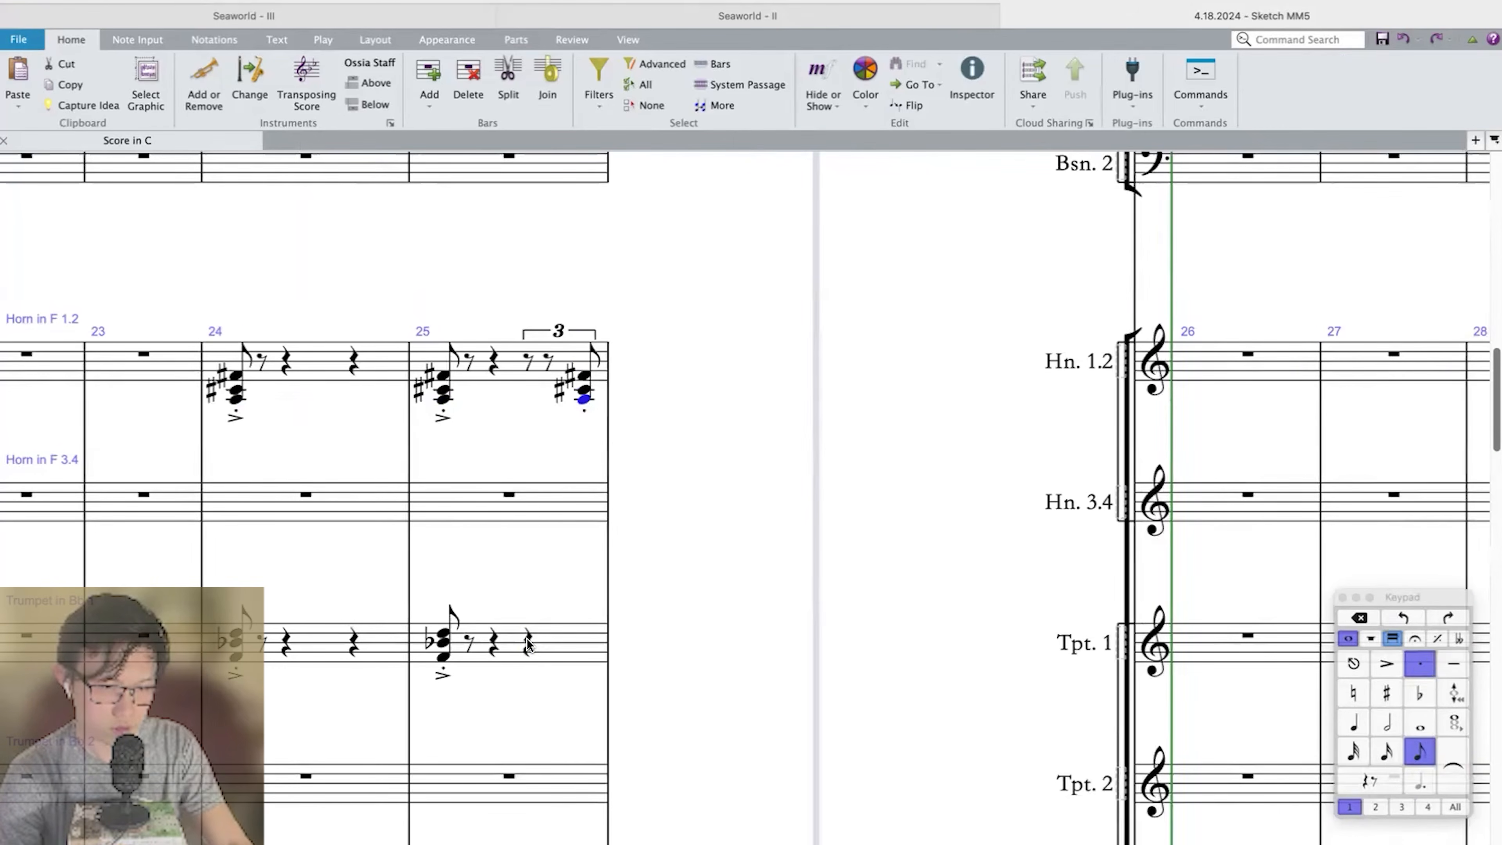
# Enter a staccato F–B♭–D chord on the last triplet eighth of beat 3 in measure 25 of Trumpet in Bb 1.
pyautogui.click(528, 641)
pyautogui.press('KP_3')
pyautogui.press('super+3')
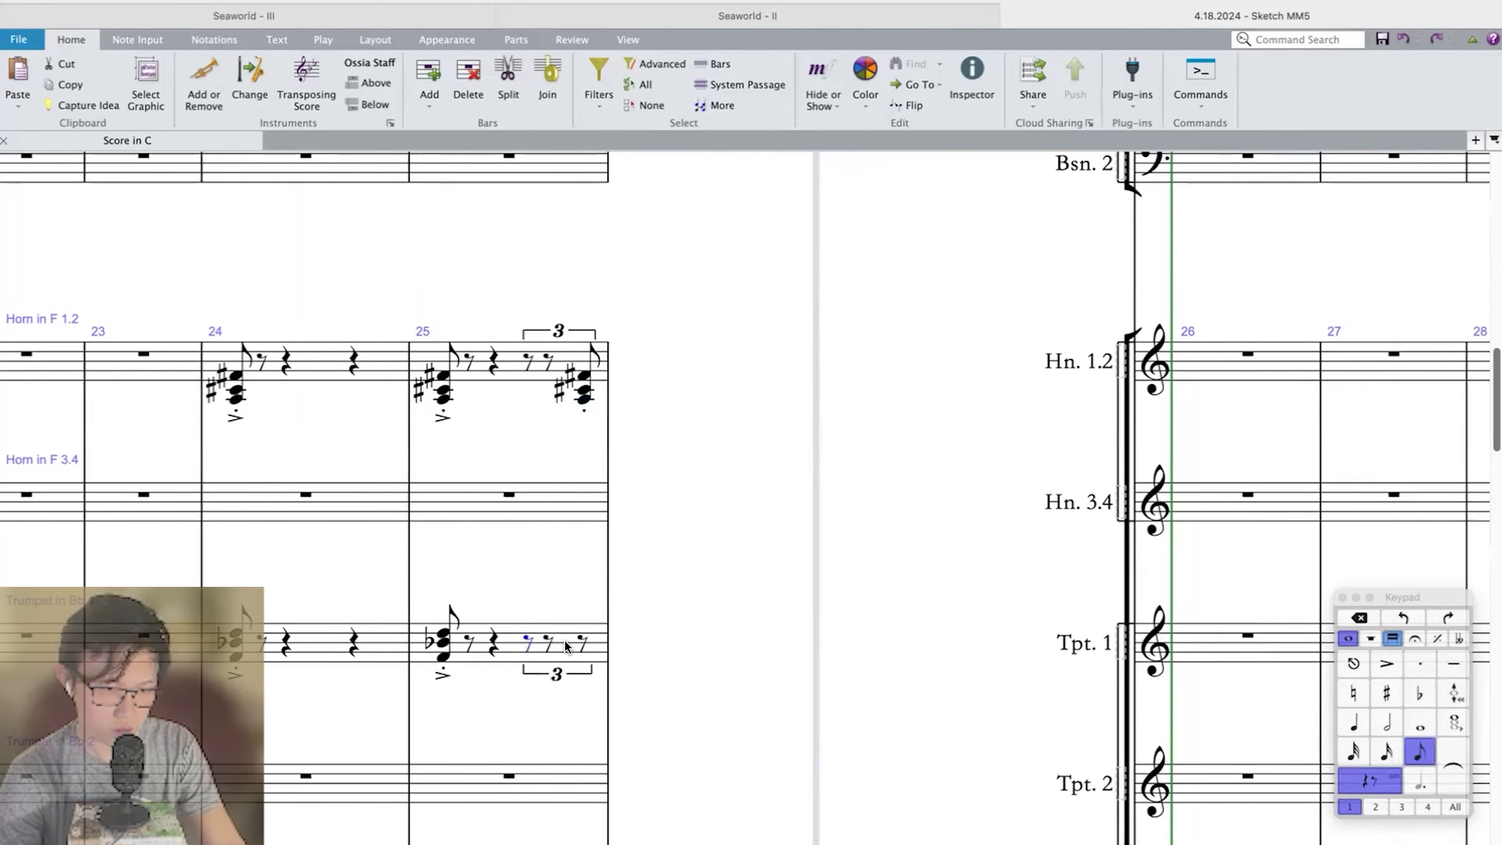
pyautogui.click(584, 645)
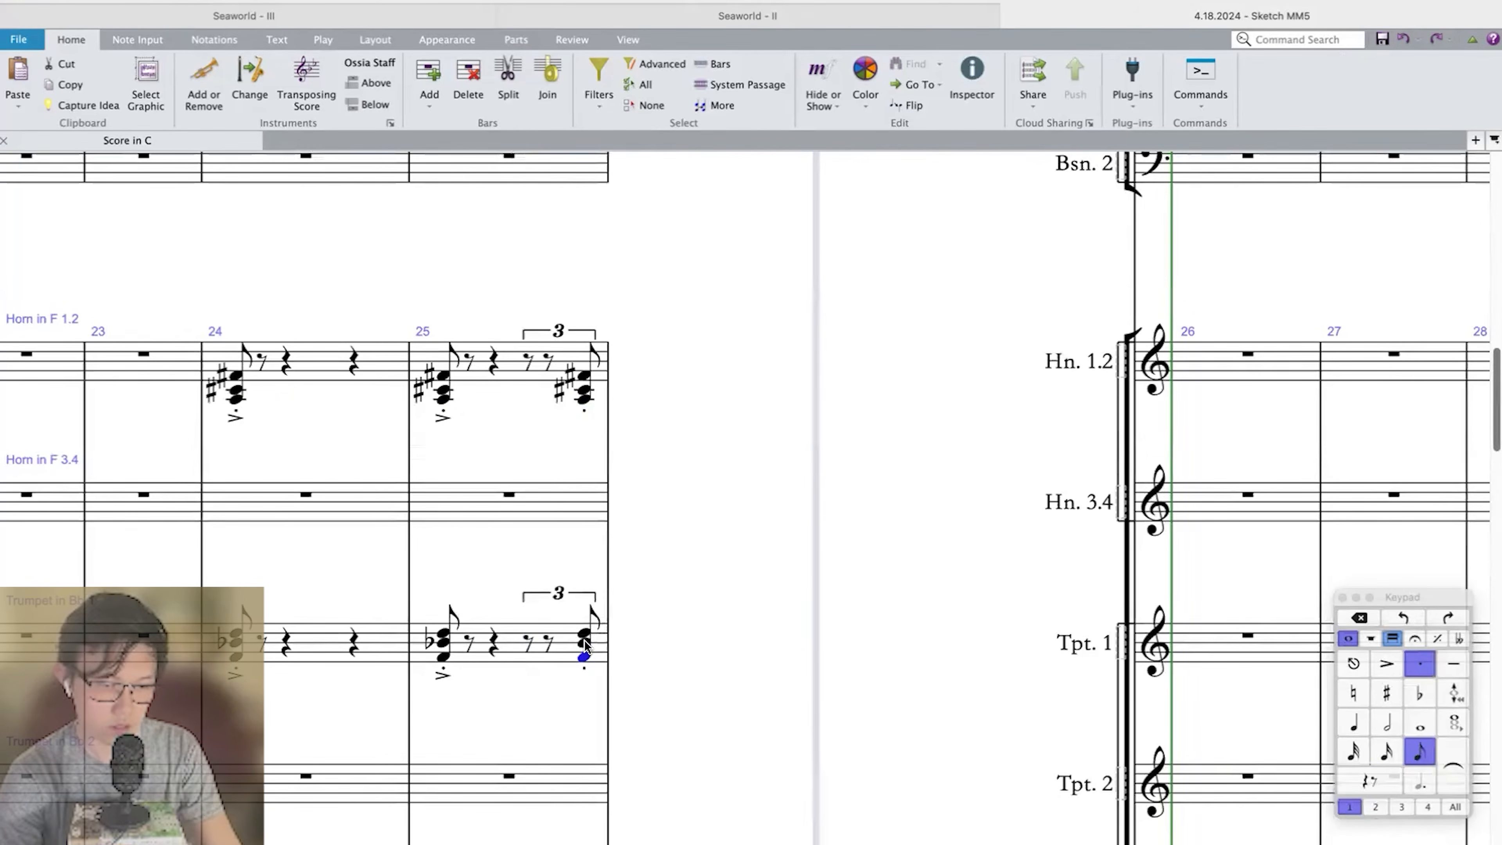
# Repeat measure 24 of Violin I and Violin II in measure 25.
pyautogui.keyDown('shift'); pyautogui.click(319, 360); pyautogui.keyUp('shift')
pyautogui.scroll(-20, 319, 361)
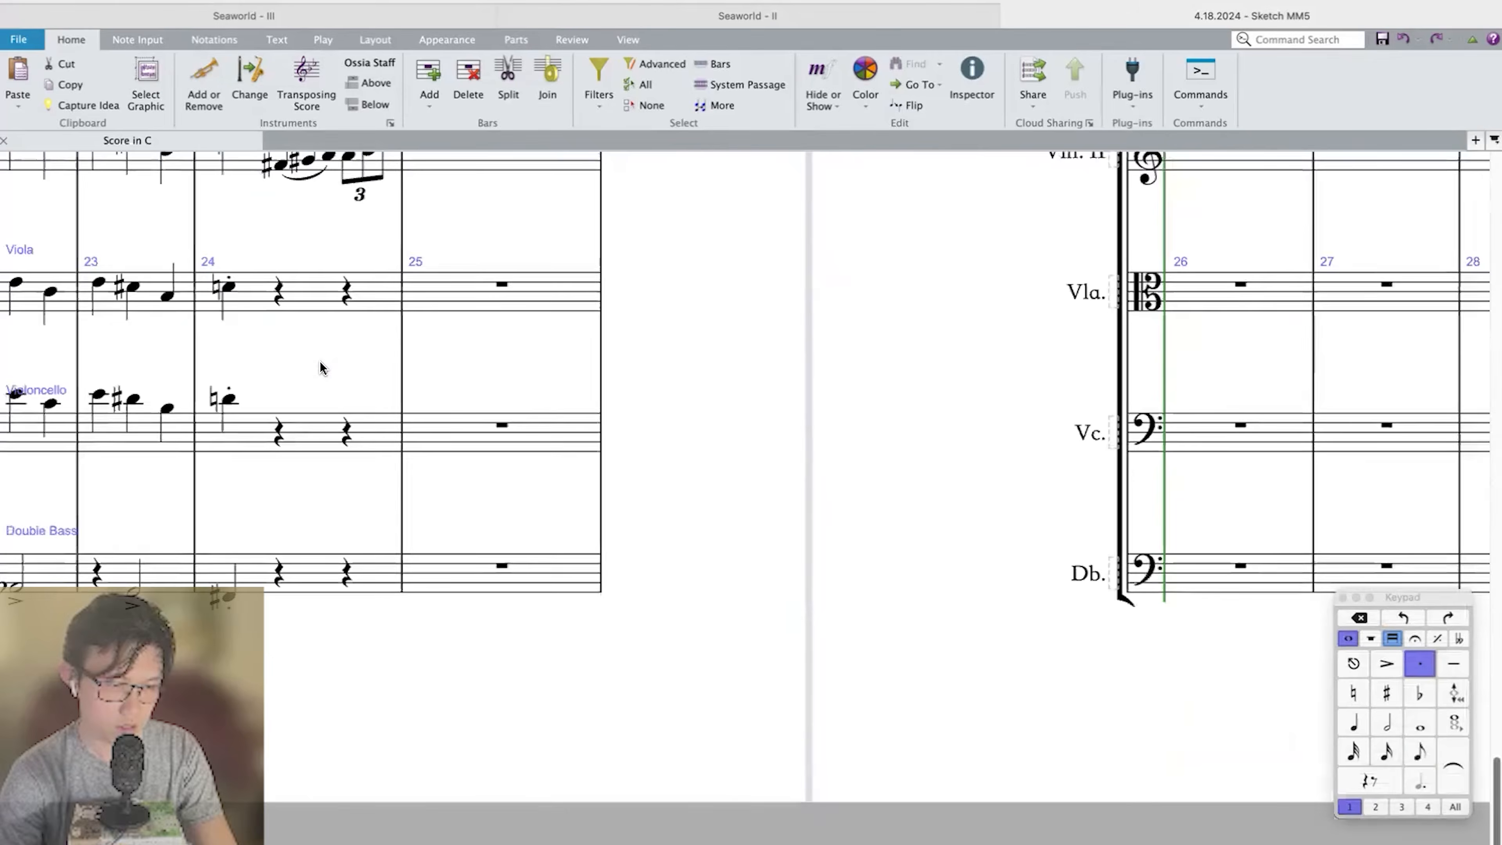
pyautogui.press('super+minus')
pyautogui.click(445, 353)
pyautogui.keyDown('shift'); pyautogui.click(445, 436); pyautogui.keyUp('shift')
pyautogui.press('r')
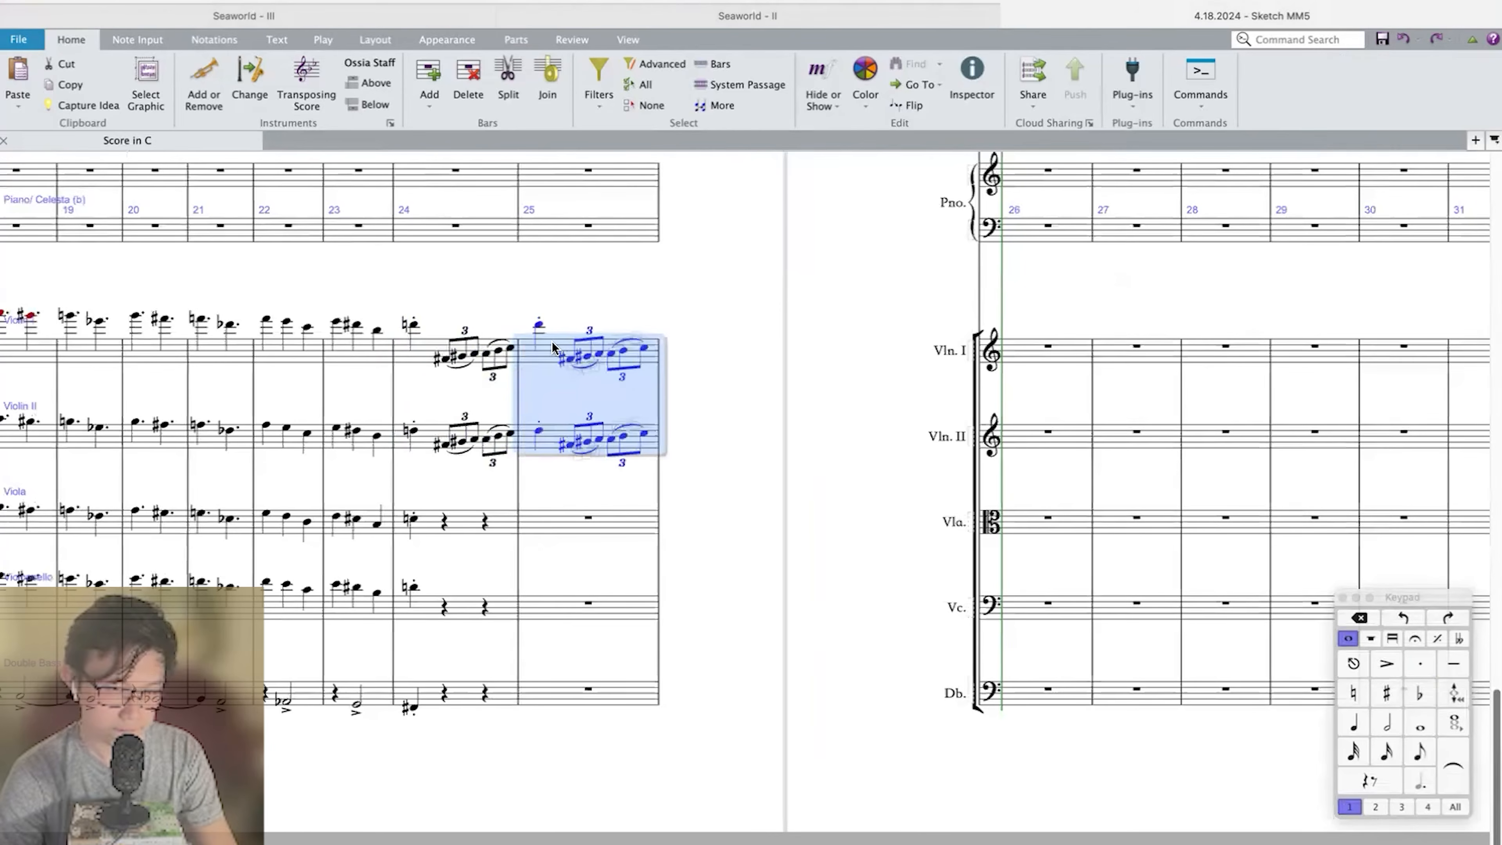
# Delete the beat 1 notes from measure 25 in Violin I and Violin II.
pyautogui.click(538, 325)
pyautogui.keyDown('shift'); pyautogui.click(536, 431); pyautogui.keyUp('shift')
pyautogui.press('Delete')
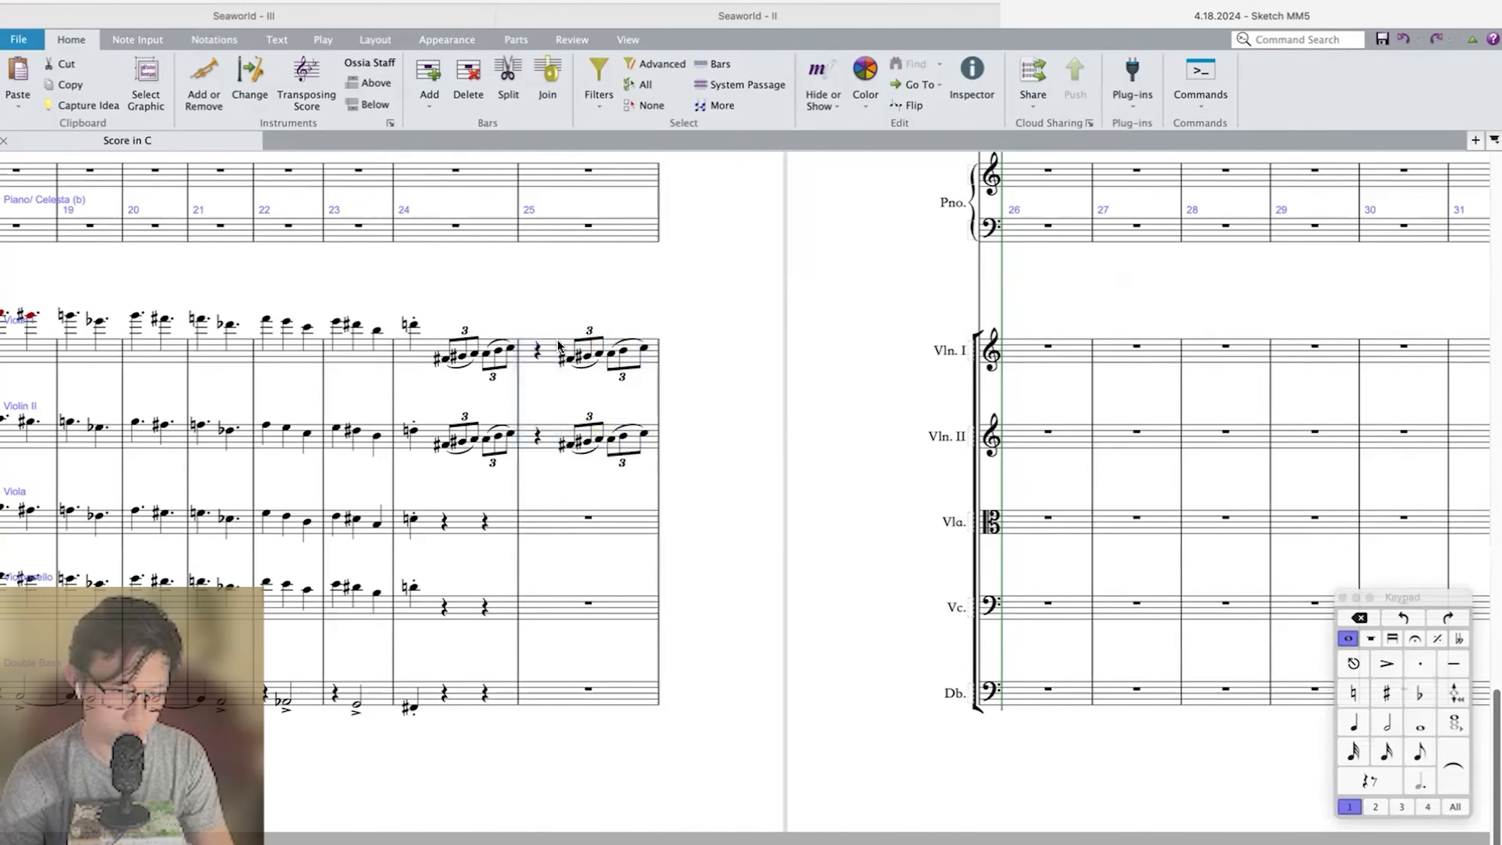
# Copy Violin I's triplet passage from beat 2 of measure 24 through measure 25 into the Viola.
pyautogui.click(445, 357)
pyautogui.press('super+shift+Right')
pyautogui.press('super+shift+Right')
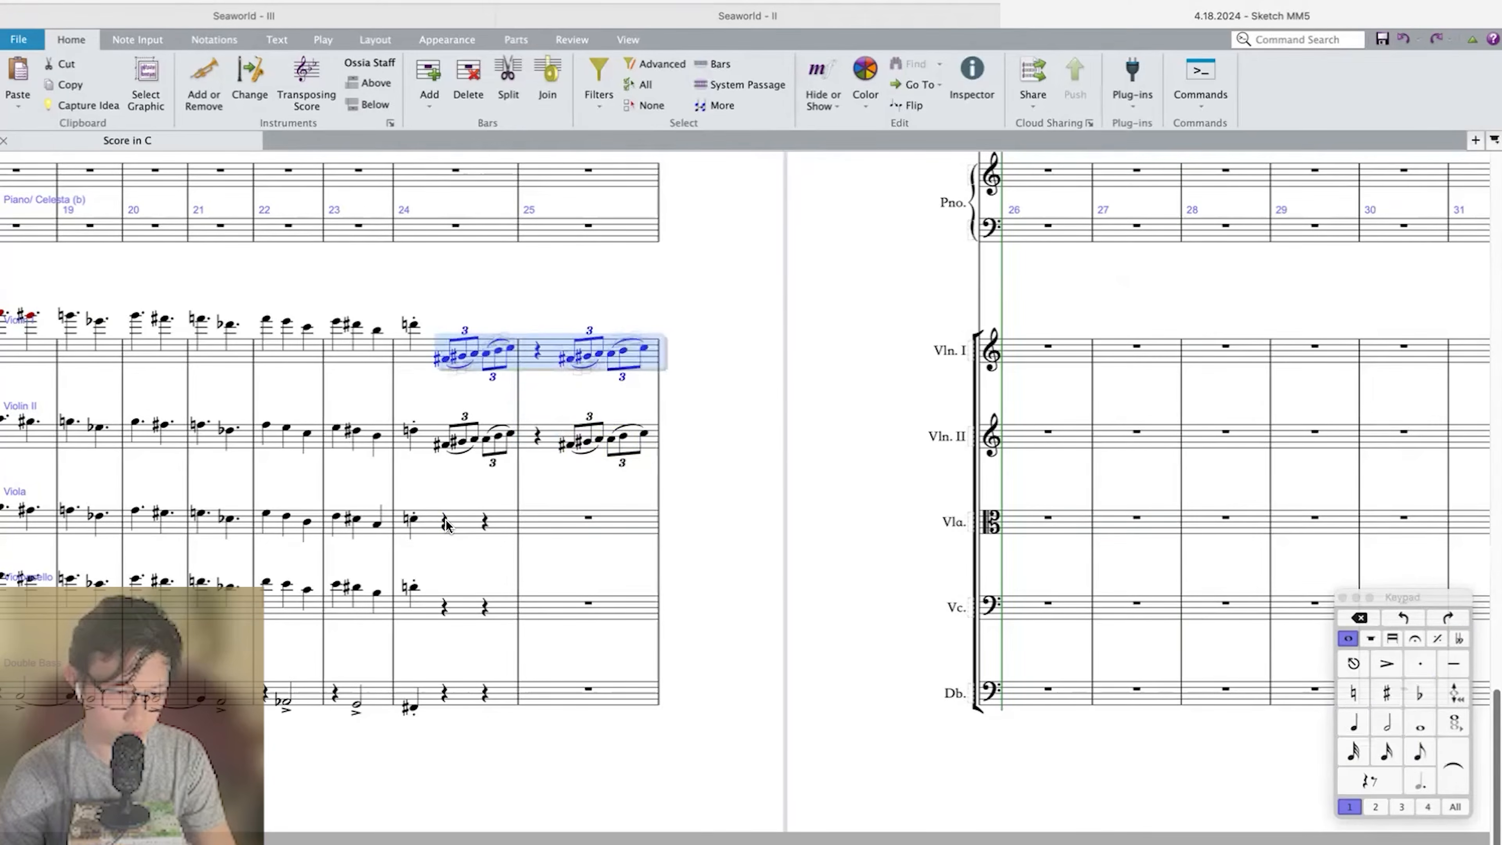
pyautogui.keyDown('alt'); pyautogui.click(445, 524); pyautogui.keyUp('alt')
pyautogui.click(414, 522)
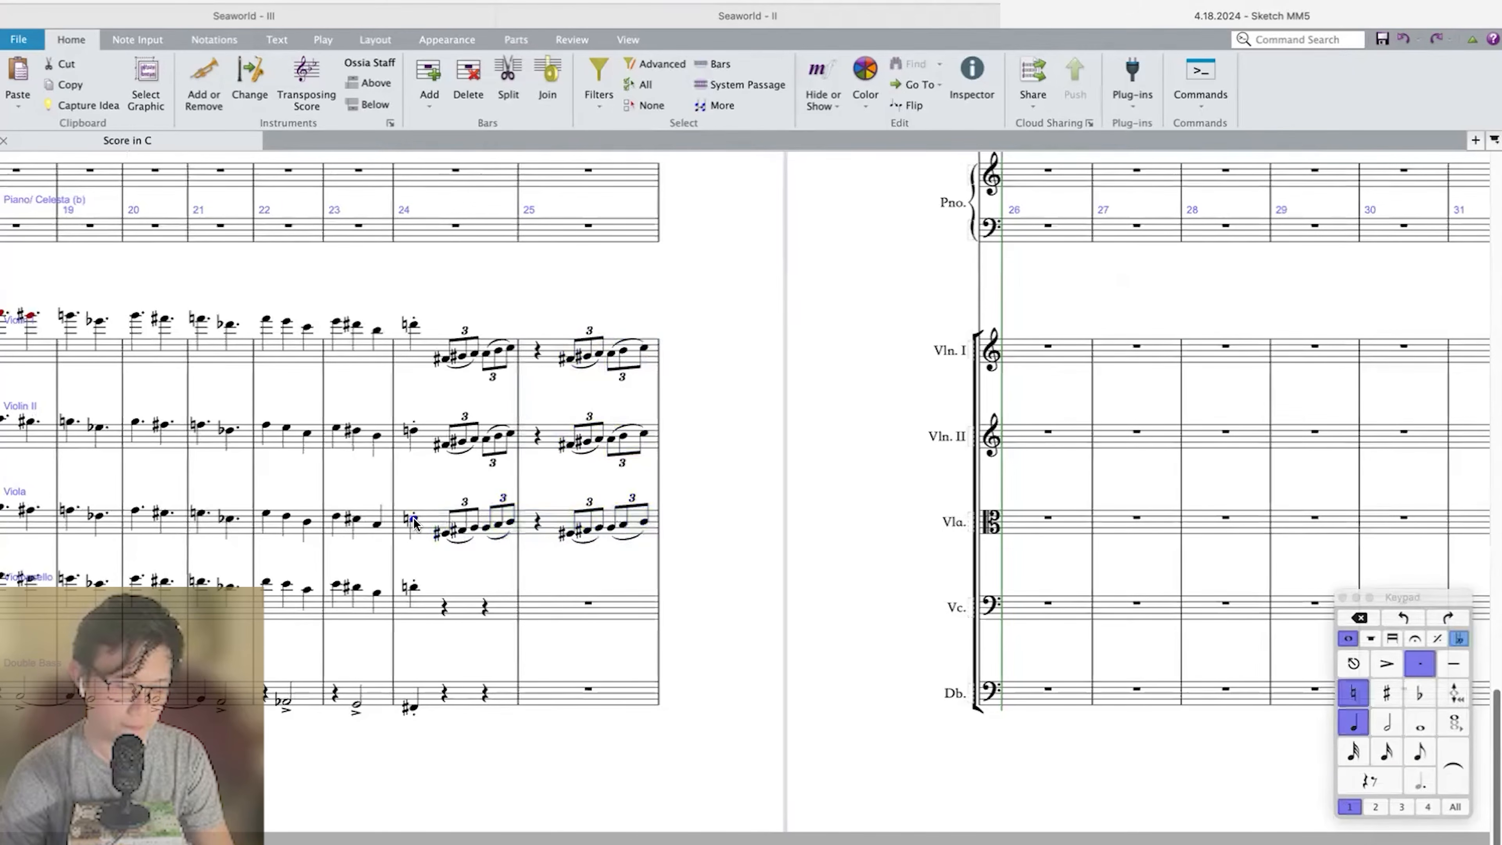
# Play back from measure 24, and repeat the Double Bass's measure 24 in measure 25.
pyautogui.press('p')
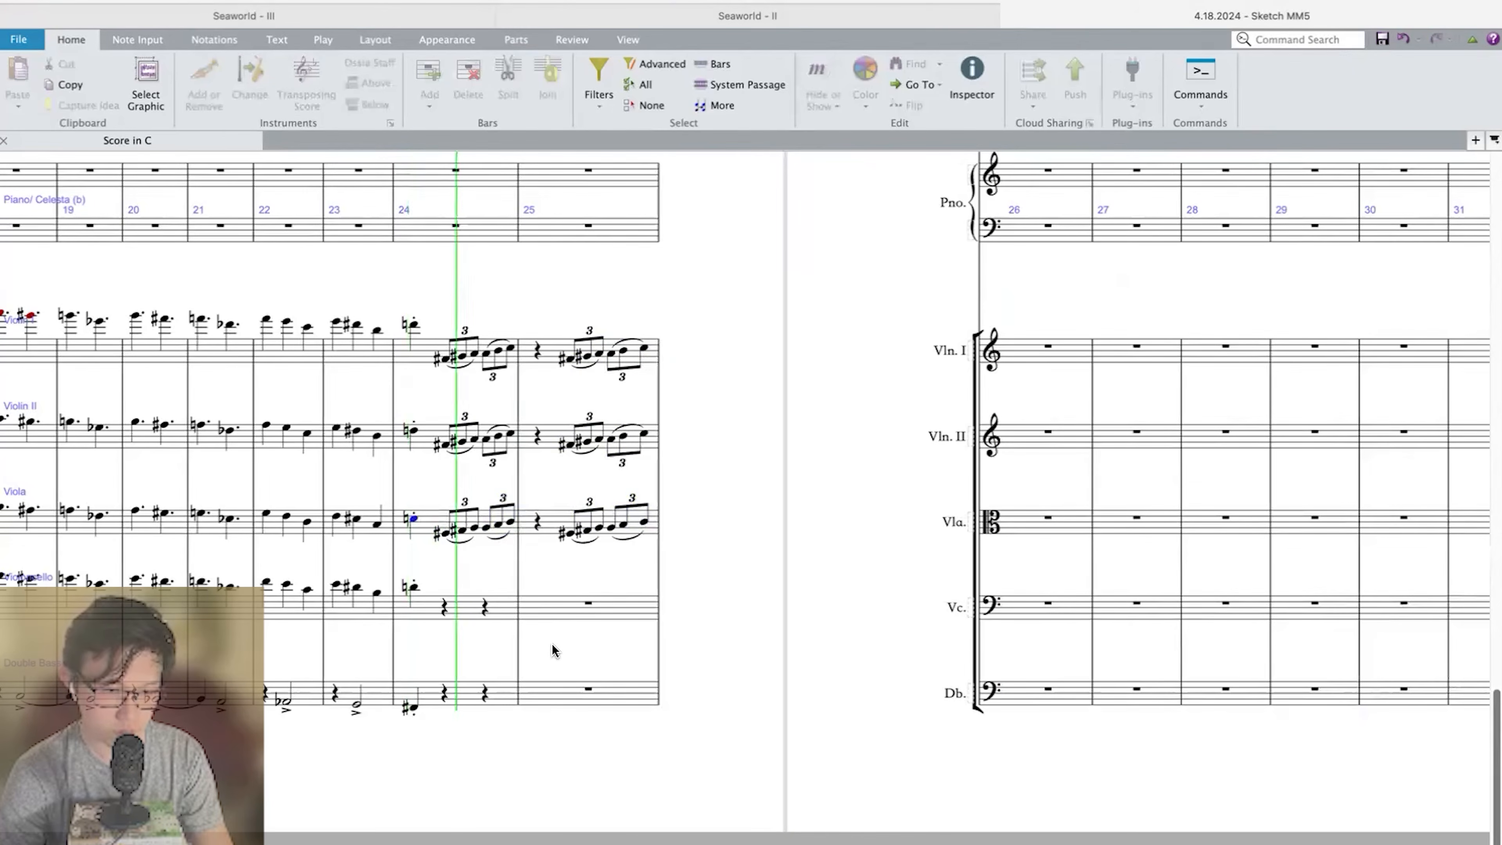
pyautogui.press('space')
pyautogui.click(478, 701)
pyautogui.press('r')
# Enter a staccato F♯–C♯–A quarter-note chord on beat 1 of measure 25 in the Violoncello.
pyautogui.click(570, 609)
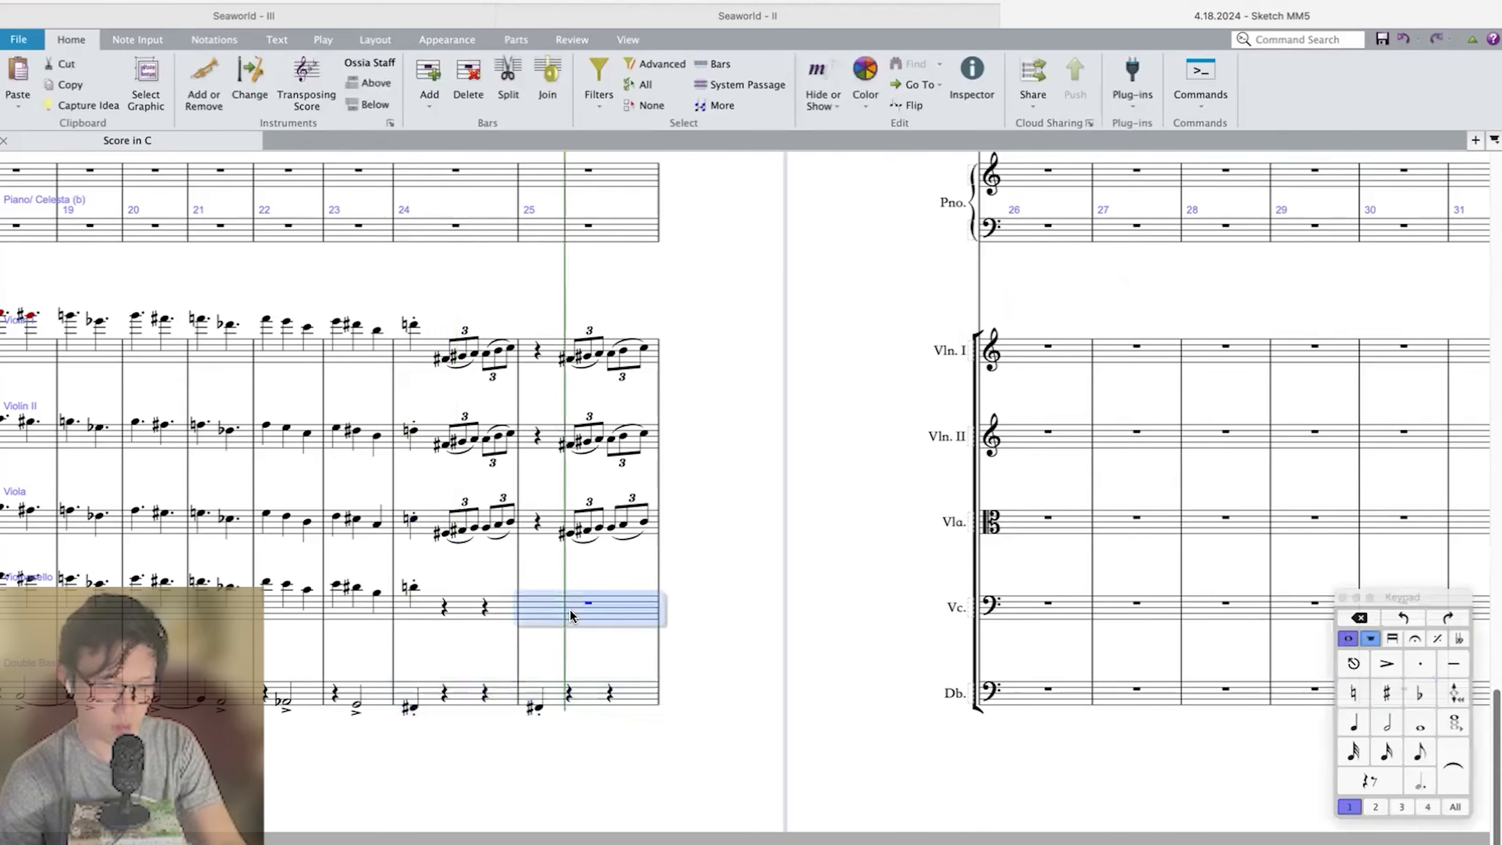
pyautogui.scroll(3, 569, 609)
pyautogui.press('n')
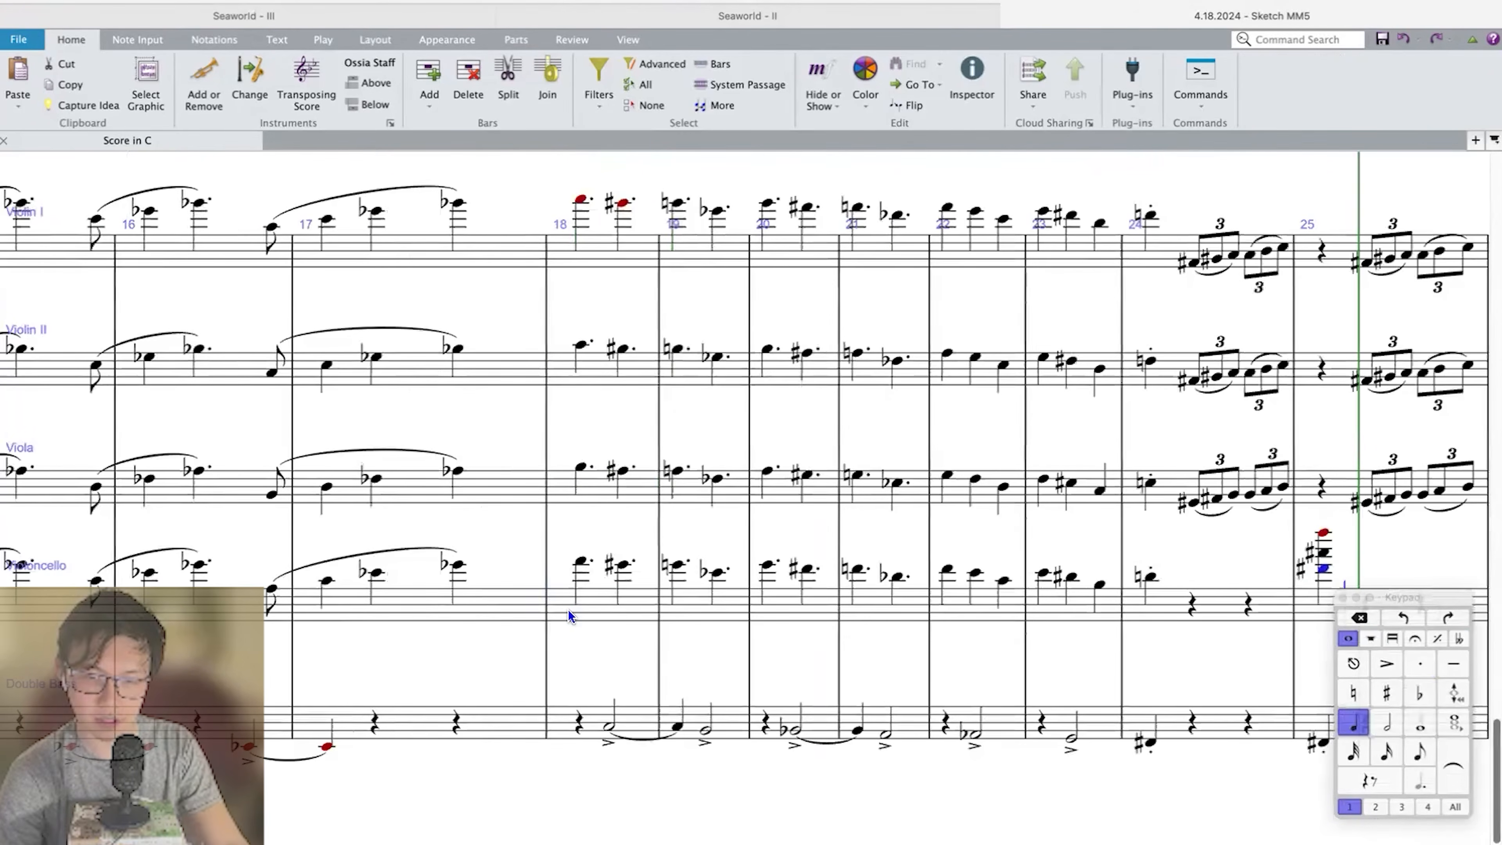
pyautogui.press('Escape')
pyautogui.hotkey('shift', 'Right')
pyautogui.press('super+Down')
pyautogui.hscroll(8, 569, 609)
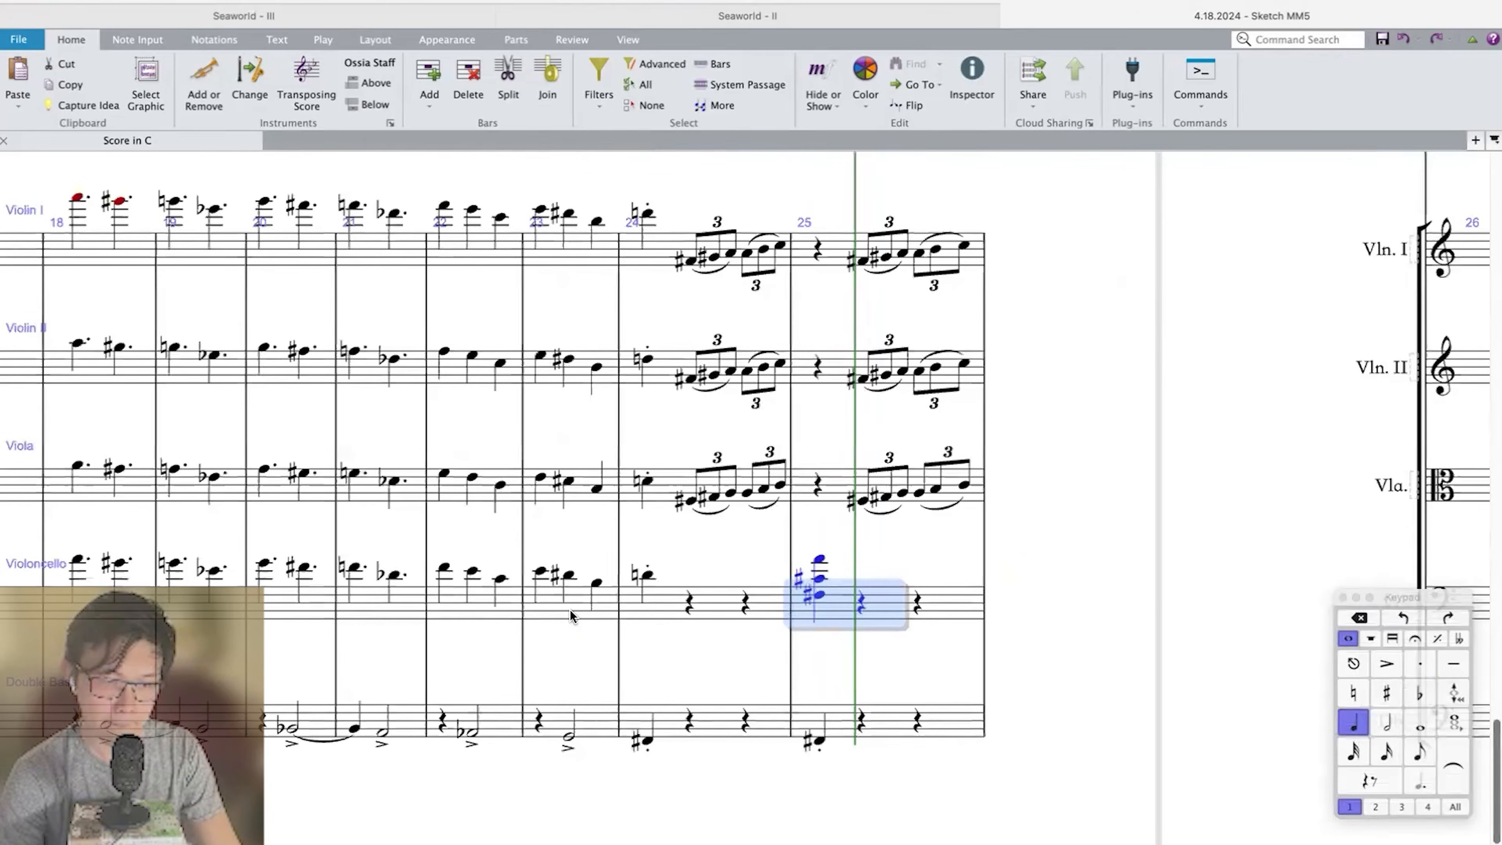
pyautogui.scroll(-3, 570, 610)
pyautogui.press('super+Down')
pyautogui.press('KP_Divide')
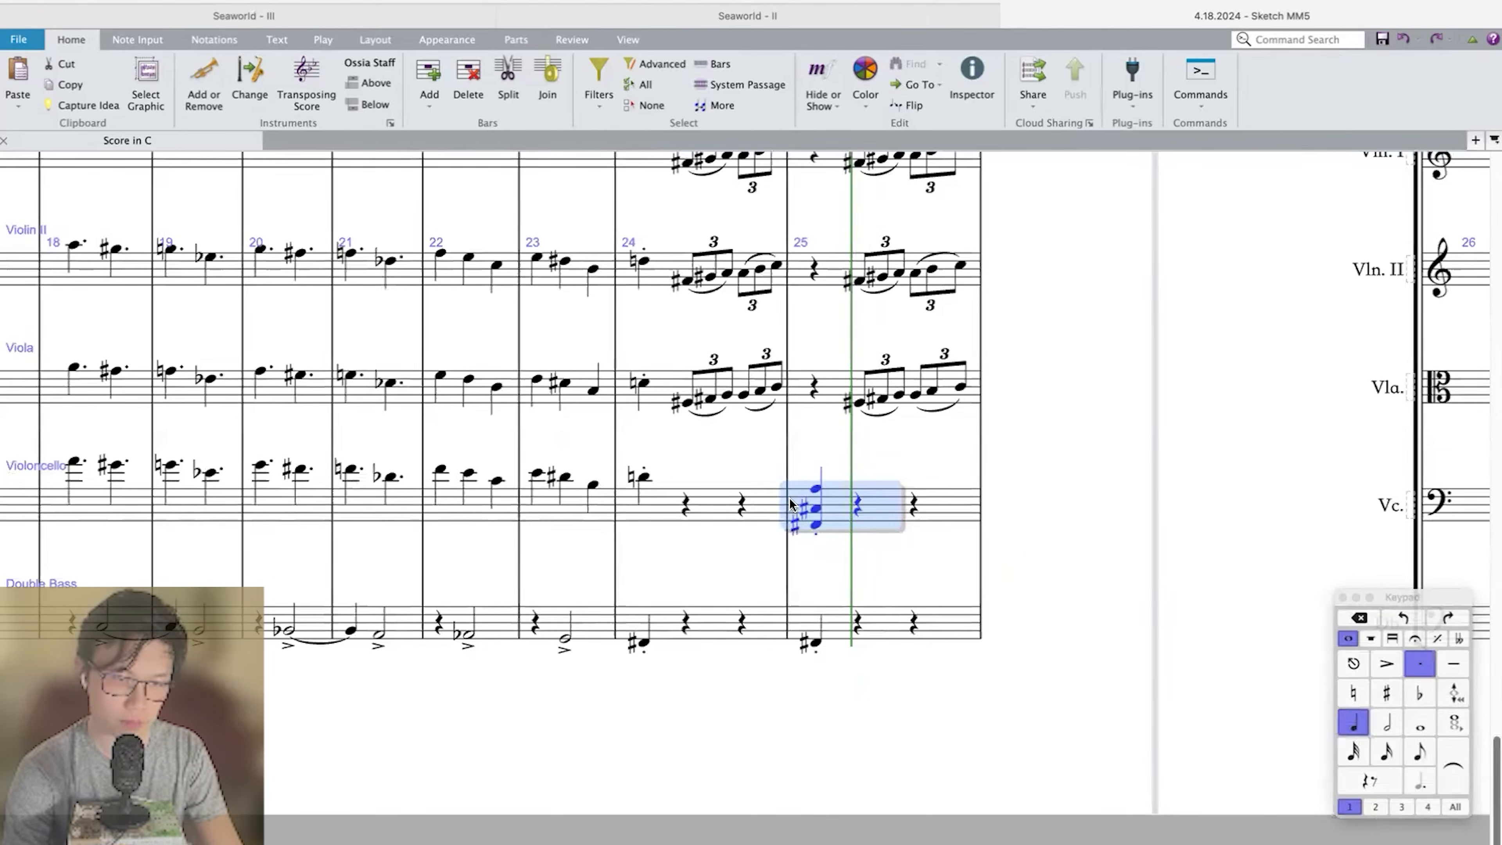
pyautogui.hotkey('ctrl', 'm')
pyautogui.press('Return')
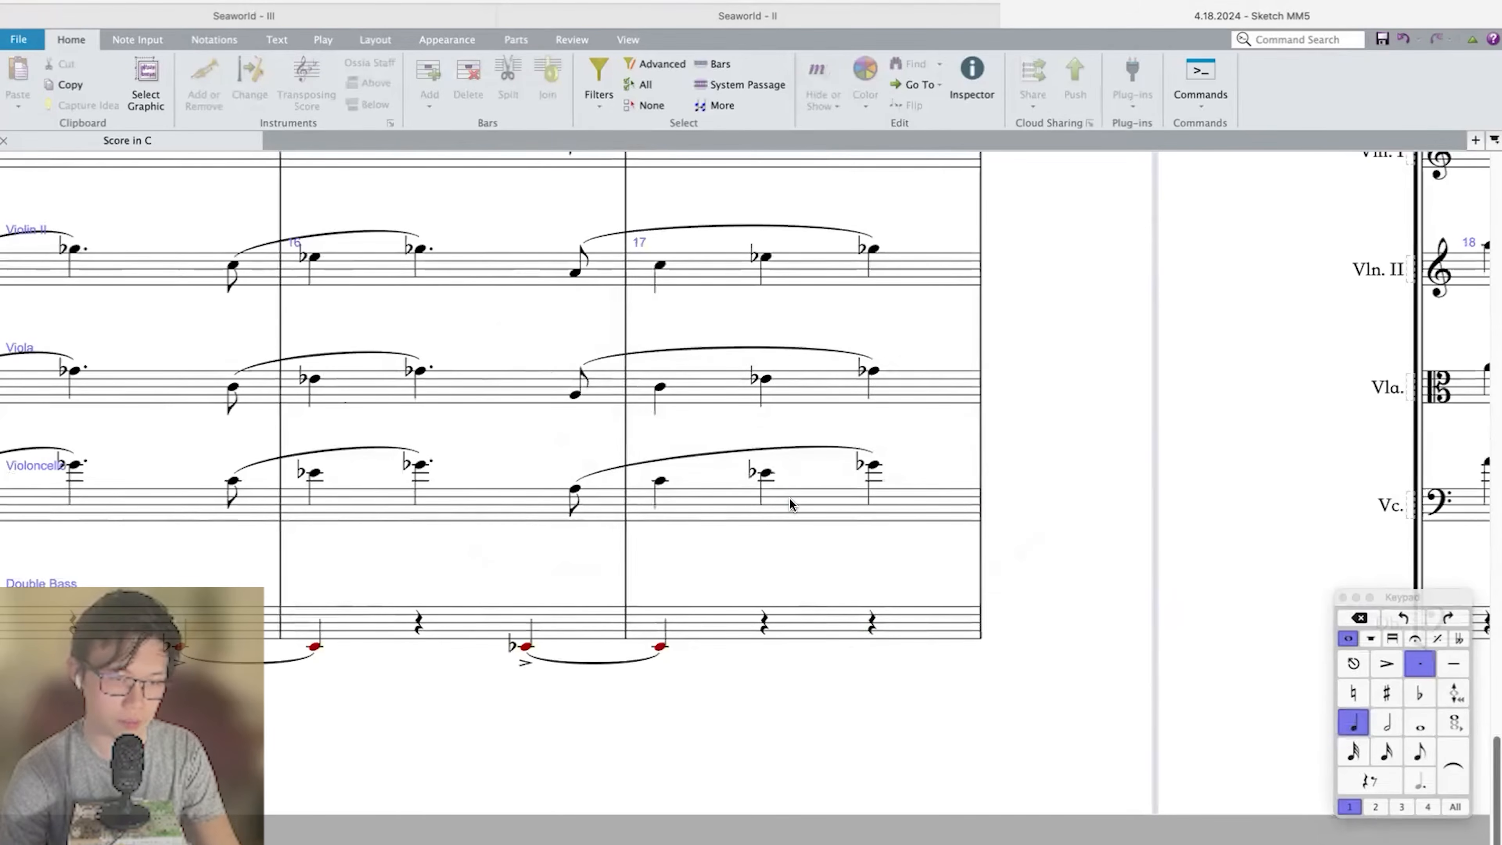
pyautogui.press('Return')
pyautogui.hscroll(20, 789, 498)
pyautogui.hscroll(-8, 886, 502)
# Play back the score from measure 23 of the Violoncello to check the string parts.
pyautogui.click(888, 461)
pyautogui.click(888, 504)
pyautogui.click(987, 468)
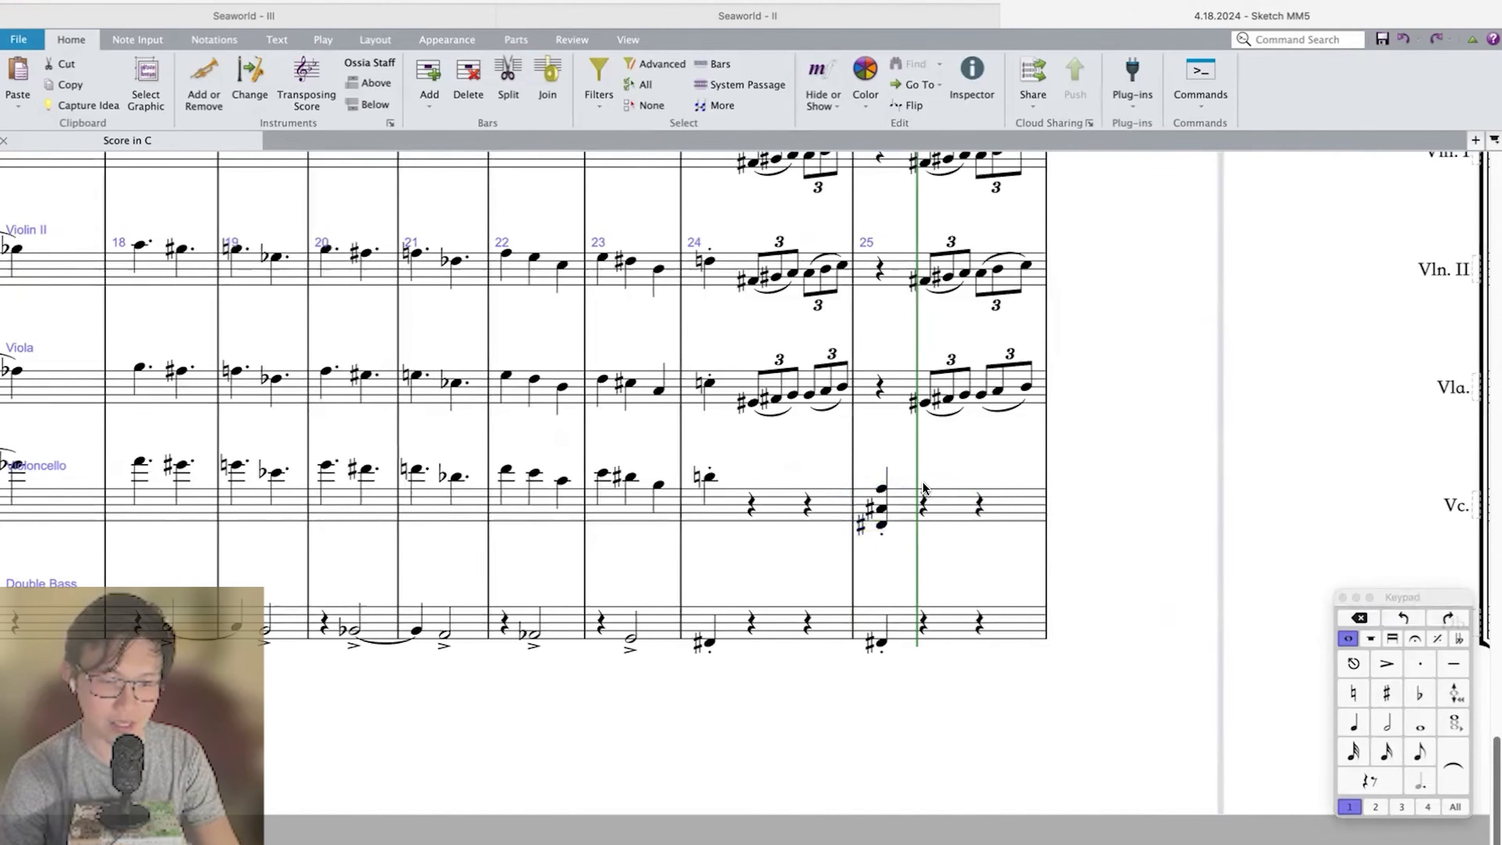
pyautogui.click(888, 492)
pyautogui.click(707, 482)
pyautogui.press('Left')
pyautogui.press('Left')
pyautogui.press('Left')
pyautogui.press('p')
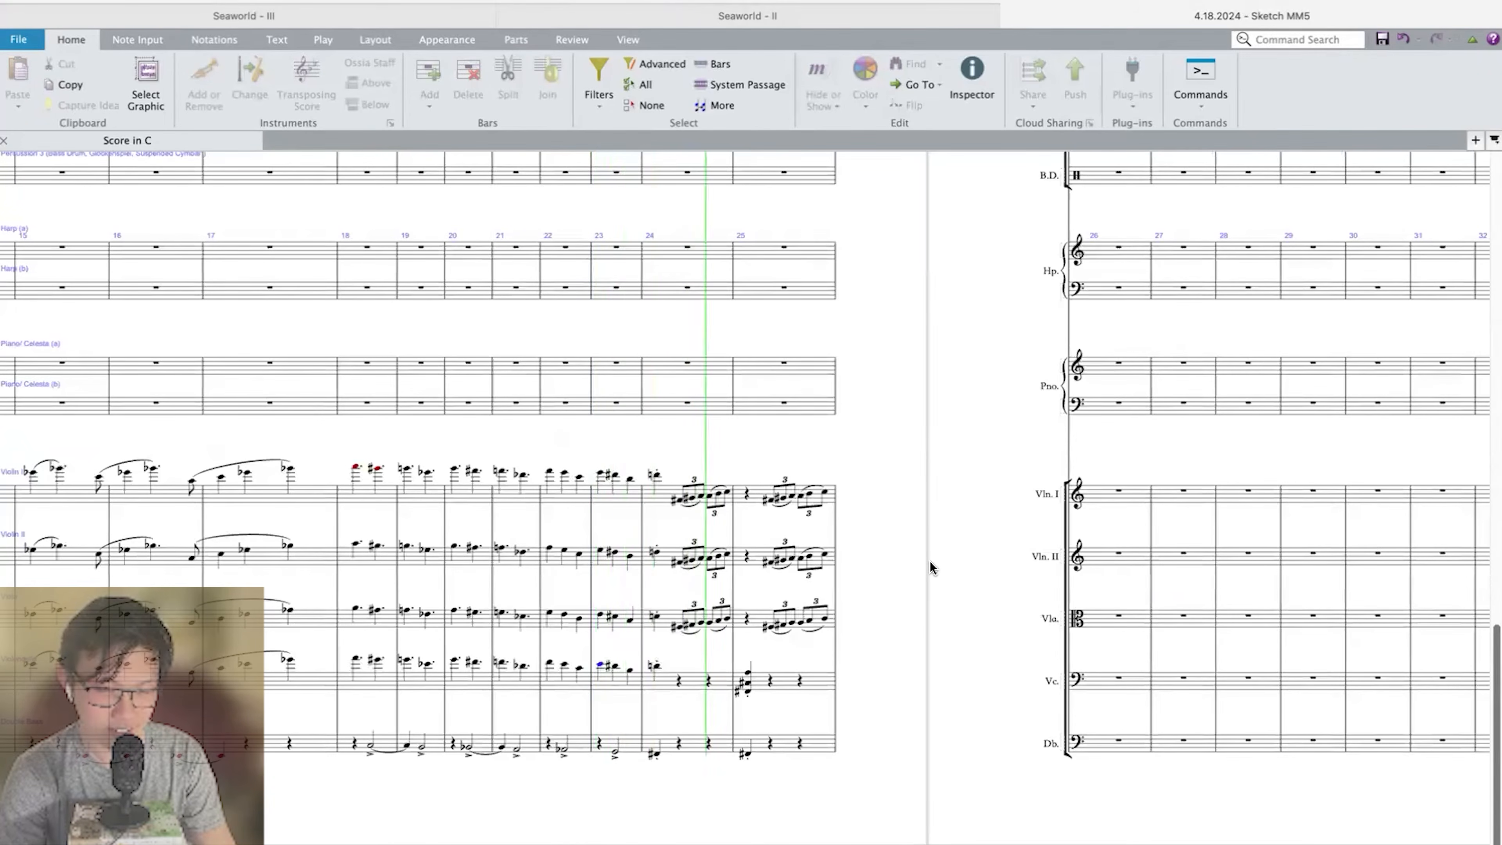
pyautogui.press('Escape')
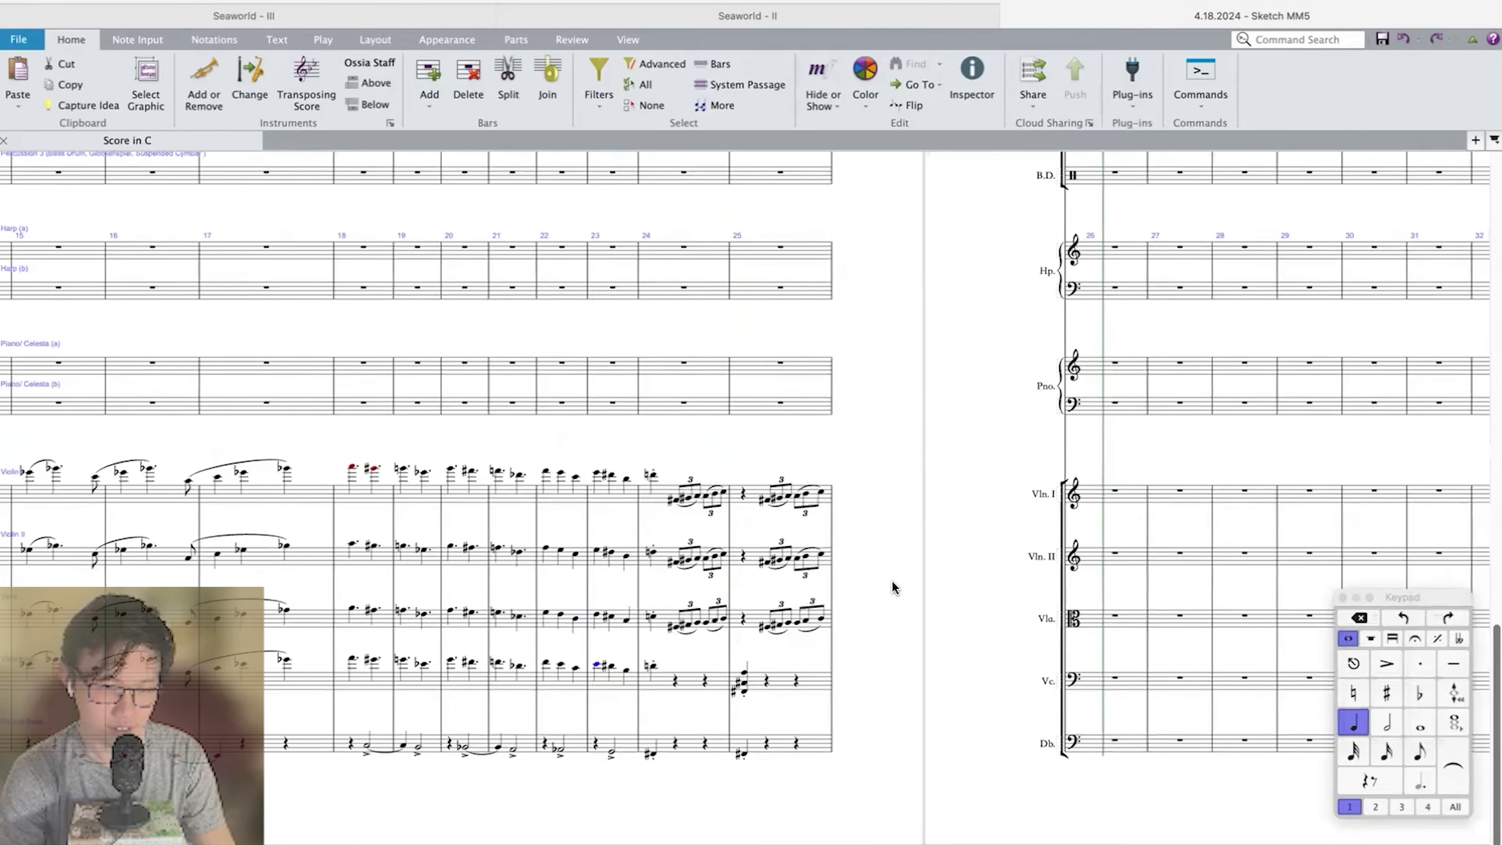
# Enter a staccato low F♯ quarter note on beat 1 of measure 24 in the Tuba.
pyautogui.scroll(10, 892, 587)
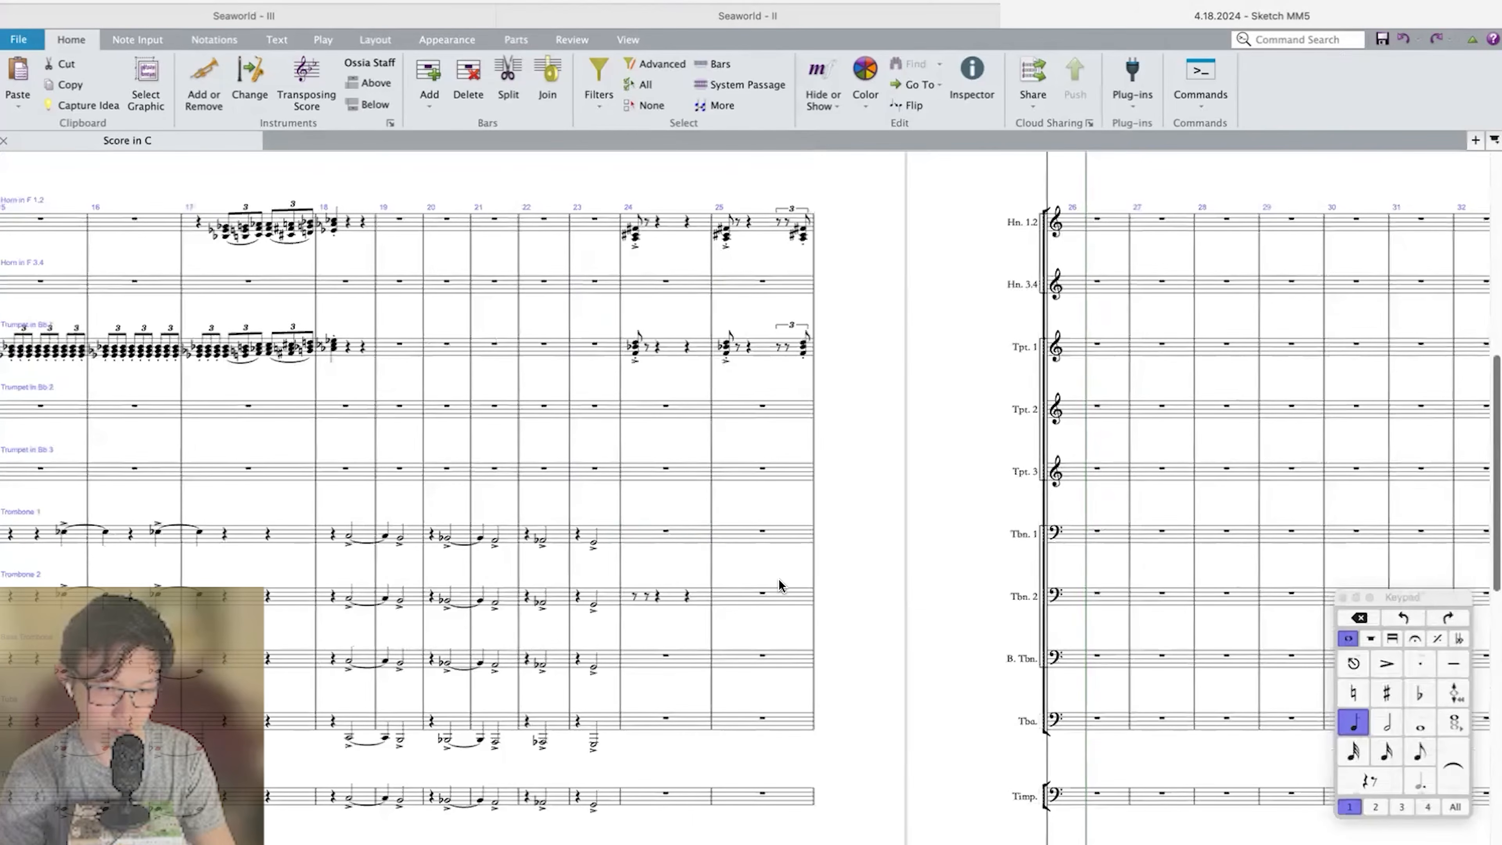
pyautogui.click(670, 526)
pyautogui.press('super+=')
pyautogui.press('super+=')
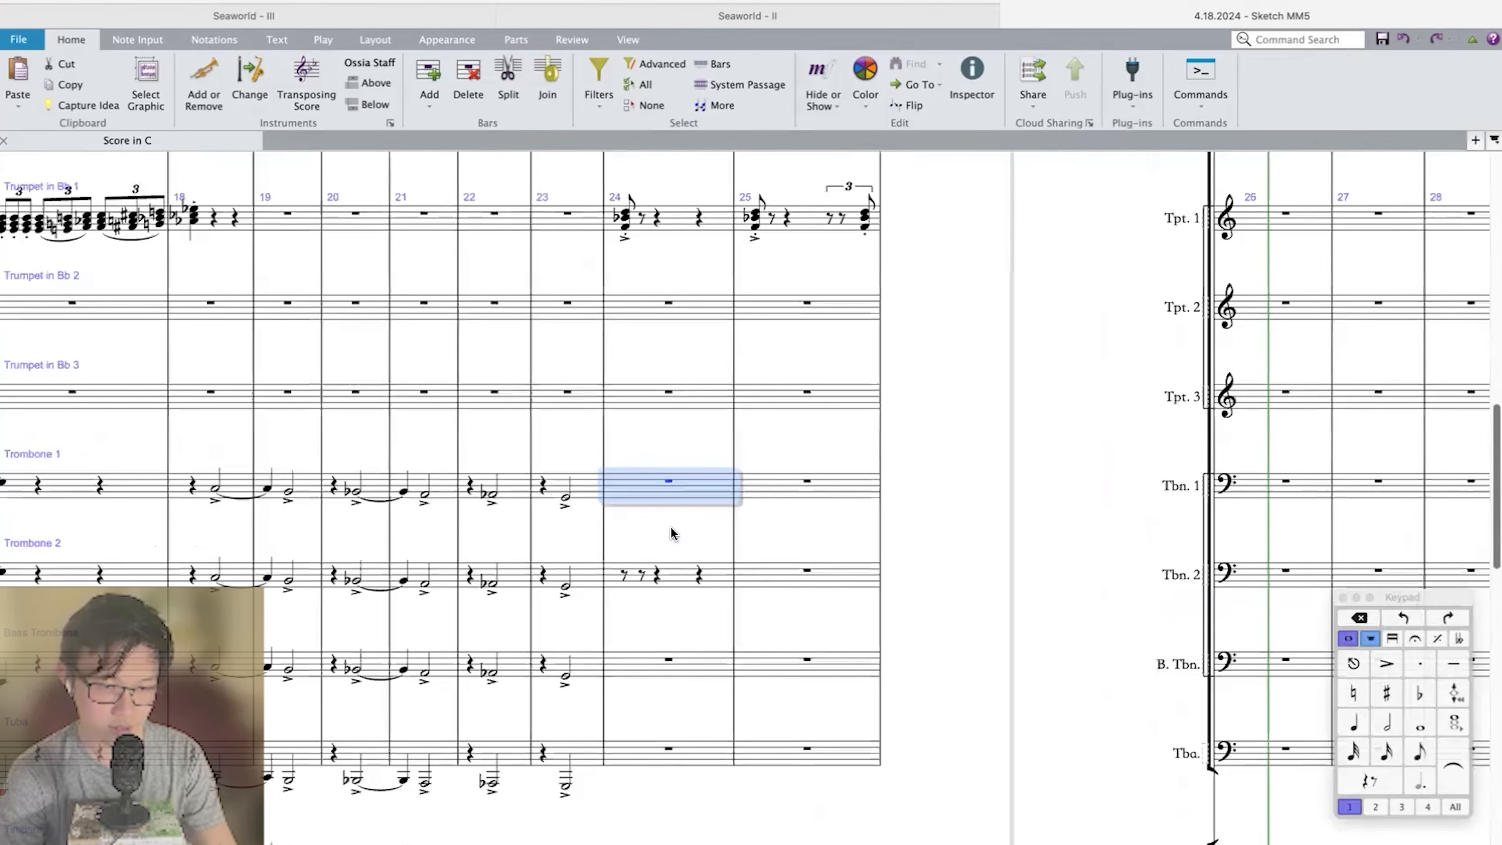
pyautogui.press('3')
pyautogui.click(621, 757)
pyautogui.press('4')
pyautogui.press('8')
pyautogui.press('f')
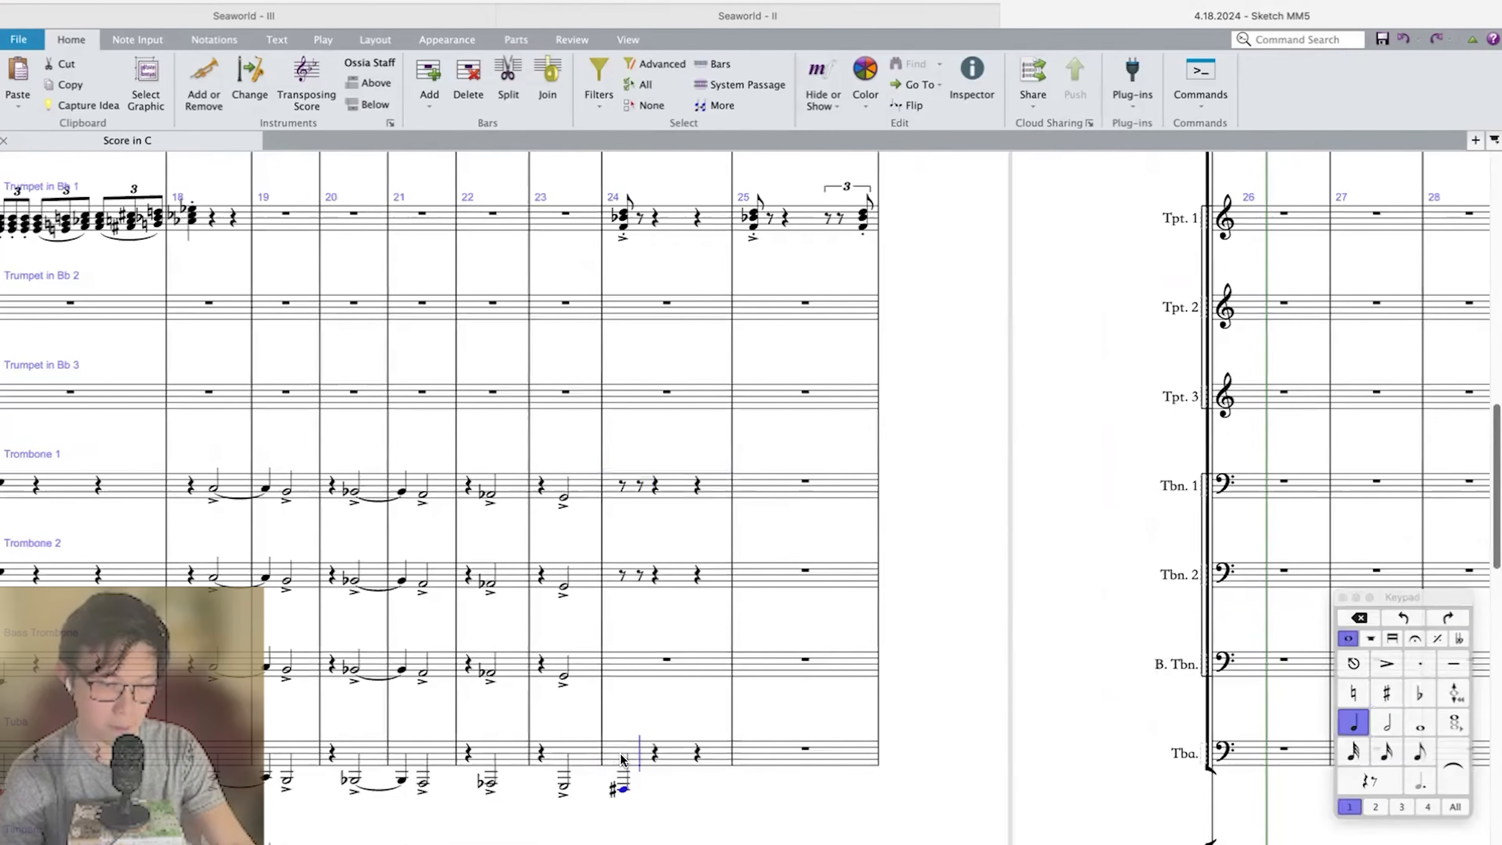
pyautogui.press('Escape')
pyautogui.press('/')
# Enter F♯ in the Bass Trombone, C♯ in Trombone 2 and A in Trombone 1 on beat 1 of measure 24.
pyautogui.click(635, 663)
pyautogui.press('4')
pyautogui.press('8')
pyautogui.press('f')
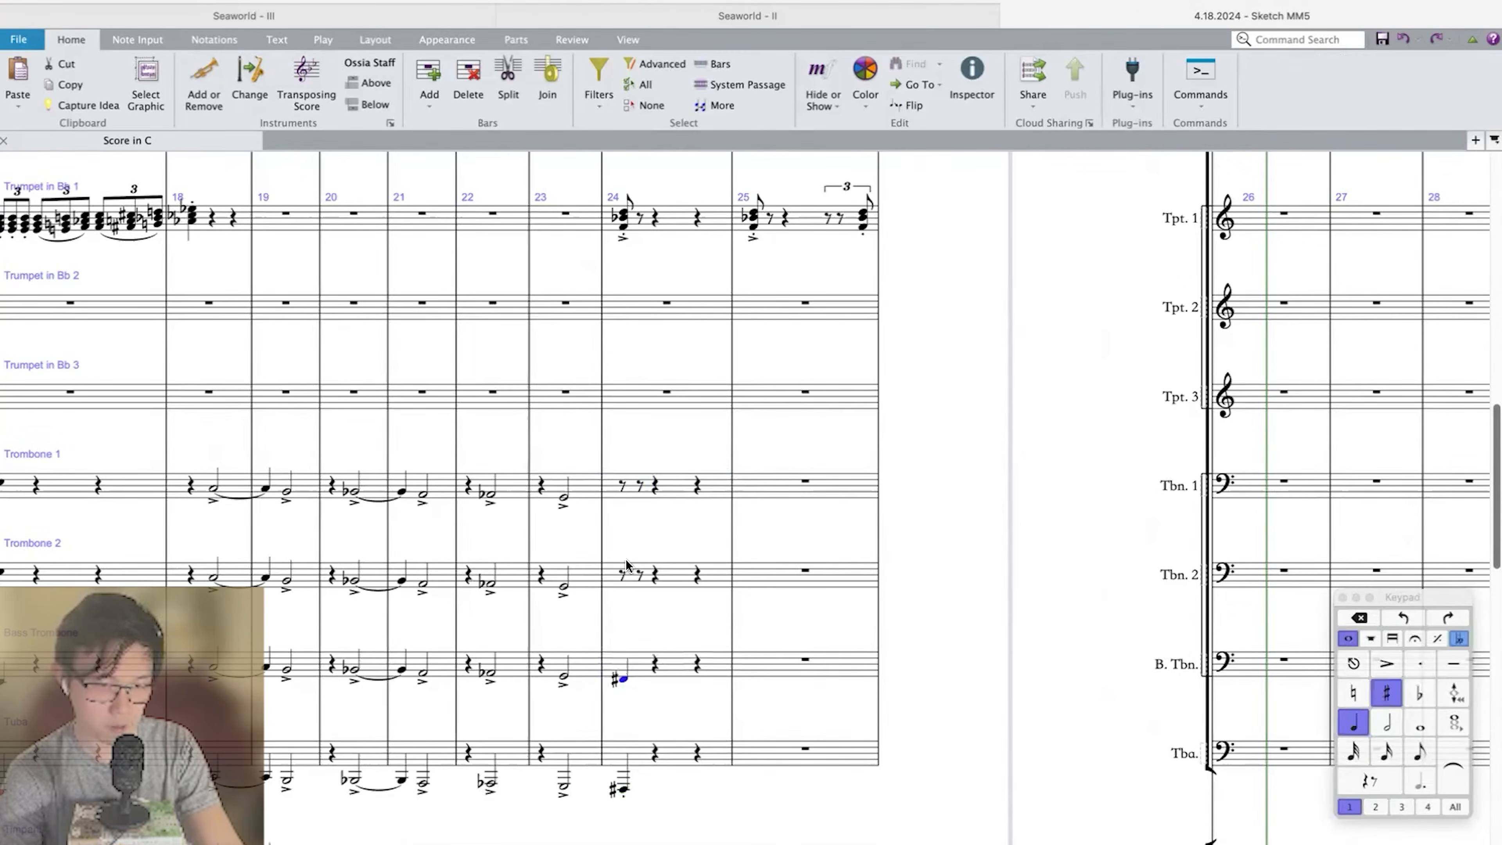
pyautogui.click(622, 574)
pyautogui.press('8')
pyautogui.press('f')
pyautogui.press('5')
pyautogui.click(620, 489)
pyautogui.press('a')
pyautogui.press('4')
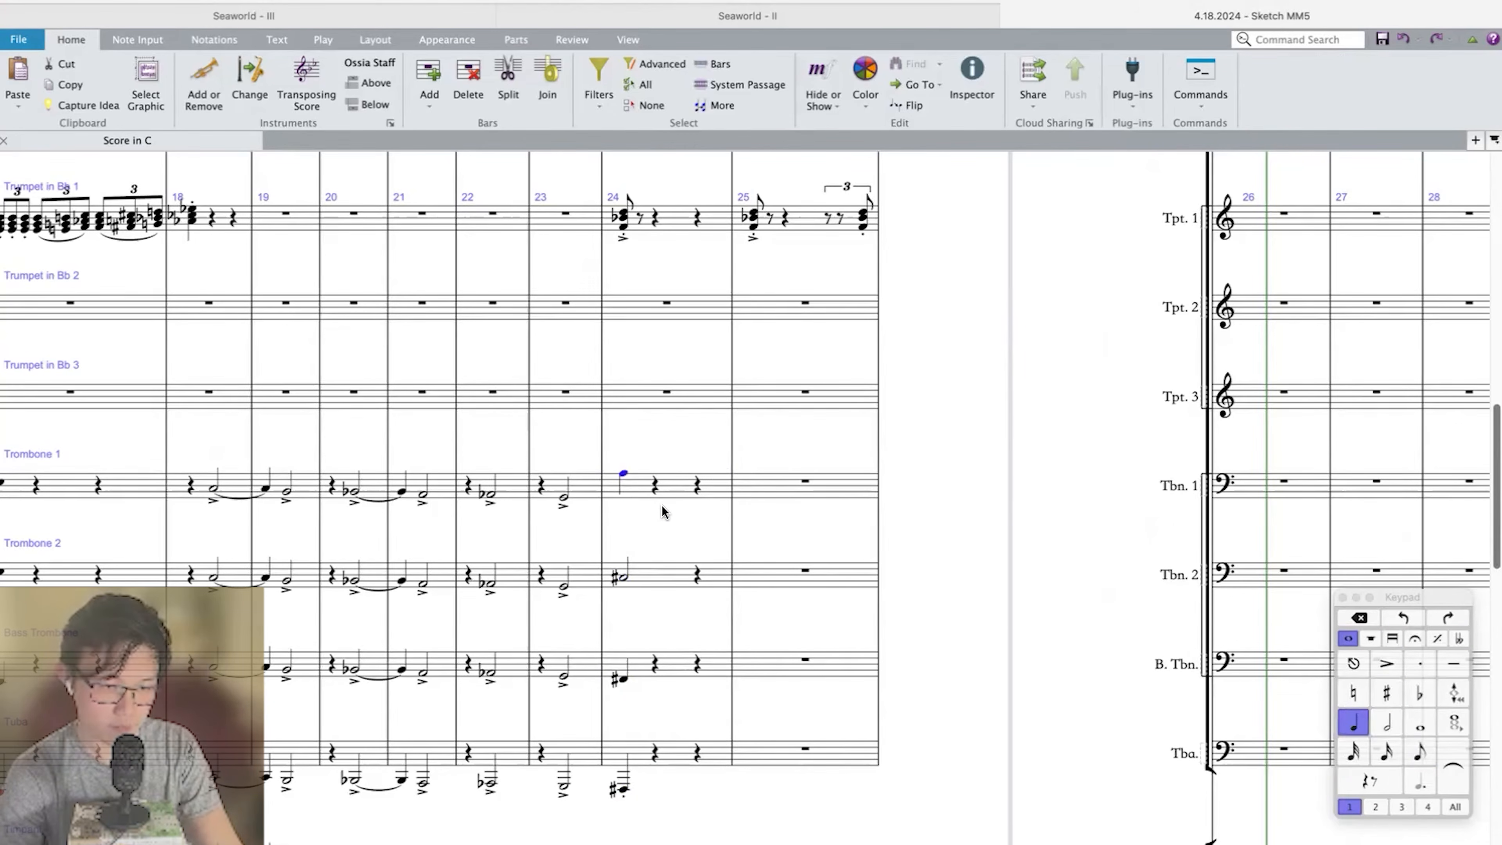
# Make the trombone and tuba notes on beat 1 of measure 24 staccato eighths and repeat the measure in measure 25.
pyautogui.keyDown('shift'); pyautogui.click(625, 768); pyautogui.keyUp('shift')
pyautogui.press('KP_Multiply')
pyautogui.press('3')
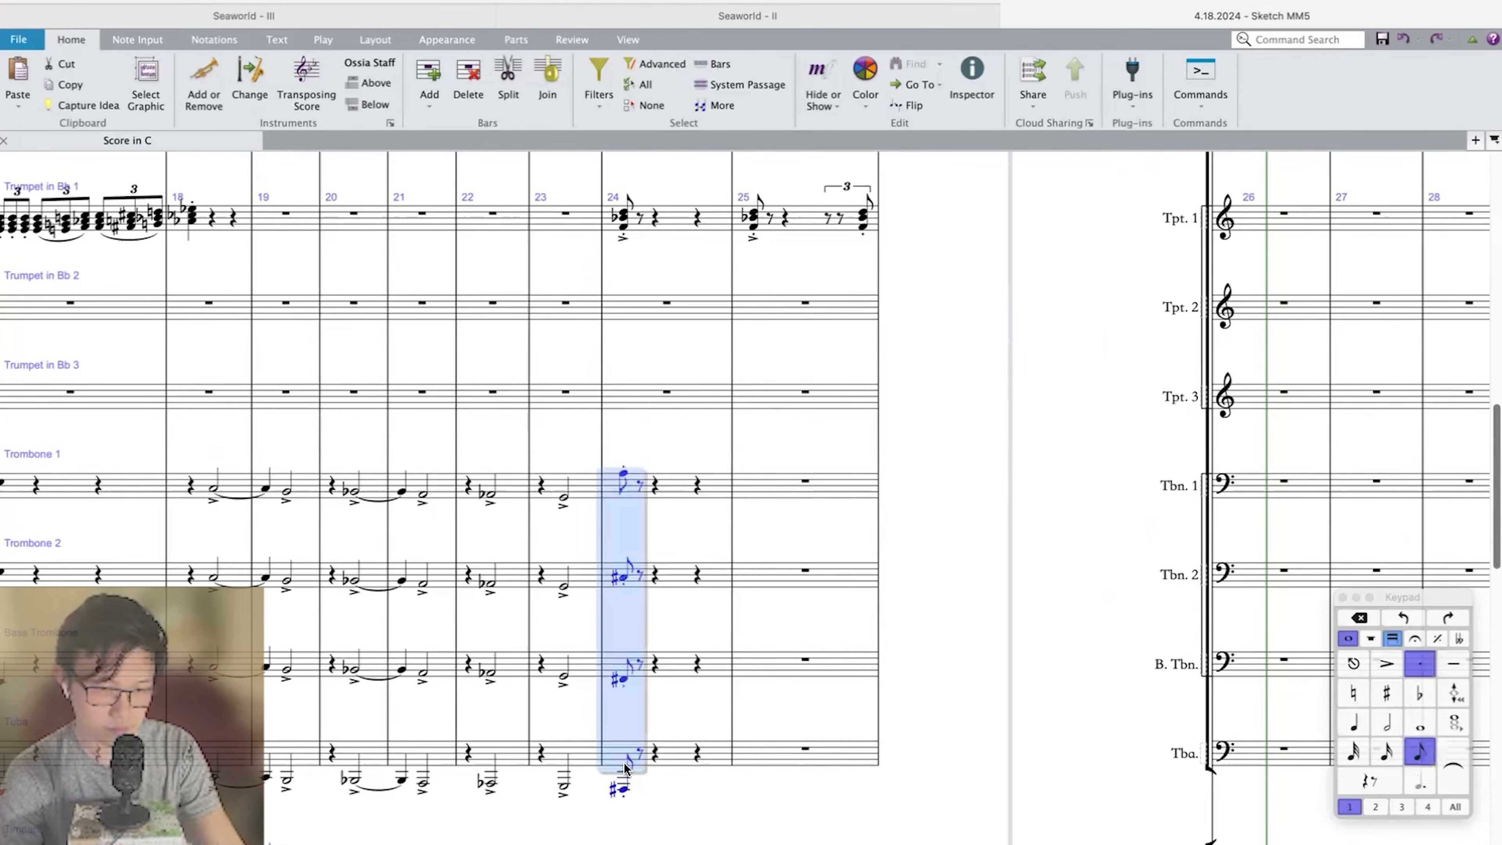
pyautogui.keyDown('shift'); pyautogui.click(681, 754); pyautogui.keyUp('shift')
pyautogui.press('r')
# Play back the horn, trumpet, trombone and tuba chords from measure 24.
pyautogui.keyDown('shift'); pyautogui.click(625, 473); pyautogui.keyUp('shift')
pyautogui.press('p')
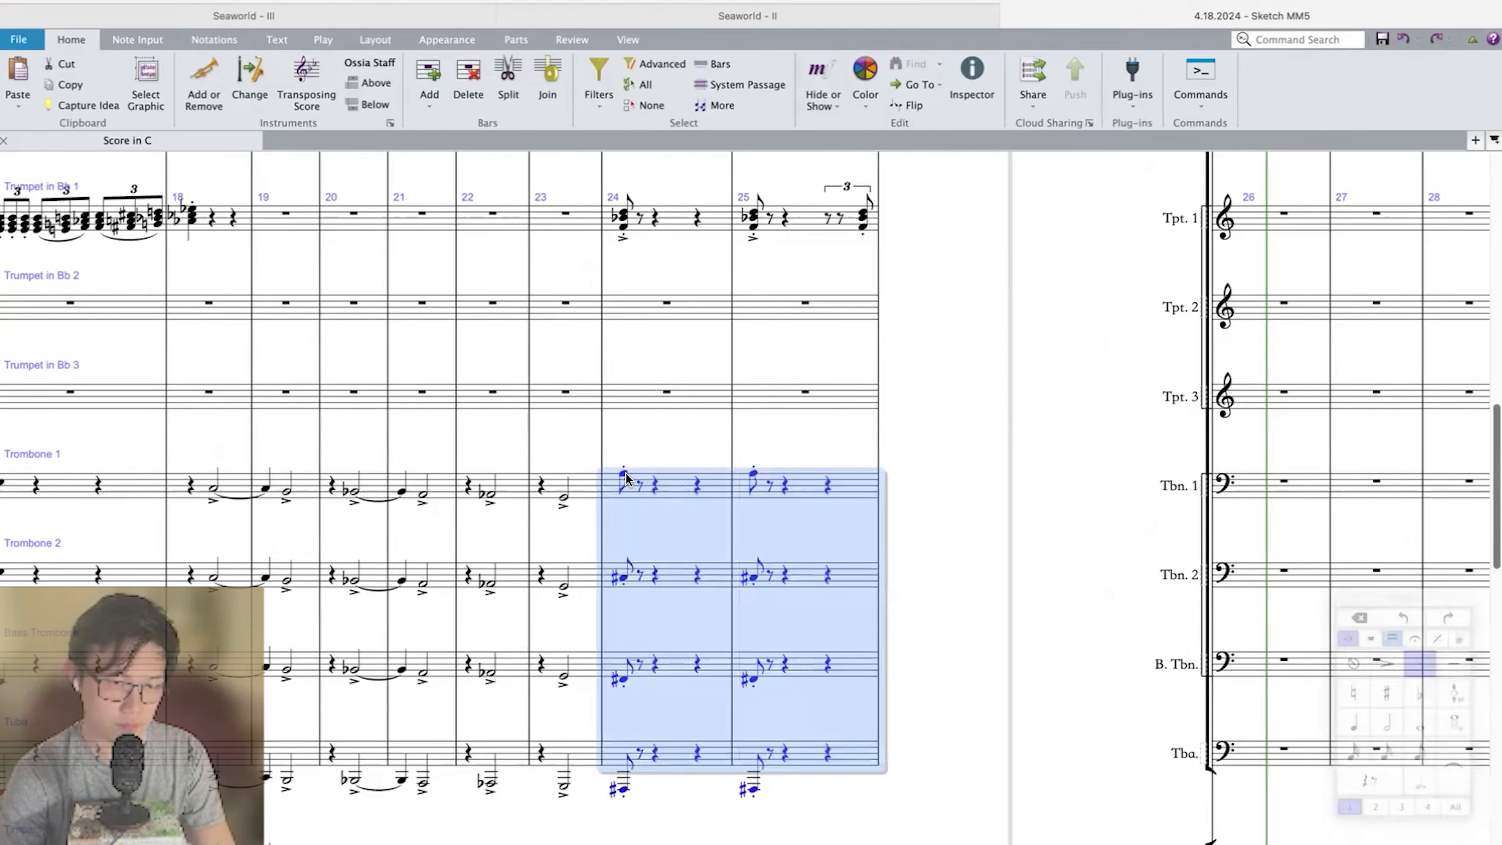
pyautogui.scroll(5, 625, 473)
pyautogui.press('space')
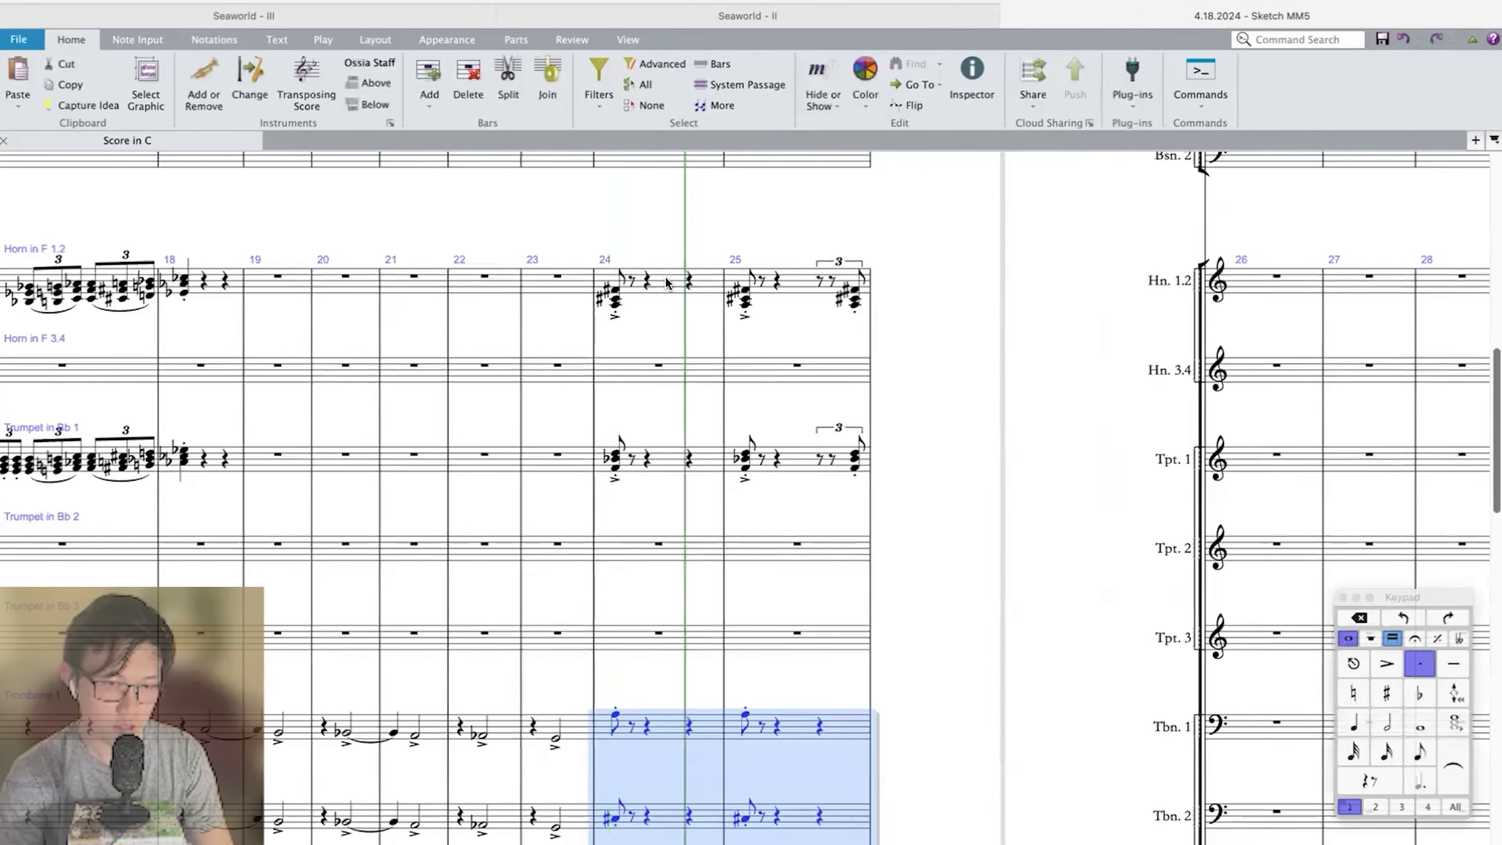
pyautogui.keyDown('shift'); pyautogui.click(664, 280); pyautogui.keyUp('shift')
pyautogui.press('p')
pyautogui.press('super+minus')
pyautogui.press('super+minus')
pyautogui.press('super+minus')
pyautogui.press('super+plus')
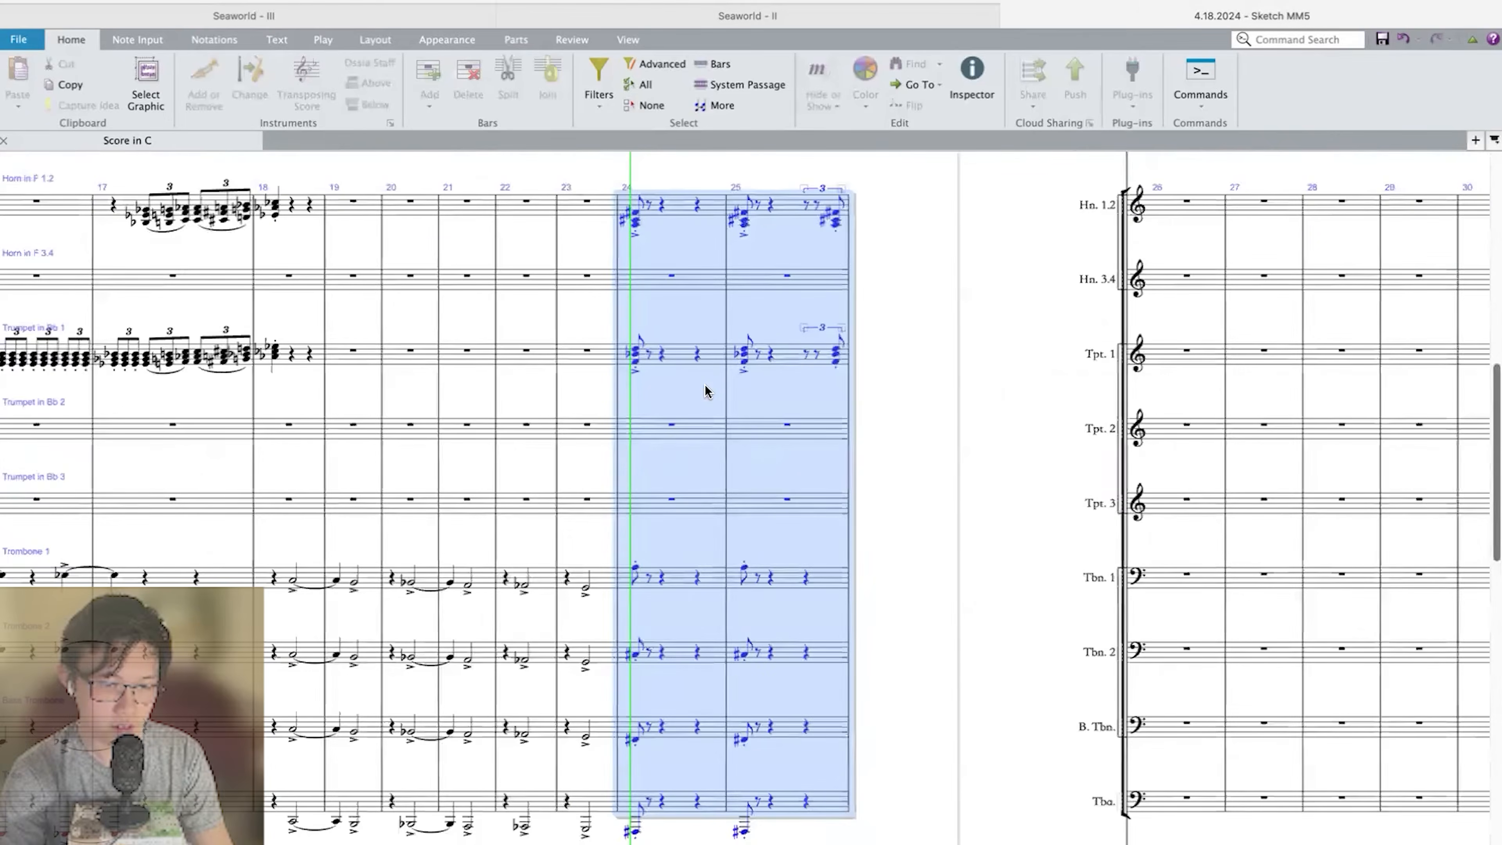
pyautogui.press('space')
# Add accents to the beat 1 notes of the trombones and tuba in measures 24–25.
pyautogui.click(703, 571)
pyautogui.keyDown('shift'); pyautogui.click(793, 799); pyautogui.keyUp('shift')
pyautogui.press('/')
pyautogui.click(739, 831)
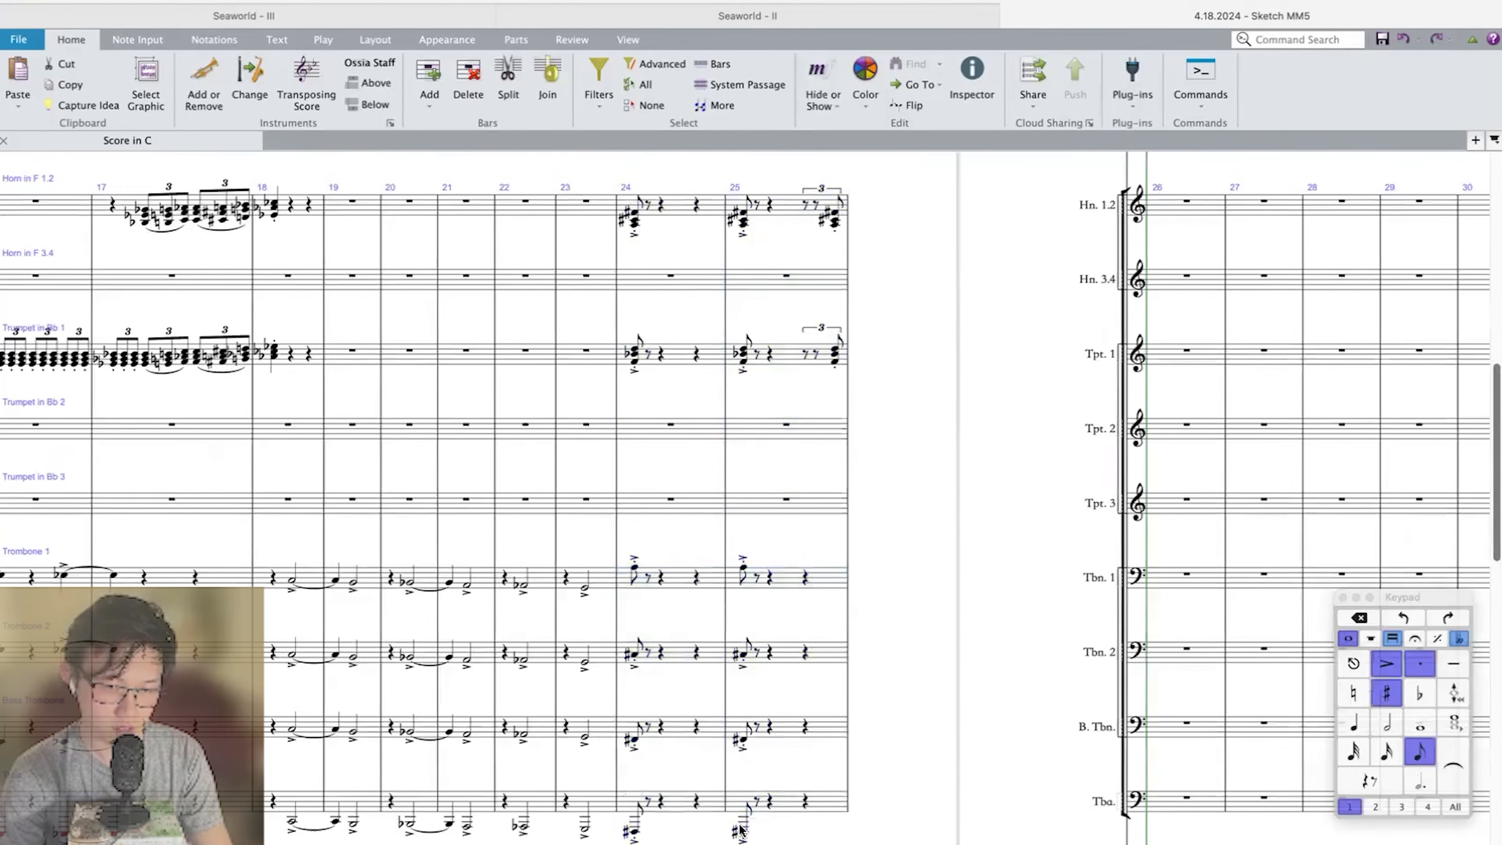
# Enter a staccato A on the last triplet eighth of beat 3 in measure 25 of Trombone 1.
pyautogui.keyDown('shift'); pyautogui.click(751, 573); pyautogui.keyUp('shift')
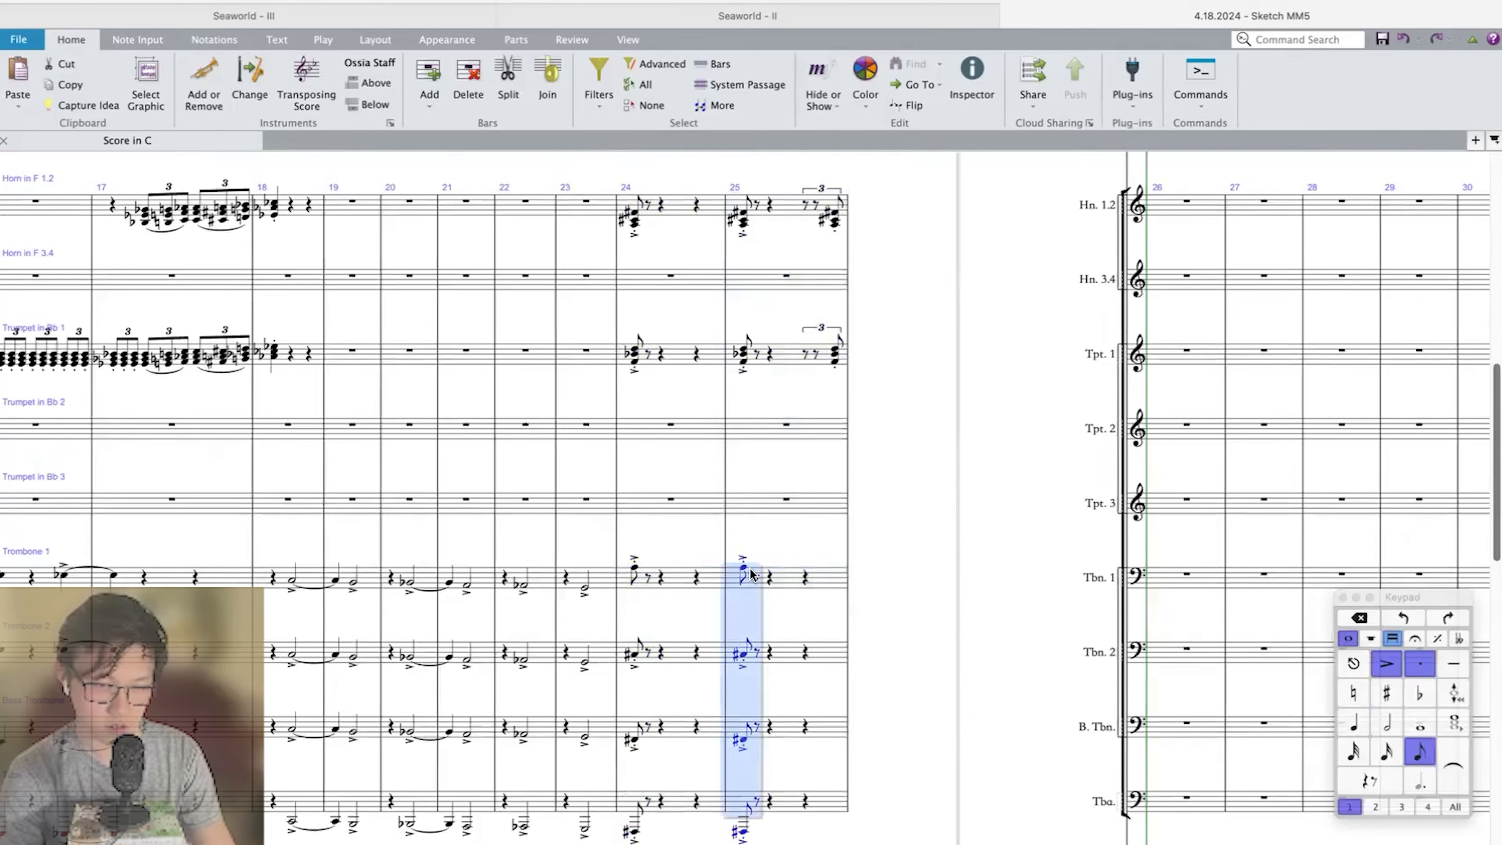
pyautogui.click(803, 583)
pyautogui.press('super+3')
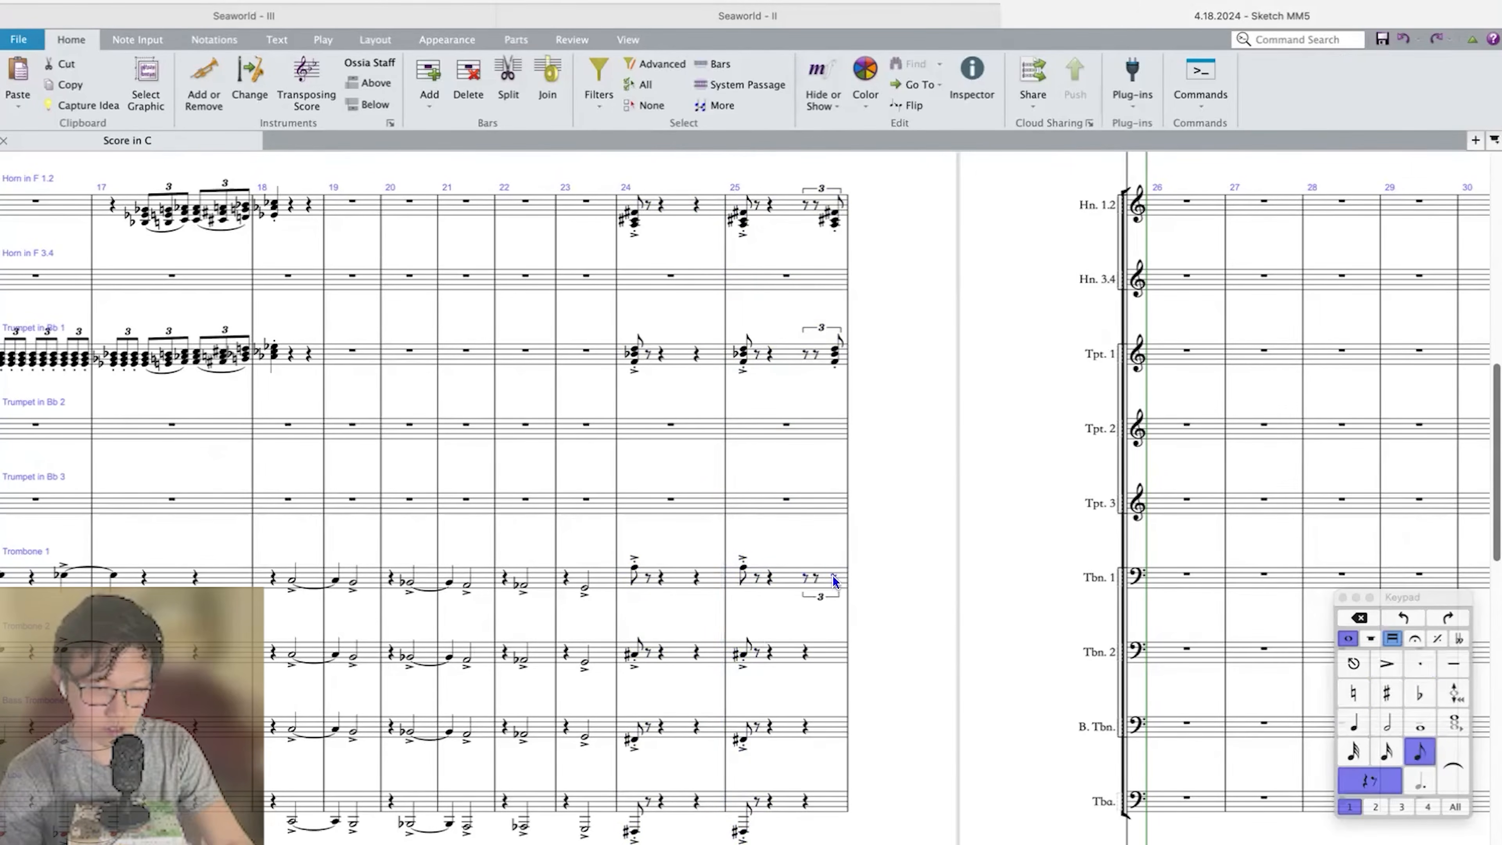
pyautogui.click(833, 577)
pyautogui.press('a')
pyautogui.press('KP_Divide')
pyautogui.click(1046, 578)
pyautogui.press('super+equal')
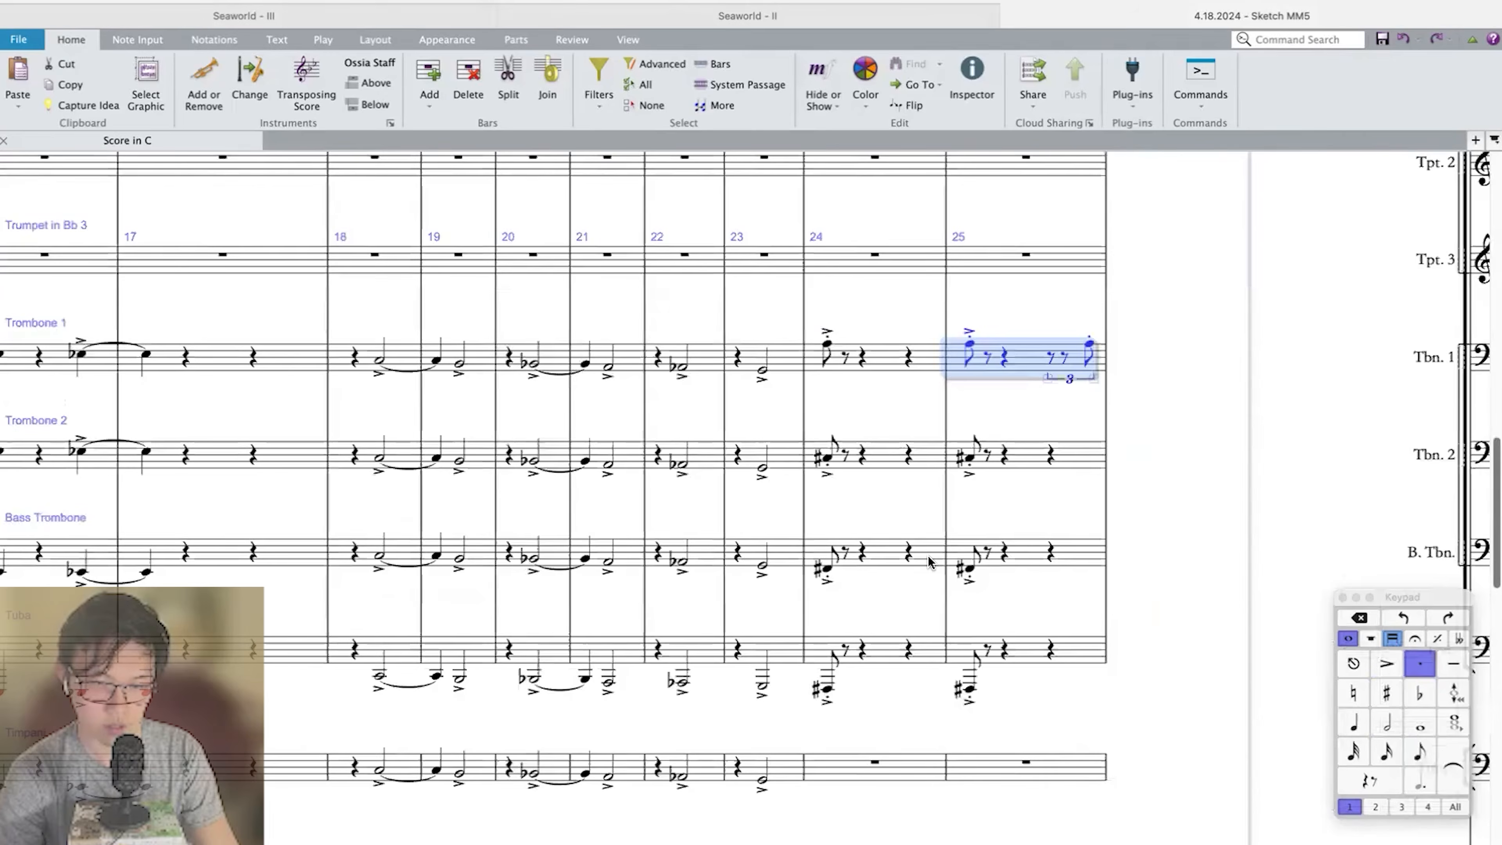
# Give Trombone 2 the same beat 3 triplet figure in measure 25, ending on a staccato C♯ eighth.
pyautogui.keyDown('alt'); pyautogui.click(1025, 466); pyautogui.keyUp('alt')
pyautogui.press('Up')
pyautogui.press('Up')
pyautogui.press('Up')
pyautogui.press('Up')
pyautogui.press('Up')
pyautogui.press('Up')
pyautogui.press('Down')
pyautogui.press('Down')
pyautogui.press('super+Down')
# Add the beat 3 triplet figure to the Bass Trombone and Tuba in measure 25, each ending on a staccato F♯ eighth.
pyautogui.keyDown('alt'); pyautogui.click(1024, 550); pyautogui.keyUp('alt')
pyautogui.hotkey('alt', 'shift', 'Up')
pyautogui.hotkey('alt', 'shift', 'Up')
pyautogui.hotkey('alt', 'shift', 'Up')
pyautogui.hotkey('alt', 'shift', 'Up')
pyautogui.hotkey('alt', 'shift', 'Up')
pyautogui.press('super+Down')
pyautogui.keyDown('alt'); pyautogui.click(1034, 651); pyautogui.keyUp('alt')
pyautogui.press('super+Down')
pyautogui.press('Escape')
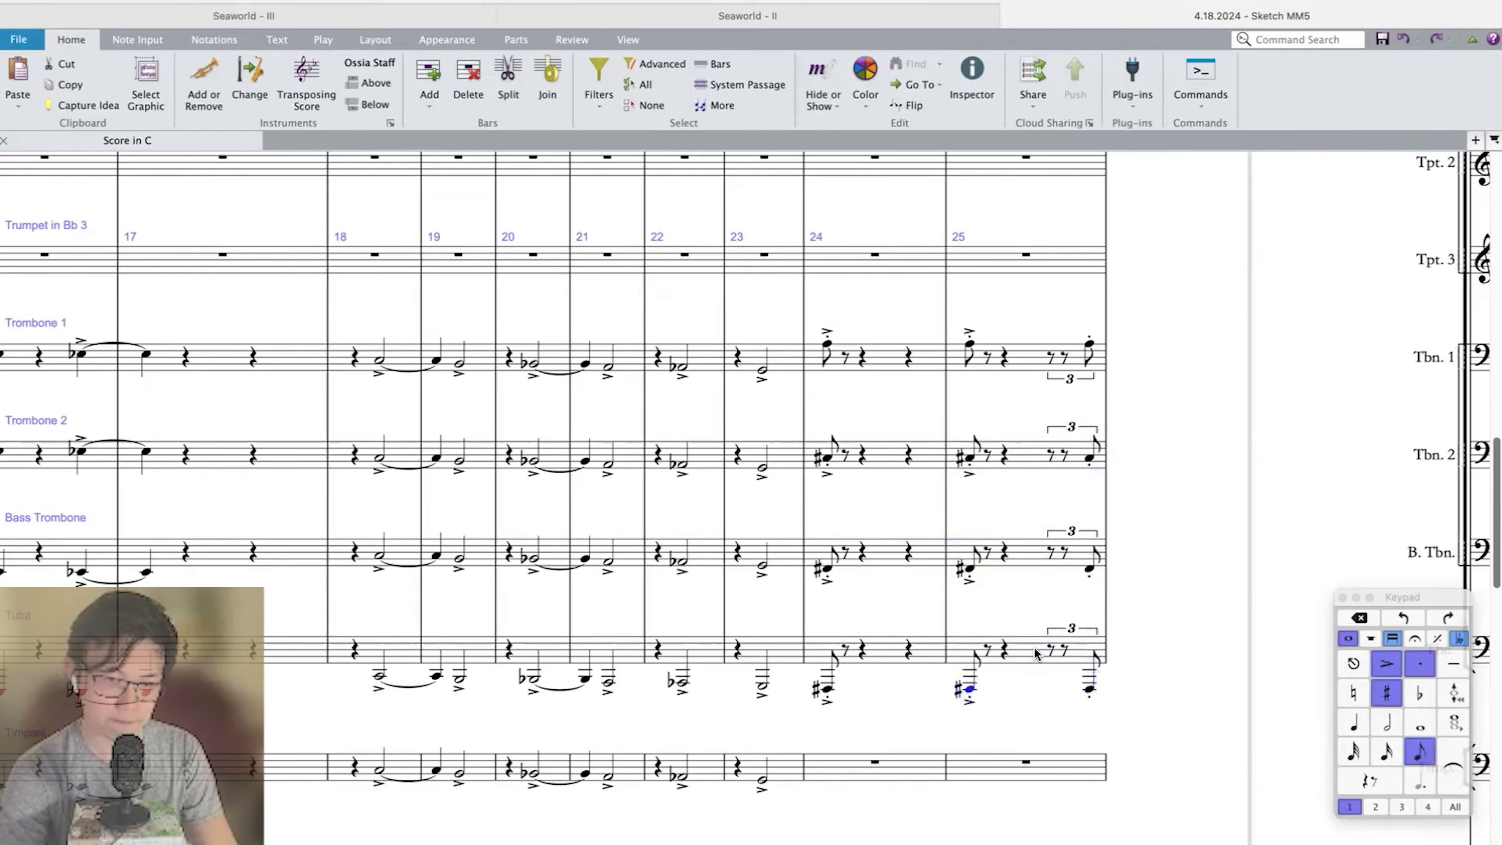
# Play back the brass parts from measure 25 of the Tuba.
pyautogui.press('p')
pyautogui.scroll(-4, 1035, 654)
pyautogui.hscroll(3, 1035, 653)
pyautogui.scroll(-1, 849, 450)
pyautogui.scroll(-3, 847, 450)
pyautogui.hscroll(2, 713, 443)
pyautogui.press('space')
# Copy measures 24–25 of the brass, from Horn in F 1.2 down to the Tuba, into measures 26–27.
pyautogui.click(711, 448)
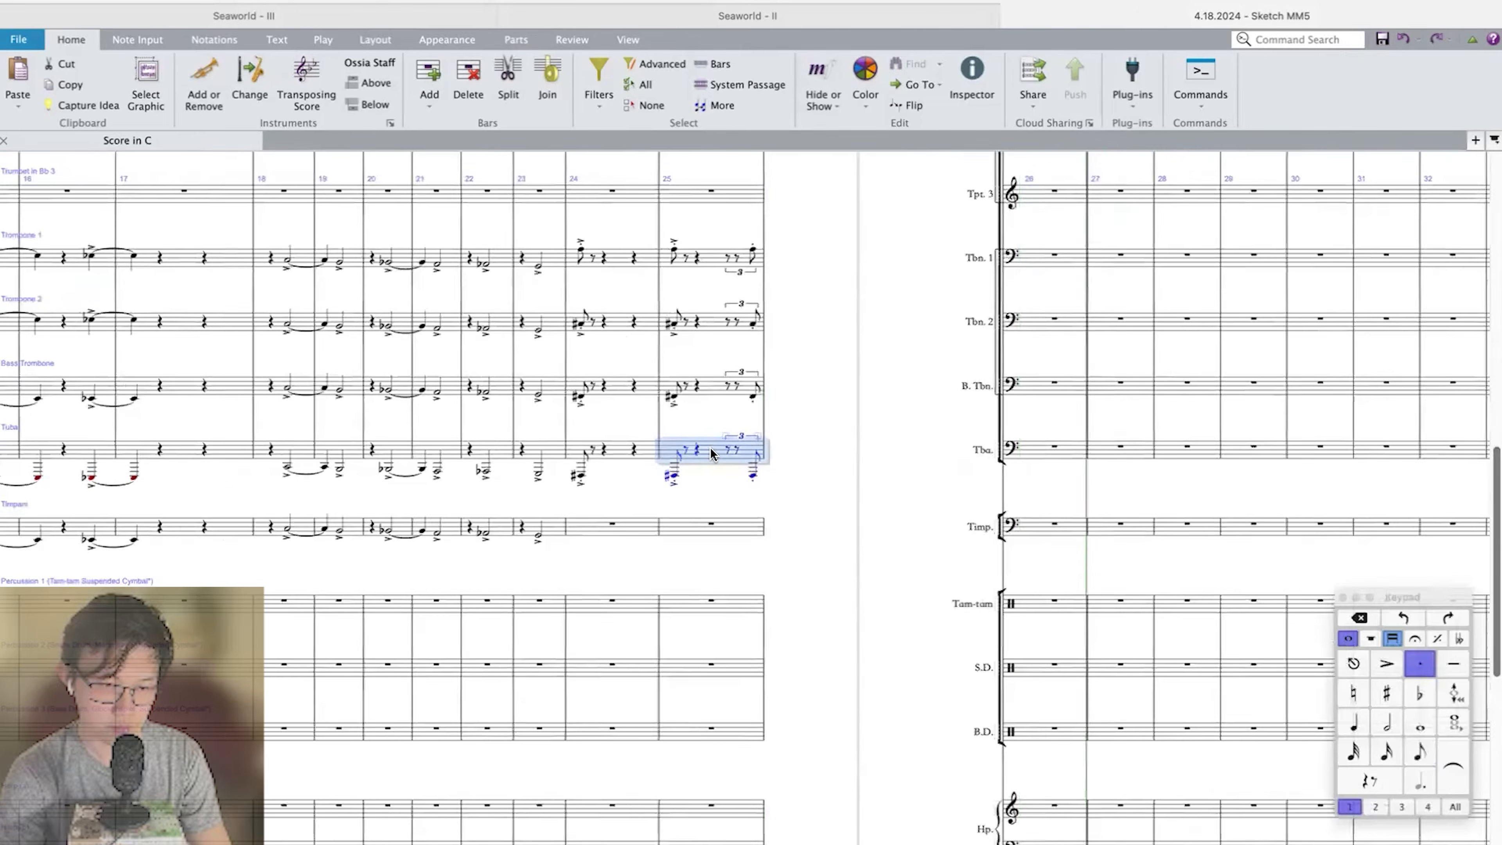
pyautogui.scroll(2, 711, 447)
pyautogui.scroll(1, 609, 363)
pyautogui.keyDown('shift'); pyautogui.click(612, 368); pyautogui.keyUp('shift')
pyautogui.scroll(3, 613, 366)
pyautogui.scroll(1, 625, 305)
pyautogui.keyDown('shift'); pyautogui.click(621, 253); pyautogui.keyUp('shift')
pyautogui.keyDown('alt'); pyautogui.click(1015, 252); pyautogui.keyUp('alt')
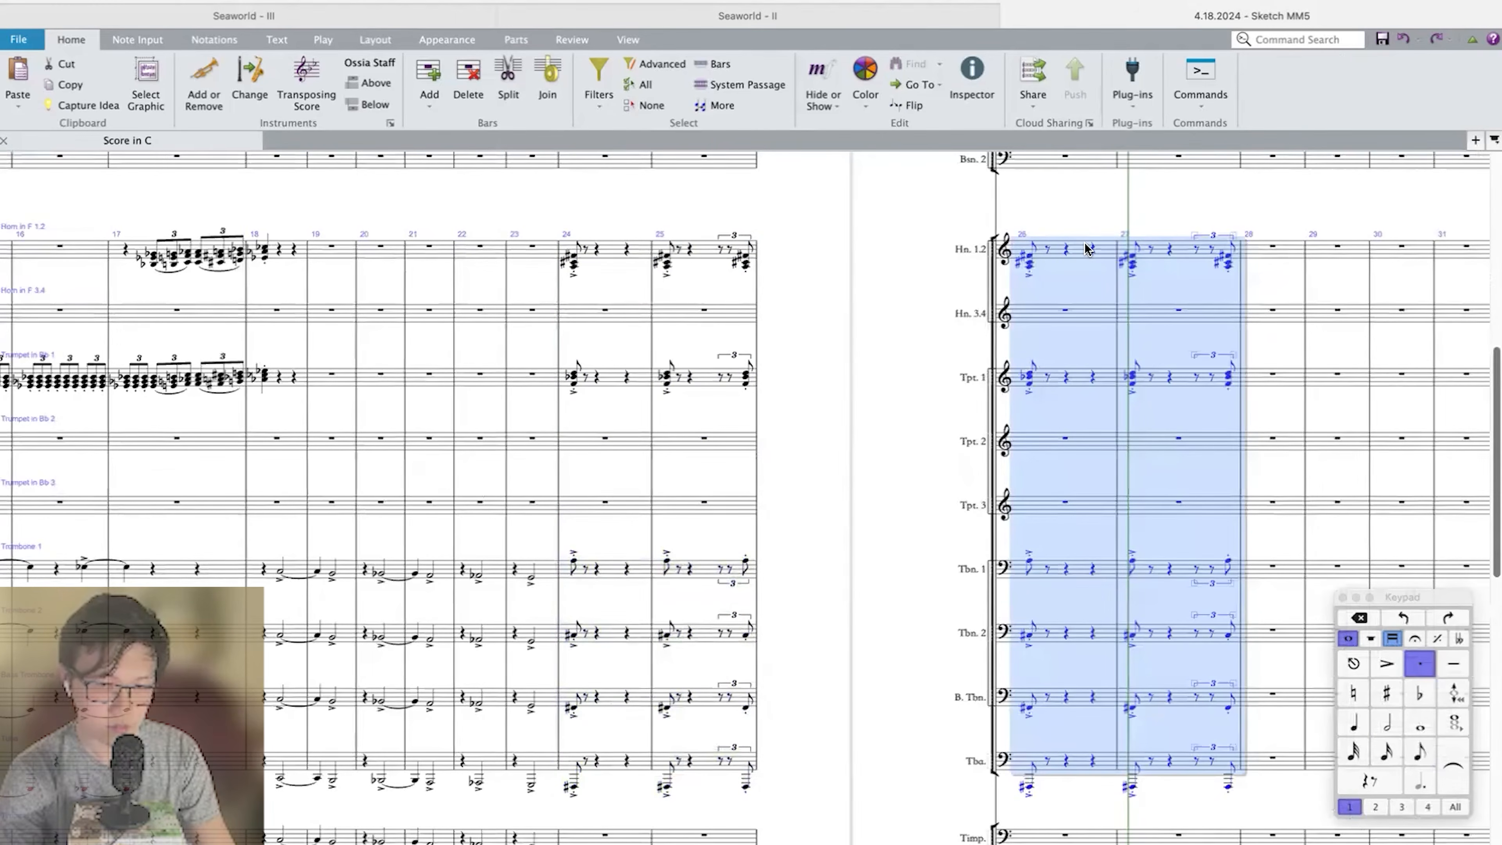
pyautogui.click(1277, 262)
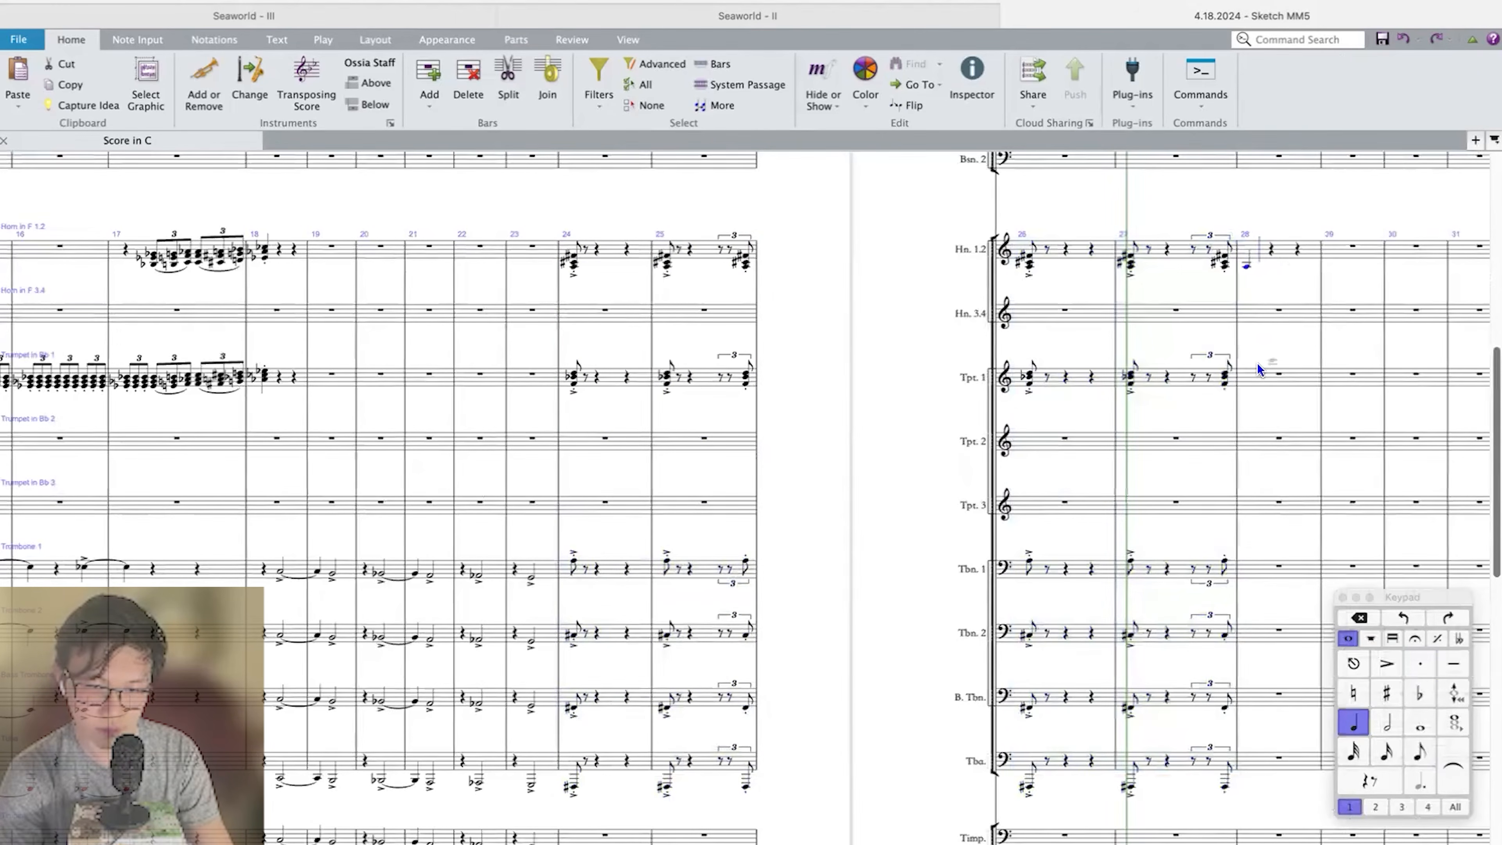
pyautogui.click(1266, 375)
pyautogui.press('f')
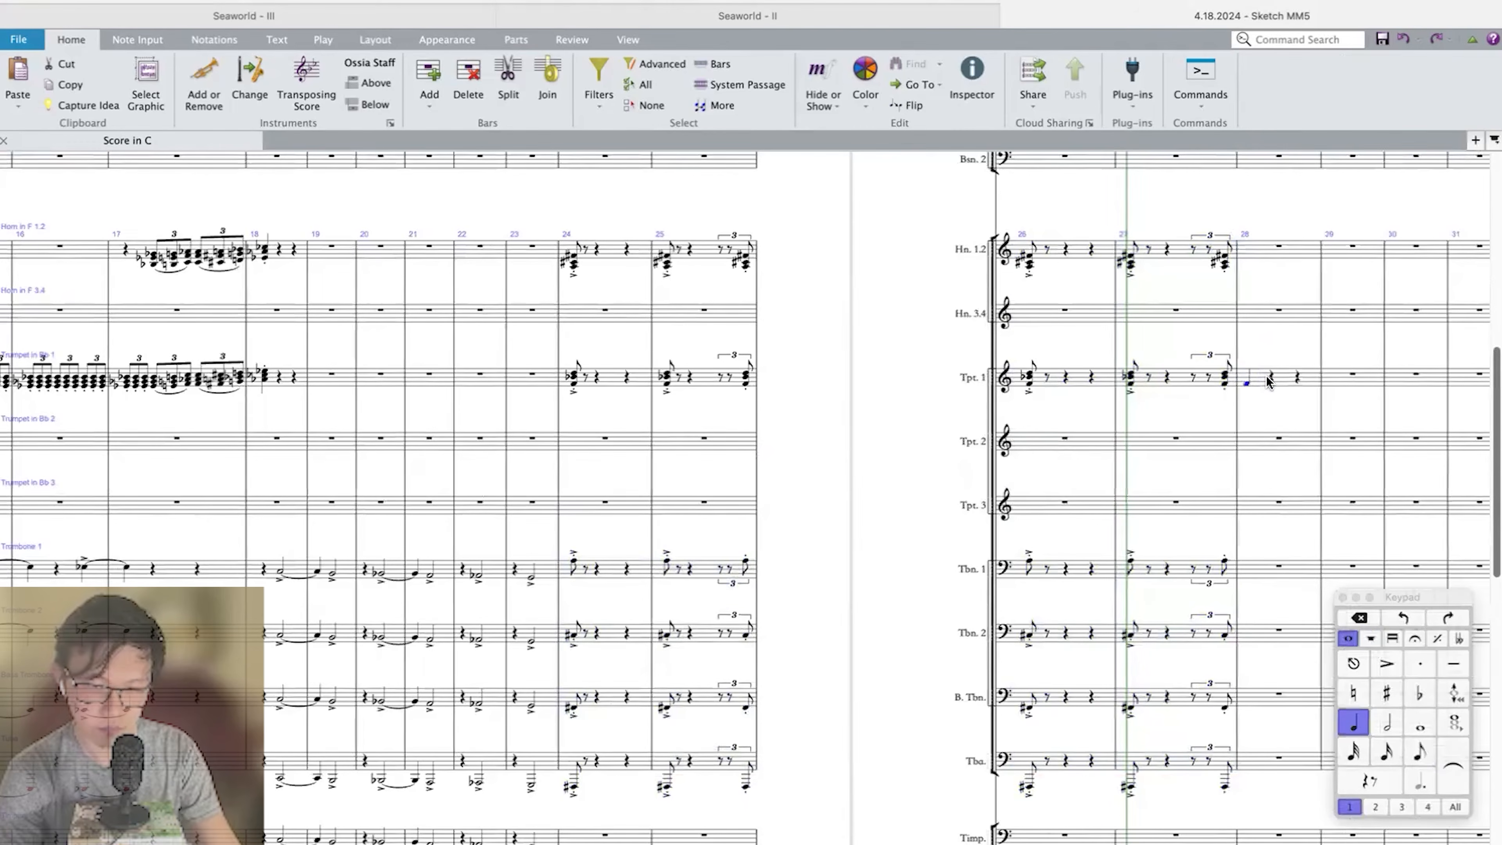
pyautogui.press('super+z')
pyautogui.press('super+z')
pyautogui.press('super+z')
# Transpose the copied brass passage in measures 26–27 up a minor third.
pyautogui.hotkey('shift', 't')
pyautogui.click(281, 345)
pyautogui.click(280, 351)
pyautogui.click(413, 342)
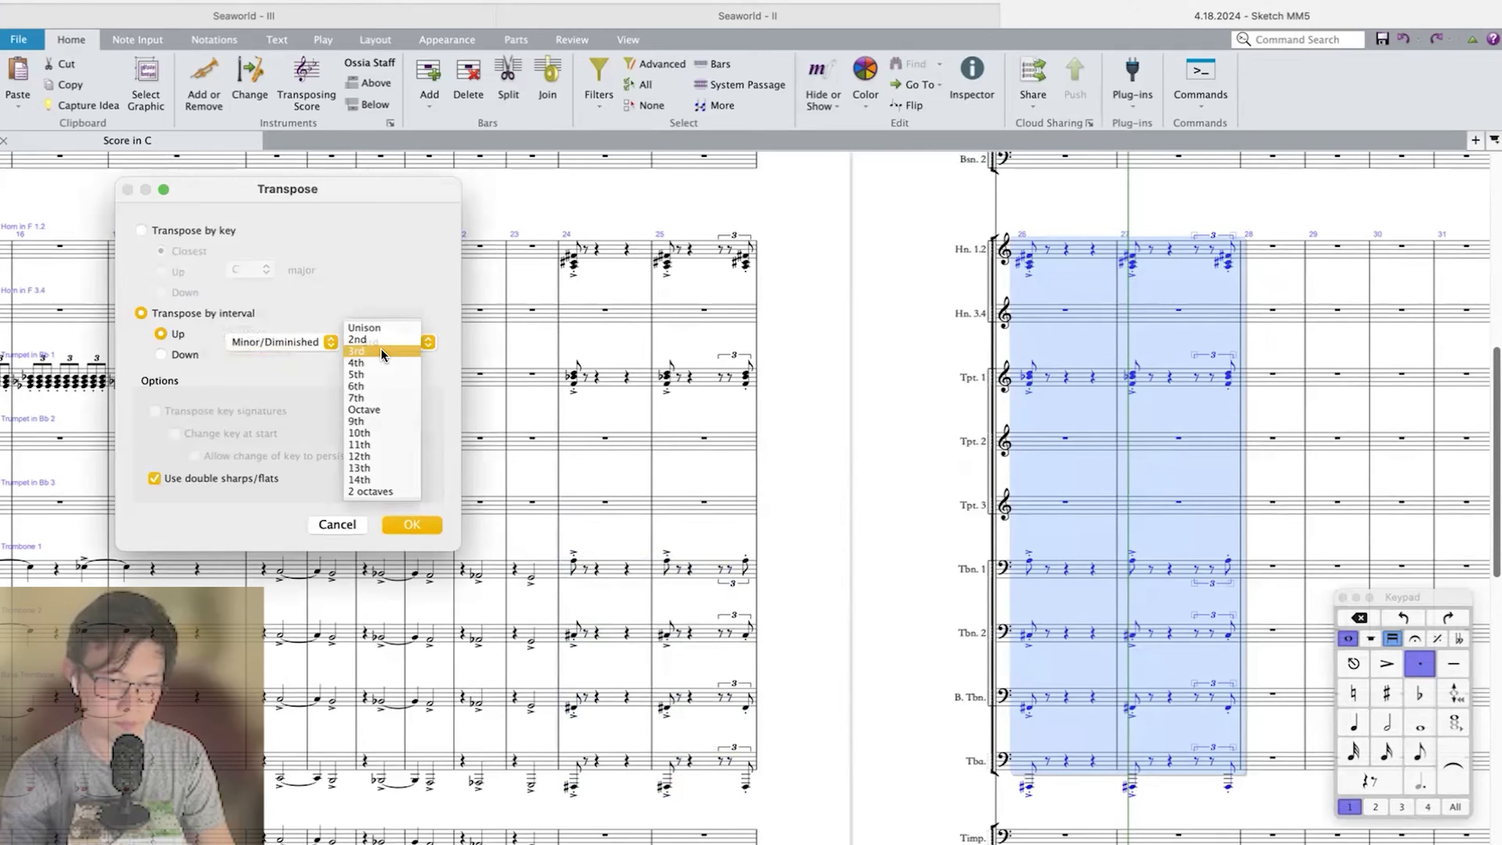
# Copy the strings' measures 24–25 into measures 26–27, transposed up a minor third.
pyautogui.scroll(-10, 621, 749)
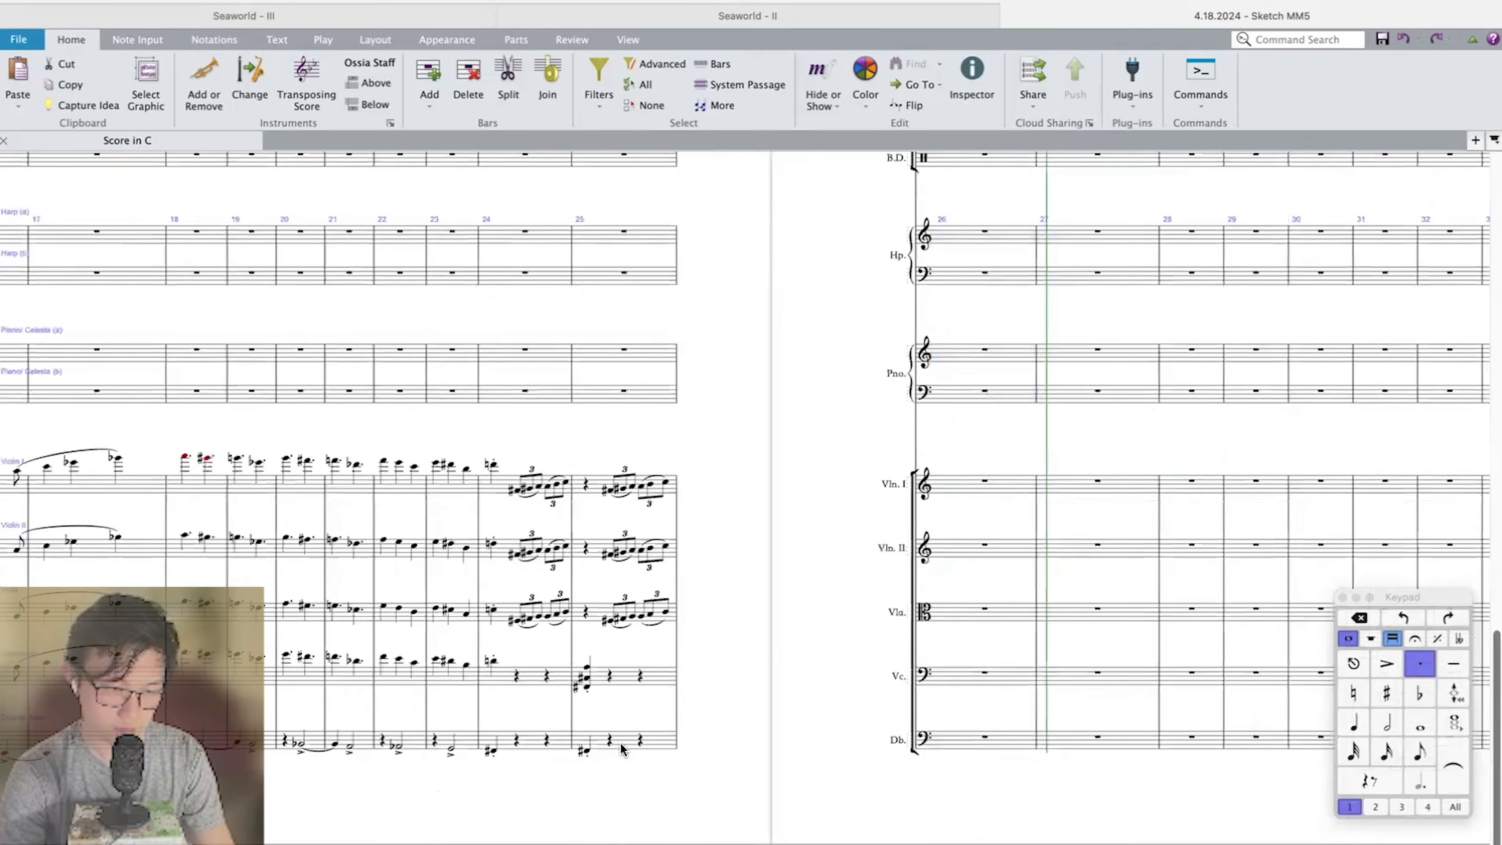
pyautogui.click(967, 514)
pyautogui.press('super+v')
# Play back from Violin I's measure 24 to compare the string triplets with their transposed copy.
pyautogui.click(494, 466)
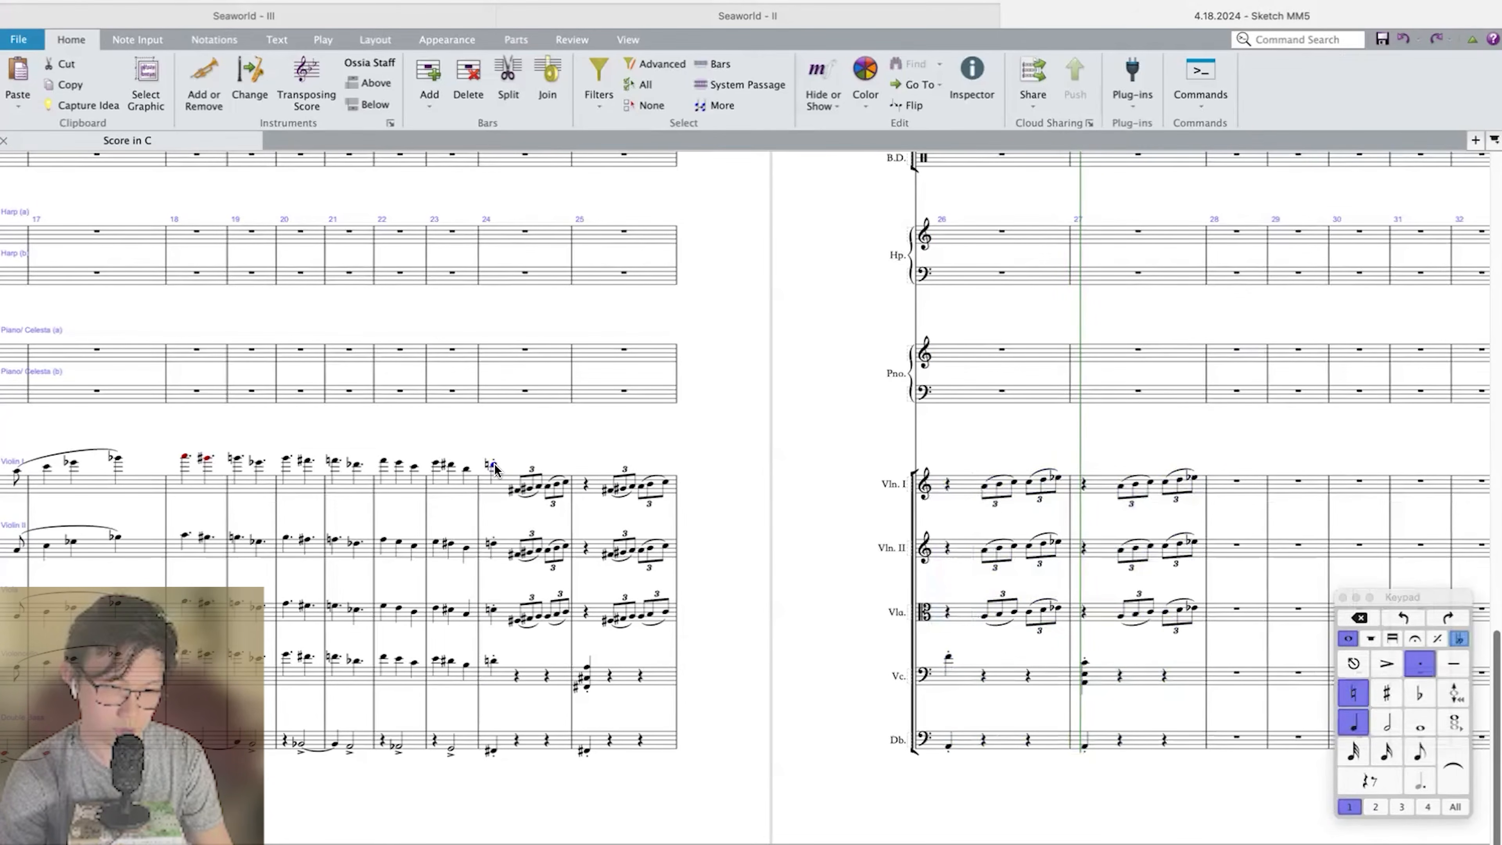
pyautogui.press('p')
pyautogui.scroll(3, 496, 469)
pyautogui.scroll(-5, 496, 469)
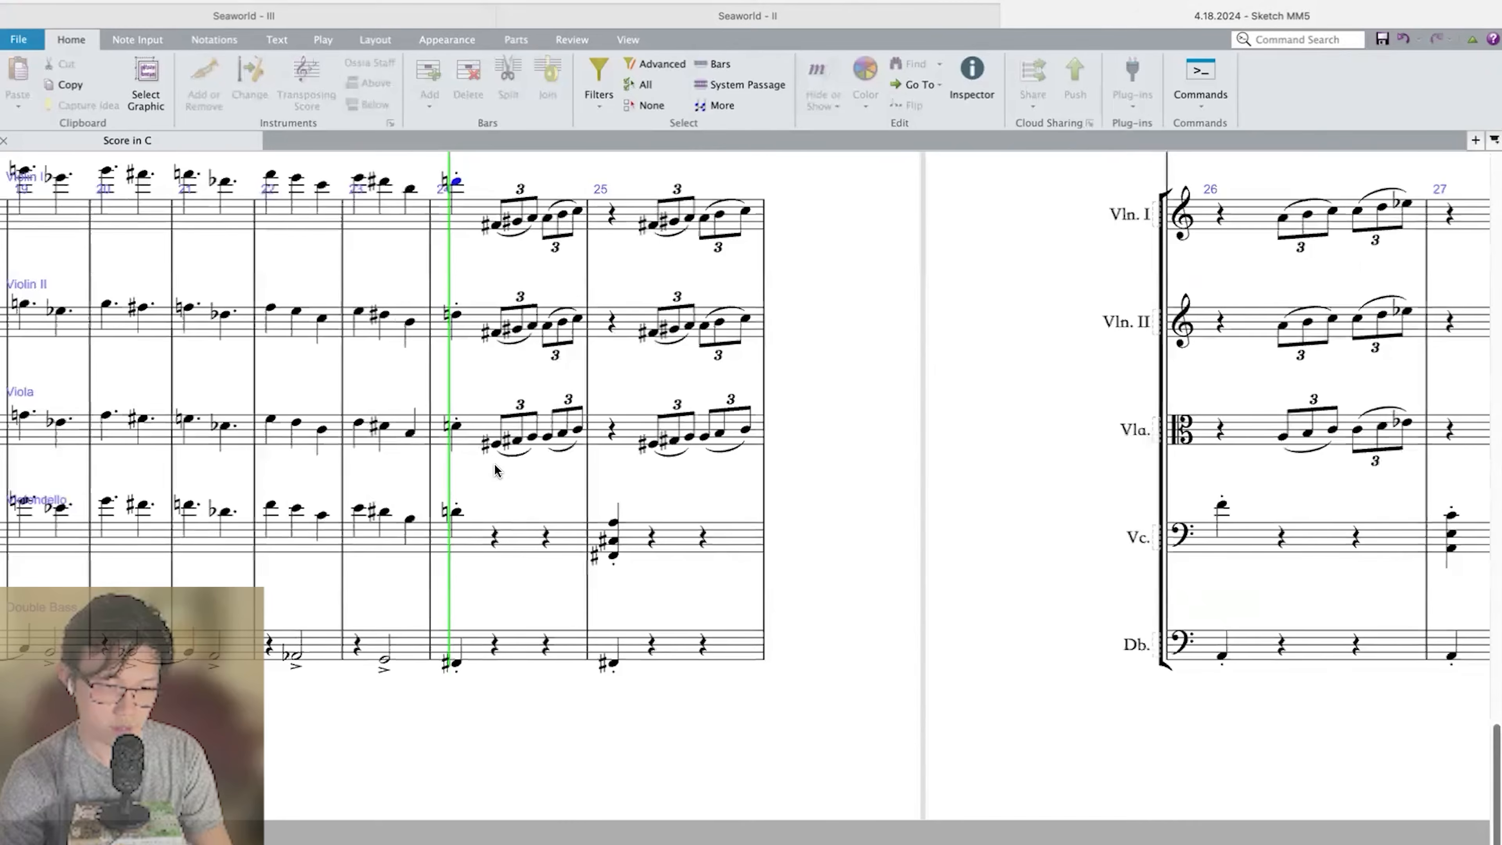
pyautogui.hscroll(2, 630, 484)
pyautogui.scroll(3, 784, 490)
pyautogui.scroll(-2, 784, 490)
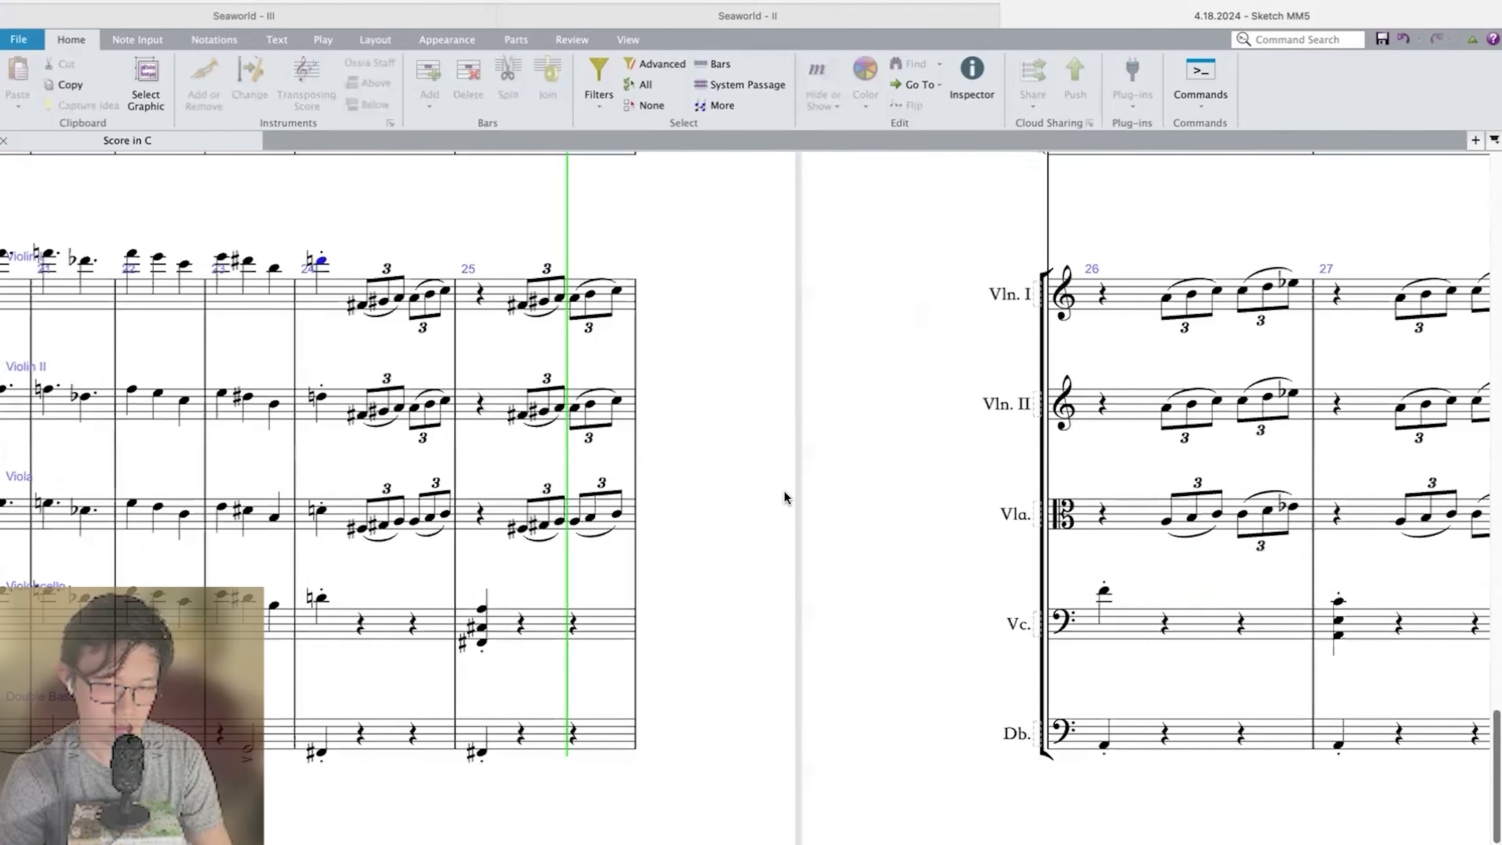
pyautogui.press('space')
# Delete the music in measures 26–27 of Violin I, Violin II and Viola.
pyautogui.click(881, 253)
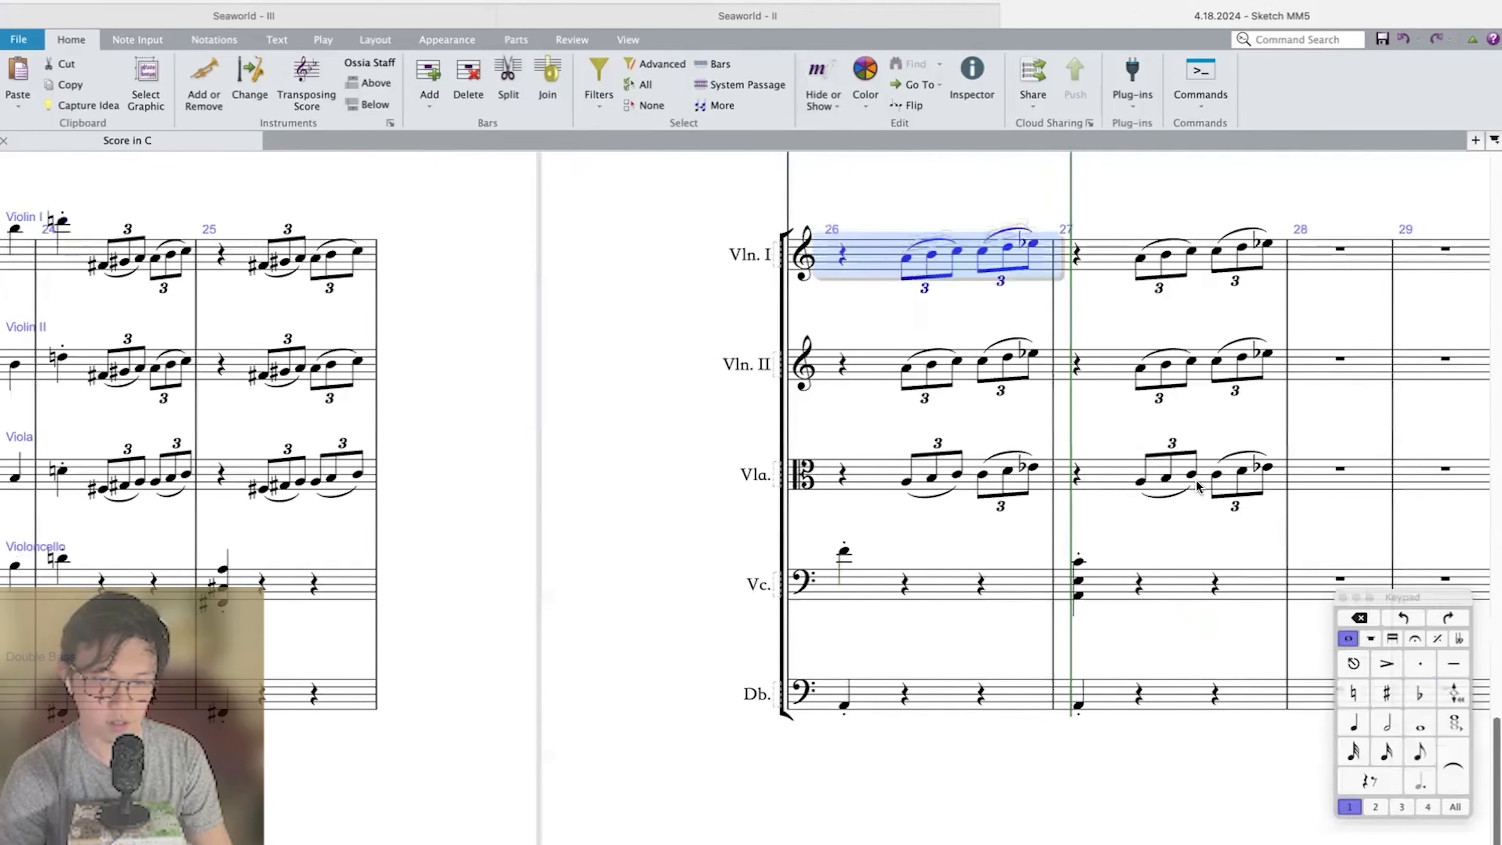
pyautogui.keyDown('shift'); pyautogui.click(1117, 478); pyautogui.keyUp('shift')
pyautogui.press('Delete')
pyautogui.hscroll(-3, 1070, 312)
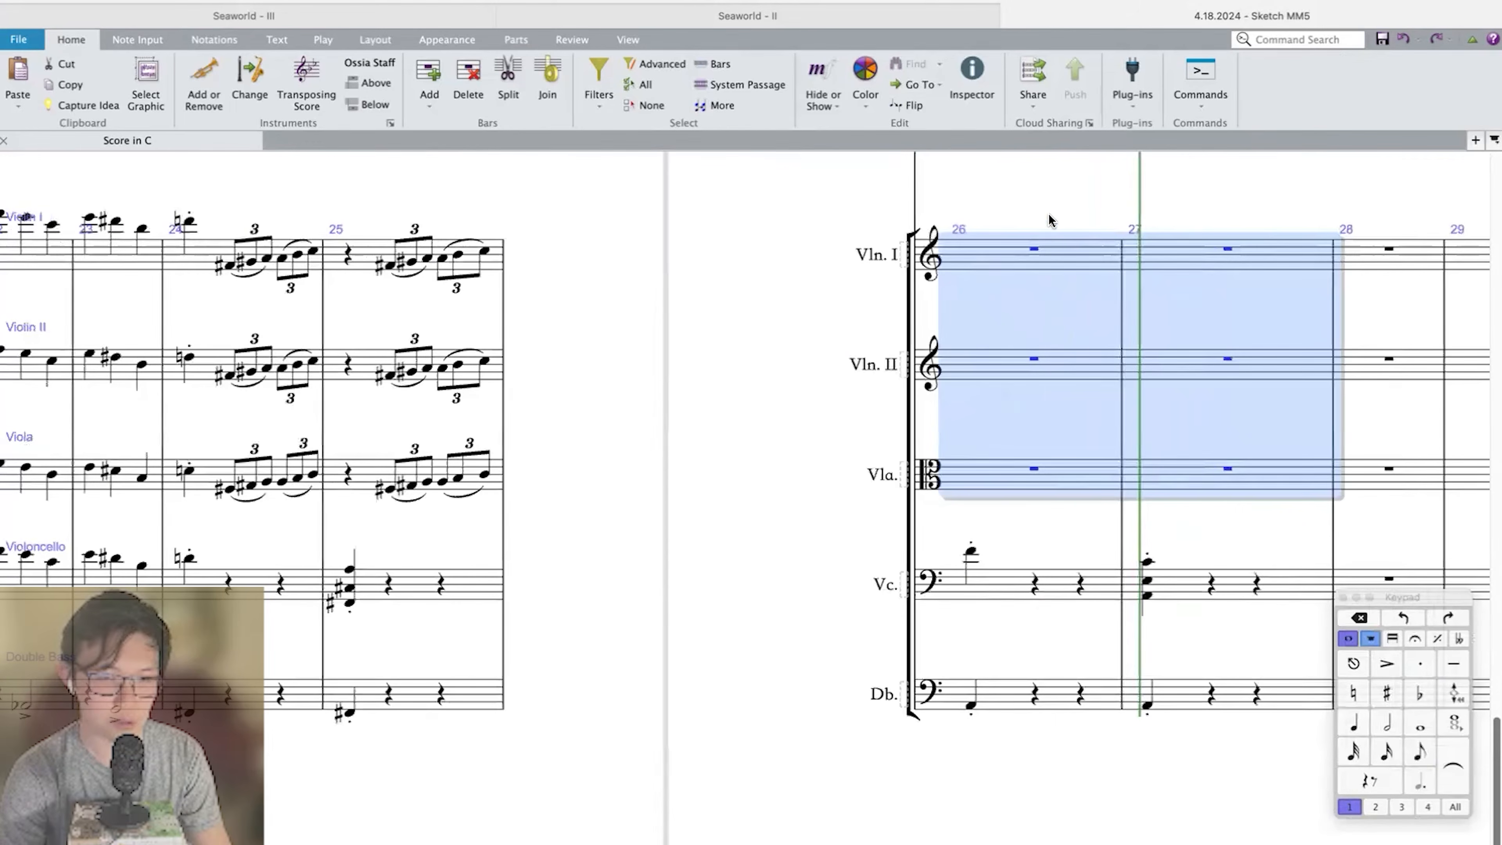
pyautogui.press('Escape')
pyautogui.click(1034, 248)
pyautogui.press('KP_4')
pyautogui.press('KP_0')
pyautogui.press('KP_3')
pyautogui.press('super+3')
pyautogui.press('KP_8')
pyautogui.press('f')
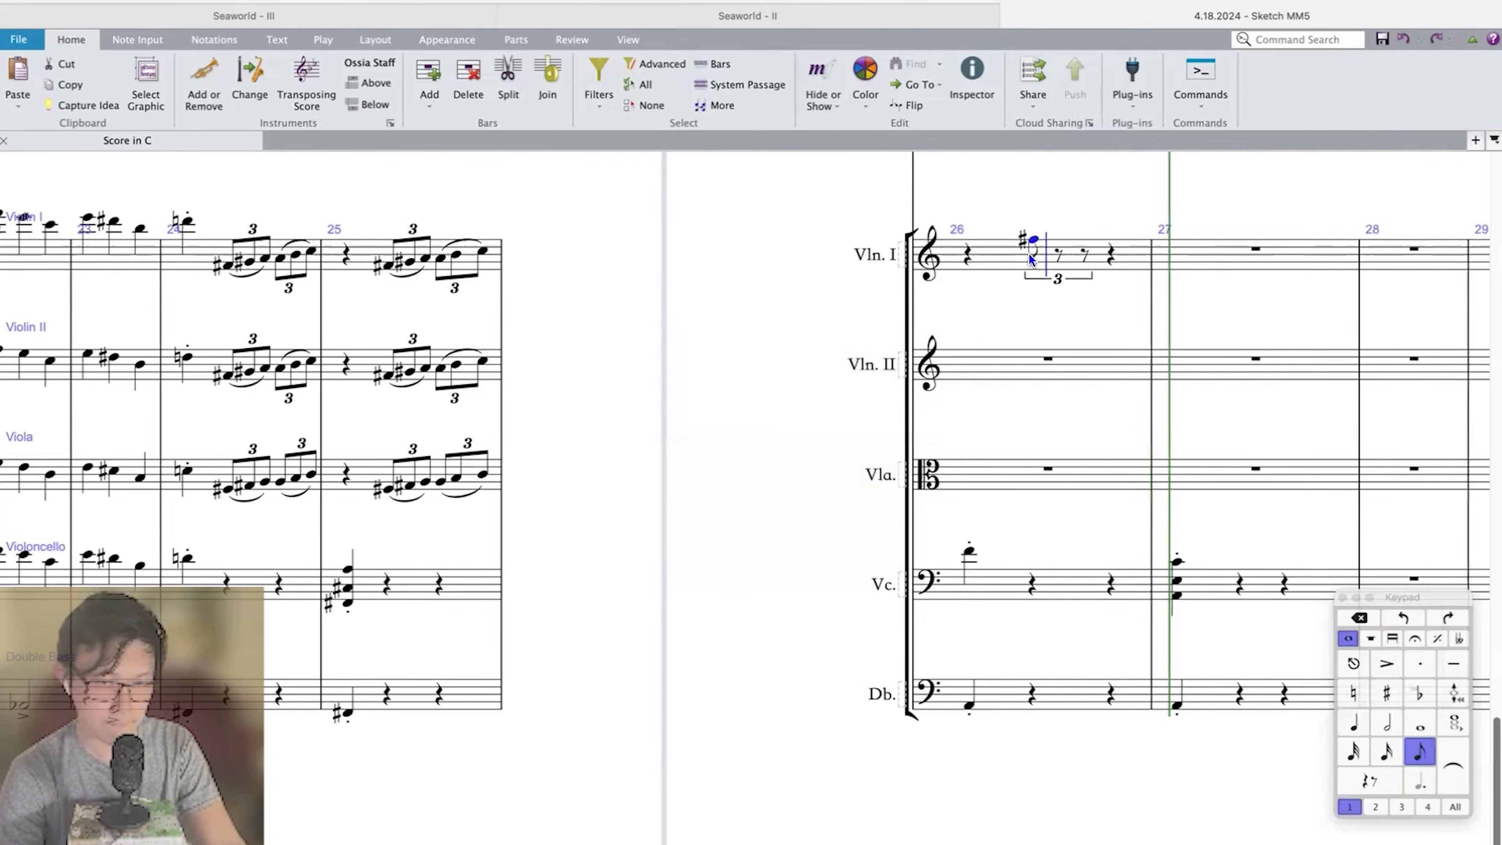
pyautogui.press('super+Down')
pyautogui.press('Escape')
pyautogui.press('Up')
pyautogui.press('Up')
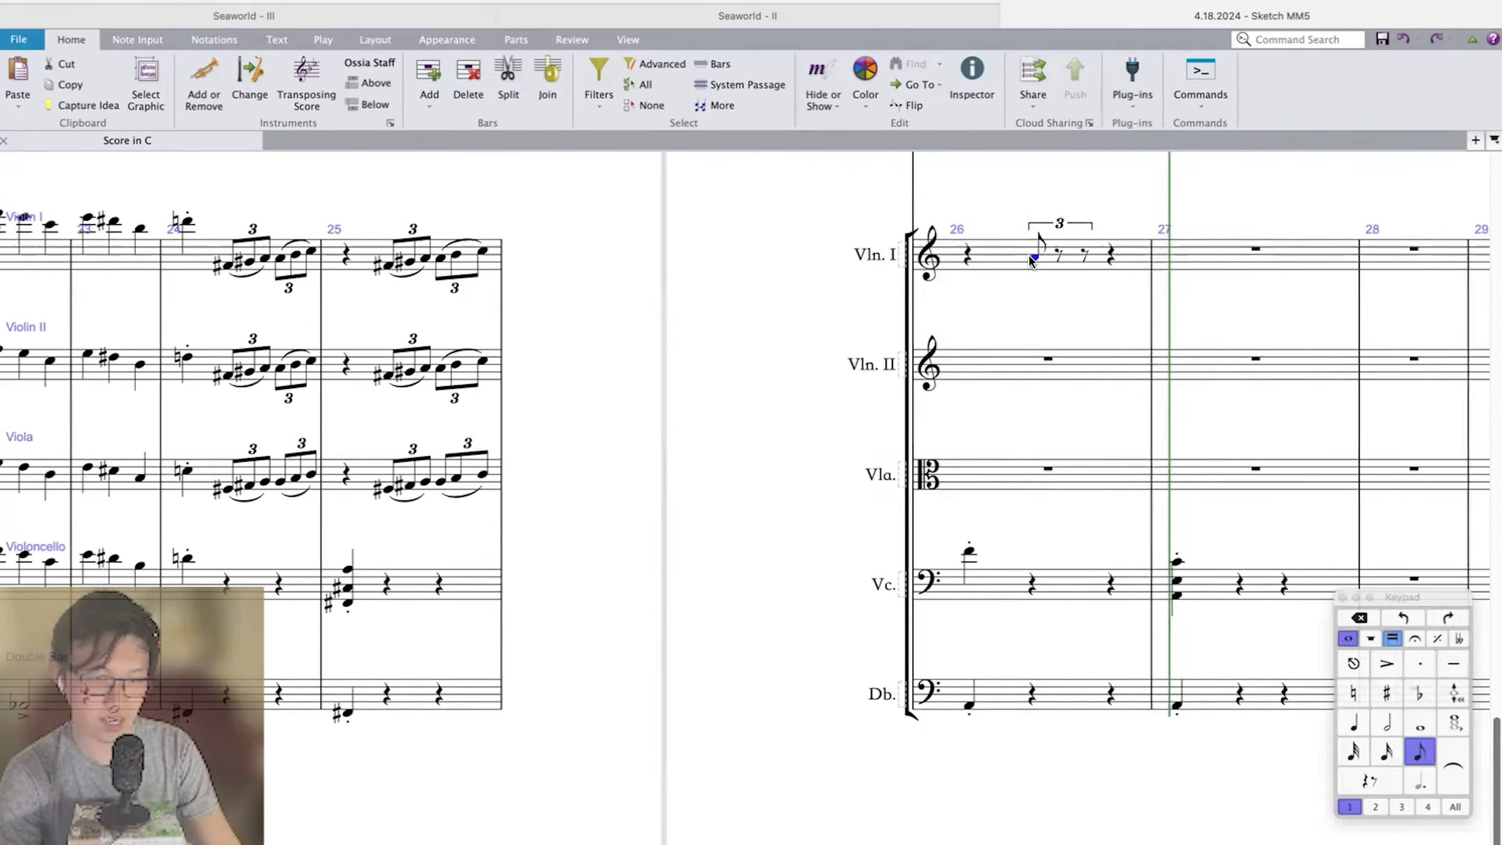
pyautogui.press('KP_0')
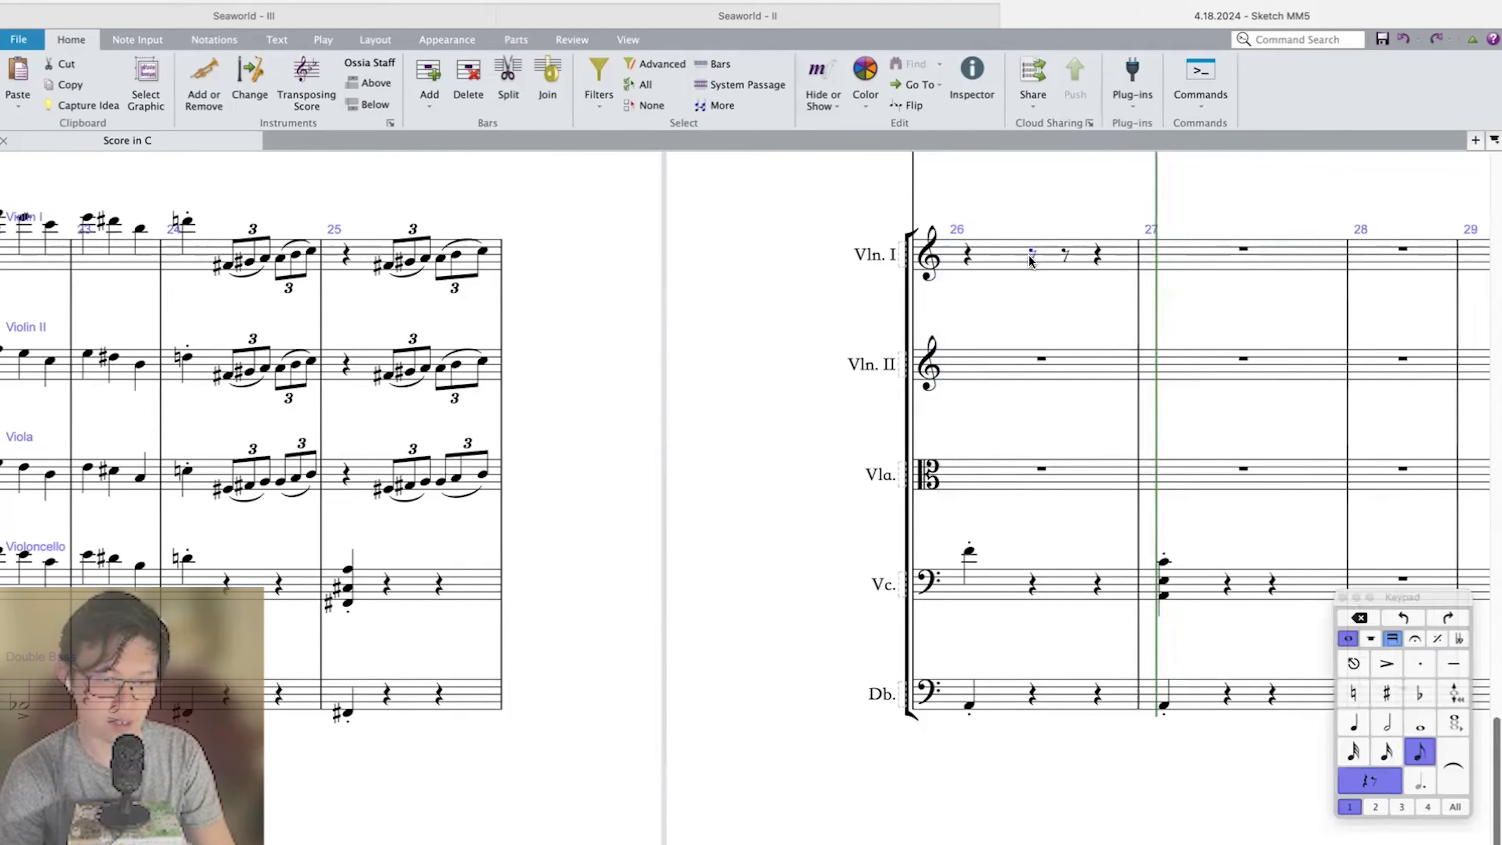
# Enter eighth-note triplets F♯–G♯–A and B–C–D on beats two and three of Violin I's measure 26.
pyautogui.press('KP_8')
pyautogui.press('f')
pyautogui.press('super+Down')
pyautogui.press('KP_8')
pyautogui.press('g')
pyautogui.press('a')
pyautogui.press('b')
pyautogui.press('c')
pyautogui.press('super+Left')
# Play back Violin I's new triplets in measure 26, including the lead-in from measure 24.
pyautogui.press('p')
pyautogui.scroll(-3, 1030, 261)
pyautogui.scroll(-1, 1109, 402)
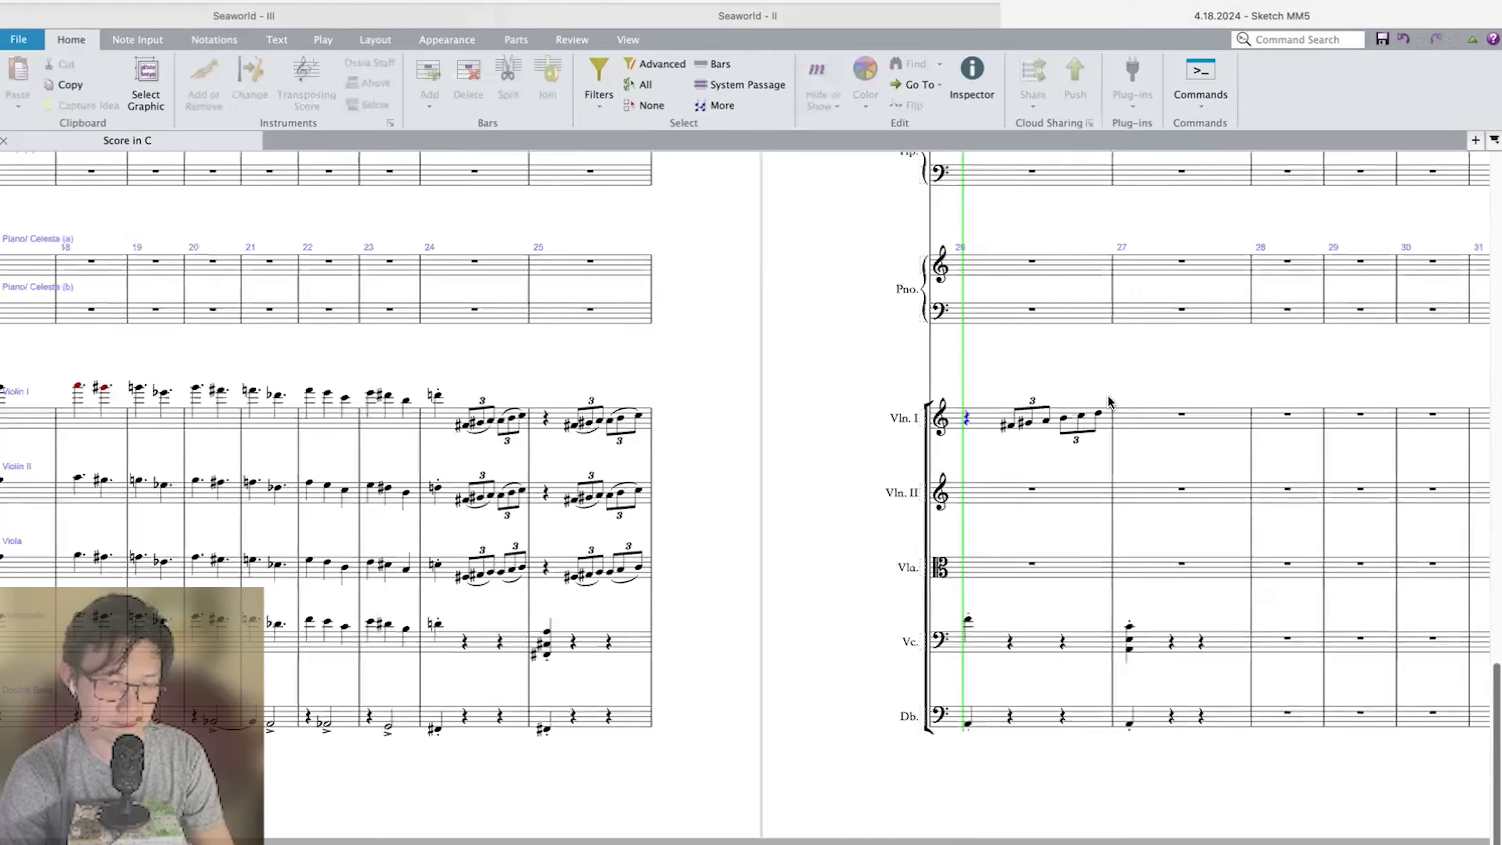
pyautogui.press('Escape')
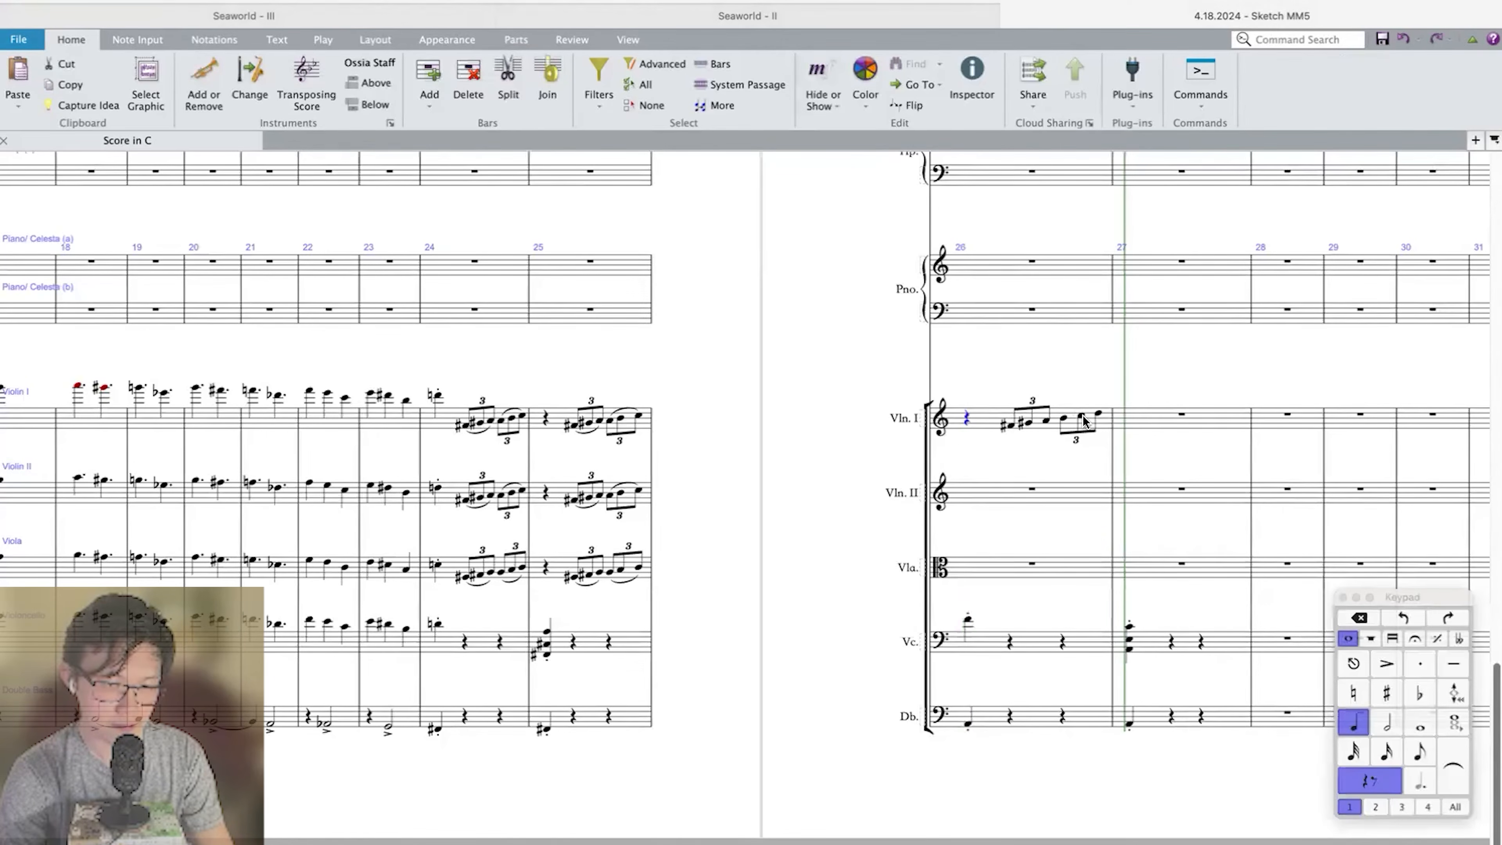
pyautogui.scroll(2, 1085, 421)
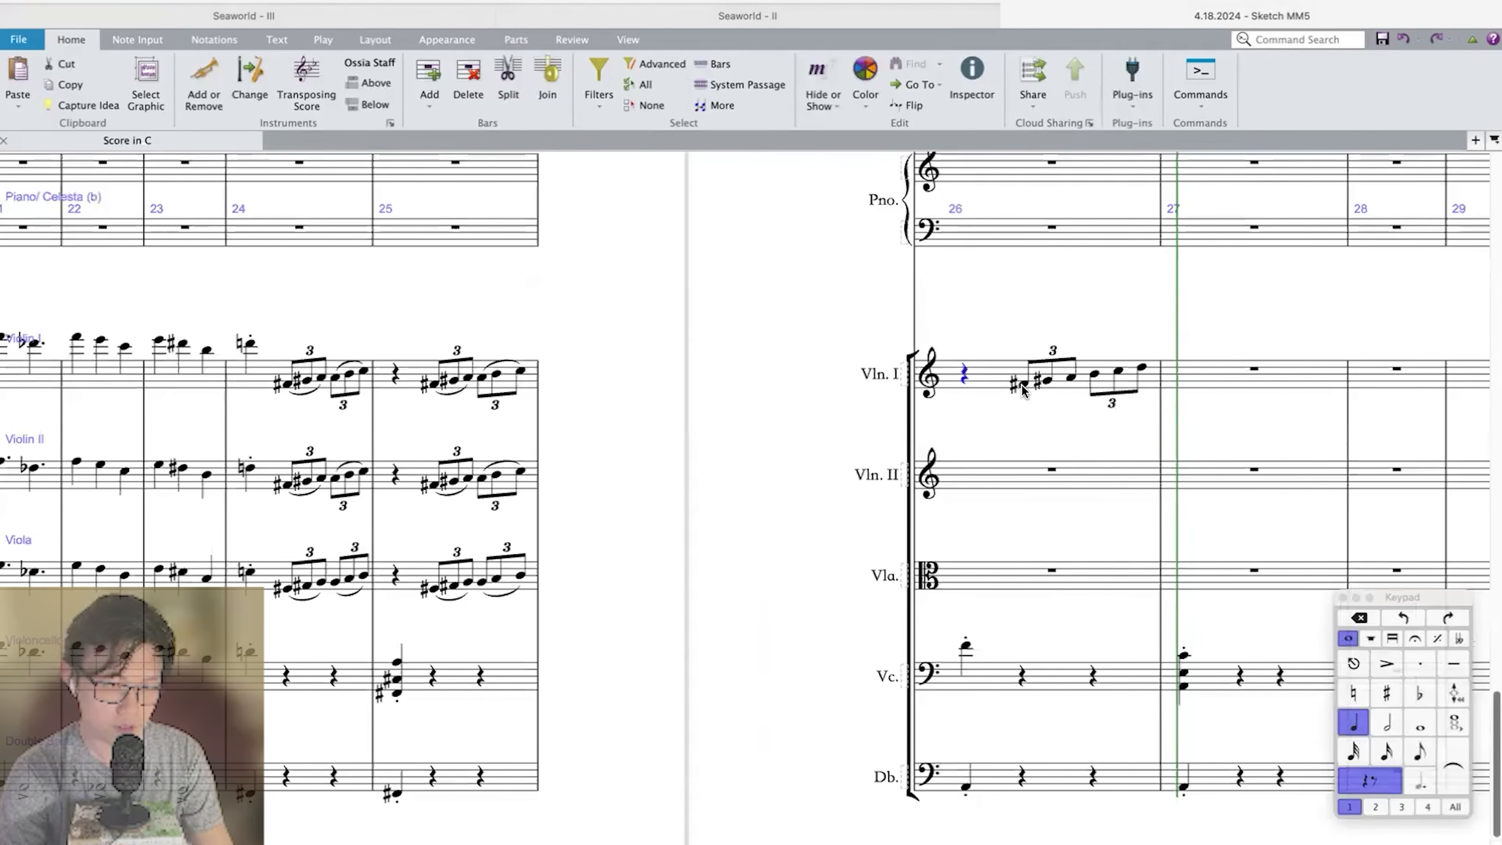
pyautogui.click(249, 343)
pyautogui.press('p')
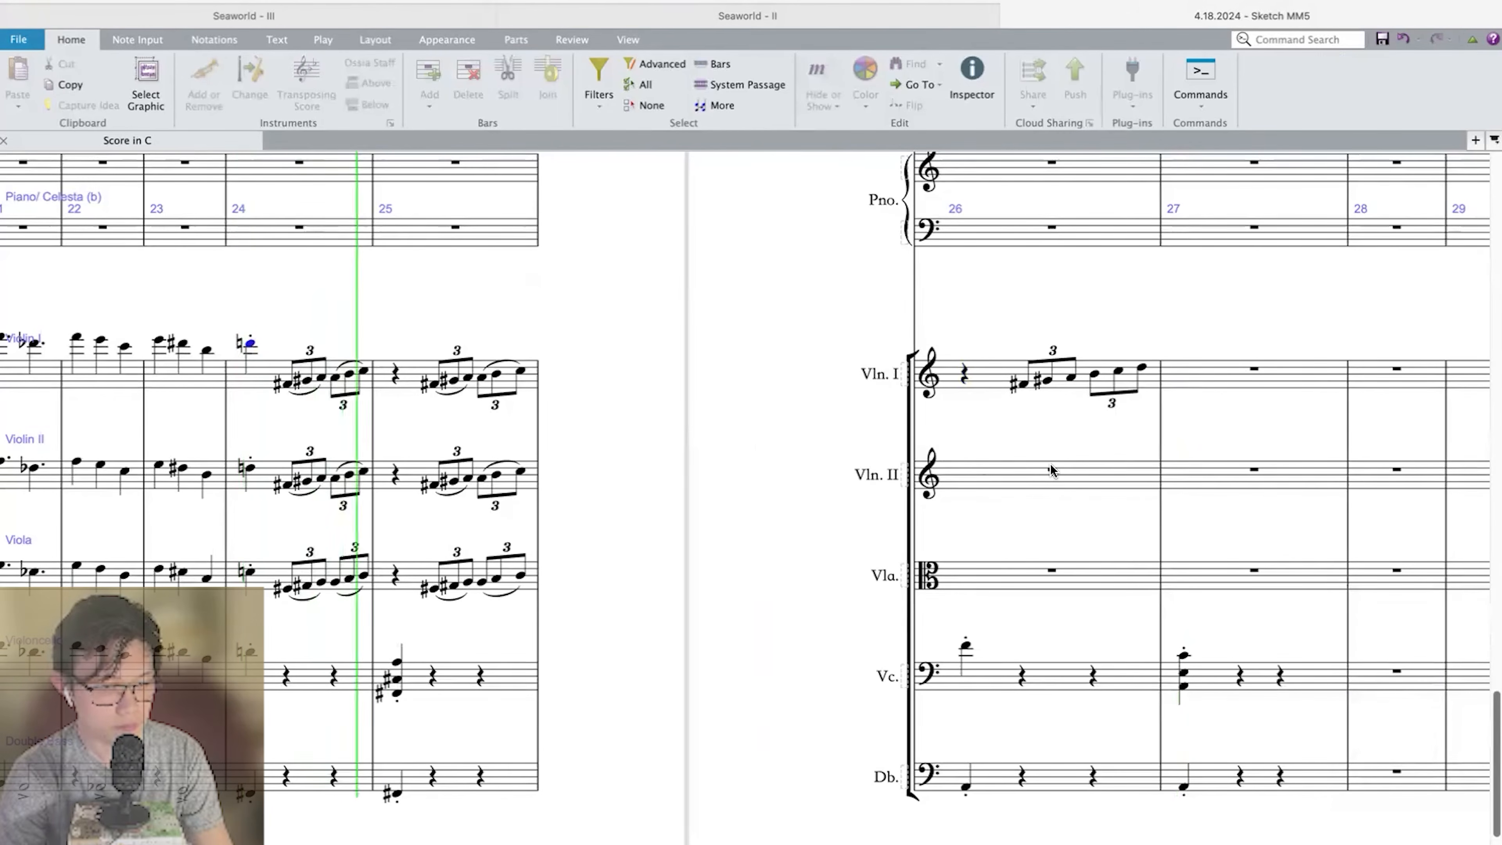
pyautogui.press('space')
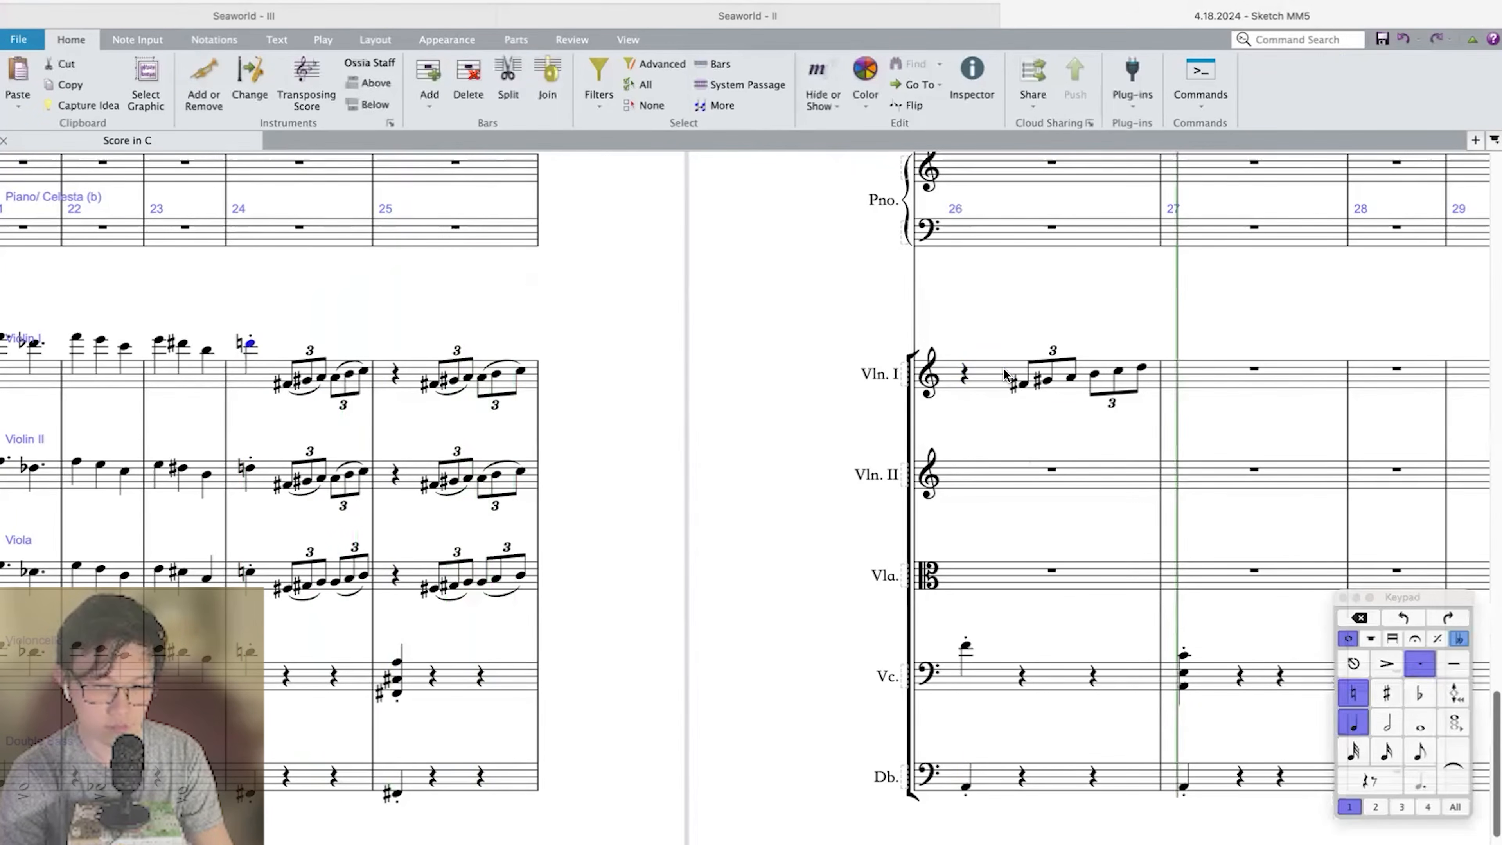
# Change the second triplet in Violin I's measure 26 to A–B–C and slur each triplet.
pyautogui.click(1004, 373)
pyautogui.click(1069, 378)
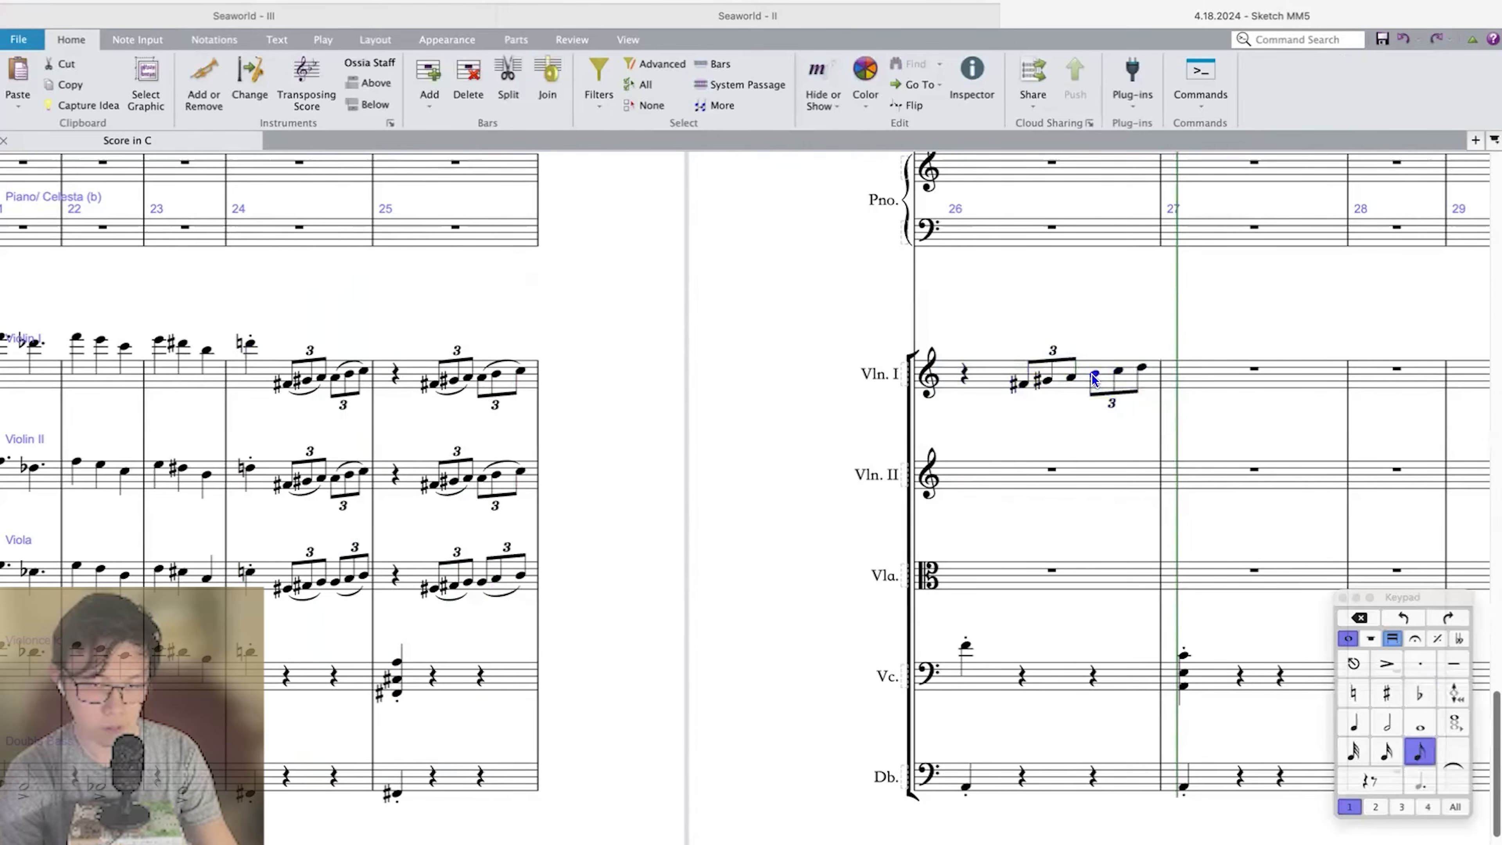
pyautogui.press('c')
pyautogui.press('Escape')
pyautogui.hotkey('shift', 'Left')
pyautogui.hotkey('shift', 'Left')
pyautogui.press('s')
pyautogui.click(1023, 384)
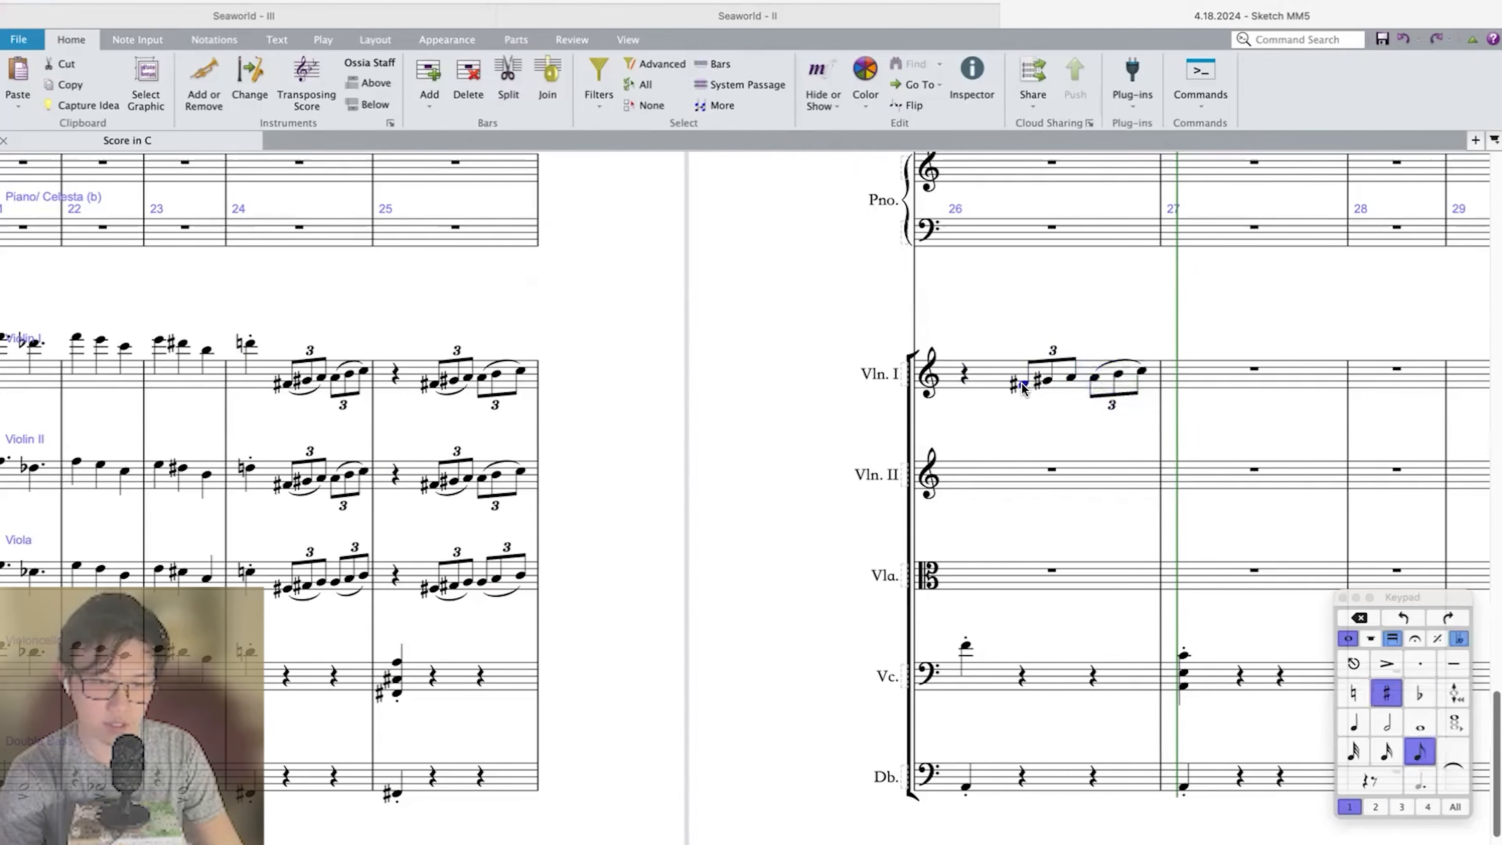
pyautogui.hotkey('shift', 'Right')
pyautogui.hotkey('shift', 'Right')
pyautogui.press('s')
# Repeat Violin I's measure 26 in measure 27 and copy both measures into Violin II and Viola.
pyautogui.click(962, 374)
pyautogui.press('r')
pyautogui.press('super+z')
pyautogui.click(985, 376)
pyautogui.press('r')
pyautogui.keyDown('shift'); pyautogui.click(985, 376); pyautogui.keyUp('shift')
pyautogui.keyDown('alt'); pyautogui.click(987, 476); pyautogui.keyUp('alt')
pyautogui.keyDown('alt'); pyautogui.click(983, 576); pyautogui.keyUp('alt')
# Repeat the brass and string passage of measures 24–27 into measures 28–31.
pyautogui.press('super+minus')
pyautogui.press('super+minus')
pyautogui.press('super+minus')
pyautogui.click(706, 598)
pyautogui.scroll(10, 727, 318)
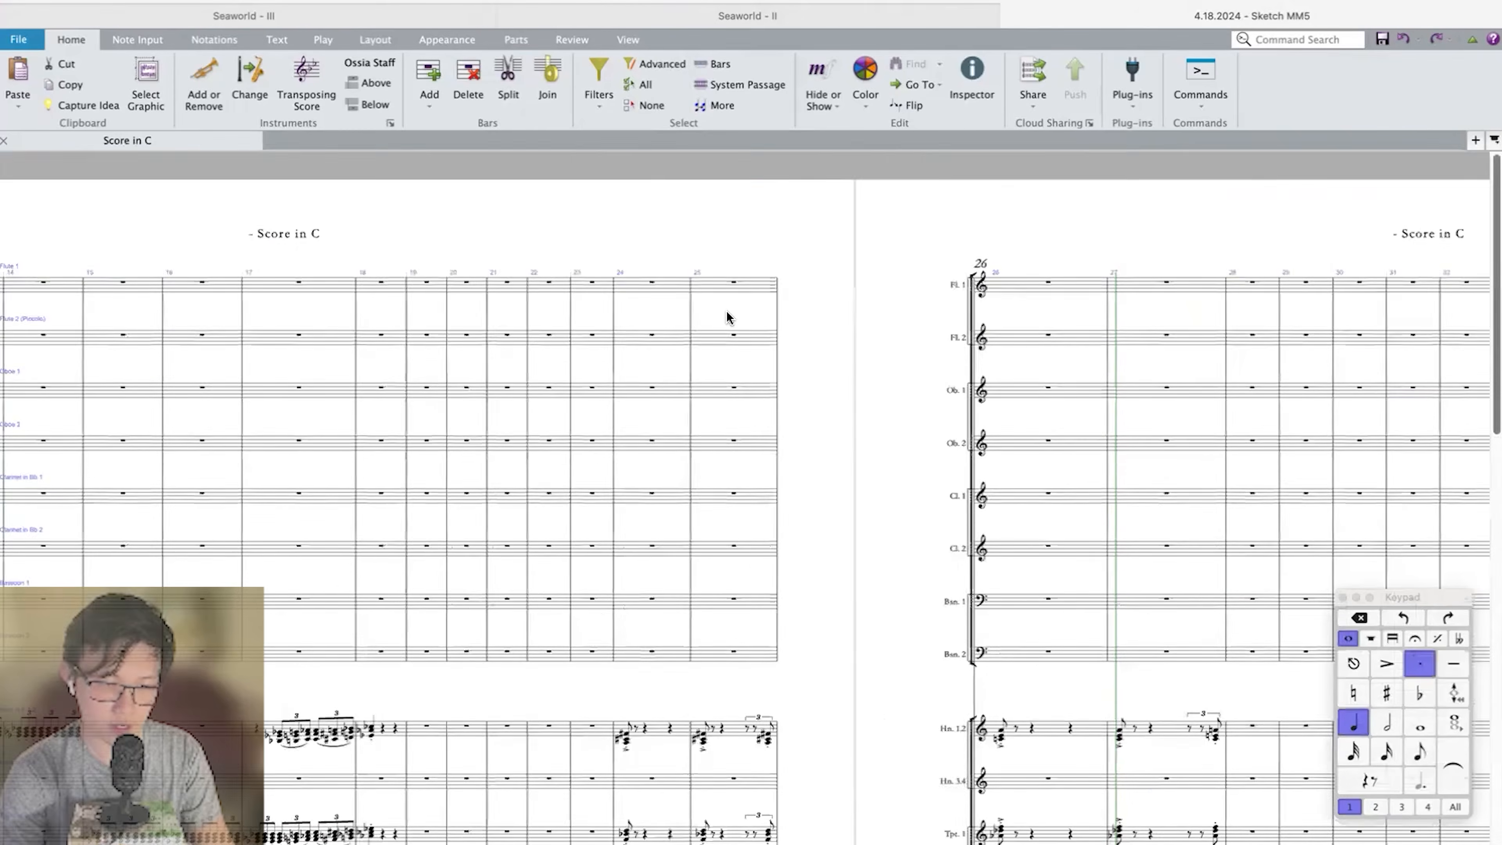
pyautogui.scroll(-2, 727, 315)
pyautogui.scroll(-5, 728, 319)
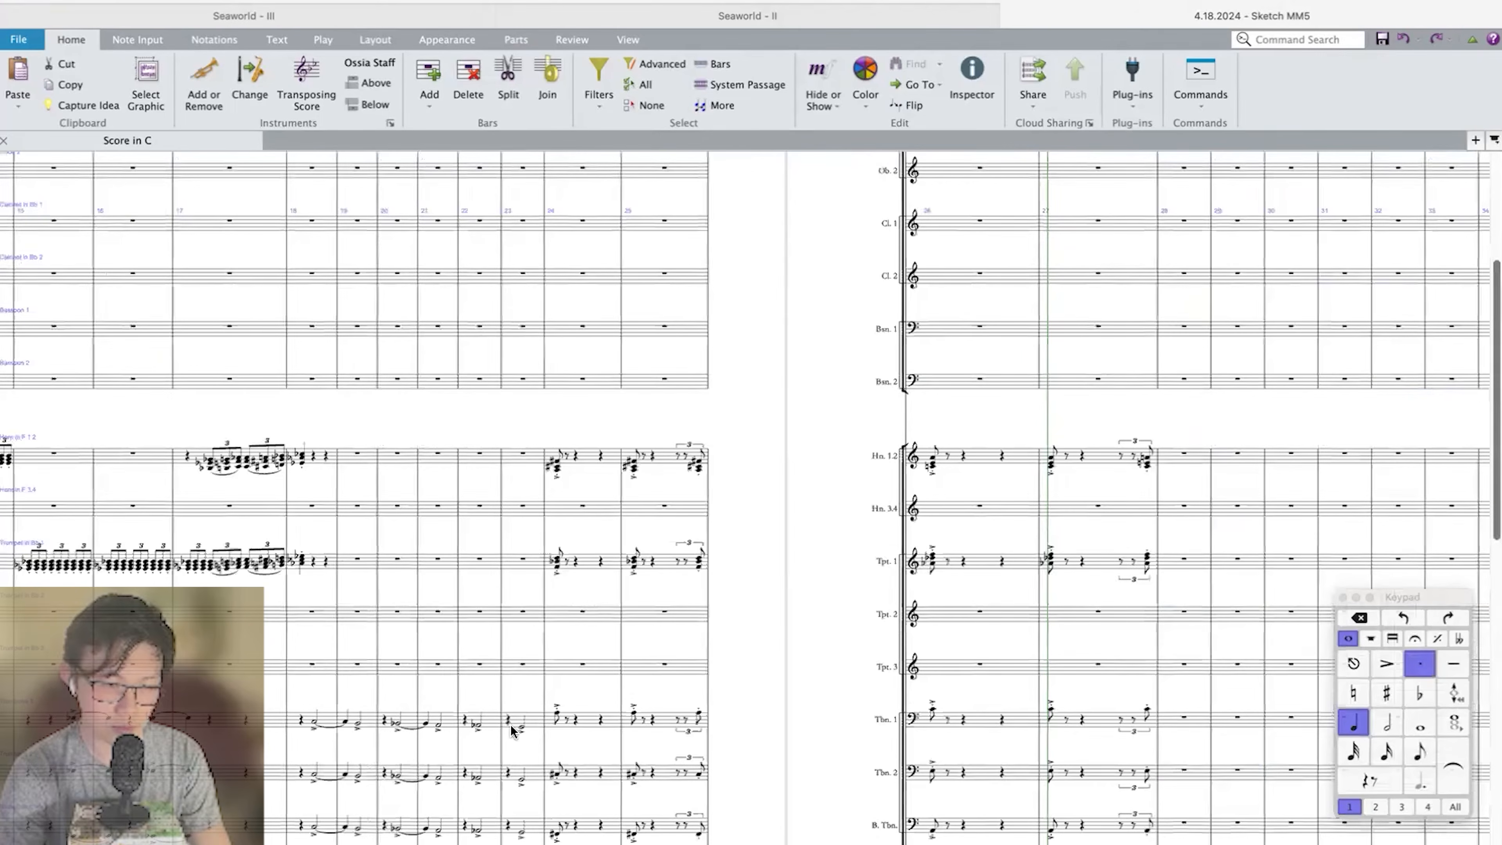
pyautogui.hscroll(1, 917, 643)
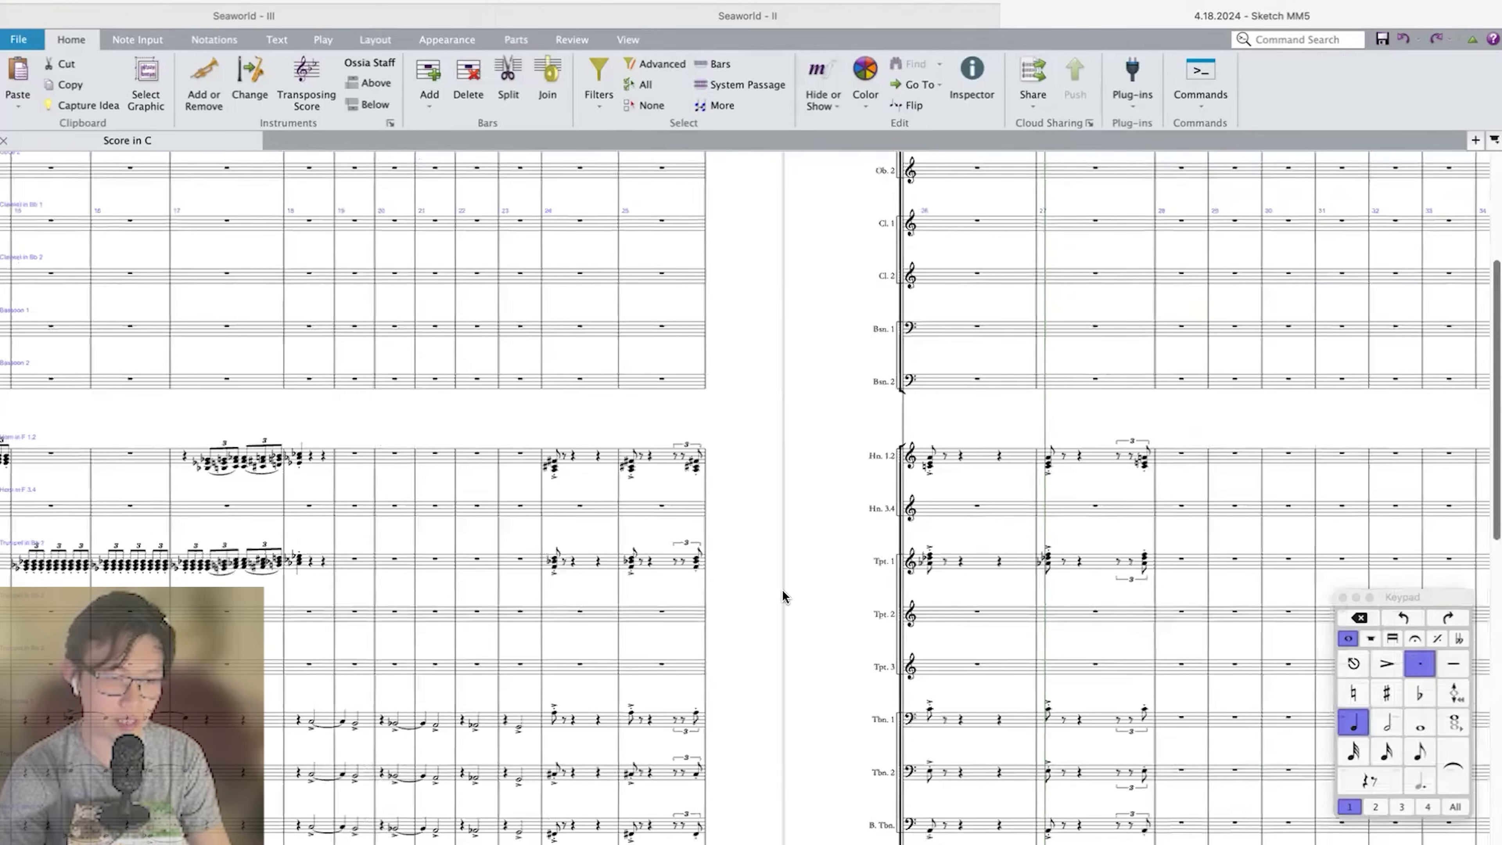
pyautogui.keyDown('shift'); pyautogui.click(581, 458); pyautogui.keyUp('shift')
pyautogui.scroll(5, 581, 458)
pyautogui.hscroll(1, 582, 459)
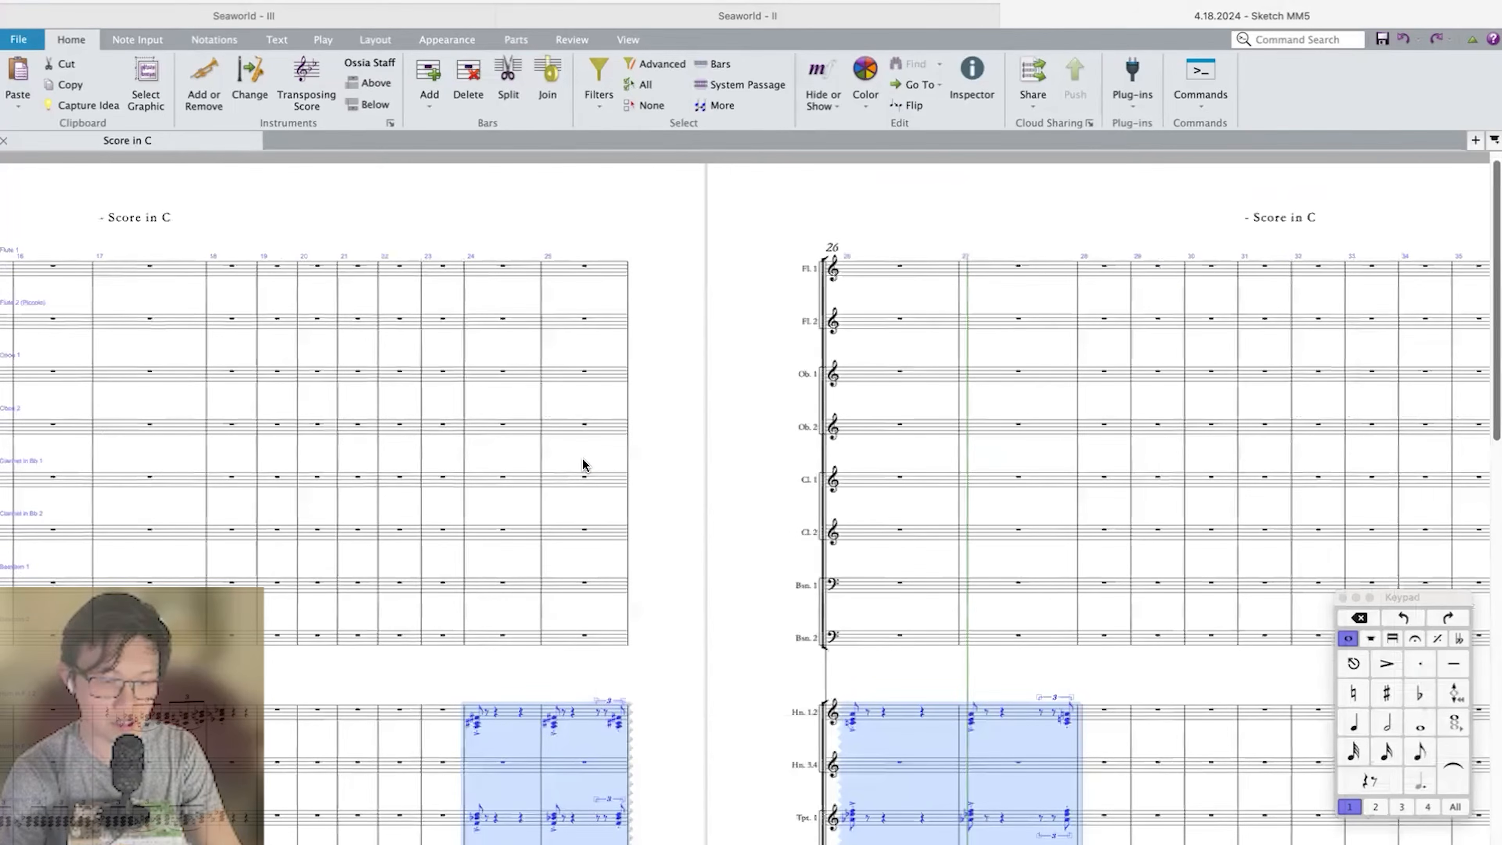
pyautogui.scroll(-4, 582, 459)
pyautogui.hscroll(5, 789, 492)
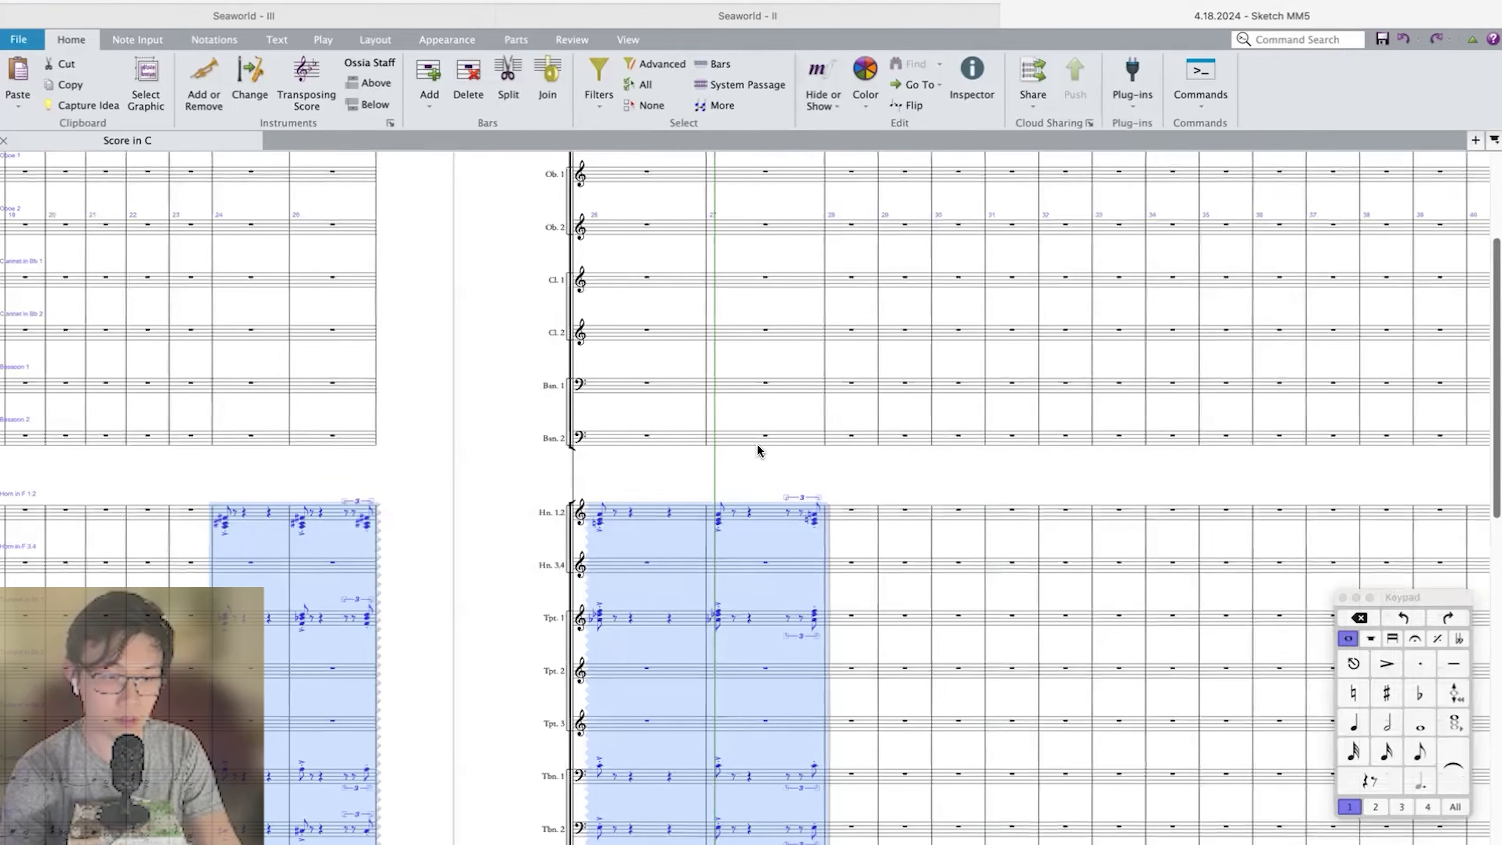
pyautogui.press('r')
pyautogui.scroll(-8, 758, 450)
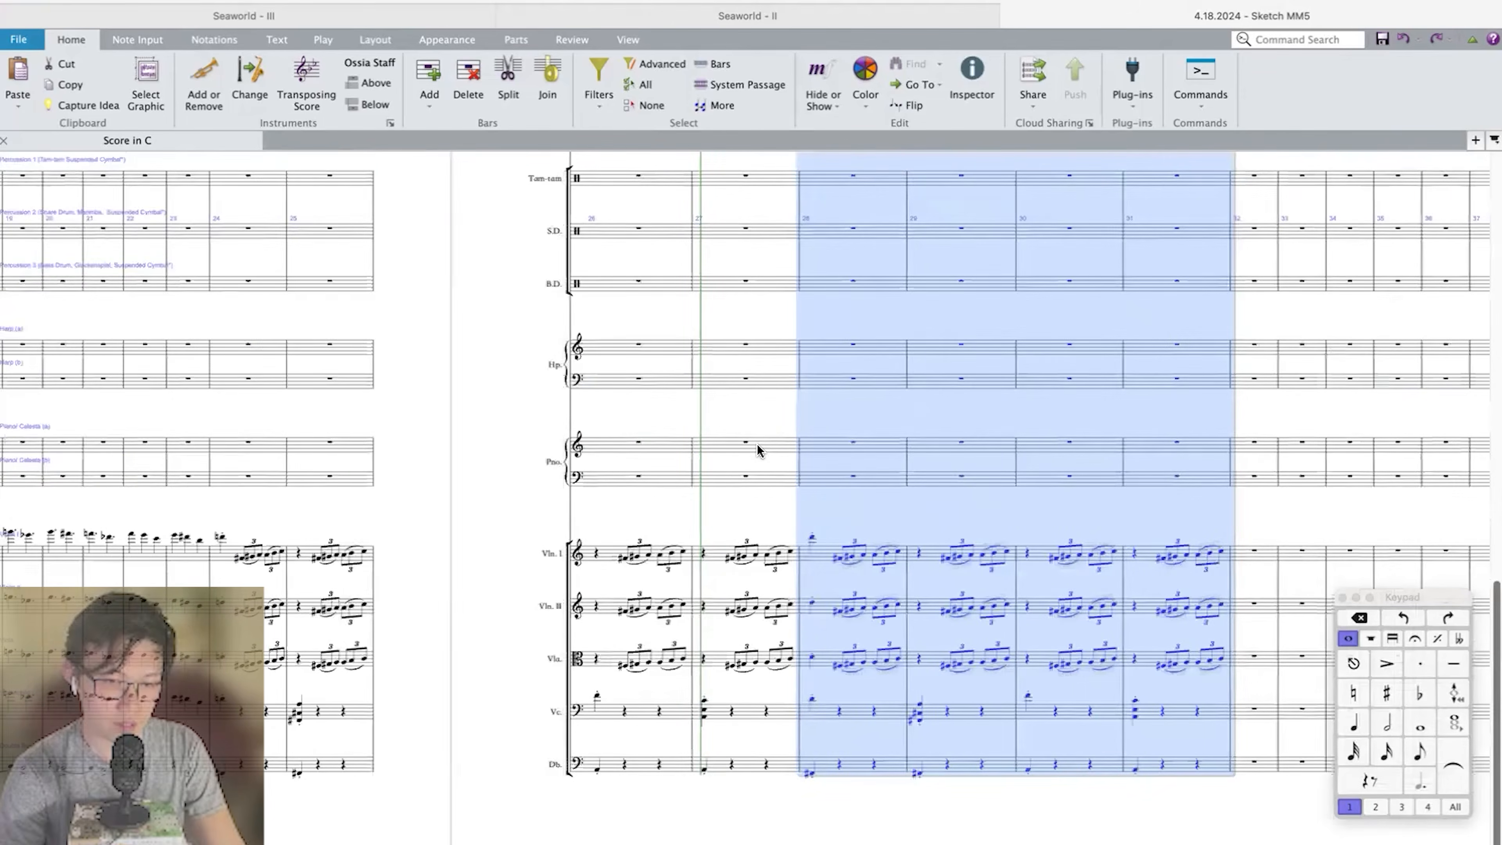
# Transpose measures 28–31 up a minor second and delete measure 28's downbeat notes in Violin I through Cello.
pyautogui.hotkey('shift', 't')
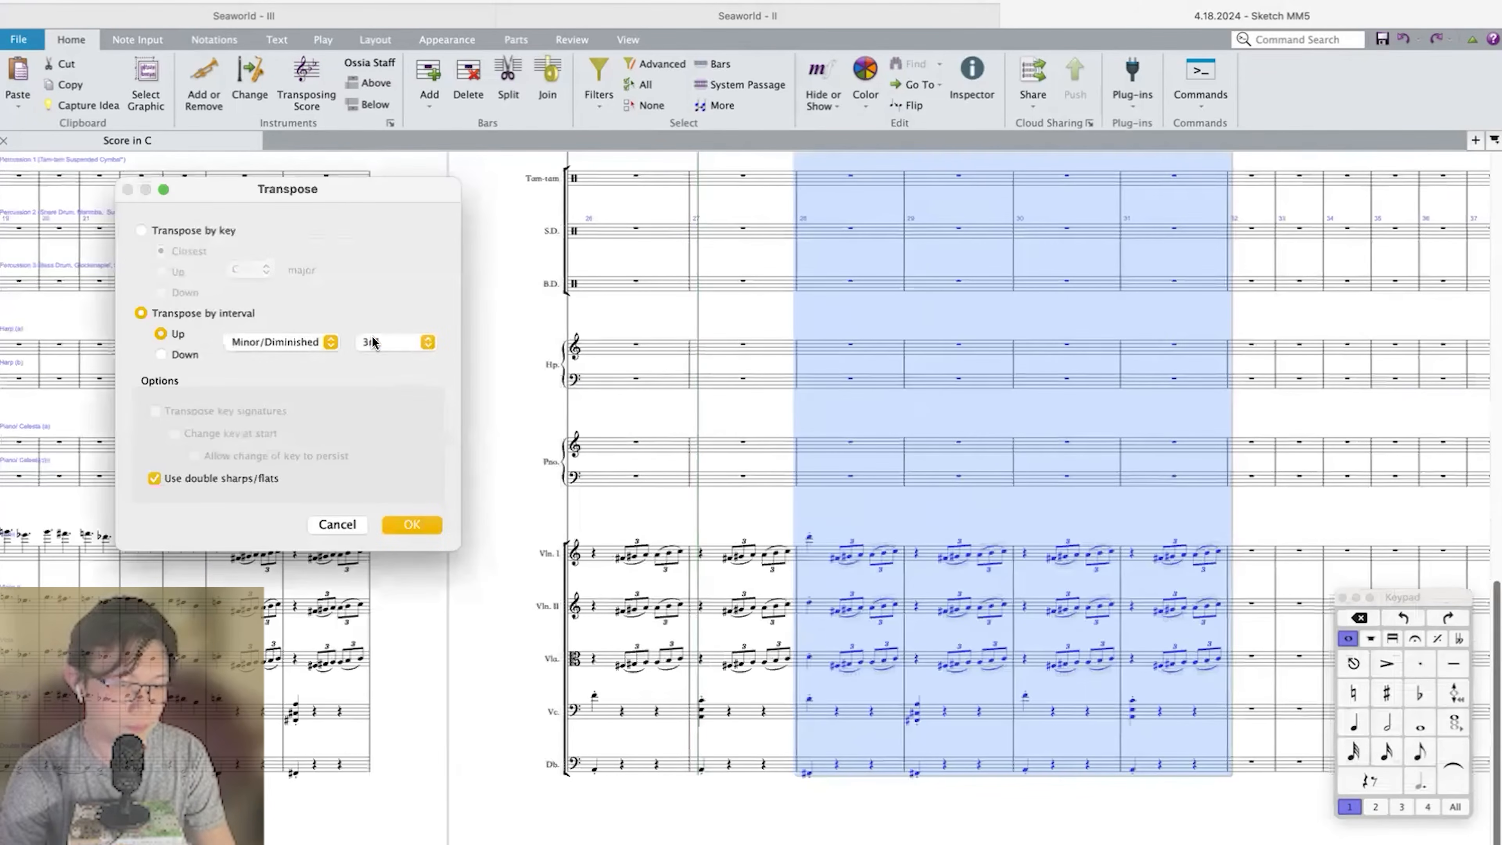
pyautogui.click(372, 336)
pyautogui.click(371, 334)
pyautogui.press('Return')
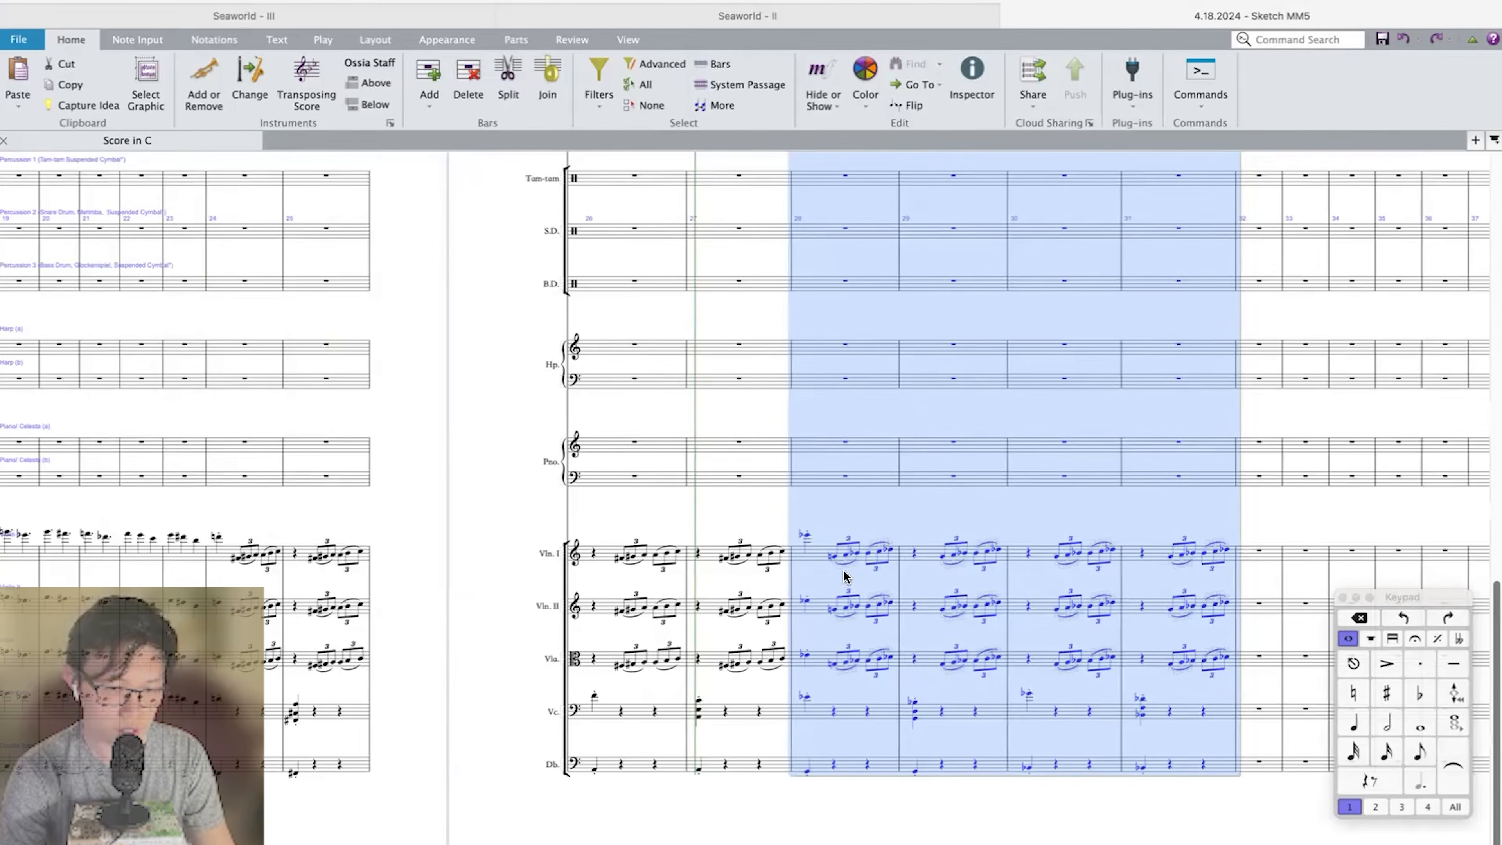
pyautogui.click(806, 537)
pyautogui.keyDown('shift'); pyautogui.click(805, 697); pyautogui.keyUp('shift')
pyautogui.press('Delete')
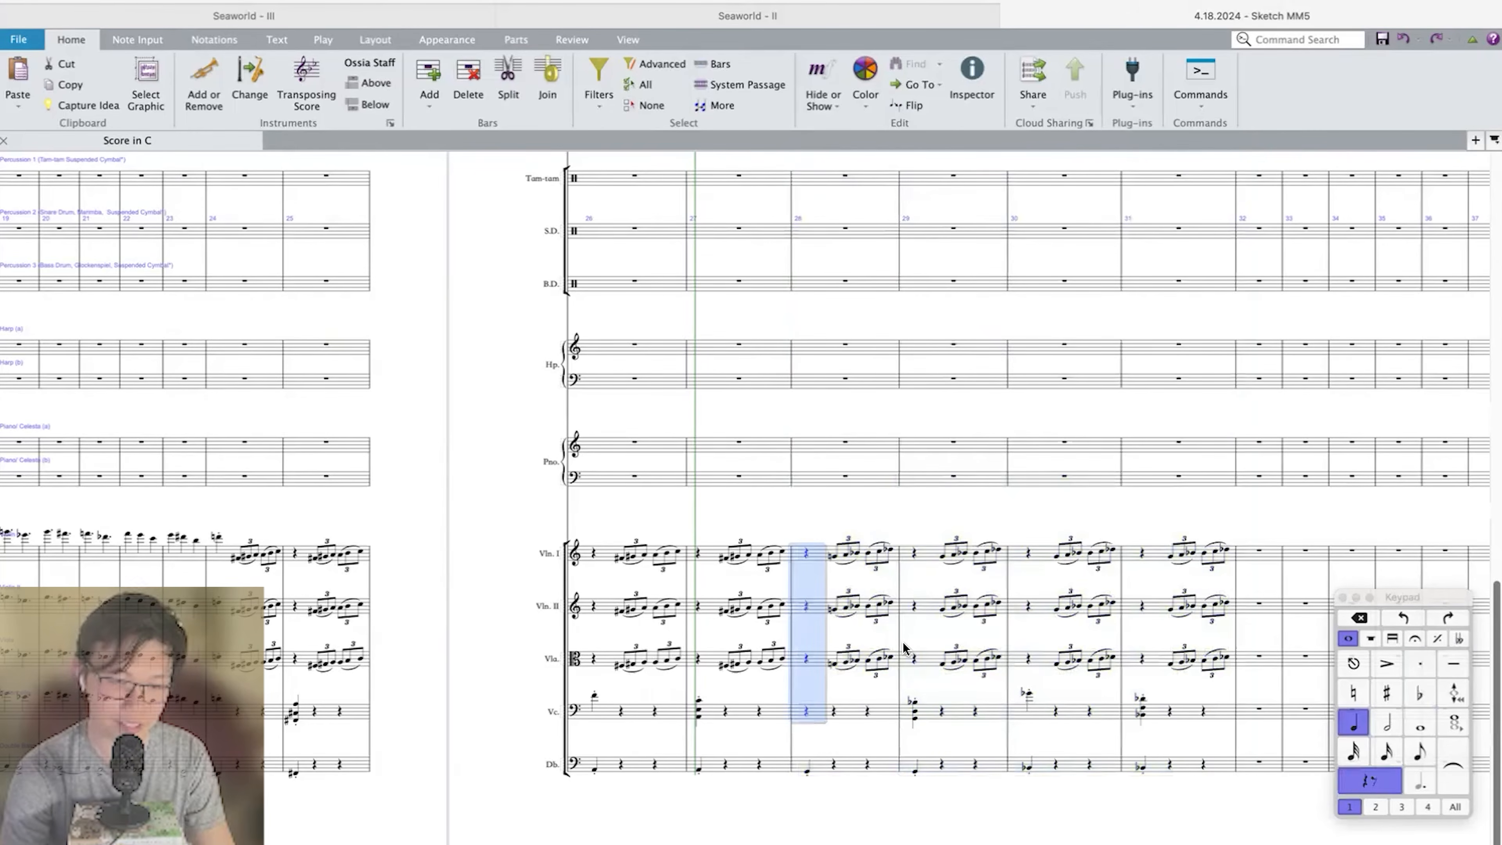
# Play back measures 24–31 to hear the transposed repeat.
pyautogui.click(1158, 557)
pyautogui.keyDown('shift'); pyautogui.click(274, 773); pyautogui.keyUp('shift')
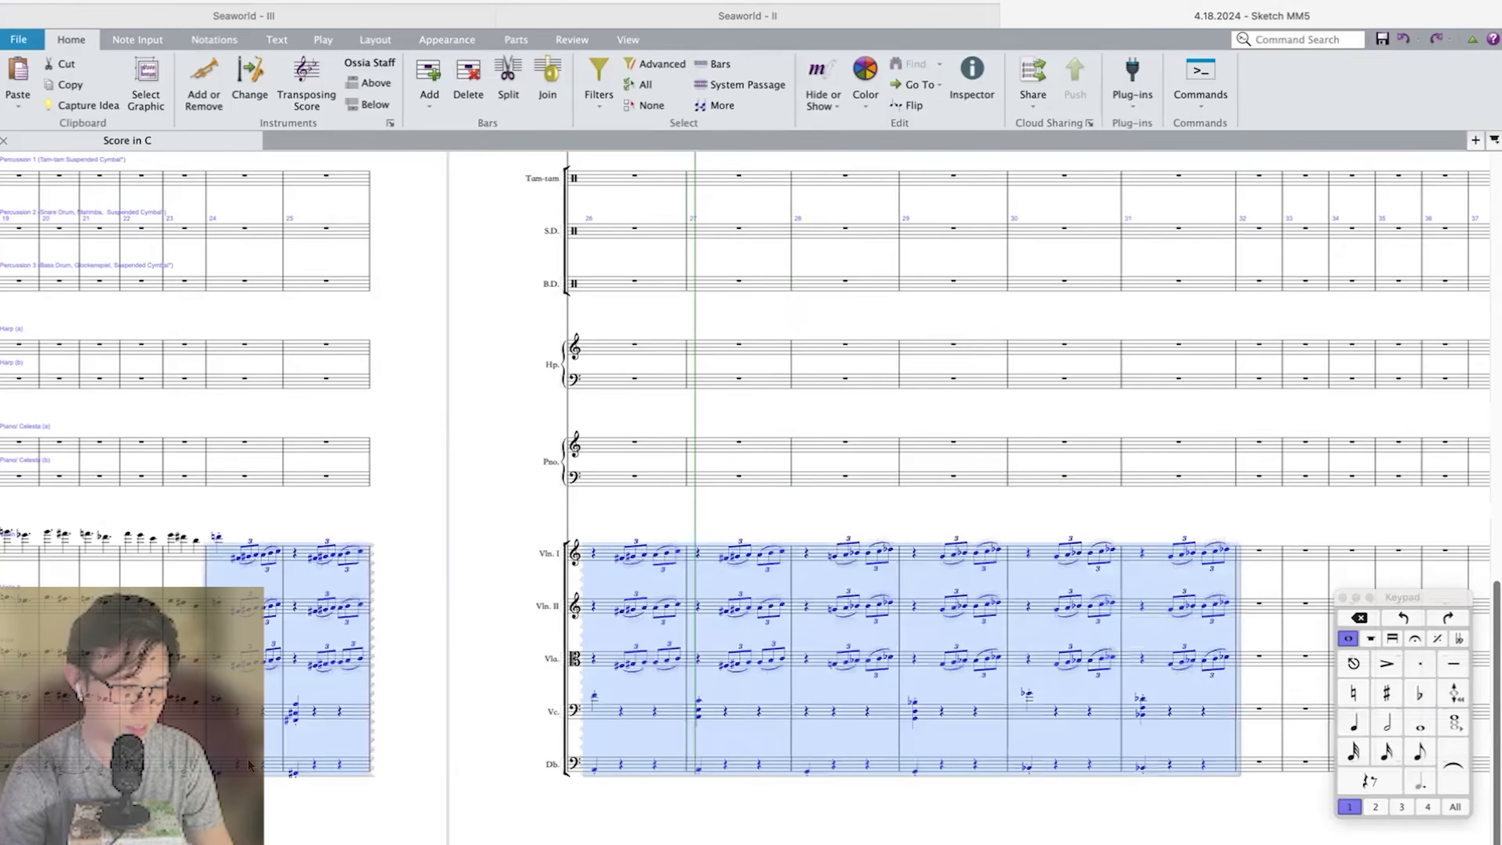
pyautogui.scroll(3, 274, 773)
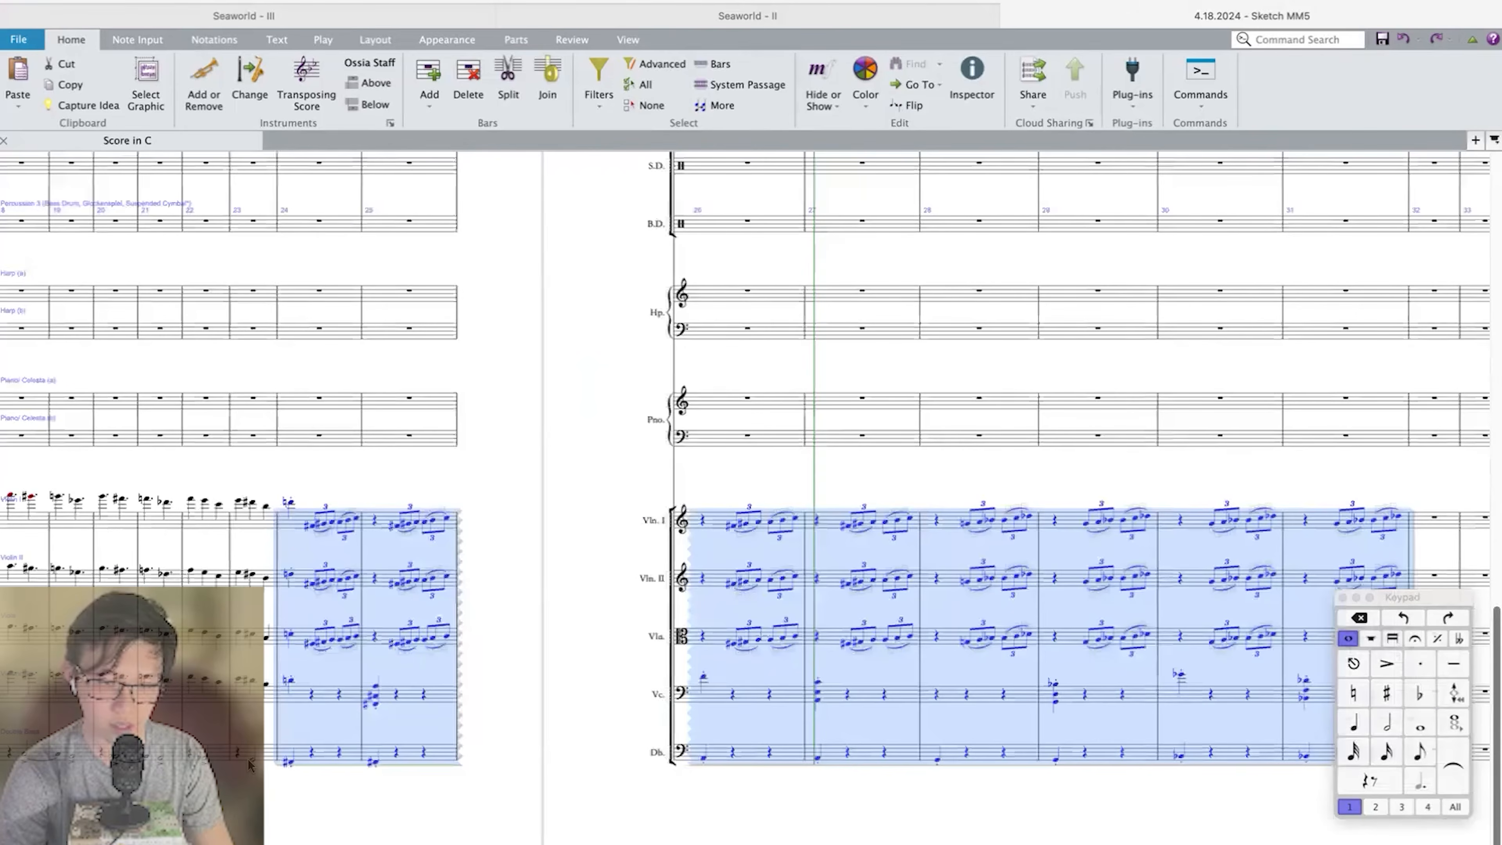
pyautogui.hscroll(5, 250, 764)
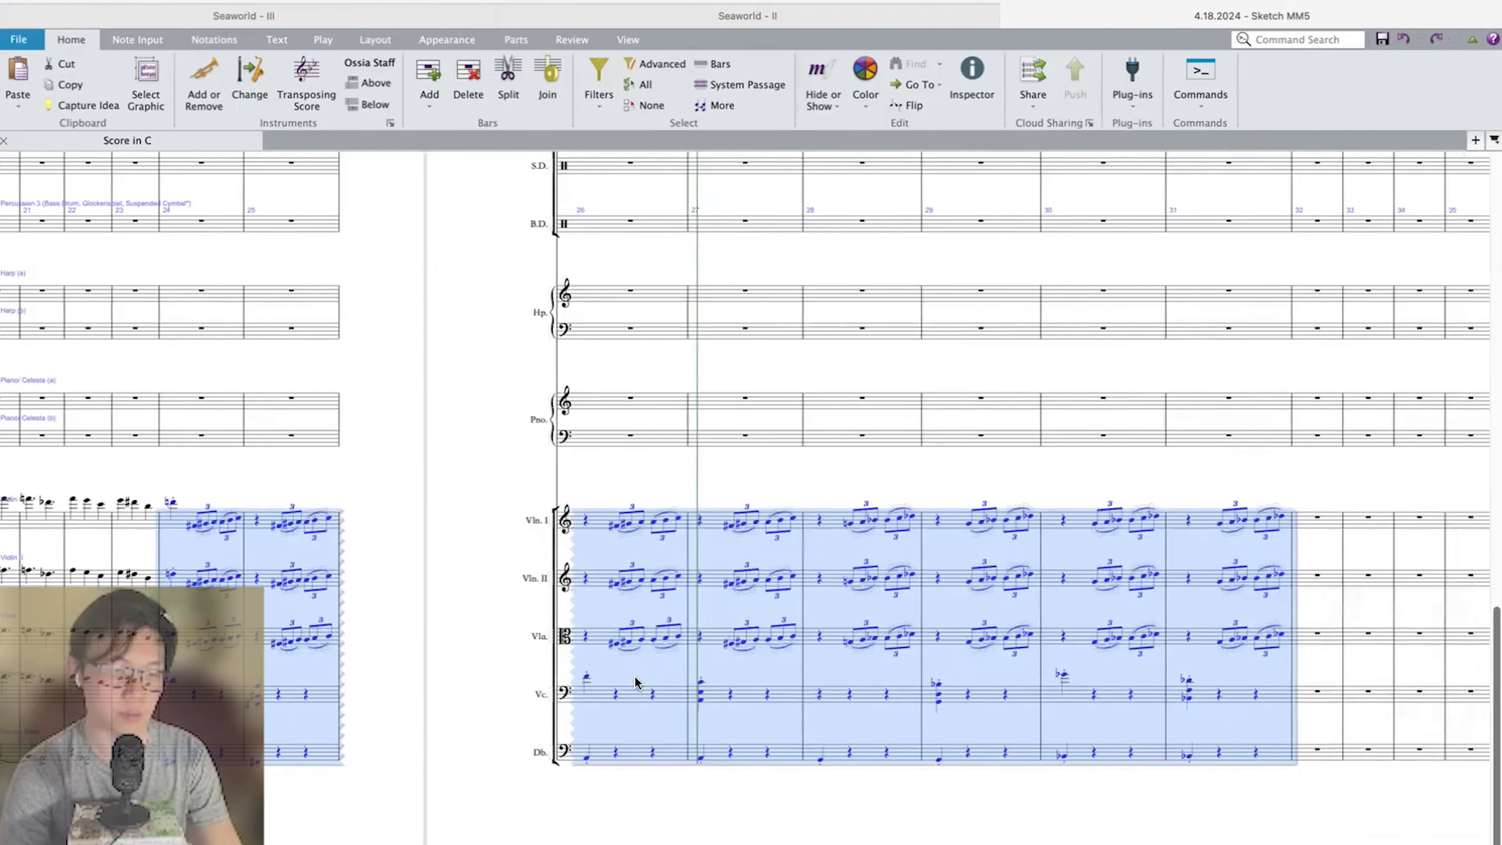
pyautogui.press('space')
pyautogui.press('space')
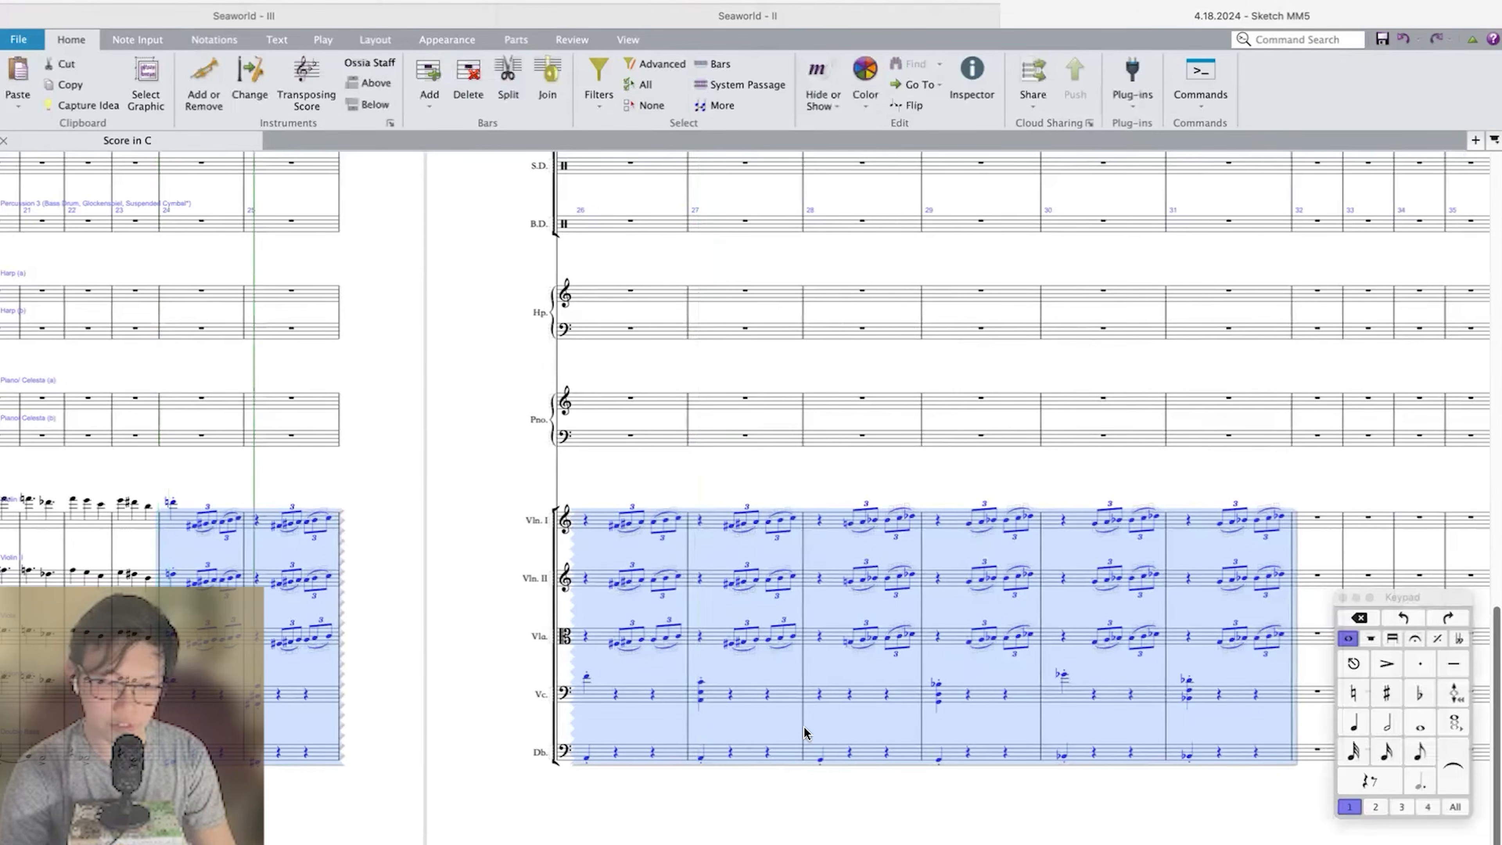
pyautogui.press('space')
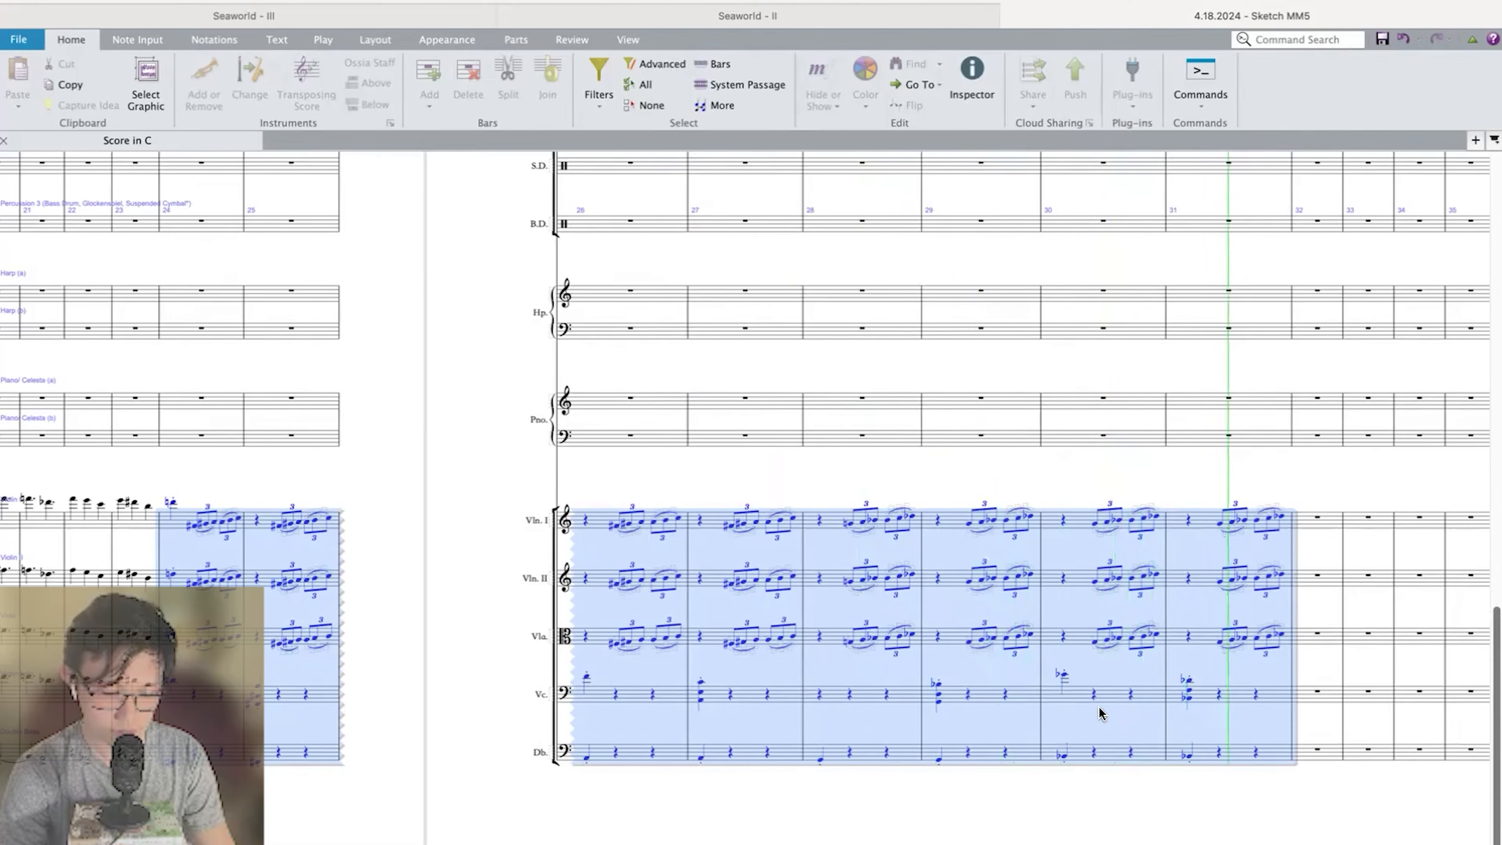
pyautogui.press('space')
# Copy the cello's downbeat chords from measures 27, 29 and 31 into measures 26, 28 and 30.
pyautogui.press('Escape')
pyautogui.press('super+z')
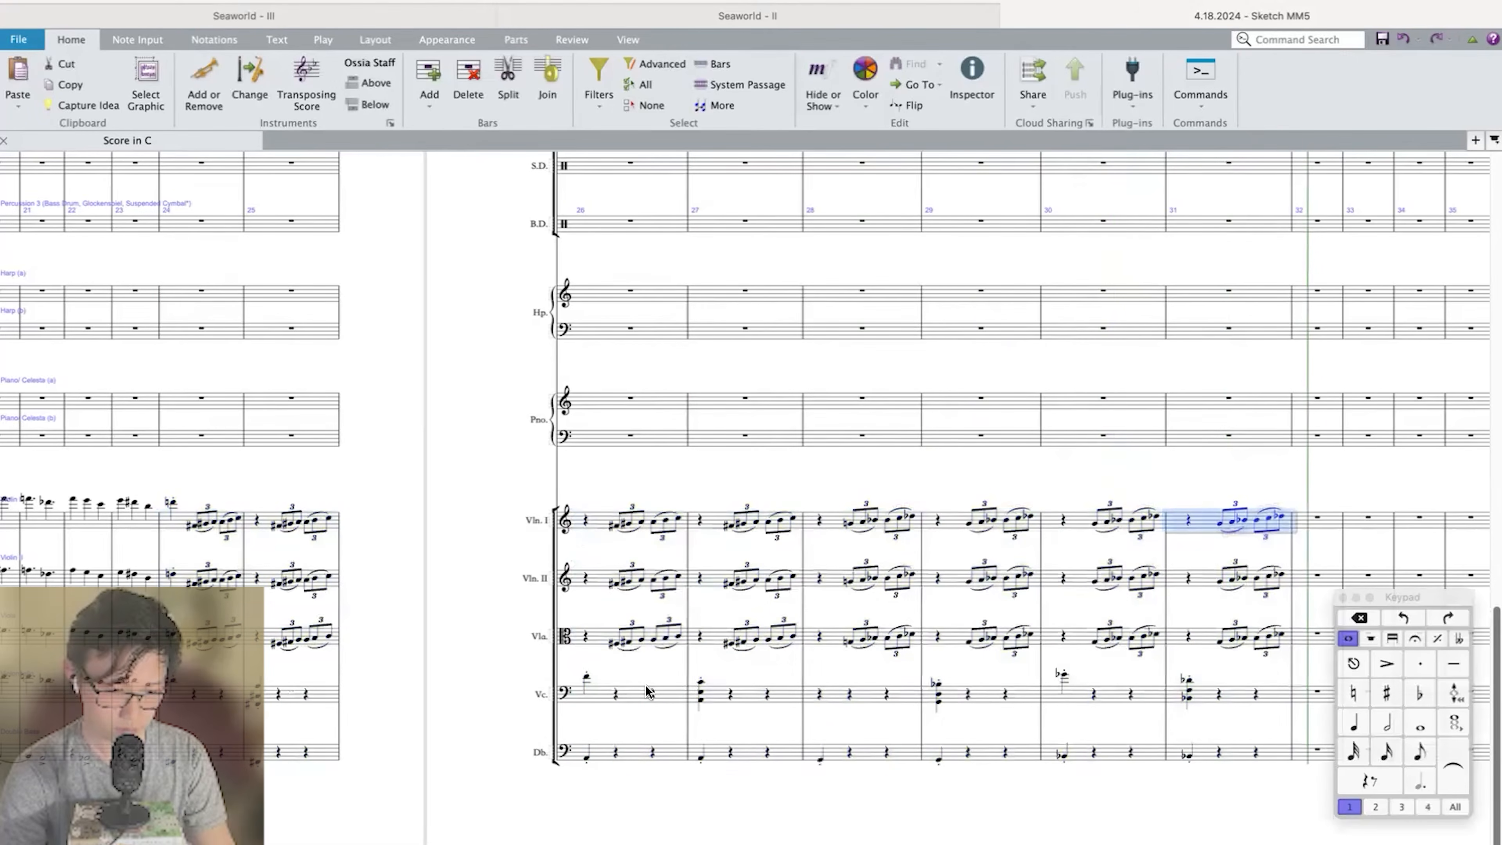
pyautogui.click(327, 704)
pyautogui.keyDown('alt'); pyautogui.click(635, 698); pyautogui.keyUp('alt')
pyautogui.click(750, 699)
pyautogui.keyDown('alt'); pyautogui.click(1111, 701); pyautogui.keyUp('alt')
pyautogui.click(1236, 699)
pyautogui.keyDown('alt'); pyautogui.click(1117, 702); pyautogui.keyUp('alt')
pyautogui.click(630, 698)
pyautogui.click(1236, 520)
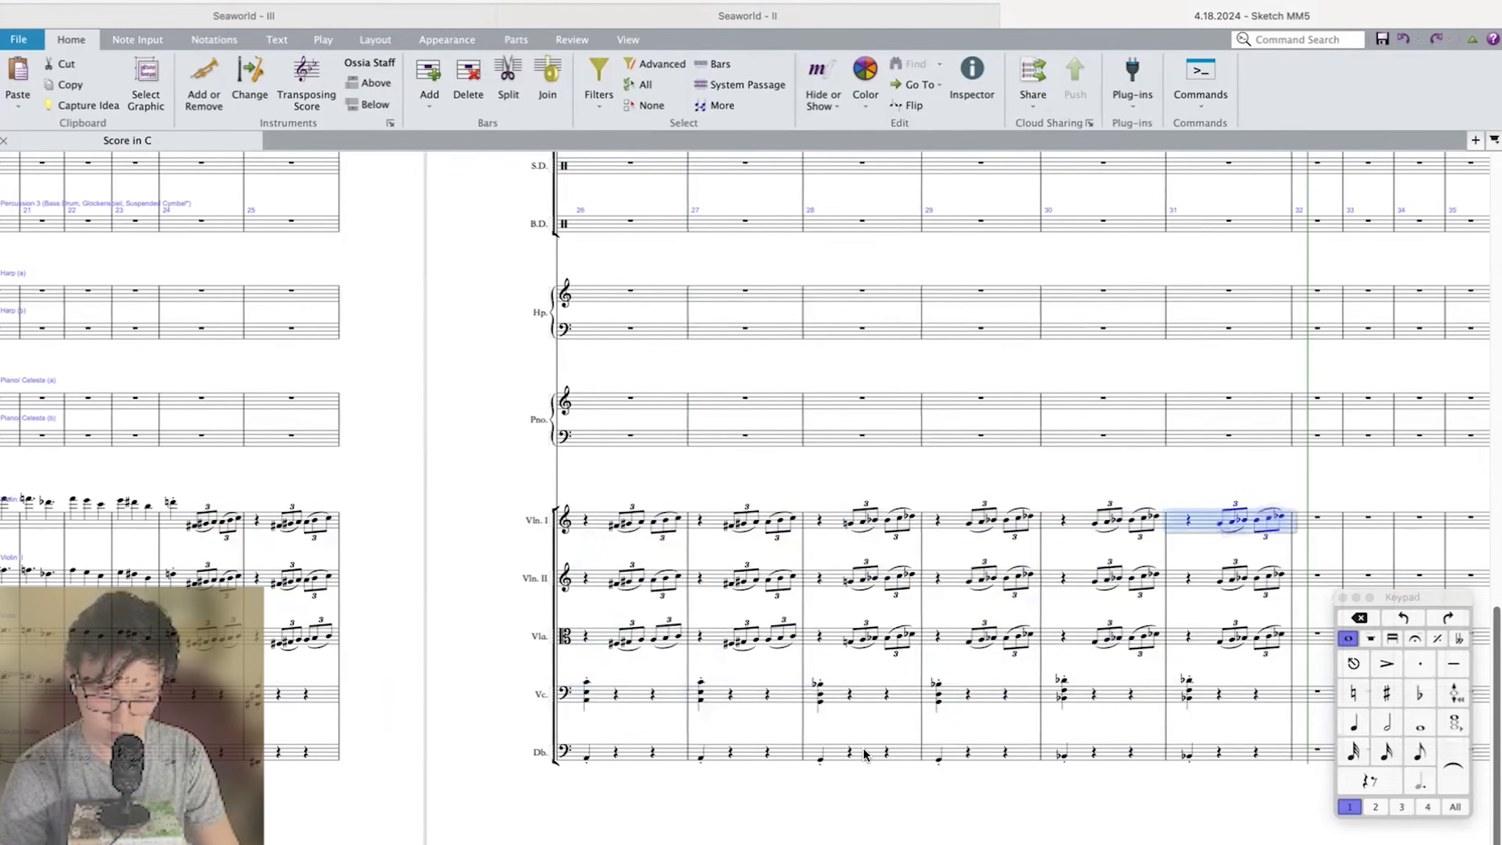
# Transpose the strings in measures 28–31 up another minor second.
pyautogui.keyDown('shift'); pyautogui.click(869, 753); pyautogui.keyUp('shift')
pyautogui.hotkey('shift', 't')
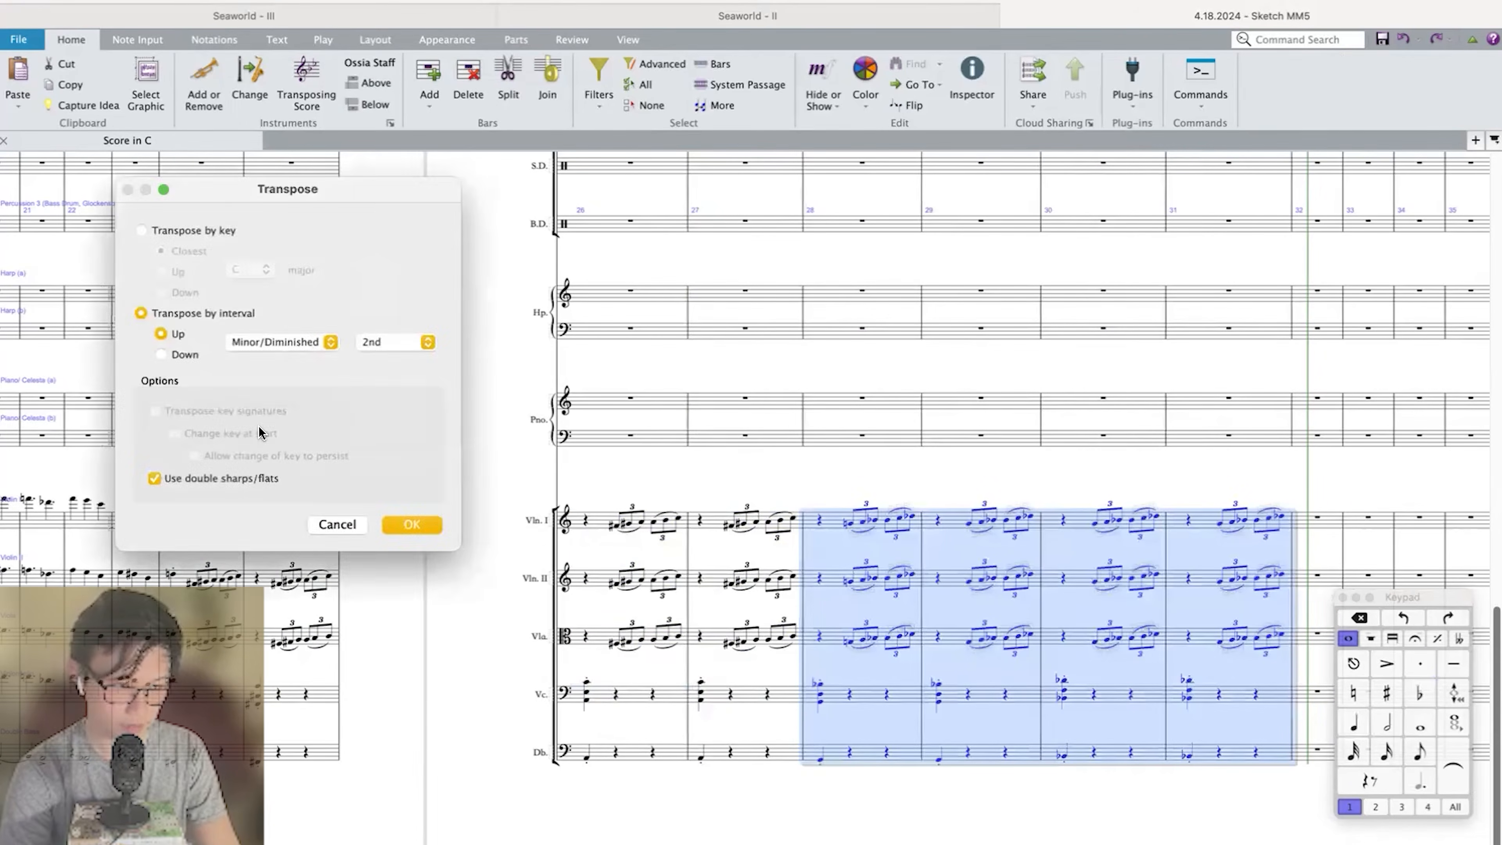
pyautogui.press('Return')
pyautogui.press('Return')
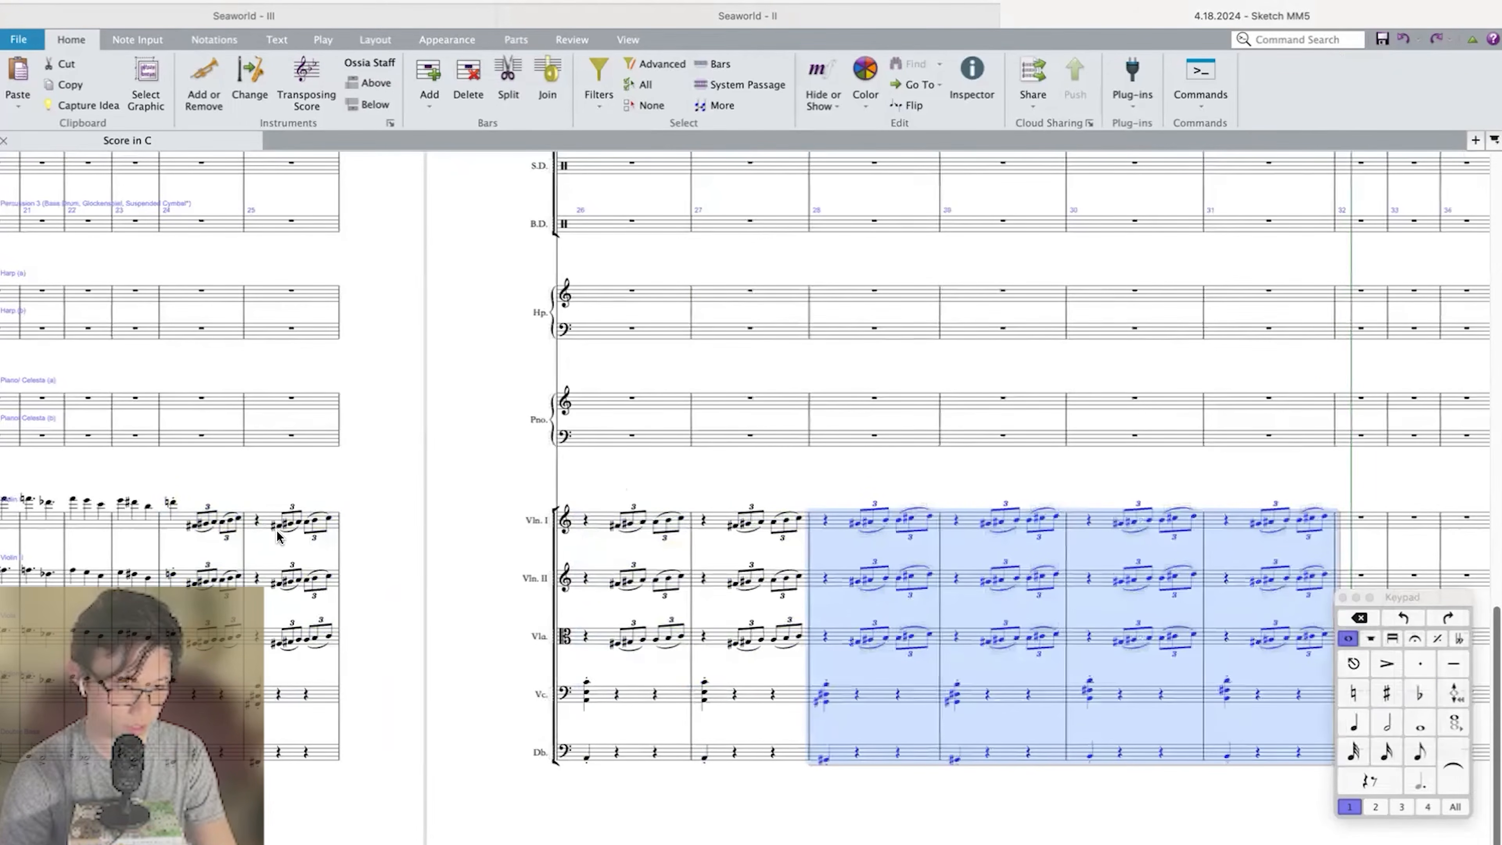
# Play back from measure 24 and compare the brass with the retransposed strings.
pyautogui.keyDown('shift'); pyautogui.click(187, 526); pyautogui.keyUp('shift')
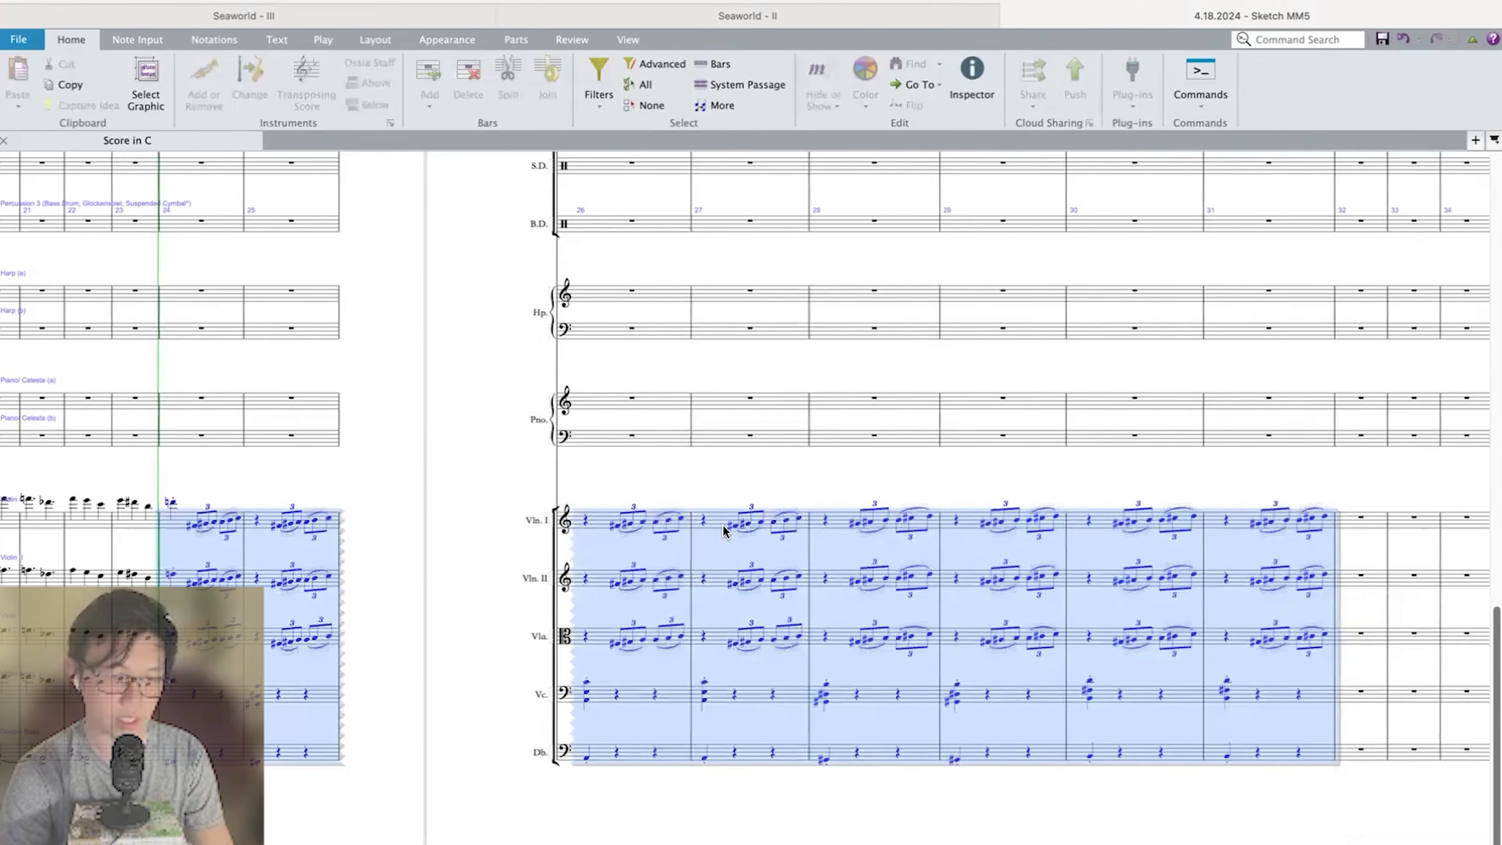
pyautogui.press('space')
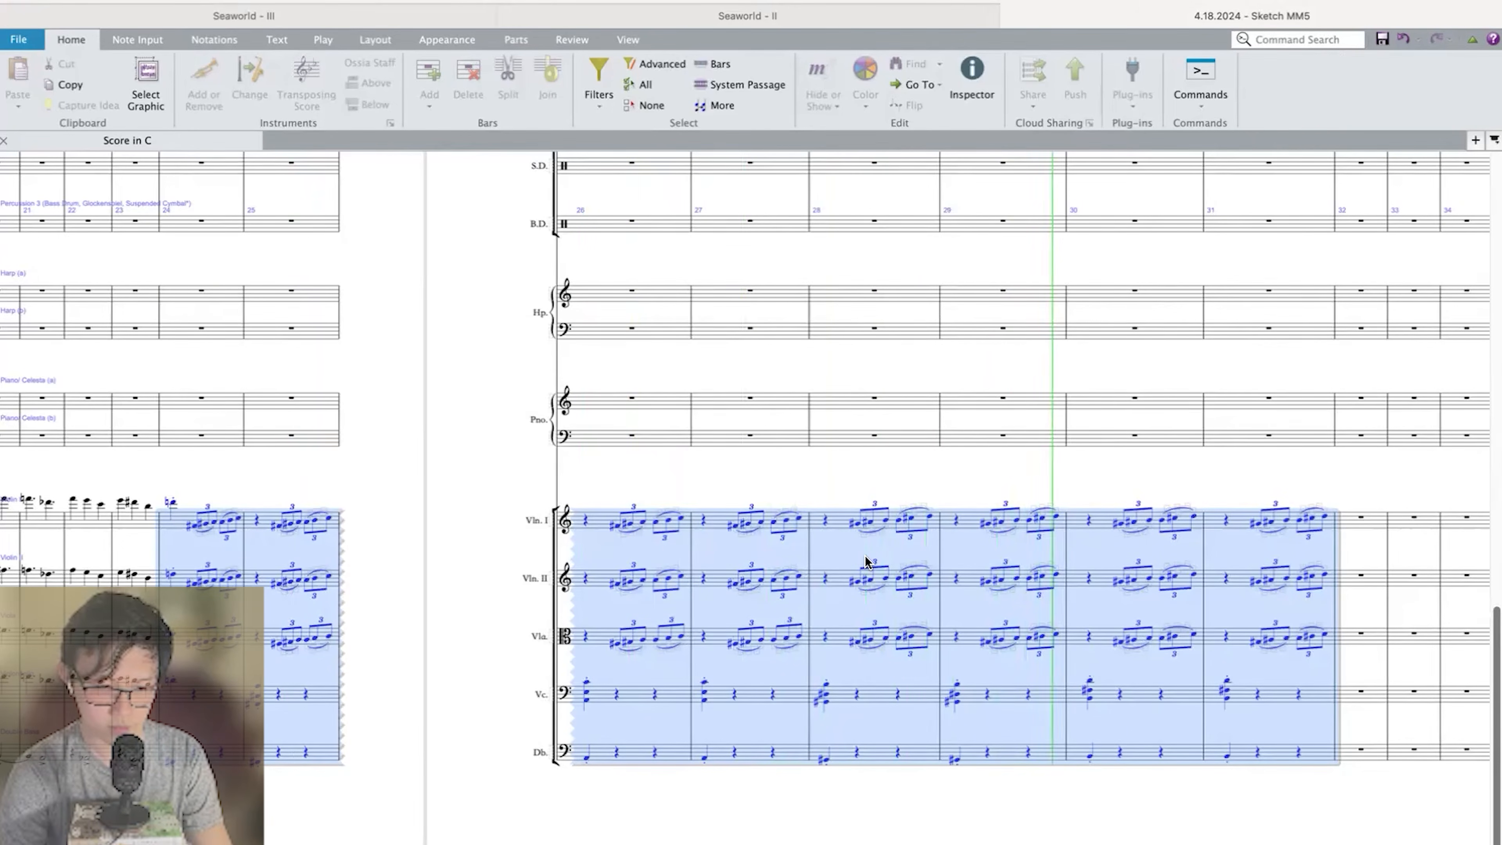
pyautogui.scroll(5, 864, 559)
pyautogui.scroll(8, 865, 555)
pyautogui.scroll(-6, 865, 556)
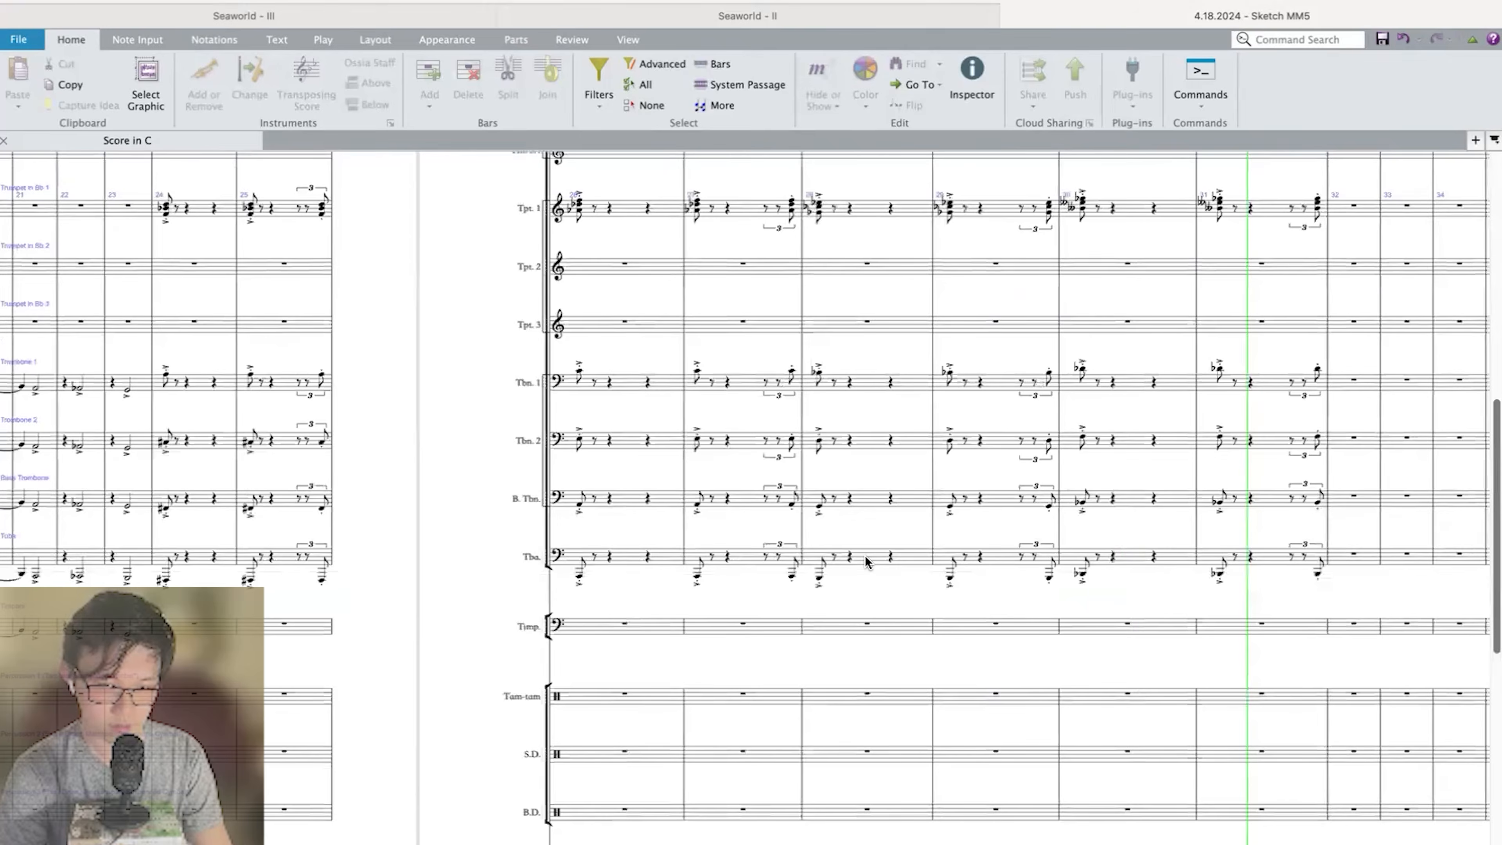
pyautogui.press('space')
# Transpose the brass in measures 28–31 up another minor second to match the strings.
pyautogui.click(868, 445)
pyautogui.scroll(6, 868, 445)
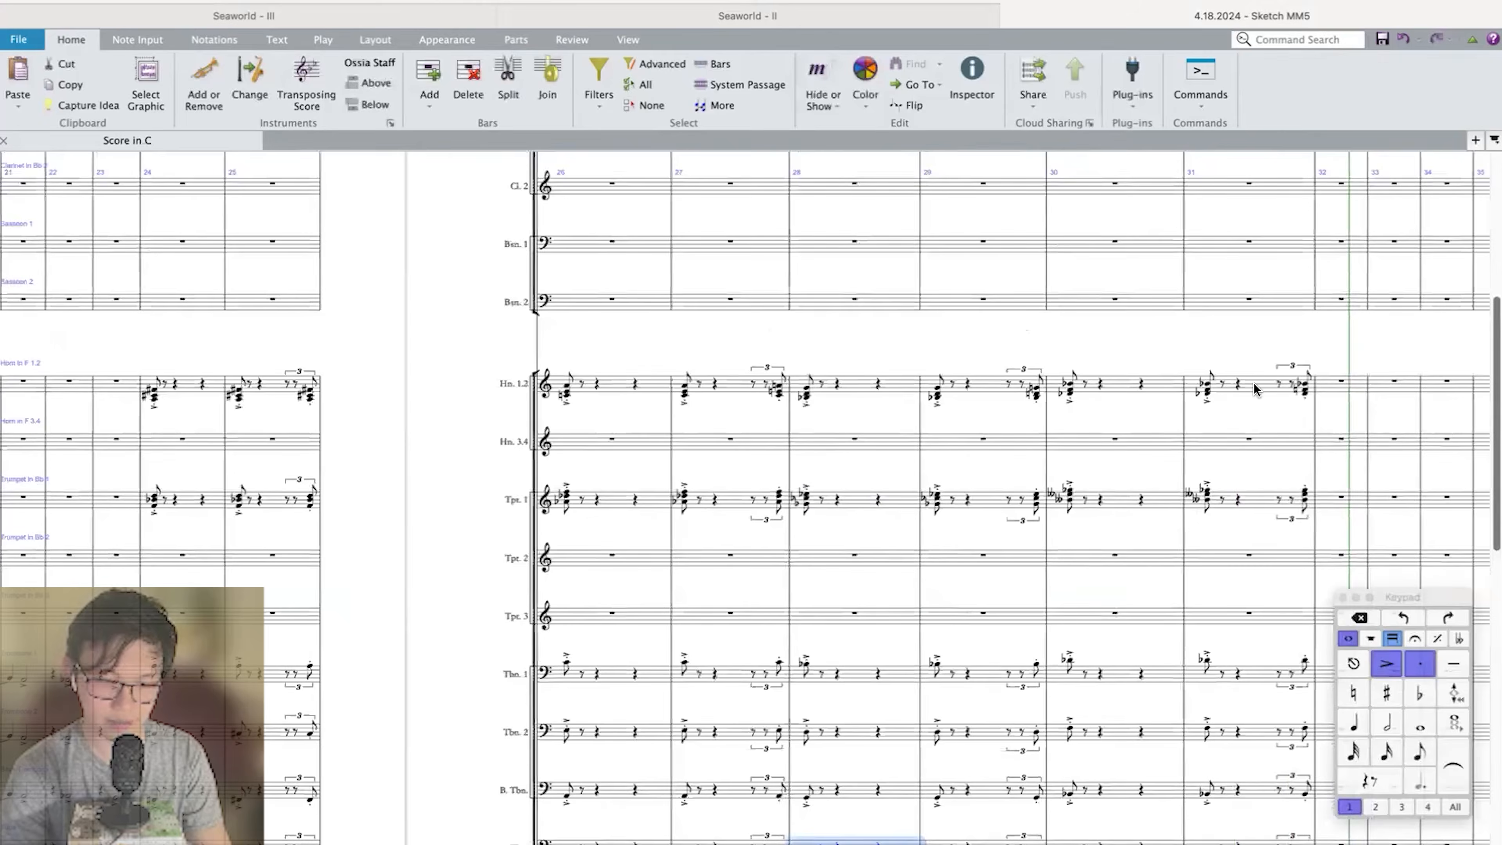
pyautogui.keyDown('shift'); pyautogui.click(1252, 388); pyautogui.keyUp('shift')
pyautogui.hotkey('shift', 't')
pyautogui.press('Return')
# Play back from measure 24 and check the transposed brass chords against the string triplets through measure 31.
pyautogui.click(156, 398)
pyautogui.press('p')
pyautogui.scroll(-12, 156, 398)
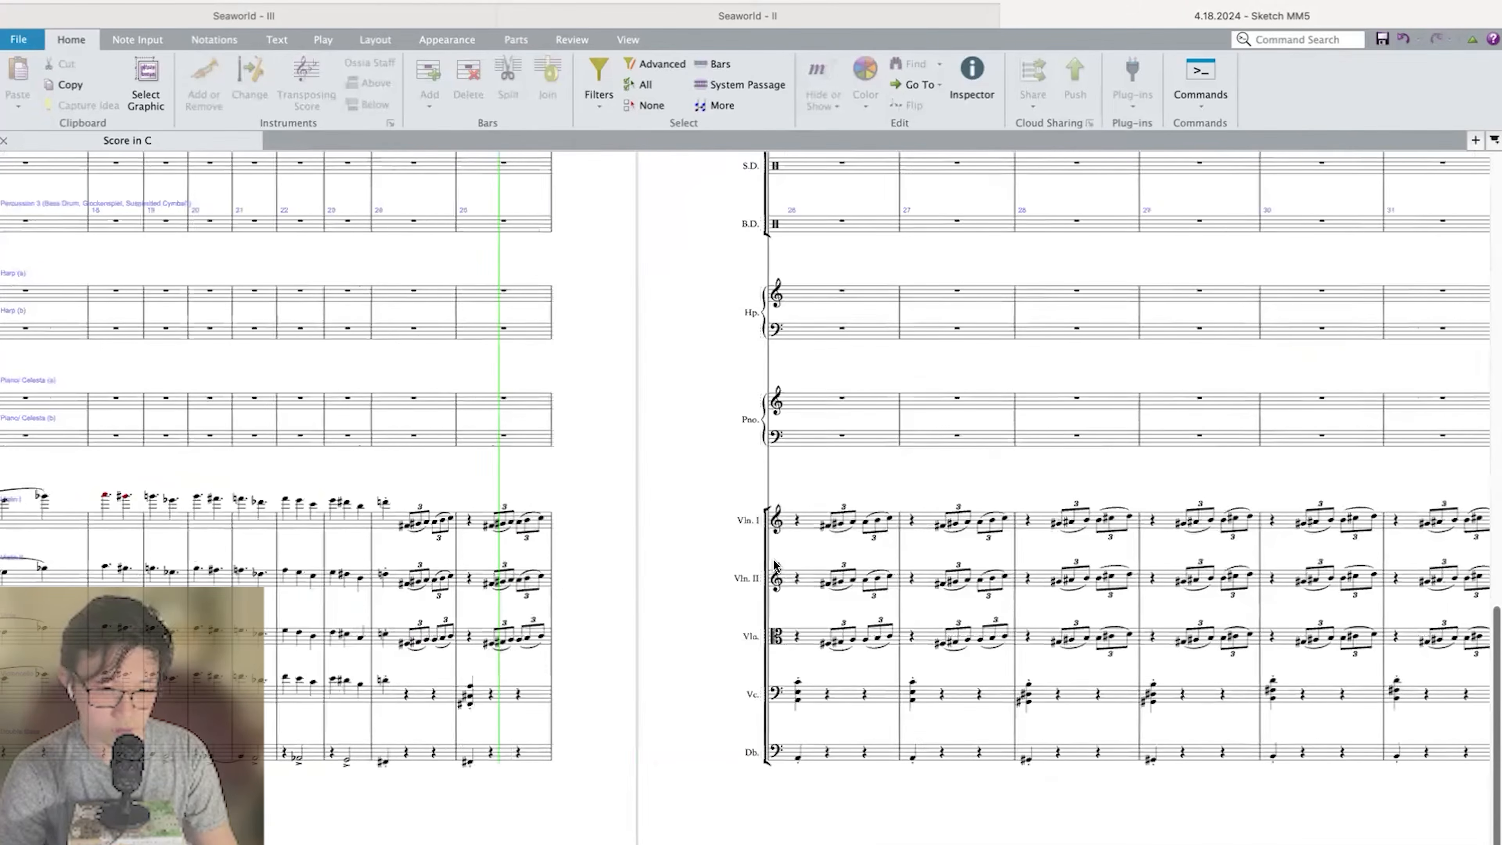
pyautogui.scroll(6, 773, 559)
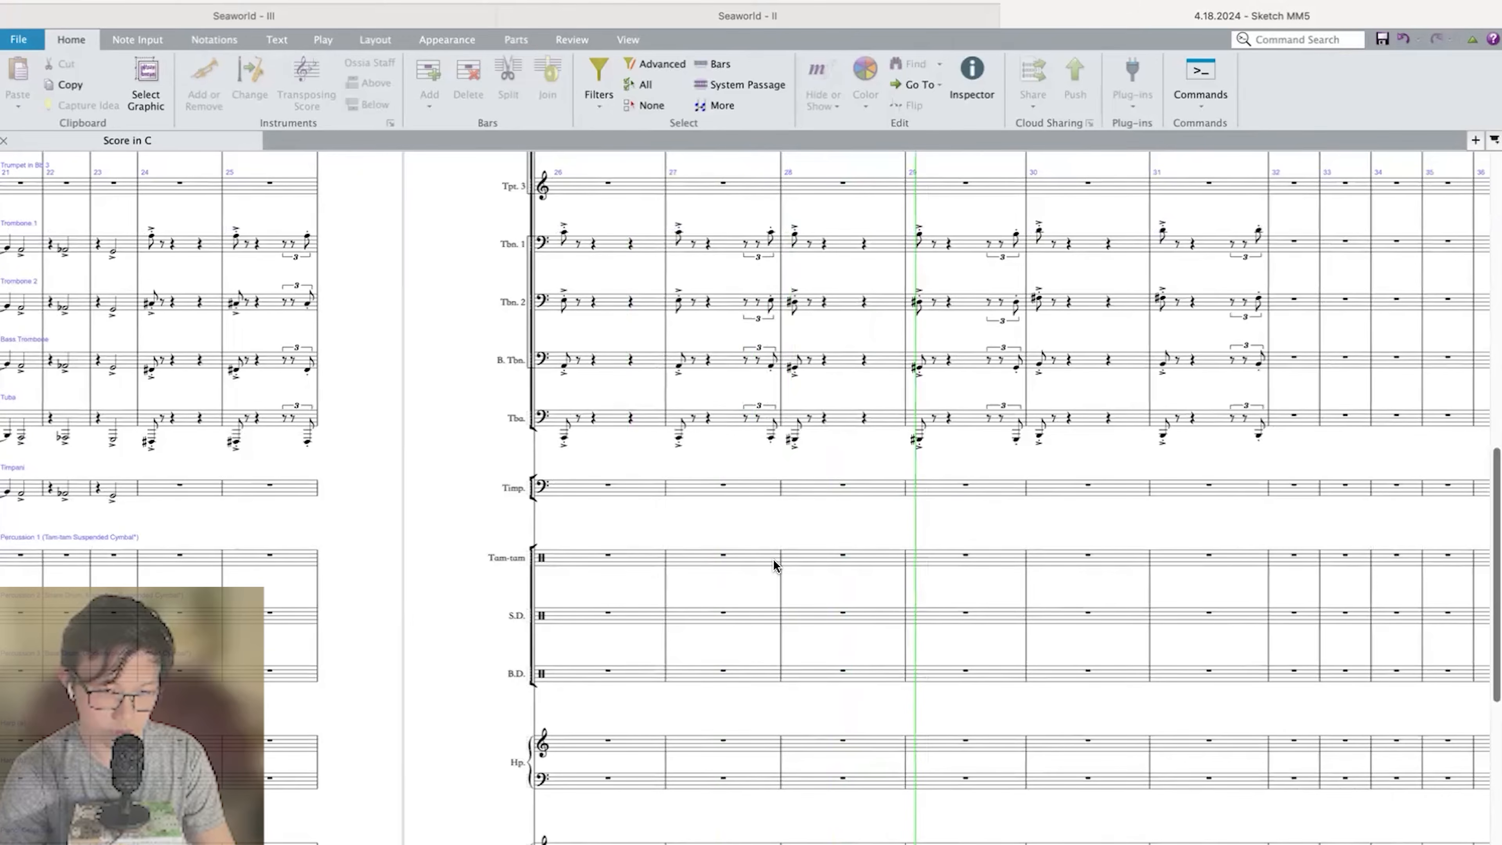
pyautogui.hscroll(-2, 773, 559)
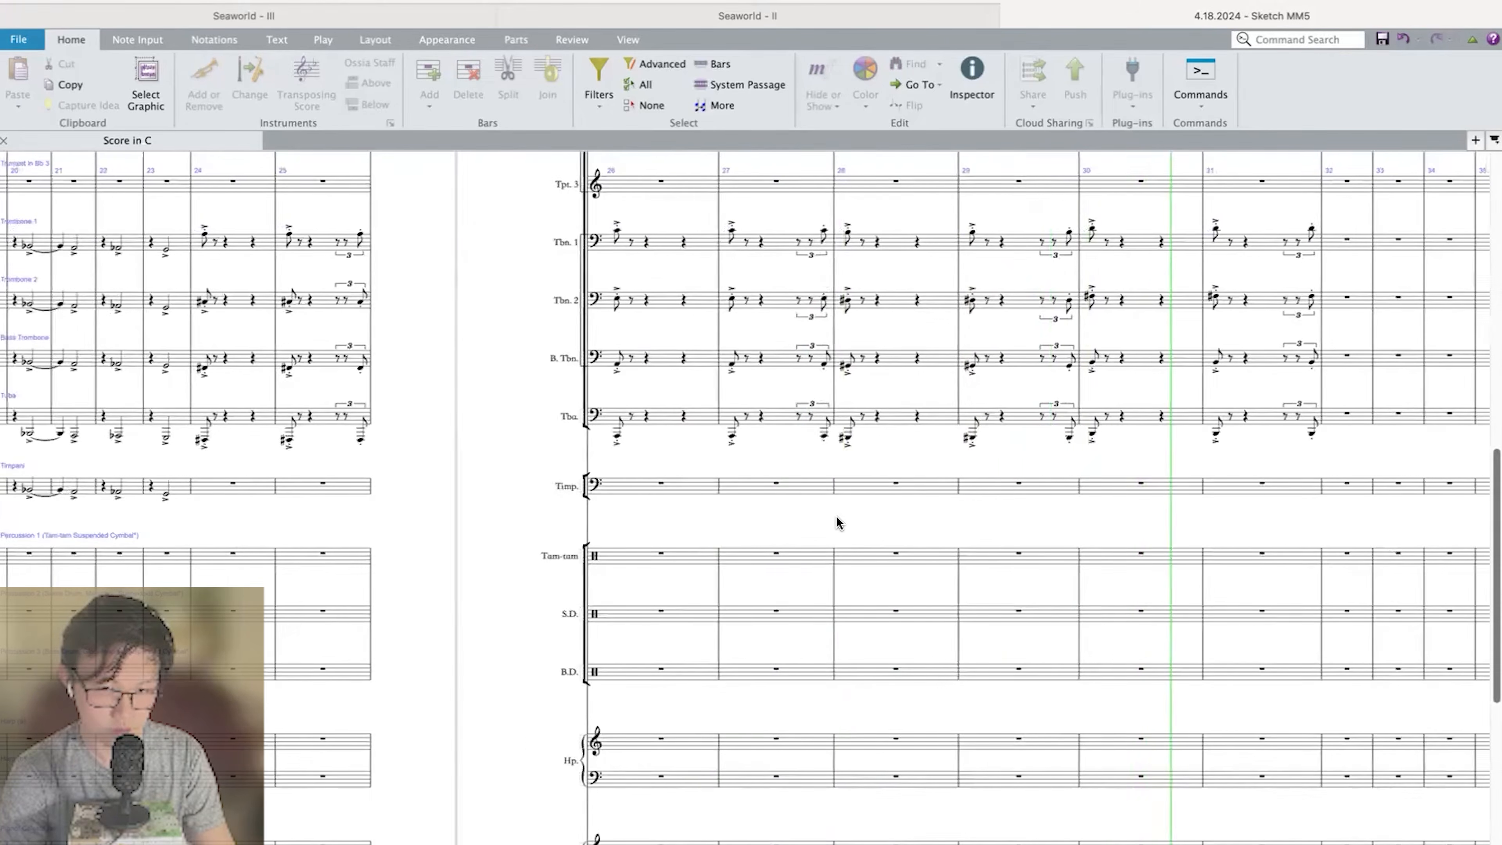
pyautogui.scroll(-7, 836, 517)
pyautogui.press('space')
# Play back the sketch from the opening and listen to how the string melody leads into the brass chords.
pyautogui.hscroll(-4, 836, 516)
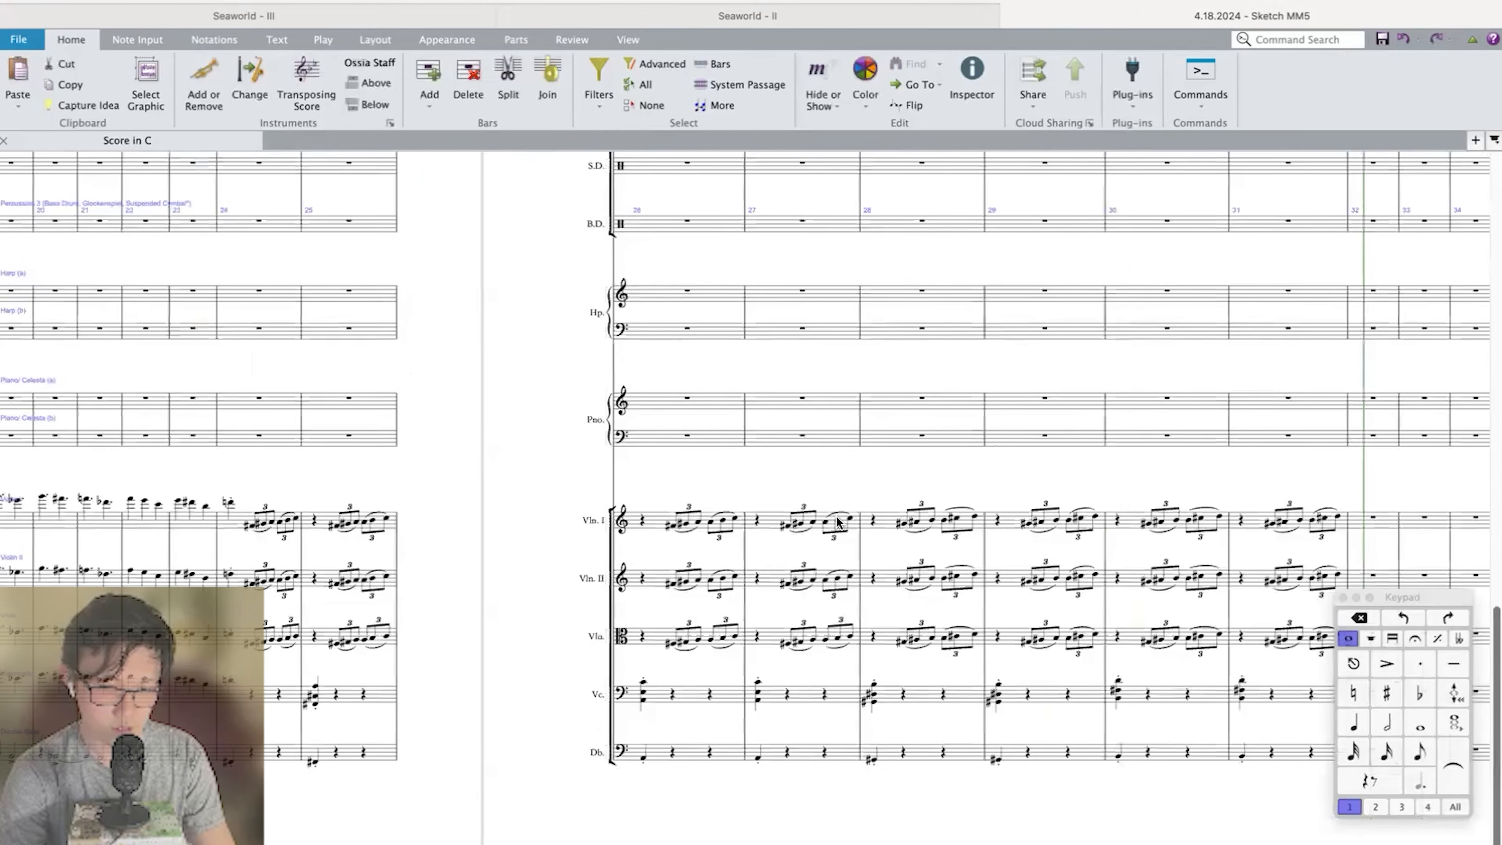
pyautogui.hscroll(-20, 836, 517)
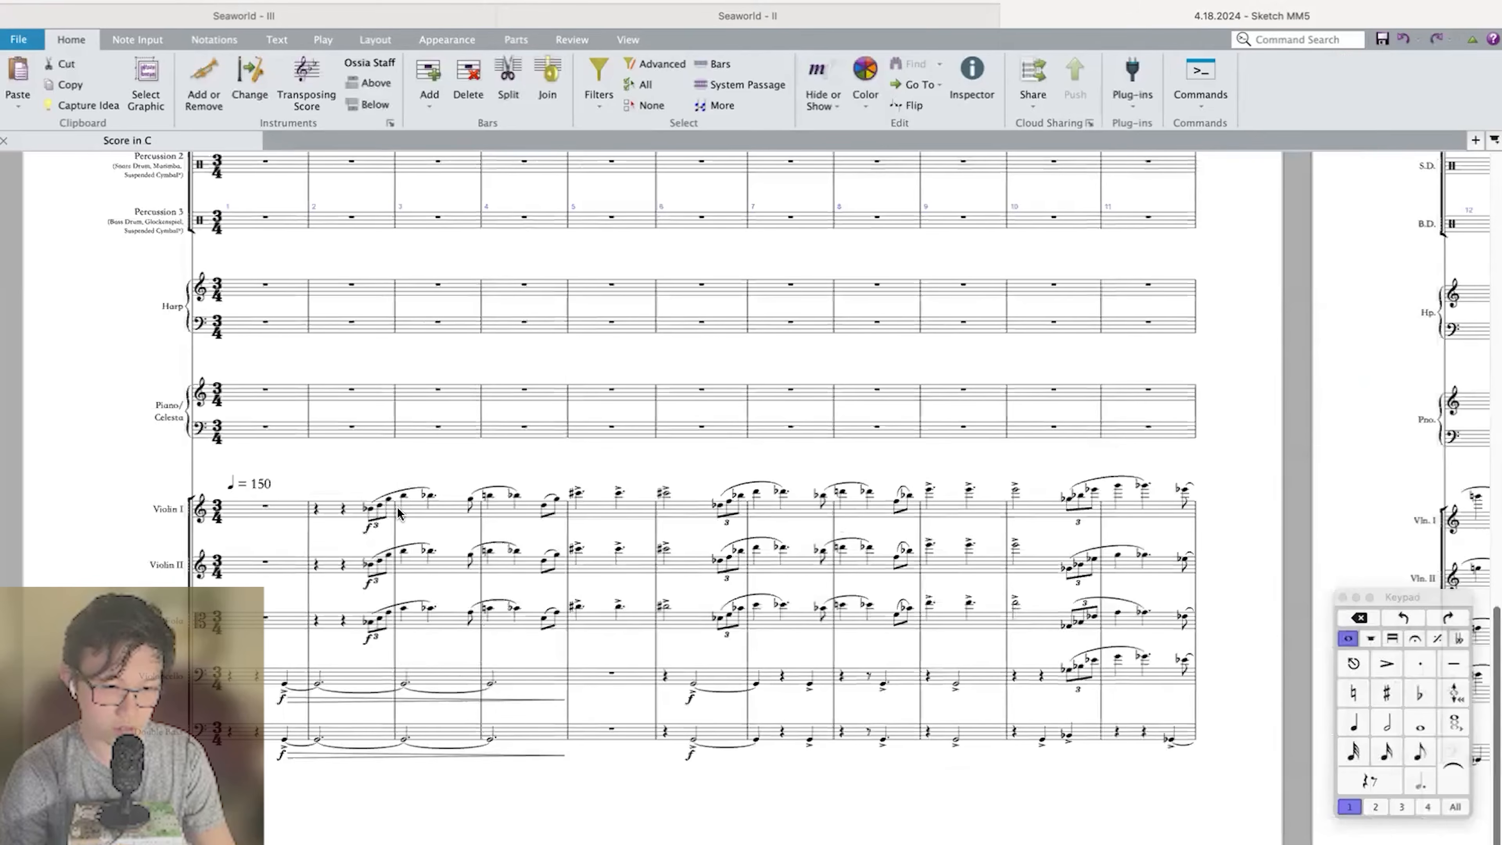
pyautogui.press('space')
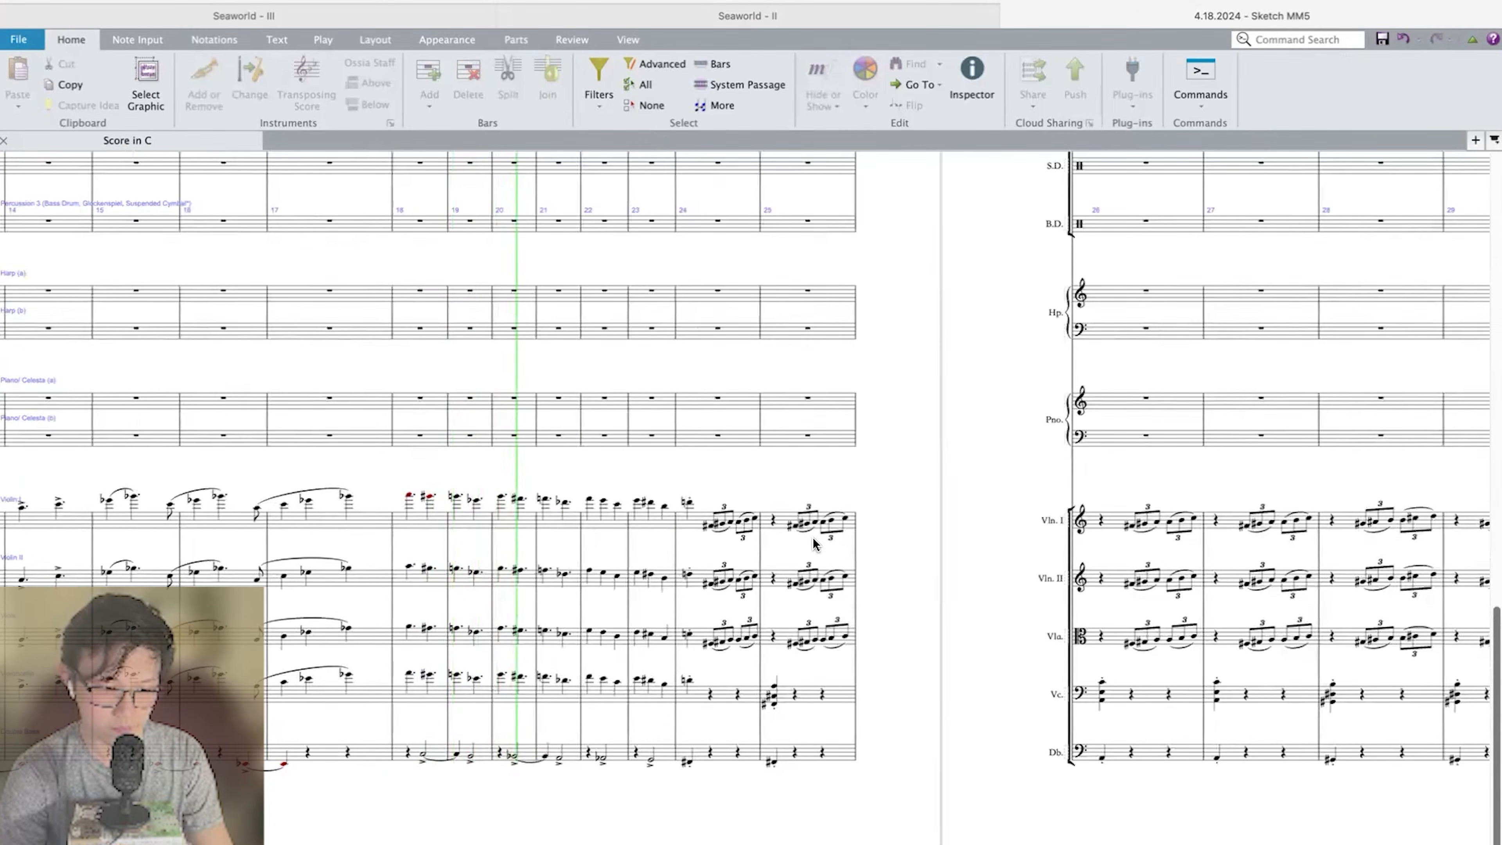
pyautogui.scroll(5, 813, 538)
pyautogui.scroll(-5, 813, 537)
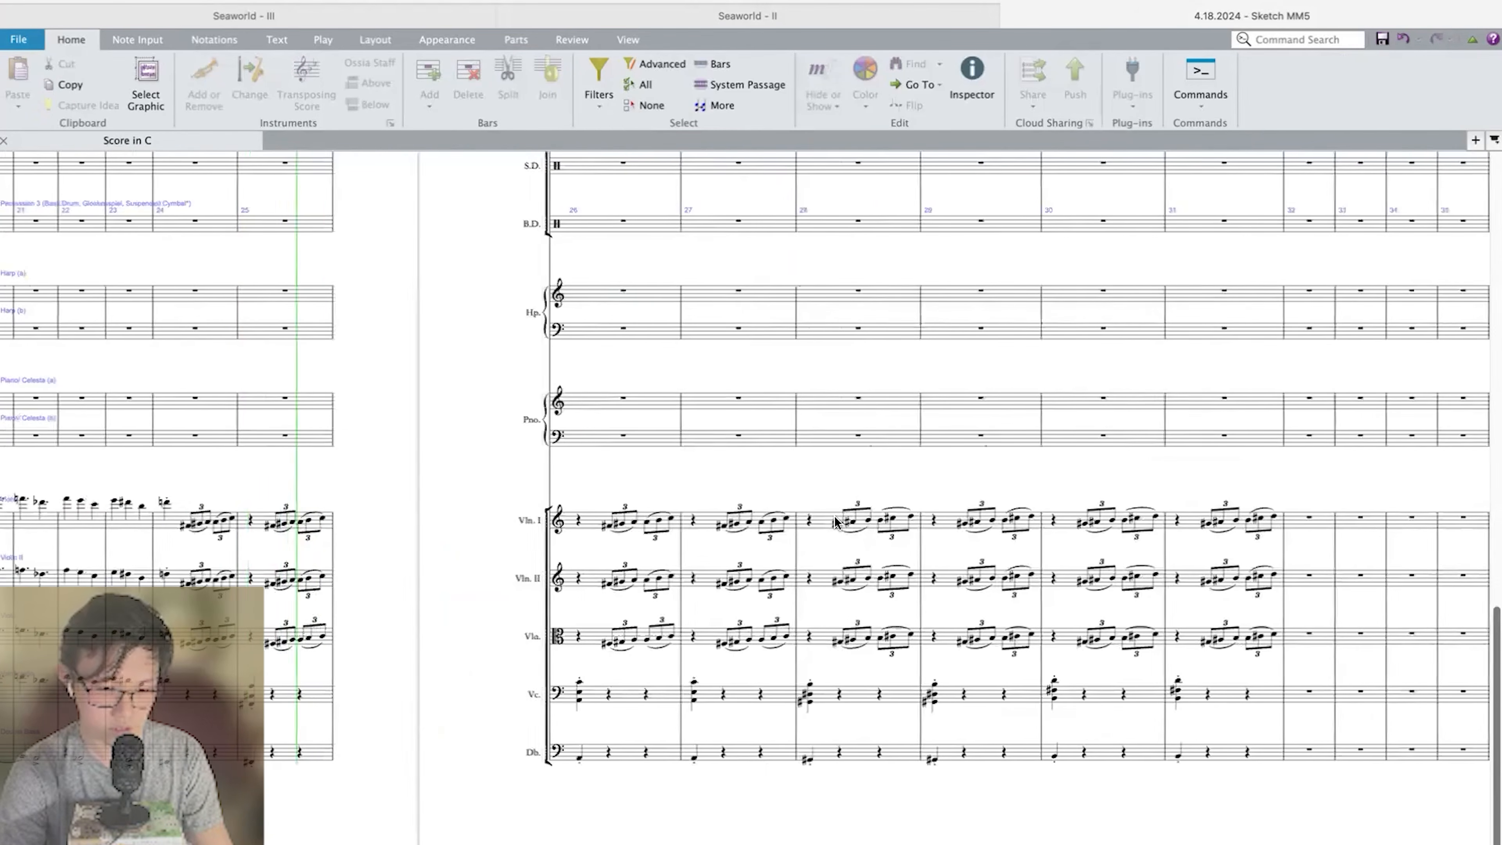
pyautogui.press('space')
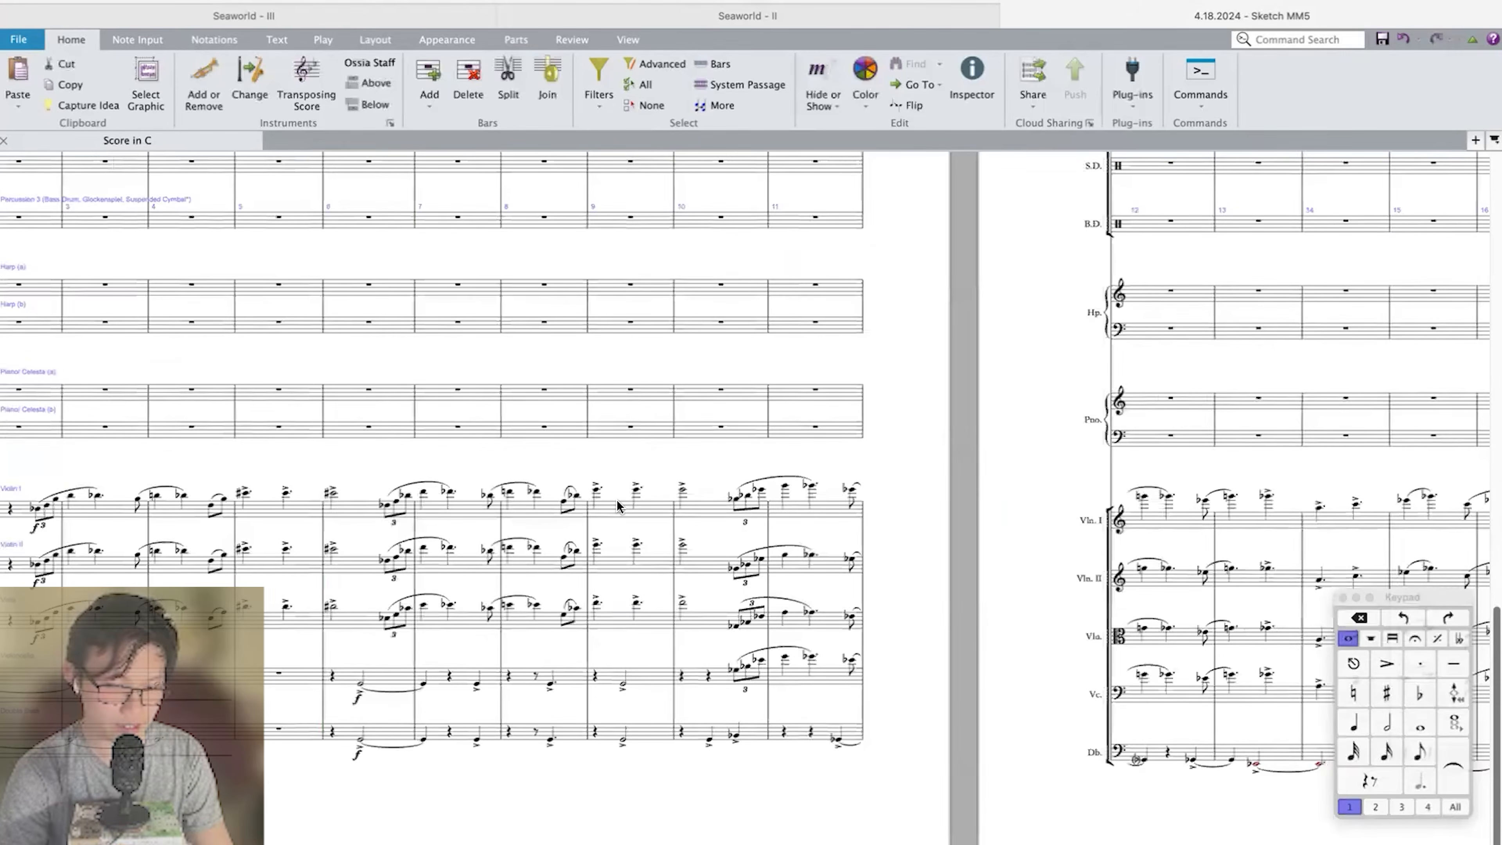
# Copy the opening Violin I melody from its triplet pickup in measure 2 through measure 6.
pyautogui.hscroll(-5, 442, 535)
pyautogui.click(506, 510)
pyautogui.click(663, 494)
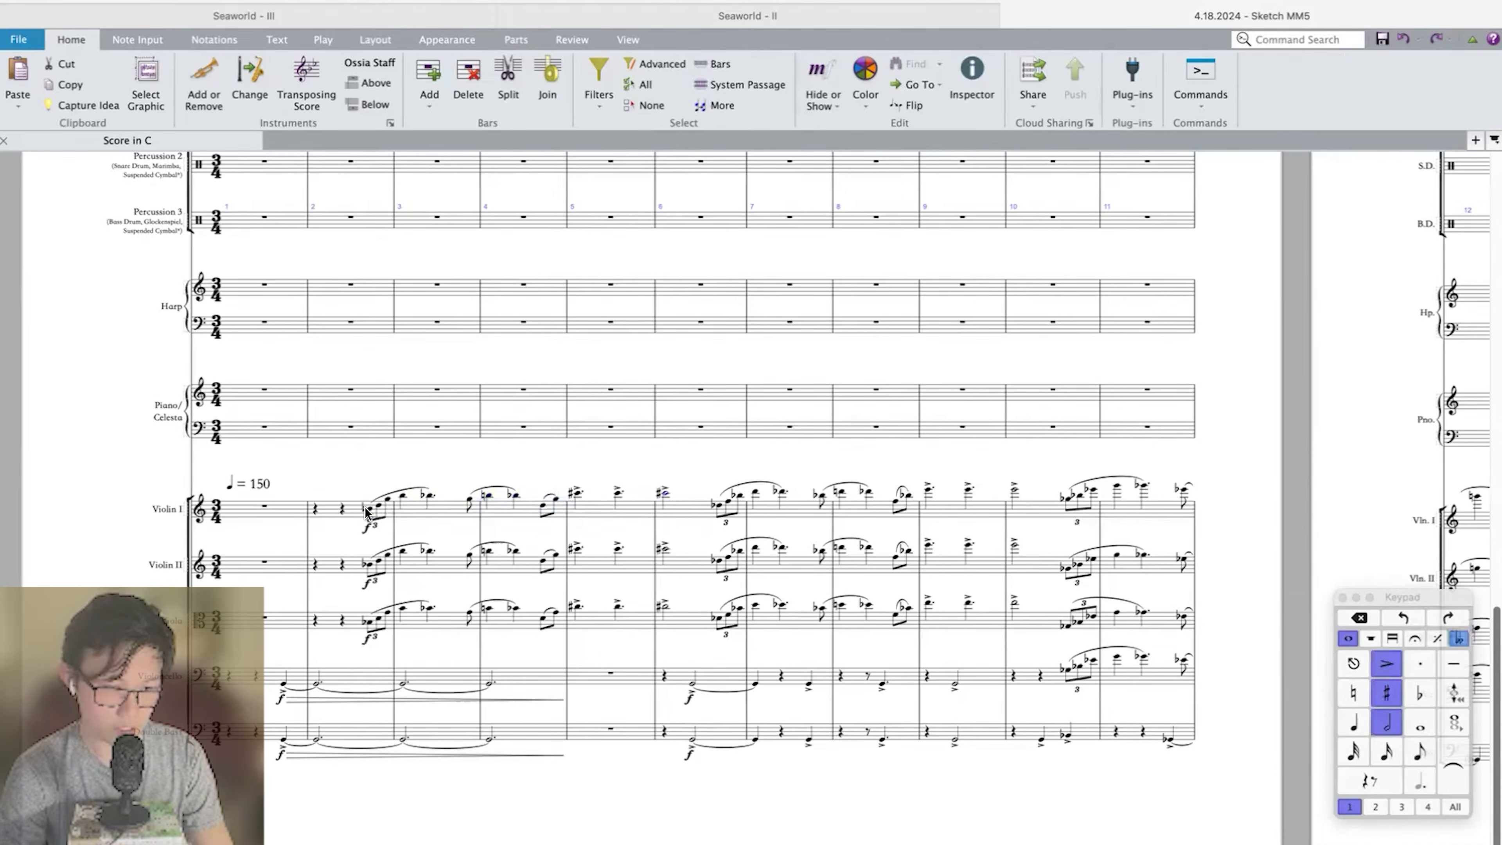
pyautogui.moveTo(366, 512); pyautogui.dragTo(787, 503)
# Try the copied violin melody in Horn 3.4 from the end of measure 23, lowered an octave.
pyautogui.hscroll(15, 706, 493)
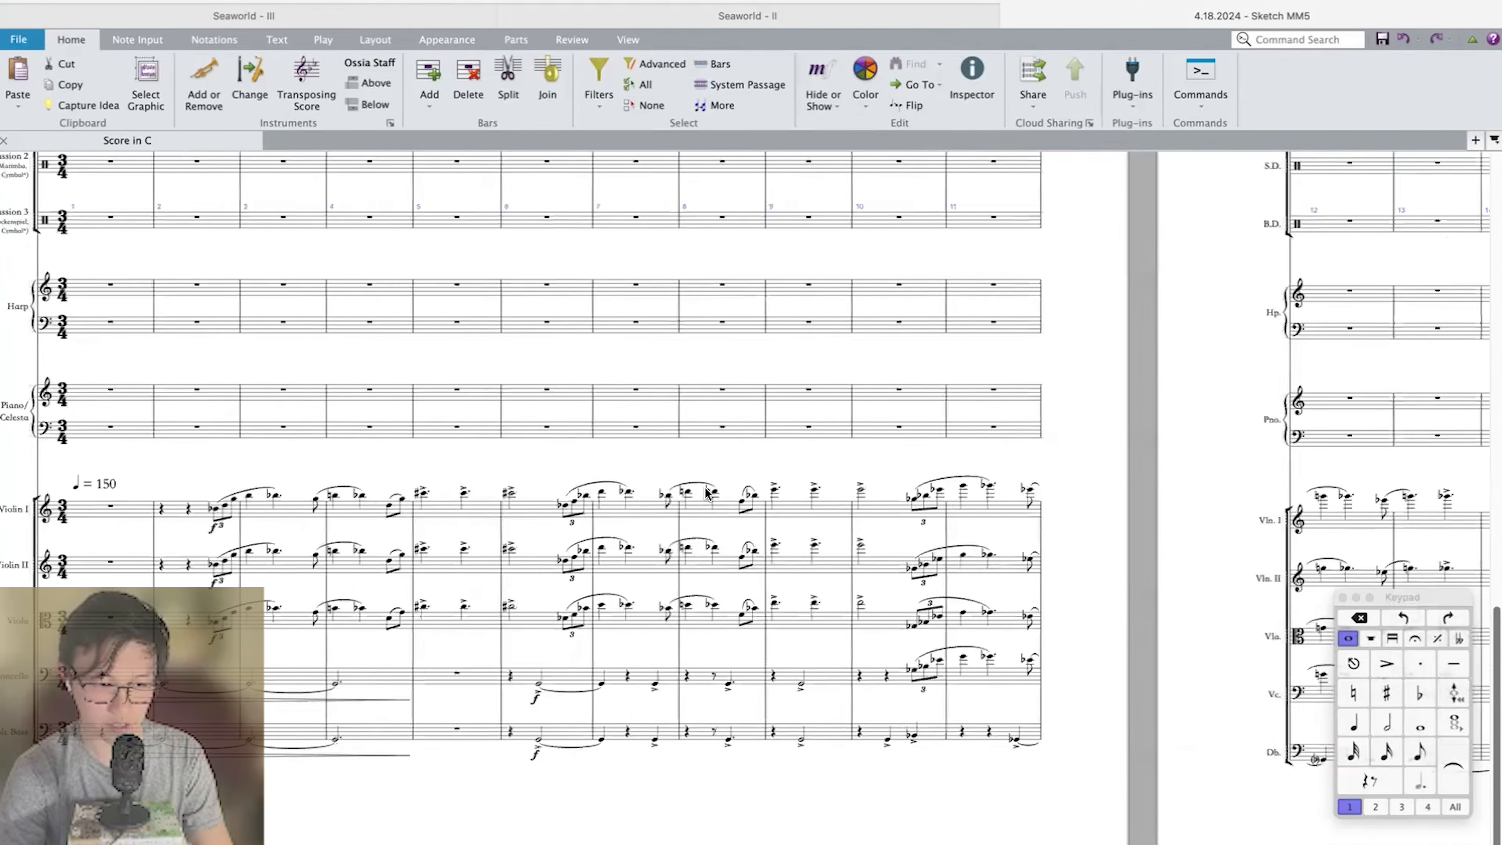
pyautogui.hscroll(-10, 706, 493)
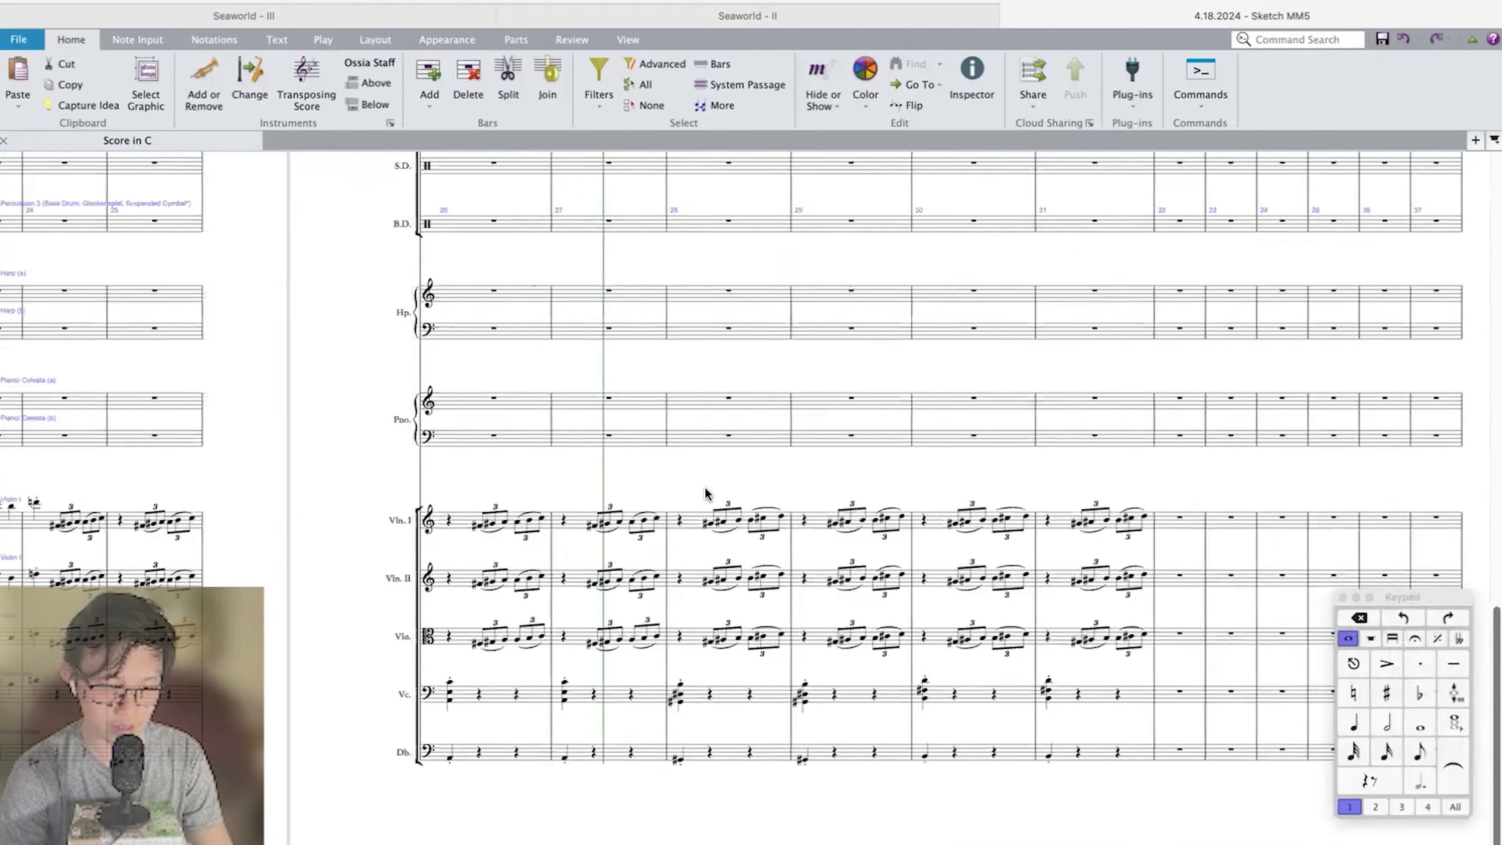
pyautogui.scroll(5, 716, 488)
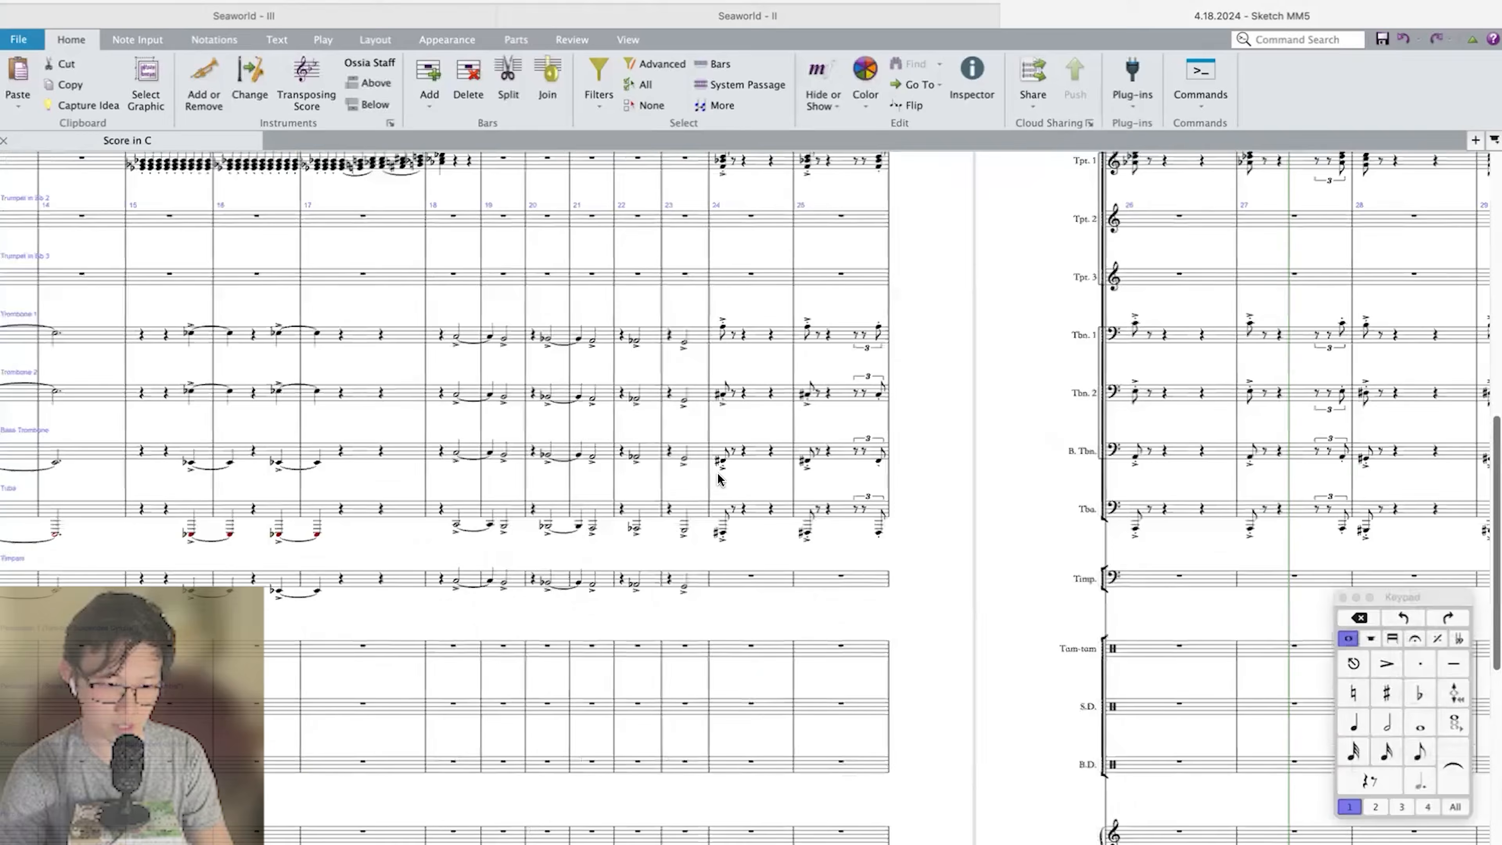
pyautogui.scroll(5, 718, 478)
pyautogui.click(721, 473)
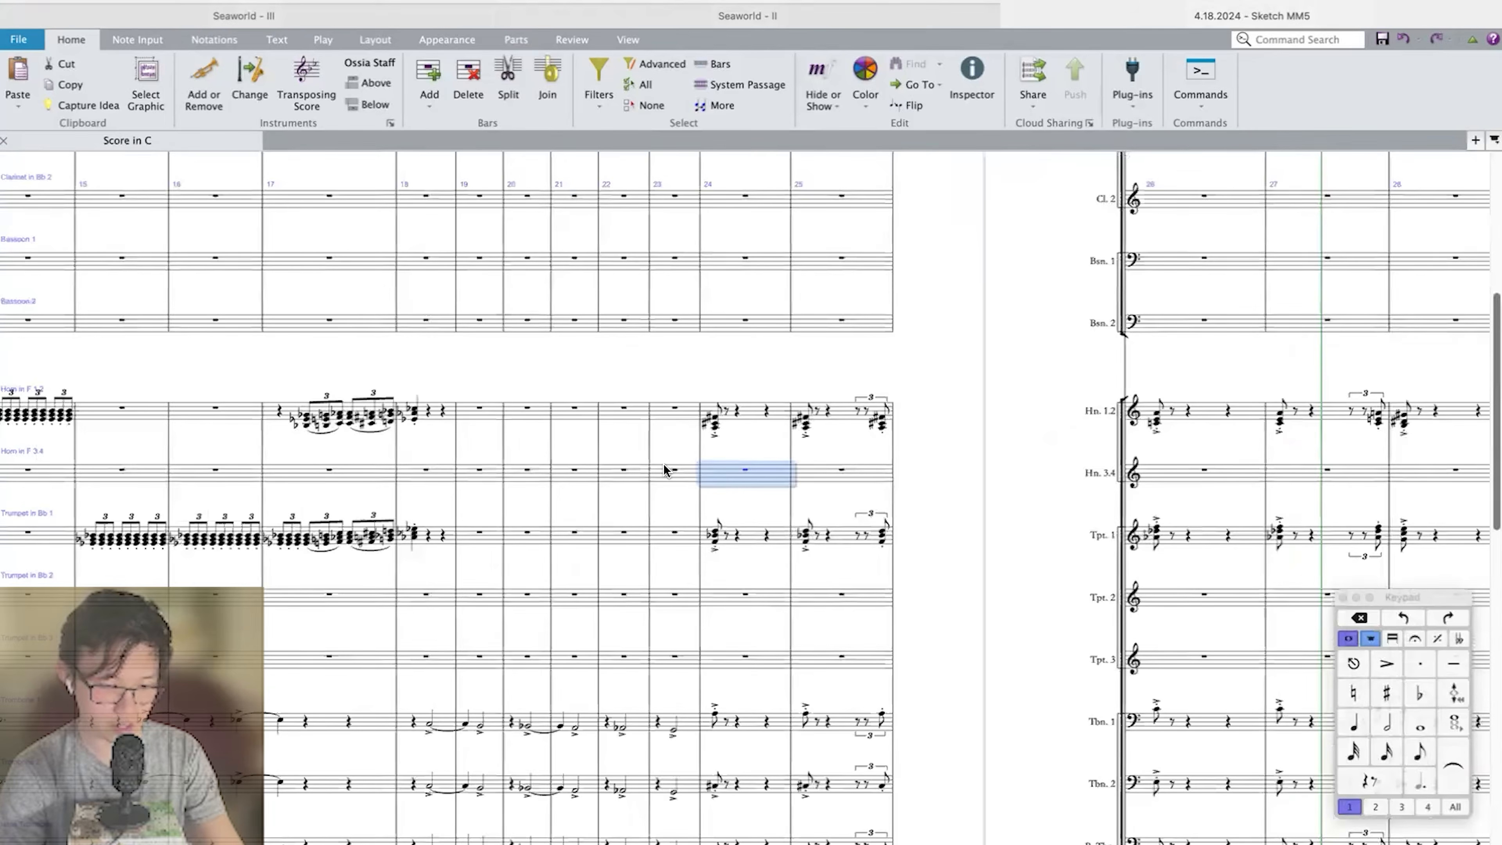
pyautogui.press('super+equal')
pyautogui.press('Left')
pyautogui.press('4')
pyautogui.press('Right')
pyautogui.press('Right')
pyautogui.press('super+v')
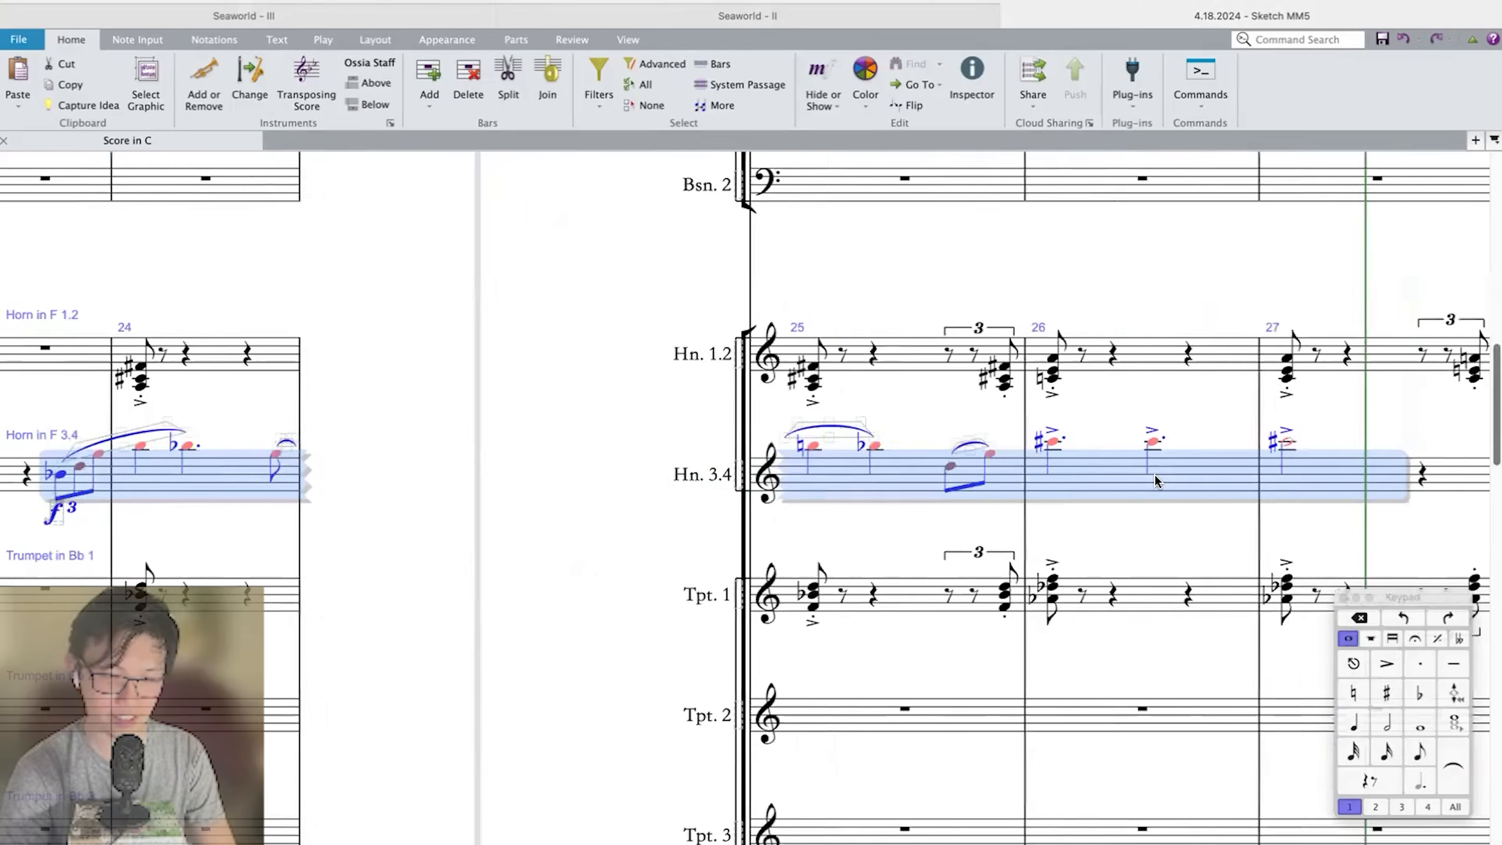
pyautogui.press('super+minus')
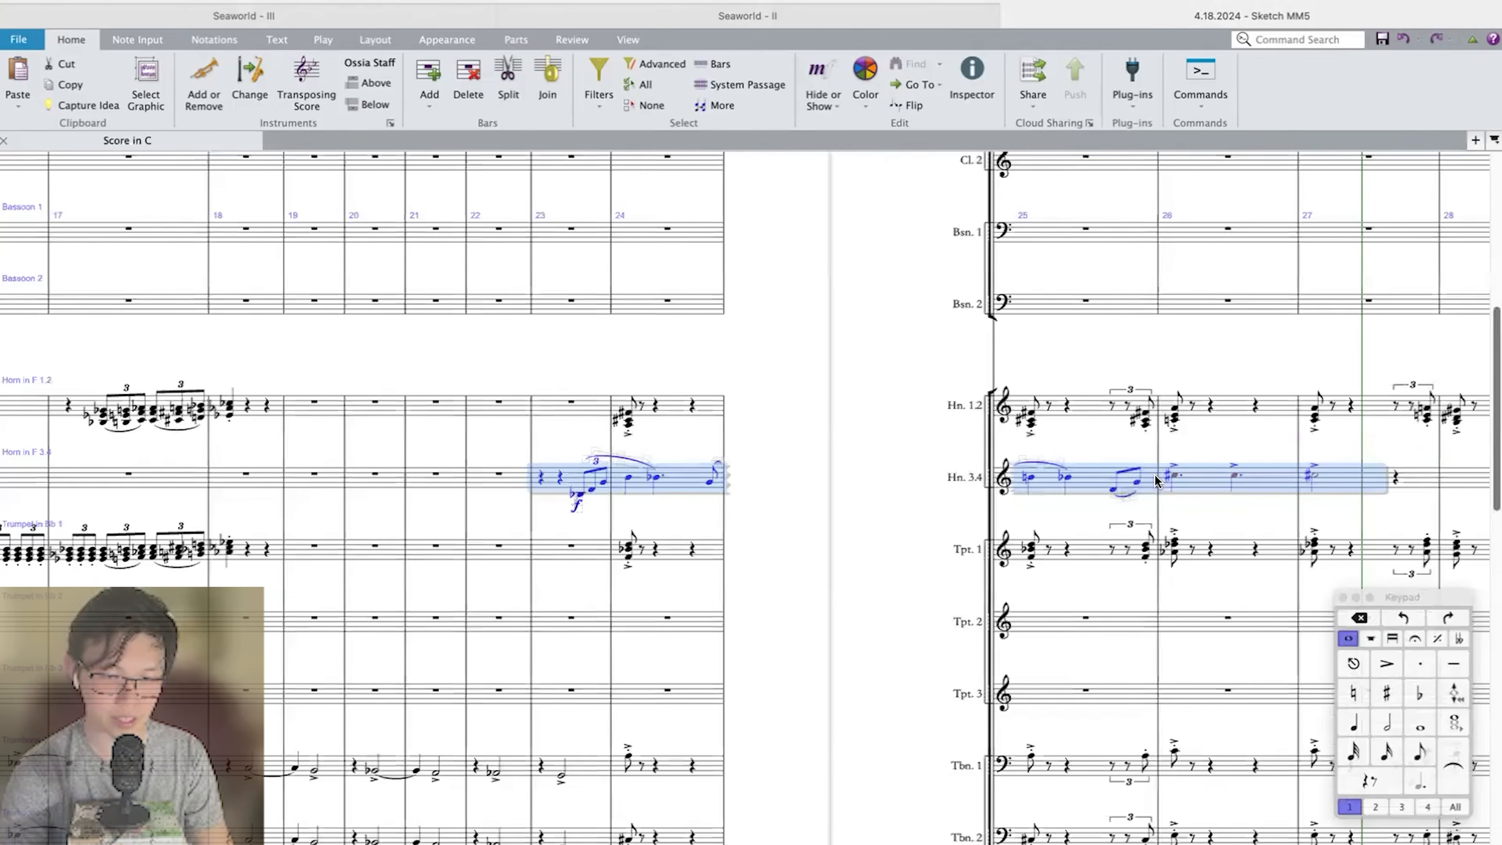
# Paste the copied violin melody into Flute 1 from measure 23 through measure 27.
pyautogui.scroll(5, 794, 419)
pyautogui.scroll(-10, 647, 446)
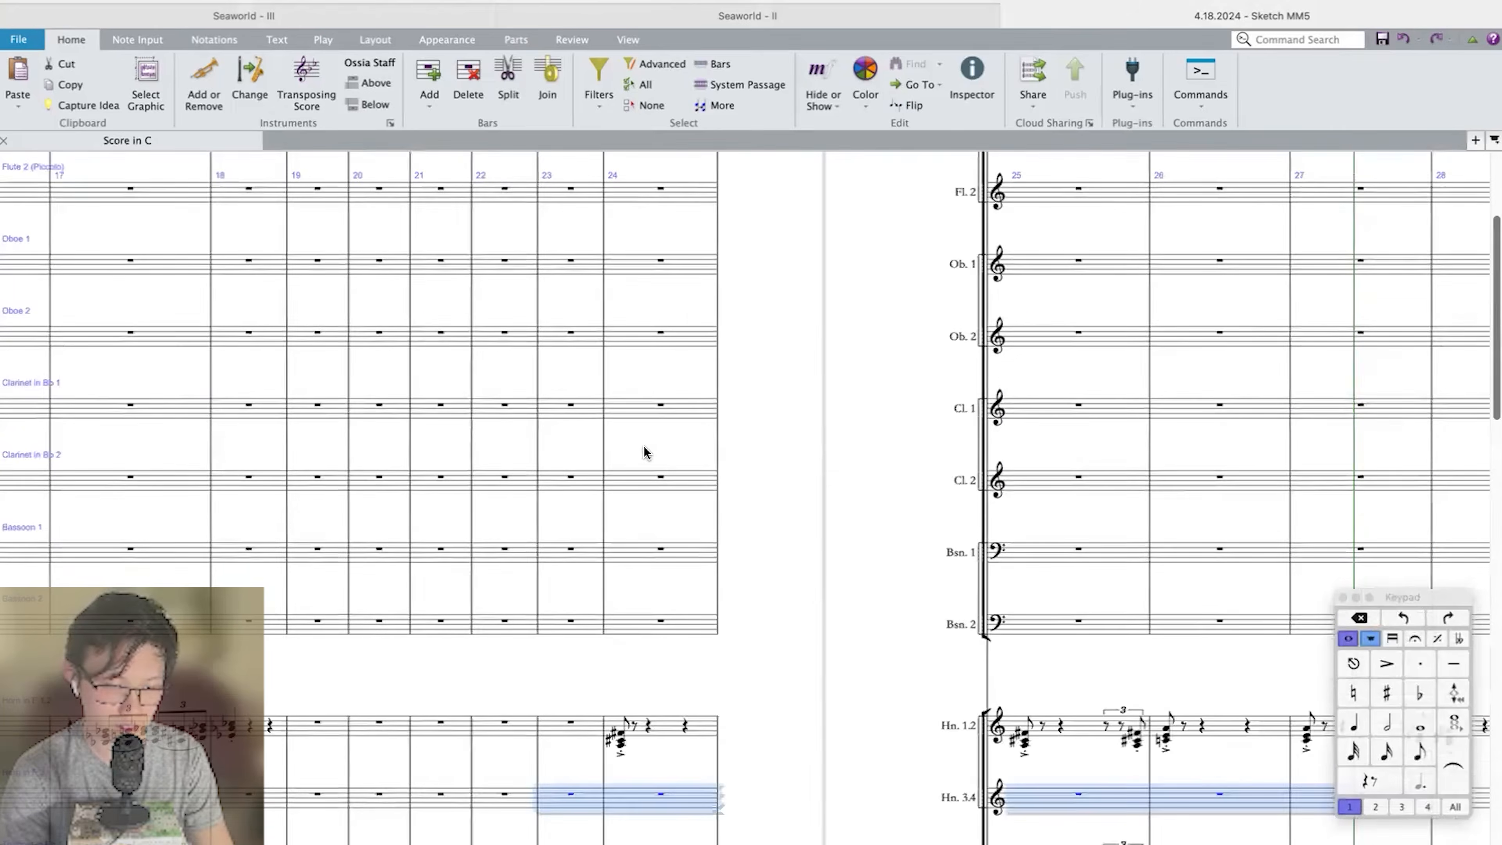
pyautogui.scroll(8, 644, 450)
pyautogui.scroll(-2, 644, 451)
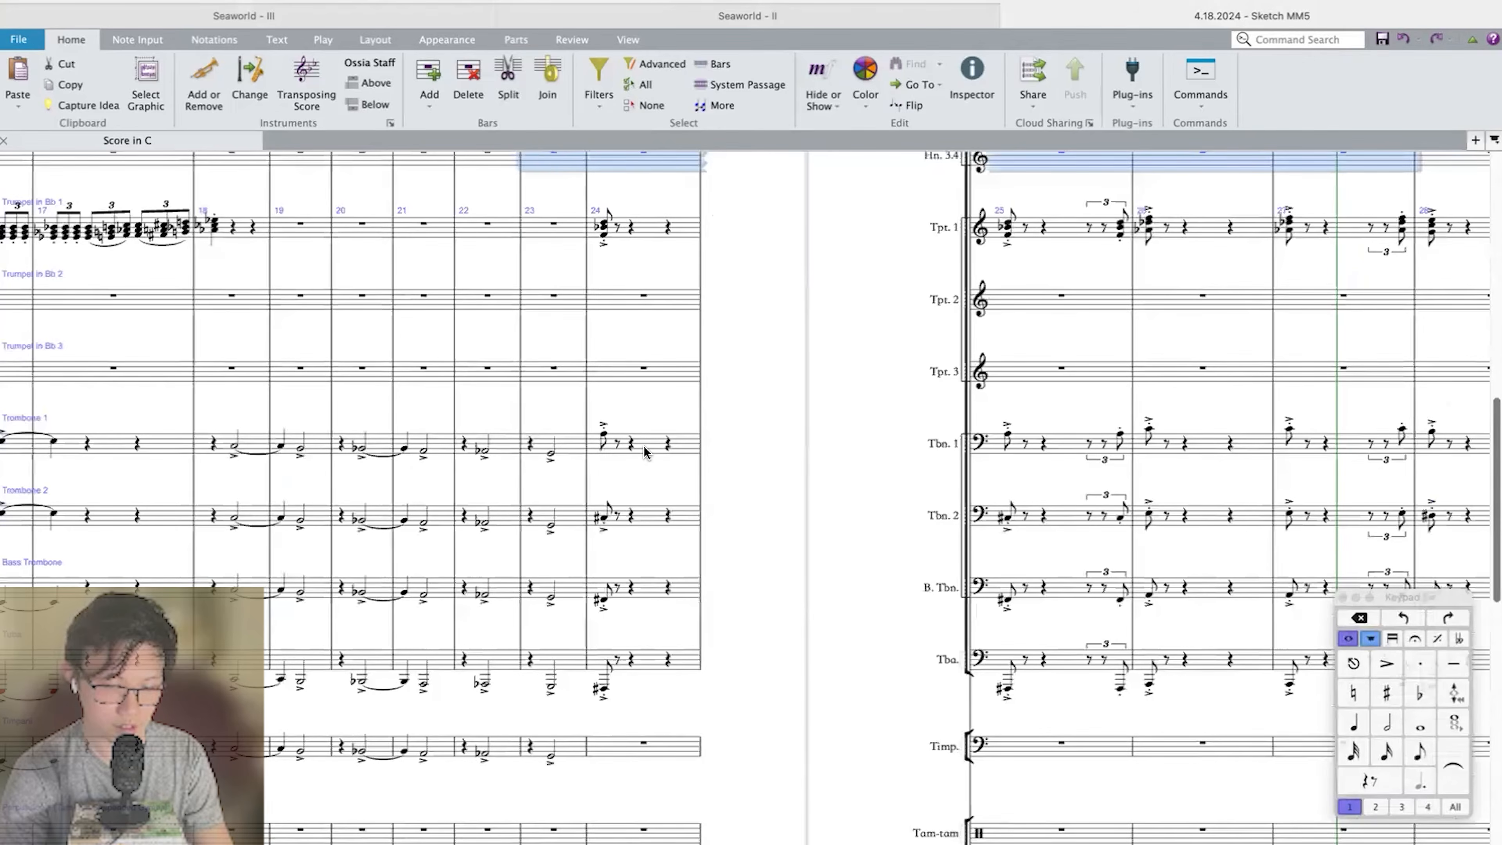
pyautogui.scroll(6, 644, 451)
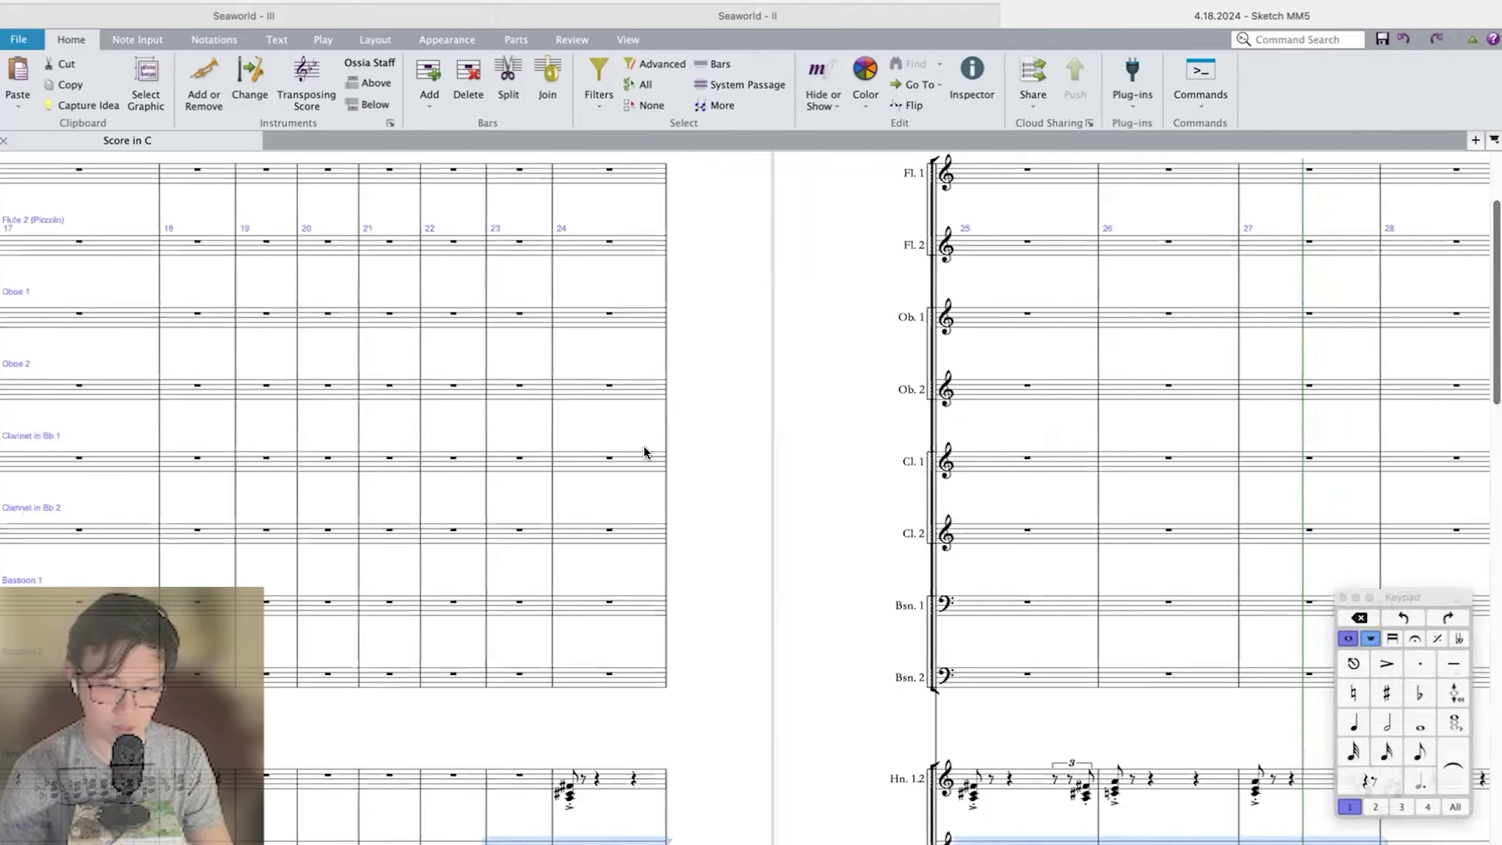
pyautogui.scroll(3, 628, 509)
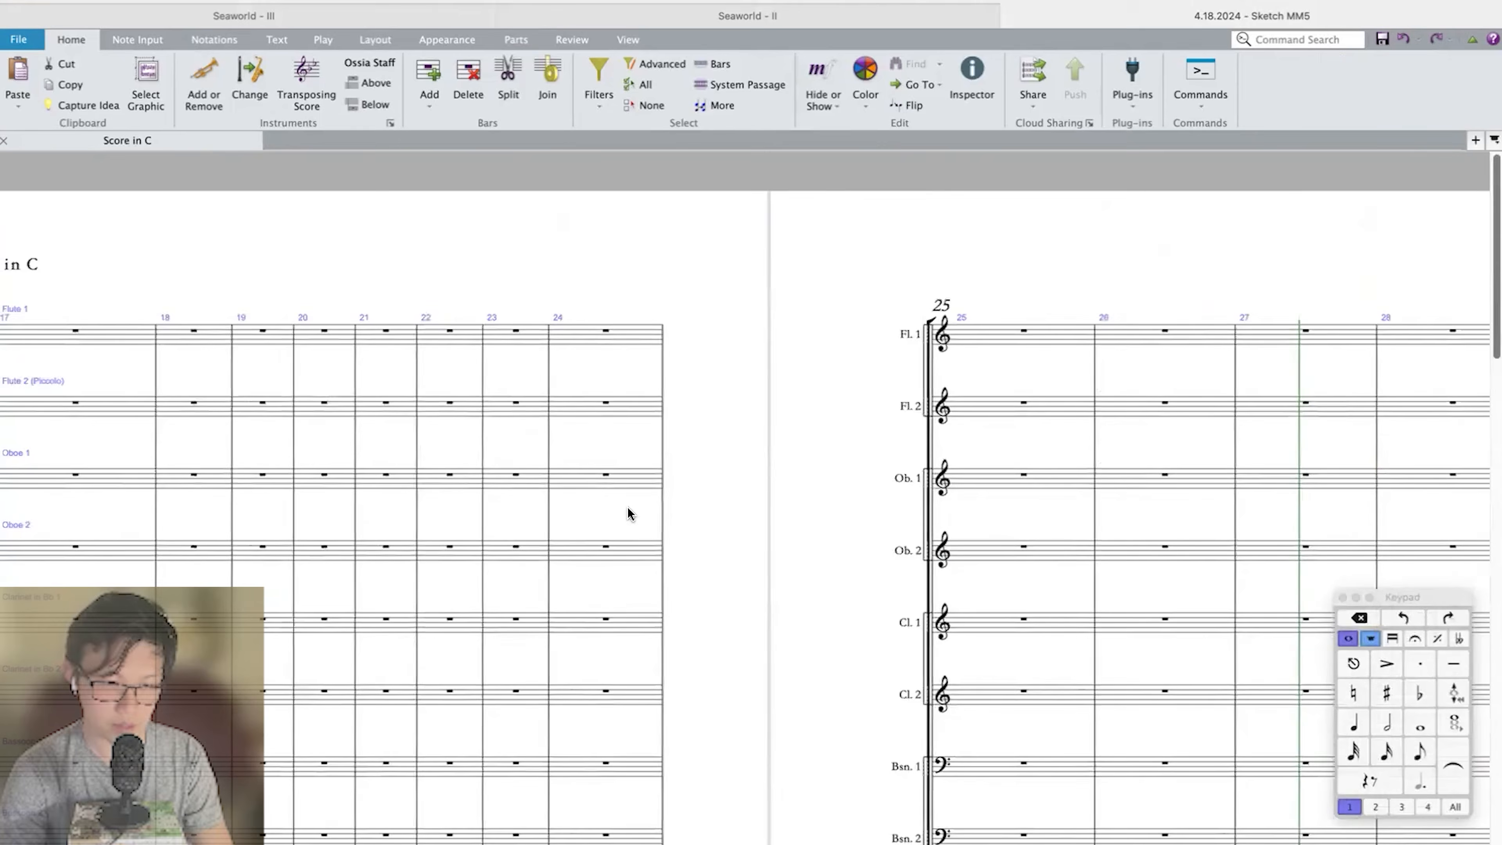
pyautogui.click(537, 337)
pyautogui.press('super+v')
# Play back from measure 23 and compare the flute melody with the strings underneath.
pyautogui.click(475, 331)
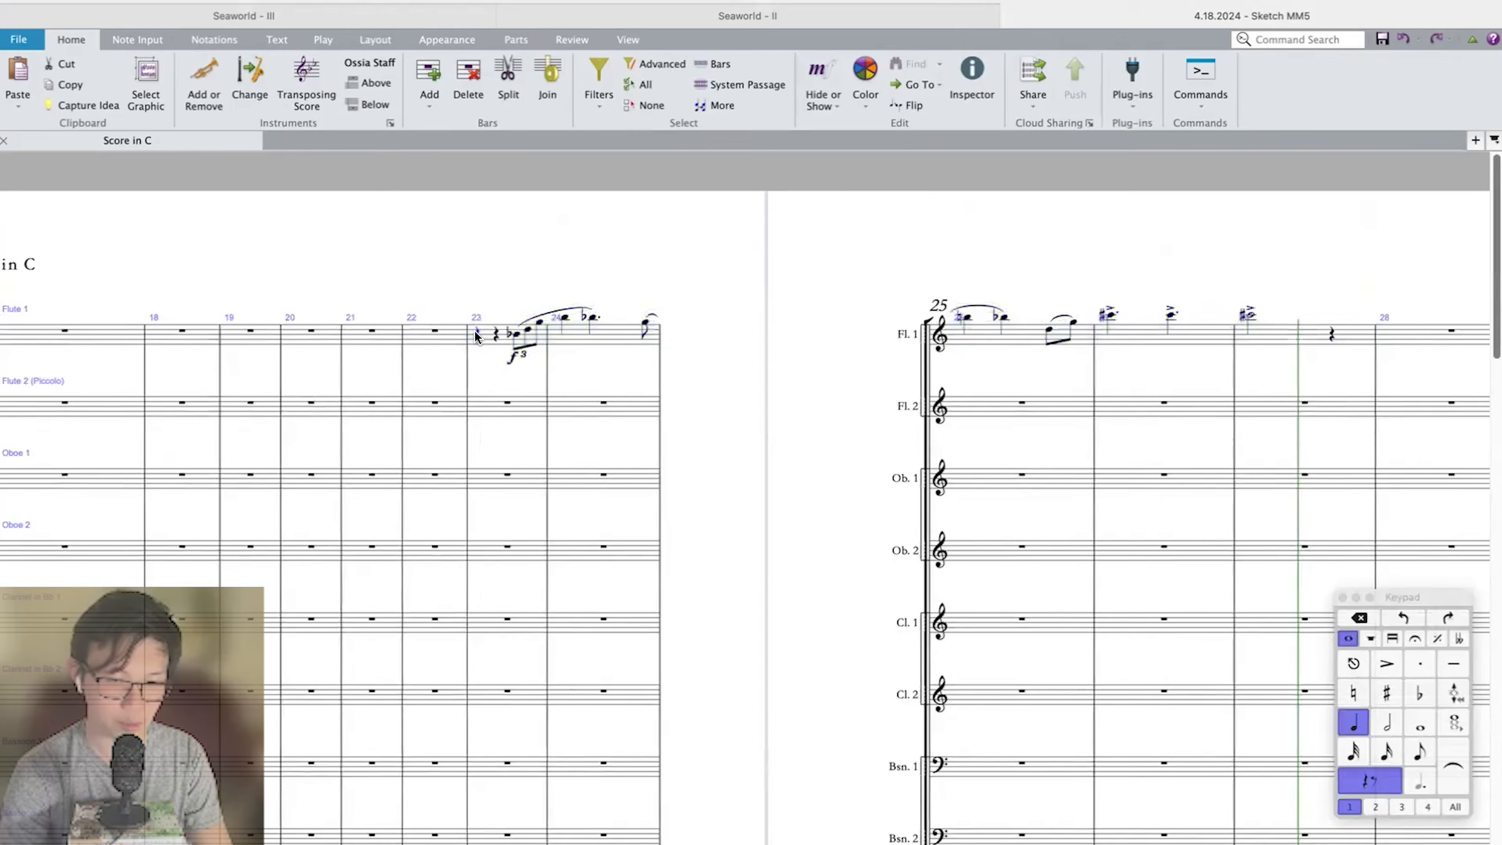
pyautogui.press('p')
pyautogui.hscroll(1, 638, 404)
pyautogui.hscroll(1, 638, 404)
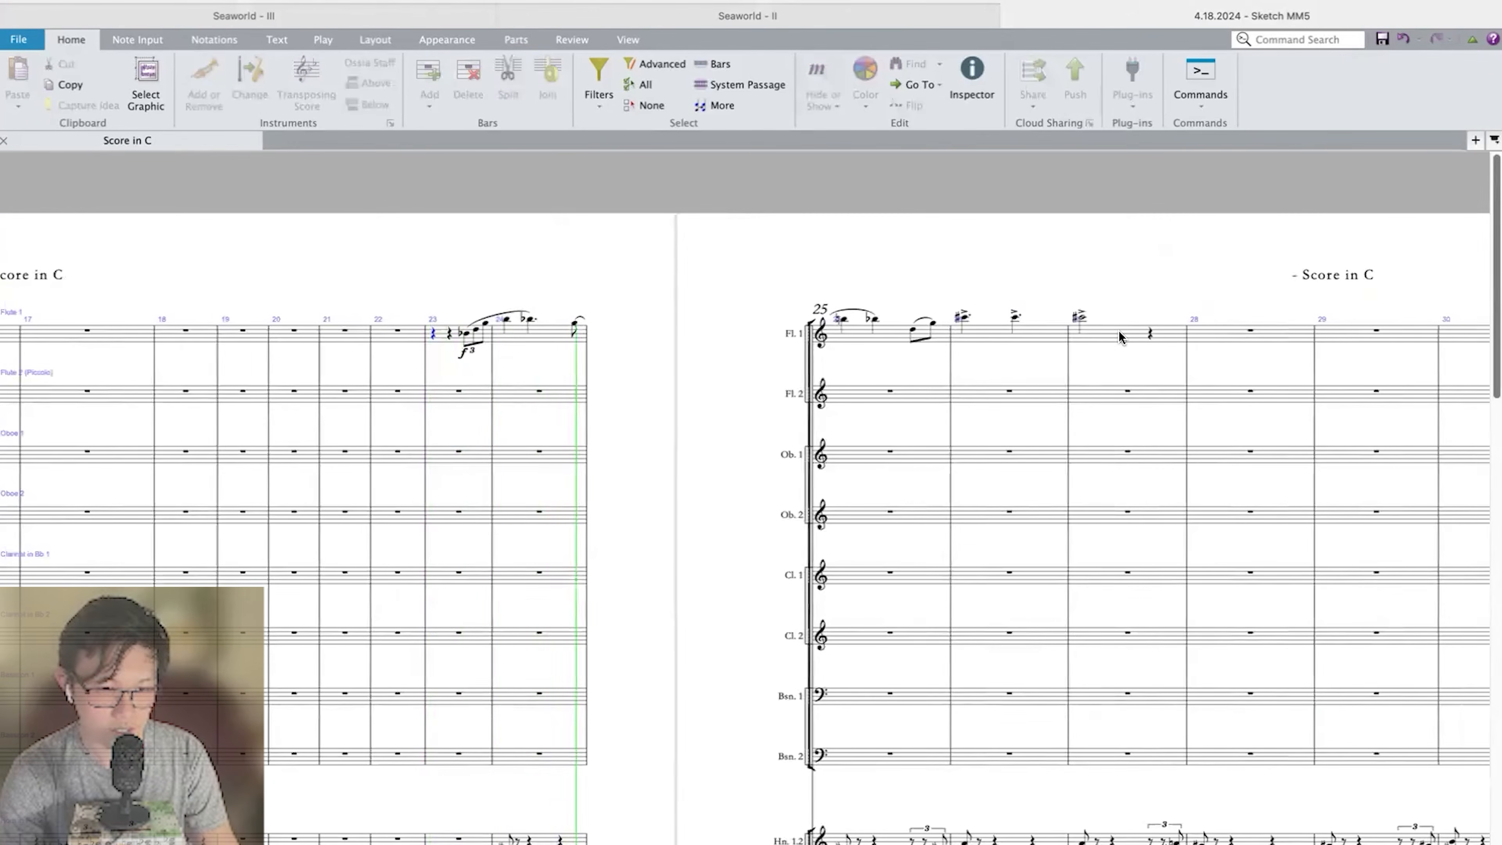
pyautogui.scroll(-5, 1086, 334)
pyautogui.press('Escape')
pyautogui.scroll(-10, 1087, 334)
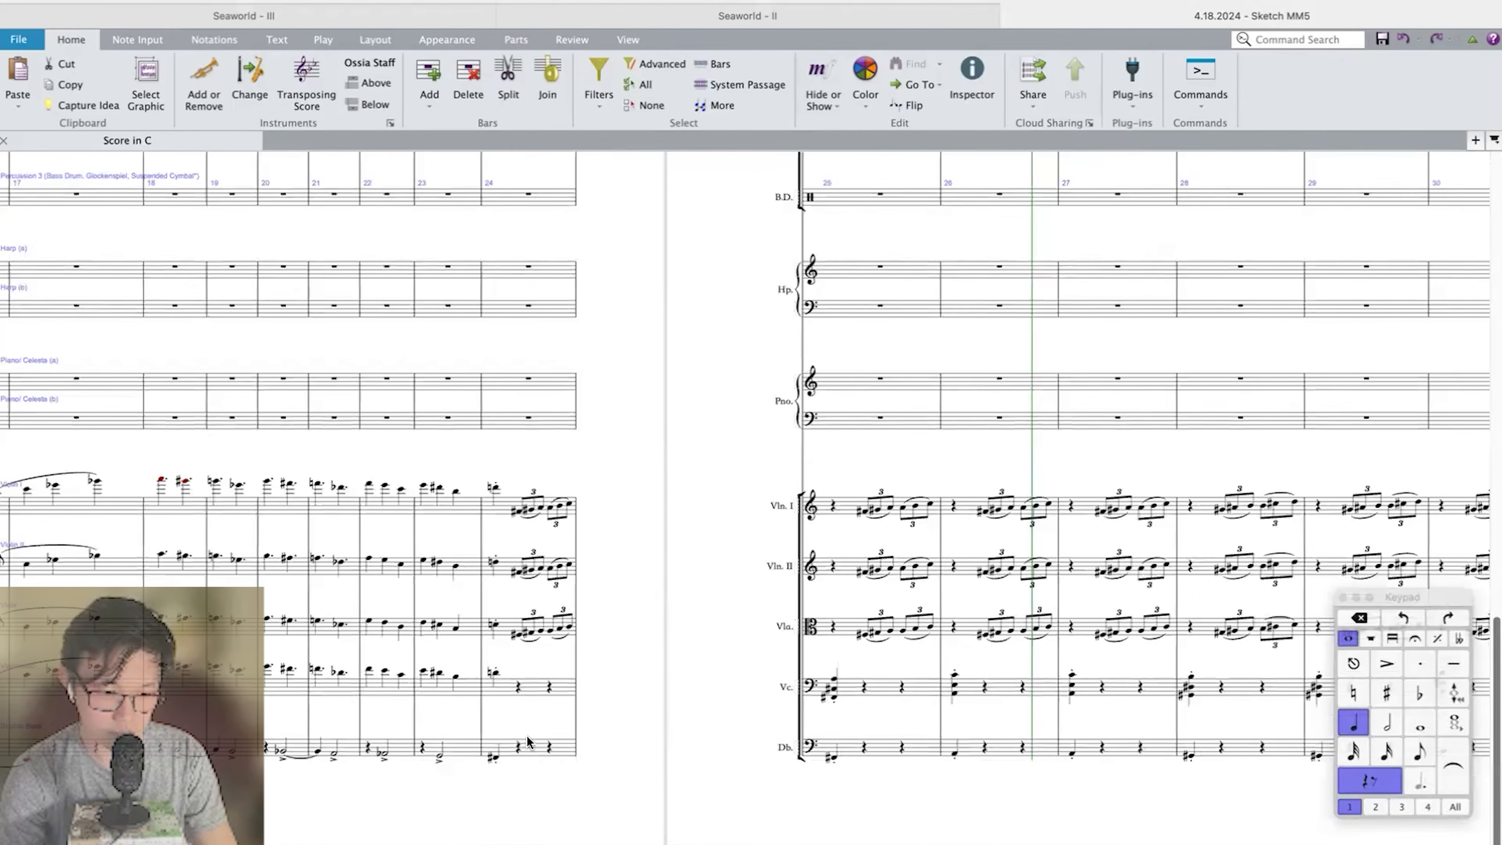
# Transpose the Flute 1 melody in measures 23–27 up a minor second.
pyautogui.scroll(15, 527, 742)
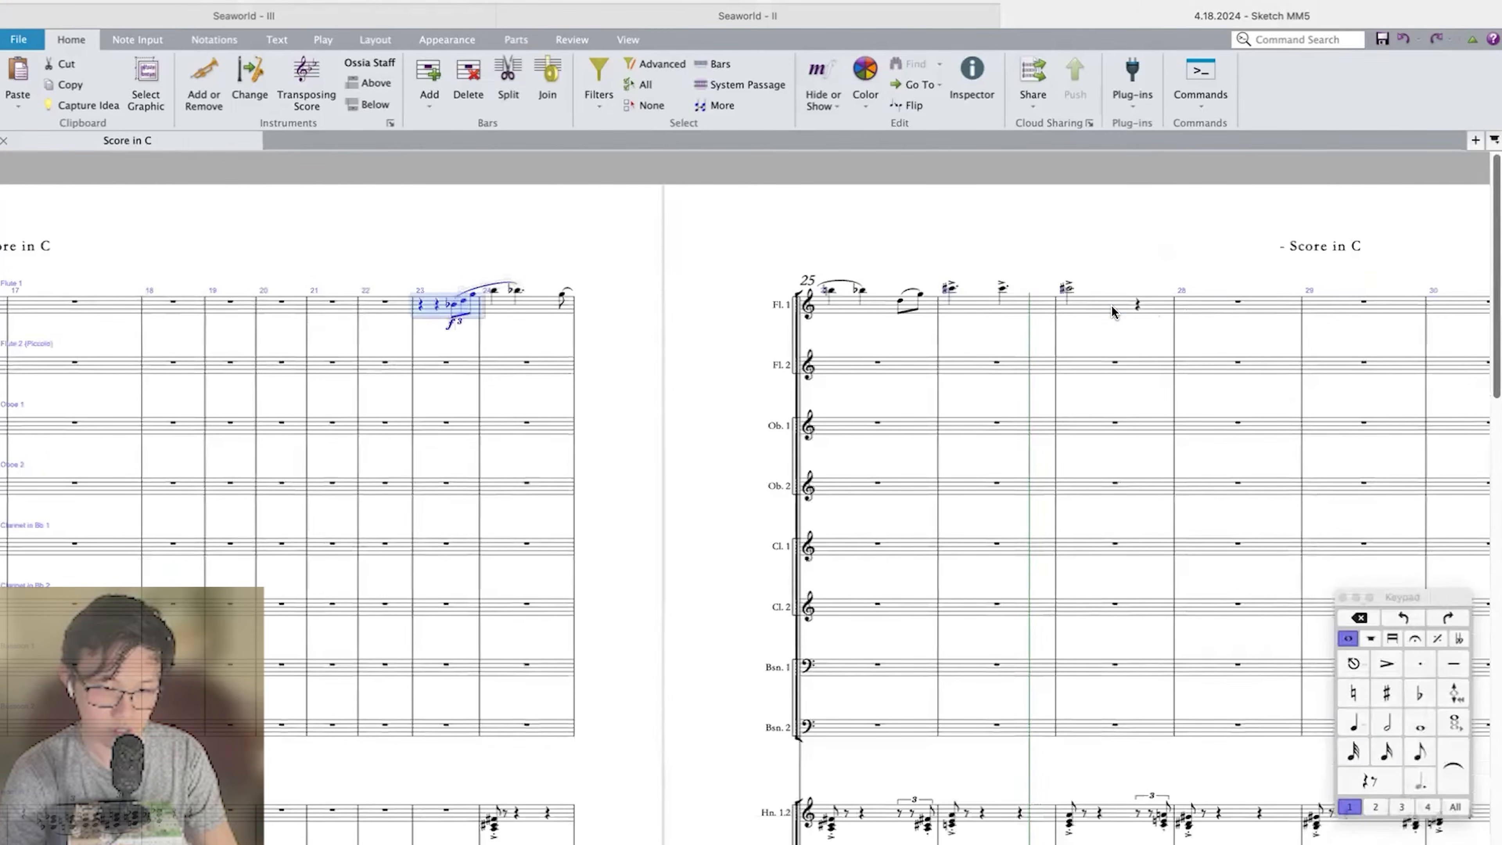
pyautogui.keyDown('shift'); pyautogui.click(1111, 312); pyautogui.keyUp('shift')
pyautogui.hotkey('shift', 't')
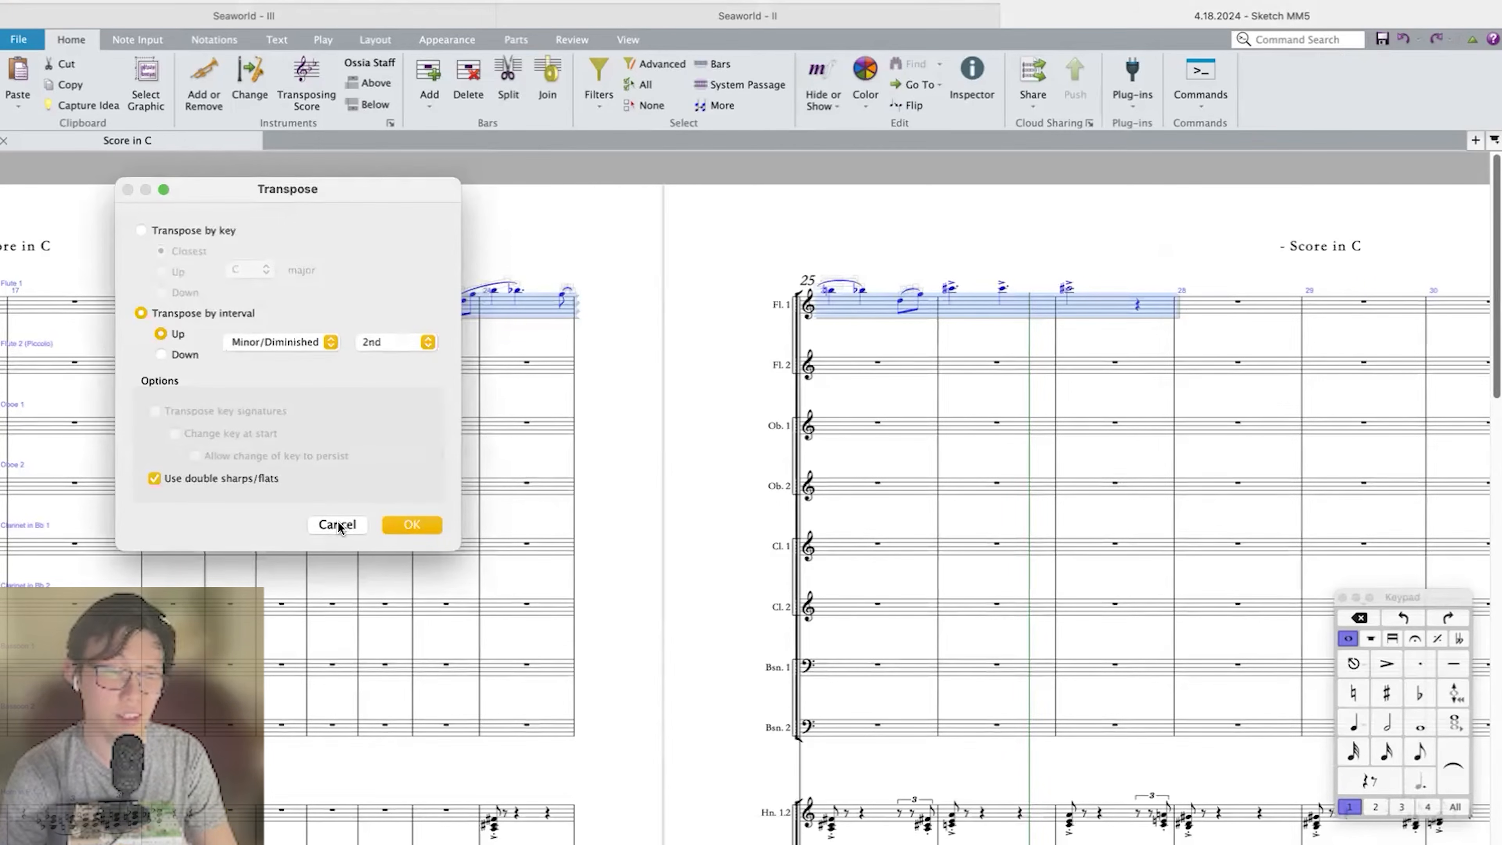
pyautogui.press('Return')
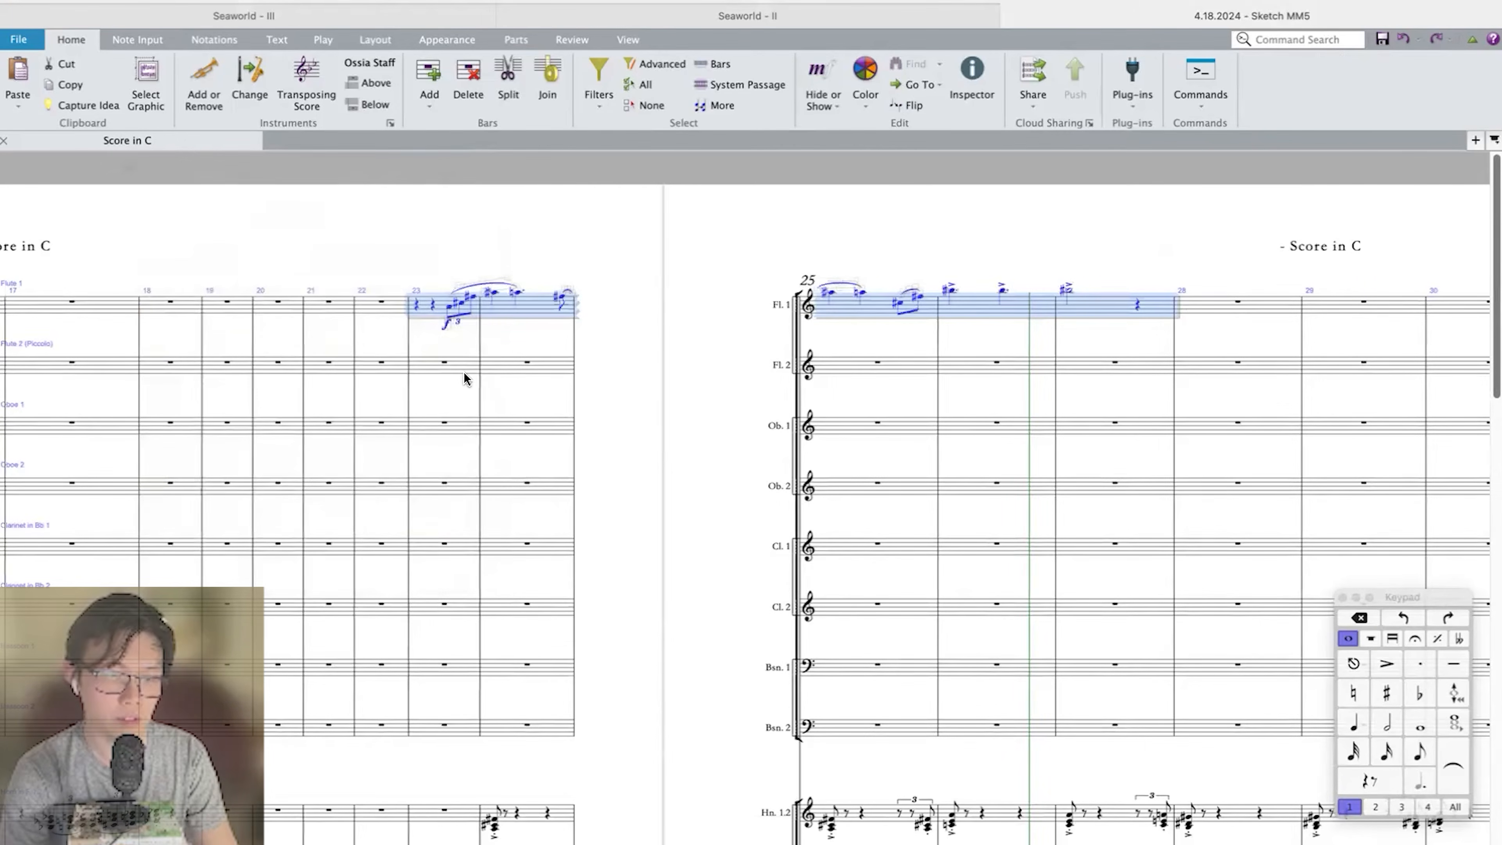
# Play back from measure 23 to check the transposed flute melody.
pyautogui.click(415, 305)
pyautogui.press('p')
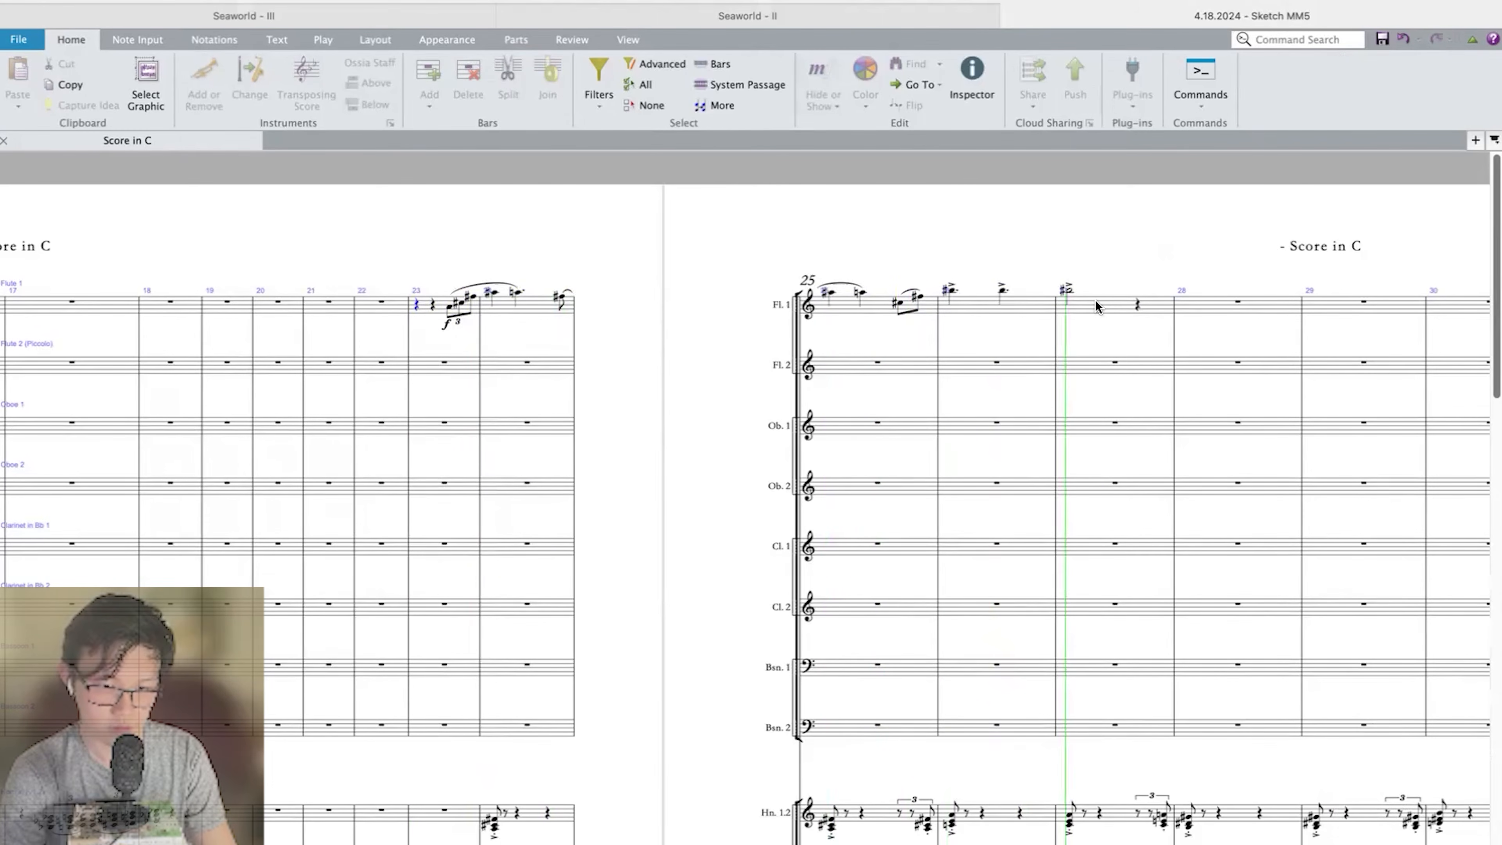
pyautogui.press('space')
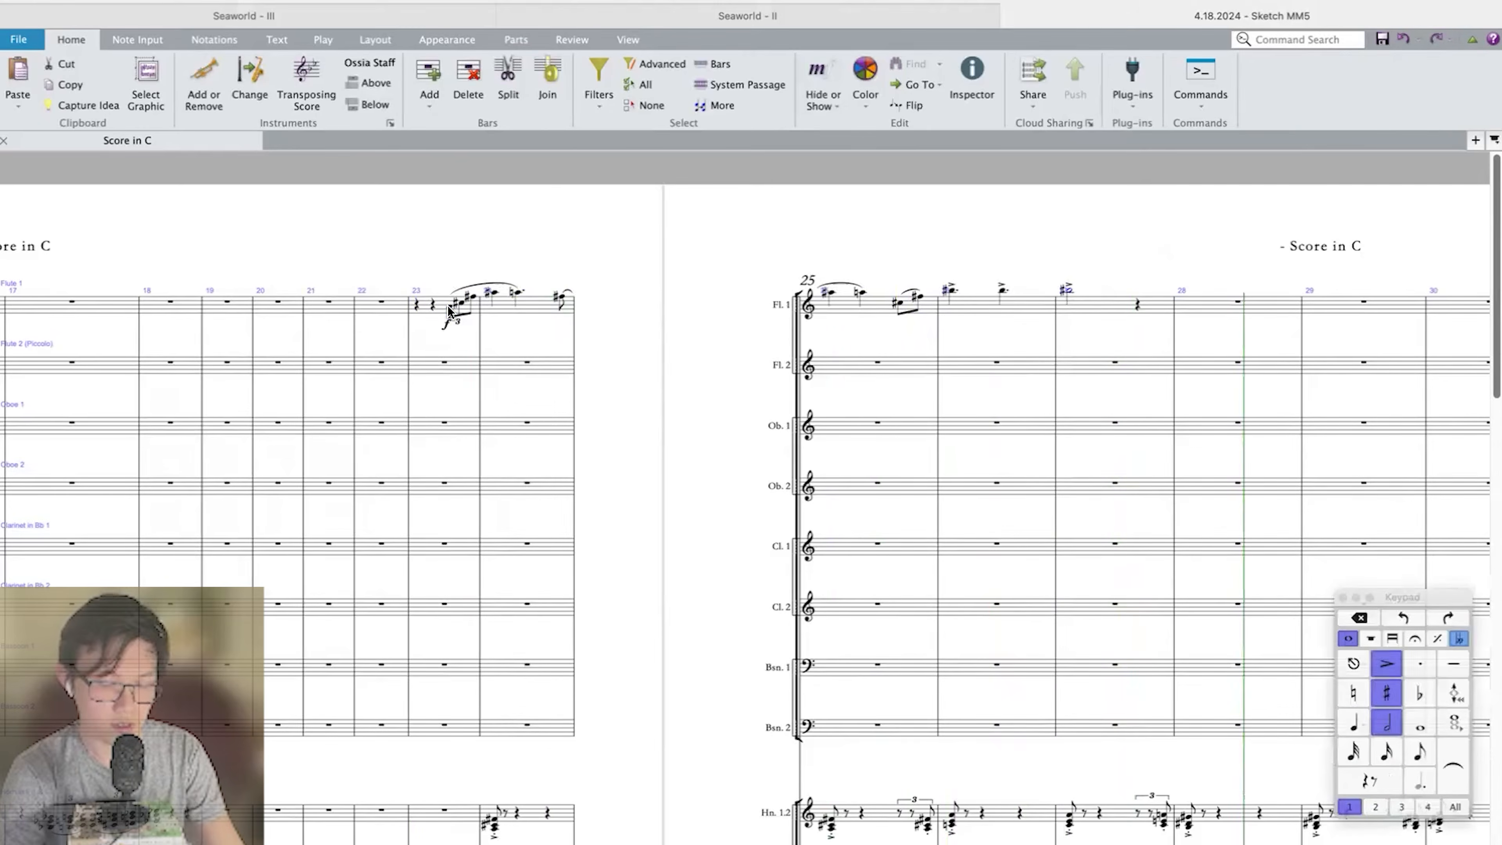
# Repeat the Flute 1 phrase from the pickup in measure 27 through measure 31, and transpose the repeat up a major second.
pyautogui.keyDown('shift'); pyautogui.click(448, 307); pyautogui.keyUp('shift')
pyautogui.press('r')
pyautogui.hotkey('shift', 't')
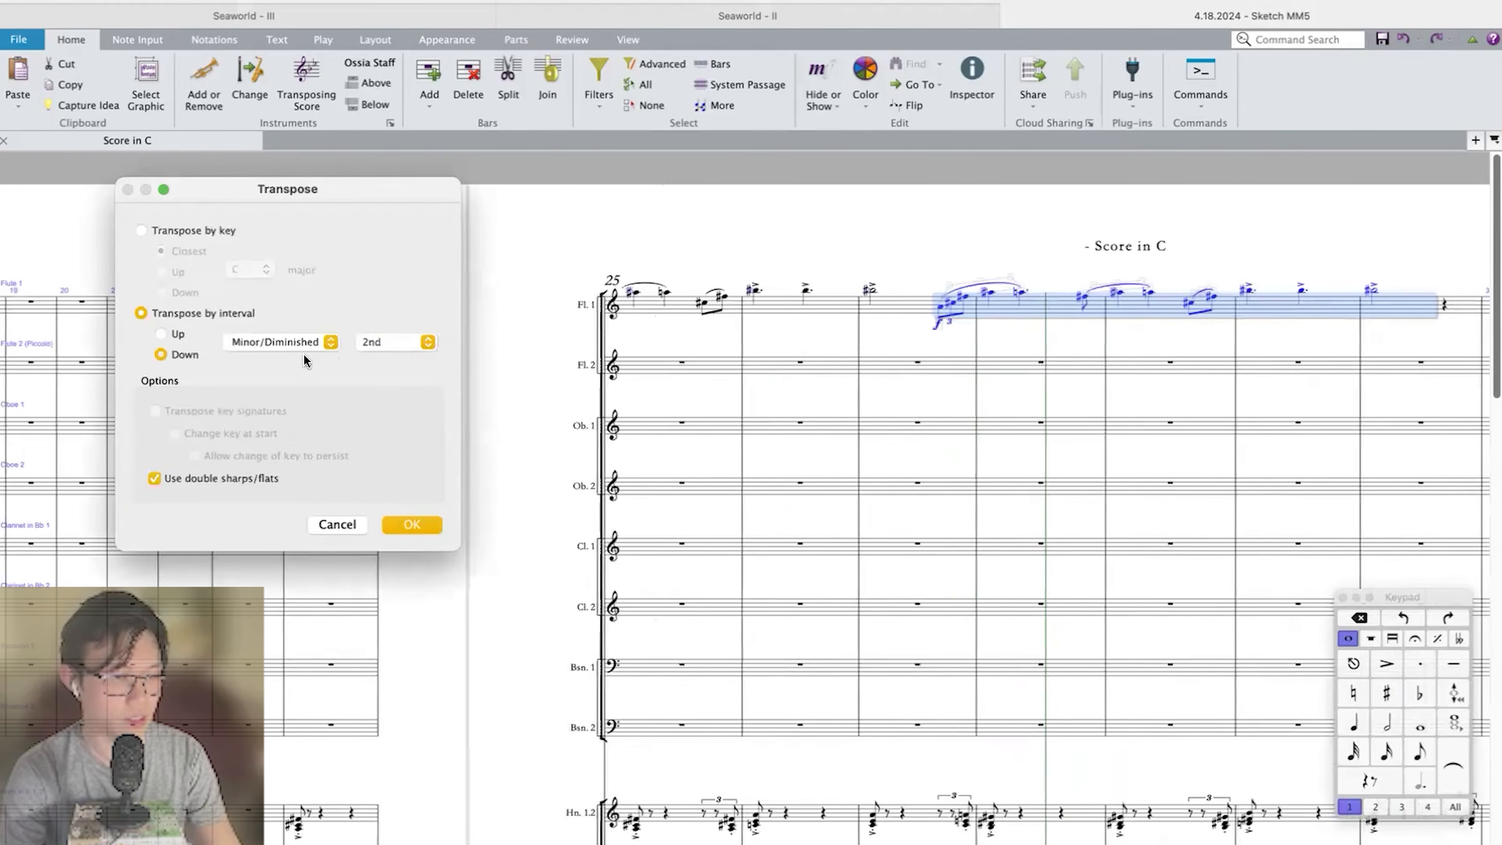
pyautogui.click(295, 337)
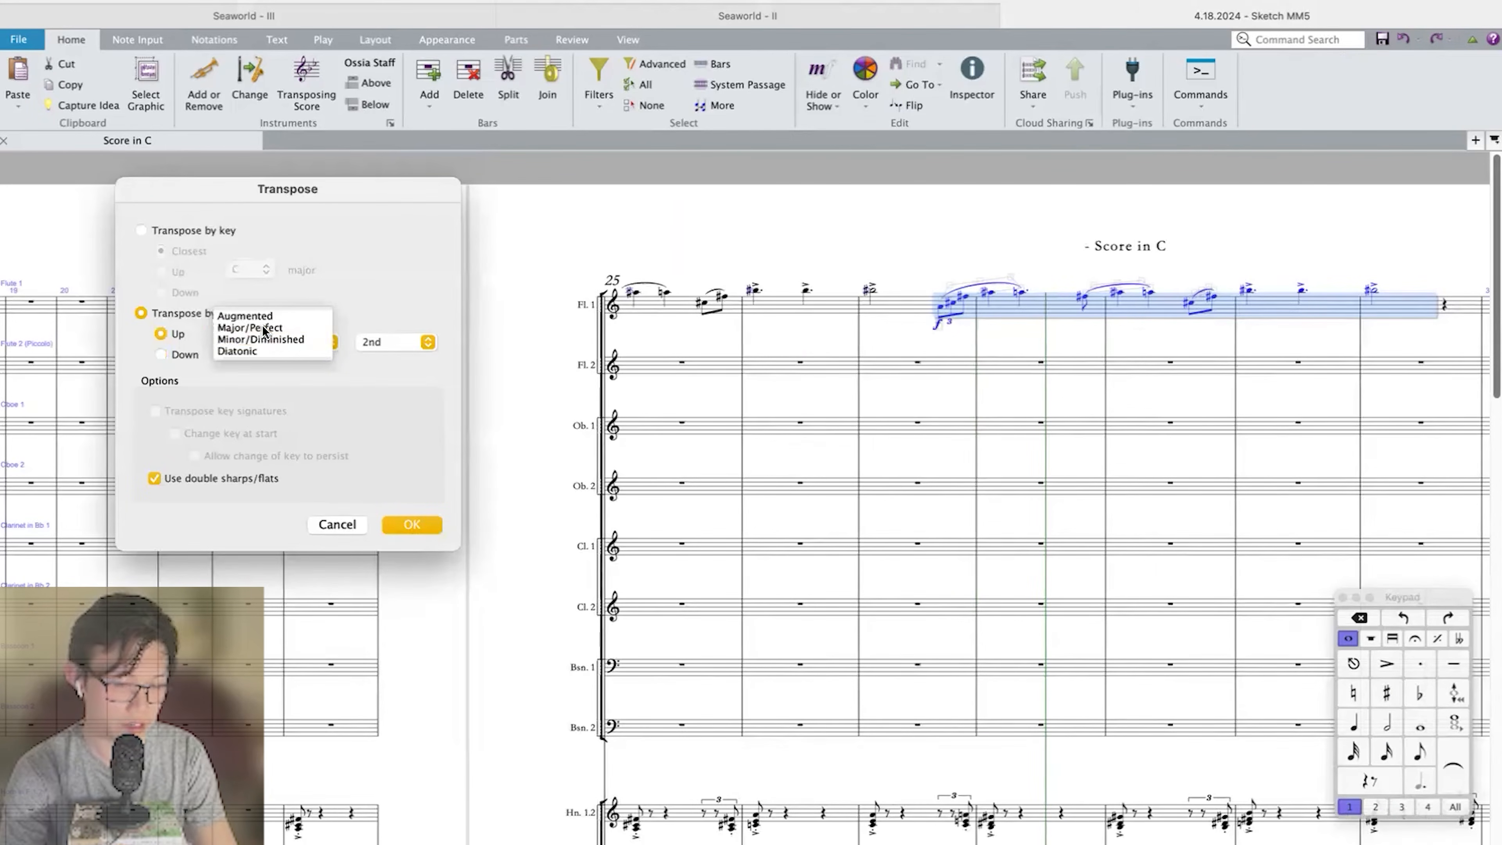
pyautogui.click(262, 326)
pyautogui.press('Return')
# Play back the repeated flute phrase from its pickup in measure 27.
pyautogui.press('p')
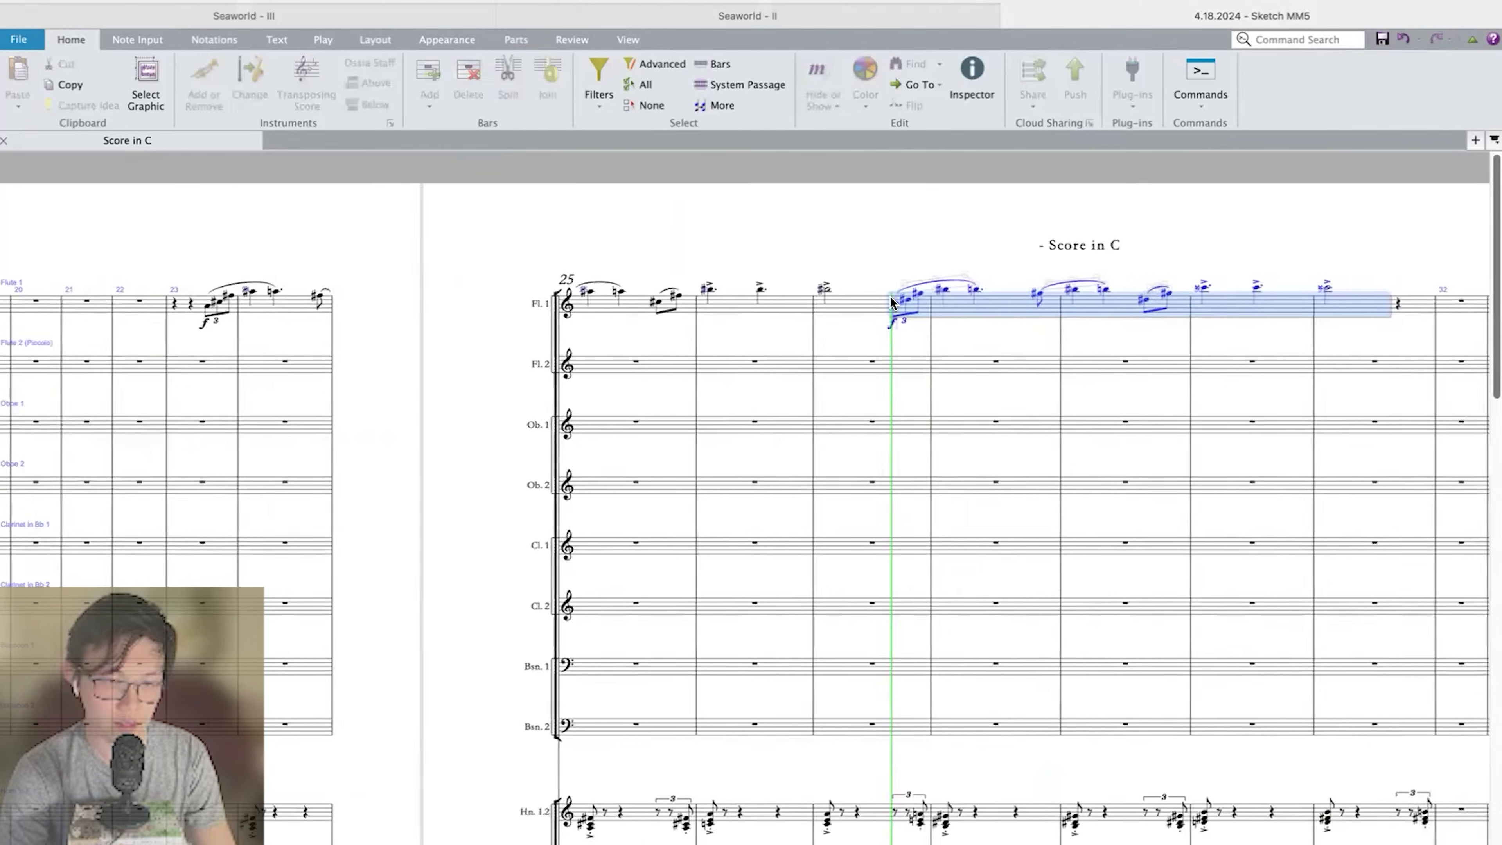
pyautogui.press('Escape')
pyautogui.click(895, 302)
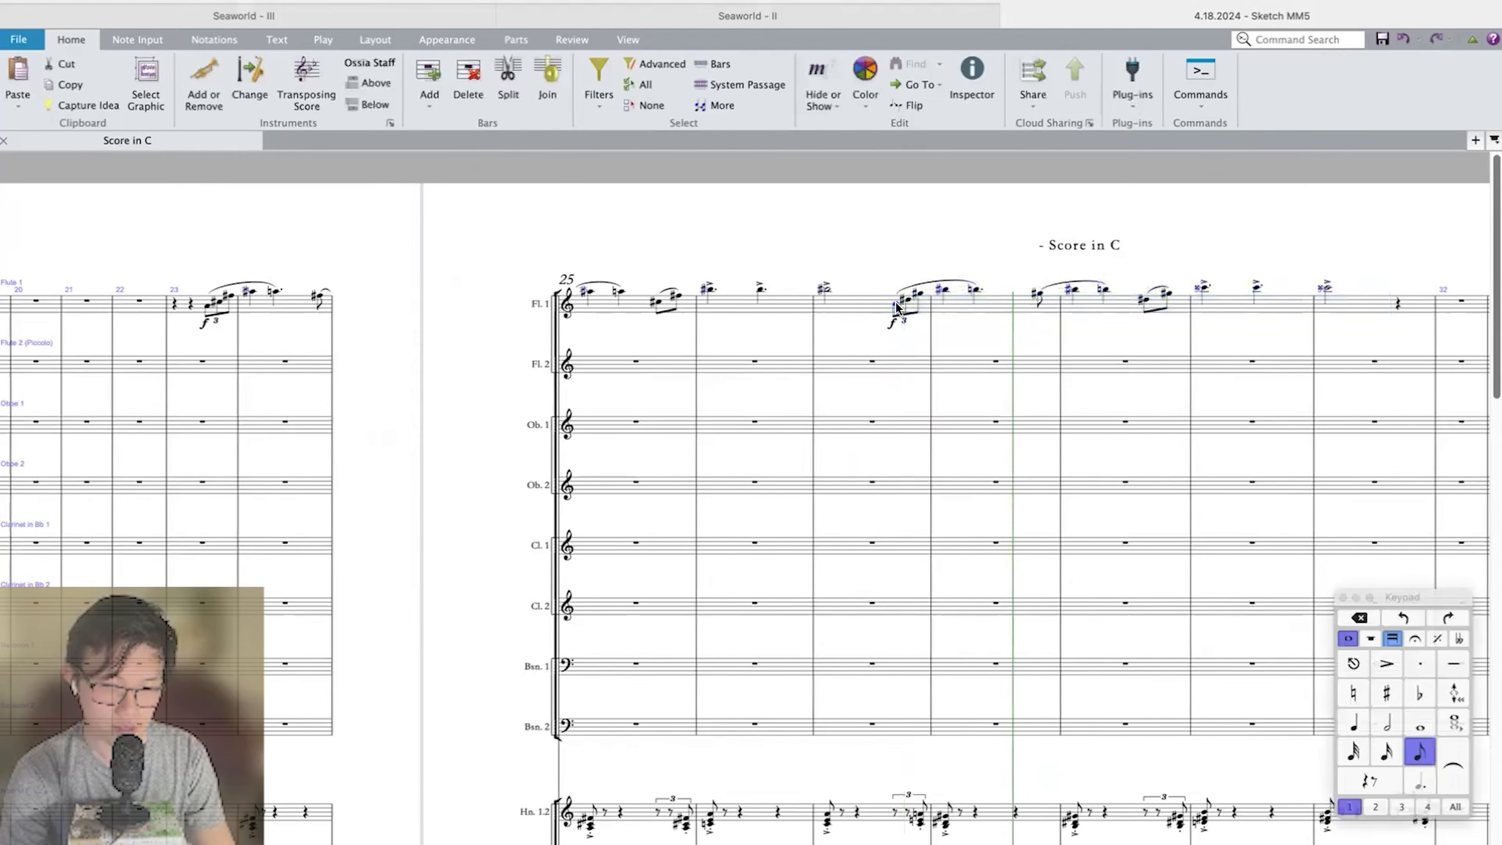
pyautogui.press('p')
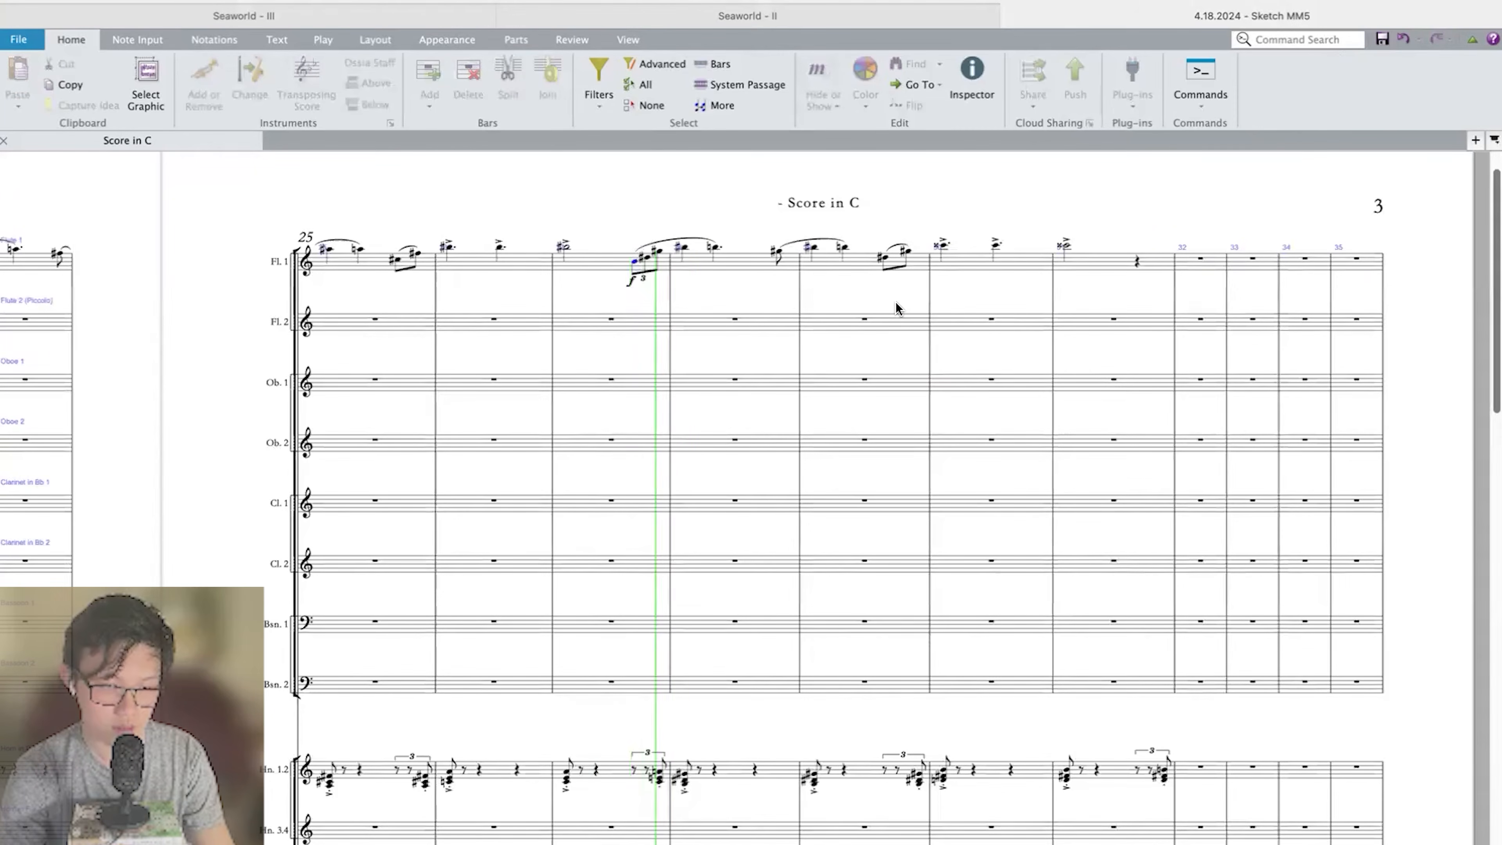
pyautogui.press('Escape')
# Respell the repeated Flute 1 phrase in measures 27–31 enharmonically with flats in place of sharps and double sharps.
pyautogui.click(1082, 267)
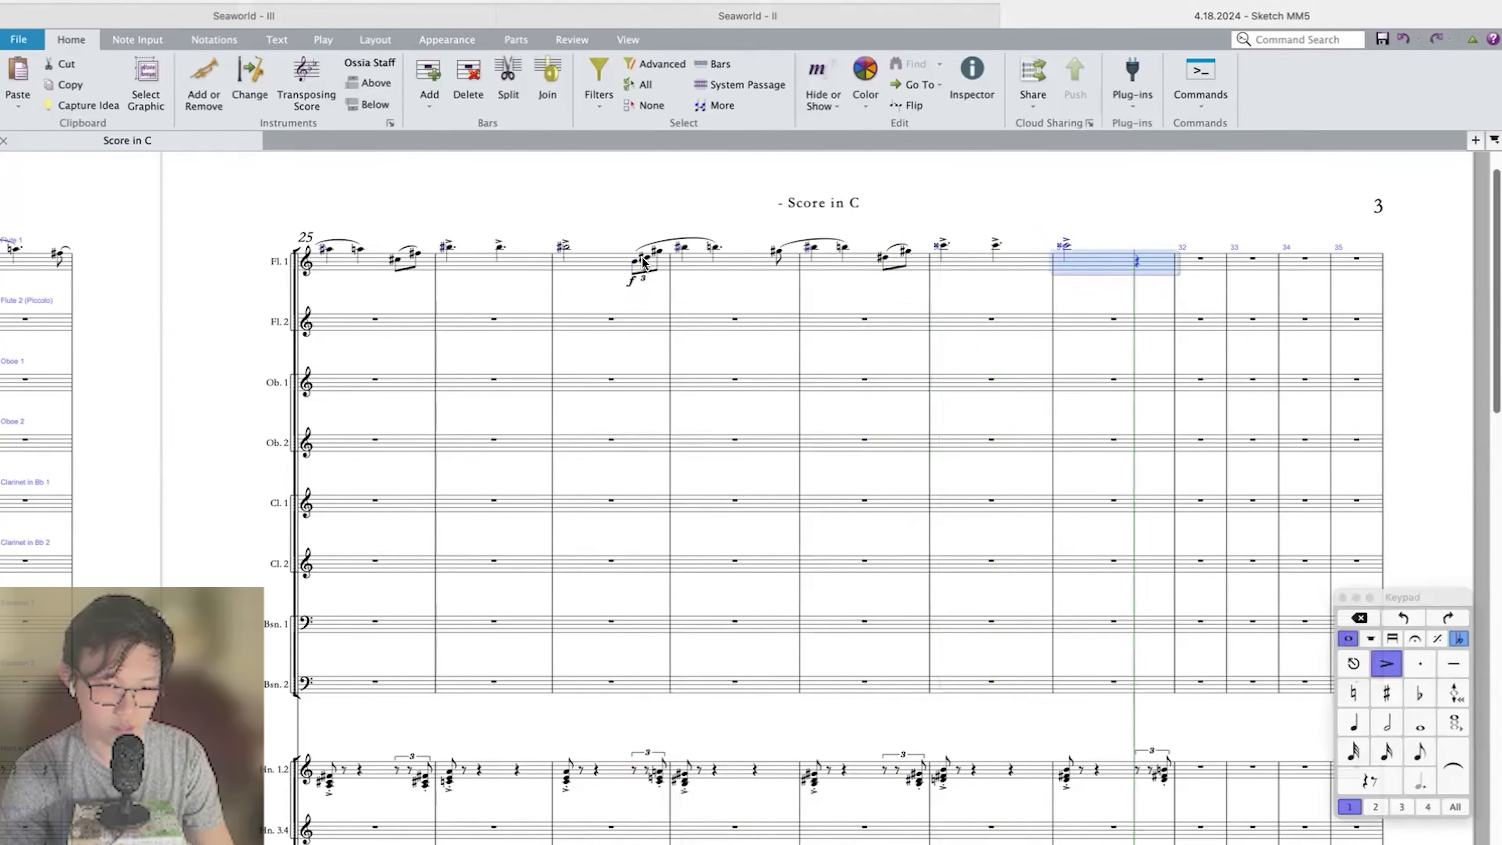
pyautogui.keyDown('shift'); pyautogui.click(636, 263); pyautogui.keyUp('shift')
pyautogui.press('Return')
pyautogui.hscroll(-5, 637, 263)
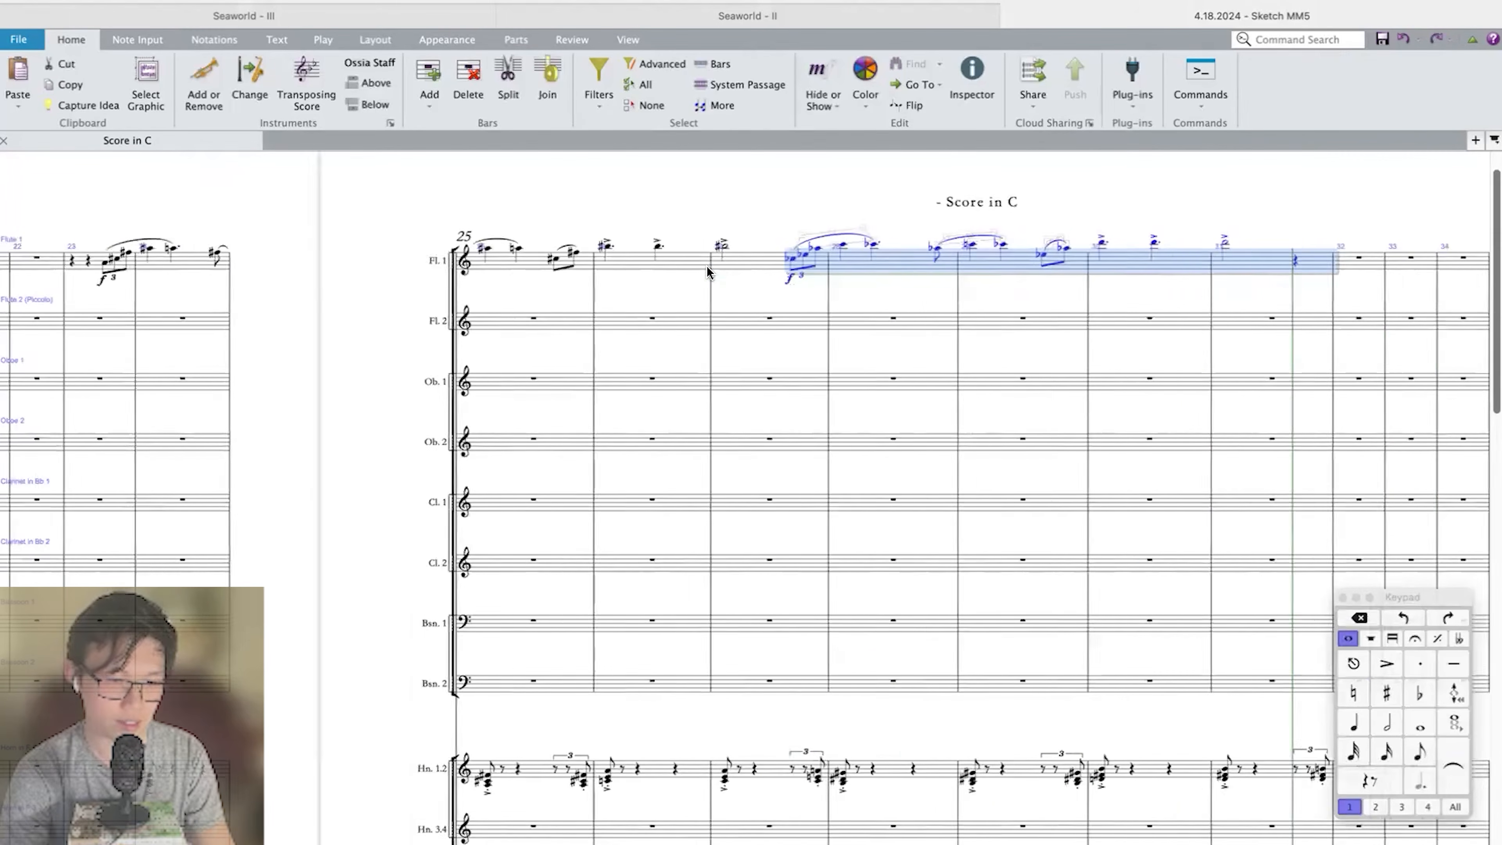
pyautogui.click(823, 247)
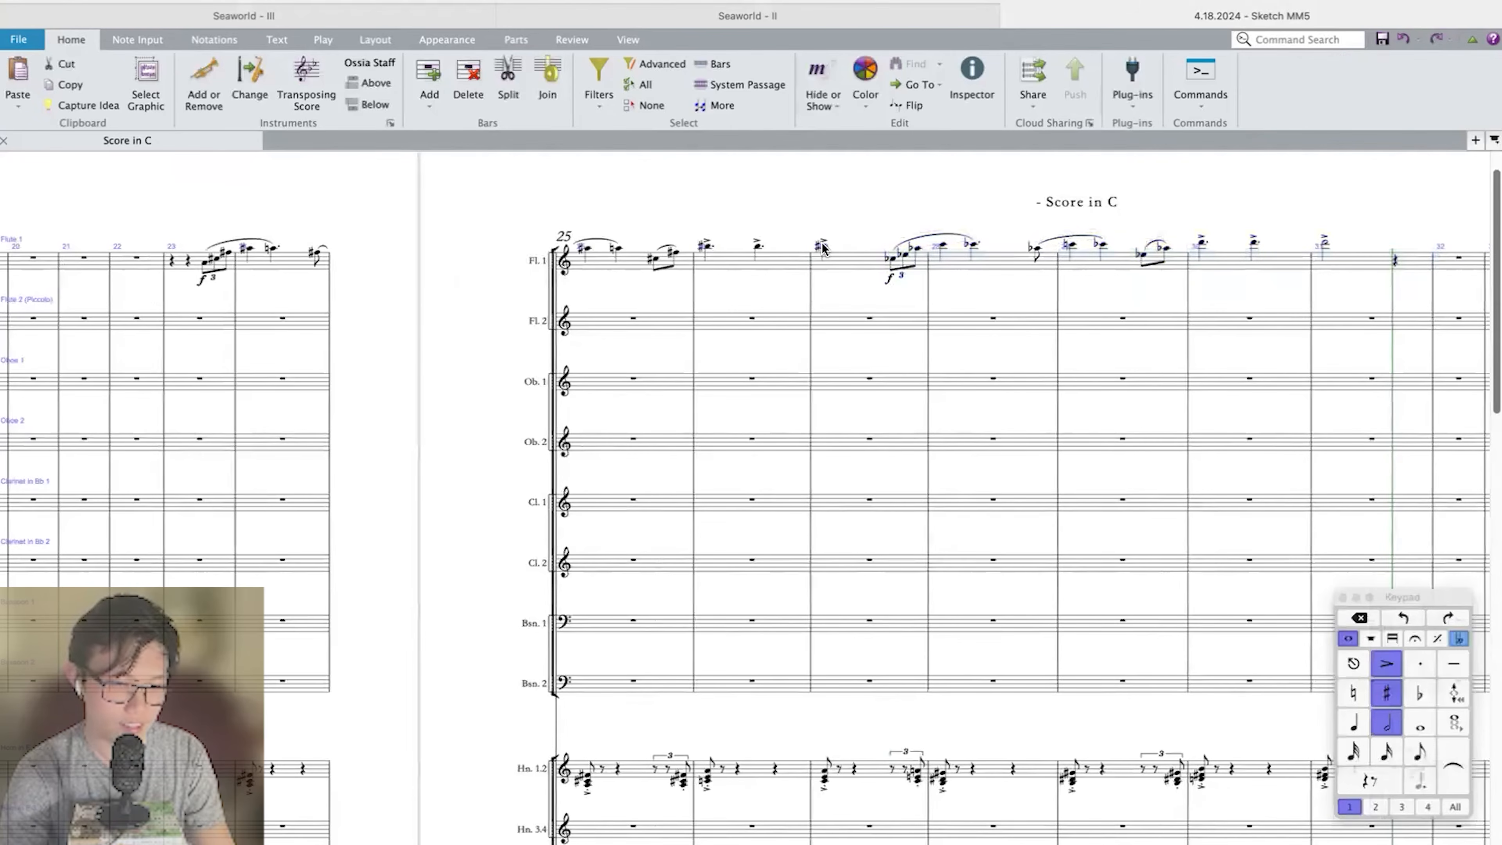
# Respell the original Flute 1 phrase in measures 23–27 enharmonically with flats.
pyautogui.keyDown('shift'); pyautogui.click(163, 253); pyautogui.keyUp('shift')
pyautogui.press('Return')
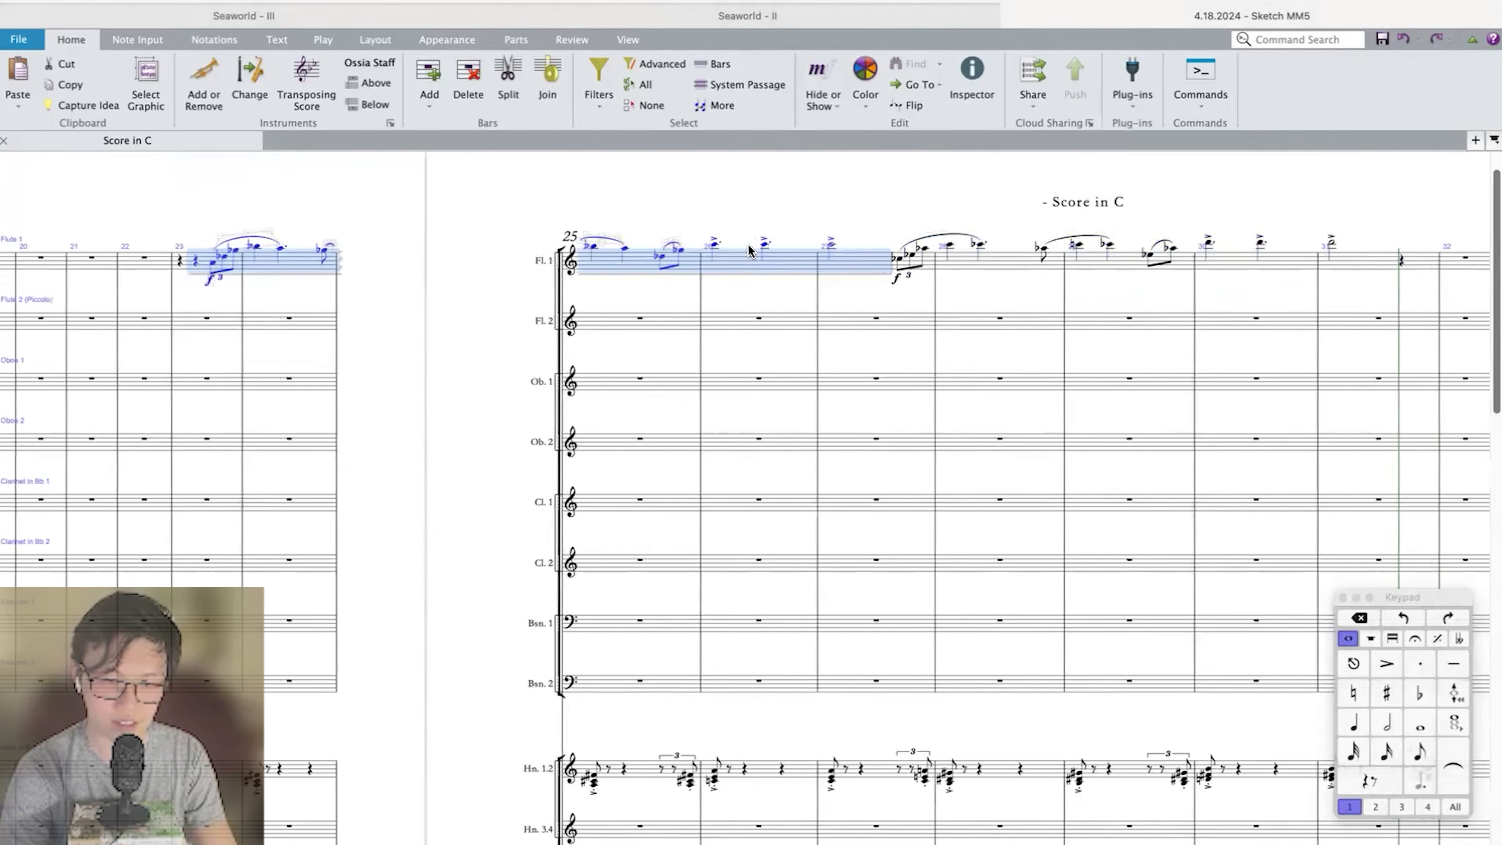
pyautogui.hscroll(-1, 749, 250)
pyautogui.press('Escape')
# Copy the Flute 1 phrase from measures 23–27 into the Flute 2 staff, starting at measure 23.
pyautogui.click(865, 248)
pyautogui.keyDown('shift'); pyautogui.click(225, 260); pyautogui.keyUp('shift')
pyautogui.click(242, 320)
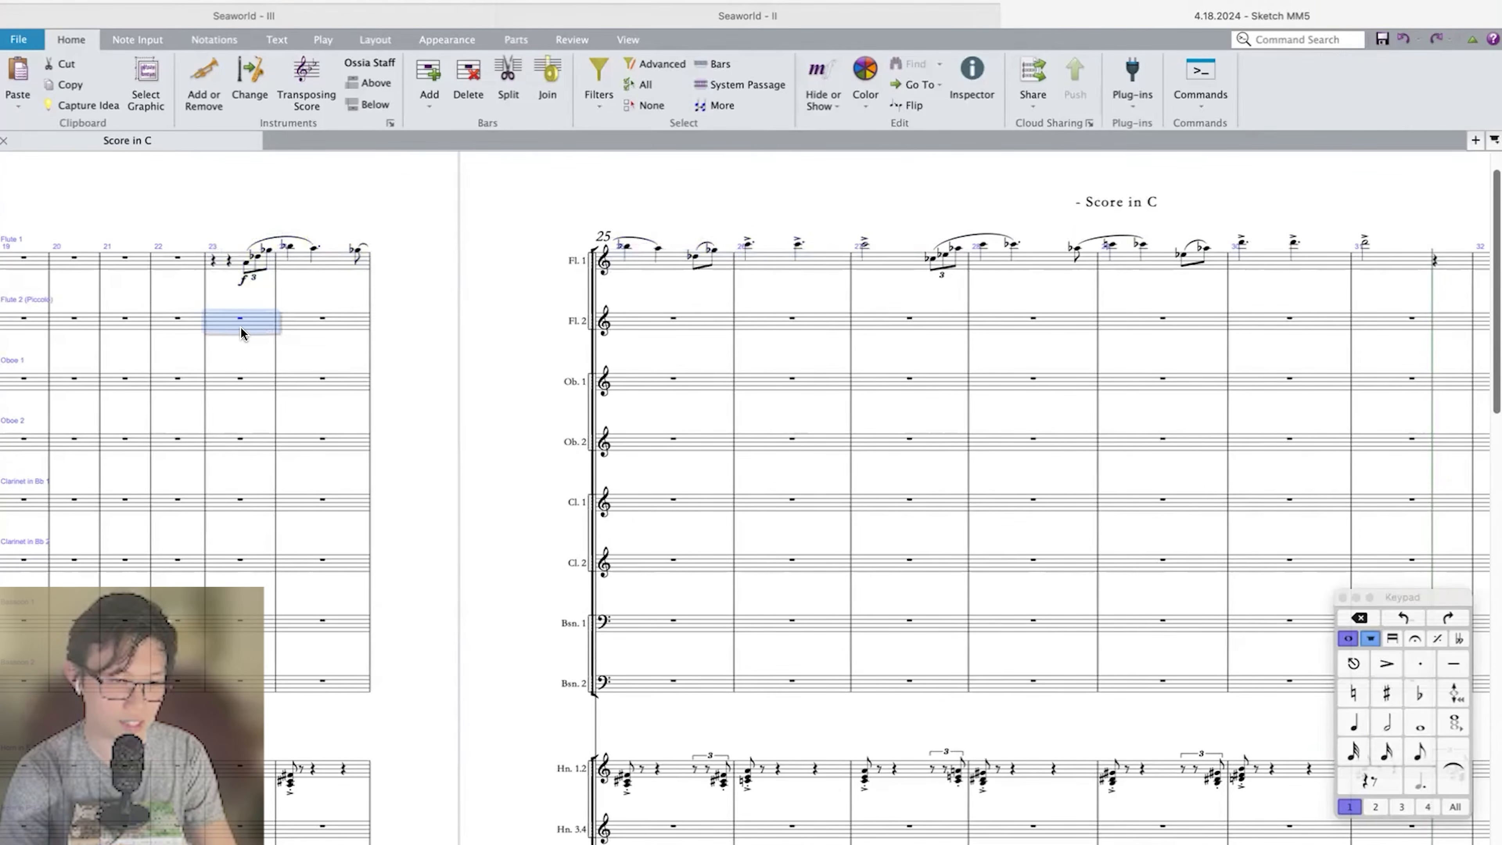
pyautogui.press('super+v')
# Change the instrument of the Flute 1 staff to Piccolo for the phrase in measures 23–27.
pyautogui.click(228, 260)
pyautogui.keyDown('shift'); pyautogui.click(864, 242); pyautogui.keyUp('shift')
pyautogui.press('super+shift+alt+i')
pyautogui.write('Piccolo')
pyautogui.press('Return')
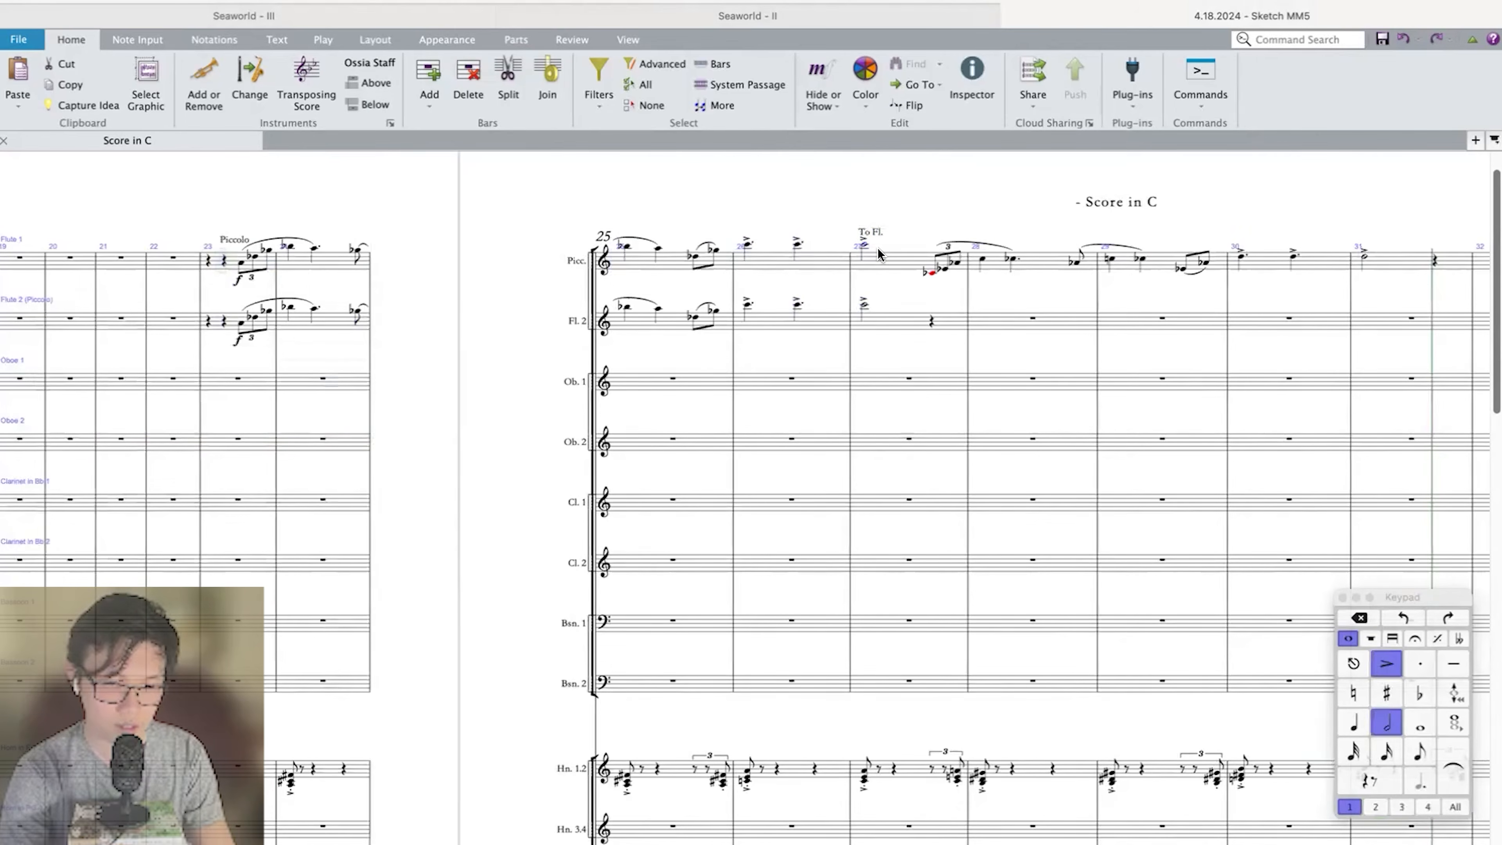
# Transpose both phrases on the Flute 1 staff, from measure 23 through measure 31, up an octave.
pyautogui.keyDown('shift'); pyautogui.click(877, 248); pyautogui.keyUp('shift')
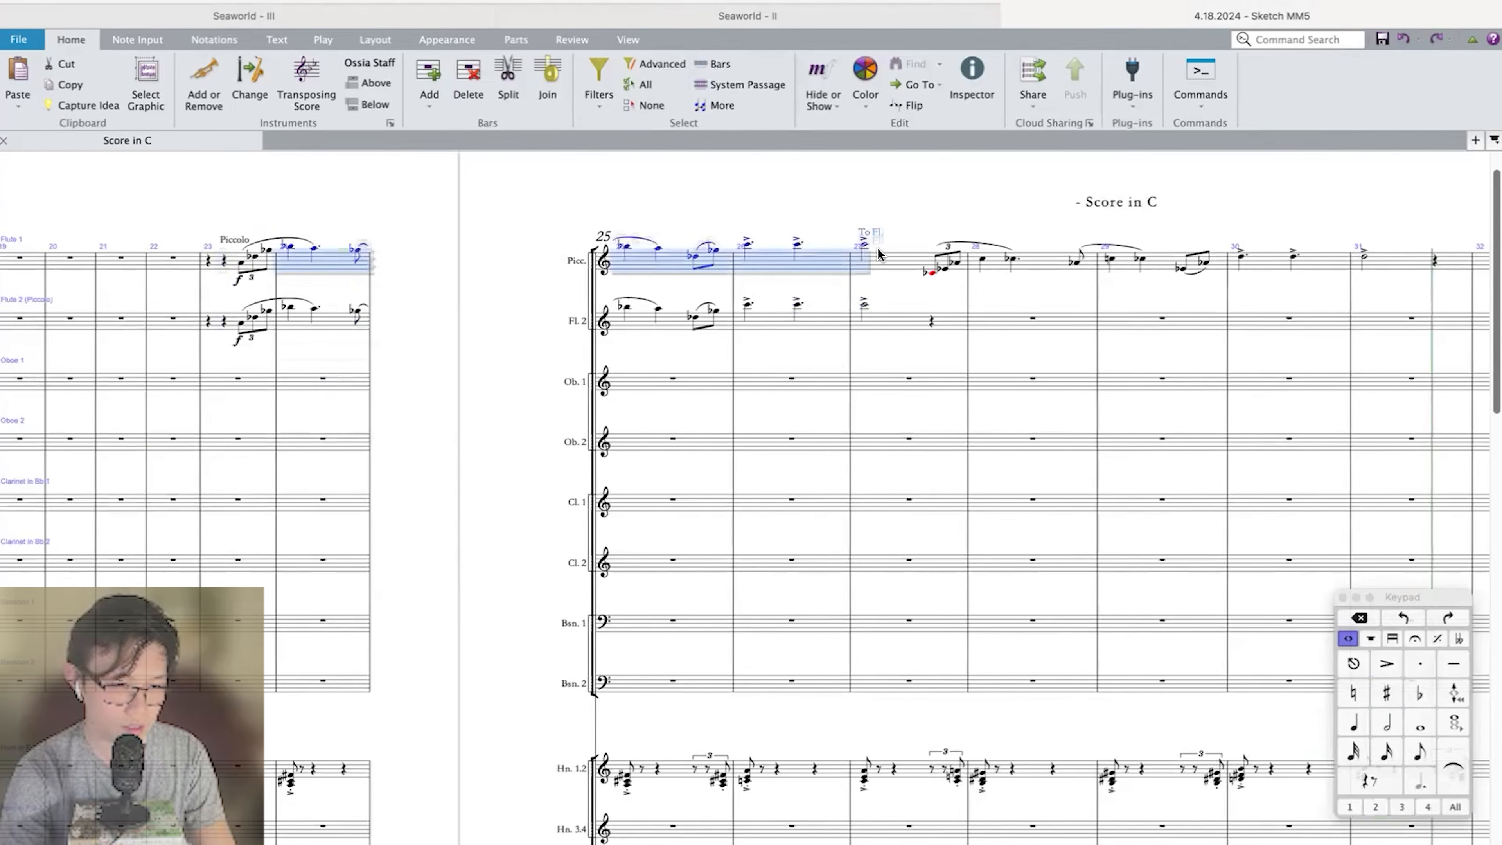
pyautogui.click(932, 272)
pyautogui.keyDown('shift'); pyautogui.click(1405, 264); pyautogui.keyUp('shift')
pyautogui.press('super+Up')
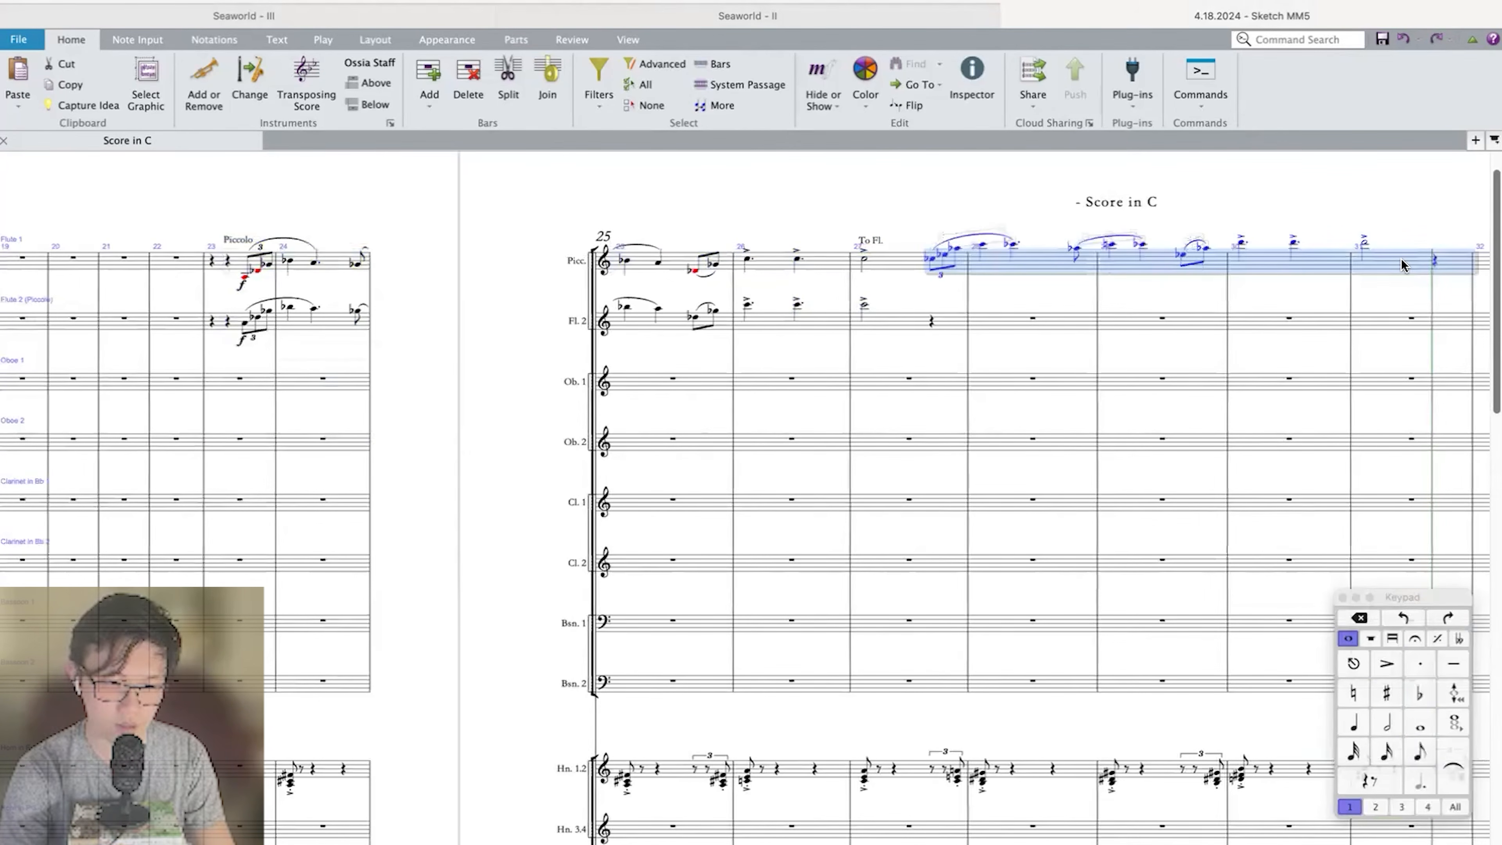
pyautogui.click(251, 273)
pyautogui.keyDown('shift'); pyautogui.click(862, 258); pyautogui.keyUp('shift')
pyautogui.press('super+Up')
pyautogui.press('Right')
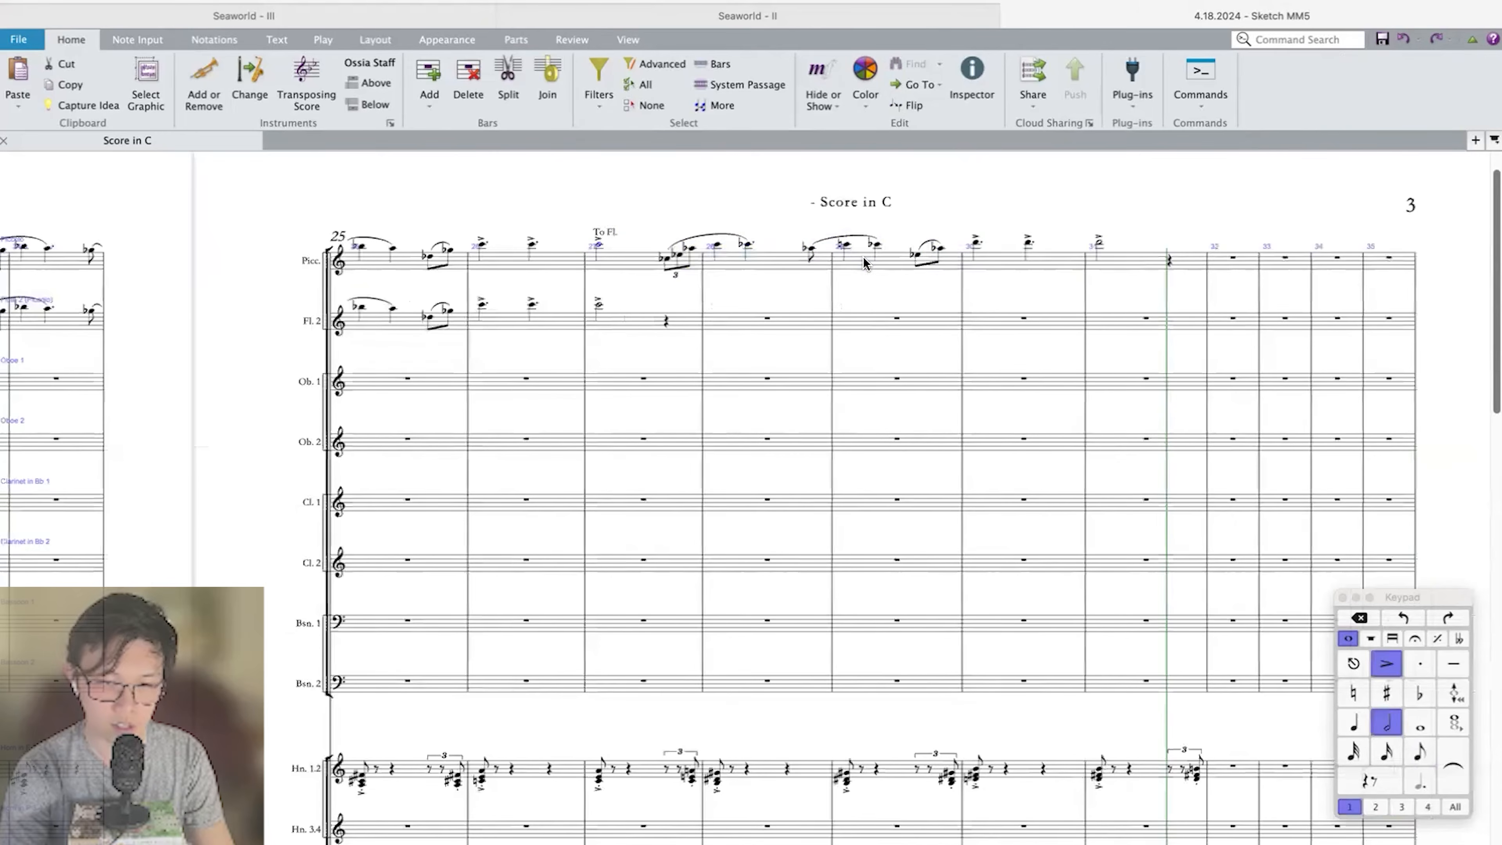
pyautogui.press('super+shift+Right')
pyautogui.press('super+shift+Right')
pyautogui.press('super+shift+Right')
pyautogui.press('super+shift+Right')
pyautogui.press('super+shift+Right')
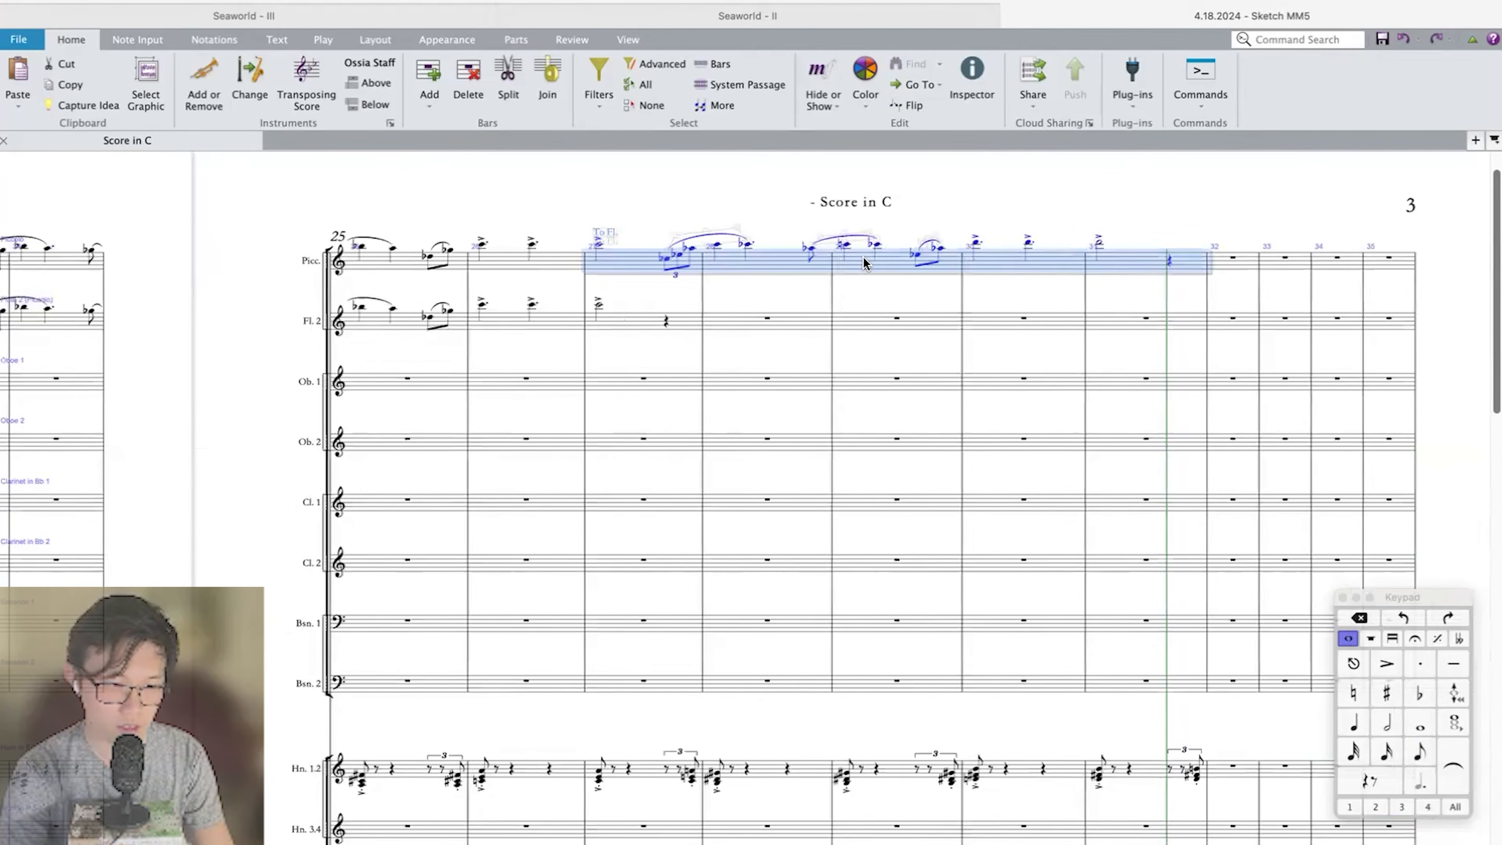
pyautogui.click(646, 287)
pyautogui.moveTo(646, 287); pyautogui.dragTo(737, 286)
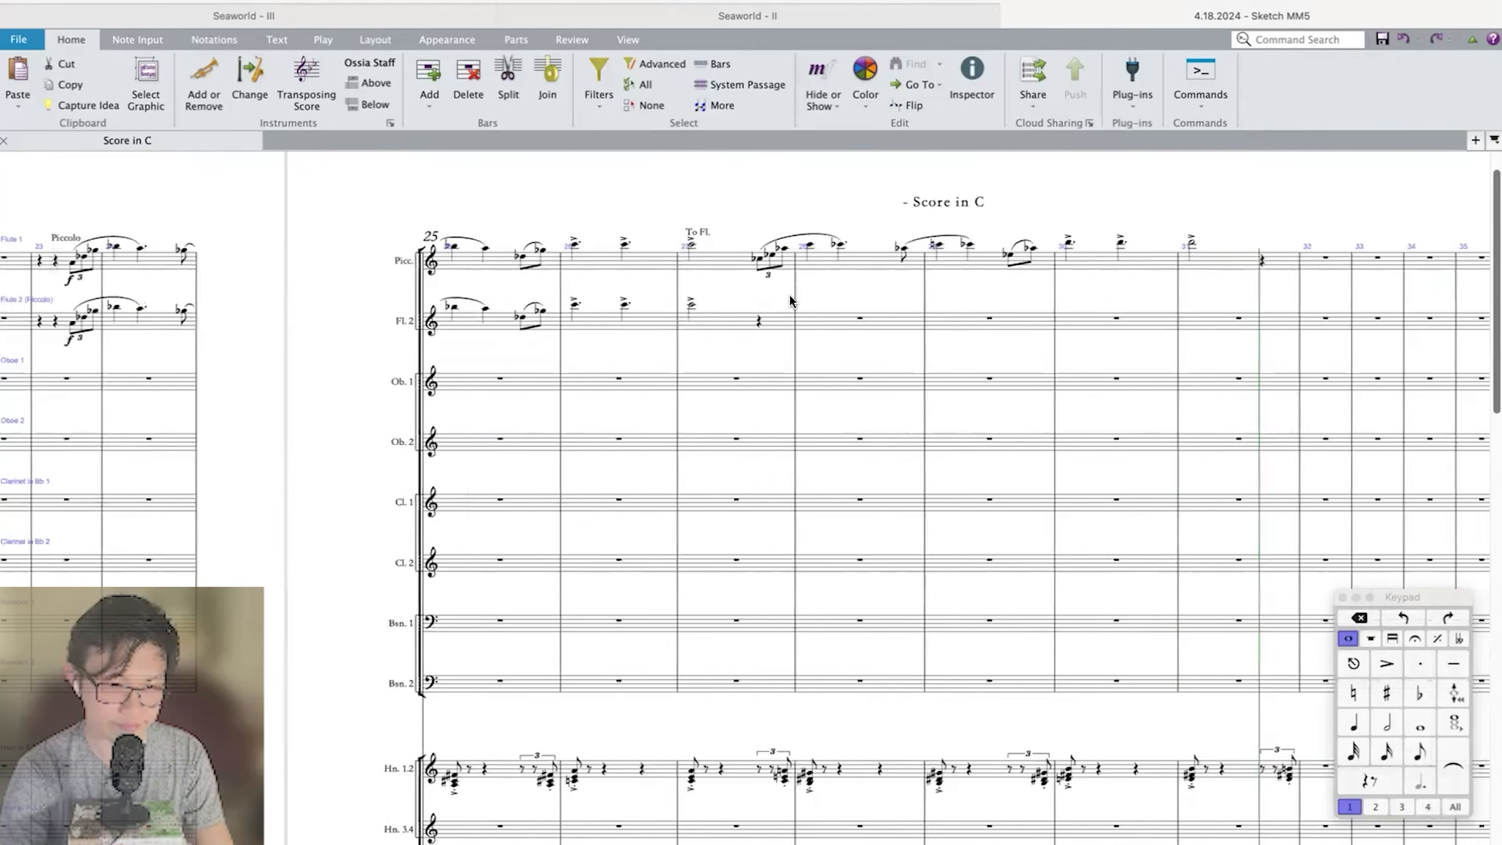
# Repeat the Flute 2 phrase from the pickup in measure 27 through measure 31.
pyautogui.click(689, 305)
pyautogui.press('super+shift+Left')
pyautogui.press('super+shift+Left')
pyautogui.press('super+shift+Left')
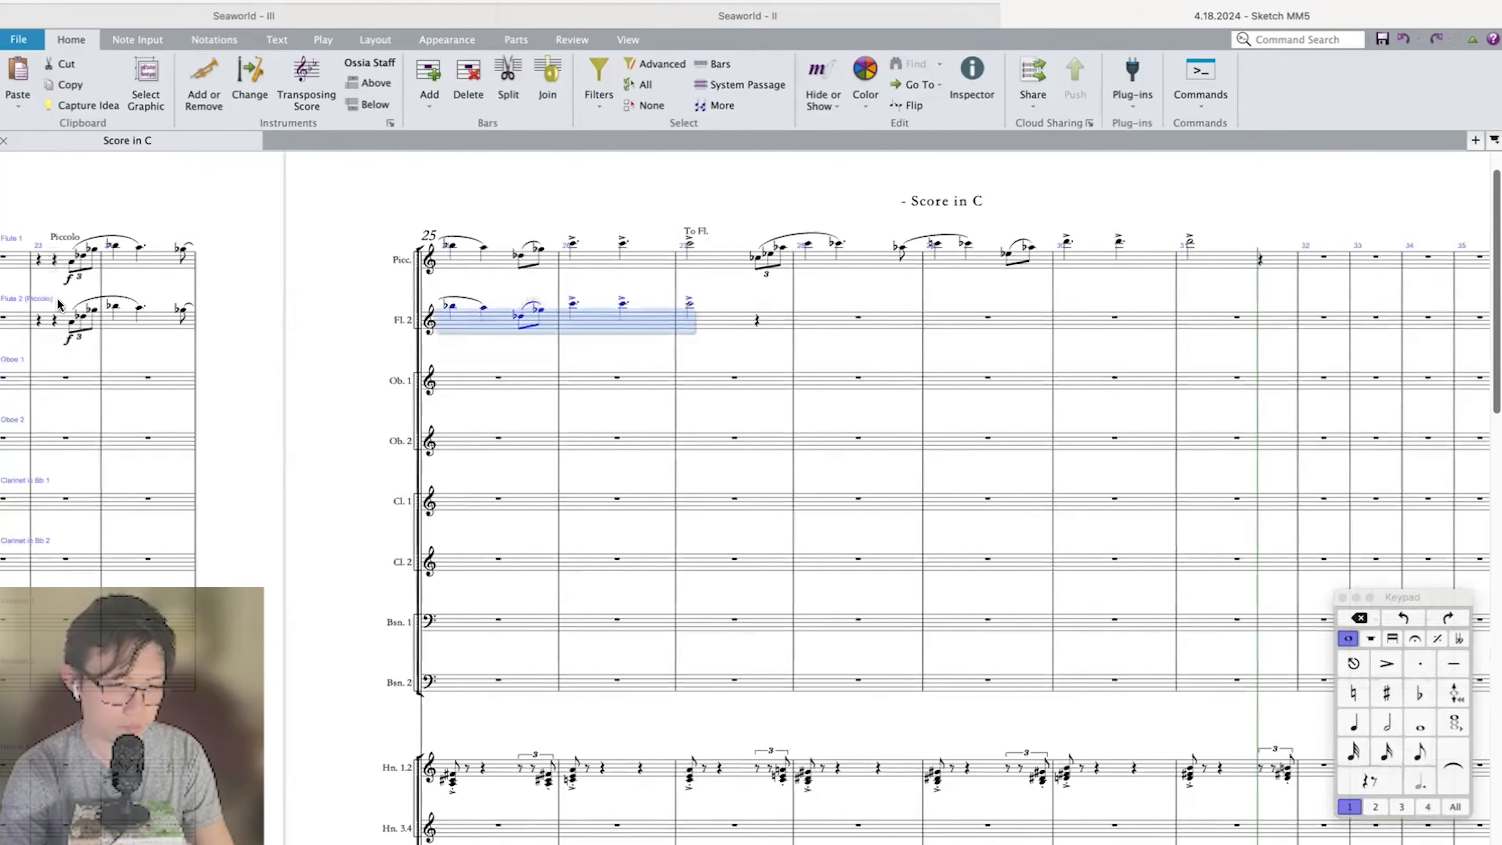
pyautogui.keyDown('shift'); pyautogui.click(69, 324); pyautogui.keyUp('shift')
pyautogui.press('r')
pyautogui.hscroll(-2, 529, 369)
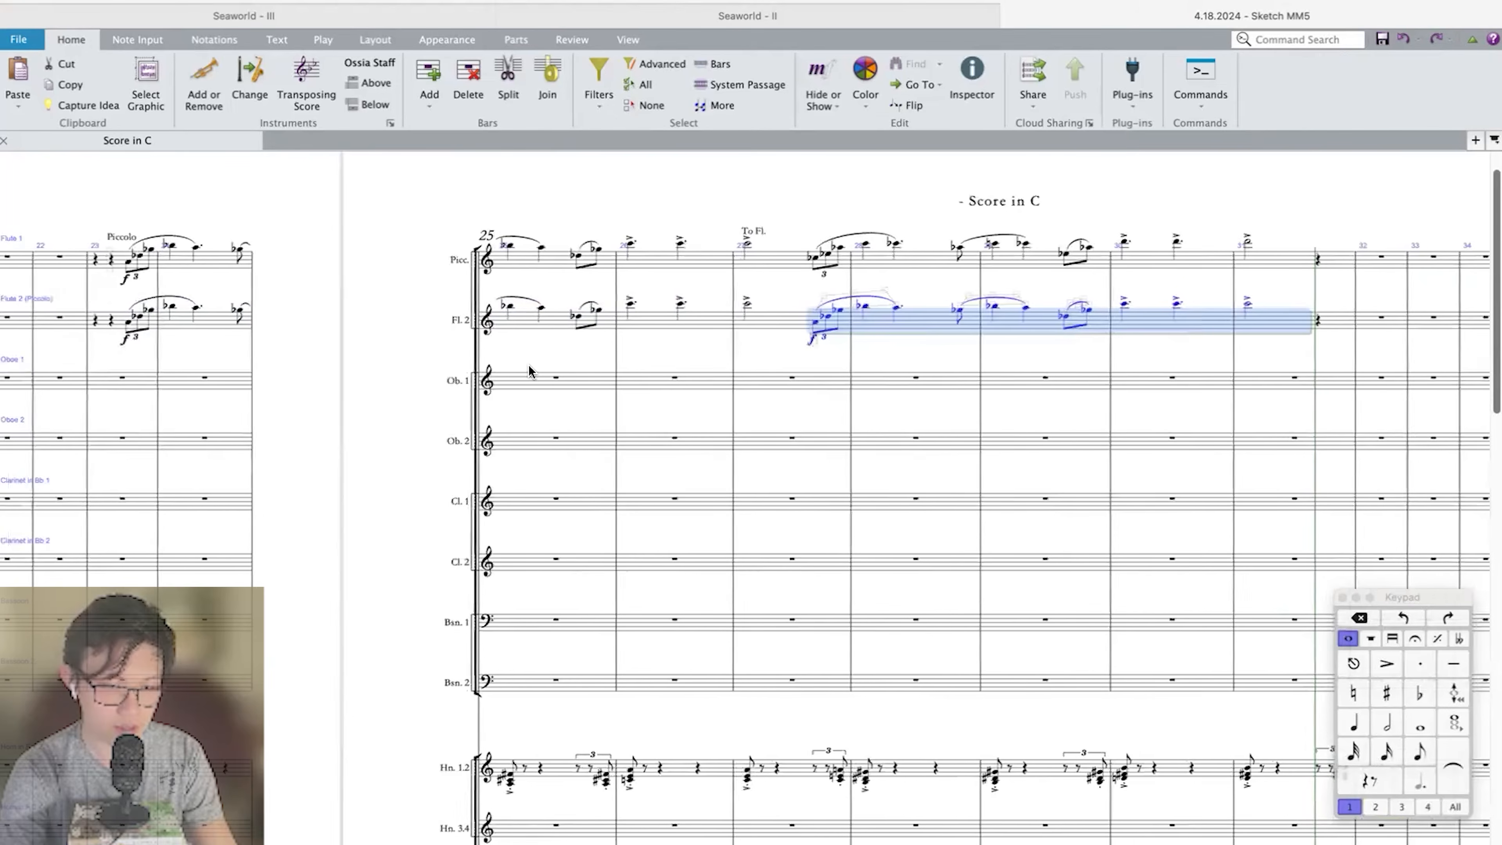
# Copy the repeated Flute 2 phrase into Oboe 1 and Oboe 2 from the pickup in measure 27 through measure 31.
pyautogui.click(804, 387)
pyautogui.press('4')
pyautogui.click(829, 382)
pyautogui.press('super+v')
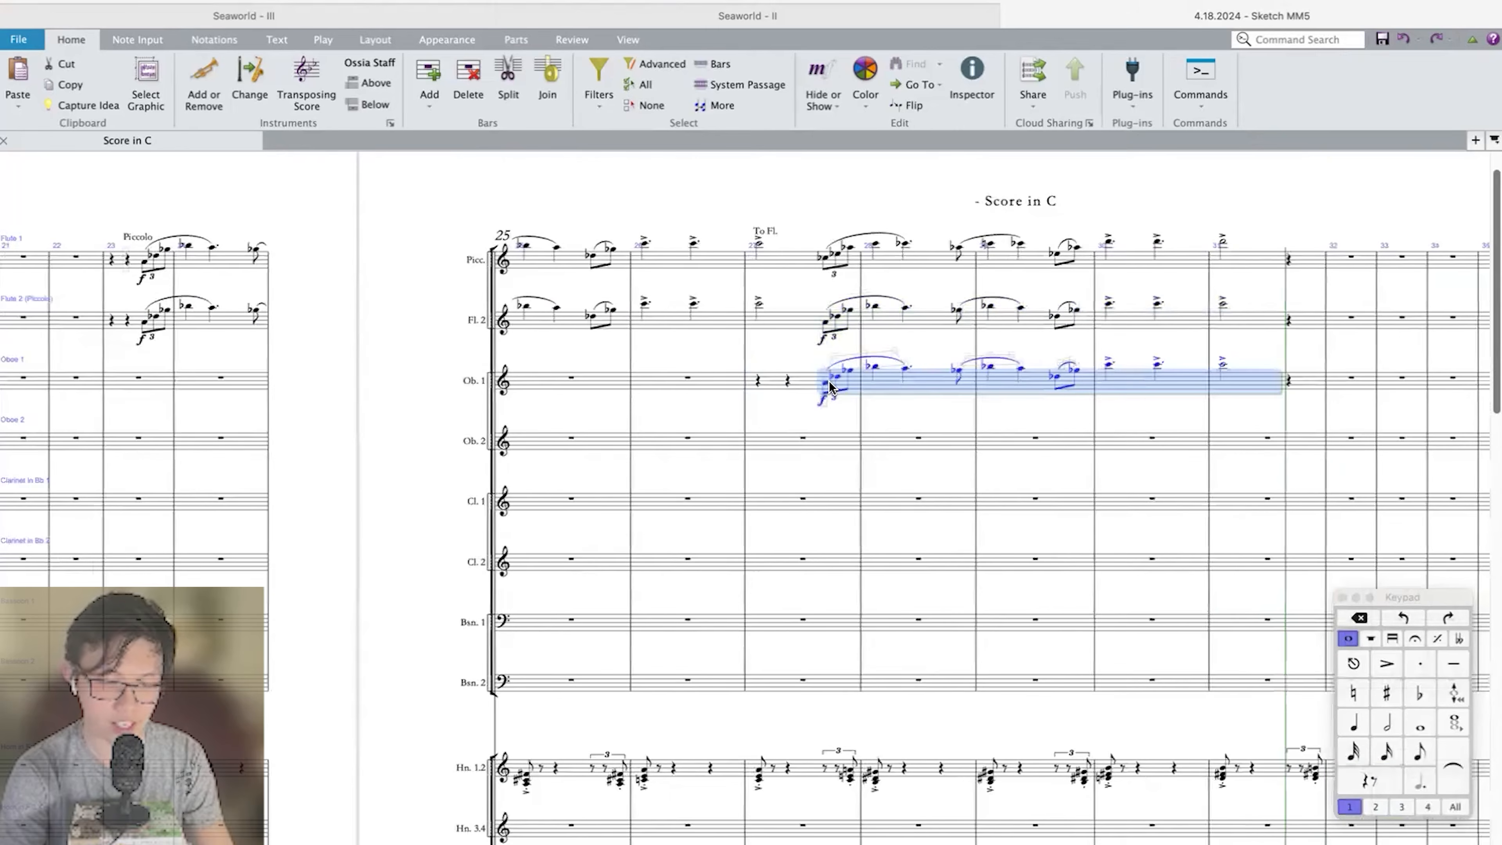
pyautogui.press('super+shift+Left')
pyautogui.keyDown('alt'); pyautogui.click(804, 448); pyautogui.keyUp('alt')
# Play back from measure 23 to check the doubled woodwind melody.
pyautogui.hscroll(-4, 532, 356)
pyautogui.click(353, 320)
pyautogui.hscroll(1, 361, 328)
pyautogui.press('p')
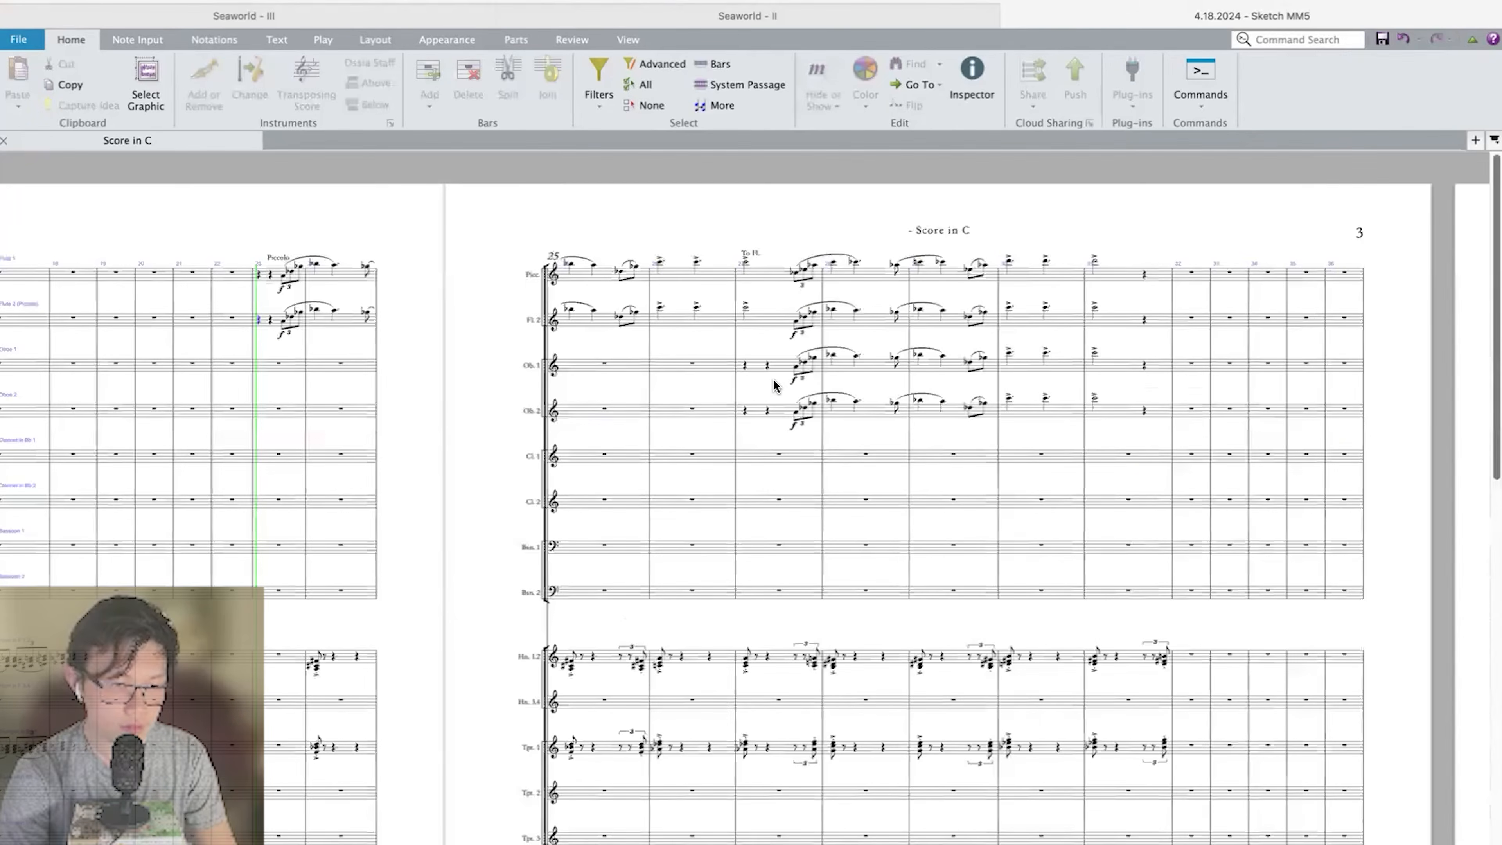
pyautogui.hscroll(-1, 774, 384)
pyautogui.press('super+equal')
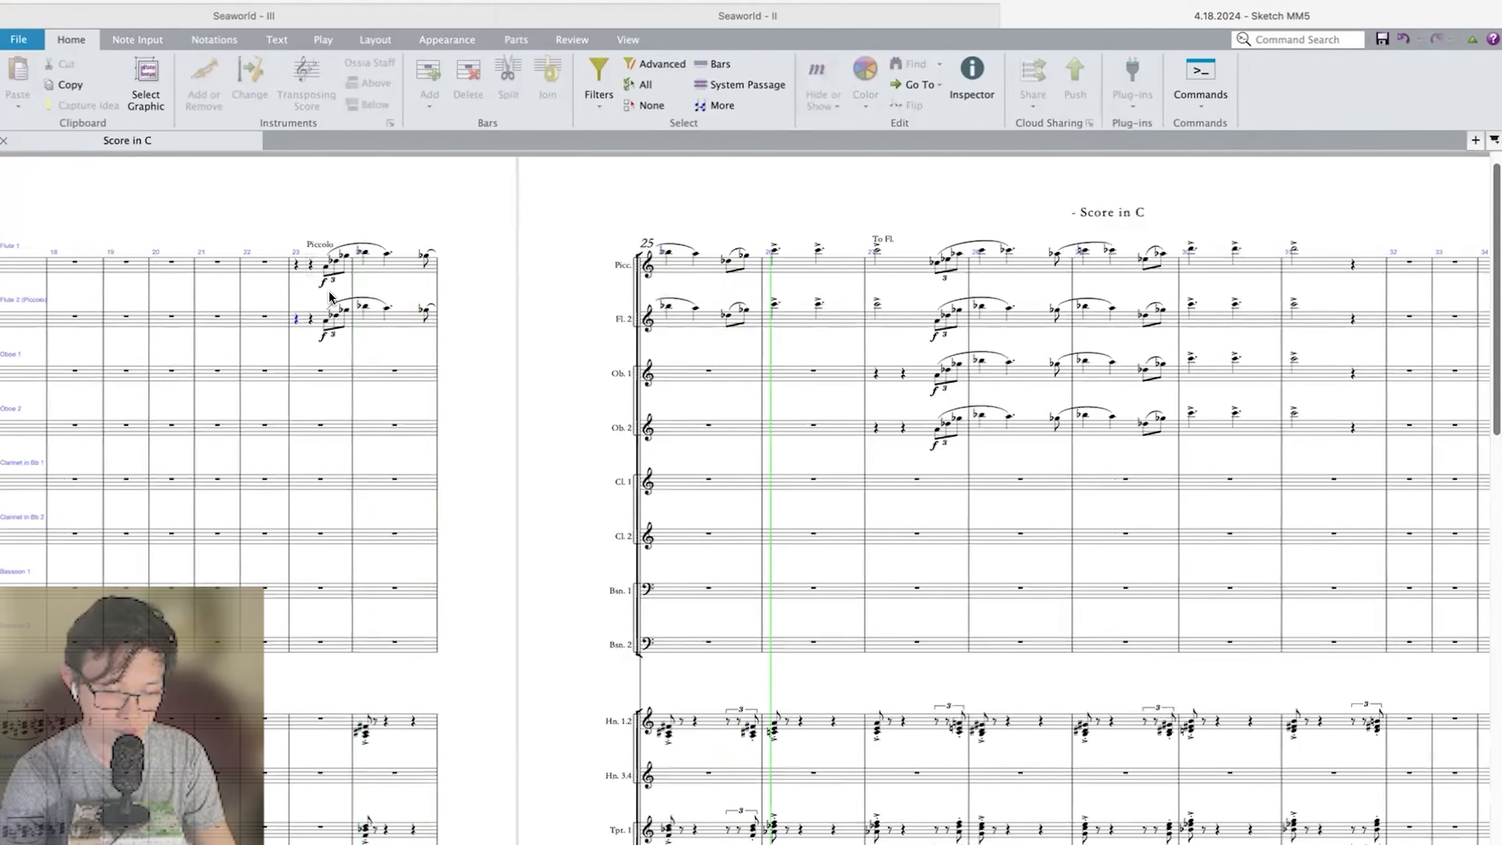
pyautogui.press('space')
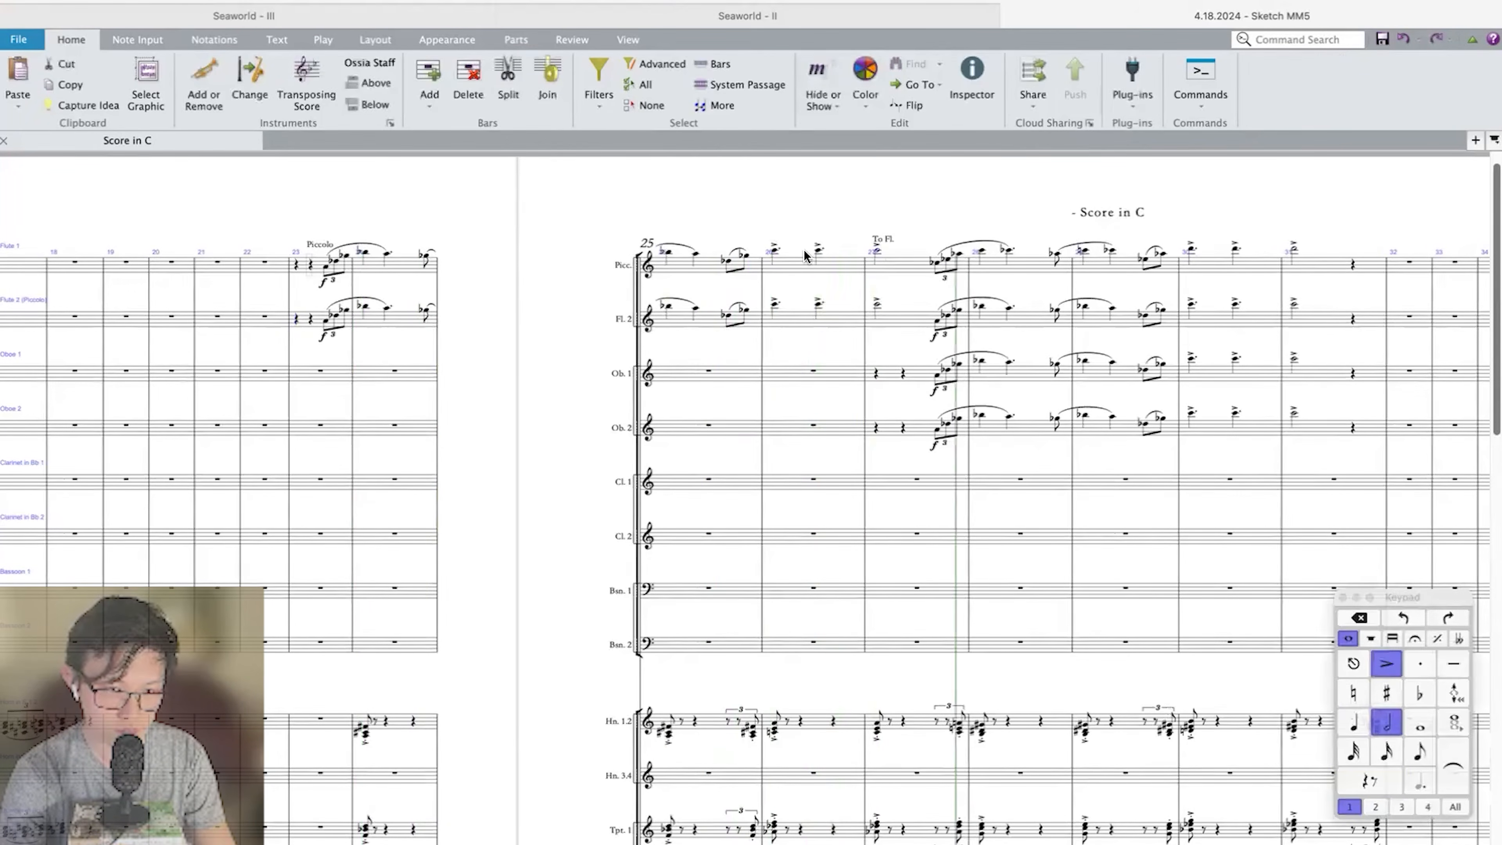
# Delete the first phrase and its piccolo change from the Flute 1 staff in measures 23–27.
pyautogui.click(306, 273)
pyautogui.keyDown('shift'); pyautogui.click(877, 253); pyautogui.keyUp('shift')
pyautogui.press('Delete')
pyautogui.press('Escape')
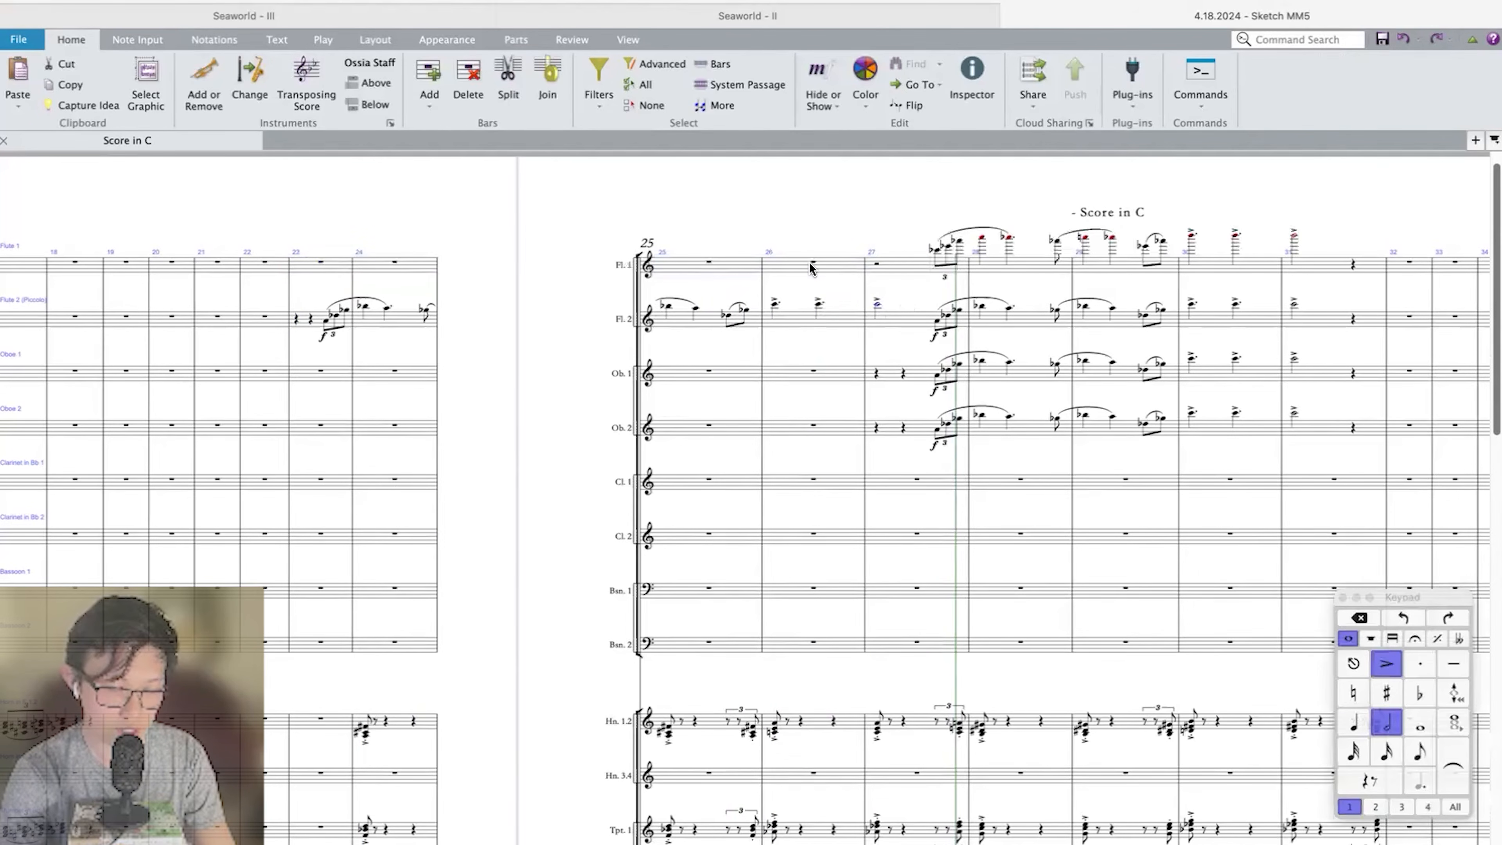
# Change the instrument of the Flute 1 staff to Piccolo at measure 27.
pyautogui.click(902, 264)
pyautogui.press('super+alt+shift+i')
pyautogui.write('Piccolo')
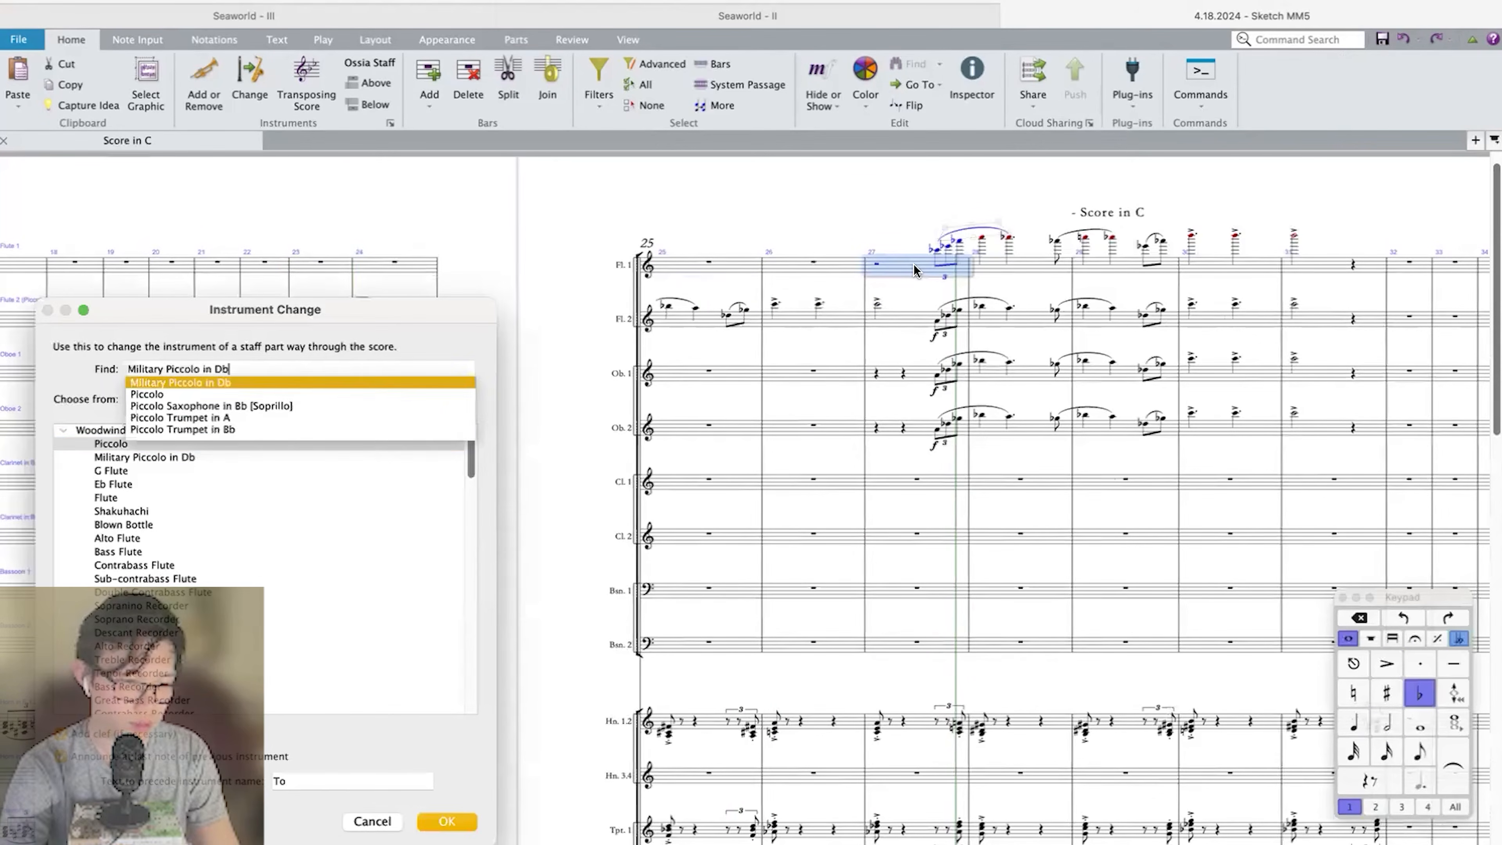
pyautogui.press('Return')
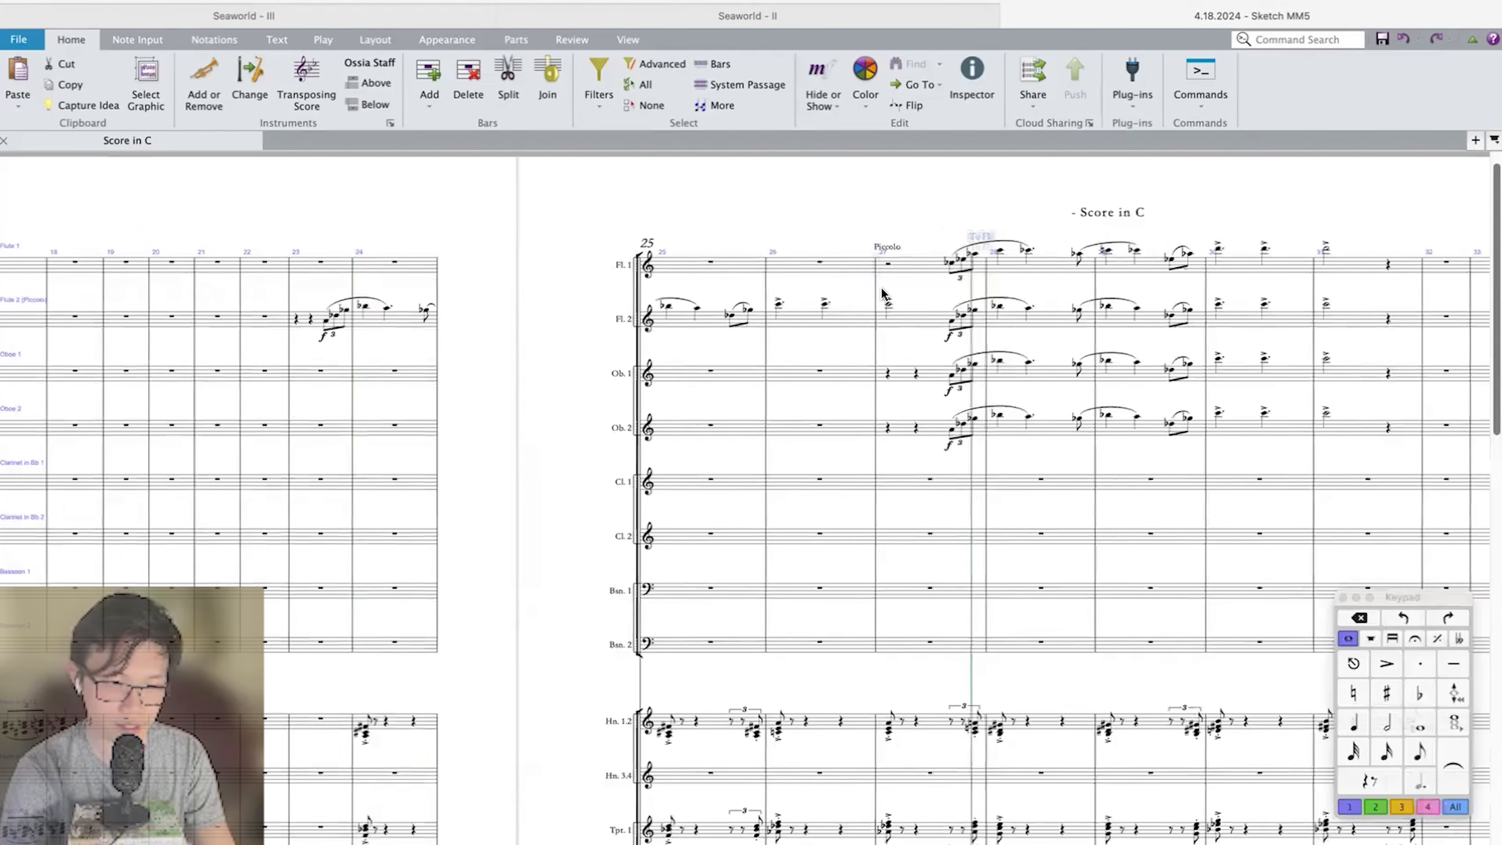
# Copy the Flute 2 melody in measures 23–31 into Clarinet 1 and Clarinet 2, placing the Clarinet 2 copy an octave lower.
pyautogui.click(1351, 325)
pyautogui.keyDown('shift'); pyautogui.click(301, 324); pyautogui.keyUp('shift')
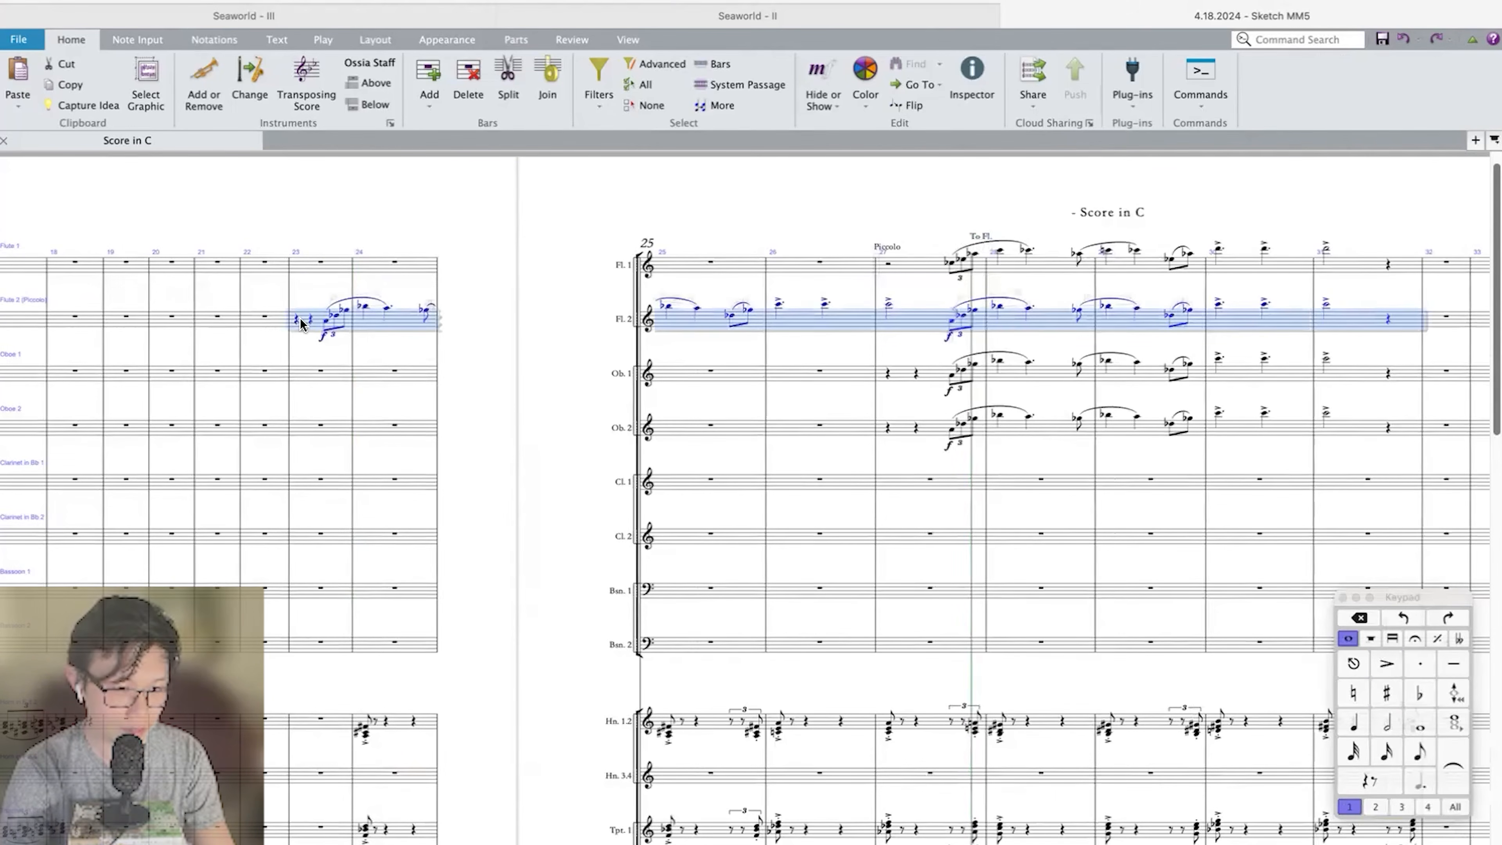
pyautogui.click(329, 480)
pyautogui.press('super+v')
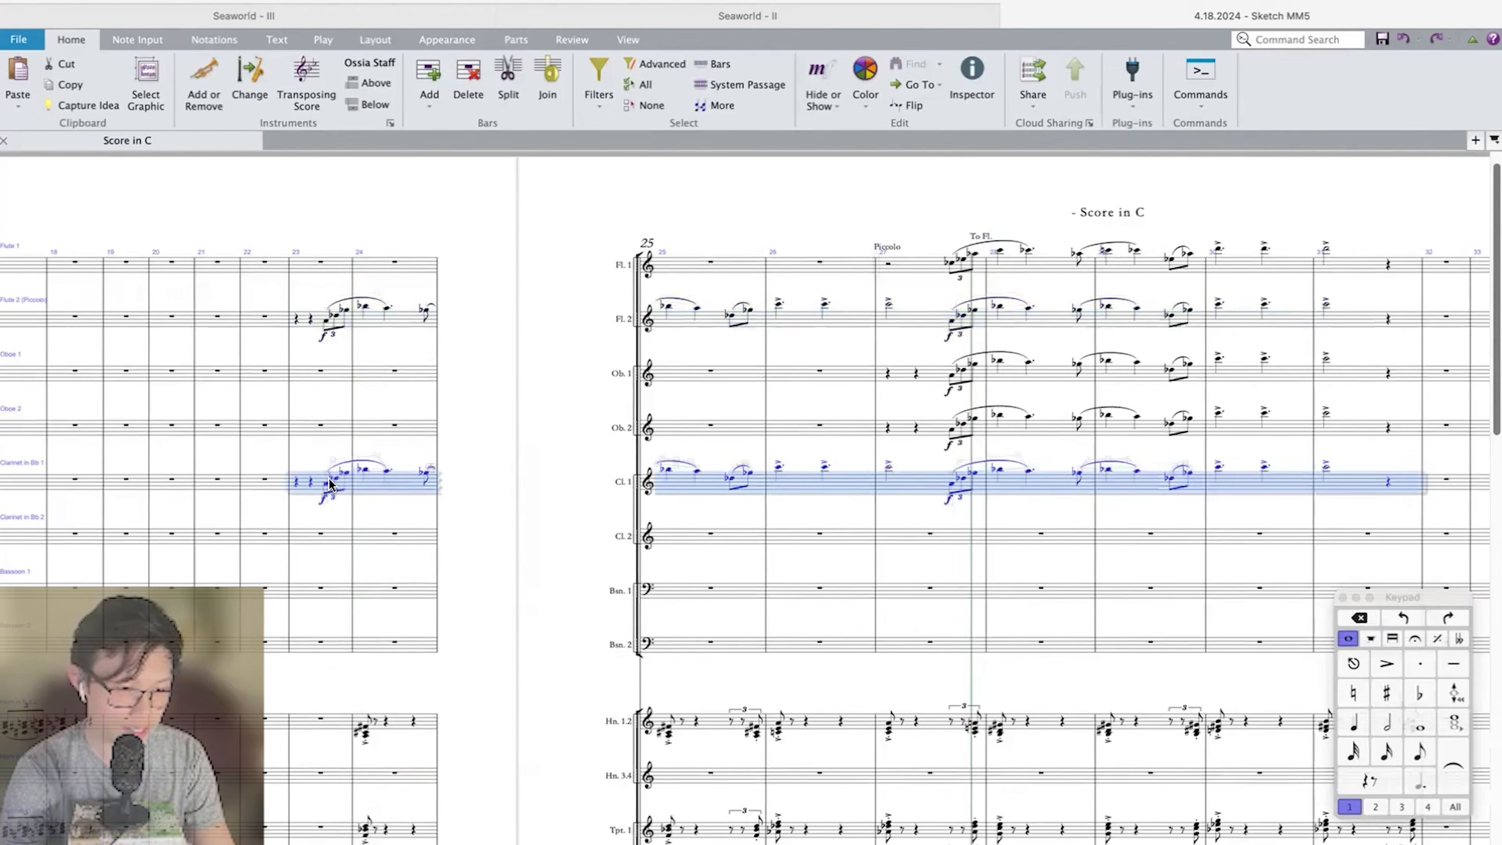
pyautogui.click(324, 539)
pyautogui.press('super+v')
# Play back from measure 23 to check the added clarinet doublings.
pyautogui.click(297, 539)
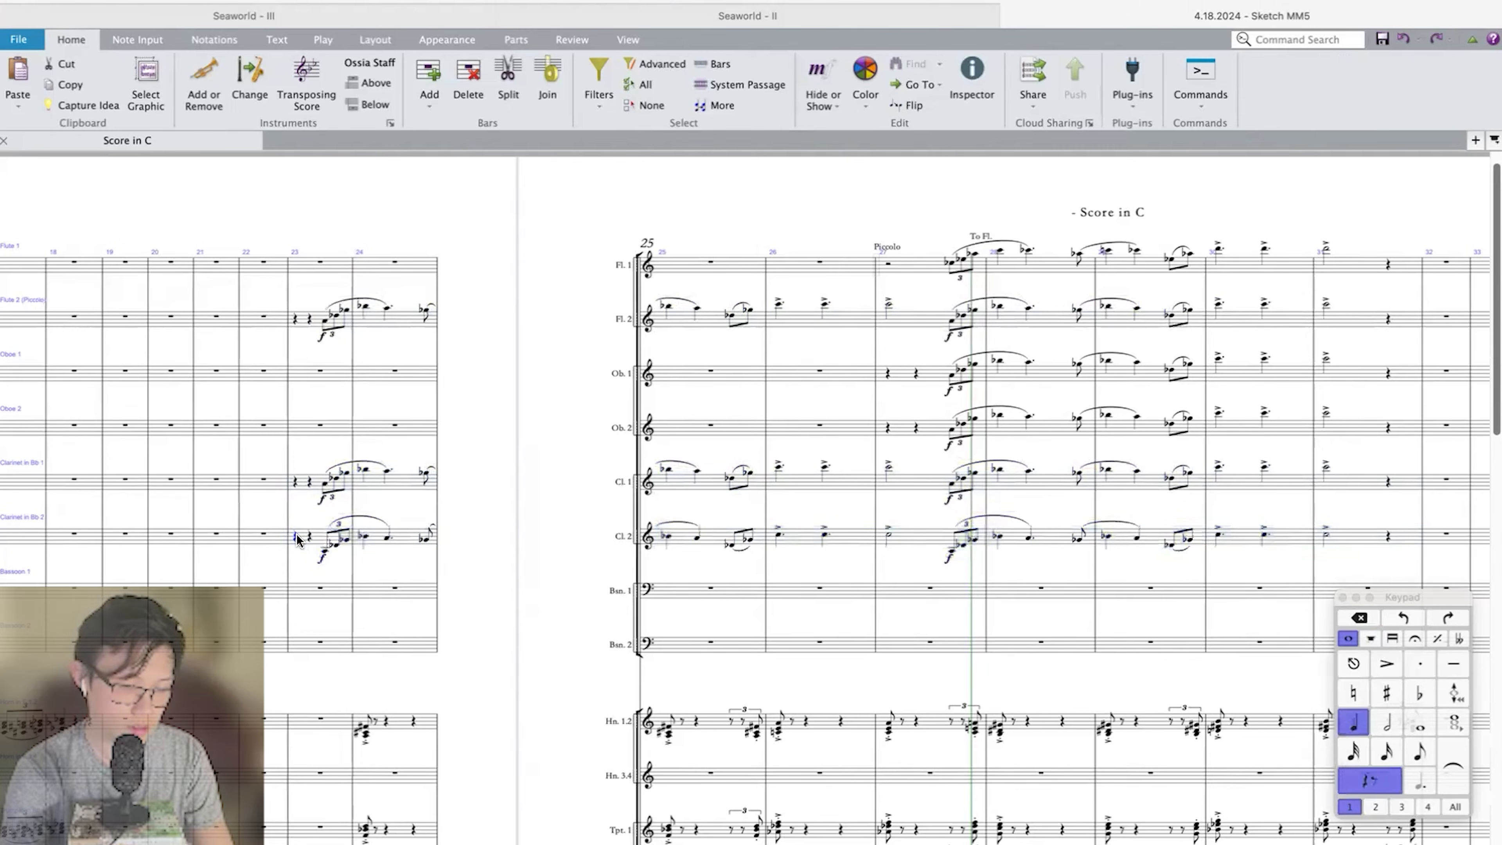
pyautogui.press('space')
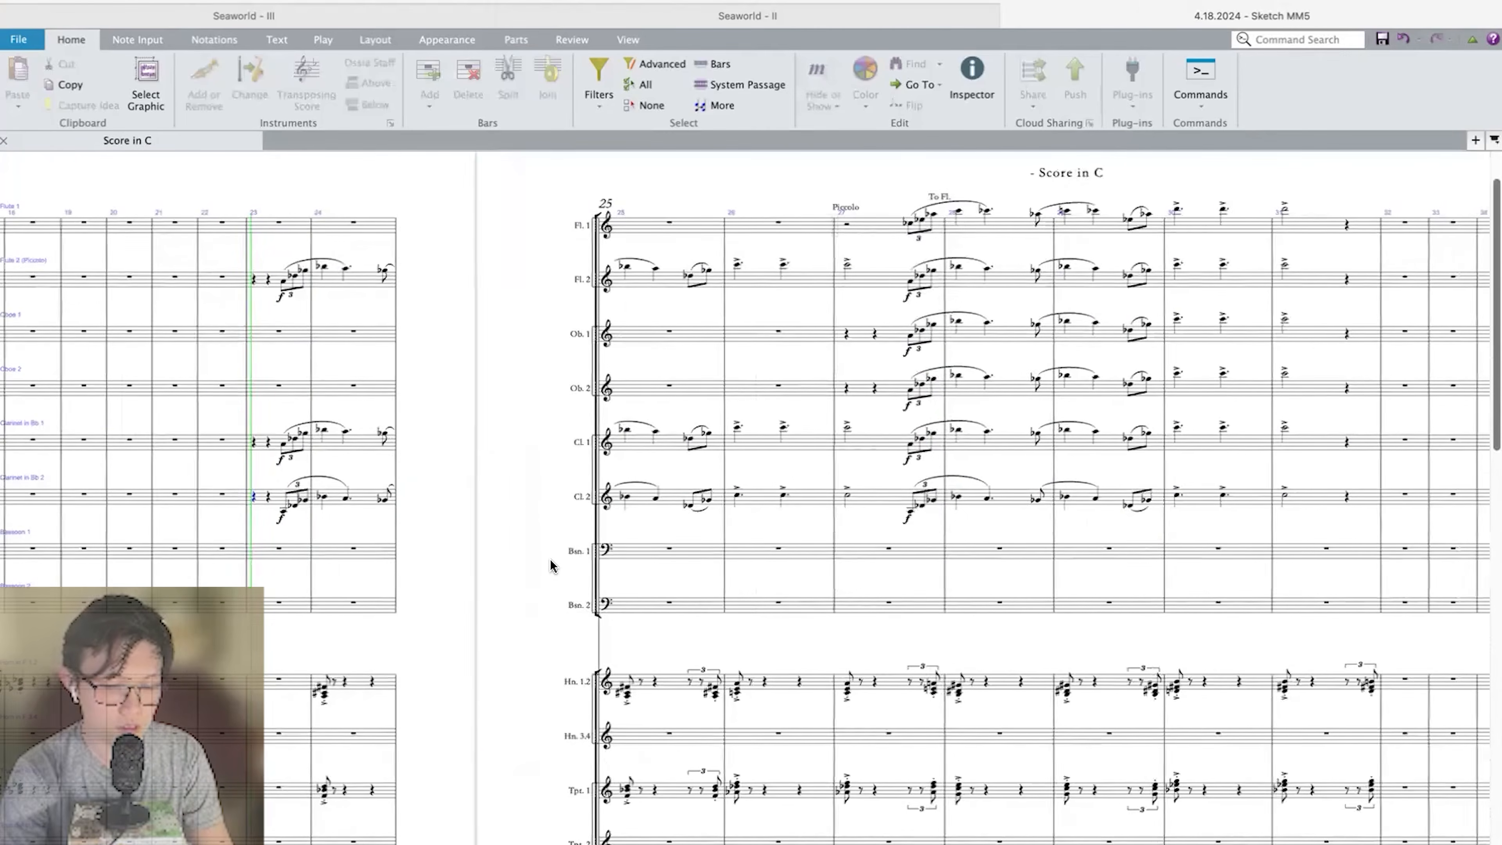
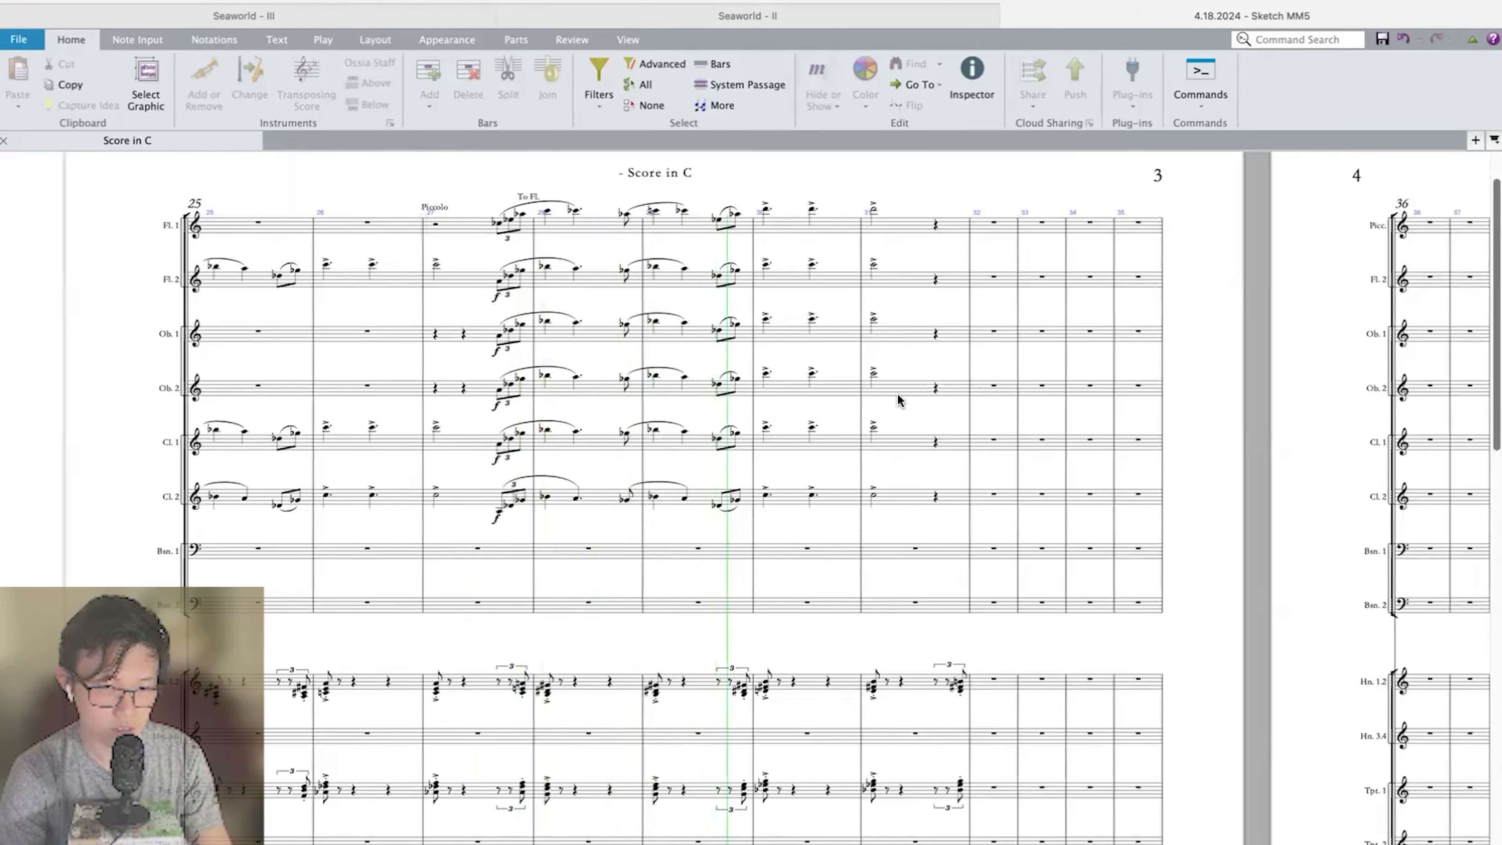
# Copy the Flute 1 phrase from the triplet pickup in bar 27 through the accented half note in bar 31 onto the Flute 2 staff.
pyautogui.press('space')
pyautogui.click(875, 211)
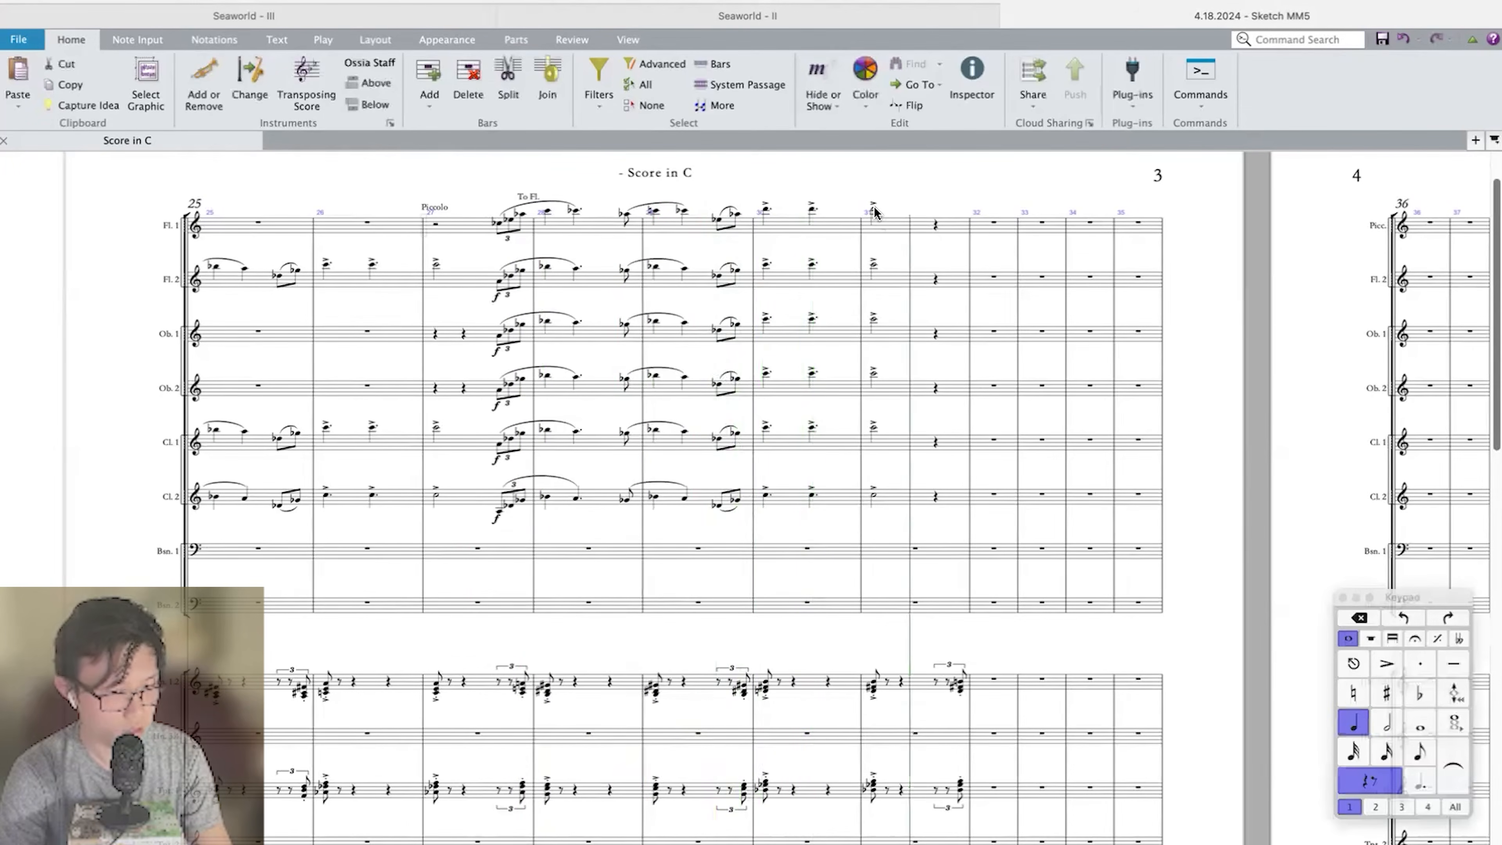
pyautogui.keyDown('shift'); pyautogui.click(500, 225); pyautogui.keyUp('shift')
pyautogui.scroll(4, 496, 219)
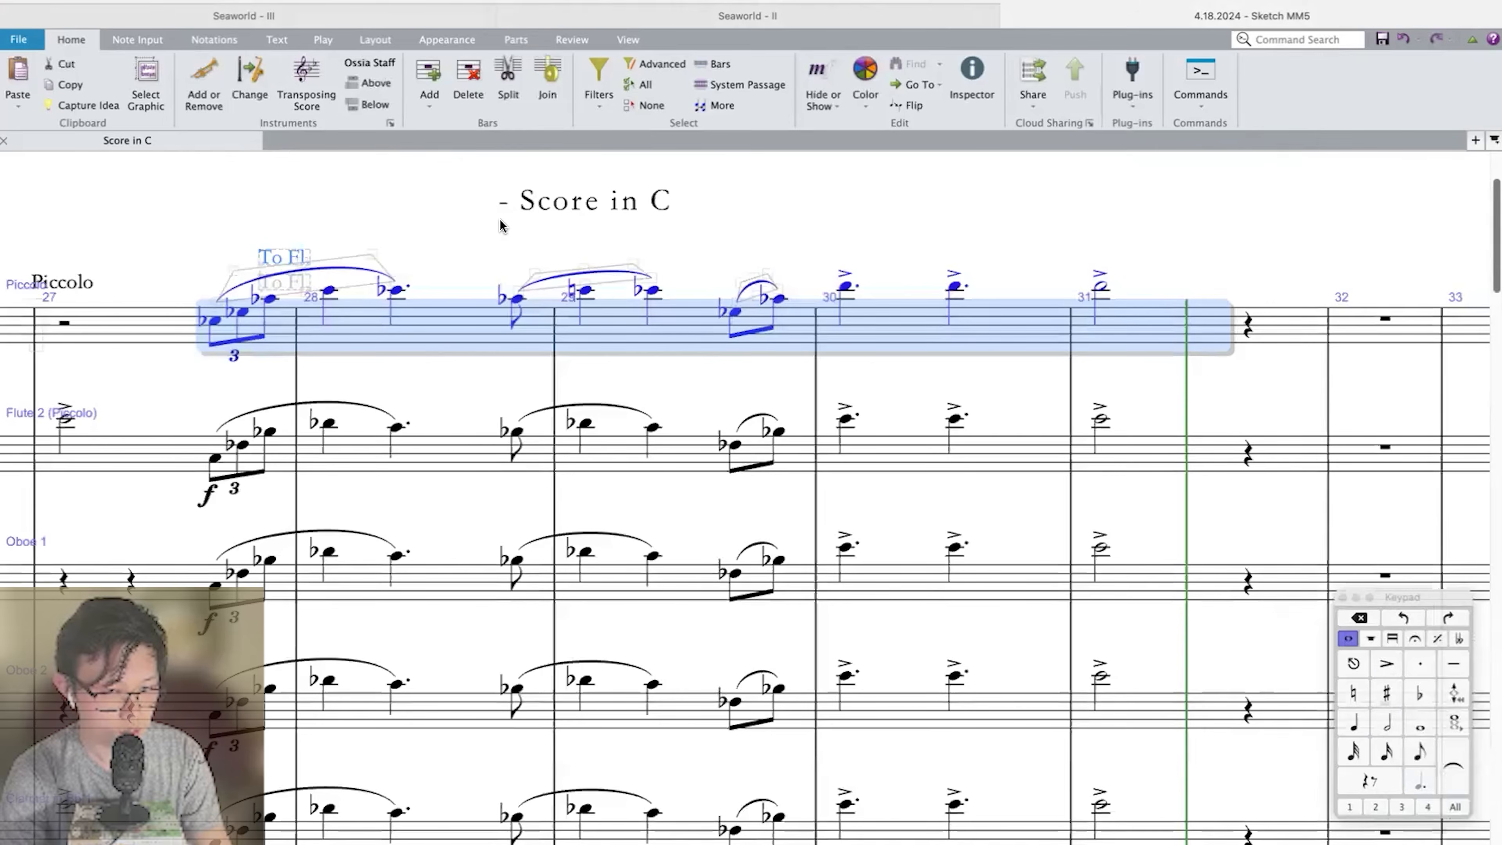
pyautogui.scroll(-1, 332, 368)
pyautogui.click(351, 427)
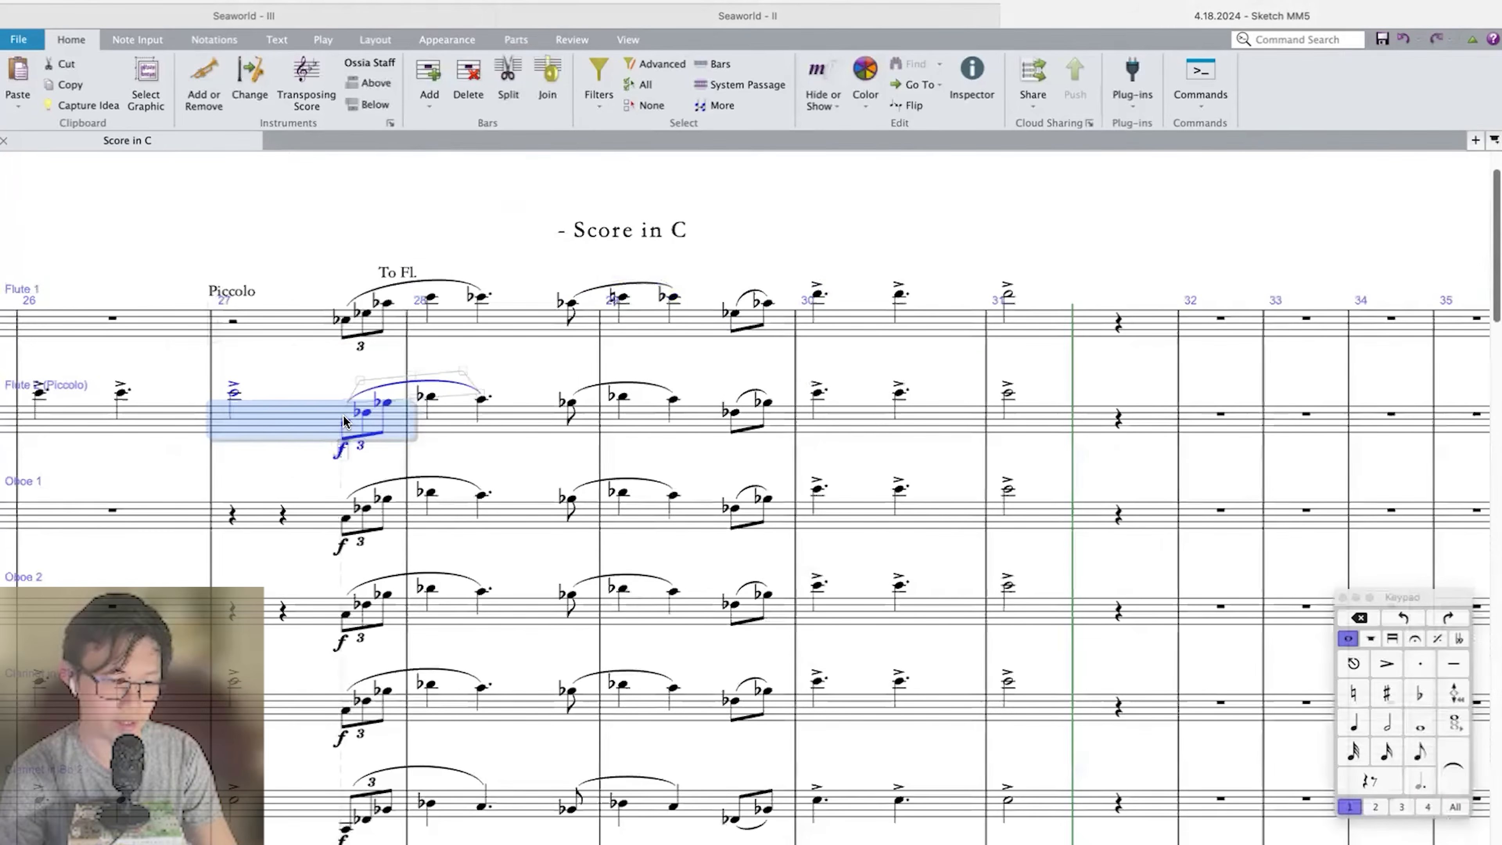
pyautogui.click(347, 423)
pyautogui.hotkey('ctrl', 'v')
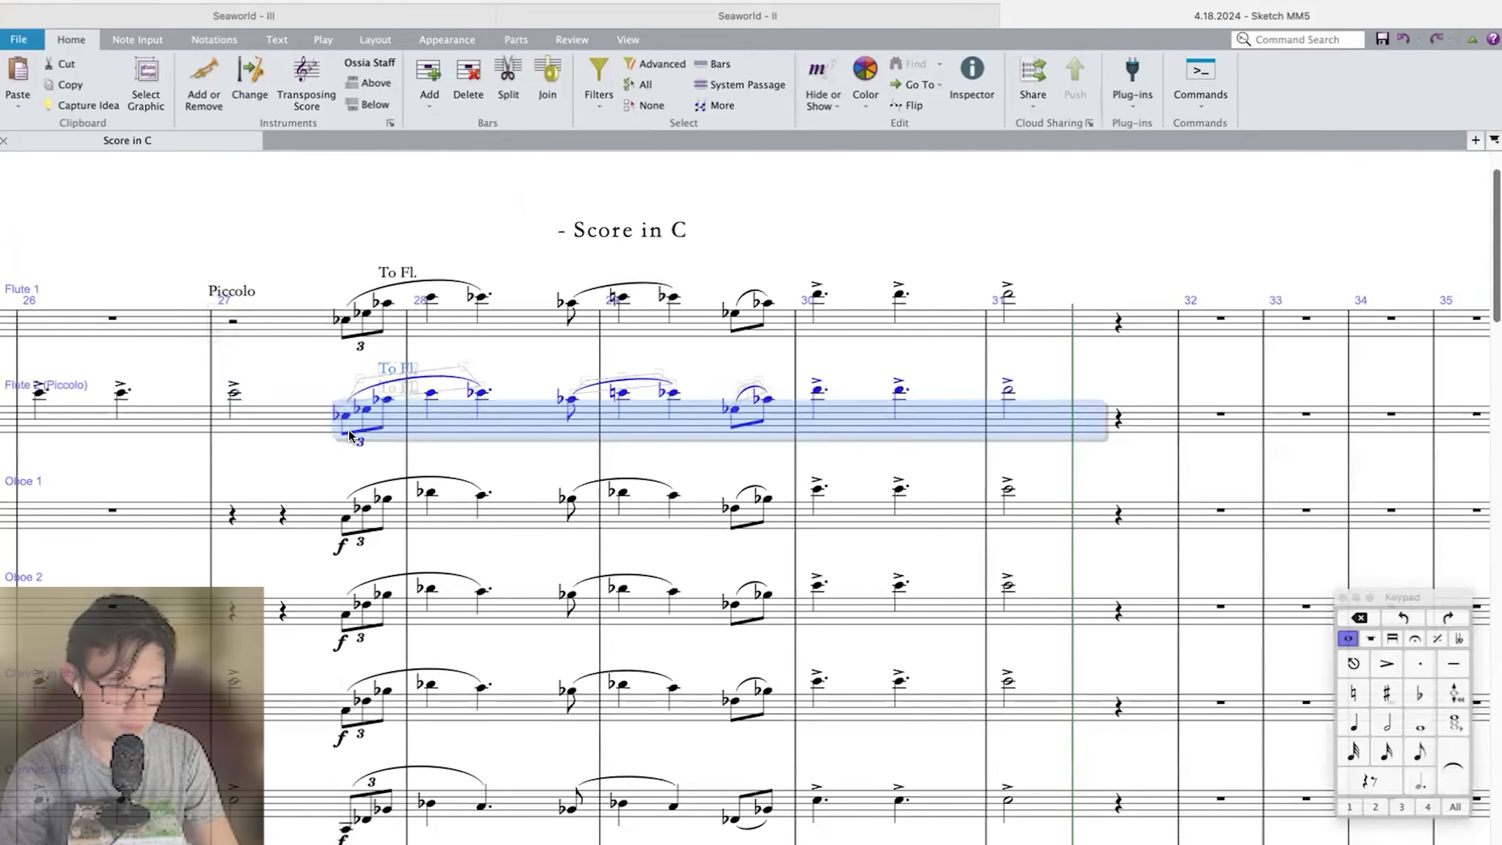
# Paste the copied flute phrase over the Oboe 1, Oboe 2, Clarinet 1 and Clarinet 2 parts, starting at the triplet pickup in bar 27.
pyautogui.click(346, 520)
pyautogui.hotkey('ctrl', 'v')
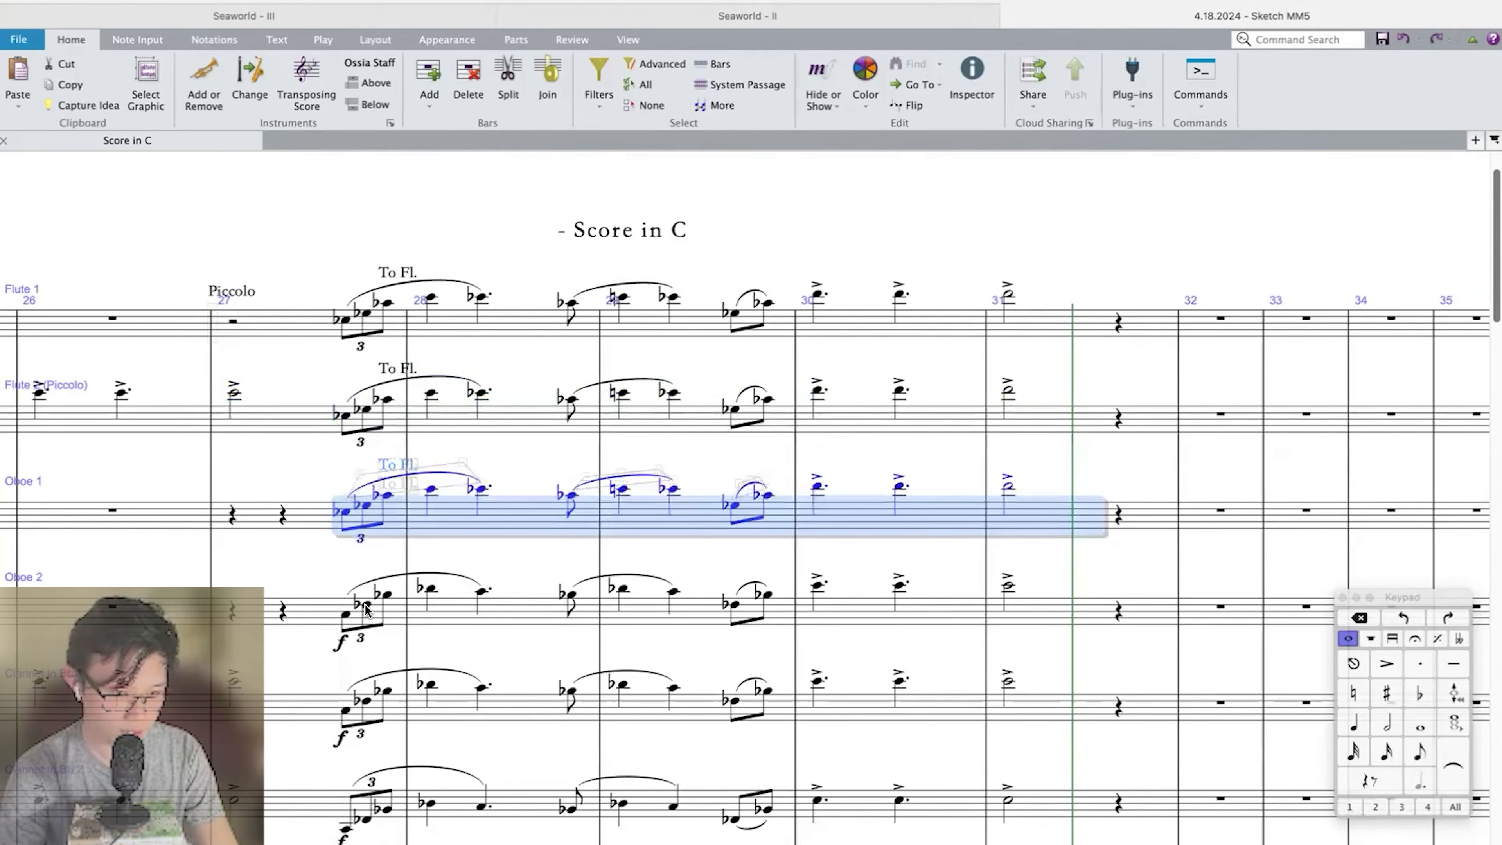
pyautogui.click(343, 615)
pyautogui.hotkey('ctrl', 'v')
pyautogui.scroll(-3, 341, 618)
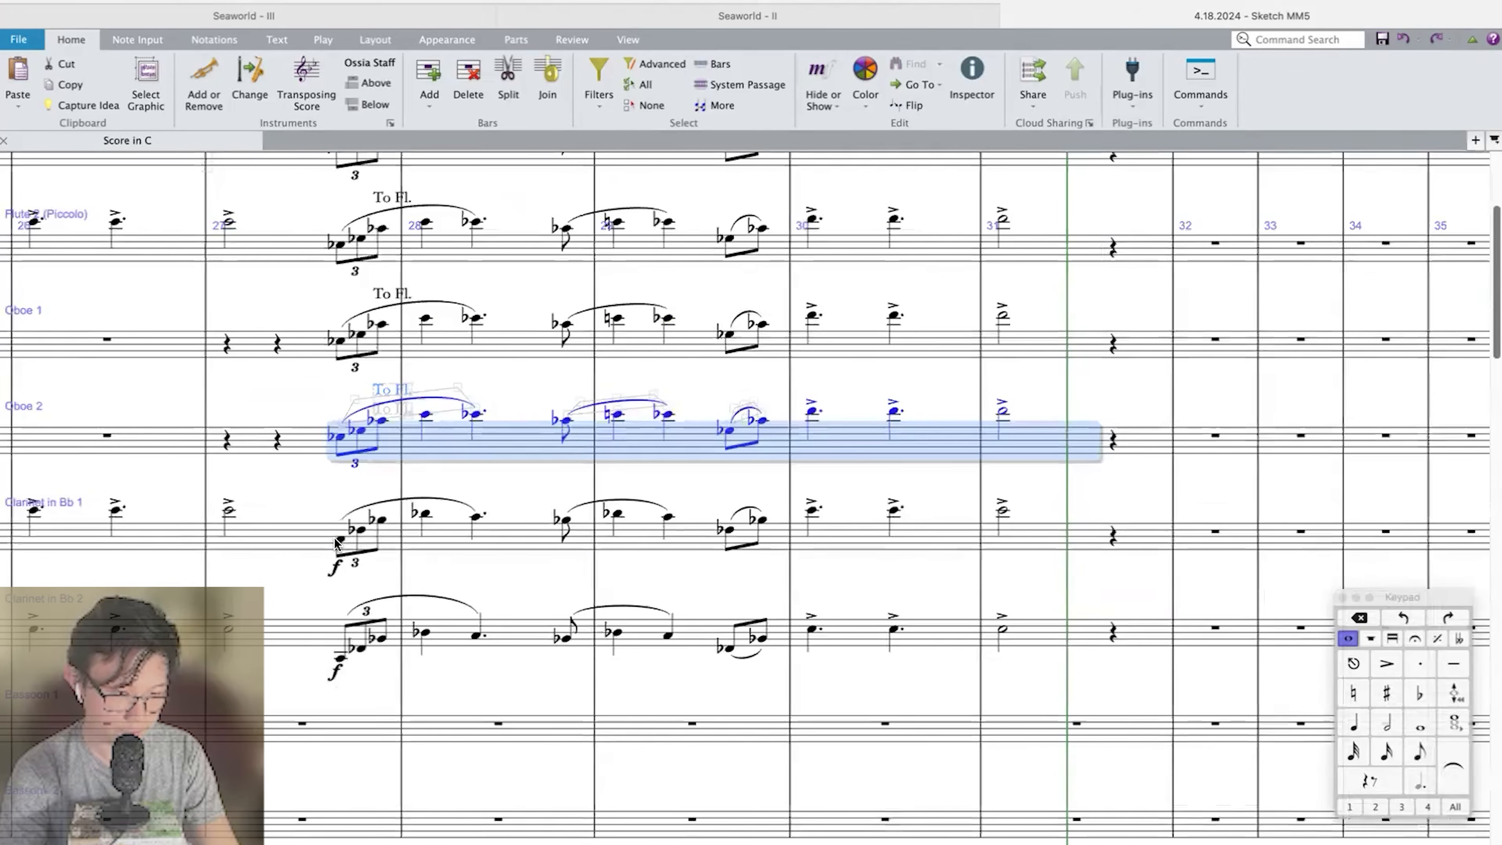
pyautogui.click(339, 544)
pyautogui.hotkey('ctrl', 'v')
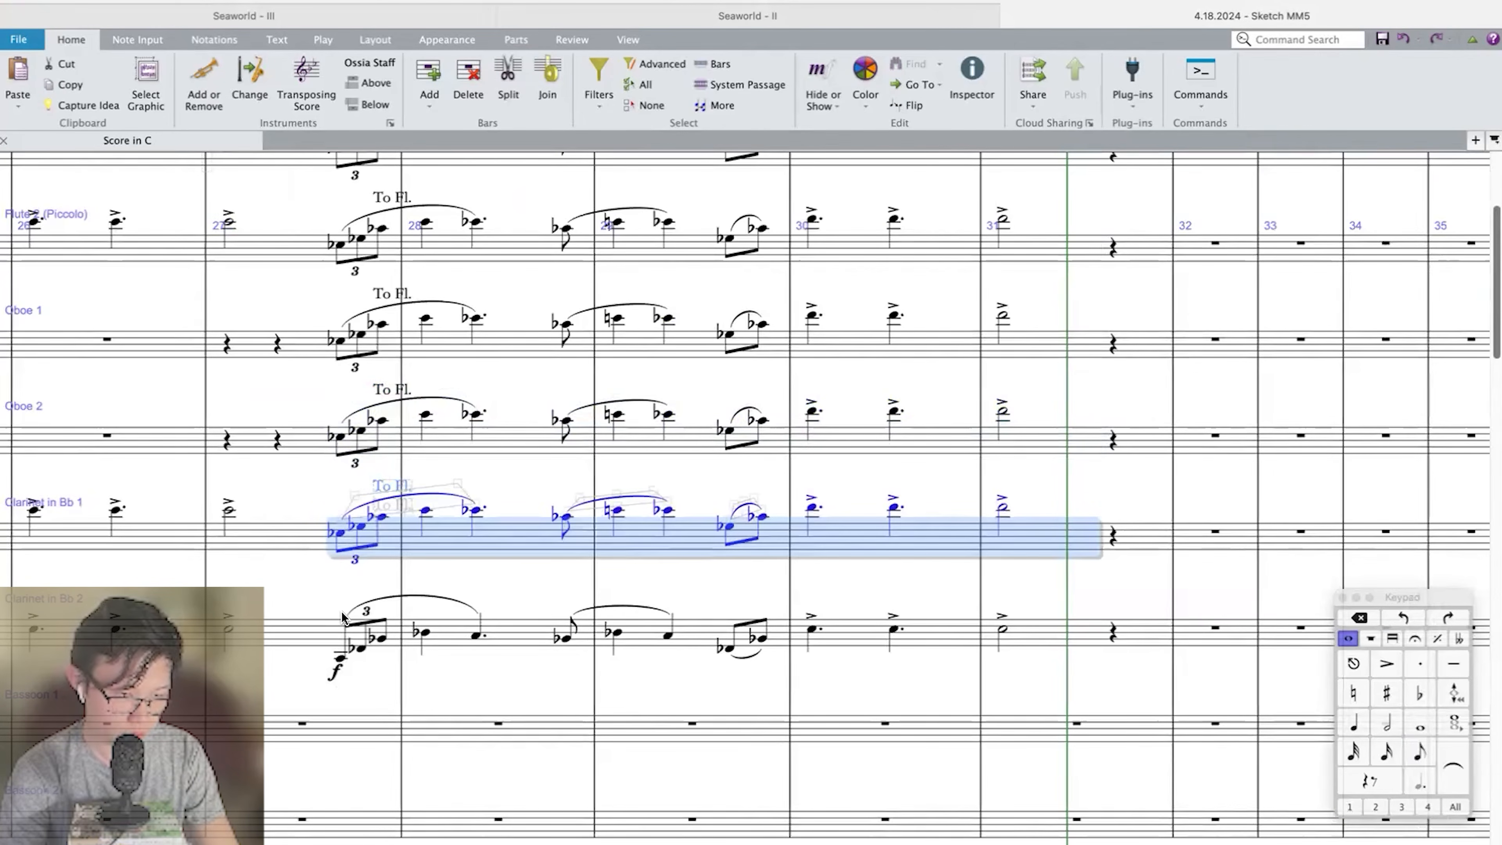
pyautogui.click(340, 662)
pyautogui.hotkey('ctrl', 'v')
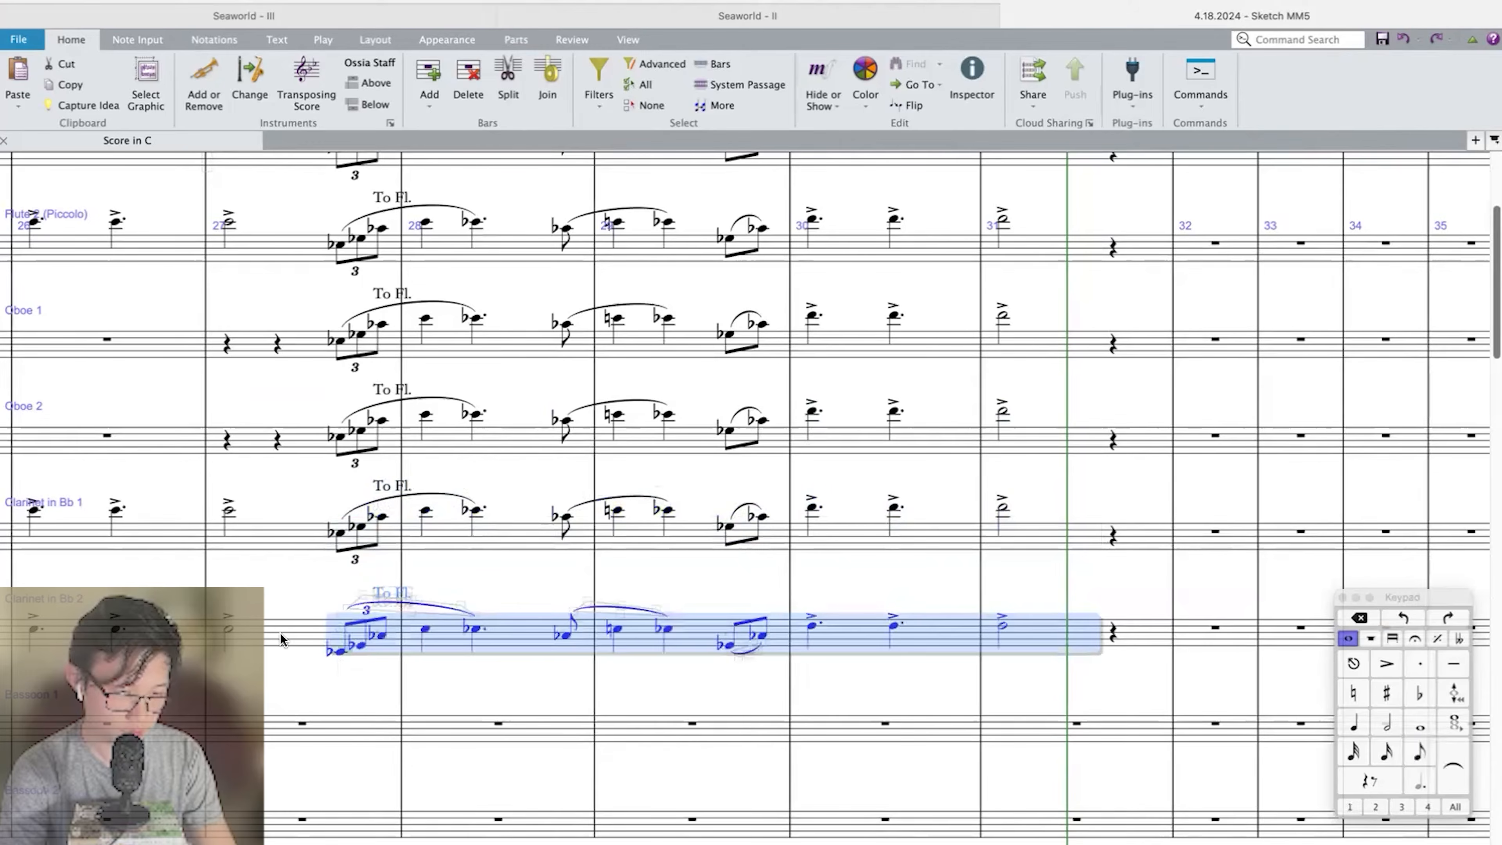
# Play the score back from bar 24 to review the doubled woodwind phrase, stopping after bar 31.
pyautogui.click(231, 632)
pyautogui.press('super+Left')
pyautogui.press('super+Left')
pyautogui.press('super+Left')
pyautogui.press('p')
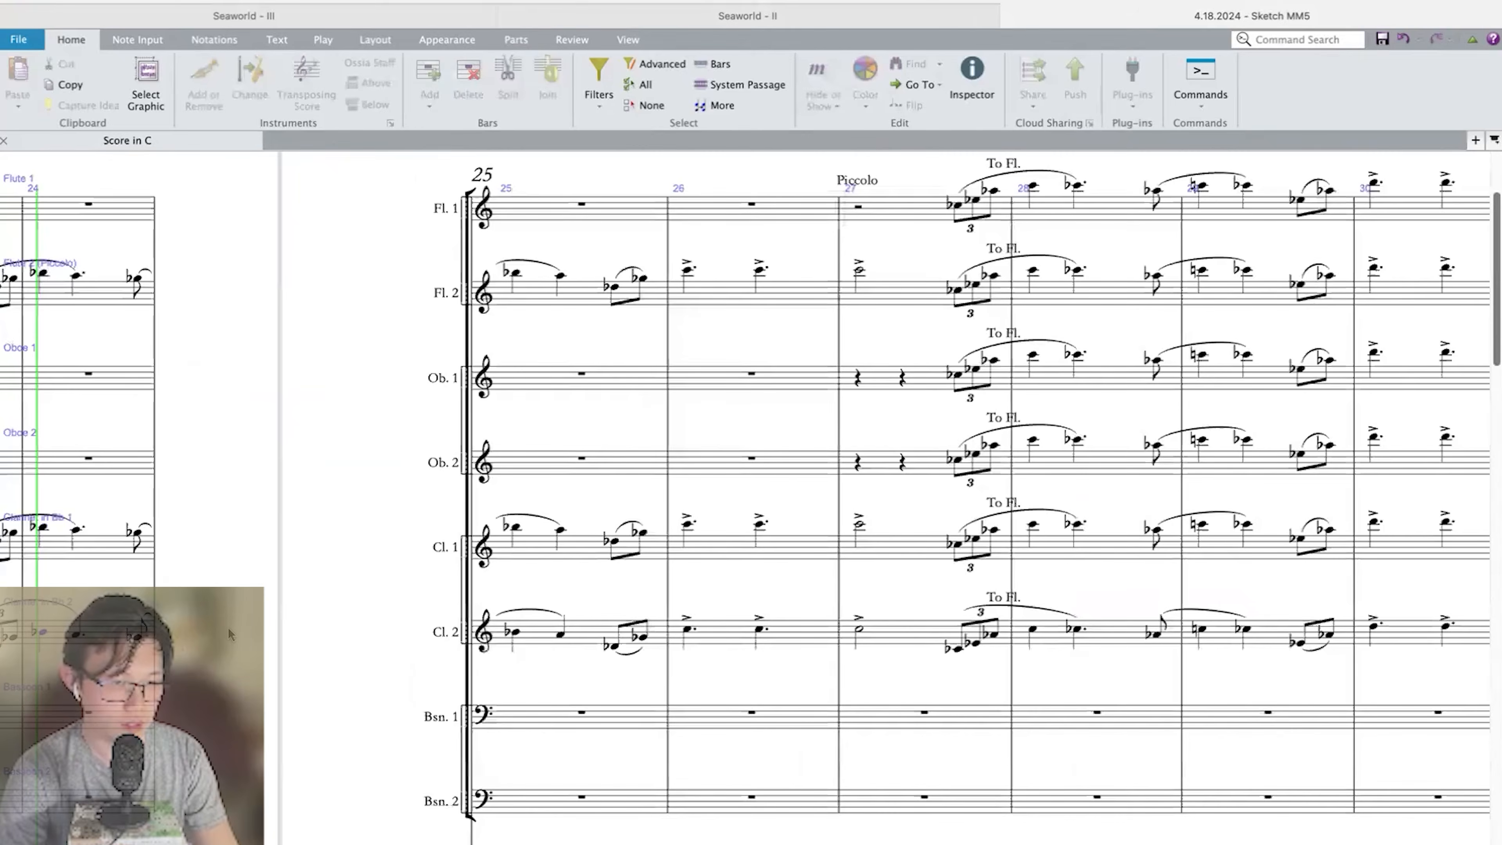
pyautogui.moveTo(535, 775); pyautogui.dragTo(563, 587)
pyautogui.press('super+minus')
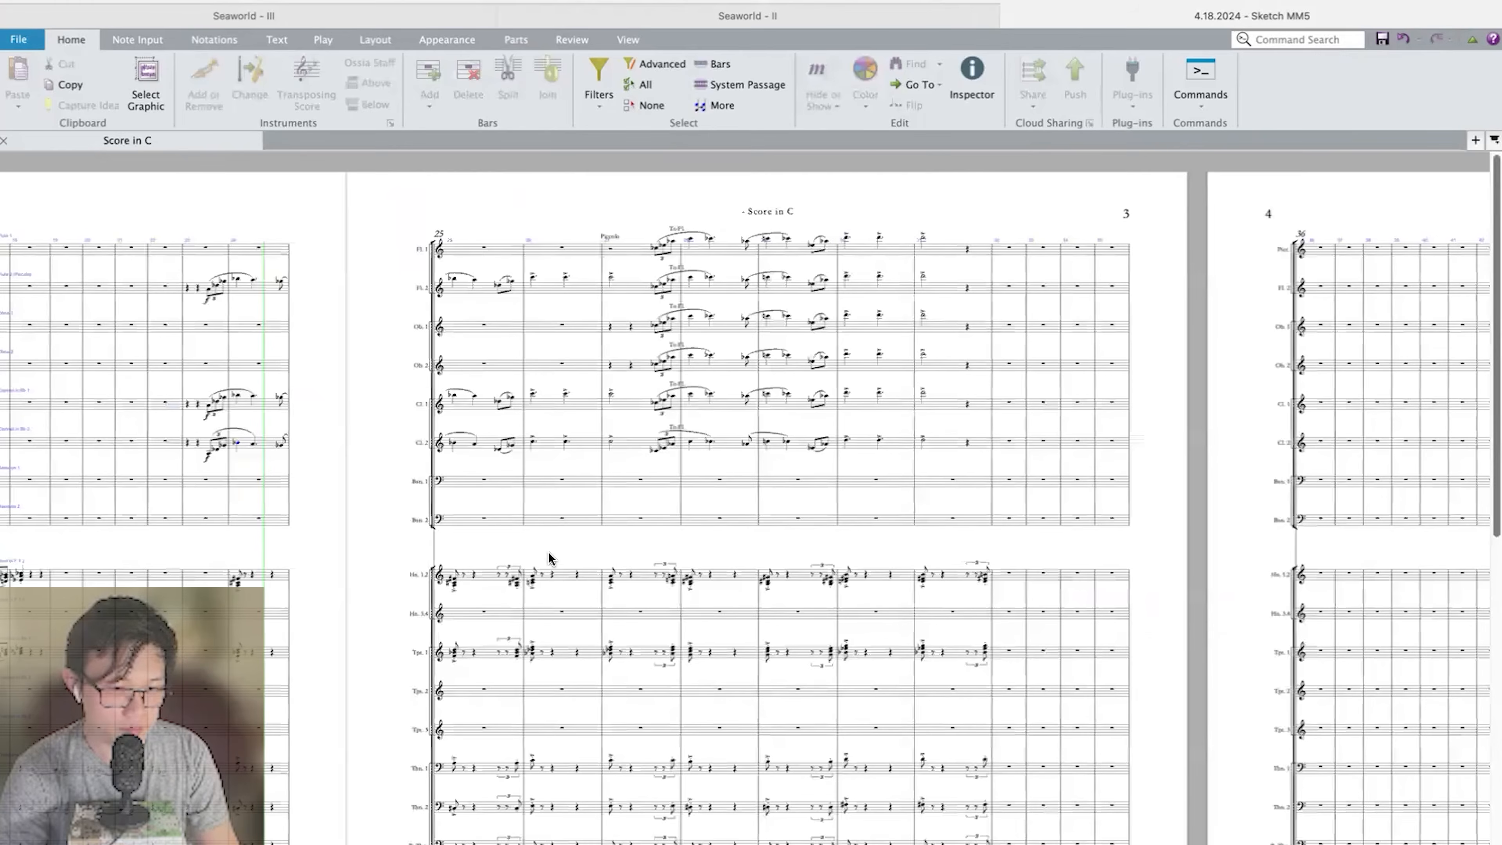
pyautogui.press('super+equal')
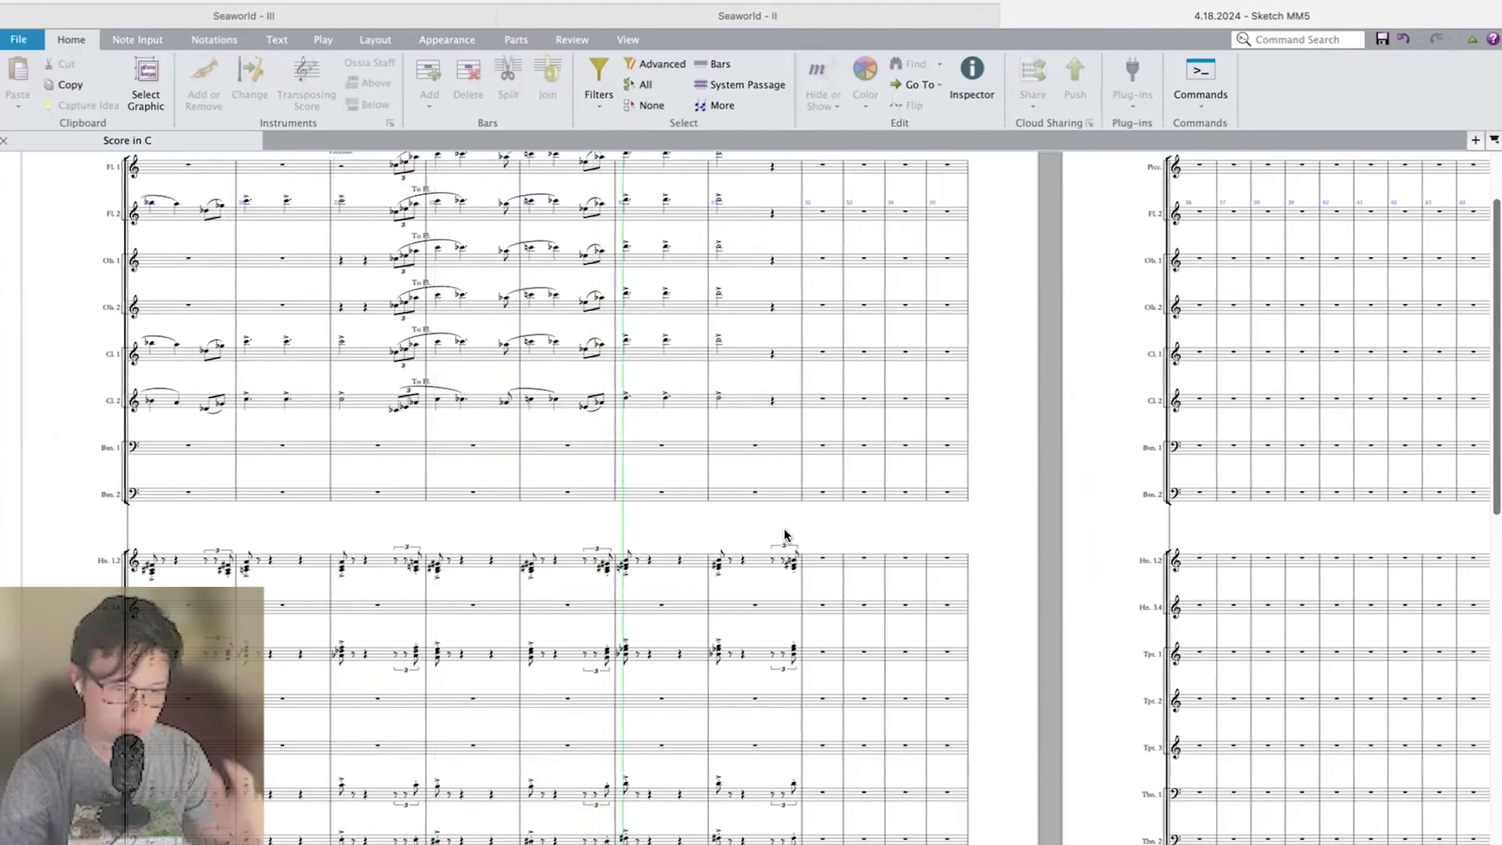
pyautogui.scroll(-10, 784, 528)
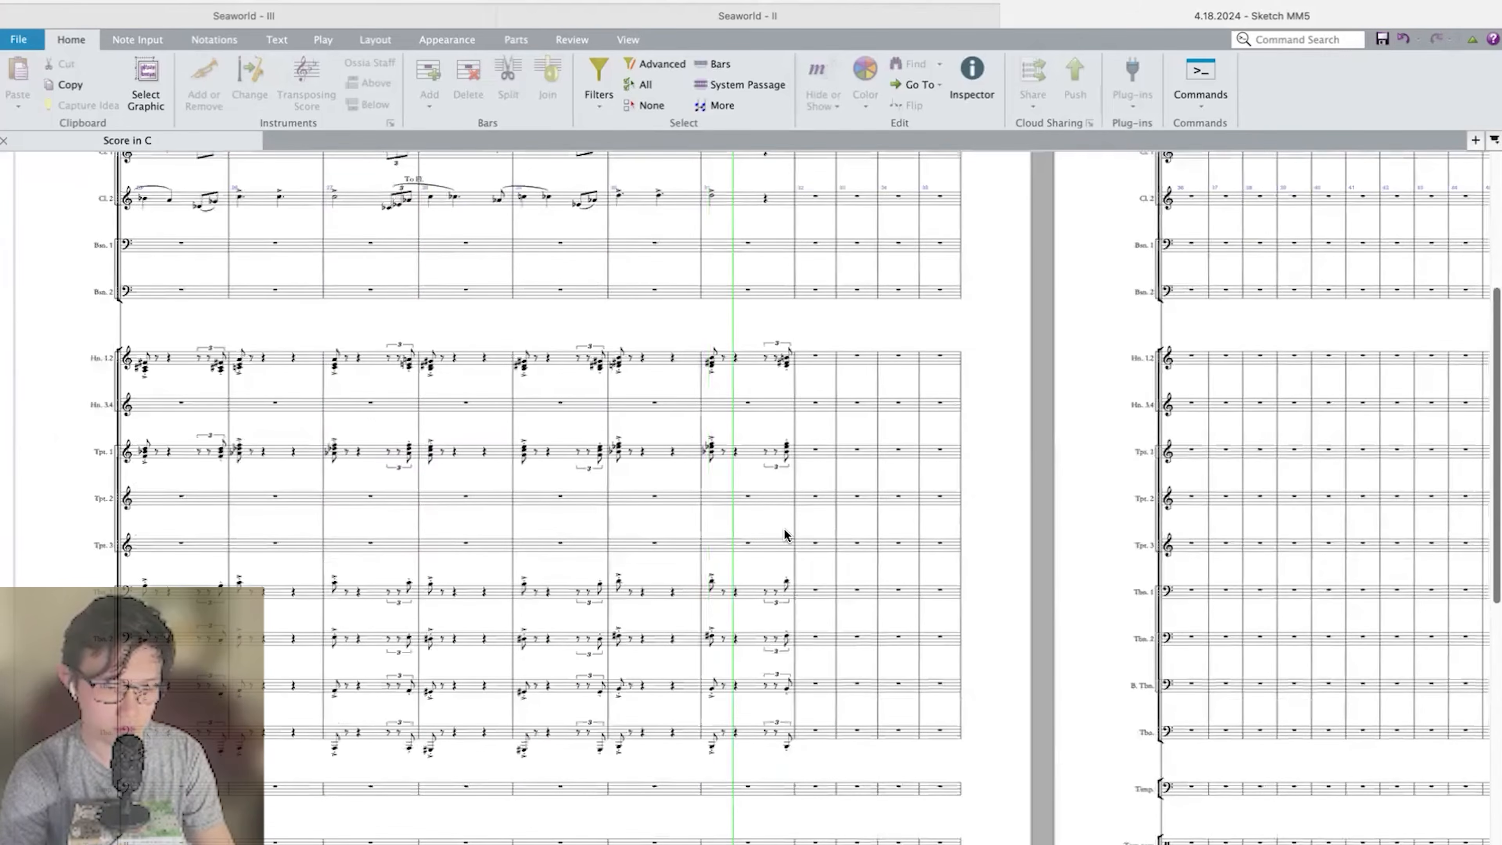
pyautogui.press('space')
pyautogui.hscroll(-1, 784, 529)
pyautogui.scroll(3, 784, 529)
# Enter two dotted quarter notes on the Timpani staff in bar 31.
pyautogui.click(797, 316)
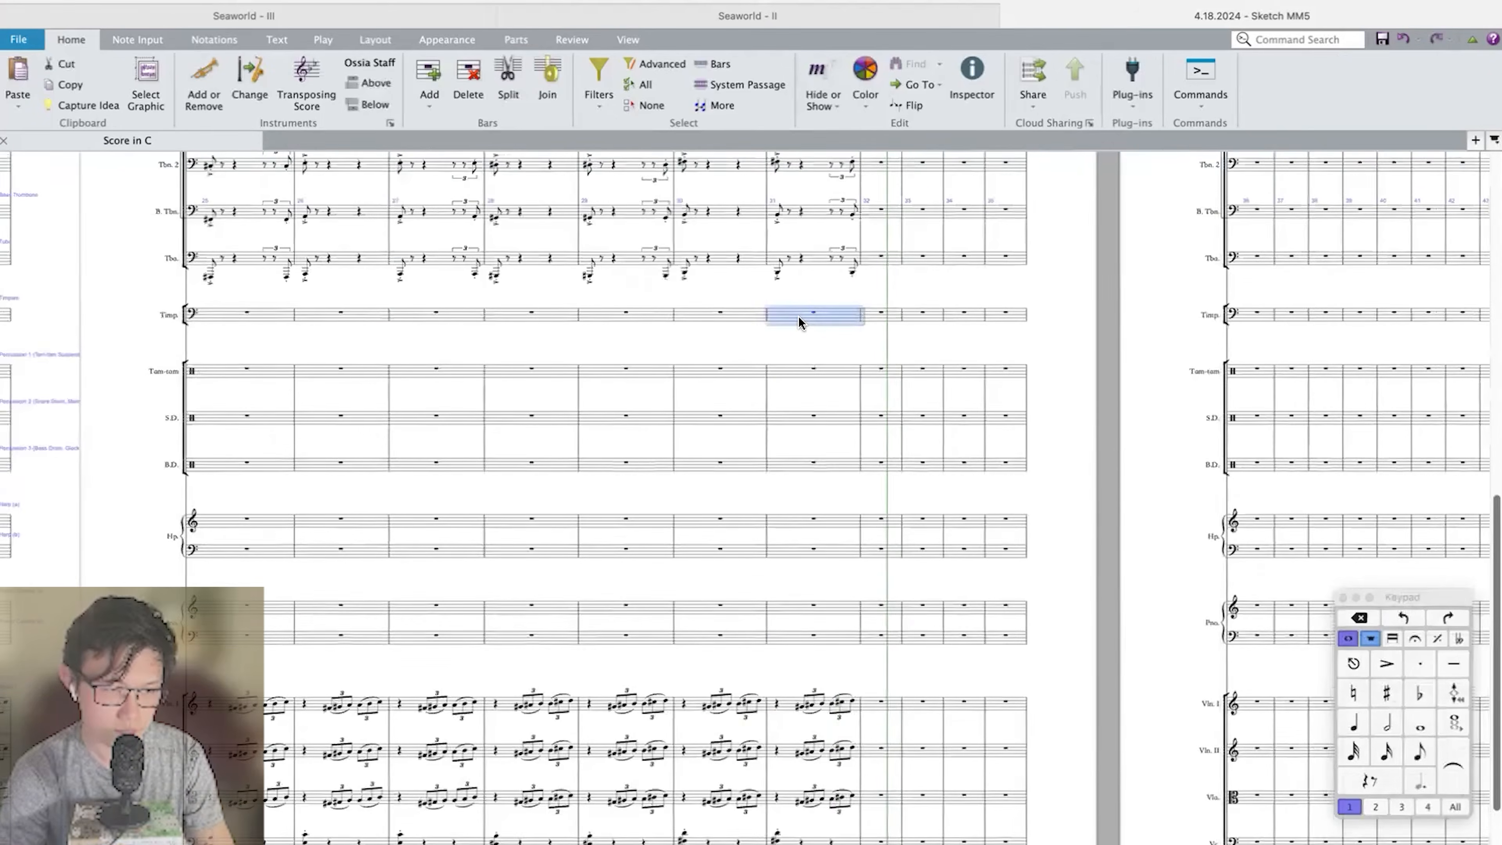
pyautogui.click(811, 314)
pyautogui.scroll(2, 811, 313)
pyautogui.press('b')
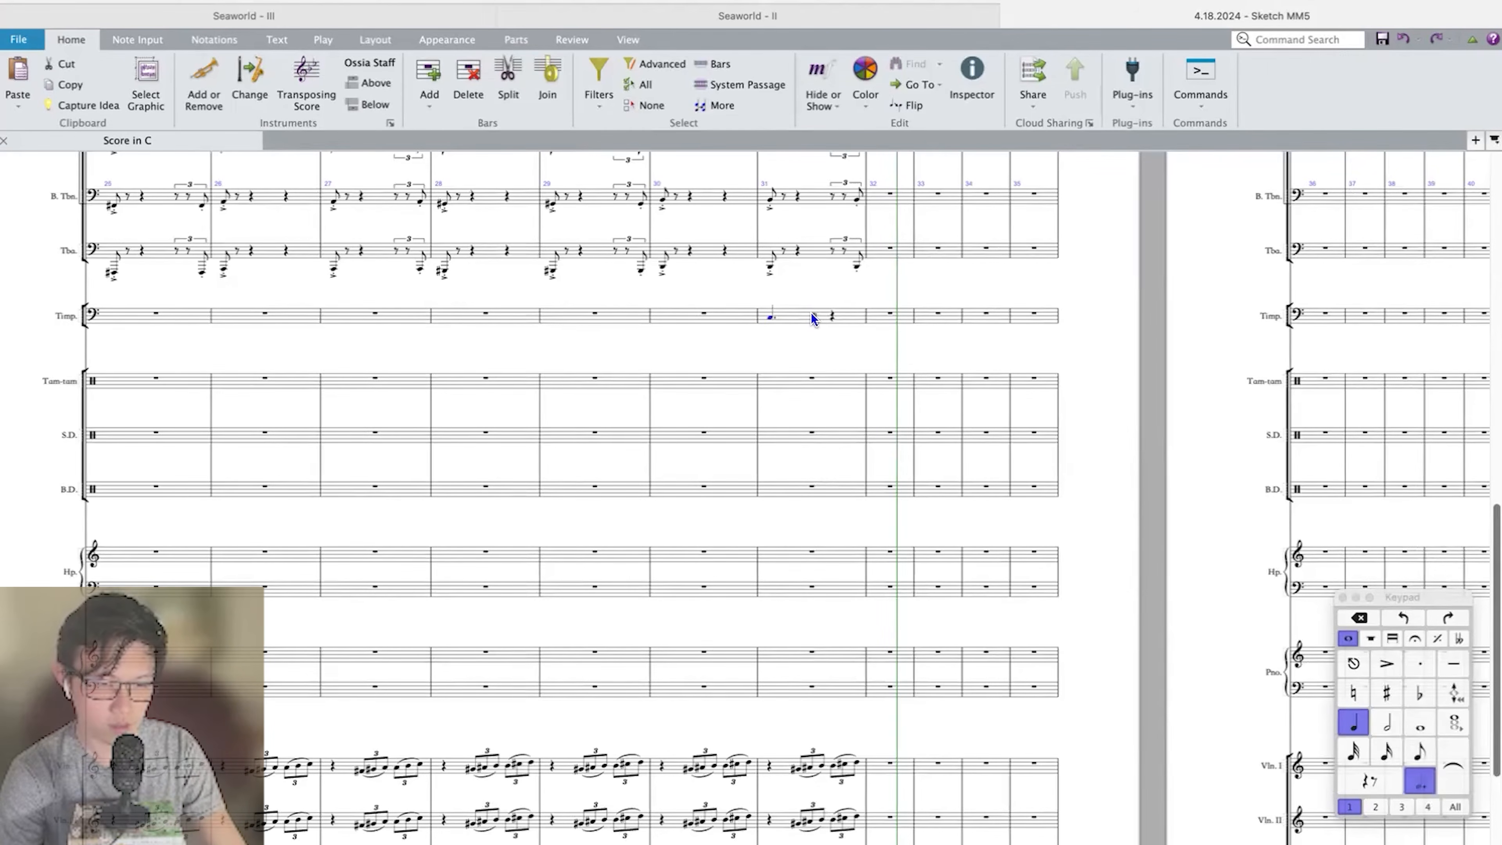
pyautogui.scroll(5, 811, 318)
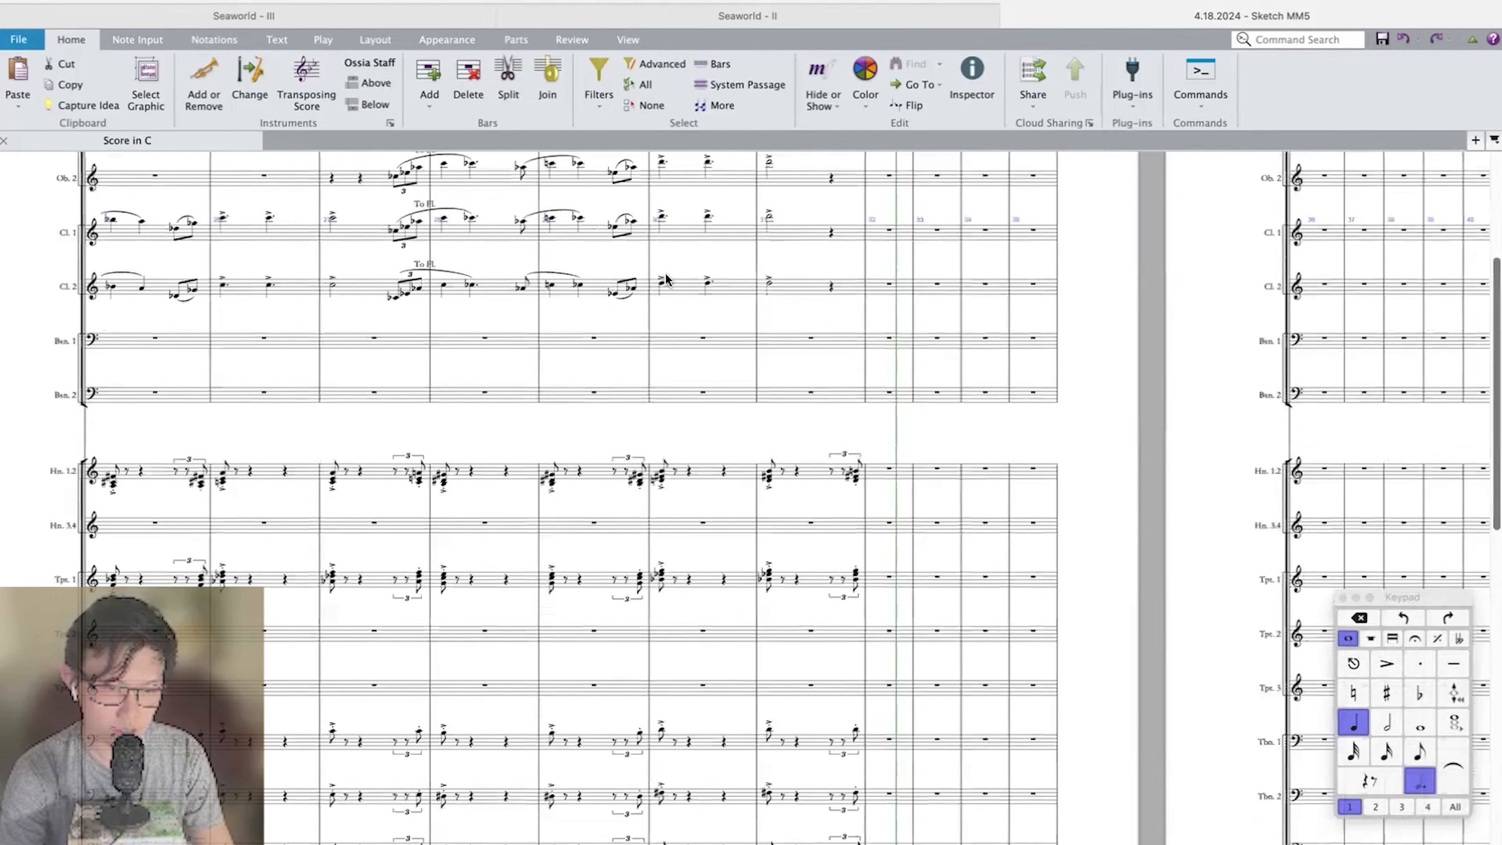
pyautogui.scroll(3, 670, 281)
pyautogui.scroll(-10, 785, 498)
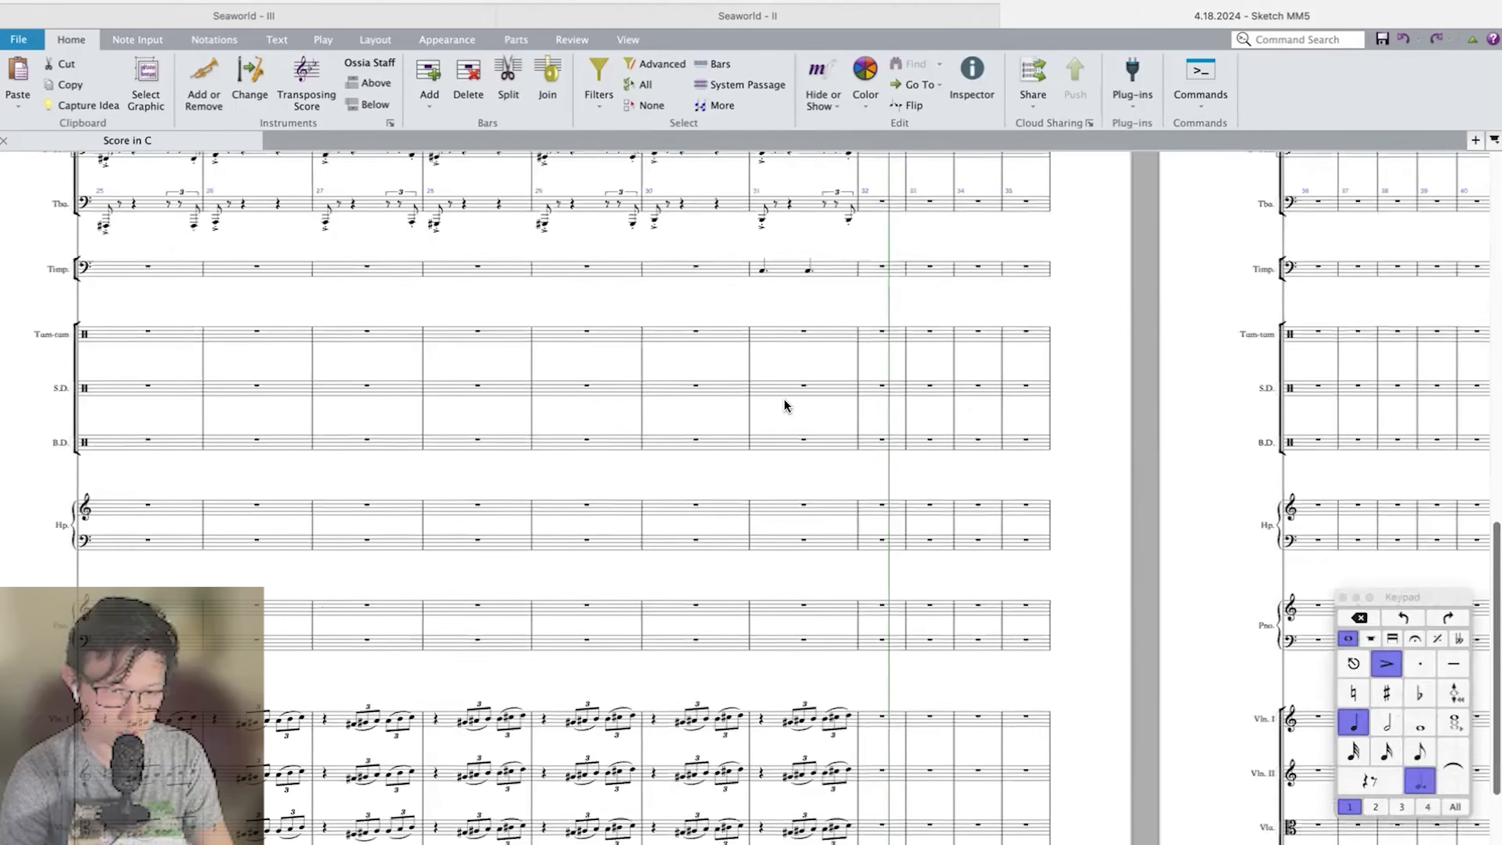
pyautogui.scroll(1, 785, 405)
pyautogui.click(780, 309)
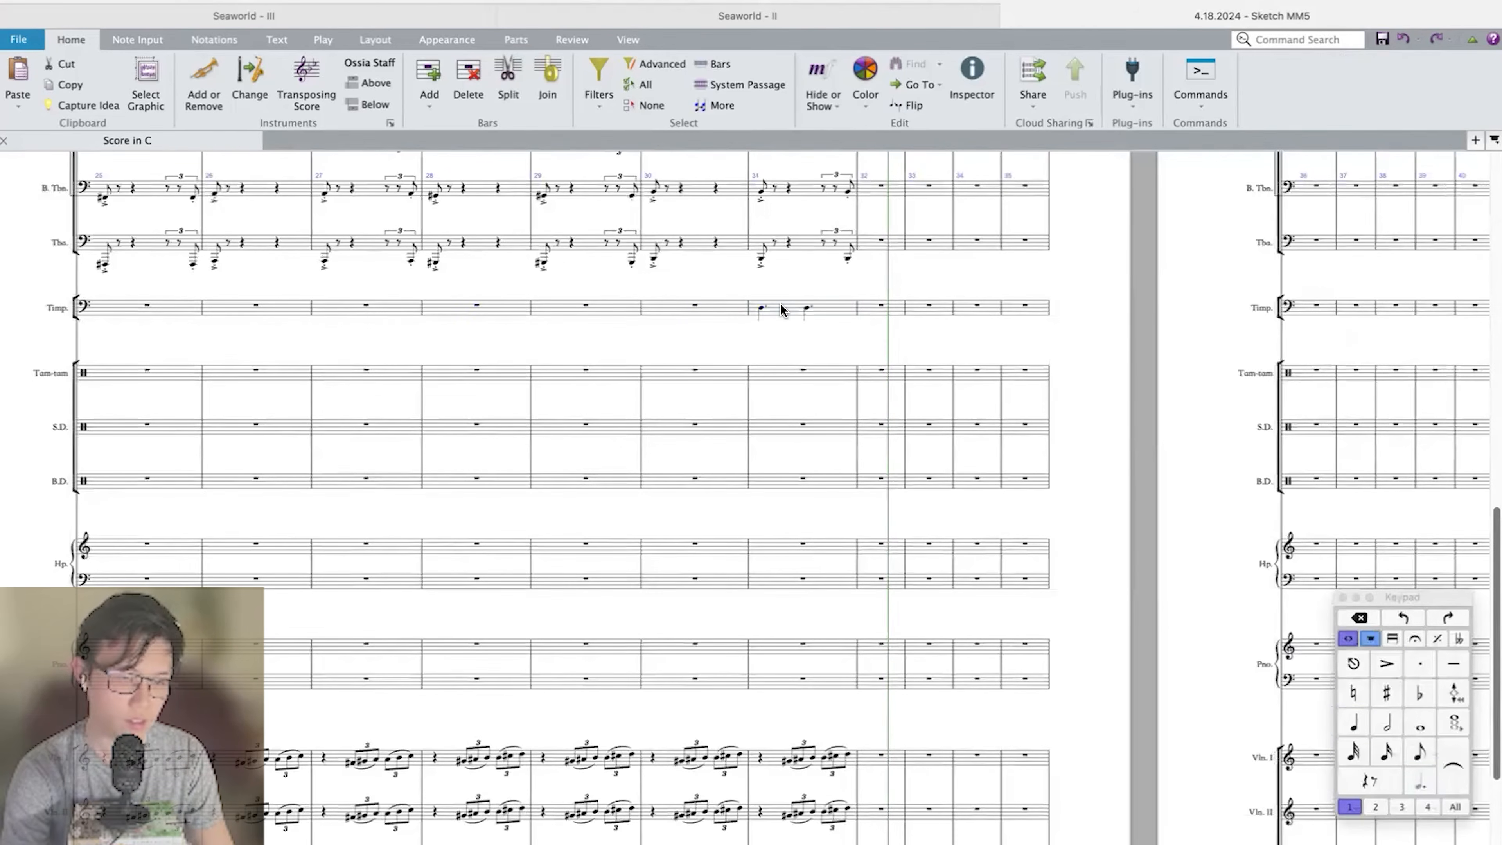
# Play the score back through bar 31 to hear the timpani notes in context.
pyautogui.press('space')
pyautogui.scroll(-4, 780, 305)
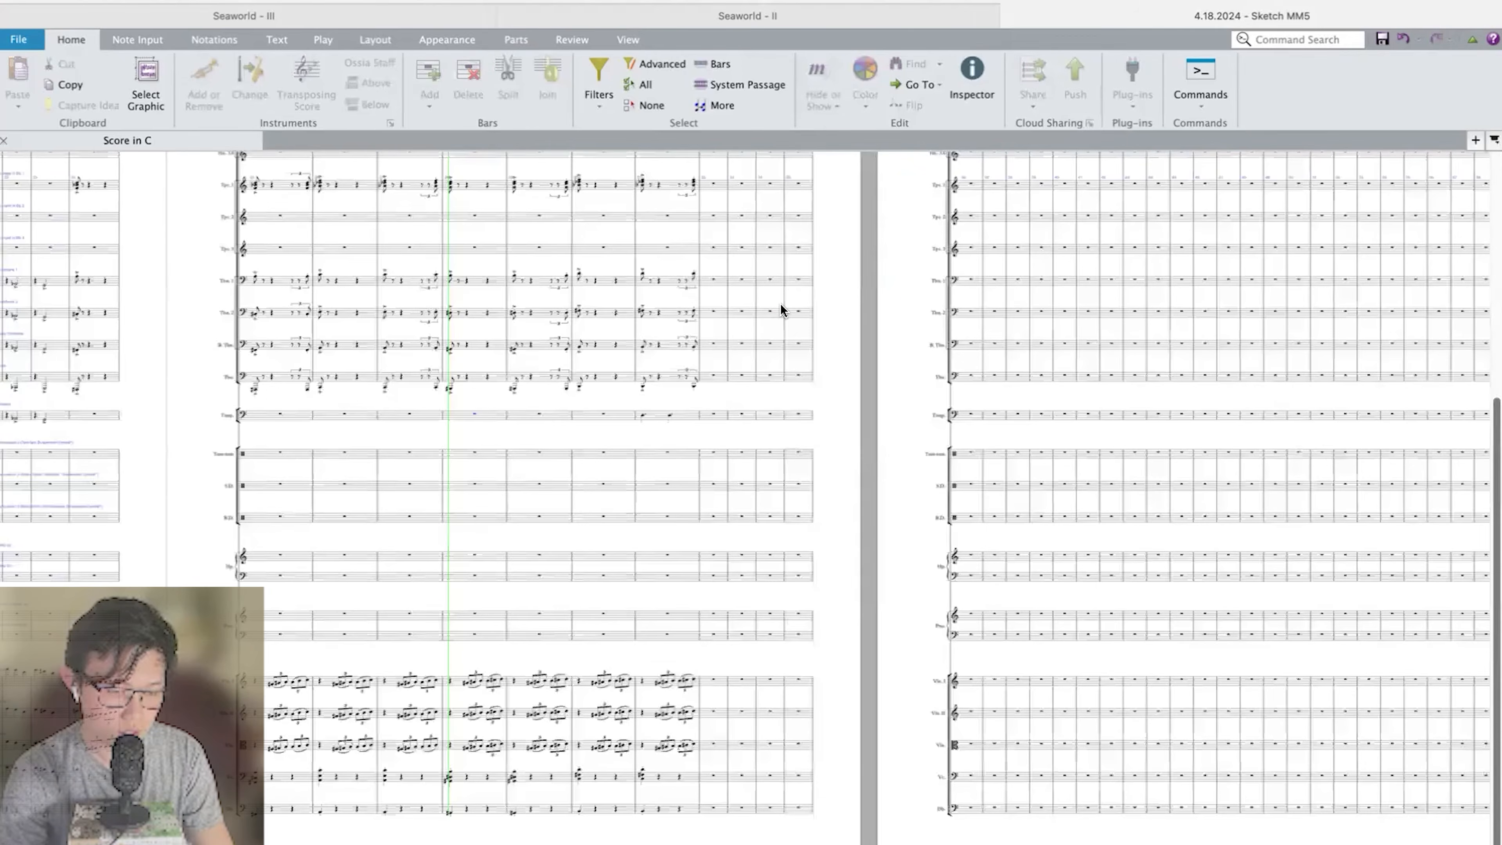
pyautogui.scroll(3, 780, 305)
pyautogui.scroll(6, 780, 309)
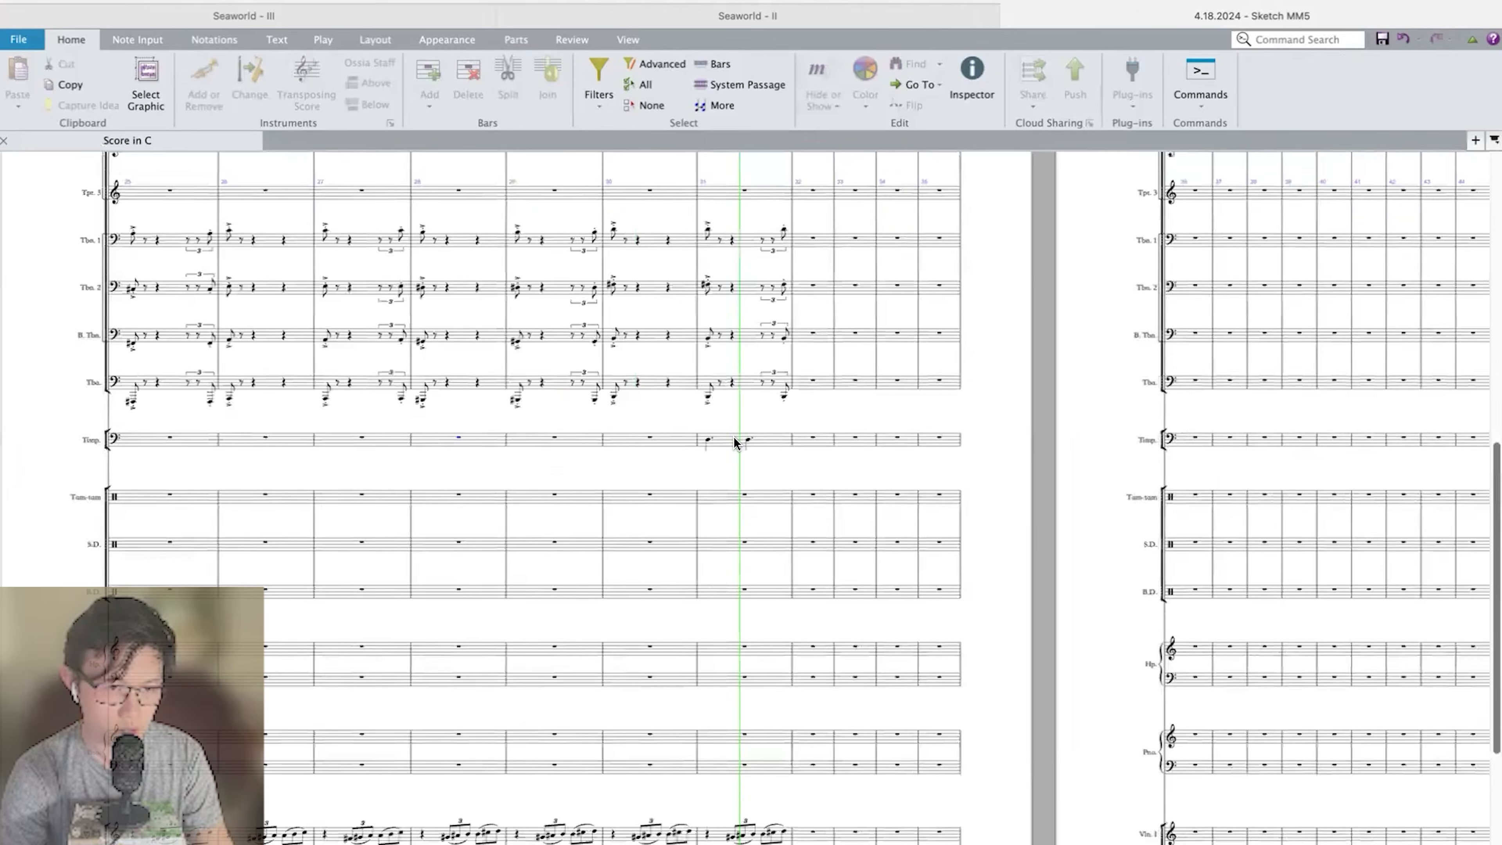
# Add accents to both timpani notes in bar 31.
pyautogui.click(732, 441)
pyautogui.scroll(4, 729, 442)
pyautogui.press('KP_Equal')
pyautogui.scroll(-3, 731, 442)
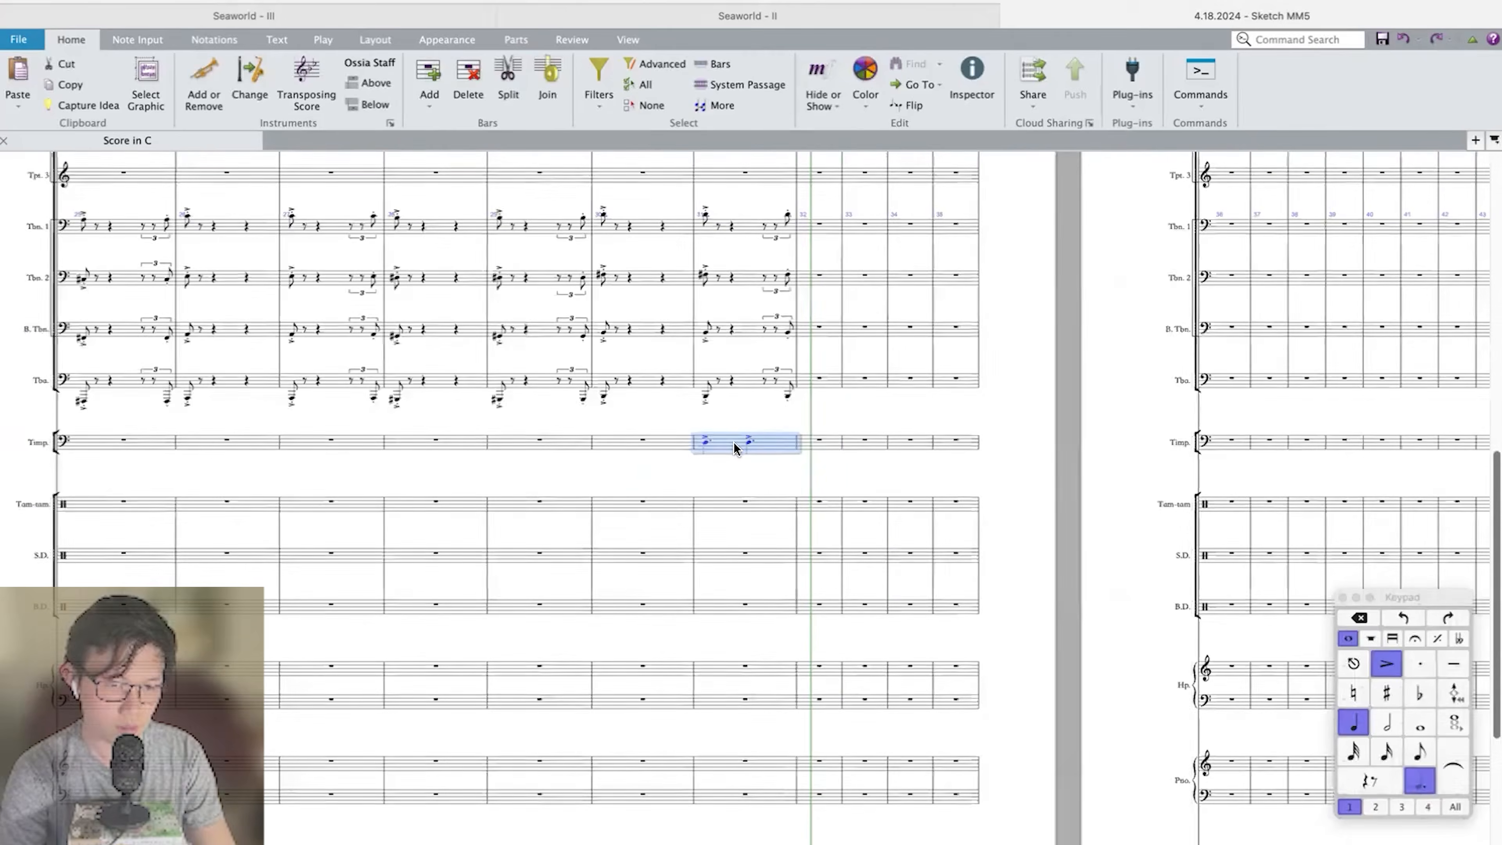
# Play the score back from bar 27 to check the accented timpani notes against the full orchestra.
pyautogui.click(814, 442)
pyautogui.scroll(-8, 815, 442)
pyautogui.scroll(2, 650, 429)
pyautogui.click(651, 429)
pyautogui.press('super+Left')
pyautogui.press('super+Left')
pyautogui.press('super+Left')
pyautogui.press('super+Left')
pyautogui.press('p')
pyautogui.scroll(-4, 649, 427)
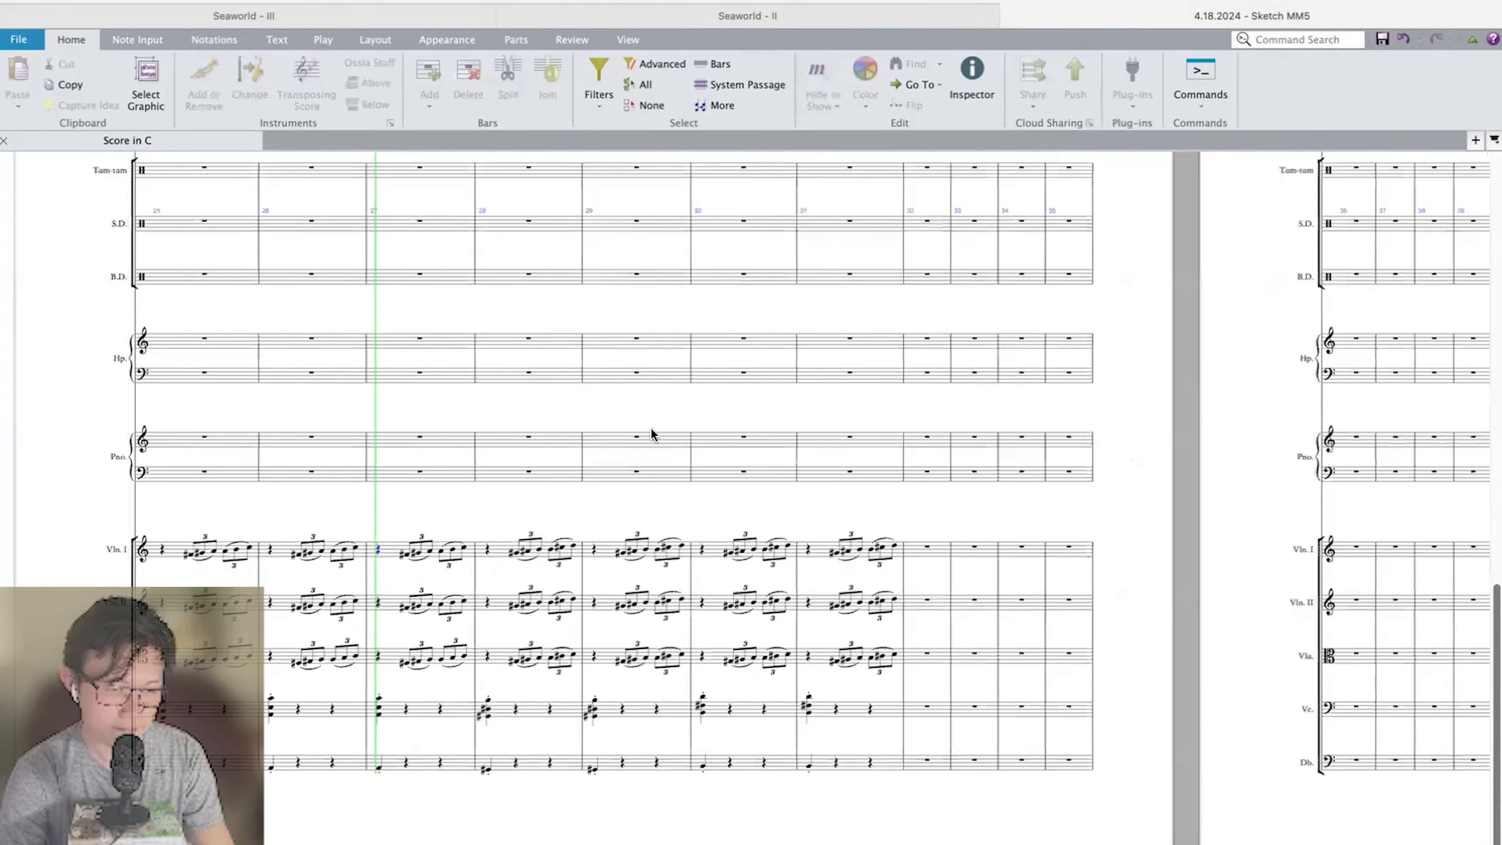
pyautogui.scroll(5, 649, 425)
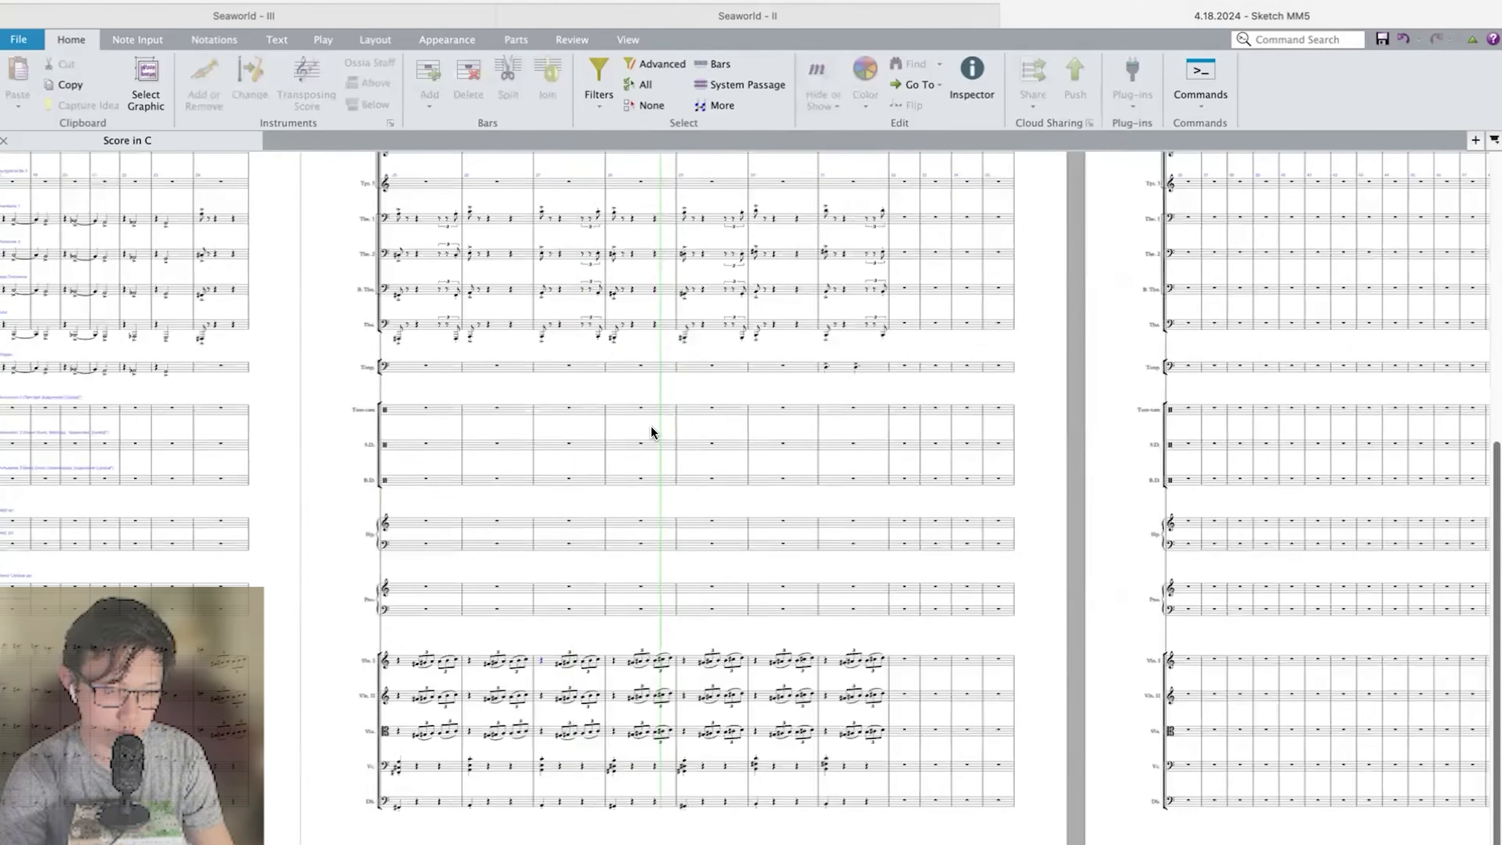
pyautogui.hscroll(5, 896, 493)
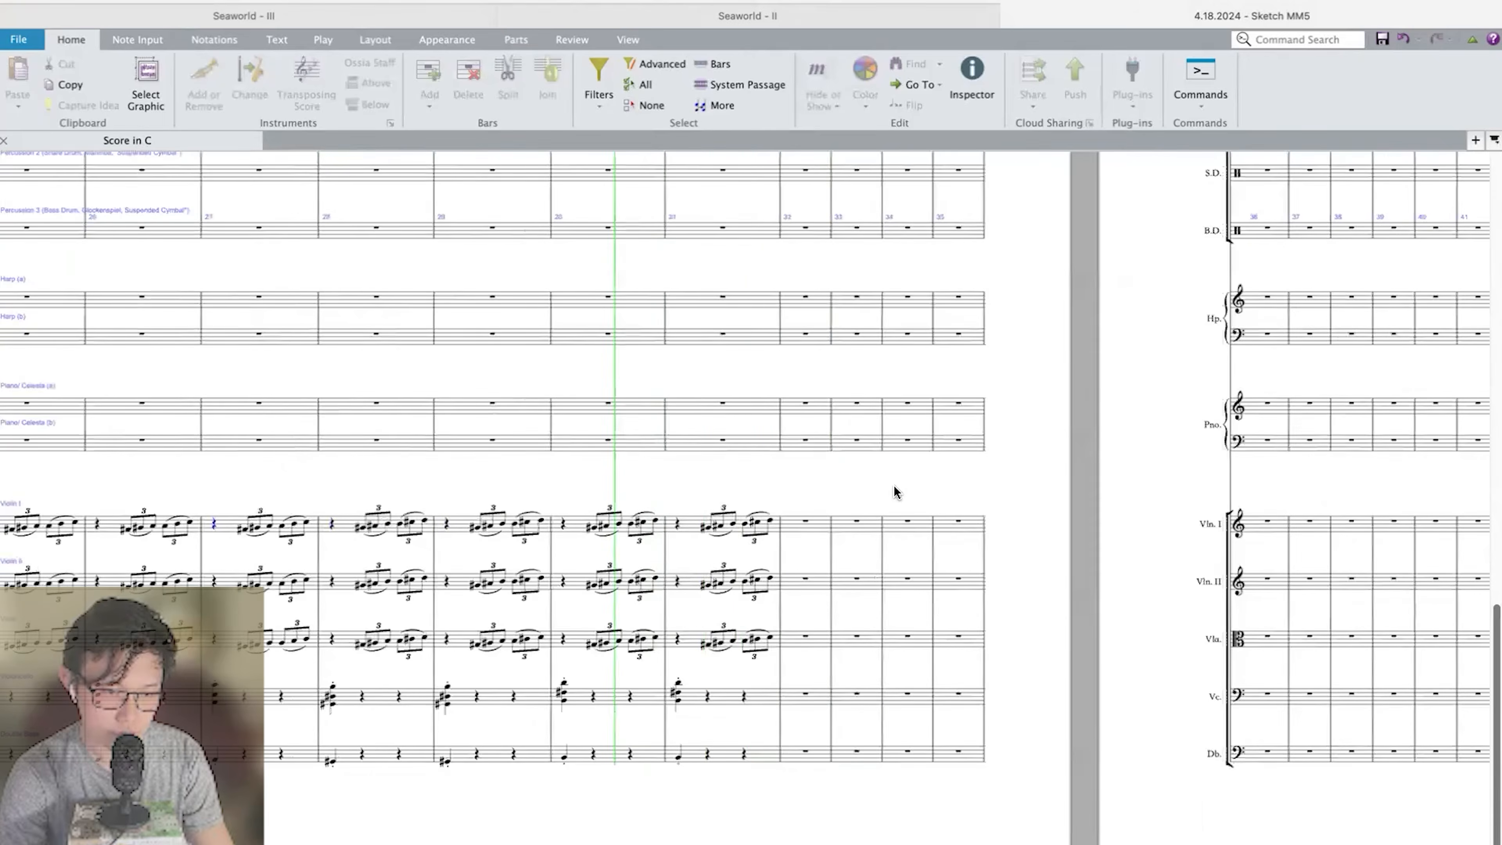
pyautogui.press('space')
pyautogui.hscroll(-15, 912, 485)
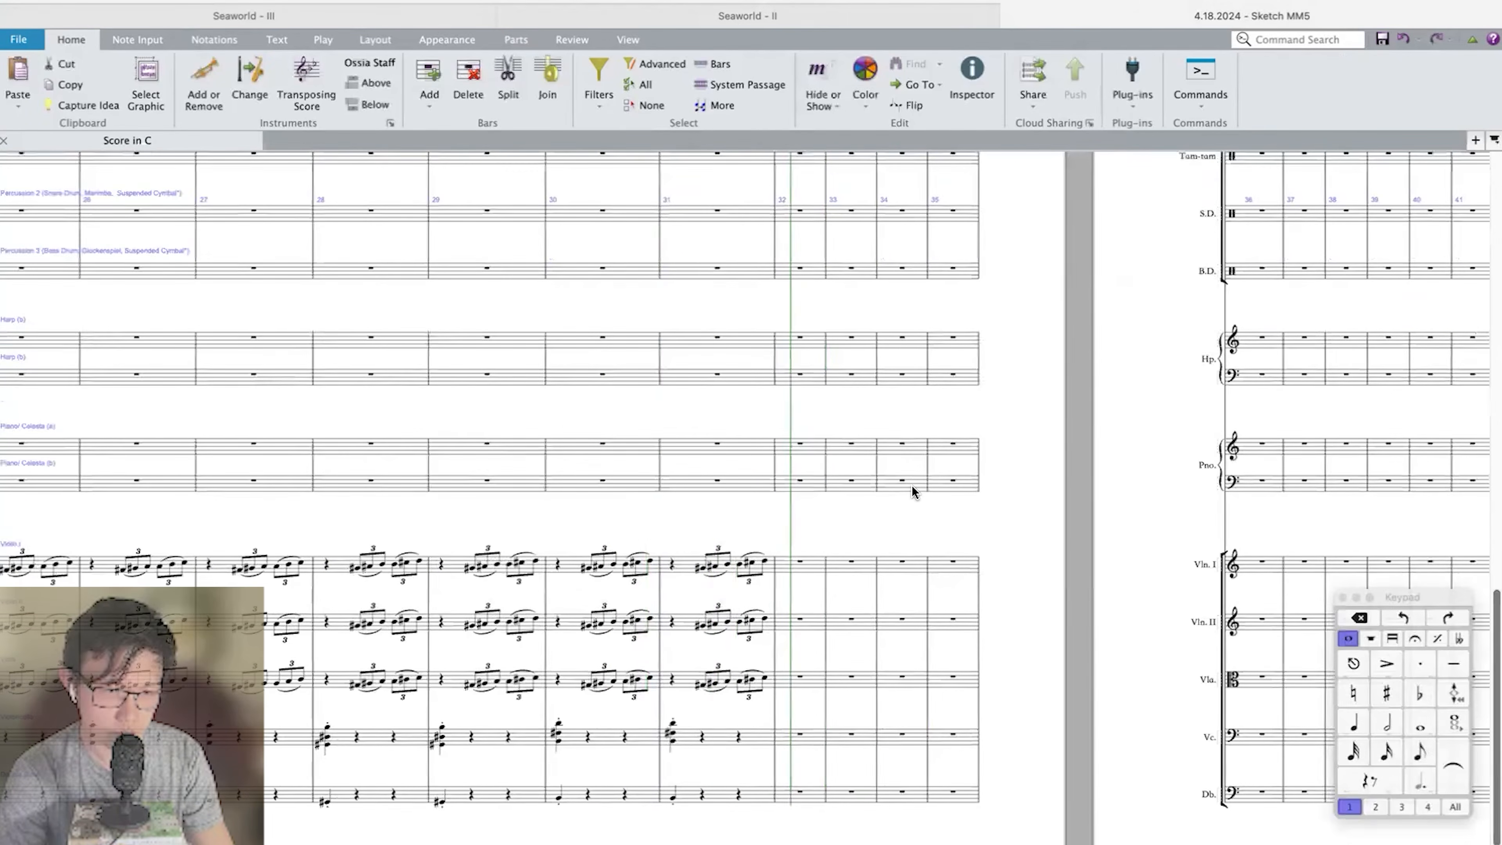
# Copy the opening Violin I melody, from the bar 2 pickup to the first note of bar 6, into Trumpet 1 at beat 3 of bar 31.
pyautogui.hscroll(-15, 367, 283)
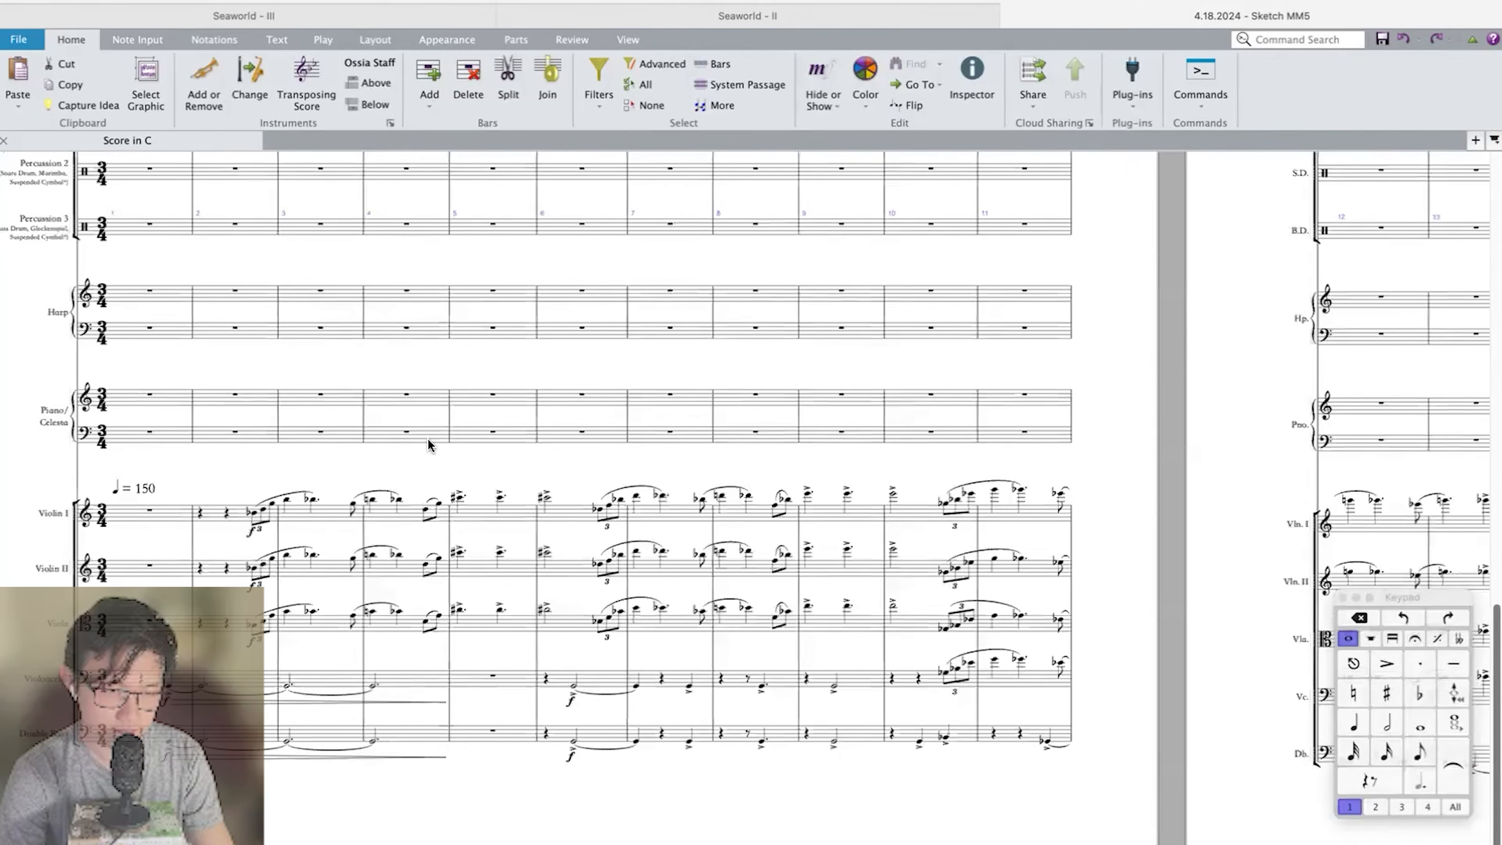
pyautogui.click(348, 514)
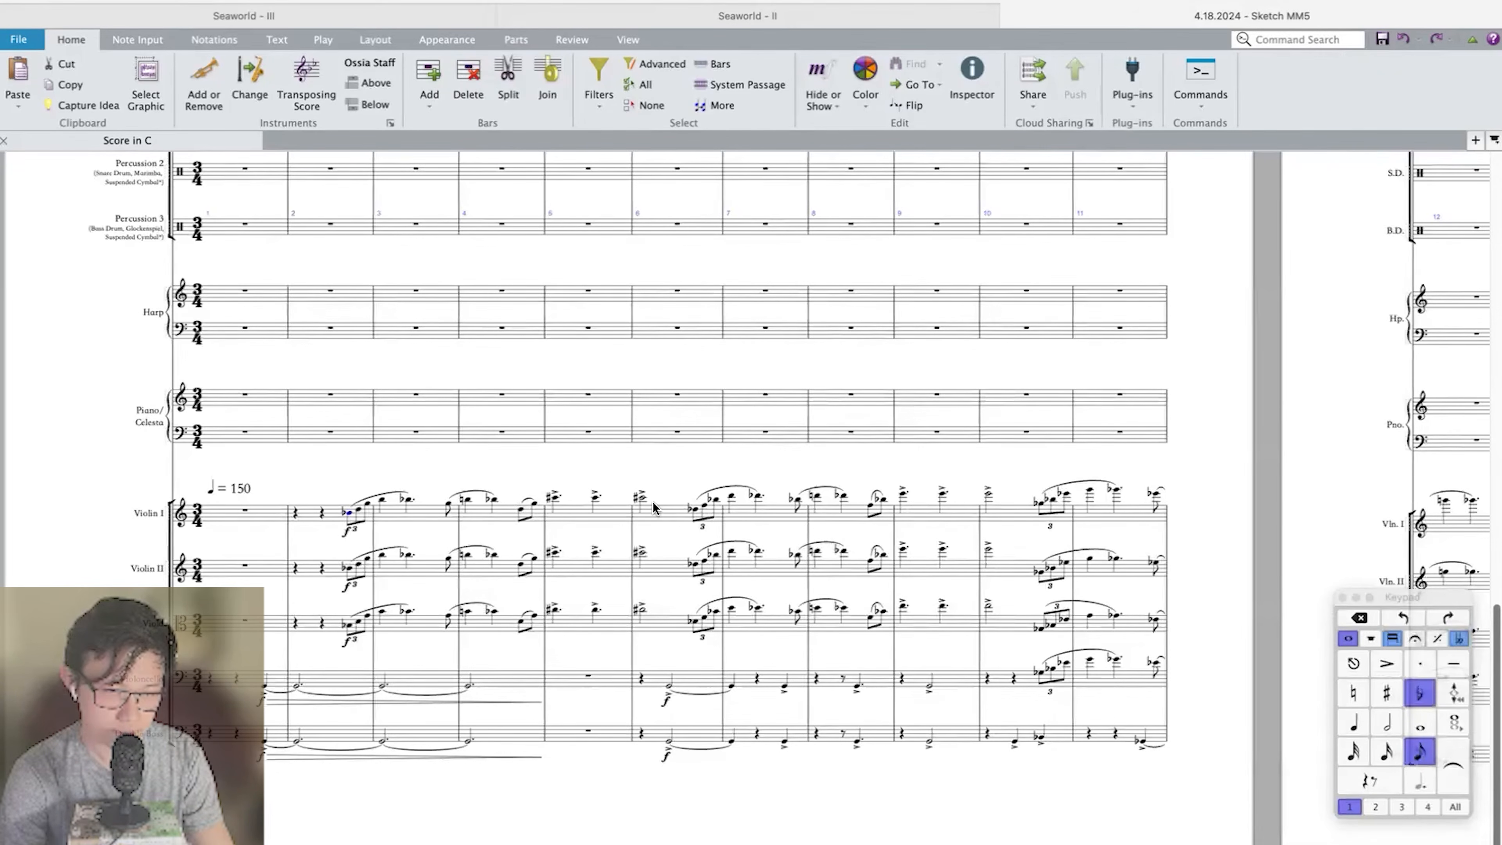
pyautogui.click(637, 500)
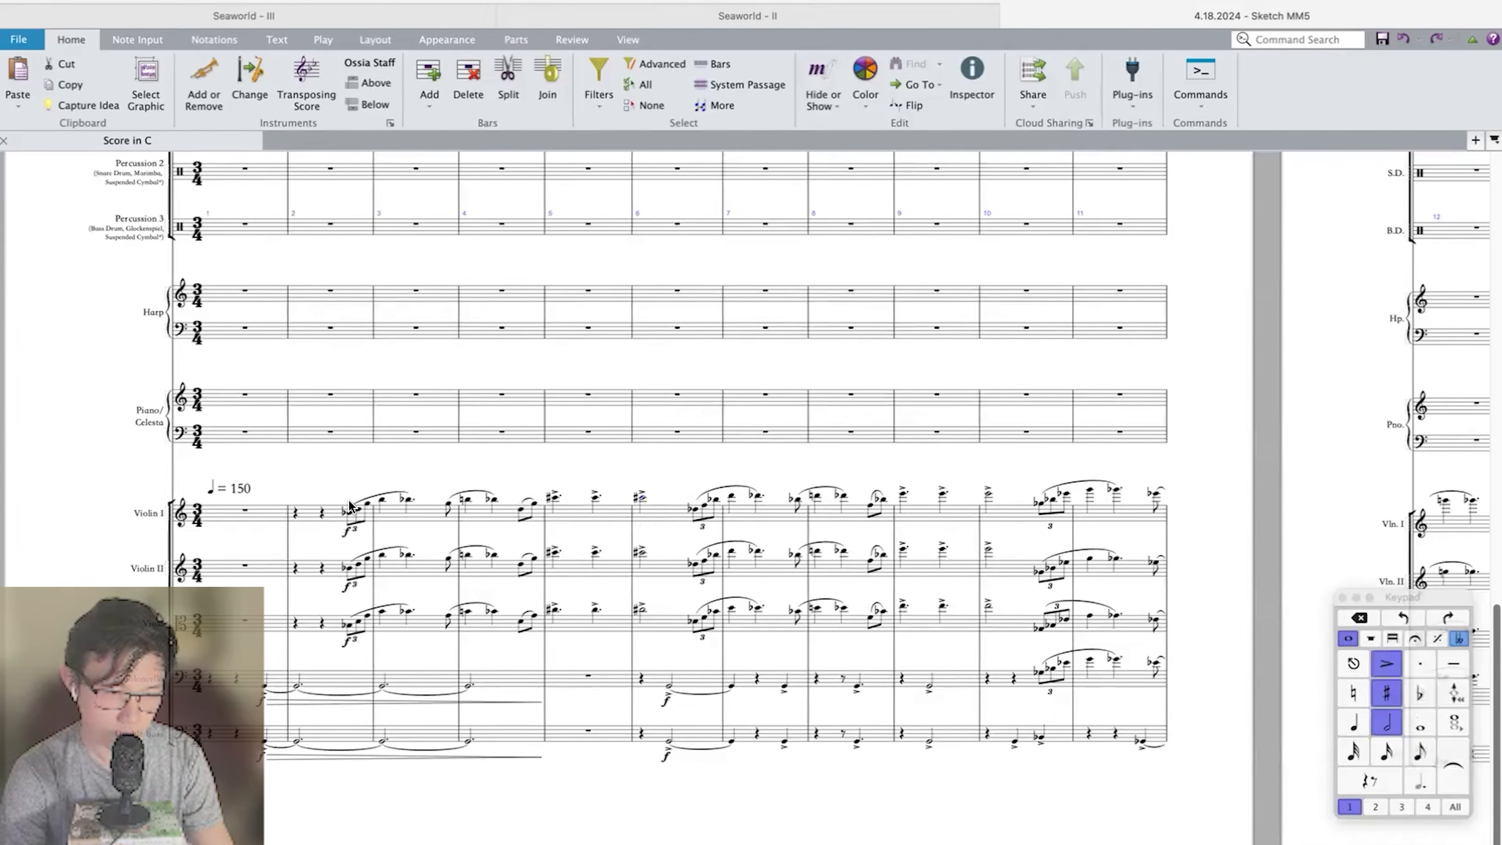
pyautogui.keyDown('shift'); pyautogui.click(353, 515); pyautogui.keyUp('shift')
pyautogui.hscroll(15, 682, 460)
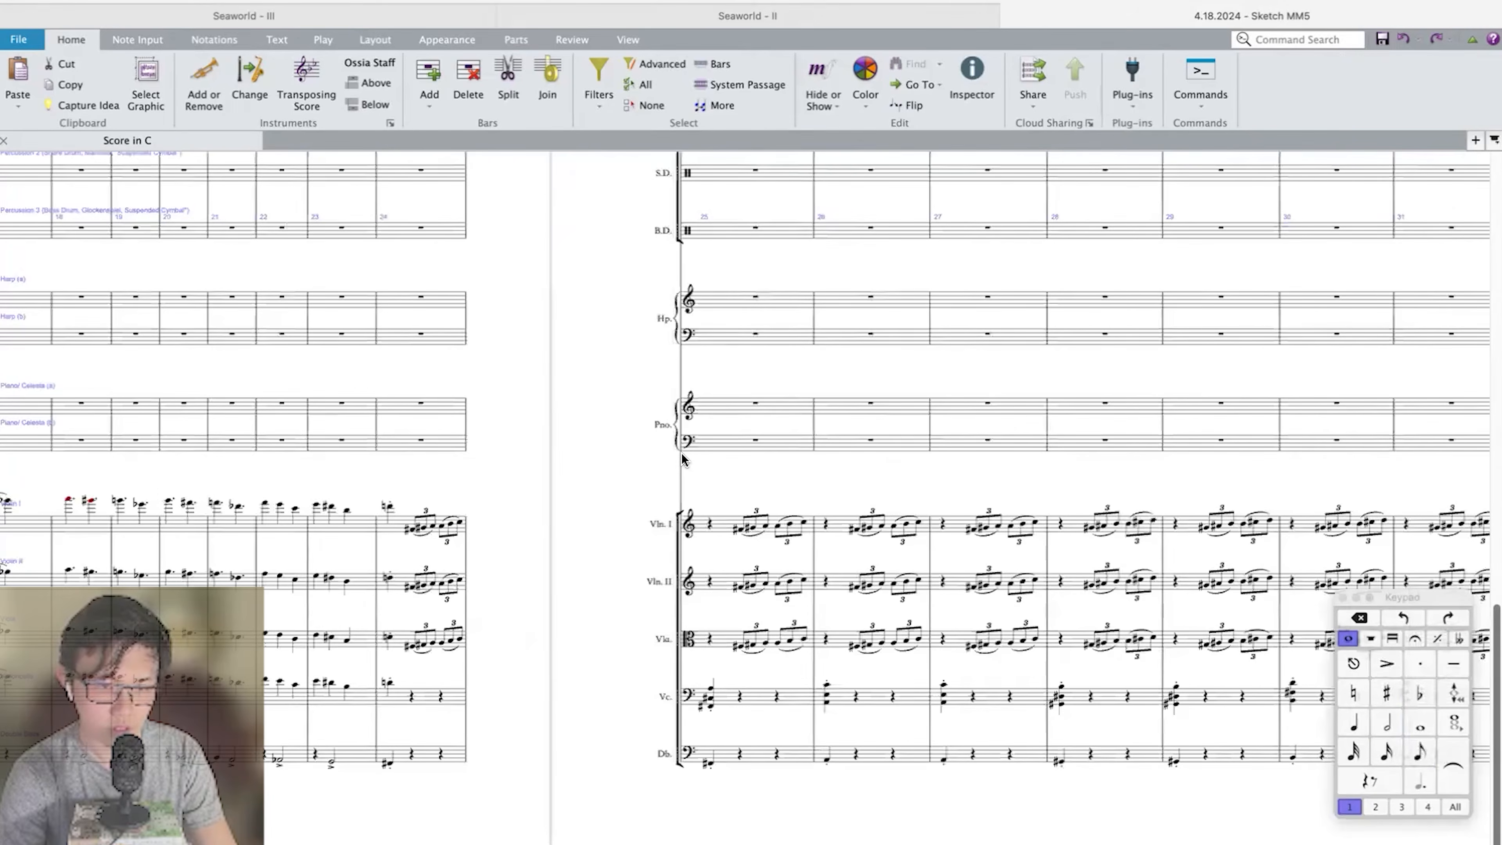
pyautogui.scroll(15, 682, 460)
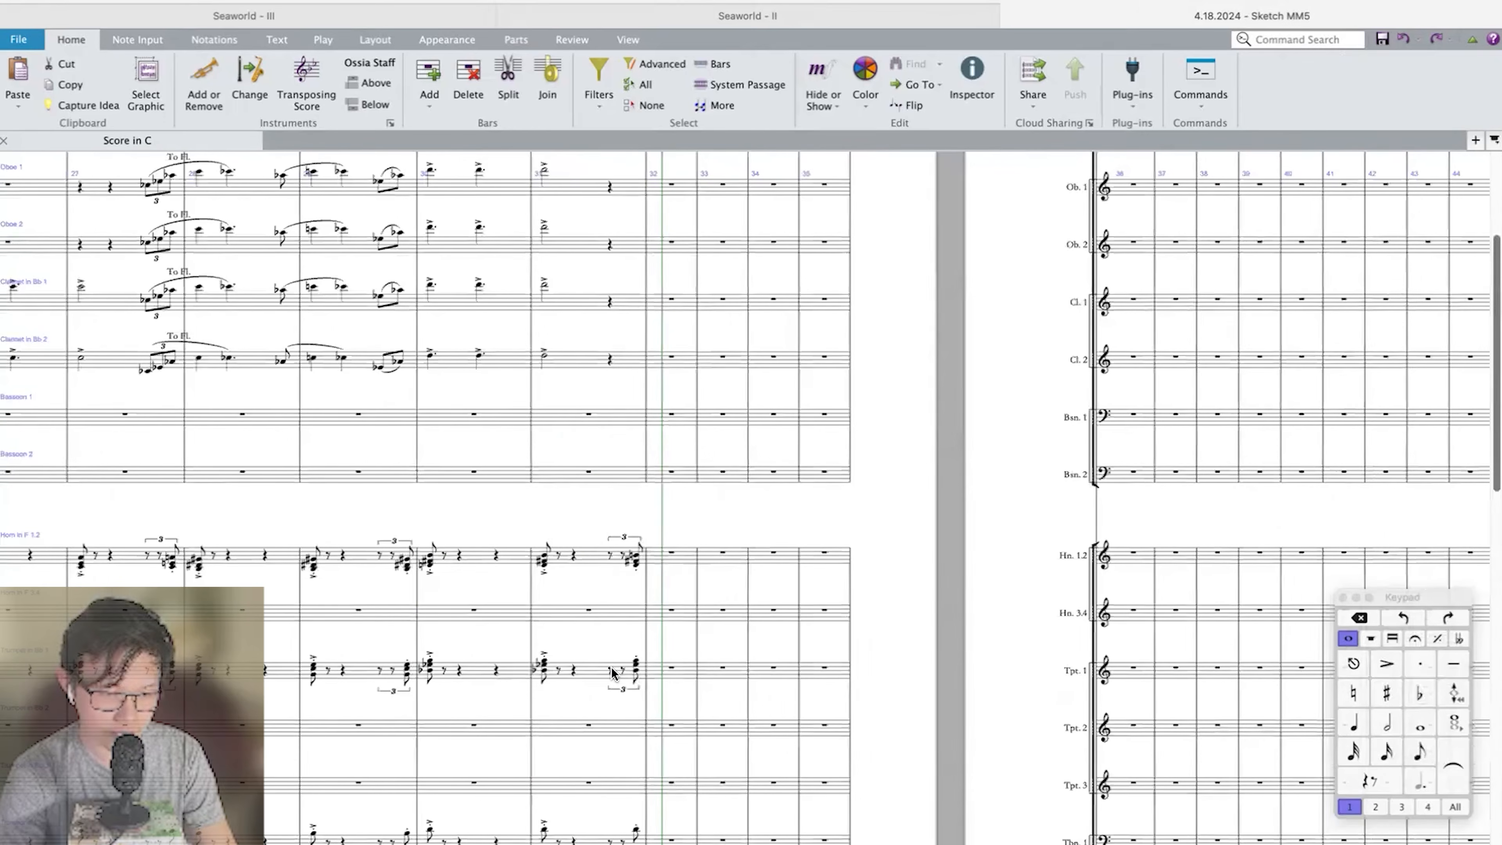
pyautogui.click(612, 673)
pyautogui.press('super+equal')
pyautogui.press('super+equal')
pyautogui.press('super+v')
# Delete the beat 3 triplet figures in bar 31 from Horn 1.2, the trombones and the tuba.
pyautogui.click(645, 359)
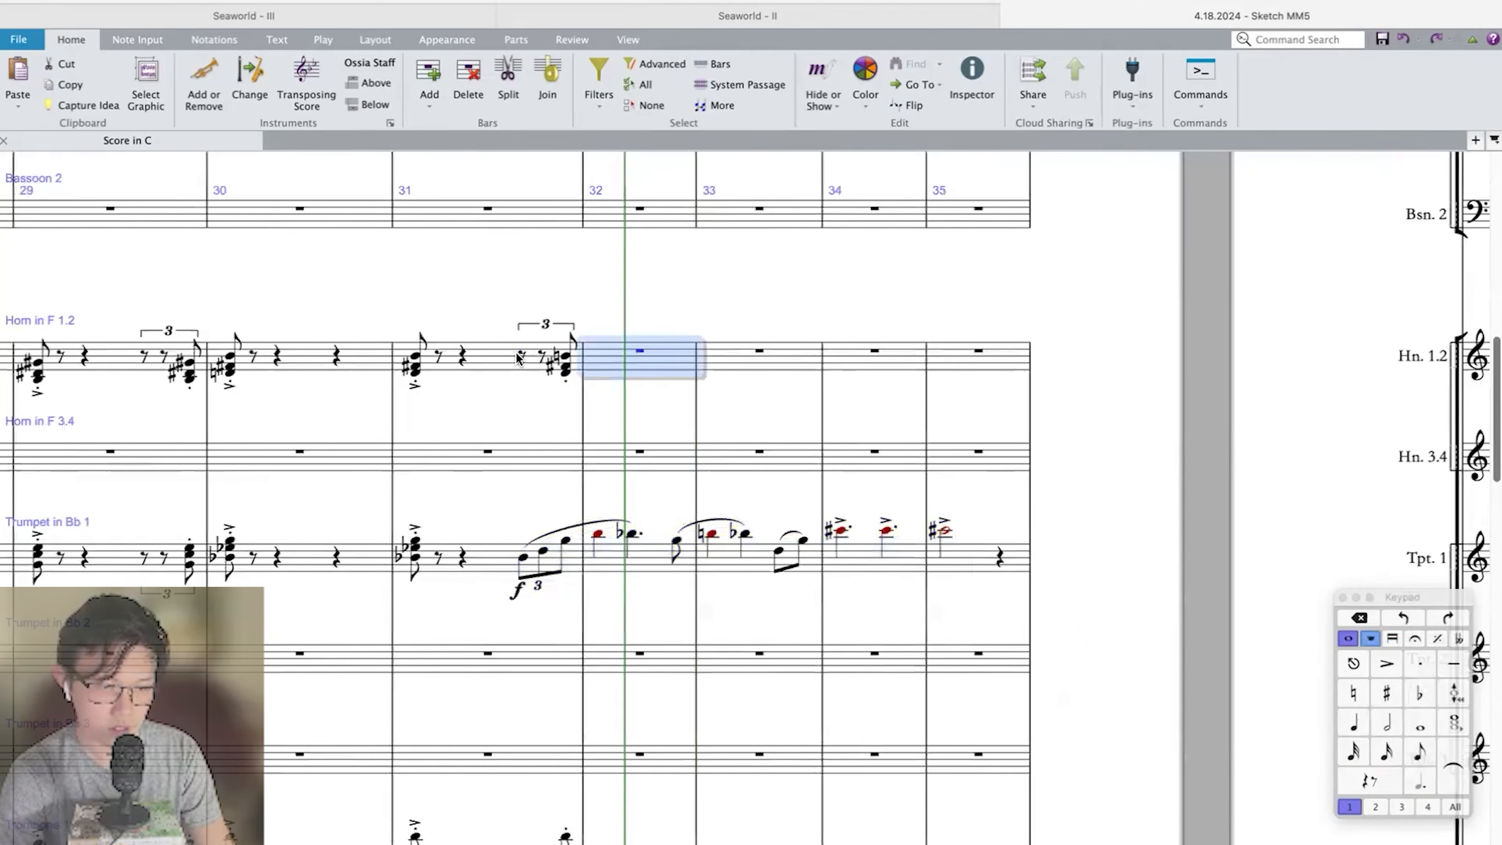
pyautogui.scroll(-5, 509, 556)
pyautogui.click(507, 555)
pyautogui.scroll(-3, 547, 686)
pyautogui.press('Escape')
pyautogui.click(550, 698)
pyautogui.keyDown('shift'); pyautogui.click(501, 365); pyautogui.keyUp('shift')
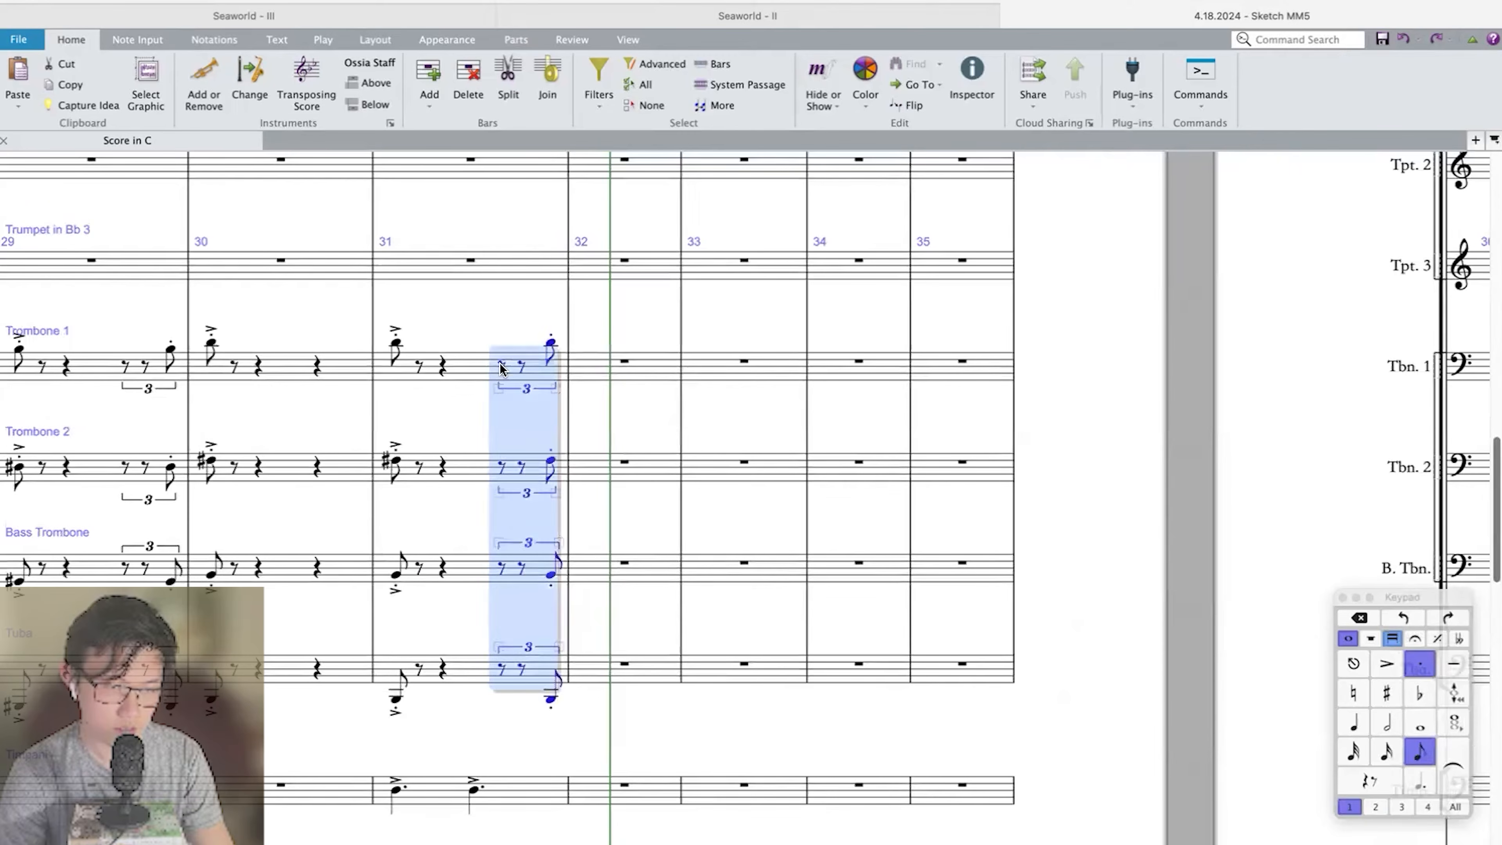
pyautogui.press('Delete')
# Transpose the pasted Trumpet 1 melody from the end of bar 31 through bar 35 down a major 2nd.
pyautogui.scroll(7, 501, 366)
pyautogui.scroll(2, 490, 556)
pyautogui.click(492, 555)
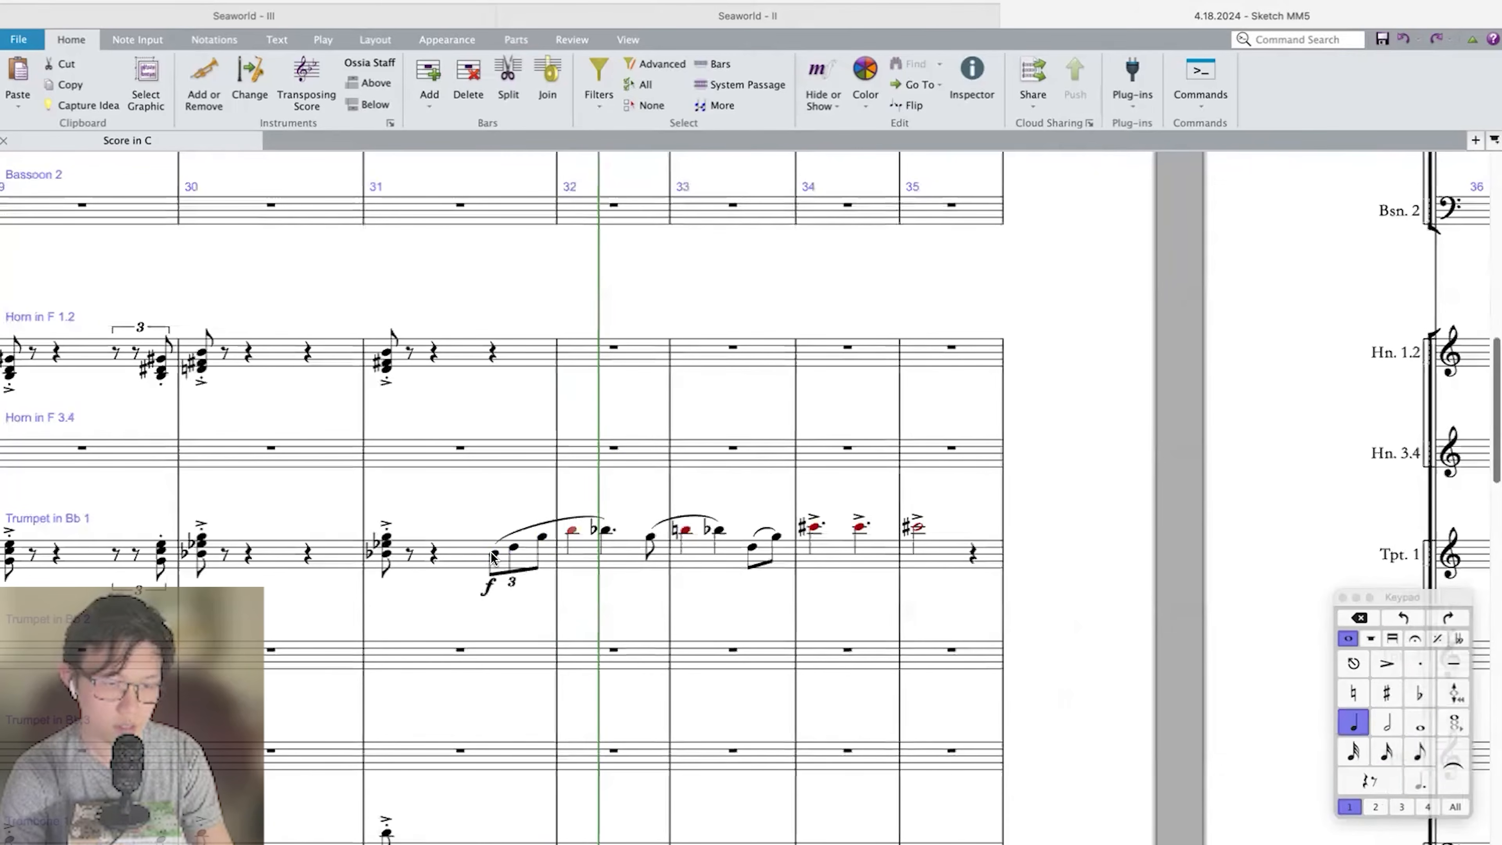
pyautogui.click(959, 560)
pyautogui.keyDown('shift'); pyautogui.click(495, 556); pyautogui.keyUp('shift')
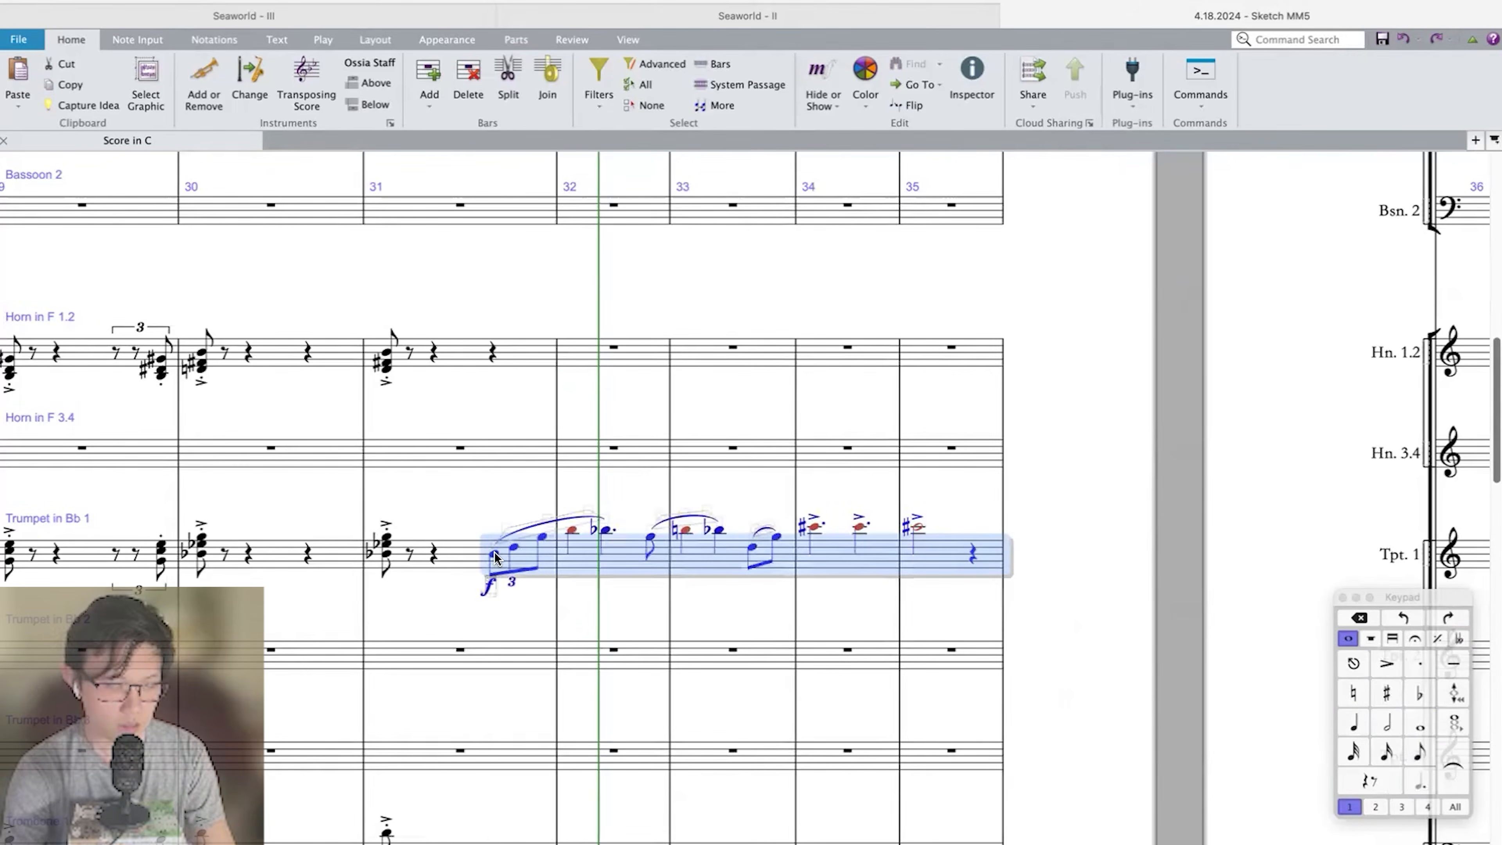
pyautogui.hotkey('shift', 't')
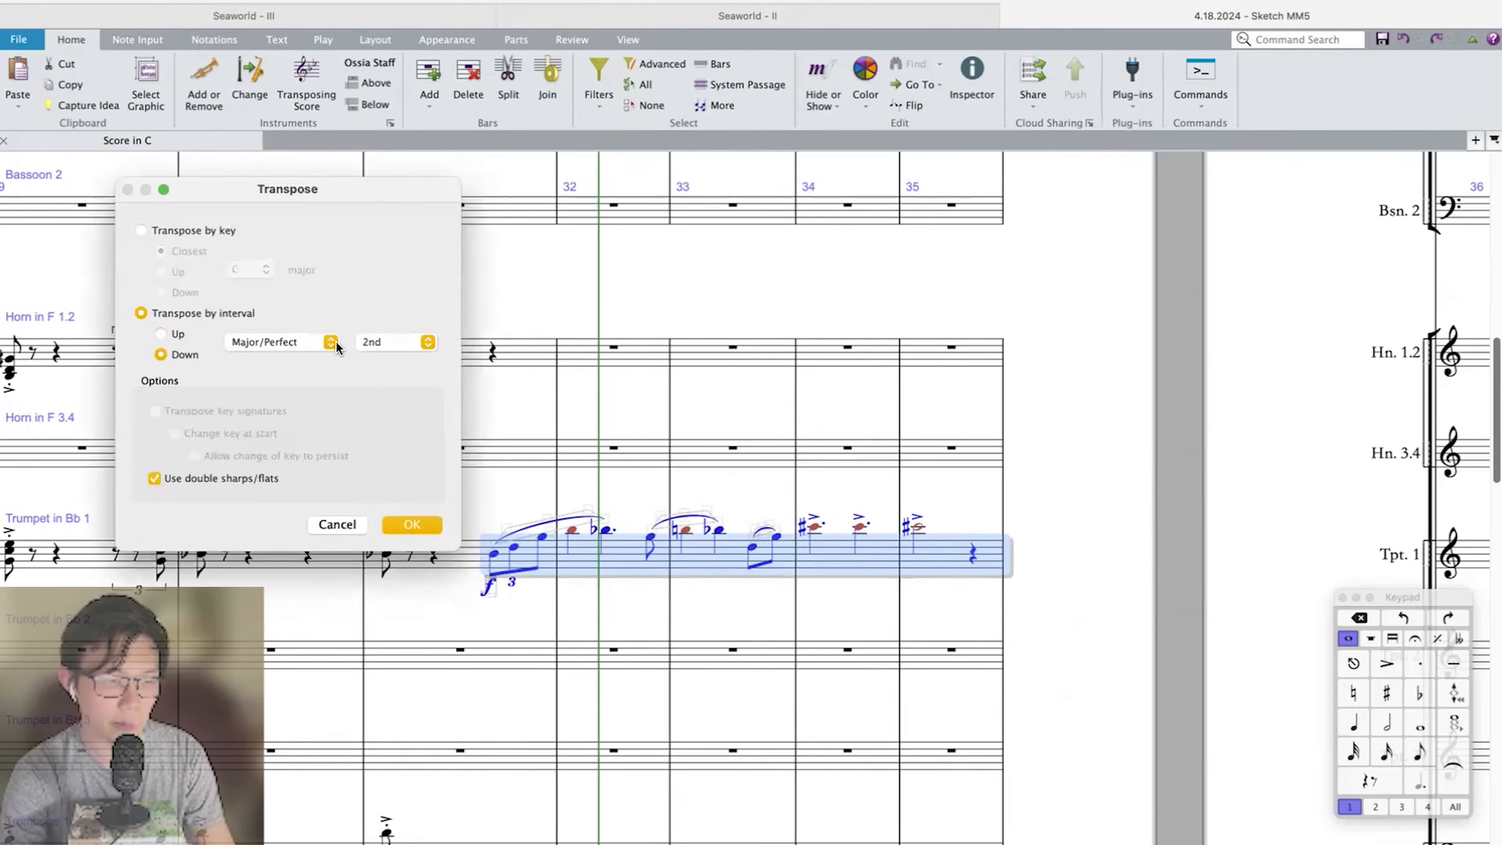
pyautogui.press('Return')
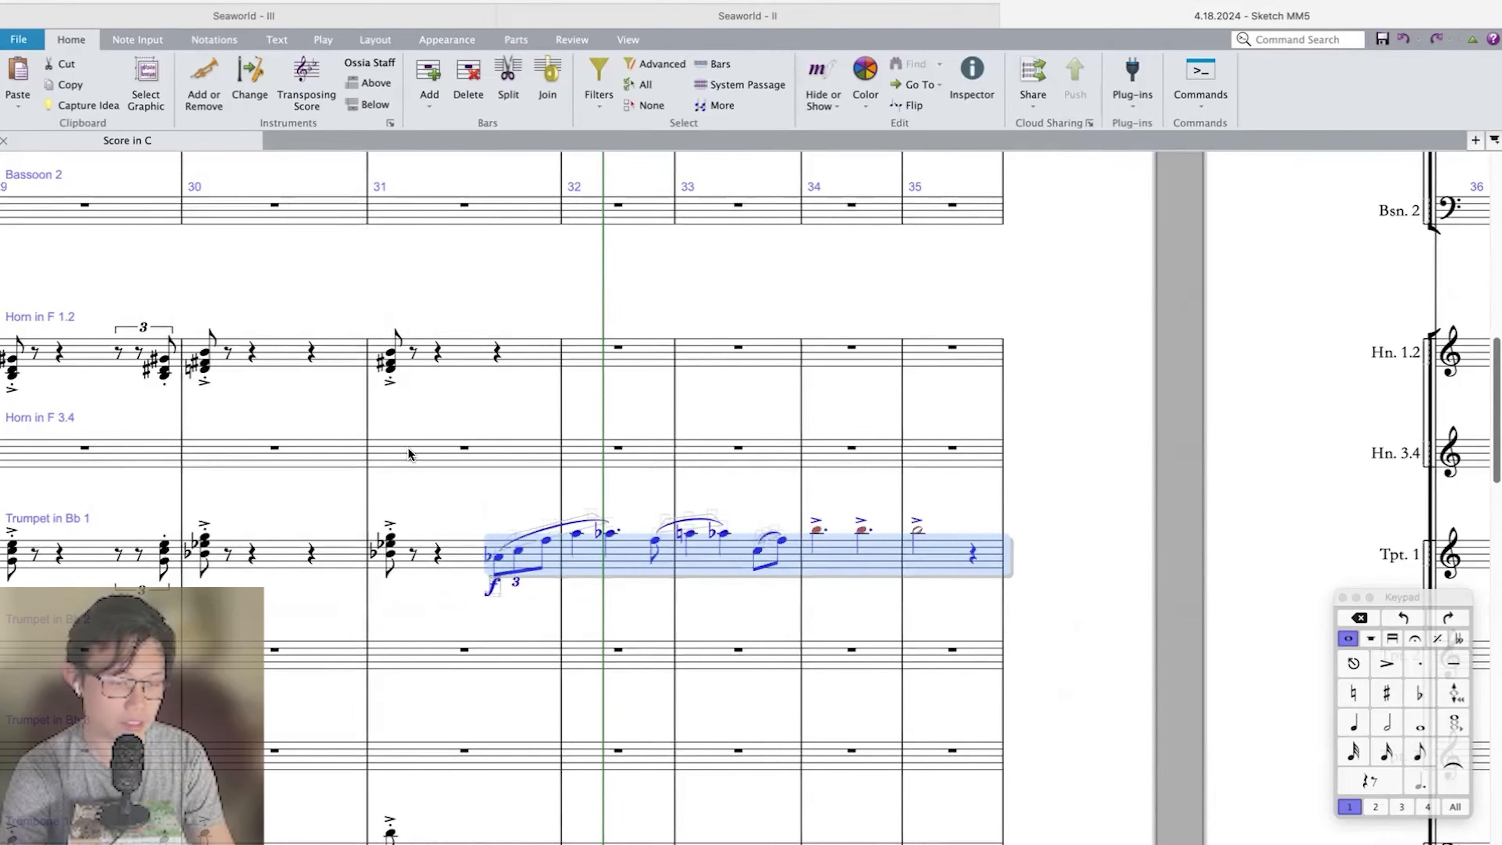
# Transpose the Trumpet 1 melody from the end of bar 31 through bar 35 down another major 2nd and play it back from bar 31.
pyautogui.hotkey('shift', 't')
pyautogui.press('Return')
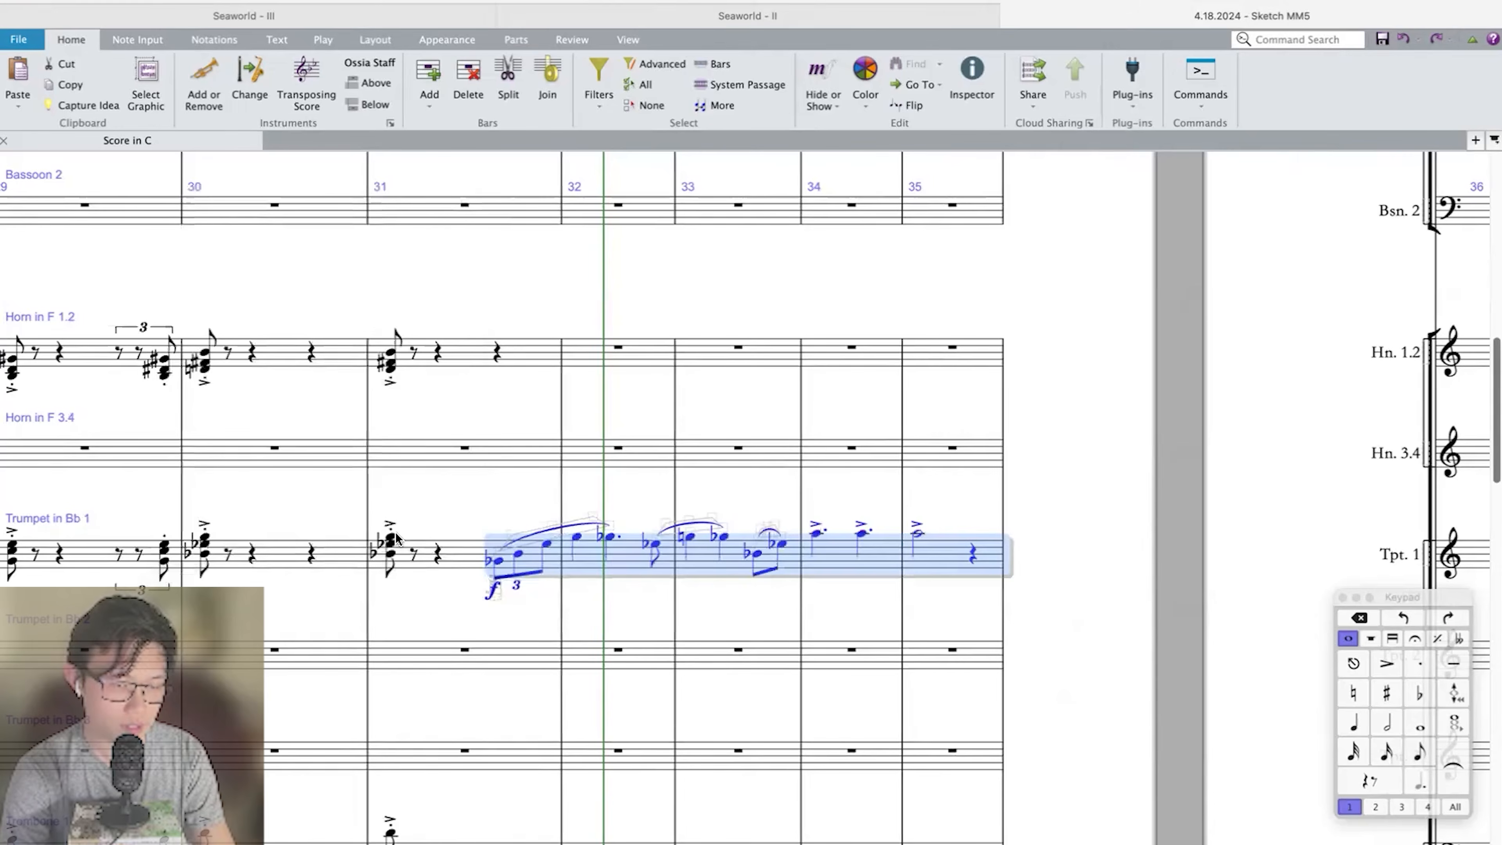
pyautogui.click(395, 537)
pyautogui.press('super+minus')
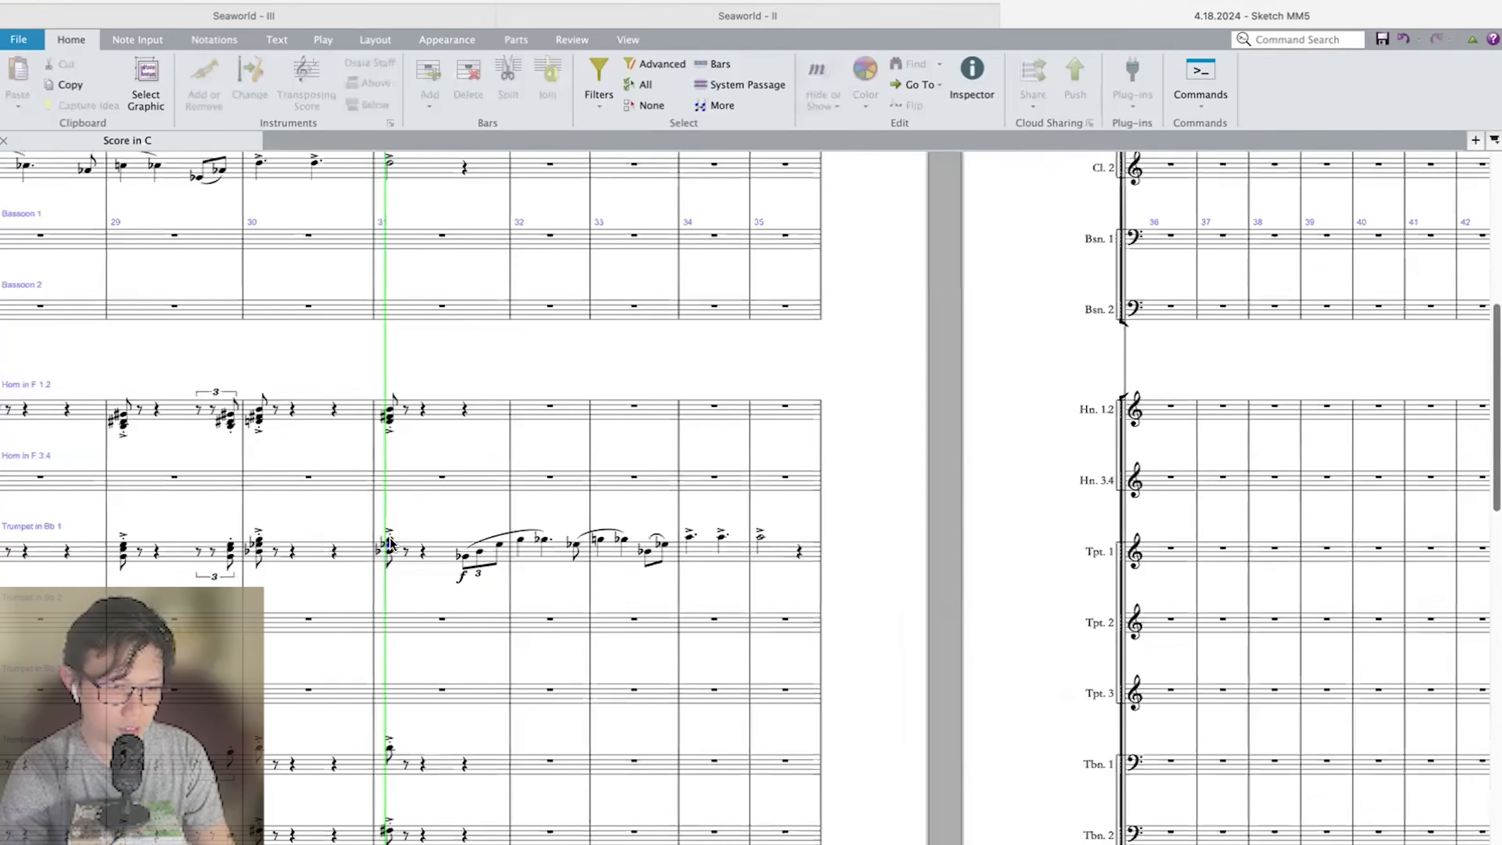
pyautogui.press('space')
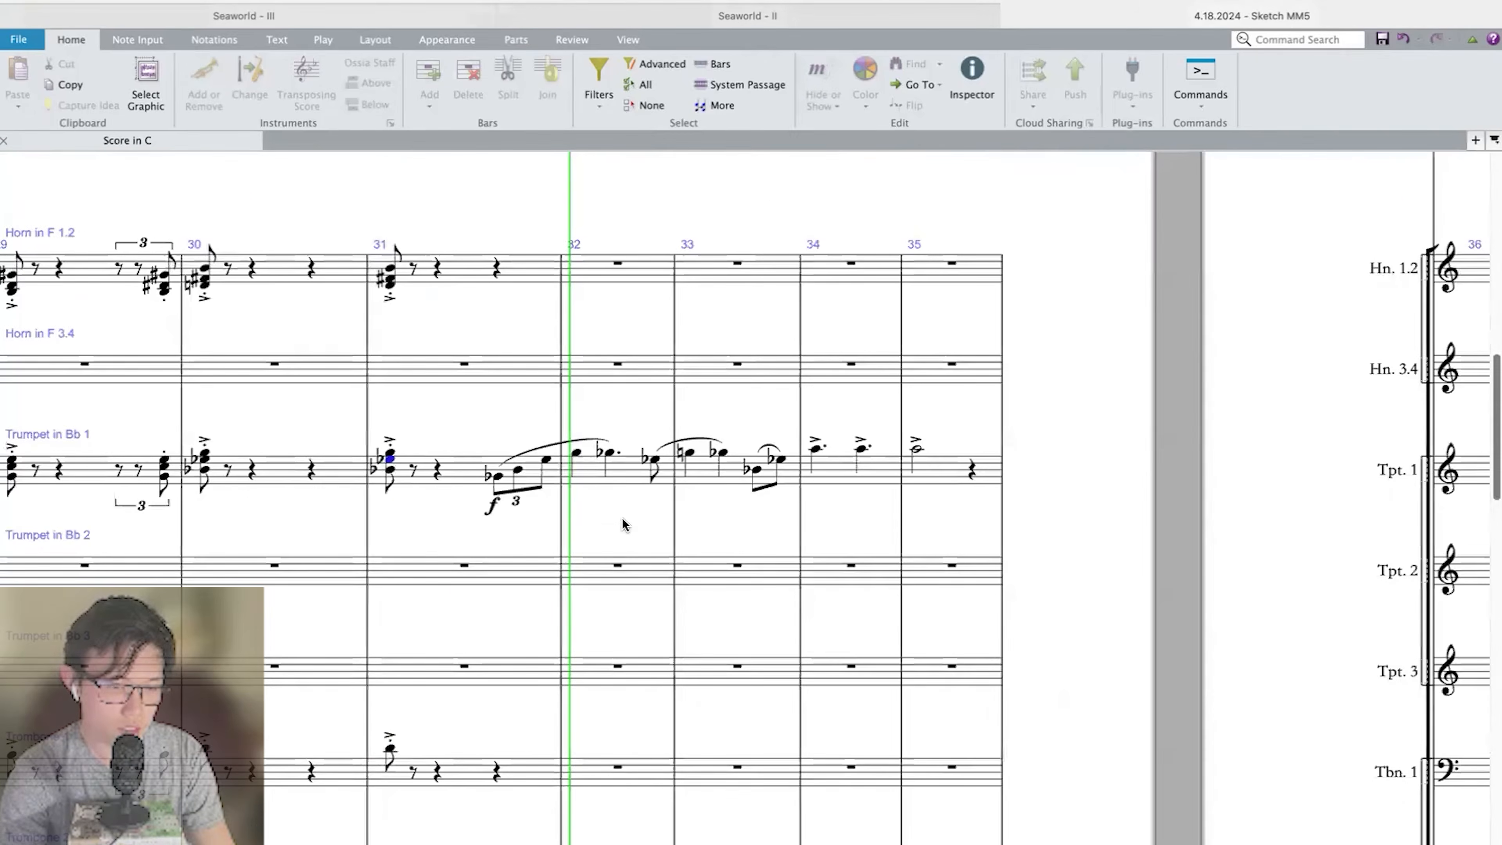
pyautogui.press('space')
# Enter a half-note F on beat 1 of bar 32 in the Double Bass.
pyautogui.click(497, 475)
pyautogui.keyDown('shift'); pyautogui.click(933, 472); pyautogui.keyUp('shift')
pyautogui.scroll(10, 934, 472)
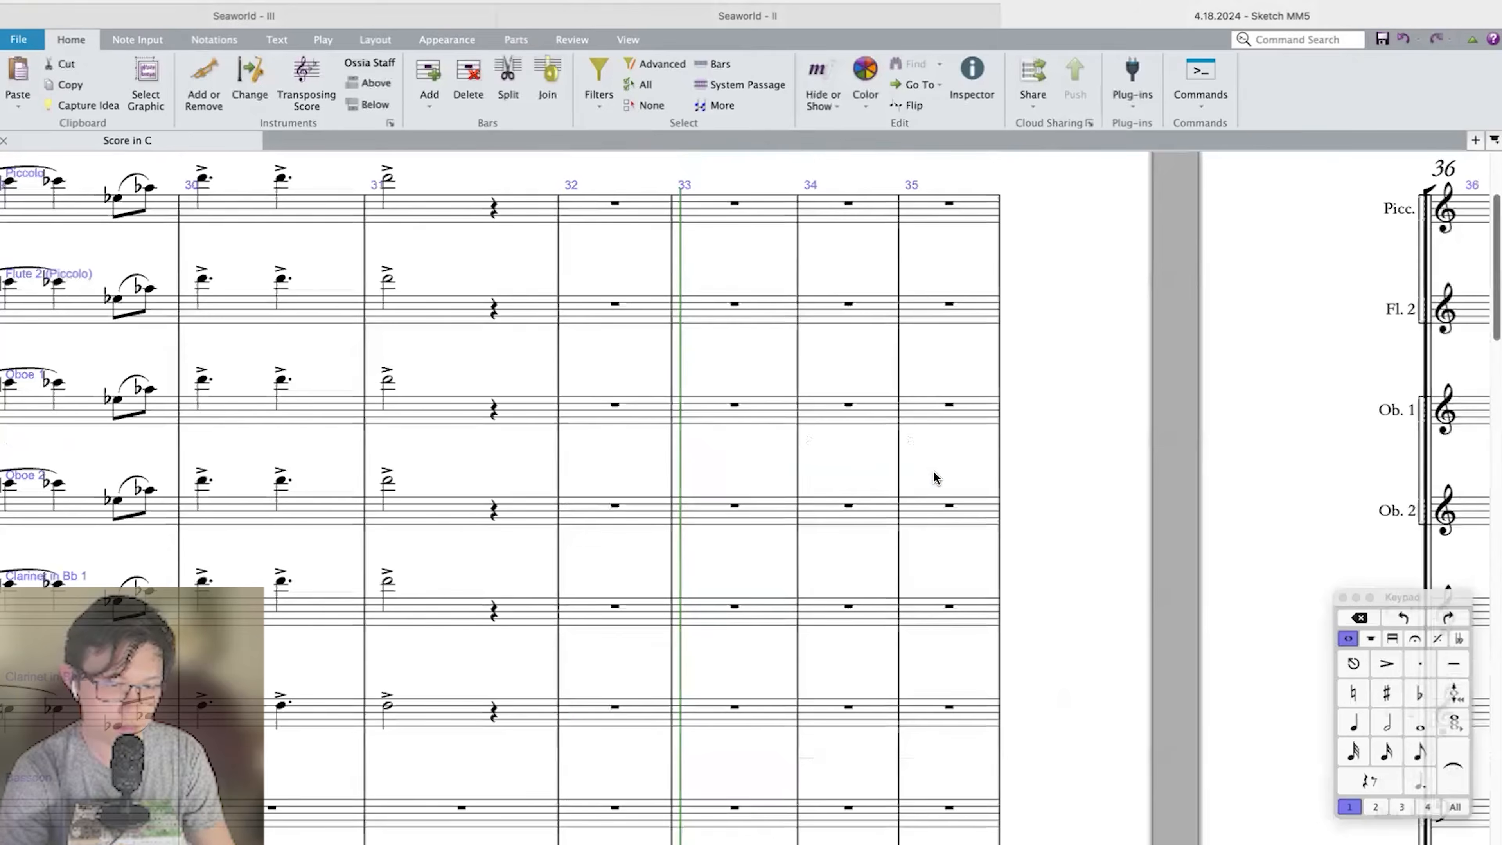
pyautogui.scroll(-10, 477, 690)
pyautogui.click(379, 667)
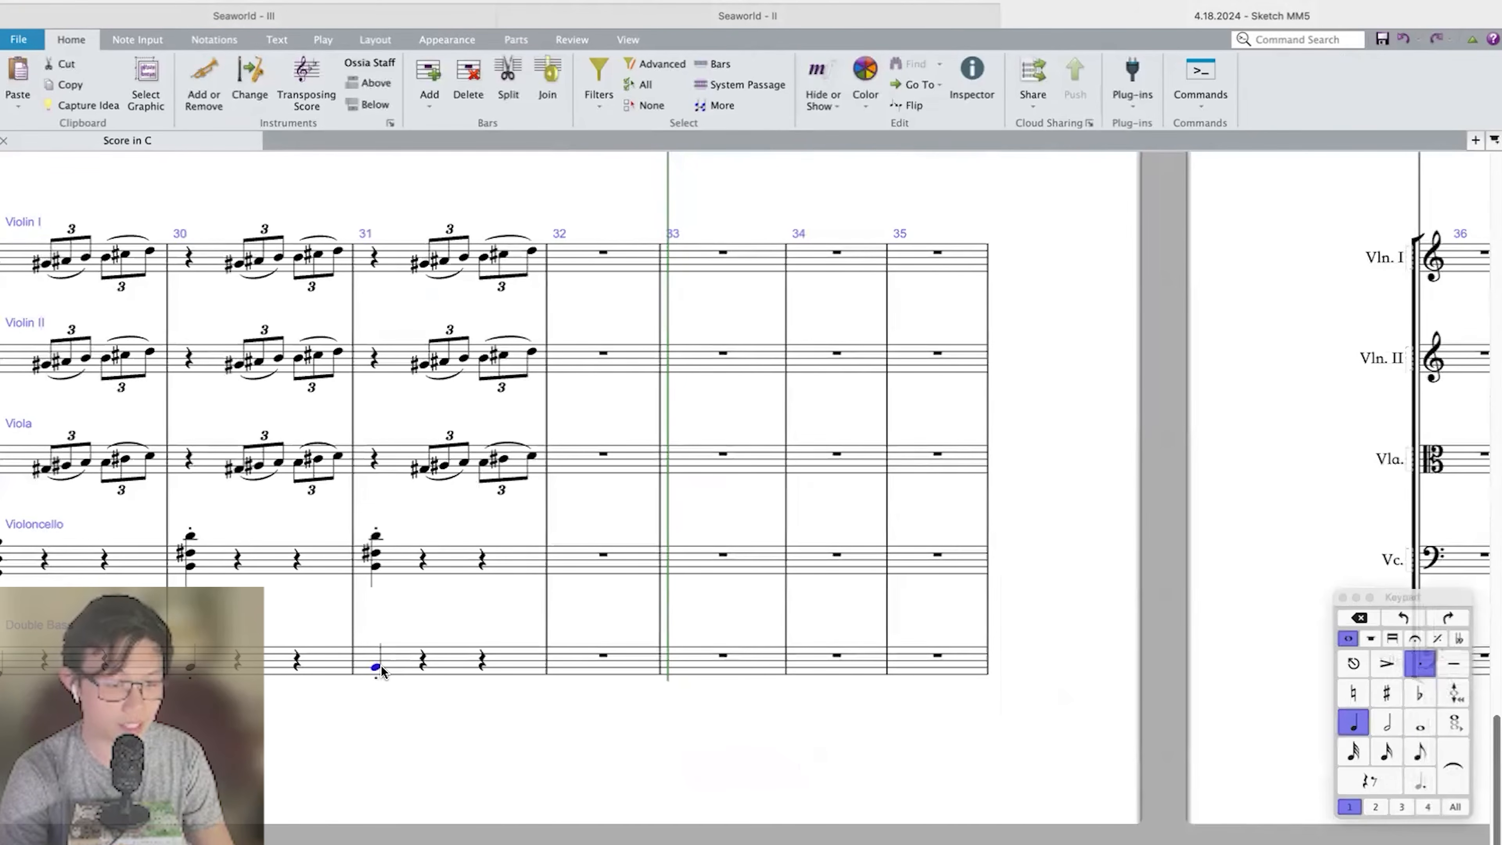
pyautogui.click(587, 654)
pyautogui.press('f')
pyautogui.press('5')
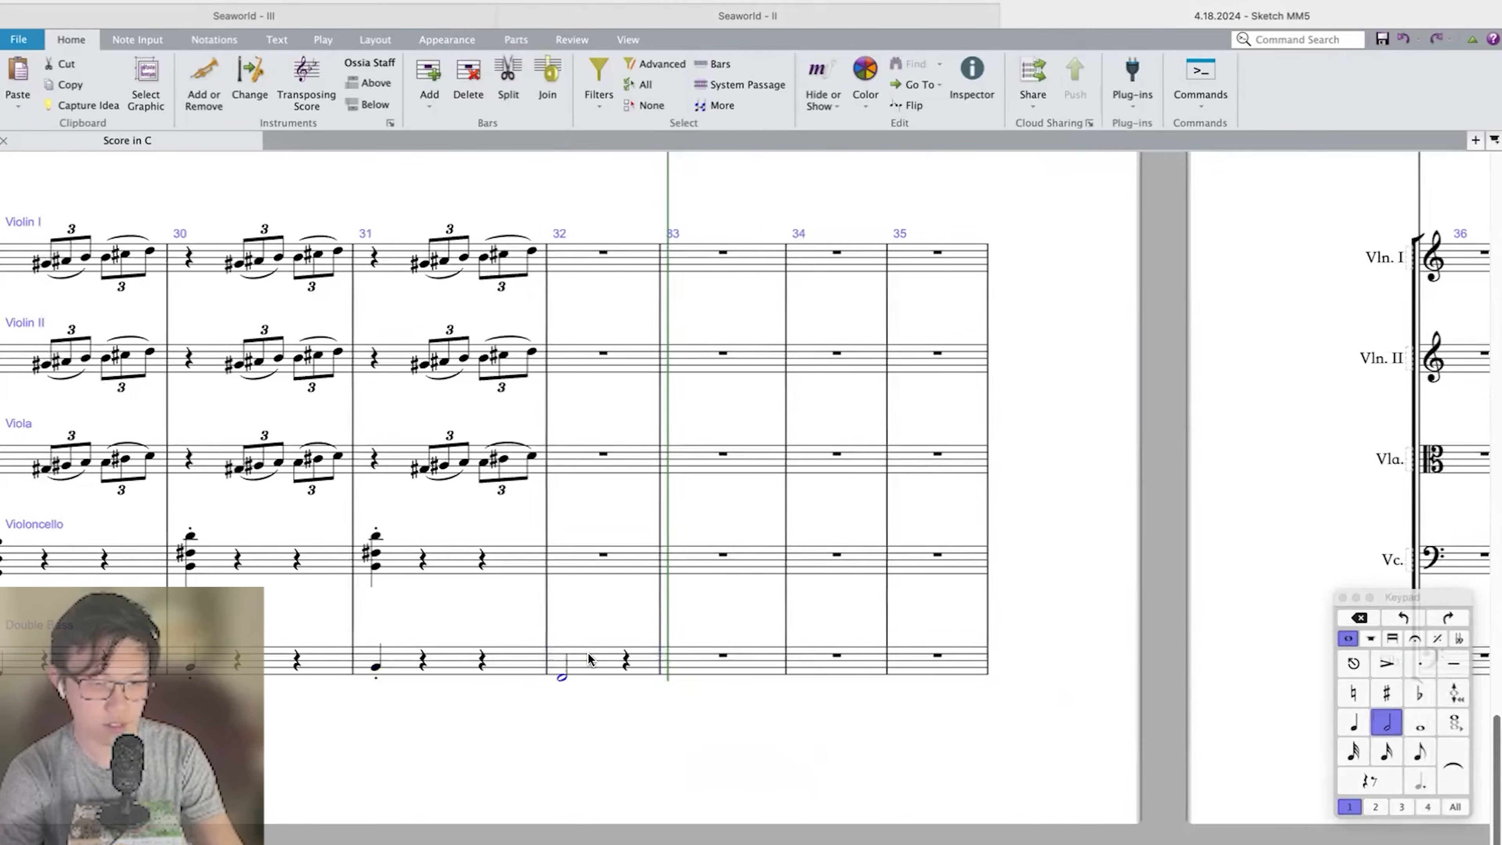
# Transpose the Trumpet 1 melody from the end of bar 31 through bar 35 back up a major 2nd.
pyautogui.scroll(8, 589, 658)
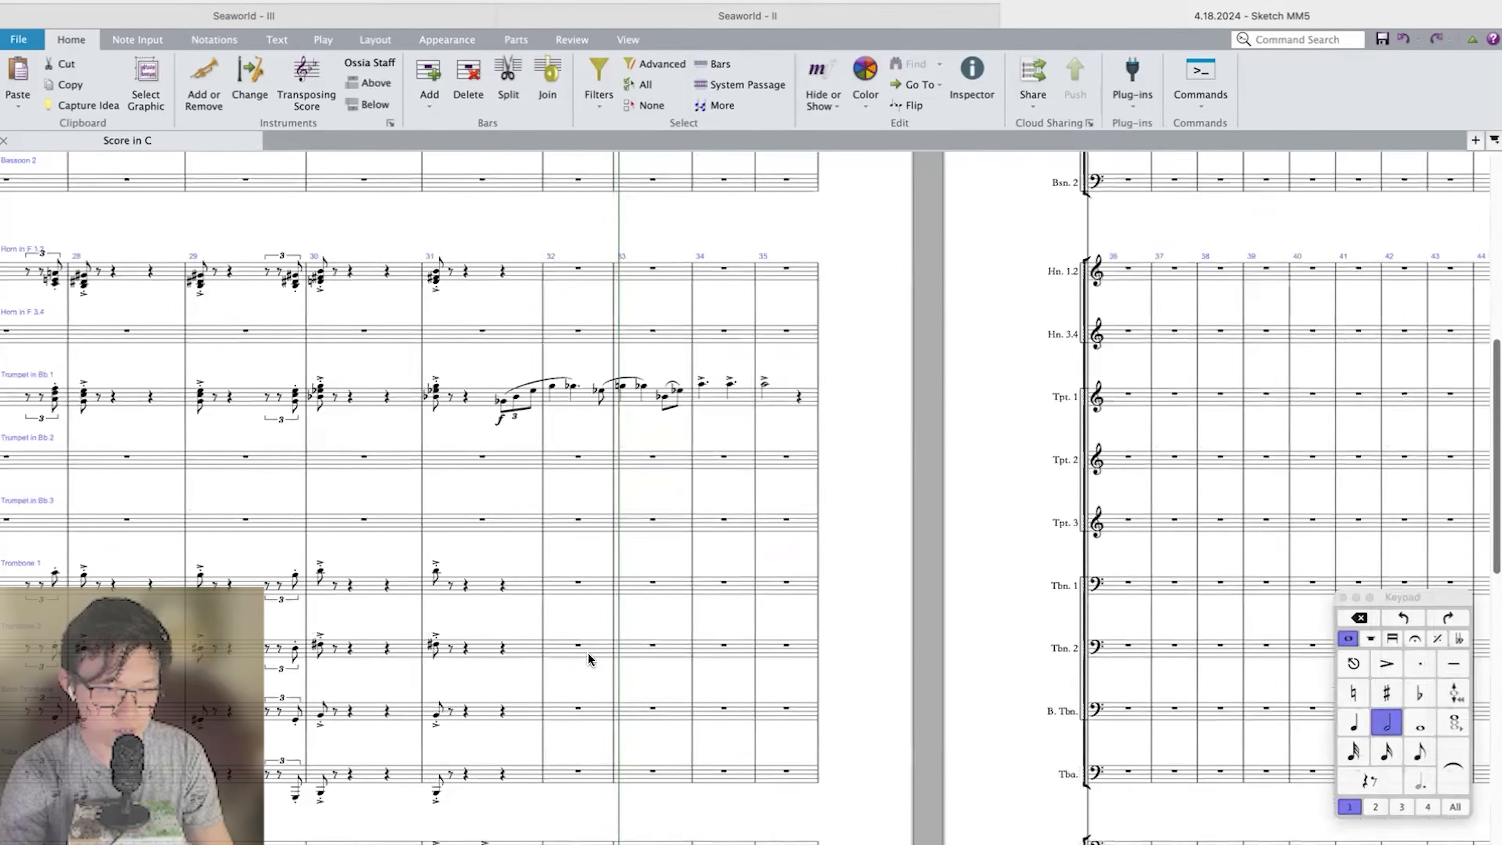
pyautogui.click(781, 402)
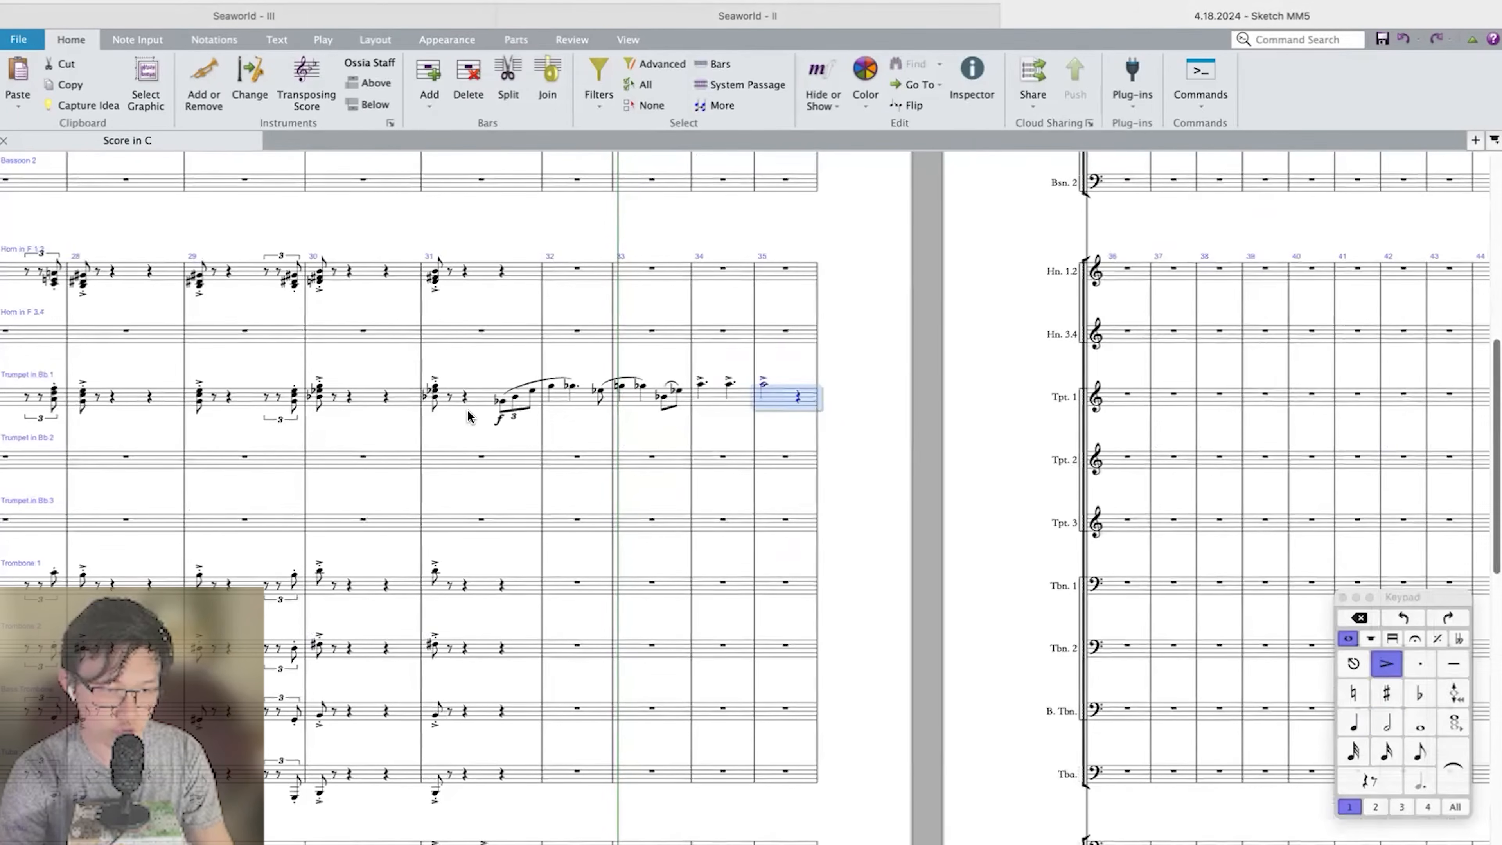
pyautogui.keyDown('shift'); pyautogui.click(501, 404); pyautogui.keyUp('shift')
pyautogui.hotkey('shift', 't')
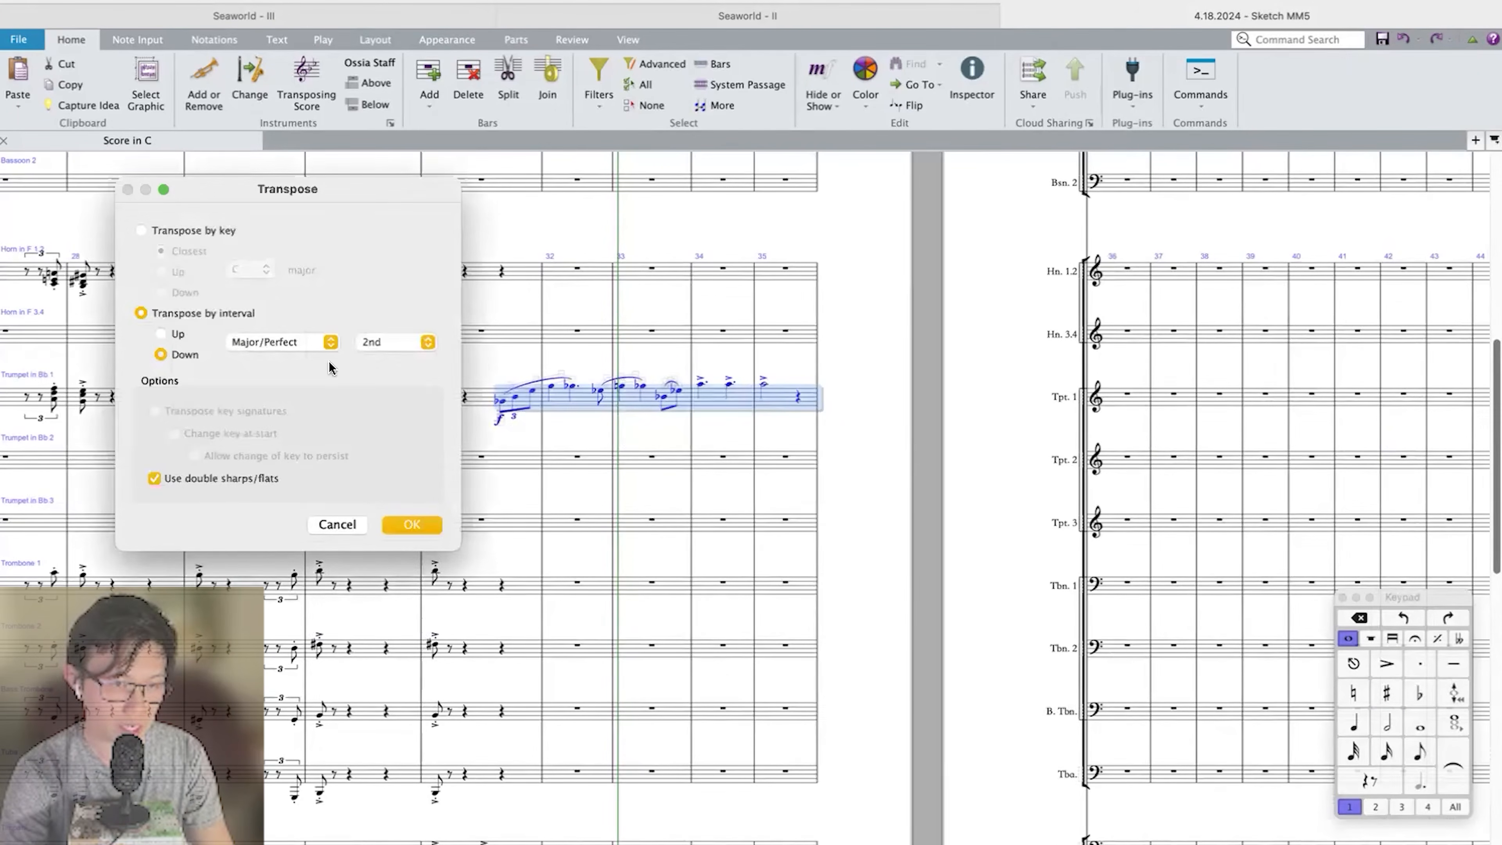
pyautogui.press('Return')
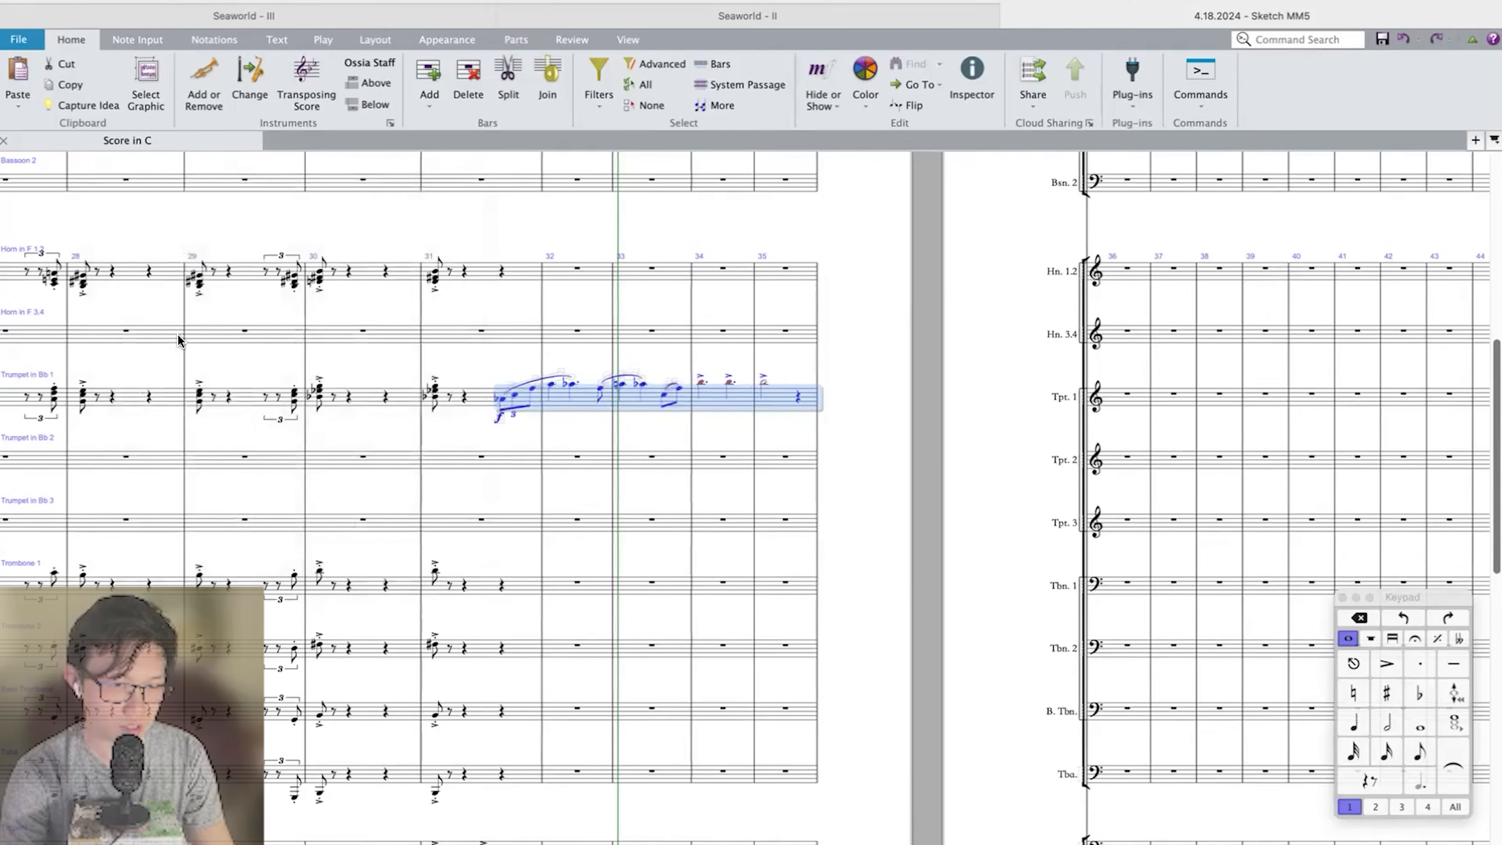
# Play the score back from bar 31 to check the trumpet melody against the strings and bass.
pyautogui.click(434, 386)
pyautogui.press('p')
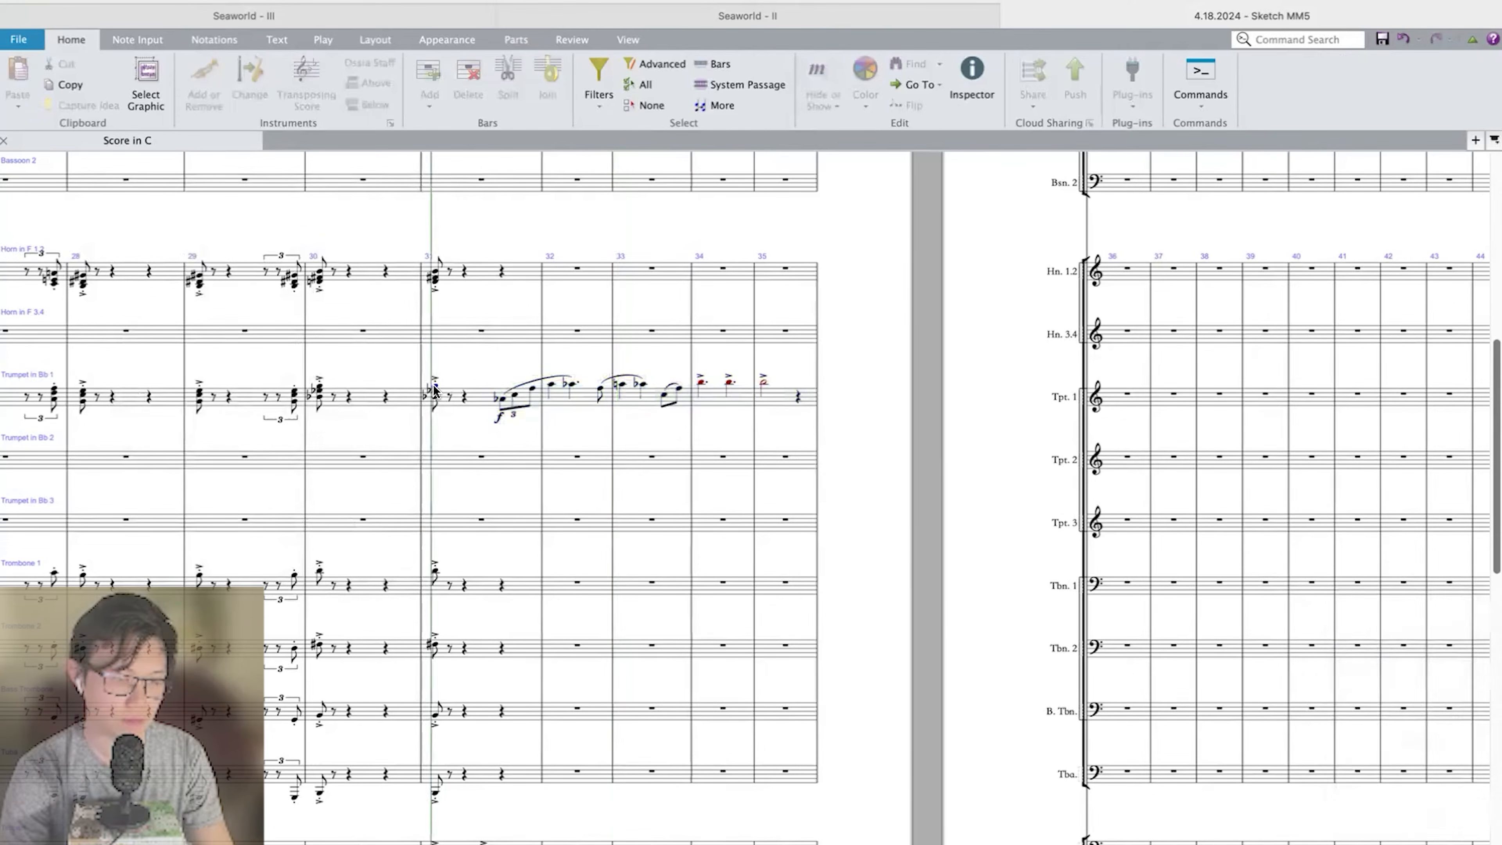
pyautogui.scroll(-15, 433, 385)
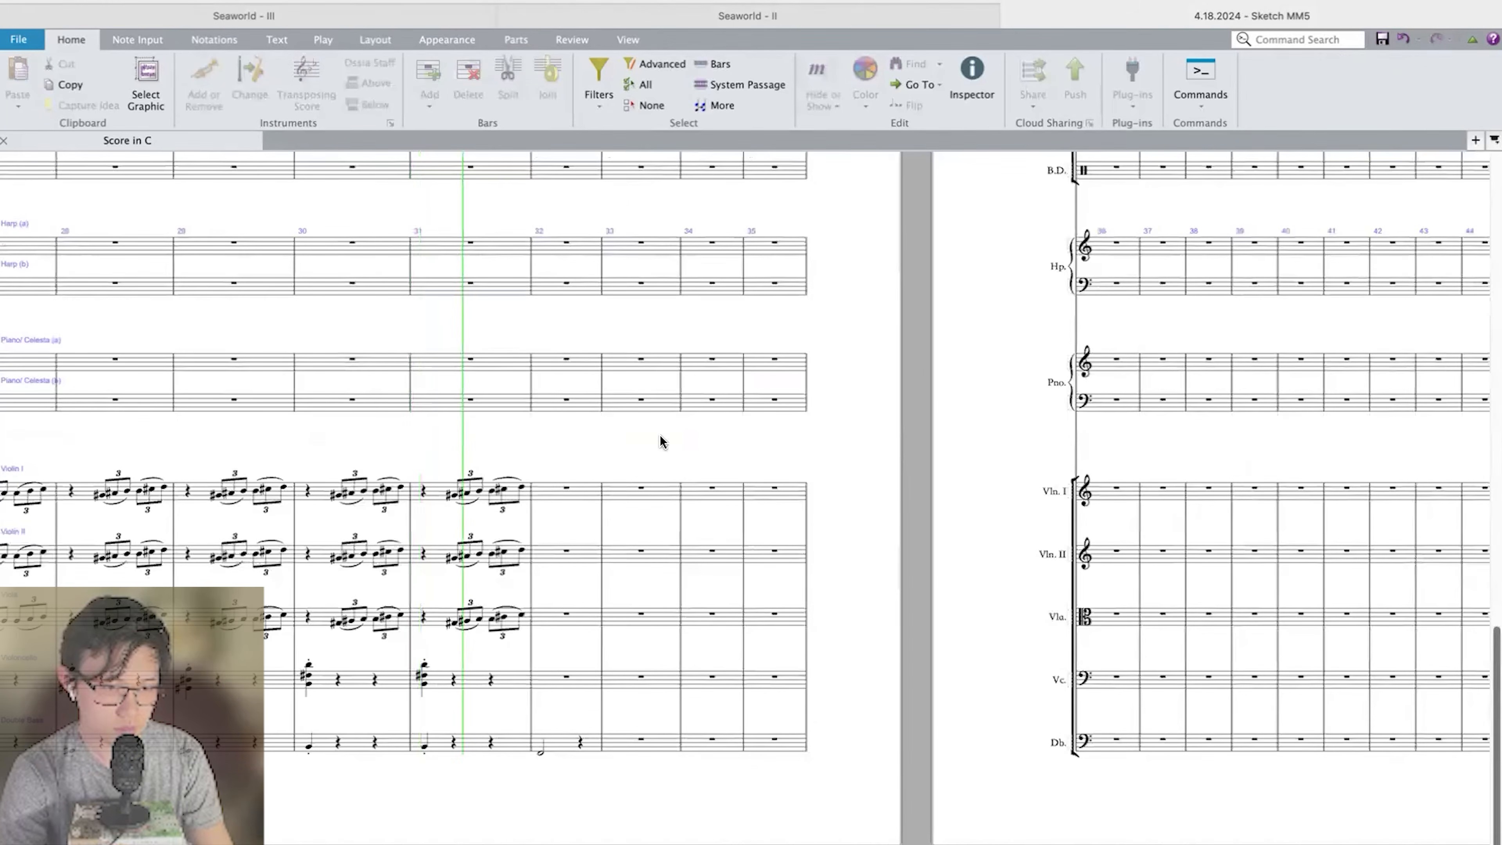
pyautogui.scroll(15, 660, 434)
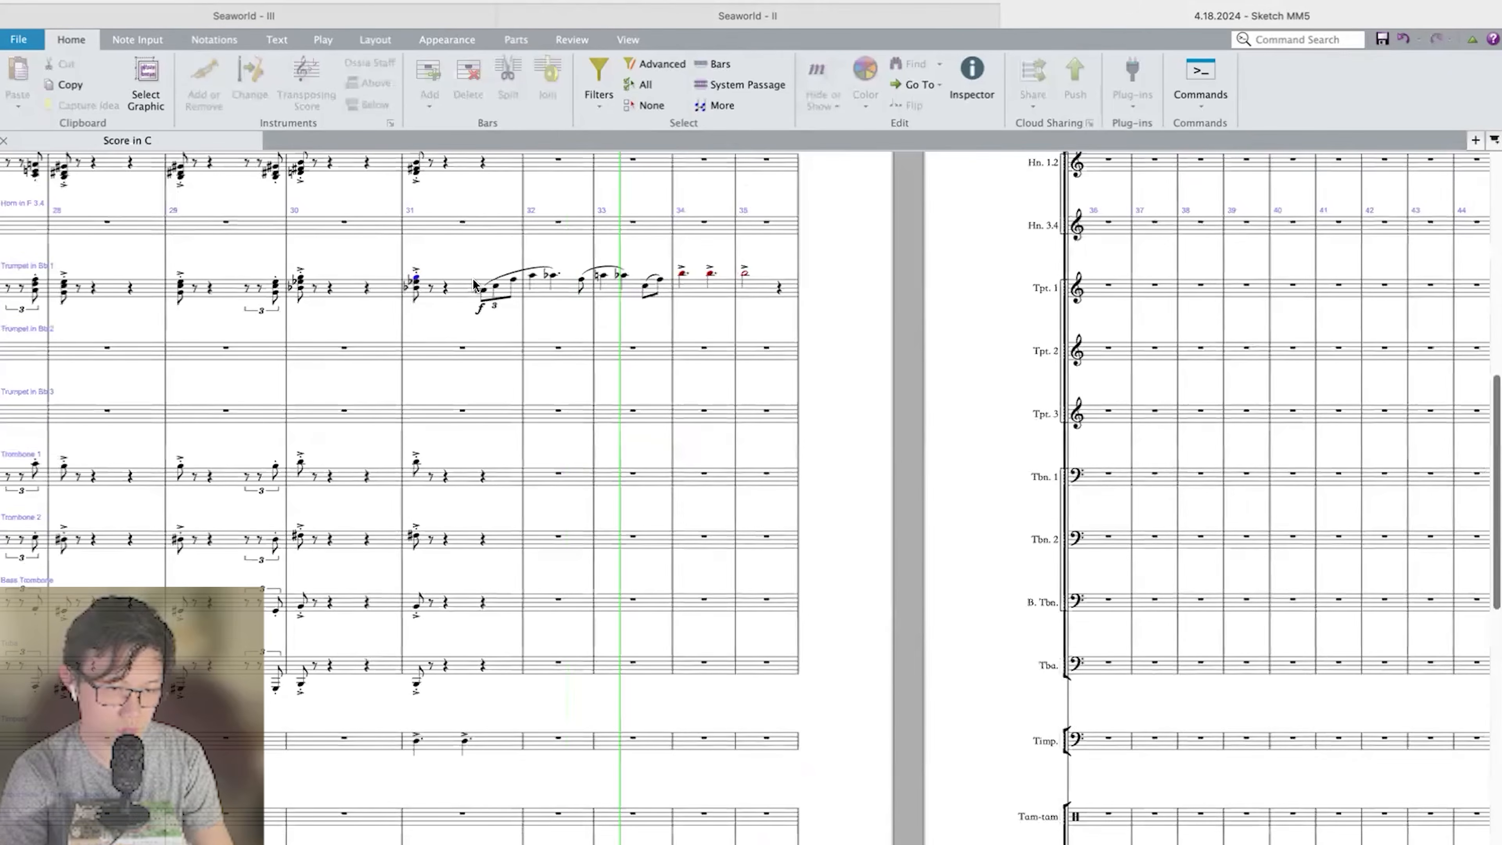
pyautogui.press('Escape')
# Check the pitches of the closing Violin I triplet in bar 31 and enter an E-flat quarter note on beat 1 of bar 32.
pyautogui.keyDown('shift'); pyautogui.click(772, 291); pyautogui.keyUp('shift')
pyautogui.scroll(-9, 771, 293)
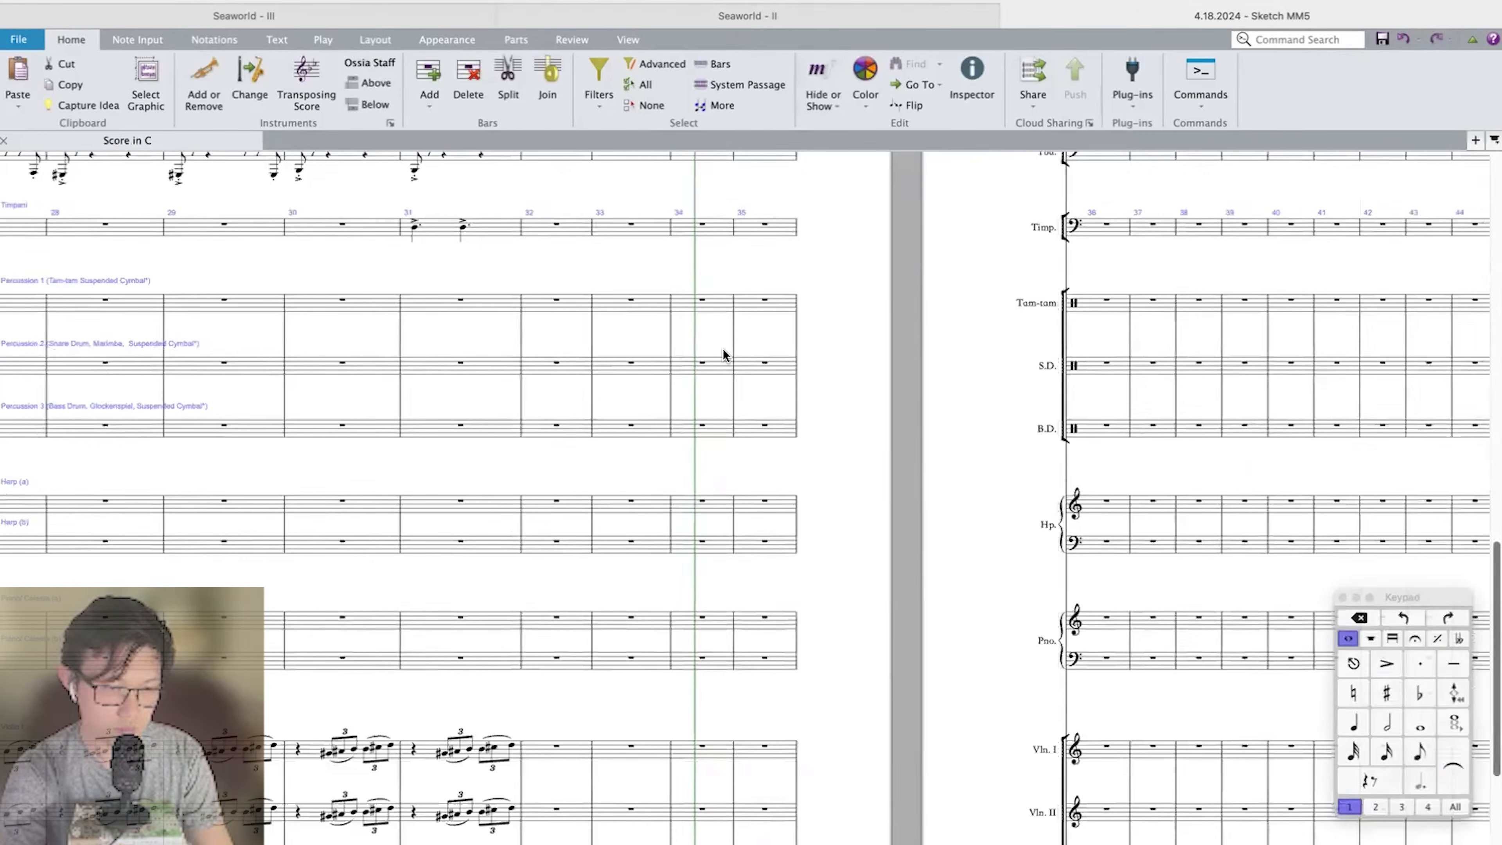
pyautogui.scroll(-5, 480, 509)
pyautogui.click(481, 491)
pyautogui.scroll(1, 481, 492)
pyautogui.scroll(3, 482, 492)
pyautogui.press('Right')
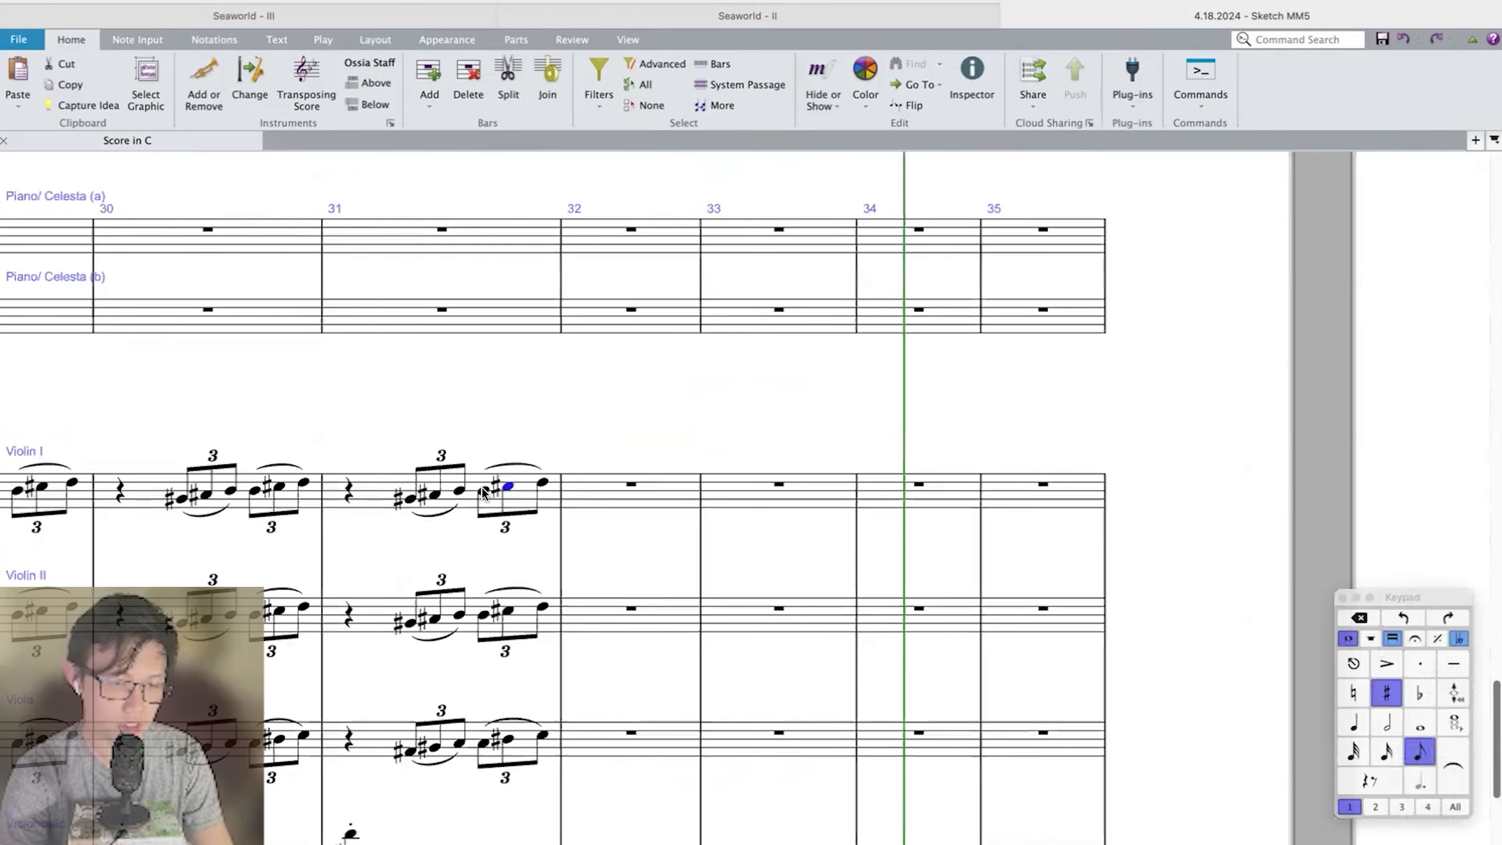
pyautogui.press('Right')
pyautogui.scroll(-4, 671, 369)
pyautogui.scroll(-3, 617, 248)
pyautogui.click(616, 245)
pyautogui.press('4')
pyautogui.press('9')
pyautogui.press('e')
pyautogui.press('Escape')
# Enter the same E-flat quarter note in Violin II and Viola at bar 32 and make all three string notes staccato.
pyautogui.click(610, 350)
pyautogui.press('4')
pyautogui.press('9')
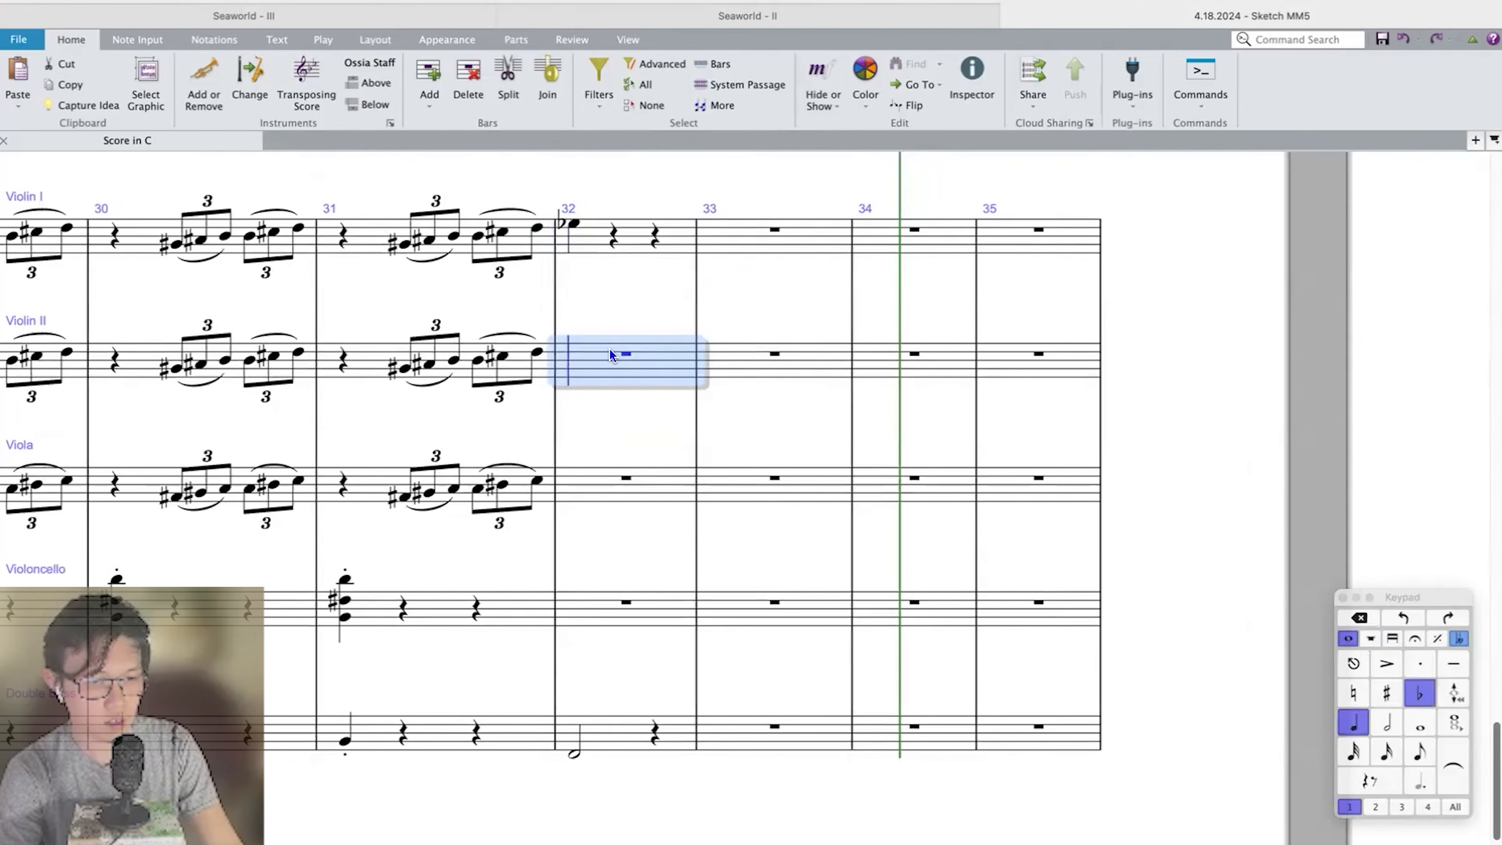
pyautogui.press('e')
pyautogui.press('Escape')
pyautogui.click(587, 477)
pyautogui.press('4')
pyautogui.press('9')
pyautogui.press('e')
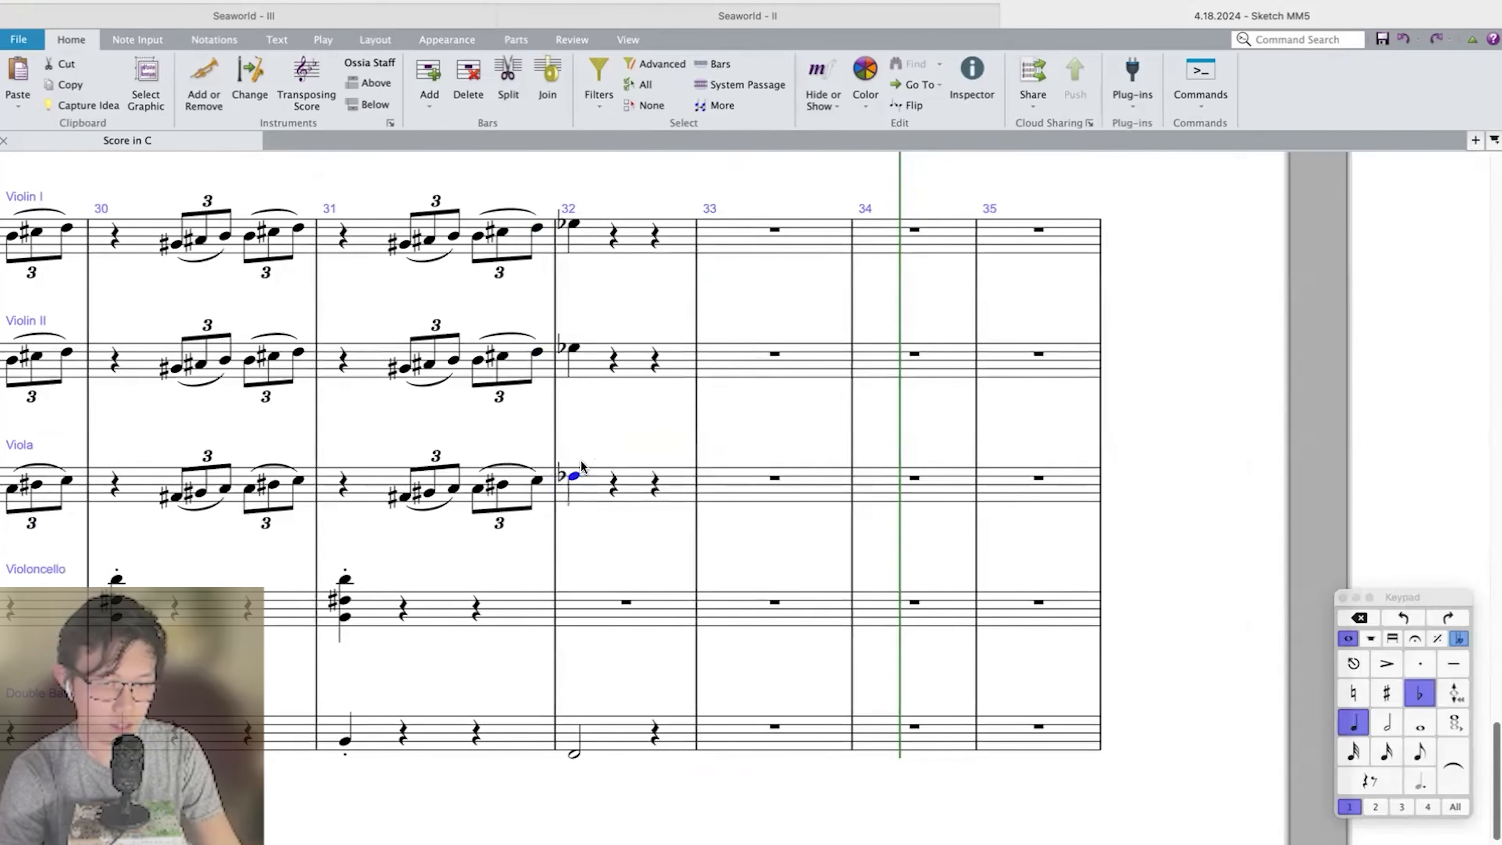
pyautogui.keyDown('shift'); pyautogui.click(601, 249); pyautogui.keyUp('shift')
pyautogui.press('.')
pyautogui.press('Escape')
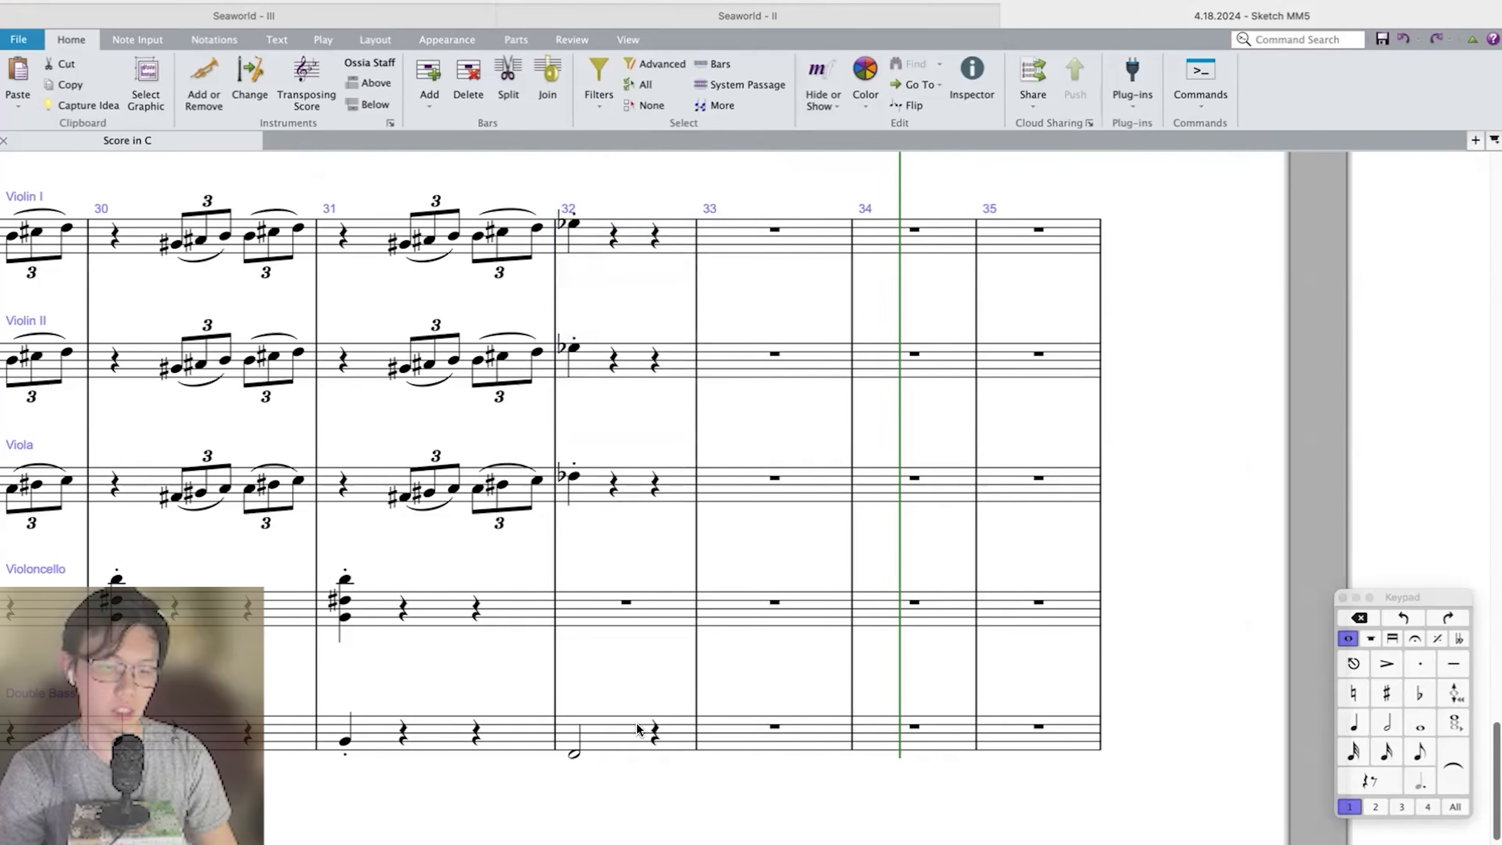
# Play the score back from bar 31 to check the string arrival in bar 32.
pyautogui.click(597, 736)
pyautogui.press('super+Left')
pyautogui.press('p')
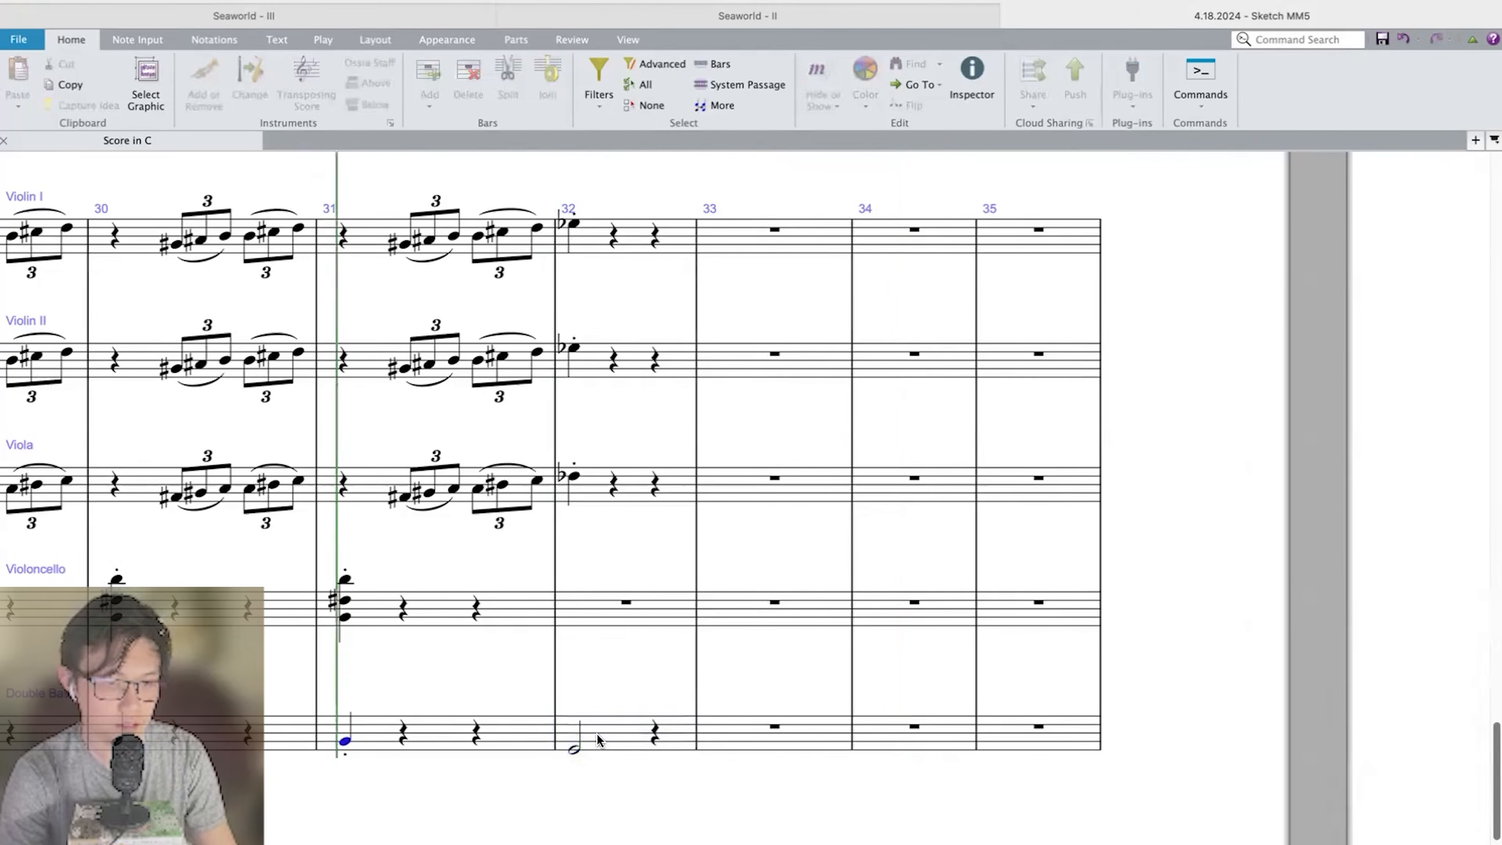
pyautogui.scroll(15, 598, 736)
pyautogui.click(476, 630)
pyautogui.keyDown('shift'); pyautogui.click(811, 609); pyautogui.keyUp('shift')
# Continue Violin I in bar 32 with a dotted-quarter D on beat 2 and an eighth-note B.
pyautogui.hscroll(-2, 810, 609)
pyautogui.click(643, 397)
pyautogui.press('super+equal')
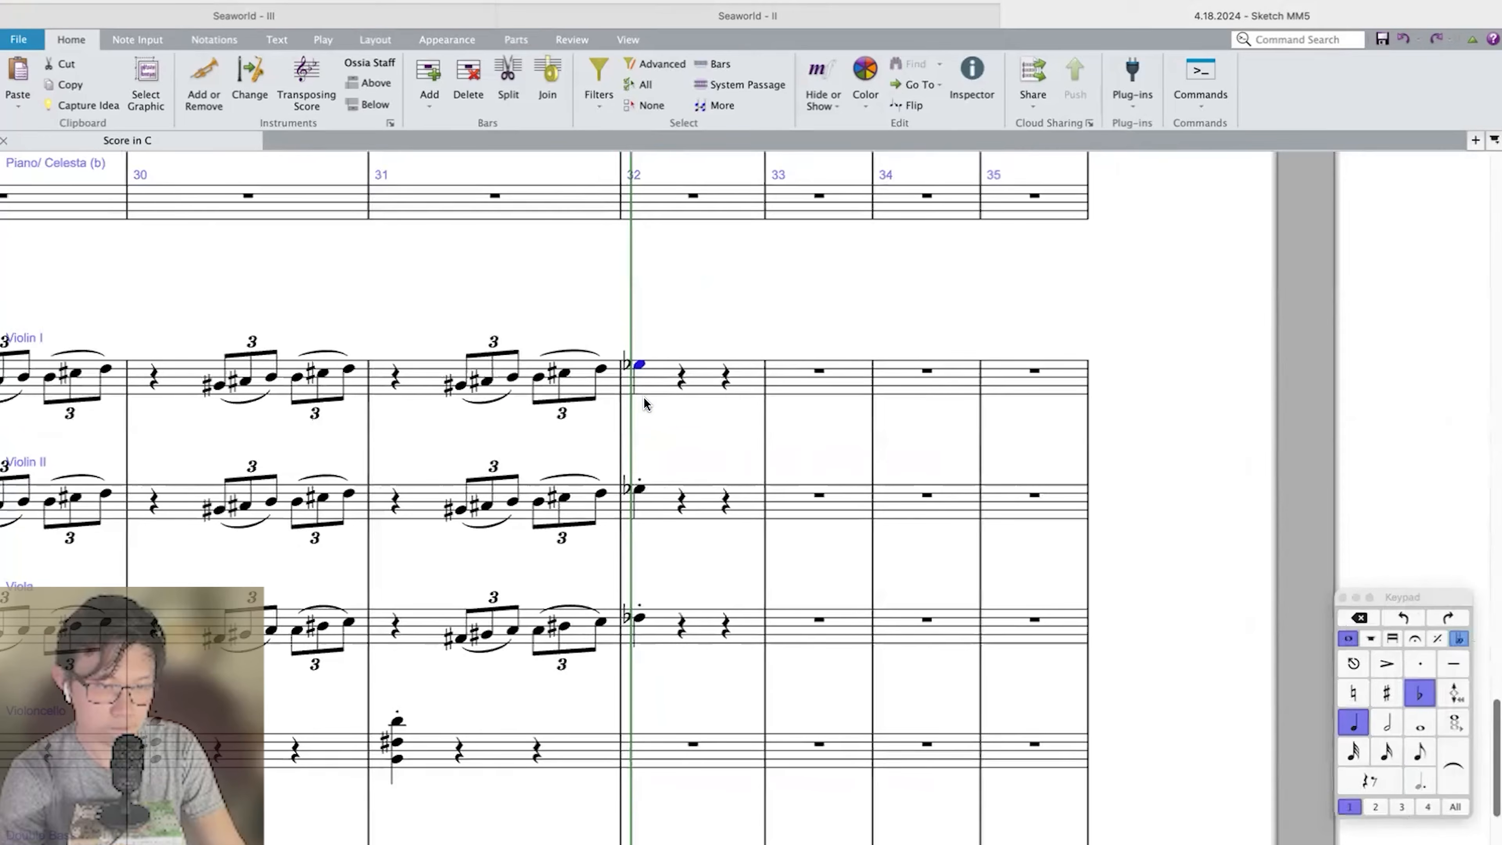
pyautogui.press('n')
pyautogui.press('d')
pyautogui.press('.')
pyautogui.press('3')
pyautogui.press('b')
pyautogui.press('Escape')
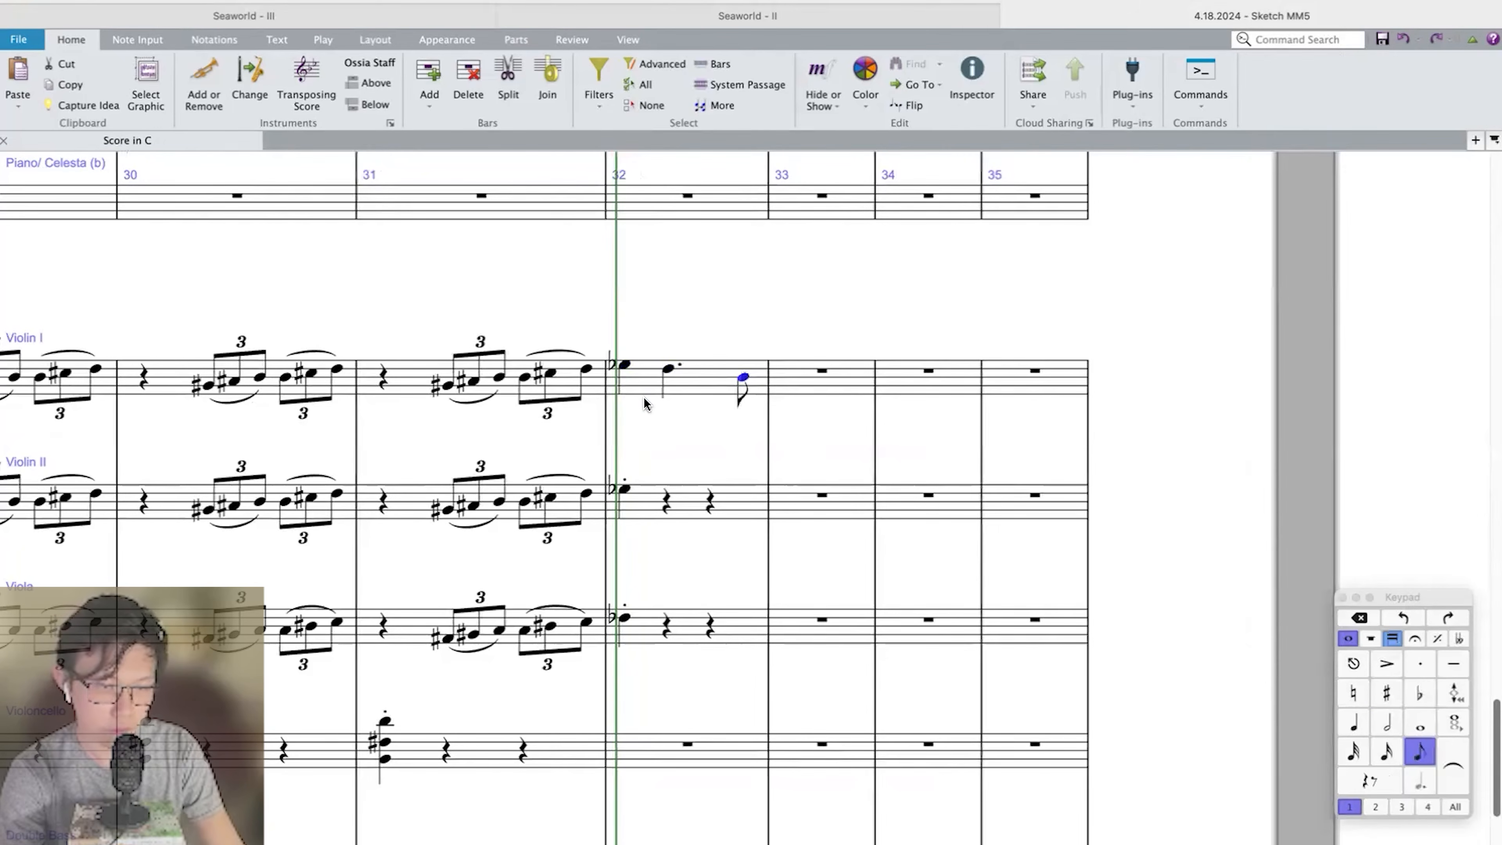
# Slur the E-flat to the D in Violin I bar 32 and repeat the bar's figure in bar 33.
pyautogui.click(621, 366)
pyautogui.press('s')
pyautogui.click(727, 378)
pyautogui.press('r')
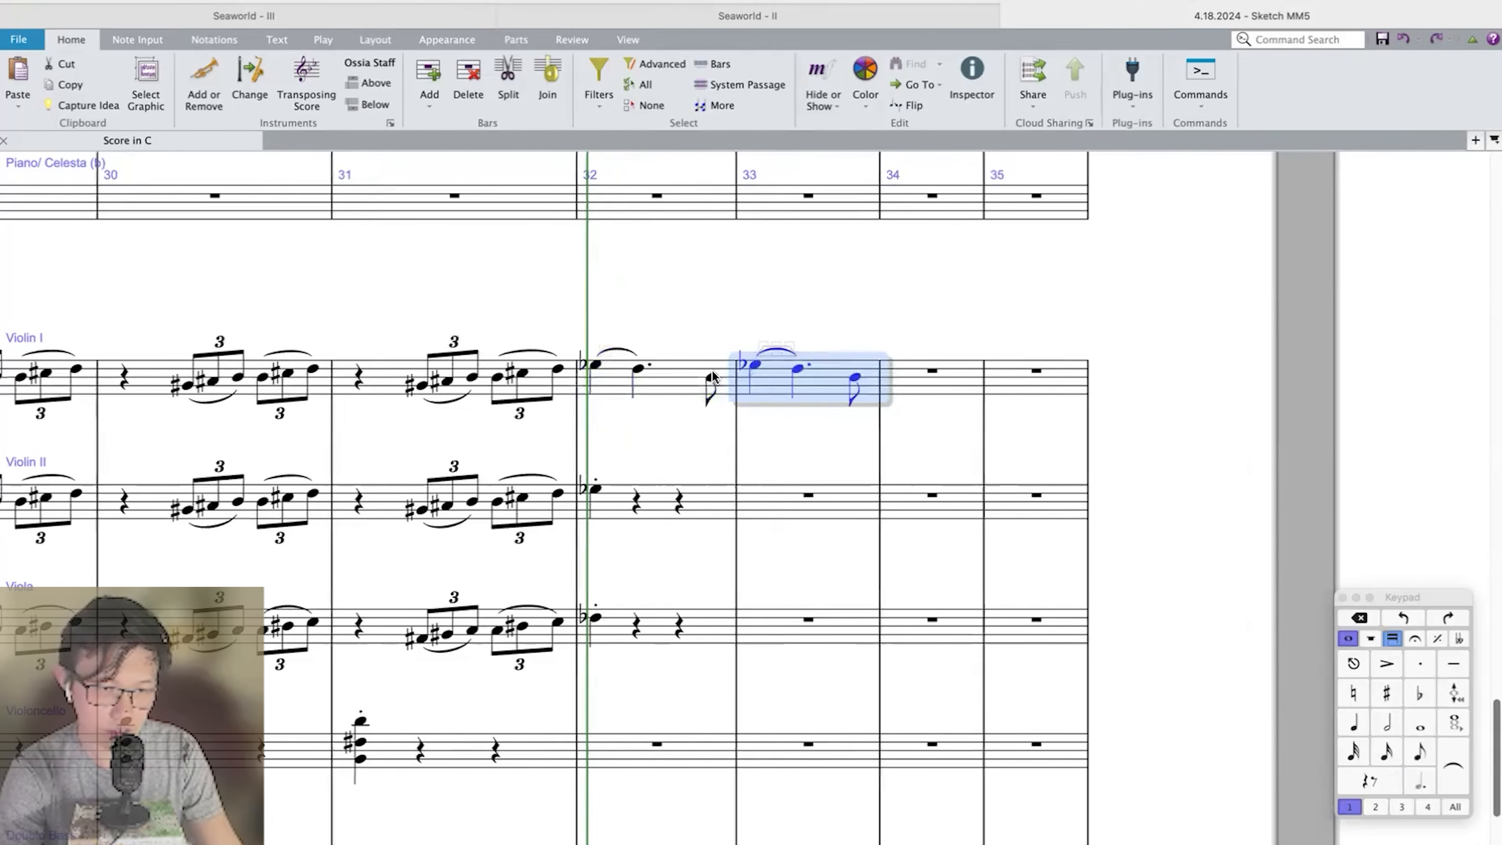
# Change the D in Violin I bar 33 to a plain quarter note and finish the bar with eighth notes B and D.
pyautogui.click(798, 369)
pyautogui.press('.')
pyautogui.click(824, 379)
pyautogui.press('b')
pyautogui.press('d')
# Enter two dotted-quarter Fs in Violin I bar 34 and a half-note F at the start of bar 35.
pyautogui.press('4')
pyautogui.press('g')
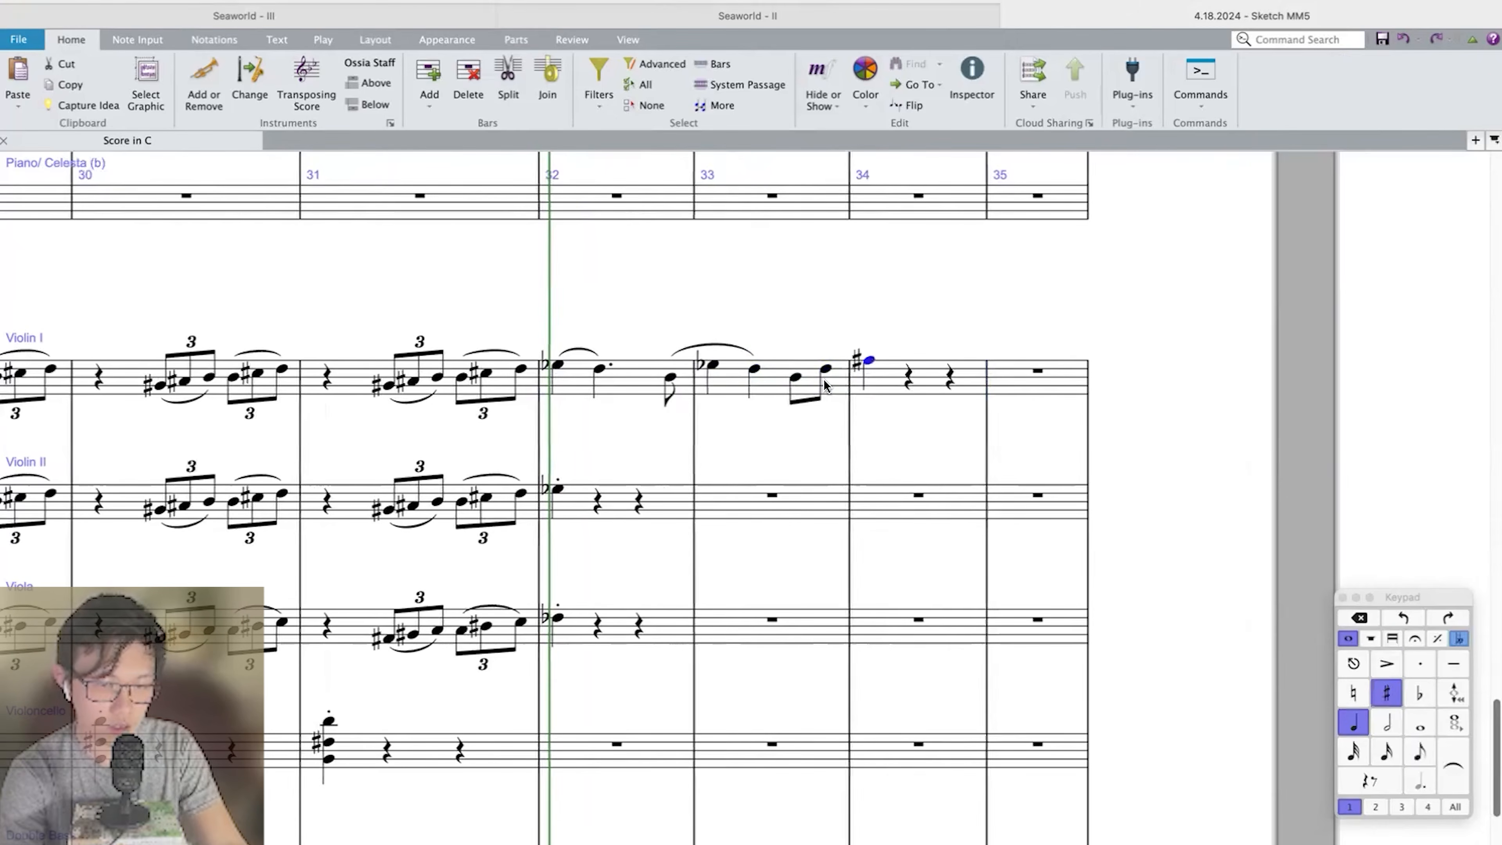
pyautogui.press('.')
pyautogui.press('g')
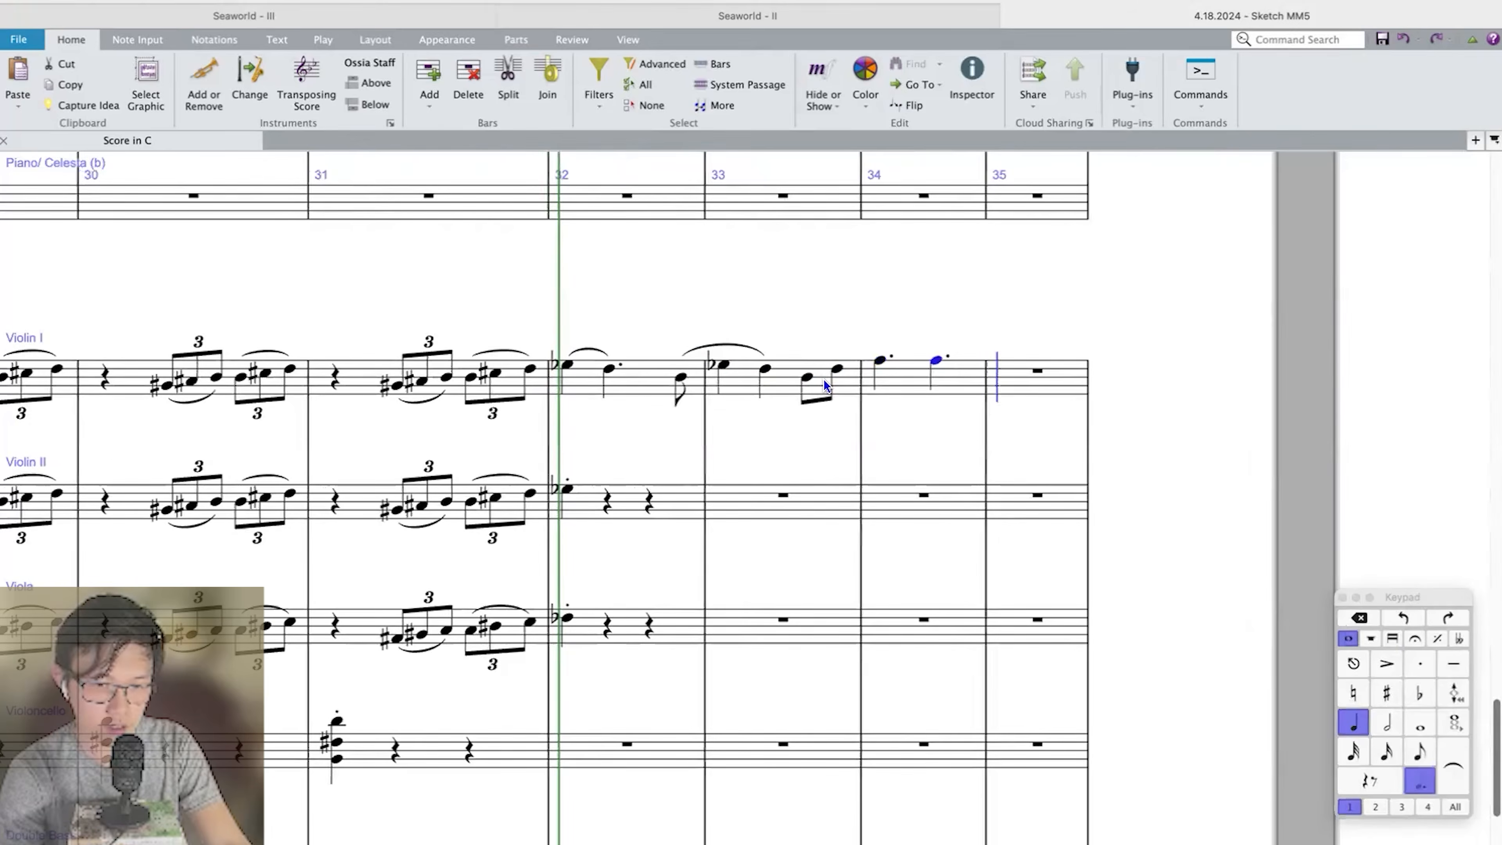
pyautogui.press('.')
pyautogui.press('g')
pyautogui.press('5')
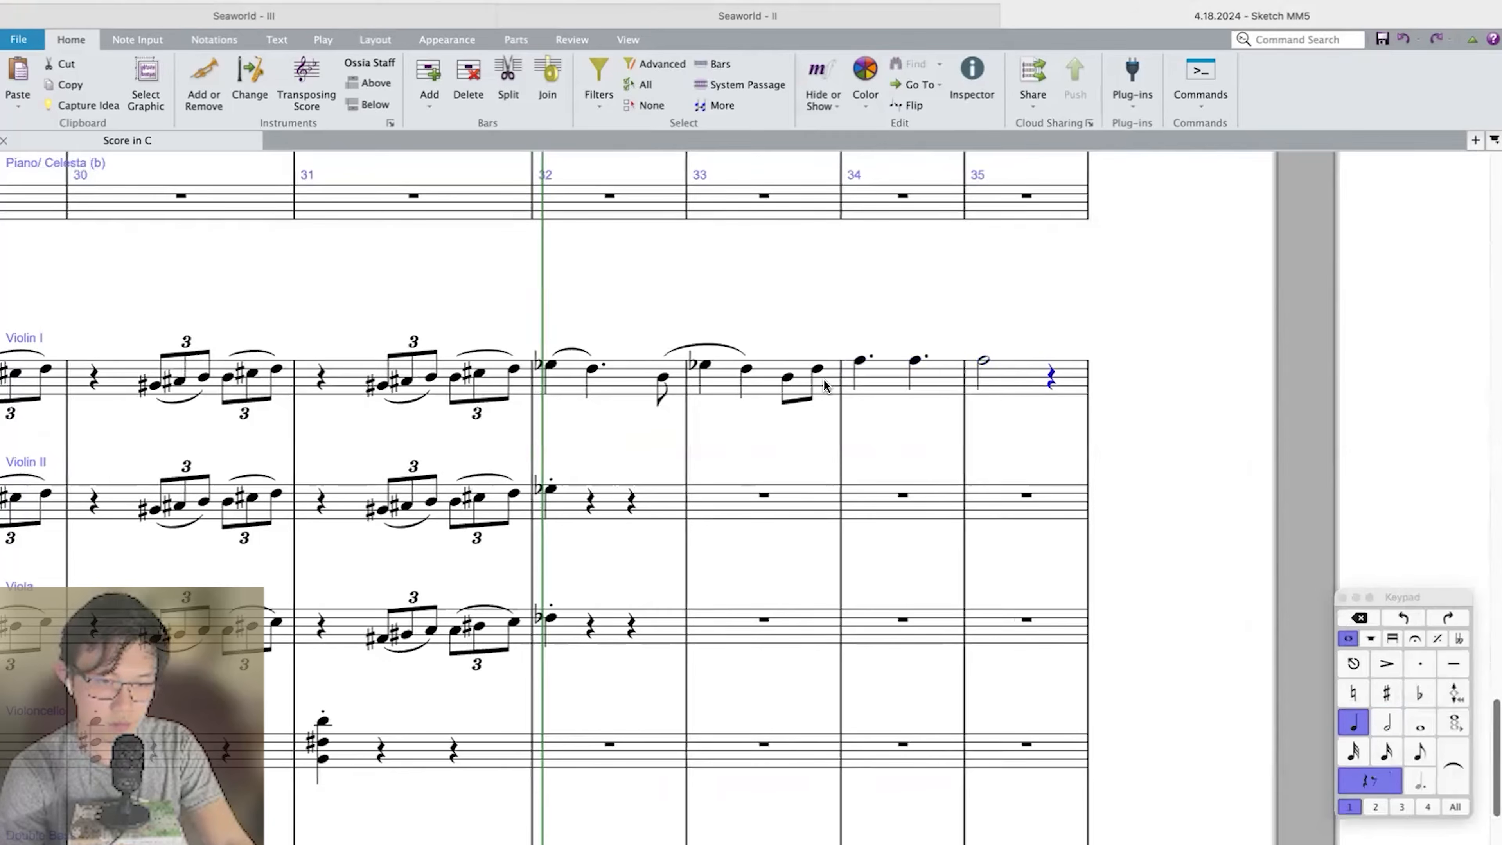
# Finish Violin I bar 35 with eighth notes A and C, placing the A an octave lower, below the C.
pyautogui.press('3')
pyautogui.press('a')
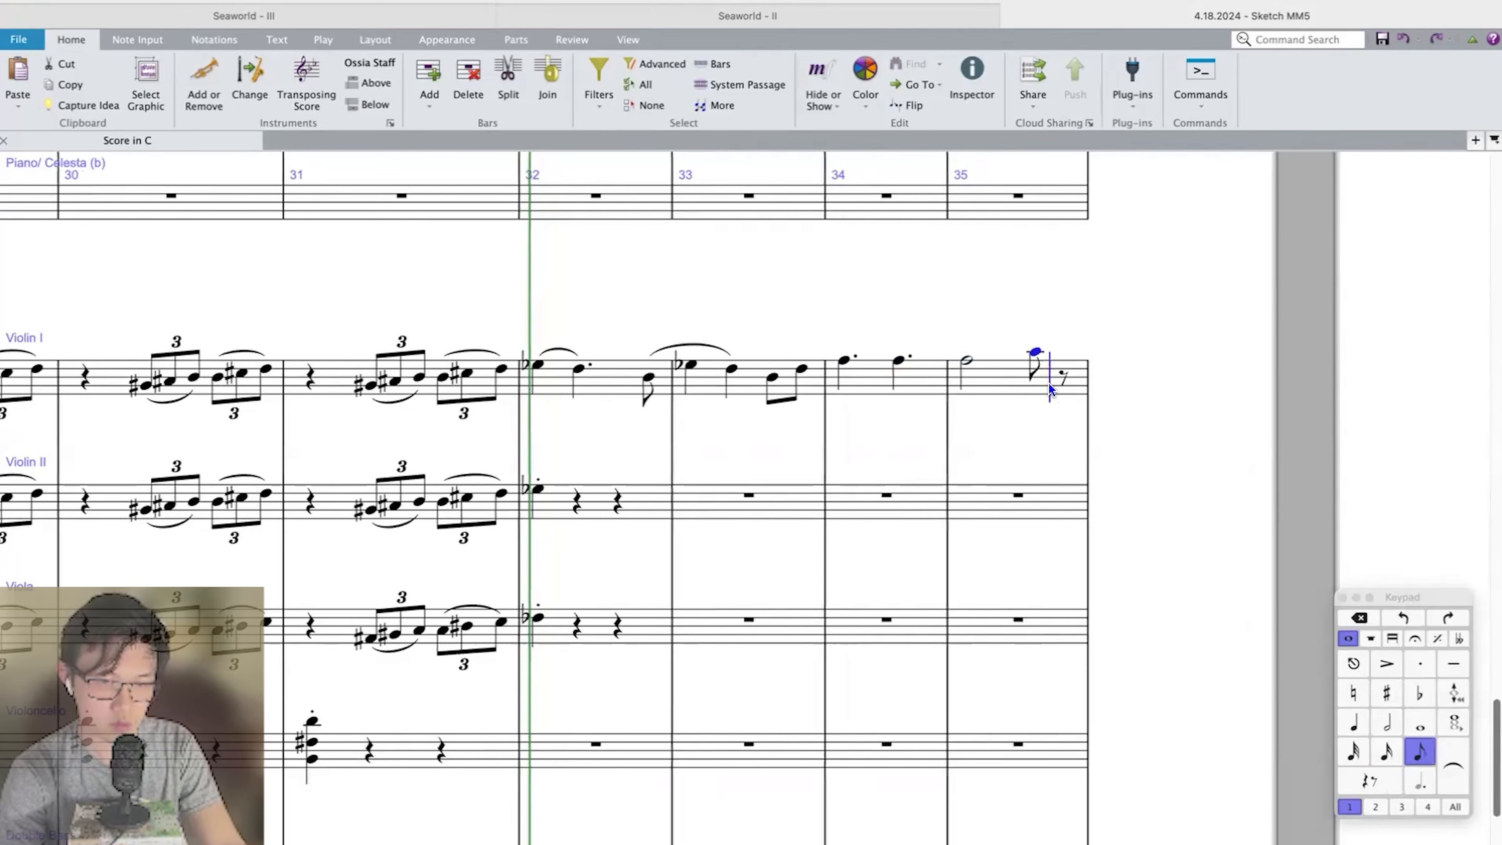
pyautogui.press('super+Down')
pyautogui.press('c')
pyautogui.press('Escape')
# Repeat the Violin I phrase from bars 32–35 in bars 36–39 and transpose the copy up a major 2nd.
pyautogui.press('super+minus')
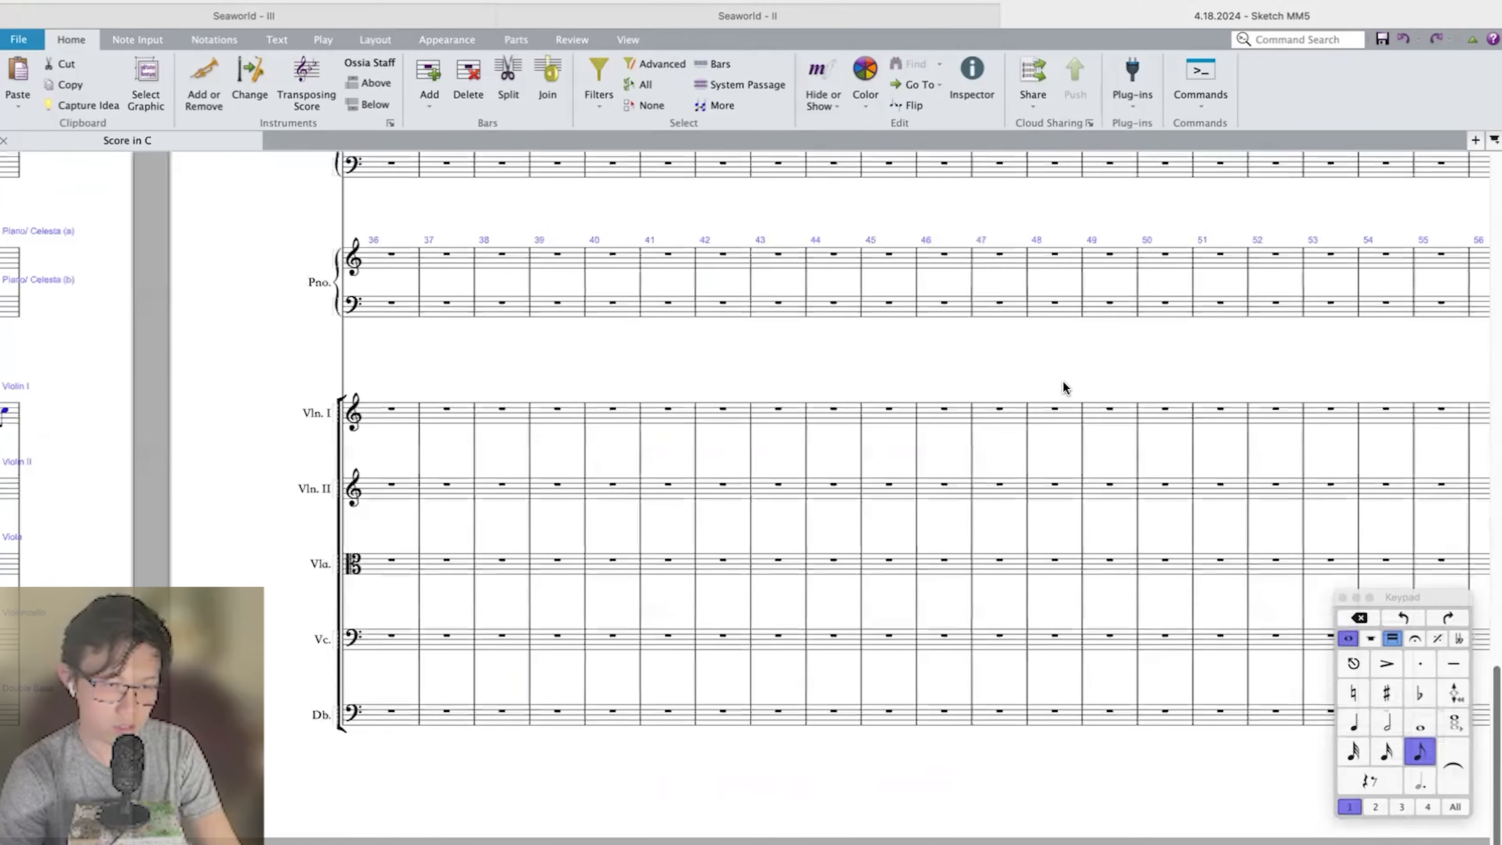
pyautogui.hscroll(-10, 1063, 384)
pyautogui.click(375, 414)
pyautogui.hotkey('shift', 'End')
pyautogui.press('r')
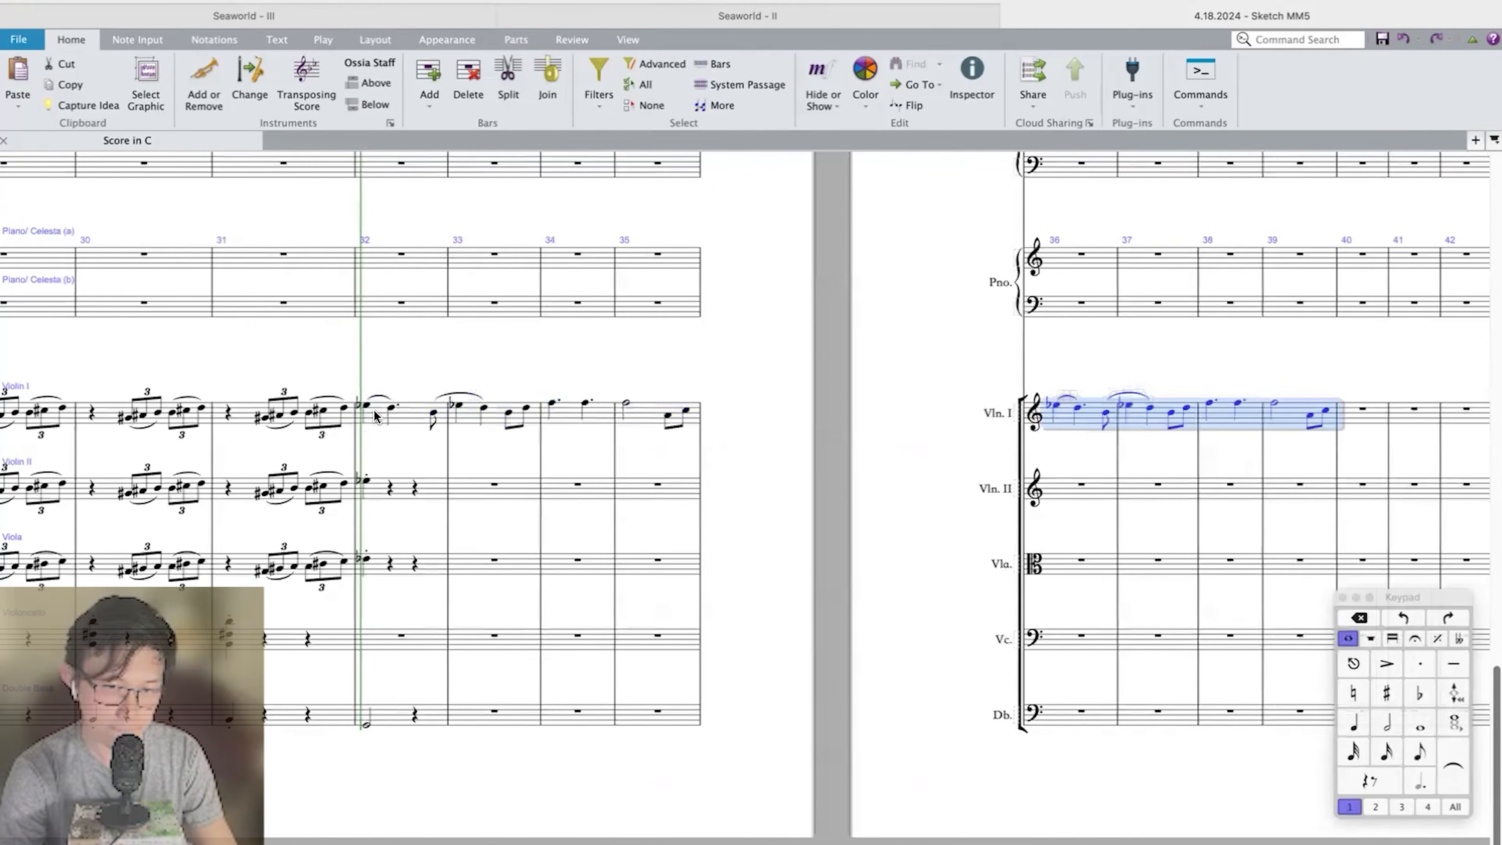
pyautogui.hotkey('shift', 't')
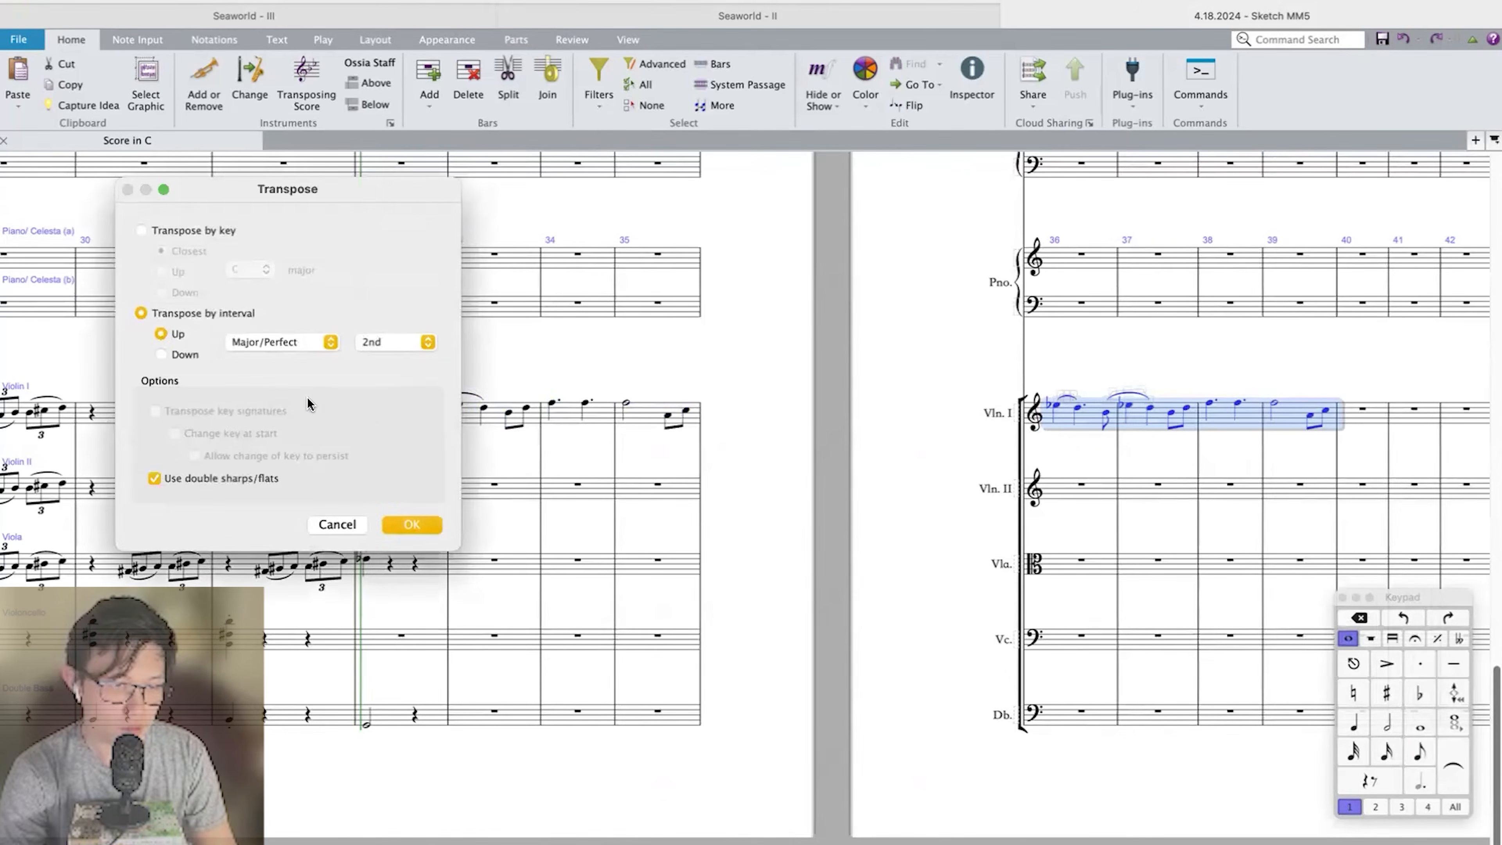
pyautogui.press('Return')
# Play back the Violin I phrase and its transposed repeat from bar 32.
pyautogui.keyDown('shift'); pyautogui.click(374, 416); pyautogui.keyUp('shift')
pyautogui.press('p')
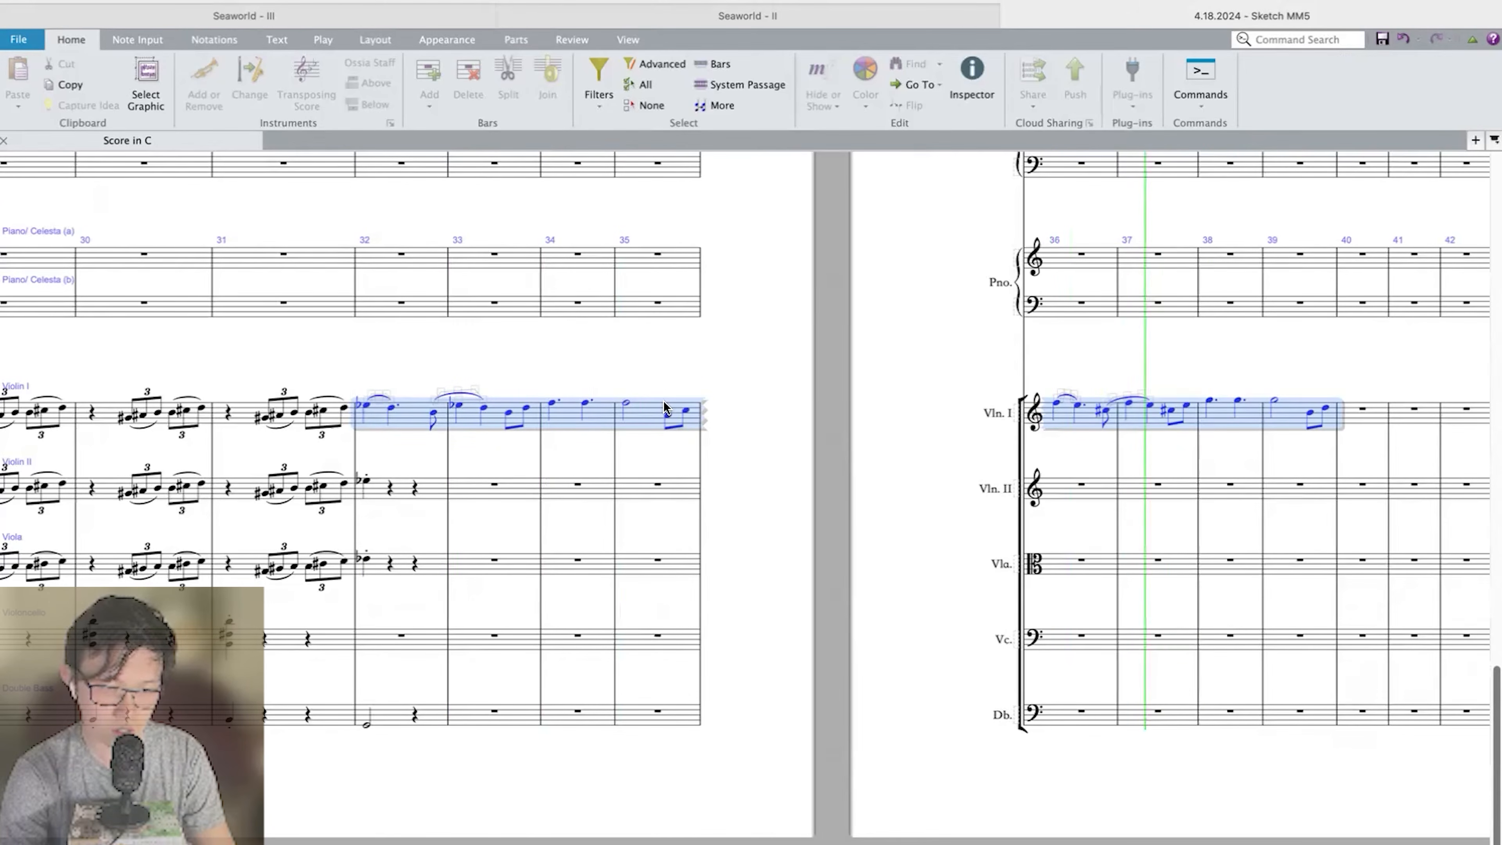
pyautogui.press('space')
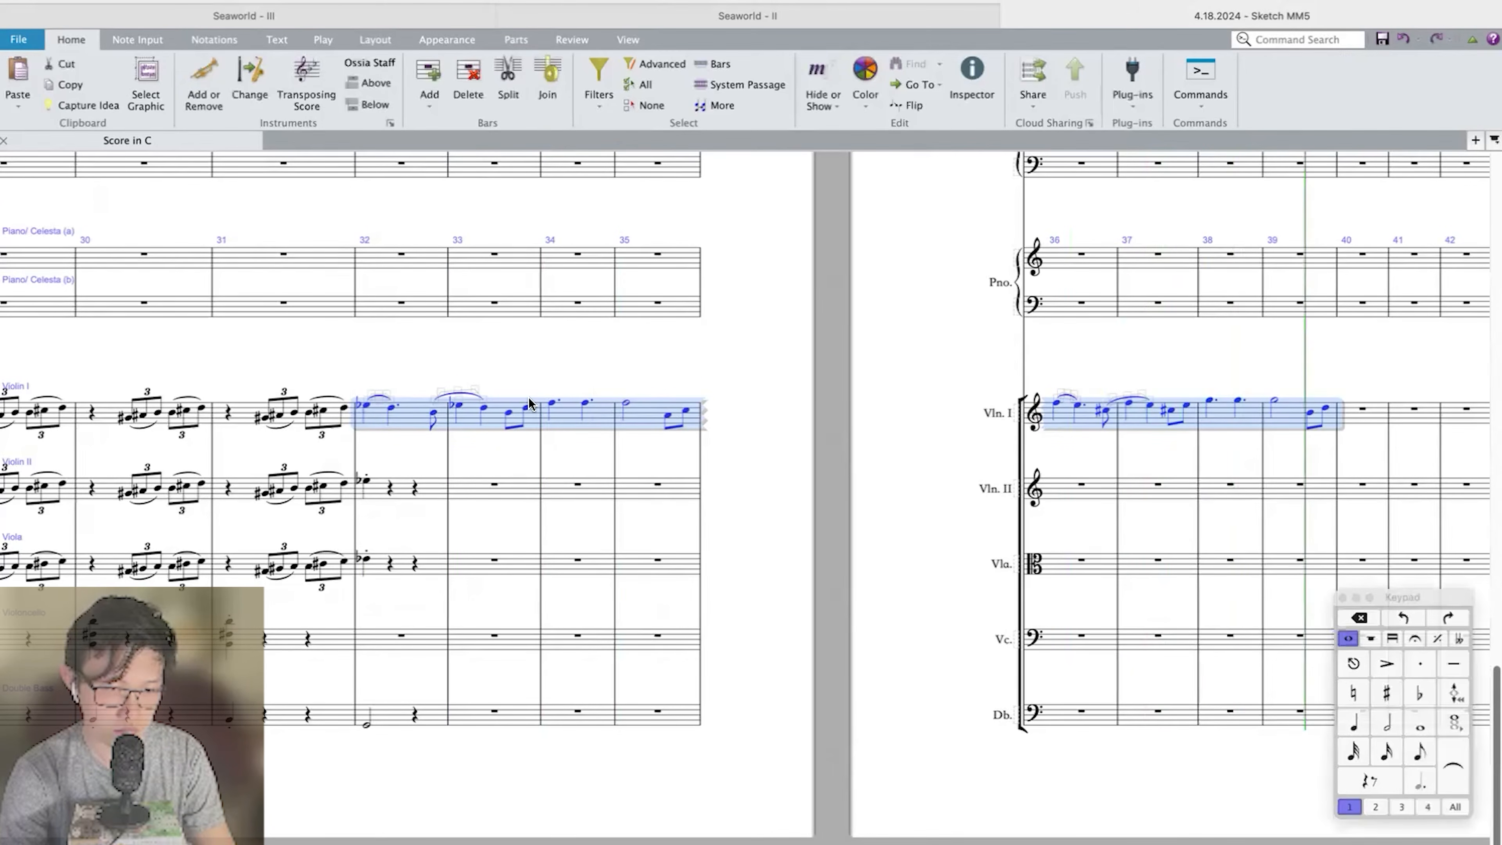
# Slur the Violin I eighth-note pairs and accent the long notes in bars 34–35 and 38–39.
pyautogui.click(508, 416)
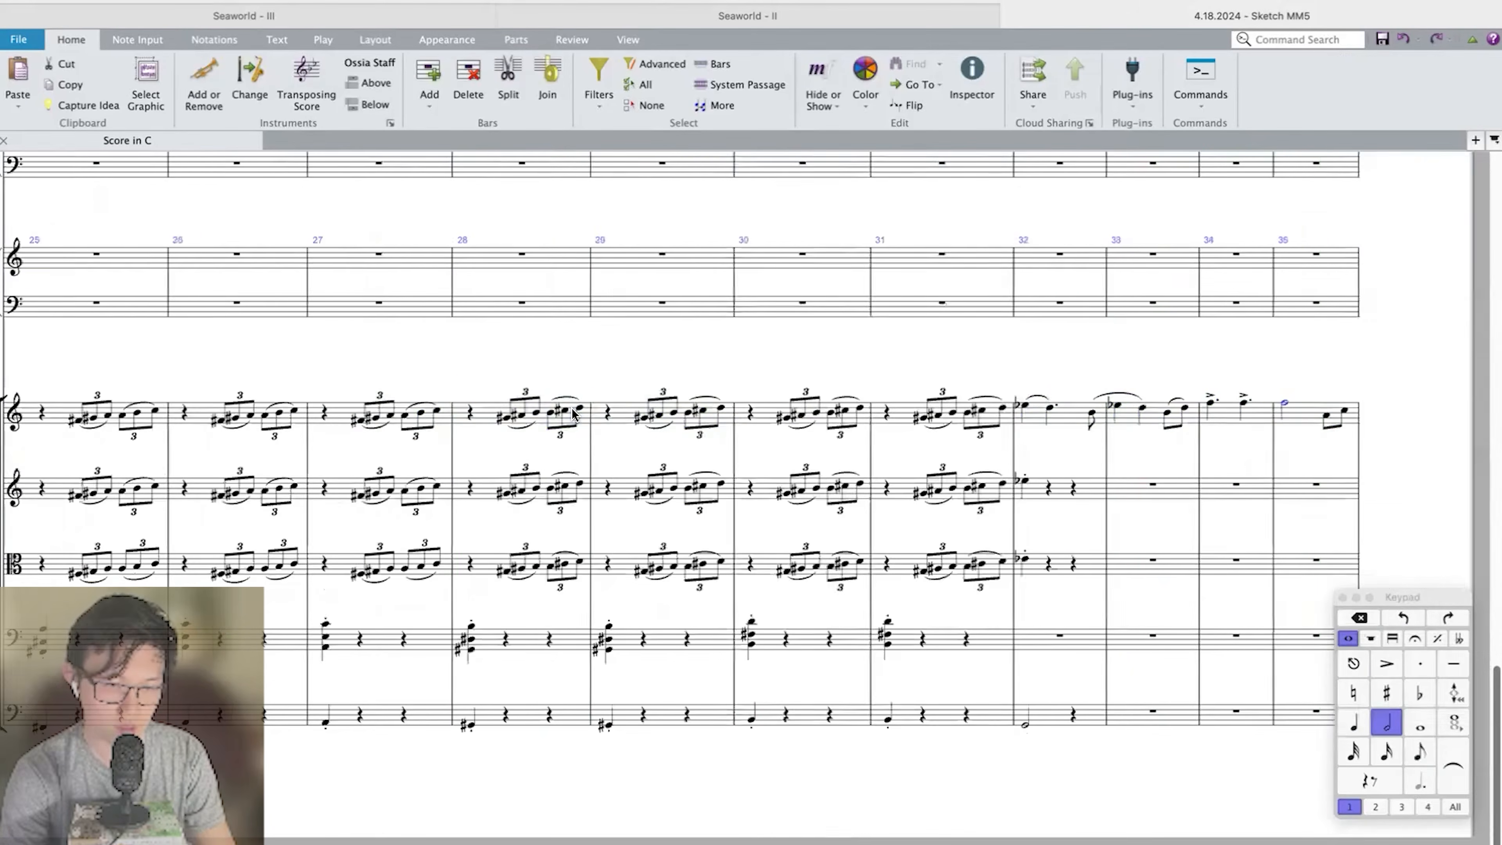
pyautogui.hscroll(10, 577, 414)
pyautogui.click(1200, 417)
pyautogui.keyDown('shift'); pyautogui.click(1227, 407); pyautogui.keyUp('shift')
pyautogui.press('KP_Divide')
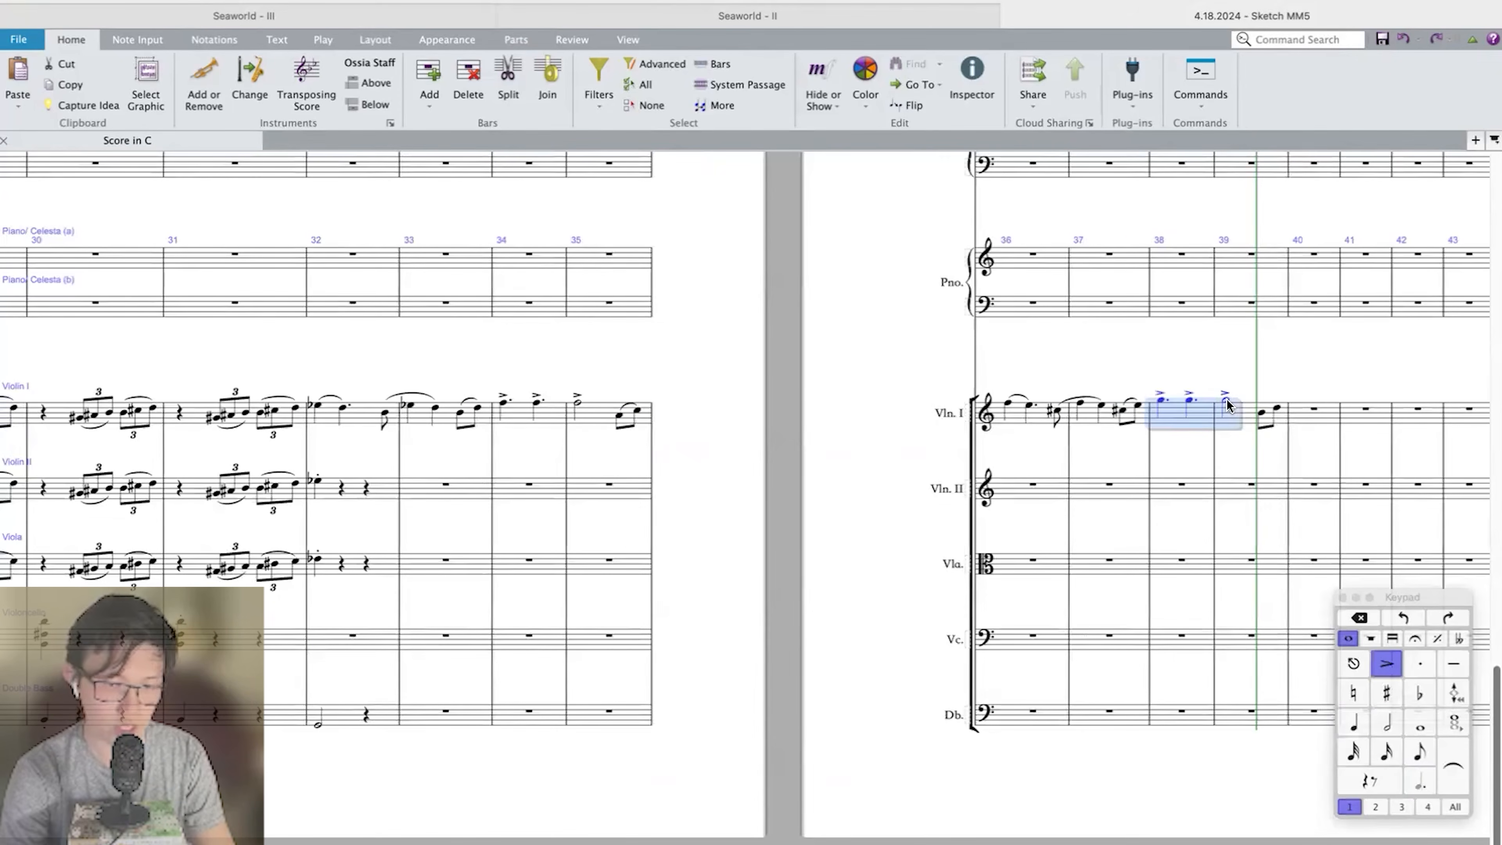
# Lengthen the Double Bass F in bar 32 to a dotted half note and add two quarter-note Fs in bar 33.
pyautogui.click(321, 722)
pyautogui.press('KP_Decimal')
pyautogui.press('KP_Decimal')
pyautogui.press('r')
pyautogui.press('r')
pyautogui.click(321, 723)
pyautogui.click(346, 721)
pyautogui.press('KP_Decimal')
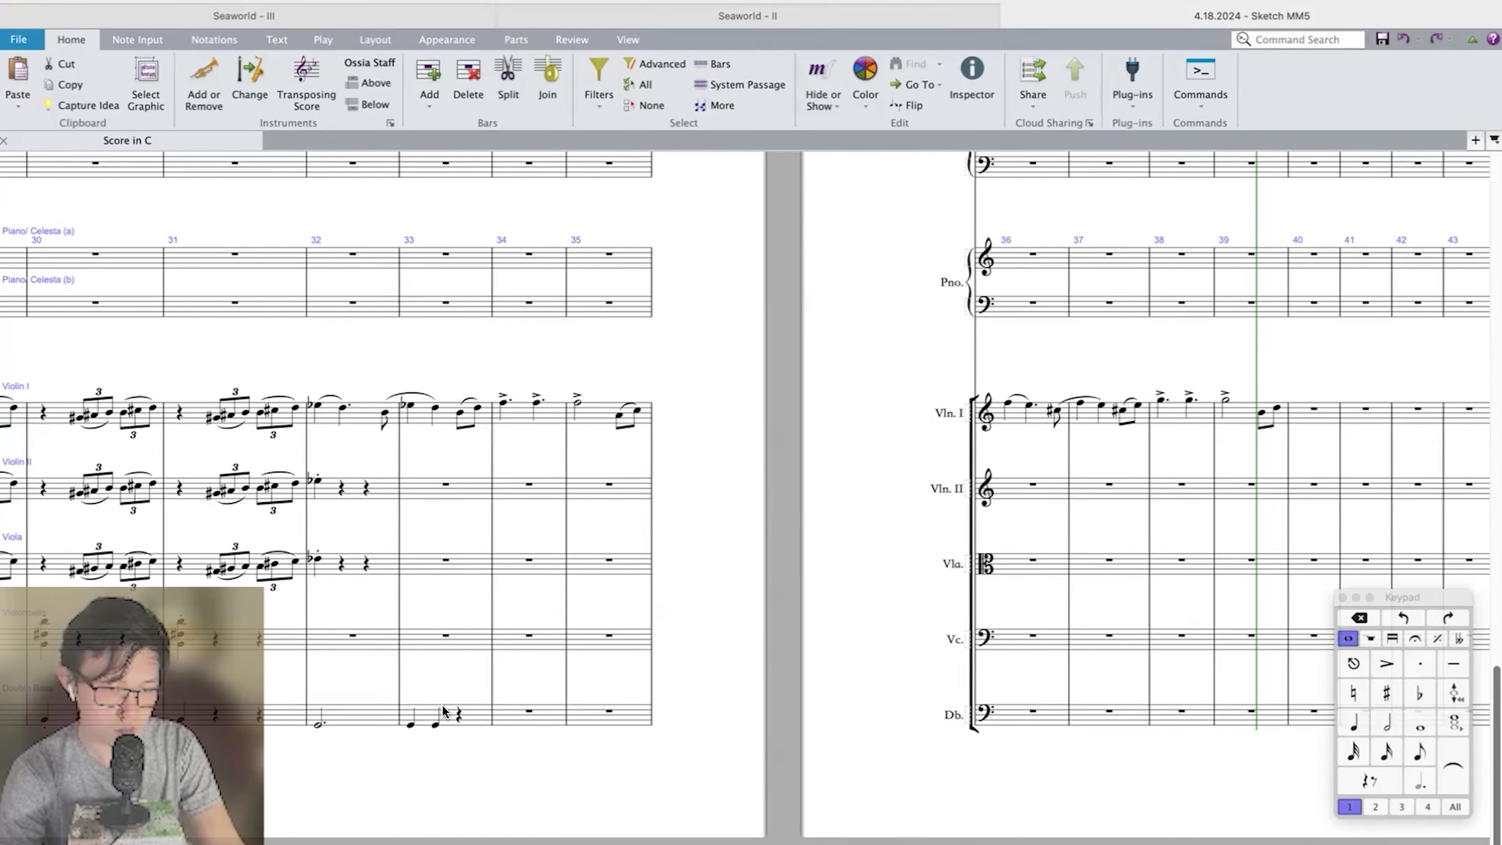
# Tie the Double Bass F from bar 32 into an eighth note in bar 33 and follow it with two more eighth-note Fs.
pyautogui.click(410, 725)
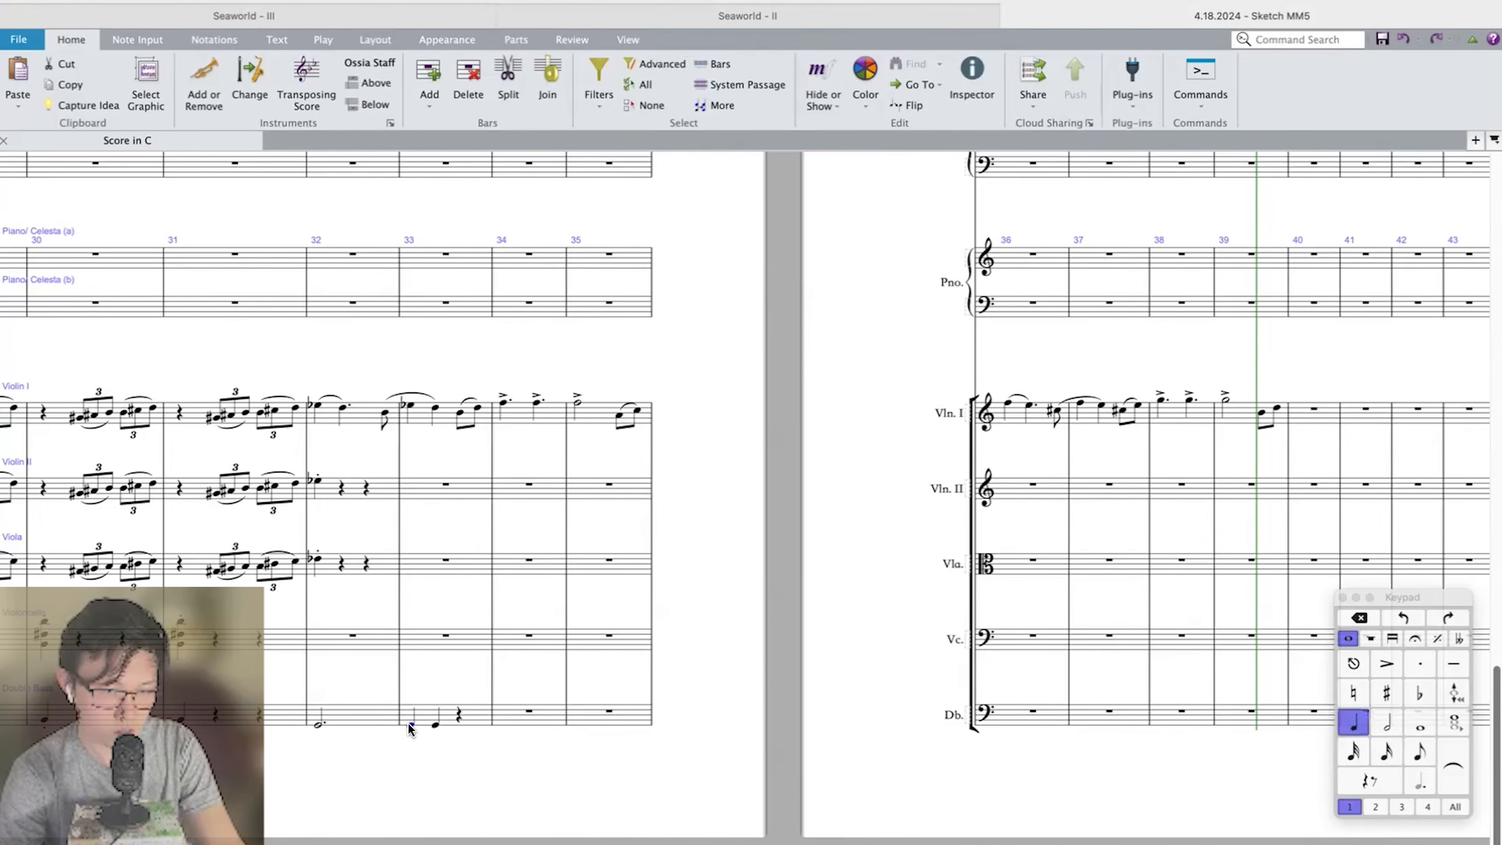
pyautogui.press('KP_3')
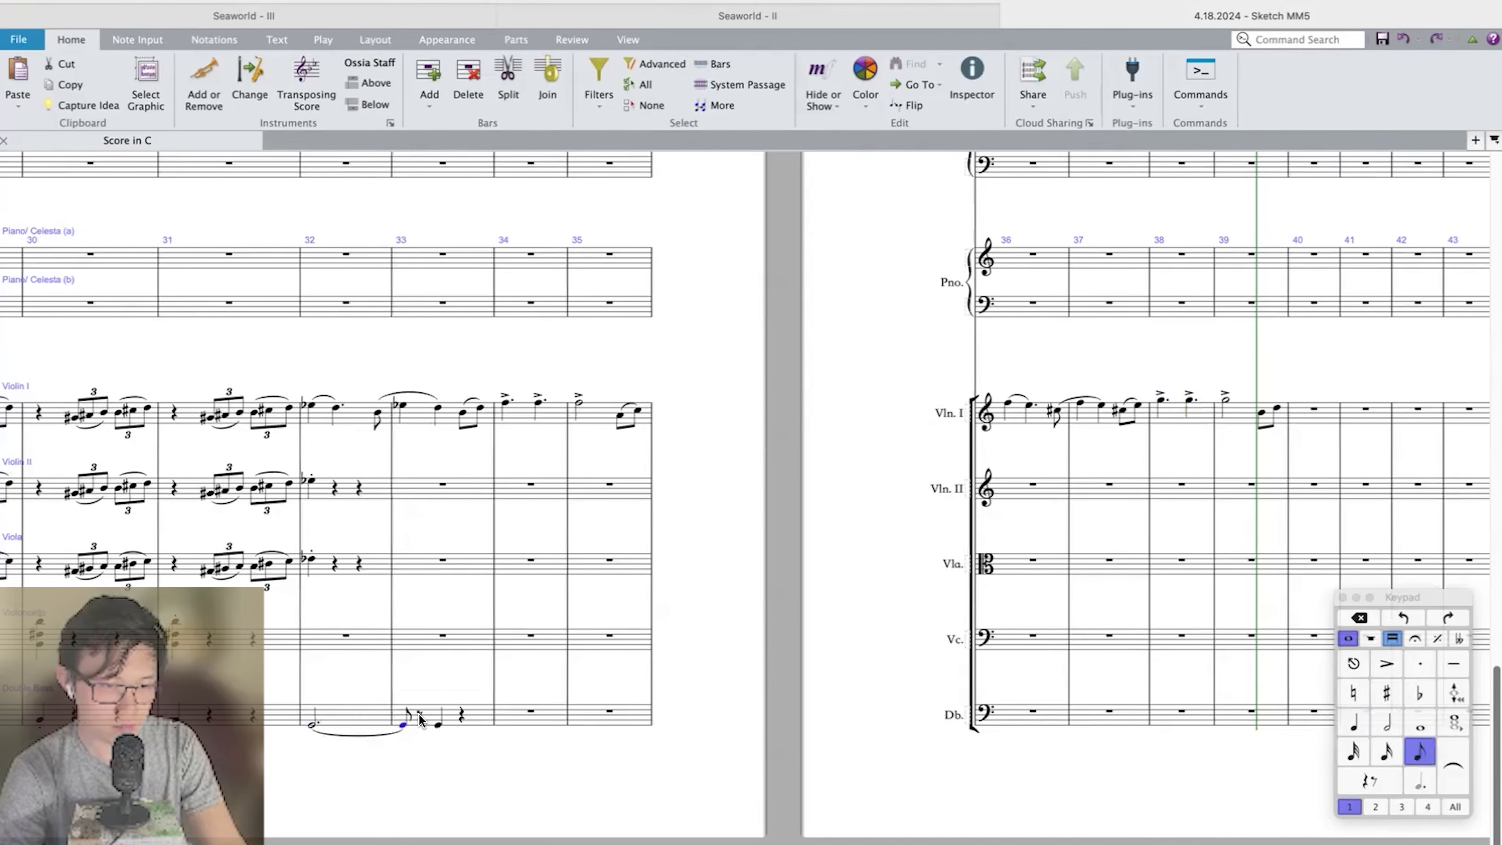
pyautogui.click(419, 717)
pyautogui.press('g')
pyautogui.press('super+Up')
pyautogui.press('Escape')
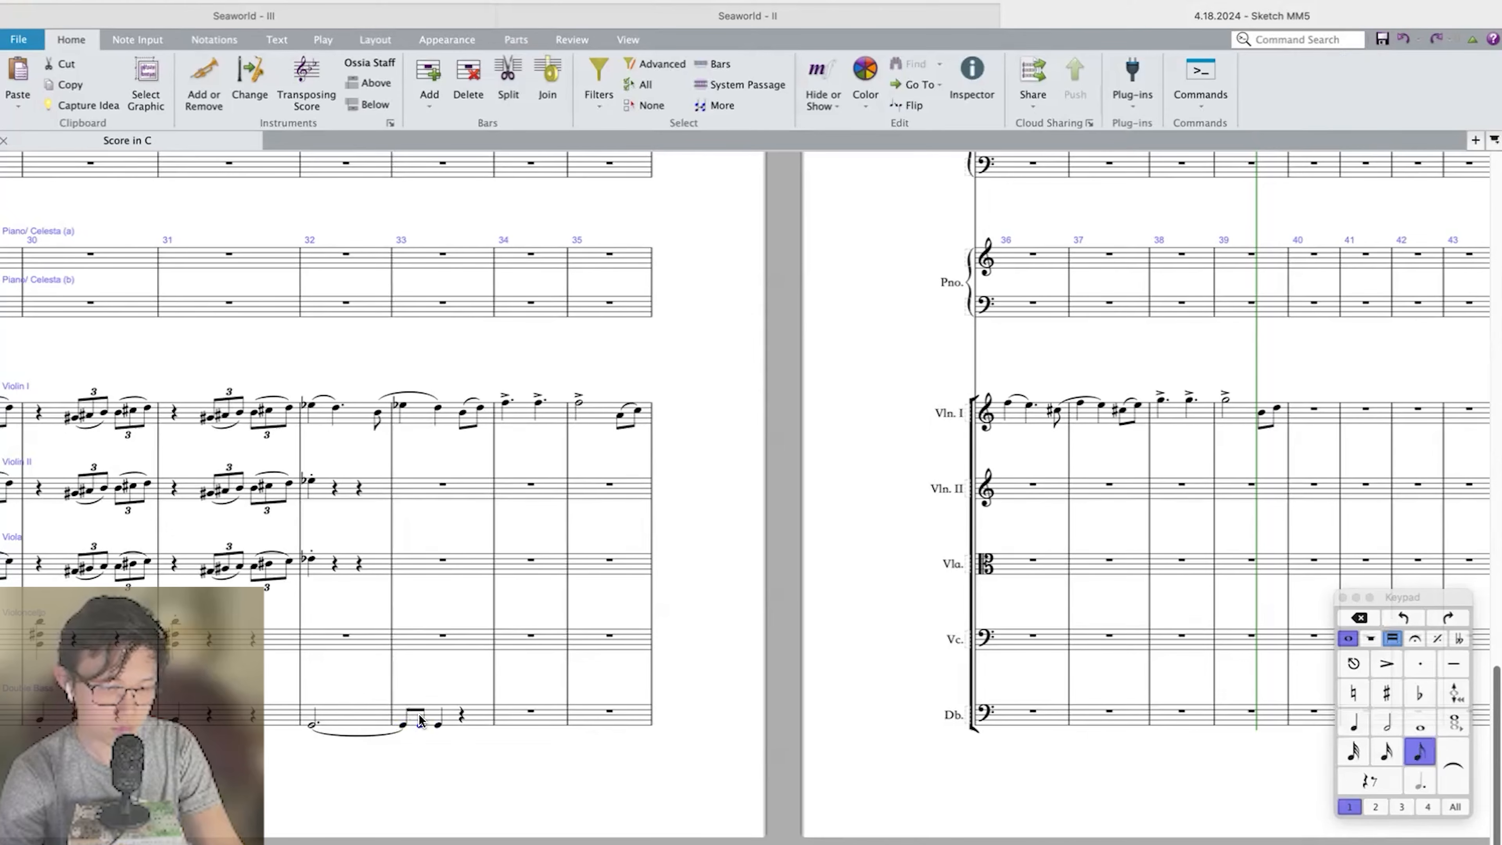
pyautogui.press('KP_Divide')
pyautogui.press('Right')
pyautogui.press('KP_3')
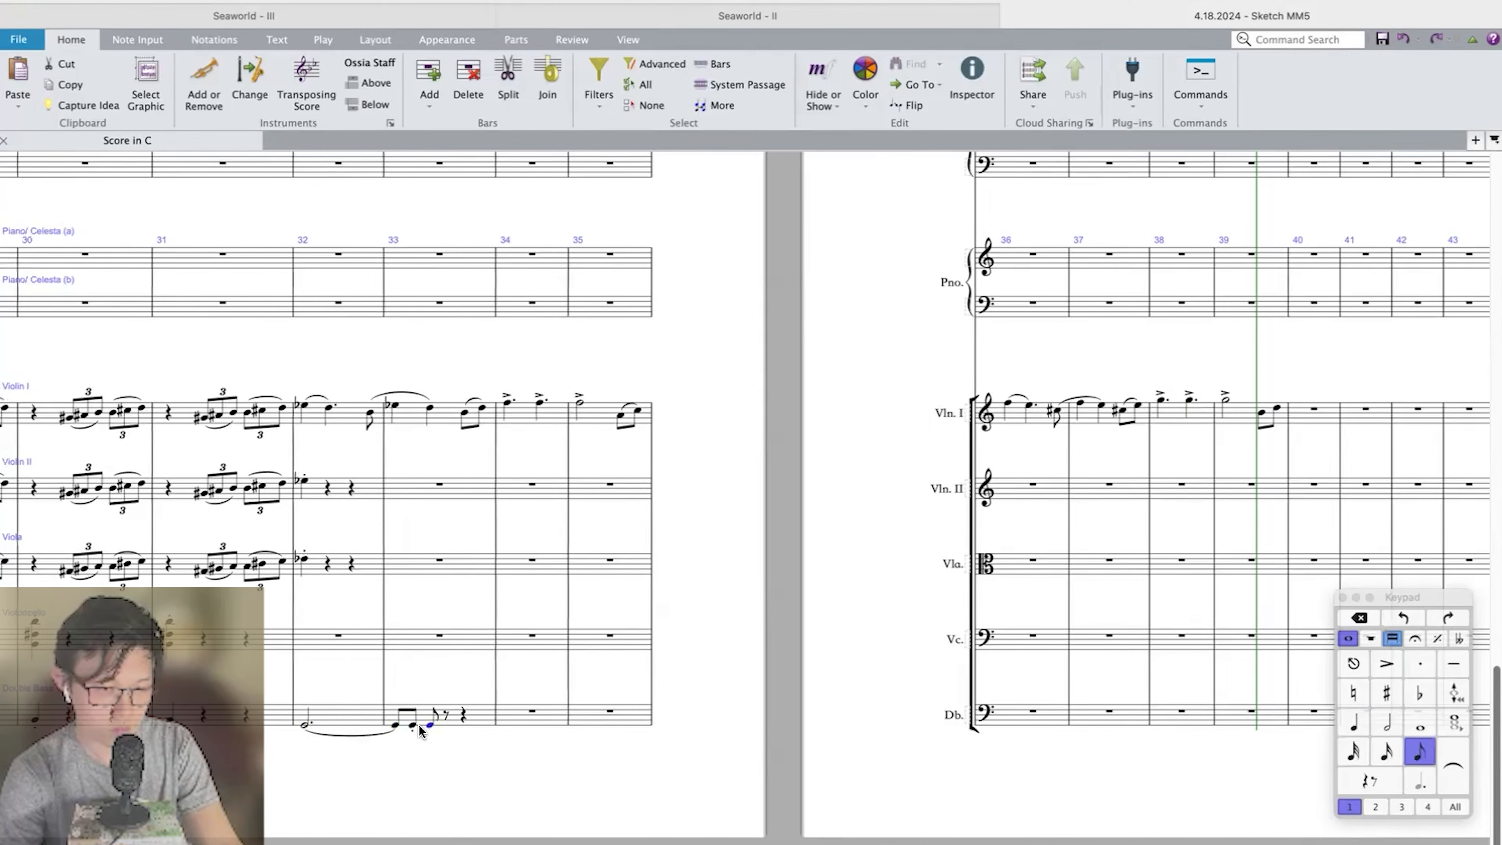
# Add an eighth-note triplet B♭–B♮–D to the Double Bass after the two opening eighth notes of bar 33.
pyautogui.scroll(1, 419, 727)
pyautogui.scroll(1, 419, 729)
pyautogui.press('super+3')
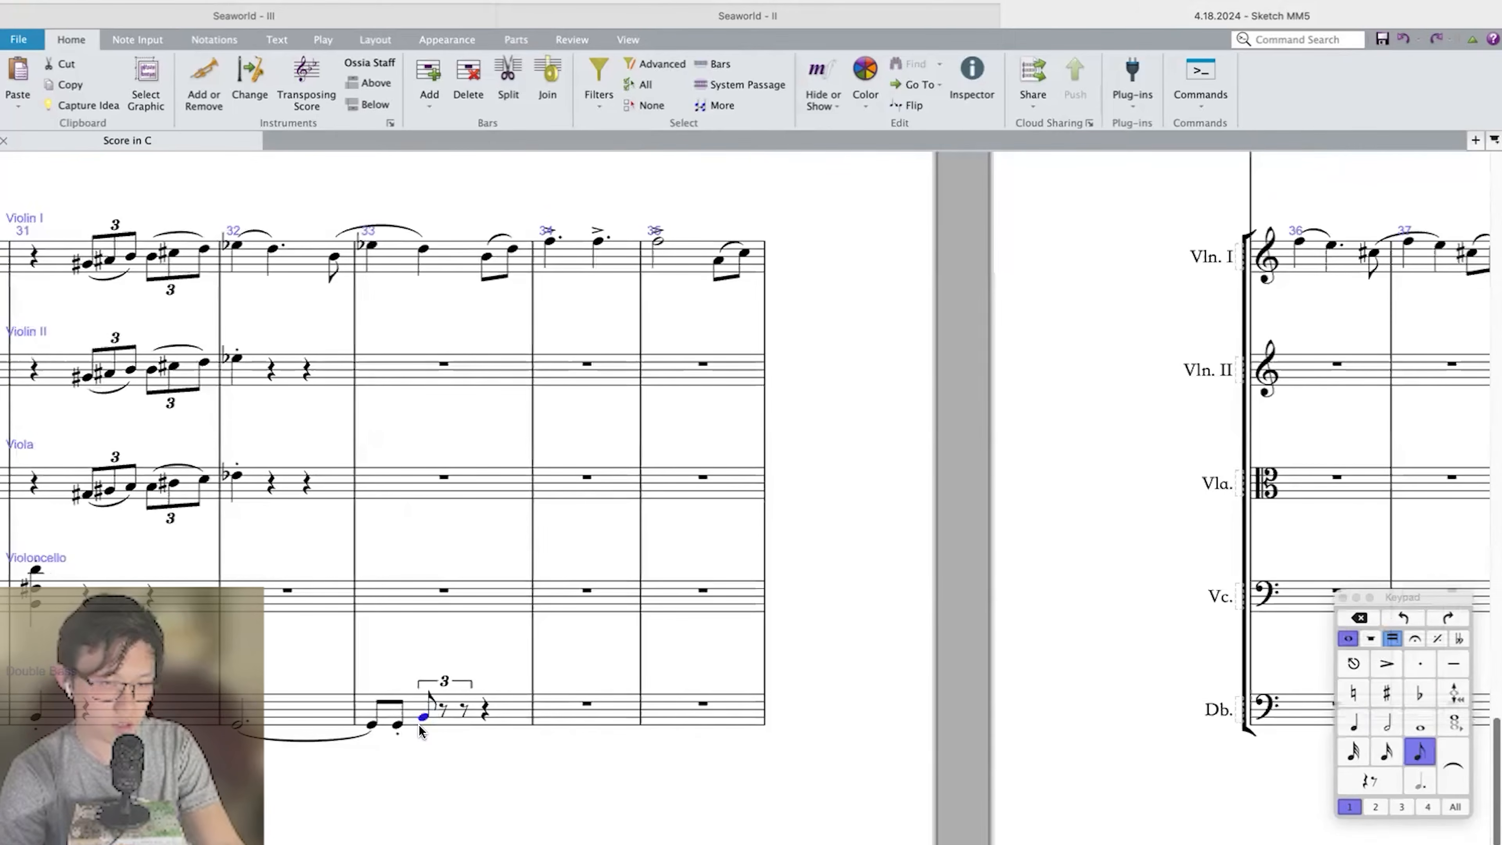
pyautogui.press('KP_9')
pyautogui.press('n')
pyautogui.press('KP_7')
pyautogui.press('b')
pyautogui.press('d')
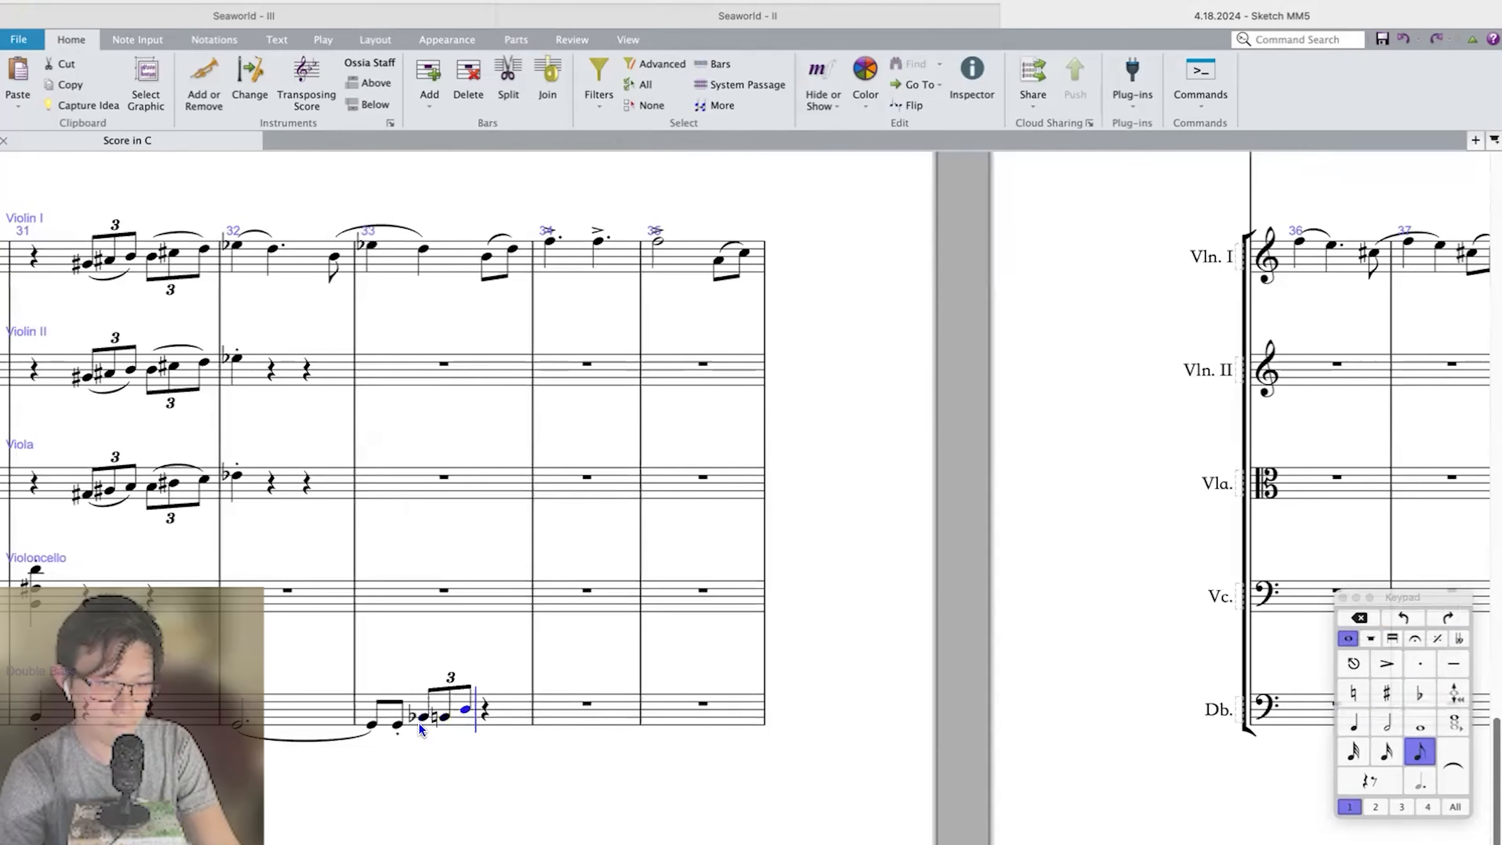
# Follow it with a second Double Bass eighth-note triplet, E♭–G–B♭, on the last beat of bar 33.
pyautogui.press('KP_9')
pyautogui.press('e')
pyautogui.press('super+3')
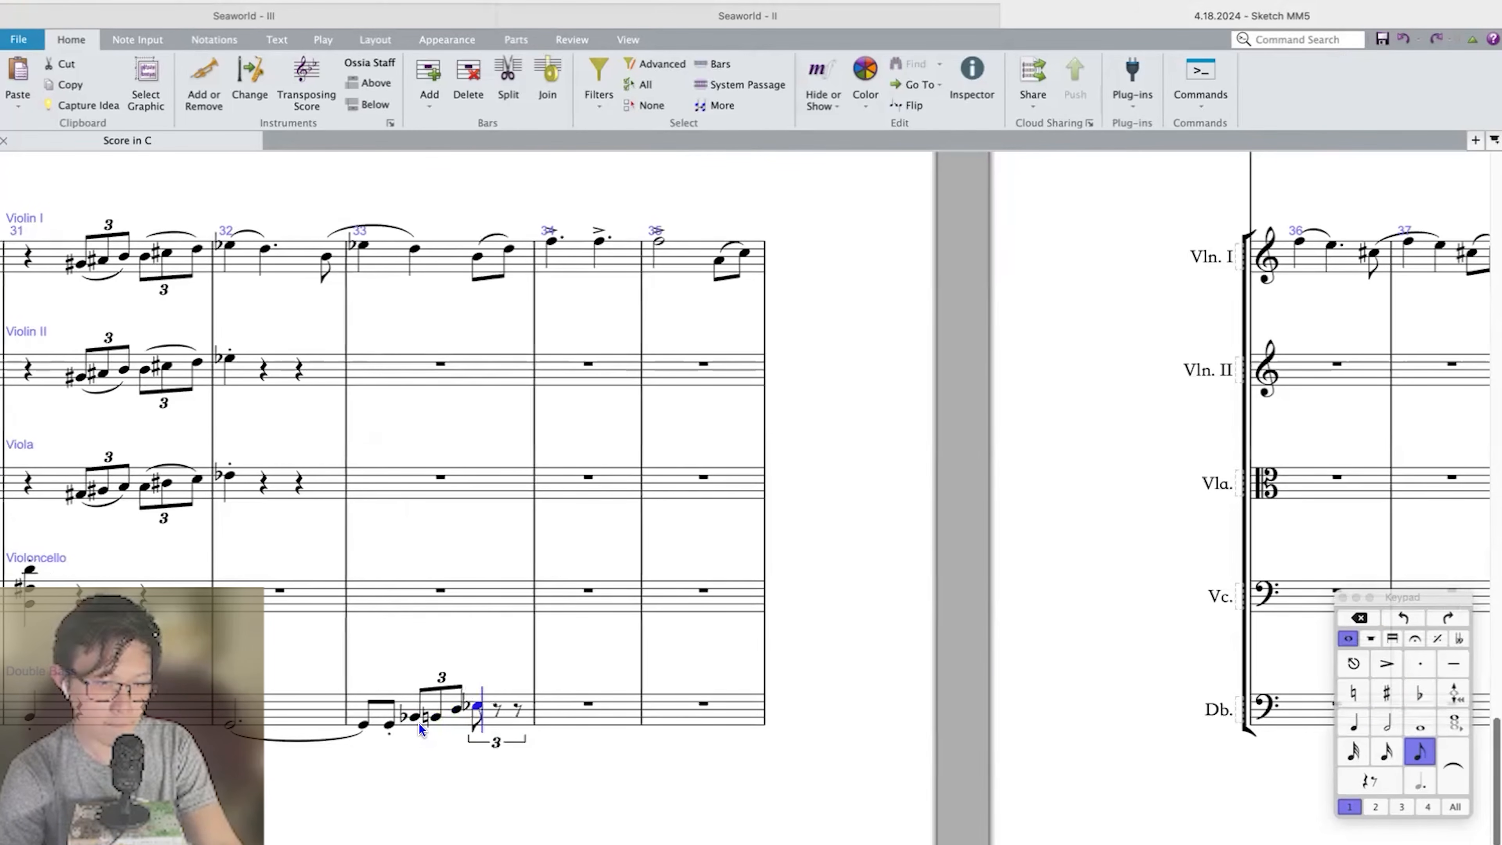
pyautogui.press('g')
pyautogui.press('KP_9')
pyautogui.press('KP_9')
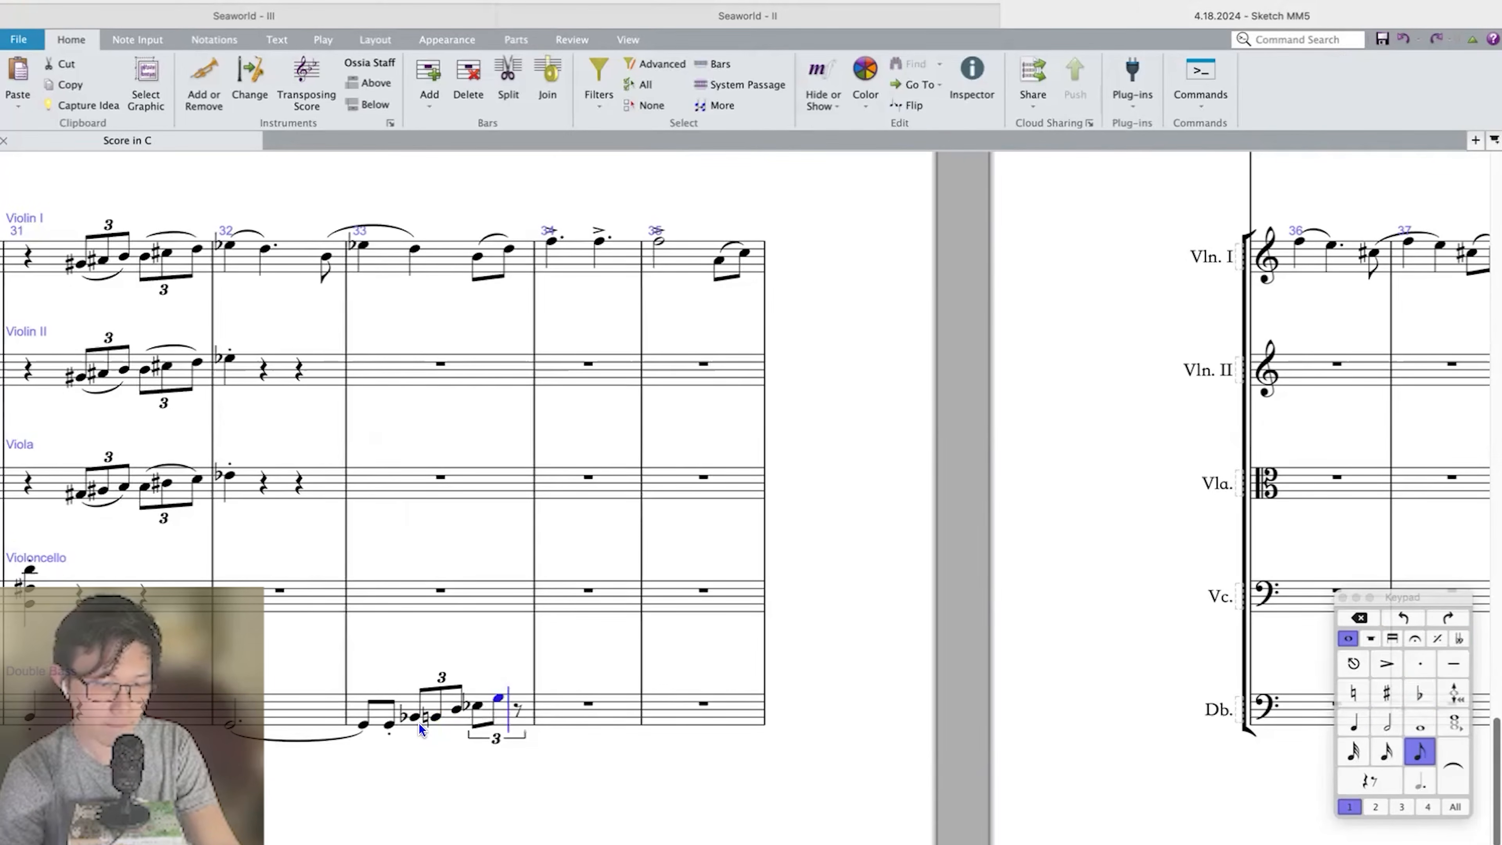
pyautogui.press('KP_9')
pyautogui.press('b')
pyautogui.press('Escape')
# Mark the Double Bass triplet notes in bar 33 staccato.
pyautogui.keyDown('shift'); pyautogui.click(413, 720); pyautogui.keyUp('shift')
pyautogui.press('KP_Divide')
pyautogui.press('Escape')
# Play back the new Double Bass line together with Violin I from bar 32.
pyautogui.press('p')
pyautogui.press('super+minus')
pyautogui.press('super+minus')
pyautogui.press('super+minus')
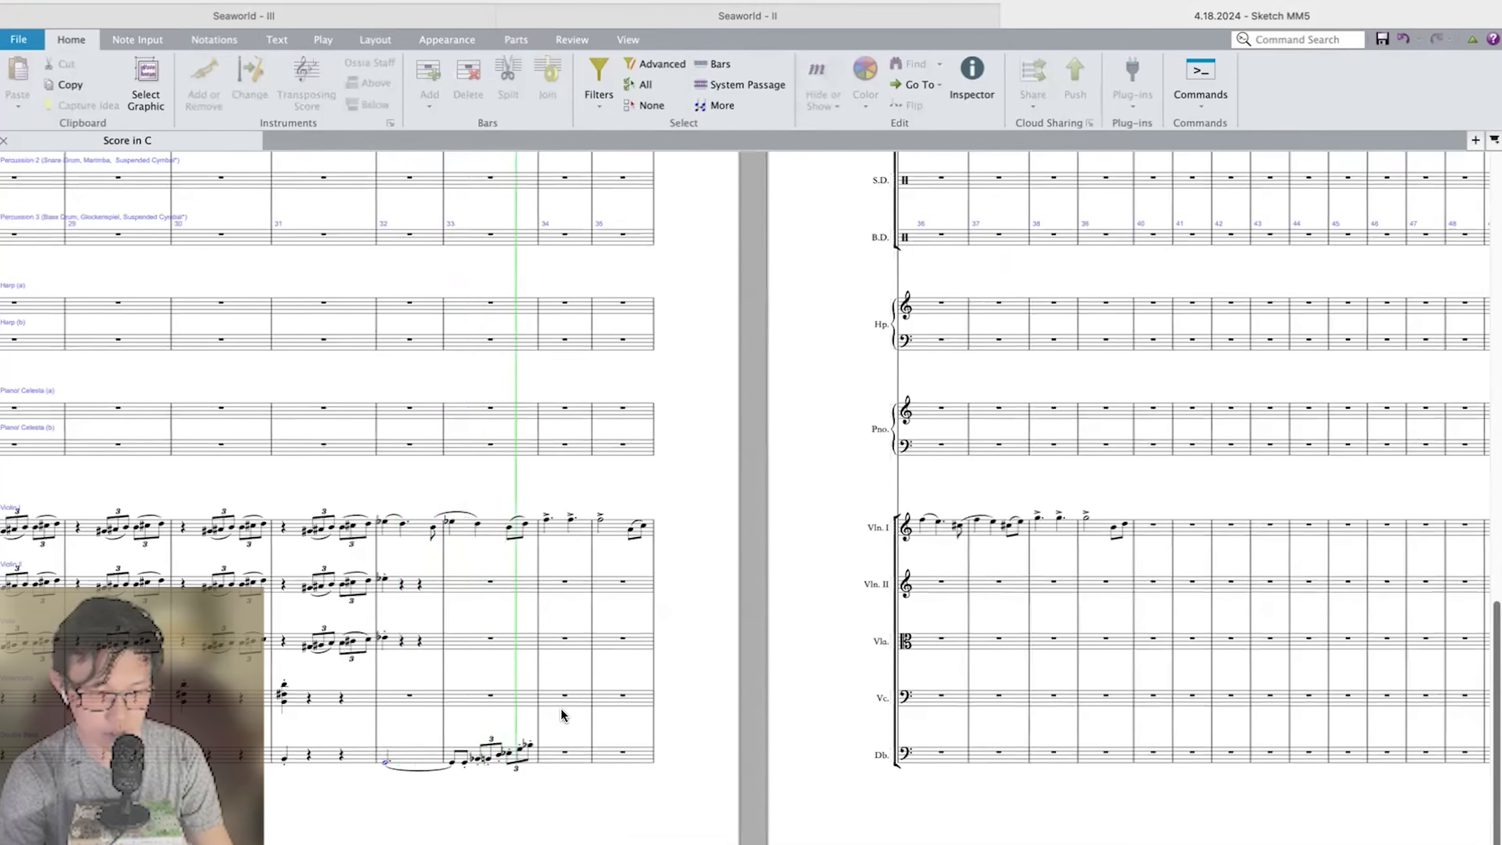
pyautogui.press('Escape')
pyautogui.press('super+equal')
pyautogui.press('super+equal')
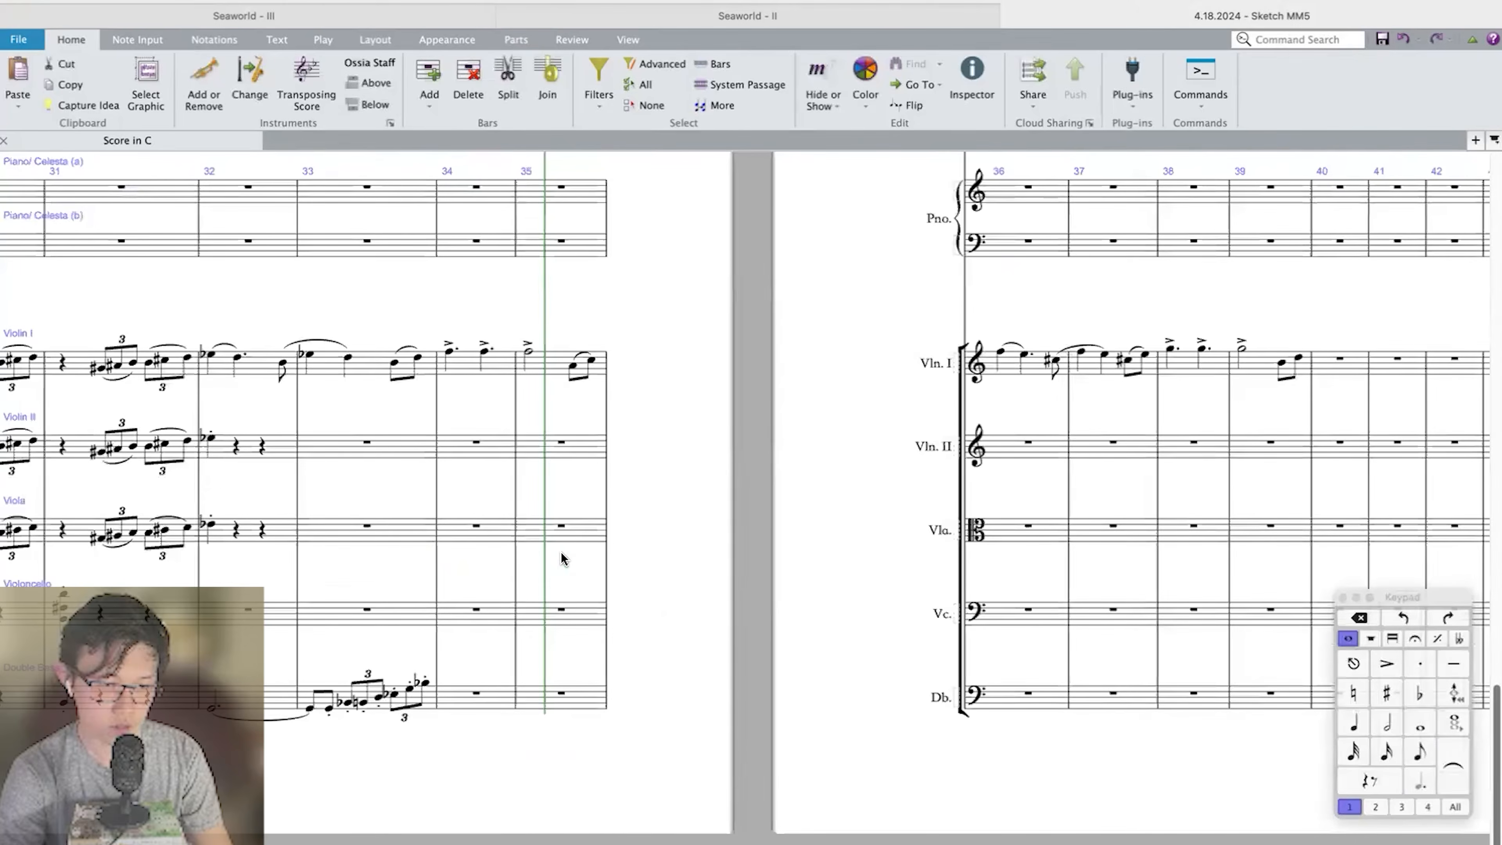
# Copy the Double Bass line of bars 32–33 to bars 36–37 and transpose the copy to match the Violin I repeat.
pyautogui.hscroll(-3, 639, 530)
pyautogui.click(428, 698)
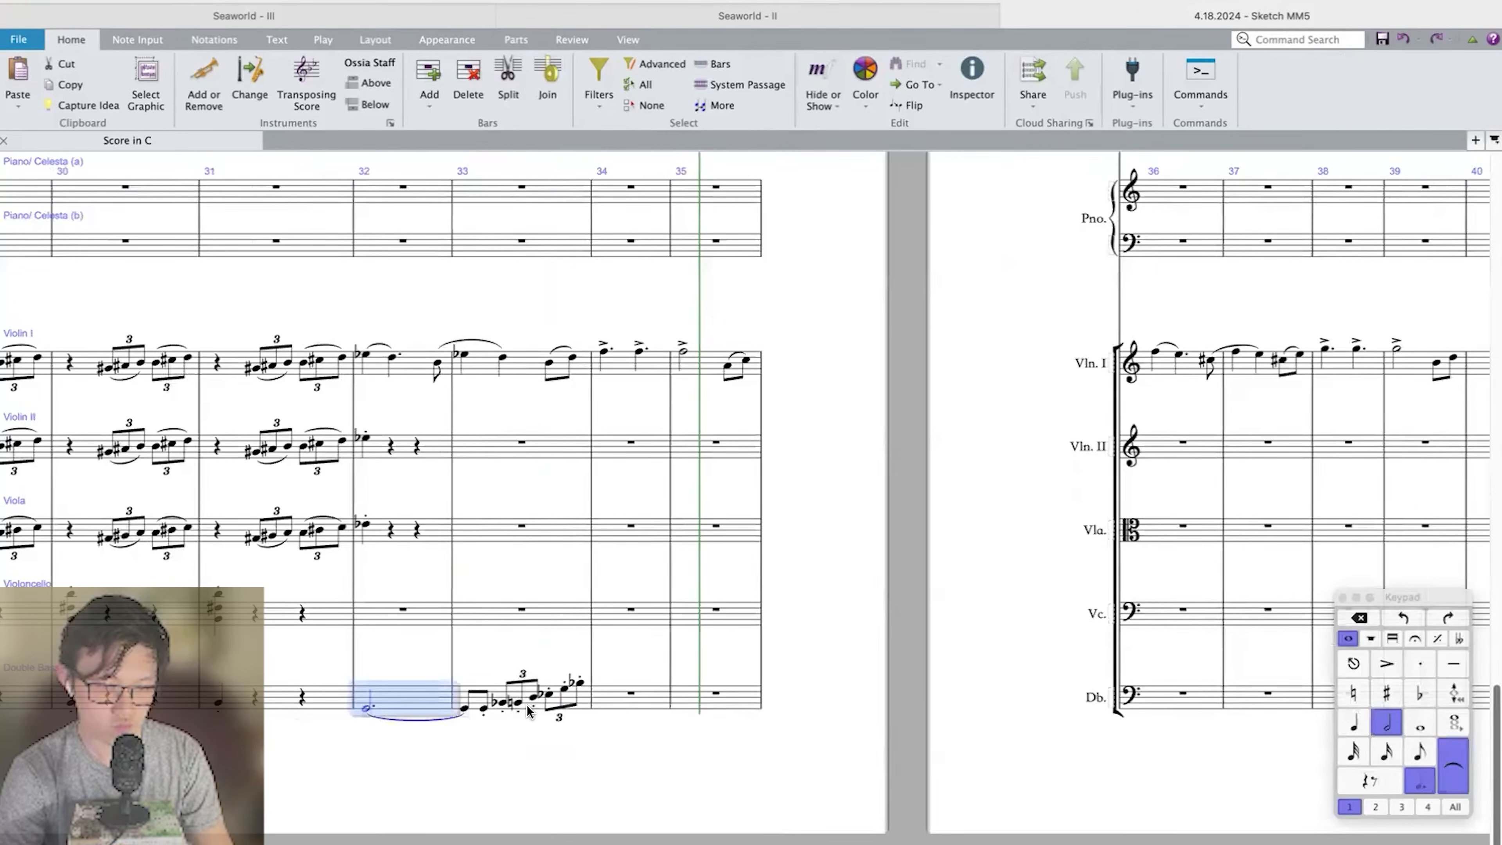
pyautogui.keyDown('shift'); pyautogui.click(533, 705); pyautogui.keyUp('shift')
pyautogui.press('super+shift+Right')
pyautogui.click(1170, 701)
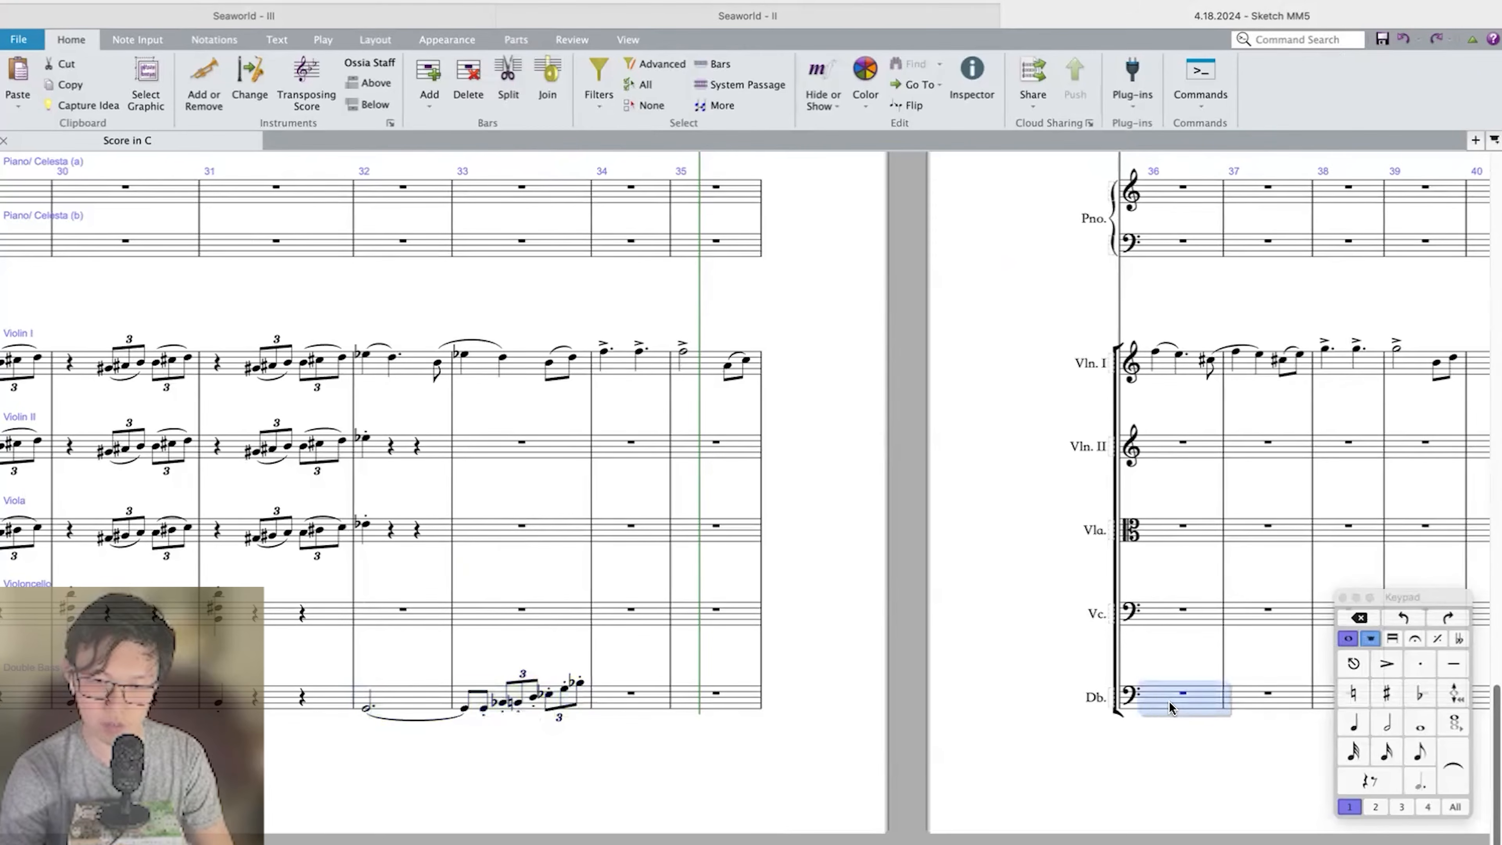
pyautogui.press('super+v')
pyautogui.hotkey('shift', 't')
pyautogui.press('Return')
pyautogui.hscroll(2, 1169, 705)
pyautogui.press('Escape')
# Step through the Violin I melody notes in bars 32–33 and look over the wind and brass staves above.
pyautogui.click(514, 701)
pyautogui.keyDown('shift'); pyautogui.click(652, 700); pyautogui.keyUp('shift')
pyautogui.hscroll(-2, 652, 700)
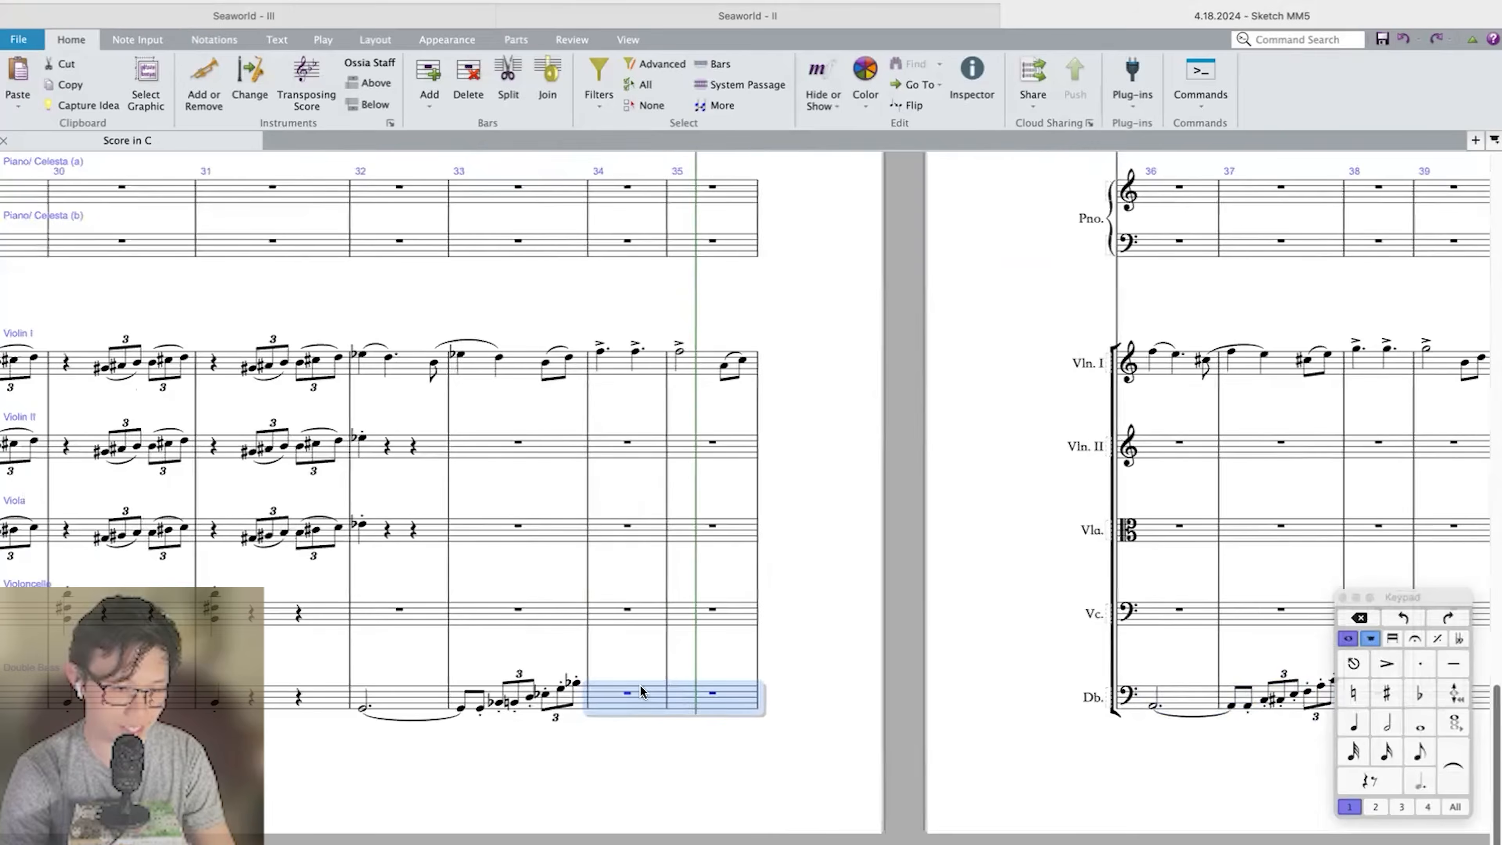
pyautogui.hscroll(-3, 520, 653)
pyautogui.click(548, 361)
pyautogui.press('Right')
pyautogui.press('Right')
pyautogui.press('Right')
pyautogui.press('Right')
pyautogui.scroll(2, 548, 361)
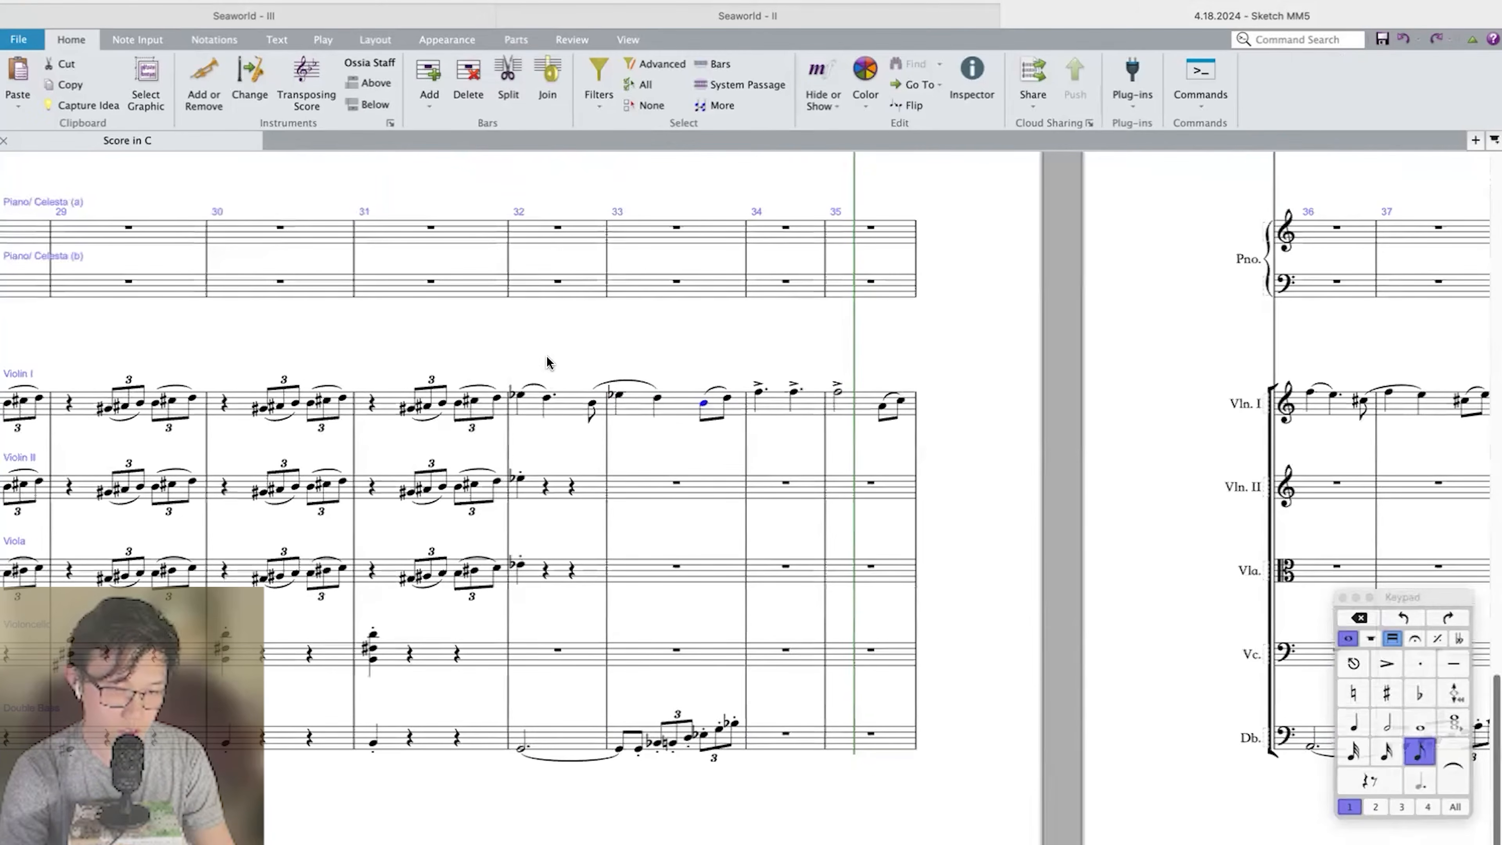
pyautogui.scroll(15, 547, 362)
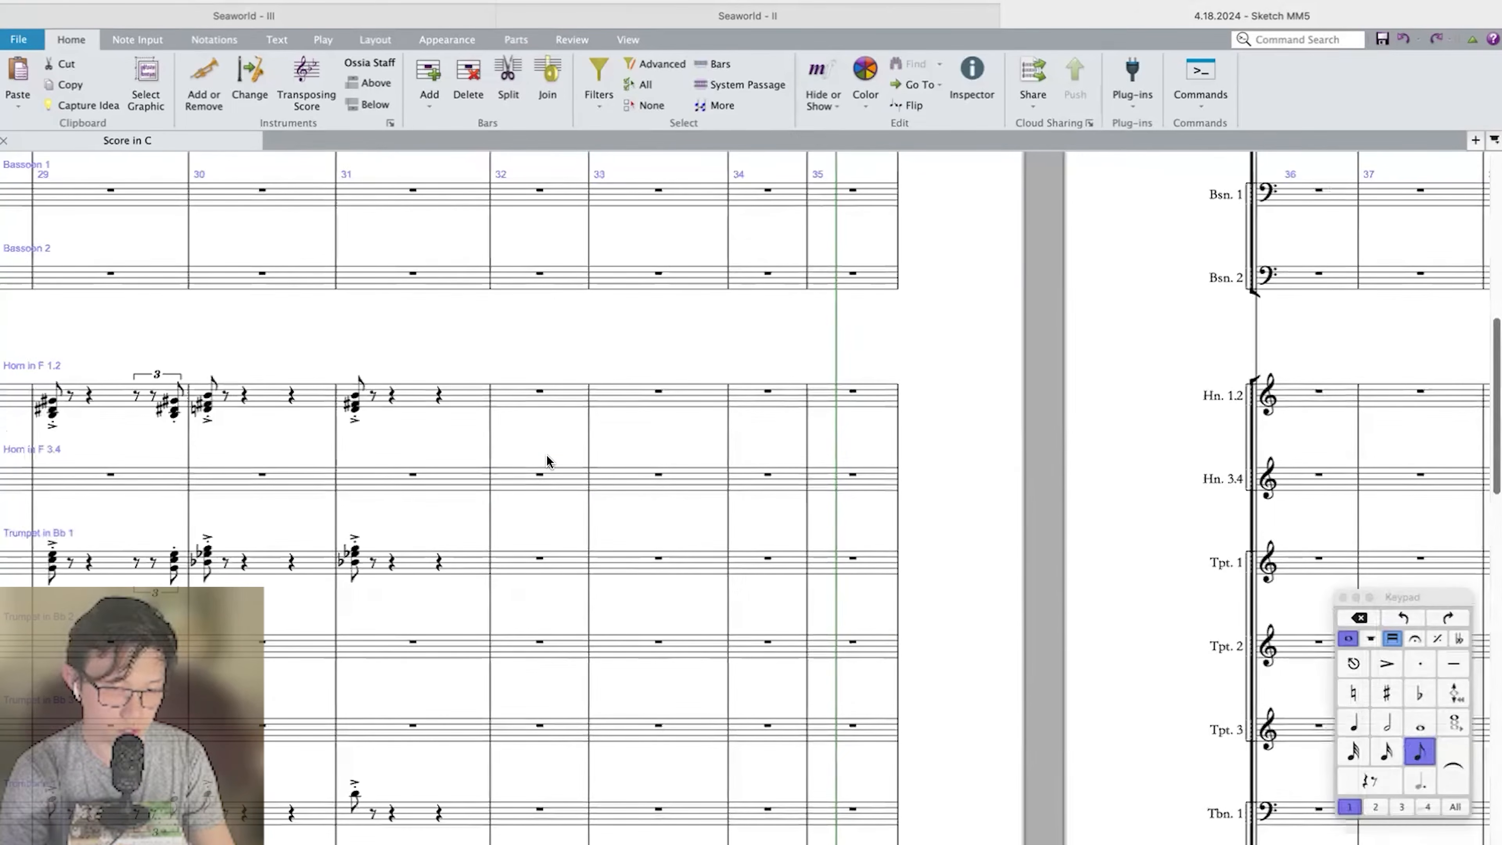
# Enter an eighth-note chord on the first beat of bar 32 in Trombone 1.
pyautogui.click(526, 480)
pyautogui.scroll(-8, 524, 482)
pyautogui.scroll(-2, 525, 482)
pyautogui.click(515, 607)
pyautogui.press('3')
pyautogui.click(490, 599)
pyautogui.press('g')
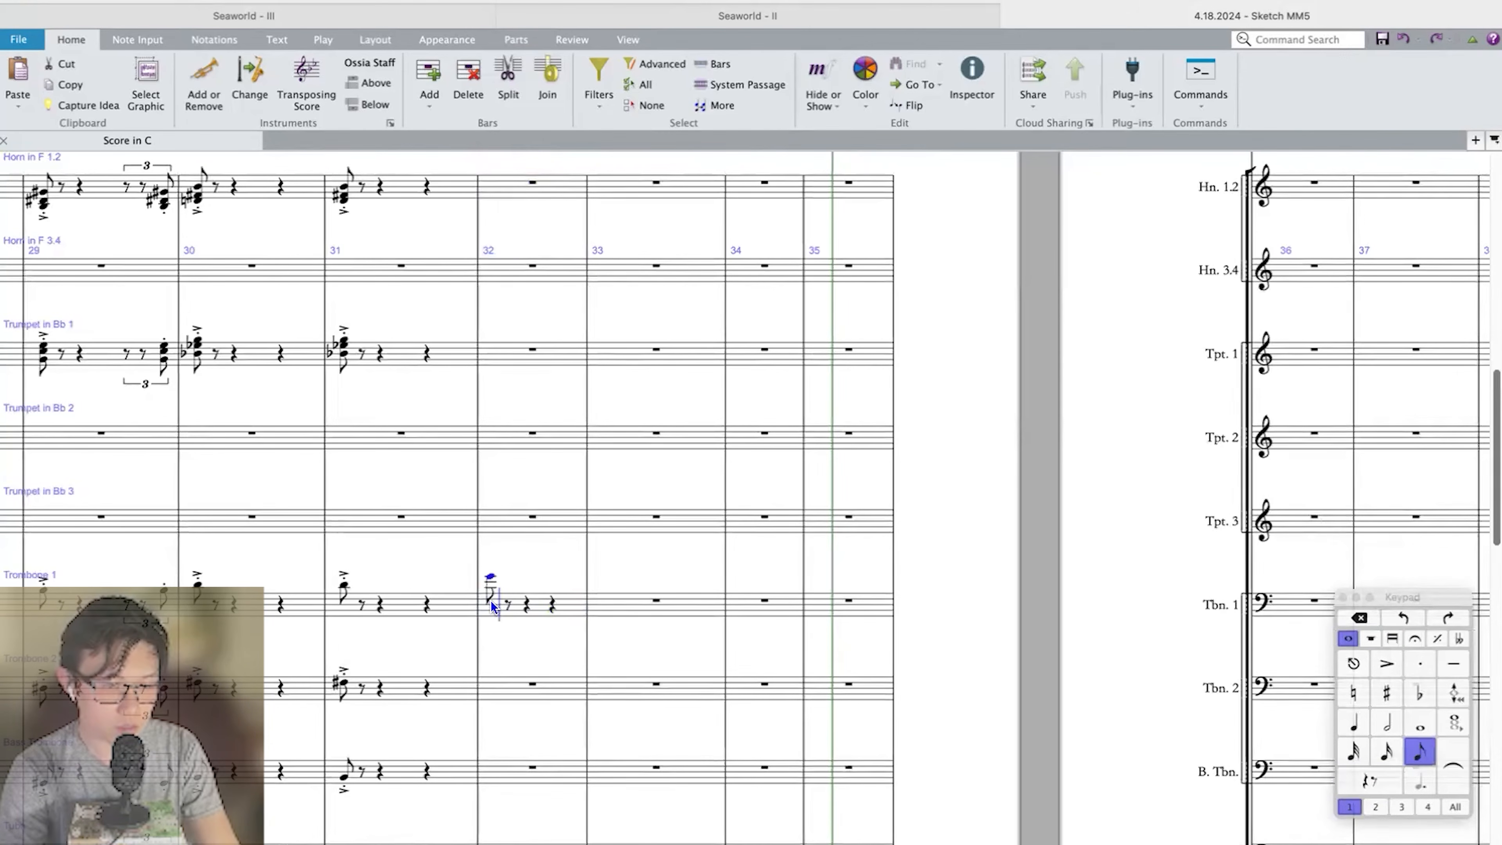
pyautogui.press('Escape')
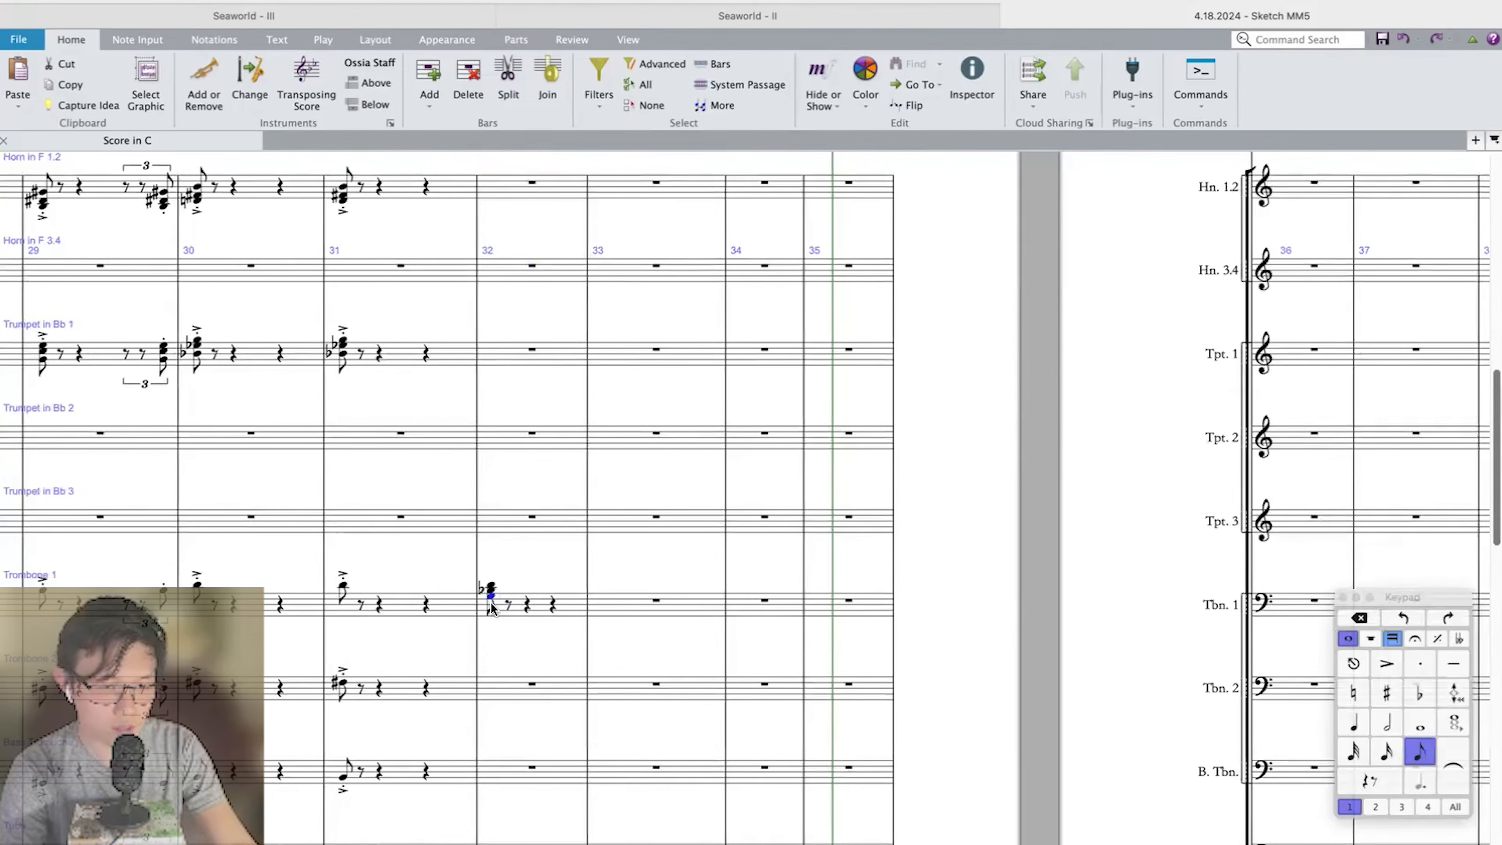
# Repeat the Trombone 1 chord in eighth notes to fill bar 32 and mark the chords staccato.
pyautogui.press('r')
pyautogui.press('r')
pyautogui.press('r')
pyautogui.press('r')
pyautogui.press('r')
pyautogui.click(491, 604)
pyautogui.press('KP_Divide')
pyautogui.hotkey('shift', 'a')
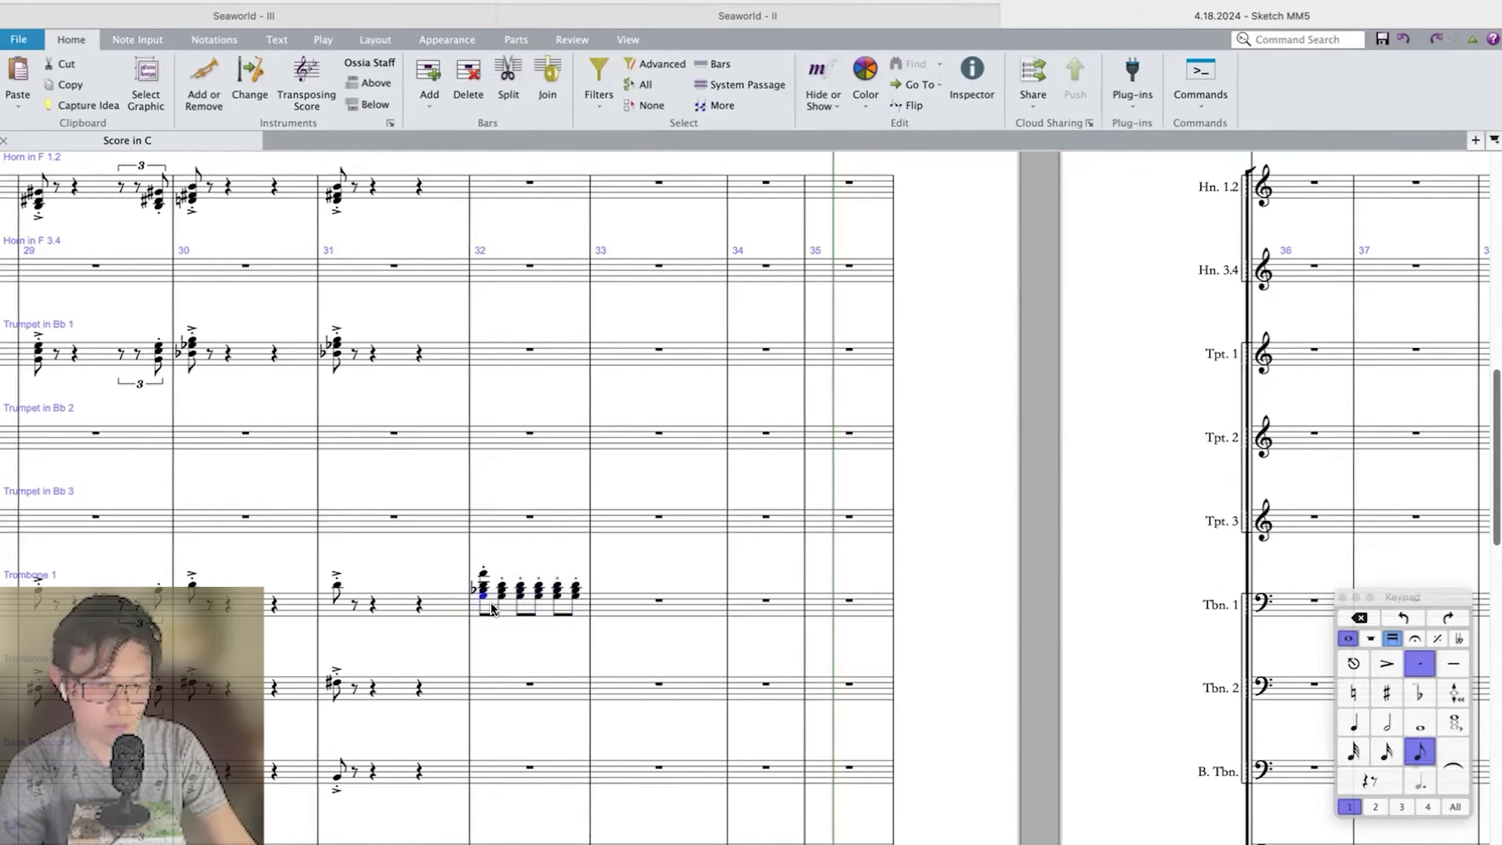
pyautogui.press('super+shift+z')
pyautogui.press('Return')
# Repeat the Trombone 1 chords of bar 32 in bar 33 and play back from bar 31.
pyautogui.click(490, 602)
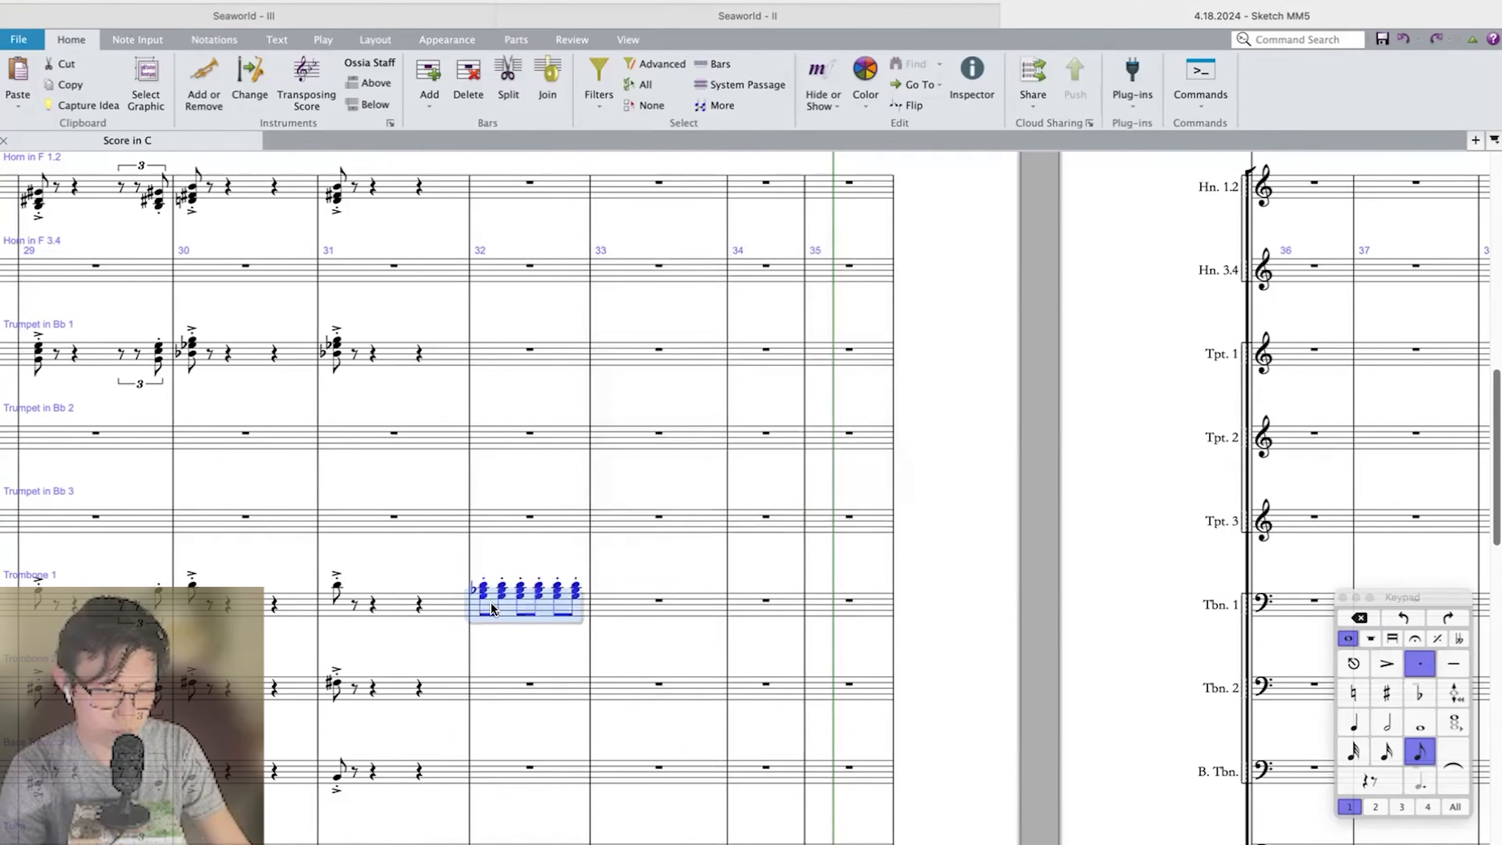
pyautogui.press('r')
pyautogui.press('Escape')
pyautogui.hotkey('ctrl', 'space')
pyautogui.scroll(-15, 490, 602)
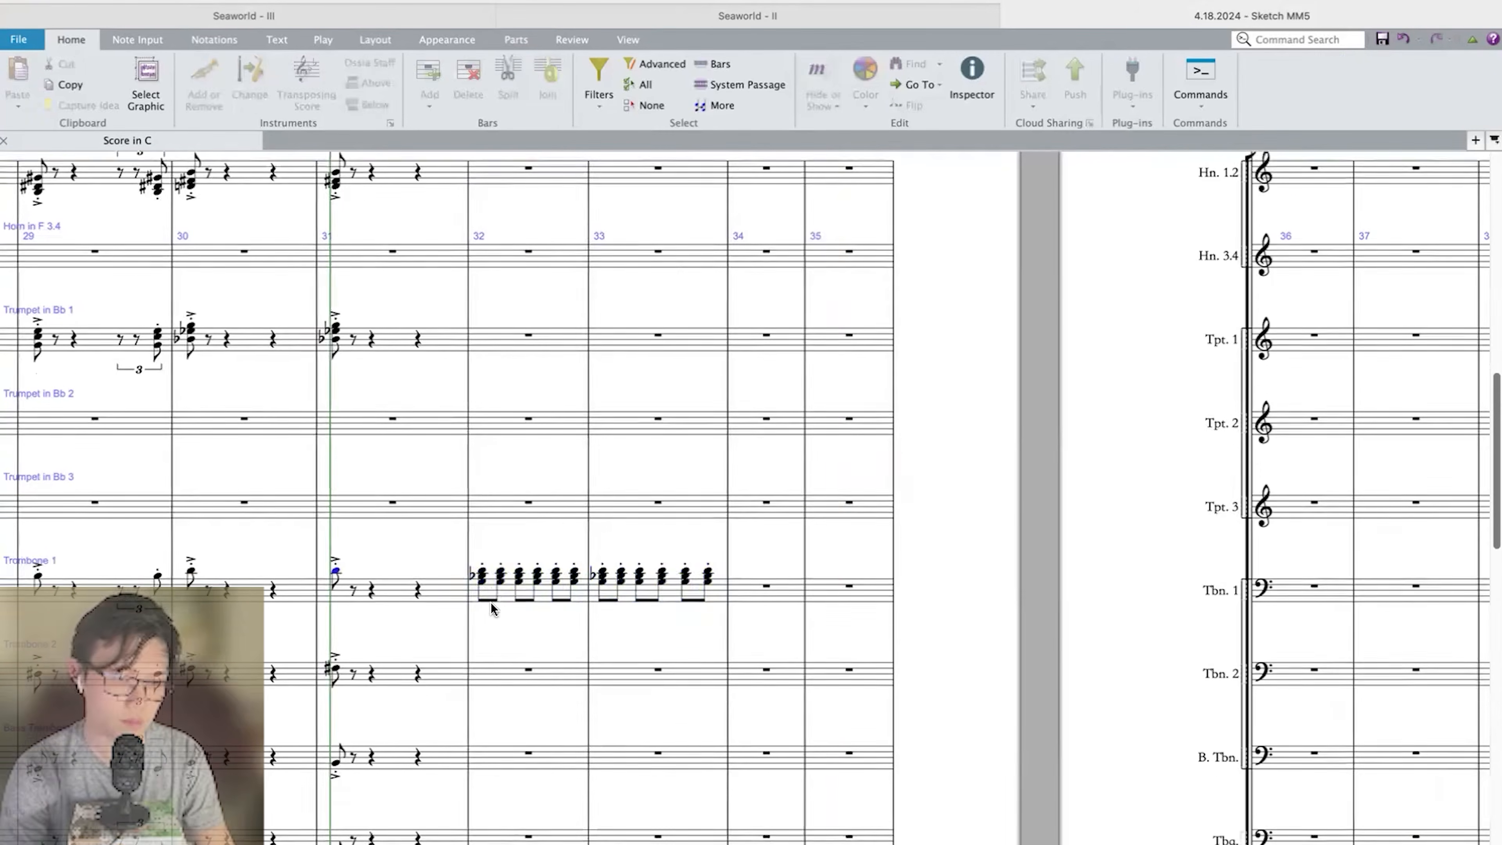
pyautogui.scroll(-3, 490, 602)
pyautogui.press('super+minus')
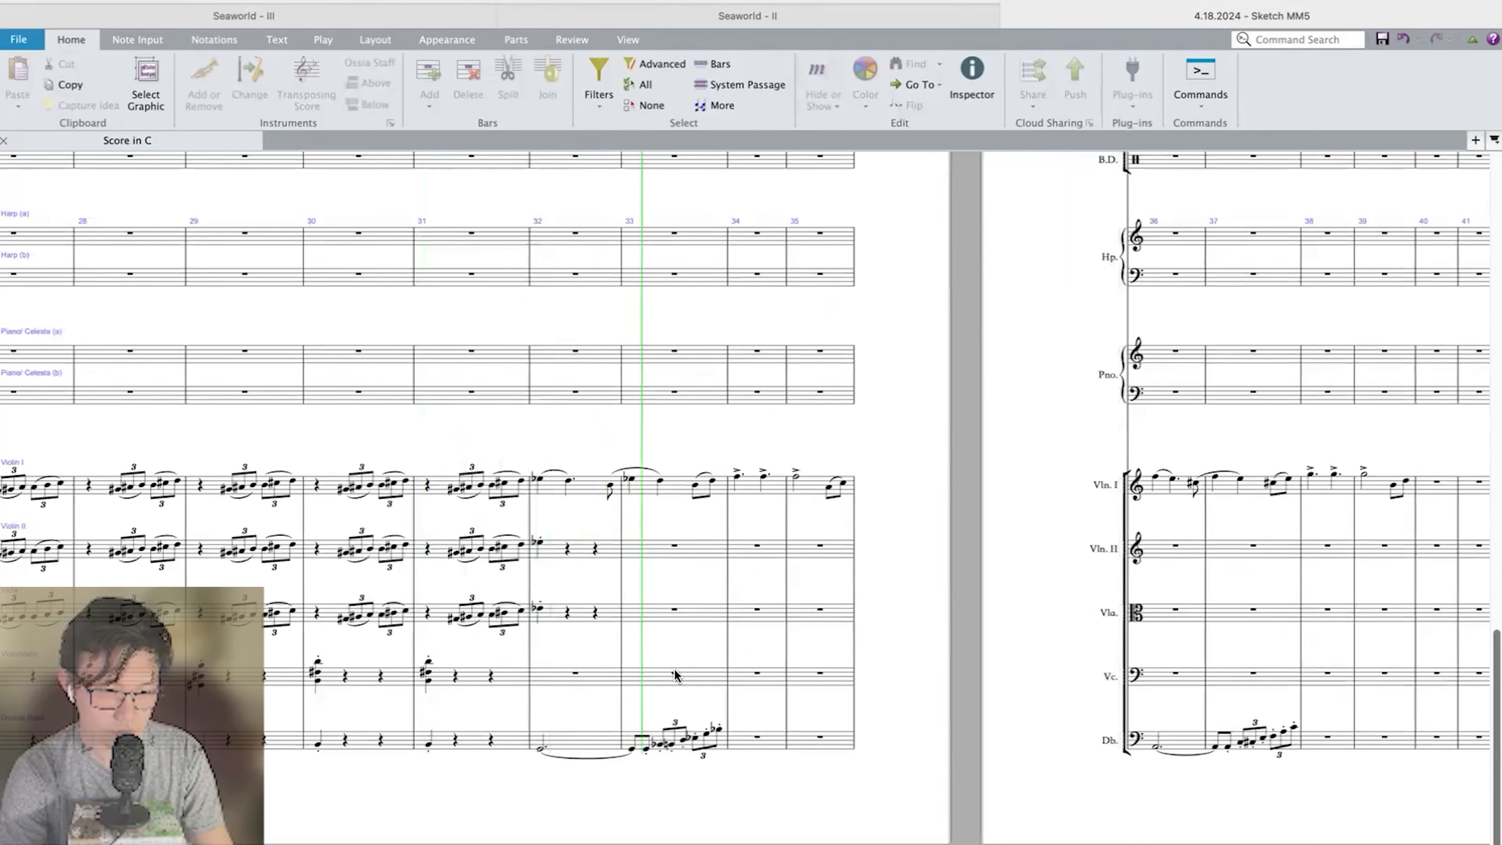
pyautogui.press('space')
# Enter a quarter-note B natural on the first beat of bar 34 in the Double Bass.
pyautogui.press('super+plus')
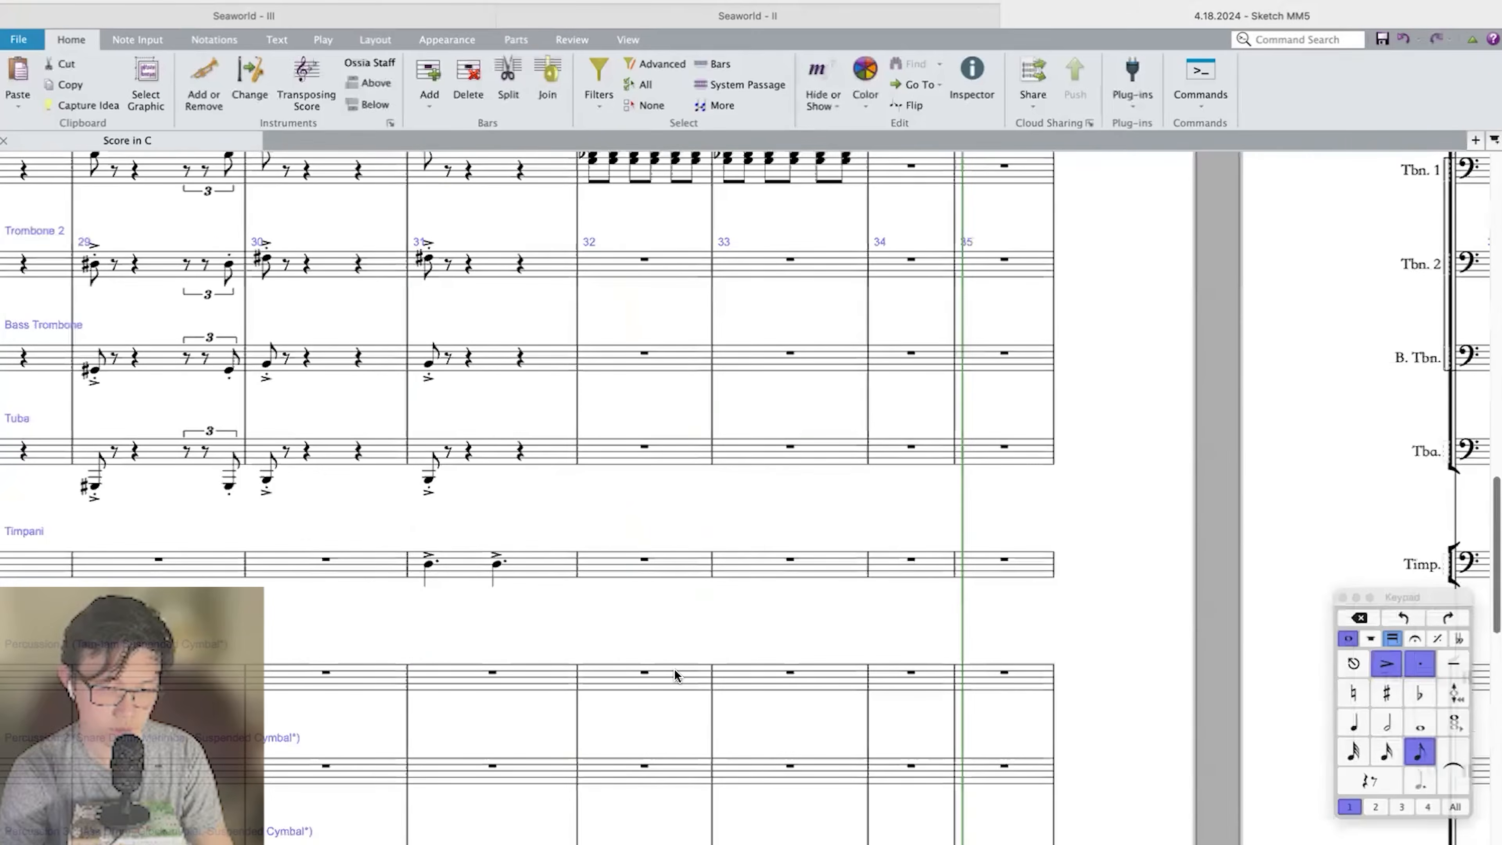
pyautogui.scroll(-15, 674, 668)
pyautogui.press('super+minus')
pyautogui.click(704, 731)
pyautogui.press('b')
pyautogui.press('super+plus')
pyautogui.press('super+plus')
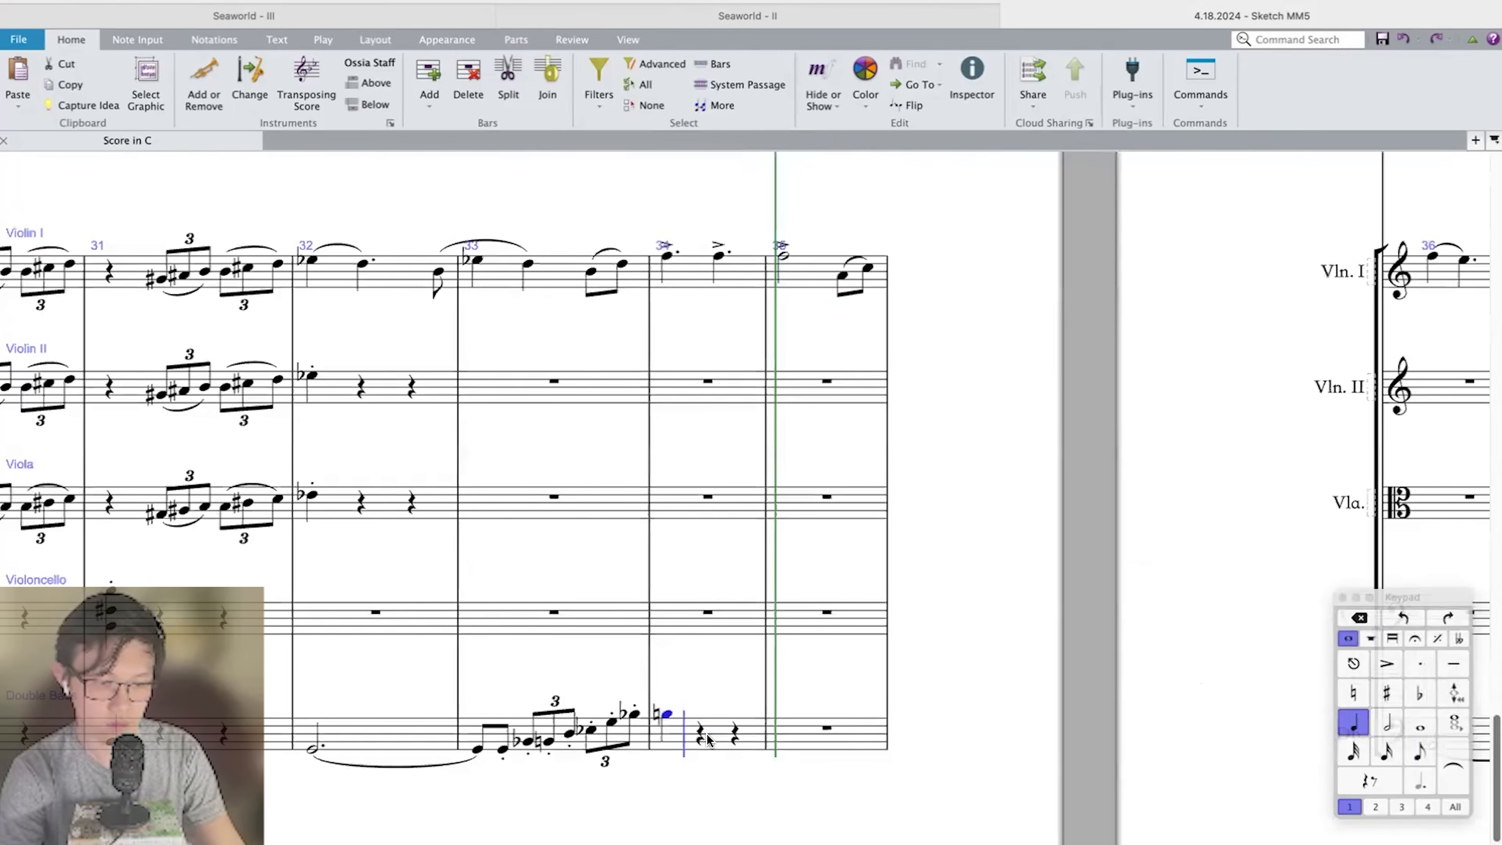
# Shorten the Double Bass B natural in bar 34 to a staccato eighth note.
pyautogui.press('5')
pyautogui.press('.')
pyautogui.scroll(-4, 709, 737)
pyautogui.press('Return')
pyautogui.scroll(3, 708, 737)
pyautogui.click(688, 734)
pyautogui.press('3')
pyautogui.press('/')
pyautogui.press('Escape')
# Audition individual Double Bass notes in bars 33–34 and the first Violin I note of bar 34.
pyautogui.click(617, 713)
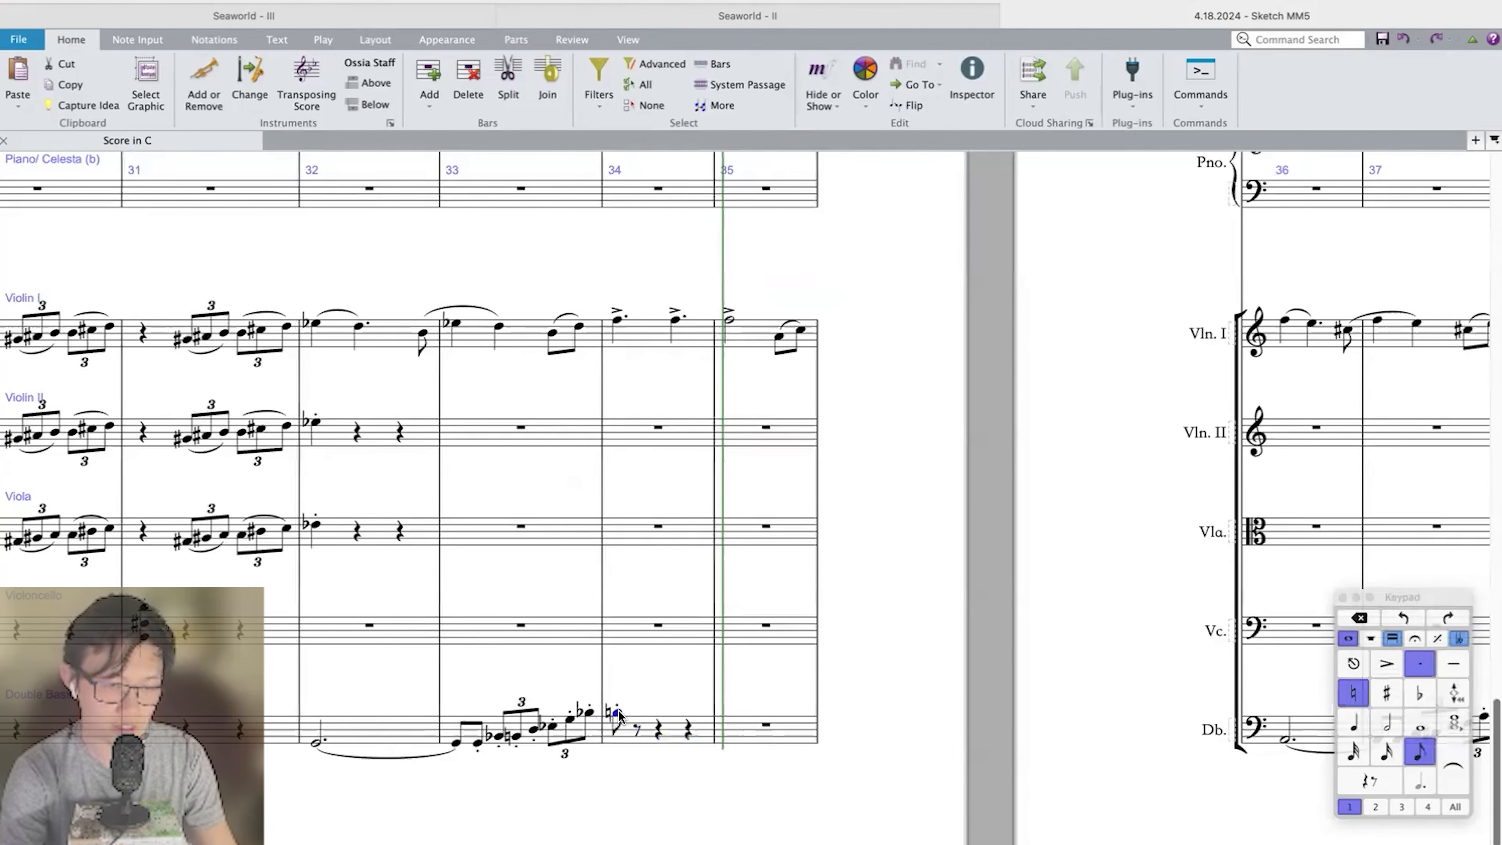
pyautogui.click(589, 713)
pyautogui.click(617, 714)
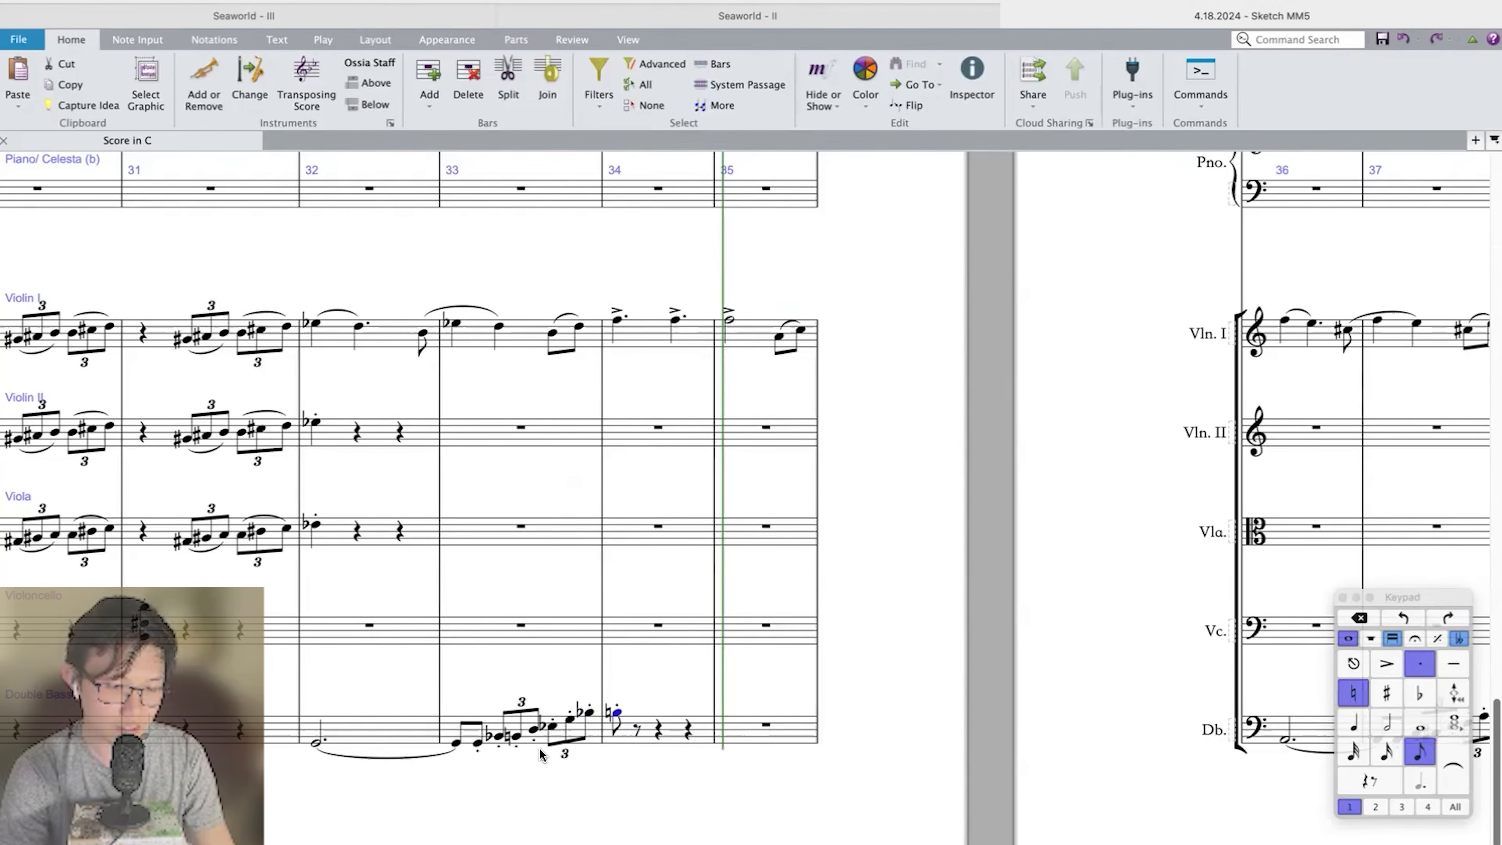
pyautogui.click(499, 738)
pyautogui.click(516, 739)
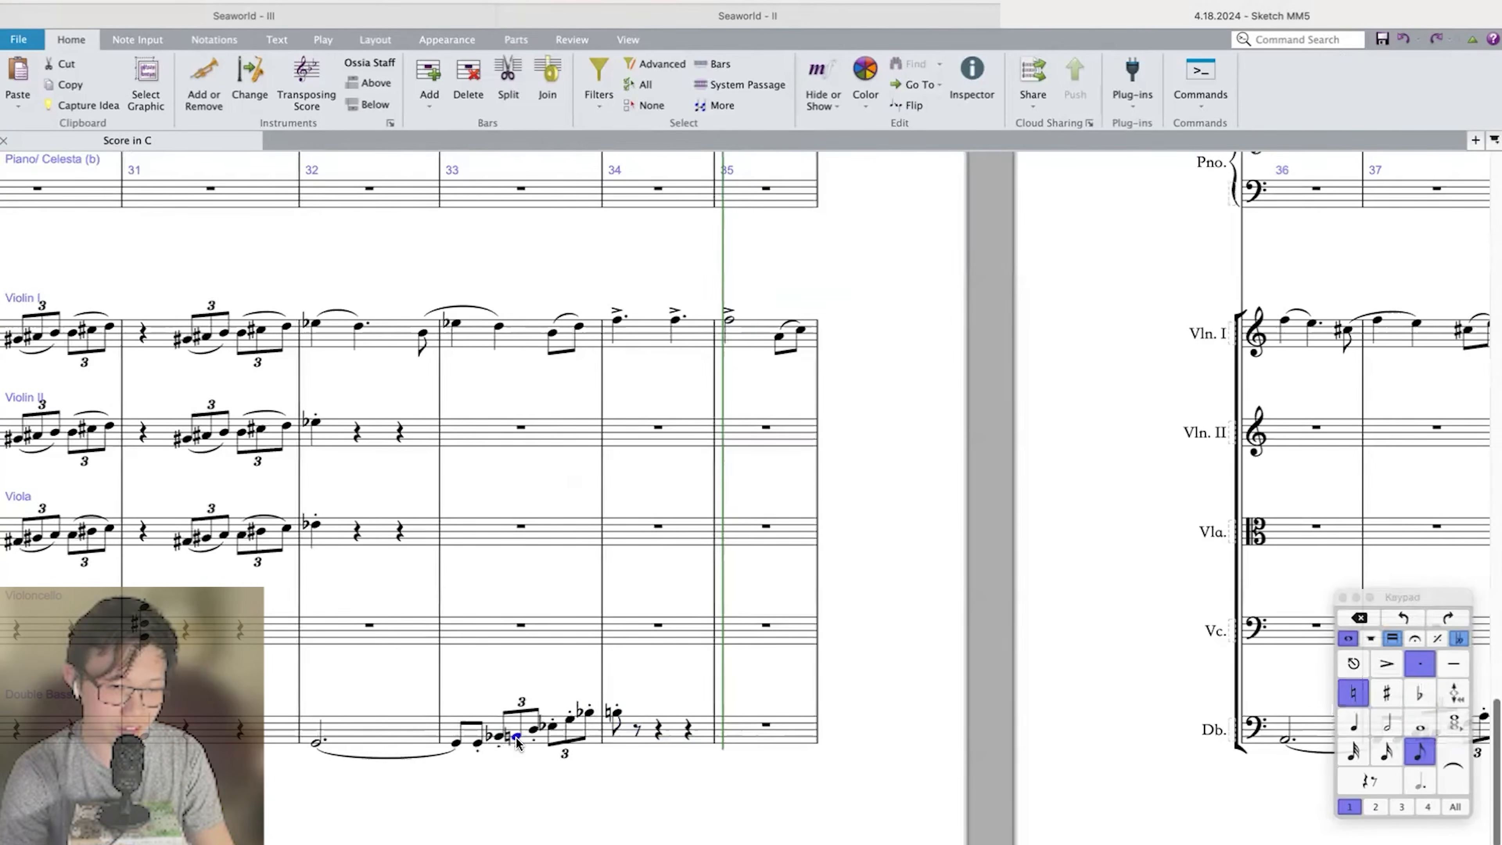
pyautogui.click(611, 718)
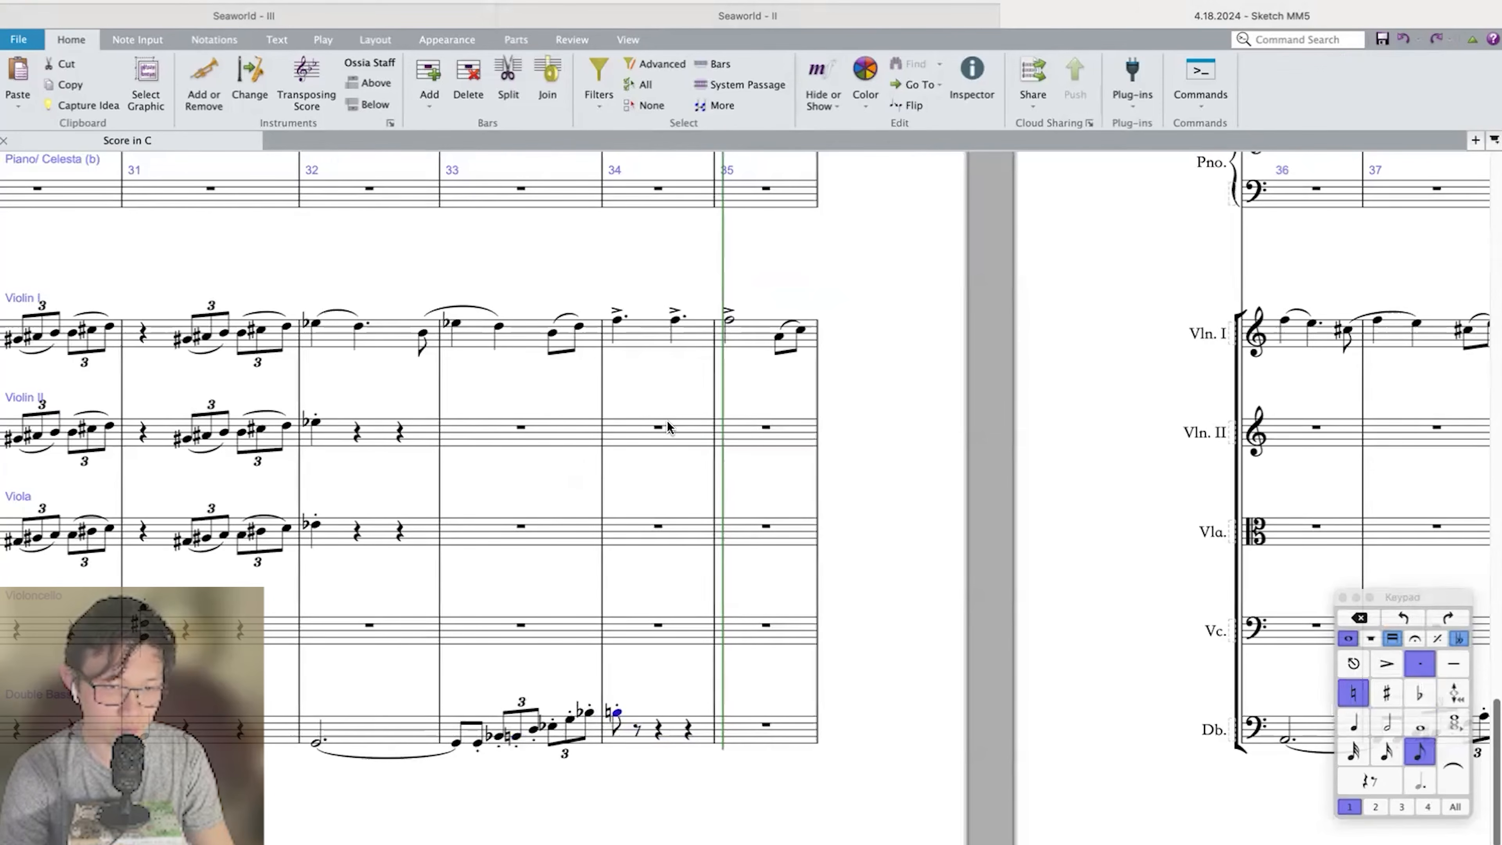
pyautogui.click(617, 320)
# Sketch an eighth-note chord B–D–F–G♯ at the start of bar 34 in the upper Piano/Celesta staff.
pyautogui.scroll(5, 671, 397)
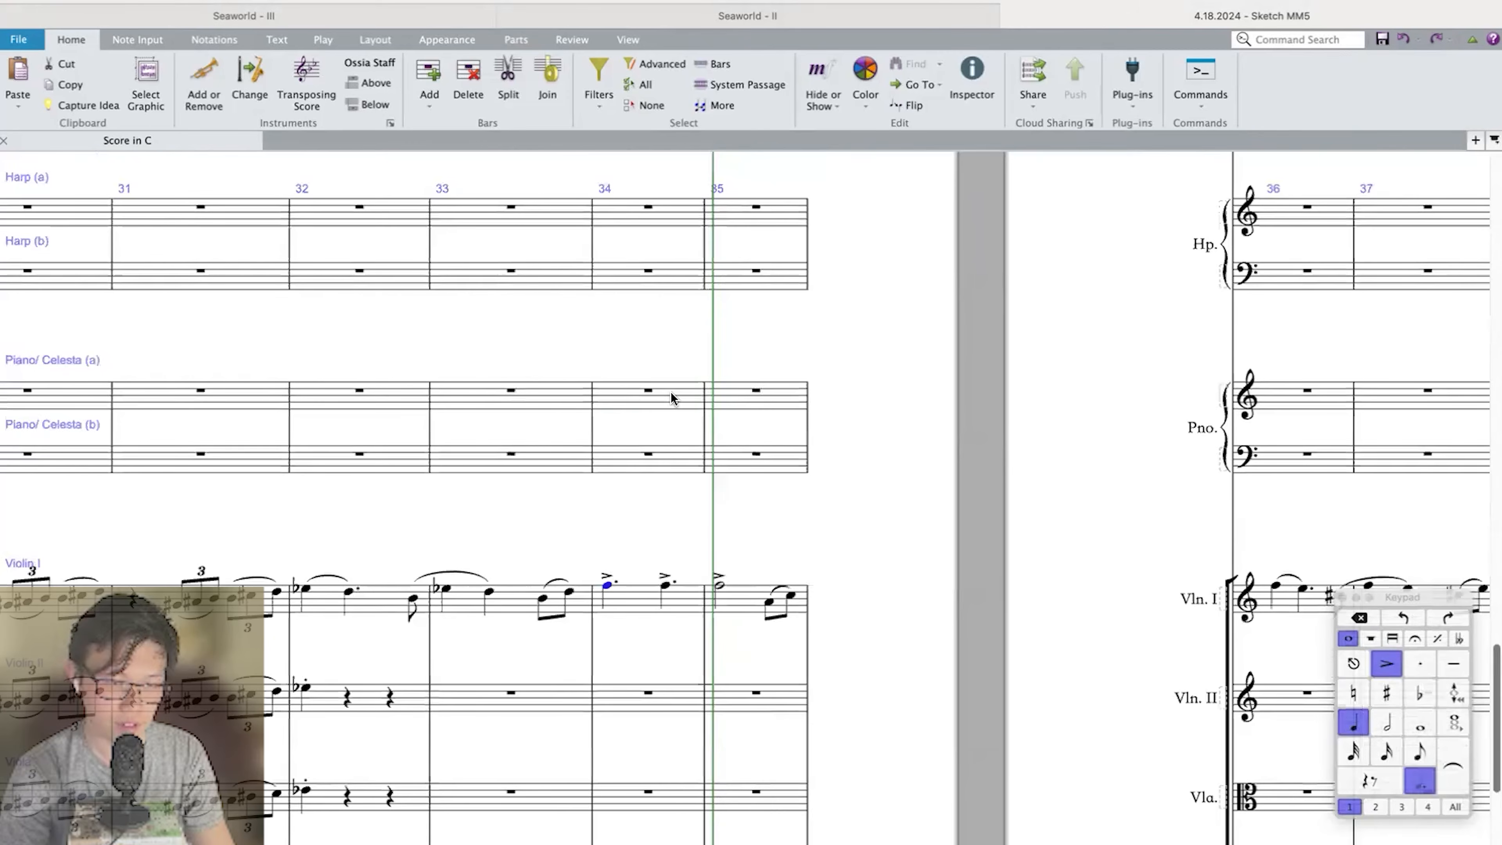
pyautogui.click(632, 400)
pyautogui.press('3')
pyautogui.press('c')
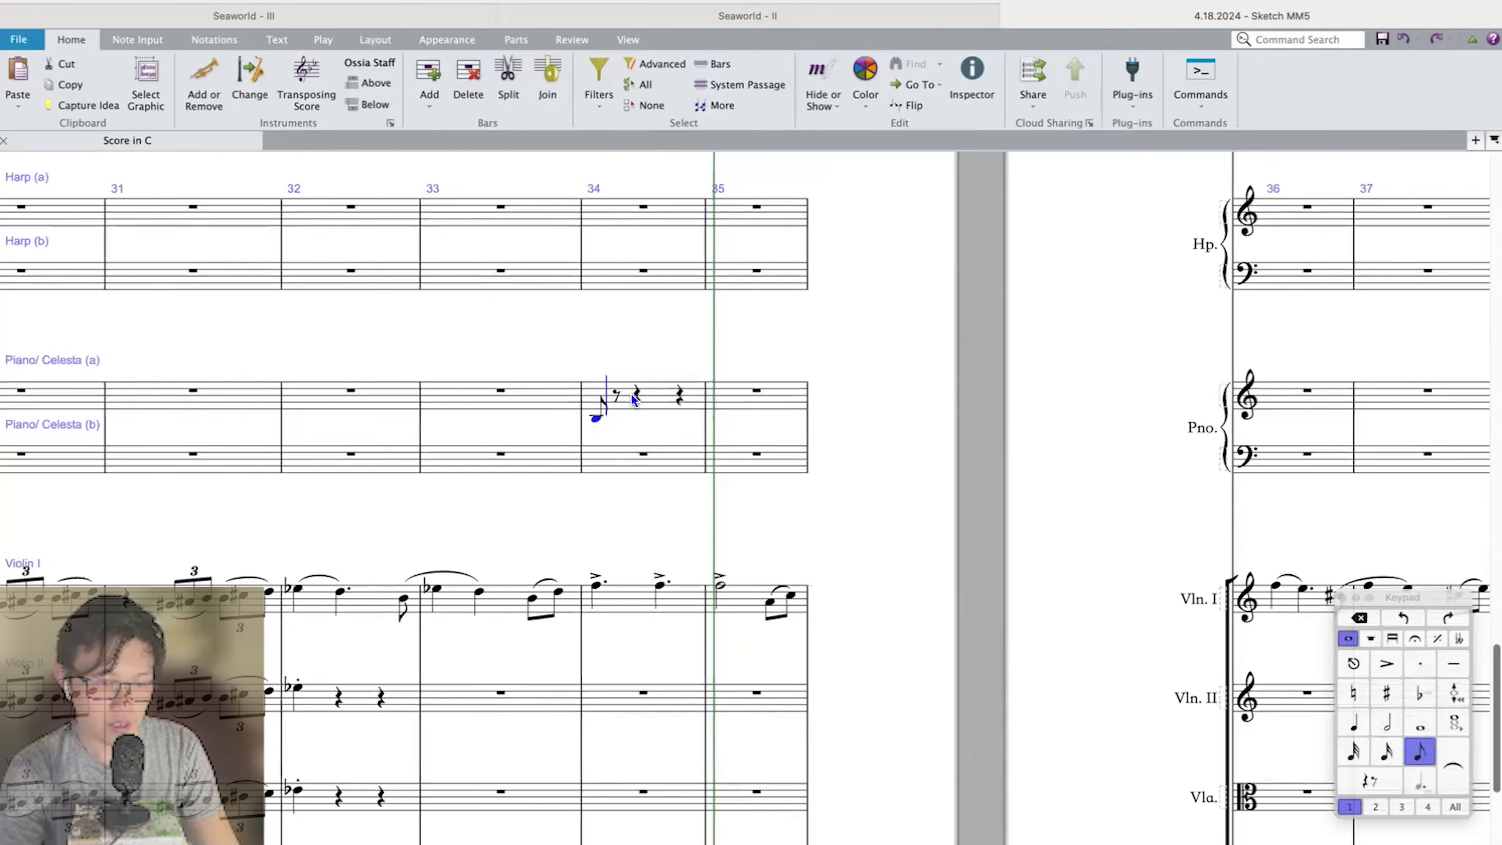
pyautogui.press('Delete')
pyautogui.press('8')
pyautogui.press('Escape')
pyautogui.press('Right')
pyautogui.press('Left')
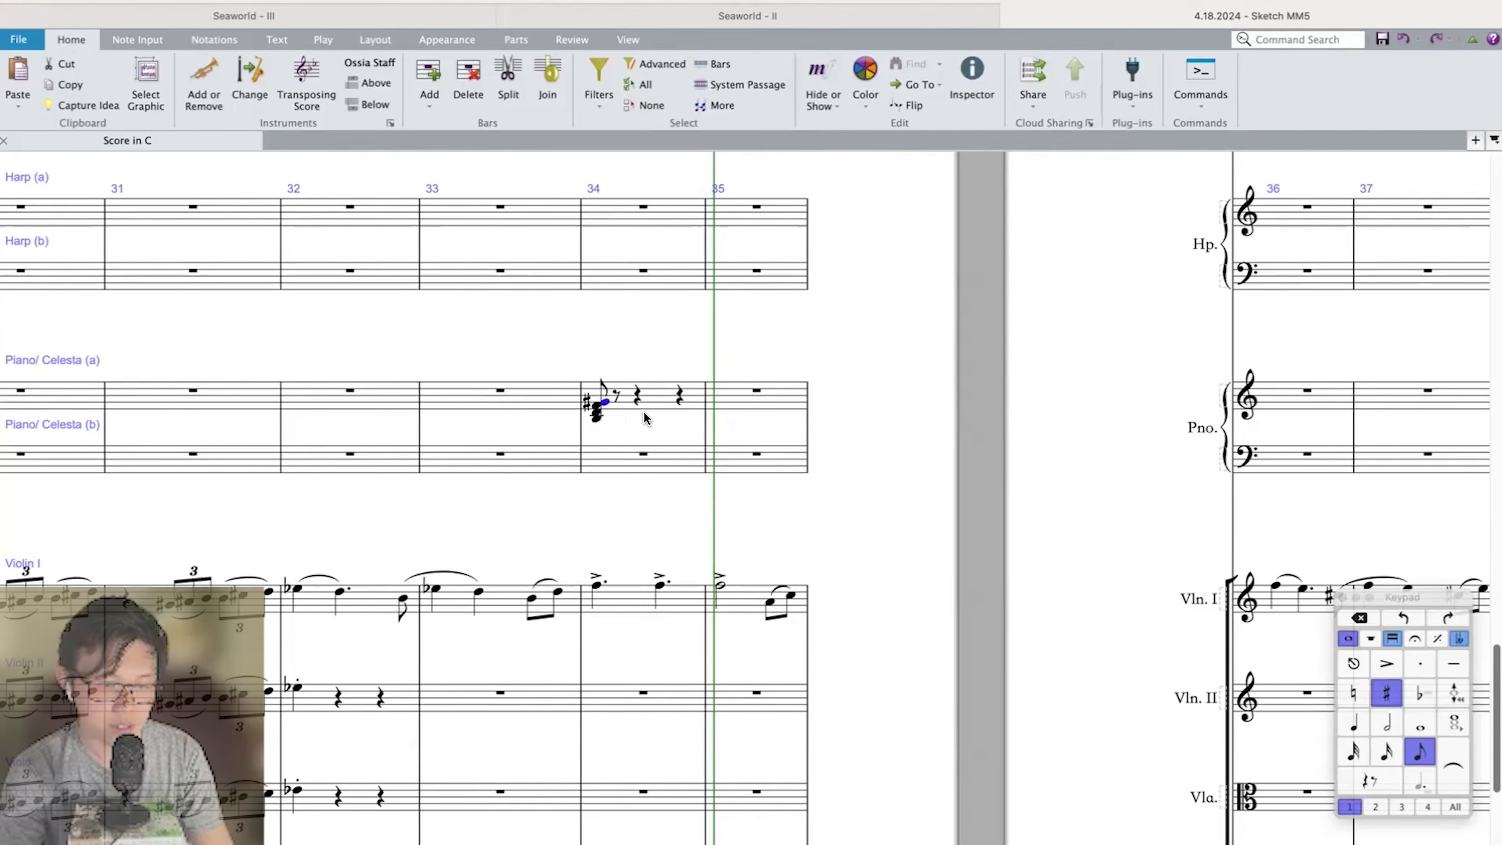
# Enter a quarter-note A–C–E chord in piano bar 35 and lengthen the bar 34 chord to a dotted half note.
pyautogui.click(746, 401)
pyautogui.scroll(5, 746, 400)
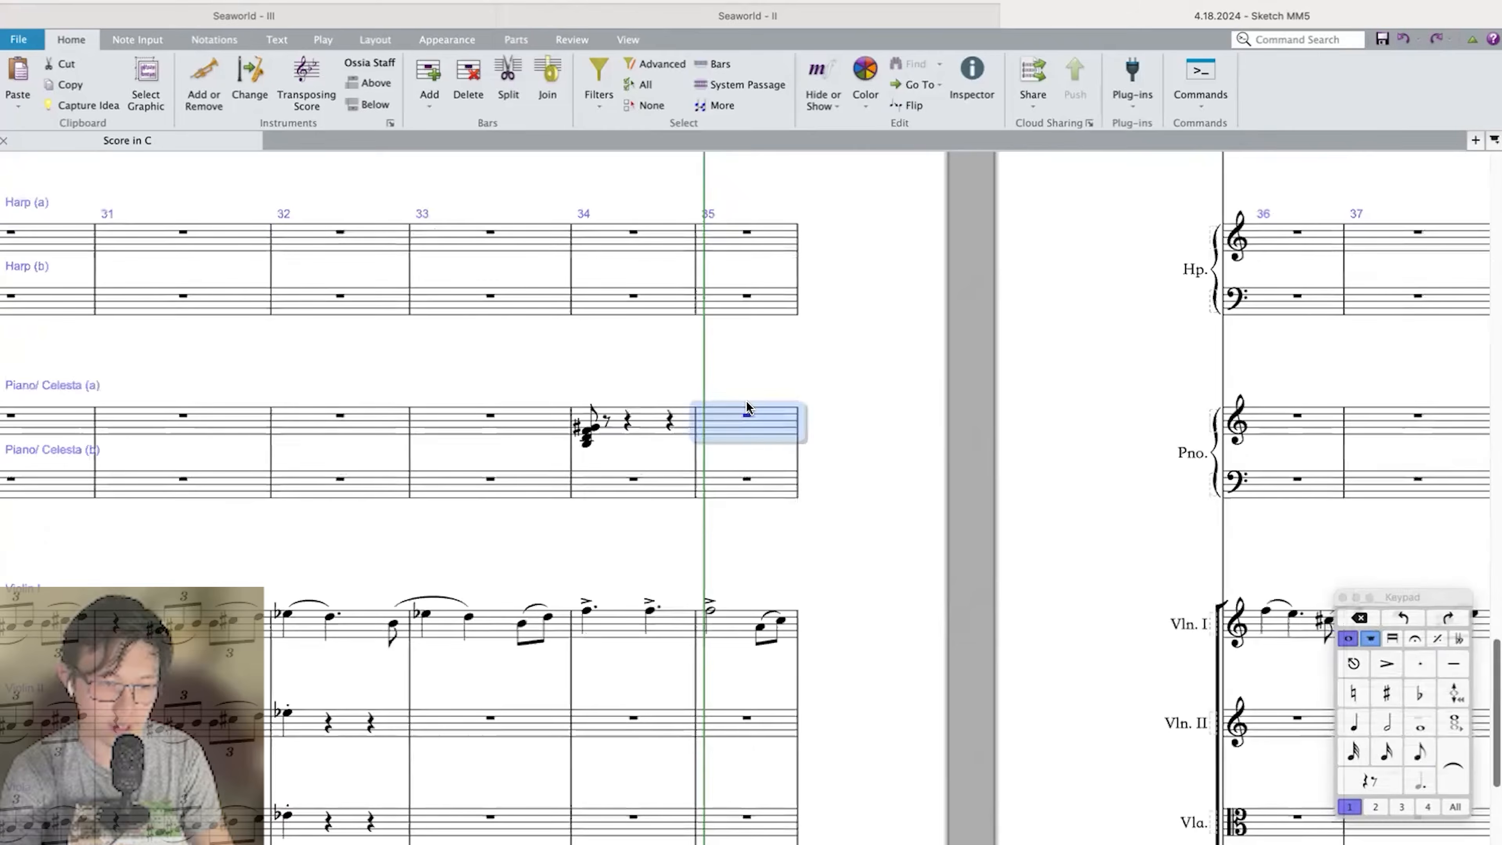
pyautogui.press('super+Left')
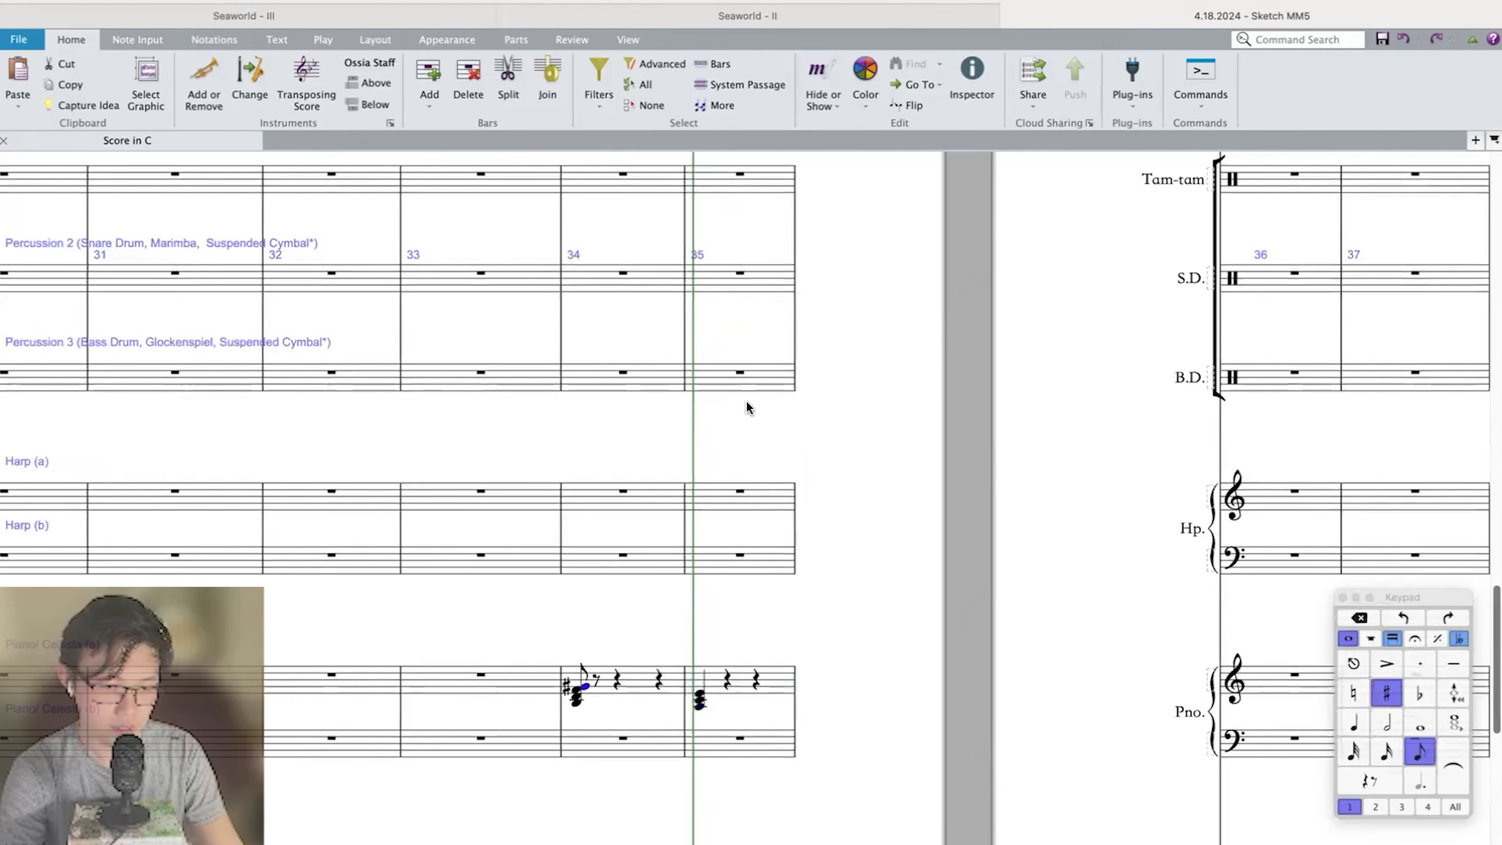
pyautogui.press('KP_5')
pyautogui.press('KP_Decimal')
pyautogui.press('Right')
pyautogui.scroll(-5, 746, 400)
pyautogui.scroll(3, 746, 400)
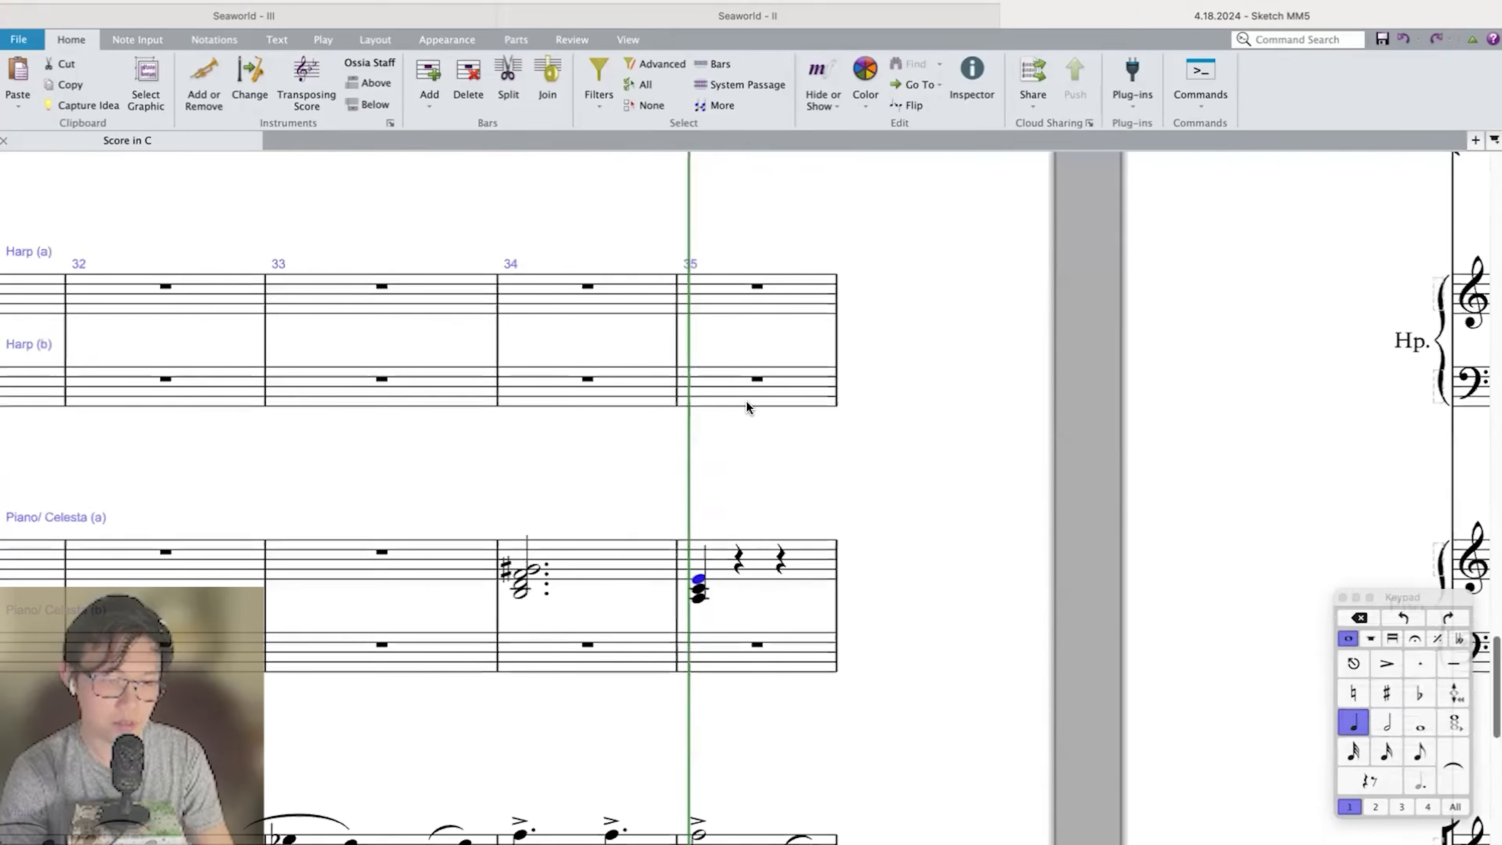
# Replace the piano chord in bar 34 with a dotted half-note chord of B–D♯–F–A.
pyautogui.scroll(-3, 746, 400)
pyautogui.click(569, 441)
pyautogui.scroll(5, 569, 441)
pyautogui.press('Delete')
pyautogui.click(572, 456)
pyautogui.press('Delete')
pyautogui.click(571, 489)
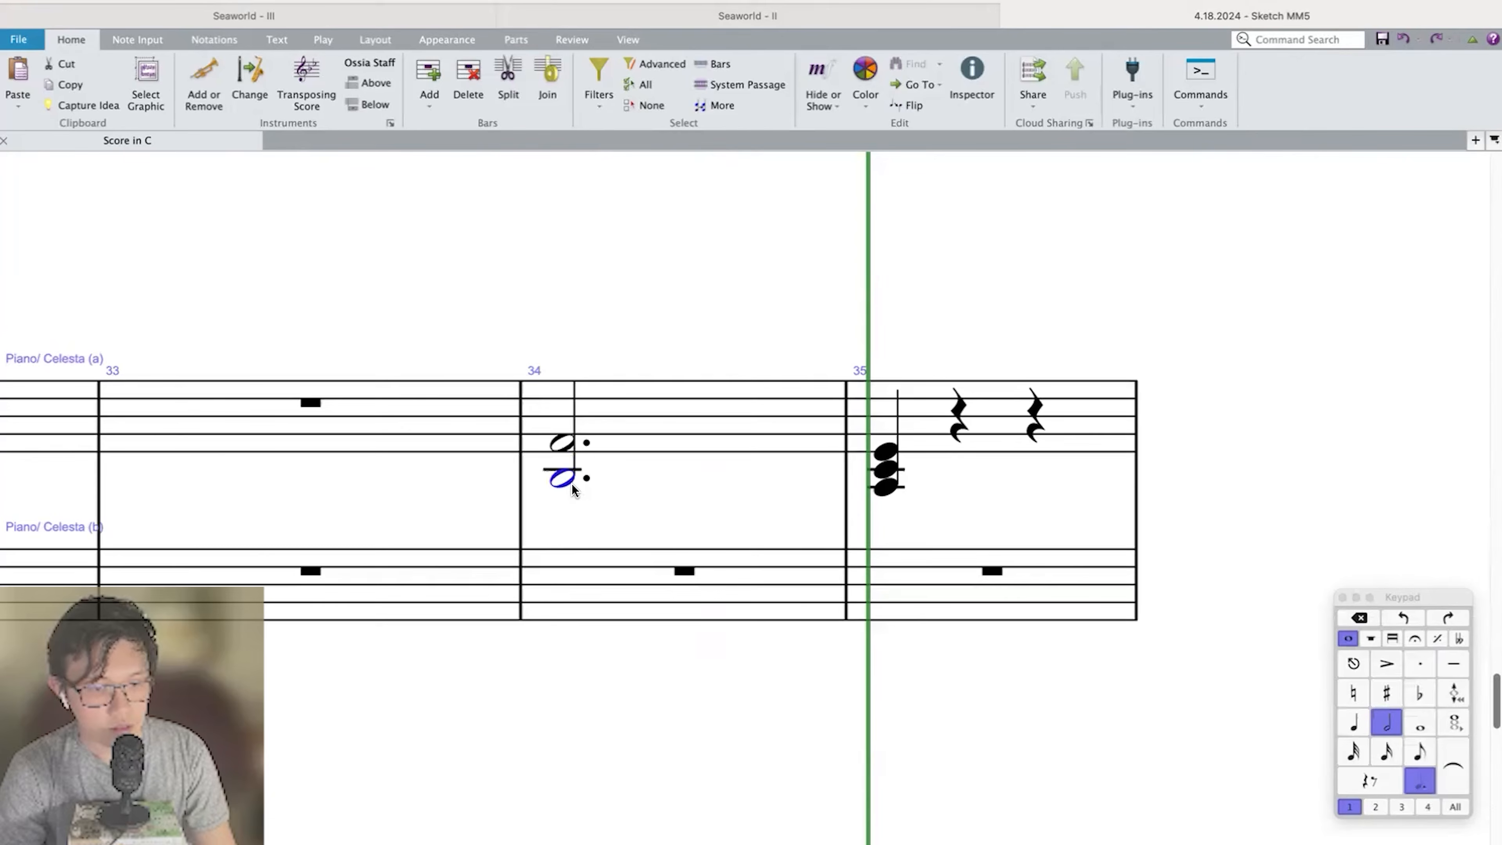
pyautogui.press('b')
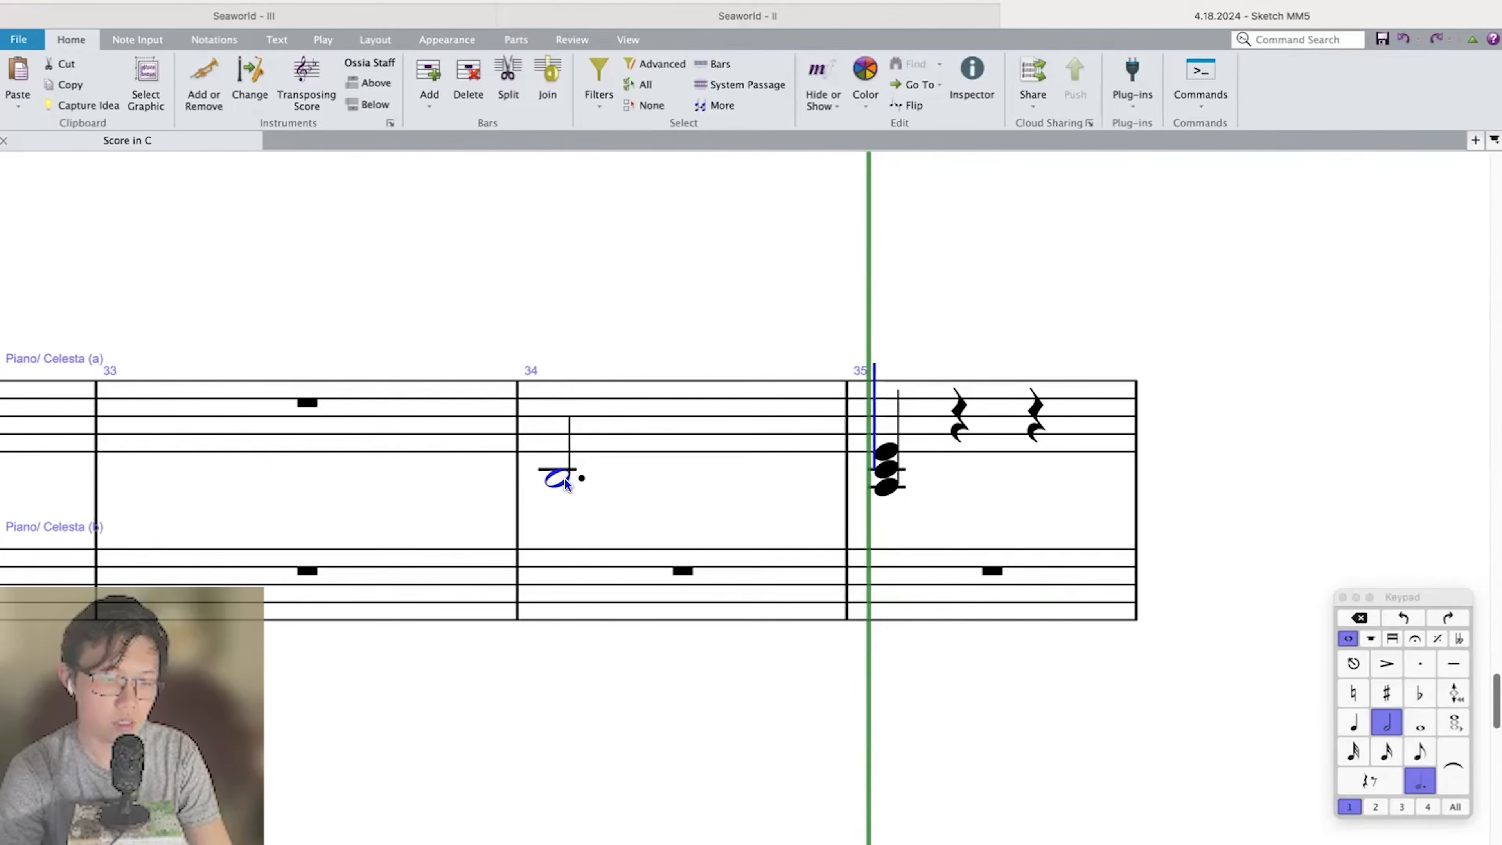
pyautogui.press('3')
pyautogui.press('5')
pyautogui.press('7')
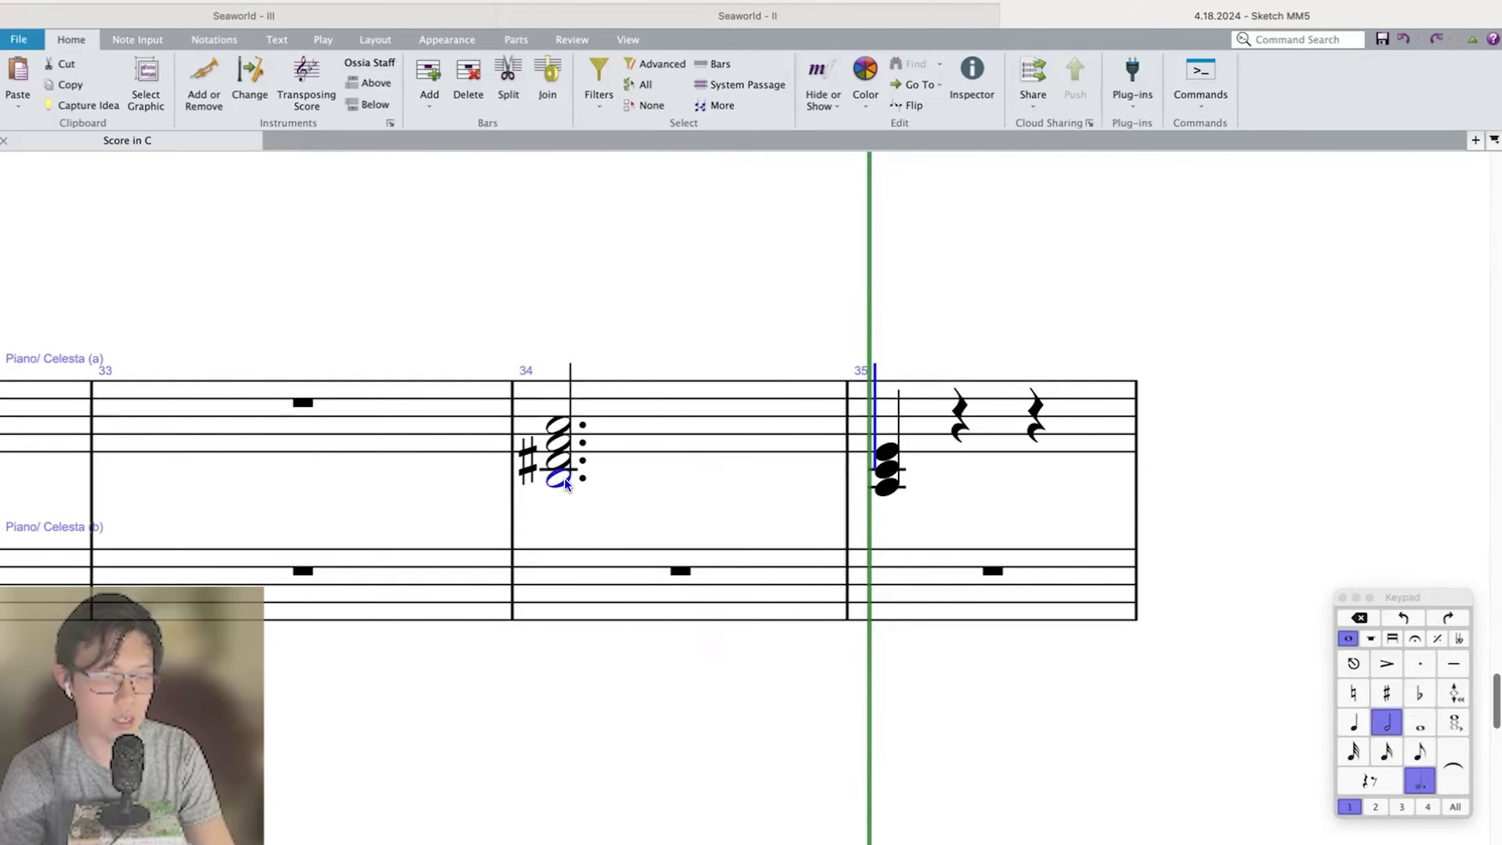
# Lower the top note of the bar 34 piano chord to G♯ and audition the chord against the one in bar 35.
pyautogui.press('Escape')
pyautogui.press('Right')
pyautogui.press('Left')
pyautogui.click(883, 472)
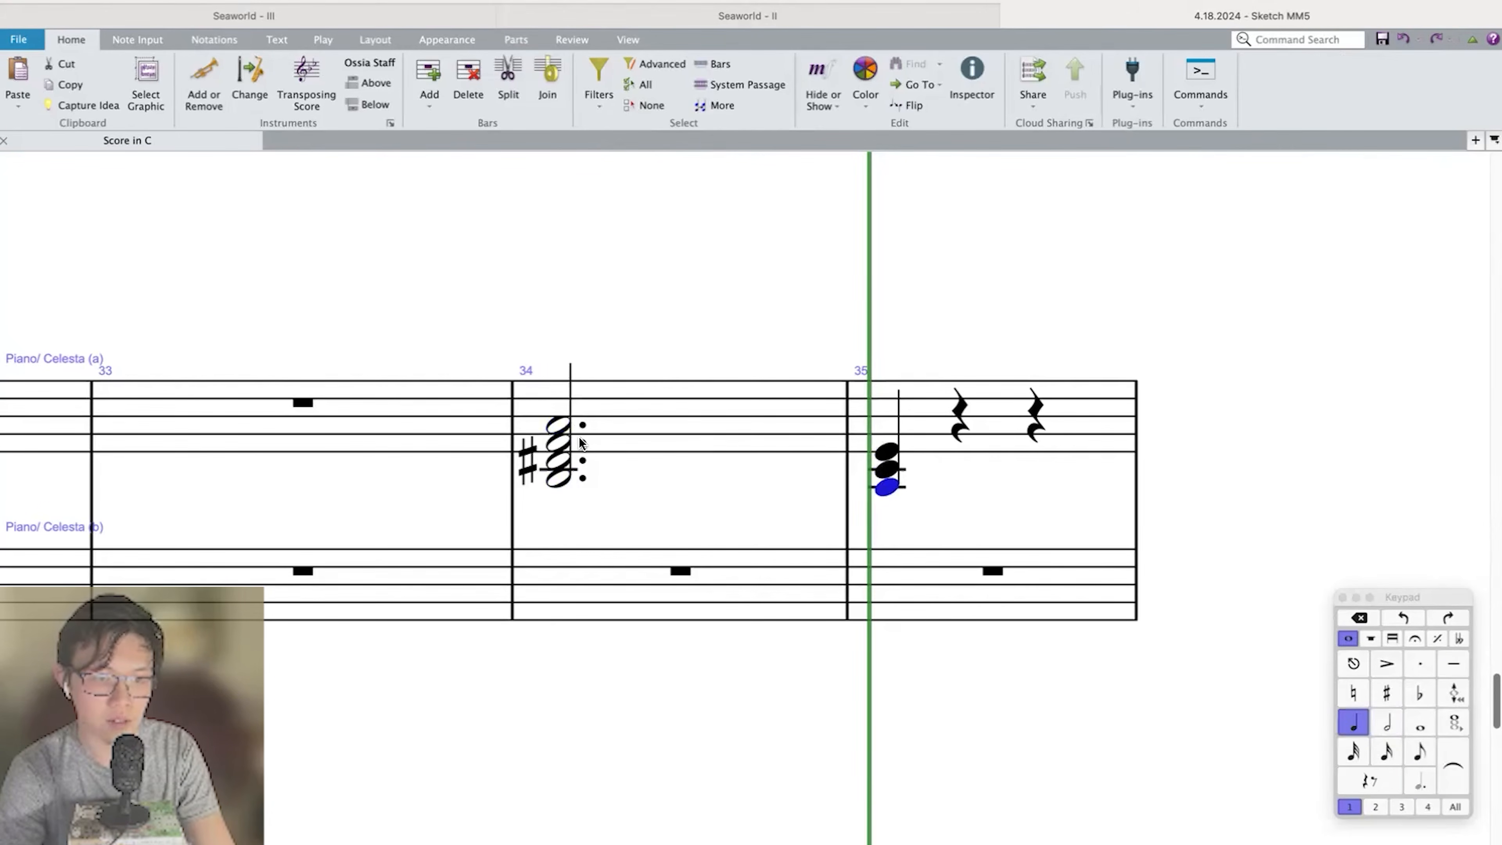
pyautogui.click(561, 420)
pyautogui.press('Down')
pyautogui.press('Left')
pyautogui.press('Right')
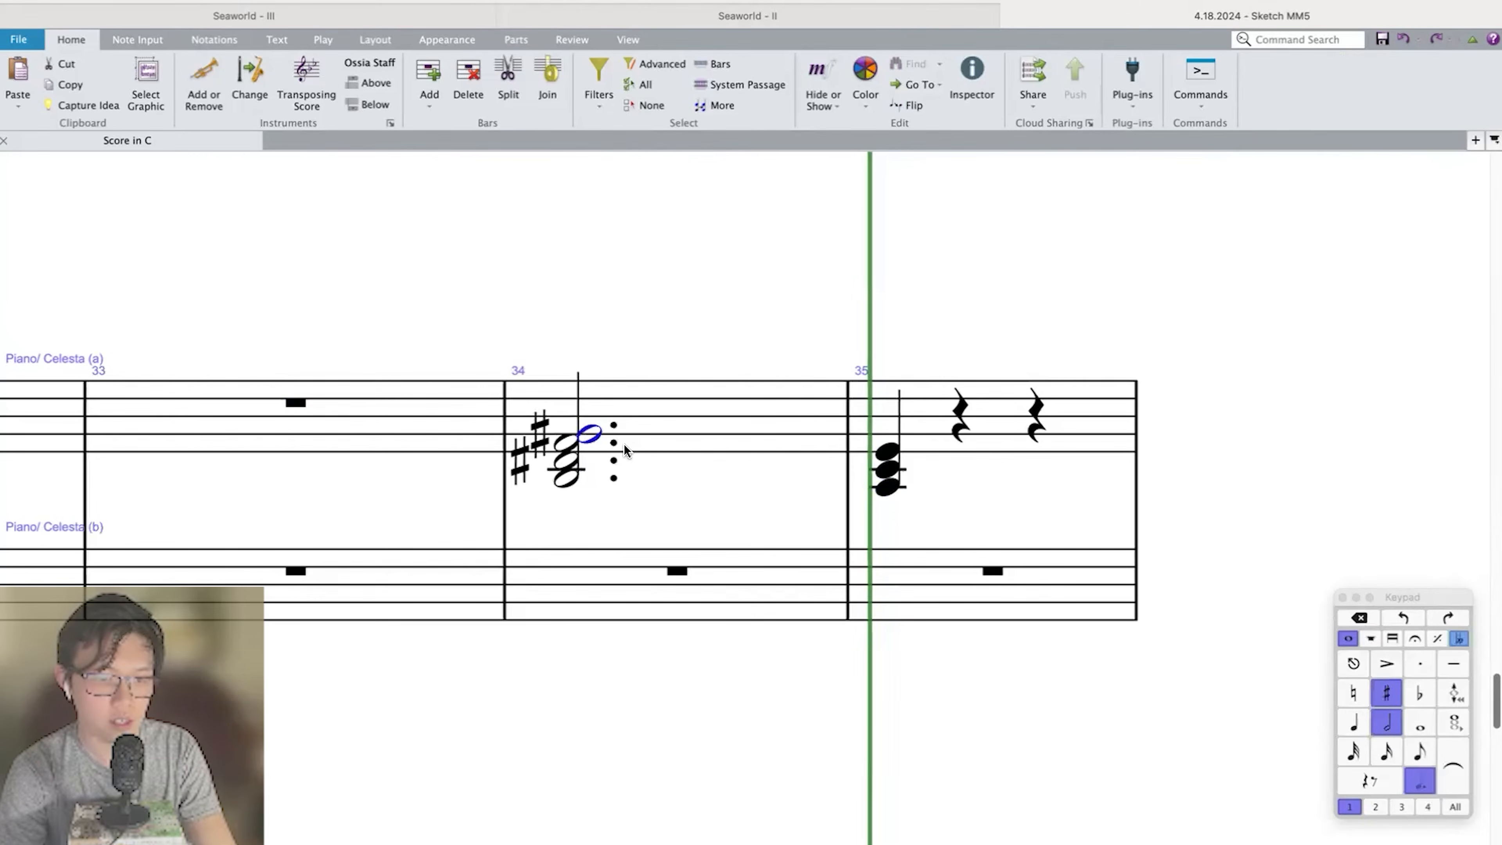
pyautogui.press('Right')
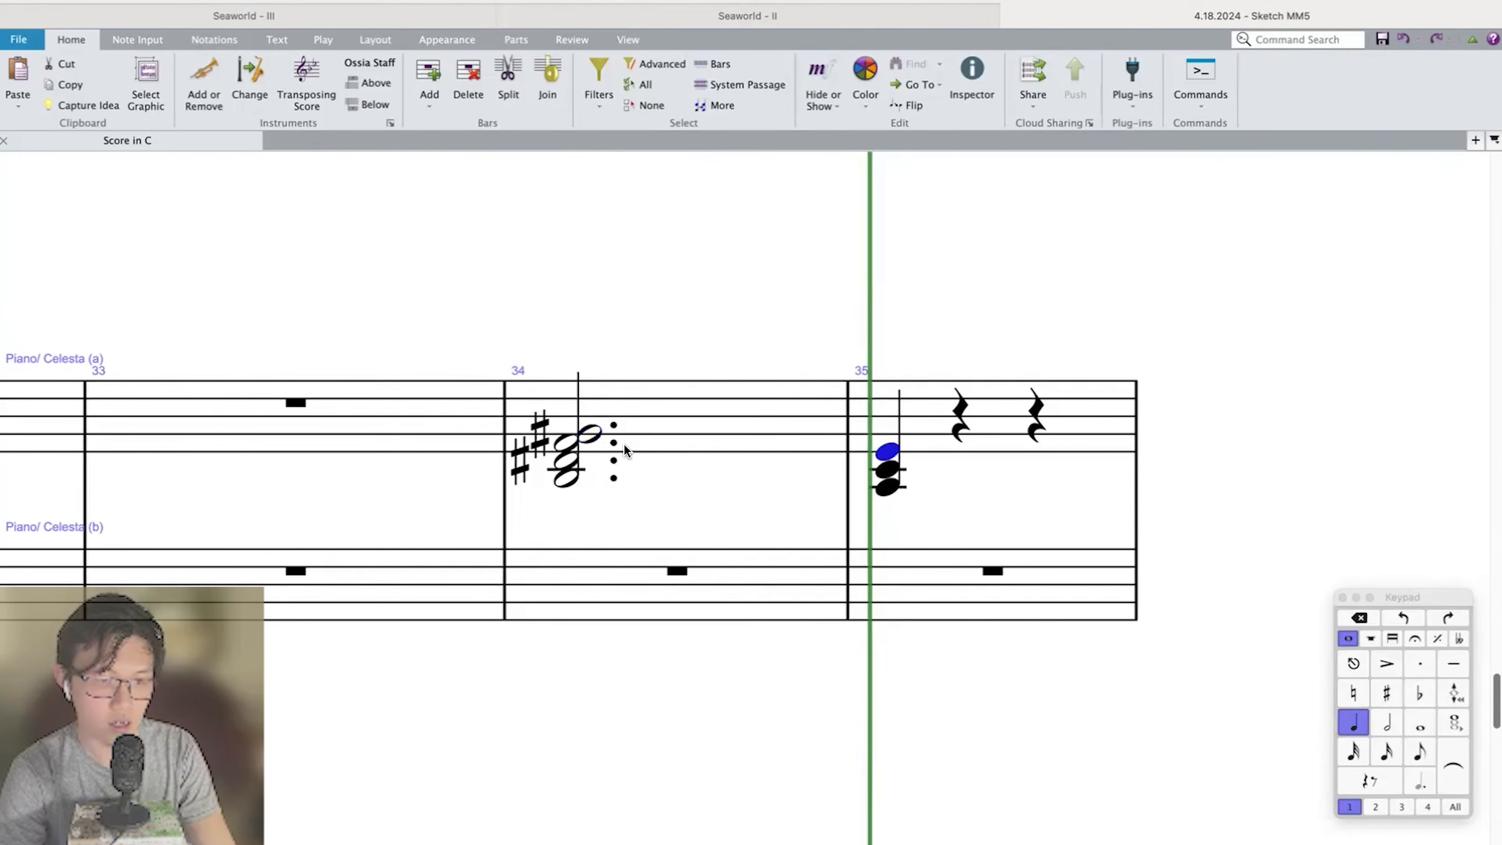
# Audition the top note of the bar 34 piano chord against the chord in bar 35.
pyautogui.click(595, 435)
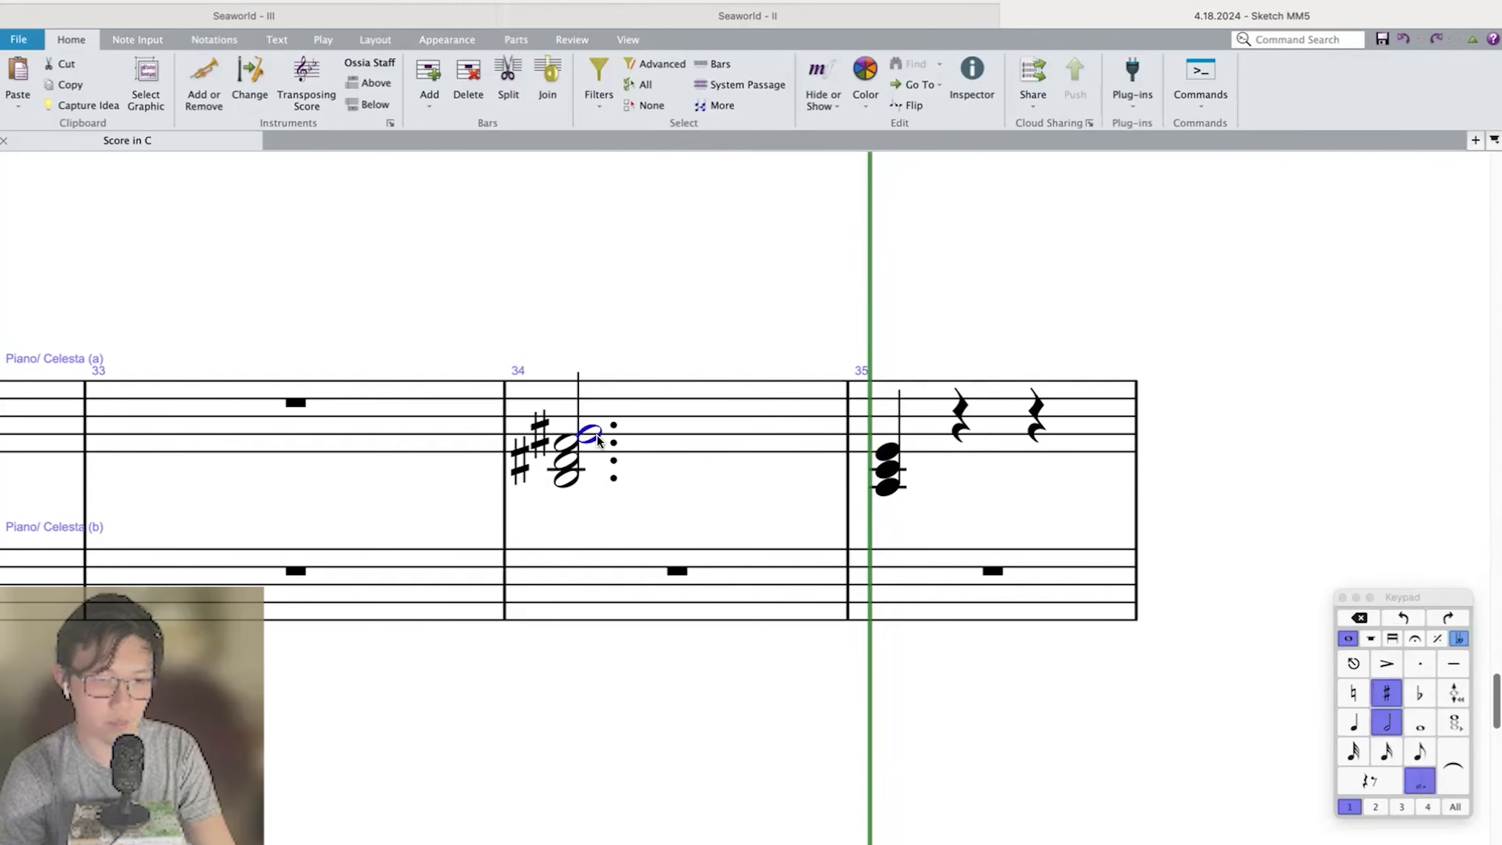
pyautogui.press('Right')
pyautogui.press('Left')
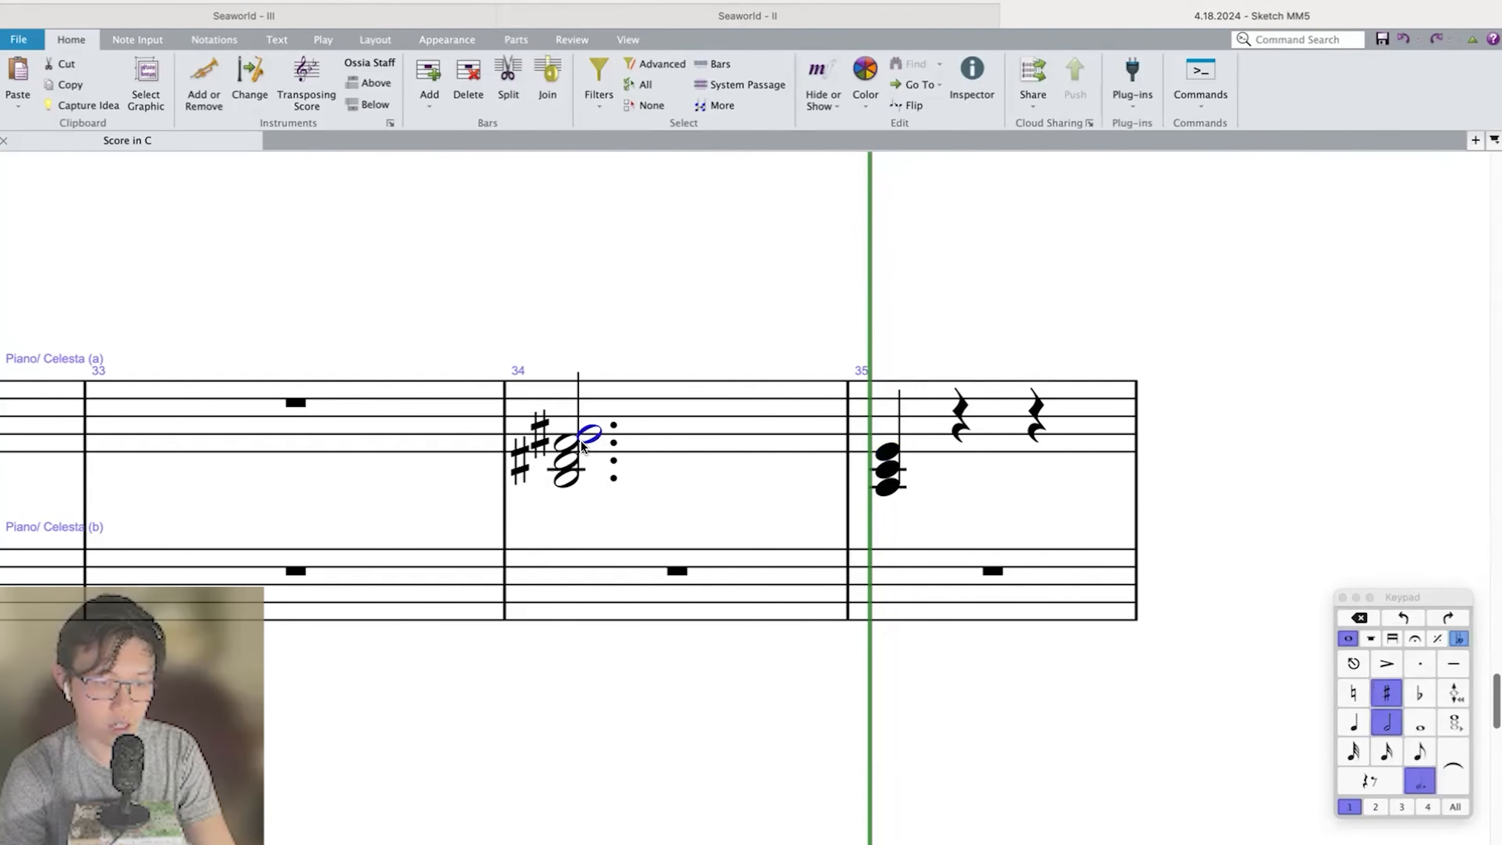
pyautogui.press('Right')
pyautogui.press('Left')
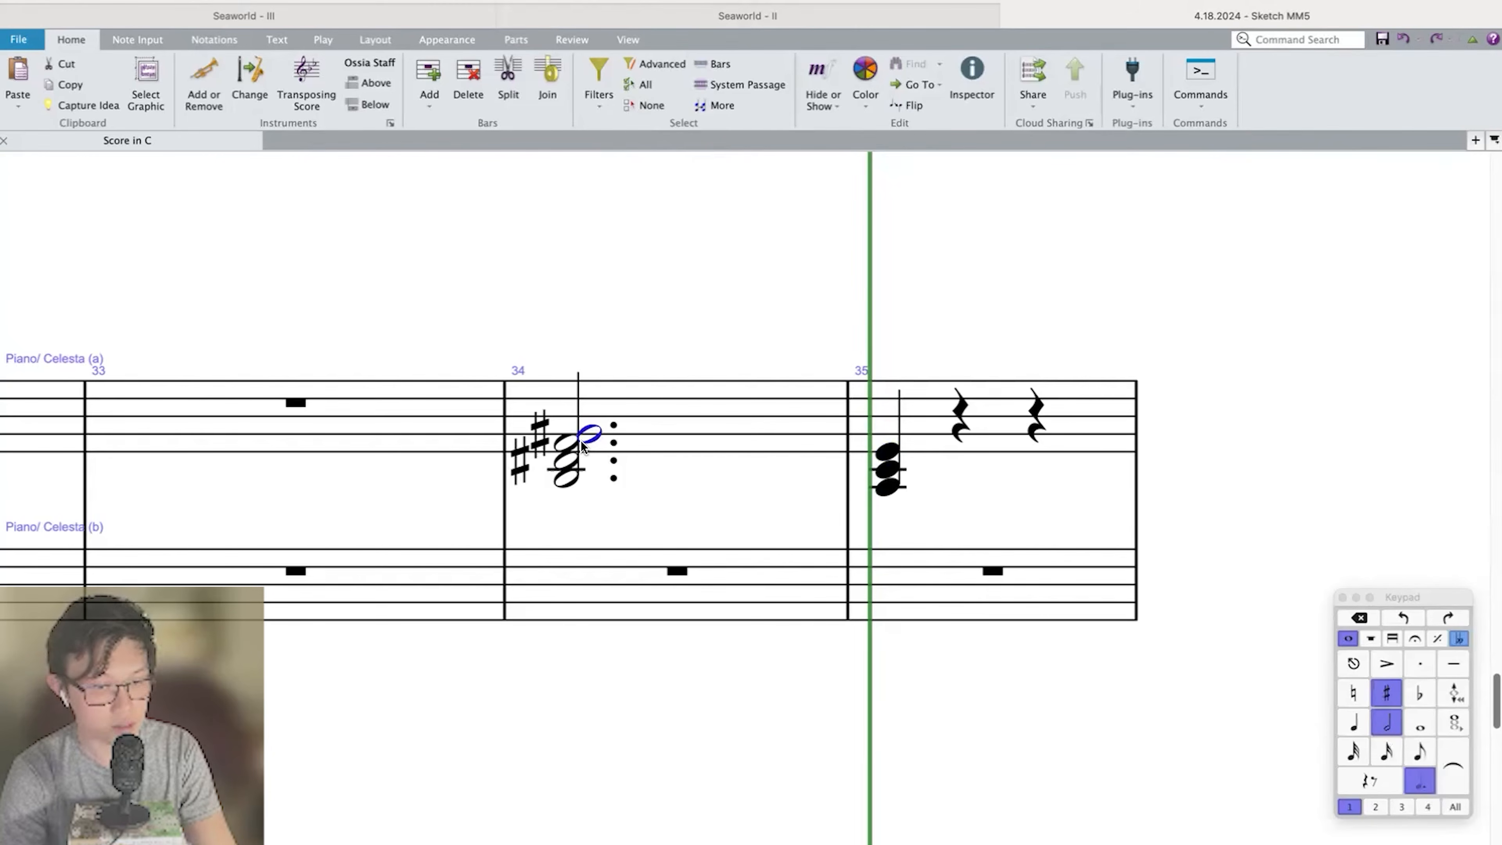
pyautogui.press('4')
pyautogui.press('Right')
pyautogui.press('Left')
# Try D♭ in place of D♯ in the bar 34 piano chord and play the passage back.
pyautogui.press('Down')
pyautogui.press('Down')
pyautogui.press('KP_8')
pyautogui.press('Left')
pyautogui.press('Right')
pyautogui.press('Delete')
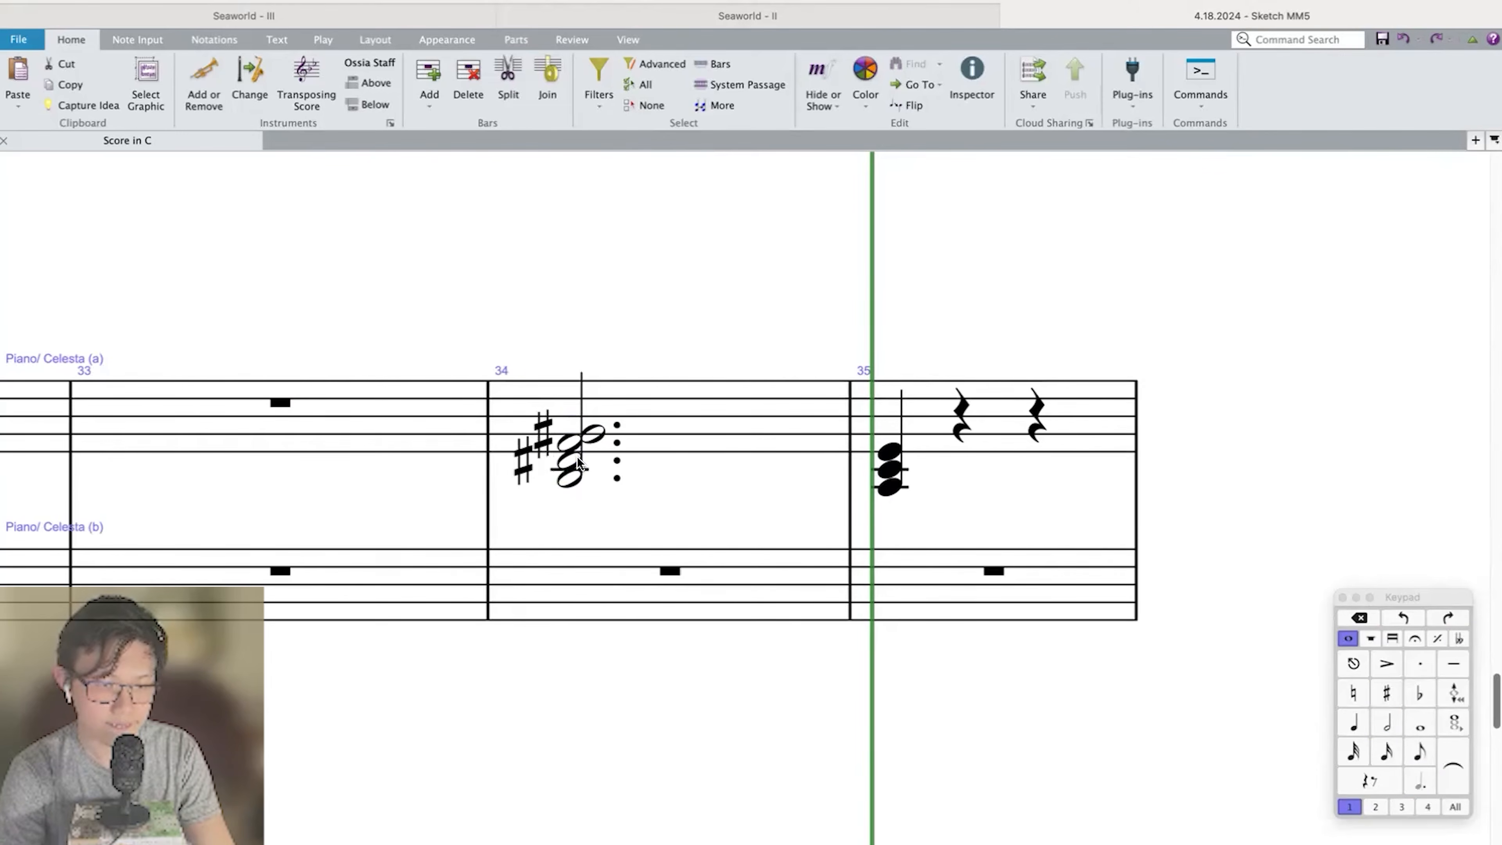
pyautogui.click(577, 457)
pyautogui.press('KP_9')
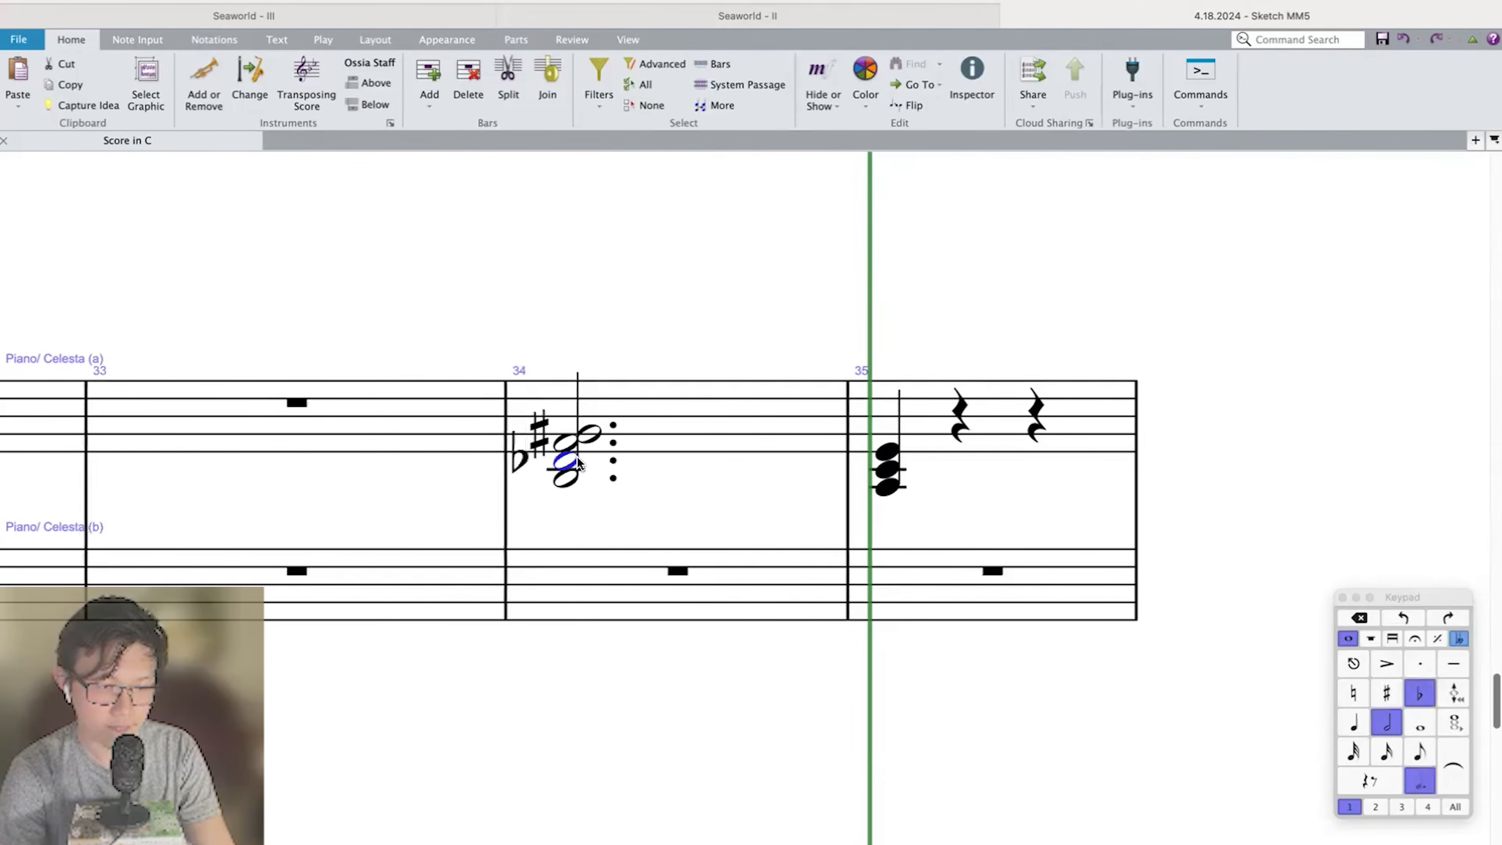
pyautogui.hotkey('alt', 'Up')
pyautogui.hotkey('alt', 'Up')
pyautogui.press('Left')
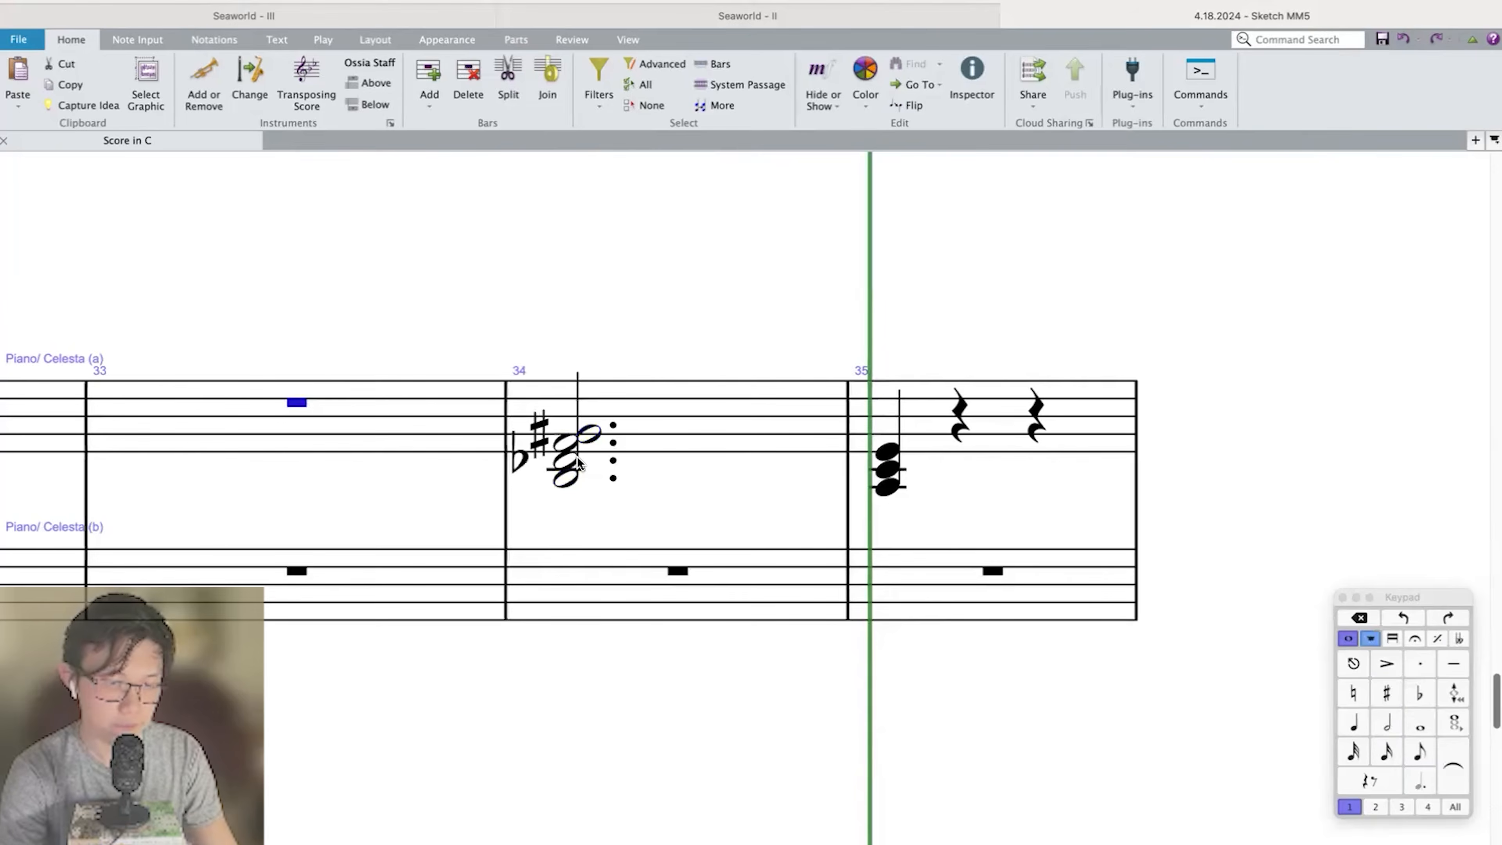
pyautogui.press('p')
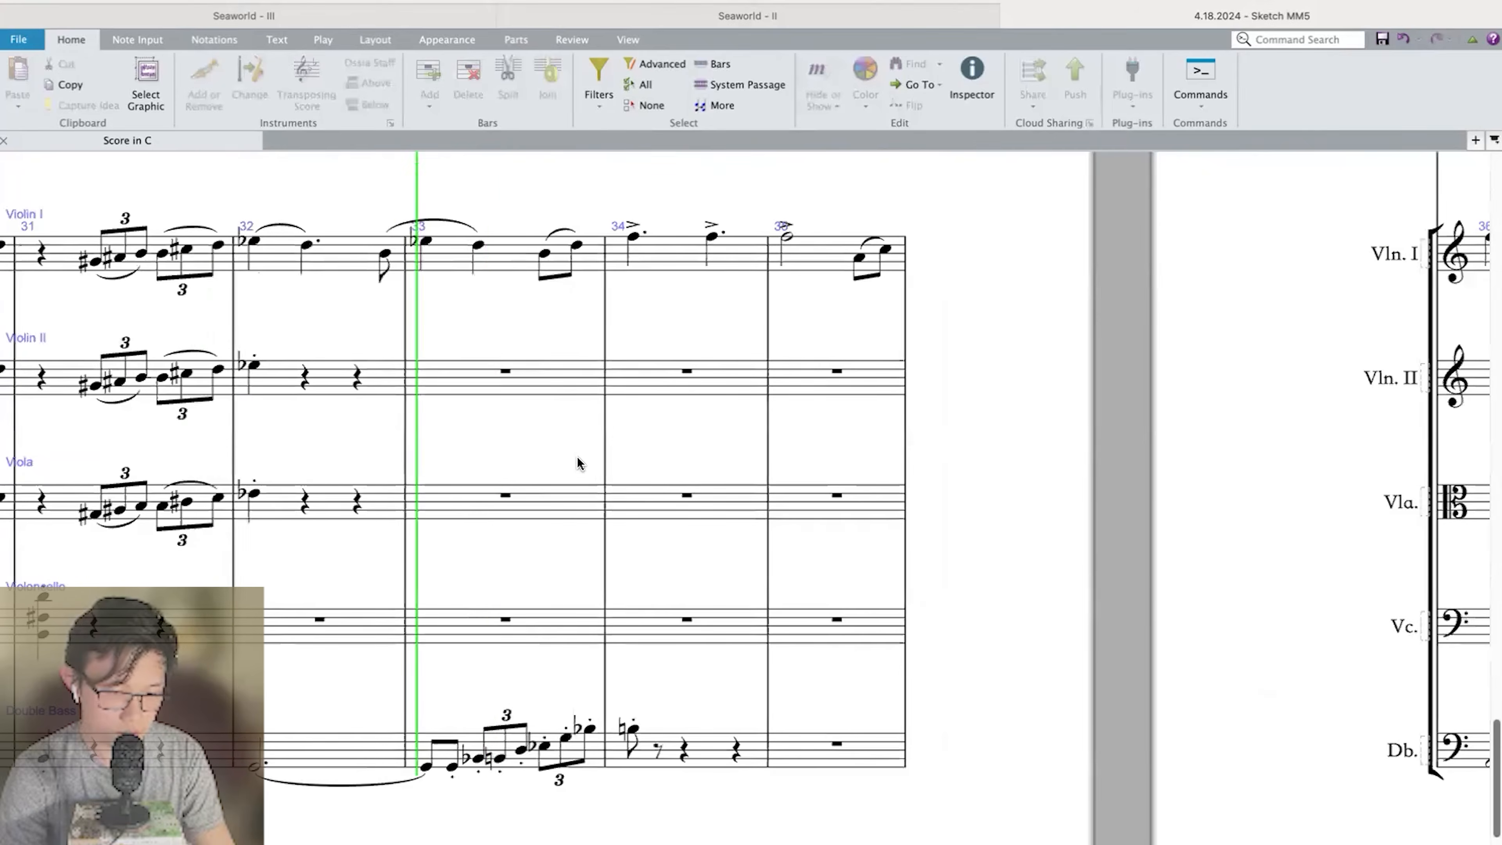
pyautogui.press('Escape')
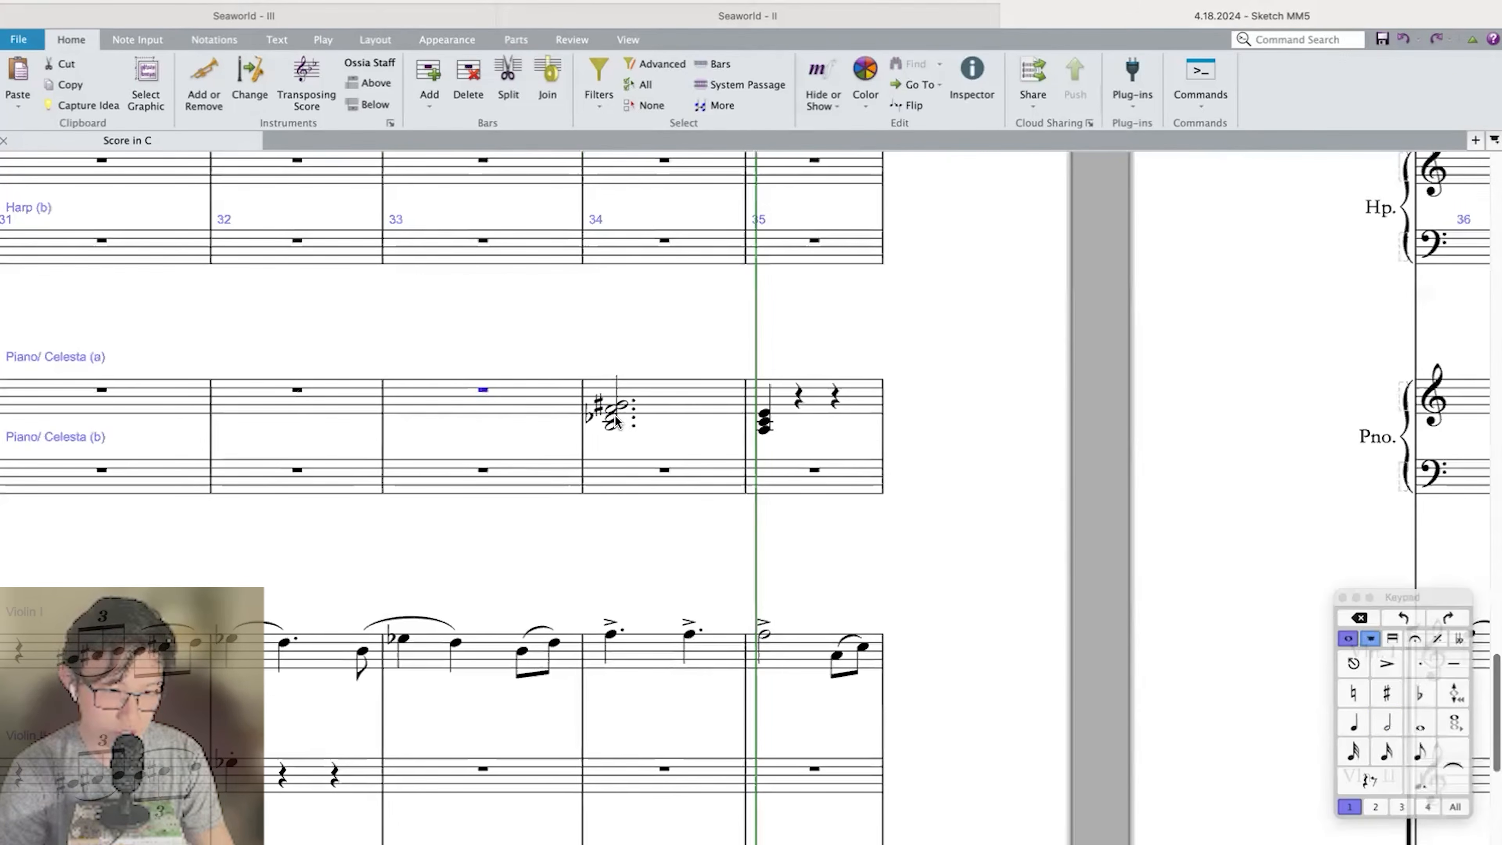
# Re-enter the bar 34 piano chord as a dotted half note of B–D♯–F–G♯.
pyautogui.click(611, 411)
pyautogui.scroll(1, 611, 411)
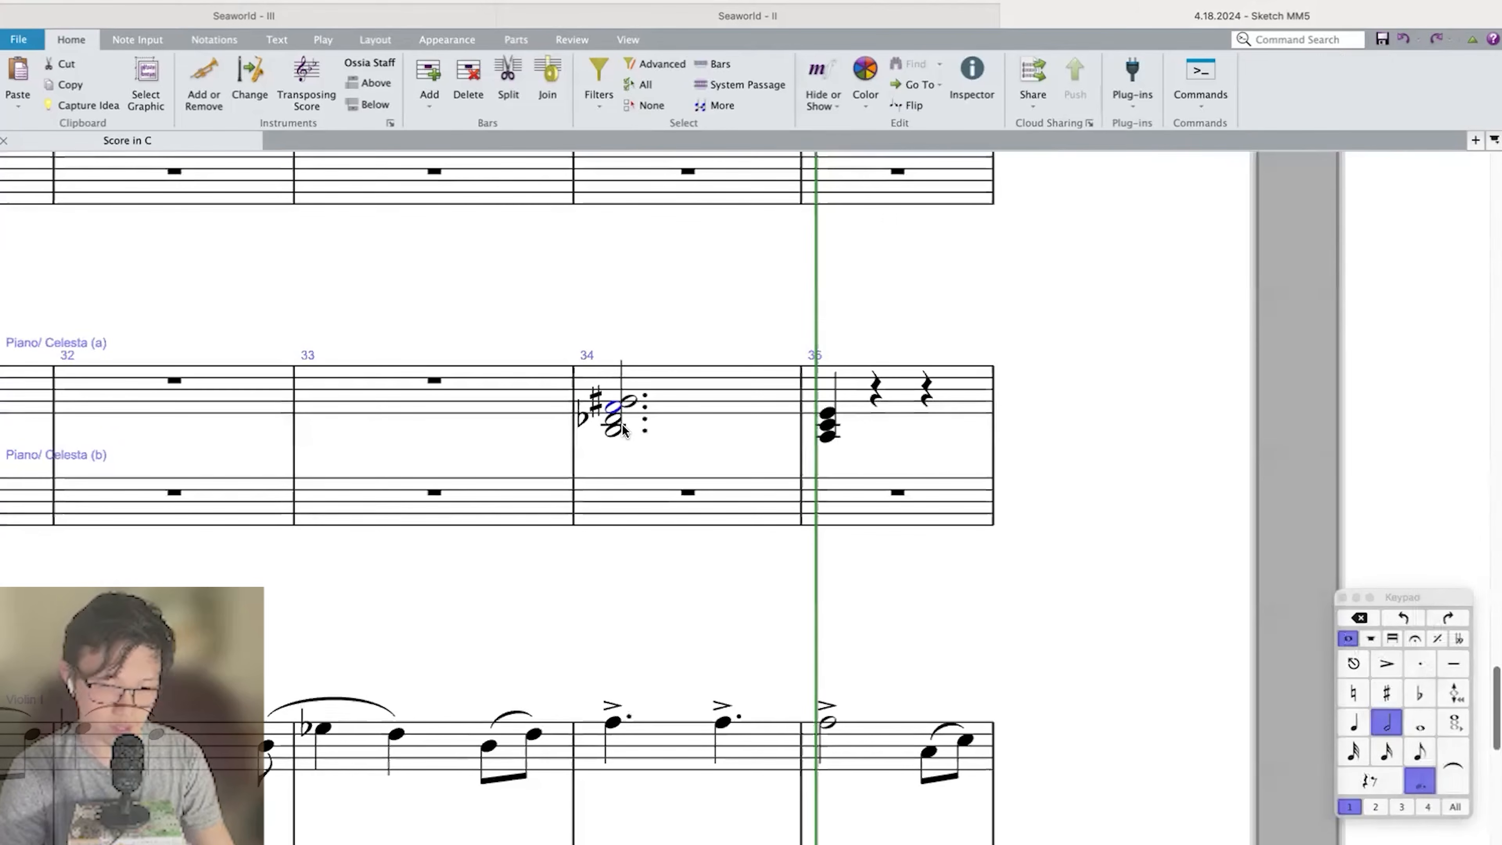
pyautogui.scroll(3, 622, 421)
pyautogui.press('n')
pyautogui.press('b')
pyautogui.press('8')
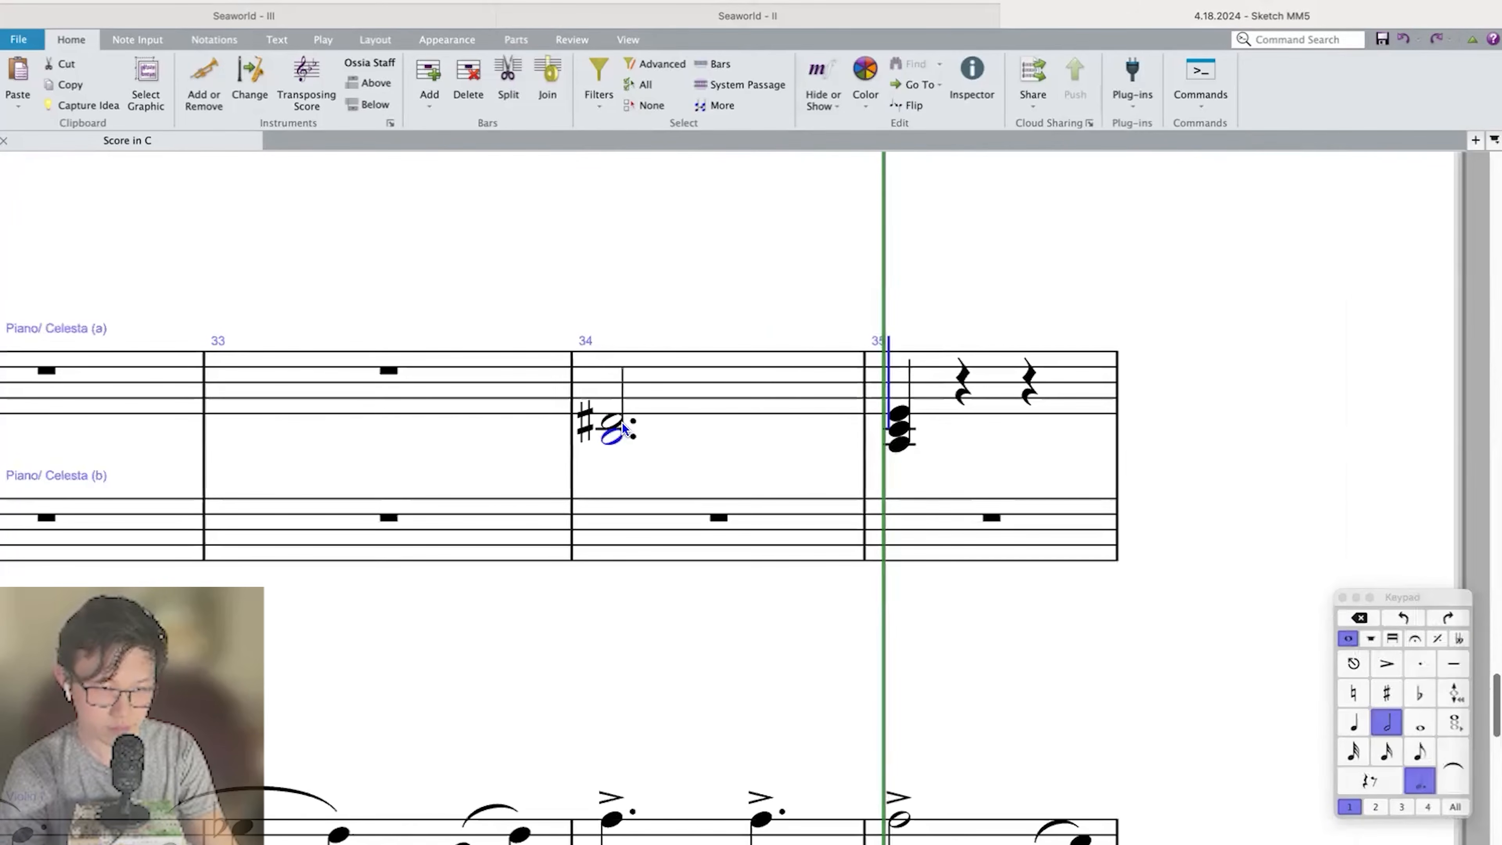
pyautogui.press('Escape')
pyautogui.press('Left')
# Play back the bar 34 piano chord together with the Violin I melody.
pyautogui.click(639, 402)
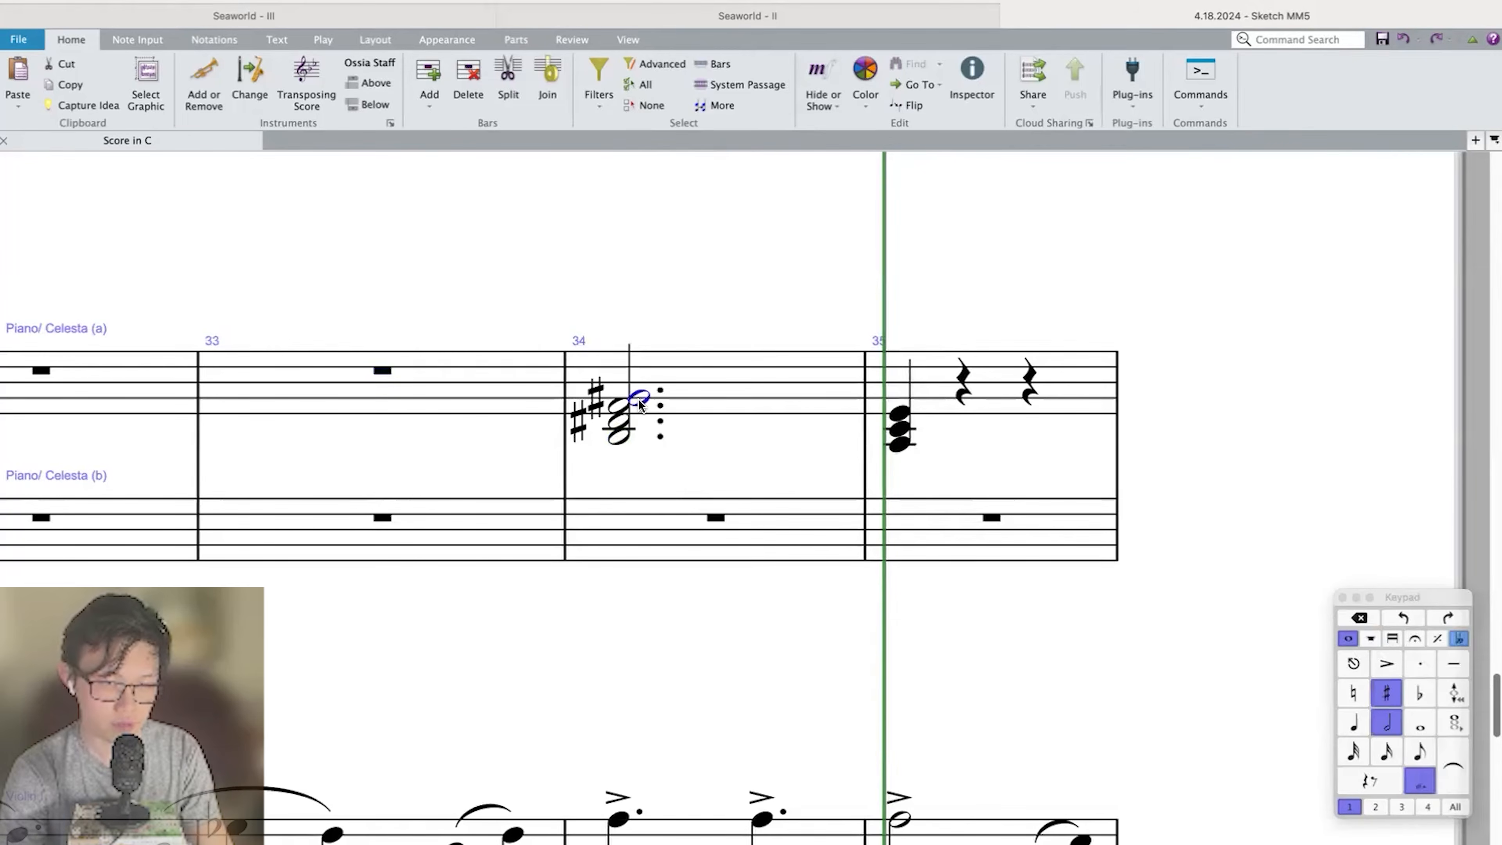
pyautogui.scroll(-4, 639, 403)
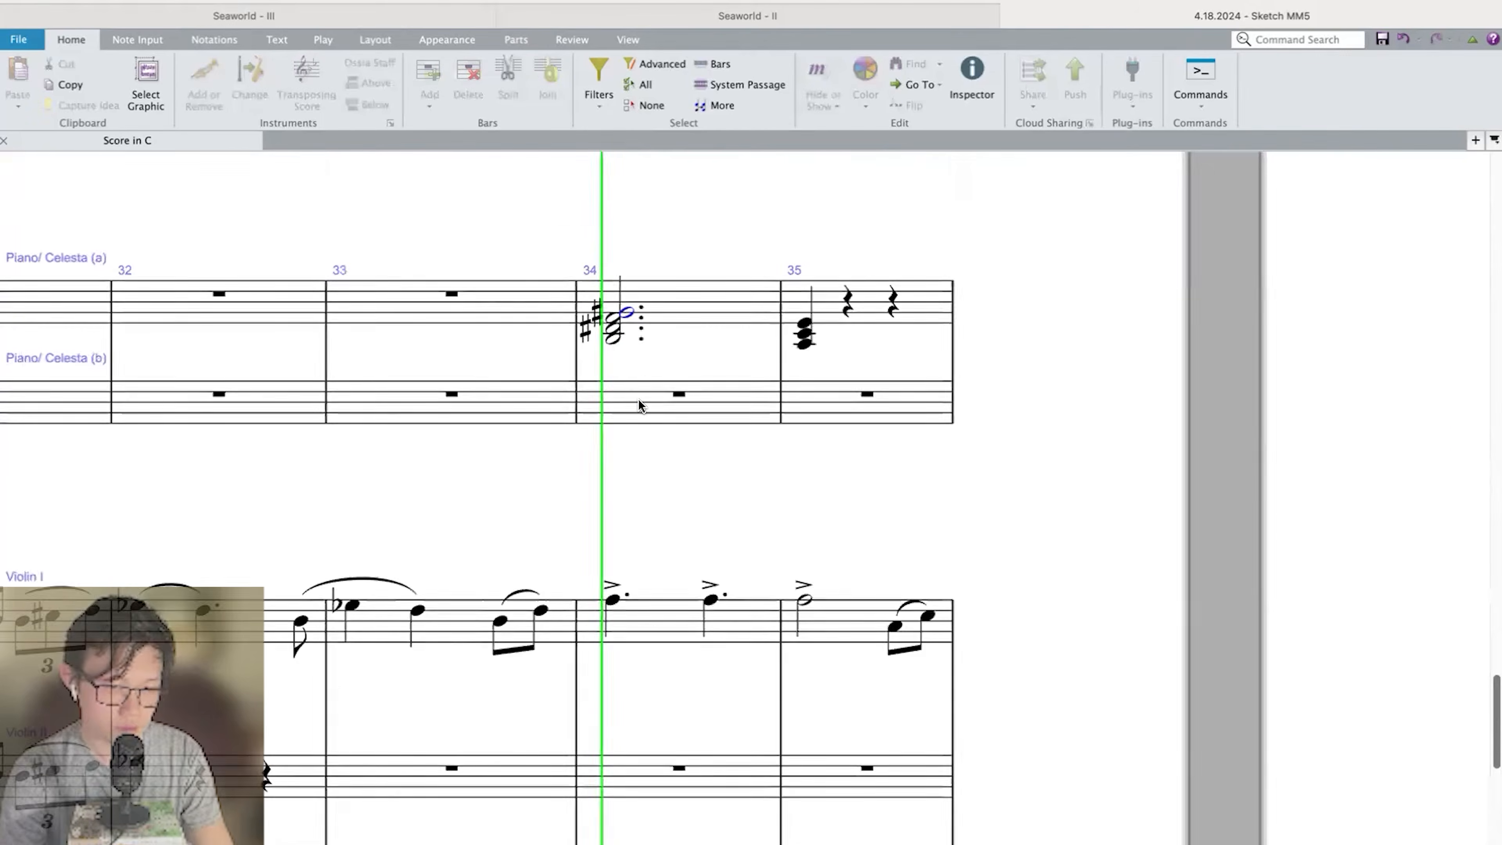
pyautogui.click(662, 298)
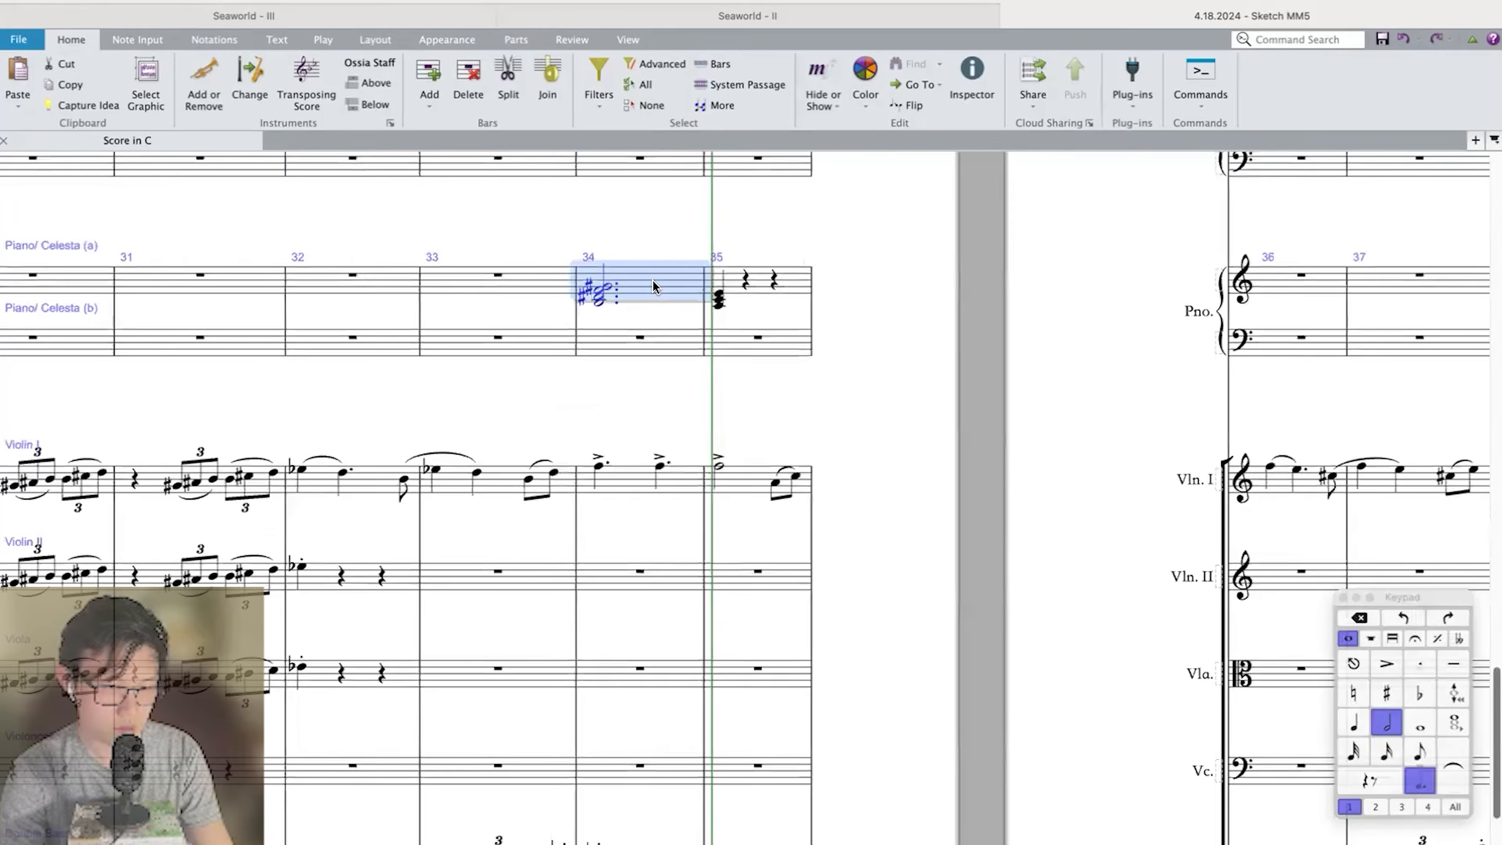
# Replace the bar 34 piano chord with a dotted half-note chord of B–D♯–F♯–A–C–F and play it back.
pyautogui.scroll(3, 635, 302)
pyautogui.click(555, 343)
pyautogui.scroll(2, 555, 343)
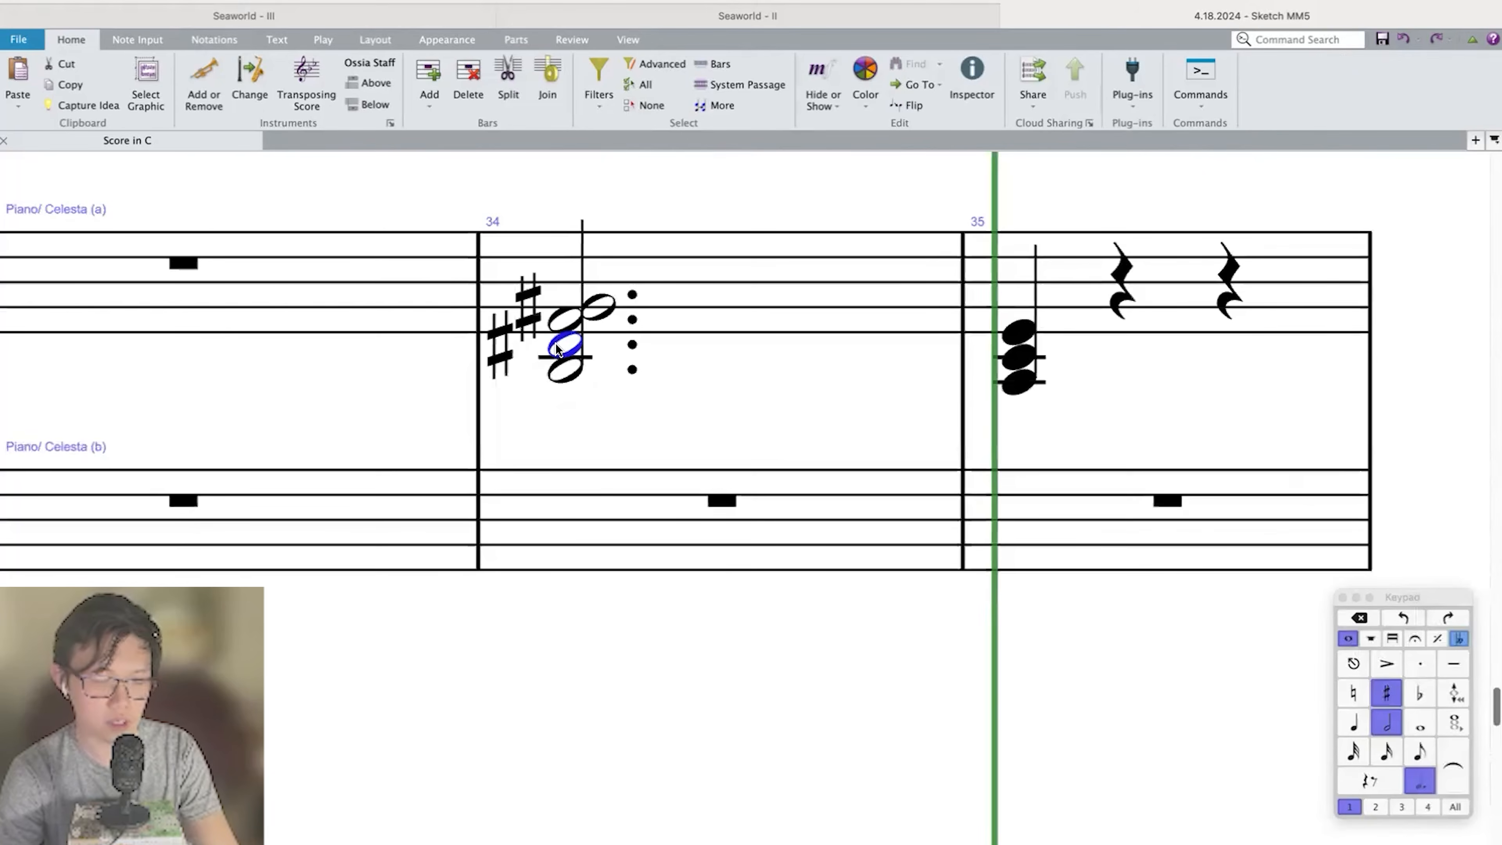
pyautogui.press('b')
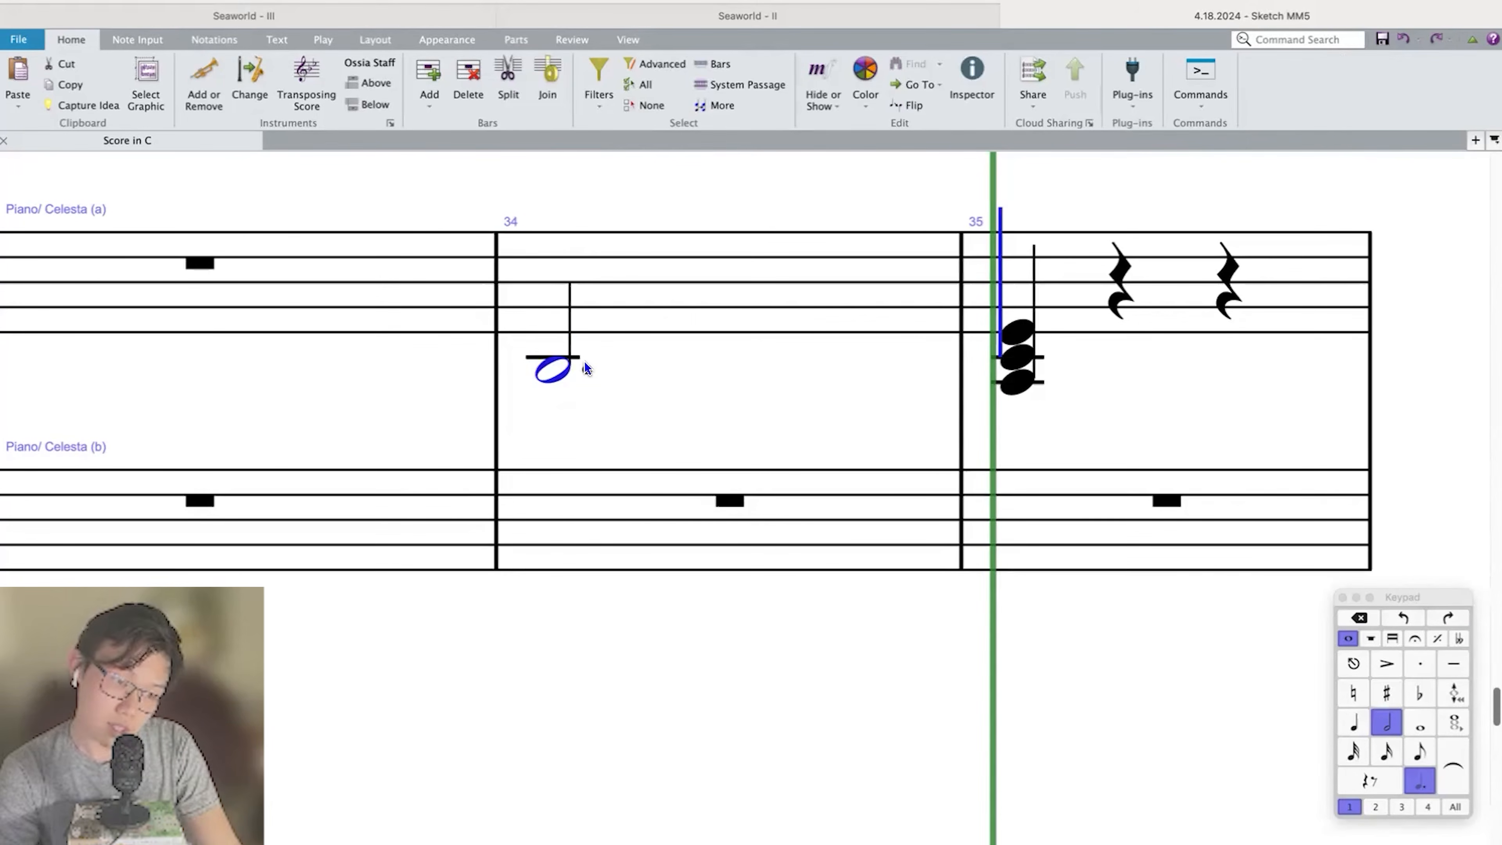
pyautogui.press('super+z')
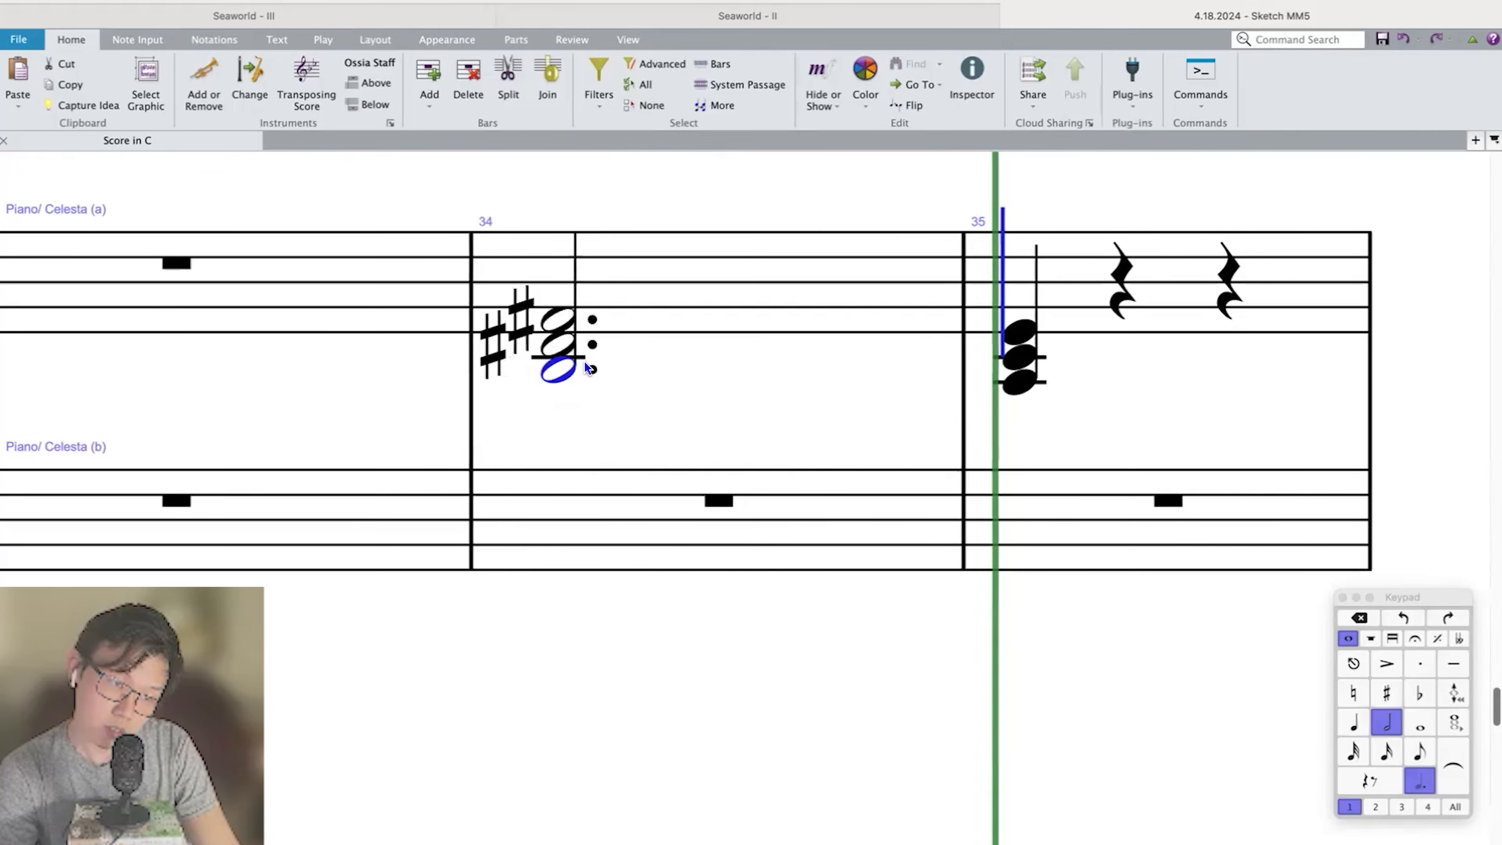
pyautogui.press('super+z')
pyautogui.press('super+z')
pyautogui.press('super+z')
pyautogui.press('super+z')
pyautogui.press('super+z')
pyautogui.press('super+z')
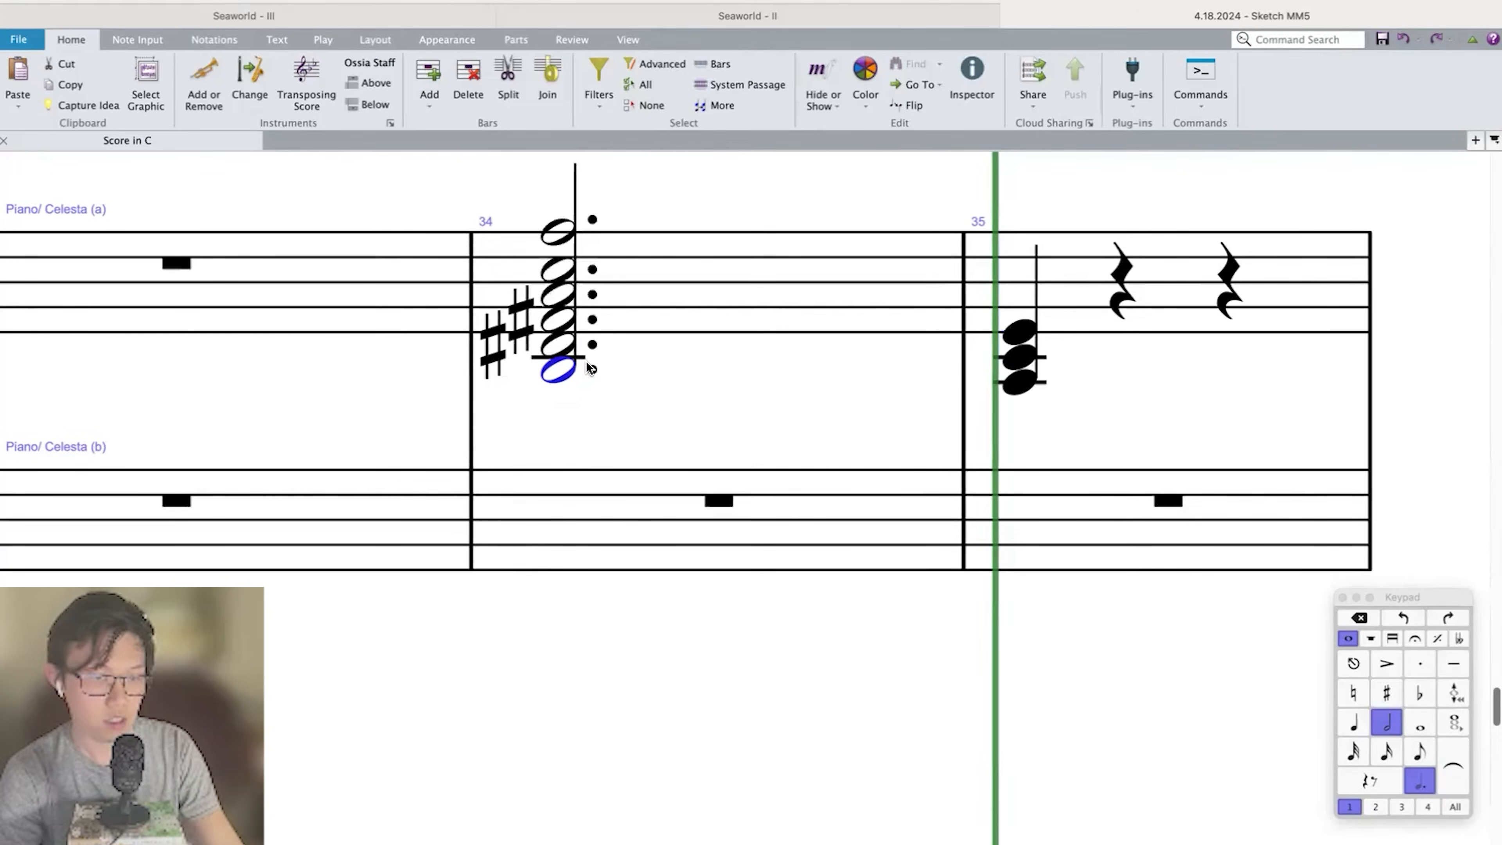
pyautogui.press('p')
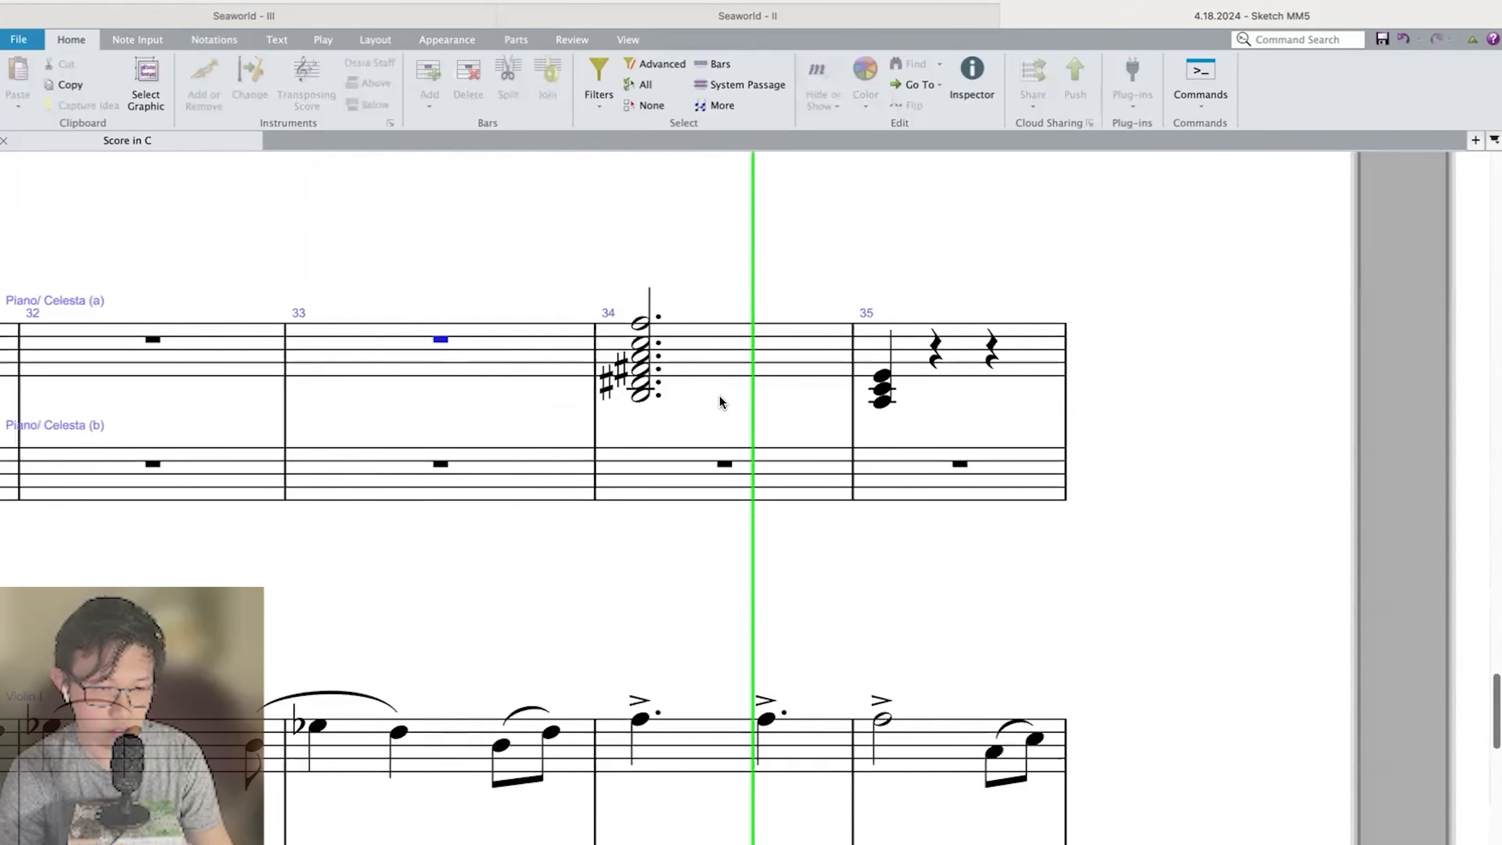
pyautogui.press('Escape')
# Clear the chord from bar 35 of the upper Piano/Celesta staff.
pyautogui.click(819, 359)
pyautogui.press('Delete')
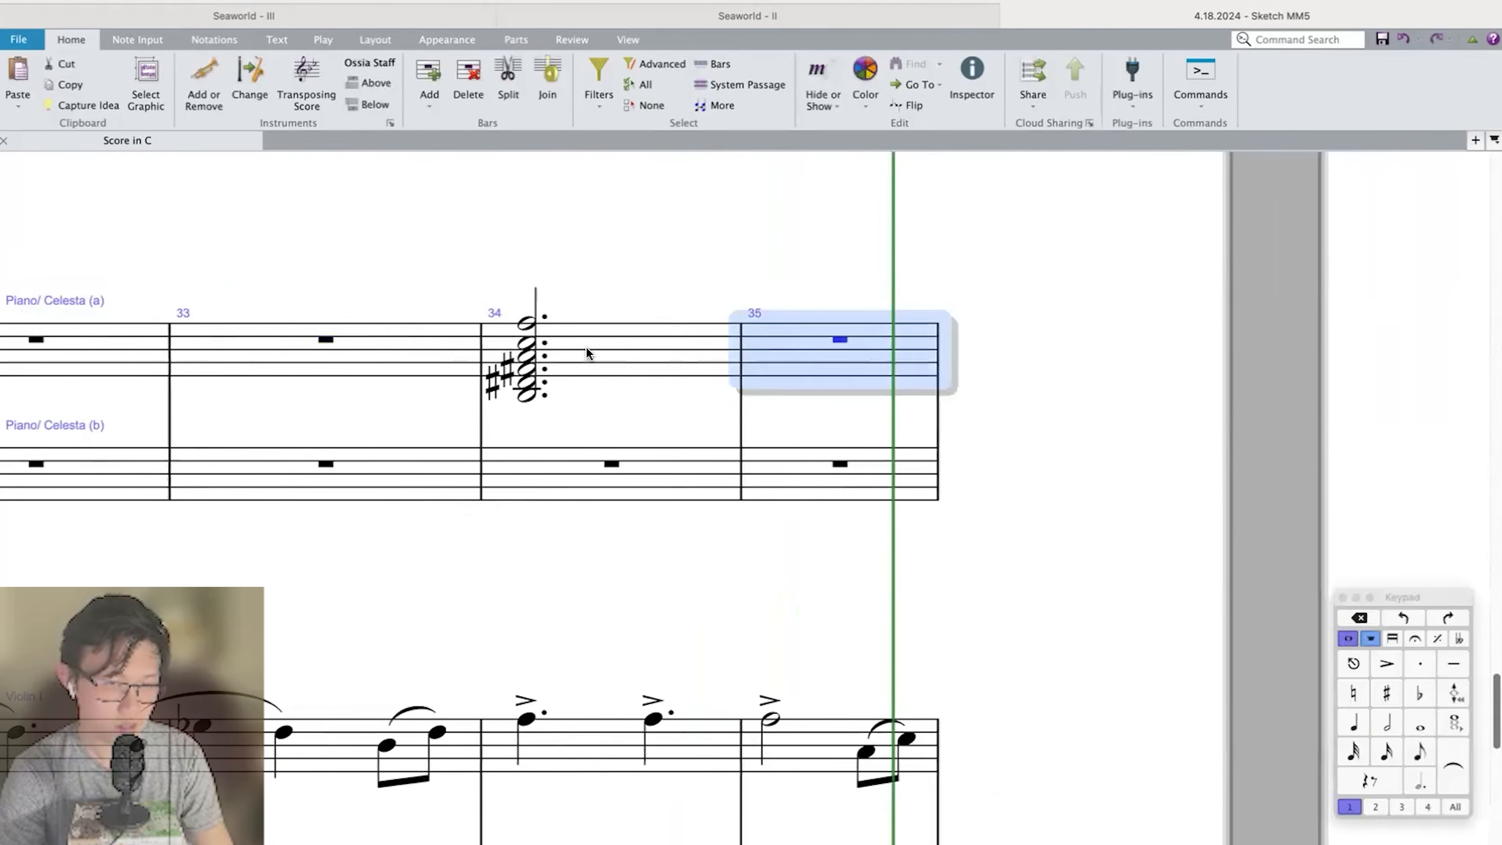
pyautogui.click(588, 347)
pyautogui.scroll(-5, 584, 346)
pyautogui.press('Escape')
# Enter an A–C–F dotted quarter-note chord in Trumpet in Bb 1 at bar 34 and repeat it into bar 35.
pyautogui.scroll(15, 608, 321)
pyautogui.click(655, 431)
pyautogui.press('a')
pyautogui.press('3')
pyautogui.press('4')
pyautogui.press('r')
pyautogui.press('r')
pyautogui.press('r')
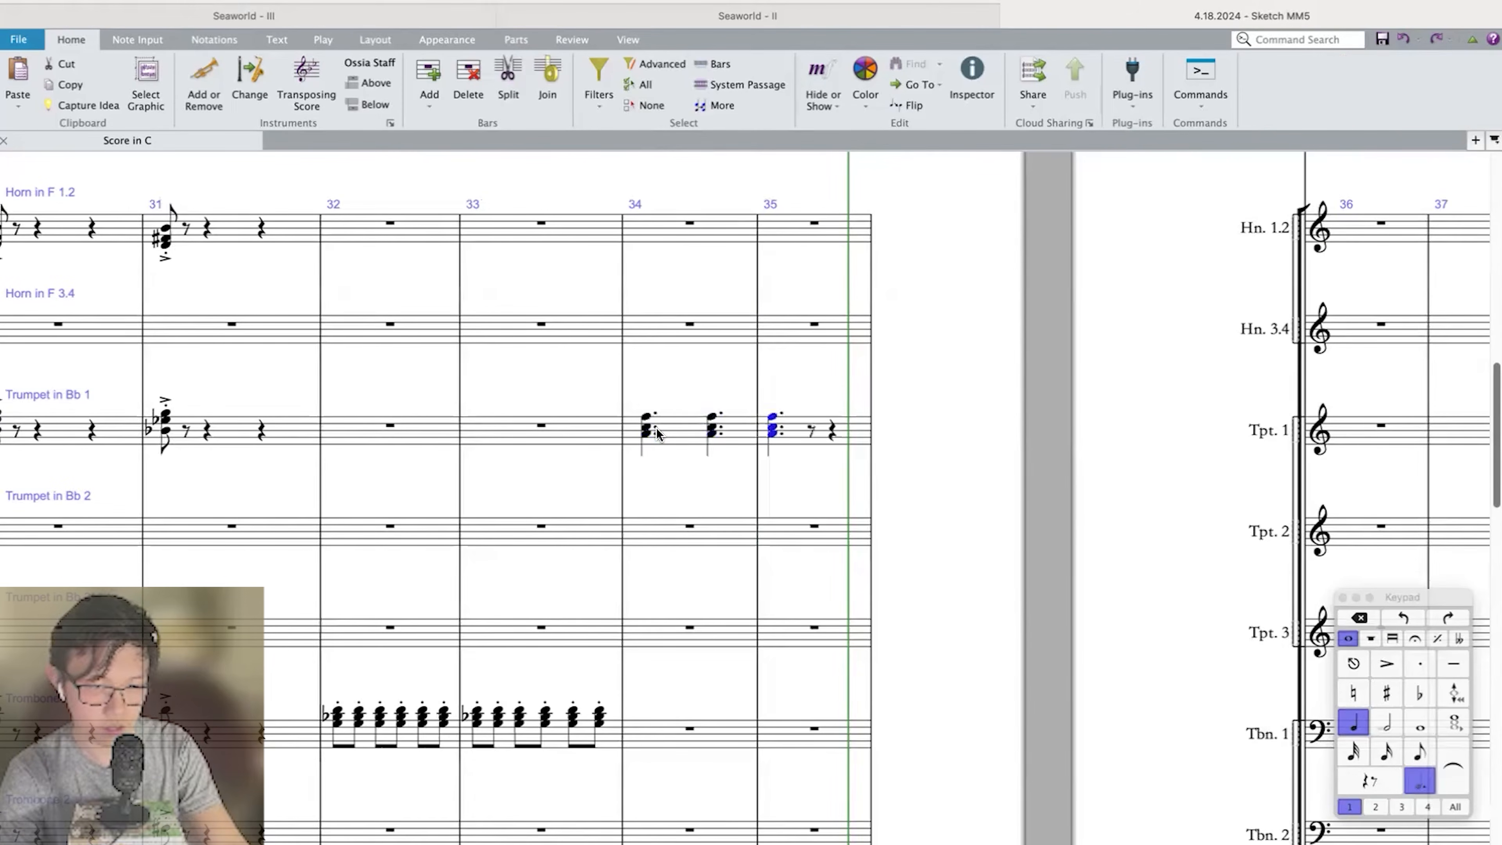
# Fill bars 34 and 35 of Horn in F 1.2 with repeated dotted quarter-note chords of B–D♯–F♯.
pyautogui.press('8')
pyautogui.hotkey('shift', 'd')
pyautogui.press('8')
pyautogui.hotkey('shift', 'f')
pyautogui.press('.')
pyautogui.press('b')
pyautogui.press('Left')
pyautogui.press('.')
pyautogui.press('r')
pyautogui.press('r')
pyautogui.press('r')
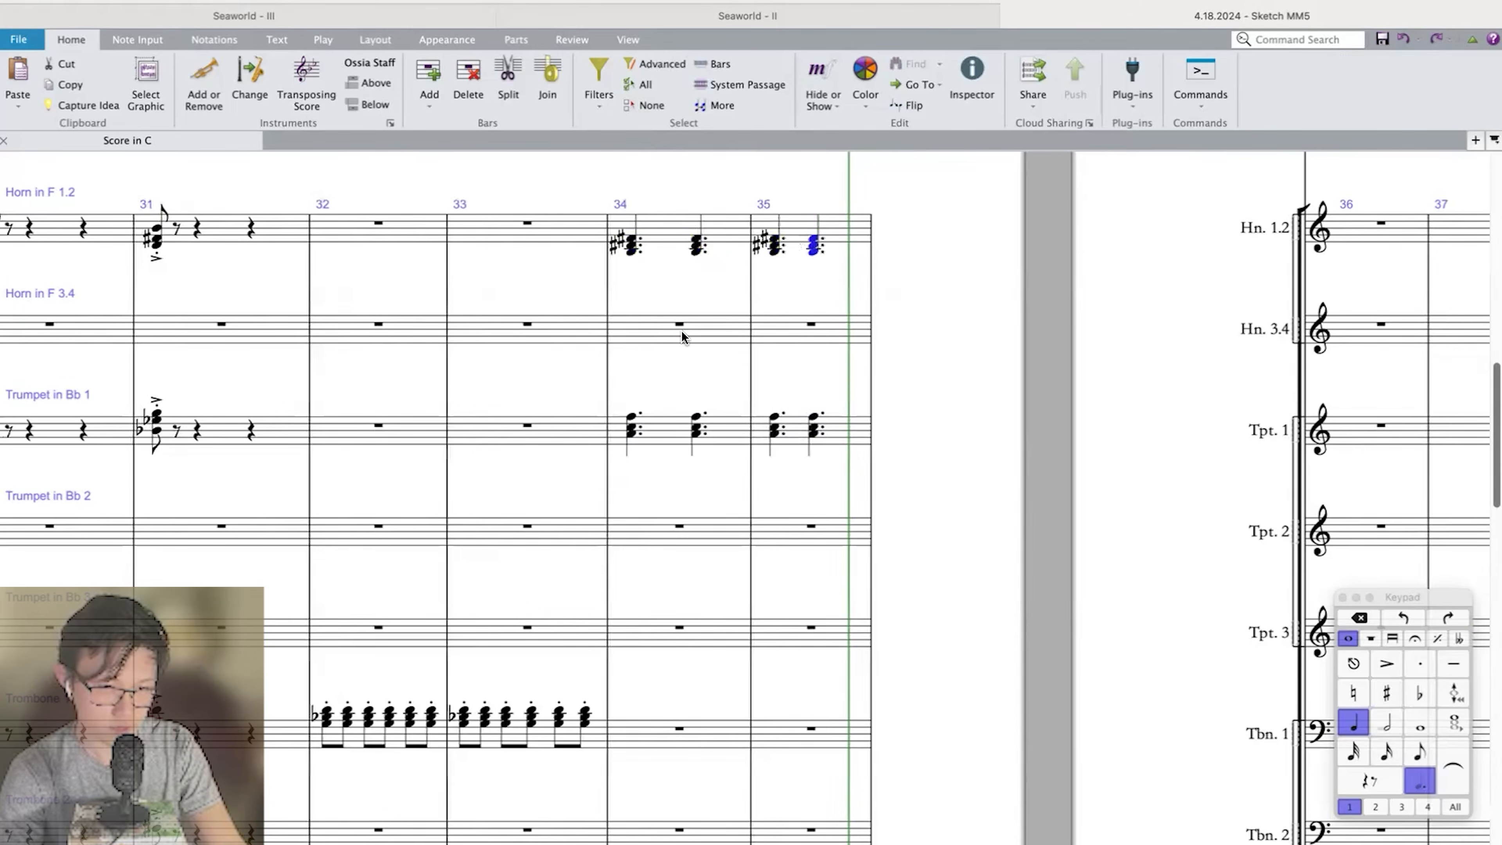
# Enter quarter notes F and E on beats two and three of bar 34 in Horn in F 3.4.
pyautogui.click(679, 328)
pyautogui.press('4')
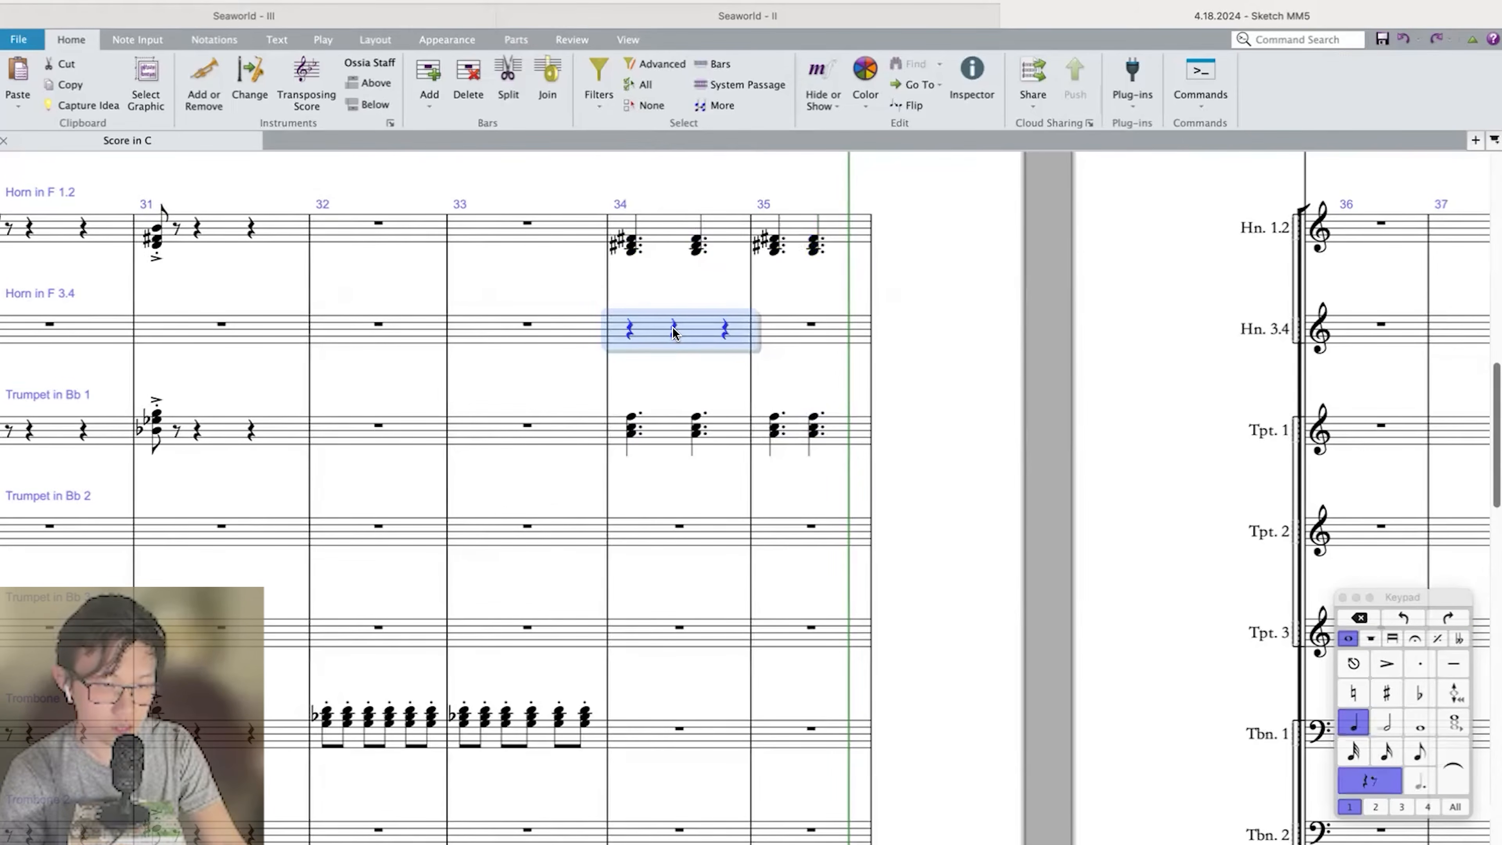
pyautogui.press('Escape')
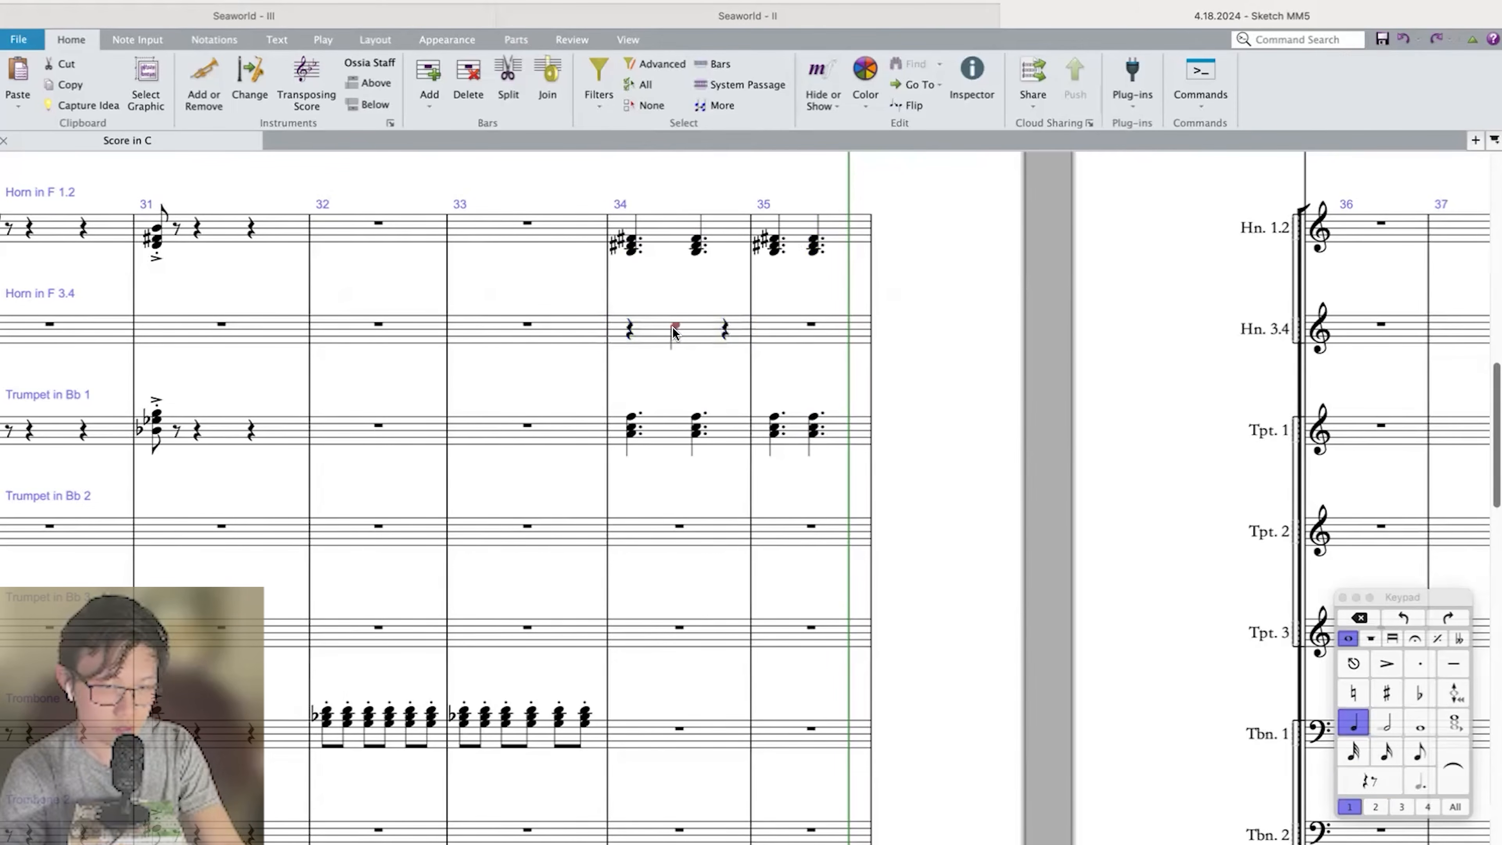
pyautogui.press('8')
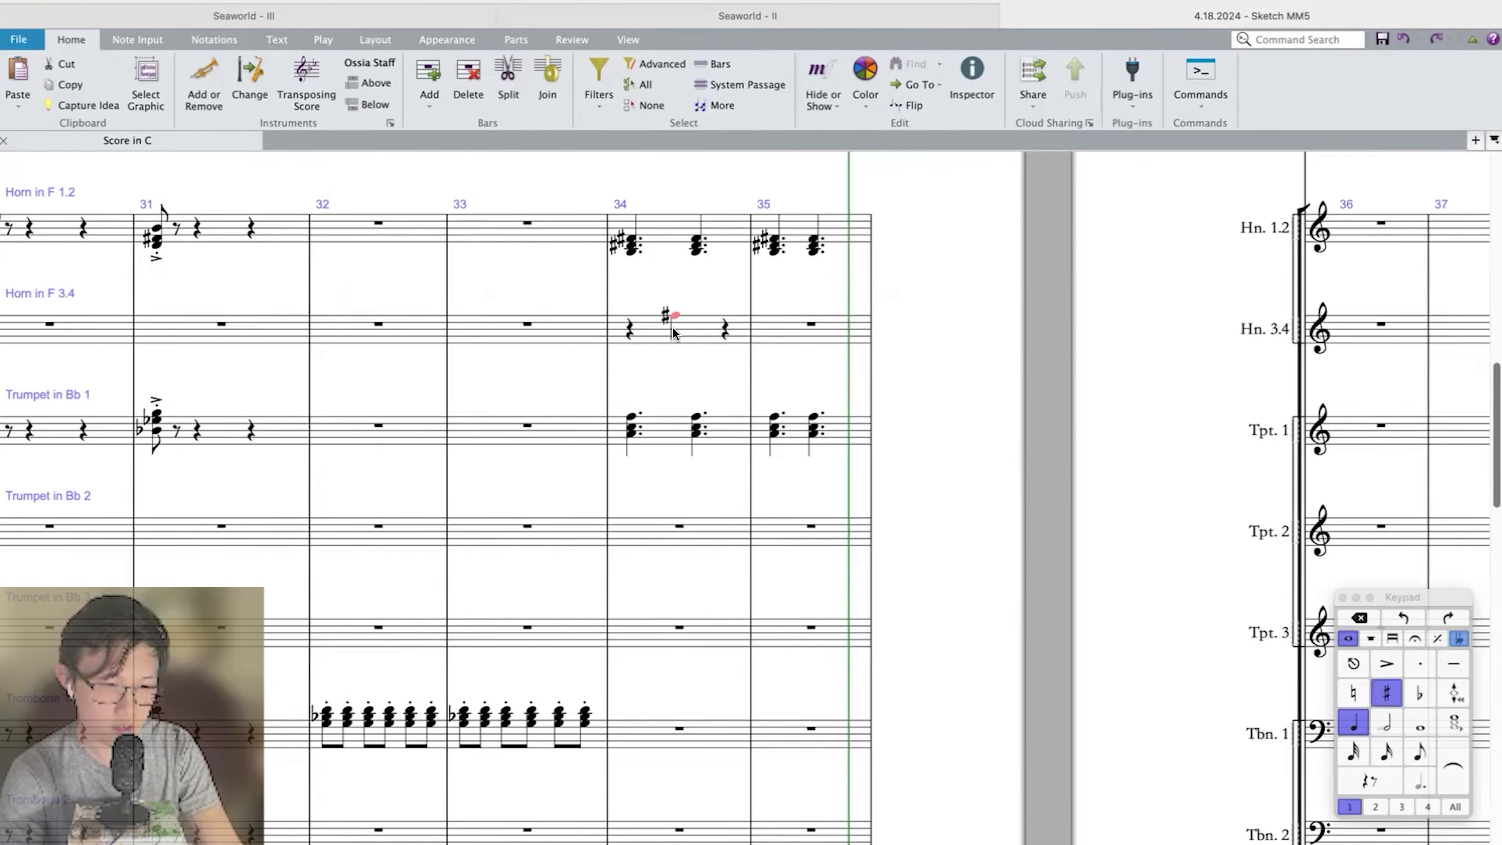
pyautogui.press('8')
pyautogui.press('e')
pyautogui.press('Escape')
pyautogui.click(629, 327)
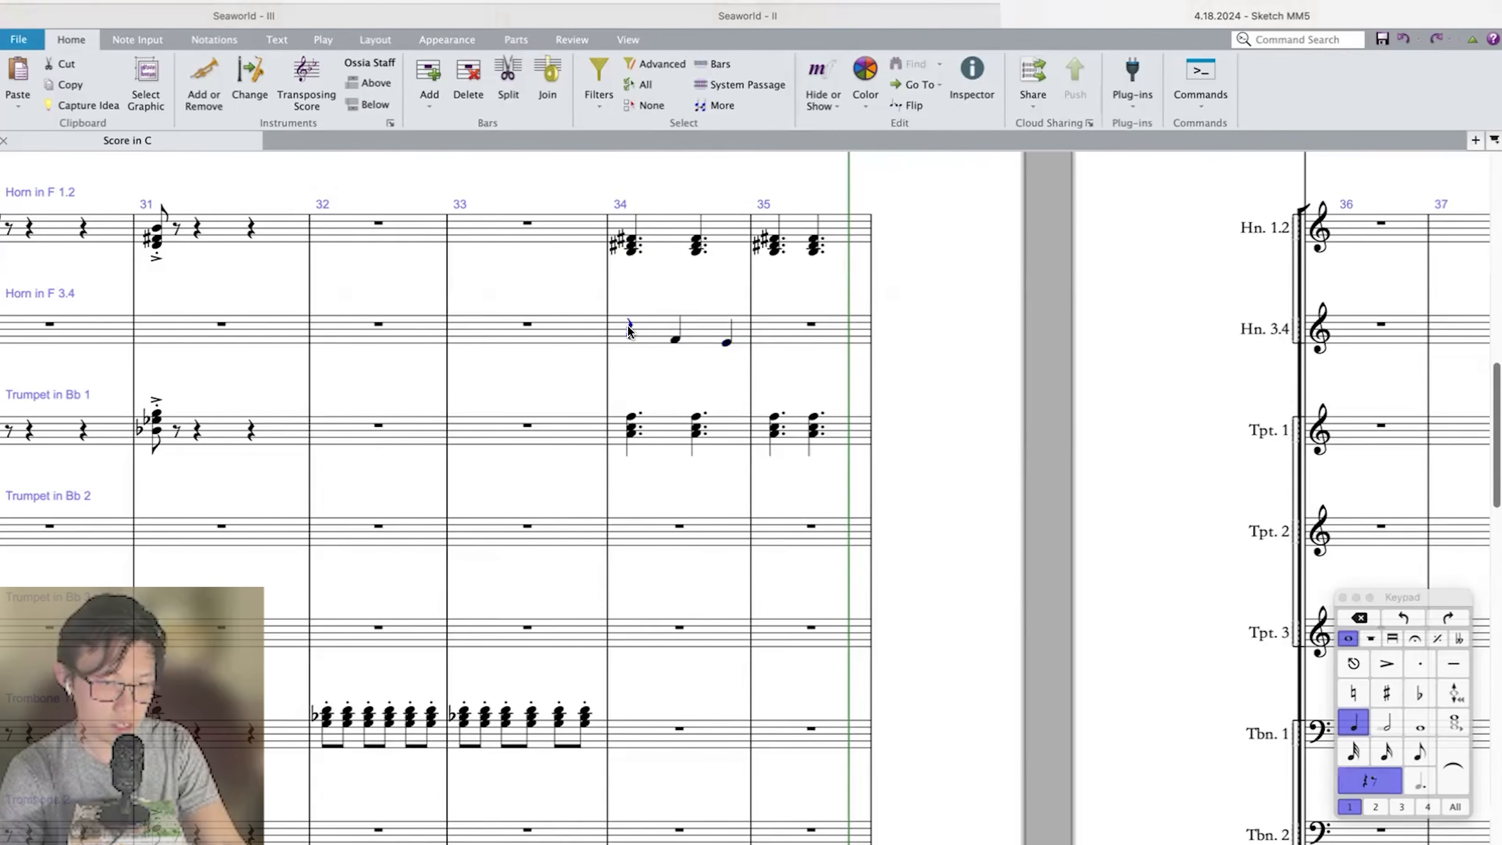
# Continue the Horn in F 3.4 line into bar 35 with descending quarter notes C–B–B♭.
pyautogui.click(727, 343)
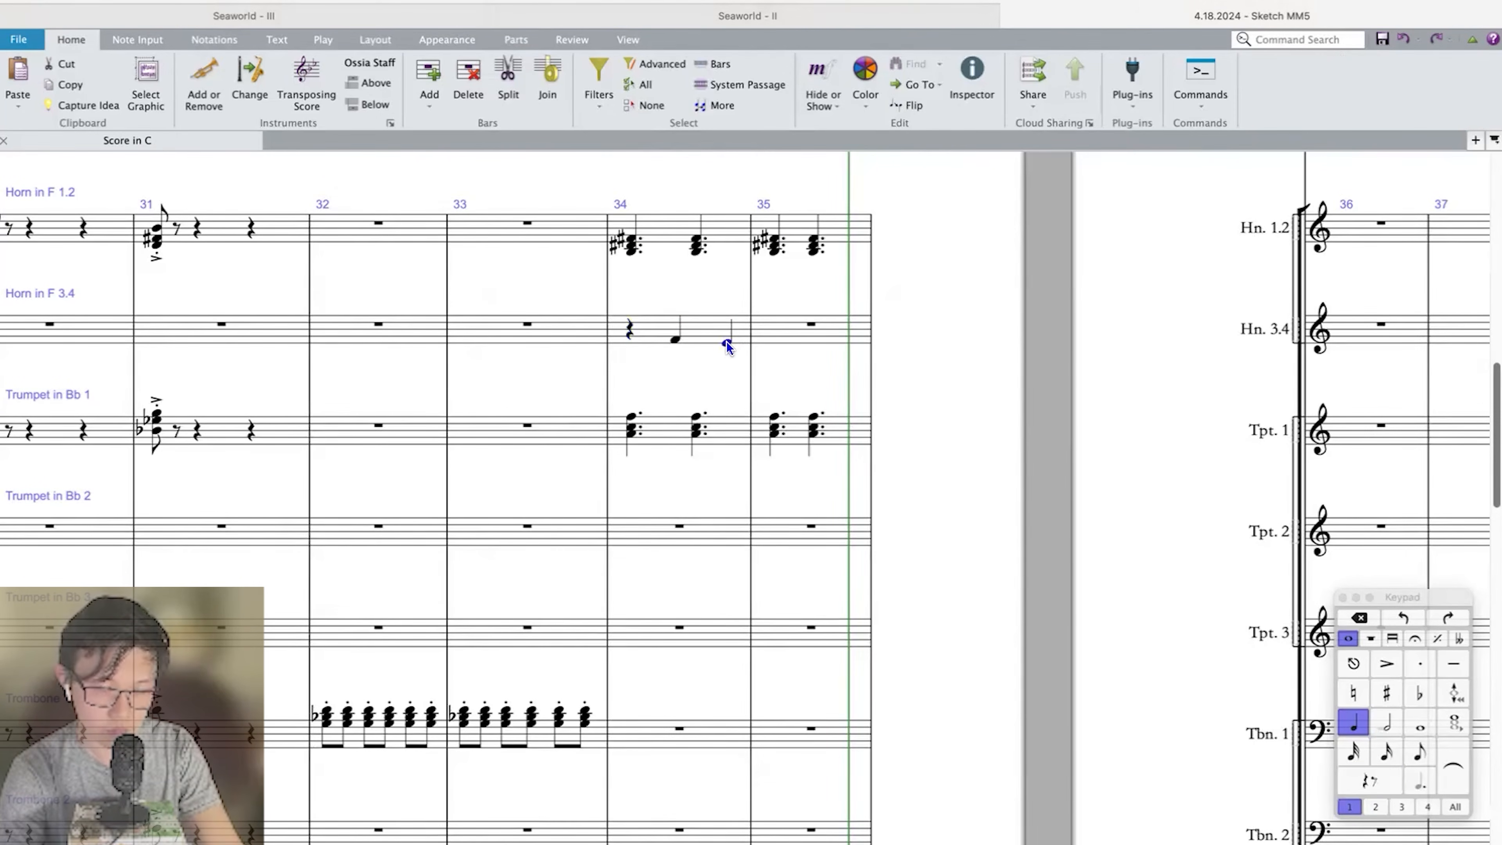
pyautogui.press('c')
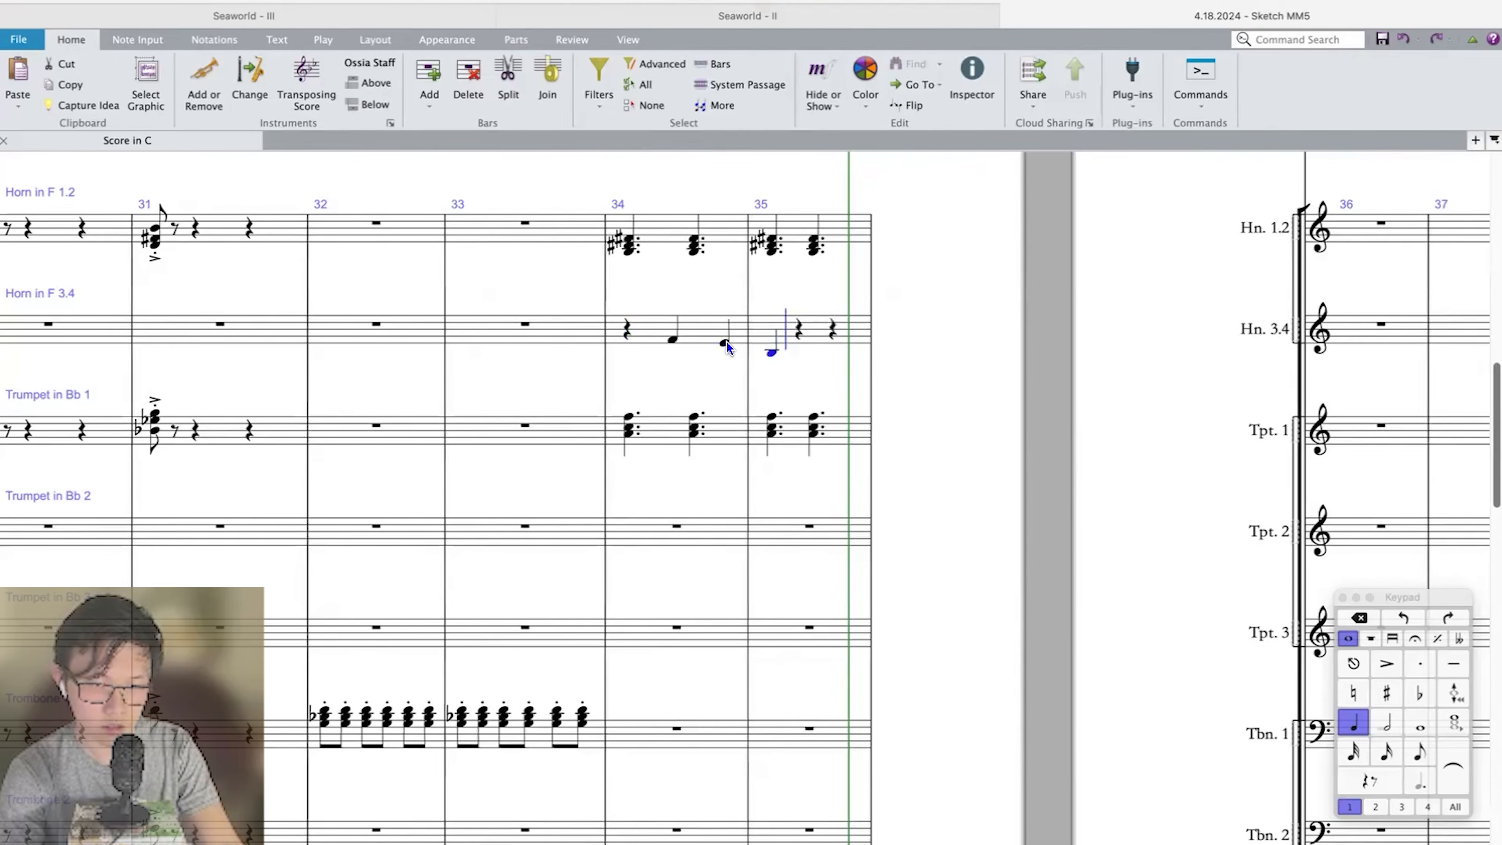
pyautogui.press('b')
pyautogui.press('a')
pyautogui.press('Escape')
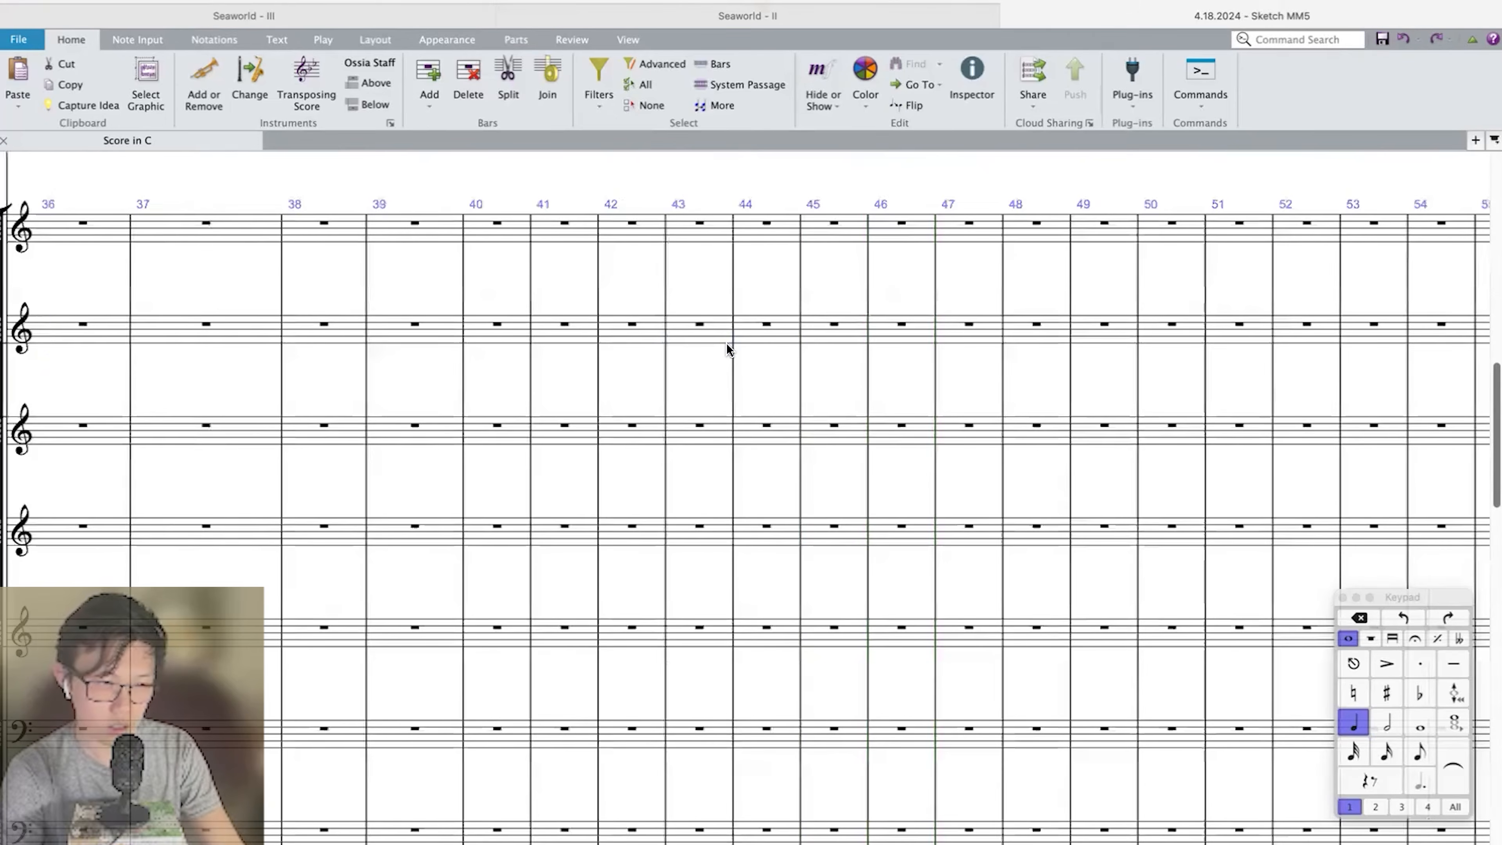
pyautogui.hscroll(-15, 726, 343)
pyautogui.press('Down')
pyautogui.press('Down')
pyautogui.press('Down')
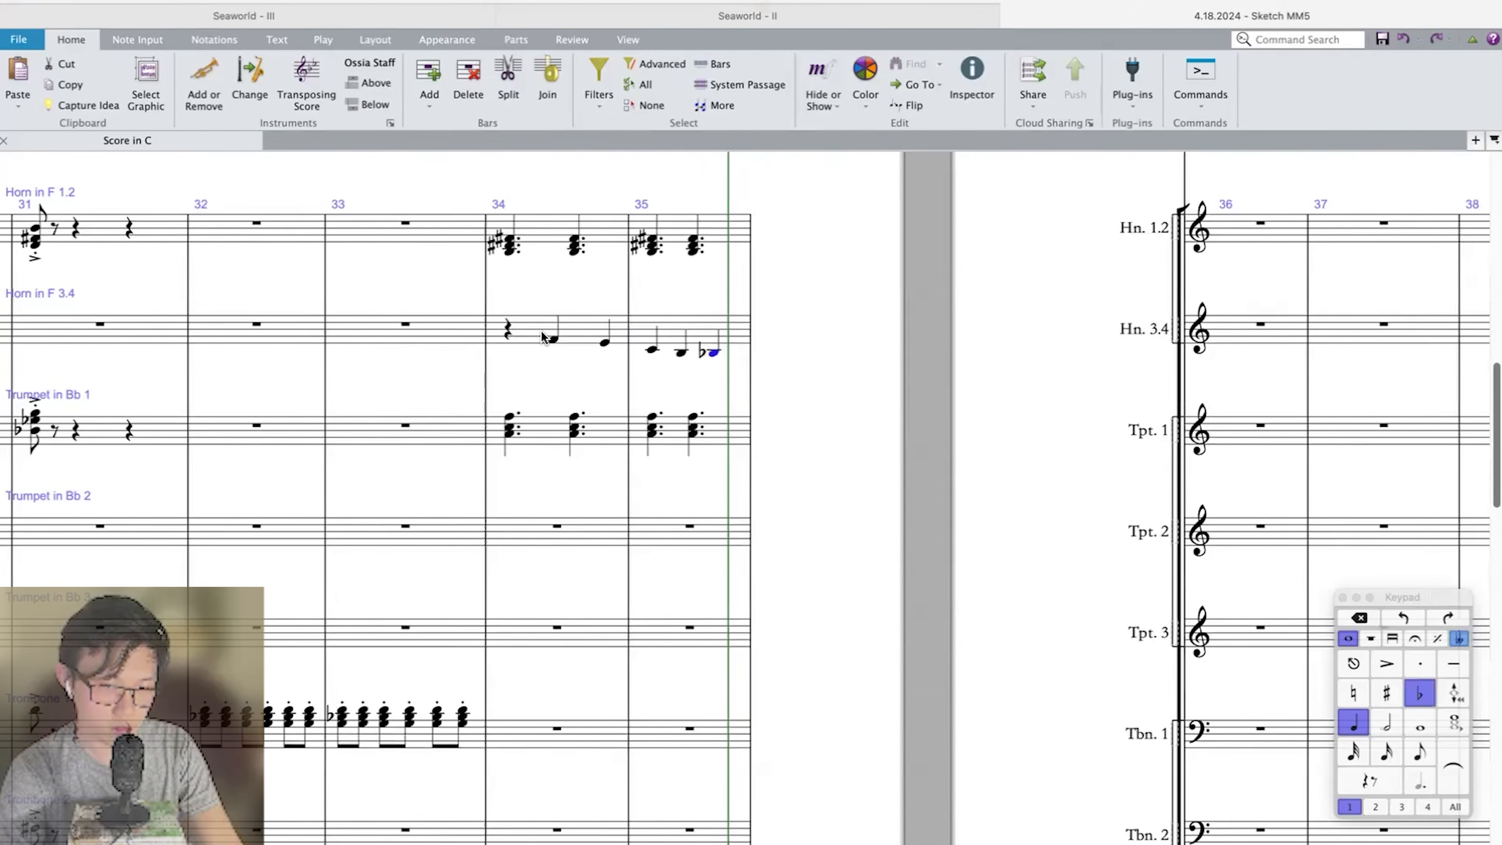
# Rewrite bar 35 of Horn in F 3.4 as quarter notes B–F–E.
pyautogui.press('Left')
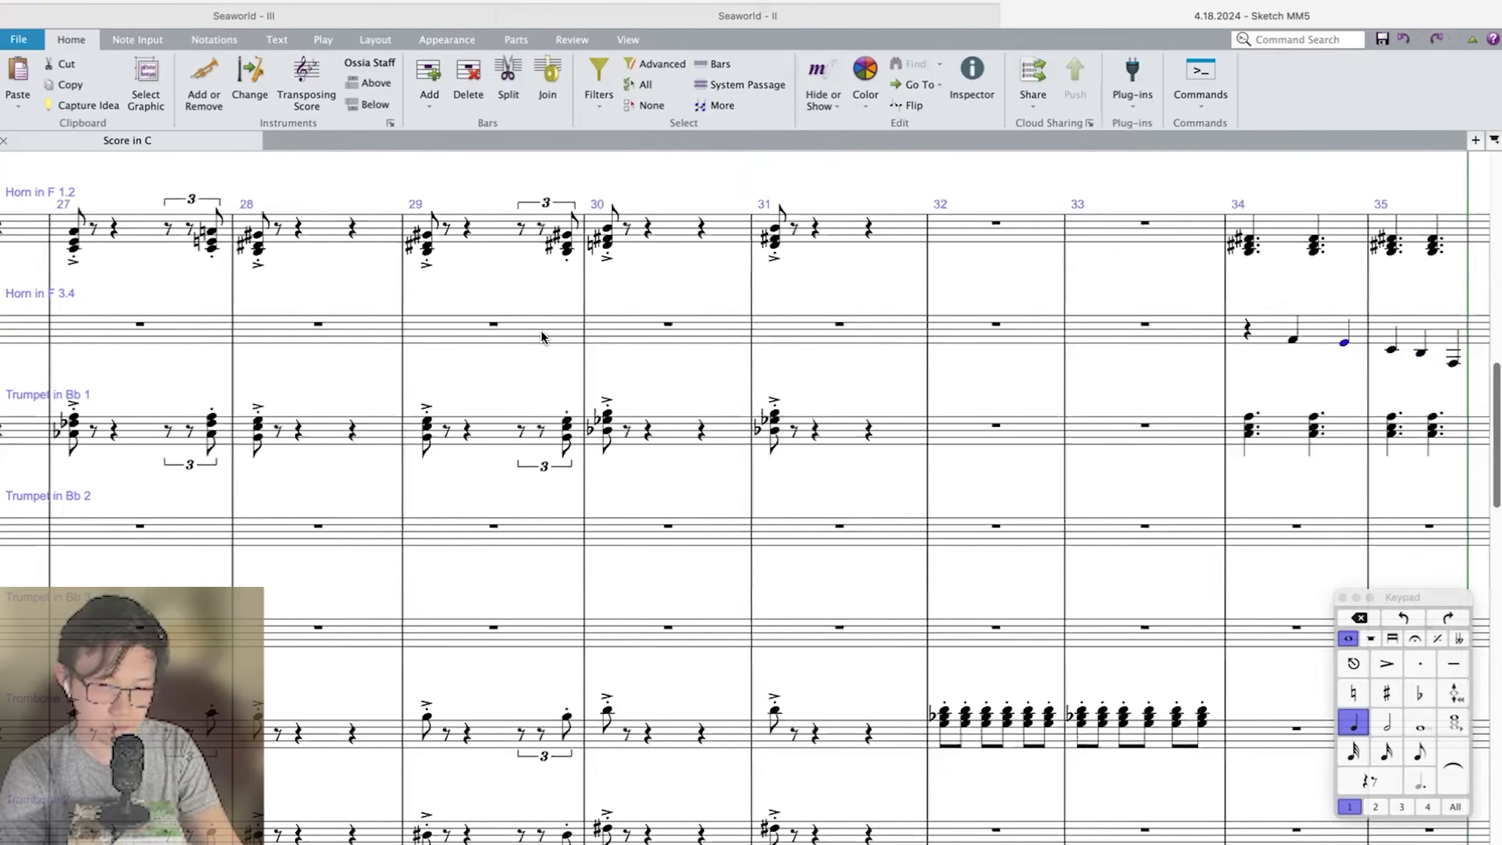
pyautogui.press('n')
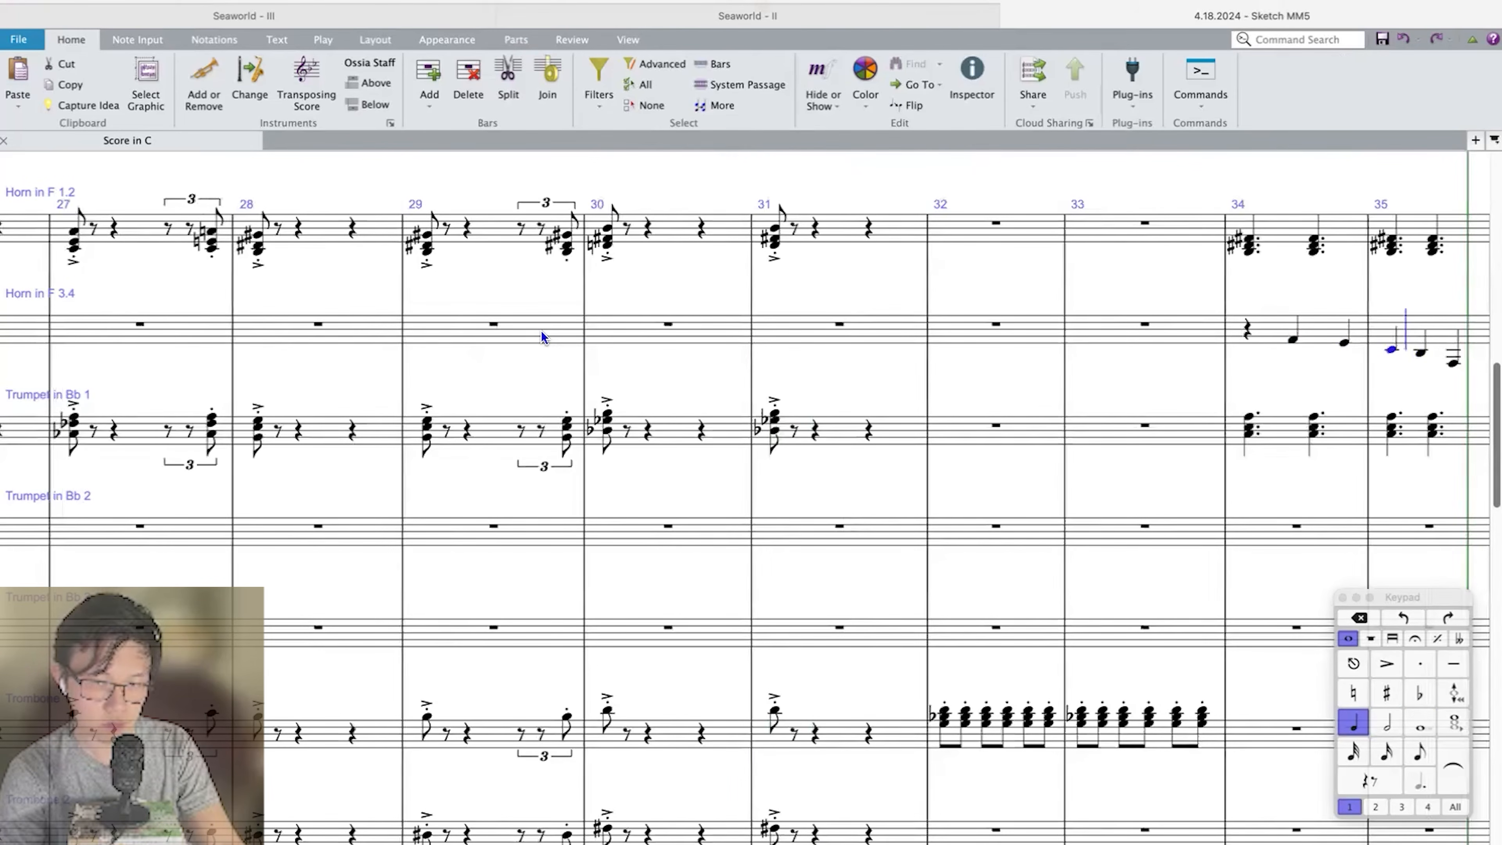
pyautogui.press('f')
pyautogui.press('e')
pyautogui.press('Escape')
# Accent the Horn in F 3.4 line in bars 34–35 and move it to the Bass Trombone an octave lower.
pyautogui.hscroll(-15, 541, 337)
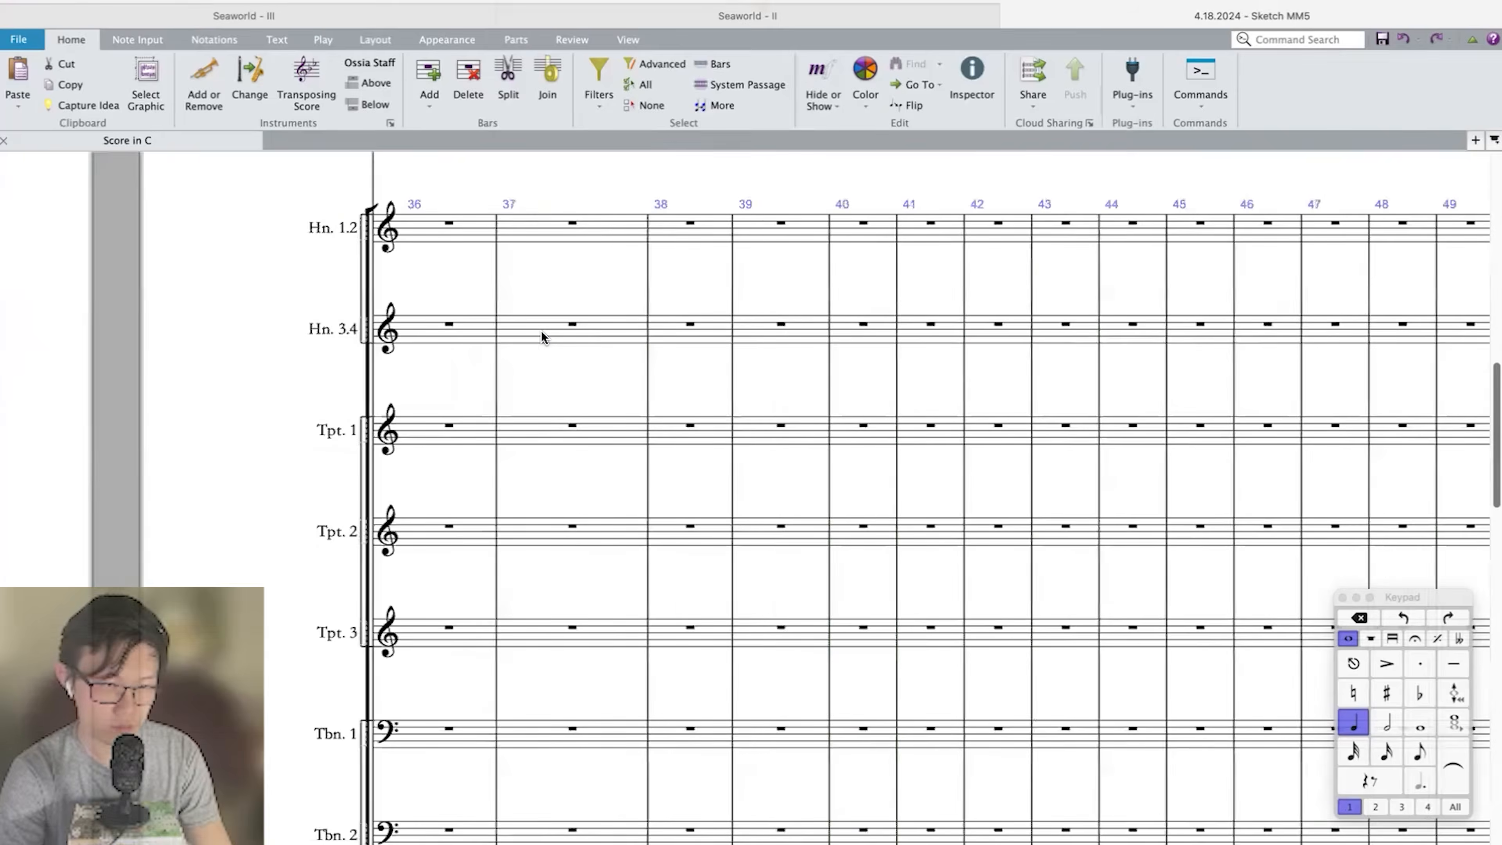
pyautogui.keyDown('shift'); pyautogui.click(891, 330); pyautogui.keyUp('shift')
pyautogui.press('=')
pyautogui.press('super+x')
pyautogui.scroll(-7, 863, 482)
pyautogui.click(852, 530)
pyautogui.press('super+v')
pyautogui.press('super+Down')
# Duplicate the accented Bass Trombone line of bars 34–35 on the Tuba staff.
pyautogui.keyDown('alt'); pyautogui.click(838, 637); pyautogui.keyUp('alt')
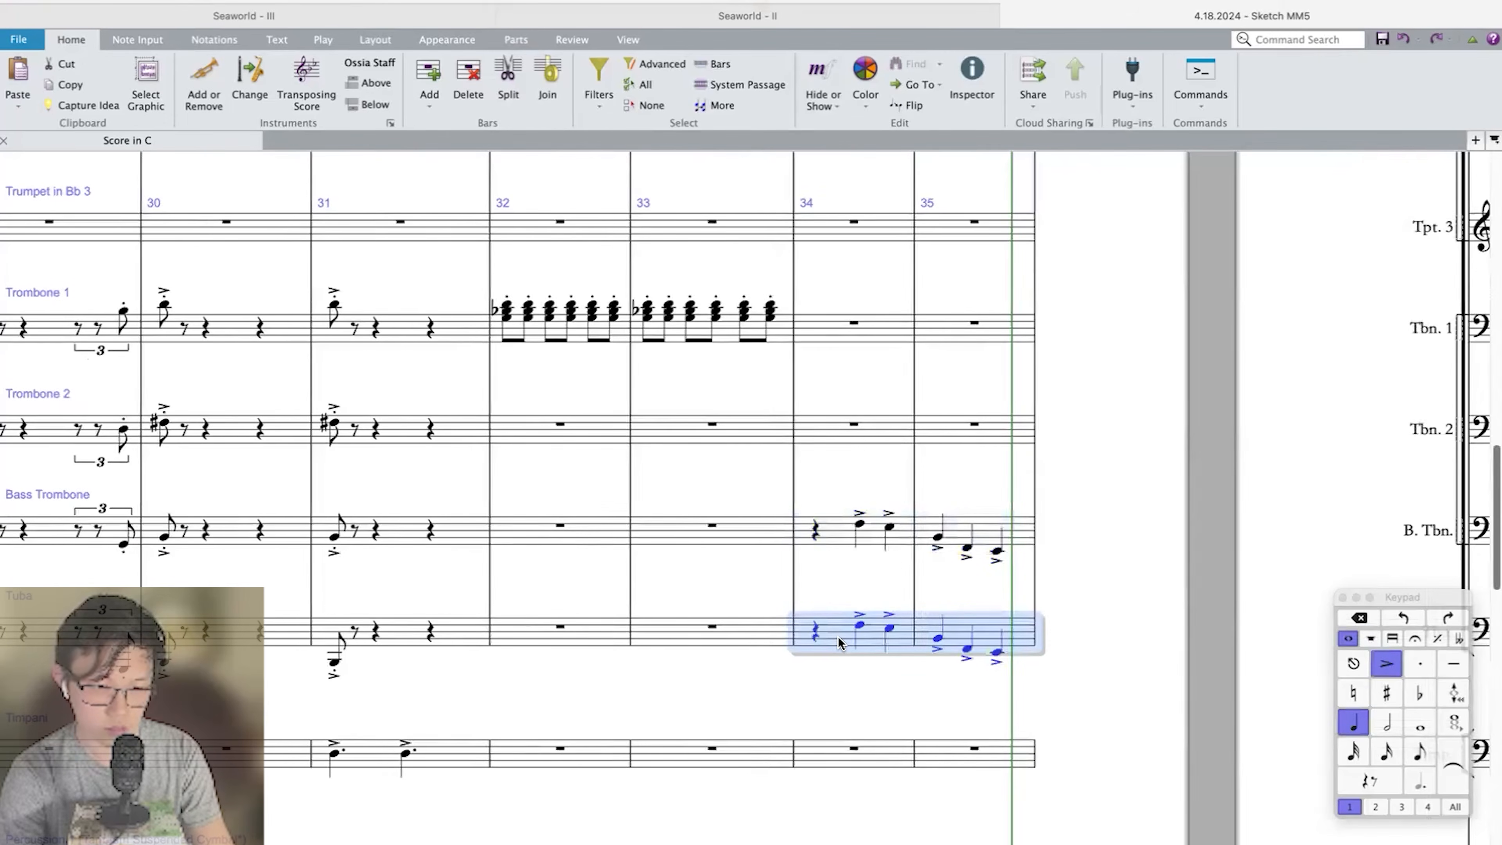
pyautogui.press('Left')
pyautogui.click(856, 625)
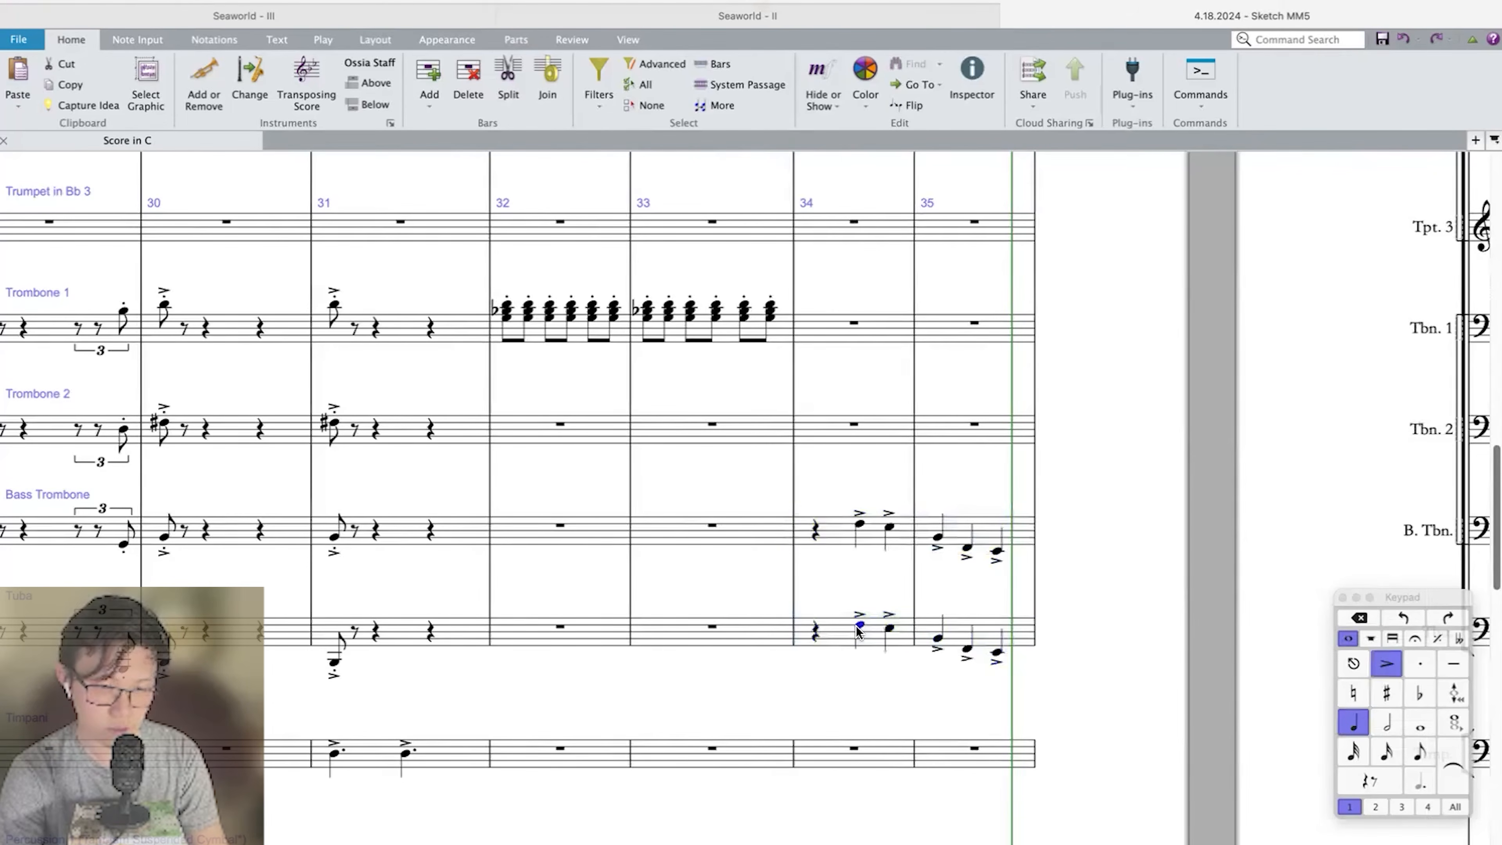
# Play back the passage leading into the new brass parts of bars 34 and 35.
pyautogui.press('Left')
pyautogui.press('Left')
pyautogui.press('Left')
pyautogui.press('p')
pyautogui.scroll(-12, 856, 630)
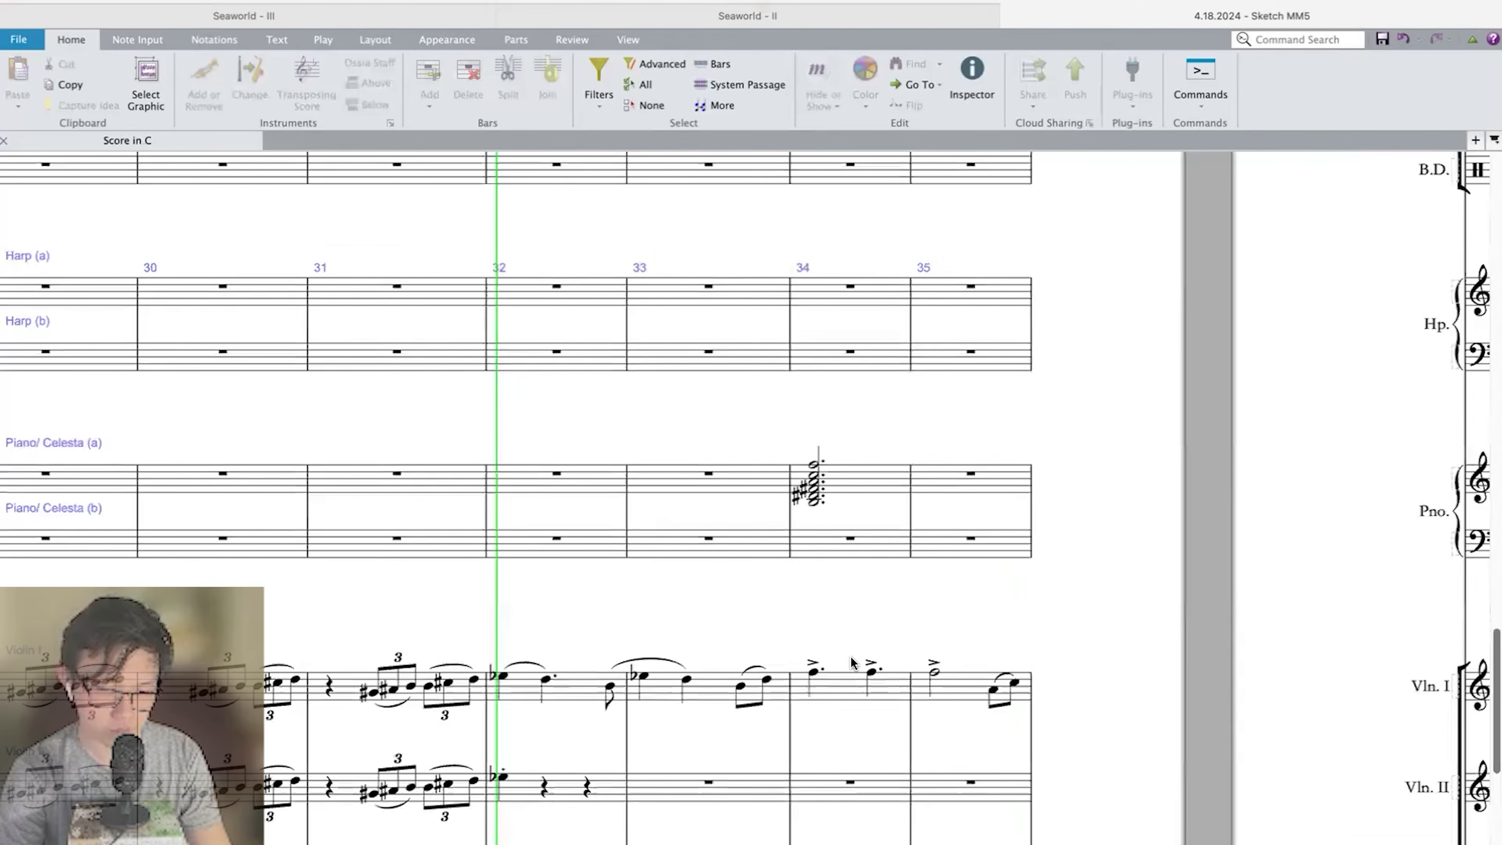
# Play back bars 32 to 35 to hear the Bass Trombone and Tuba line under the Violin I phrase.
pyautogui.scroll(-6, 861, 663)
pyautogui.press('space')
pyautogui.press('p')
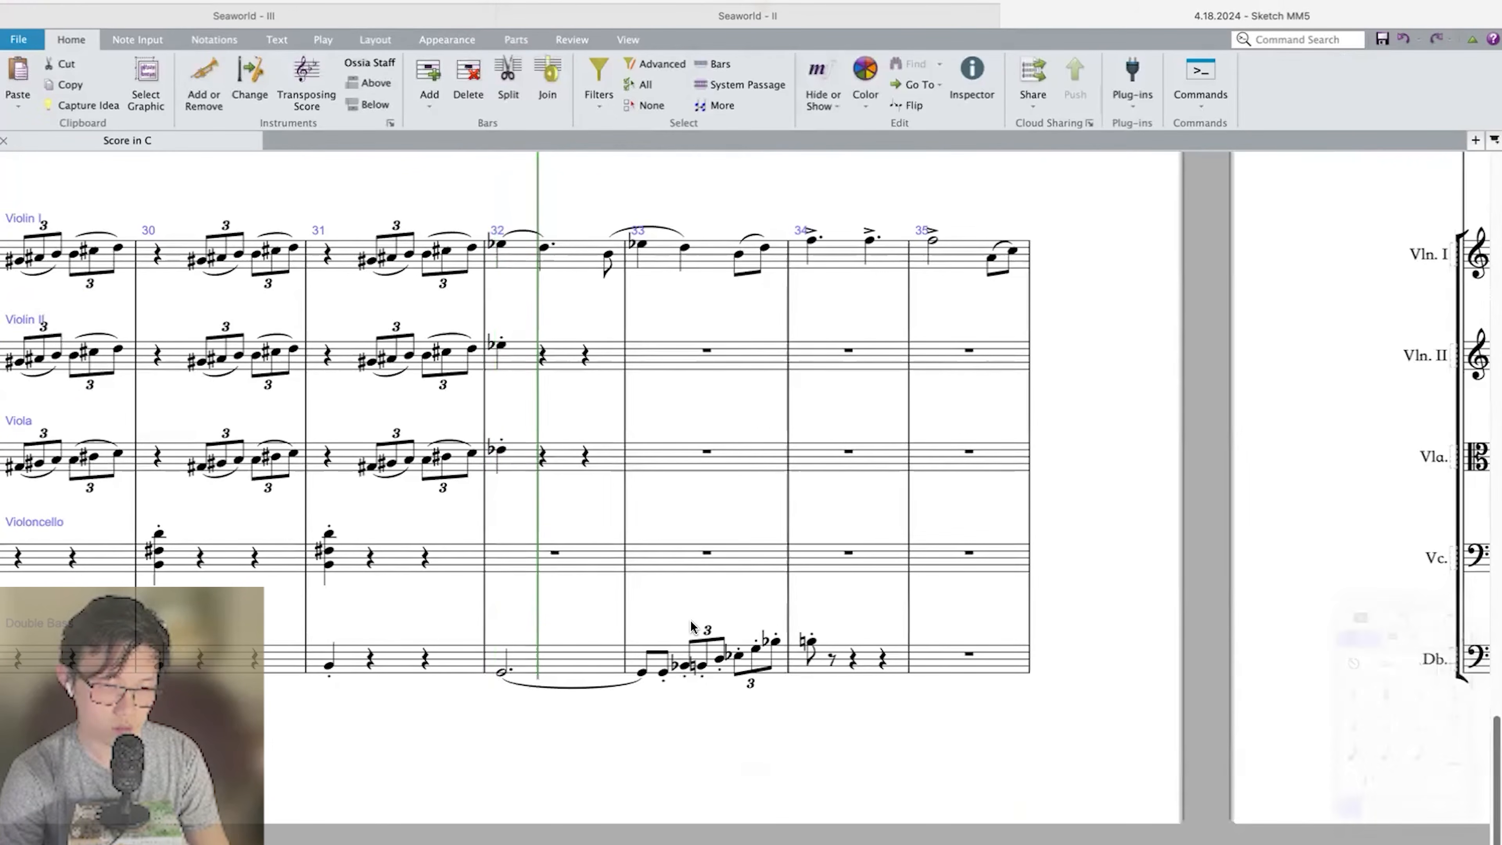
pyautogui.press('super+minus')
pyautogui.press('super+minus')
pyautogui.press('super+minus')
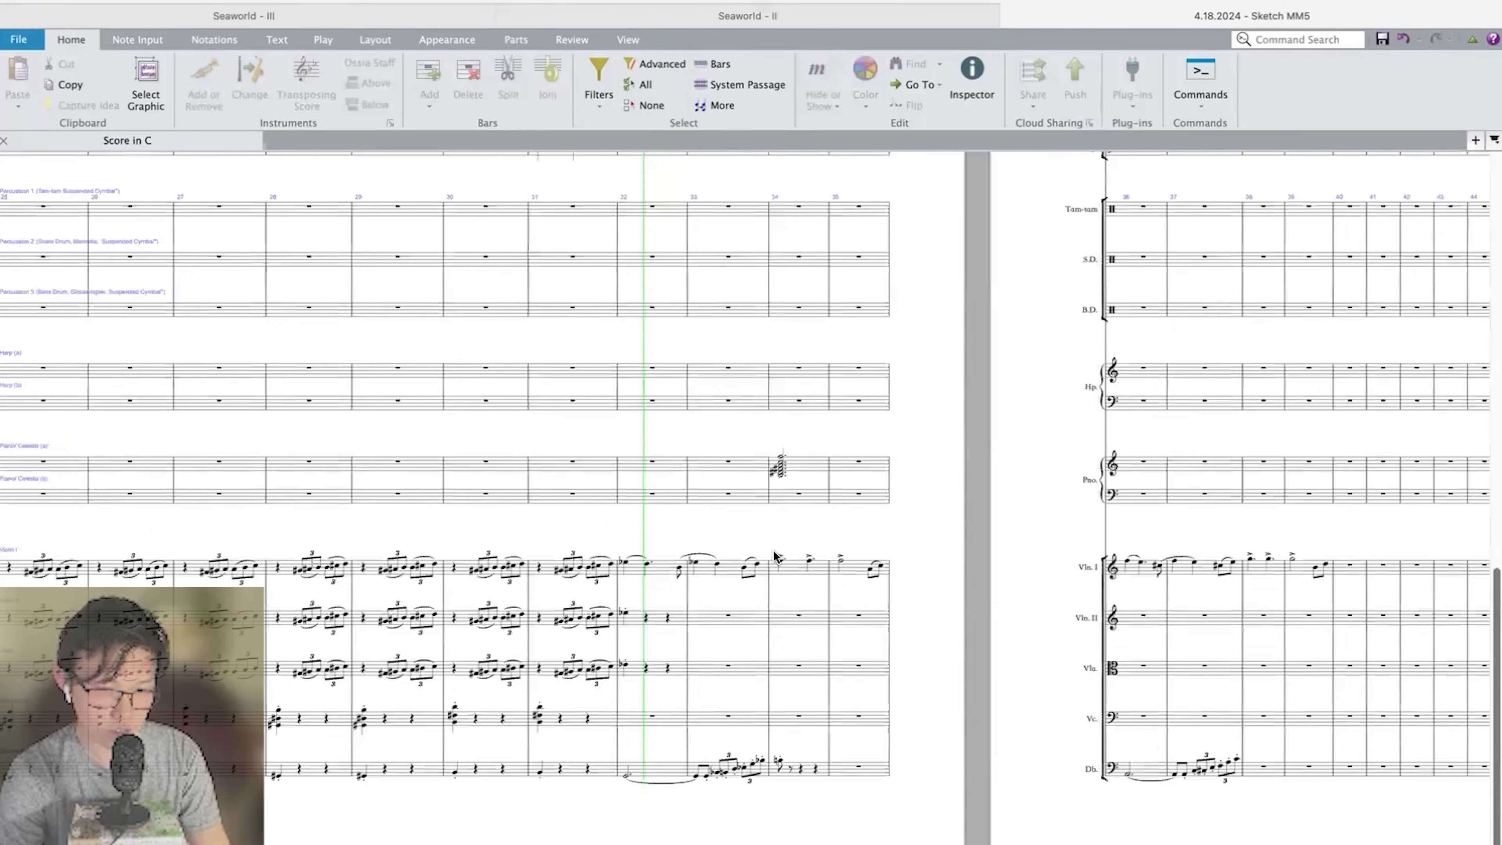
pyautogui.scroll(9, 775, 556)
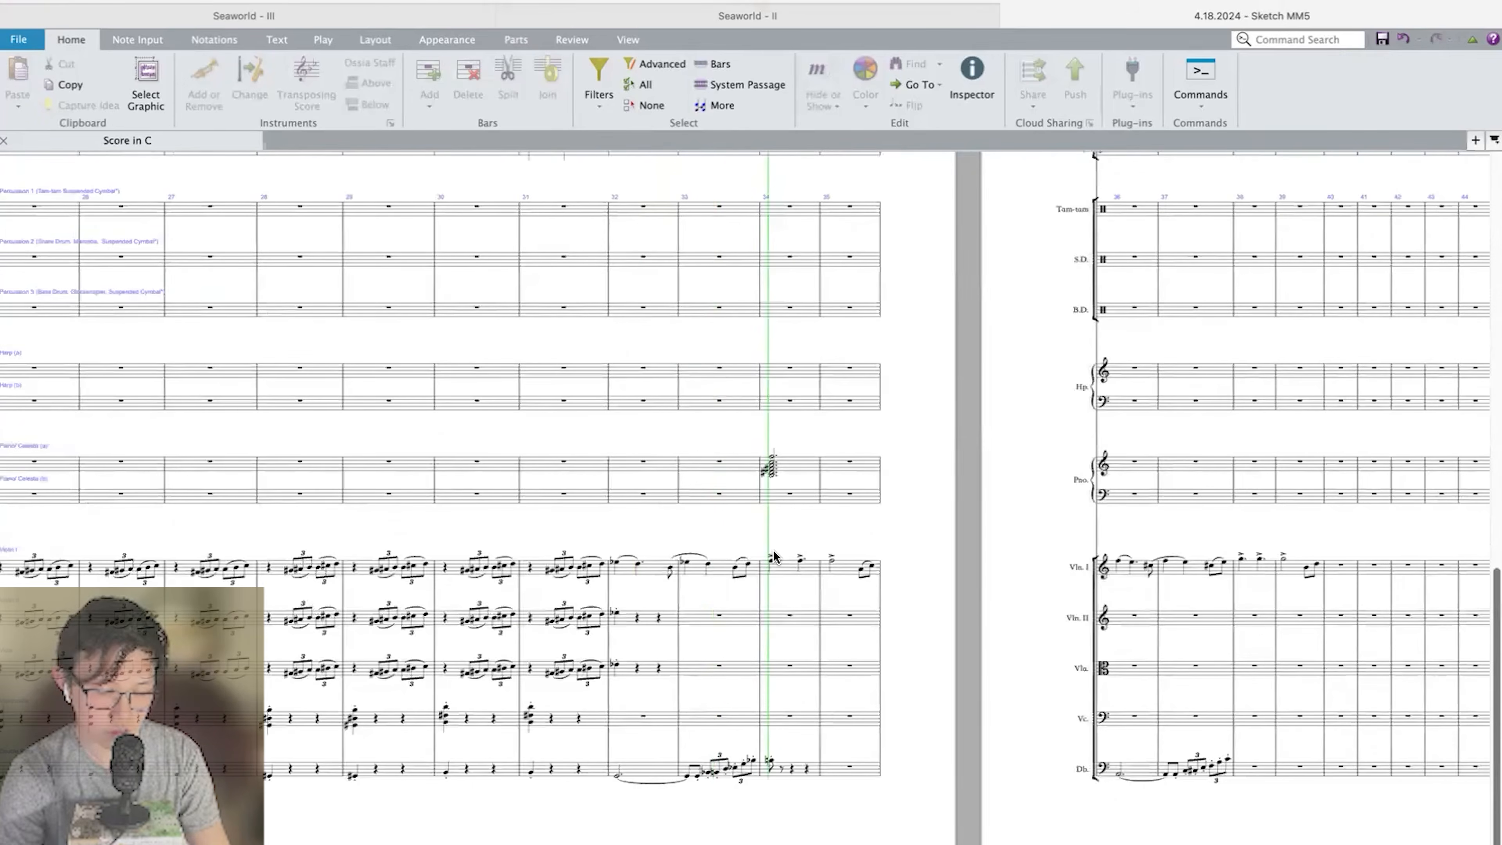
pyautogui.scroll(8, 773, 550)
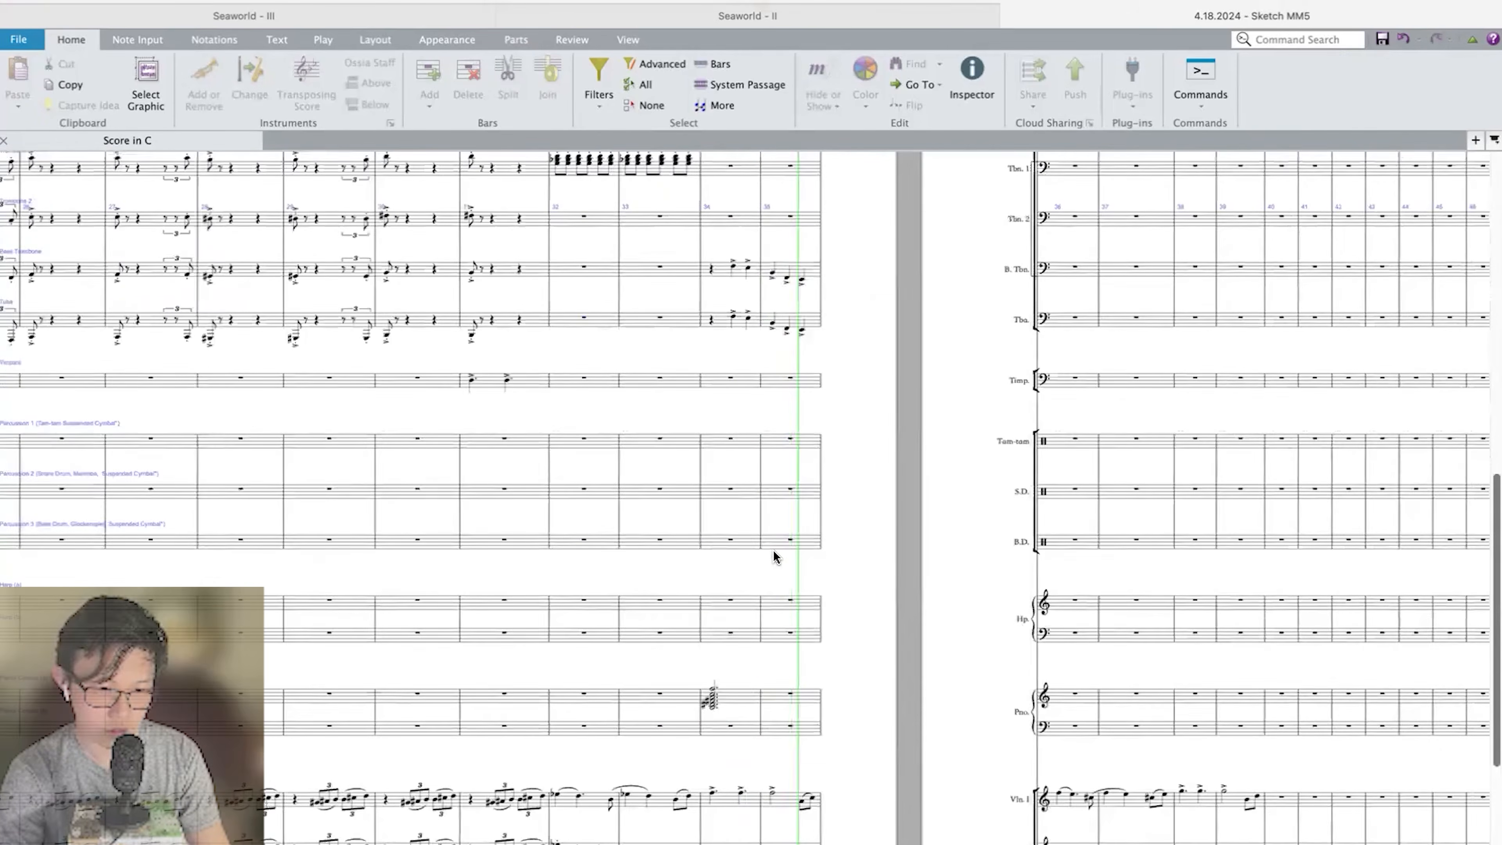
# Clear the sketched chord from bar 34 of the upper Piano/Celesta staff.
pyautogui.press('super+v')
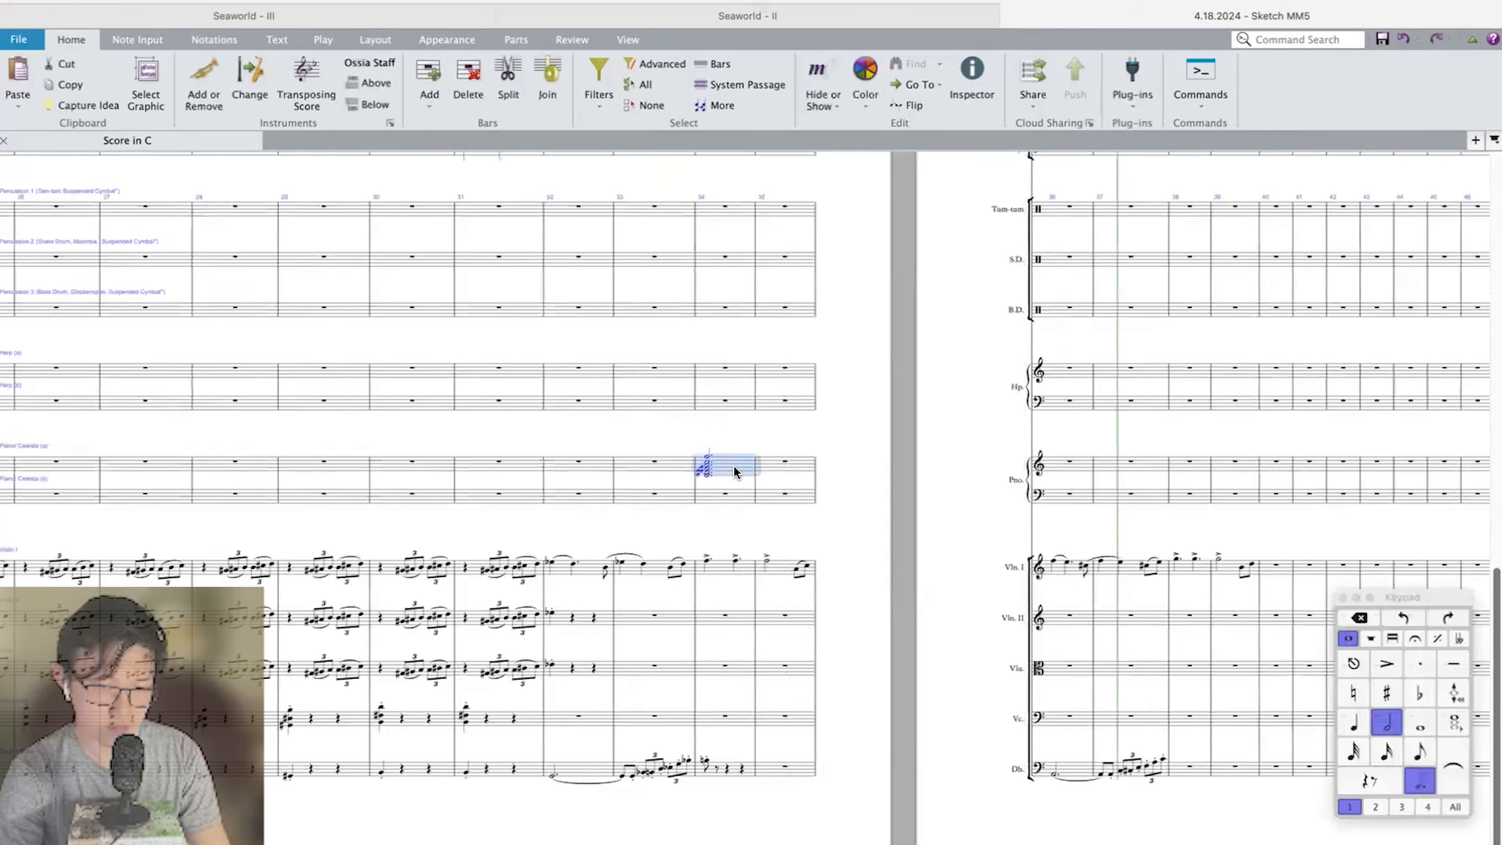
pyautogui.press('super+z')
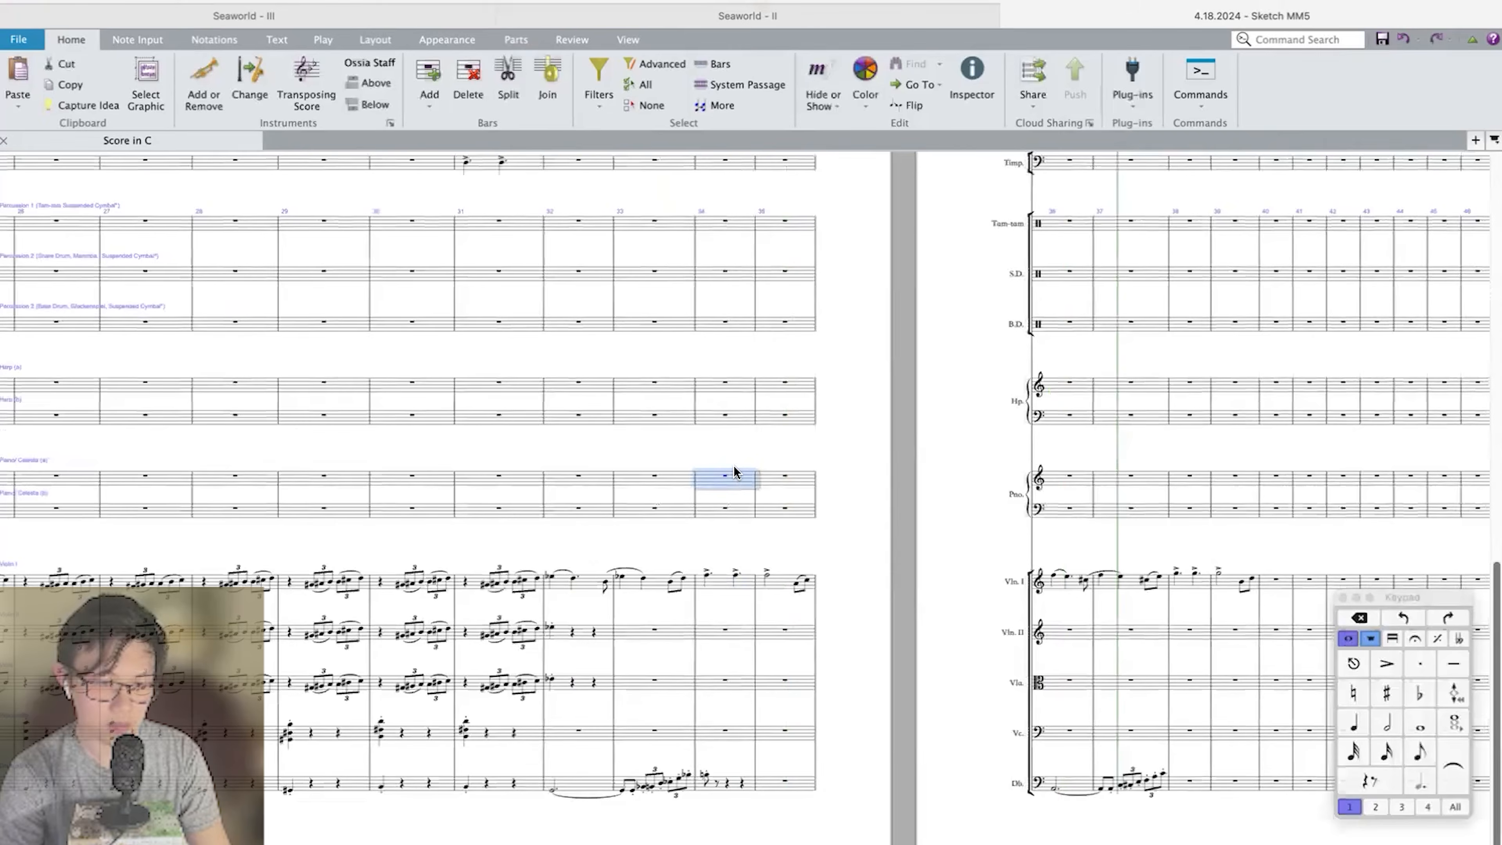
# Rewrite beats two and three of Bass Trombone bar 34 as a quarter-note triplet C–B–F, starting on the C above the staff.
pyautogui.scroll(10, 713, 625)
pyautogui.click(713, 628)
pyautogui.press('super+plus')
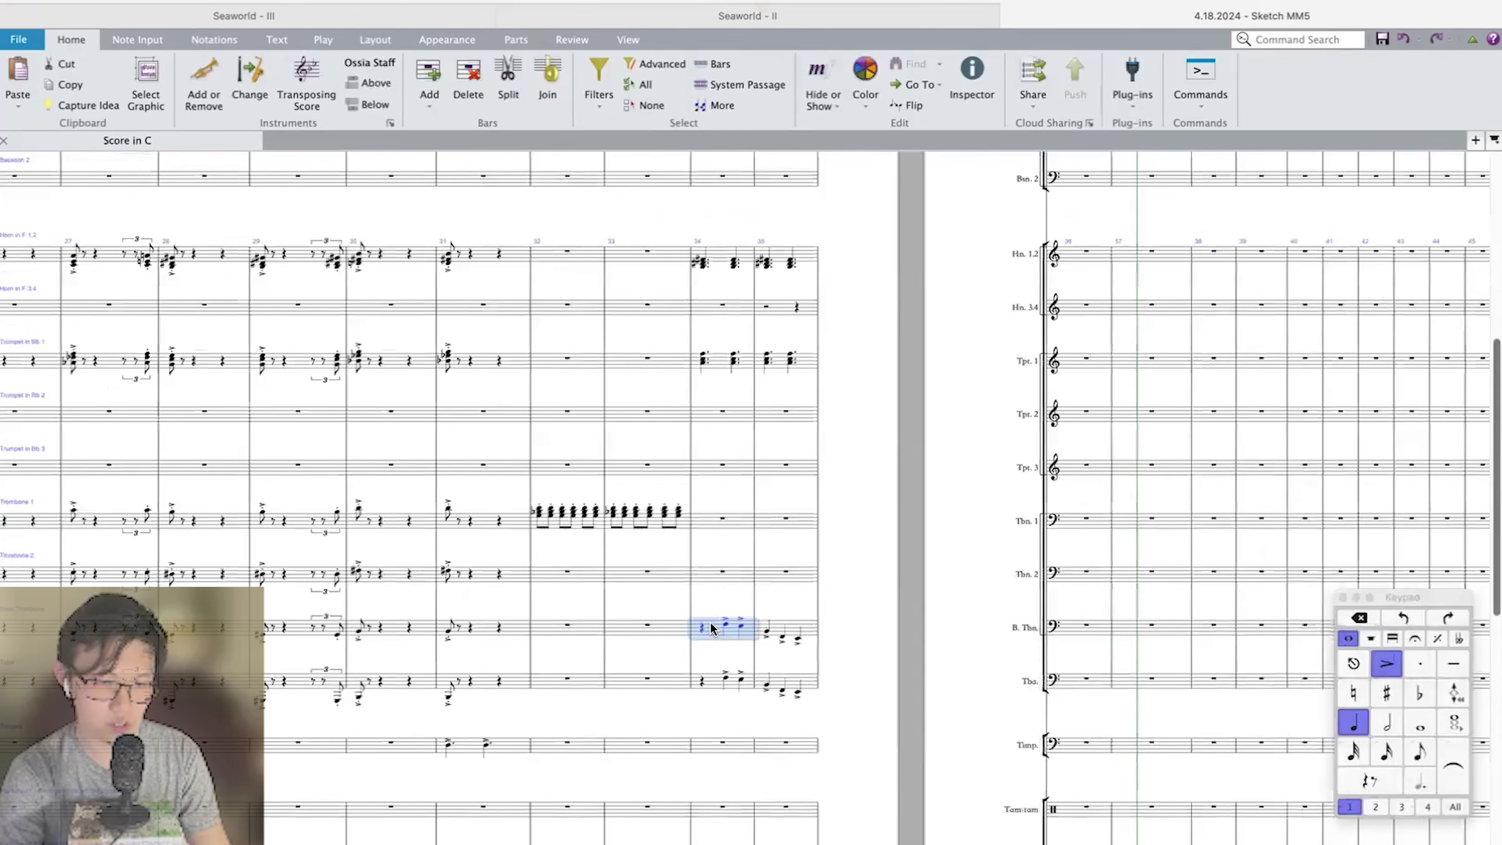
pyautogui.press('super+plus')
pyautogui.click(722, 574)
pyautogui.press('super+plus')
pyautogui.click(650, 482)
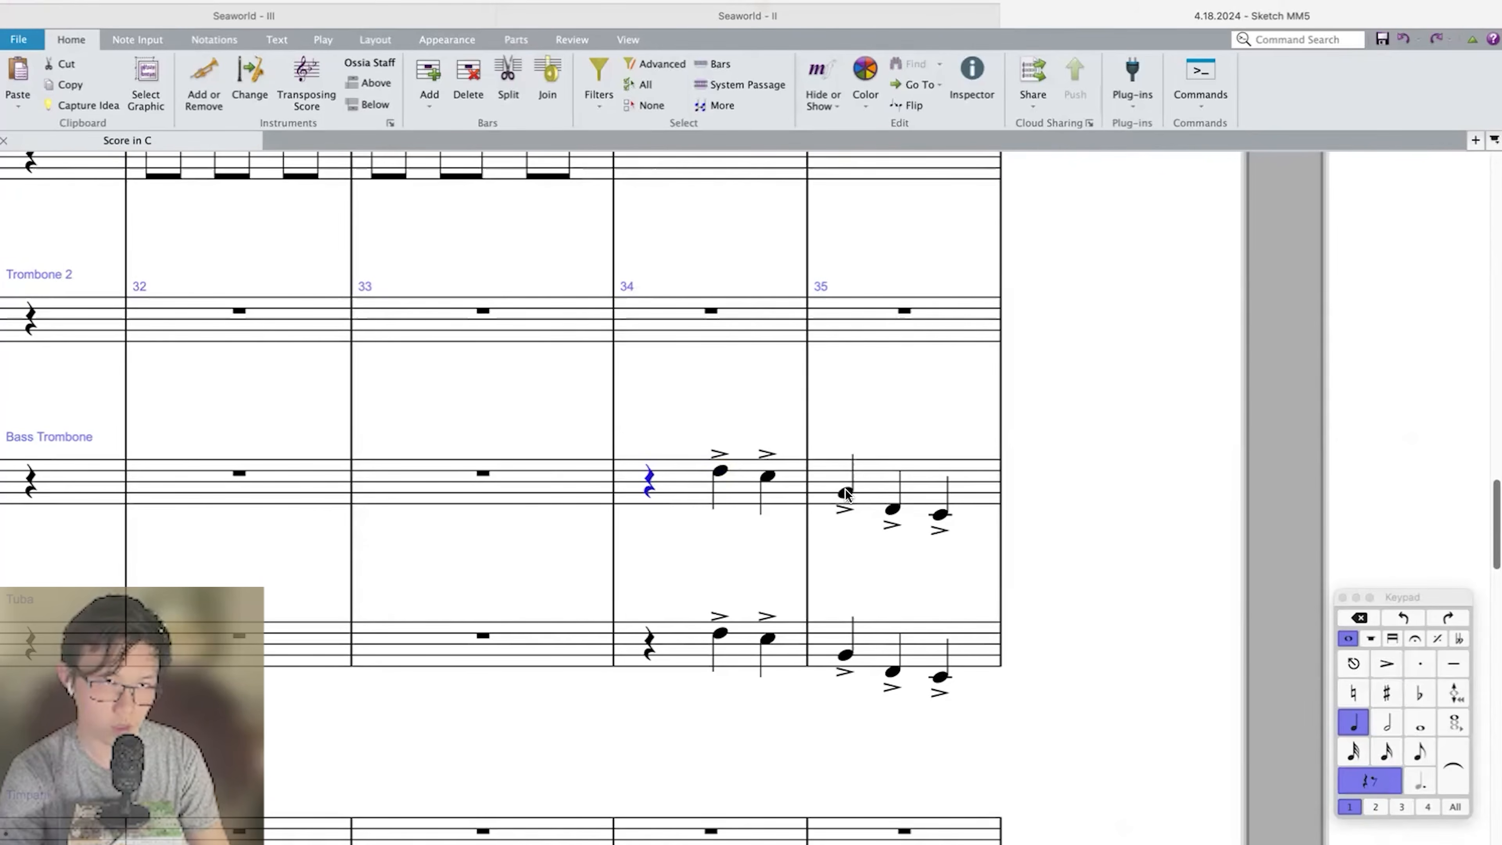
pyautogui.click(719, 471)
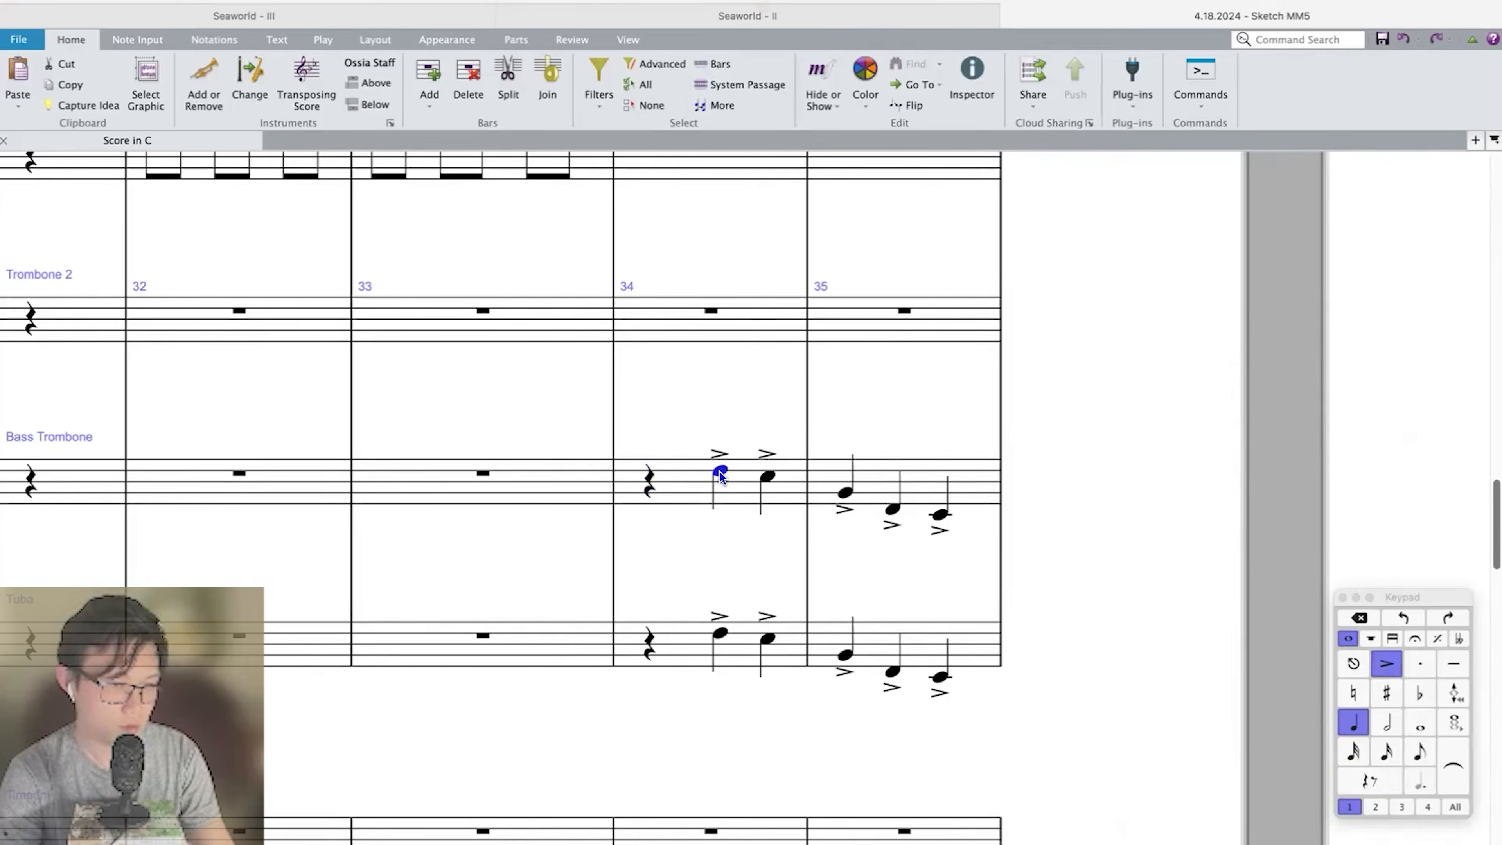
pyautogui.press('c')
pyautogui.press('super+Up')
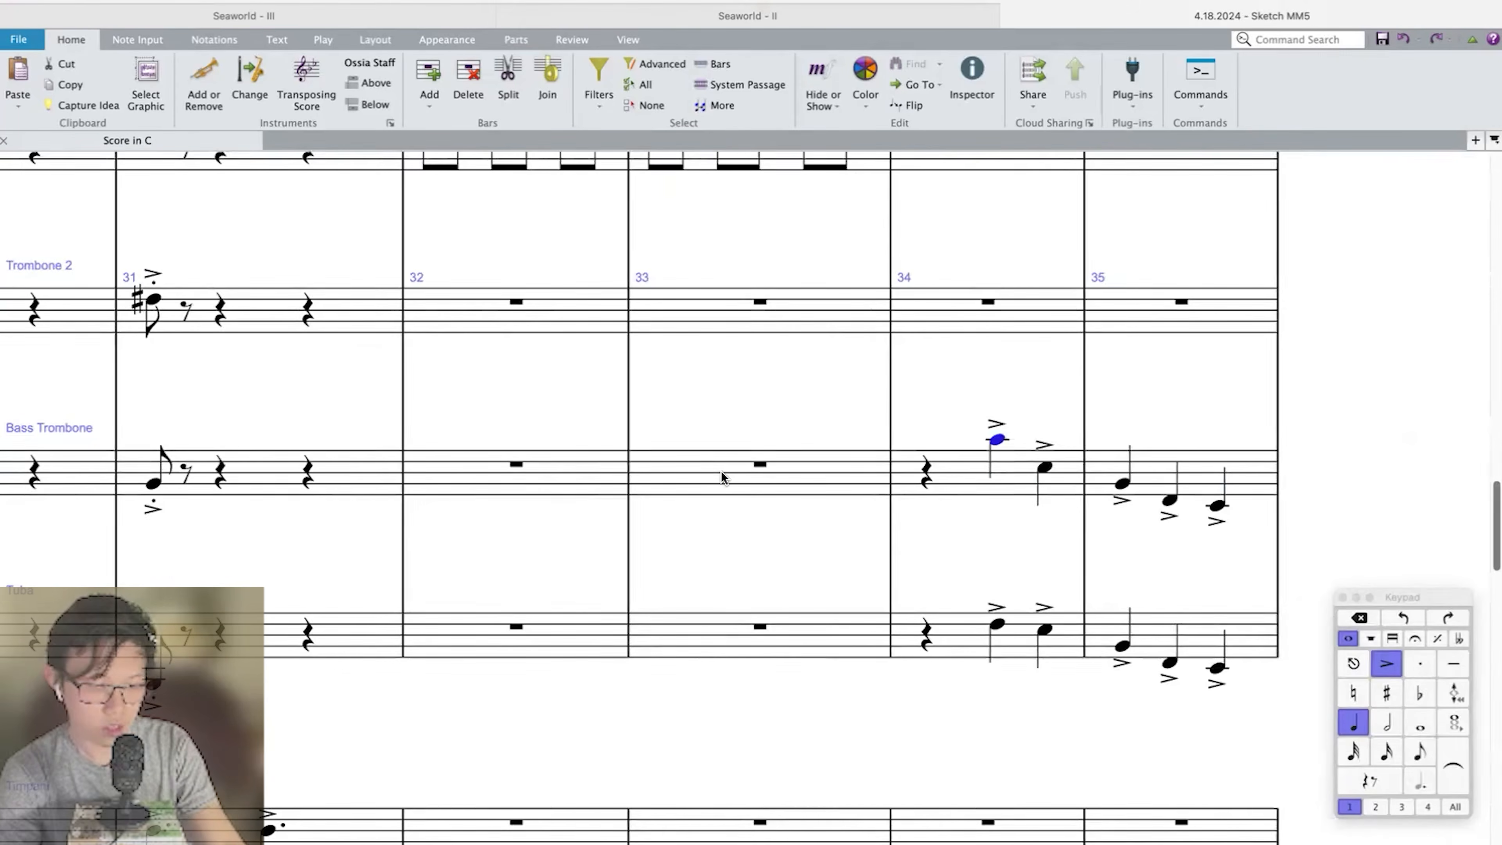
pyautogui.press('super+3')
pyautogui.press('b')
pyautogui.press('f')
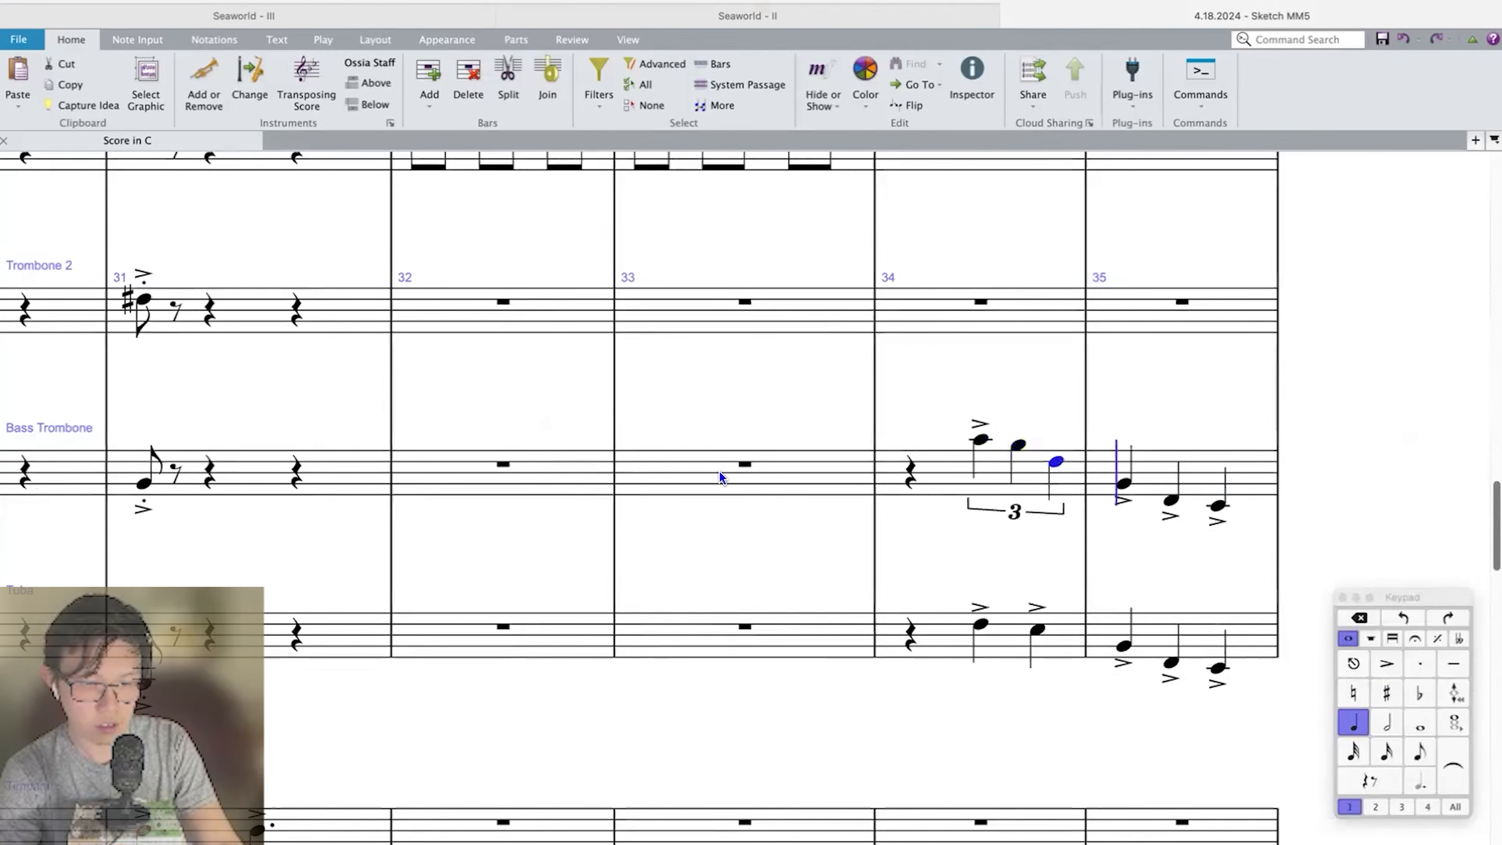
# Rewrite Bass Trombone bar 35 as a descending quarter-note triplet E–B–A♯ followed by two eighth notes F–E.
pyautogui.press('e')
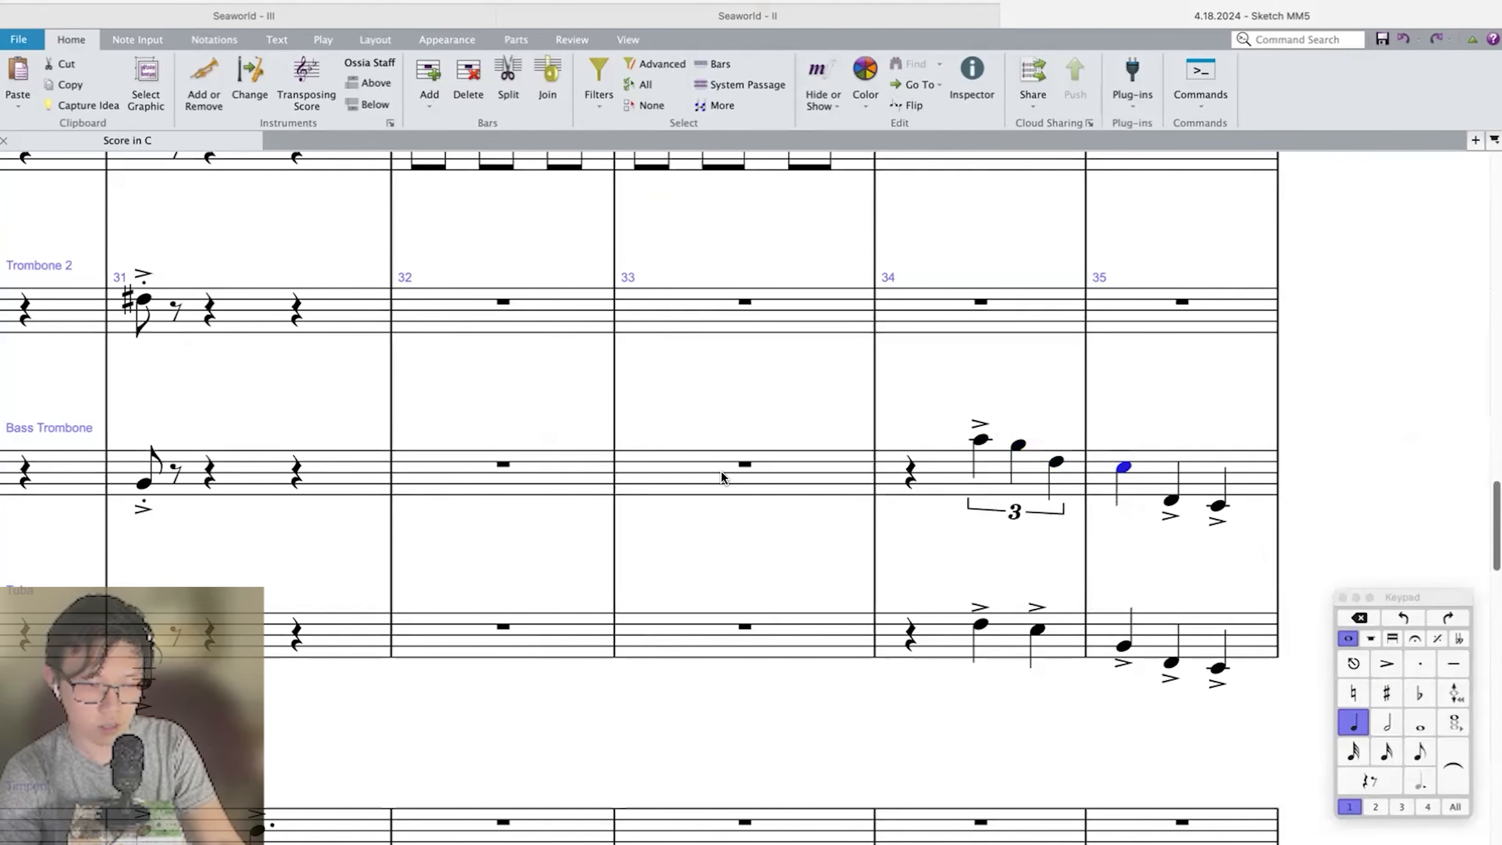
pyautogui.press('super+3')
pyautogui.press('b')
pyautogui.press('8')
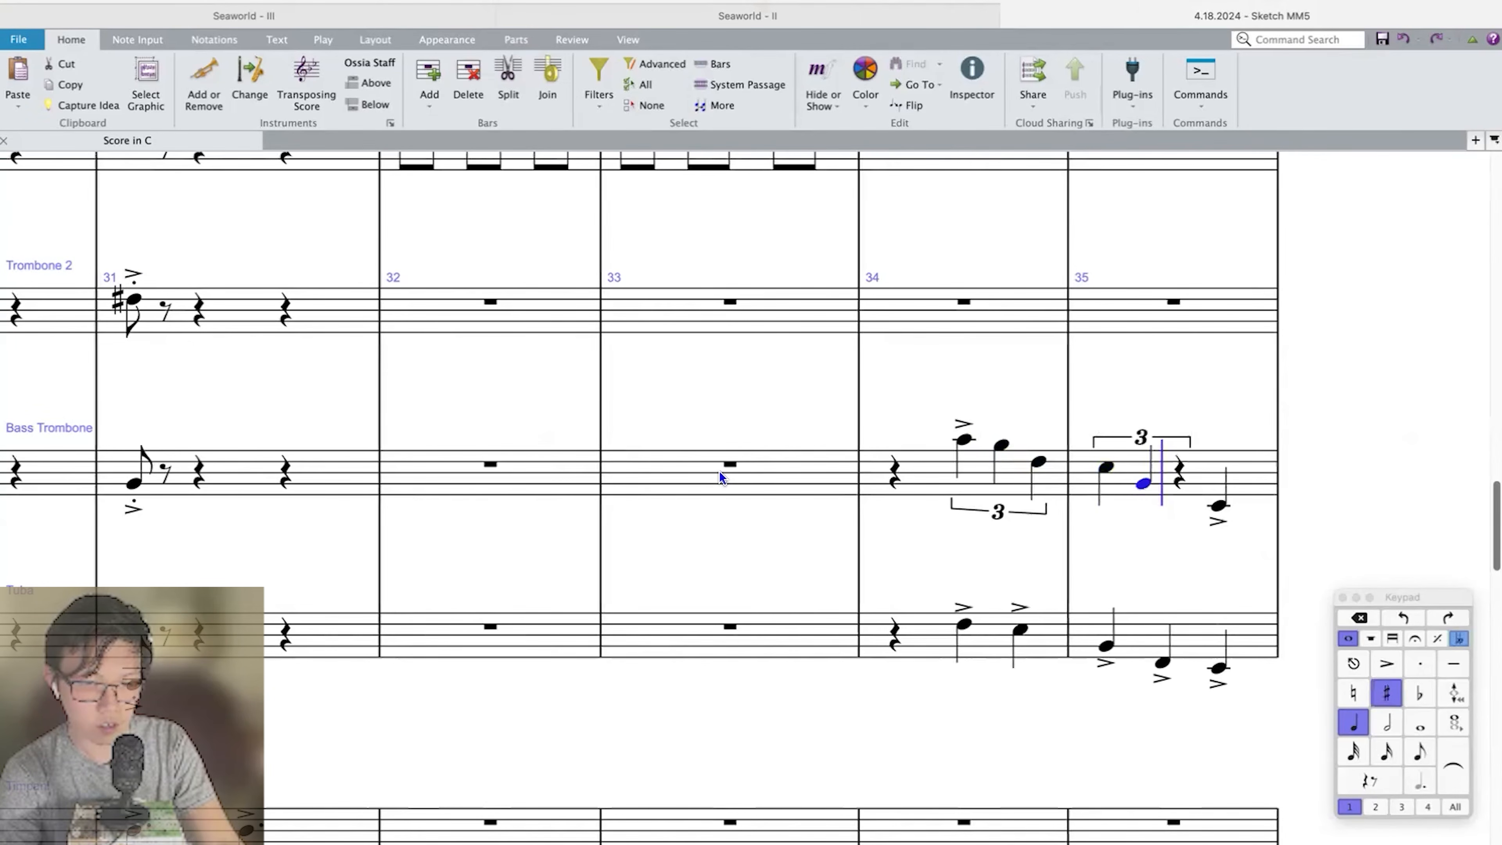
pyautogui.press('a')
pyautogui.press('g')
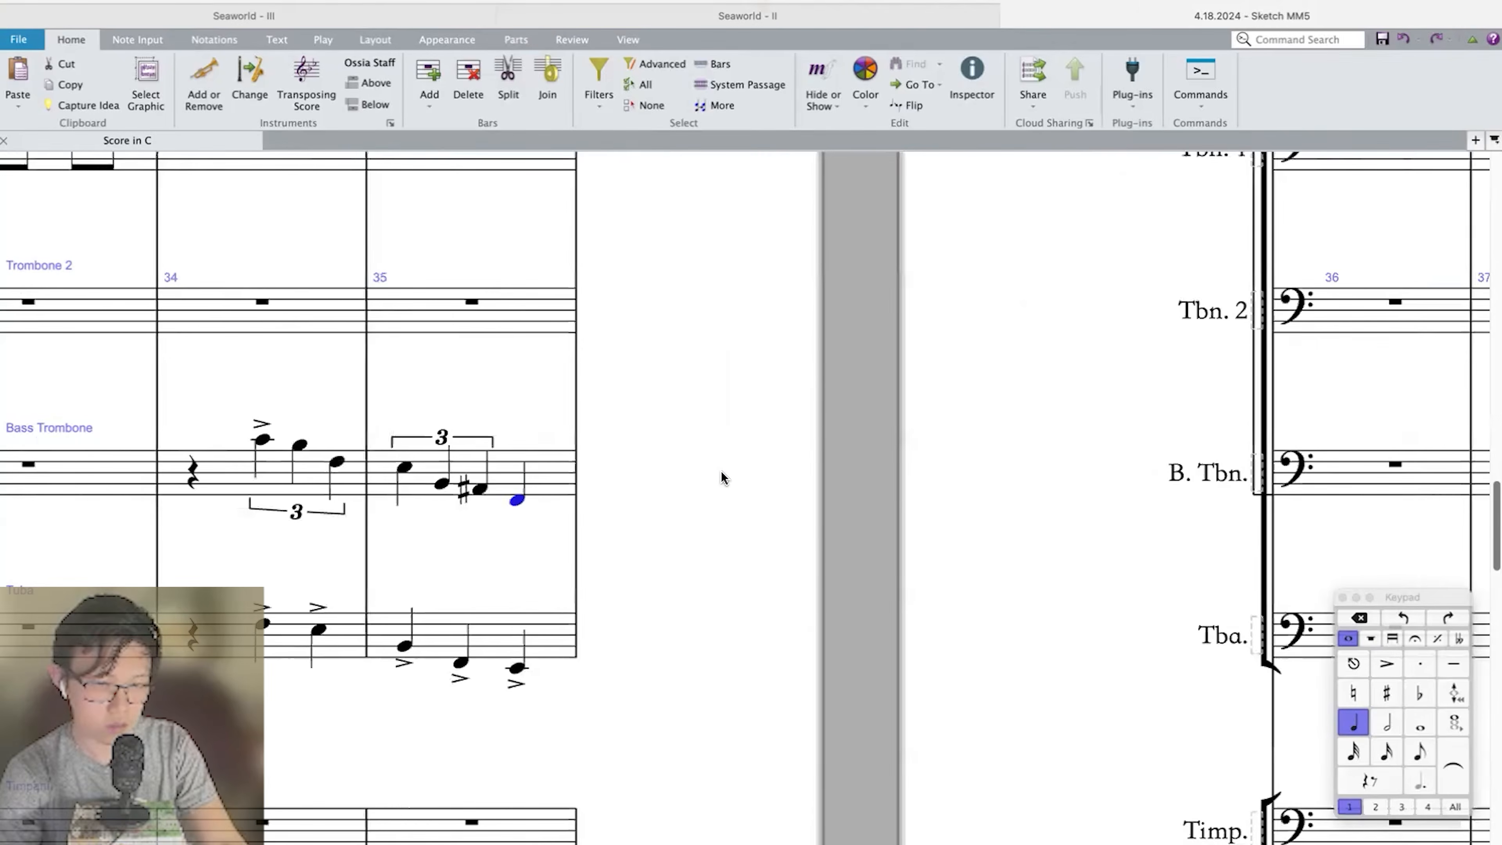
pyautogui.press('4')
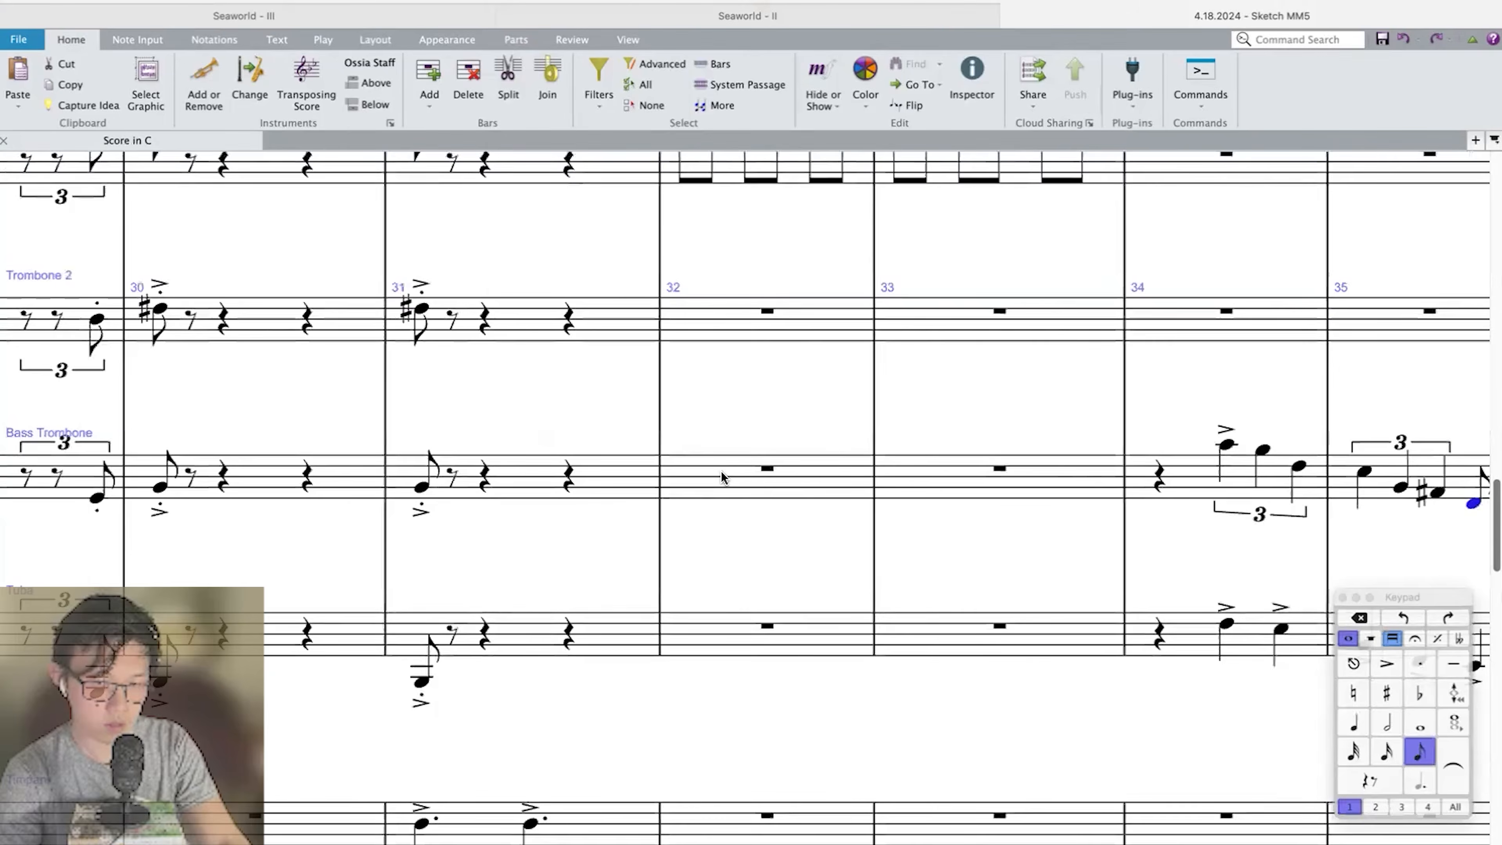
pyautogui.press('super+minus')
pyautogui.hscroll(6, 720, 471)
pyautogui.press('space')
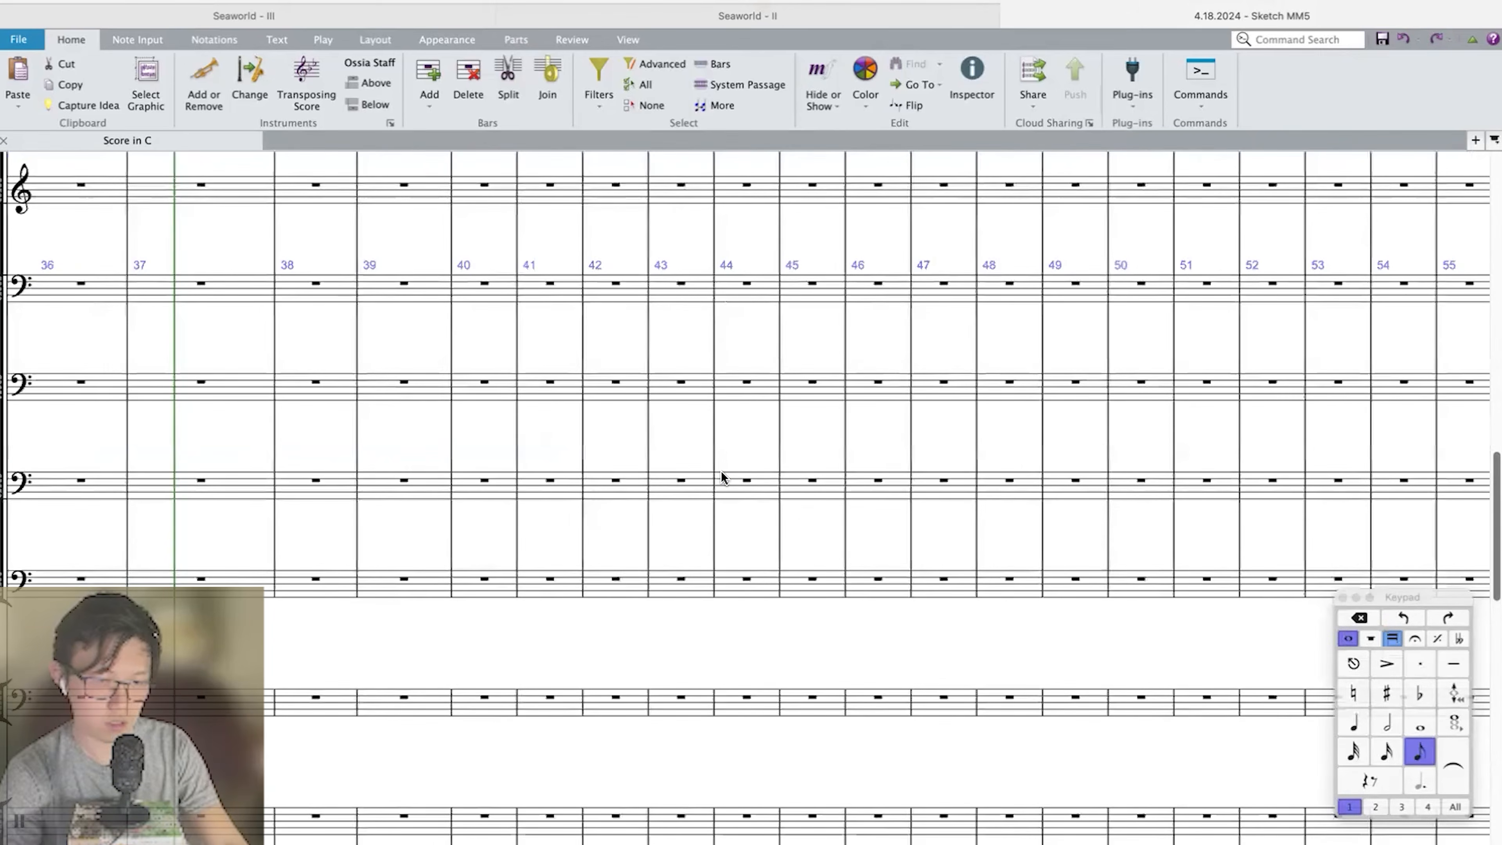
# Accent every note of the Bass Trombone line in bars 34 and 35.
pyautogui.press('Escape')
pyautogui.press('super+shift+Left')
pyautogui.press('super+shift+Left')
pyautogui.press('=')
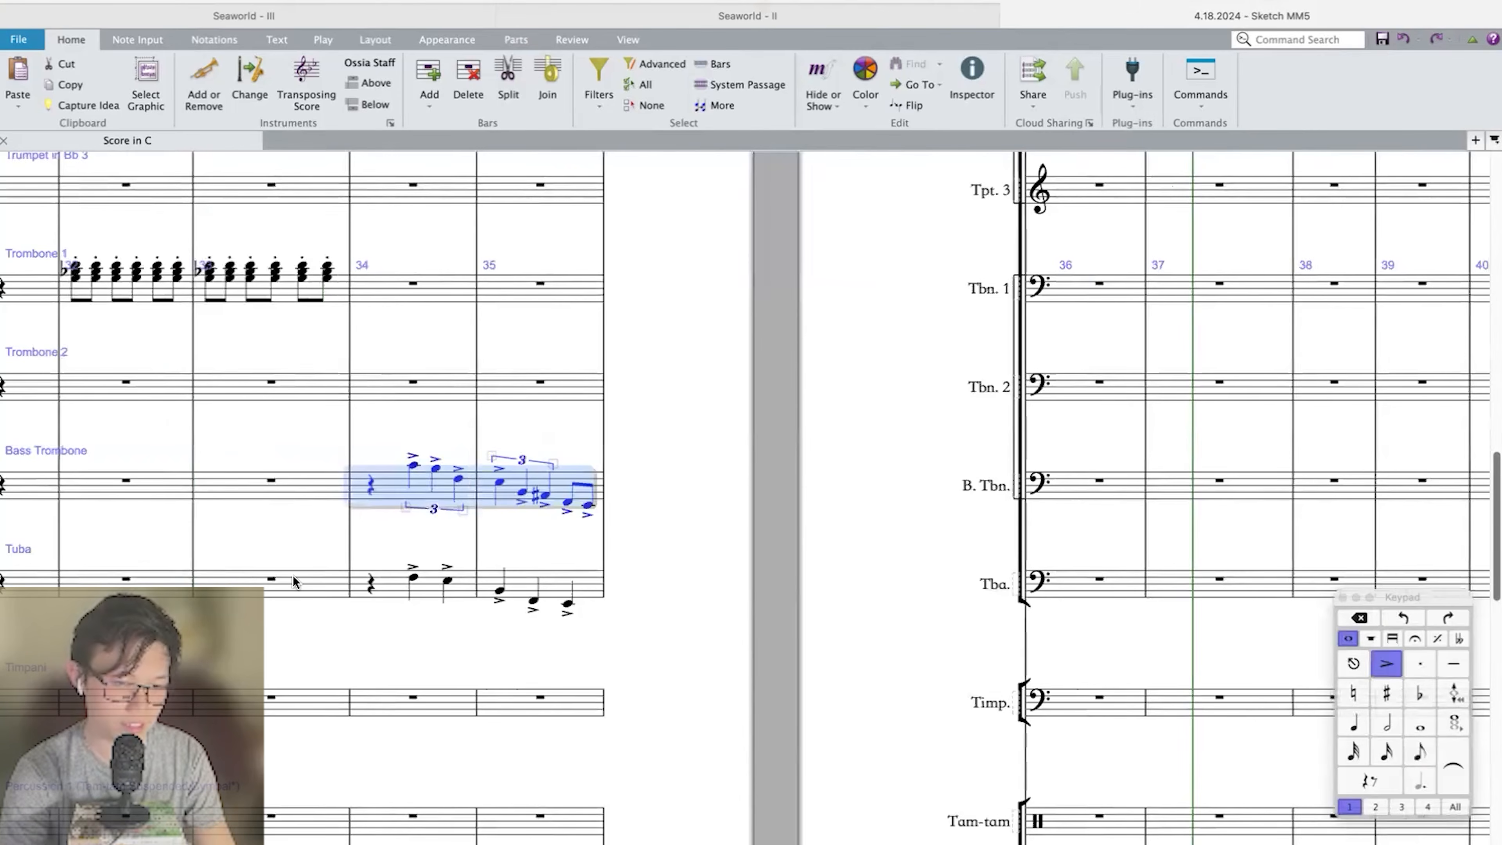
# Copy the Bass Trombone line of bars 34–35 onto the Tuba and Double Bass staves.
pyautogui.press('super+c')
pyautogui.click(422, 593)
pyautogui.scroll(-15, 422, 593)
pyautogui.click(378, 666)
pyautogui.press('super+v')
# Replace the opening rest of Double Bass bar 34 with a staccato B natural quarter note.
pyautogui.click(373, 664)
pyautogui.press('/')
pyautogui.press('b')
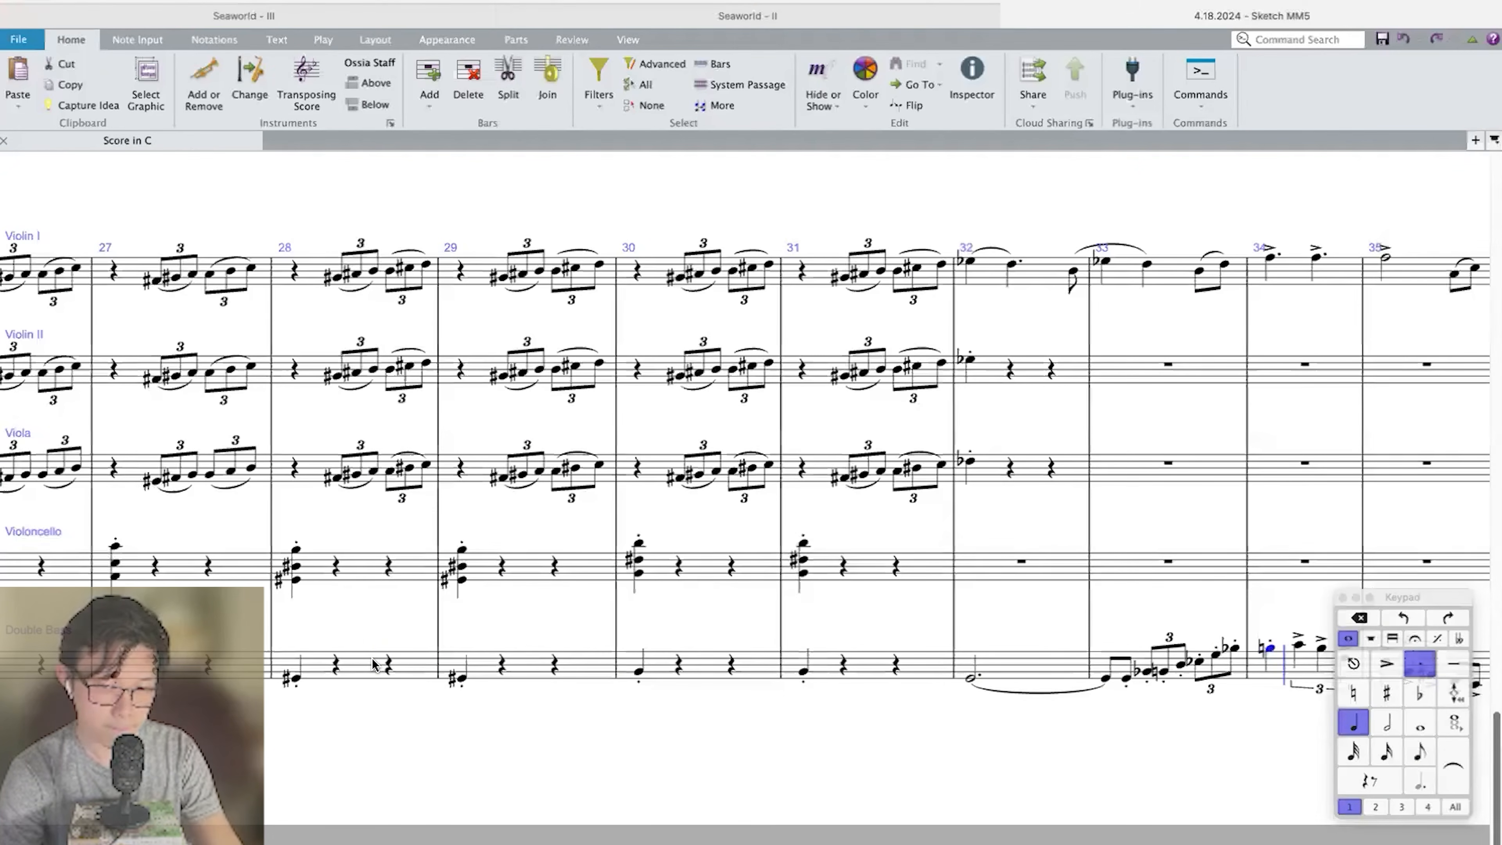
# Play back from bar 32 to hear the Double Bass doubling the low brass line.
pyautogui.press('super+Left')
pyautogui.press('super+Left')
pyautogui.press('space')
pyautogui.press('super+minus')
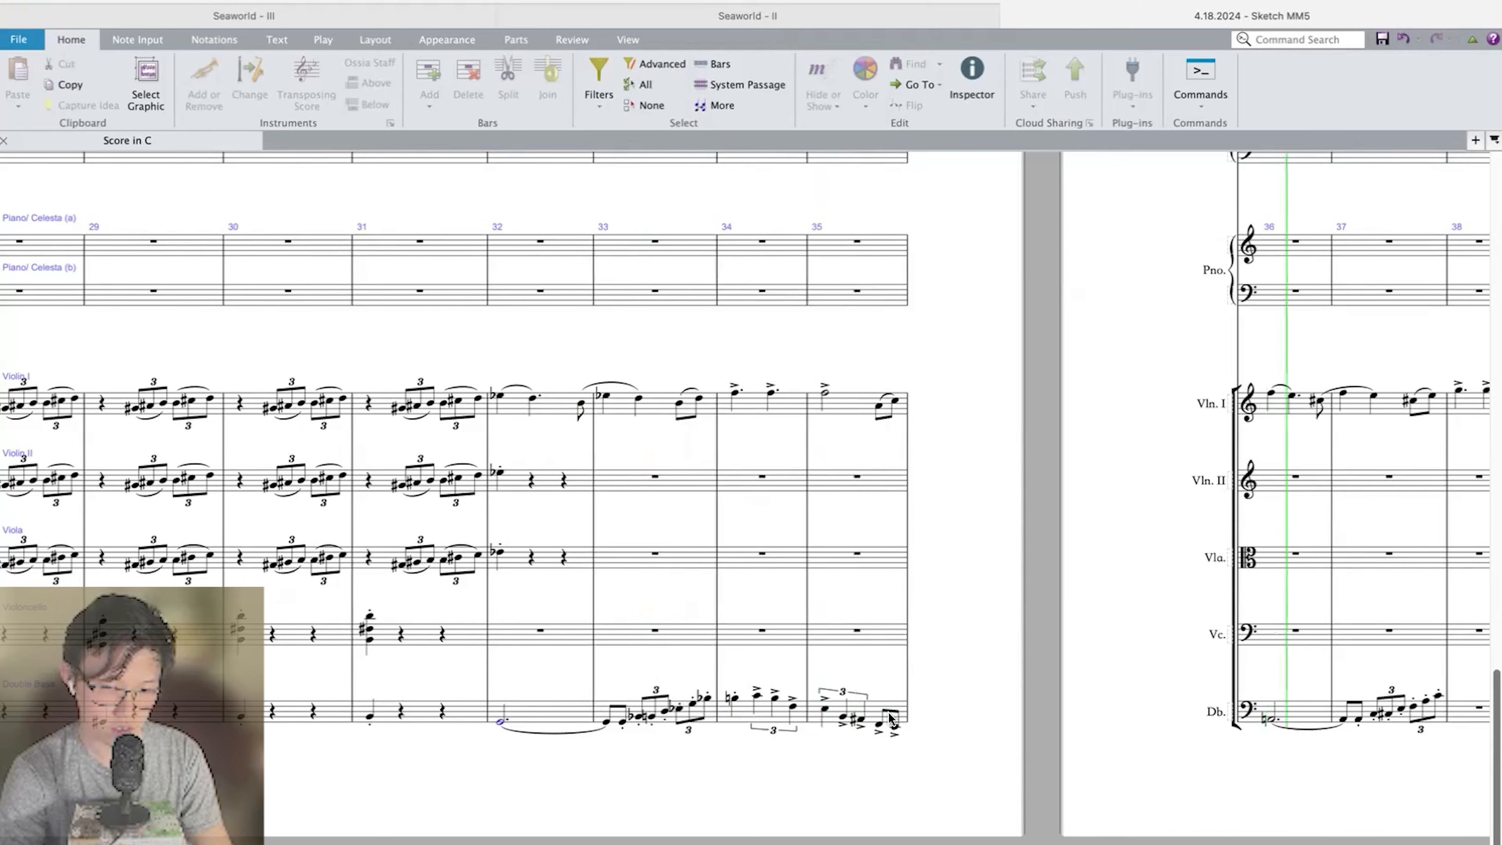
pyautogui.press('space')
# Remove the accent from the last eighth note of bar 35 and slur the final two eighths in Double Bass, Tuba and Bass Trombone.
pyautogui.click(879, 728)
pyautogui.press('Escape')
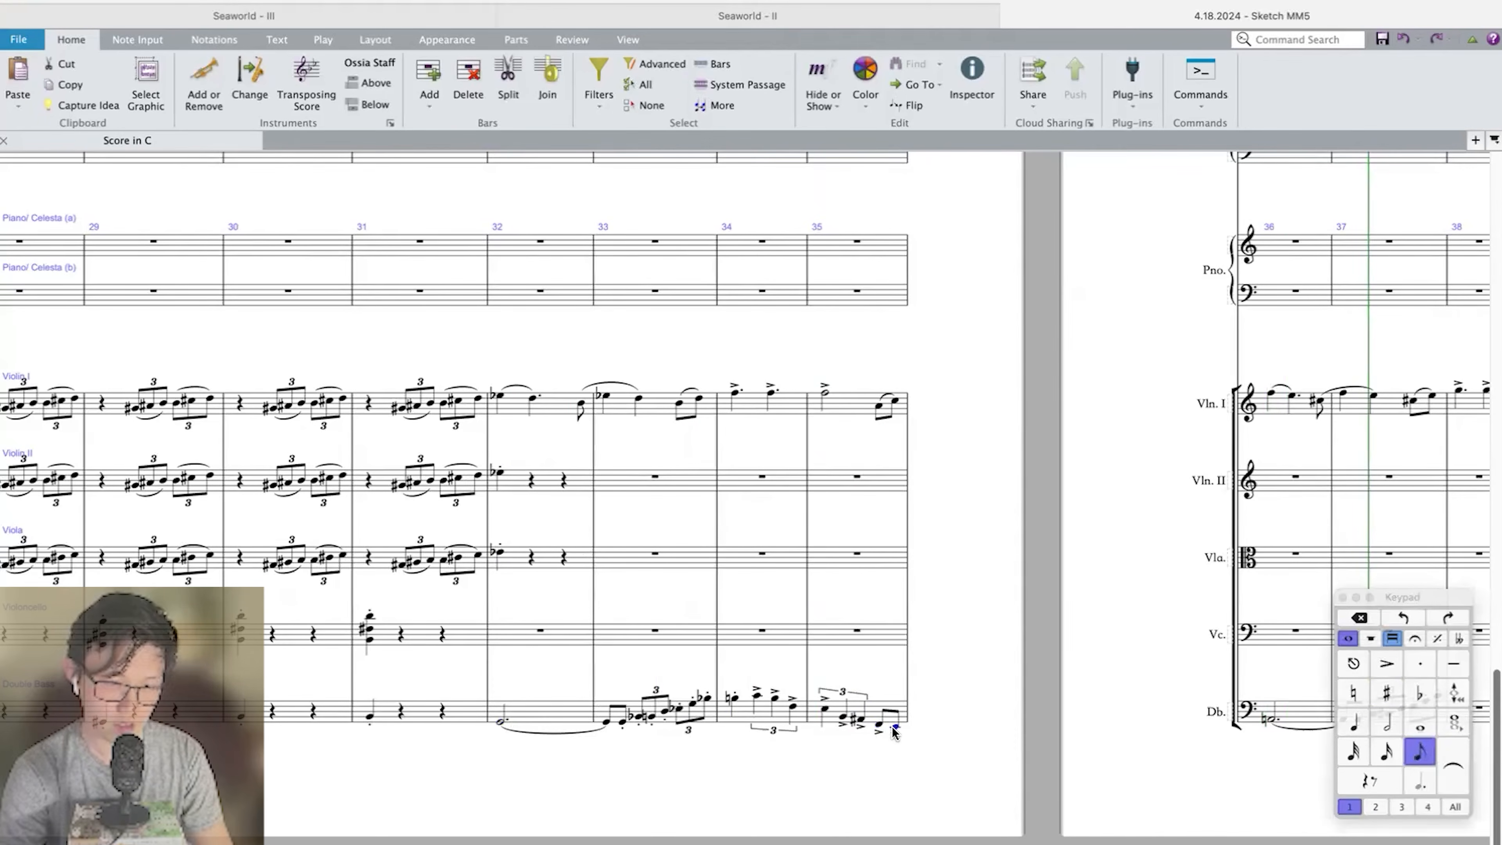
pyautogui.scroll(10, 892, 726)
pyautogui.scroll(2, 874, 639)
pyautogui.click(885, 639)
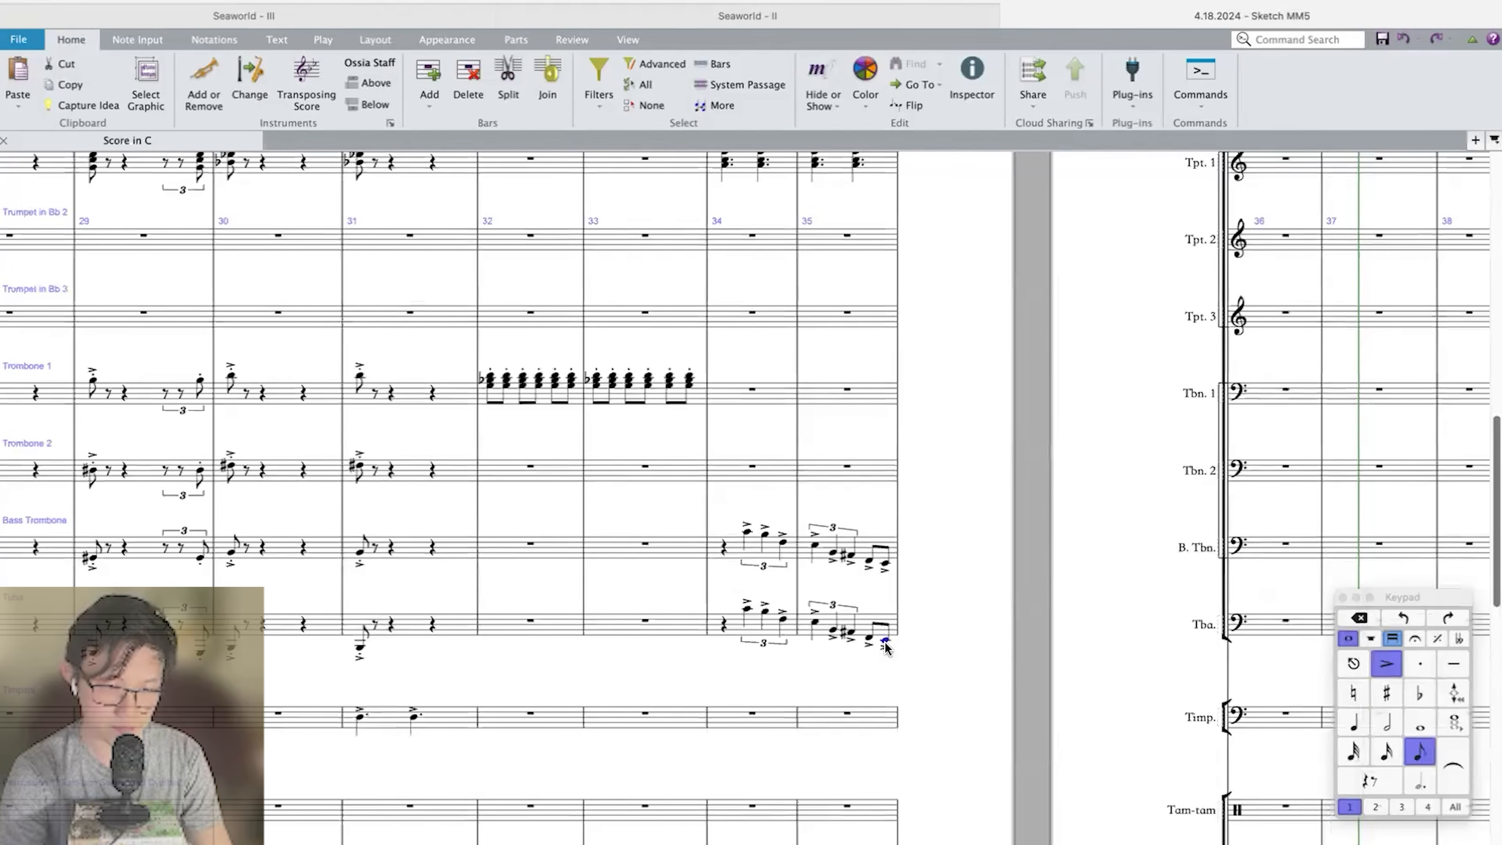
# Enter two eighth notes F–E on beat three of Timpani bar 35 and lower them an octave.
pyautogui.doubleClick(868, 715)
pyautogui.press('3')
pyautogui.press('f')
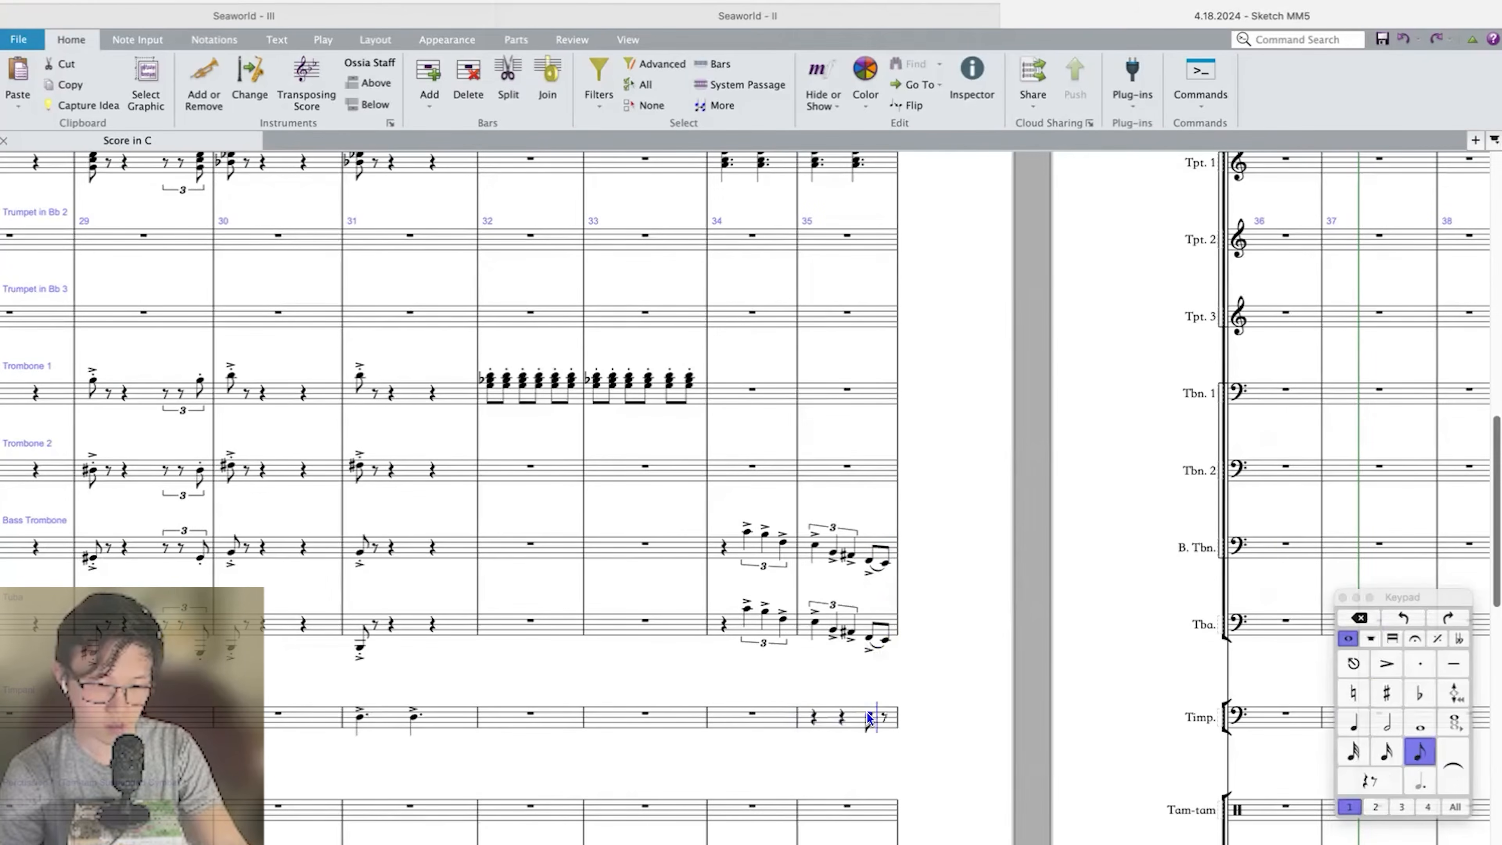
pyautogui.press('e')
pyautogui.press('Left')
pyautogui.hotkey('shift', 'Left')
pyautogui.hscroll(8, 872, 719)
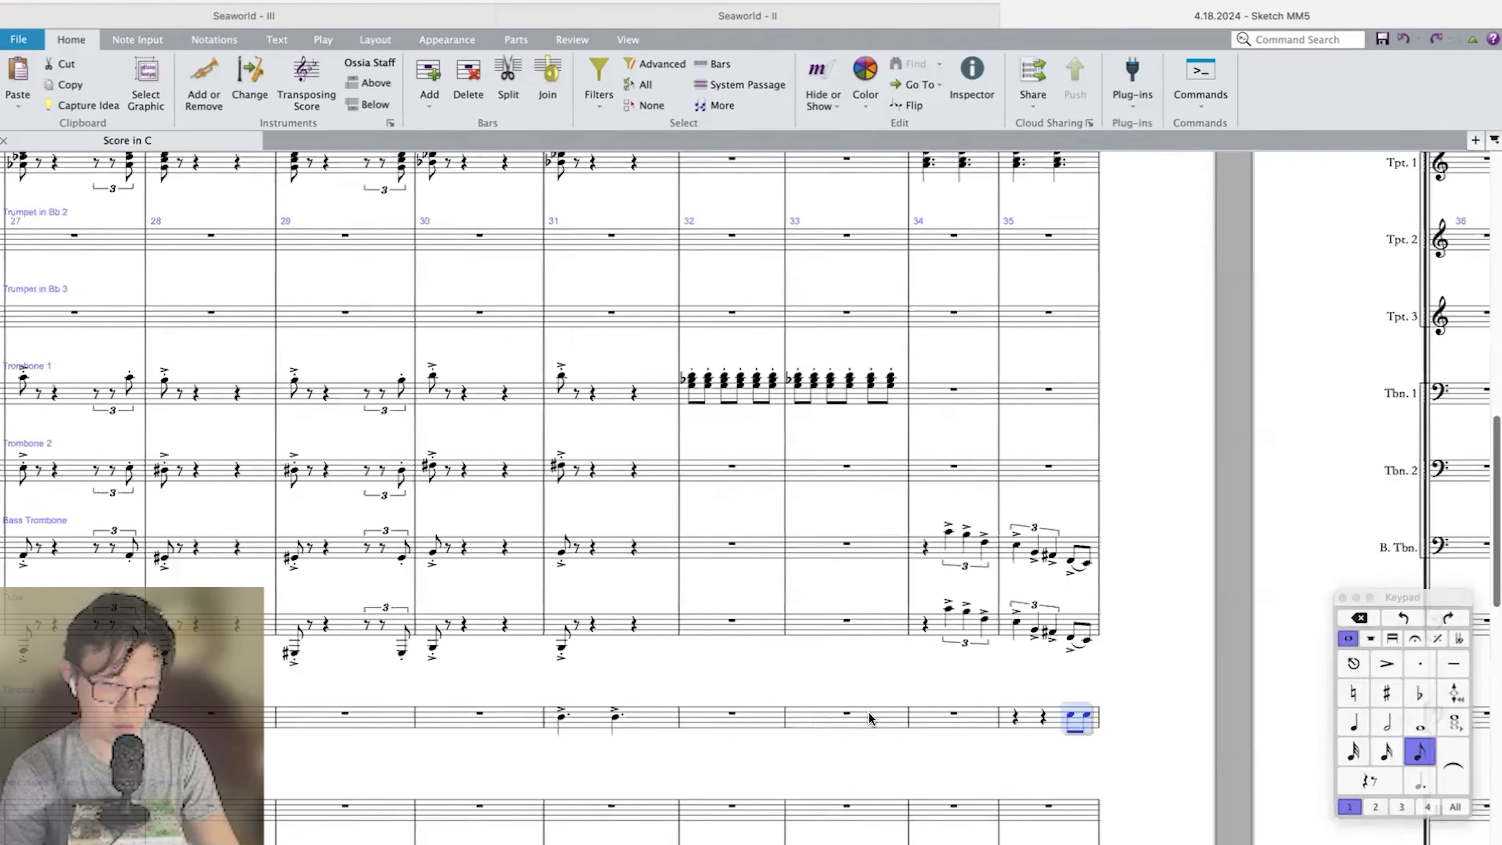
pyautogui.scroll(-2, 872, 718)
pyautogui.scroll(-1, 1058, 582)
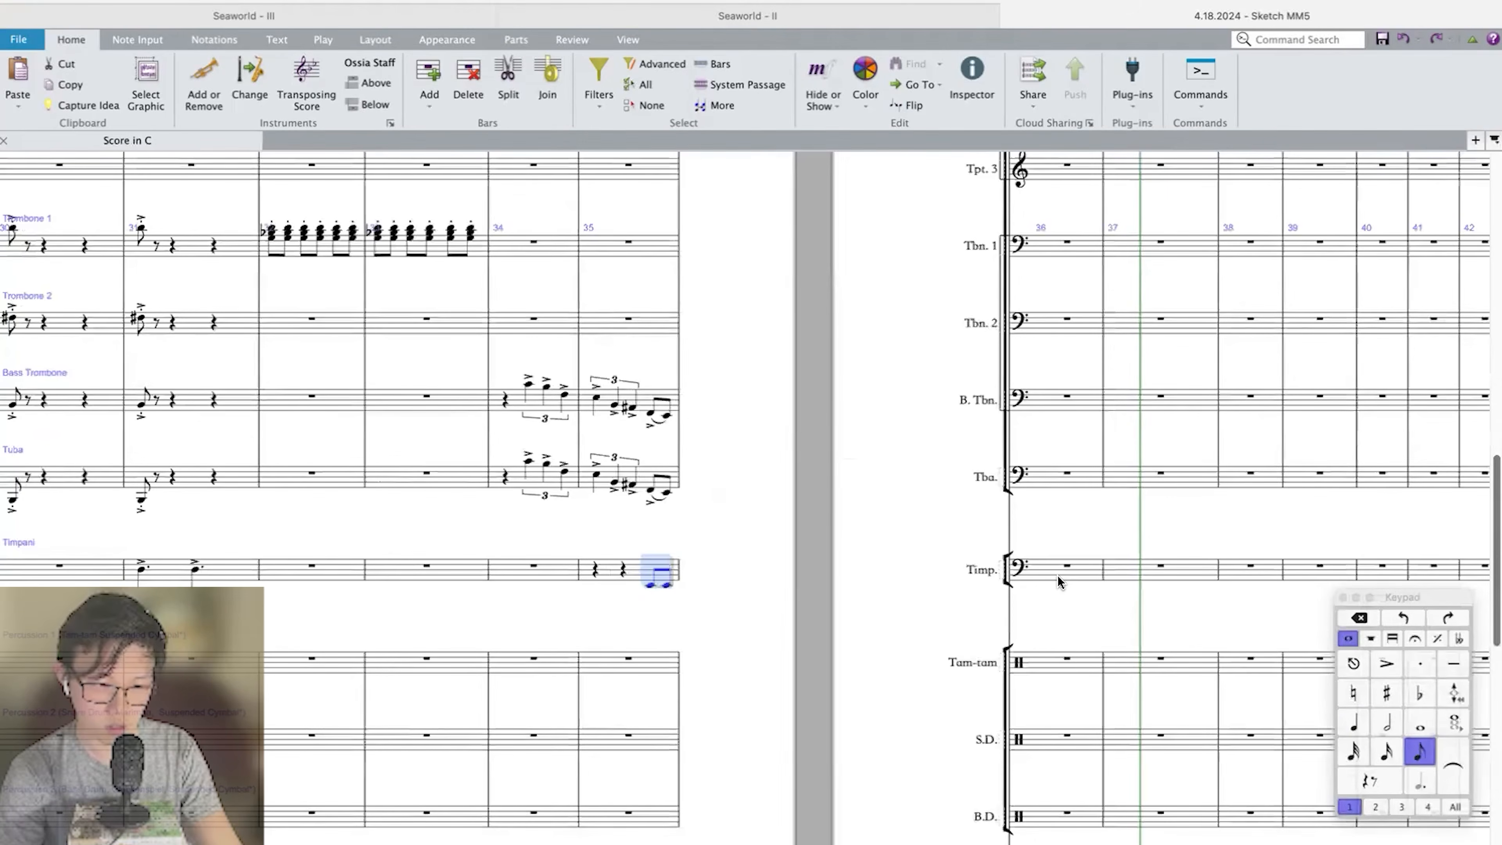
# Enter a dotted half note A in bar 36 of the Timpani.
pyautogui.click(1057, 575)
pyautogui.press('4')
pyautogui.press('a')
pyautogui.press('5')
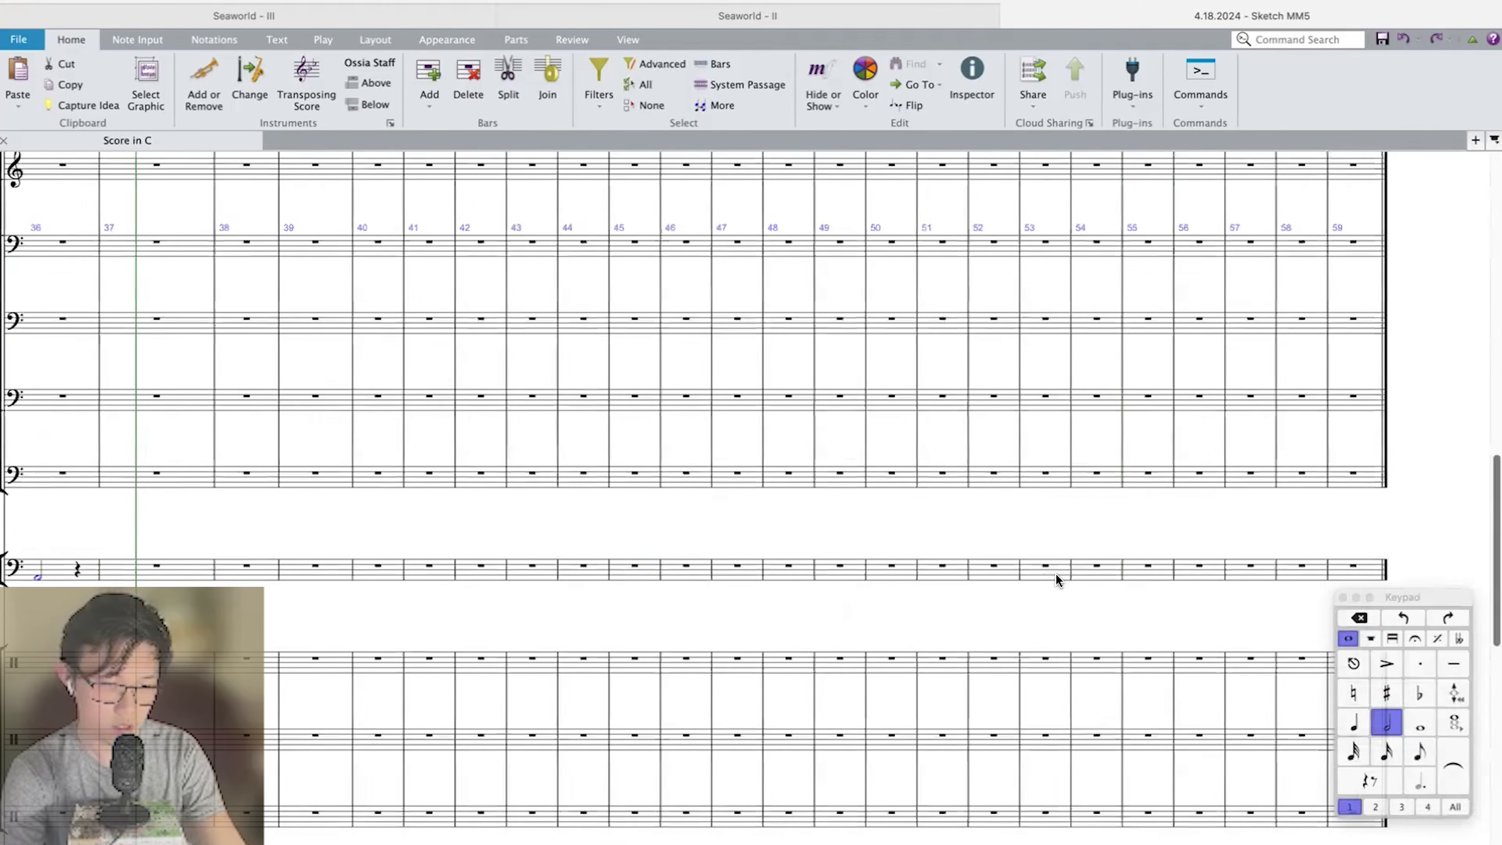
pyautogui.press('.')
# Play back the brass passage leading up to bar 35.
pyautogui.press('Left')
pyautogui.press('Left')
pyautogui.press('Left')
pyautogui.press('Left')
pyautogui.scroll(8, 660, 368)
pyautogui.click(406, 544)
pyautogui.press('super+shift+Right')
pyautogui.press('super+shift+Right')
pyautogui.press('=')
pyautogui.press('=')
pyautogui.press('p')
# Add a hidden ff dynamic to the repeated Trombone 1 chords at bar 32.
pyautogui.press('super+f')
pyautogui.press('super+f')
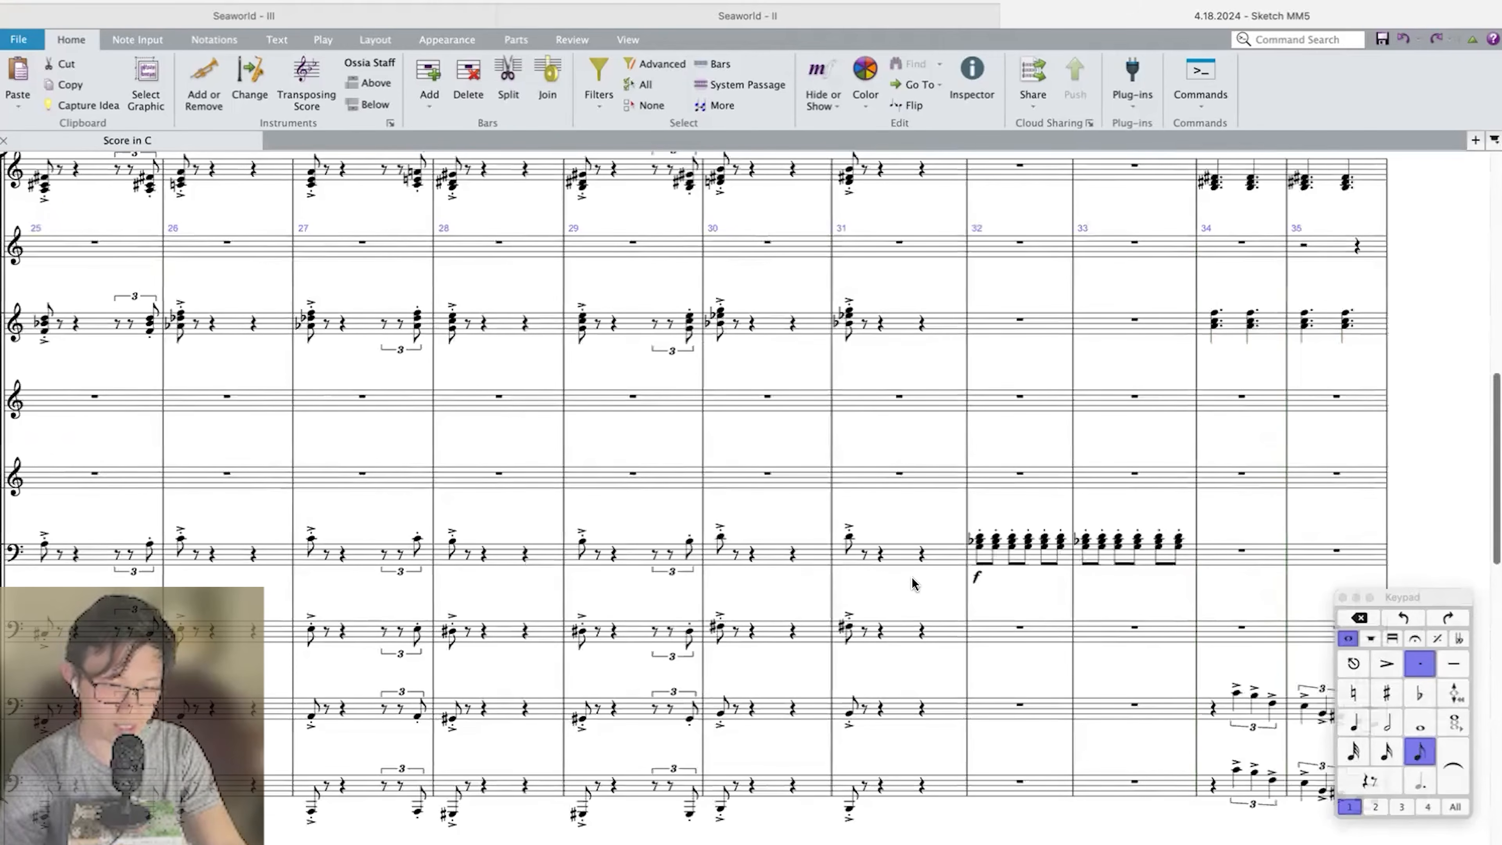
pyautogui.press('Escape')
# Play back from bar 31 into bar 34 to check the Trombone 1 dynamic against the strings.
pyautogui.click(848, 539)
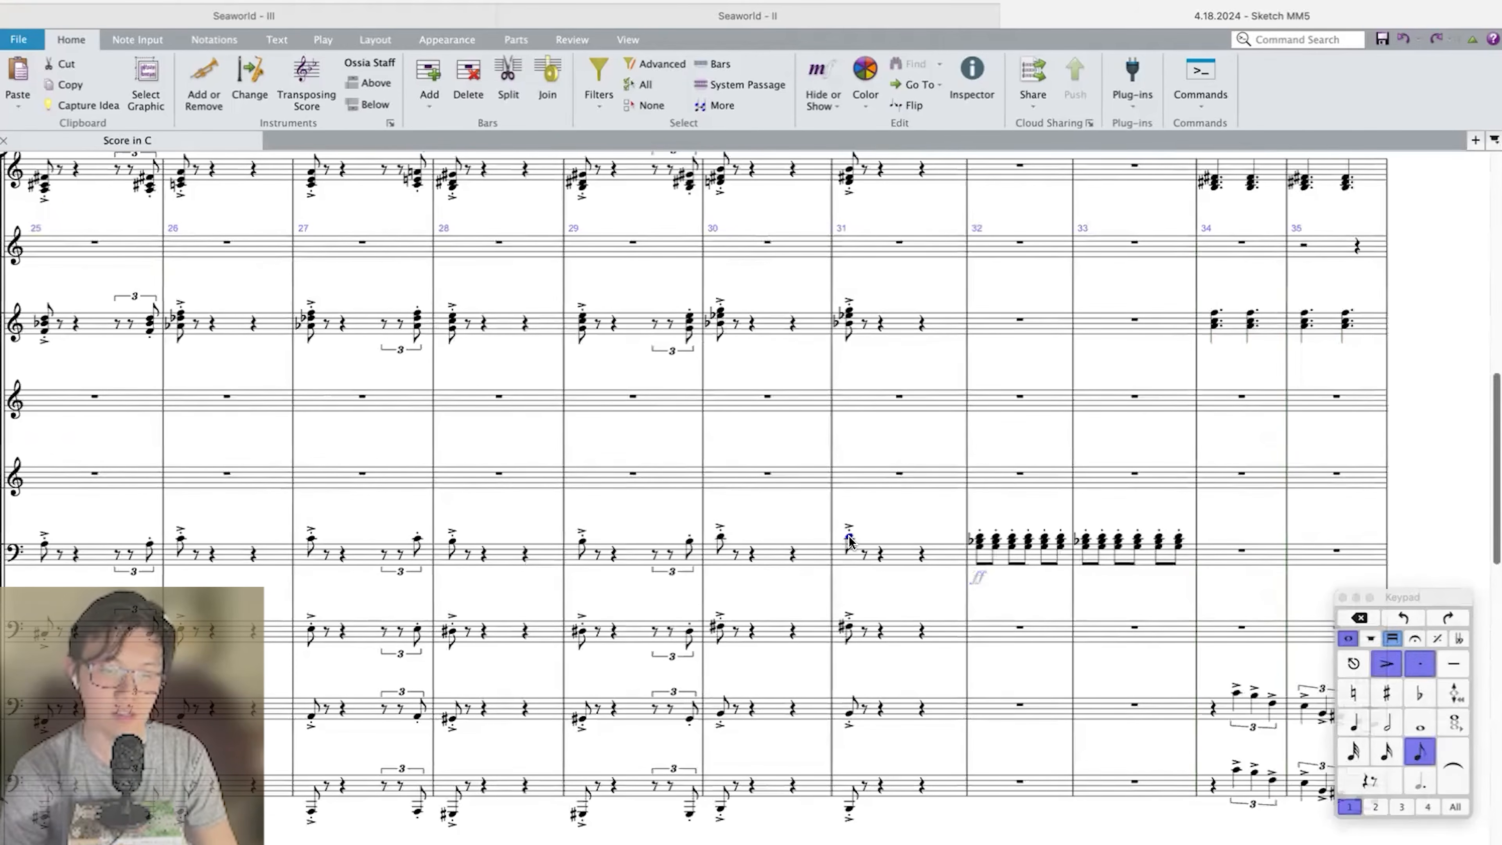
pyautogui.press('p')
pyautogui.scroll(-4, 849, 542)
pyautogui.scroll(3, 849, 542)
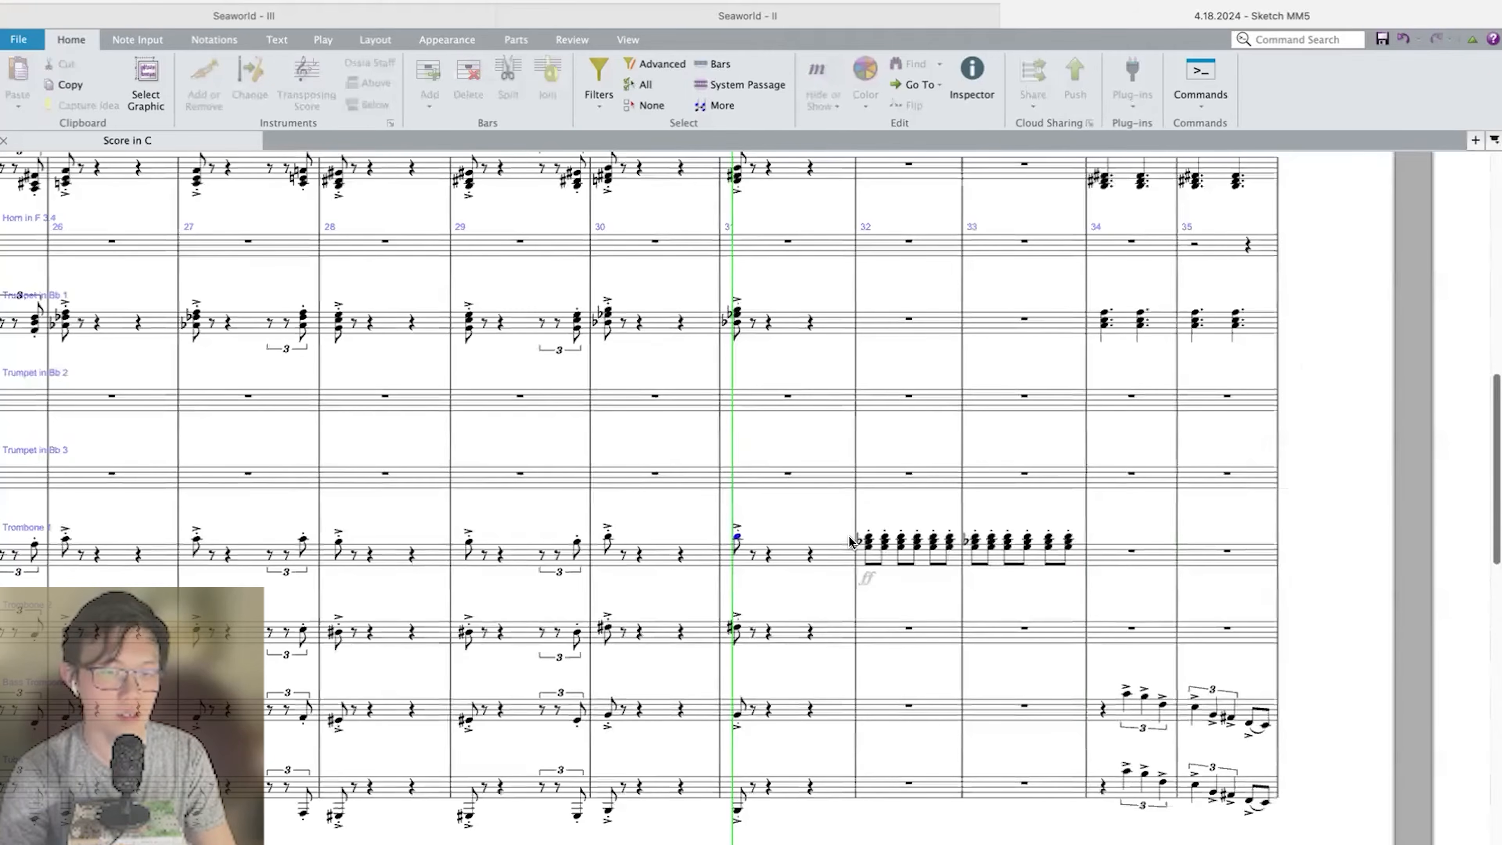
pyautogui.hscroll(5, 849, 541)
pyautogui.scroll(-3, 849, 542)
pyautogui.scroll(-10, 849, 541)
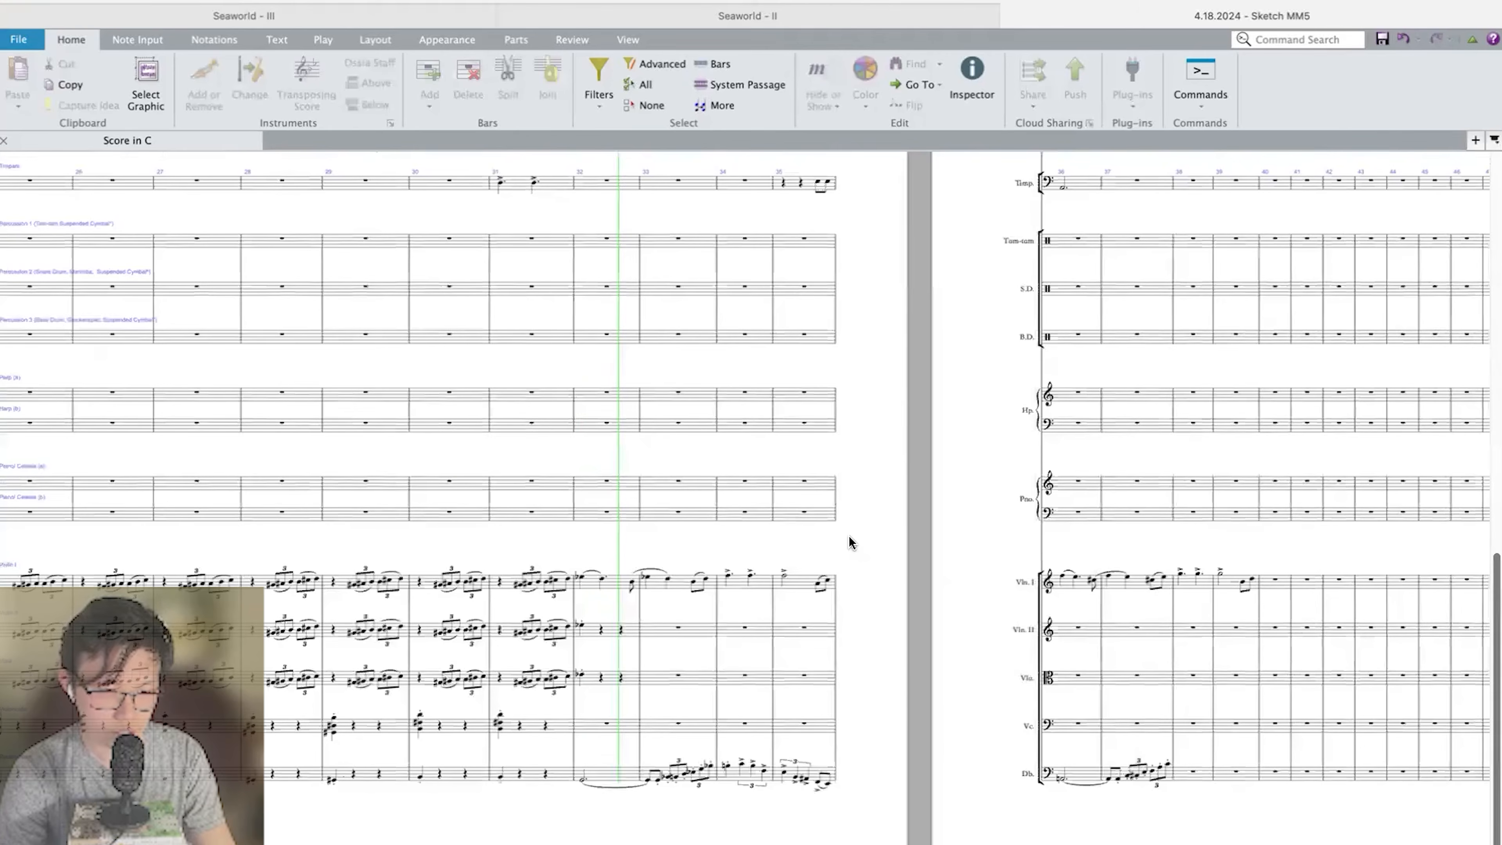
pyautogui.press('space')
# Copy the Violin I phrase of bars 32–39 onto Violin II and, an octave lower, onto Viola.
pyautogui.click(795, 580)
pyautogui.scroll(3, 795, 580)
pyautogui.scroll(-3, 795, 579)
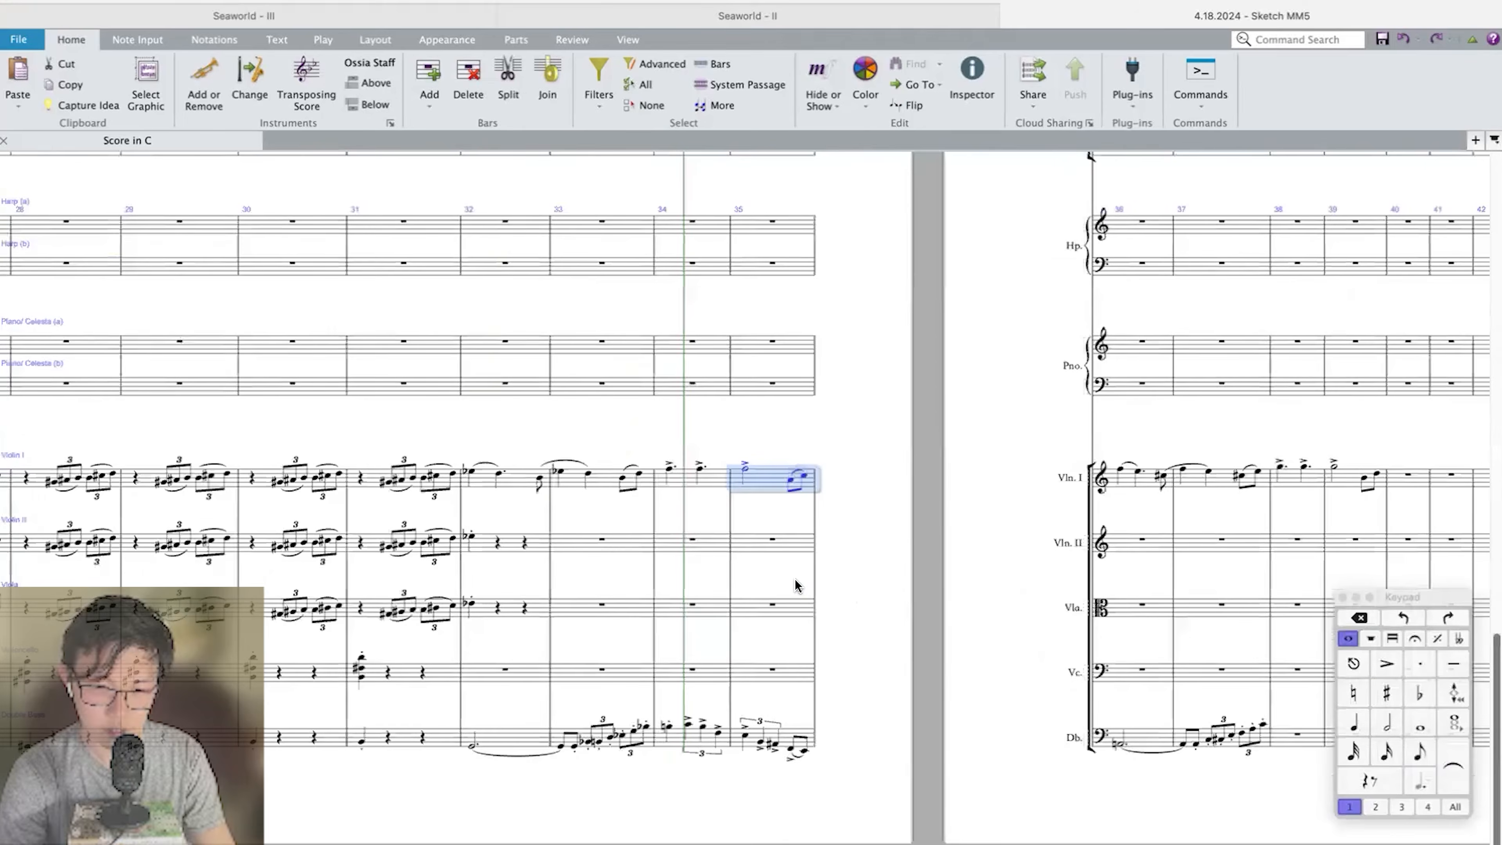
pyautogui.hscroll(3, 1121, 510)
pyautogui.click(1171, 480)
pyautogui.keyDown('shift'); pyautogui.click(322, 481); pyautogui.keyUp('shift')
pyautogui.press('super+c')
pyautogui.click(322, 544)
pyautogui.press('super+v')
pyautogui.click(319, 609)
pyautogui.press('super+v')
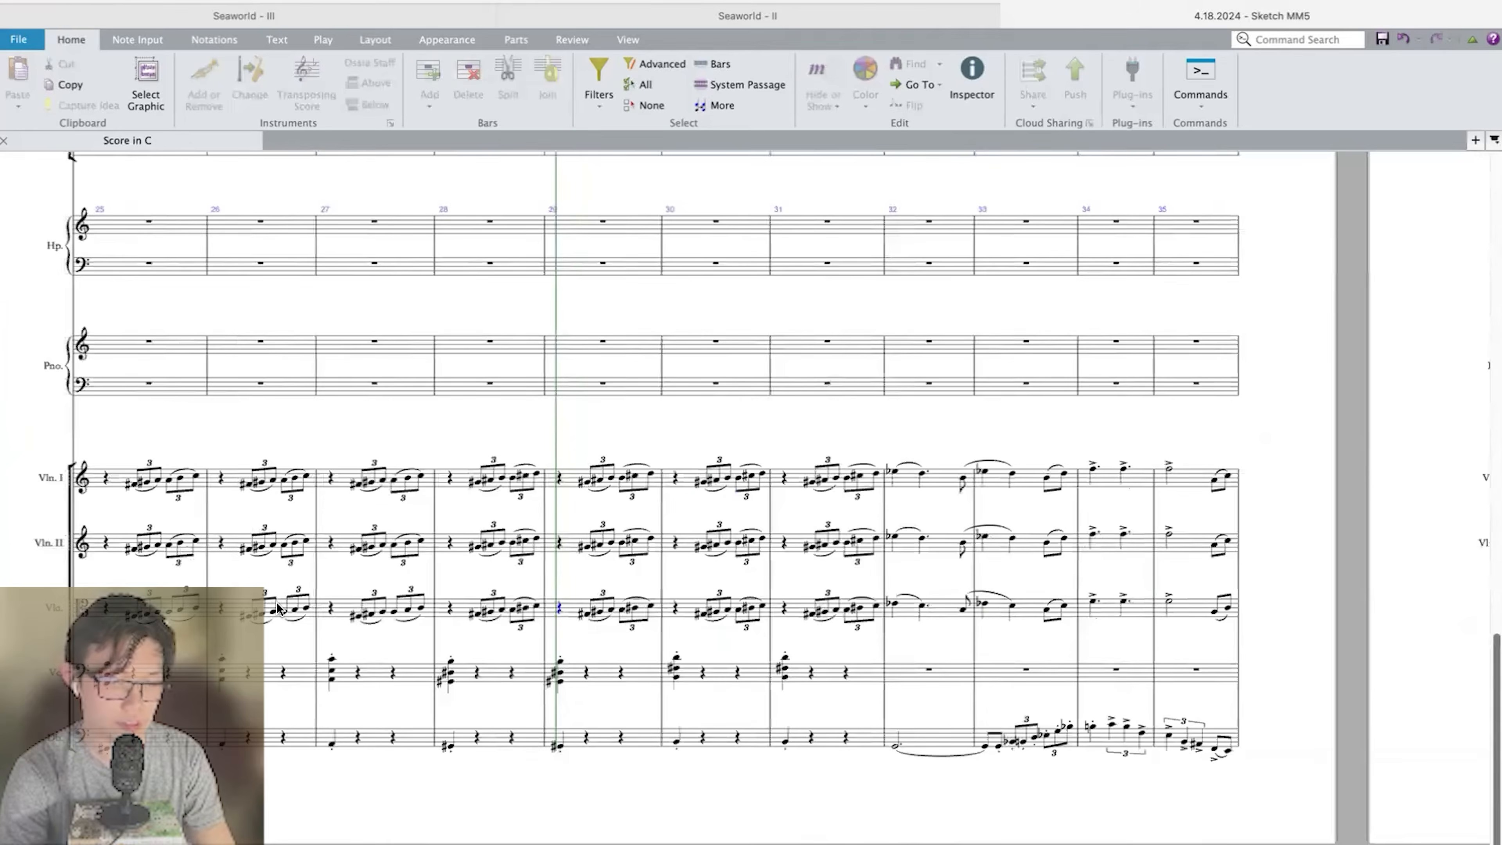
# Play back from bar 29 through bar 39 to review the doubled string melody.
pyautogui.press('super+minus')
pyautogui.press('super+minus')
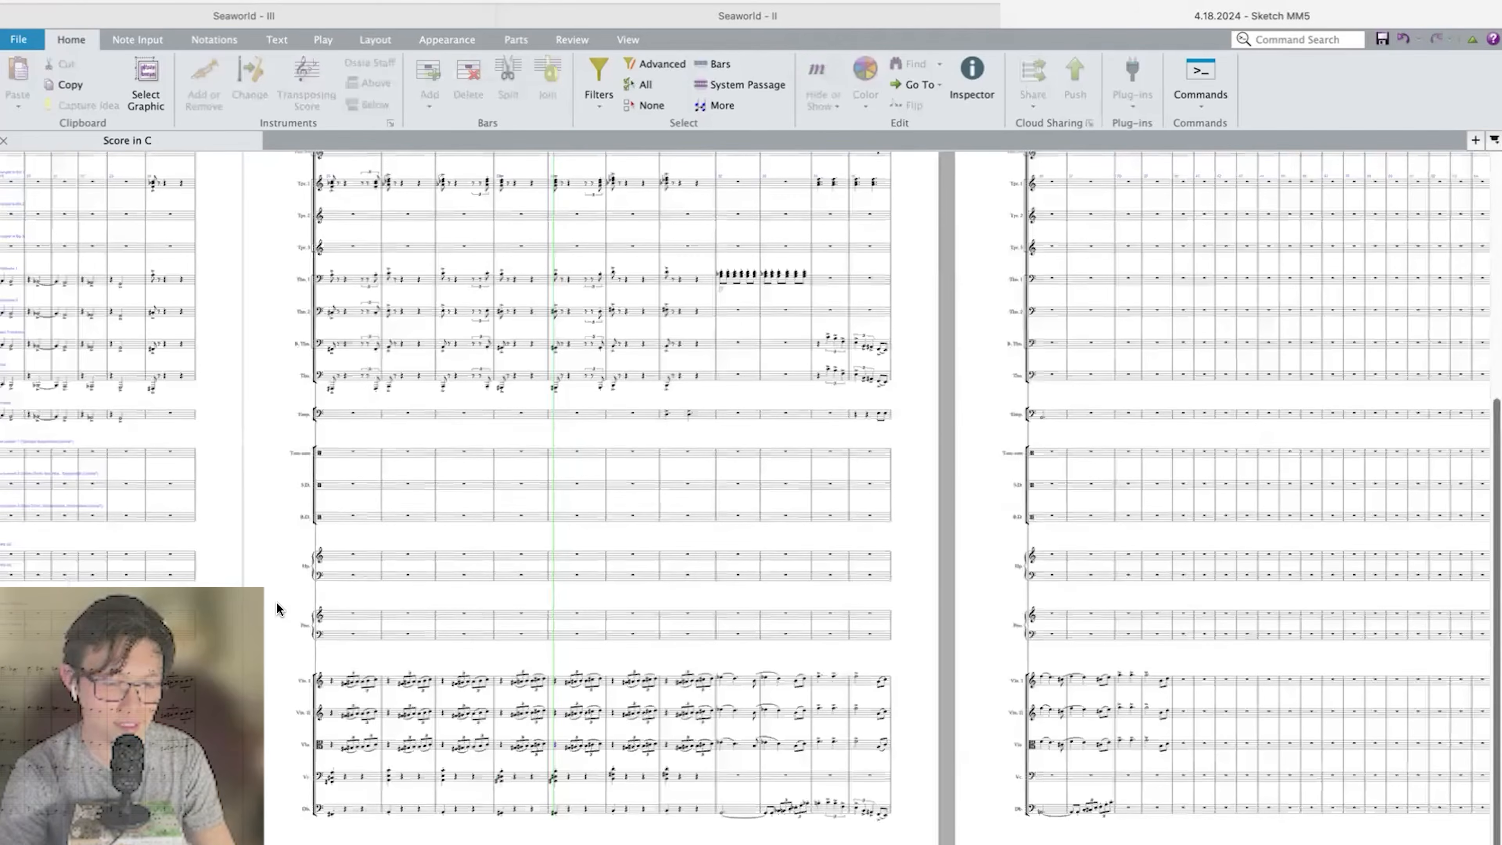
pyautogui.press('super+equal')
pyautogui.press('super+equal')
pyautogui.press('super+equal')
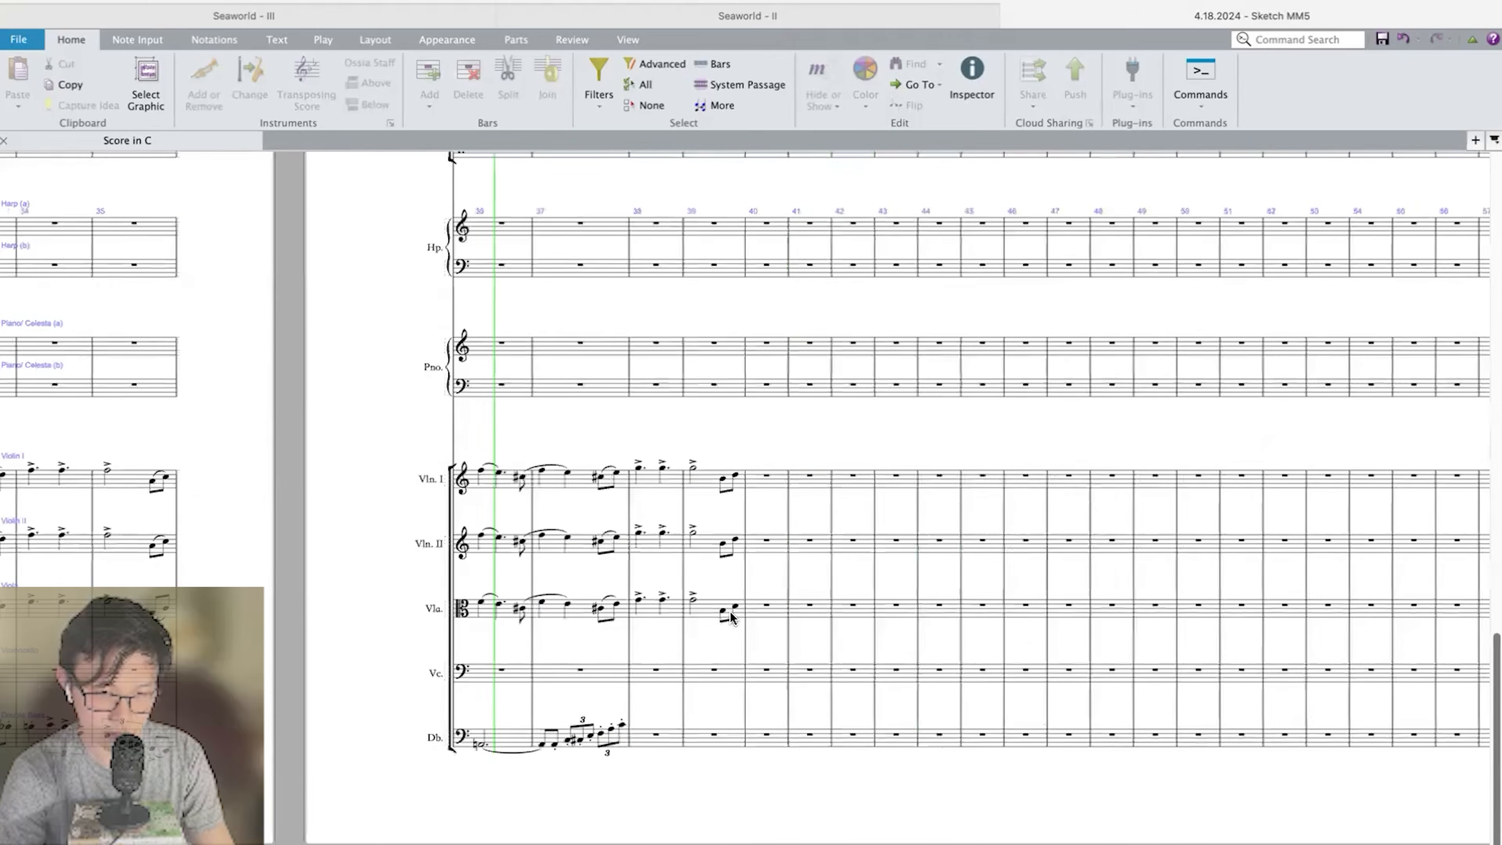
pyautogui.hscroll(-3, 732, 619)
pyautogui.hscroll(-3, 939, 490)
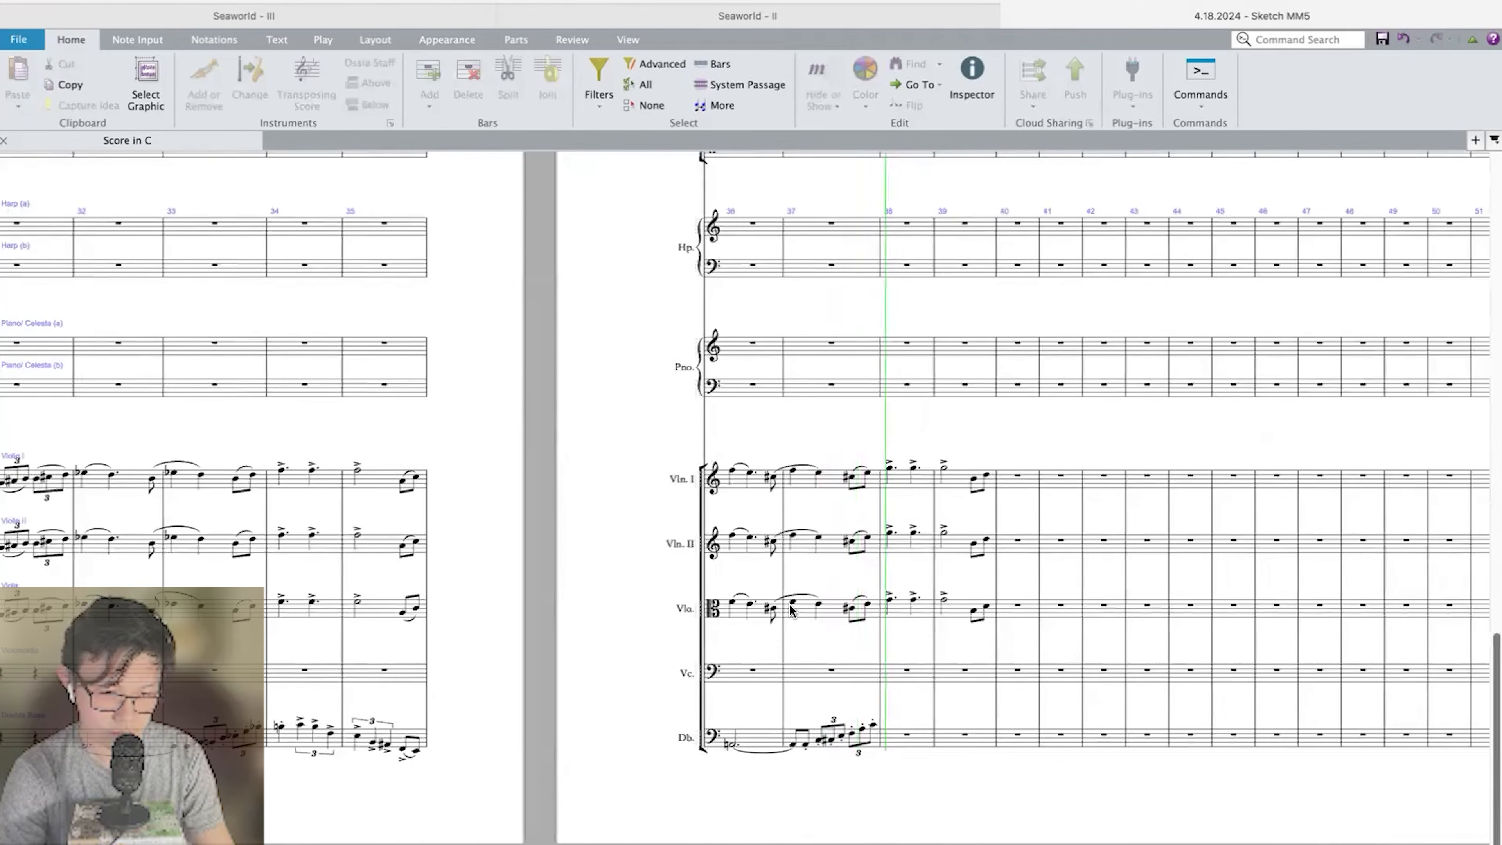
pyautogui.hscroll(-5, 599, 730)
pyautogui.press('space')
# Repeat the brass, Timpani and Double Bass material of bars 32–35 in bars 36–39.
pyautogui.click(614, 744)
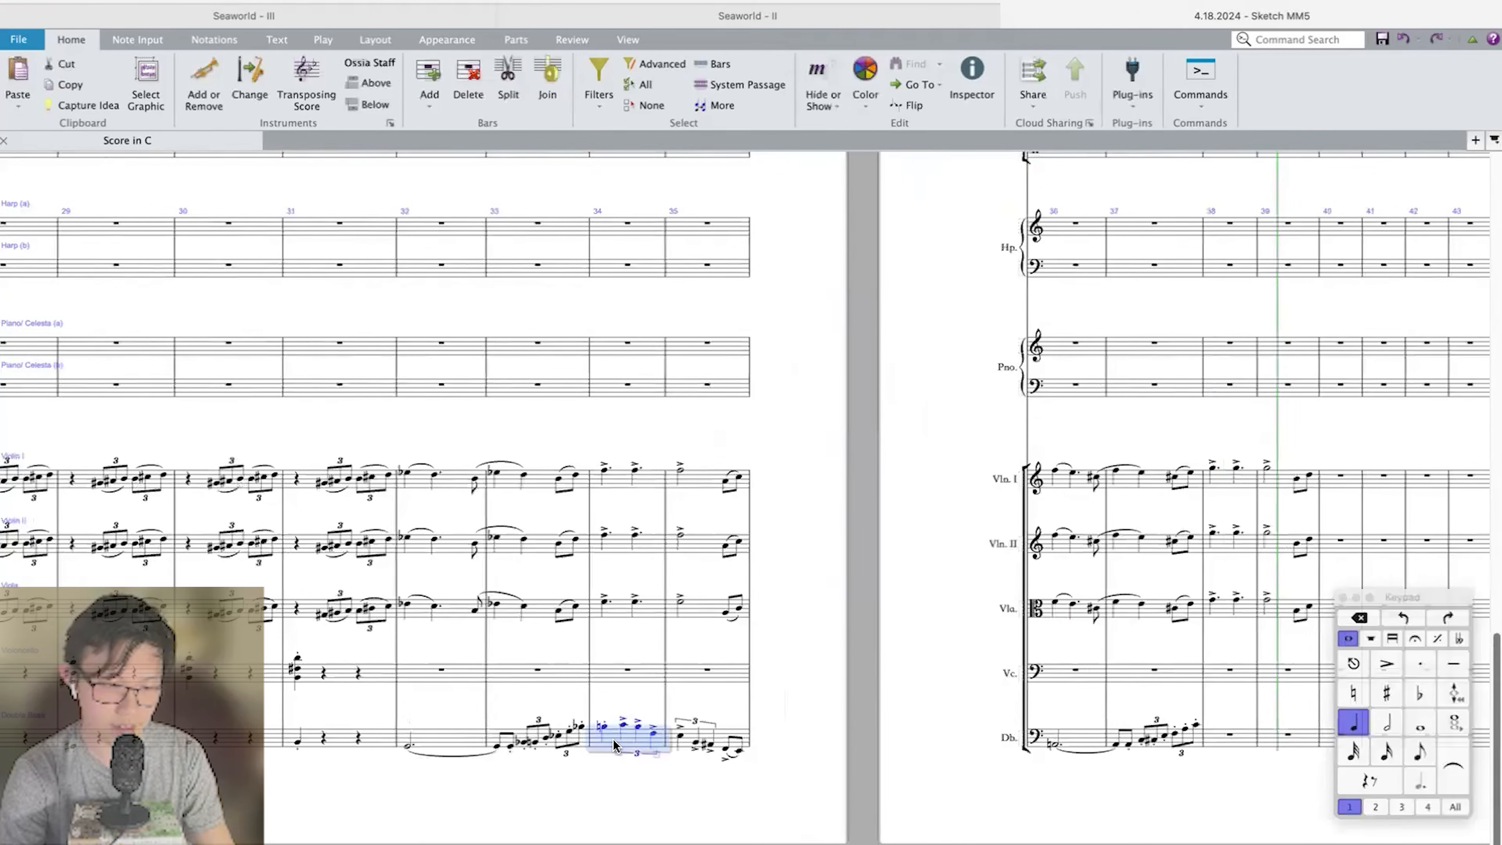
pyautogui.click(704, 492)
pyautogui.click(693, 743)
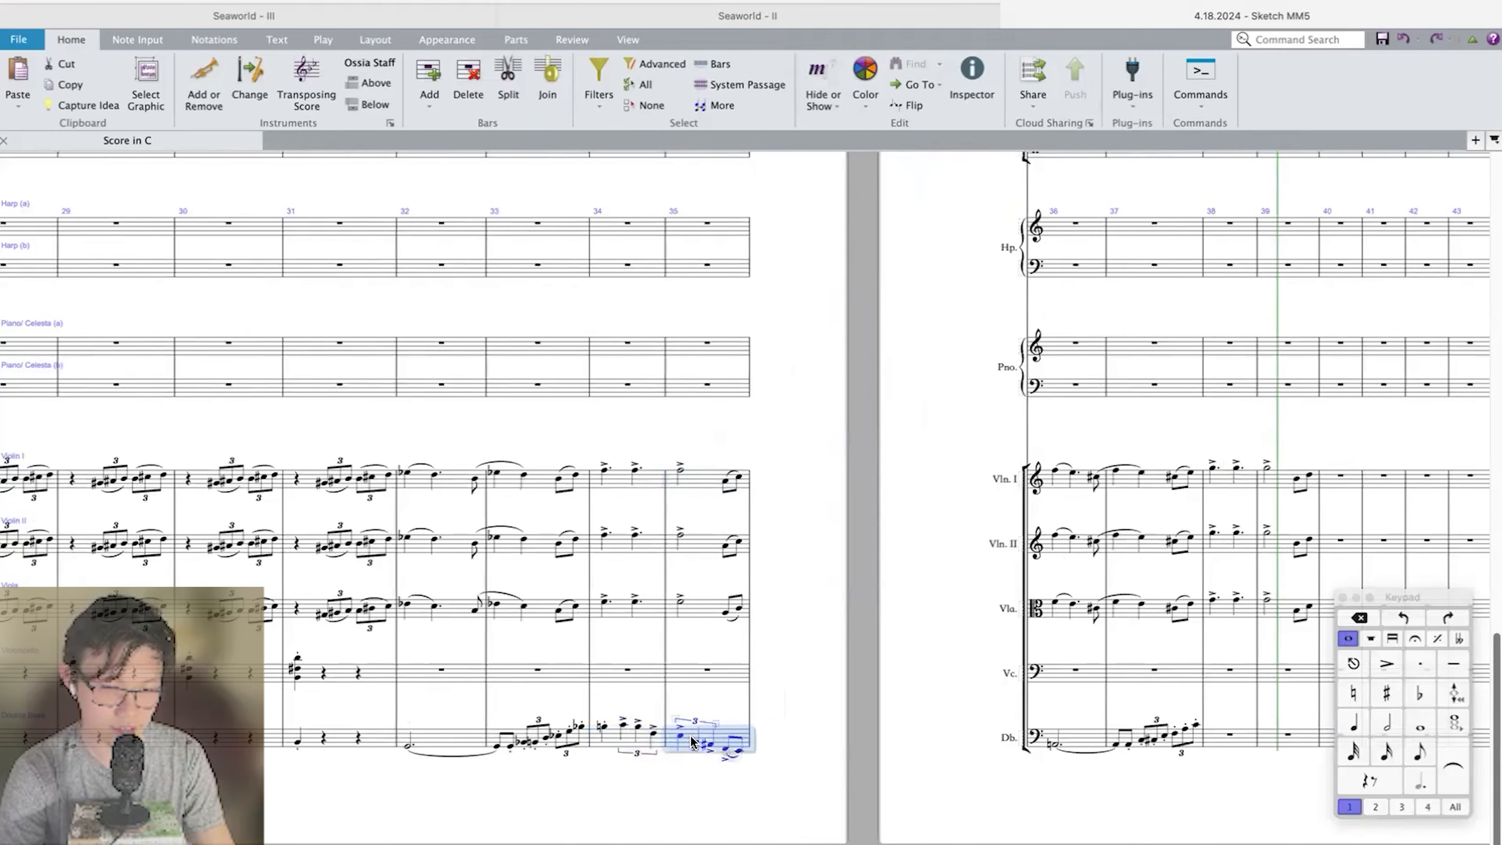
pyautogui.scroll(-1, 690, 739)
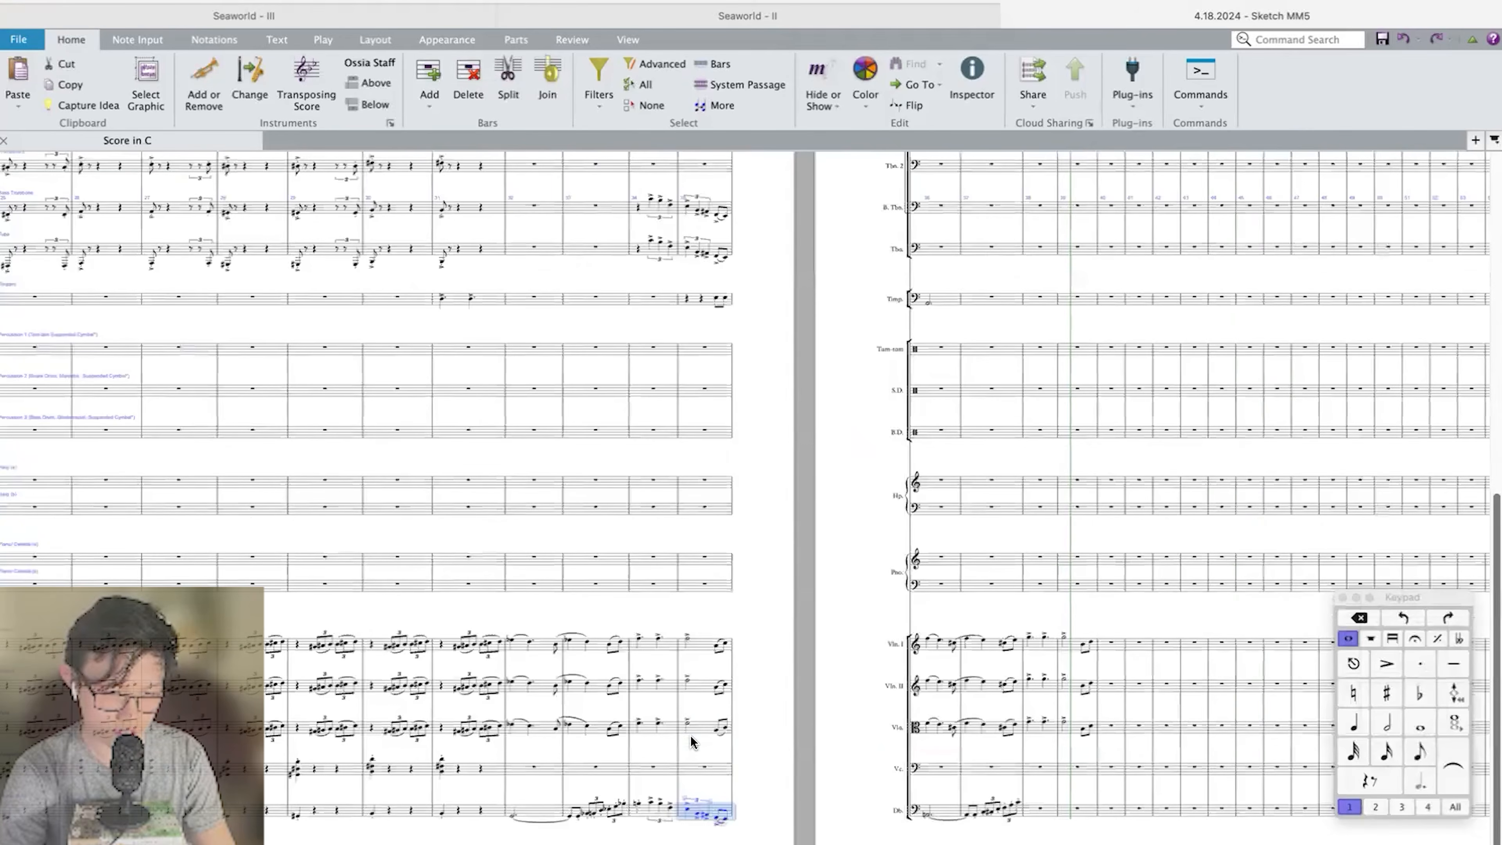
pyautogui.scroll(5, 568, 355)
pyautogui.keyDown('shift'); pyautogui.click(538, 332); pyautogui.keyUp('shift')
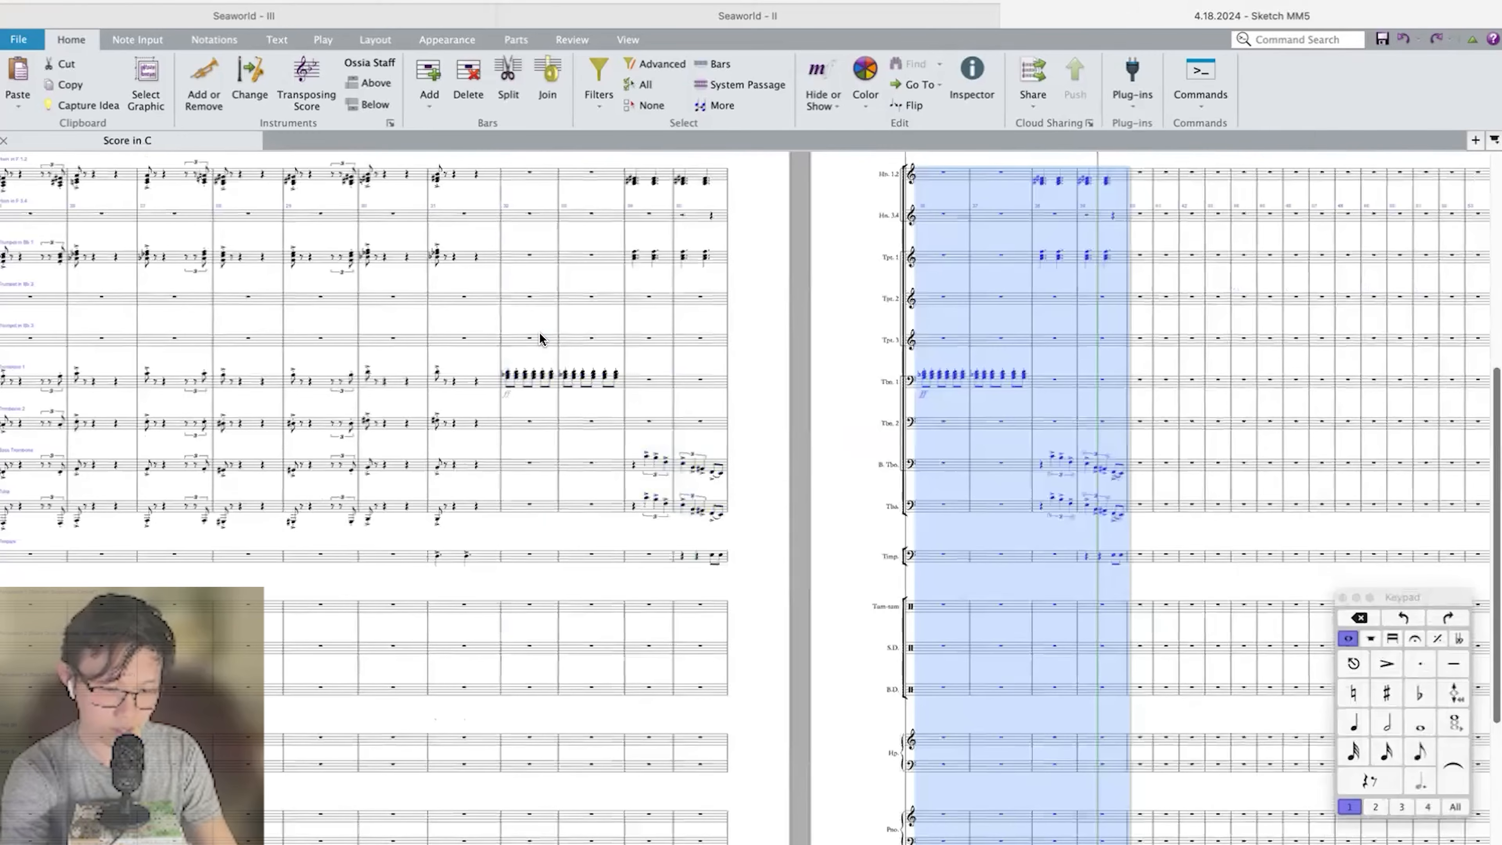
# Transpose the repeated passage in bars 36–39 and play it back through bar 39.
pyautogui.hotkey('shift', 't')
pyautogui.press('Return')
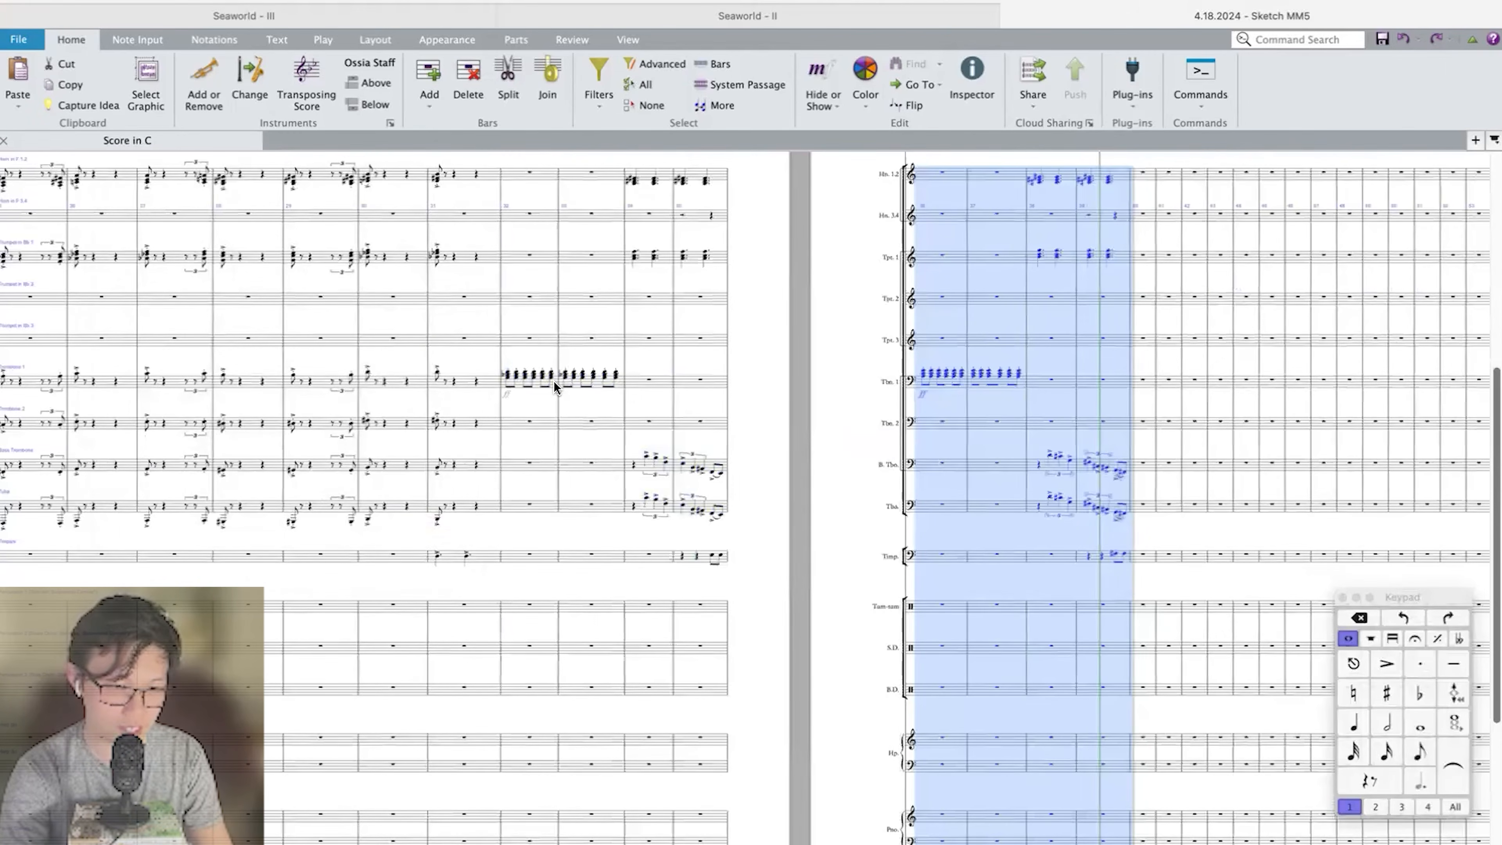
pyautogui.press('p')
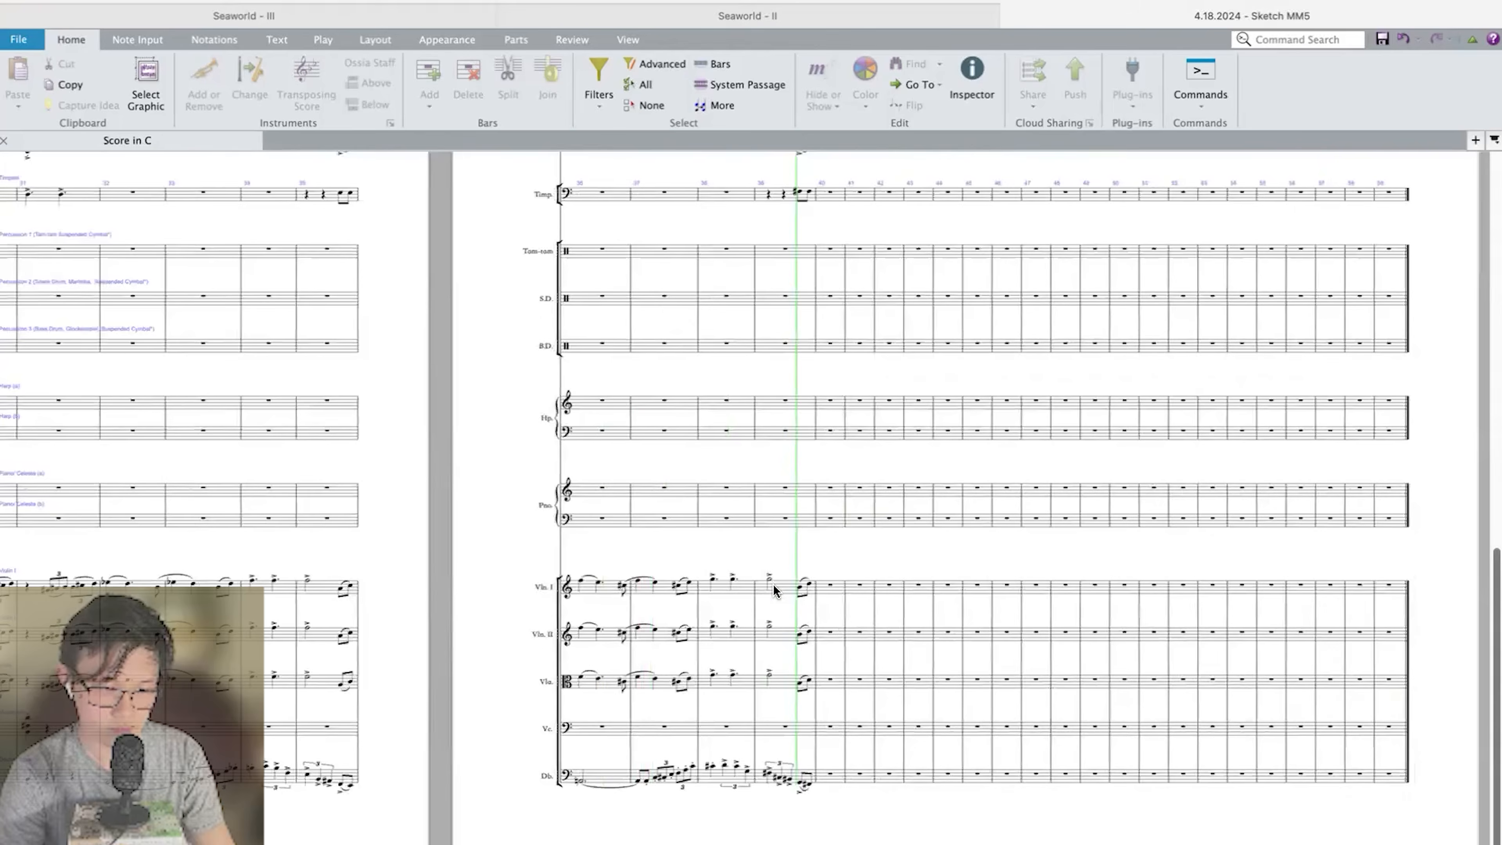
pyautogui.press('space')
# Enter a quarter-note F sharp on the first beat of bar 40 in the Double Bass.
pyautogui.press('super+equal')
pyautogui.press('super+equal')
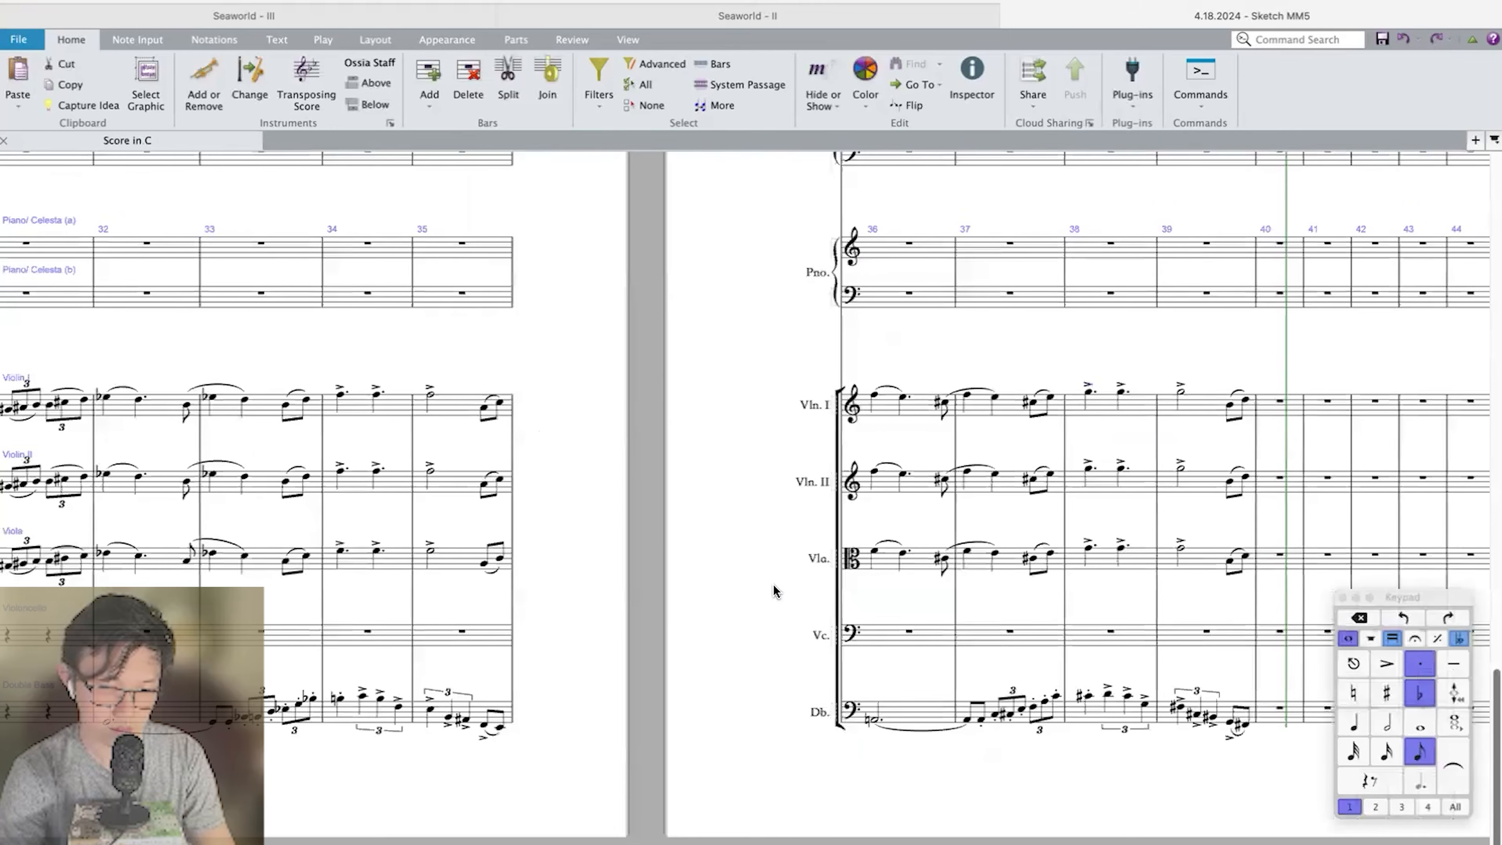
pyautogui.hscroll(13, 773, 583)
pyautogui.click(548, 710)
pyautogui.press('4')
pyautogui.press('8')
pyautogui.press('f')
# Repeat the last bar 39 chords of Horns 1.2 and Trumpet 1 as quarter notes on beat 1 of bar 40.
pyautogui.hscroll(-3, 549, 715)
pyautogui.scroll(10, 550, 716)
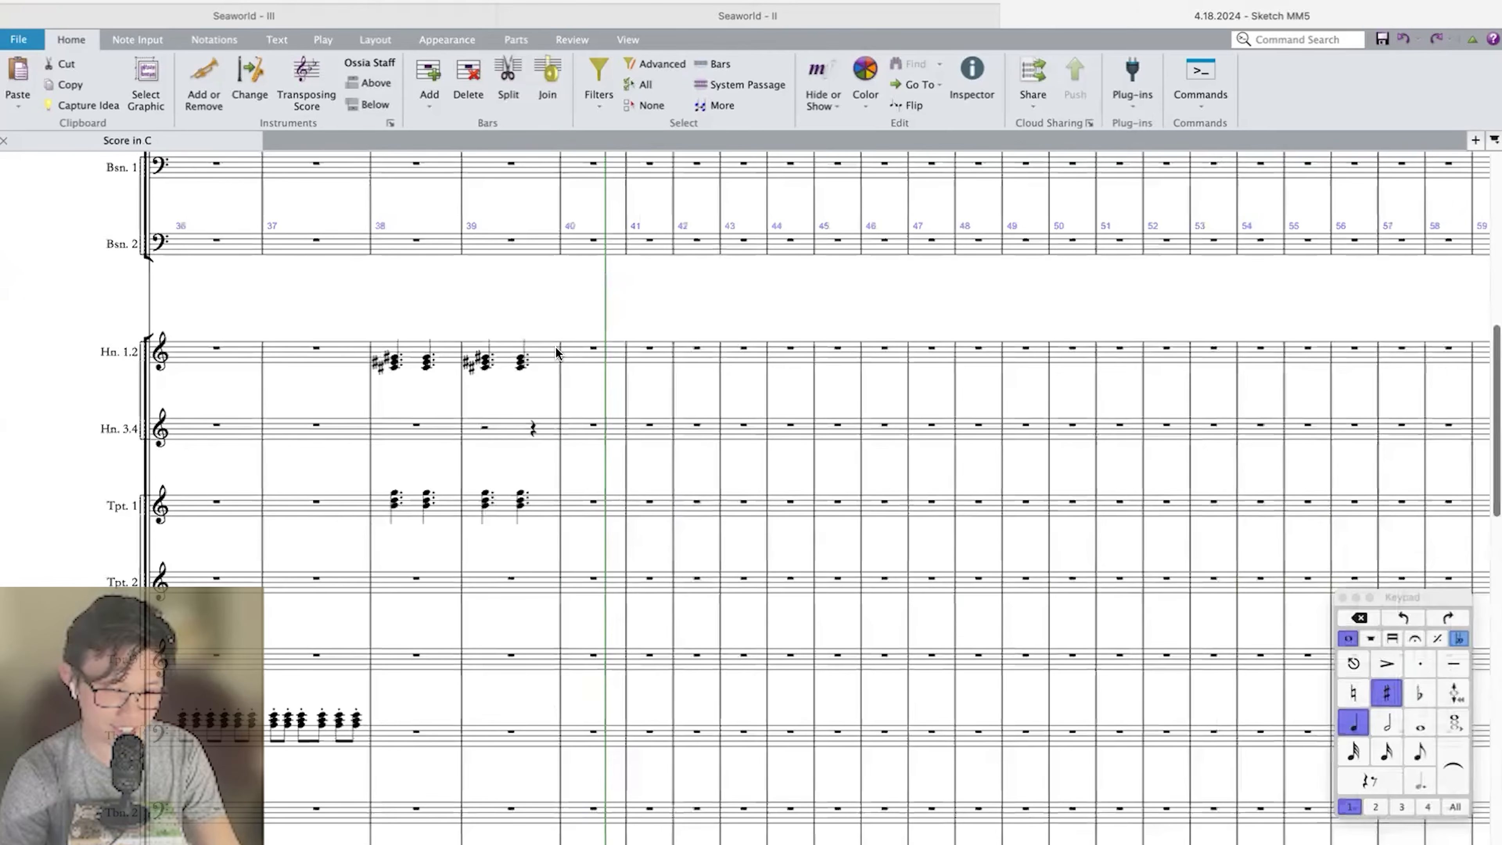
pyautogui.click(518, 362)
pyautogui.press('r')
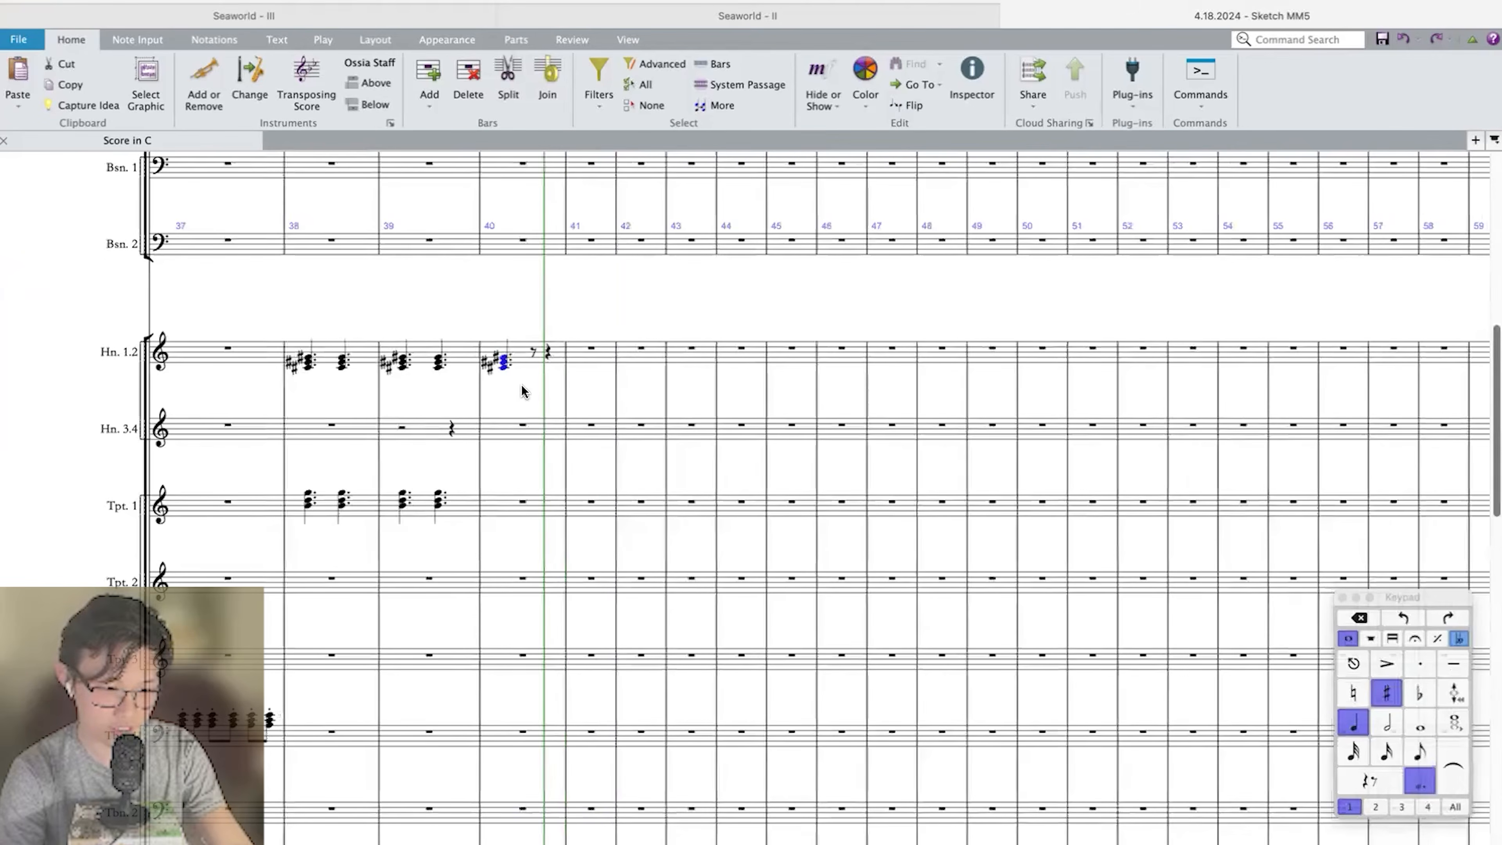
pyautogui.press('.')
pyautogui.click(436, 502)
pyautogui.press('r')
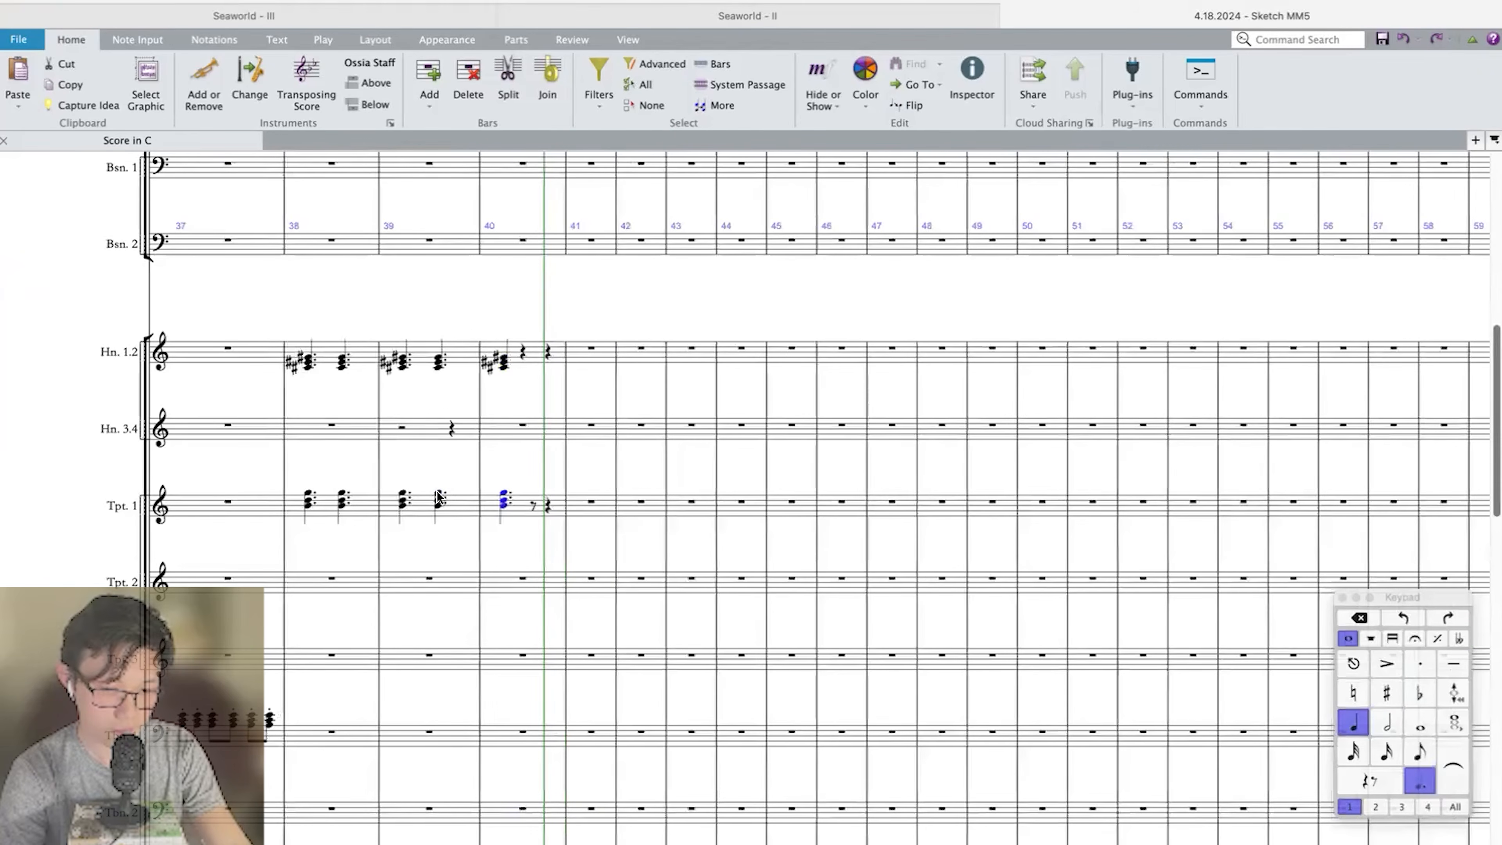
pyautogui.press('Escape')
# Enter a quarter-note F sharp on the first beat of bar 40 in the Bass Trombone.
pyautogui.scroll(-10, 438, 497)
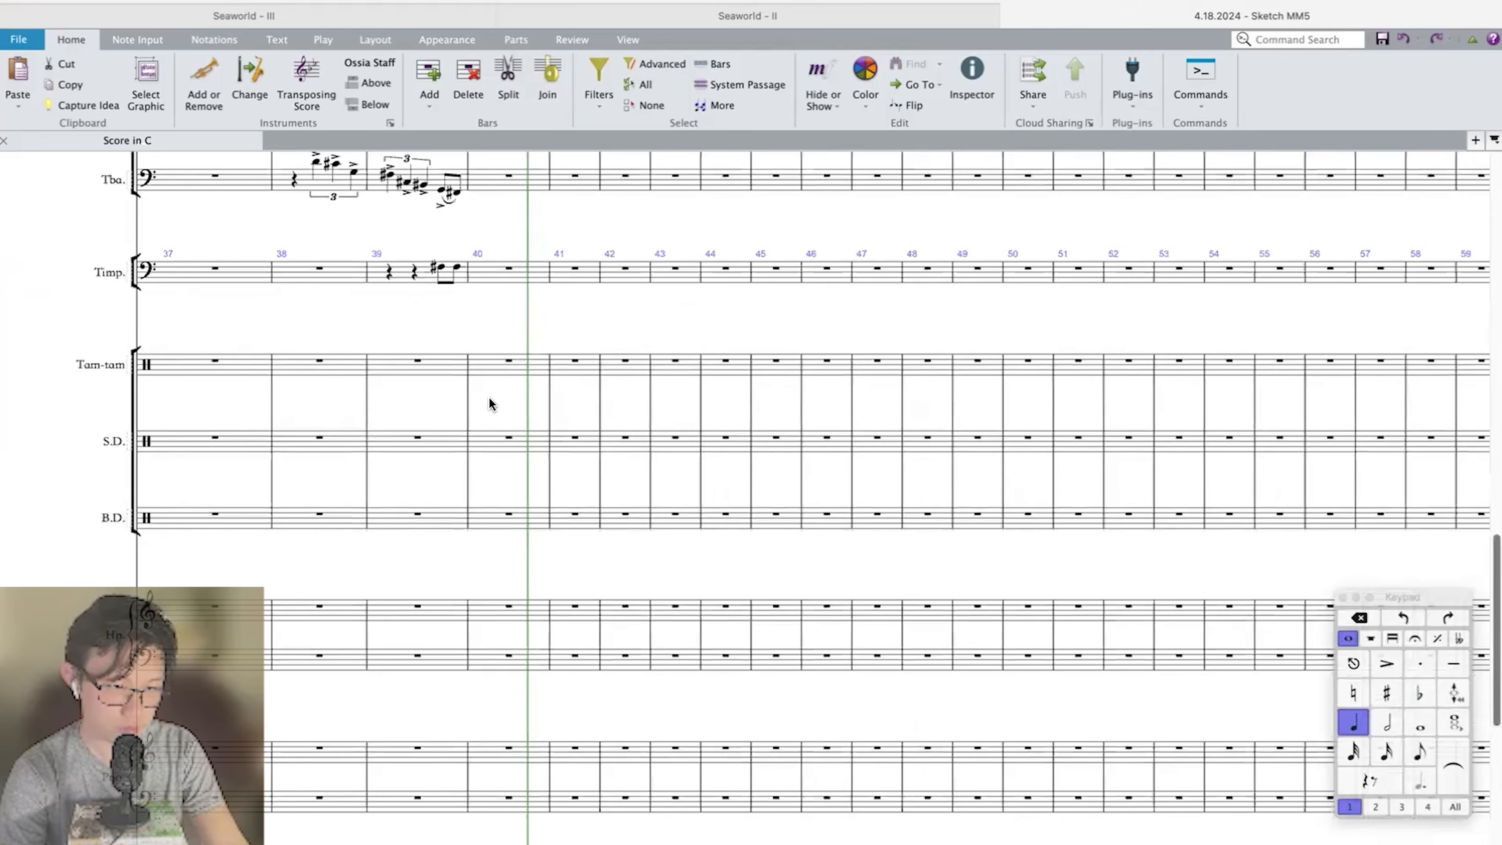
pyautogui.scroll(5, 489, 396)
pyautogui.click(478, 379)
pyautogui.press('n')
pyautogui.press('8')
pyautogui.press('f')
pyautogui.press('Escape')
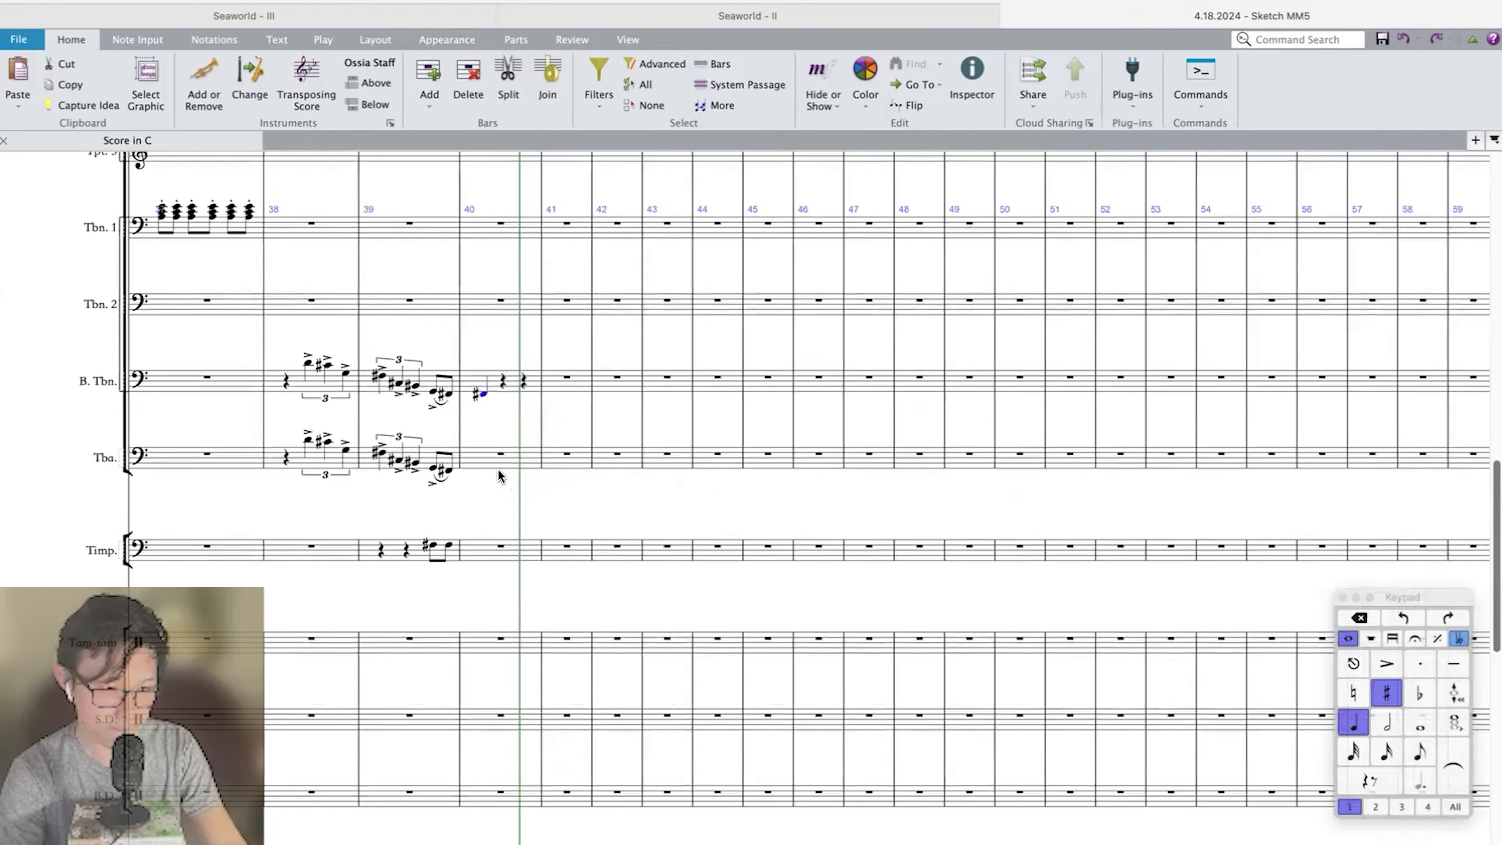
# Enter a quarter-note F sharp on beat 1 of the Tuba's bar 40 and delete the extra note on beat 2.
pyautogui.click(489, 461)
pyautogui.press('f')
pyautogui.press('Escape')
pyautogui.press('Left')
pyautogui.press('f')
pyautogui.press('n')
pyautogui.press('Escape')
pyautogui.press('super+z')
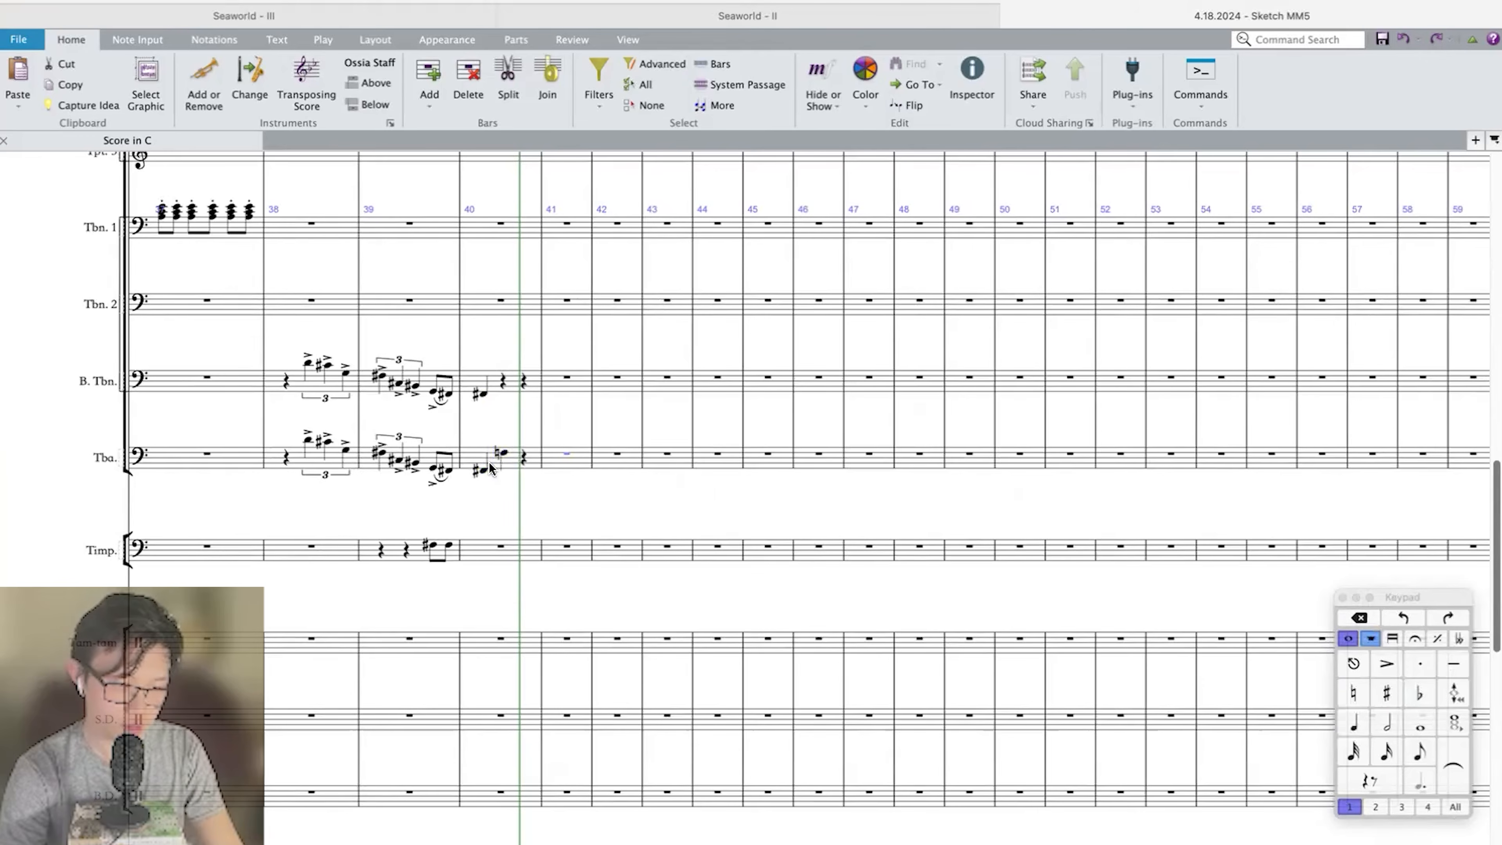
pyautogui.click(503, 454)
pyautogui.press('Delete')
# Lower the Timpani notes in bar 39 by an octave and enter a quarter-note F sharp on beat 1 of bar 40.
pyautogui.click(388, 556)
pyautogui.press('super+Down')
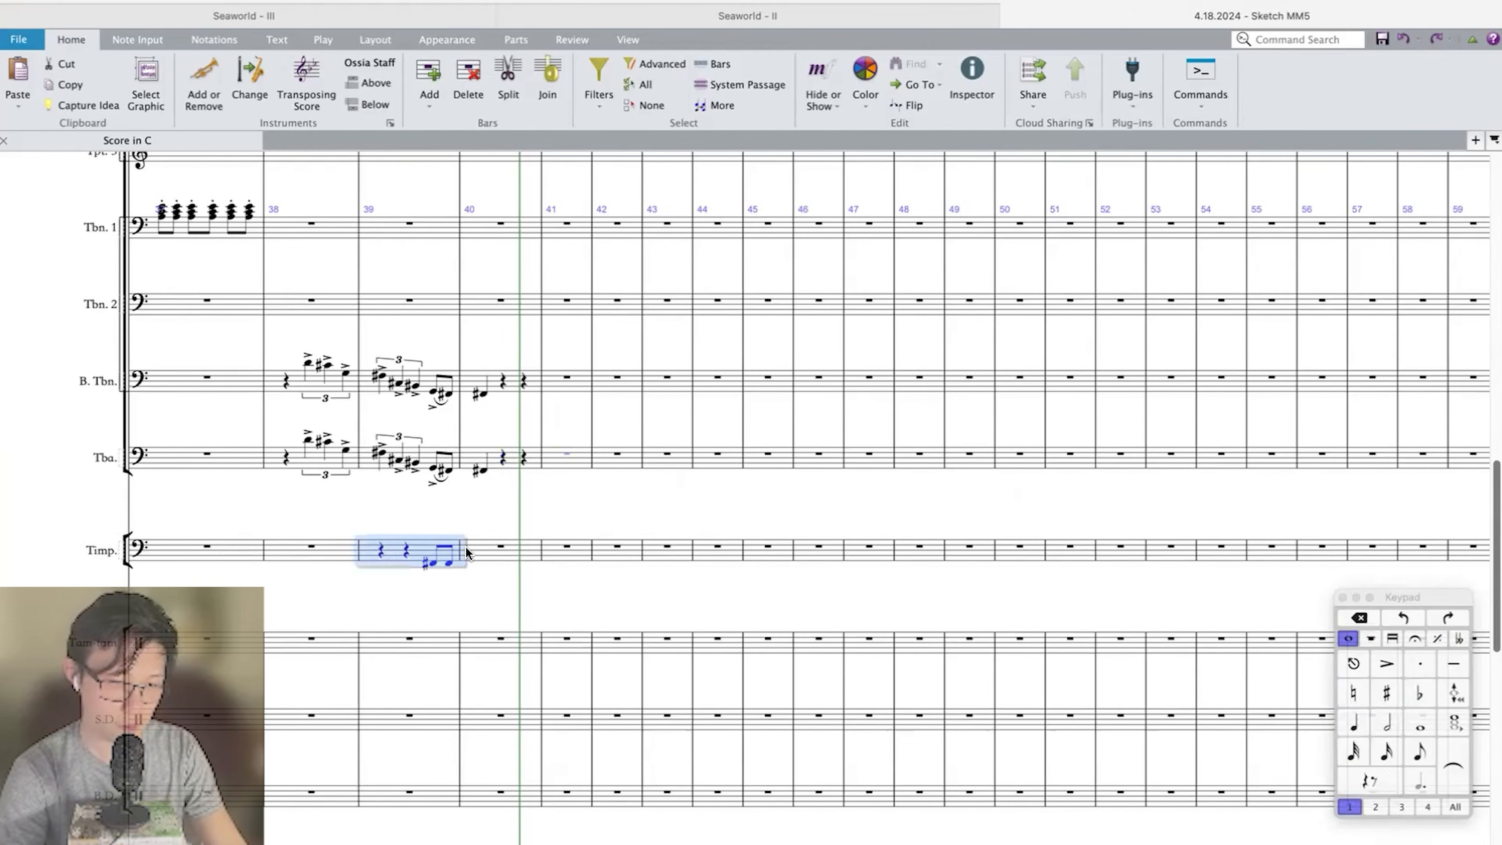
pyautogui.click(513, 559)
pyautogui.press('4')
pyautogui.press('8')
pyautogui.press('f')
# Play back from bar 37 into bar 40 to check the low brass, Timpani and Double Bass ending.
pyautogui.press('super+Left')
pyautogui.press('super+Left')
pyautogui.press('super+Left')
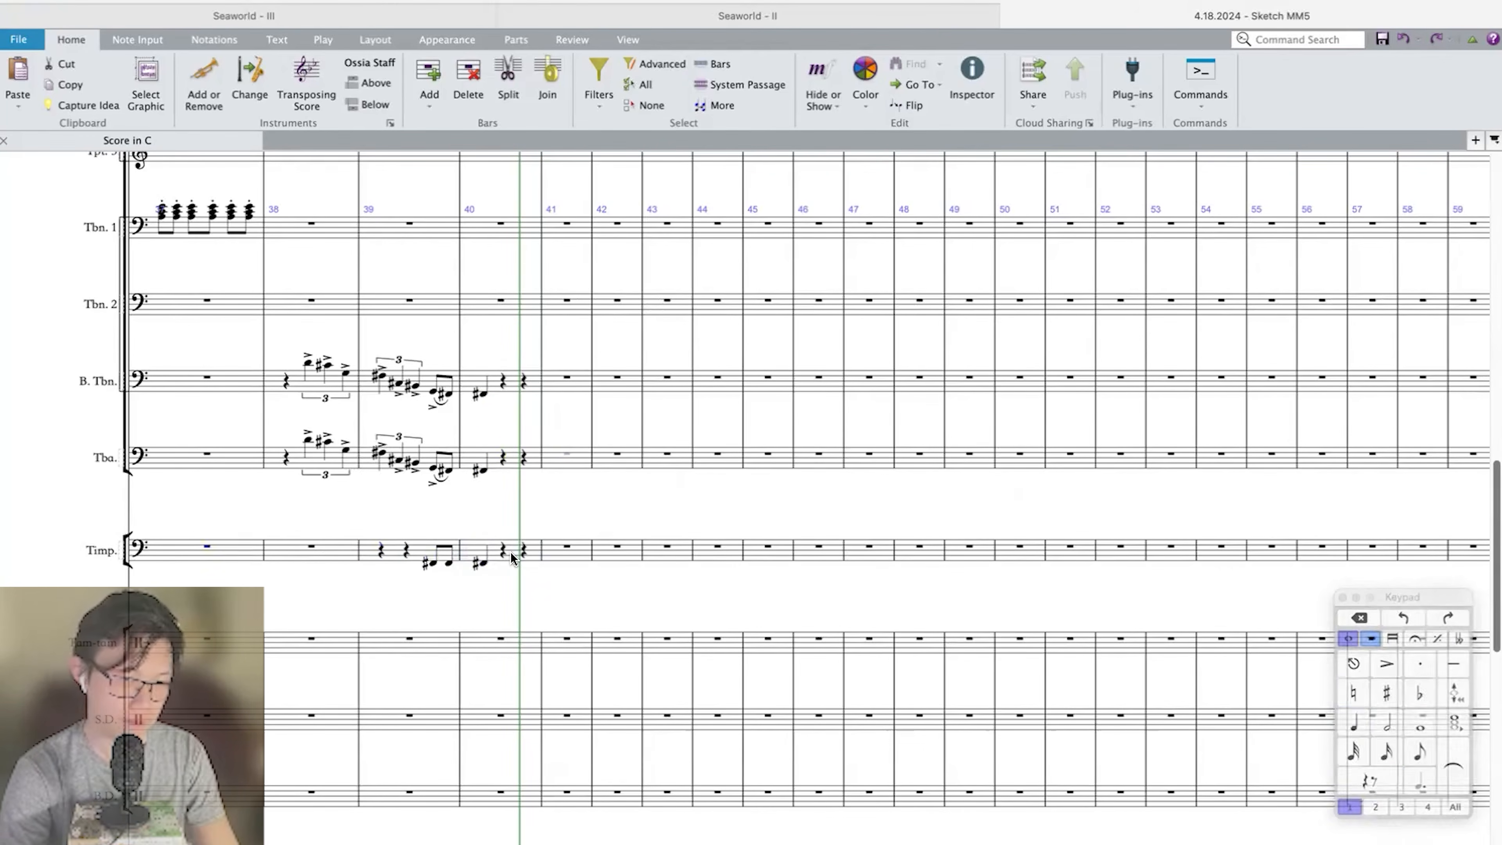
pyautogui.press('p')
pyautogui.scroll(-10, 722, 569)
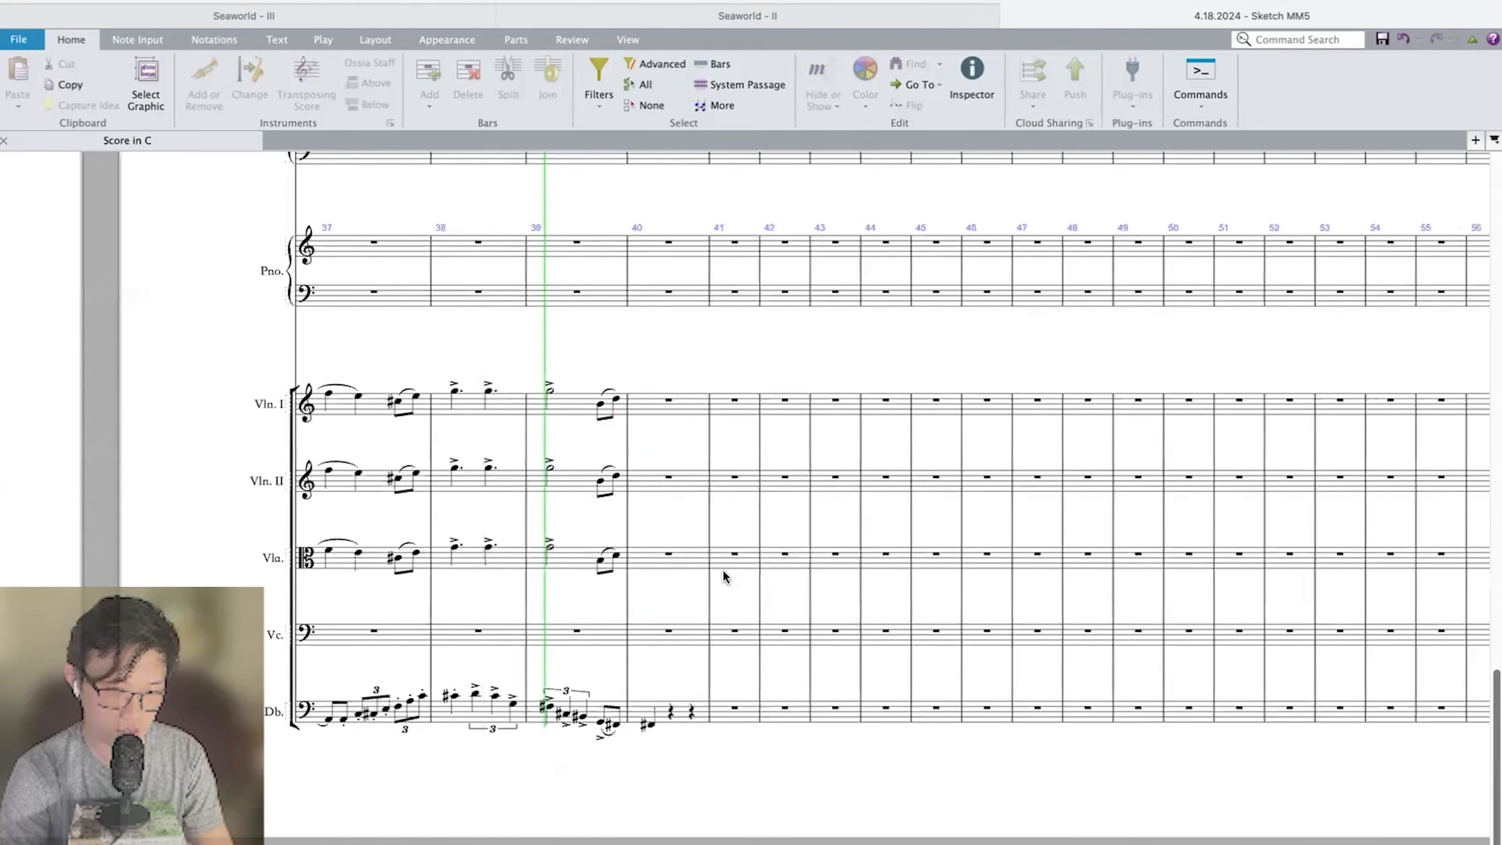
pyautogui.press('space')
# Enter an accented quarter-note G on beat 1 of bar 40 in Violin I, Violin II and Viola.
pyautogui.click(659, 413)
pyautogui.press('4')
pyautogui.press('g')
pyautogui.click(656, 478)
pyautogui.press('g')
pyautogui.click(660, 555)
pyautogui.press('g')
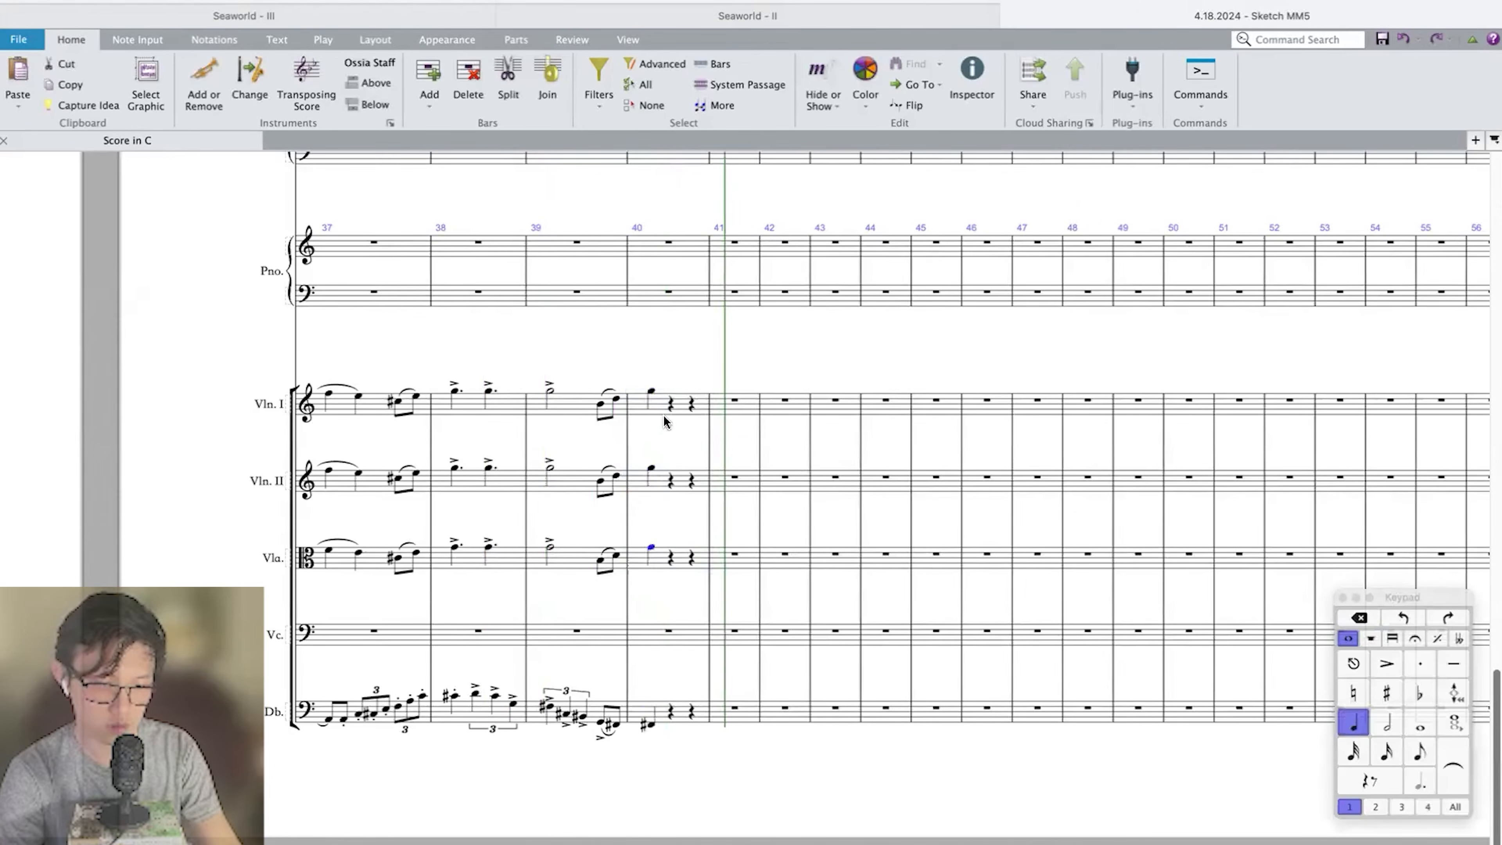
pyautogui.keyDown('shift'); pyautogui.click(662, 408); pyautogui.keyUp('shift')
pyautogui.press('=')
pyautogui.press('Escape')
# Play back the lead-in to bar 40 to check the accented string notes with the brass chords.
pyautogui.press('space')
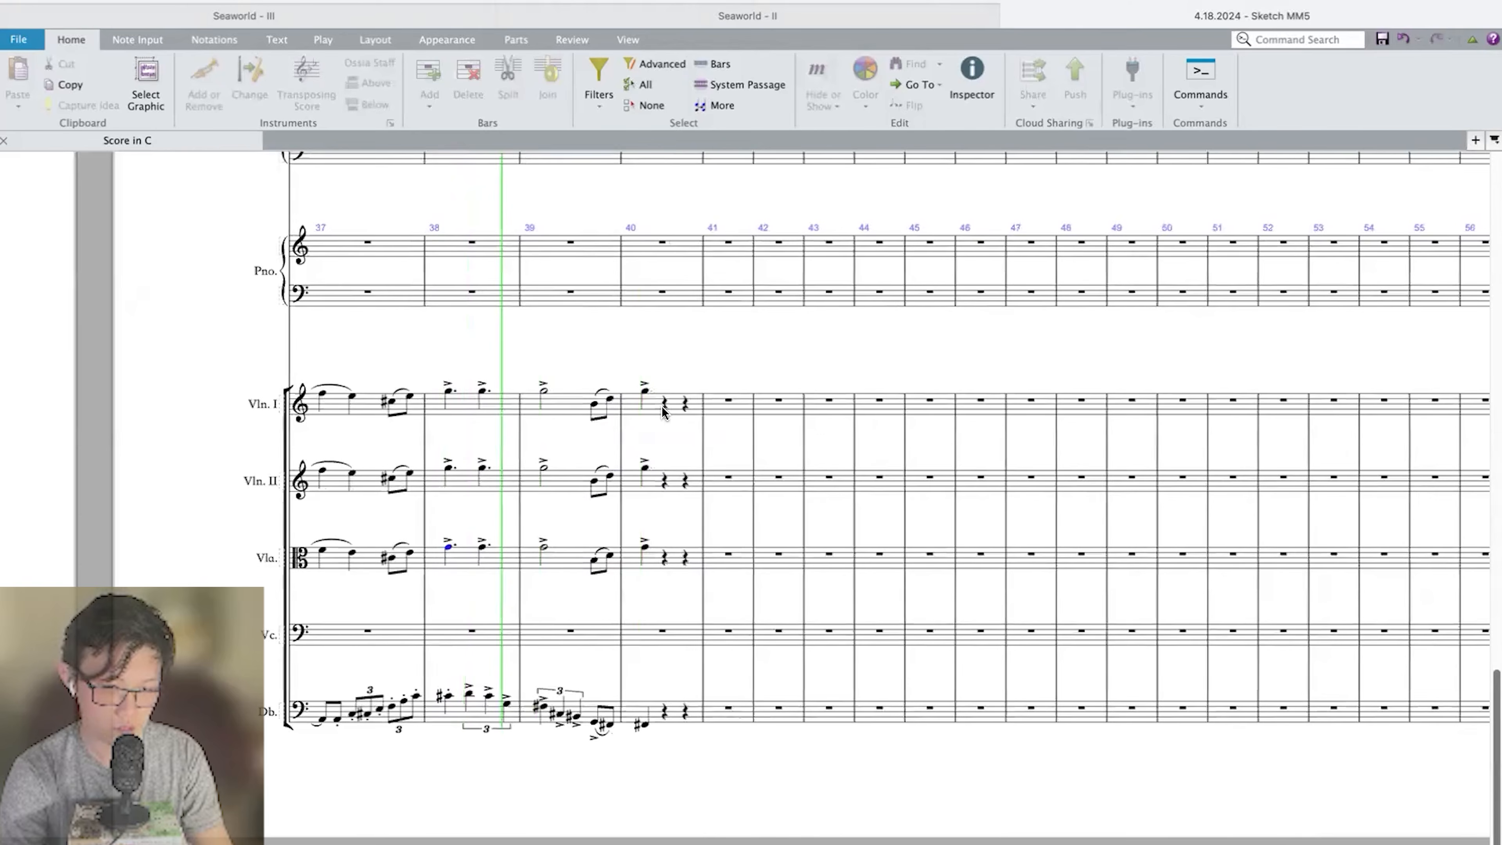
pyautogui.scroll(10, 678, 699)
pyautogui.scroll(5, 678, 699)
pyautogui.press('space')
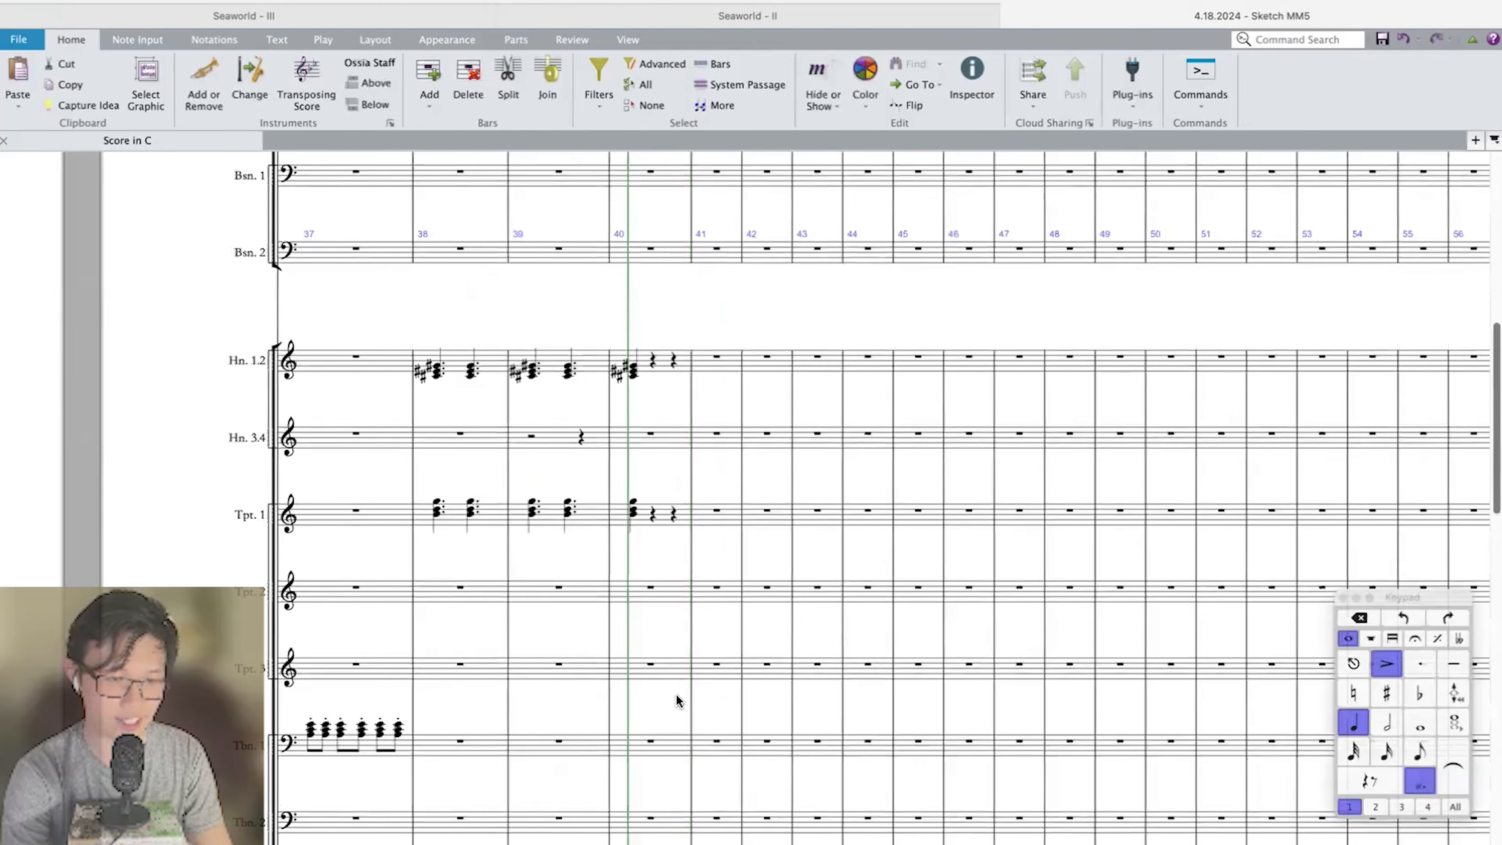
# Add accents to the bar 40 chords of Horns 1.2 and Trumpet 1.
pyautogui.click(634, 517)
pyautogui.keyDown('shift'); pyautogui.click(633, 378); pyautogui.keyUp('shift')
pyautogui.scroll(-12, 633, 382)
pyautogui.scroll(10, 632, 383)
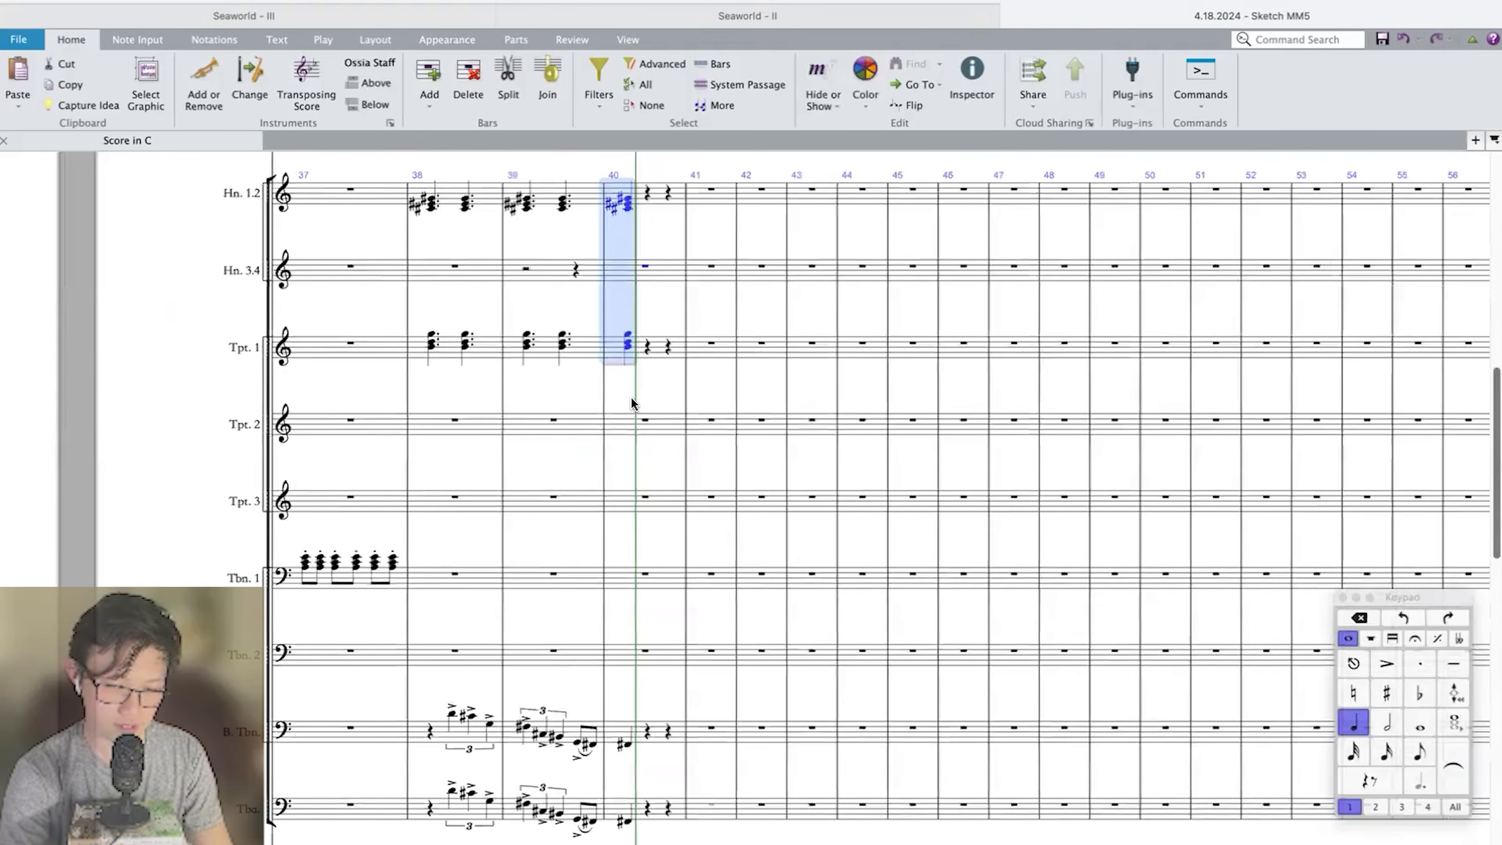
pyautogui.press('KP_Divide')
# Fill Violin I bar 40 with eighth notes G, F sharp, C, B, G and F sharp.
pyautogui.scroll(-12, 645, 414)
pyautogui.click(626, 393)
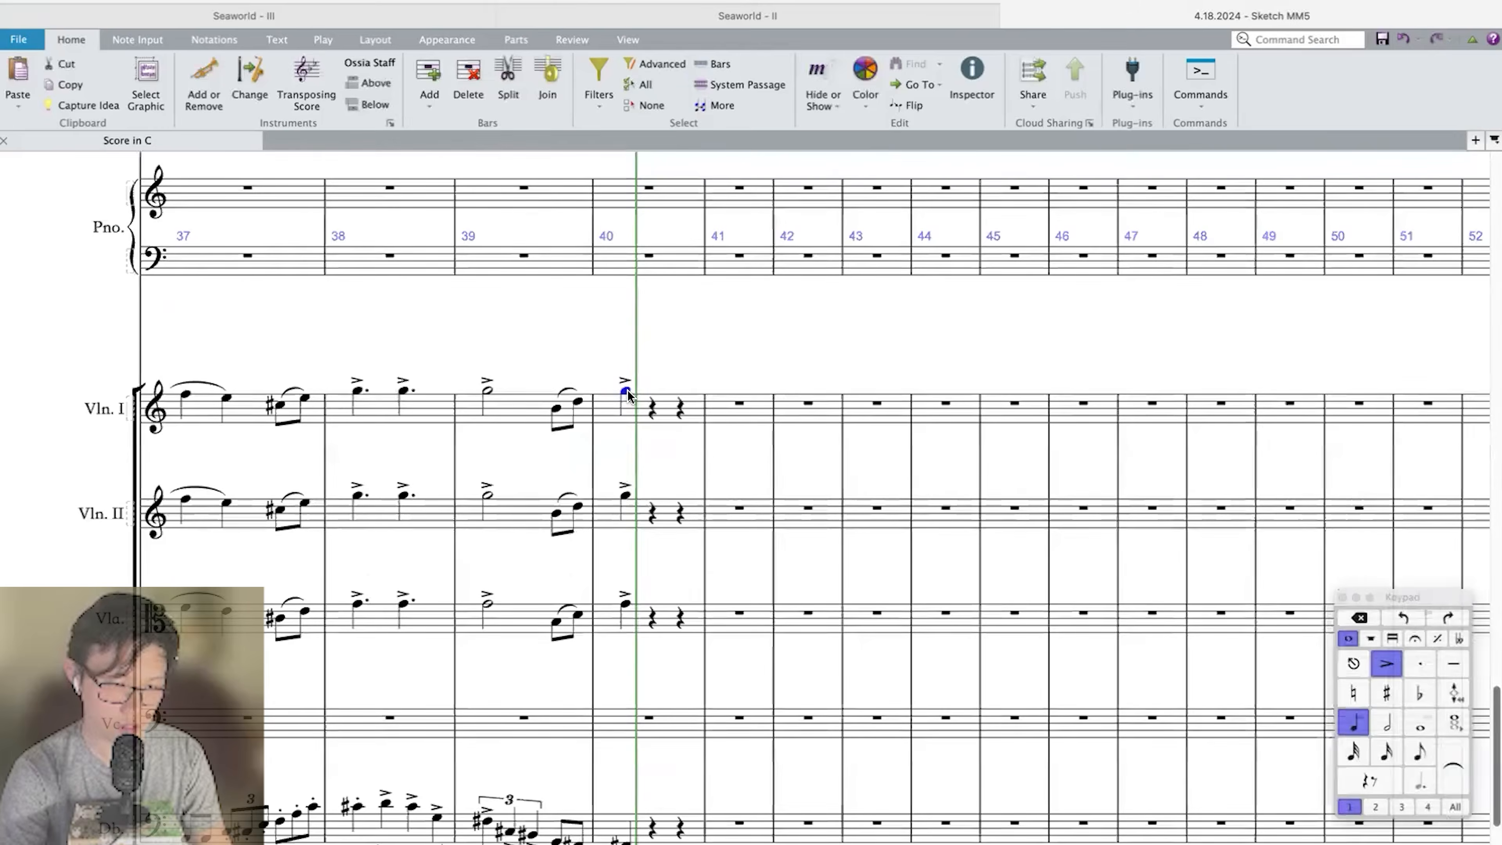
pyautogui.scroll(2, 628, 391)
pyautogui.scroll(-1, 628, 390)
pyautogui.press('KP_3')
pyautogui.press('n')
pyautogui.press('KP_8')
pyautogui.press('f')
pyautogui.press('c')
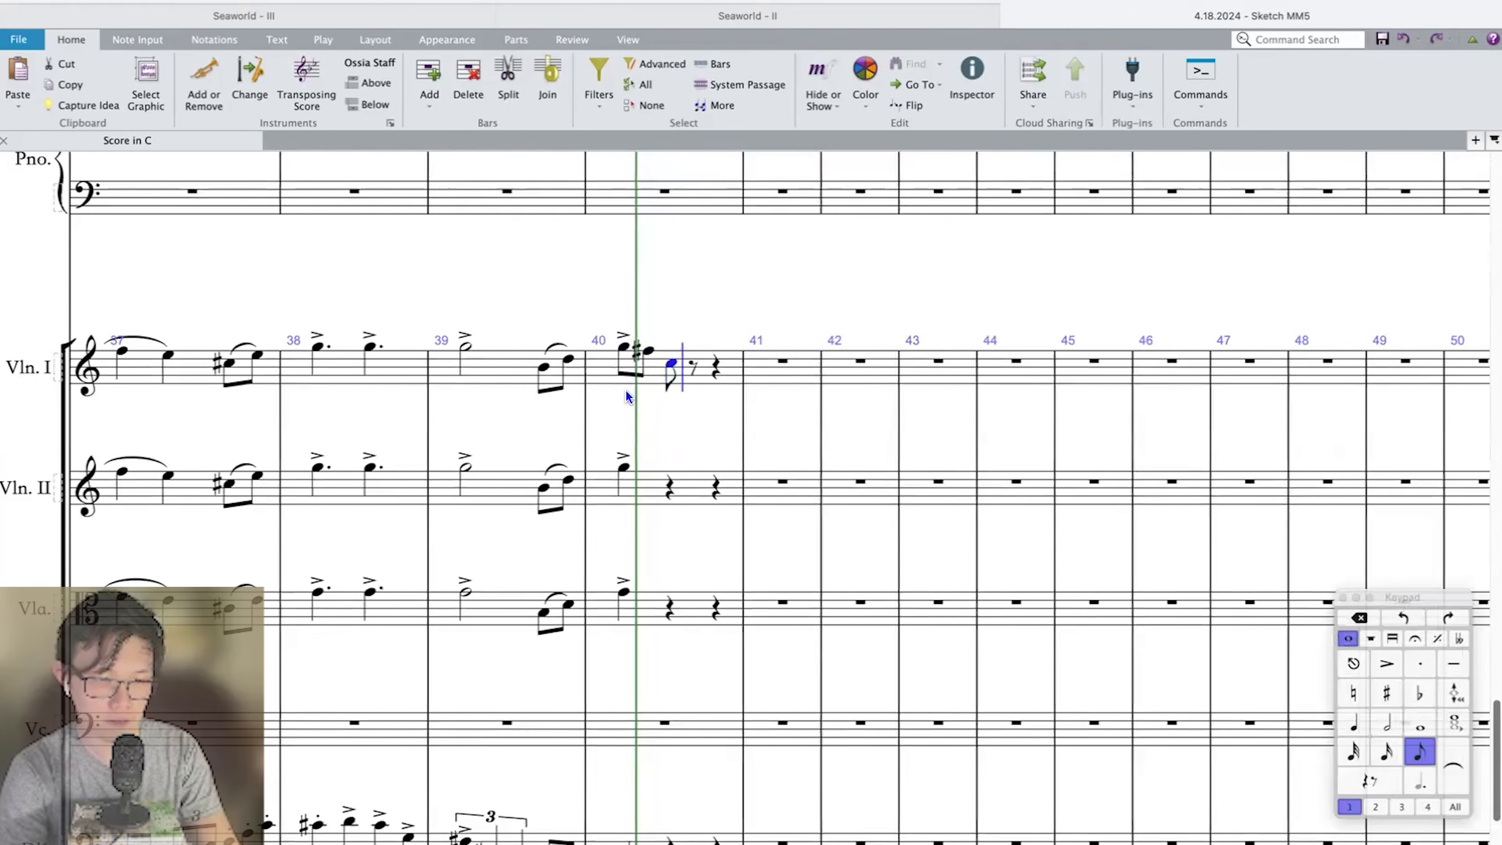
pyautogui.press('b')
pyautogui.press('a')
pyautogui.press('KP_8')
pyautogui.press('g')
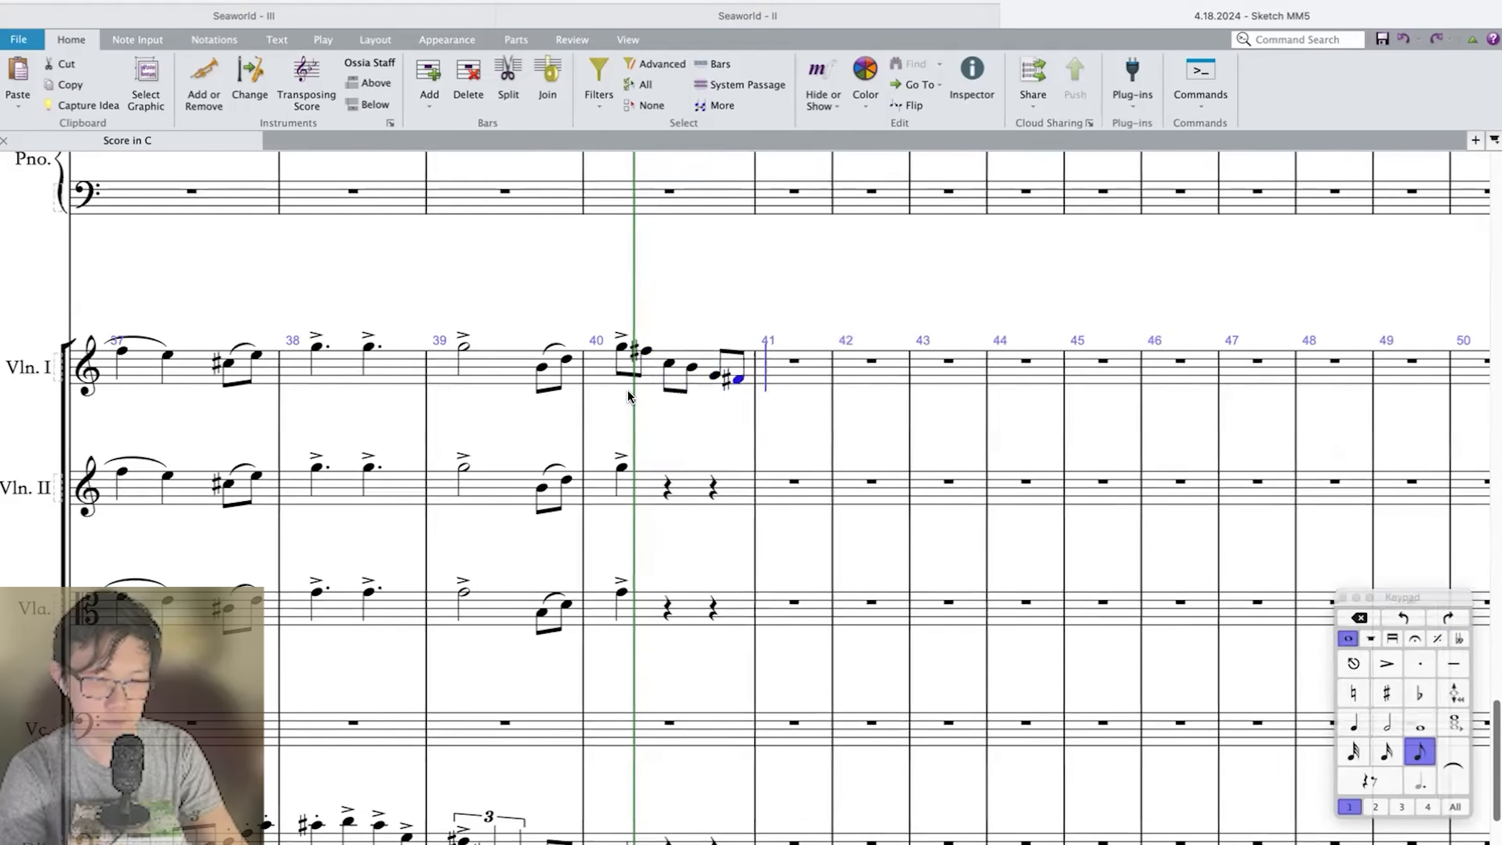
pyautogui.press('Escape')
# Add one-stroke tremolos to the Violin I eighth notes in bar 40.
pyautogui.click(652, 383)
pyautogui.press('KP_Add')
pyautogui.press('KP_Add')
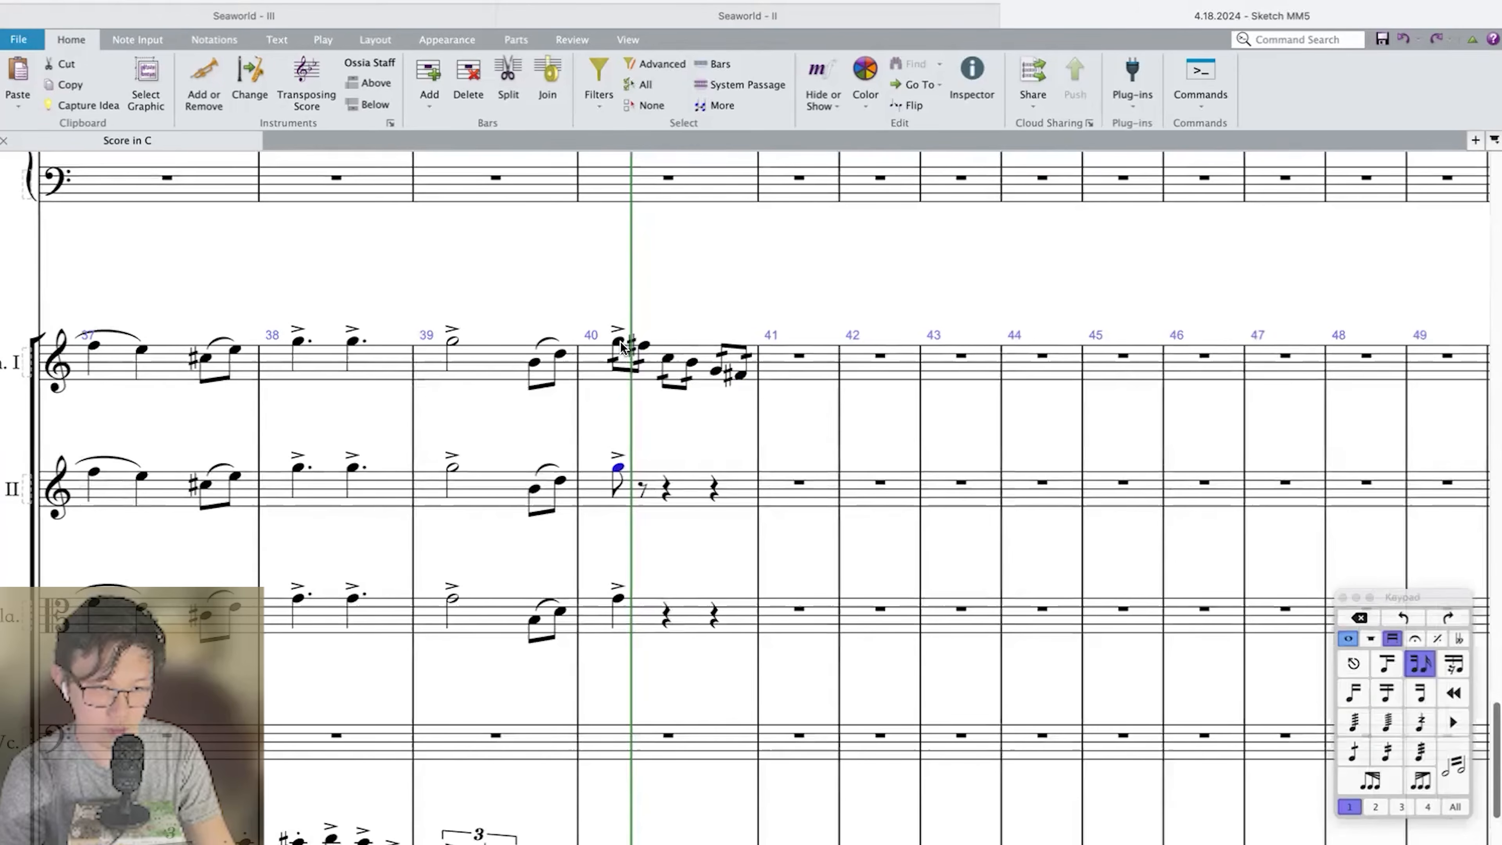
# Copy the Violin I tremolo figure of bar 40 to Violin II from beat 2 and to Viola from beat 3.
pyautogui.click(620, 342)
pyautogui.click(625, 362)
pyautogui.press('super+c')
pyautogui.click(666, 490)
pyautogui.press('super+v')
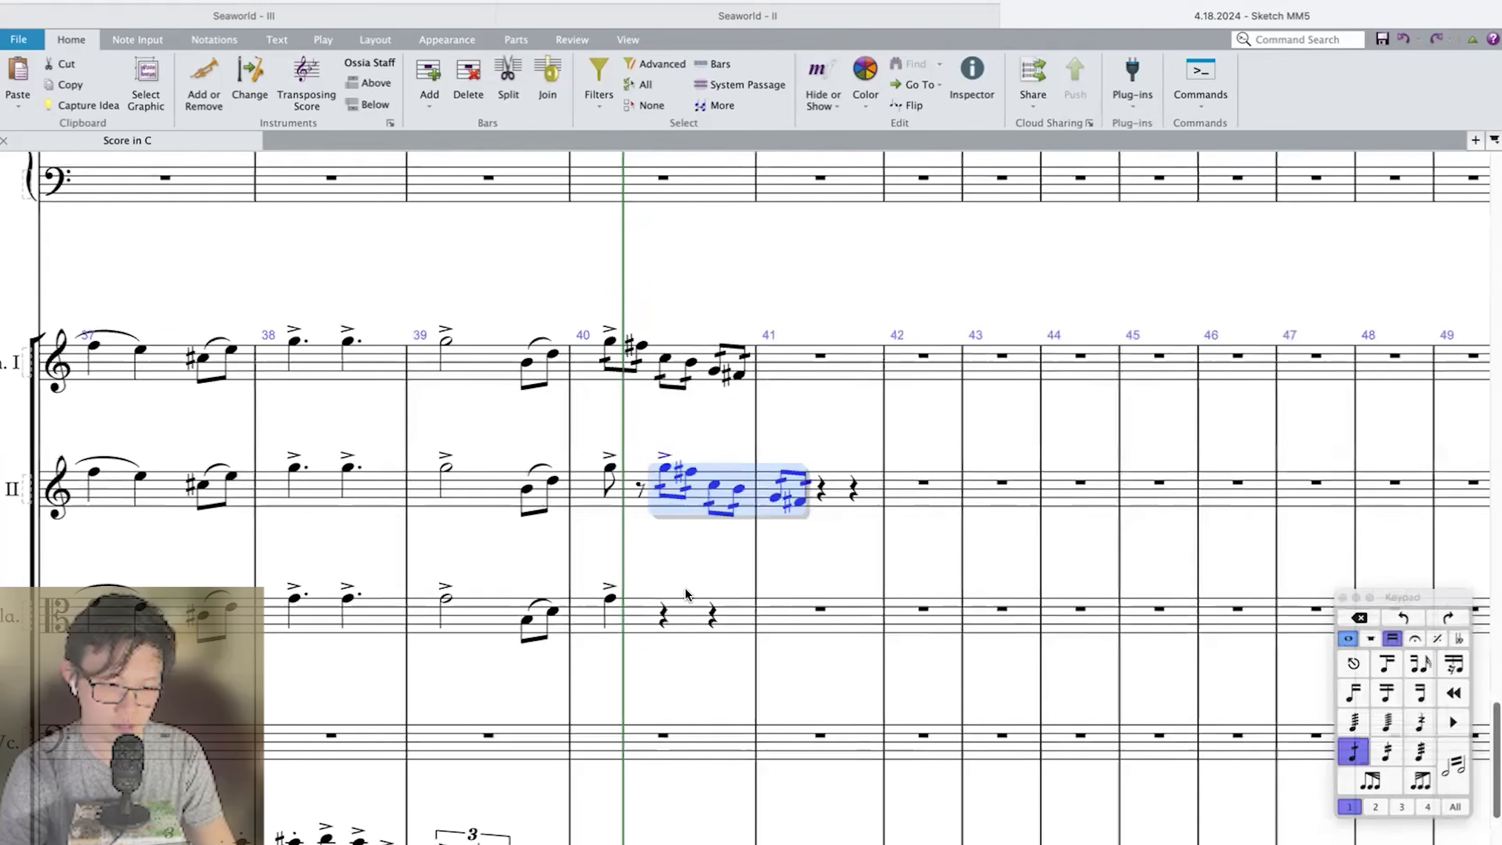
pyautogui.click(713, 615)
pyautogui.press('super+v')
# Play back the staggered string tremolo figures from bar 40.
pyautogui.keyDown('shift'); pyautogui.click(627, 363); pyautogui.keyUp('shift')
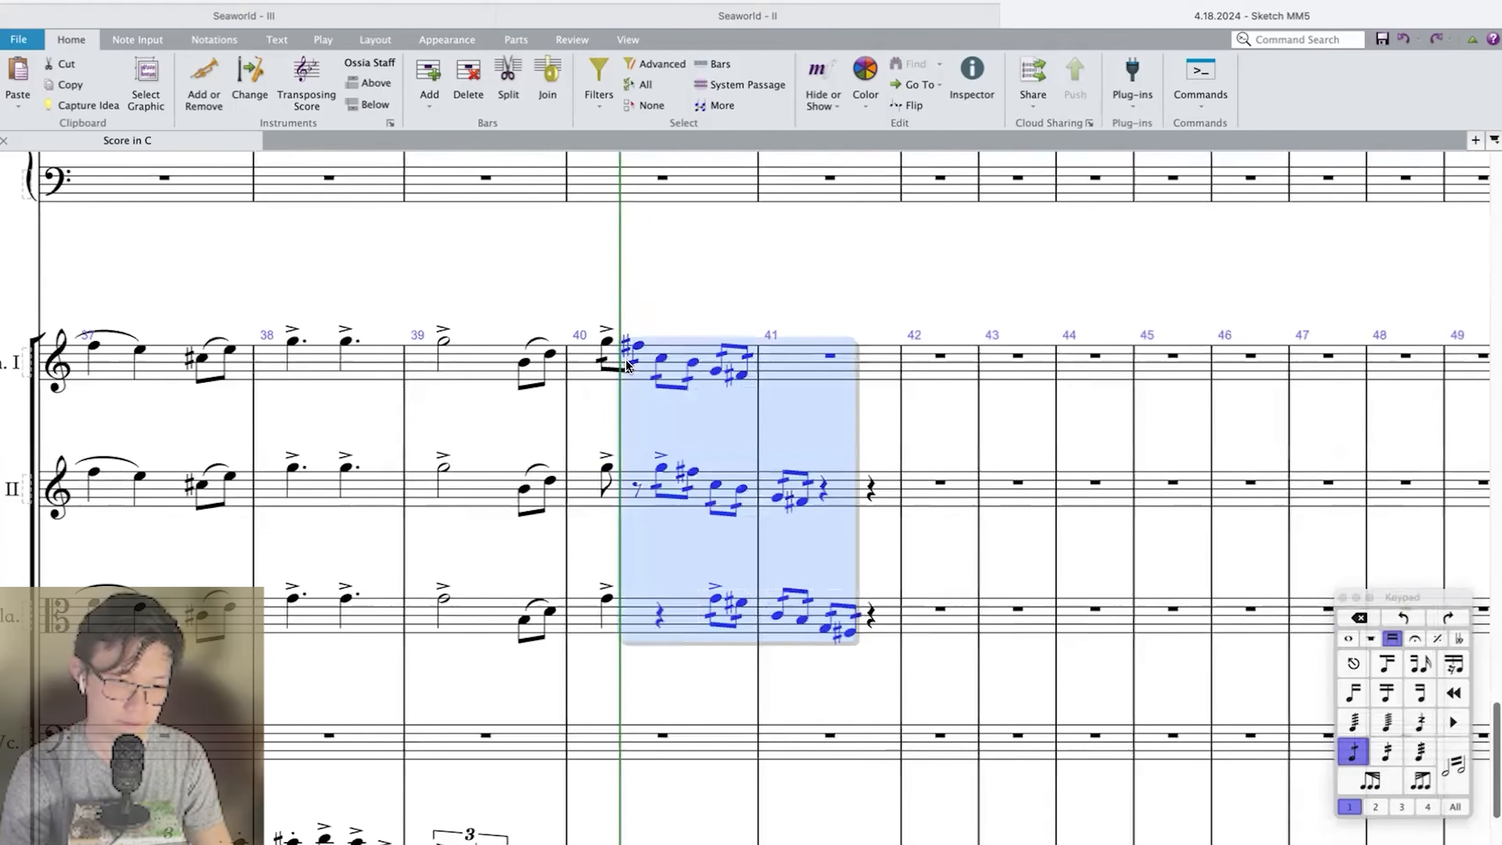
pyautogui.keyDown('shift'); pyautogui.click(604, 349); pyautogui.keyUp('shift')
pyautogui.press('p')
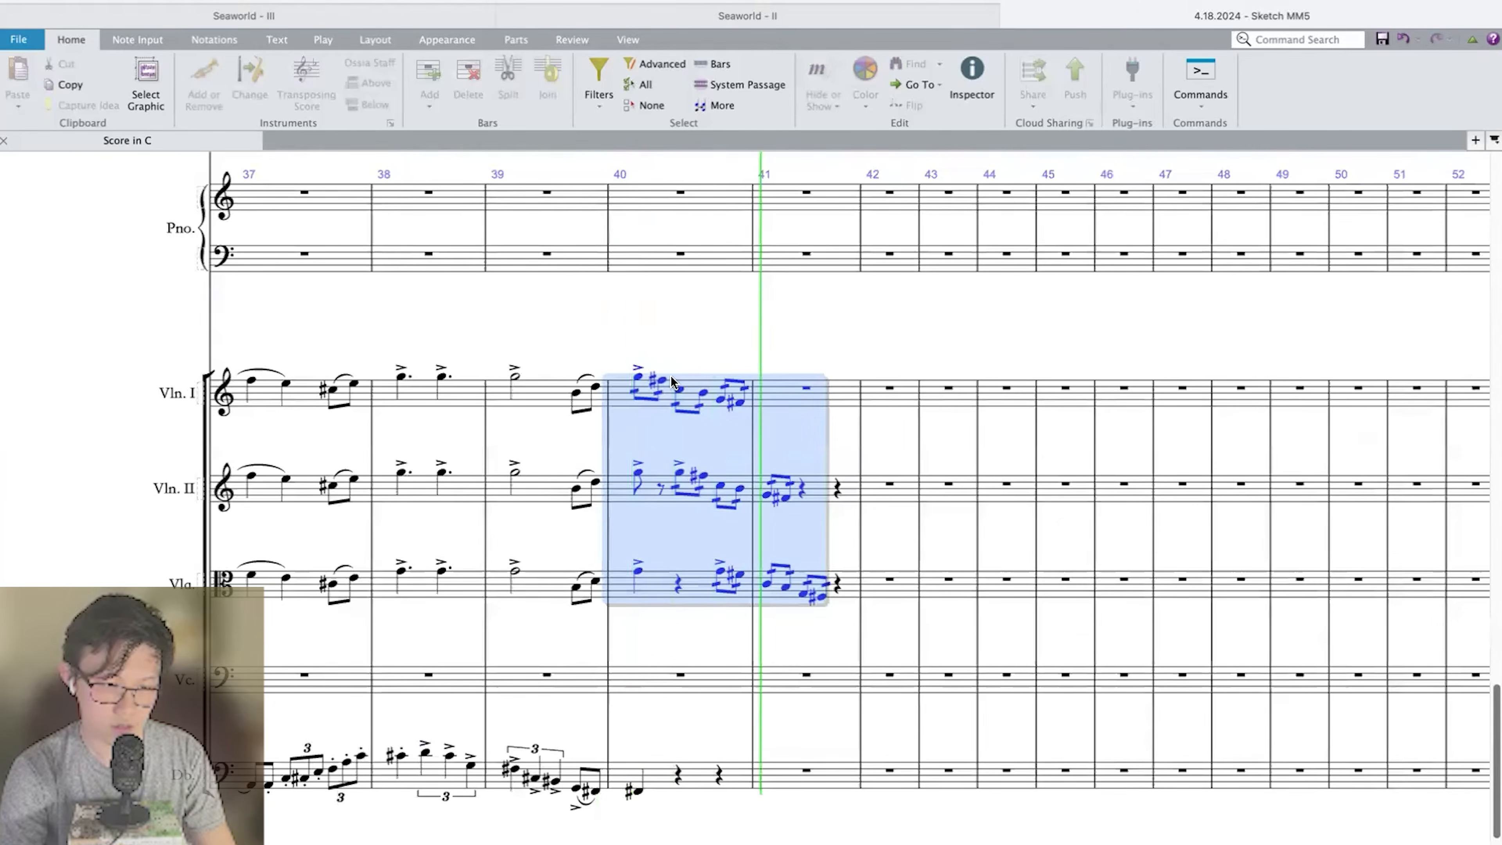
# Repeat the tremolo figure twice more in Violin I, Violin II and Viola, keeping the staggered entries.
pyautogui.press('r')
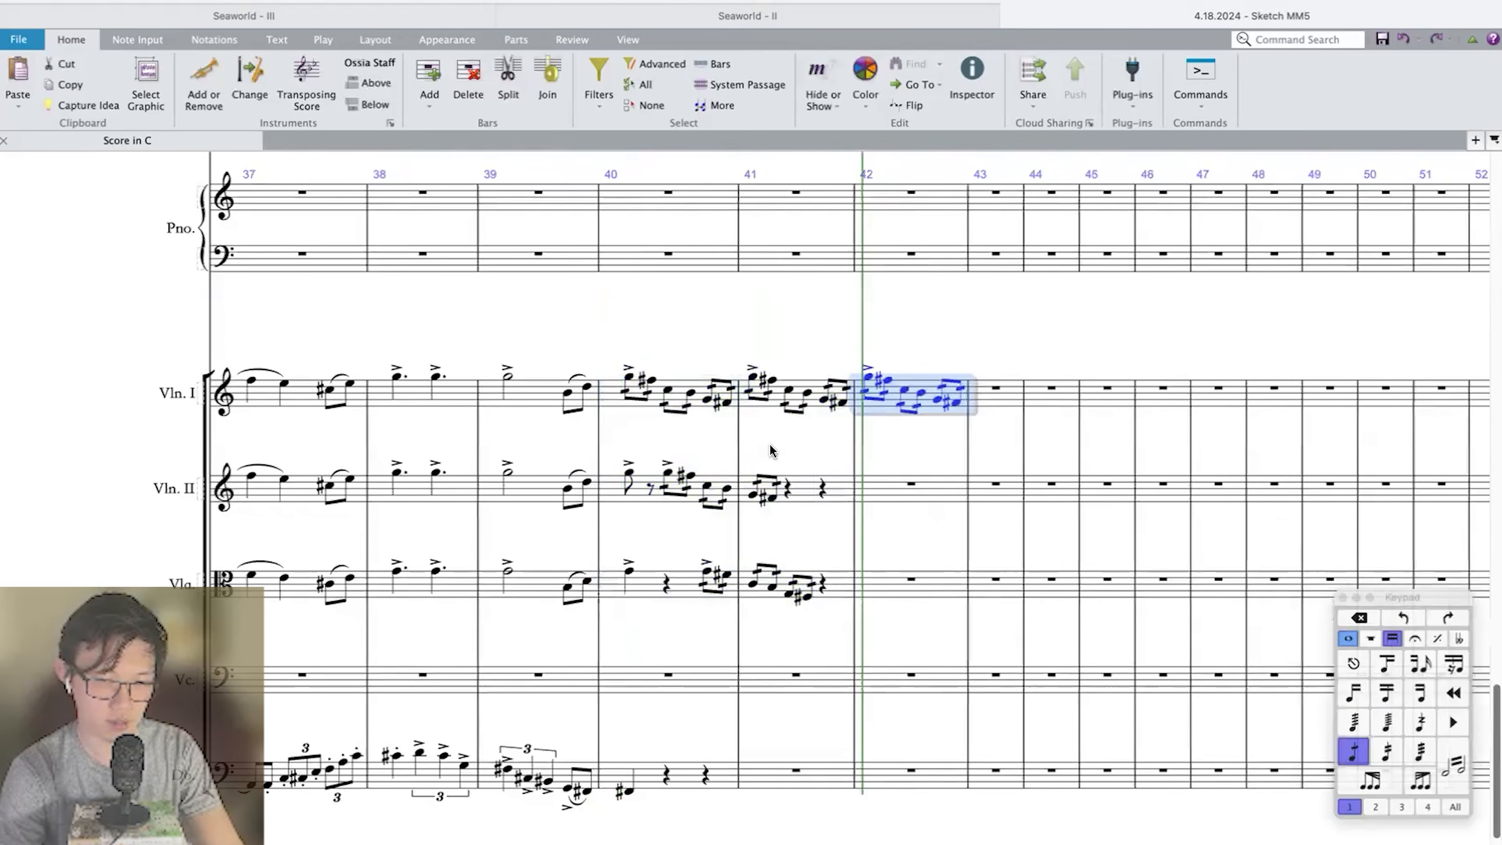
pyautogui.click(663, 472)
pyautogui.keyDown('shift'); pyautogui.click(771, 500); pyautogui.keyUp('shift')
pyautogui.press('r')
pyautogui.press('r')
pyautogui.click(870, 570)
pyautogui.keyDown('shift'); pyautogui.click(1055, 595); pyautogui.keyUp('shift')
pyautogui.press('r')
pyautogui.press('r')
# Repeat bar 40 of the brass, Timpani and Double Bass in bar 41.
pyautogui.click(700, 678)
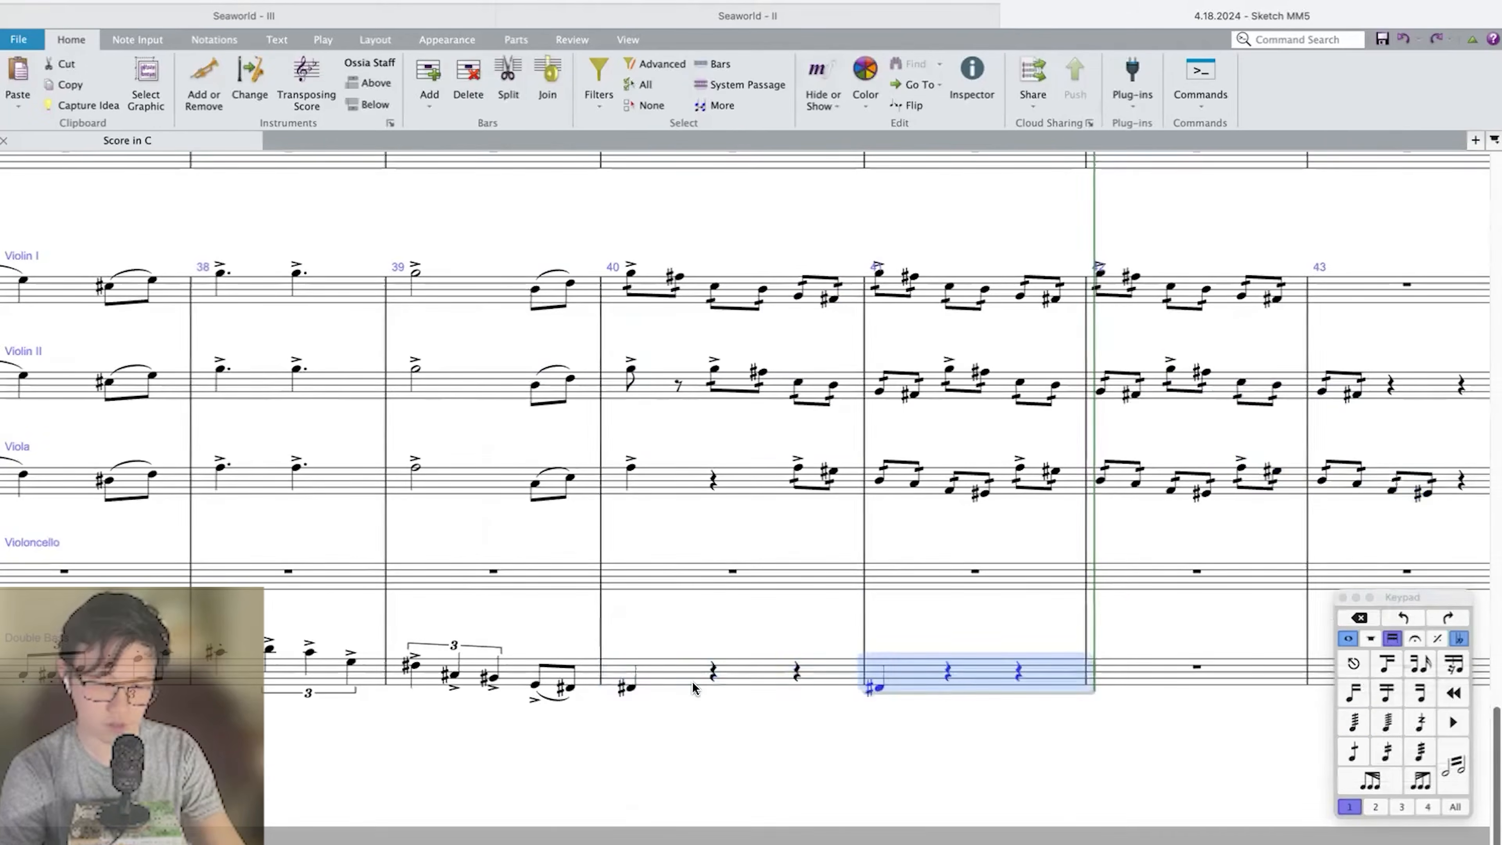
pyautogui.press('r')
pyautogui.press('r')
pyautogui.press('super+z')
pyautogui.scroll(12, 680, 662)
pyautogui.click(644, 571)
pyautogui.scroll(7, 653, 461)
pyautogui.keyDown('shift'); pyautogui.click(659, 293); pyautogui.keyUp('shift')
pyautogui.press('r')
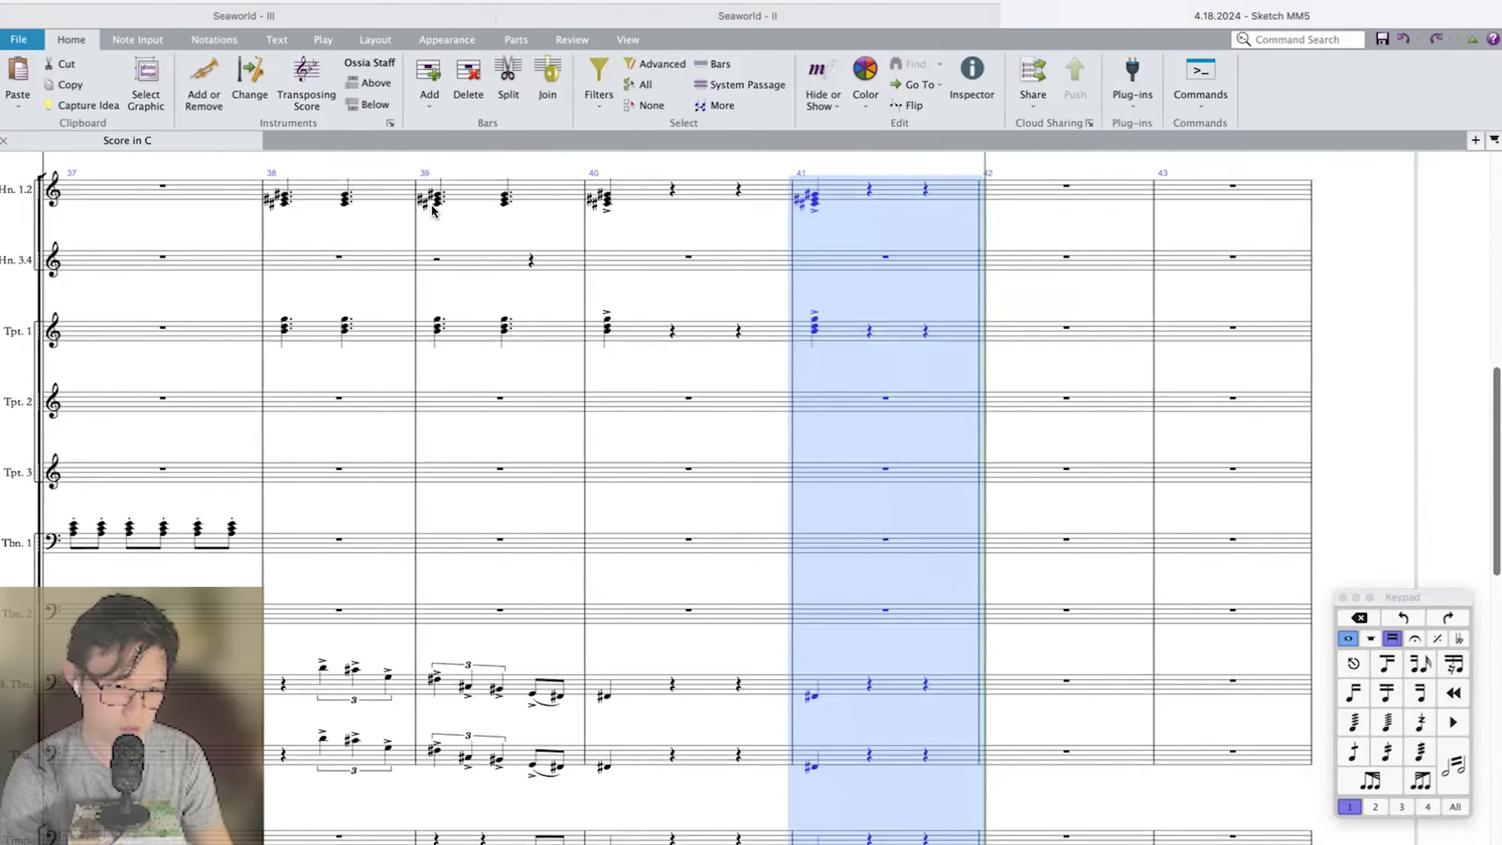
# Play back into bar 41 to check the repeated brass hits against the string tremolos.
pyautogui.click(547, 306)
pyautogui.press('p')
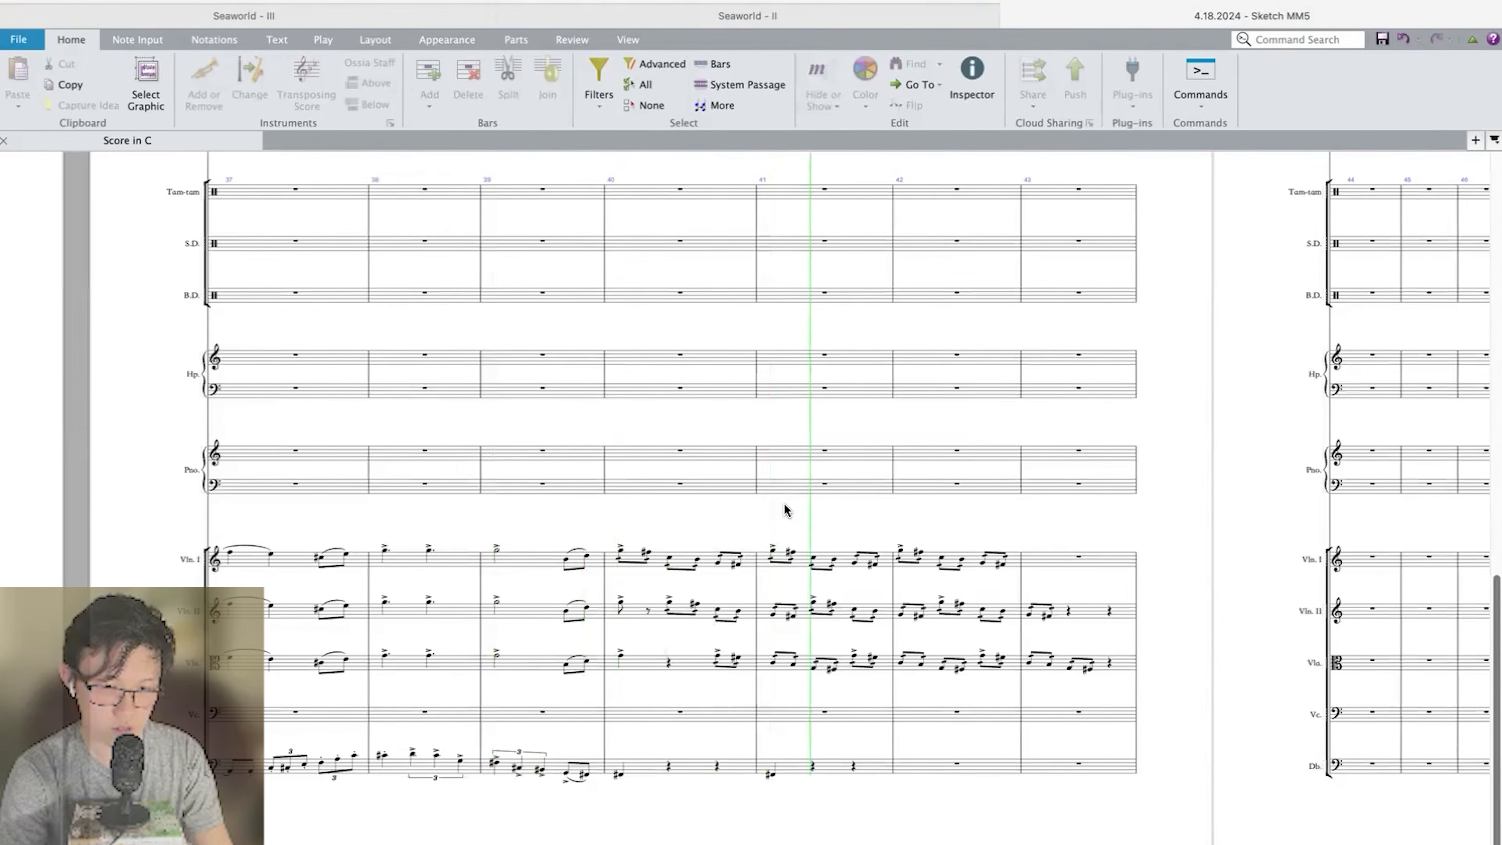
pyautogui.press('Escape')
# Repeat the Double Bass F sharp quarter note every two beats through bars 42 and 43.
pyautogui.click(782, 767)
pyautogui.keyDown('alt'); pyautogui.click(882, 767); pyautogui.keyUp('alt')
pyautogui.click(847, 773)
pyautogui.keyDown('shift'); pyautogui.click(885, 767); pyautogui.keyUp('shift')
pyautogui.press('r')
pyautogui.press('r')
# Repeat the Bass Trombone, Tuba and Timpani F sharps every two beats through bars 42 and 43.
pyautogui.scroll(1, 885, 768)
pyautogui.scroll(10, 885, 769)
pyautogui.click(714, 709)
pyautogui.keyDown('shift'); pyautogui.click(758, 583); pyautogui.keyUp('shift')
pyautogui.press('r')
pyautogui.scroll(-10, 758, 597)
pyautogui.scroll(9, 758, 598)
pyautogui.click(843, 528)
pyautogui.press('n')
pyautogui.keyDown('shift'); pyautogui.click(880, 634); pyautogui.keyUp('shift')
pyautogui.press('r')
pyautogui.press('r')
# Repeat the accented Horns 1.2 and Trumpet 1 chords every two beats through bars 42 and 43.
pyautogui.scroll(3, 828, 533)
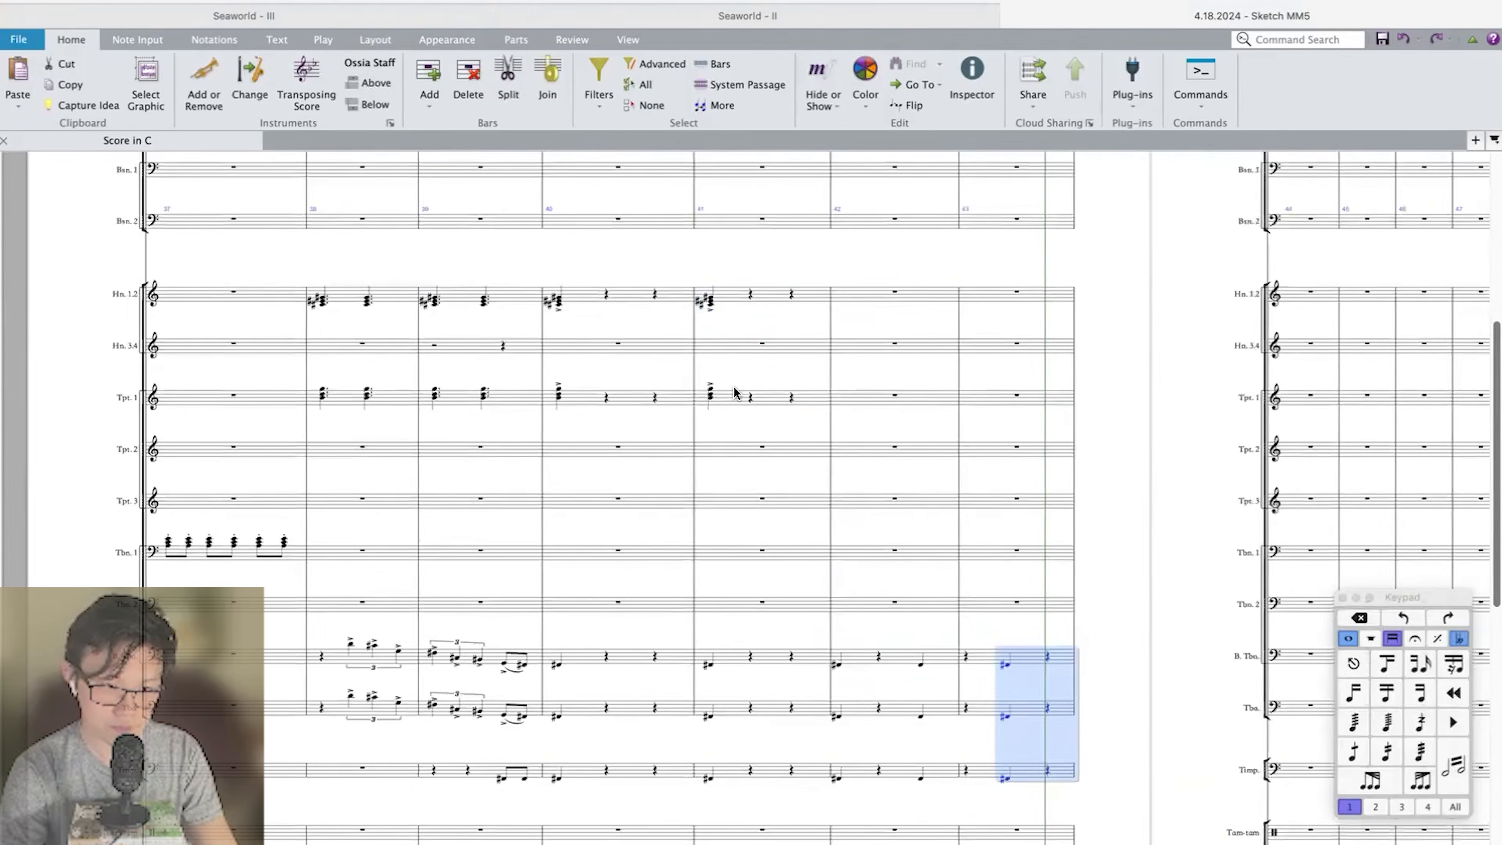
pyautogui.click(737, 396)
pyautogui.press('r')
pyautogui.press('r')
pyautogui.press('r')
# Play back through bar 43 to review the two-beat brass hits under the string tremolos.
pyautogui.scroll(-10, 882, 406)
pyautogui.press('space')
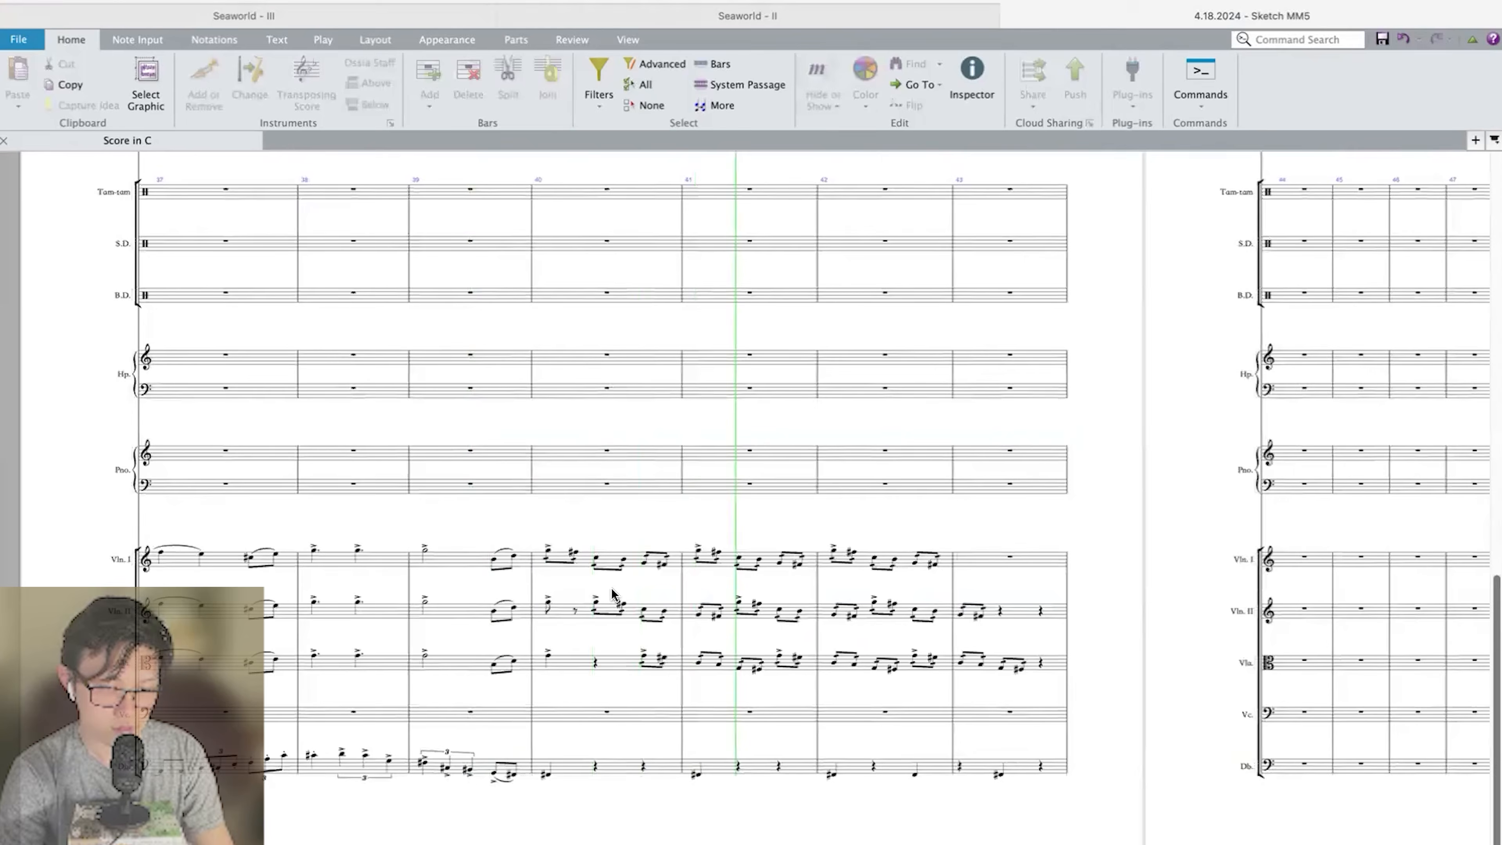
pyautogui.scroll(3, 629, 569)
pyautogui.scroll(-3, 630, 577)
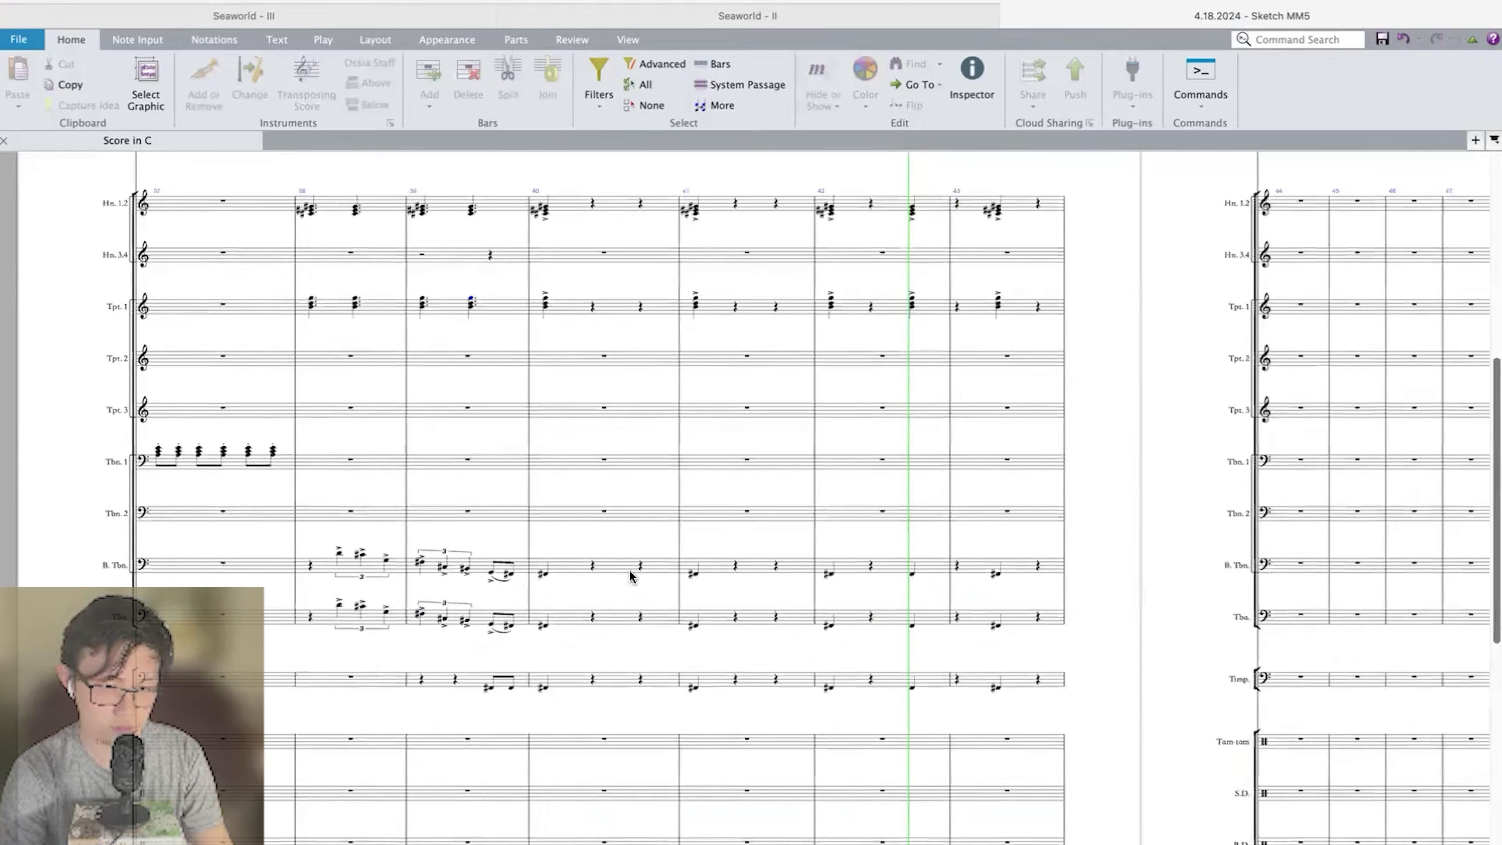
pyautogui.press('space')
# Start an eighth-note triplet on beat 1 of Violin I bar 43 with an F sharp.
pyautogui.click(898, 554)
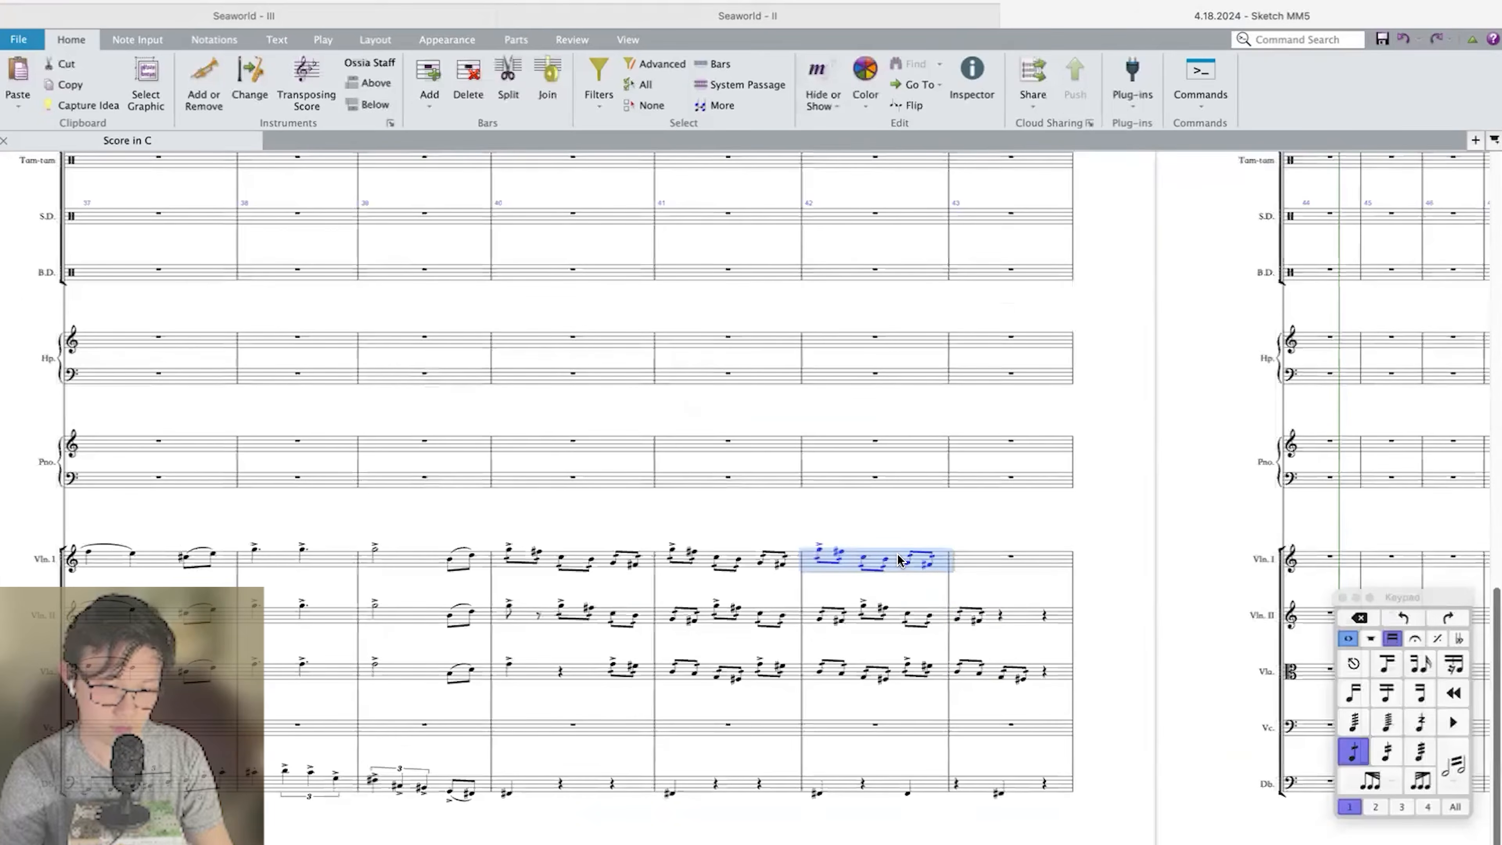
pyautogui.press('super+equal')
pyautogui.press('super+equal')
pyautogui.click(989, 451)
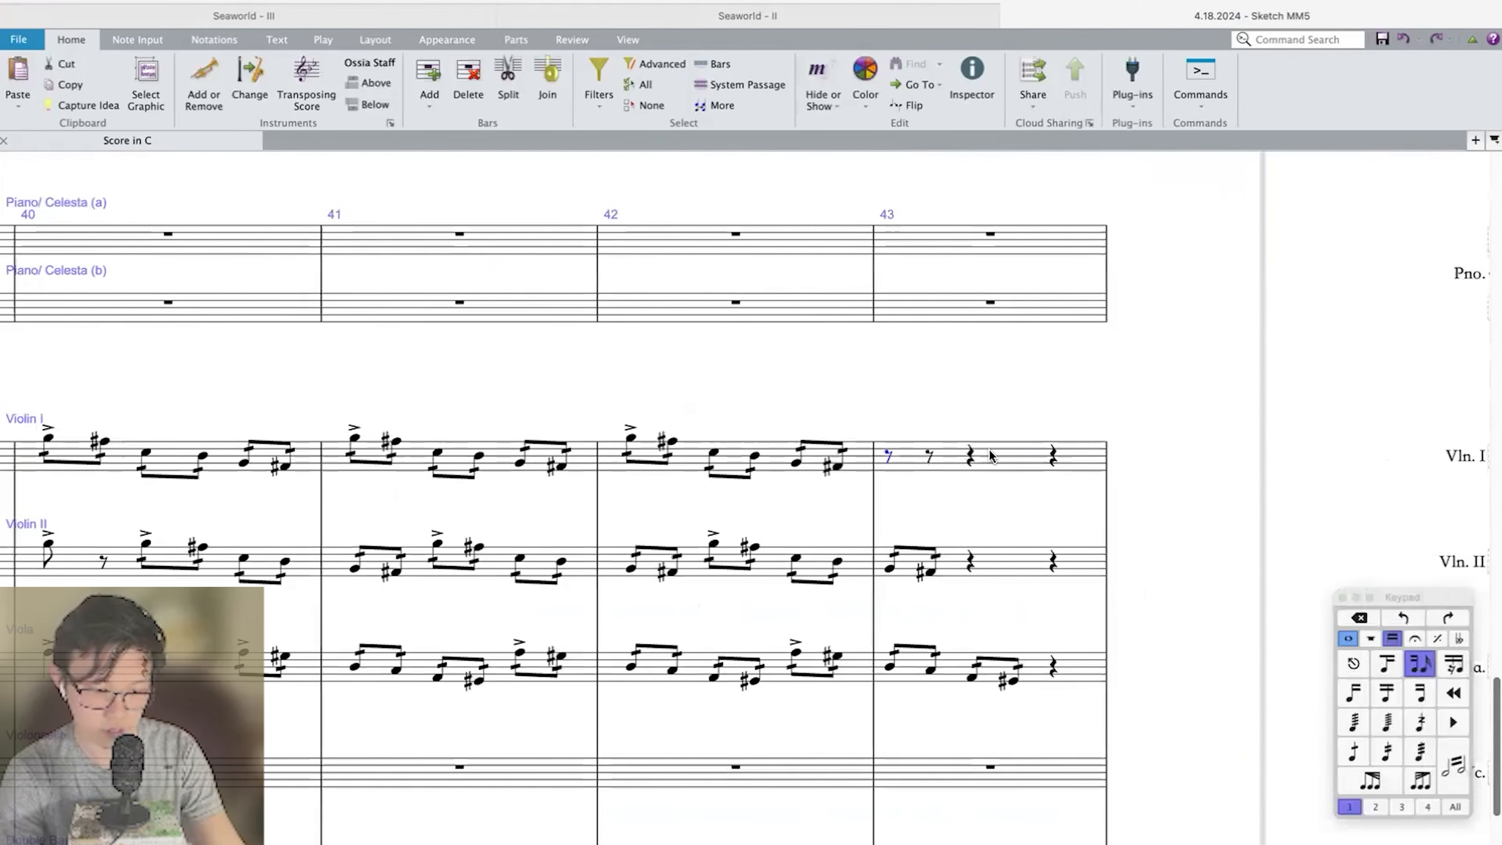
pyautogui.press('4')
pyautogui.press('super+3')
pyautogui.press('super+equal')
pyautogui.rightClick(875, 451)
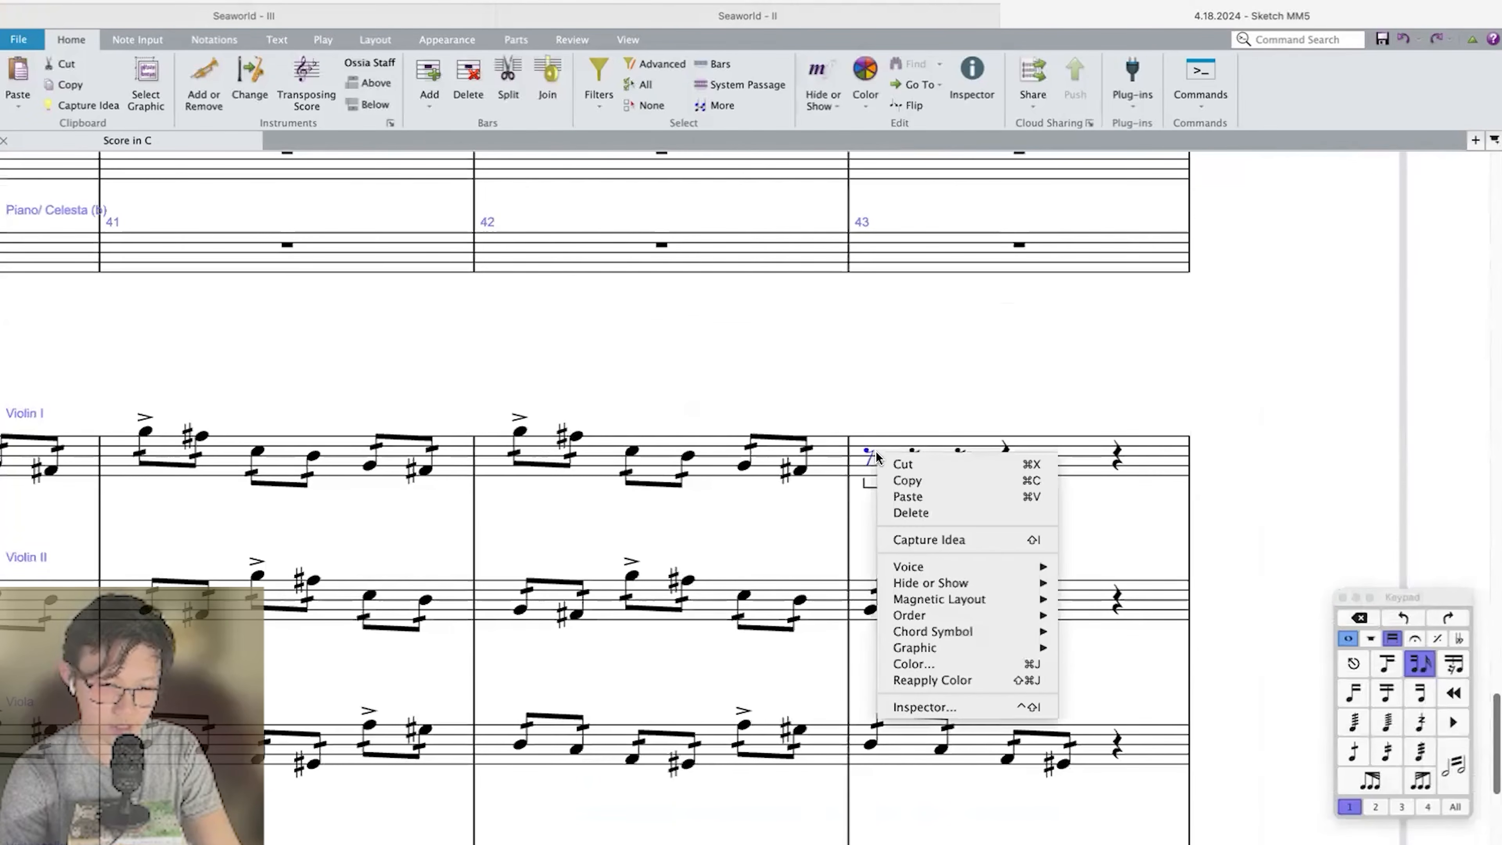
pyautogui.press('Escape')
pyautogui.hscroll(1, 864, 454)
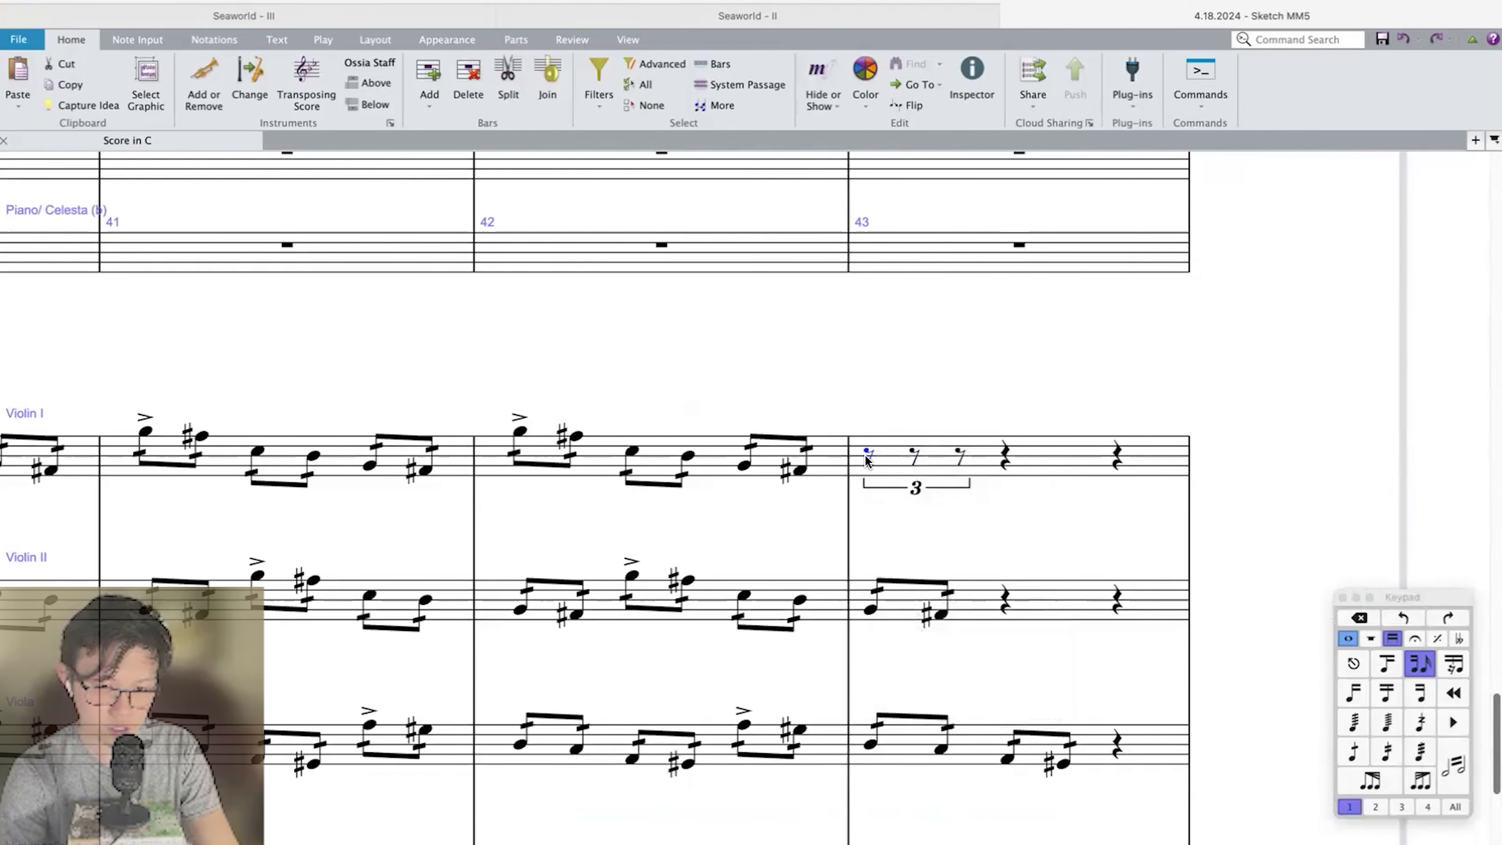
pyautogui.press('g')
pyautogui.hotkey('shift', 'alt', 'Down')
pyautogui.press('Escape')
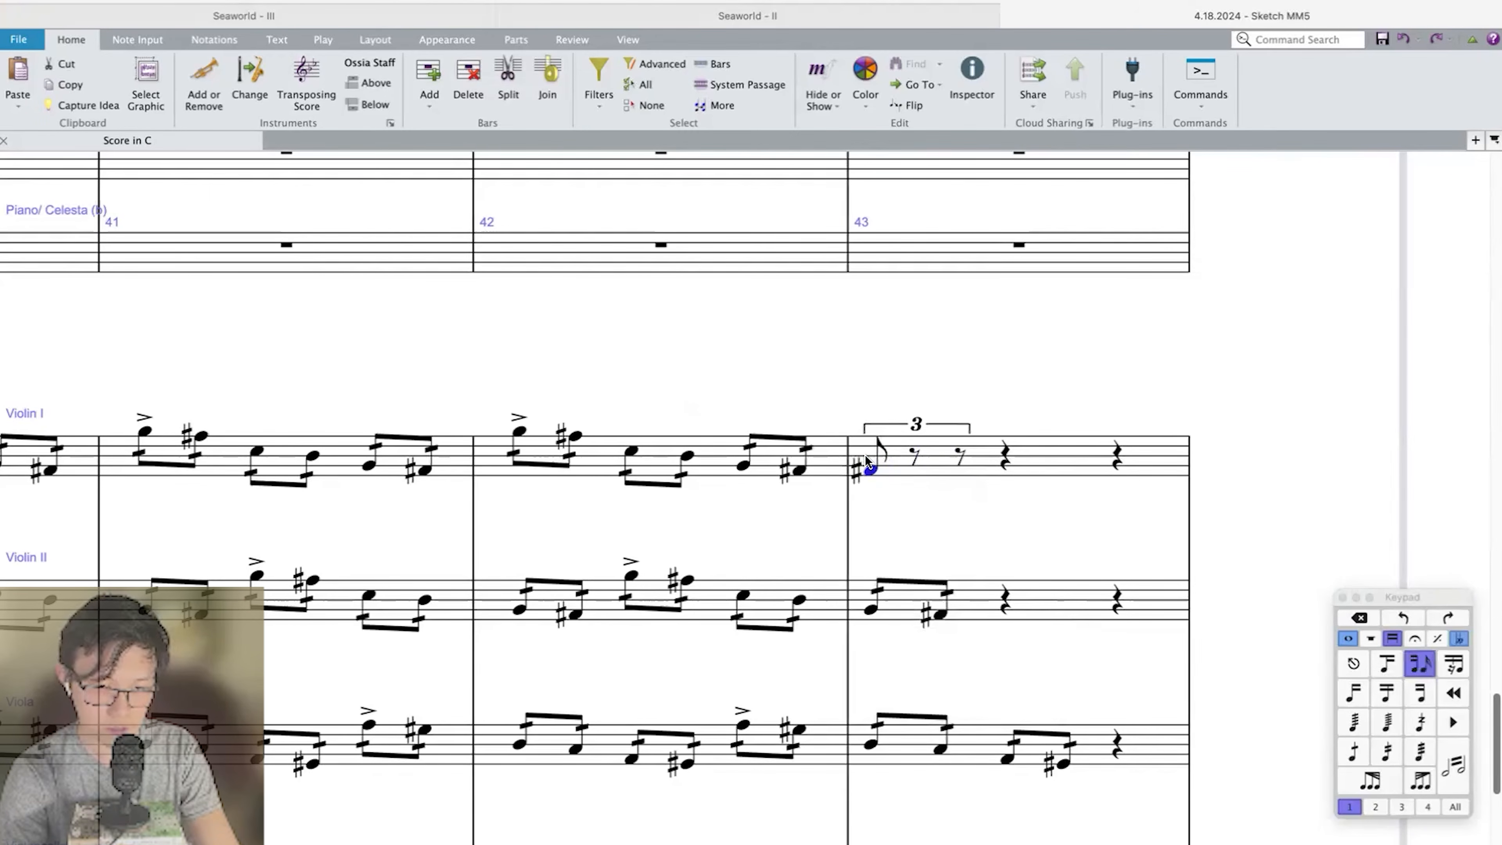
# Continue the Violin I line in bar 43 with G and B in the triplet and C on beat 2.
pyautogui.press('g')
pyautogui.press('b')
pyautogui.press('c')
pyautogui.press('Escape')
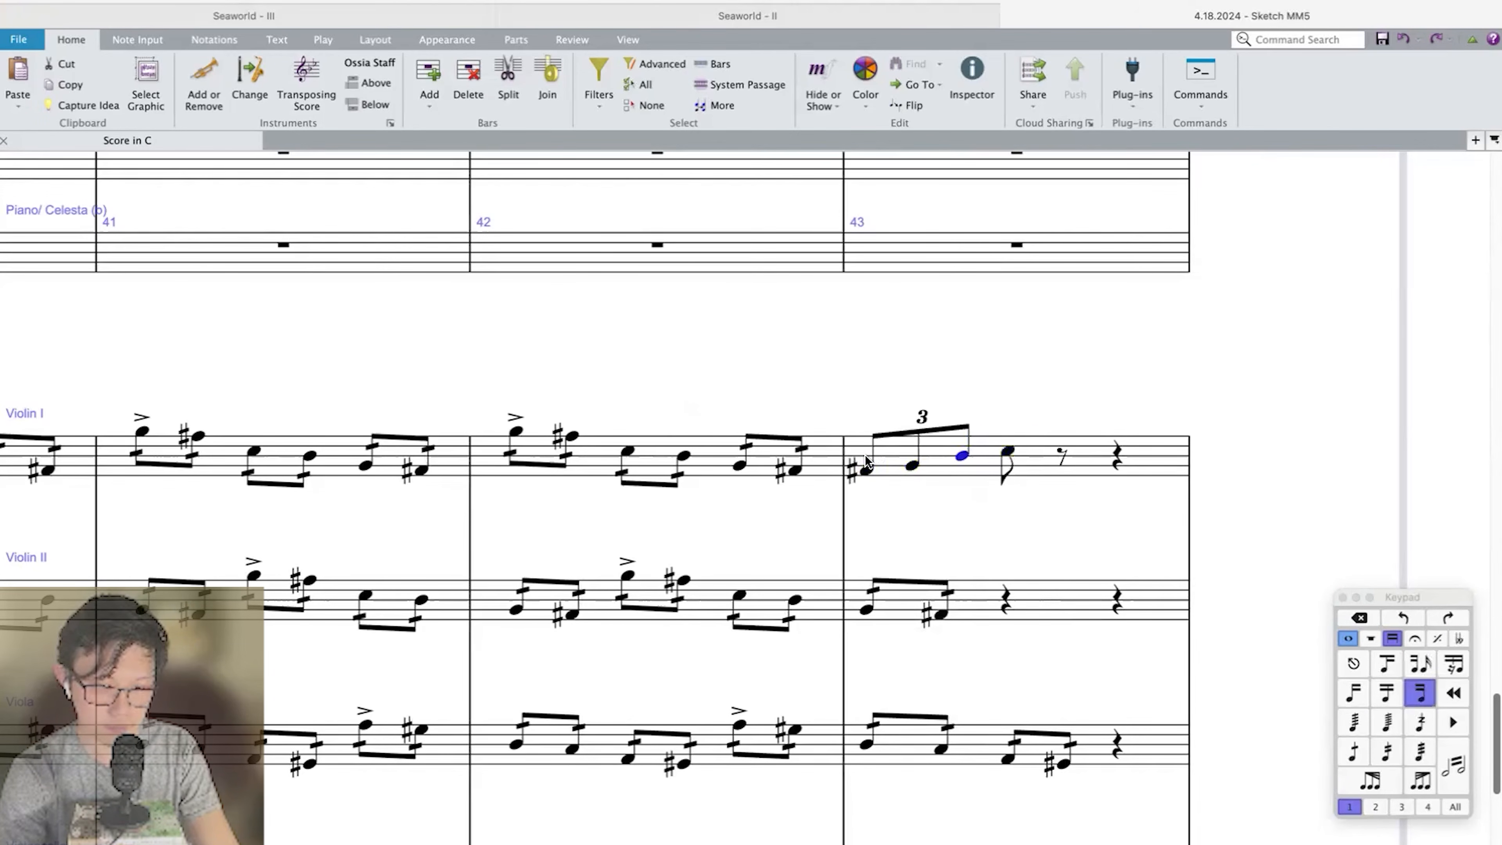
# Try A sharp and B as the first triplet's third note in Violin I bar 43, and change the beat 2 note to B.
pyautogui.press('Left')
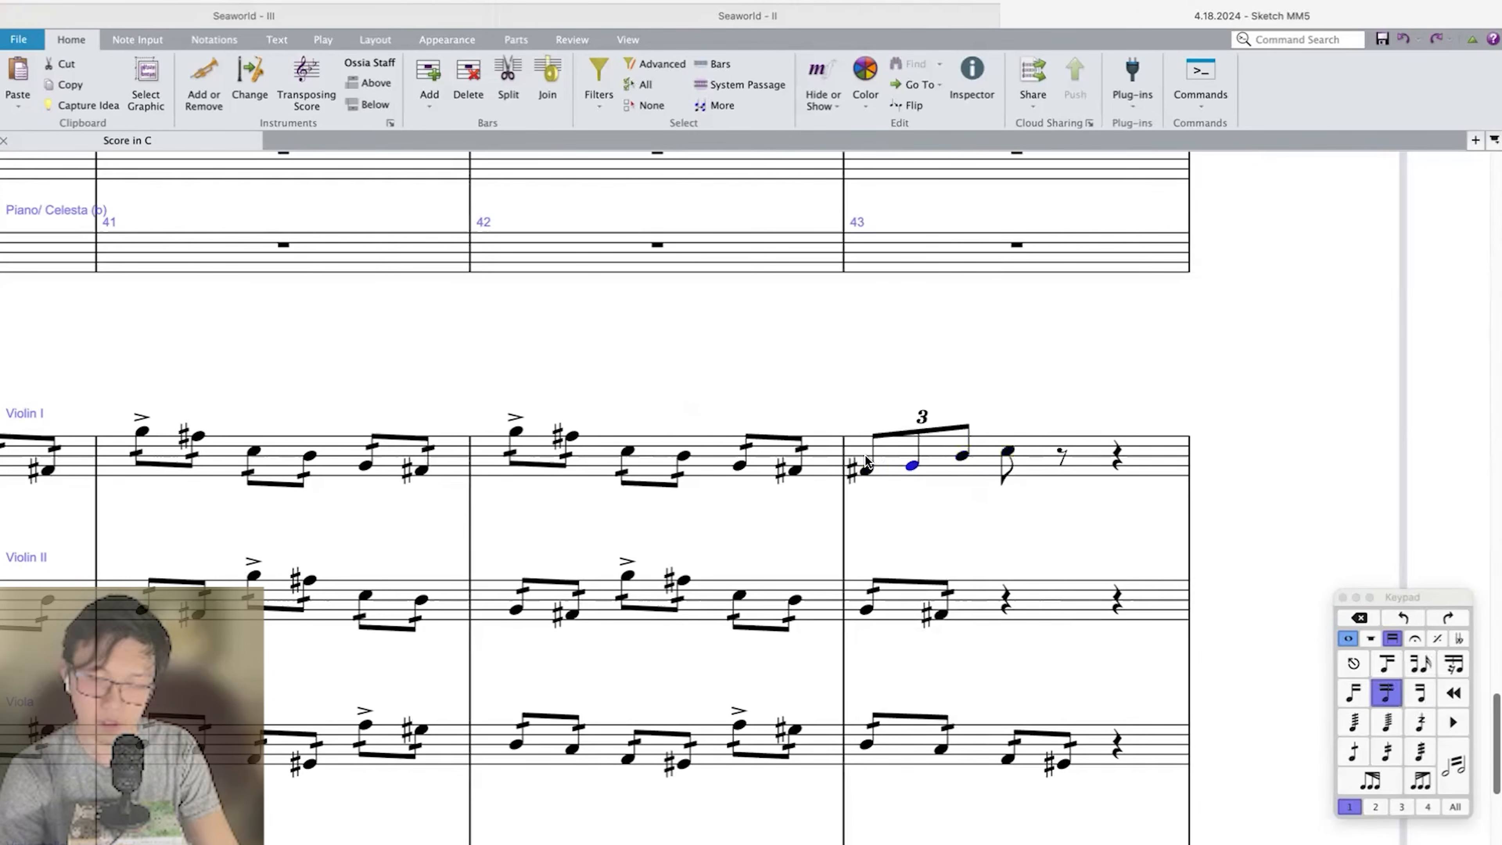
pyautogui.click(962, 454)
pyautogui.hotkey('shift', 'alt', 'Down')
pyautogui.press('Right')
pyautogui.press('b')
pyautogui.press('Left')
pyautogui.press('Left')
pyautogui.press('Left')
pyautogui.press('Right')
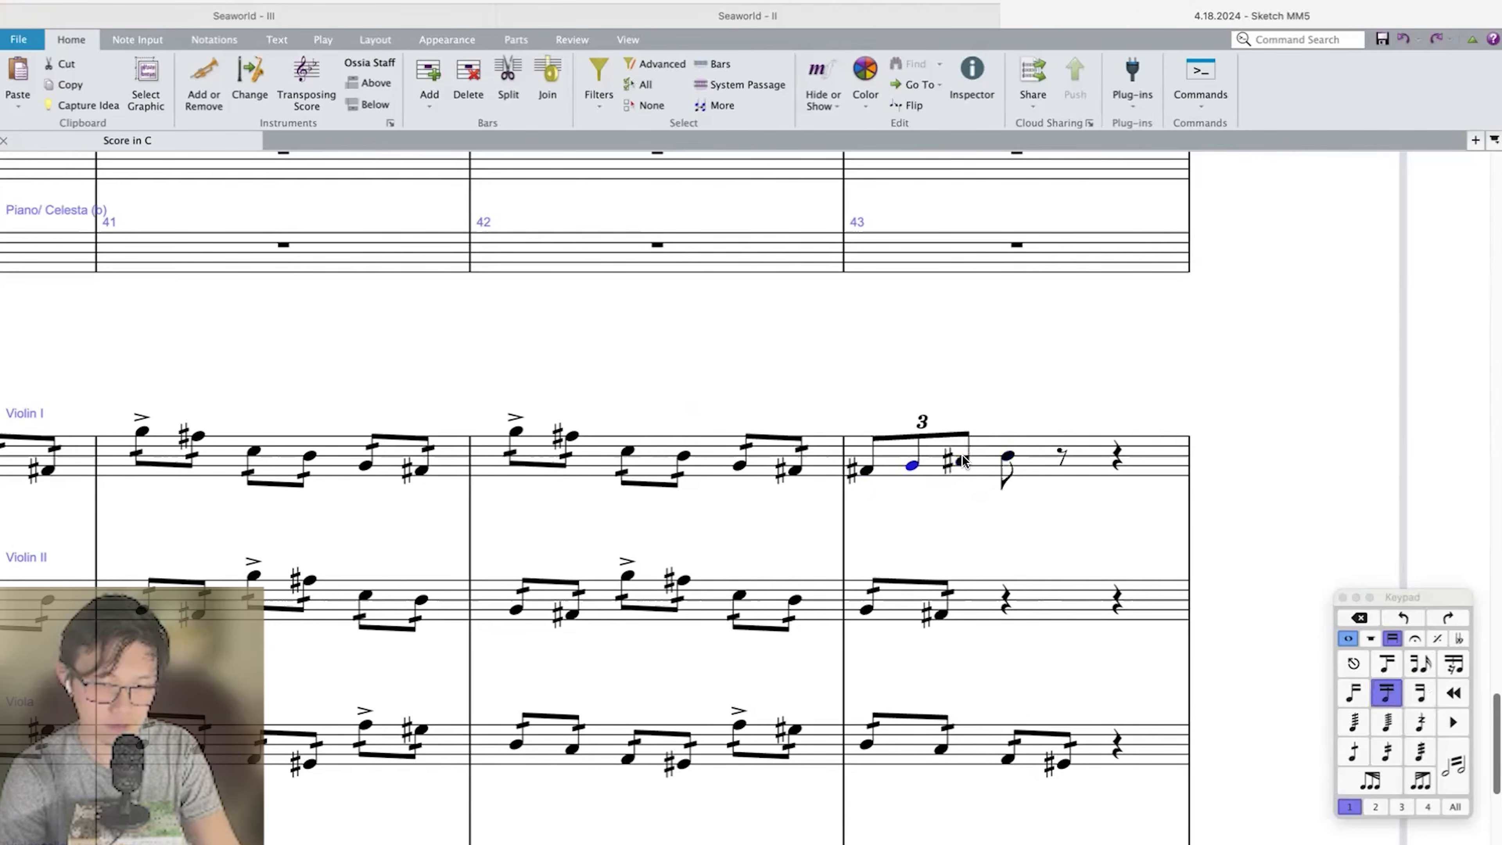
pyautogui.press('Right')
pyautogui.press('Right')
pyautogui.press('Left')
pyautogui.press('Up')
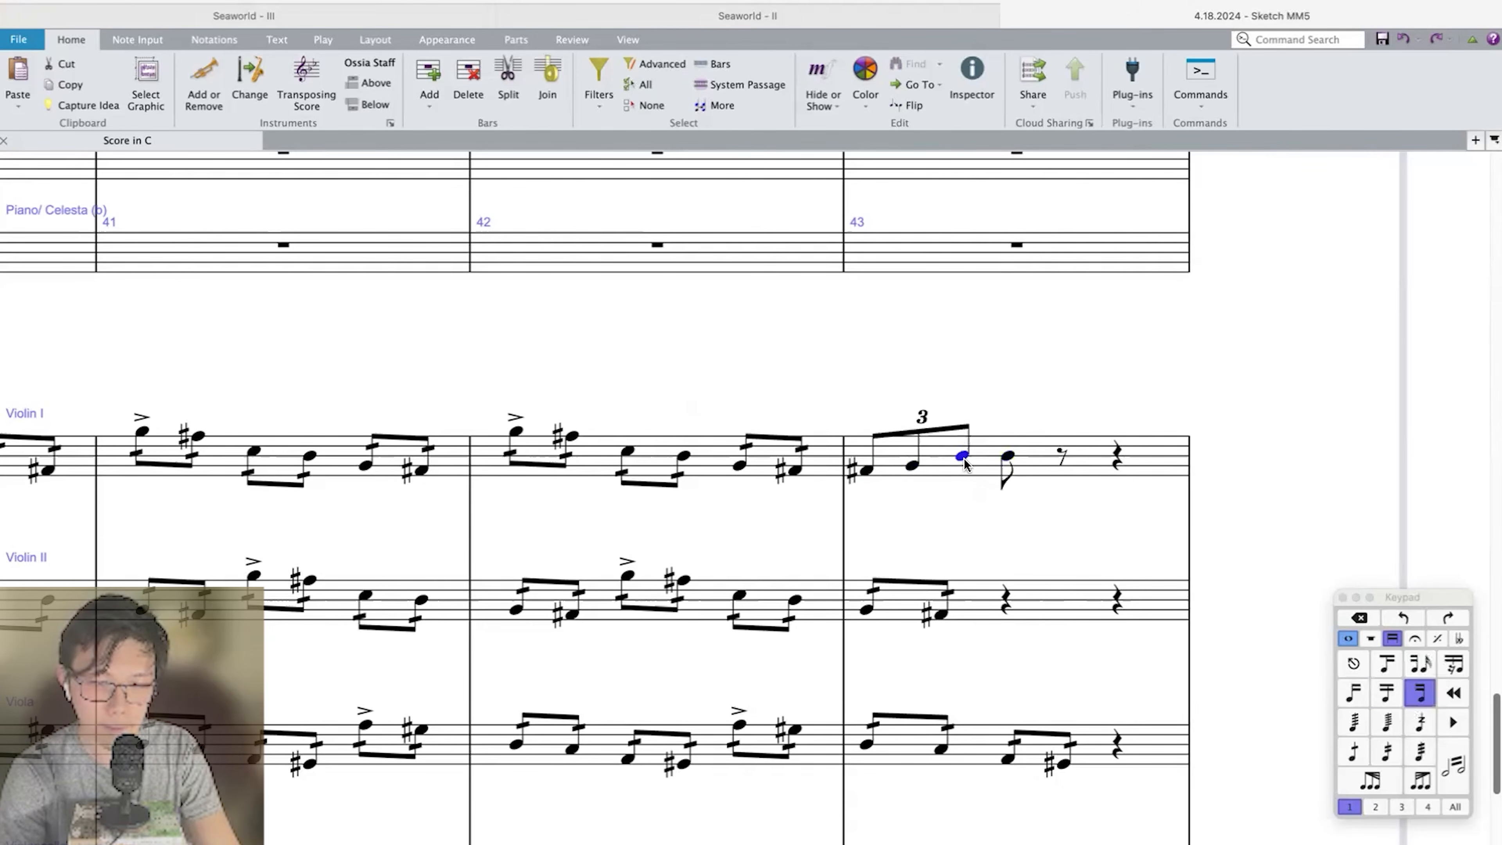
# Set the first triplet's third note to C and enter a second Violin I triplet of C sharp, G and A flat.
pyautogui.press('Left')
pyautogui.press('Left')
pyautogui.press('Right')
pyautogui.press('Right')
pyautogui.press('Right')
pyautogui.press('Left')
pyautogui.press('n')
pyautogui.press('8')
pyautogui.press('c')
pyautogui.hotkey('ctrl', '3')
pyautogui.press('f')
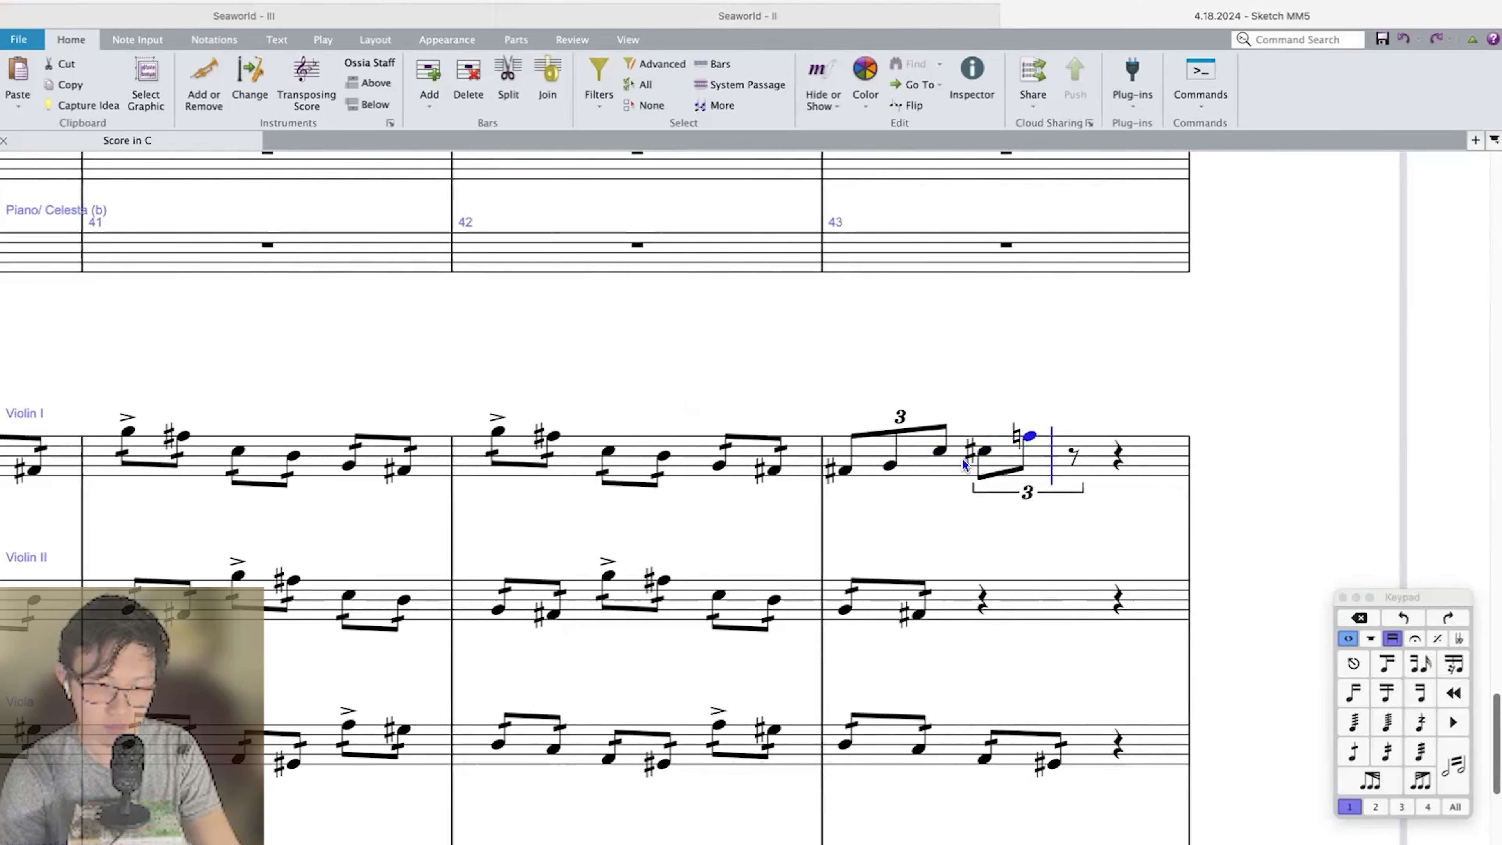
pyautogui.press('Up')
pyautogui.press('9')
pyautogui.press('a')
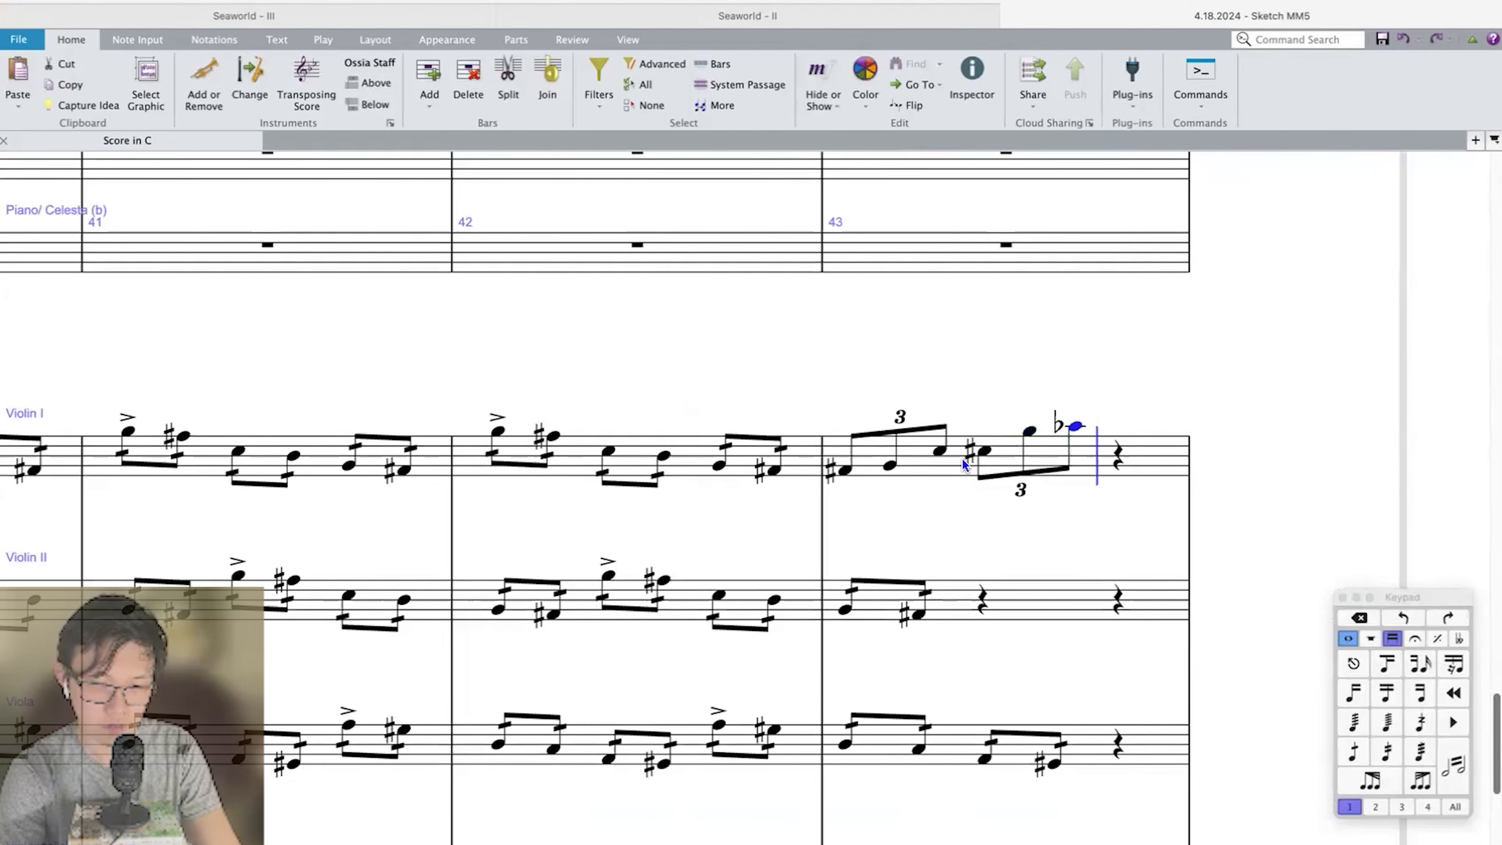
# Enter a third eighth-note triplet of D, E flat and high B to complete Violin I bar 43.
pyautogui.press('d')
pyautogui.hotkey('ctrl', '3')
pyautogui.hotkey('ctrl', 'Up')
pyautogui.press('9')
pyautogui.press('b')
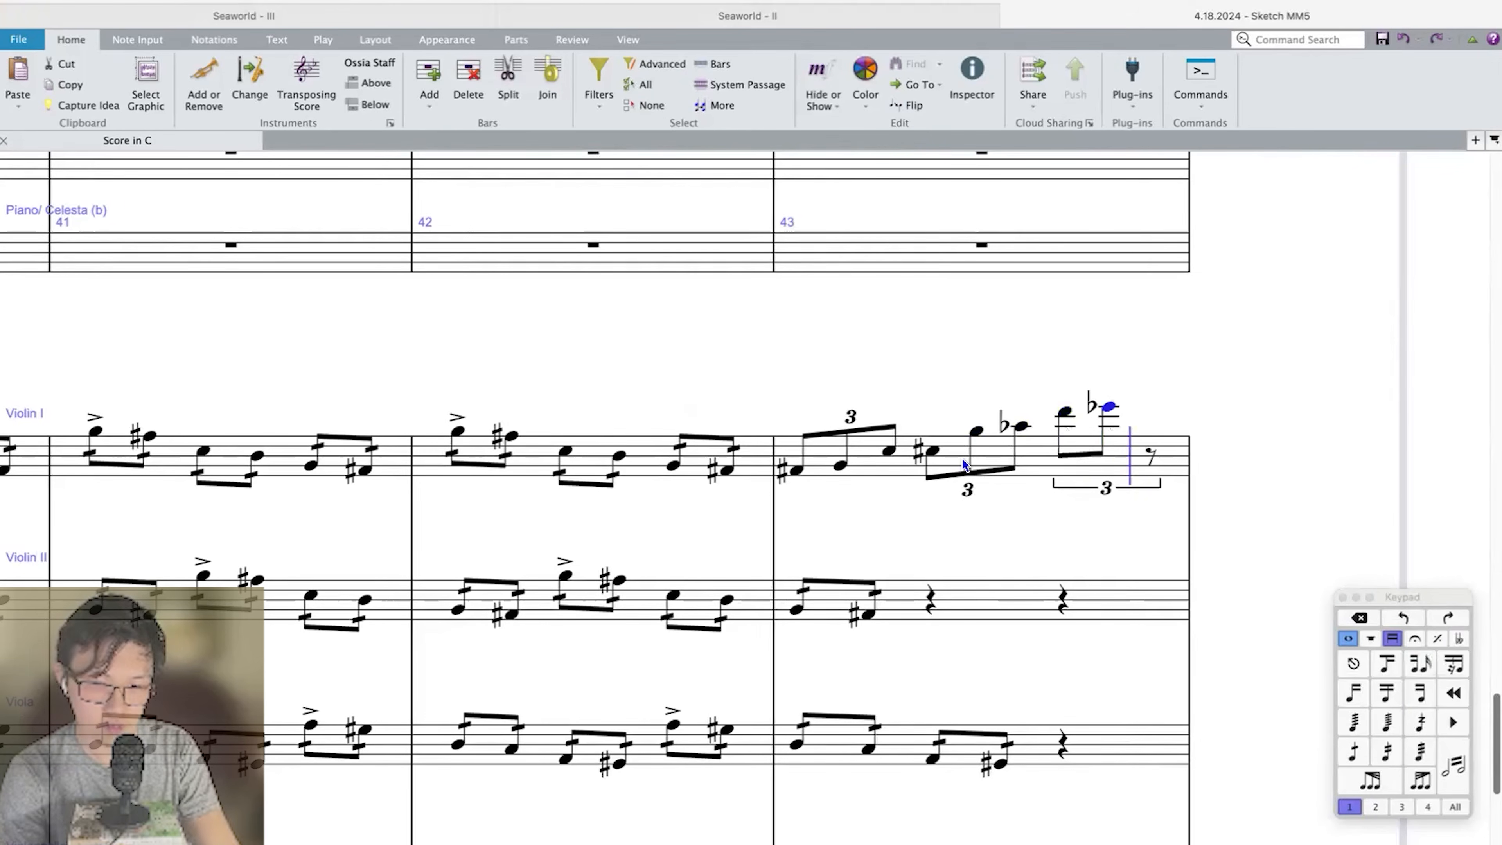
pyautogui.press('f')
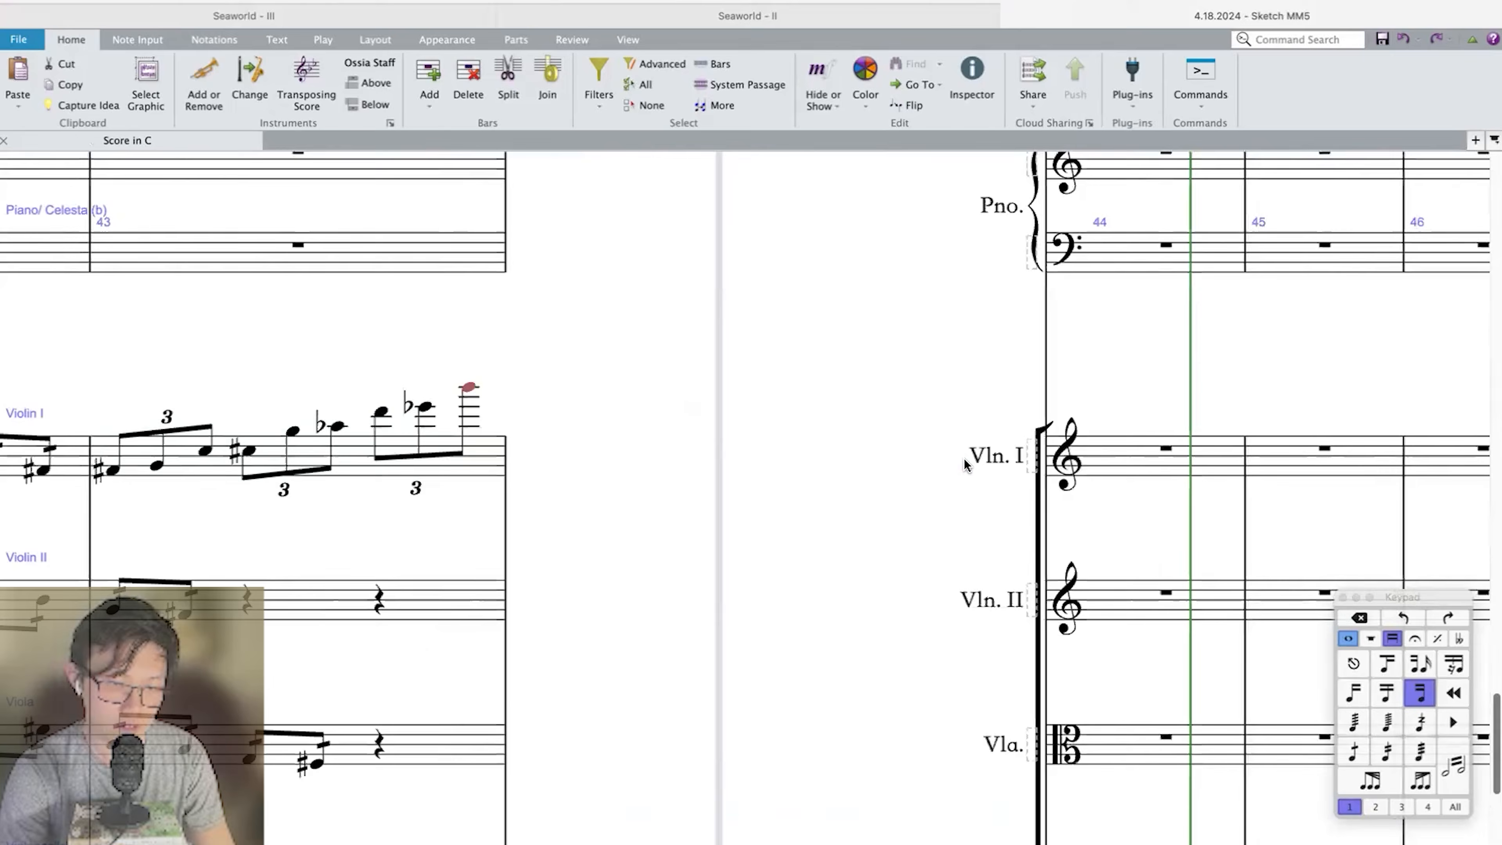
# Add staccato dots to all the Violin I triplets in bar 43 and play back the run.
pyautogui.hotkey('ctrl', 'shift', 'Left')
pyautogui.hscroll(-7, 966, 464)
pyautogui.press('KP_Divide')
pyautogui.press('p')
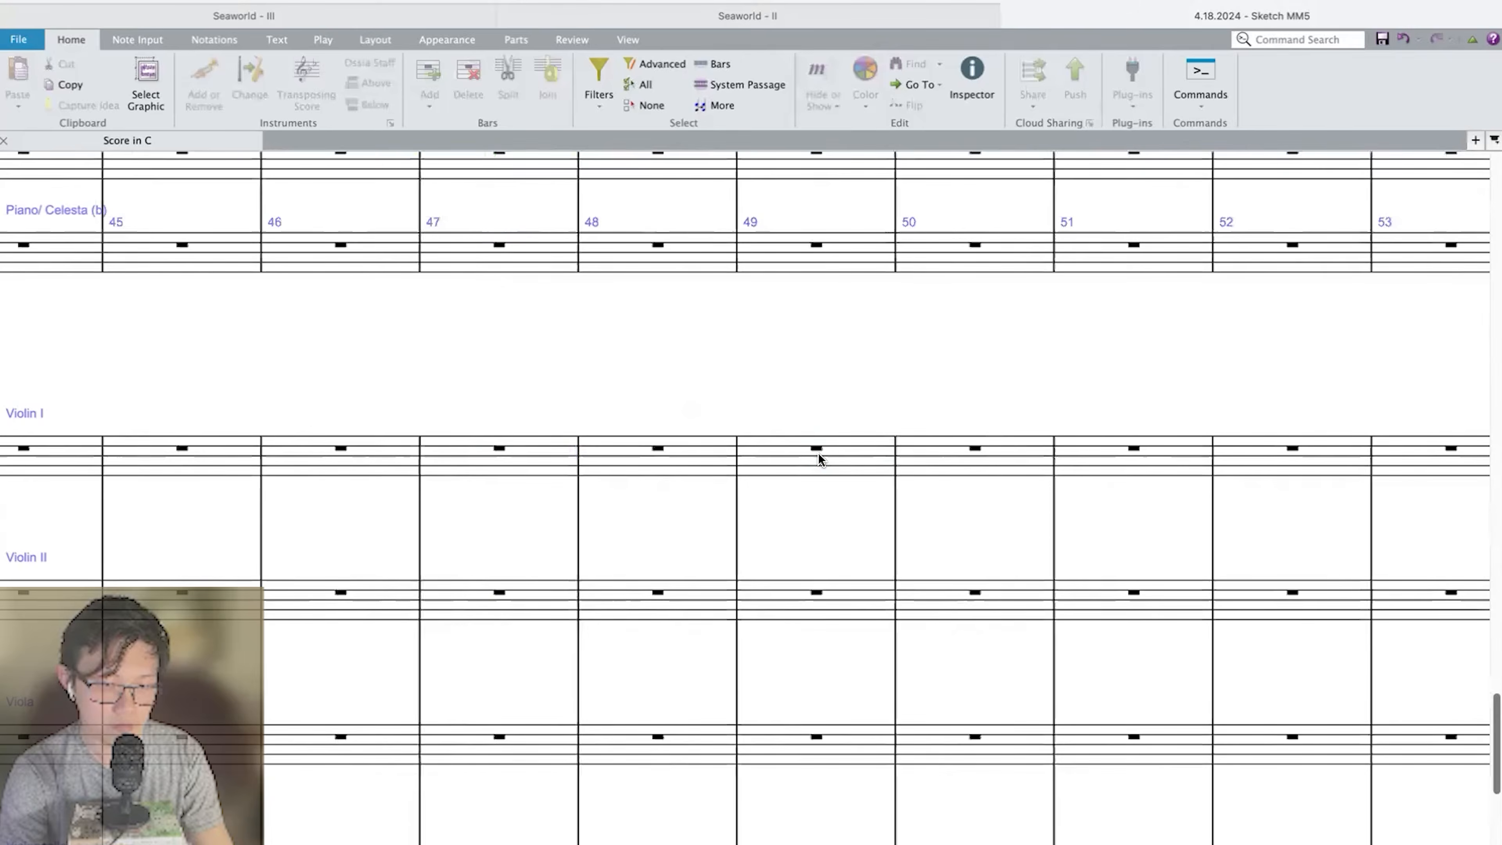
pyautogui.press('Escape')
pyautogui.scroll(-3, 819, 456)
pyautogui.hscroll(-4, 819, 456)
pyautogui.press('Escape')
# Copy the Violin I run in bar 43 into Violin II and transpose the copy down a major 3rd.
pyautogui.click(678, 343)
pyautogui.click(714, 476)
pyautogui.hscroll(-2, 713, 471)
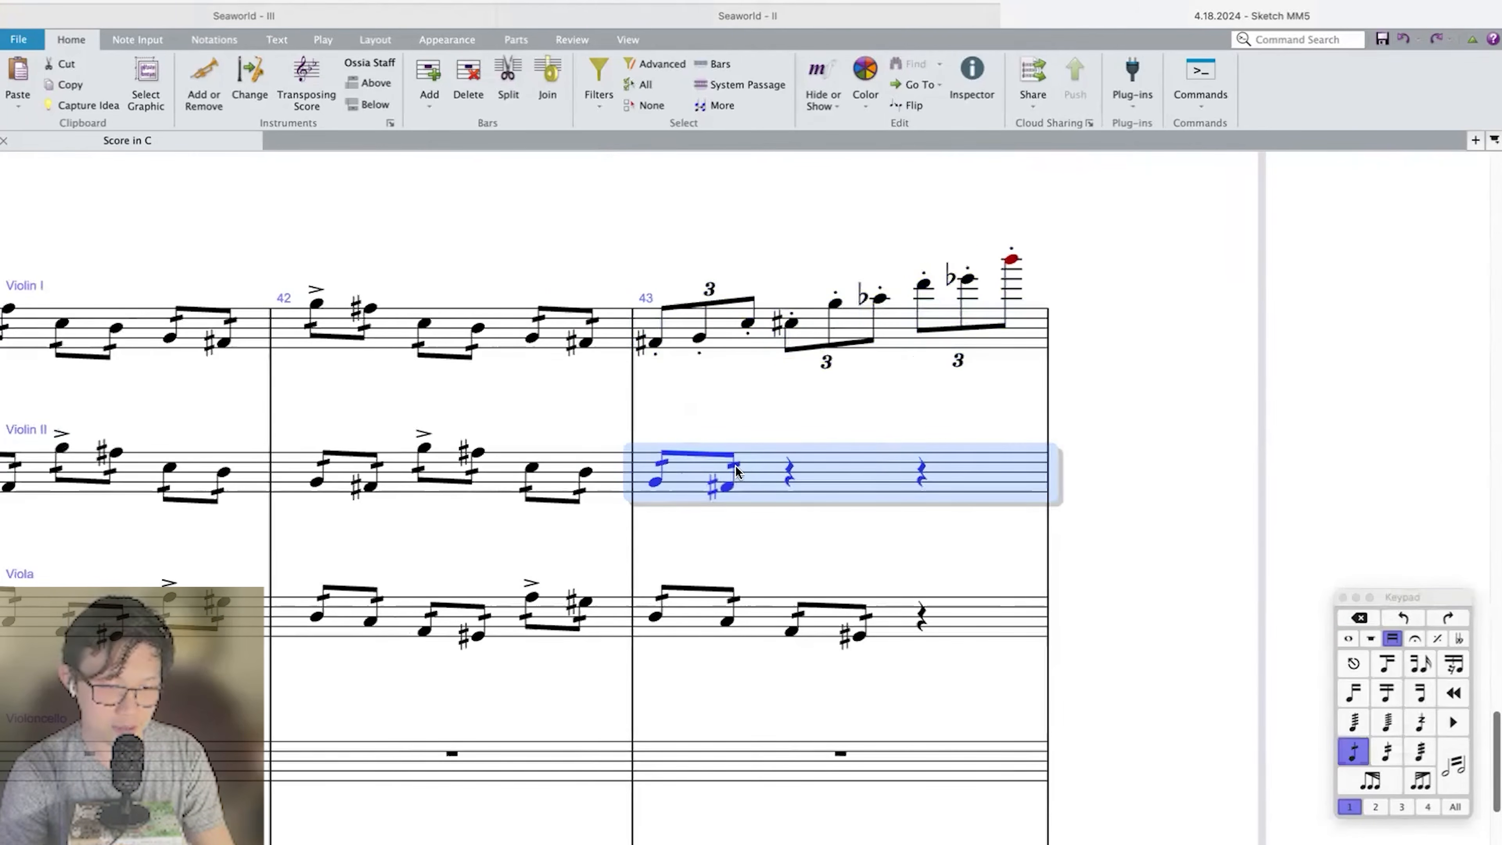
pyautogui.press('super+v')
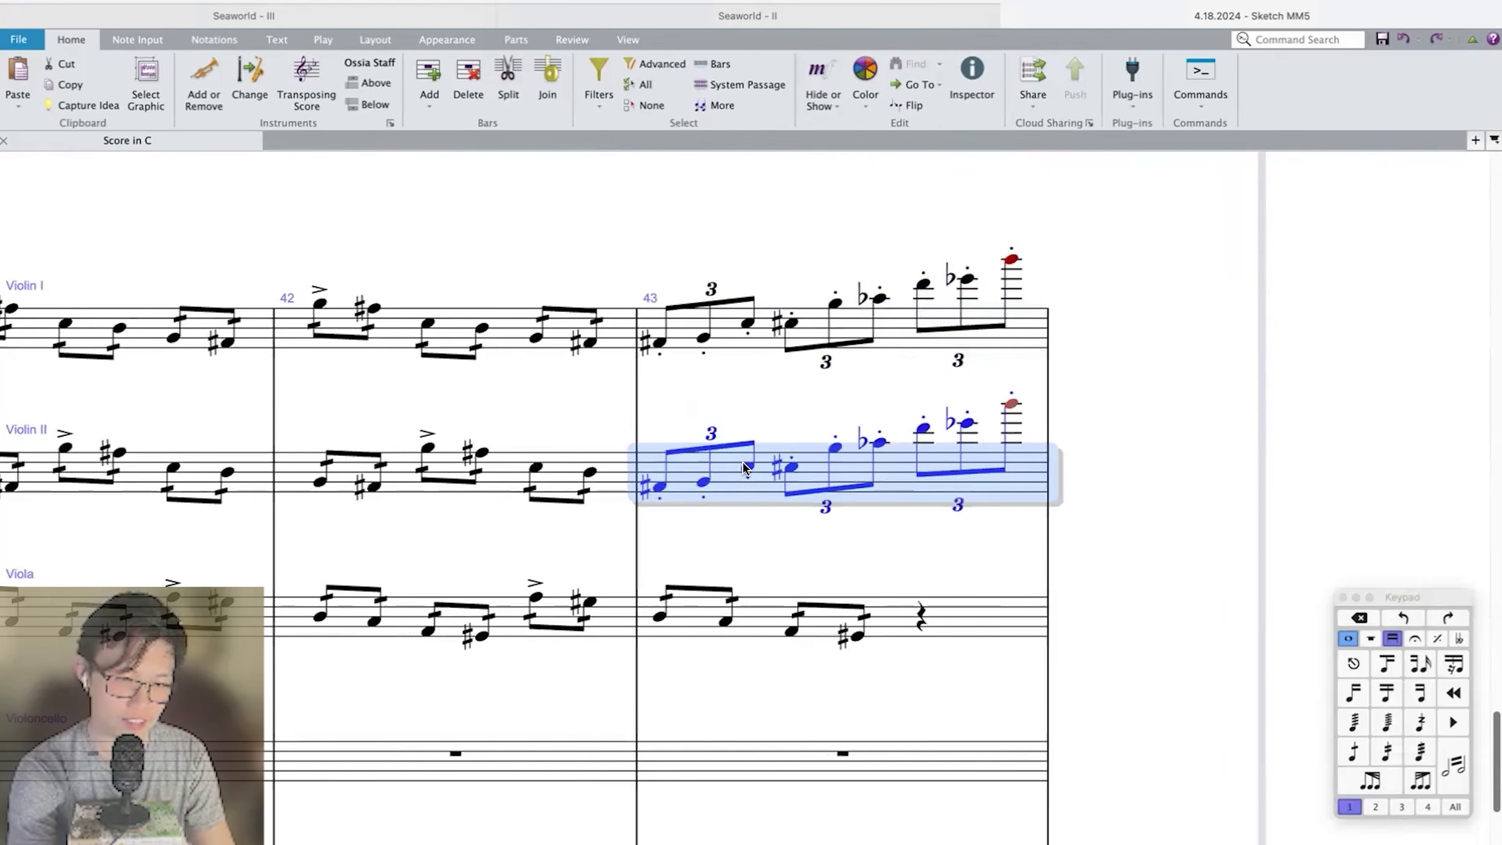
pyautogui.hotkey('shift', 't')
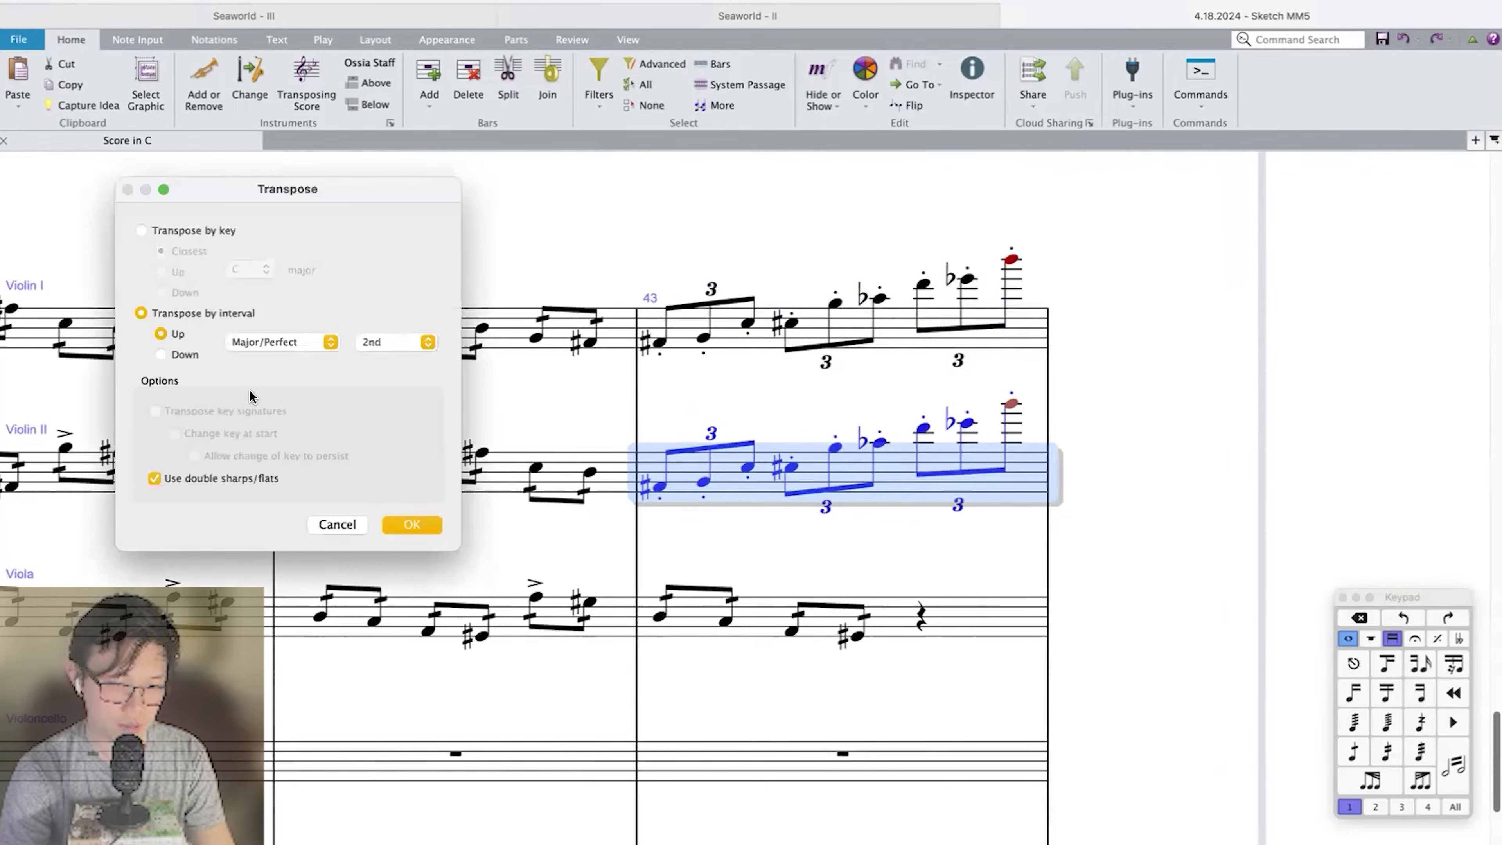
pyautogui.click(372, 341)
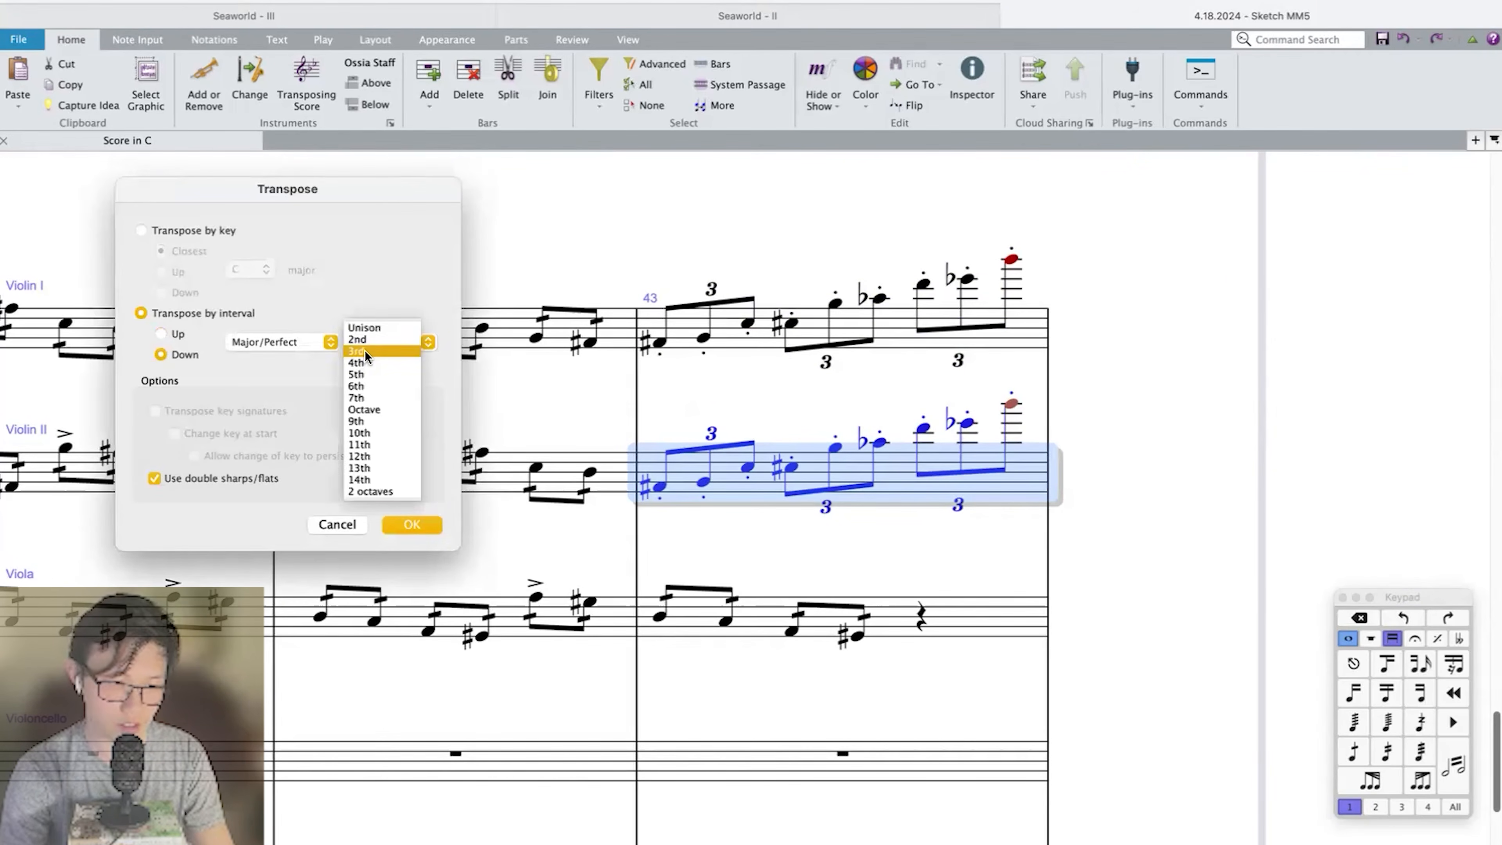
pyautogui.click(365, 350)
pyautogui.press('Return')
# Copy the Violin II run in bar 43 into the Viola and transpose the copy down a major 3rd.
pyautogui.click(698, 588)
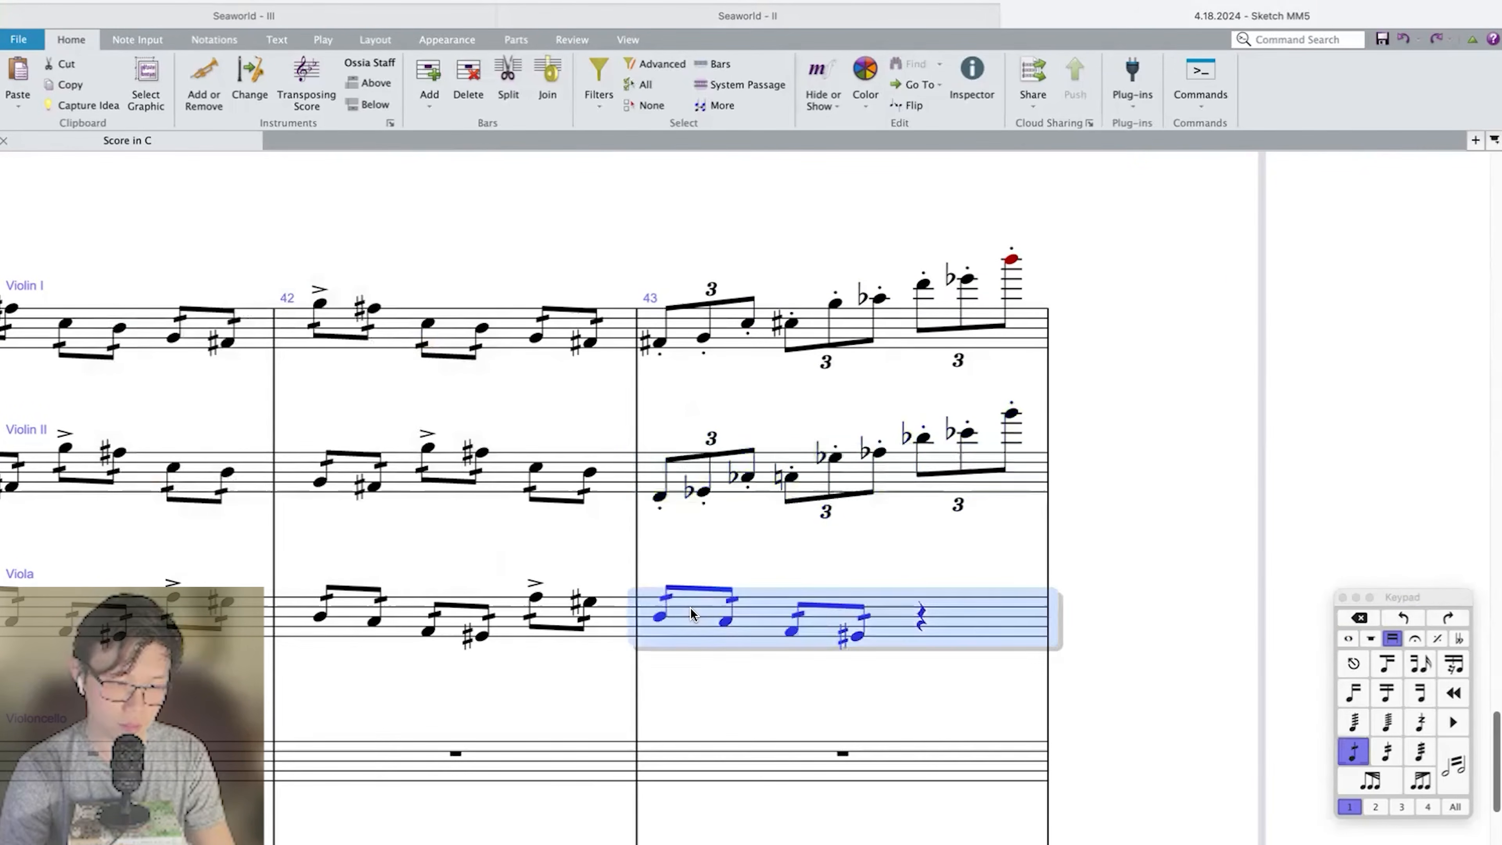
pyautogui.press('super+v')
pyautogui.hotkey('shift', 't')
pyautogui.press('Return')
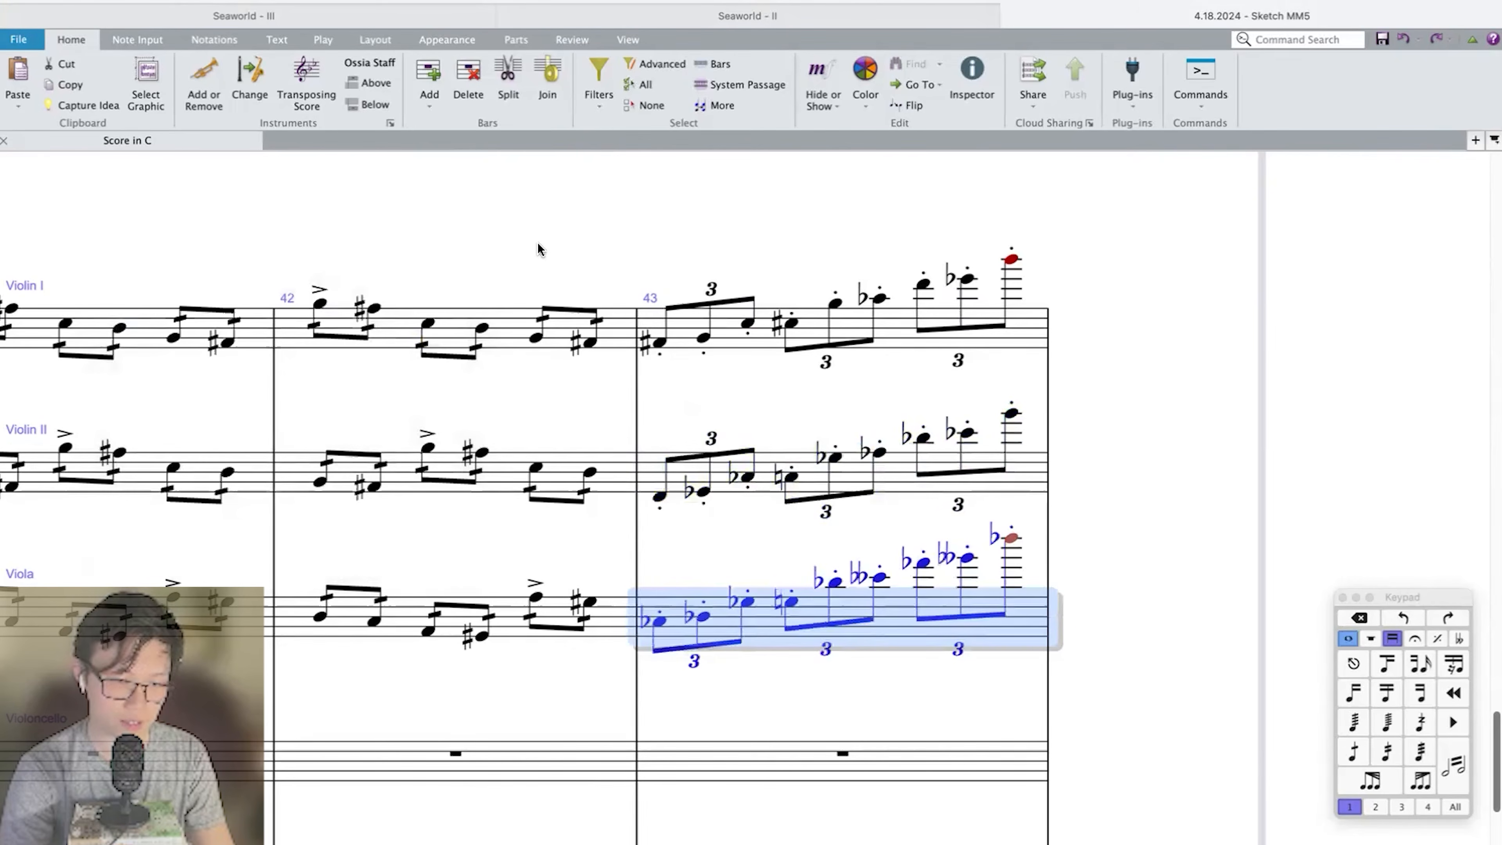
# Play back the upper strings in bars 42 and 43 and respell the Viola run with sharps.
pyautogui.keyDown('shift'); pyautogui.click(394, 335); pyautogui.keyUp('shift')
pyautogui.press('p')
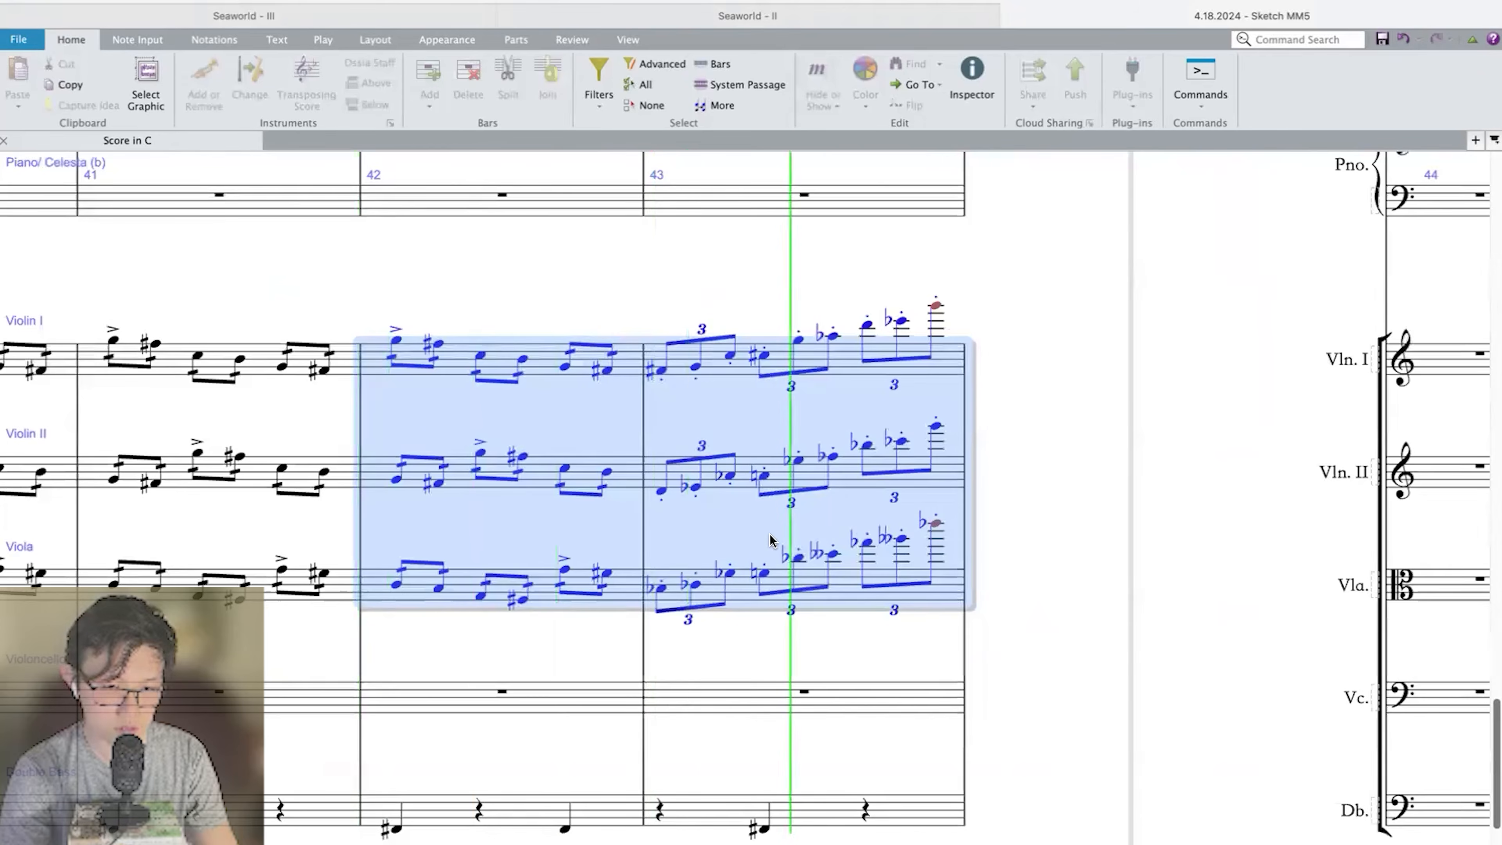
pyautogui.click(742, 589)
# Delete the triplet runs from bar 43 in Violin I, Violin II and Viola.
pyautogui.click(709, 285)
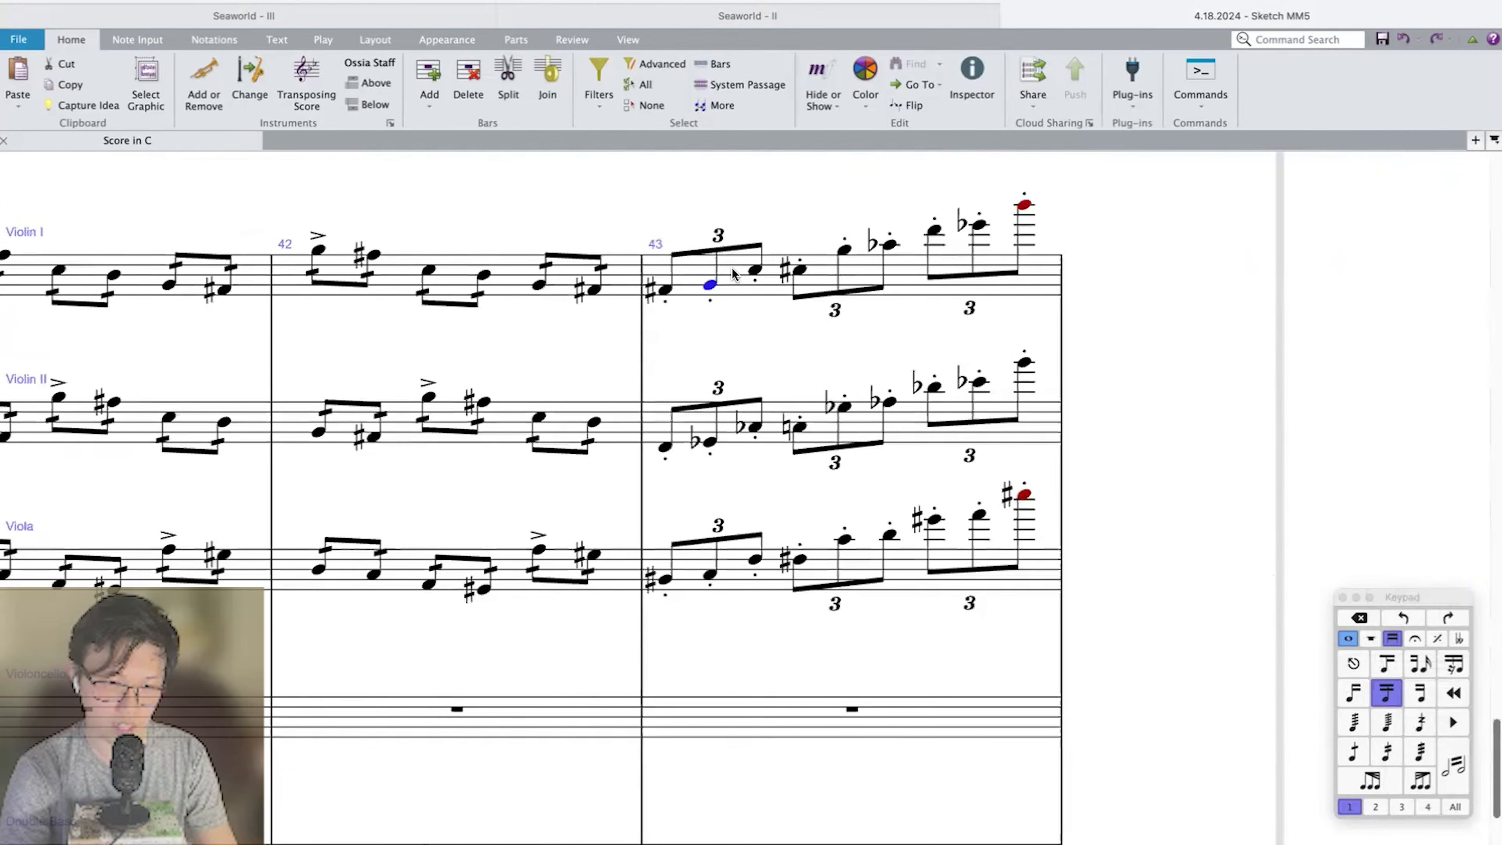
pyautogui.keyDown('shift'); pyautogui.click(754, 585); pyautogui.keyUp('shift')
pyautogui.press('Delete')
# Enter three staccato tremolo eighth-note triplets in Violin I bar 43, rising chromatically from F sharp to D.
pyautogui.click(718, 189)
pyautogui.click(828, 276)
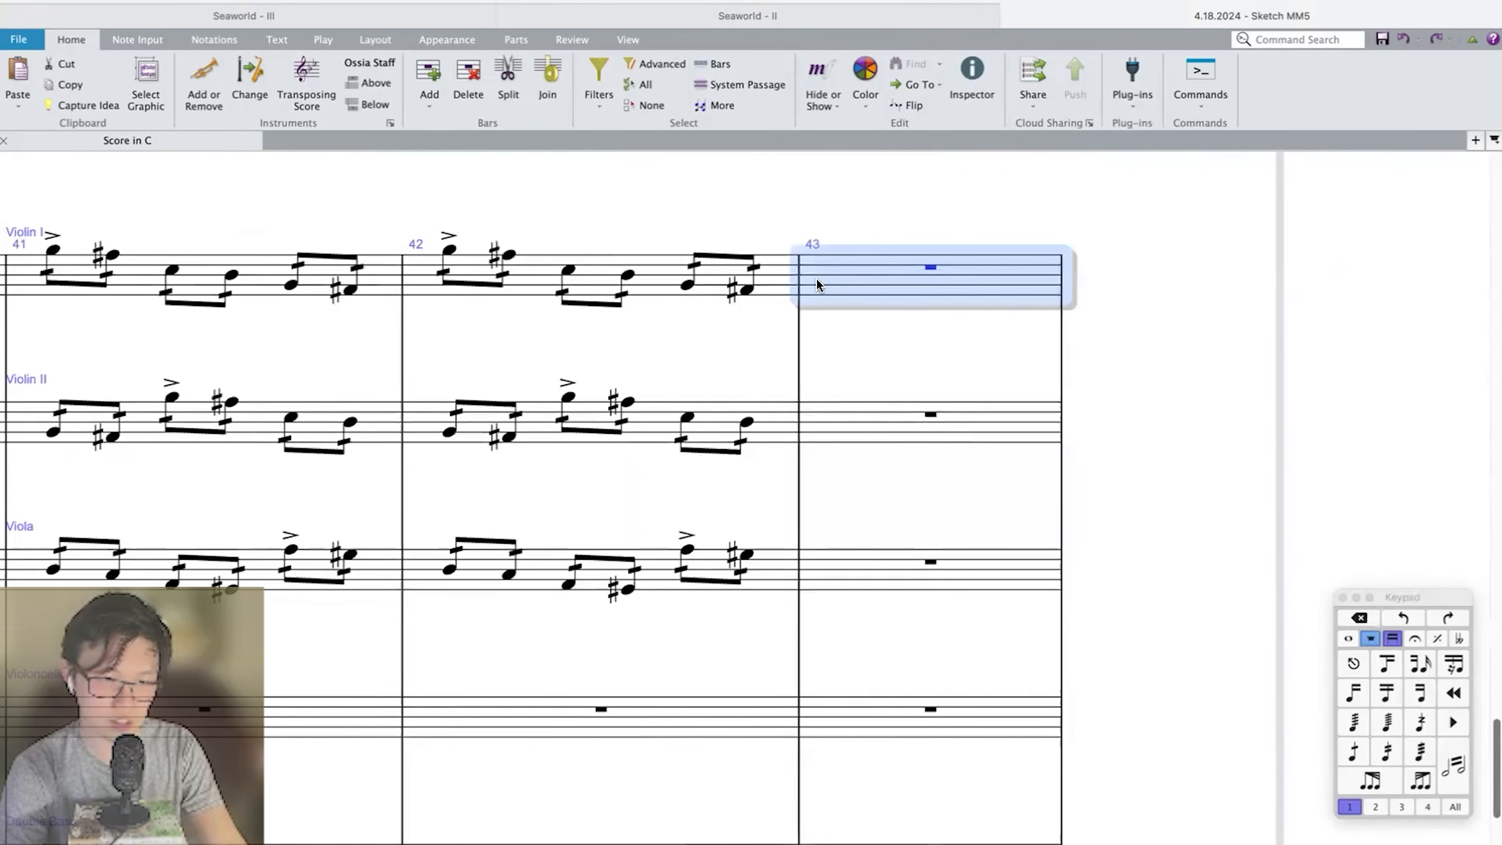
pyautogui.press('3')
pyautogui.click(788, 273)
pyautogui.hotkey('ctrl', '3')
pyautogui.press('super+3')
pyautogui.press('super+3')
pyautogui.press('Escape')
pyautogui.click(785, 271)
pyautogui.click(1353, 752)
# Copy the chromatic Violin I triplets in bar 43 into Violin II and transpose the copy down a major 3rd.
pyautogui.click(722, 422)
pyautogui.press('super+v')
pyautogui.hotkey('shift', 't')
pyautogui.press('Return')
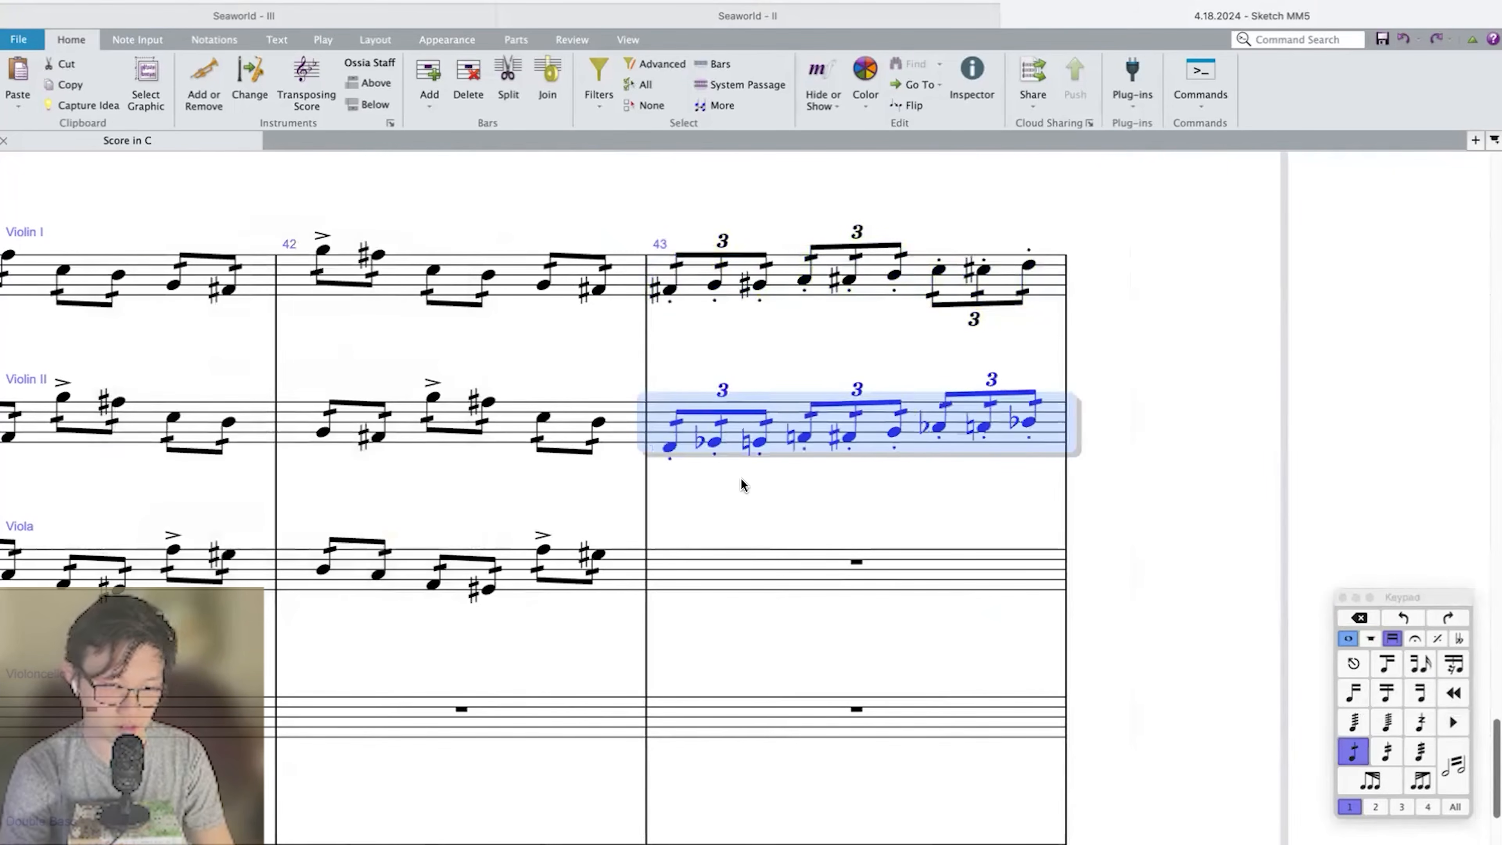
# Copy the chromatic Violin II triplets in bar 43 into the Viola a major 3rd lower, spelled with sharps.
pyautogui.click(691, 573)
pyautogui.press('super+v')
pyautogui.hotkey('shift', 't')
pyautogui.press('Return')
# Play back from bar 40 to review the string tremolos leading into the chromatic triplet run in bar 43.
pyautogui.click(694, 428)
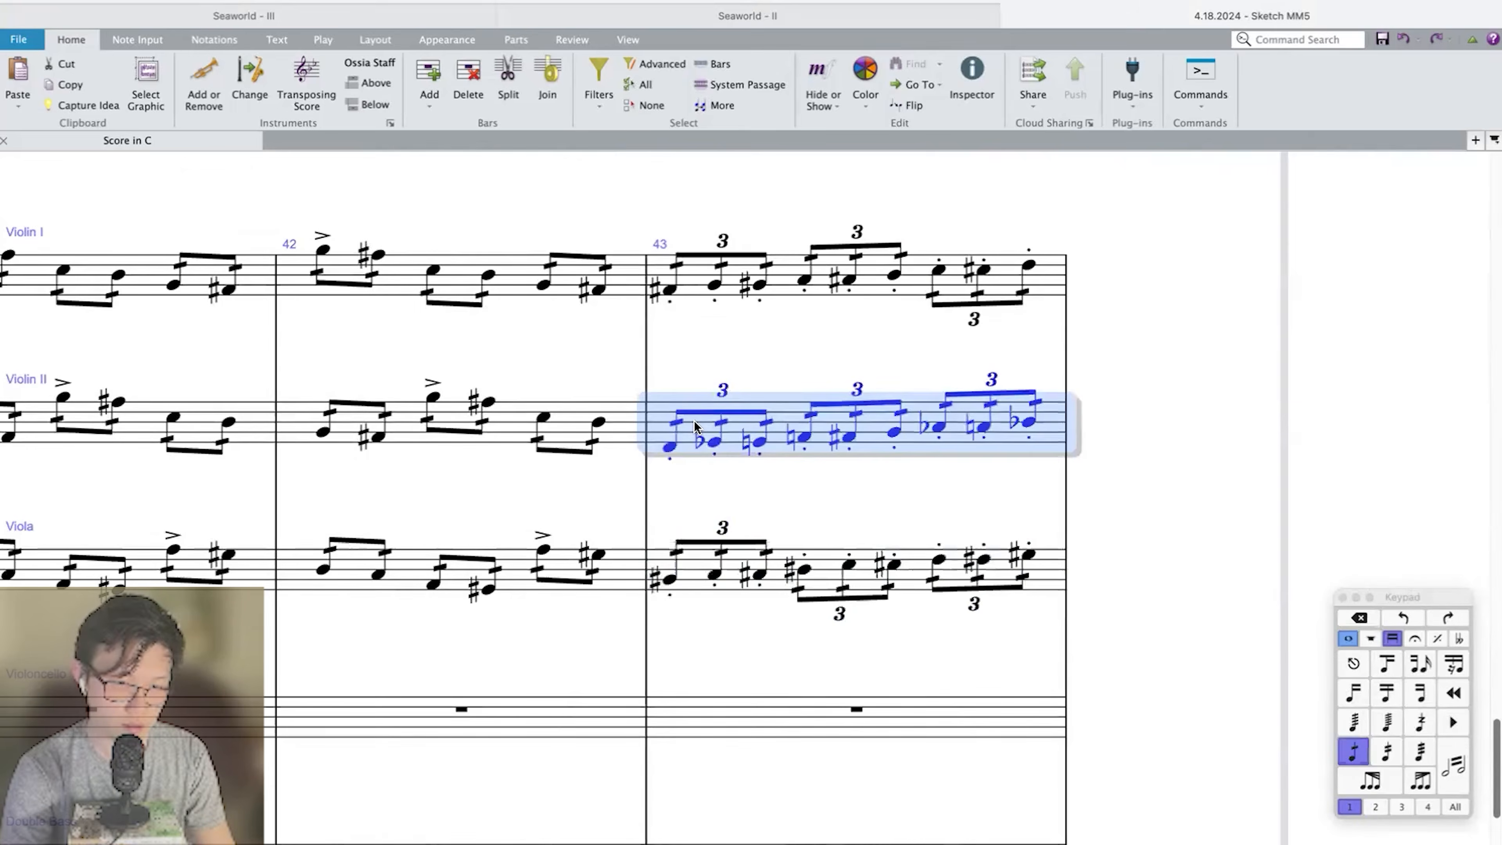
pyautogui.press('super+Left')
pyautogui.press('super+Left')
pyautogui.press('super+Left')
pyautogui.press('p')
pyautogui.press('super+minus')
pyautogui.press('super+minus')
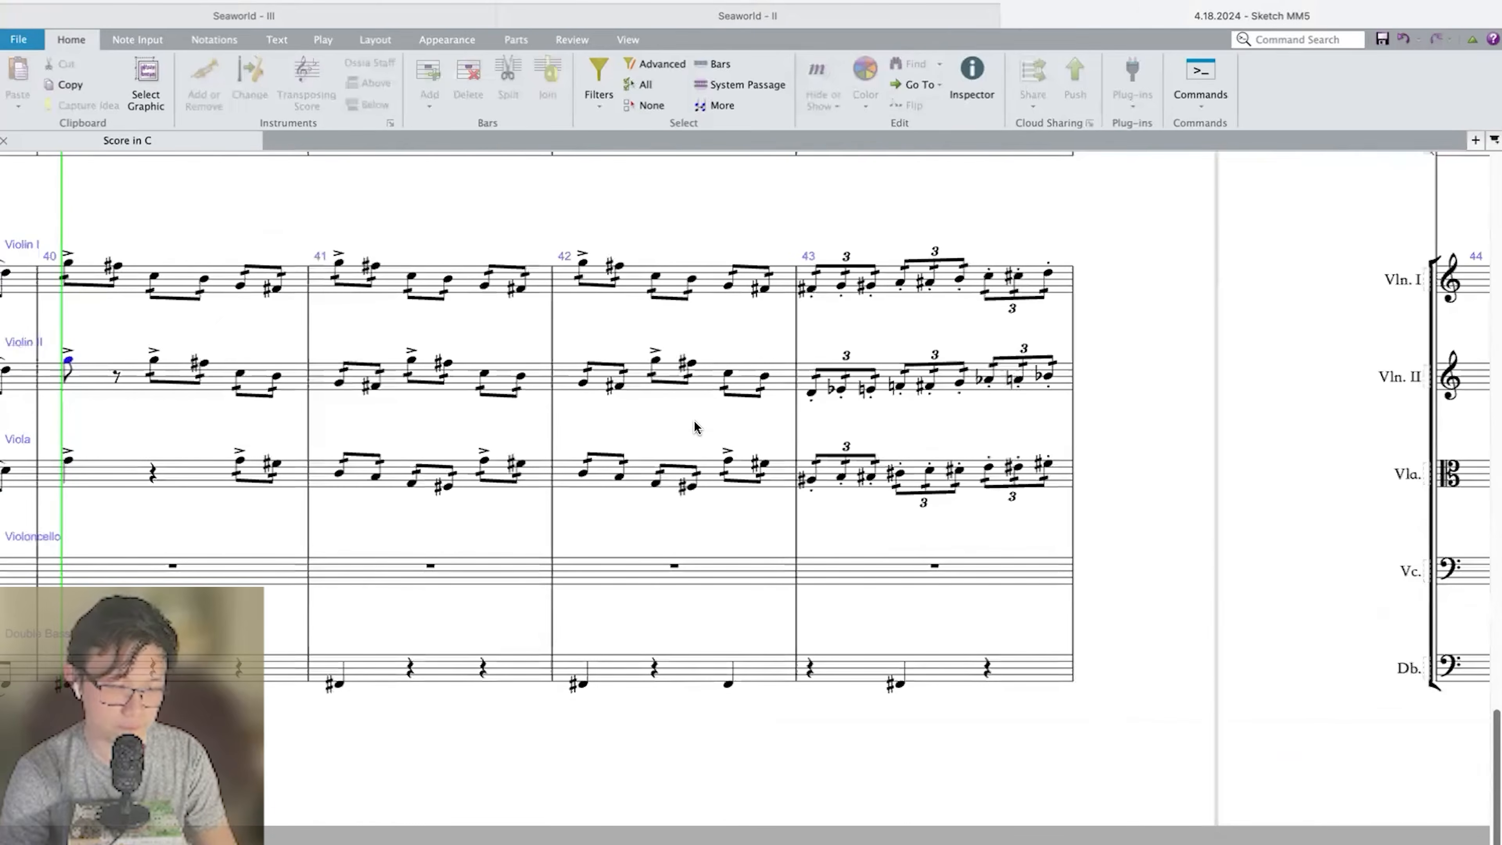
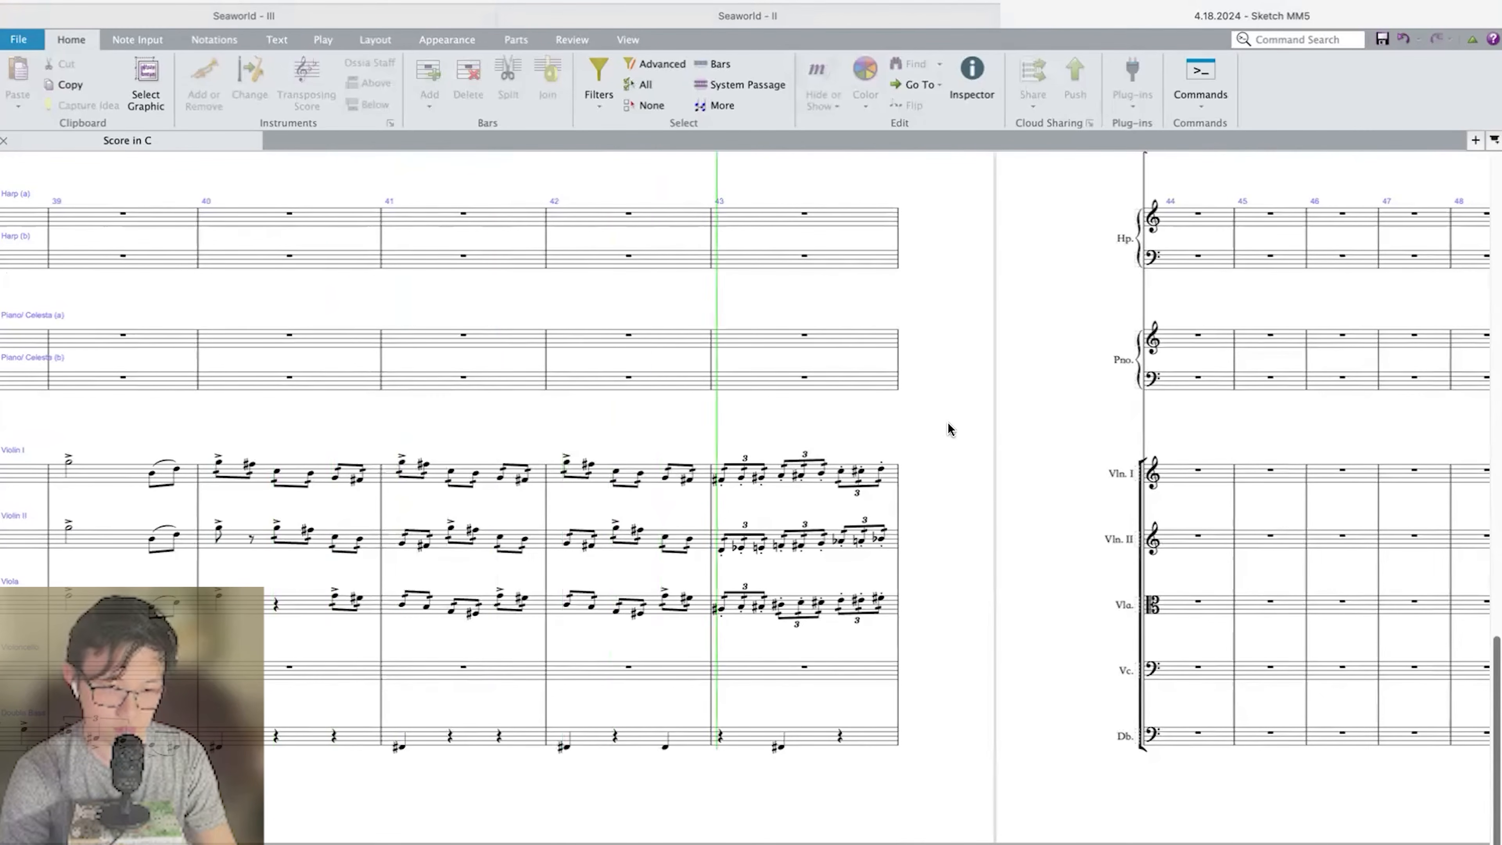
# Copy the chromatic string triplets in bar 43 into Piccolo, Flute 2 and Oboe 1 without tremolos, and slur each part across the bar.
pyautogui.press('space')
pyautogui.press('super+plus')
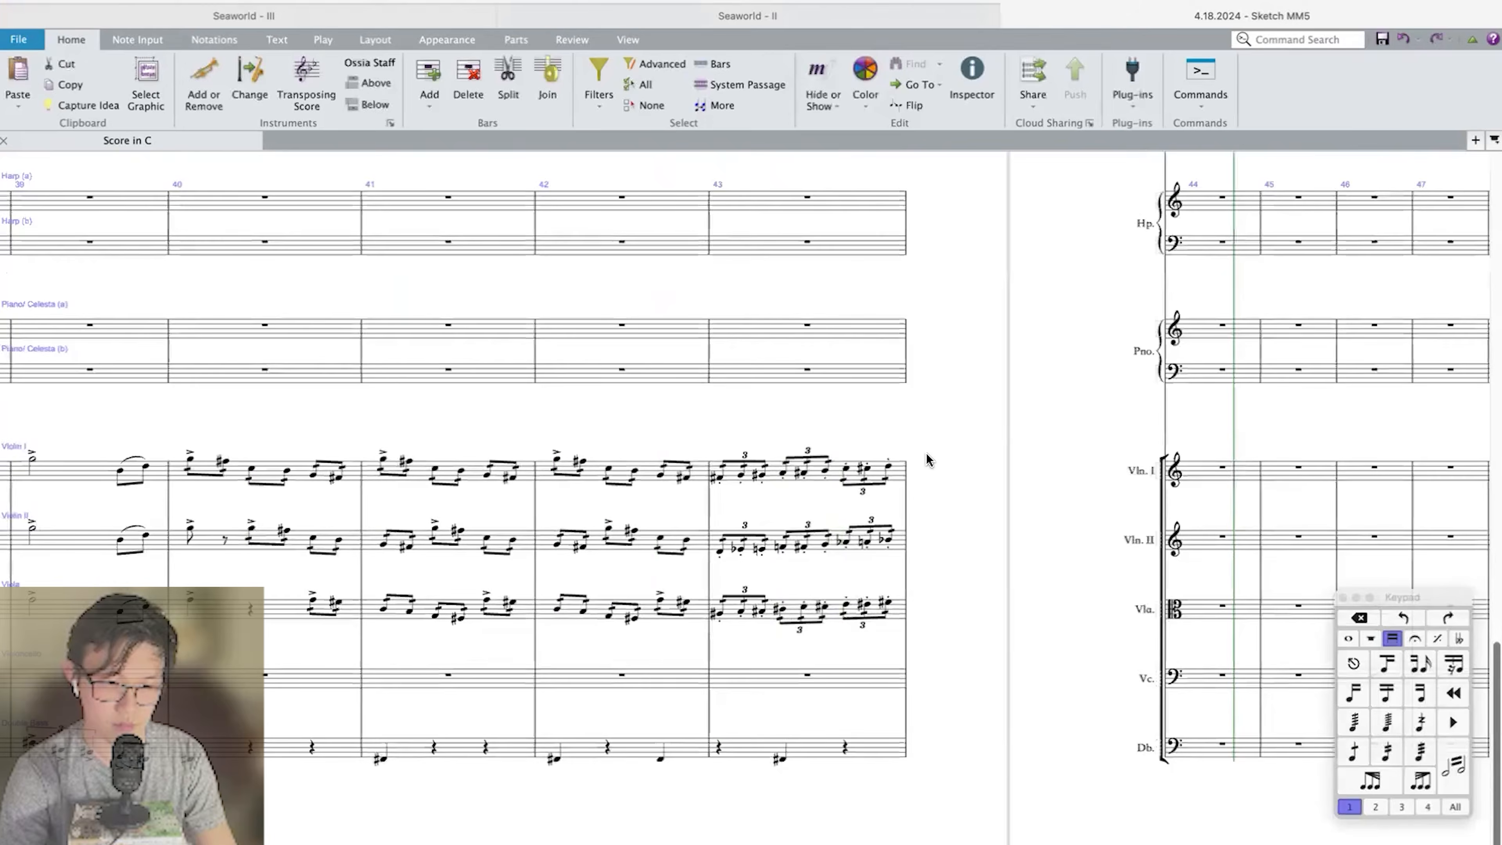
pyautogui.keyDown('alt'); pyautogui.click(753, 362); pyautogui.keyUp('alt')
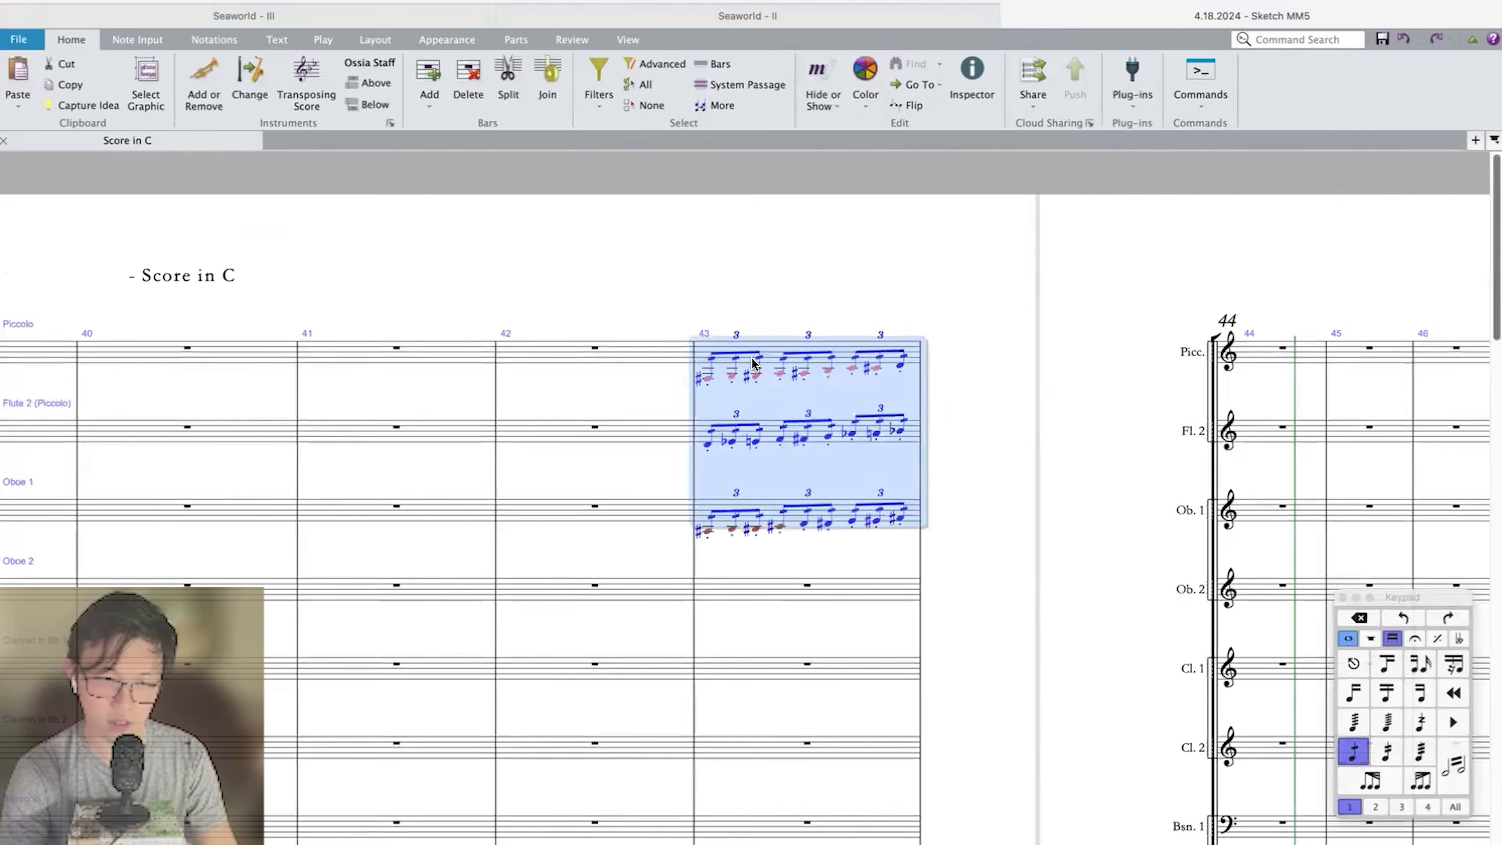
pyautogui.press('super+Up')
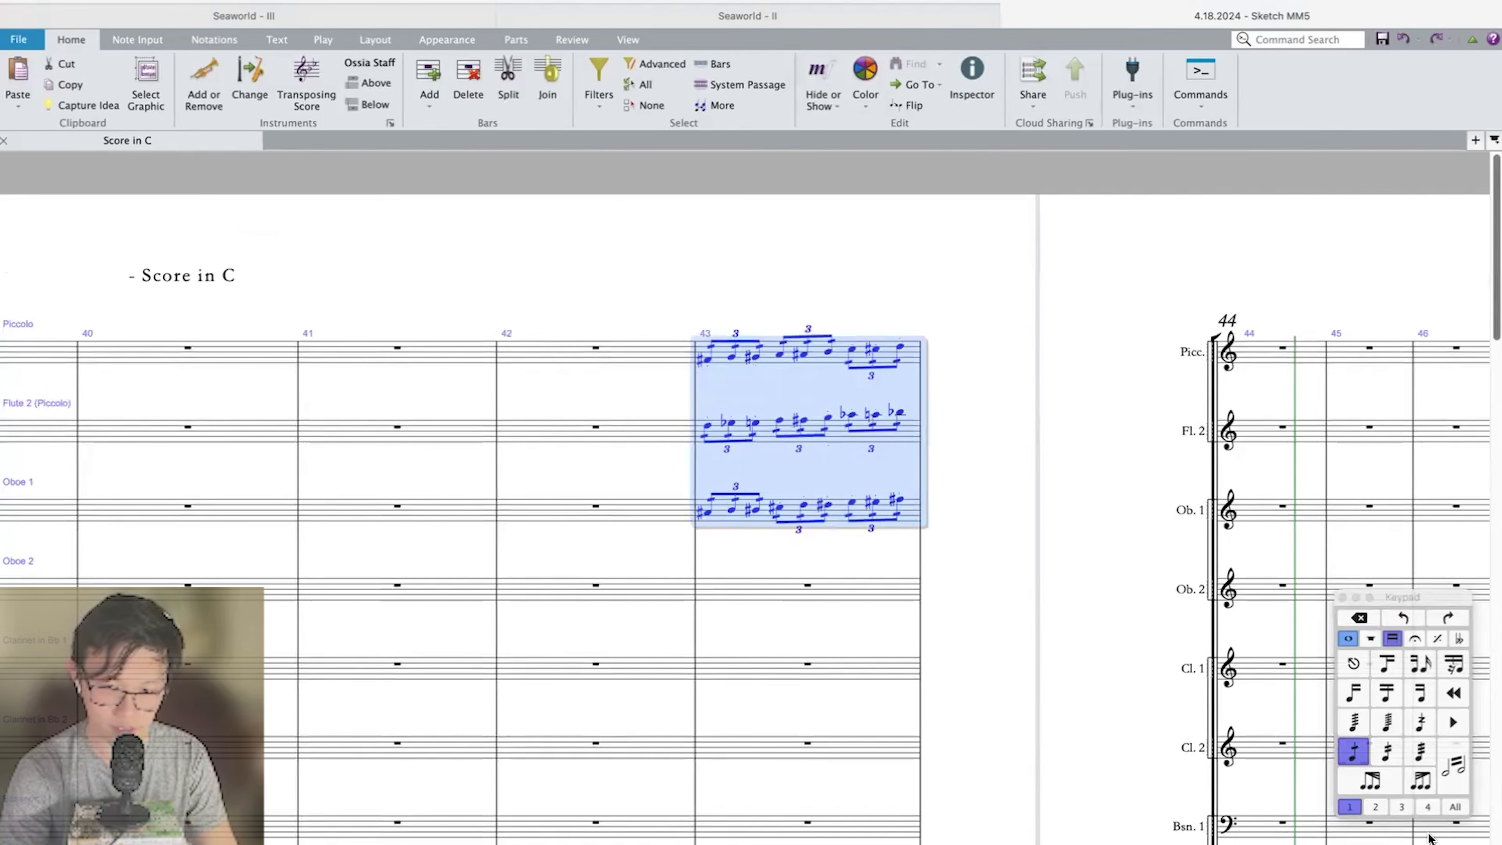
pyautogui.press('s')
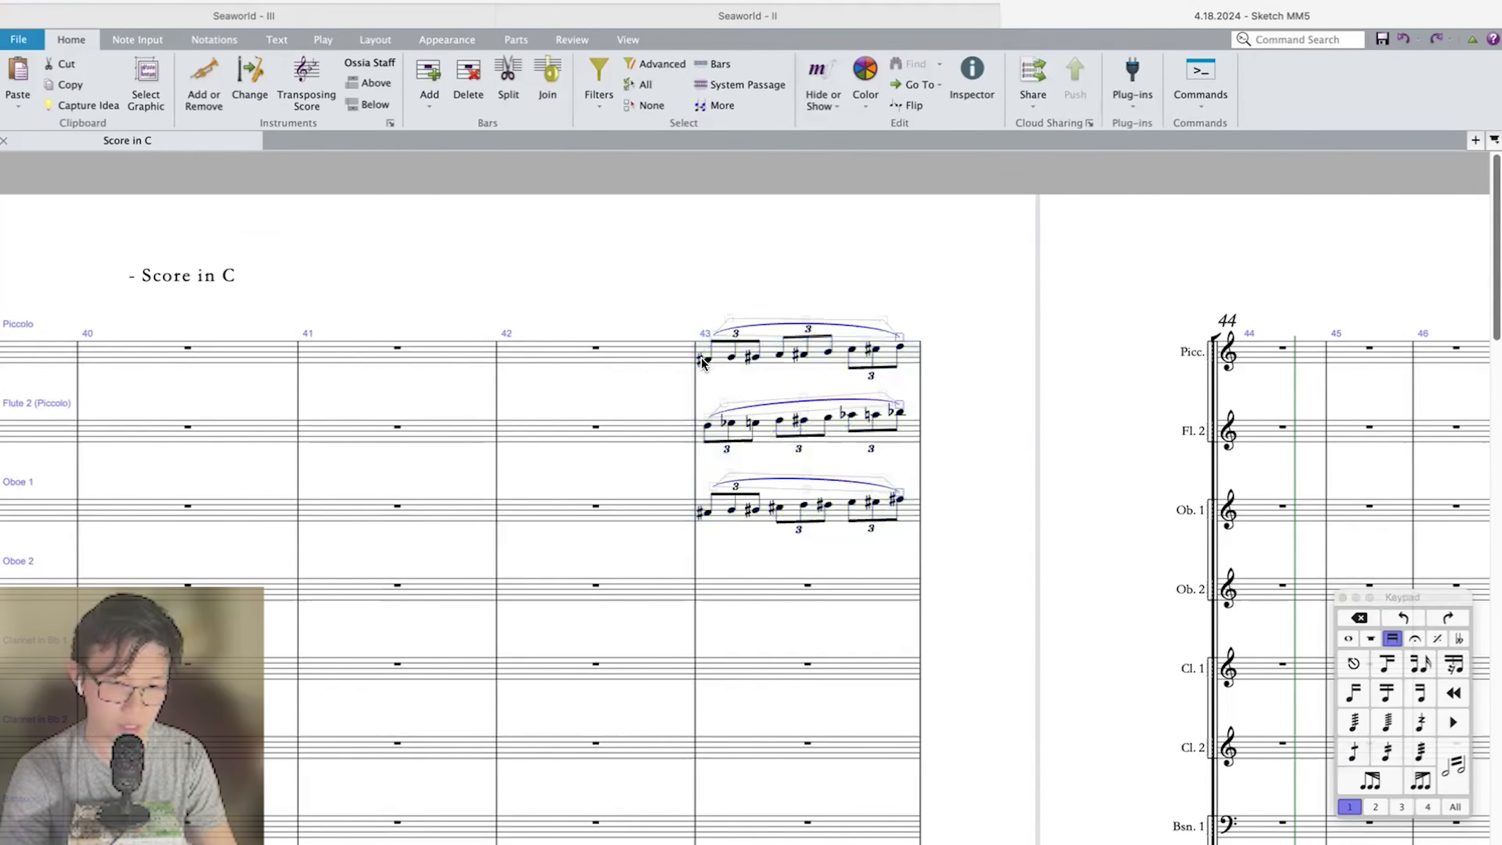
# Play back from about bar 42 to review the slurred woodwinds doubling the string triplets in bar 43.
pyautogui.press('space')
pyautogui.scroll(-15, 702, 362)
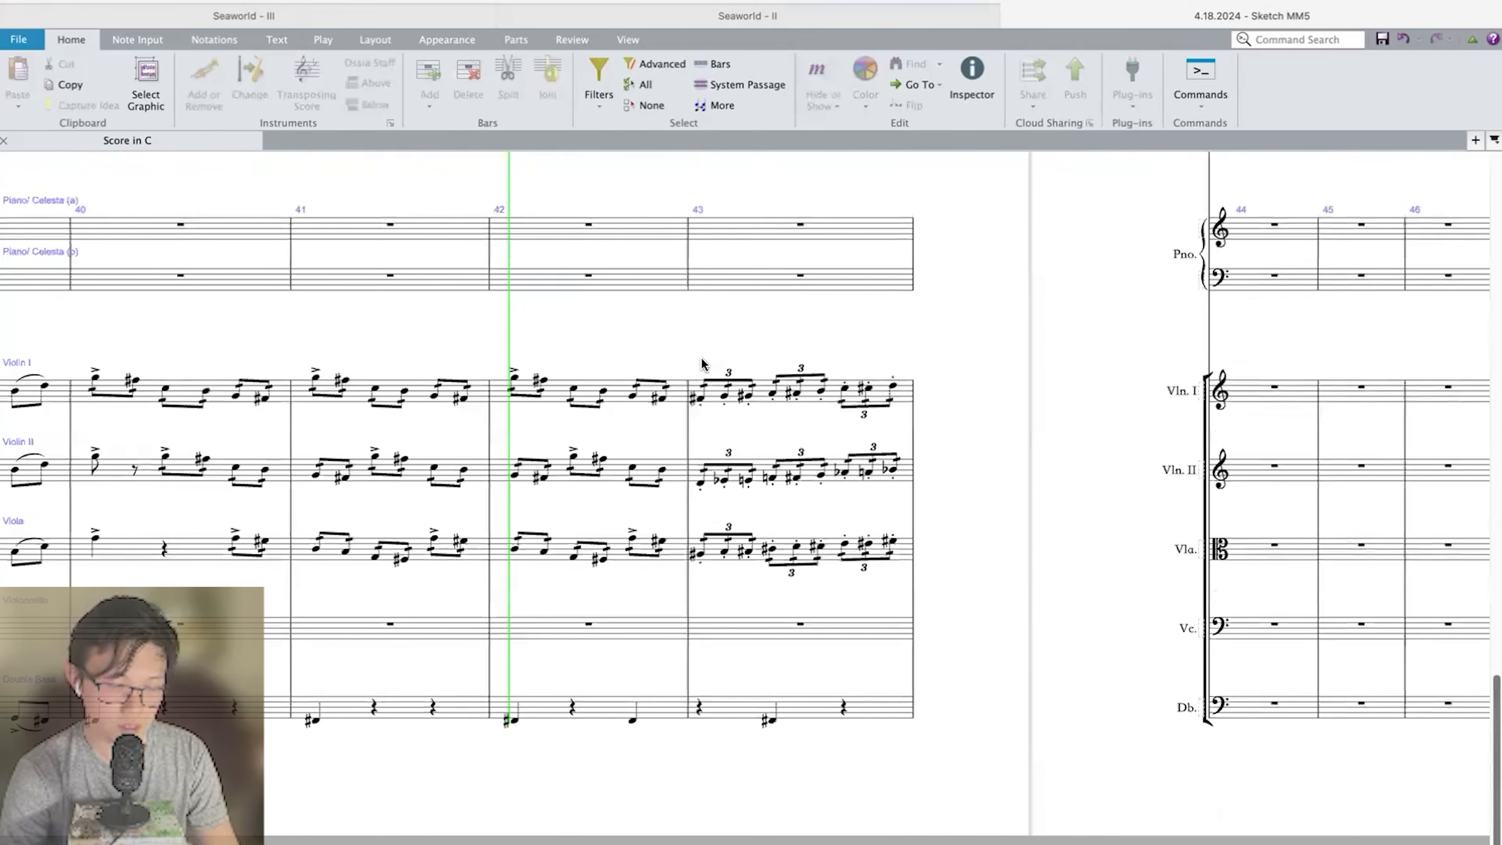
pyautogui.scroll(-3, 702, 363)
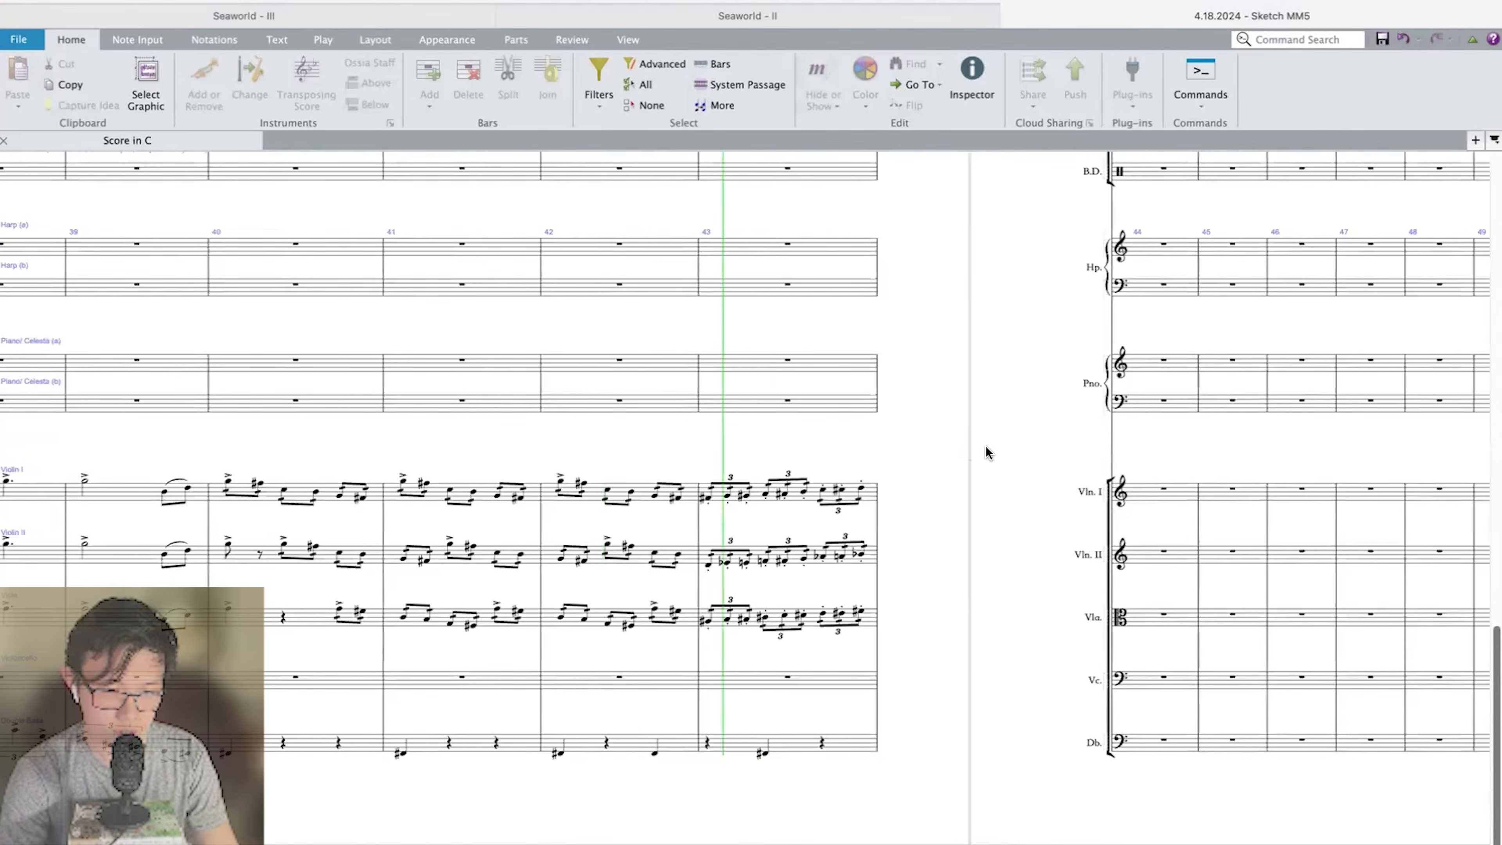
pyautogui.press('space')
# Enter three staccato tremolo eighth-note triplets in Violin I bar 44, continuing the chromatic rise from D sharp.
pyautogui.click(623, 489)
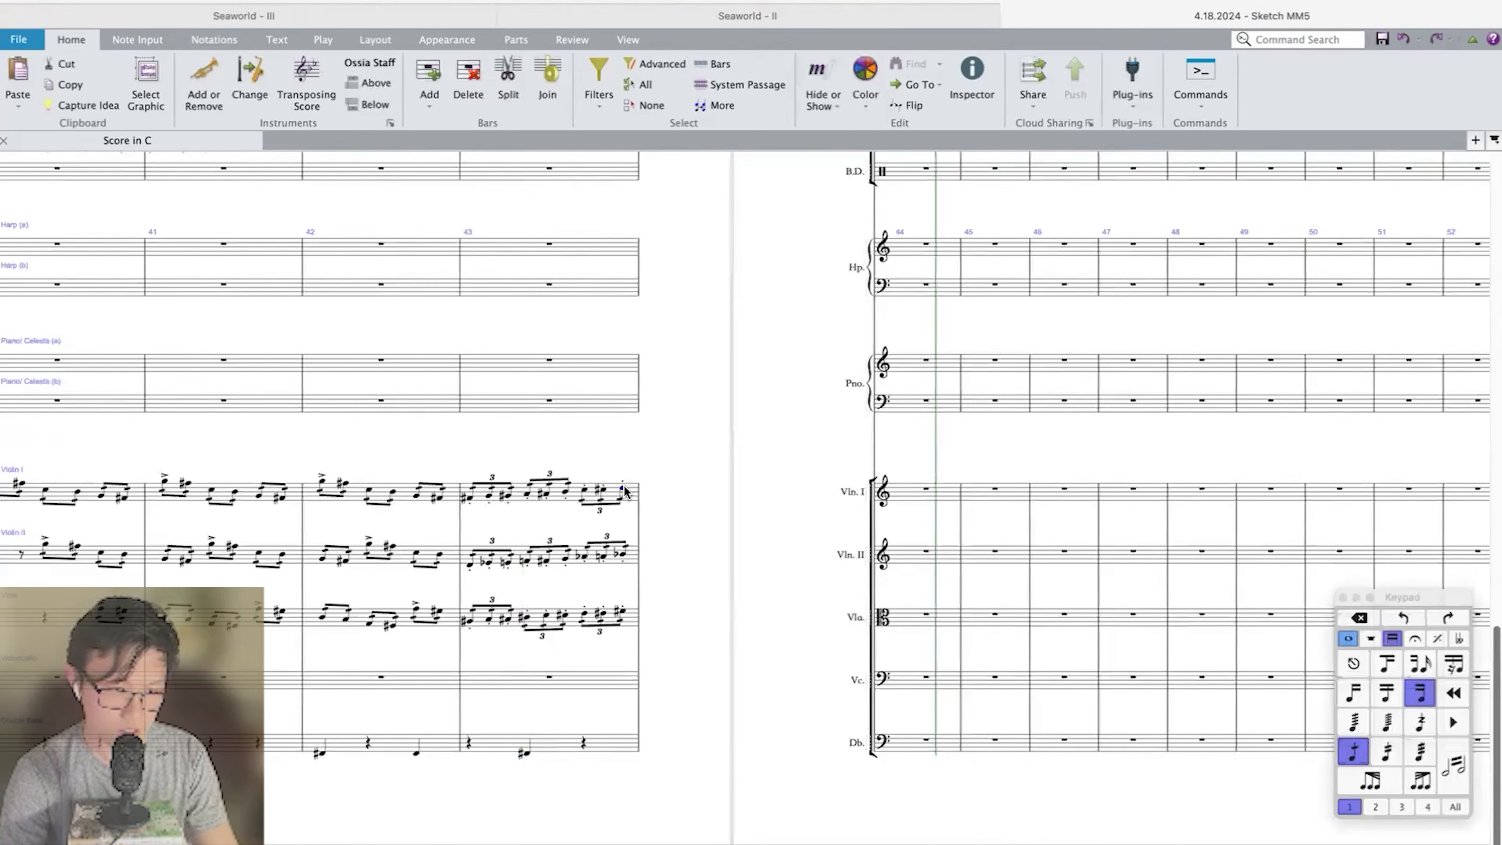
pyautogui.scroll(4, 627, 479)
pyautogui.click(1032, 376)
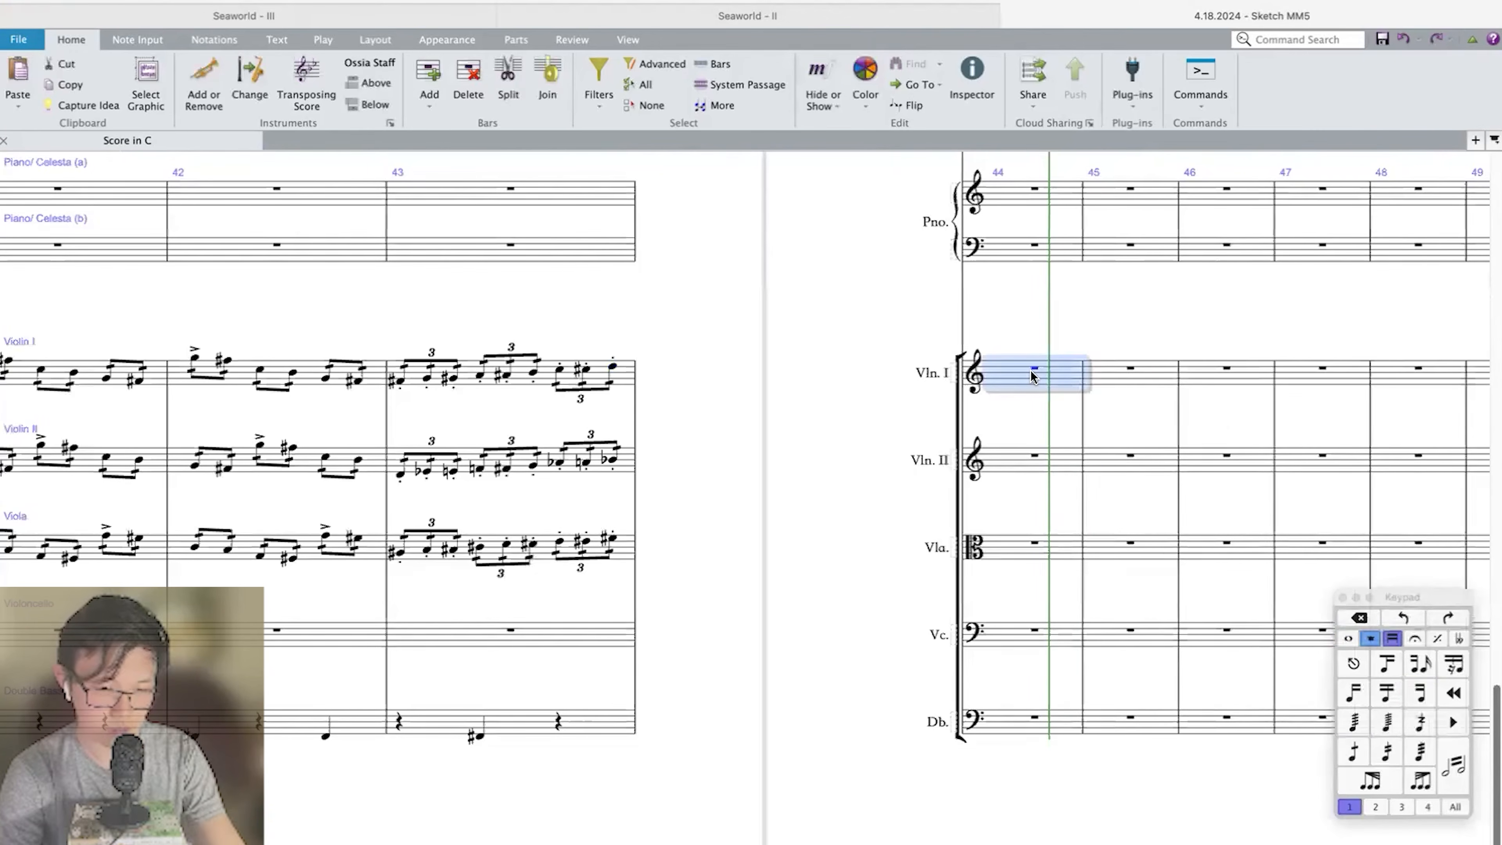
pyautogui.doubleClick(1031, 376)
pyautogui.click(997, 374)
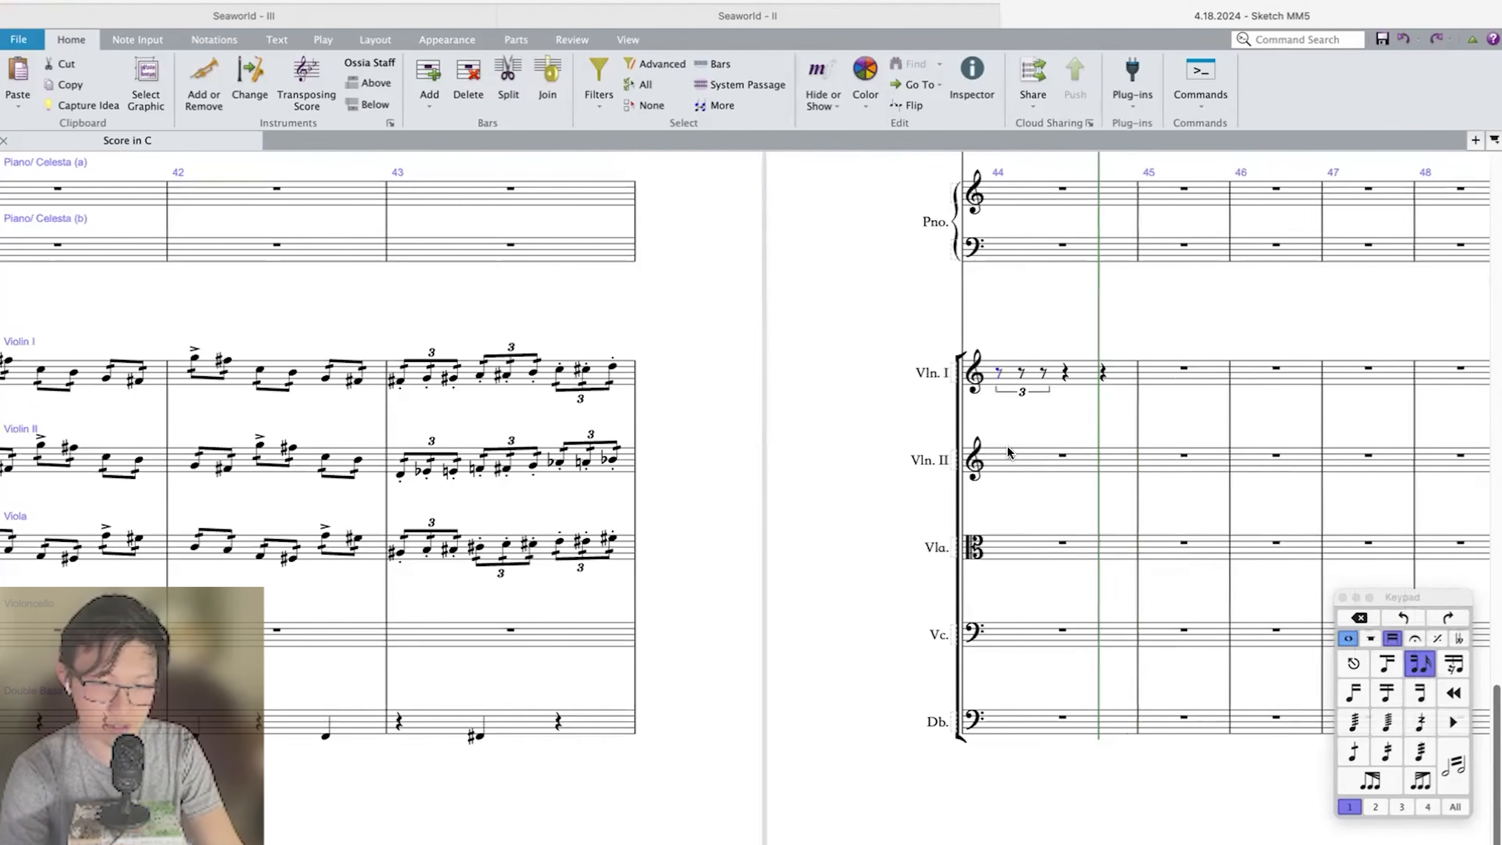
pyautogui.press('super+v')
pyautogui.click(1362, 760)
# Copy the Violin I triplets in bar 44 into Violin II and transpose the copy down a major 3rd.
pyautogui.click(1046, 458)
pyautogui.press('super+v')
pyautogui.hotkey('shift', 't')
pyautogui.press('Return')
# Copy the Violin II triplets in bar 44 into the Viola and transpose the copy down a major 3rd.
pyautogui.press('super+c')
pyautogui.click(1042, 555)
pyautogui.press('super+v')
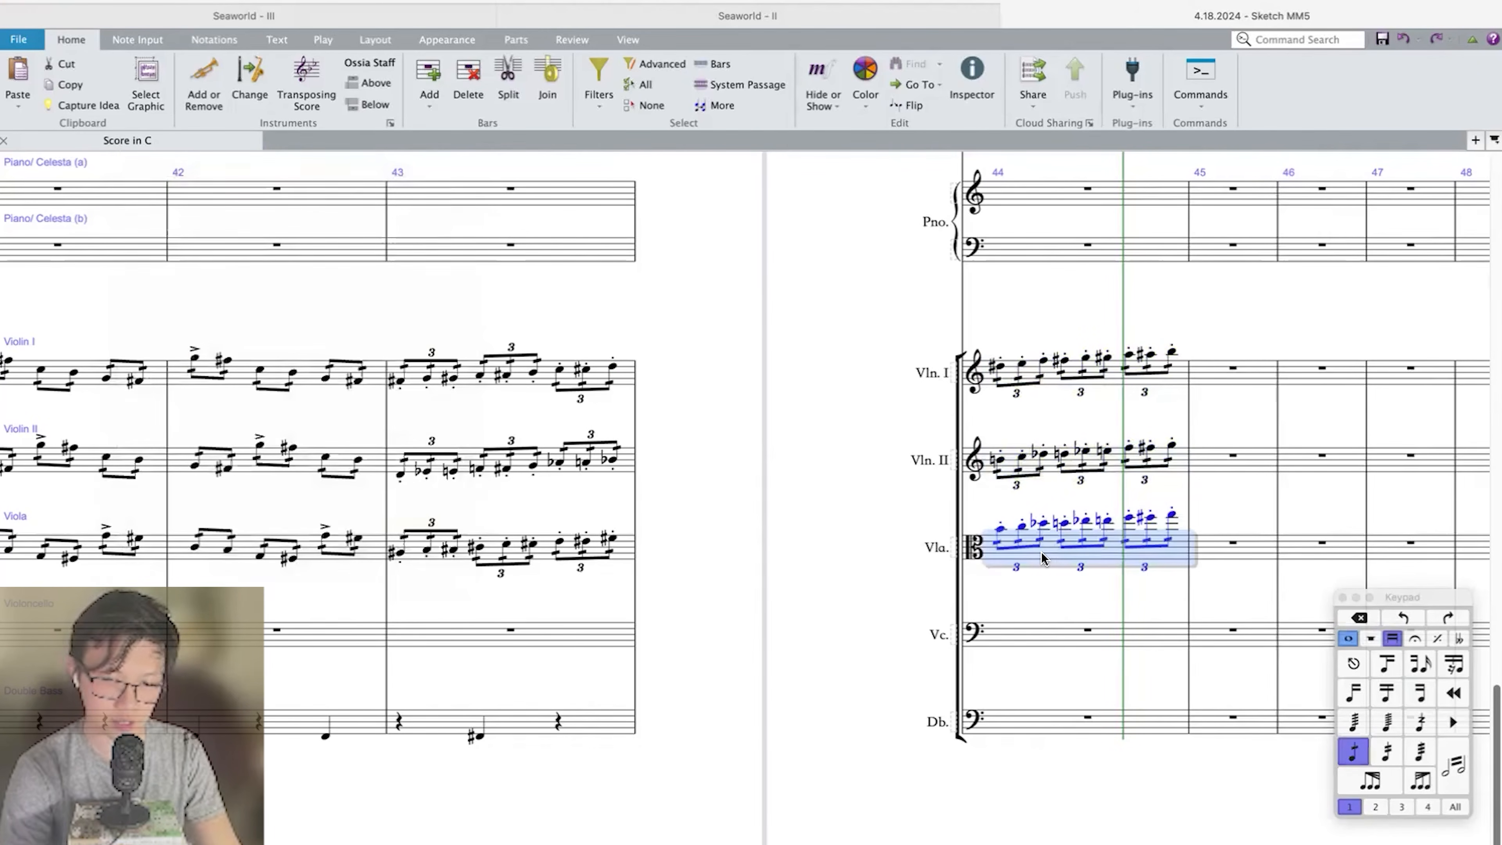
pyautogui.hotkey('shift', 't')
pyautogui.press('Return')
# Copy the upper-string triplets in bar 44 into Piccolo, Flute 2 and Oboe 1 without tremolos, and slur each part.
pyautogui.keyDown('shift'); pyautogui.click(1043, 373); pyautogui.keyUp('shift')
pyautogui.scroll(15, 1043, 414)
pyautogui.click(1022, 378)
pyautogui.press('super+v')
pyautogui.press('s')
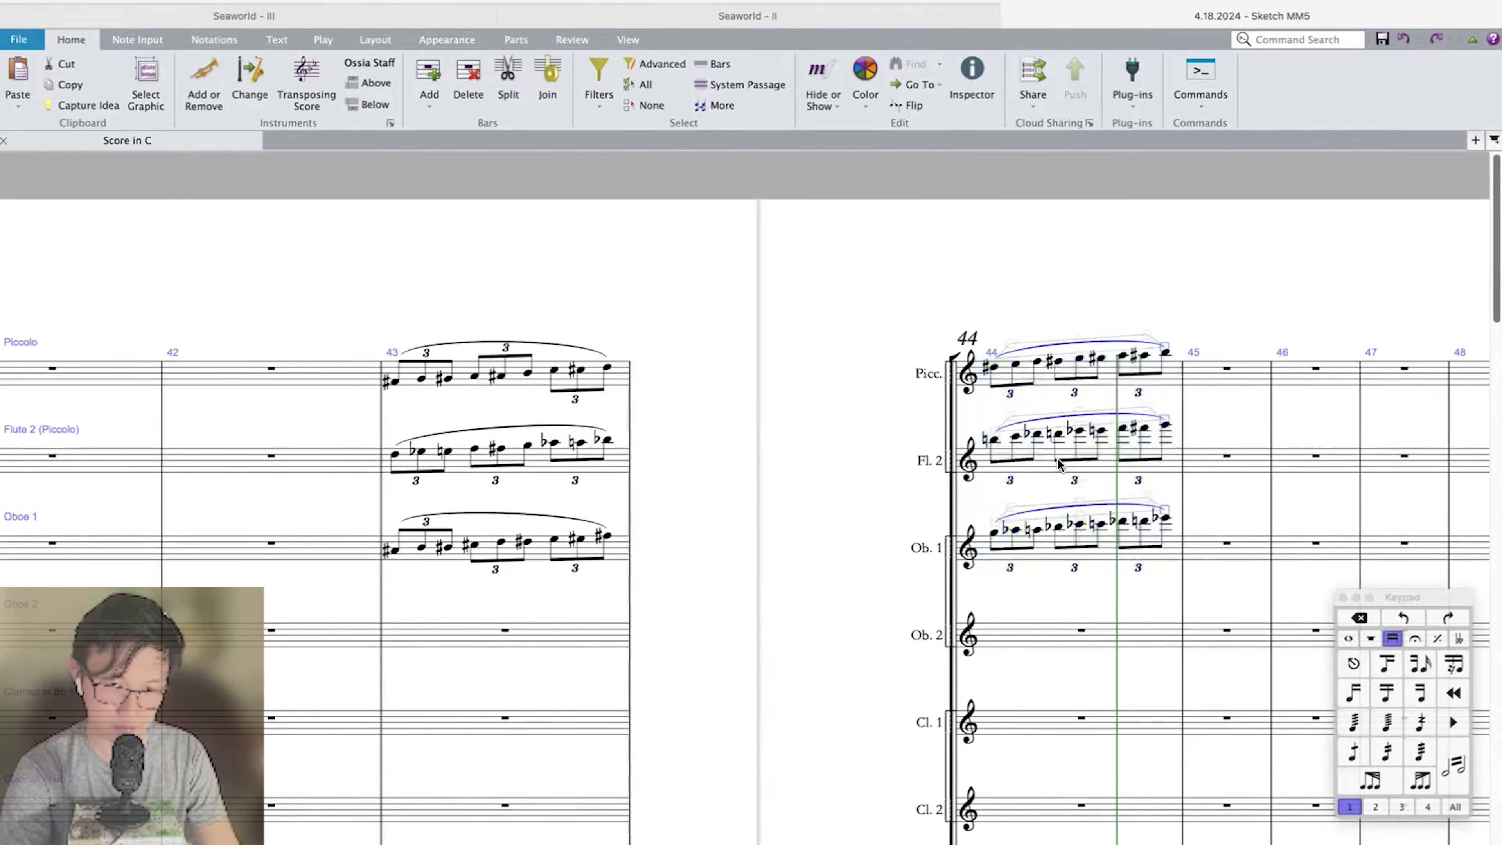
# Copy the slurred woodwind triplets in bars 43 and 44 into Oboe 2, Clarinet 1 and Clarinet 2.
pyautogui.click(1018, 379)
pyautogui.keyDown('shift'); pyautogui.click(434, 547); pyautogui.keyUp('shift')
pyautogui.scroll(-5, 434, 547)
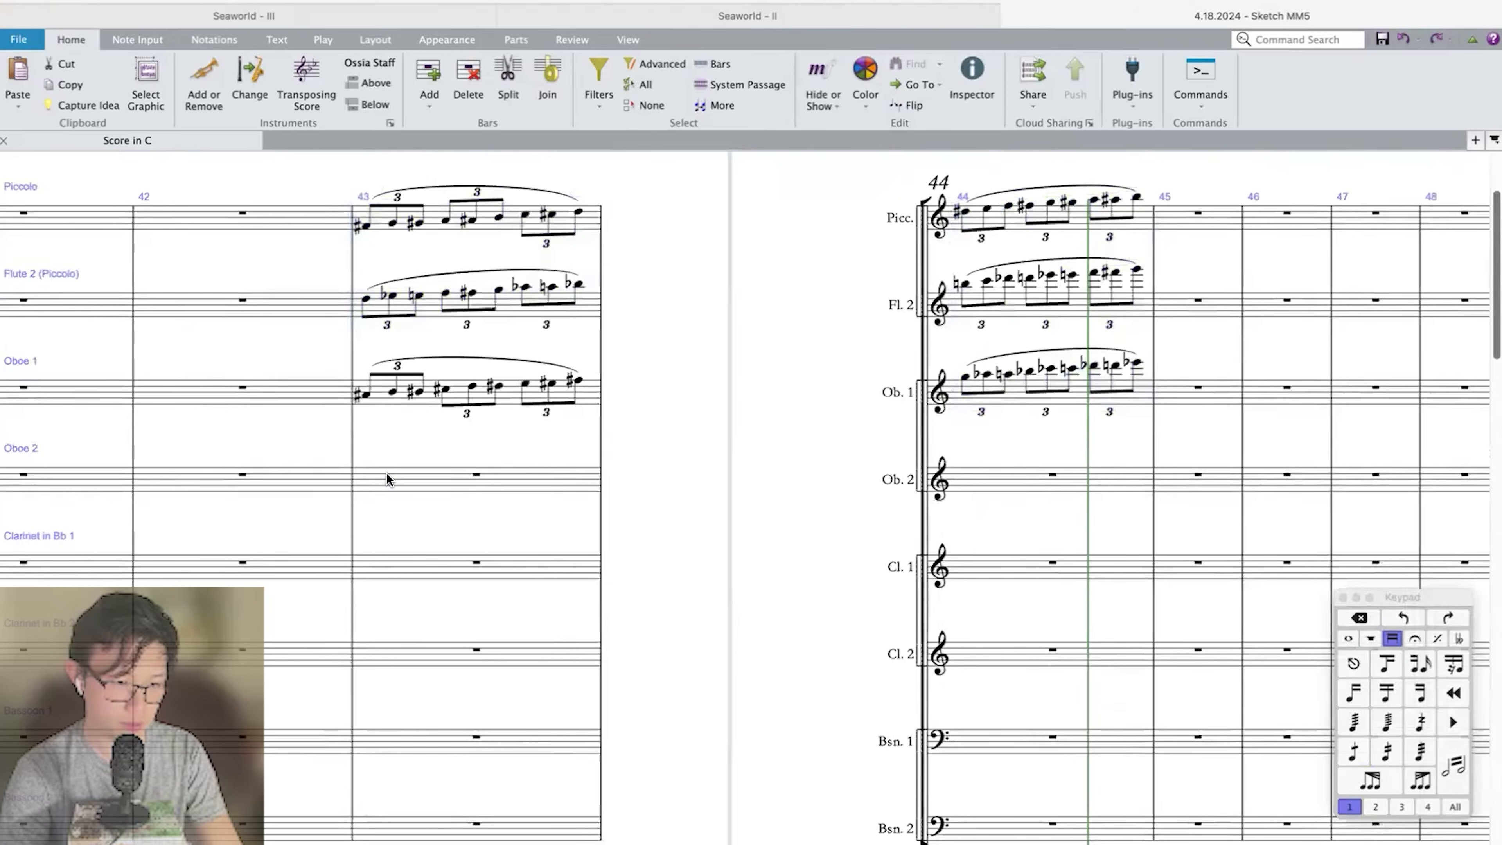
pyautogui.click(387, 478)
pyautogui.press('super+v')
pyautogui.press('Escape')
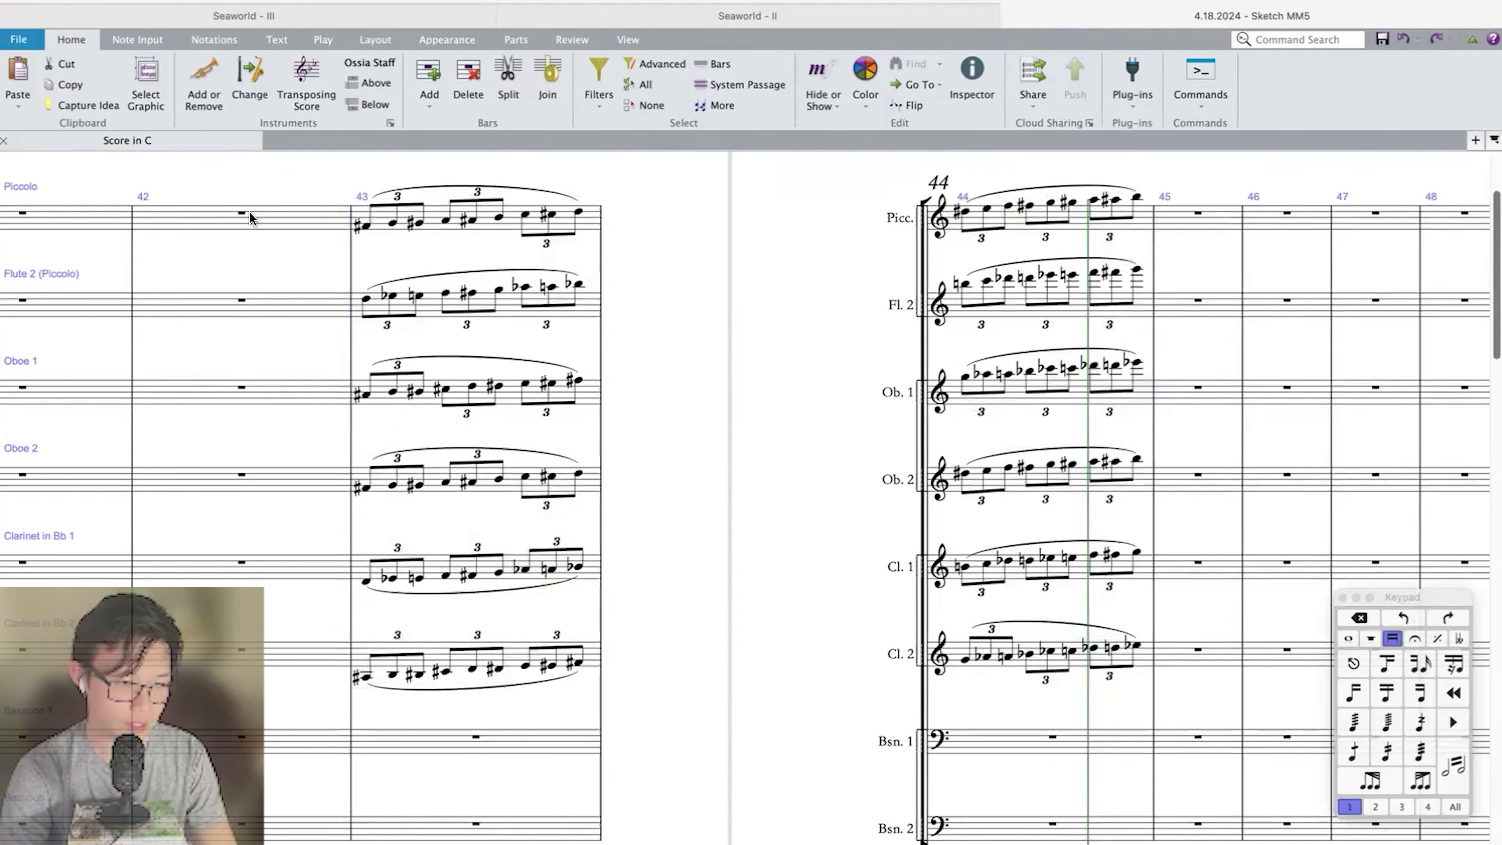
# Play back from bar 42 to review the chromatic triplet run through bars 43 and 44.
pyautogui.press('p')
pyautogui.scroll(-15, 627, 530)
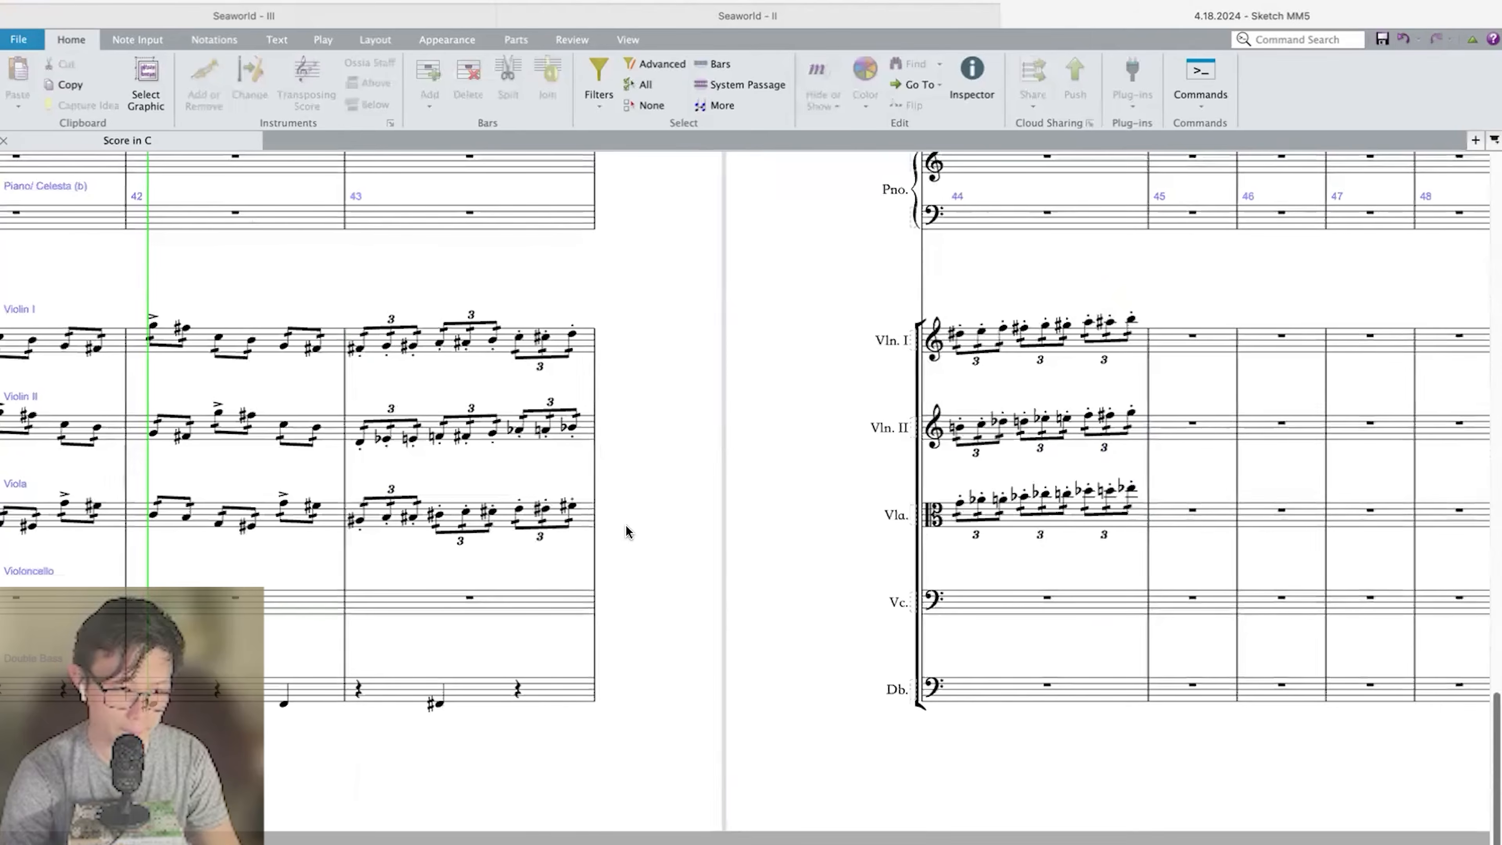
pyautogui.scroll(-3, 627, 530)
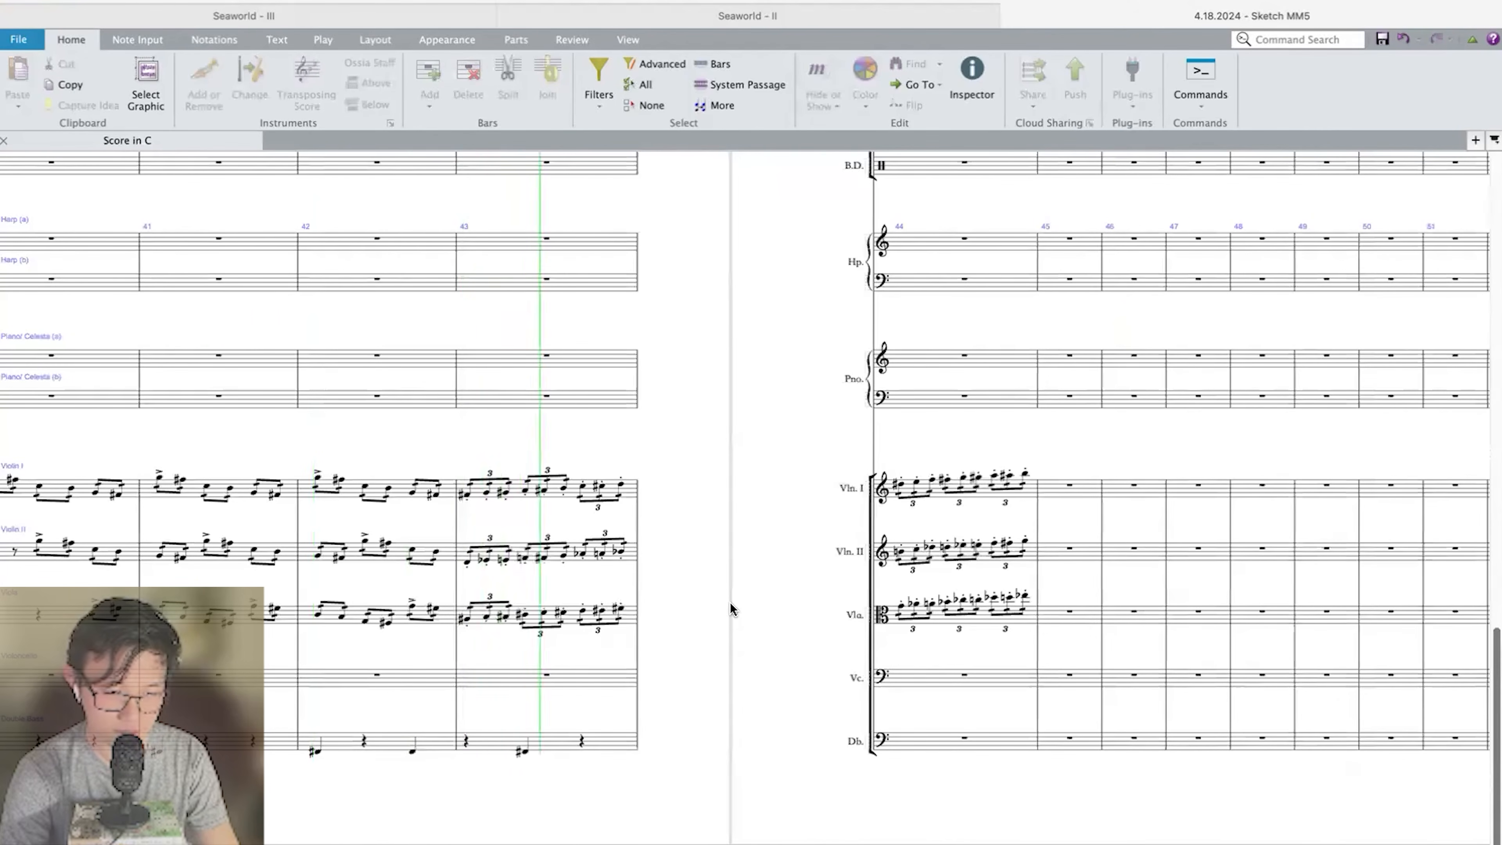
pyautogui.press('Escape')
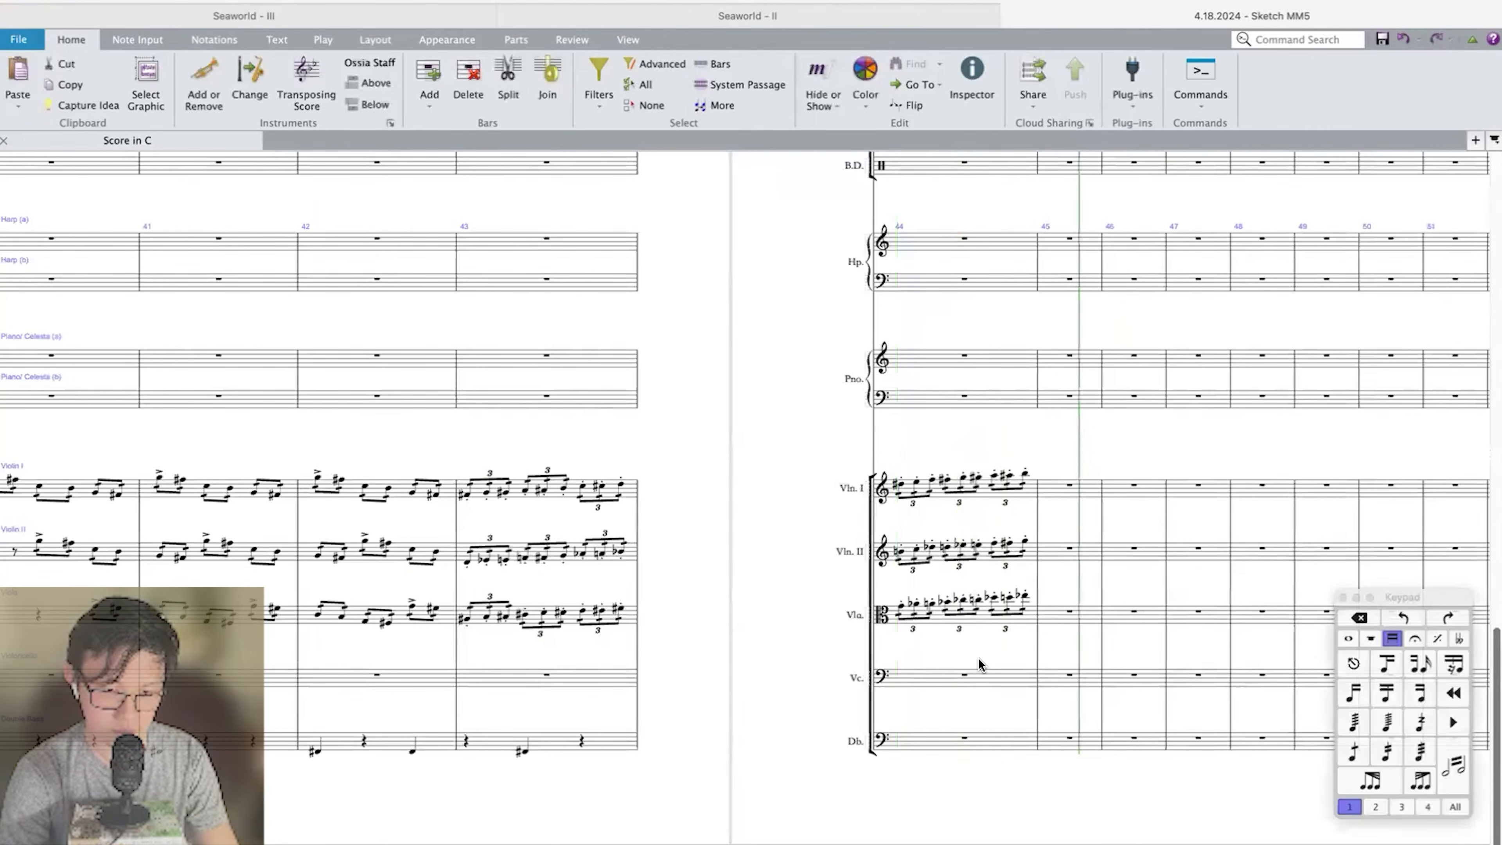
# Enter a quadruplet of four low F sharp eighth notes across Double Bass bar 44.
pyautogui.scroll(3, 978, 657)
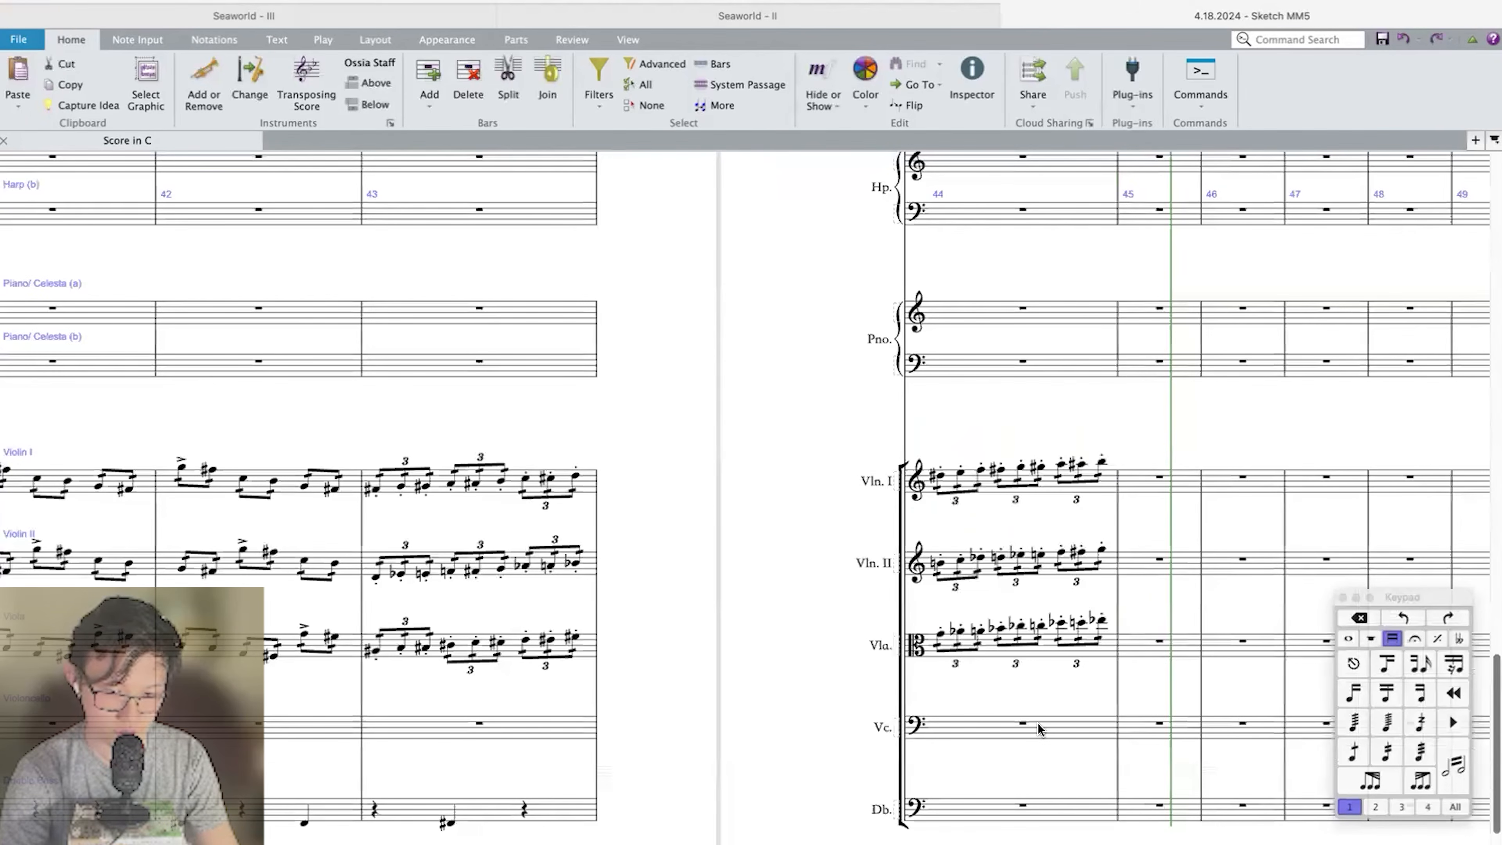
pyautogui.scroll(-2, 1023, 730)
pyautogui.click(1041, 729)
pyautogui.press('4')
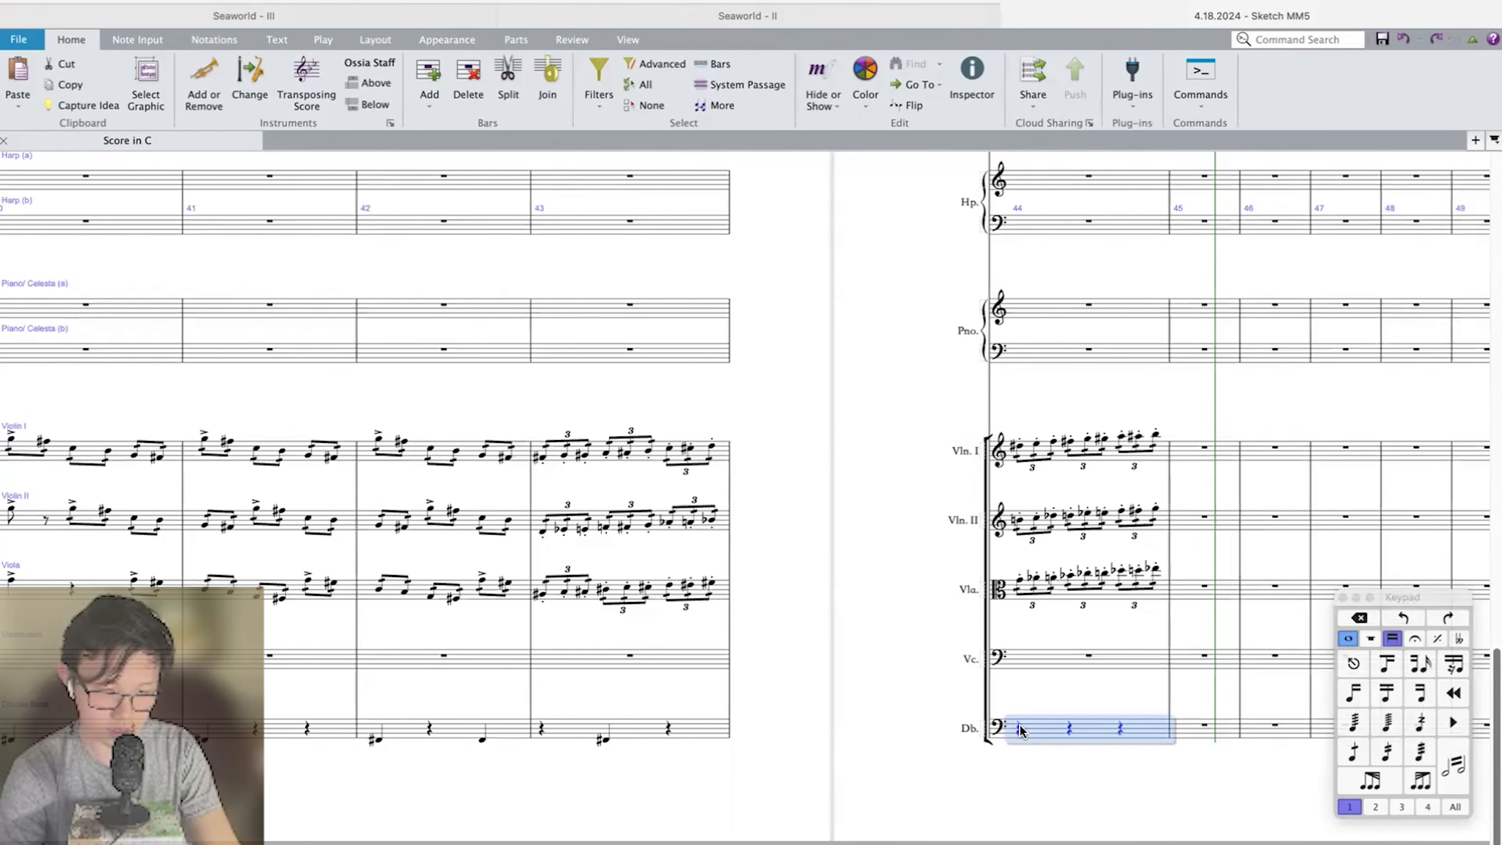
pyautogui.click(1020, 725)
pyautogui.press('super+3')
pyautogui.press('Return')
pyautogui.press('3')
pyautogui.press('super+4')
pyautogui.press('f')
pyautogui.press('f')
pyautogui.press('f')
pyautogui.press('f')
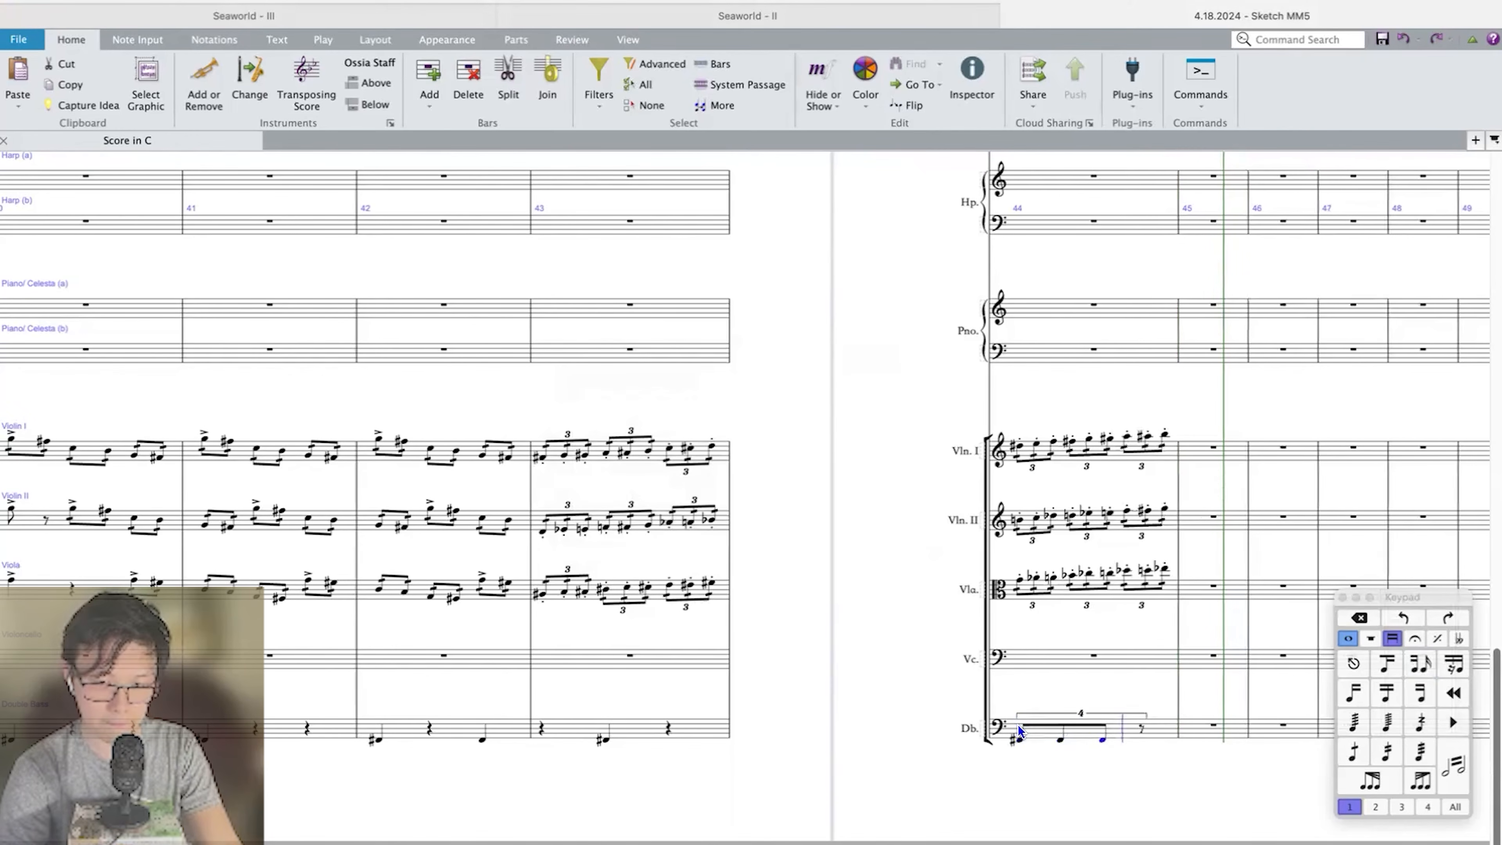
pyautogui.press('super+shift+Left')
# Accent the Double Bass quadruplet in bar 44 and copy it into the Timpani, Tuba and Bass Trombone.
pyautogui.scroll(1, 1019, 724)
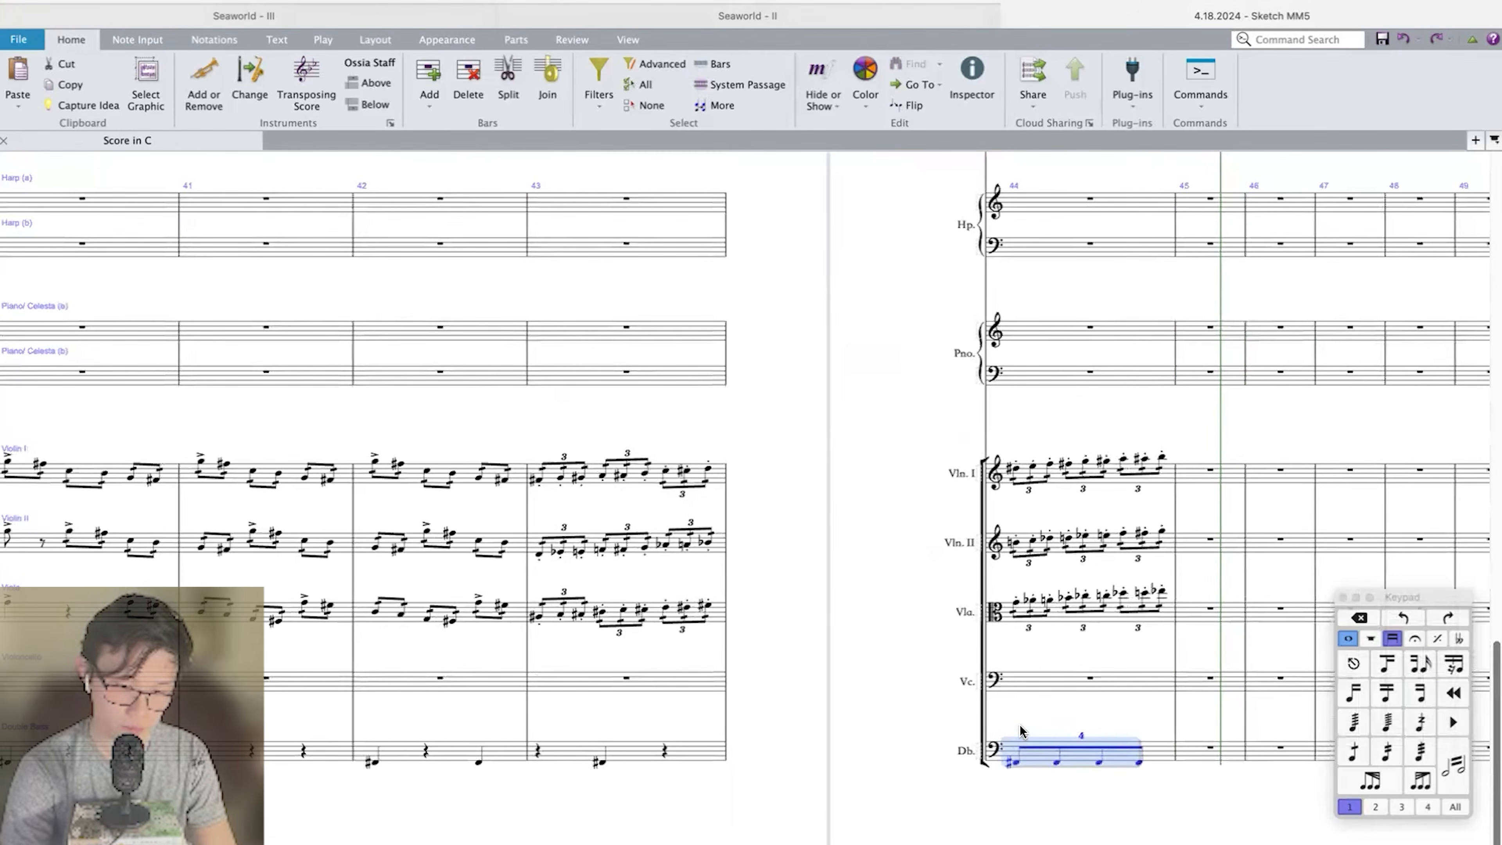
pyautogui.scroll(10, 1019, 724)
pyautogui.keyDown('alt'); pyautogui.click(1040, 480); pyautogui.keyUp('alt')
pyautogui.keyDown('alt'); pyautogui.click(1049, 396); pyautogui.keyUp('alt')
pyautogui.keyDown('alt'); pyautogui.click(1046, 328); pyautogui.keyUp('alt')
# Play back the brass hits from bar 38 onward and review the horn and trumpet voicings.
pyautogui.scroll(4, 1026, 482)
pyautogui.hscroll(-12, 887, 462)
pyautogui.scroll(1, 680, 461)
pyautogui.click(605, 519)
pyautogui.press('p')
pyautogui.rightClick(660, 539)
pyautogui.click(623, 510)
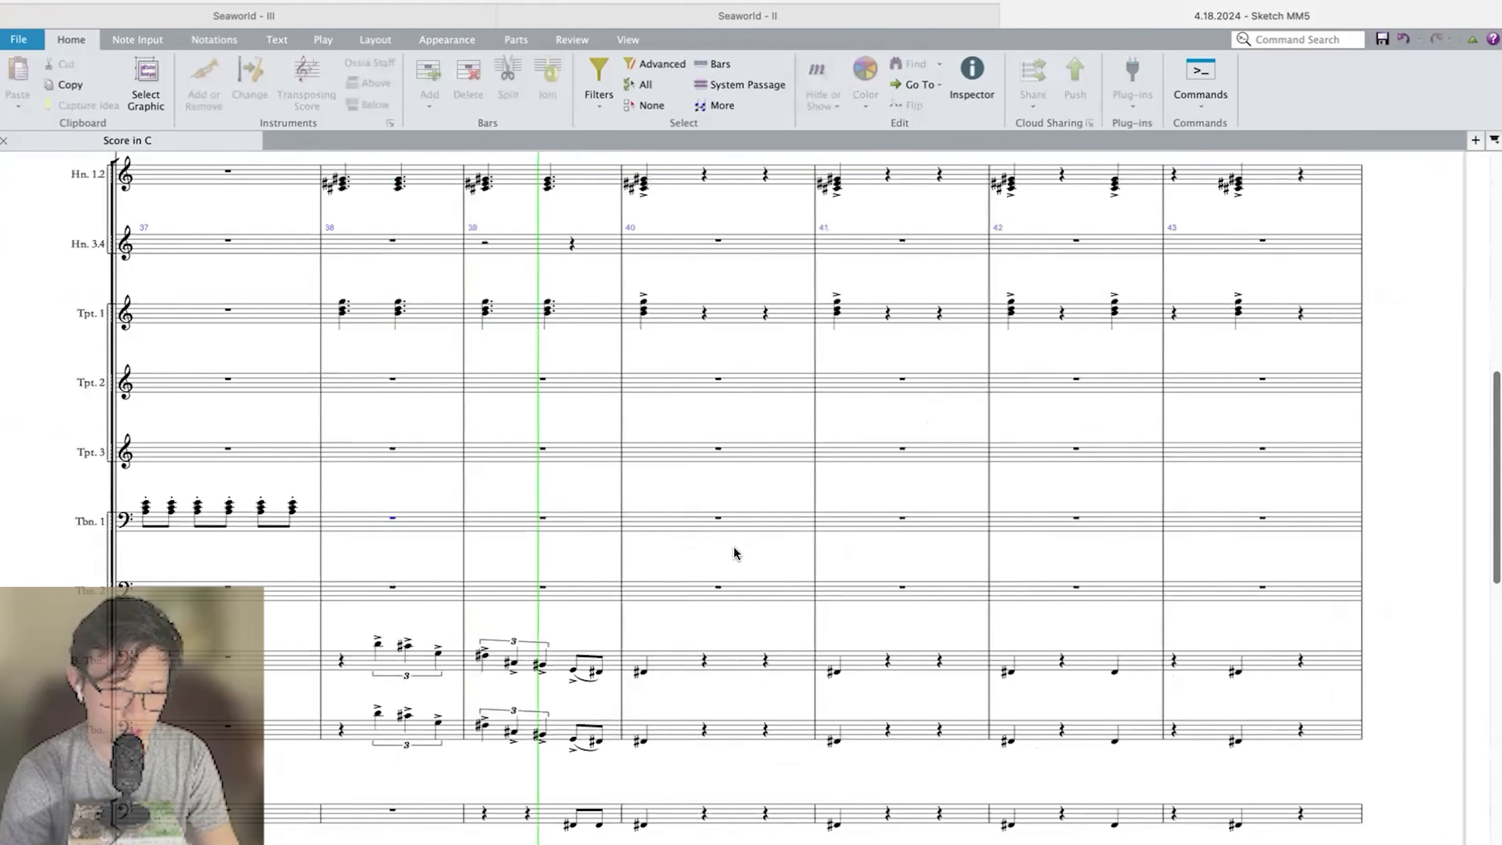
pyautogui.press('space')
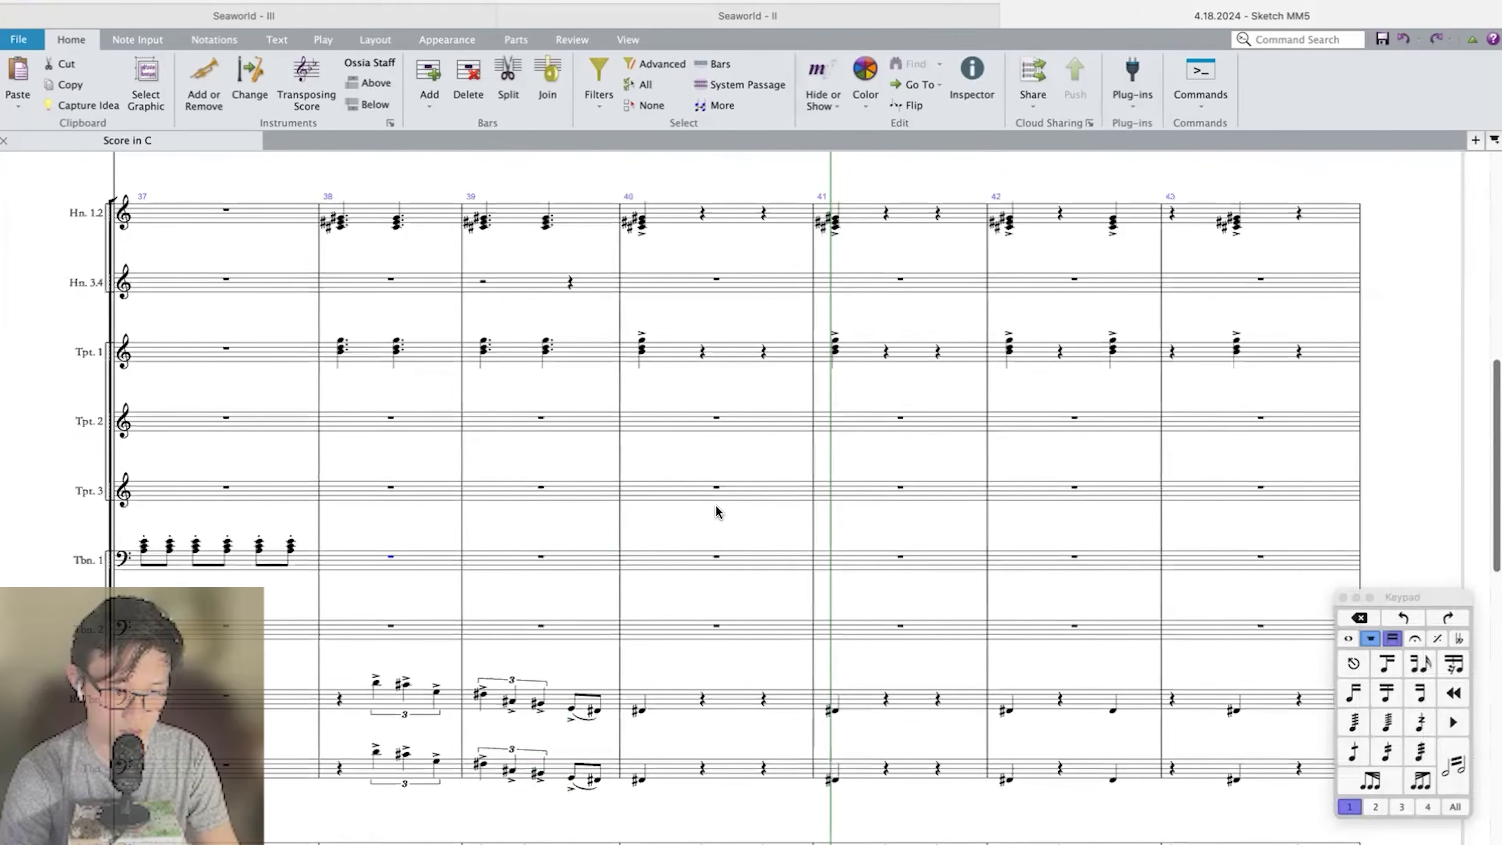
pyautogui.click(681, 562)
pyautogui.scroll(-2, 680, 565)
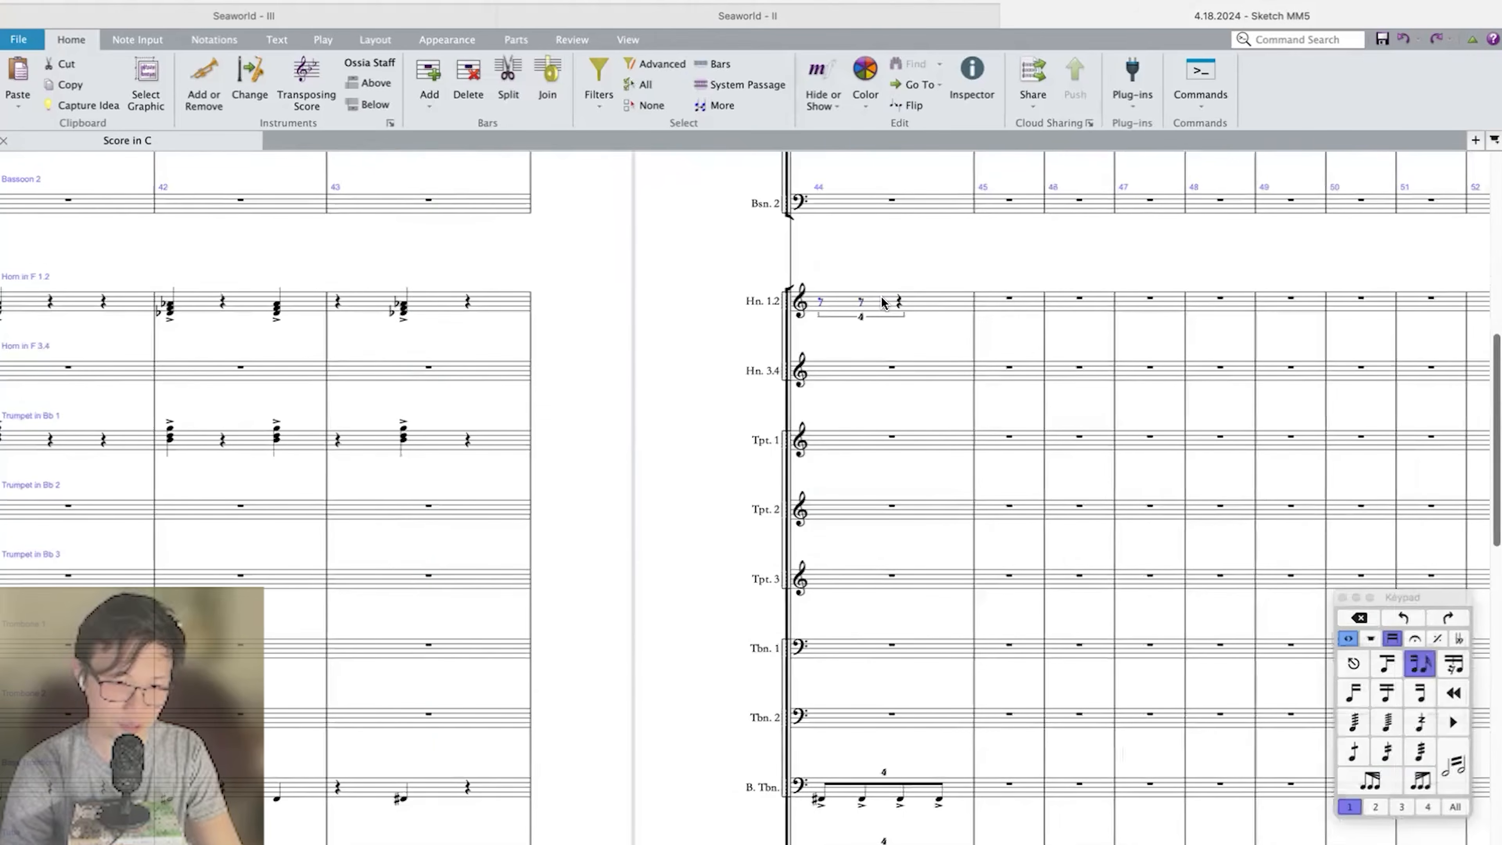
# Enter a quadruplet of four accented eighth-note chords in Horn 1.2 bar 44, matching the low brass rhythm.
pyautogui.scroll(-3, 868, 306)
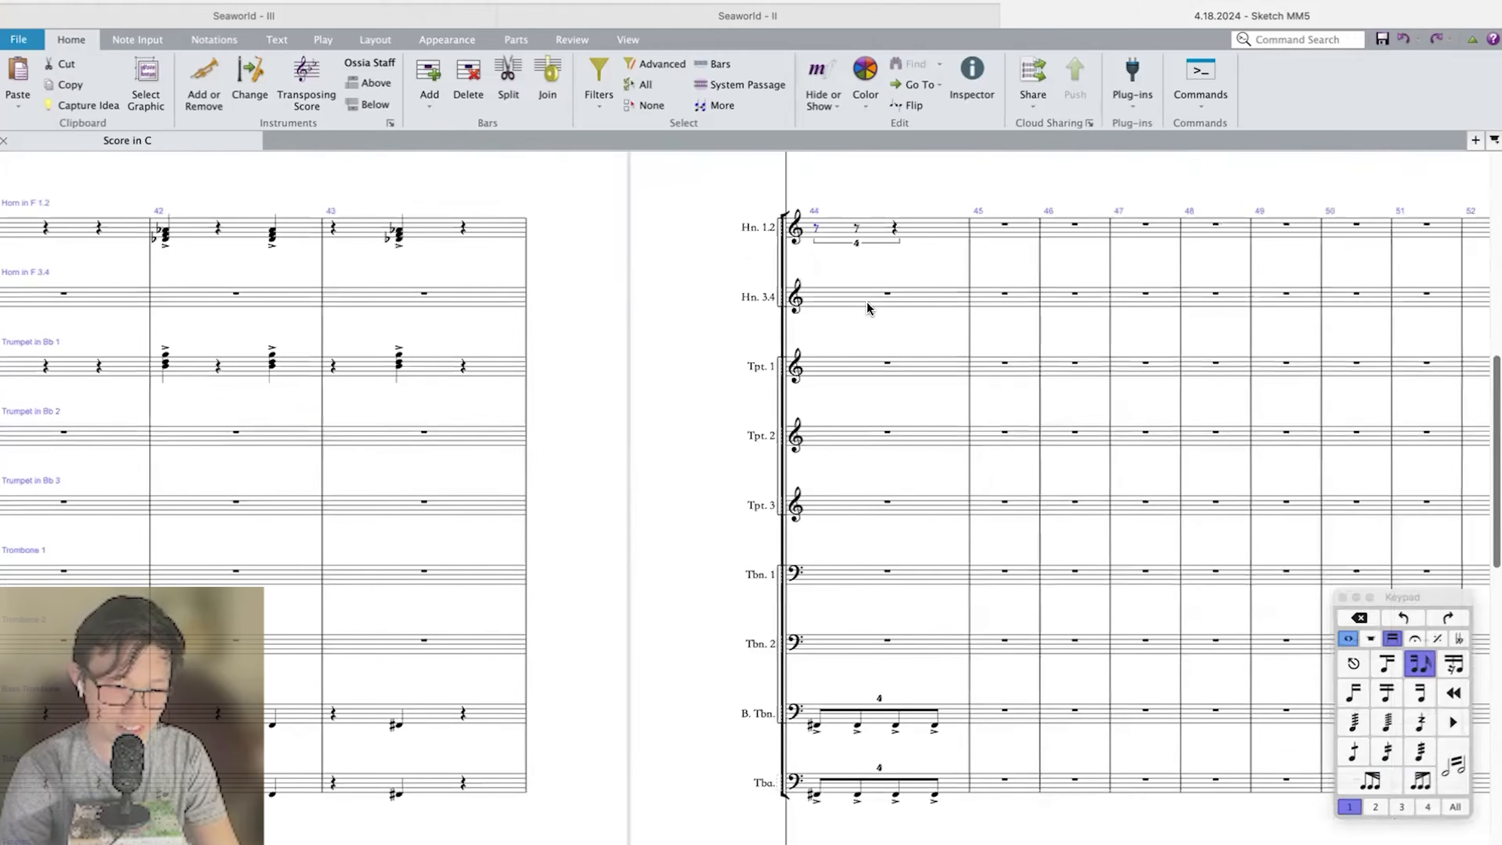
pyautogui.scroll(1, 867, 307)
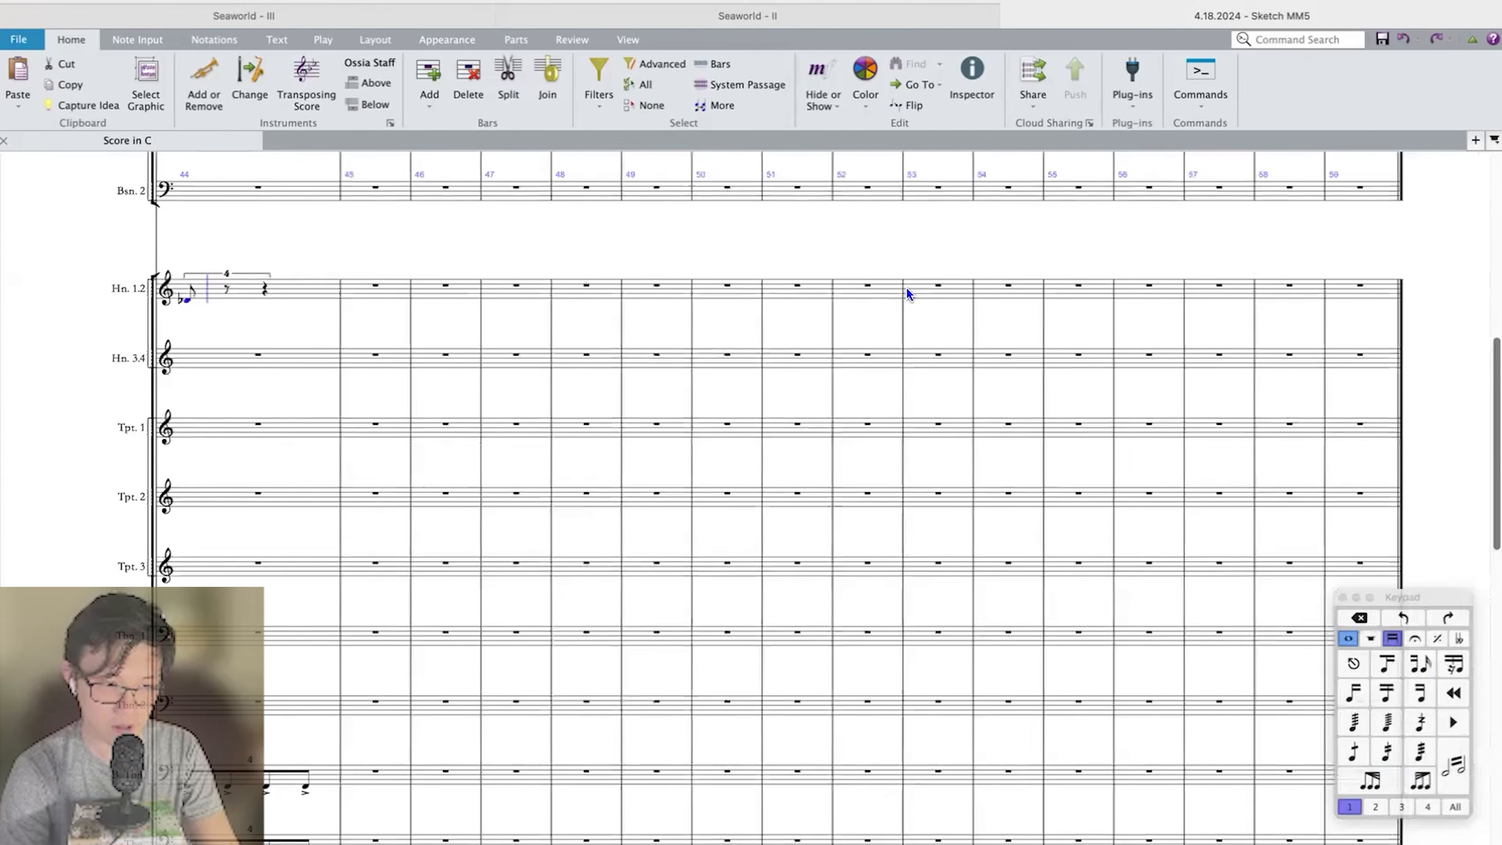
pyautogui.press('Escape')
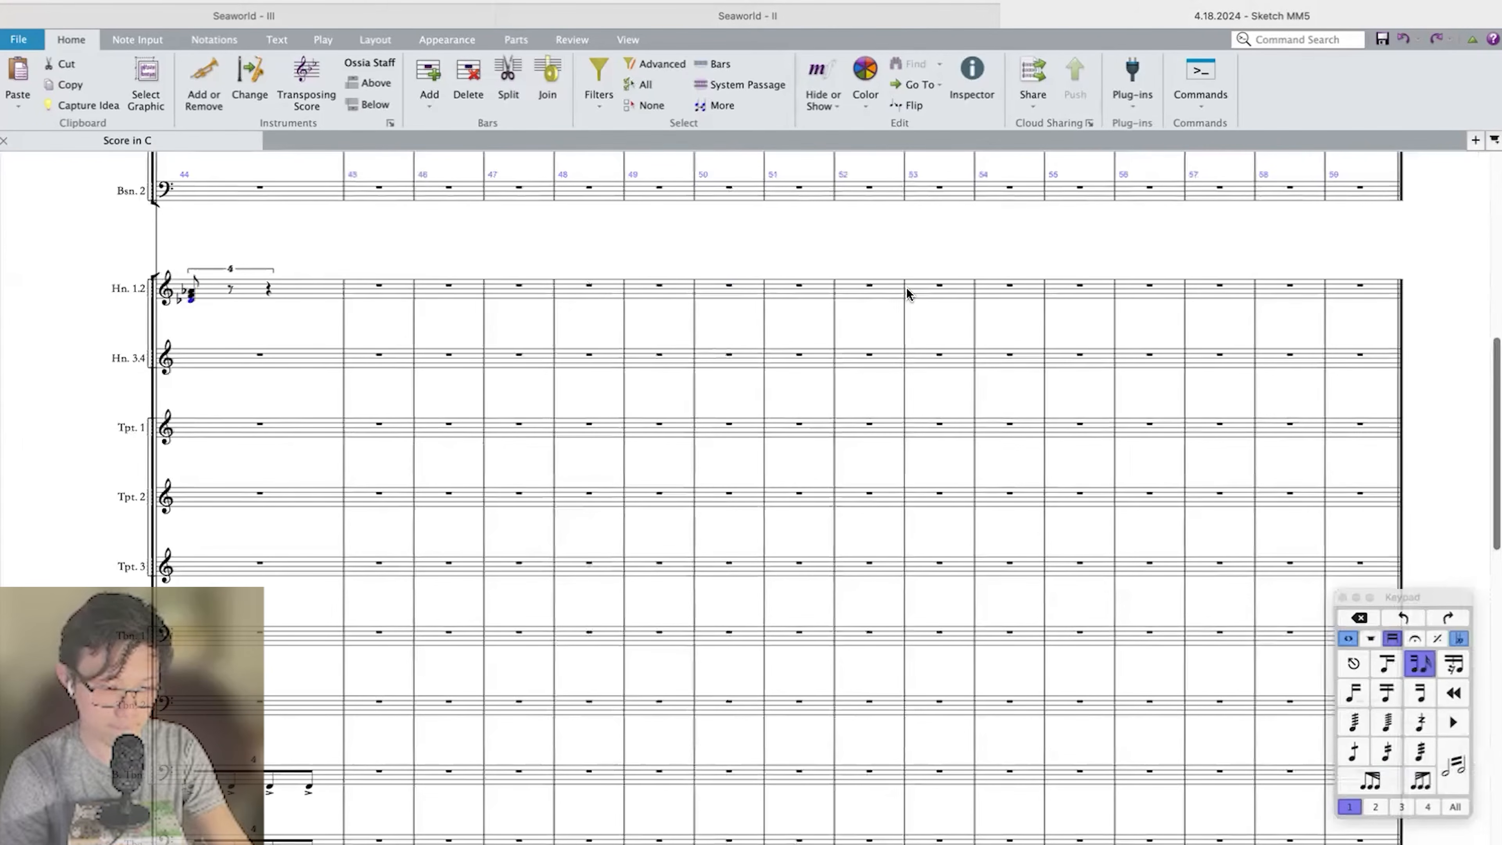
pyautogui.press('r')
pyautogui.press('r')
pyautogui.press('r')
pyautogui.hscroll(-5, 905, 287)
pyautogui.hotkey('ctrl', 'shift', 'Left')
pyautogui.press('=')
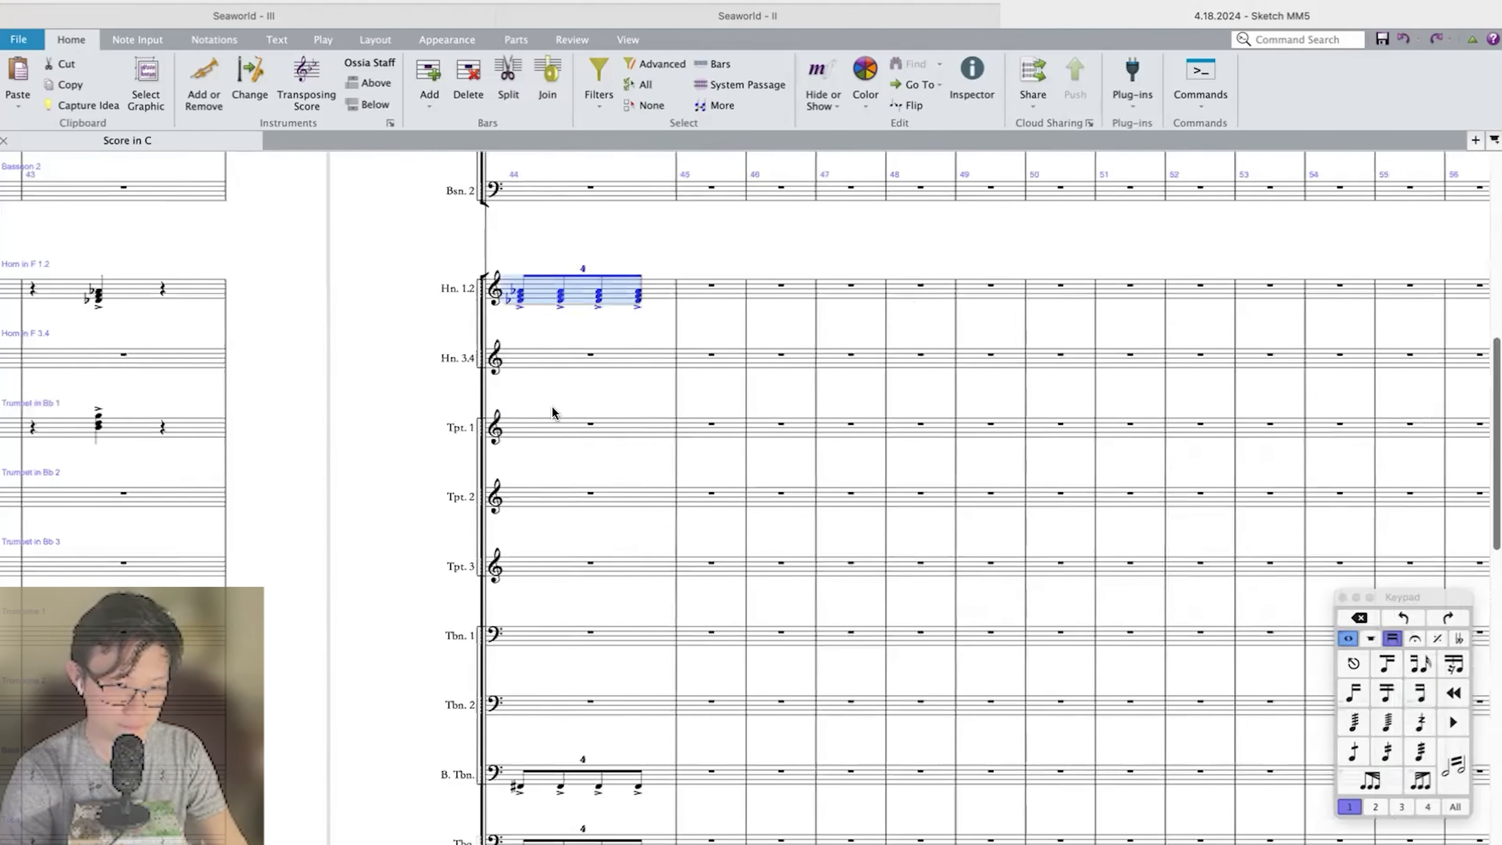
# Enter a quadruplet of four accented eighth-note chords in Trumpet 1 bar 44.
pyautogui.click(521, 426)
pyautogui.press('super+4')
pyautogui.press('3')
pyautogui.press('4')
pyautogui.press('=')
pyautogui.press('r')
pyautogui.press('r')
pyautogui.press('r')
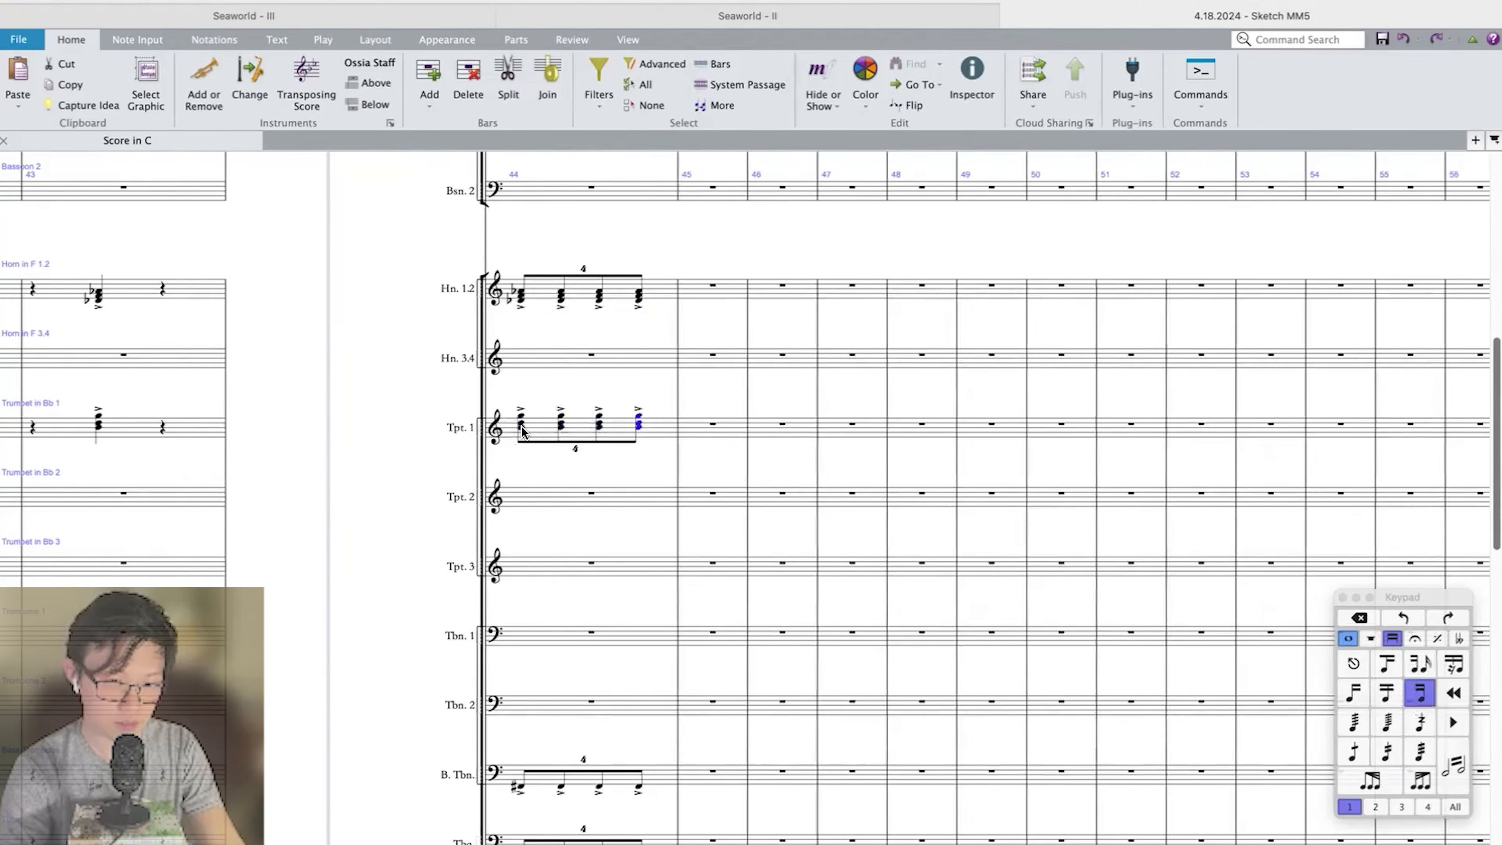
# Play back from bar 42 through bar 44 to review the brass quadruplets against the triplet run.
pyautogui.press('super+Left')
pyautogui.press('super+Left')
pyautogui.press('super+Left')
pyautogui.press('p')
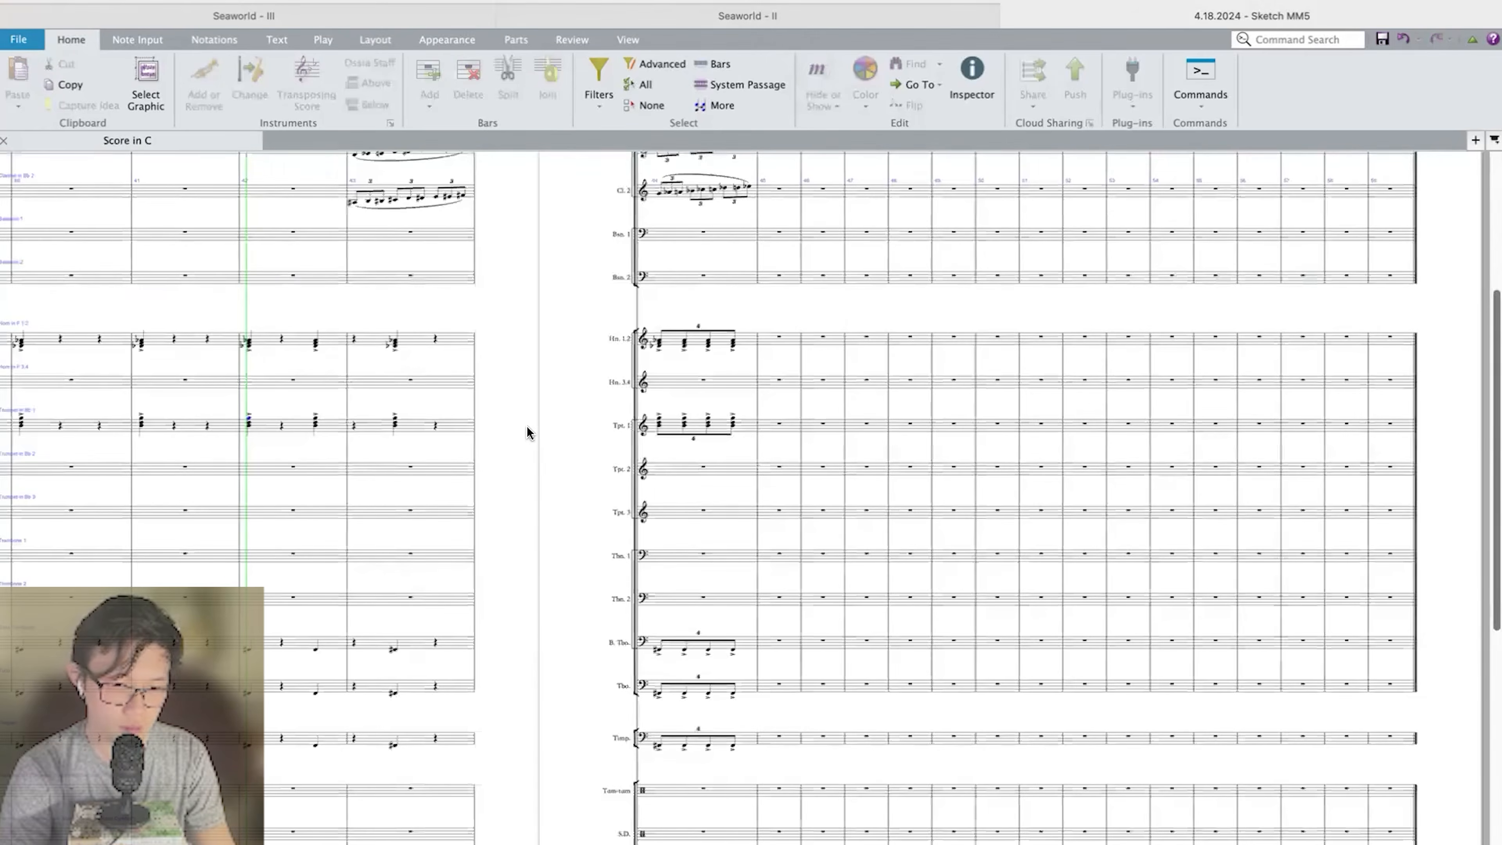
pyautogui.scroll(4, 527, 425)
pyautogui.scroll(-1, 741, 468)
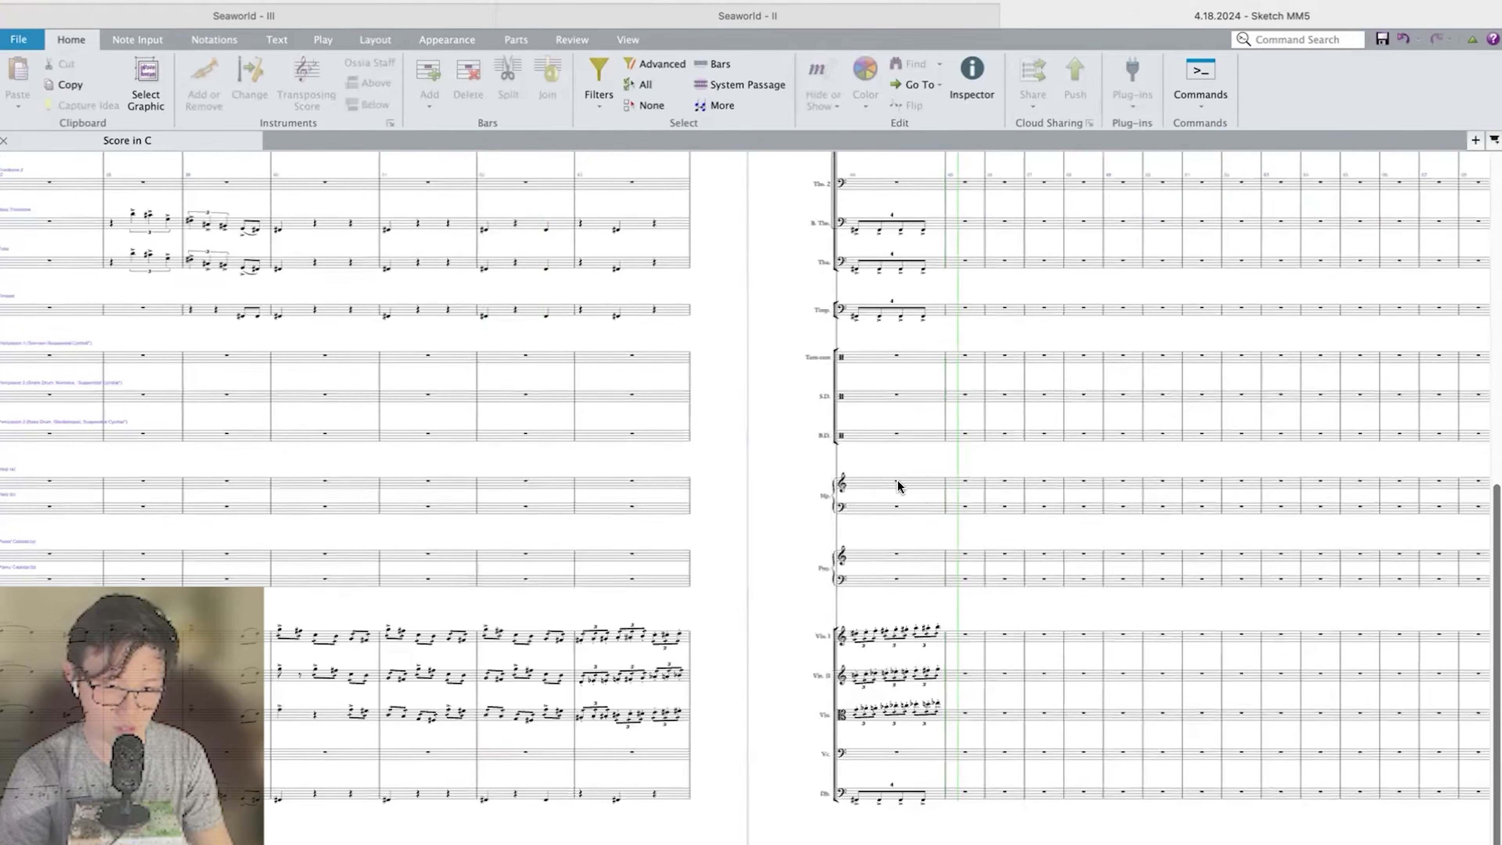
# Place an eighth note on the Double Bass downbeat of bar 45 and a dotted half-note chord in Trumpet 1.
pyautogui.click(925, 746)
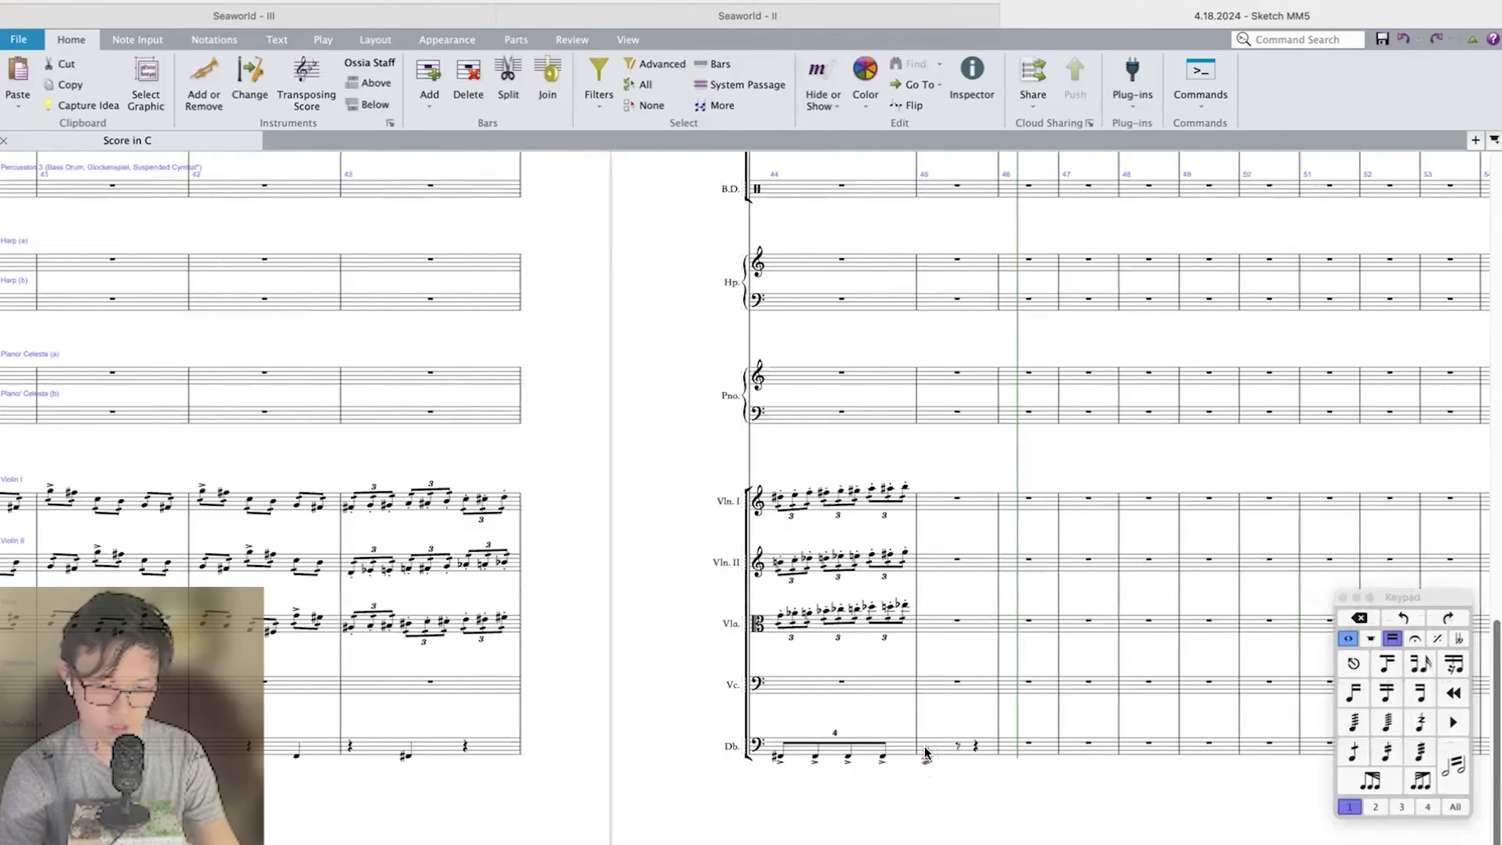
pyautogui.scroll(12, 924, 746)
pyautogui.scroll(2, 892, 388)
pyautogui.click(915, 520)
pyautogui.press('c')
pyautogui.press('5')
pyautogui.press('.')
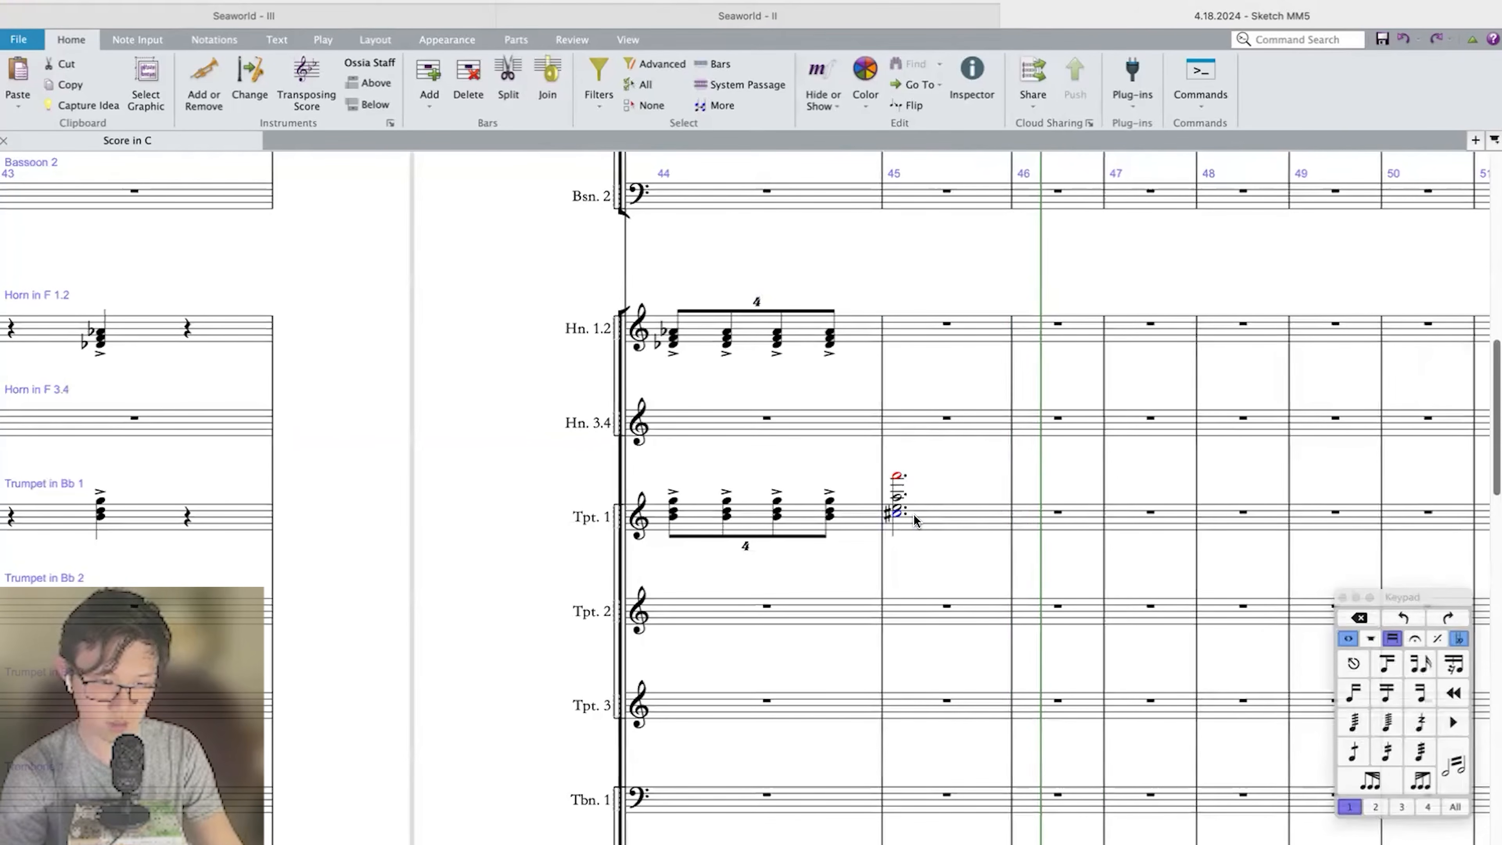
pyautogui.press('Left')
pyautogui.press('Right')
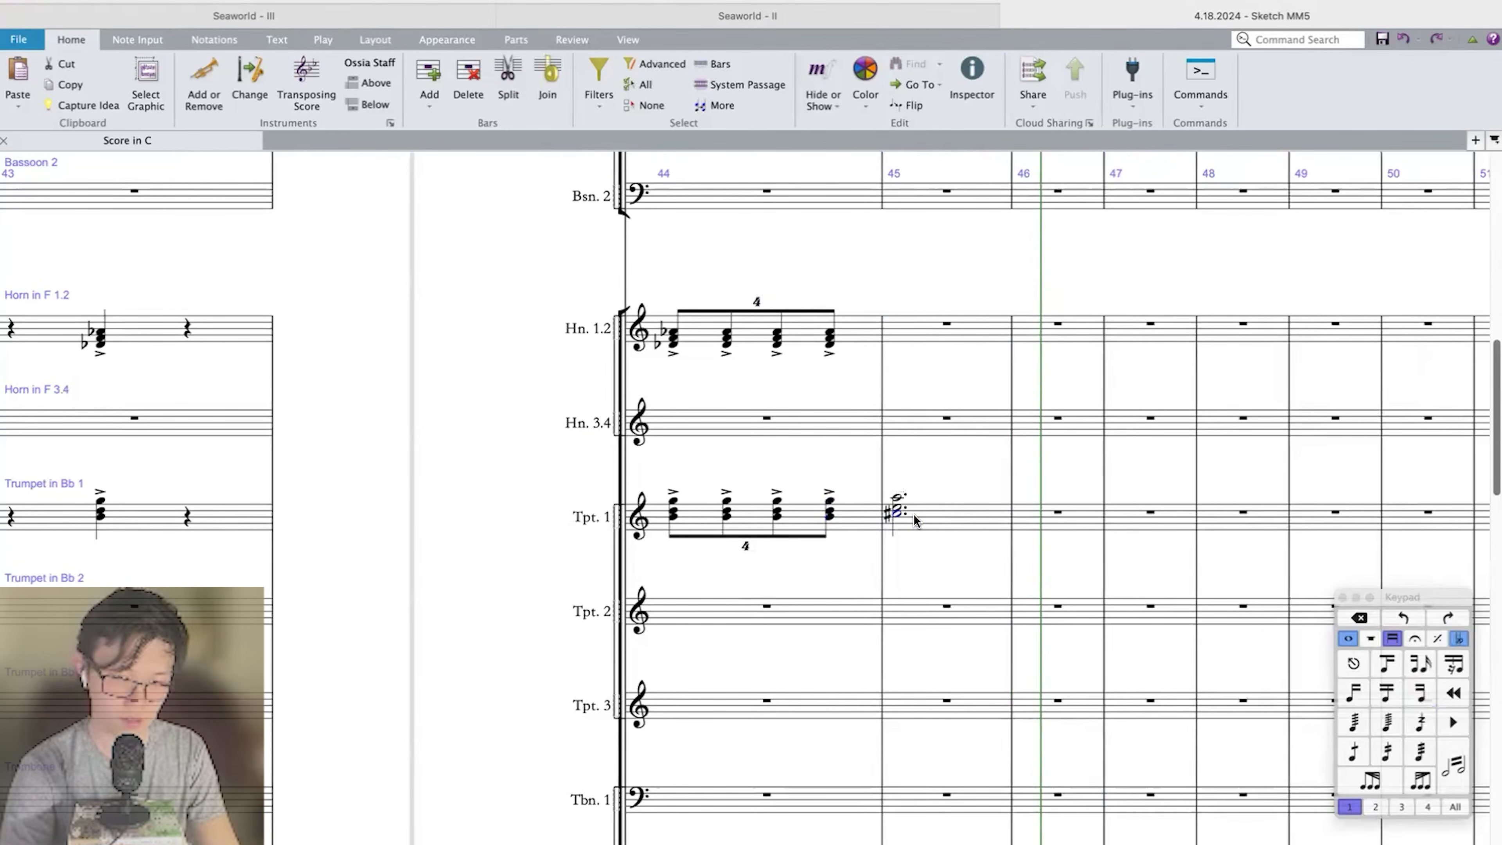
# Enter a dotted half-note chord in Horn 1.2 bar 45.
pyautogui.click(909, 328)
pyautogui.press('e')
pyautogui.press('Escape')
pyautogui.press('5')
pyautogui.press('.')
pyautogui.press('space')
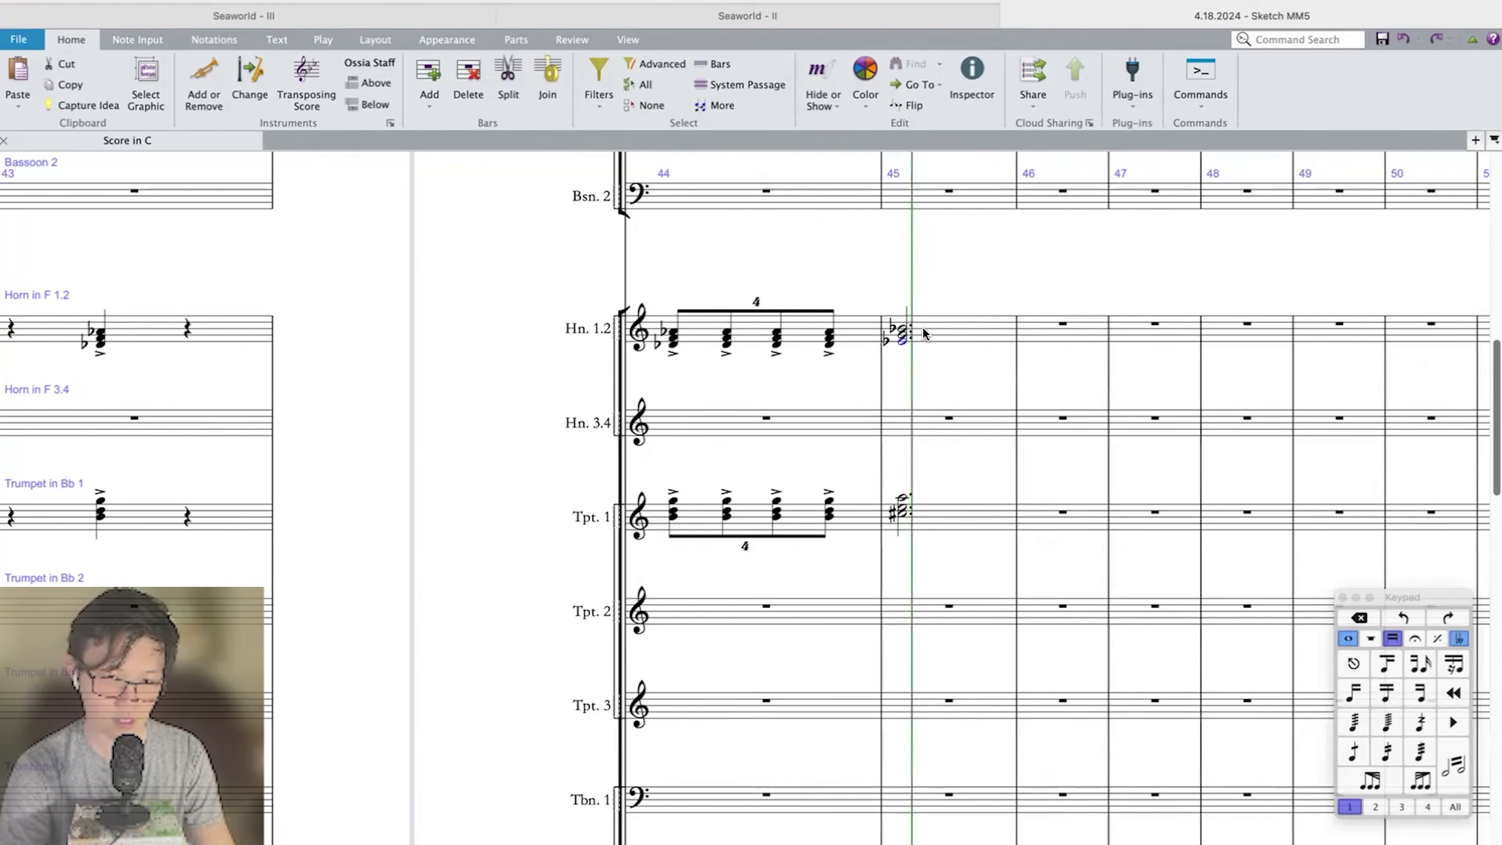
# Add accents to the dotted half-note chords in Horn 1.2 and Trumpet 1 in bar 45.
pyautogui.click(924, 333)
pyautogui.keyDown('shift'); pyautogui.click(938, 525); pyautogui.keyUp('shift')
pyautogui.press('=')
# Enter a two-note dotted half-note chord in Trombone 1 at bar 45.
pyautogui.scroll(-4, 938, 525)
pyautogui.click(936, 526)
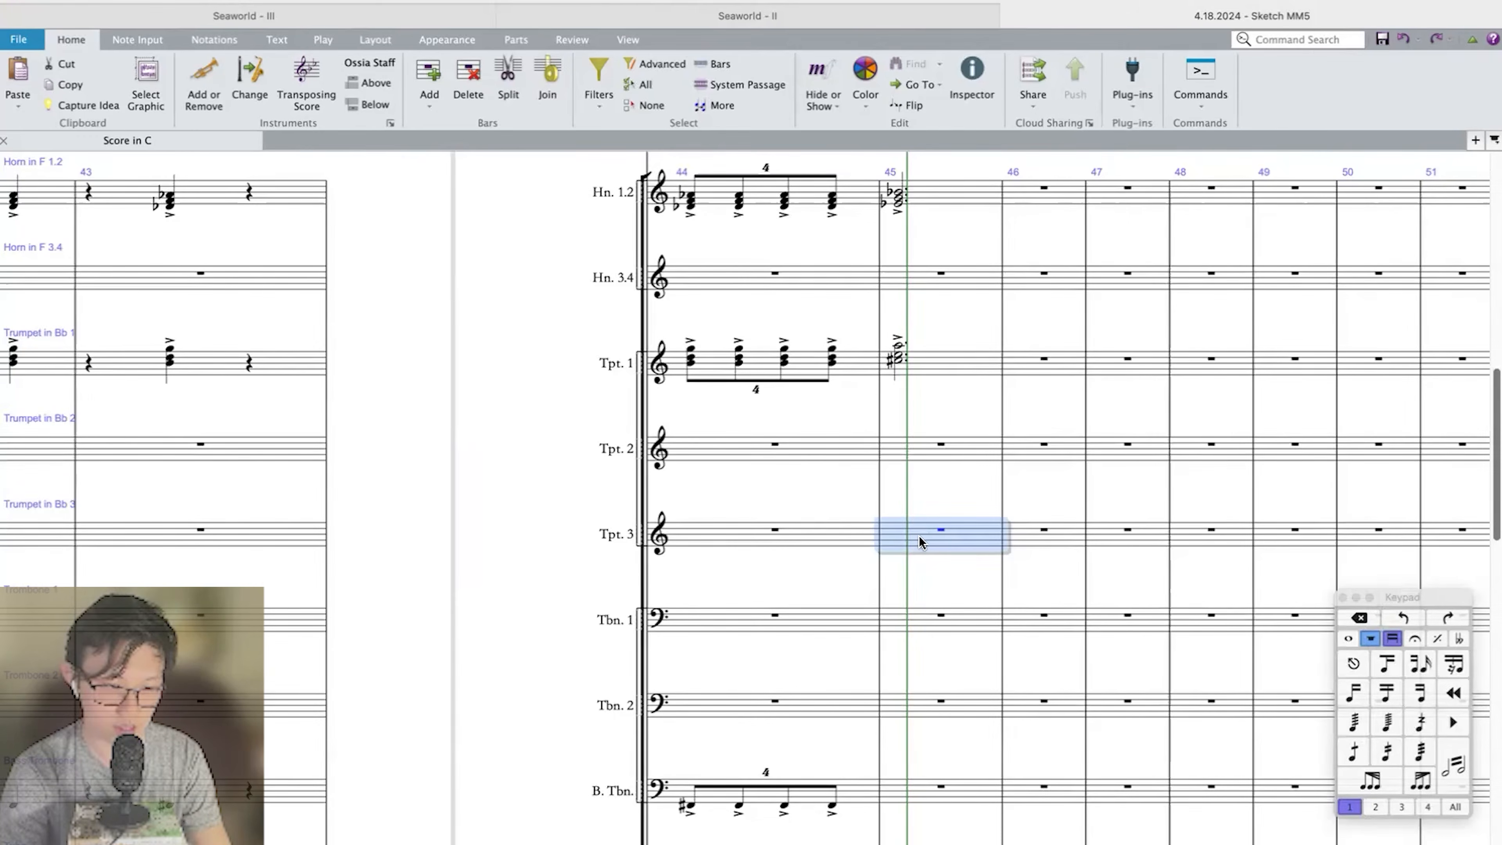
pyautogui.click(912, 623)
pyautogui.press('b')
pyautogui.press('Escape')
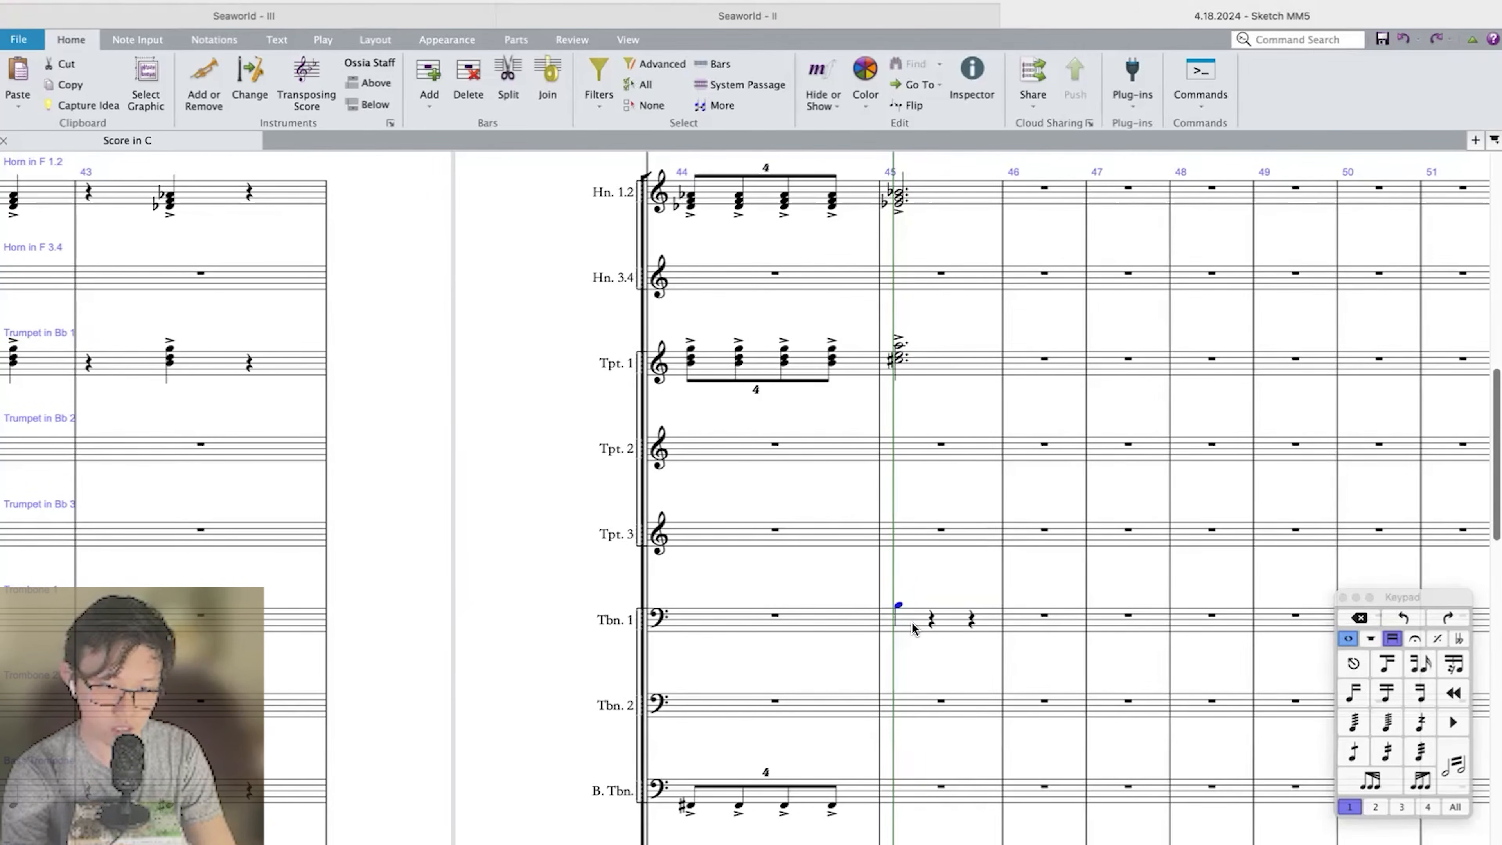
pyautogui.scroll(-3, 911, 622)
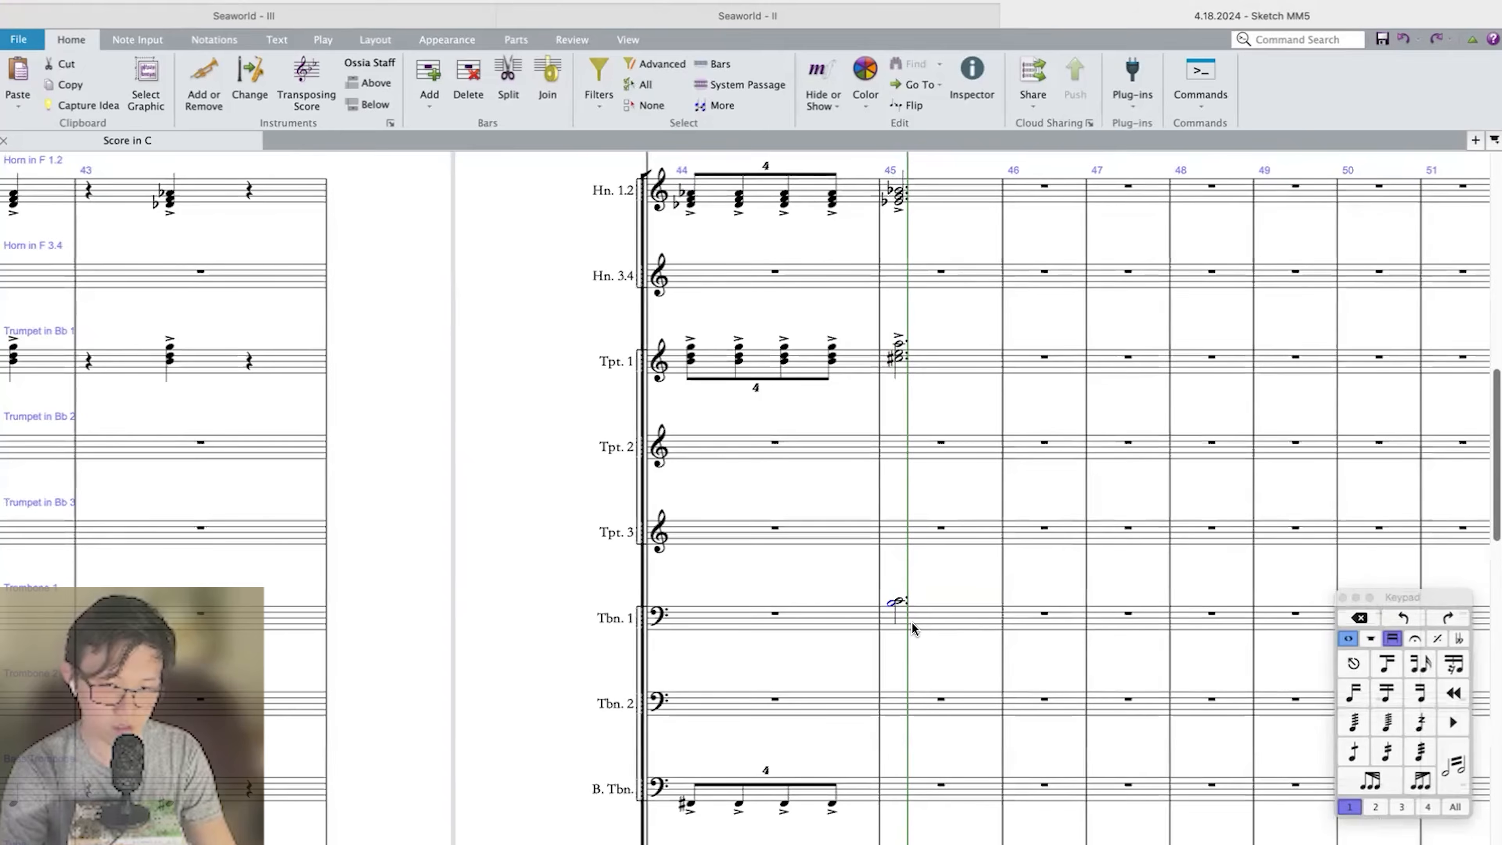
# Enter dotted half notes in Bass Trombone, Tuba and Trombone 2 at bar 45.
pyautogui.click(919, 665)
pyautogui.press('e')
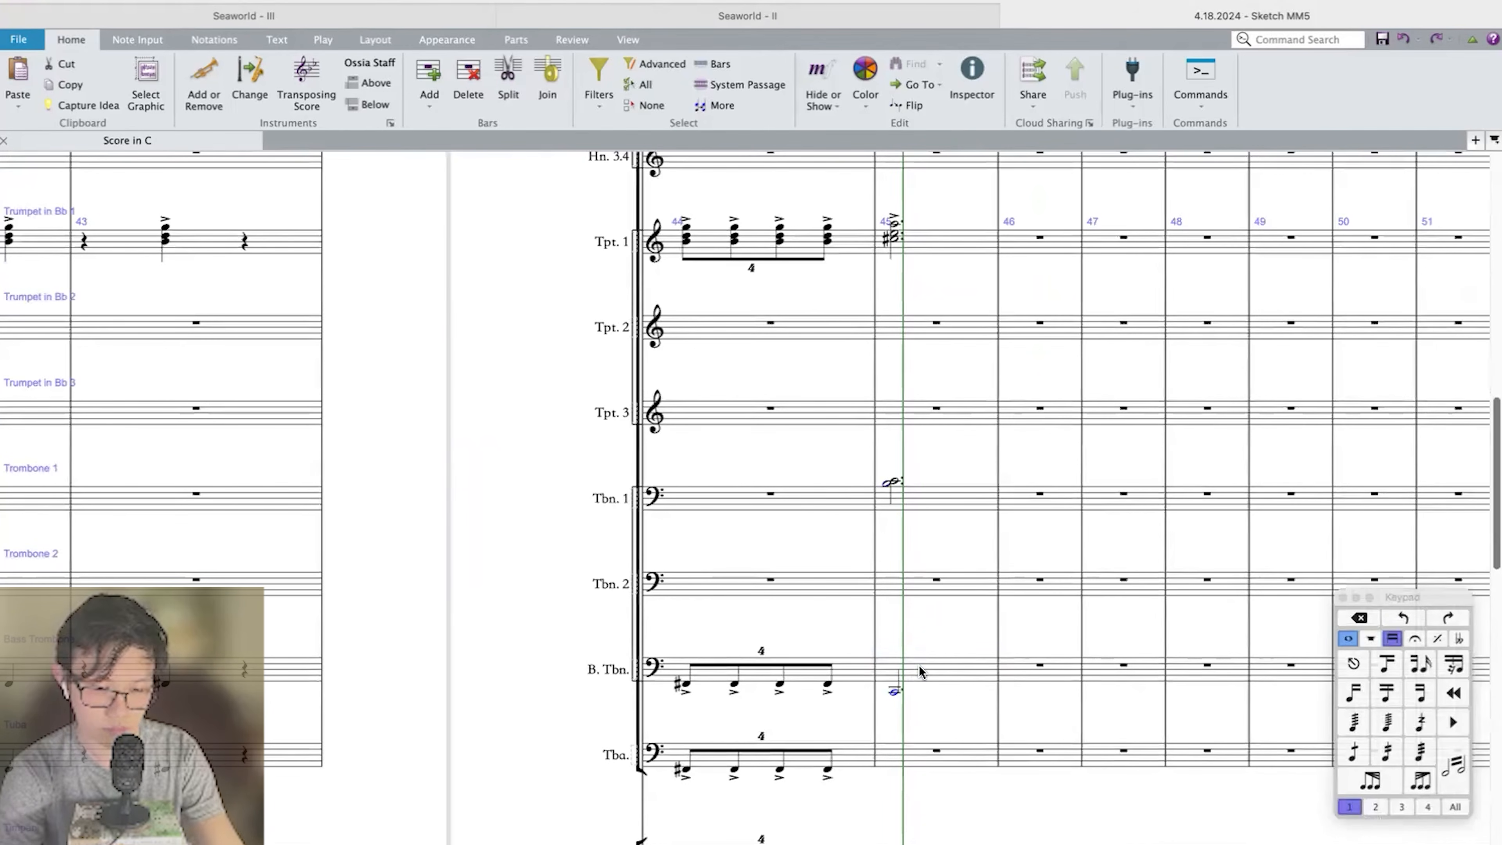
pyautogui.click(912, 761)
pyautogui.press('e')
pyautogui.press('Escape')
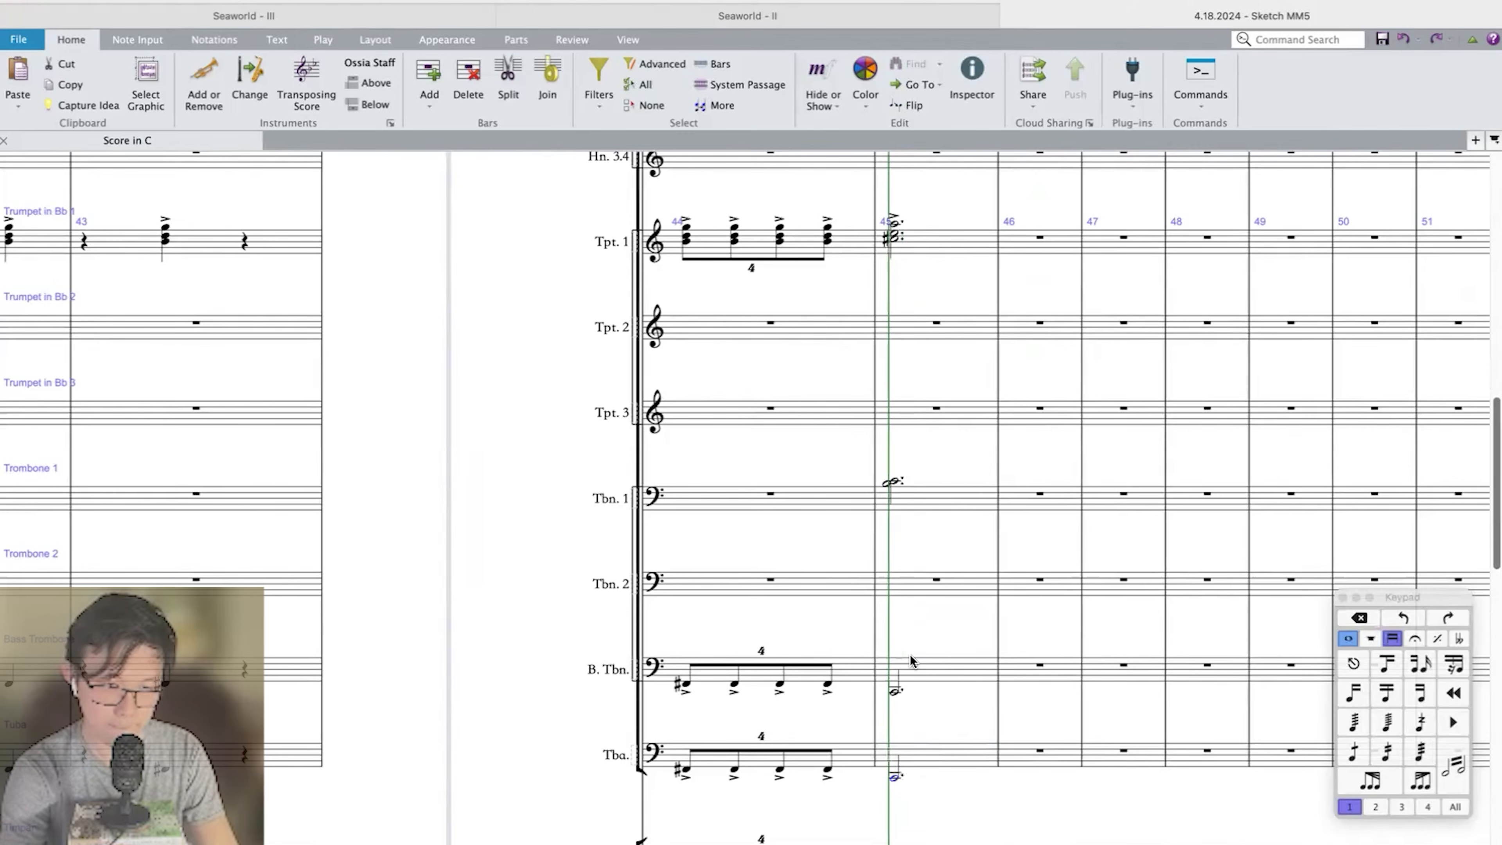
pyautogui.click(910, 578)
pyautogui.press('c')
# Repeat the whole brass section's bar 45 chords into bar 46 as tied, sustained chords.
pyautogui.click(925, 510)
pyautogui.scroll(-3, 932, 642)
pyautogui.click(941, 732)
pyautogui.keyDown('shift'); pyautogui.click(945, 202); pyautogui.keyUp('shift')
pyautogui.press('r')
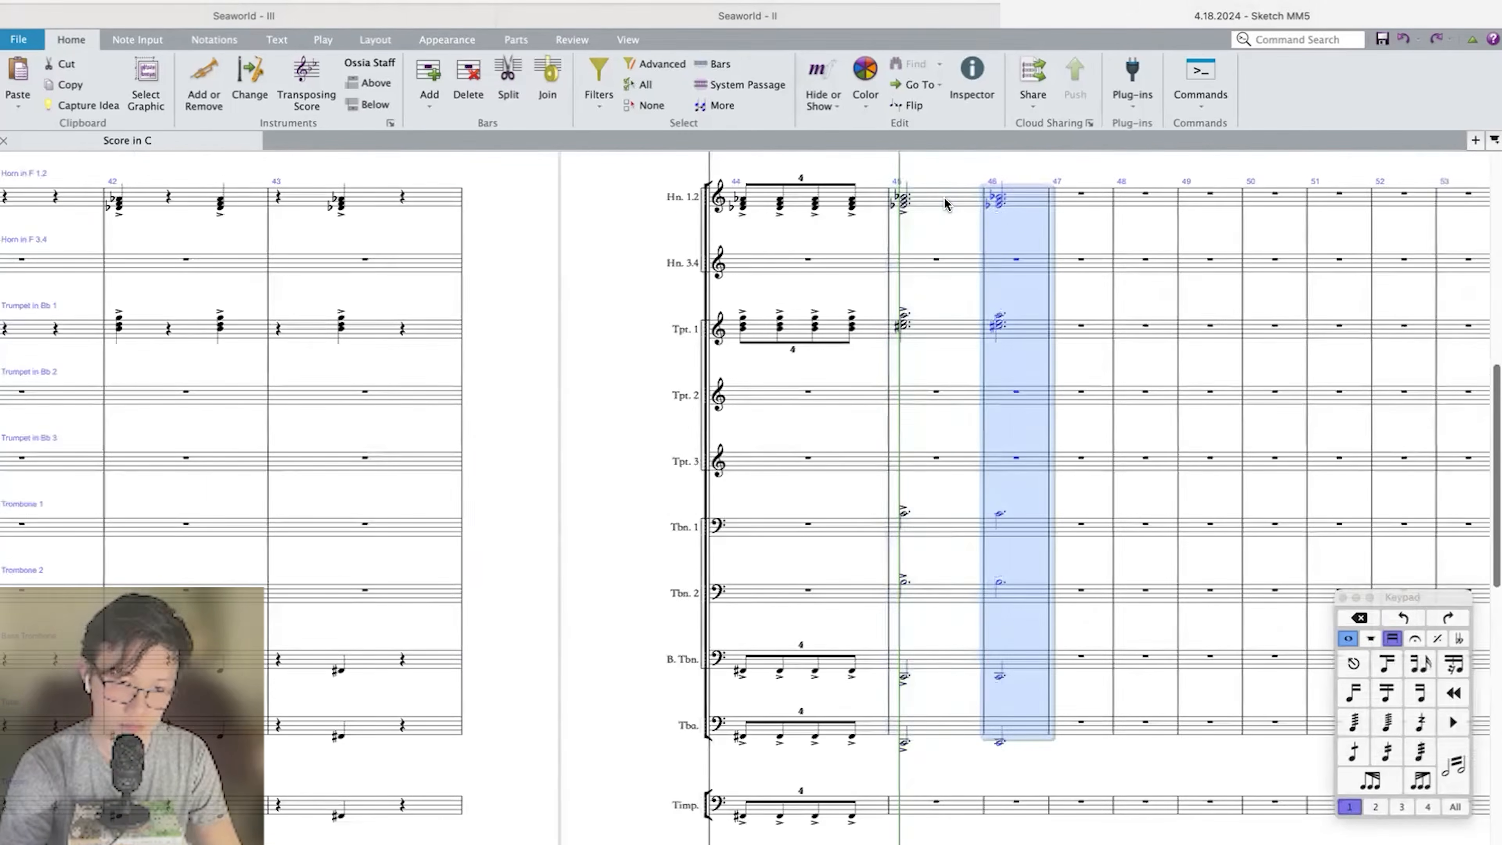
# Enter a dotted half-note octave in Double Bass bar 45, repeat it in bar 46 and tie the two.
pyautogui.scroll(-10, 934, 474)
pyautogui.click(902, 744)
pyautogui.press('c')
pyautogui.click(934, 731)
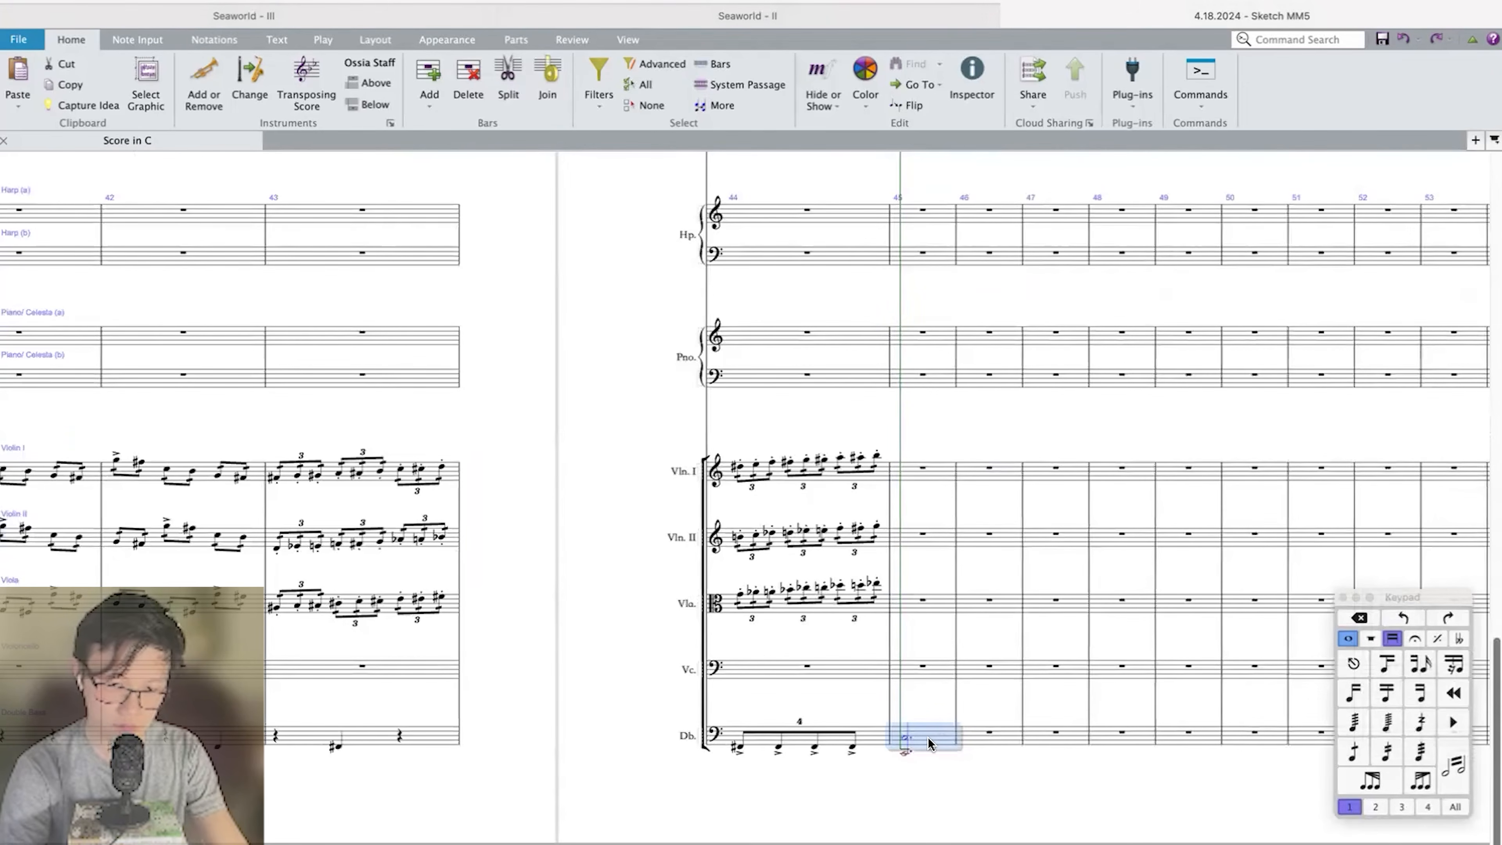
pyautogui.press('r')
pyautogui.keyDown('shift'); pyautogui.click(929, 740); pyautogui.keyUp('shift')
pyautogui.press('Return')
pyautogui.press('Escape')
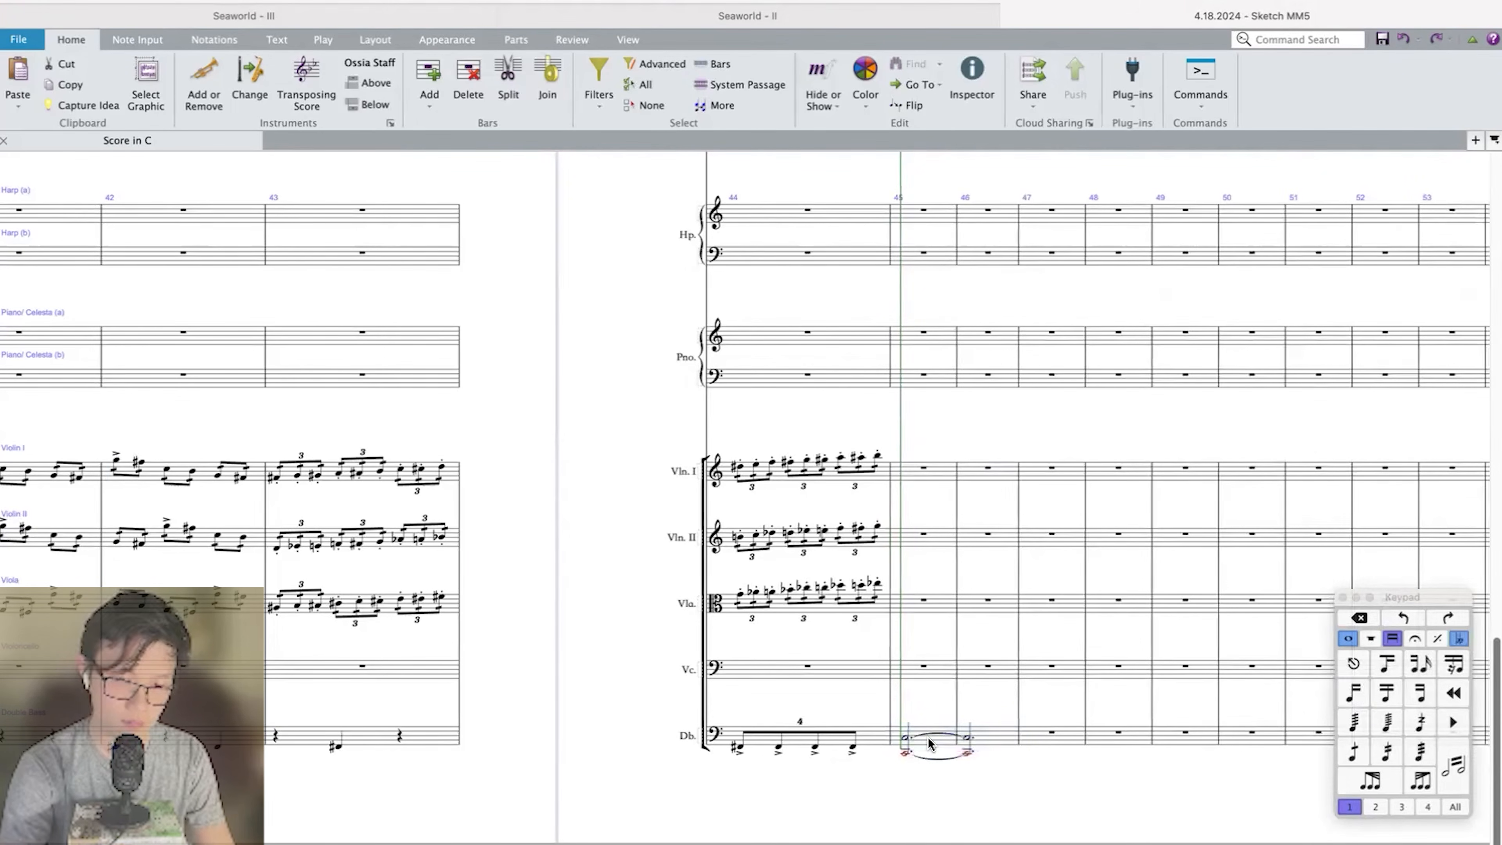
# Play back from bar 42 into bar 45 to review the landing on the sustained chords.
pyautogui.press('space')
pyautogui.scroll(-3, 928, 738)
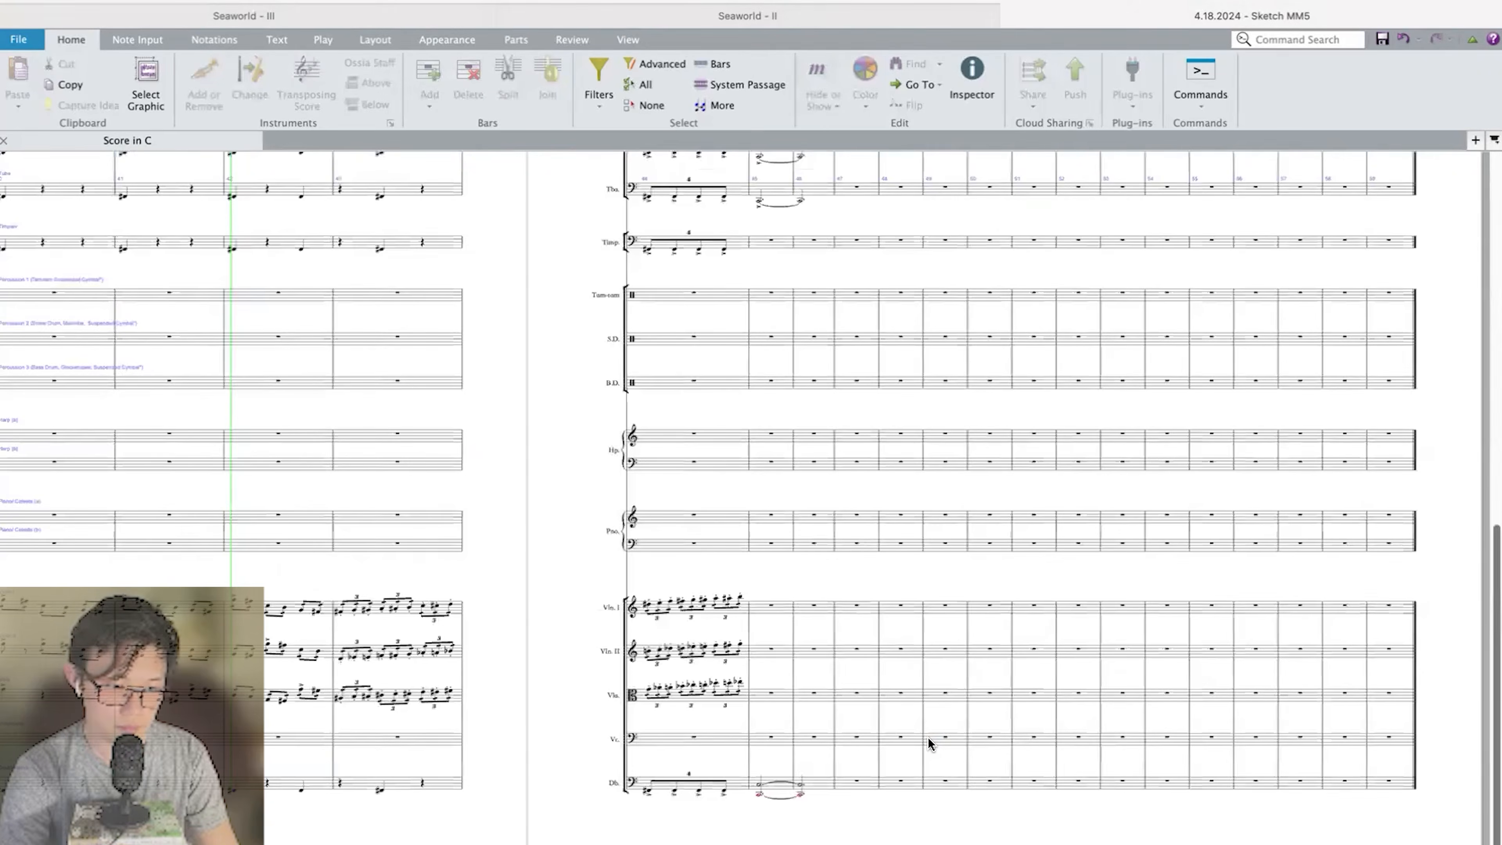
pyautogui.scroll(3, 929, 738)
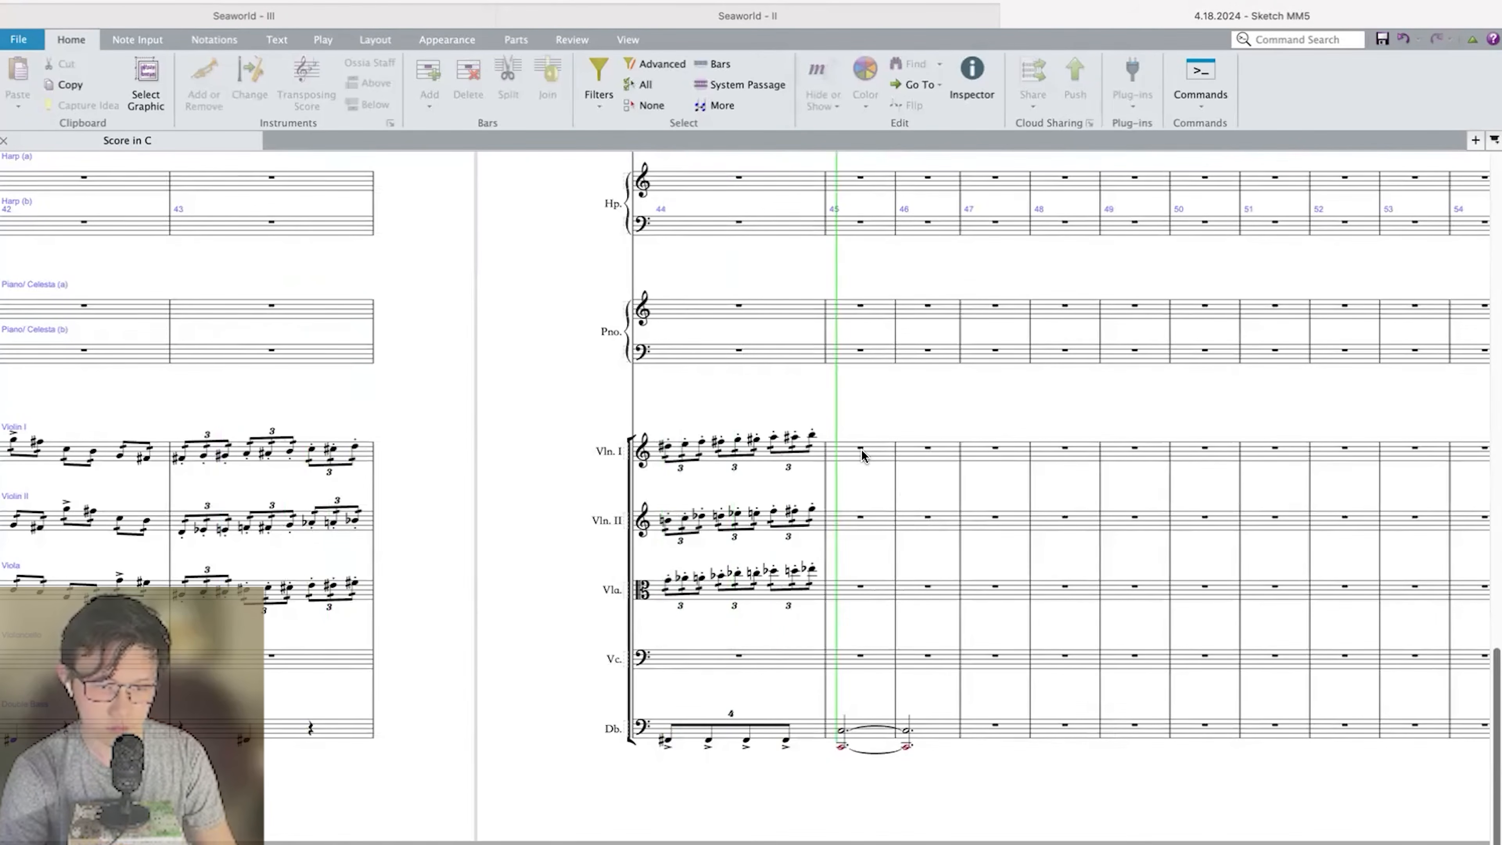
pyautogui.press('space')
# Enter a quarter-note E, a dotted quarter E-flat and an eighth-note C in Violin I bar 45.
pyautogui.scroll(3, 862, 456)
pyautogui.click(851, 395)
pyautogui.press('c')
pyautogui.press('Left')
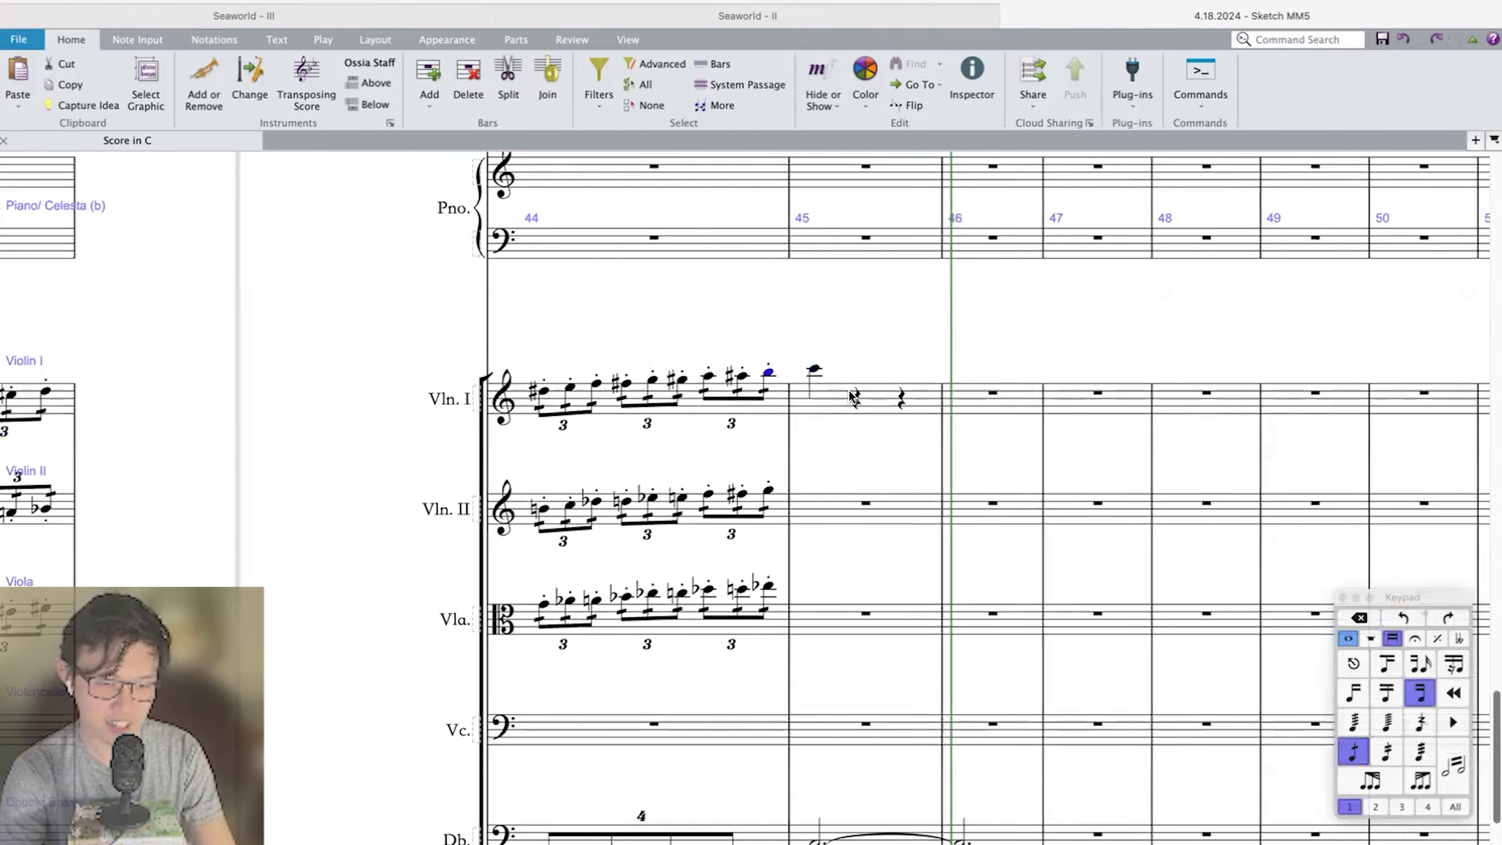
pyautogui.click(814, 371)
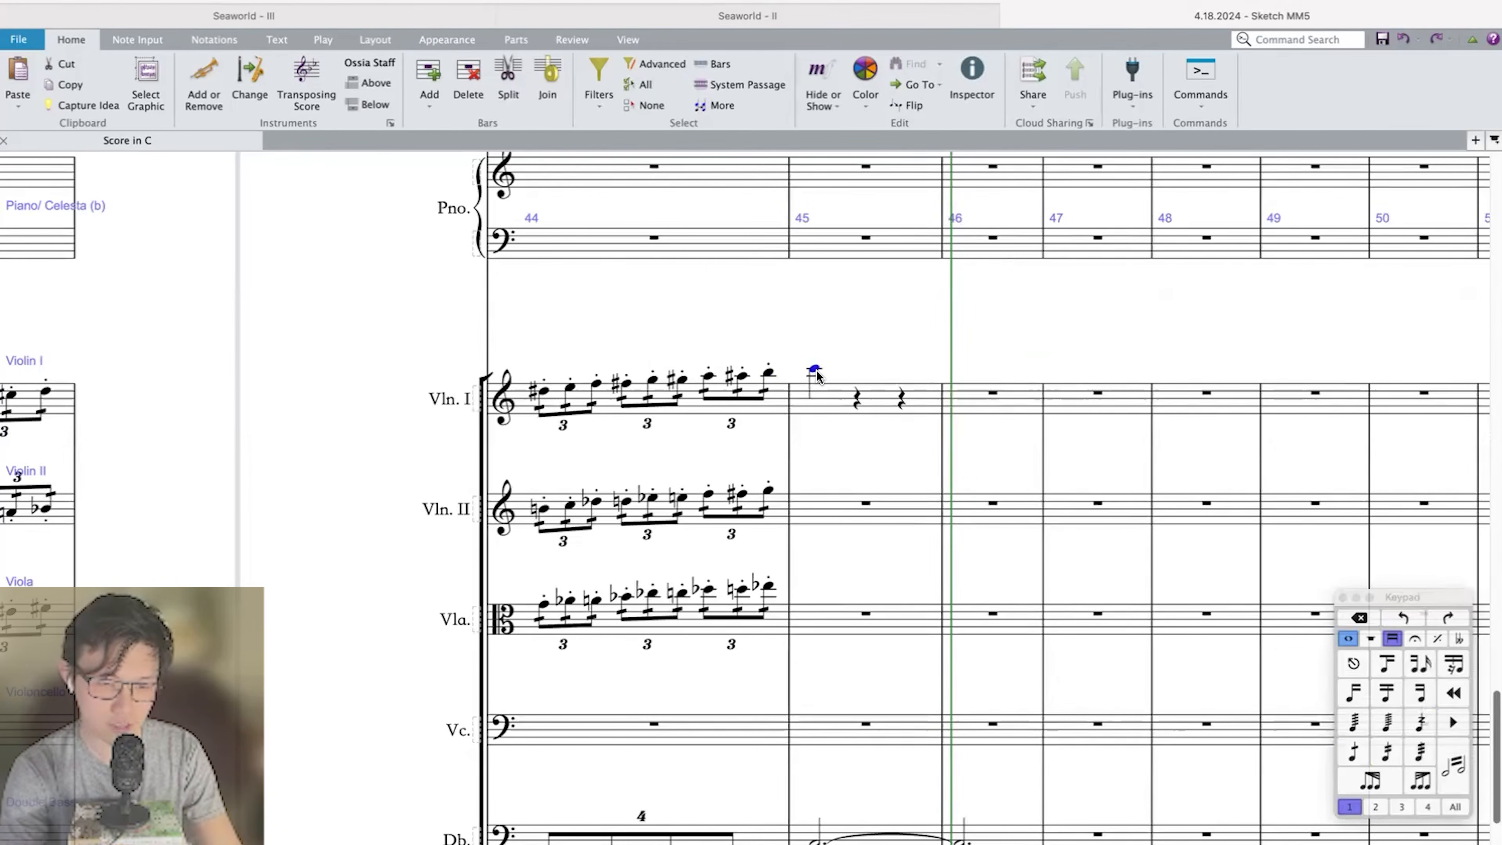
pyautogui.press('e')
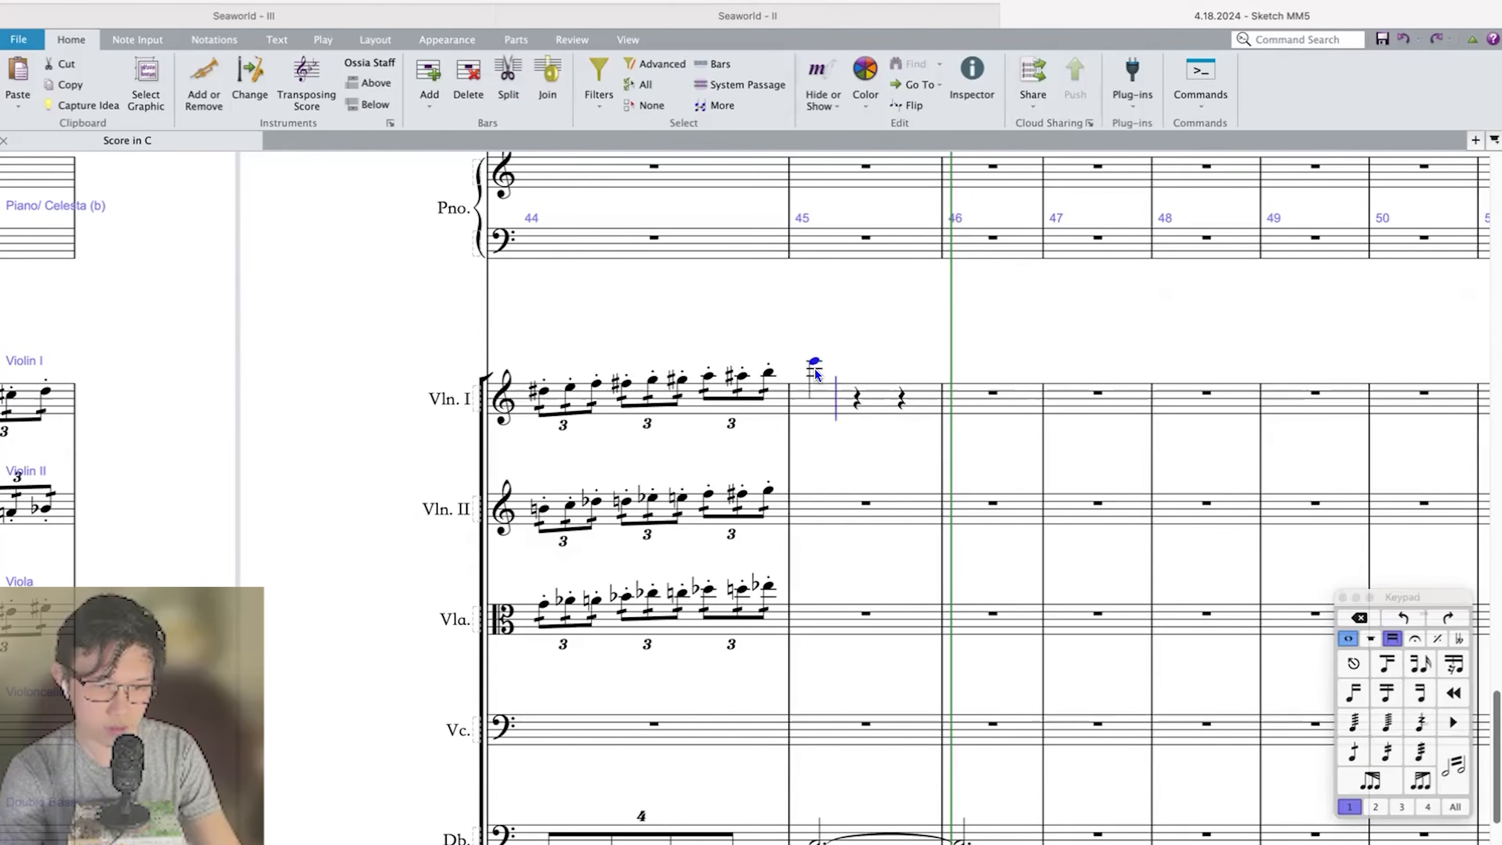
pyautogui.press('e')
pyautogui.press('3')
pyautogui.press('c')
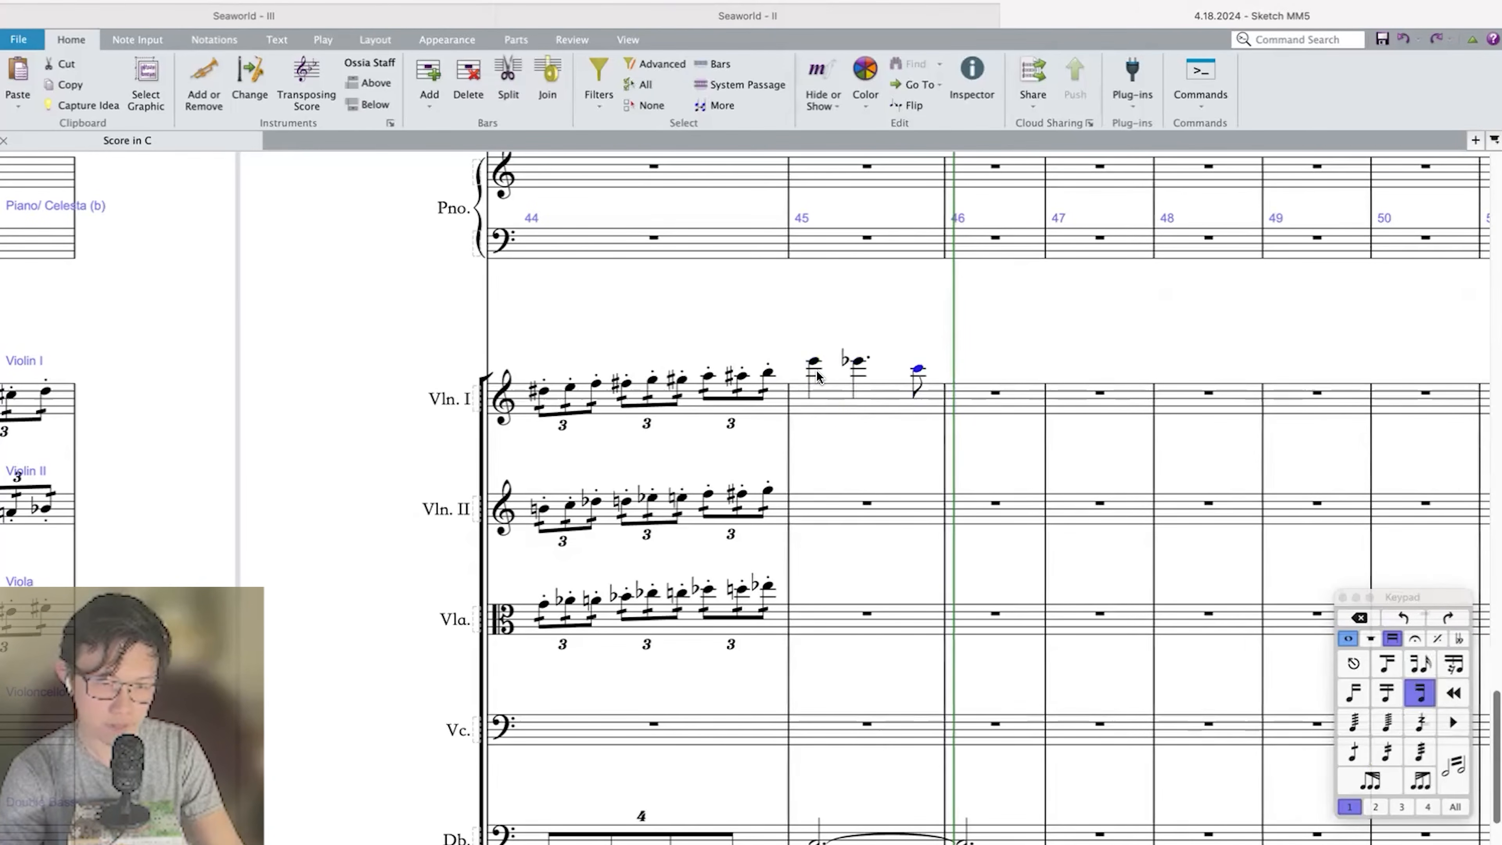
pyautogui.press('Right')
# Copy the Violin I melody from bars 3 and 4 into Violin II at bars 45 and 46.
pyautogui.scroll(-2, 820, 377)
pyautogui.hscroll(-20, 820, 377)
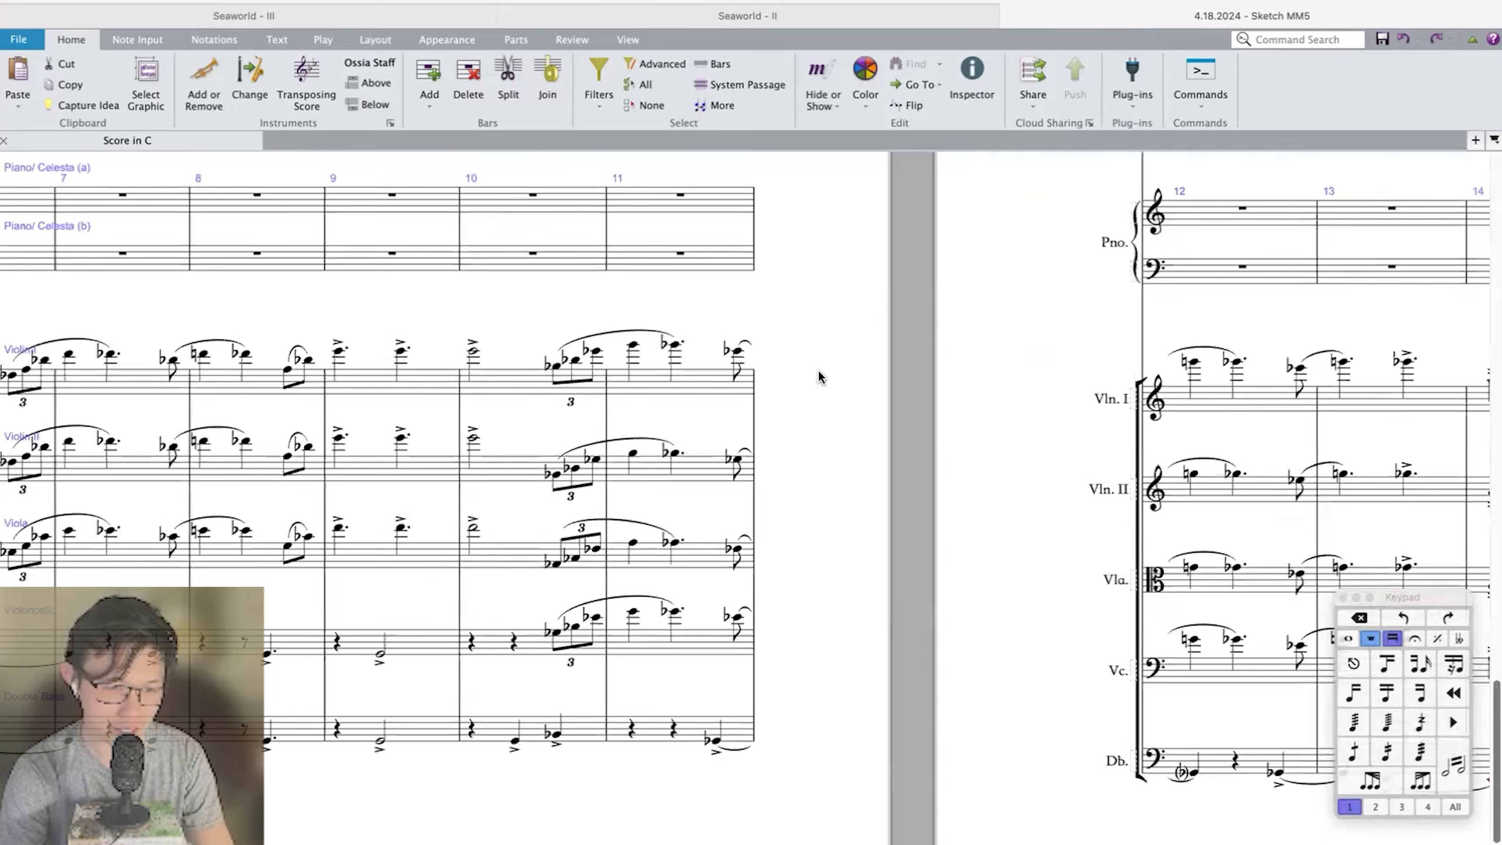
pyautogui.hscroll(-19, 818, 377)
pyautogui.click(637, 379)
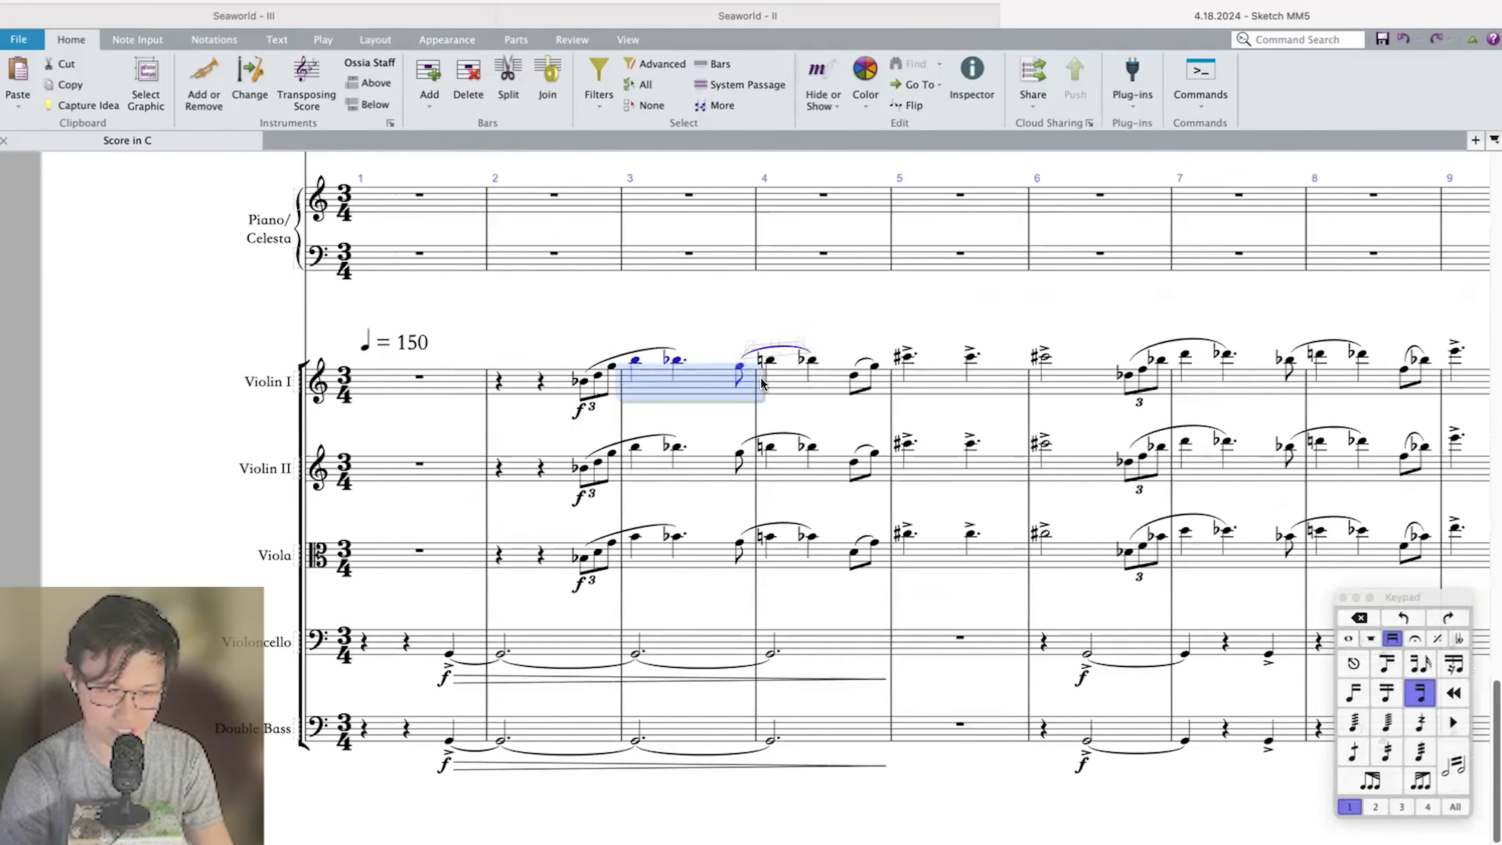
pyautogui.press('p')
pyautogui.press('space')
pyautogui.click(205, 408)
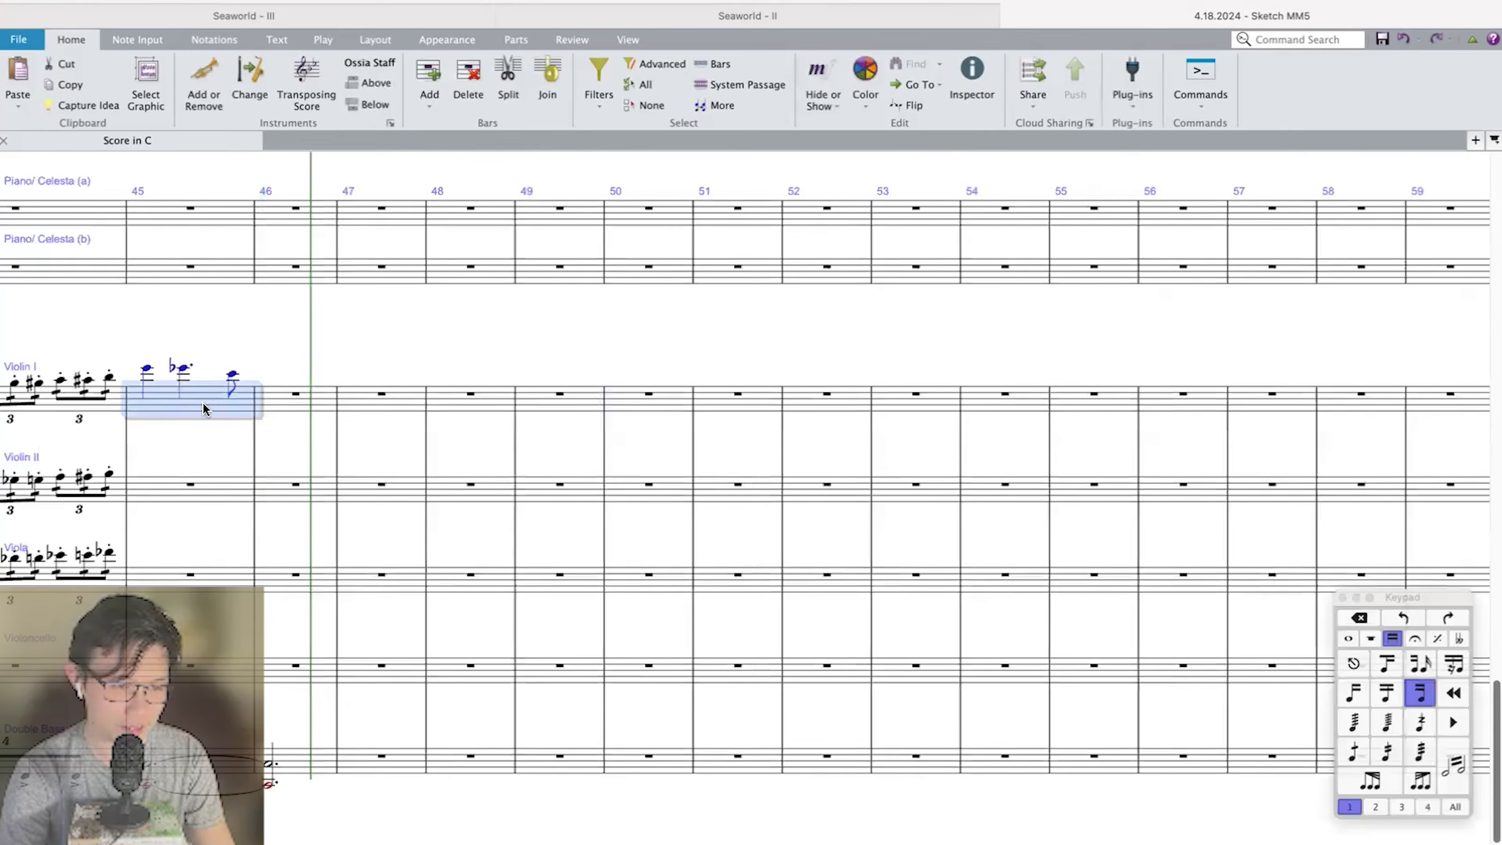
pyautogui.hscroll(-3, 205, 409)
pyautogui.click(345, 490)
pyautogui.press('super+v')
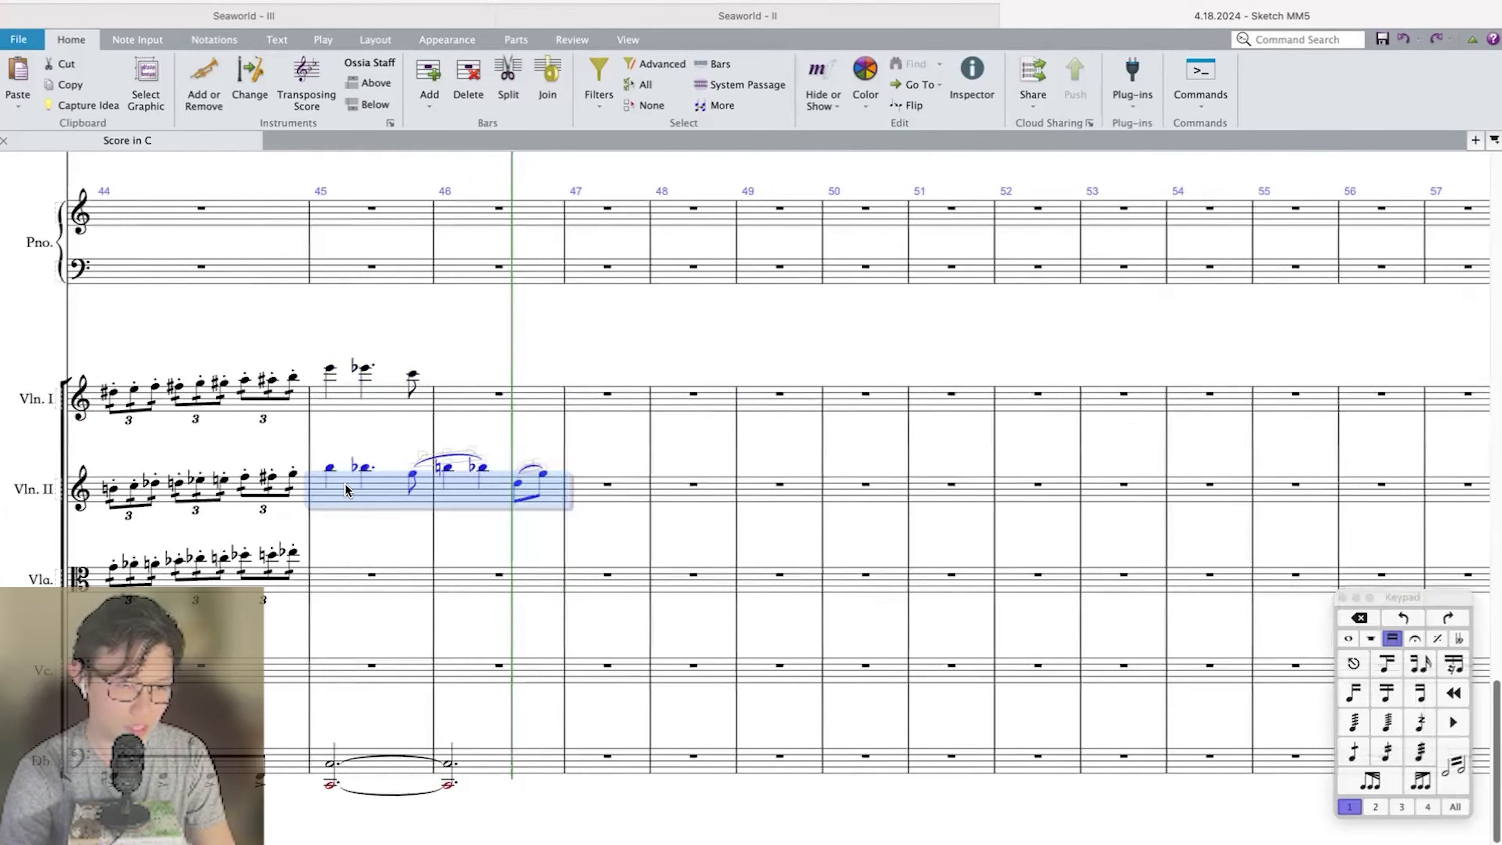
# Transpose the pasted melody up a perfect 4th and copy it into Violin I at bars 45 and 46.
pyautogui.press('super+=')
pyautogui.press('super+=')
pyautogui.hotkey('shift', 't')
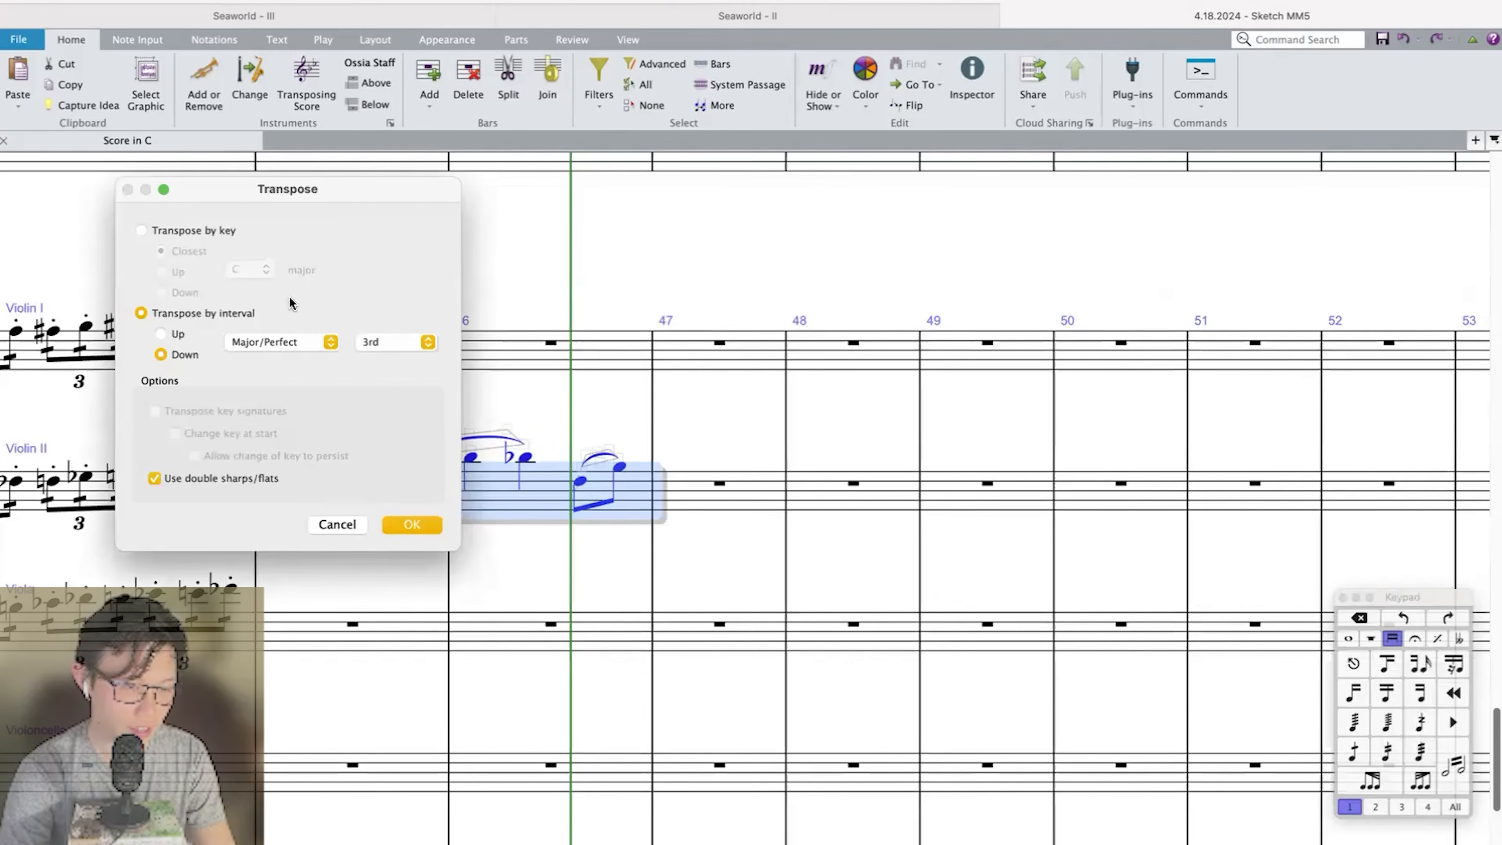
pyautogui.click(161, 333)
pyautogui.click(402, 341)
pyautogui.click(368, 346)
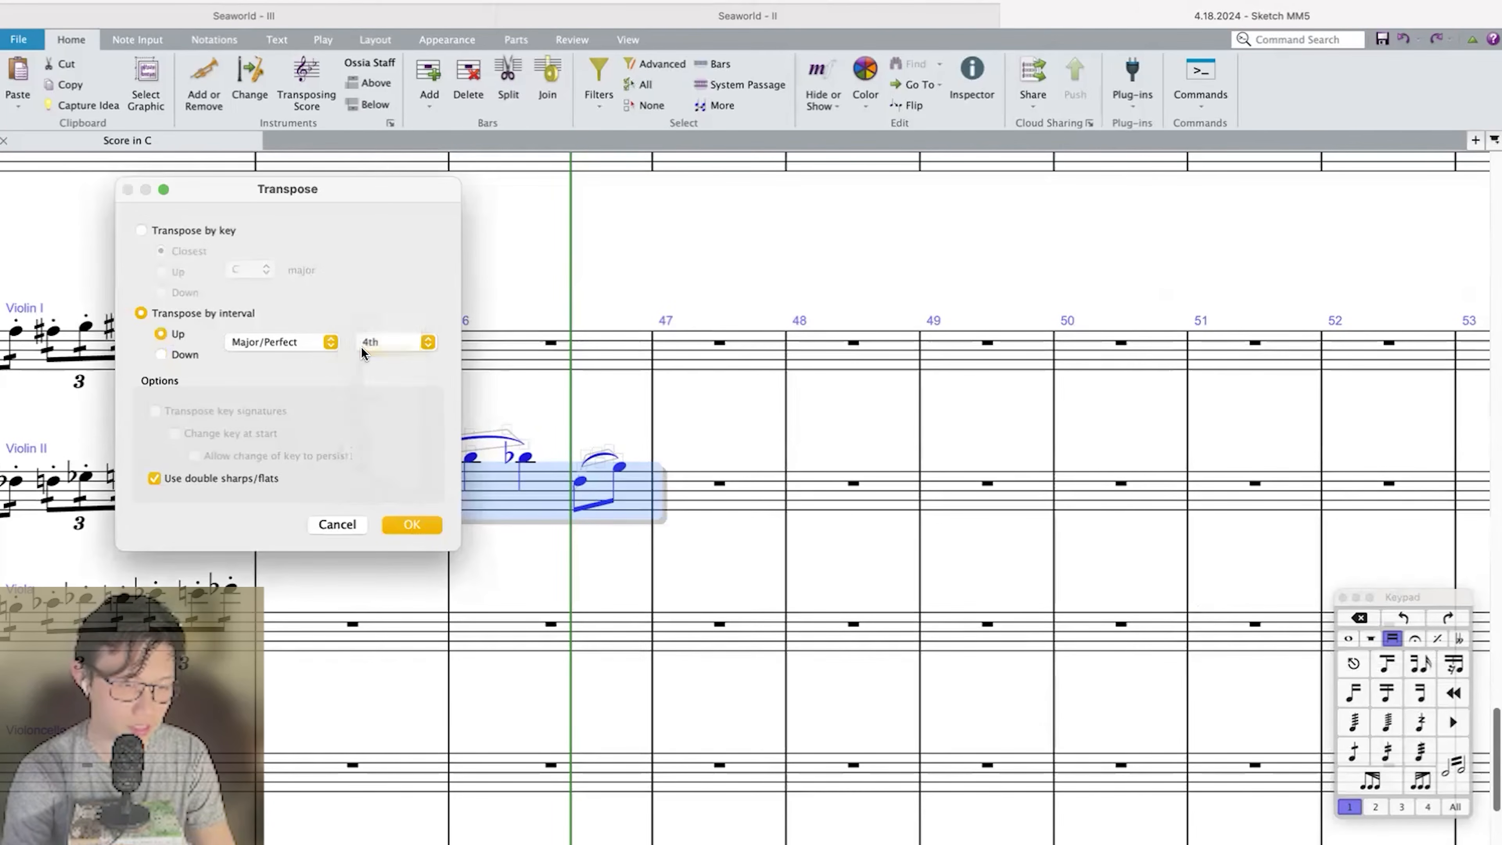
pyautogui.press('Return')
pyautogui.press('super+minus')
pyautogui.press('super+minus')
# Transpose the bars 43 and 44 triplet run in Violin I, Violin II and Viola up a major 3rd and respell the double sharps.
pyautogui.moveTo(804, 388); pyautogui.dragTo(1193, 567)
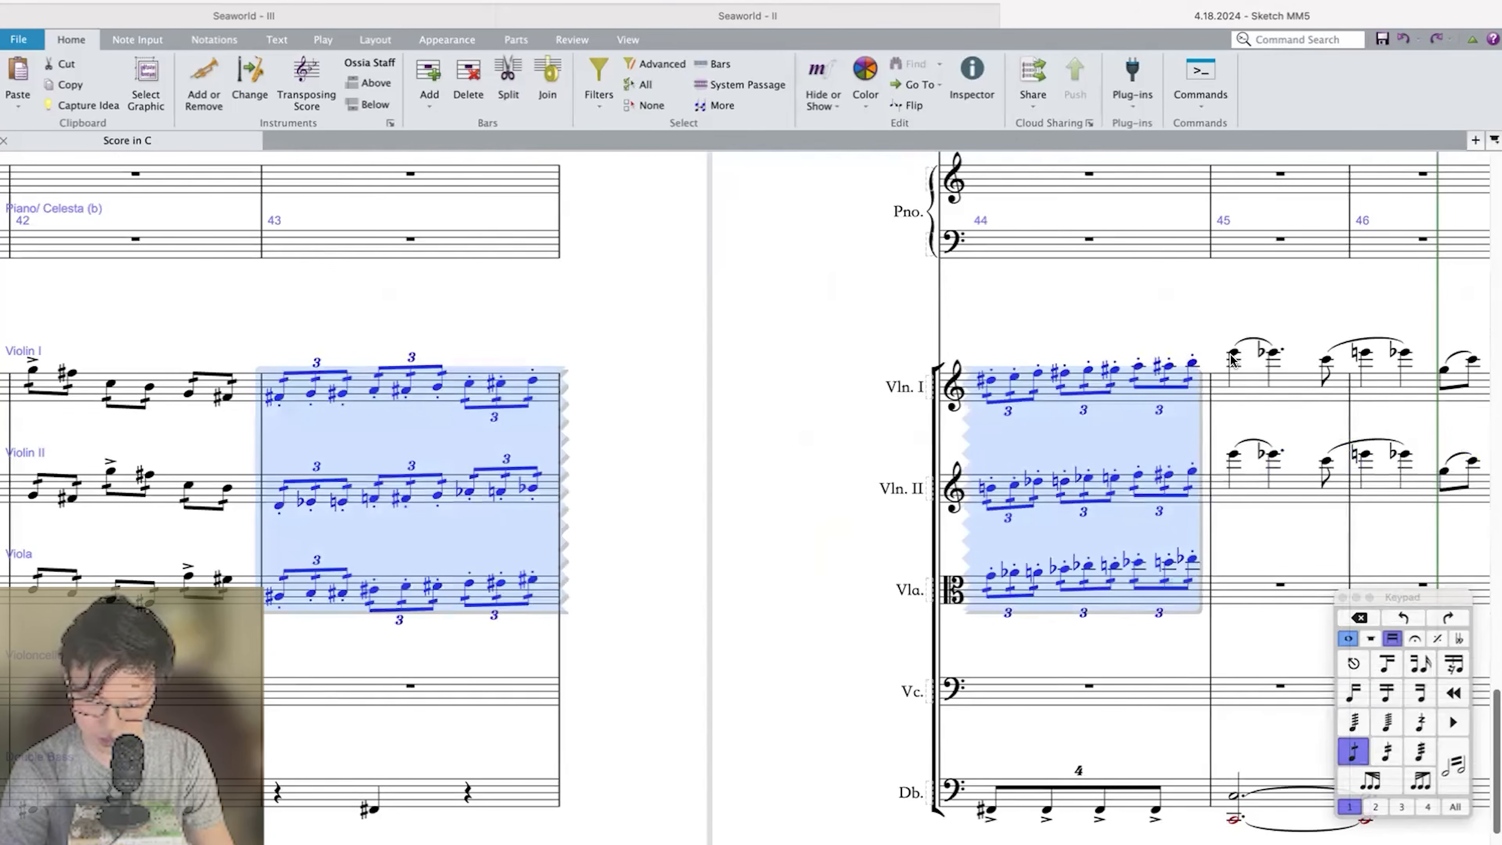
pyautogui.hotkey('shift', 't')
pyautogui.click(289, 341)
pyautogui.click(318, 341)
pyautogui.click(393, 341)
pyautogui.click(359, 332)
pyautogui.press('Return')
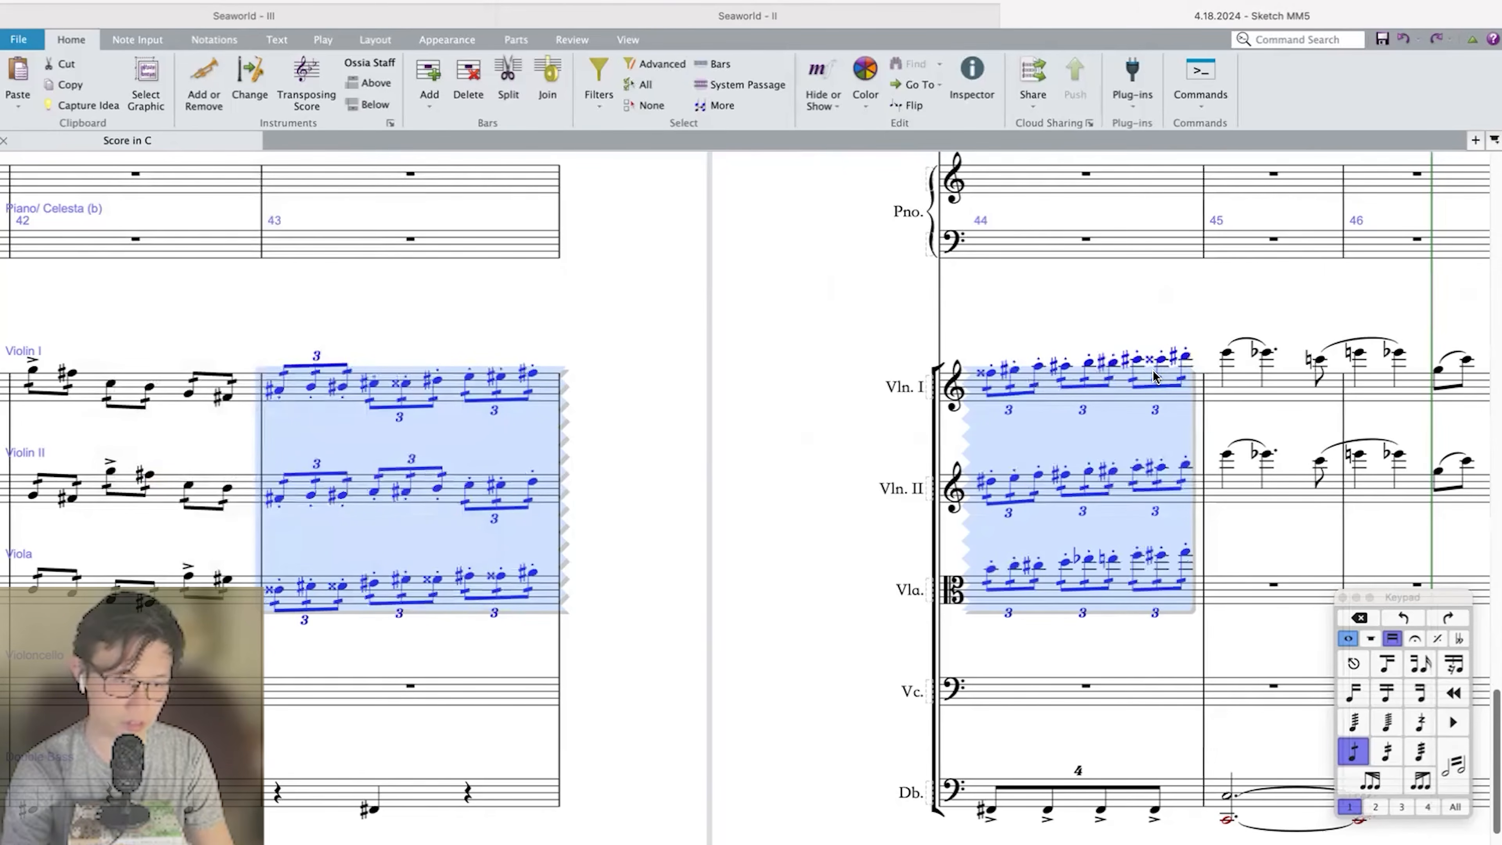
pyautogui.press('Return')
# Play back the strings from bar 42 to review the transposed triplet run.
pyautogui.keyDown('shift'); pyautogui.click(247, 395); pyautogui.keyUp('shift')
pyautogui.press('p')
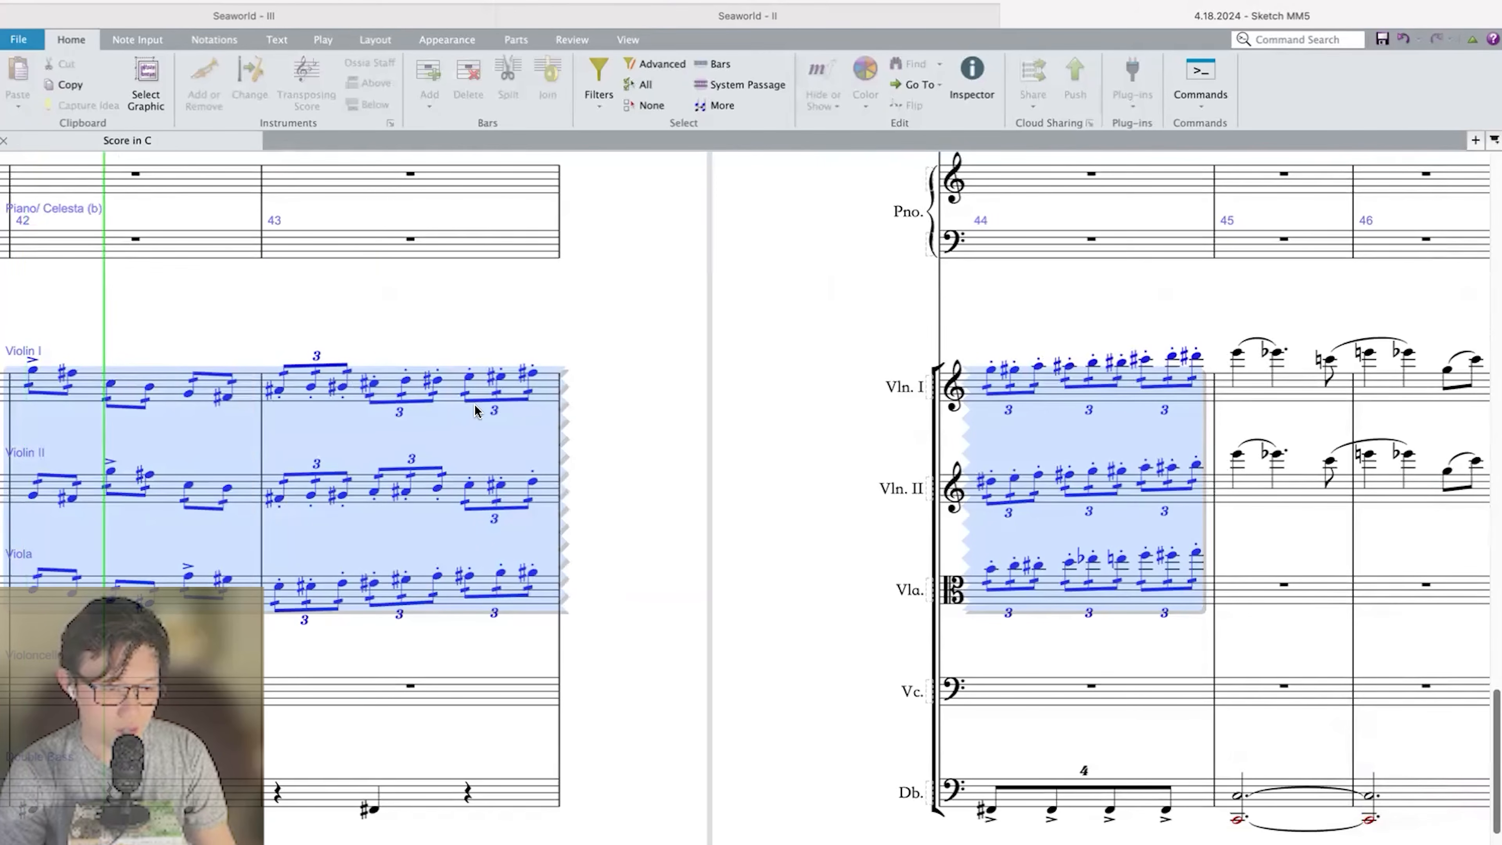
pyautogui.press('space')
# Replace the bars 43 and 44 triplet run in Piccolo, Flute 2, both Oboes and both Clarinets with the transposed string pitches.
pyautogui.click(279, 390)
pyautogui.keyDown('shift'); pyautogui.click(1192, 553); pyautogui.keyUp('shift')
pyautogui.scroll(20, 461, 464)
pyautogui.scroll(2, 408, 441)
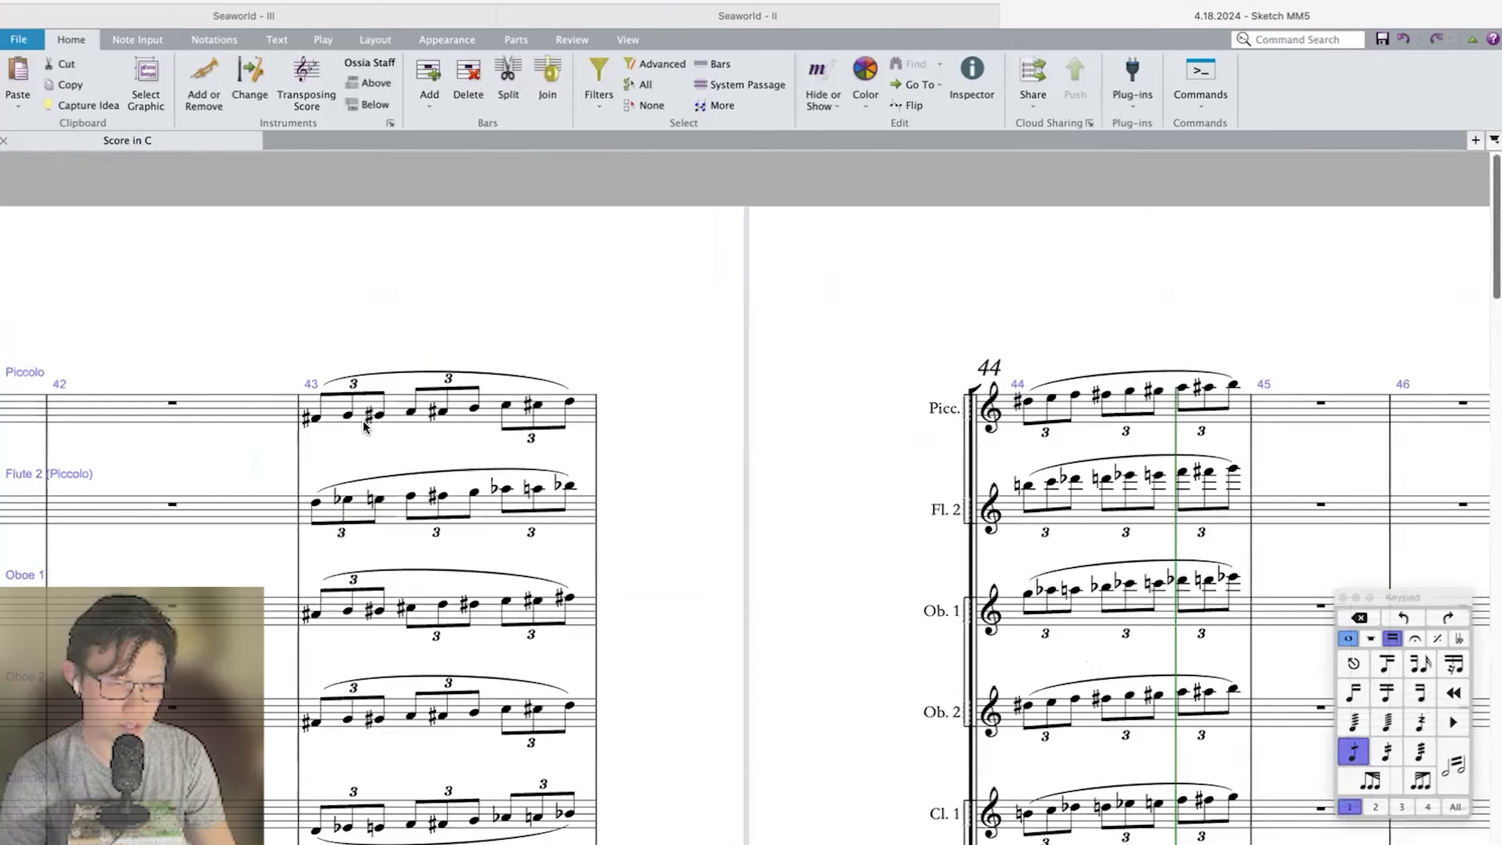
pyautogui.click(343, 409)
pyautogui.scroll(-2, 329, 409)
pyautogui.press('super+v')
pyautogui.click(350, 551)
pyautogui.press('super+v')
pyautogui.press('Escape')
# Play back from bar 43 into bar 45 to review the updated run and melody entry.
pyautogui.click(330, 291)
pyautogui.press('space')
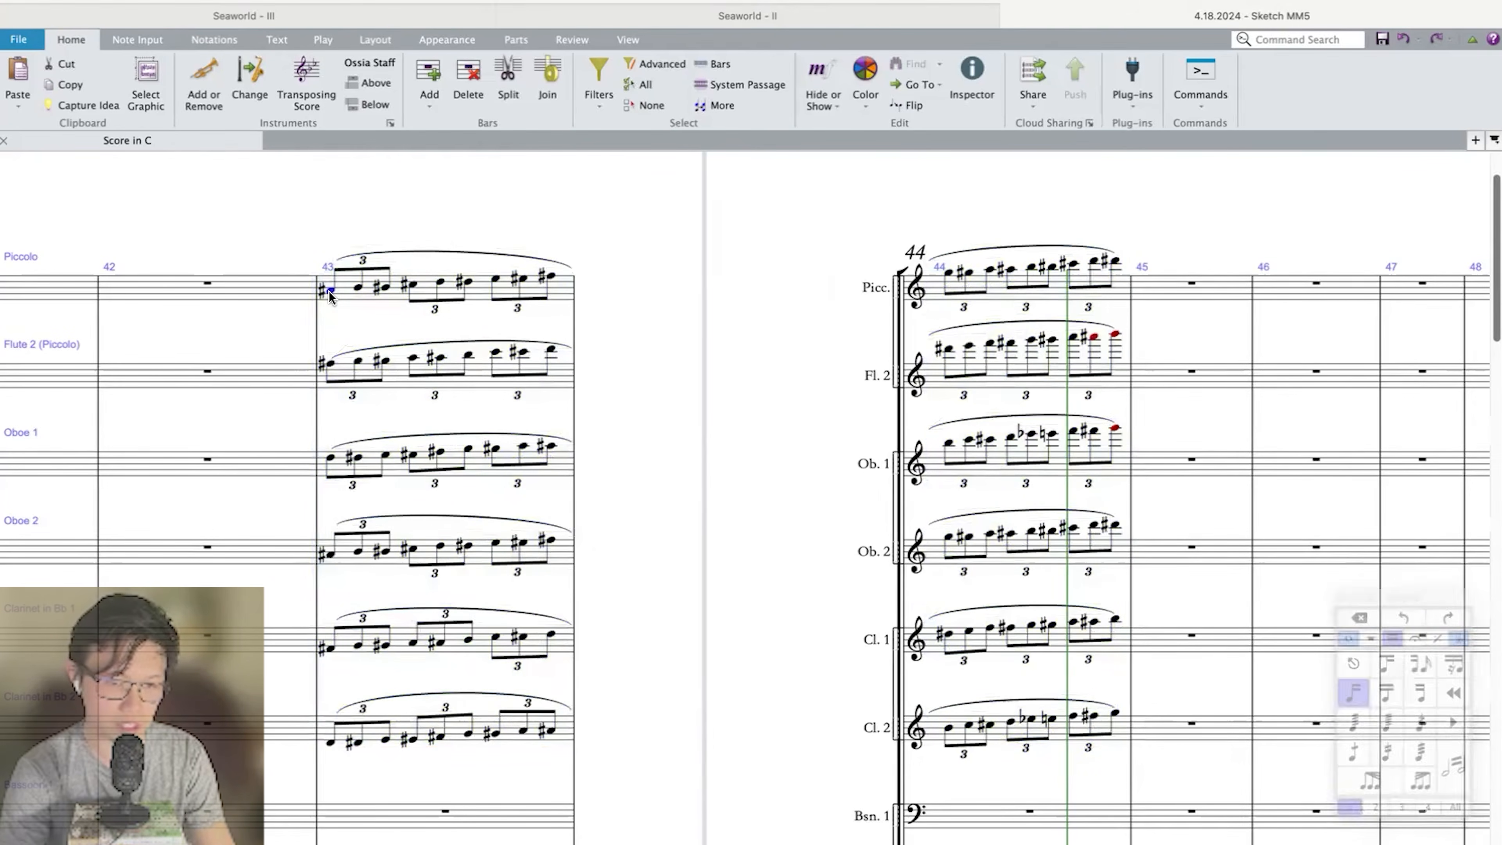
pyautogui.scroll(-20, 577, 370)
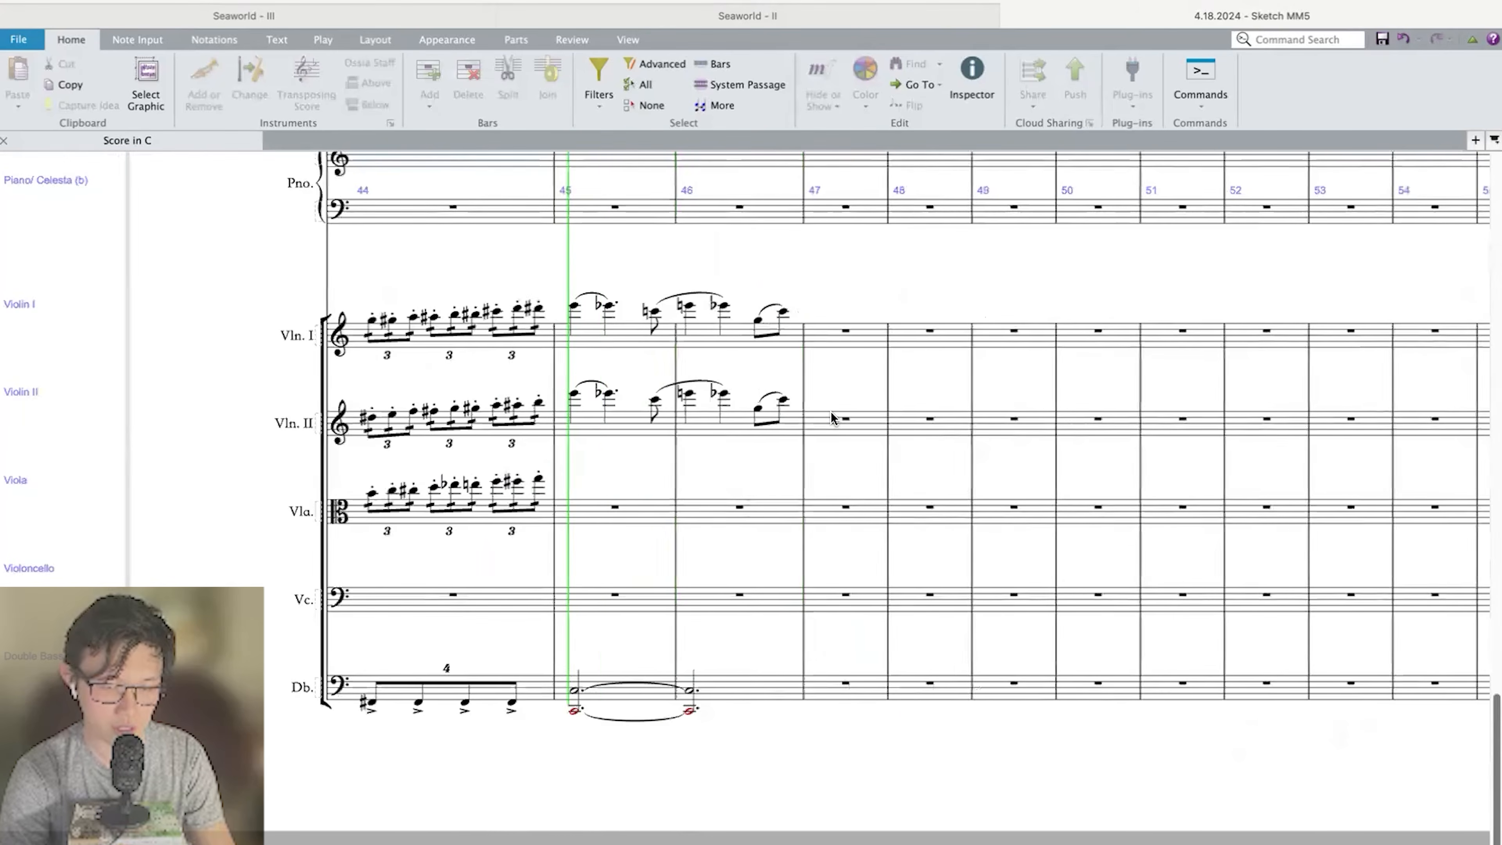
pyautogui.press('space')
# Copy the Violin I melody in bars 45 and 46 into the Viola.
pyautogui.click(596, 332)
pyautogui.keyDown('shift'); pyautogui.click(739, 330); pyautogui.keyUp('shift')
pyautogui.keyDown('alt'); pyautogui.click(586, 492); pyautogui.keyUp('alt')
pyautogui.scroll(2, 586, 492)
pyautogui.moveTo(573, 435); pyautogui.dragTo(997, 435)
# Add a lower octave to the Violin II melody in bars 45 and 46.
pyautogui.click(1005, 416)
pyautogui.keyDown('shift'); pyautogui.click(1138, 416); pyautogui.keyUp('shift')
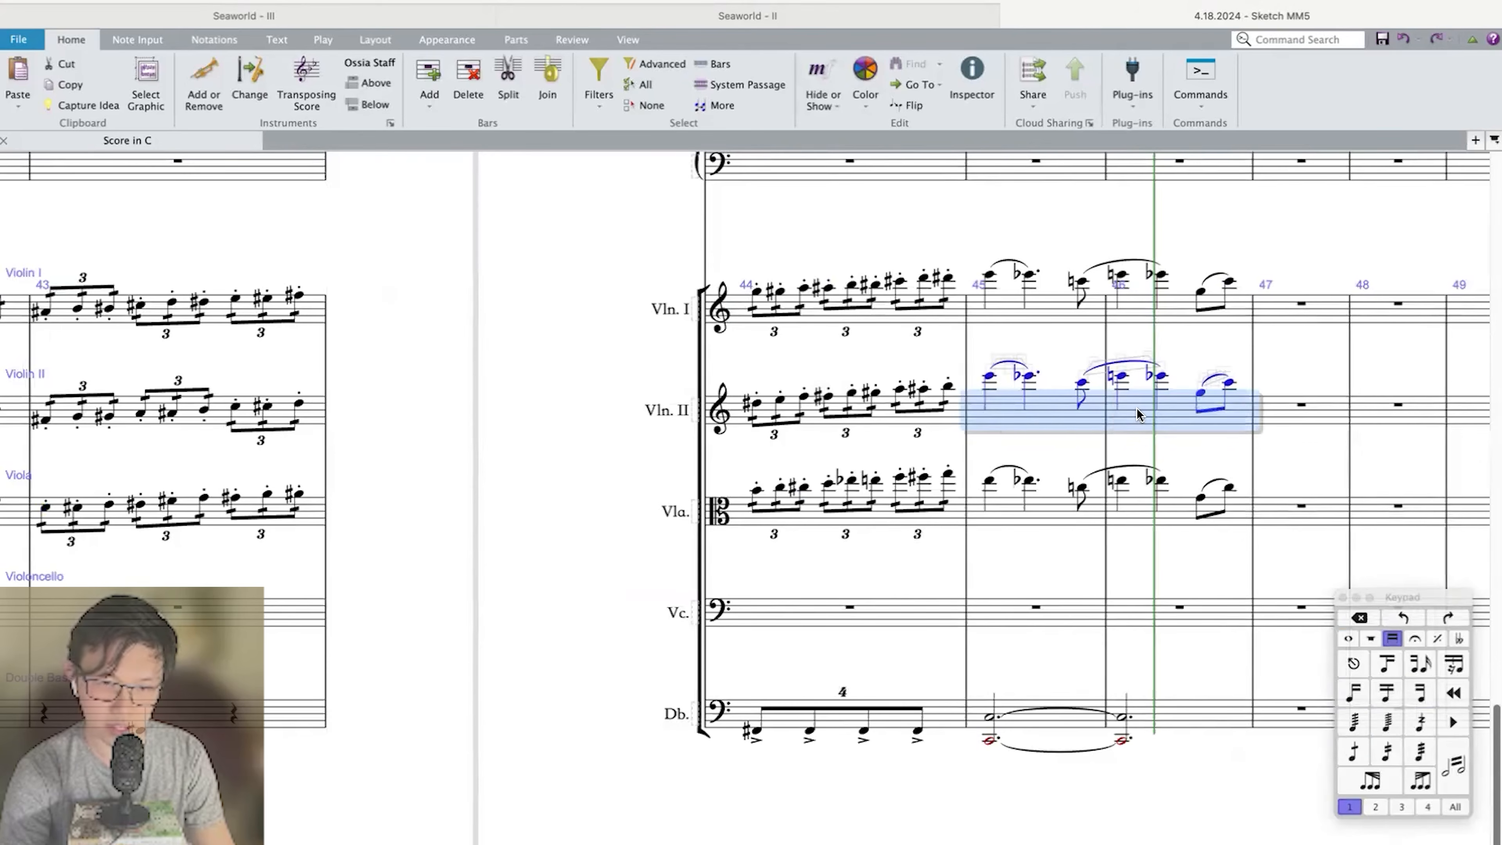
pyautogui.press('super+Down')
pyautogui.press('8')
# Play back from bar 44 through bar 46 to review the string melody over the sustained brass.
pyautogui.click(751, 403)
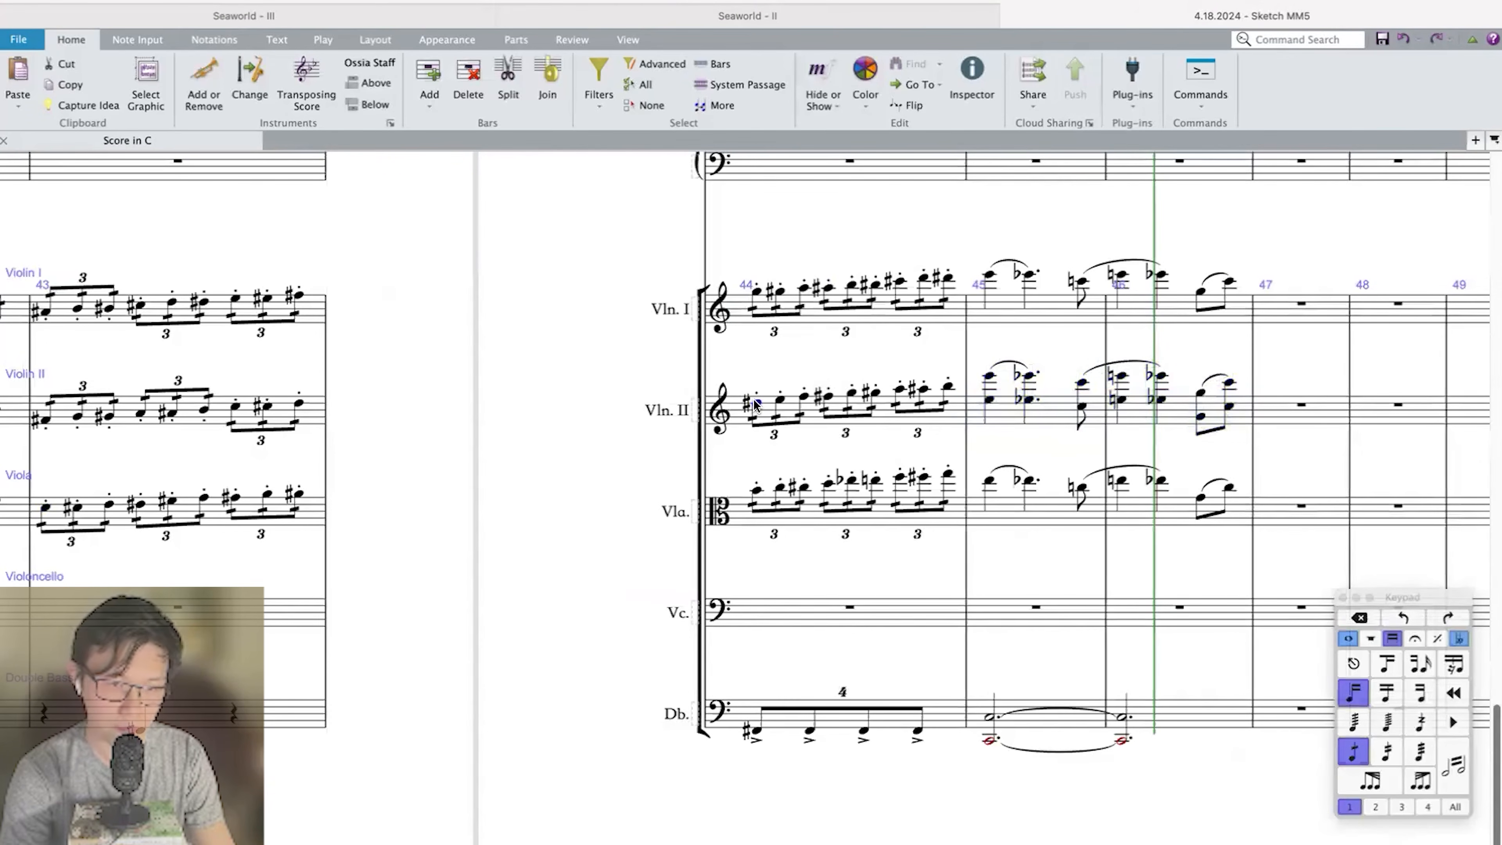
pyautogui.press('space')
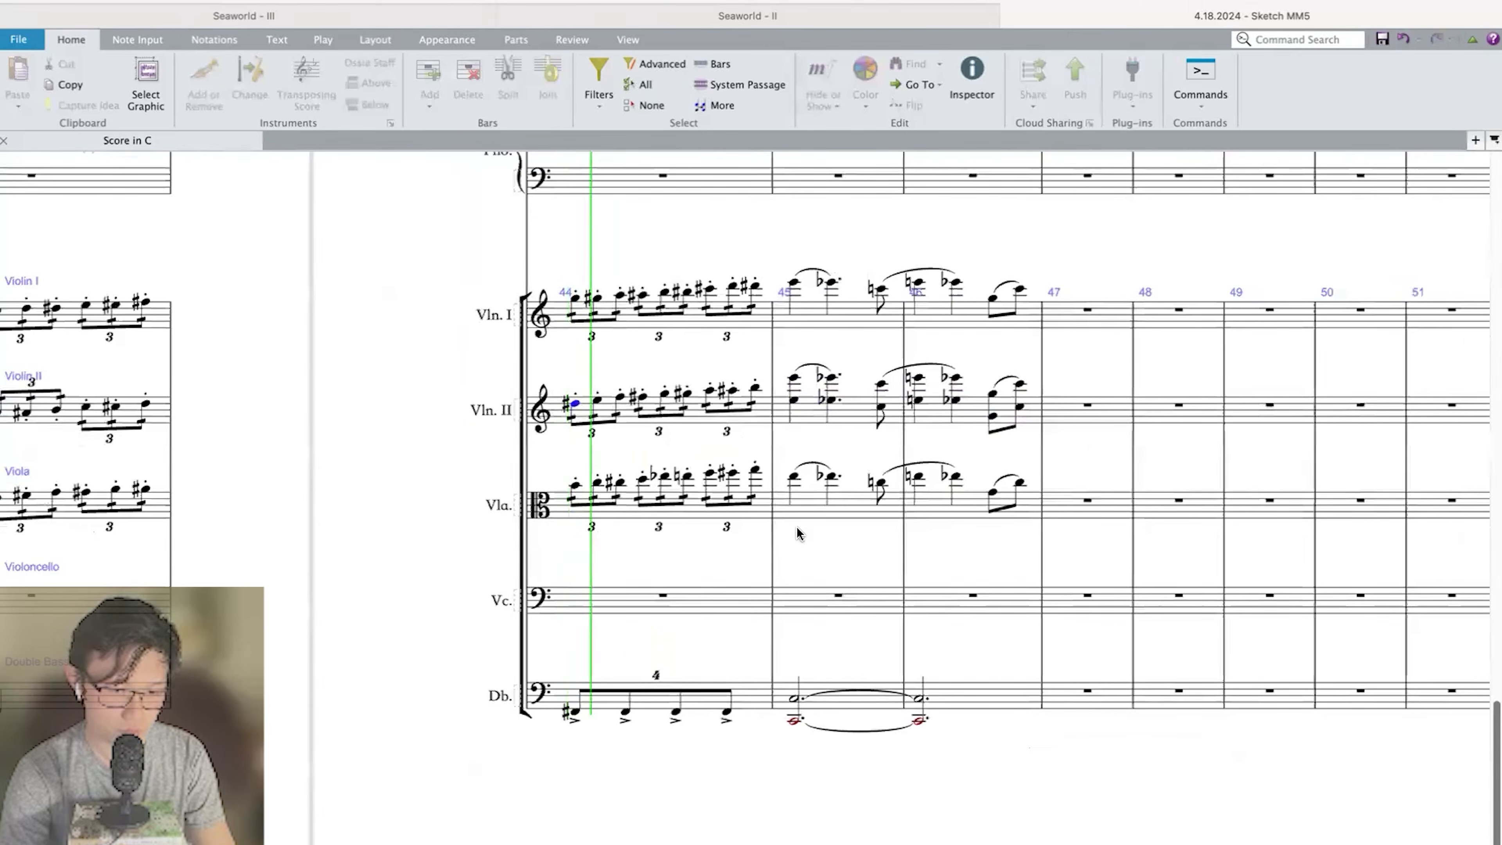
pyautogui.scroll(-4, 799, 529)
pyautogui.press('super+equal')
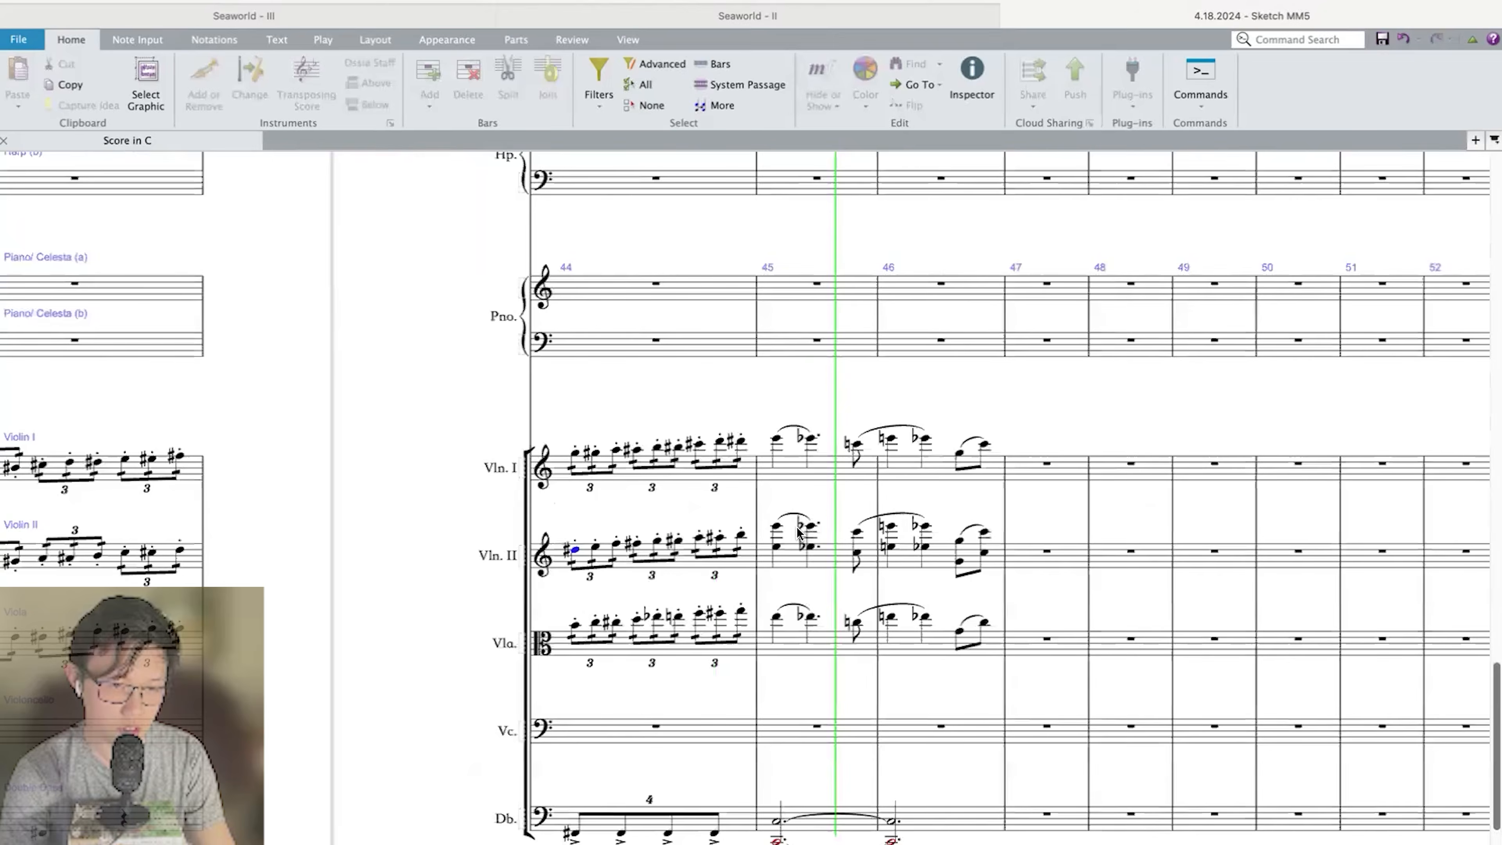
pyautogui.scroll(-2, 798, 533)
pyautogui.hscroll(5, 798, 532)
pyautogui.scroll(15, 798, 533)
pyautogui.scroll(-1, 796, 526)
pyautogui.hscroll(-1, 796, 526)
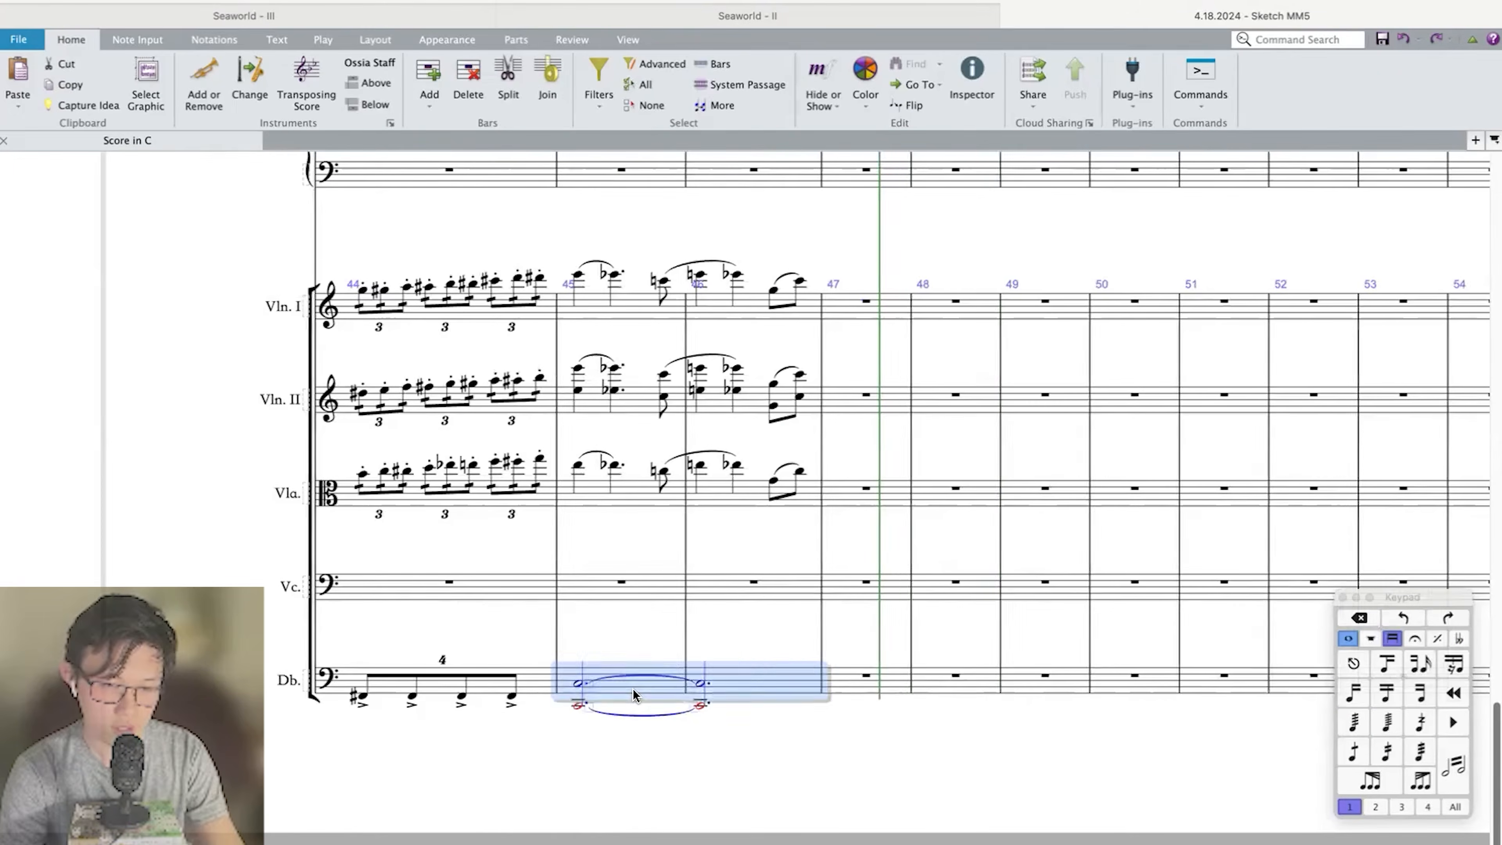
# Repeat the tied Double Bass octaves of bars 45 and 46 in bars 47 and 48, raised three steps.
pyautogui.press('r')
pyautogui.press('Up')
pyautogui.press('Up')
pyautogui.press('Up')
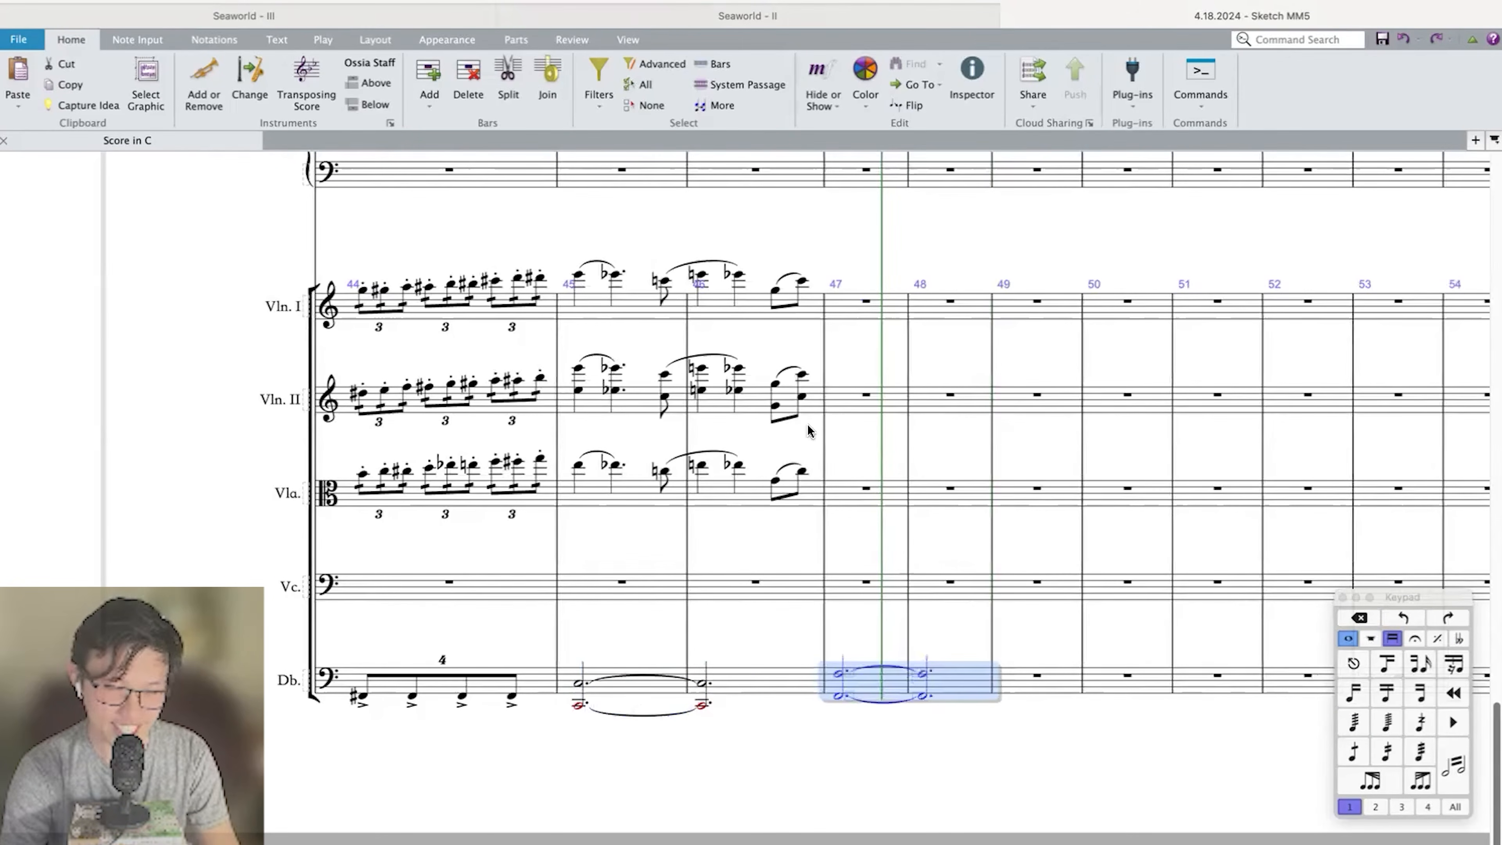
# Enter high F-sharp dotted quarter notes in Violin I, two in bar 47 and one on the downbeat of bar 48.
pyautogui.click(858, 312)
pyautogui.press('n')
pyautogui.press('Return')
pyautogui.press('super+Up')
pyautogui.press('.')
pyautogui.press('r')
pyautogui.press('r')
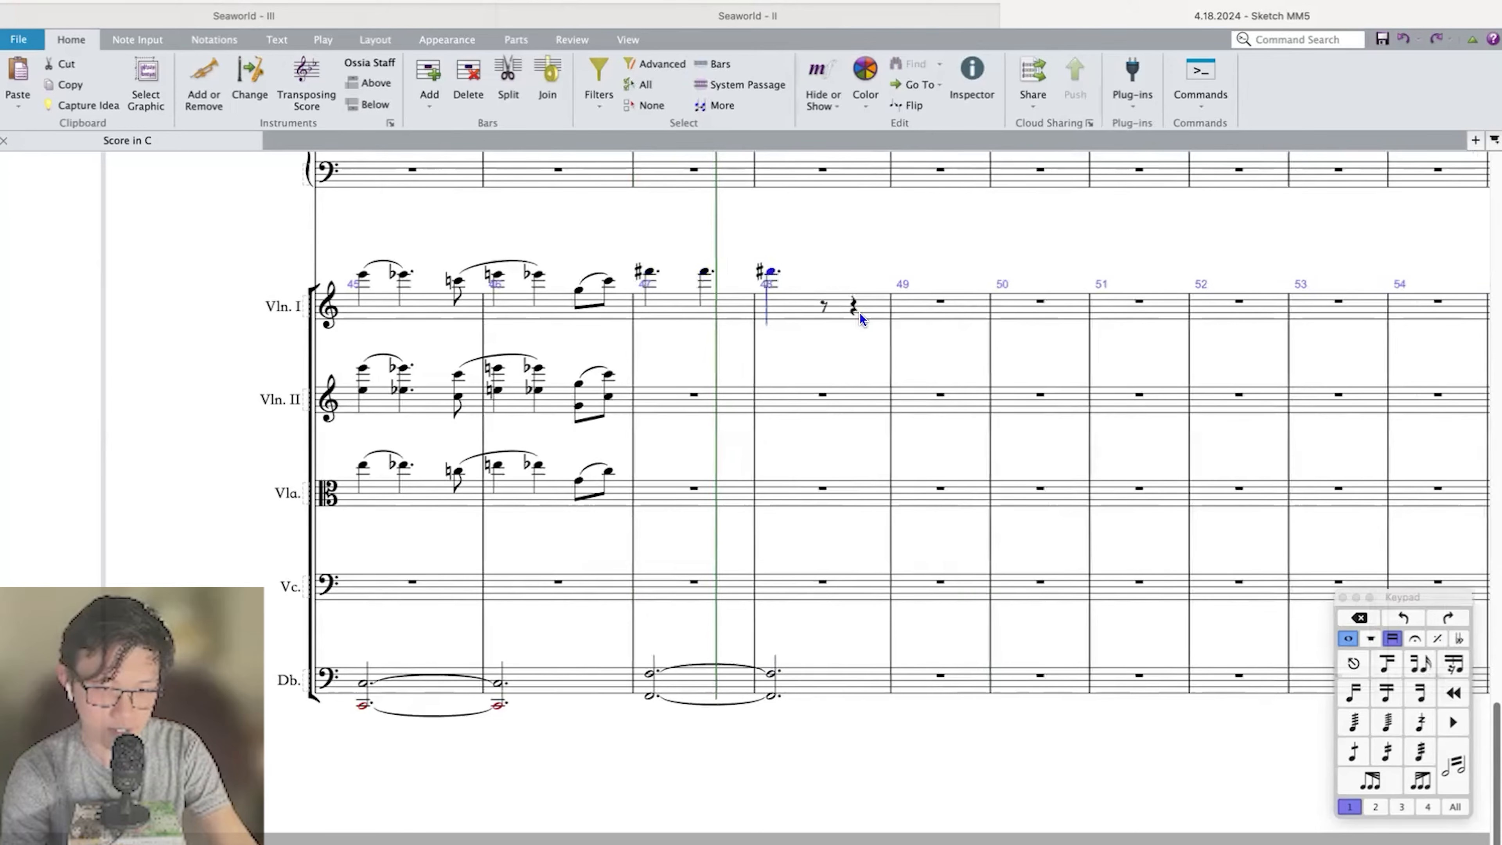
# Make the bar 48 note a half note, accent the F-sharps, and double them in Violin II with lower octaves.
pyautogui.press('5')
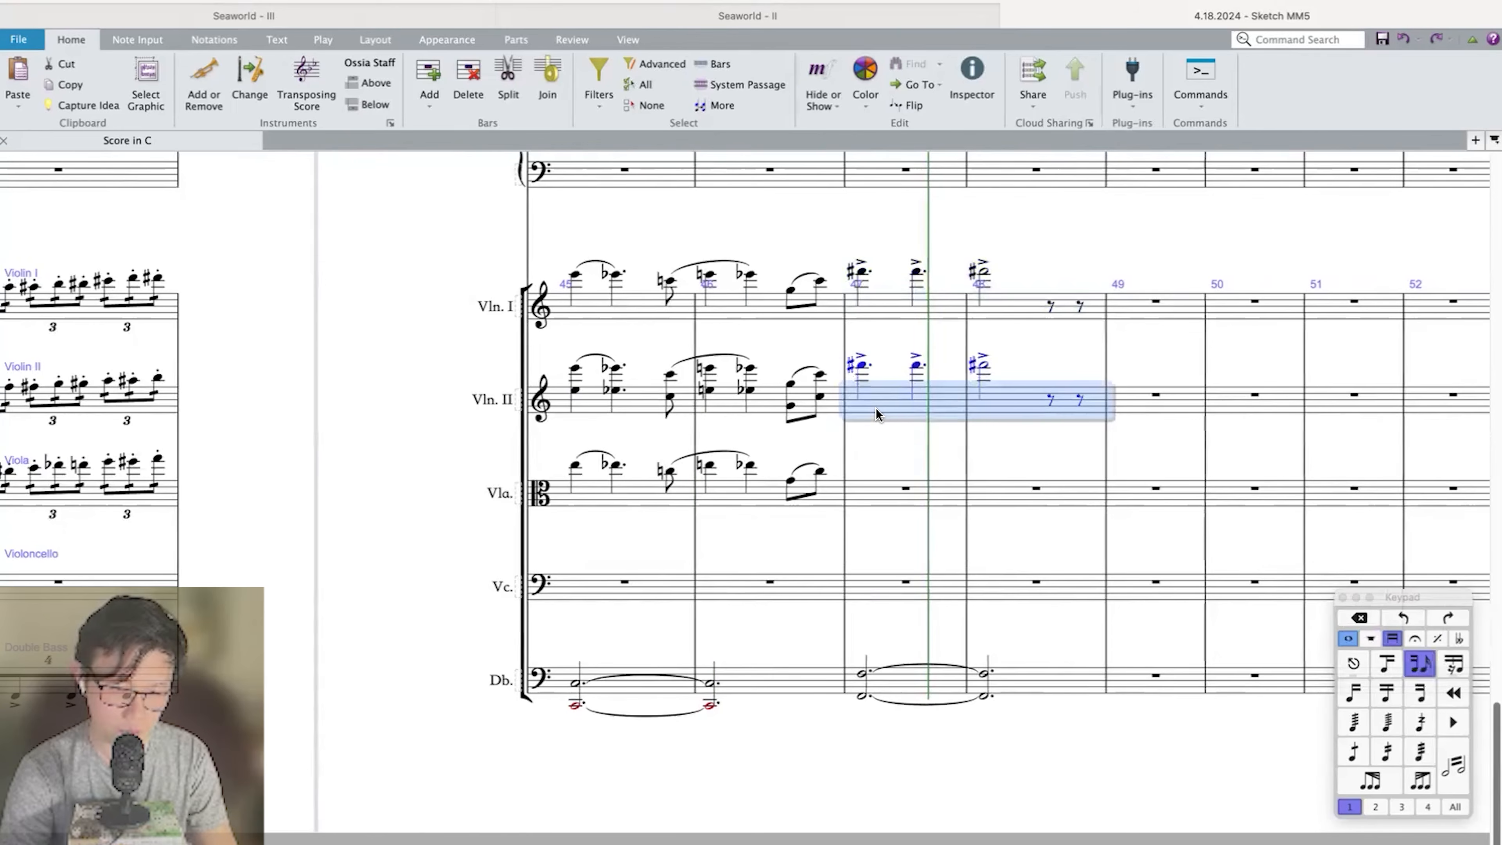
pyautogui.press('super+Down')
pyautogui.press('8')
pyautogui.press('super+c')
# Paste the accented octaves into Viola bars 47 and 48 and delete their upper notes.
pyautogui.click(873, 486)
pyautogui.press('super+v')
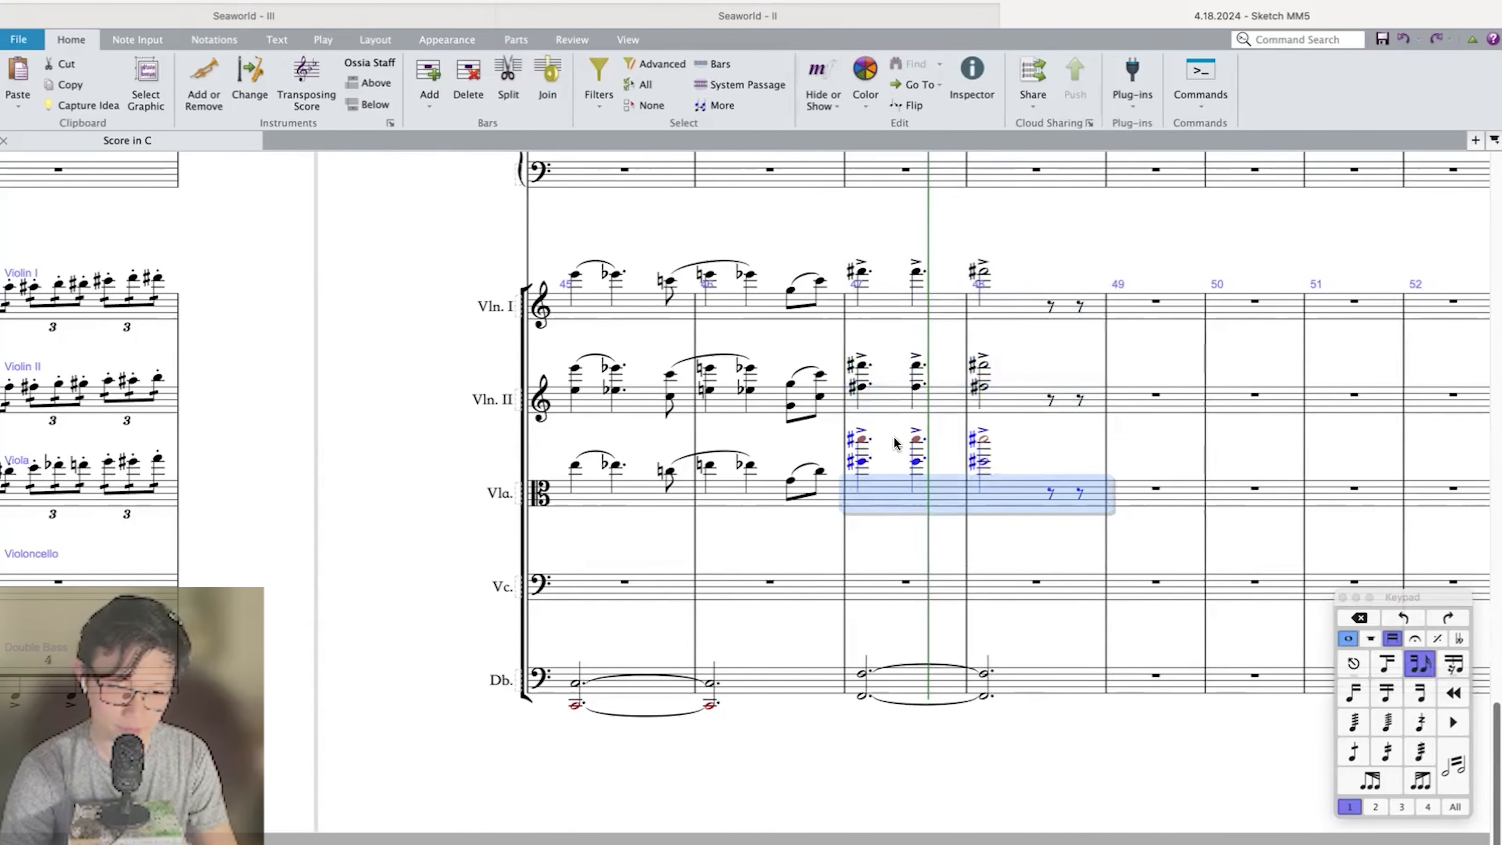
pyautogui.click(862, 439)
pyautogui.keyDown('super'); pyautogui.click(916, 439); pyautogui.keyUp('super')
pyautogui.keyDown('super'); pyautogui.click(983, 438); pyautogui.keyUp('super')
pyautogui.press('Delete')
# Lower the Double Bass octaves in bars 47 and 48 by an octave, then repeat bars 45 to 48 a third lower in bars 49 to 52.
pyautogui.click(646, 689)
pyautogui.click(898, 686)
pyautogui.keyDown('shift'); pyautogui.click(1027, 680); pyautogui.keyUp('shift')
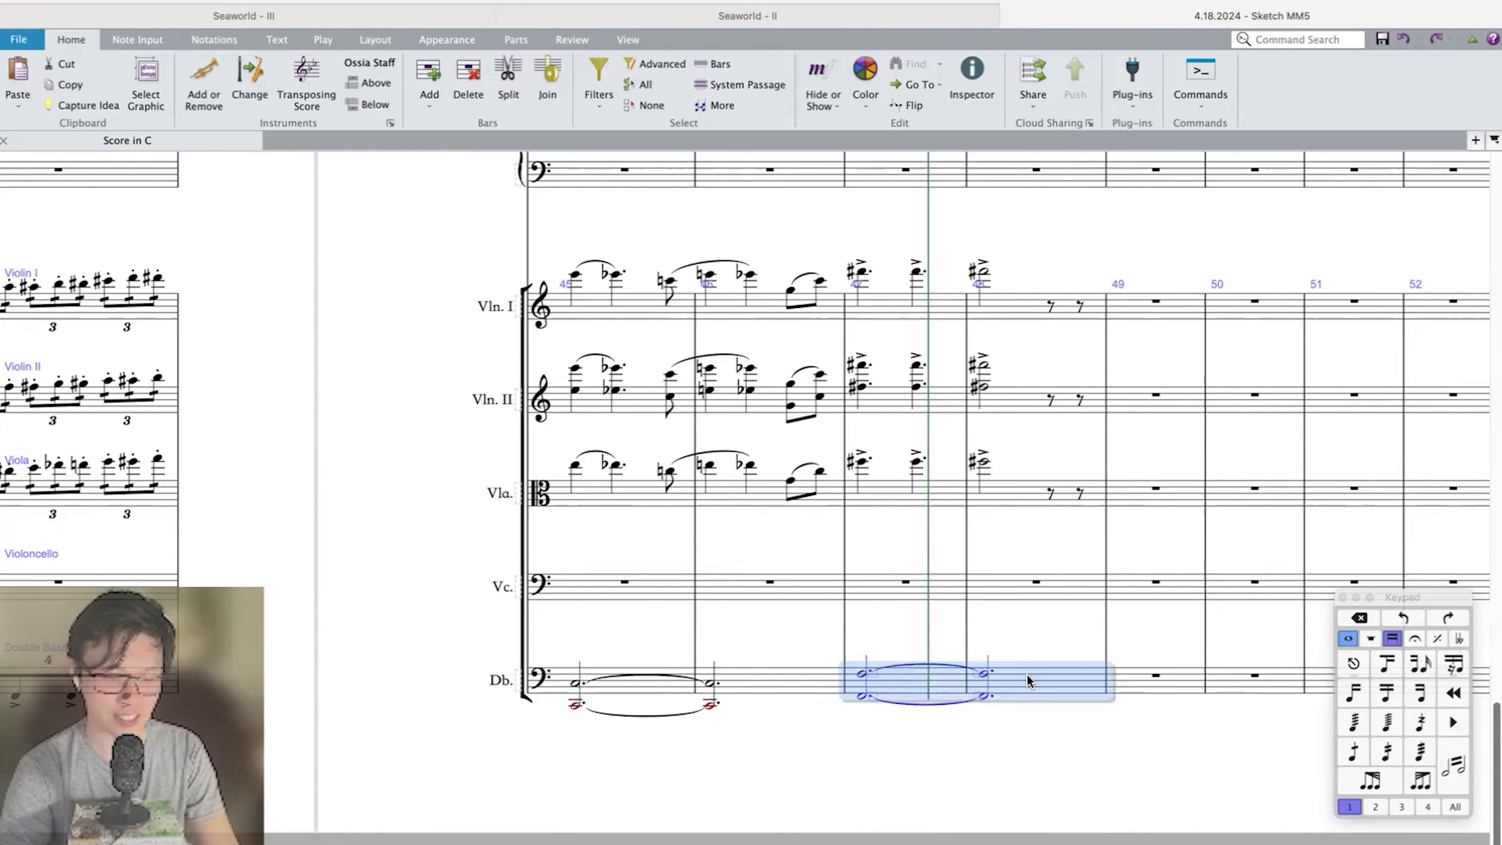
pyautogui.press('super+Down')
pyautogui.keyDown('shift'); pyautogui.click(672, 698); pyautogui.keyUp('shift')
pyautogui.press('r')
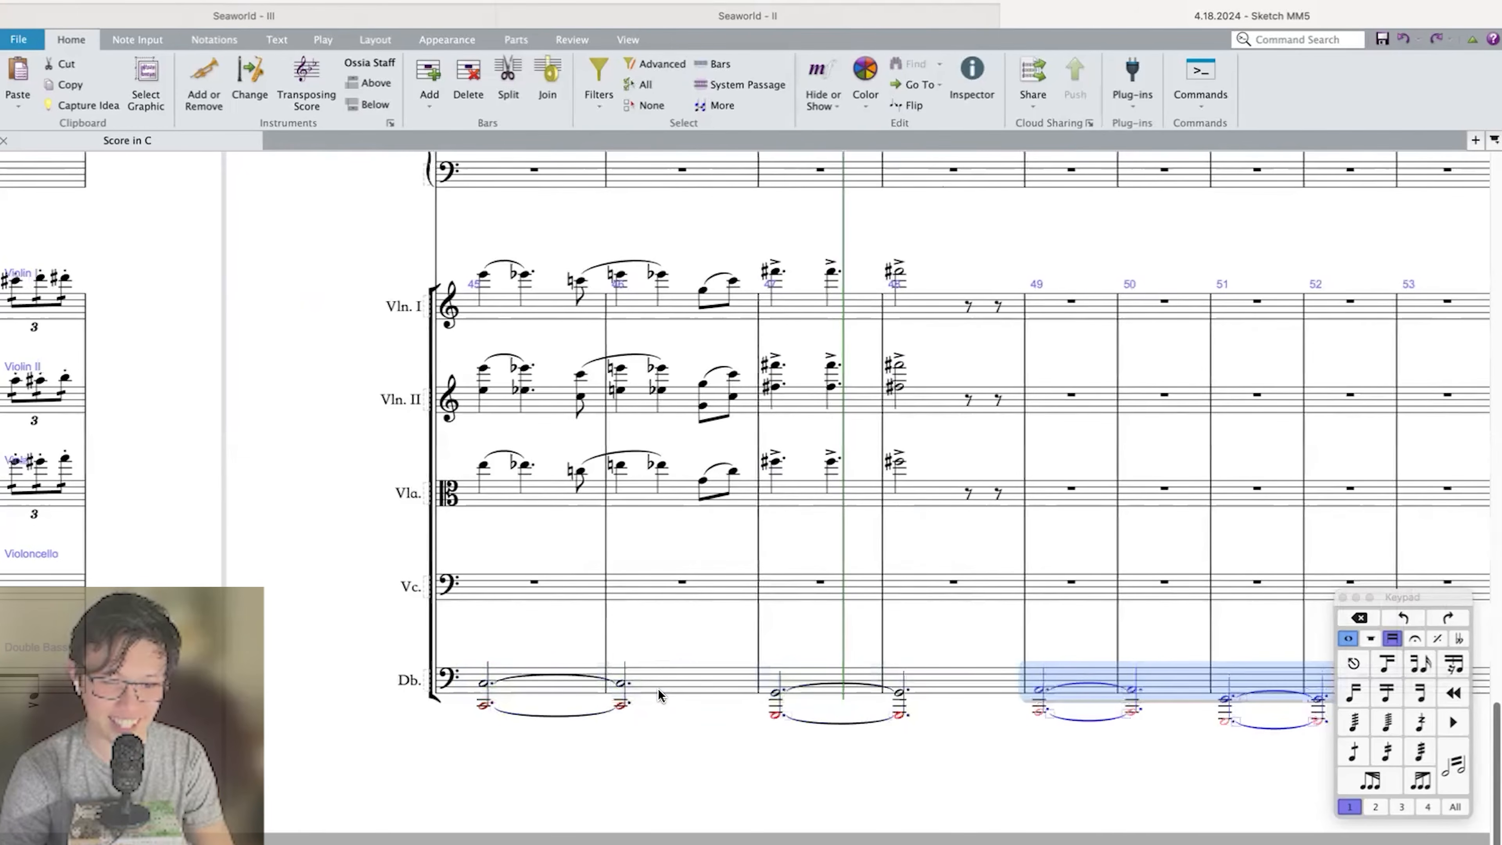
pyautogui.press('Escape')
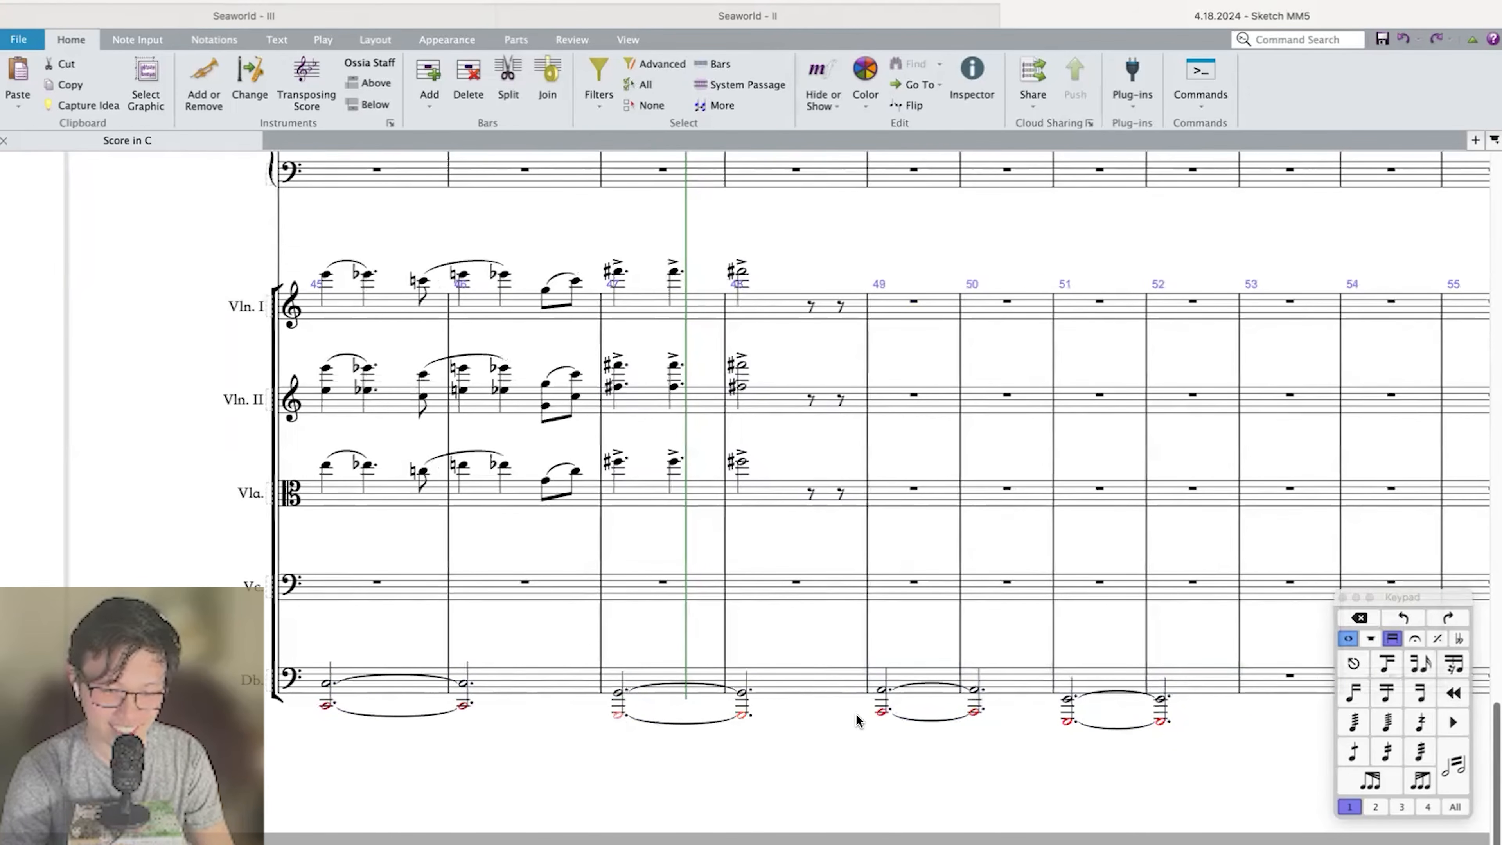
# Delete the lower octave notes from the Double Bass in bars 47 to 52.
pyautogui.keyDown('super'); pyautogui.click(976, 712); pyautogui.keyUp('super')
pyautogui.keyDown('super'); pyautogui.click(1063, 721); pyautogui.keyUp('super')
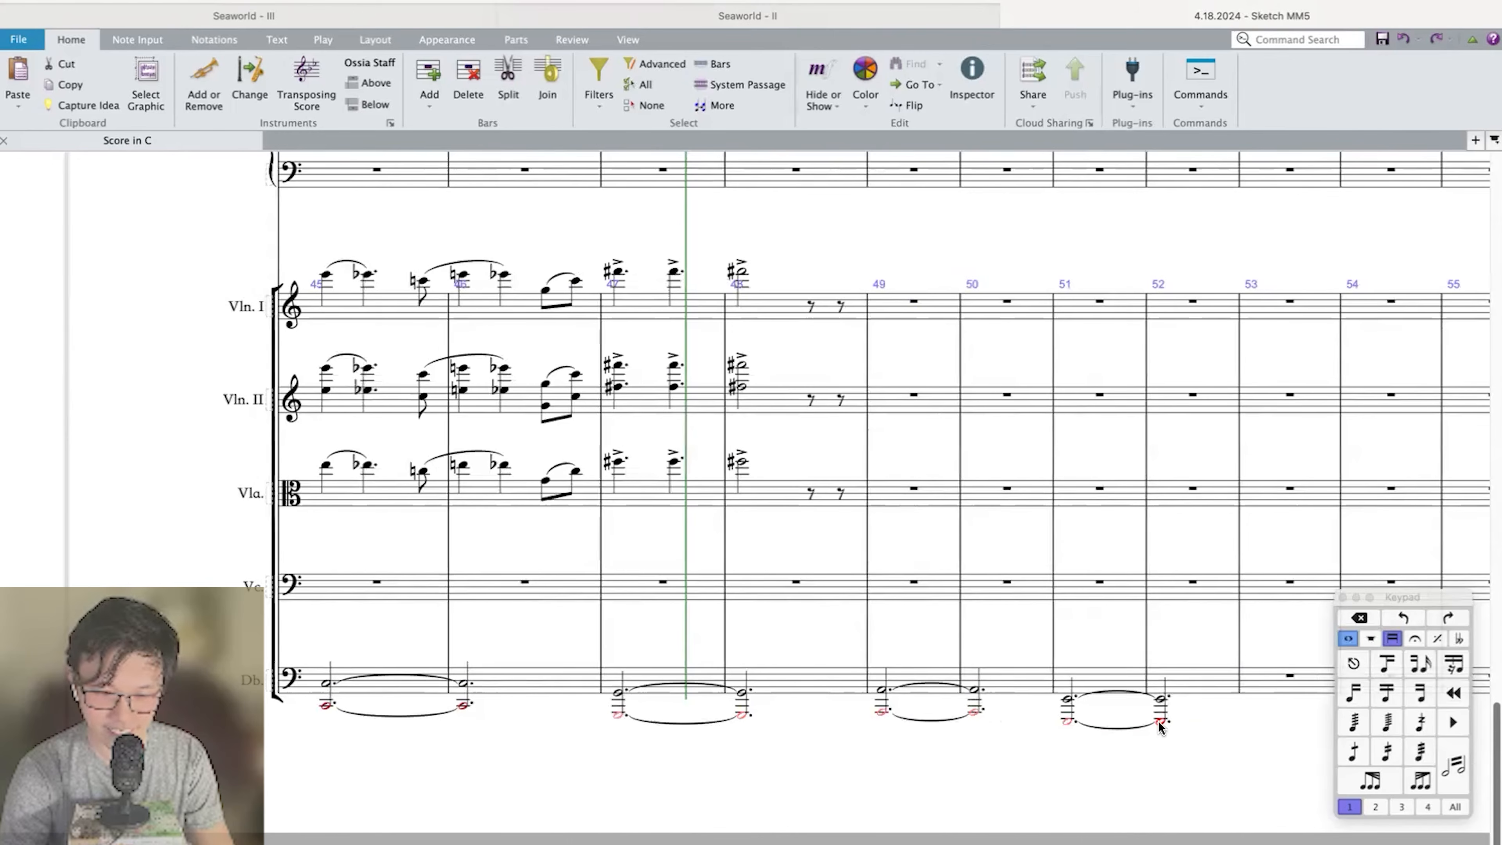
pyautogui.keyDown('super'); pyautogui.click(1159, 721); pyautogui.keyUp('super')
pyautogui.press('Delete')
# Repeat the Double Bass notes of bars 49 to 52 in bars 53 to 56, a third lower.
pyautogui.click(1181, 690)
pyautogui.keyDown('shift'); pyautogui.click(929, 680); pyautogui.keyUp('shift')
pyautogui.press('r')
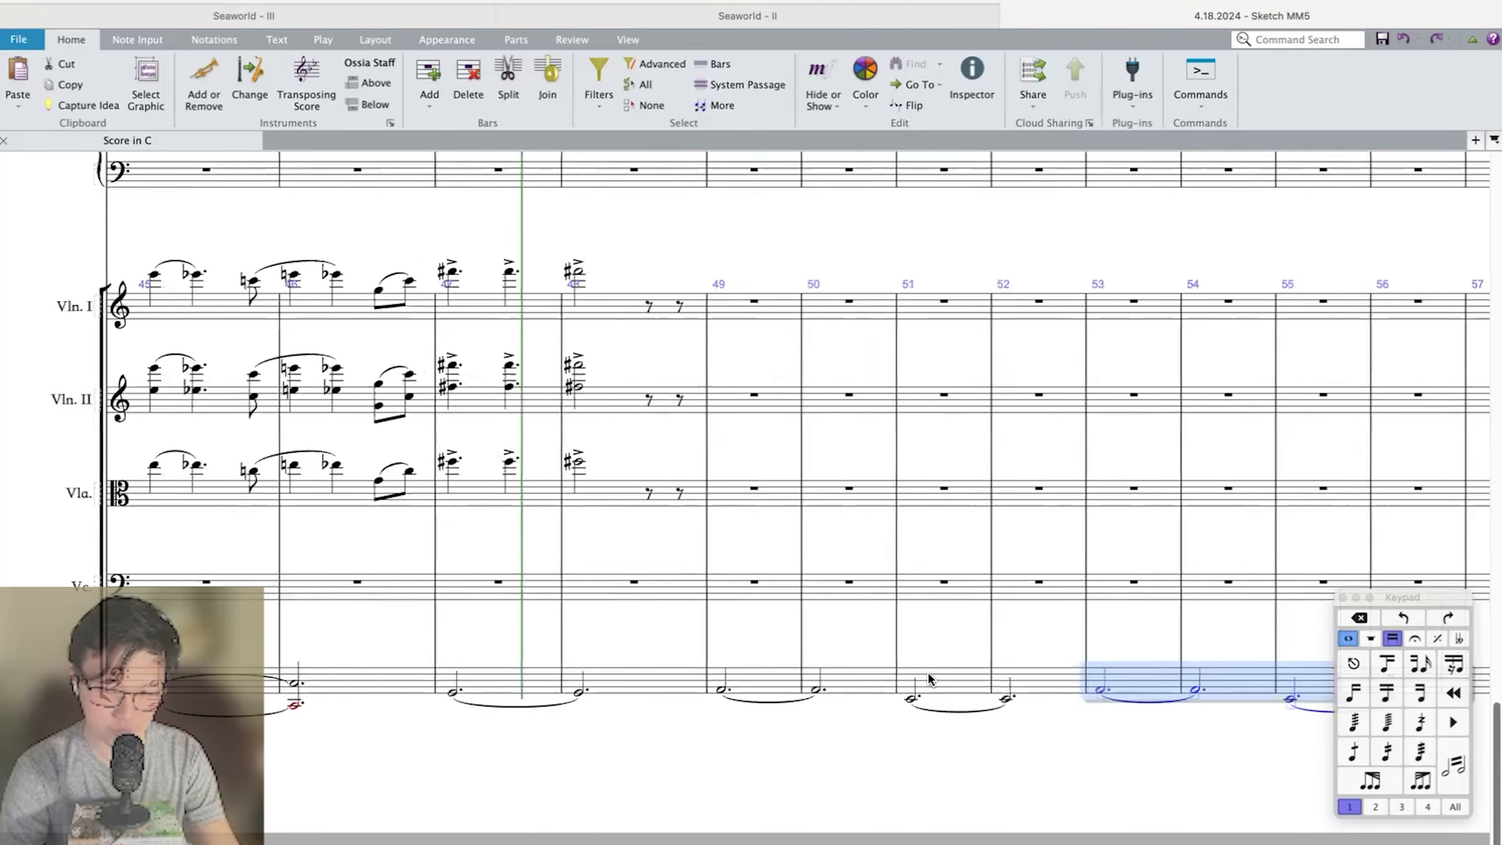
pyautogui.press('super+minus')
pyautogui.press('super+minus')
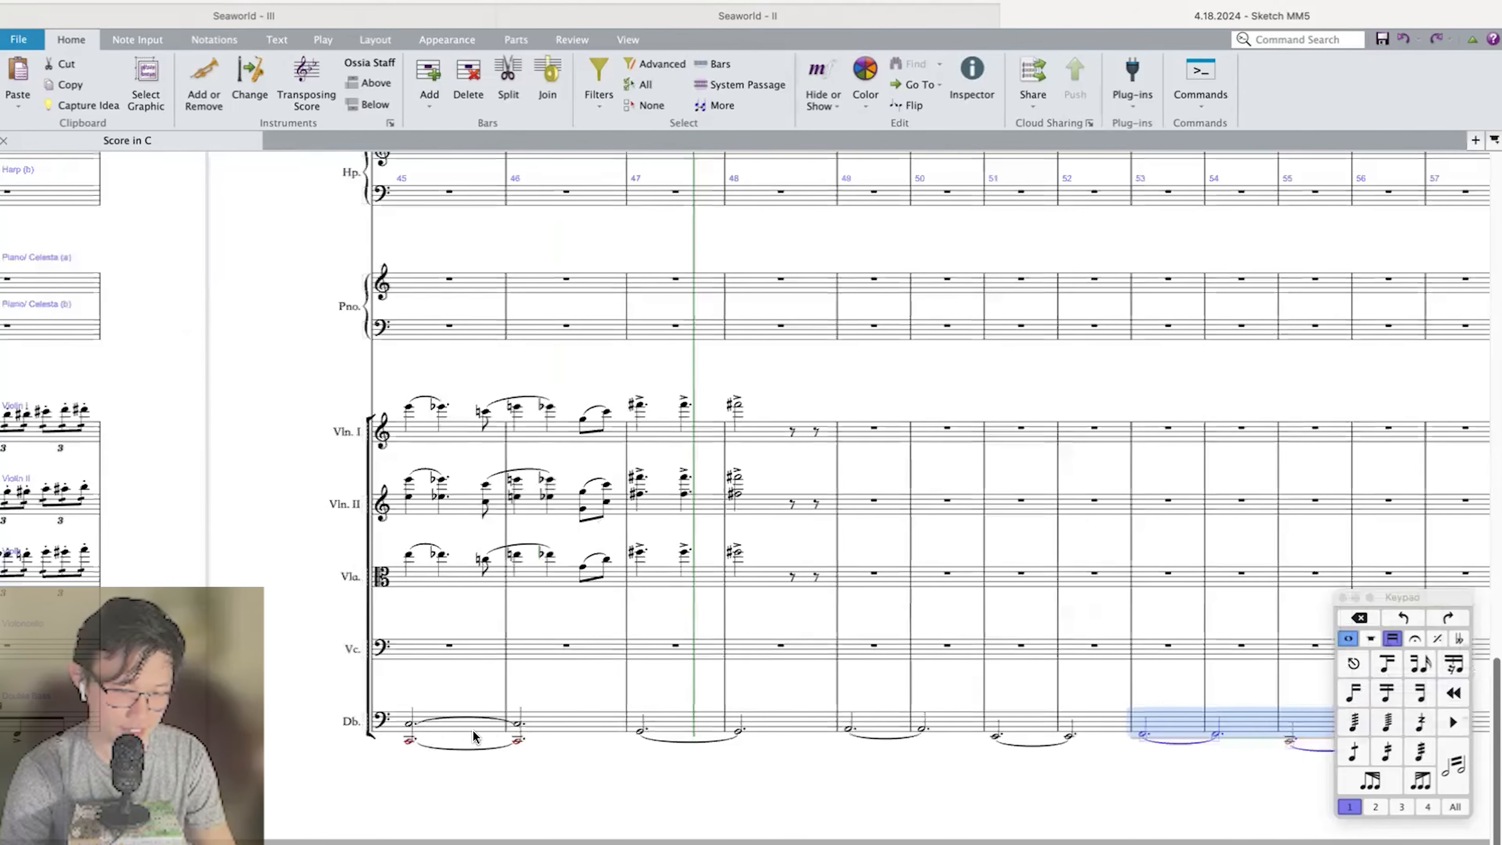
# Copy the Double Bass line of bars 47 to 56 into the Bass Trombone, raised an octave.
pyautogui.click(410, 724)
pyautogui.hscroll(3, 1325, 752)
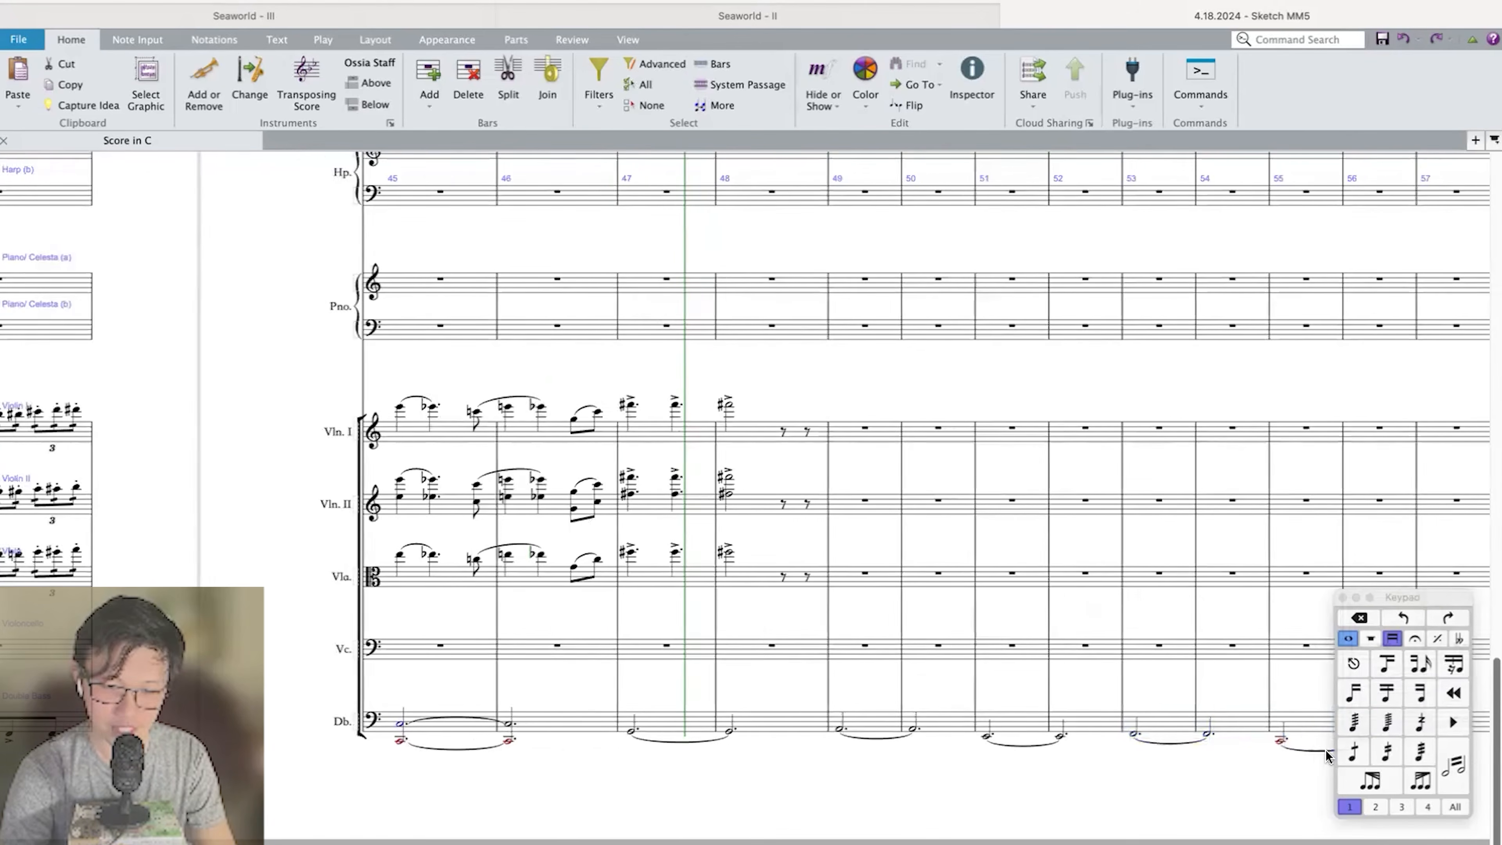
pyautogui.click(1310, 715)
pyautogui.keyDown('shift'); pyautogui.click(610, 723); pyautogui.keyUp('shift')
pyautogui.scroll(10, 609, 715)
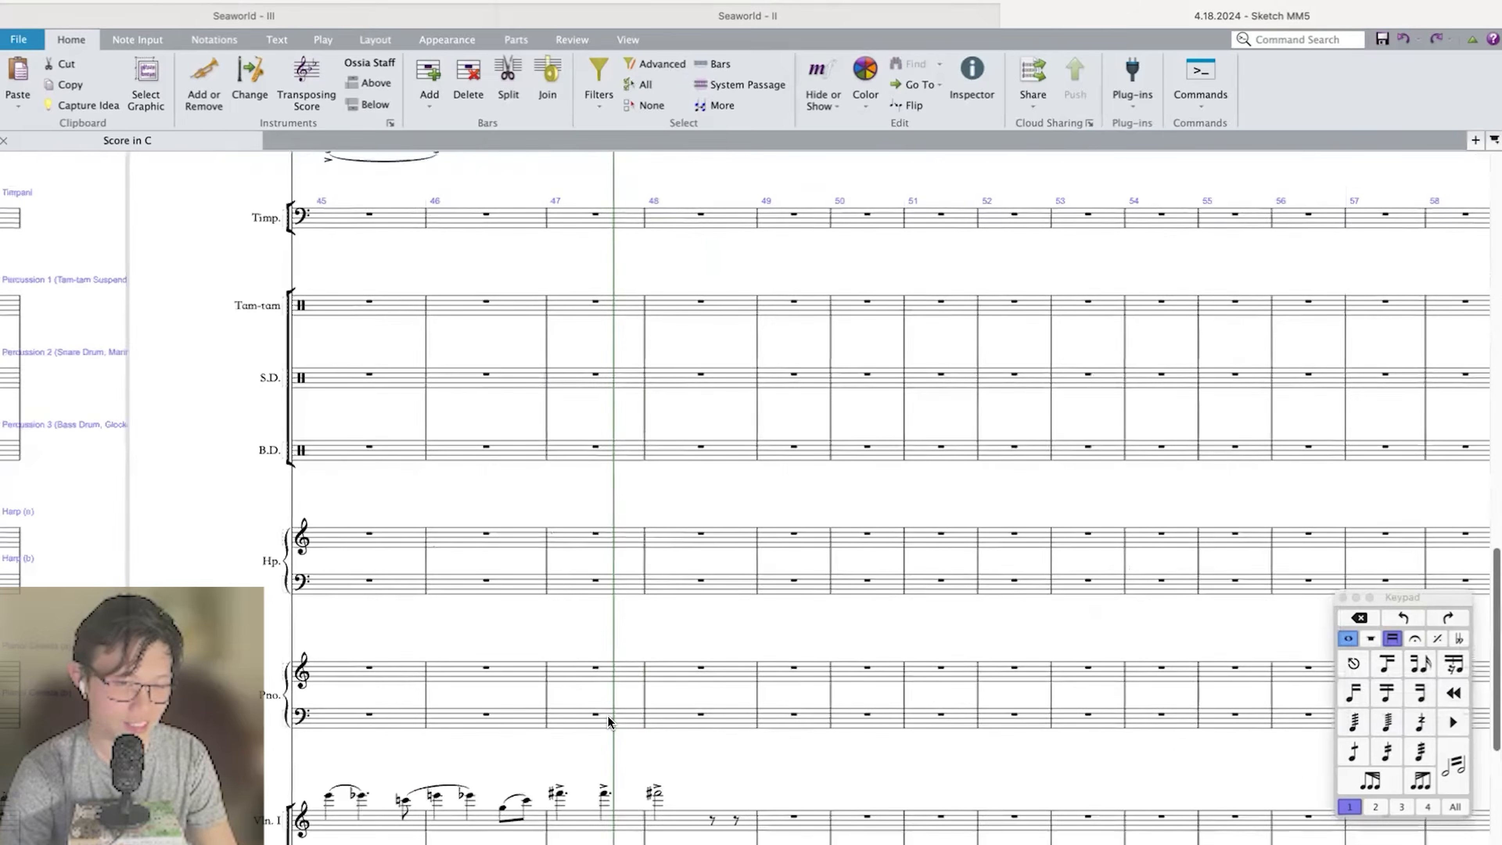
pyautogui.keyDown('alt'); pyautogui.click(573, 306); pyautogui.keyUp('alt')
pyautogui.scroll(3, 573, 305)
pyautogui.scroll(2, 573, 305)
pyautogui.click(578, 410)
pyautogui.press('super+v')
pyautogui.press('super+Up')
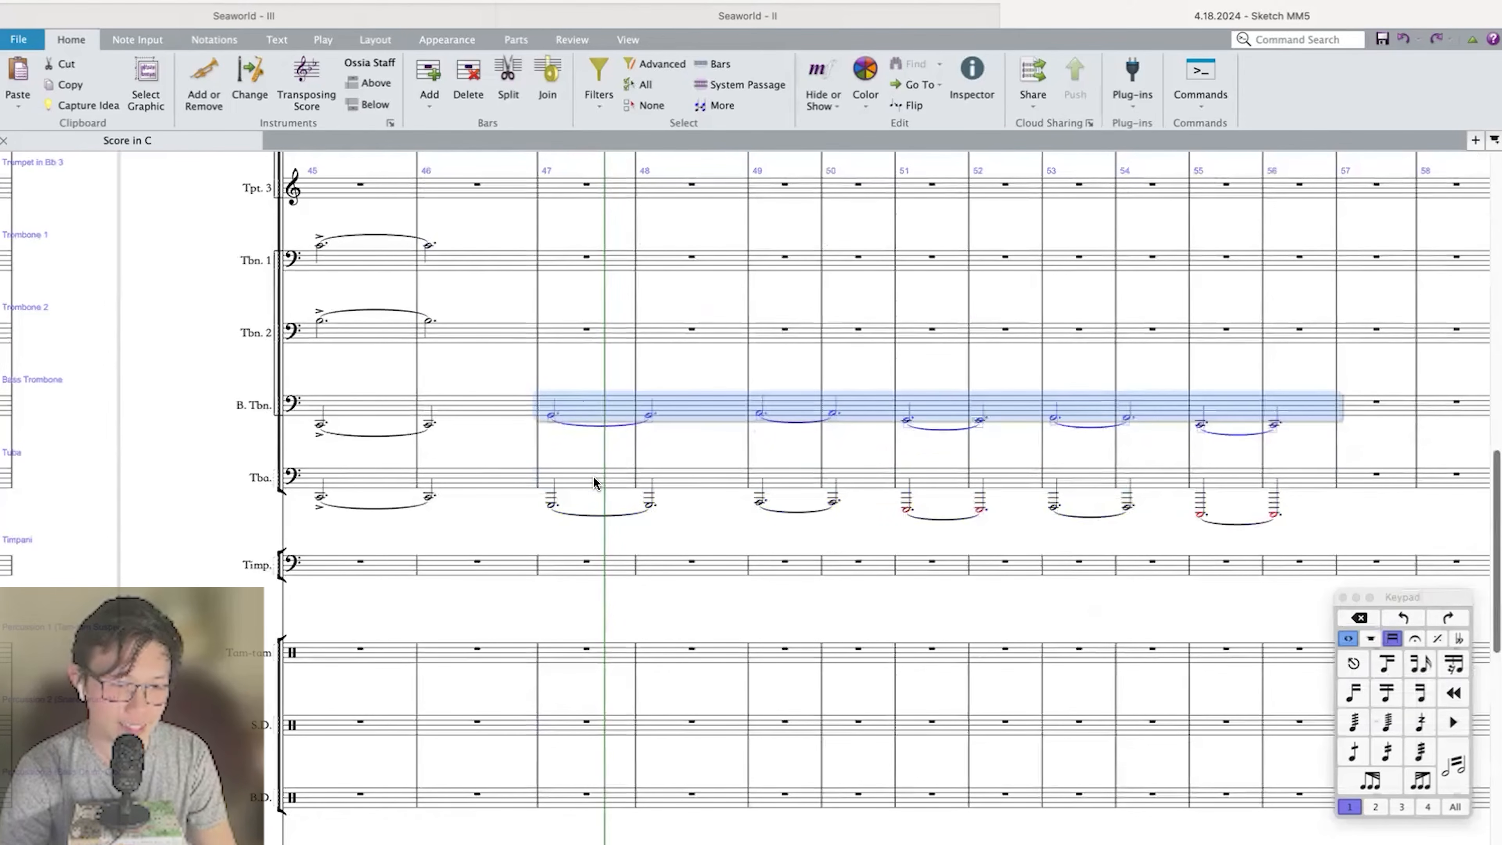
# Paste the same bass line into Tuba bars 47 to 56 and raise it an octave.
pyautogui.click(593, 478)
pyautogui.press('super+v')
pyautogui.press('super+Up')
pyautogui.press('super+Up')
pyautogui.press('super+Down')
# Play back the passage from bar 45 to check the string melody against the extended brass and bass line.
pyautogui.click(570, 339)
pyautogui.press('Left')
pyautogui.press('Left')
pyautogui.press('p')
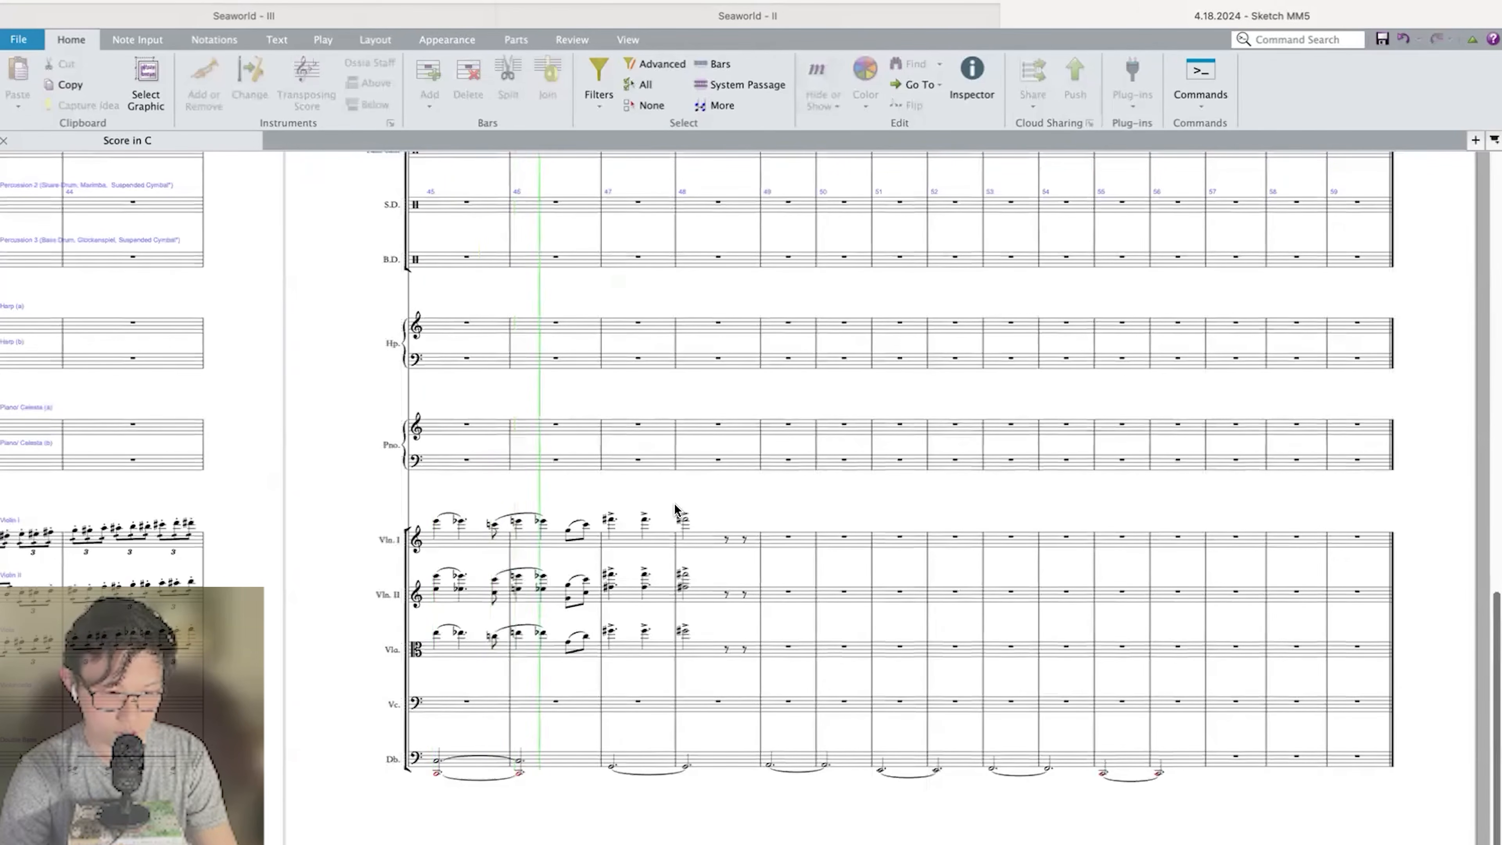
pyautogui.press('space')
pyautogui.press('p')
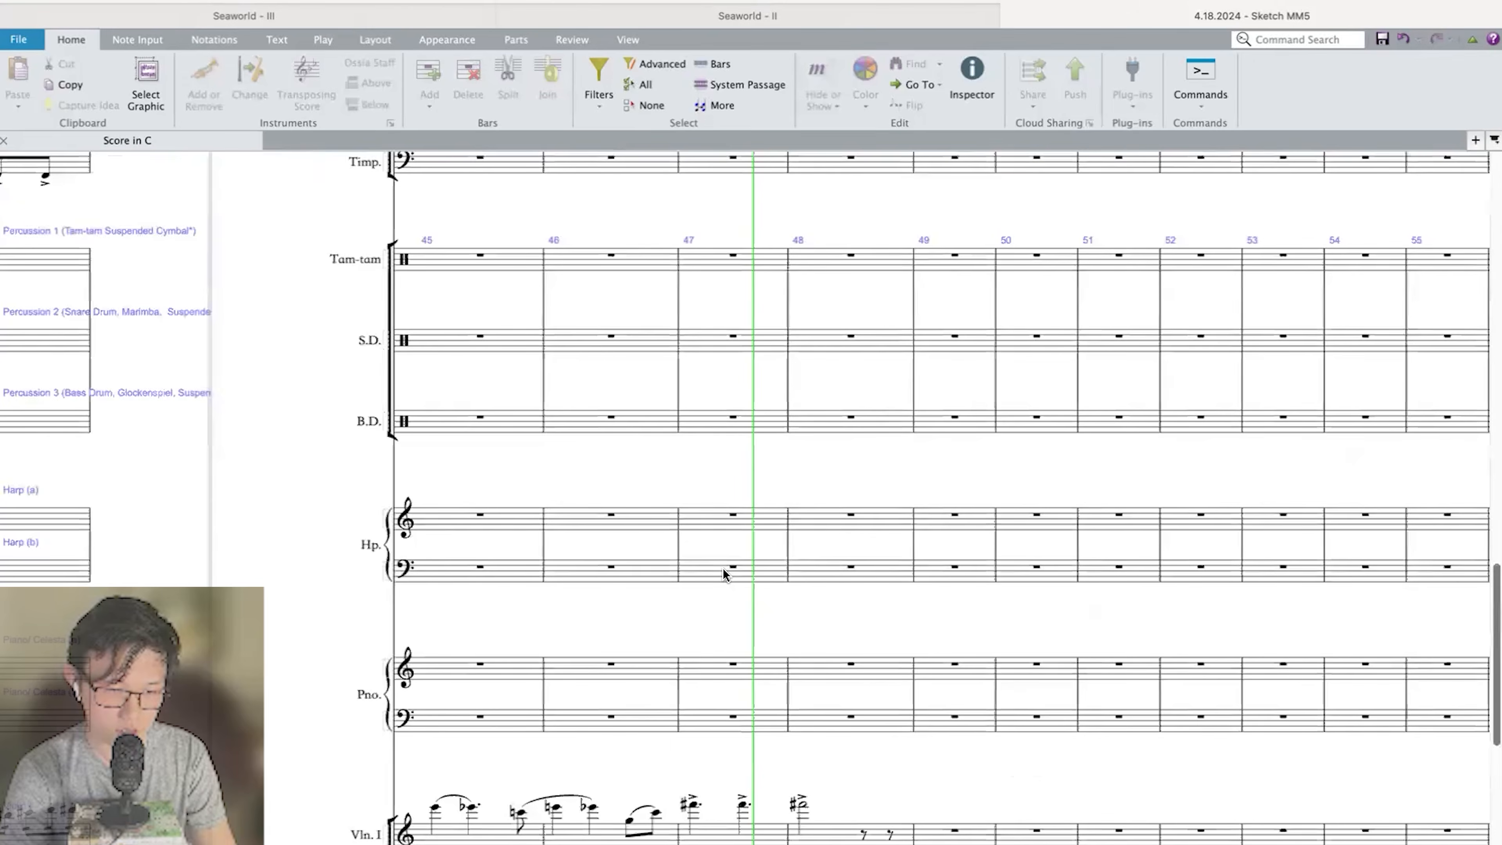
pyautogui.press('space')
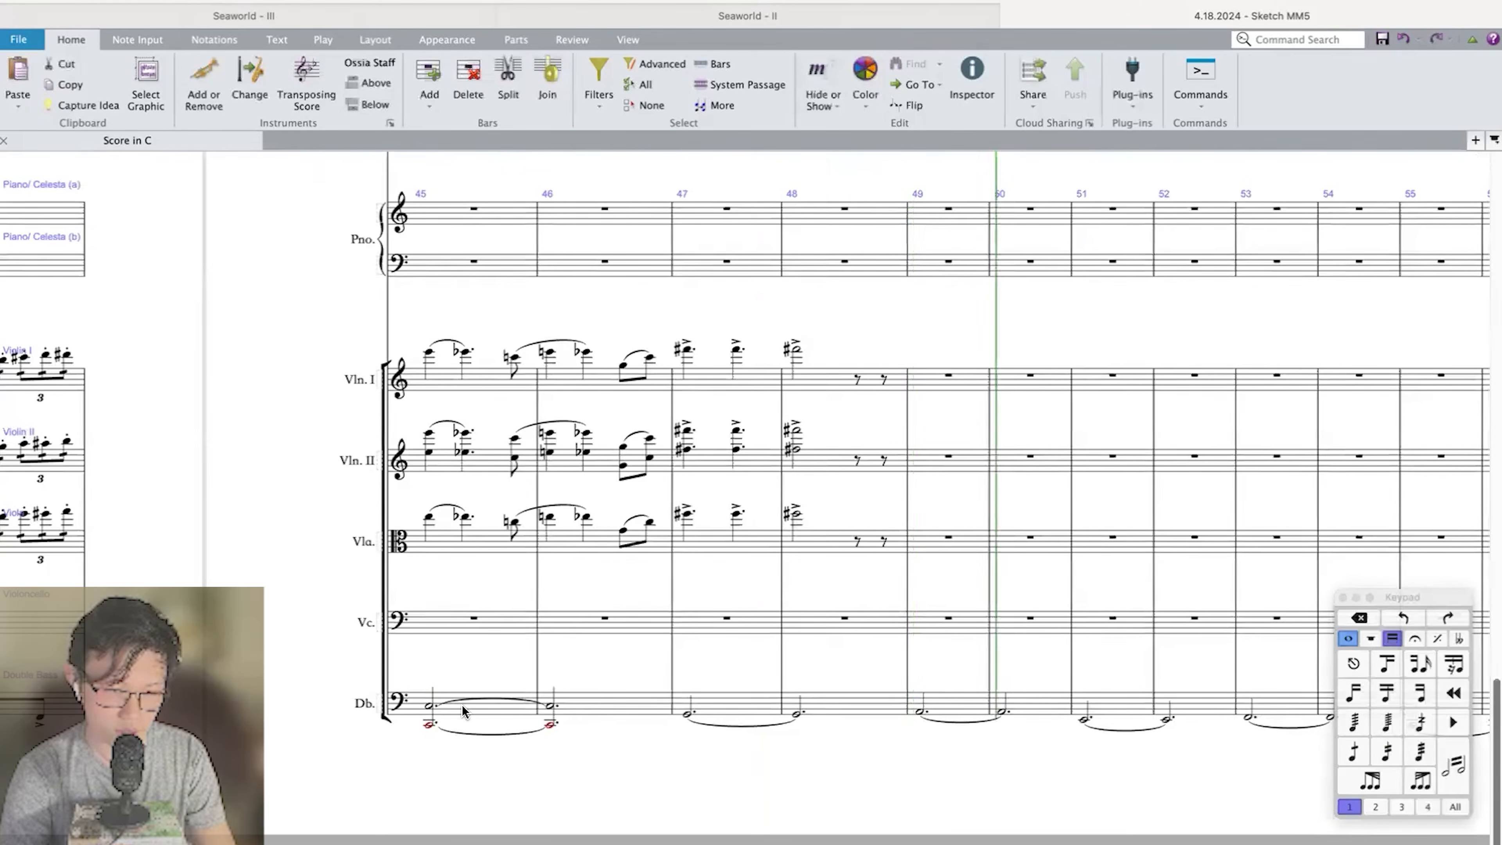
pyautogui.press('p')
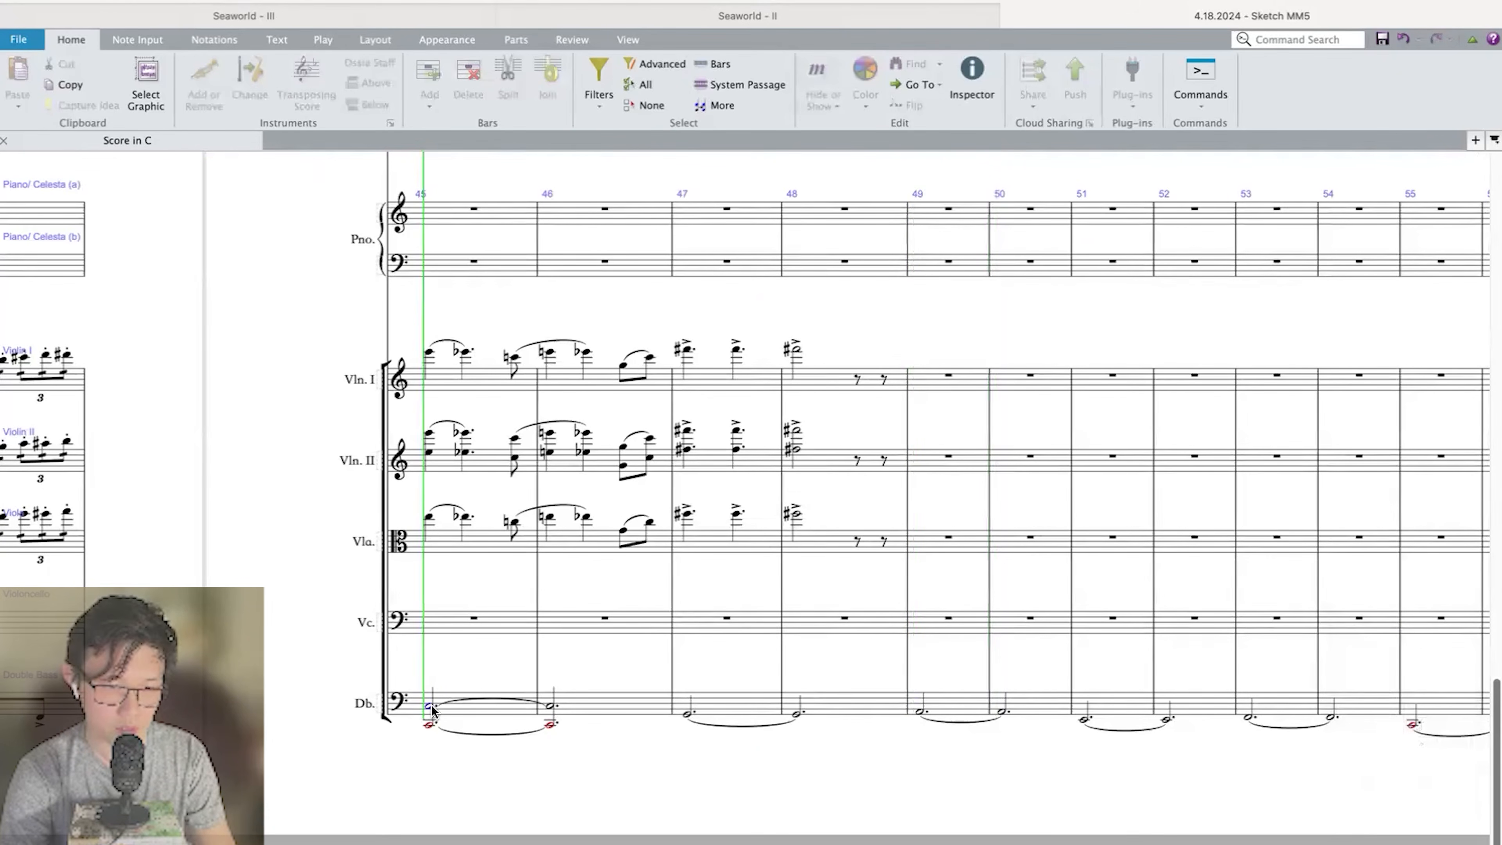
pyautogui.press('space')
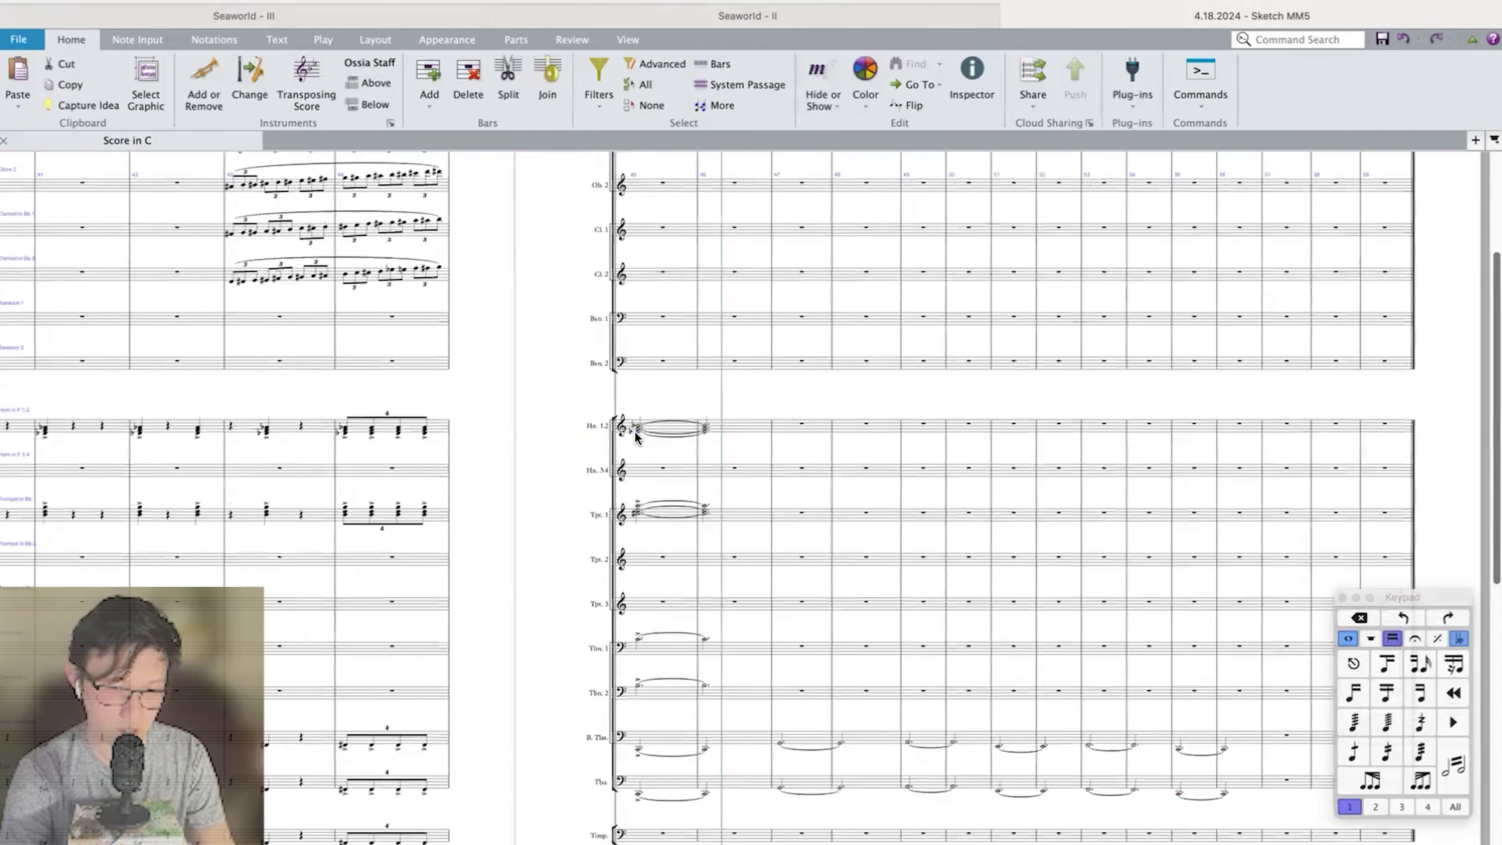
pyautogui.press('p')
pyautogui.scroll(-3, 634, 431)
pyautogui.scroll(5, 635, 433)
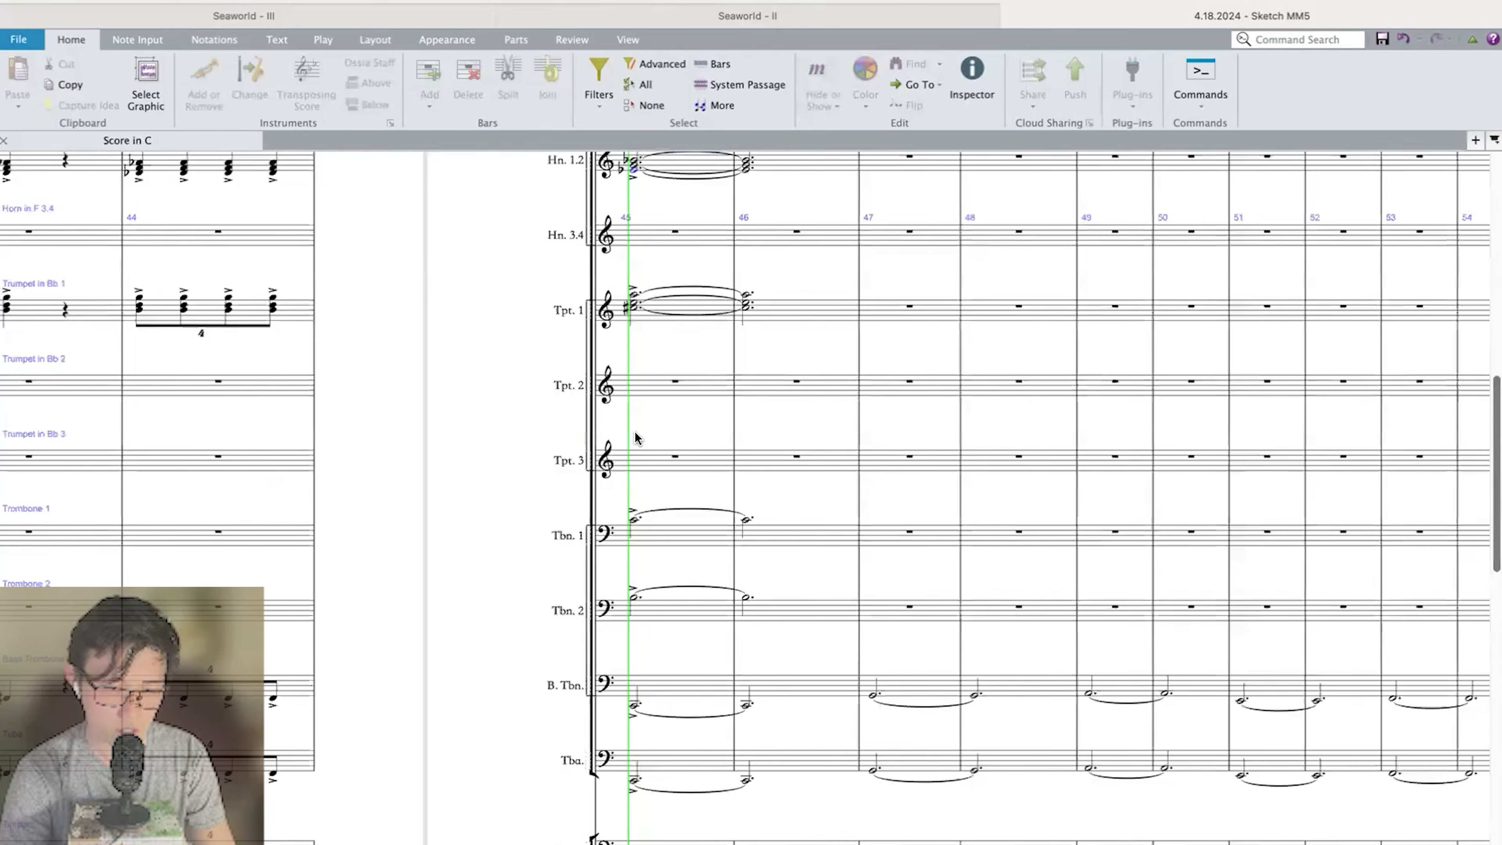
pyautogui.scroll(-5, 714, 392)
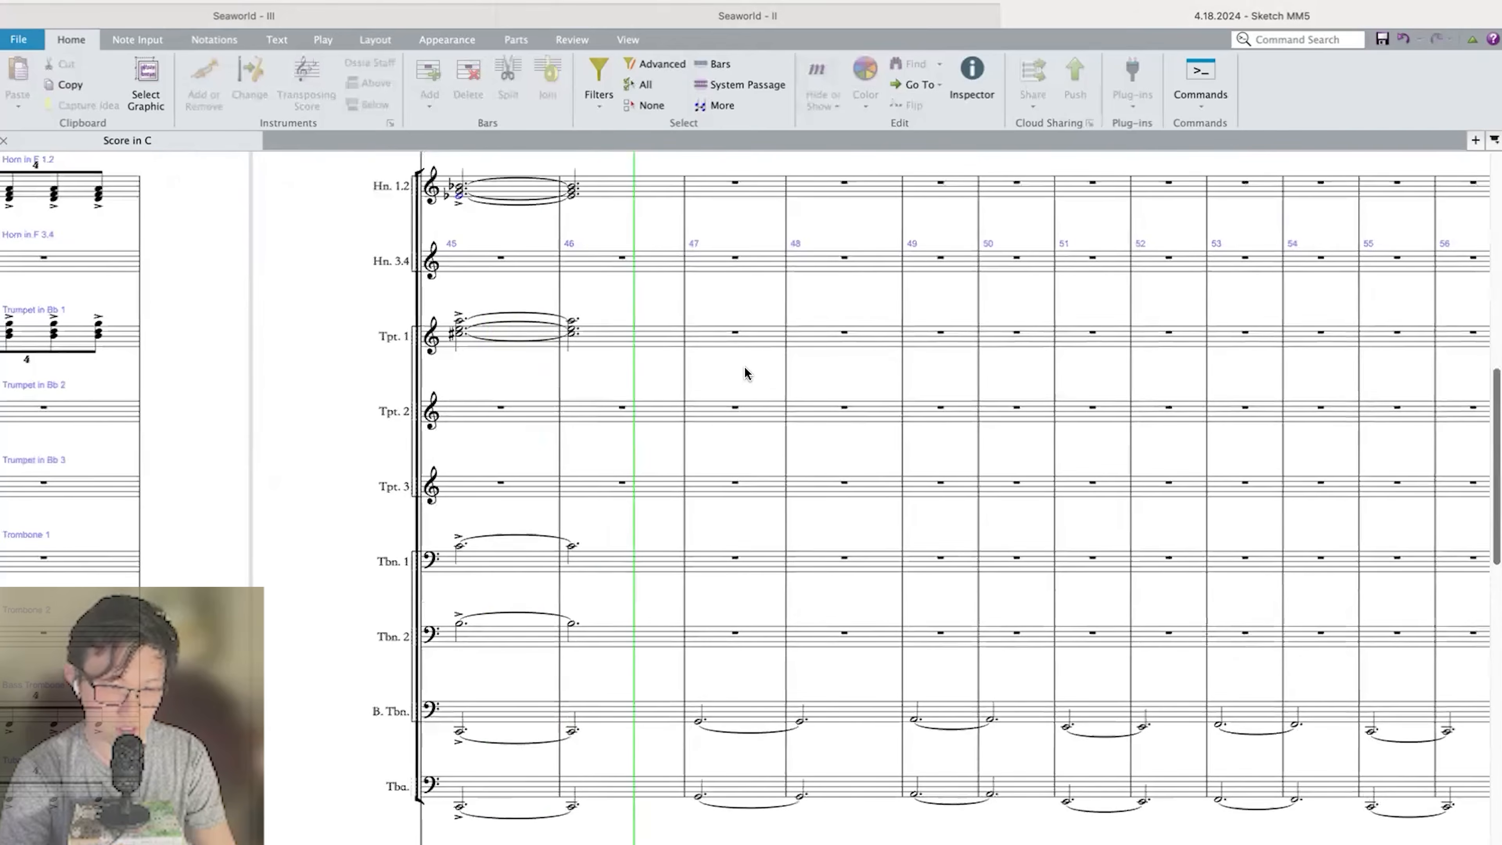
pyautogui.scroll(-8, 743, 367)
pyautogui.scroll(10, 745, 368)
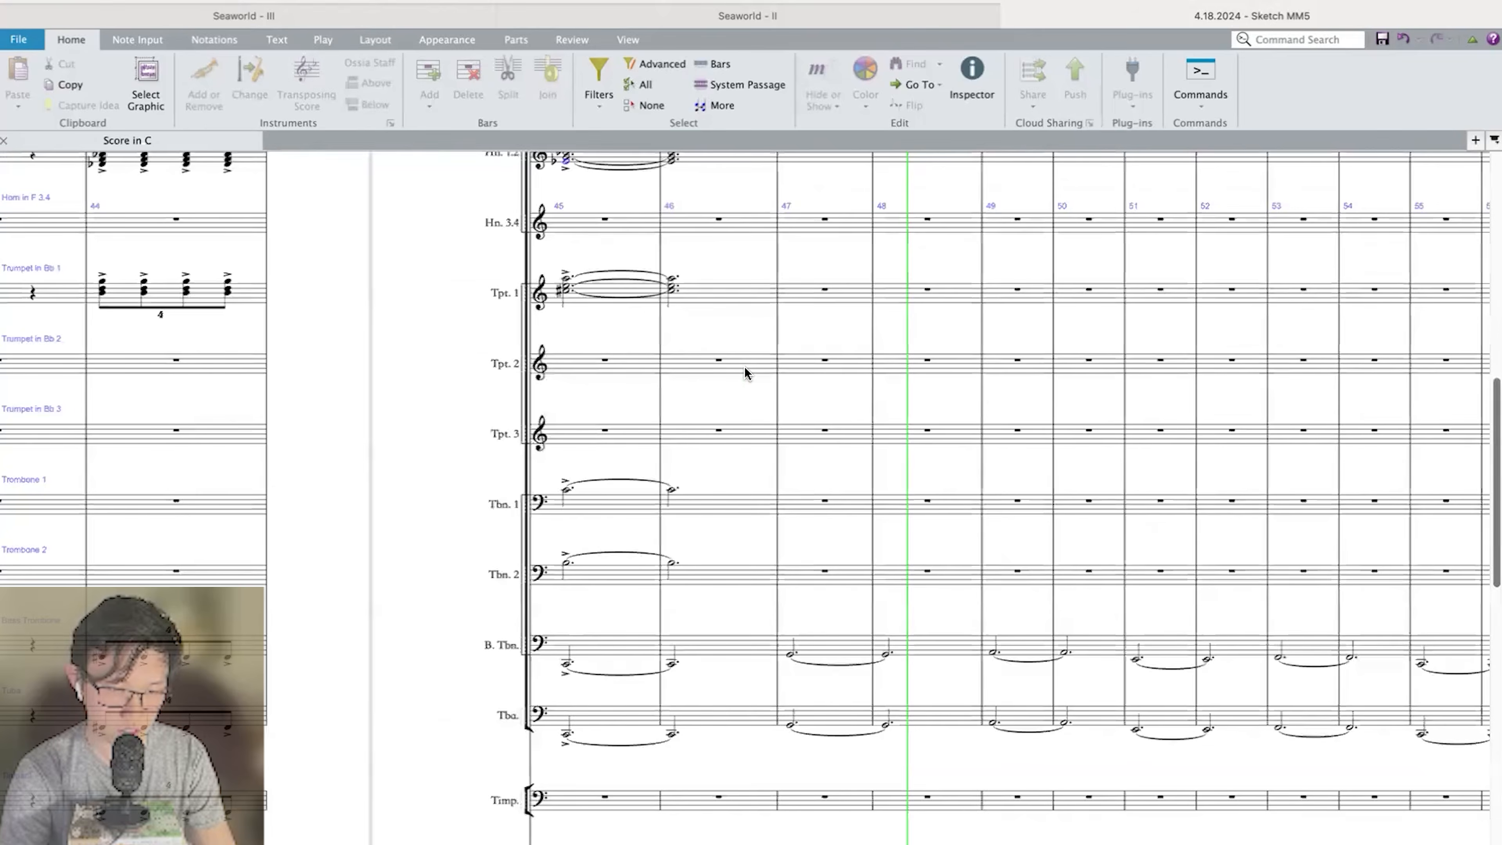
pyautogui.scroll(-13, 745, 368)
pyautogui.hscroll(2, 747, 369)
pyautogui.press('space')
# Repeat Violin I, Violin II and Viola bars 45 to 48 in bars 49 to 52.
pyautogui.click(803, 454)
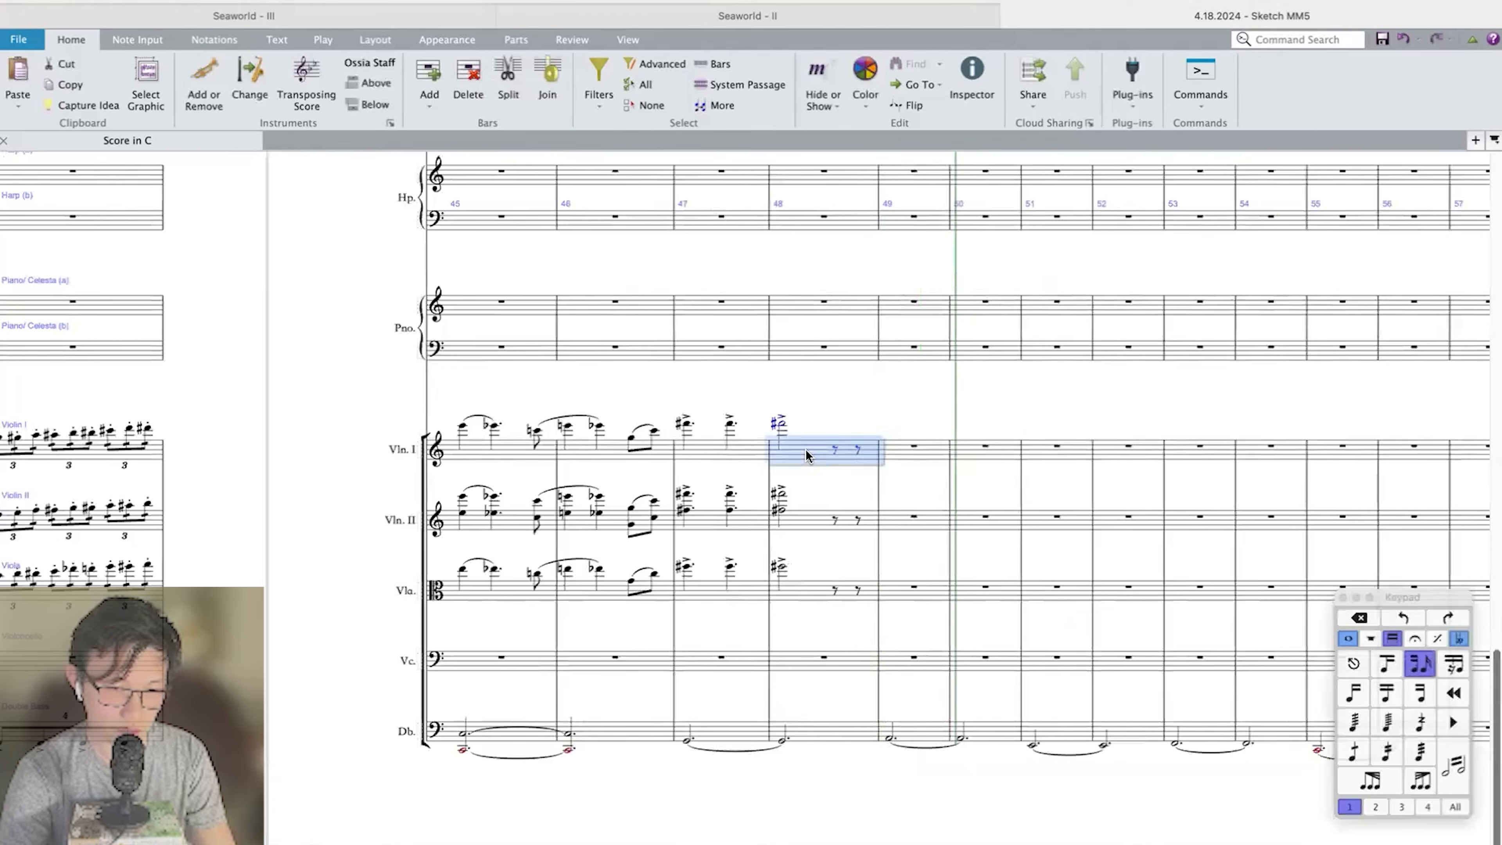
pyautogui.scroll(3, 782, 455)
pyautogui.scroll(-3, 325, 473)
pyautogui.keyDown('shift'); pyautogui.click(326, 473); pyautogui.keyUp('shift')
pyautogui.press('r')
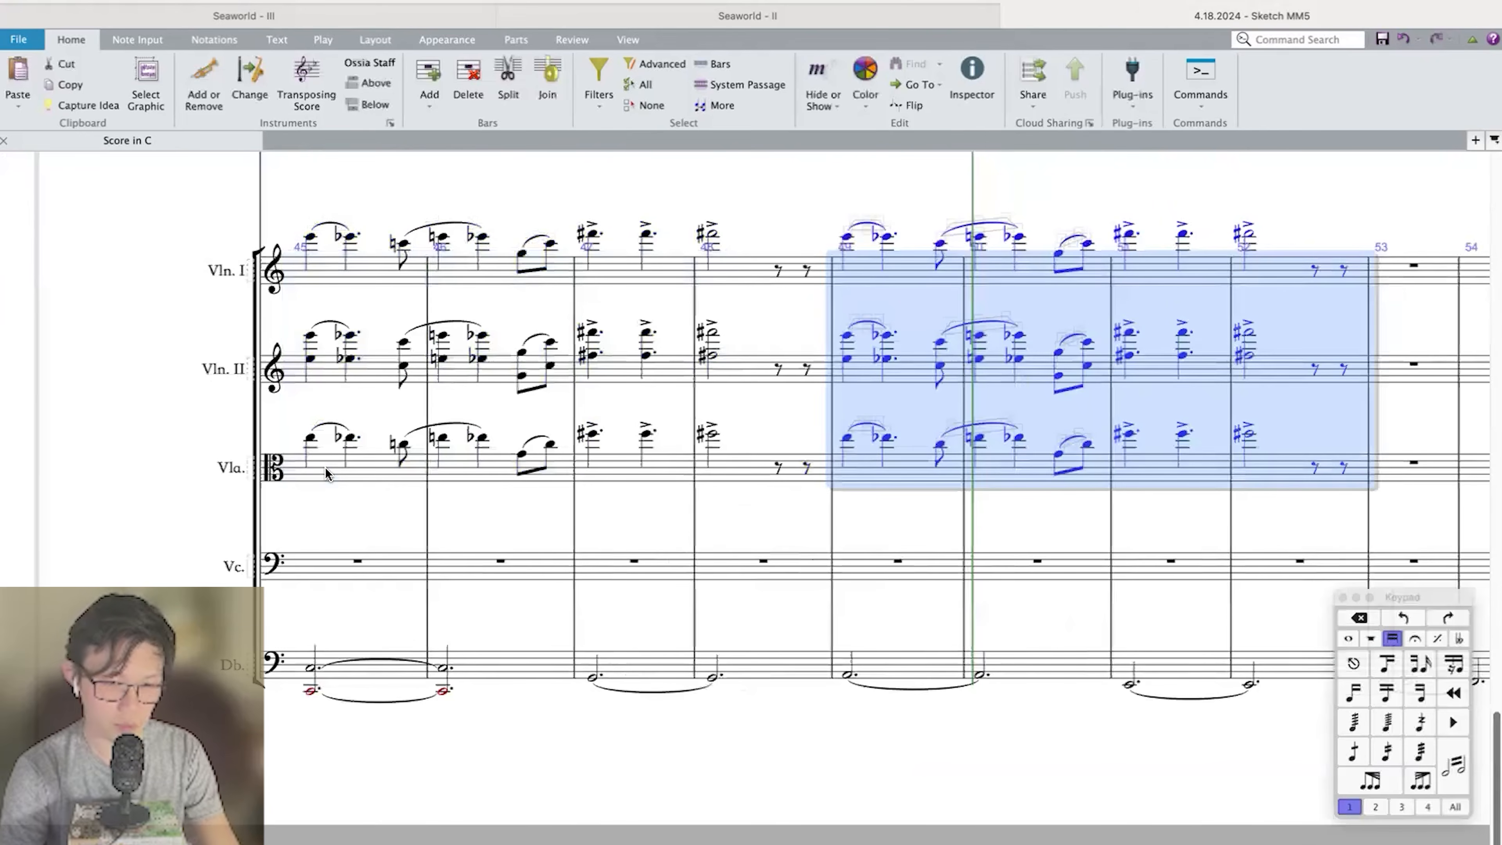
# Transpose the string phrase in bars 49 to 52 down by a Minor/Diminished 3rd.
pyautogui.hotkey('shift', 't')
pyautogui.click(334, 345)
pyautogui.click(300, 349)
pyautogui.click(393, 343)
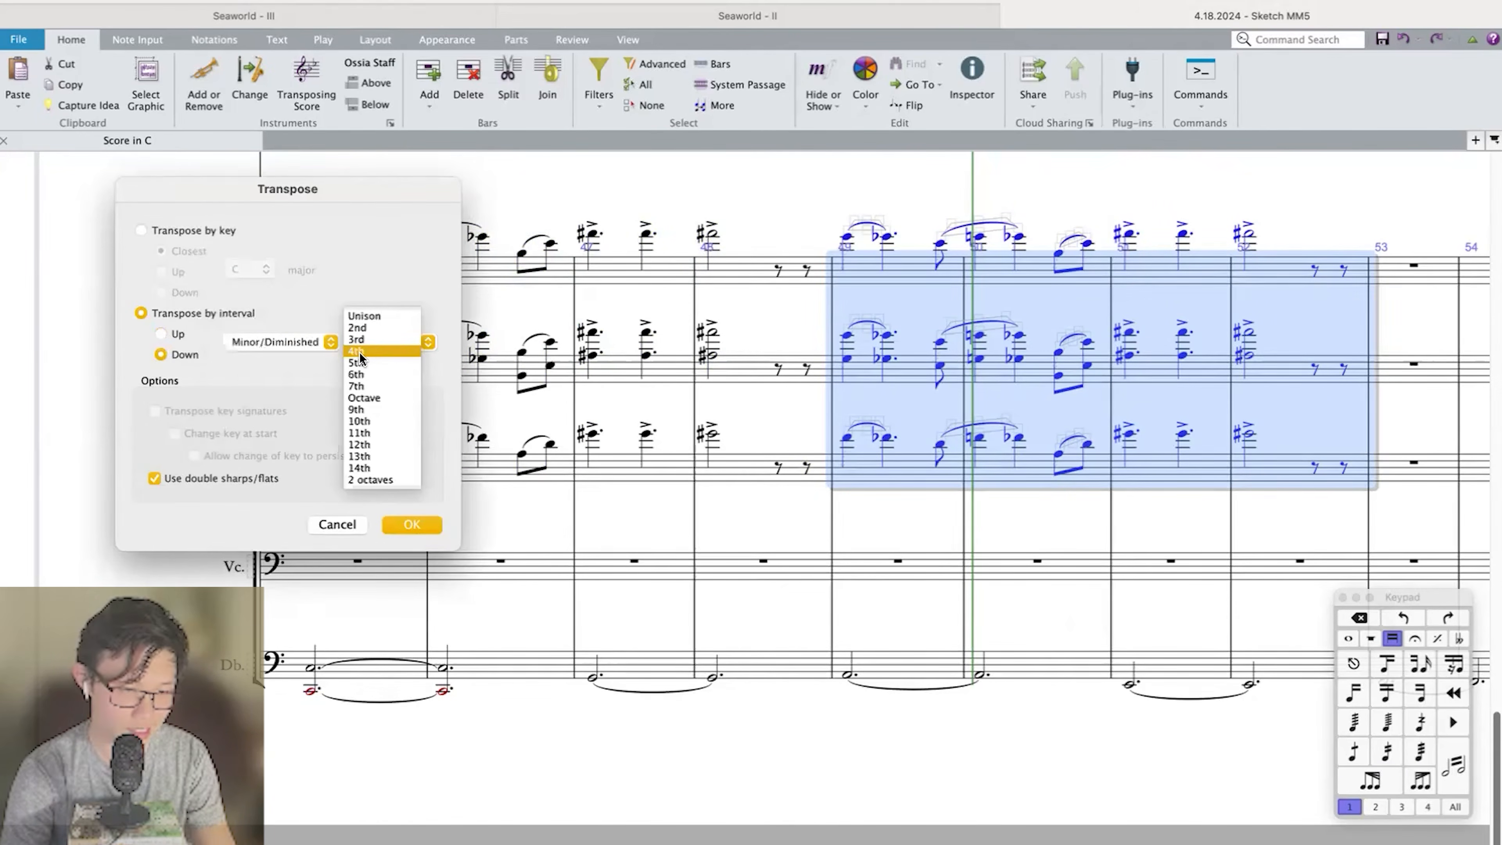
pyautogui.click(359, 336)
pyautogui.press('Return')
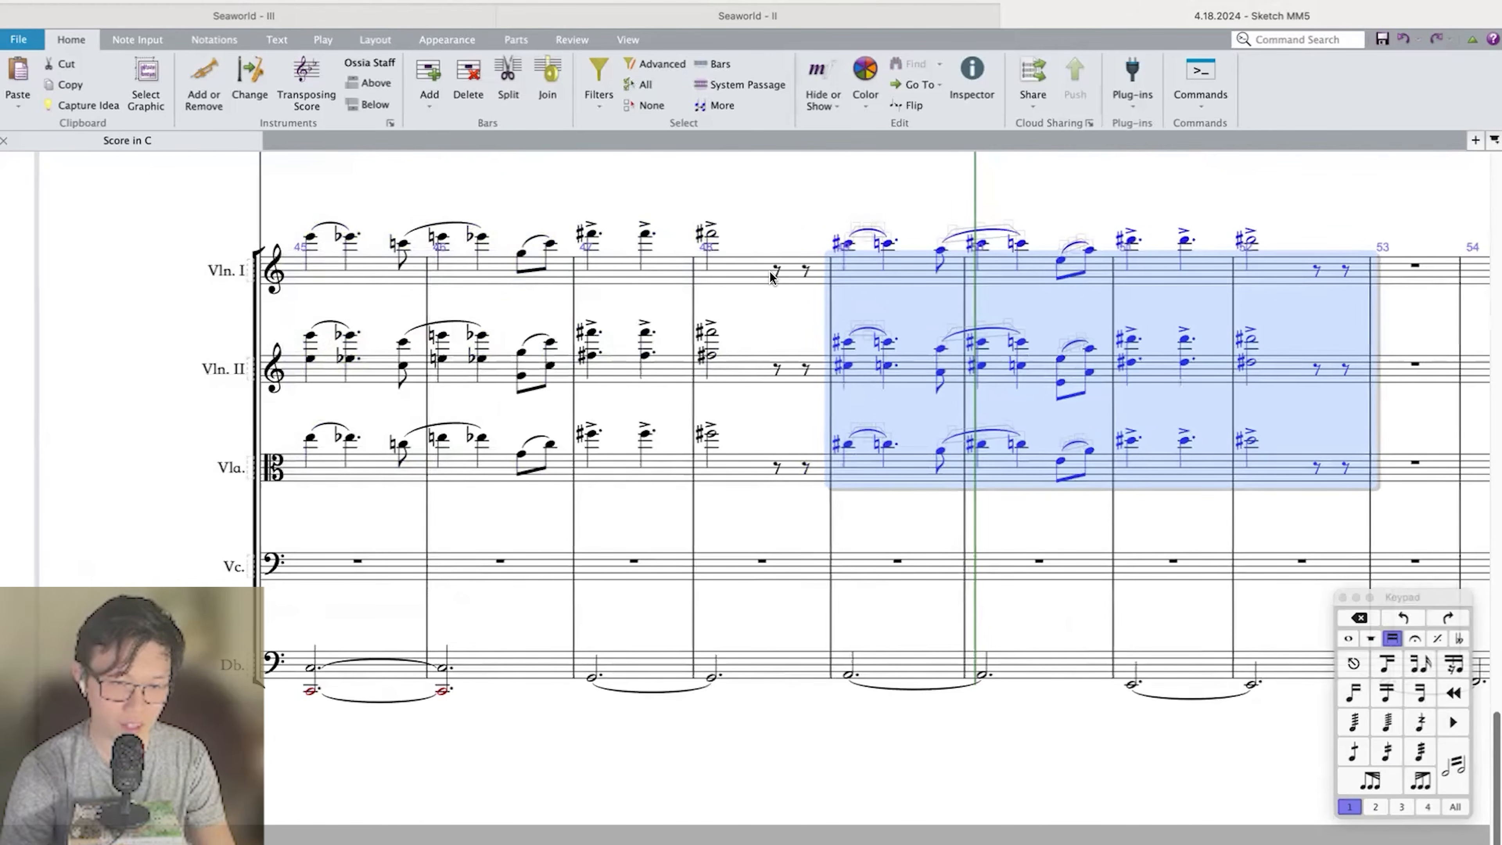
# Enter two eighth notes, E and G, in place of the eighth rests in bar 48 of Violin I.
pyautogui.hscroll(-5, 770, 276)
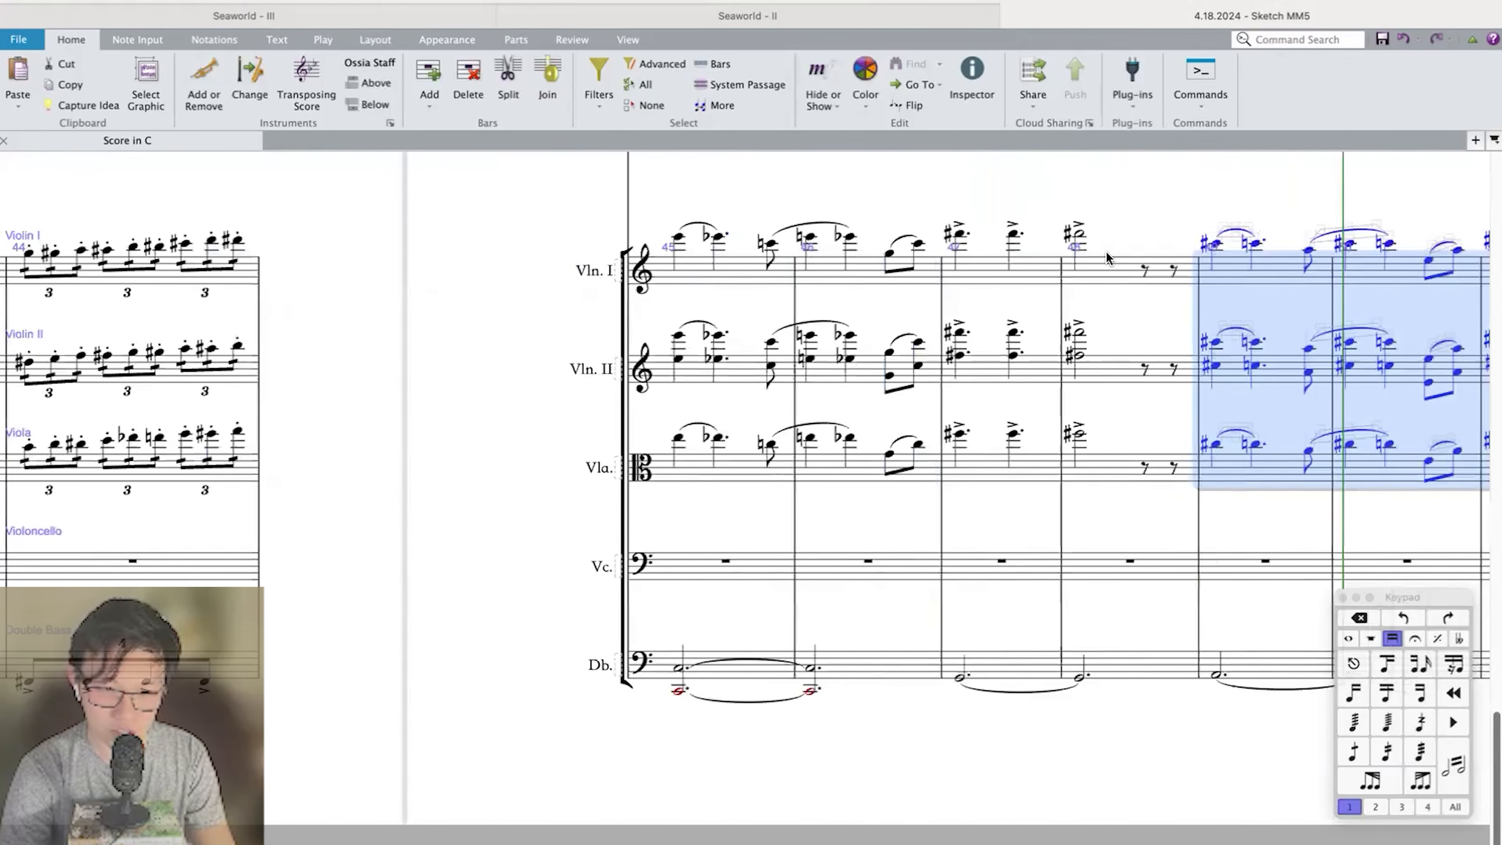
pyautogui.hscroll(3, 529, 233)
pyautogui.click(961, 272)
pyautogui.click(982, 276)
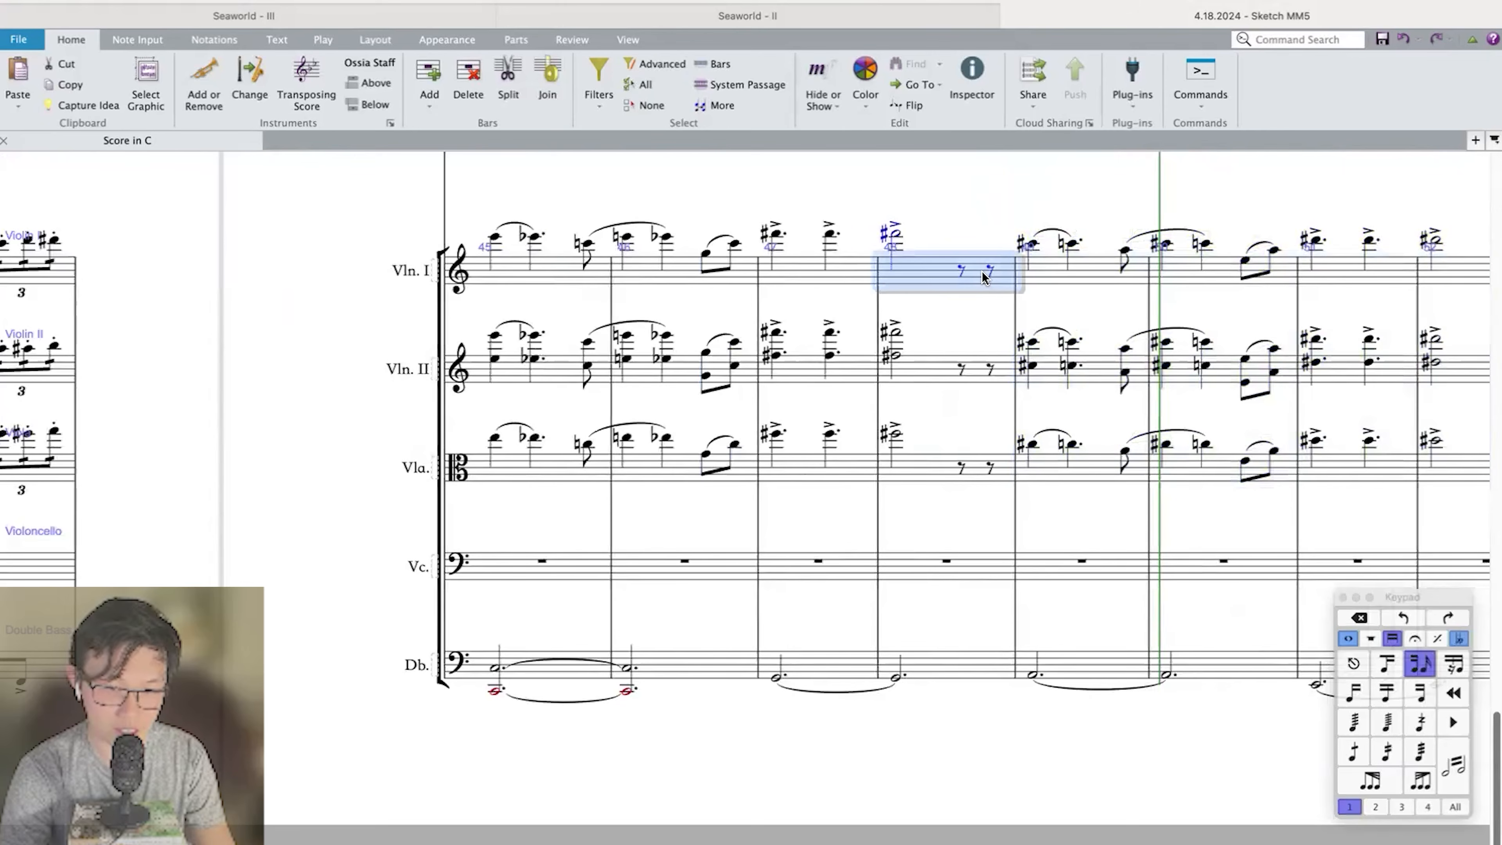
pyautogui.click(965, 272)
pyautogui.press('a')
pyautogui.press('a')
pyautogui.press('Left')
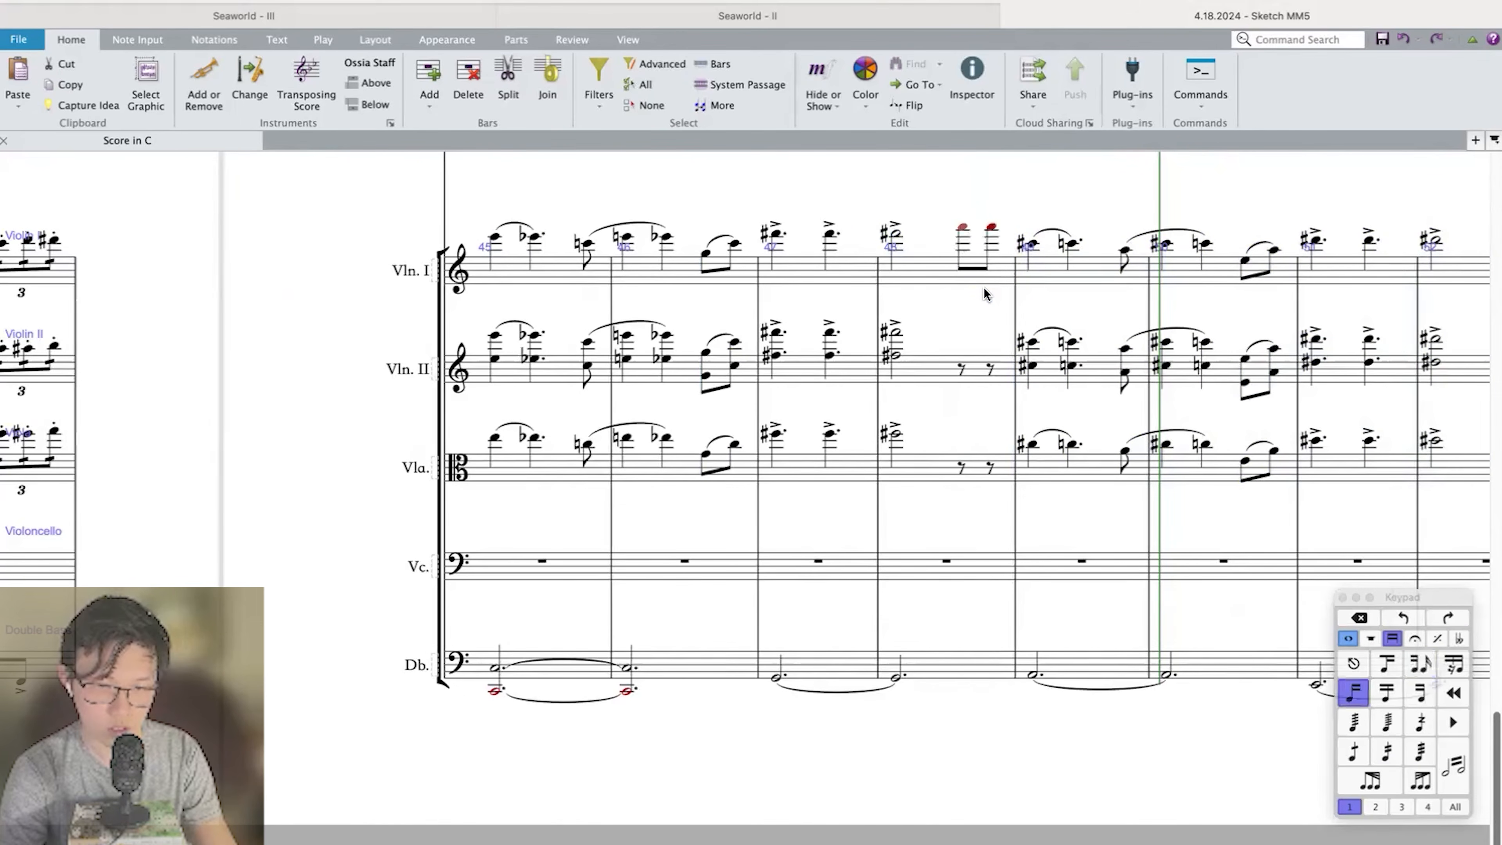
pyautogui.hotkey('ctrl', 'Down')
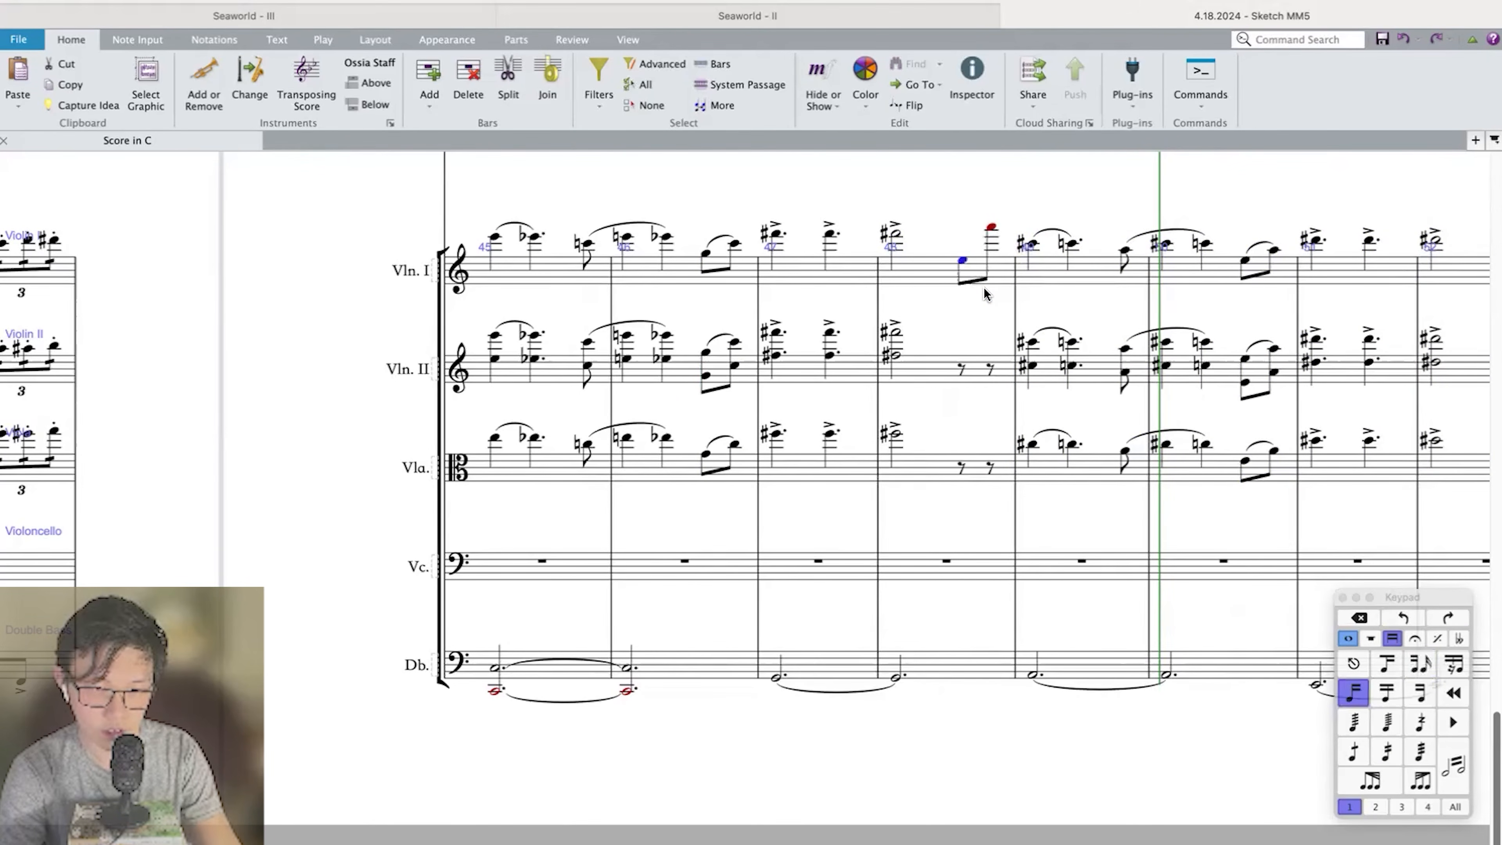
pyautogui.press('Right')
pyautogui.hotkey('ctrl', 'Down')
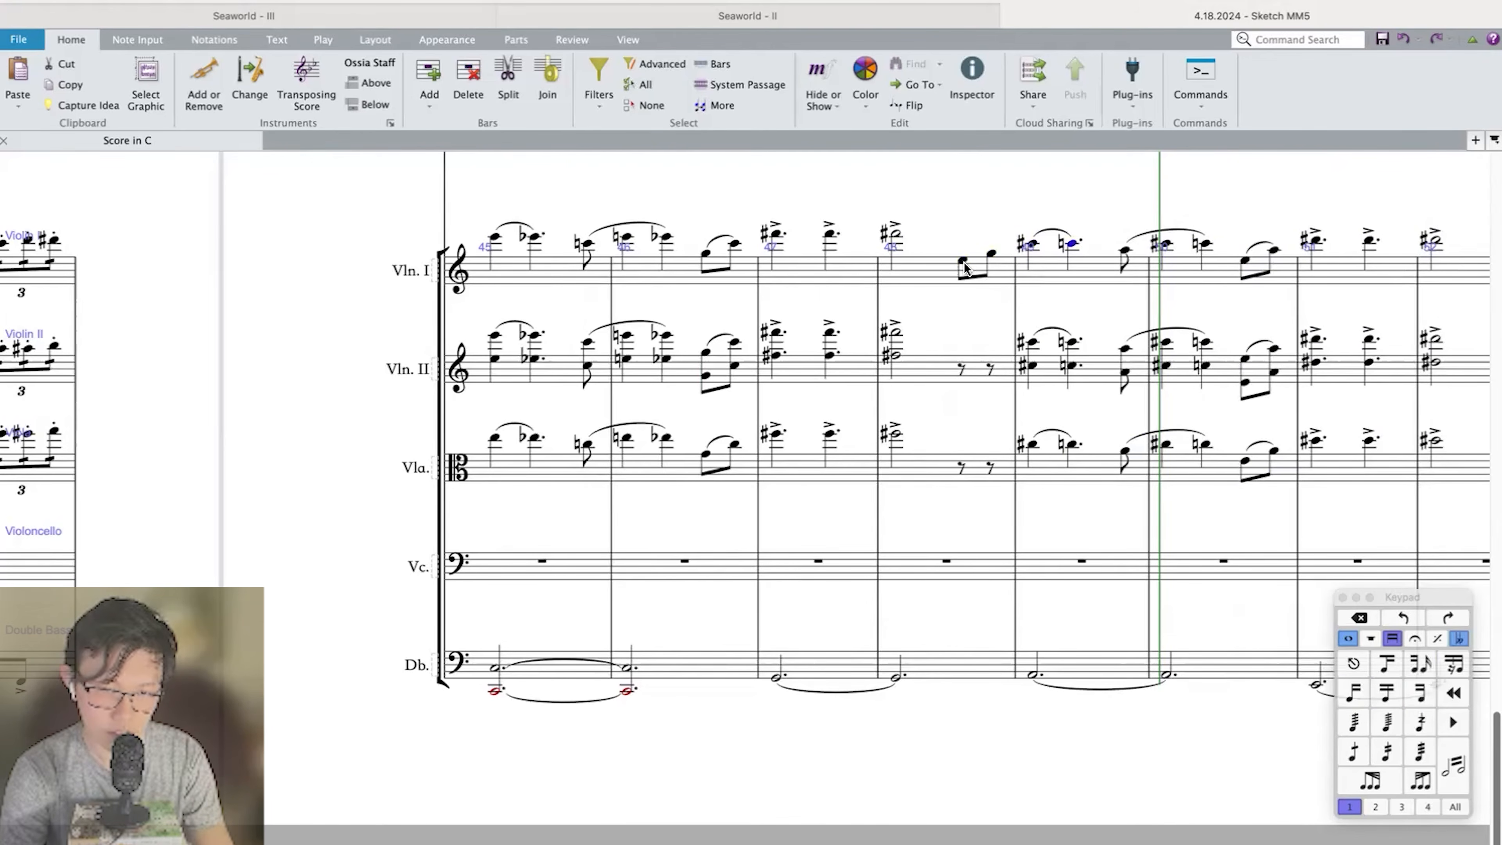
# Lower the two Violin I eighth notes in bar 48 to C and E and slur them.
pyautogui.press('Left')
pyautogui.press('Down')
pyautogui.press('Down')
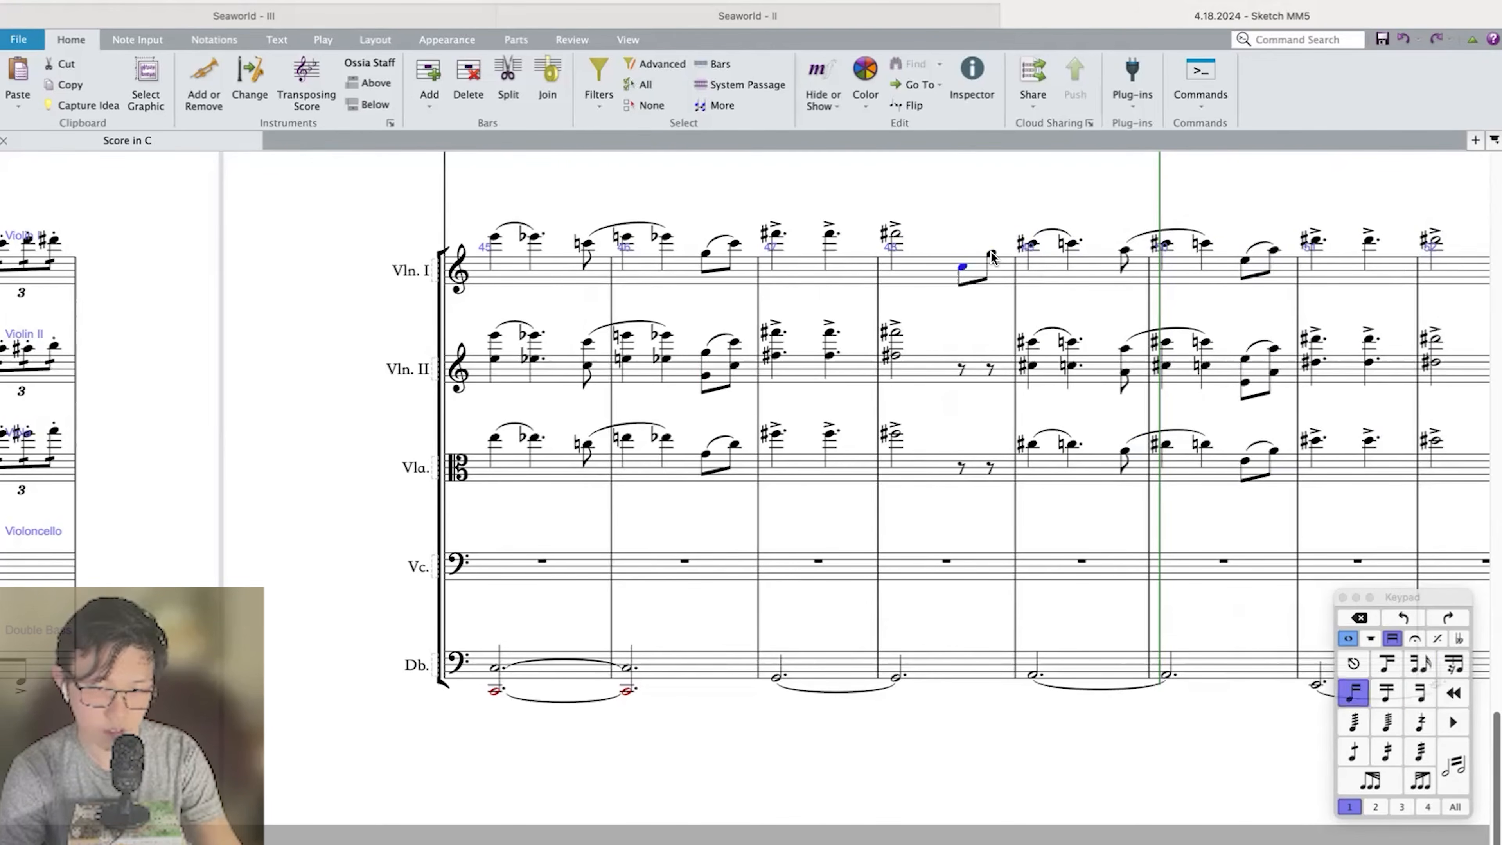
pyautogui.press('Right')
pyautogui.press('Right')
pyautogui.click(962, 263)
pyautogui.press('s')
pyautogui.keyDown('shift'); pyautogui.click(990, 261); pyautogui.keyUp('shift')
# Copy the slurred eighth notes into bar 48 of Violin II, doubled in octaves with a lower C and E, and into the Viola.
pyautogui.click(962, 364)
pyautogui.press('super+v')
pyautogui.press('8')
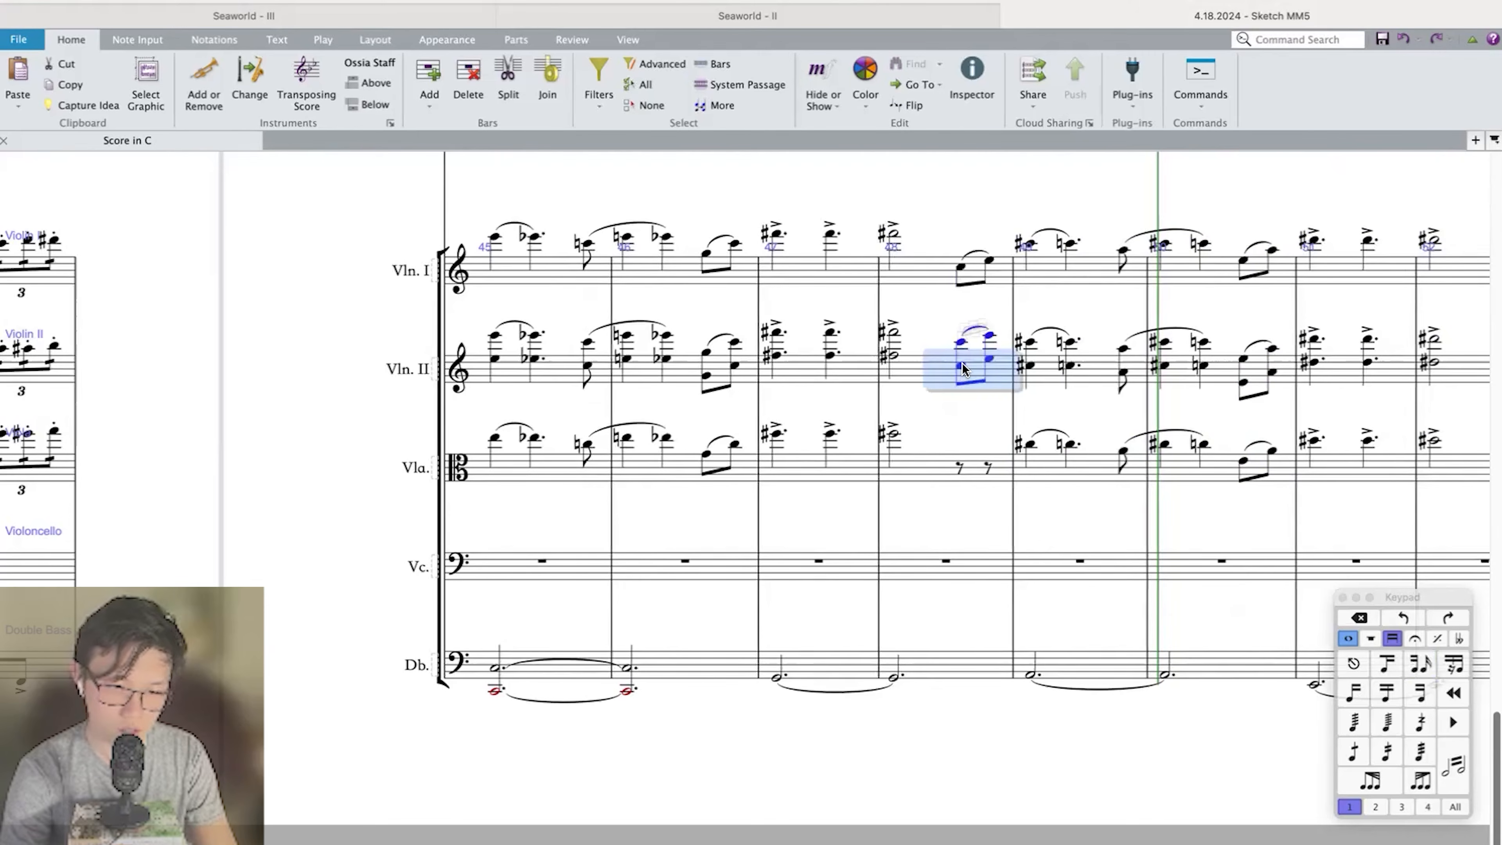
pyautogui.press('super+Down')
pyautogui.click(959, 464)
pyautogui.press('super+v')
# Play back the strings from bar 45 to check the bar 48 eighth-note link and the transposed phrase in bars 49 to 52.
pyautogui.press('super+Left')
pyautogui.press('super+Left')
pyautogui.press('p')
pyautogui.press('super+minus')
pyautogui.press('super+minus')
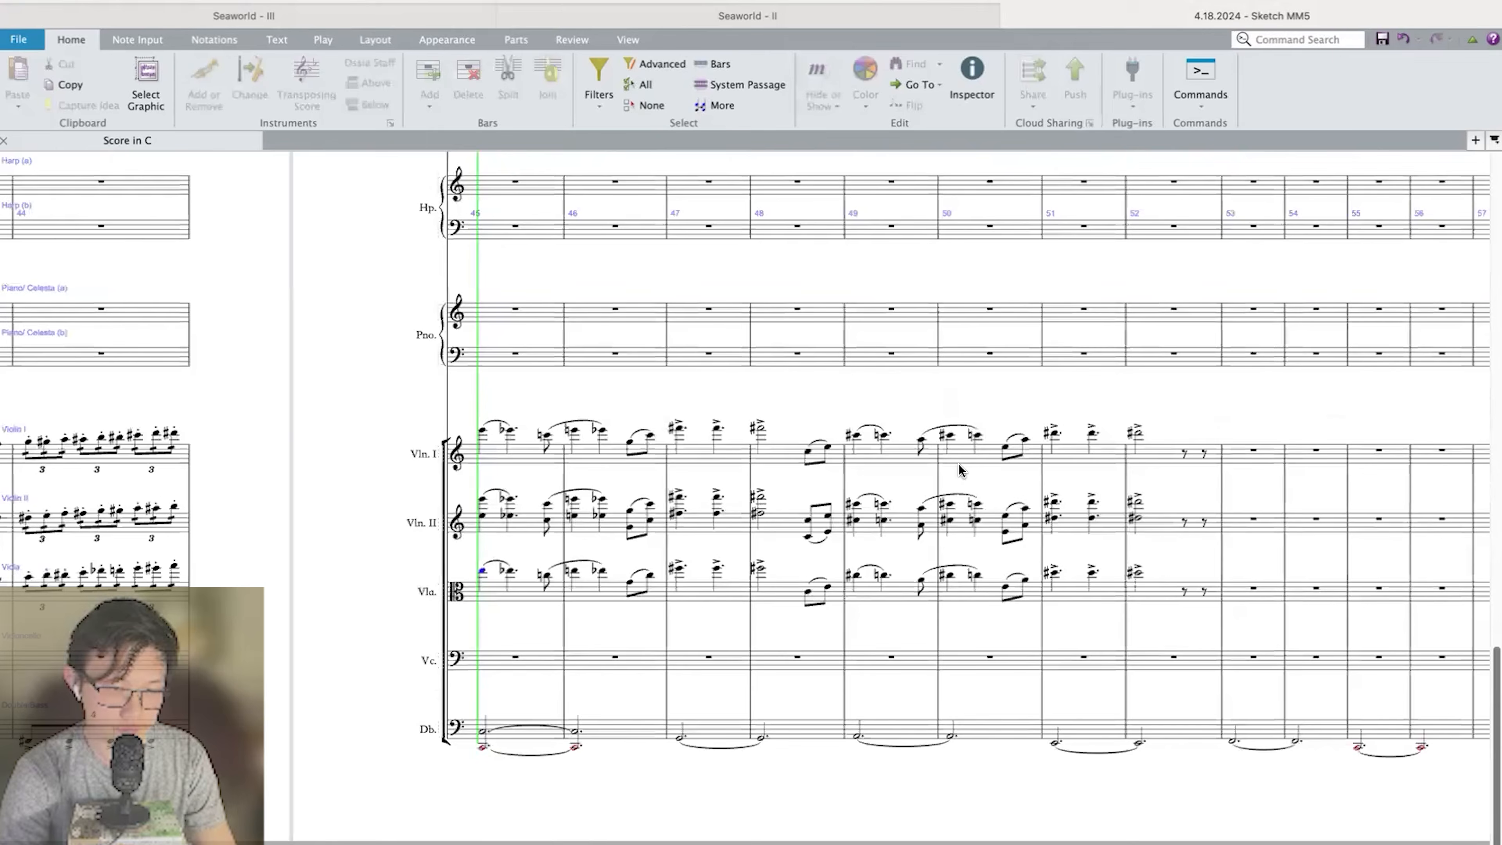
pyautogui.press('super+equal')
pyautogui.press('super+equal')
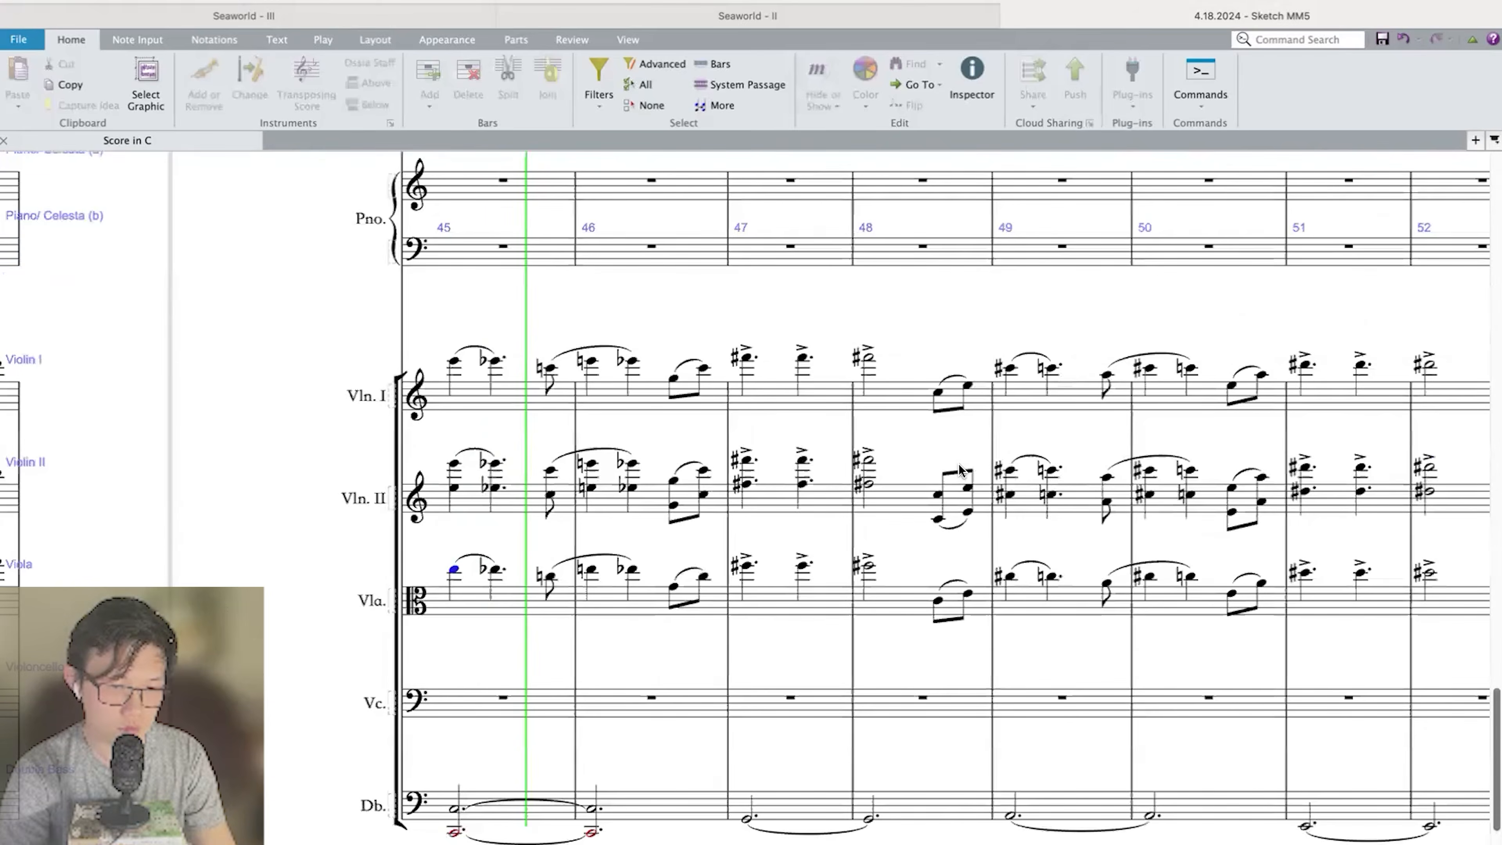
pyautogui.press('super+minus')
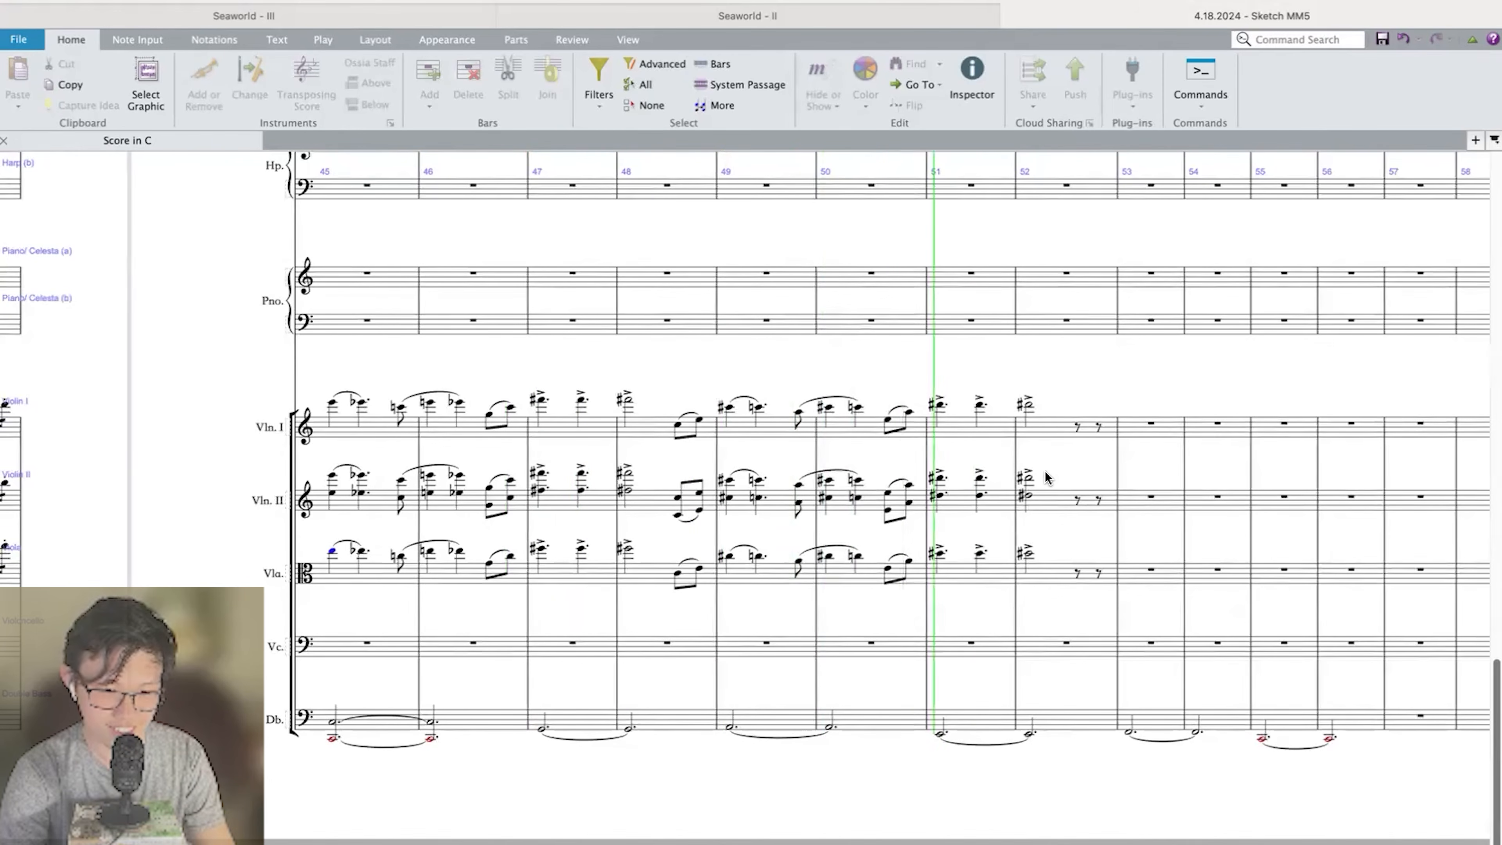
# Repeat the three upper string parts from the bar 48 eighth notes through bar 52 into bars 52 to 56, transposed down a minor third.
pyautogui.click(1023, 406)
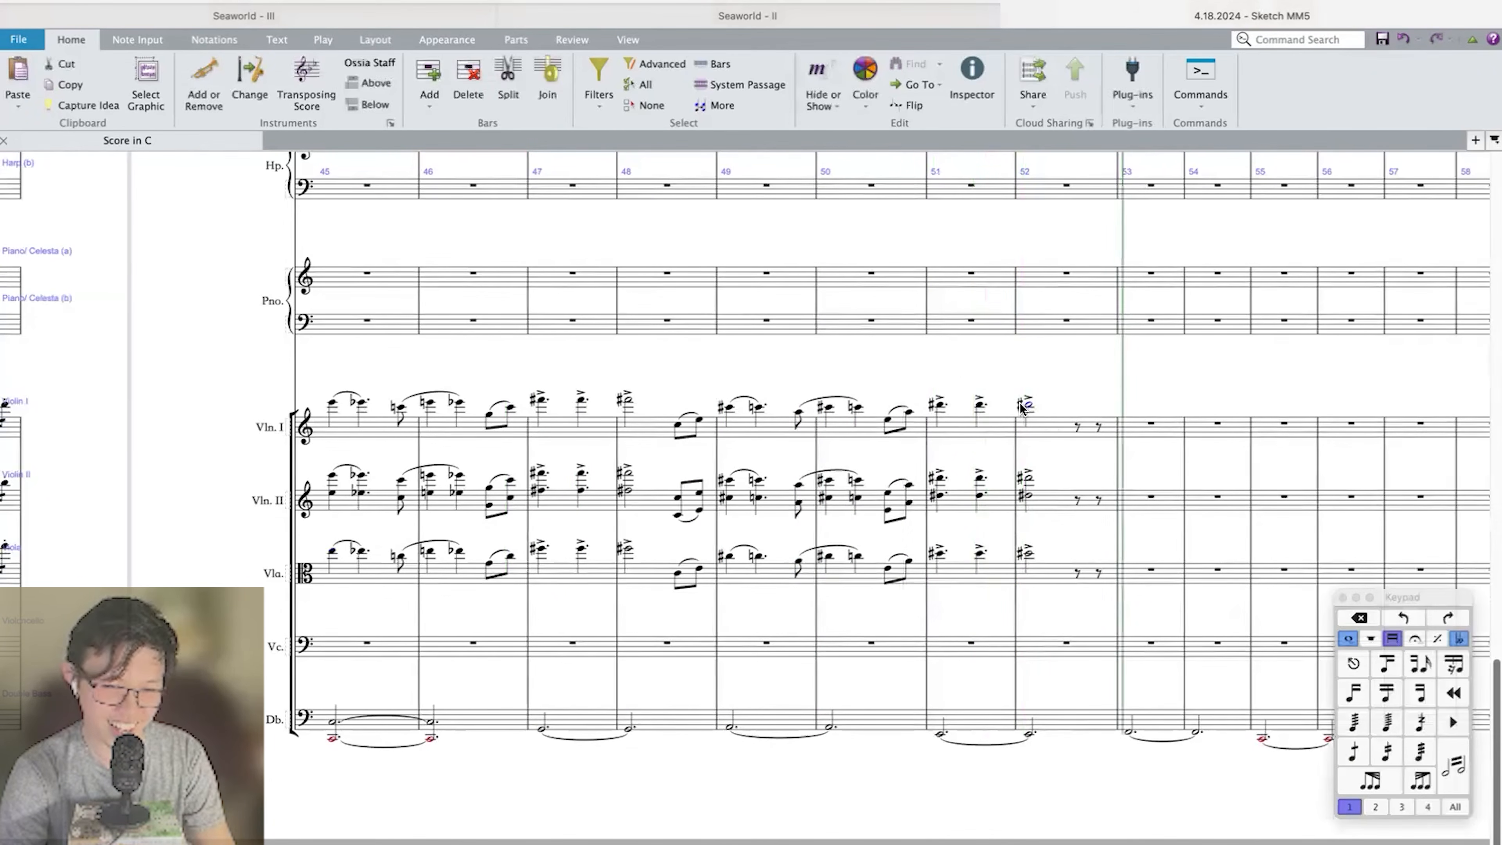
pyautogui.keyDown('shift'); pyautogui.click(677, 574); pyautogui.keyUp('shift')
pyautogui.keyDown('shift'); pyautogui.click(335, 551); pyautogui.keyUp('shift')
pyautogui.press('super+z')
pyautogui.press('r')
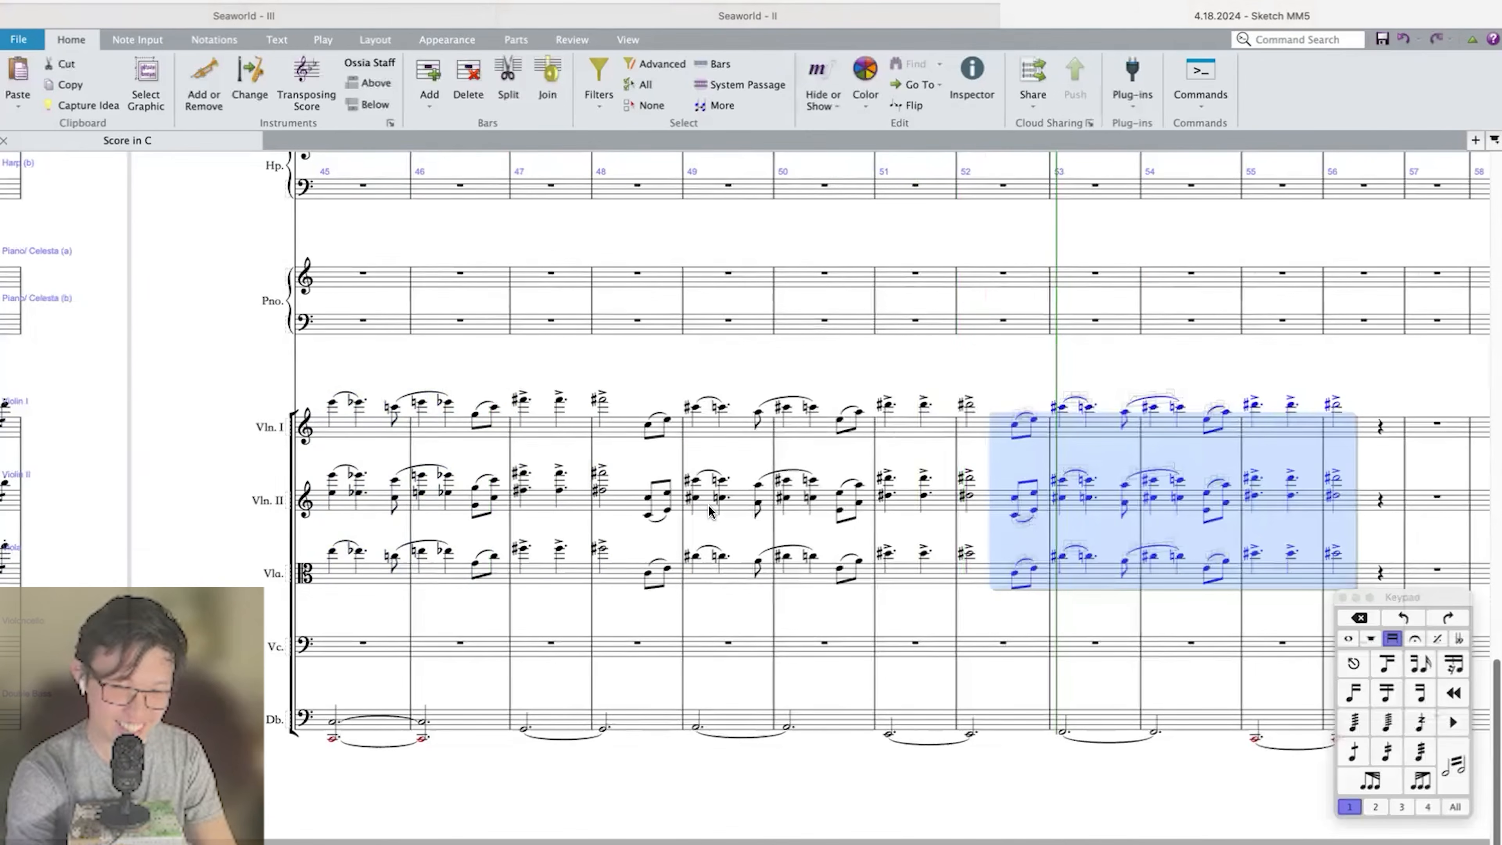
pyautogui.hotkey('shift', 't')
pyautogui.press('Return')
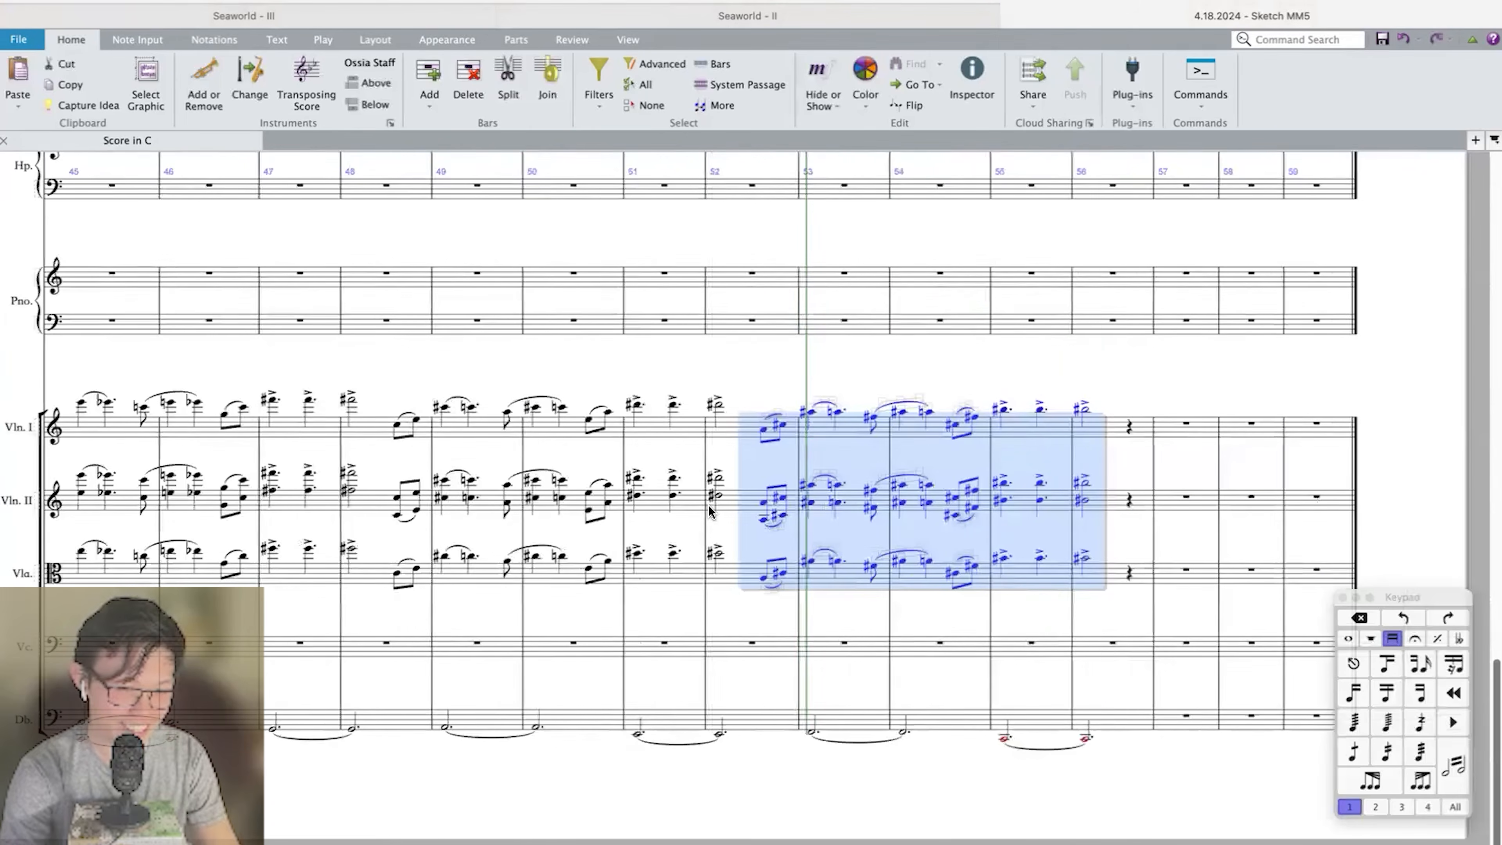
# Play back the string passage from bar 45 to check the descending sequence.
pyautogui.click(83, 480)
pyautogui.press('p')
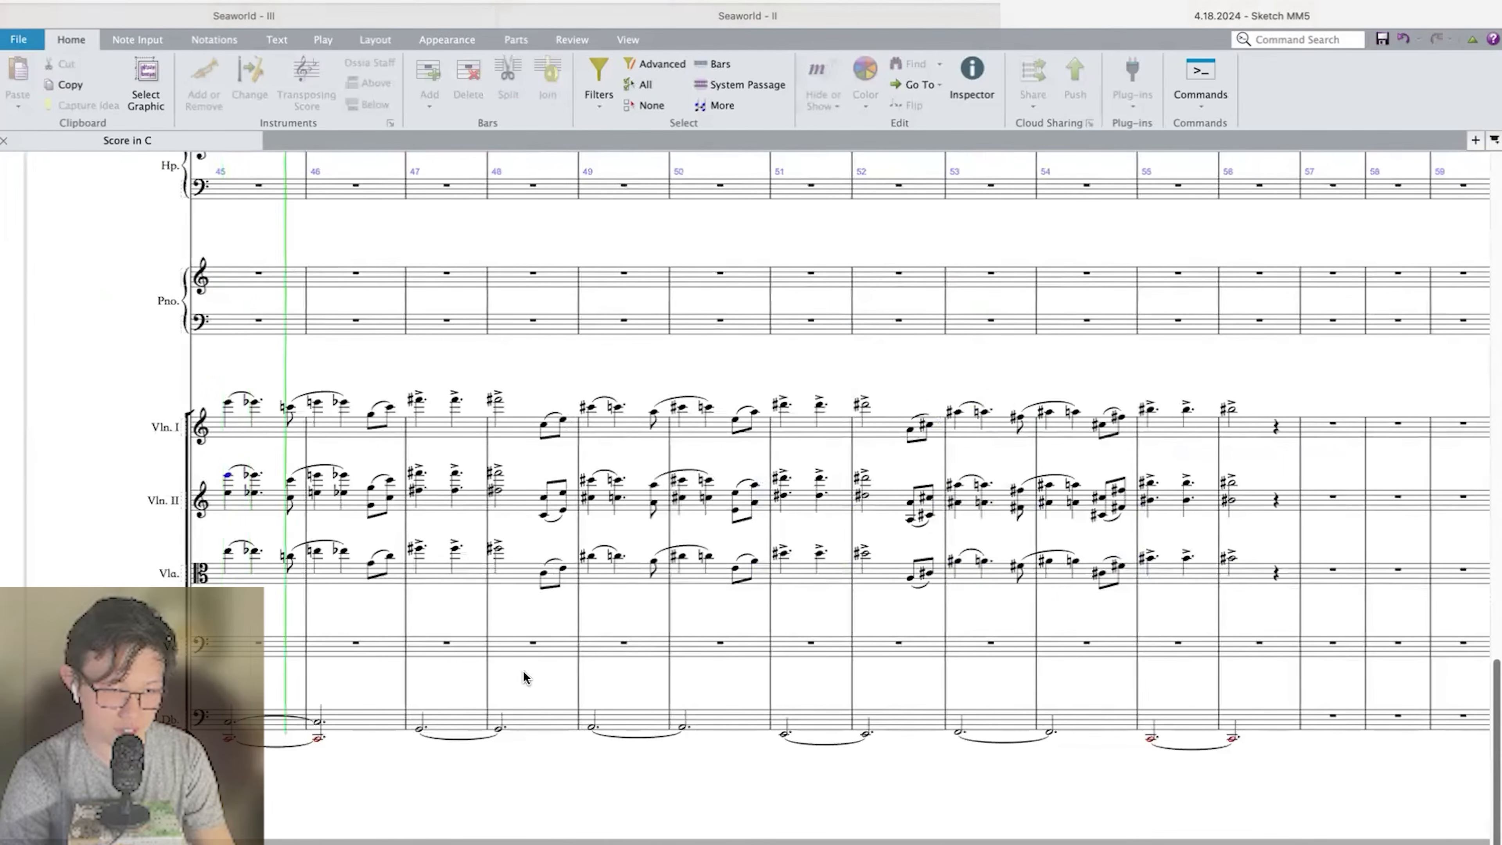
pyautogui.press('Escape')
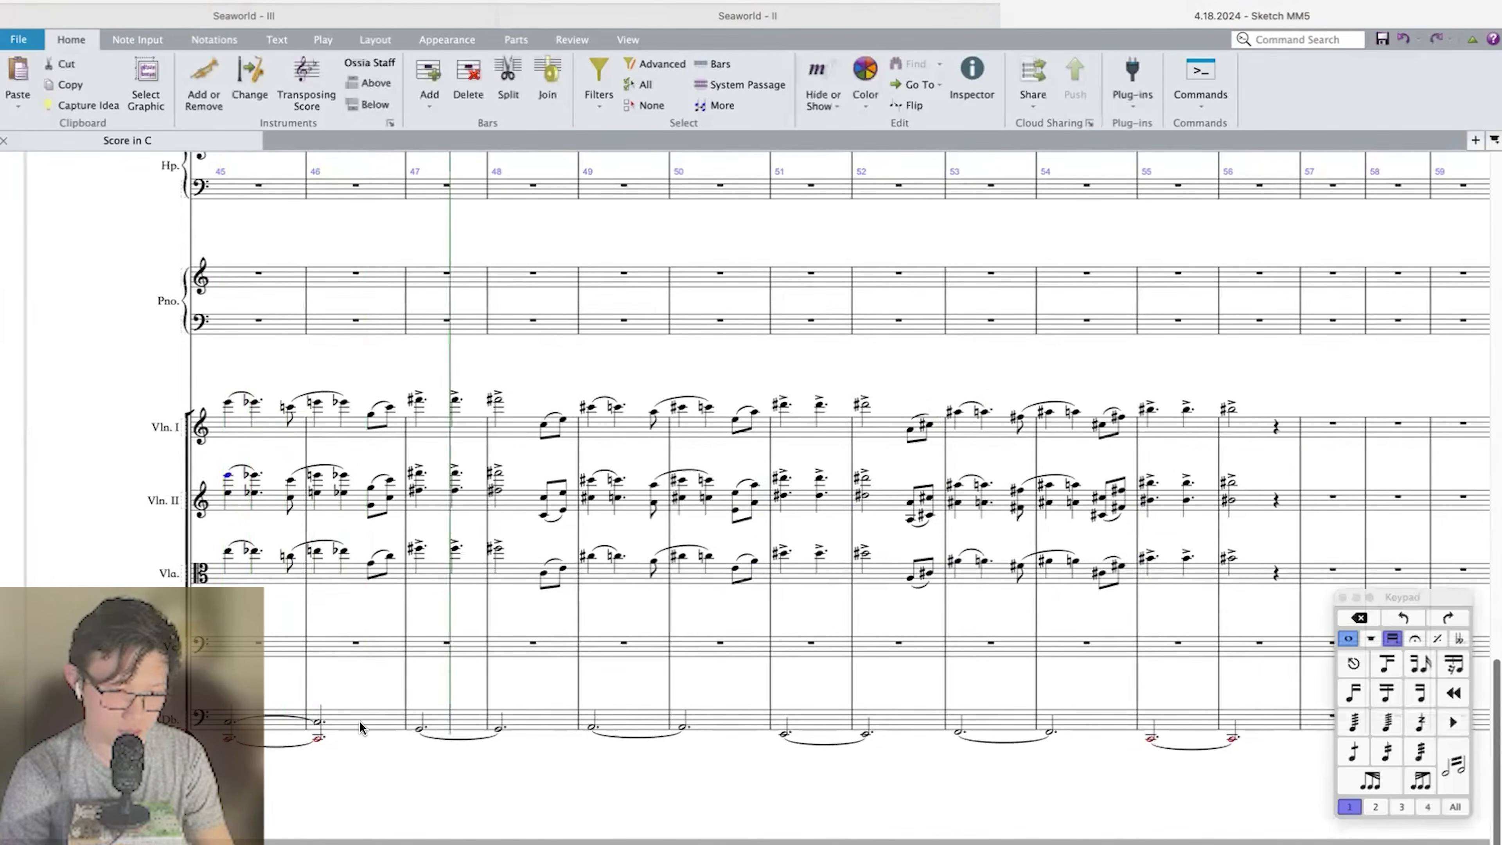
# Shorten the double bass octave in bar 46 to a quarter note and follow it with a half-note G.
pyautogui.click(317, 723)
pyautogui.press('super+equal')
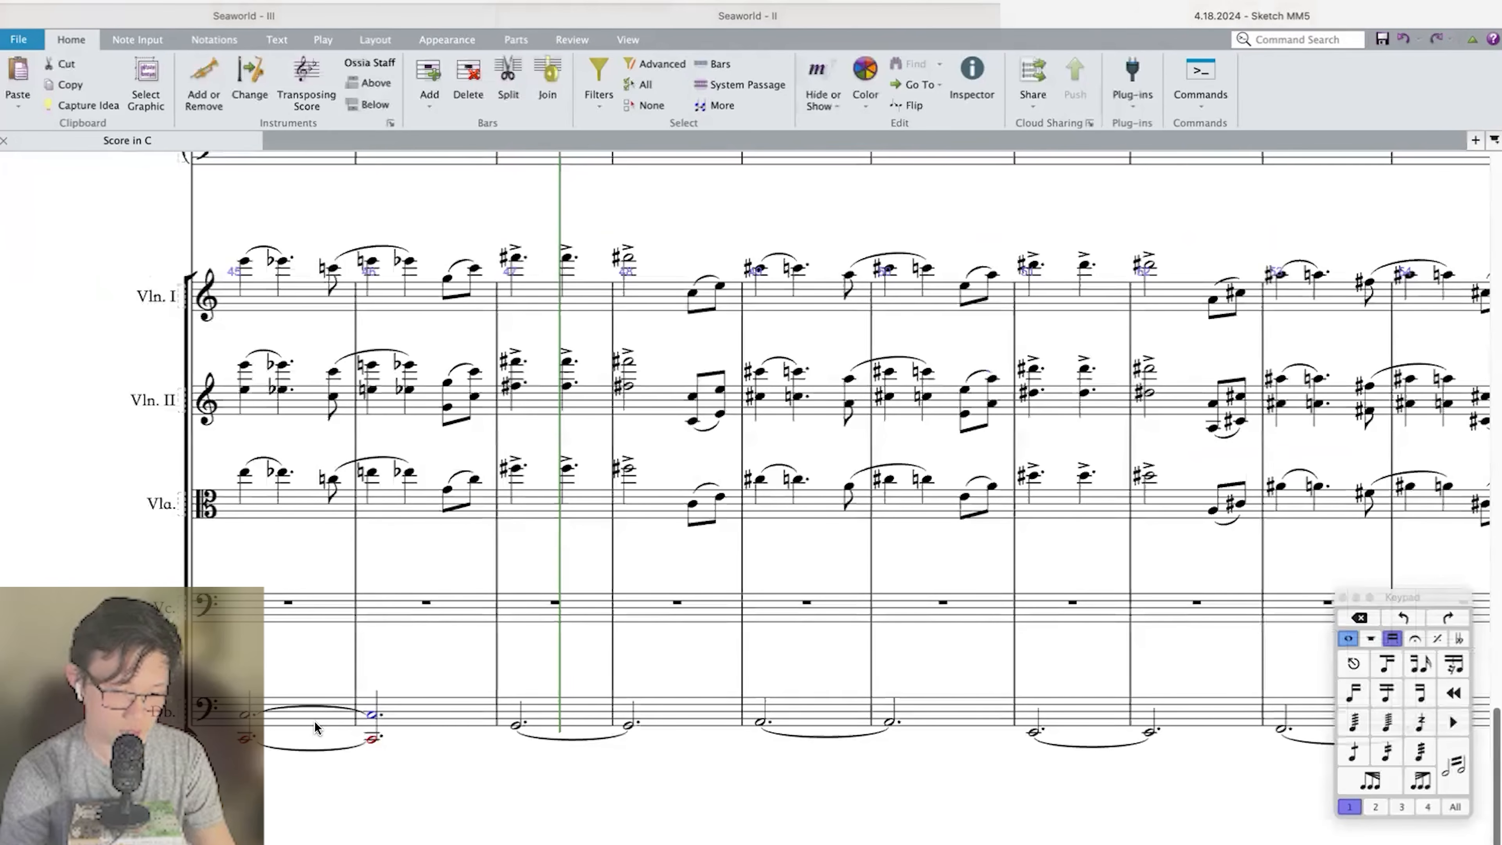
pyautogui.press('4')
pyautogui.press('n')
pyautogui.press('g')
pyautogui.press('Escape')
pyautogui.press('5')
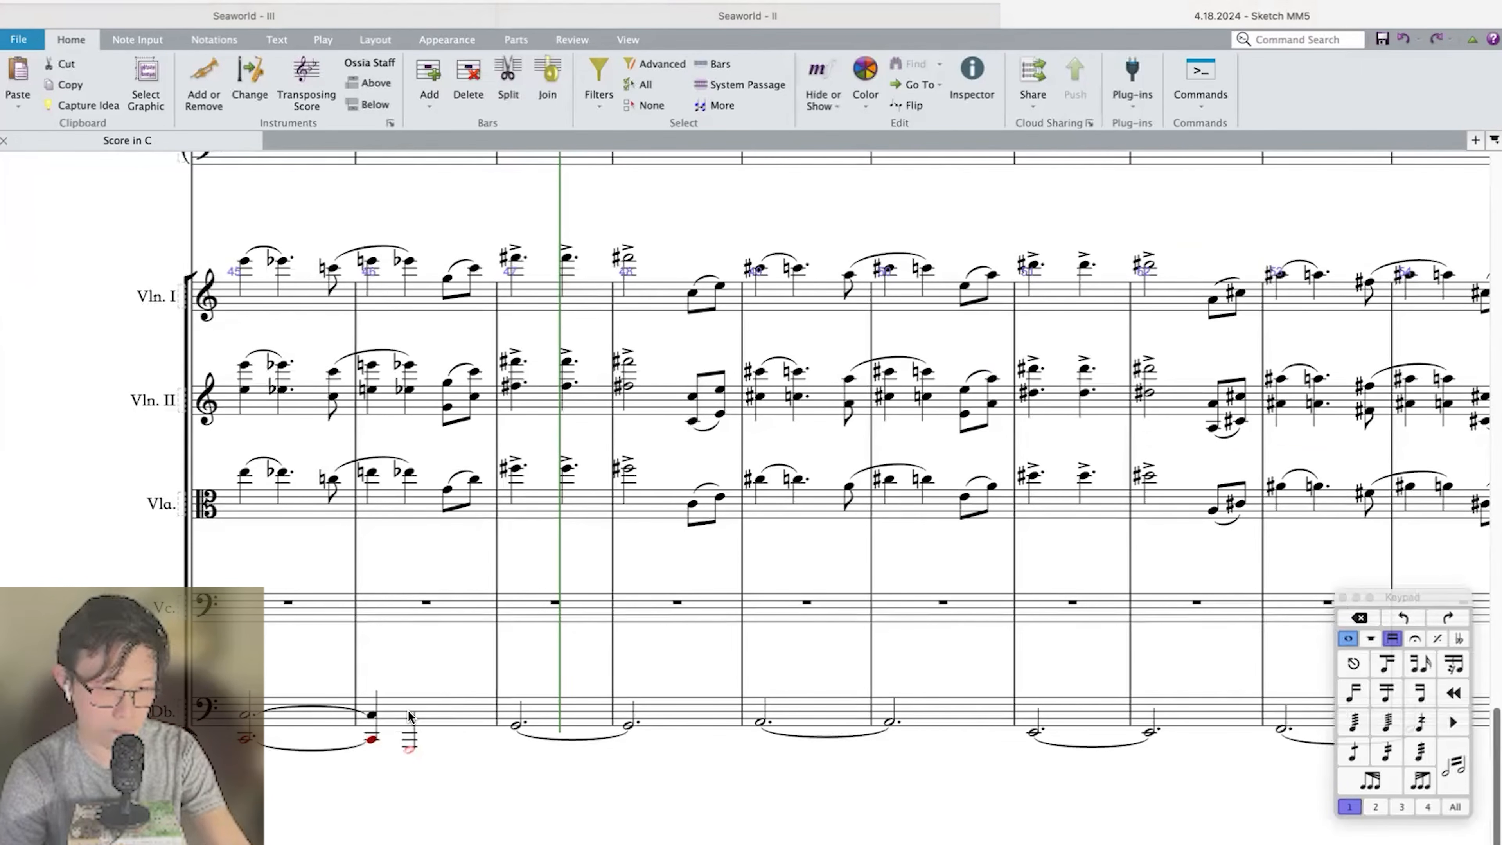
pyautogui.press('super+Up')
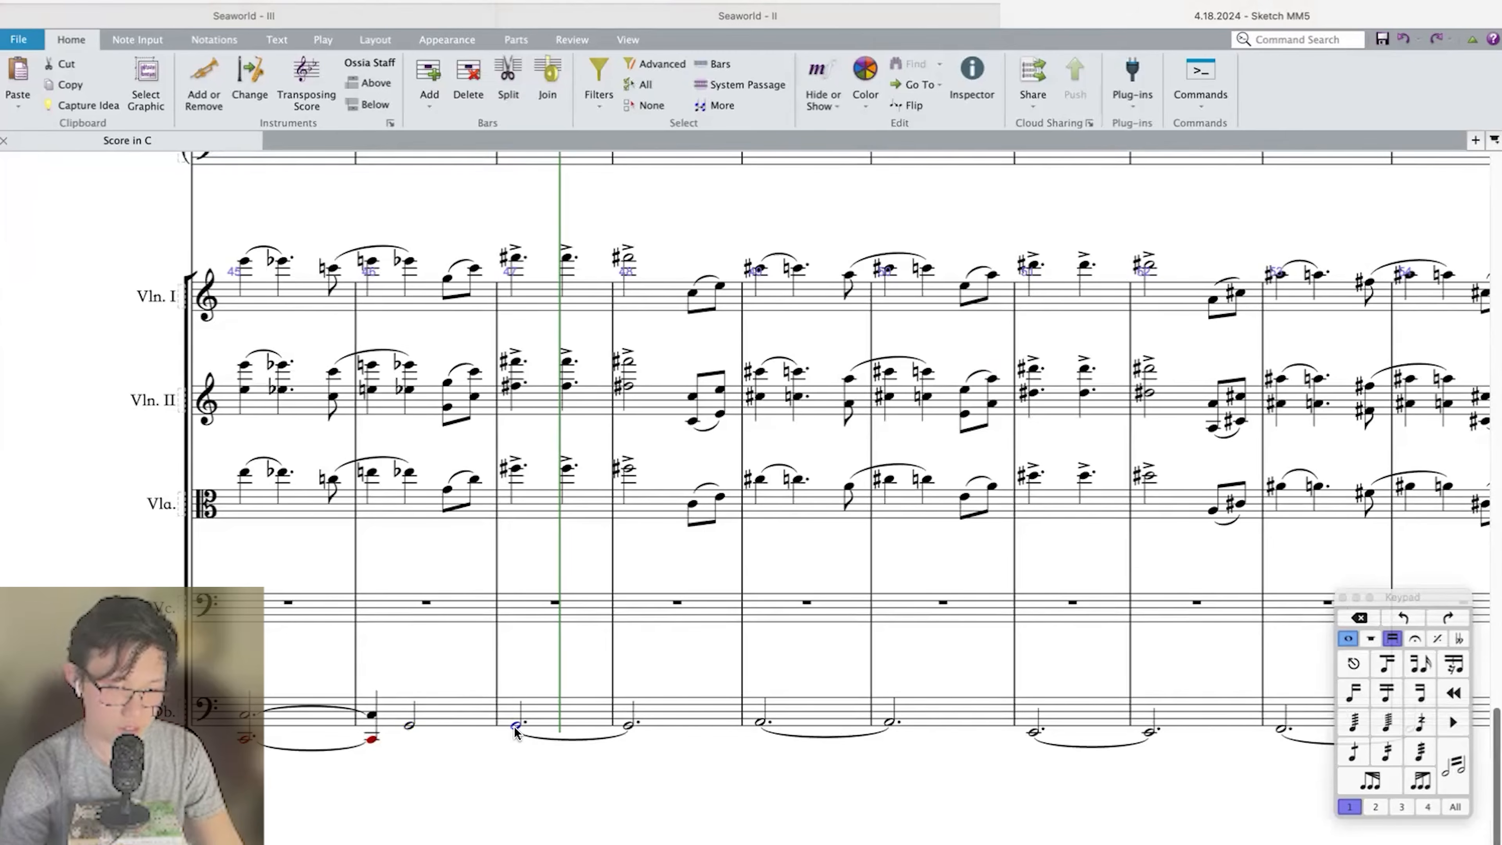
# Raise the double bass in bars 47 and 48 to A, ending bar 48 with a half-note E.
pyautogui.press('Up')
pyautogui.press('.')
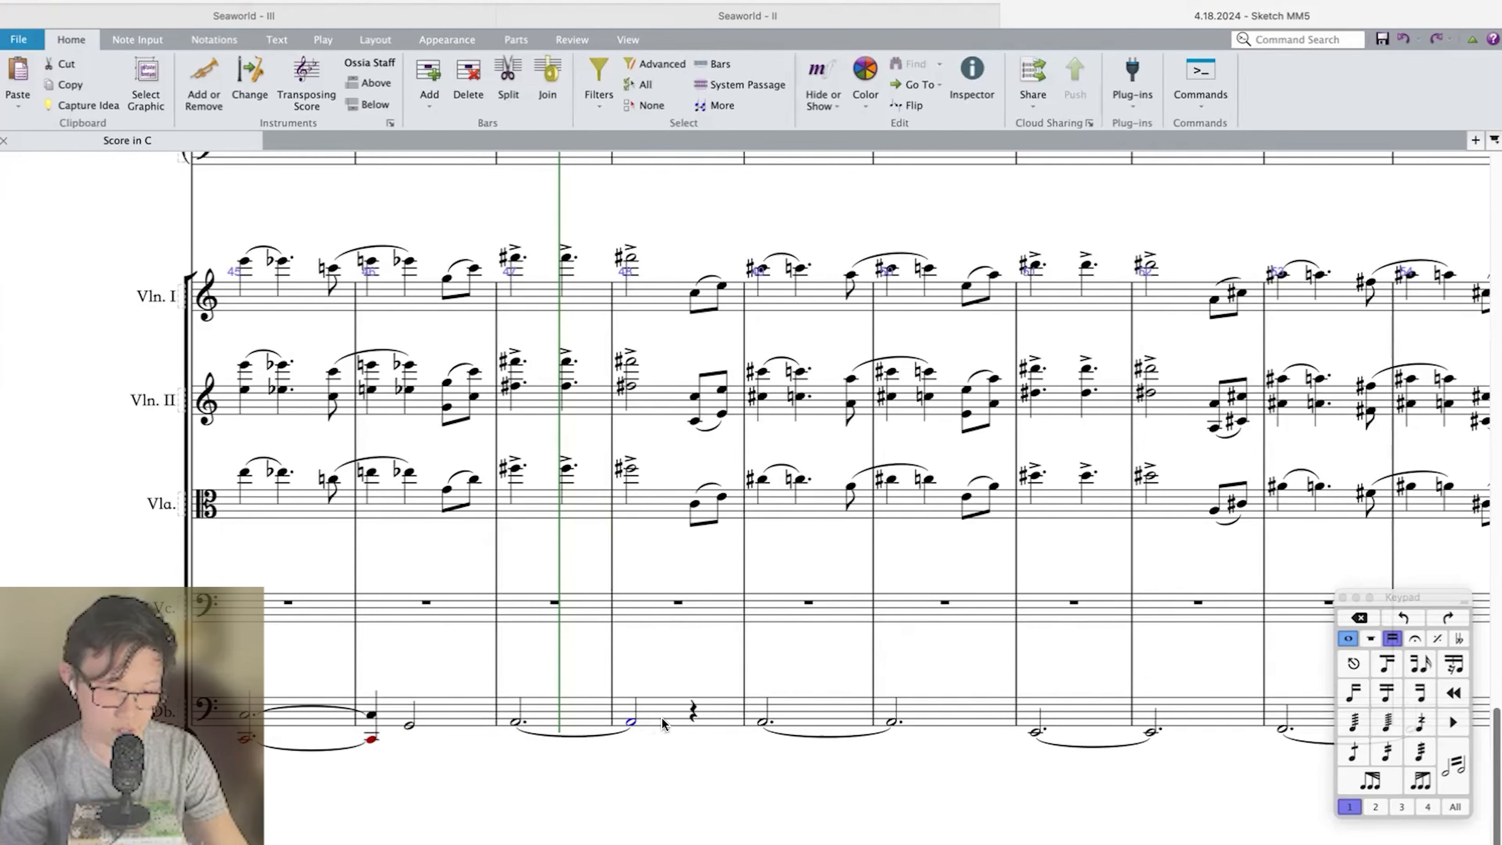
pyautogui.press('4')
pyautogui.press('Right')
pyautogui.press('e')
pyautogui.press('5')
# Repeat the string phrase of bars 45 and 46 into bars 47 and 48, transposed down a minor third, and play it back.
pyautogui.scroll(-3, 666, 717)
pyautogui.moveTo(484, 545); pyautogui.dragTo(352, 381)
pyautogui.press('r')
pyautogui.hotkey('shift', 't')
pyautogui.press('Return')
pyautogui.keyDown('shift'); pyautogui.click(385, 716); pyautogui.keyUp('shift')
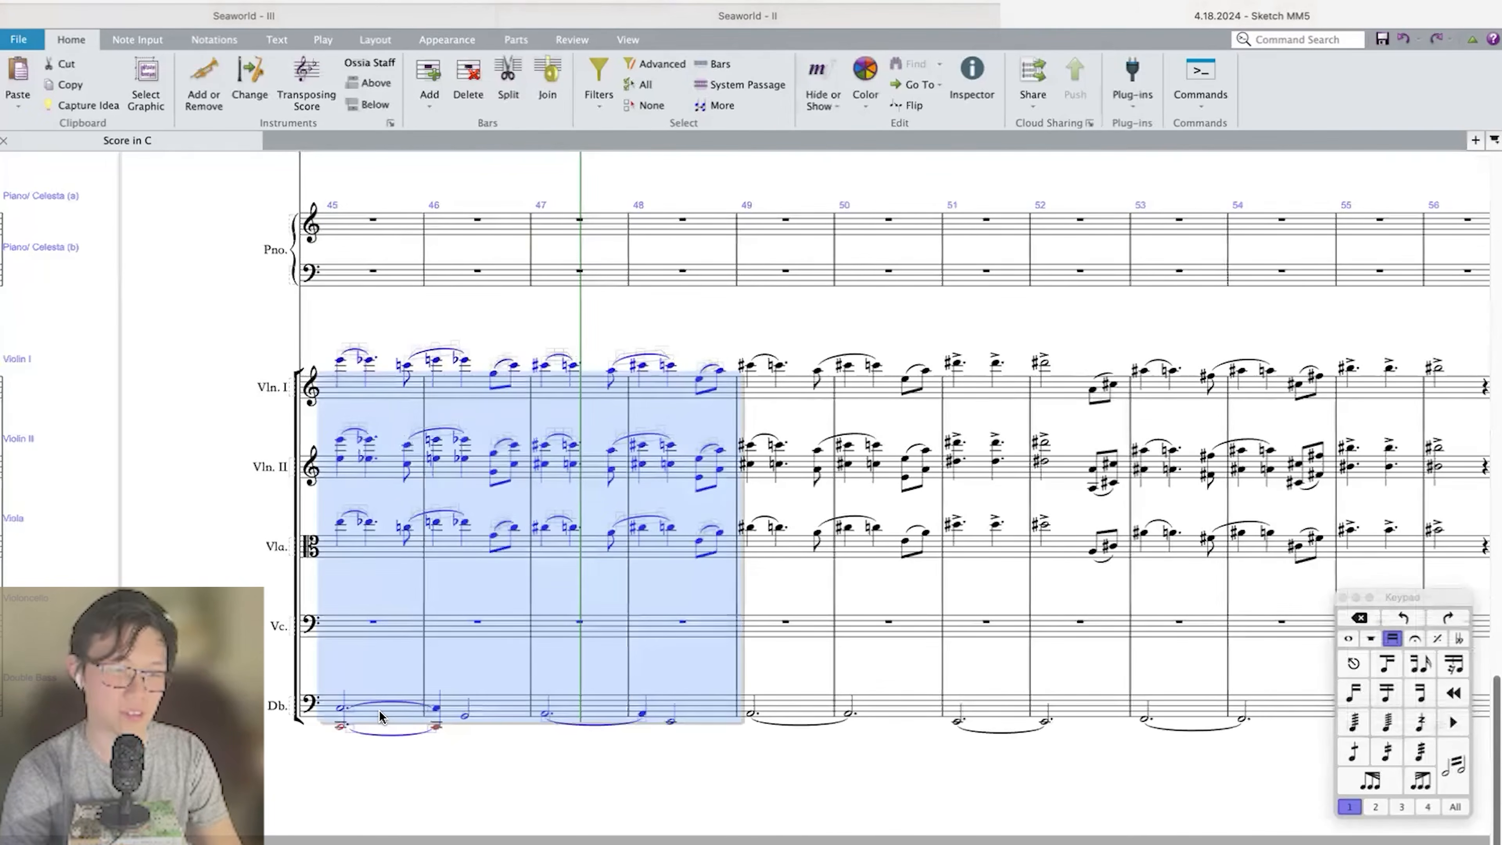
pyautogui.press('space')
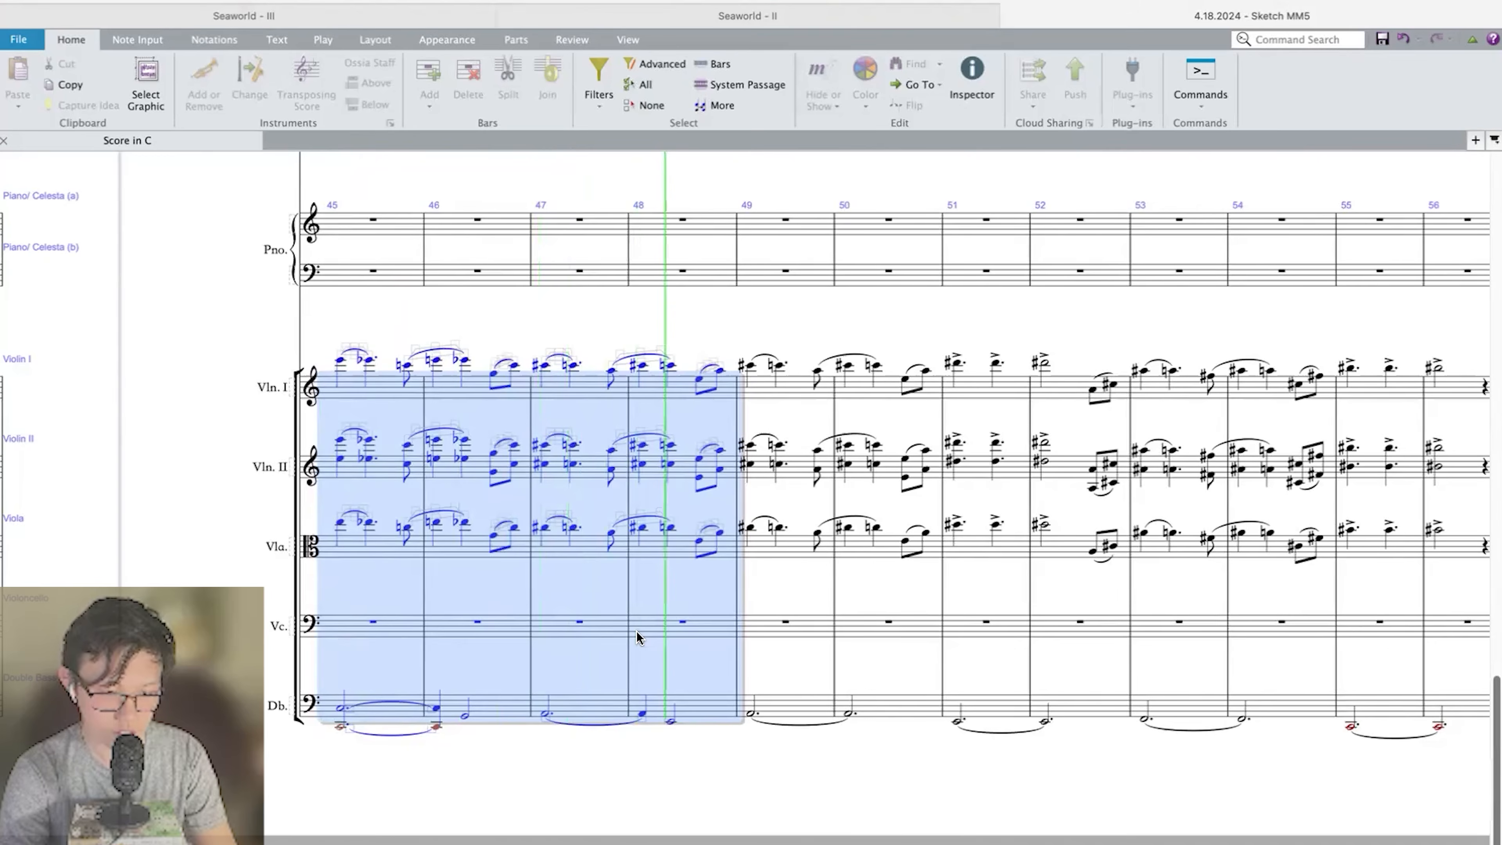
pyautogui.press('space')
# Revert the transposed phrase repeat and the double bass edits in bars 46 to 48, and play back from bar 45.
pyautogui.press('super+z')
pyautogui.press('super+z')
pyautogui.press('super+z')
pyautogui.press('super+z')
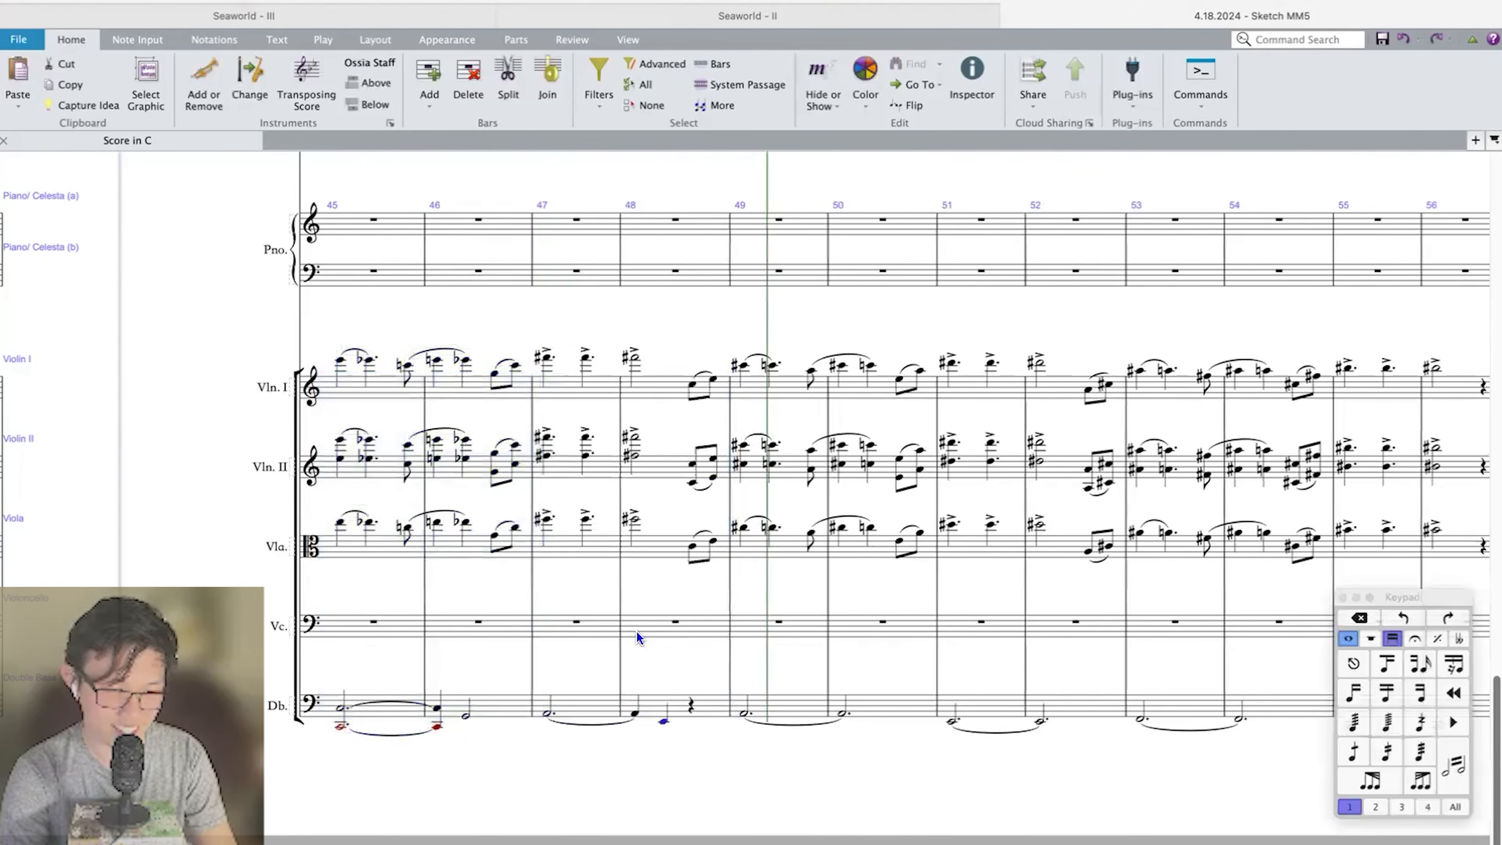
pyautogui.press('super+z')
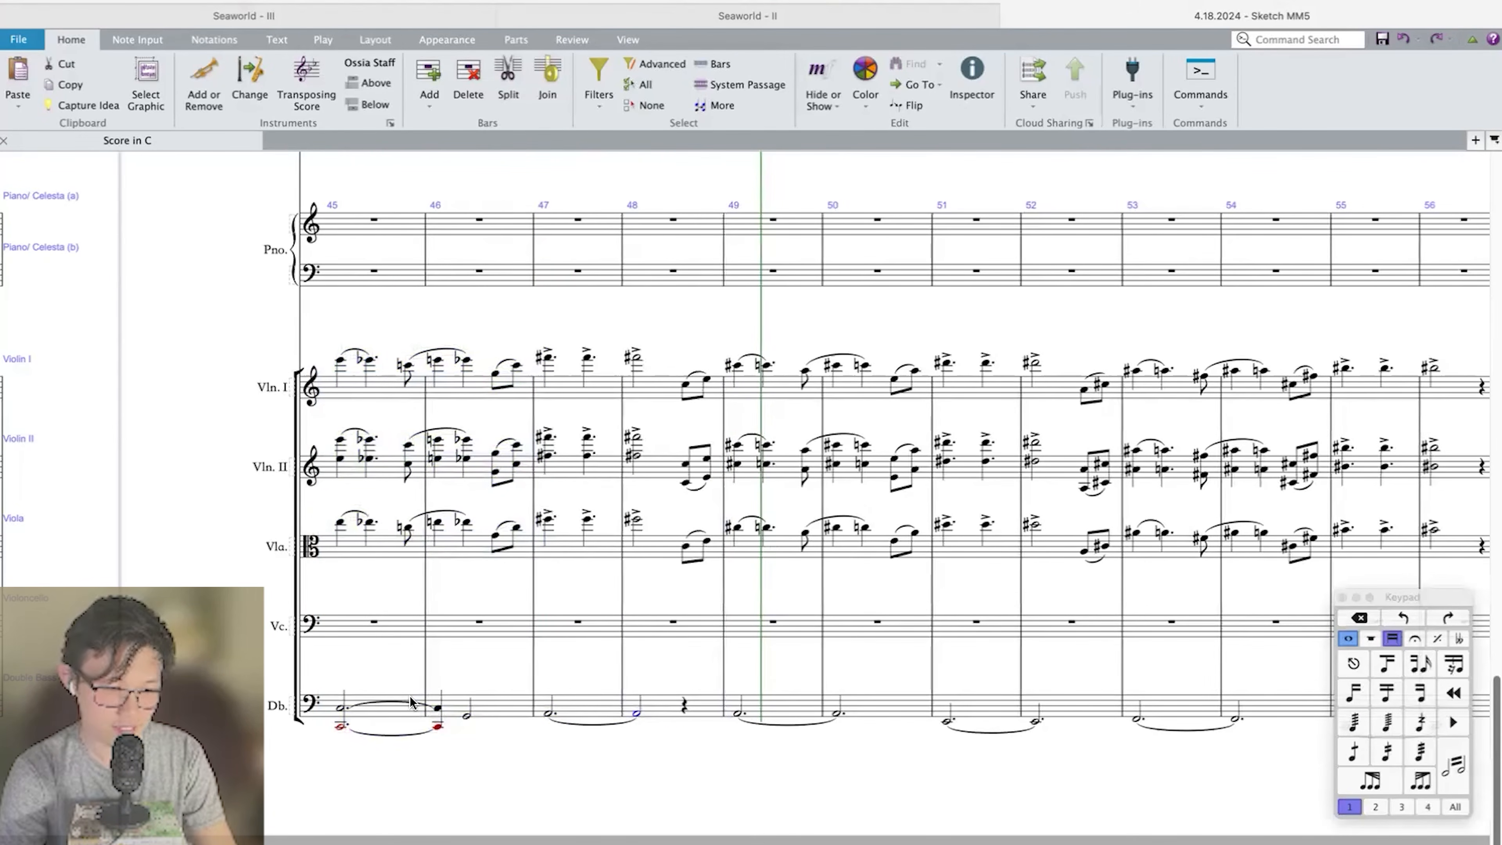
pyautogui.press('Delete')
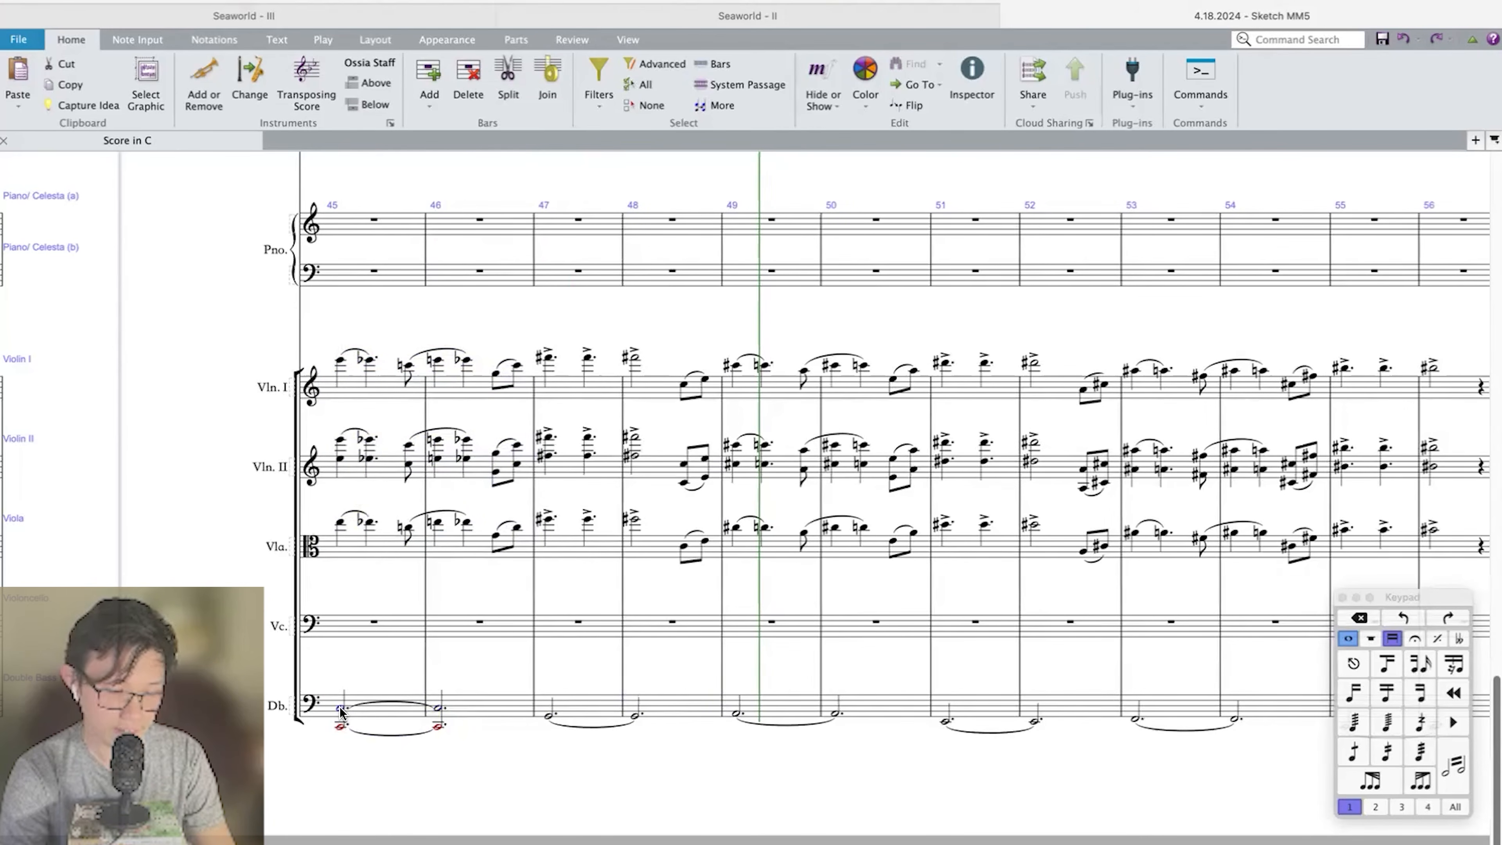
pyautogui.press('p')
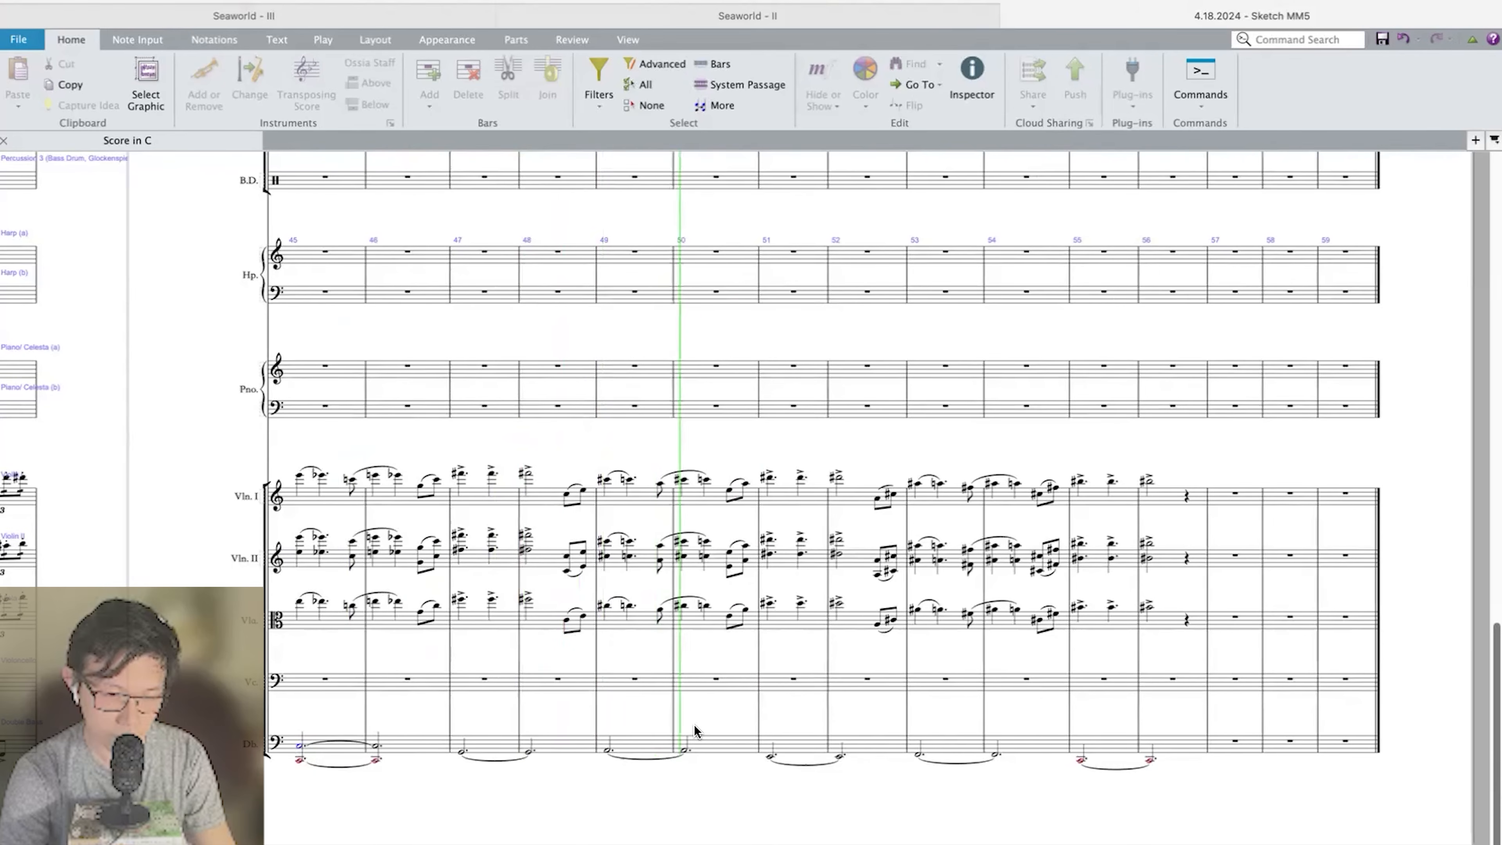
# Transpose all strings in bars 49 to 52 down a minor second and respell the notes enharmonically with naturals and flats.
pyautogui.click(648, 750)
pyautogui.keyDown('shift'); pyautogui.click(855, 503); pyautogui.keyUp('shift')
pyautogui.hotkey('shift', 't')
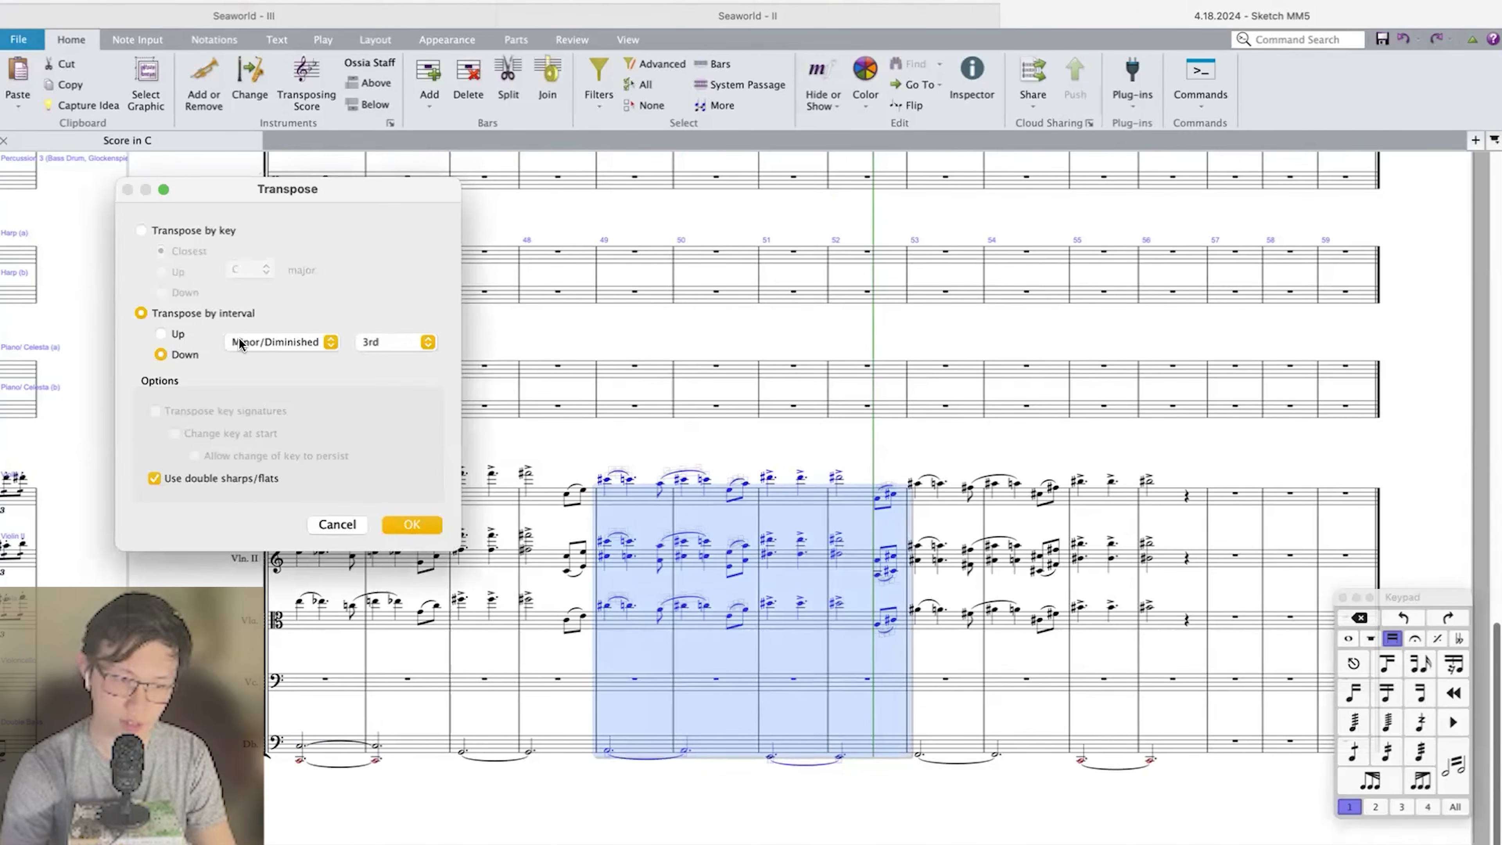
pyautogui.click(393, 342)
pyautogui.click(394, 330)
pyautogui.press('Return')
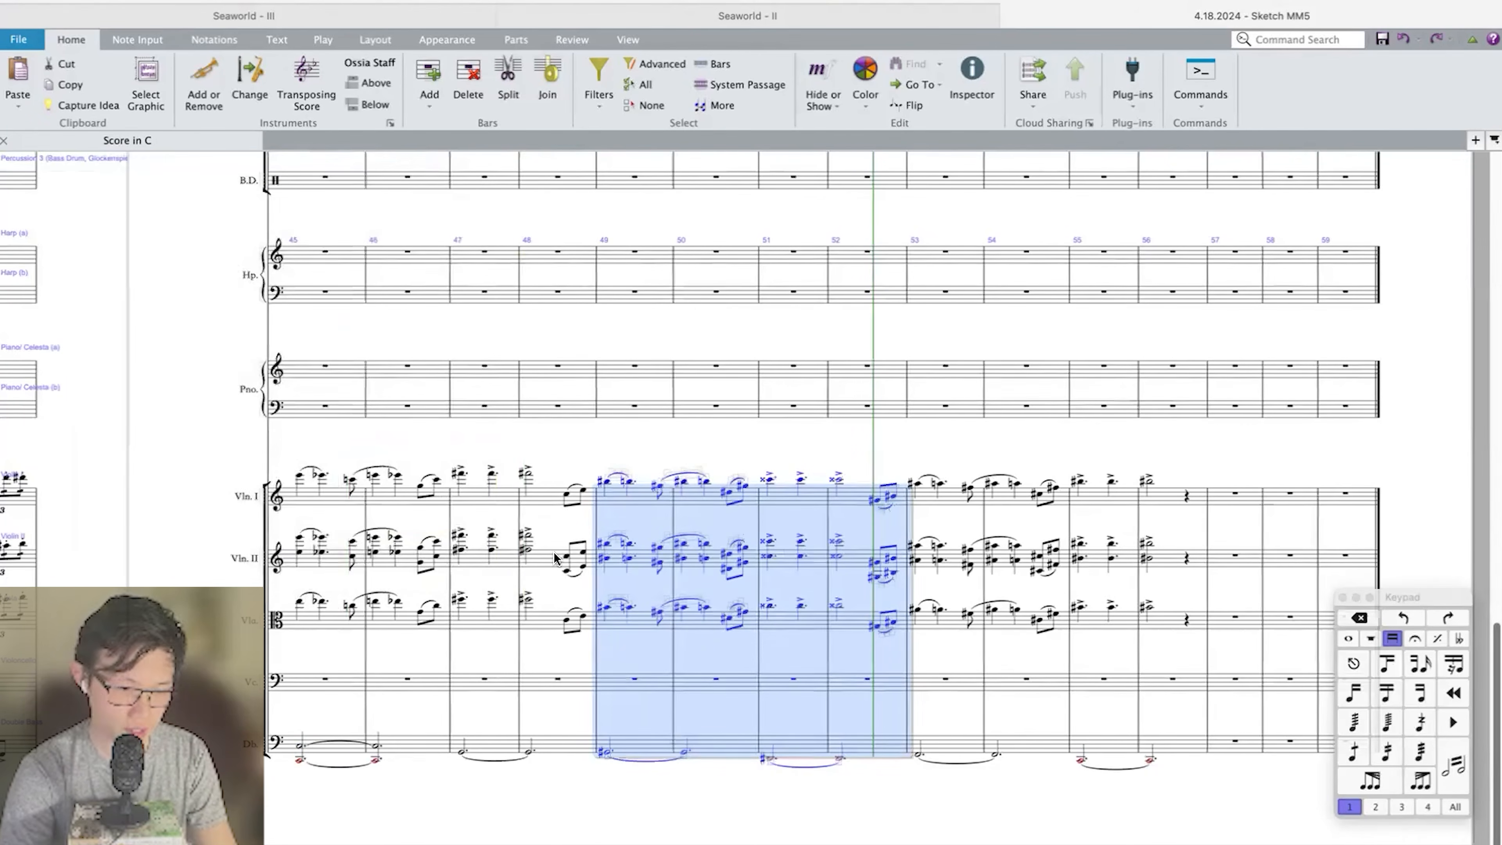
pyautogui.press('Return')
# Play back the strings from bar 45 through bar 52 to judge the semitone-lower phrase.
pyautogui.keyDown('shift'); pyautogui.click(332, 503); pyautogui.keyUp('shift')
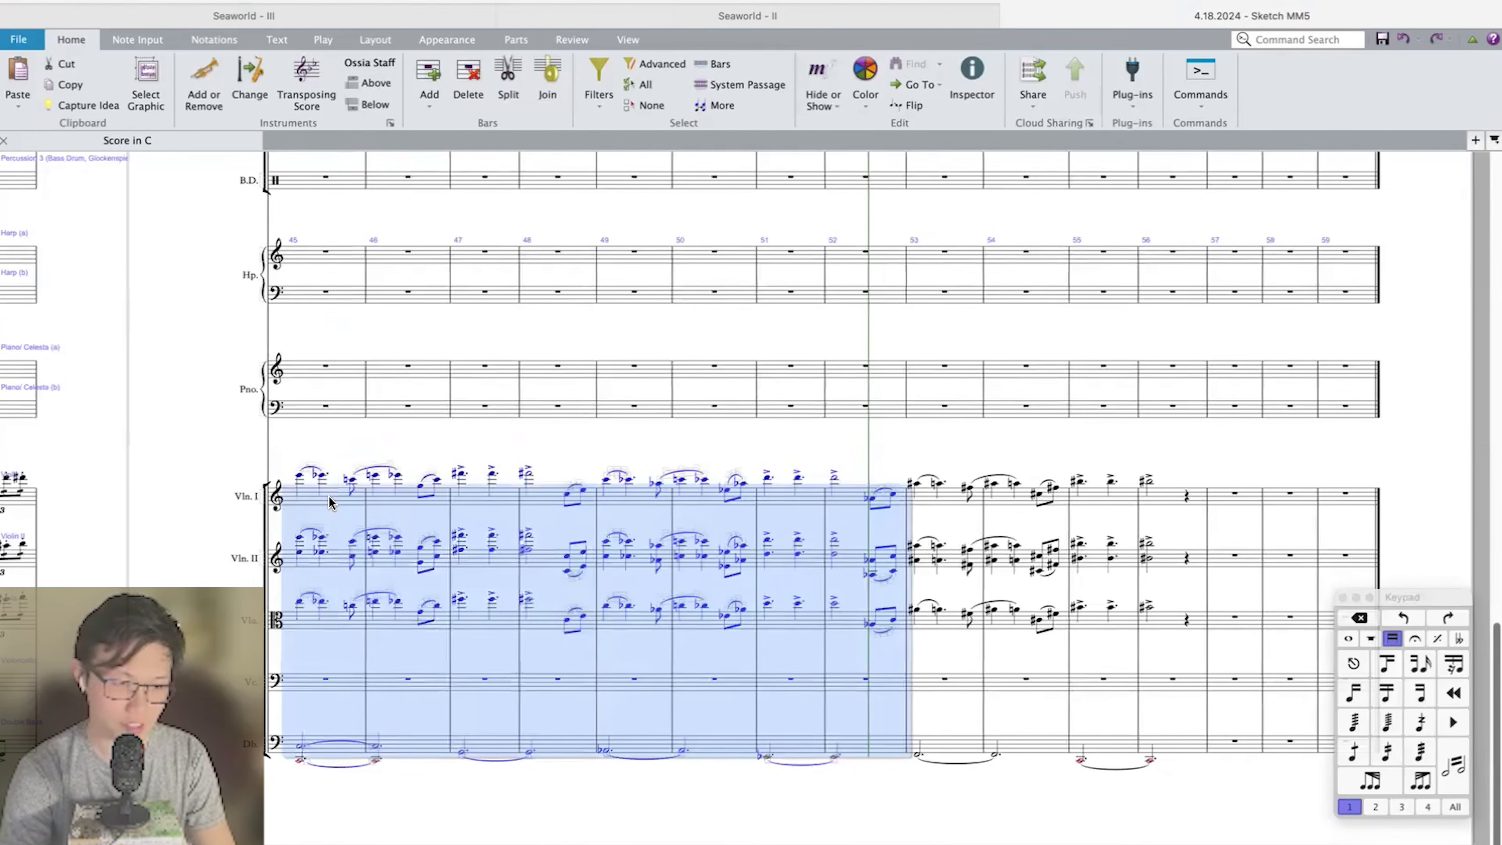
pyautogui.press('p')
pyautogui.press('super+equal')
pyautogui.press('super+equal')
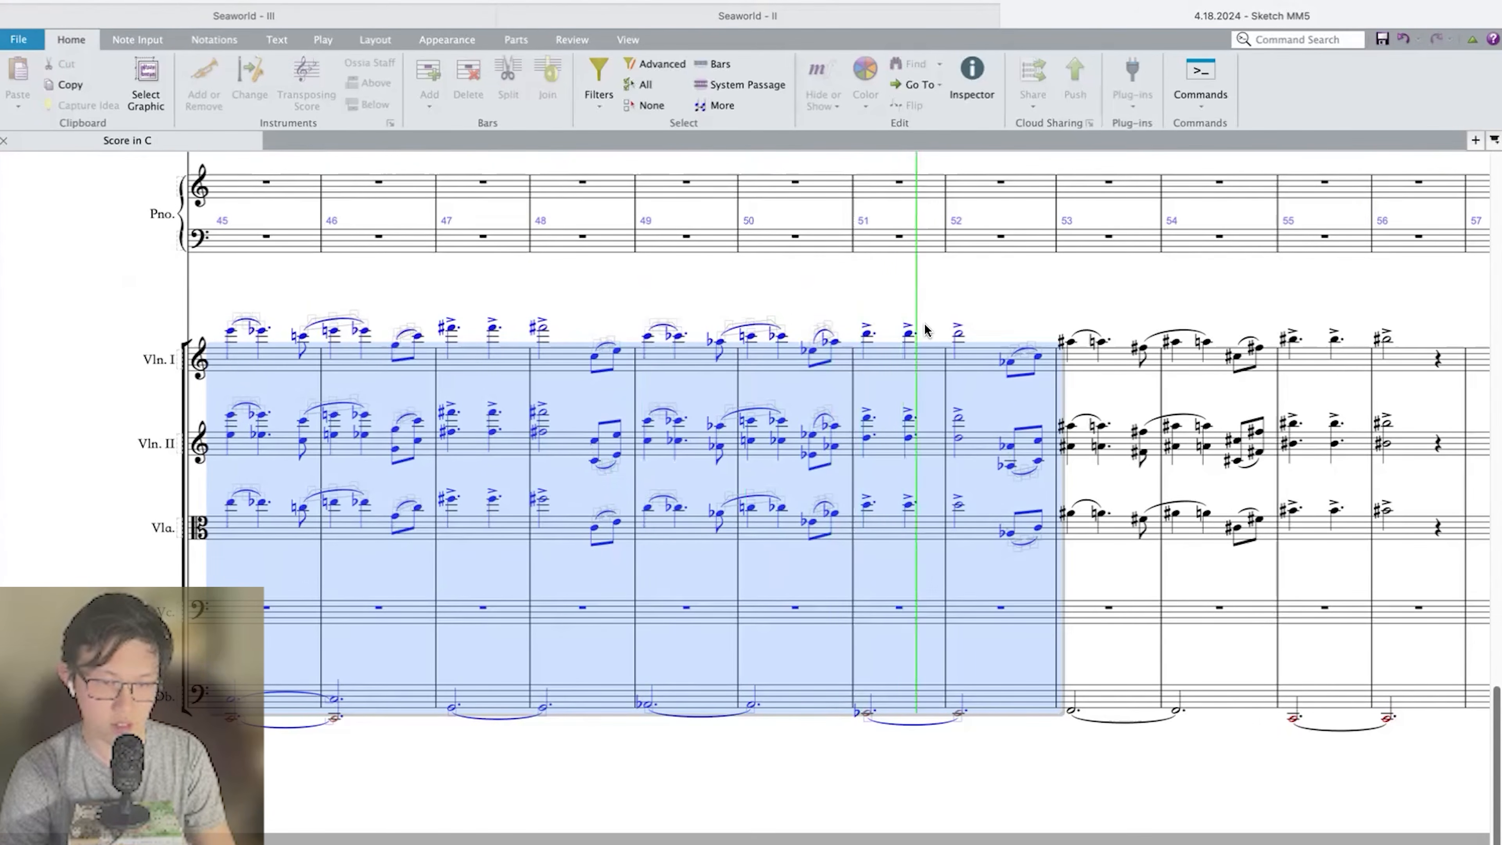
pyautogui.press('space')
# Clear the violins, viola and double bass in bars 49 to 56.
pyautogui.click(961, 285)
pyautogui.press('super+minus')
pyautogui.press('super+minus')
pyautogui.click(732, 403)
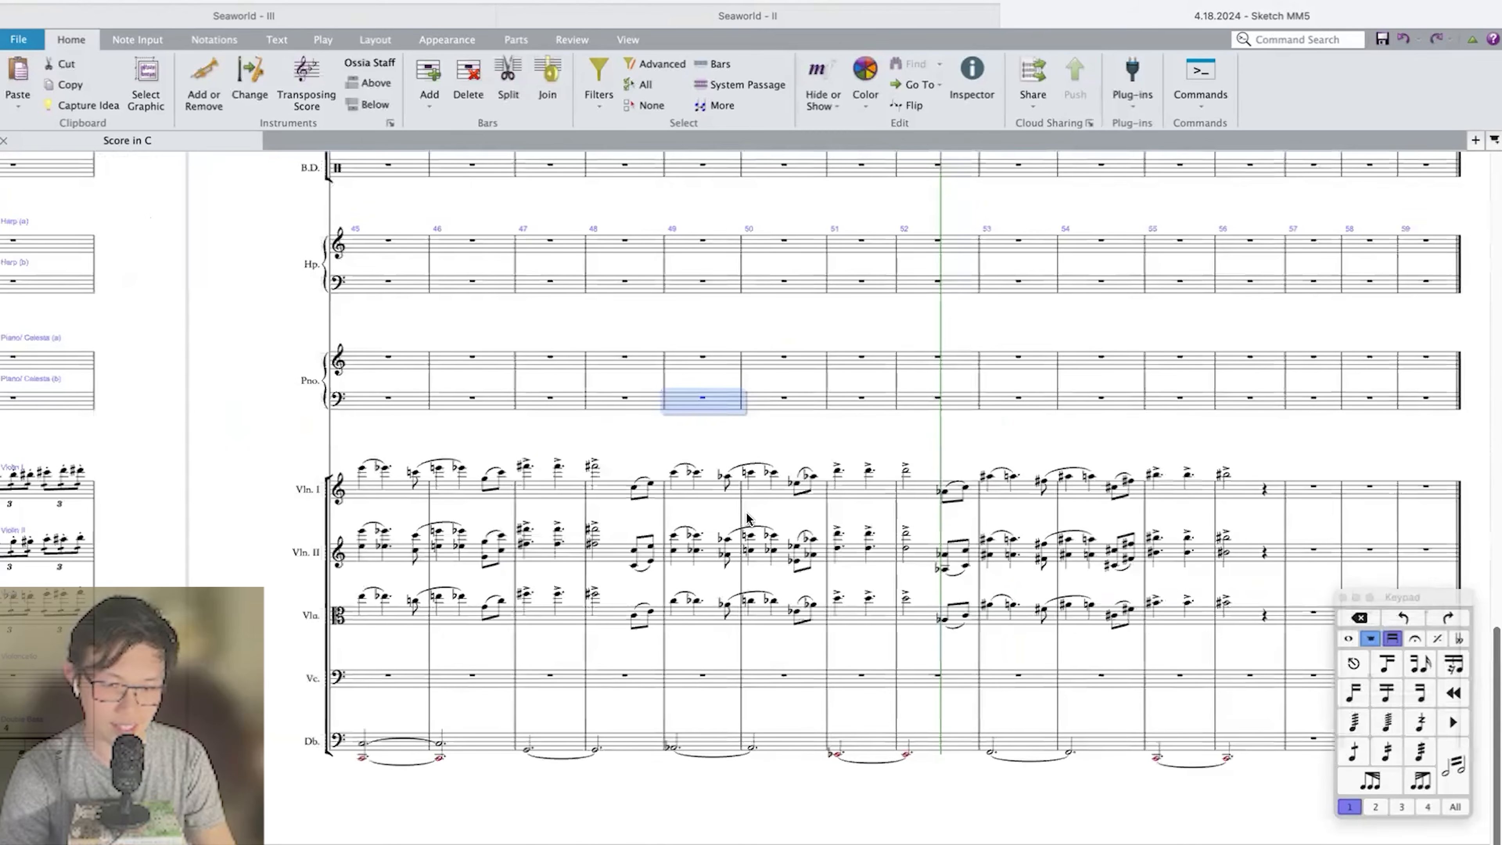
pyautogui.click(1241, 502)
pyautogui.keyDown('shift'); pyautogui.click(689, 740); pyautogui.keyUp('shift')
pyautogui.press('Delete')
# Delete the slurred eighth notes at the end of bar 48 in Violin I, Violin II and Viola.
pyautogui.click(679, 489)
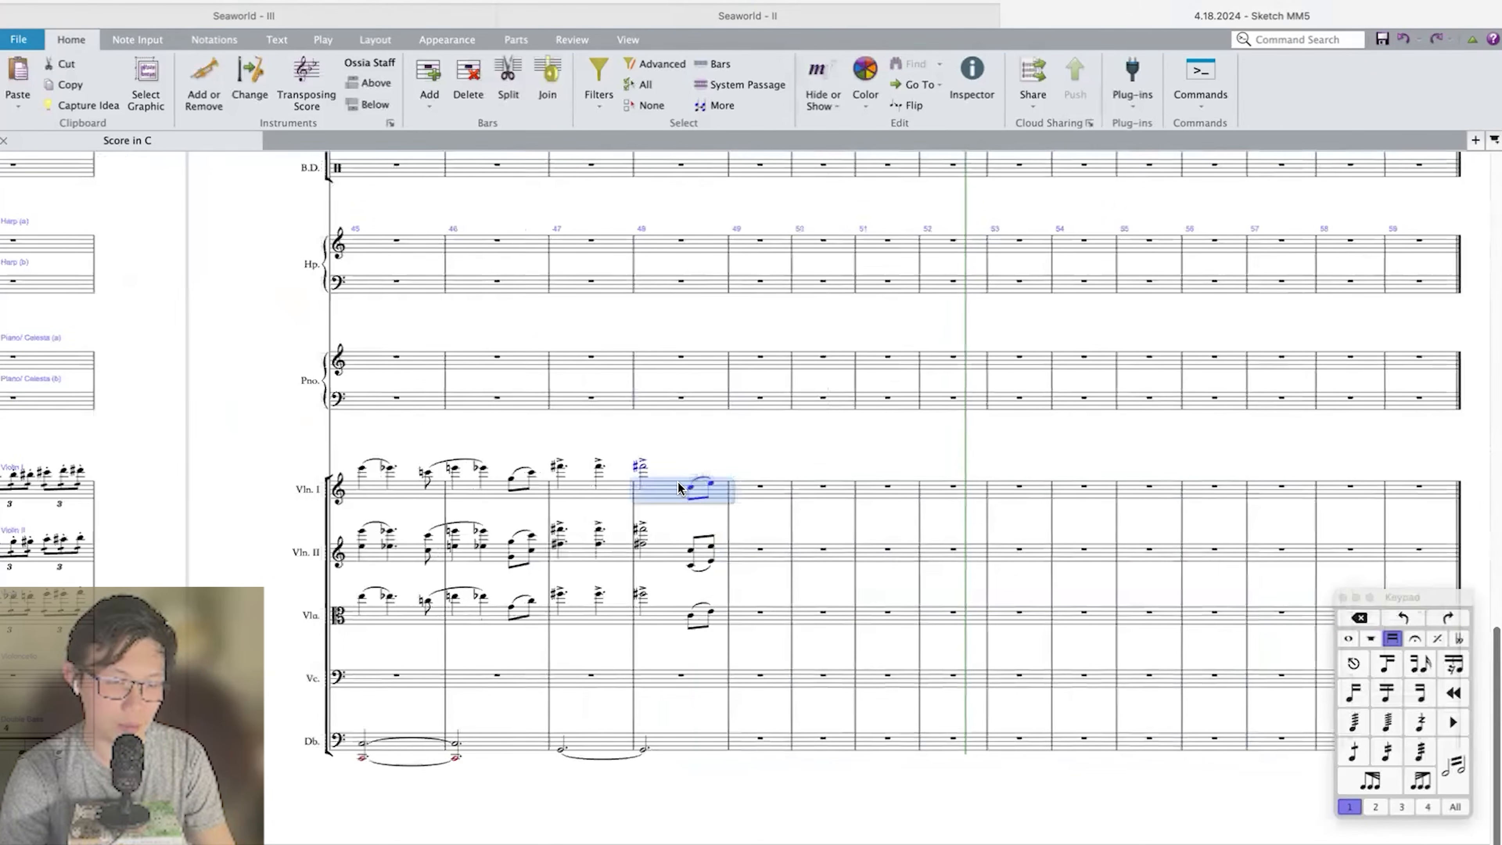
pyautogui.click(693, 492)
pyautogui.keyDown('shift'); pyautogui.click(709, 612); pyautogui.keyUp('shift')
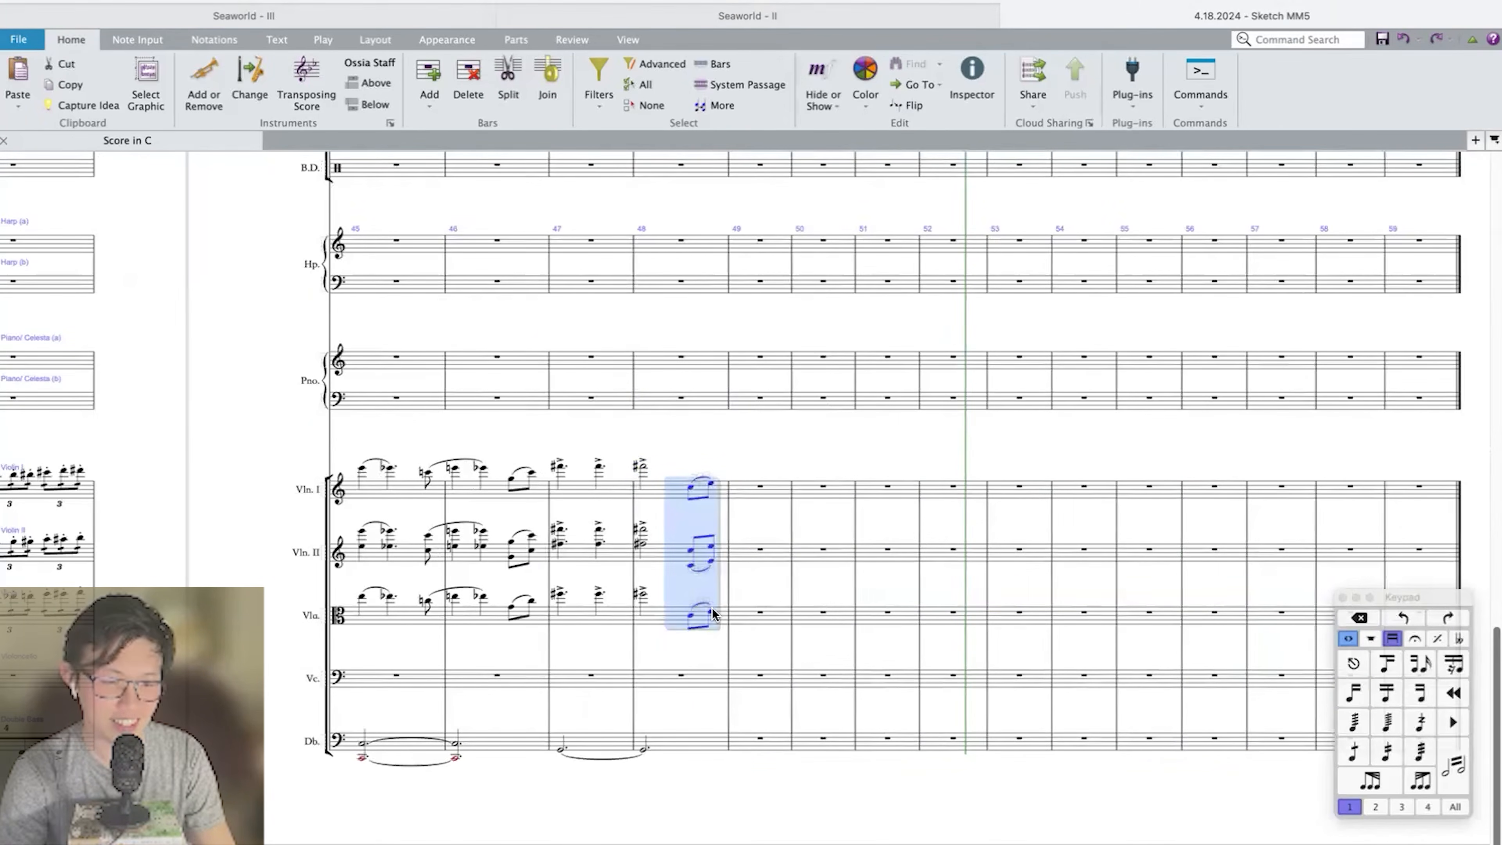
pyautogui.press('Delete')
# Replace the double bass notes in bars 47 and 48 with the octave dotted half notes of bars 45 and 46, tied throughout.
pyautogui.hscroll(-5, 759, 468)
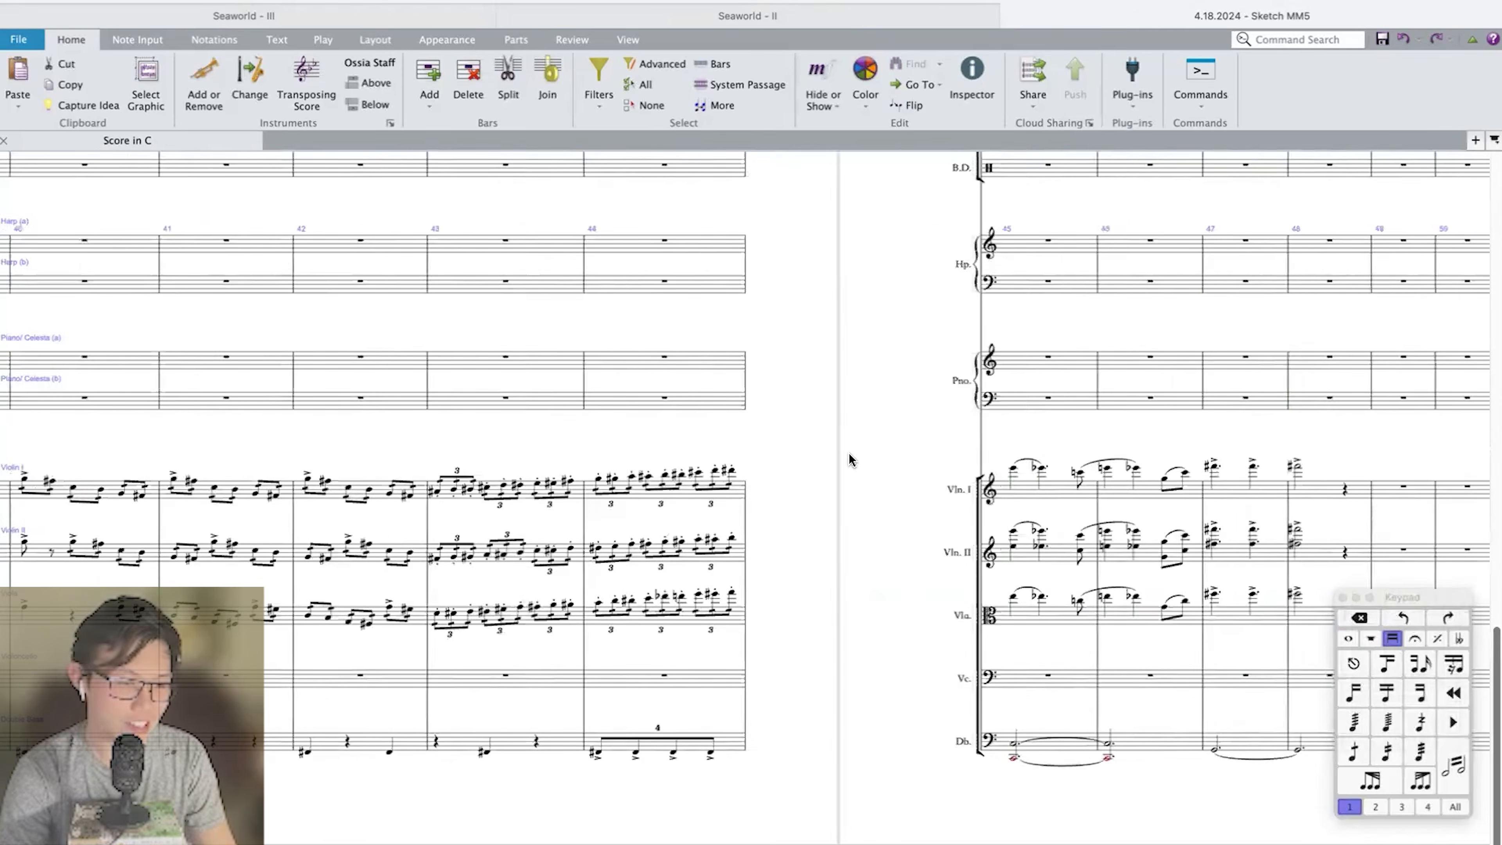
pyautogui.click(678, 483)
pyautogui.press('super+equal')
pyautogui.press('super+equal')
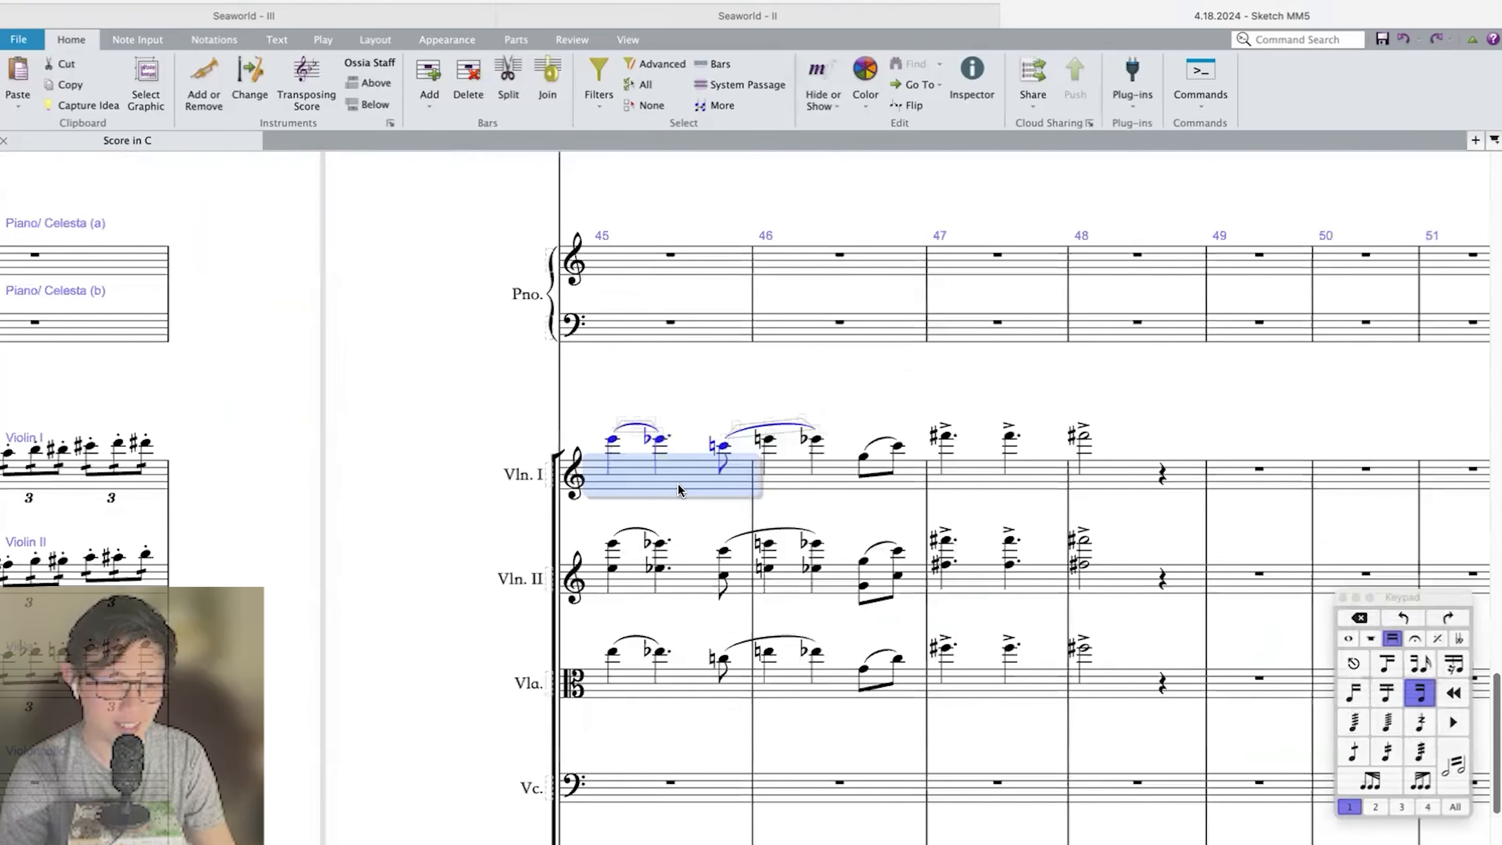
pyautogui.scroll(-4, 846, 650)
pyautogui.keyDown('shift'); pyautogui.click(1082, 660); pyautogui.keyUp('shift')
pyautogui.click(994, 639)
pyautogui.keyDown('shift'); pyautogui.click(1145, 645); pyautogui.keyUp('shift')
pyautogui.press('Delete')
pyautogui.click(835, 650)
pyautogui.press('r')
pyautogui.press('r')
pyautogui.keyDown('shift'); pyautogui.click(836, 650); pyautogui.keyUp('shift')
pyautogui.press('Return')
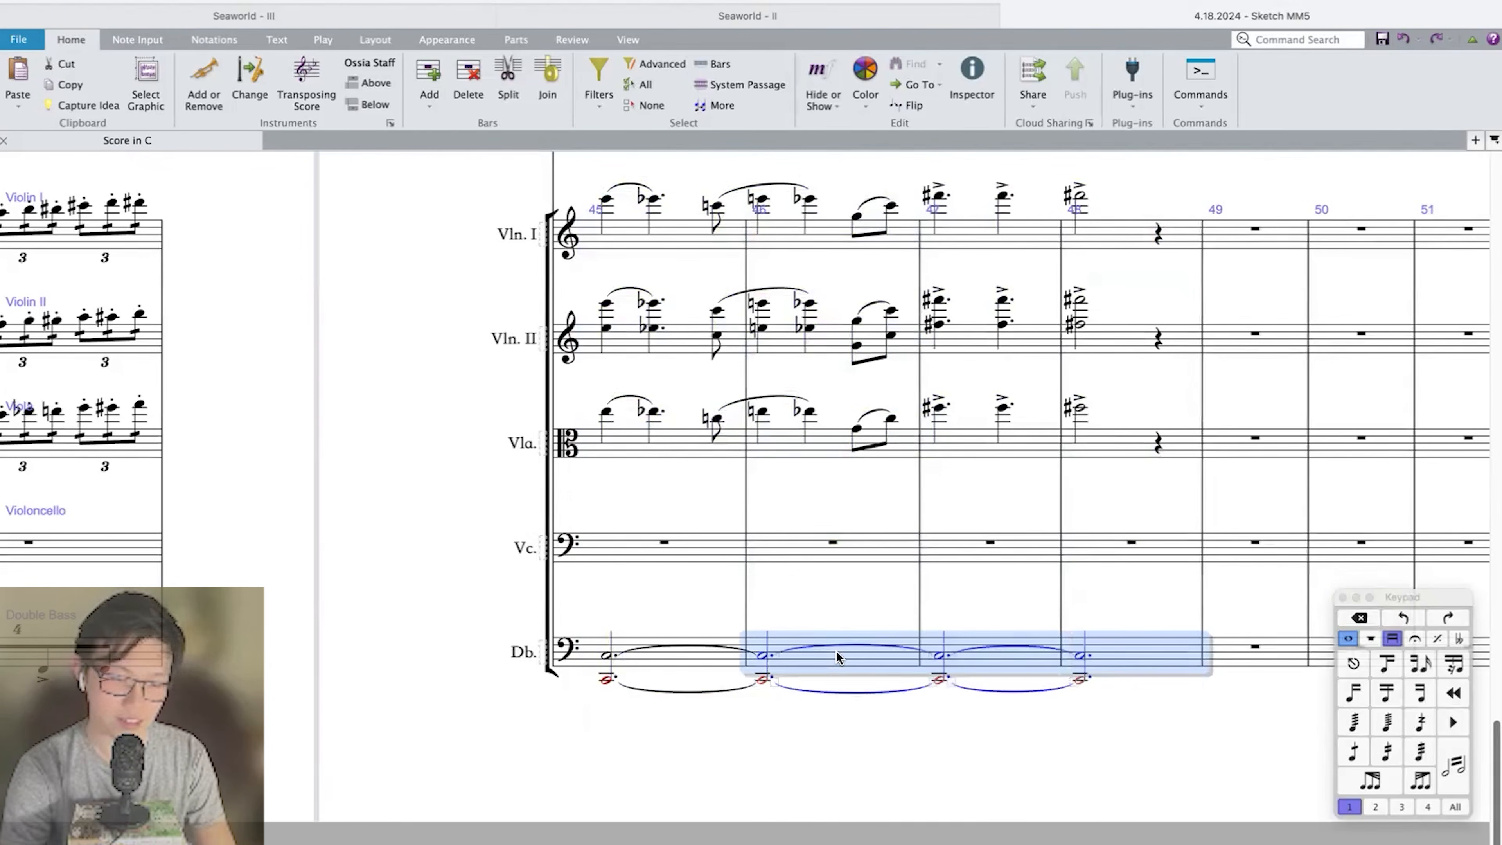
# Play back bars 45 to 48 to hear the string phrase over the sustained double bass.
pyautogui.press('Left')
pyautogui.press('p')
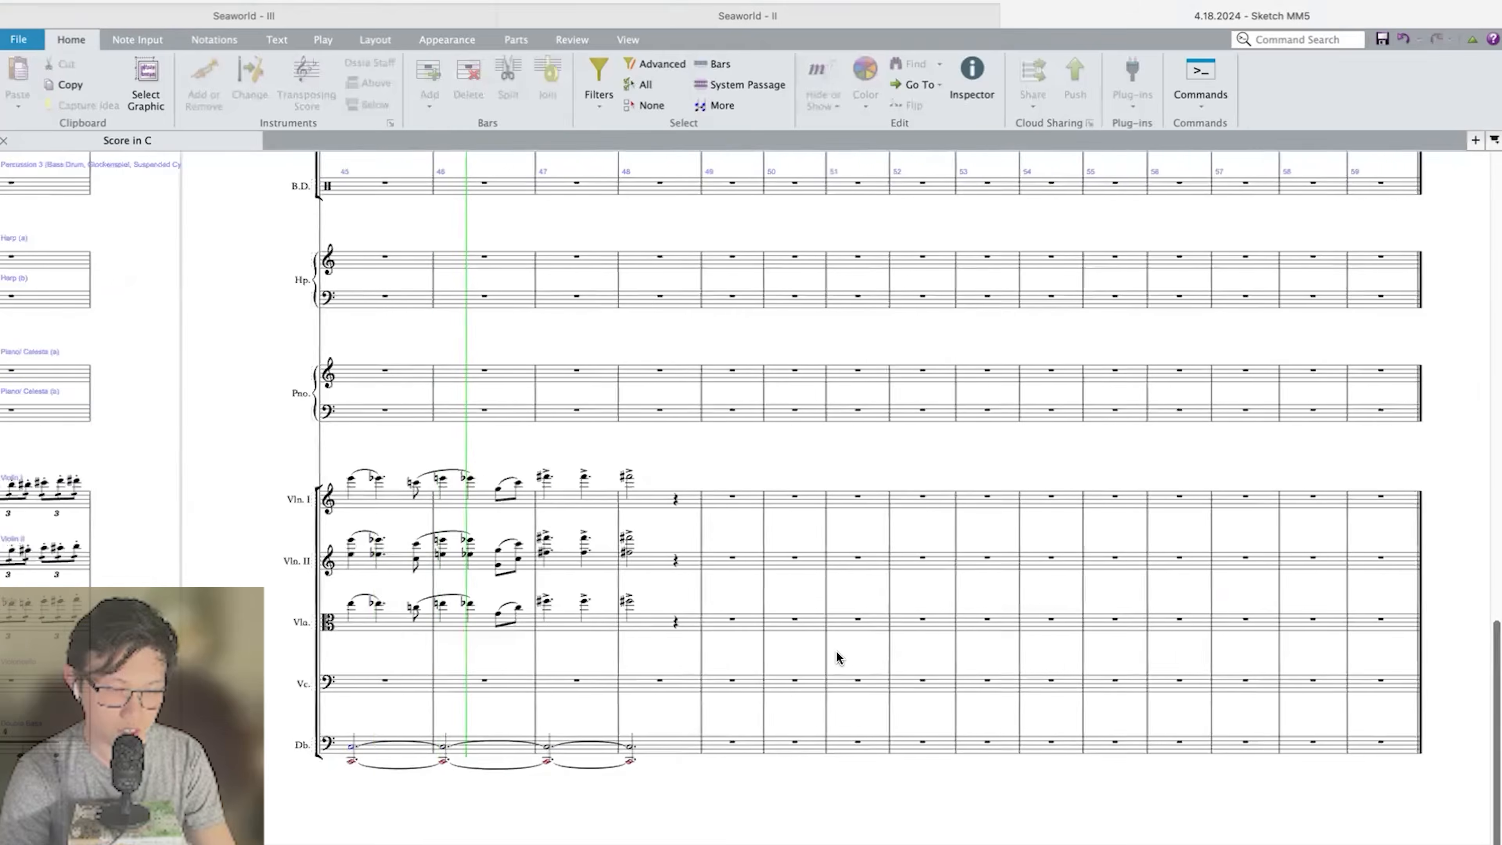
pyautogui.scroll(-14, 835, 650)
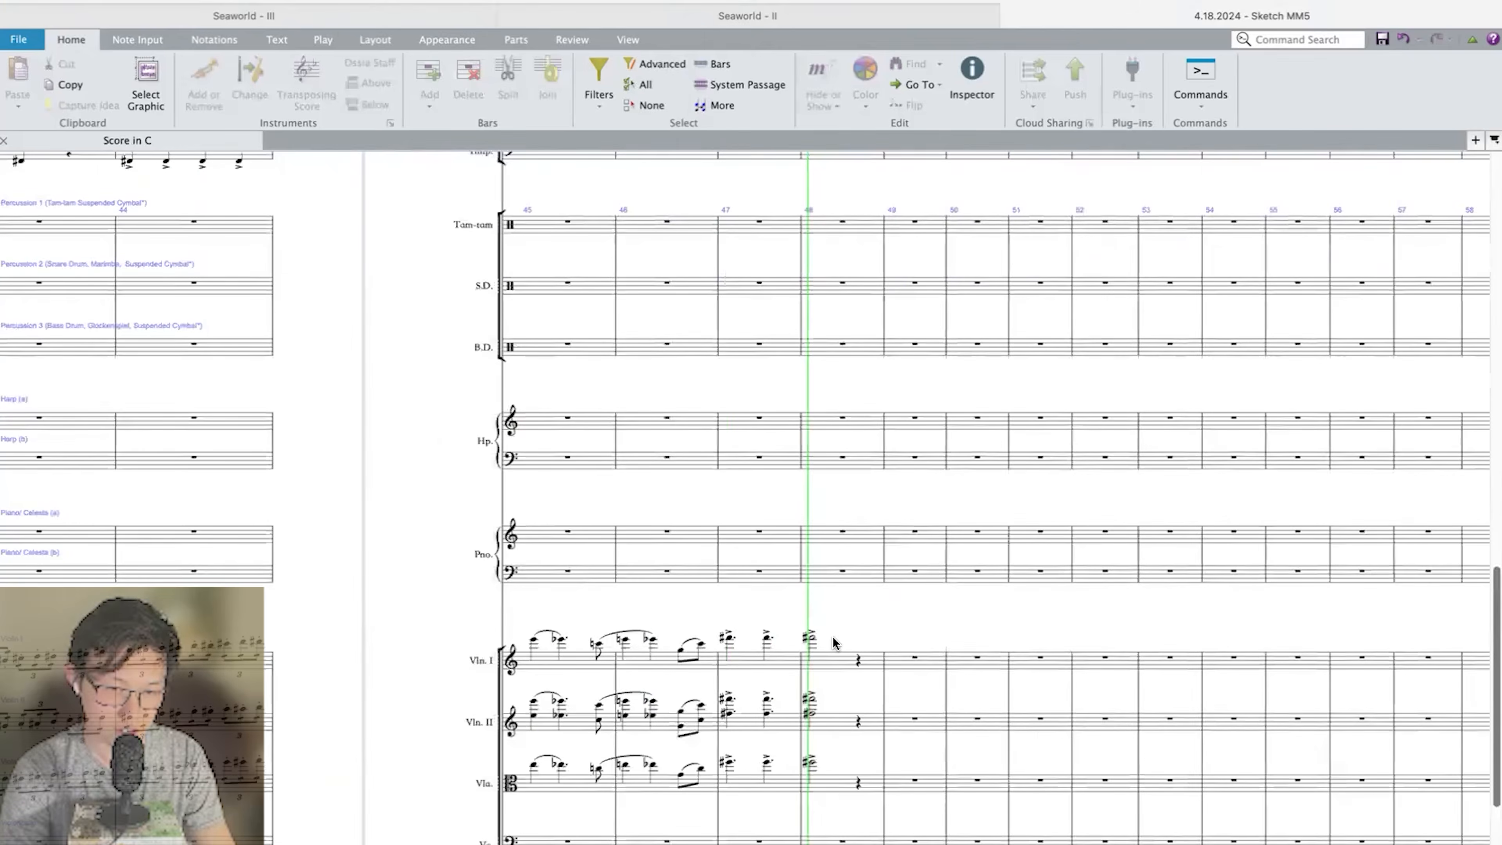
pyautogui.scroll(8, 832, 639)
pyautogui.press('space')
# Clear the bass trombone and tuba in bars 49 to 56 and play back from bar 45.
pyautogui.click(910, 486)
pyautogui.keyDown('shift'); pyautogui.click(1333, 532); pyautogui.keyUp('shift')
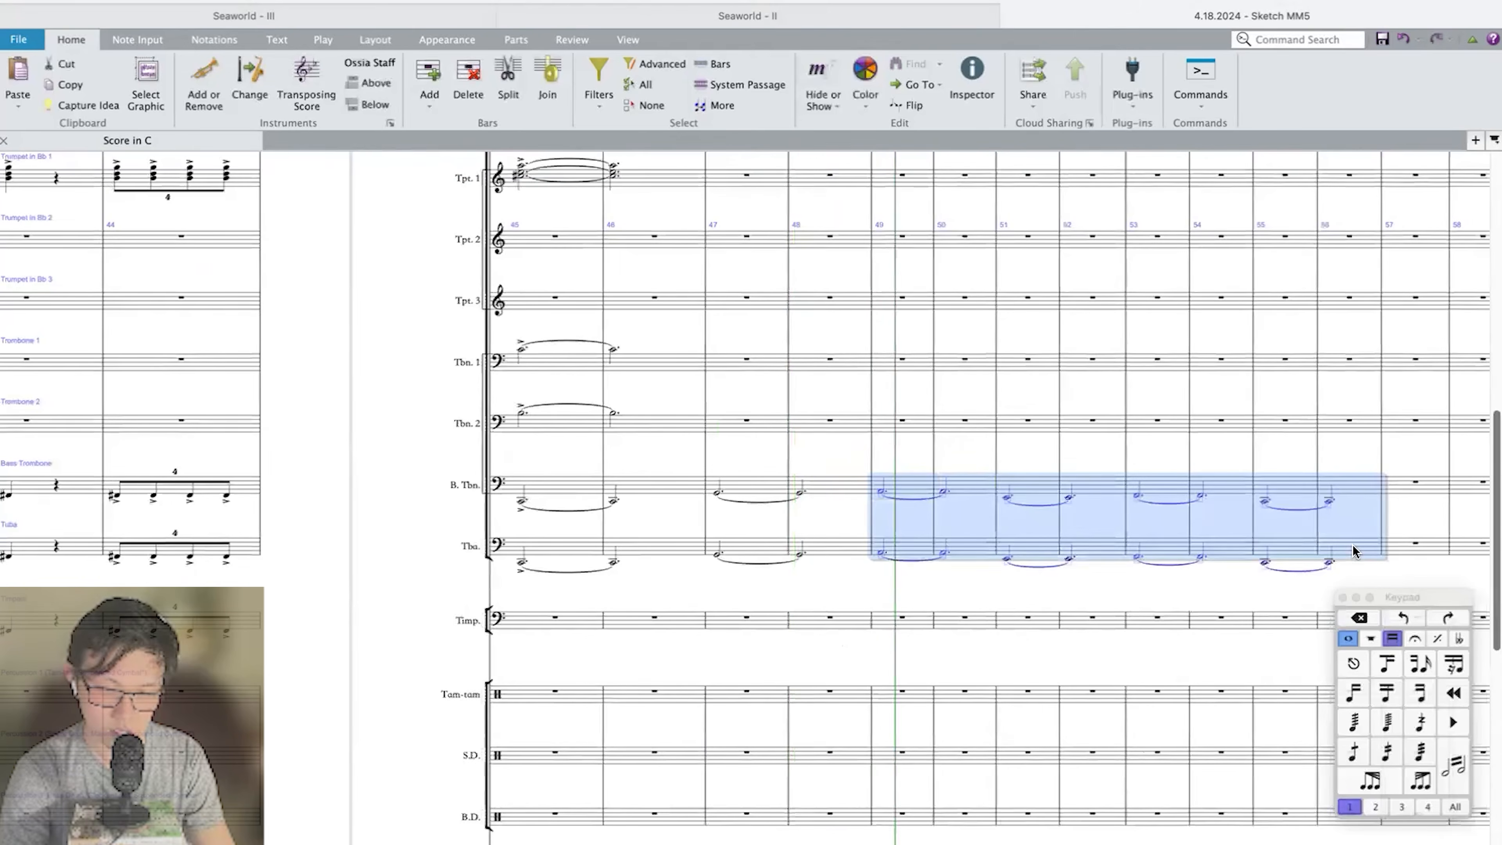
pyautogui.press('Delete')
pyautogui.press('Escape')
pyautogui.press('space')
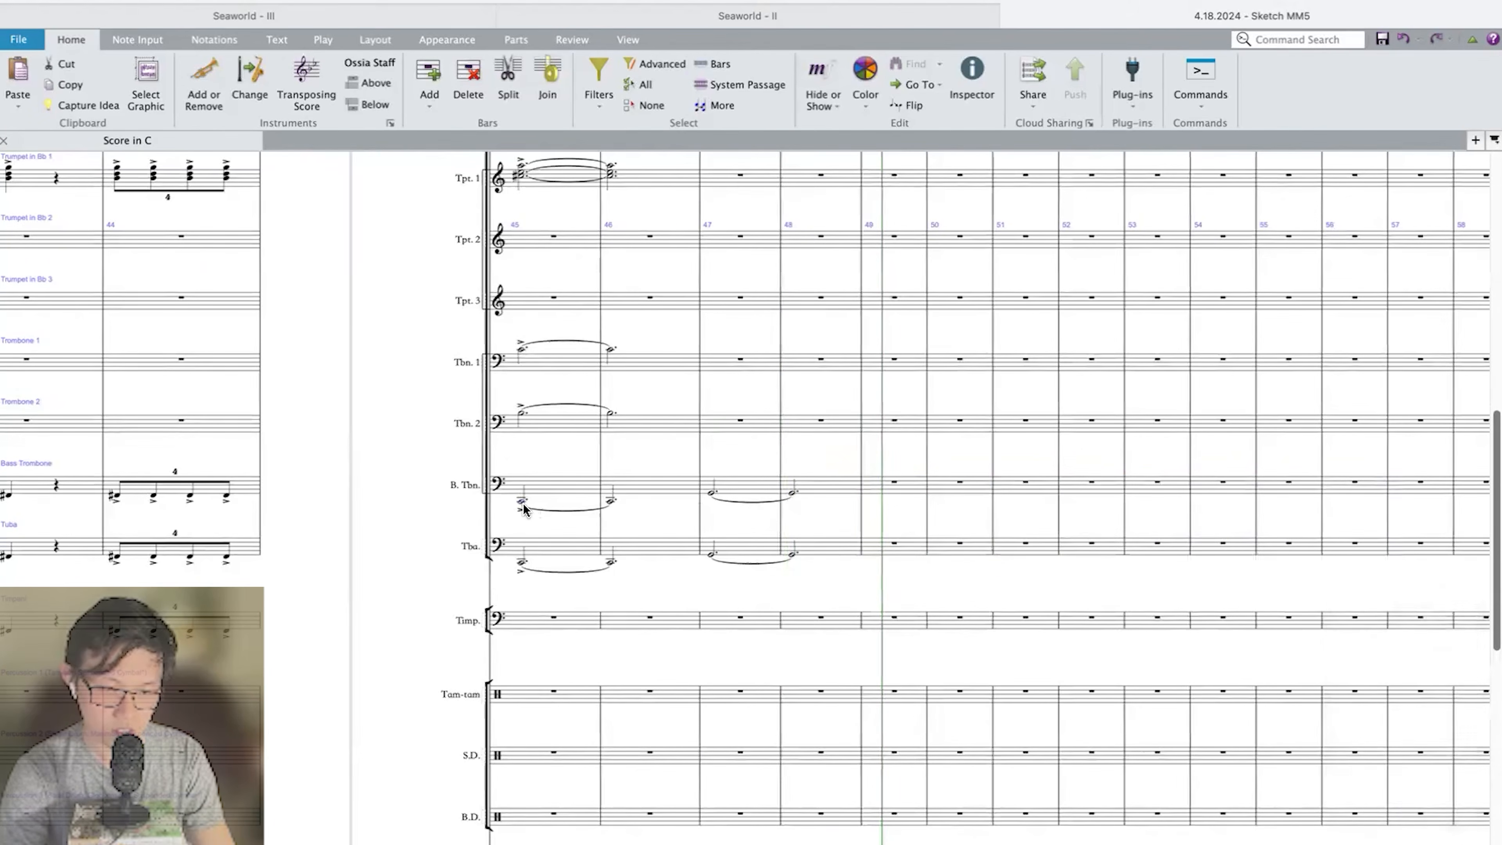
pyautogui.scroll(-6, 739, 566)
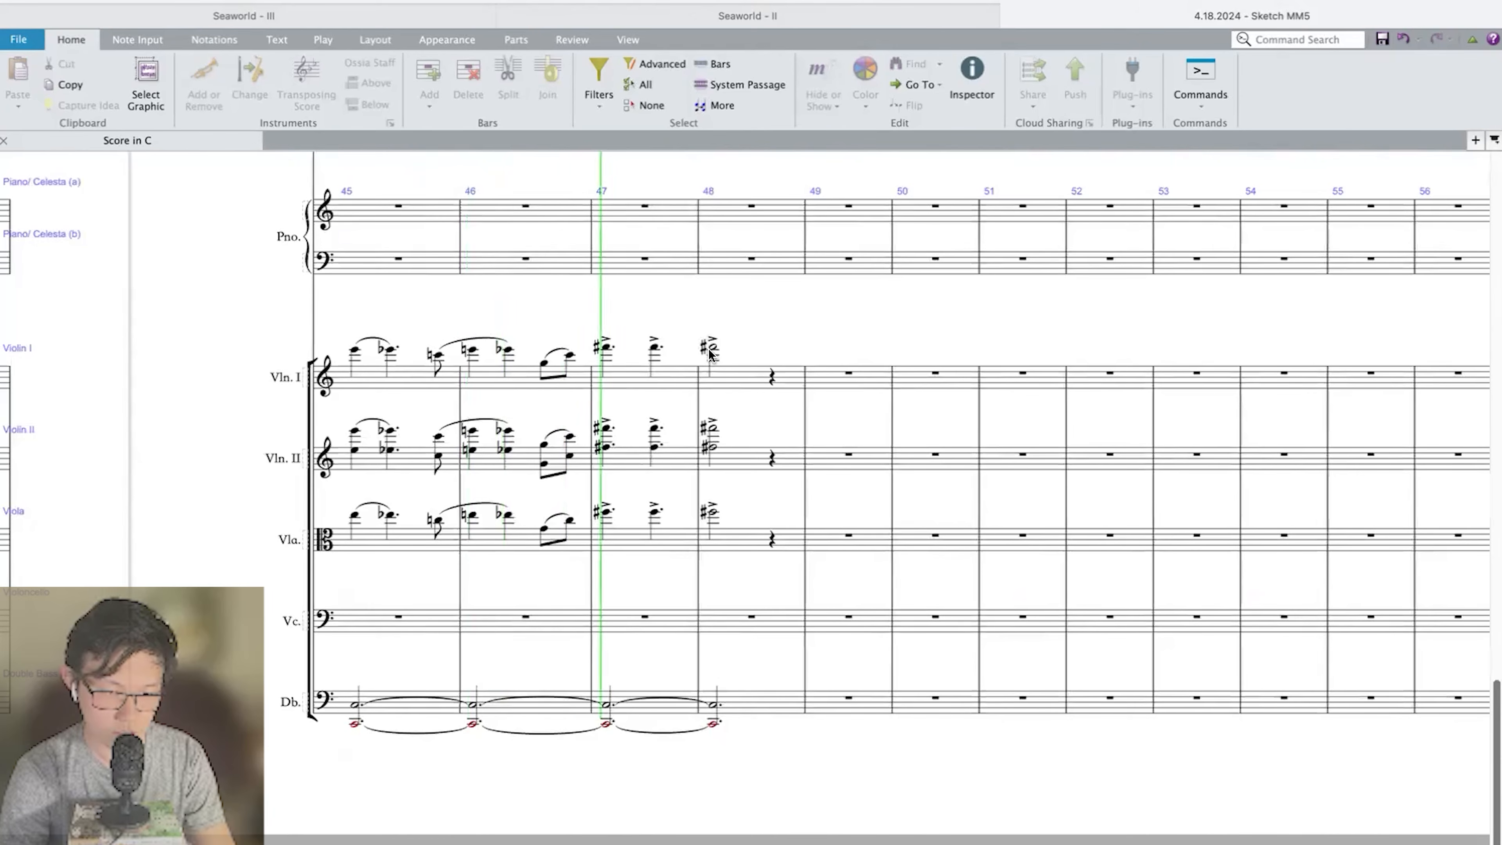
# Copy the Violin I, Violin II and Viola phrase of bars 45 to 48 into bars 49 to 52, transposed down a minor third.
pyautogui.click(713, 347)
pyautogui.keyDown('shift'); pyautogui.click(356, 517); pyautogui.keyUp('shift')
pyautogui.press('r')
pyautogui.press('super+z')
pyautogui.press('super+x')
pyautogui.press('super+z')
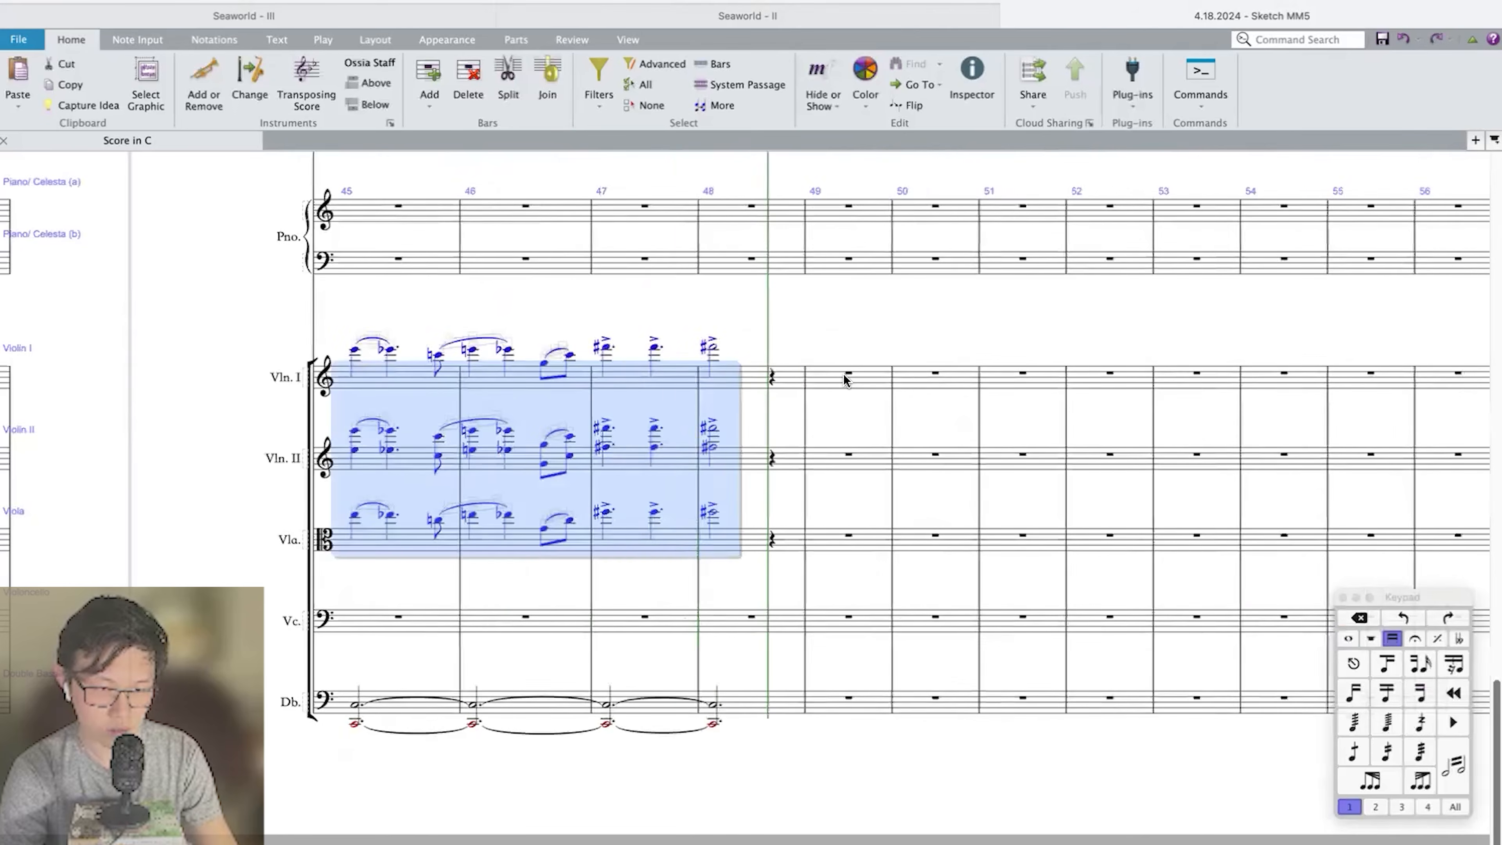
pyautogui.click(846, 382)
pyautogui.press('super+v')
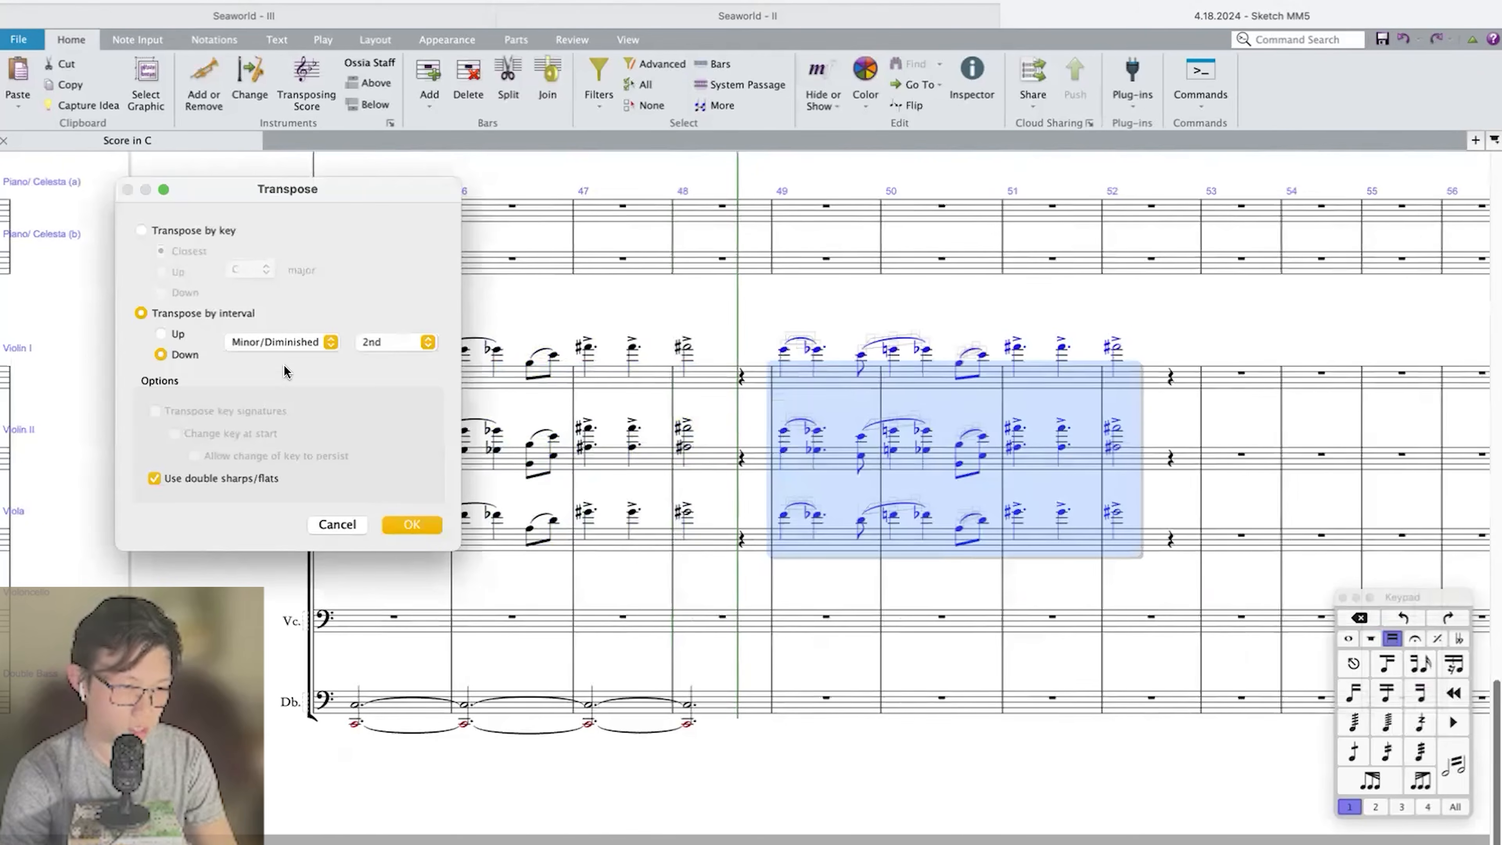
pyautogui.click(388, 342)
pyautogui.click(372, 342)
pyautogui.press('Return')
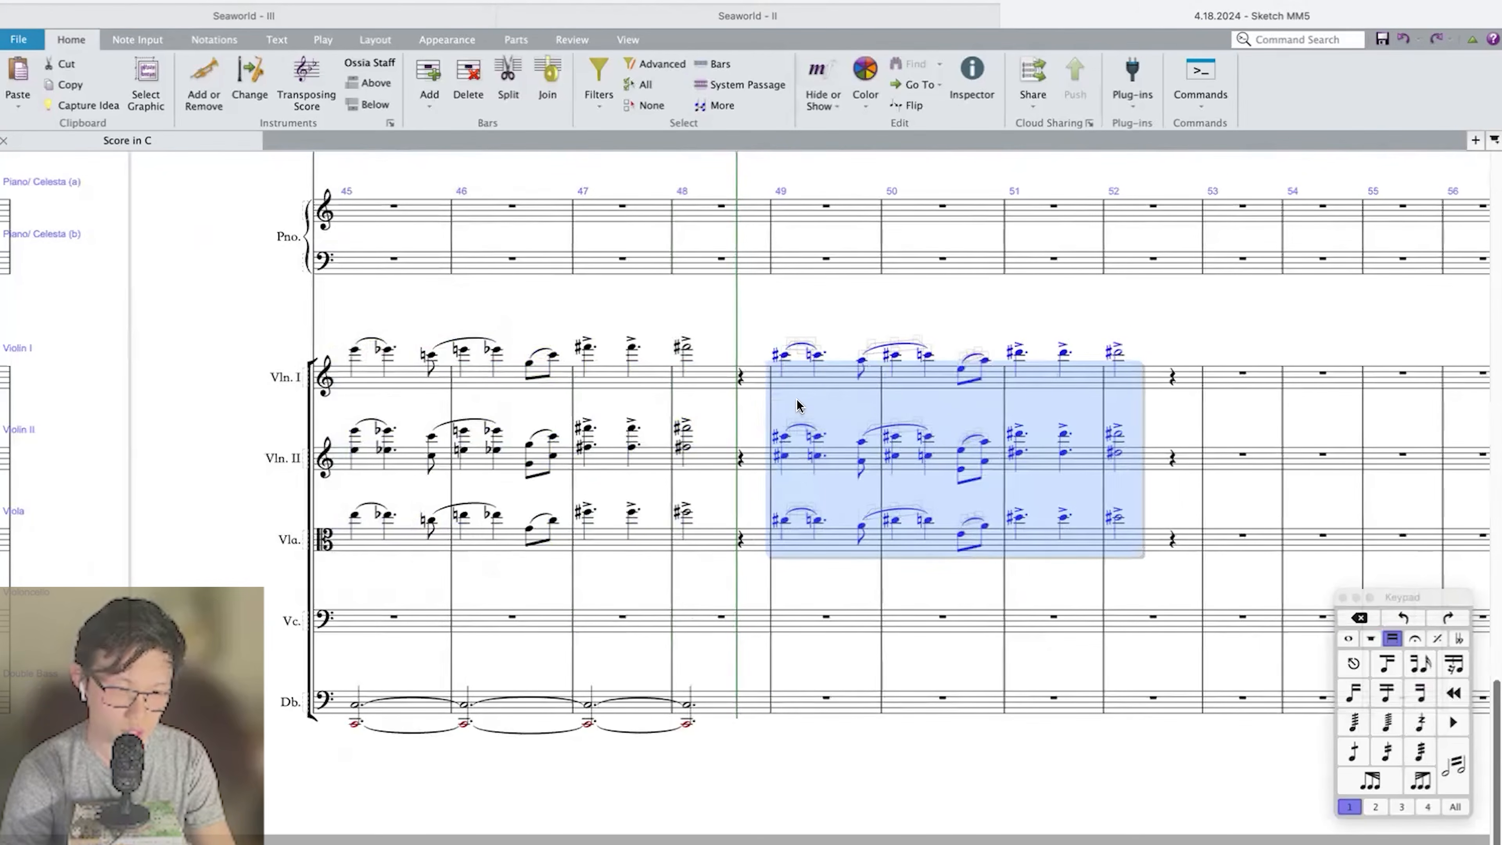
# Repeat the double bass octaves of bars 45 to 48 into bars 49 to 52 and tie them across from bar 48.
pyautogui.click(720, 707)
pyautogui.keyDown('shift'); pyautogui.click(419, 710); pyautogui.keyUp('shift')
pyautogui.press('r')
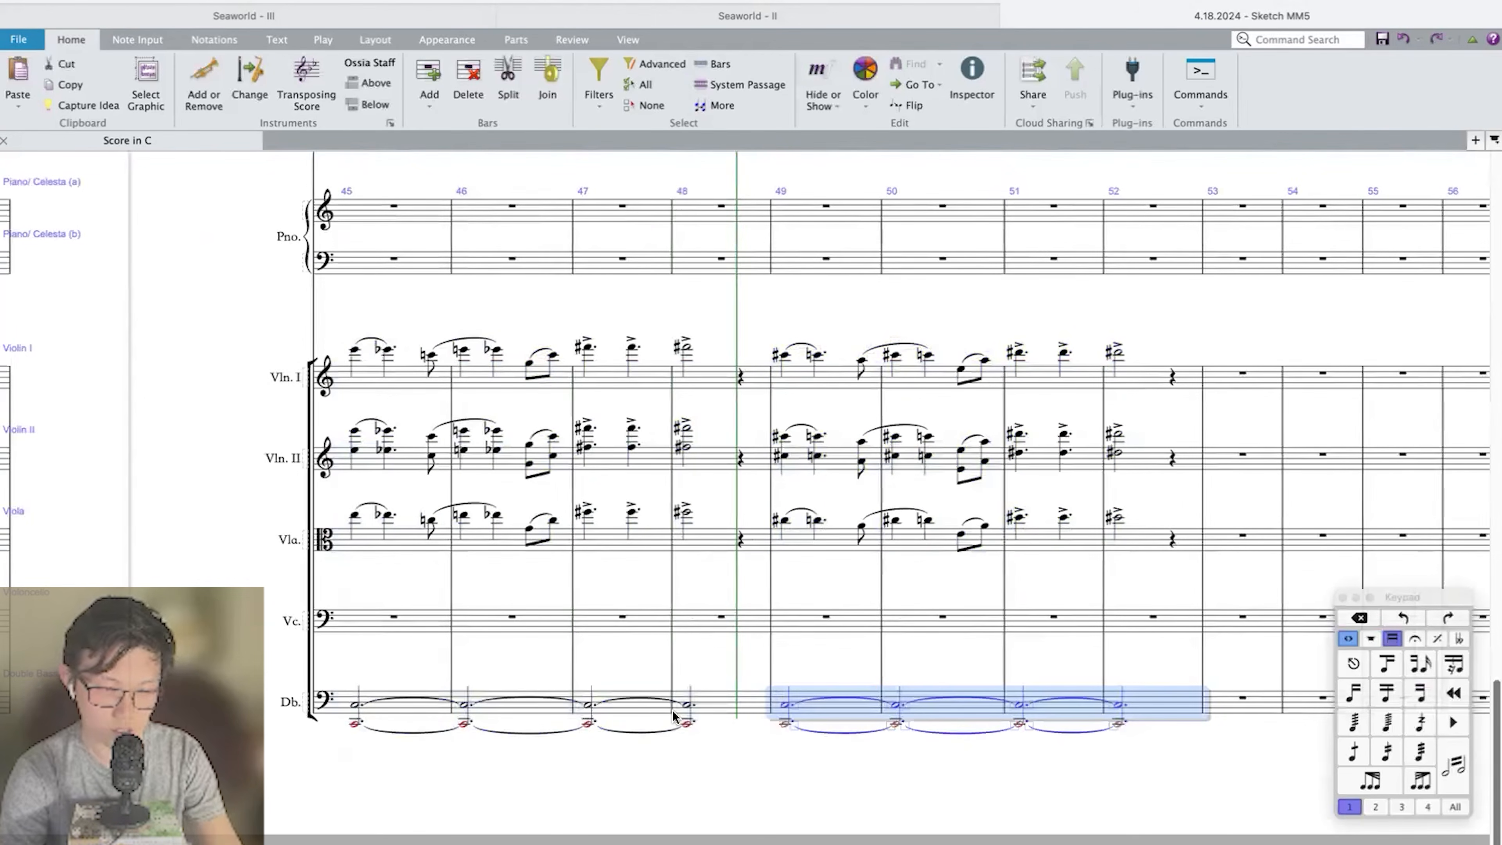
pyautogui.click(758, 703)
# Enter slurred eighth notes C and E at the end of bar 48 in Violin I.
pyautogui.click(739, 381)
pyautogui.press('3')
pyautogui.press('c')
pyautogui.press('e')
pyautogui.press('Left')
pyautogui.press('s')
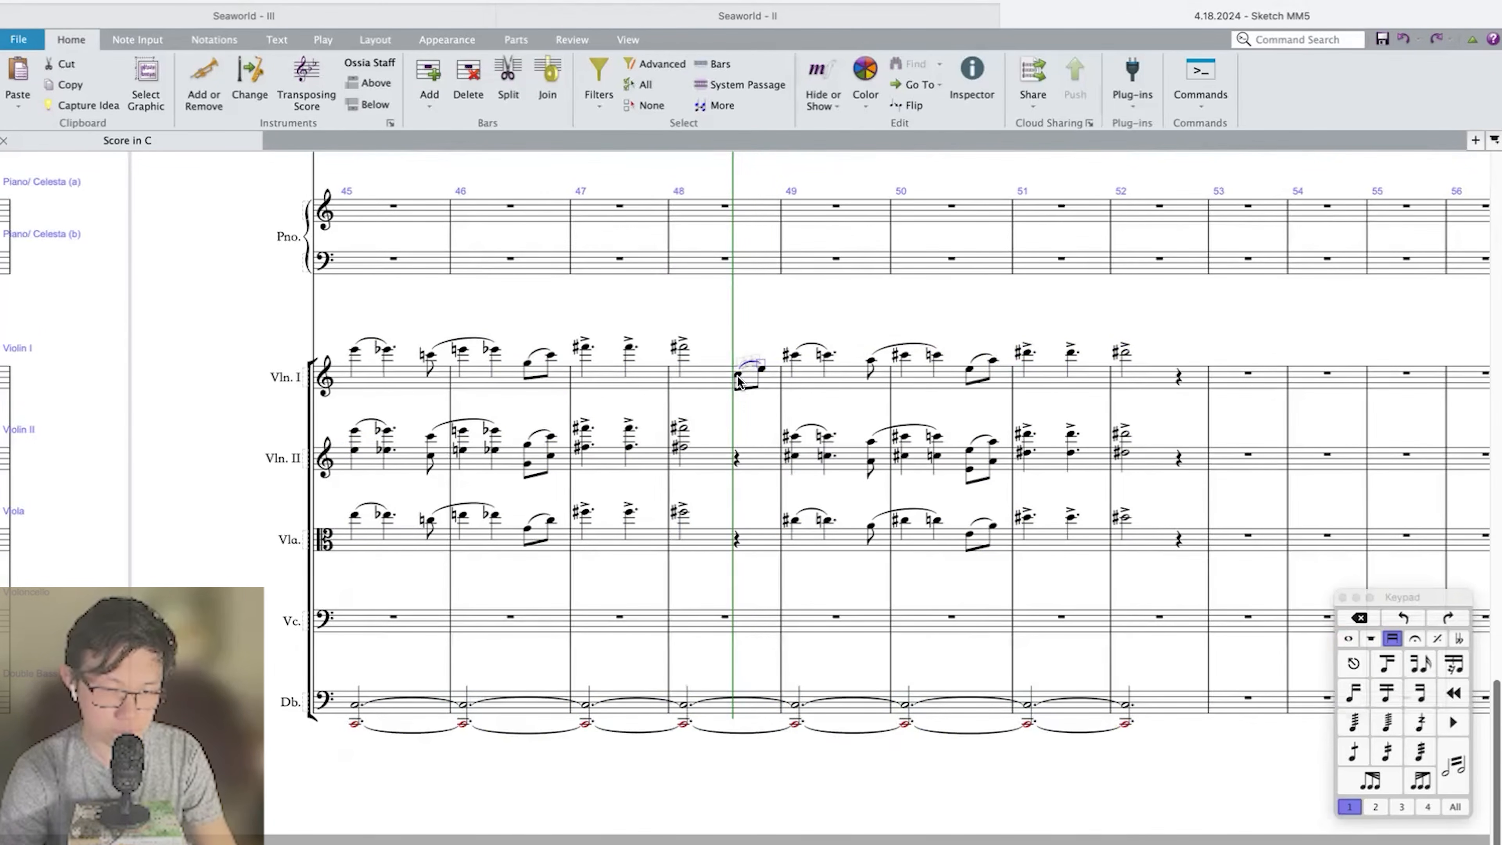
# Copy the bar 48 eighth notes C and E into the Viola and into Violin II, doubled in octaves there.
pyautogui.keyDown('shift'); pyautogui.click(738, 376); pyautogui.keyUp('shift')
pyautogui.keyDown('alt'); pyautogui.click(737, 462); pyautogui.keyUp('alt')
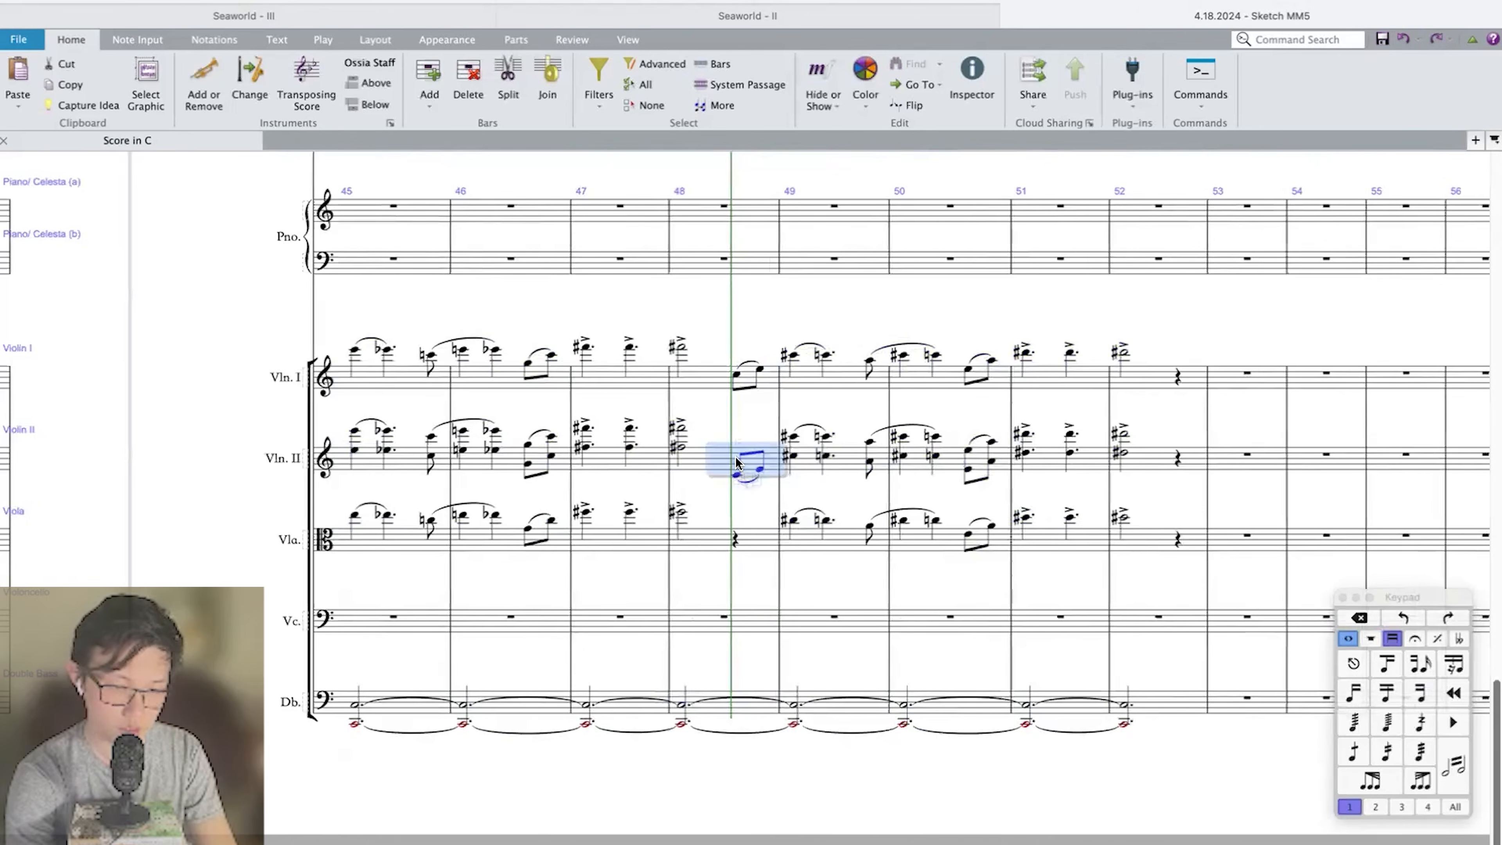
pyautogui.keyDown('alt'); pyautogui.click(734, 542); pyautogui.keyUp('alt')
# Play back the strings through bar 52 to check the link and the transposed phrase over the held double bass.
pyautogui.press('Escape')
pyautogui.press('space')
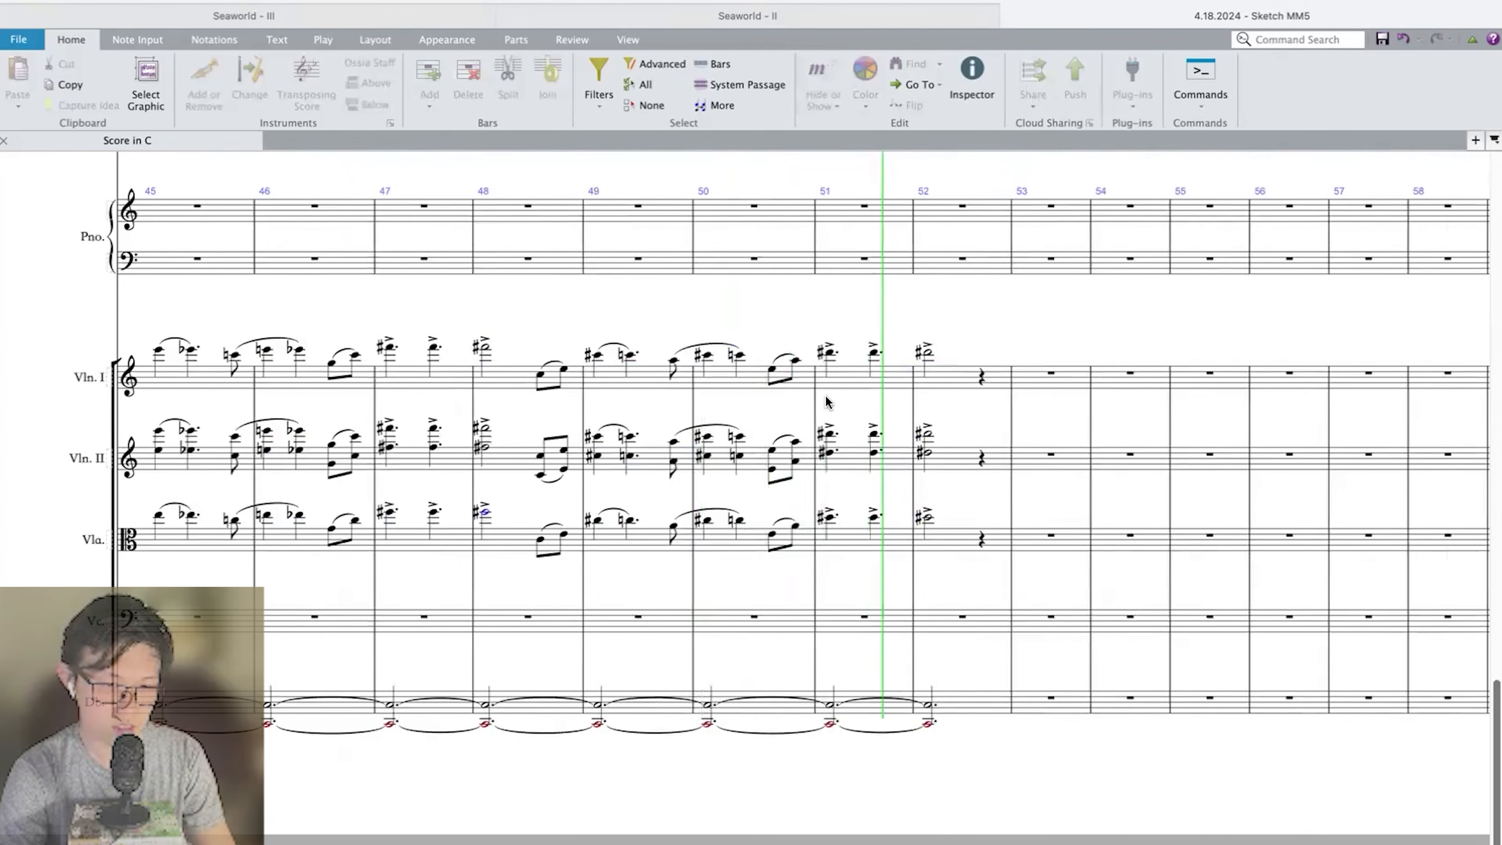
pyautogui.press('space')
pyautogui.scroll(10, 824, 396)
pyautogui.scroll(-10, 824, 395)
pyautogui.hscroll(3, 825, 396)
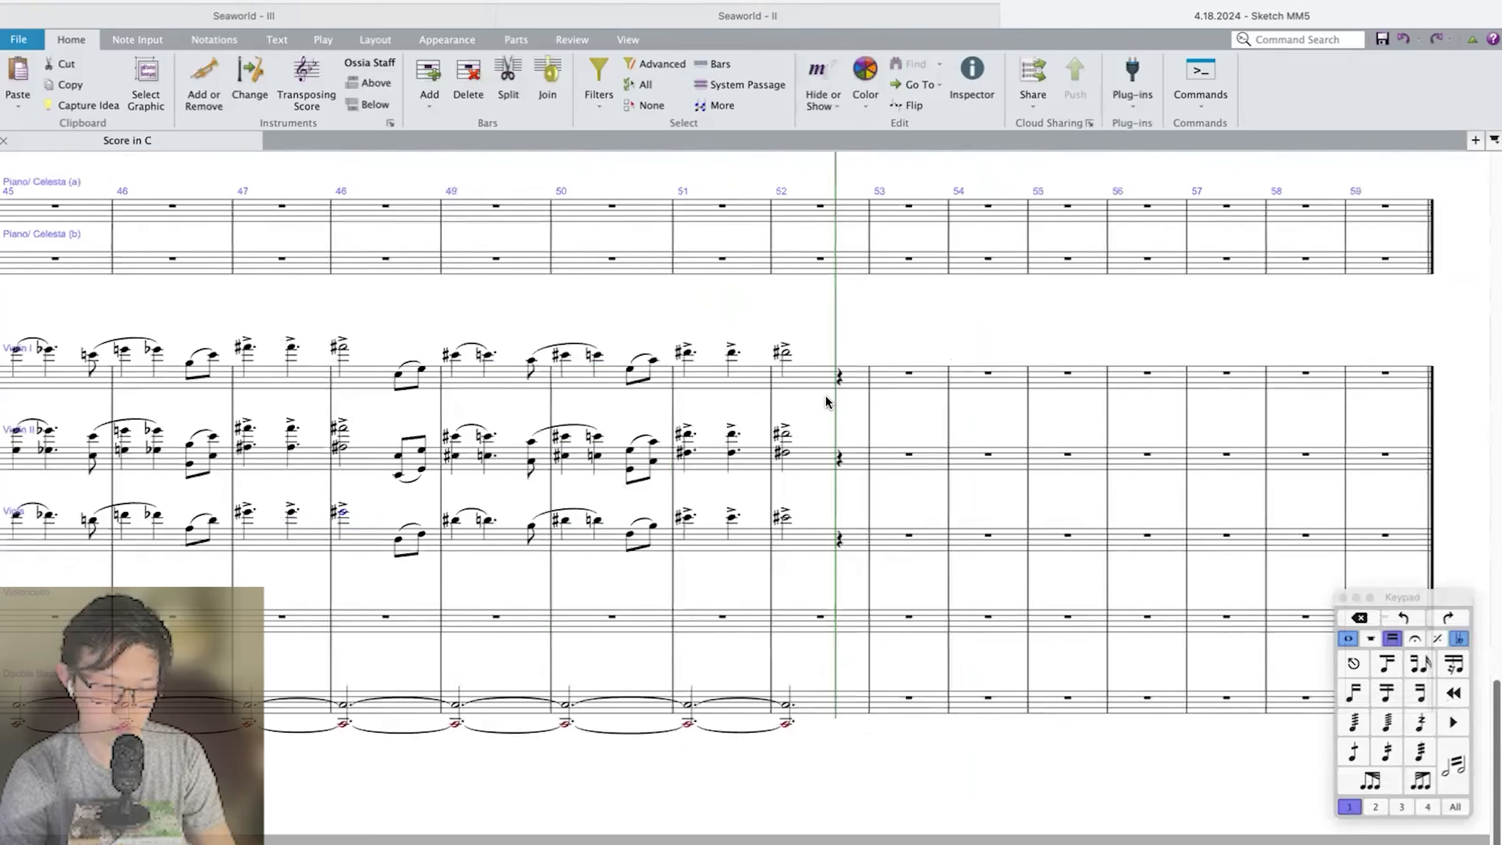
# Insert several more empty bars into the blank section after bar 52.
pyautogui.keyDown('super'); pyautogui.click(871, 377); pyautogui.keyUp('super')
pyautogui.press('super+shift+b')
pyautogui.press('super+shift+b')
pyautogui.press('super+shift+b')
pyautogui.press('super+shift+b')
pyautogui.press('super+shift+b')
pyautogui.press('super+shift+b')
pyautogui.press('super+shift+b')
pyautogui.press('super+shift+b')
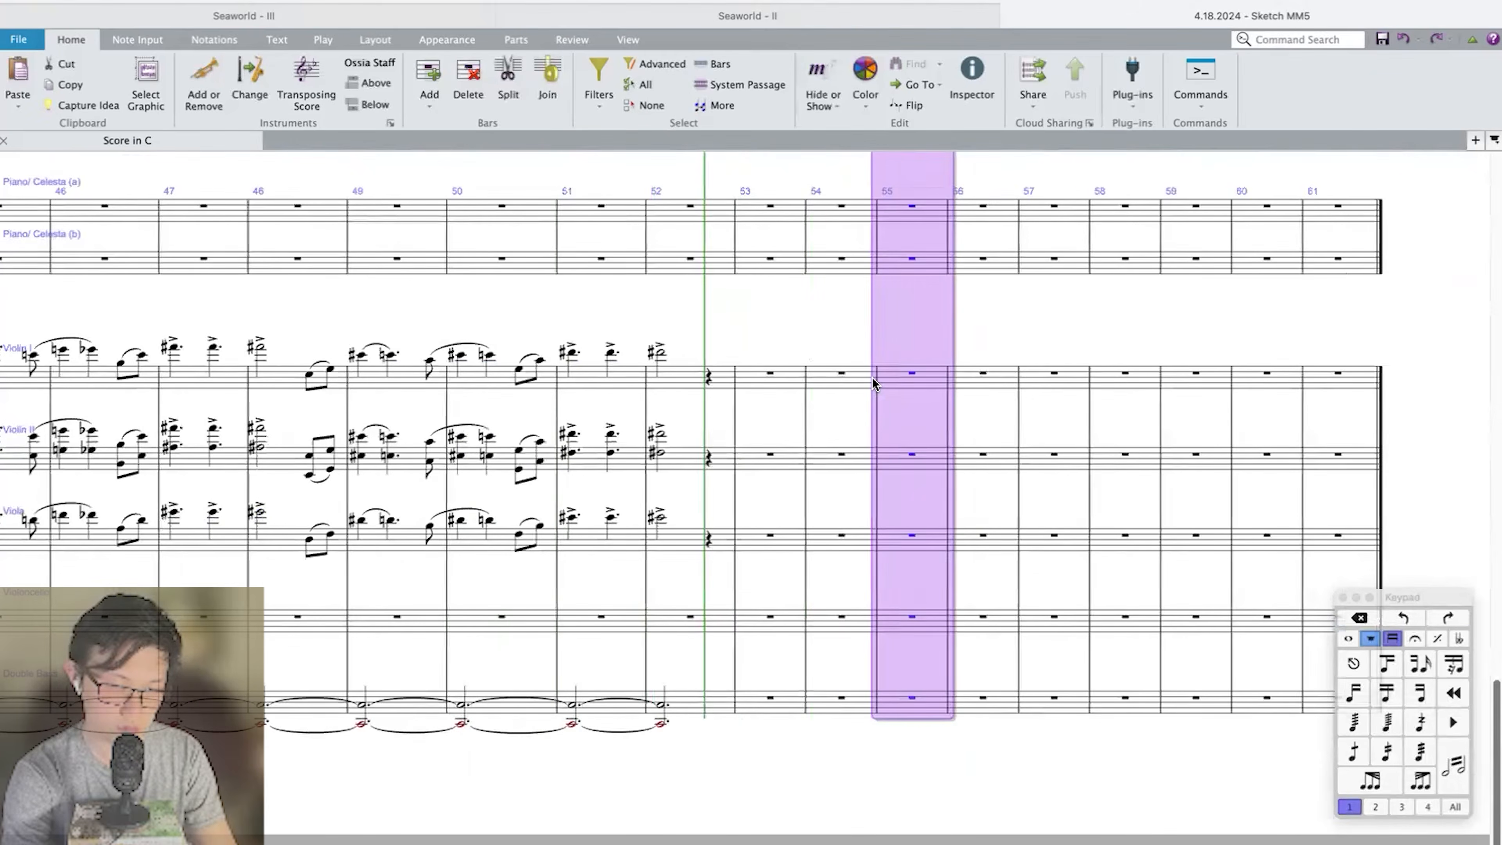
pyautogui.click(696, 304)
pyautogui.hscroll(-3, 698, 310)
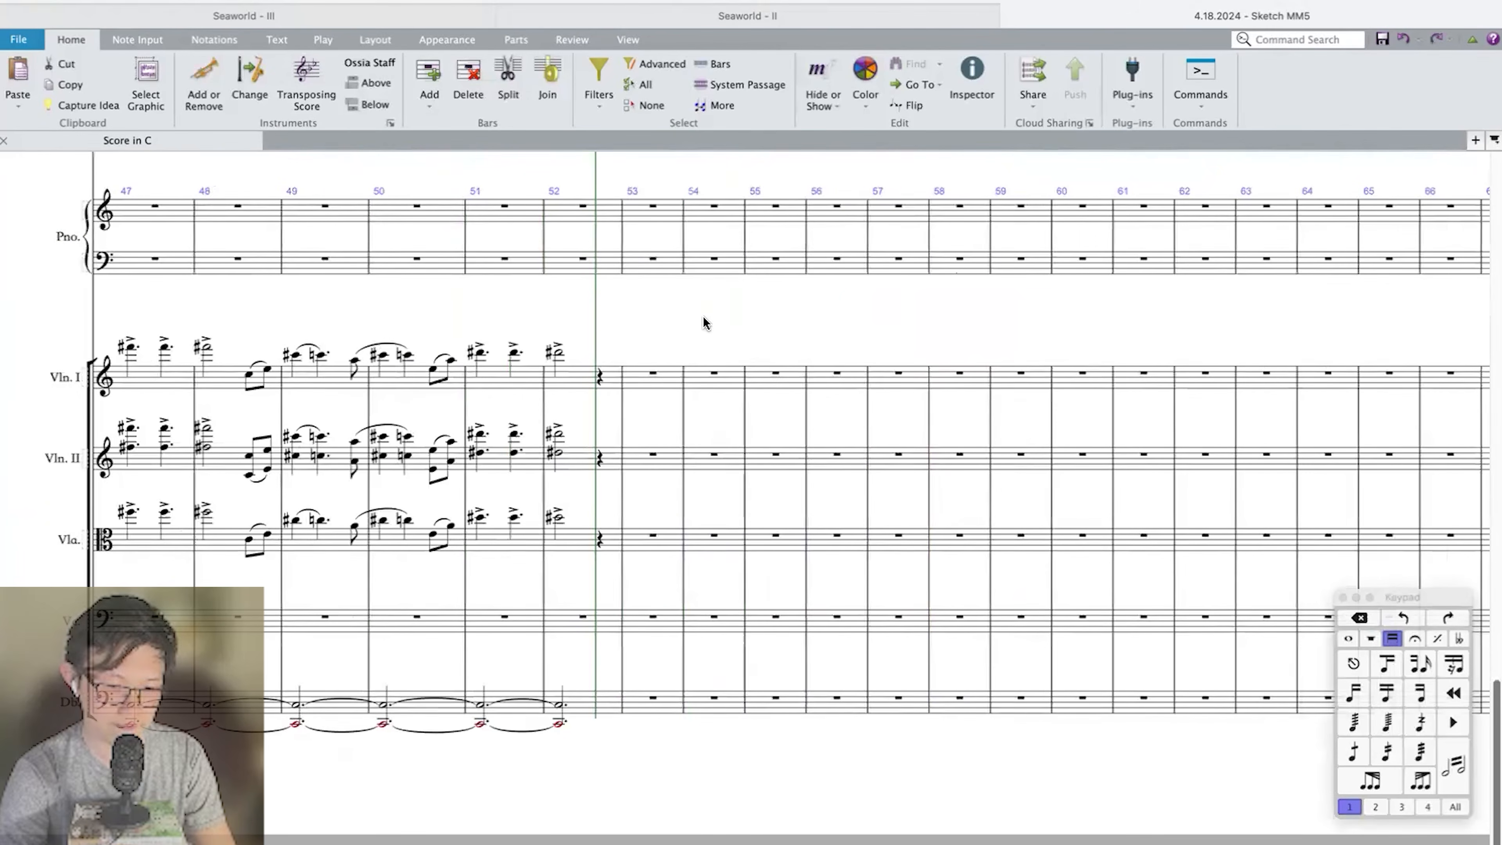
# Enter quarter notes D sharp and A sharp separated by a quarter rest in the Double Bass at bar 53.
pyautogui.scroll(3, 655, 703)
pyautogui.click(637, 613)
pyautogui.press('n')
pyautogui.press('d')
pyautogui.press('Escape')
pyautogui.press('super+Up')
pyautogui.click(670, 614)
pyautogui.press('n')
pyautogui.press('g')
pyautogui.press('Escape')
pyautogui.press('Up')
pyautogui.press('Up')
pyautogui.click(650, 627)
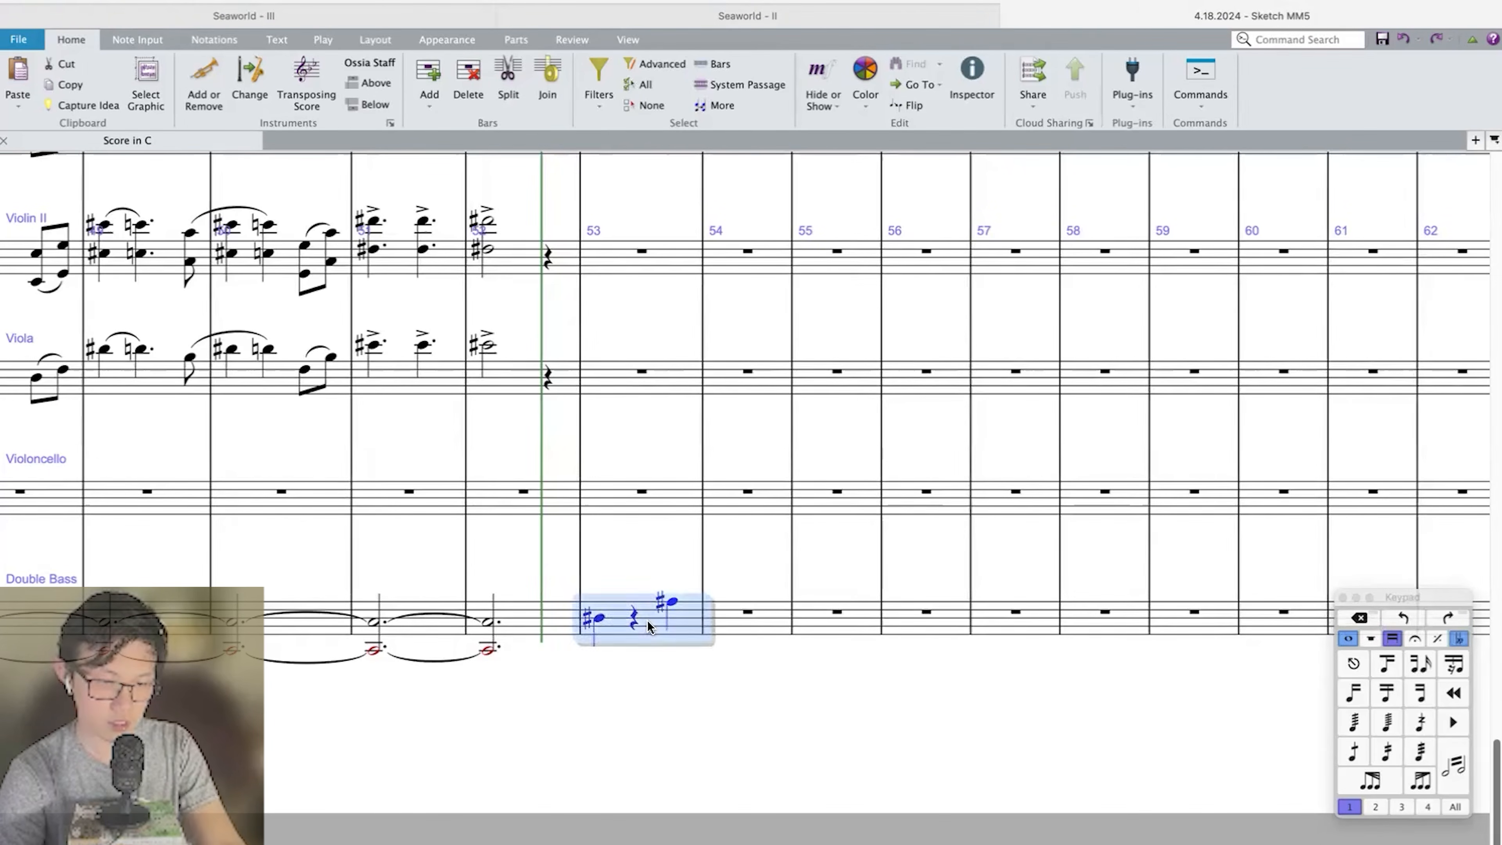
# Repeat the Double Bass figure into bar 54, lowered to C and F, and change bar 53's last note to G sharp.
pyautogui.press('r')
pyautogui.hotkey('shift', 't')
pyautogui.press('Return')
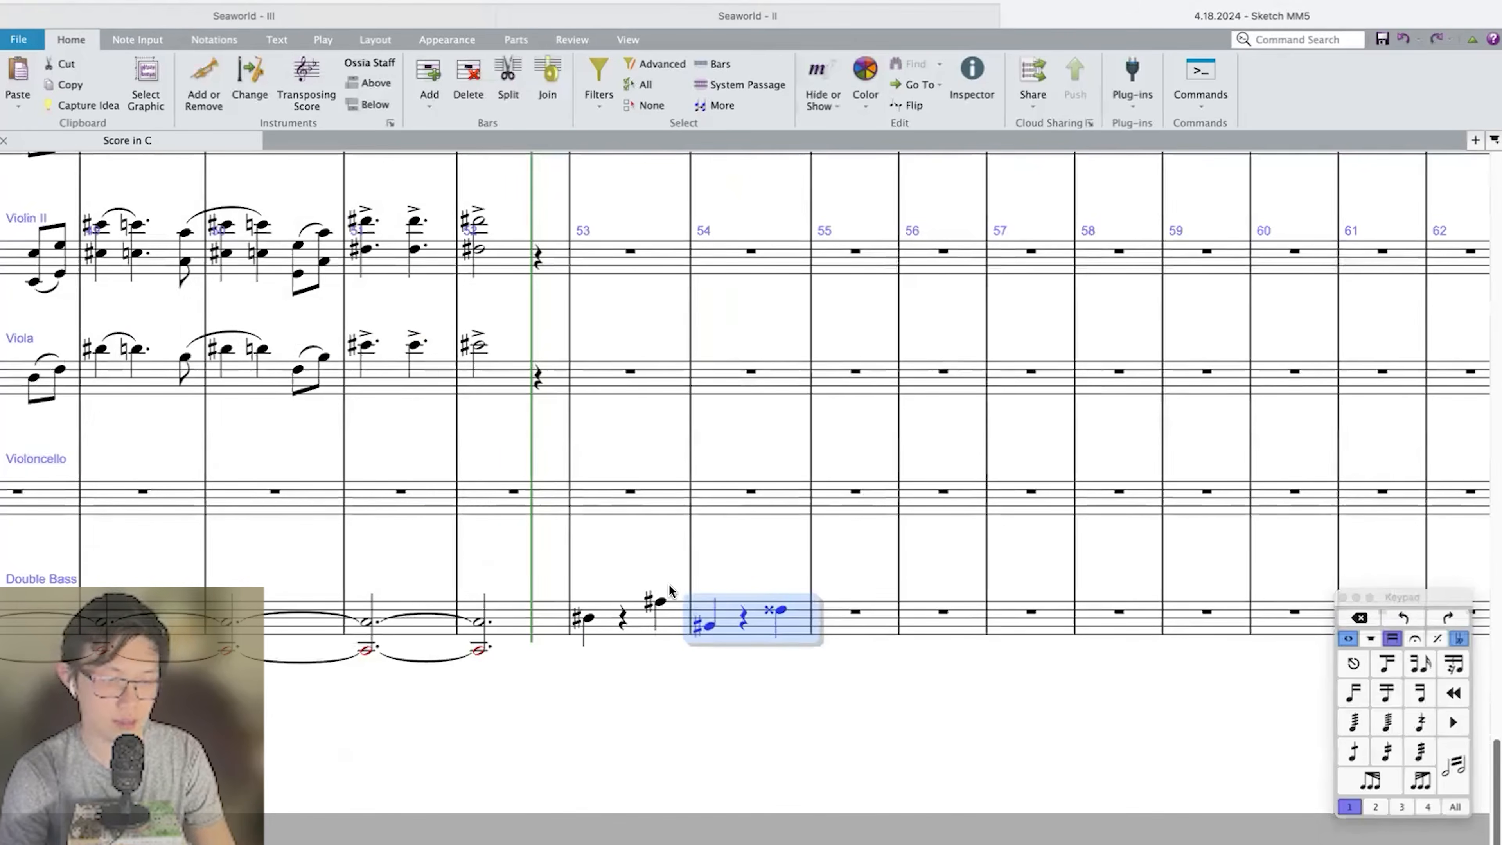
pyautogui.click(589, 619)
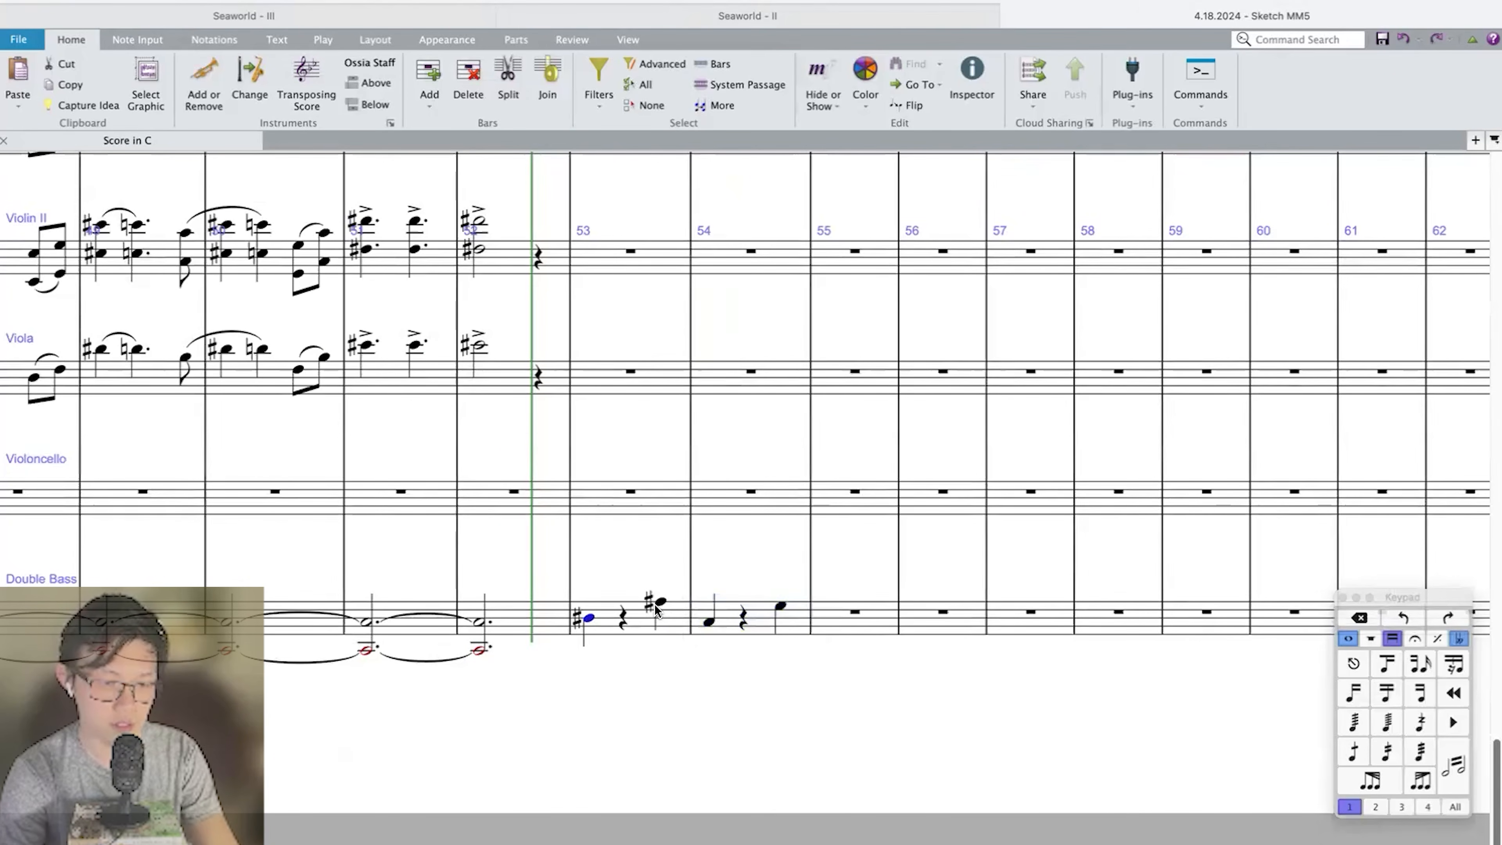
pyautogui.hotkey('ctrl', 'z')
pyautogui.hotkey('shift', 't')
pyautogui.press('Return')
pyautogui.press('Up')
pyautogui.press('Down')
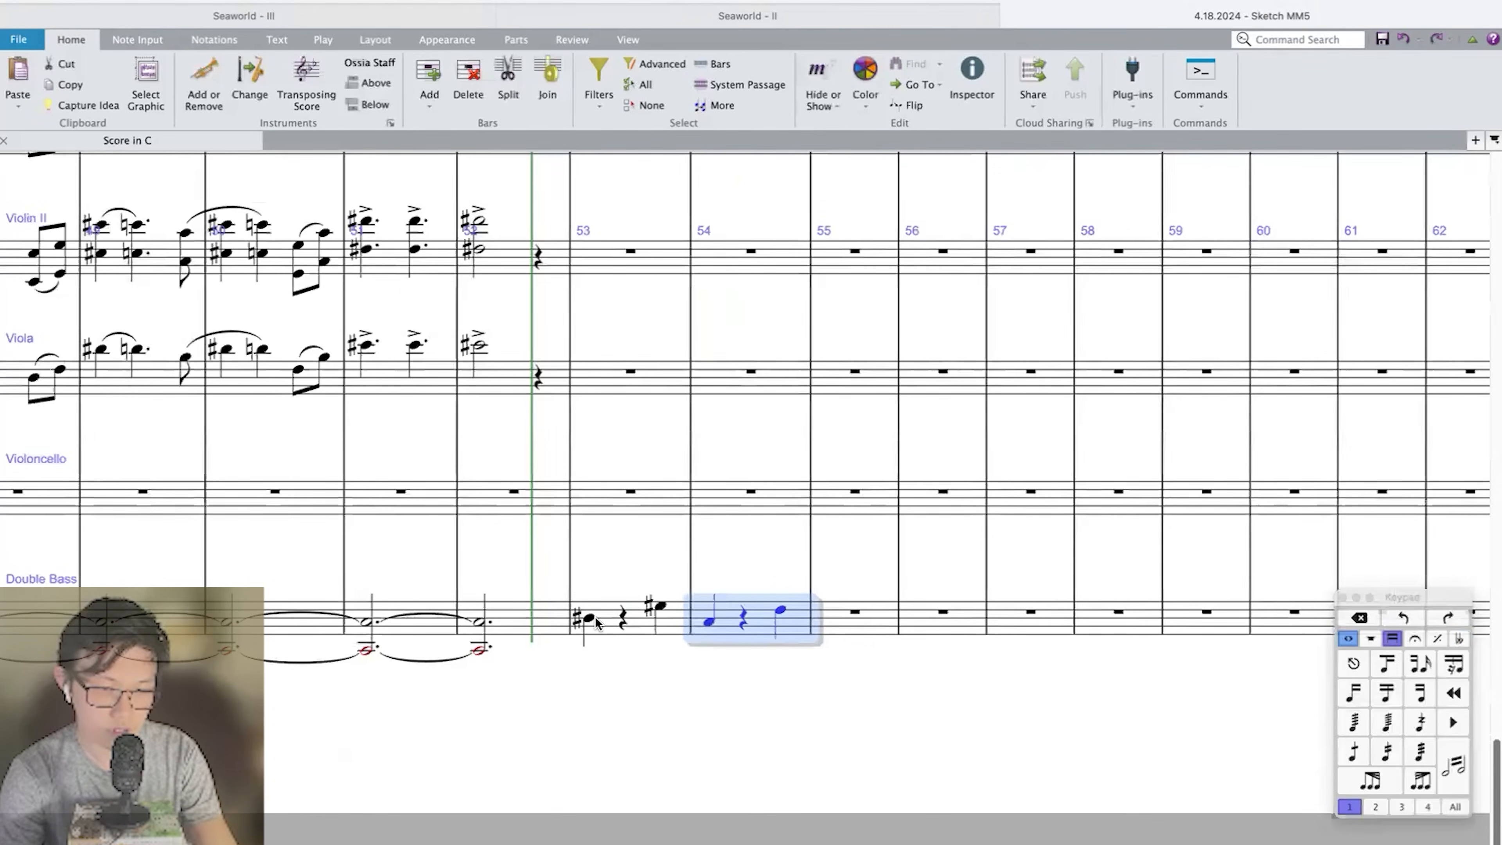
# Raise the bar 54 Double Bass notes to C sharp and F sharp and repeat the figure in bar 55 as B and E.
pyautogui.hotkey('shift', 'pageup')
pyautogui.press('r')
pyautogui.press('Down')
pyautogui.hotkey('shift', 'pagedown')
pyautogui.press('Left')
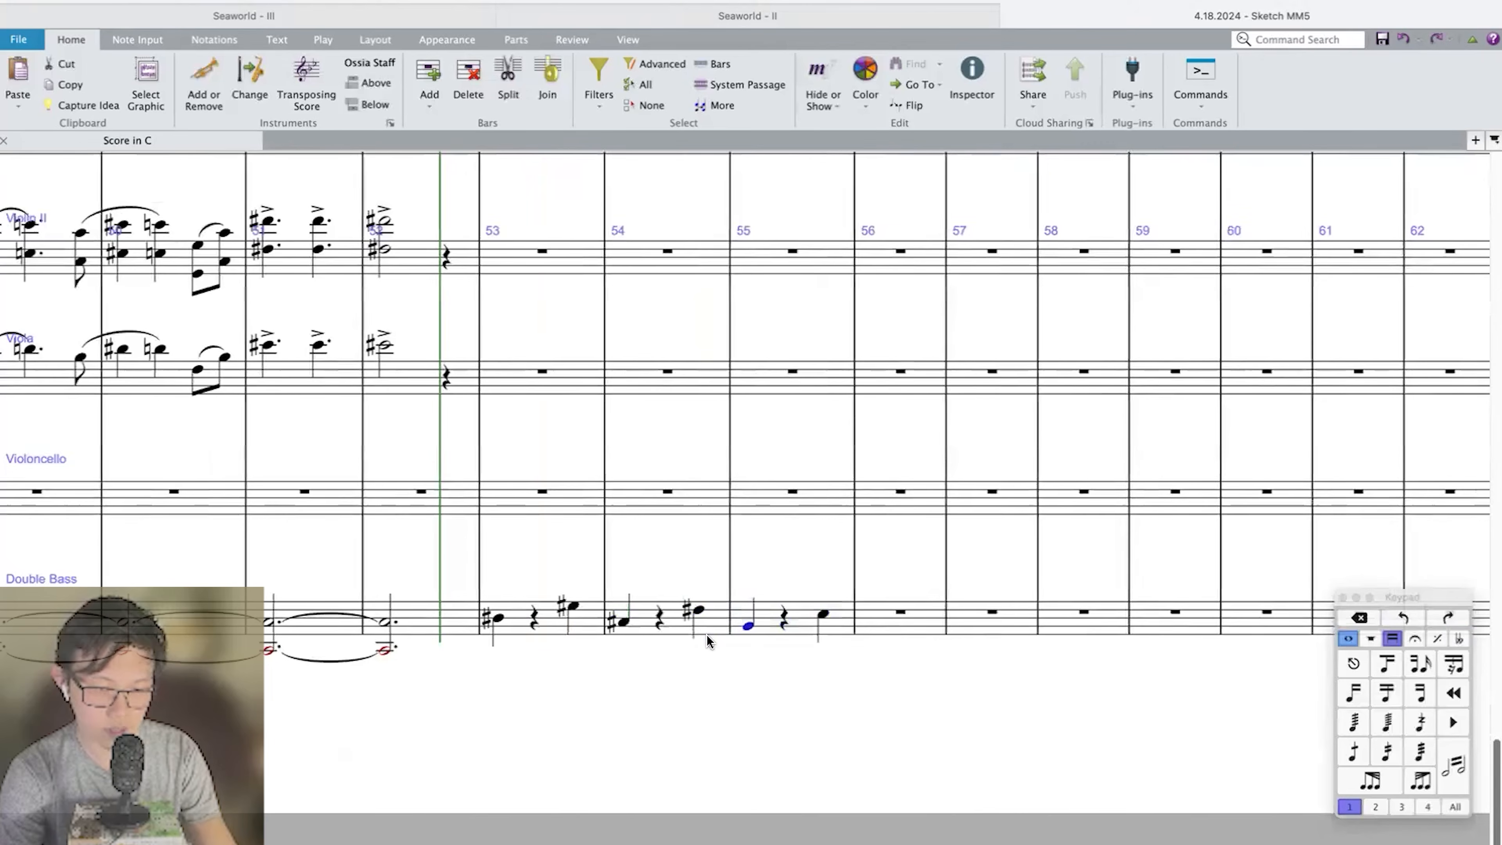
# Mark the Double Bass pizz. at bar 53 and play back the passage from bar 52.
pyautogui.keyDown('shift'); pyautogui.click(523, 626); pyautogui.keyUp('shift')
pyautogui.press('super+e')
pyautogui.write('arc')
pyautogui.press('BackSpace')
pyautogui.press('BackSpace')
pyautogui.press('BackSpace')
pyautogui.write('pizz.')
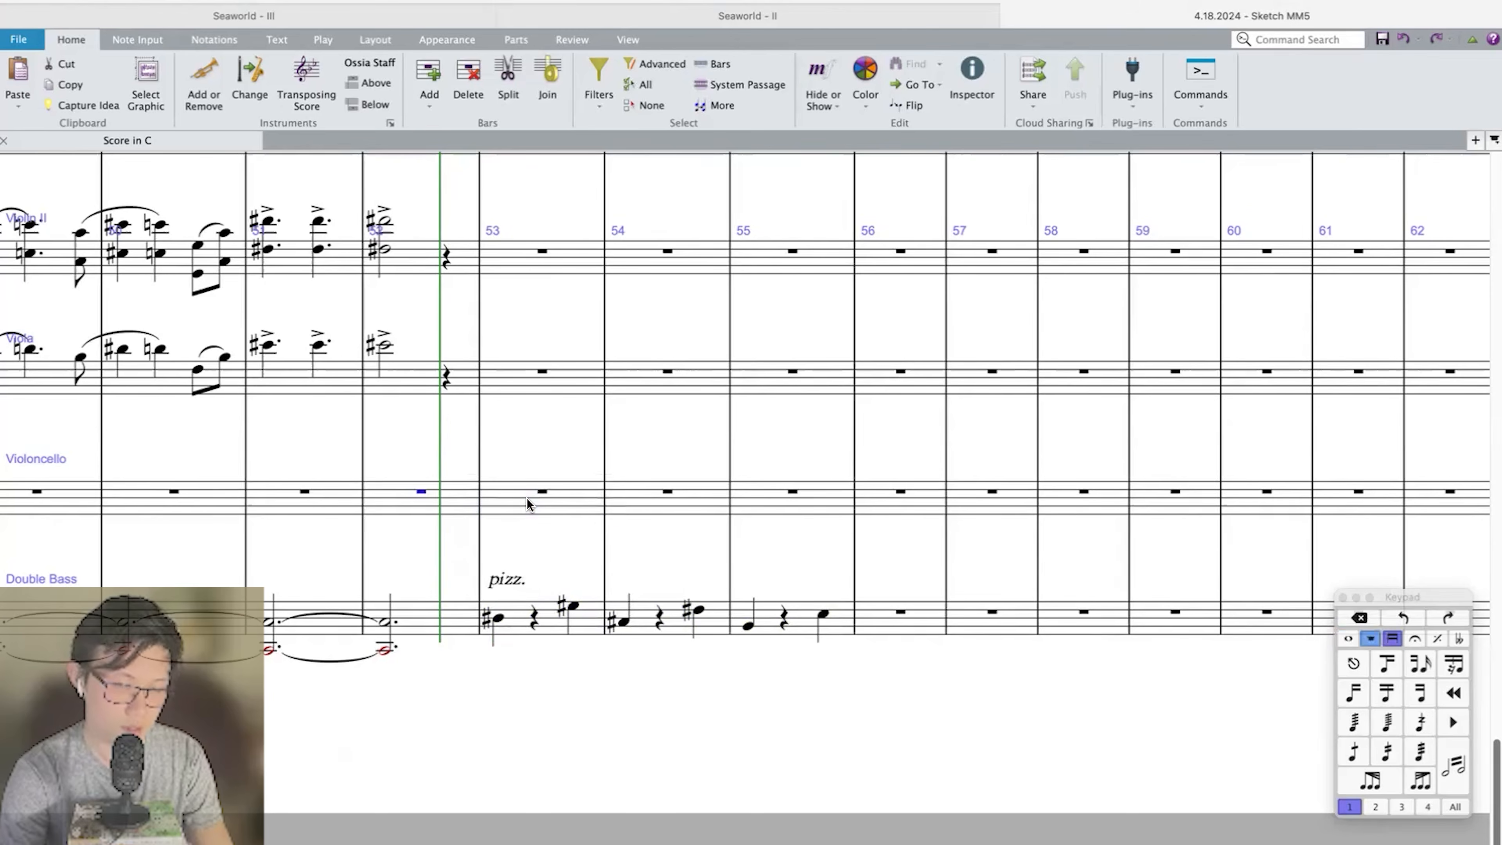
pyautogui.press('space')
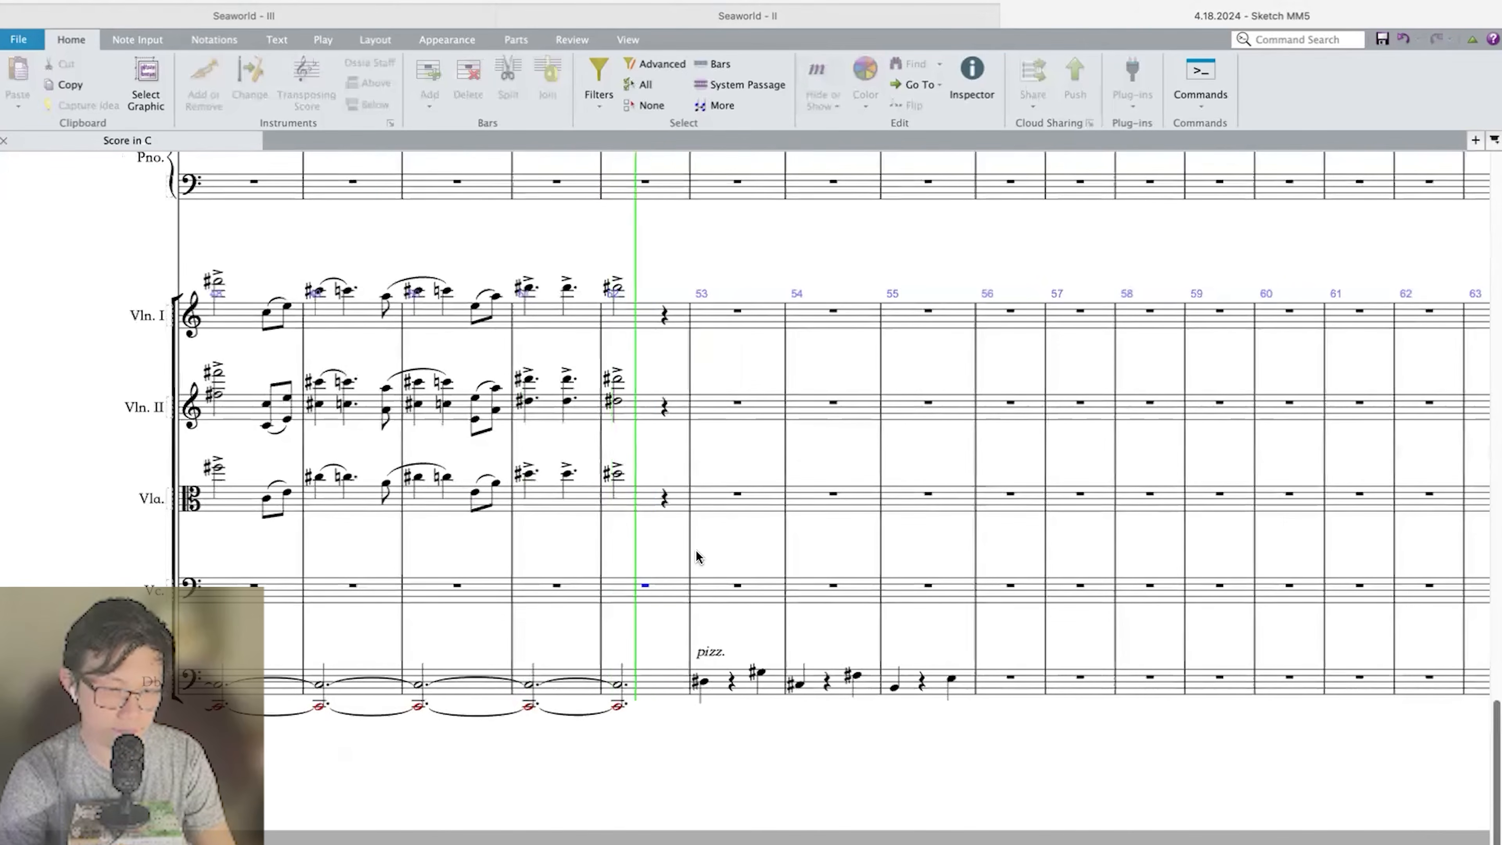
pyautogui.press('space')
# Start a Violin I run in bar 53 with eighth notes on the low C and C sharp.
pyautogui.click(739, 410)
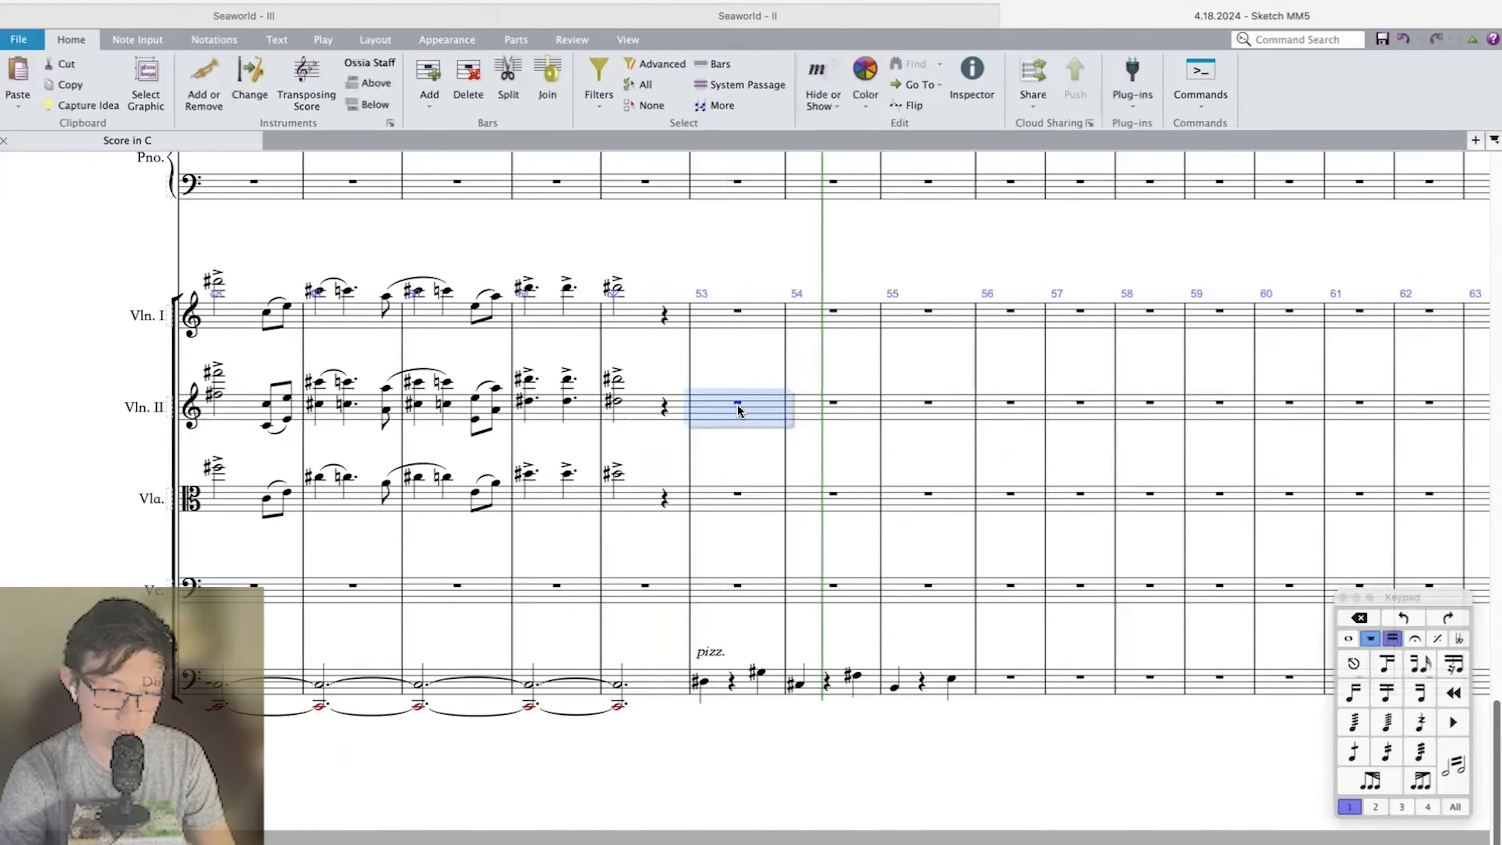
pyautogui.click(729, 320)
pyautogui.click(729, 437)
pyautogui.click(722, 326)
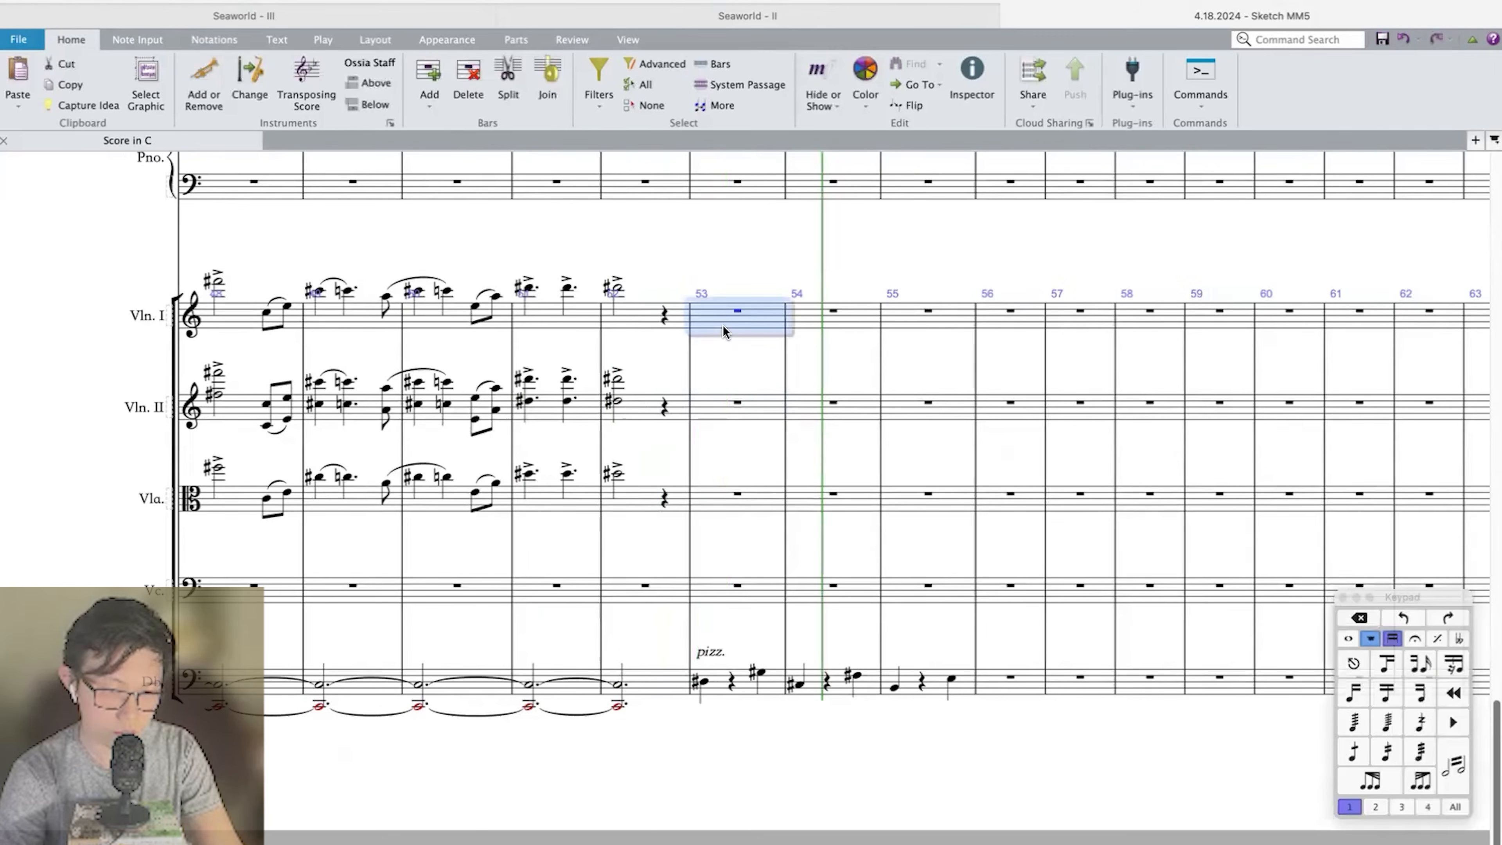
pyautogui.press('3')
pyautogui.click(702, 316)
pyautogui.press('a')
pyautogui.press('Escape')
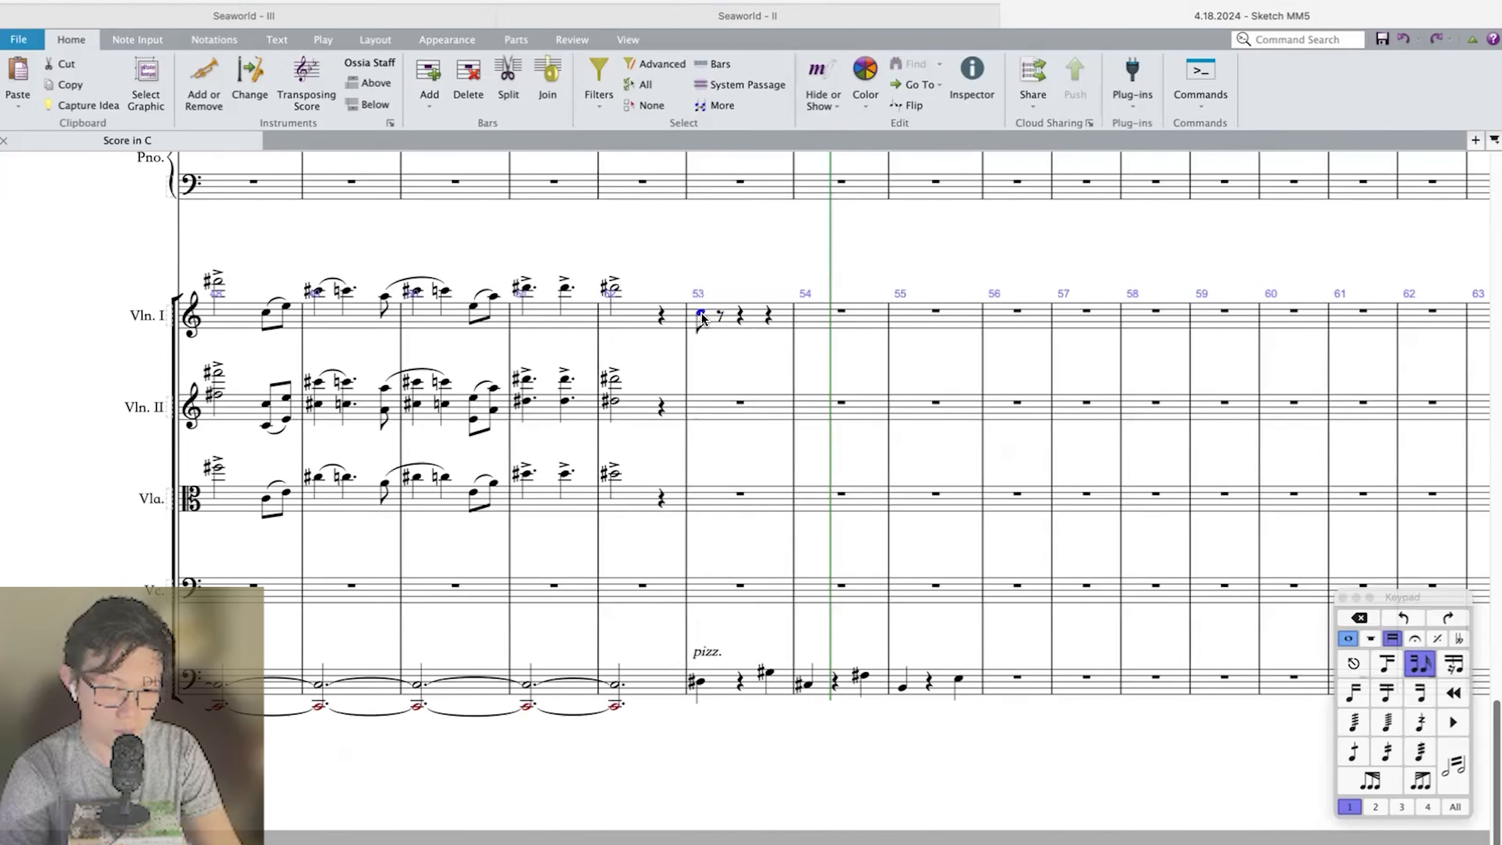
pyautogui.hotkey('ctrl', 'Down')
pyautogui.press('a')
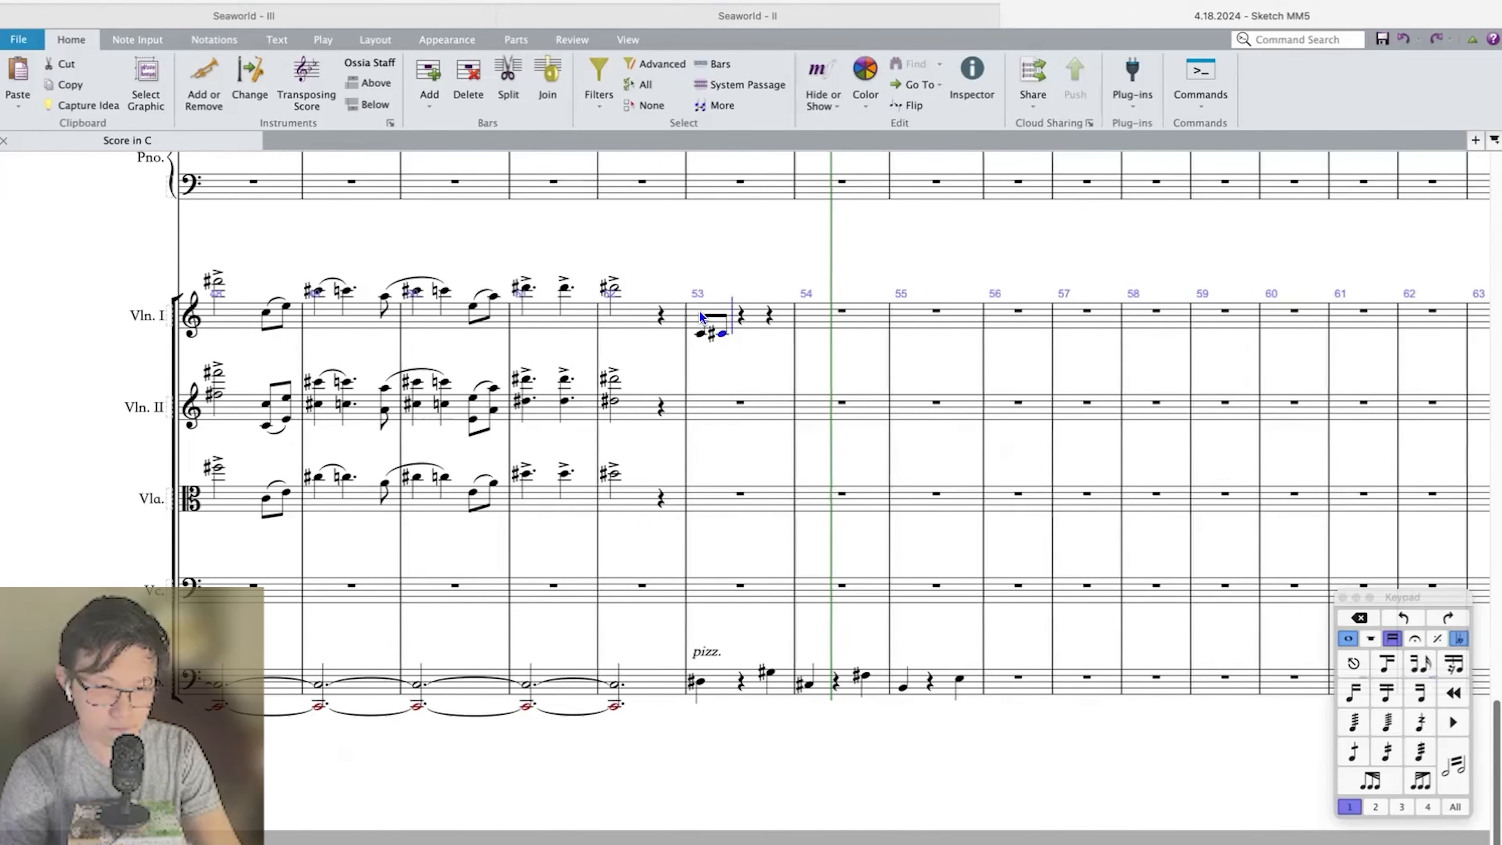
# Complete the Violin I run in bar 53 with eighth notes rising from D sharp to A, and give every note a one-stroke tremolo.
pyautogui.press('d')
pyautogui.press('e')
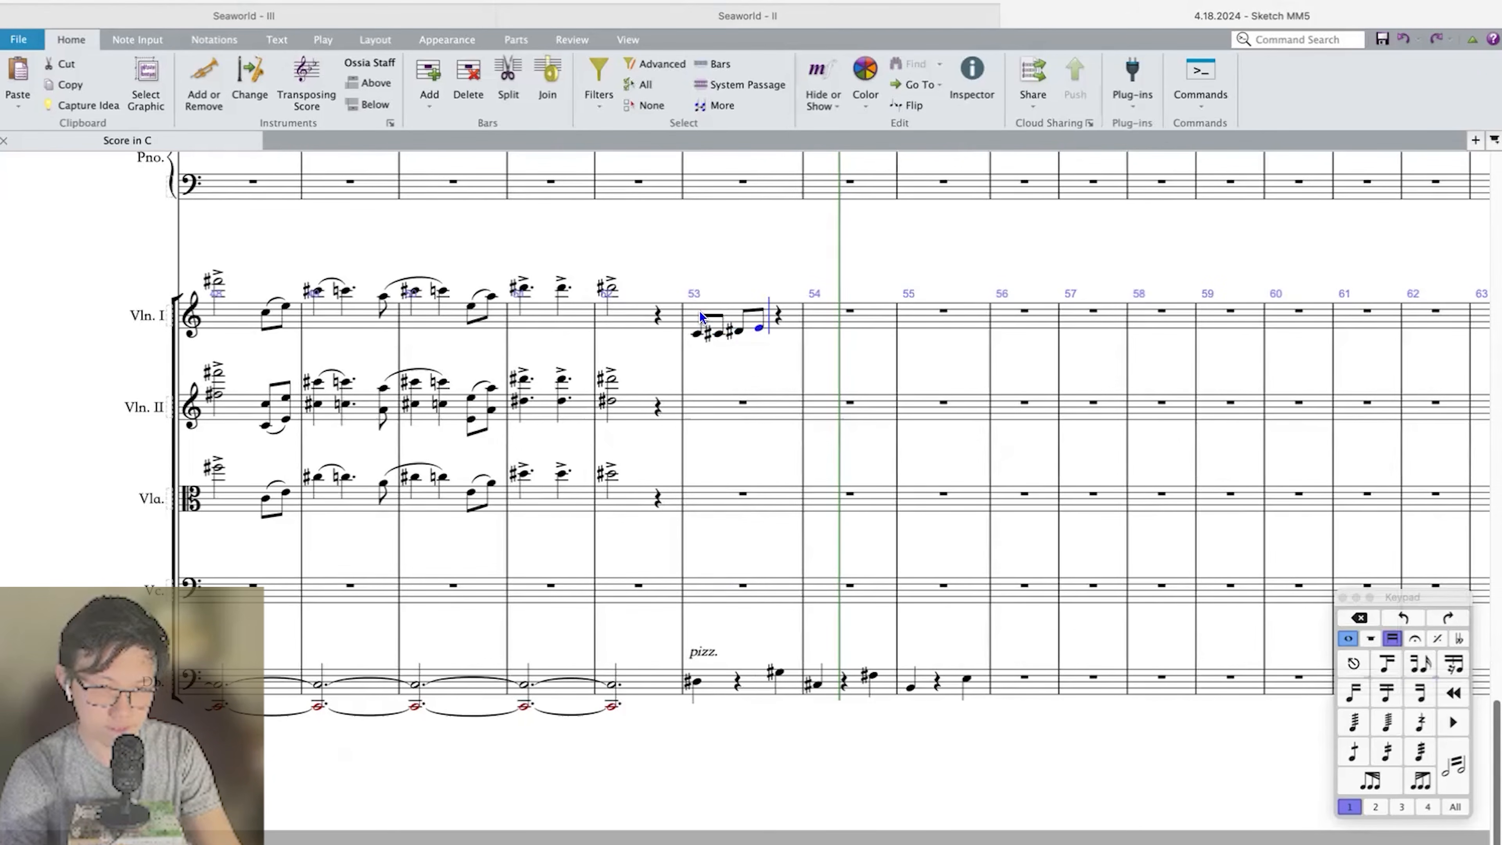
pyautogui.press('f')
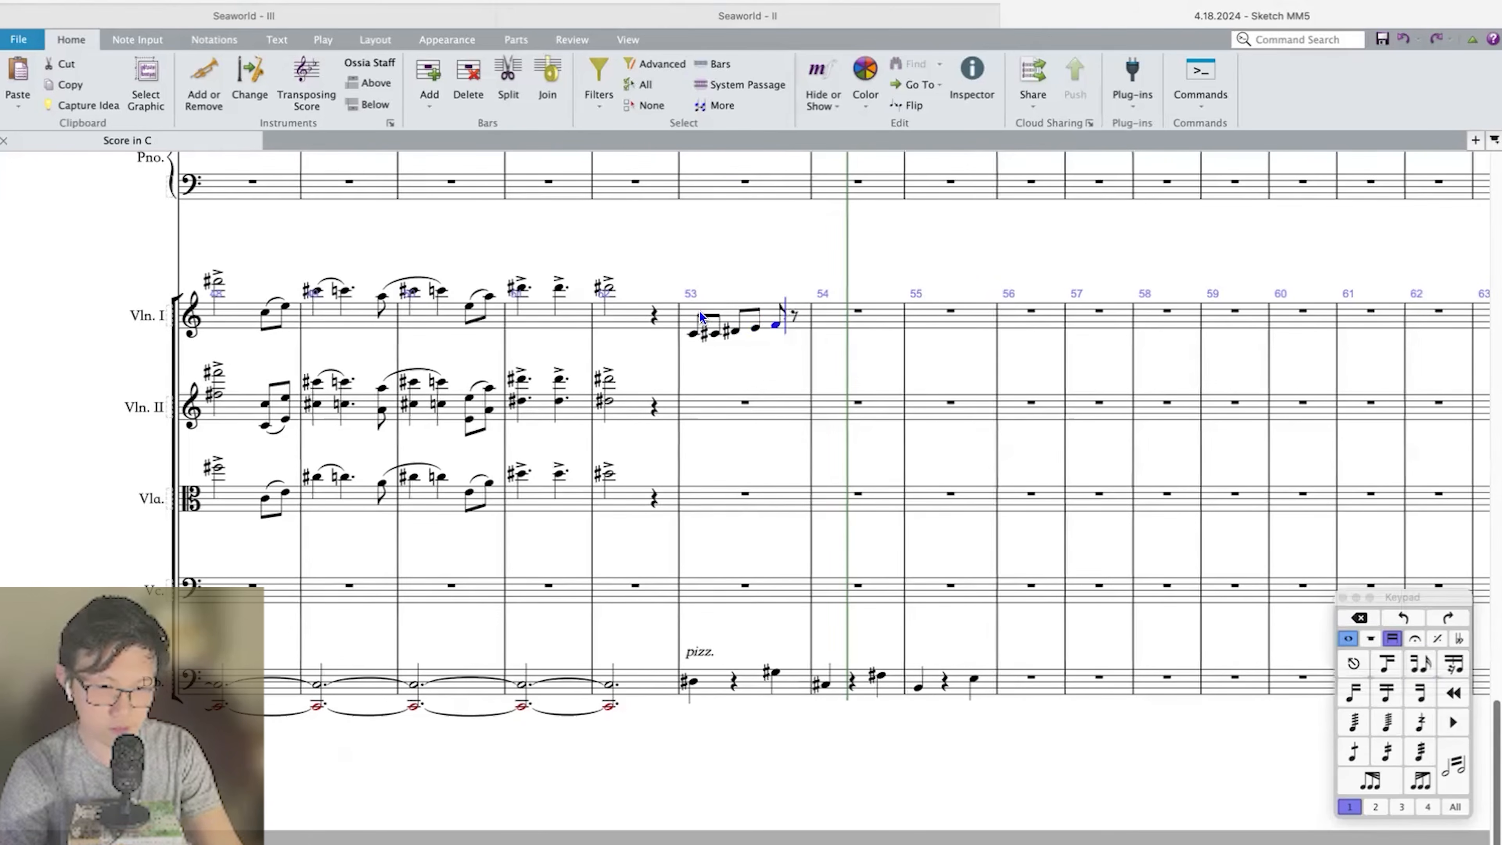
pyautogui.press('8')
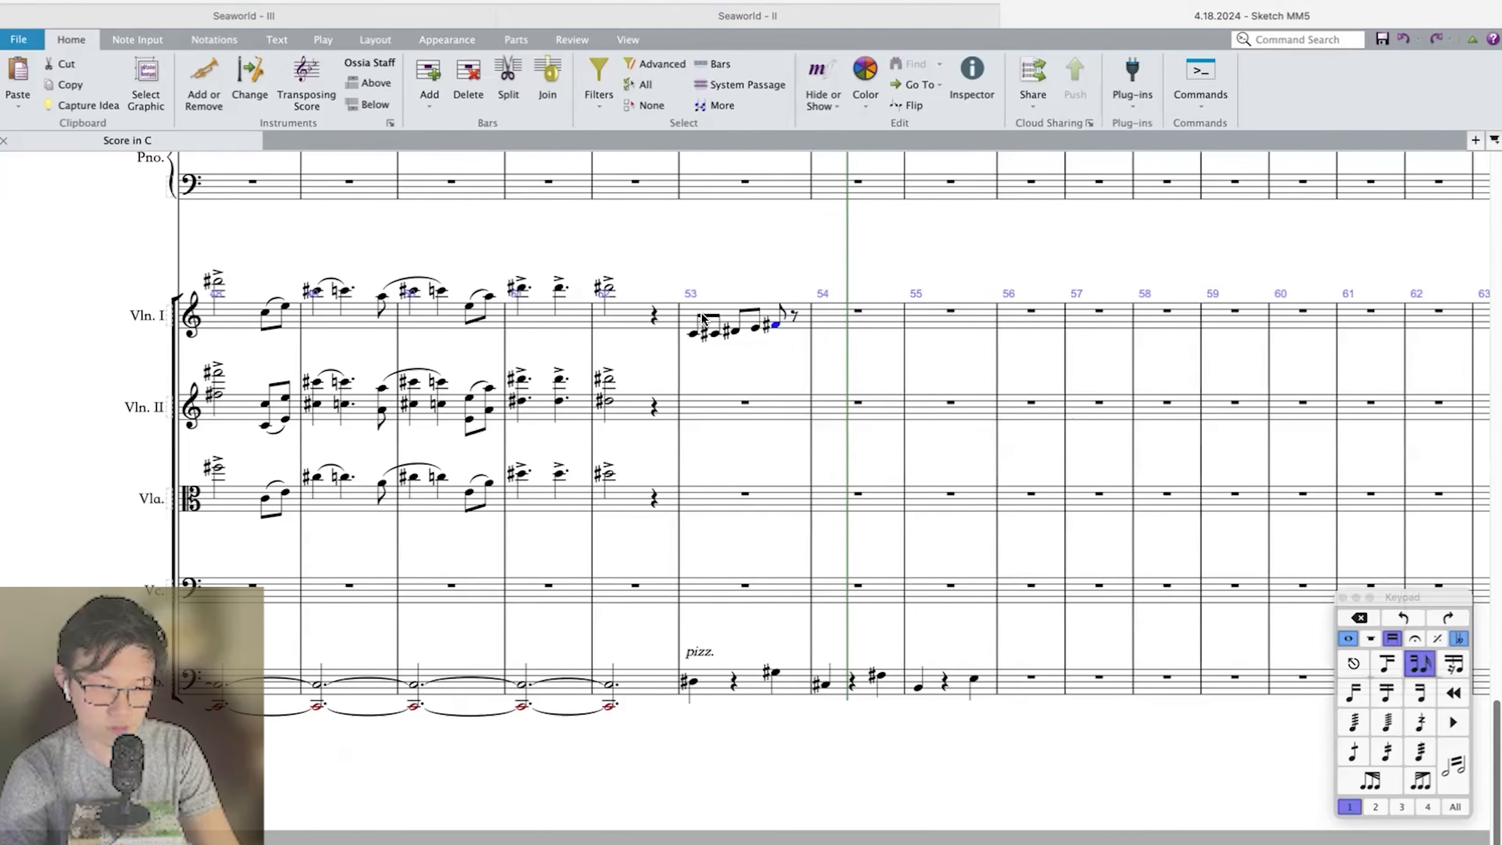
pyautogui.press('g')
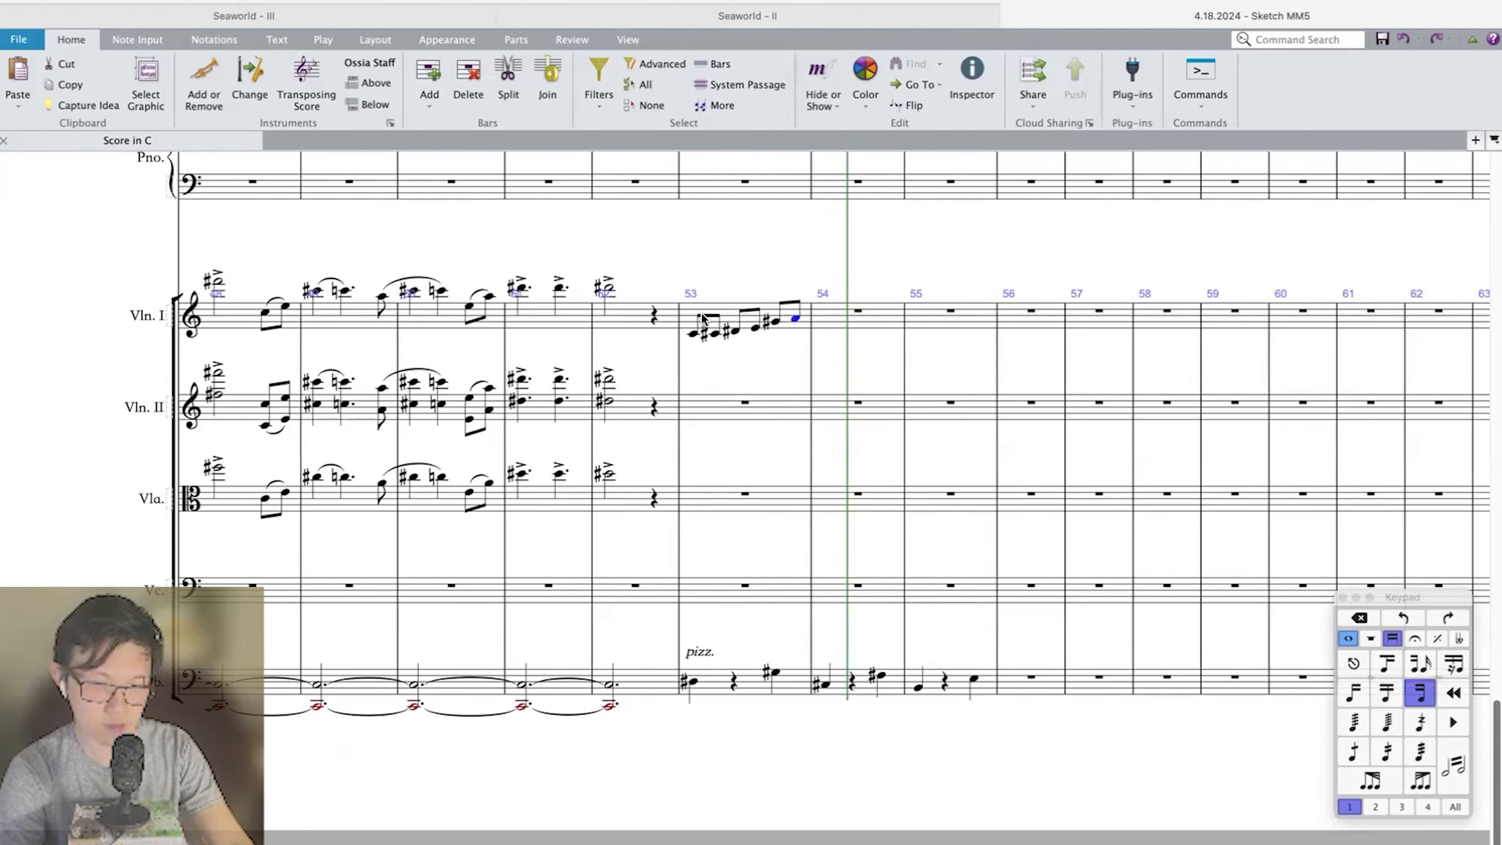
pyautogui.click(702, 317)
pyautogui.click(1353, 751)
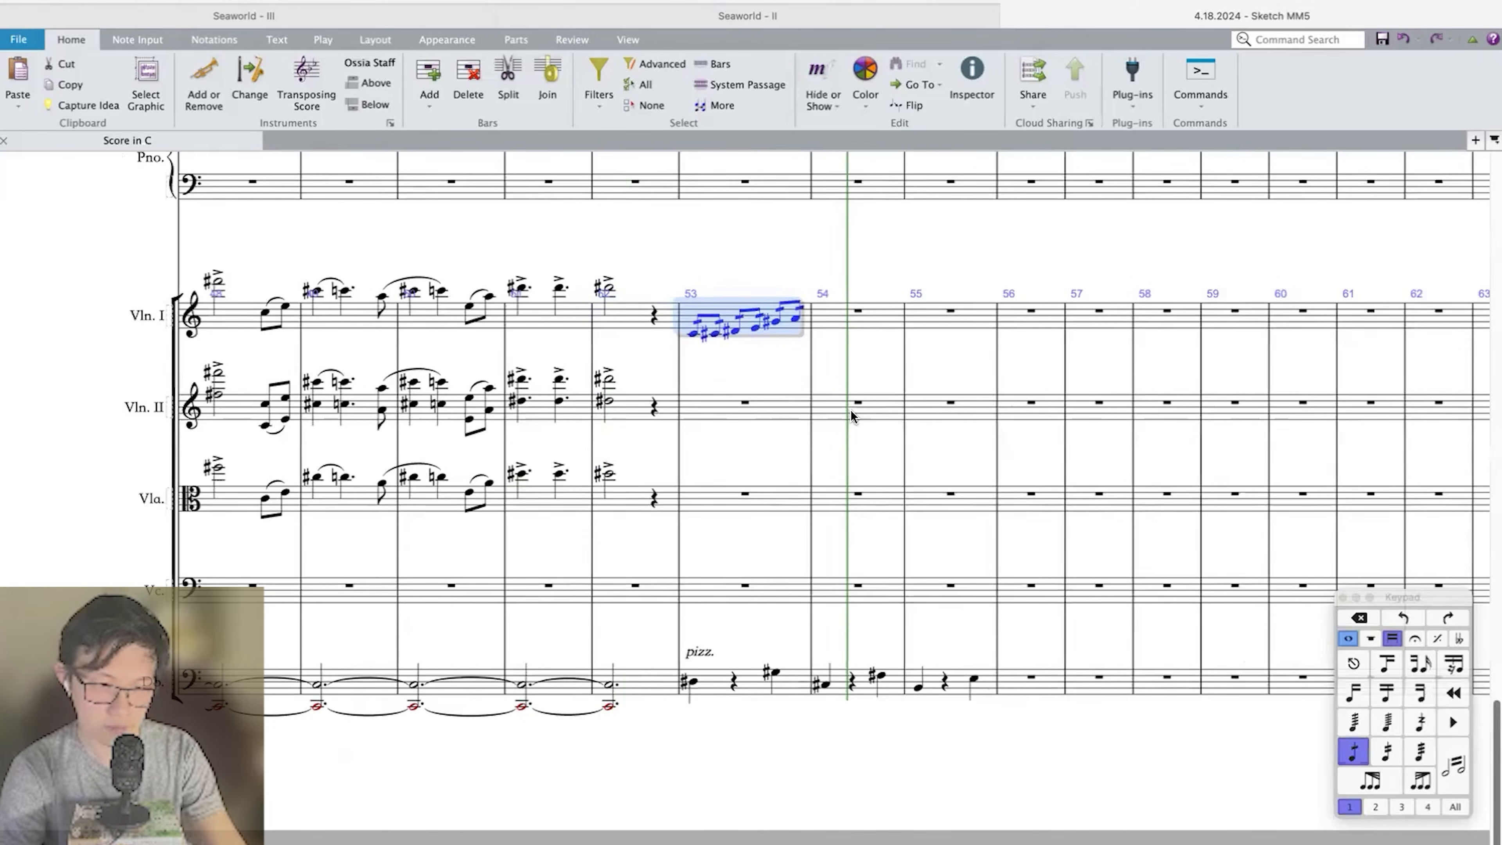
# Repeat the Violin I tremolo bar into bar 54 and transpose it down a whole step.
pyautogui.press('r')
pyautogui.hotkey('shift', 't')
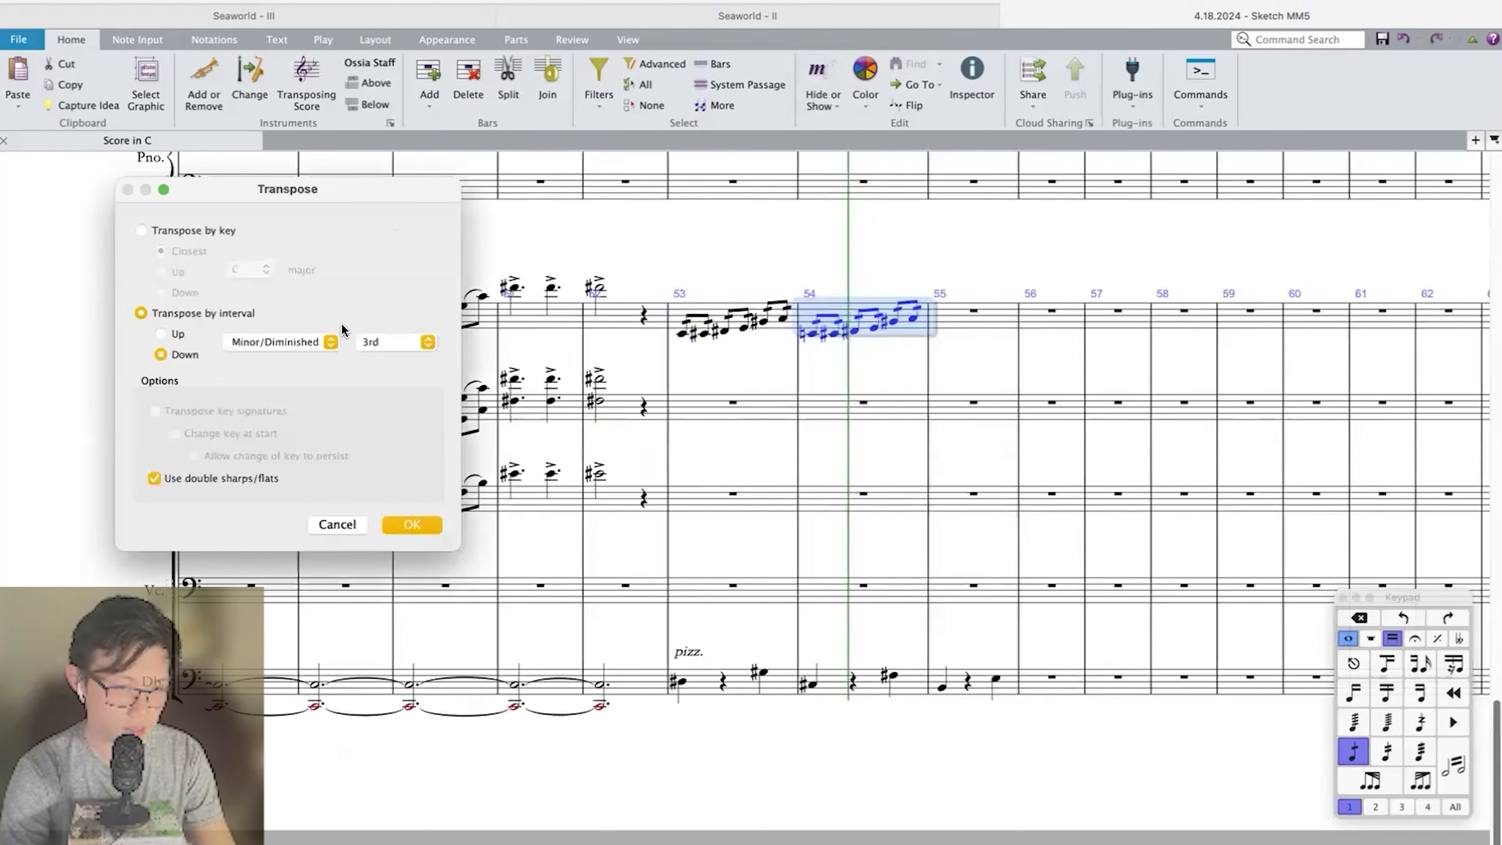
pyautogui.click(398, 342)
pyautogui.click(366, 329)
pyautogui.click(251, 344)
pyautogui.click(245, 326)
pyautogui.press('Return')
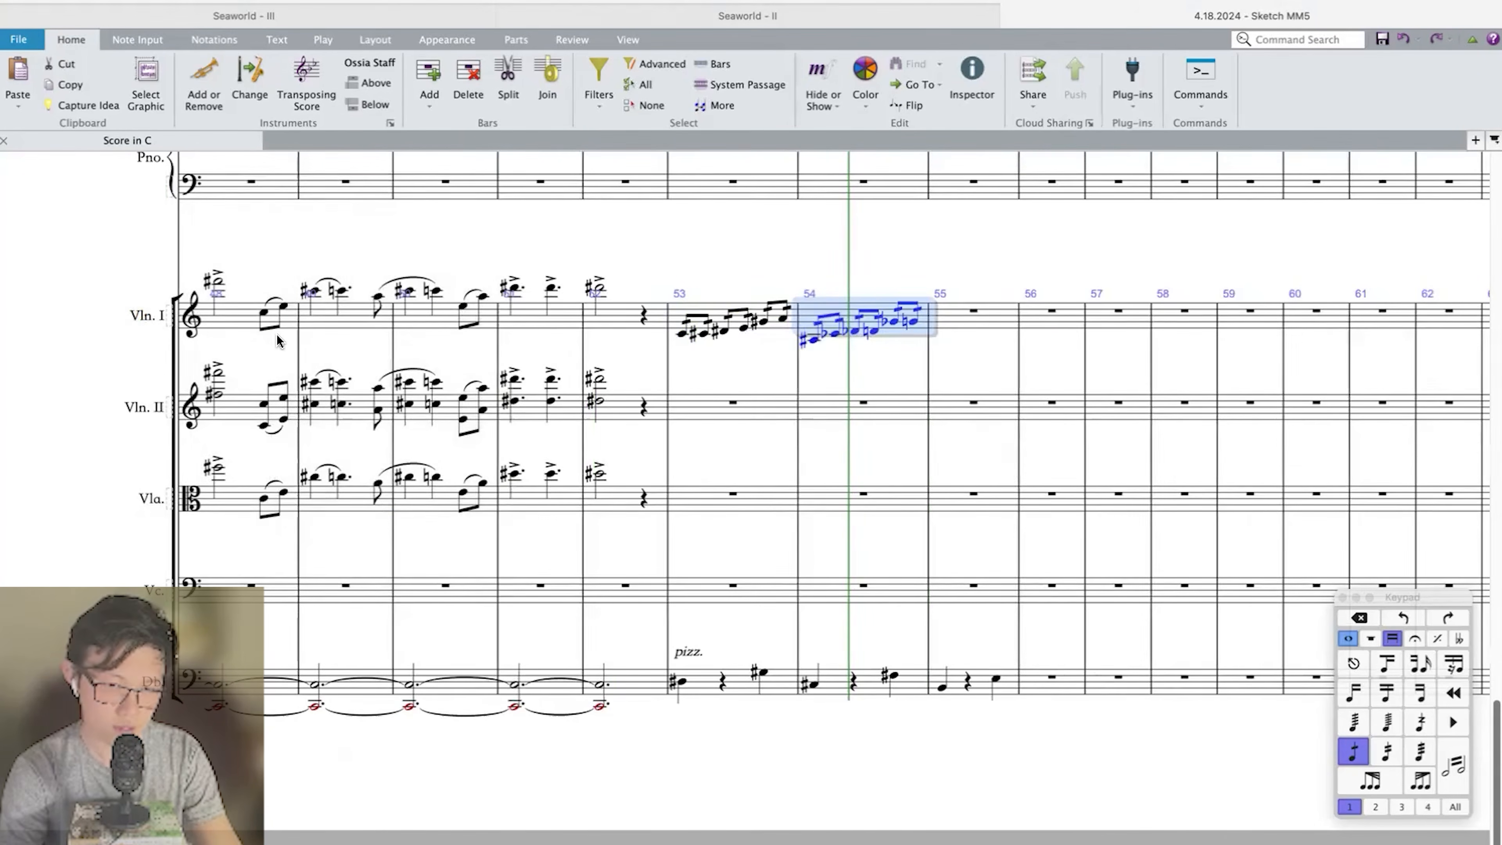
# Repeat the Violin I run into bar 55 another whole step lower and respell the accidentals in bars 54 and 55.
pyautogui.press('r')
pyautogui.hotkey('shift', 't')
pyautogui.press('Return')
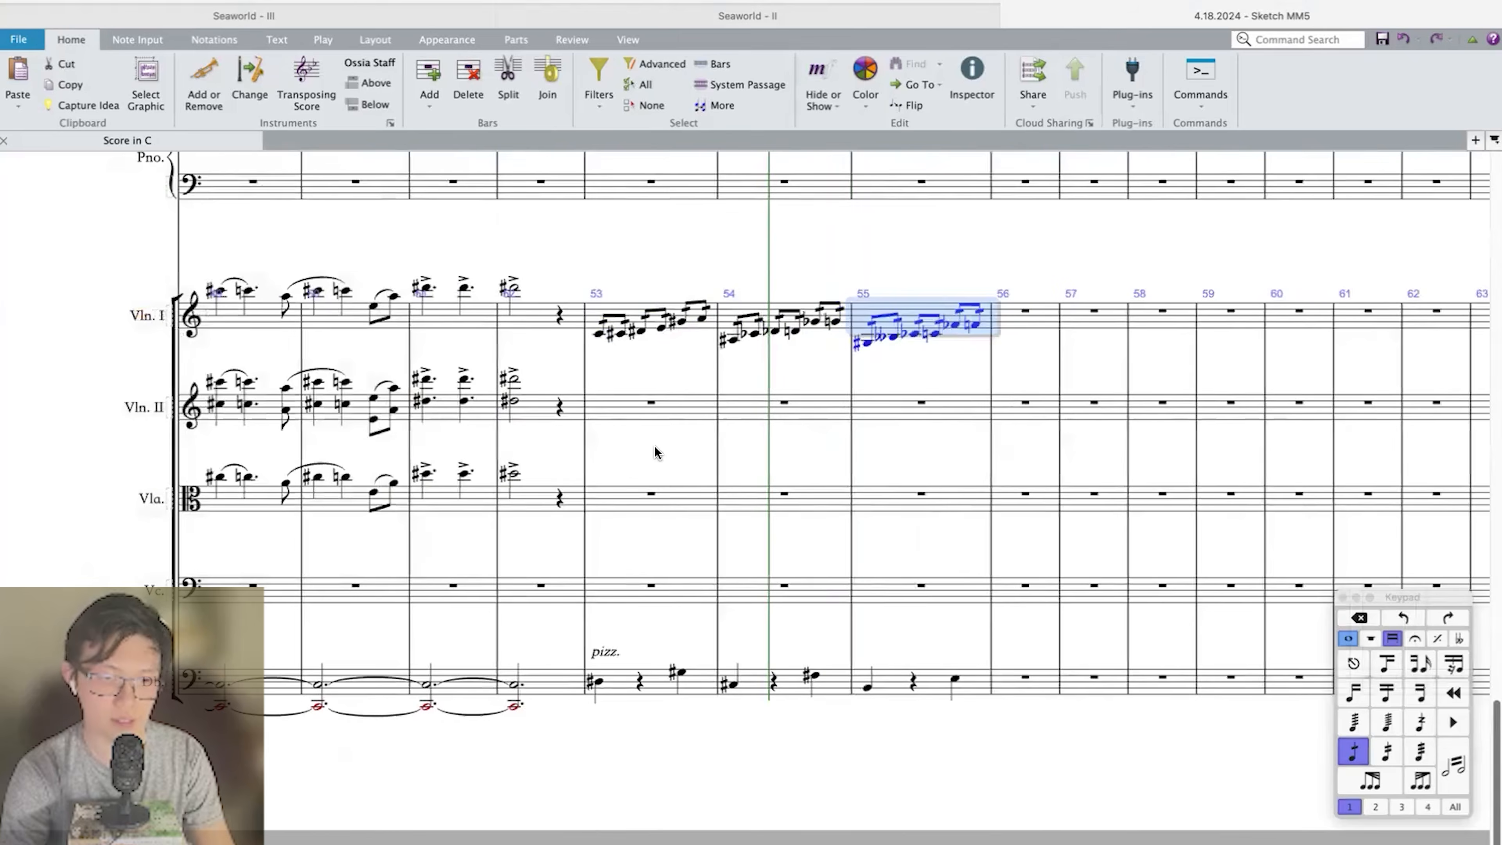
pyautogui.press('Return')
pyautogui.press('Left')
pyautogui.press('super+shift+Left')
pyautogui.press('Return')
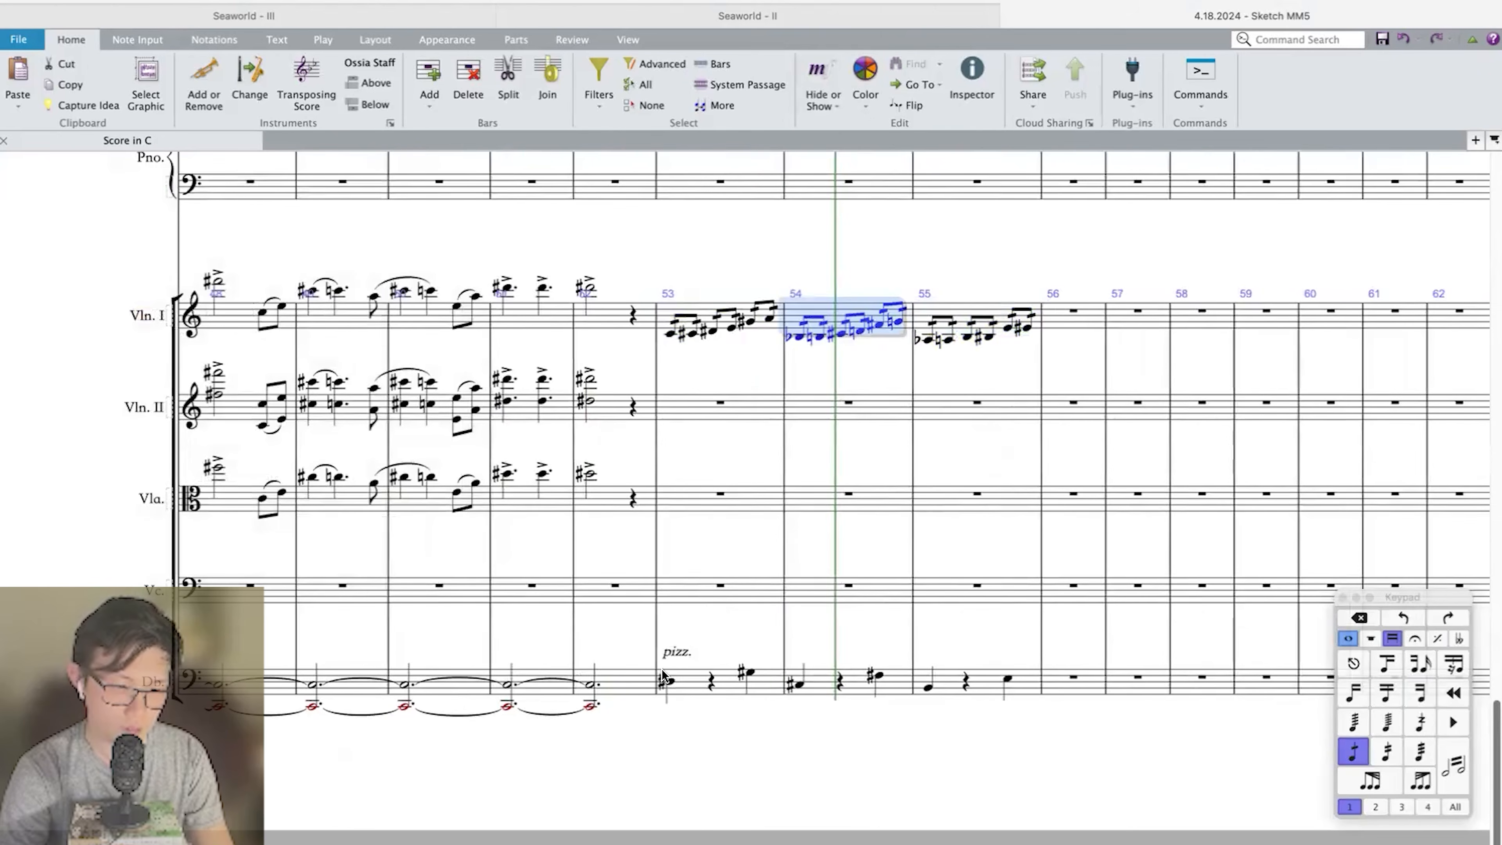
# Play back the new bars 53 to 55, including the lead-in from bar 48.
pyautogui.keyDown('shift'); pyautogui.click(695, 685); pyautogui.keyUp('shift')
pyautogui.press('space')
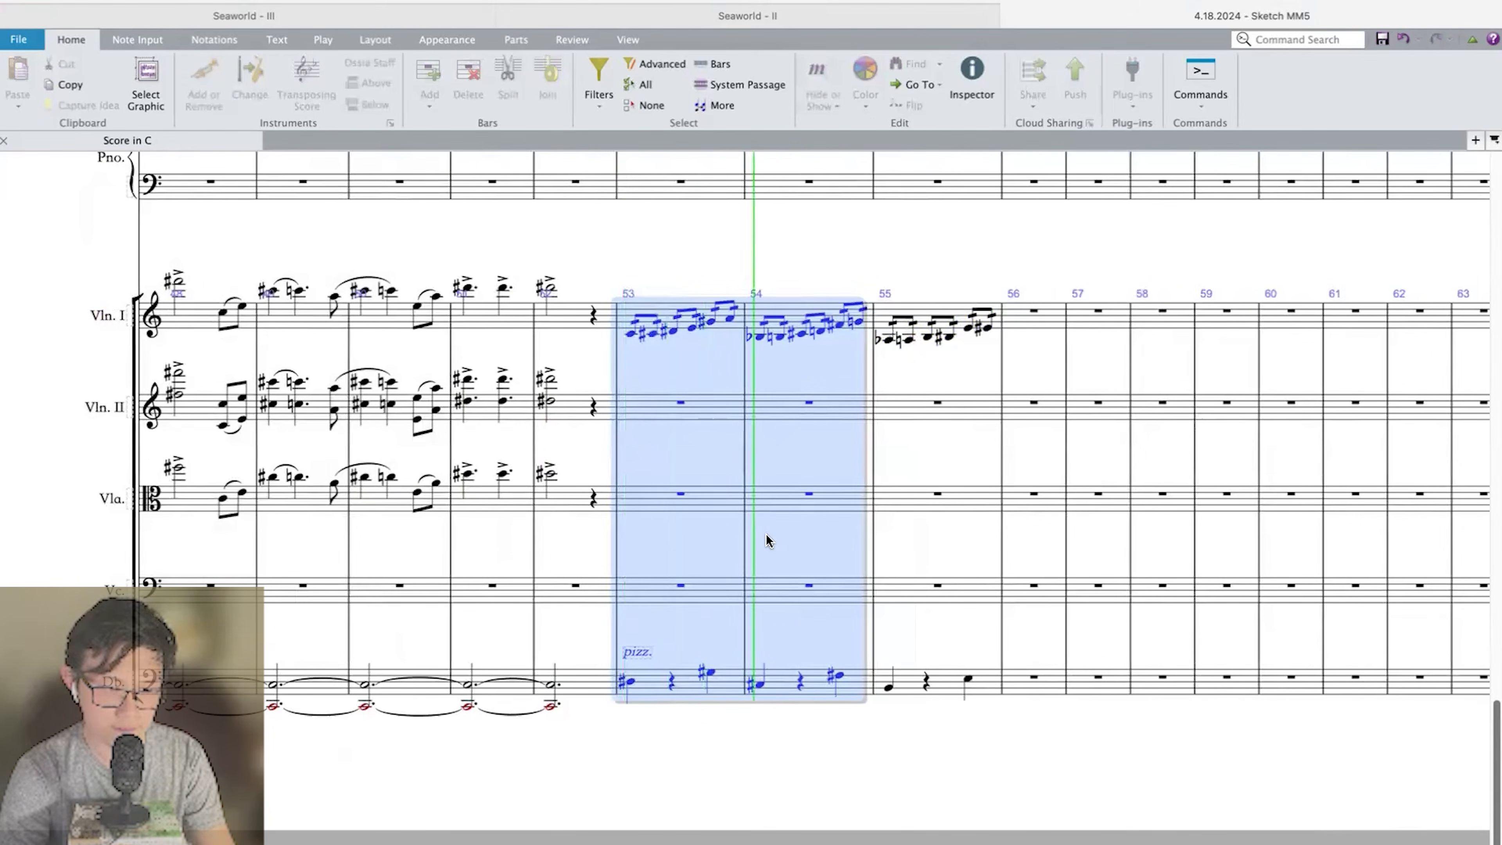
pyautogui.click(934, 384)
pyautogui.press('space')
pyautogui.click(178, 283)
pyautogui.press('space')
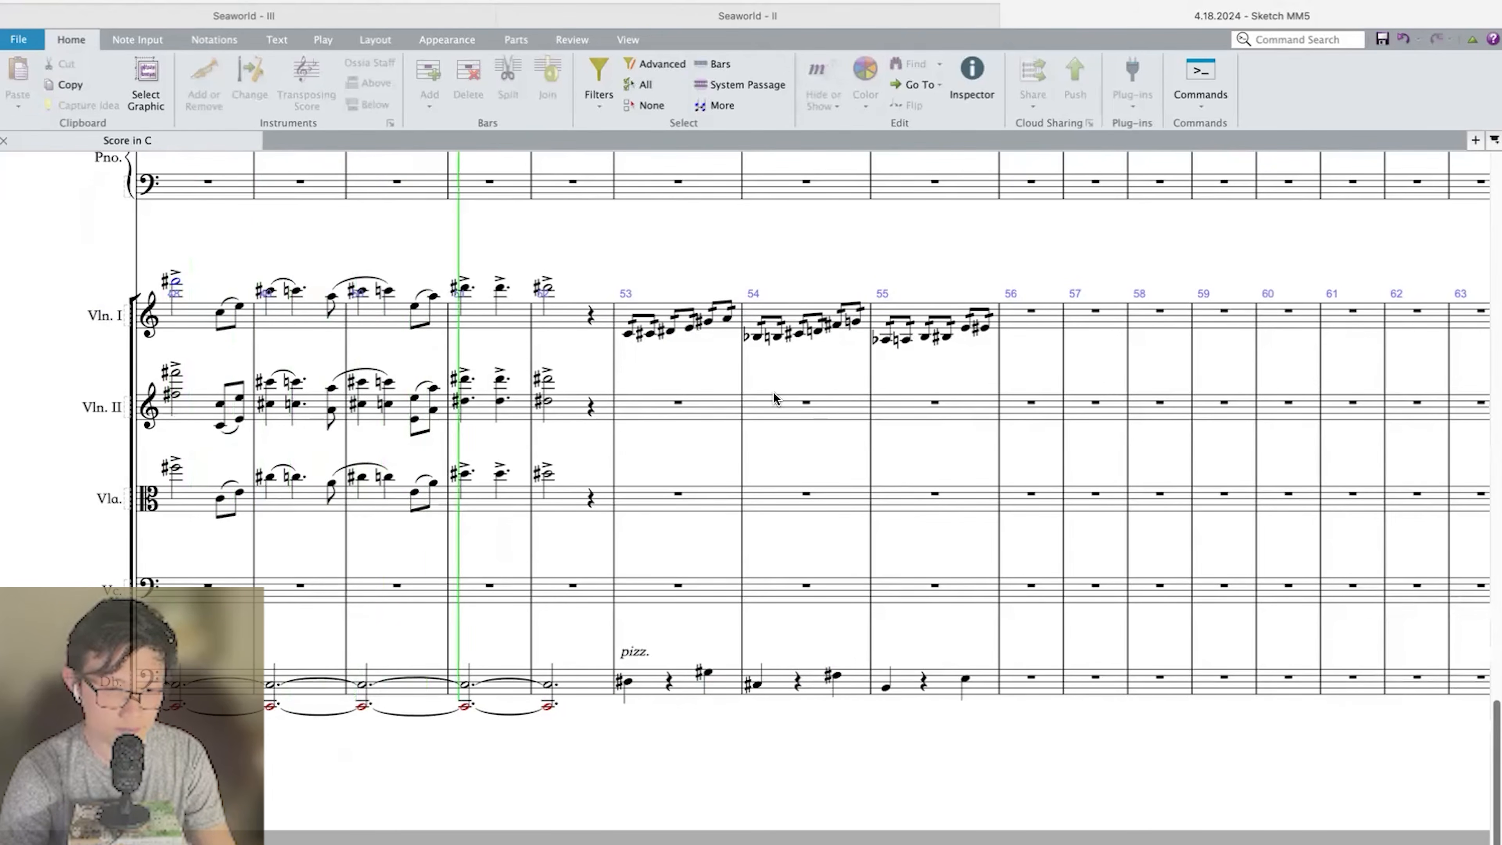
pyautogui.scroll(1, 773, 391)
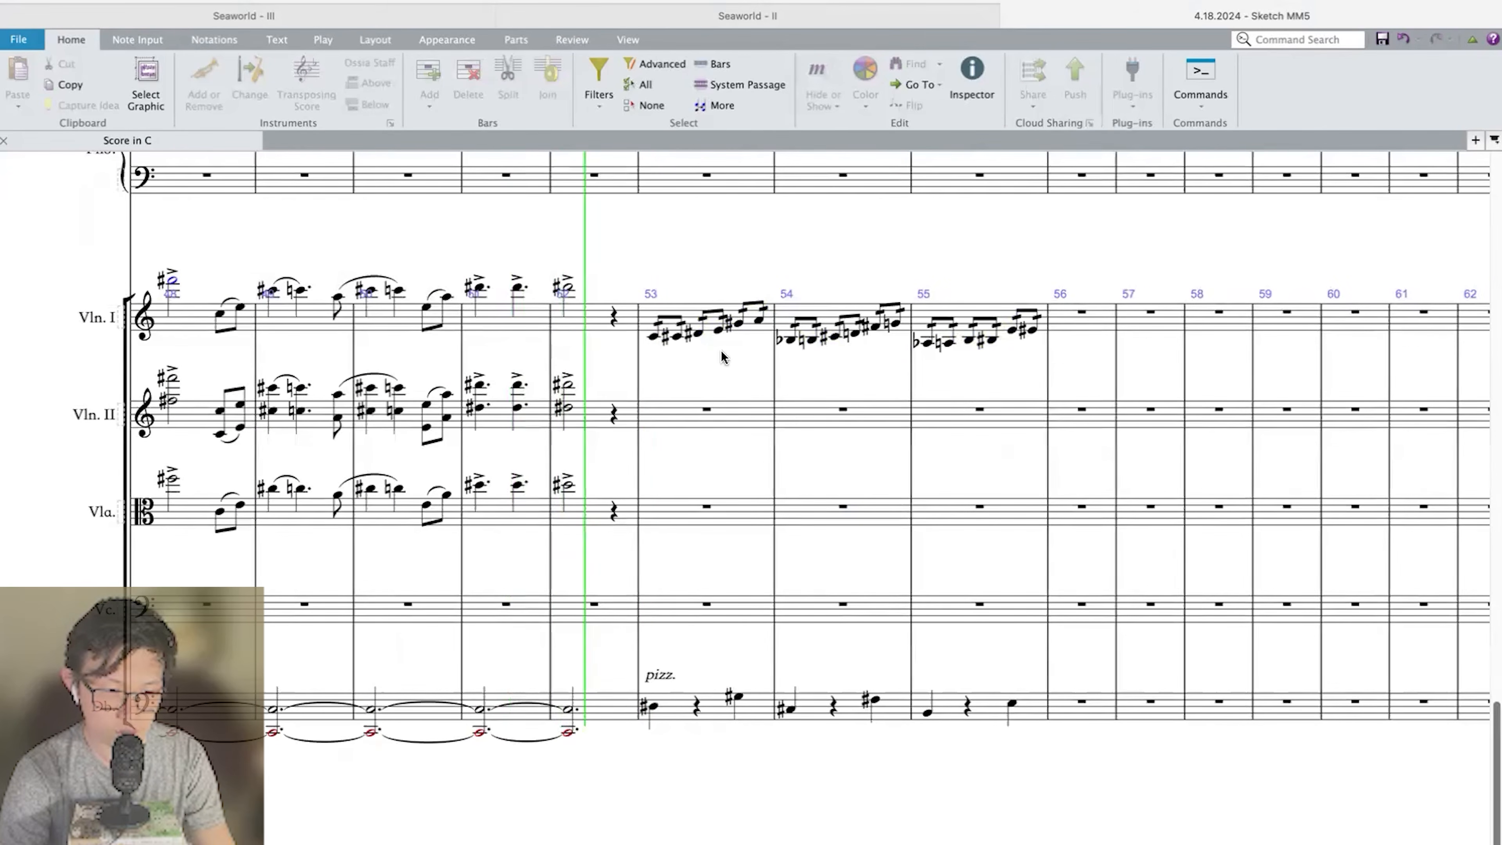
pyautogui.press('space')
# Add a p dynamic at the start of bar 53 in Violin I and the Double Bass.
pyautogui.click(653, 338)
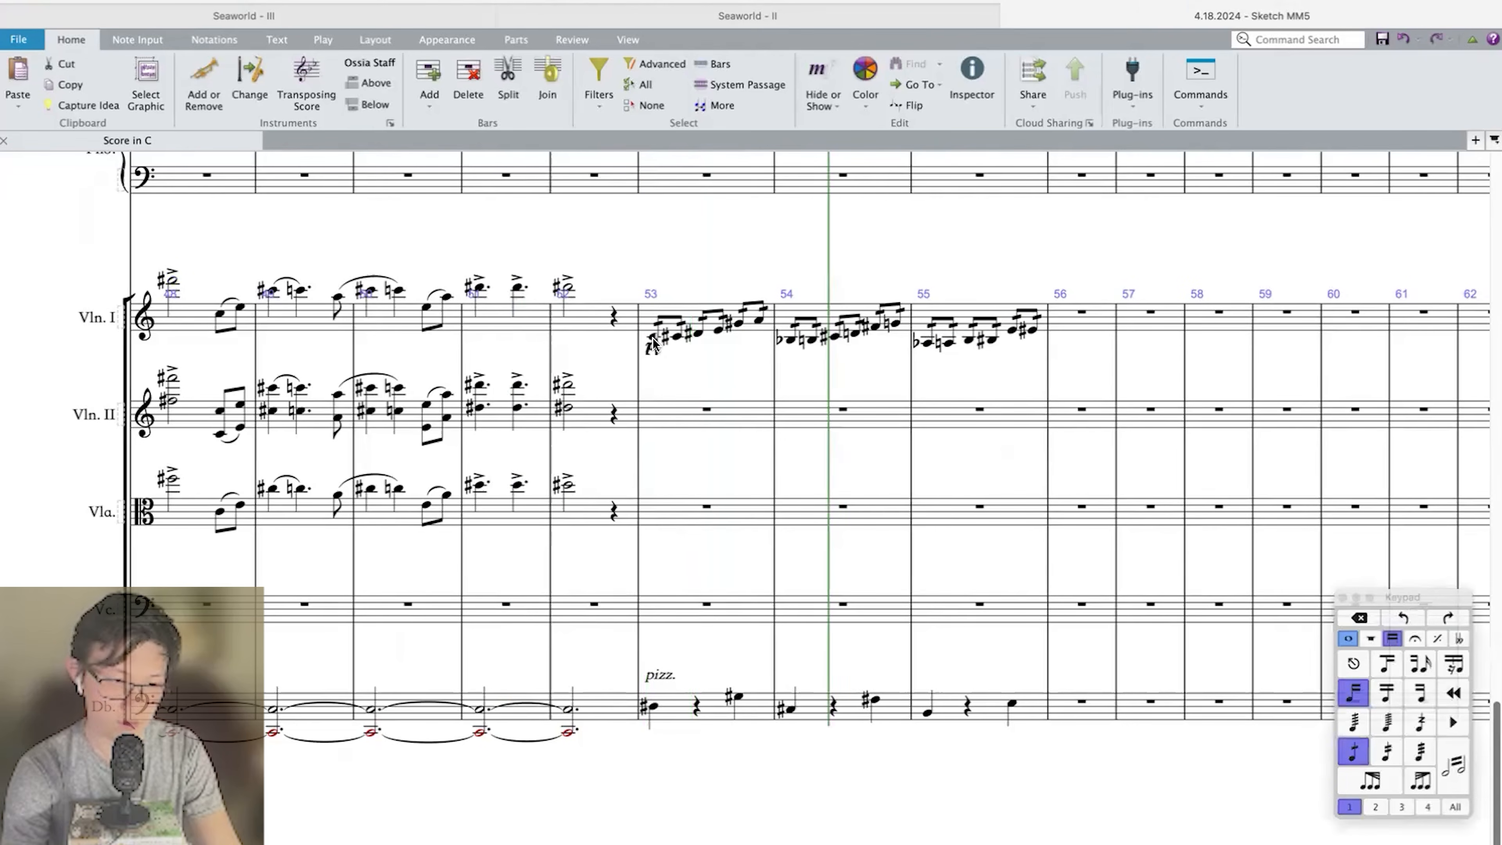
pyautogui.press('Escape')
pyautogui.click(671, 707)
pyautogui.press('super+e')
pyautogui.write('p')
pyautogui.press('Escape')
pyautogui.press('Escape')
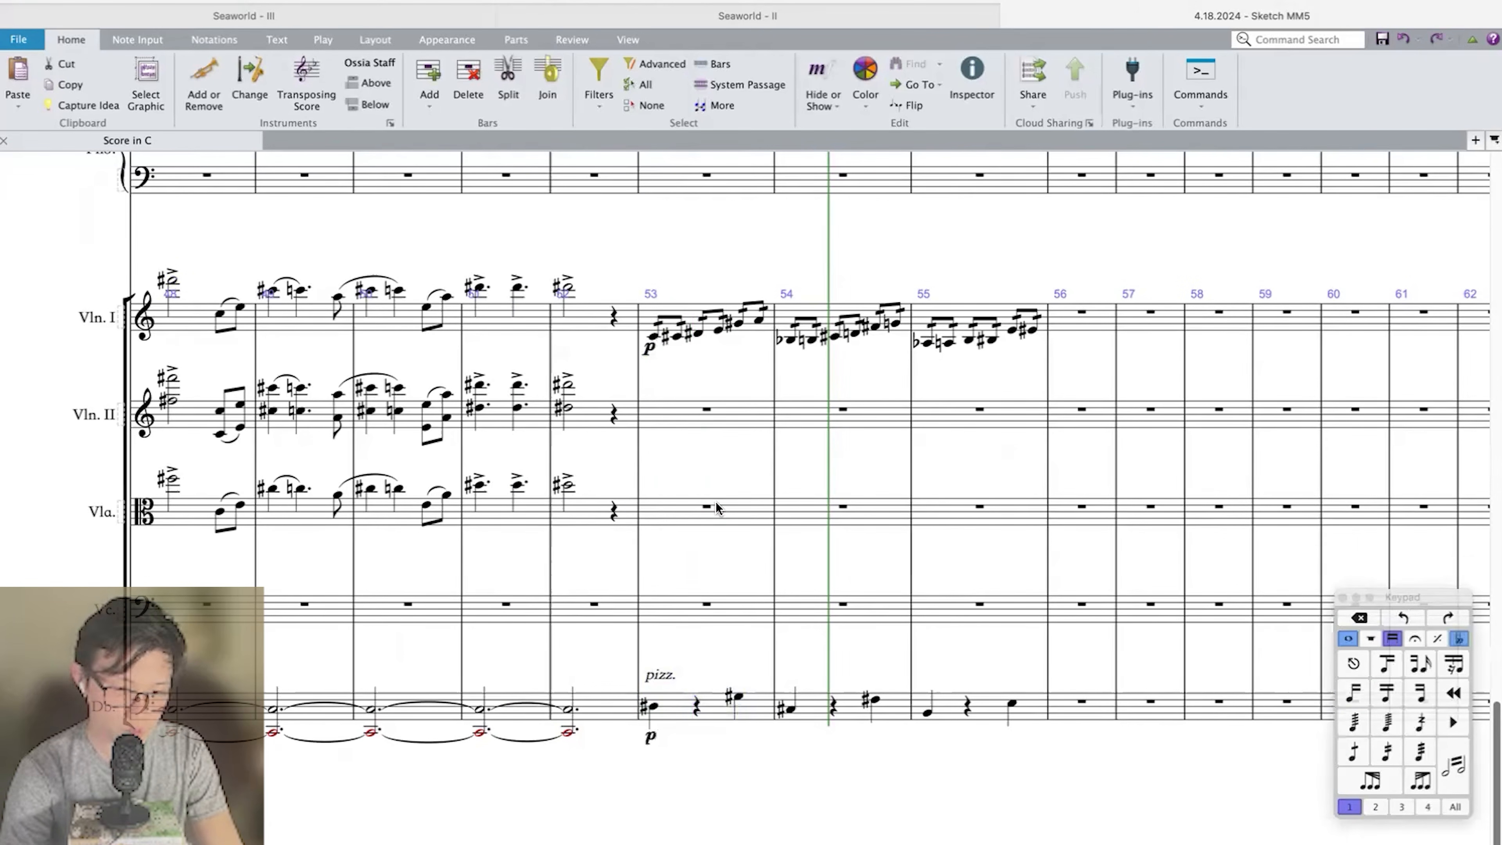
pyautogui.click(716, 507)
pyautogui.press('Escape')
# Fill Piccolo bar 52 with three quarter rests.
pyautogui.click(972, 319)
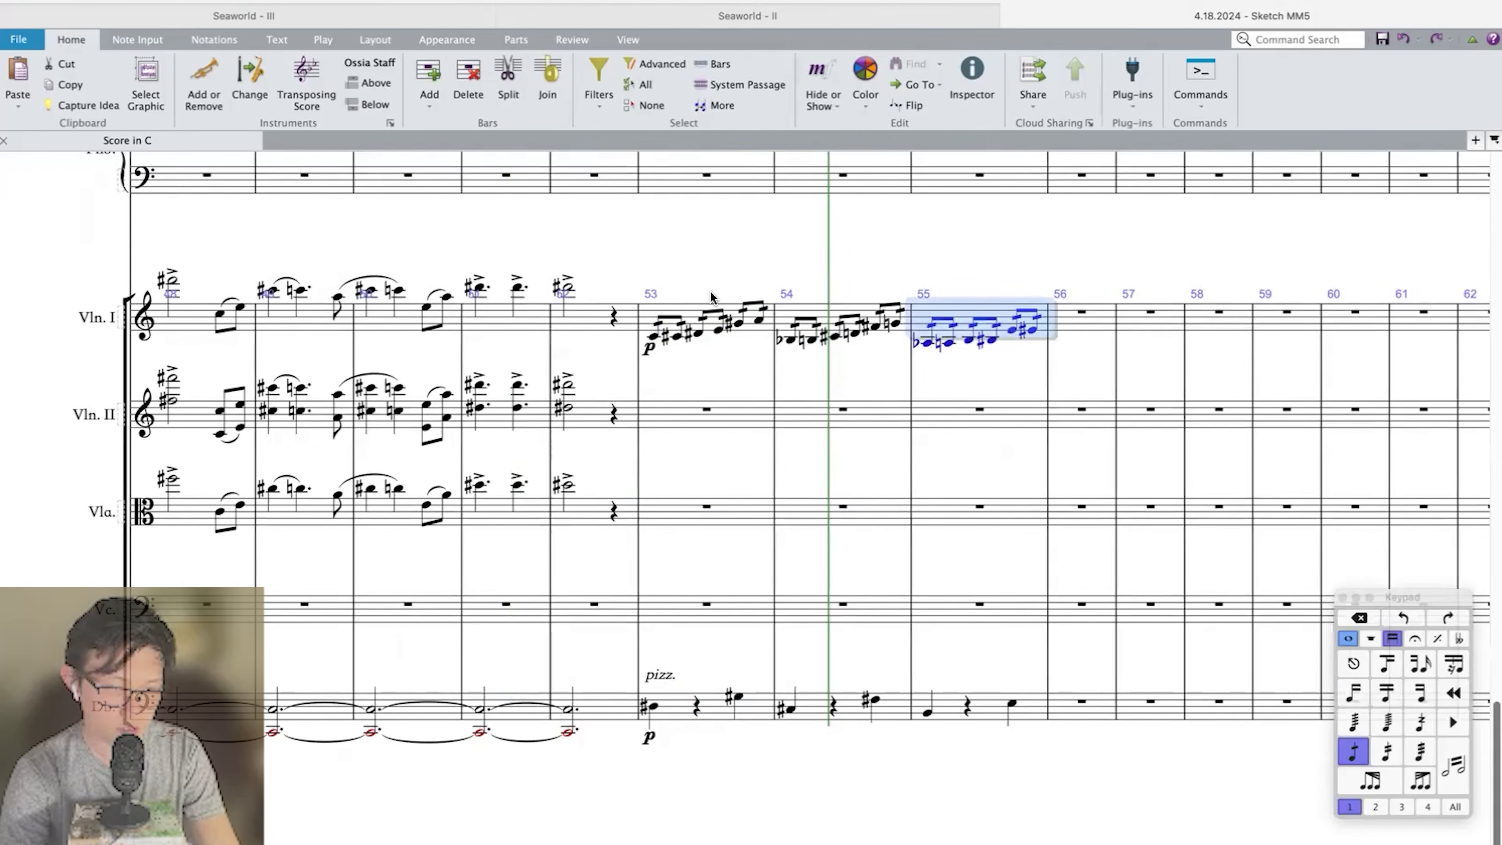
pyautogui.scroll(10, 710, 293)
pyautogui.click(676, 395)
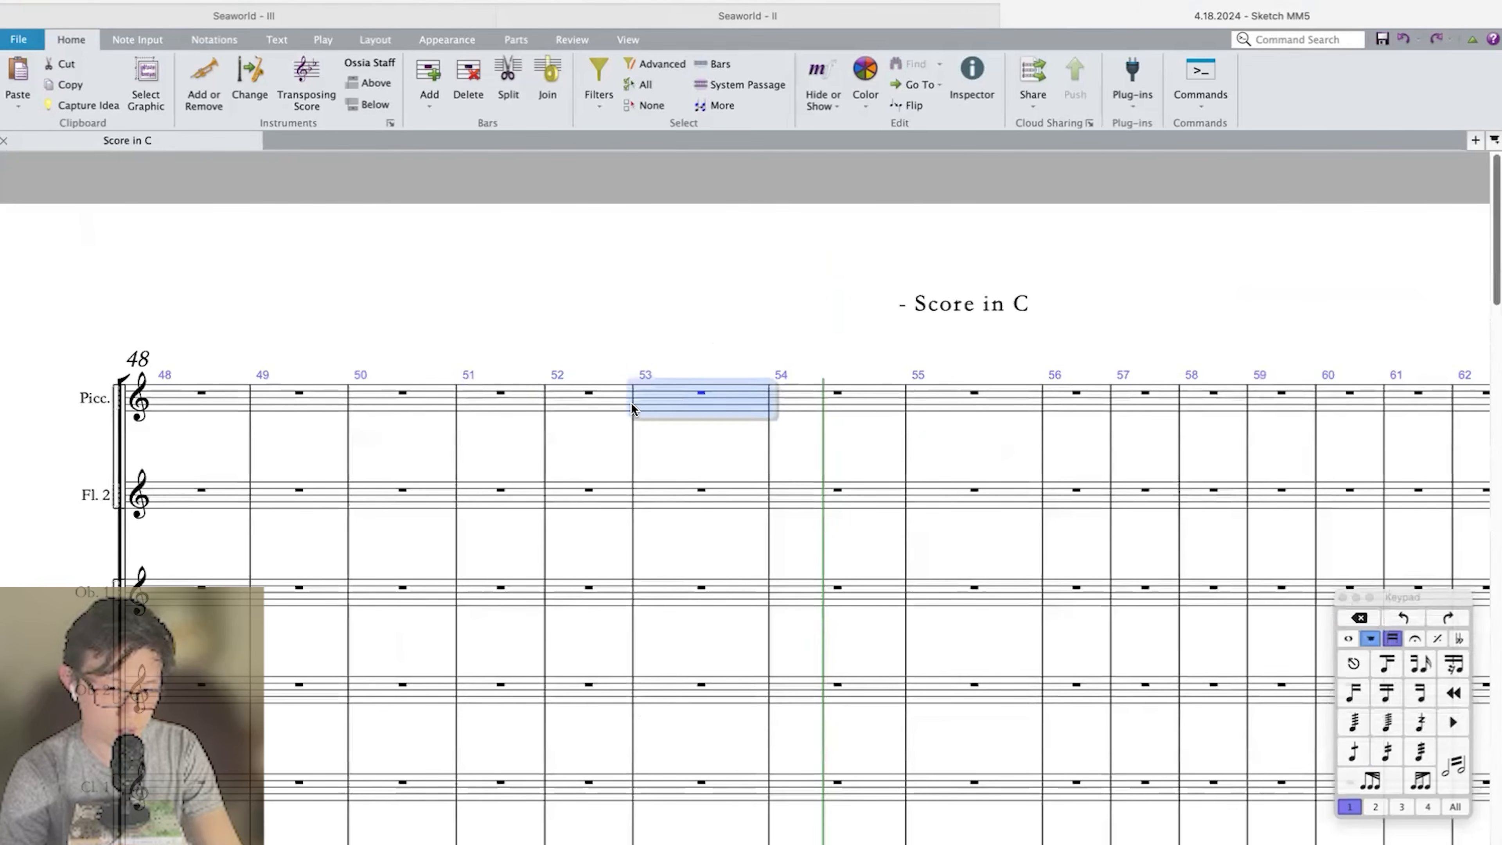
pyautogui.click(593, 403)
pyautogui.press('super+v')
pyautogui.scroll(-15, 635, 397)
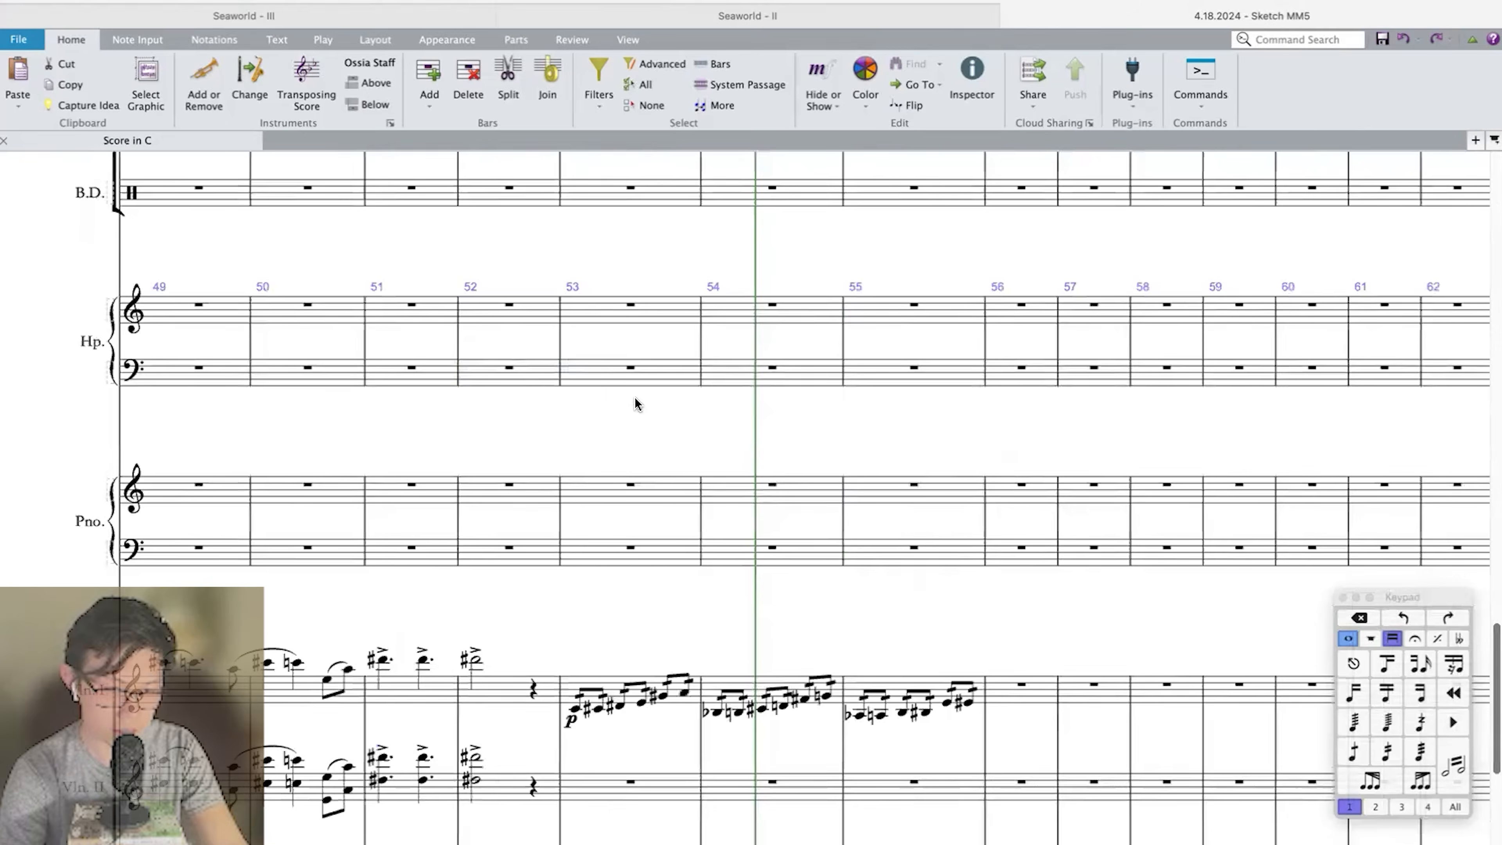
pyautogui.scroll(15, 635, 397)
pyautogui.scroll(-8, 635, 397)
pyautogui.scroll(10, 635, 397)
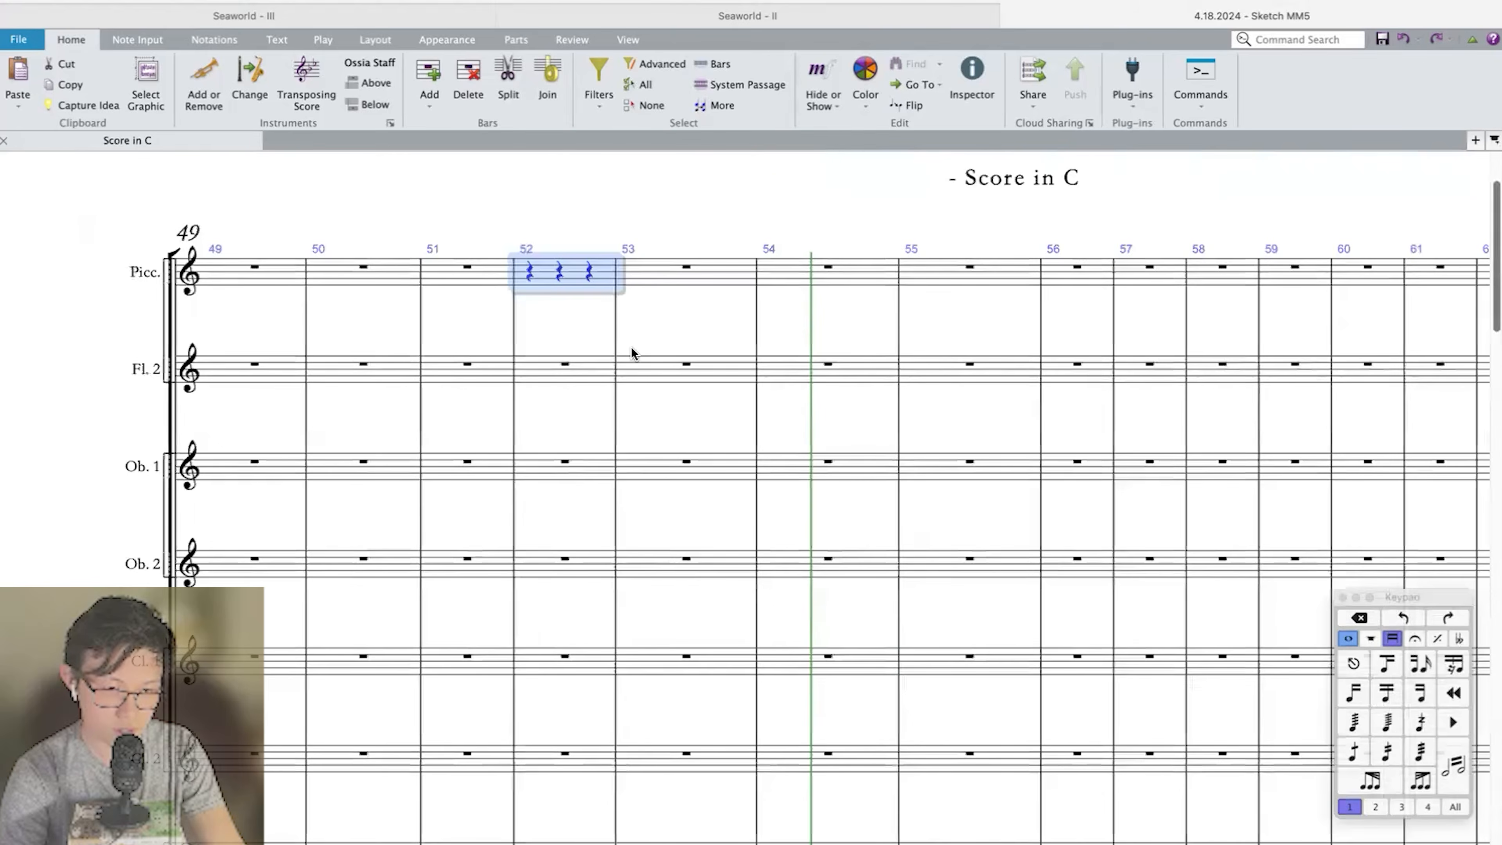
# Enter Piccolo eighth notes G sharp and B at the end of bar 52 and quarters G and F sharp in bar 53, all under one slur.
pyautogui.click(646, 389)
pyautogui.press('super+v')
pyautogui.press('super+Down')
pyautogui.press('Right')
pyautogui.press('f')
pyautogui.press('Escape')
pyautogui.click(583, 388)
pyautogui.press('f')
pyautogui.press('b')
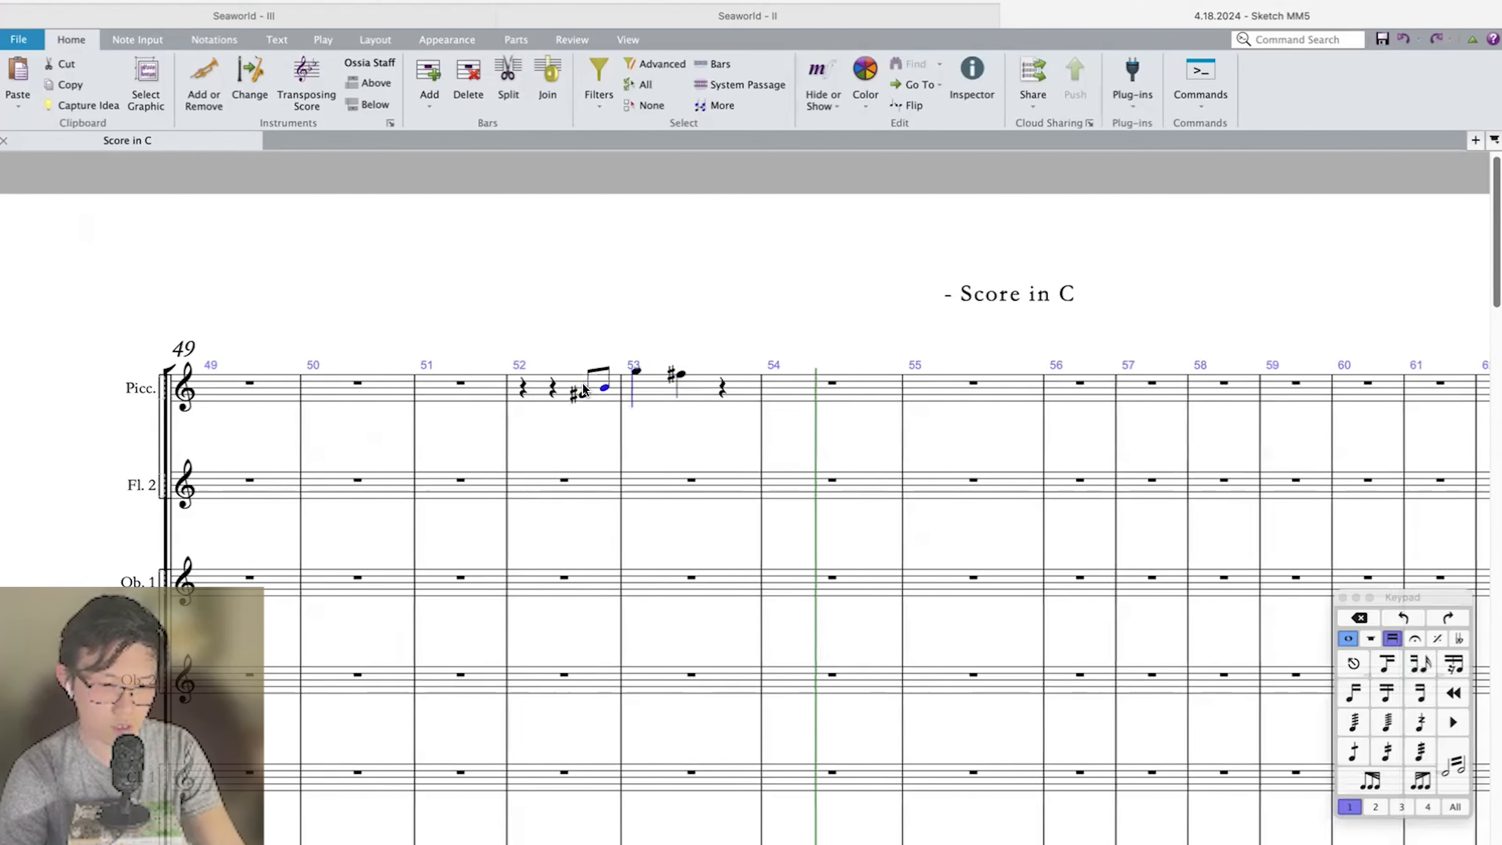
pyautogui.press('s')
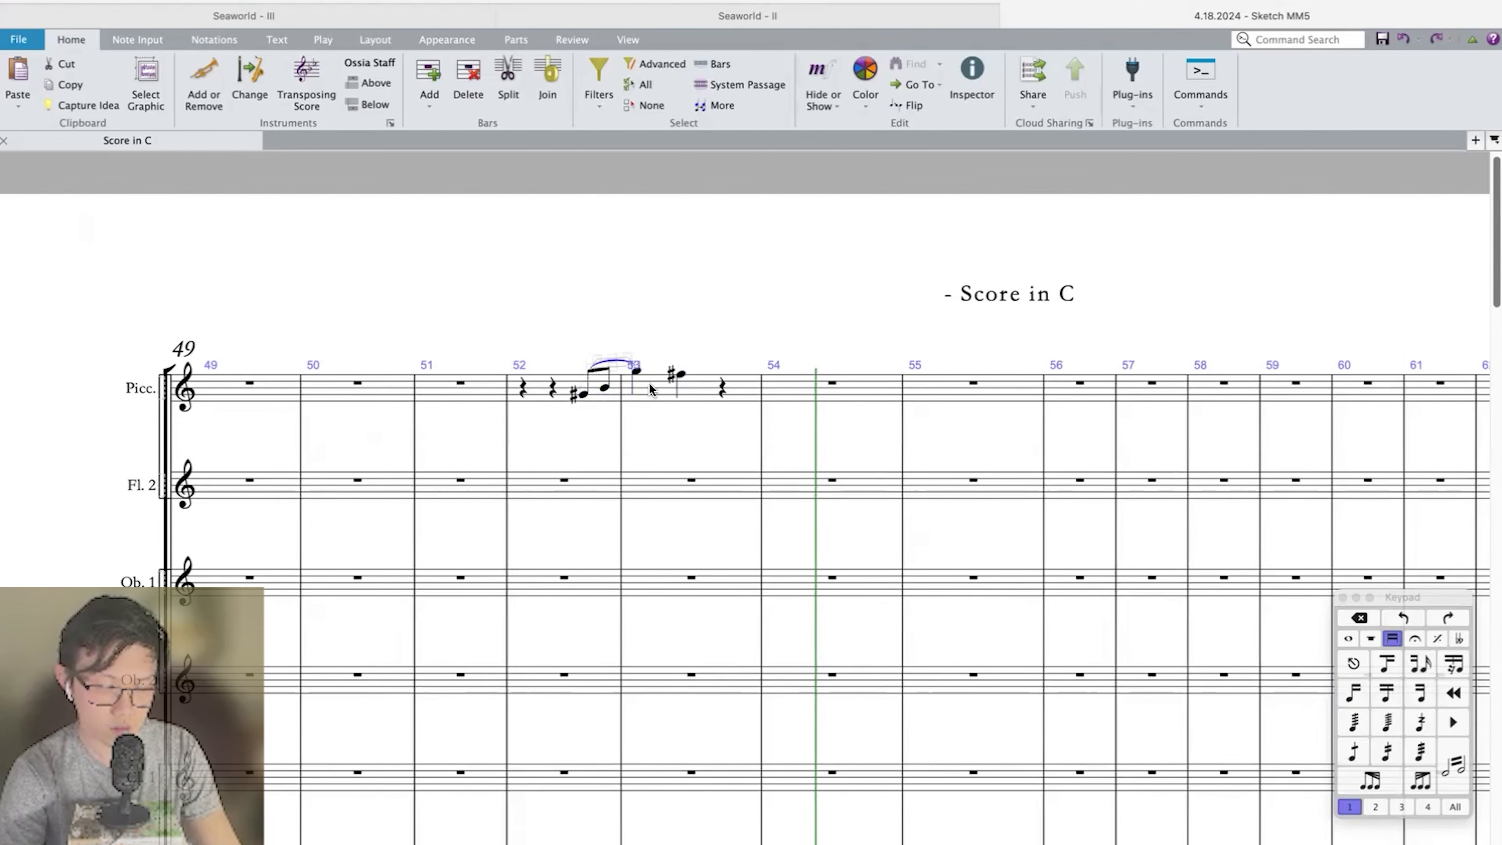
pyautogui.press('space')
# Dot the Piccolo's F sharp and continue with an eighth D, a quarter F natural, a dotted quarter E and an eighth C sharp through bar 54.
pyautogui.click(681, 377)
pyautogui.press('.')
pyautogui.press('Right')
pyautogui.press('d')
pyautogui.press('f')
pyautogui.press('g')
pyautogui.press('e')
pyautogui.press('Escape')
pyautogui.press('.')
pyautogui.press('Right')
pyautogui.press('n')
pyautogui.press('c')
pyautogui.press('Escape')
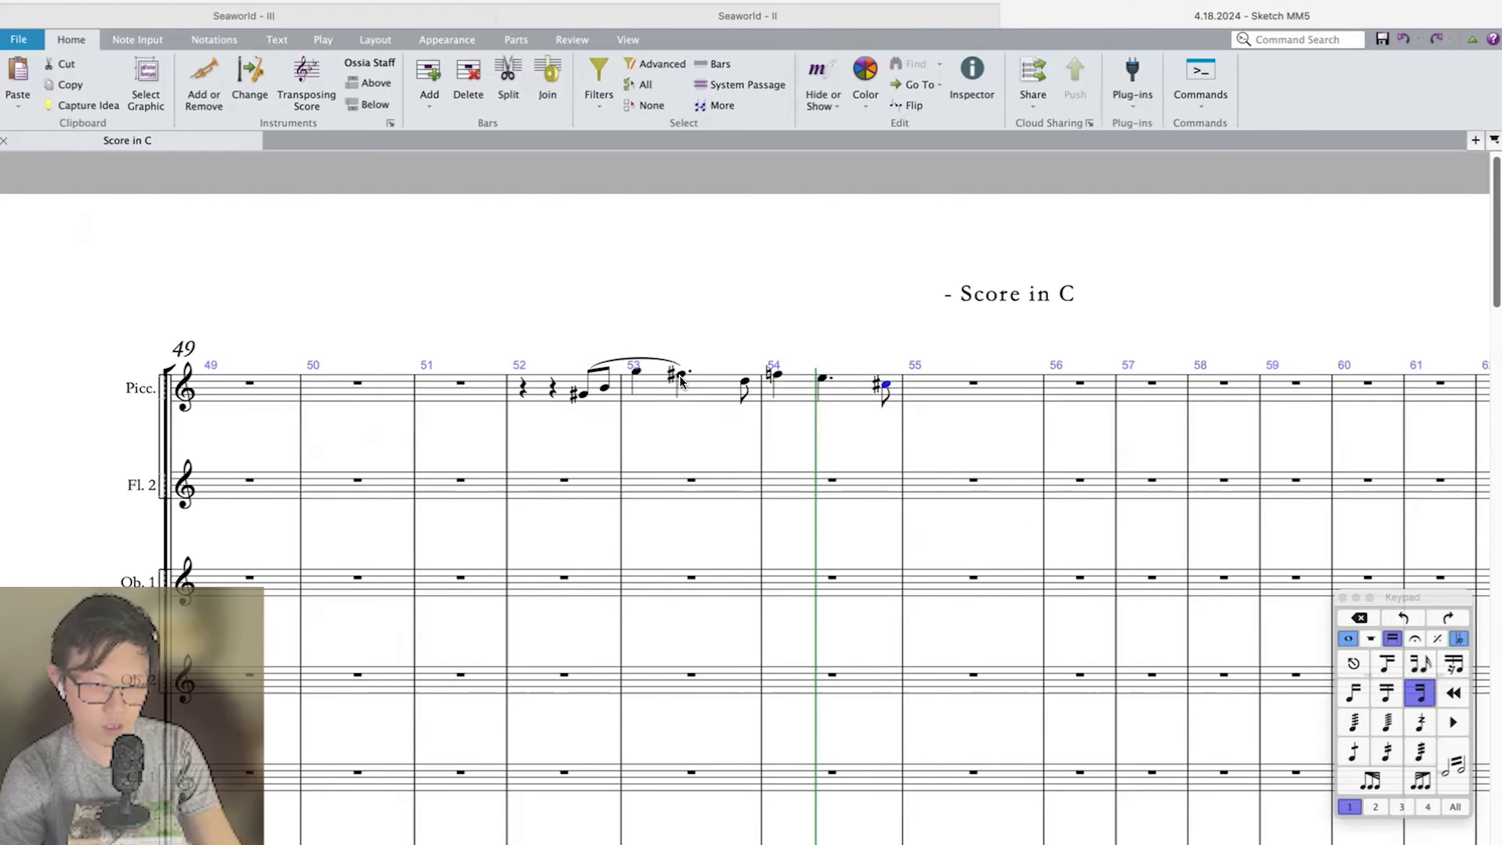
pyautogui.press('Right')
pyautogui.click(682, 376)
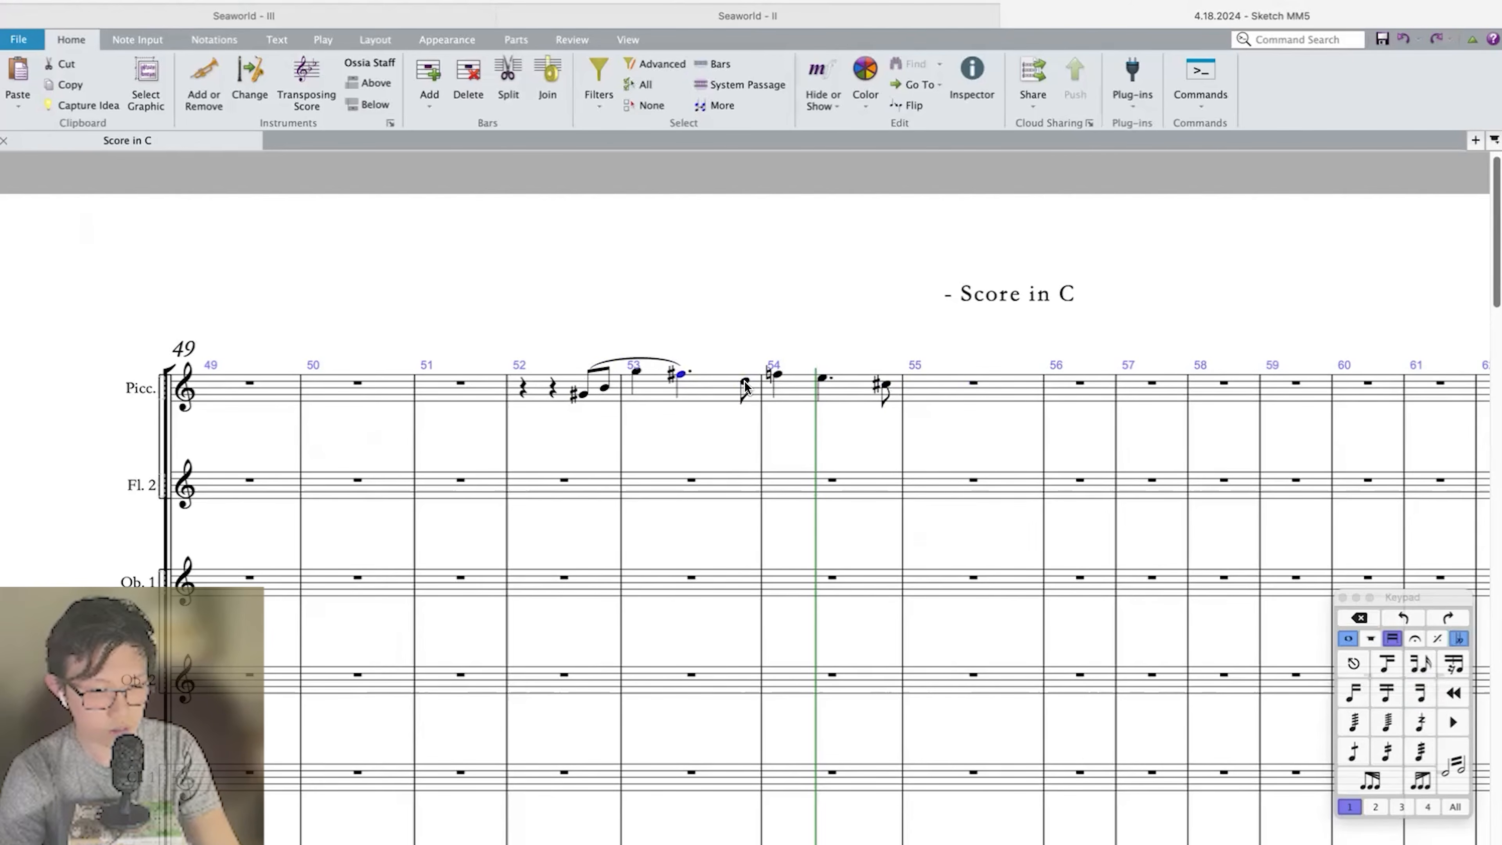
# Slur the Piccolo's eighth-note D at the end of bar 53 through to the dotted E in bar 54.
pyautogui.click(744, 383)
pyautogui.click(886, 385)
pyautogui.press('c')
pyautogui.click(822, 378)
pyautogui.keyDown('shift'); pyautogui.click(744, 382); pyautogui.keyUp('shift')
pyautogui.press('s')
# Repeat Piccolo bar 53 into bars 54 and 55, transposing each copy down another major 2nd.
pyautogui.click(718, 391)
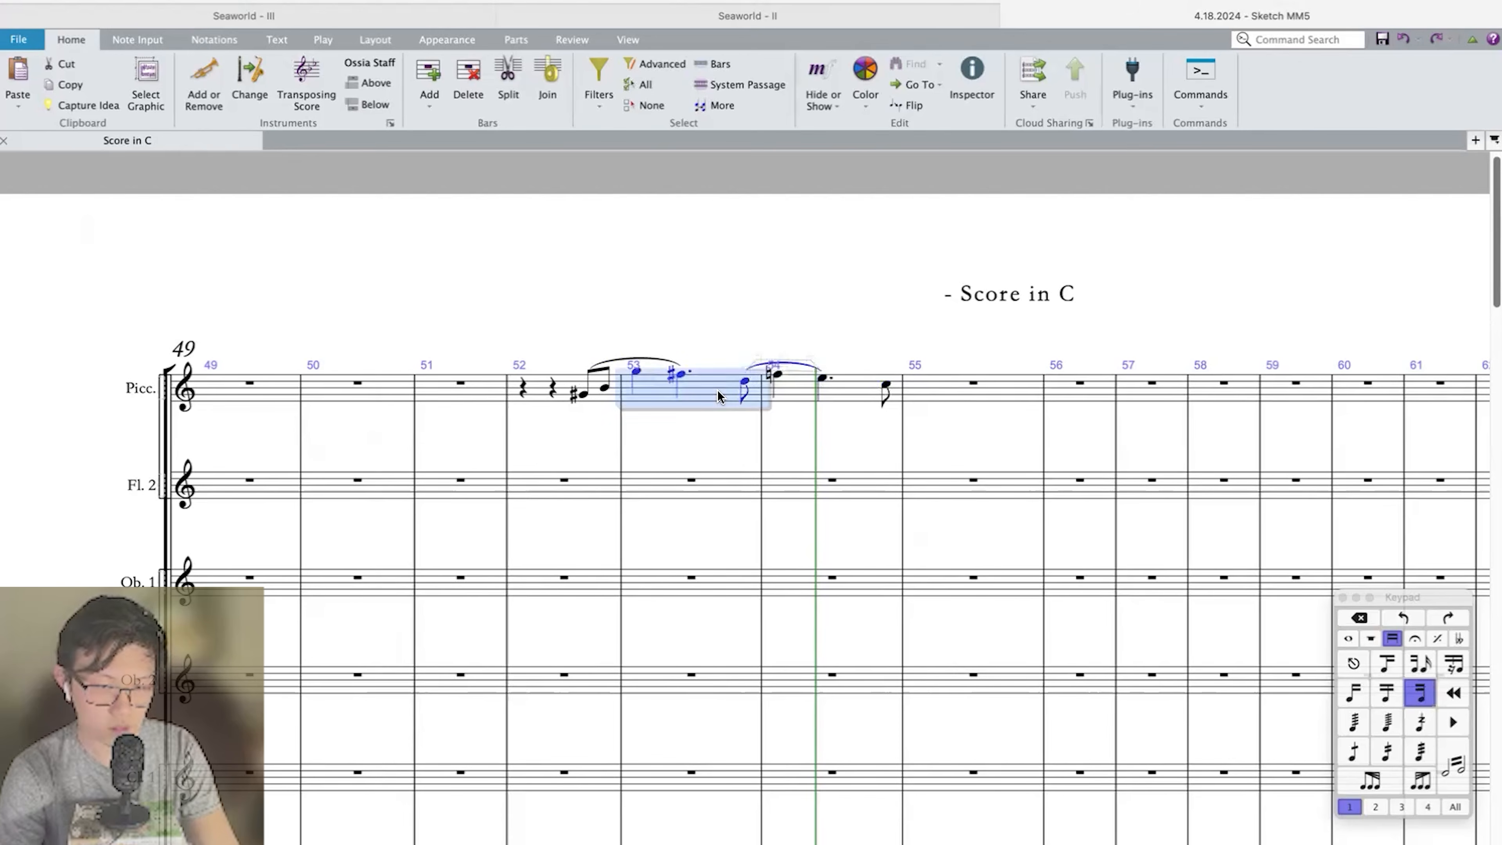
pyautogui.press('r')
pyautogui.hotkey('shift', 't')
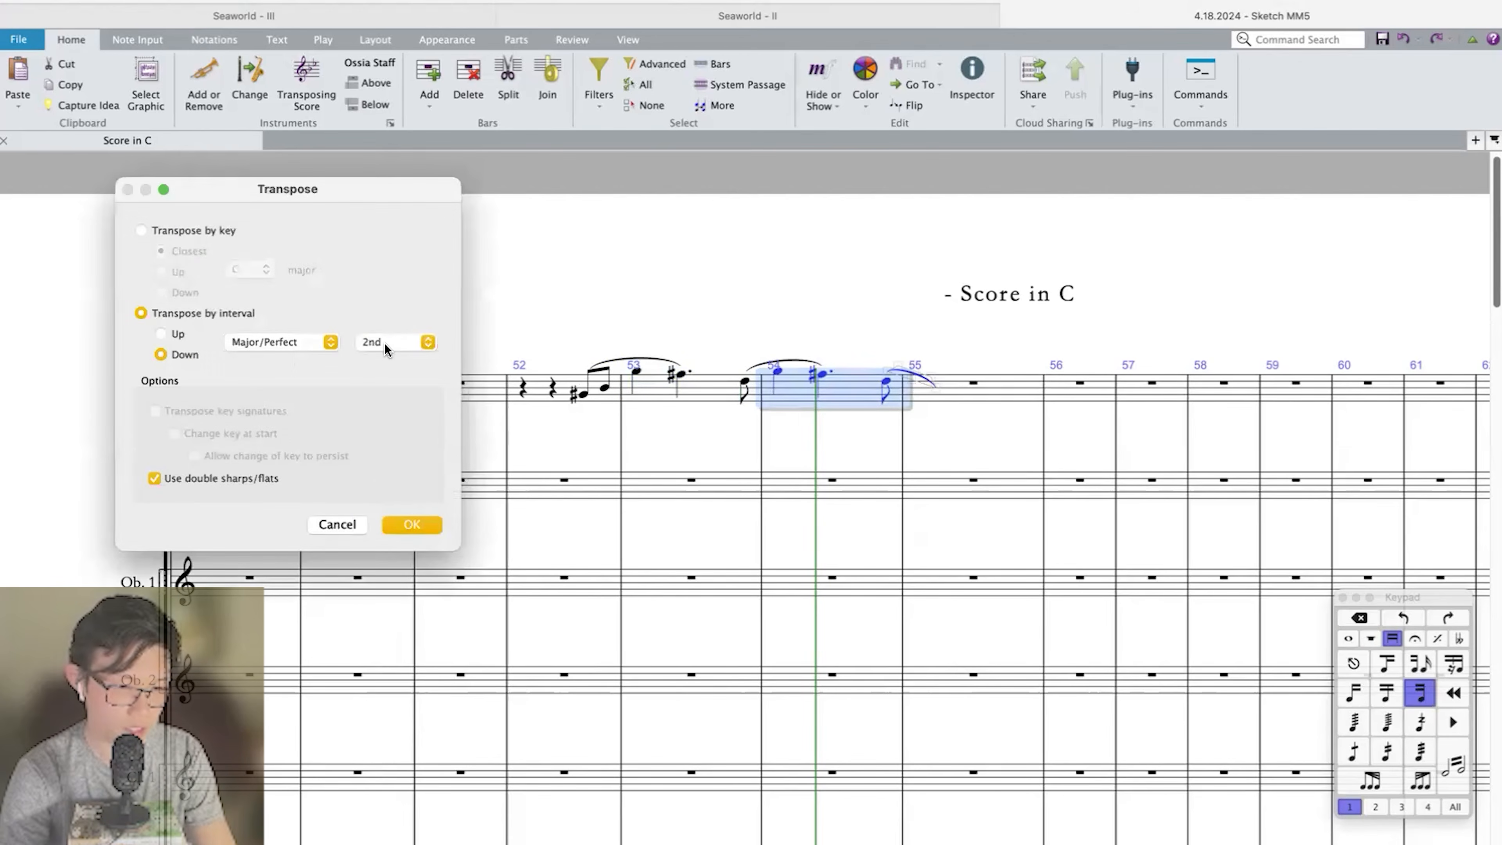
pyautogui.press('Return')
pyautogui.press('r')
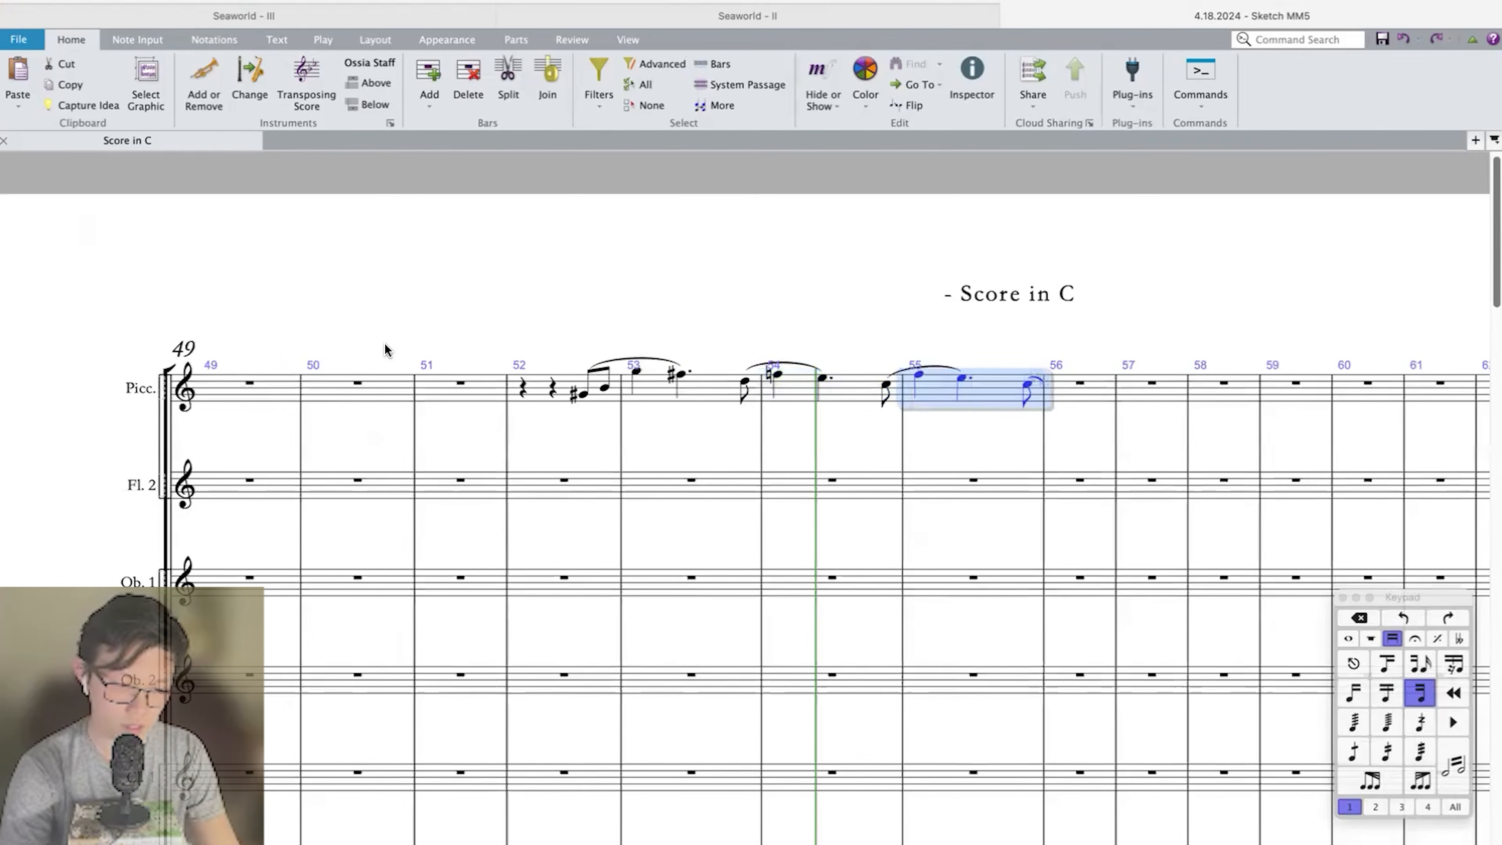
pyautogui.hotkey('shift', 't')
pyautogui.press('Return')
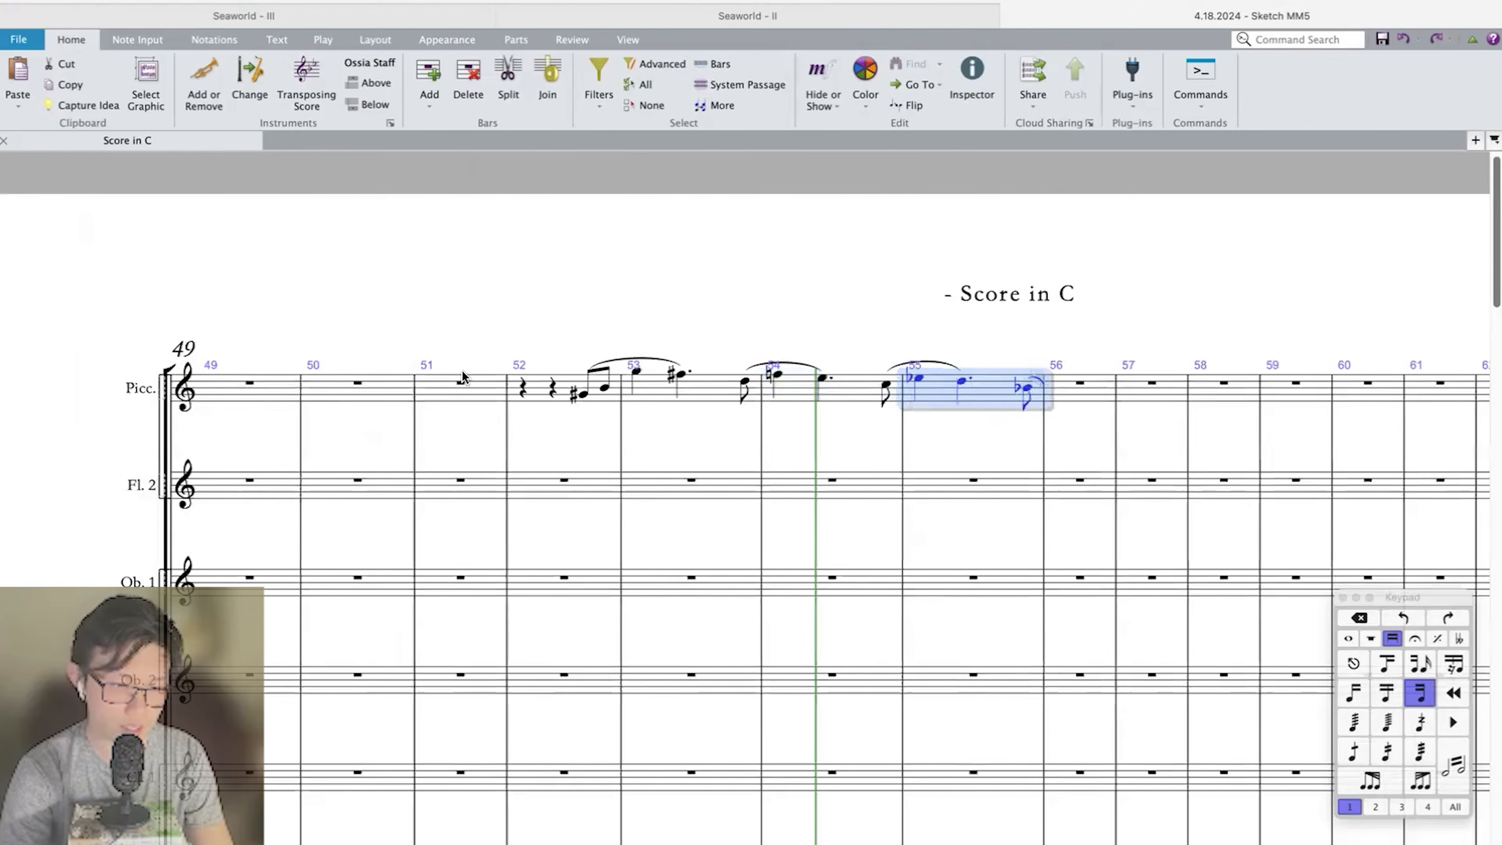
# Play back the score from bar 52 to hear the Piccolo melody.
pyautogui.click(522, 387)
pyautogui.press('space')
pyautogui.scroll(-20, 520, 383)
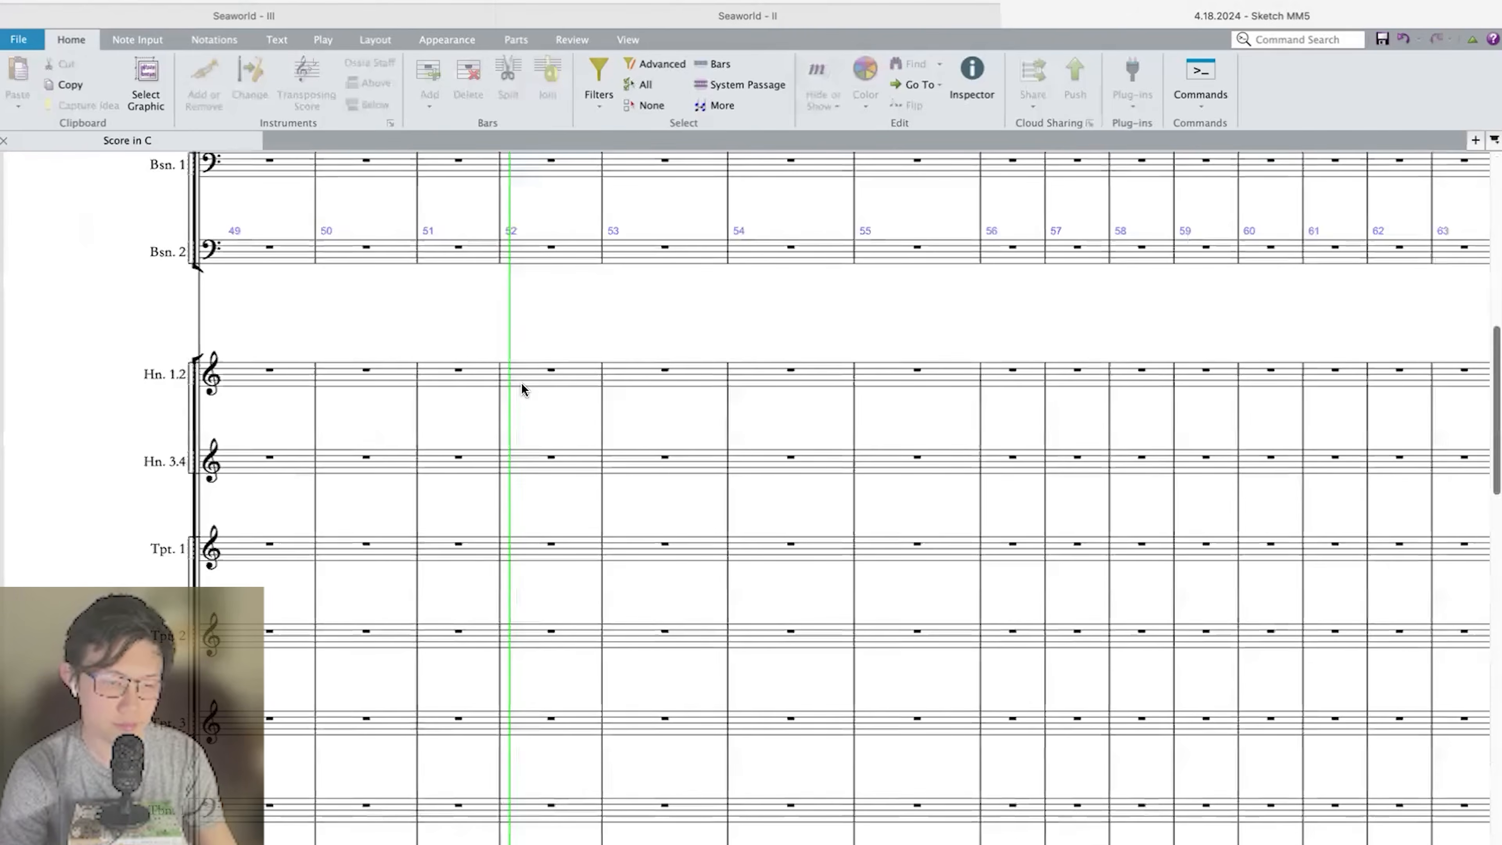
pyautogui.scroll(20, 681, 410)
pyautogui.scroll(3, 717, 425)
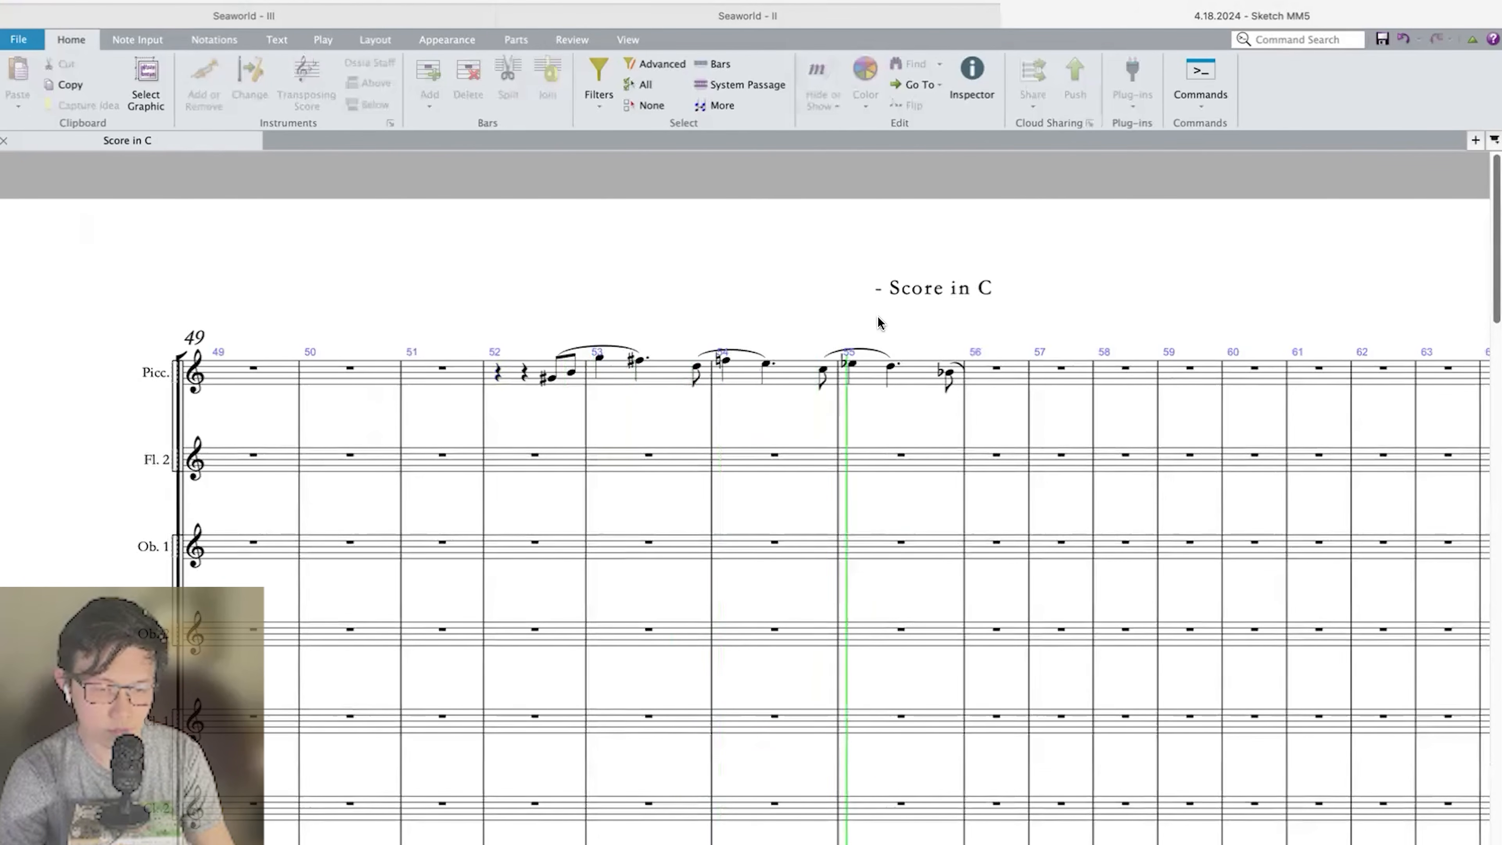
pyautogui.click(952, 378)
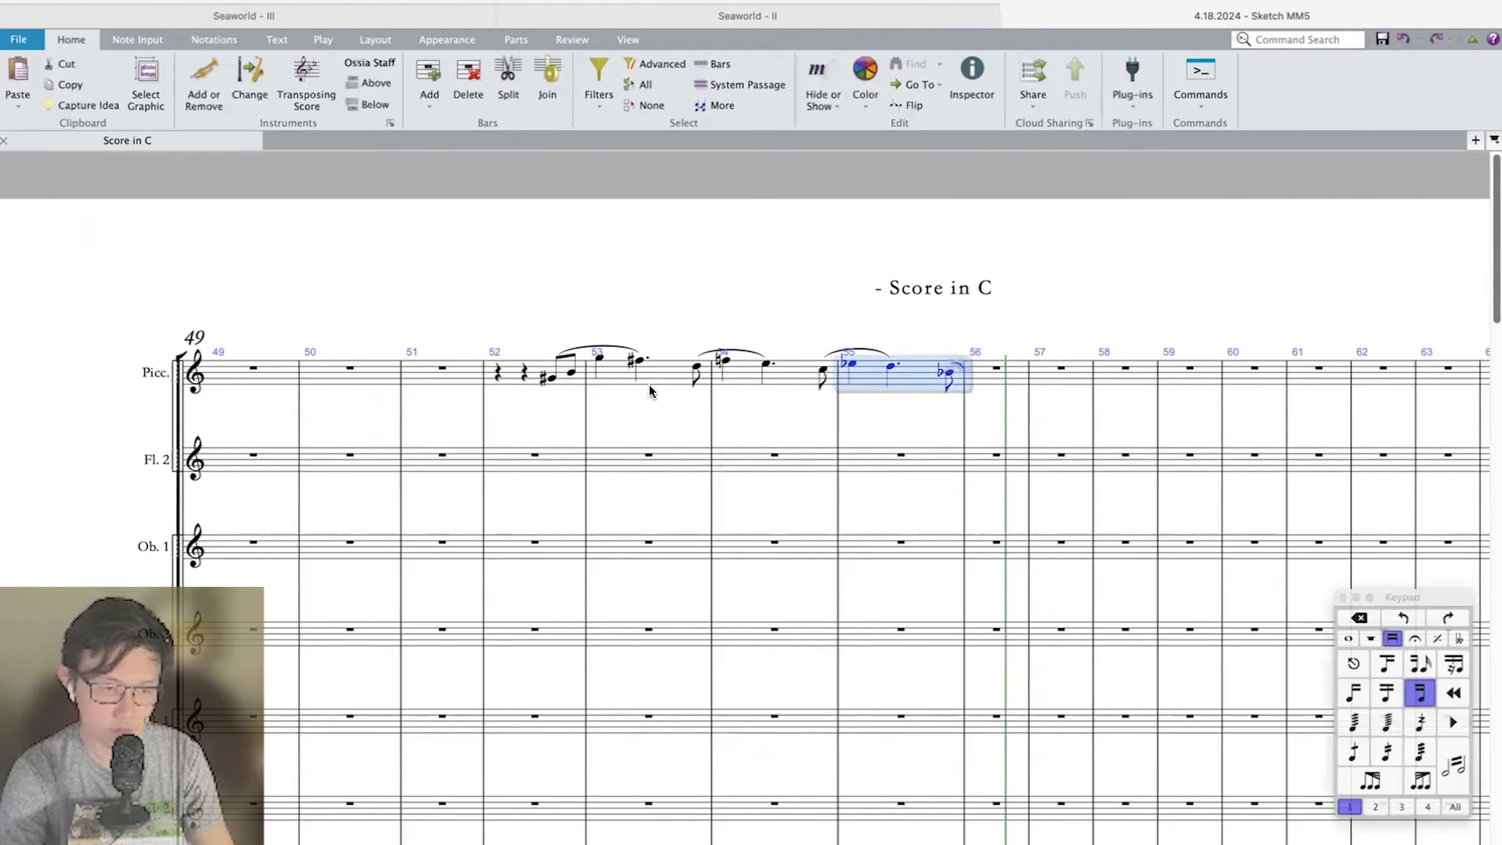
pyautogui.keyDown('shift'); pyautogui.click(512, 377); pyautogui.keyUp('shift')
pyautogui.press('super+c')
pyautogui.click(525, 461)
pyautogui.press('super+v')
pyautogui.press('super+z')
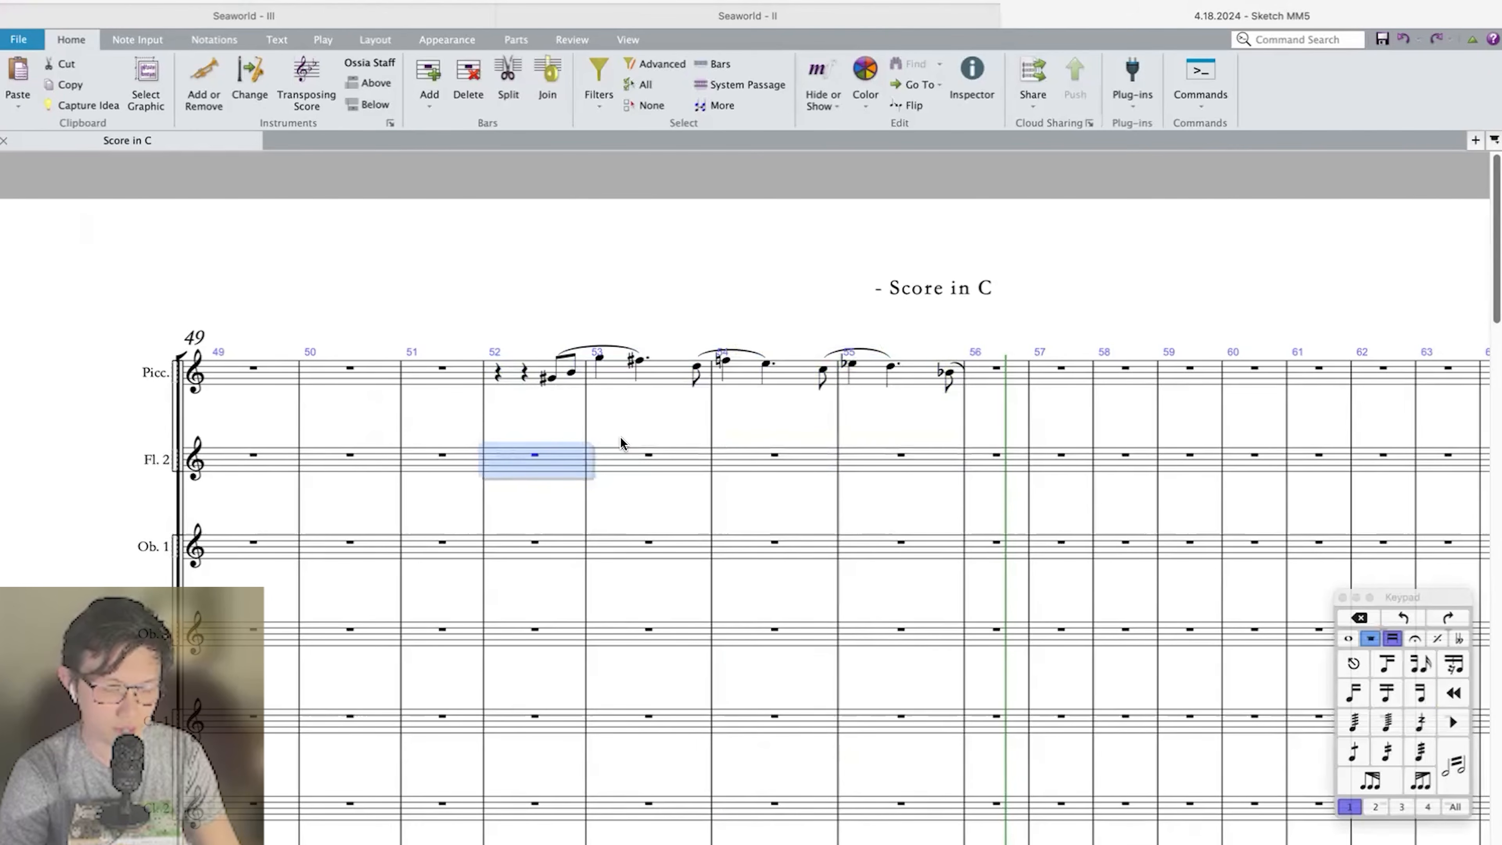
# Fill Oboe 1 bar 53 with two eighth rests followed by two quarter rests.
pyautogui.click(647, 453)
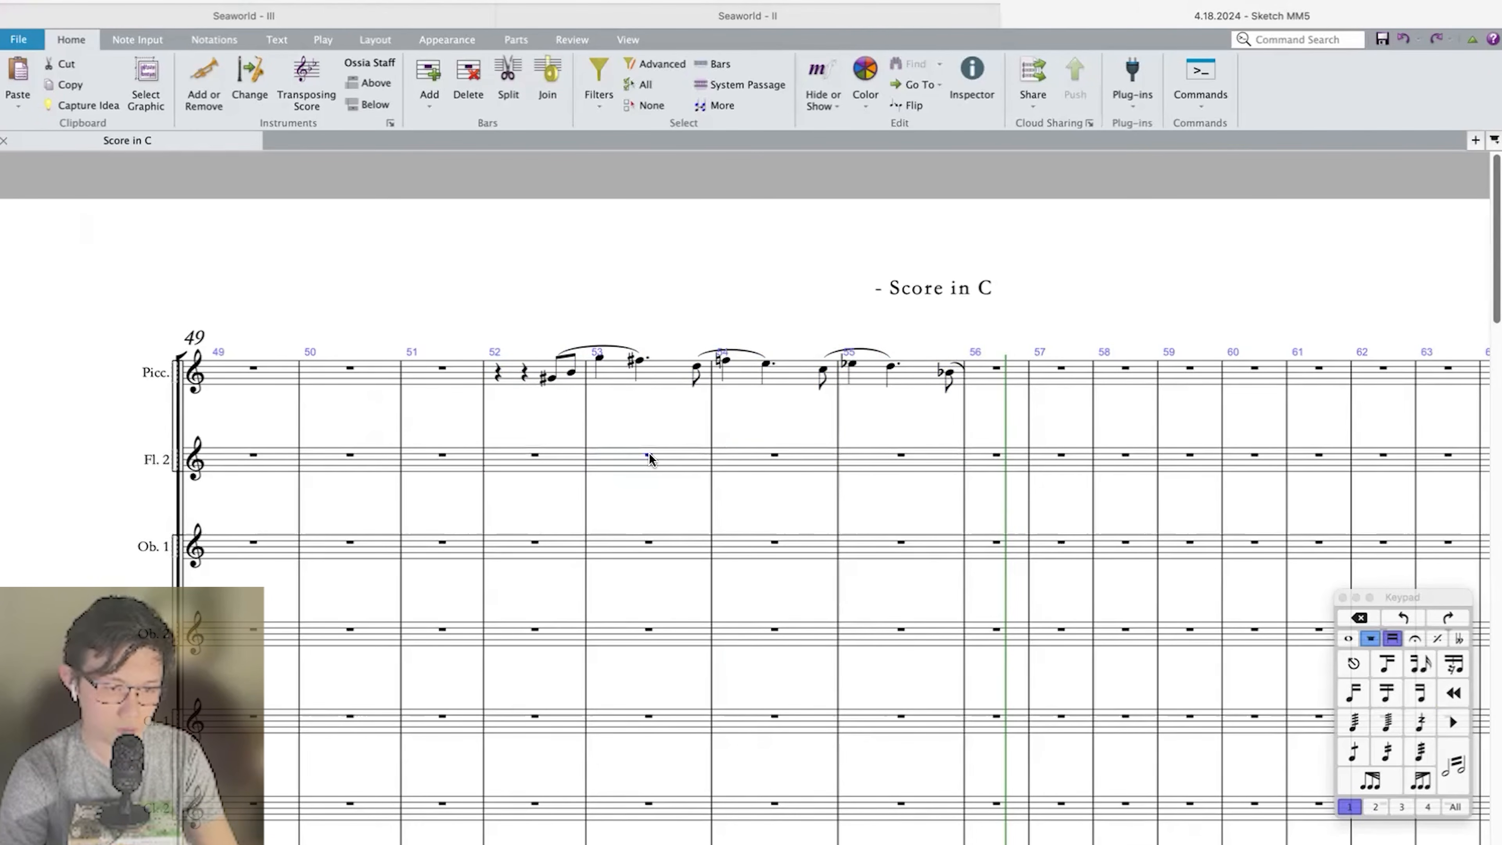
pyautogui.scroll(-2, 648, 453)
pyautogui.click(628, 499)
pyautogui.click(621, 500)
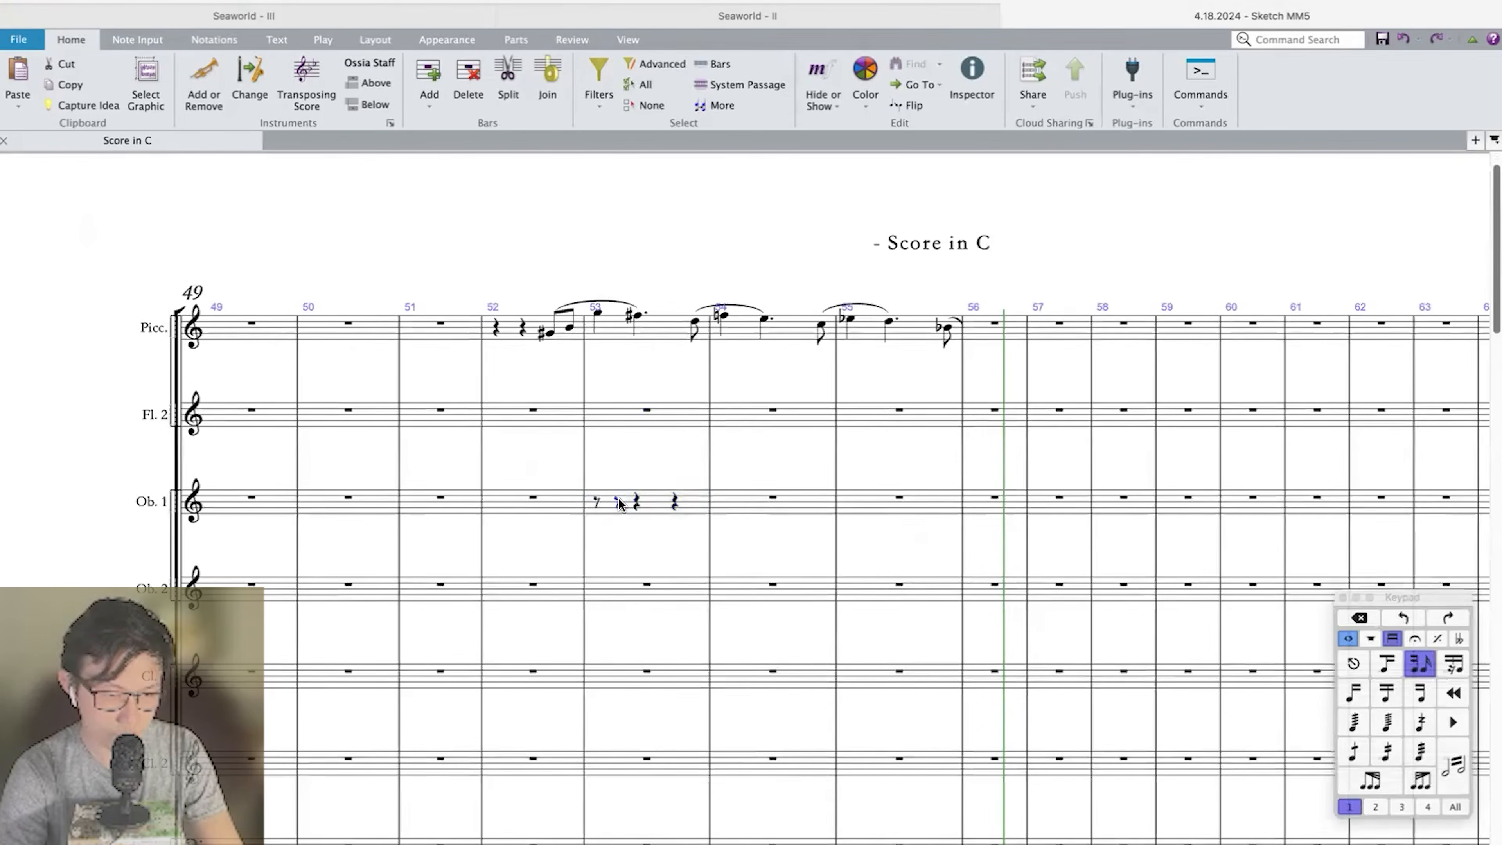
# Copy the Violin I run of bars 53 to 55 into Clarinet 1.
pyautogui.scroll(-20, 621, 501)
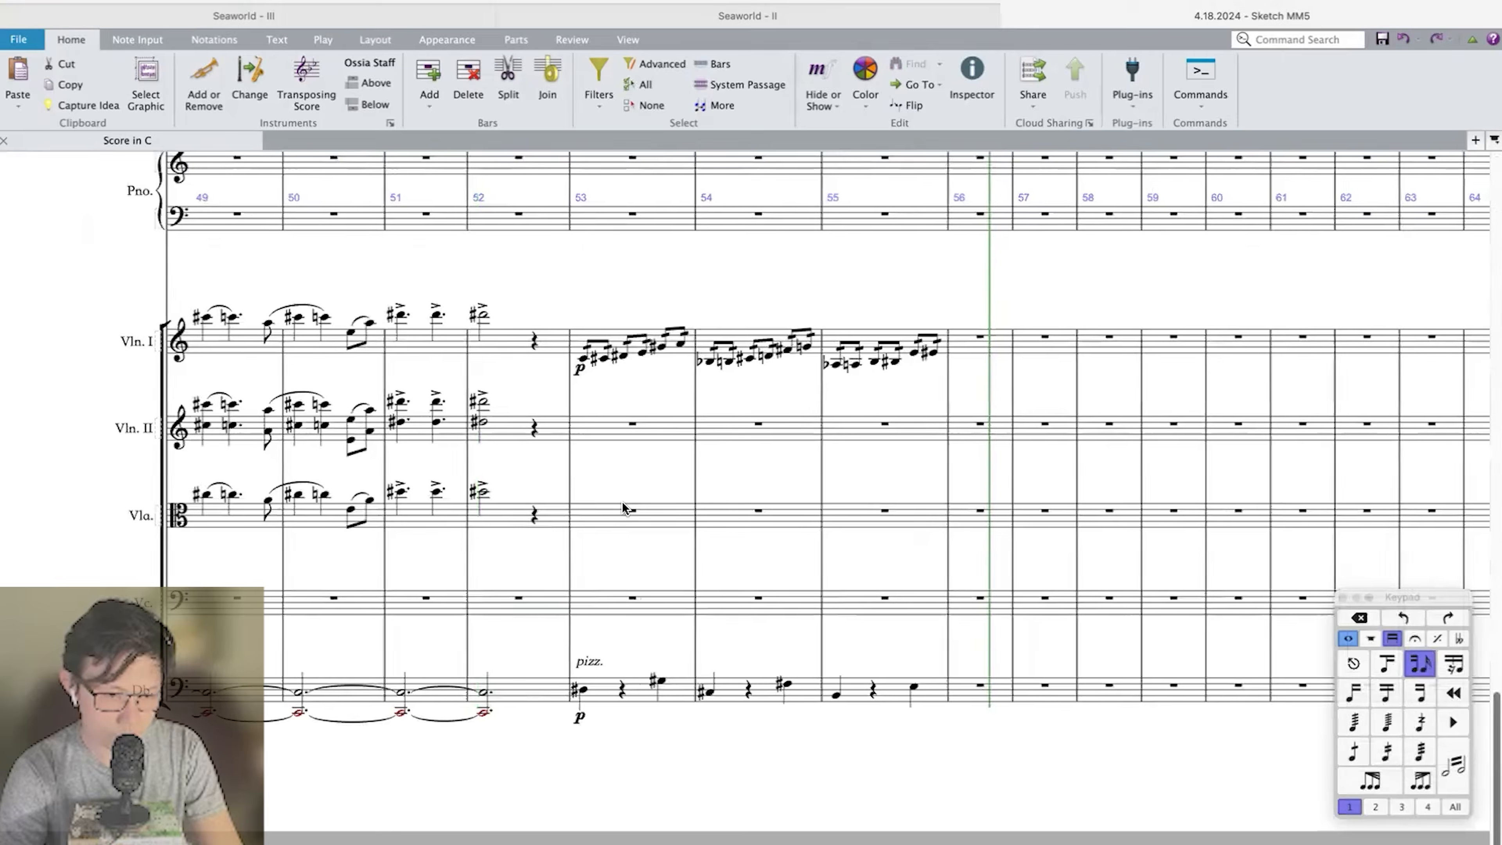
pyautogui.click(597, 356)
pyautogui.press('shift+super+Right')
pyautogui.press('shift+super+Right')
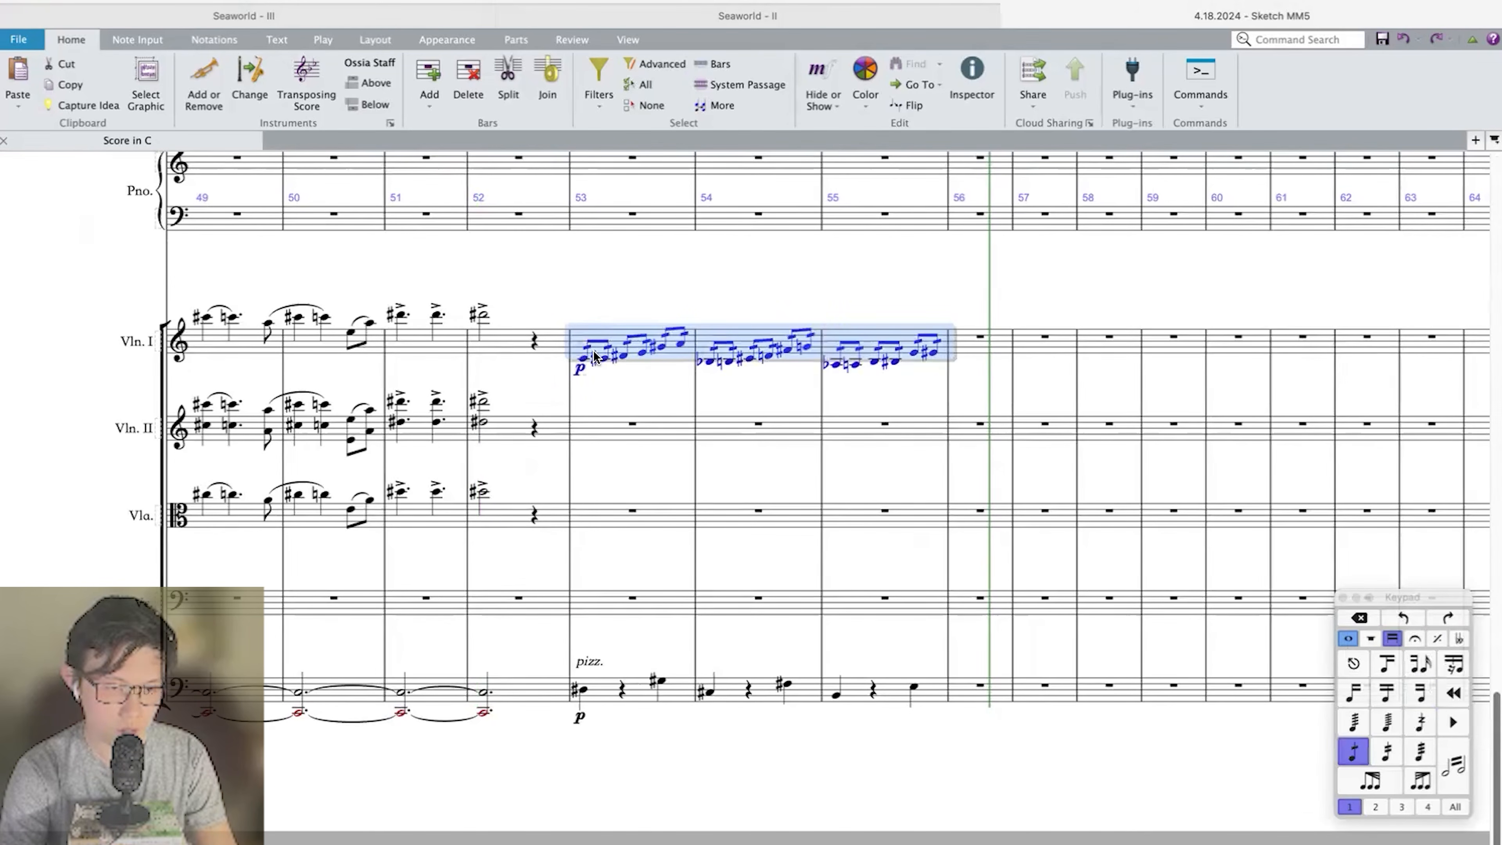
pyautogui.scroll(20, 594, 355)
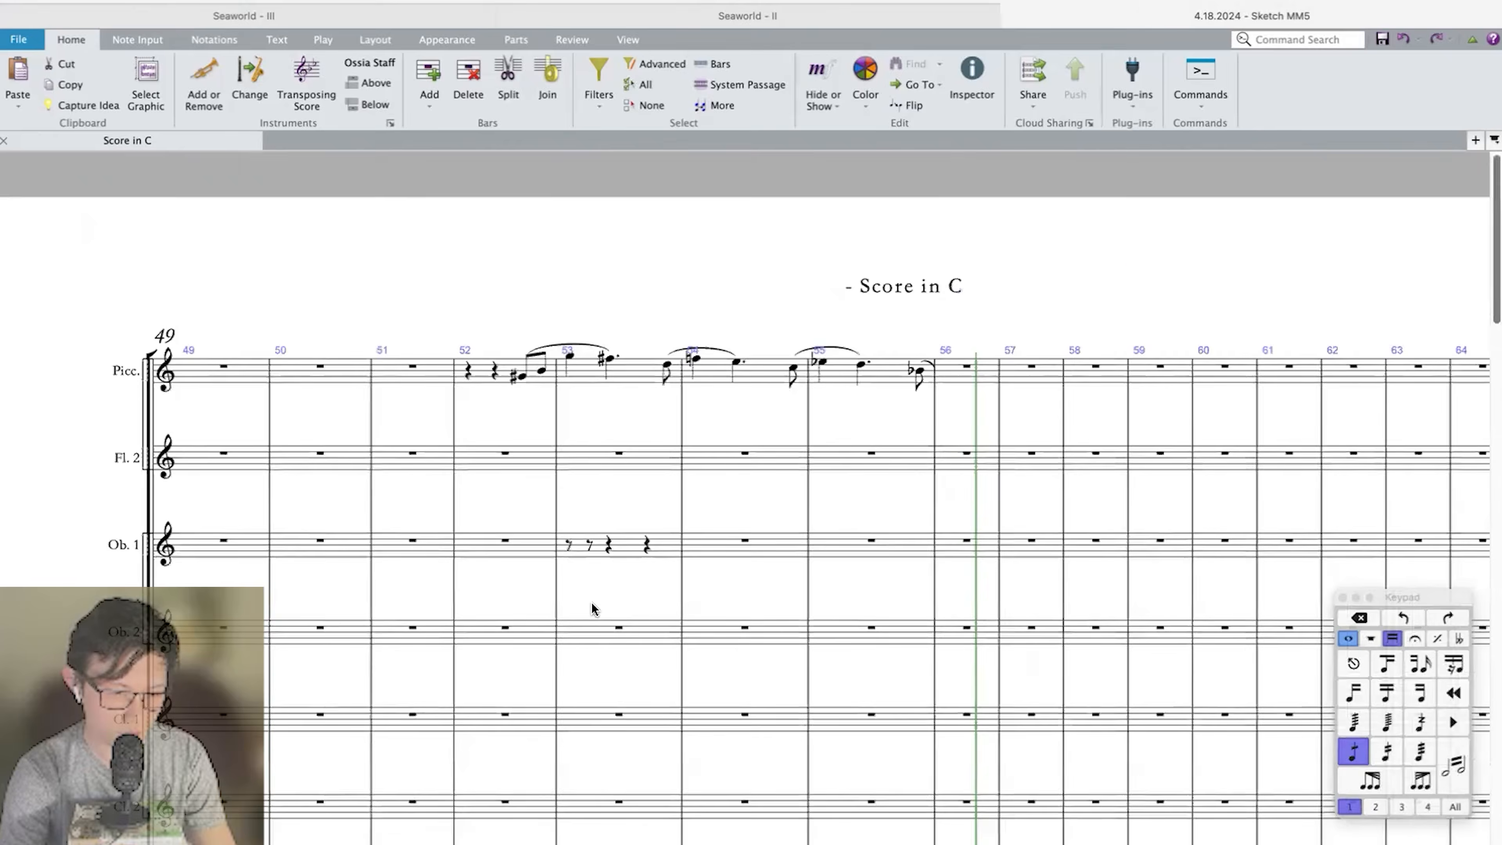
pyautogui.scroll(-5, 591, 604)
pyautogui.click(583, 541)
pyautogui.press('super+v')
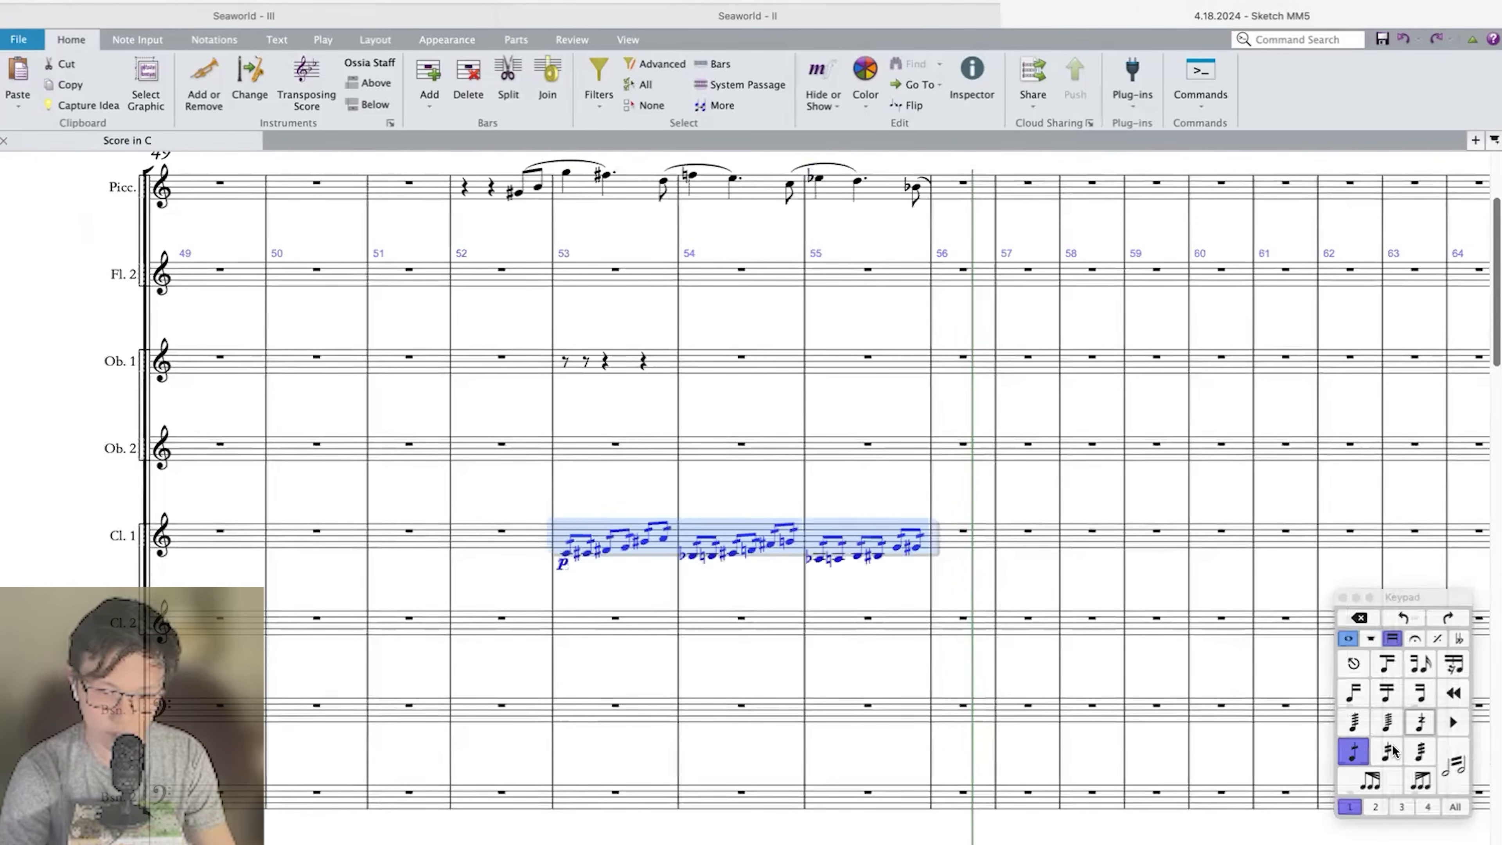
# Remove the tremolos from the Clarinet 1 run and add staccato to its notes in bars 53 to 55.
pyautogui.press('super+equal')
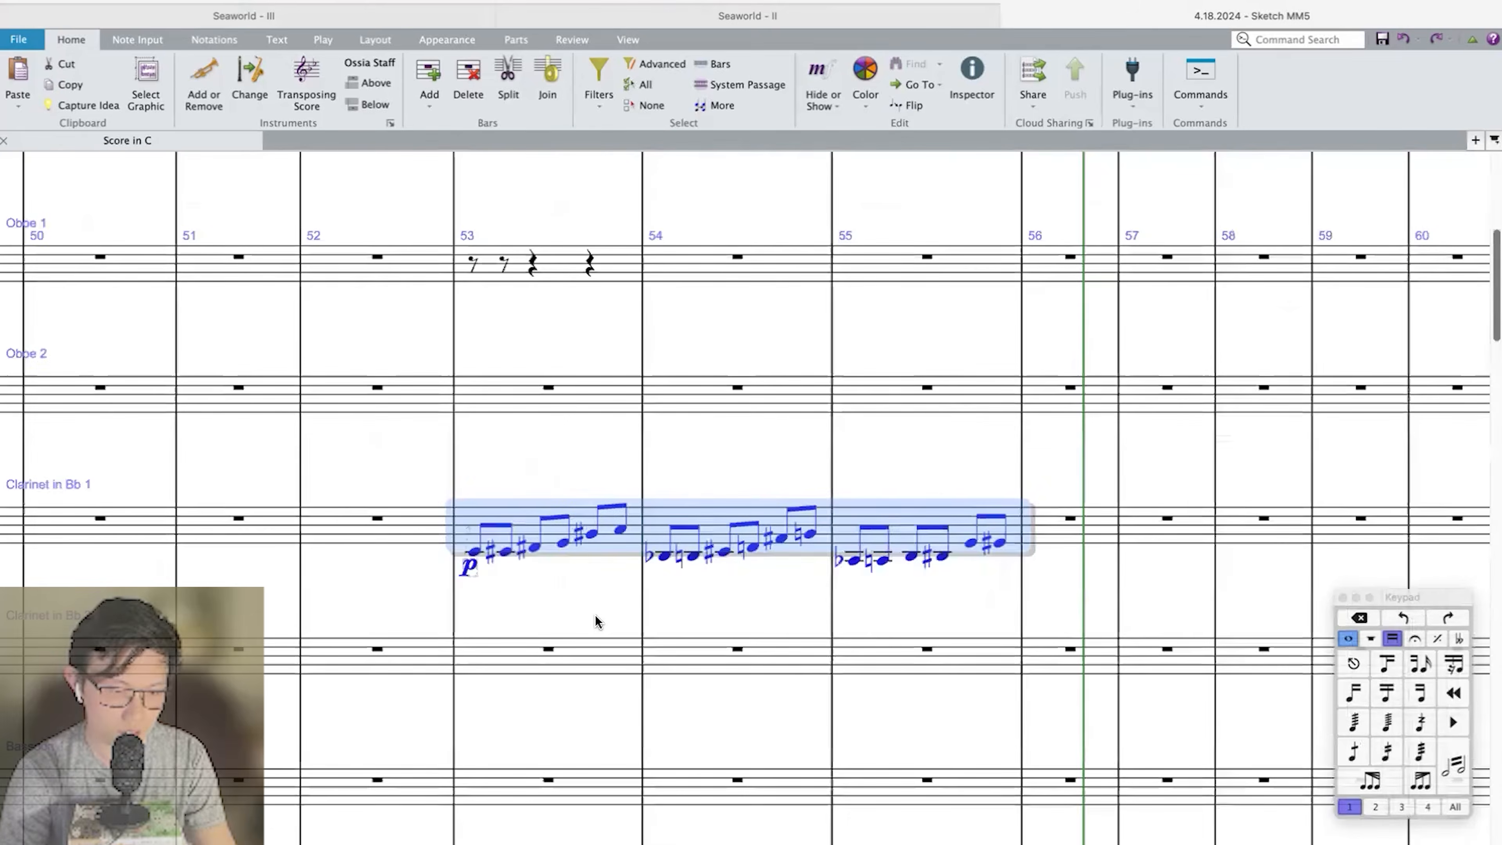
pyautogui.scroll(-2, 578, 382)
pyautogui.press('Escape')
# Move the staccato run in bars 53 to 55 from Clarinet 1 to Bassoon 1.
pyautogui.click(559, 440)
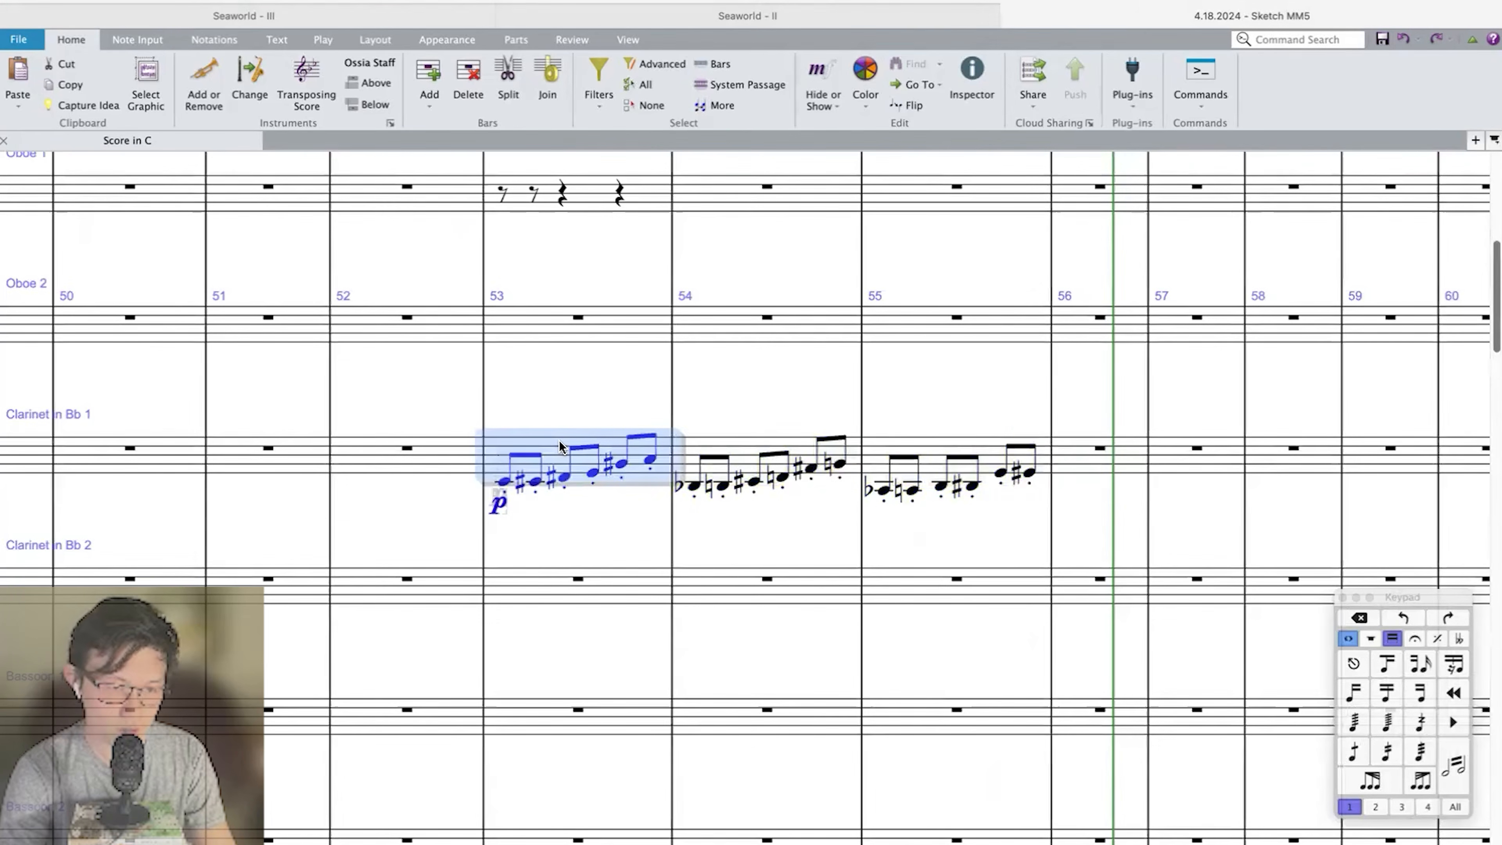
pyautogui.press('shift+super+Right')
pyautogui.press('shift+super+Right')
pyautogui.press('Delete')
pyautogui.press('super+minus')
pyautogui.press('super+minus')
pyautogui.click(654, 626)
pyautogui.press('super+v')
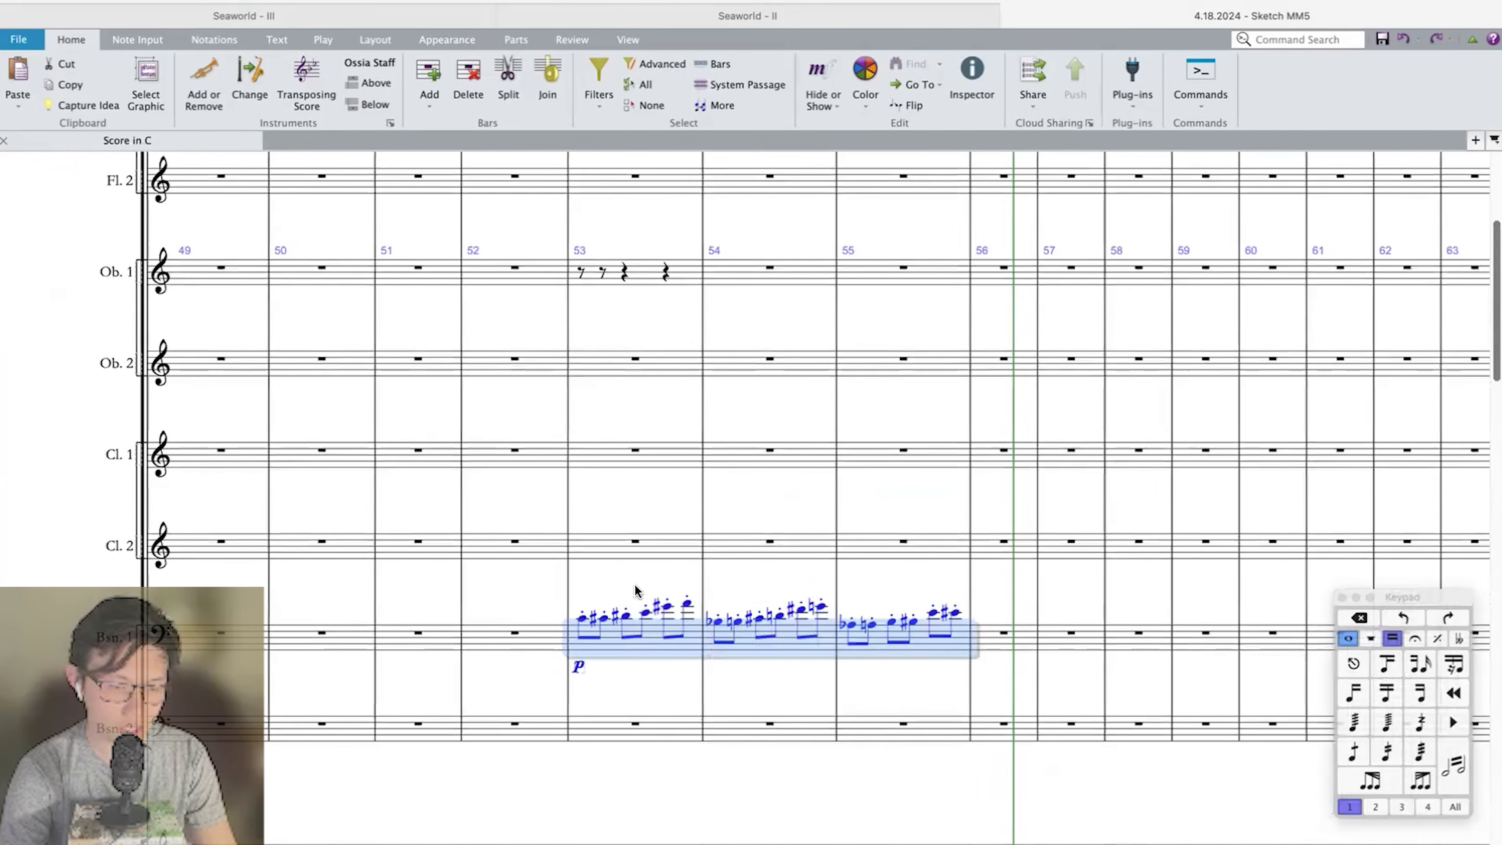
# Paste the run back into Clarinet 1 from bar 53 and transpose that copy down.
pyautogui.click(615, 457)
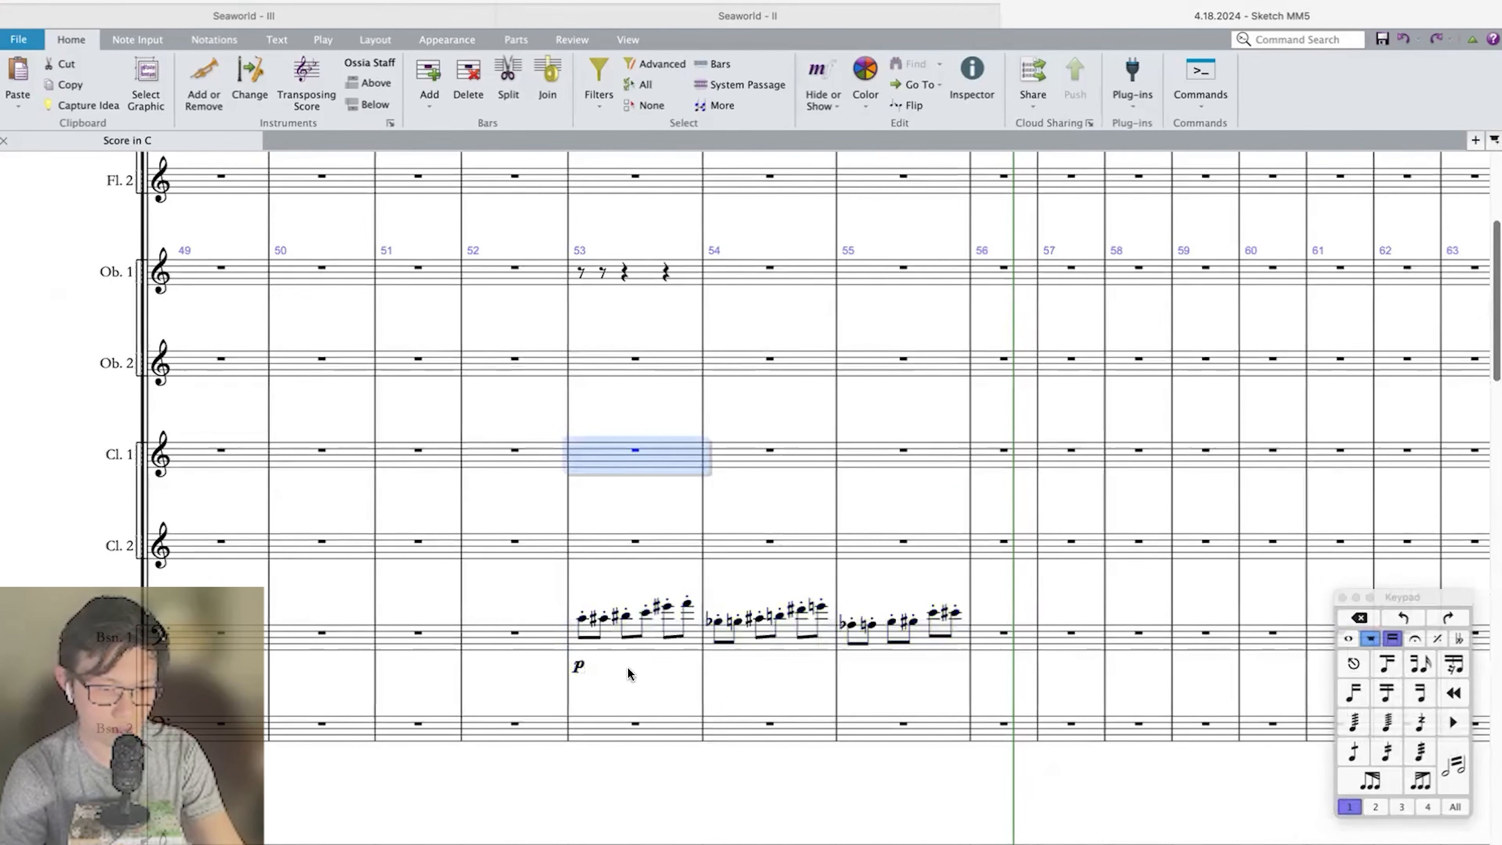
pyautogui.press('Escape')
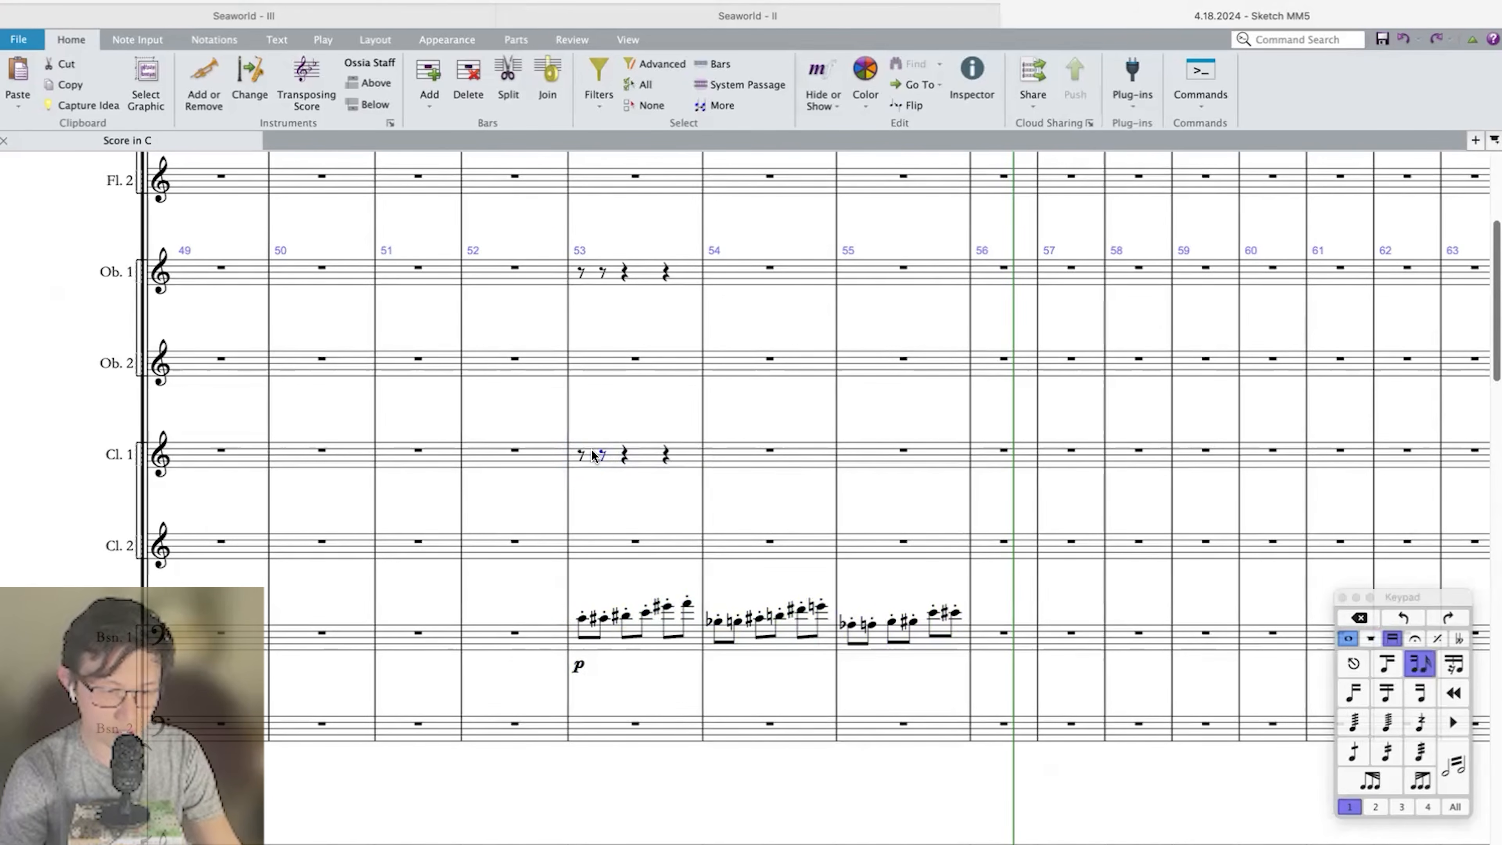
pyautogui.click(594, 456)
pyautogui.press('super+v')
pyautogui.hotkey('shift', 't')
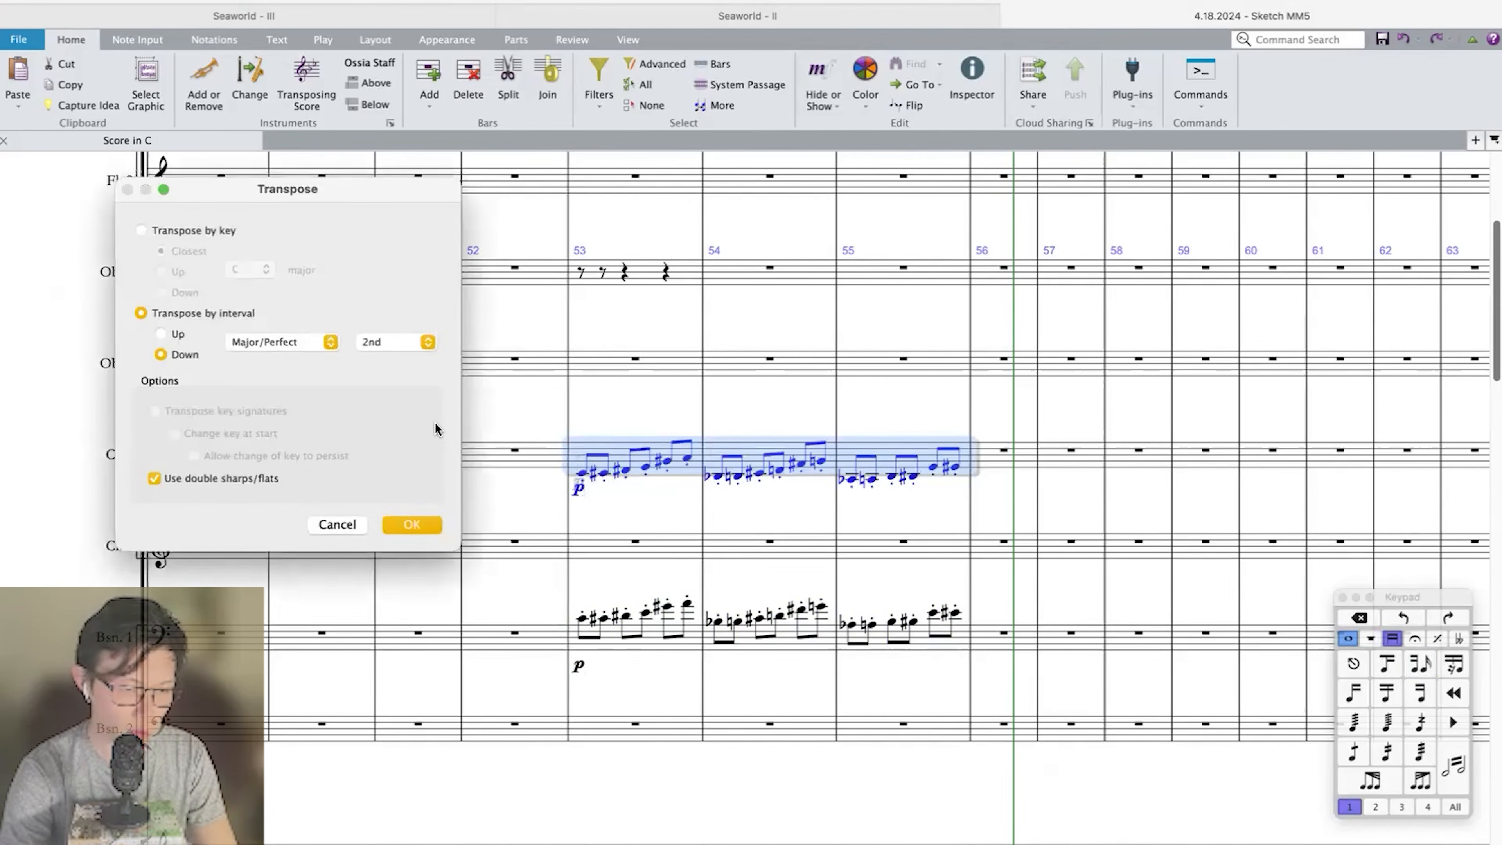
pyautogui.click(380, 345)
pyautogui.click(373, 366)
pyautogui.press('Return')
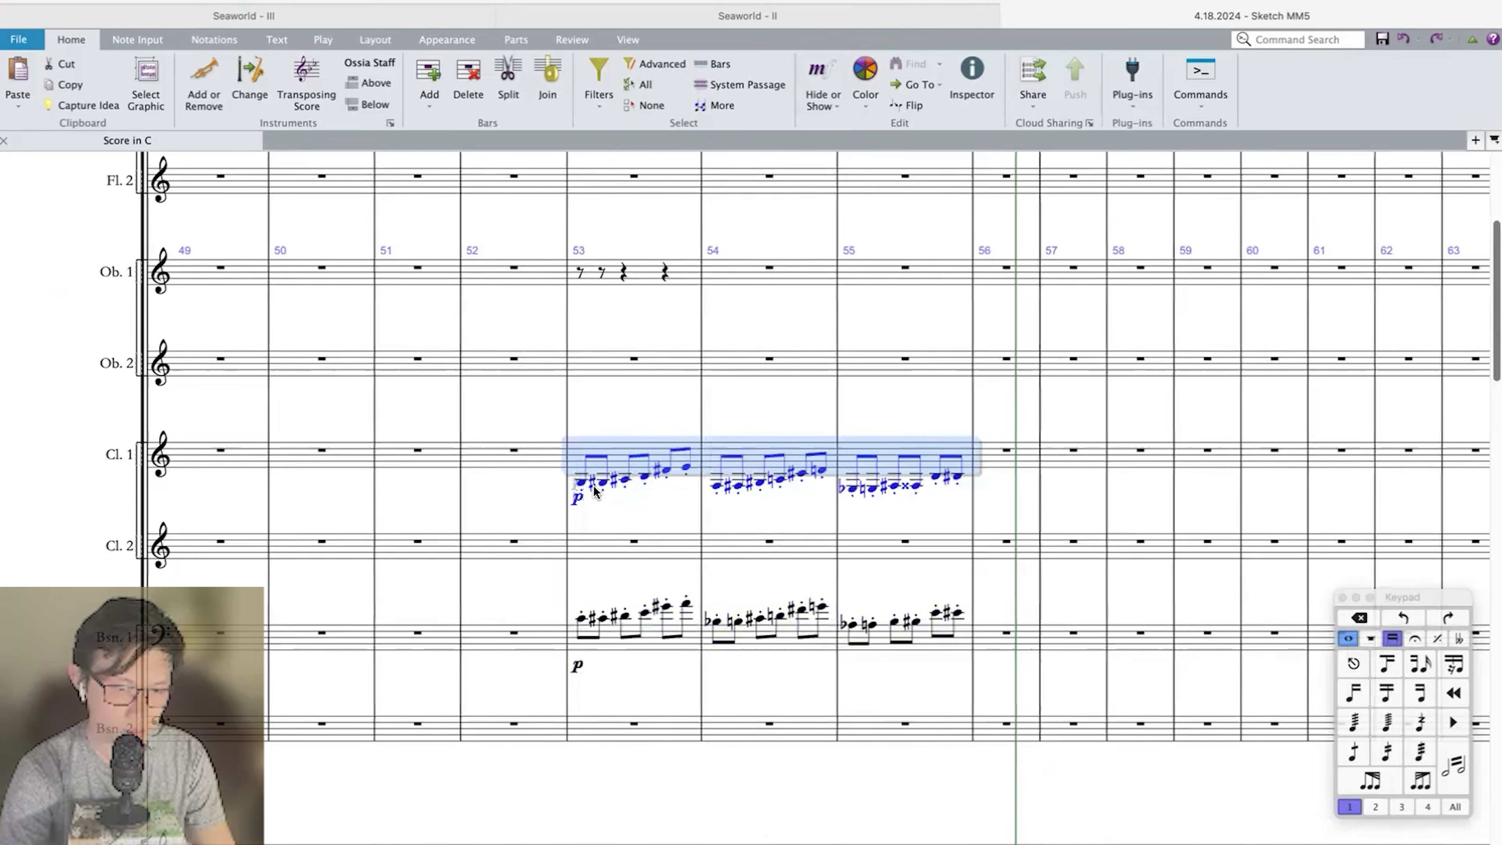
# Replace the first eighth note of bars 53, 54 and 55 in Clarinet 1 with a rest.
pyautogui.click(581, 482)
pyautogui.press('Delete')
pyautogui.click(719, 486)
pyautogui.press('Delete')
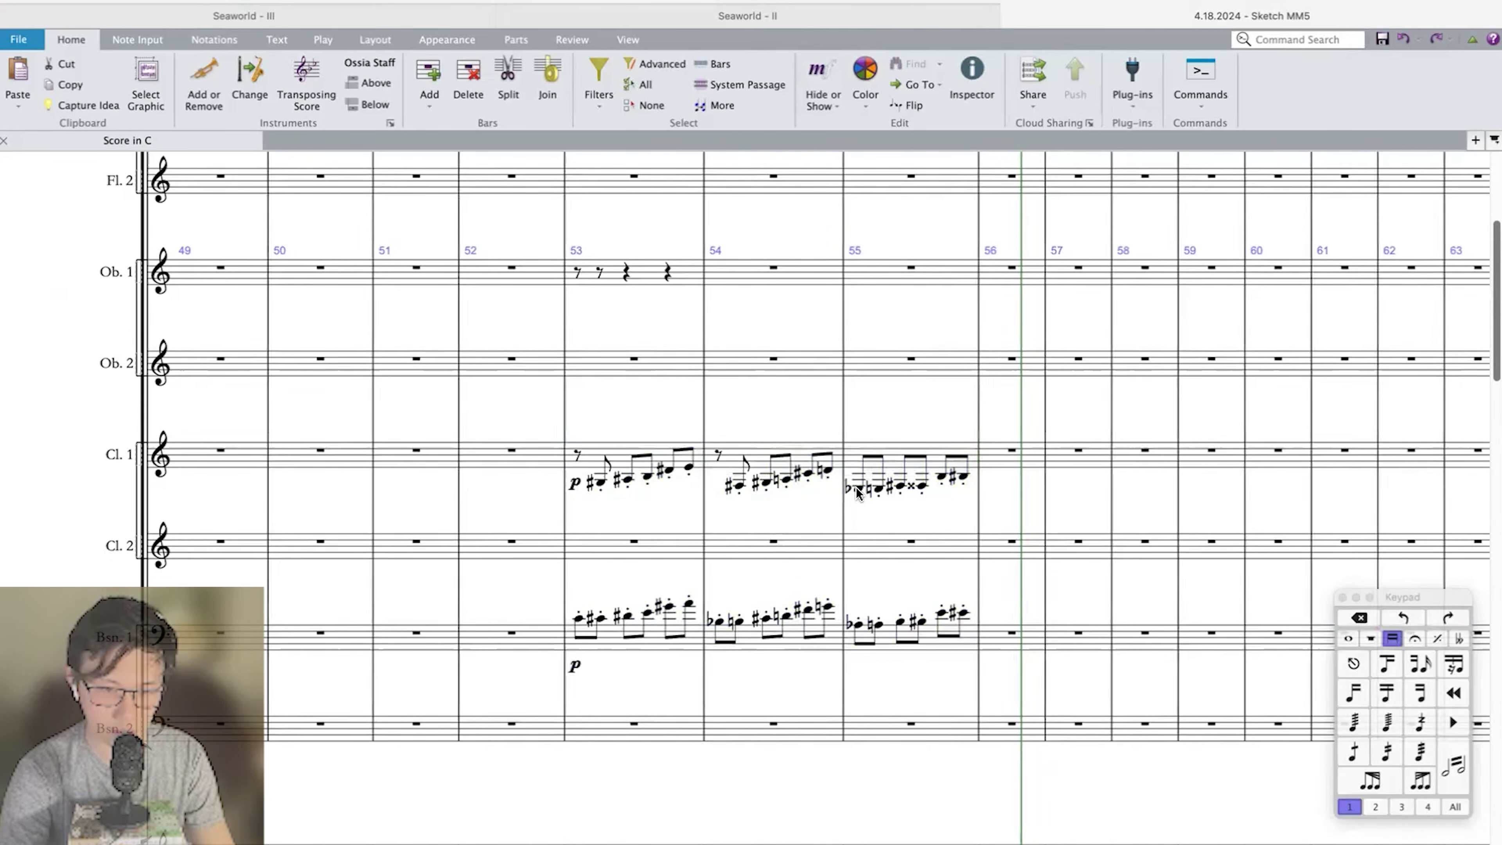
pyautogui.click(857, 488)
pyautogui.press('Delete')
# Remove the staccato articulations from Clarinet 1 in bars 53 to 55.
pyautogui.click(858, 453)
pyautogui.press('shift+super+Right')
pyautogui.press('shift+super+Right')
pyautogui.press('shift+super+Left')
pyautogui.press('shift+super+Left')
pyautogui.press('.')
pyautogui.press('Escape')
# Add a slur over the eighth notes in each of Clarinet 1's bars 53, 54 and 55.
pyautogui.click(603, 449)
pyautogui.press('s')
pyautogui.click(754, 448)
pyautogui.press('s')
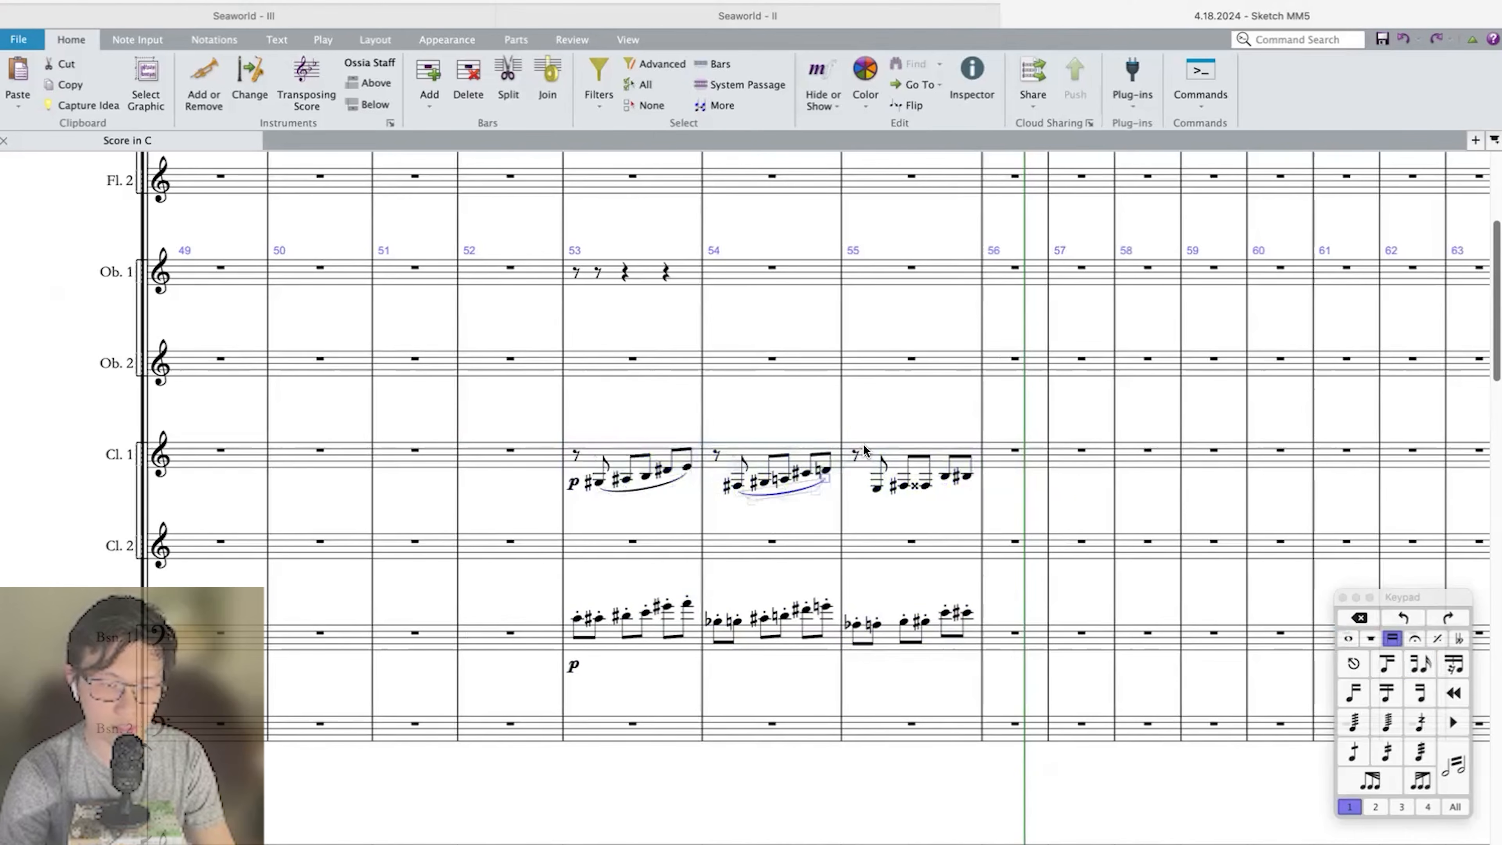
pyautogui.click(863, 450)
pyautogui.press('s')
# Play back the passage from bar 52 with the new woodwind parts.
pyautogui.press('shift+super+Left')
pyautogui.press('shift+super+Left')
pyautogui.scroll(5, 680, 405)
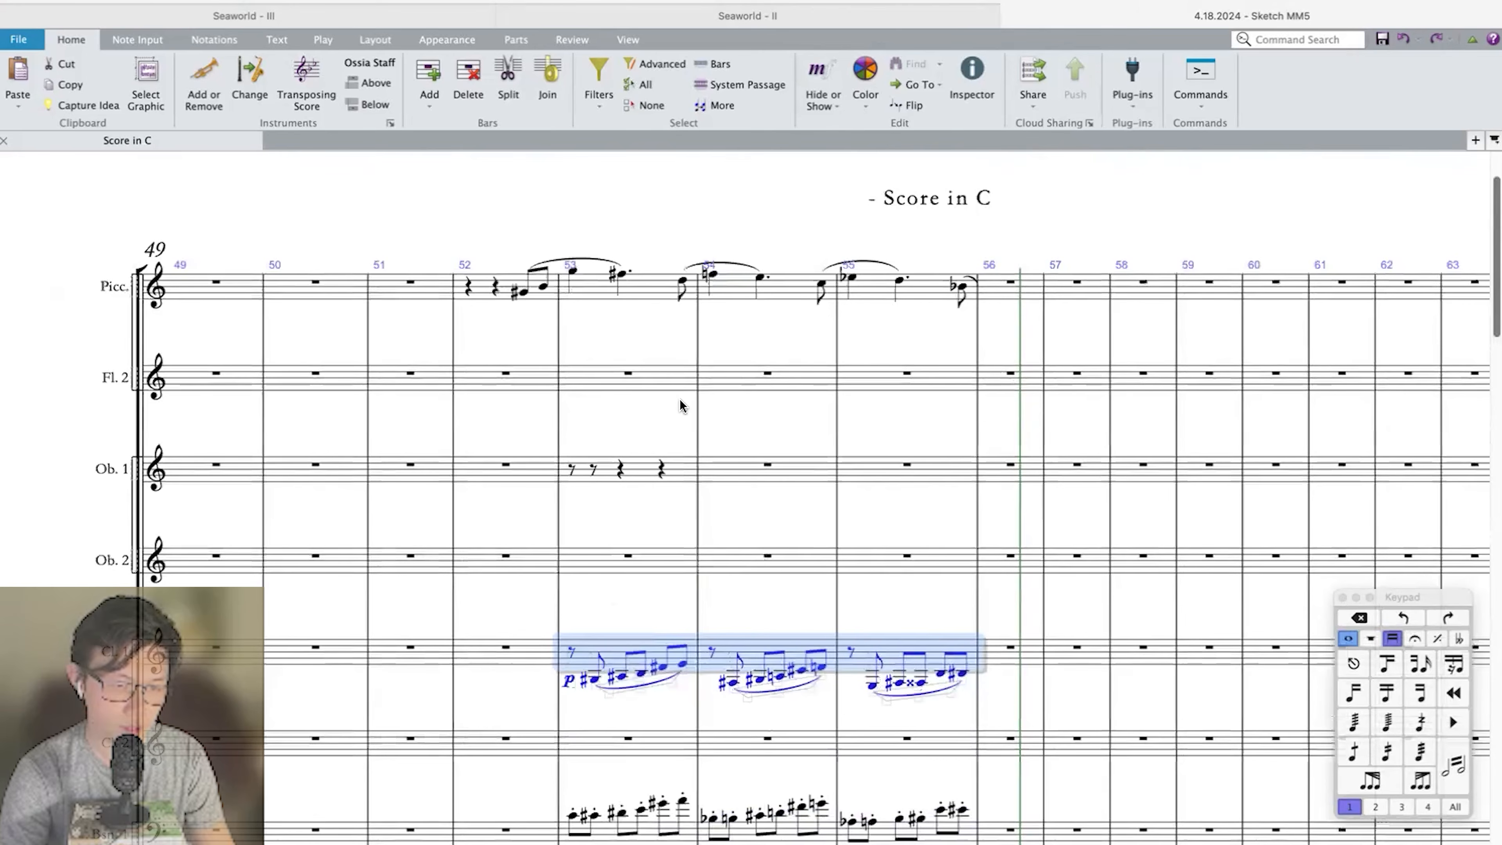
pyautogui.click(505, 373)
pyautogui.press('p')
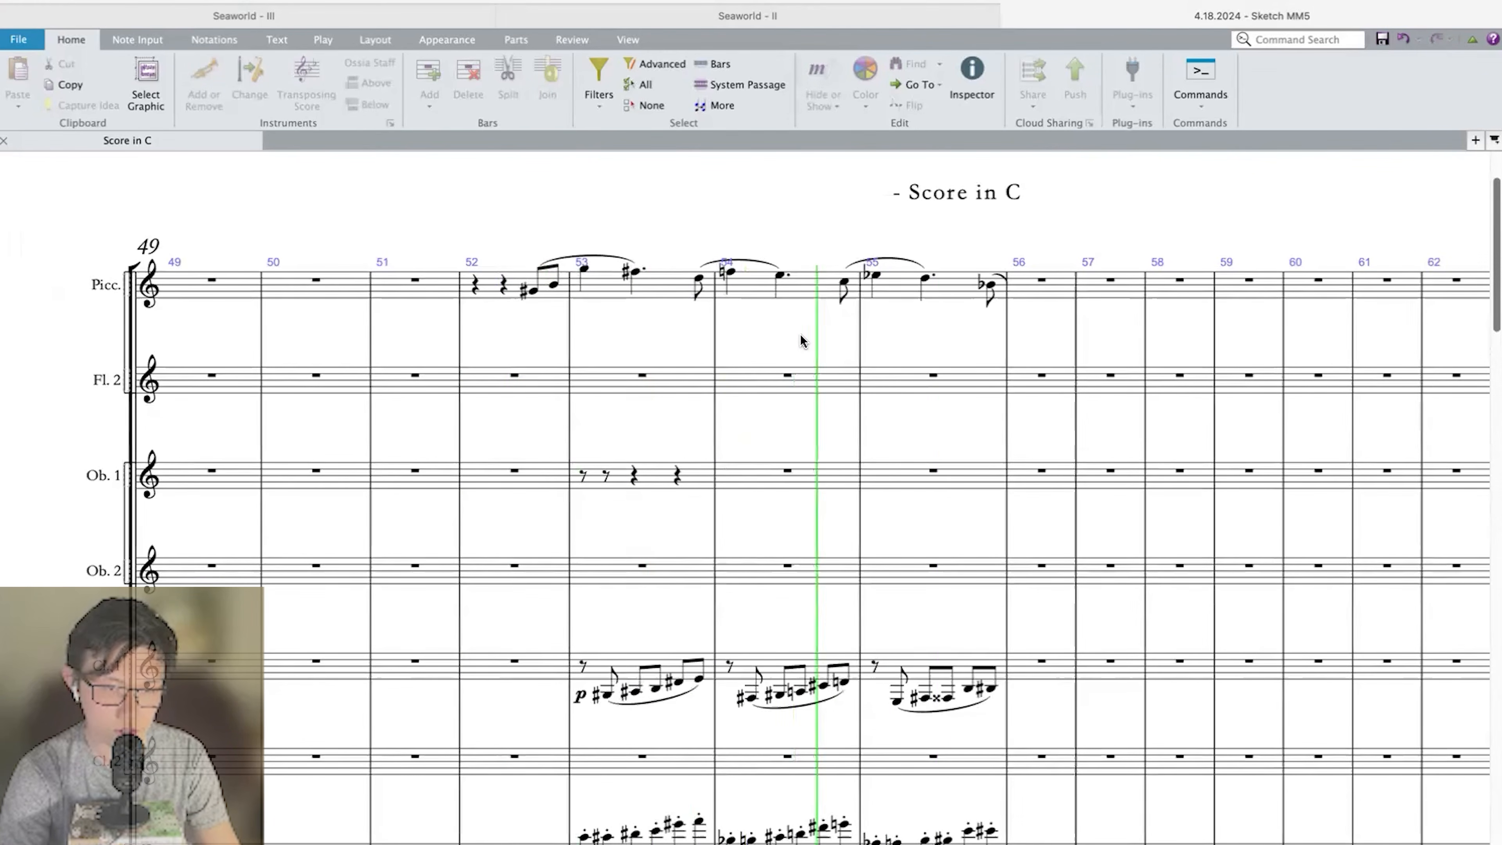
pyautogui.click(978, 295)
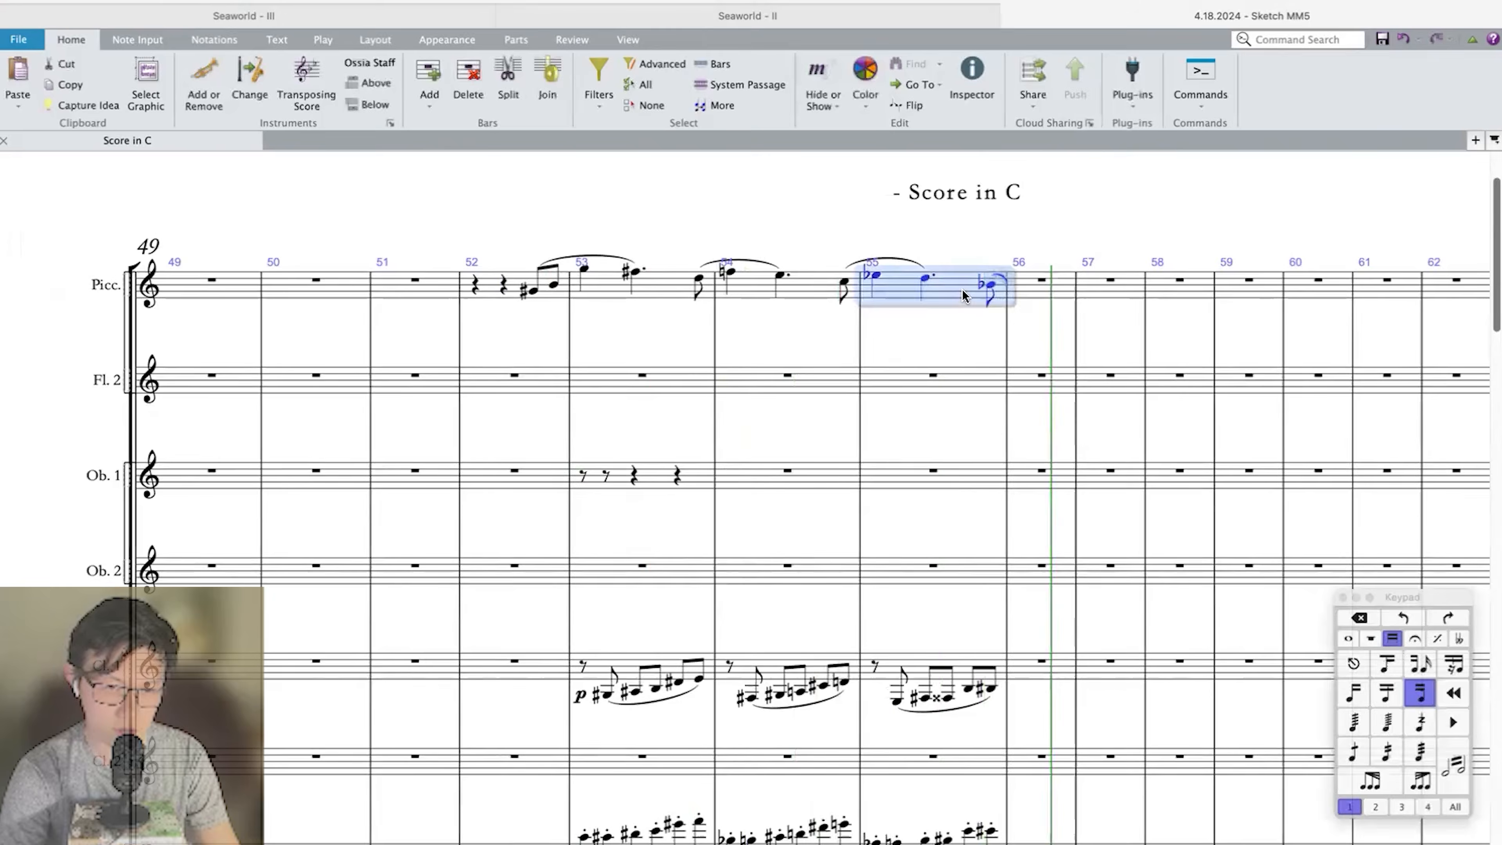
# Review the pizzicato Double Bass part and play back the score from bar 49.
pyautogui.scroll(-5, 970, 294)
pyautogui.scroll(-10, 963, 296)
pyautogui.click(660, 679)
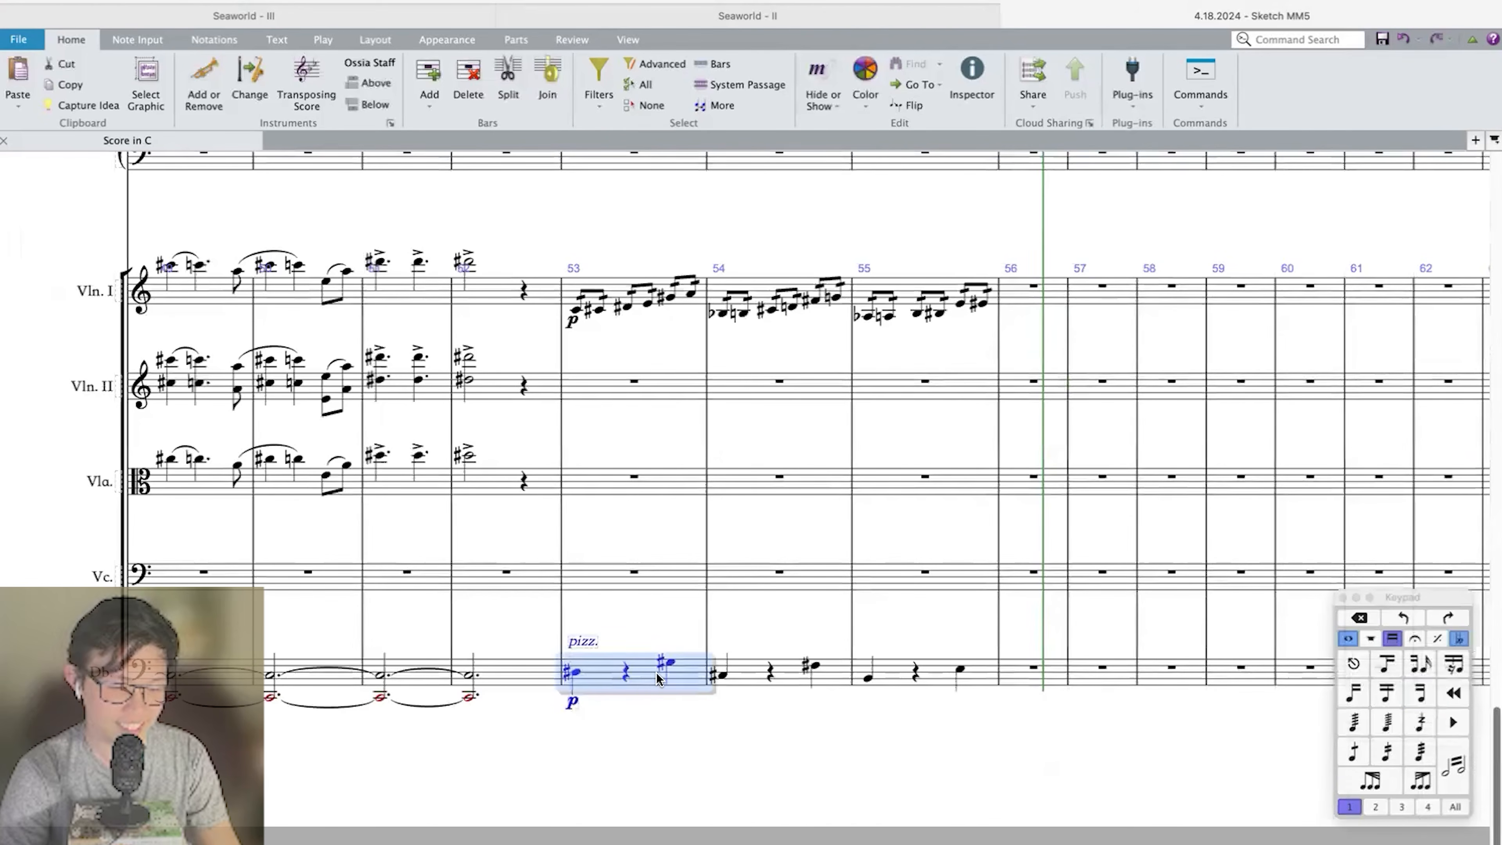
pyautogui.click(655, 630)
pyautogui.click(643, 669)
pyautogui.hscroll(-5, 643, 670)
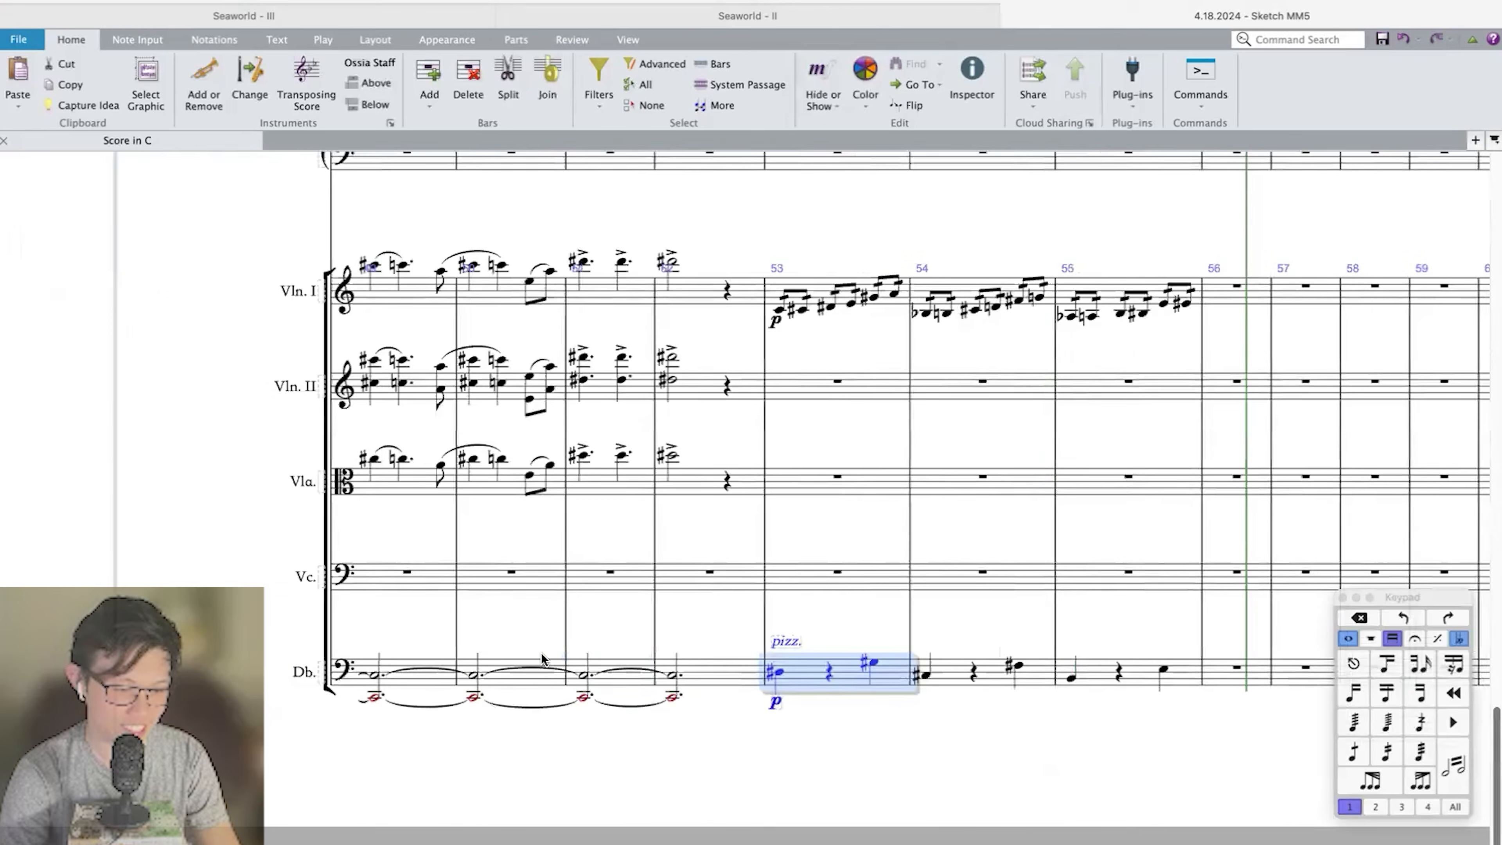
pyautogui.hscroll(-1, 418, 683)
pyautogui.click(410, 676)
pyautogui.press('p')
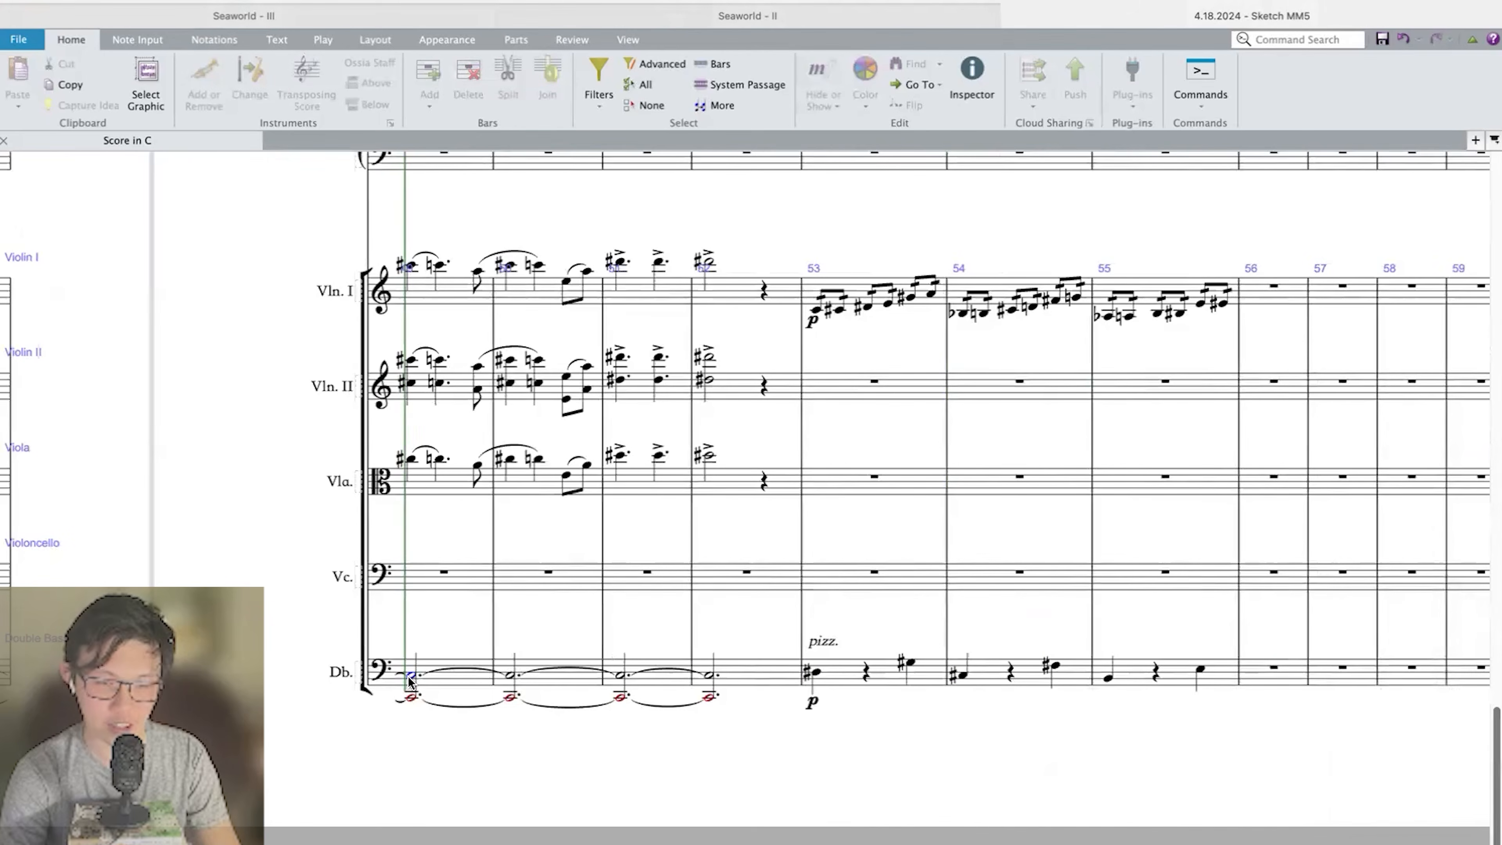
pyautogui.press('Escape')
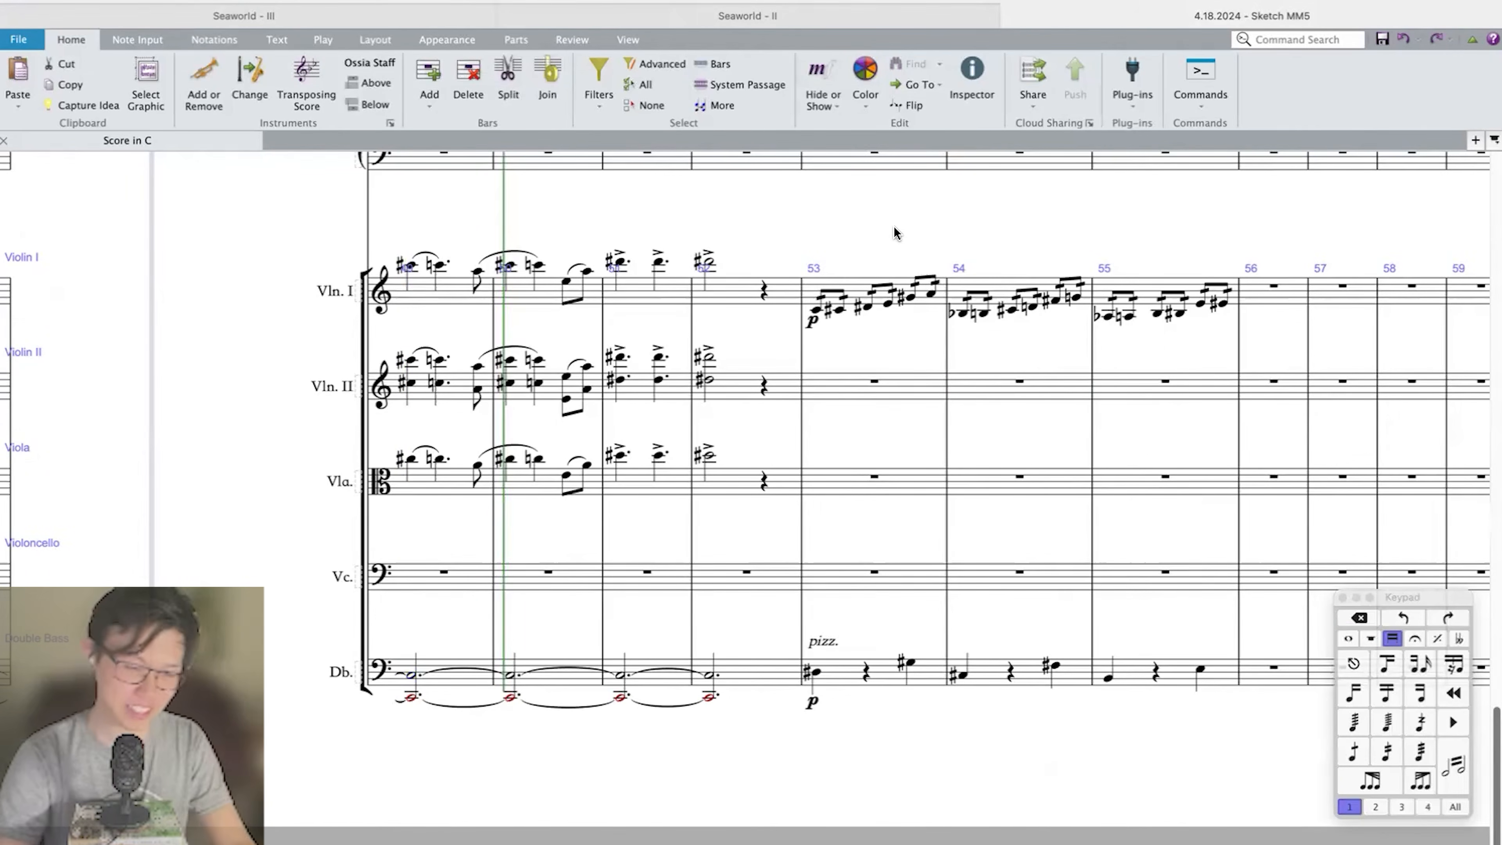
# Select the whole score, reset its note spacing and optimize the staff spacing.
pyautogui.press('super+a')
pyautogui.press('super+shift+n')
pyautogui.press('super+shift+o')
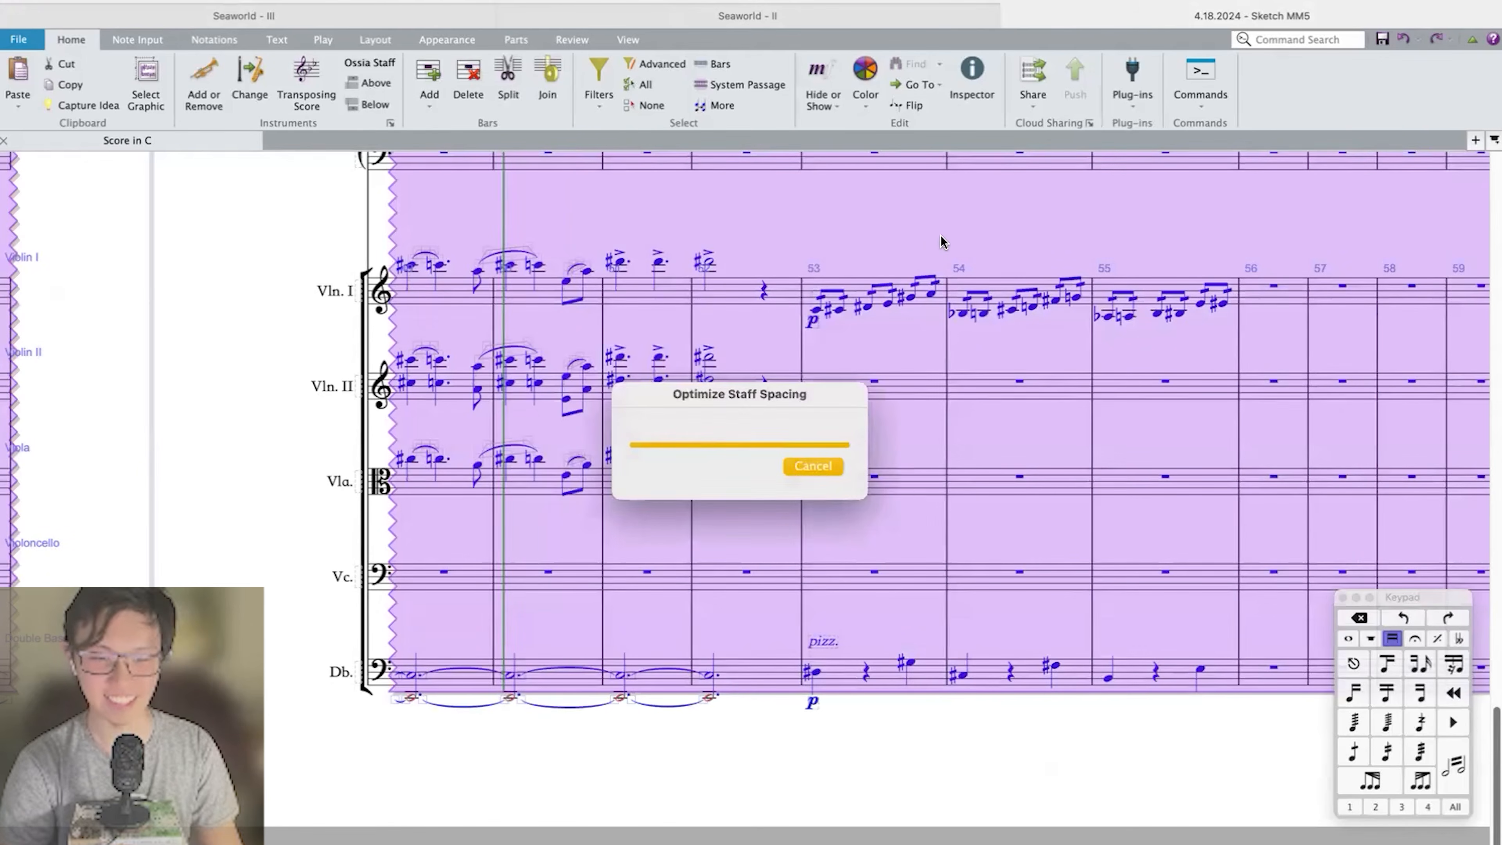
pyautogui.press('Escape')
# Return to the start of the score and play back Trumpet 1's repeated triplet chords from bar 1.
pyautogui.scroll(-3, 1009, 238)
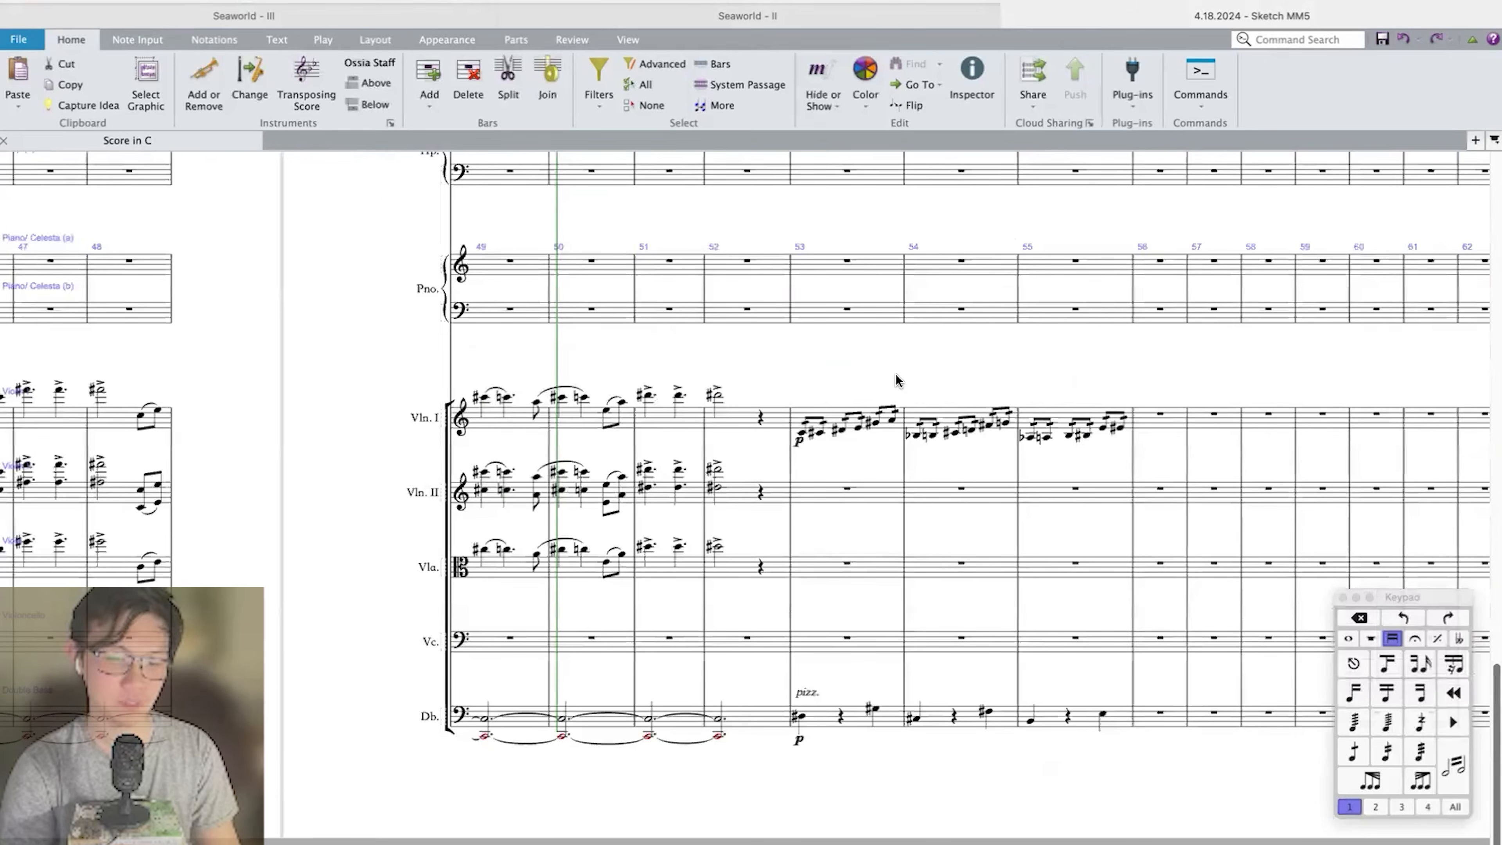
pyautogui.hscroll(1, 895, 380)
pyautogui.scroll(-3, 896, 381)
pyautogui.hscroll(-20, 895, 381)
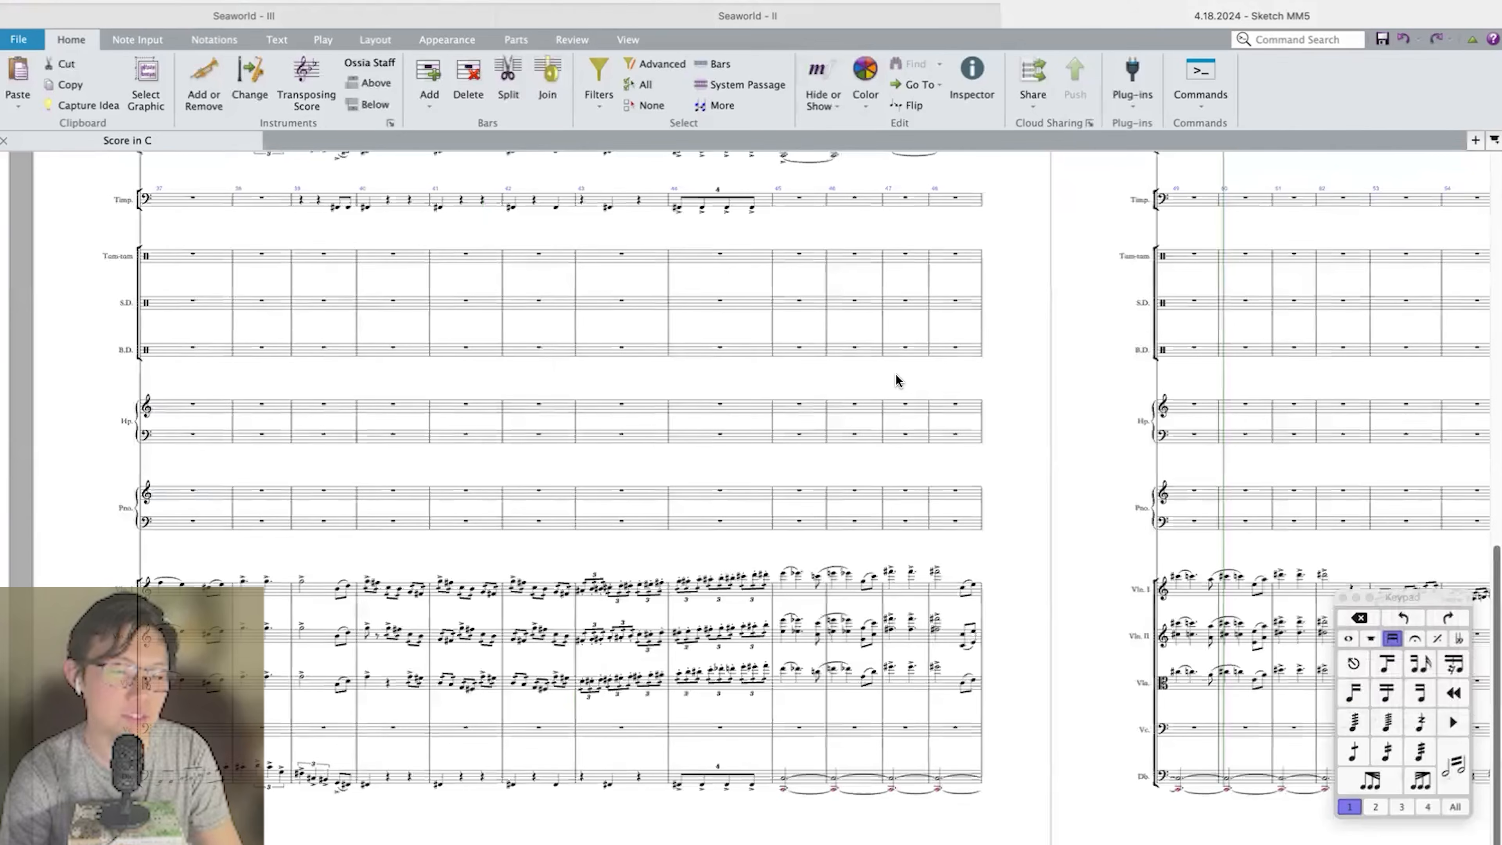
pyautogui.scroll(2, 649, 596)
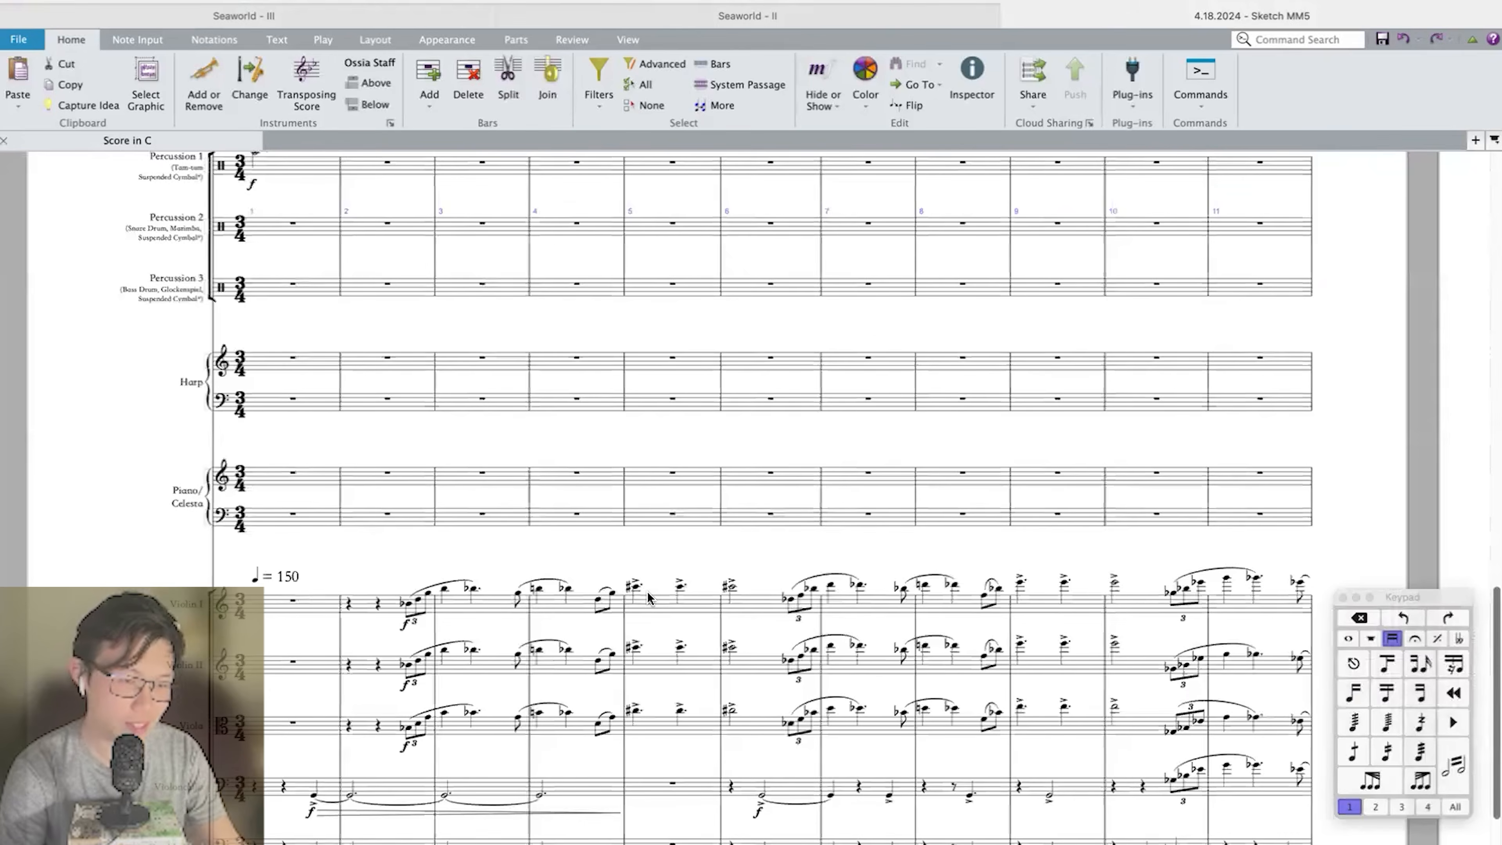
pyautogui.scroll(5, 649, 597)
pyautogui.click(256, 317)
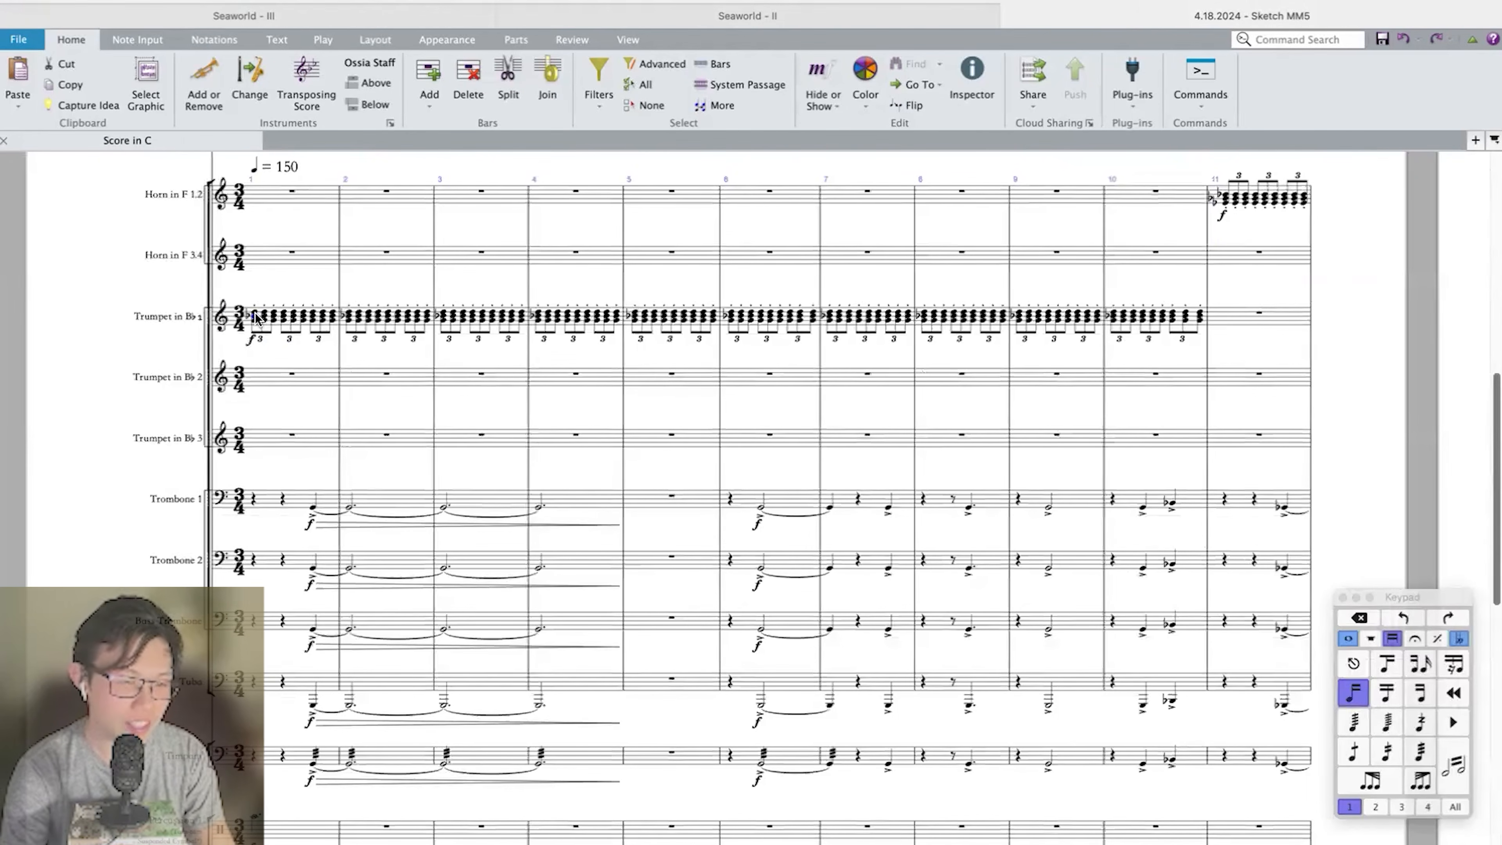
pyautogui.keyDown('shift'); pyautogui.click(327, 320); pyautogui.keyUp('shift')
pyautogui.press('p')
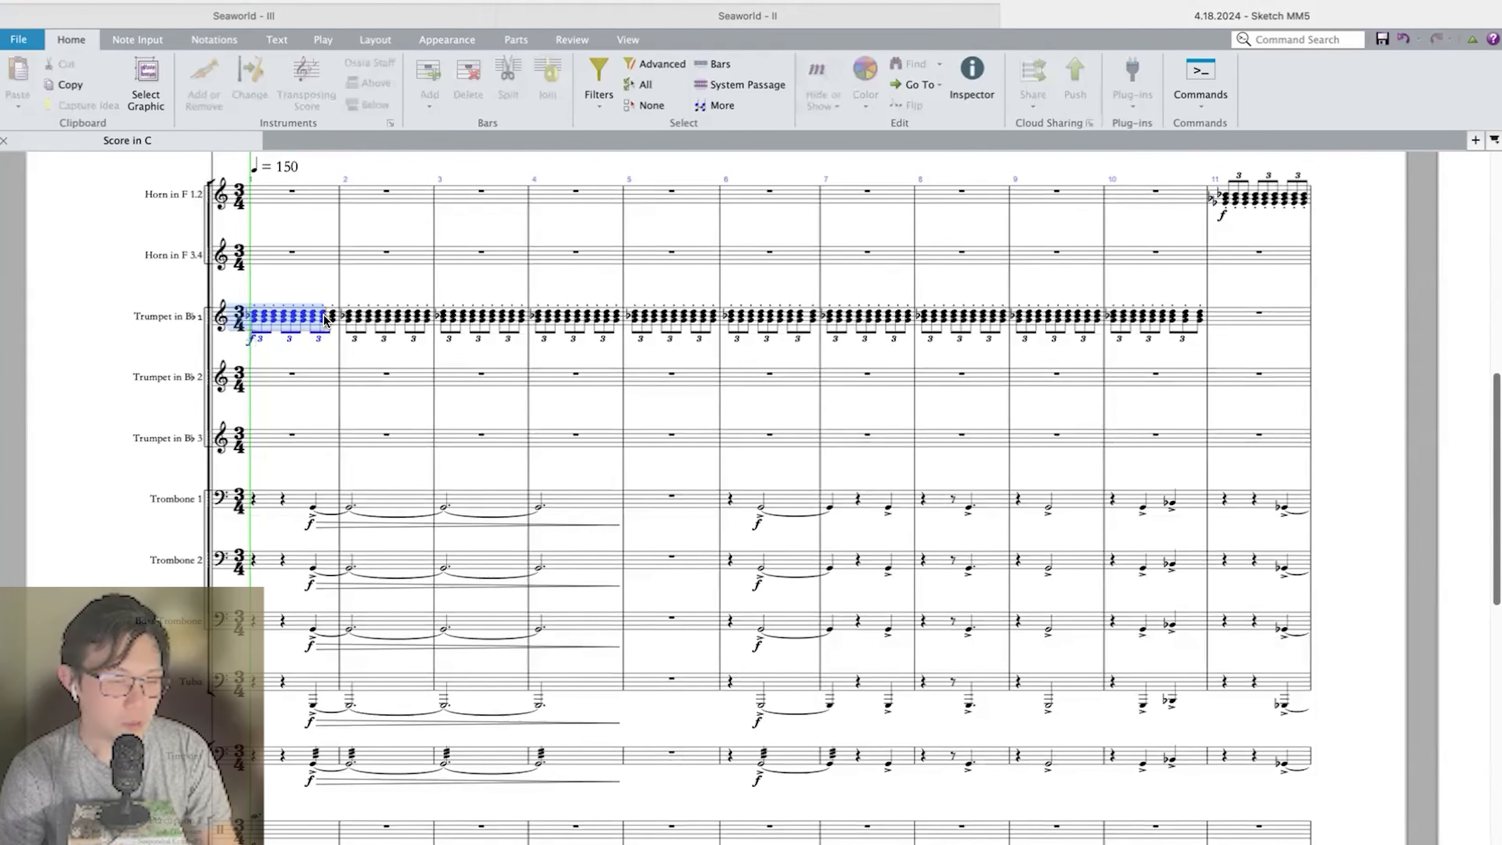
pyautogui.press('Escape')
# Select the Violin I melody from the end of bar 2 through bar 5 and play it back.
pyautogui.scroll(-10, 473, 487)
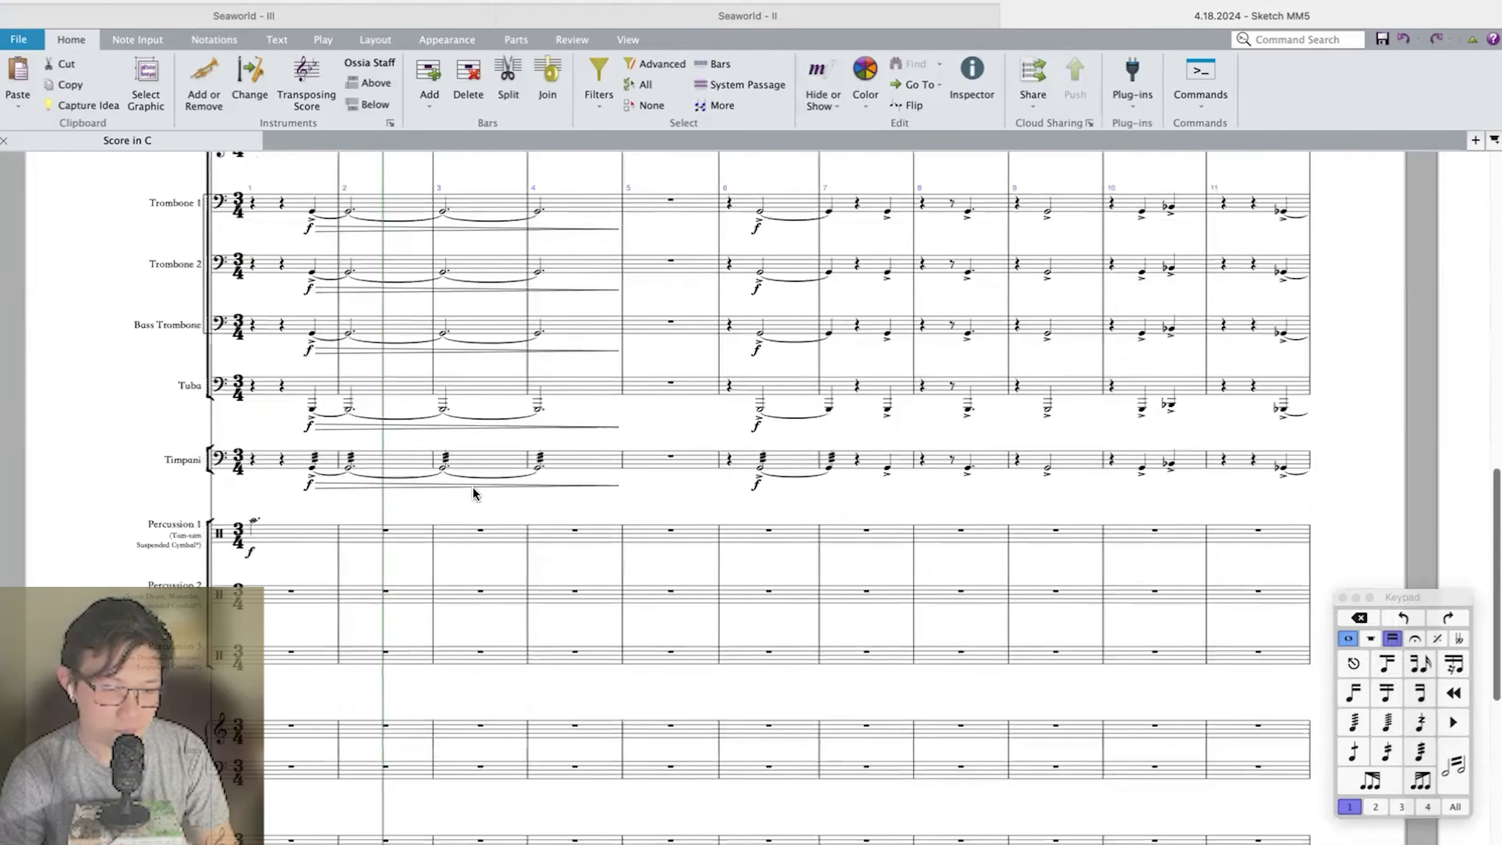
pyautogui.click(375, 473)
pyautogui.hscroll(1, 480, 473)
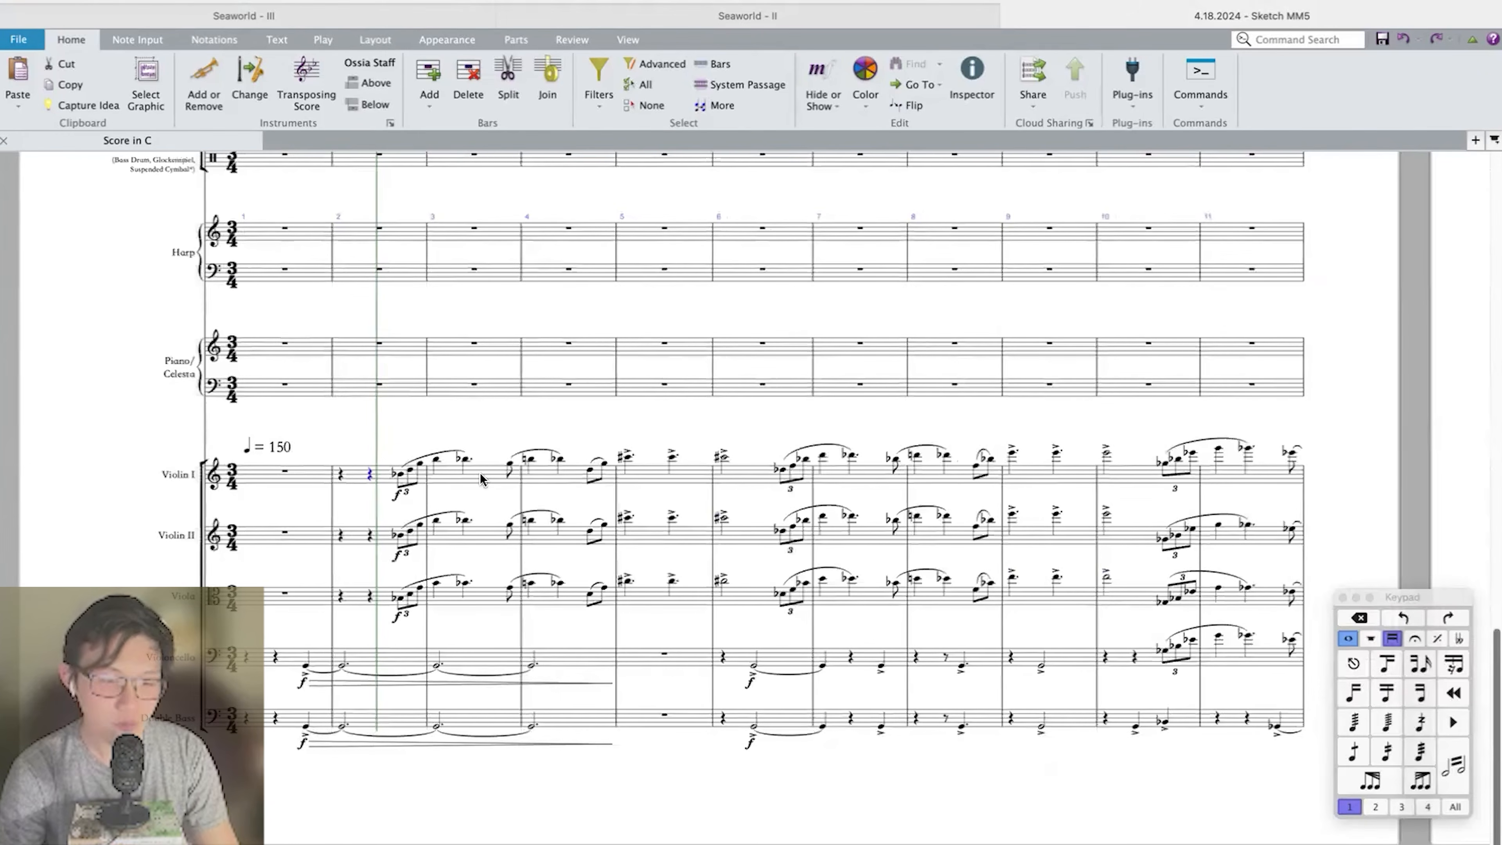
pyautogui.keyDown('shift'); pyautogui.click(643, 476); pyautogui.keyUp('shift')
pyautogui.press('p')
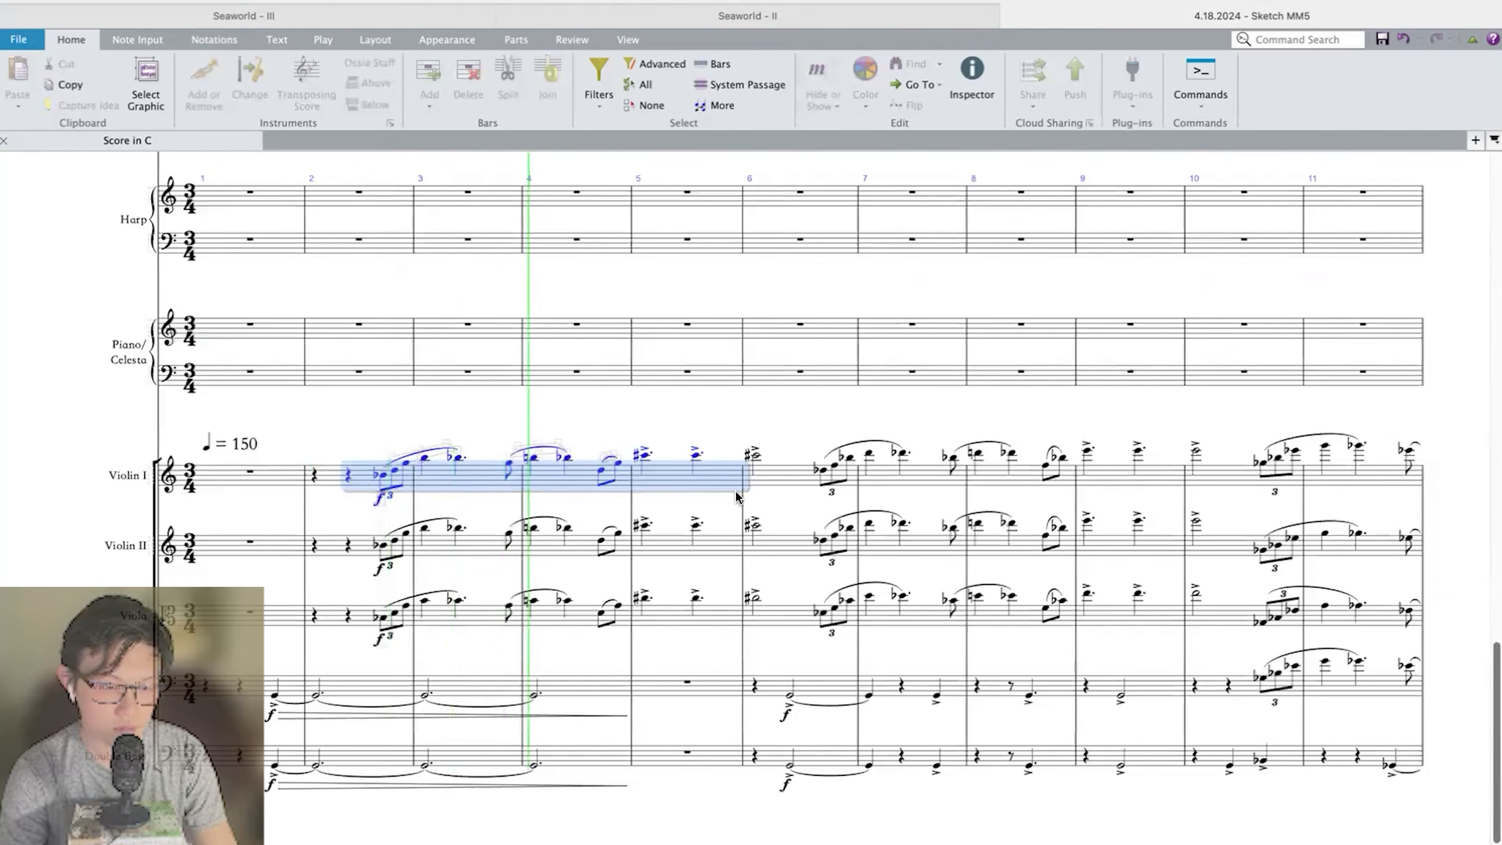
pyautogui.press('space')
# Examine the opening Violin I motif in bars 2 to 4, from the pickup triplet through the slurred notes.
pyautogui.click(459, 418)
pyautogui.press('super+equal')
pyautogui.press('super+equal')
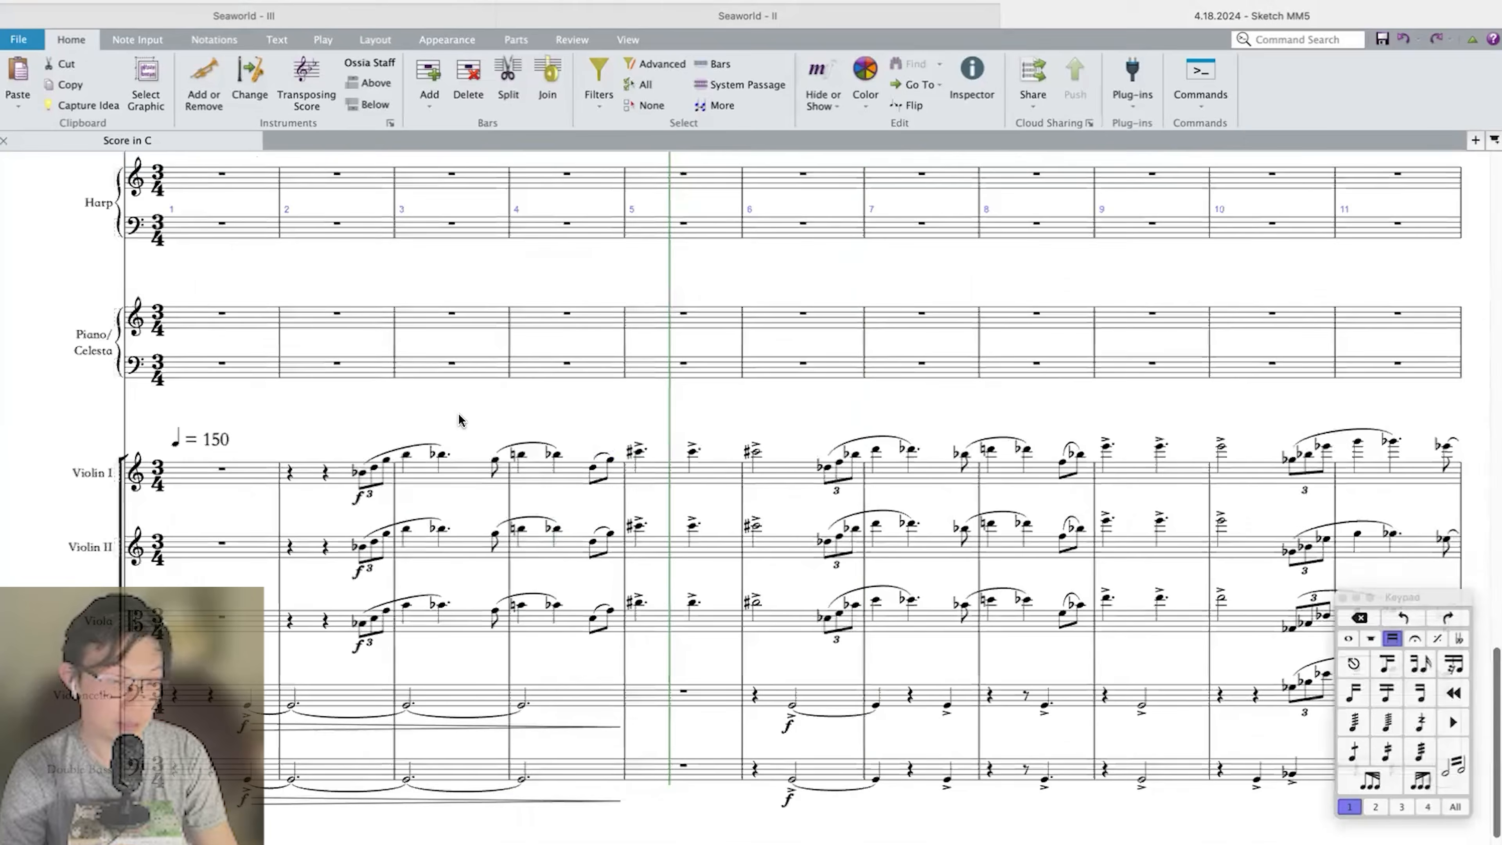
pyautogui.click(507, 450)
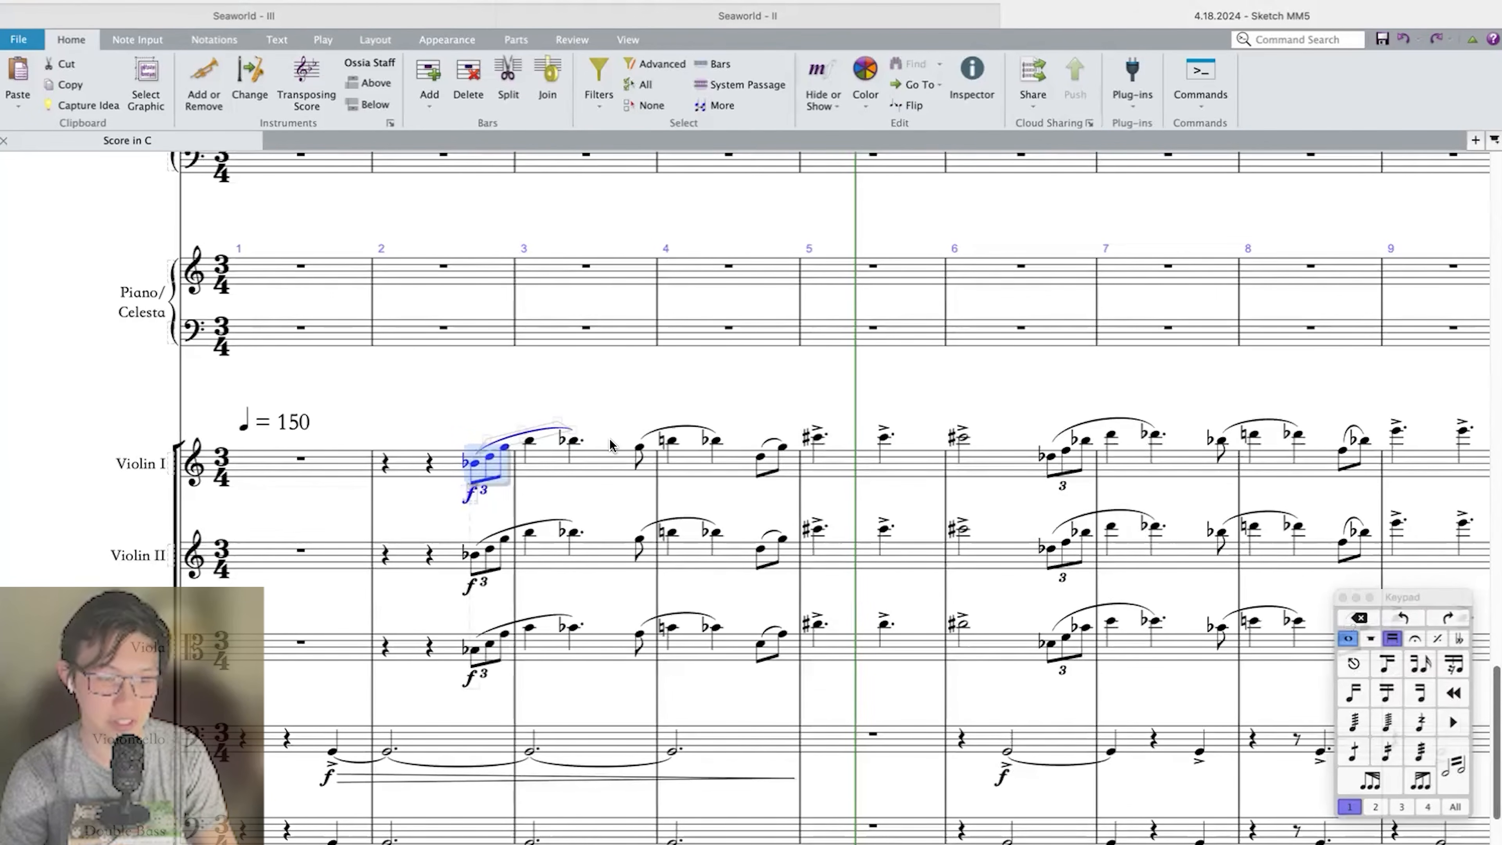
pyautogui.press('Escape')
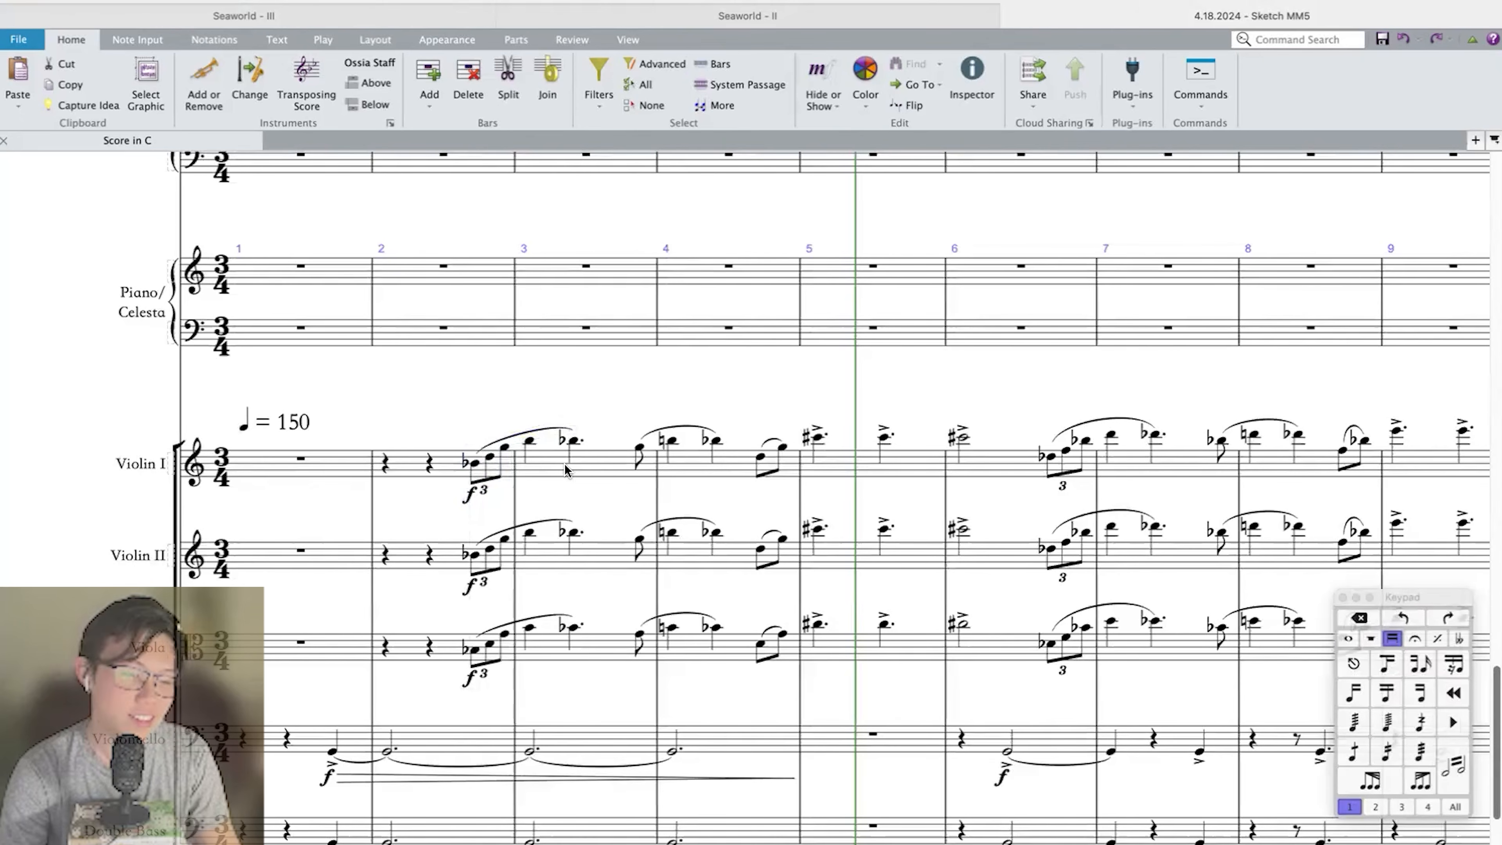
pyautogui.click(557, 466)
pyautogui.keyDown('shift'); pyautogui.click(429, 466); pyautogui.keyUp('shift')
pyautogui.keyDown('shift'); pyautogui.click(733, 466); pyautogui.keyUp('shift')
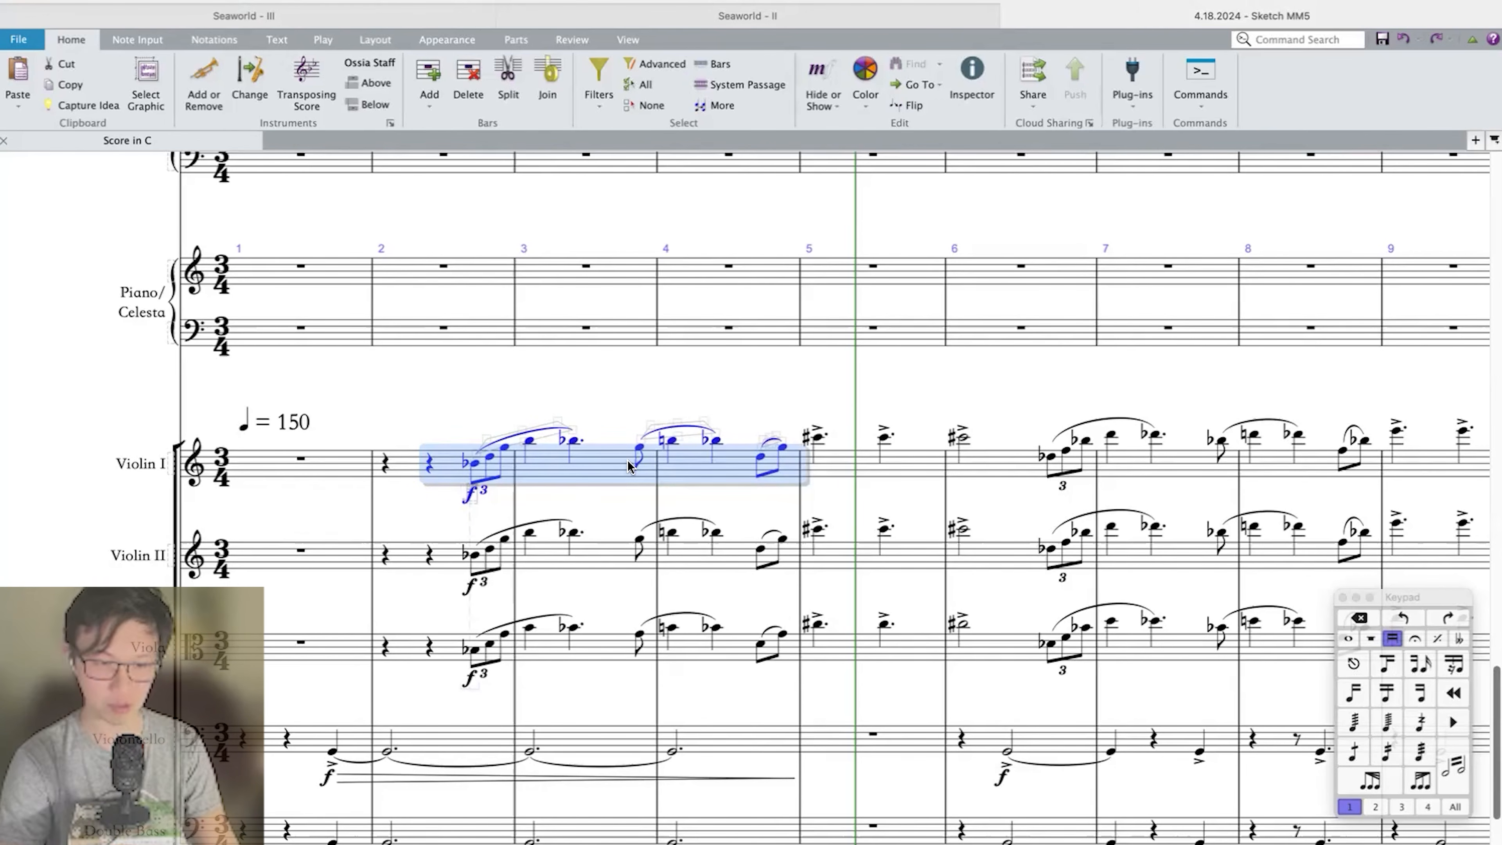
pyautogui.press('Escape')
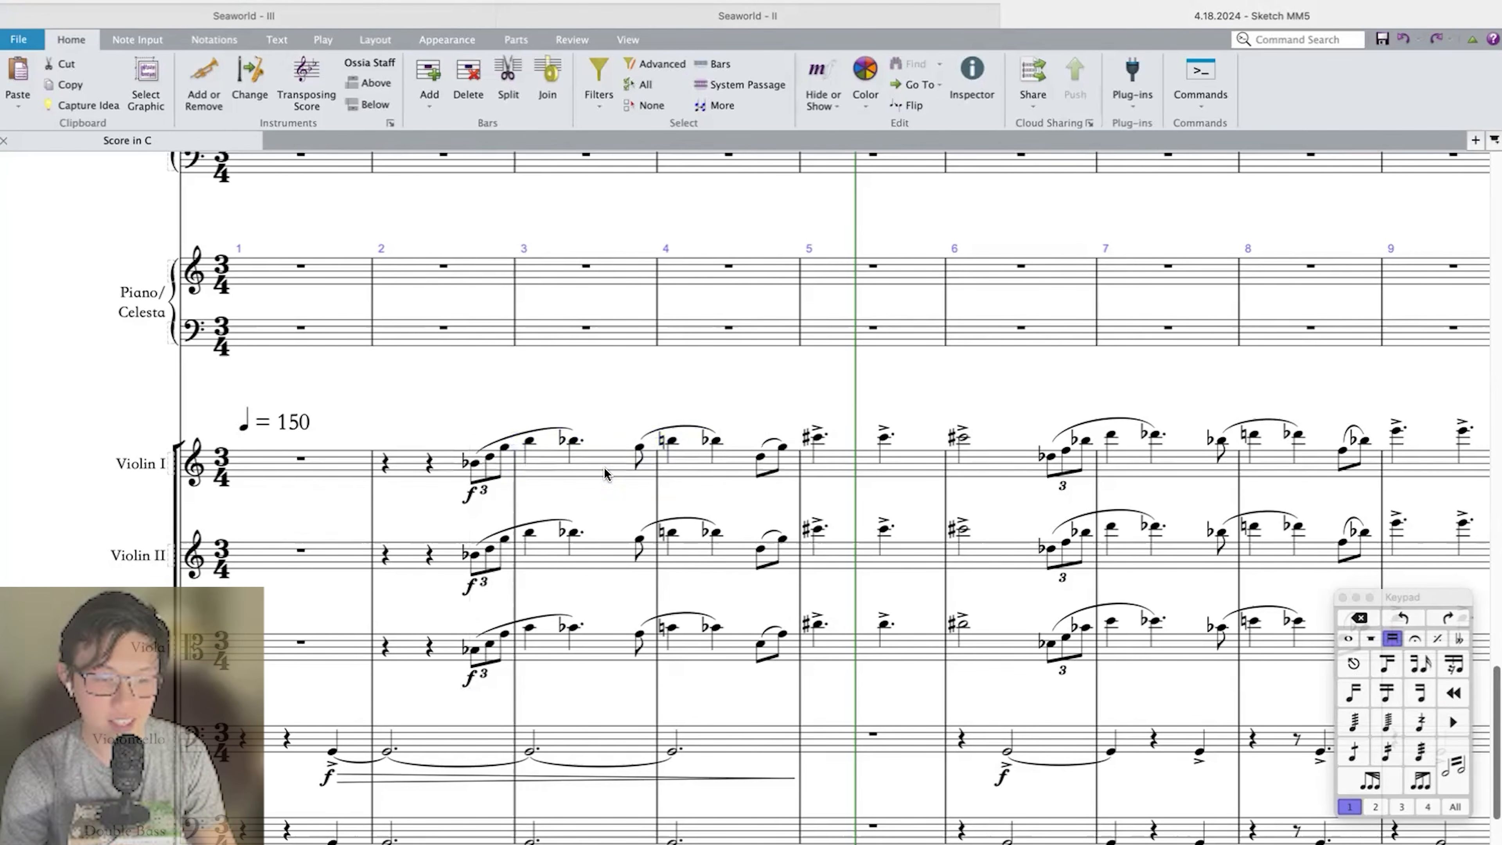
pyautogui.click(605, 473)
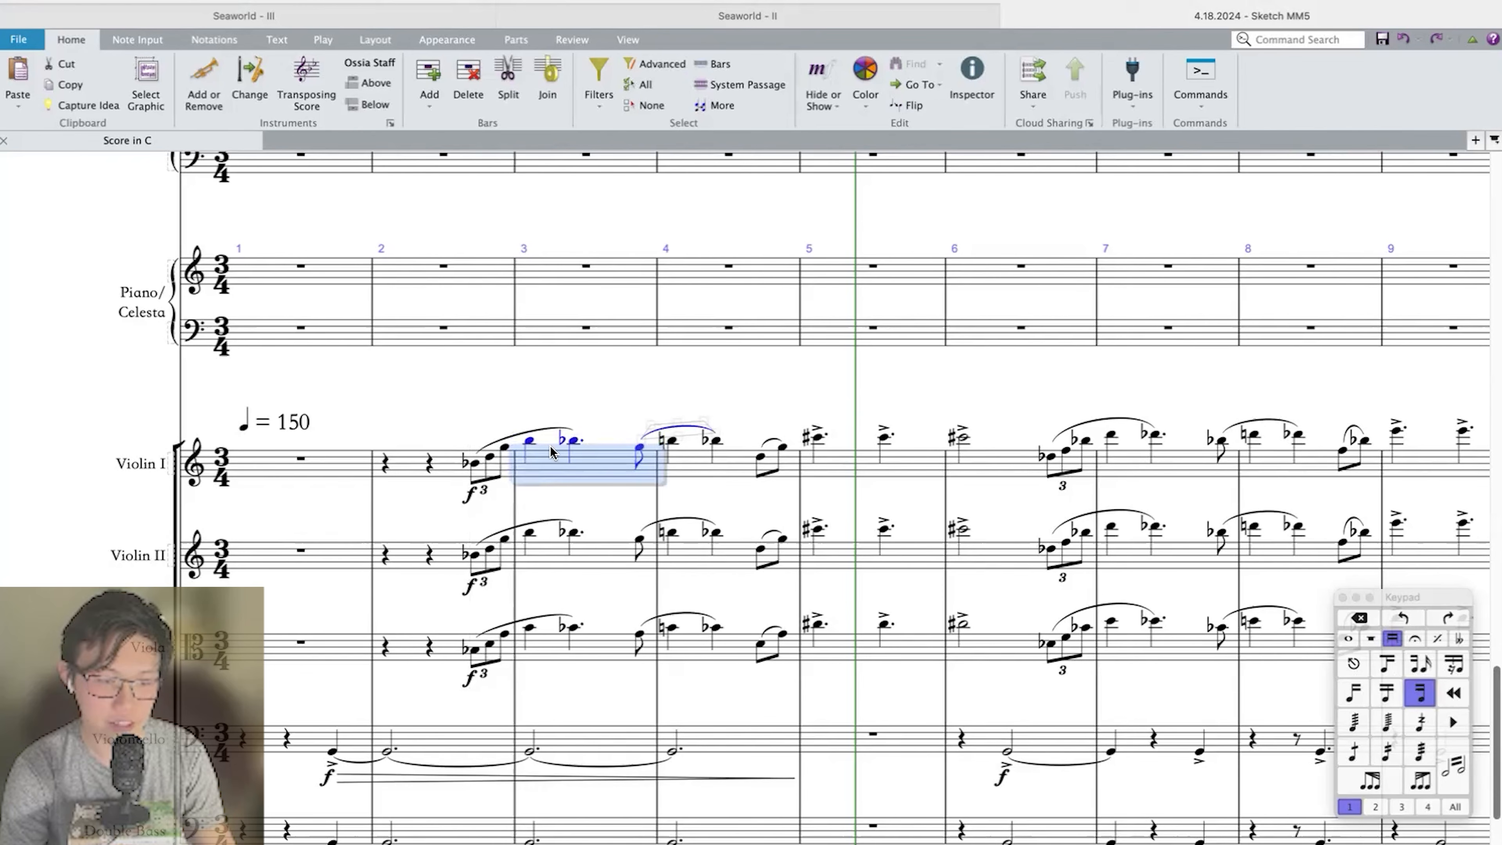
pyautogui.press('Escape')
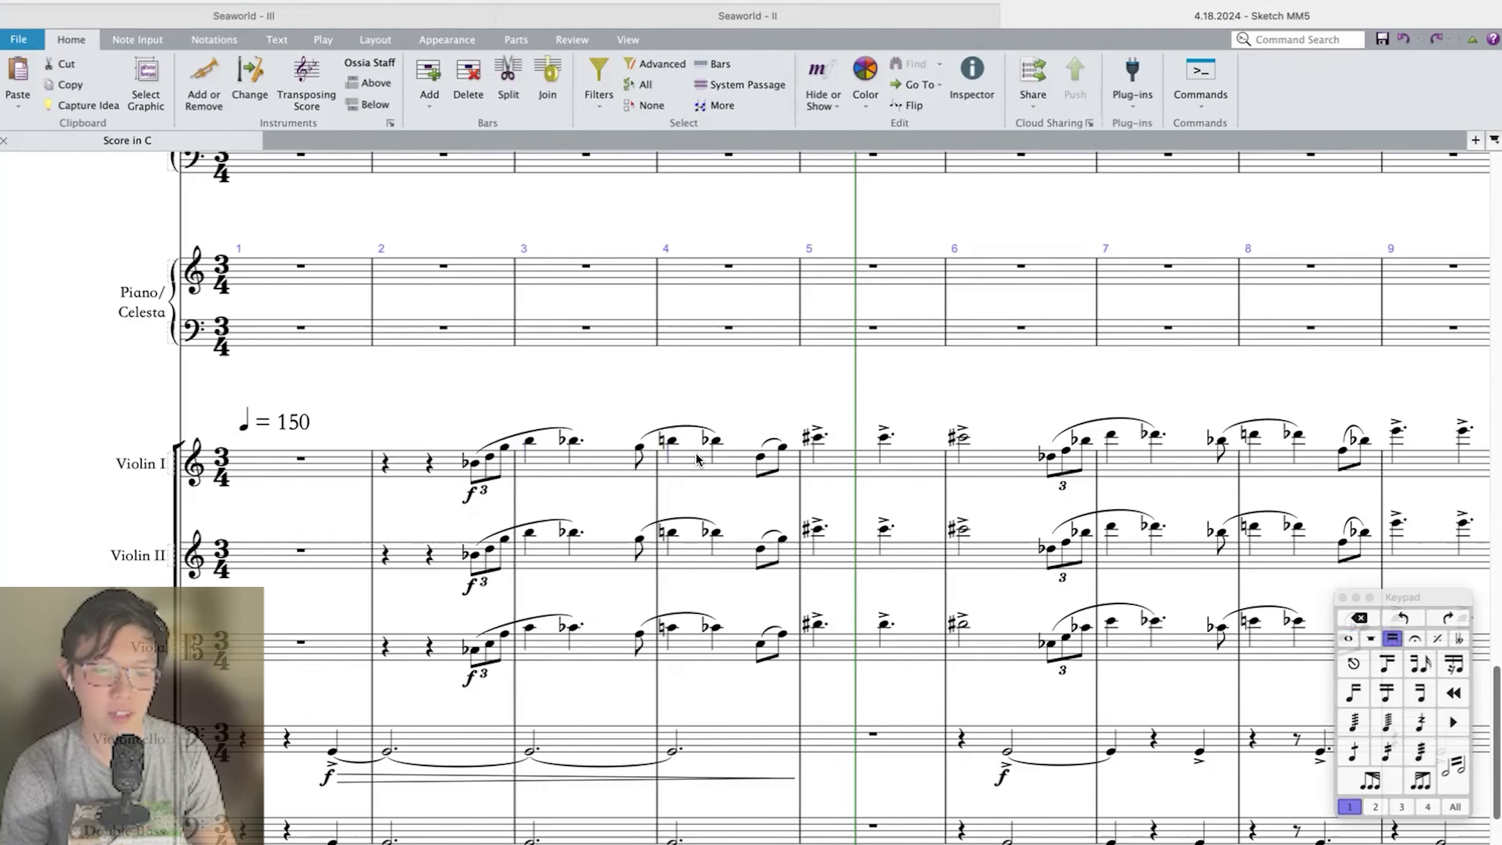
# Compare Violin I's accented notes in bars 5 and 6 with the slurred phrase in bars 3 and 4.
pyautogui.click(871, 465)
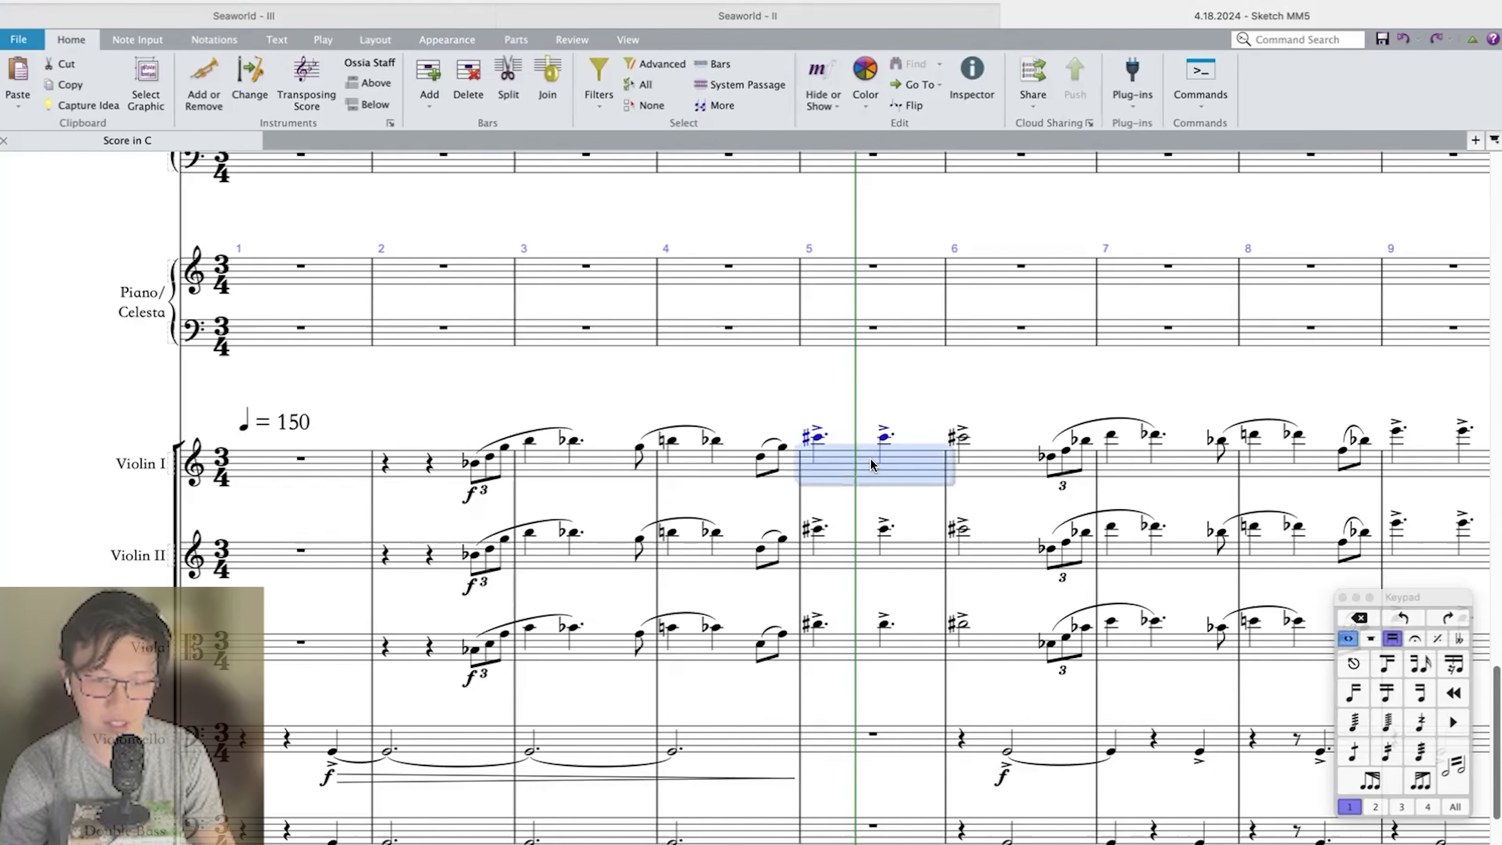
pyautogui.keyDown('shift'); pyautogui.click(962, 437); pyautogui.keyUp('shift')
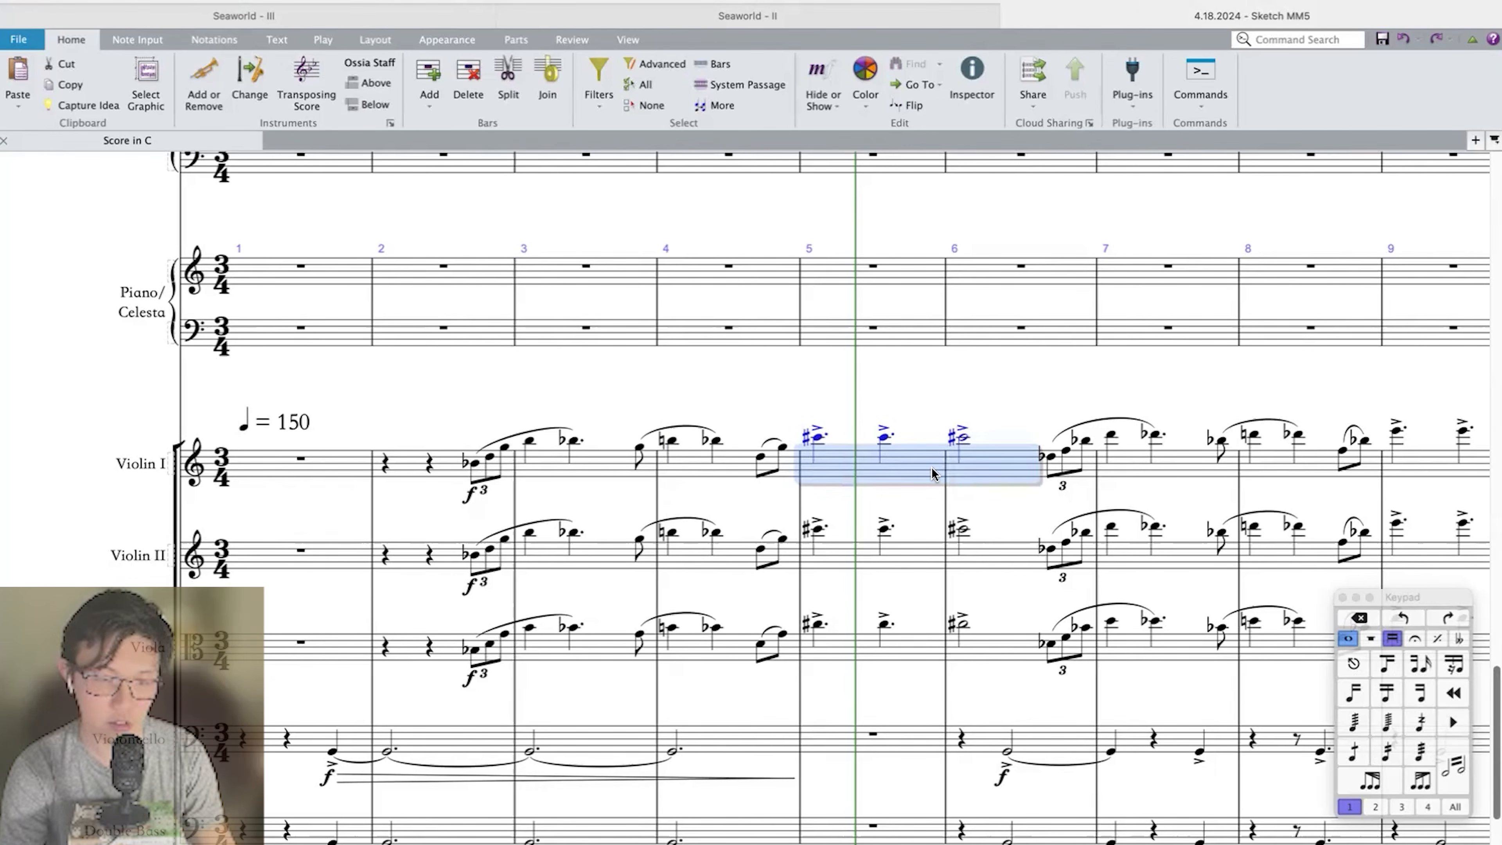
pyautogui.press('Escape')
pyautogui.click(541, 461)
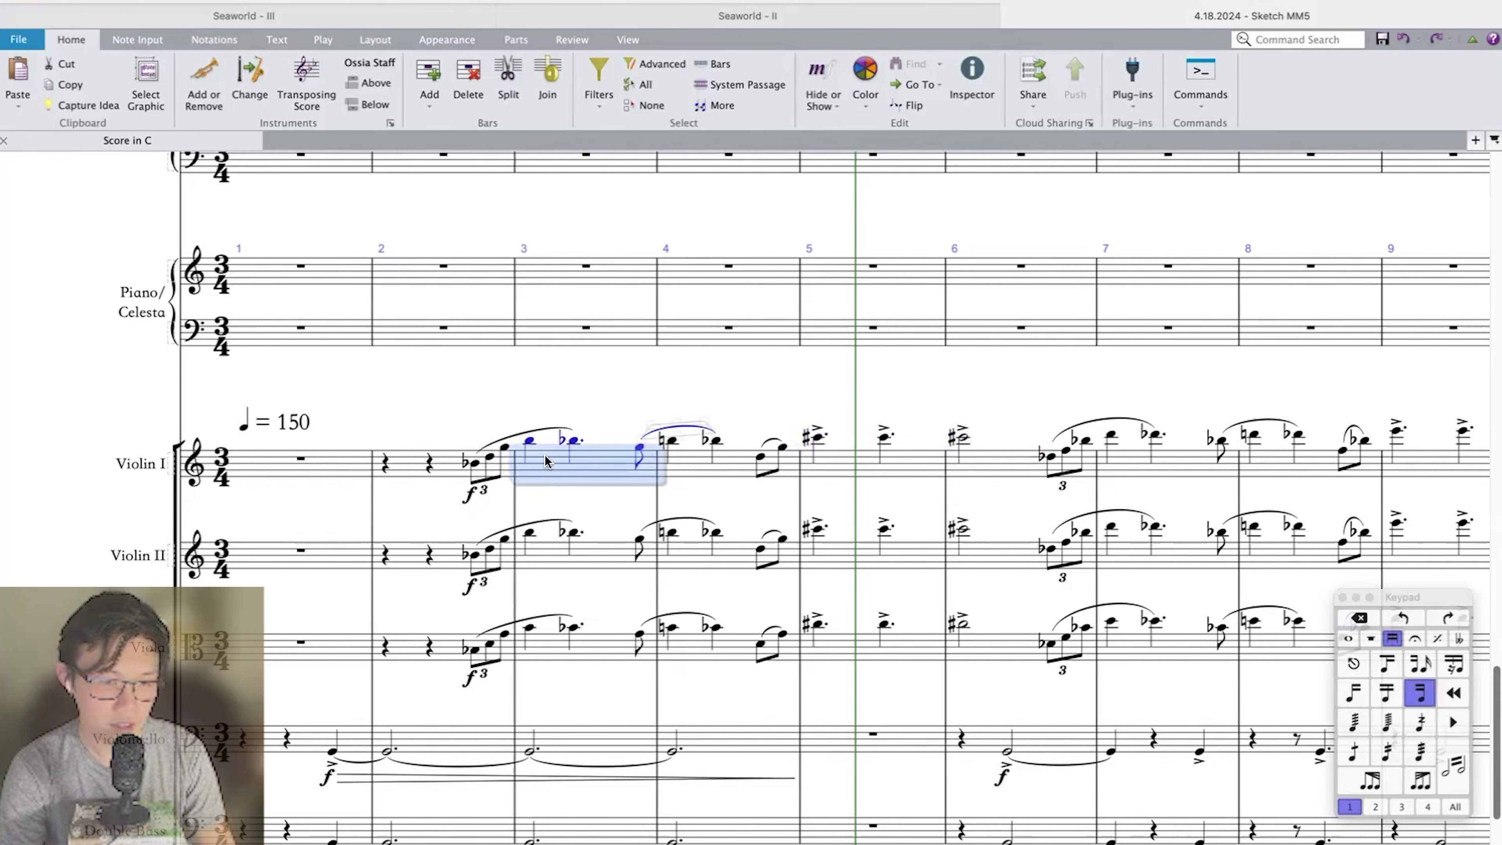
pyautogui.keyDown('shift'); pyautogui.click(700, 459); pyautogui.keyUp('shift')
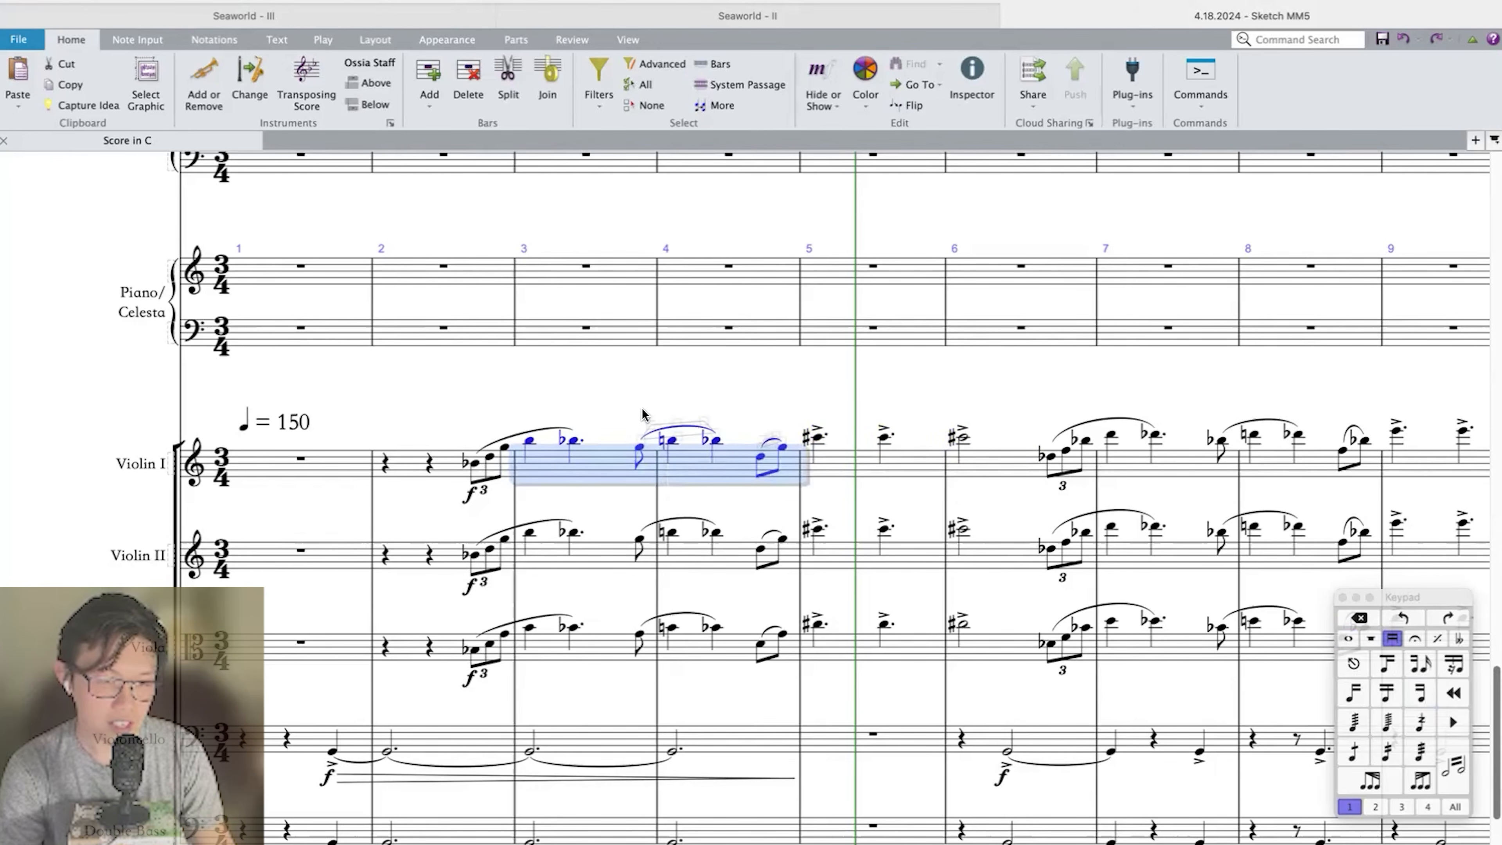
pyautogui.press('Escape')
pyautogui.click(528, 442)
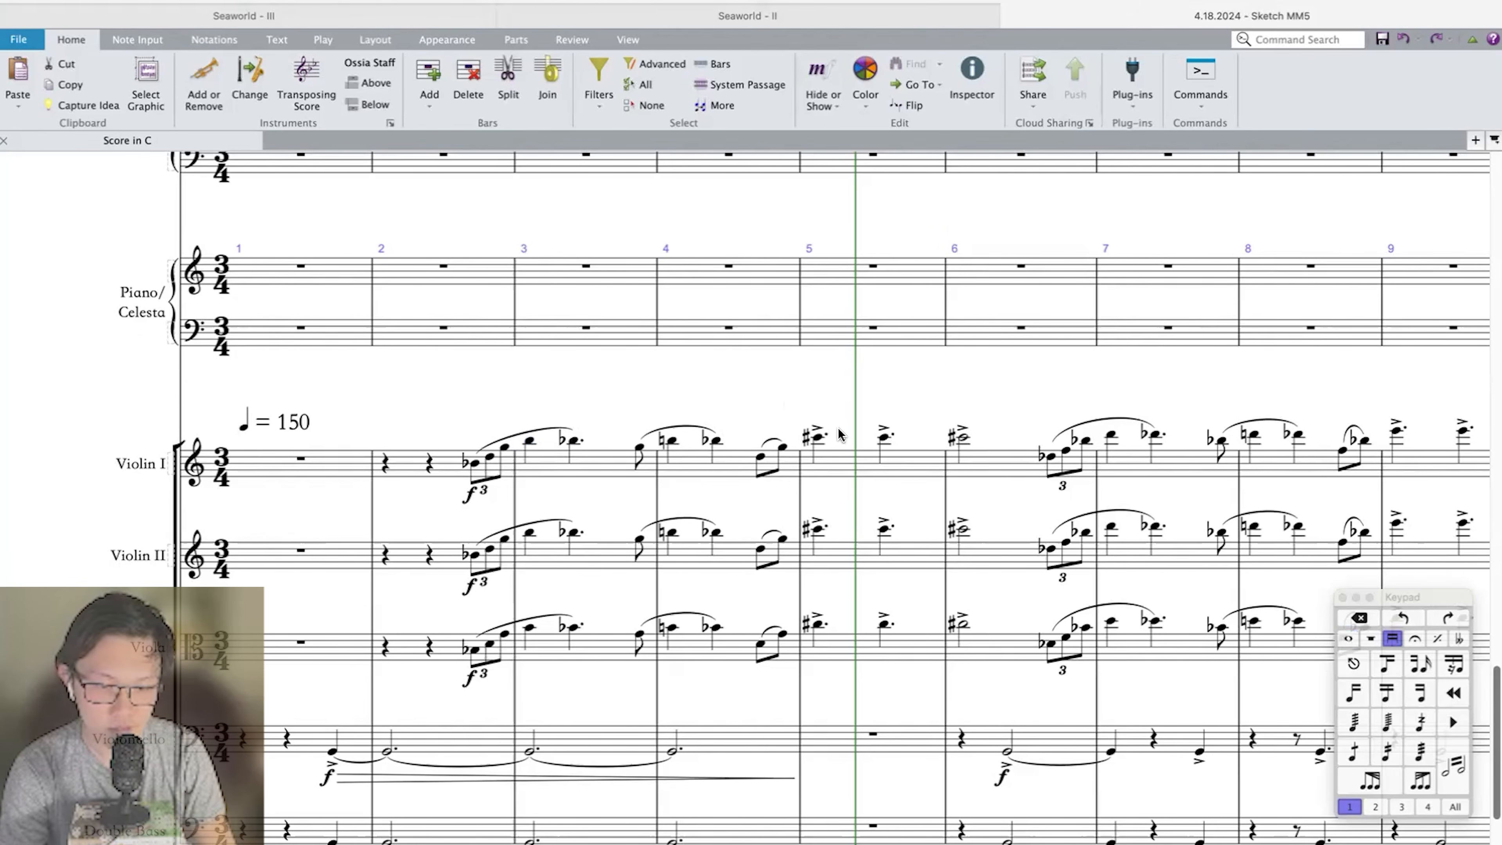
pyautogui.click(869, 464)
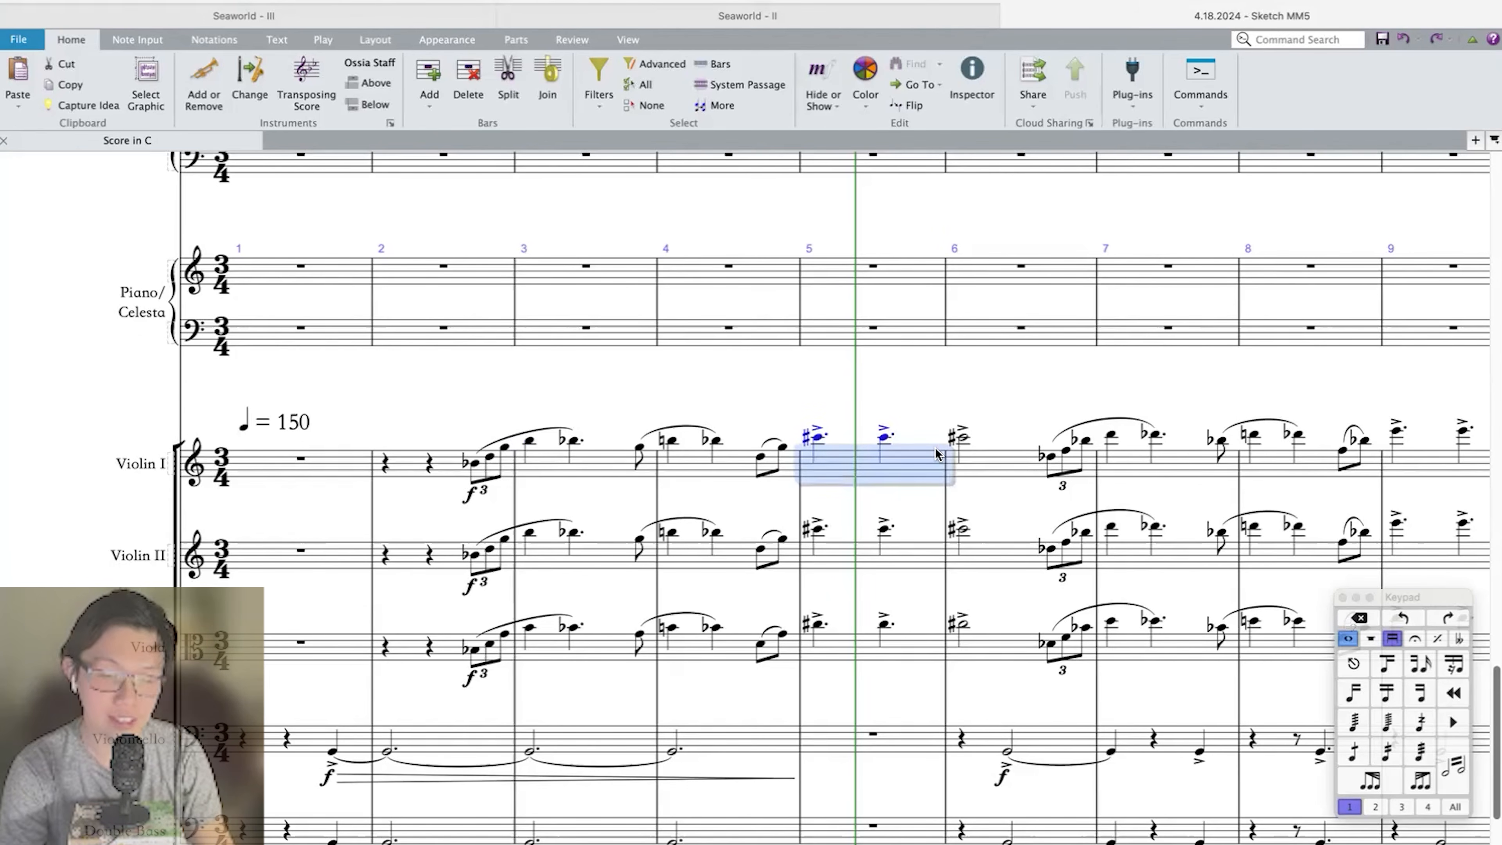
# Examine how the Violin I theme continues through bars 7 and 8 and from bar 11 to bar 13.
pyautogui.hscroll(2, 931, 441)
pyautogui.click(879, 419)
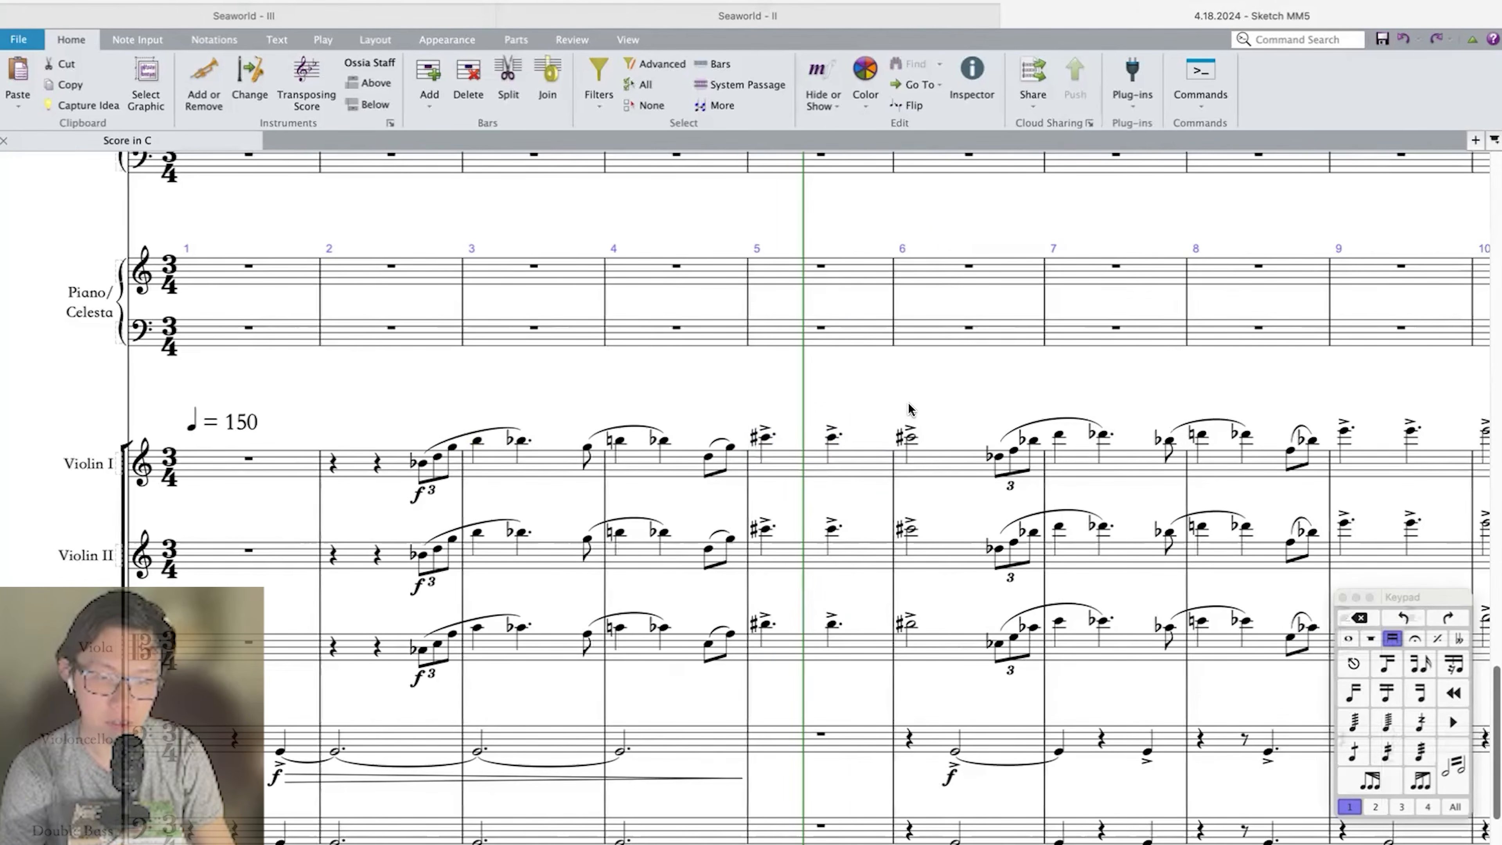
pyautogui.hscroll(1, 946, 422)
pyautogui.hscroll(8, 946, 429)
pyautogui.click(887, 463)
pyautogui.keyDown('shift'); pyautogui.click(999, 465); pyautogui.keyUp('shift')
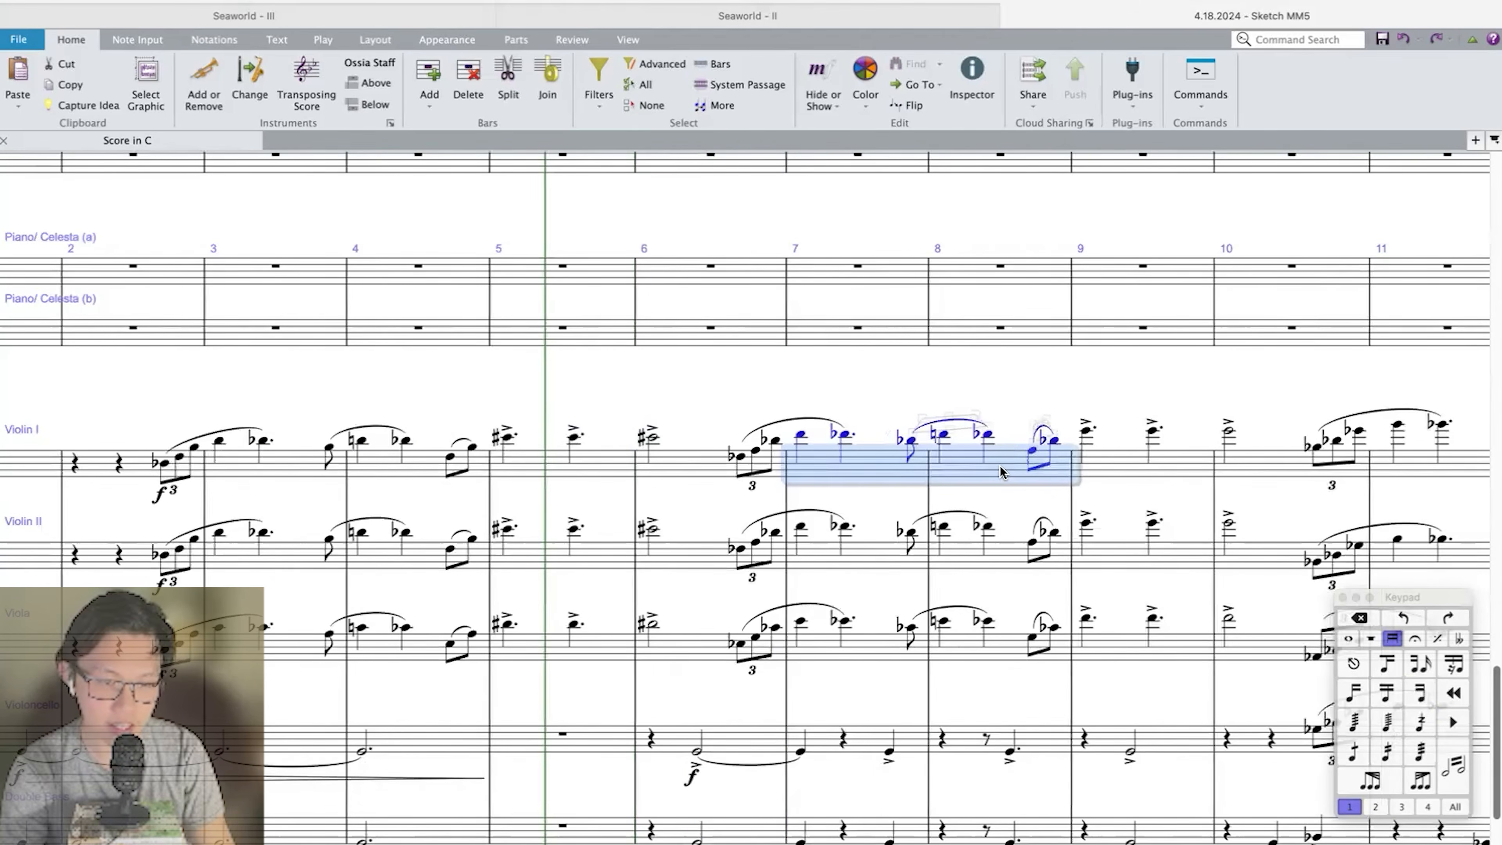
pyautogui.hscroll(12, 999, 465)
pyautogui.hscroll(4, 1000, 465)
pyautogui.click(970, 464)
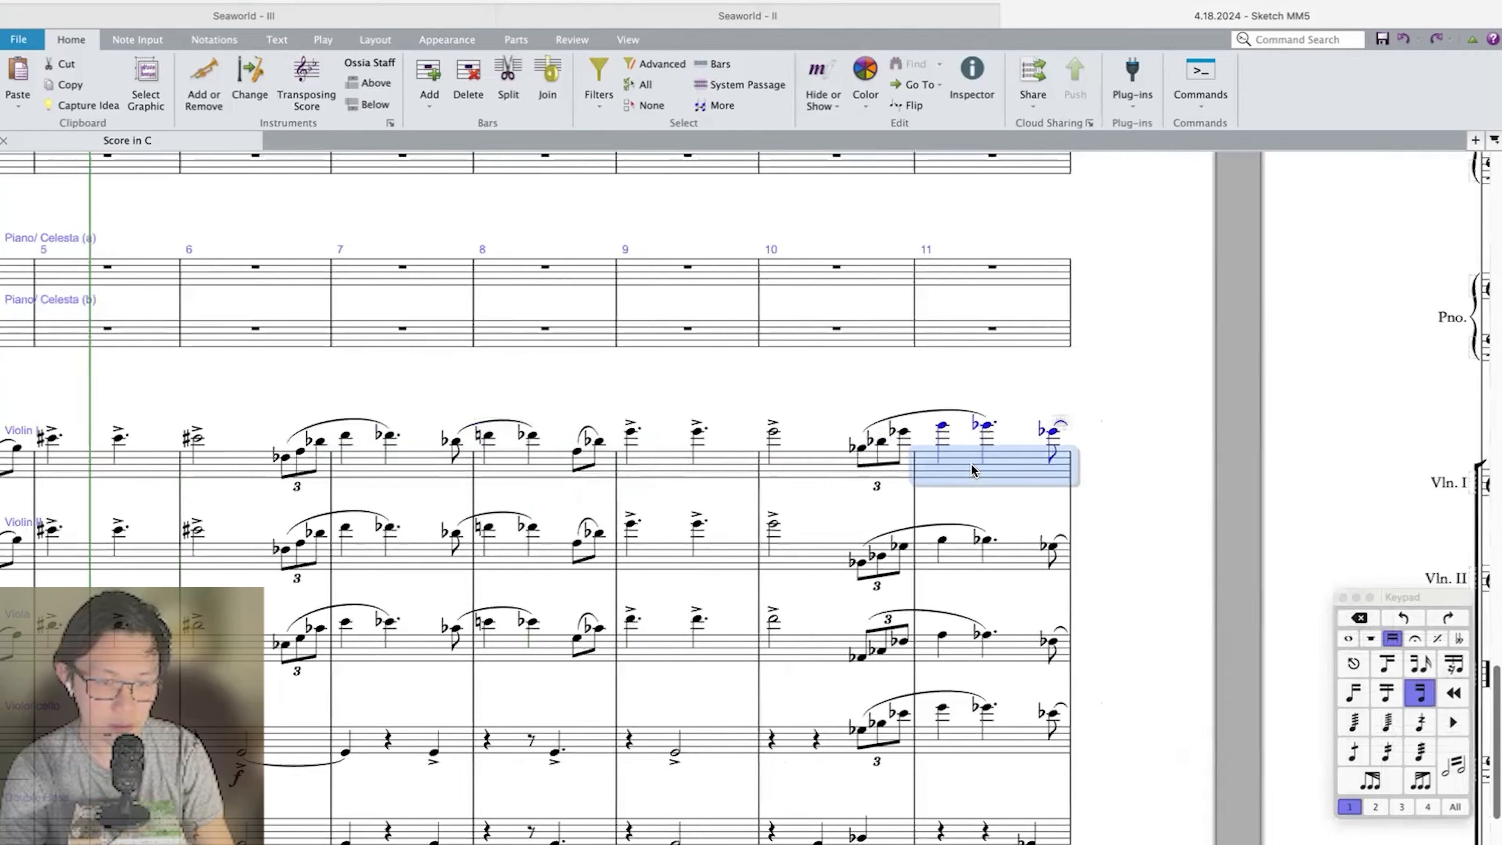
pyautogui.hscroll(5, 973, 467)
pyautogui.hscroll(17, 976, 470)
pyautogui.keyDown('shift'); pyautogui.click(1070, 481); pyautogui.keyUp('shift')
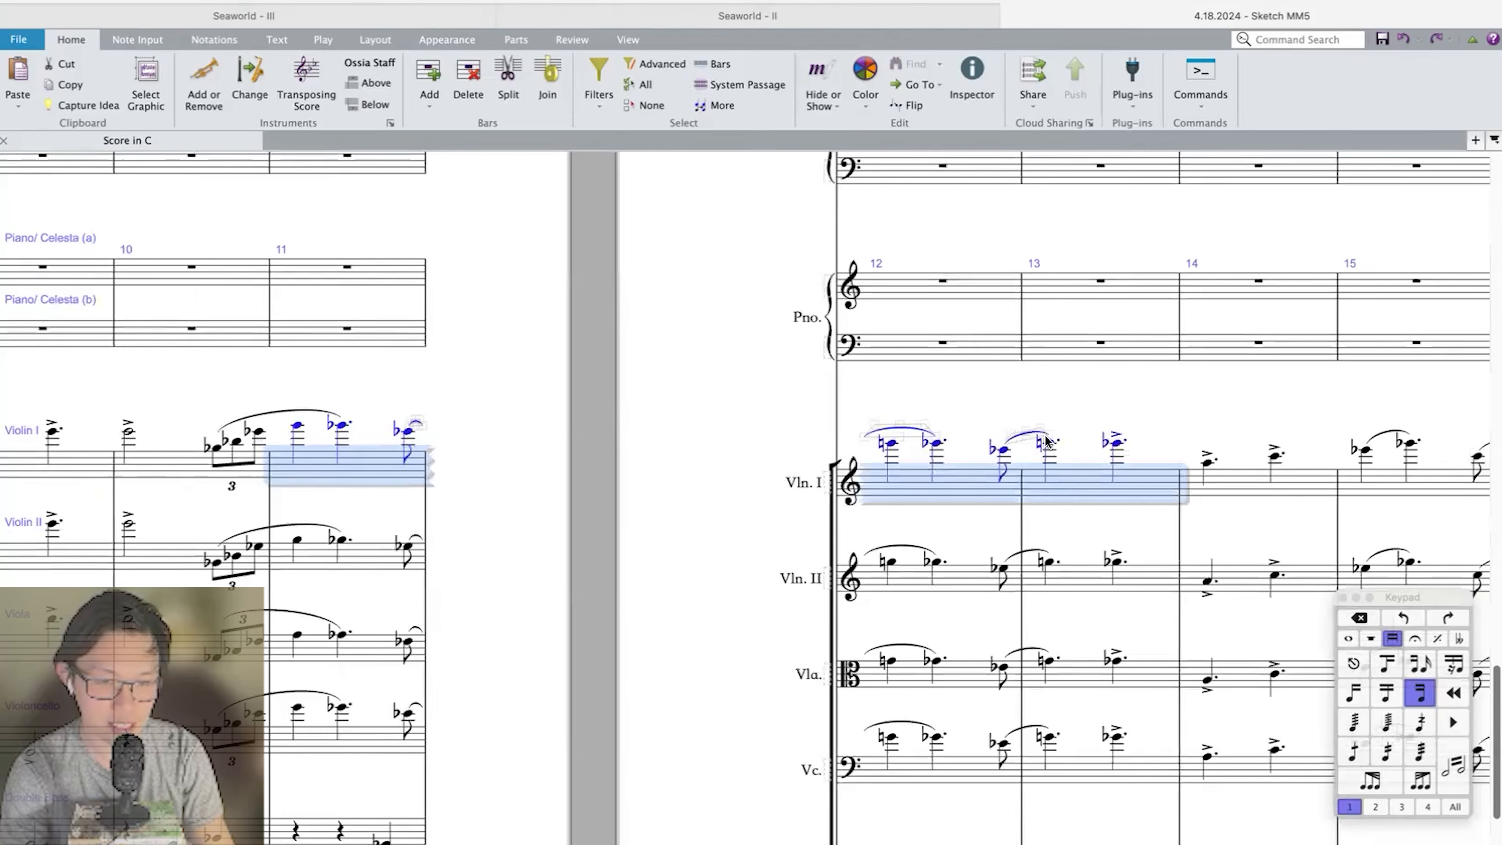
# Examine the Violin I line in bars 14 to 17, from the accented notes to the long slurred phrase.
pyautogui.hscroll(4, 1044, 441)
pyautogui.hscroll(10, 768, 491)
pyautogui.click(687, 491)
pyautogui.click(814, 490)
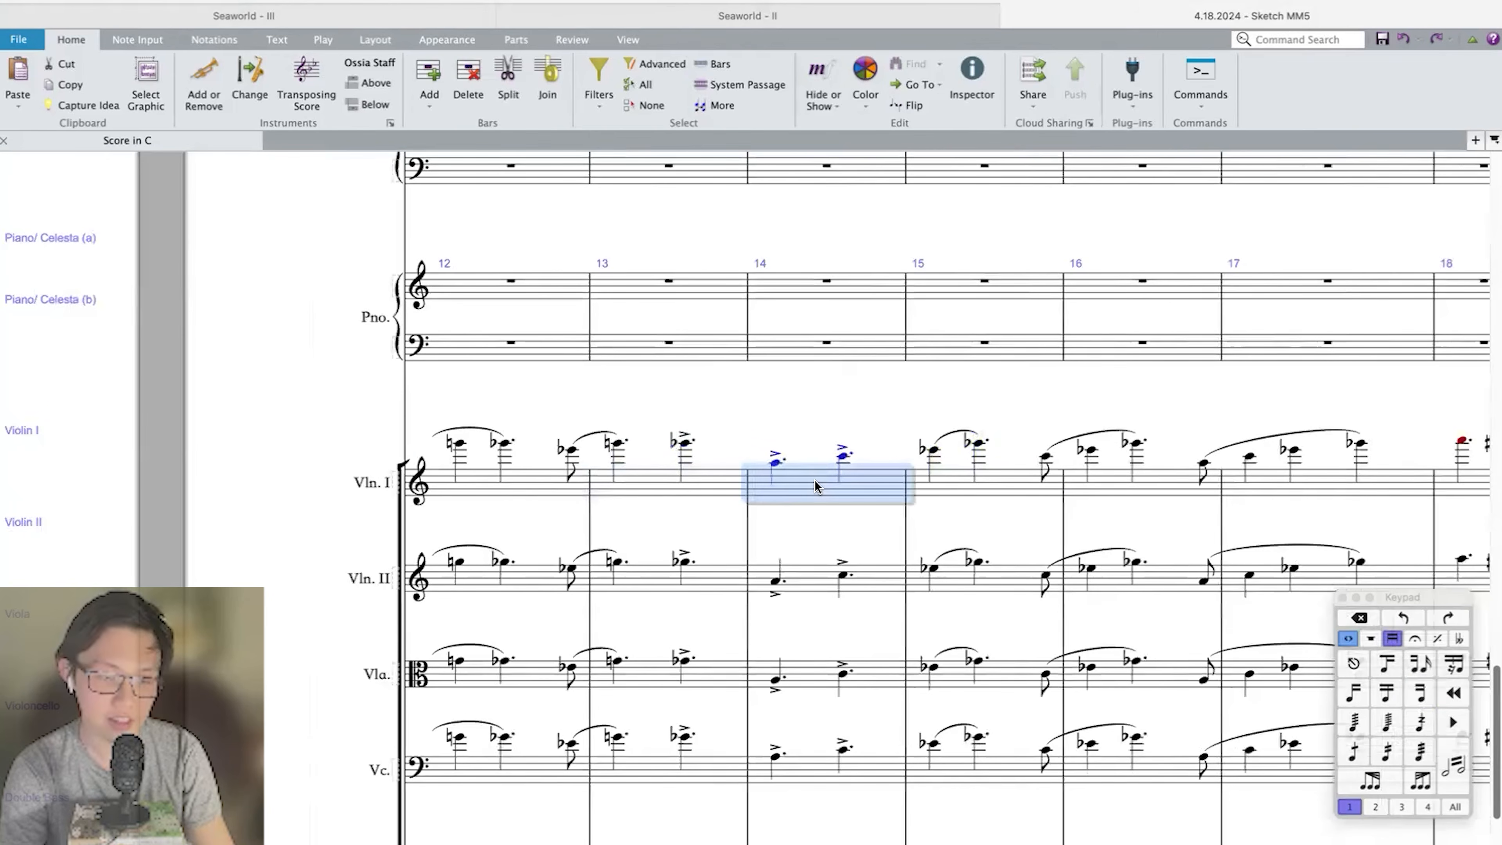
pyautogui.hscroll(7, 815, 485)
pyautogui.hscroll(4, 667, 476)
pyautogui.click(675, 480)
pyautogui.hscroll(3, 676, 481)
pyautogui.keyDown('shift'); pyautogui.click(723, 478); pyautogui.keyUp('shift')
pyautogui.hscroll(3, 747, 489)
pyautogui.click(751, 489)
pyautogui.hscroll(5, 751, 488)
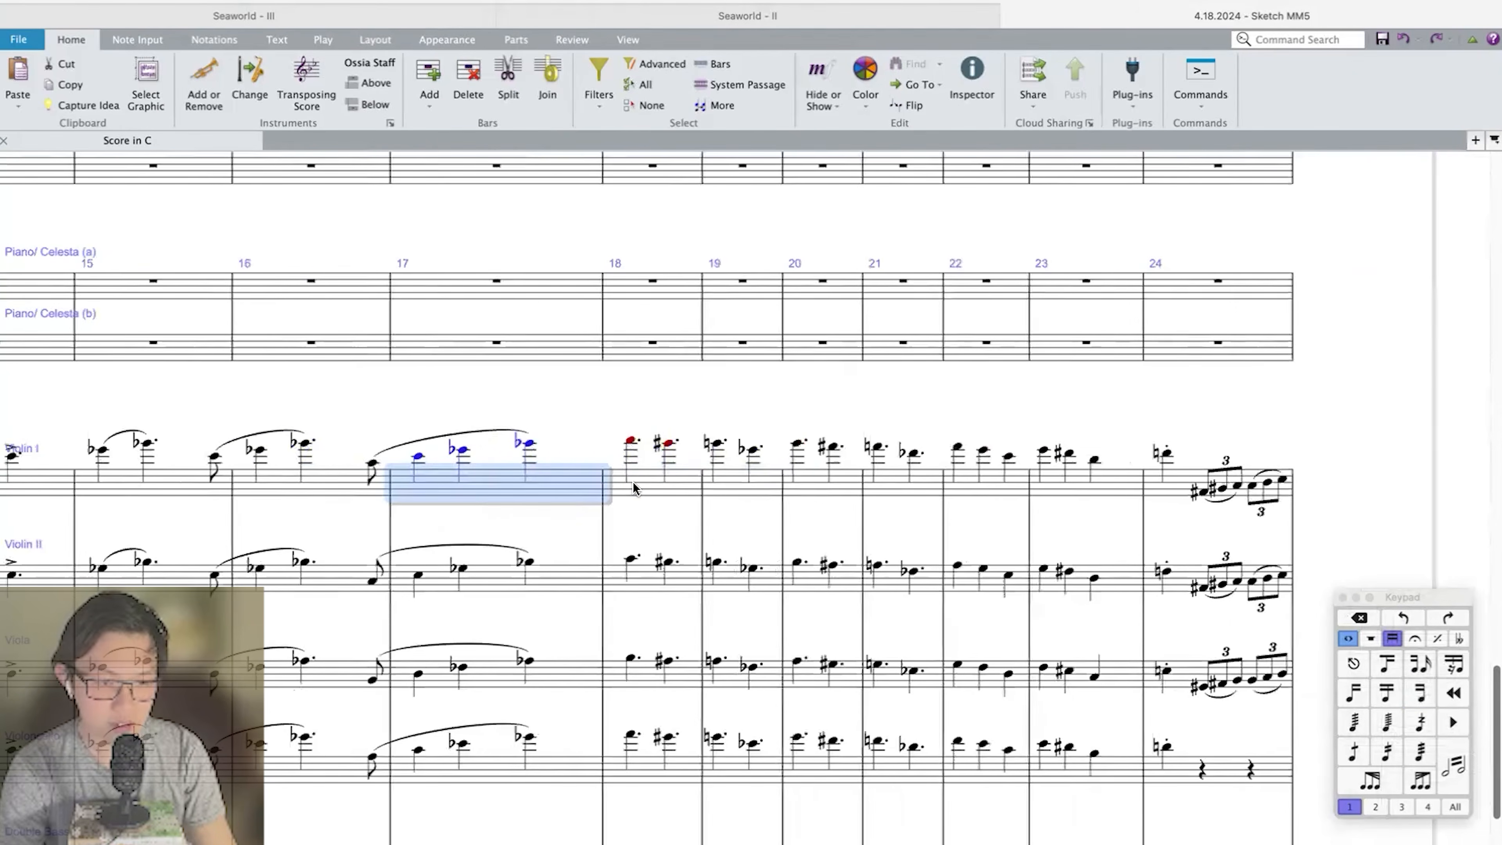
# Examine Violin I's high dotted notes in bars 18 and 19 and the passage leading to bar 24.
pyautogui.click(633, 481)
pyautogui.hscroll(4, 822, 488)
pyautogui.hscroll(4, 485, 488)
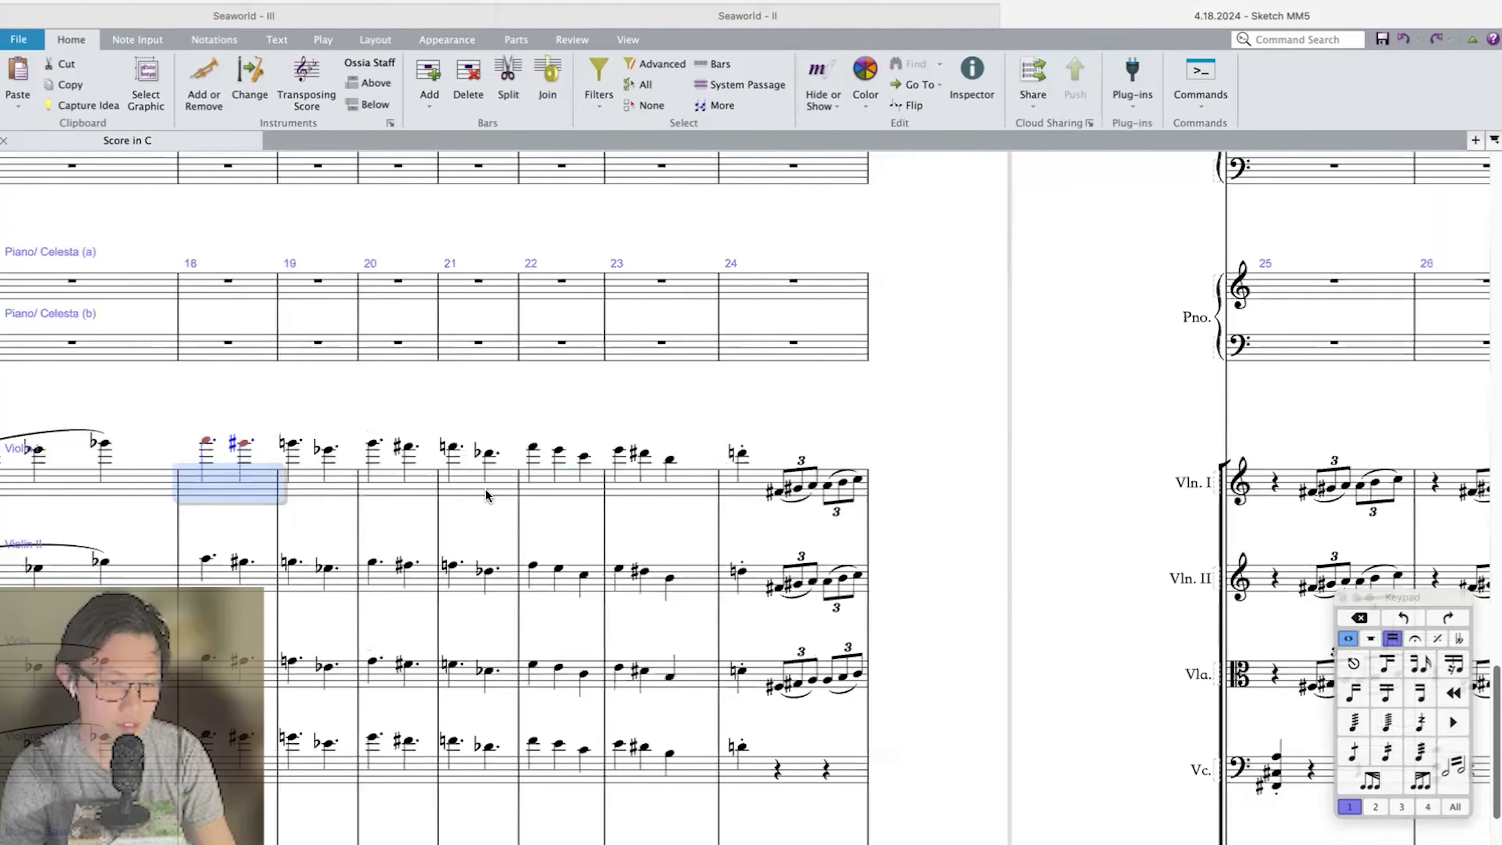
pyautogui.click(291, 442)
pyautogui.click(210, 442)
pyautogui.click(245, 442)
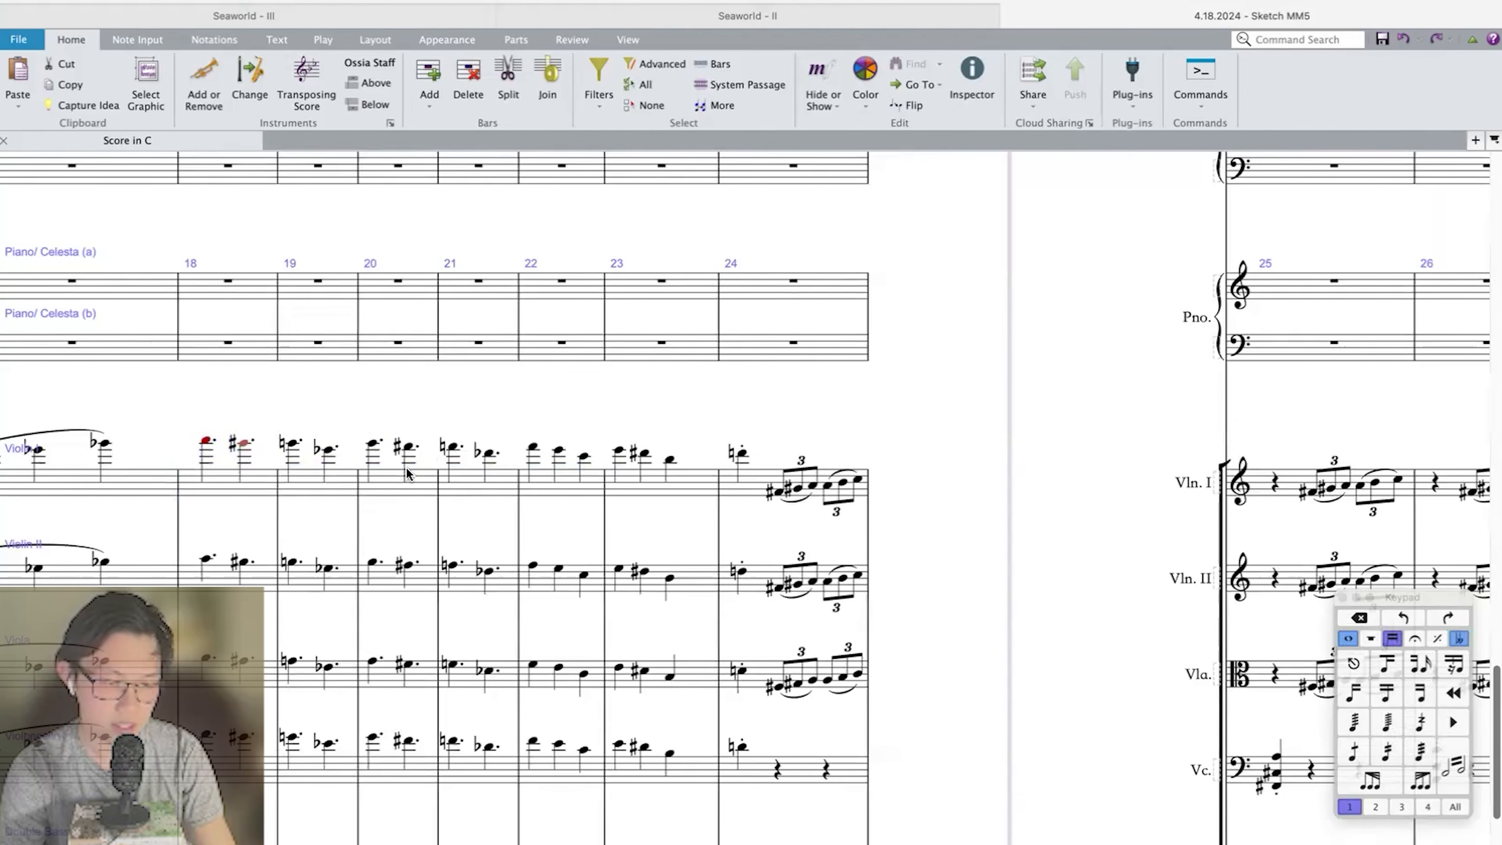
pyautogui.hscroll(-4, 406, 468)
pyautogui.hscroll(6, 719, 472)
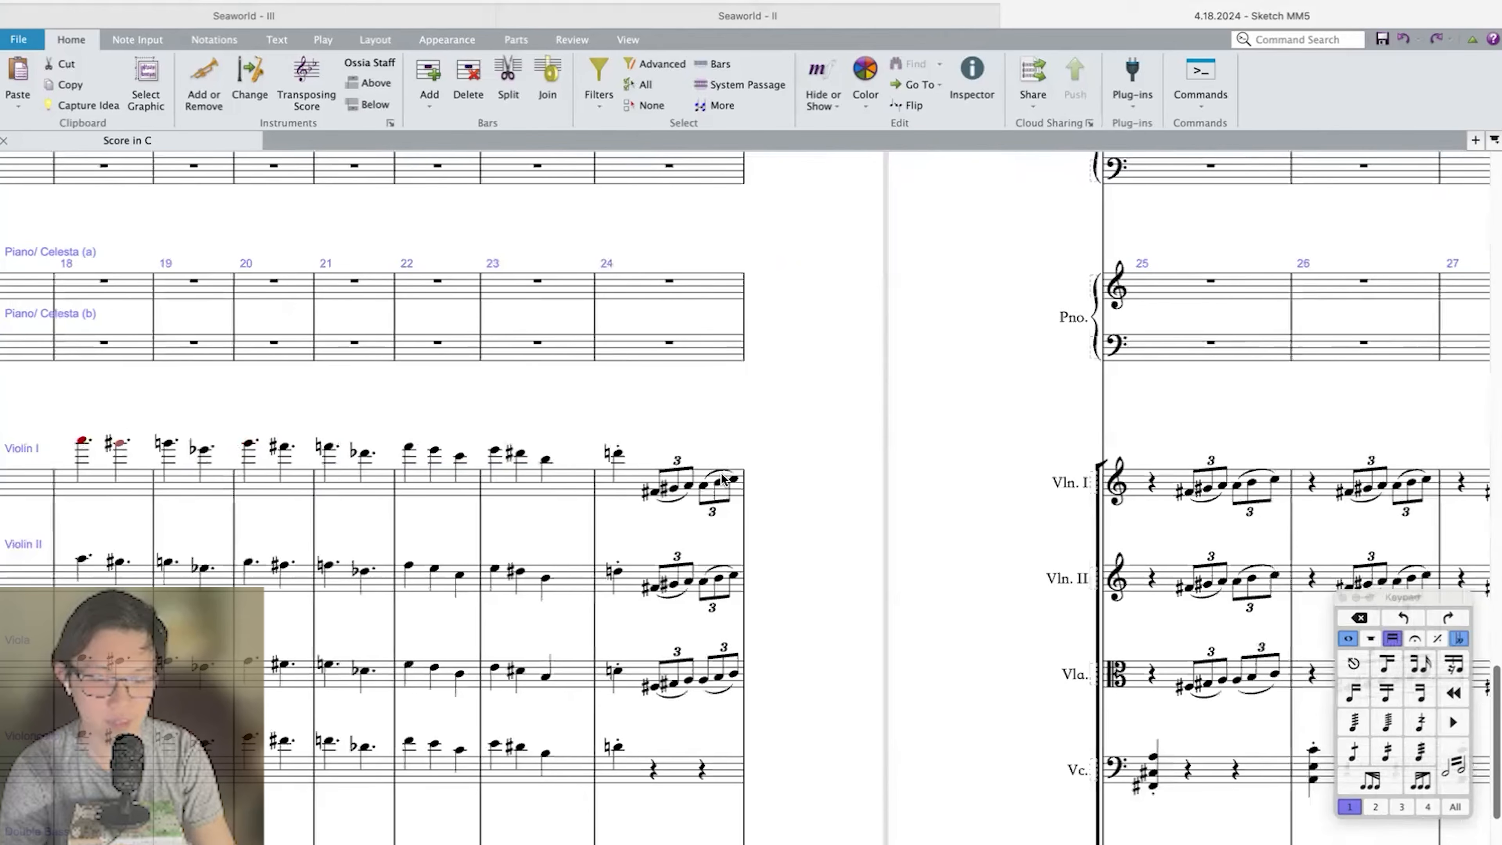
# Examine the strings in bars 18 and 19, and Violin I with the Double Bass in bars 20 and 21, as two-bar groups.
pyautogui.scroll(-3, 680, 510)
pyautogui.scroll(3, 679, 505)
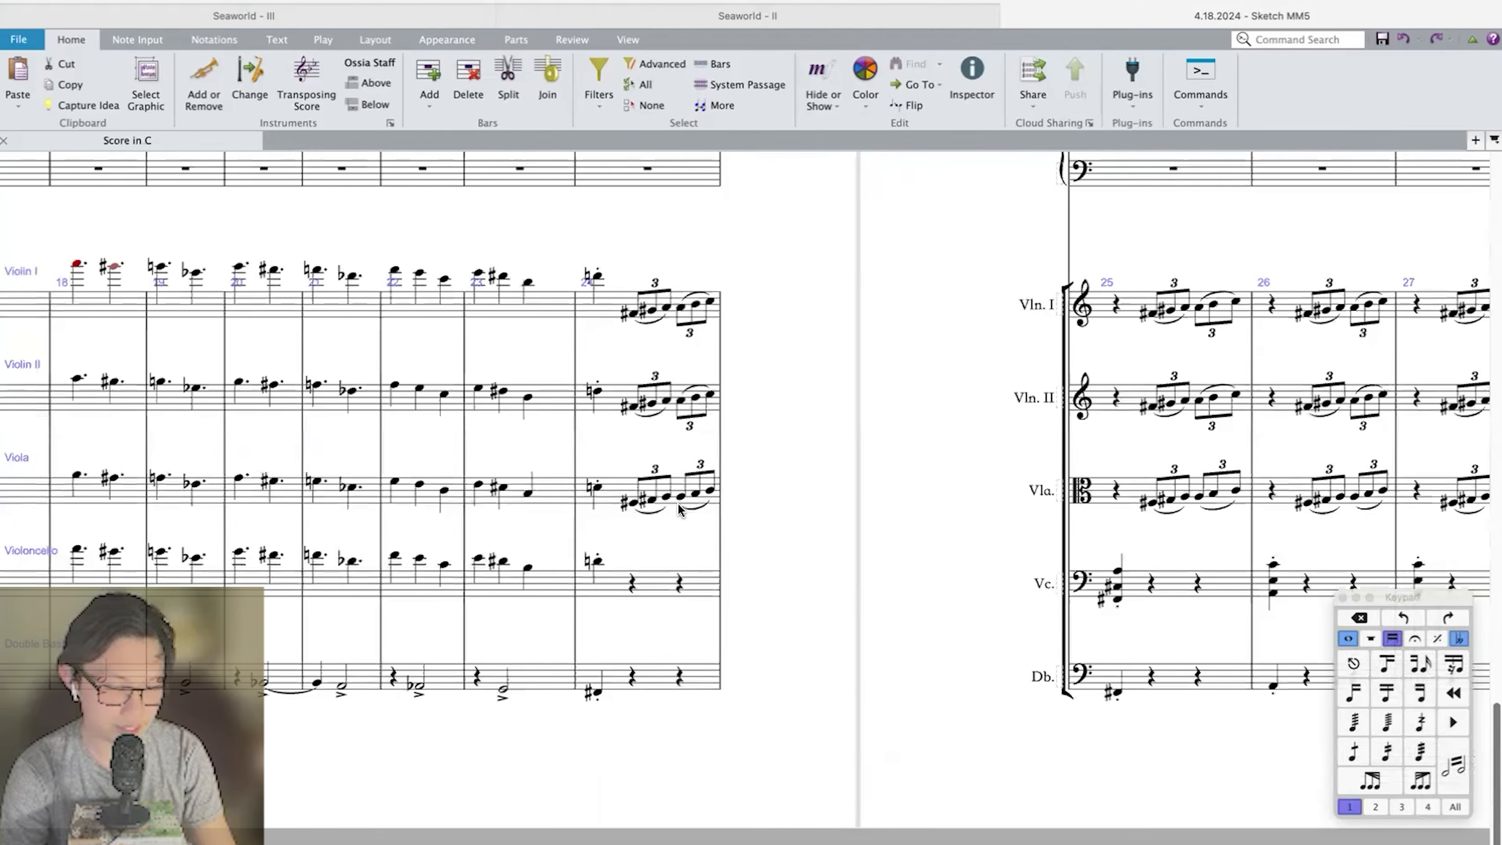
pyautogui.click(227, 716)
pyautogui.hscroll(-3, 465, 436)
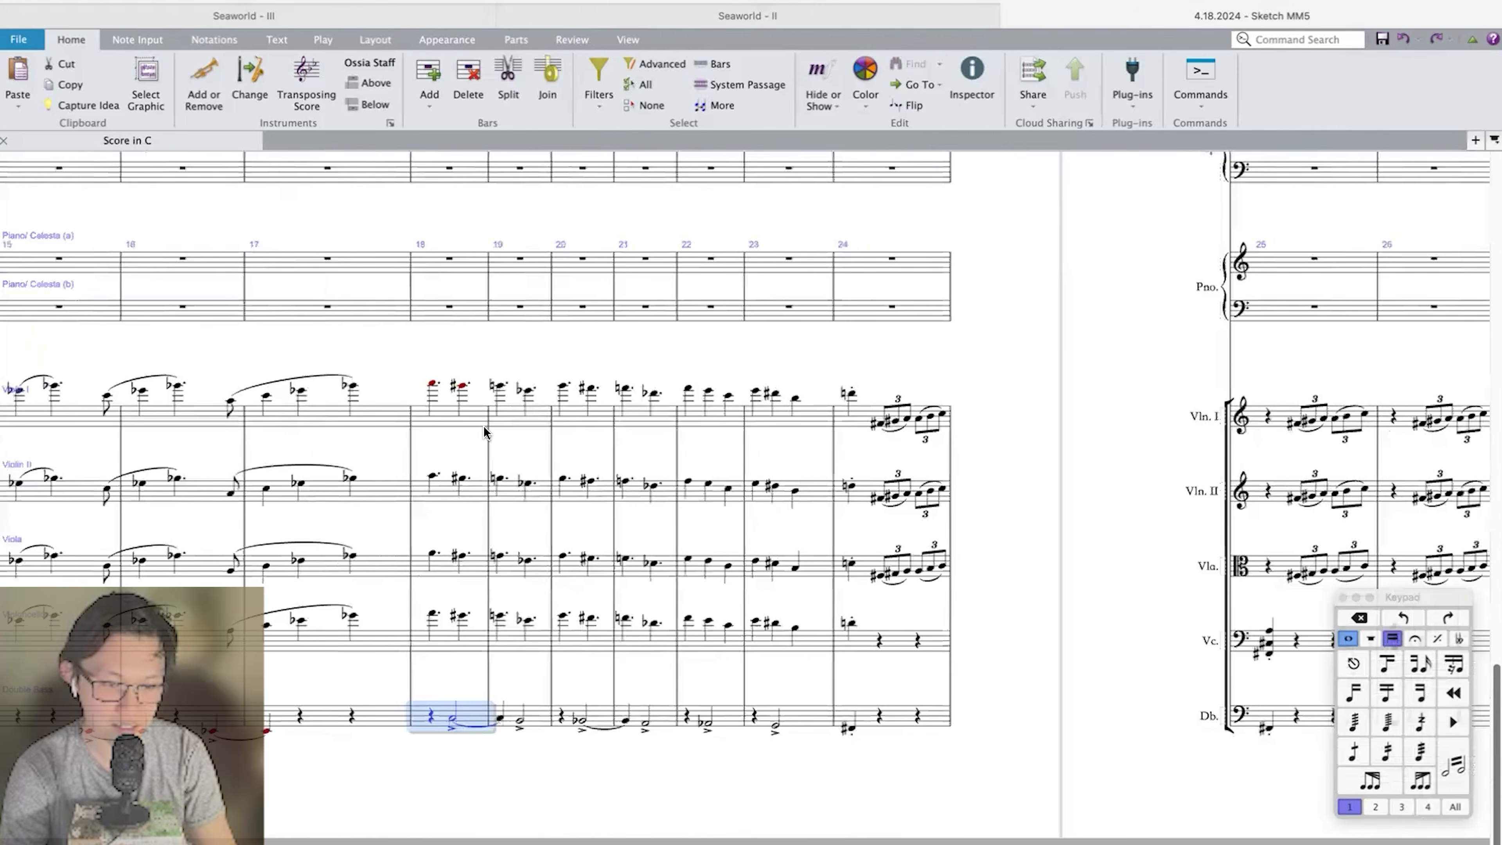
pyautogui.keyDown('shift'); pyautogui.click(506, 421); pyautogui.keyUp('shift')
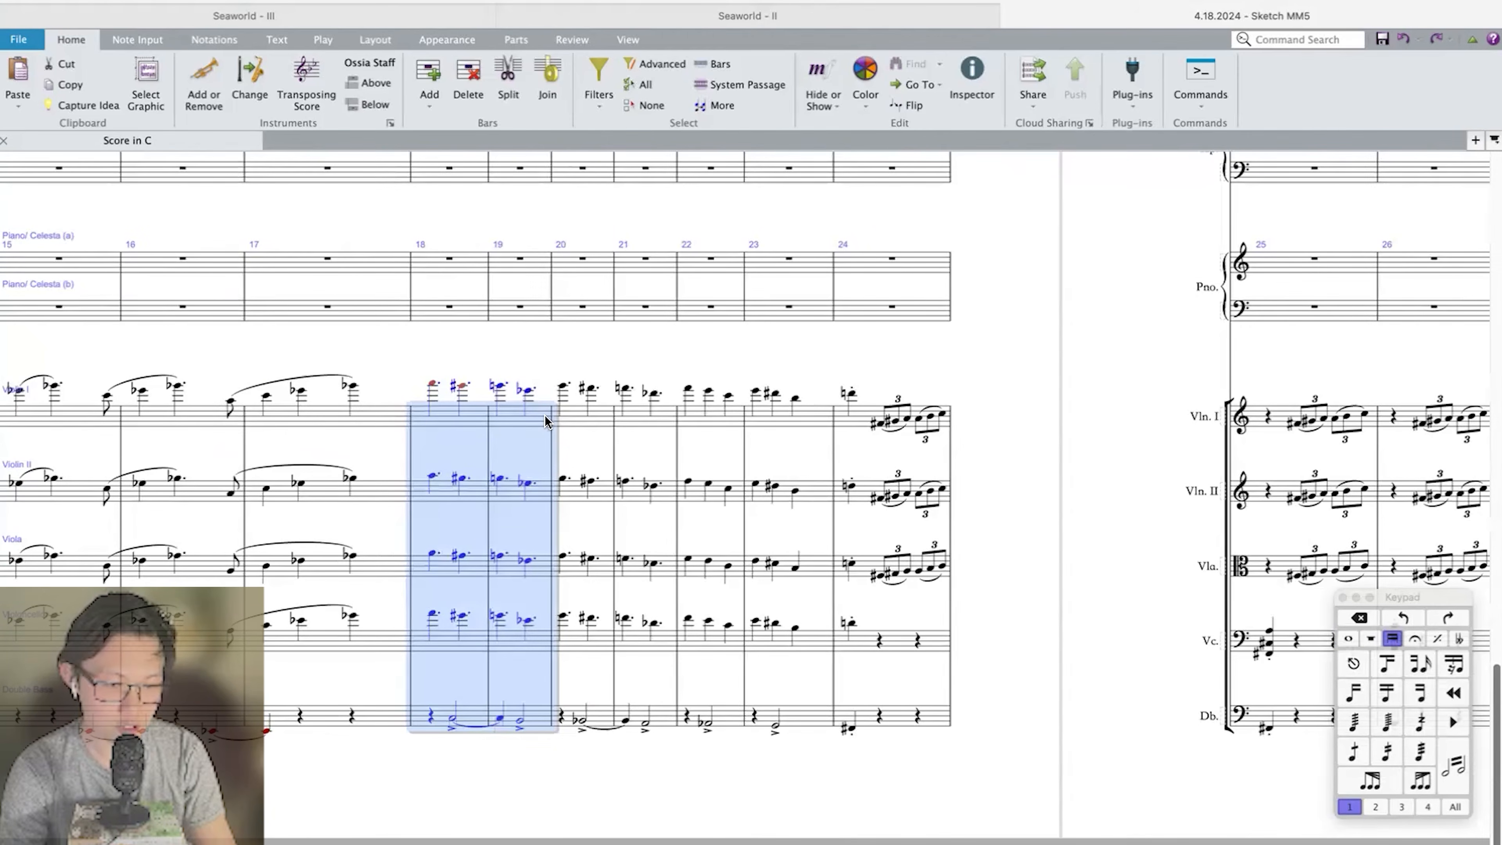
pyautogui.moveTo(582, 415); pyautogui.dragTo(649, 417)
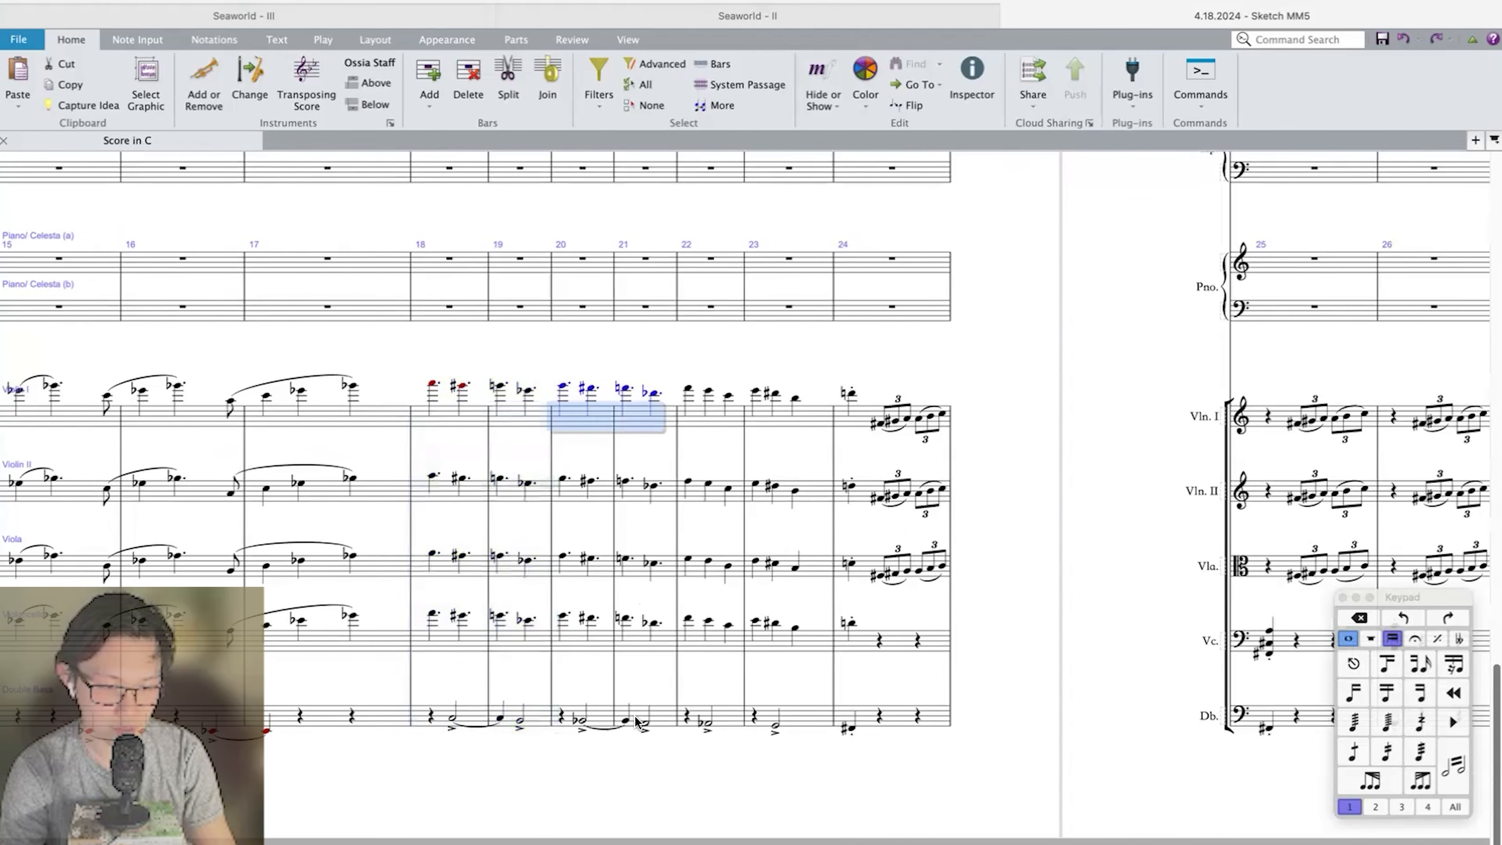
pyautogui.moveTo(636, 720); pyautogui.dragTo(637, 721)
# Examine the string parts in bars 22 and 23 as separate single-bar units, from Violin I down to Double Bass.
pyautogui.click(709, 414)
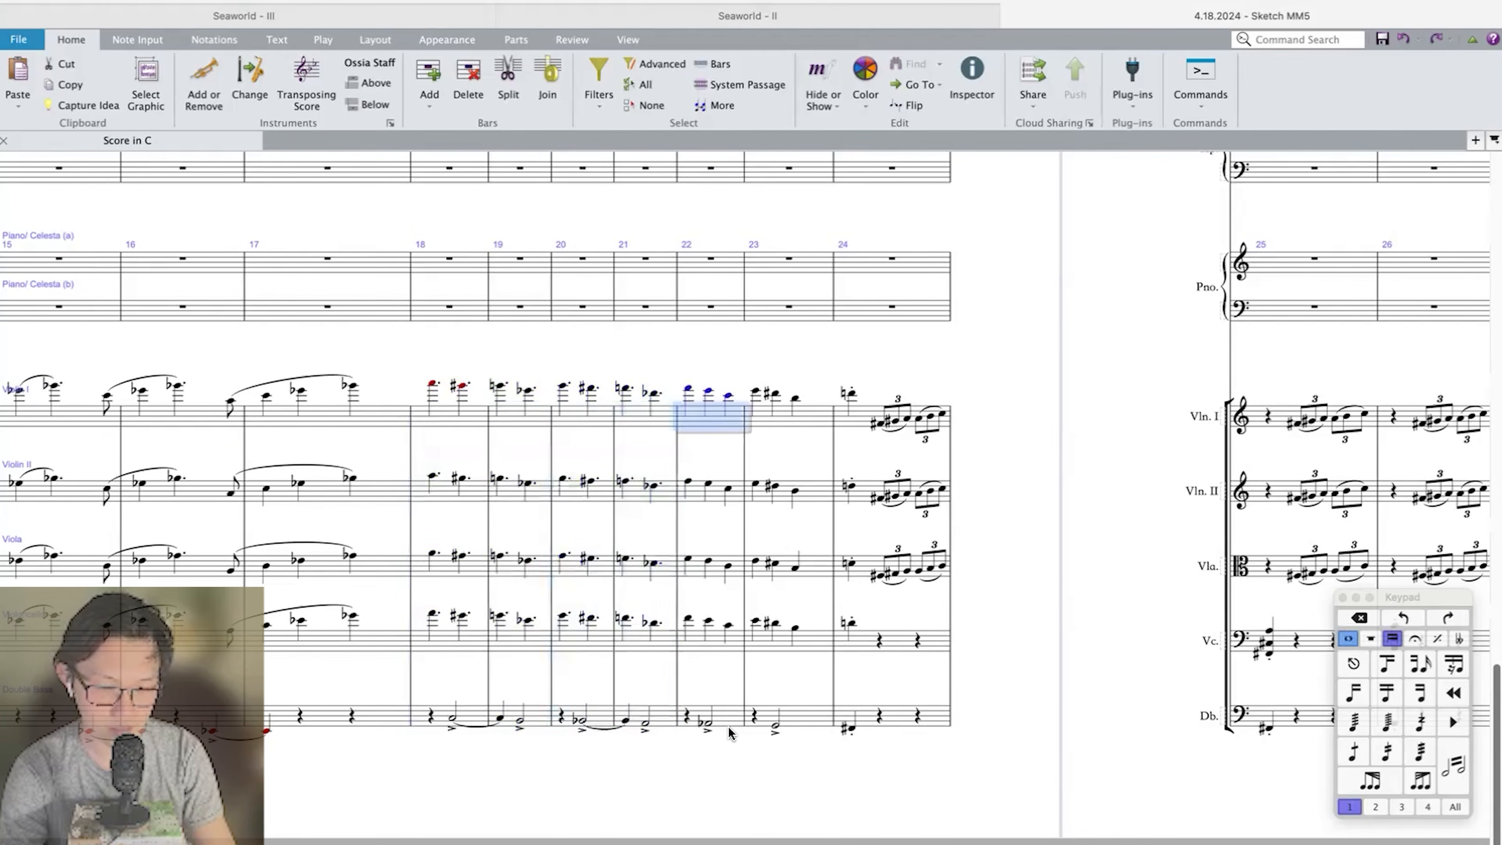
pyautogui.keyDown('shift'); pyautogui.click(734, 725); pyautogui.keyUp('shift')
pyautogui.click(798, 720)
pyautogui.keyDown('shift'); pyautogui.click(811, 417); pyautogui.keyUp('shift')
pyautogui.hscroll(5, 814, 419)
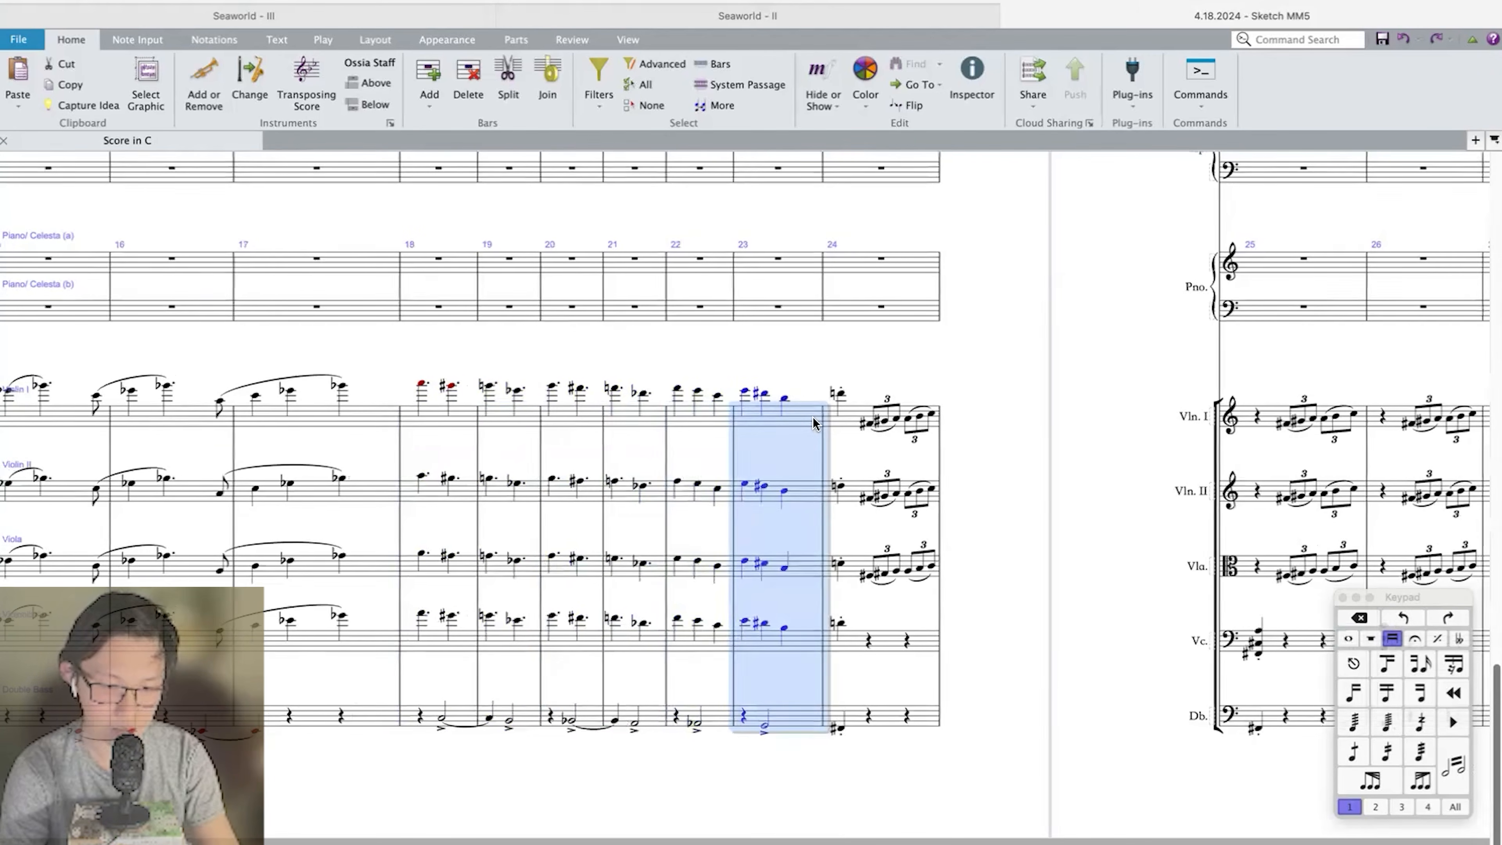
# Compare the strings' triplet phrase in bars 24 to 27 with the one in bars 28 to 31.
pyautogui.click(560, 415)
pyautogui.click(581, 420)
pyautogui.hscroll(4, 576, 419)
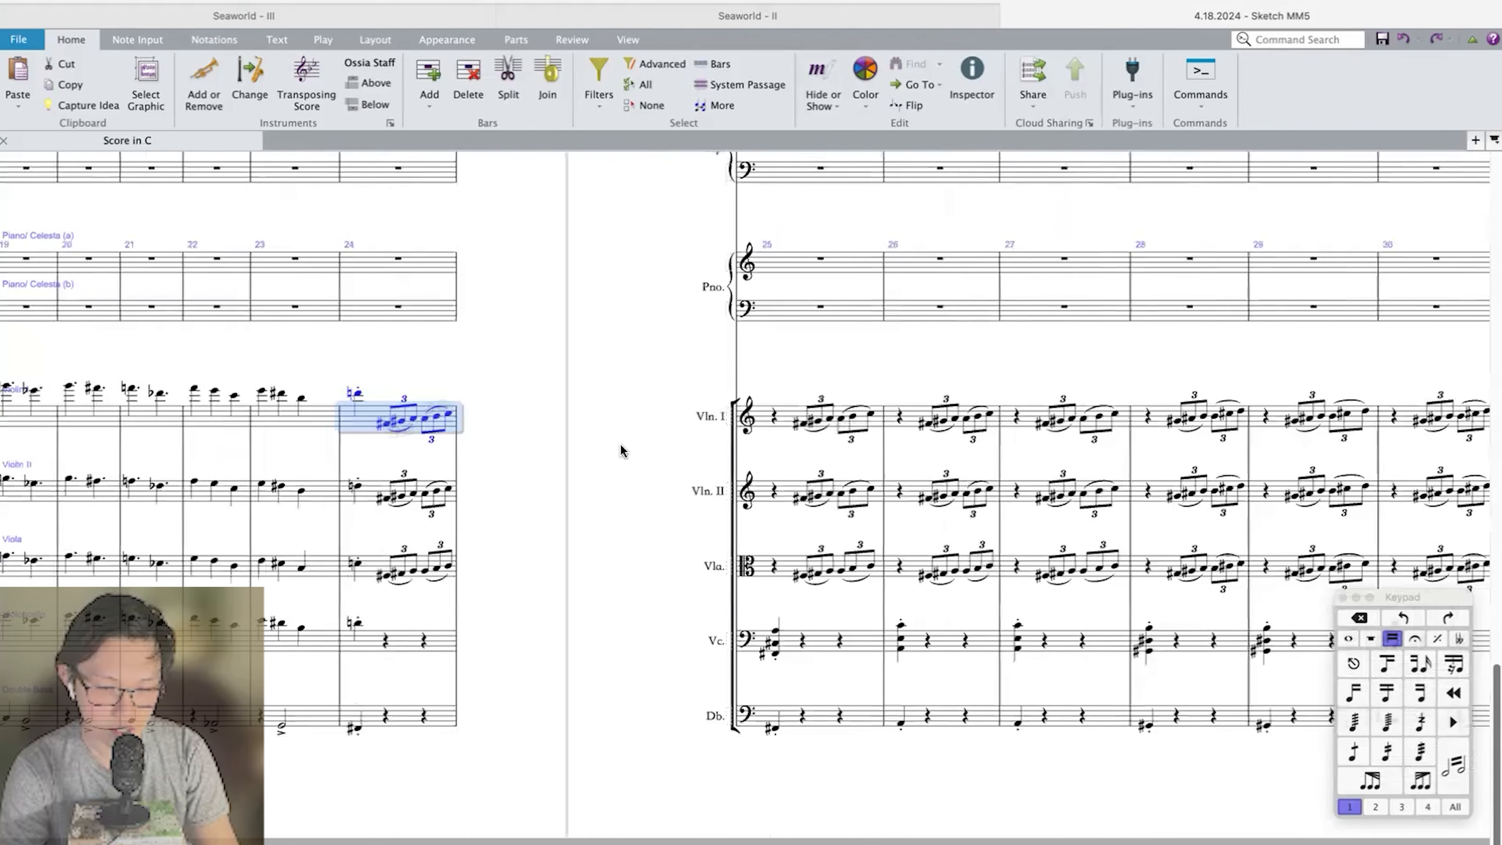
pyautogui.keyDown('shift'); pyautogui.click(1078, 722); pyautogui.keyUp('shift')
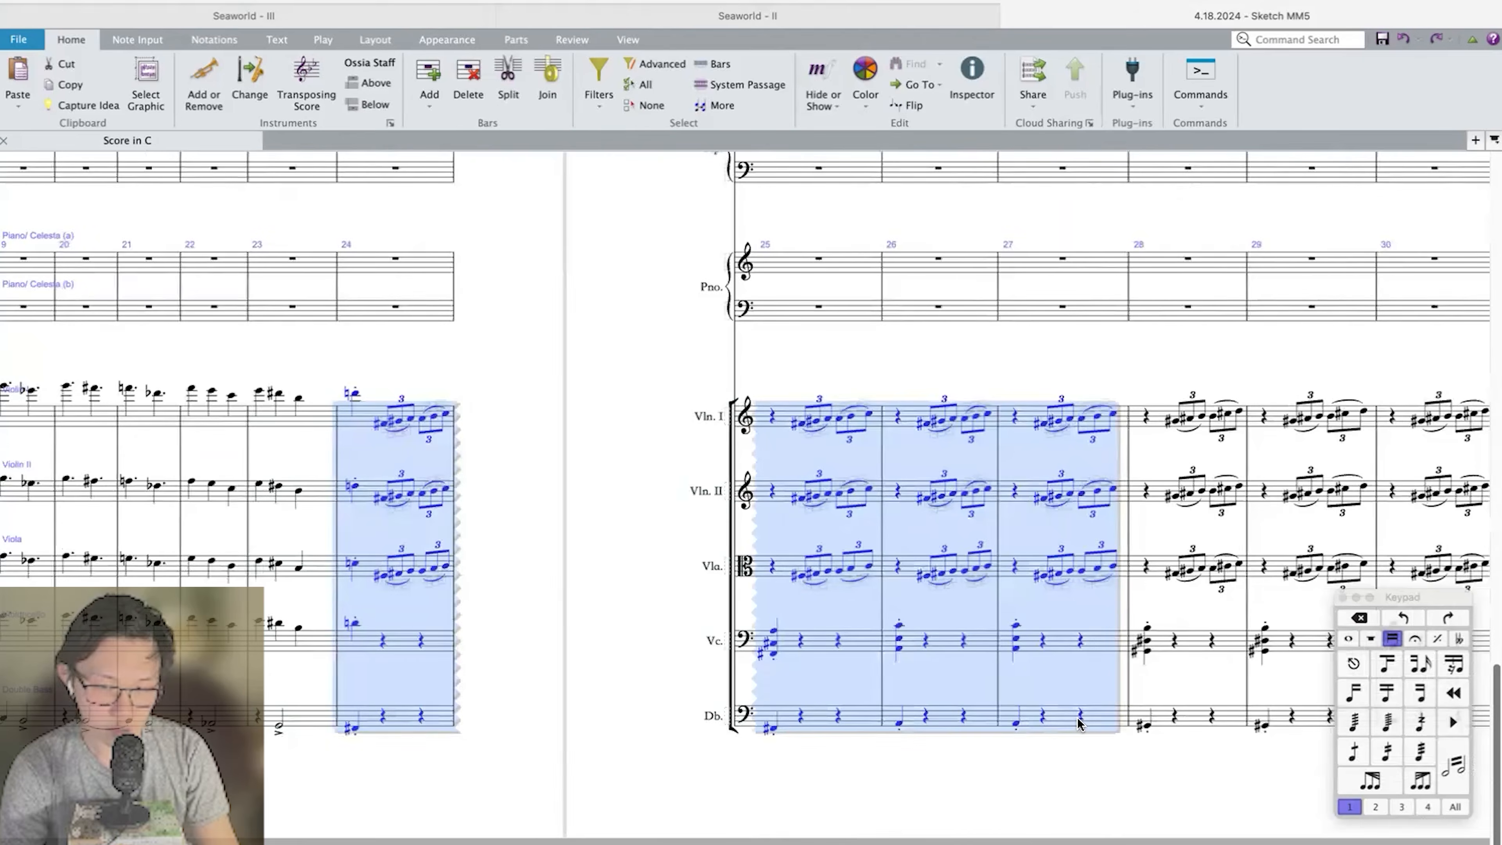
pyautogui.hscroll(4, 1005, 725)
pyautogui.click(837, 717)
pyautogui.keyDown('shift'); pyautogui.click(1189, 412); pyautogui.keyUp('shift')
pyautogui.hscroll(5, 1187, 412)
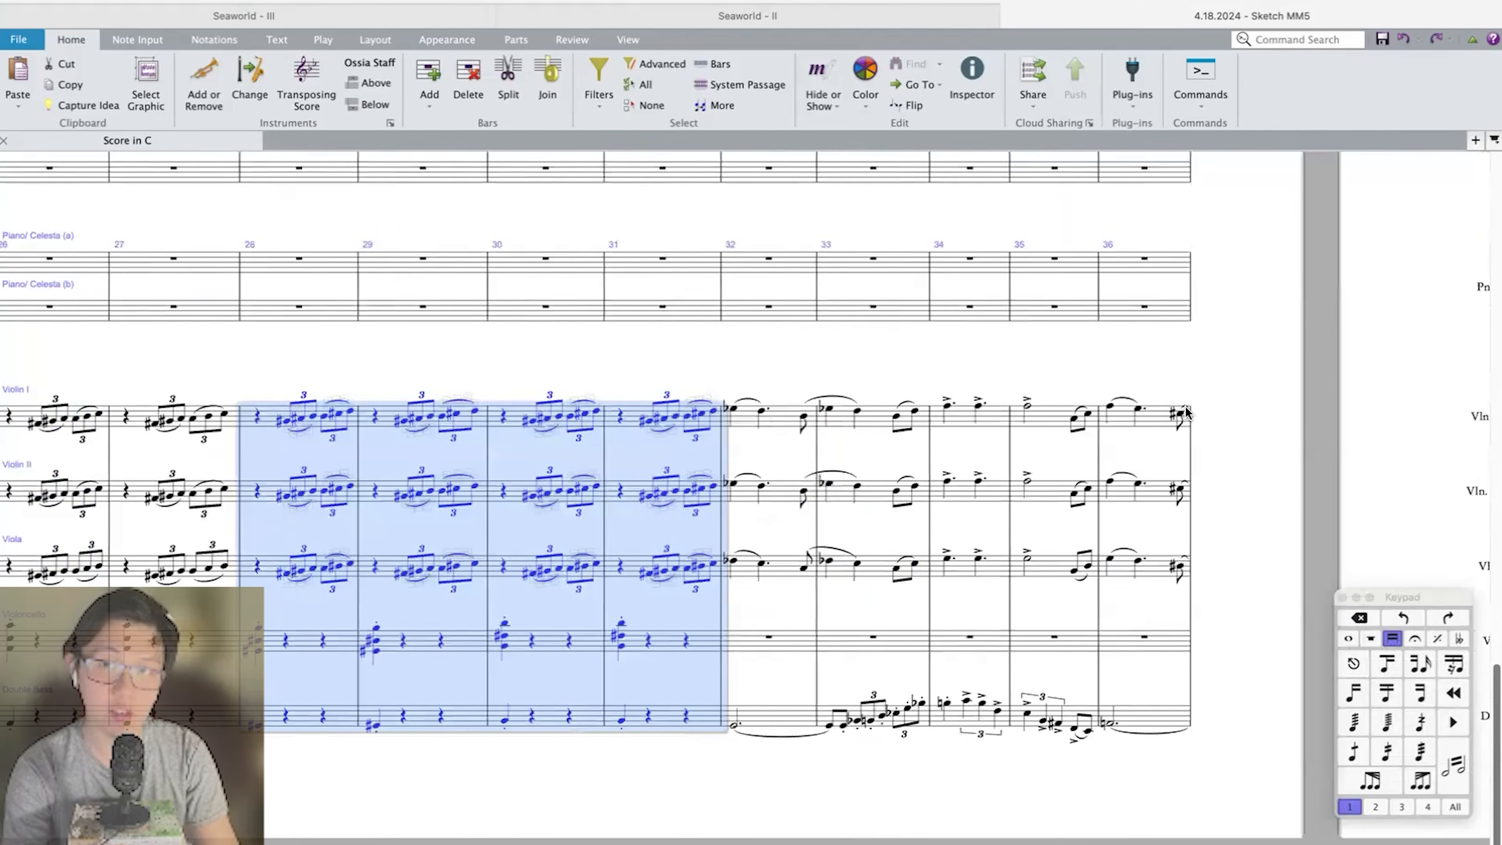
# Compare the four-bar string phrase in bars 32 to 35 with the phrase starting in bar 36.
pyautogui.hscroll(5, 1185, 412)
pyautogui.click(290, 715)
pyautogui.keyDown('shift'); pyautogui.click(563, 419); pyautogui.keyUp('shift')
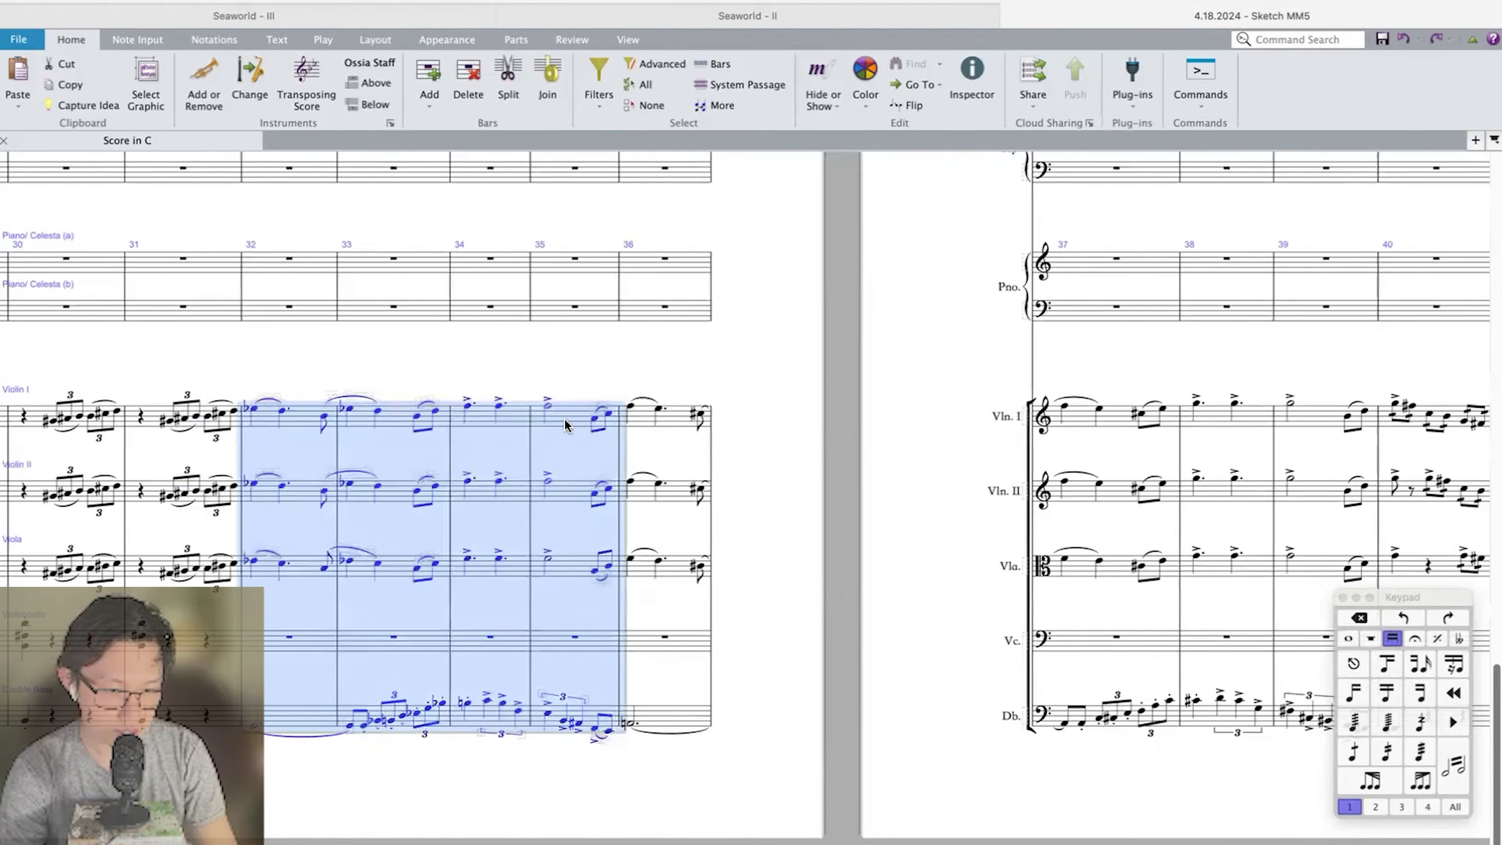
pyautogui.hscroll(1, 628, 462)
pyautogui.click(536, 420)
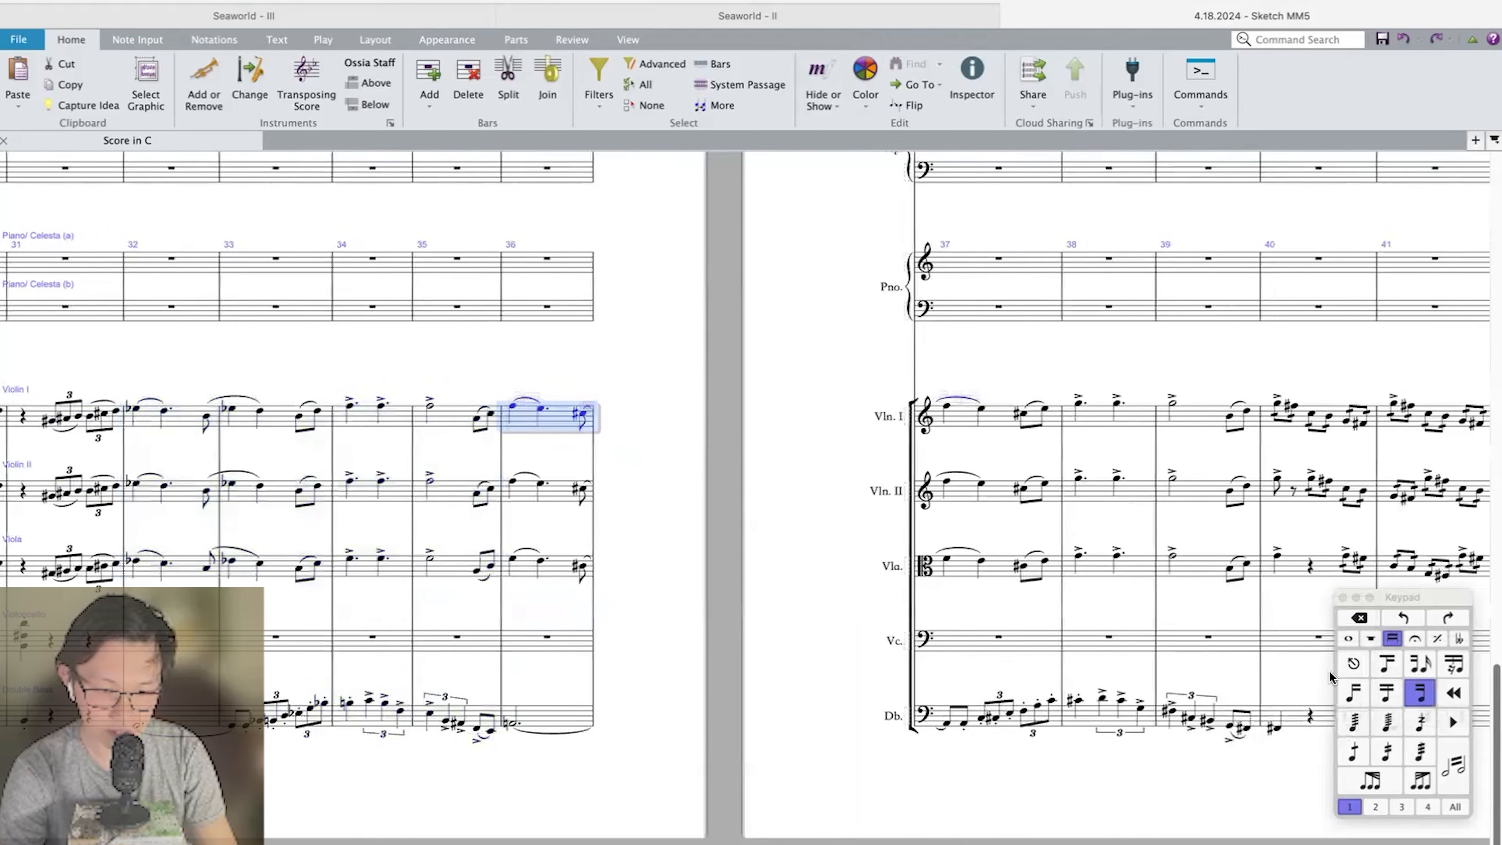
pyautogui.keyDown('shift'); pyautogui.click(1117, 708); pyautogui.keyUp('shift')
pyautogui.hscroll(1, 1117, 708)
pyautogui.keyDown('shift'); pyautogui.click(1060, 714); pyautogui.keyUp('shift')
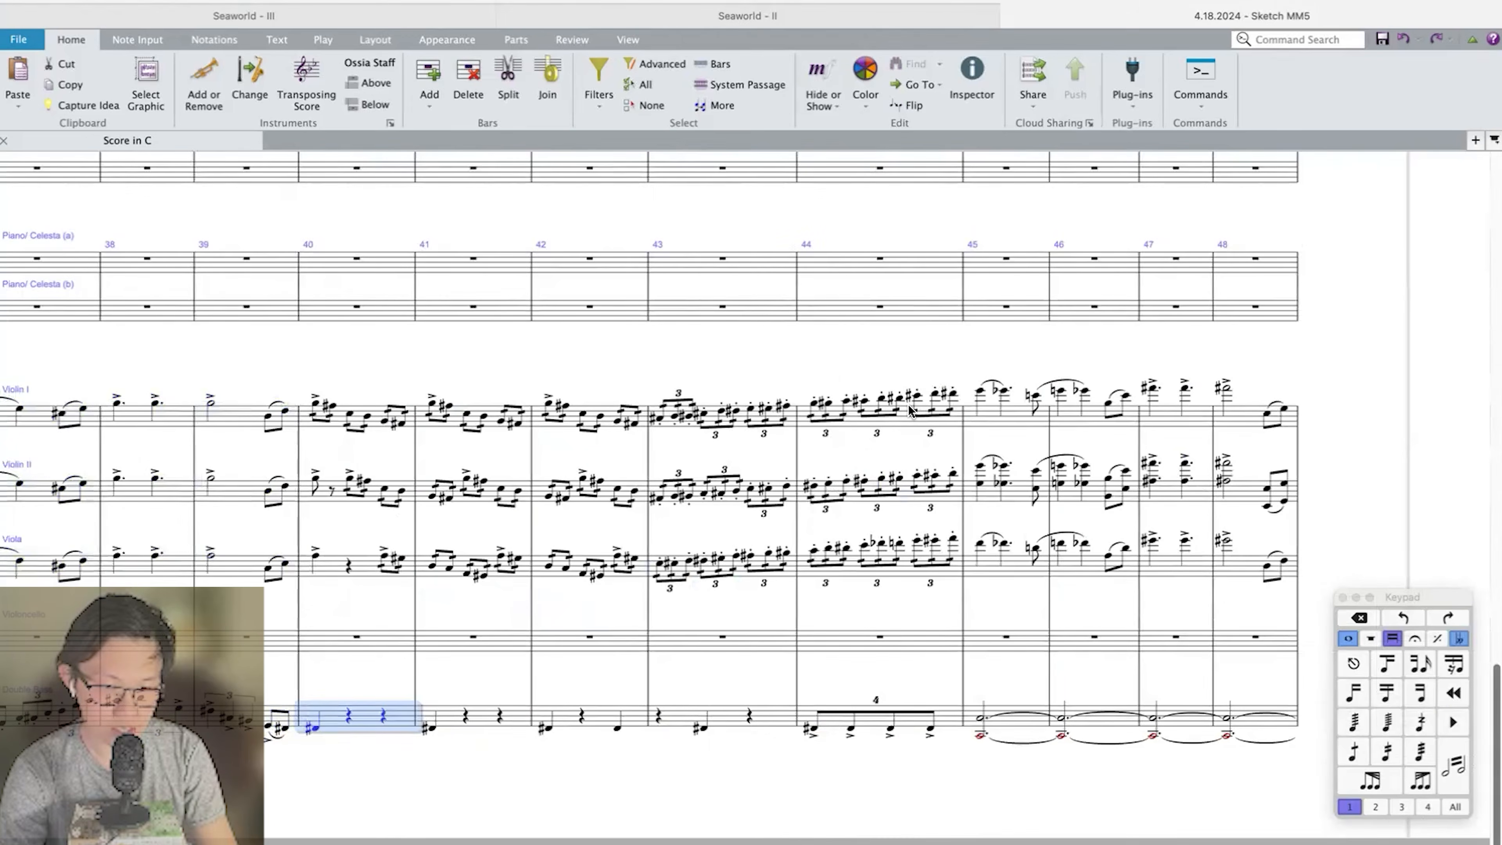
# Examine the string passage from bar 40 through bar 44 as one phrase.
pyautogui.keyDown('shift'); pyautogui.click(910, 408); pyautogui.keyUp('shift')
pyautogui.scroll(5, 898, 409)
pyautogui.scroll(-5, 612, 539)
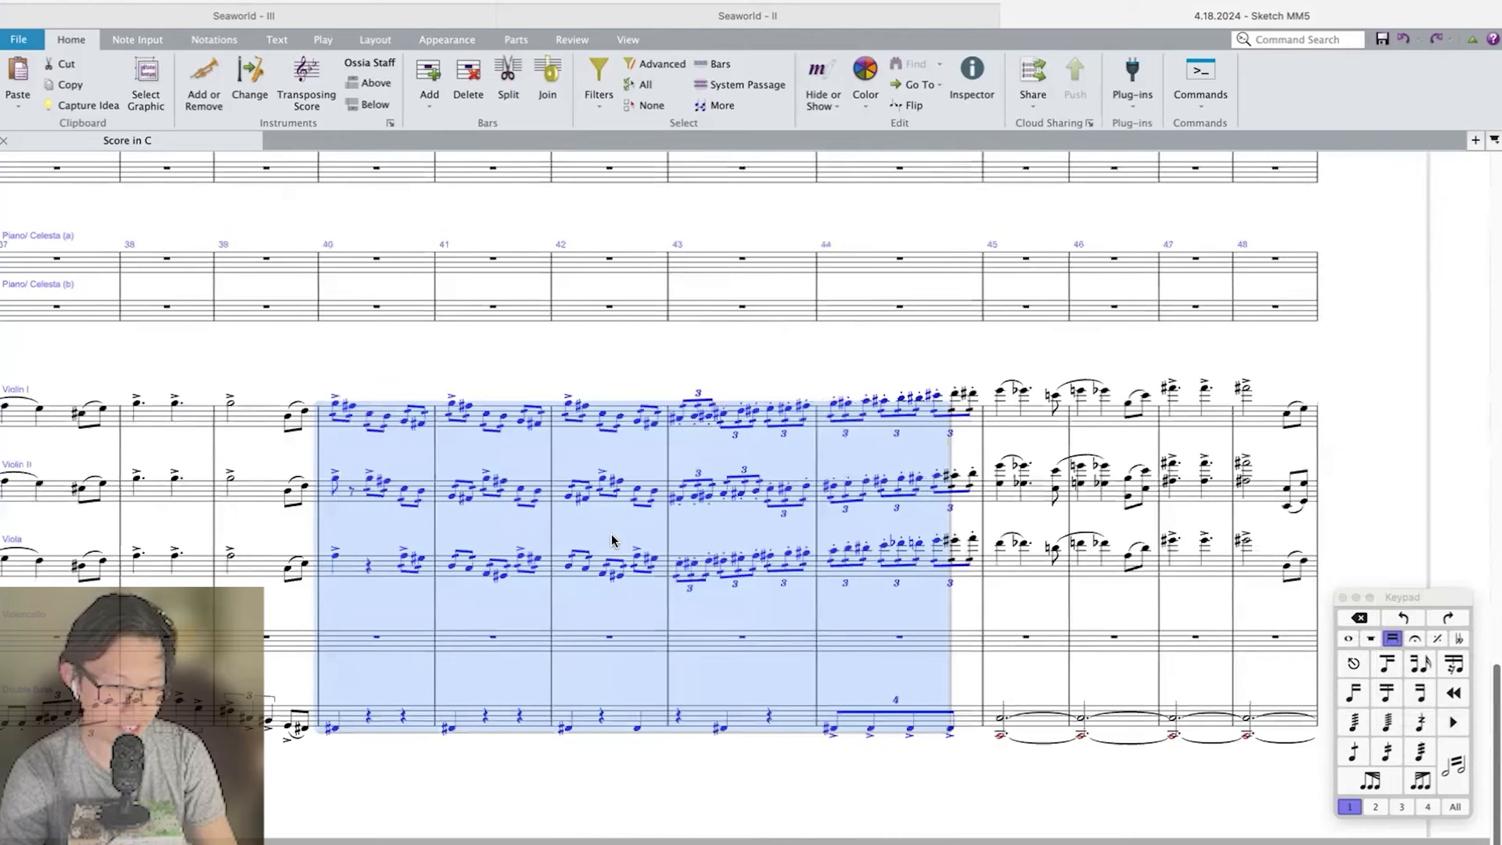
pyautogui.hscroll(-2, 418, 406)
# Play back the passage from the end of bar 39 into bar 45, singling out bar 40 in the strings.
pyautogui.click(448, 419)
pyautogui.press('p')
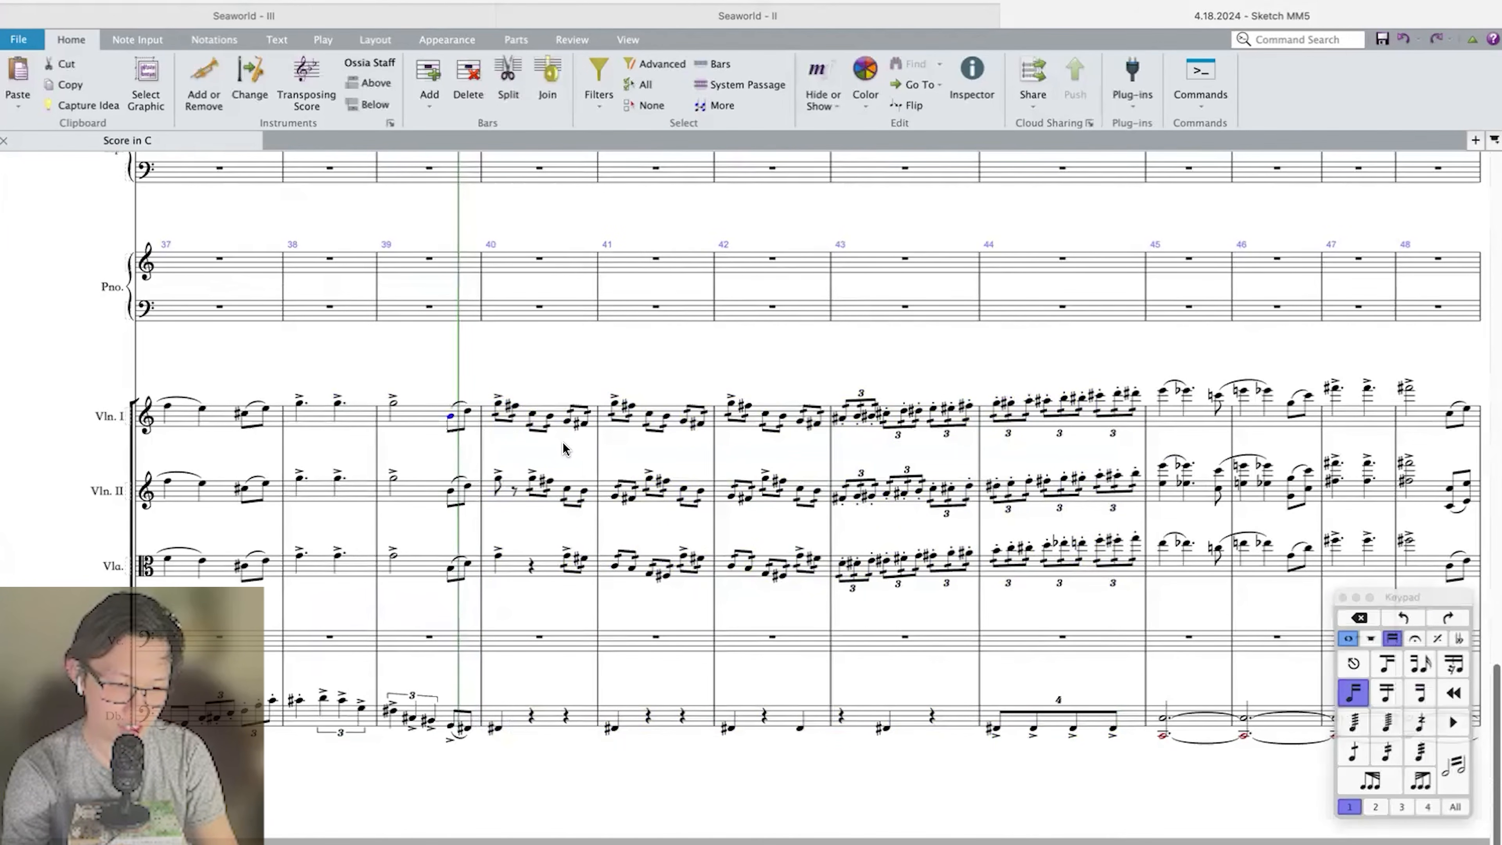
pyautogui.click(513, 415)
pyautogui.keyDown('shift'); pyautogui.click(544, 717); pyautogui.keyUp('shift')
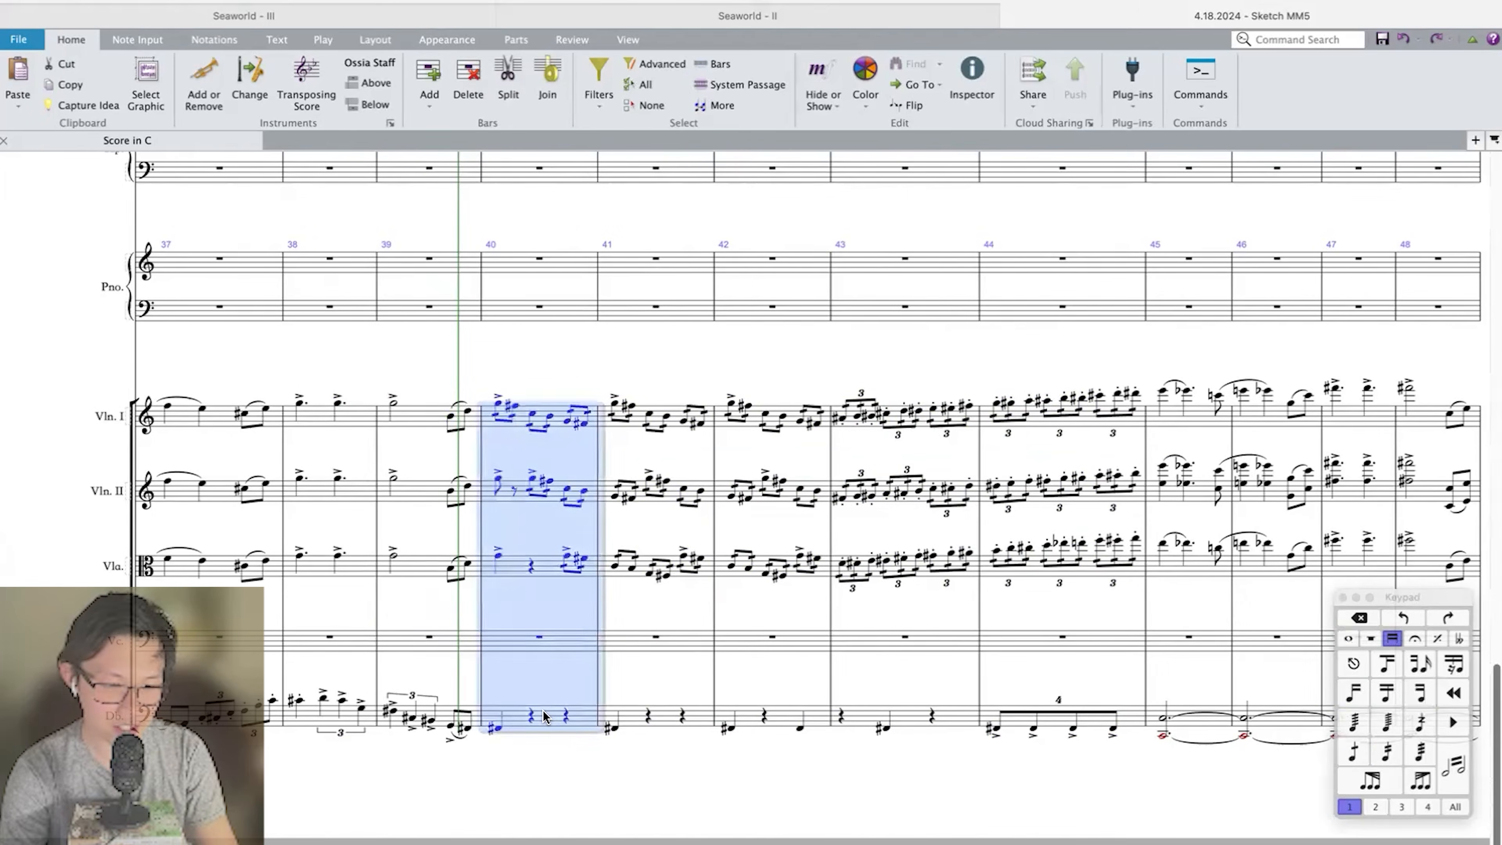
pyautogui.press('p')
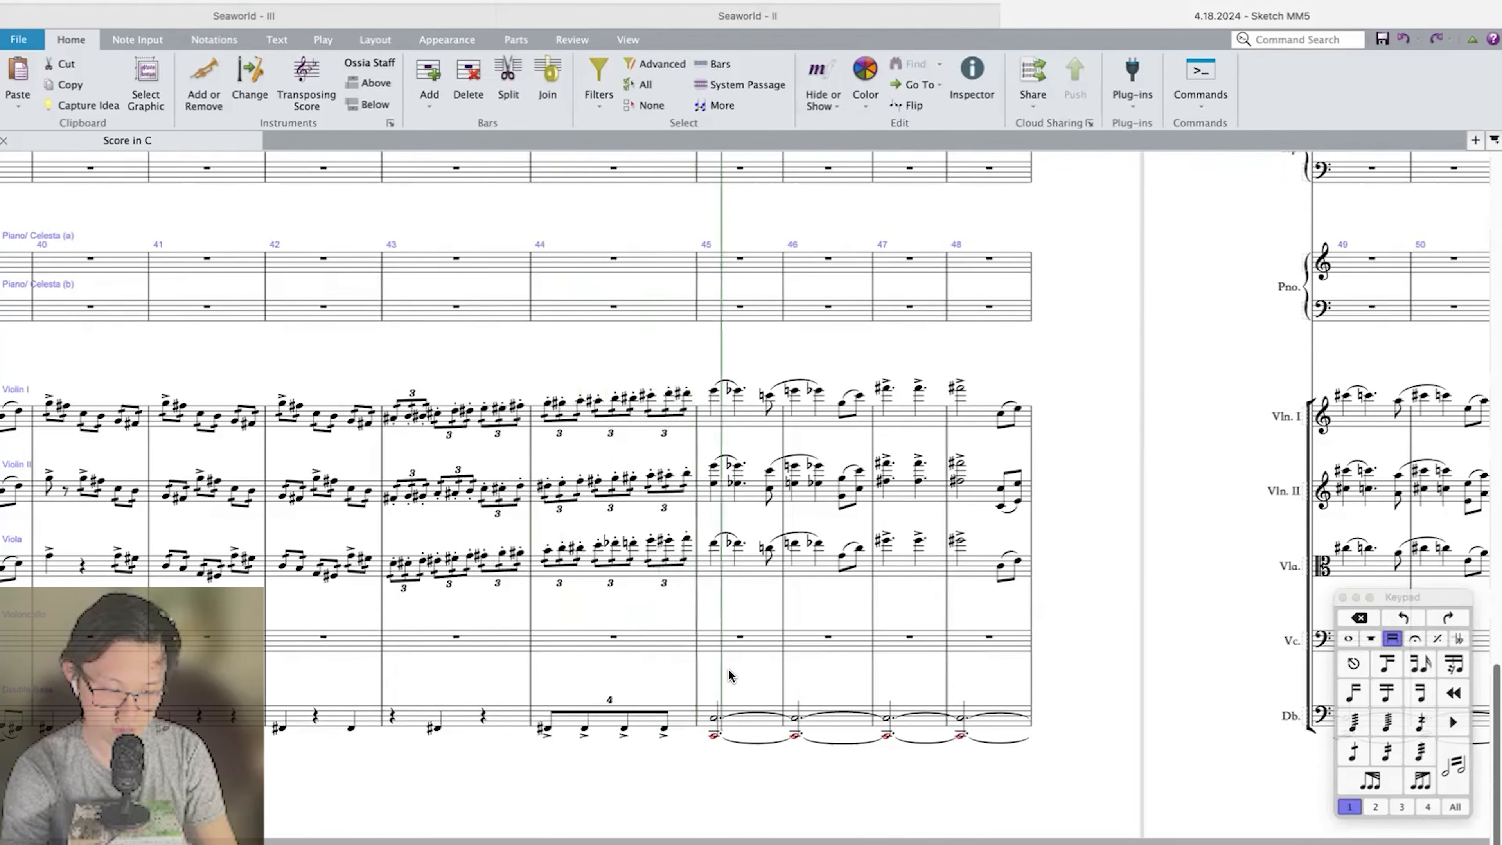
# Examine the upper strings' staccato triplet run in bars 43 and 44 and the Double Bass arrival in bar 45.
pyautogui.click(731, 729)
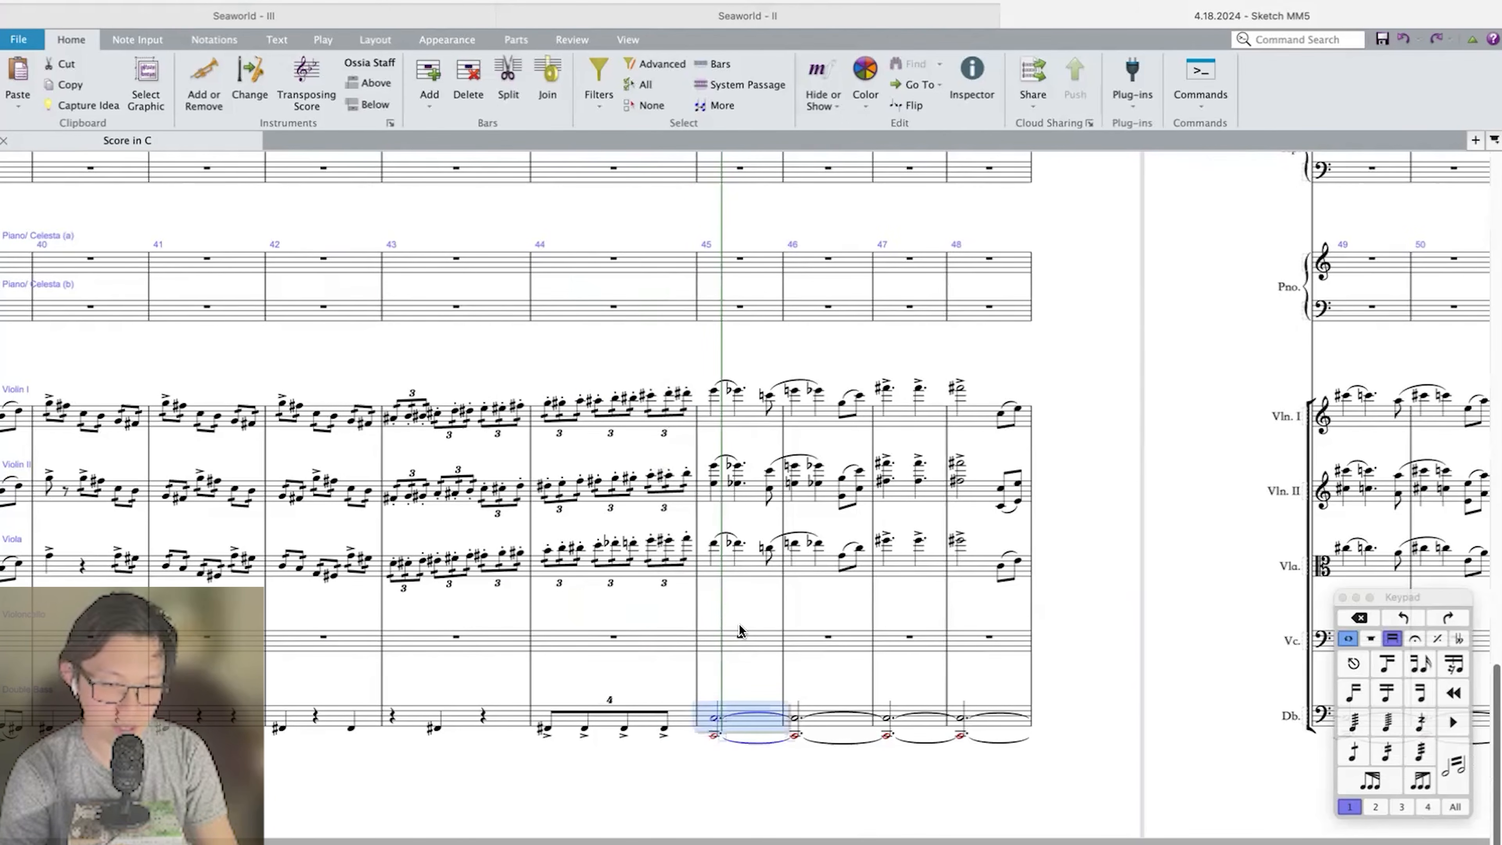
pyautogui.click(715, 707)
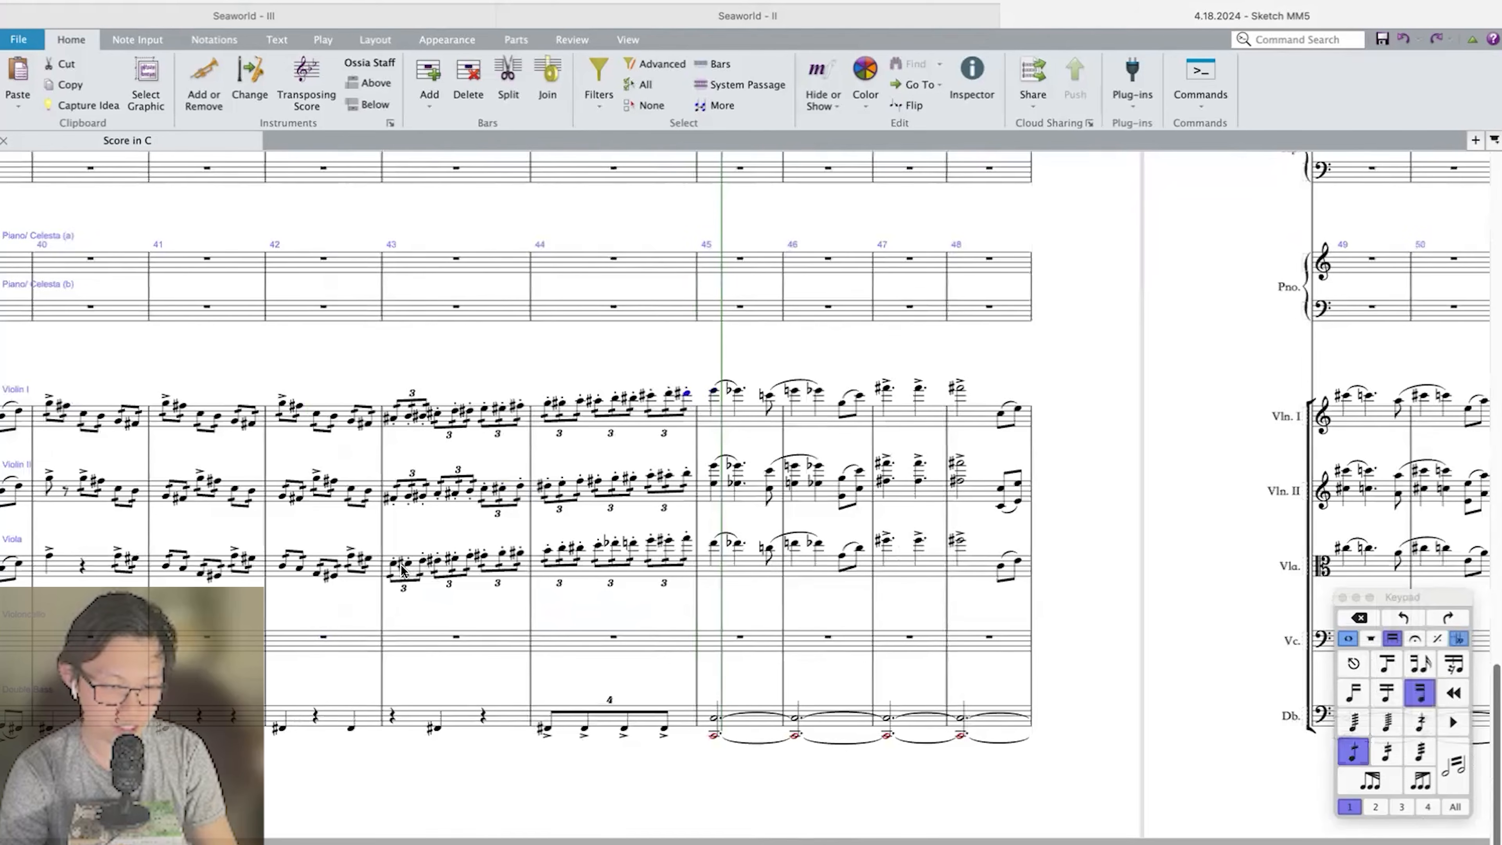
pyautogui.keyDown('shift'); pyautogui.click(389, 564); pyautogui.keyUp('shift')
pyautogui.click(686, 394)
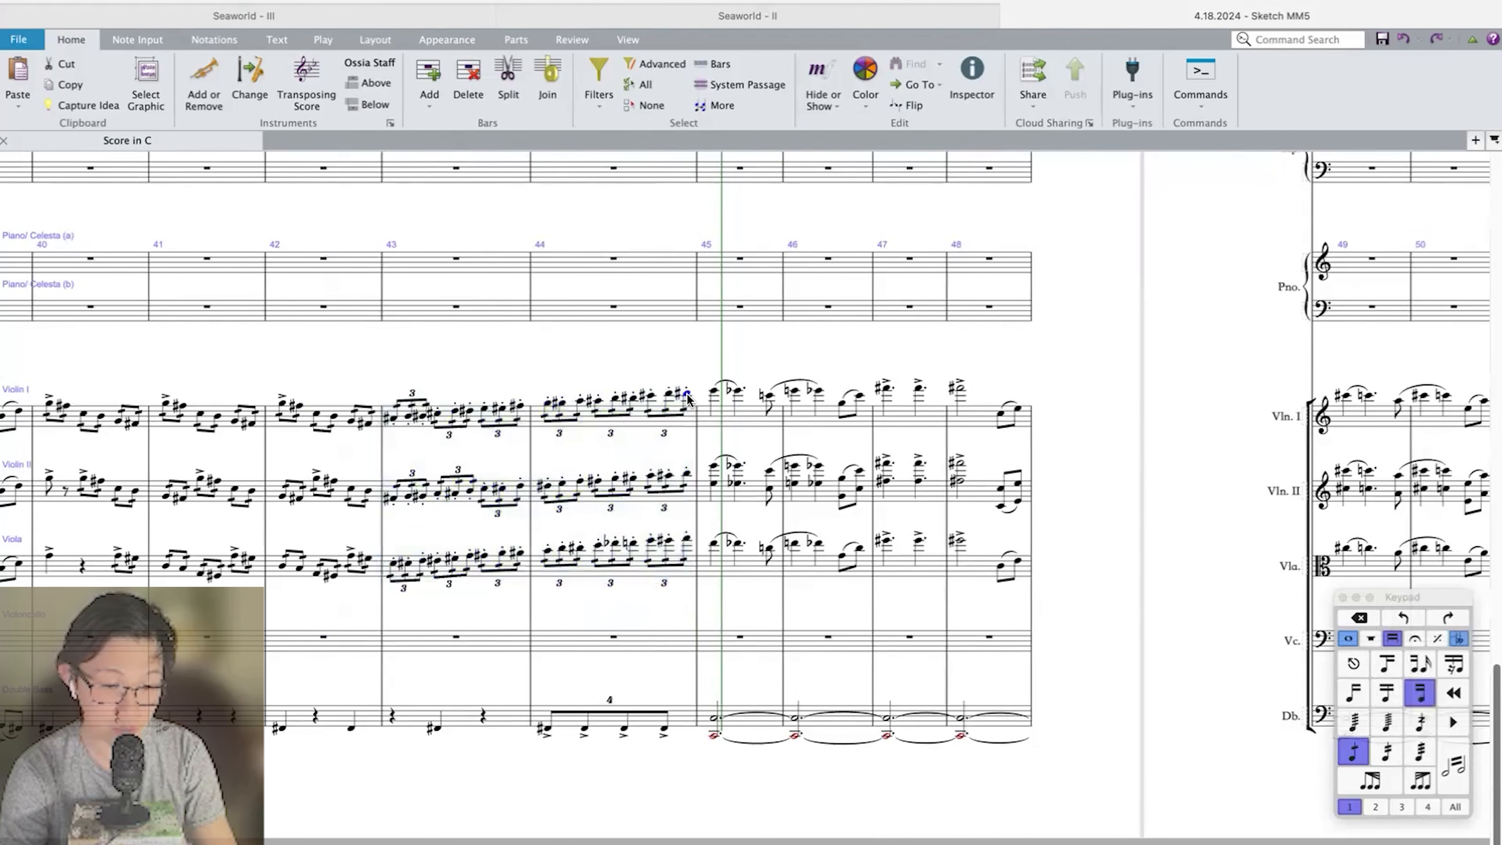
pyautogui.keyDown('shift'); pyautogui.click(489, 419); pyautogui.keyUp('shift')
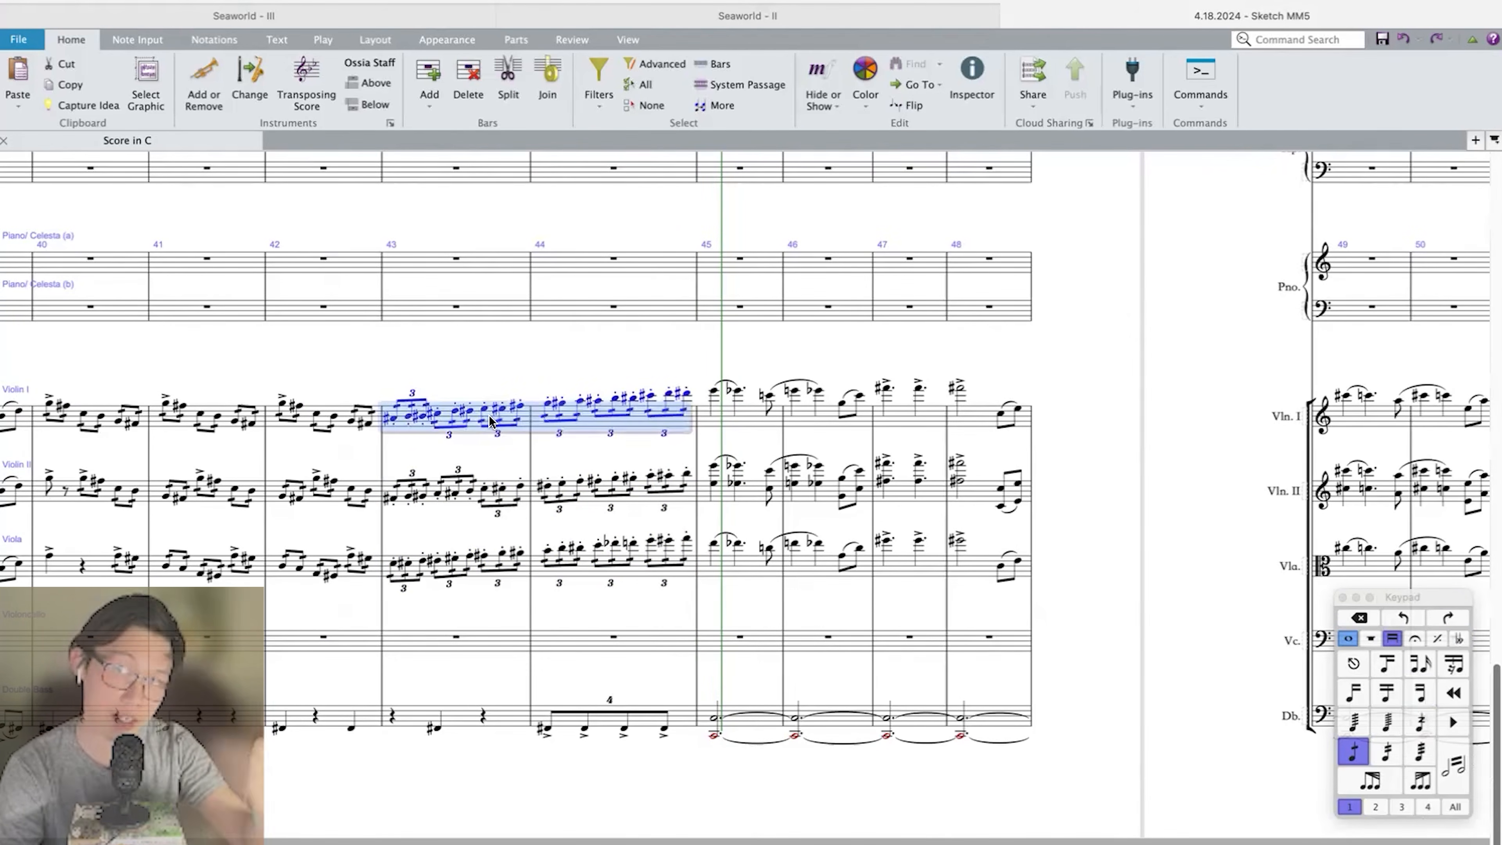
# Examine the upper strings' phrase from bar 45 to the accented note in bar 48, leaving out the closing eighth notes.
pyautogui.press('Right')
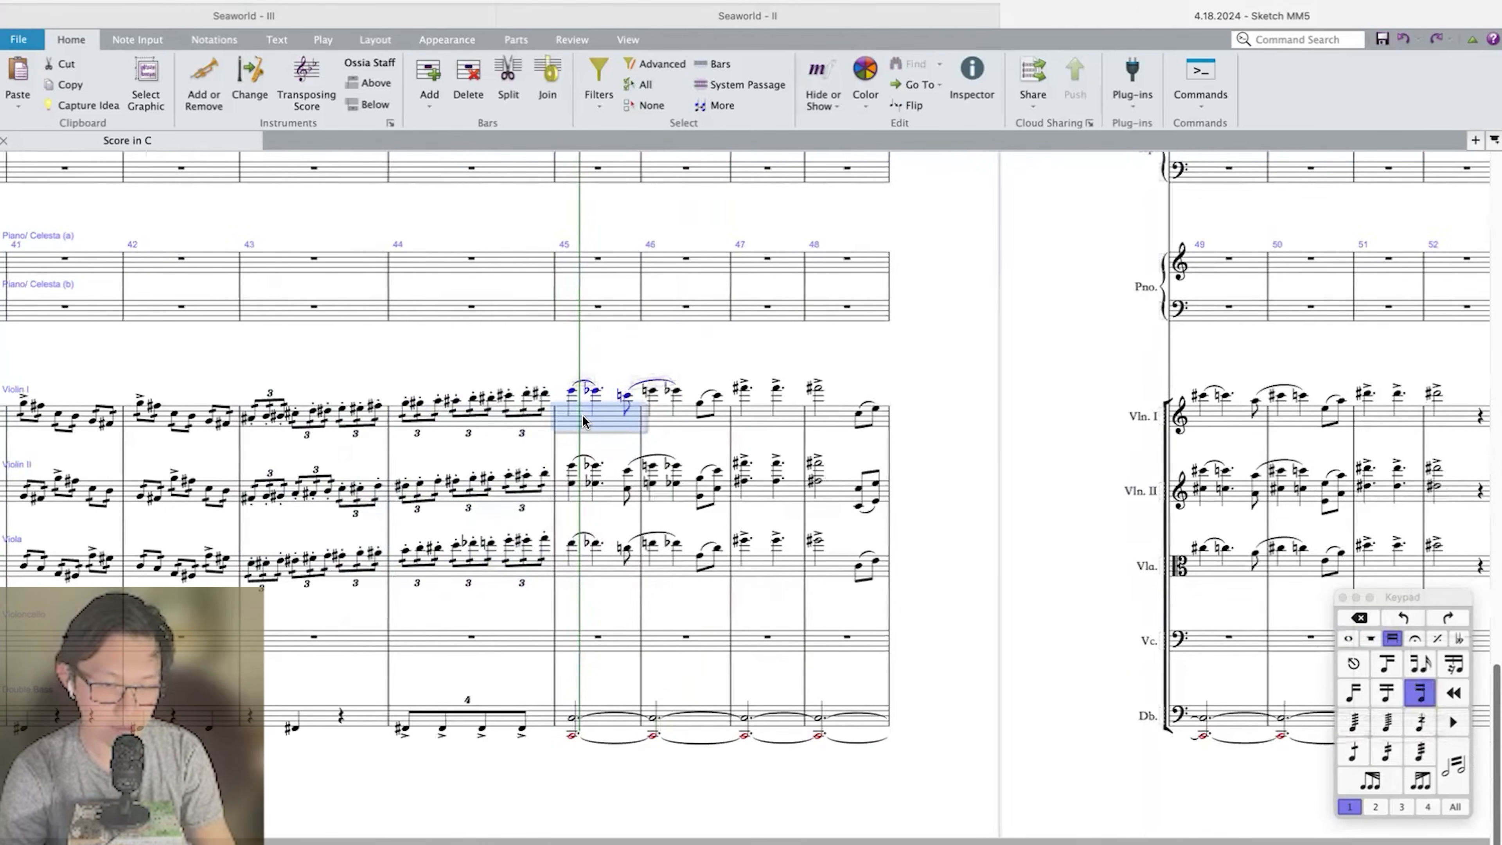
pyautogui.keyDown('shift'); pyautogui.click(839, 574); pyautogui.keyUp('shift')
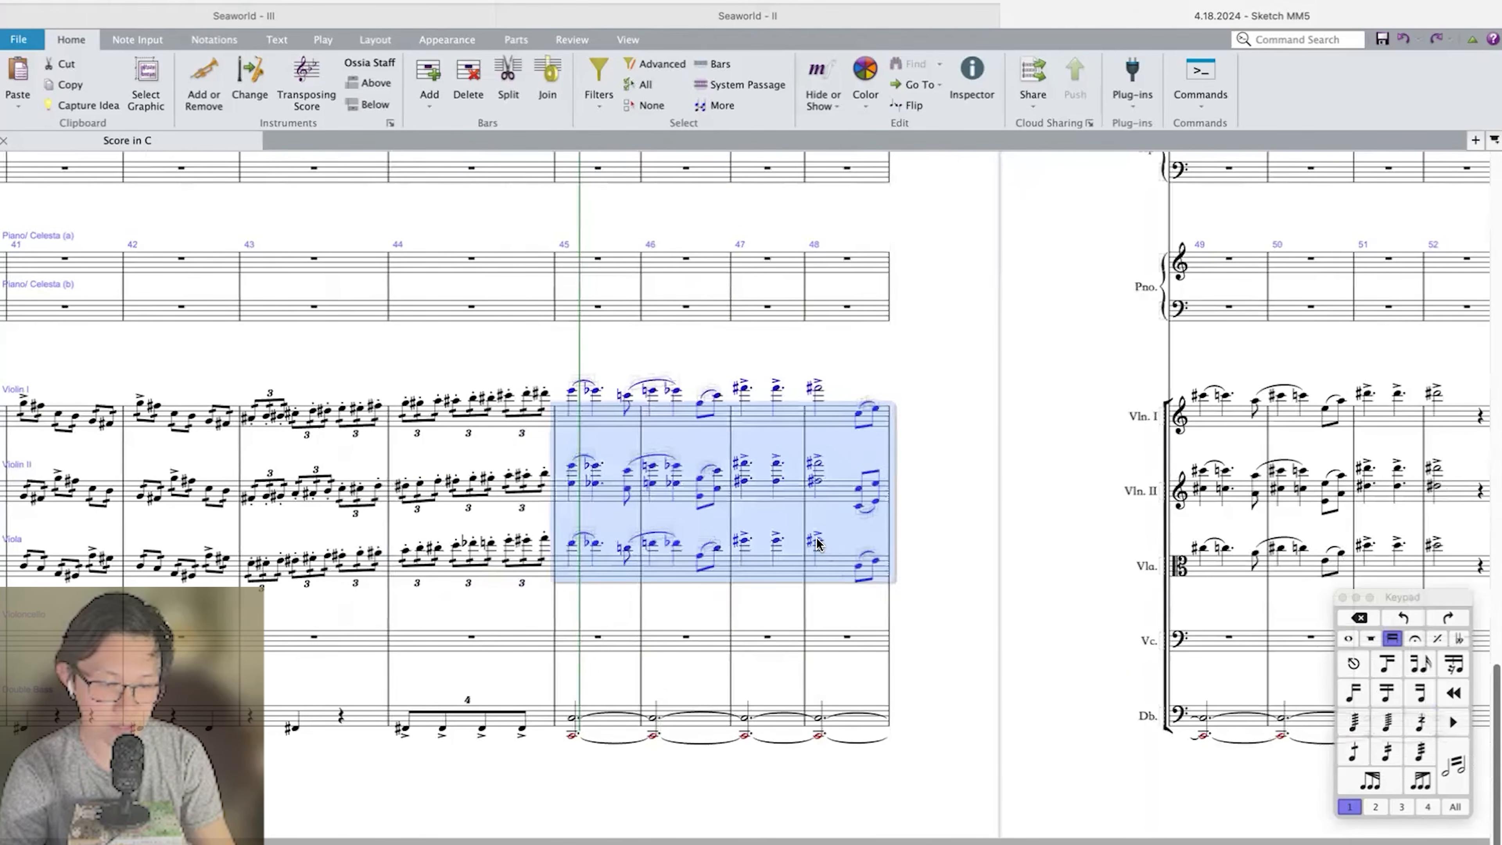
pyautogui.hscroll(3, 818, 543)
pyautogui.hscroll(5, 732, 720)
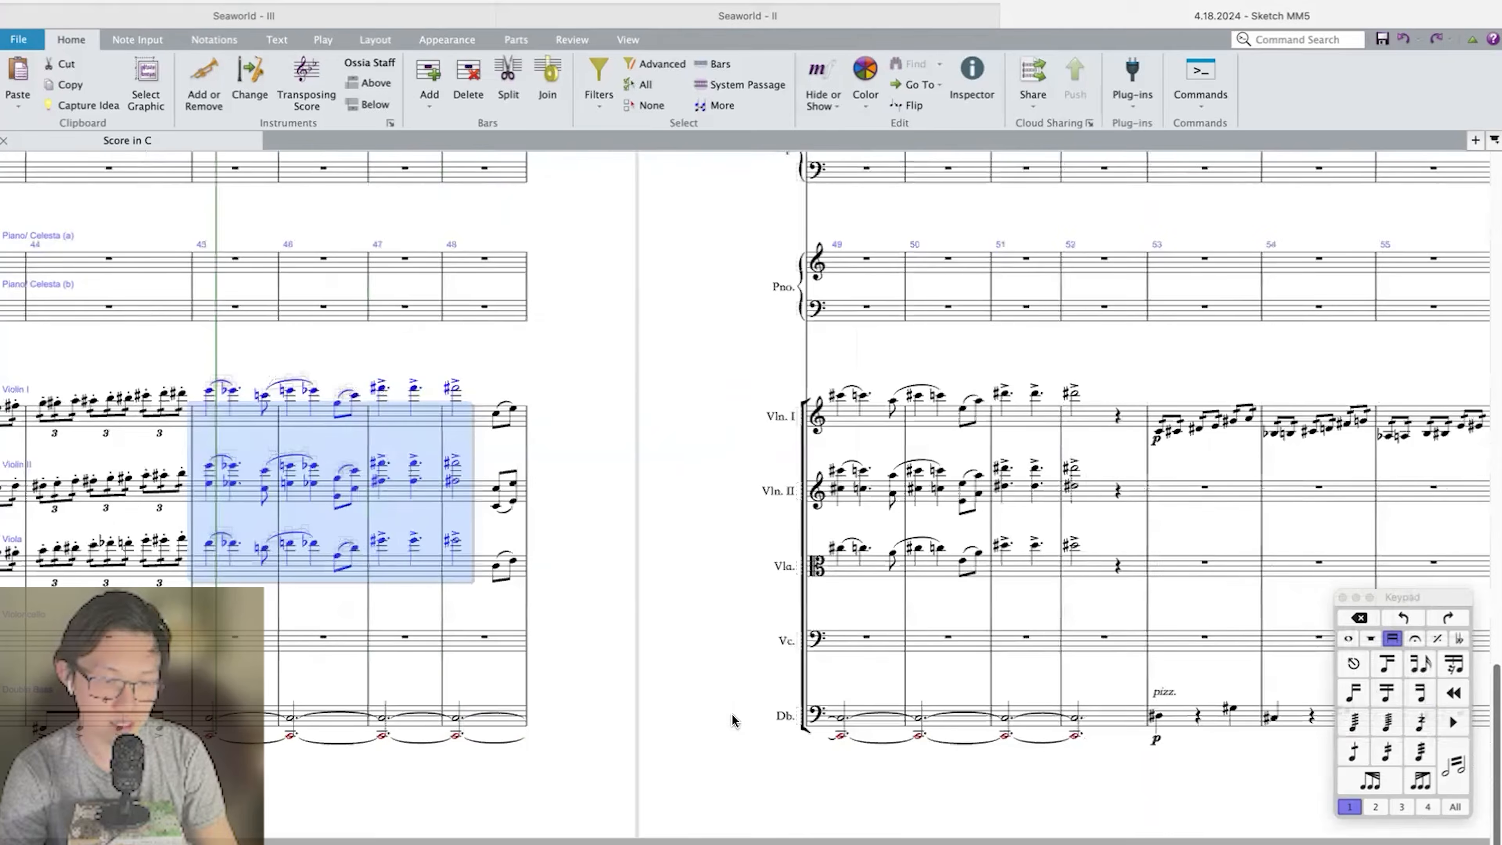
pyautogui.press('Escape')
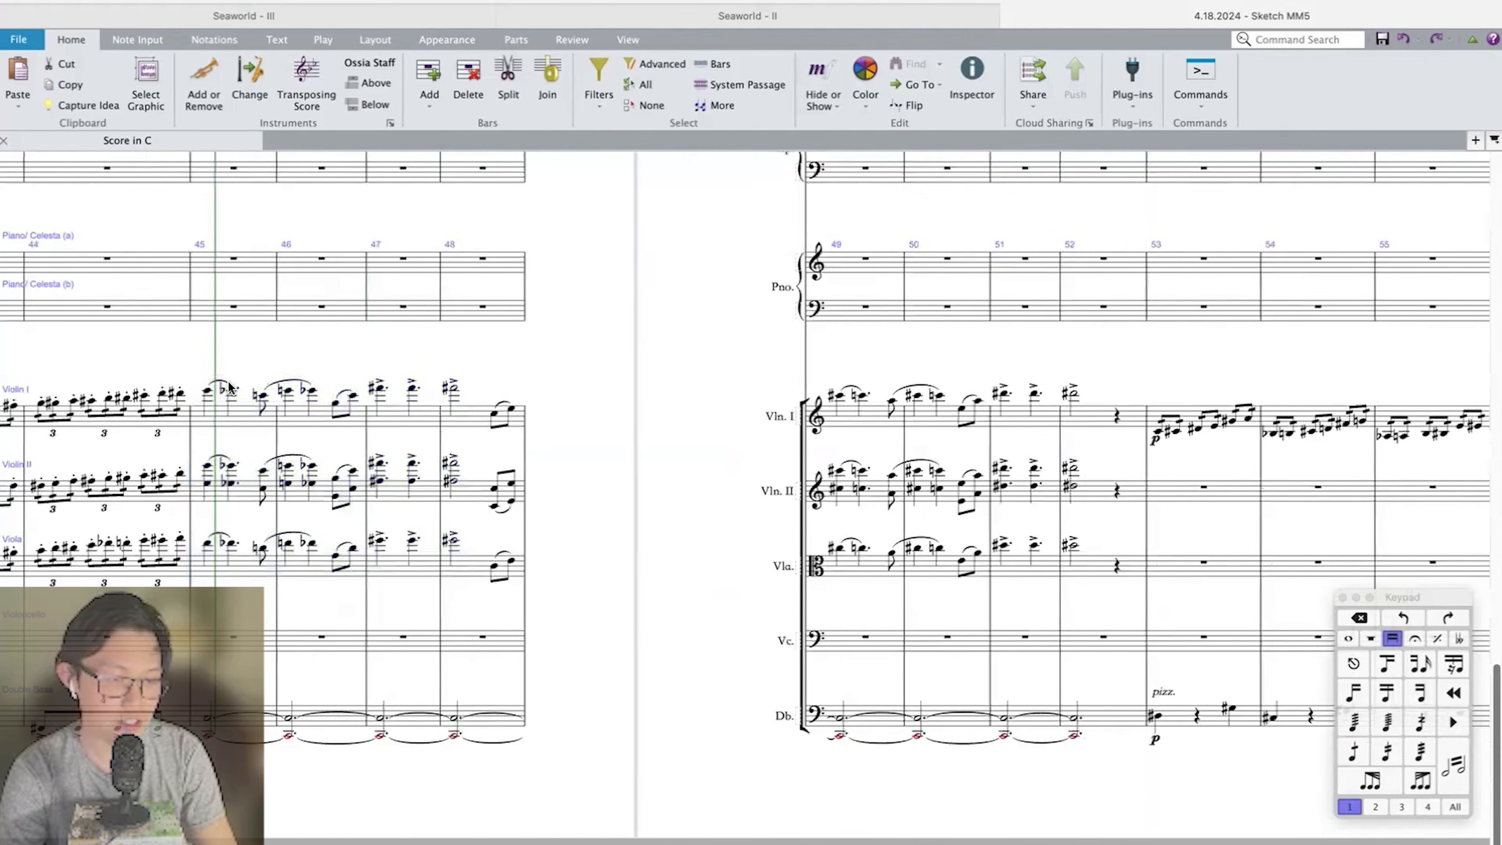
pyautogui.click(452, 542)
pyautogui.keyDown('shift'); pyautogui.click(204, 392); pyautogui.keyUp('shift')
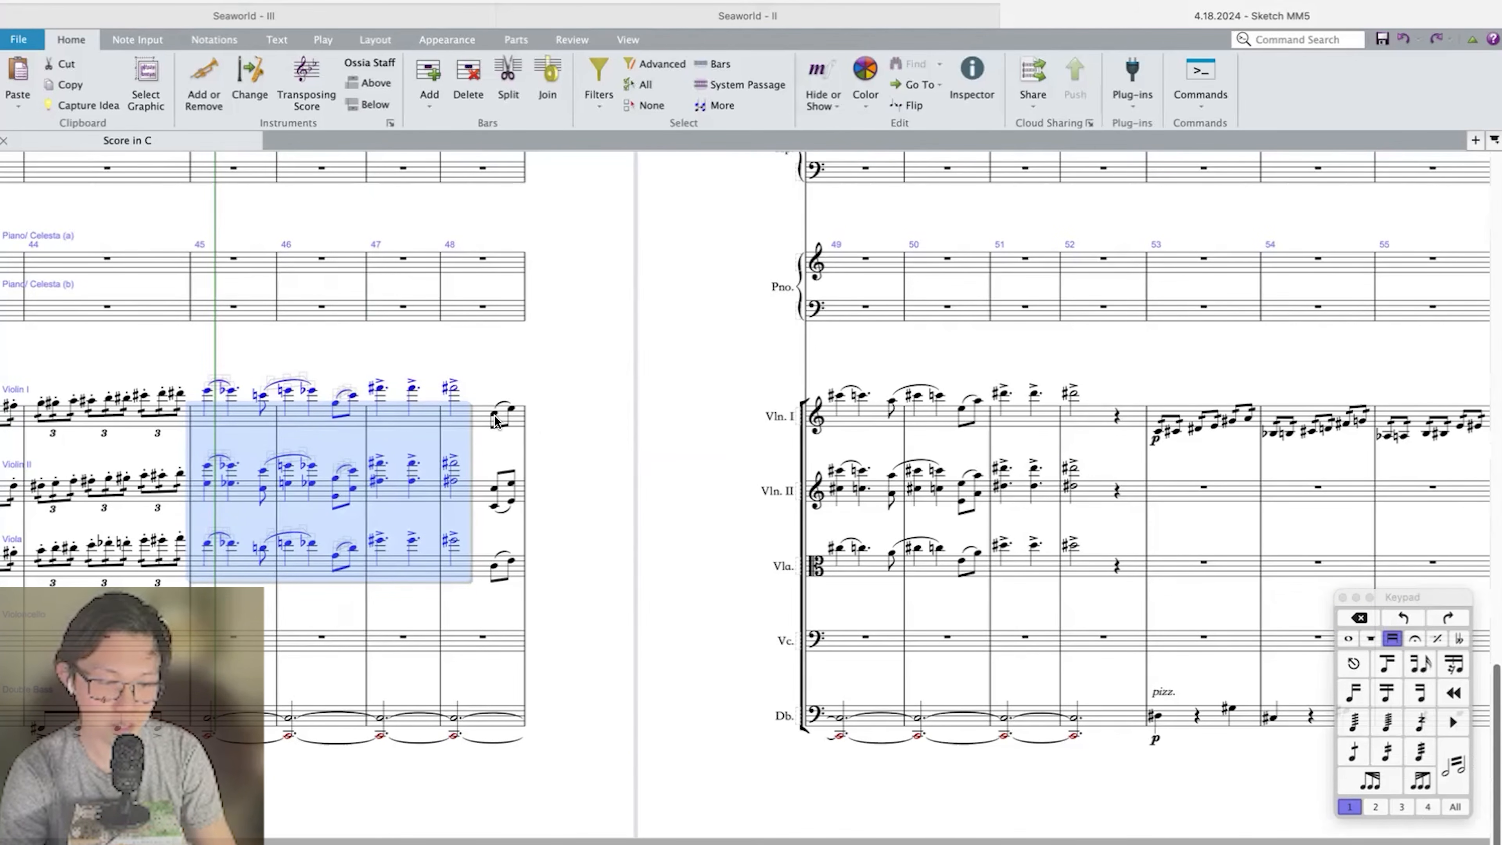
# Examine the upper strings' phrase from bar 48's pickup to bar 52, and the Double Bass's tied notes underneath.
pyautogui.click(1116, 571)
pyautogui.keyDown('shift'); pyautogui.click(1092, 565); pyautogui.keyUp('shift')
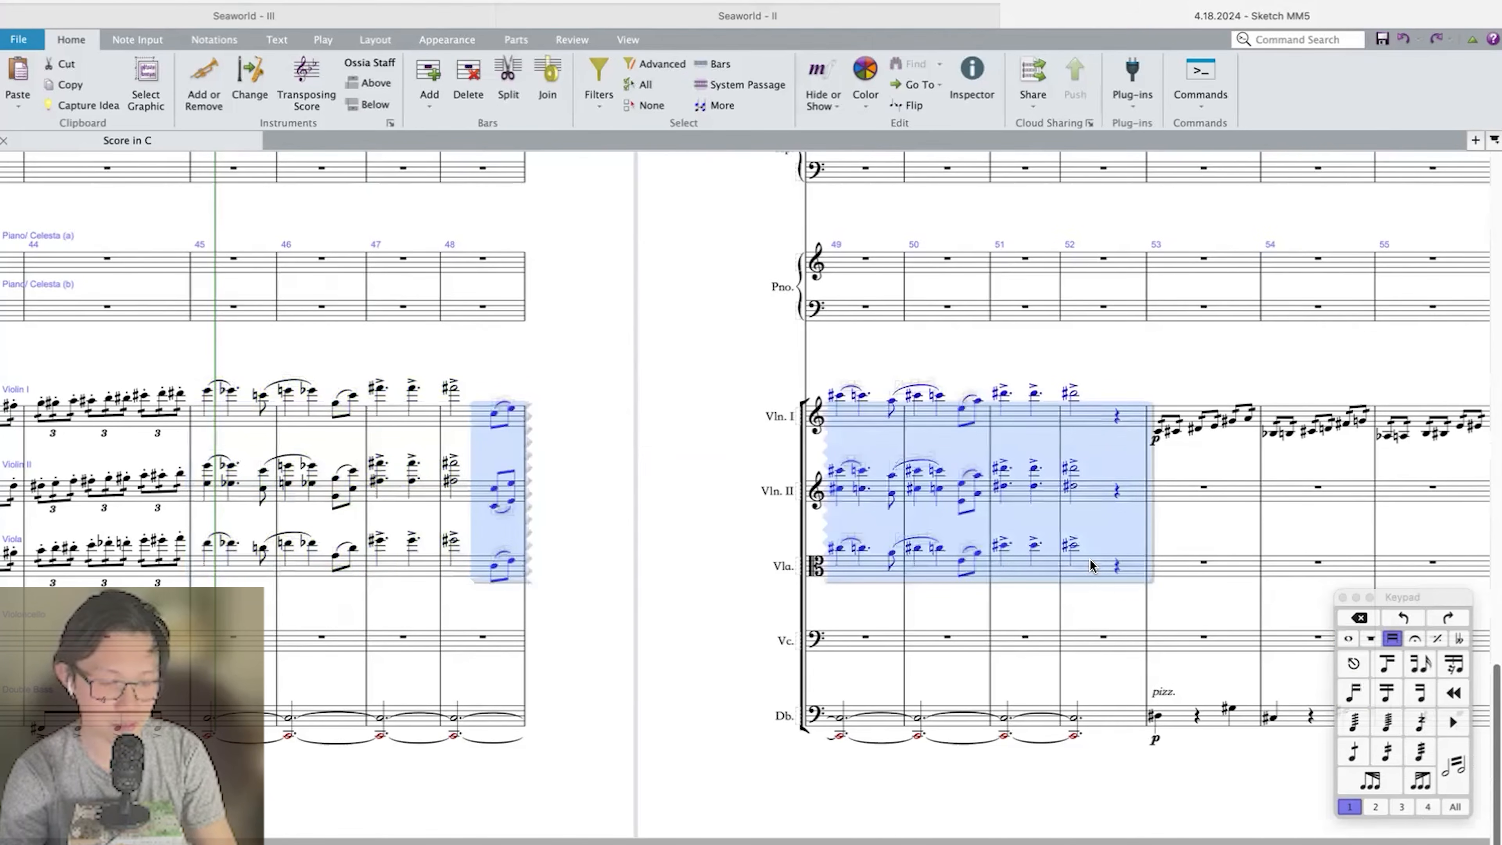
pyautogui.click(419, 733)
pyautogui.hscroll(2, 421, 729)
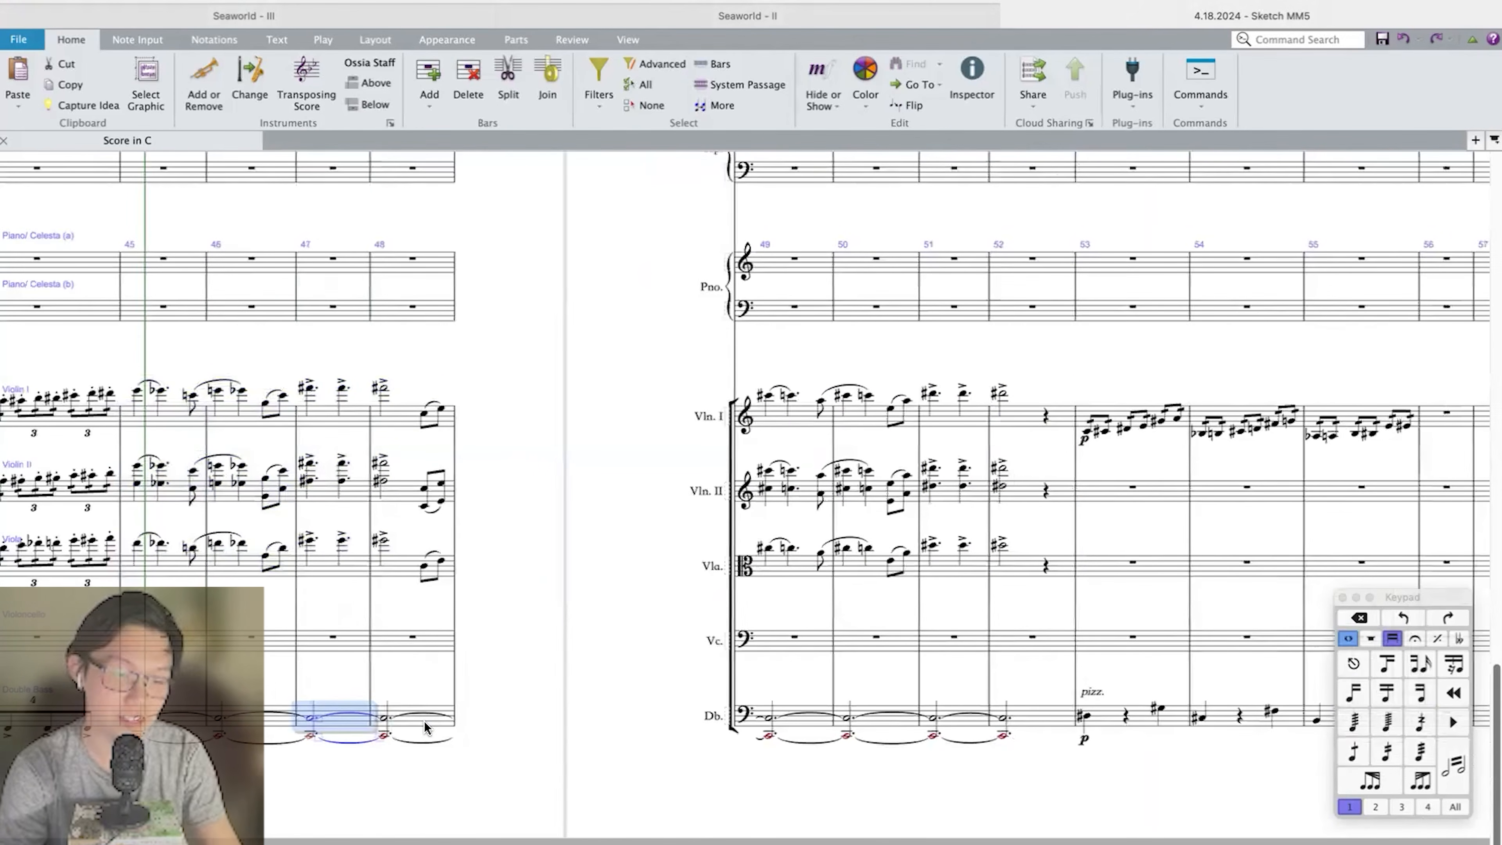
pyautogui.click(582, 663)
pyautogui.hscroll(5, 582, 664)
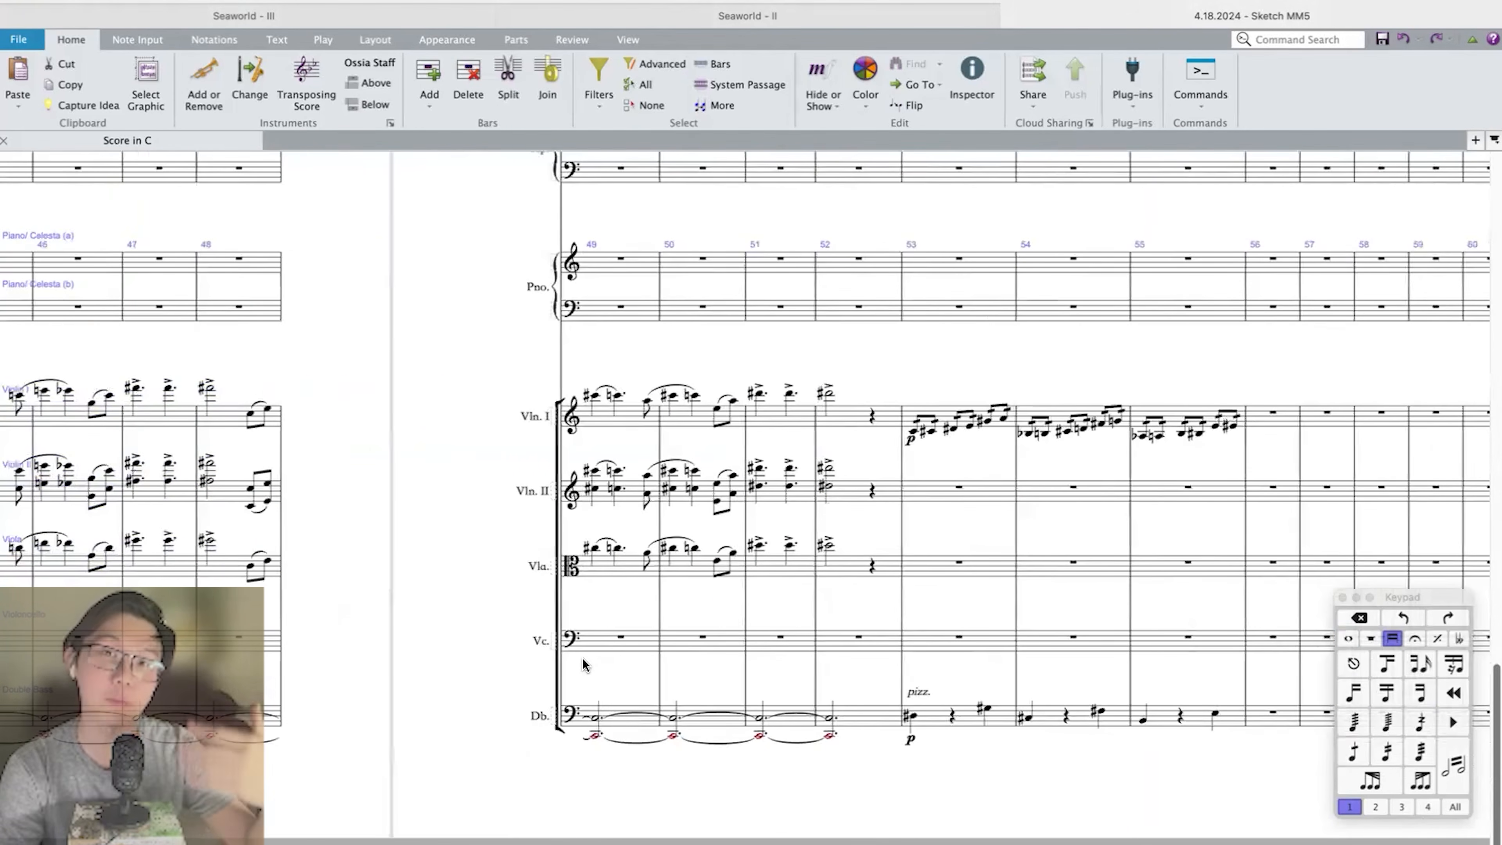
# Compare Violin I's eighth-note line in bars 53 to 55 with the Clarinet 1 and Bassoon 1 parts.
pyautogui.hscroll(8, 582, 663)
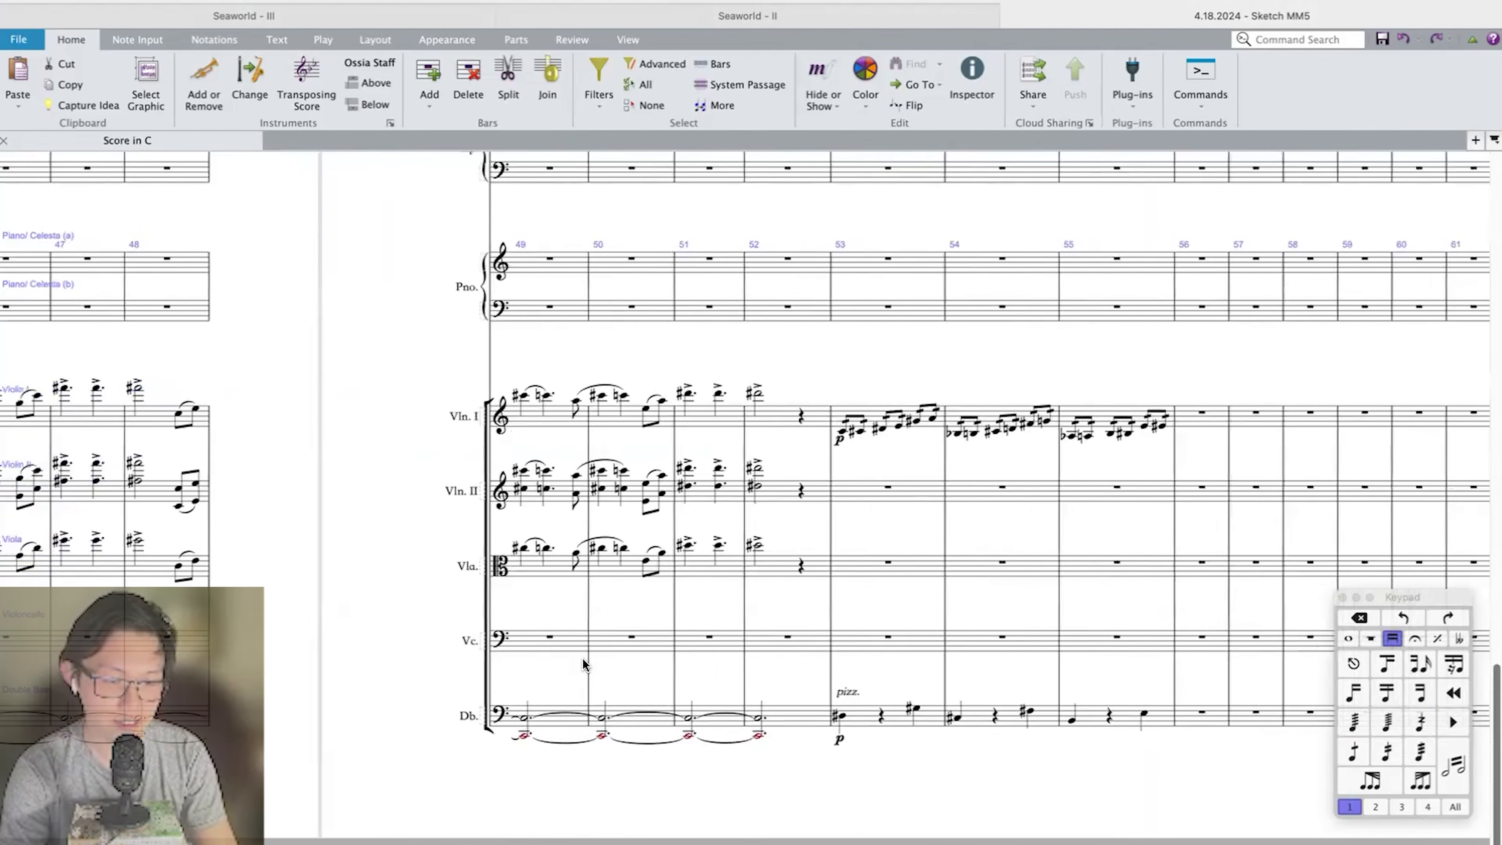
pyautogui.hscroll(1, 671, 562)
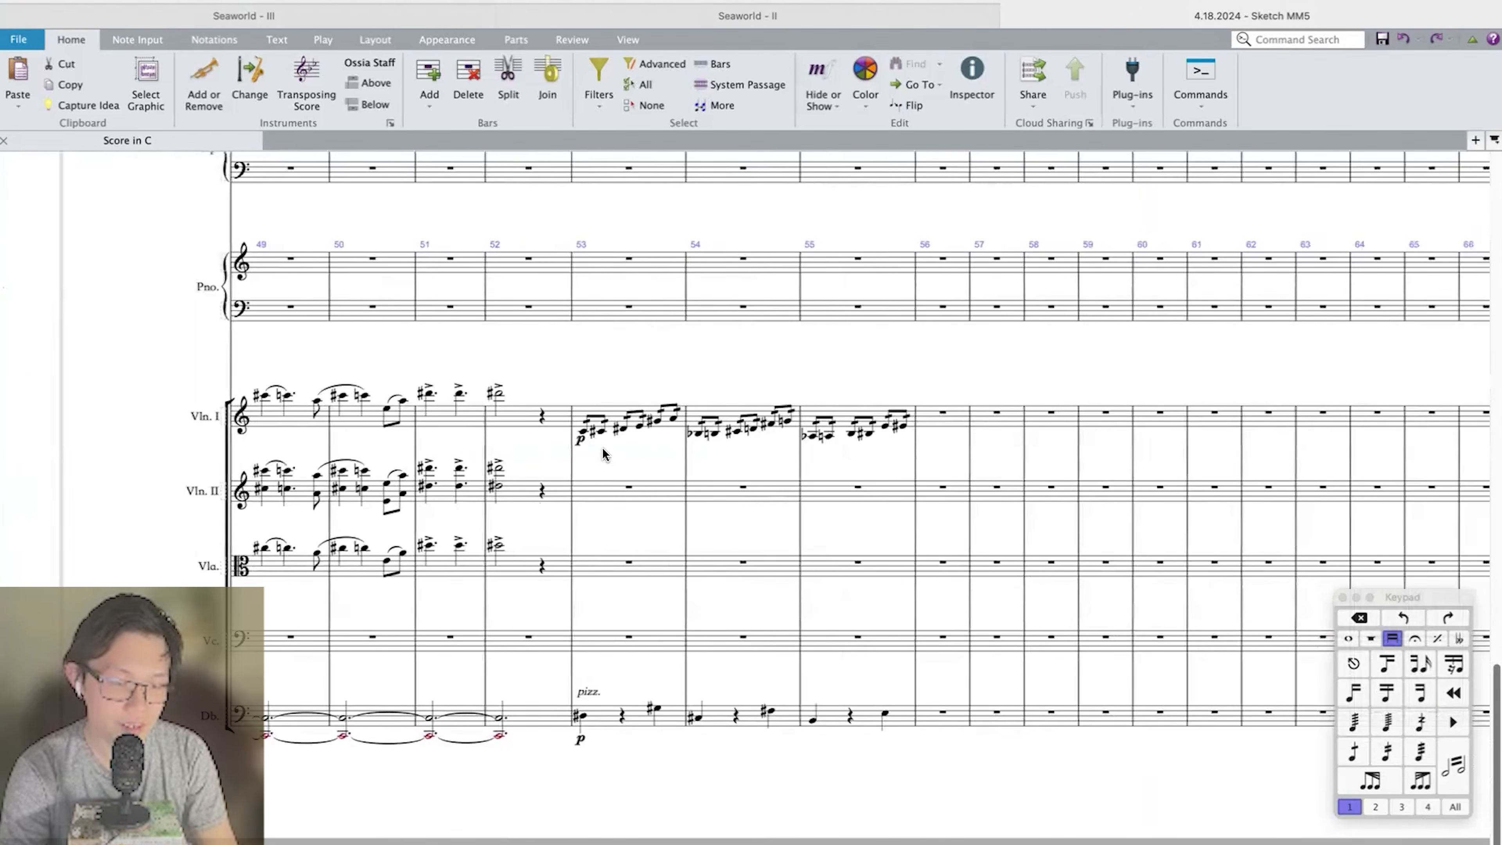
pyautogui.click(583, 412)
pyautogui.scroll(20, 624, 403)
pyautogui.scroll(-8, 624, 403)
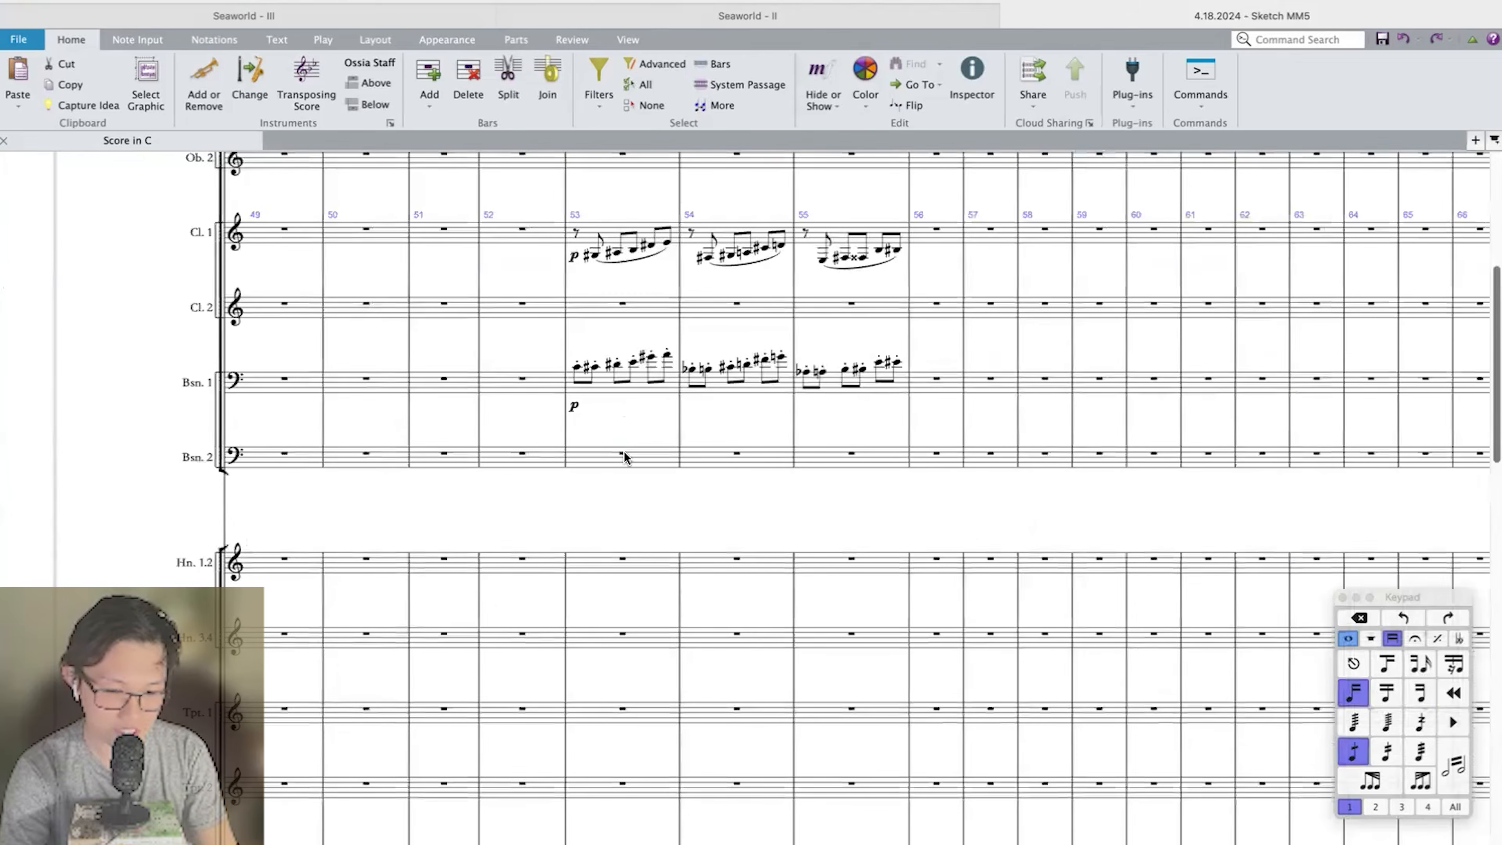
pyautogui.scroll(-20, 620, 716)
# Examine bars 53, 54 and 55 one by one, comparing Violin I with the pizzicato Double Bass.
pyautogui.click(639, 718)
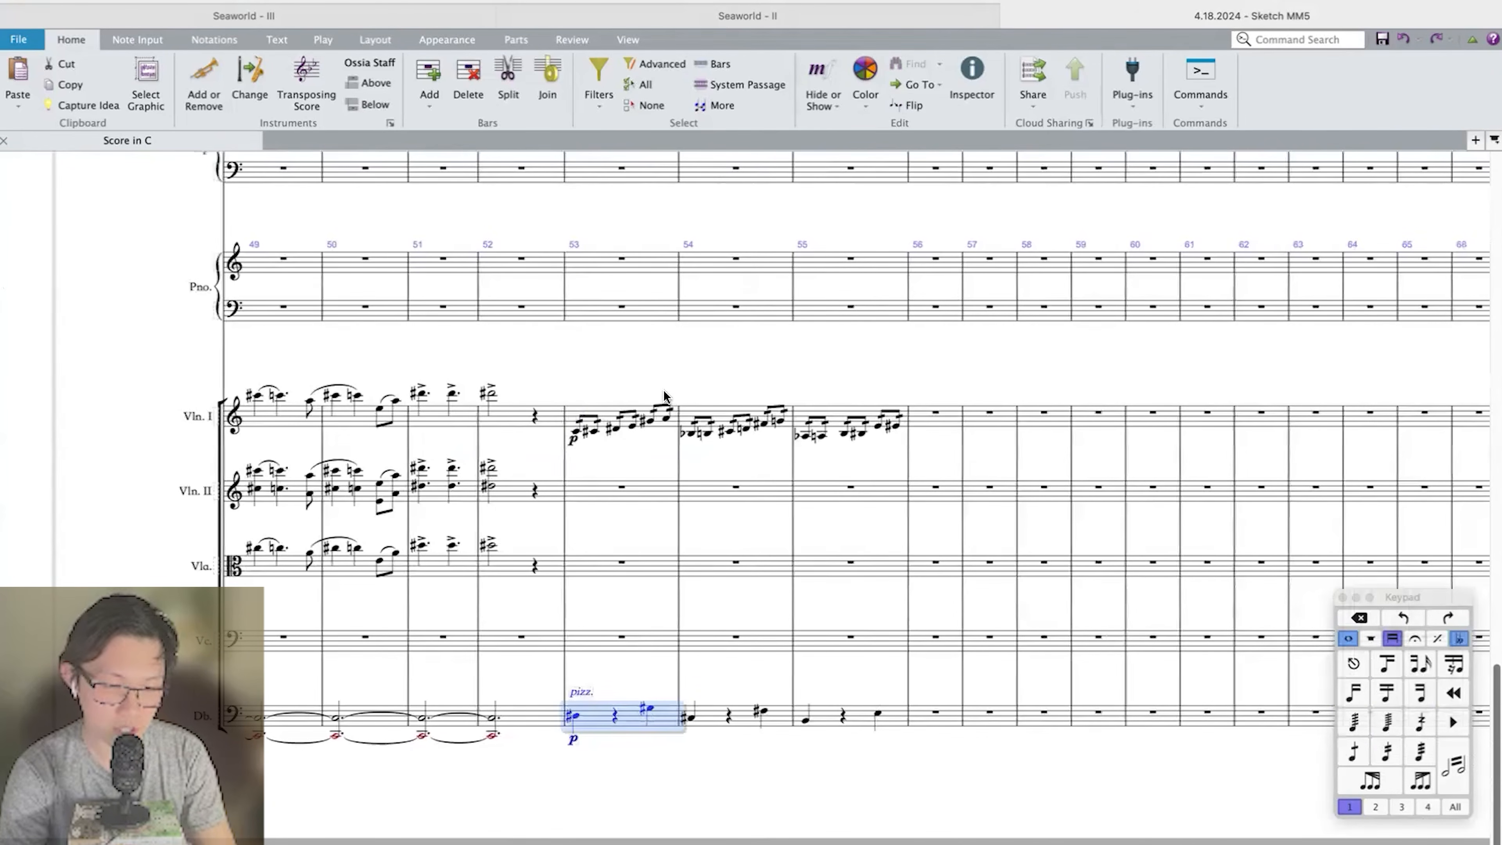
pyautogui.keyDown('shift'); pyautogui.click(660, 410); pyautogui.keyUp('shift')
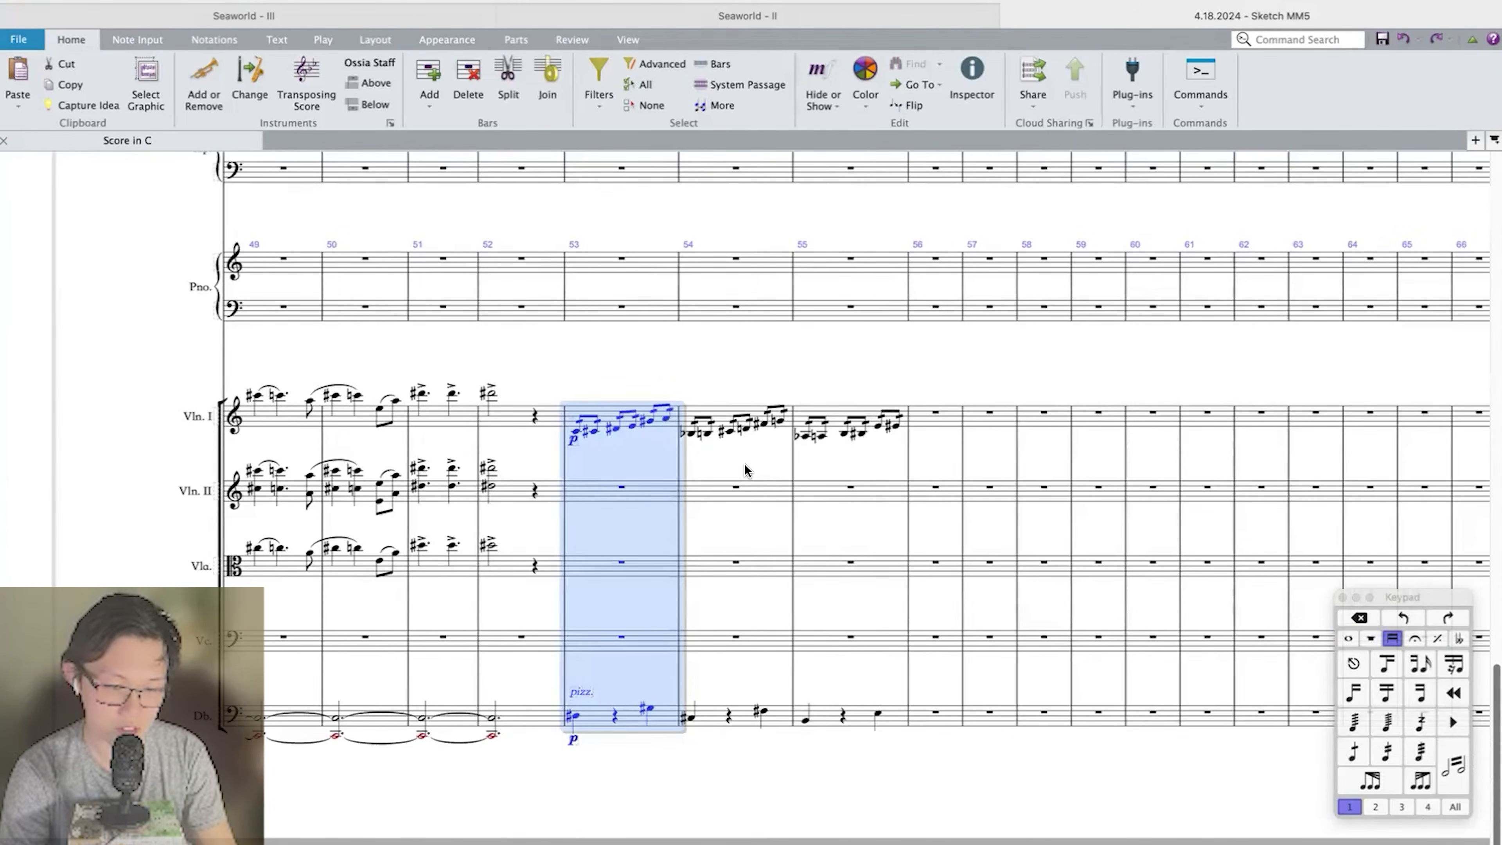
pyautogui.click(752, 414)
pyautogui.keyDown('shift'); pyautogui.click(748, 718); pyautogui.keyUp('shift')
pyautogui.click(864, 413)
pyautogui.keyDown('shift'); pyautogui.click(851, 709); pyautogui.keyUp('shift')
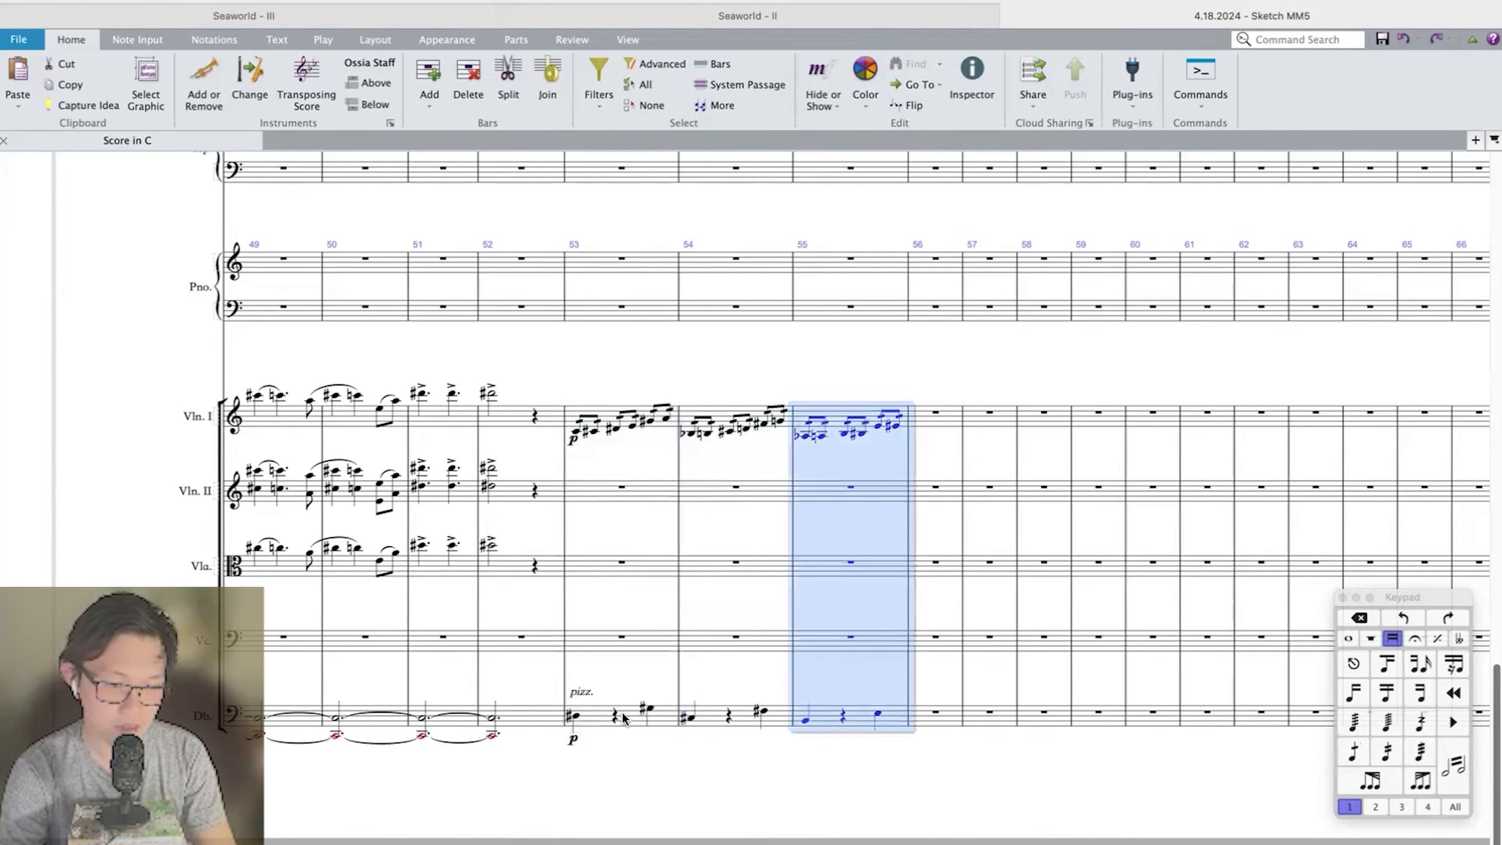
pyautogui.click(573, 717)
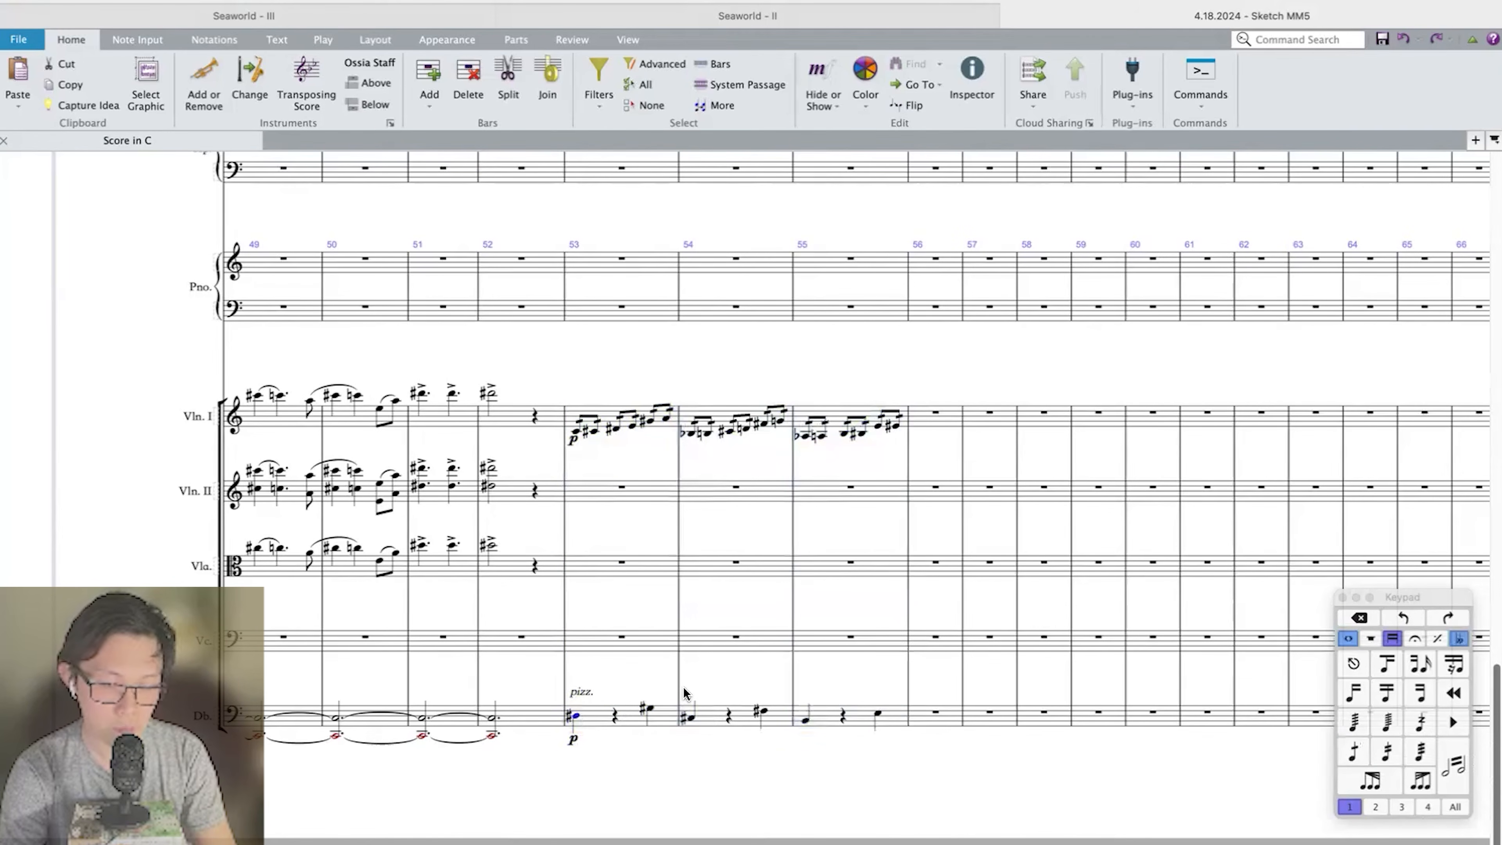
# Examine bar 53 across the string section, from Violin I down to the pizzicato Double Bass.
pyautogui.keyDown('shift'); pyautogui.click(649, 712); pyautogui.keyUp('shift')
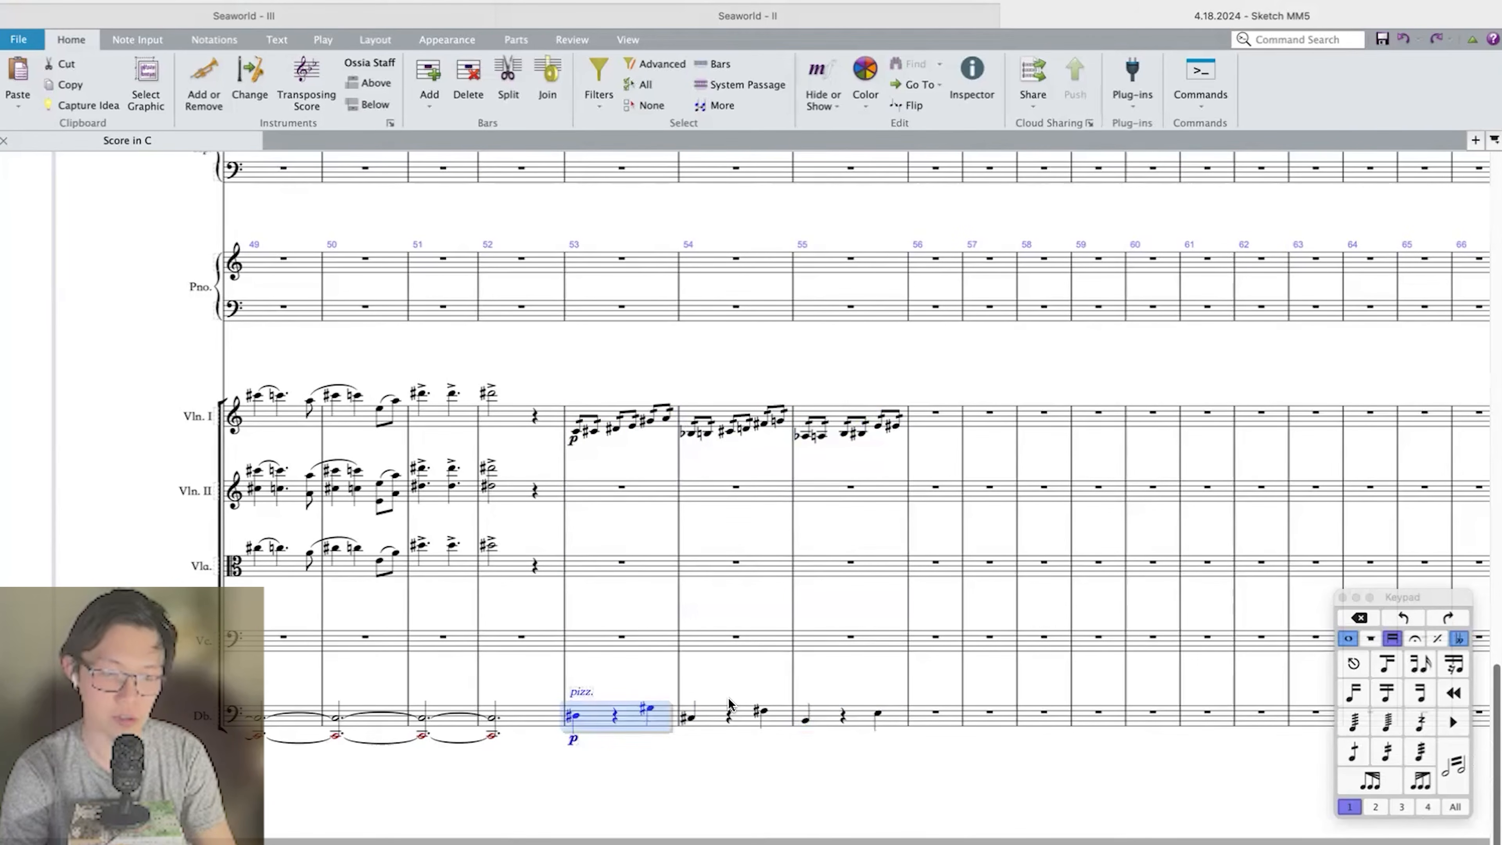
pyautogui.scroll(1, 728, 704)
pyautogui.keyDown('shift'); pyautogui.click(653, 427); pyautogui.keyUp('shift')
pyautogui.scroll(20, 731, 402)
pyautogui.scroll(-15, 731, 403)
# Optimize the staff spacing of the entire score.
pyautogui.press('super+minus')
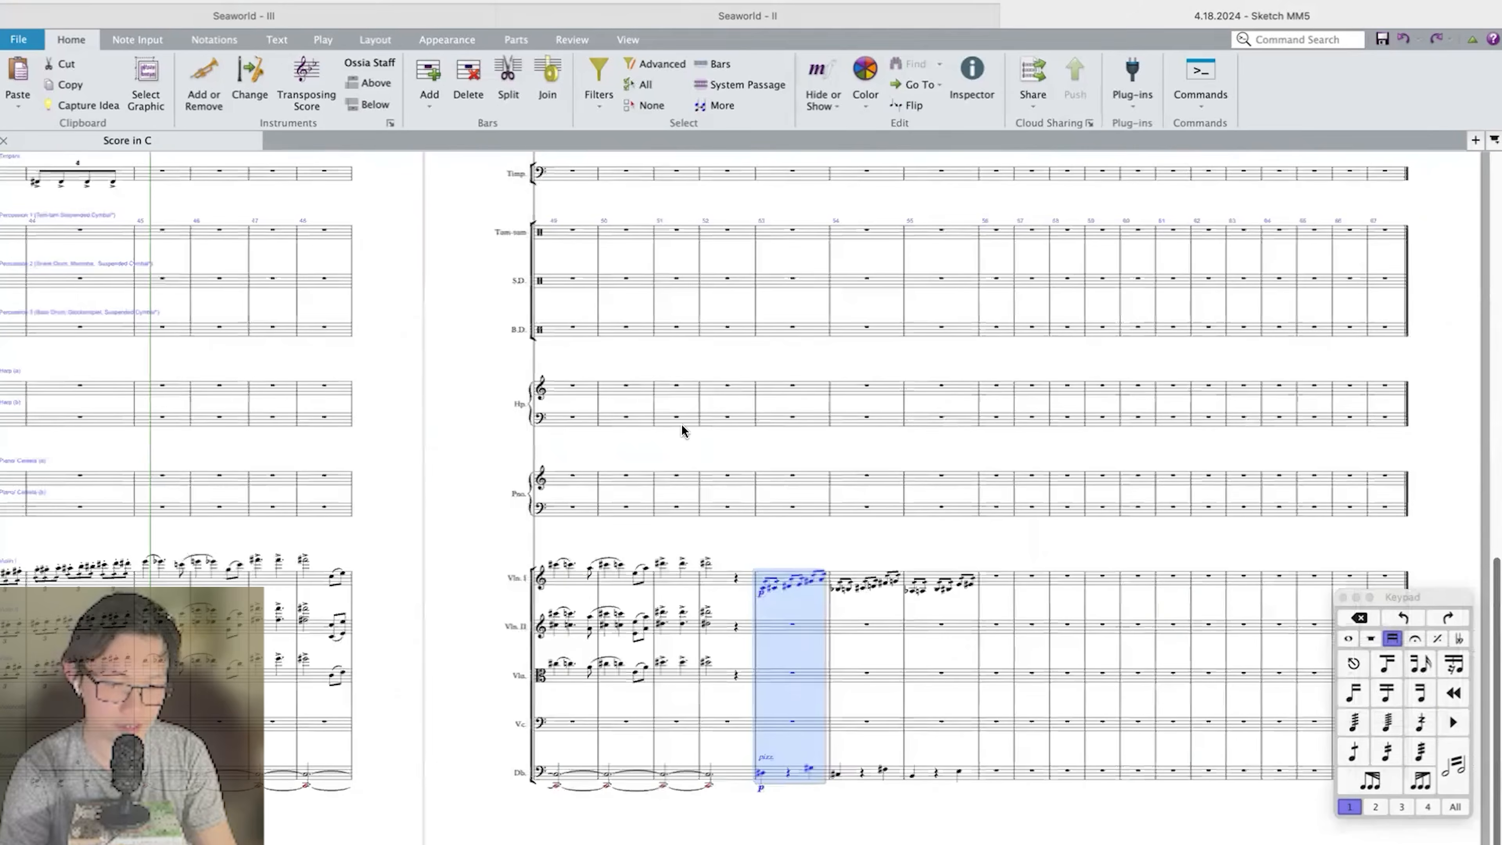
pyautogui.hscroll(-5, 717, 409)
pyautogui.press('super+a')
pyautogui.press('super+shift+o')
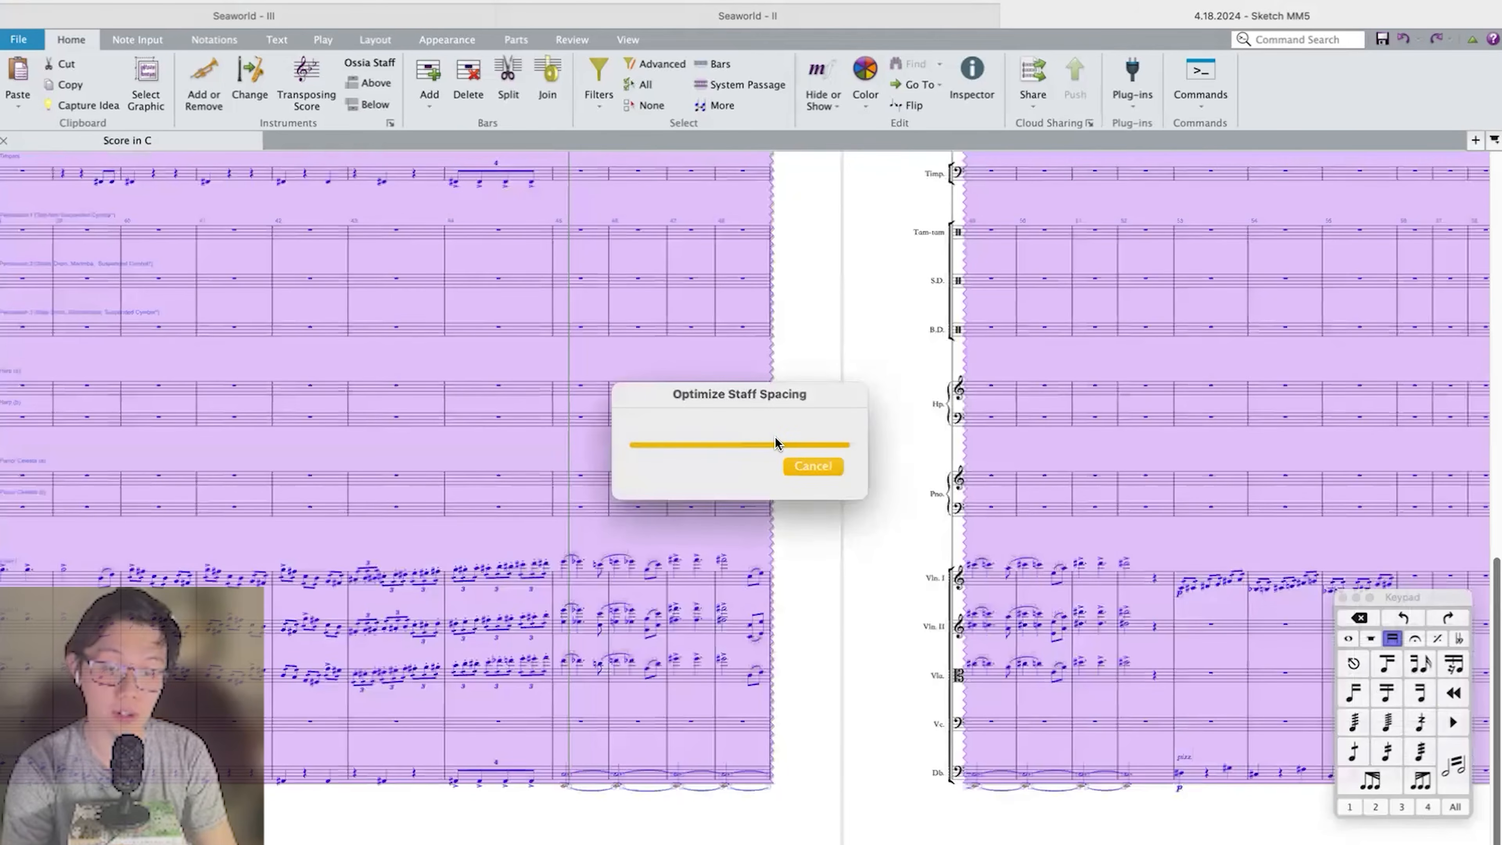
pyautogui.click(855, 309)
# Examine the woodwind triplet runs in bars 43 and 44 and the horn chords from bar 38 to bar 45.
pyautogui.scroll(1, 855, 309)
pyautogui.scroll(10, 855, 309)
pyautogui.hscroll(-8, 854, 309)
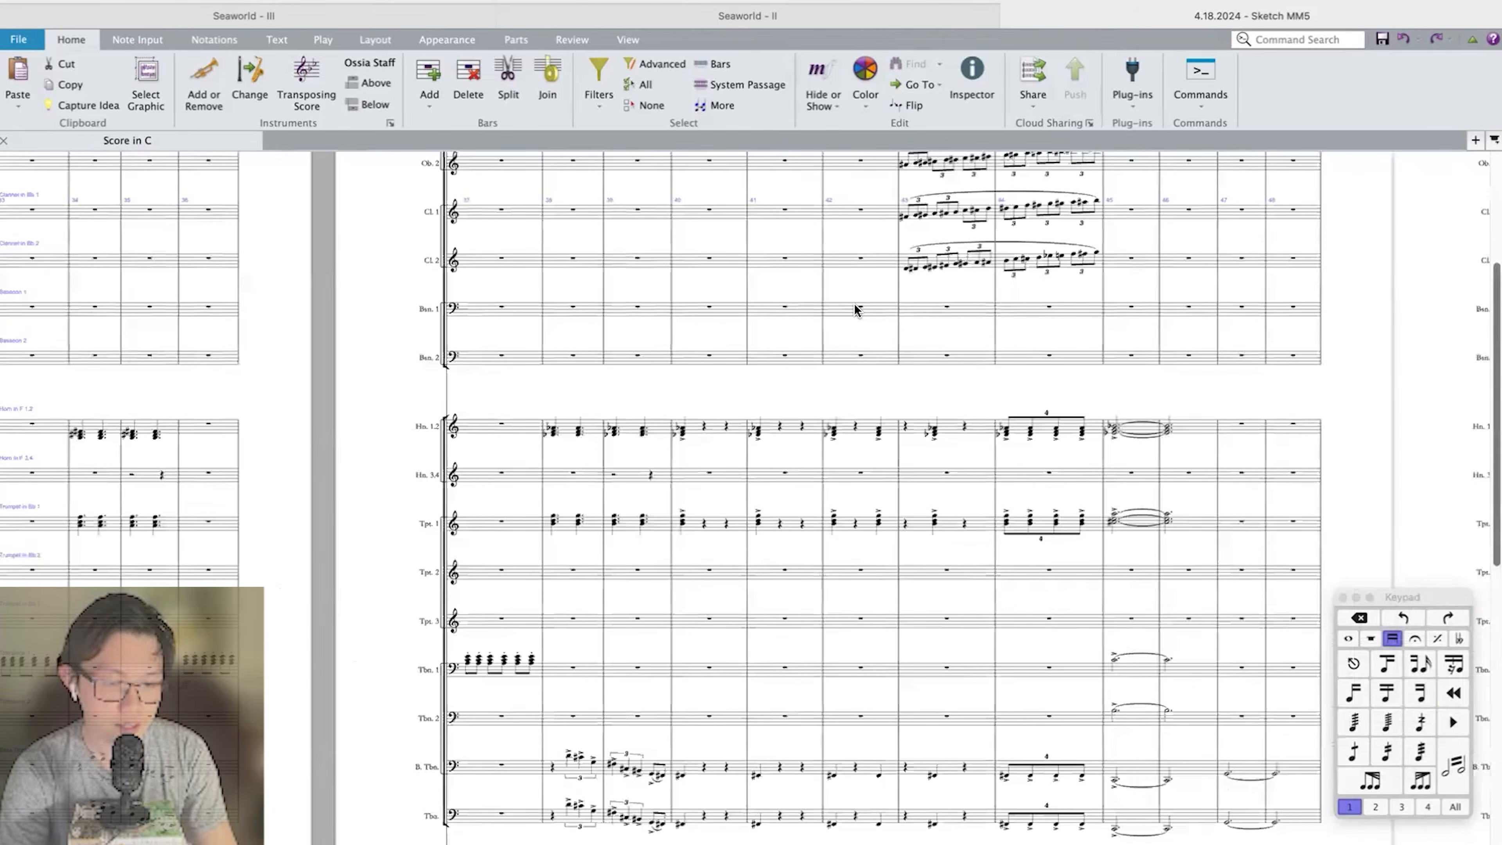
pyautogui.scroll(5, 854, 309)
pyautogui.hscroll(-5, 855, 309)
pyautogui.hscroll(6, 885, 276)
pyautogui.click(885, 278)
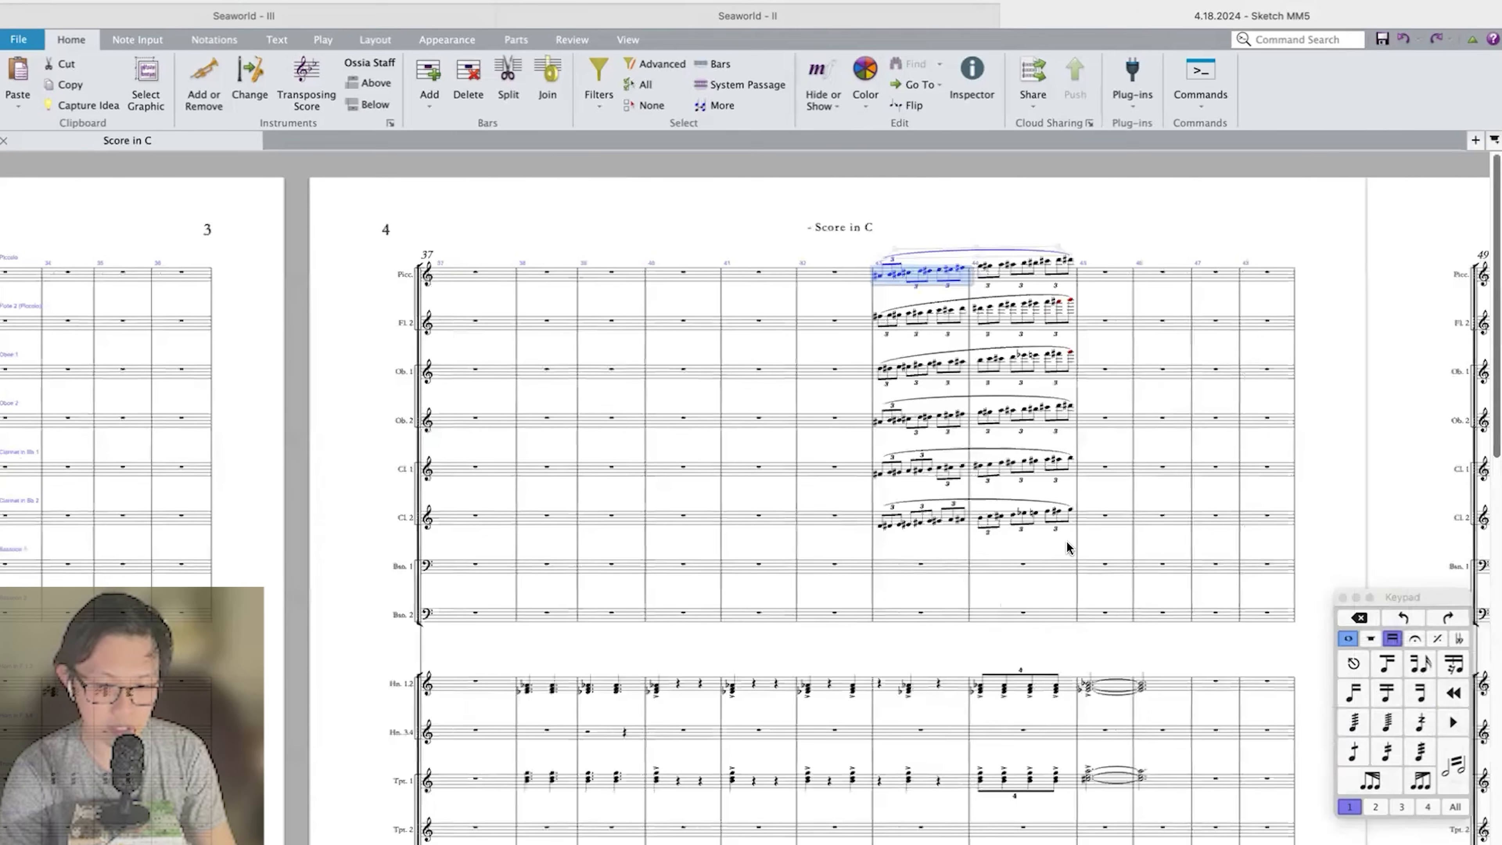
pyautogui.keyDown('shift'); pyautogui.click(1061, 522); pyautogui.keyUp('shift')
pyautogui.scroll(-3, 1061, 523)
pyautogui.click(530, 552)
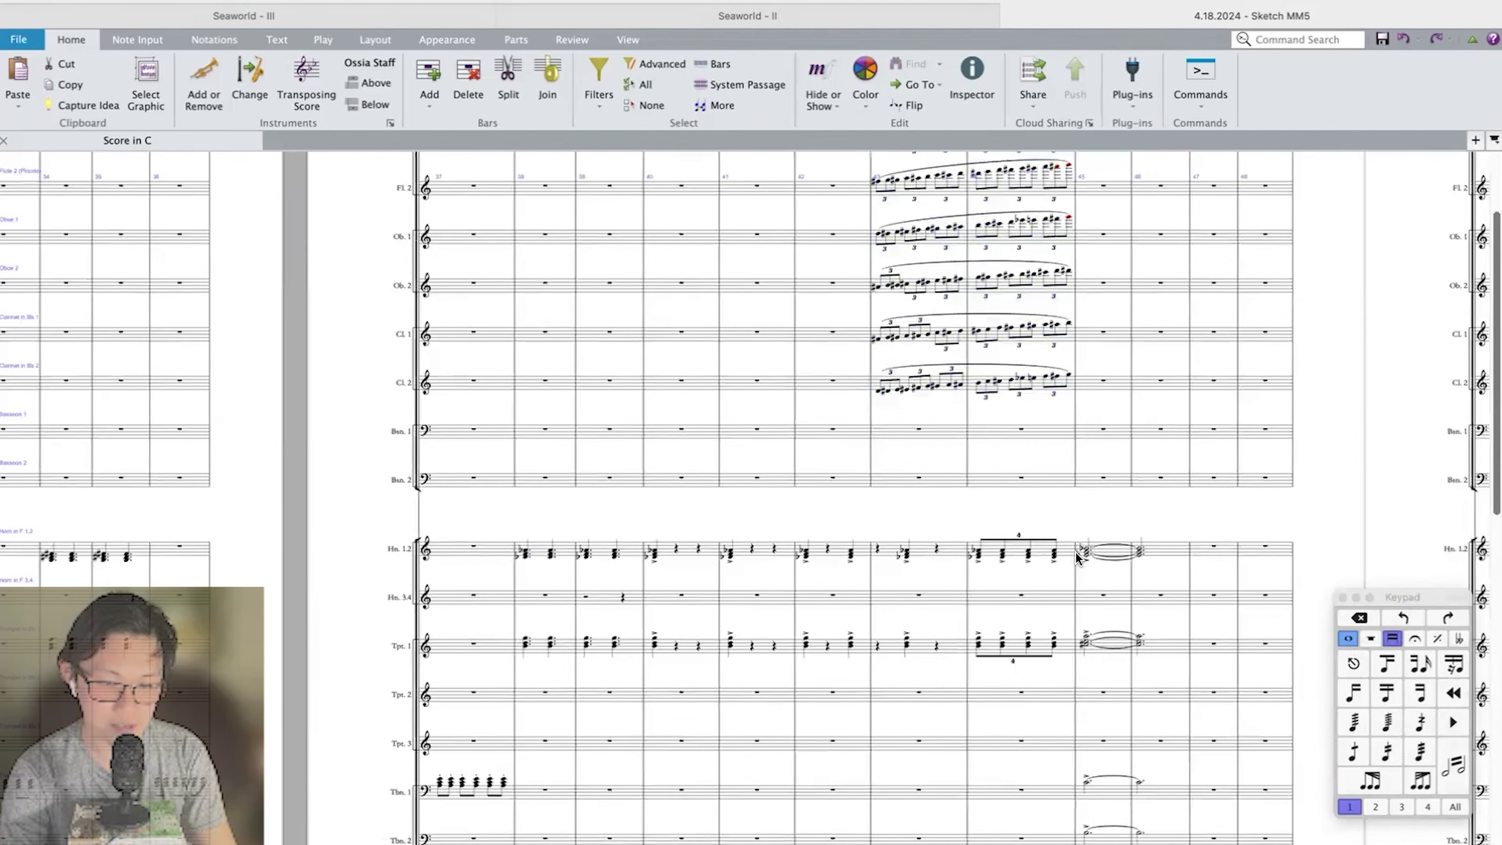
pyautogui.keyDown('shift'); pyautogui.click(1083, 554); pyautogui.keyUp('shift')
# Play back the orchestration from the opening bar, following the brass, timpani and strings across the first pages.
pyautogui.press('super+=')
pyautogui.press('super+=')
pyautogui.click(305, 615)
pyautogui.click(308, 757)
pyautogui.click(299, 583)
pyautogui.press('space')
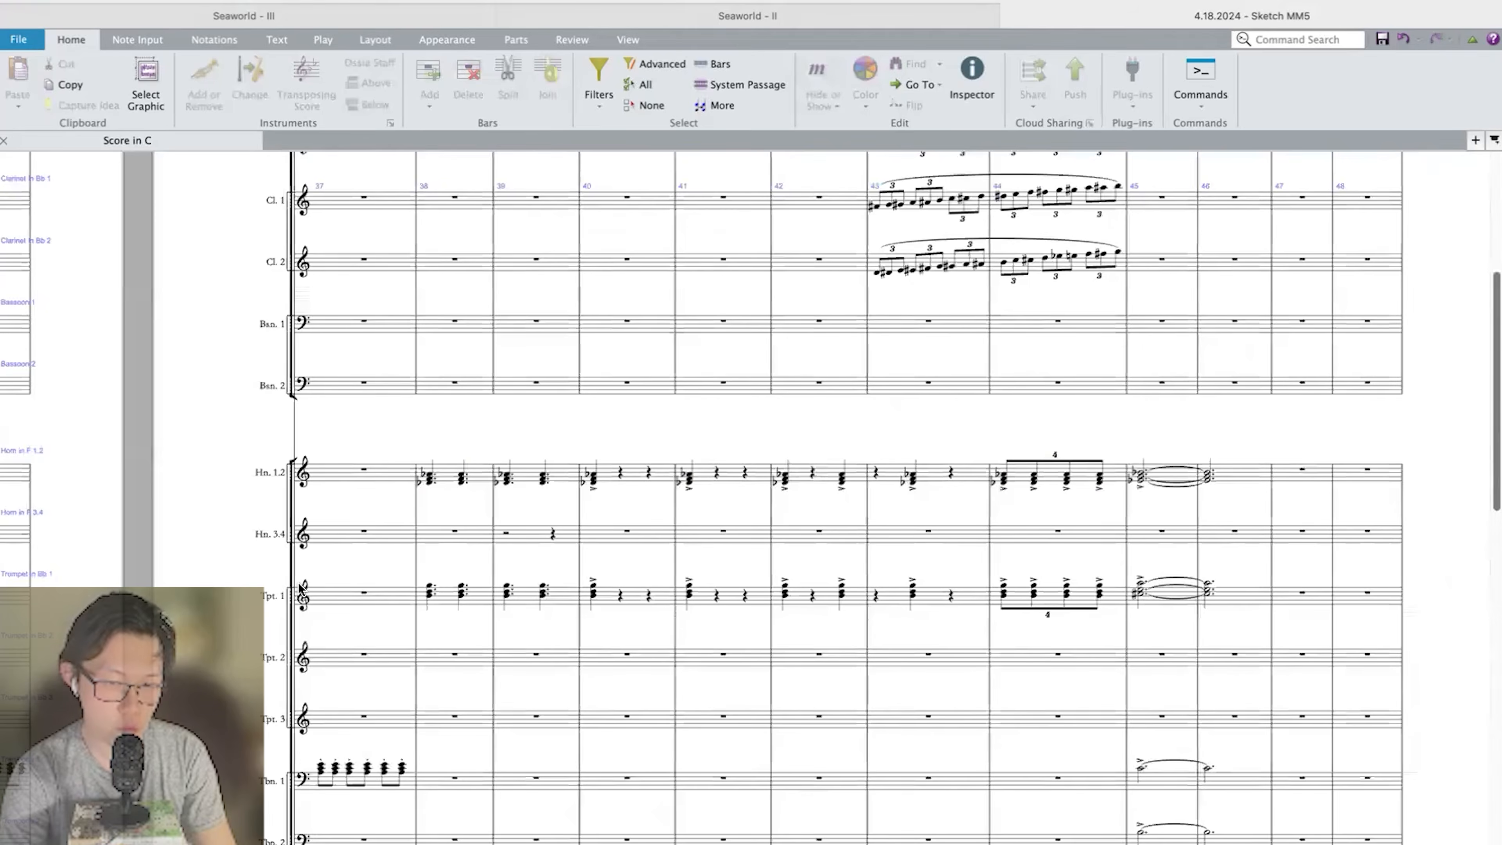
pyautogui.scroll(-3, 298, 582)
pyautogui.scroll(-5, 298, 582)
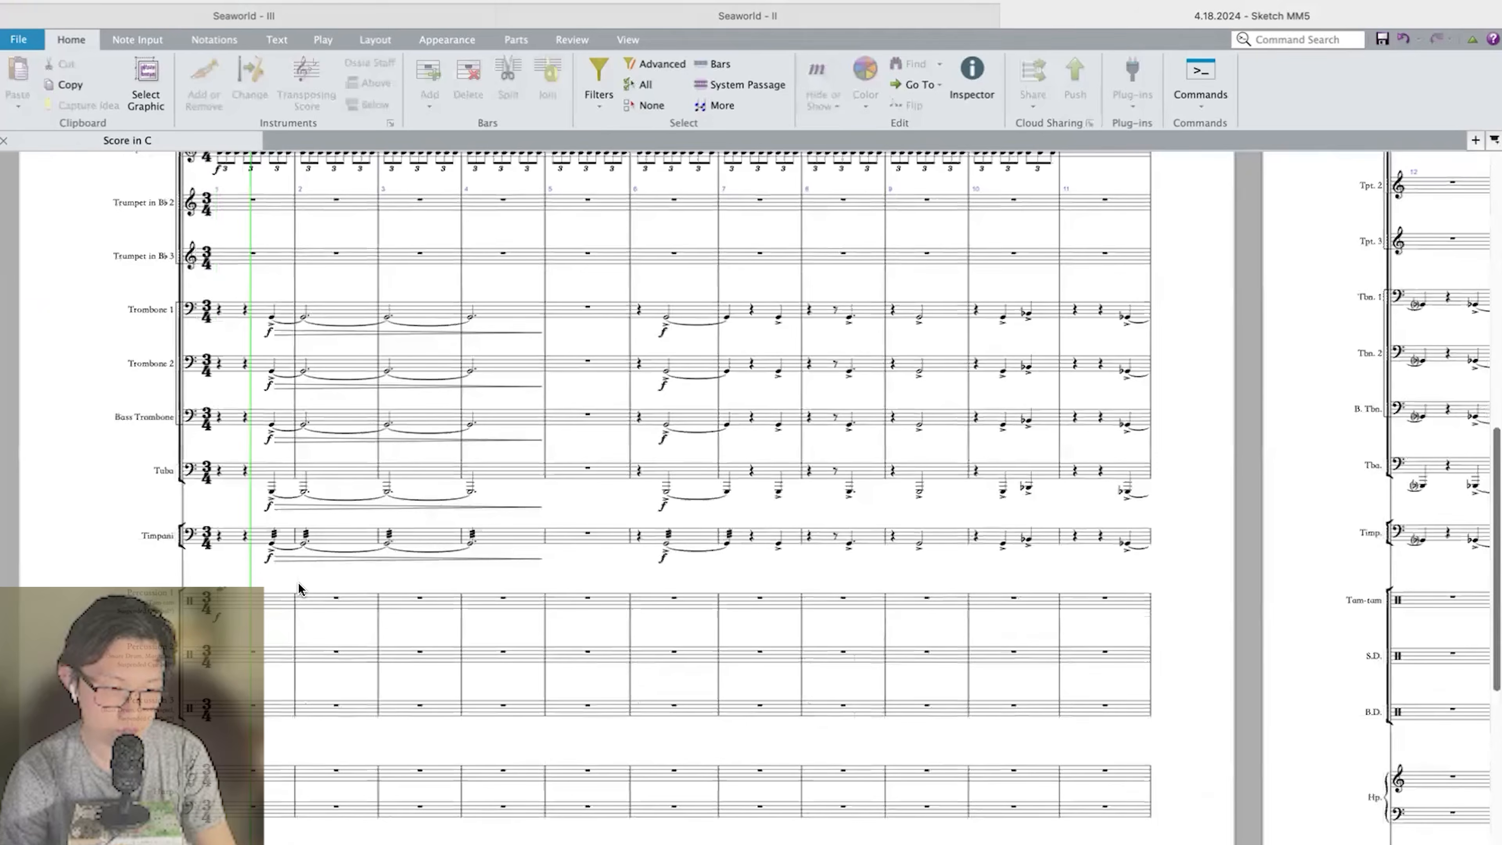
pyautogui.press('super+minus')
pyautogui.press('super+minus')
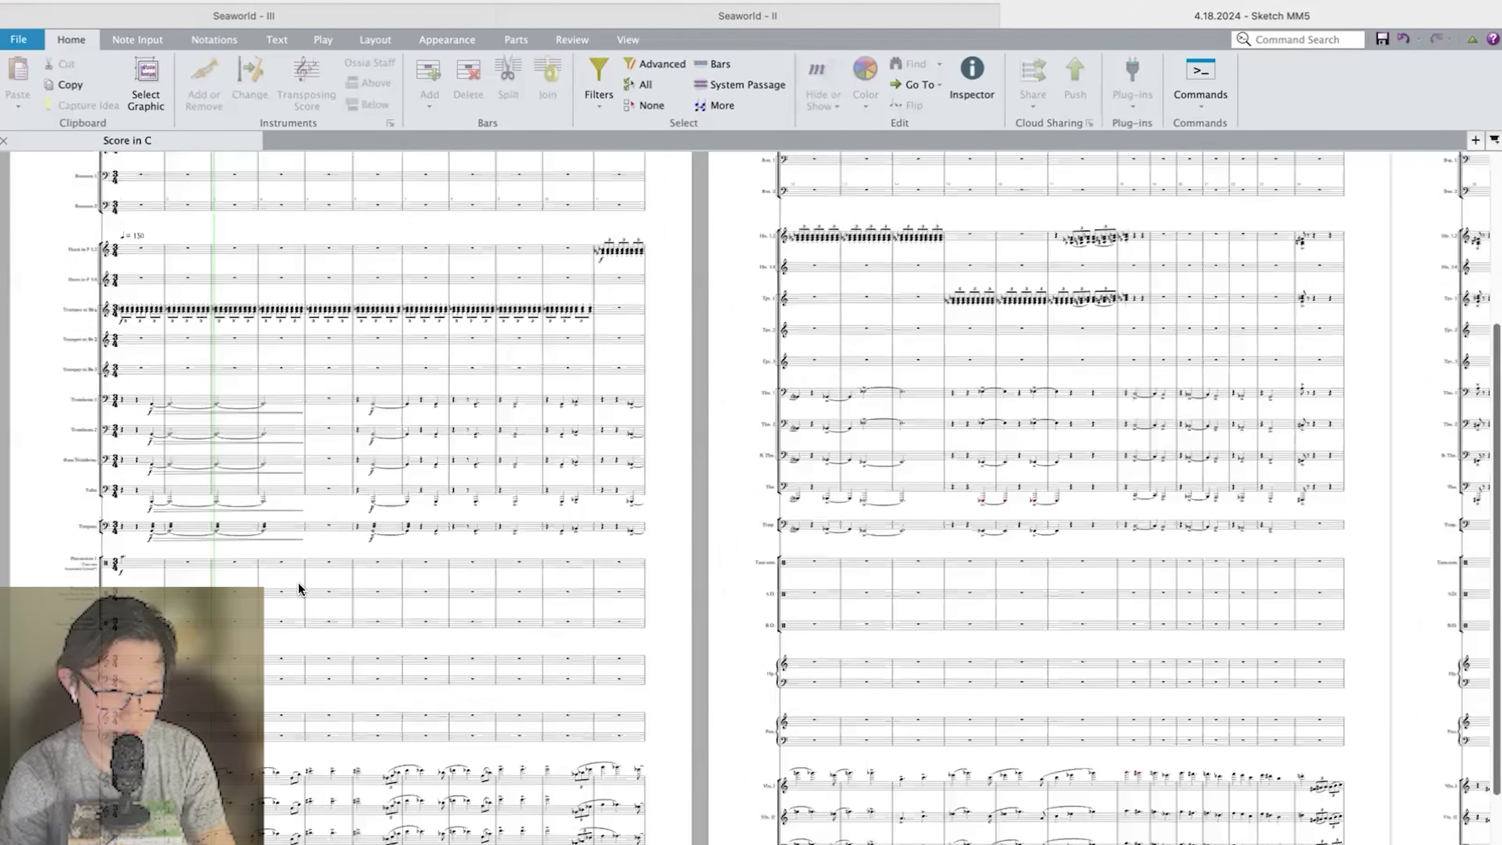
# Check the channel levels in the Mixer during playback and close it again.
pyautogui.hscroll(2, 298, 581)
pyautogui.press('m')
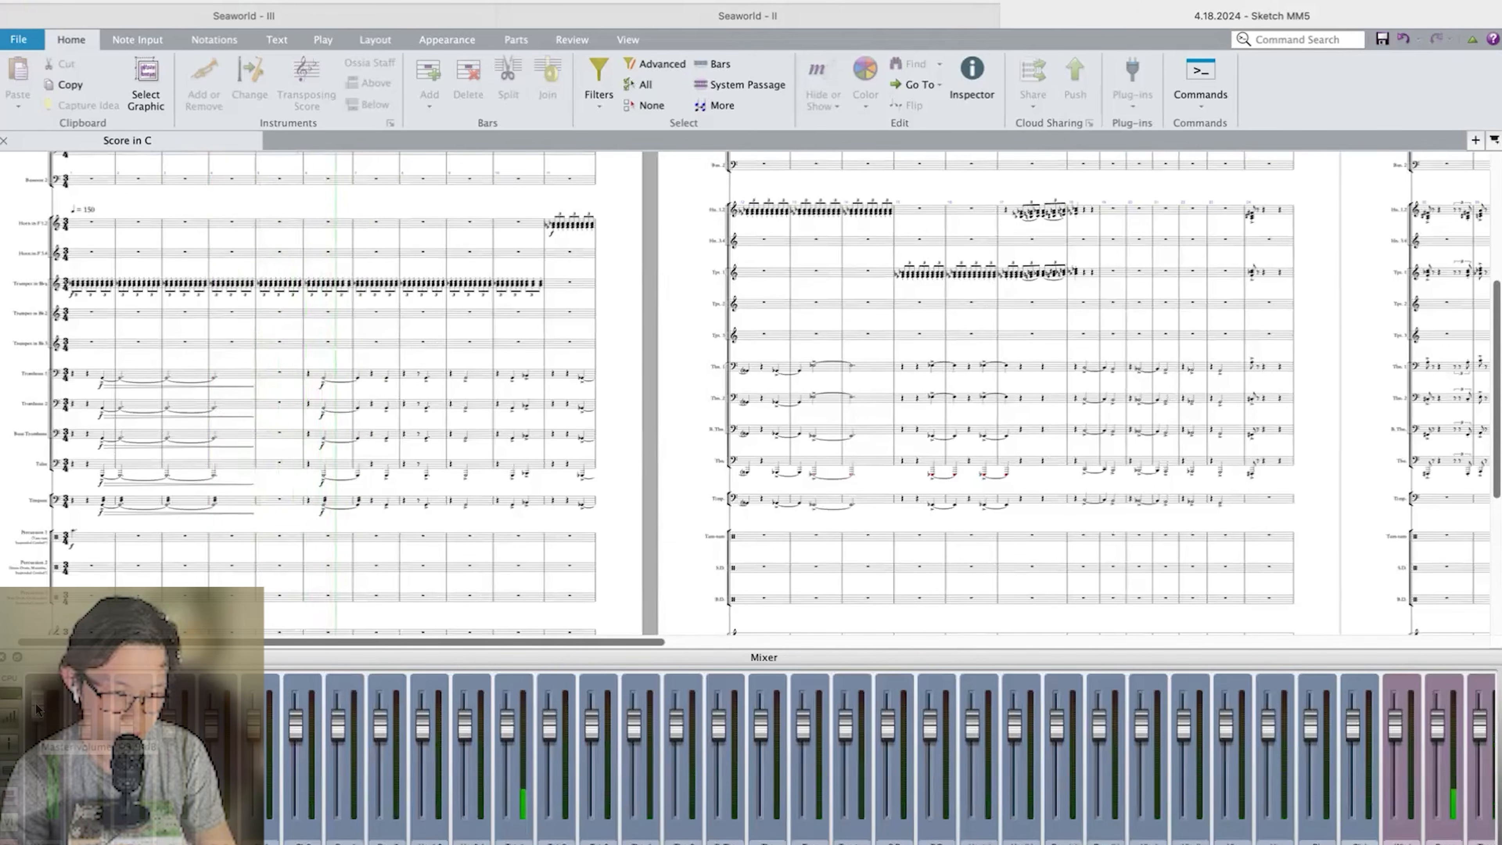
pyautogui.press('m')
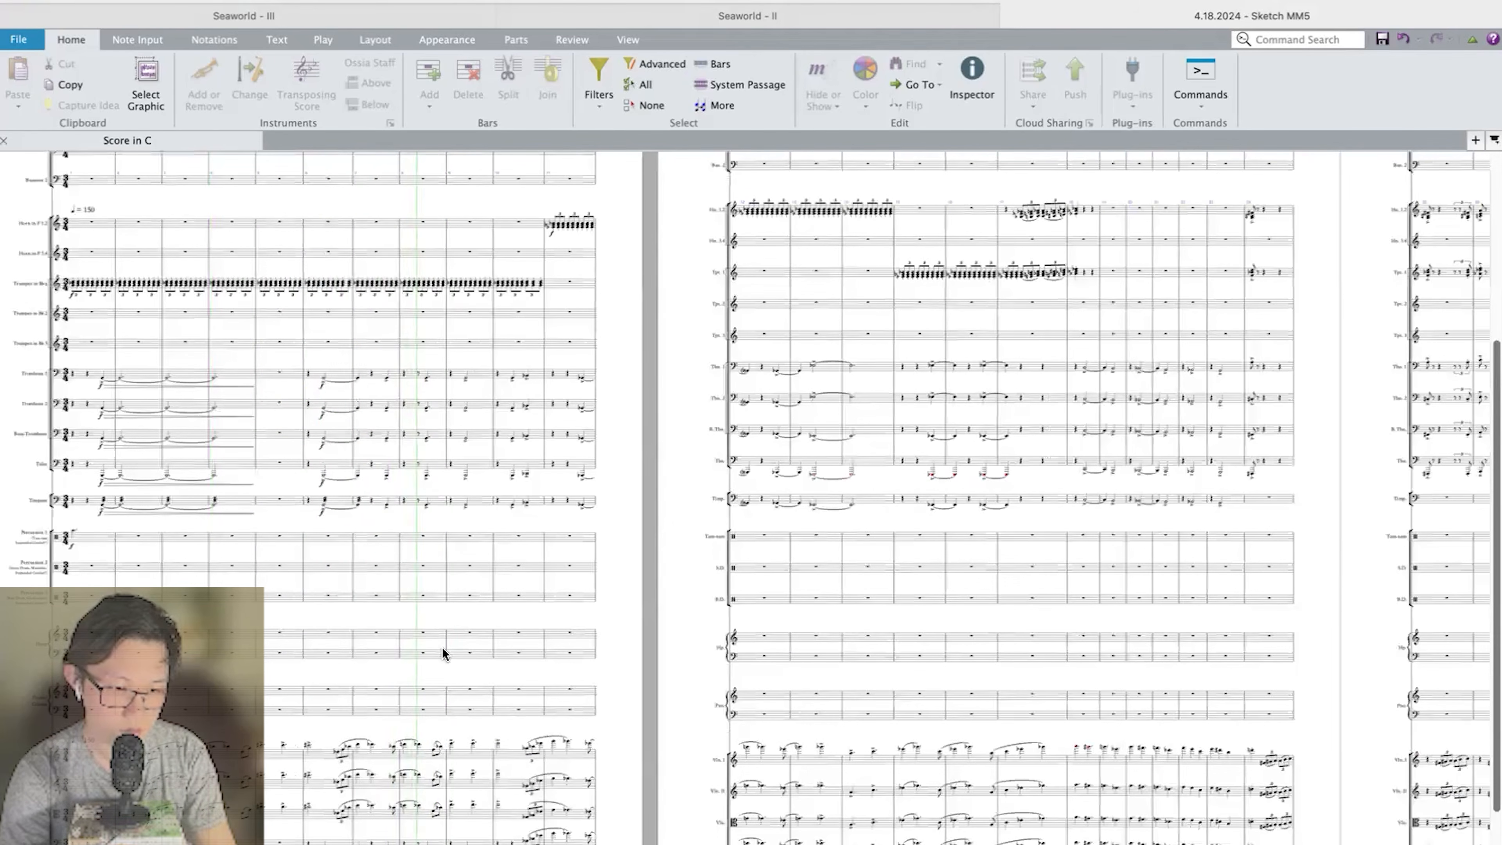
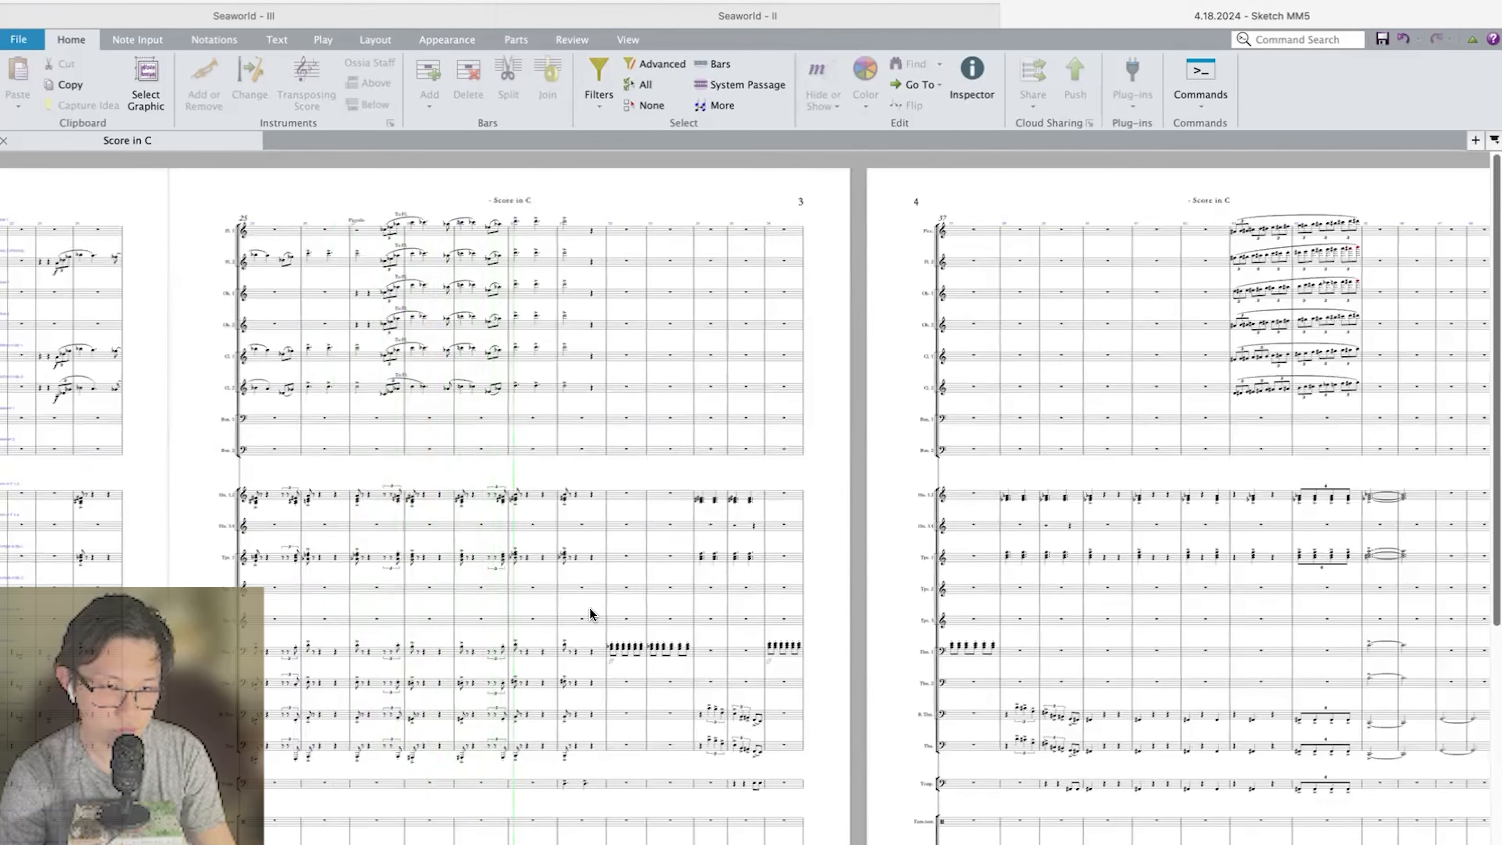
# Follow the playback through the brass and strings as far as bar 56 and stop it there.
pyautogui.hscroll(3, 590, 608)
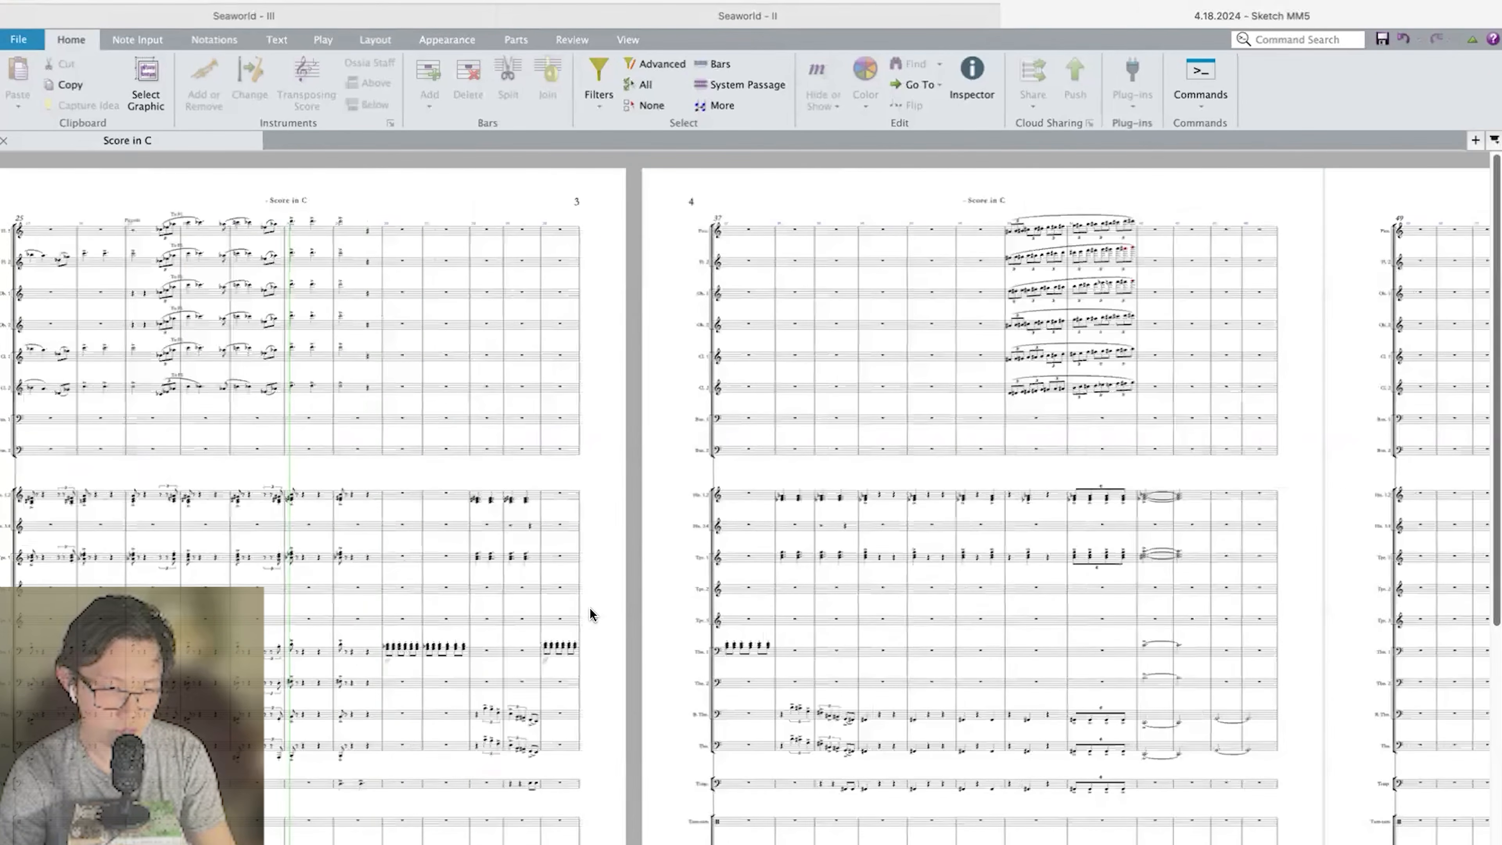
pyautogui.scroll(-6, 590, 608)
pyautogui.hscroll(2, 590, 609)
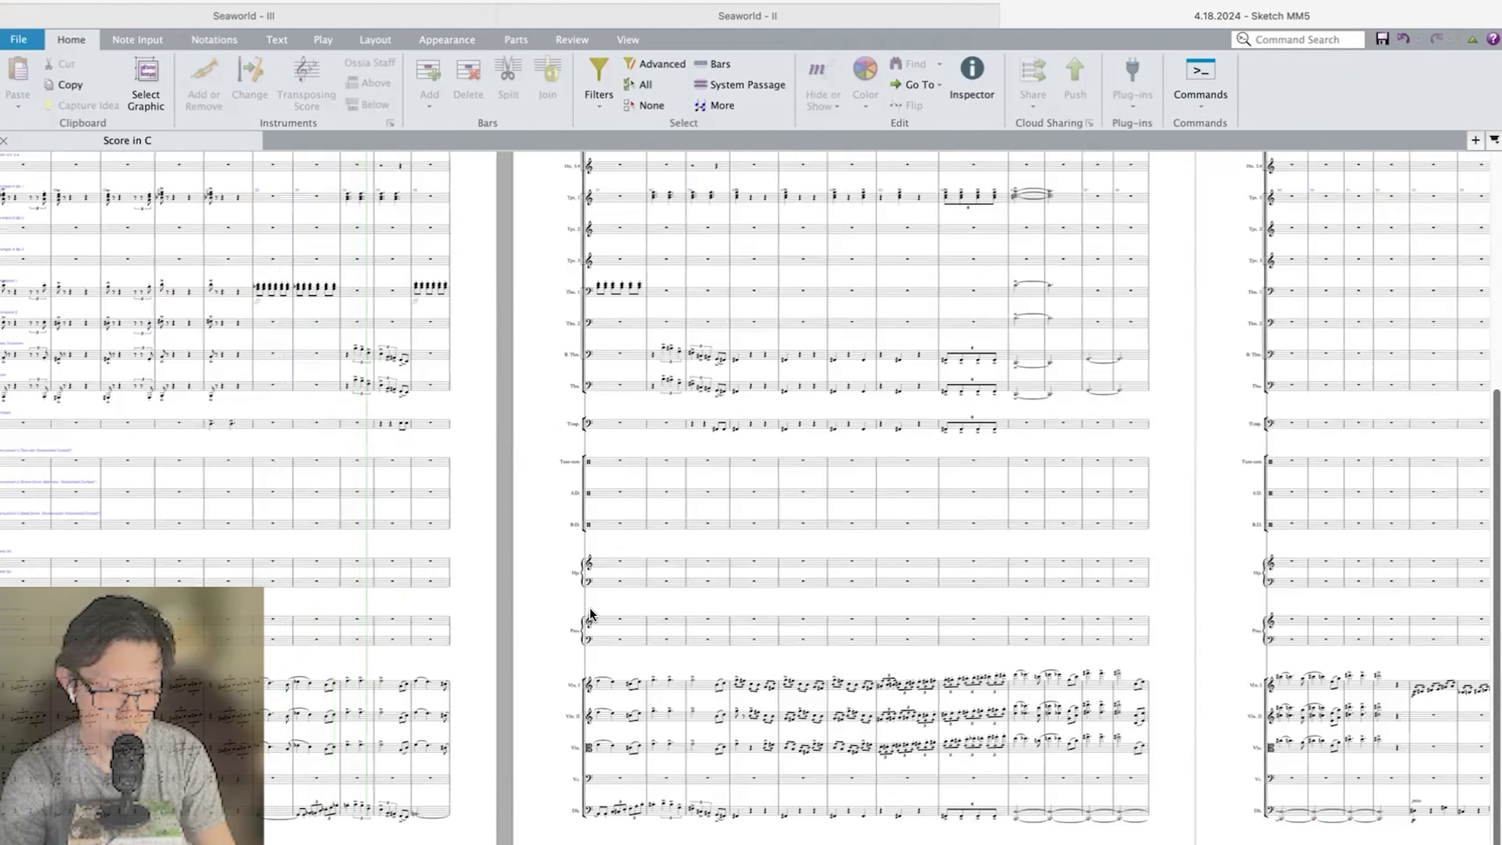
pyautogui.hscroll(1, 590, 613)
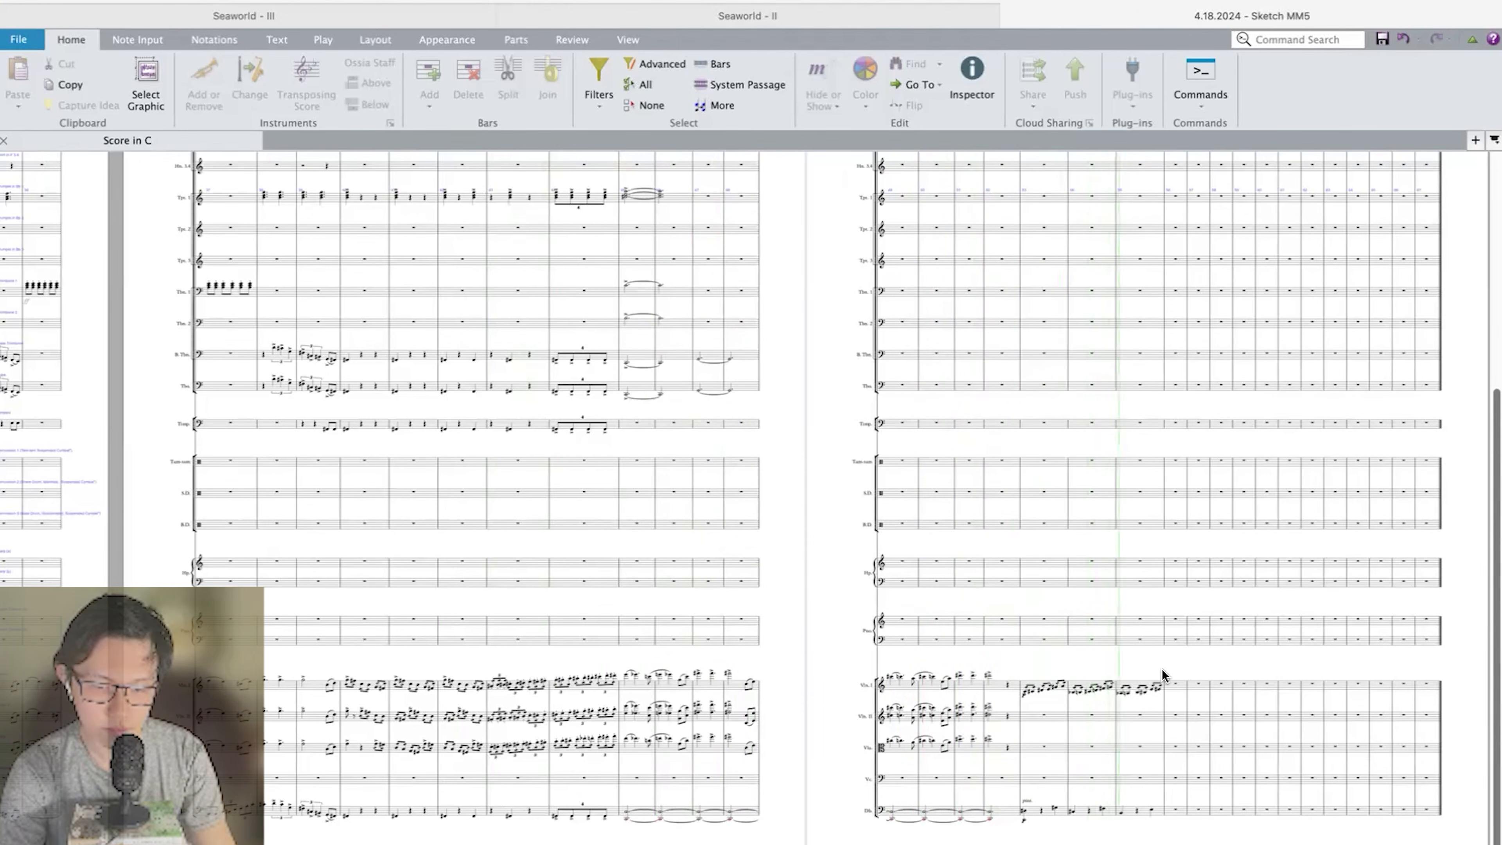
pyautogui.scroll(5, 1161, 675)
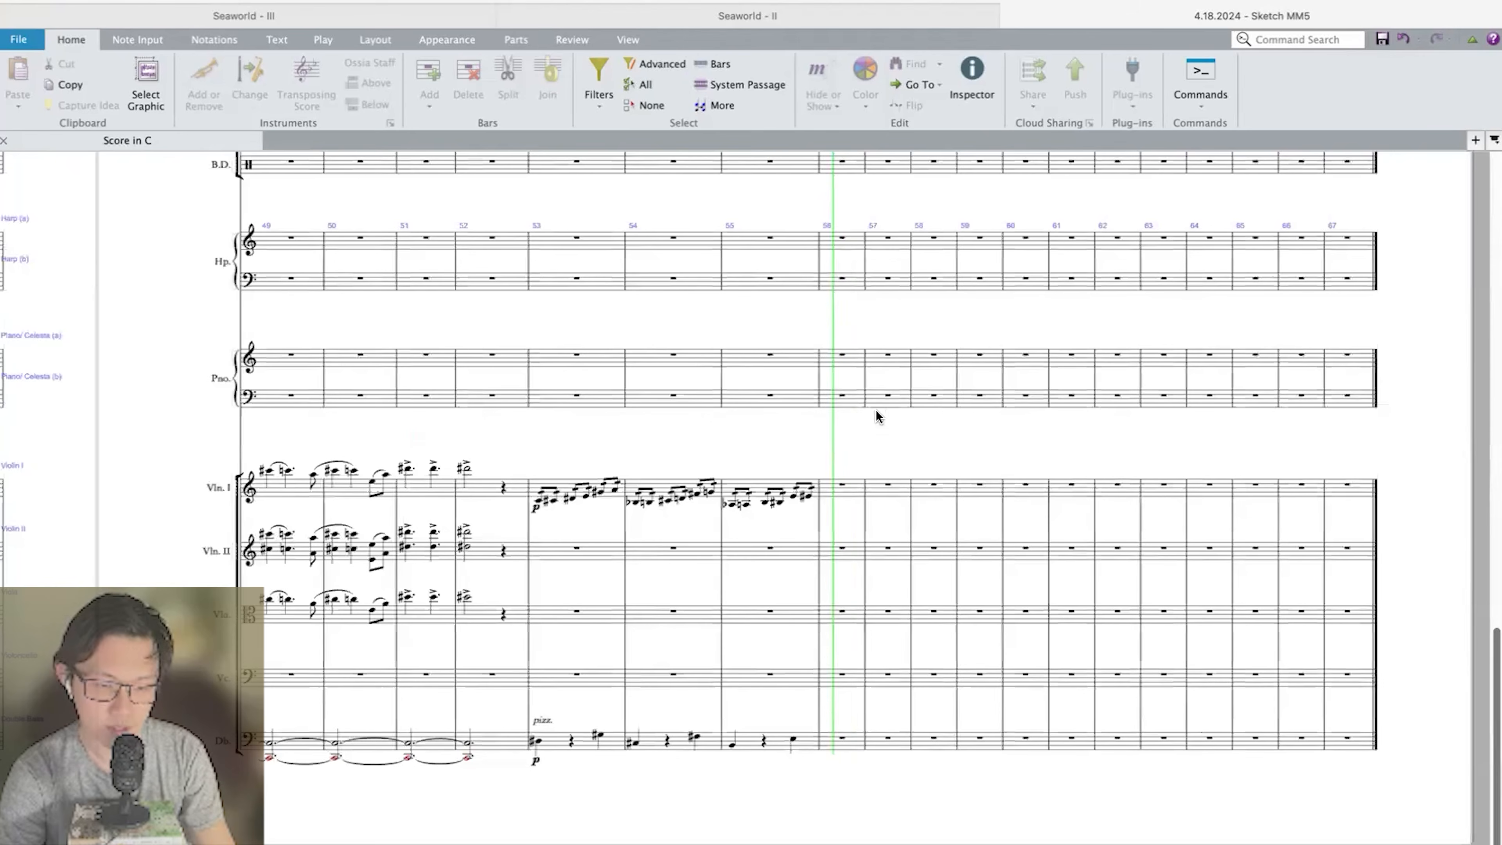
pyautogui.press('space')
# Enter a B-flat quarter note at the start of bar 56 in the Double Bass and play the passage back.
pyautogui.click(847, 495)
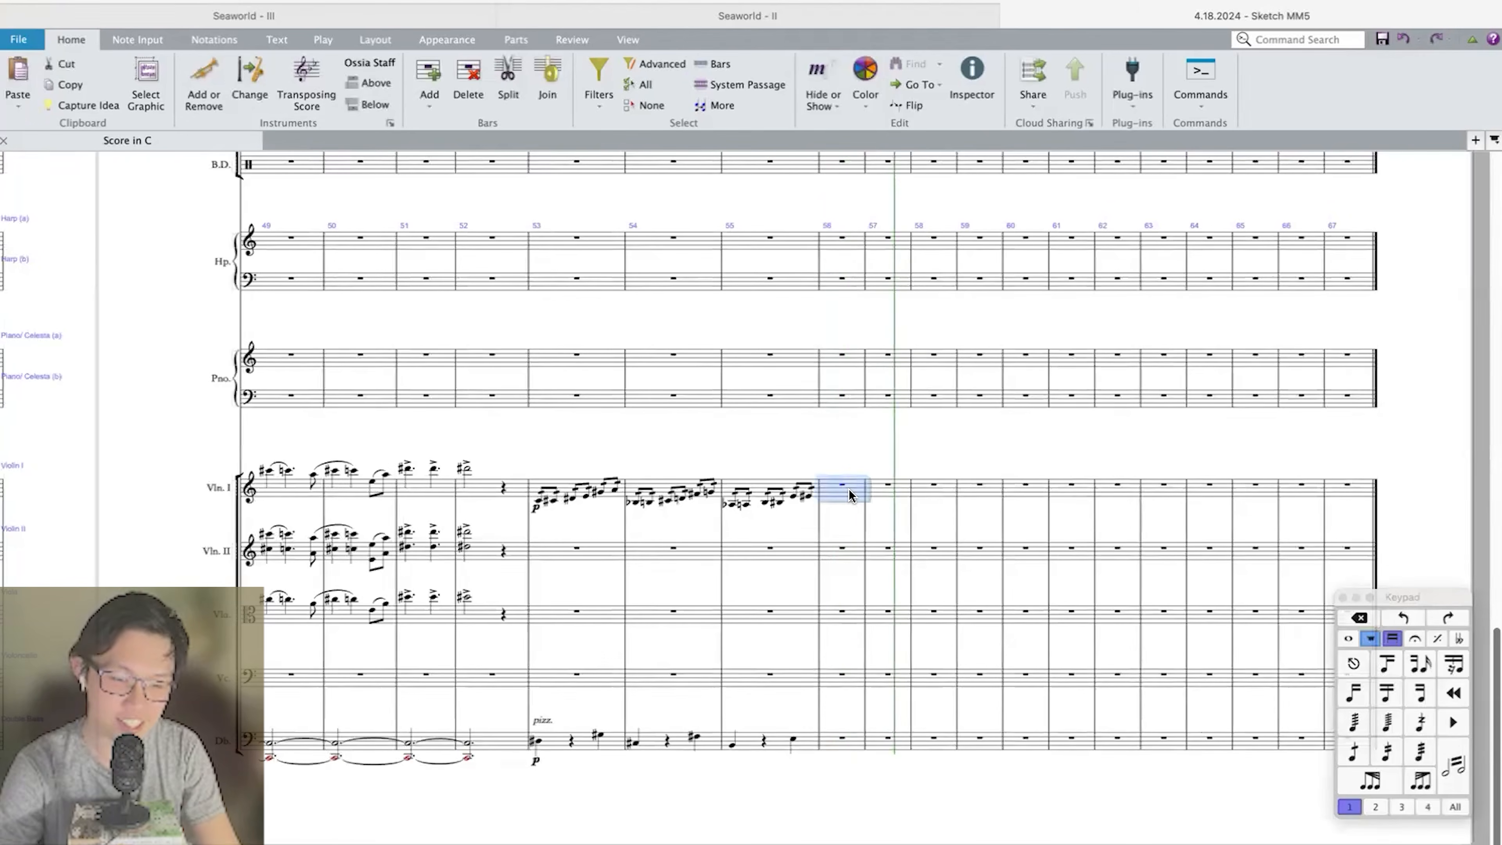
pyautogui.scroll(3, 848, 489)
pyautogui.scroll(-2, 848, 488)
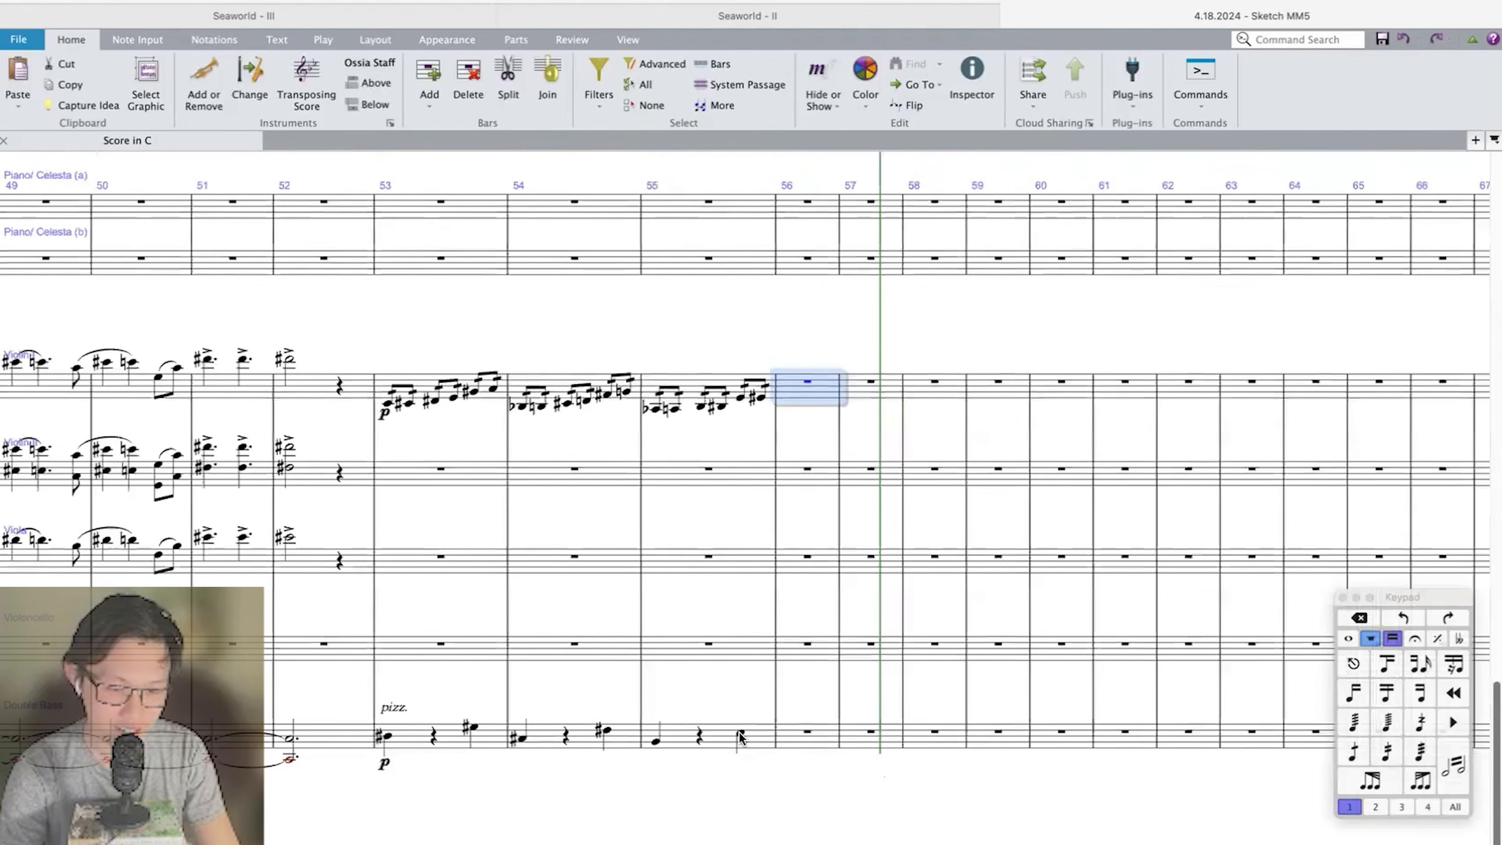
pyautogui.click(814, 769)
pyautogui.press('a')
pyautogui.press('b')
pyautogui.press('super+equal')
pyautogui.press('super+equal')
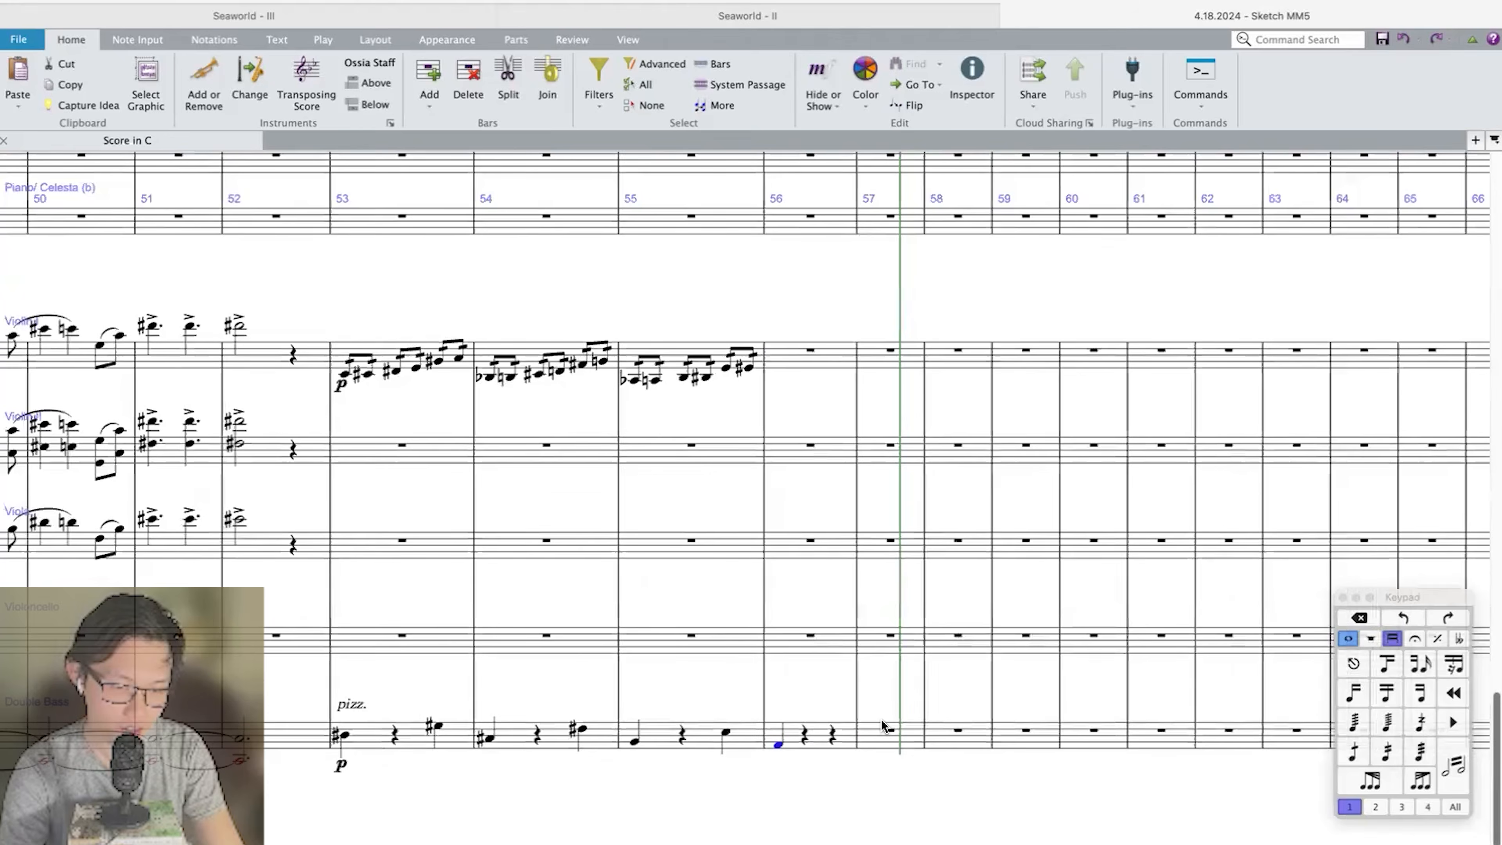
pyautogui.press('p')
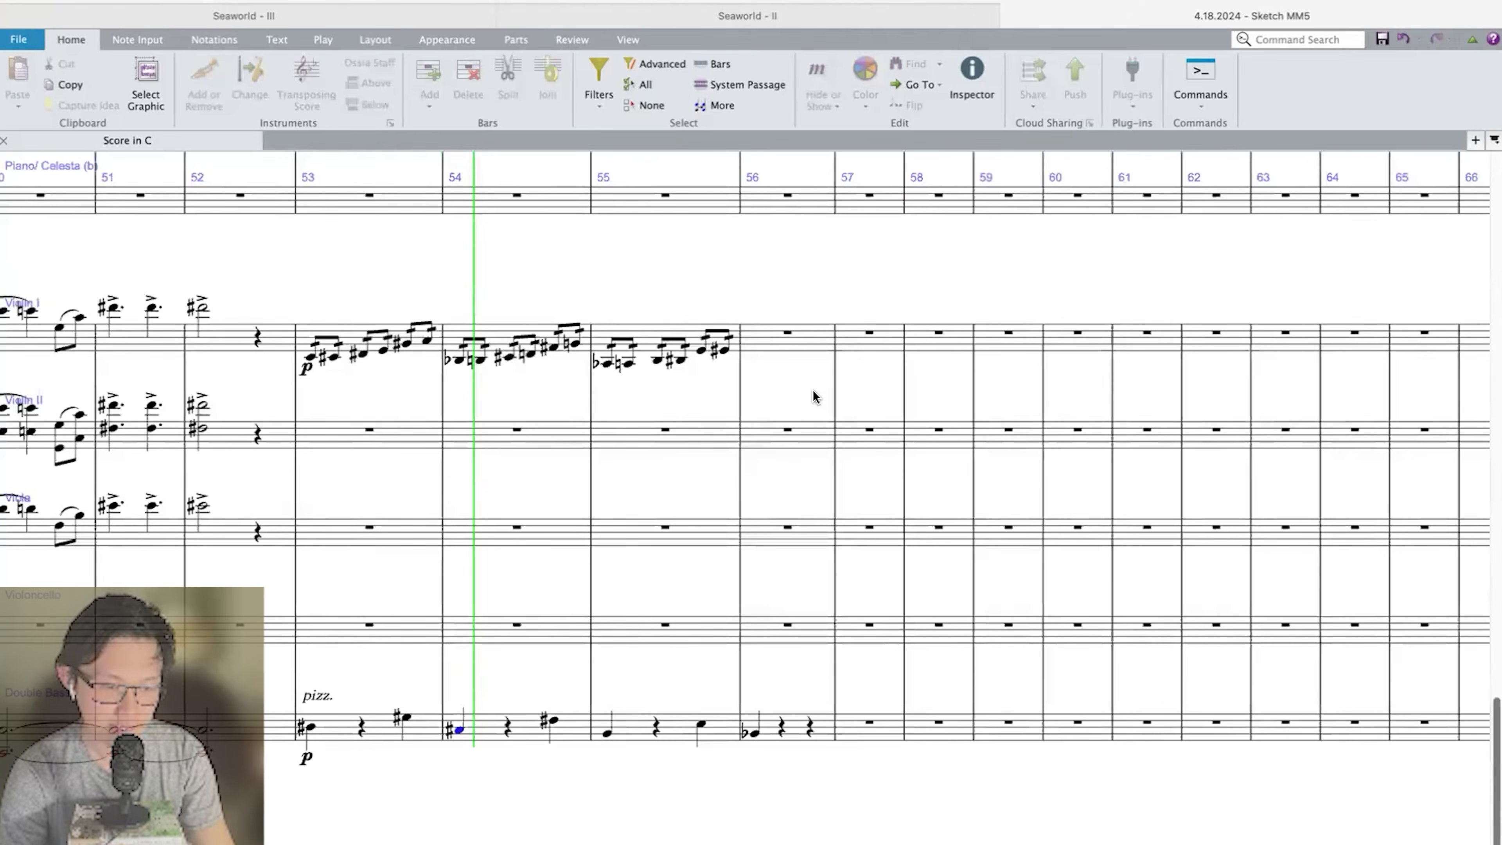
# Enter the eighth notes G-flat, F, G-flat, F, A, F in Violin I in bar 56.
pyautogui.click(785, 306)
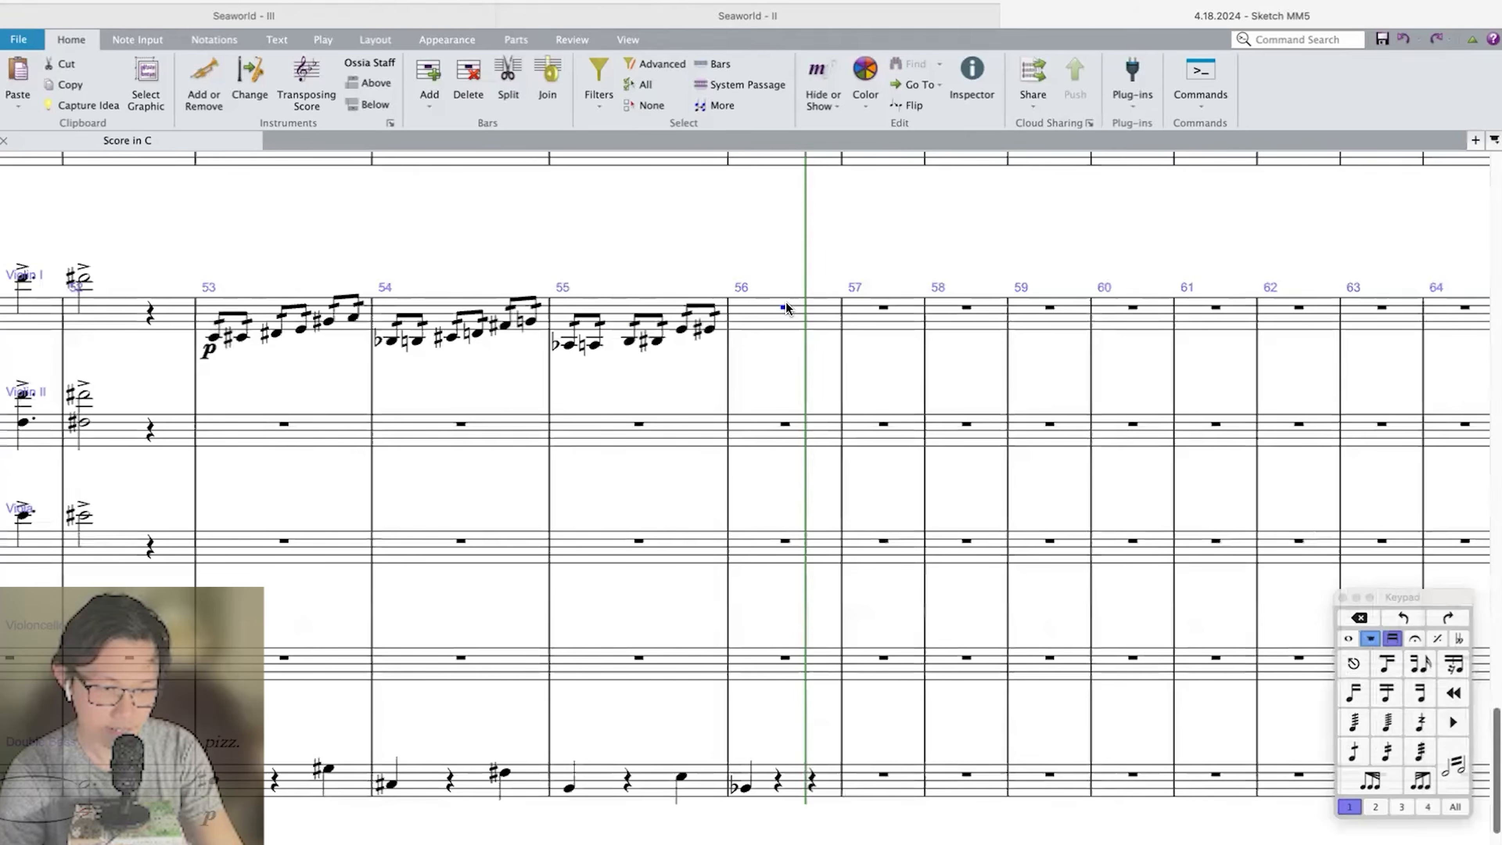
pyautogui.doubleClick(734, 286)
pyautogui.press('g')
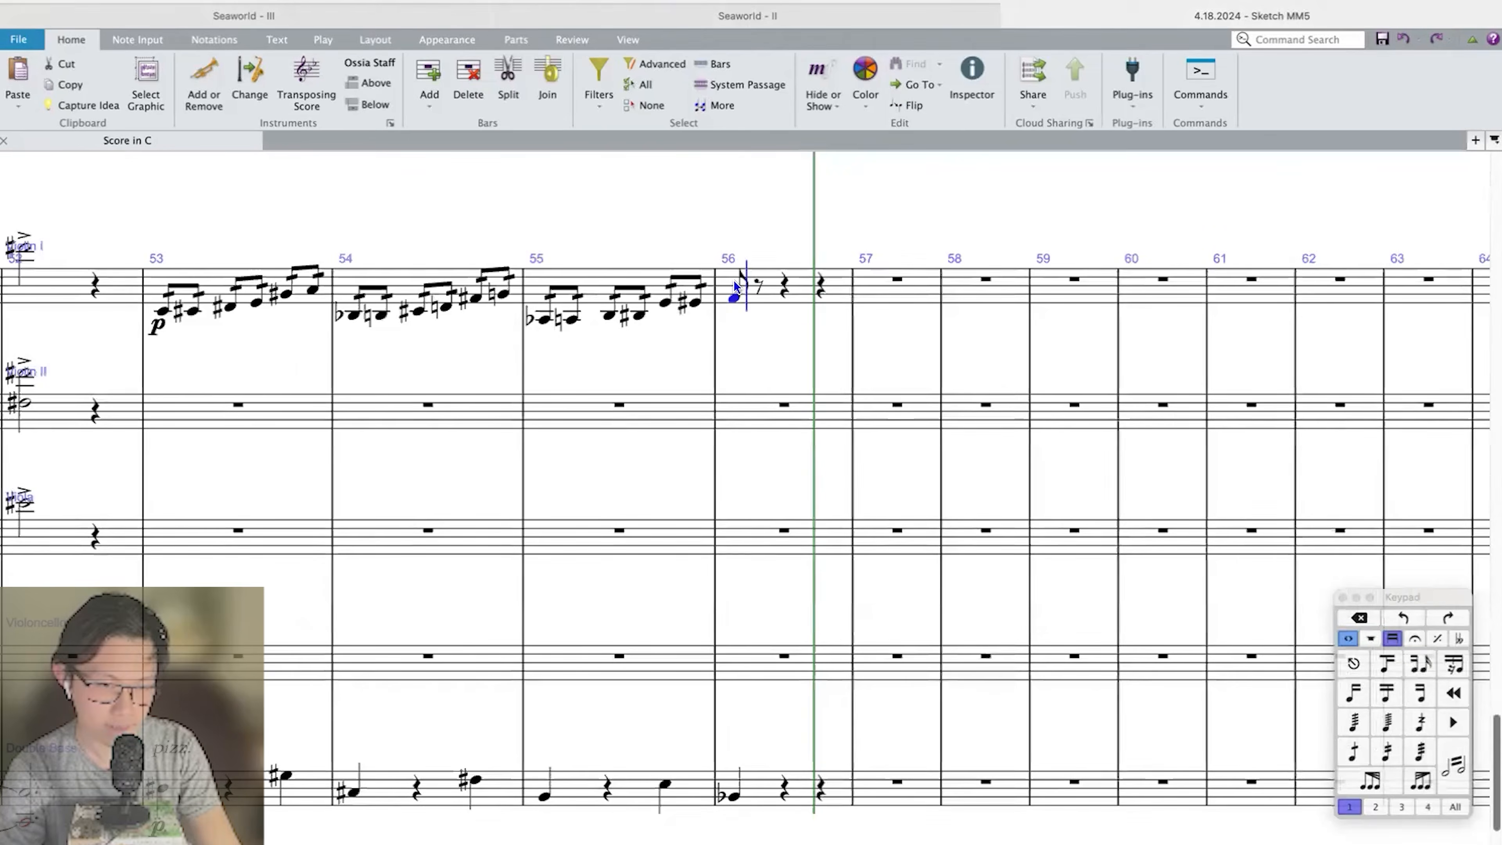
pyautogui.press('Left')
pyautogui.press('Return')
pyautogui.press('Right')
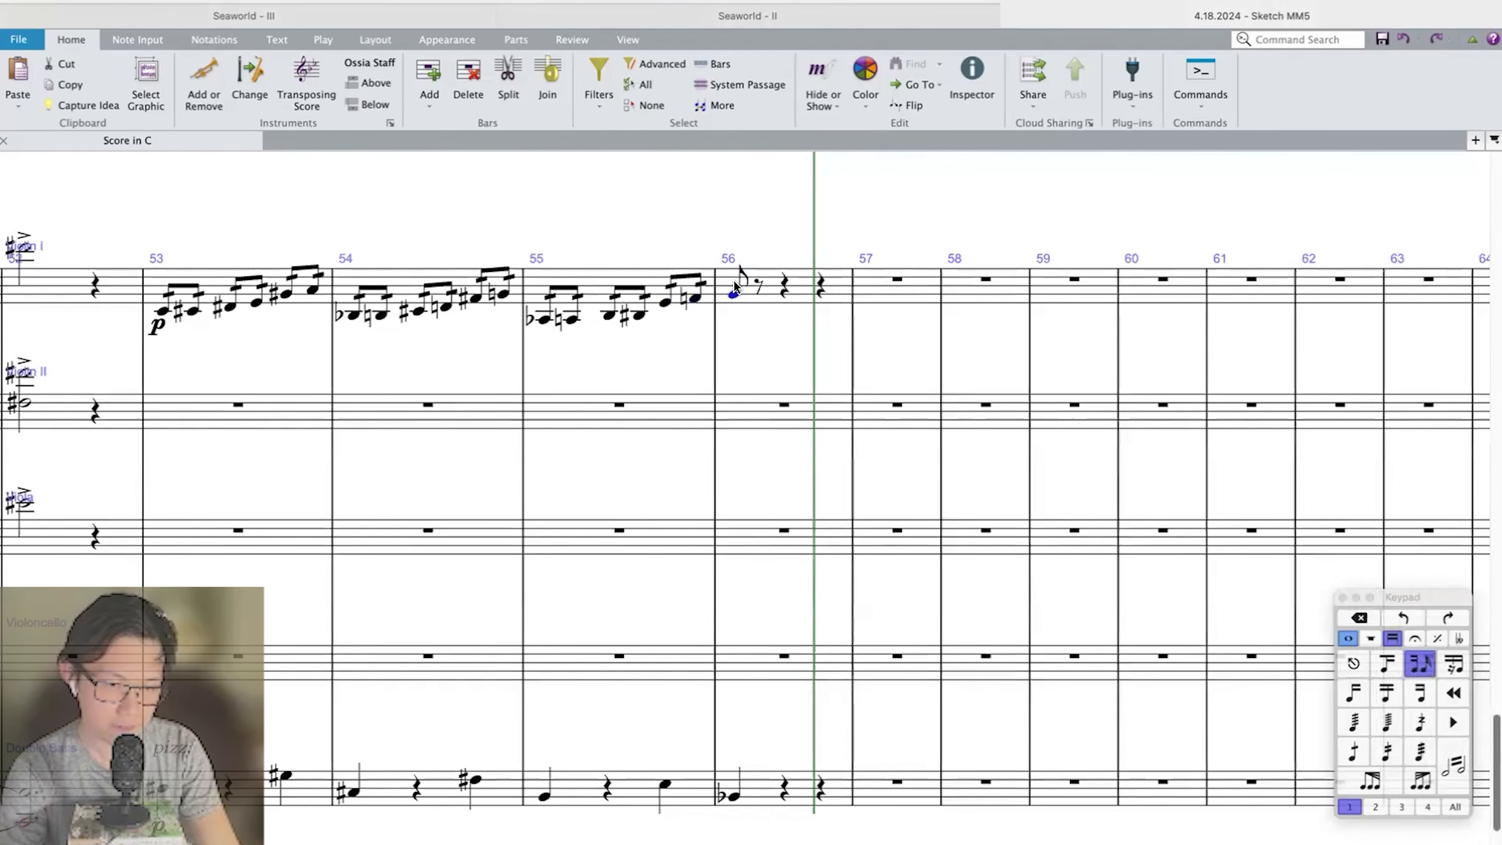
pyautogui.press('f')
pyautogui.press('g')
pyautogui.press('f')
pyautogui.press('a')
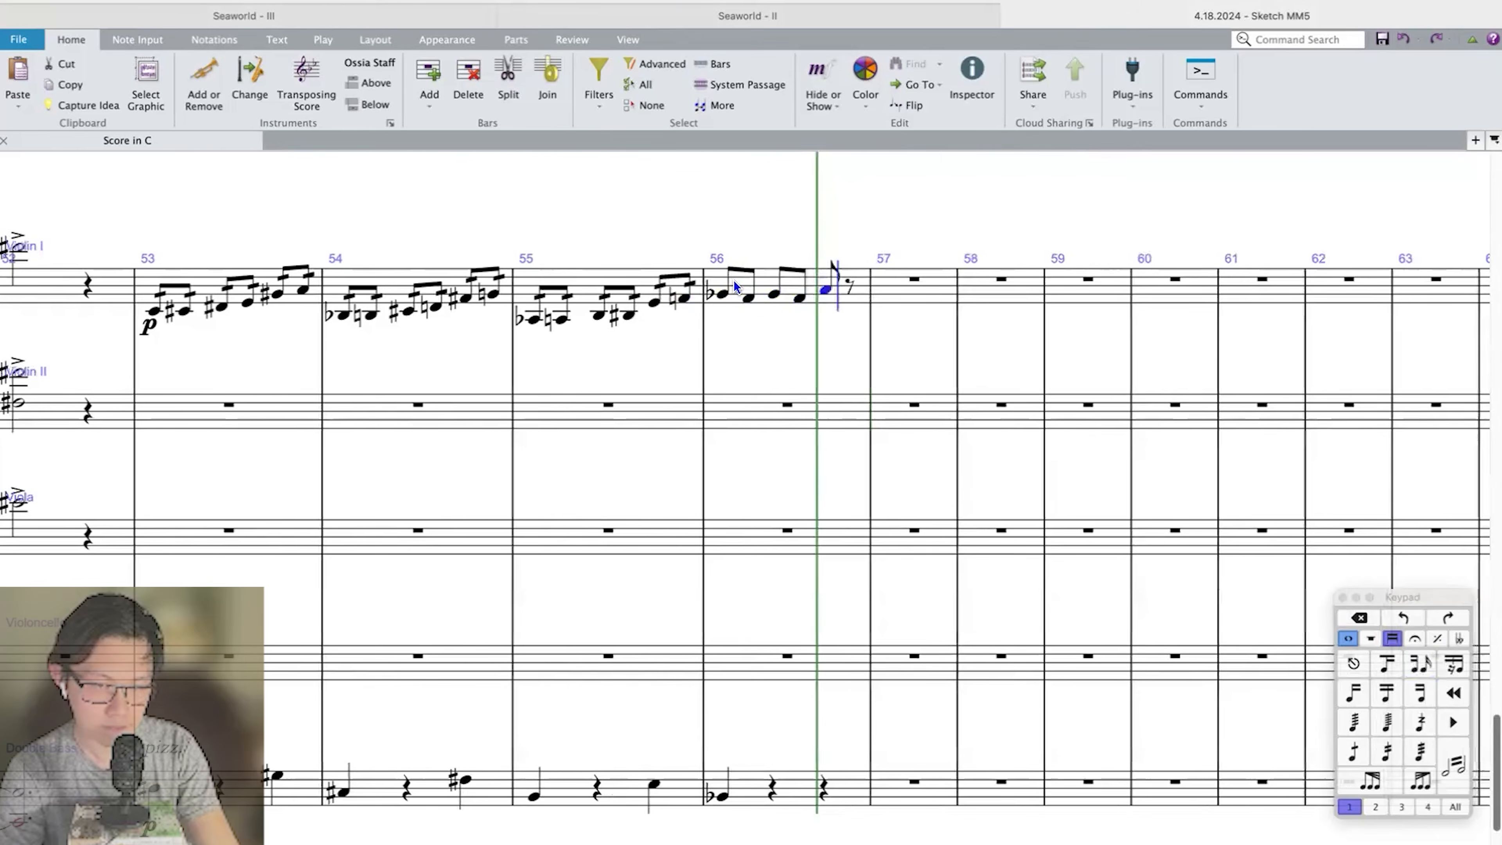
pyautogui.press('f')
# Continue Violin I in bar 57 with the eighth notes A-flat, F, G-natural, E, F-sharp, D-sharp.
pyautogui.press('9')
pyautogui.press('g')
pyautogui.press('f')
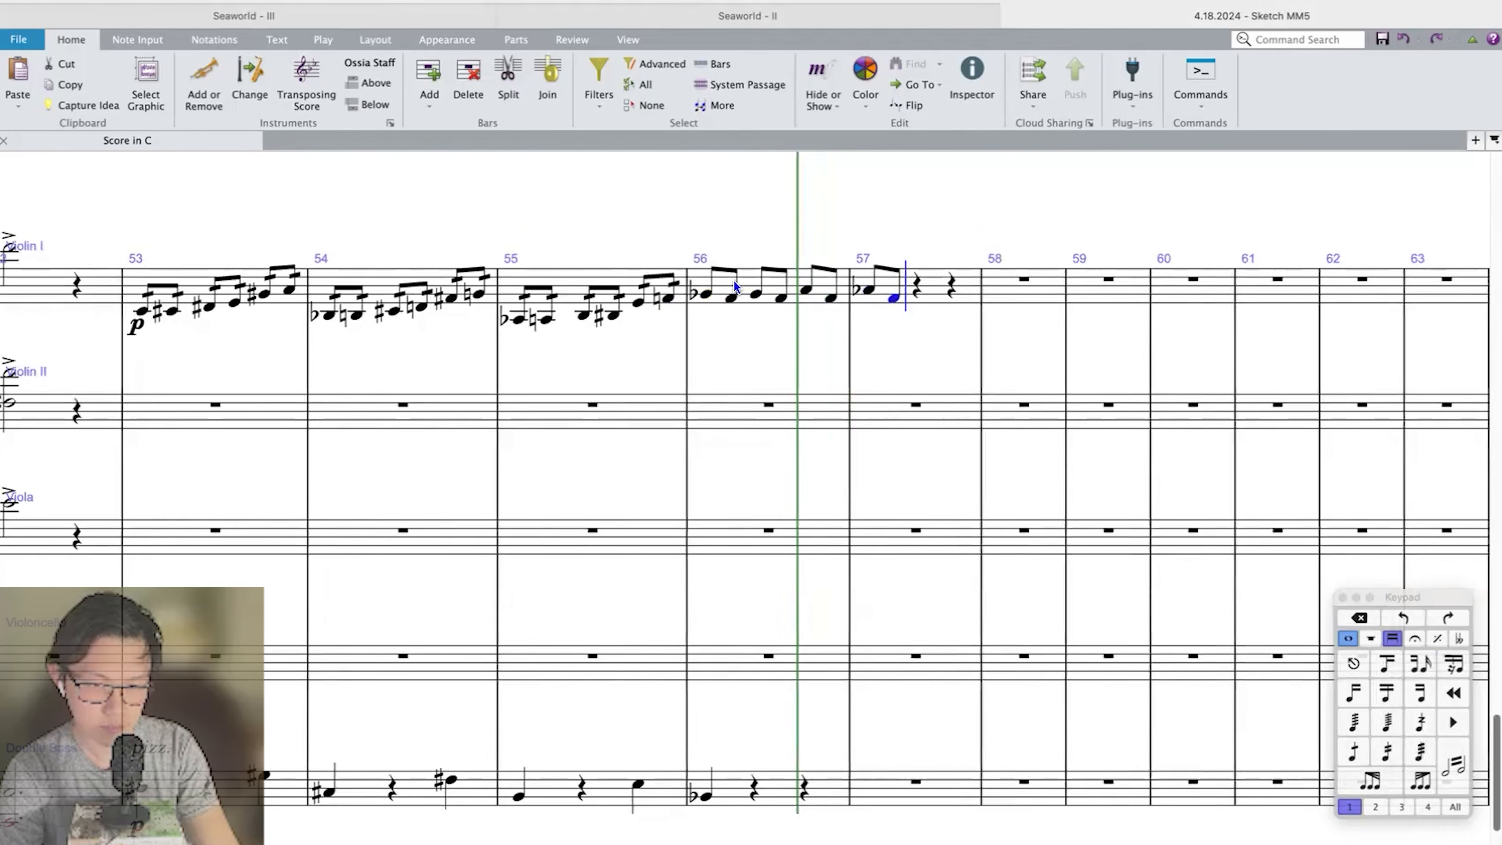
pyautogui.press('g')
pyautogui.press('e')
pyautogui.press('8')
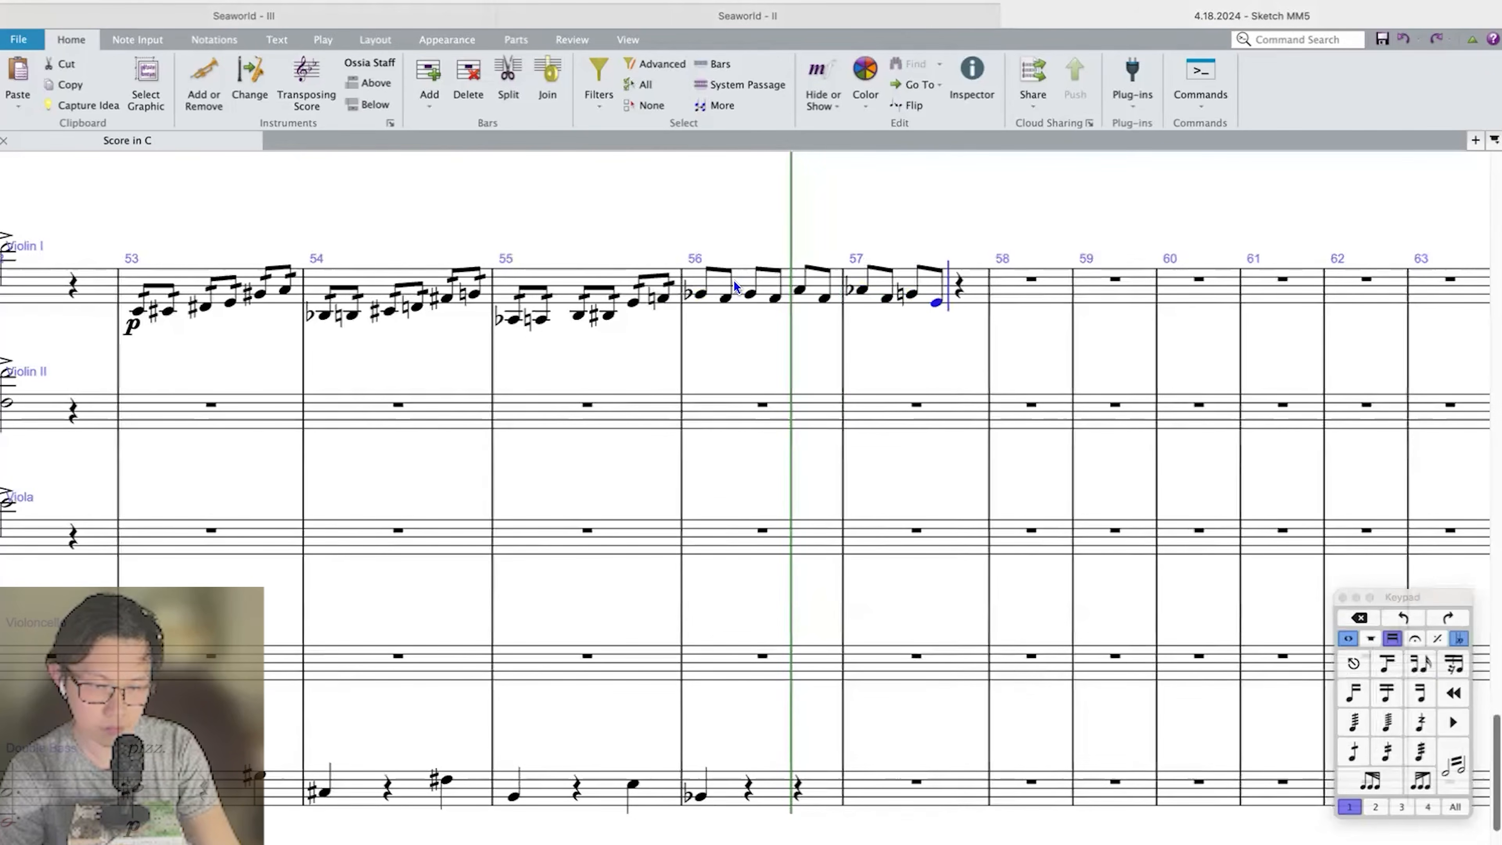
pyautogui.press('f')
pyautogui.press('d')
pyautogui.press('Escape')
# Add staccato dots and single-stroke tremolos to the Violin I notes in bars 56 and 57.
pyautogui.press('8')
pyautogui.click(821, 281)
pyautogui.keyDown('shift'); pyautogui.click(742, 282); pyautogui.keyUp('shift')
pyautogui.press('/')
pyautogui.click(1353, 757)
# Copy the Violin I passage into Bassoon 1 in bars 56 and 57 and remove its tremolo strokes.
pyautogui.scroll(20, 645, 368)
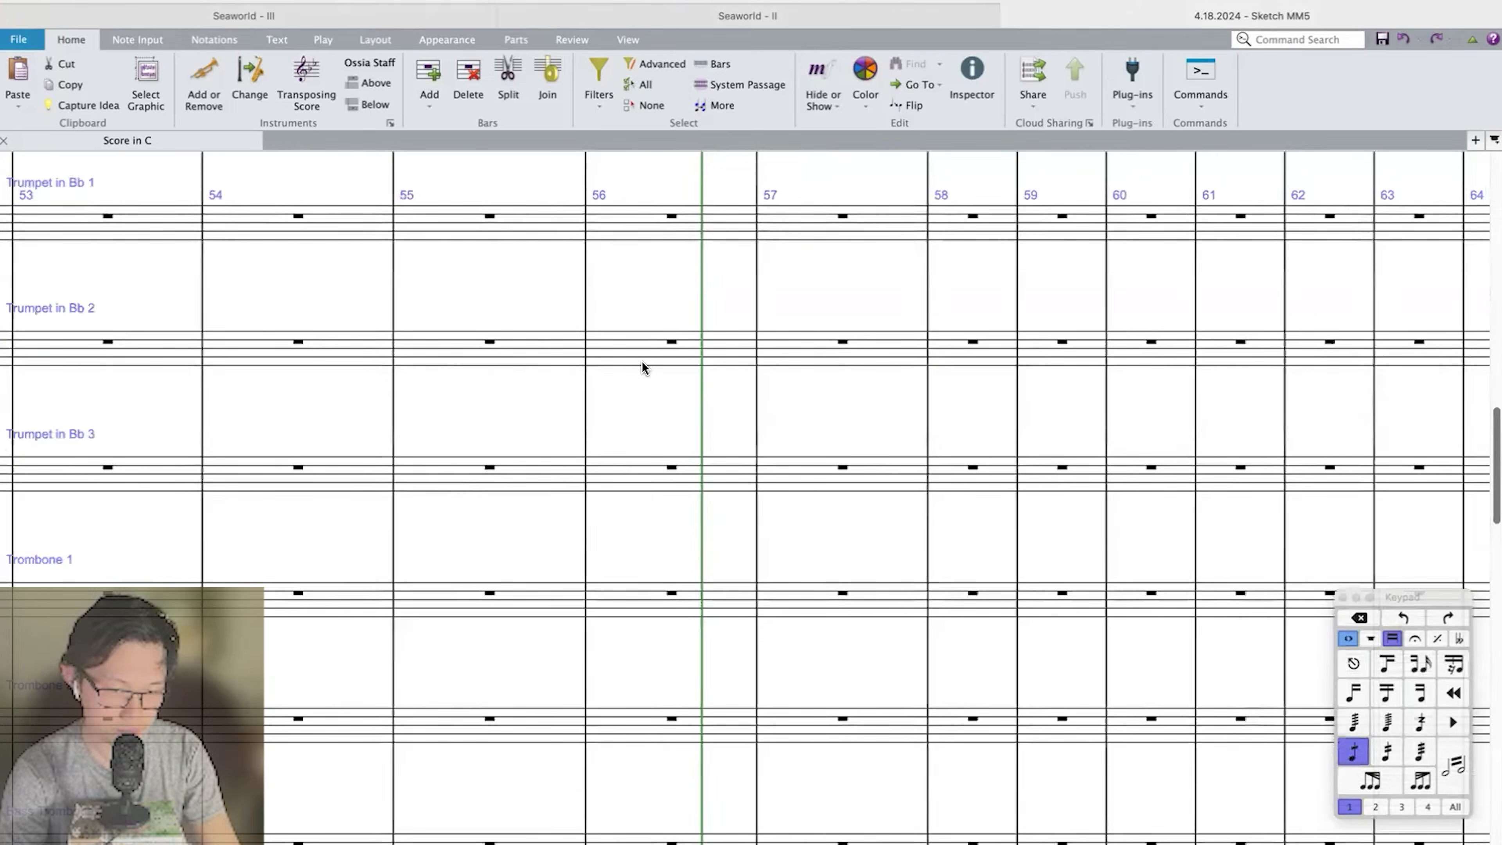
pyautogui.click(615, 540)
pyautogui.press('super+v')
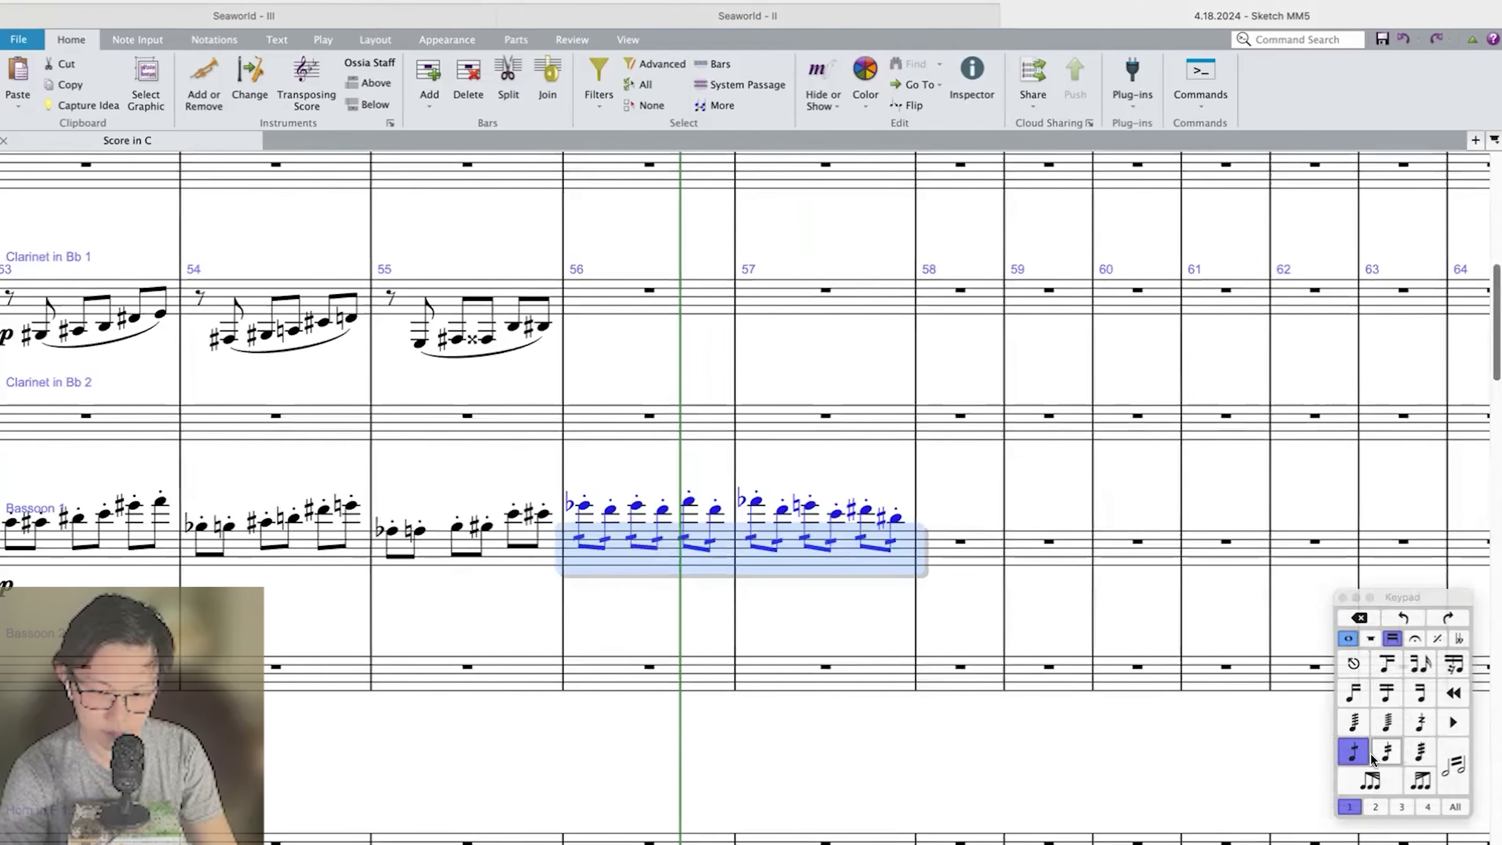
# Enter A-flat, G and F-sharp on the three beats of bar 57 in Clarinet in Bb 1.
pyautogui.click(768, 304)
pyautogui.press('n')
pyautogui.press('a')
pyautogui.press('super+Up')
pyautogui.press('KP_Divide')
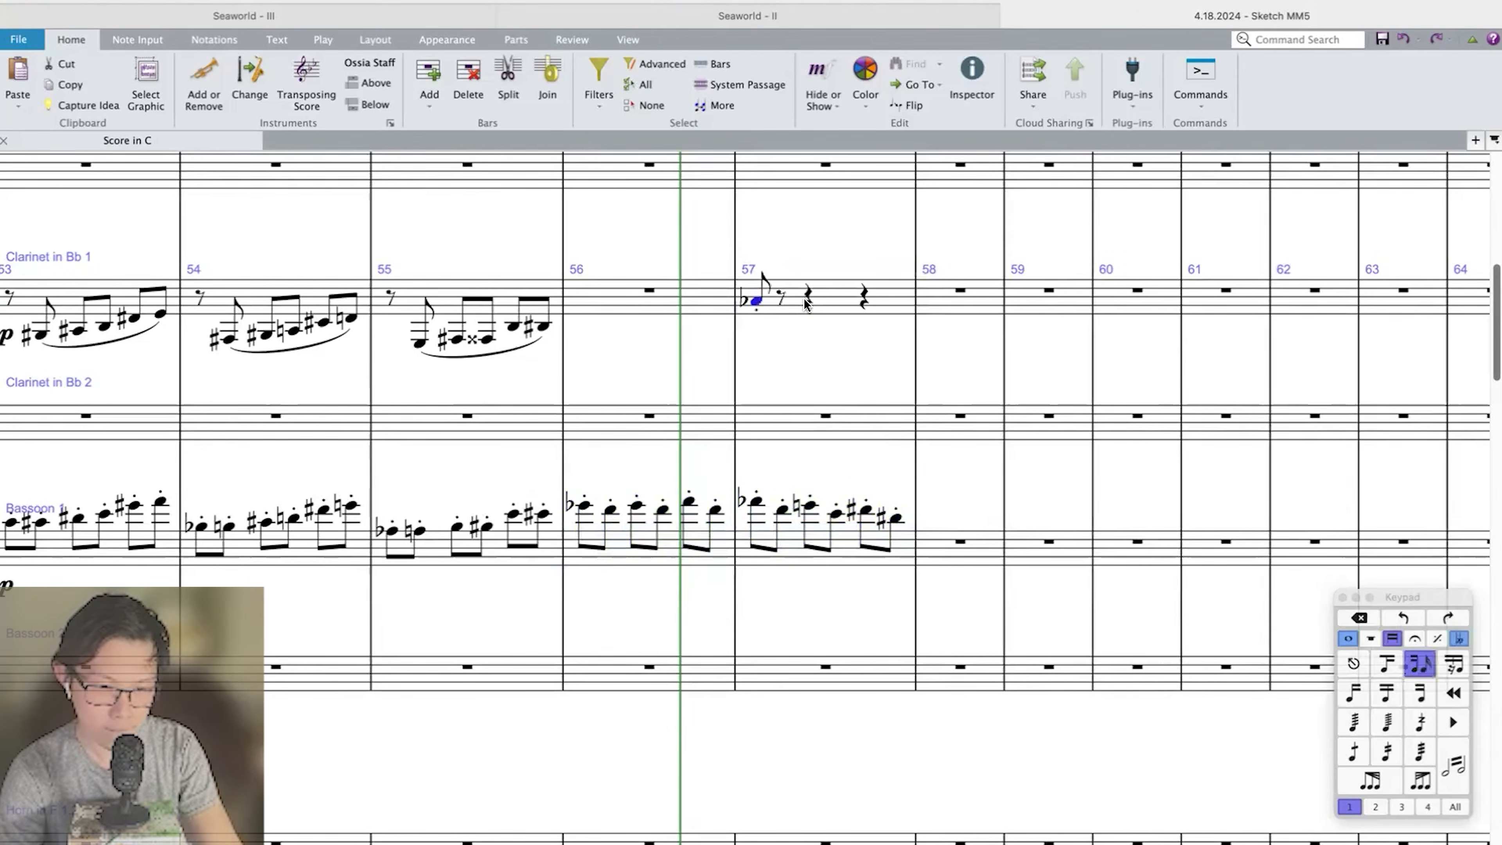
pyautogui.click(804, 301)
pyautogui.press('n')
pyautogui.press('g')
pyautogui.press('Escape')
pyautogui.click(862, 299)
pyautogui.press('n')
pyautogui.press('KP_8')
pyautogui.press('f')
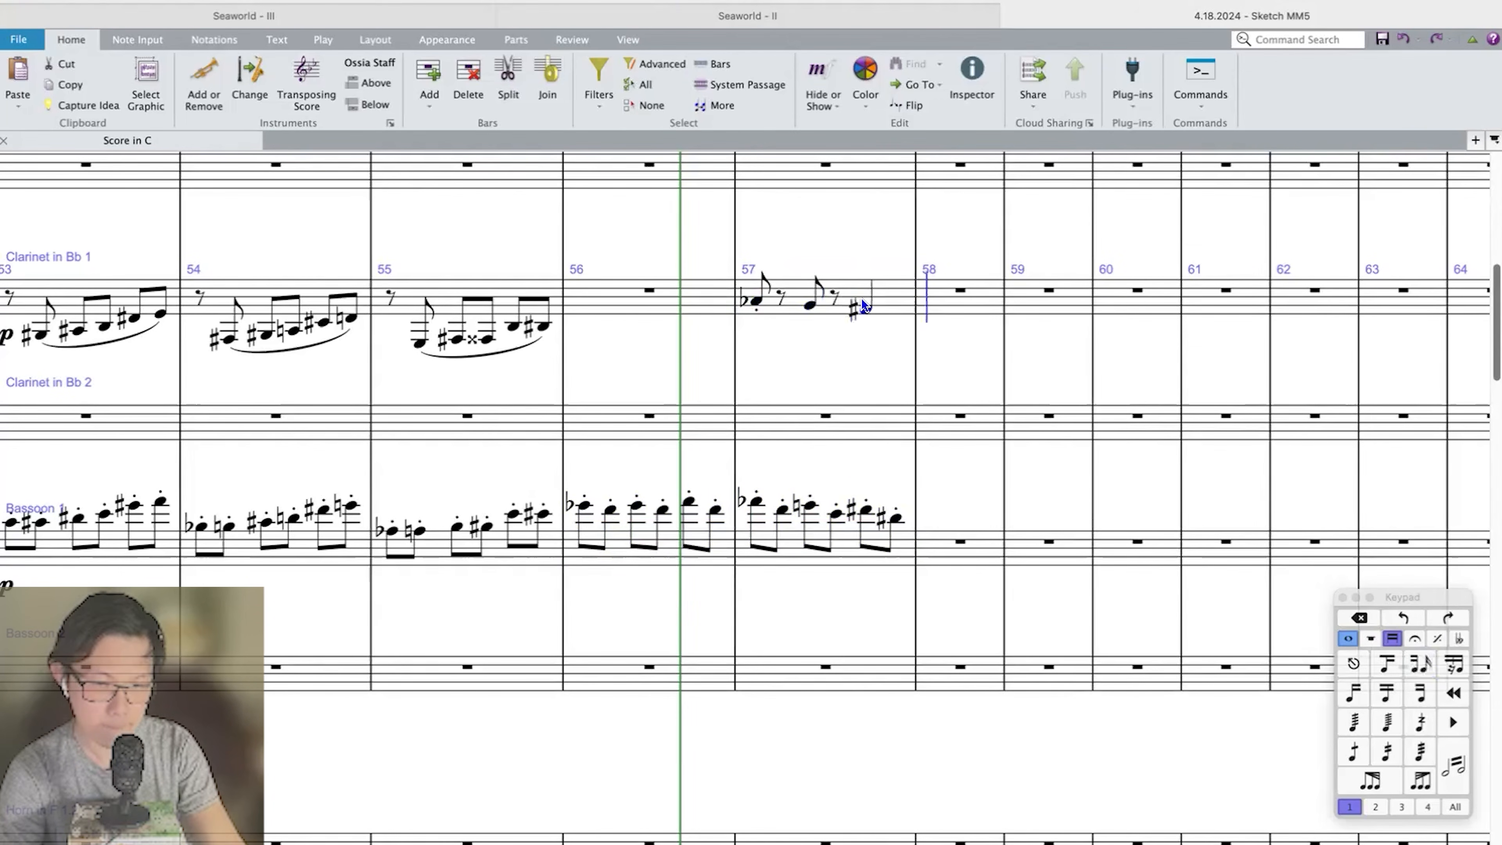
# Respell the first clarinet note of bar 57 as G-sharp and slur an A grace note into it.
pyautogui.press('Escape')
pyautogui.click(775, 306)
pyautogui.press('KP_Divide')
pyautogui.click(757, 300)
pyautogui.press('n')
pyautogui.press('KP_Divide')
pyautogui.press('a')
pyautogui.press('Escape')
pyautogui.press('super+Up')
pyautogui.press('s')
pyautogui.click(766, 301)
pyautogui.press('Return')
# Add slurred A-flat and G grace notes before the G and F-sharp in Clarinet 1, bar 57.
pyautogui.click(820, 306)
pyautogui.press('n')
pyautogui.press('a')
pyautogui.press('Escape')
pyautogui.press('Return')
pyautogui.press('s')
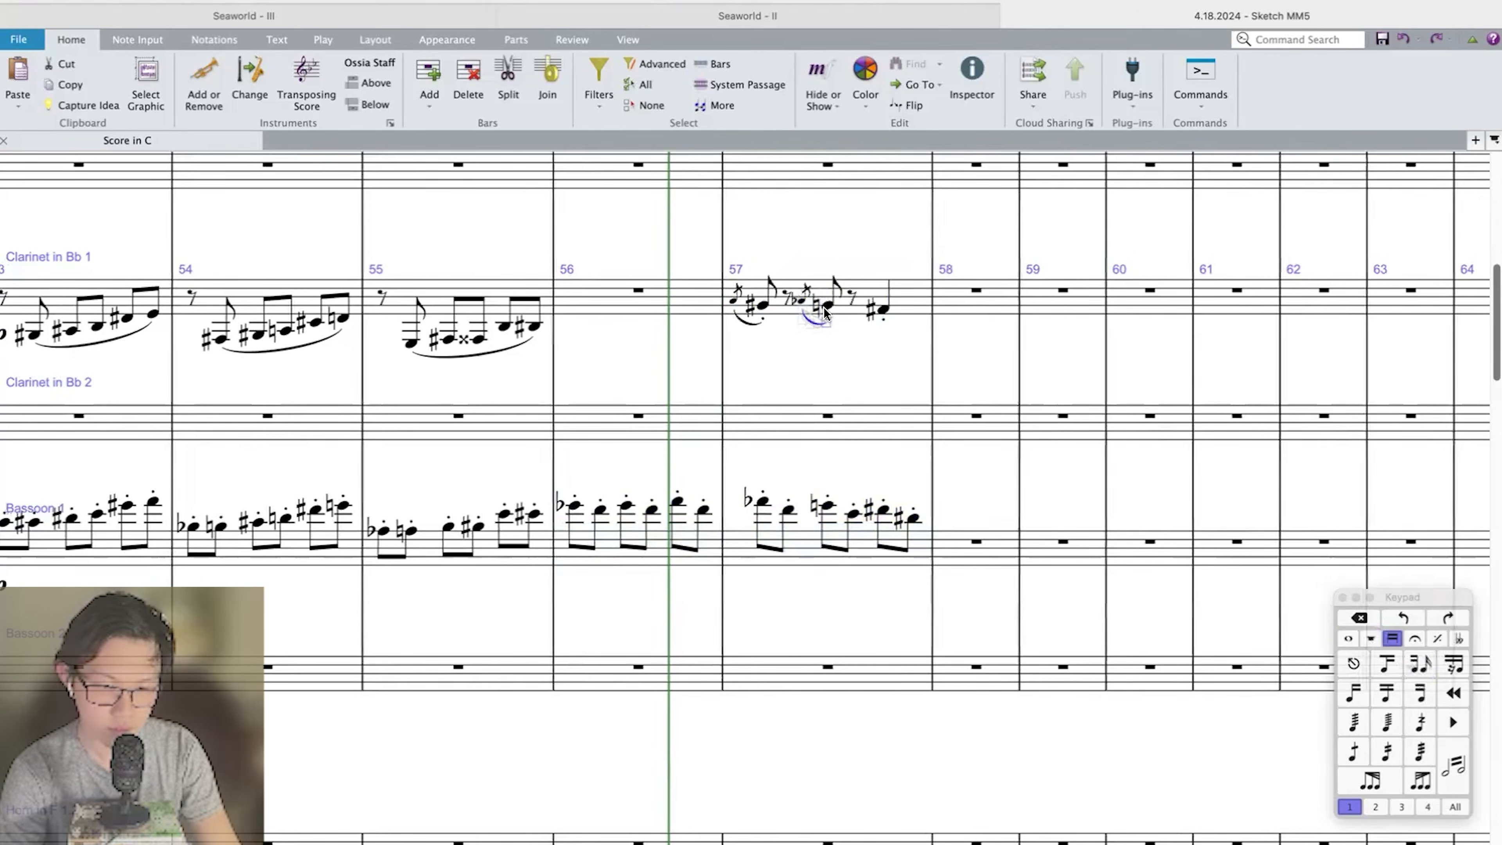
pyautogui.click(877, 310)
pyautogui.press('g')
pyautogui.press('Escape')
pyautogui.press('s')
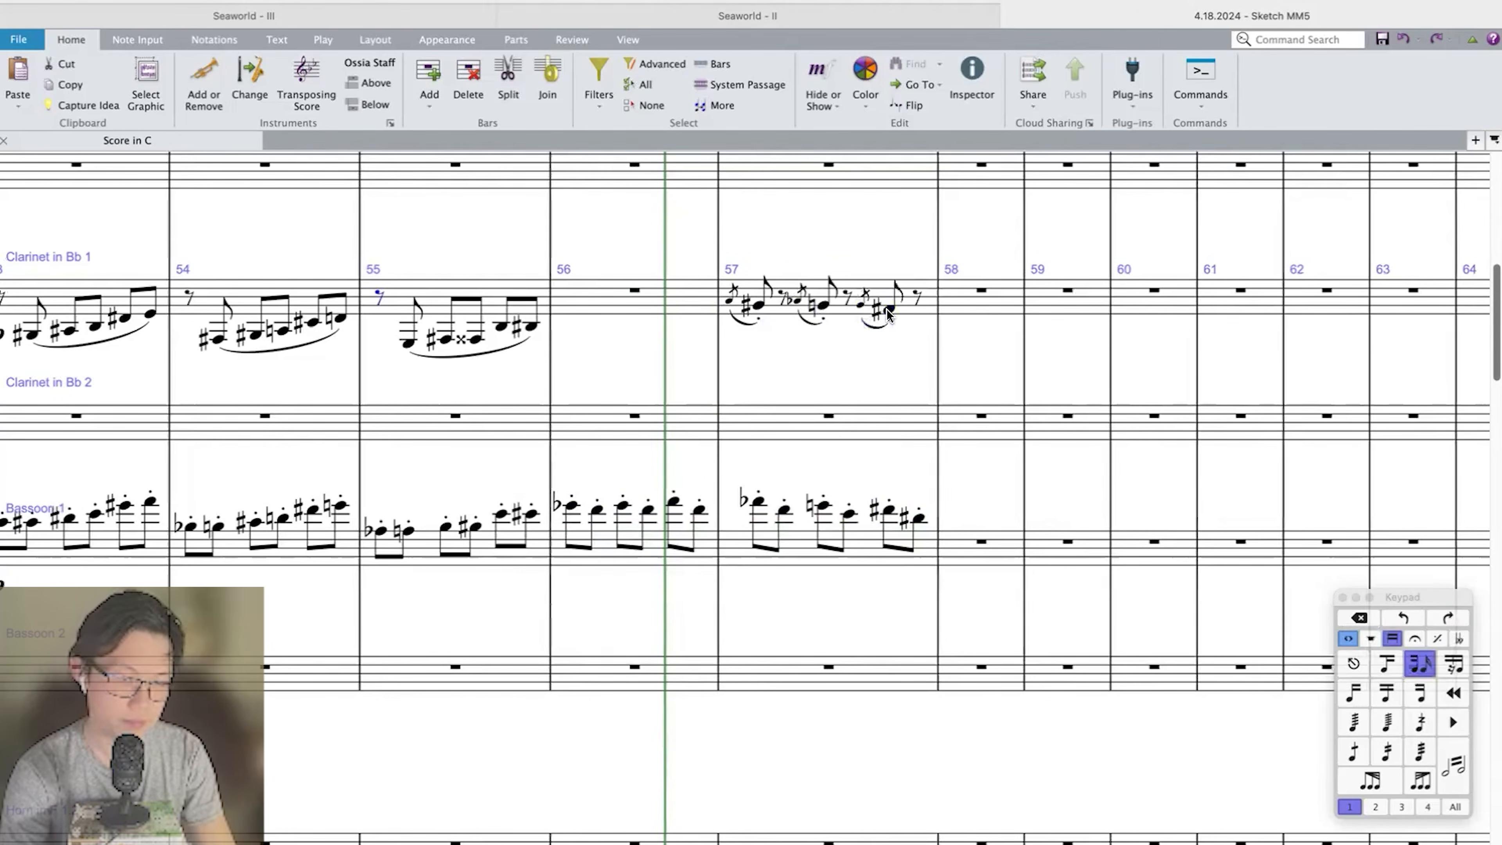
# Play back the new bars through bar 57, following the Violin I and Double Bass parts.
pyautogui.press('space')
pyautogui.scroll(-15, 888, 315)
pyautogui.scroll(-2, 888, 315)
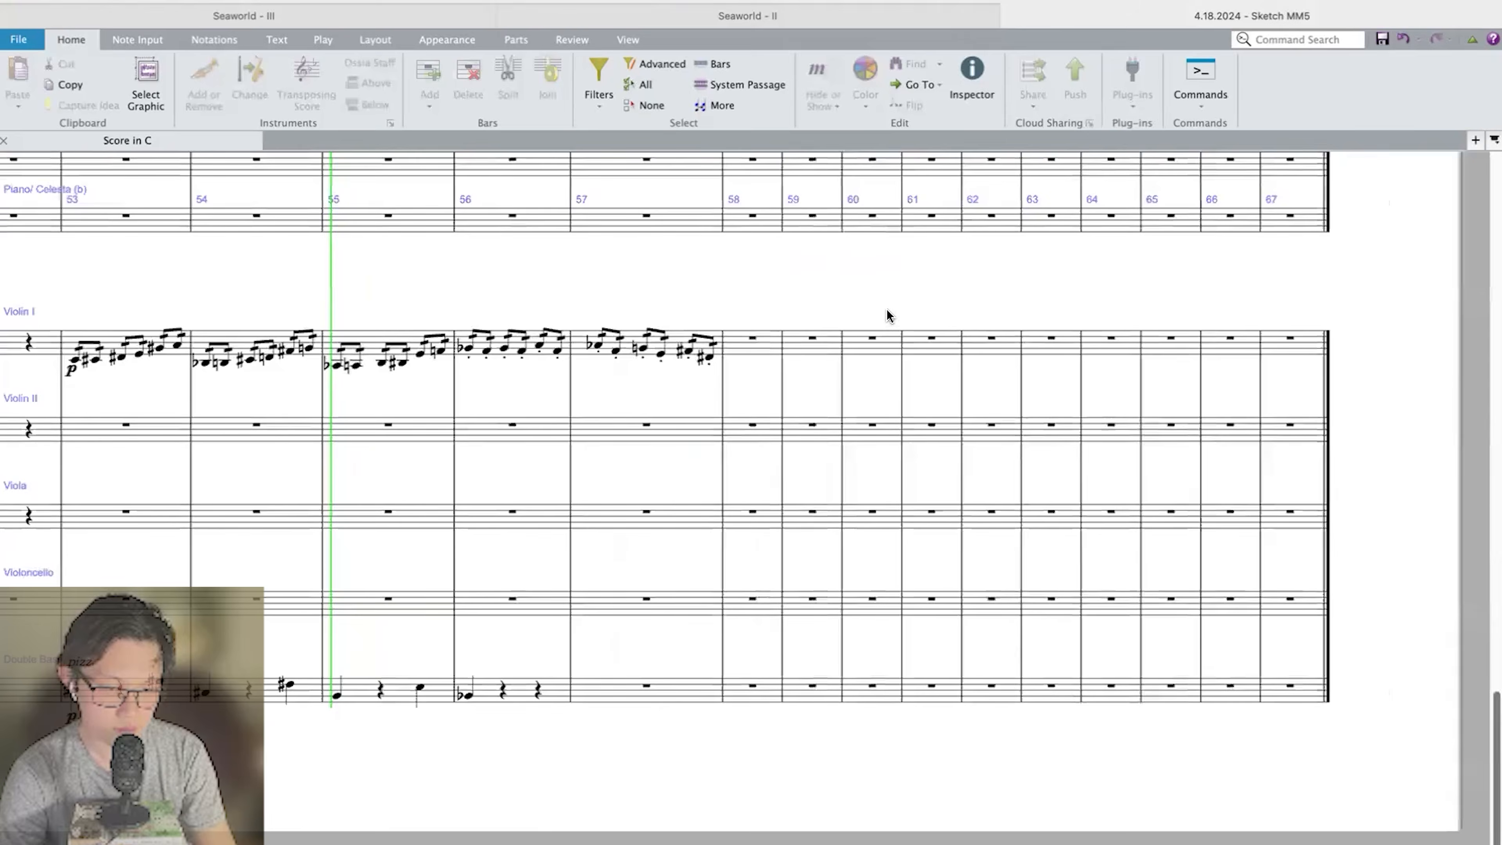
pyautogui.hscroll(-3, 889, 315)
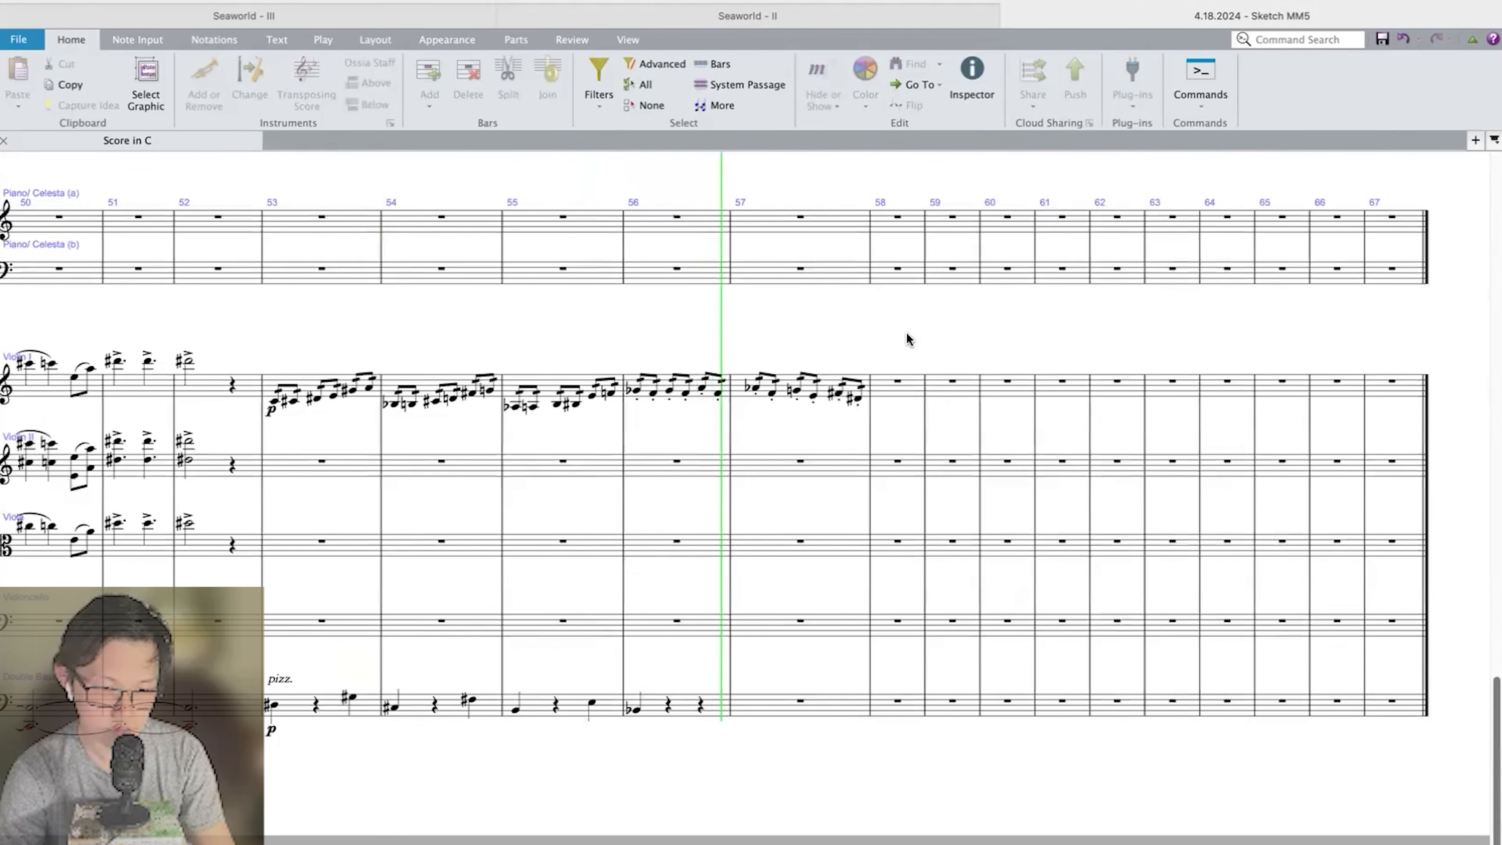
pyautogui.scroll(15, 908, 339)
pyautogui.scroll(-15, 906, 334)
pyautogui.press('space')
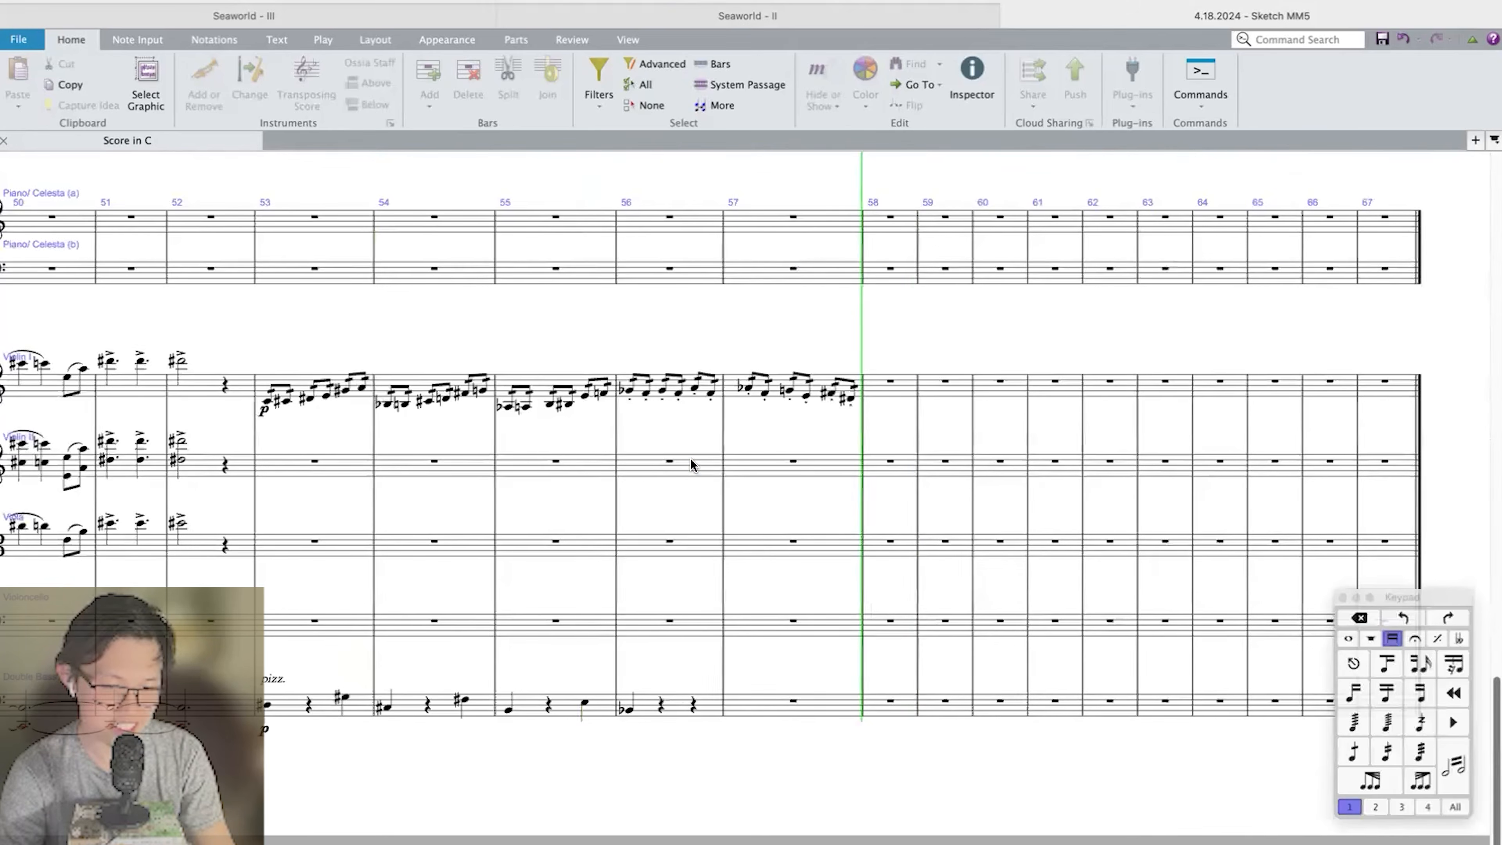
pyautogui.click(718, 473)
pyautogui.click(781, 429)
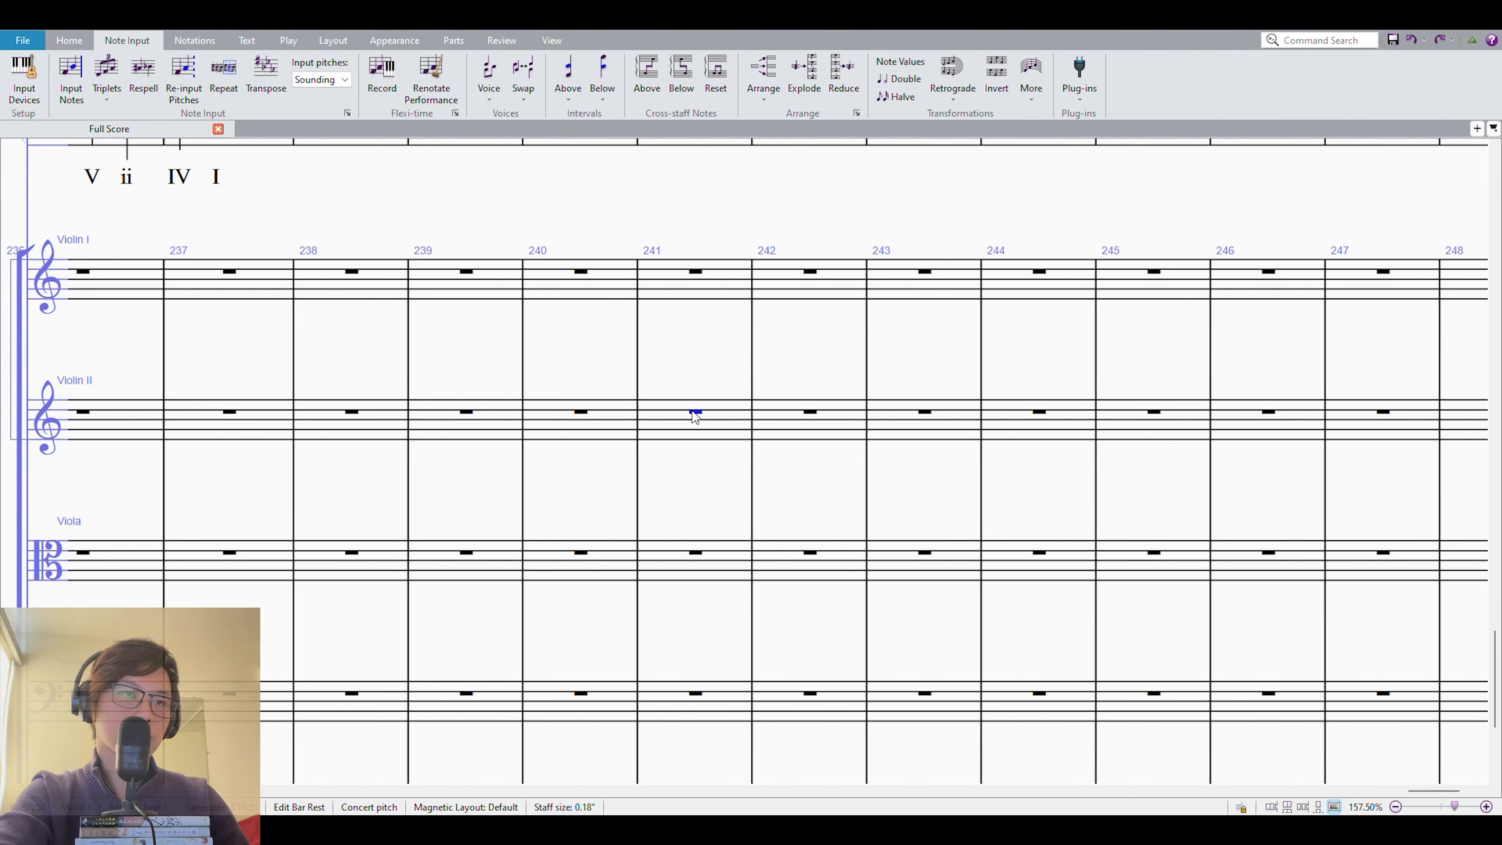
# In the Full Score, paste chords into Violin II from bar 241 and copy the cello melody of bars 245 to 248 into the Viola.
pyautogui.hotkey('ctrl', 'v')
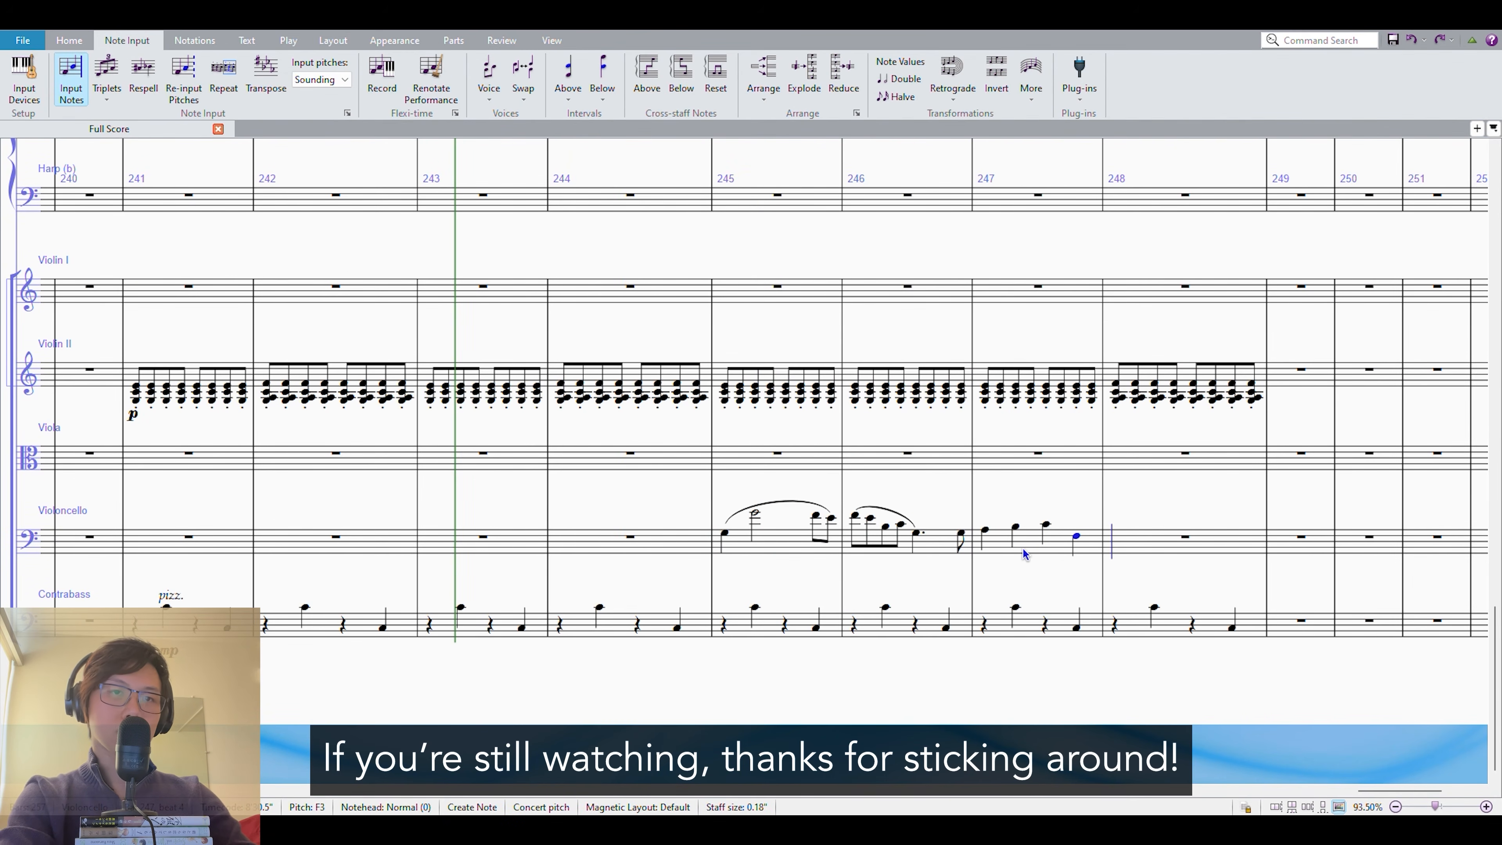
pyautogui.press('Escape')
pyautogui.hotkey('ctrl', 'v')
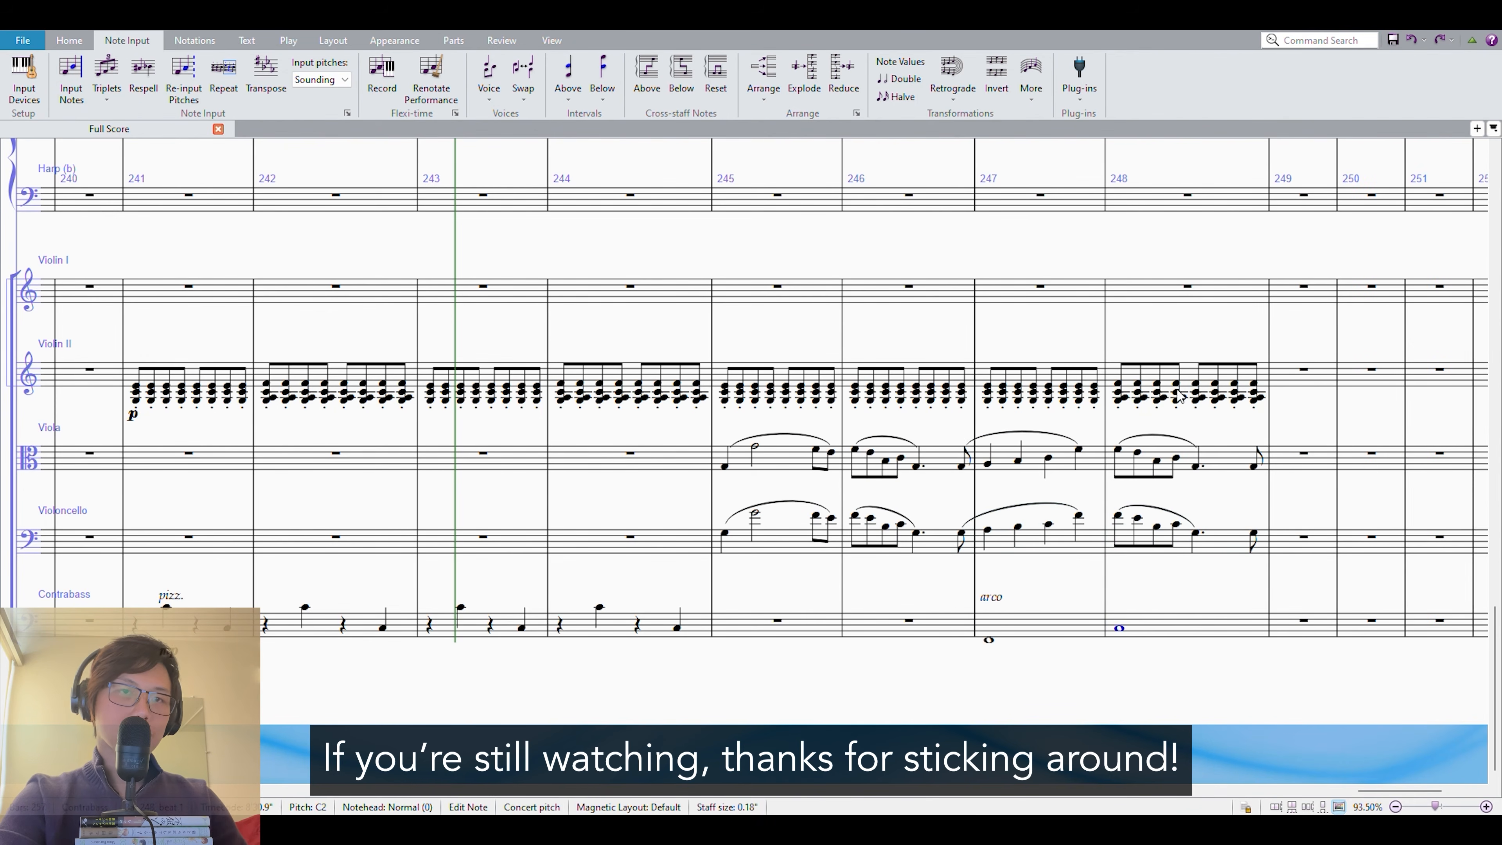
# Play the passage back and repeat the Viola and Violoncello melody and Violin II chords from bar 249 onward.
pyautogui.press('space')
pyautogui.scroll(-2, 968, 674)
pyautogui.press('space')
pyautogui.press('r')
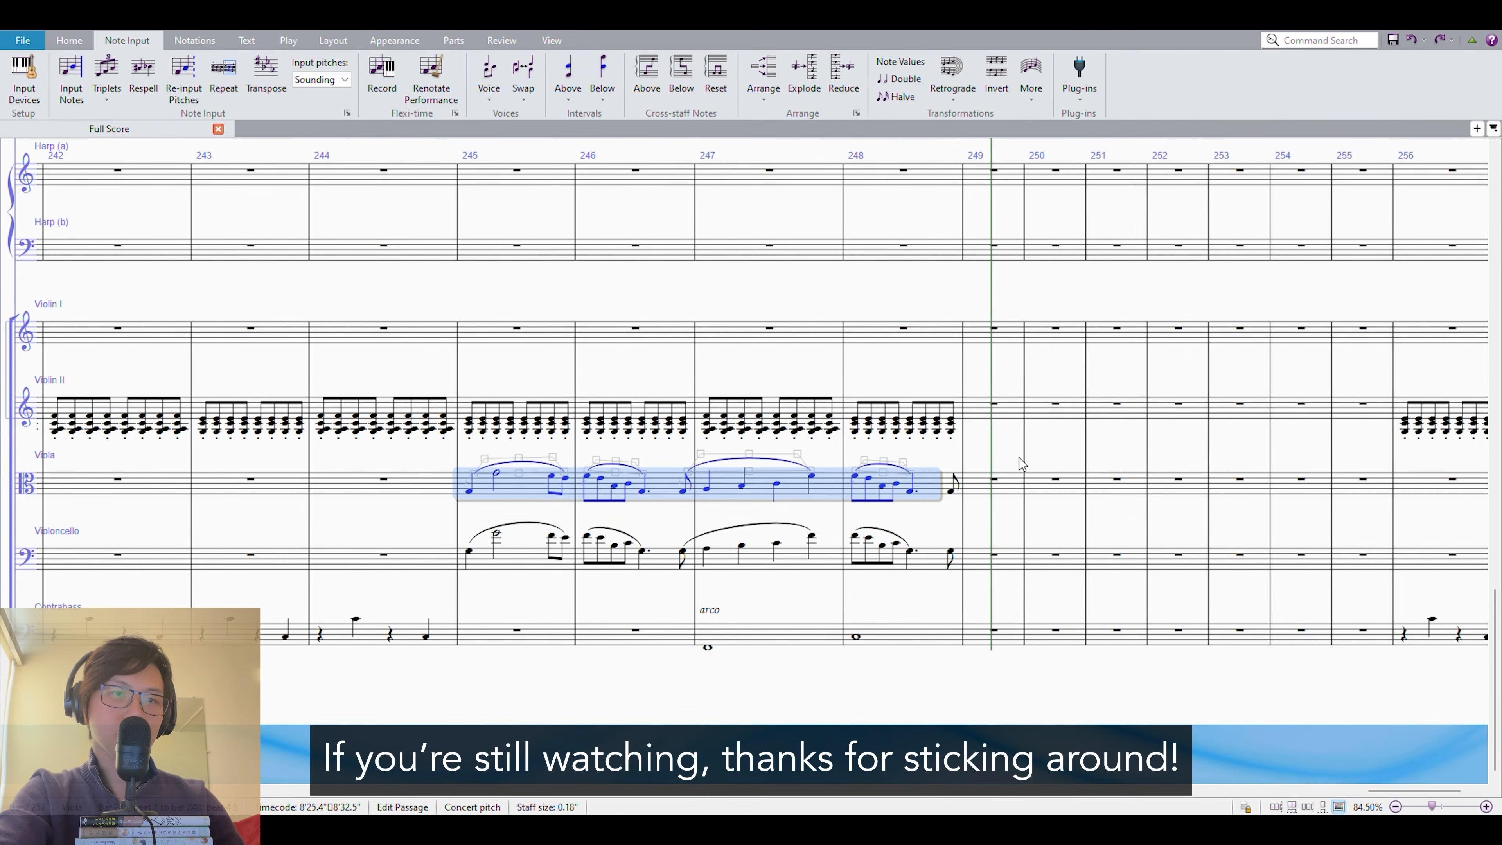
pyautogui.click(505, 391)
pyautogui.keyDown('alt'); pyautogui.click(914, 395); pyautogui.keyUp('alt')
pyautogui.keyDown('alt'); pyautogui.click(1123, 391); pyautogui.keyUp('alt')
pyautogui.keyDown('alt'); pyautogui.click(865, 547); pyautogui.keyUp('alt')
pyautogui.click(1133, 620)
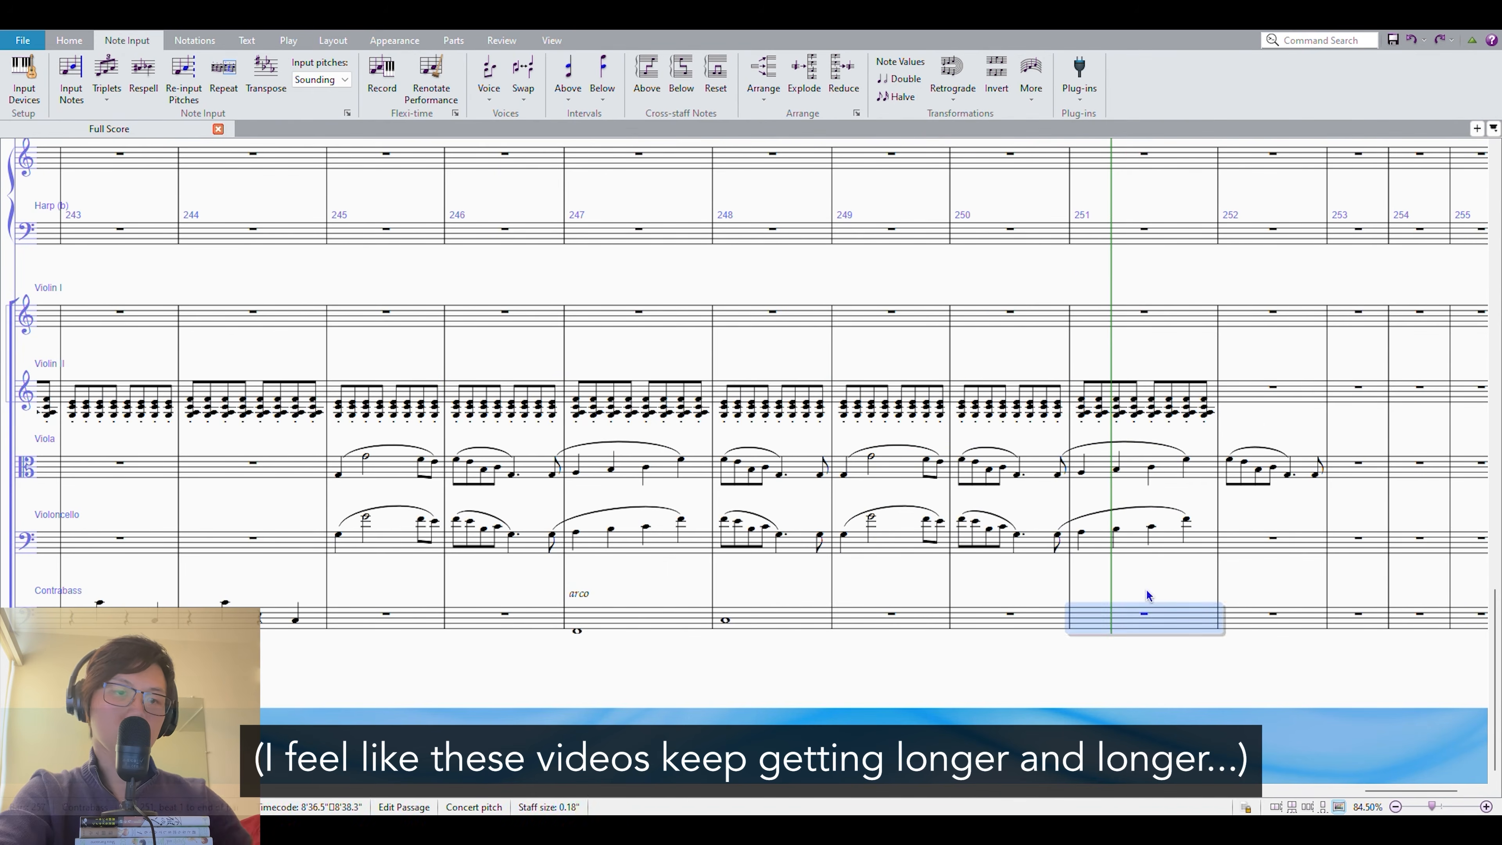
# Enter half notes in the Contrabass in bars 251 and 252.
pyautogui.scroll(2, 1133, 619)
pyautogui.click(854, 606)
pyautogui.press('5')
pyautogui.press('g')
# Fill Violin II in bars 251 and 252 with repeated staccato eighth-note chords and play back from bar 249.
pyautogui.click(978, 487)
pyautogui.keyDown('shift'); pyautogui.click(982, 413); pyautogui.keyUp('shift')
pyautogui.press('r')
pyautogui.press('r')
pyautogui.press('r')
pyautogui.press('r')
pyautogui.press('r')
pyautogui.press('r')
pyautogui.click(568, 441)
pyautogui.press('p')
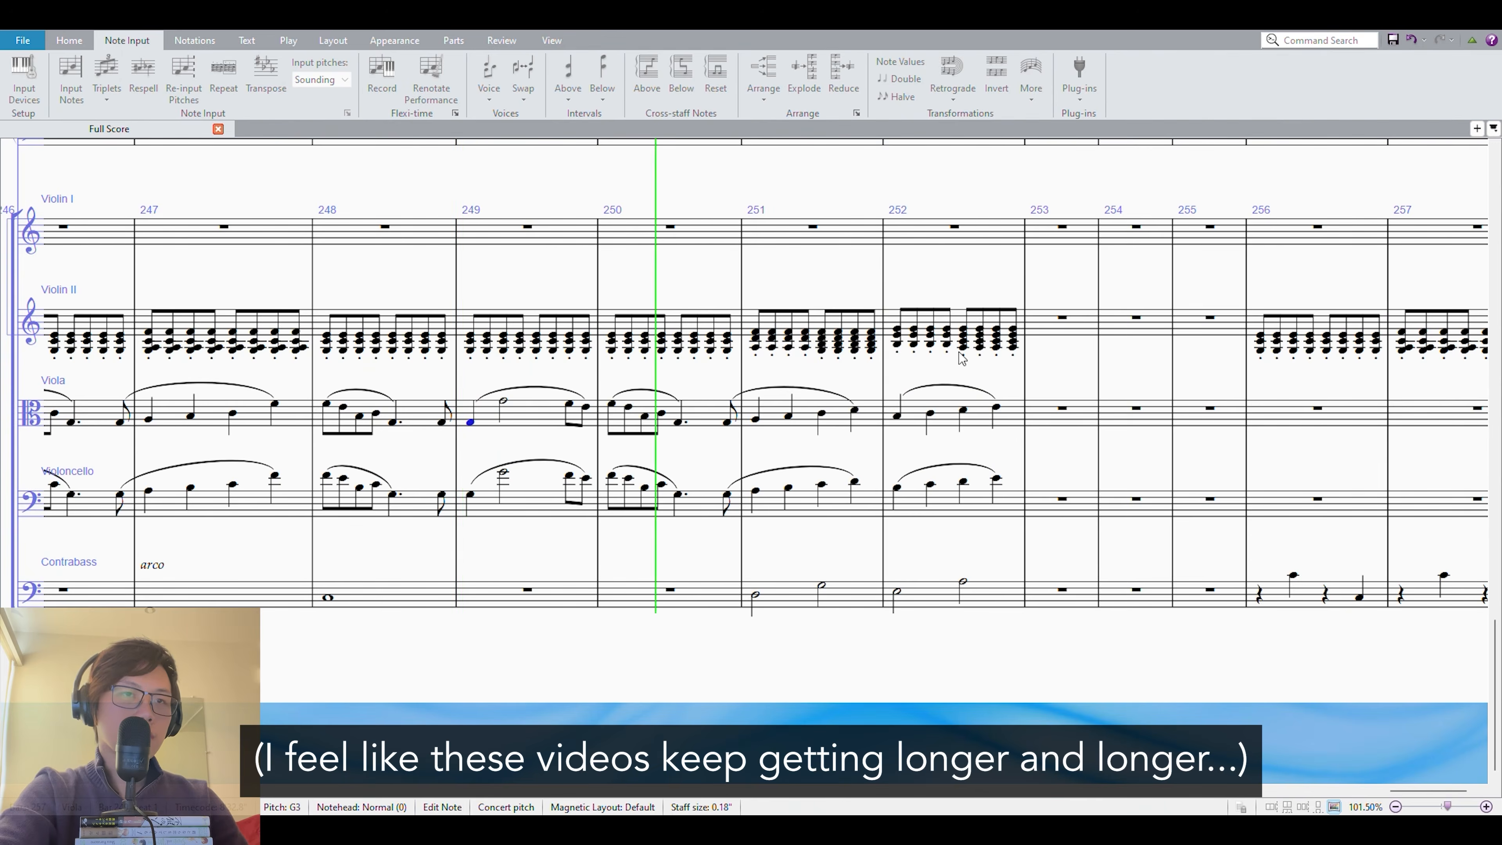
# Add the text "senza sord." above Violin I at bar 240.
pyautogui.moveTo(1036, 680); pyautogui.dragTo(821, 664)
pyautogui.click(915, 498)
pyautogui.press('f')
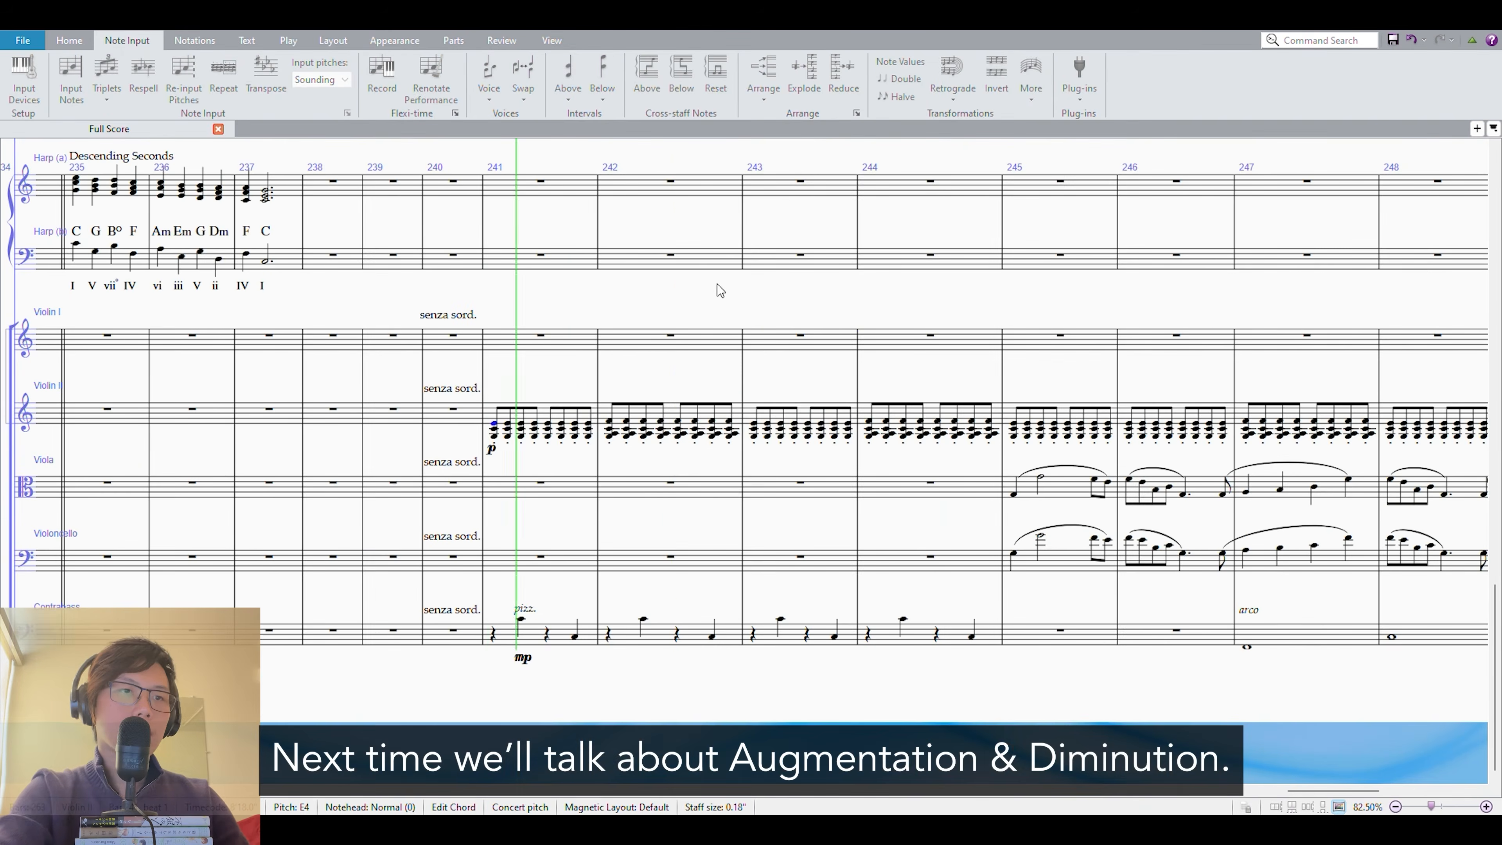
pyautogui.moveTo(1159, 302); pyautogui.dragTo(674, 303)
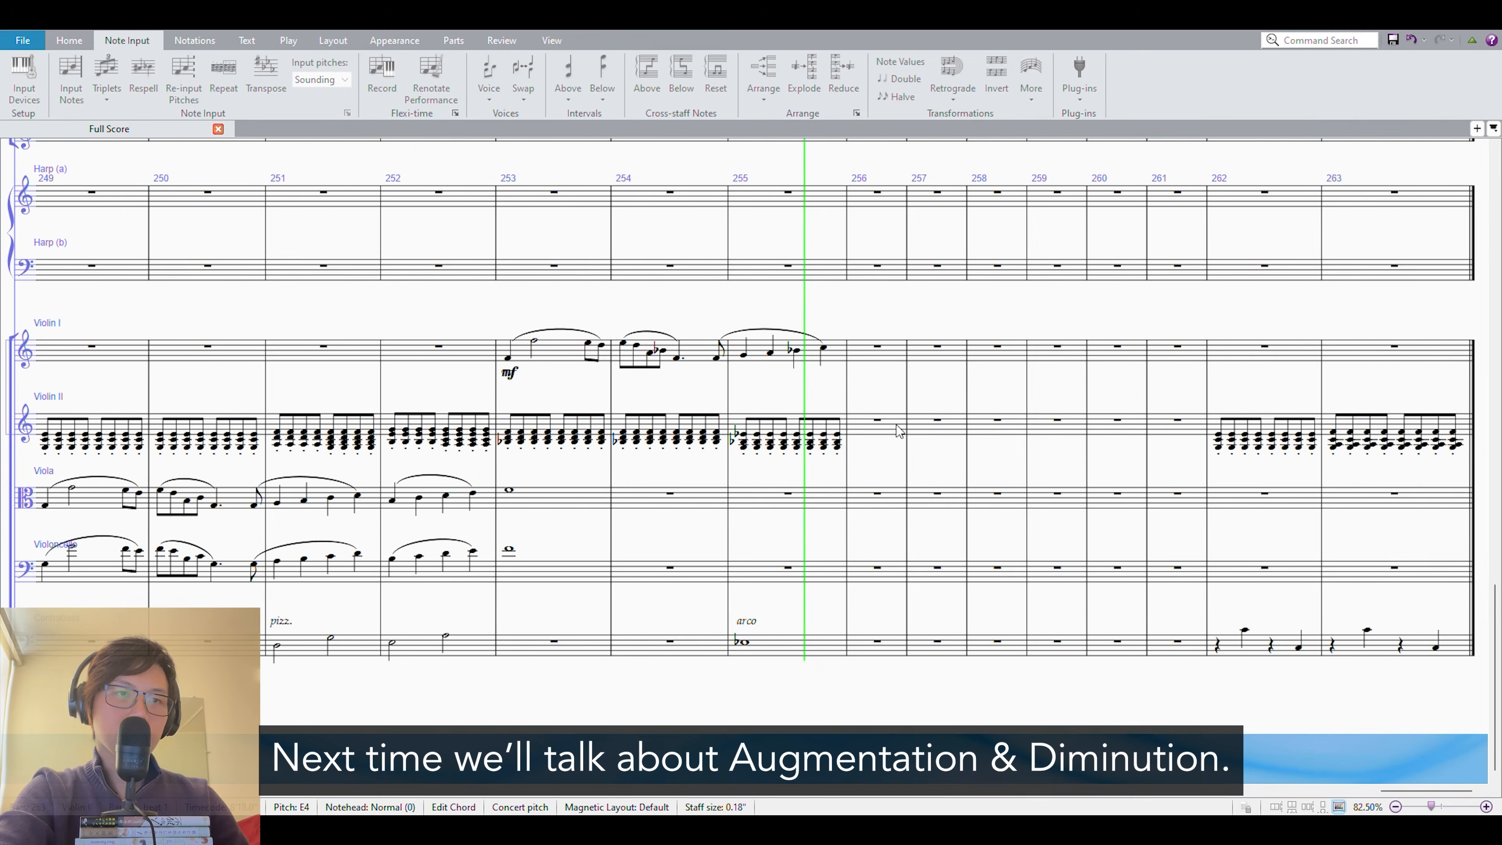
# Extend the Violin I melody and the Violin II chords through bars 256 and 257, checking them in playback.
pyautogui.press('space')
pyautogui.scroll(3, 850, 313)
pyautogui.click(916, 339)
pyautogui.click(582, 325)
pyautogui.keyDown('alt'); pyautogui.click(859, 327); pyautogui.keyUp('alt')
pyautogui.click(695, 343)
pyautogui.press('space')
# Slur the Violin I melody in bars 256 and 257 and play it back.
pyautogui.moveTo(924, 276); pyautogui.dragTo(825, 270)
pyautogui.keyDown('alt'); pyautogui.click(952, 215); pyautogui.keyUp('alt')
pyautogui.click(894, 226)
pyautogui.press('s')
pyautogui.press('space')
pyautogui.moveTo(1012, 336); pyautogui.dragTo(761, 321)
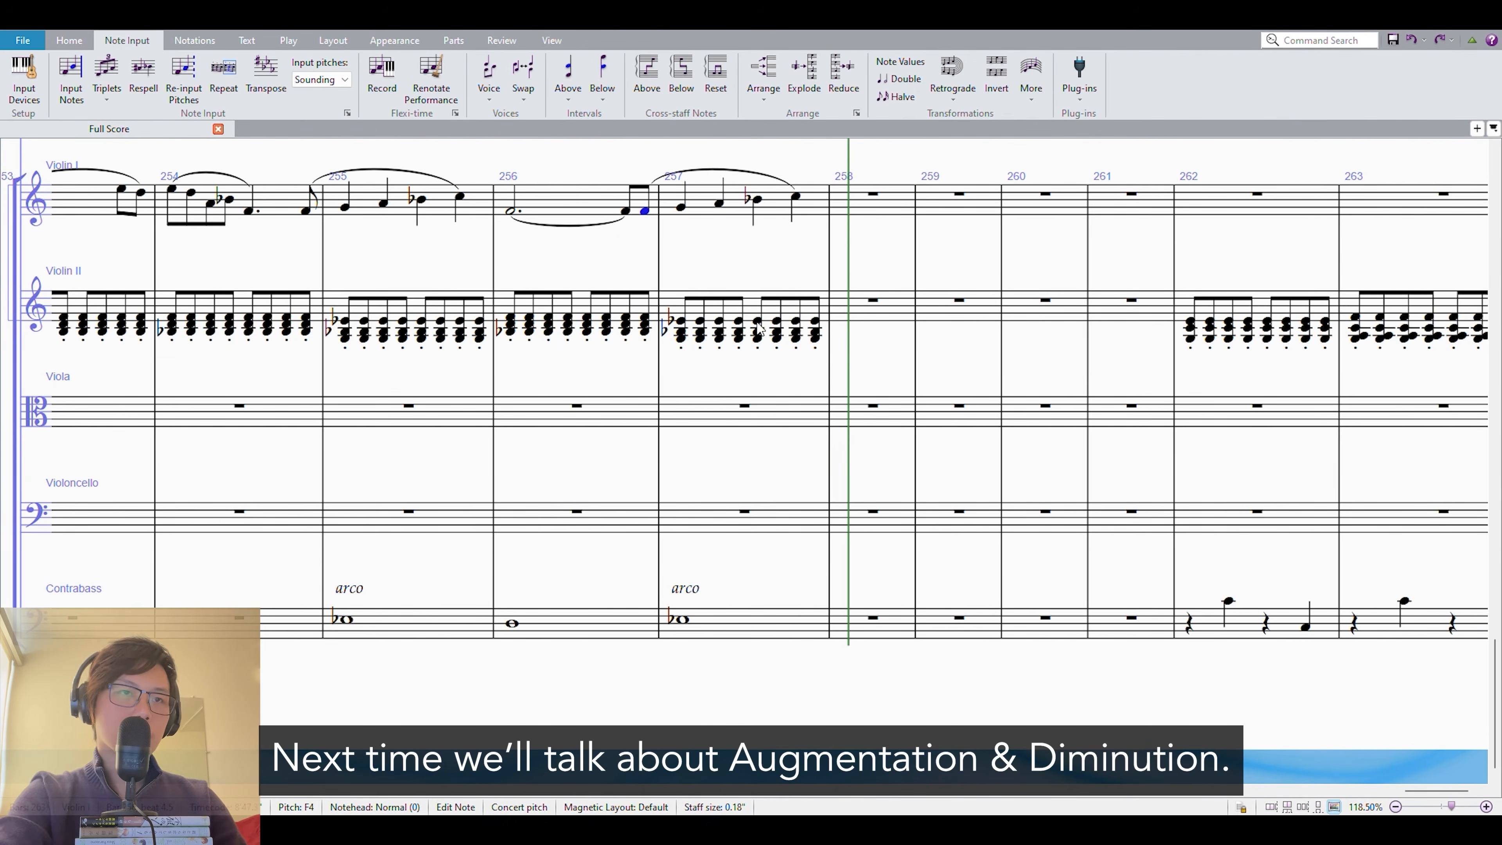
# Change the key signature to two flats at bar 257 and repeat the string passage through bar 259.
pyautogui.press('k')
pyautogui.click(775, 204)
pyautogui.keyDown('shift'); pyautogui.click(776, 628); pyautogui.keyUp('shift')
pyautogui.press('r')
pyautogui.moveTo(1042, 257); pyautogui.dragTo(985, 271)
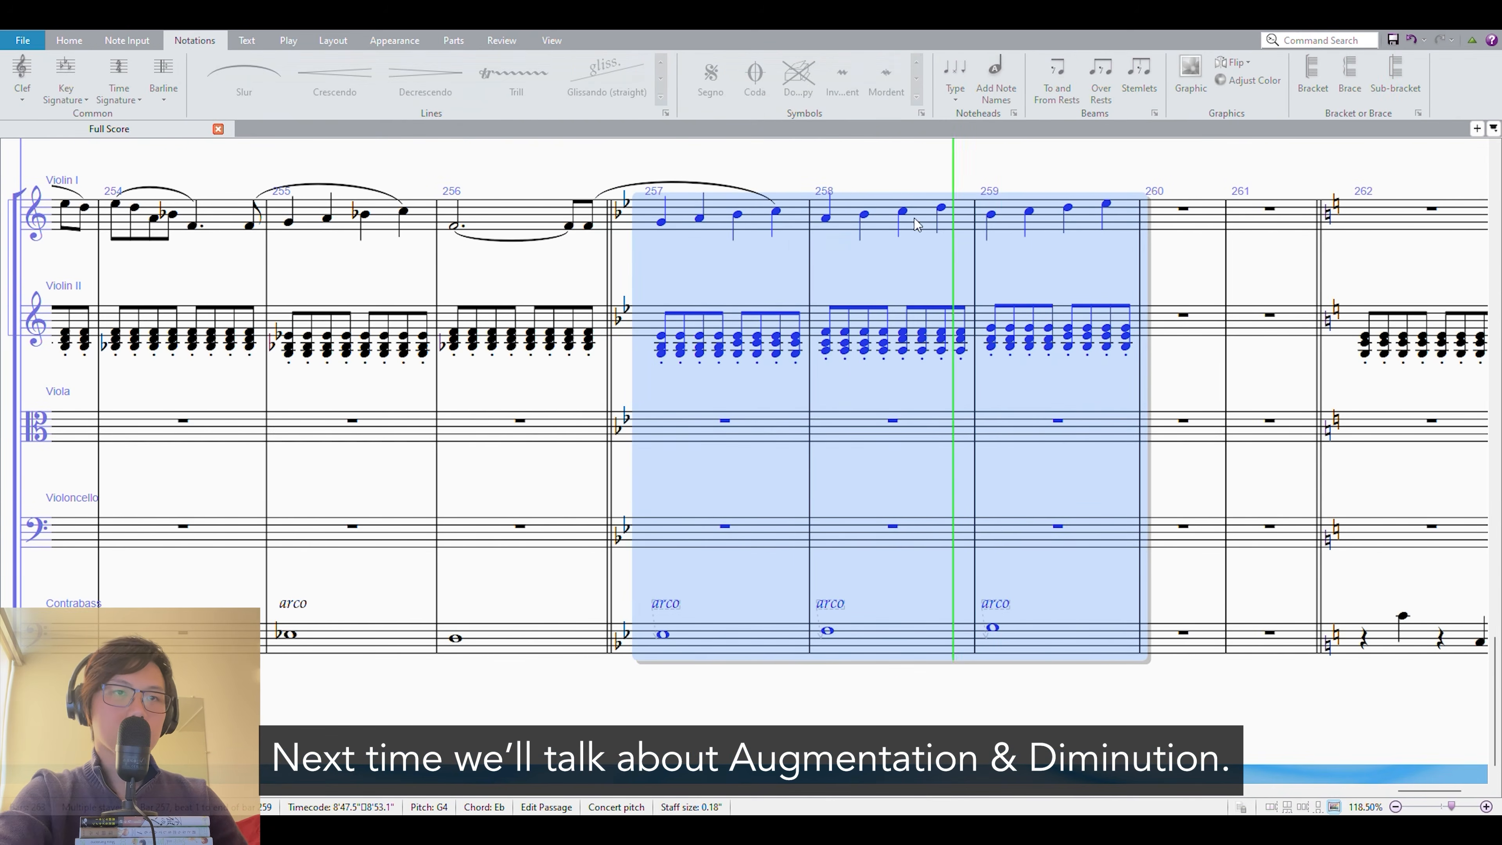
# Continue the rising string passage in bar 260 and close it with a Violin I whole note in bar 261.
pyautogui.press('r')
pyautogui.press('Up')
pyautogui.click(1233, 203)
pyautogui.click(1065, 261)
pyautogui.press('r')
# Enter the slurred melody in the Glockenspiel from bar 261, marked mf, checking it in playback.
pyautogui.click(912, 319)
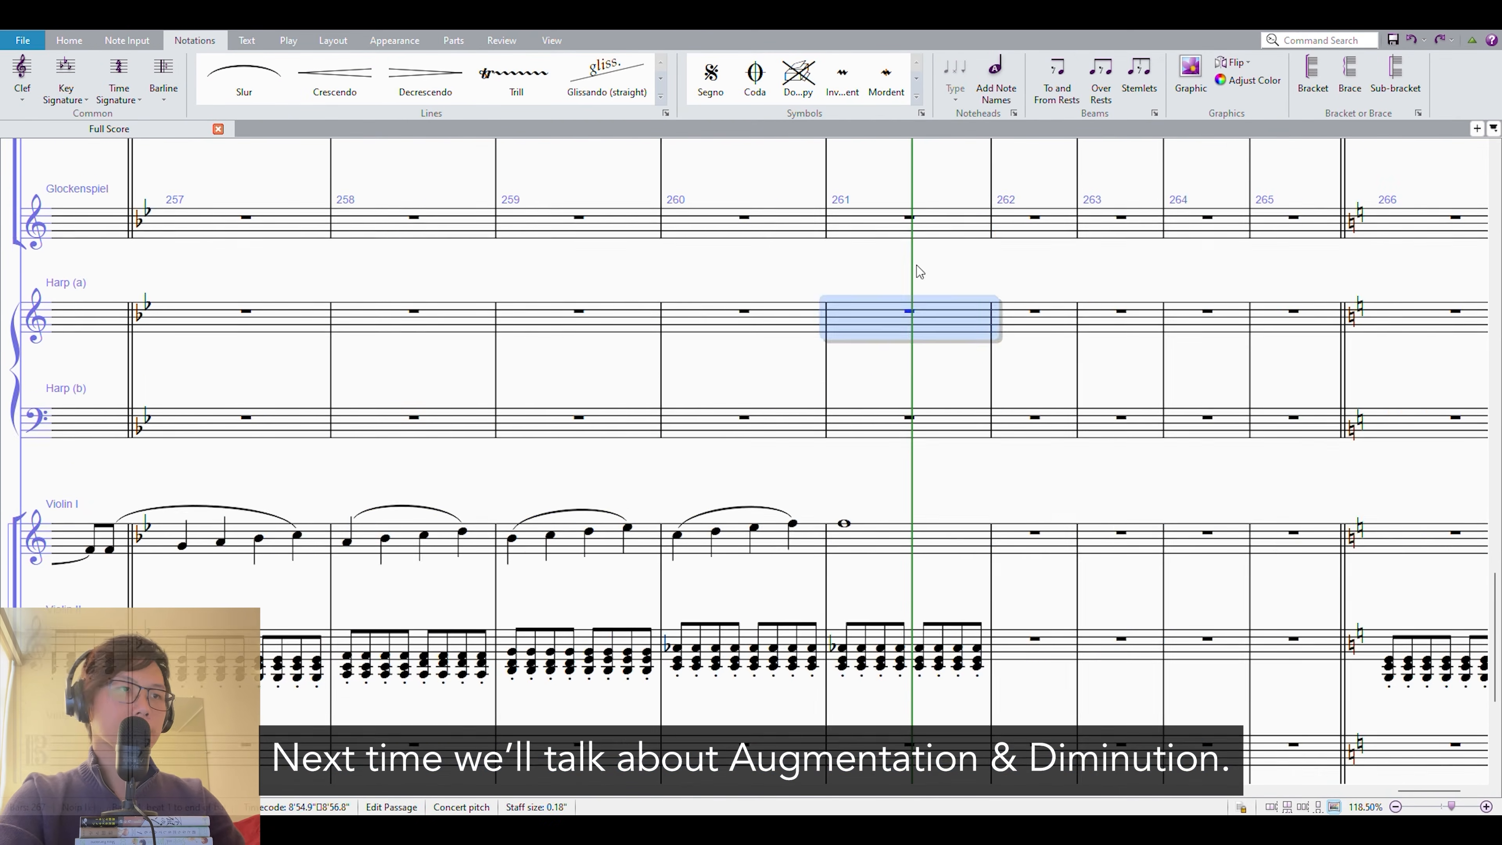
pyautogui.moveTo(916, 265); pyautogui.dragTo(916, 442)
pyautogui.click(1042, 405)
pyautogui.scroll(-3, 866, 275)
pyautogui.click(544, 288)
pyautogui.press('space')
pyautogui.press('space')
pyautogui.scroll(5, 916, 402)
pyautogui.scroll(-5, 863, 460)
# Play back the Glockenspiel melody in bars 261 to 263.
pyautogui.press('space')
pyautogui.press('space')
pyautogui.press('r')
pyautogui.moveTo(911, 345); pyautogui.dragTo(912, 479)
pyautogui.click(958, 264)
pyautogui.scroll(10, 954, 261)
pyautogui.click(658, 261)
# Repeat the staccato eighth-note chord pattern in Violin II through bar 264.
pyautogui.press('space')
pyautogui.scroll(-8, 900, 331)
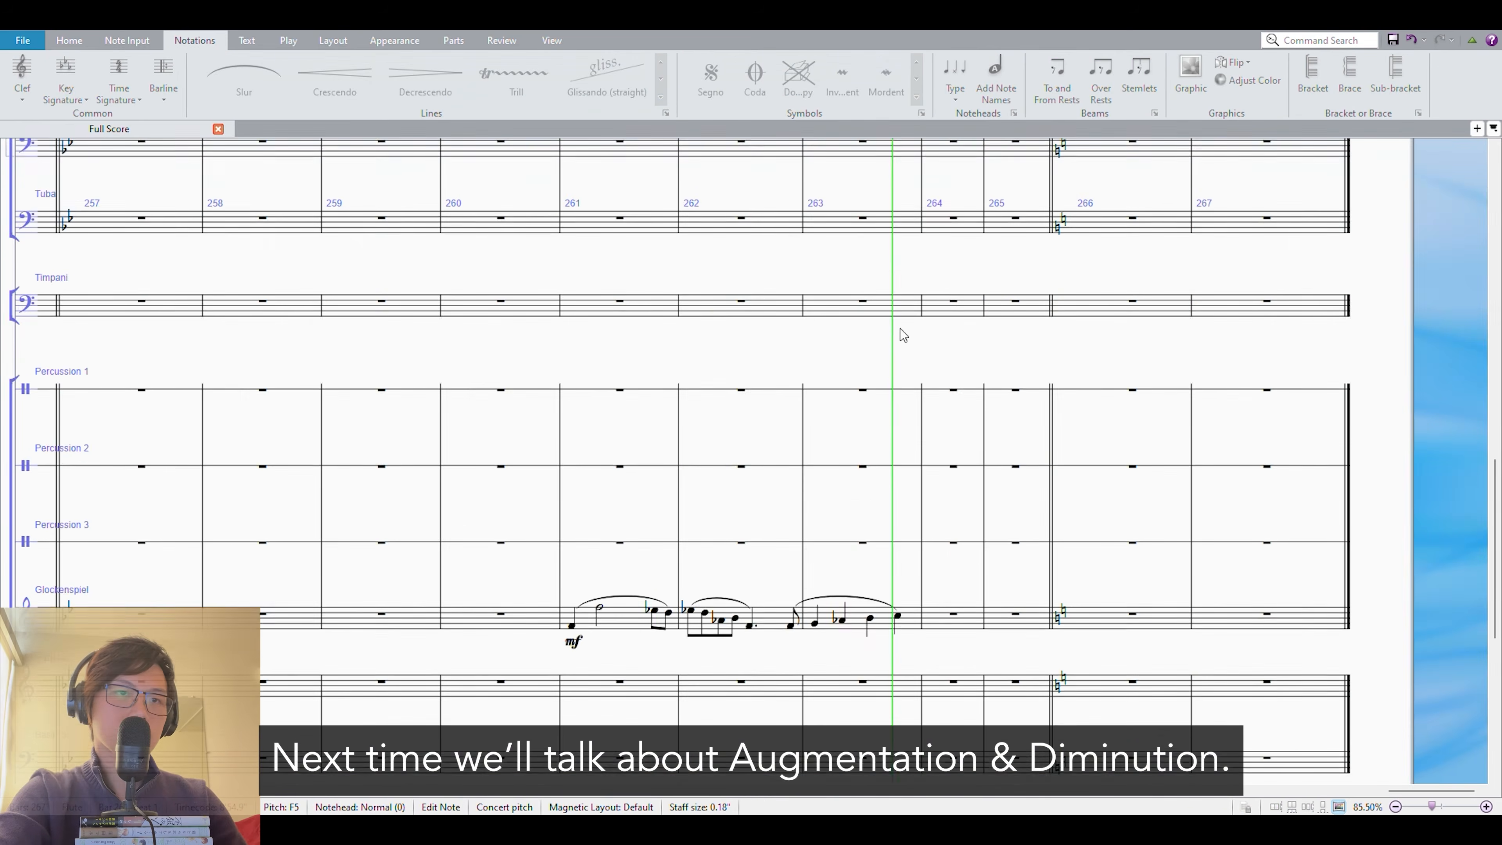
# Add repeated staccato eighth-note chords in Violin I at bar 264, mark them mp, and check the passage in playback.
pyautogui.press('space')
pyautogui.scroll(-5, 900, 332)
pyautogui.press('r')
pyautogui.click(1050, 356)
pyautogui.press('r')
pyautogui.press('r')
pyautogui.press('r')
pyautogui.press('r')
pyautogui.press('r')
pyautogui.press('r')
pyautogui.scroll(3, 1050, 357)
pyautogui.press('space')
# Start a sixteenth-note run in Violin I at bar 265, checking the passage in playback.
pyautogui.press('space')
pyautogui.scroll(5, 582, 489)
pyautogui.click(579, 491)
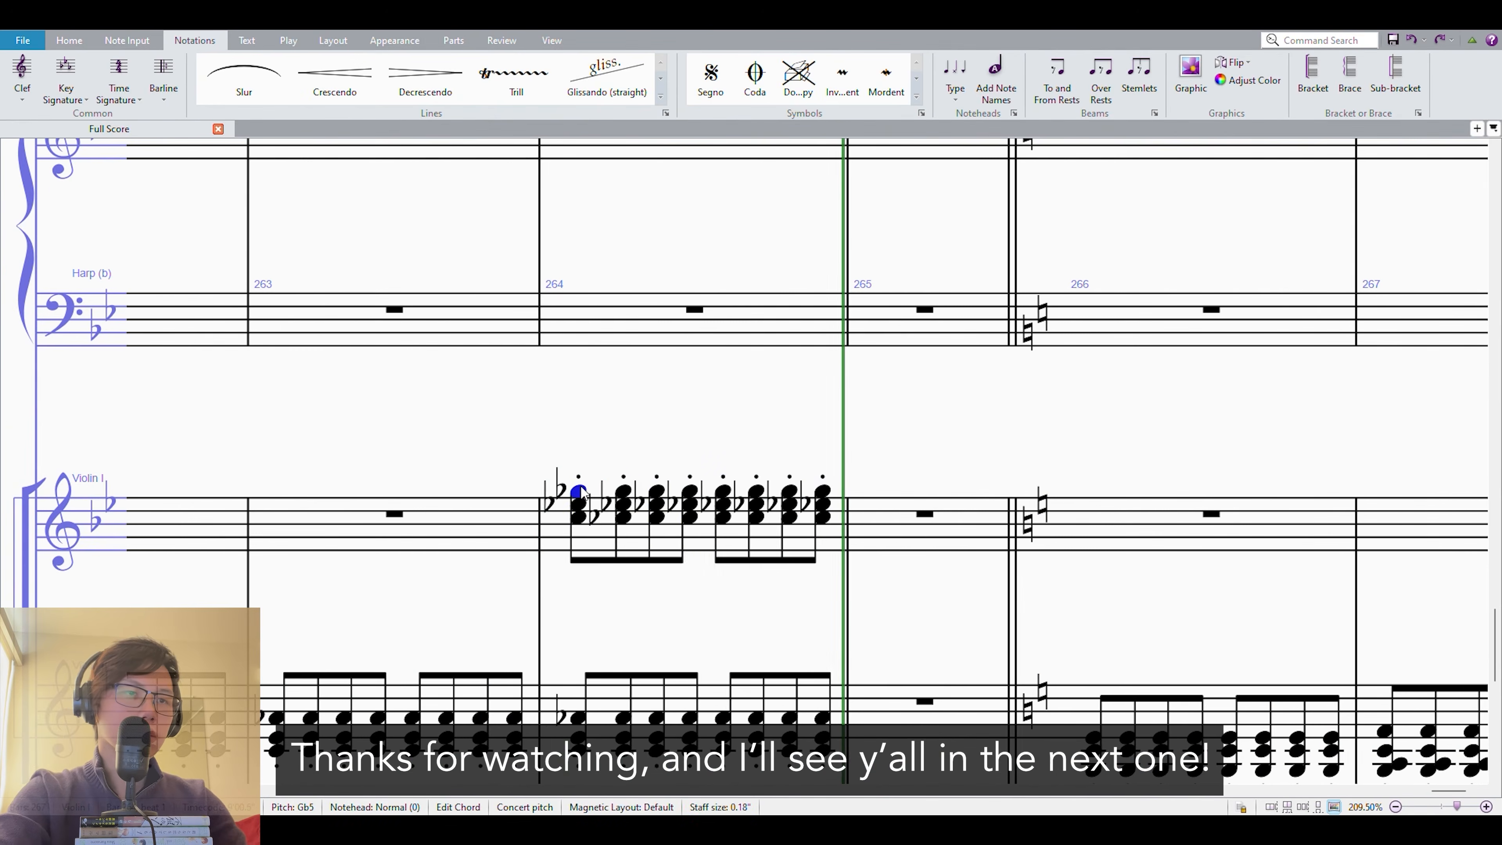
pyautogui.write('p')
pyautogui.press('Escape')
pyautogui.scroll(-5, 782, 458)
pyautogui.press('space')
pyautogui.press('space')
pyautogui.click(821, 338)
pyautogui.click(620, 444)
pyautogui.press('space')
pyautogui.press('space')
pyautogui.click(826, 448)
pyautogui.press('Delete')
pyautogui.click(621, 317)
pyautogui.press('space')
pyautogui.press('space')
pyautogui.click(825, 435)
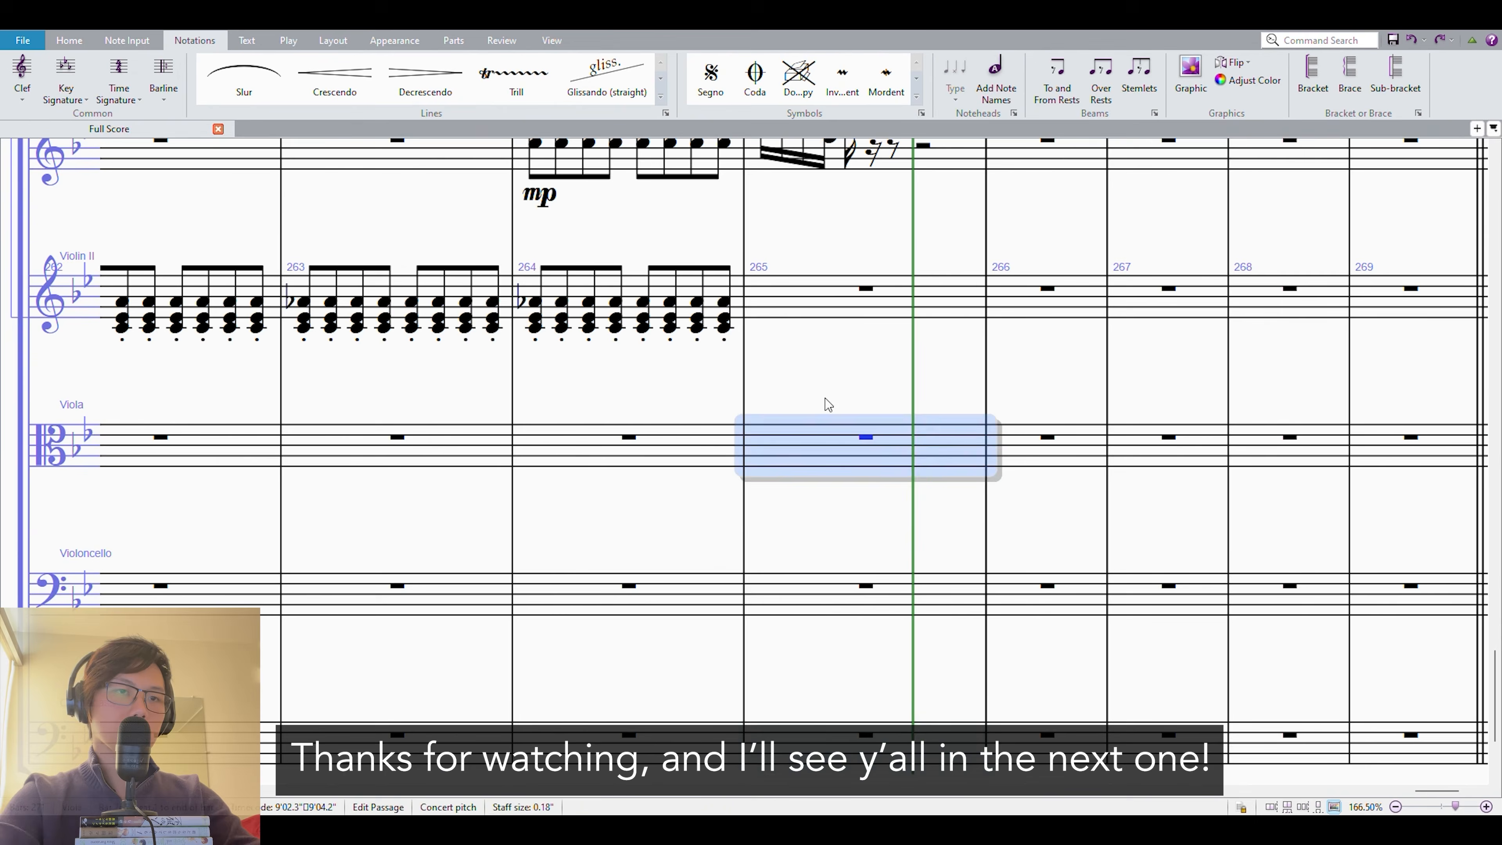
# Fill bars 265 and 266 with descending staccato sixteenth-note runs in both violins over a pizz. line below the Violoncello.
pyautogui.scroll(-5, 824, 398)
pyautogui.click(127, 40)
pyautogui.click(888, 667)
pyautogui.press('Delete')
pyautogui.click(858, 373)
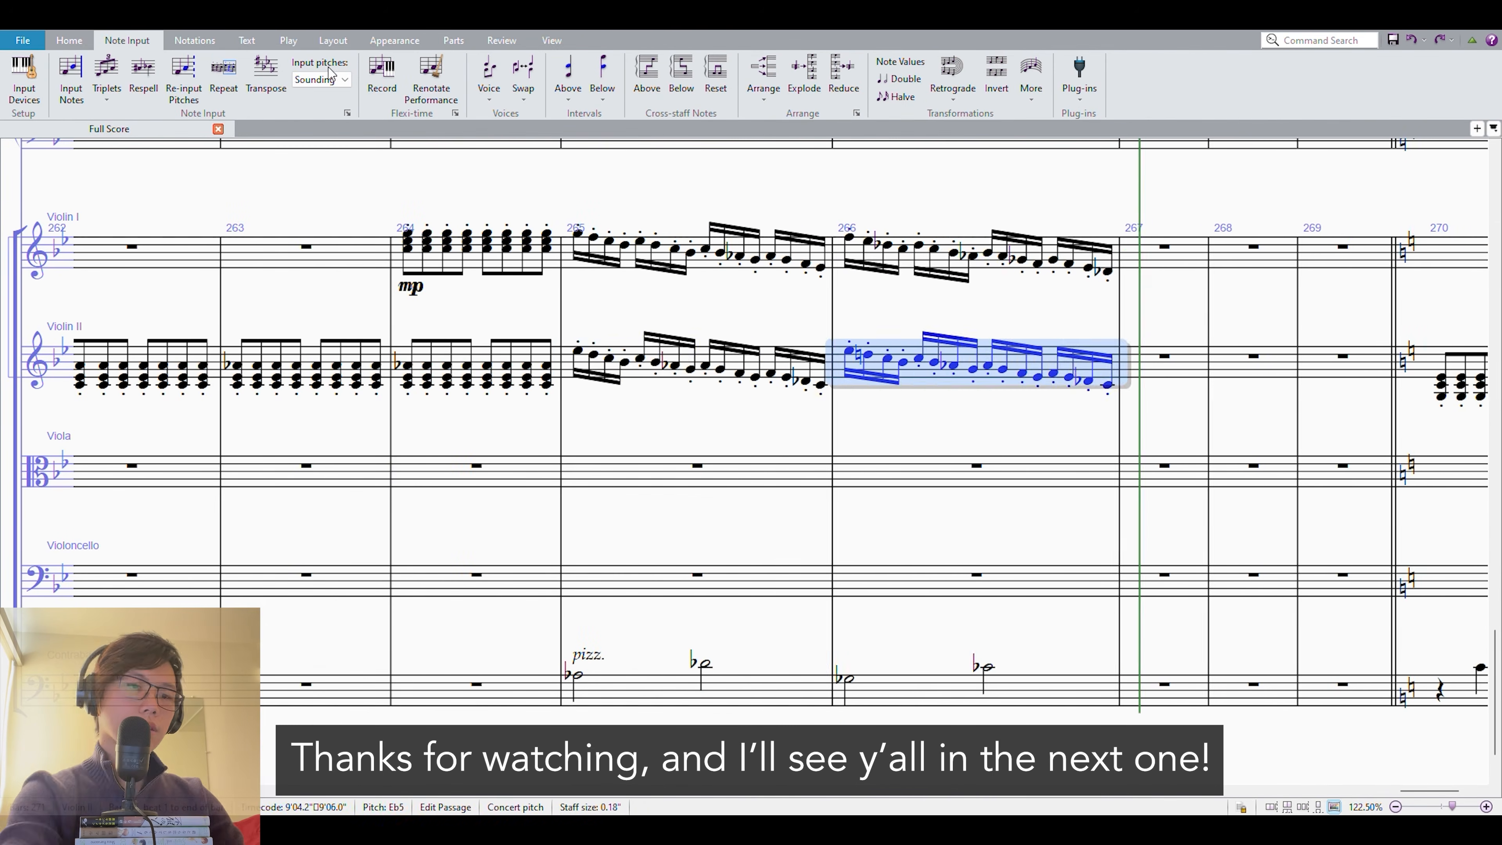
# Continue the violin sixteenth-note runs and the pizzicato bass line through bar 267, checking them in playback.
pyautogui.click(1063, 261)
pyautogui.press('Down')
pyautogui.scroll(-5, 636, 245)
pyautogui.click(391, 272)
pyautogui.press('space')
# Enter a slurred Violoncello melody in bar 265 and repeat it in bar 266.
pyautogui.scroll(5, 788, 525)
pyautogui.click(786, 539)
pyautogui.press('r')
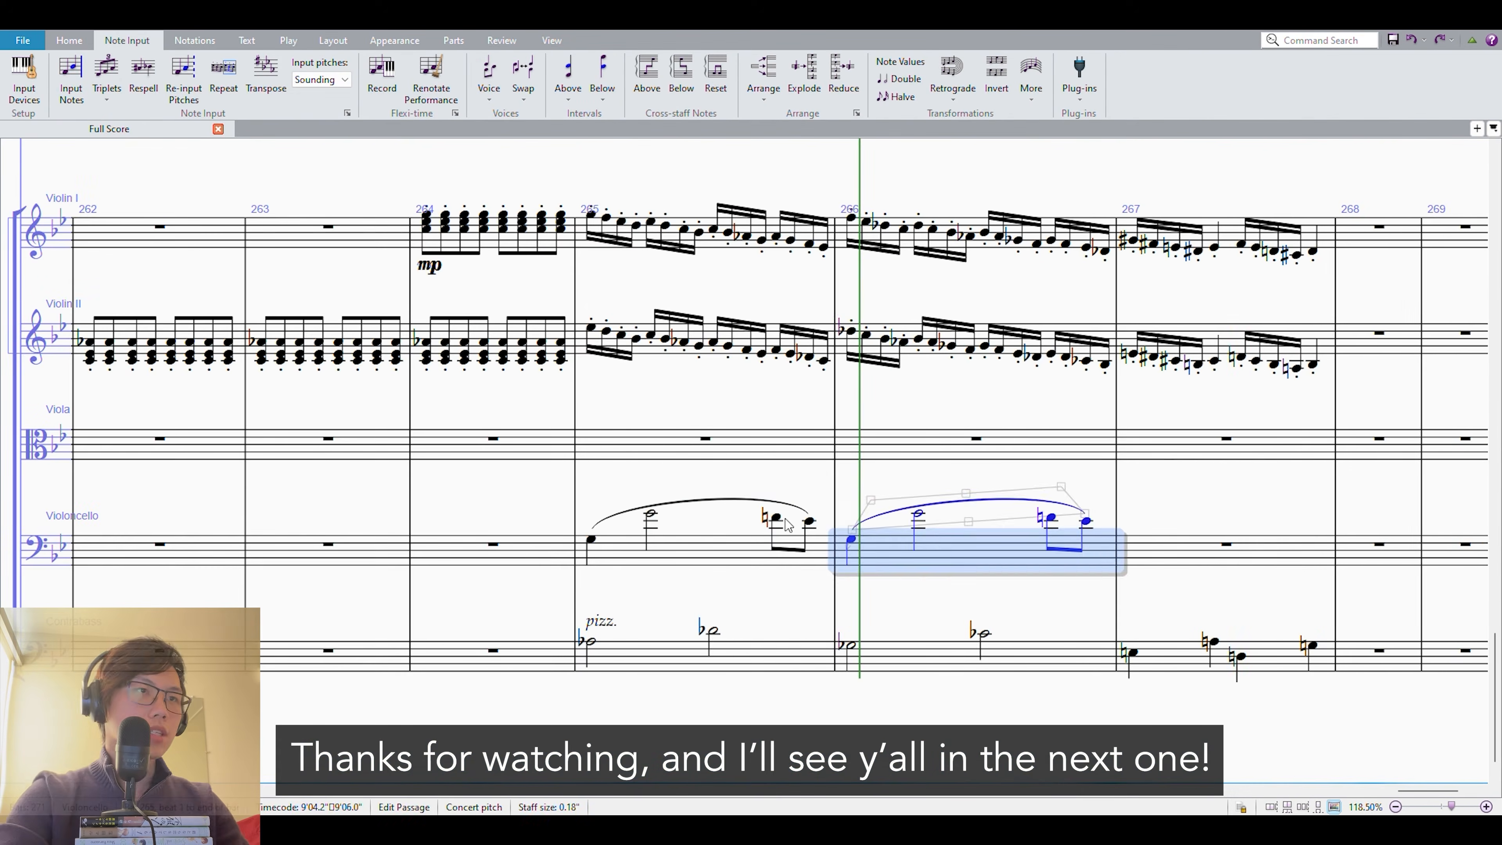